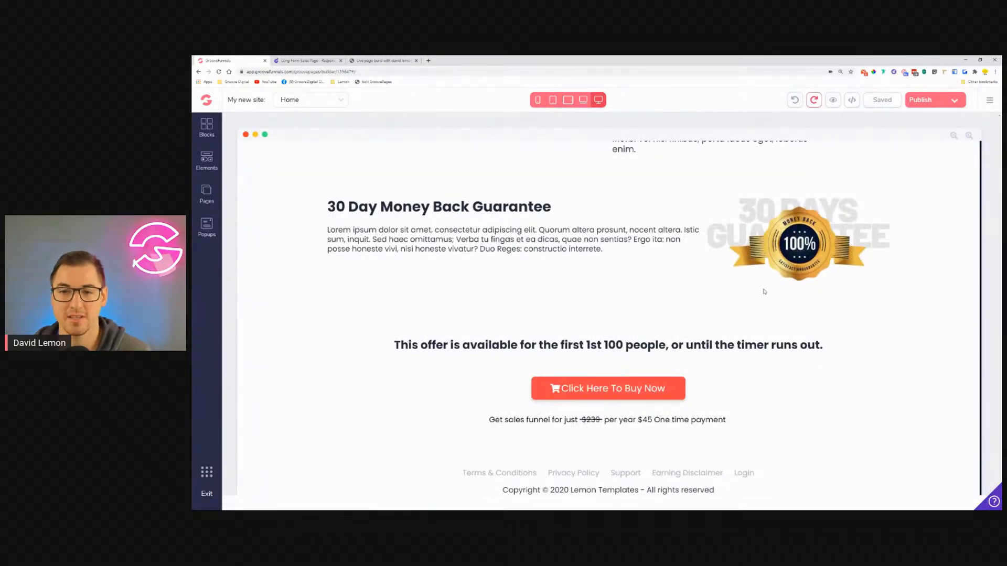
Step: Review the desktop layout of the sales page from the money-back guarantee section up to the main headline
{"action": "scroll", "coordinate": [765, 292], "scroll_direction": "up", "scroll_amount": 3}
{"action": "scroll", "coordinate": [715, 389], "scroll_direction": "up", "scroll_amount": 15}
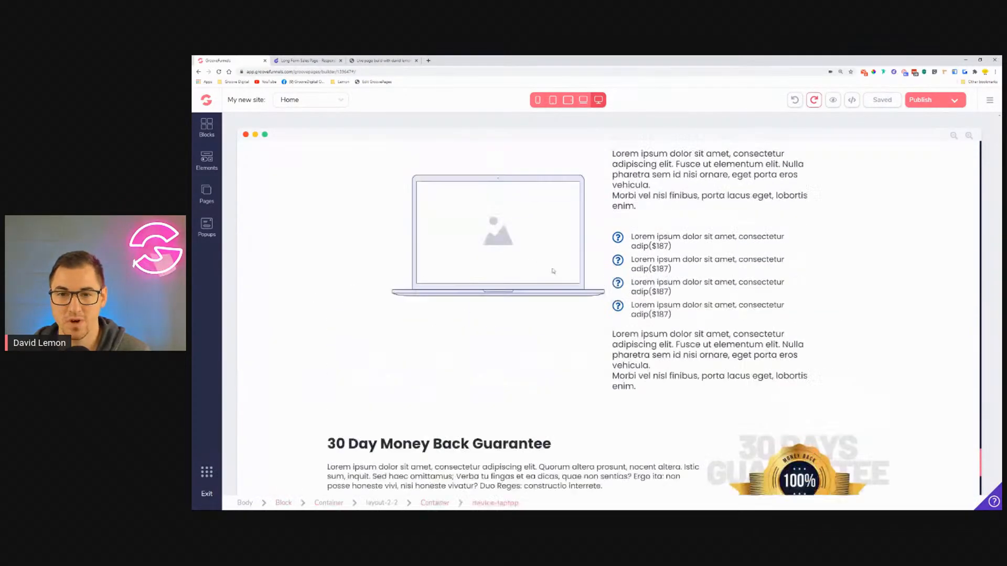
{"action": "scroll", "coordinate": [792, 291], "scroll_direction": "up", "scroll_amount": 20}
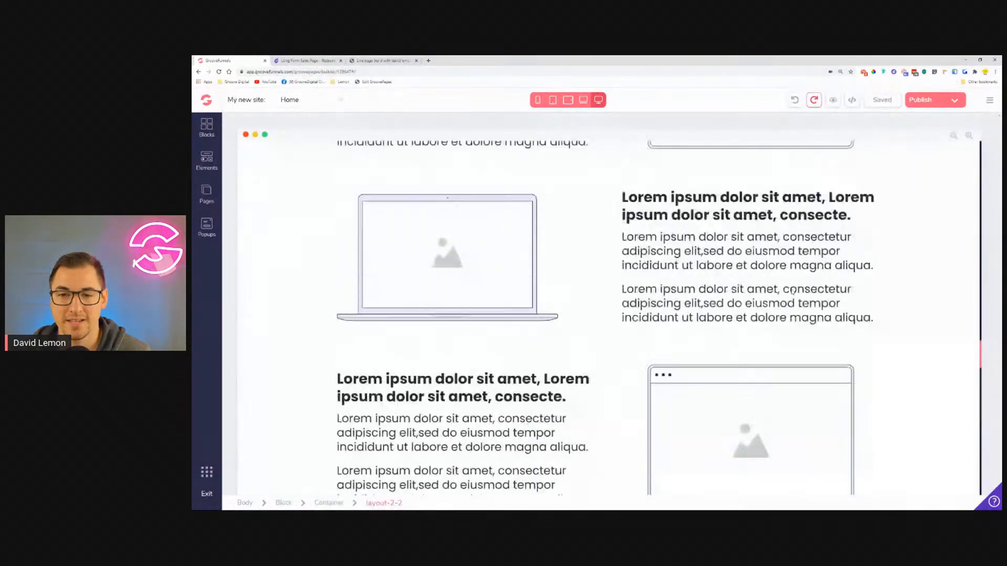
{"action": "scroll", "coordinate": [860, 297], "scroll_direction": "up", "scroll_amount": 20}
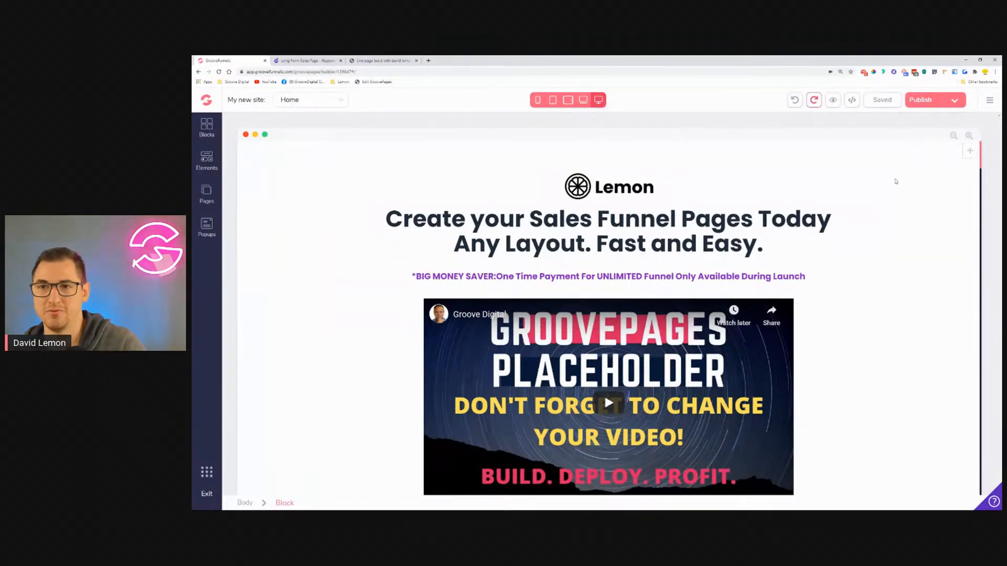
{"action": "key", "text": "ctrl+plus"}
{"action": "key", "text": "ctrl+plus"}
{"action": "key", "text": "ctrl+minus"}
{"action": "key", "text": "ctrl+minus"}
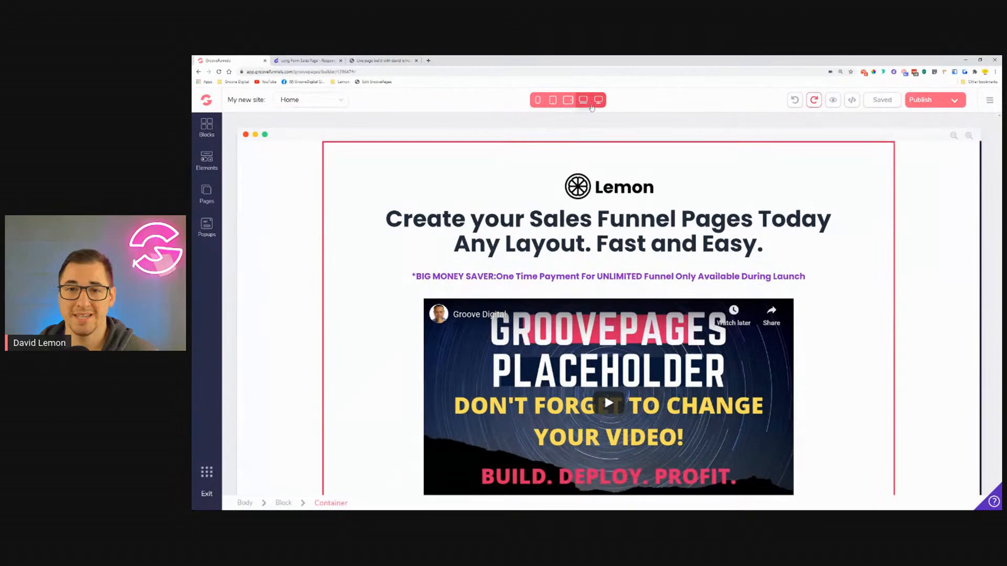
Step: Check the upper sections of the page in the desktop preview, from the hero video to the three-feature block
{"action": "left_click", "coordinate": [599, 104]}
{"action": "scroll", "coordinate": [621, 212], "scroll_direction": "down", "scroll_amount": 10}
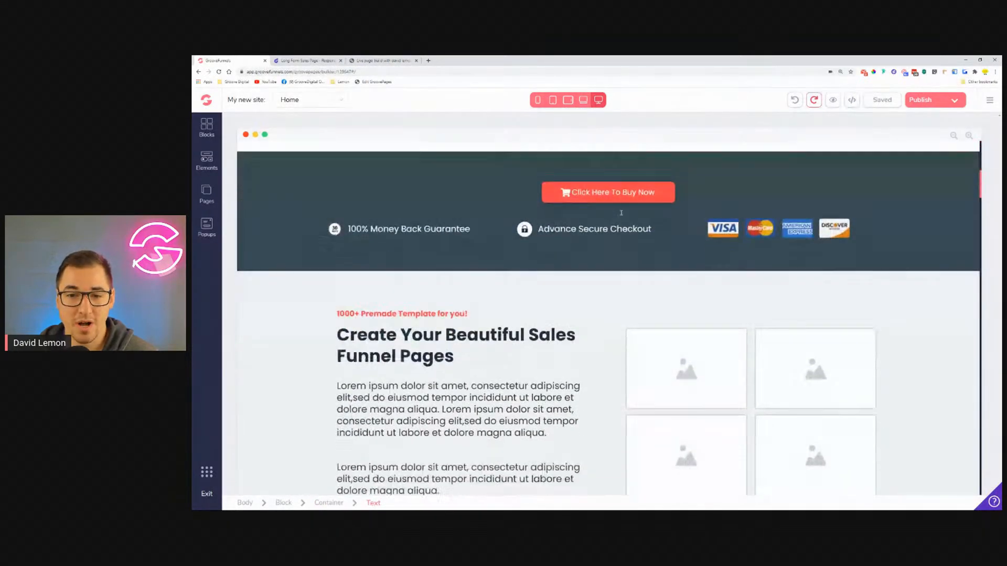
{"action": "scroll", "coordinate": [621, 213], "scroll_direction": "down", "scroll_amount": 10}
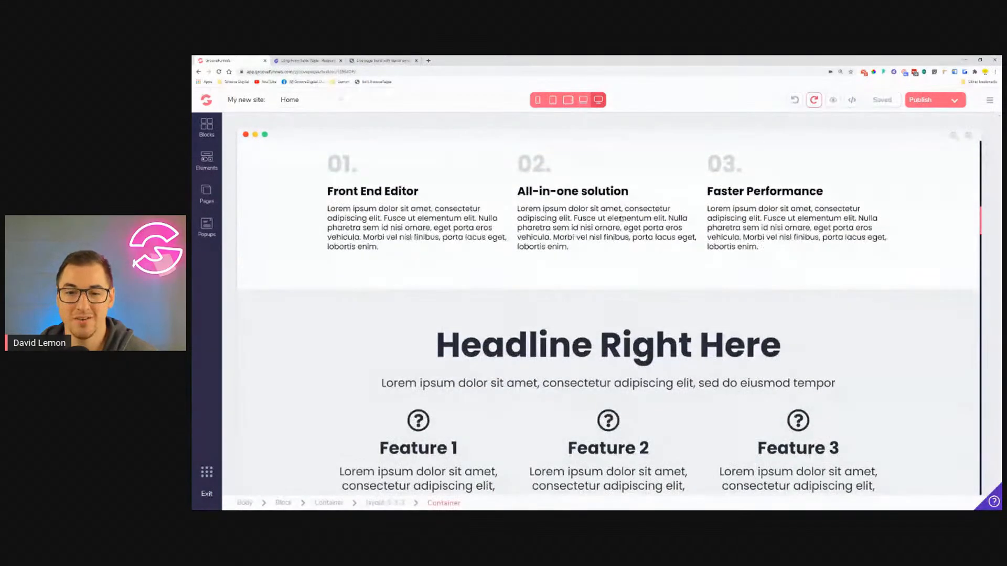
{"action": "scroll", "coordinate": [621, 216], "scroll_direction": "up", "scroll_amount": 20}
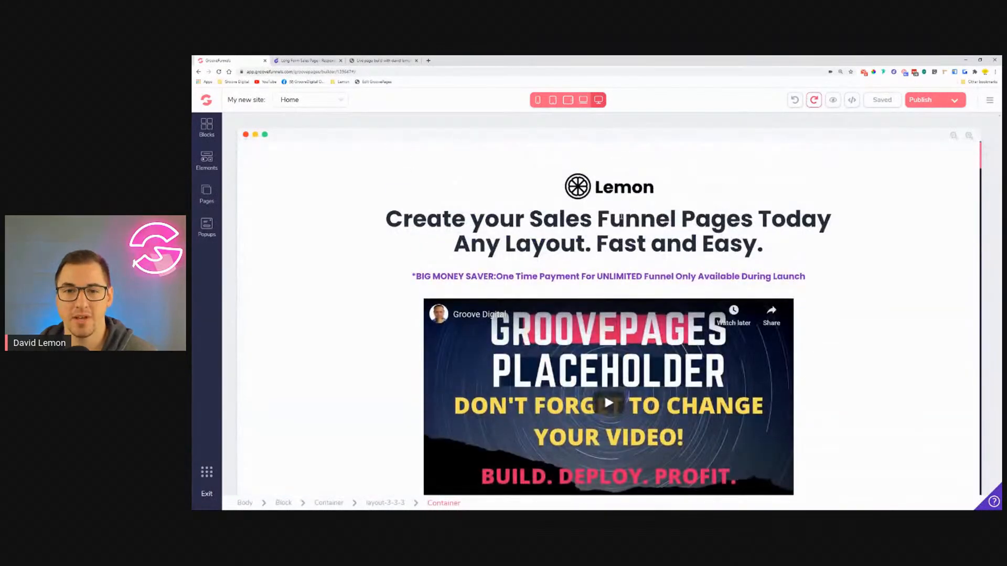
Step: Switch the page preview to the laptop size and examine how every section down to the footer adapts
{"action": "left_click", "coordinate": [584, 100]}
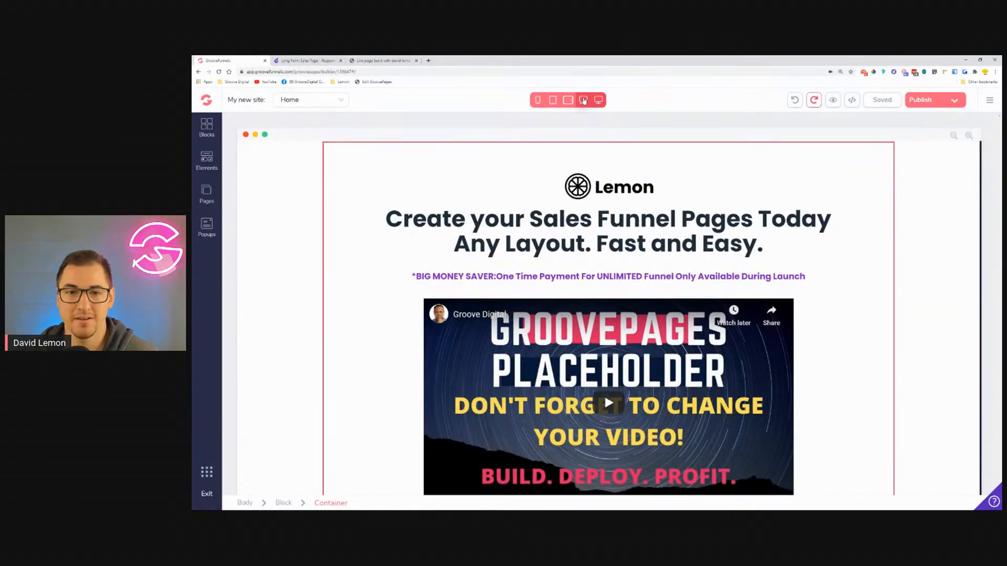
{"action": "left_click", "coordinate": [583, 101]}
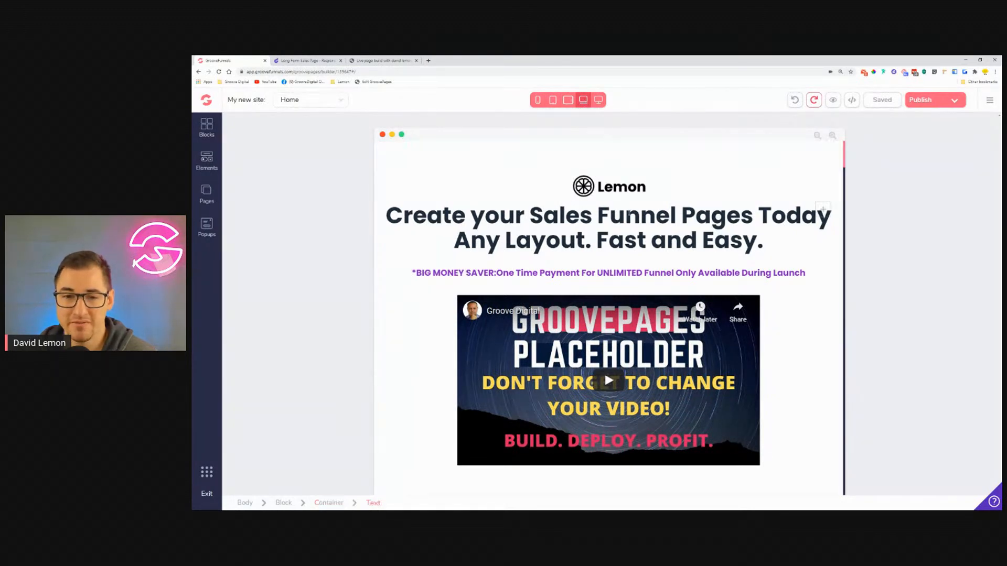
{"action": "scroll", "coordinate": [632, 215], "scroll_direction": "down", "scroll_amount": 8}
{"action": "scroll", "coordinate": [633, 217], "scroll_direction": "down", "scroll_amount": 7}
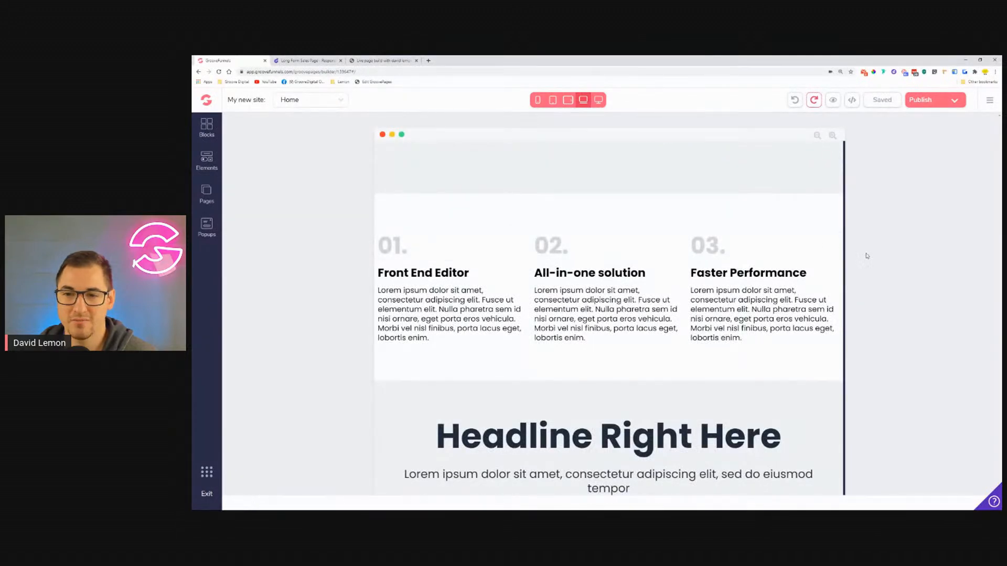
{"action": "scroll", "coordinate": [712, 240], "scroll_direction": "down", "scroll_amount": 8}
{"action": "scroll", "coordinate": [713, 240], "scroll_direction": "down", "scroll_amount": 15}
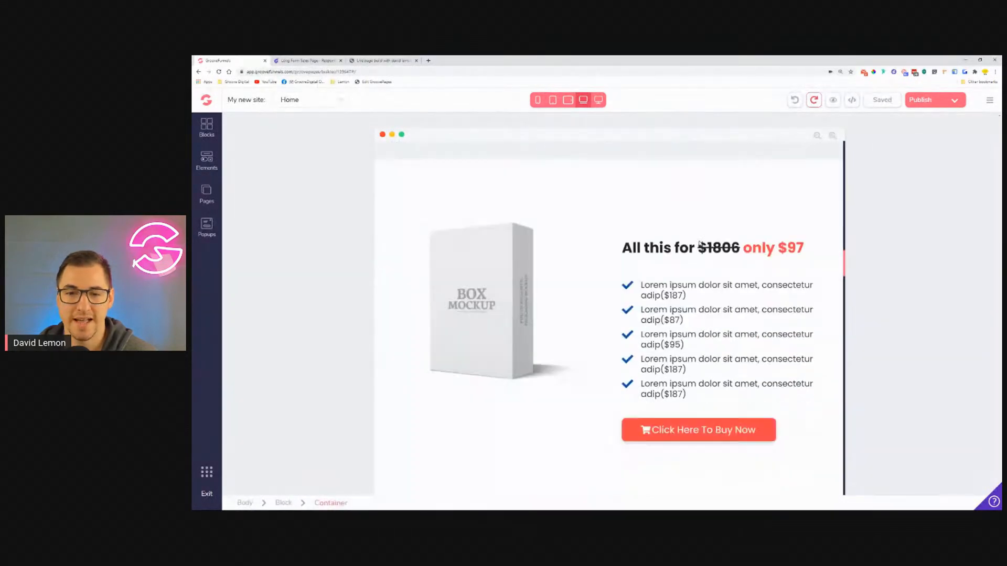
{"action": "scroll", "coordinate": [700, 244], "scroll_direction": "up", "scroll_amount": 5}
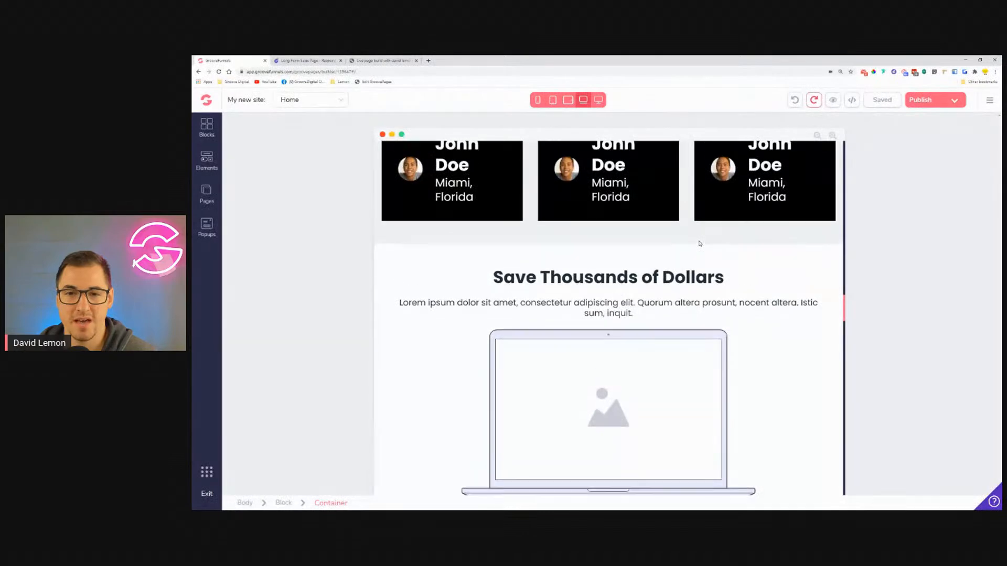
{"action": "scroll", "coordinate": [668, 284], "scroll_direction": "down", "scroll_amount": 15}
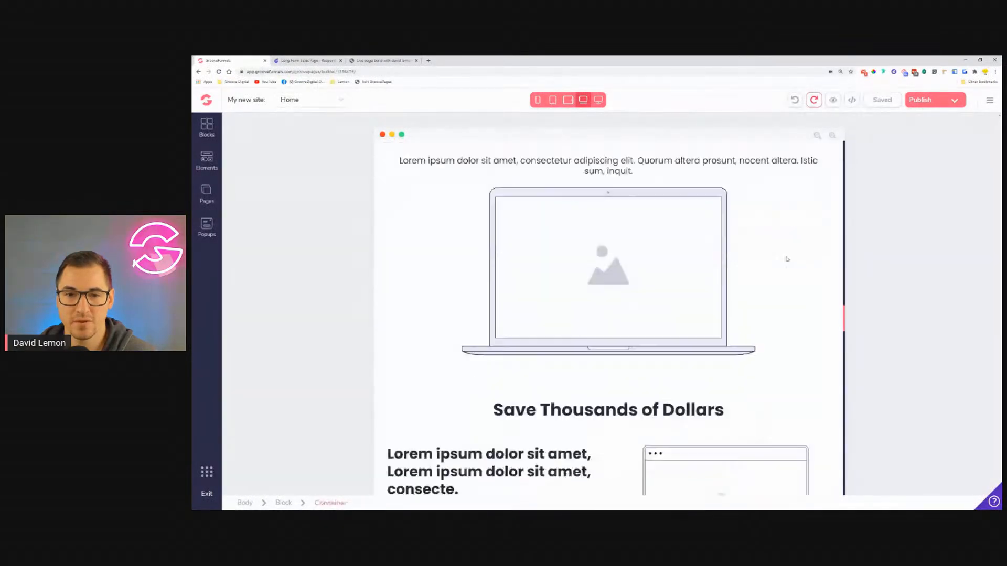
{"action": "scroll", "coordinate": [783, 264], "scroll_direction": "down", "scroll_amount": 15}
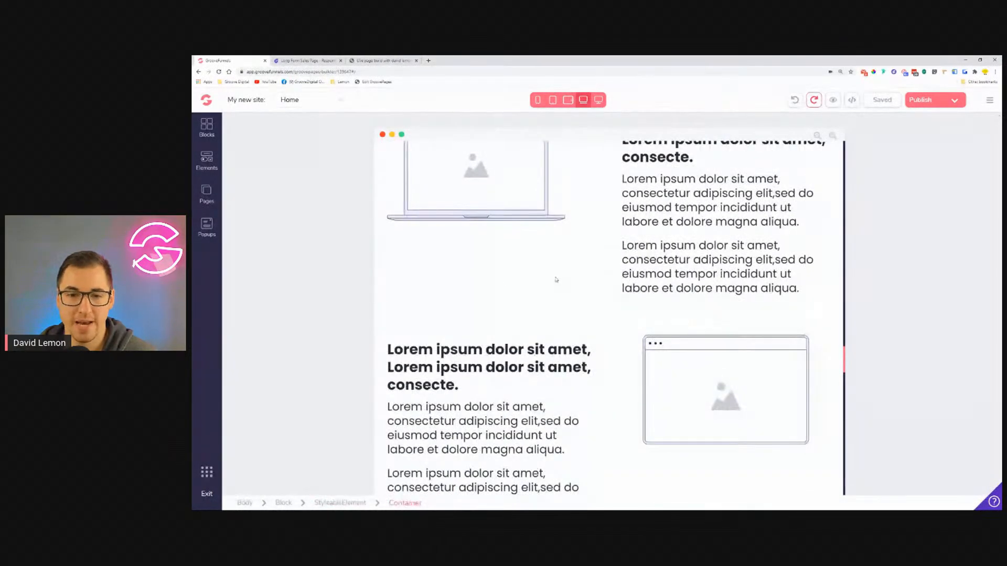
{"action": "scroll", "coordinate": [750, 291], "scroll_direction": "up", "scroll_amount": 3}
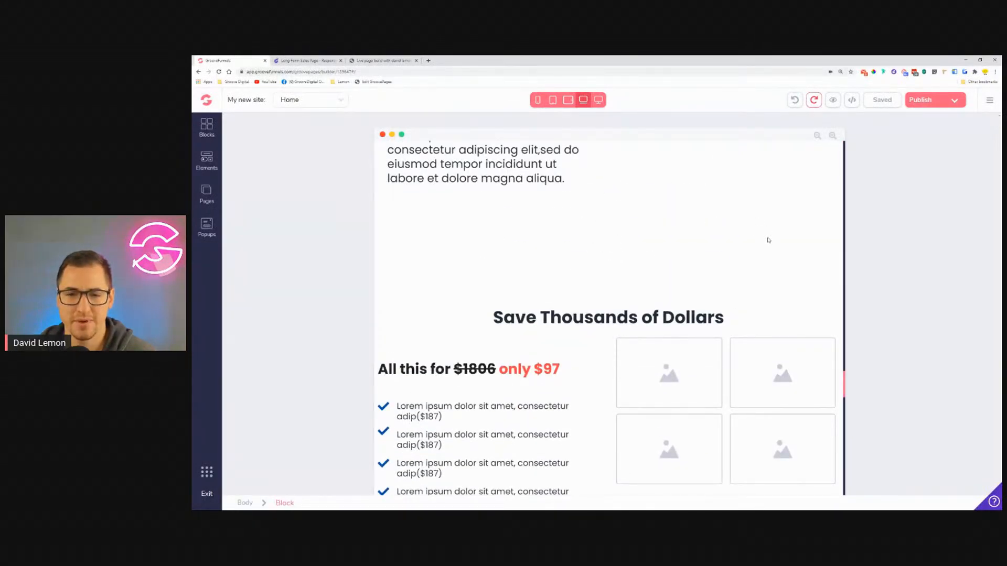
{"action": "scroll", "coordinate": [768, 240], "scroll_direction": "down", "scroll_amount": 15}
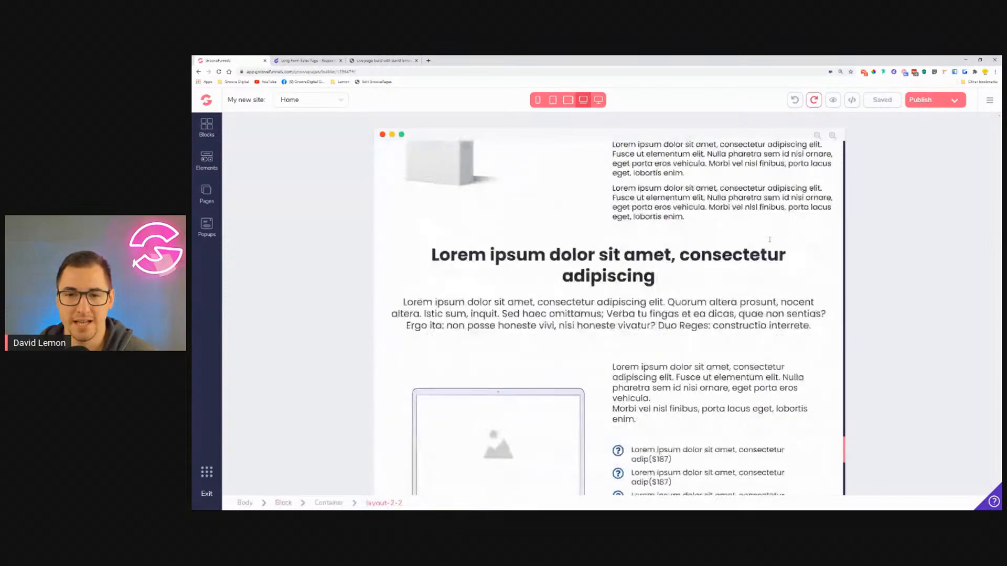
{"action": "scroll", "coordinate": [769, 240], "scroll_direction": "down", "scroll_amount": 10}
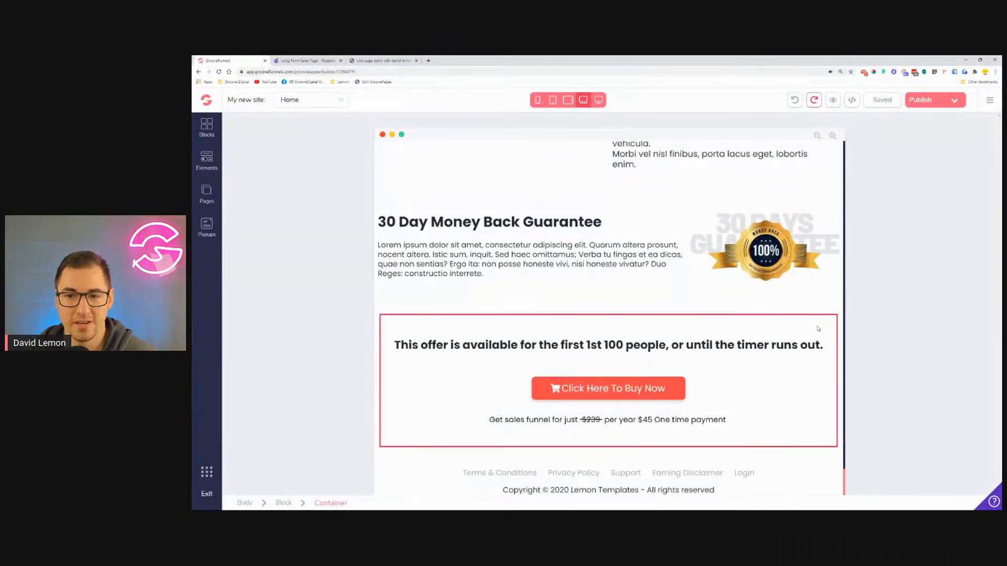
{"action": "scroll", "coordinate": [811, 389], "scroll_direction": "up", "scroll_amount": 2}
{"action": "scroll", "coordinate": [811, 388], "scroll_direction": "up", "scroll_amount": 8}
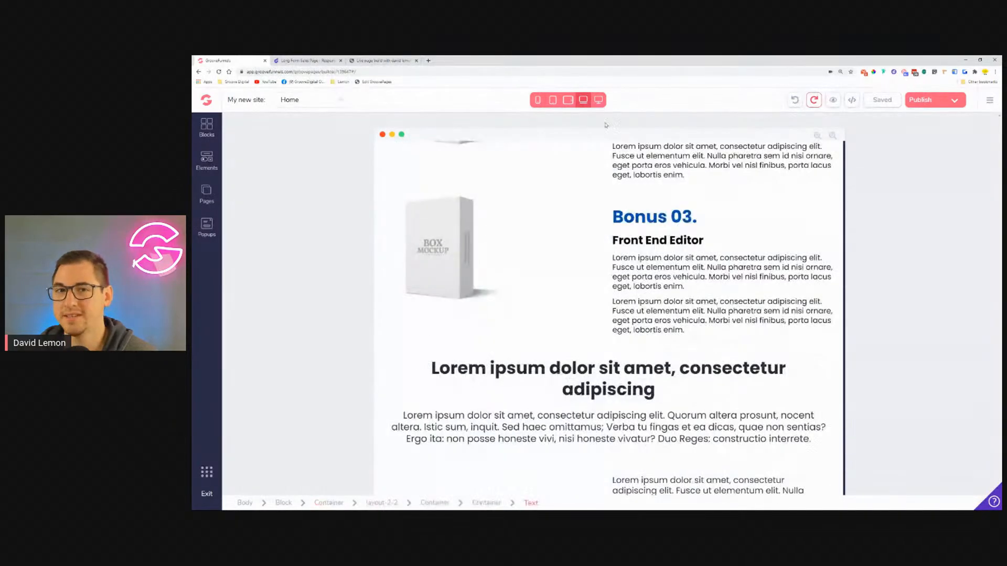
Step: Switch the preview to landscape tablet size and examine the sections from the footer up to the main headline
{"action": "left_click", "coordinate": [567, 100]}
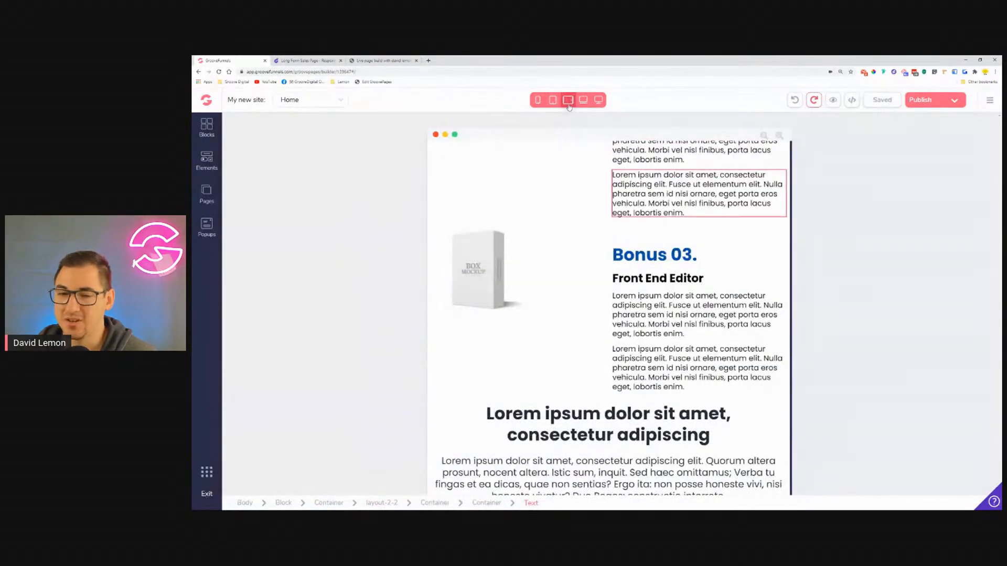
{"action": "scroll", "coordinate": [596, 216], "scroll_direction": "down", "scroll_amount": 1}
{"action": "scroll", "coordinate": [595, 216], "scroll_direction": "down", "scroll_amount": 10}
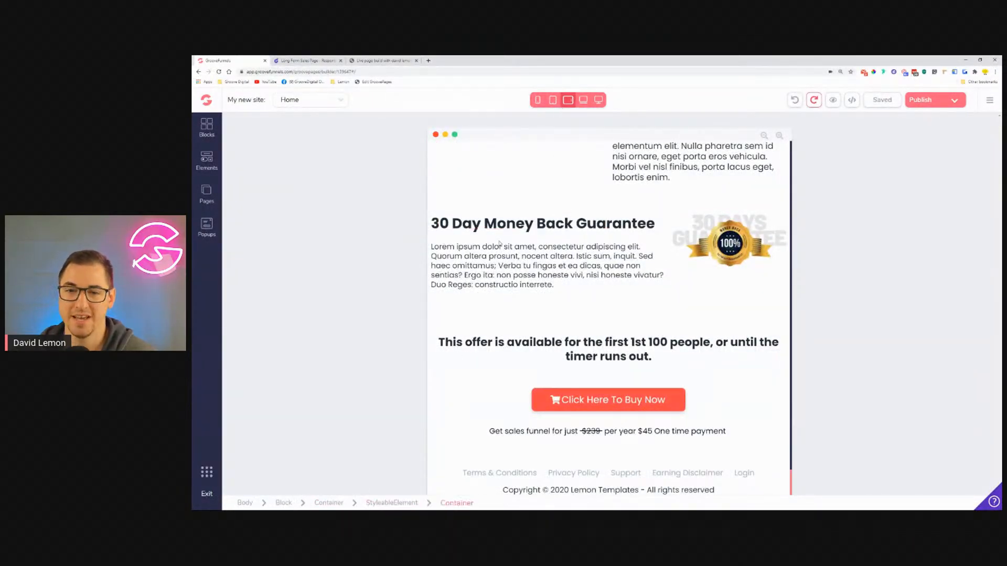
{"action": "scroll", "coordinate": [535, 255], "scroll_direction": "up", "scroll_amount": 8}
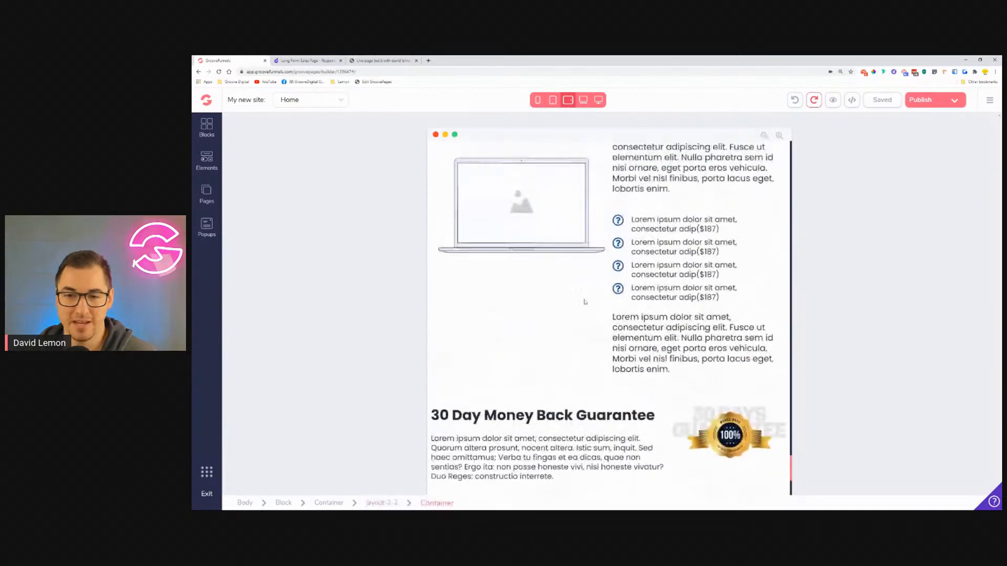
{"action": "scroll", "coordinate": [596, 388], "scroll_direction": "up", "scroll_amount": 8}
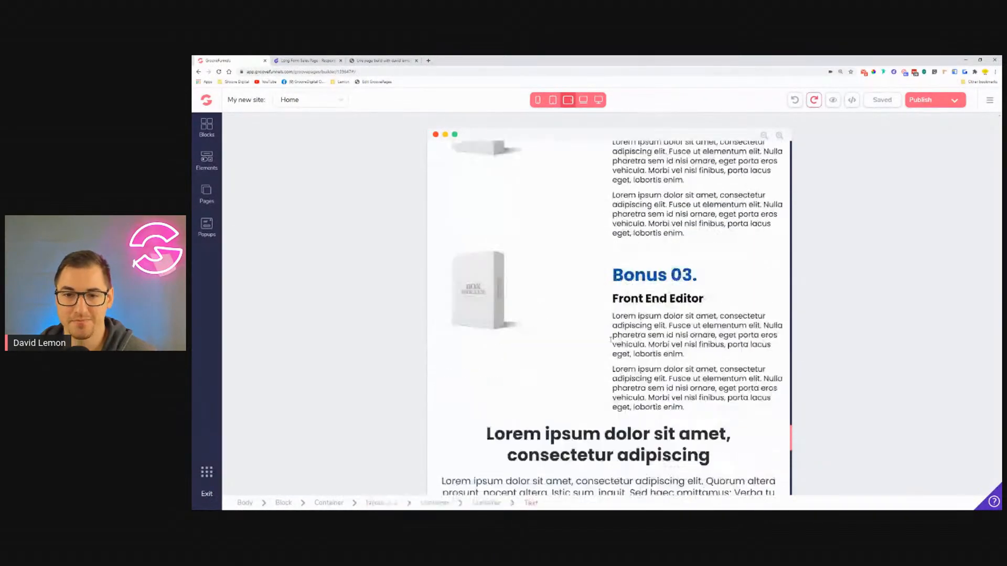
{"action": "scroll", "coordinate": [566, 329], "scroll_direction": "up", "scroll_amount": 5}
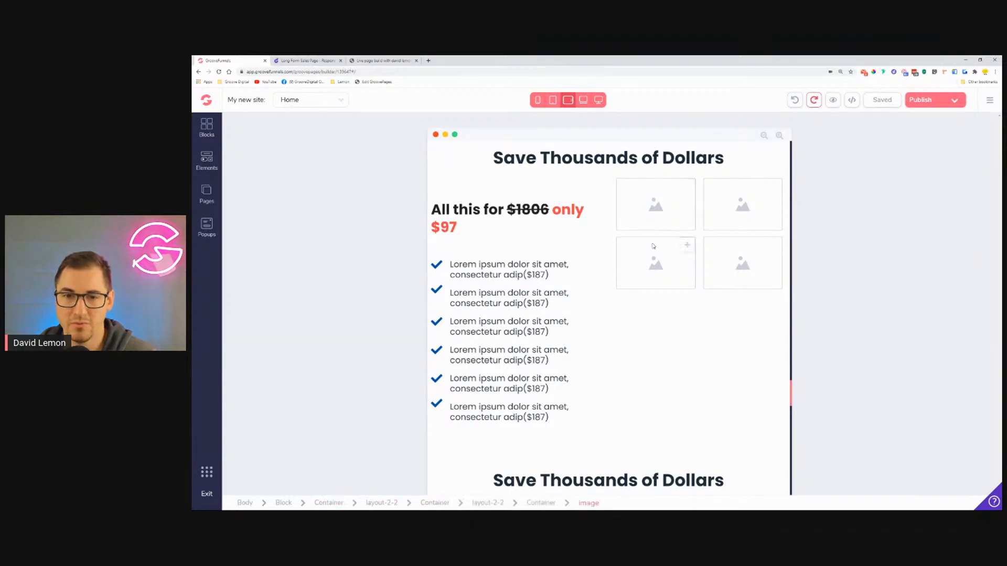
{"action": "scroll", "coordinate": [653, 246], "scroll_direction": "up", "scroll_amount": 5}
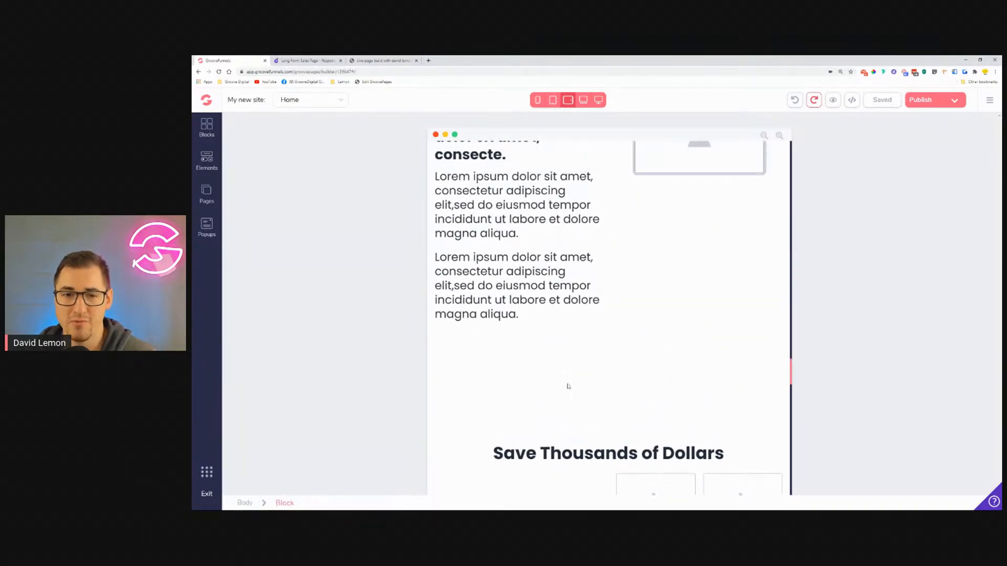
{"action": "scroll", "coordinate": [555, 398], "scroll_direction": "up", "scroll_amount": 2}
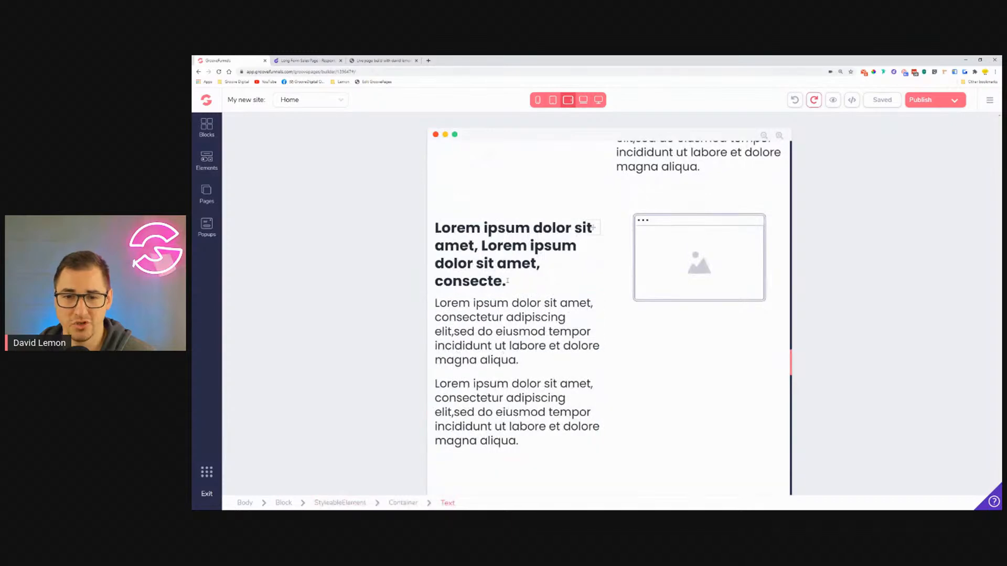
{"action": "scroll", "coordinate": [599, 360], "scroll_direction": "up", "scroll_amount": 4}
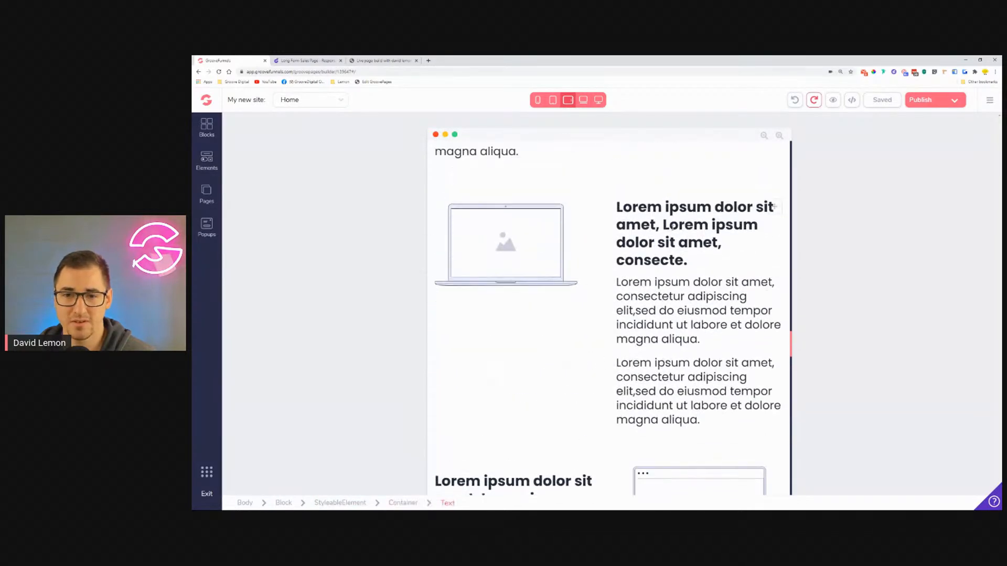
{"action": "scroll", "coordinate": [687, 251], "scroll_direction": "up", "scroll_amount": 6}
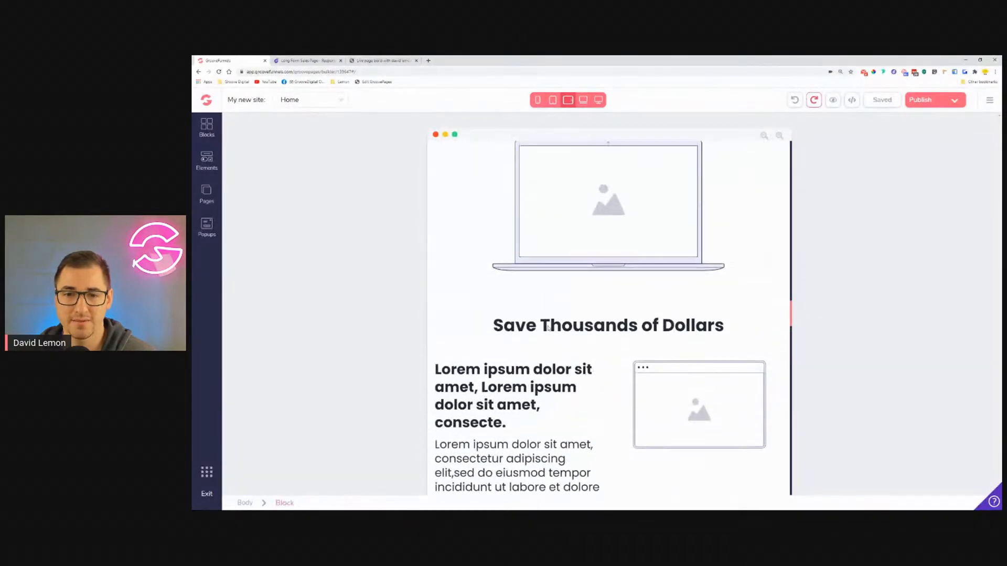
{"action": "scroll", "coordinate": [441, 261], "scroll_direction": "up", "scroll_amount": 3}
{"action": "scroll", "coordinate": [499, 297], "scroll_direction": "down", "scroll_amount": 1}
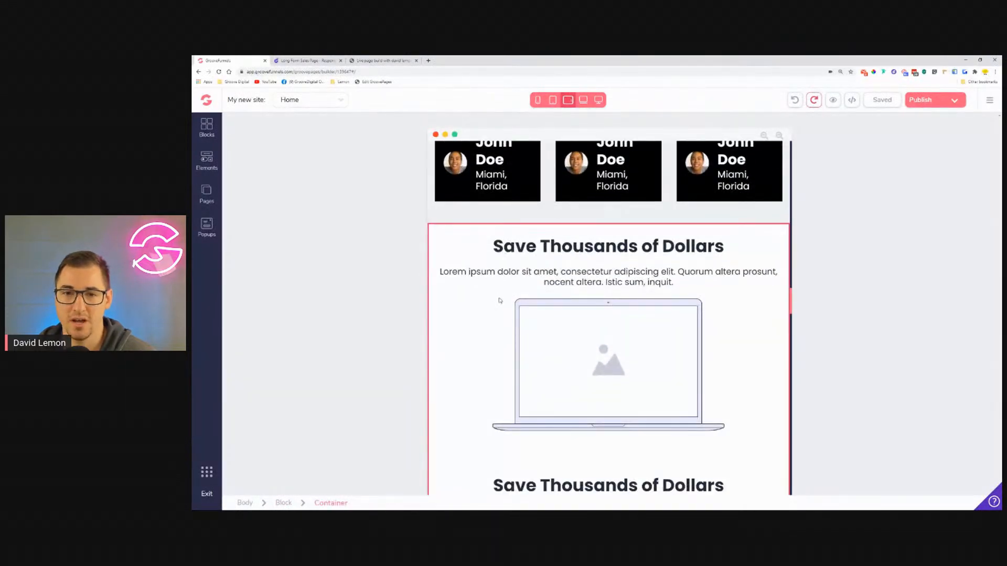
{"action": "scroll", "coordinate": [502, 303], "scroll_direction": "up", "scroll_amount": 5}
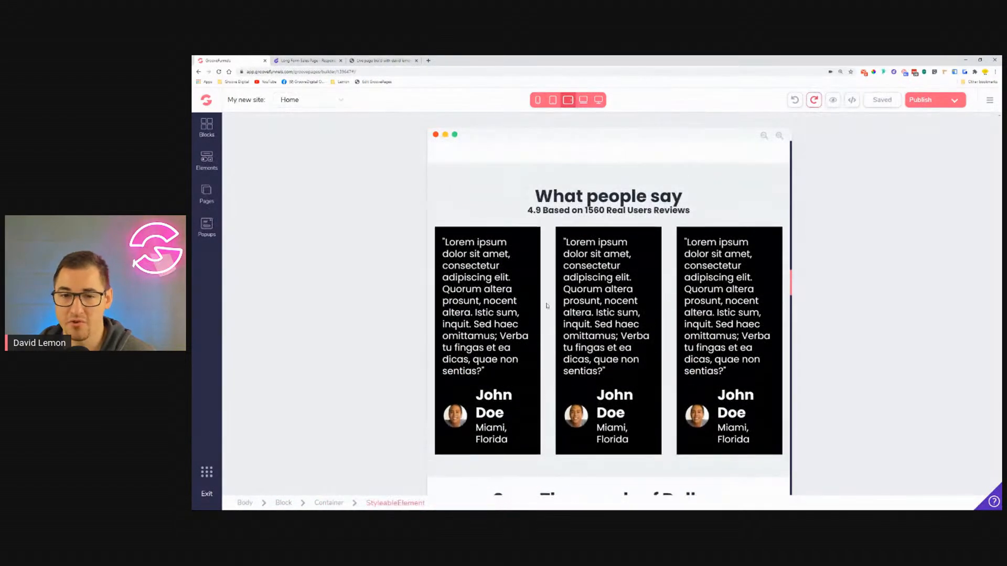
{"action": "scroll", "coordinate": [661, 334], "scroll_direction": "up", "scroll_amount": 10}
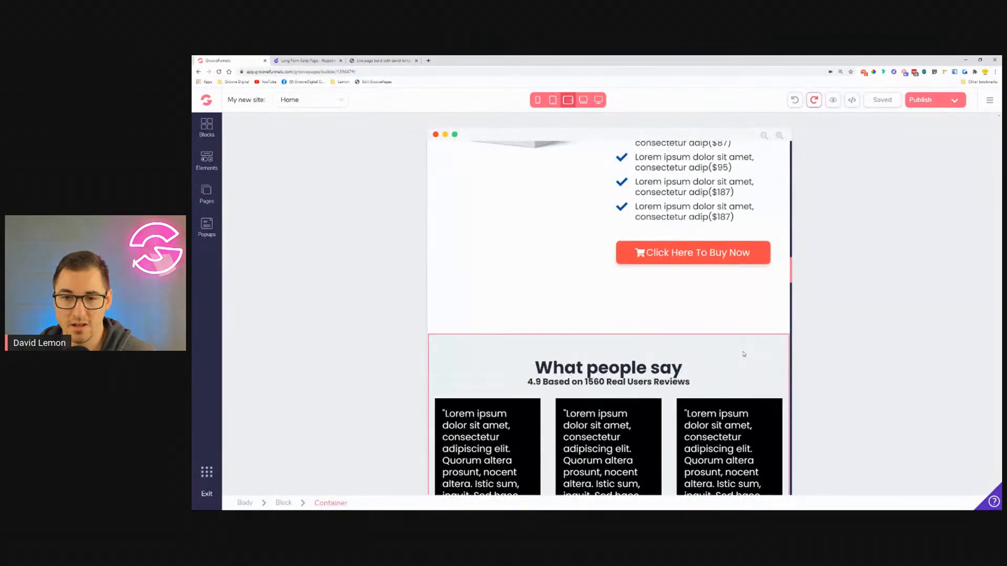
{"action": "scroll", "coordinate": [743, 354], "scroll_direction": "up", "scroll_amount": 15}
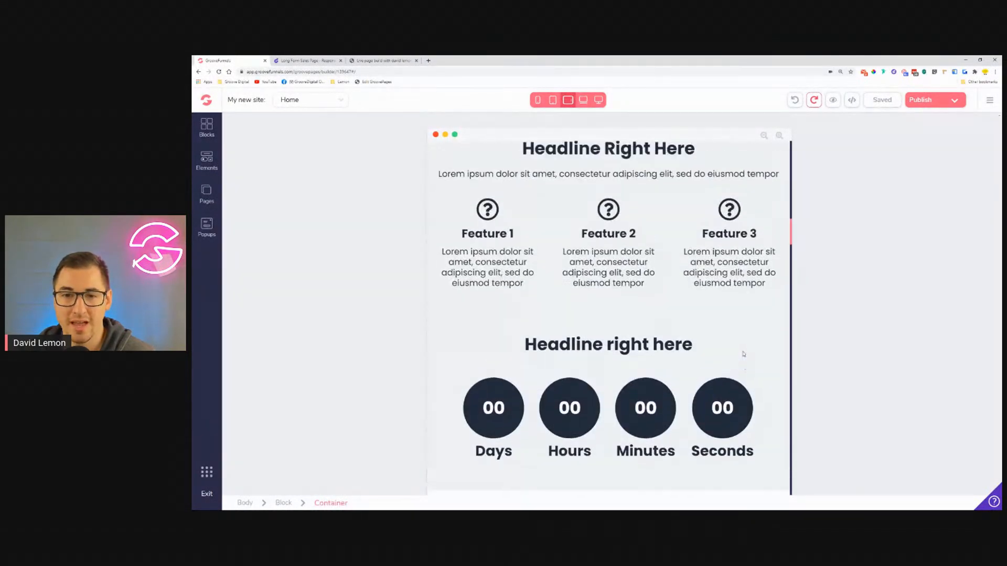
{"action": "scroll", "coordinate": [743, 355], "scroll_direction": "up", "scroll_amount": 12}
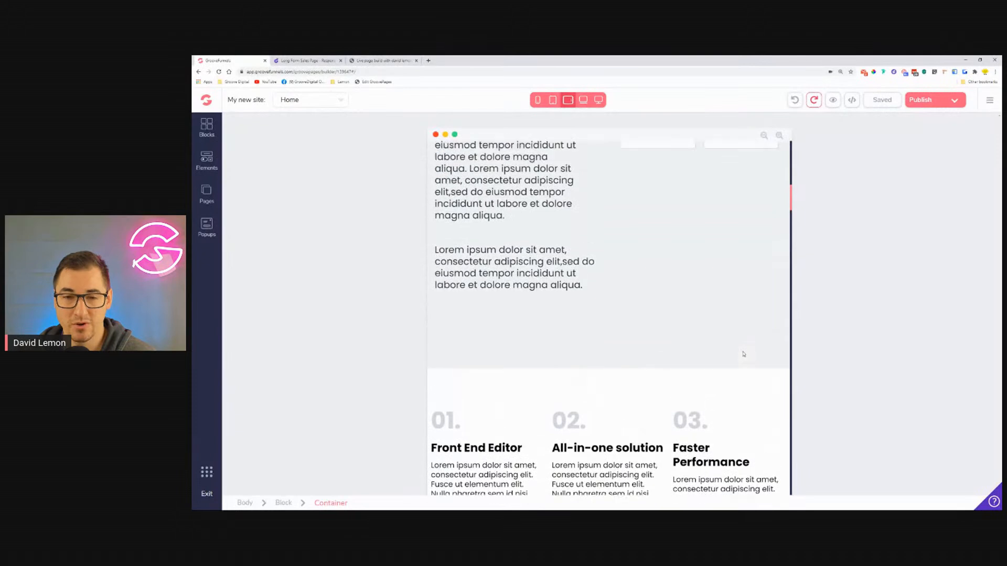
{"action": "scroll", "coordinate": [743, 354], "scroll_direction": "up", "scroll_amount": 6}
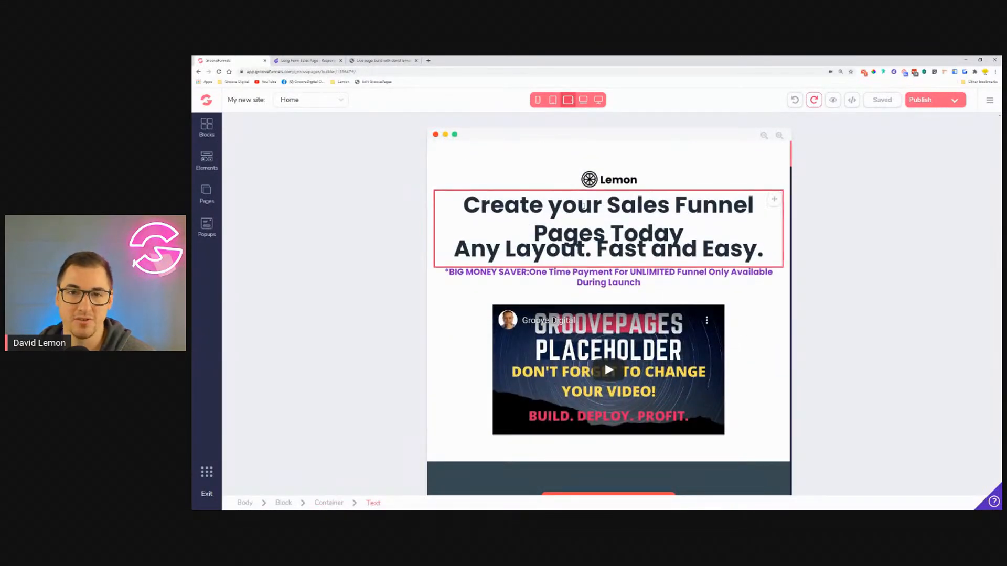
Step: Switch the preview to portrait tablet size and examine the sections from the main headline down to the box mockup
{"action": "left_click", "coordinate": [552, 100]}
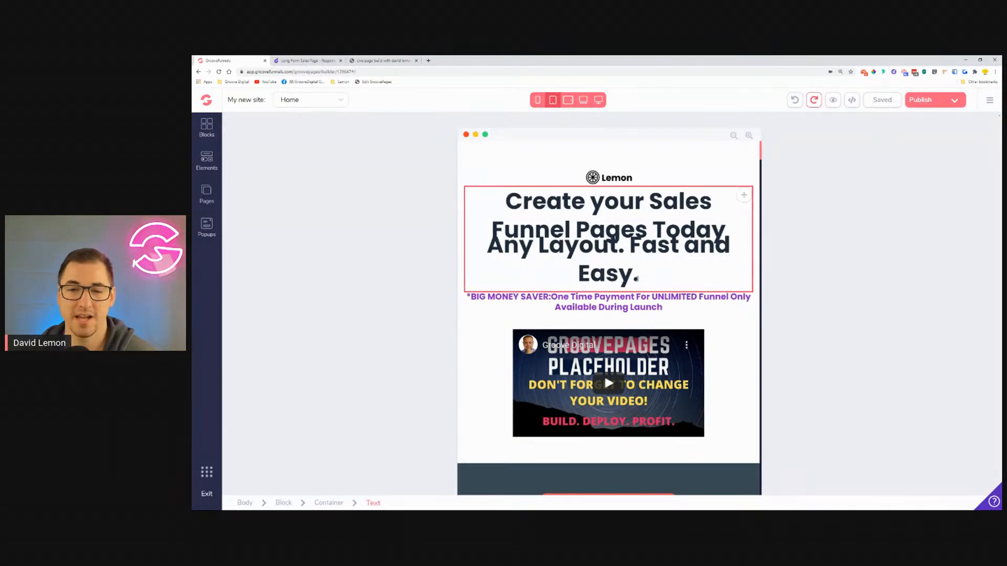
{"action": "scroll", "coordinate": [672, 246], "scroll_direction": "down", "scroll_amount": 5}
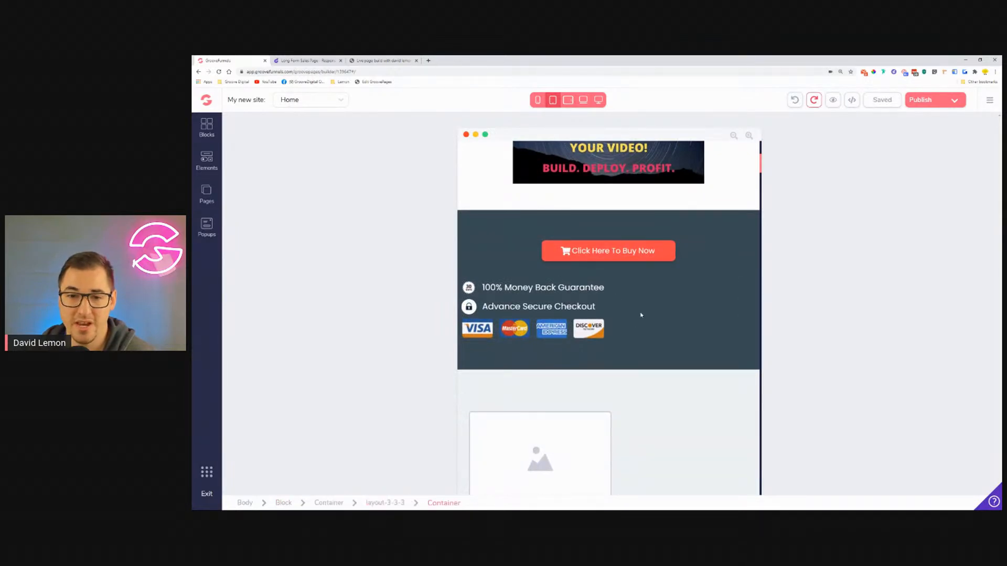
{"action": "scroll", "coordinate": [700, 279], "scroll_direction": "down", "scroll_amount": 7}
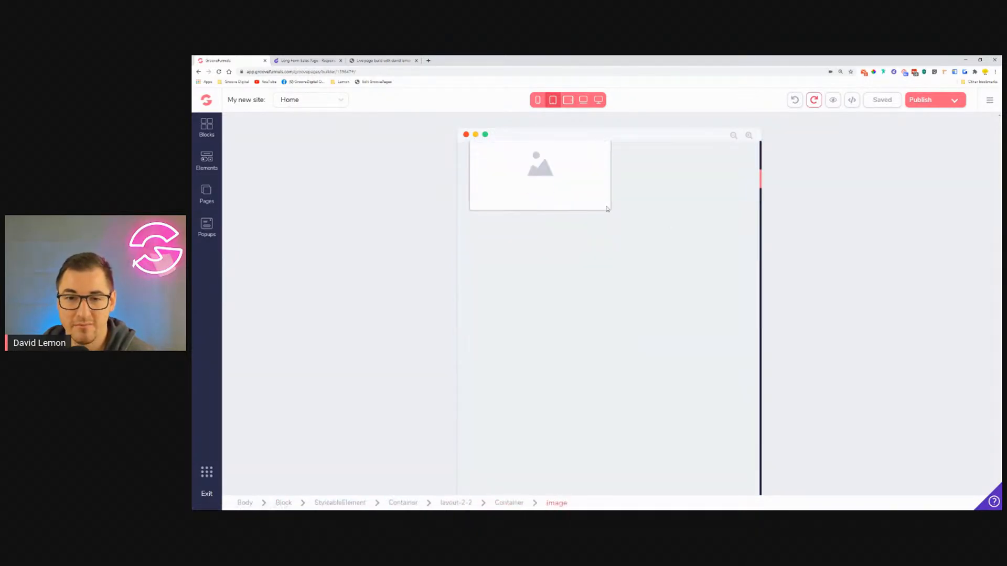
{"action": "scroll", "coordinate": [608, 218], "scroll_direction": "down", "scroll_amount": 6}
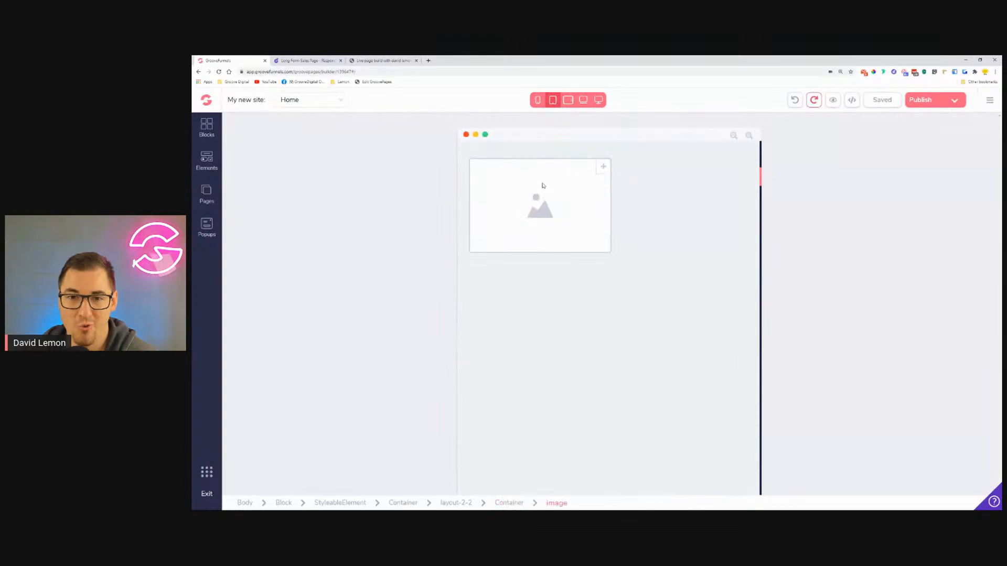
{"action": "scroll", "coordinate": [600, 310], "scroll_direction": "down", "scroll_amount": 5}
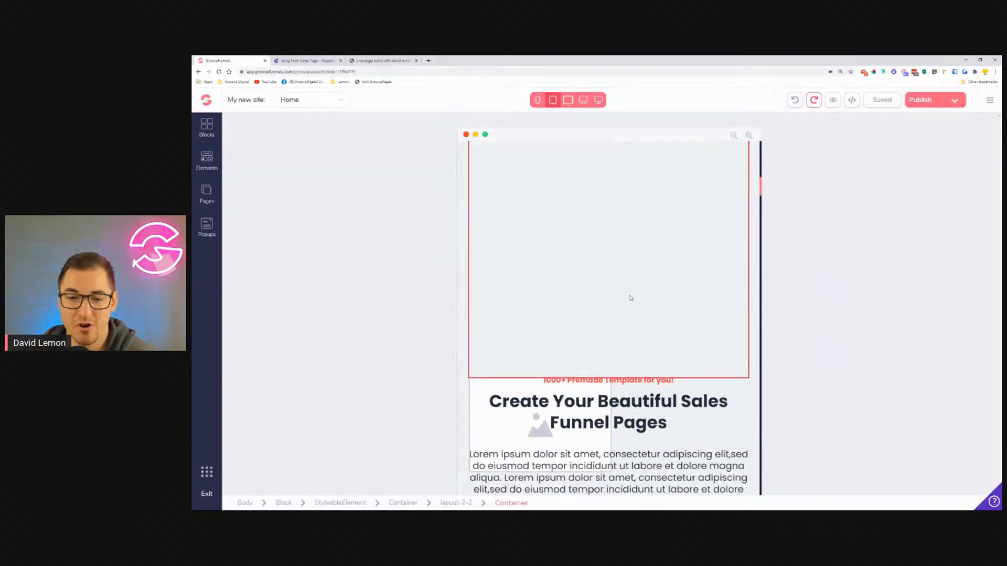
{"action": "scroll", "coordinate": [656, 387], "scroll_direction": "down", "scroll_amount": 5}
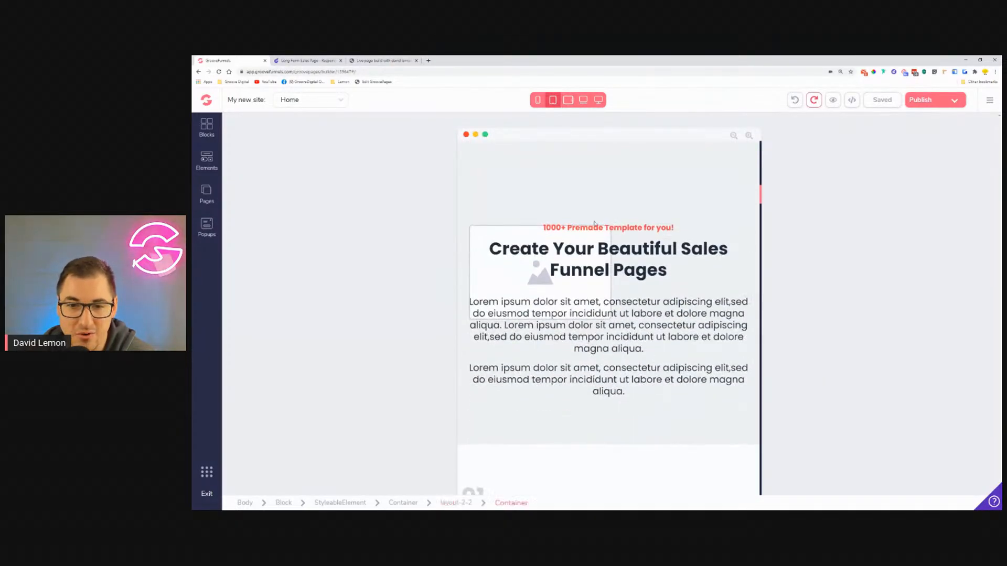
{"action": "scroll", "coordinate": [661, 305], "scroll_direction": "down", "scroll_amount": 6}
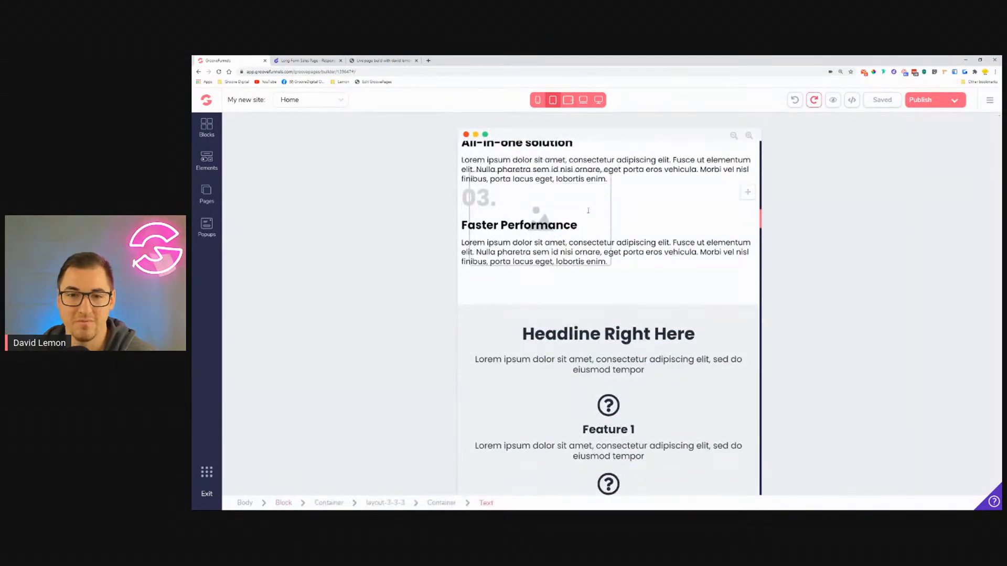
{"action": "scroll", "coordinate": [688, 245], "scroll_direction": "down", "scroll_amount": 2}
{"action": "scroll", "coordinate": [689, 245], "scroll_direction": "down", "scroll_amount": 10}
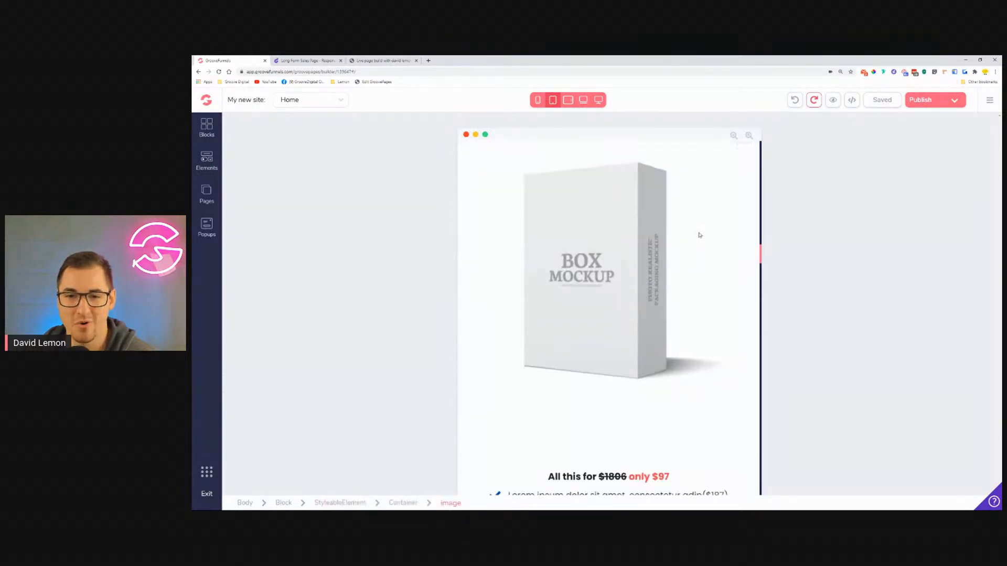
Step: Examine the portrait tablet layout of the buy button, customer reviews and device mockup sections with their text blocks
{"action": "scroll", "coordinate": [706, 235], "scroll_direction": "down", "scroll_amount": 5}
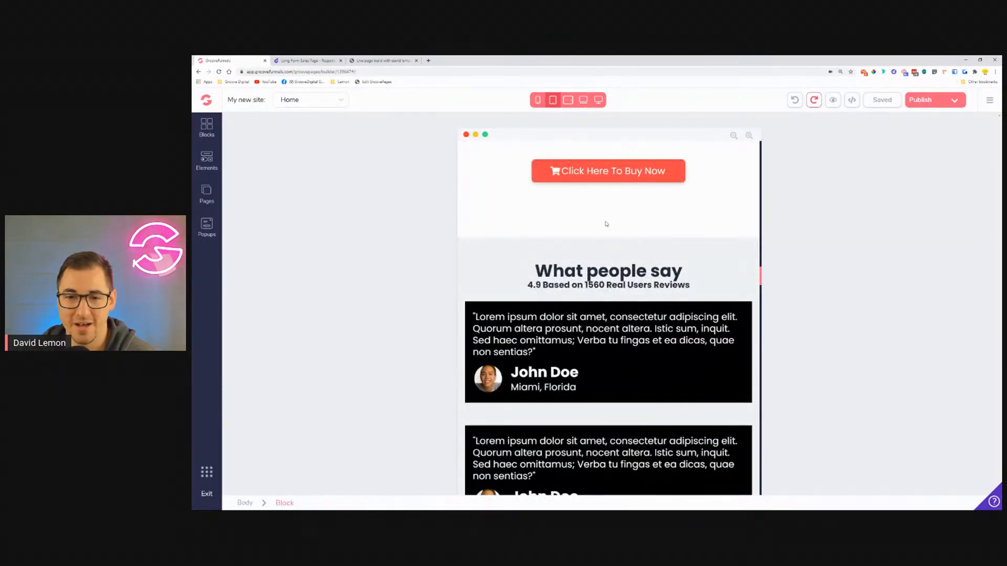
{"action": "scroll", "coordinate": [606, 222], "scroll_direction": "down", "scroll_amount": 1}
{"action": "scroll", "coordinate": [603, 291], "scroll_direction": "down", "scroll_amount": 2}
{"action": "scroll", "coordinate": [636, 262], "scroll_direction": "down", "scroll_amount": 6}
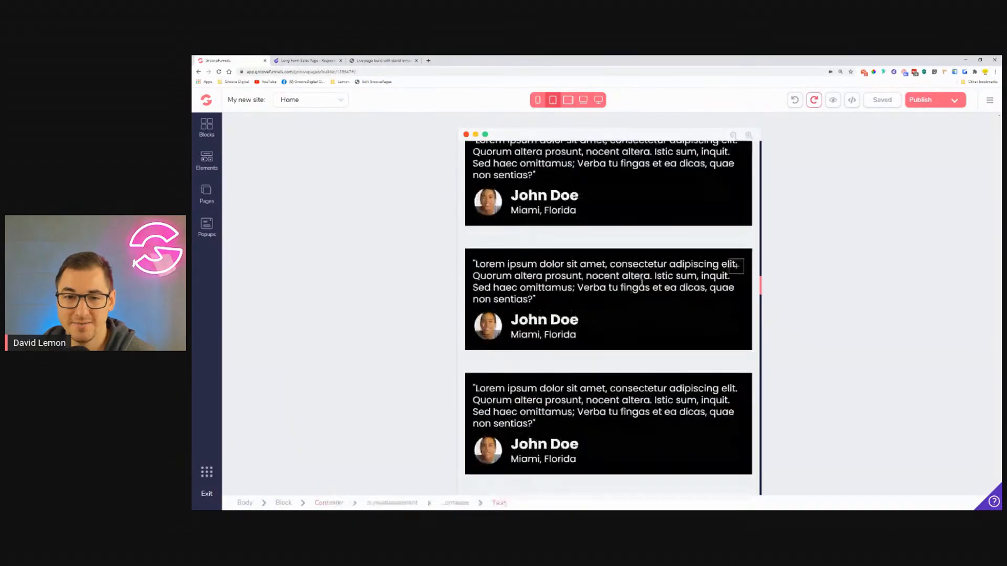
{"action": "scroll", "coordinate": [664, 296], "scroll_direction": "down", "scroll_amount": 9}
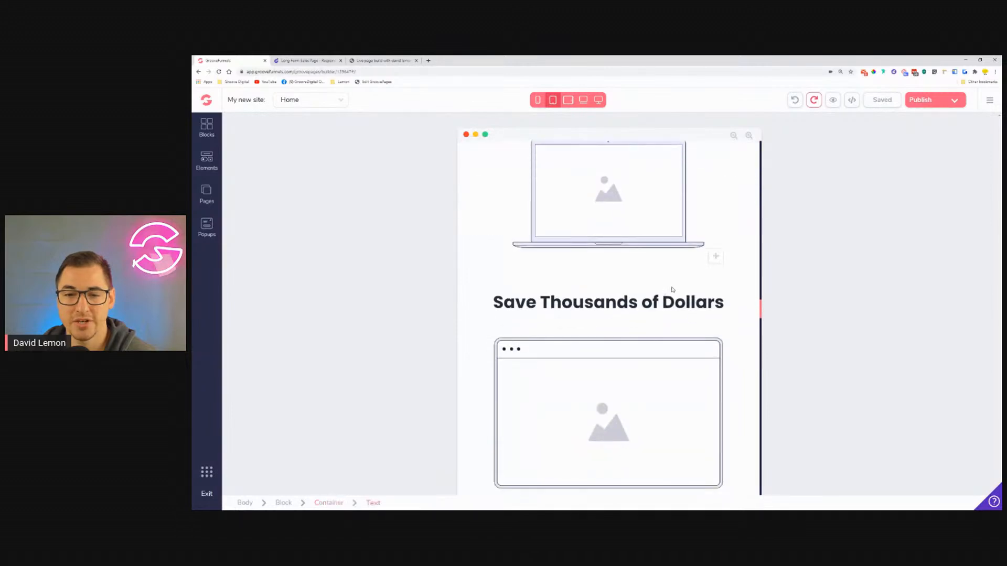
{"action": "scroll", "coordinate": [606, 267], "scroll_direction": "down", "scroll_amount": 5}
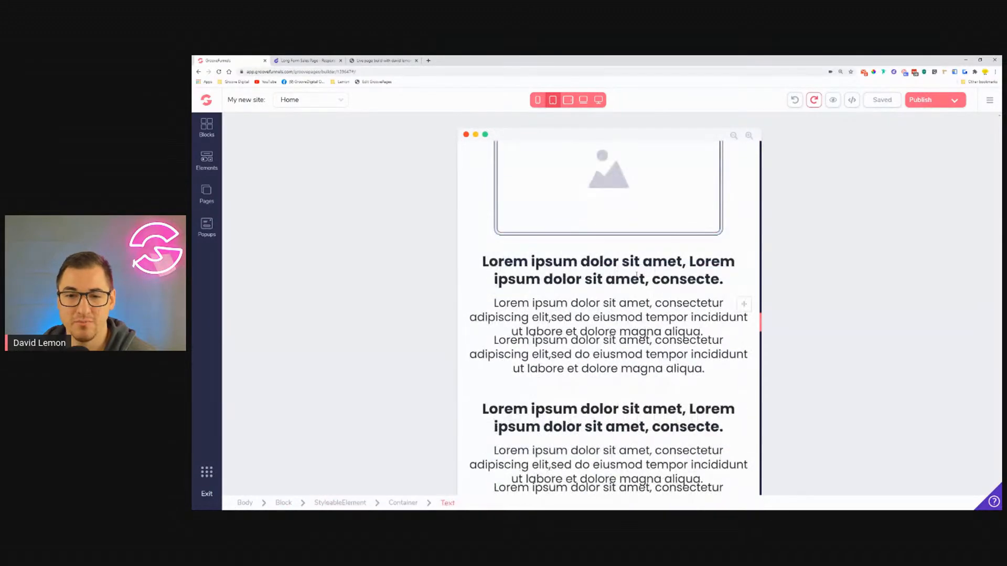
{"action": "scroll", "coordinate": [615, 267], "scroll_direction": "down", "scroll_amount": 4}
{"action": "scroll", "coordinate": [618, 259], "scroll_direction": "up", "scroll_amount": 2}
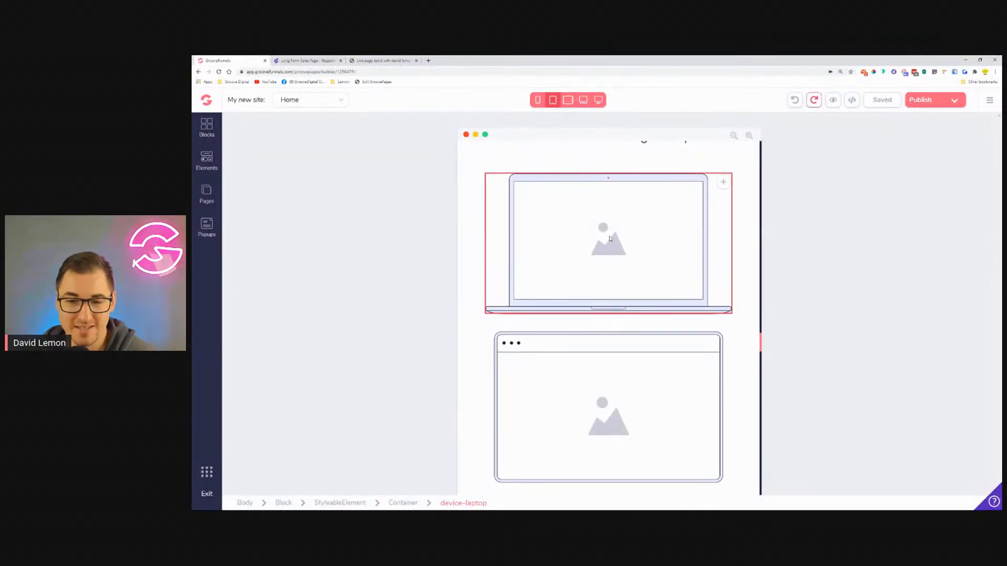
{"action": "scroll", "coordinate": [610, 237], "scroll_direction": "up", "scroll_amount": 6}
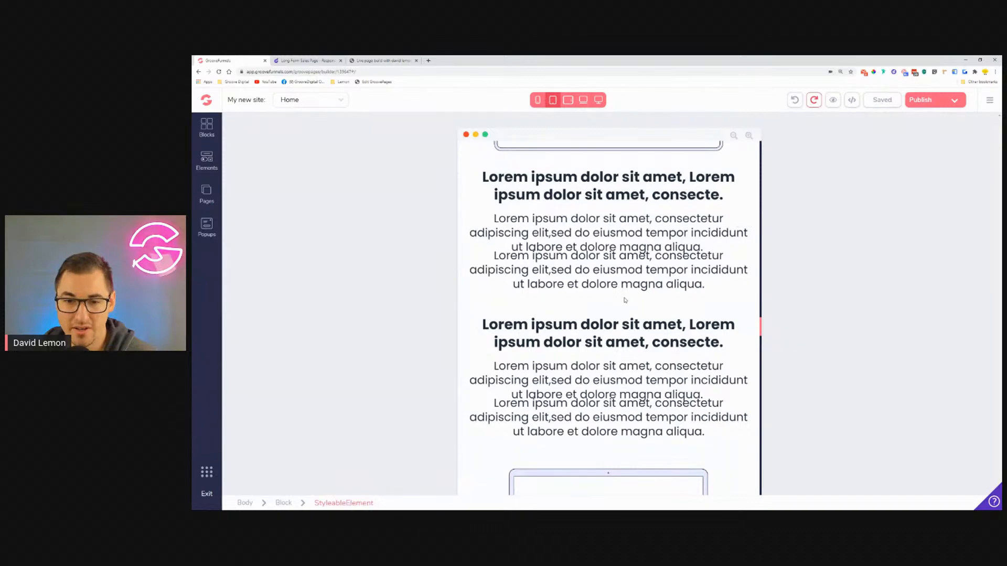
Step: Check the checklist, the stacked image placeholders and the bonus sections in the portrait tablet preview
{"action": "scroll", "coordinate": [622, 297], "scroll_direction": "down", "scroll_amount": 15}
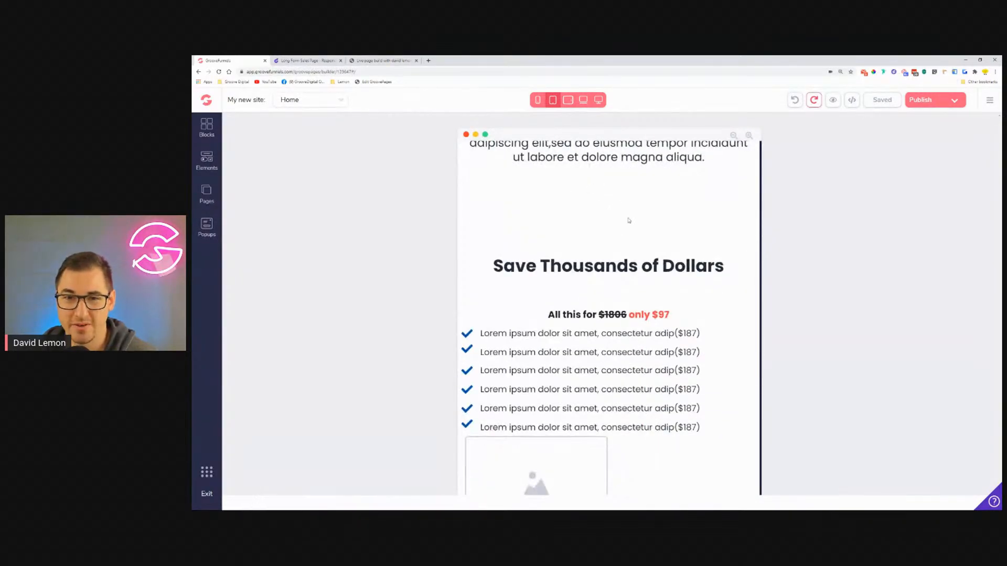
{"action": "scroll", "coordinate": [629, 220], "scroll_direction": "down", "scroll_amount": 5}
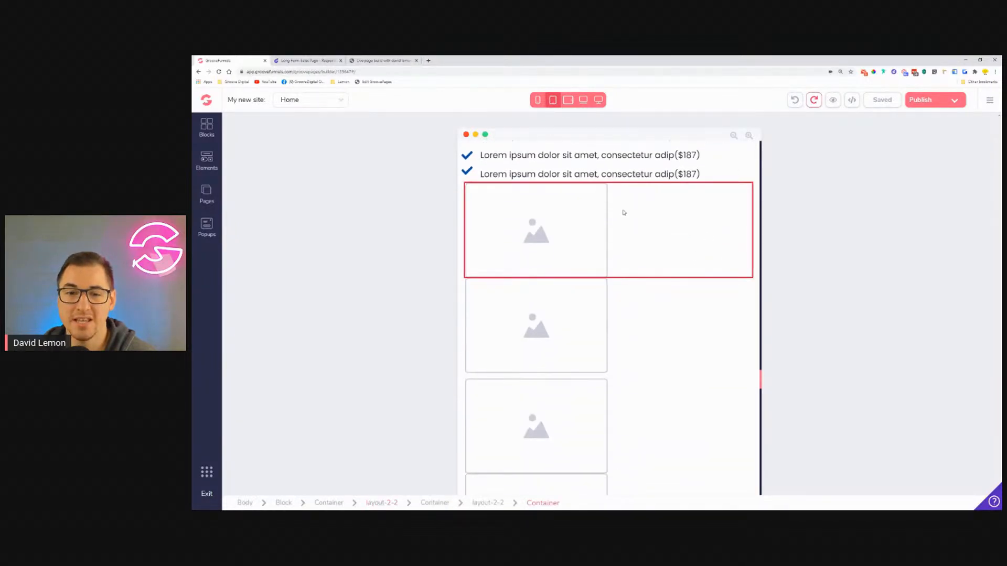
{"action": "scroll", "coordinate": [623, 212], "scroll_direction": "down", "scroll_amount": 3}
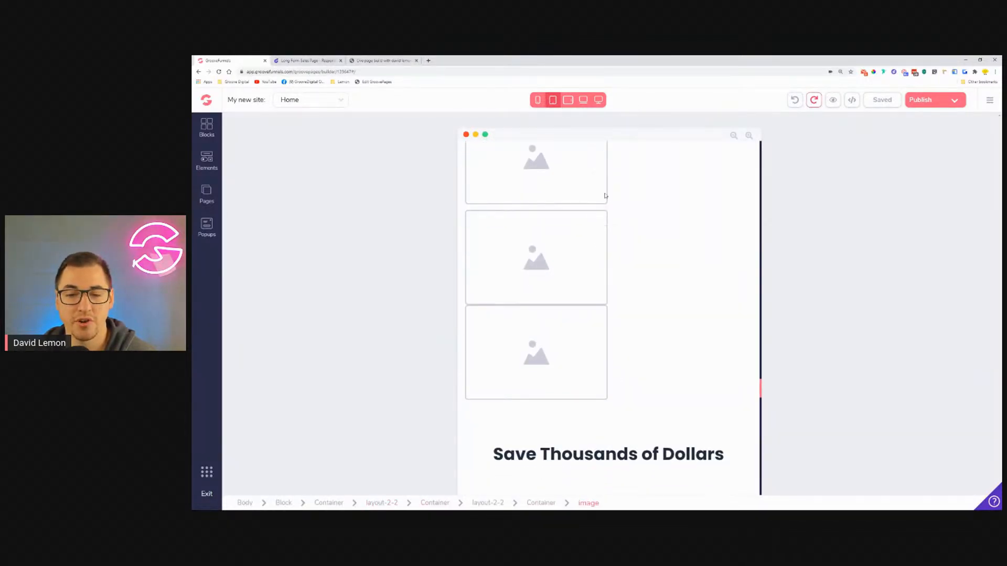
{"action": "scroll", "coordinate": [611, 290], "scroll_direction": "down", "scroll_amount": 3}
{"action": "scroll", "coordinate": [628, 247], "scroll_direction": "up", "scroll_amount": 2}
{"action": "scroll", "coordinate": [608, 210], "scroll_direction": "down", "scroll_amount": 2}
{"action": "scroll", "coordinate": [623, 321], "scroll_direction": "down", "scroll_amount": 4}
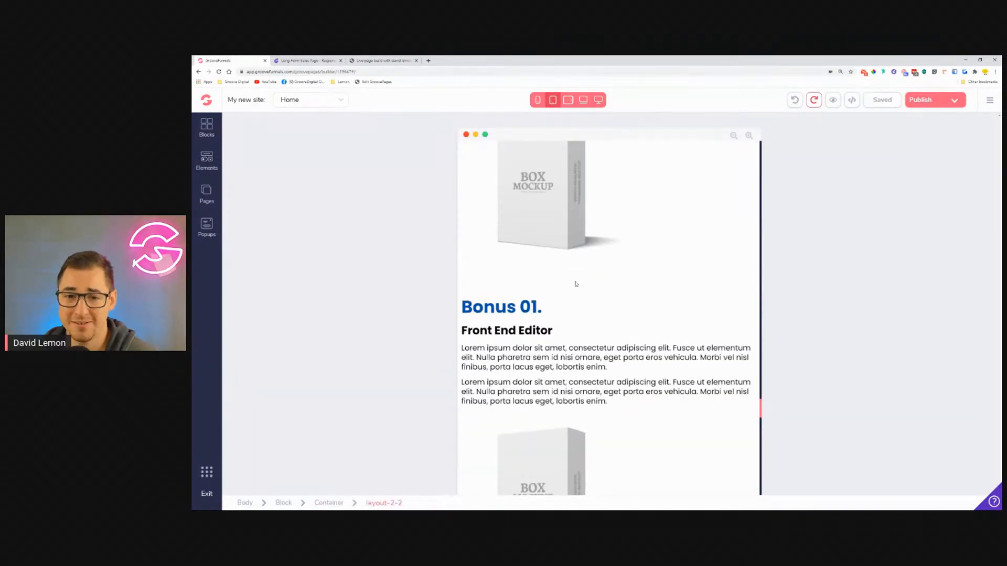
{"action": "scroll", "coordinate": [607, 270], "scroll_direction": "down", "scroll_amount": 3}
{"action": "scroll", "coordinate": [607, 271], "scroll_direction": "down", "scroll_amount": 18}
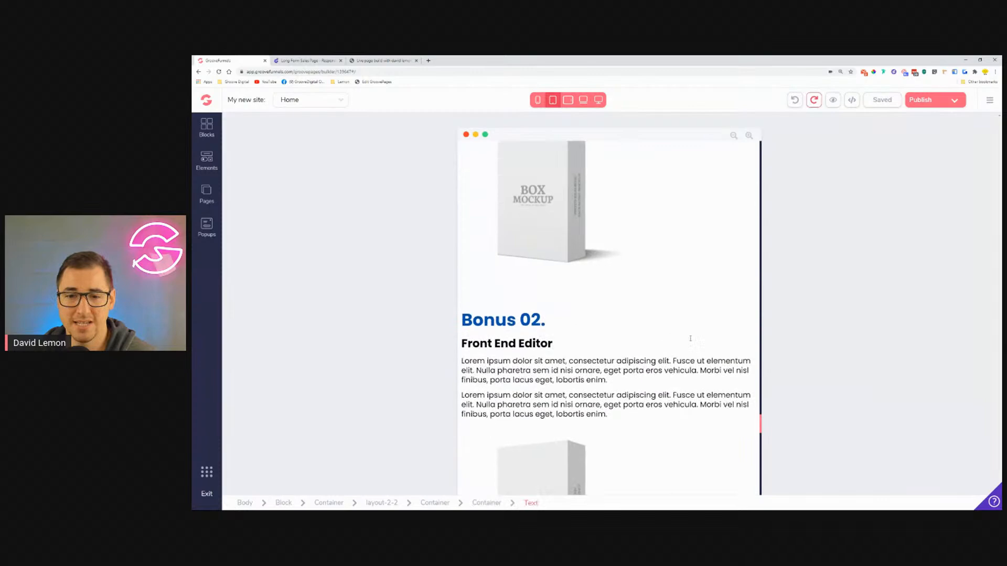
Step: Check the portrait tablet layout from the laptop mockup and its text down to the money-back guarantee and footer
{"action": "scroll", "coordinate": [614, 306], "scroll_direction": "down", "scroll_amount": 6}
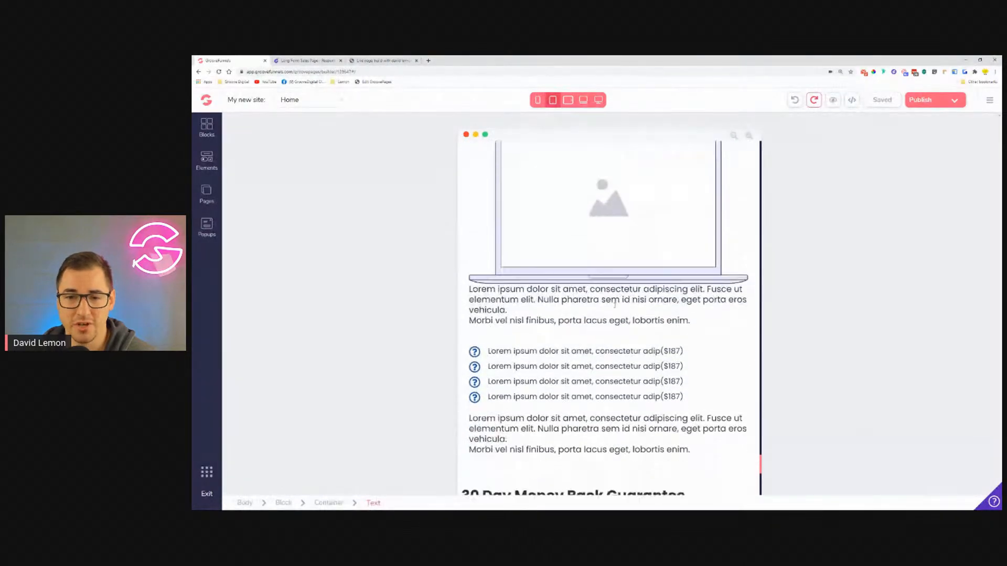
{"action": "scroll", "coordinate": [630, 297], "scroll_direction": "down", "scroll_amount": 3}
{"action": "scroll", "coordinate": [632, 336], "scroll_direction": "up", "scroll_amount": 6}
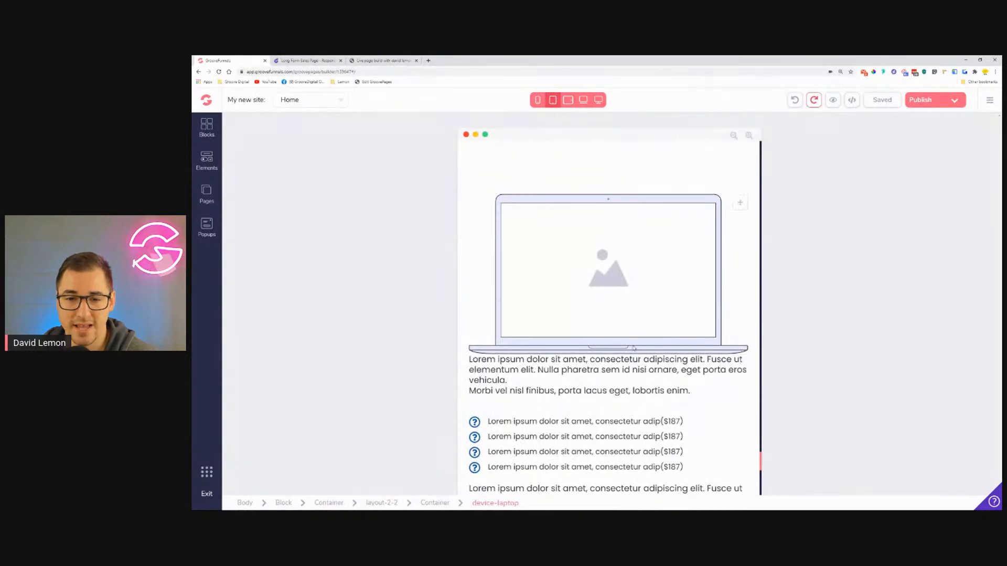
{"action": "scroll", "coordinate": [645, 409], "scroll_direction": "up", "scroll_amount": 3}
{"action": "scroll", "coordinate": [647, 418], "scroll_direction": "down", "scroll_amount": 5}
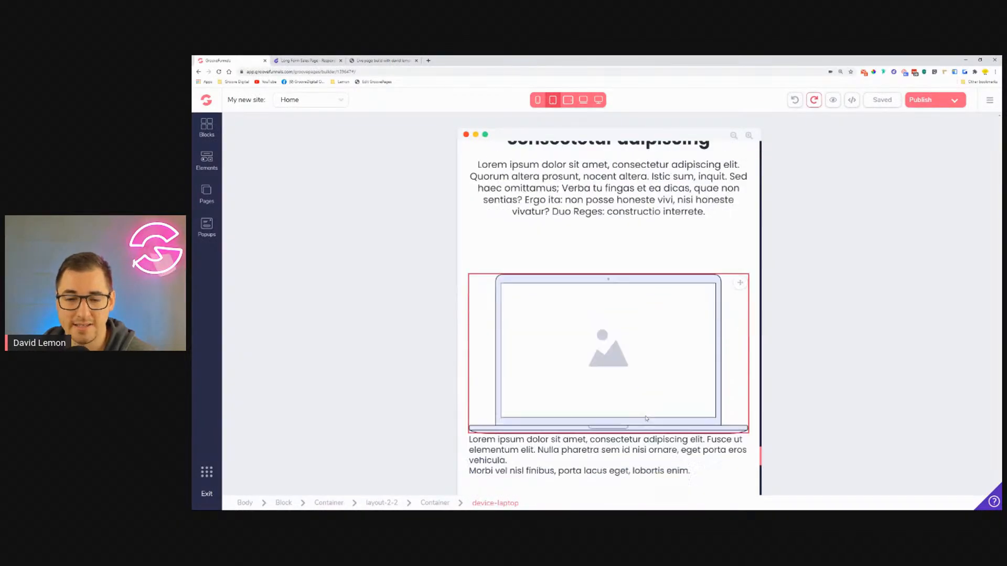
{"action": "scroll", "coordinate": [646, 418], "scroll_direction": "down", "scroll_amount": 10}
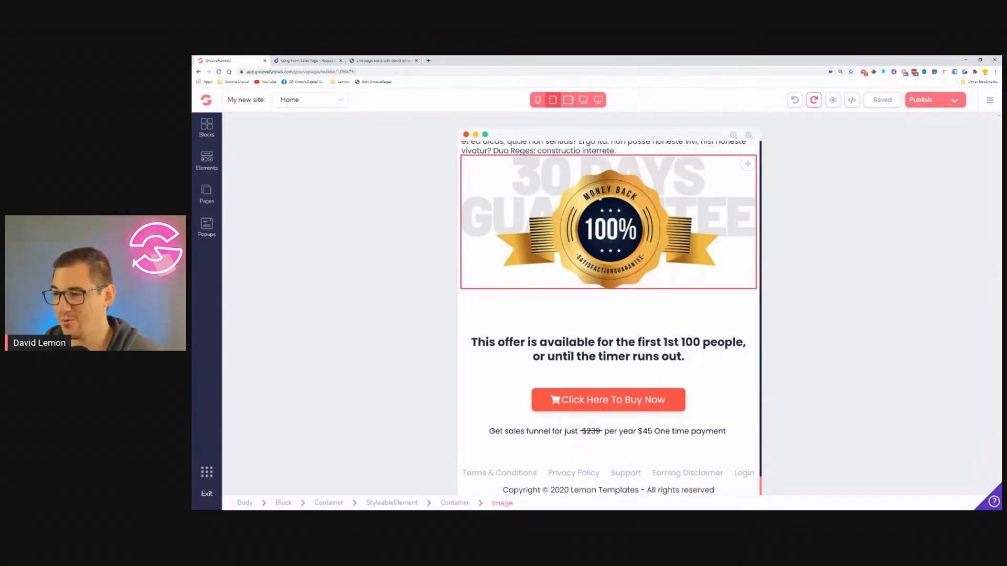
Step: Switch the preview to mobile size and inspect the footer links for horizontal overflow, comparing with the portrait tablet view
{"action": "left_click", "coordinate": [538, 100]}
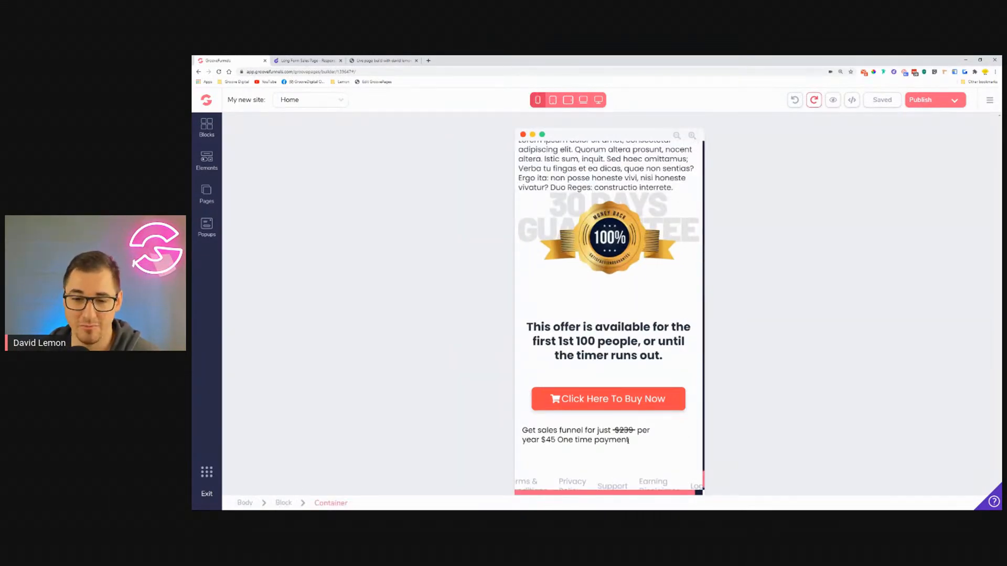
{"action": "scroll", "coordinate": [630, 427], "scroll_direction": "down", "scroll_amount": 1}
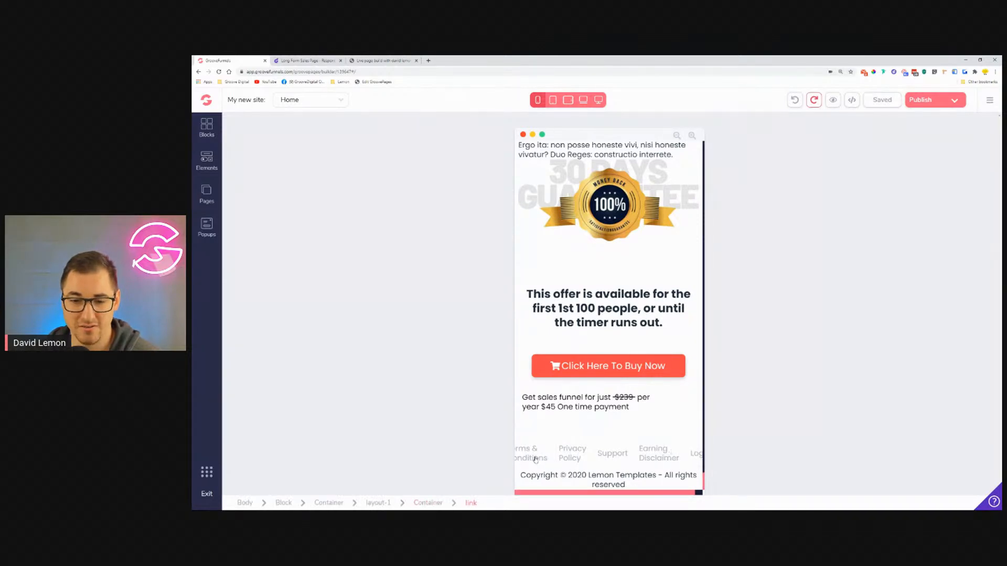
{"action": "left_click", "coordinate": [552, 100]}
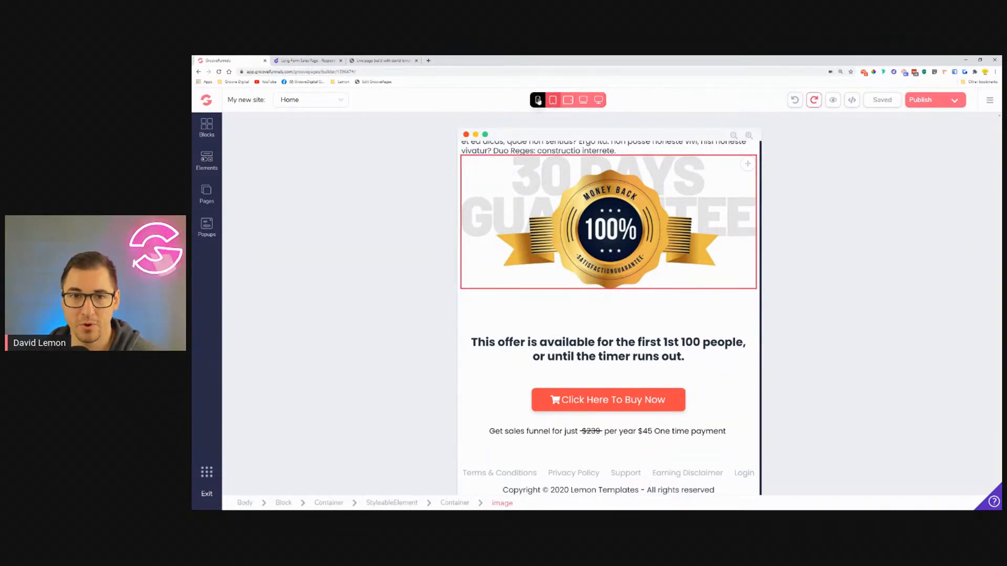
{"action": "left_click", "coordinate": [538, 100]}
{"action": "left_click_drag", "start_coordinate": [659, 493], "coordinate": [675, 497]}
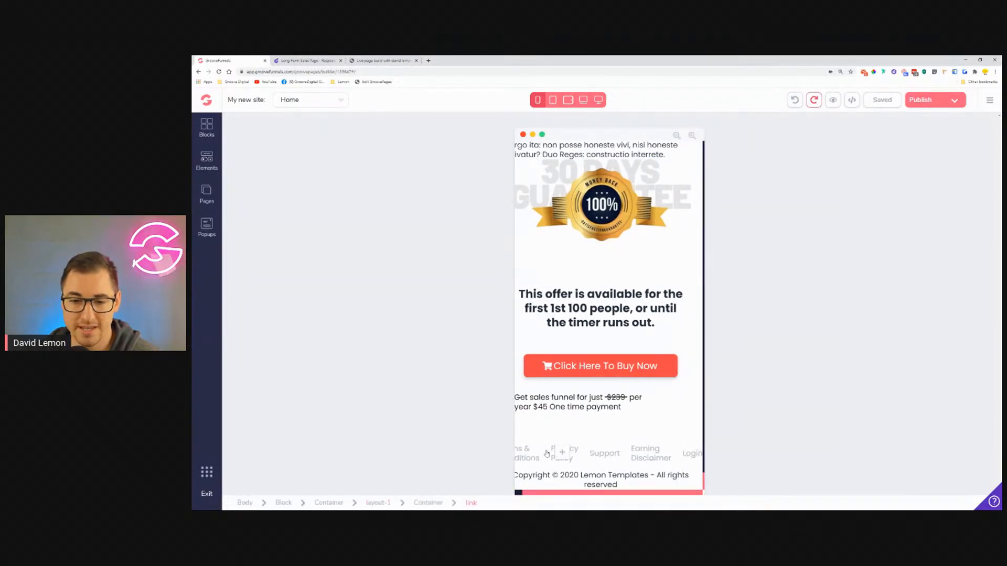
{"action": "left_click", "coordinate": [682, 495]}
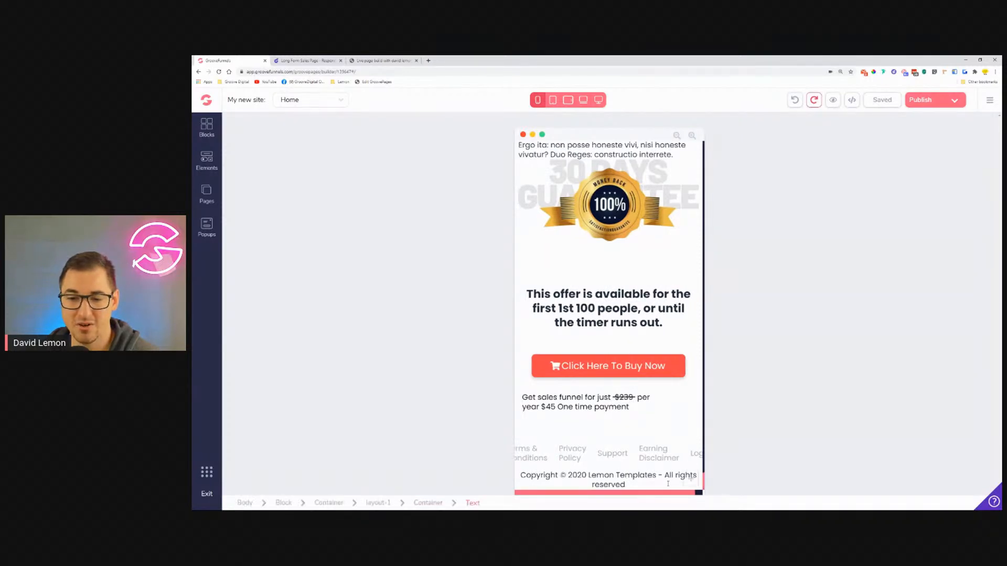
{"action": "left_click_drag", "start_coordinate": [668, 495], "coordinate": [624, 494]}
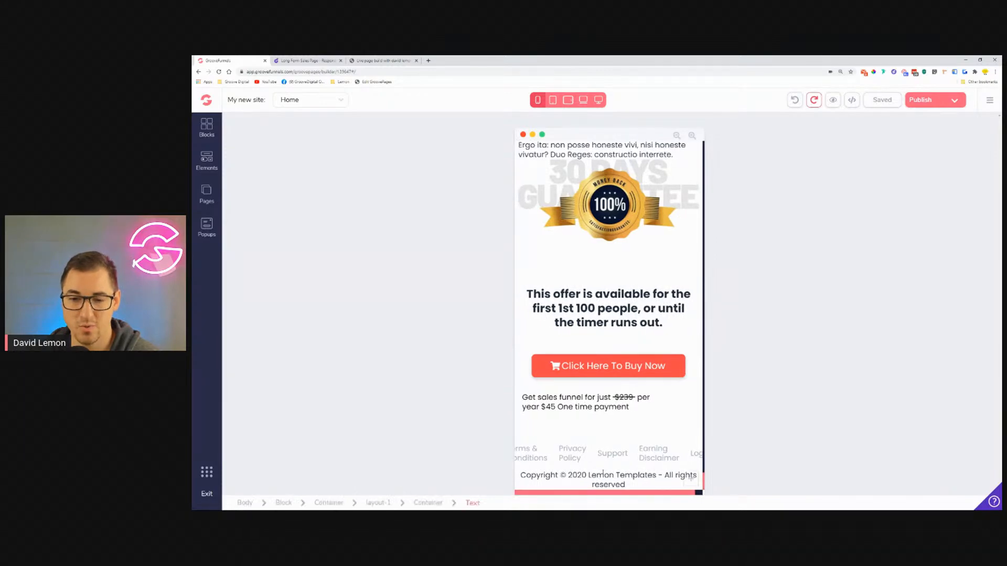
Step: Examine the mobile layout of the sales page from the footer up to the main headline
{"action": "scroll", "coordinate": [620, 354], "scroll_direction": "up", "scroll_amount": 4}
{"action": "scroll", "coordinate": [619, 354], "scroll_direction": "up", "scroll_amount": 10}
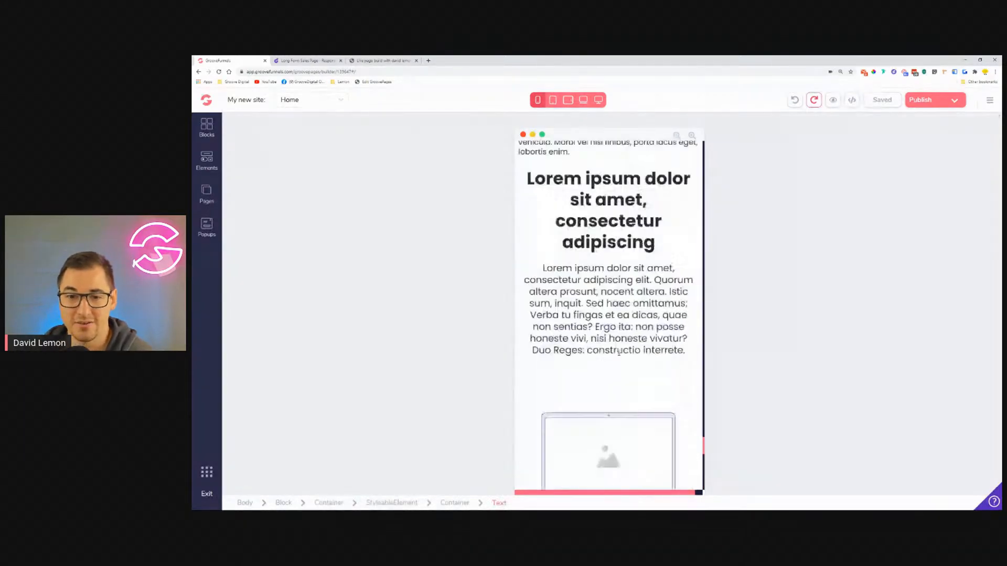
{"action": "scroll", "coordinate": [620, 354], "scroll_direction": "up", "scroll_amount": 10}
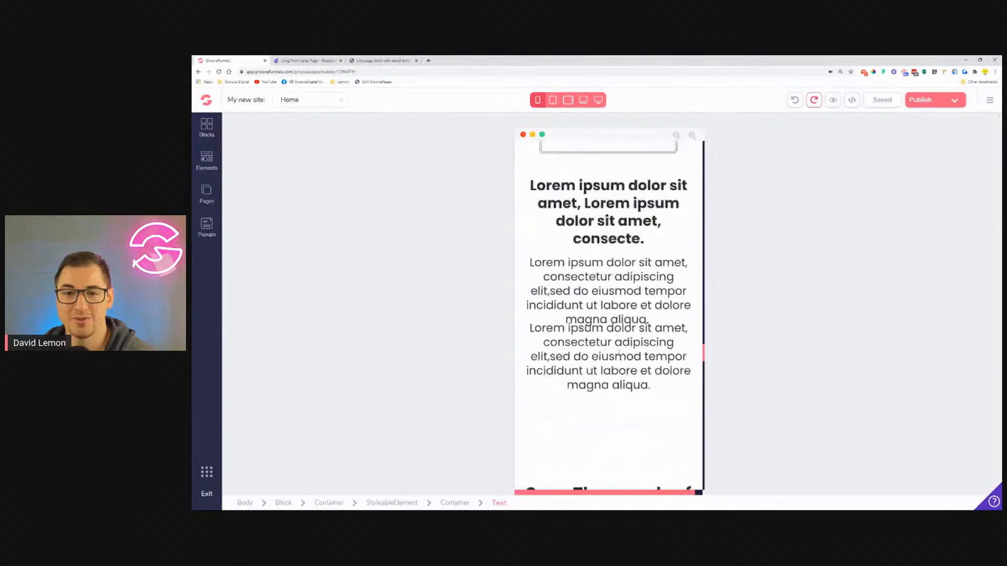
{"action": "scroll", "coordinate": [620, 354], "scroll_direction": "up", "scroll_amount": 15}
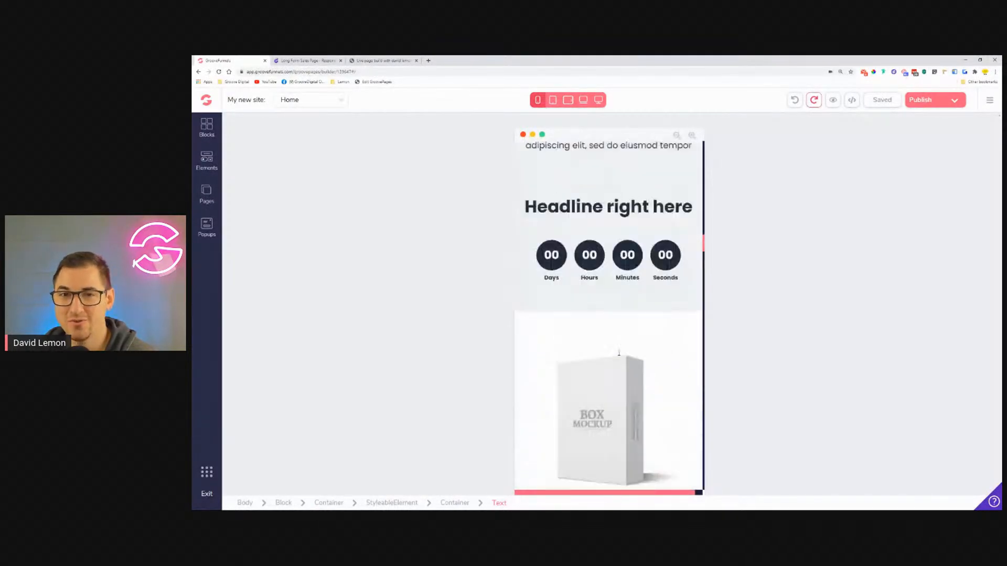
{"action": "scroll", "coordinate": [619, 354], "scroll_direction": "up", "scroll_amount": 10}
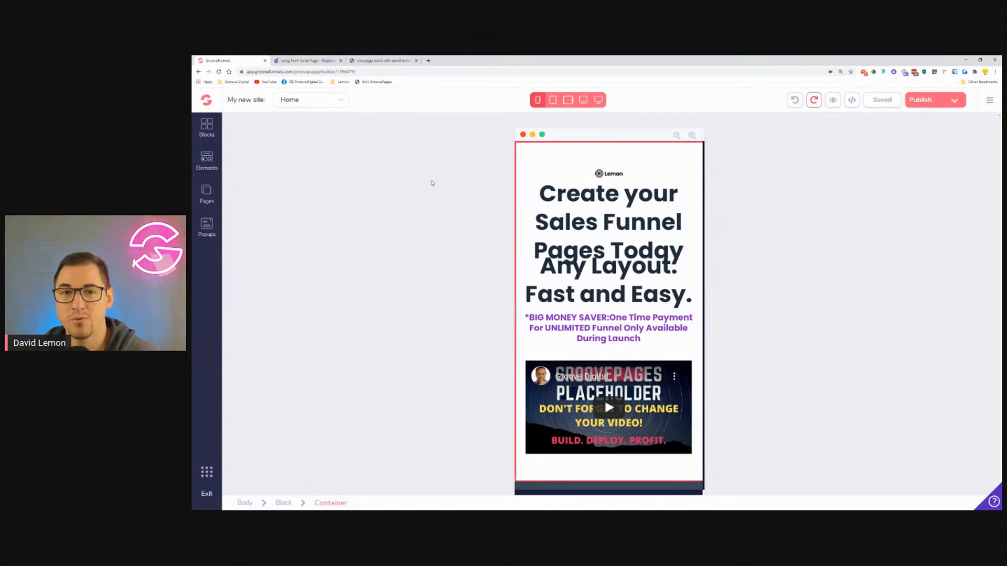
Step: View the Droplr download page for the Long Form Sales Page template file, and return to the GroovePages builder
{"action": "left_click", "coordinate": [307, 61]}
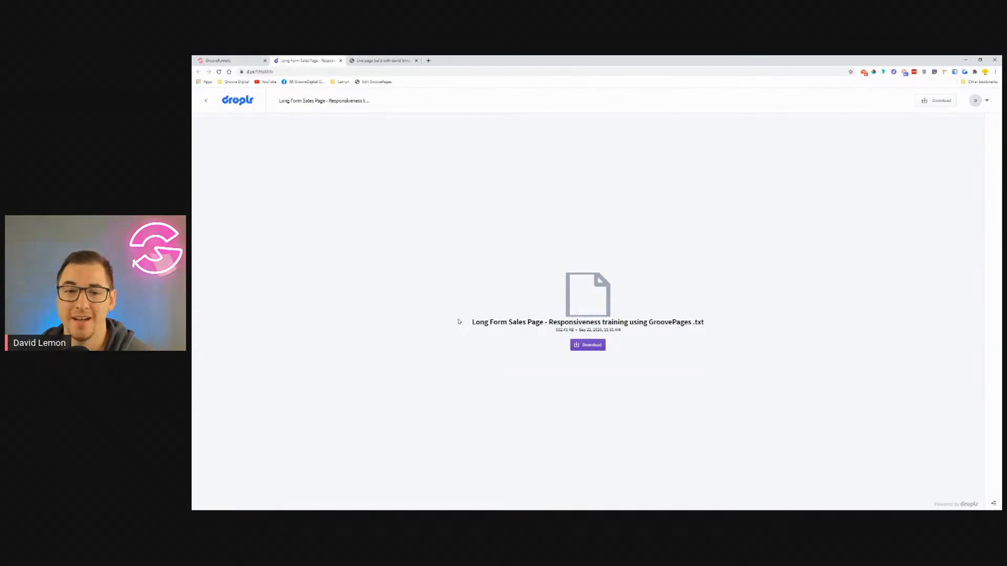
{"action": "left_click", "coordinate": [220, 60]}
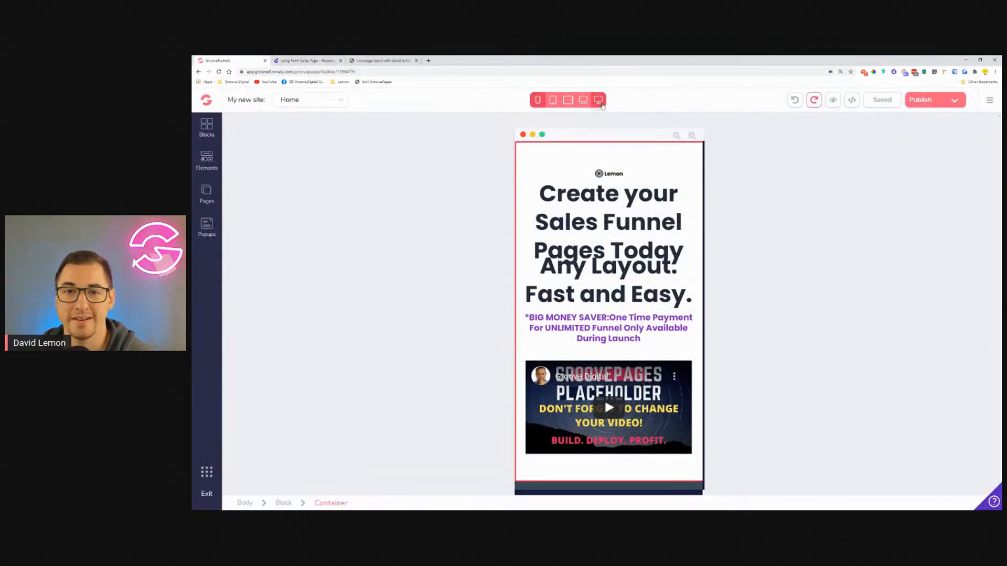
Step: Set the page preview to desktop size, then request the Long Form Sales Page text file download on Droplr and cancel the save
{"action": "left_click", "coordinate": [599, 100]}
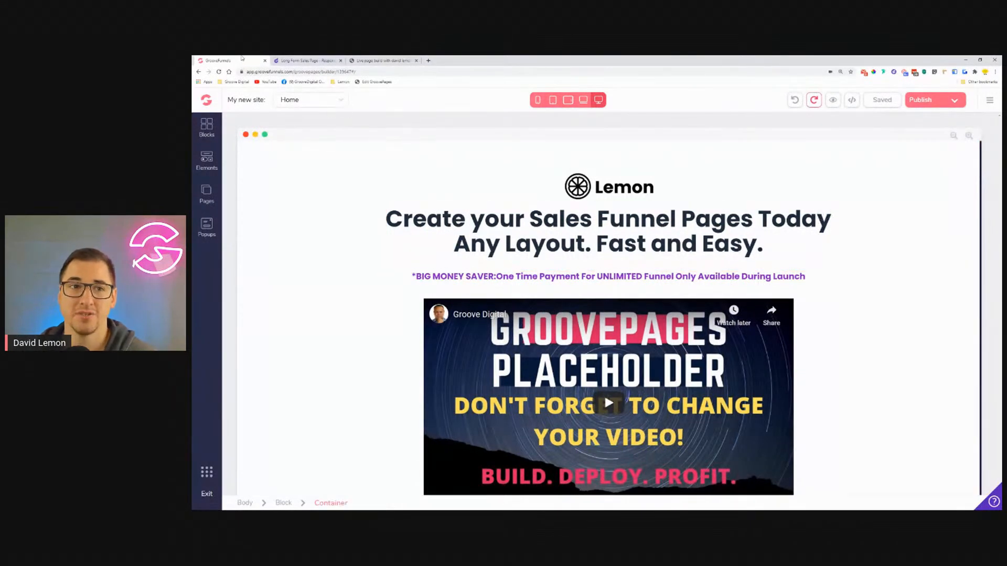
{"action": "left_click", "coordinate": [302, 59]}
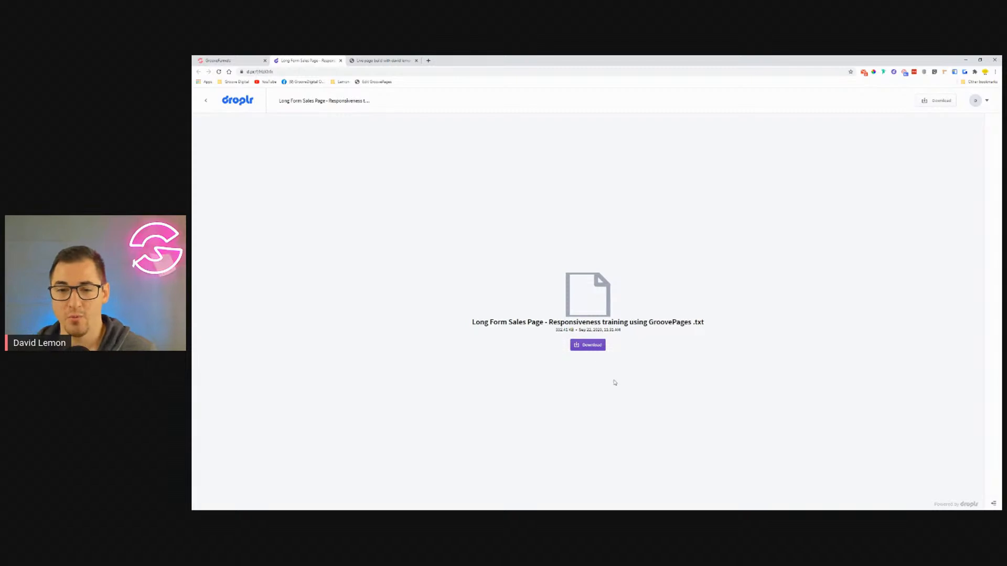
{"action": "left_click", "coordinate": [588, 345]}
{"action": "double_click", "coordinate": [697, 323]}
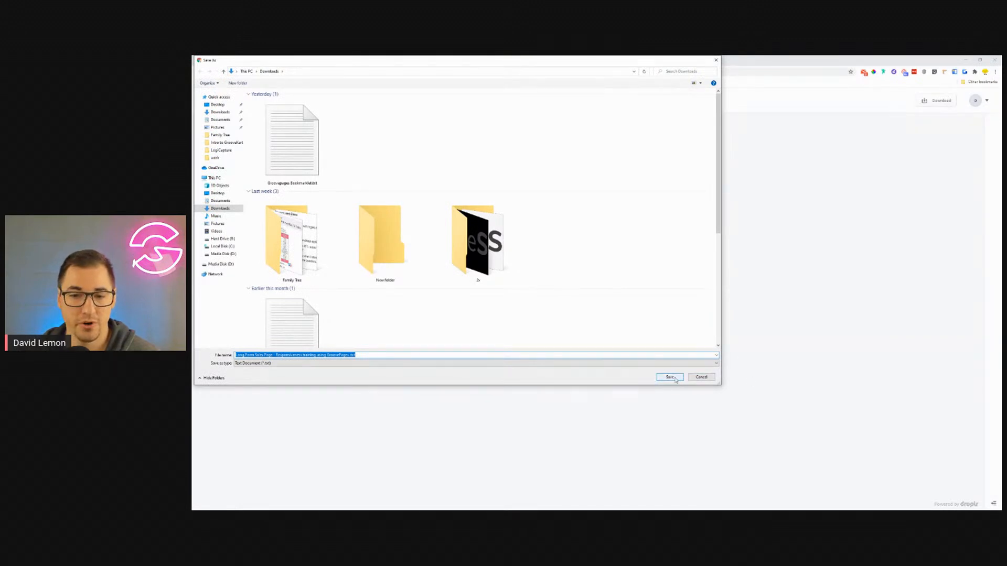
{"action": "left_click", "coordinate": [712, 380]}
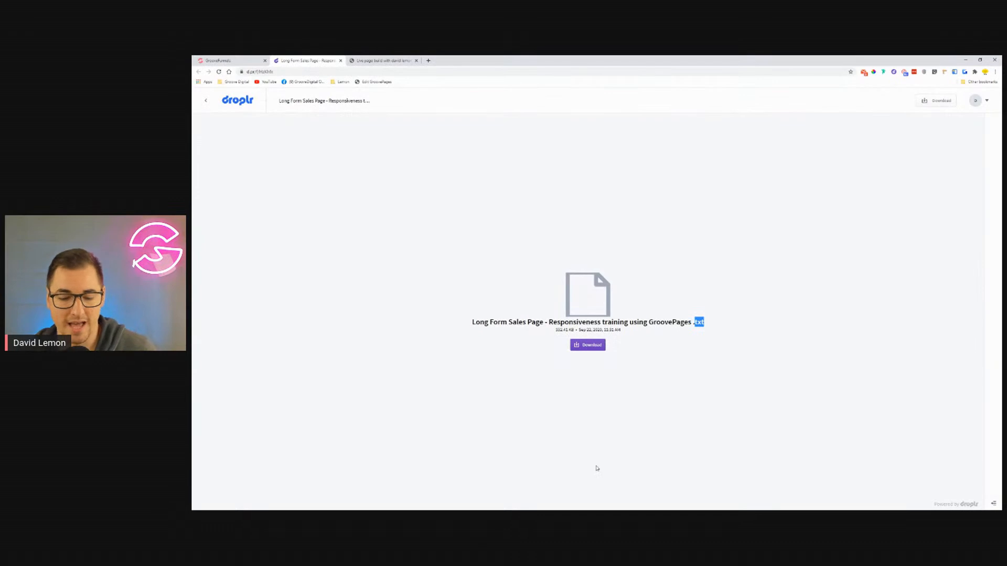
{"action": "key", "text": "super"}
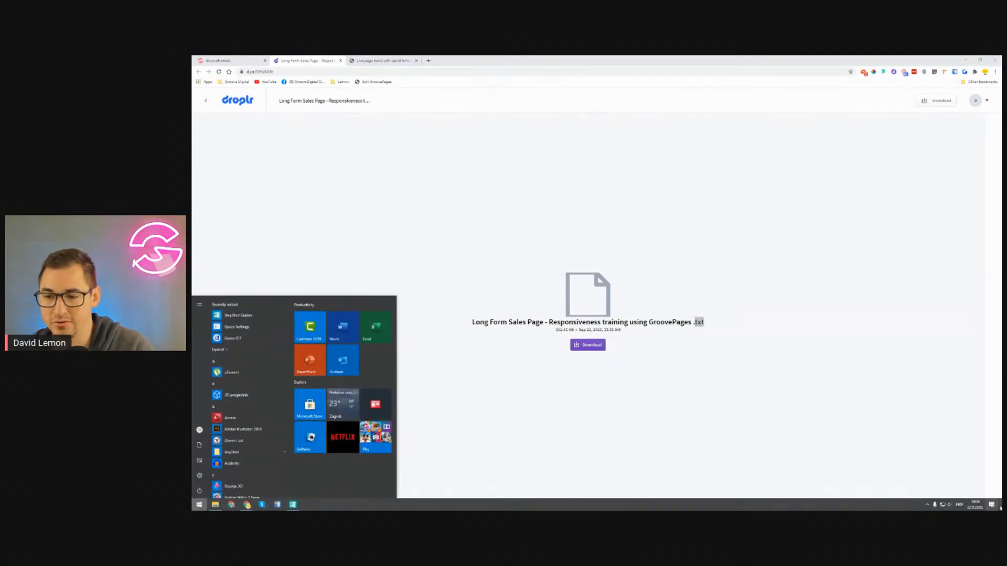
{"action": "key", "text": "super"}
{"action": "key", "text": "super"}
{"action": "key", "text": "super"}
{"action": "key", "text": "super"}
{"action": "key", "text": "super"}
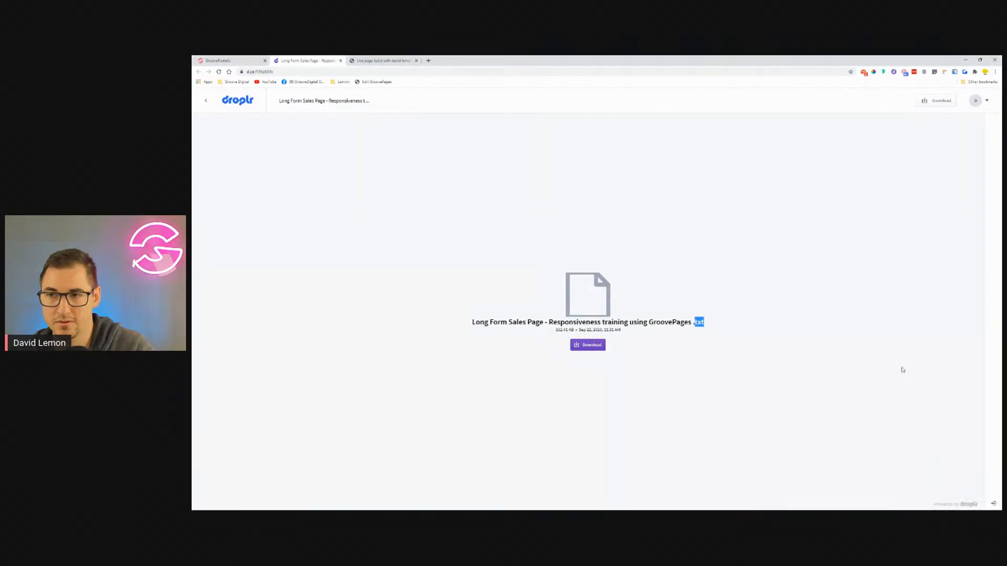
Step: Minimize the browser, open the Long Form Sales Page text file from the desktop in Notepad, and close File Explorer
{"action": "left_click", "coordinate": [965, 61]}
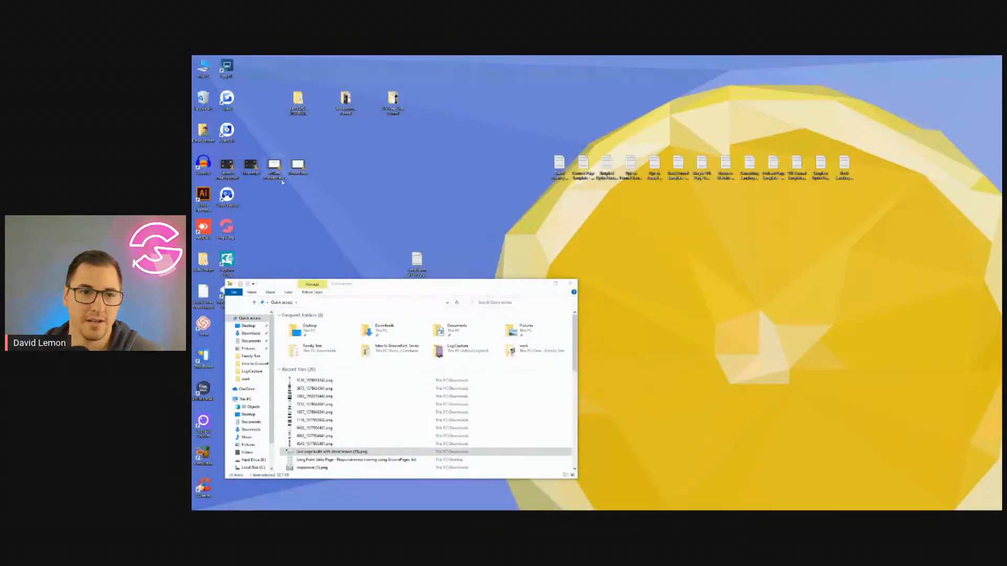
{"action": "left_click_drag", "start_coordinate": [422, 288], "coordinate": [506, 318]}
{"action": "double_click", "coordinate": [417, 262]}
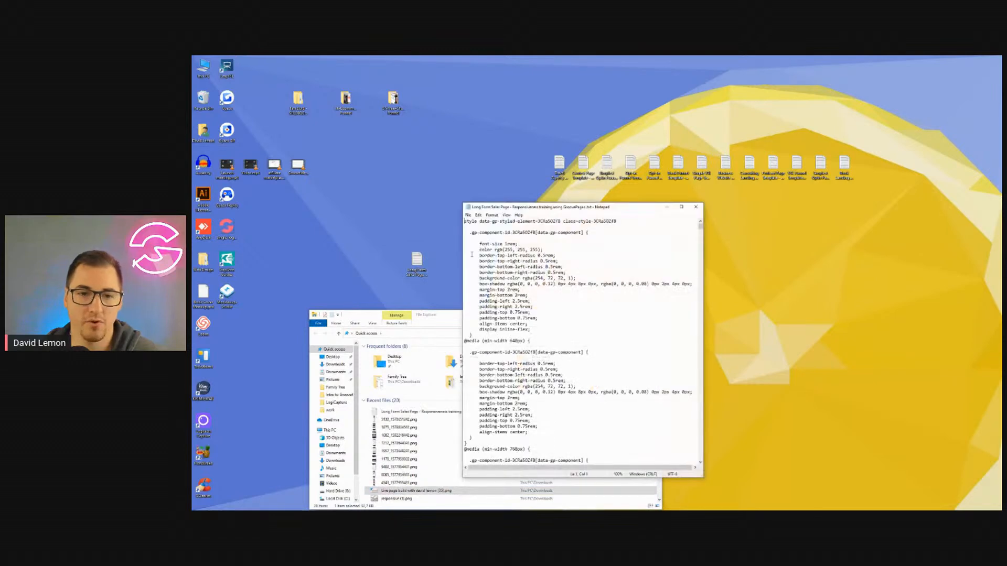
{"action": "left_click", "coordinate": [428, 315]}
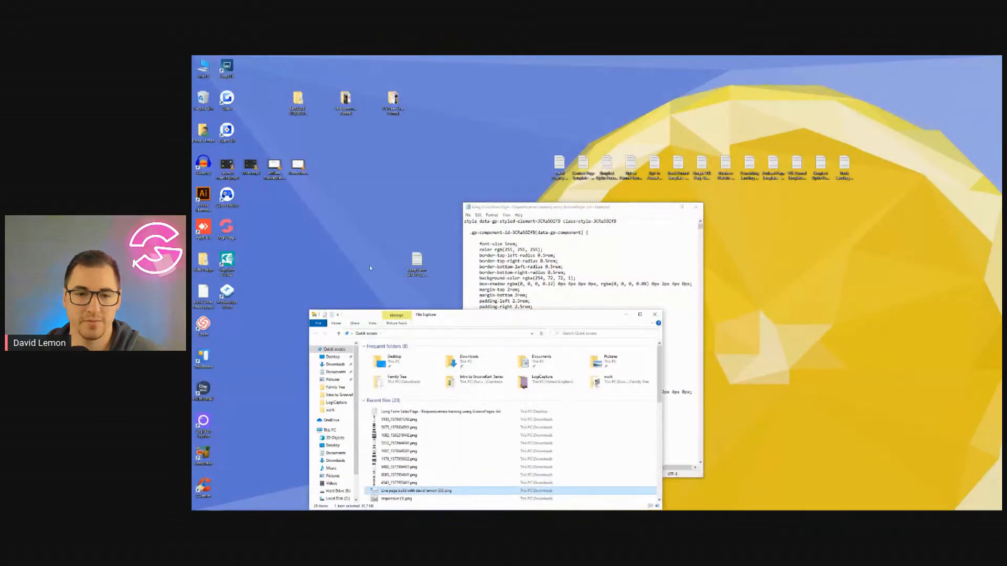
{"action": "left_click", "coordinate": [655, 314]}
Step: Examine the template's style code in the text file, going down through the media query rules and back to the beginning
{"action": "scroll", "coordinate": [621, 275], "scroll_direction": "down", "scroll_amount": 10}
{"action": "scroll", "coordinate": [622, 275], "scroll_direction": "down", "scroll_amount": 15}
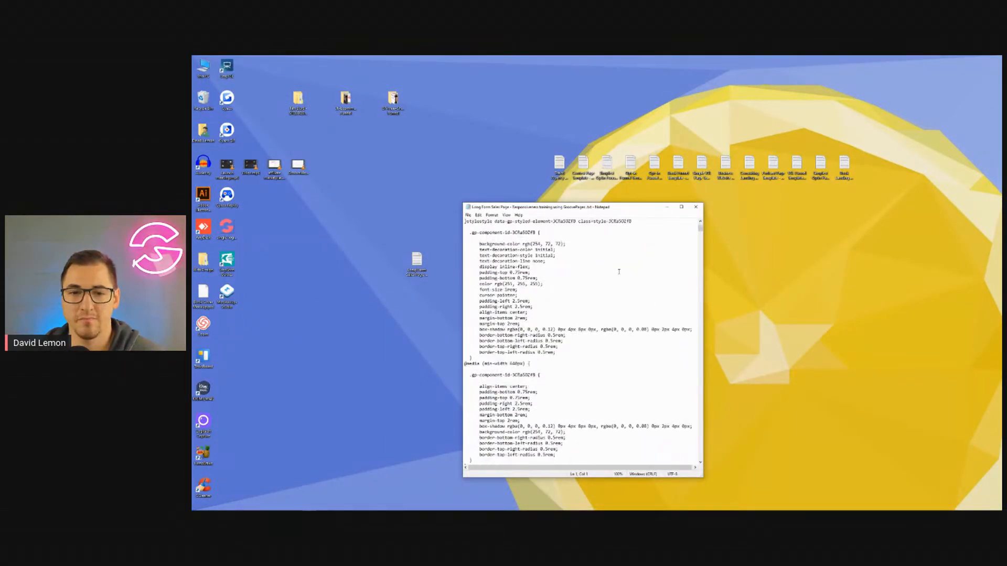
{"action": "scroll", "coordinate": [609, 267], "scroll_direction": "down", "scroll_amount": 10}
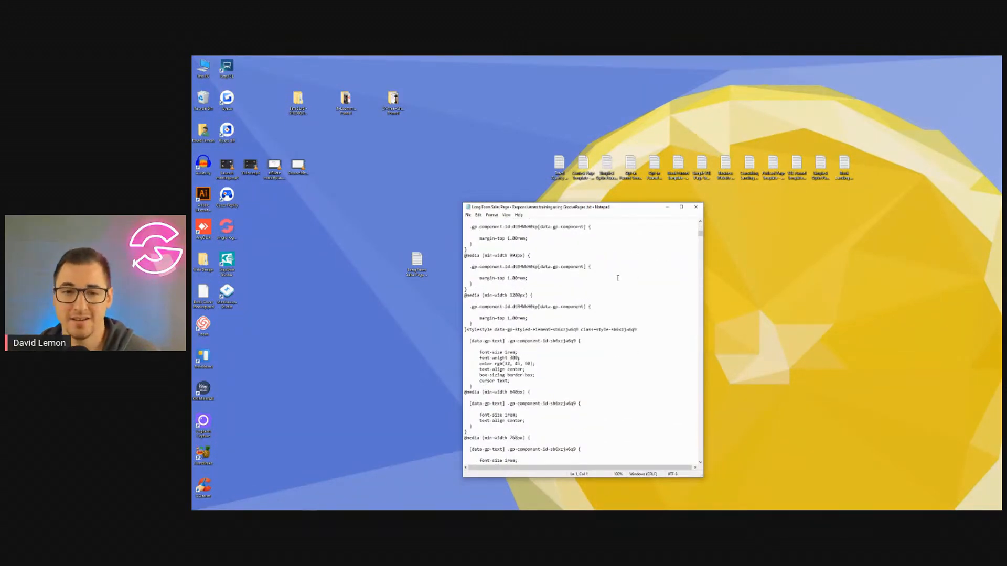
{"action": "scroll", "coordinate": [618, 278], "scroll_direction": "up", "scroll_amount": 15}
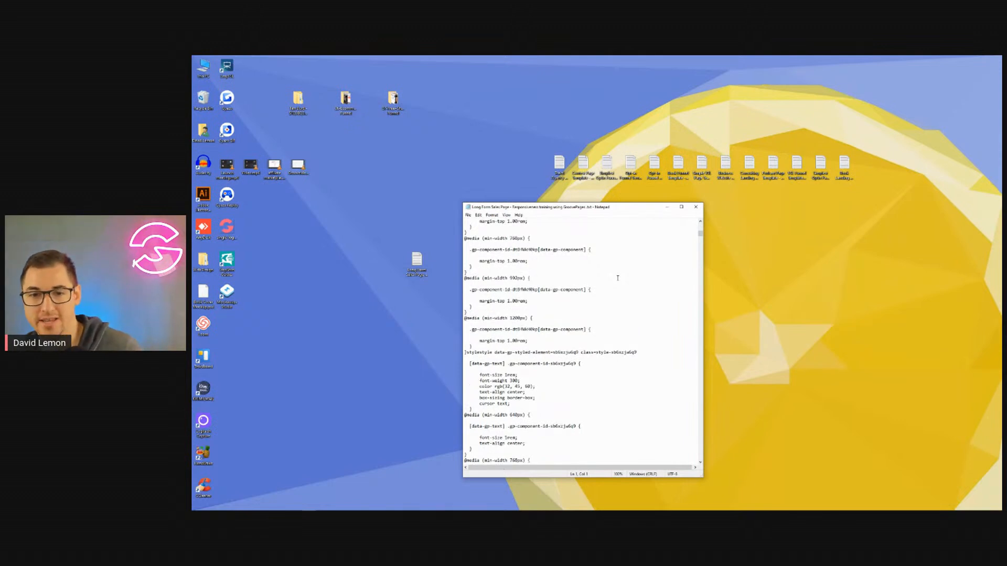
{"action": "scroll", "coordinate": [657, 255], "scroll_direction": "up", "scroll_amount": 14}
{"action": "left_click", "coordinate": [666, 261]}
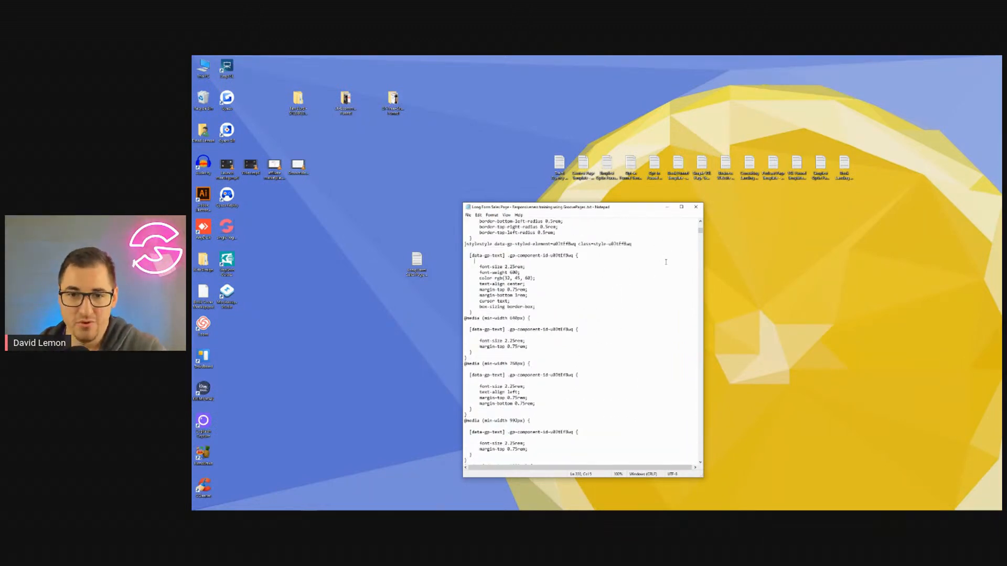
{"action": "scroll", "coordinate": [555, 264], "scroll_direction": "up", "scroll_amount": 2}
{"action": "scroll", "coordinate": [555, 263], "scroll_direction": "up", "scroll_amount": 15}
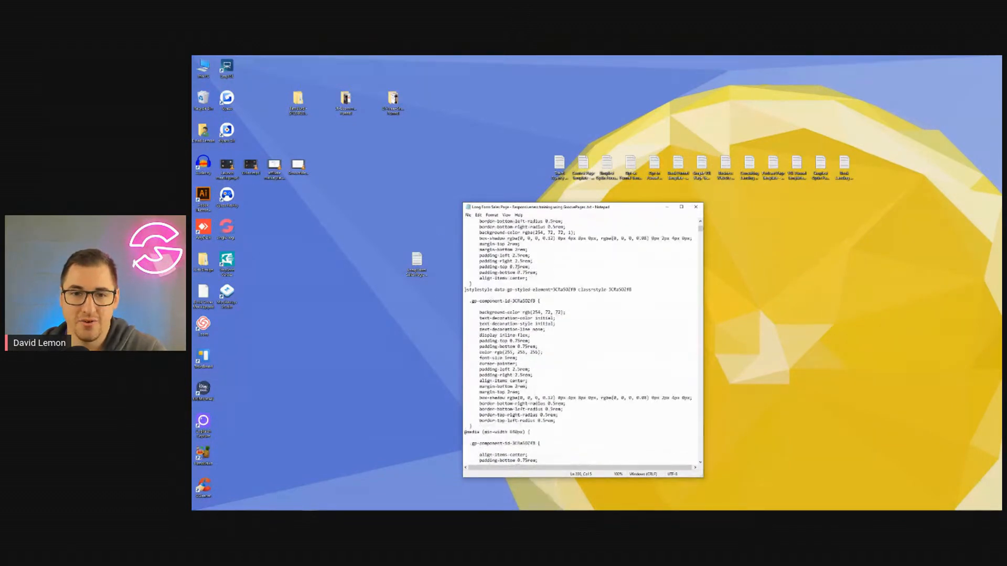
{"action": "scroll", "coordinate": [517, 283], "scroll_direction": "up", "scroll_amount": 18}
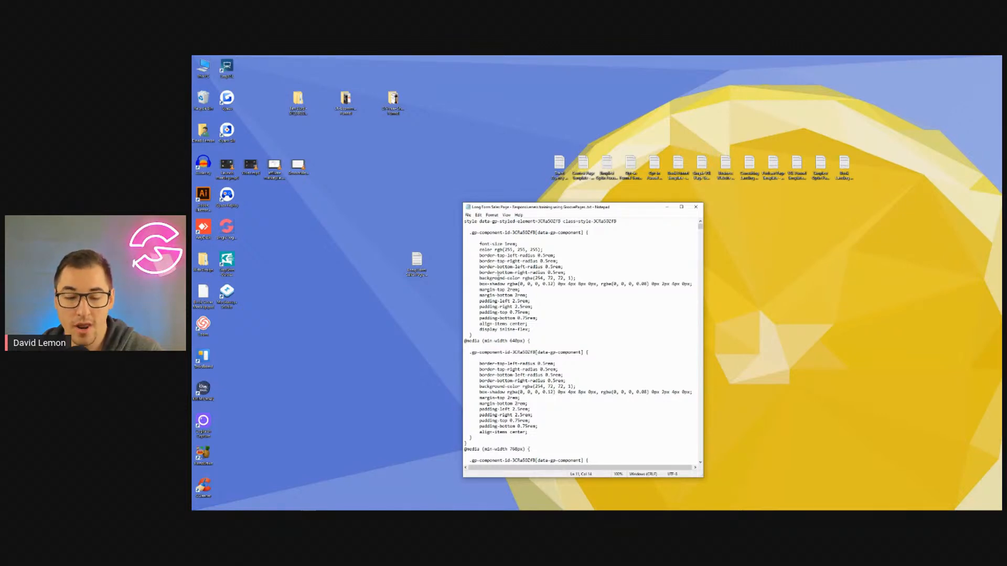
Step: Copy the entire template code from the text file and return to the GroovePages builder in the browser
{"action": "key", "text": "ctrl+a"}
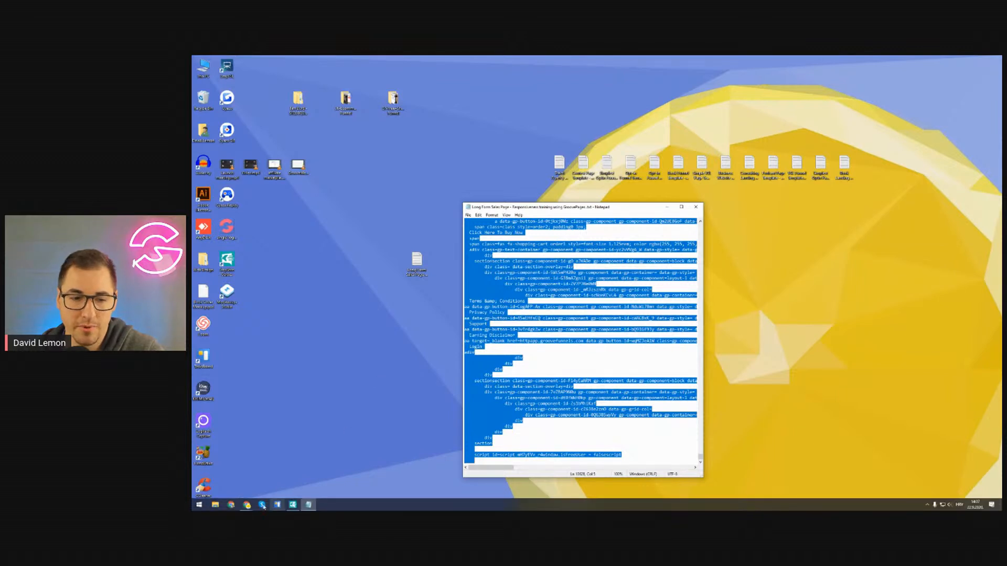
{"action": "left_click", "coordinate": [247, 505]}
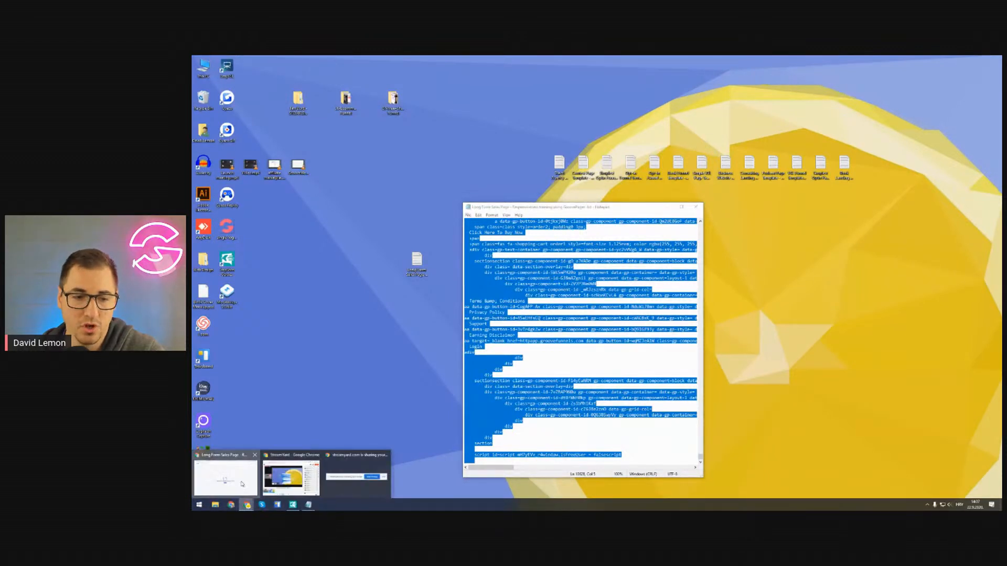
{"action": "left_click", "coordinate": [242, 483]}
{"action": "left_click", "coordinate": [241, 60]}
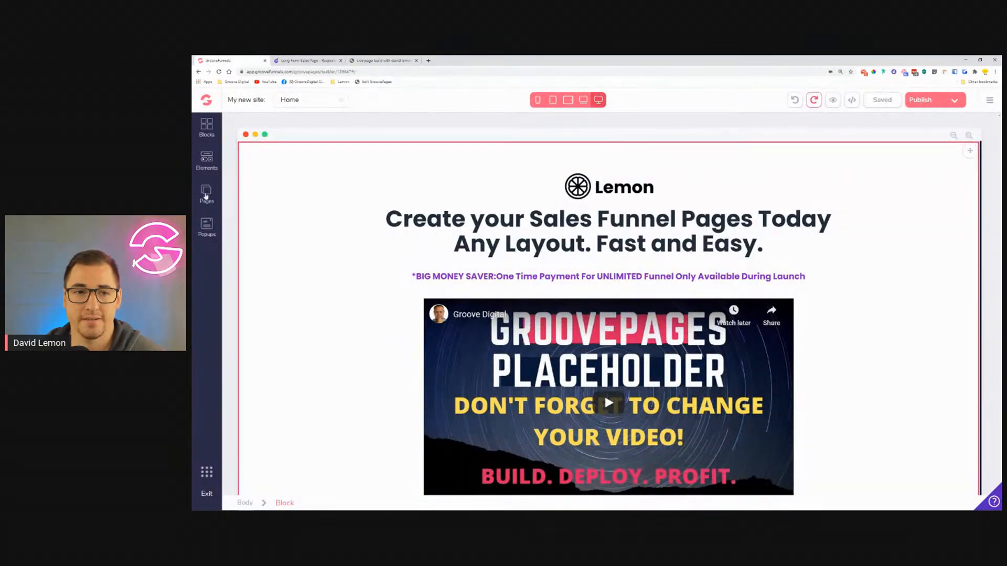
Step: Add a new page to the site from a blank canvas
{"action": "left_click", "coordinate": [205, 194]}
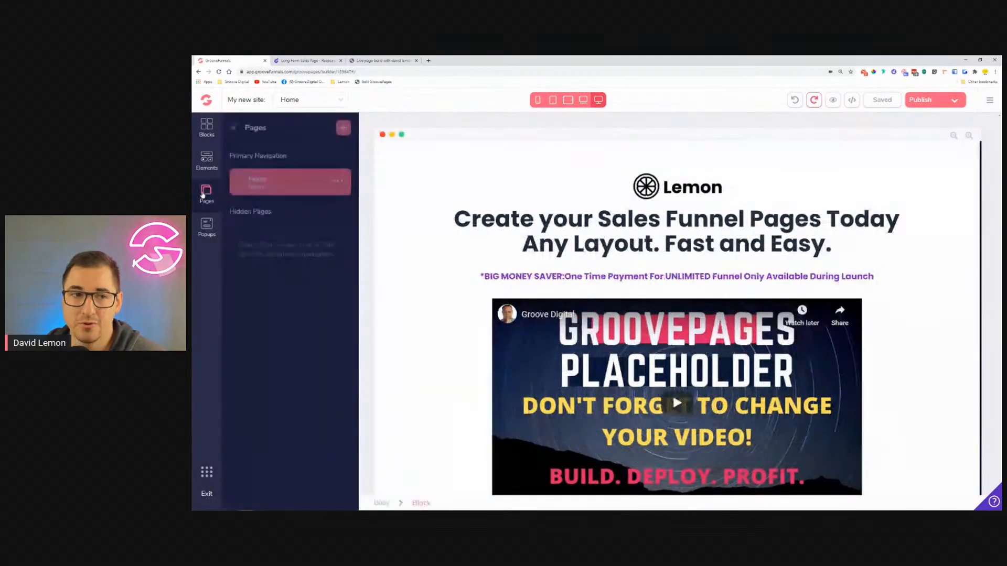
{"action": "left_click", "coordinate": [343, 130]}
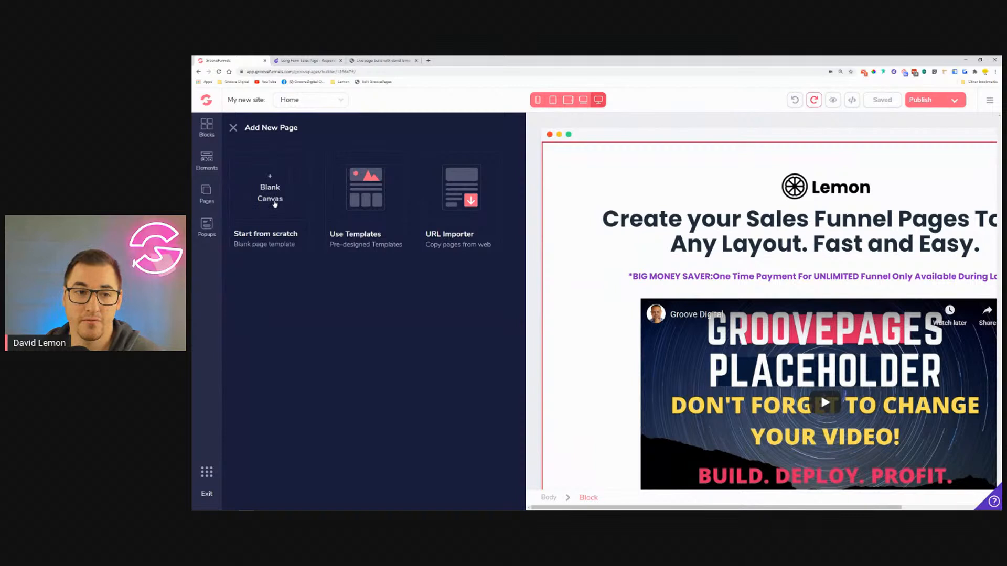
{"action": "left_click", "coordinate": [277, 189]}
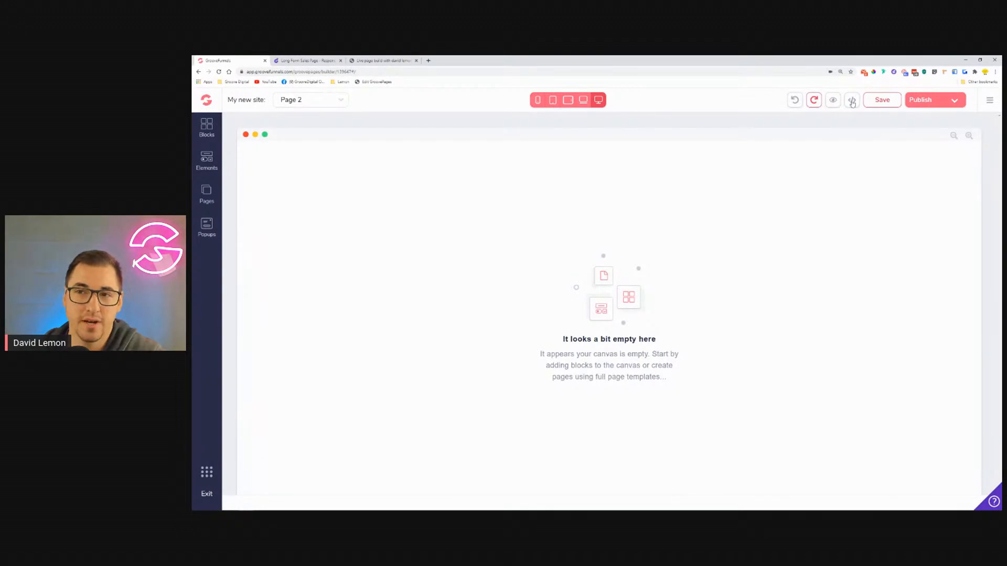
Step: Paste the copied text file code into Page 2's source code, save it, and inspect the rendered canvas
{"action": "left_click", "coordinate": [852, 102]}
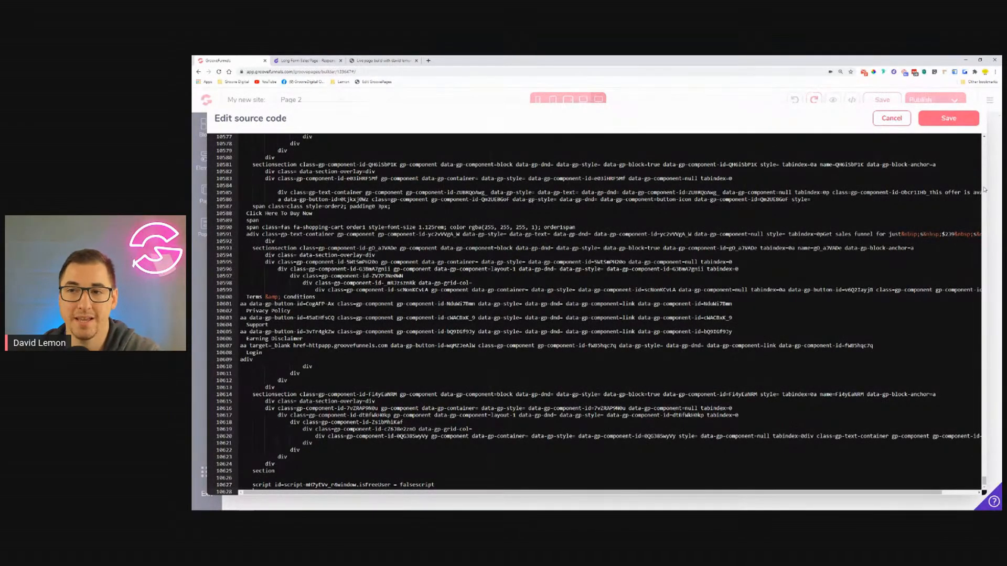
{"action": "left_click", "coordinate": [948, 120]}
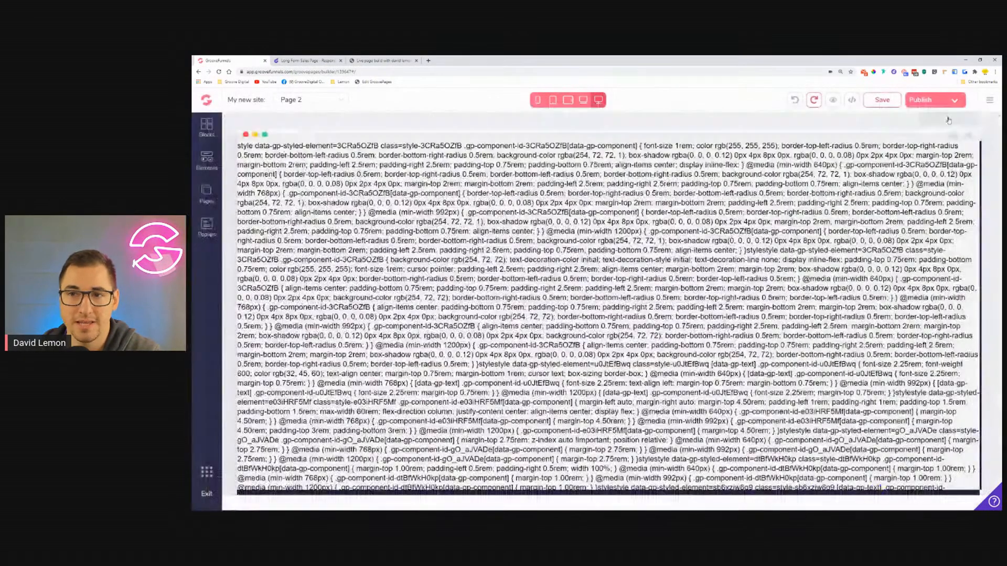
{"action": "left_click_drag", "start_coordinate": [433, 222], "coordinate": [433, 231]}
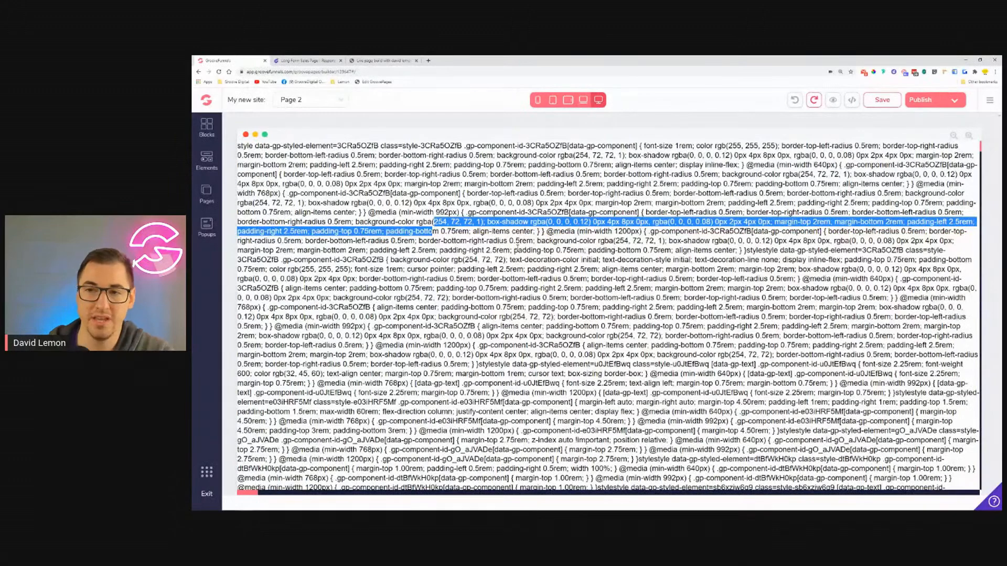
Step: Clear Page 2's source code, paste the copied template code in again, and save it
{"action": "left_click", "coordinate": [852, 100]}
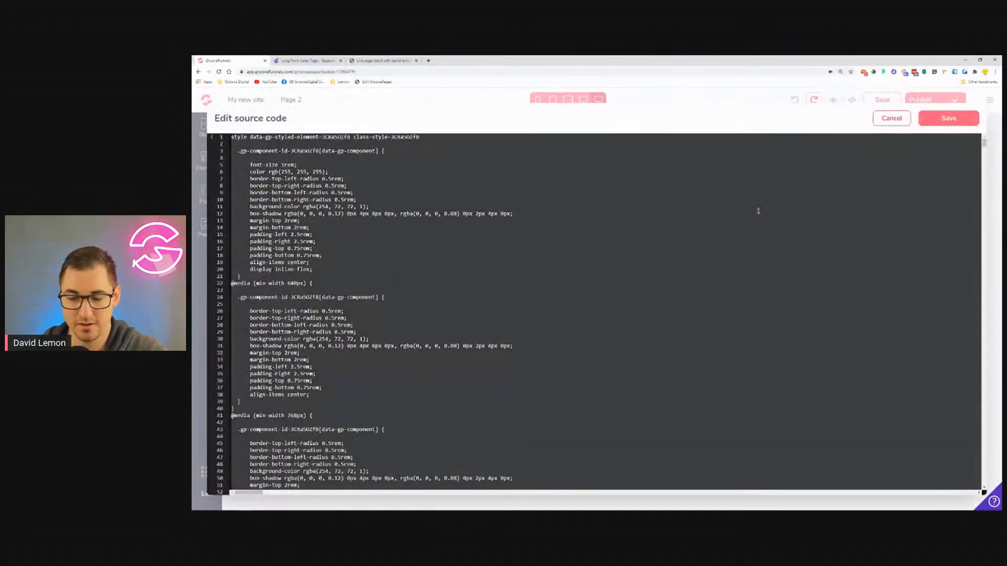
{"action": "key", "text": "ctrl+a"}
{"action": "key", "text": "Delete"}
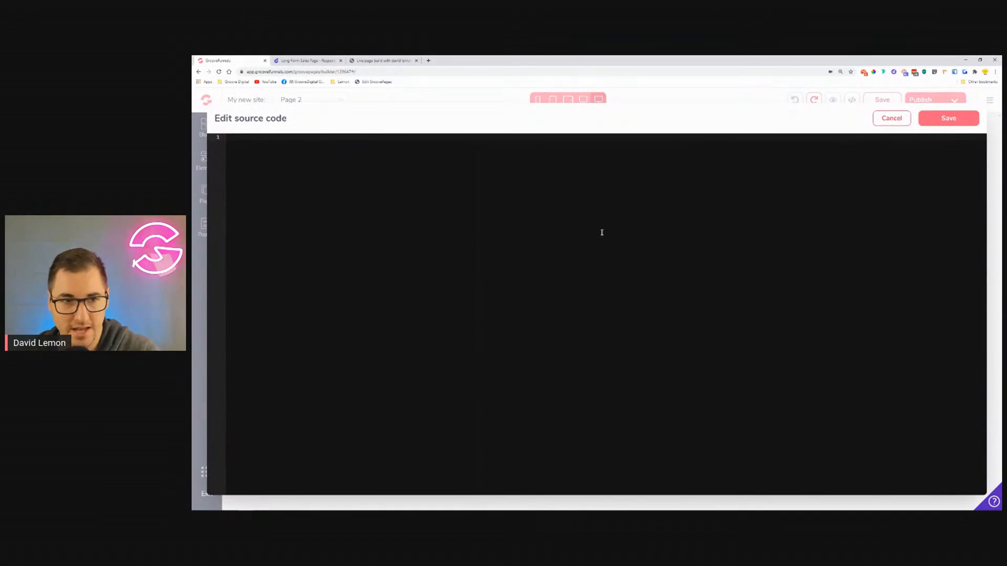
{"action": "key", "text": "ctrl+v"}
{"action": "left_click", "coordinate": [948, 118]}
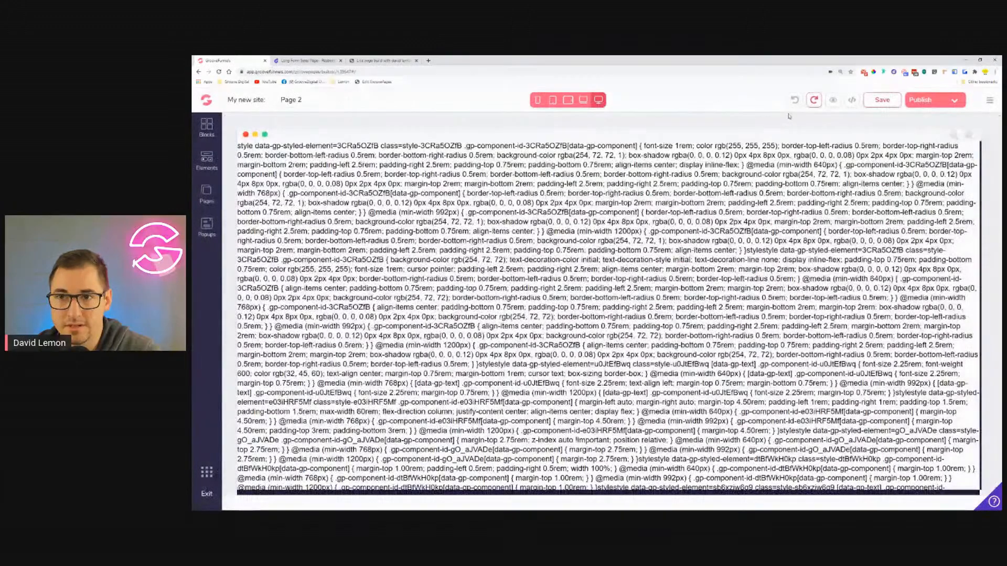
{"action": "left_click", "coordinate": [851, 100]}
{"action": "key", "text": "ctrl+a"}
{"action": "key", "text": "BackSpace"}
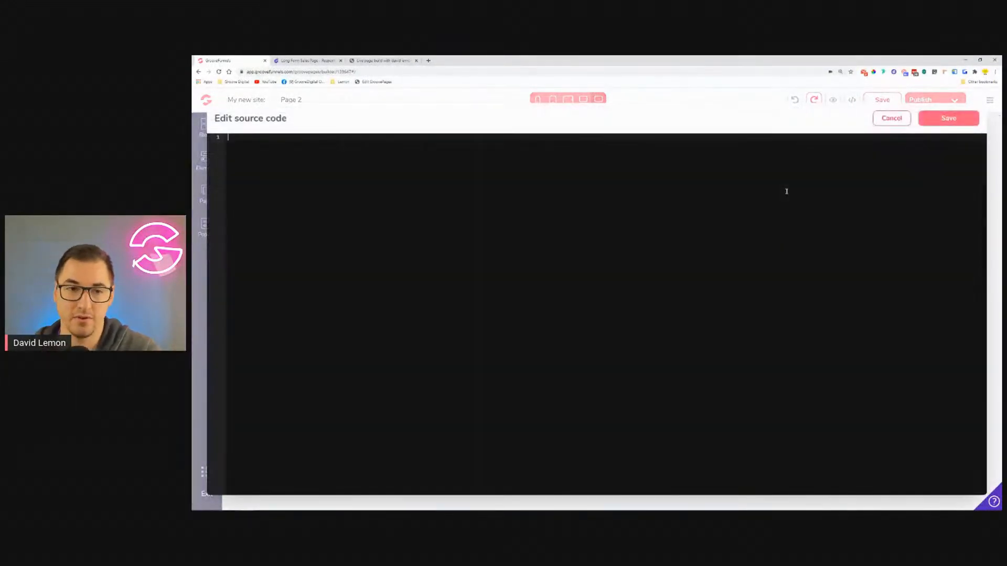
{"action": "left_click", "coordinate": [895, 120]}
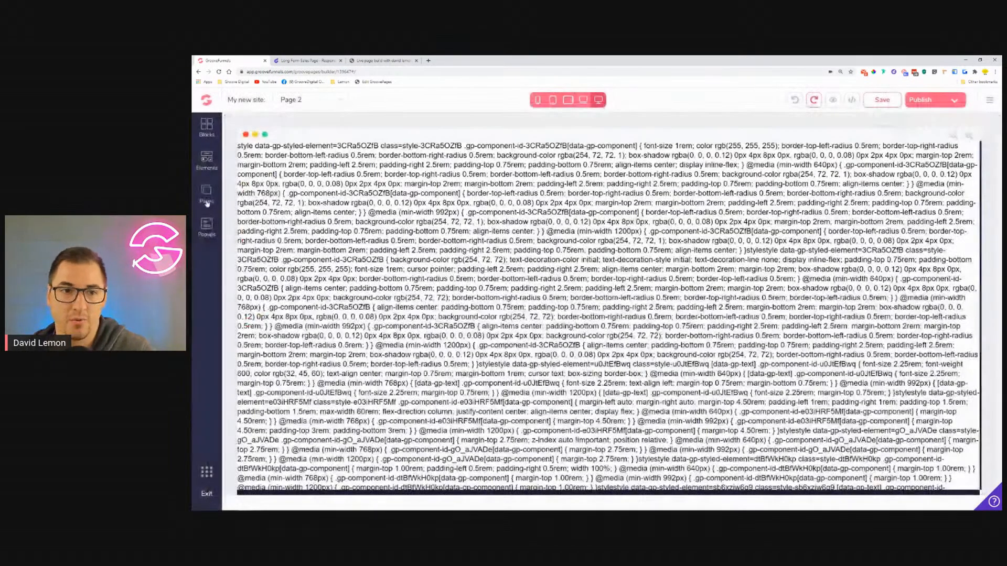
Step: Copy the complete source code of the Home page, close its code editor without saving, and return to Page 2
{"action": "left_click", "coordinate": [206, 194]}
{"action": "left_click", "coordinate": [259, 180]}
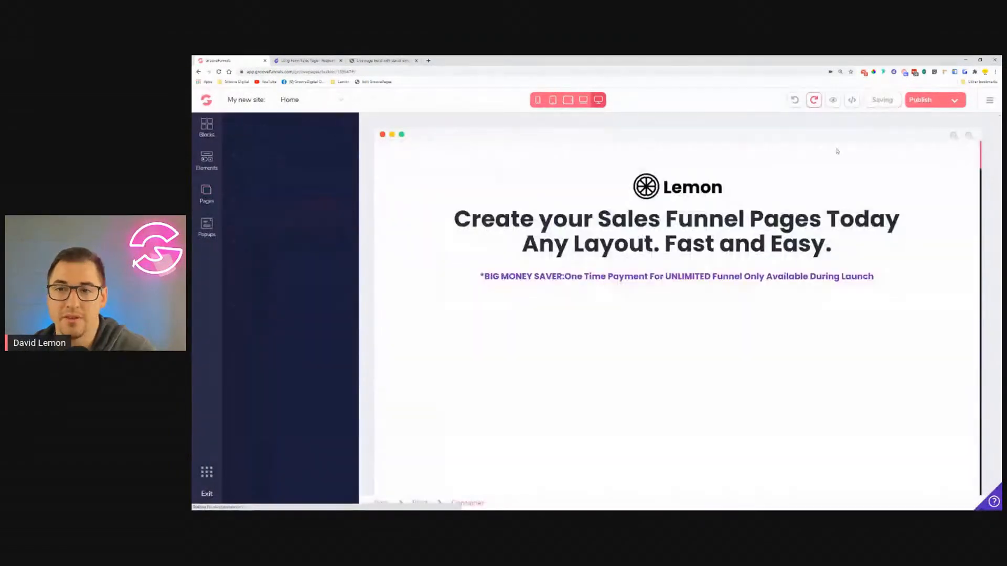
{"action": "left_click", "coordinate": [853, 100]}
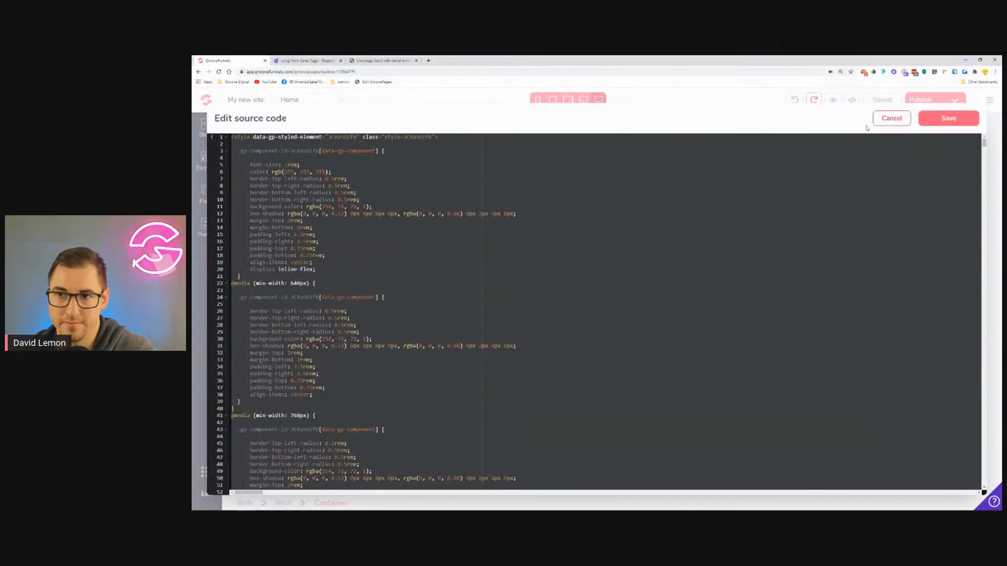
{"action": "left_click", "coordinate": [891, 120]}
{"action": "left_click", "coordinate": [206, 194]}
{"action": "left_click", "coordinate": [285, 215]}
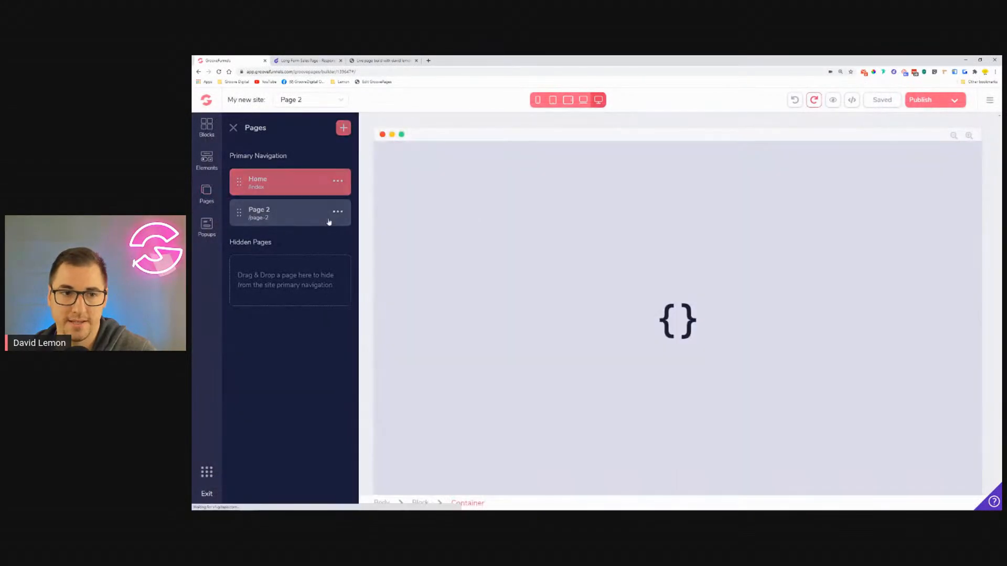
Step: Replace all of Page 2's source code with the copied Home page code and save it
{"action": "left_click", "coordinate": [852, 101]}
{"action": "left_click", "coordinate": [747, 207]}
{"action": "key", "text": "ctrl+a"}
{"action": "key", "text": "ctrl+v"}
{"action": "left_click", "coordinate": [938, 126]}
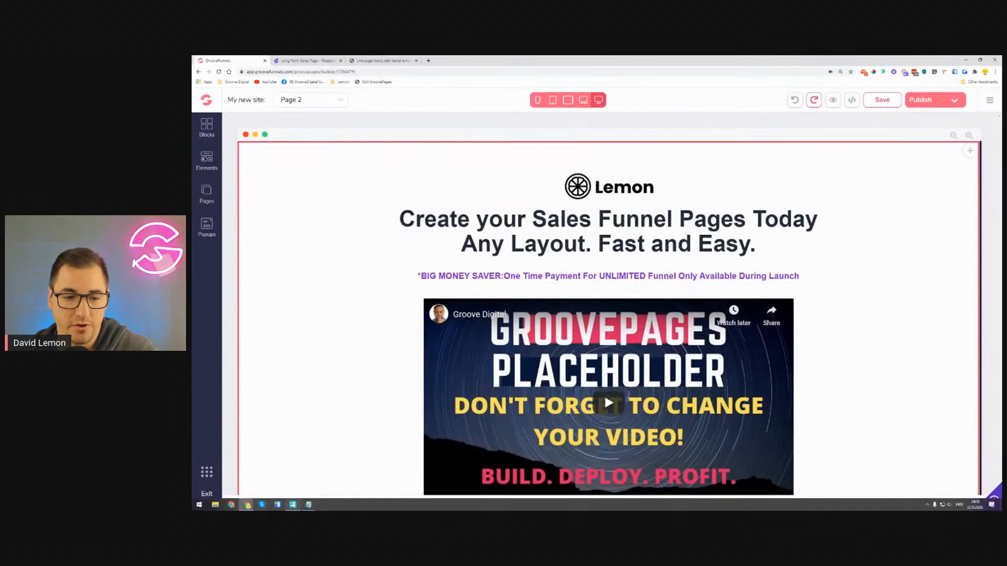
Step: Replace the entire contents of the long form sales page text file in Notepad with the copied Home page code and save the file
{"action": "left_click", "coordinate": [309, 505]}
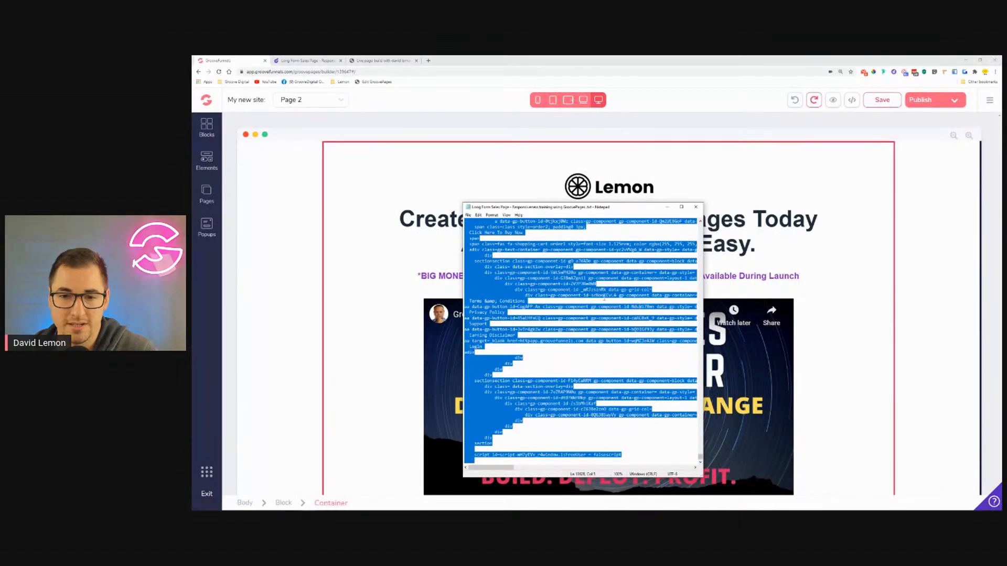
{"action": "left_click", "coordinate": [605, 297]}
{"action": "scroll", "coordinate": [601, 300], "scroll_direction": "up", "scroll_amount": 10}
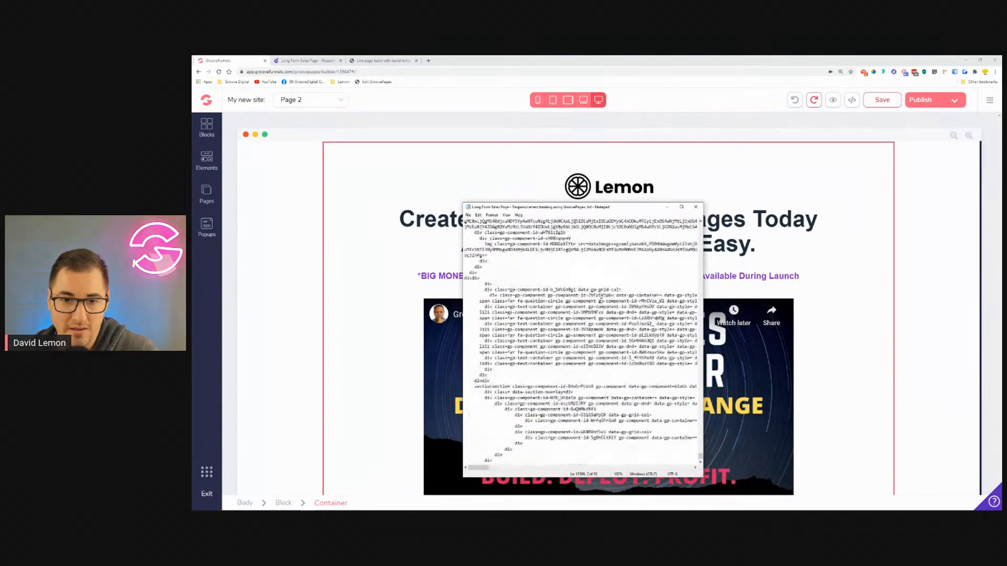
{"action": "scroll", "coordinate": [605, 302], "scroll_direction": "up", "scroll_amount": 5}
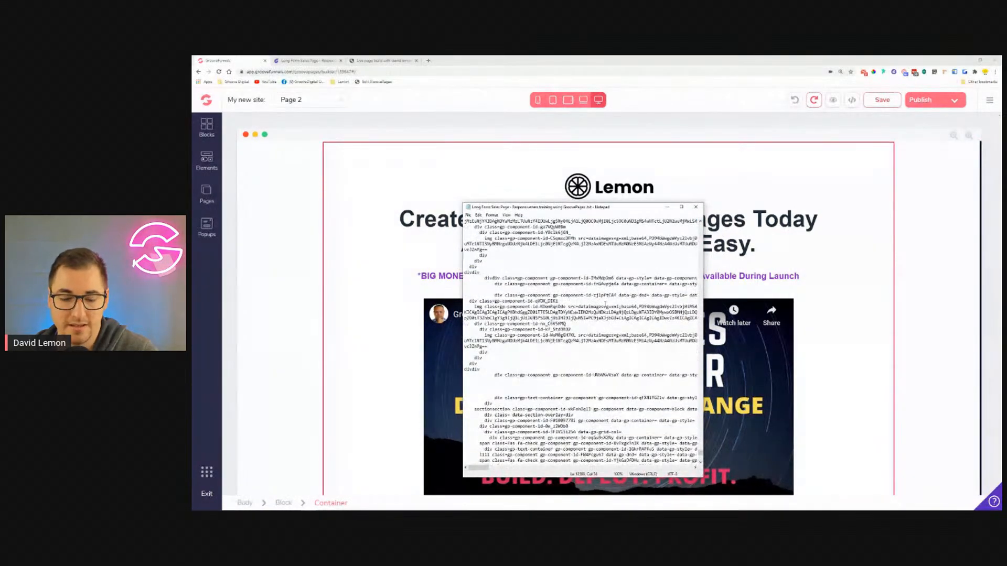
{"action": "key", "text": "ctrl+a"}
{"action": "key", "text": "ctrl+v"}
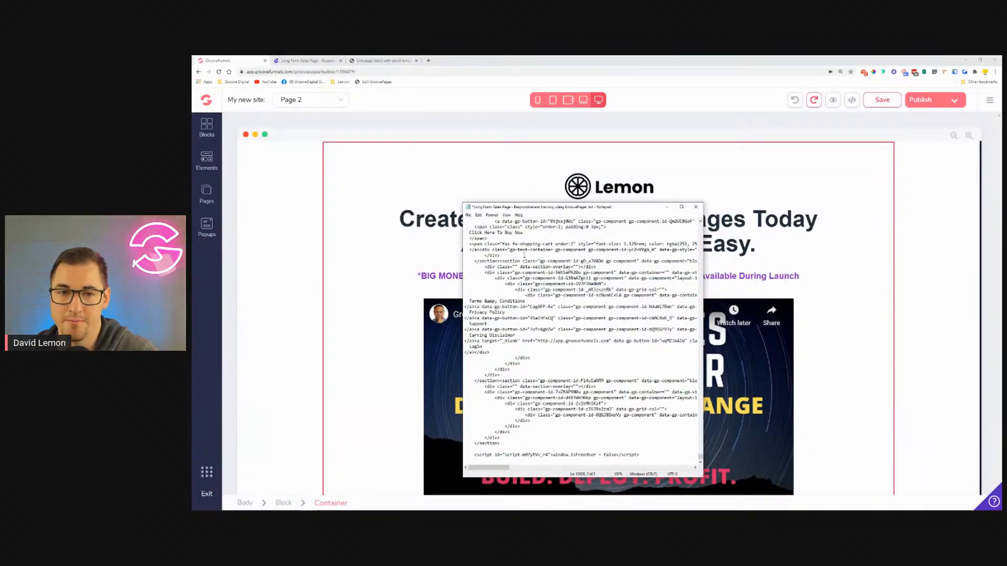
{"action": "left_click", "coordinate": [468, 215]}
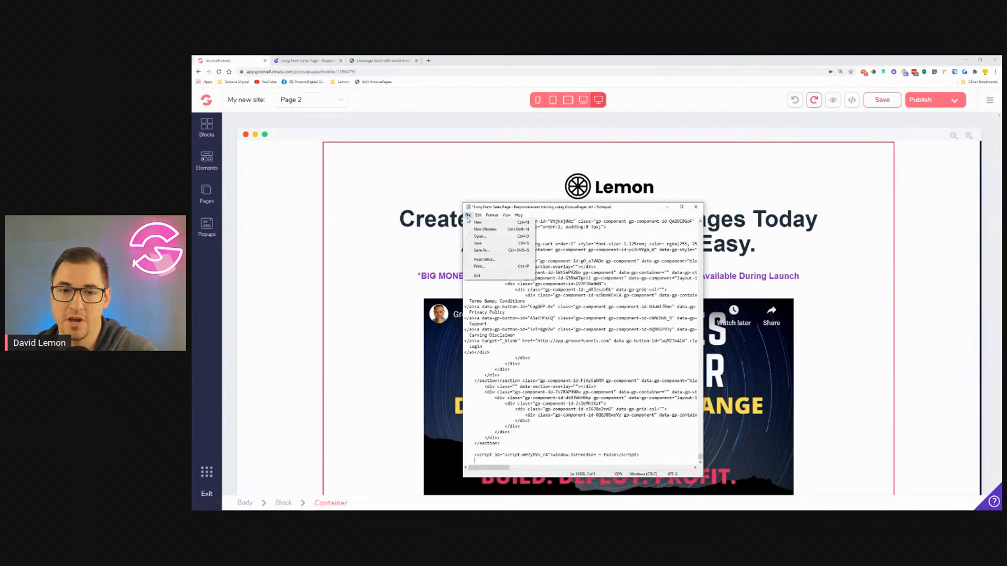
{"action": "left_click", "coordinate": [486, 244]}
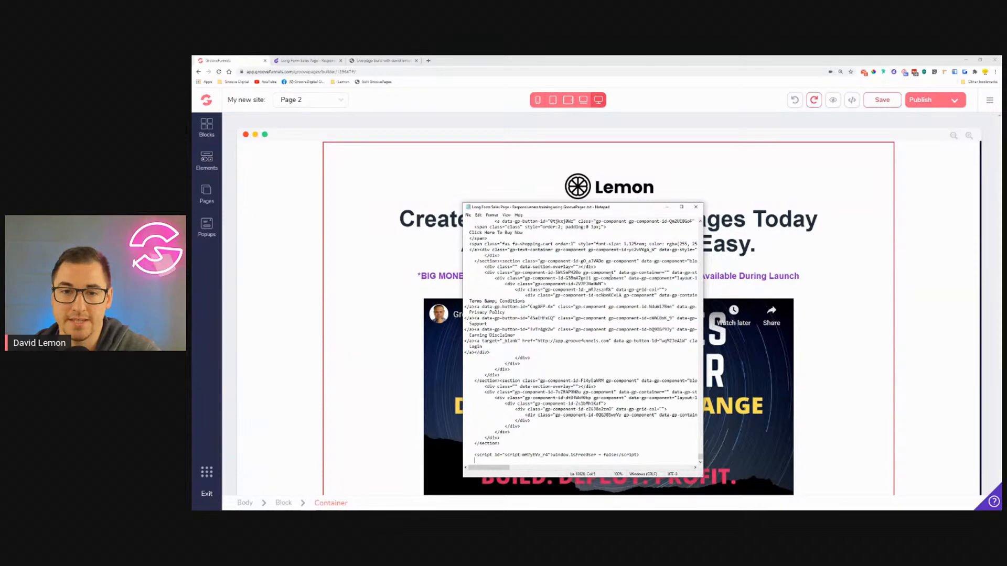
{"action": "scroll", "coordinate": [611, 277], "scroll_direction": "up", "scroll_amount": 15}
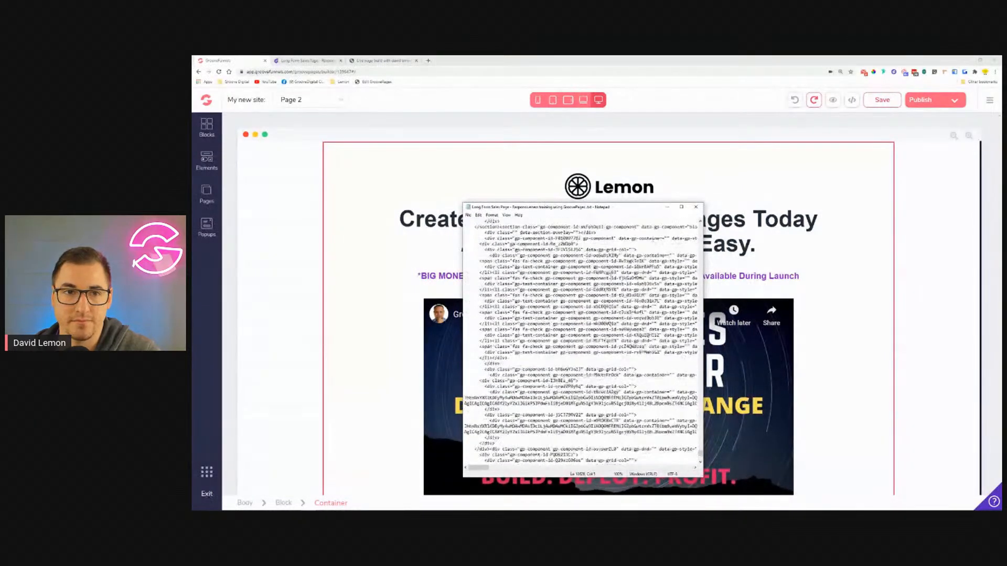
{"action": "scroll", "coordinate": [610, 277], "scroll_direction": "up", "scroll_amount": 8}
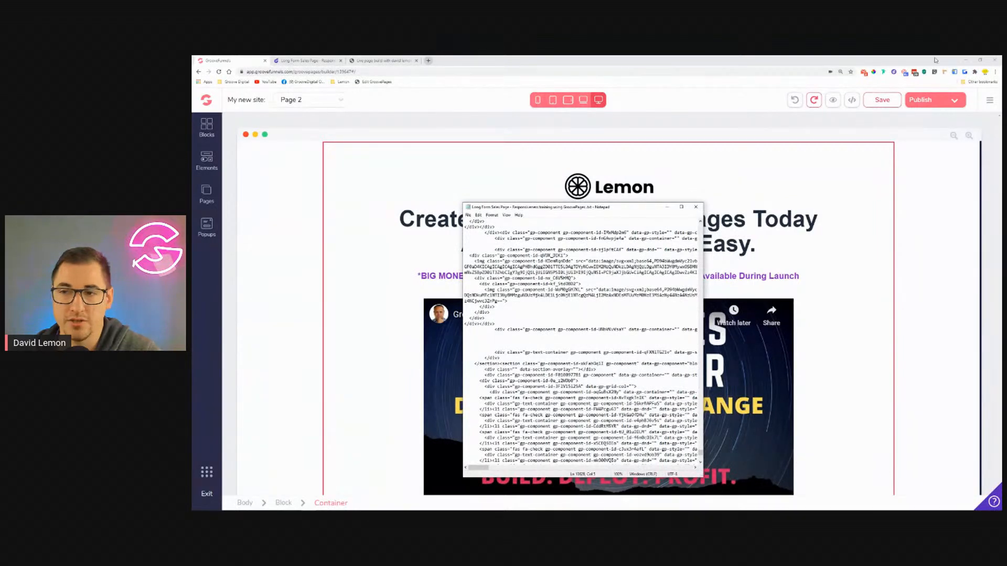
Step: Open the uploaded long form sales page text file in Droplr and copy its share link
{"action": "left_click", "coordinate": [894, 71]}
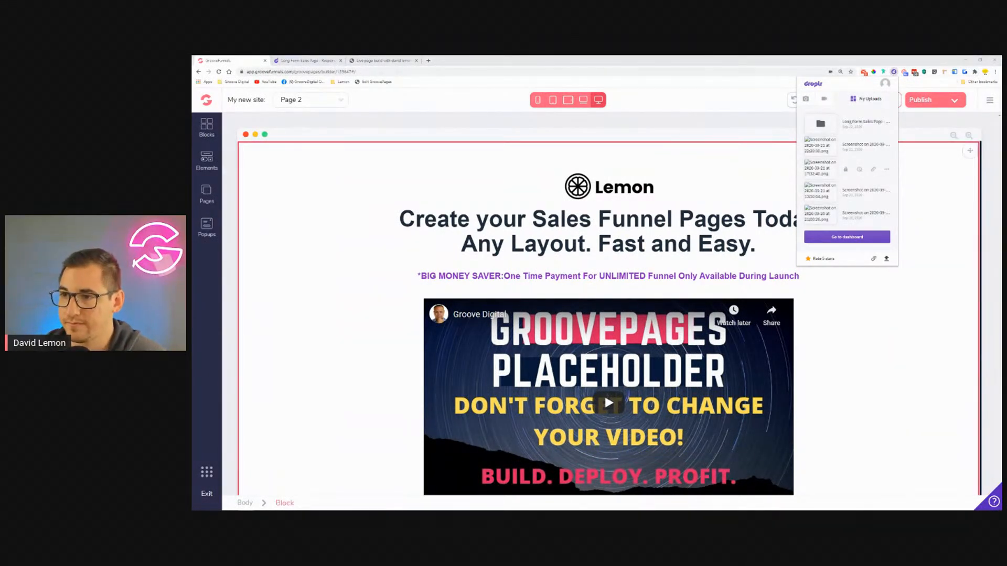
{"action": "left_click", "coordinate": [821, 124]}
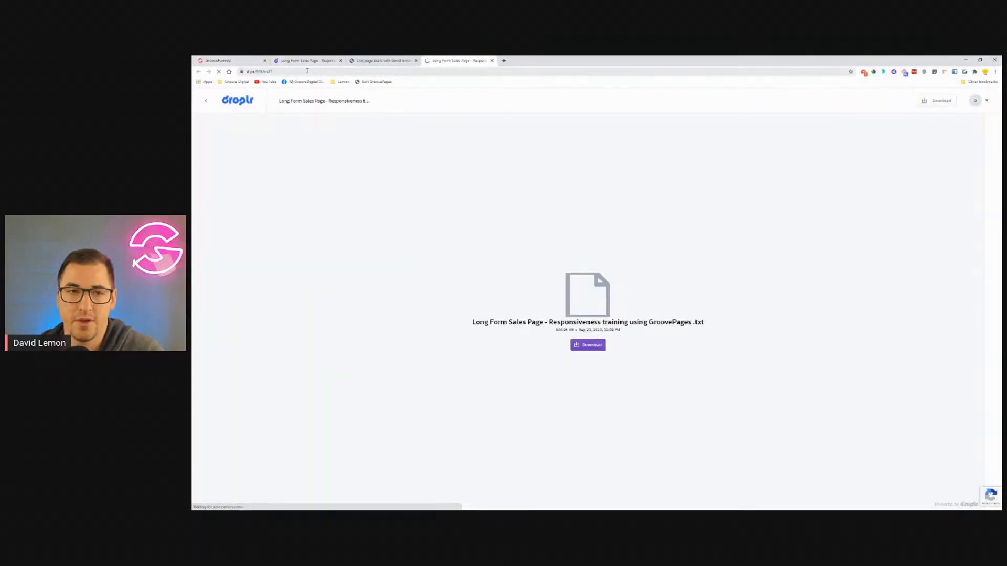
{"action": "right_click", "coordinate": [543, 74]}
{"action": "left_click", "coordinate": [584, 111]}
{"action": "key", "text": "alt+Tab"}
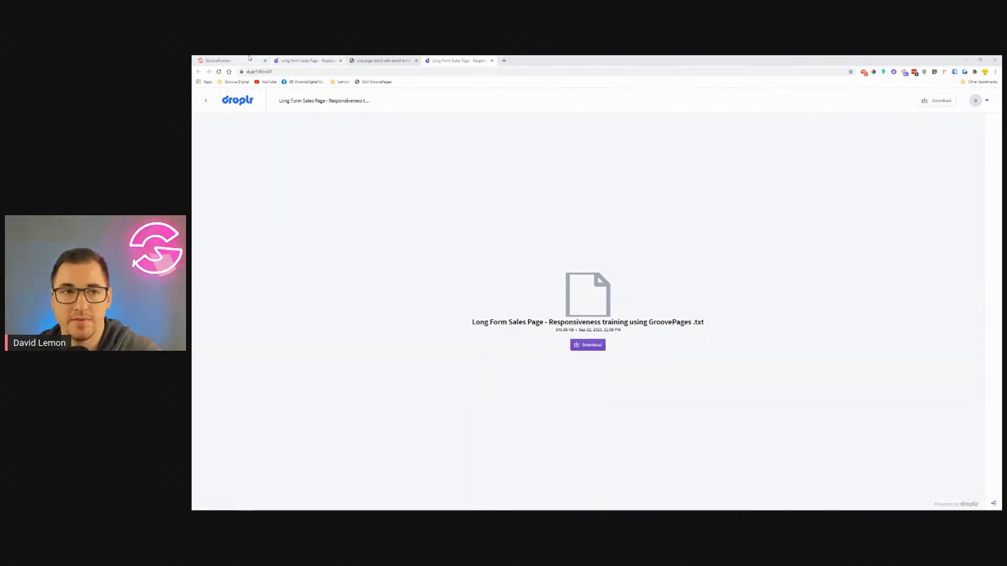
Step: Download the long form sales page text file from Droplr, open it, and select and copy all its code
{"action": "left_click", "coordinate": [223, 61]}
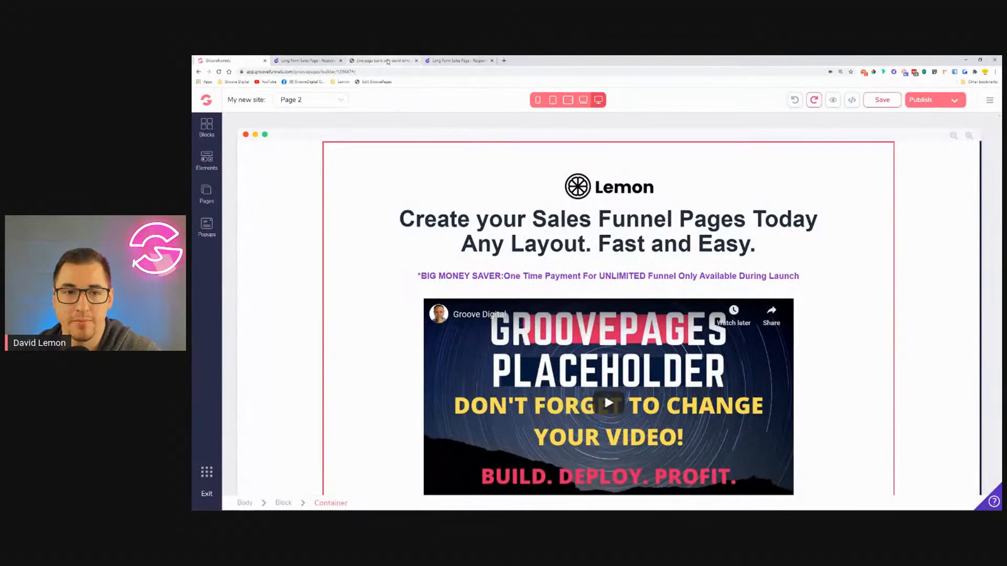
{"action": "left_click", "coordinate": [450, 62]}
{"action": "left_click", "coordinate": [594, 350]}
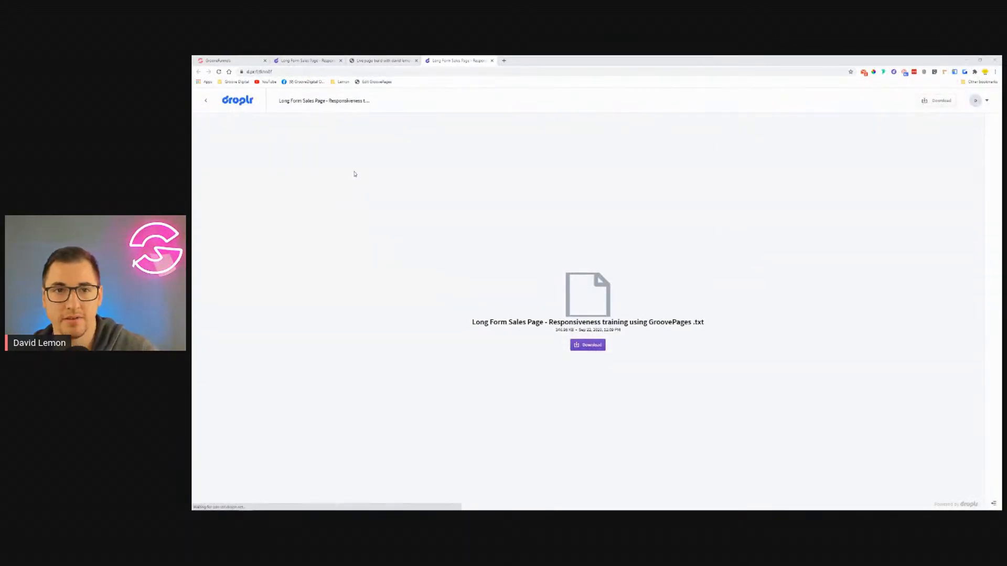
{"action": "left_click", "coordinate": [670, 377]}
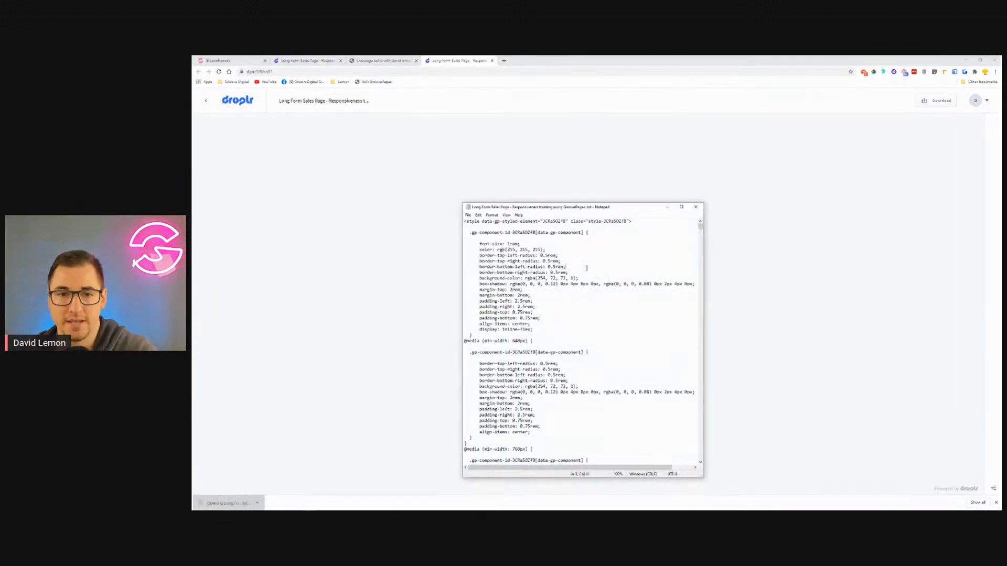
{"action": "key", "text": "ctrl+a"}
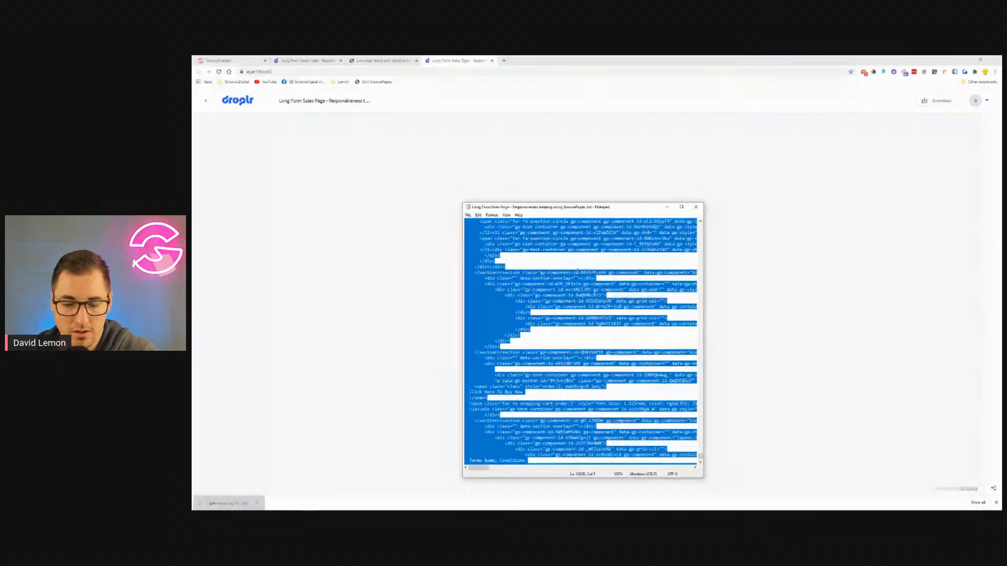
Step: Return to the GroovePages editor and add a new blank page to the site
{"action": "left_click", "coordinate": [231, 60]}
{"action": "left_click", "coordinate": [207, 193]}
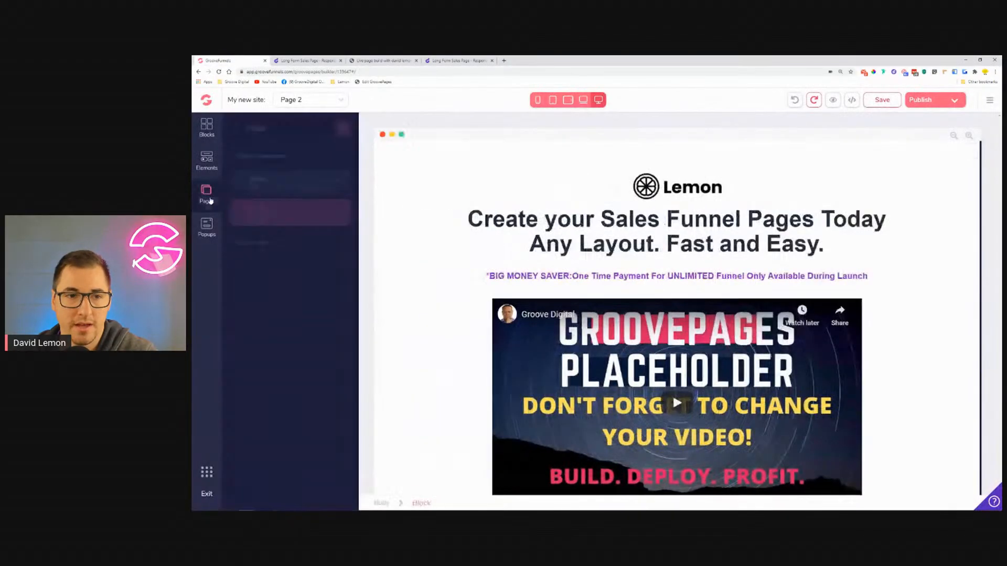
{"action": "left_click", "coordinate": [343, 128]}
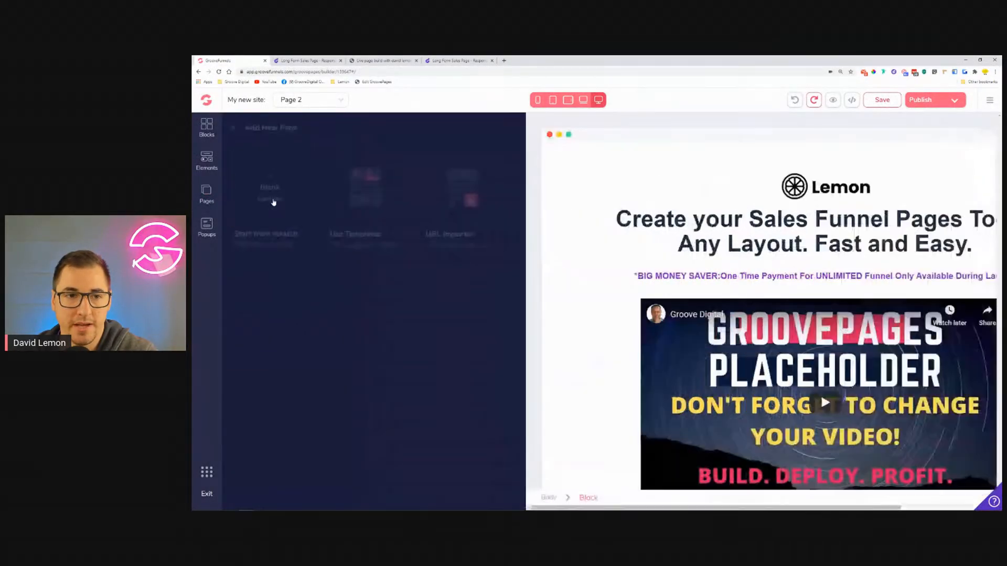
{"action": "left_click", "coordinate": [276, 186]}
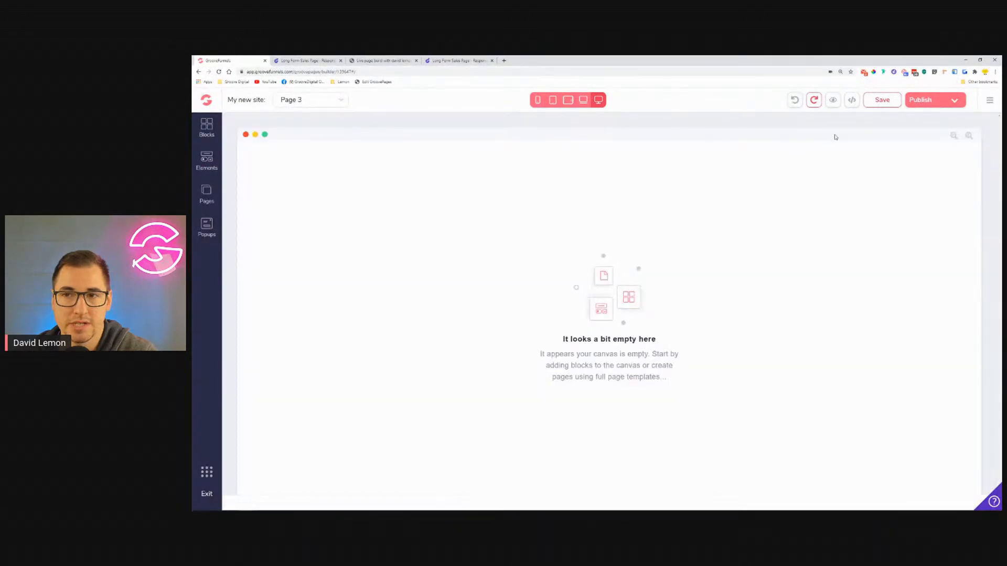
Step: Paste the downloaded template code into the new blank page's source code, save it, and show the site's page list
{"action": "left_click", "coordinate": [852, 100]}
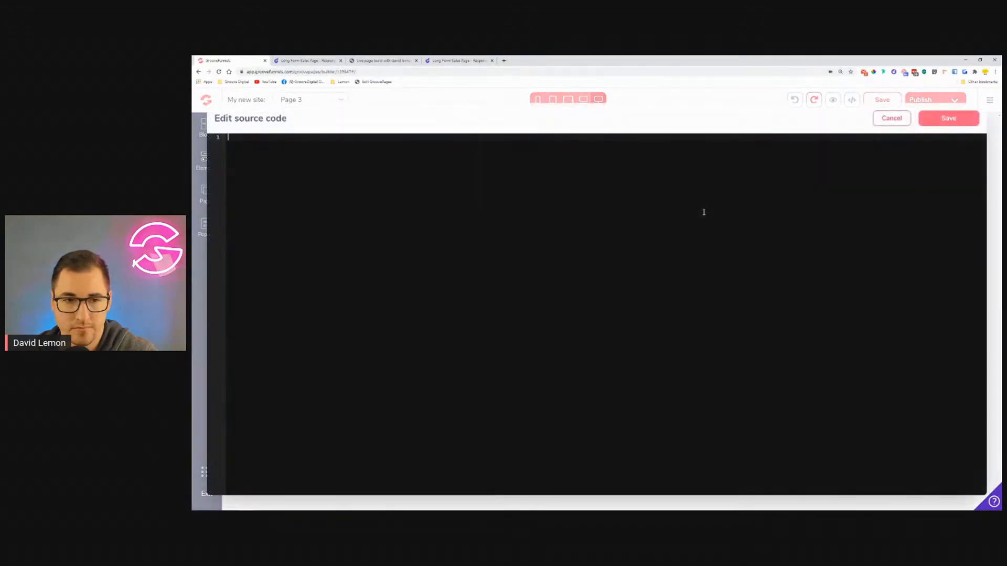
{"action": "key", "text": "ctrl+v"}
{"action": "left_click", "coordinate": [933, 118]}
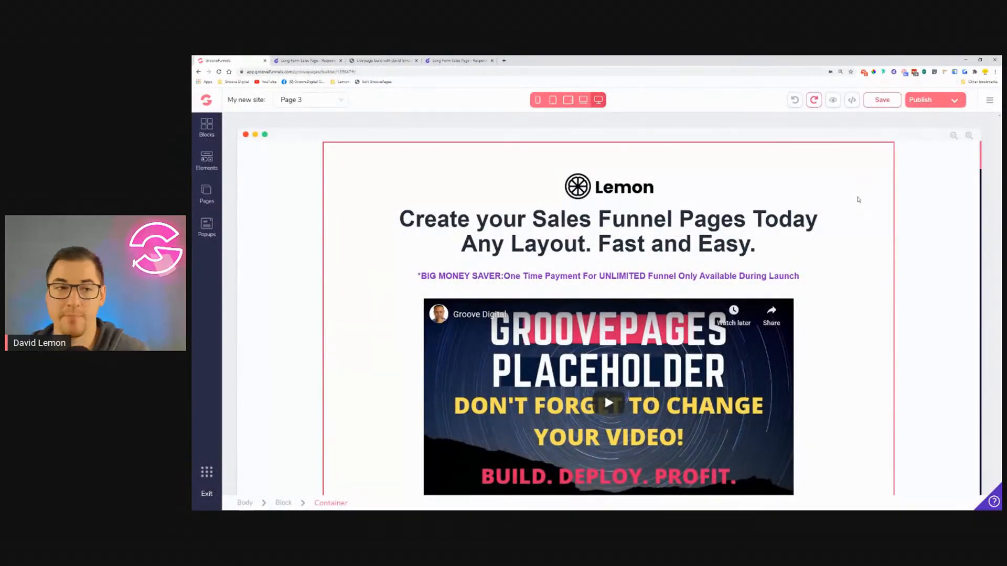
{"action": "left_click", "coordinate": [207, 197]}
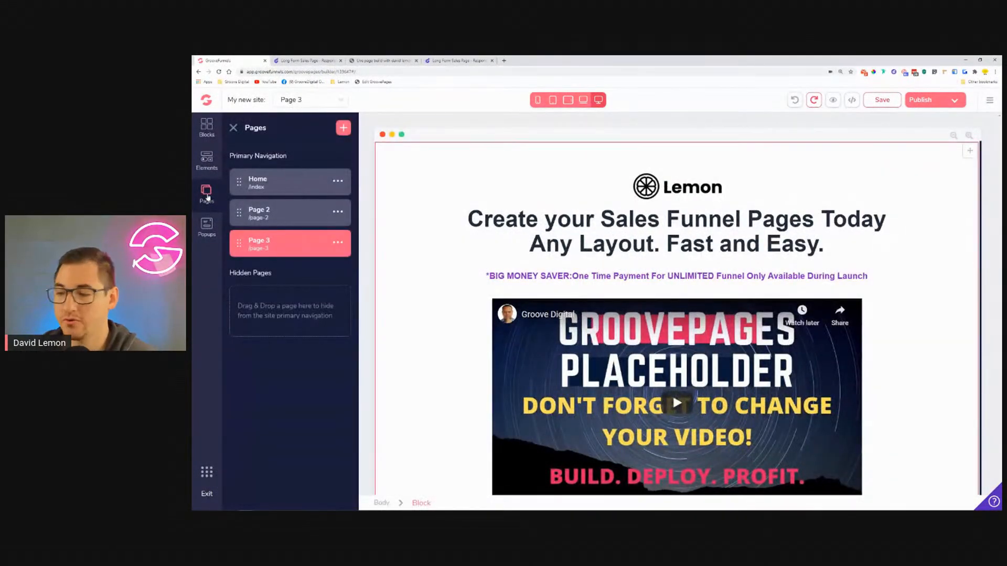
{"action": "left_click", "coordinate": [404, 209]}
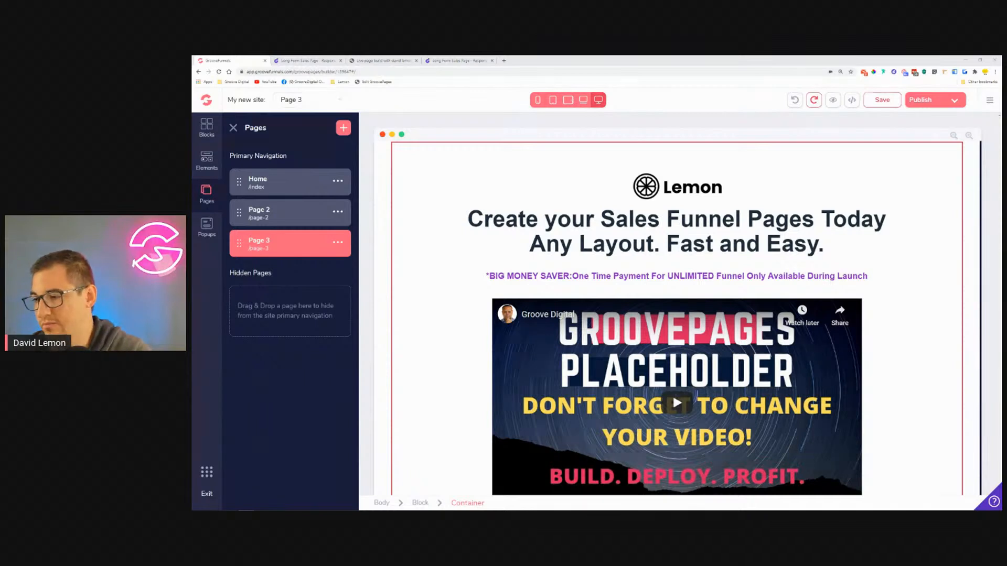
Step: Copy the Droplr download page's link again for sharing
{"action": "left_click", "coordinate": [460, 60]}
{"action": "left_click", "coordinate": [464, 69]}
{"action": "right_click", "coordinate": [464, 69]}
{"action": "left_click", "coordinate": [487, 104]}
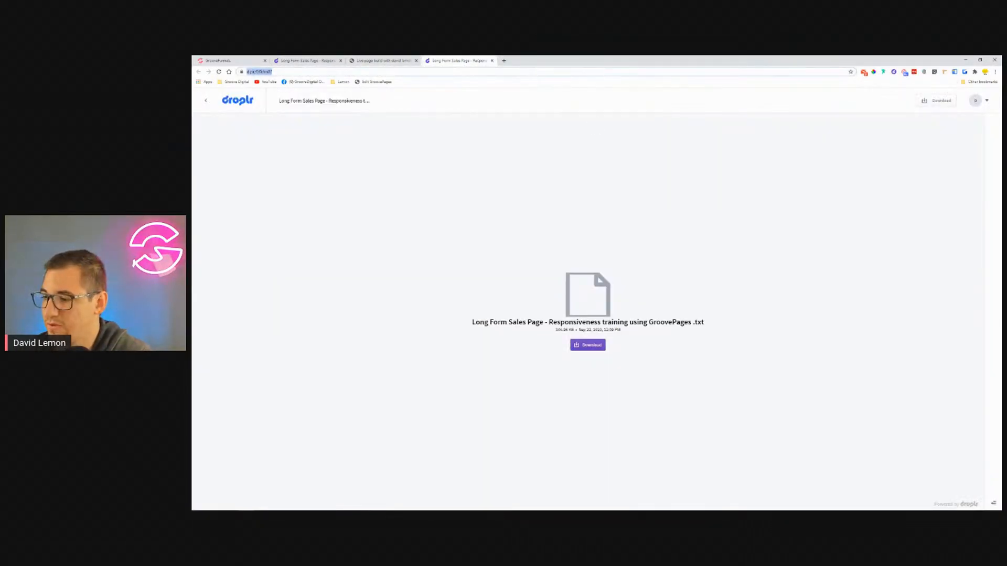
{"action": "key", "text": "alt+Tab"}
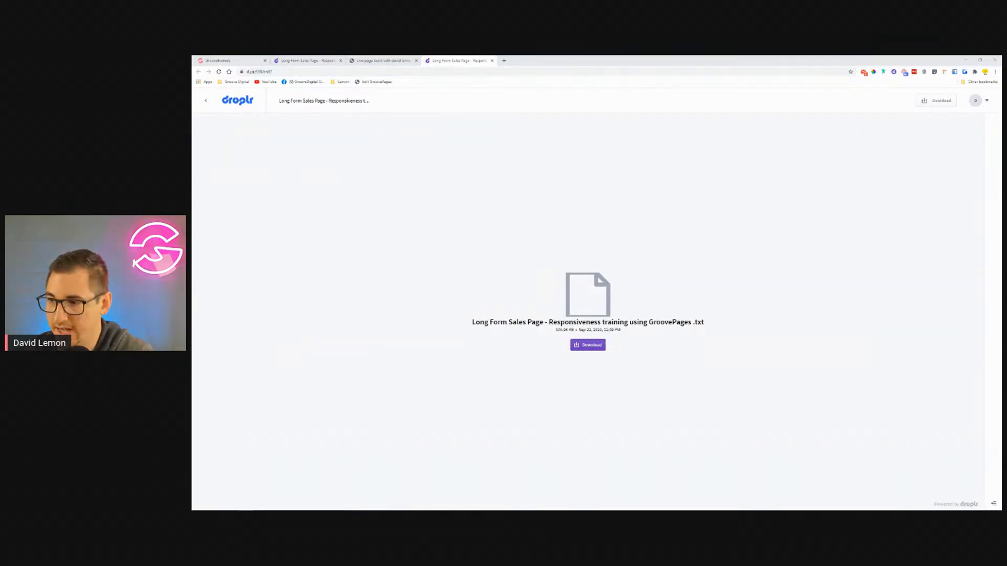
Step: Go back to Page 3 in GroovePages, close the page list, and switch the canvas from desktop to the mobile view
{"action": "left_click", "coordinate": [244, 59]}
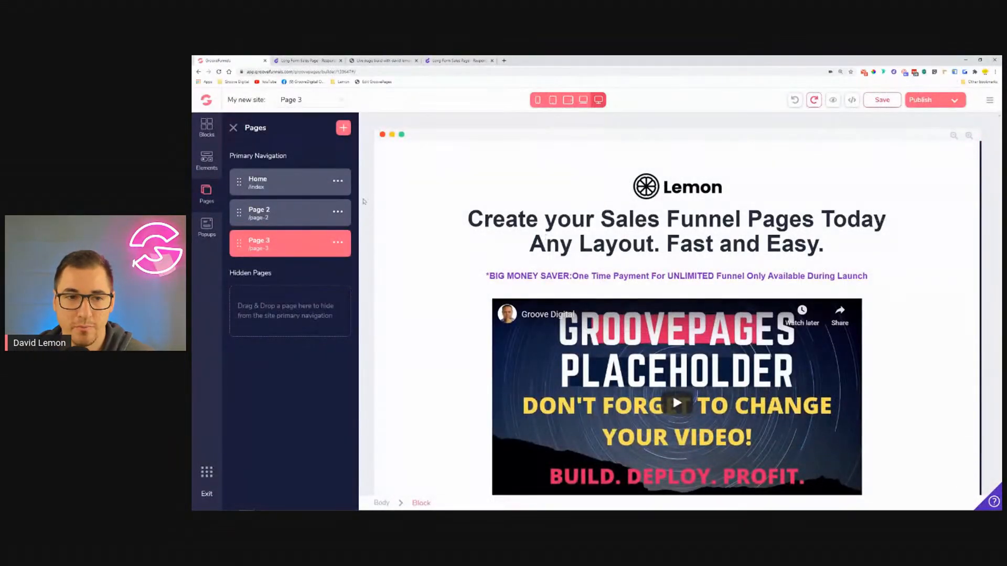
{"action": "left_click", "coordinate": [557, 233]}
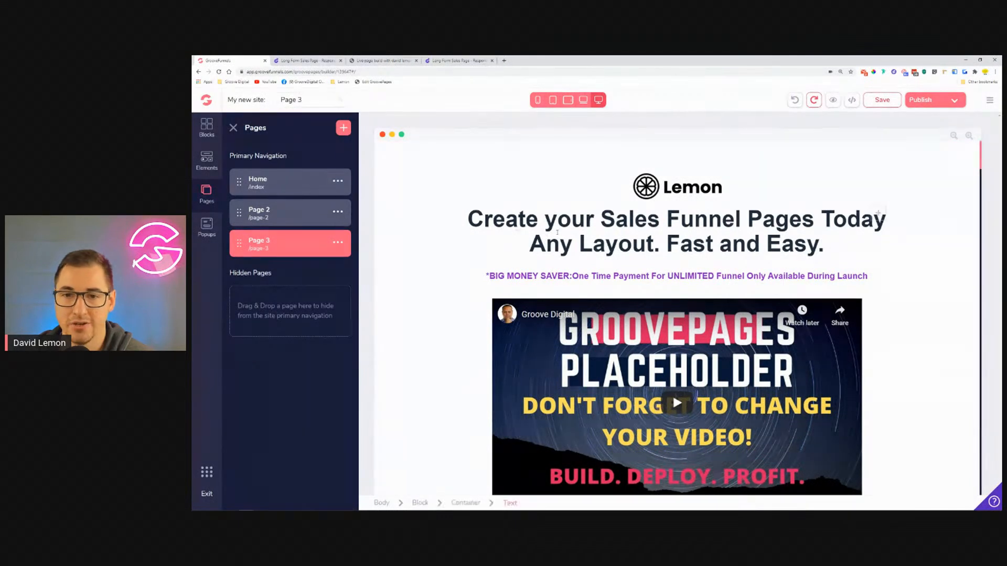
{"action": "left_click", "coordinate": [234, 127]}
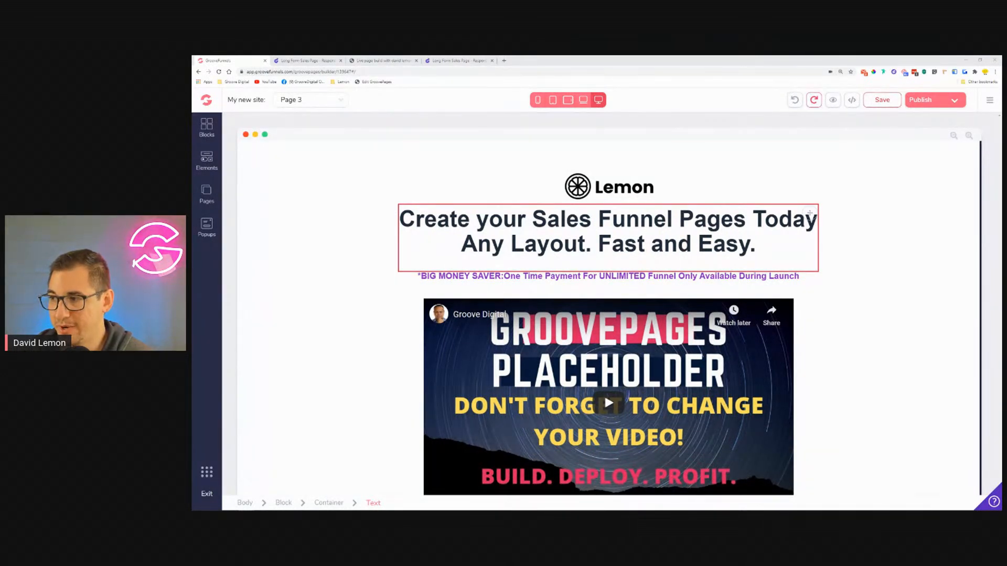
{"action": "scroll", "coordinate": [358, 221], "scroll_direction": "down", "scroll_amount": 8}
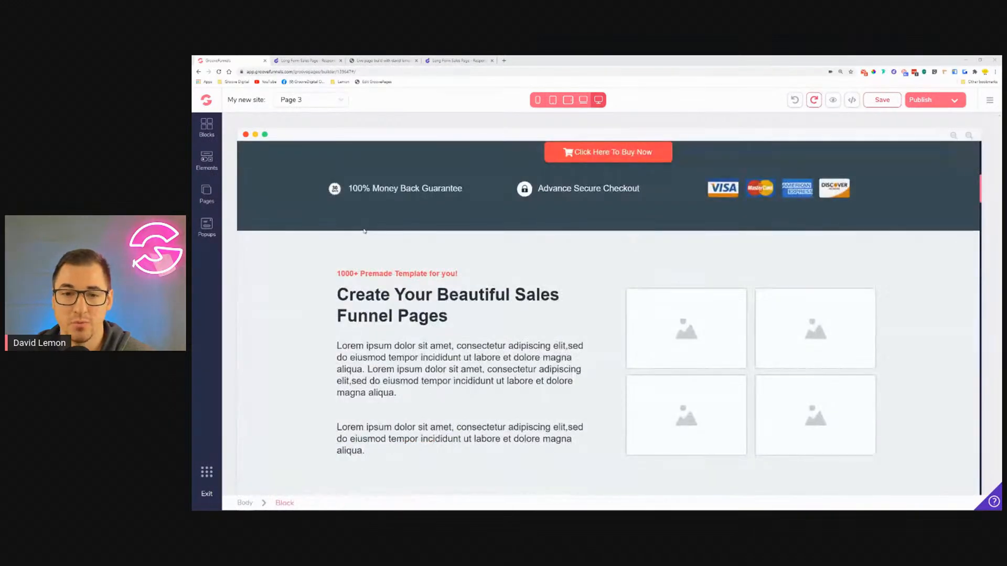
{"action": "scroll", "coordinate": [479, 186], "scroll_direction": "up", "scroll_amount": 5}
{"action": "left_click", "coordinate": [583, 100]}
{"action": "left_click", "coordinate": [568, 101]}
{"action": "left_click", "coordinate": [538, 100]}
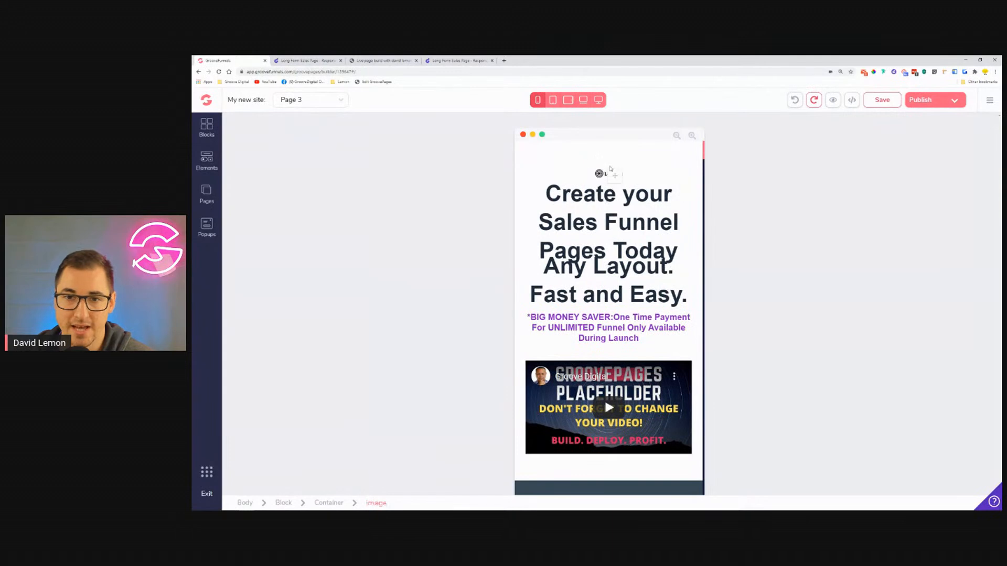
Step: Examine Page 3's mobile layout from the headline down to the pricing section for overlapping text and misplaced images
{"action": "left_click", "coordinate": [598, 267]}
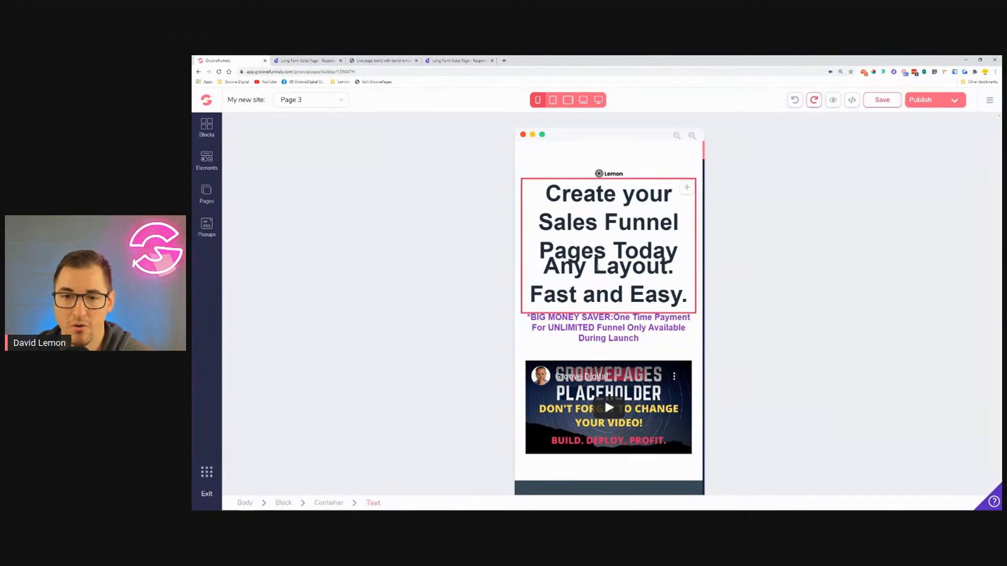
{"action": "scroll", "coordinate": [605, 338], "scroll_direction": "down", "scroll_amount": 5}
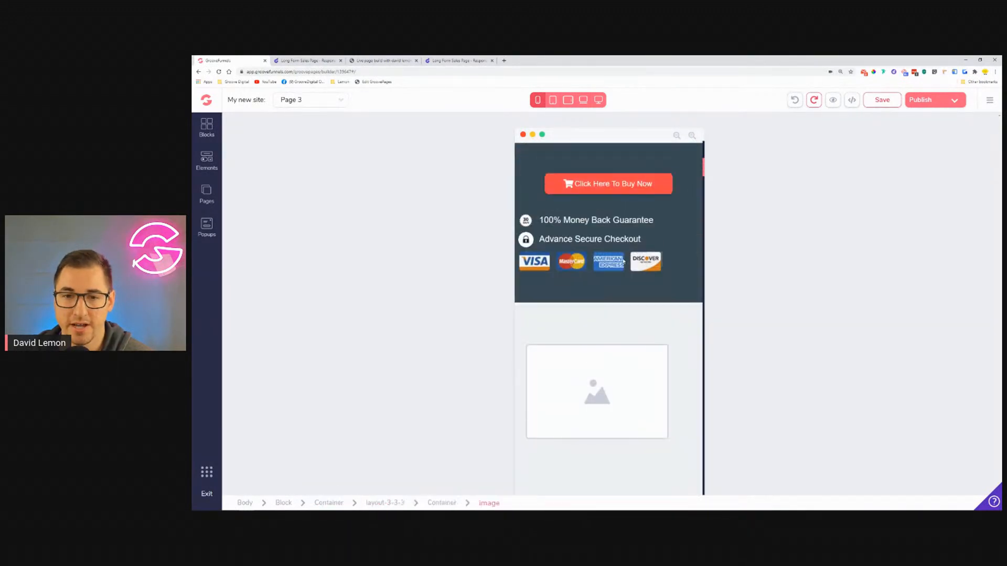
{"action": "scroll", "coordinate": [624, 226], "scroll_direction": "up", "scroll_amount": 3}
{"action": "scroll", "coordinate": [621, 247], "scroll_direction": "down", "scroll_amount": 5}
{"action": "scroll", "coordinate": [602, 294], "scroll_direction": "down", "scroll_amount": 10}
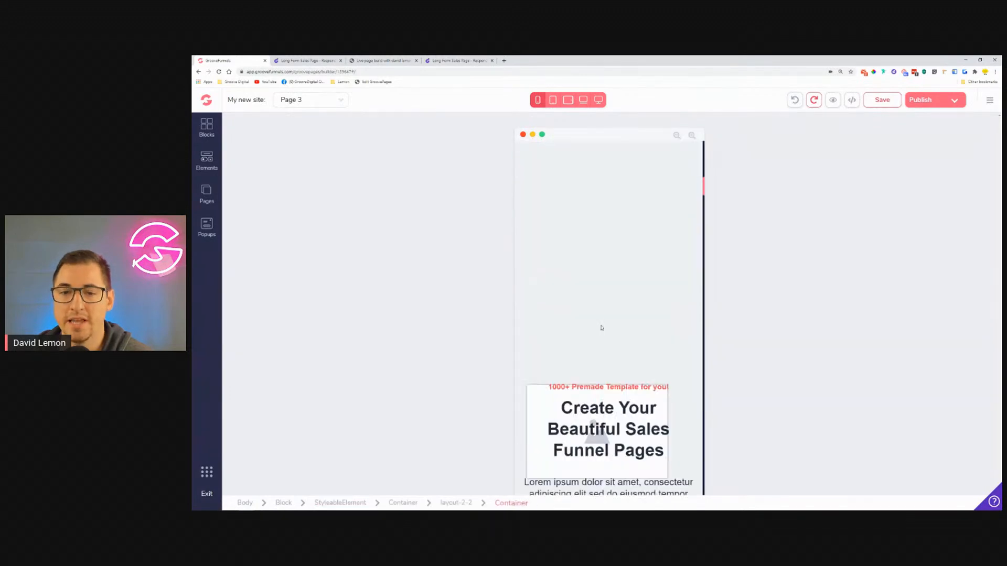
{"action": "scroll", "coordinate": [608, 262], "scroll_direction": "up", "scroll_amount": 3}
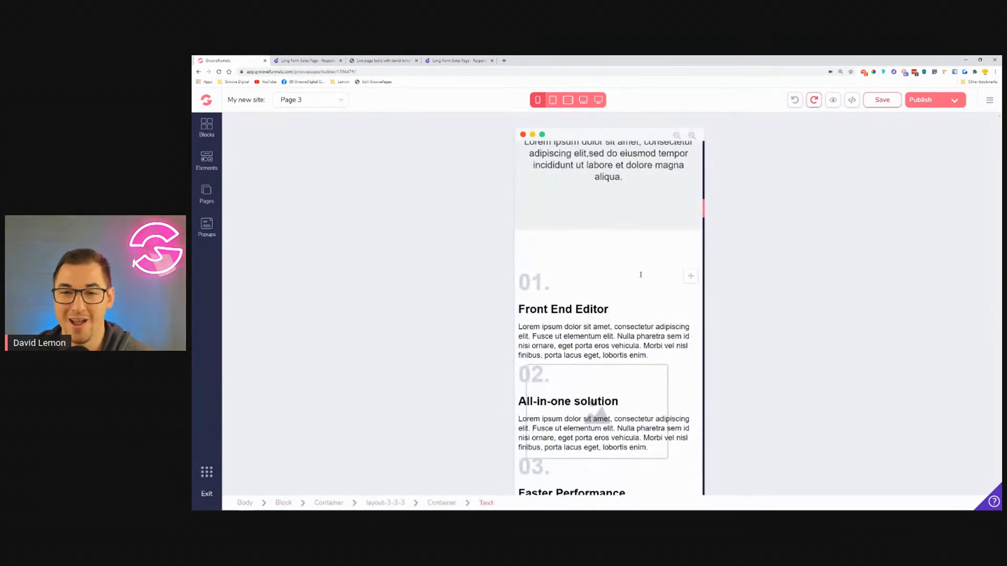
{"action": "scroll", "coordinate": [653, 238], "scroll_direction": "up", "scroll_amount": 6}
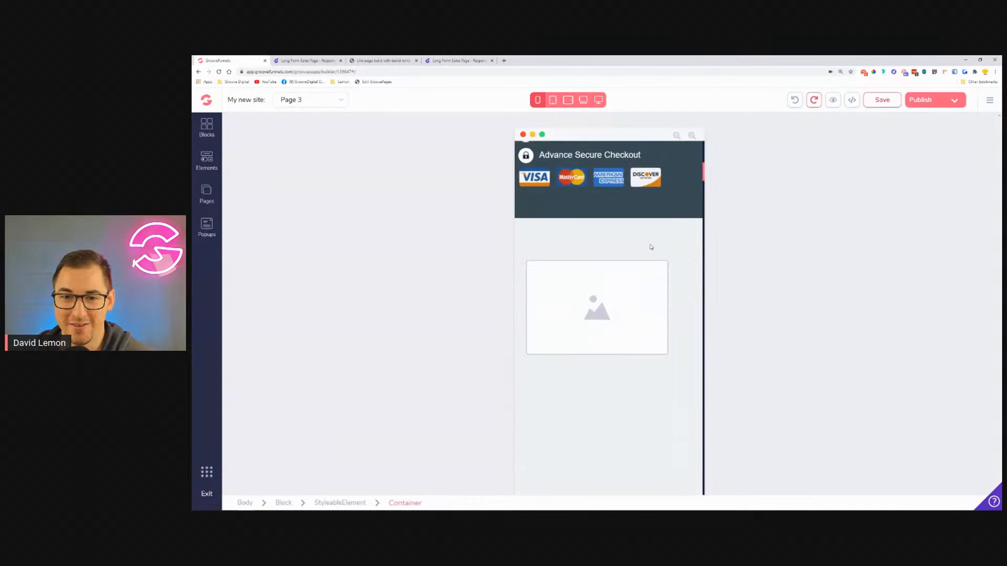
{"action": "scroll", "coordinate": [651, 247], "scroll_direction": "down", "scroll_amount": 8}
{"action": "scroll", "coordinate": [649, 253], "scroll_direction": "down", "scroll_amount": 15}
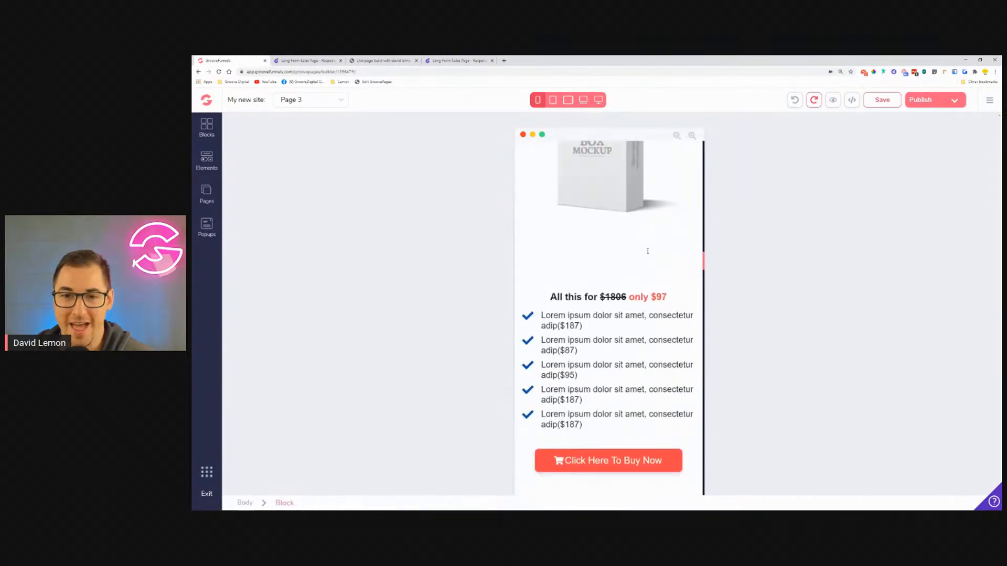
Step: Switch Page 3 back to the desktop view and close the duplicate Droplr download page
{"action": "left_click", "coordinate": [597, 101]}
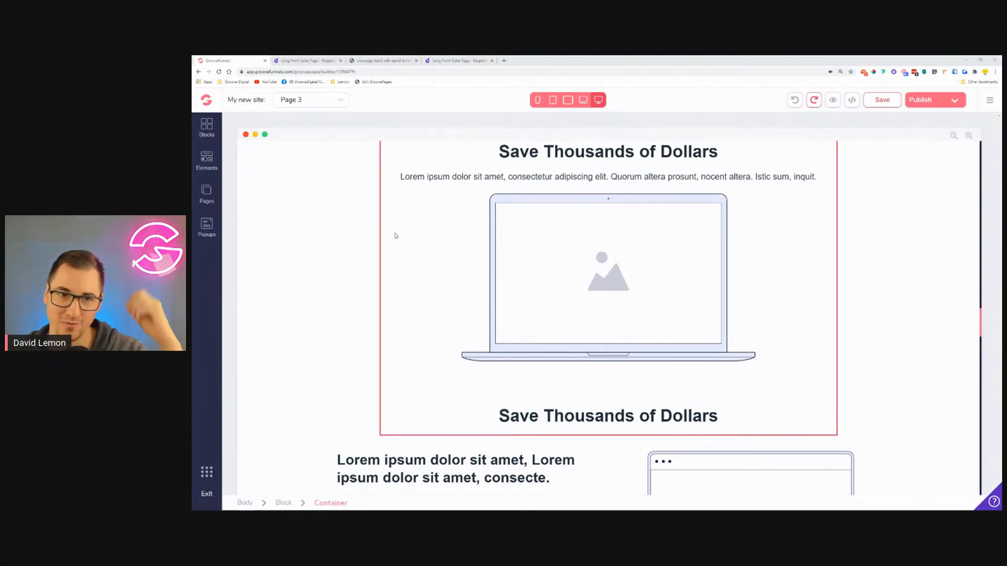
{"action": "left_click", "coordinate": [315, 60]}
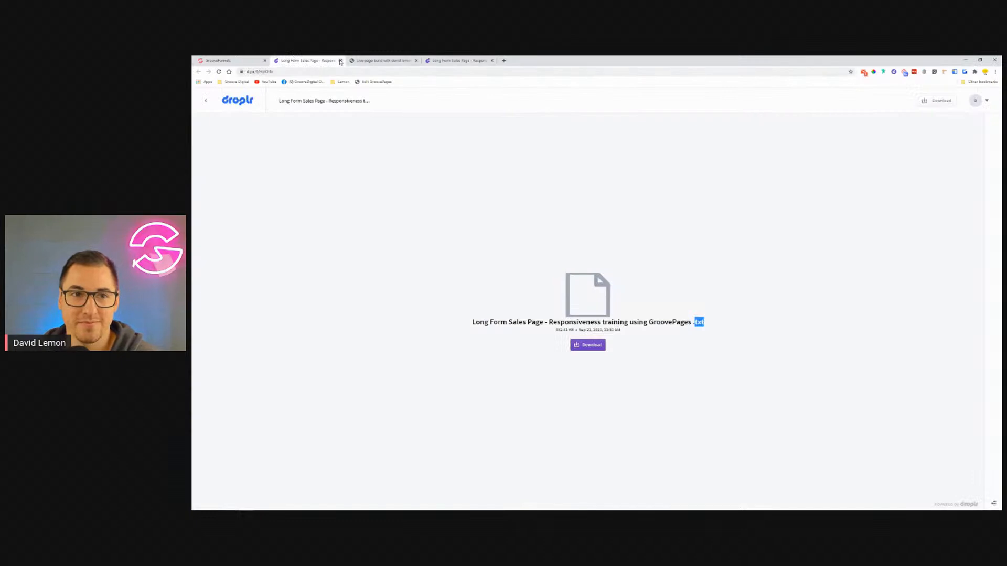
{"action": "left_click", "coordinate": [340, 61]}
{"action": "left_click", "coordinate": [230, 60]}
{"action": "scroll", "coordinate": [372, 257], "scroll_direction": "up", "scroll_amount": 1}
{"action": "scroll", "coordinate": [372, 257], "scroll_direction": "up", "scroll_amount": 20}
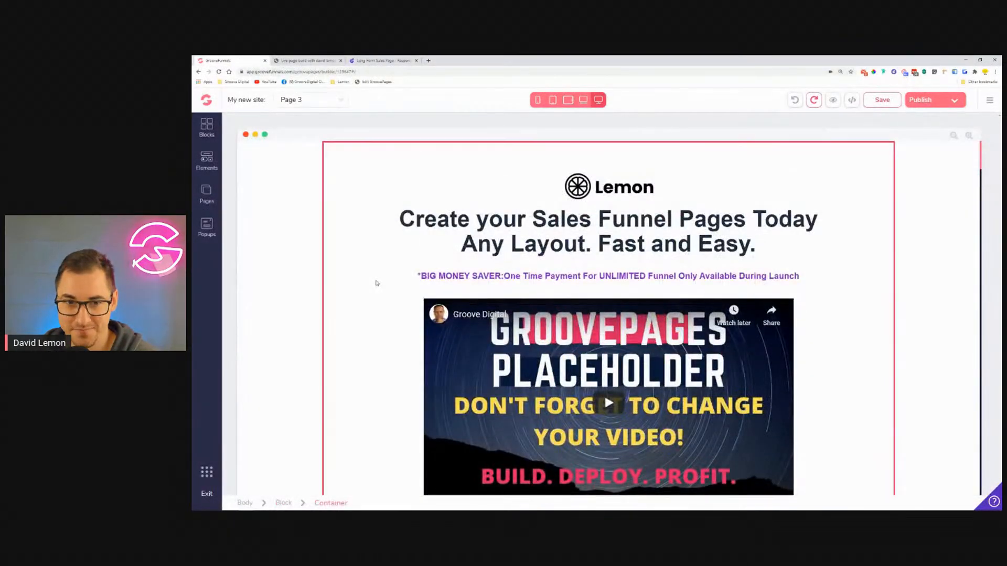
{"action": "left_click", "coordinate": [309, 209]}
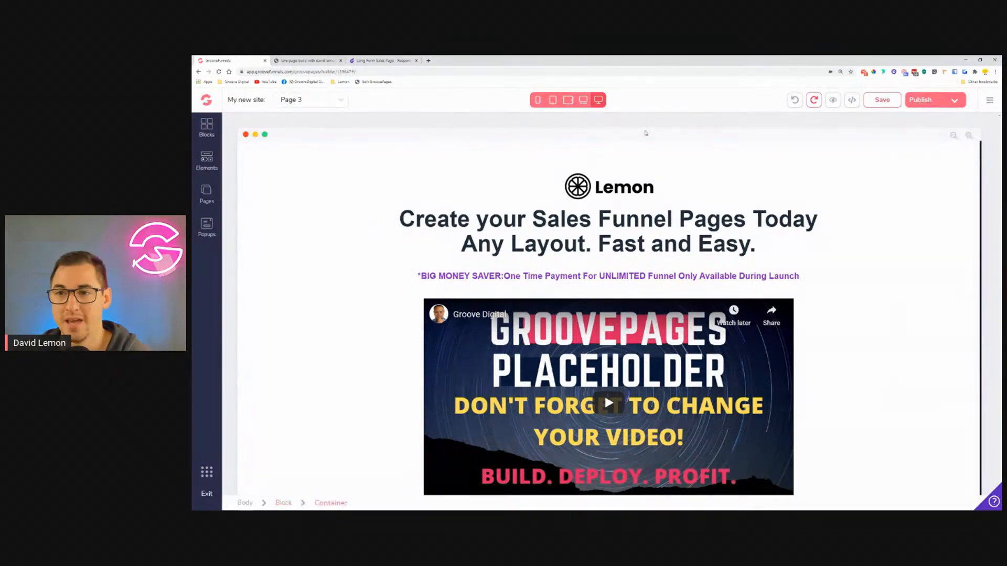
Step: Look at the options for saving page templates and at the choices for adding a new page, without adding one
{"action": "left_click", "coordinate": [989, 102]}
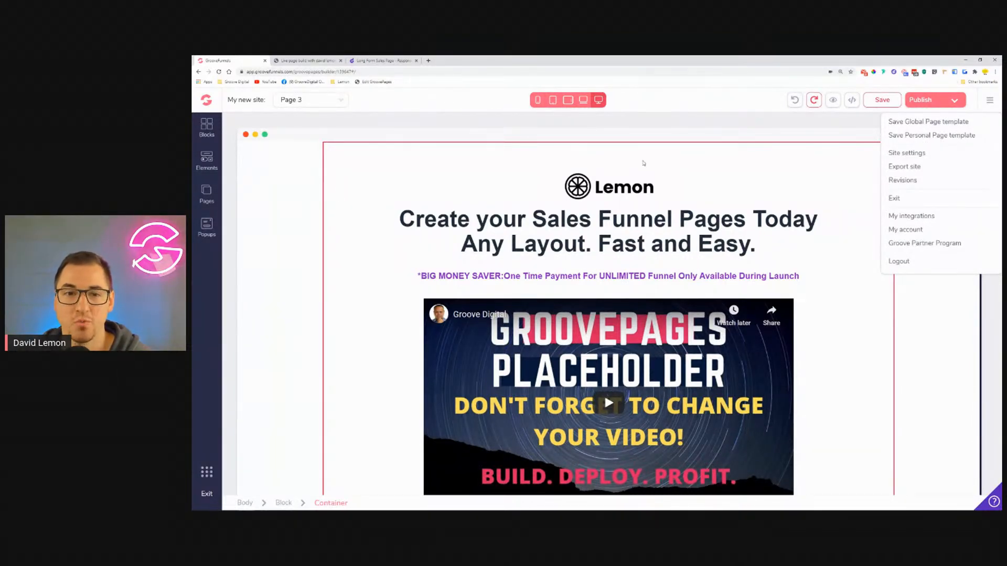
{"action": "left_click", "coordinate": [270, 204]}
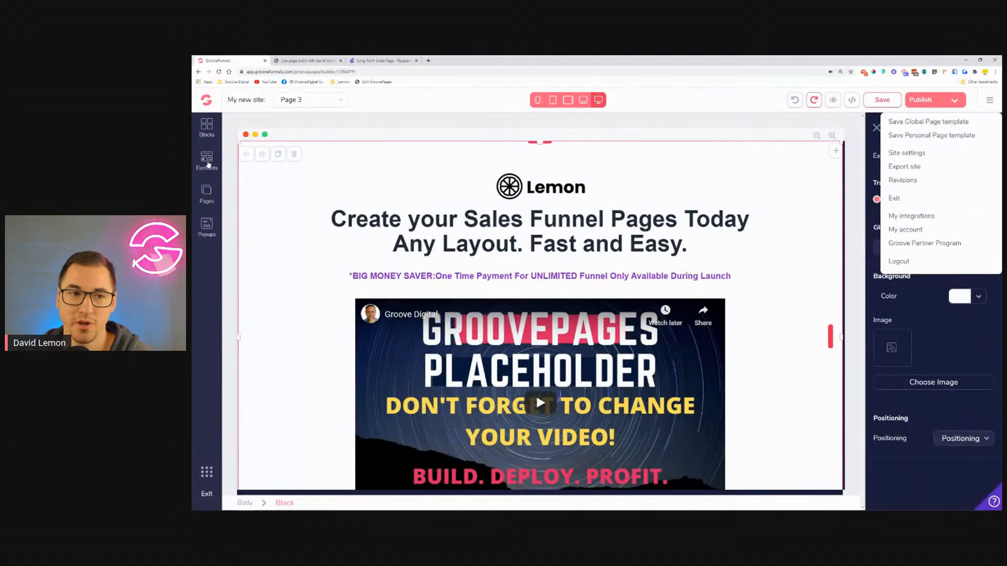
{"action": "left_click", "coordinate": [207, 193]}
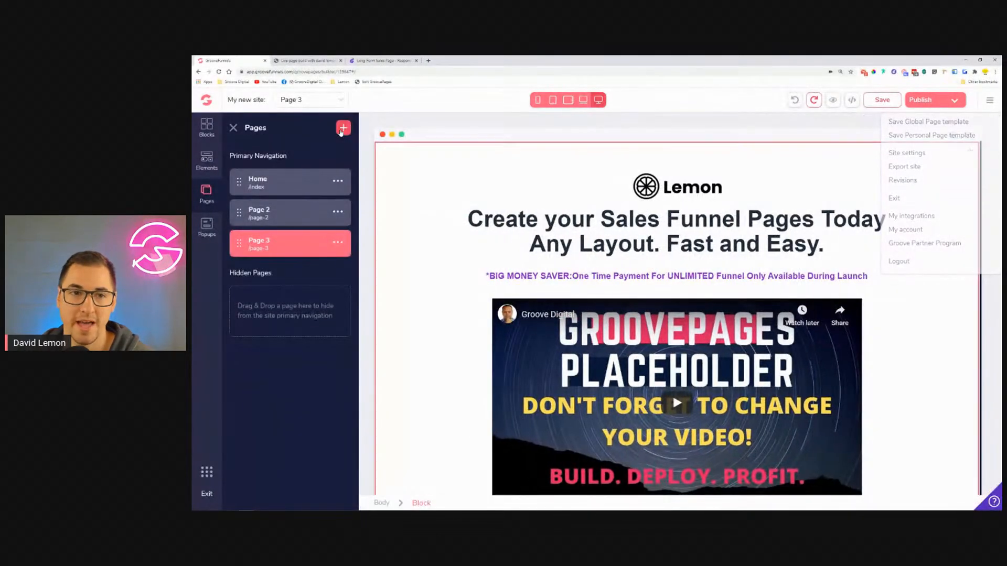
{"action": "left_click", "coordinate": [342, 128]}
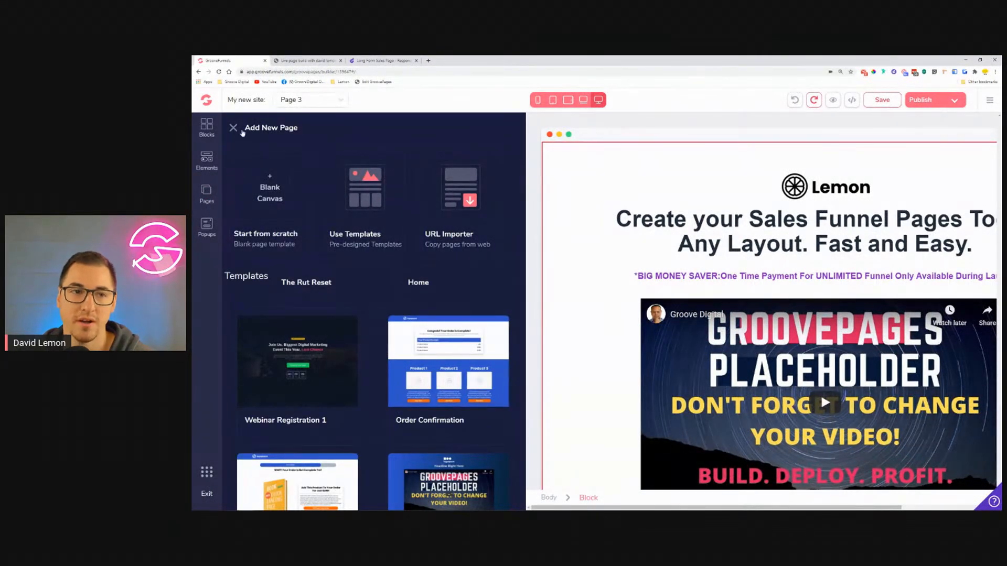
{"action": "left_click", "coordinate": [233, 127]}
{"action": "left_click", "coordinate": [234, 128]}
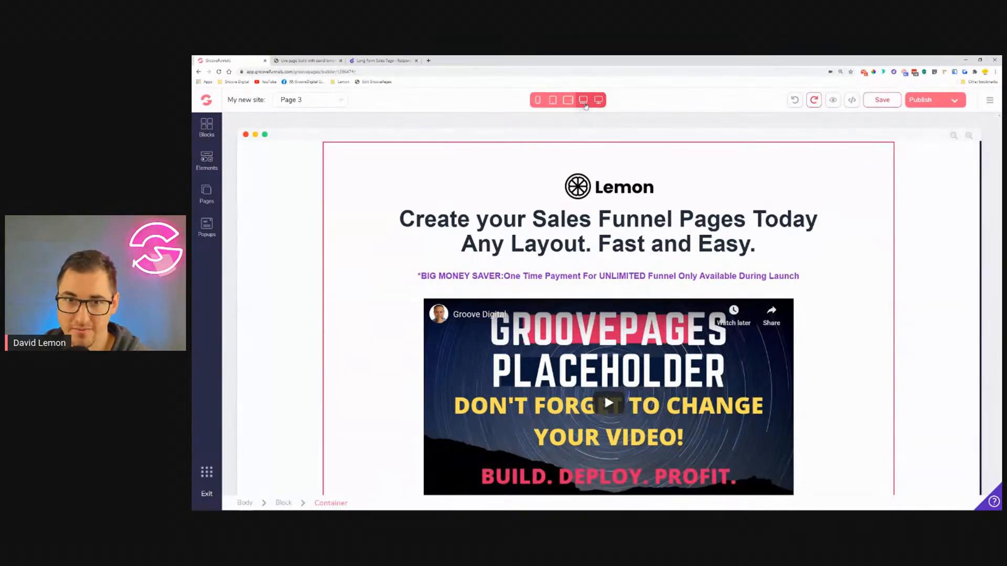
Step: Compare the headline section in the laptop and desktop views, leaving the canvas in the laptop view
{"action": "left_click", "coordinate": [586, 104]}
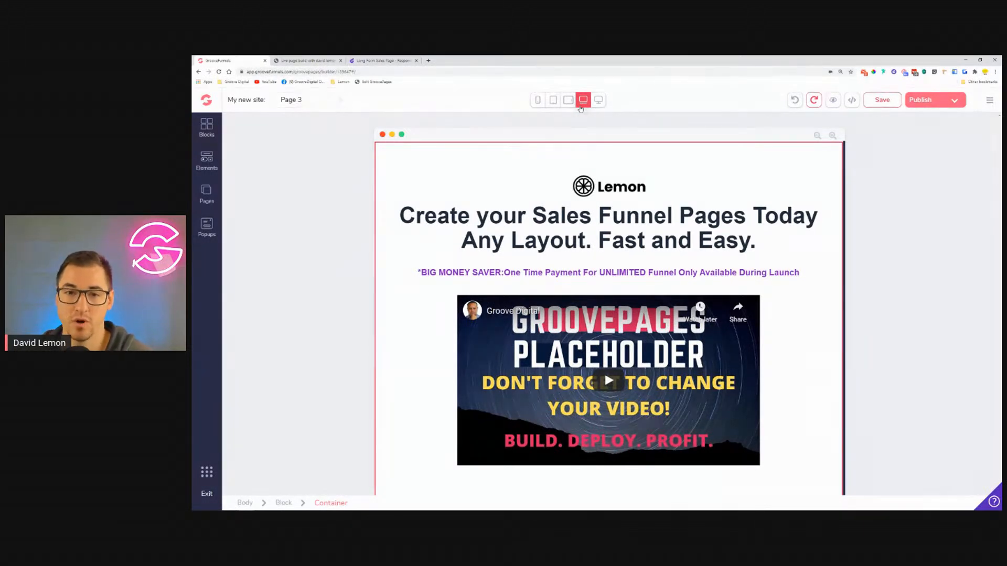
{"action": "left_click", "coordinate": [618, 220]}
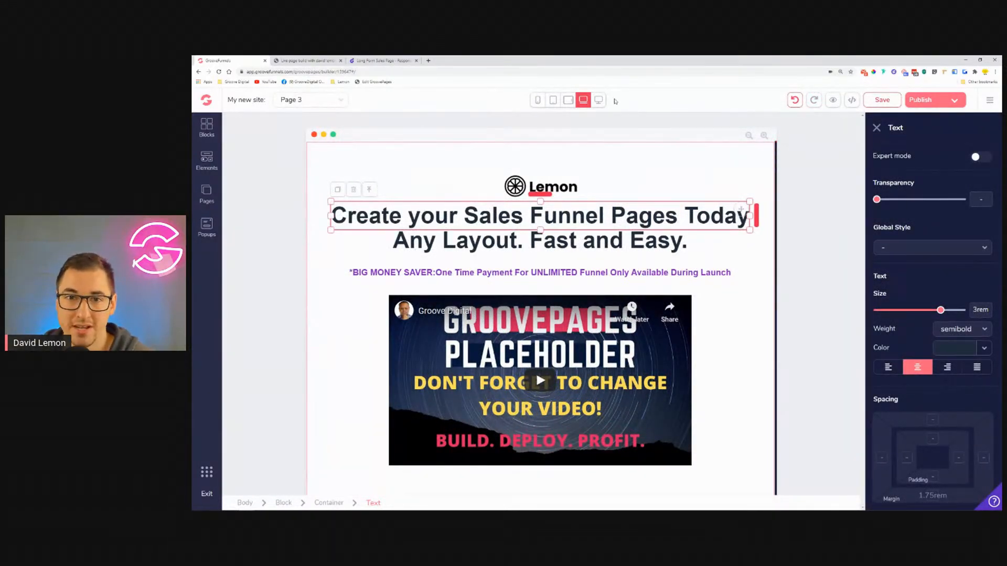
{"action": "left_click", "coordinate": [599, 100]}
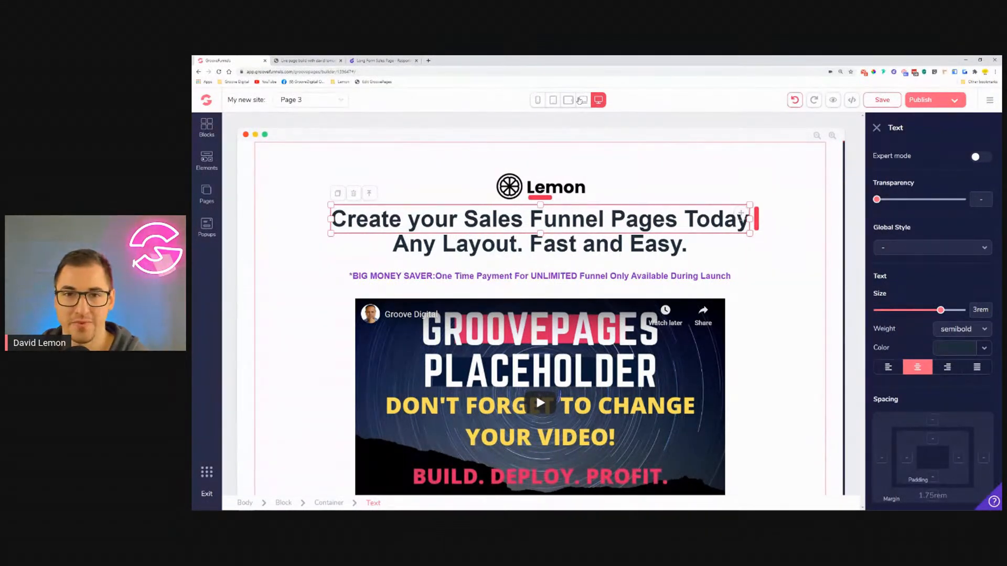
{"action": "left_click", "coordinate": [582, 100]}
Step: Enable Expert mode and set the left and right padding of the container around the buy button and guarantee row to 1rem
{"action": "scroll", "coordinate": [597, 181], "scroll_direction": "down", "scroll_amount": 5}
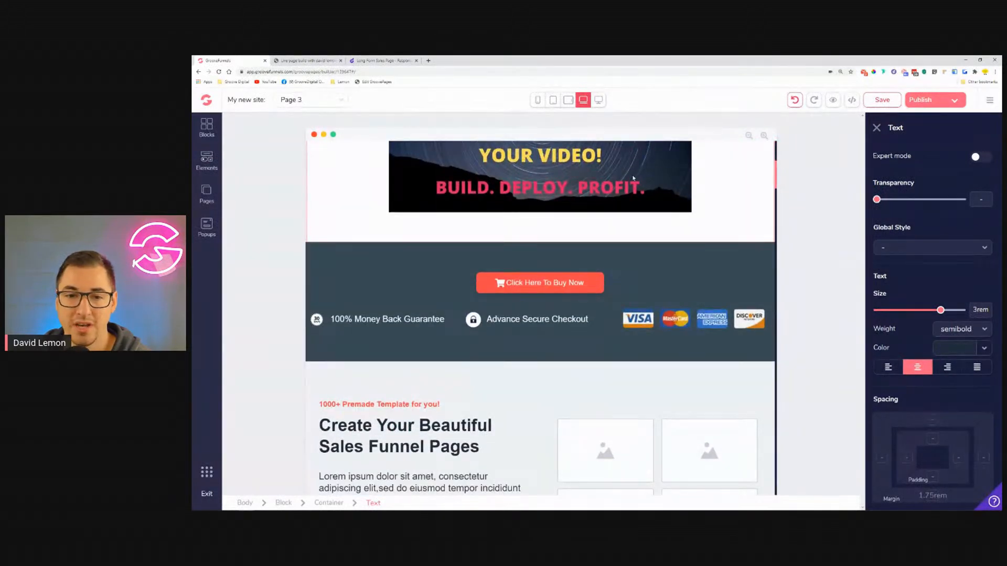
{"action": "left_click", "coordinate": [352, 281]}
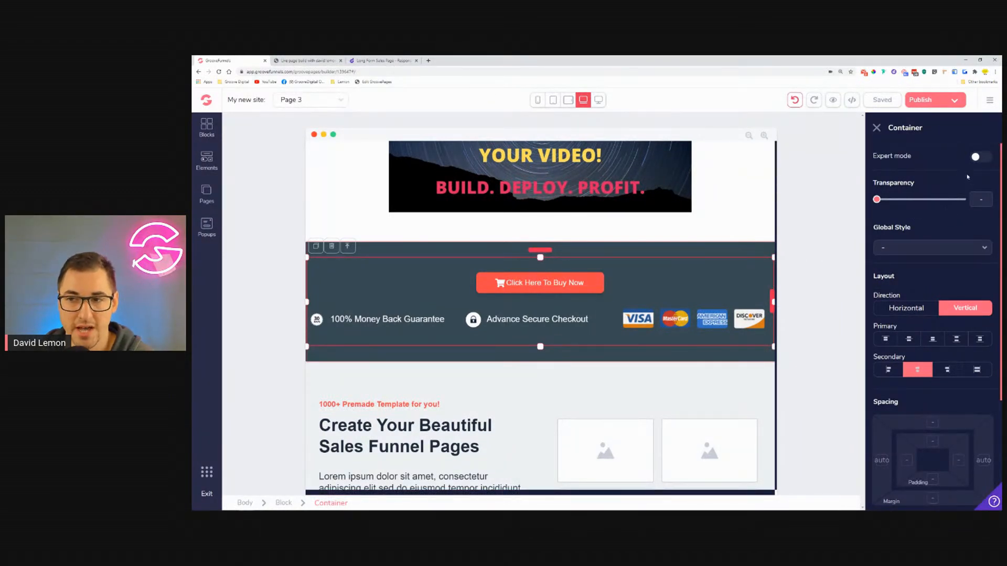
{"action": "left_click", "coordinate": [978, 158]}
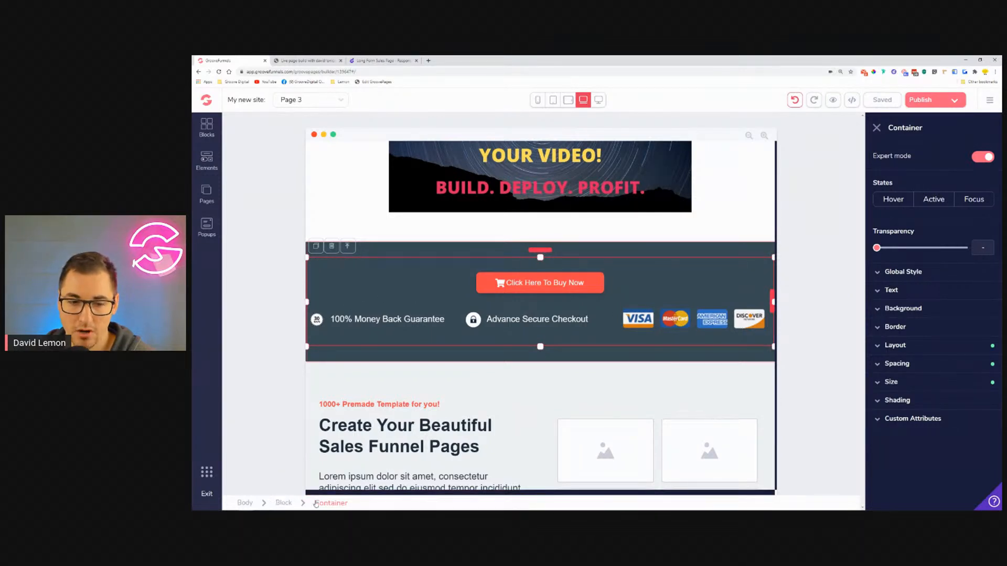
{"action": "left_click", "coordinate": [911, 366]}
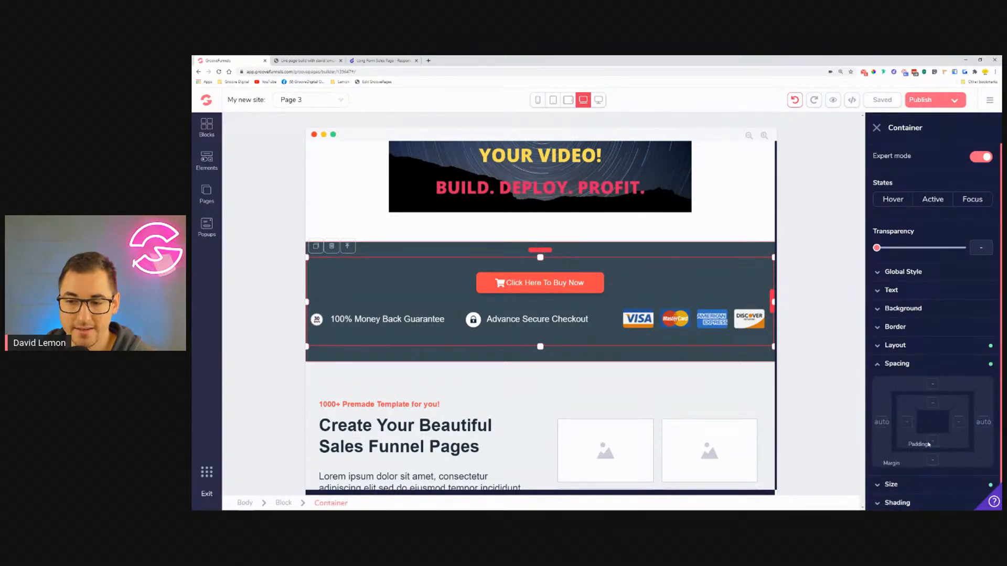
{"action": "left_click", "coordinate": [906, 423]}
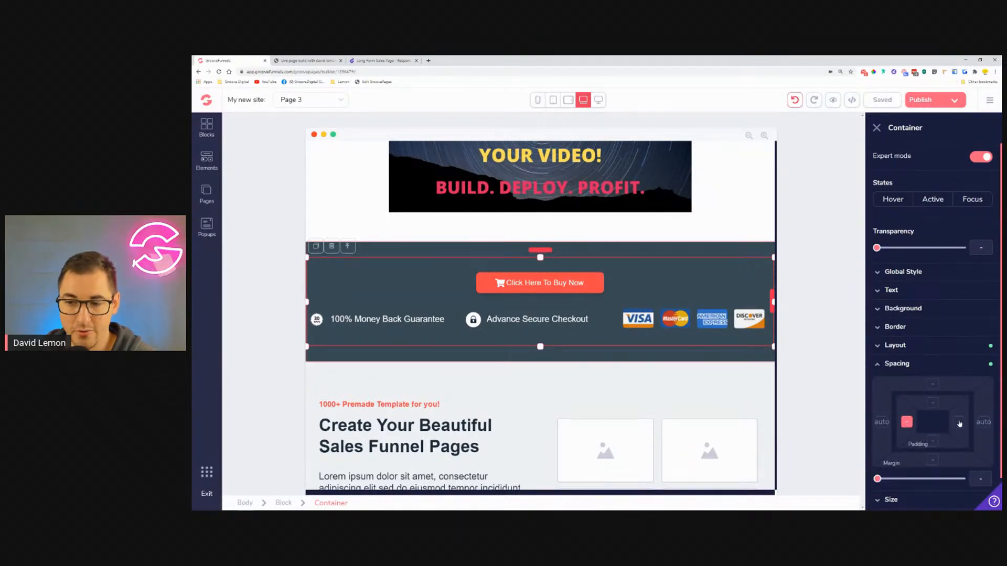
{"action": "left_click_drag", "start_coordinate": [877, 479], "coordinate": [902, 488]}
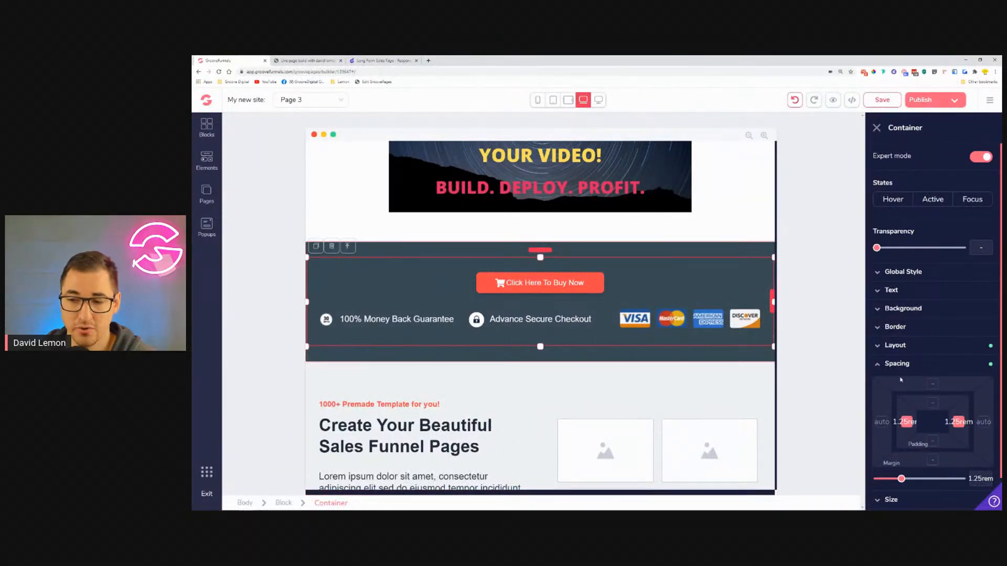
{"action": "left_click_drag", "start_coordinate": [901, 479], "coordinate": [897, 480]}
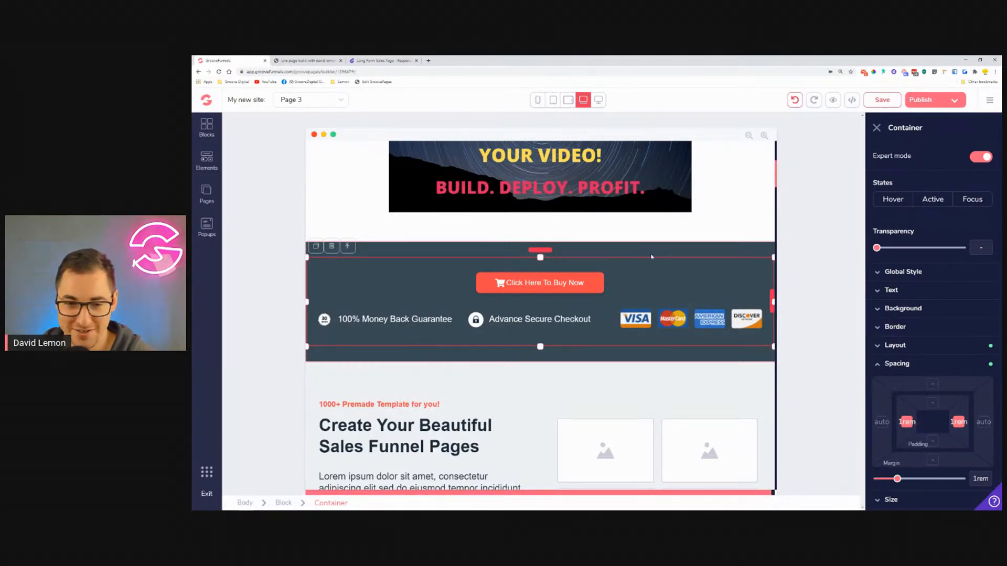
Step: Select the left and right padding of the numbered three-column features block for editing
{"action": "scroll", "coordinate": [644, 256], "scroll_direction": "down", "scroll_amount": 2}
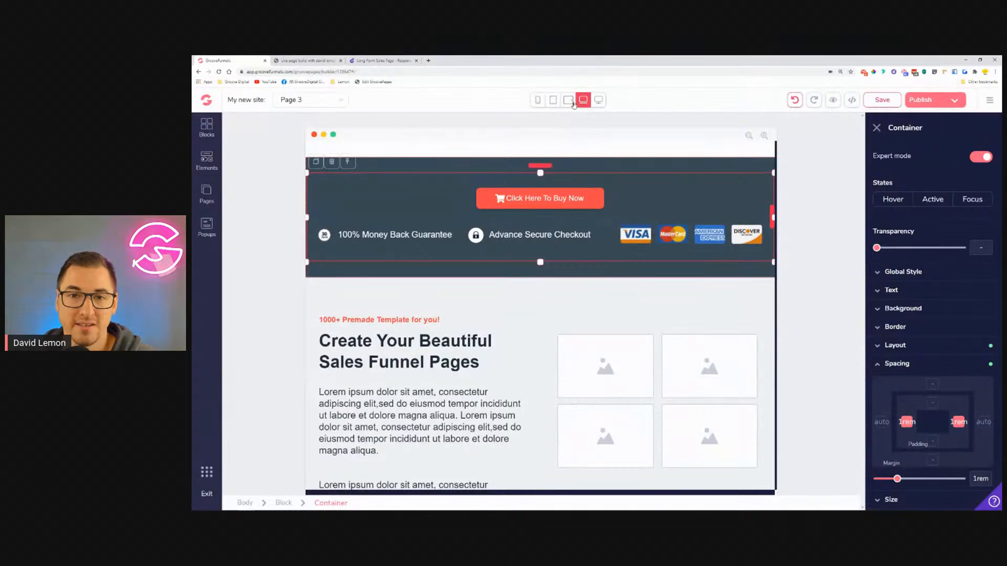
{"action": "scroll", "coordinate": [653, 173], "scroll_direction": "down", "scroll_amount": 5}
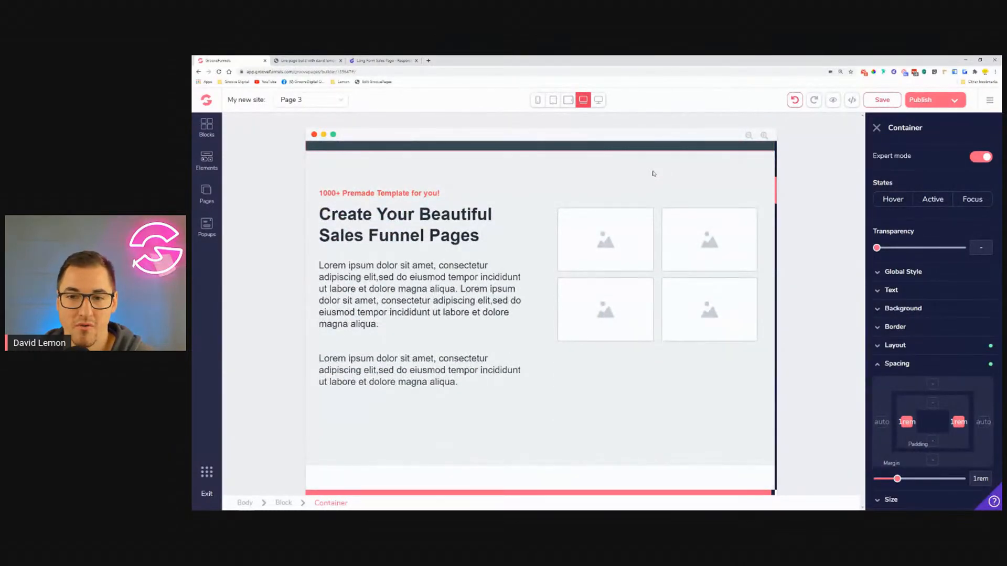
{"action": "scroll", "coordinate": [653, 173], "scroll_direction": "down", "scroll_amount": 3}
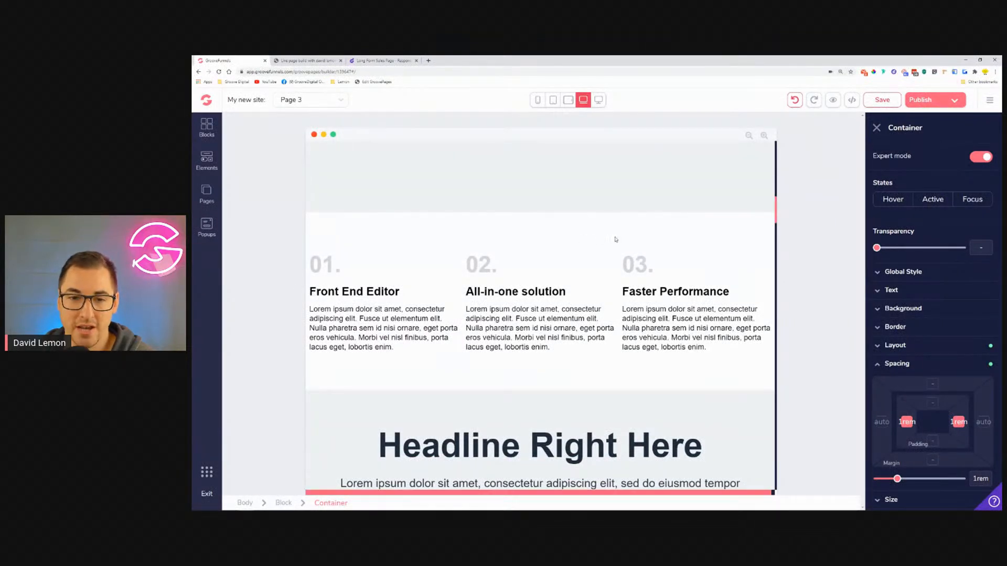
{"action": "left_click", "coordinate": [405, 235]}
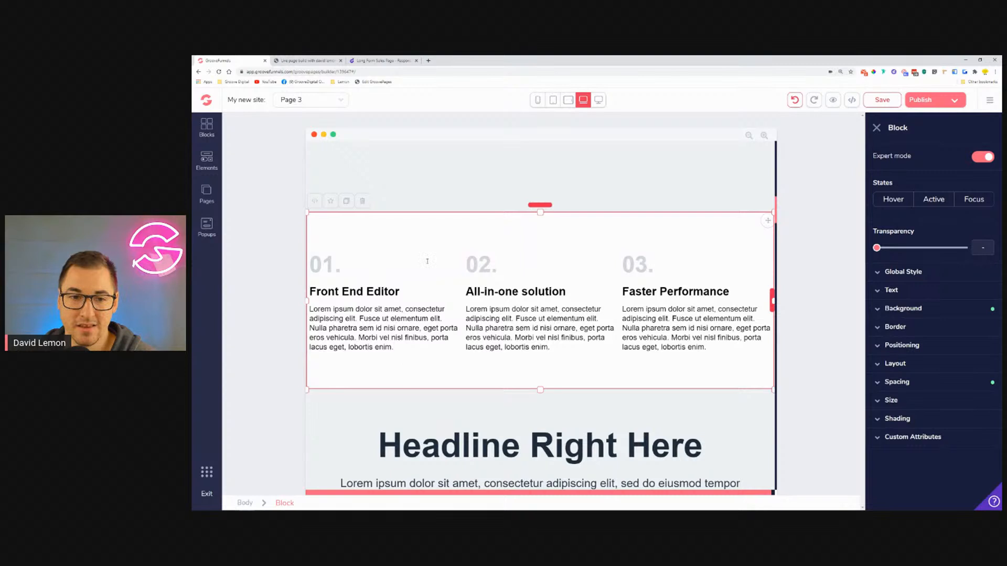
{"action": "left_click", "coordinate": [371, 267]}
{"action": "left_click", "coordinate": [525, 265]}
{"action": "left_click", "coordinate": [716, 266]}
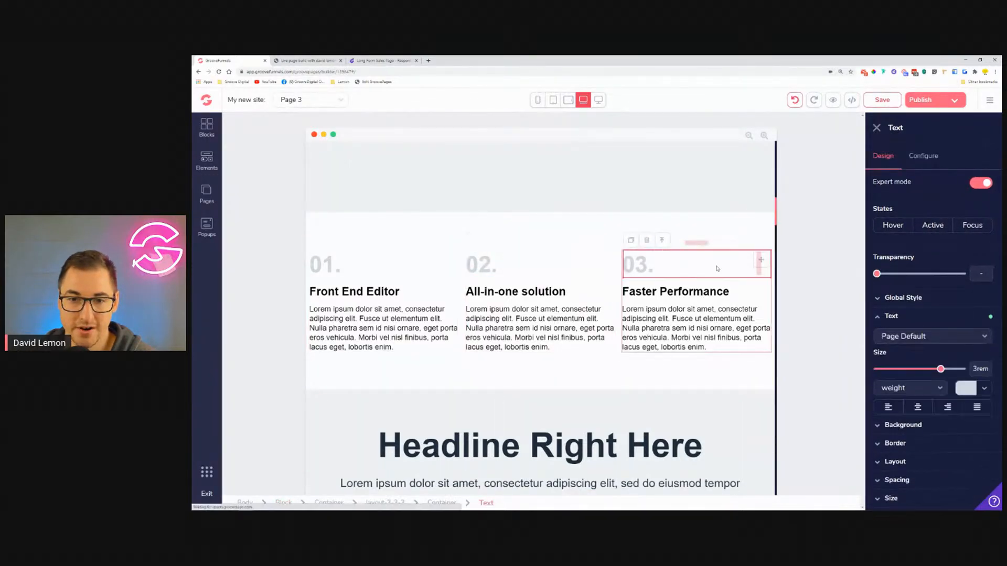
{"action": "left_click", "coordinate": [381, 226]}
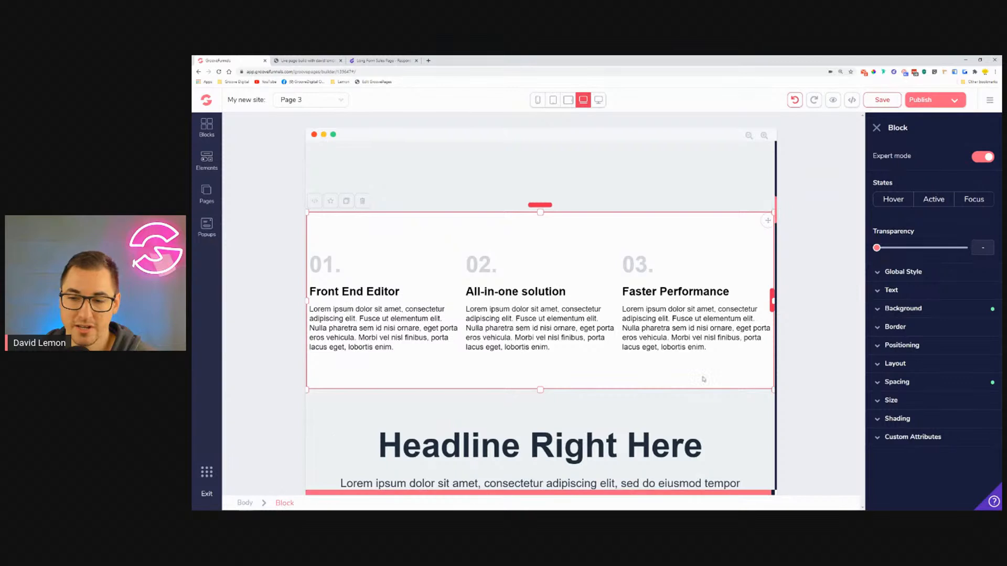
{"action": "left_click", "coordinate": [929, 384]}
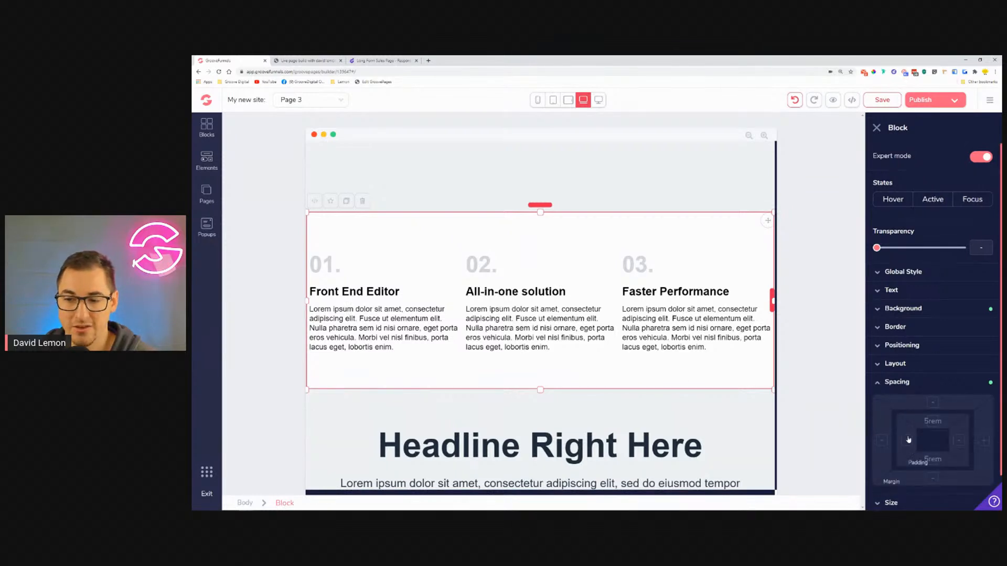
{"action": "left_click", "coordinate": [907, 440]}
{"action": "left_click", "coordinate": [958, 442]}
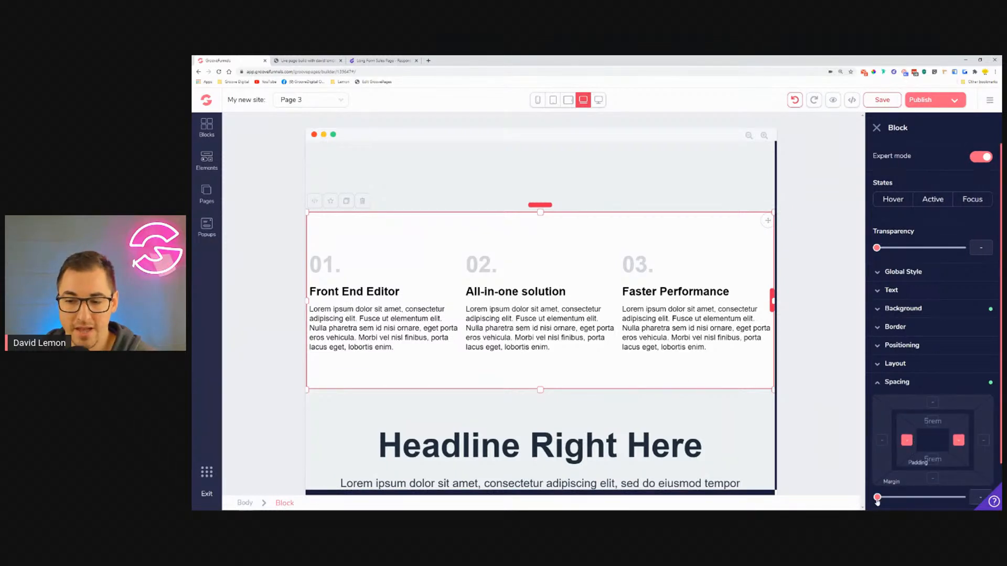
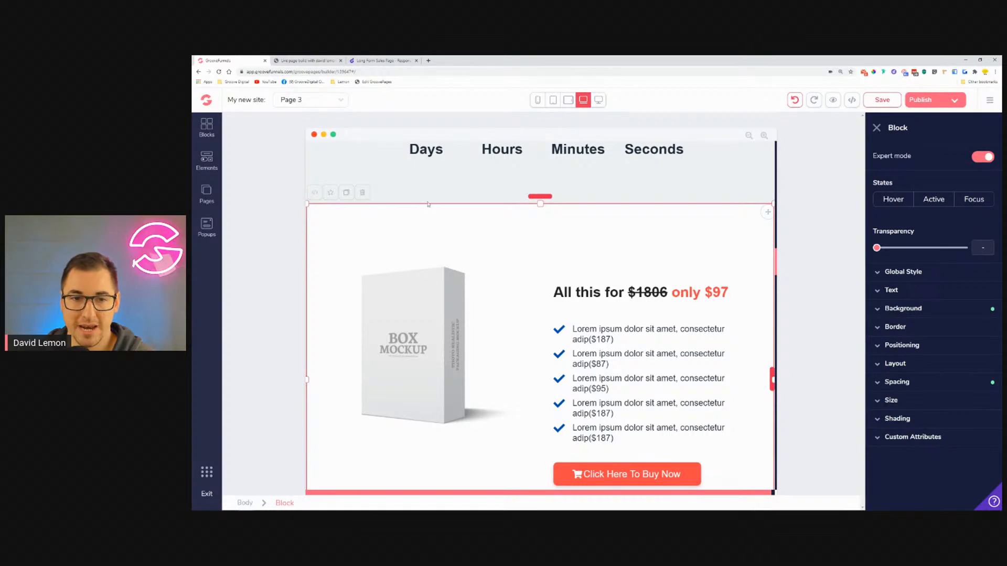
Step: Compare the box mockup pricing section in the desktop and laptop views and check the box image's size settings
{"action": "left_click", "coordinate": [620, 282]}
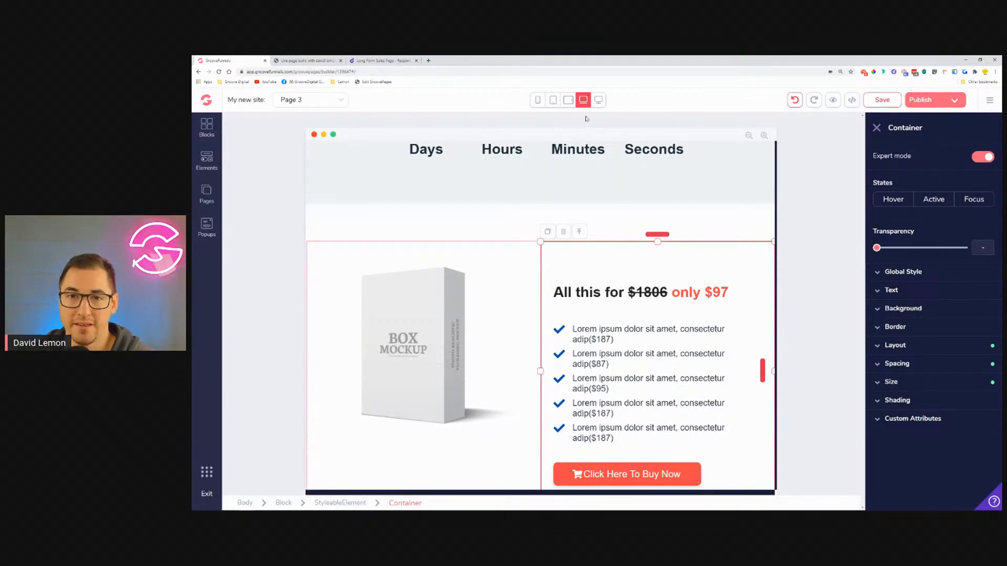
{"action": "left_click", "coordinate": [599, 99]}
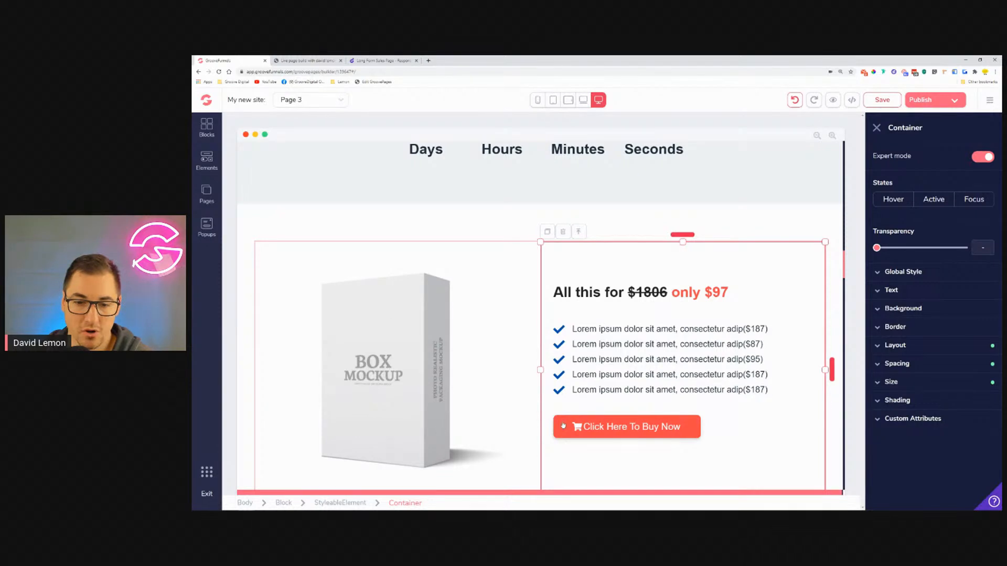
{"action": "left_click", "coordinate": [583, 100]}
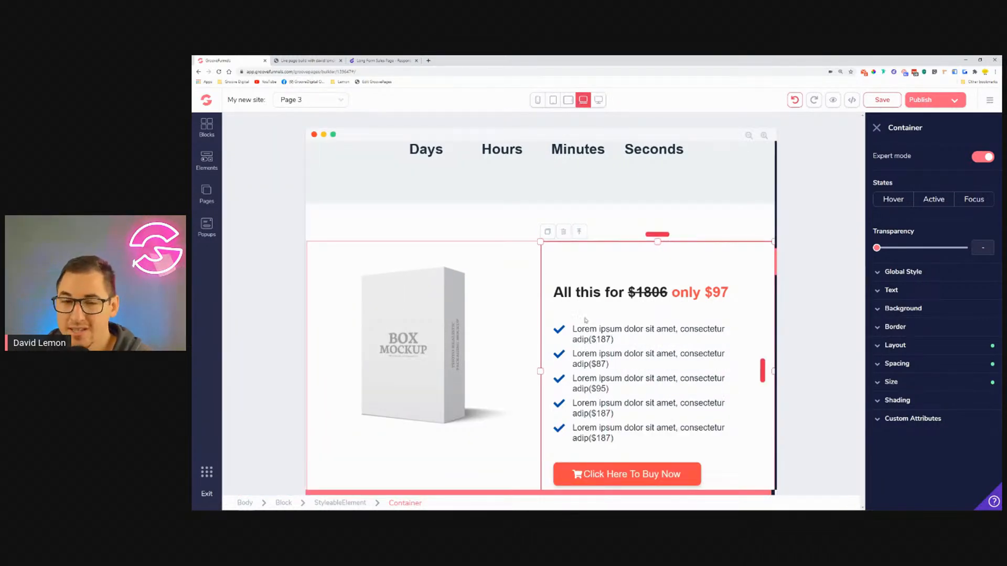
{"action": "left_click", "coordinate": [420, 323]}
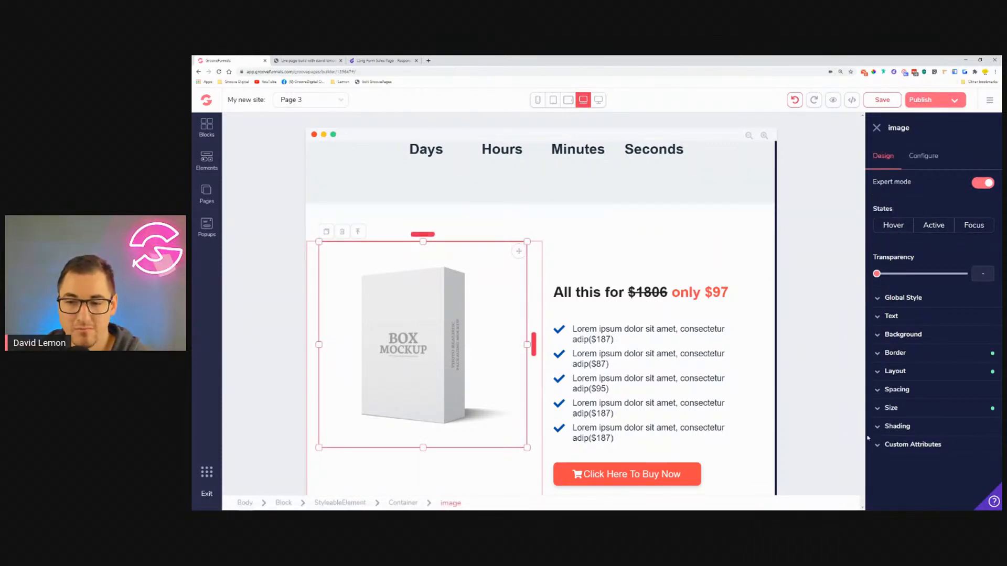
{"action": "left_click", "coordinate": [892, 408]}
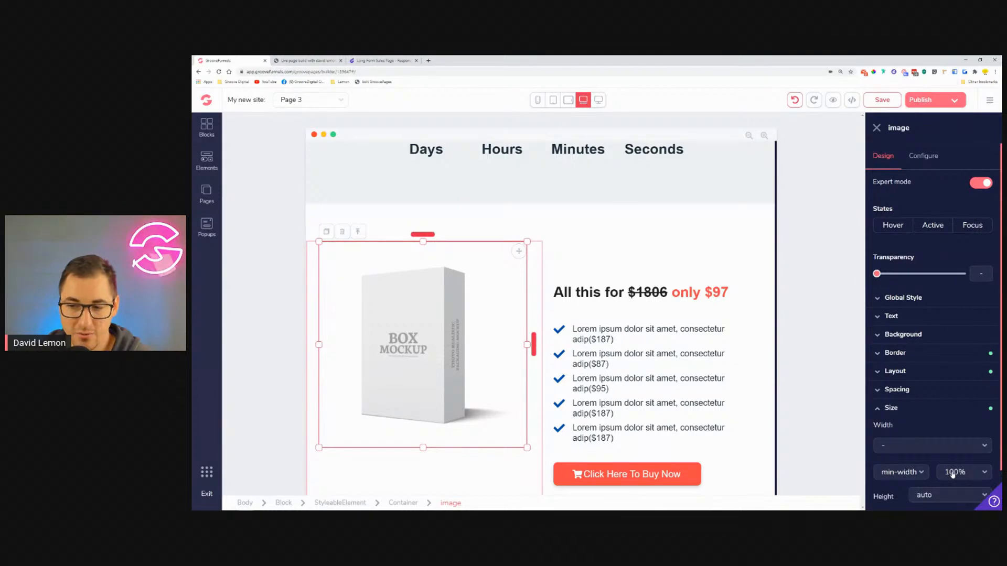
{"action": "left_click", "coordinate": [914, 407]}
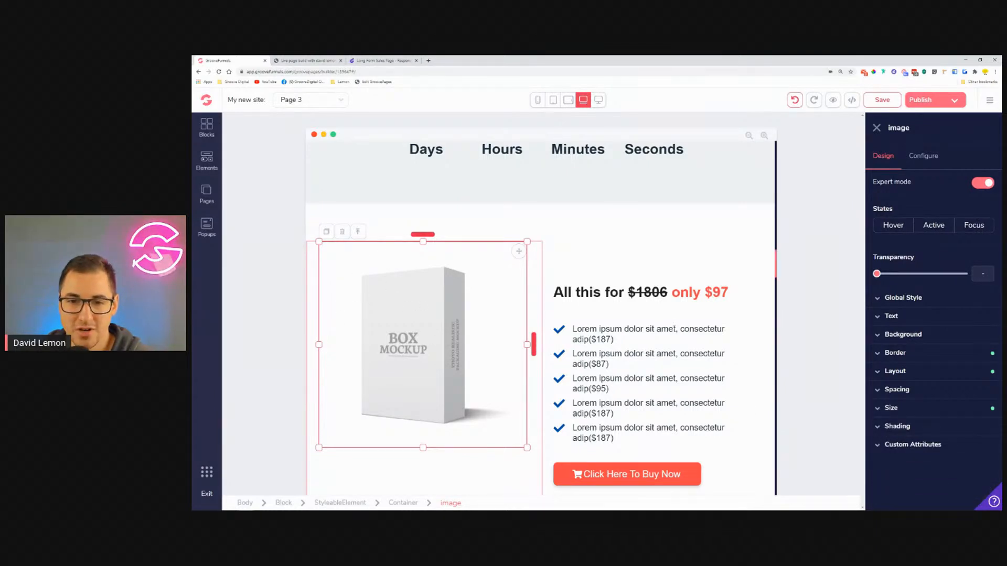
{"action": "left_click", "coordinate": [626, 277]}
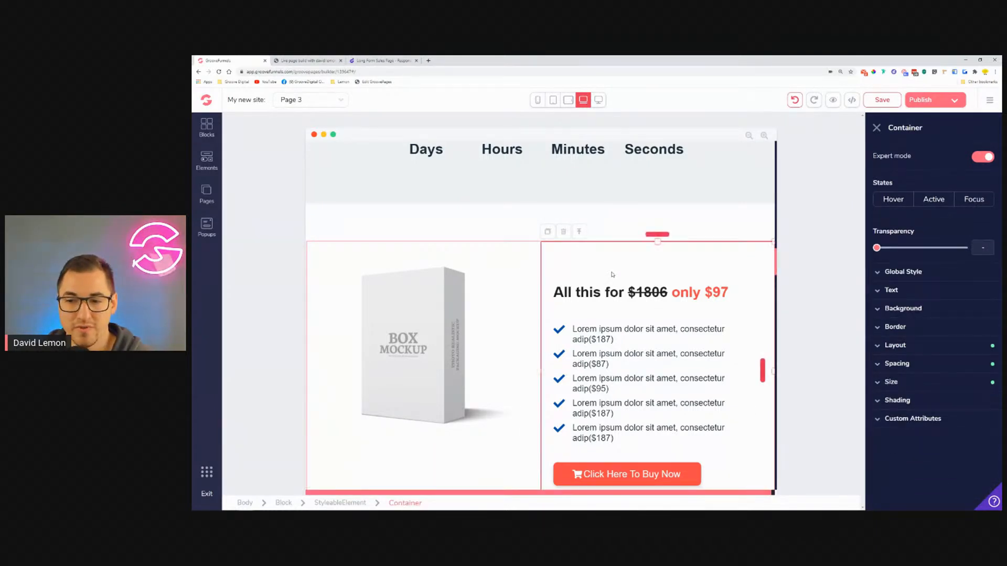
Step: Set the top padding of the container holding the pricing headline, checklist and buy button to 1rem
{"action": "left_click", "coordinate": [918, 366]}
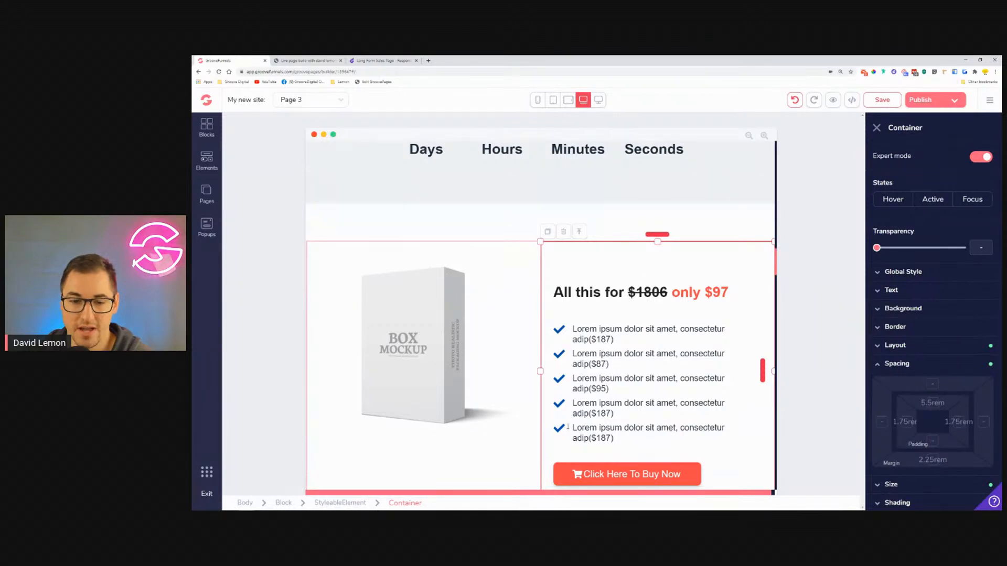
{"action": "left_click", "coordinate": [931, 408]}
{"action": "left_click_drag", "start_coordinate": [948, 480], "coordinate": [898, 483]}
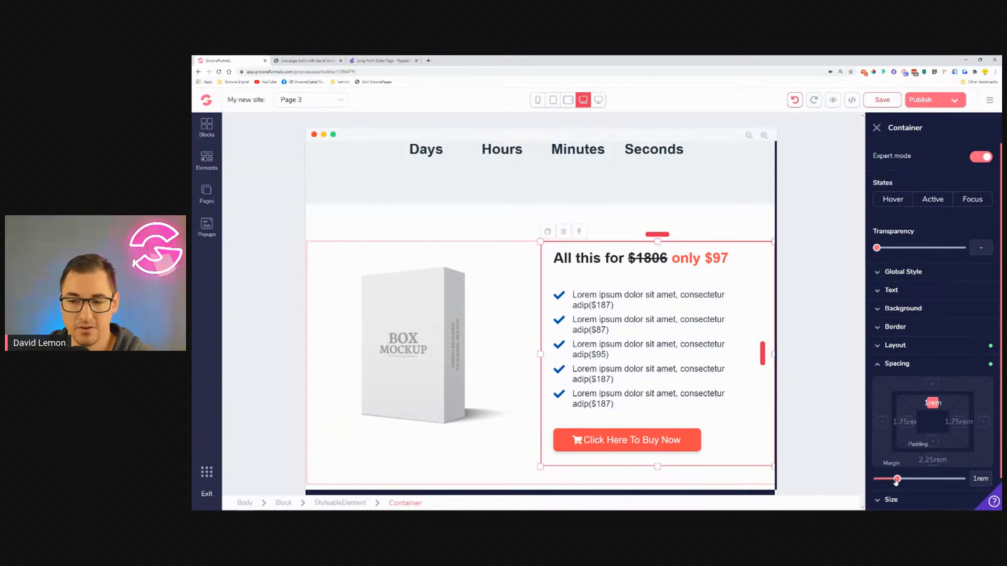
{"action": "left_click", "coordinate": [728, 220]}
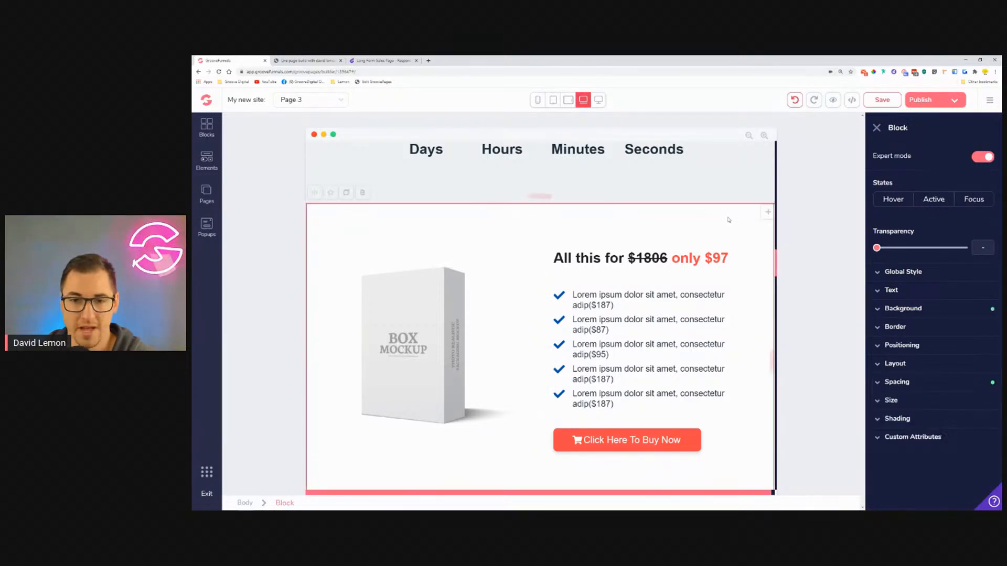
Step: Compare the pricing section's headline and checklist in the desktop and laptop views and check the container's top padding
{"action": "left_click_drag", "start_coordinate": [553, 258], "coordinate": [705, 258]}
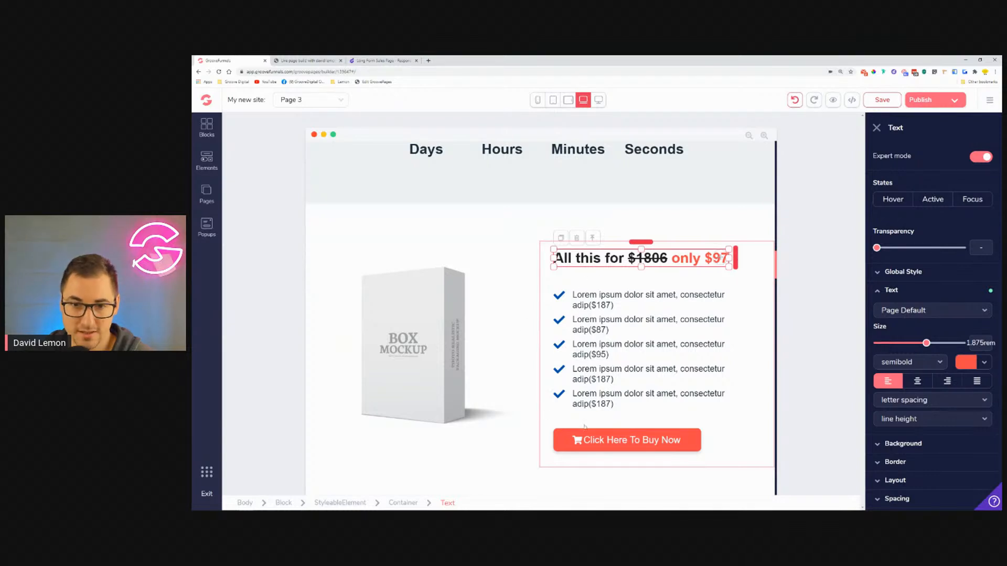
{"action": "left_click", "coordinate": [599, 100]}
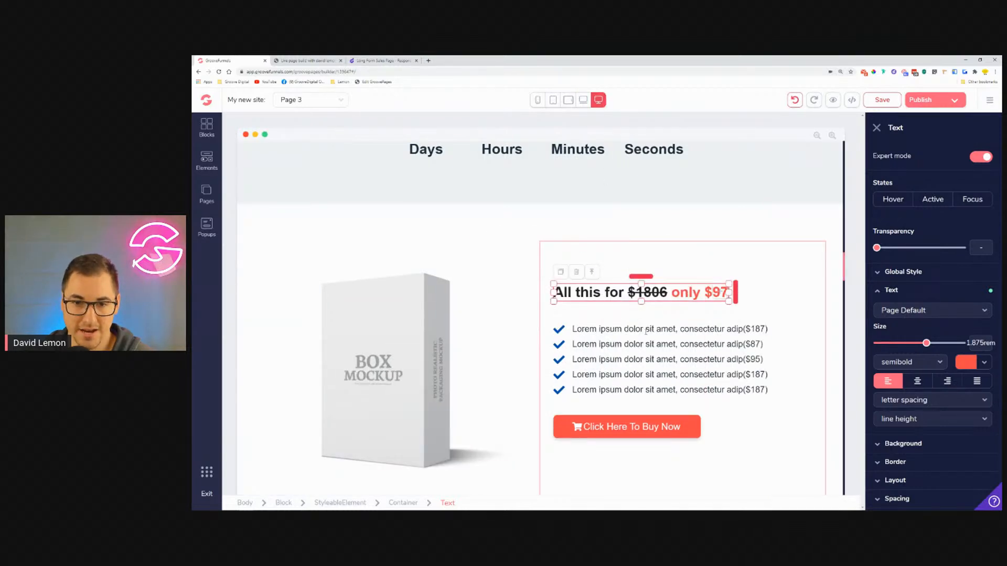
{"action": "left_click", "coordinate": [584, 99]}
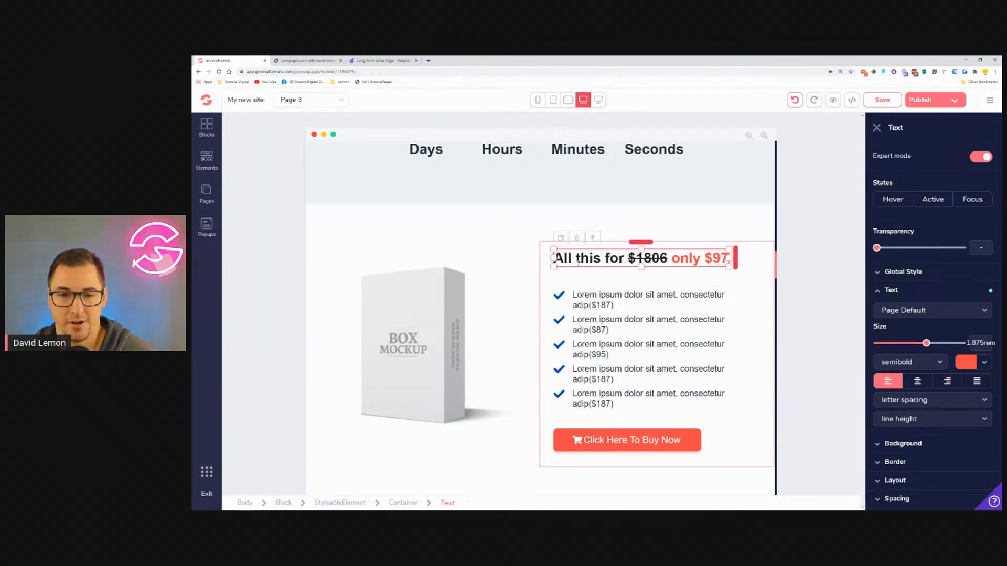
{"action": "scroll", "coordinate": [580, 265], "scroll_direction": "down", "scroll_amount": 2}
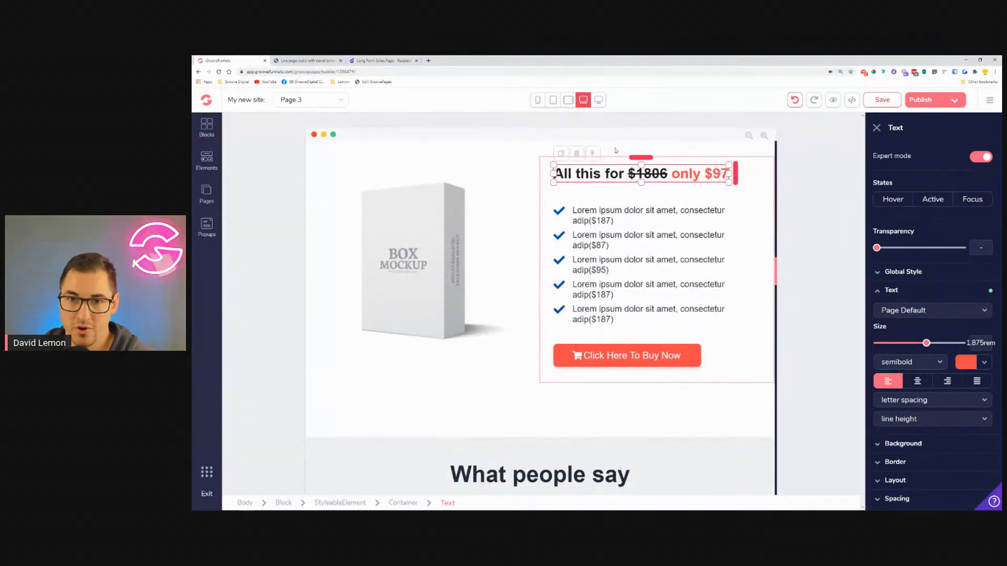
{"action": "left_click", "coordinate": [757, 175]}
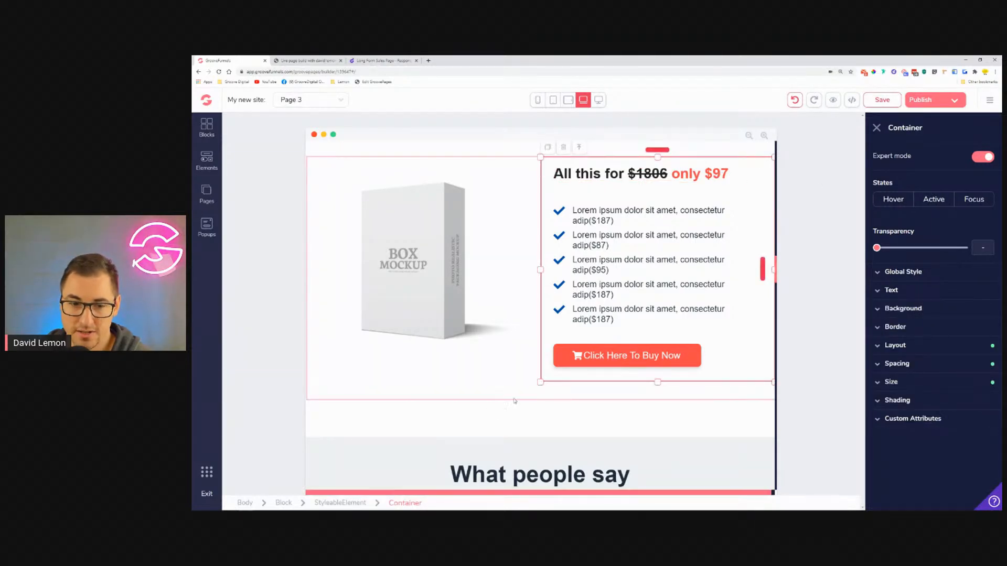
{"action": "left_click", "coordinate": [928, 368]}
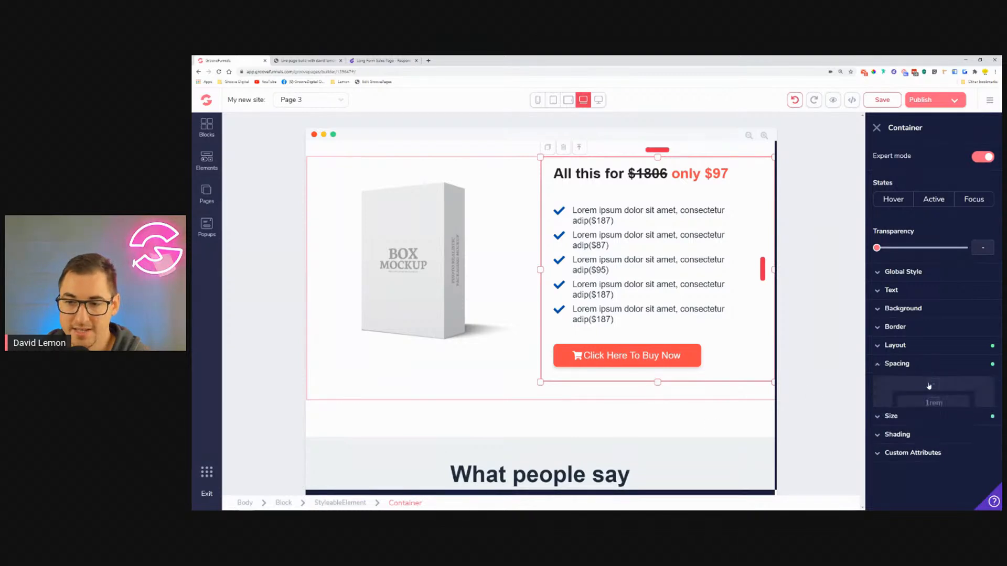
{"action": "left_click", "coordinate": [932, 403]}
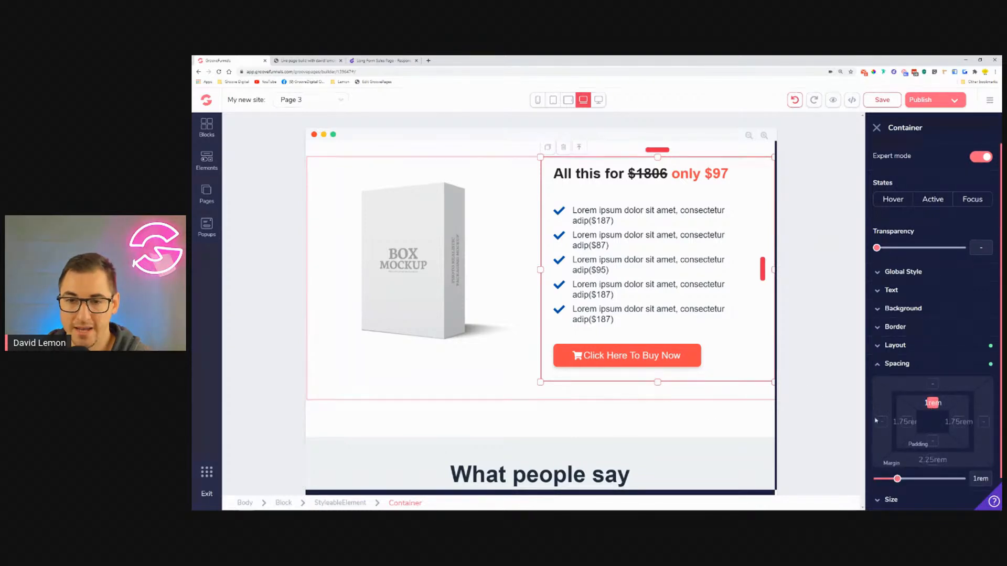
{"action": "left_click", "coordinate": [465, 420]}
Step: Set the left and right padding of the "What people say" testimonials container to 1rem
{"action": "scroll", "coordinate": [451, 367], "scroll_direction": "down", "scroll_amount": 2}
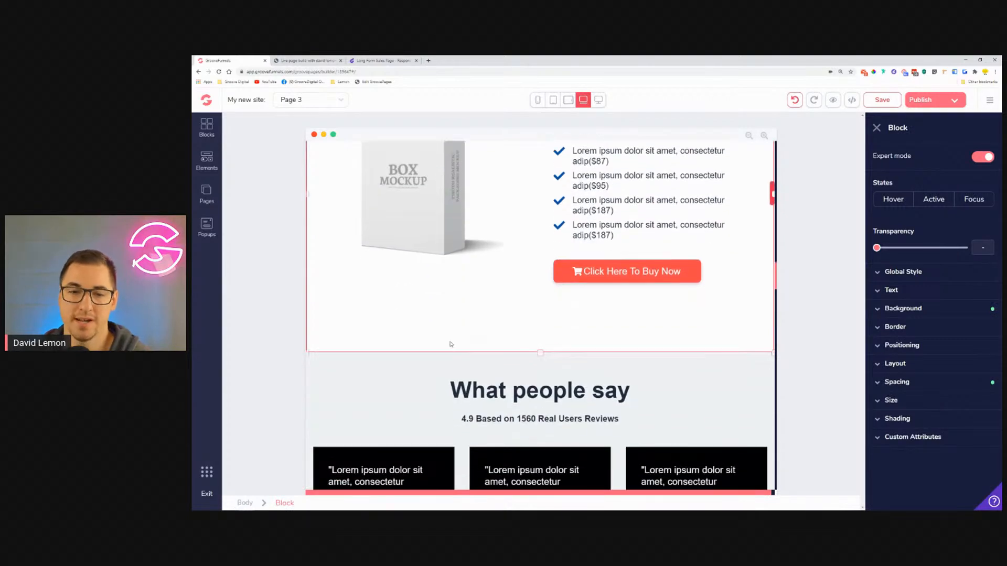
{"action": "scroll", "coordinate": [465, 302], "scroll_direction": "down", "scroll_amount": 5}
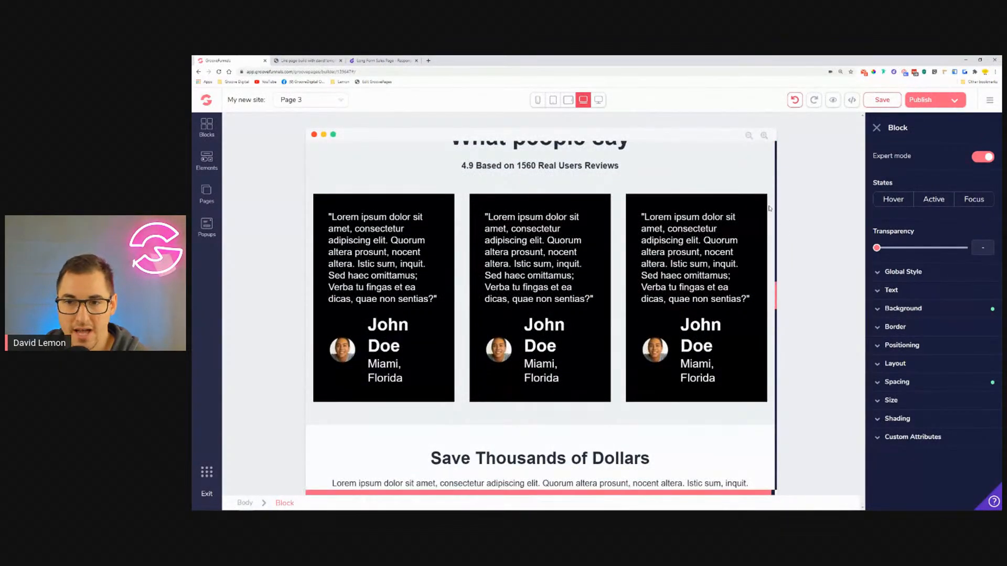
{"action": "left_click", "coordinate": [461, 218]}
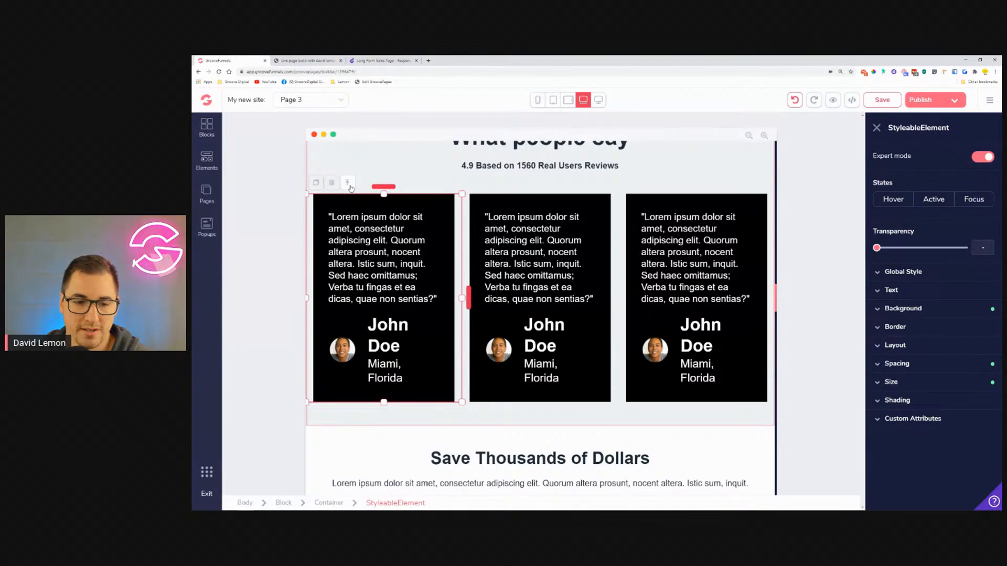
{"action": "left_click", "coordinate": [350, 184]}
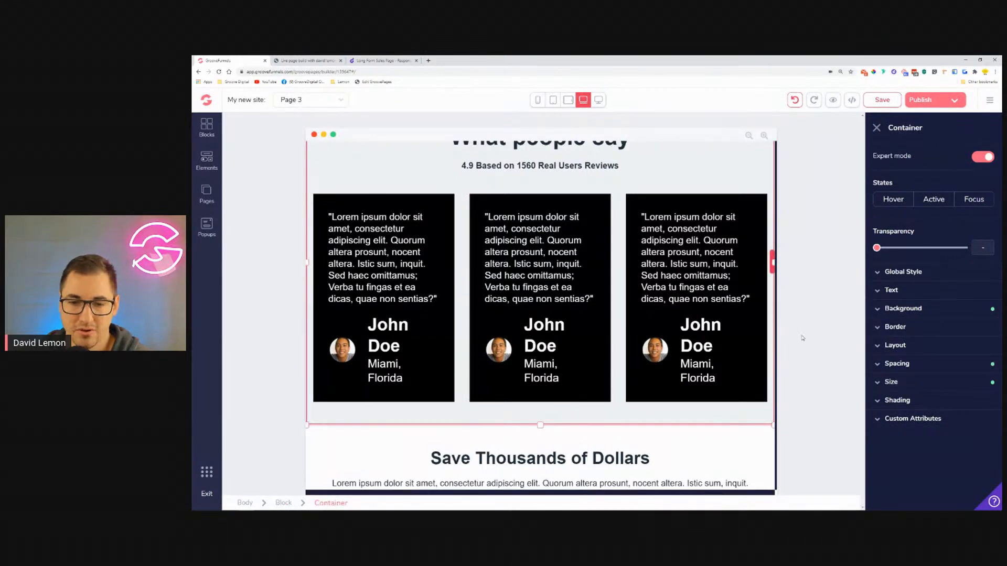
{"action": "left_click", "coordinate": [918, 367]}
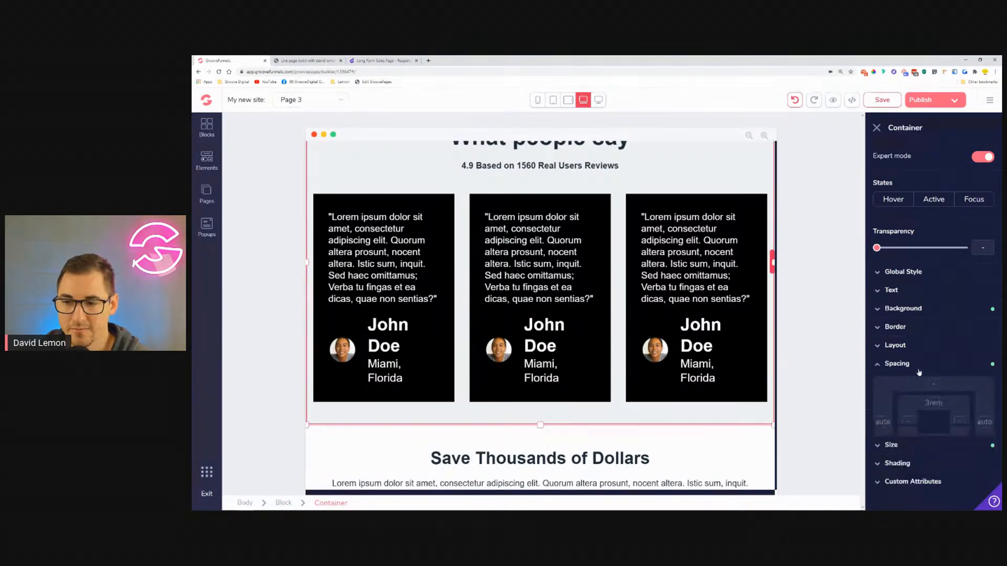
{"action": "left_click", "coordinate": [911, 423]}
{"action": "left_click_drag", "start_coordinate": [877, 480], "coordinate": [898, 485]}
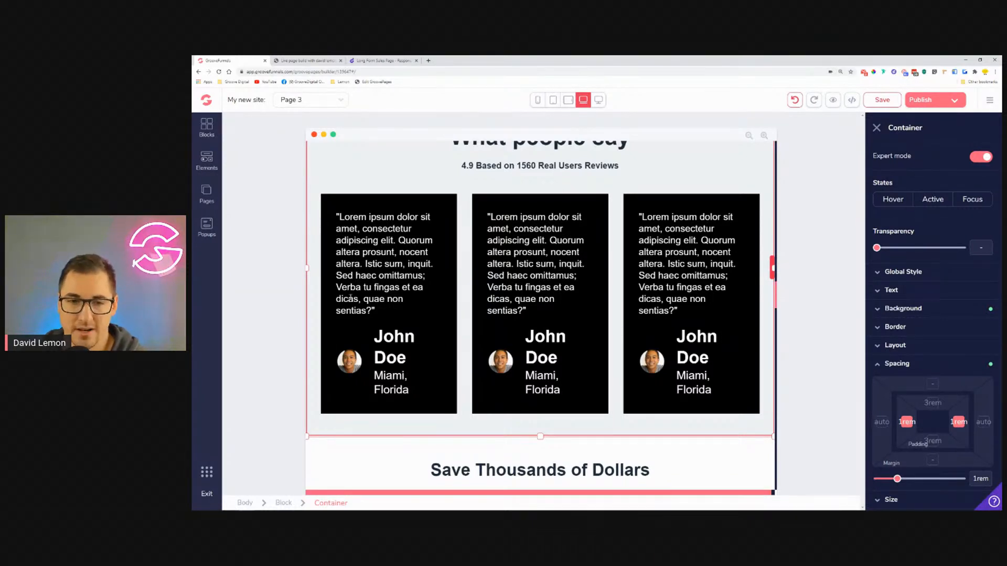
Step: Set the text size of the reviewer names in all three testimonial cards to 1.875rem in the laptop view
{"action": "left_click", "coordinate": [579, 362]}
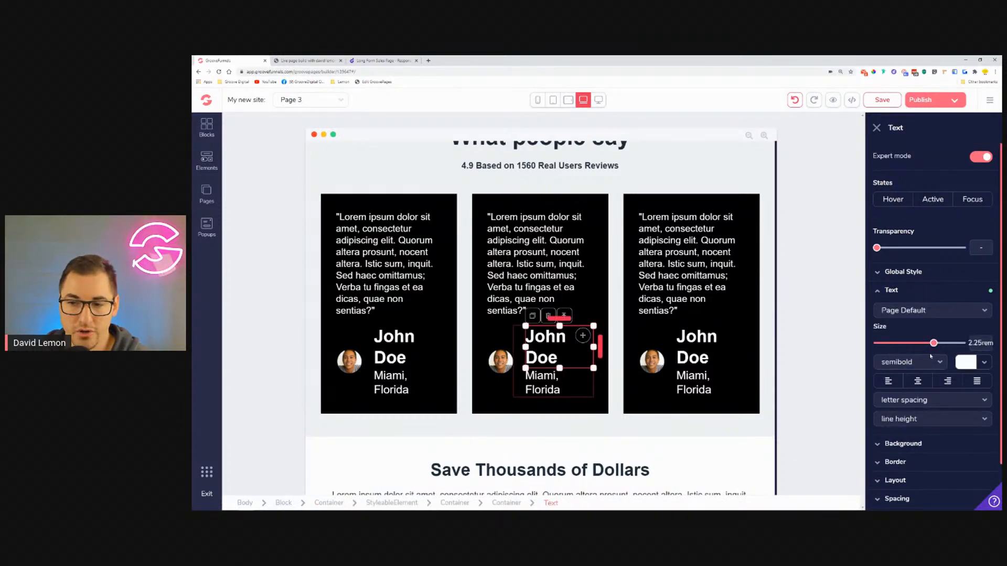
{"action": "left_click_drag", "start_coordinate": [934, 344], "coordinate": [927, 345]}
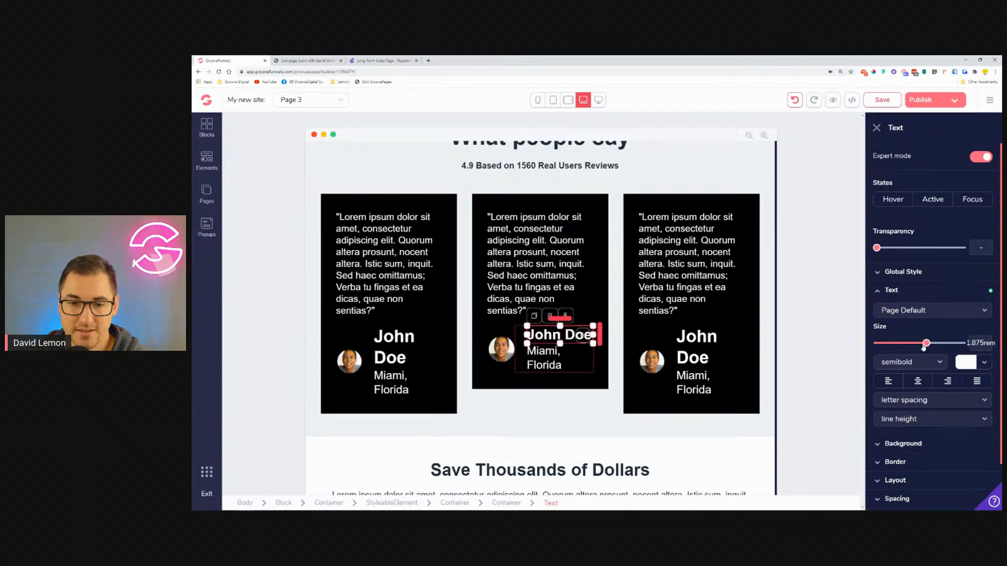
{"action": "left_click", "coordinate": [393, 347]}
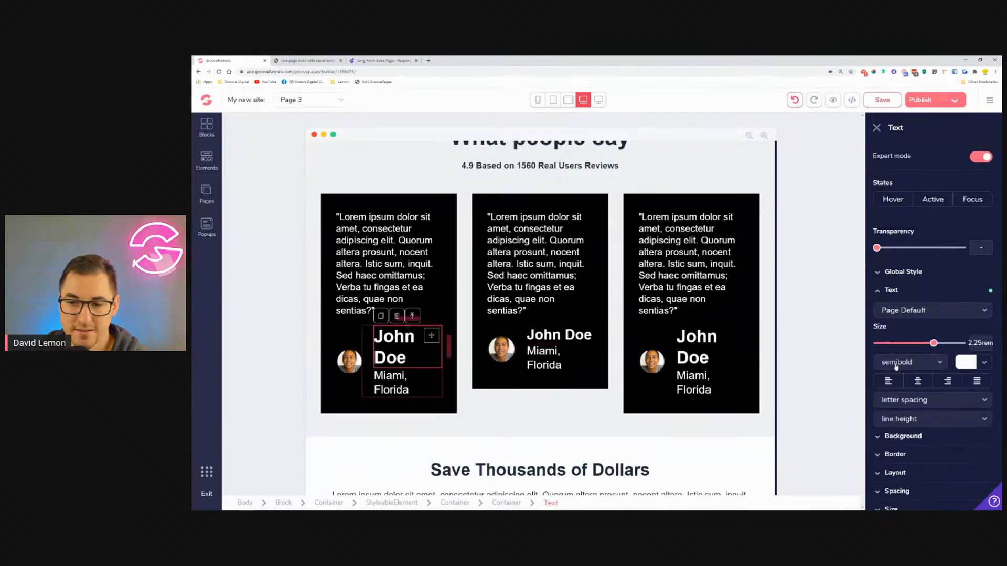
{"action": "left_click", "coordinate": [927, 343]}
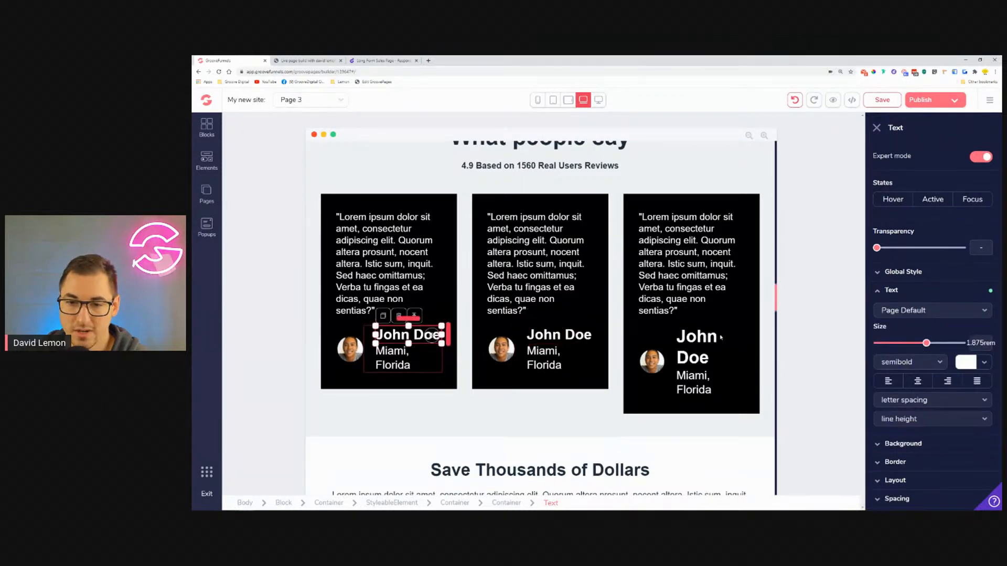
{"action": "left_click", "coordinate": [696, 338]}
{"action": "left_click", "coordinate": [926, 344]}
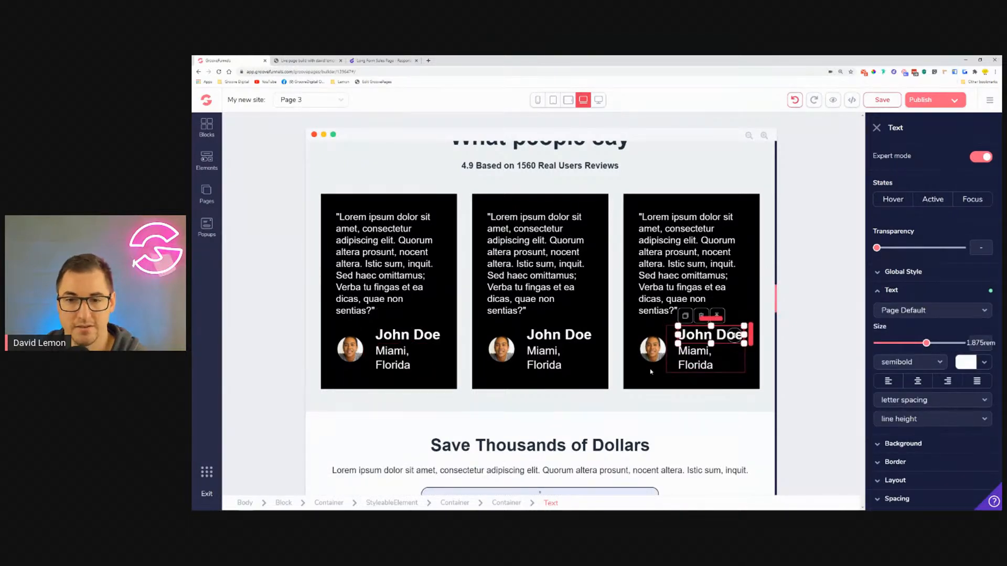
Step: Set the text size of the "Miami, Florida" line in all three testimonial cards to 1.25rem
{"action": "left_click", "coordinate": [700, 360]}
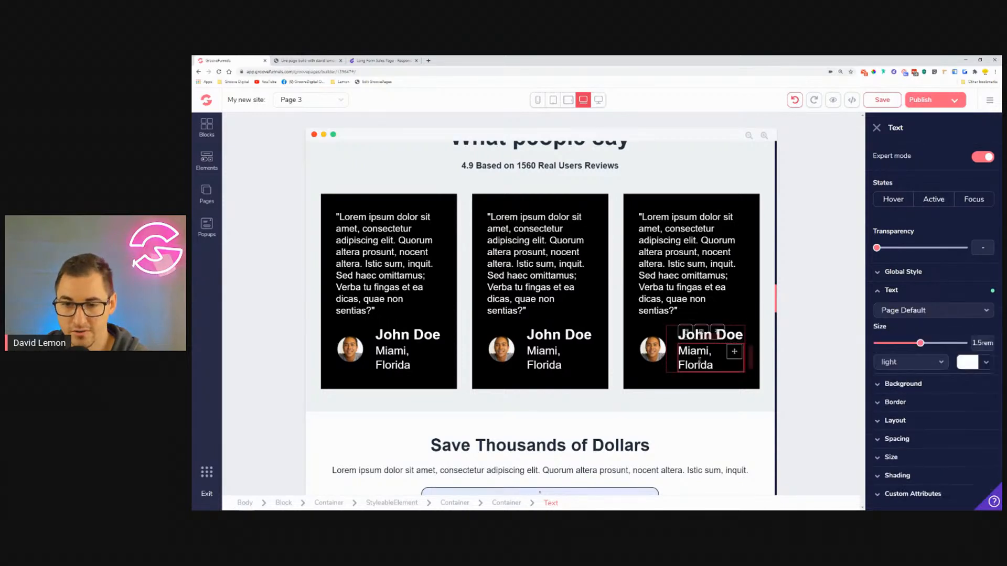
{"action": "left_click_drag", "start_coordinate": [919, 344], "coordinate": [913, 345]}
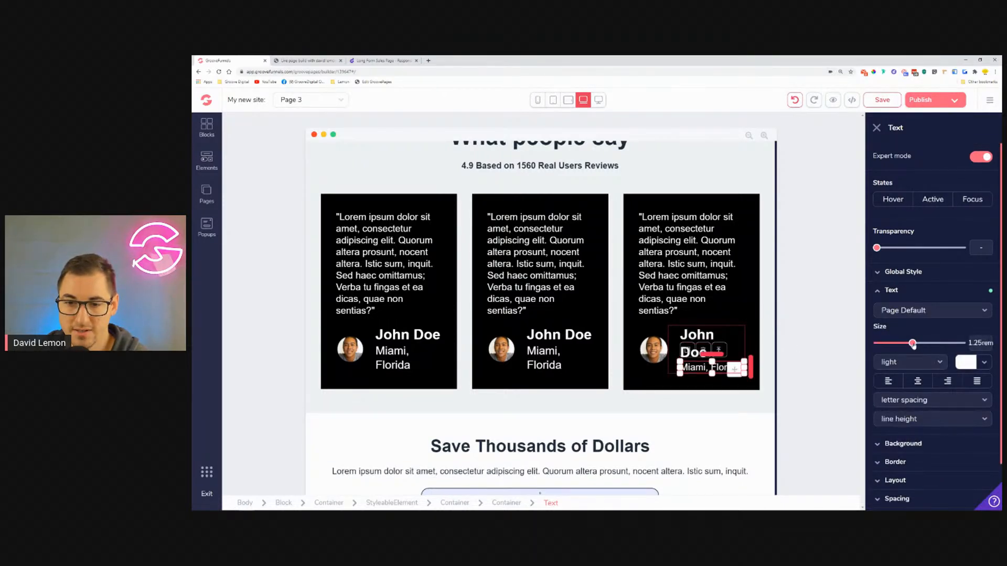
{"action": "left_click", "coordinate": [548, 361]}
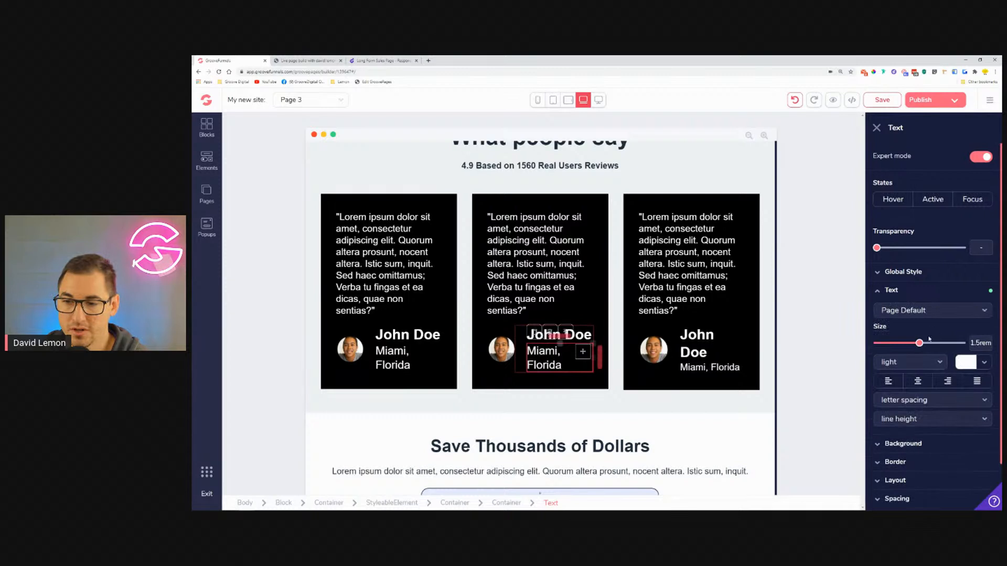
{"action": "left_click_drag", "start_coordinate": [919, 344], "coordinate": [913, 344]}
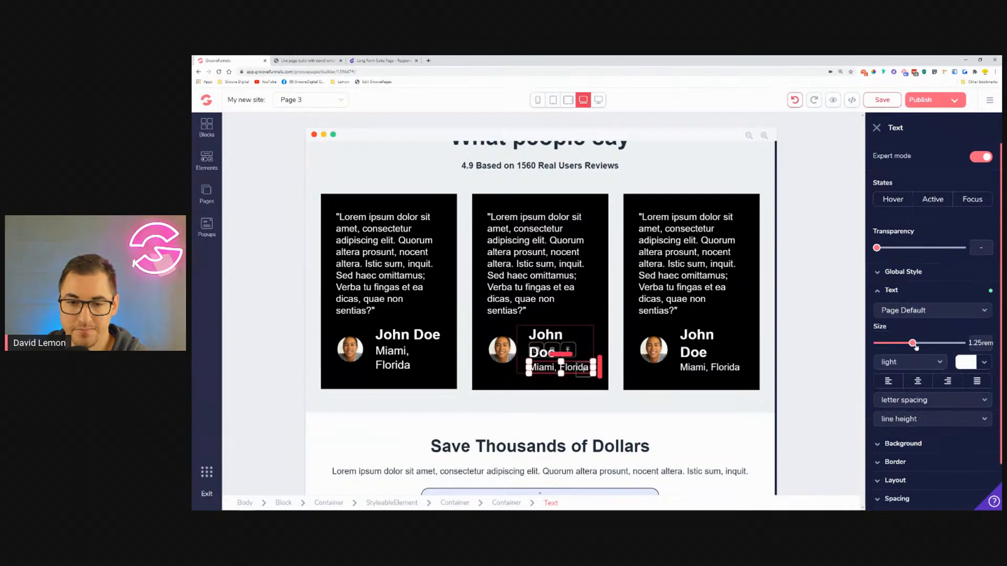
{"action": "left_click", "coordinate": [418, 359]}
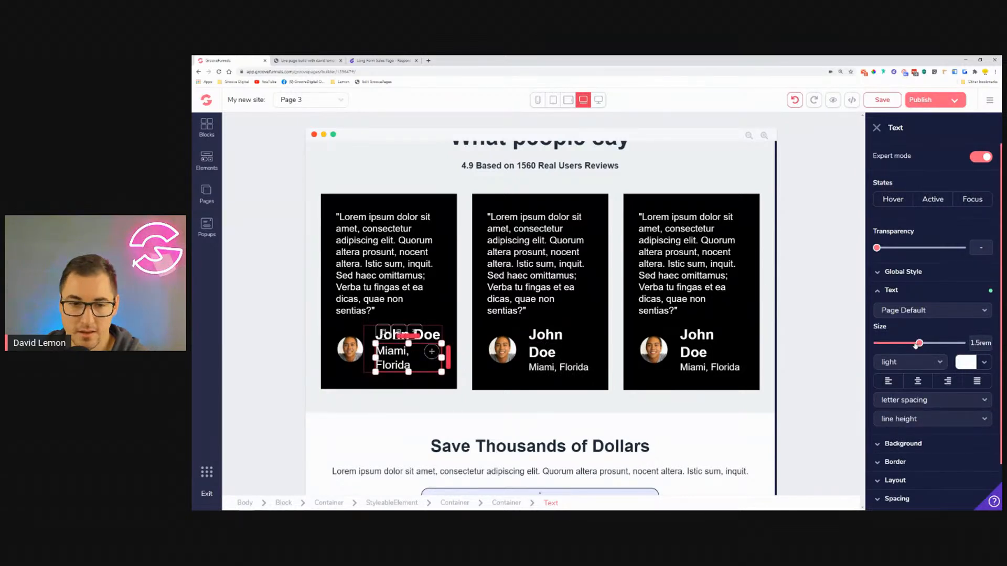
{"action": "left_click_drag", "start_coordinate": [919, 344], "coordinate": [913, 344]}
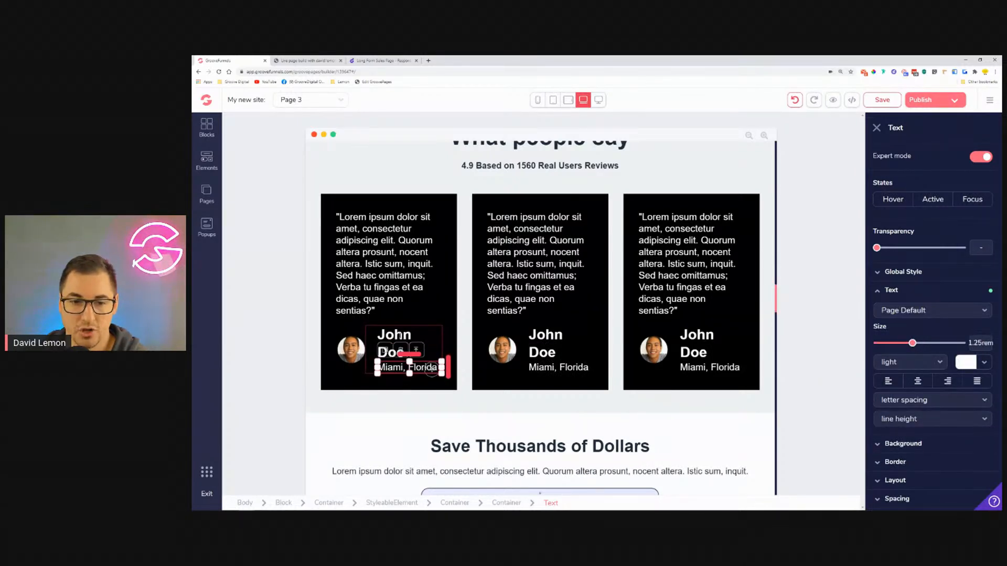
Step: Set the text size of the reviewer names in all three testimonial cards to 1.5rem
{"action": "left_click", "coordinate": [399, 334]}
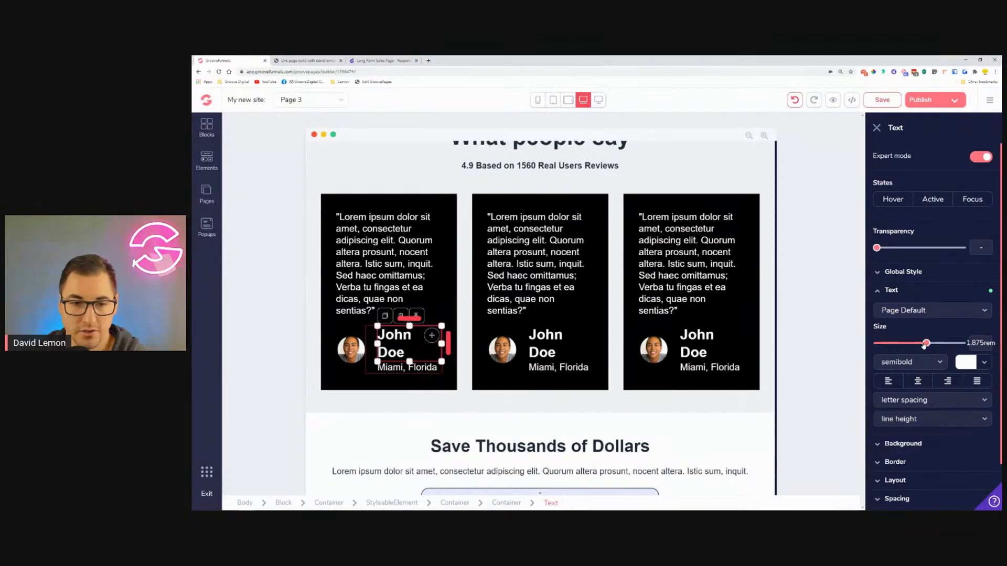
{"action": "left_click_drag", "start_coordinate": [926, 344], "coordinate": [921, 345]}
{"action": "left_click", "coordinate": [551, 339]}
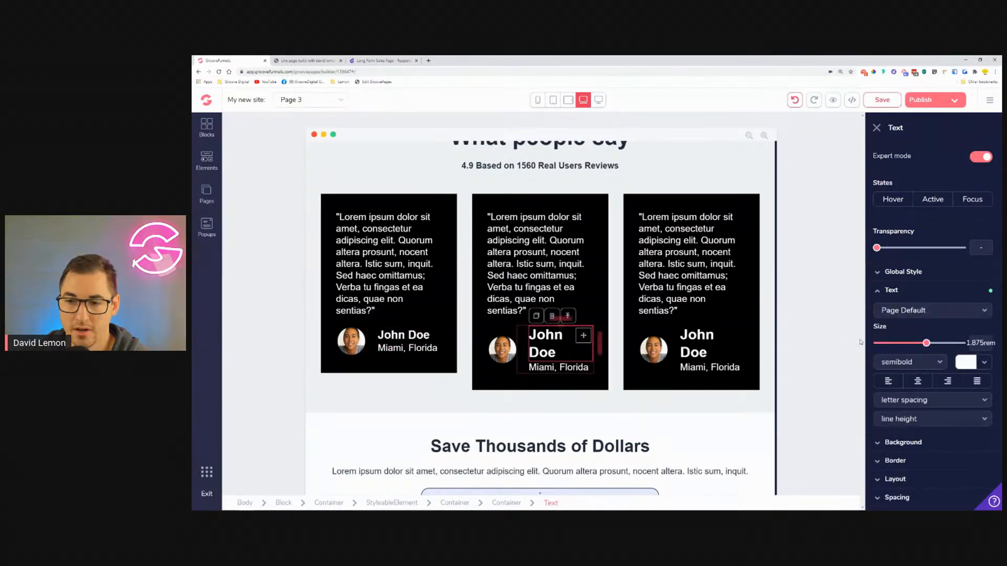
{"action": "left_click", "coordinate": [920, 344]}
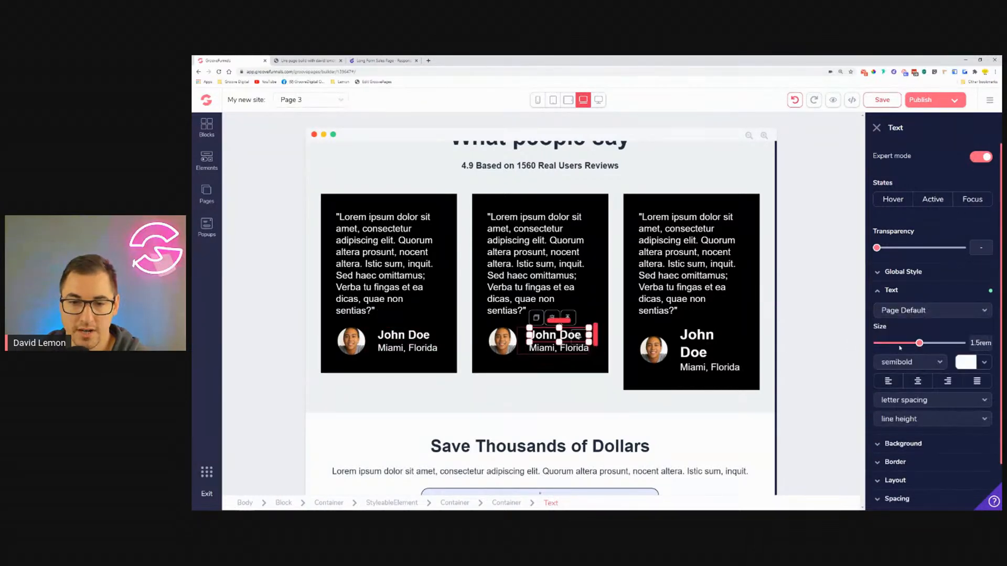
{"action": "left_click", "coordinate": [695, 343]}
{"action": "left_click_drag", "start_coordinate": [926, 344], "coordinate": [919, 344]}
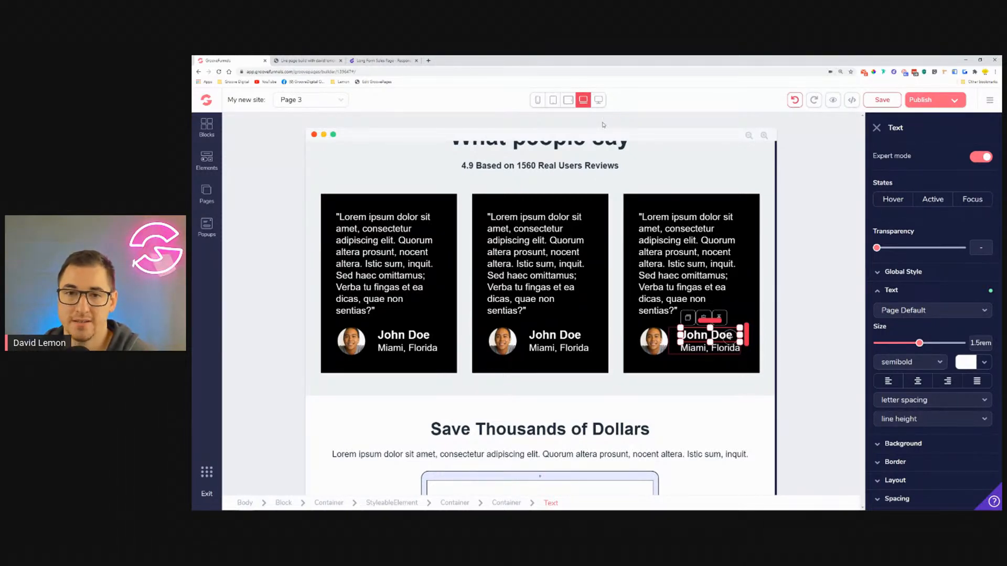
Step: In the desktop view, set the third testimonial card's reviewer name to 2.25rem and its "Miami, Florida" line to 1.5rem
{"action": "left_click", "coordinate": [599, 100]}
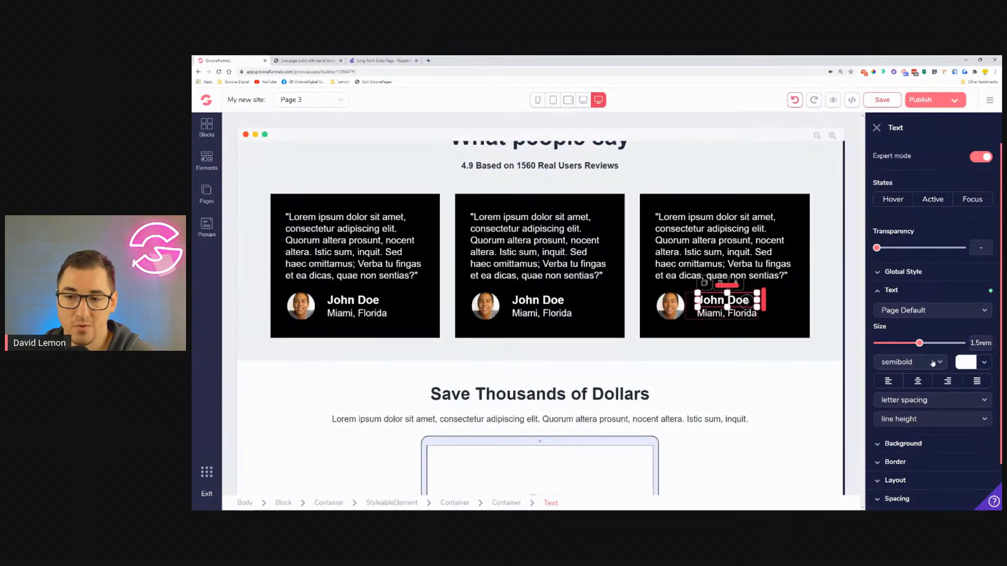
{"action": "left_click", "coordinate": [583, 100]}
{"action": "left_click", "coordinate": [598, 100]}
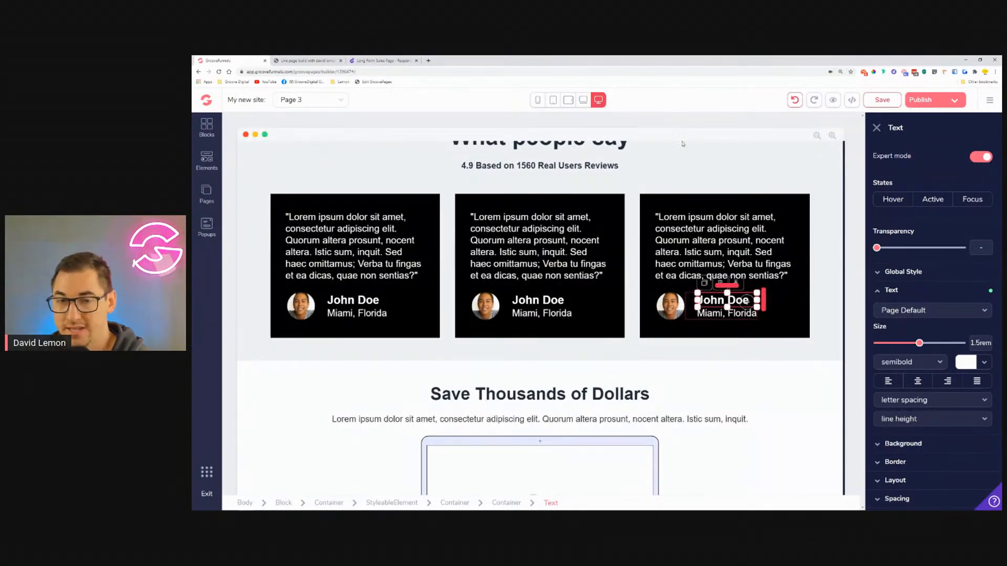
{"action": "left_click_drag", "start_coordinate": [926, 348], "coordinate": [932, 348]}
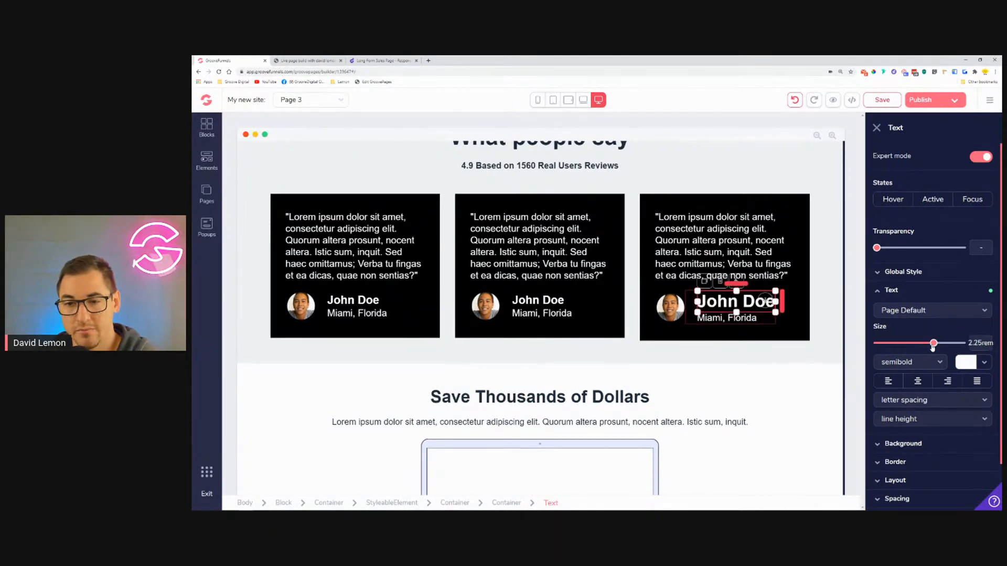
{"action": "left_click", "coordinate": [729, 318]}
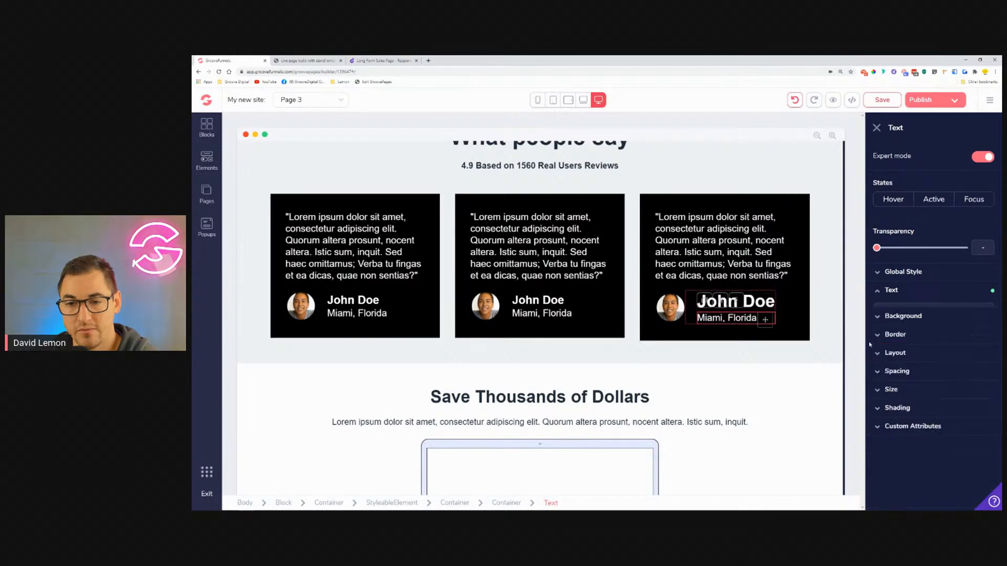
{"action": "left_click_drag", "start_coordinate": [914, 348], "coordinate": [922, 349]}
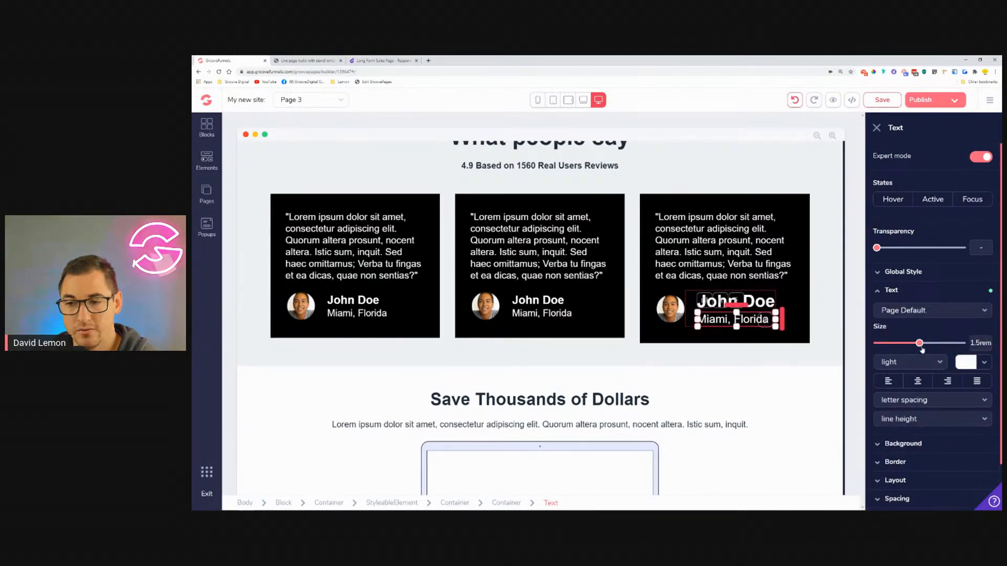
Step: Set the middle testimonial card's reviewer name to 2.25rem and its "Miami, Florida" line to 1.5rem
{"action": "left_click", "coordinate": [559, 298]}
{"action": "left_click_drag", "start_coordinate": [924, 348], "coordinate": [935, 348]}
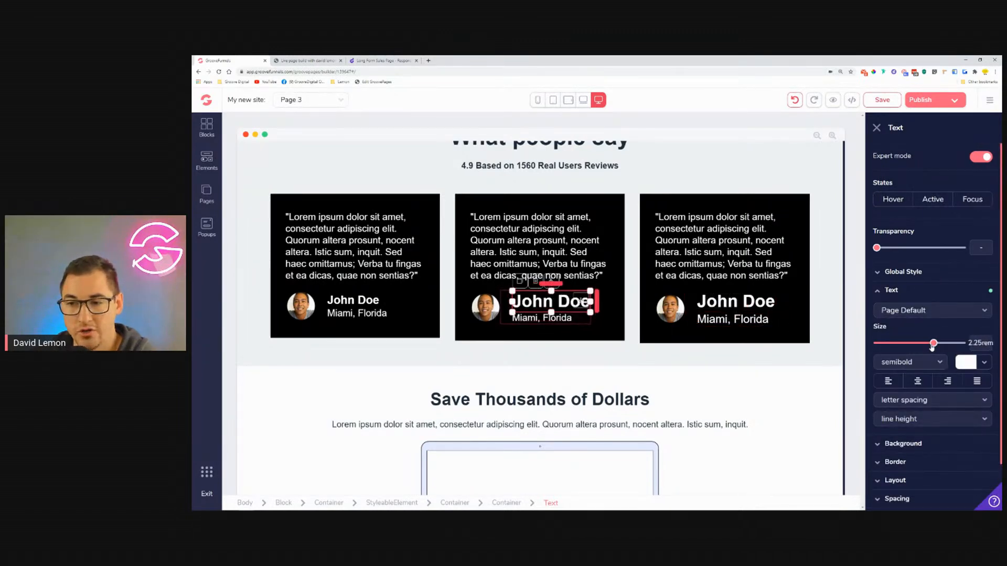
{"action": "left_click", "coordinate": [560, 319]}
{"action": "left_click", "coordinate": [919, 344]}
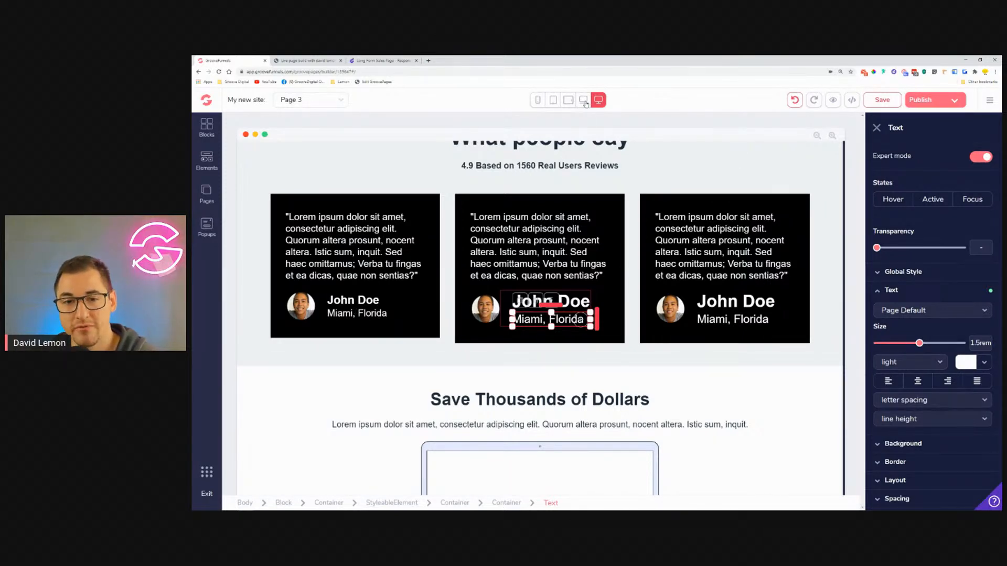
Step: Set the first testimonial card's reviewer name to 2.25rem and its "Miami, Florida" line to 1.5rem, and save the page
{"action": "left_click", "coordinate": [763, 301]}
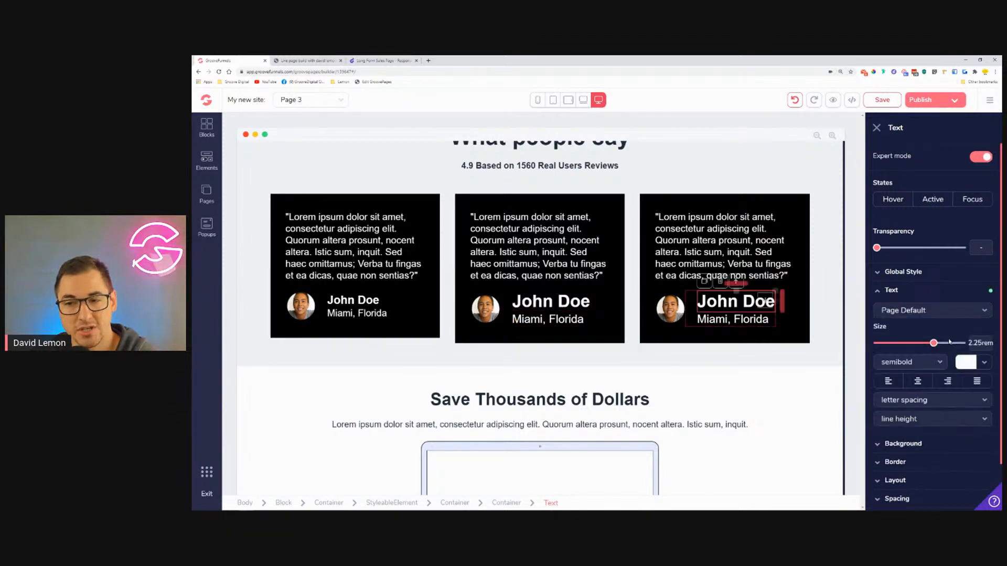
{"action": "left_click", "coordinate": [351, 304]}
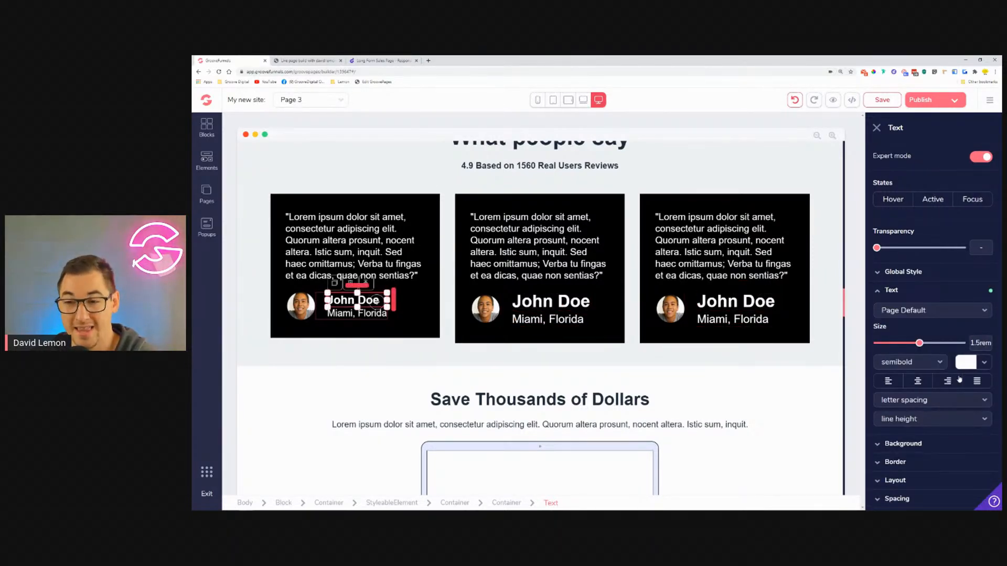
{"action": "left_click_drag", "start_coordinate": [920, 343], "coordinate": [934, 345]}
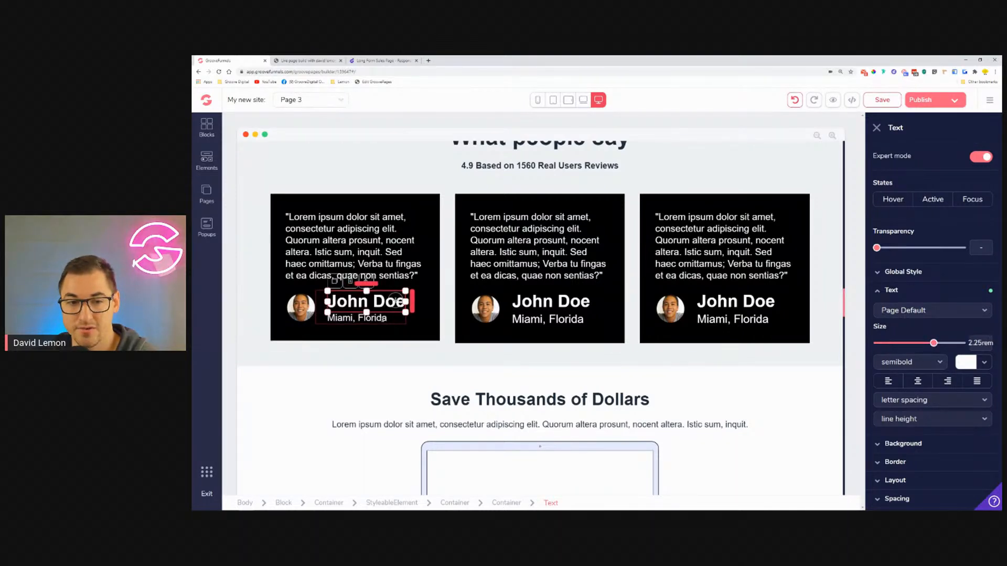
{"action": "left_click", "coordinate": [371, 317]}
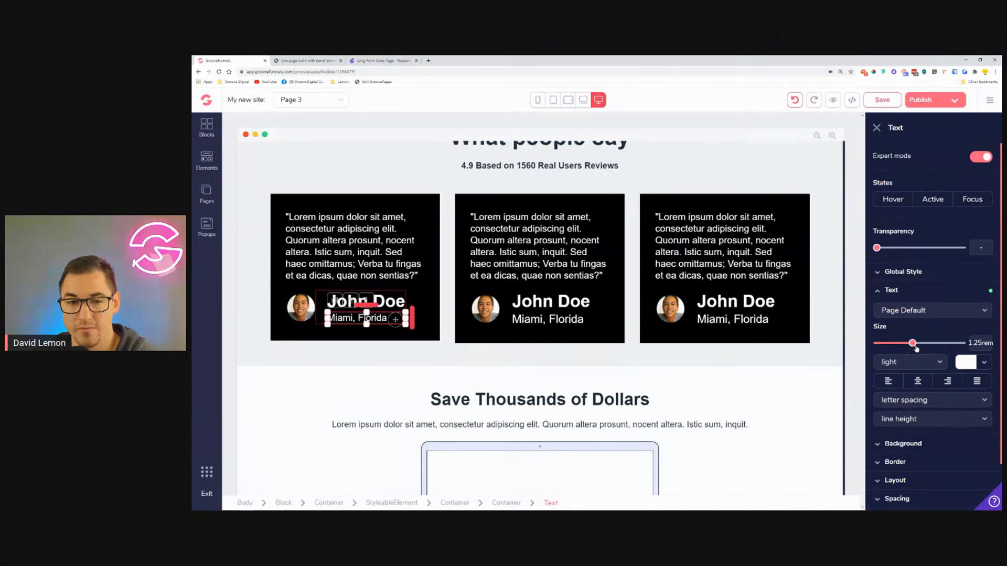
{"action": "left_click_drag", "start_coordinate": [916, 346], "coordinate": [918, 347]}
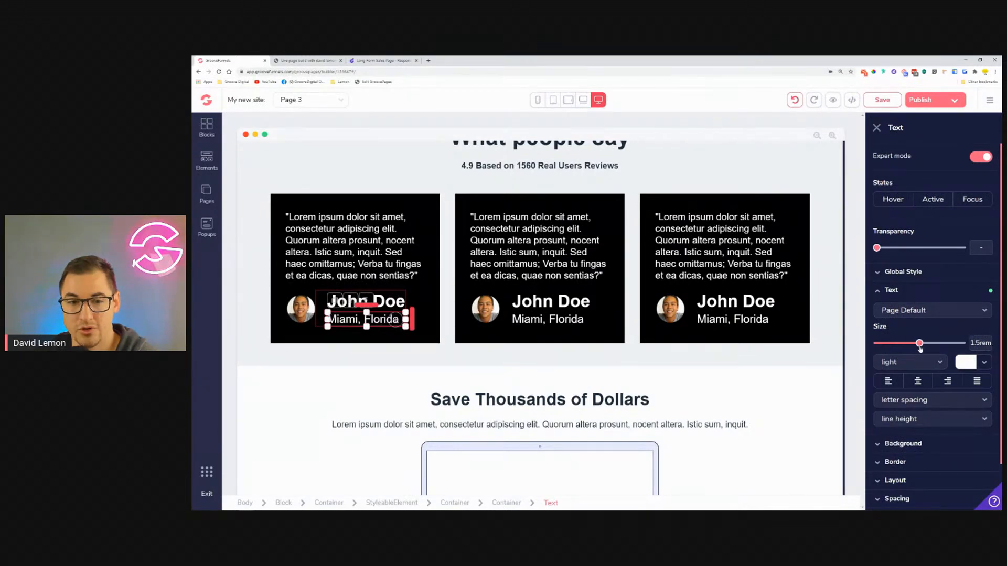
{"action": "left_click", "coordinate": [882, 100]}
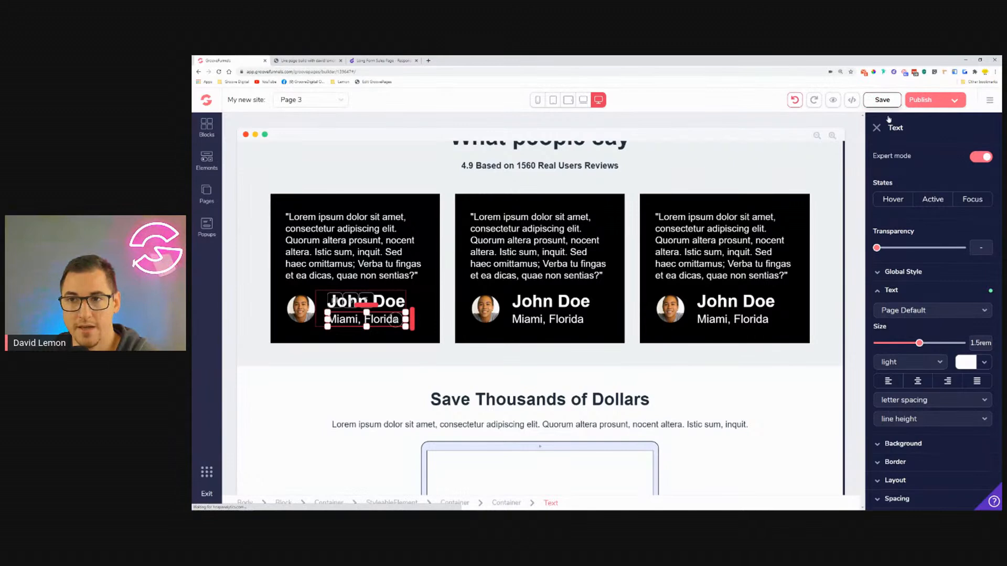
Step: On the Home page, set the middle testimonial's reviewer name to 1.875rem in the laptop view and check it in the desktop view
{"action": "left_click", "coordinate": [214, 198]}
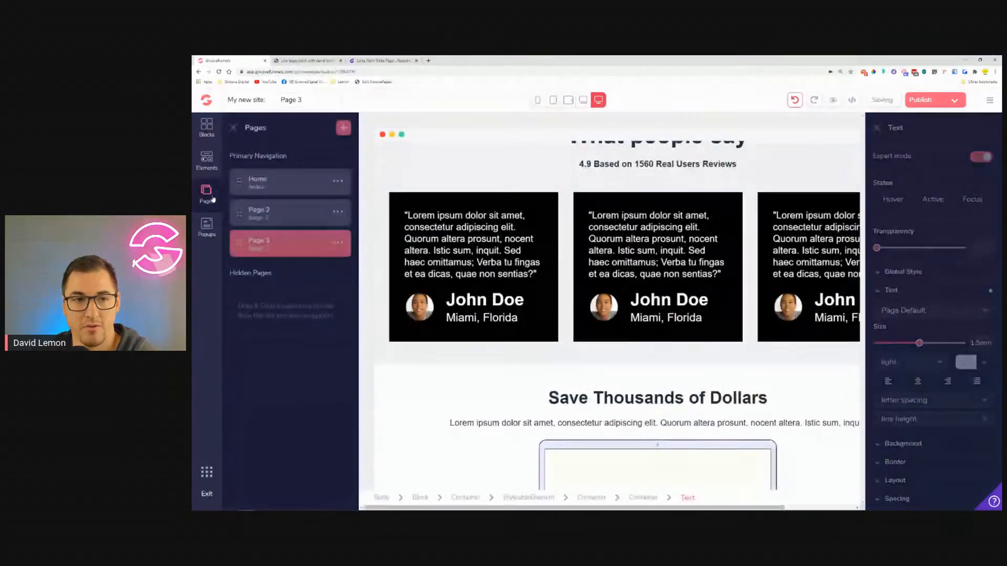
{"action": "left_click", "coordinate": [284, 187]}
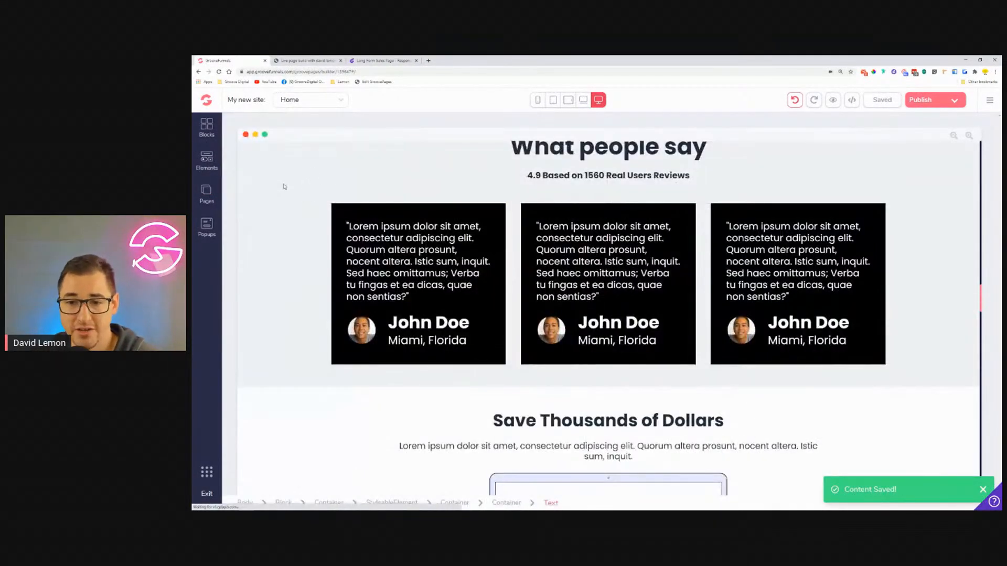
{"action": "left_click", "coordinate": [651, 321]}
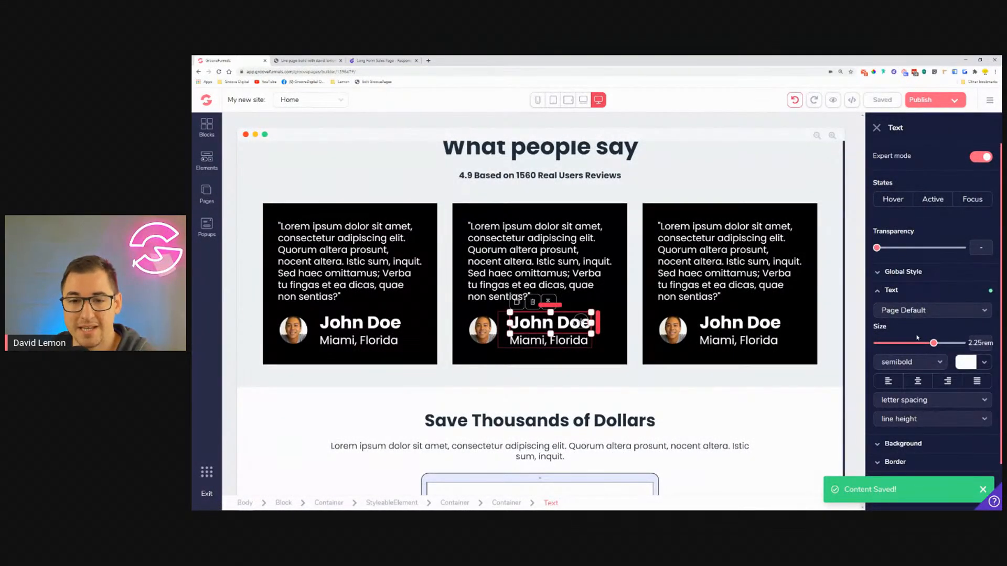
{"action": "left_click", "coordinate": [583, 99]}
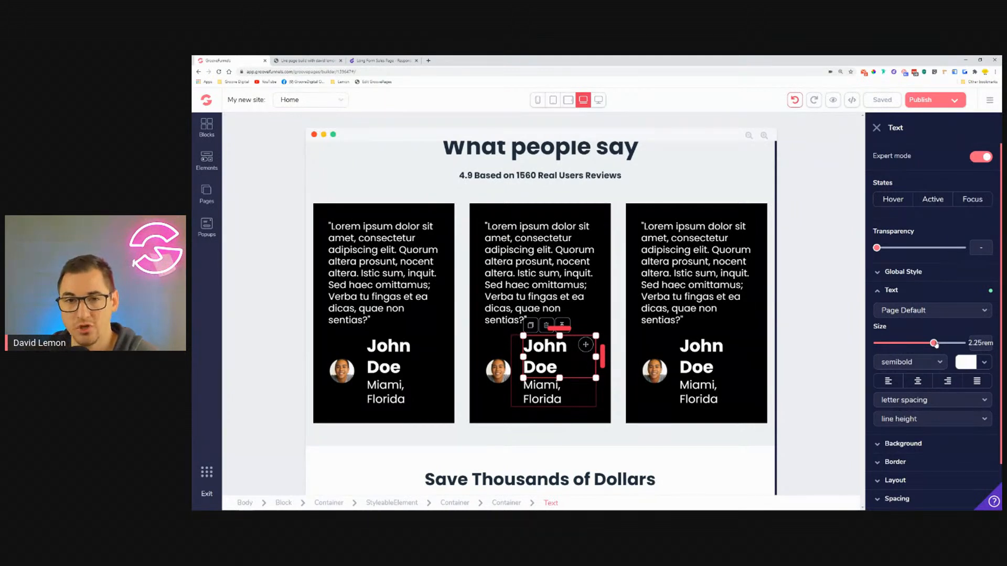
{"action": "left_click_drag", "start_coordinate": [936, 346], "coordinate": [930, 346]}
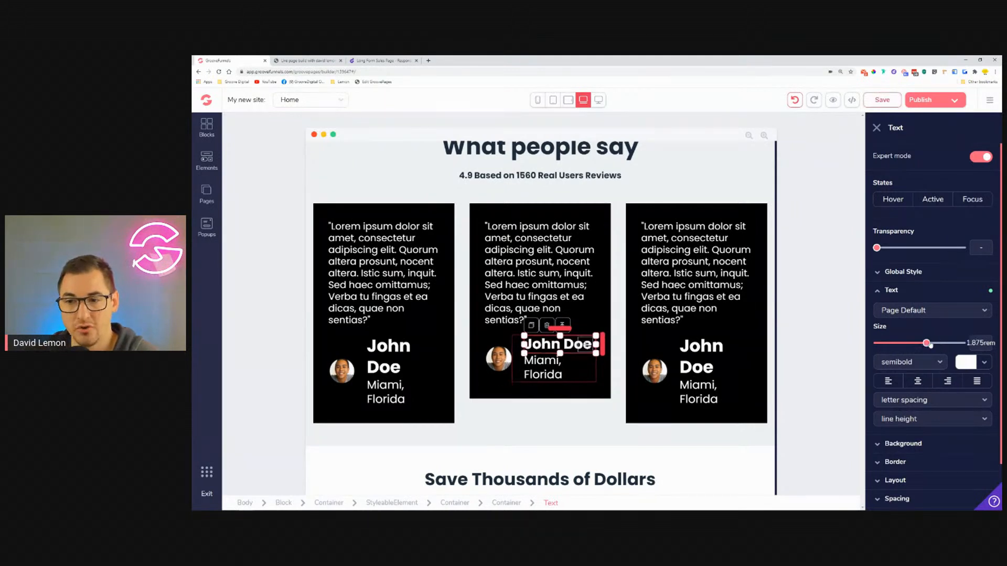
{"action": "left_click", "coordinate": [599, 102]}
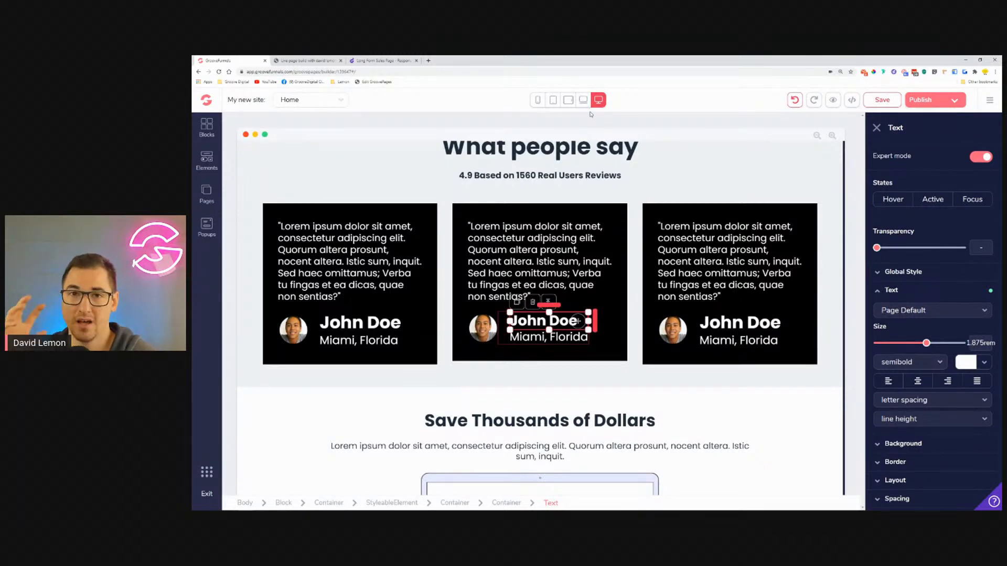
Step: Try a 1.125rem text size on the first testimonial's quote on the Home page, and restore it to 1.25rem
{"action": "left_click", "coordinate": [366, 234]}
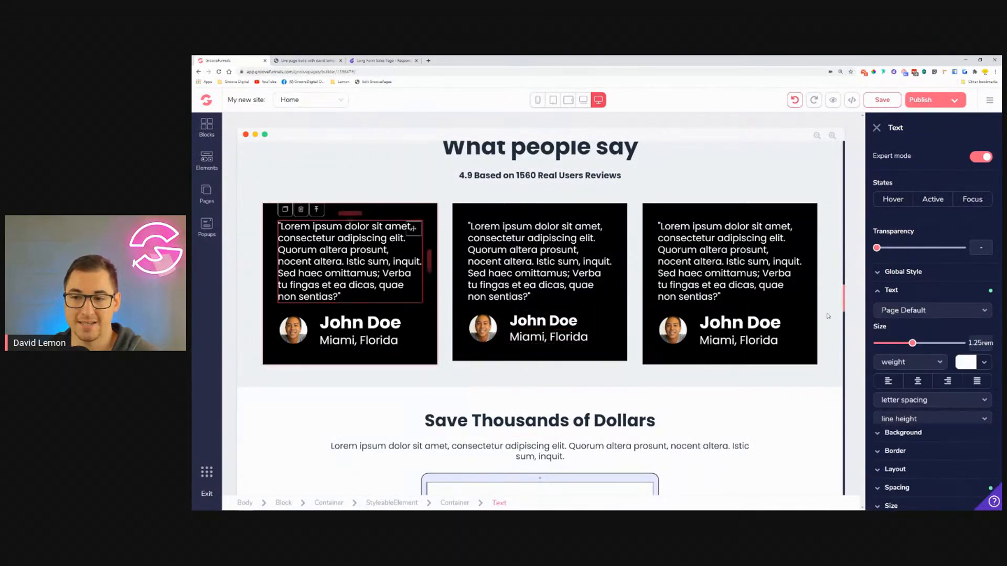
{"action": "left_click_drag", "start_coordinate": [913, 343], "coordinate": [907, 344]}
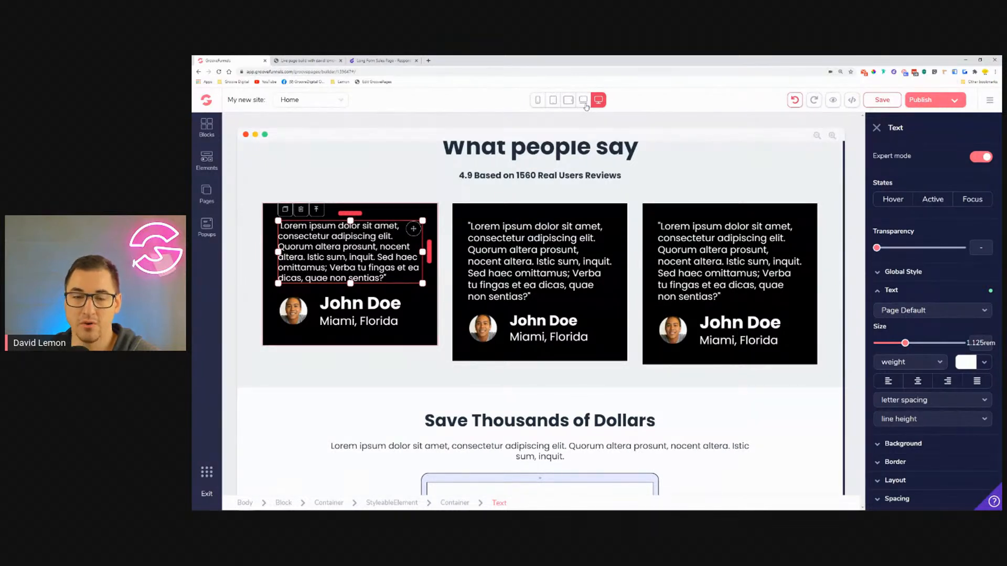
{"action": "left_click_drag", "start_coordinate": [905, 343], "coordinate": [913, 344]}
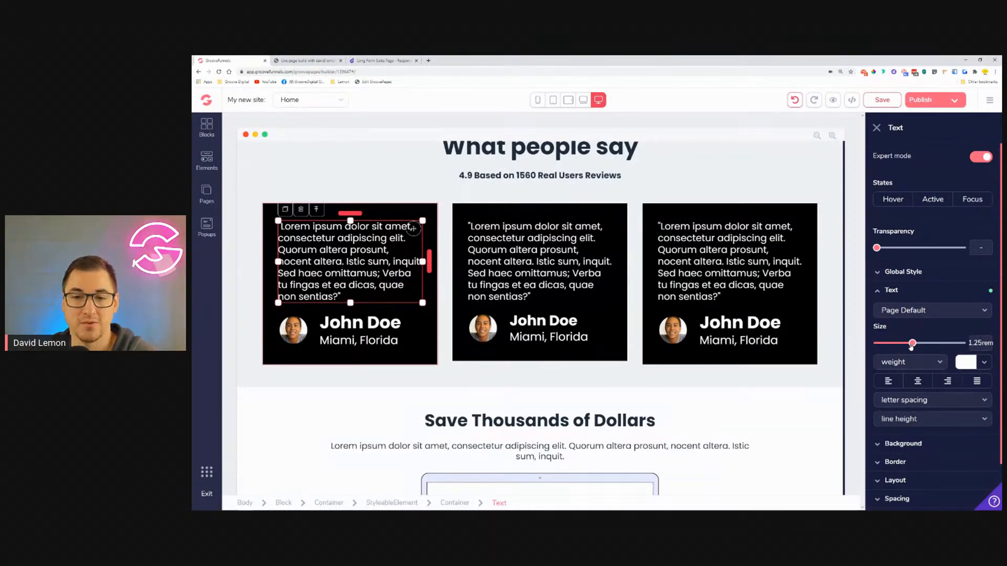
Step: Return to Page 3 and compare the testimonials section across the desktop, laptop, tablet and phone views
{"action": "left_click", "coordinate": [204, 198]}
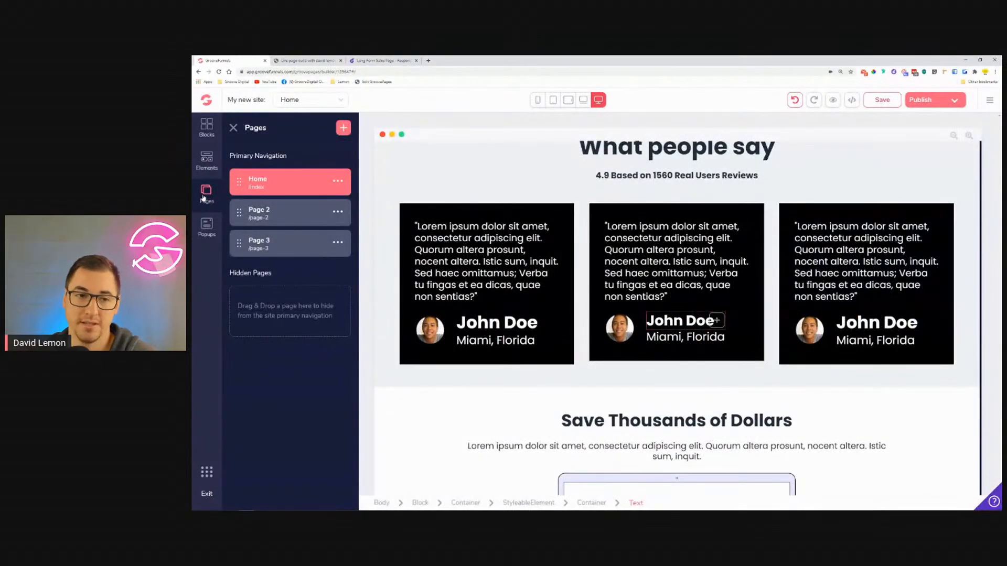
{"action": "left_click", "coordinate": [259, 242]}
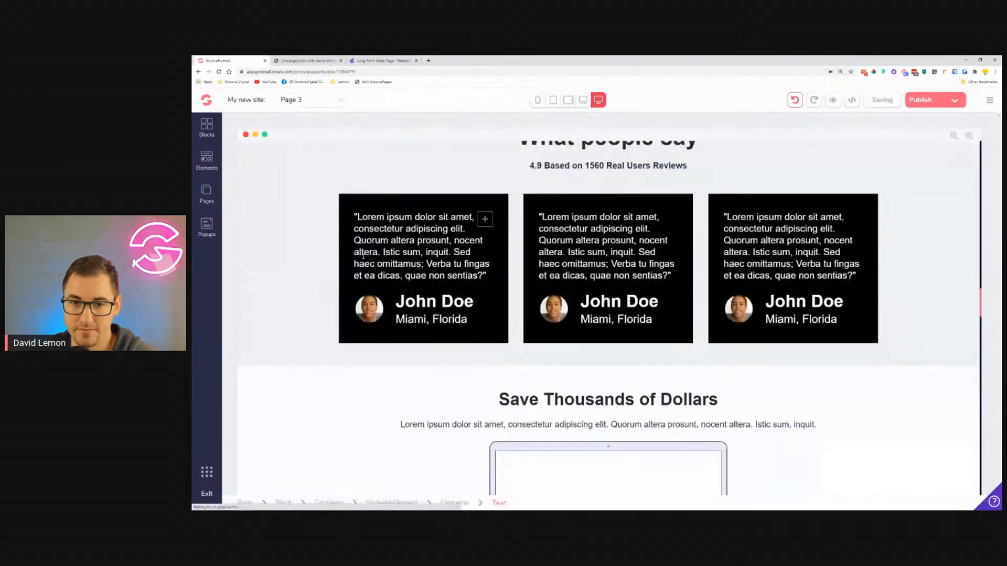
{"action": "left_click", "coordinate": [583, 100]}
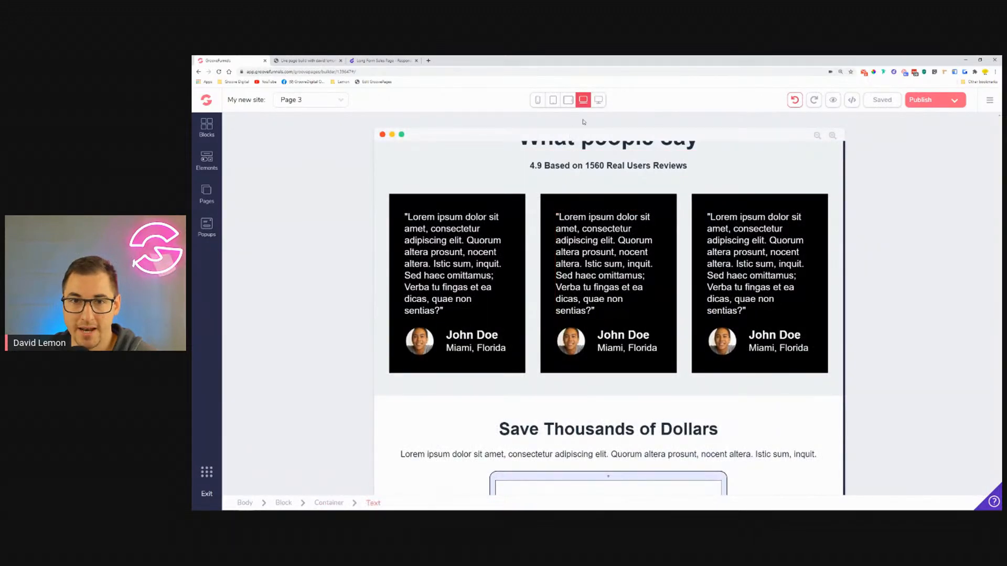
{"action": "left_click", "coordinate": [568, 99]}
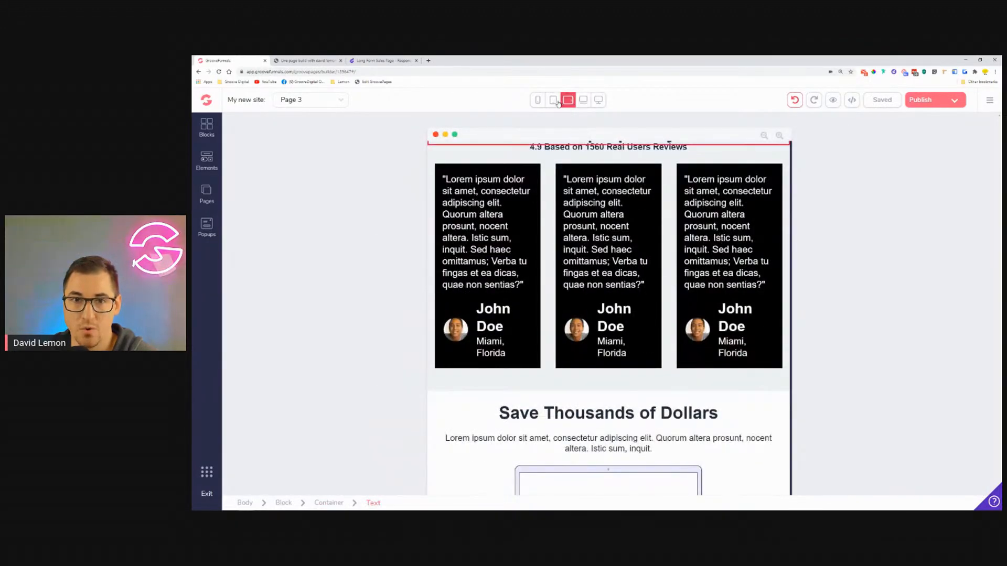
{"action": "left_click", "coordinate": [552, 100]}
{"action": "left_click", "coordinate": [537, 100]}
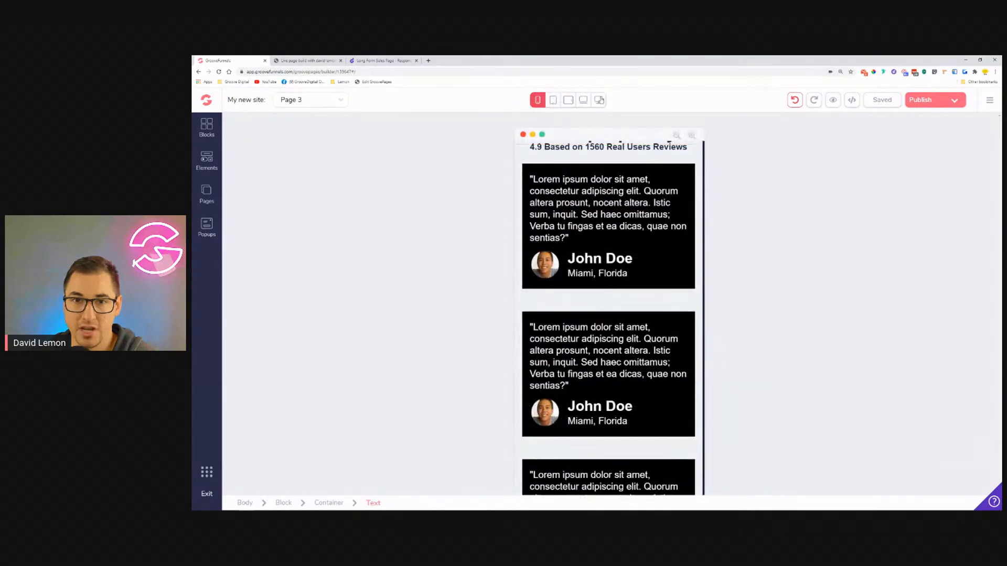
{"action": "left_click", "coordinate": [598, 102]}
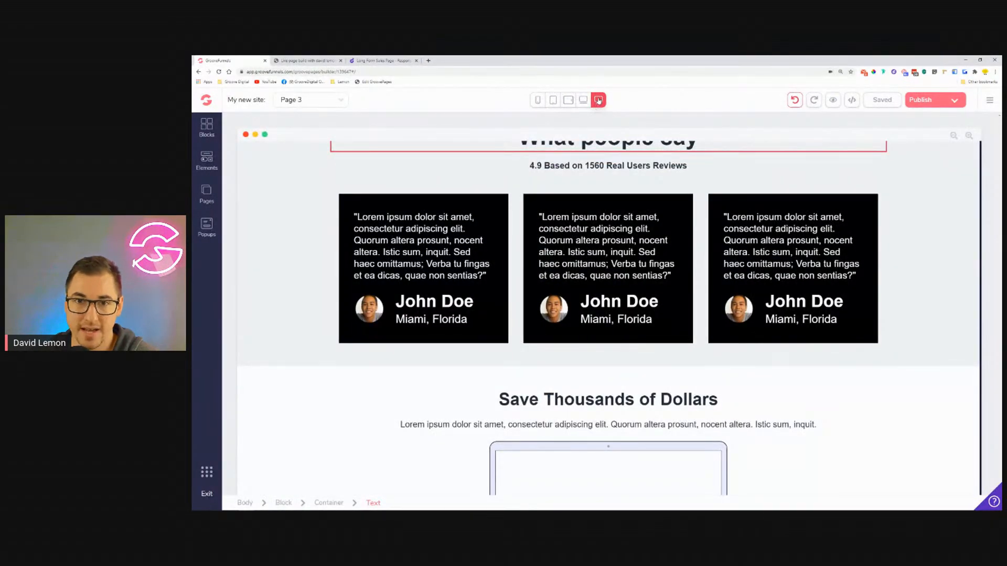
{"action": "left_click", "coordinate": [583, 102]}
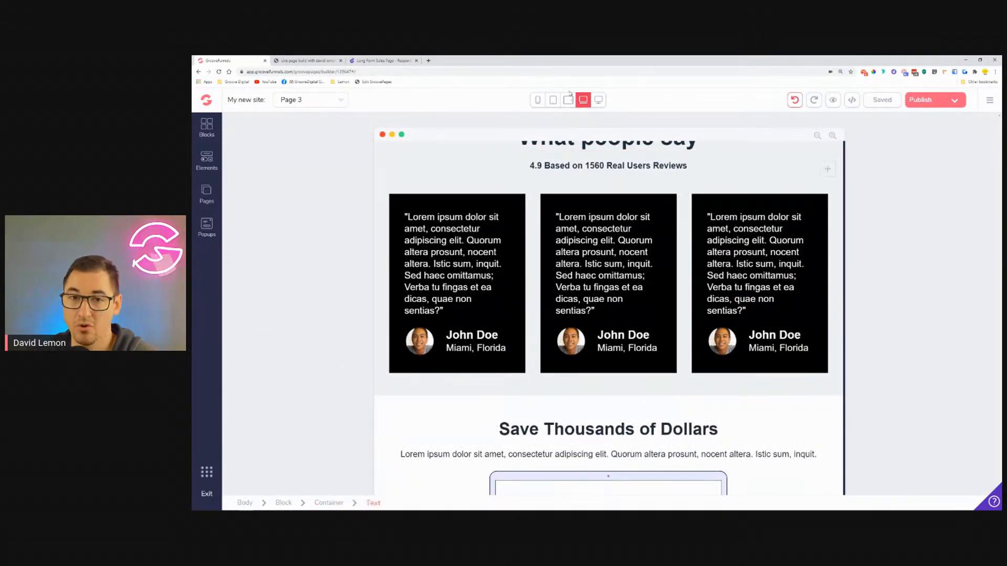
{"action": "left_click", "coordinate": [599, 101]}
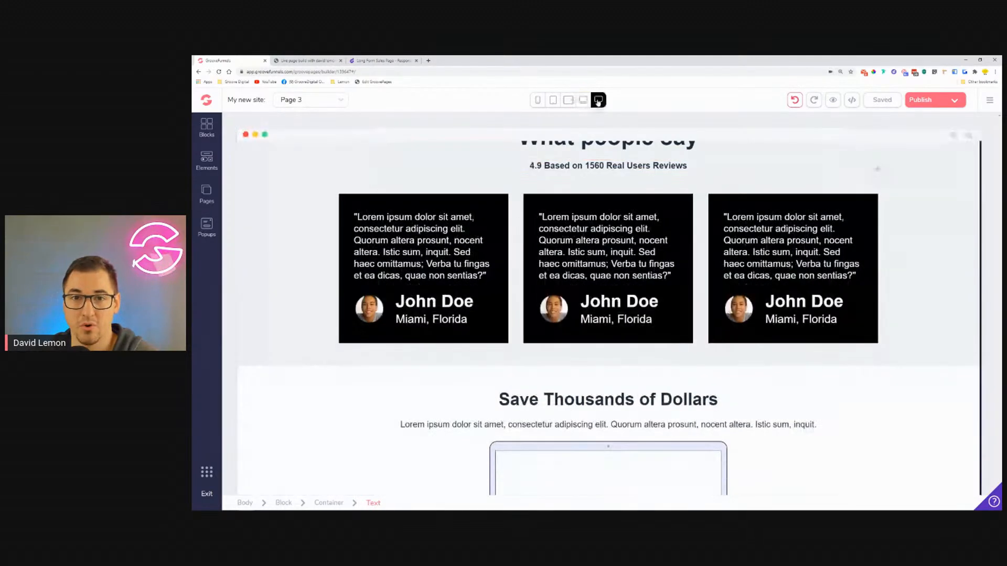
{"action": "left_click", "coordinate": [568, 101]}
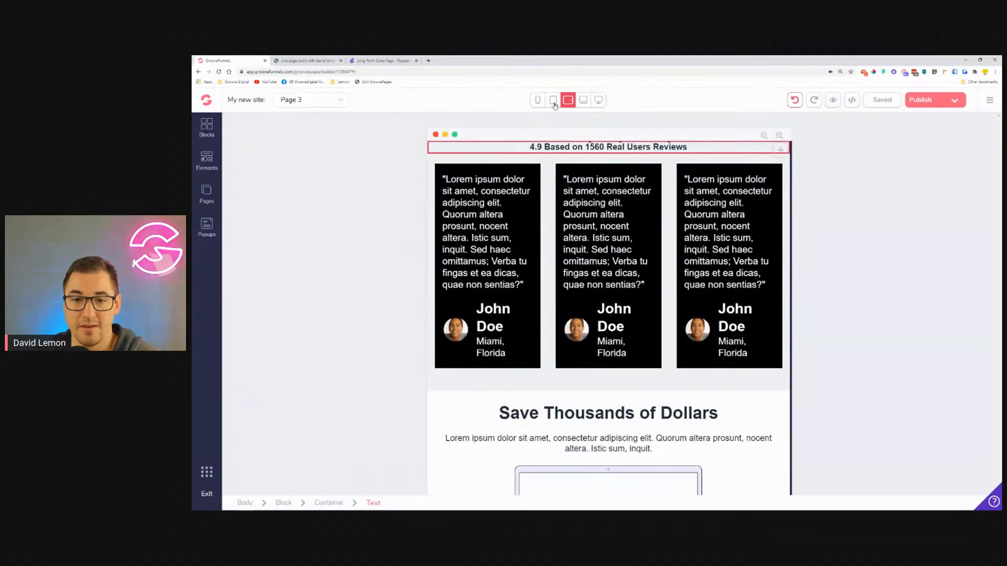
{"action": "left_click", "coordinate": [553, 100]}
{"action": "left_click", "coordinate": [537, 101]}
Step: Examine the first "Save Thousands of Dollars" section and its paragraph in the laptop view
{"action": "left_click", "coordinate": [583, 100]}
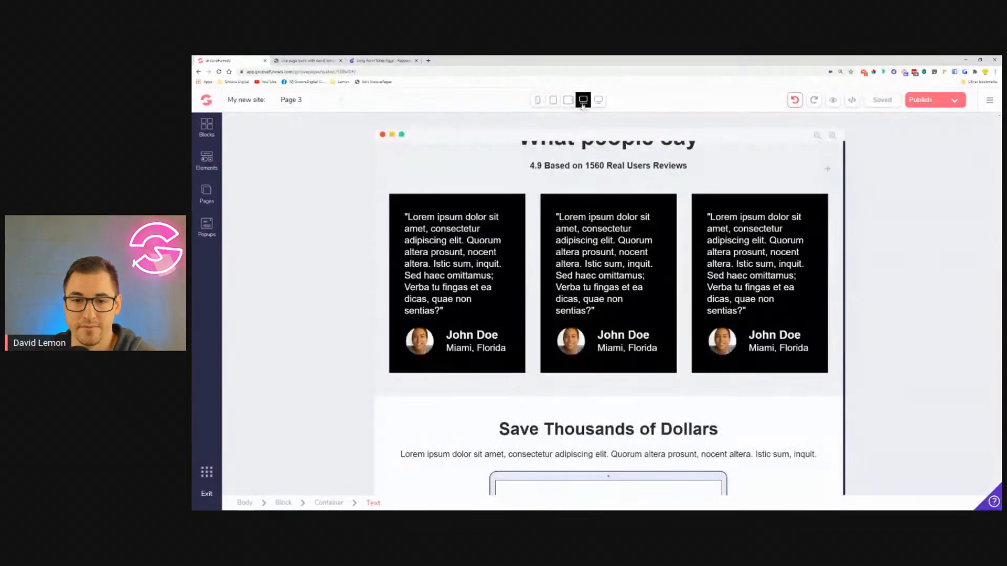
{"action": "scroll", "coordinate": [619, 205], "scroll_direction": "down", "scroll_amount": 5}
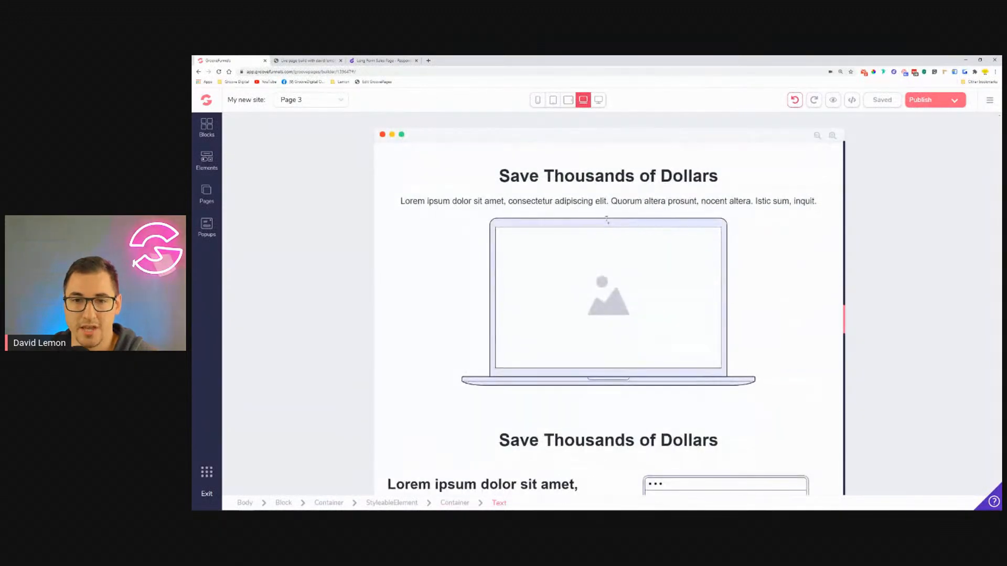
{"action": "left_click", "coordinate": [597, 203]}
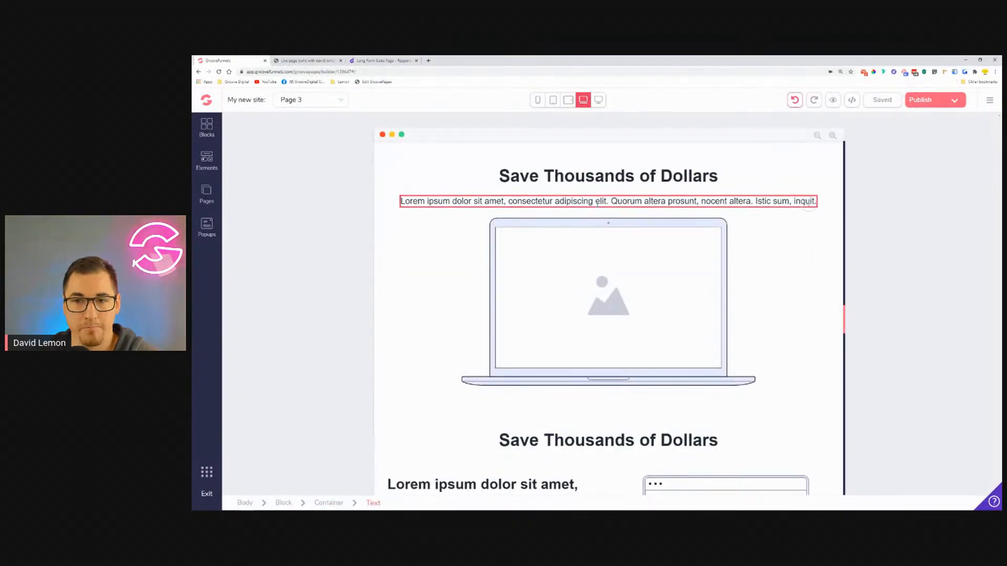
{"action": "scroll", "coordinate": [598, 203], "scroll_direction": "up", "scroll_amount": 2}
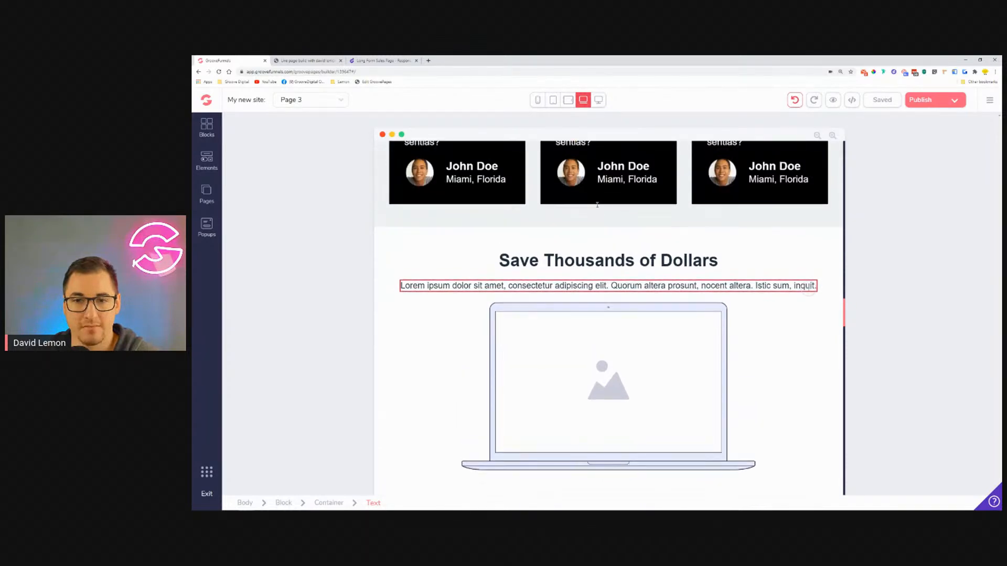
Step: In the laptop view, limit the paragraph under the first "Save Thousands of Dollars" heading to a maximum width of 40rem
{"action": "scroll", "coordinate": [590, 182], "scroll_direction": "down", "scroll_amount": 2}
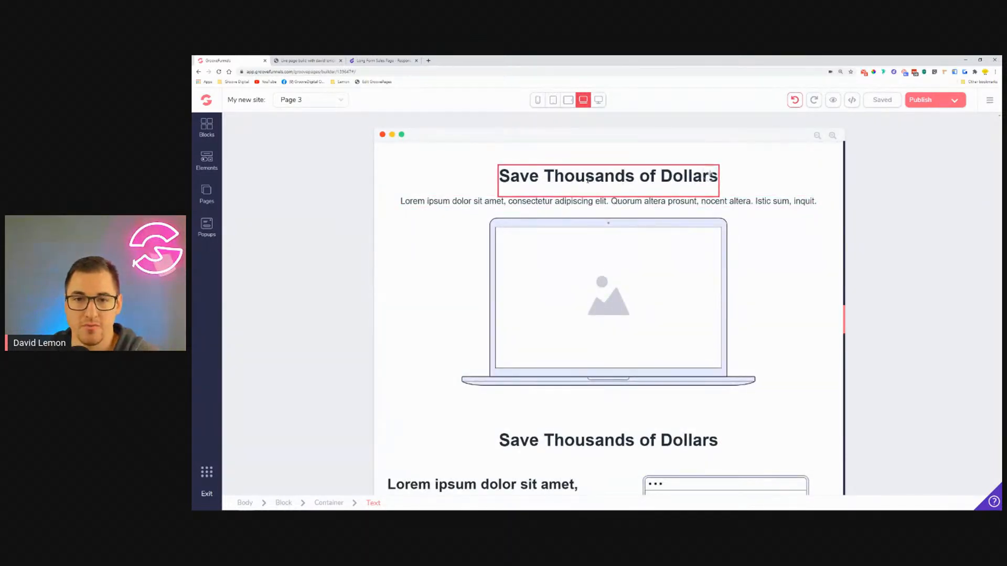
{"action": "left_click", "coordinate": [583, 202]}
{"action": "left_click", "coordinate": [583, 203]}
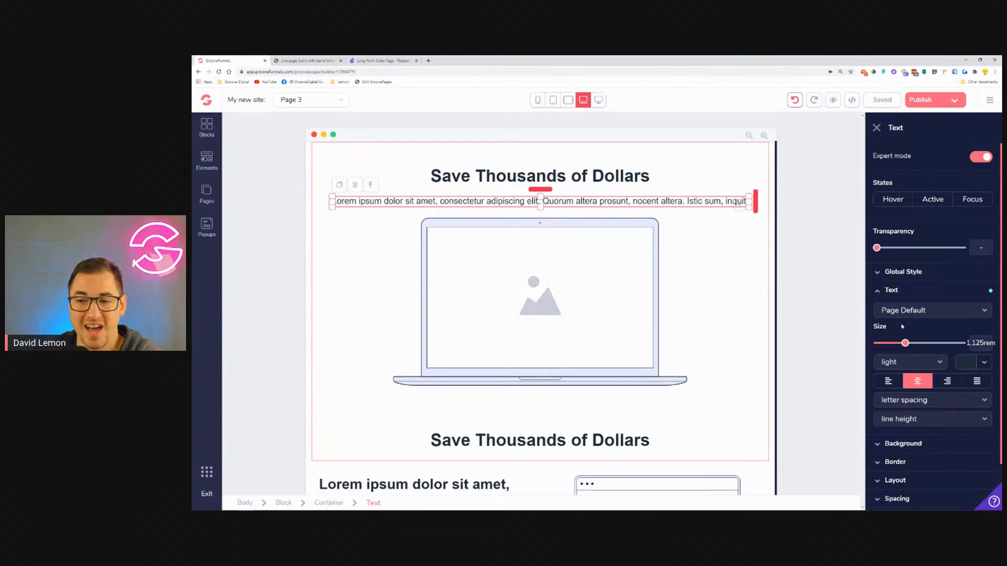
{"action": "scroll", "coordinate": [903, 326], "scroll_direction": "down", "scroll_amount": 1}
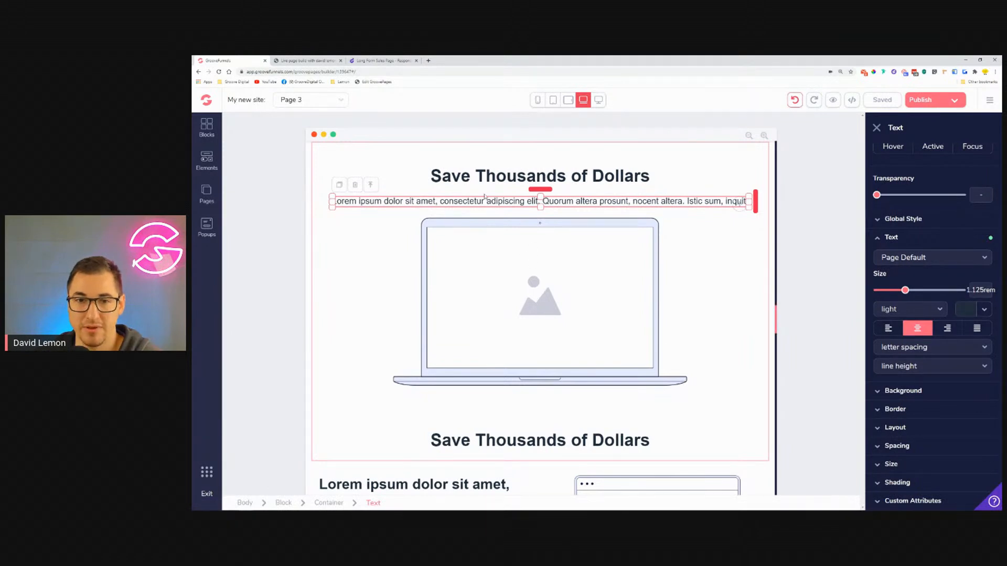
{"action": "left_click", "coordinate": [892, 465]}
{"action": "scroll", "coordinate": [925, 407], "scroll_direction": "down", "scroll_amount": 2}
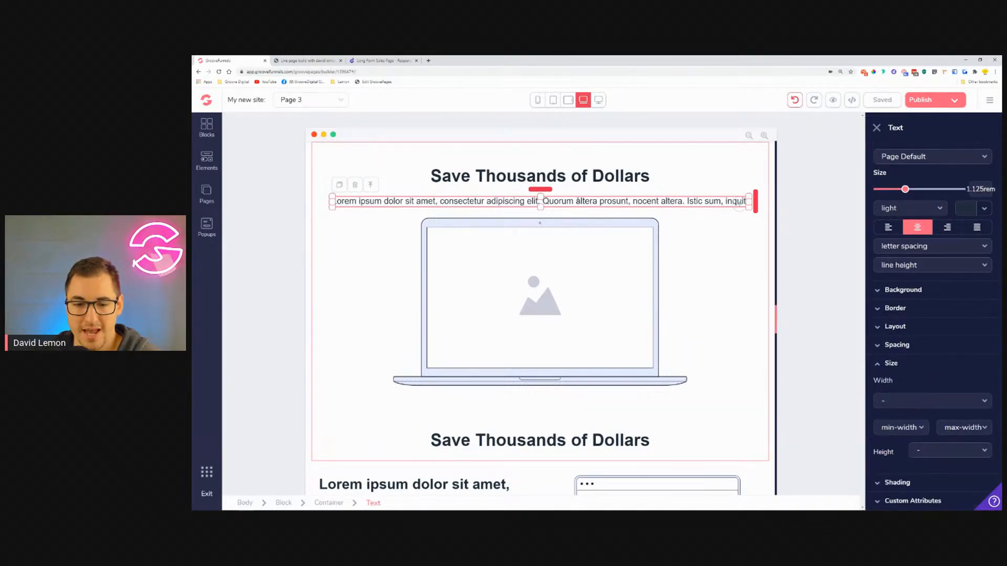
{"action": "left_click", "coordinate": [968, 429]}
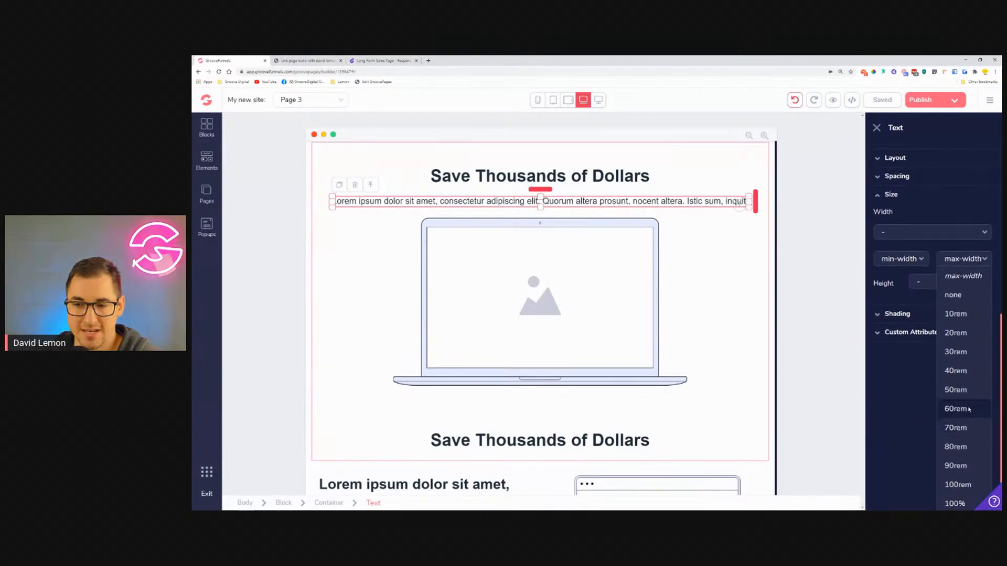
{"action": "left_click", "coordinate": [958, 371]}
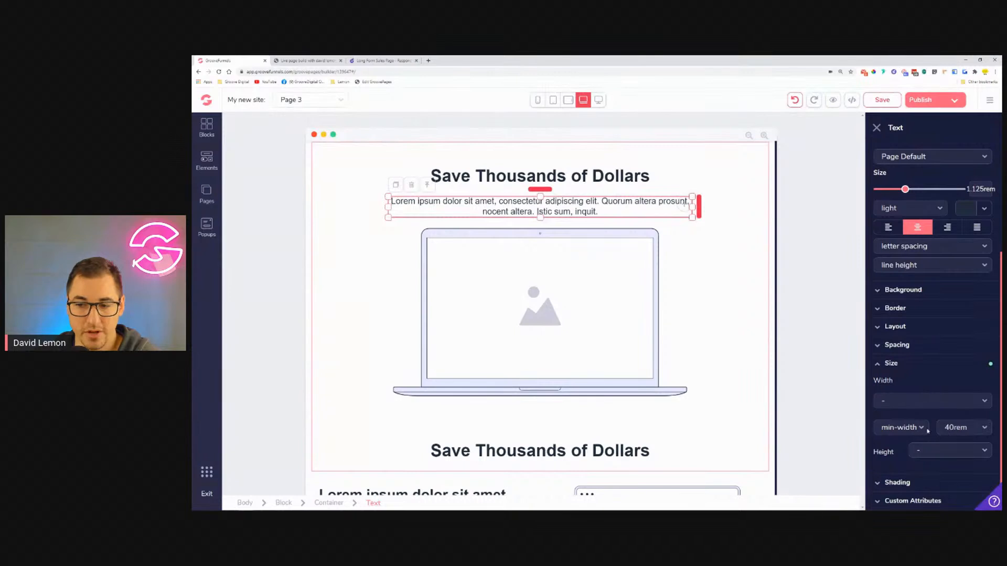
Step: Try maximum widths of 30rem and 20rem on the paragraph above the laptop image, and restore it to 40rem
{"action": "left_click", "coordinate": [974, 428]}
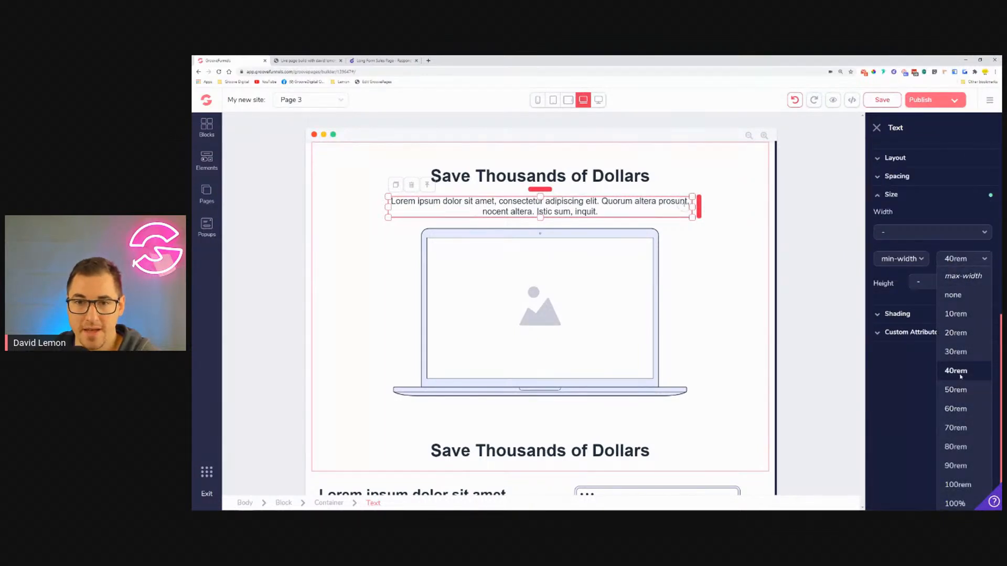
{"action": "left_click", "coordinate": [955, 352]}
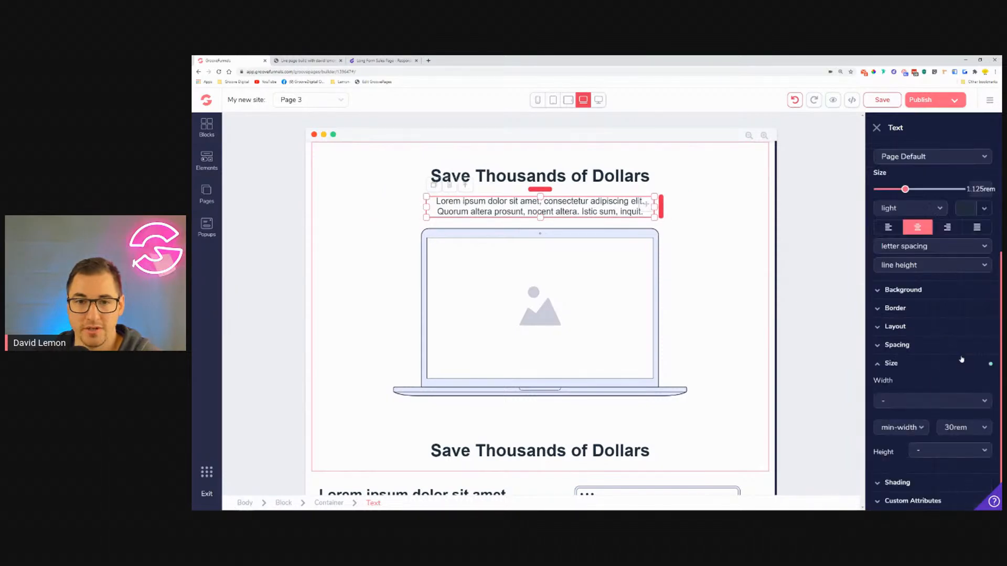
{"action": "left_click", "coordinate": [966, 432]}
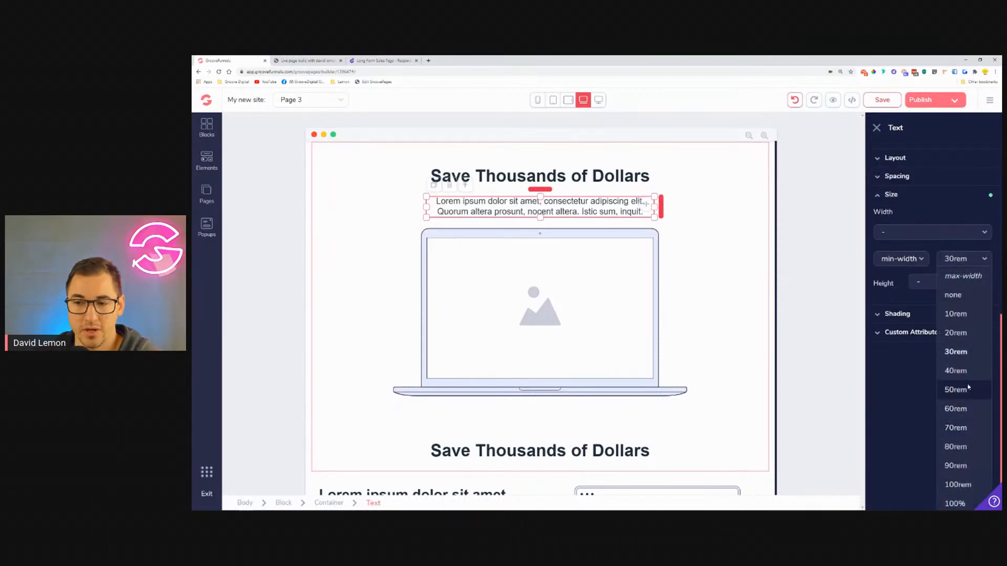
{"action": "left_click", "coordinate": [958, 340]}
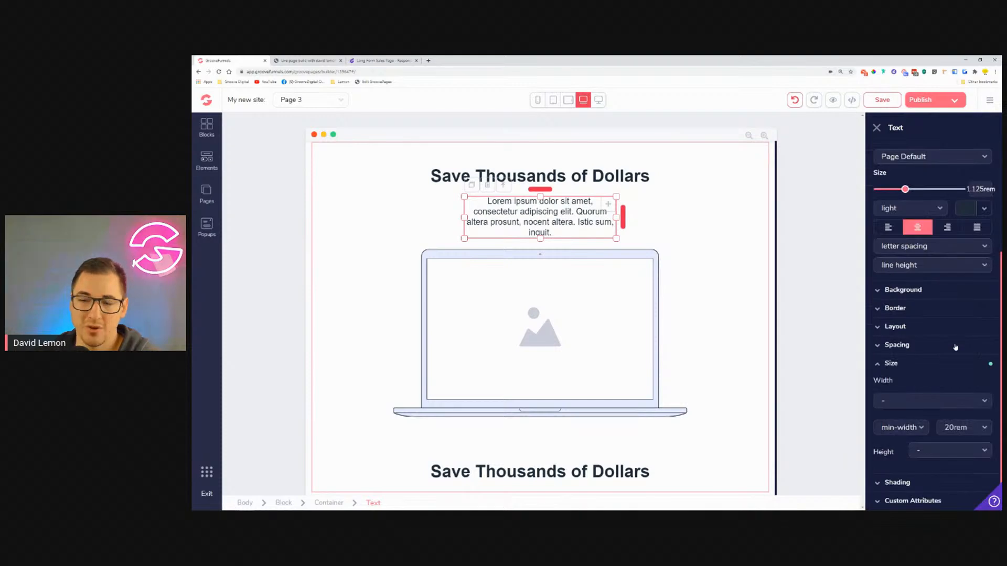
{"action": "left_click", "coordinate": [970, 432]}
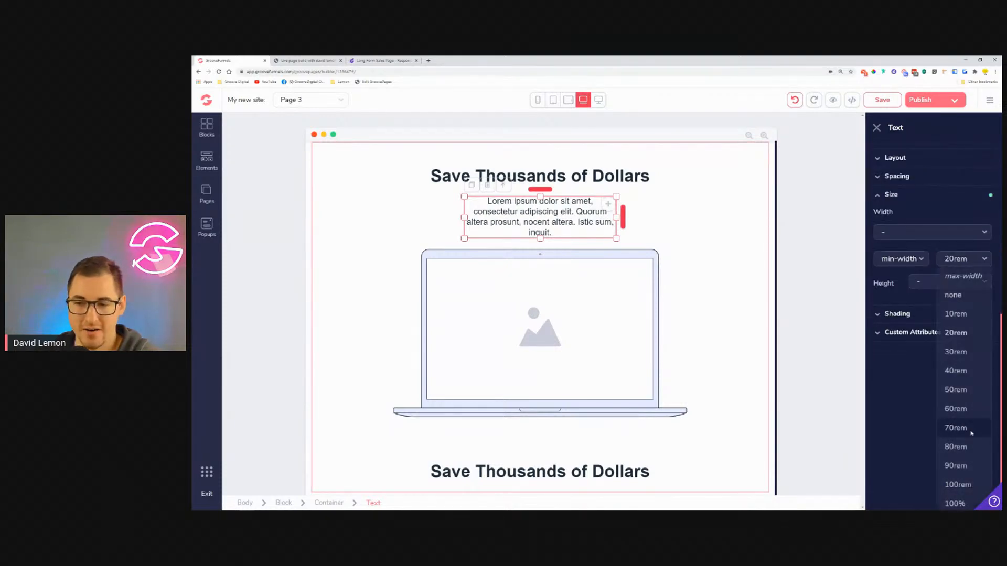
{"action": "left_click", "coordinate": [957, 373]}
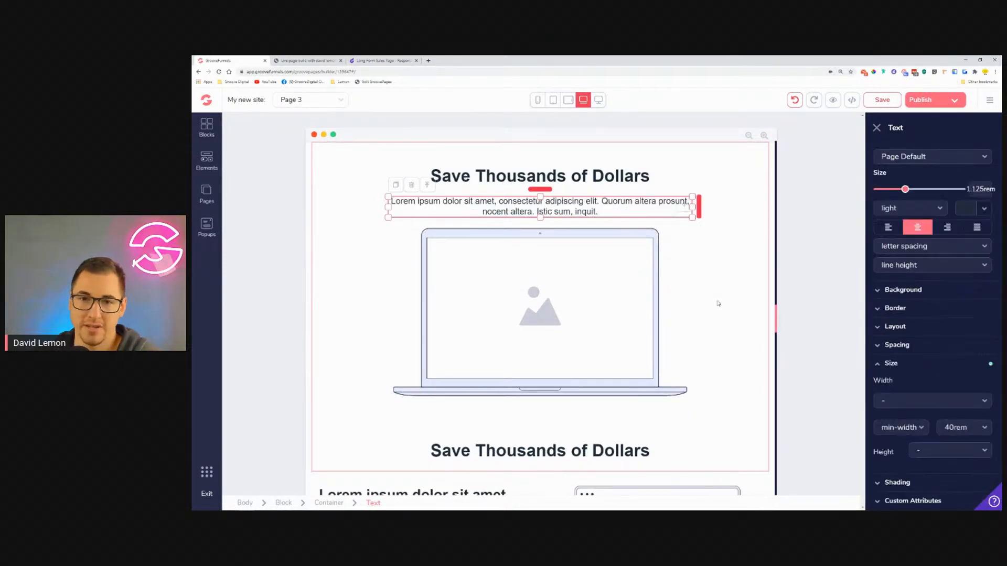
Step: Try maximum widths of 30rem, 20rem and 40rem on the laptop image below the paragraph
{"action": "left_click", "coordinate": [717, 275]}
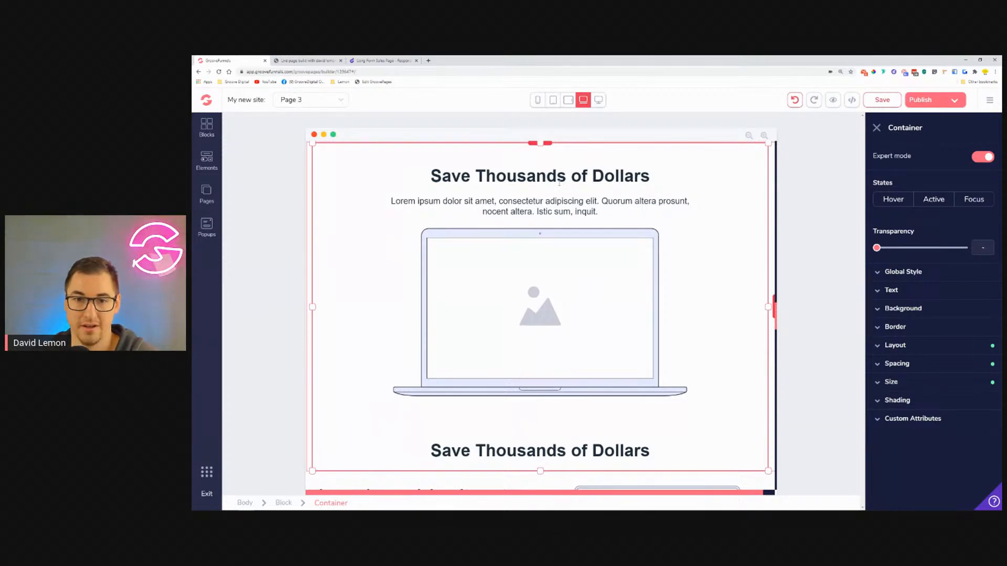
{"action": "left_click", "coordinate": [539, 298]}
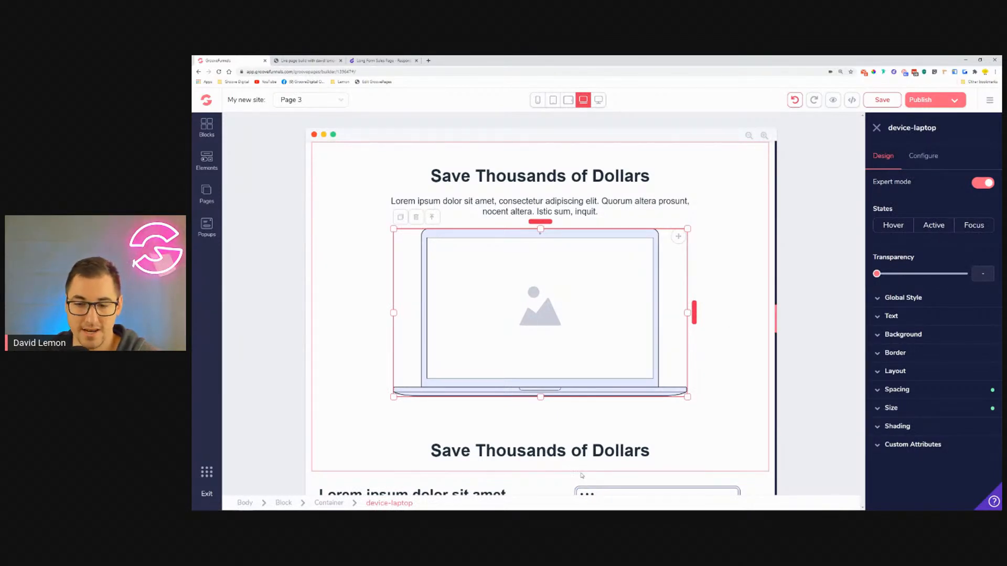
{"action": "left_click", "coordinate": [909, 409]}
{"action": "scroll", "coordinate": [950, 454], "scroll_direction": "down", "scroll_amount": 1}
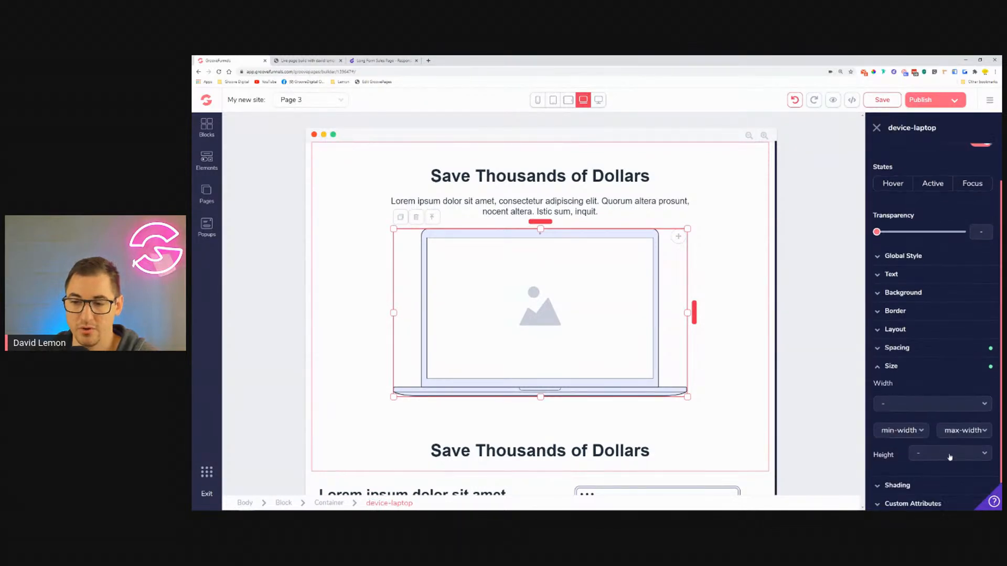
{"action": "left_click", "coordinate": [964, 427]}
{"action": "scroll", "coordinate": [953, 498], "scroll_direction": "down", "scroll_amount": 3}
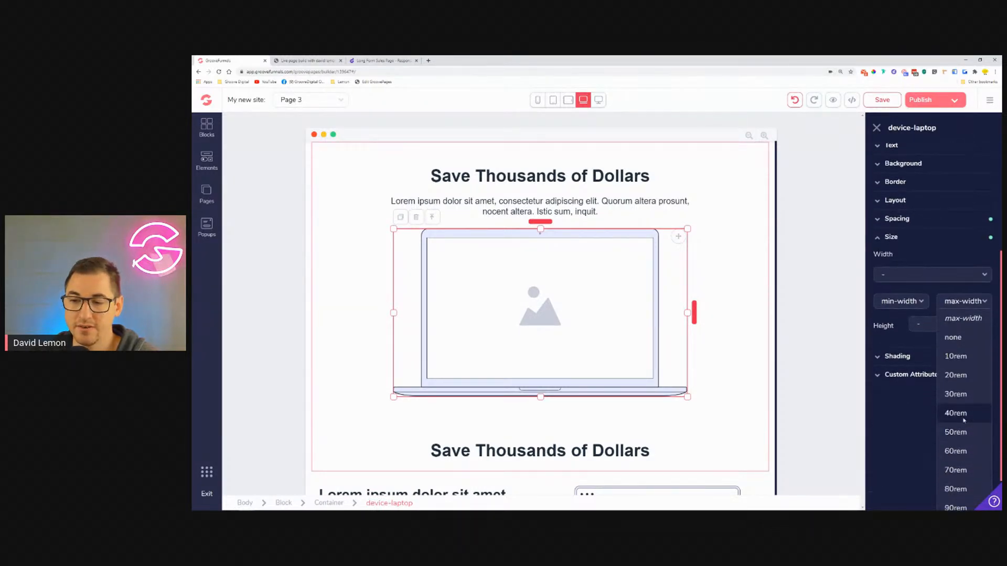
{"action": "left_click", "coordinate": [955, 394]}
{"action": "left_click", "coordinate": [968, 428]}
{"action": "left_click", "coordinate": [961, 383]}
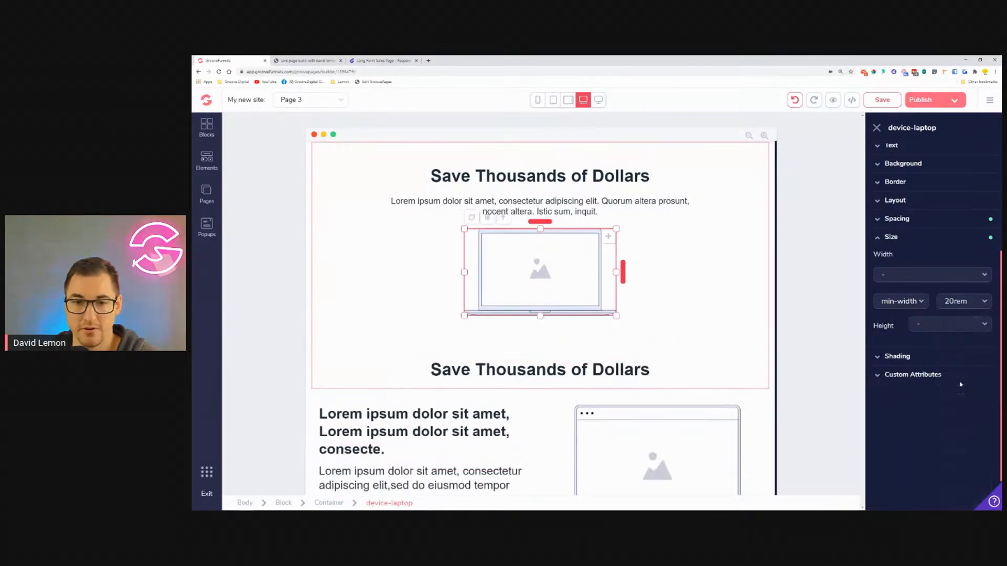
{"action": "left_click", "coordinate": [959, 427]}
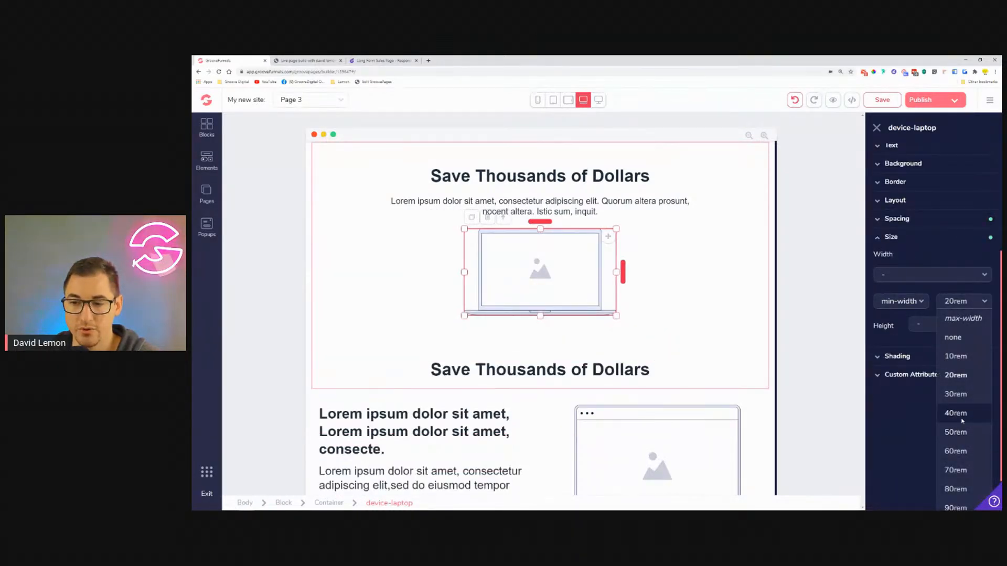
{"action": "left_click", "coordinate": [955, 412]}
Step: Set the laptop image's width to 50% relative to its parent and clear its maximum width
{"action": "left_click", "coordinate": [920, 400]}
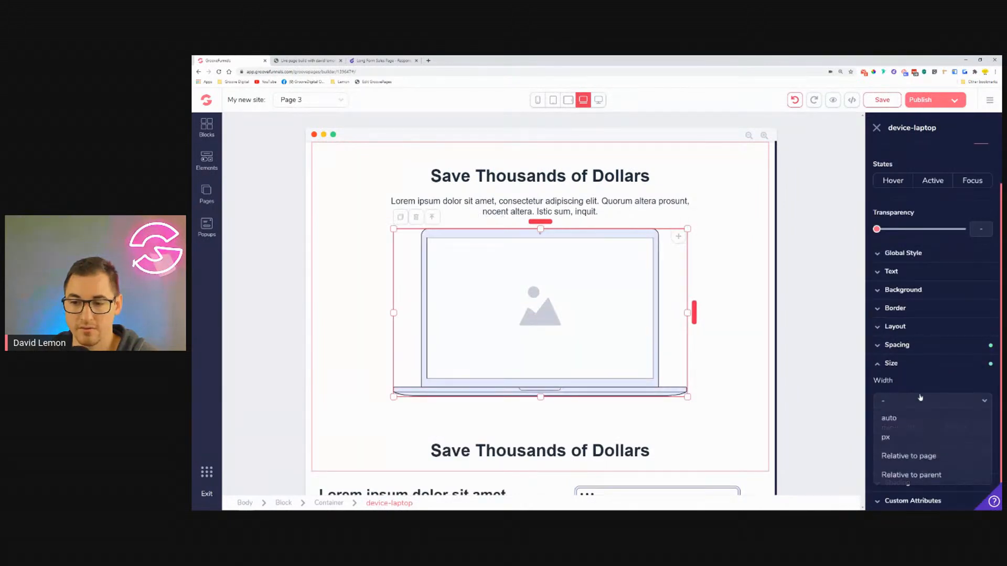
{"action": "left_click", "coordinate": [927, 471]}
{"action": "left_click_drag", "start_coordinate": [877, 402], "coordinate": [919, 409]}
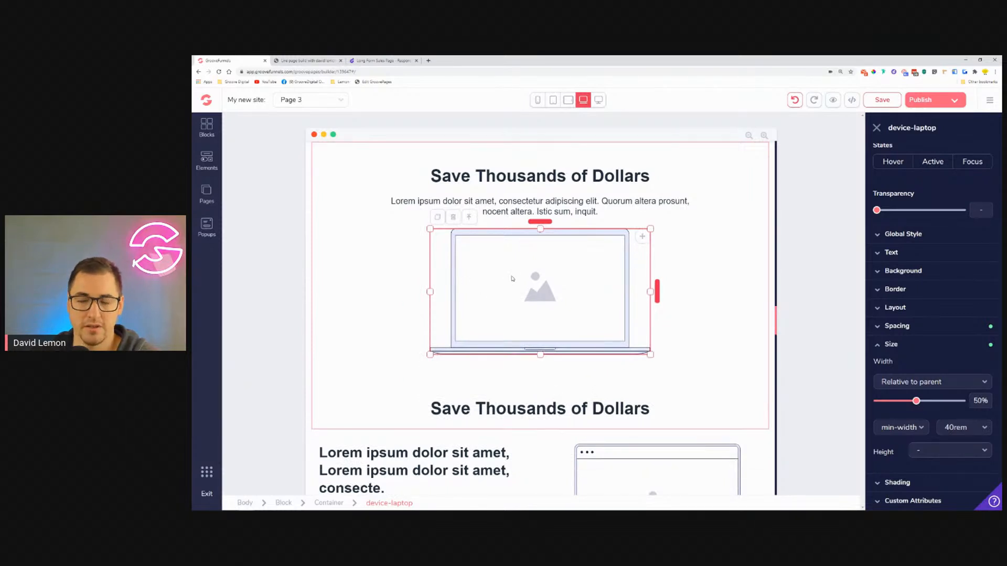
{"action": "left_click", "coordinate": [962, 431]}
{"action": "left_click", "coordinate": [958, 445]}
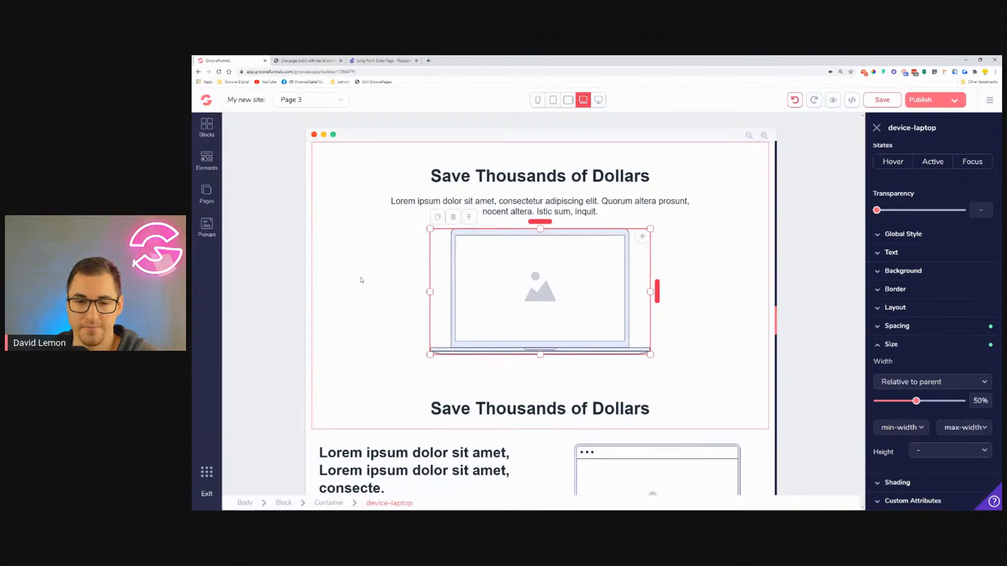
Step: Try a 1.5rem text size on the first feature block's heading in the laptop view and compare it with the desktop view
{"action": "scroll", "coordinate": [361, 280], "scroll_direction": "down", "scroll_amount": 5}
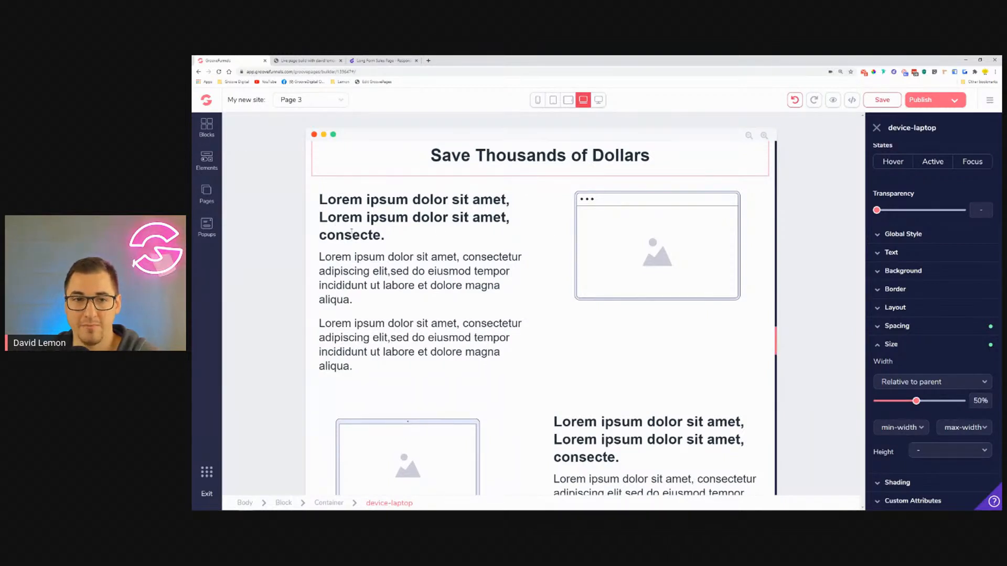
{"action": "left_click", "coordinate": [394, 219]}
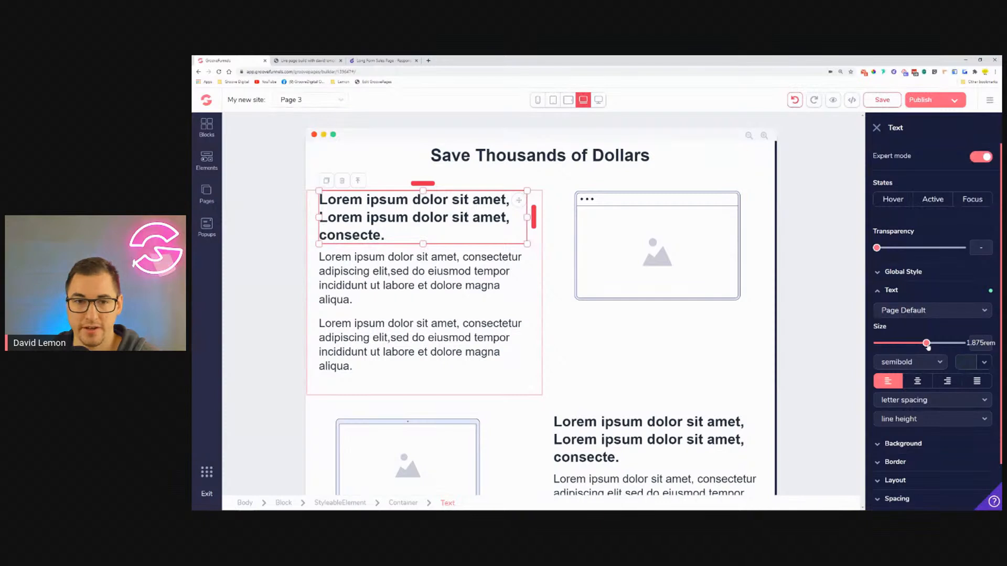
{"action": "left_click_drag", "start_coordinate": [926, 344], "coordinate": [919, 344]}
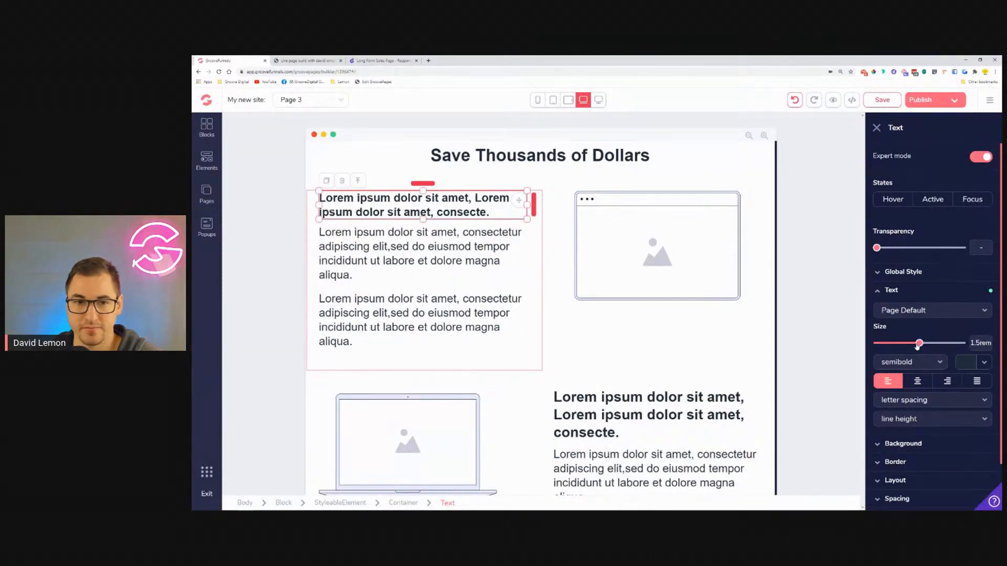
{"action": "left_click", "coordinate": [598, 99]}
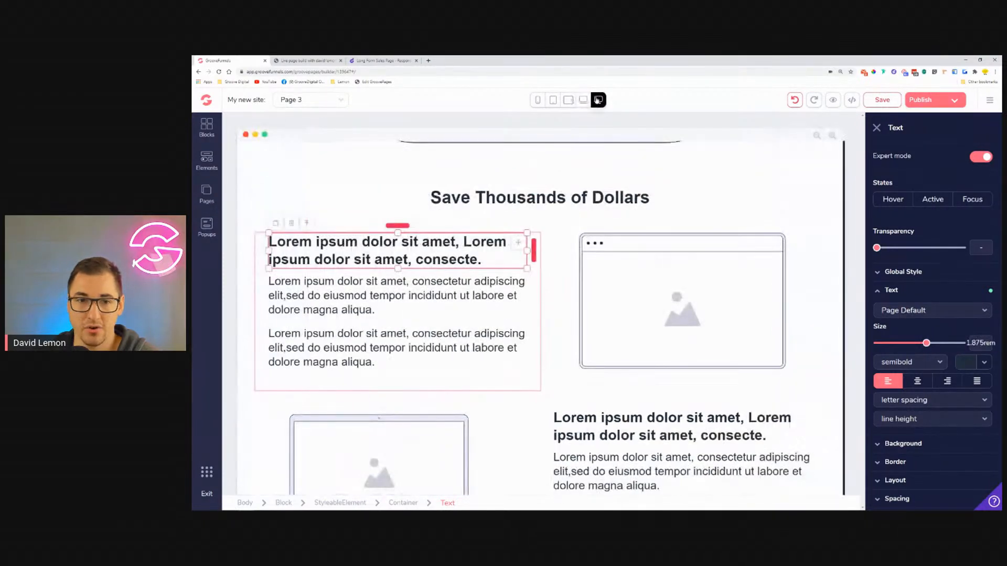
{"action": "left_click", "coordinate": [568, 100]}
{"action": "left_click", "coordinate": [584, 99]}
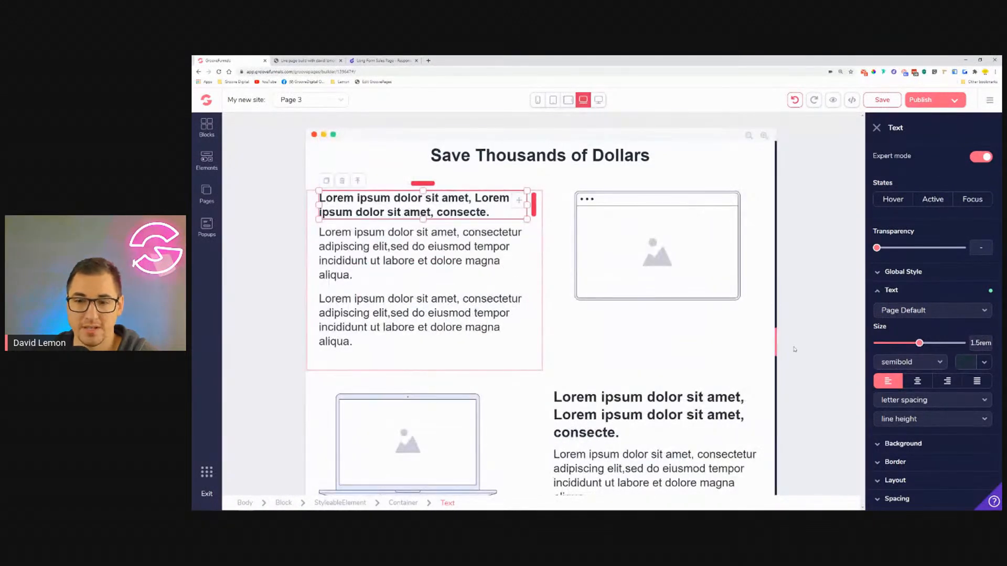
Step: Set the first feature block's heading to 1.25rem in the laptop view and check it against the desktop view
{"action": "left_click_drag", "start_coordinate": [919, 344], "coordinate": [913, 344]}
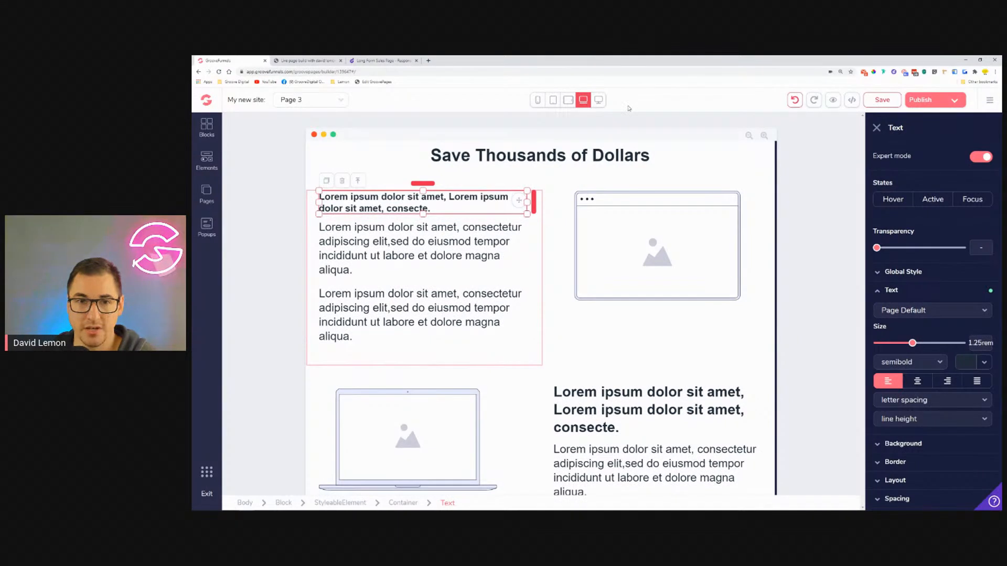
{"action": "left_click", "coordinate": [598, 101]}
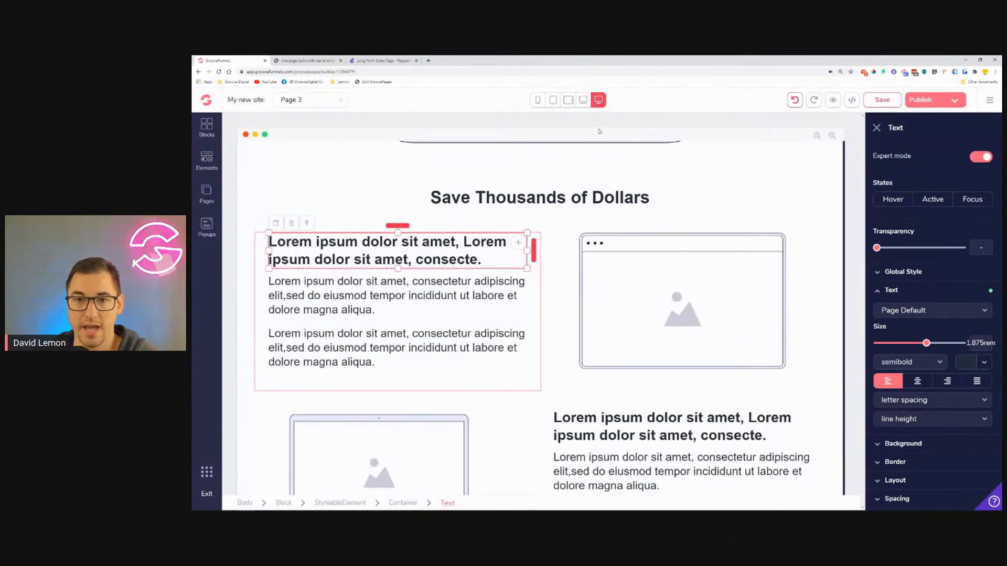
{"action": "left_click", "coordinate": [584, 101]}
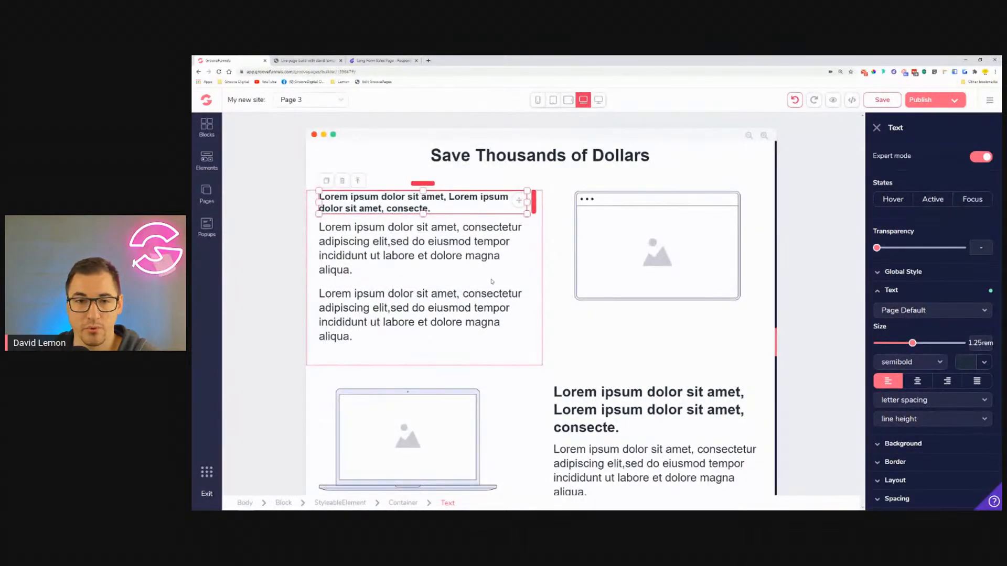
Step: Set both paragraphs under the first feature block's heading to a text size of 1.25rem in the laptop view
{"action": "left_click", "coordinate": [433, 244]}
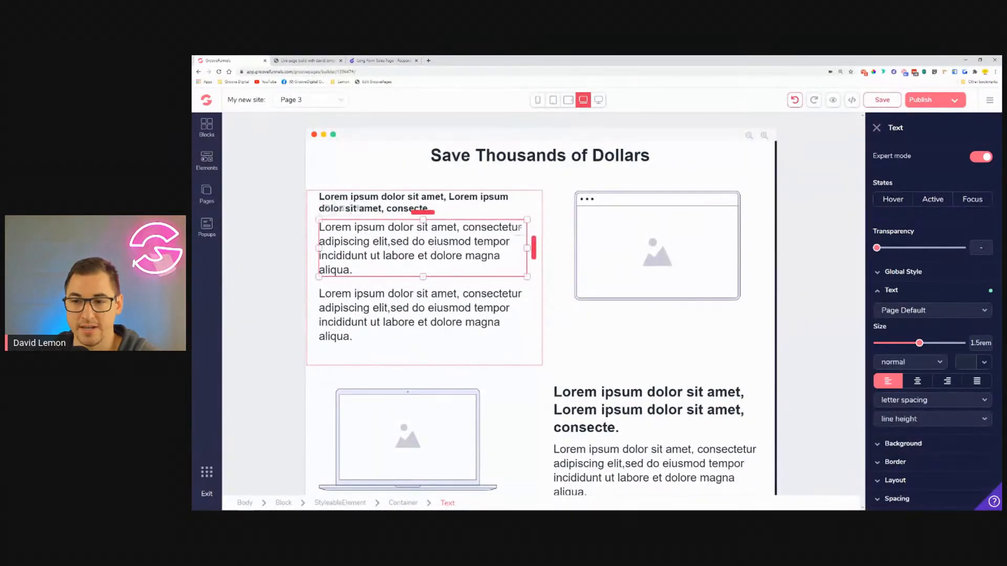
{"action": "left_click_drag", "start_coordinate": [920, 348], "coordinate": [913, 349]}
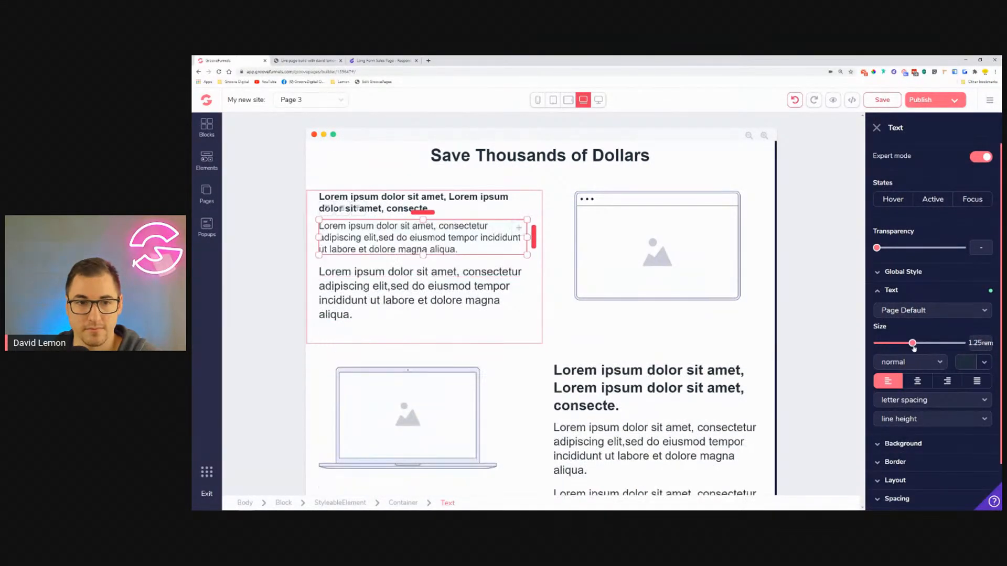
{"action": "left_click", "coordinate": [484, 286]}
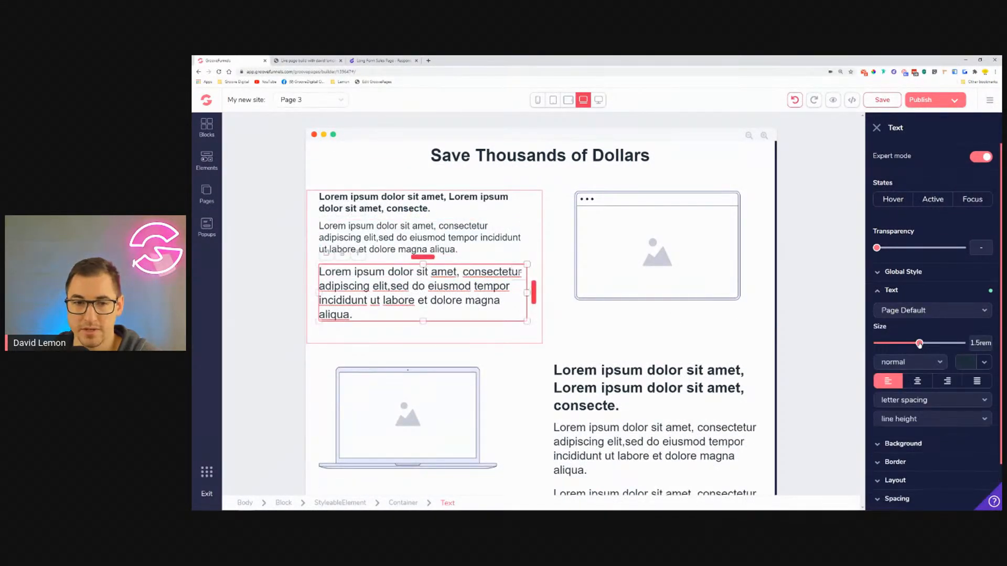
{"action": "left_click_drag", "start_coordinate": [920, 343], "coordinate": [913, 344]}
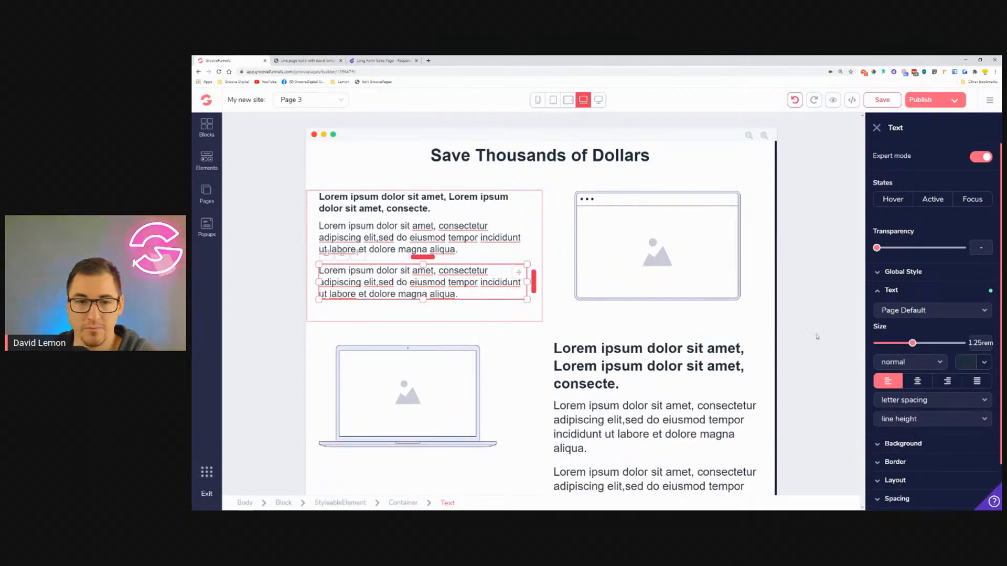
Step: Raise the first feature block's heading to a text size of 1.5rem in the laptop view
{"action": "left_click", "coordinate": [472, 246]}
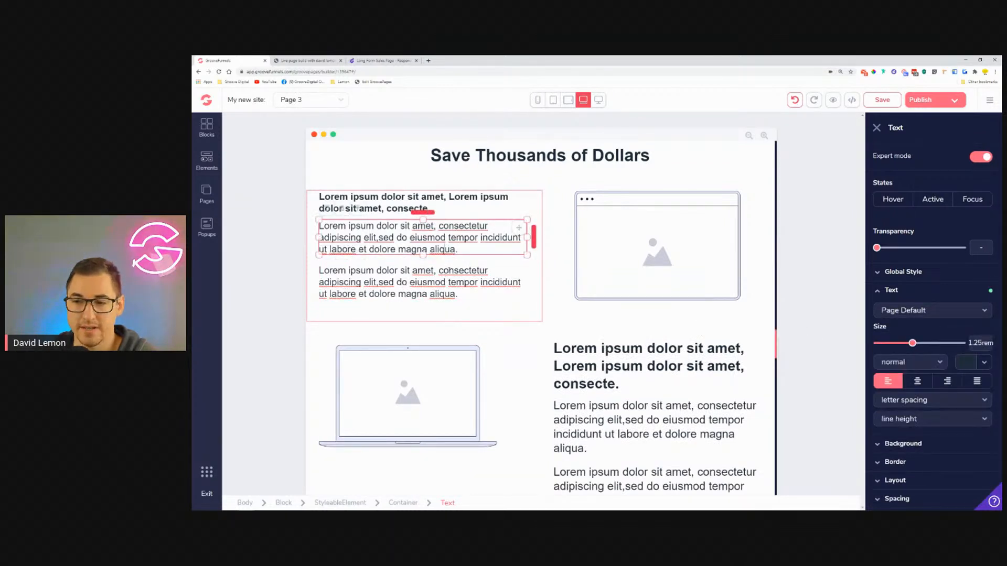
{"action": "left_click", "coordinate": [378, 203]}
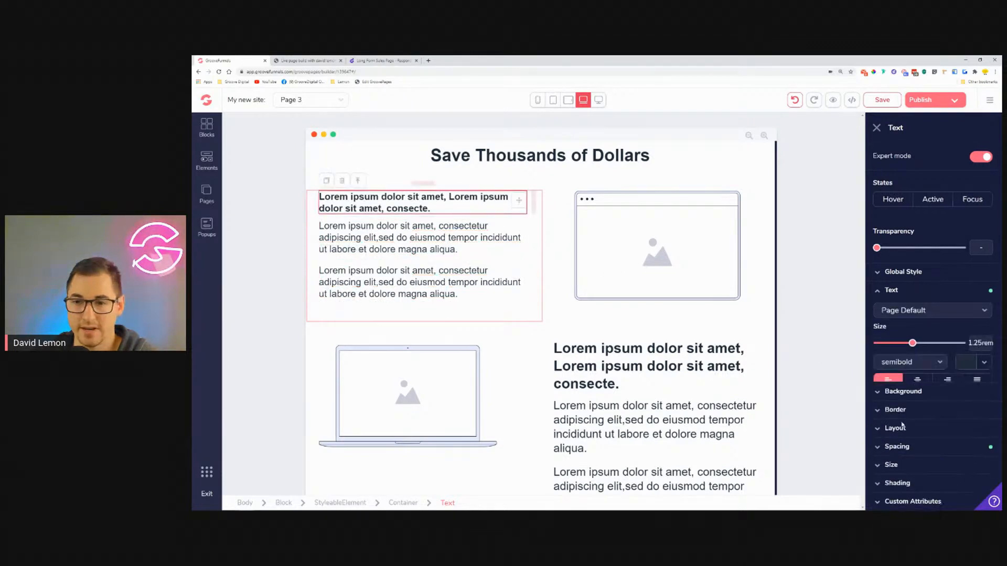
{"action": "left_click_drag", "start_coordinate": [912, 343], "coordinate": [921, 345]}
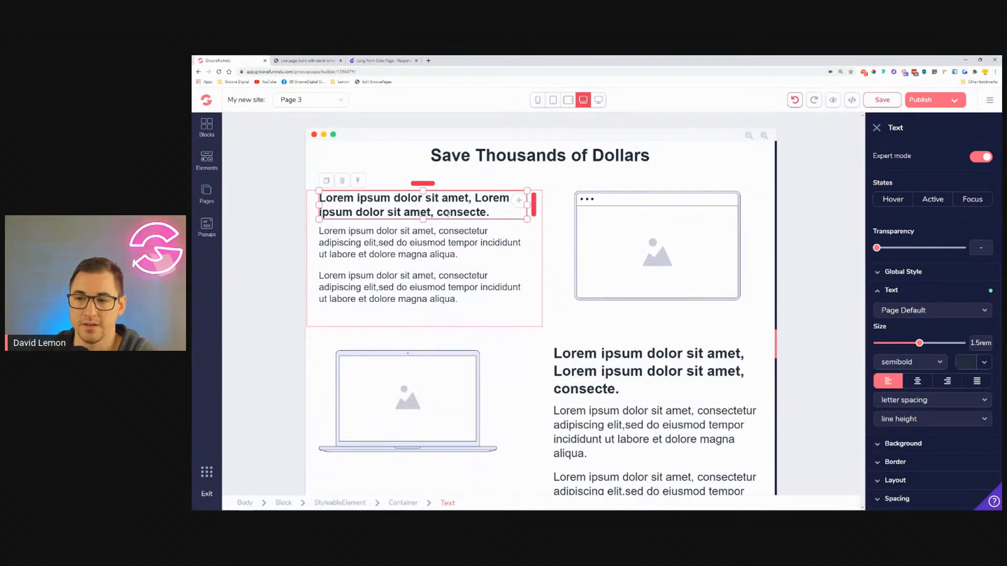
Step: Set the second feature block's heading to 1.5rem and both of its paragraphs to 1.25rem in the laptop view
{"action": "left_click", "coordinate": [607, 357]}
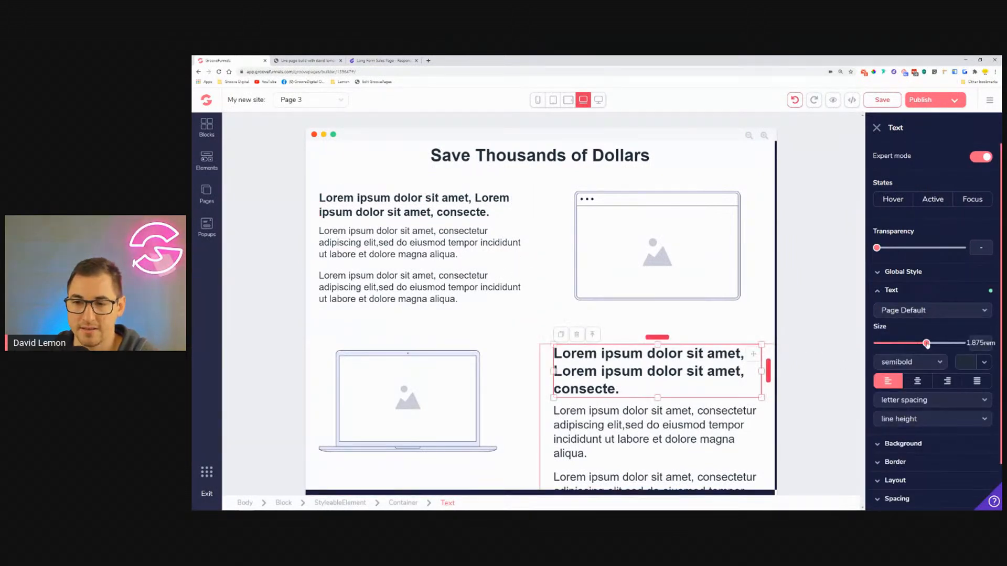
{"action": "left_click", "coordinate": [921, 345]}
{"action": "left_click", "coordinate": [656, 407]}
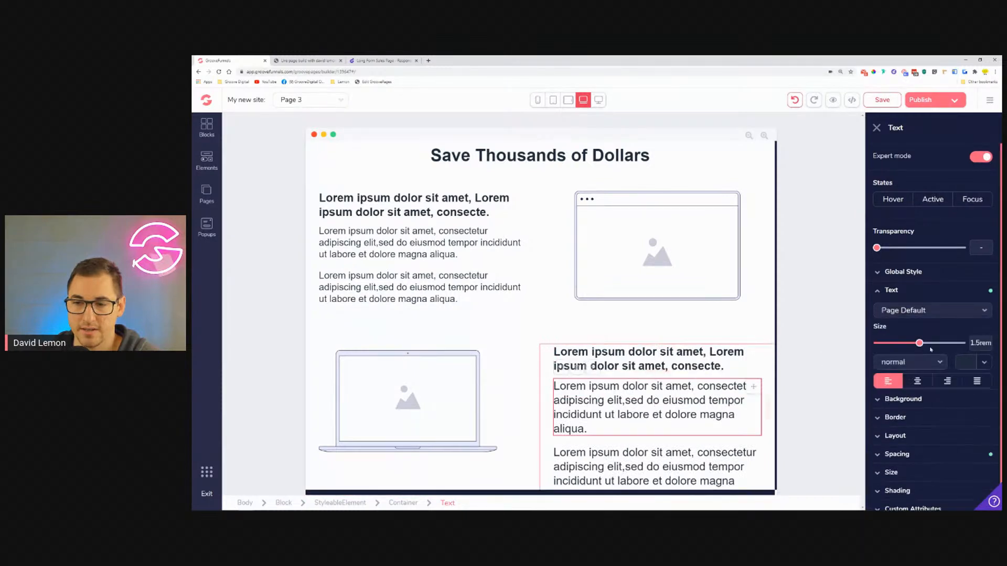
{"action": "left_click_drag", "start_coordinate": [920, 343], "coordinate": [912, 344]}
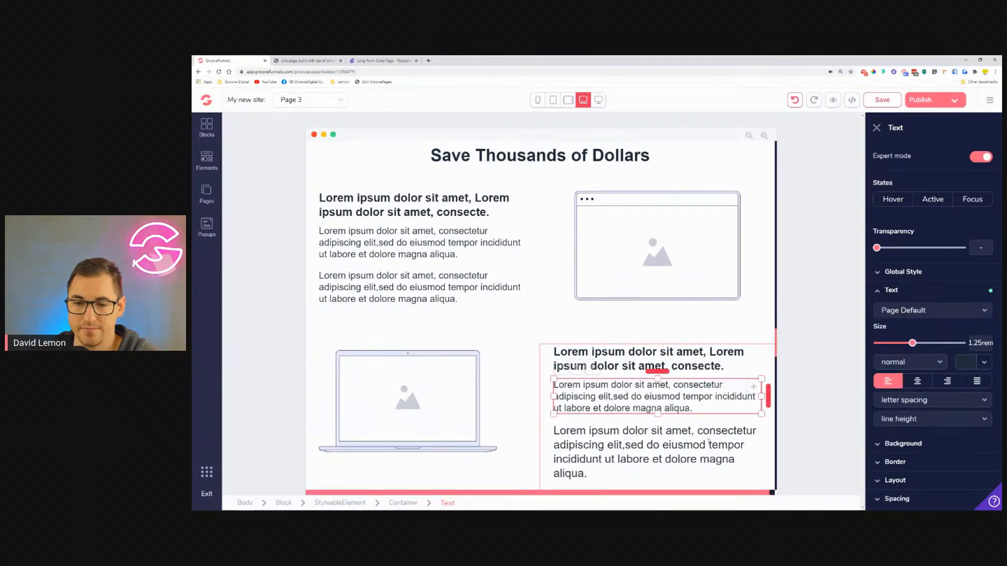
{"action": "left_click", "coordinate": [658, 452]}
{"action": "left_click_drag", "start_coordinate": [920, 344], "coordinate": [913, 343]}
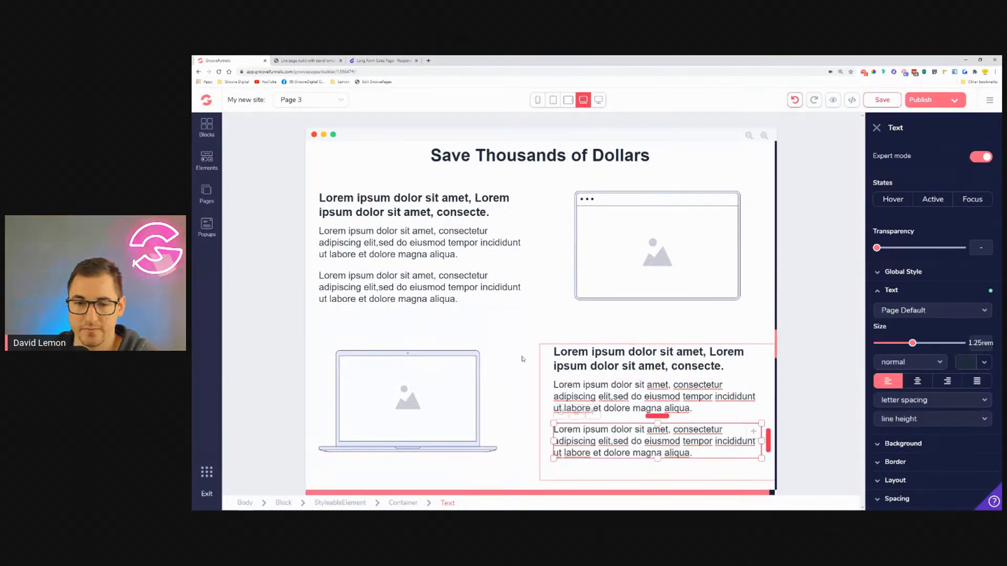
{"action": "scroll", "coordinate": [490, 323], "scroll_direction": "down", "scroll_amount": 2}
{"action": "scroll", "coordinate": [498, 283], "scroll_direction": "up", "scroll_amount": 3}
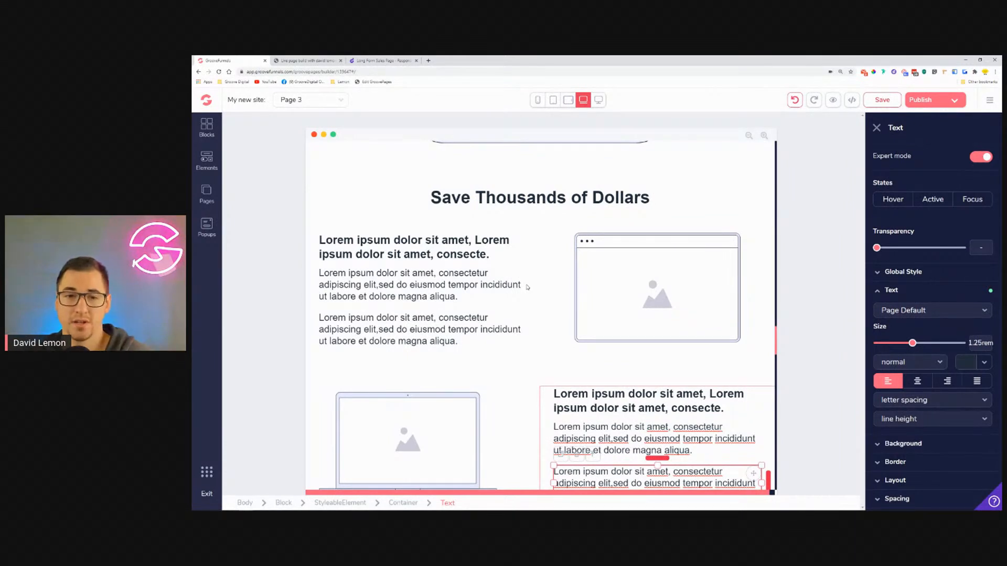
{"action": "left_click_drag", "start_coordinate": [431, 202], "coordinate": [702, 207]}
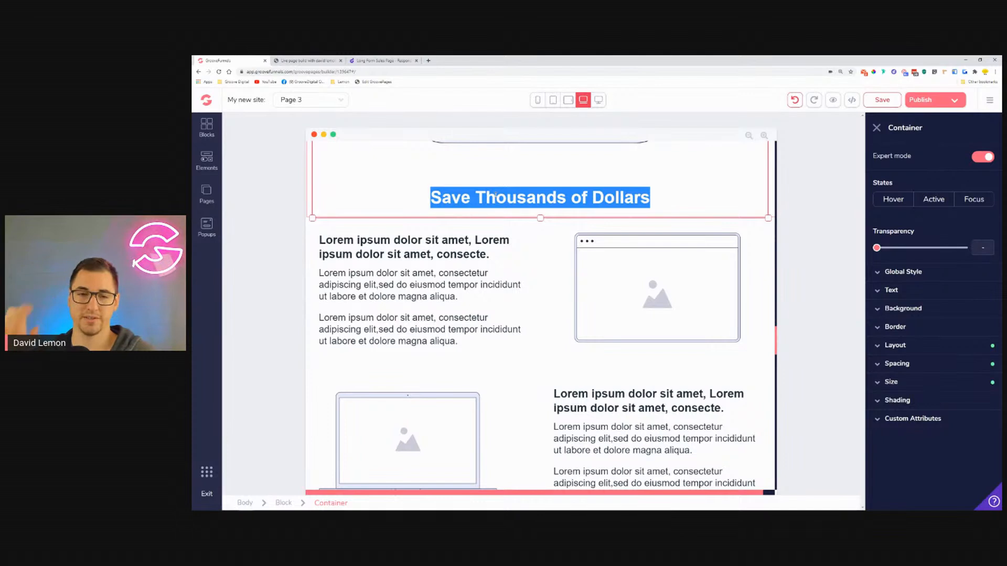
{"action": "left_click", "coordinate": [418, 240]}
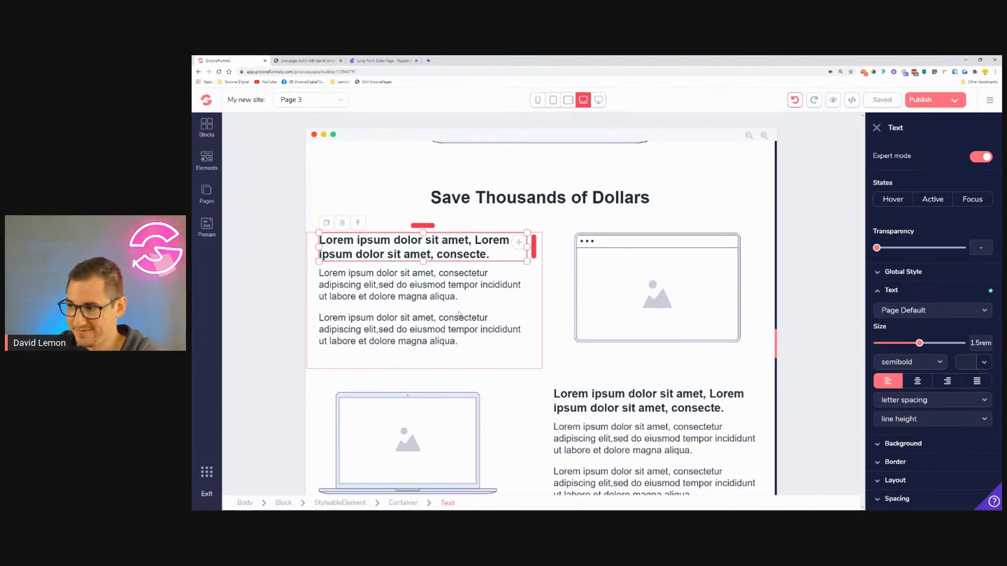
Step: Set the third feature block's heading to 1.5rem and both of its paragraphs to 1.25rem in the laptop view
{"action": "scroll", "coordinate": [459, 314], "scroll_direction": "down", "scroll_amount": 4}
{"action": "scroll", "coordinate": [663, 191], "scroll_direction": "down", "scroll_amount": 3}
{"action": "left_click", "coordinate": [392, 264]}
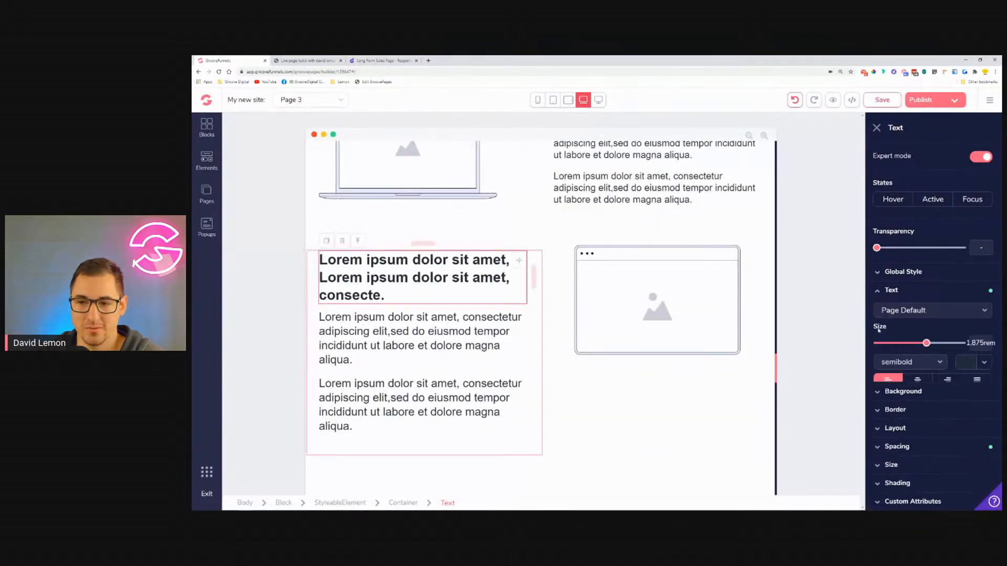
{"action": "left_click", "coordinate": [920, 345]}
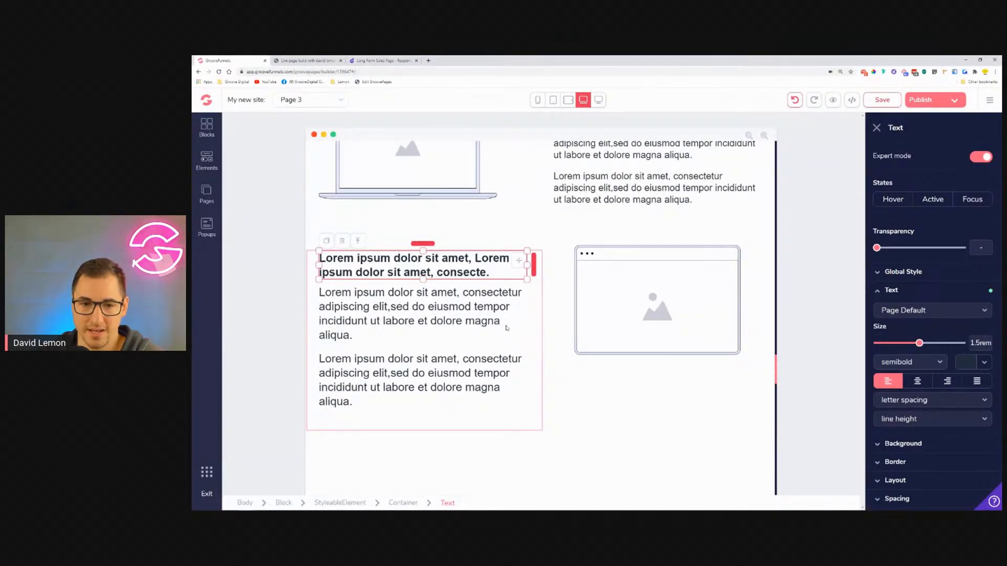
{"action": "left_click", "coordinate": [446, 313]}
{"action": "left_click_drag", "start_coordinate": [920, 345], "coordinate": [913, 344]}
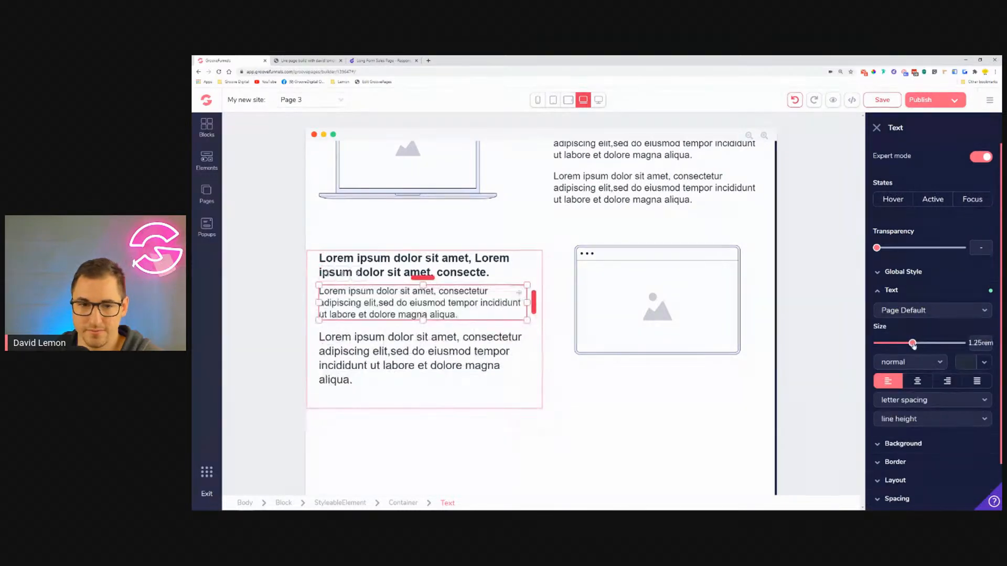
{"action": "left_click", "coordinate": [461, 362]}
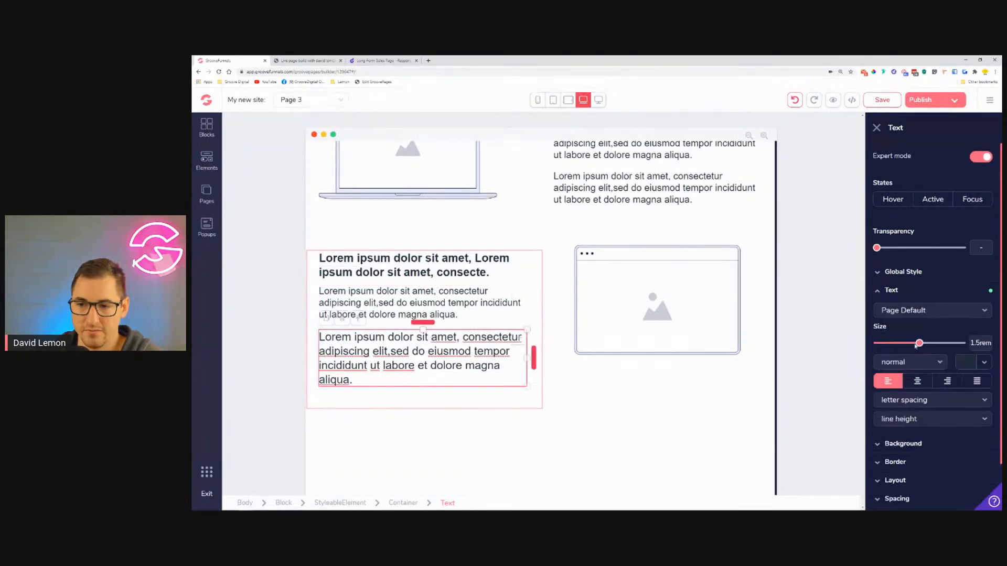
{"action": "left_click_drag", "start_coordinate": [920, 346], "coordinate": [915, 345]}
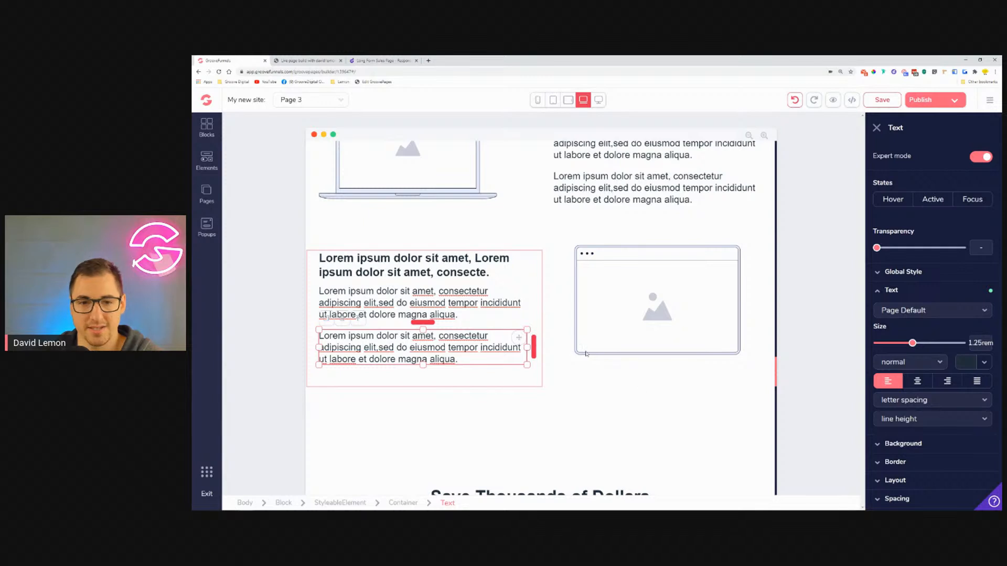
Step: Set the bottom padding of the block that holds the feature rows to 0 in the laptop view
{"action": "left_click", "coordinate": [577, 415]}
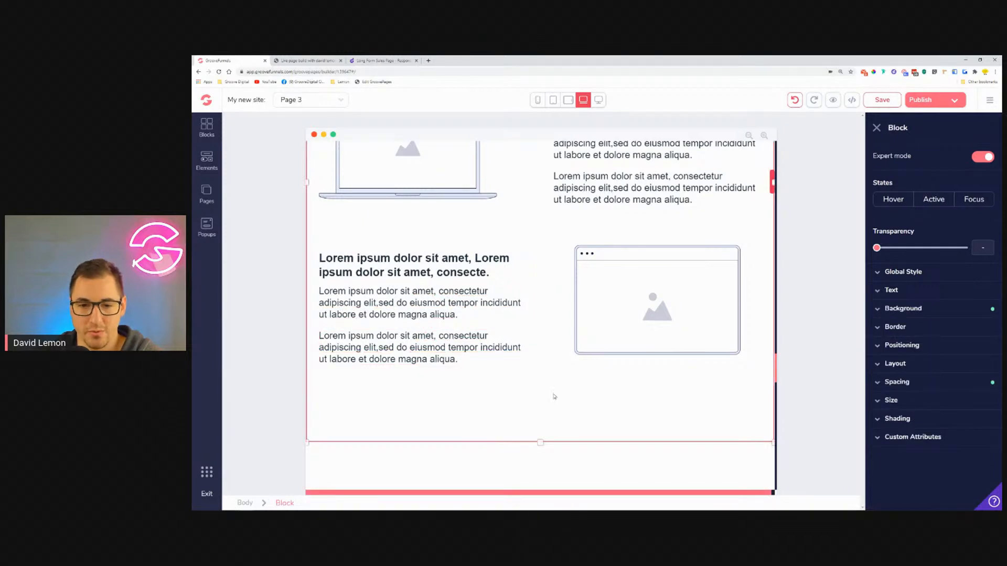
{"action": "scroll", "coordinate": [529, 387], "scroll_direction": "down", "scroll_amount": 3}
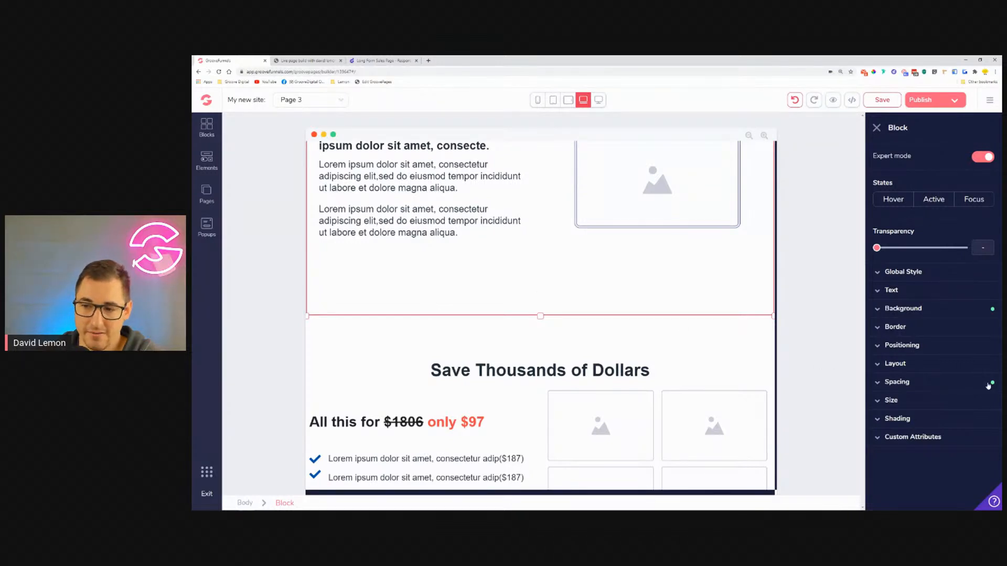
{"action": "left_click", "coordinate": [918, 387]}
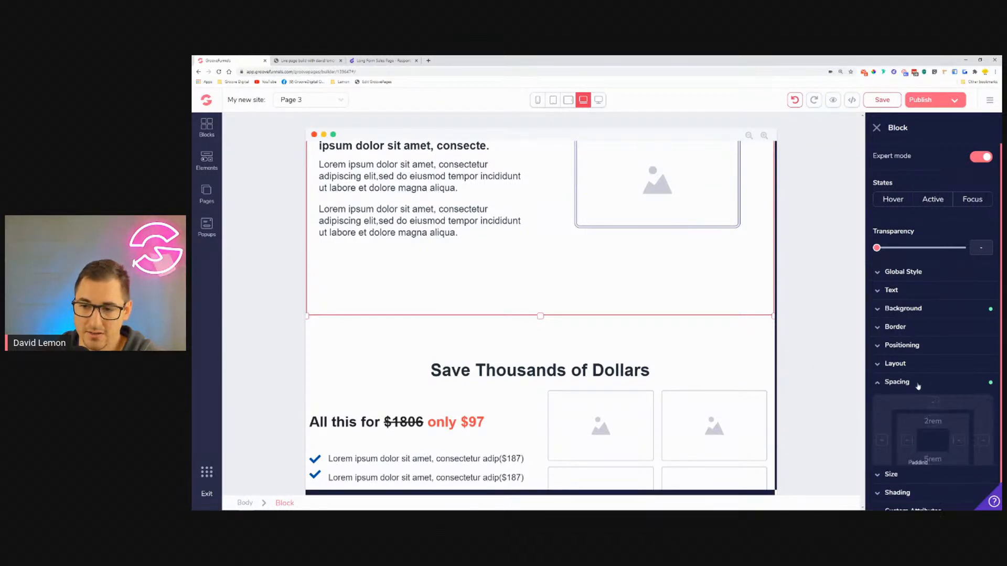
{"action": "left_click", "coordinate": [934, 460]}
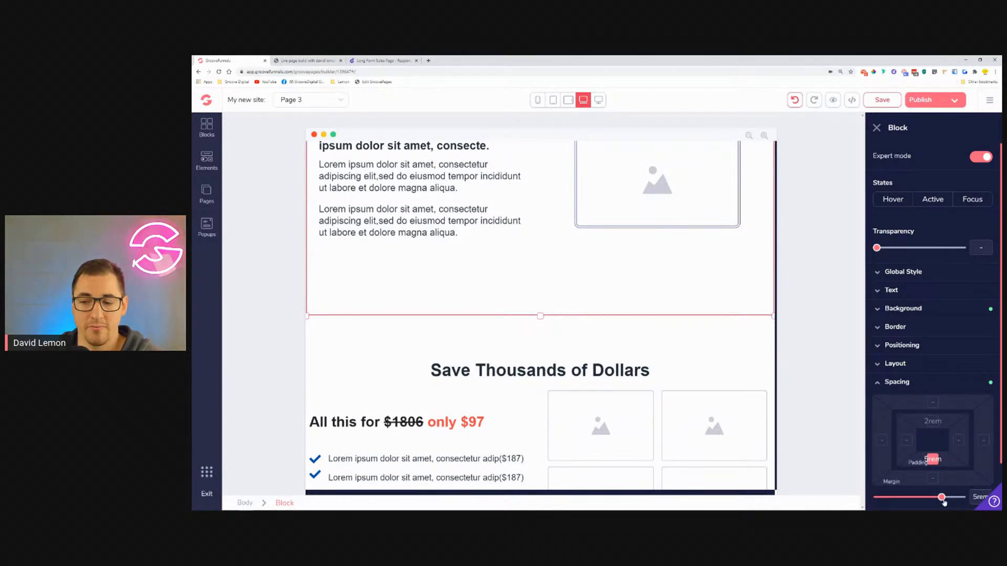
{"action": "left_click_drag", "start_coordinate": [942, 501], "coordinate": [882, 491]}
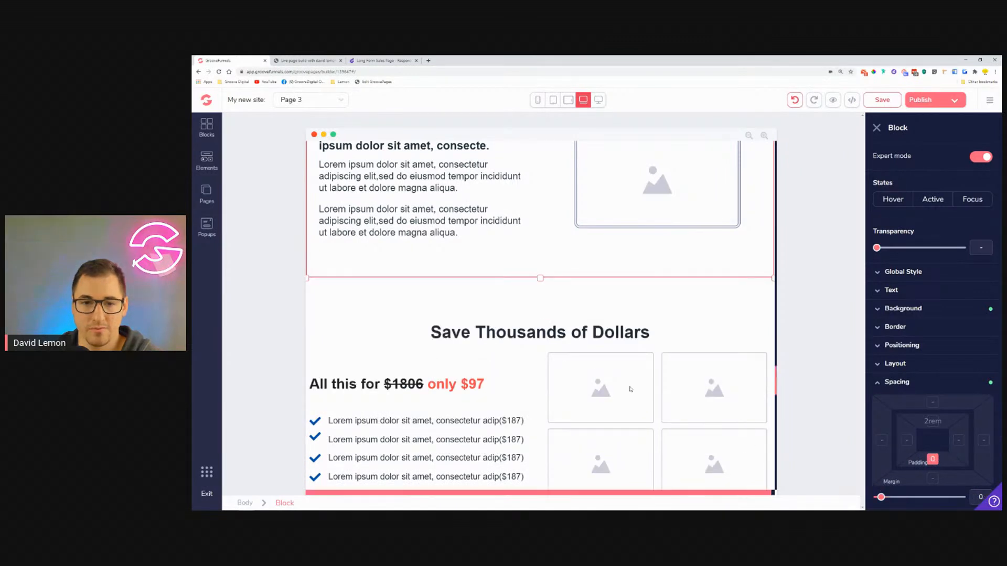
Step: Set the bottom padding and bottom margin of the third feature row's wrapper element to 0
{"action": "scroll", "coordinate": [536, 335], "scroll_direction": "up", "scroll_amount": 3}
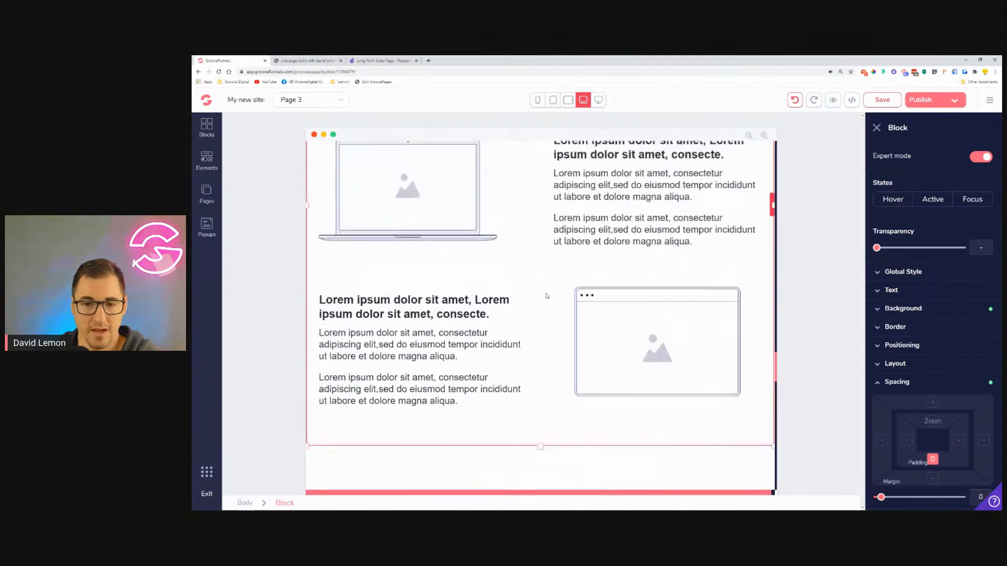
{"action": "left_click", "coordinate": [535, 370]}
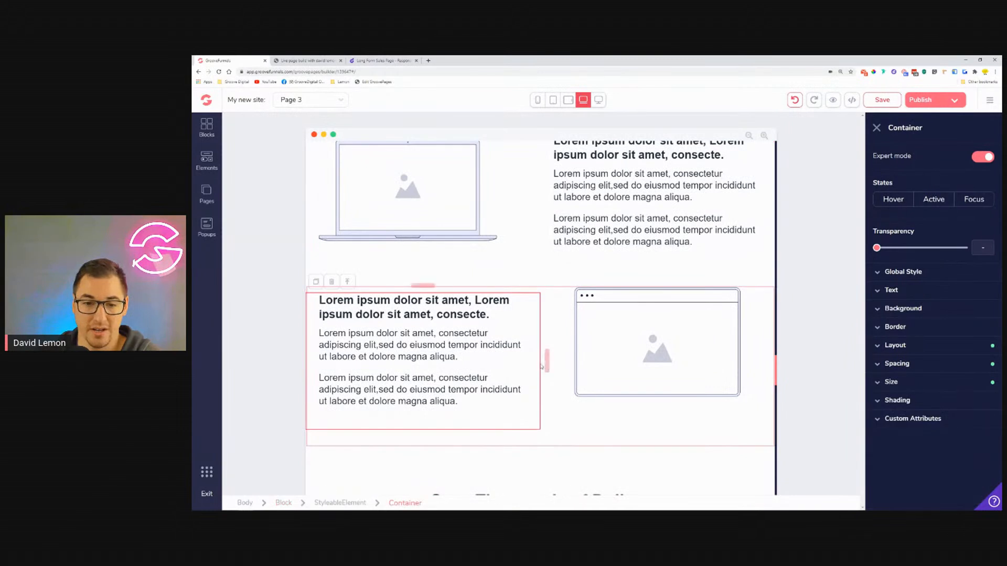
{"action": "left_click", "coordinate": [418, 438]}
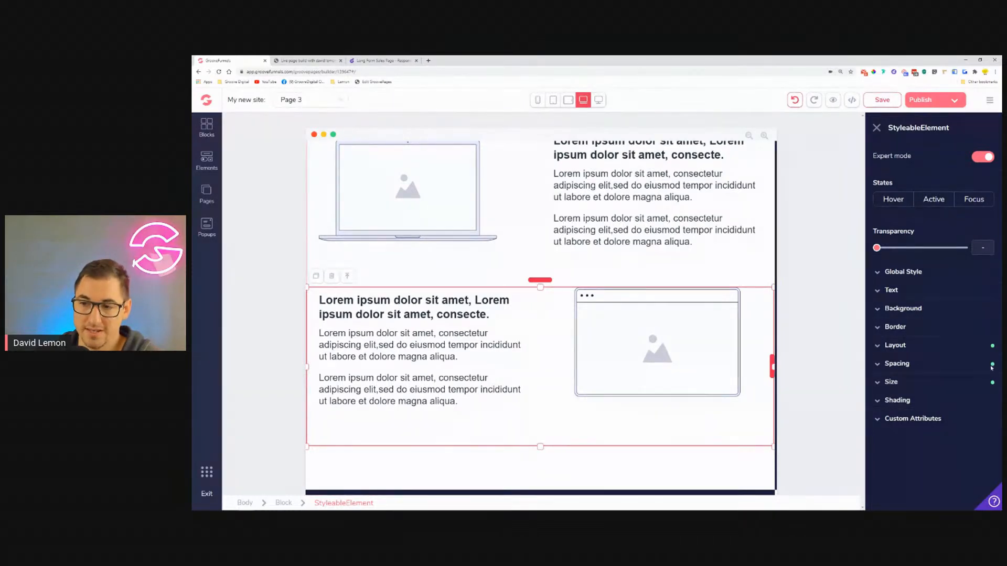
{"action": "left_click", "coordinate": [902, 365]}
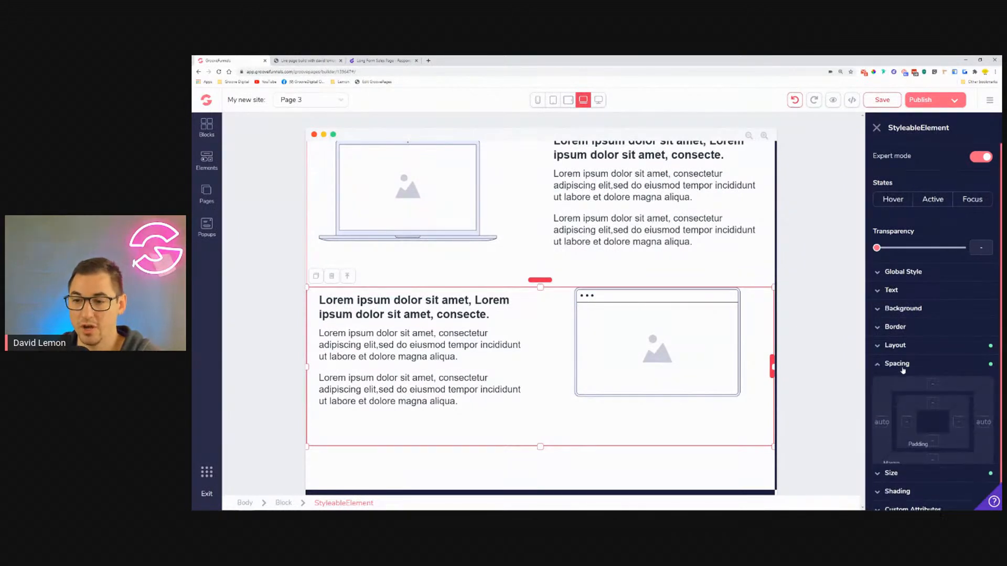
{"action": "left_click", "coordinate": [933, 441]}
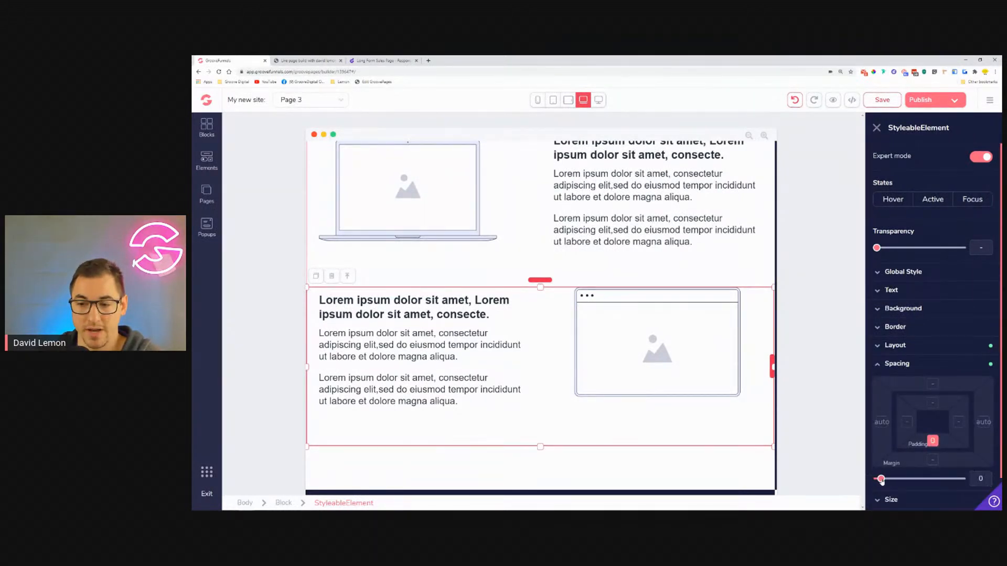
{"action": "left_click", "coordinate": [932, 460]}
{"action": "left_click", "coordinate": [882, 479]}
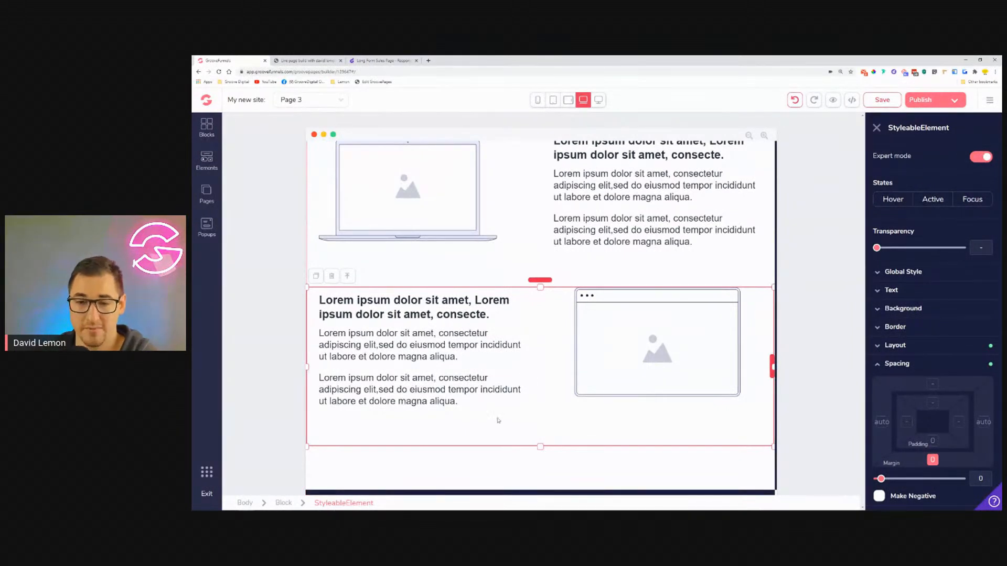
{"action": "scroll", "coordinate": [544, 346], "scroll_direction": "down", "scroll_amount": 3}
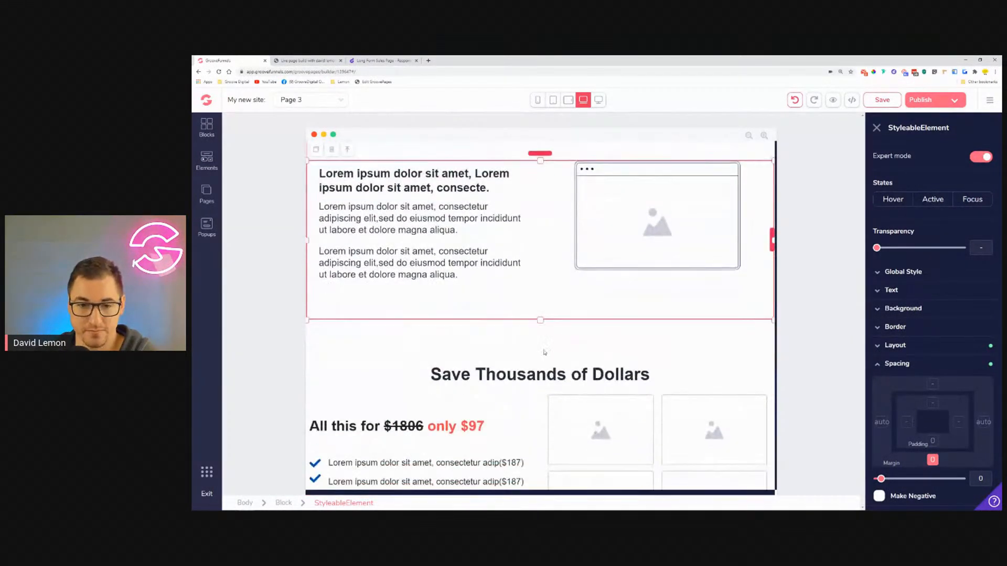
Step: Give the pricing block below the feature rows a negative top margin of -4.5rem in the laptop view and check it in the desktop view
{"action": "left_click", "coordinate": [359, 365]}
{"action": "left_click", "coordinate": [348, 354]}
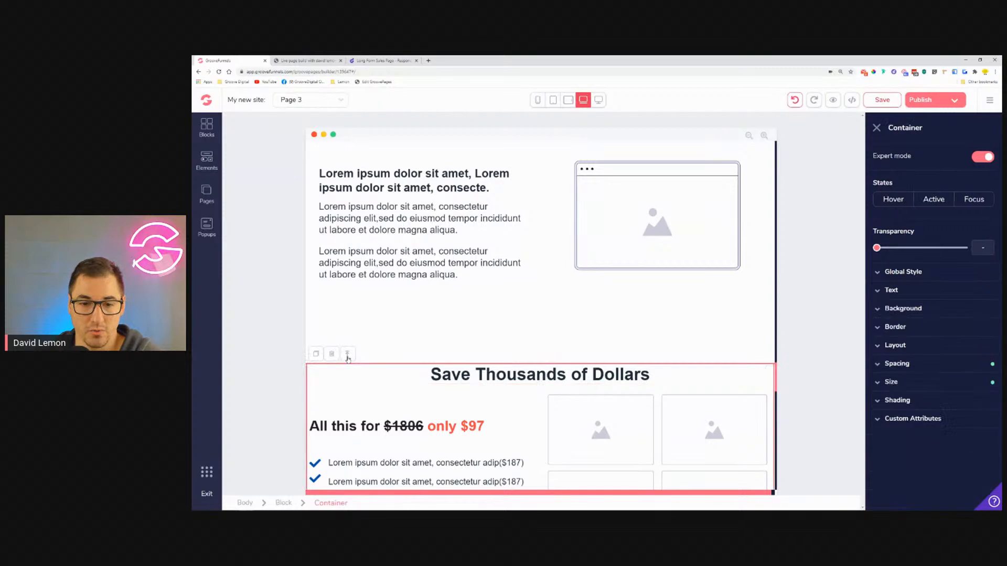
{"action": "left_click", "coordinate": [348, 354]}
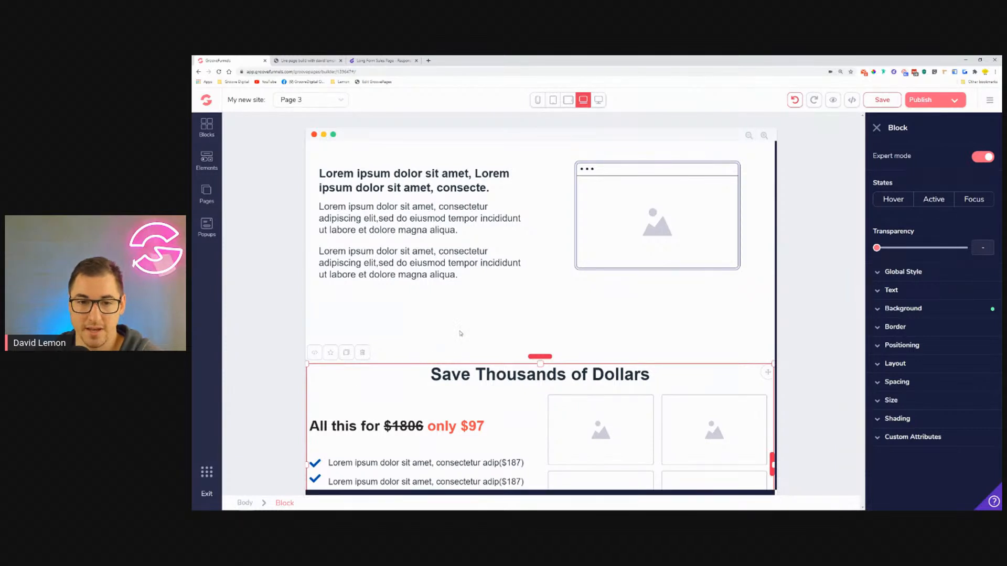
{"action": "left_click", "coordinate": [480, 312]}
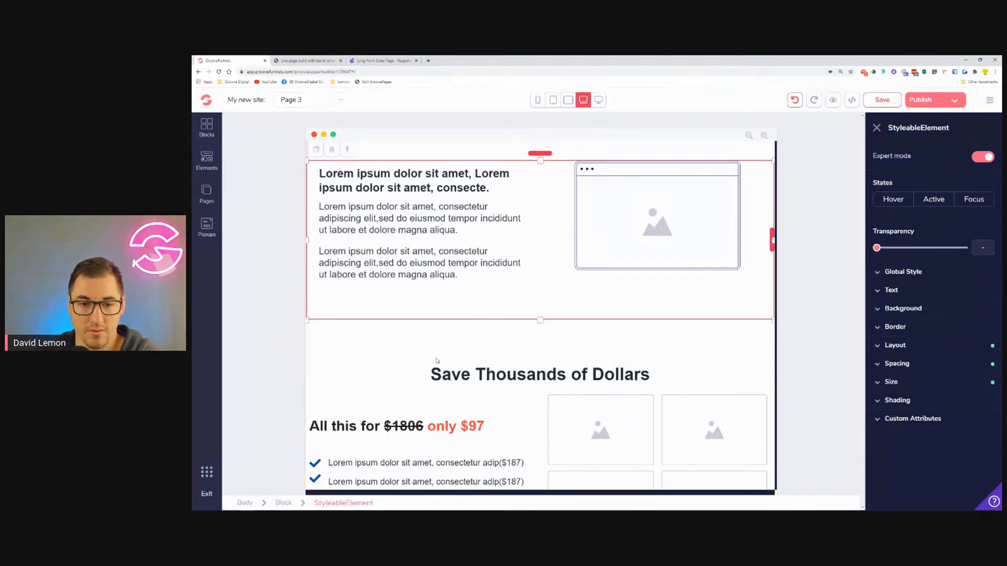
{"action": "scroll", "coordinate": [333, 375], "scroll_direction": "down", "scroll_amount": 1}
{"action": "left_click", "coordinate": [333, 336]}
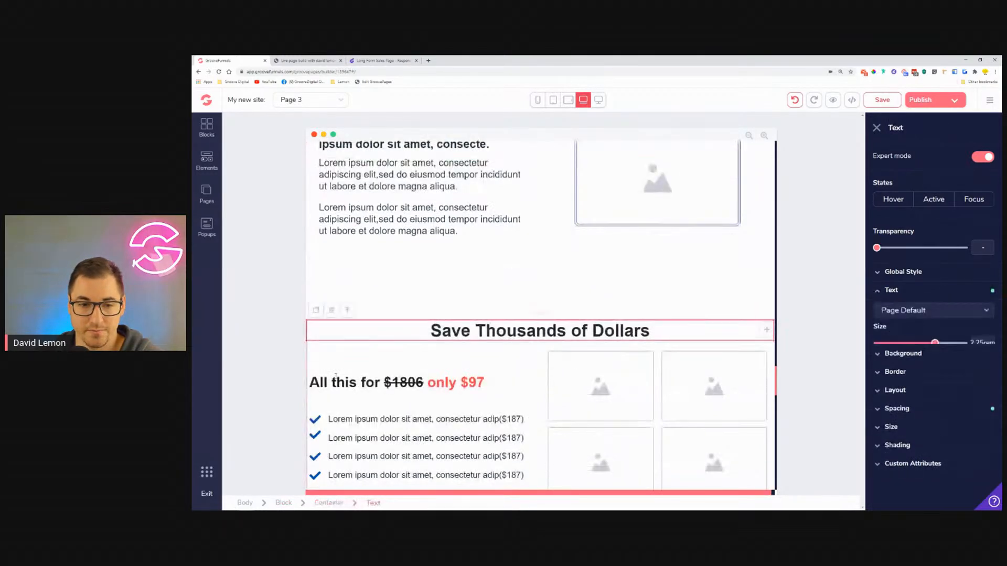
{"action": "left_click", "coordinate": [353, 310]}
{"action": "left_click", "coordinate": [353, 311]}
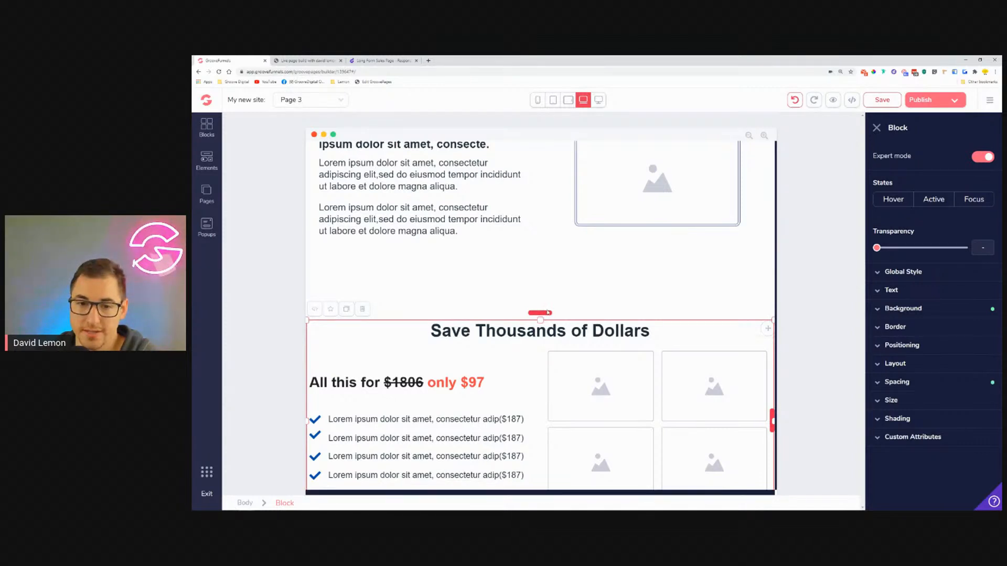
{"action": "left_click", "coordinate": [906, 383]}
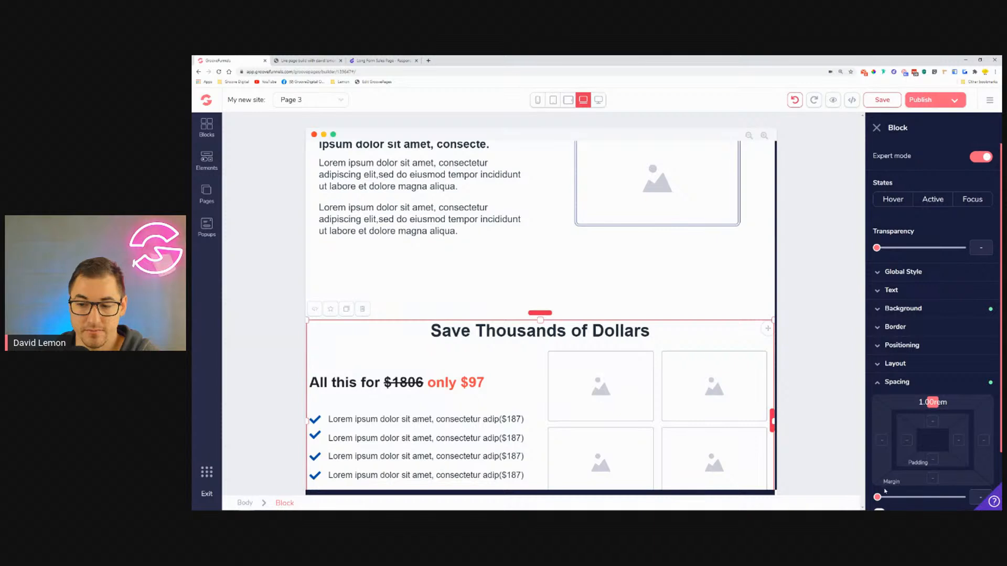
{"action": "scroll", "coordinate": [877, 499], "scroll_direction": "down", "scroll_amount": 2}
{"action": "left_click", "coordinate": [879, 445]}
{"action": "left_click_drag", "start_coordinate": [878, 428], "coordinate": [936, 431]}
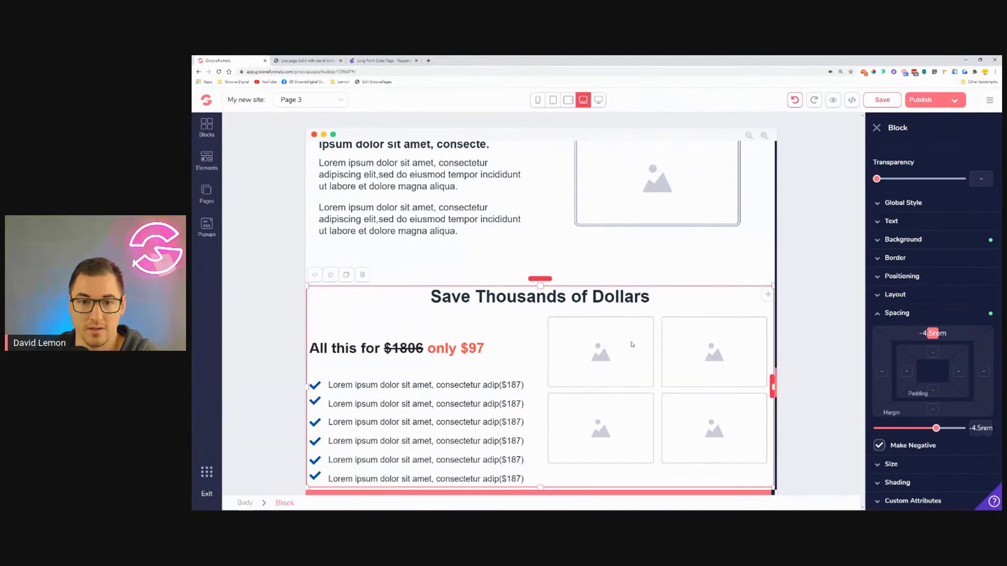
{"action": "left_click", "coordinate": [599, 99]}
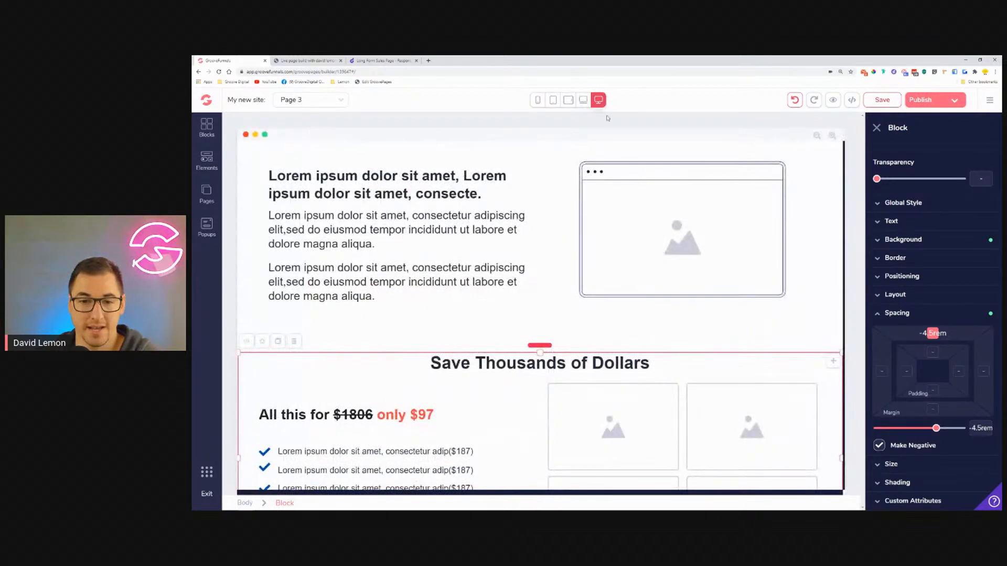
Step: Compare the spacing around the feature rows and the pricing block below them in the desktop and laptop views
{"action": "scroll", "coordinate": [625, 324], "scroll_direction": "up", "scroll_amount": 3}
{"action": "scroll", "coordinate": [625, 324], "scroll_direction": "up", "scroll_amount": 10}
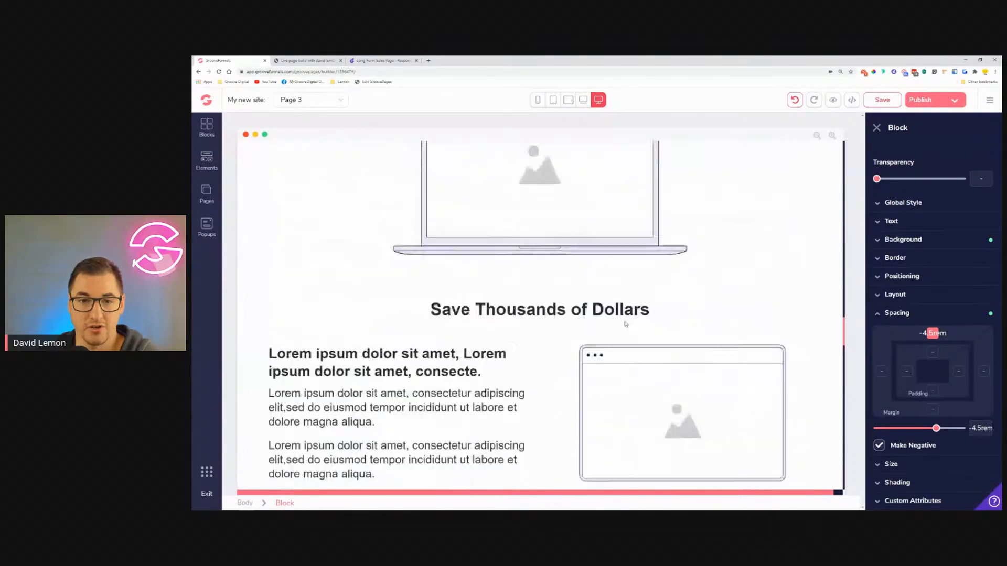
{"action": "scroll", "coordinate": [625, 321], "scroll_direction": "up", "scroll_amount": 2}
{"action": "scroll", "coordinate": [625, 321], "scroll_direction": "down", "scroll_amount": 10}
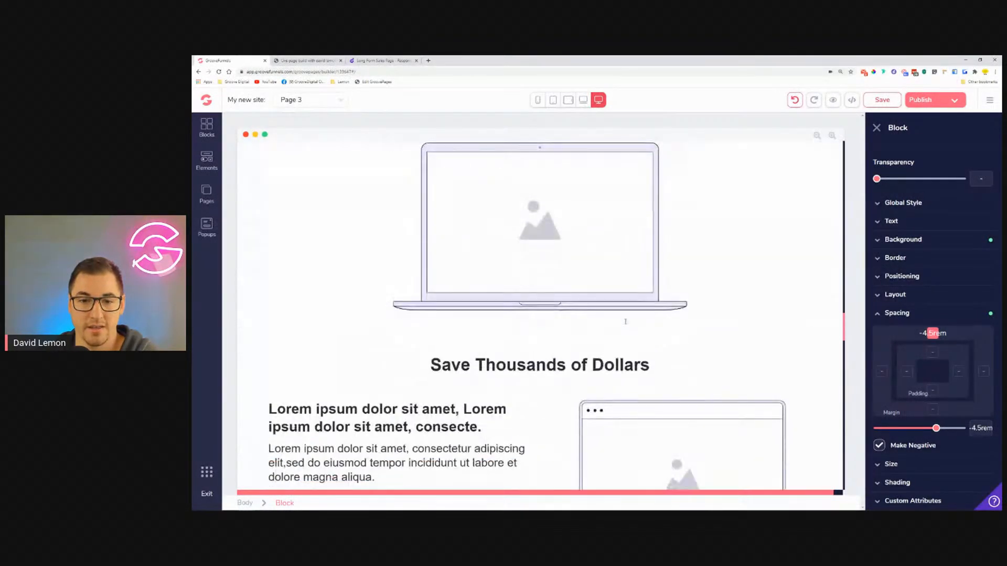
{"action": "scroll", "coordinate": [625, 322], "scroll_direction": "down", "scroll_amount": 6}
{"action": "scroll", "coordinate": [626, 322], "scroll_direction": "up", "scroll_amount": 3}
{"action": "left_click", "coordinate": [583, 100]}
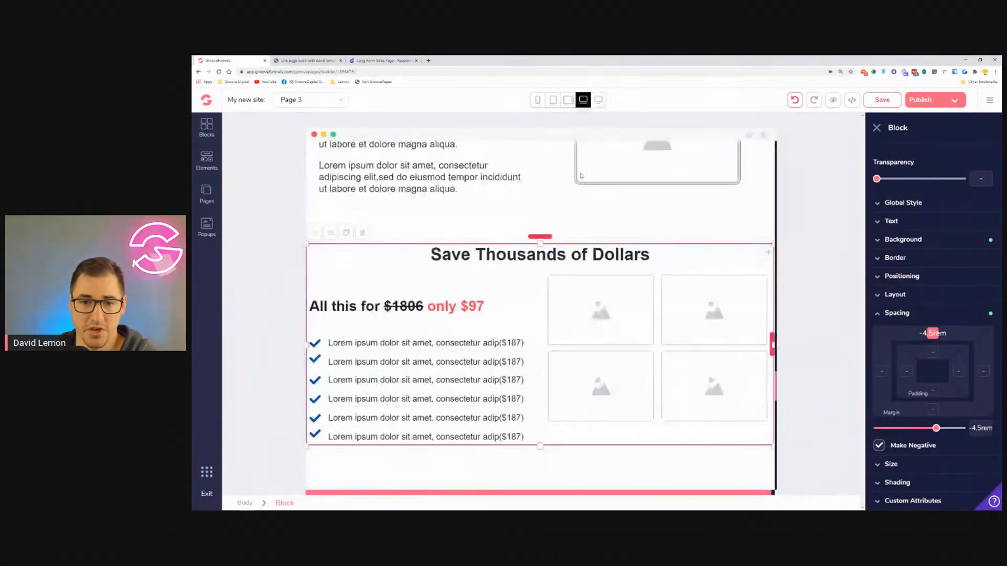
{"action": "scroll", "coordinate": [570, 276], "scroll_direction": "up", "scroll_amount": 5}
{"action": "scroll", "coordinate": [570, 277], "scroll_direction": "down", "scroll_amount": 3}
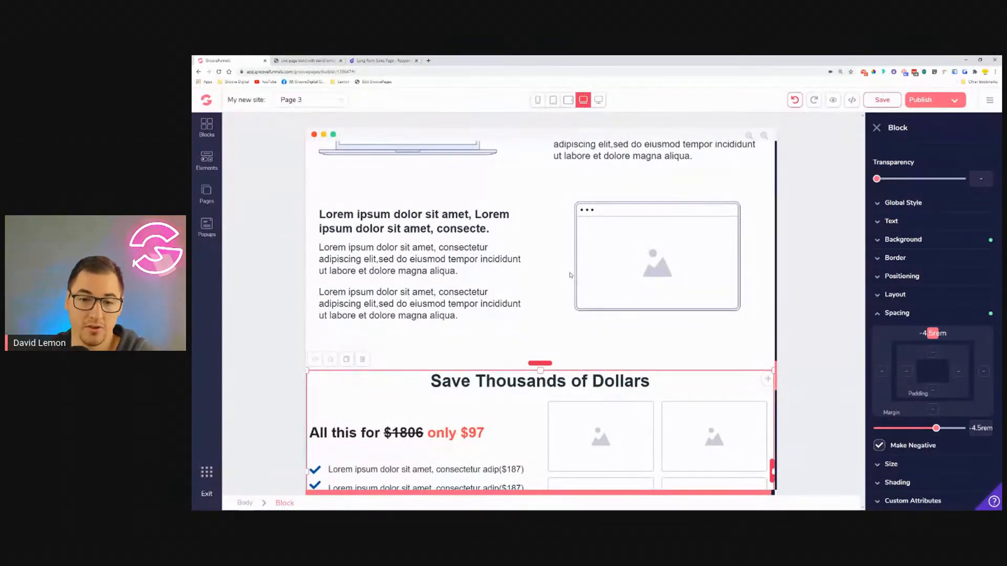
{"action": "scroll", "coordinate": [630, 325], "scroll_direction": "down", "scroll_amount": 4}
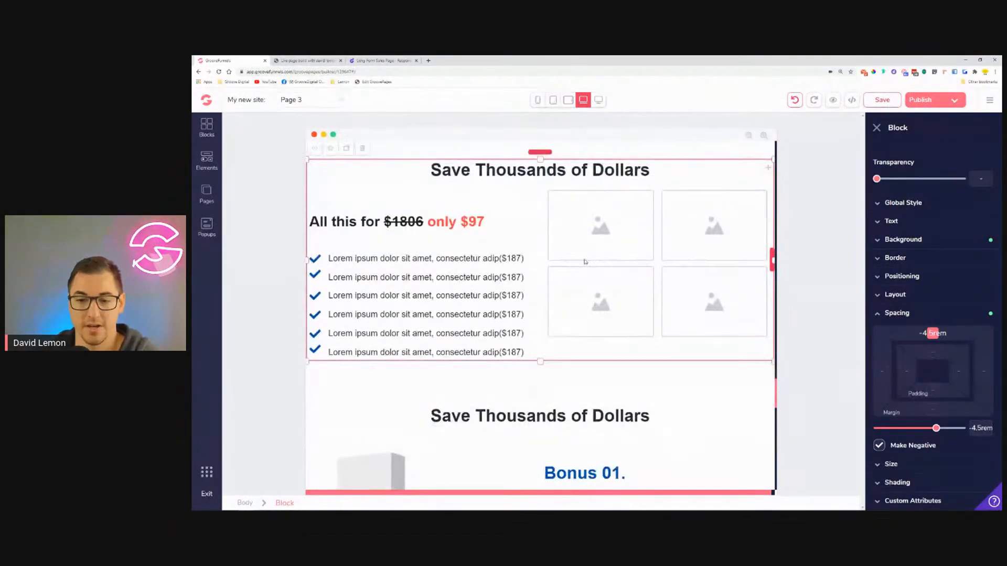
{"action": "scroll", "coordinate": [586, 262], "scroll_direction": "down", "scroll_amount": 1}
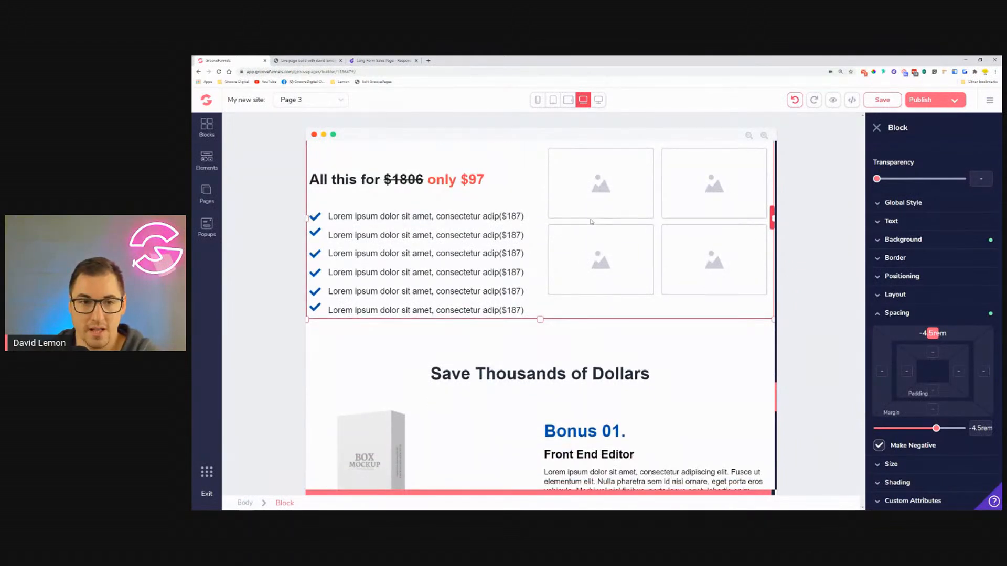
Step: Set the left and right padding of the pricing block to 1rem in the laptop view
{"action": "scroll", "coordinate": [587, 275], "scroll_direction": "up", "scroll_amount": 2}
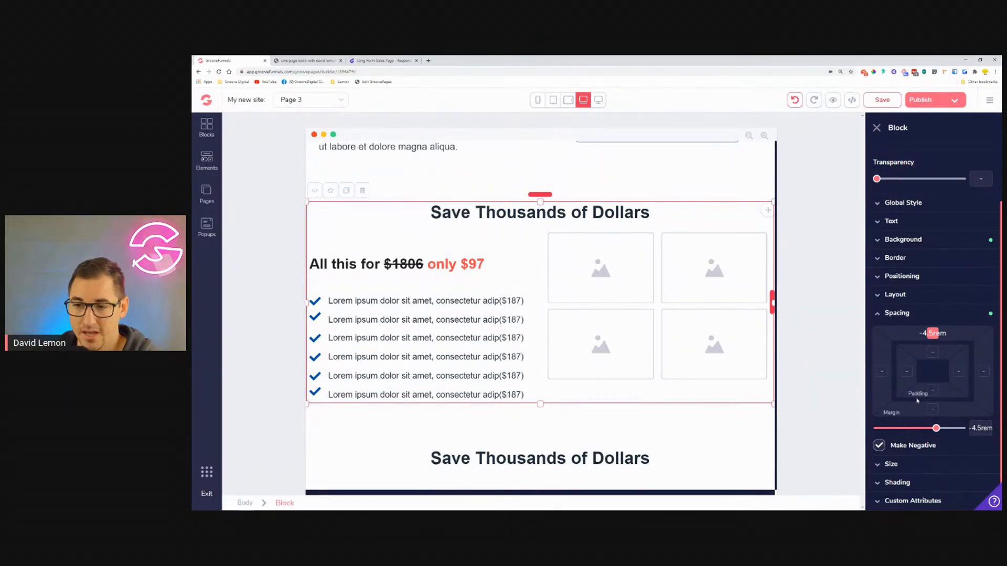
{"action": "left_click", "coordinate": [909, 371]}
{"action": "left_click", "coordinate": [959, 389]}
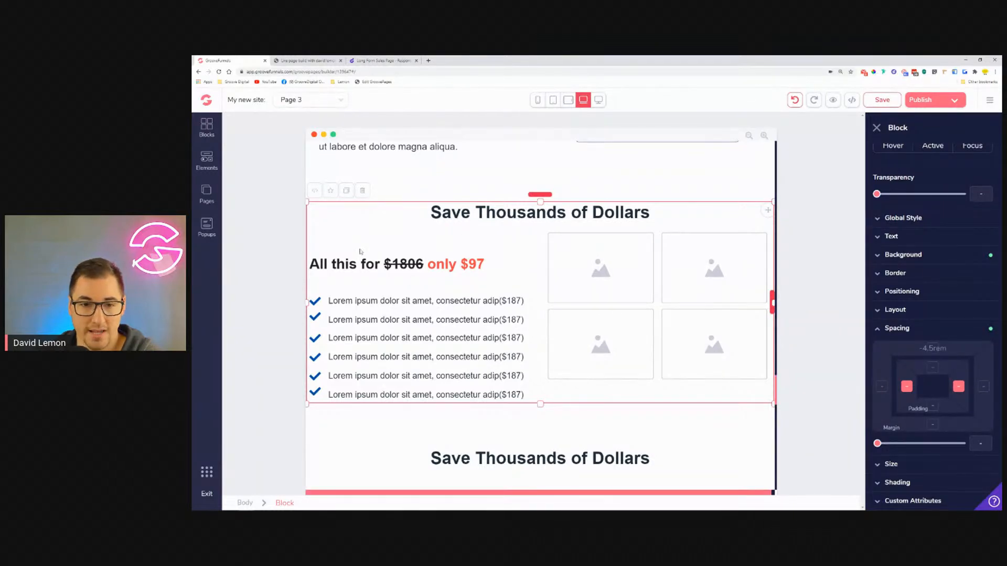
{"action": "left_click_drag", "start_coordinate": [877, 444], "coordinate": [907, 454]}
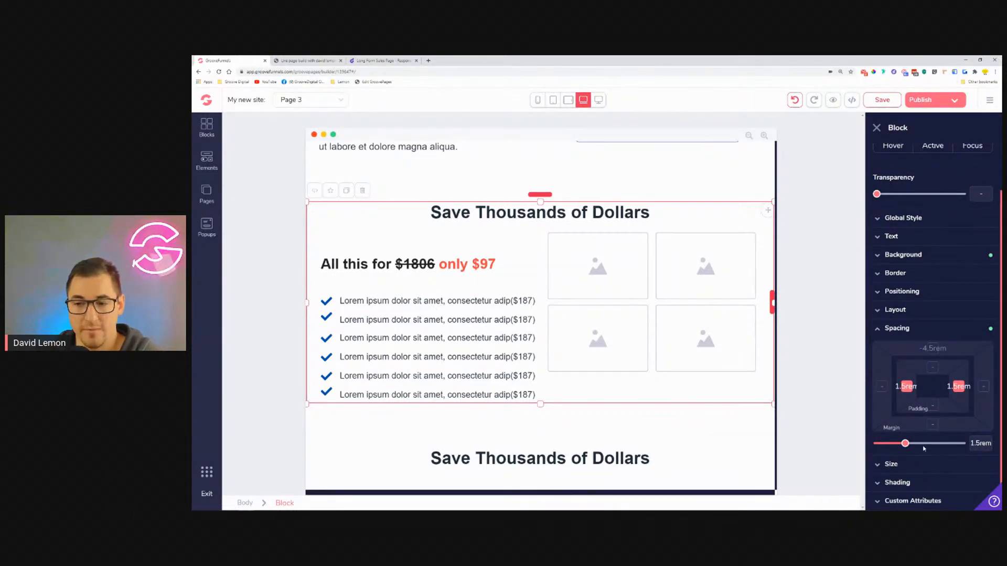
{"action": "mouse_move", "coordinate": [906, 447]}
{"action": "left_mouse_down"}
{"action": "mouse_move", "coordinate": [939, 451]}
{"action": "mouse_move", "coordinate": [907, 451]}
{"action": "left_mouse_up"}
{"action": "left_click_drag", "start_coordinate": [936, 455], "coordinate": [905, 448]}
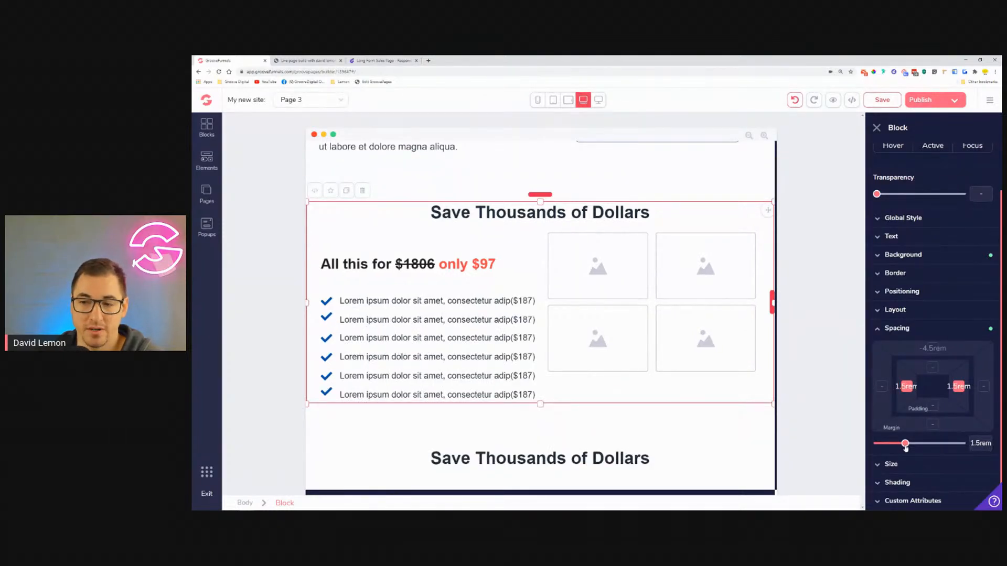
{"action": "left_click_drag", "start_coordinate": [908, 445], "coordinate": [897, 444]}
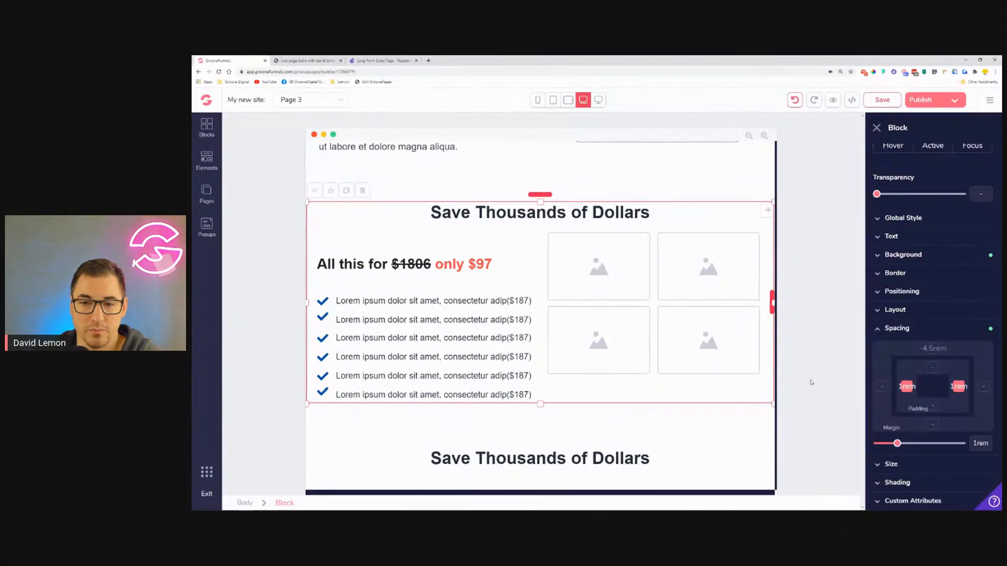
Step: Set the top padding of the container holding the price heading and checklist to 0 in the laptop view
{"action": "left_click", "coordinate": [430, 247]}
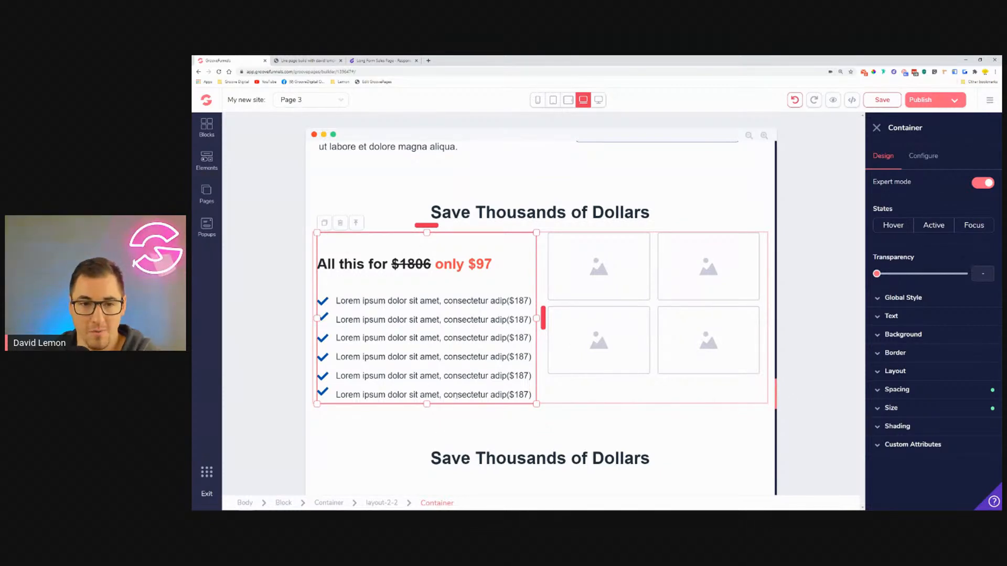
{"action": "left_click", "coordinate": [903, 392]}
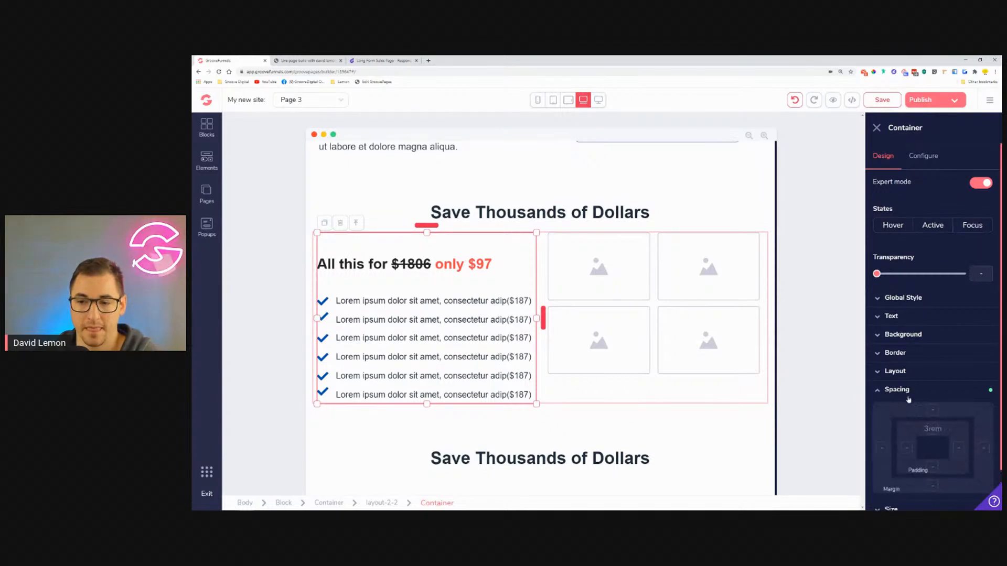
{"action": "left_click", "coordinate": [933, 429]}
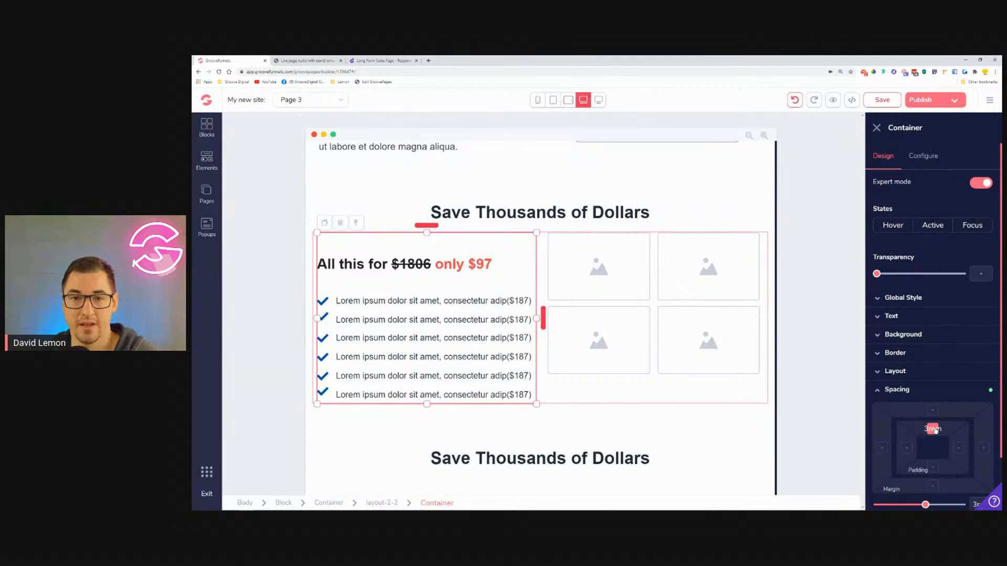
{"action": "left_click", "coordinate": [598, 99]}
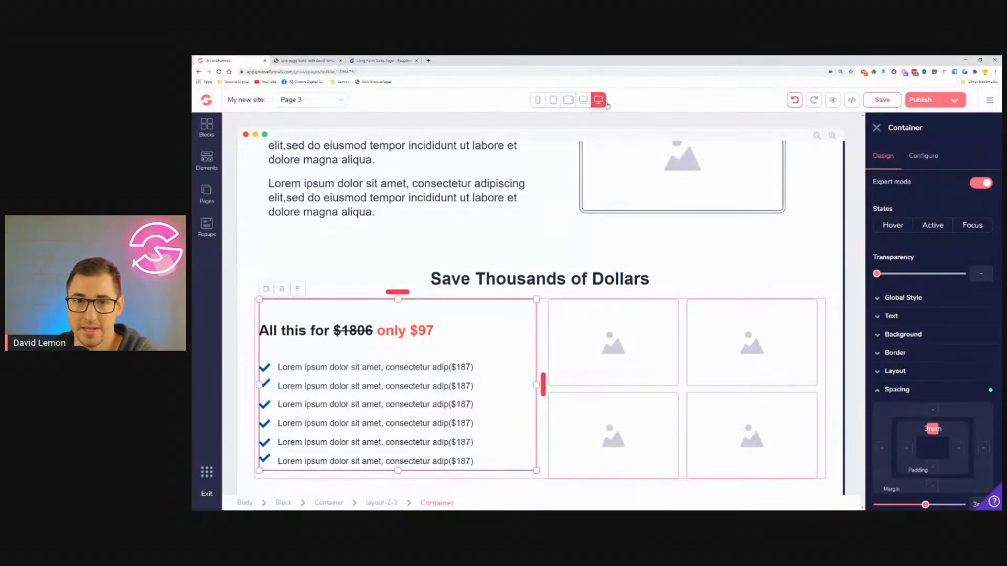
{"action": "left_click", "coordinate": [584, 99]}
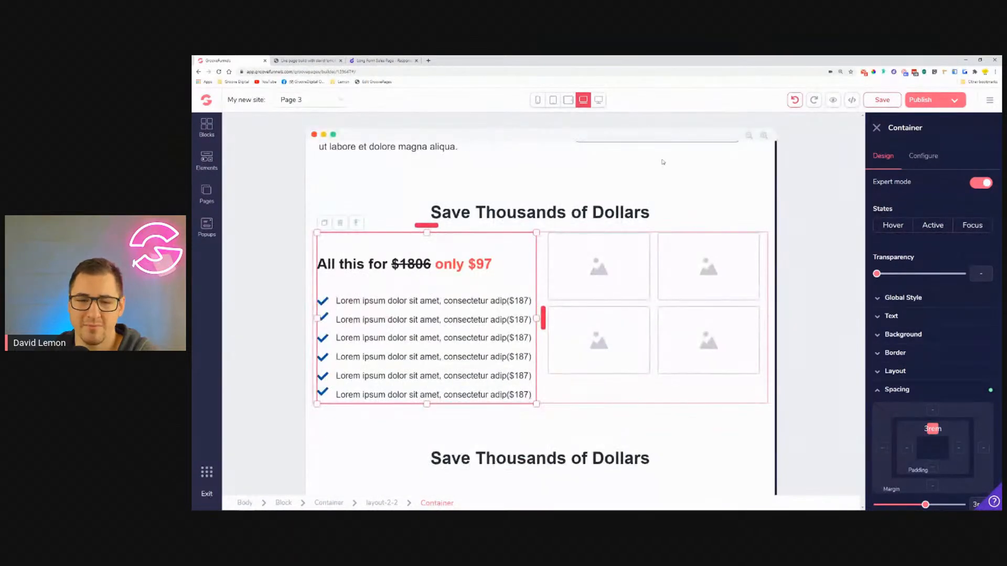
{"action": "left_click_drag", "start_coordinate": [925, 505], "coordinate": [882, 506]}
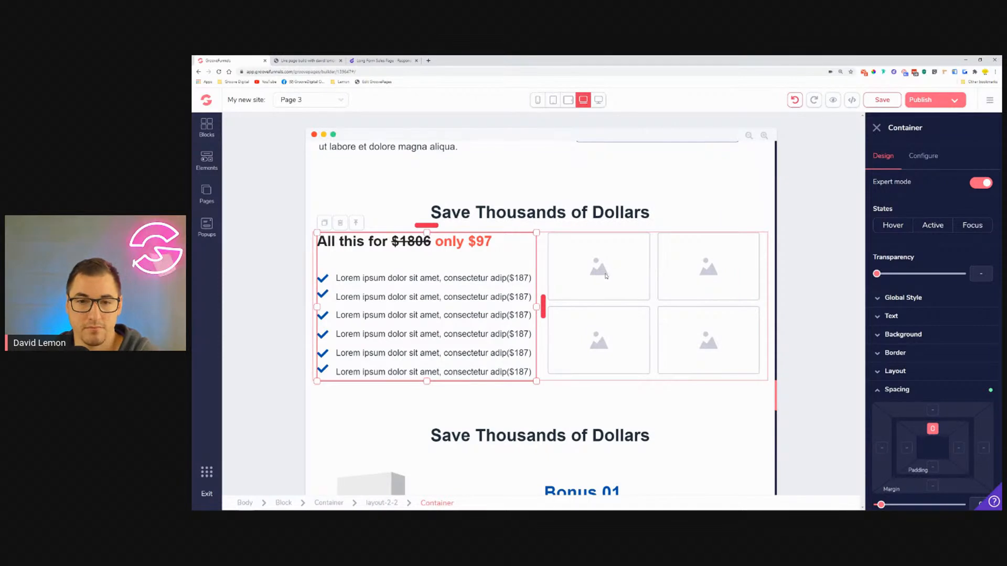
Step: Examine the bonus rows and the text sizes of the centred heading and paragraph below them in the laptop view
{"action": "scroll", "coordinate": [677, 213], "scroll_direction": "down", "scroll_amount": 4}
{"action": "scroll", "coordinate": [693, 218], "scroll_direction": "down", "scroll_amount": 2}
{"action": "scroll", "coordinate": [693, 218], "scroll_direction": "up", "scroll_amount": 1}
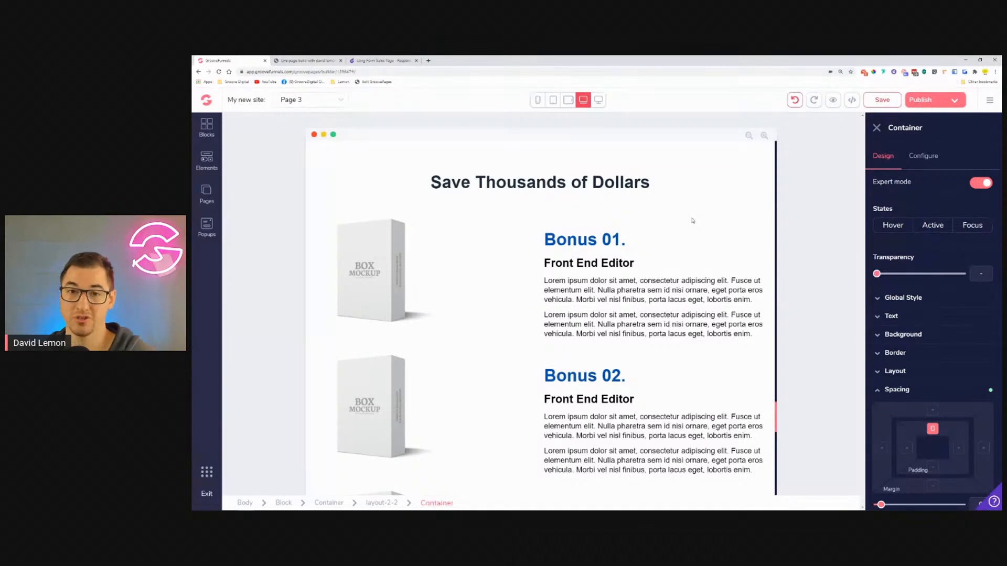
{"action": "left_click", "coordinate": [447, 273]}
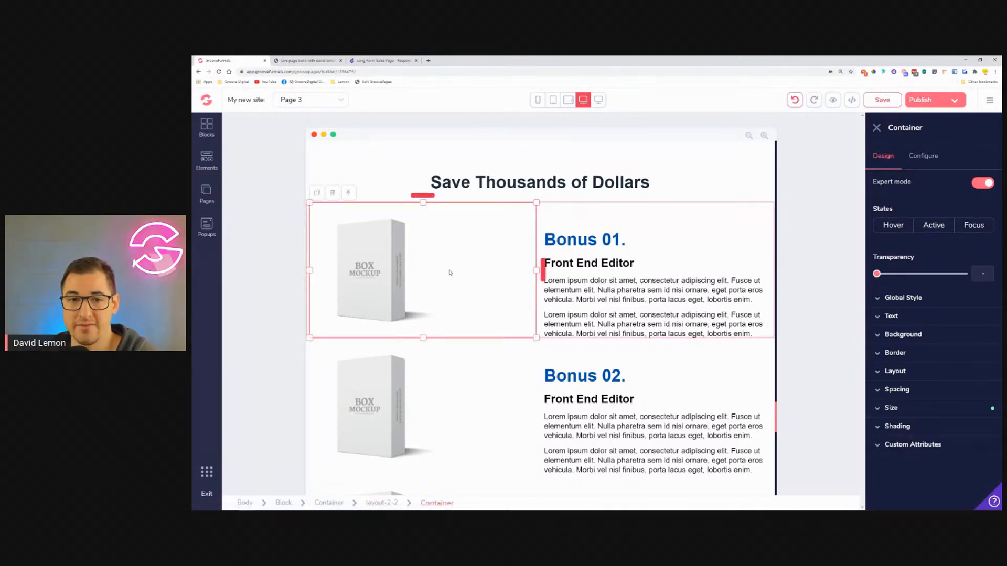
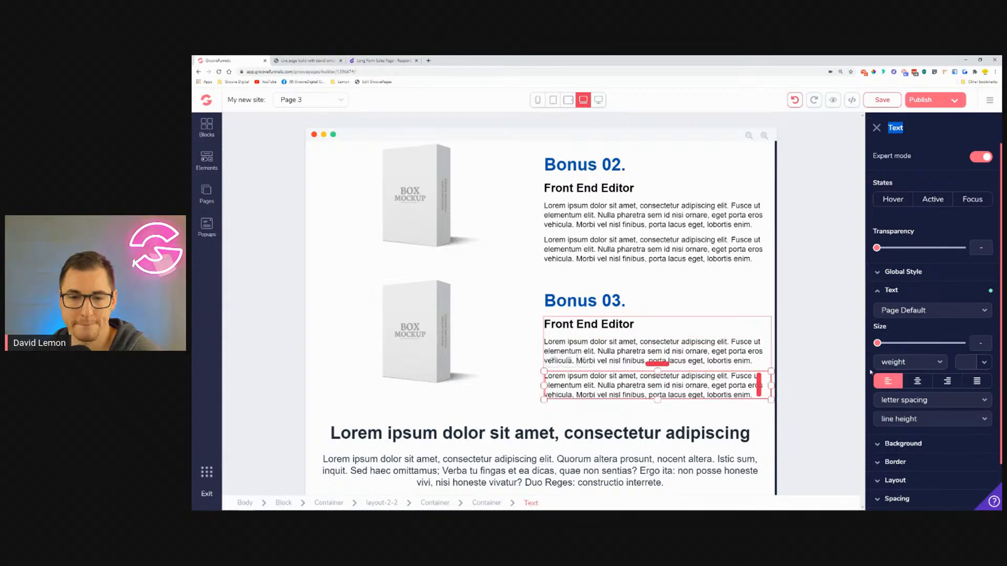
{"action": "scroll", "coordinate": [523, 297], "scroll_direction": "down", "scroll_amount": 2}
{"action": "scroll", "coordinate": [523, 297], "scroll_direction": "down", "scroll_amount": 5}
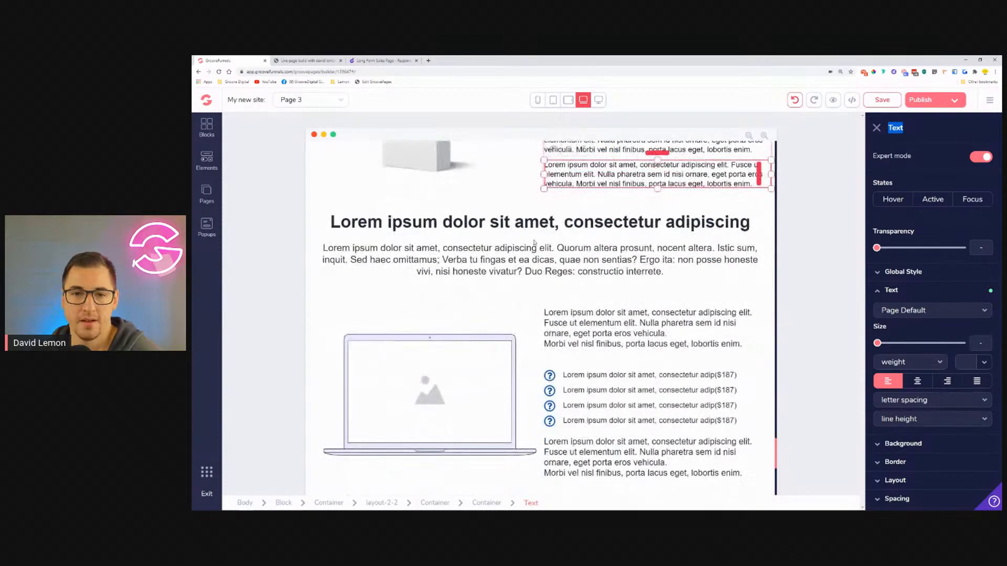
{"action": "left_click", "coordinate": [524, 222]}
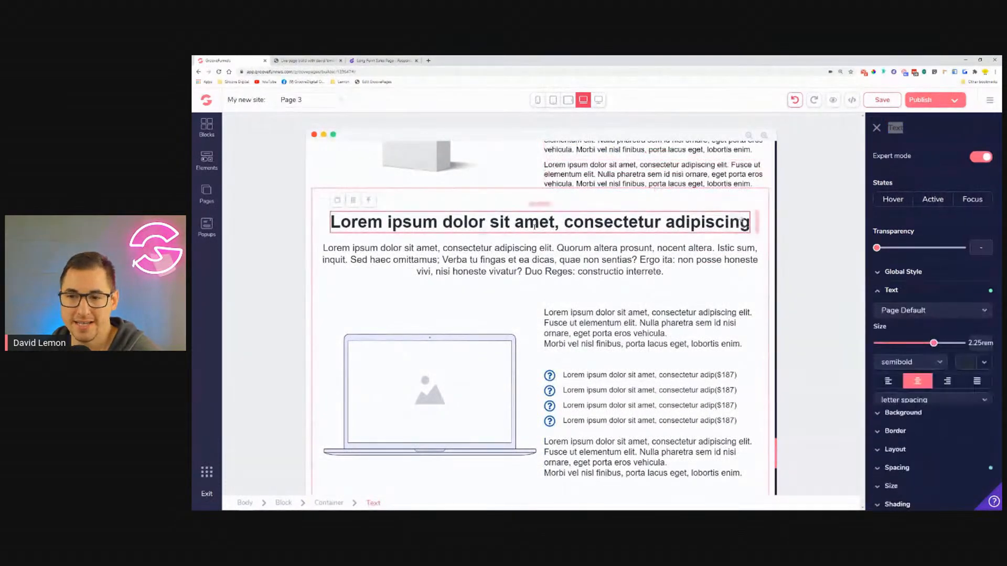
{"action": "left_click", "coordinate": [572, 261]}
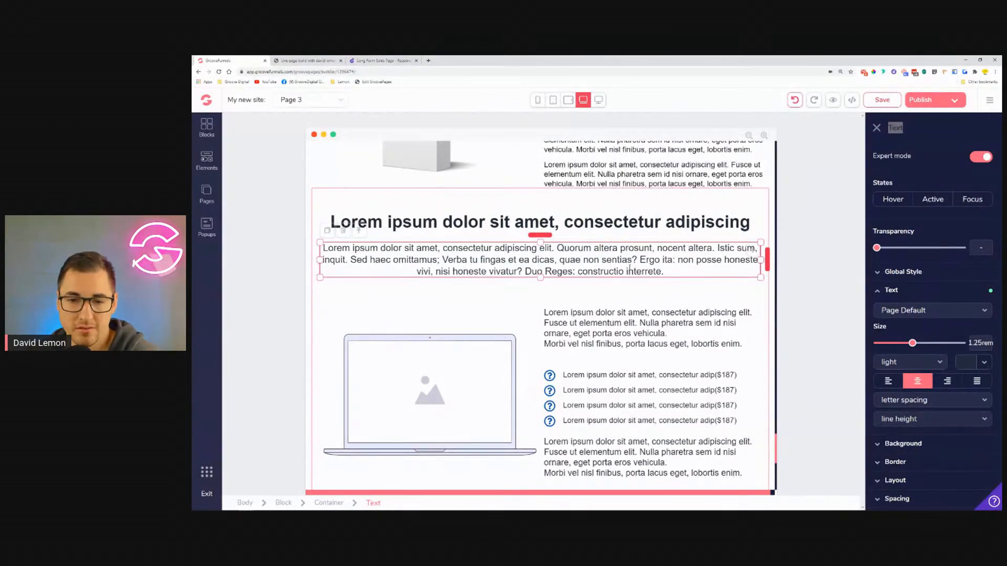
{"action": "scroll", "coordinate": [624, 285], "scroll_direction": "down", "scroll_amount": 2}
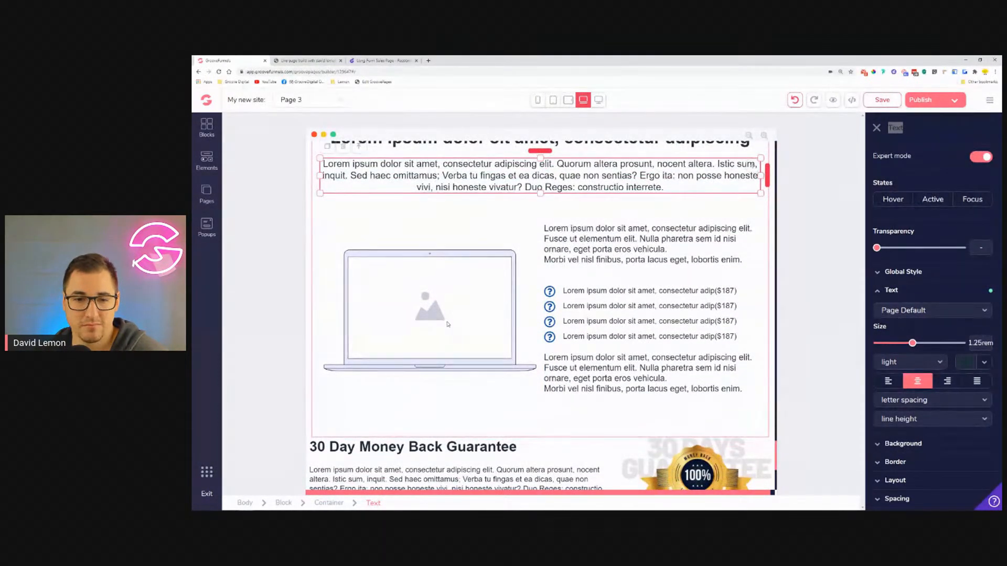
Step: Set the left and right padding of the 30 Day Money Back Guarantee block to 1rem in the laptop view
{"action": "scroll", "coordinate": [529, 283], "scroll_direction": "down", "scroll_amount": 4}
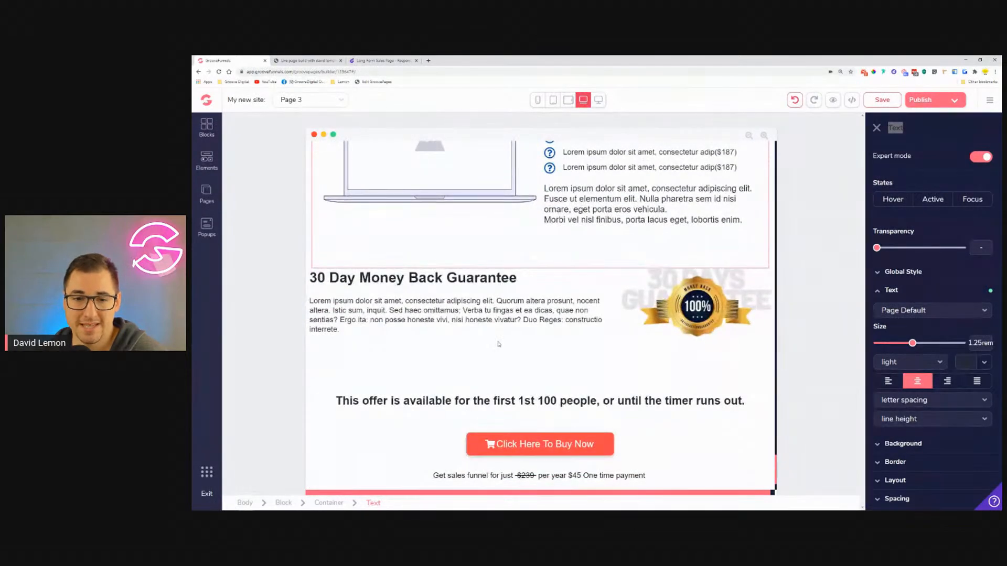
{"action": "left_click", "coordinate": [310, 295]}
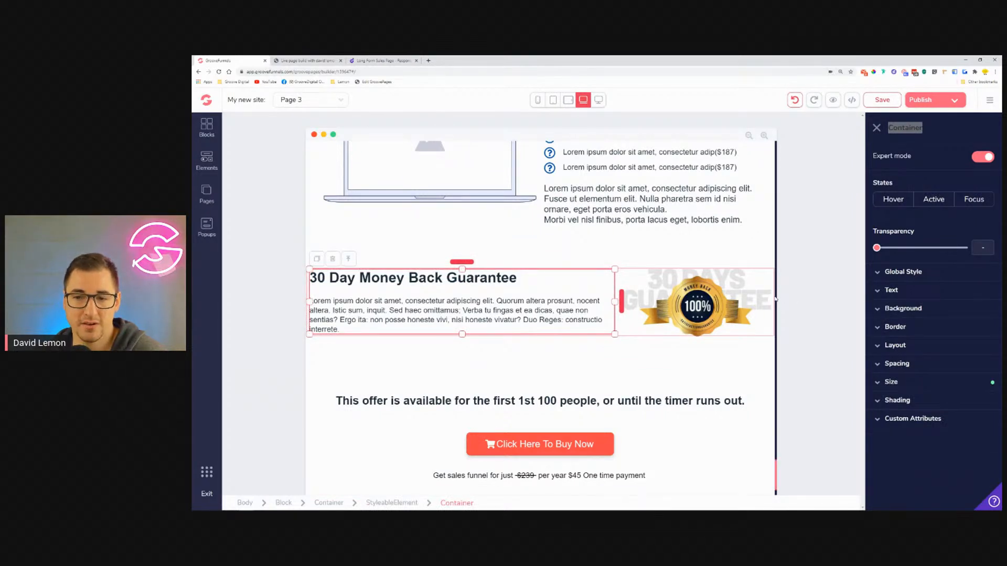
{"action": "left_click", "coordinate": [391, 503]}
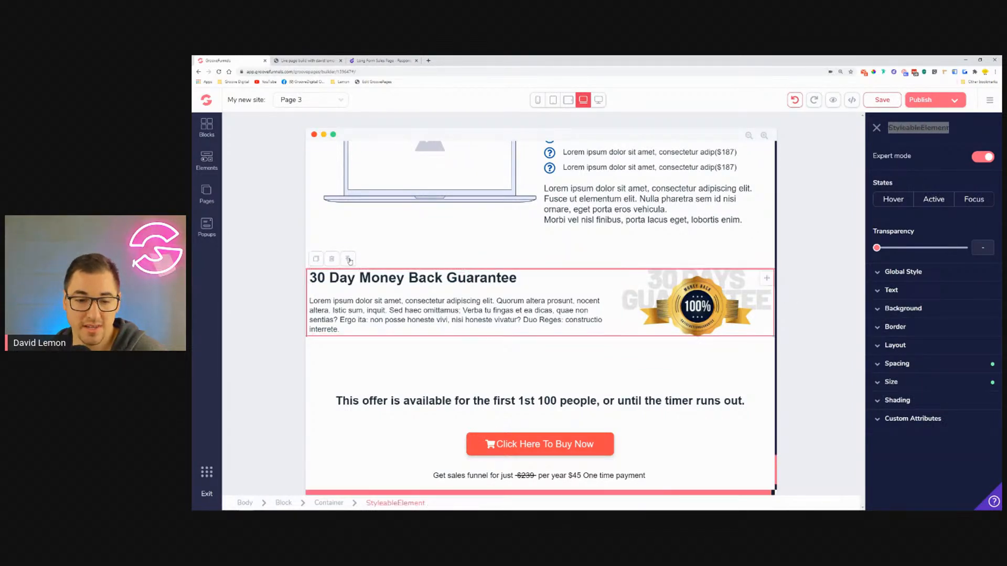
{"action": "left_click", "coordinate": [326, 503]}
{"action": "left_click", "coordinate": [284, 503]}
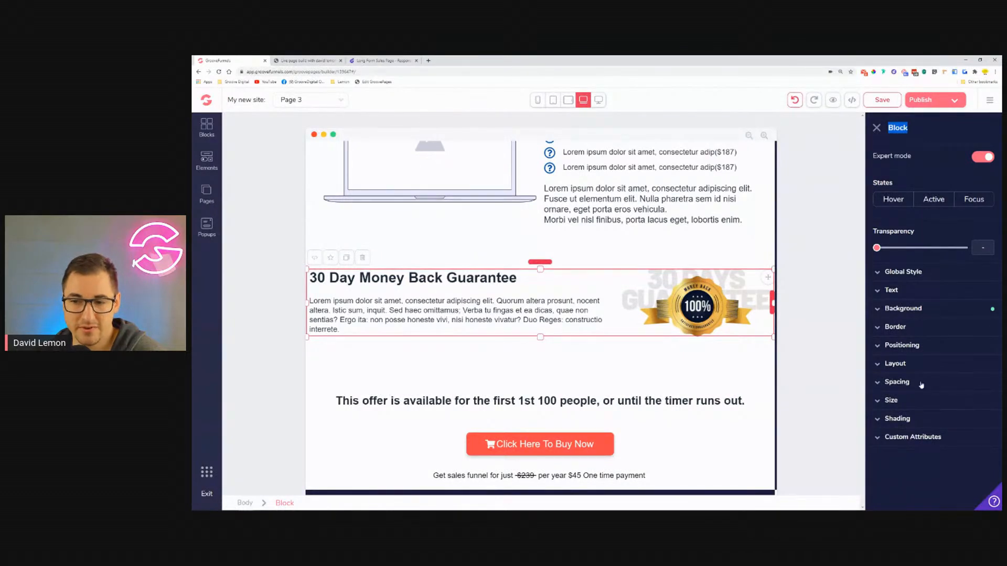
{"action": "left_click", "coordinate": [895, 383]}
{"action": "left_click", "coordinate": [907, 441]}
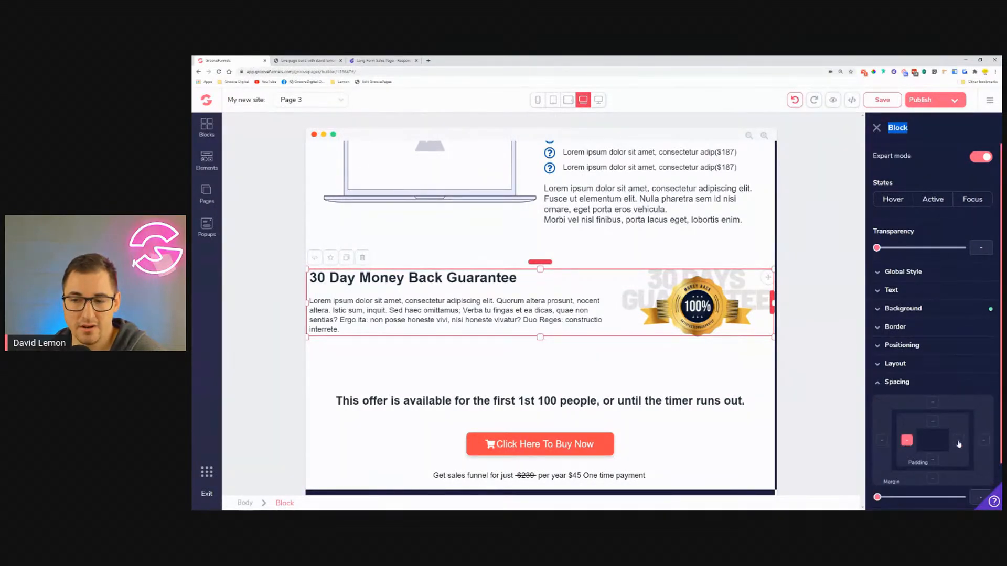
{"action": "left_click_drag", "start_coordinate": [877, 499], "coordinate": [897, 504]}
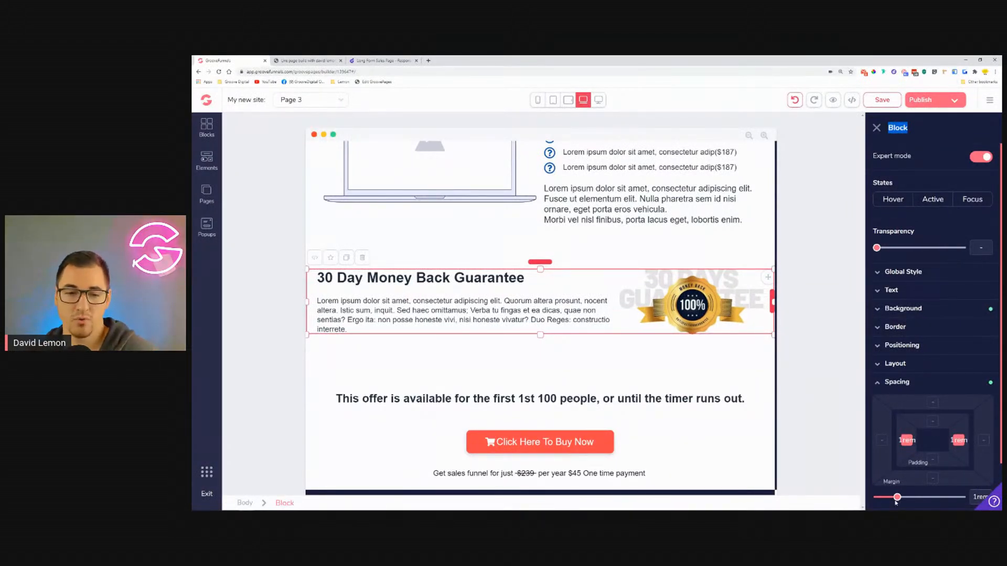
Step: Review the page's sections in the laptop view, from the footer up to the video, for remaining spacing problems
{"action": "scroll", "coordinate": [650, 398], "scroll_direction": "down", "scroll_amount": 2}
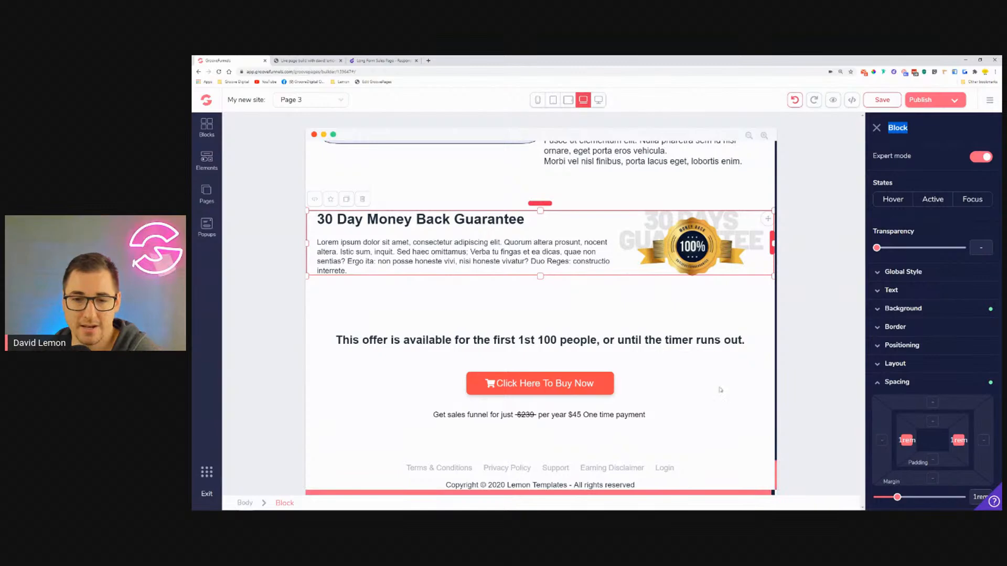
{"action": "scroll", "coordinate": [731, 421], "scroll_direction": "up", "scroll_amount": 10}
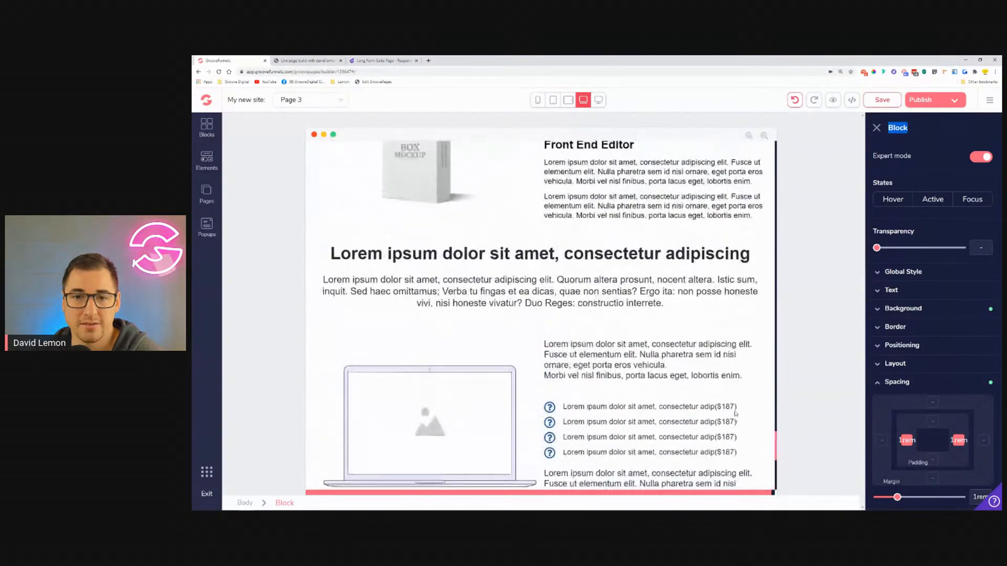
{"action": "scroll", "coordinate": [736, 412], "scroll_direction": "up", "scroll_amount": 10}
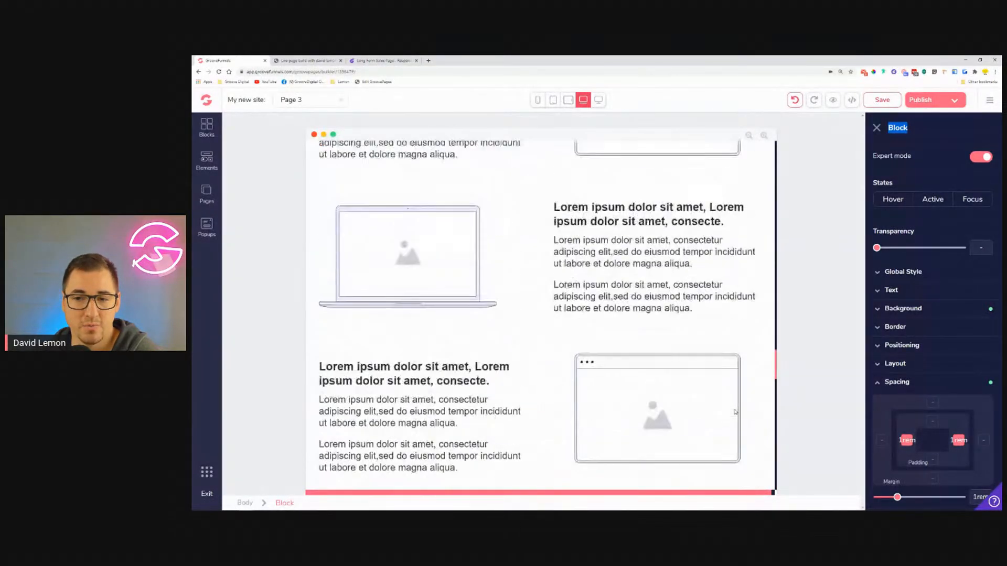
{"action": "scroll", "coordinate": [736, 412], "scroll_direction": "up", "scroll_amount": 10}
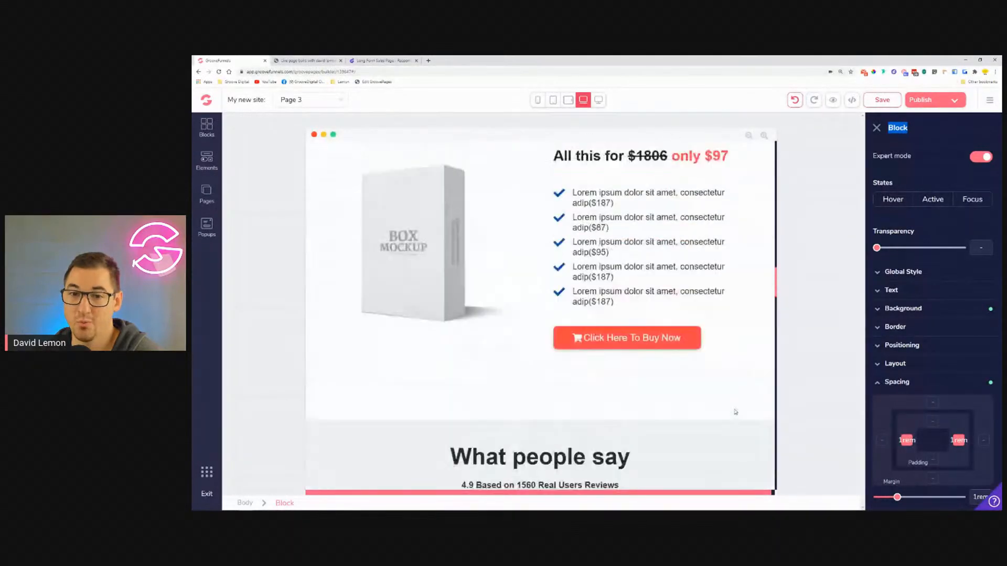
{"action": "scroll", "coordinate": [735, 413], "scroll_direction": "up", "scroll_amount": 10}
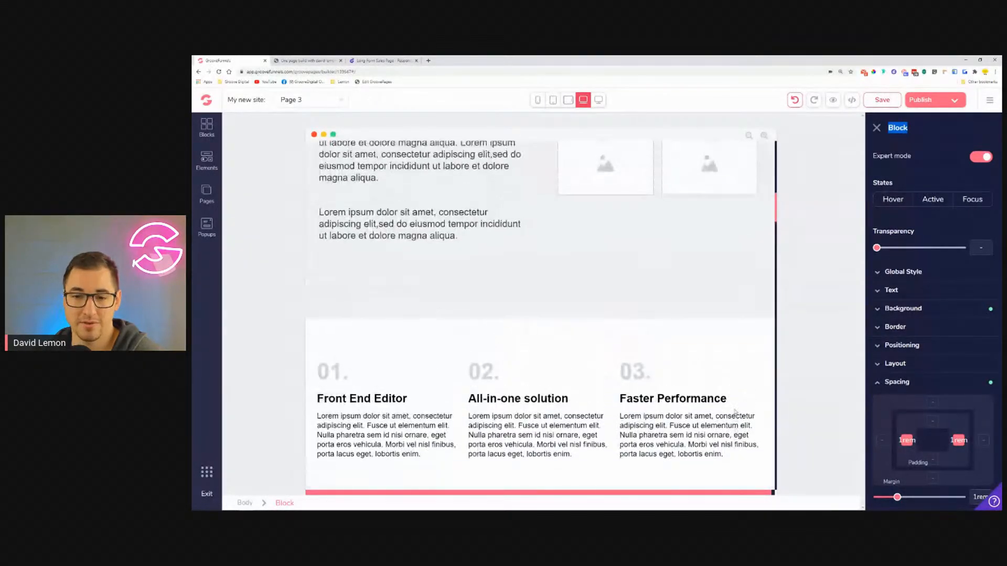
{"action": "scroll", "coordinate": [735, 412], "scroll_direction": "up", "scroll_amount": 8}
{"action": "scroll", "coordinate": [735, 413], "scroll_direction": "down", "scroll_amount": 8}
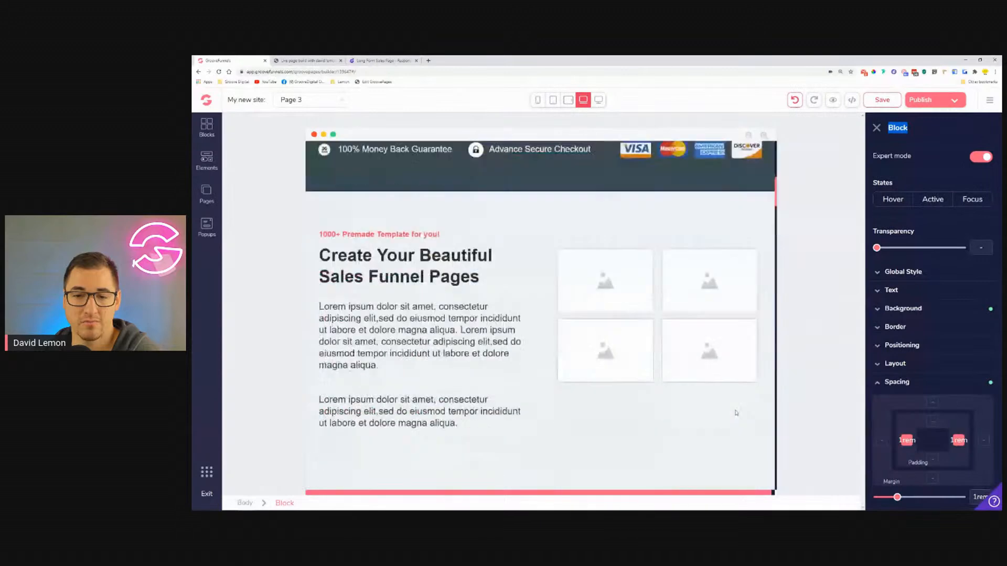
{"action": "scroll", "coordinate": [736, 412], "scroll_direction": "down", "scroll_amount": 4}
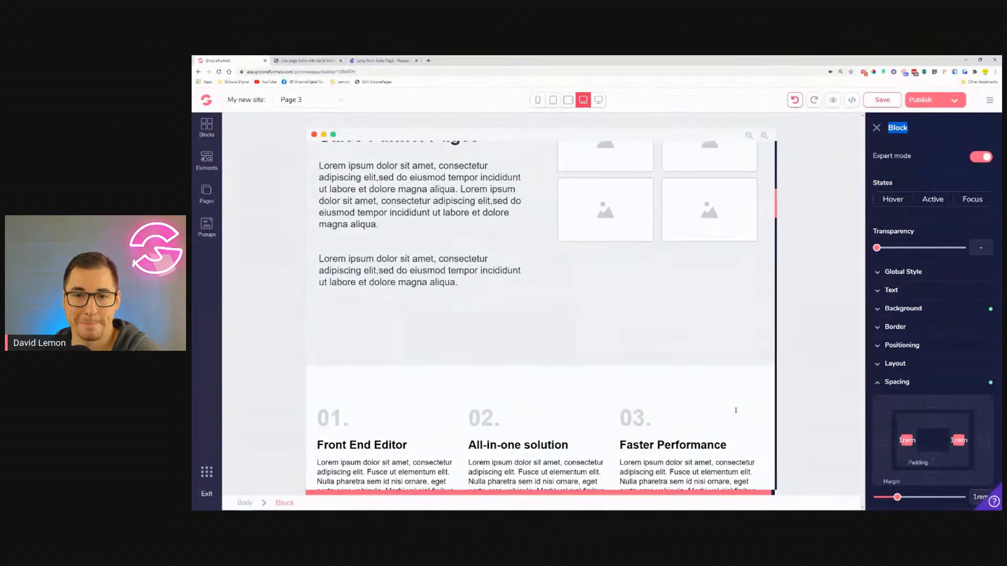
{"action": "scroll", "coordinate": [735, 410], "scroll_direction": "up", "scroll_amount": 4}
{"action": "scroll", "coordinate": [736, 412], "scroll_direction": "up", "scroll_amount": 3}
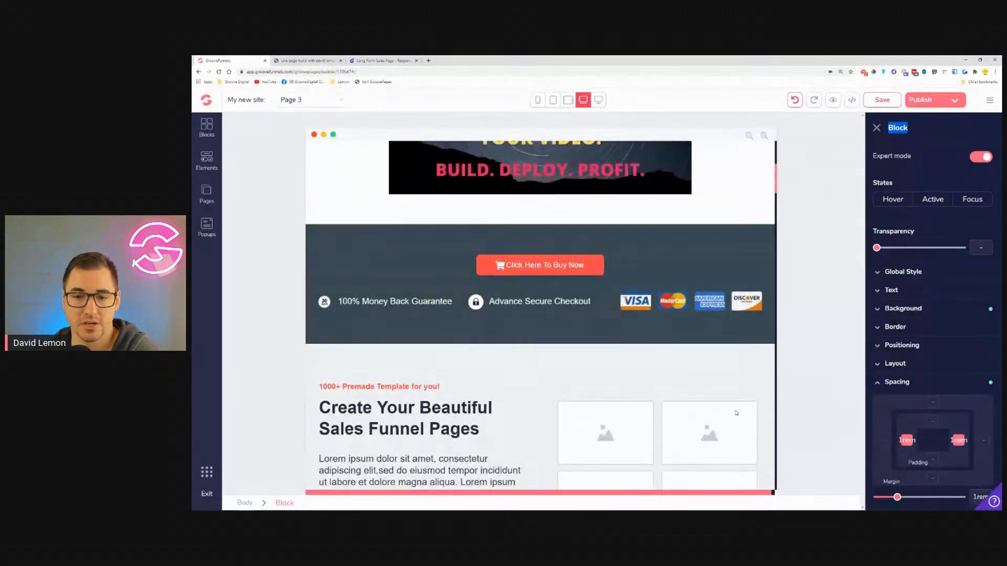
Step: Set the top padding of the container holding the four placeholder images to 3rem in the laptop view
{"action": "scroll", "coordinate": [736, 412], "scroll_direction": "down", "scroll_amount": 2}
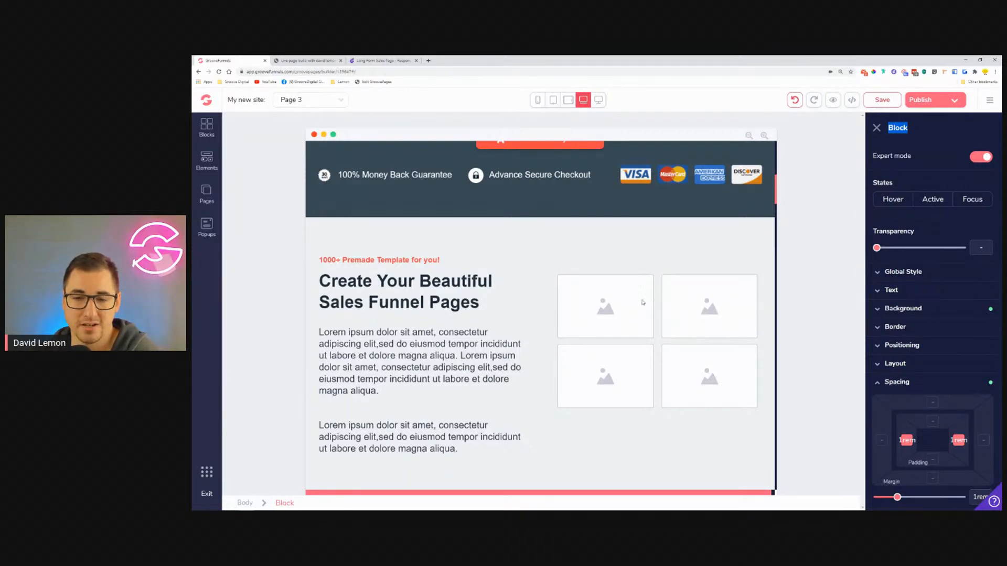
{"action": "left_click", "coordinate": [657, 295]}
{"action": "left_click", "coordinate": [591, 261]}
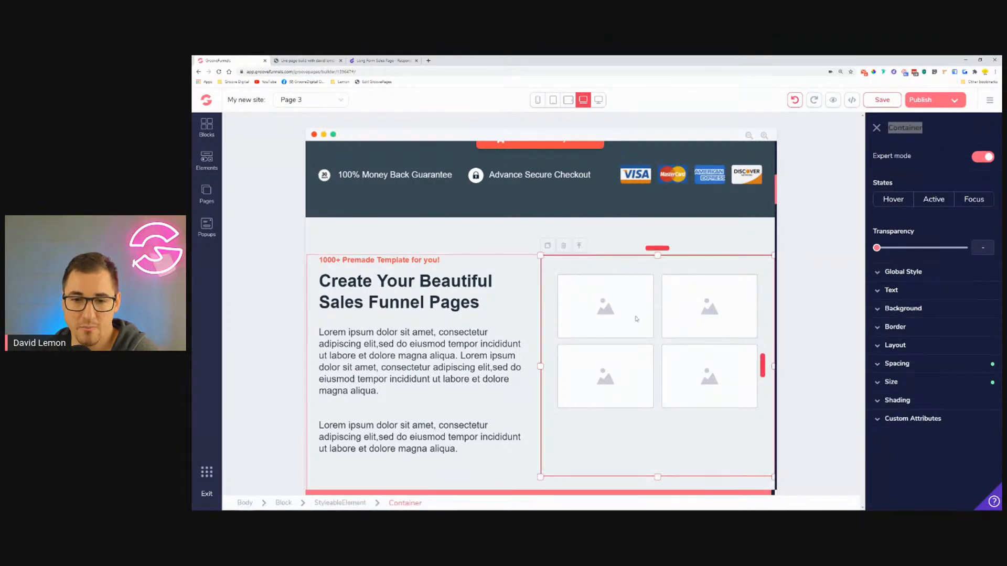
{"action": "left_click", "coordinate": [920, 365]}
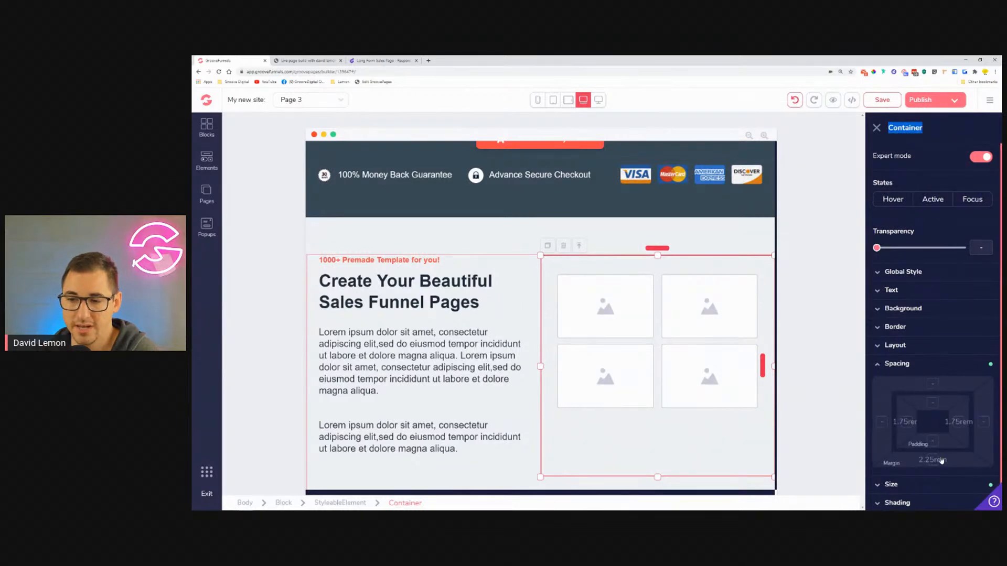
{"action": "left_click", "coordinate": [935, 404]}
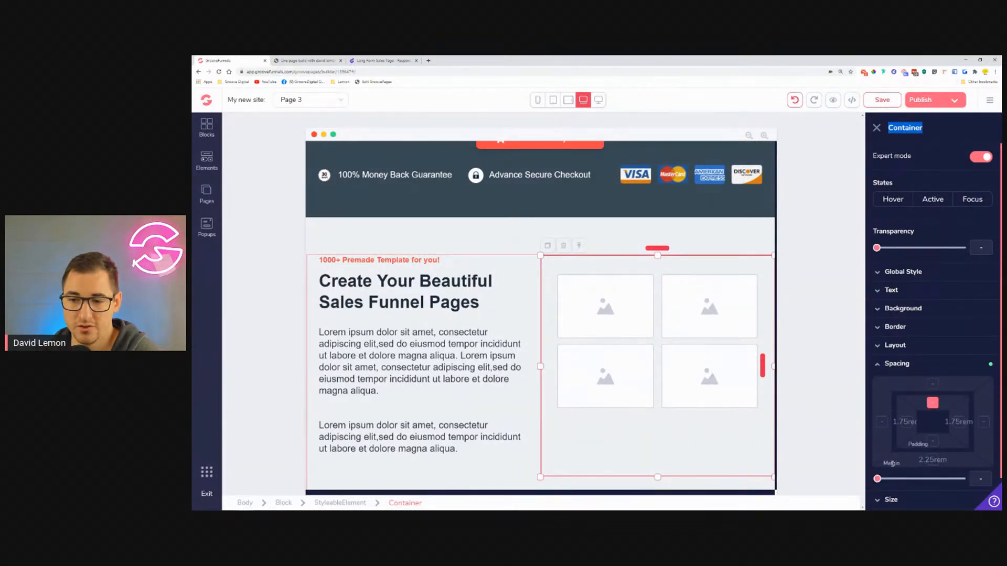
{"action": "left_click_drag", "start_coordinate": [877, 482], "coordinate": [925, 497]}
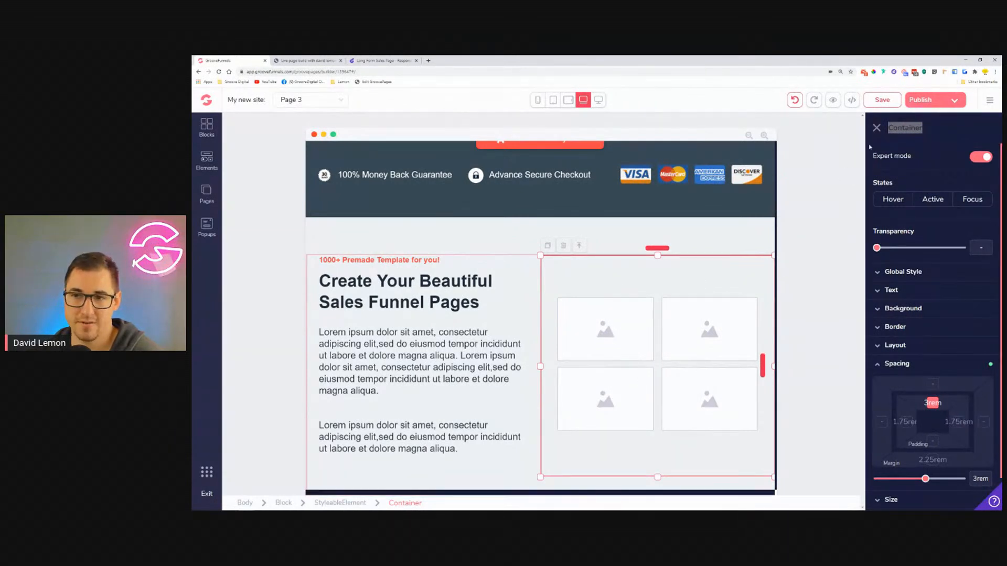
{"action": "left_click", "coordinate": [877, 128]}
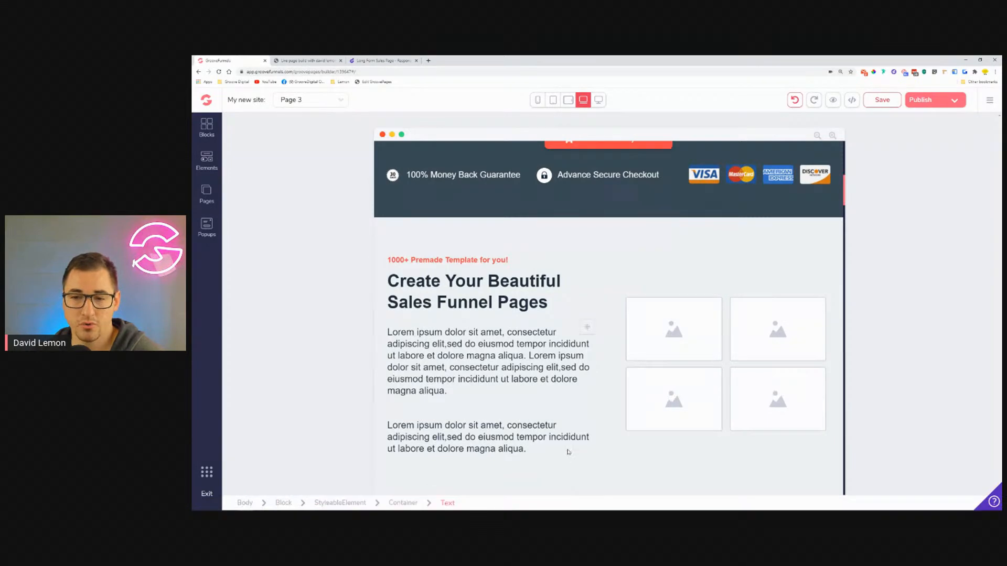
Step: Examine the extent and spacing of the Create Your Beautiful Sales Funnel Pages block and the sections above it in the laptop view
{"action": "scroll", "coordinate": [566, 449], "scroll_direction": "down", "scroll_amount": 3}
{"action": "scroll", "coordinate": [606, 440], "scroll_direction": "up", "scroll_amount": 3}
{"action": "scroll", "coordinate": [606, 439], "scroll_direction": "up", "scroll_amount": 5}
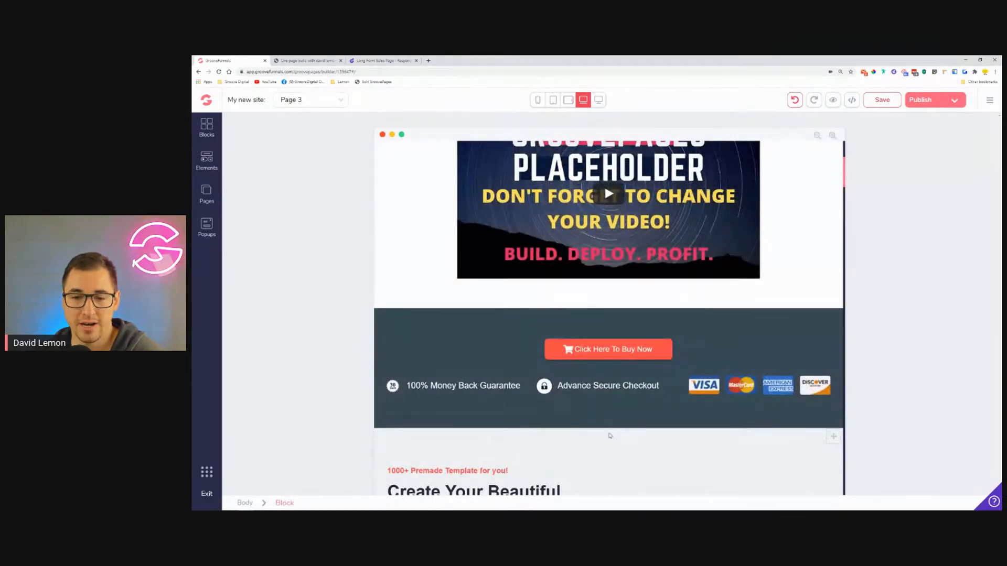
{"action": "left_click", "coordinate": [610, 440]}
{"action": "scroll", "coordinate": [752, 393], "scroll_direction": "down", "scroll_amount": 1}
{"action": "scroll", "coordinate": [752, 394], "scroll_direction": "down", "scroll_amount": 3}
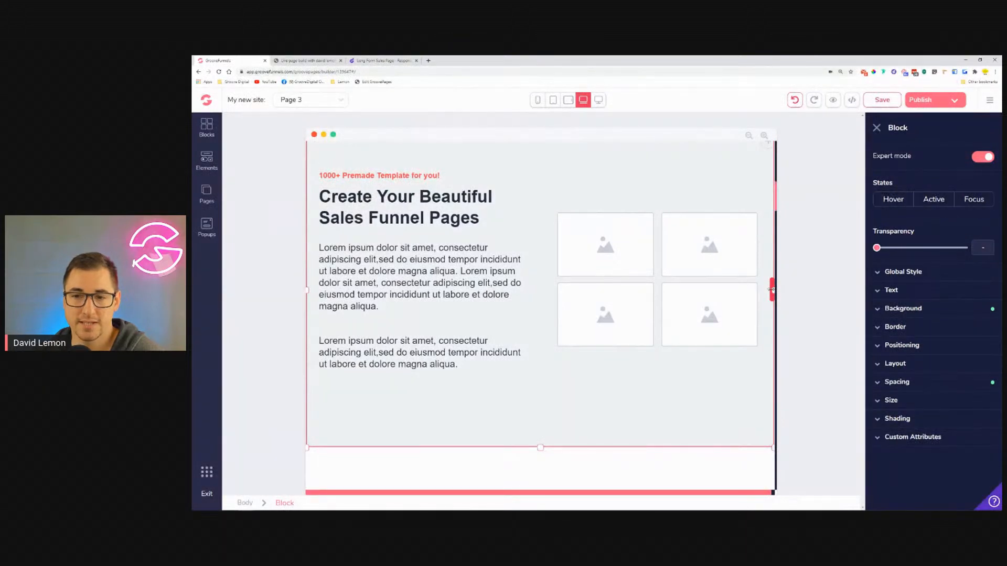
{"action": "left_click", "coordinate": [879, 127]}
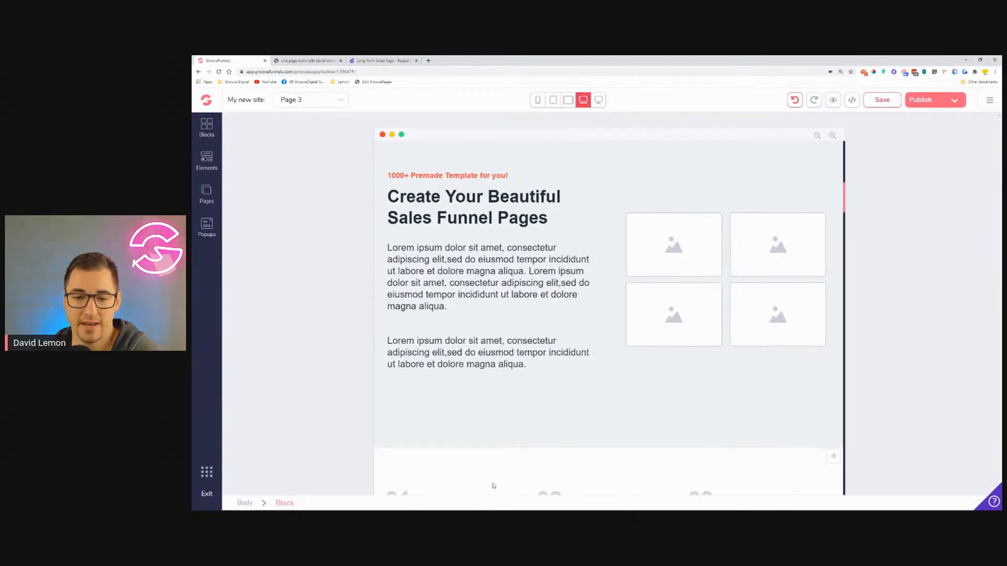
{"action": "scroll", "coordinate": [628, 420], "scroll_direction": "up", "scroll_amount": 5}
{"action": "scroll", "coordinate": [627, 420], "scroll_direction": "up", "scroll_amount": 5}
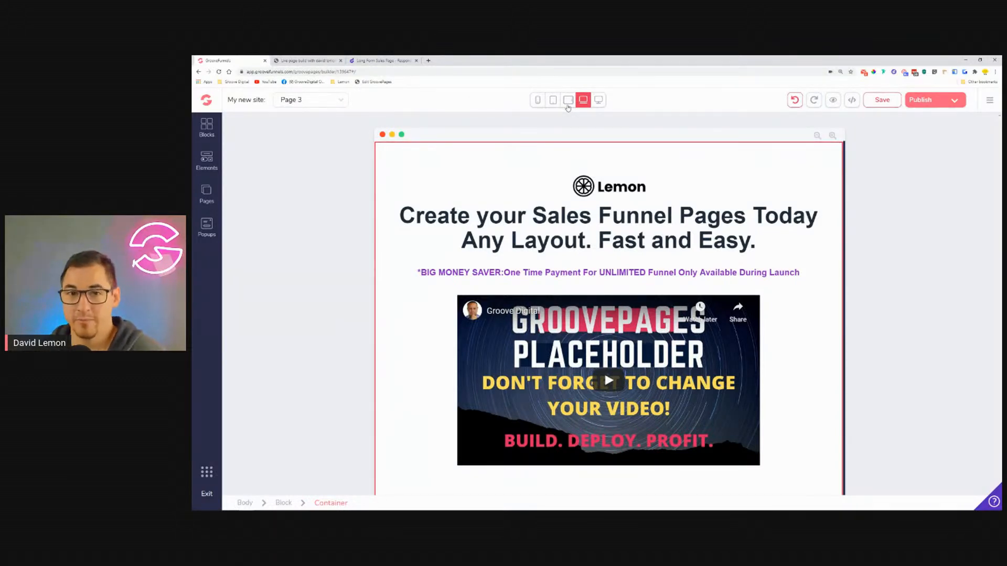
Step: Switch to the landscape tablet view and make the Lemon logo image's width relative to its parent
{"action": "left_click", "coordinate": [567, 101]}
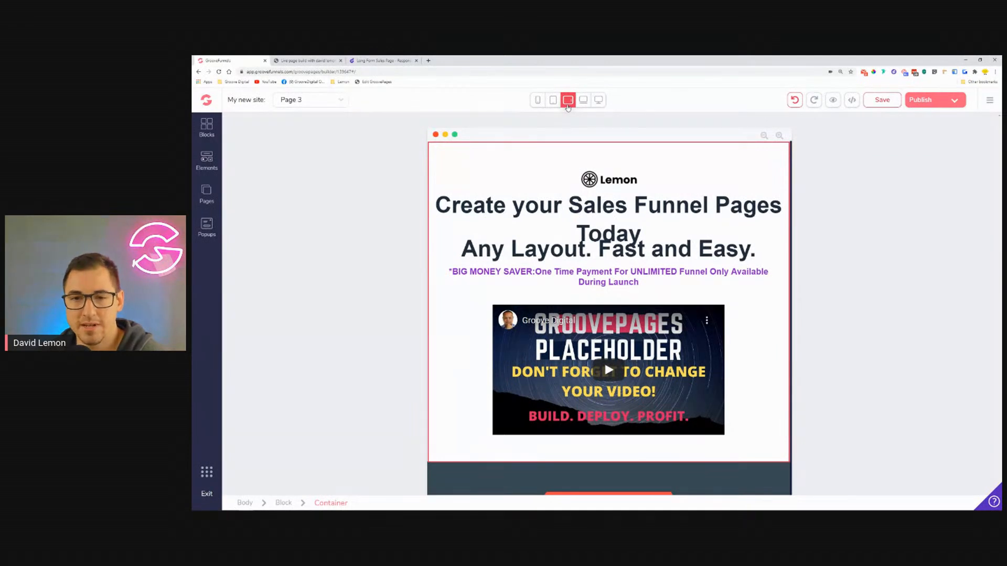
{"action": "left_click", "coordinate": [606, 183]}
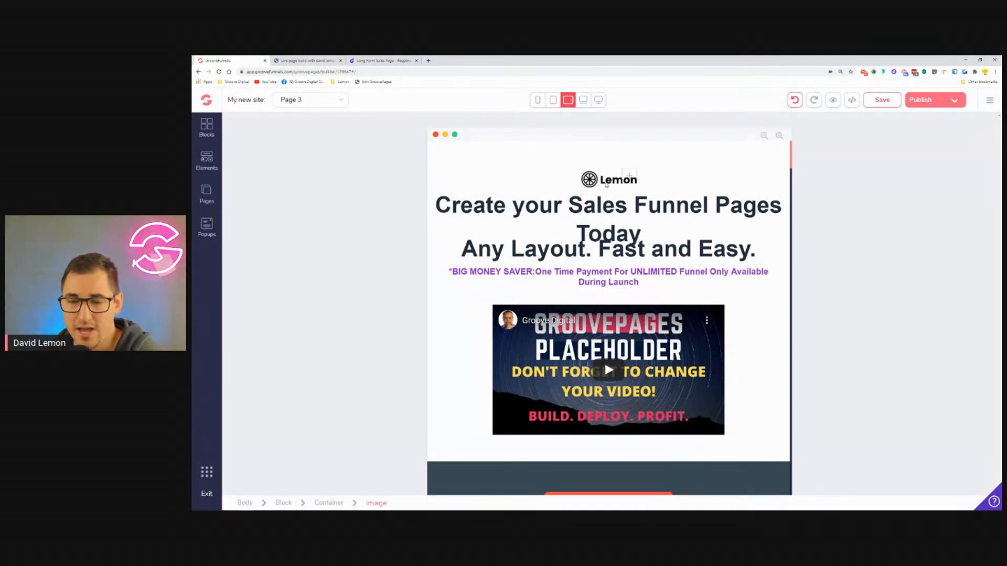
{"action": "left_click", "coordinate": [605, 184]}
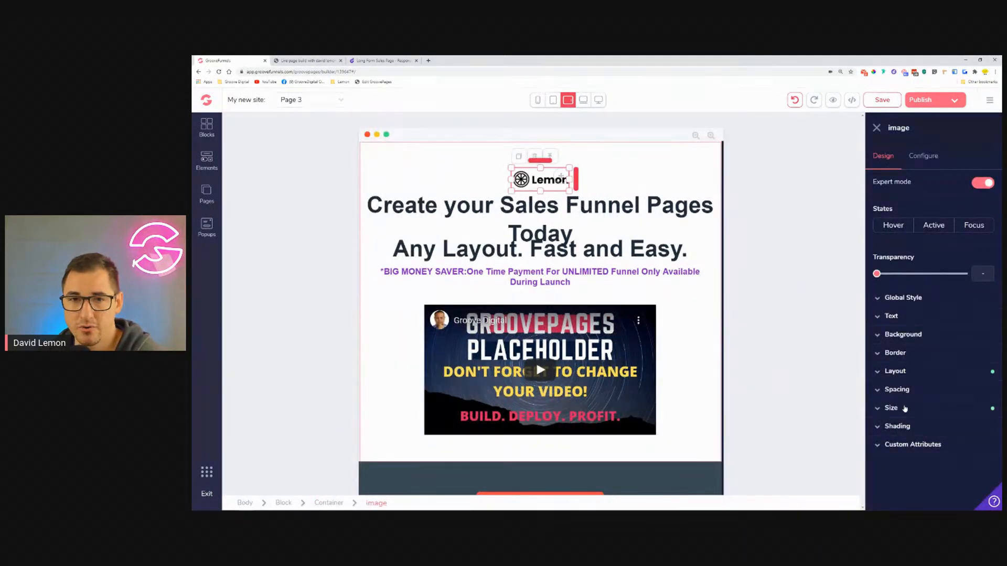
{"action": "left_click", "coordinate": [905, 409]}
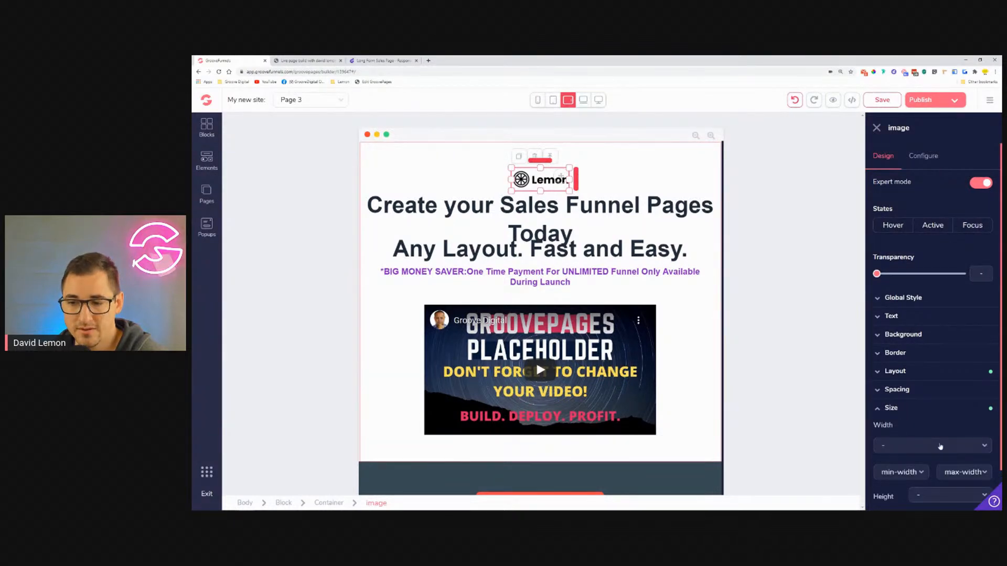
{"action": "left_click", "coordinate": [940, 447]}
{"action": "left_click", "coordinate": [902, 474]}
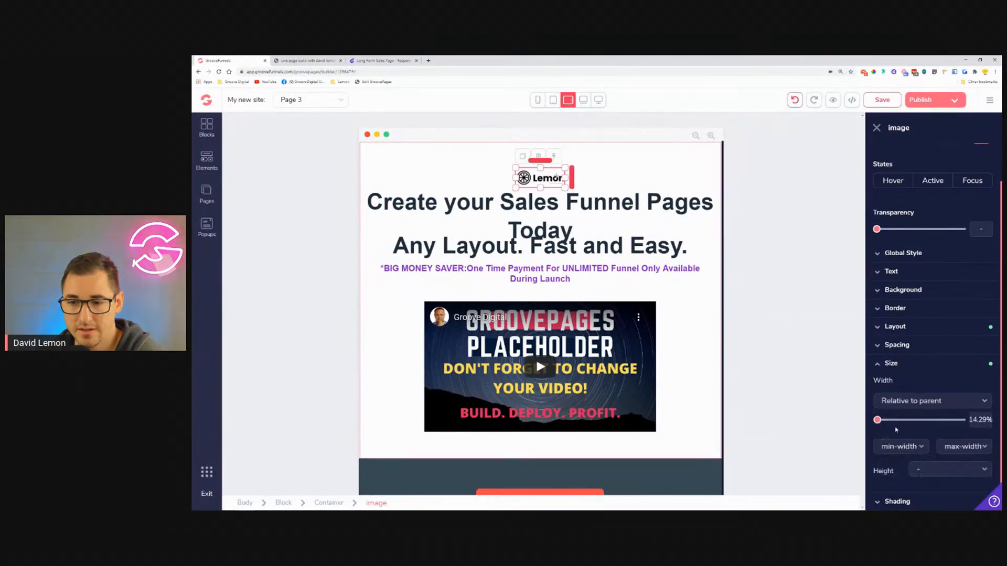
Step: Set the Lemon logo's width to 20% and reduce the two main headline lines' text size to 2.25rem
{"action": "left_click_drag", "start_coordinate": [878, 423], "coordinate": [890, 426]}
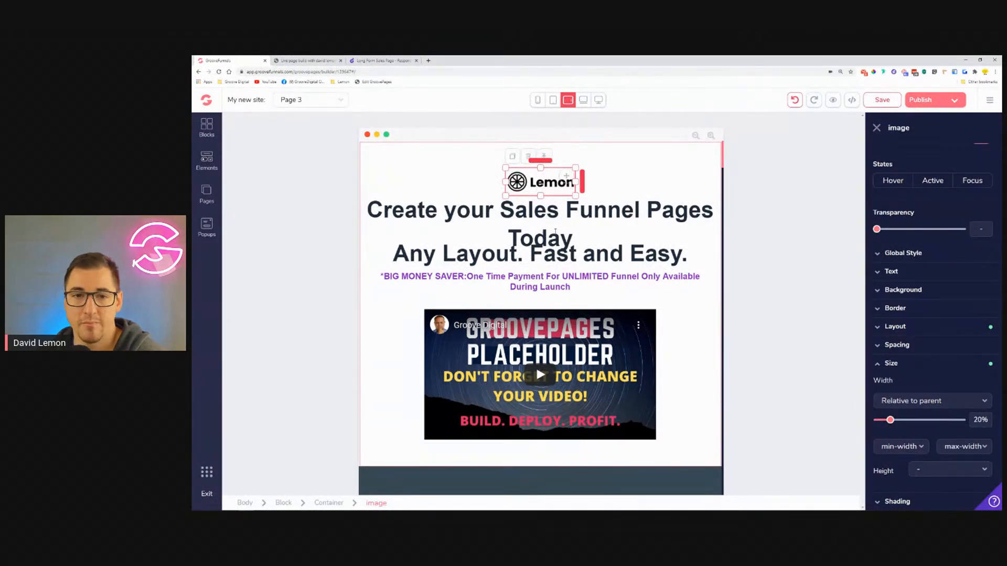
{"action": "left_click", "coordinate": [555, 223]}
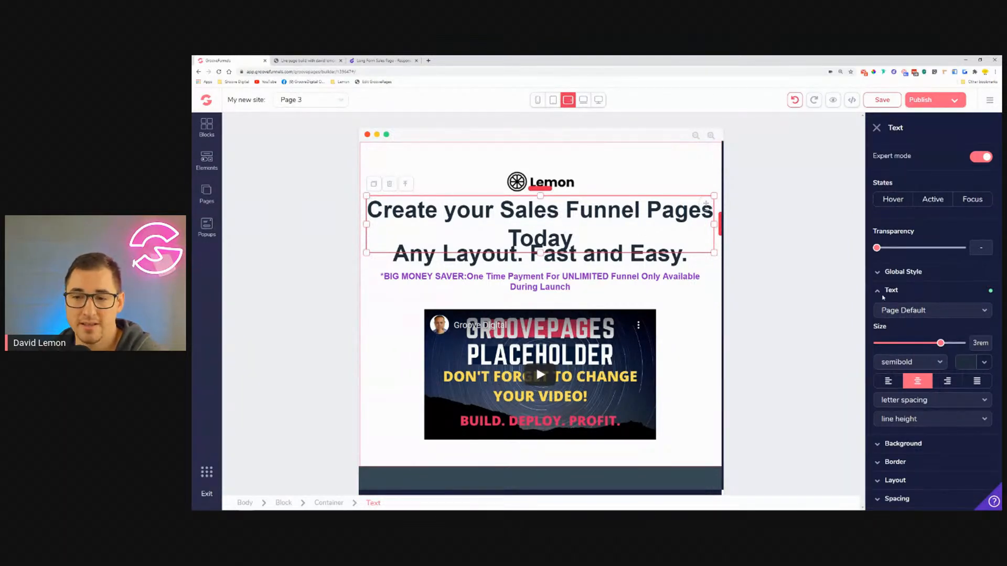
{"action": "left_click_drag", "start_coordinate": [940, 344], "coordinate": [934, 344]}
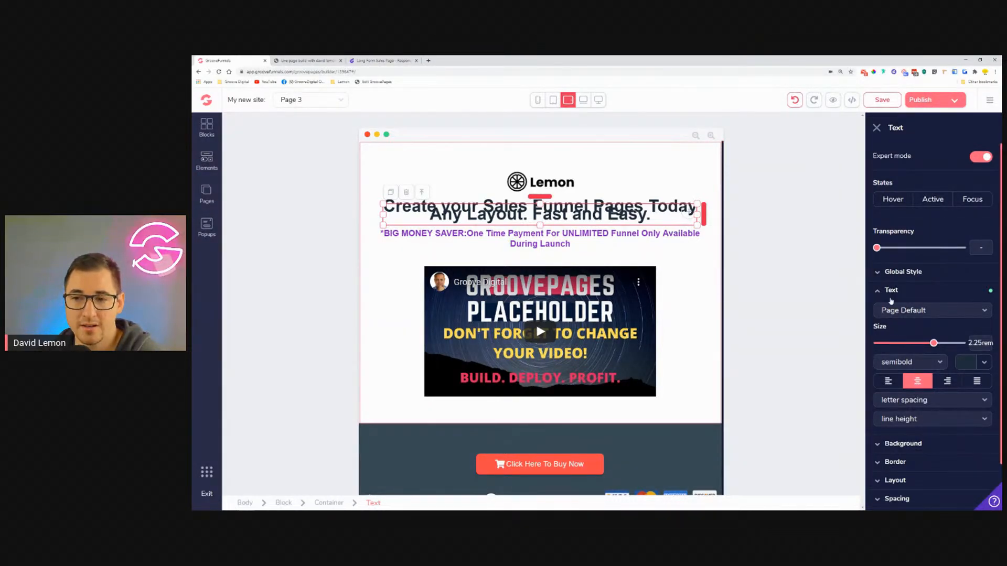
Step: Turn off the negative top margin on the "Any Layout. Fast and Easy." line and set it to 0
{"action": "left_click", "coordinate": [892, 290]}
{"action": "left_click", "coordinate": [897, 363]}
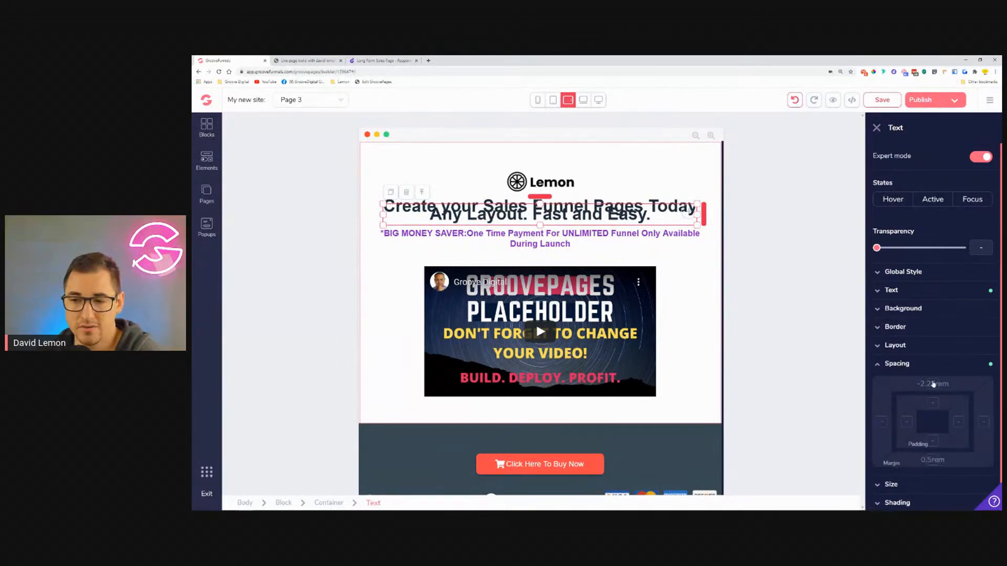
{"action": "left_click", "coordinate": [933, 384]}
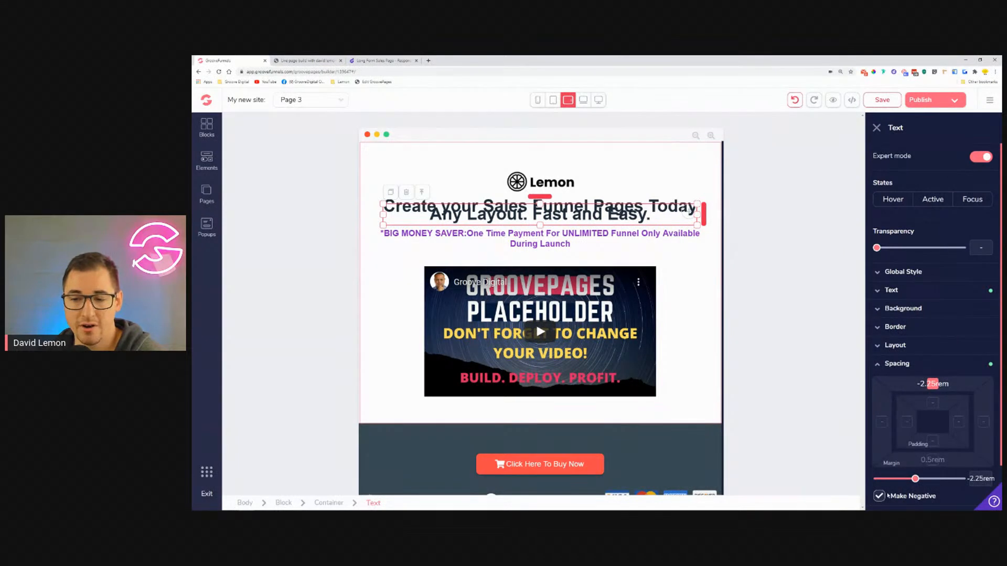
{"action": "left_click", "coordinate": [879, 496]}
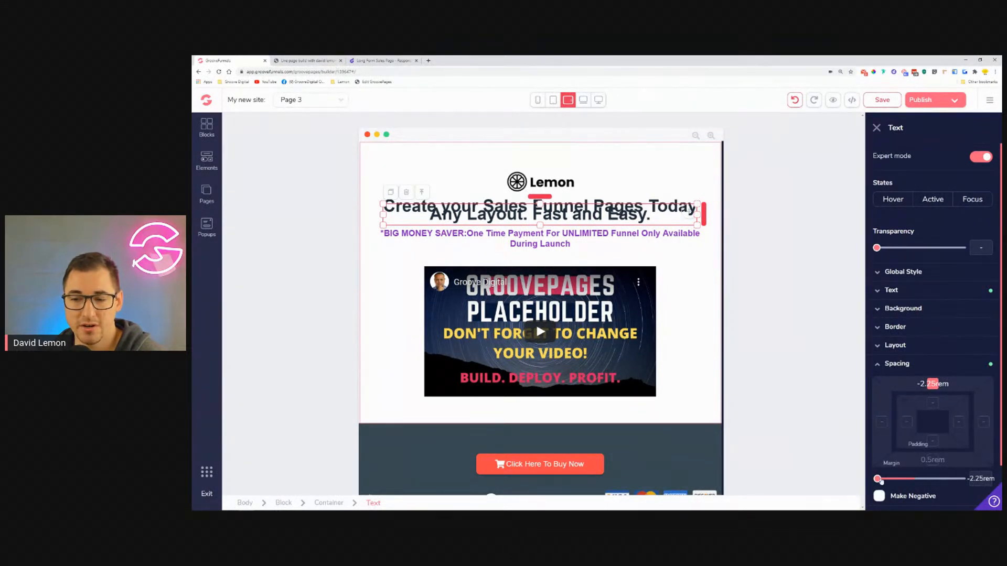
{"action": "left_click", "coordinate": [880, 480]}
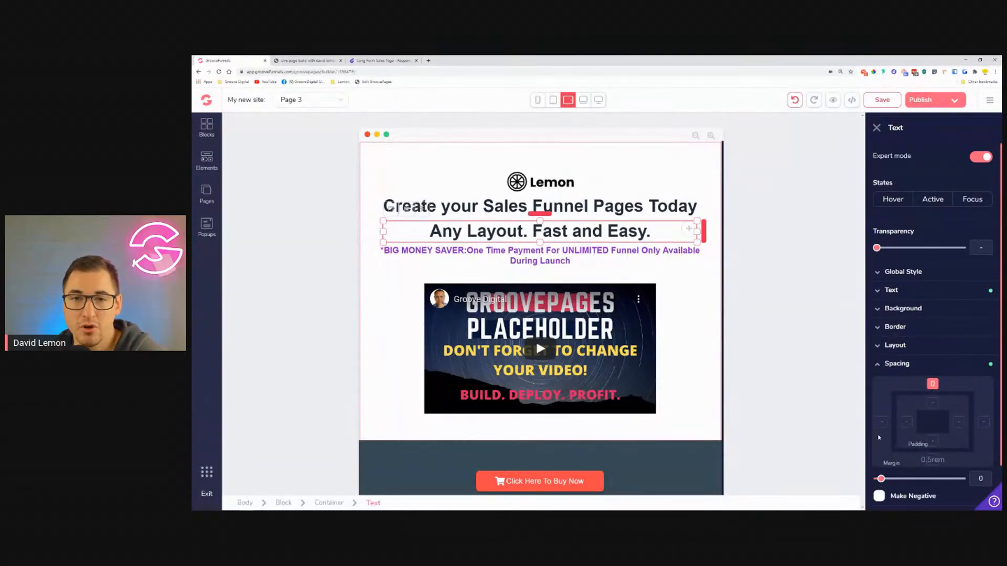
{"action": "left_click", "coordinate": [700, 310]}
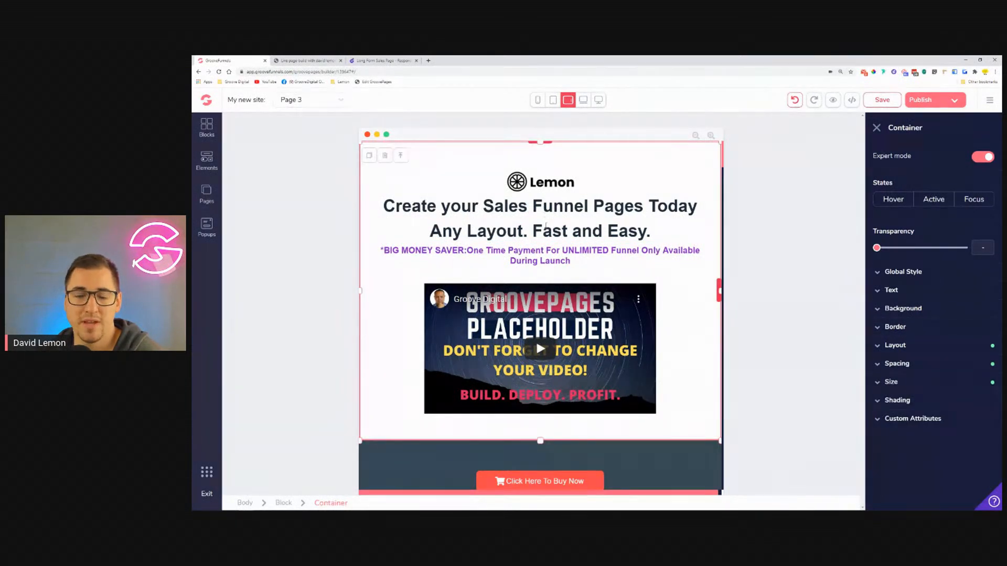
Step: Give the "Any Layout. Fast and Easy." line a negative top margin of -1rem
{"action": "left_click", "coordinate": [577, 230]}
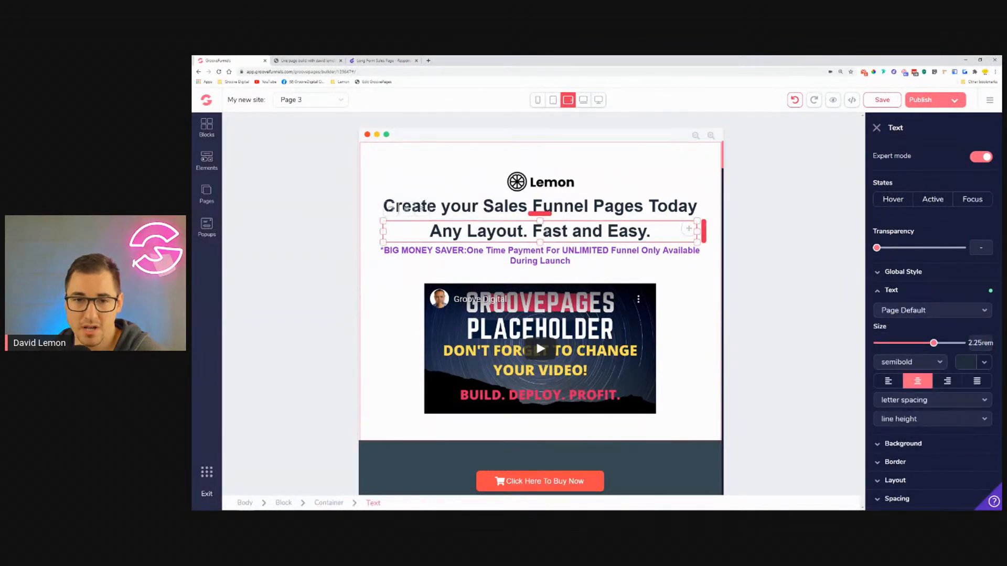
{"action": "scroll", "coordinate": [898, 442], "scroll_direction": "down", "scroll_amount": 1}
{"action": "left_click", "coordinate": [897, 446]}
{"action": "scroll", "coordinate": [918, 409], "scroll_direction": "down", "scroll_amount": 2}
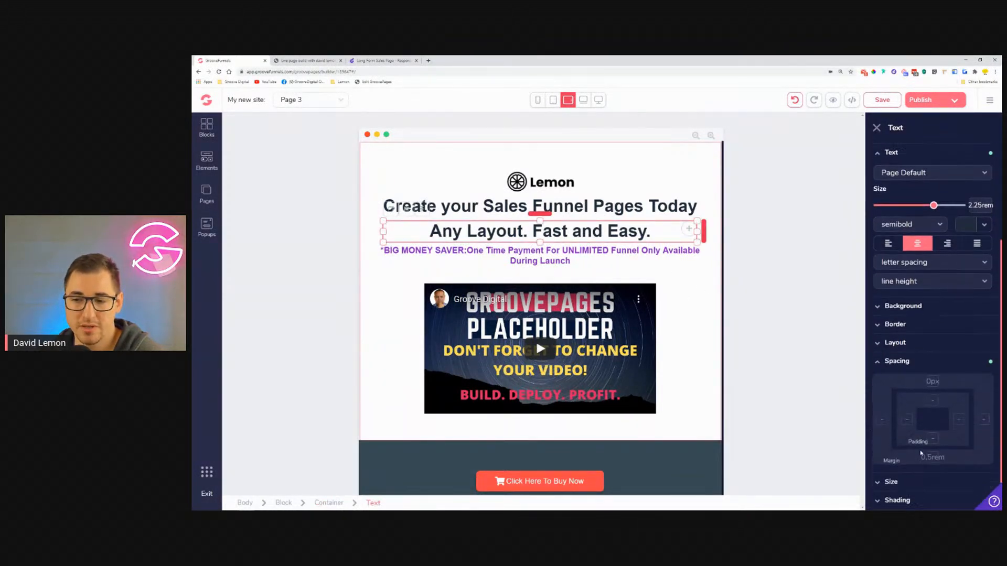
{"action": "left_click", "coordinate": [934, 374]}
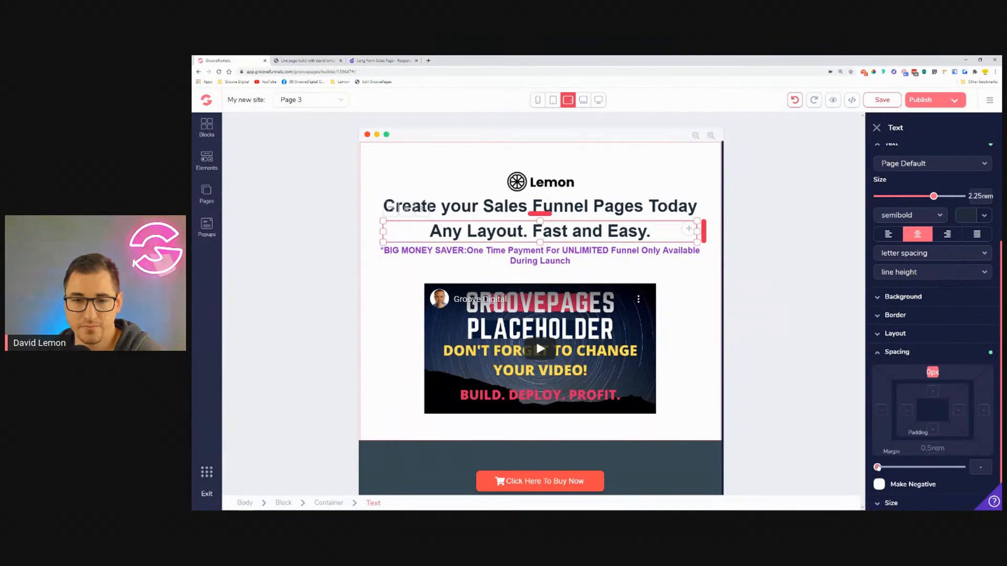
{"action": "left_click", "coordinate": [879, 486]}
{"action": "mouse_move", "coordinate": [877, 467]}
{"action": "left_mouse_down"}
{"action": "mouse_move", "coordinate": [915, 467]}
{"action": "mouse_move", "coordinate": [894, 467]}
{"action": "left_mouse_up"}
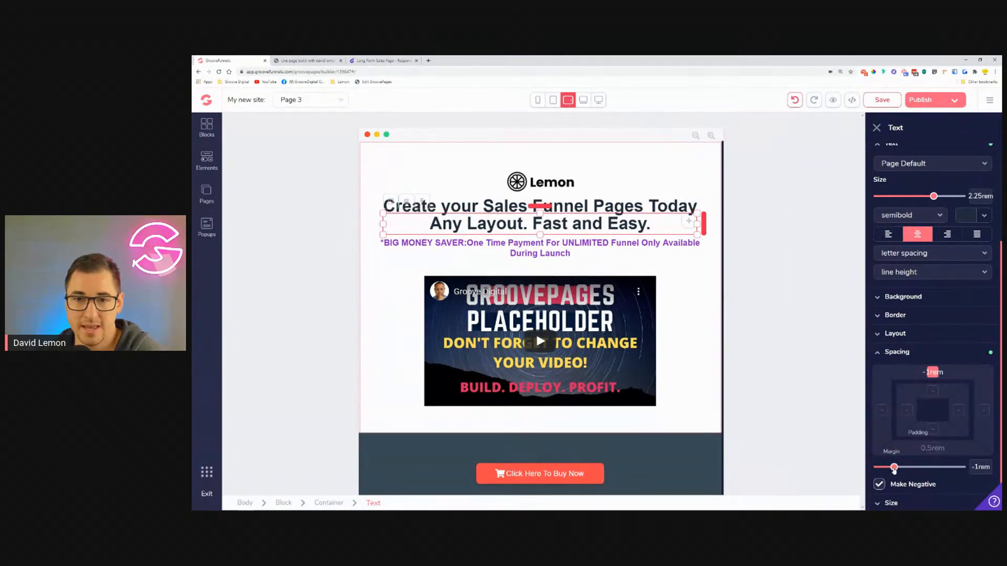
{"action": "left_click", "coordinate": [687, 321]}
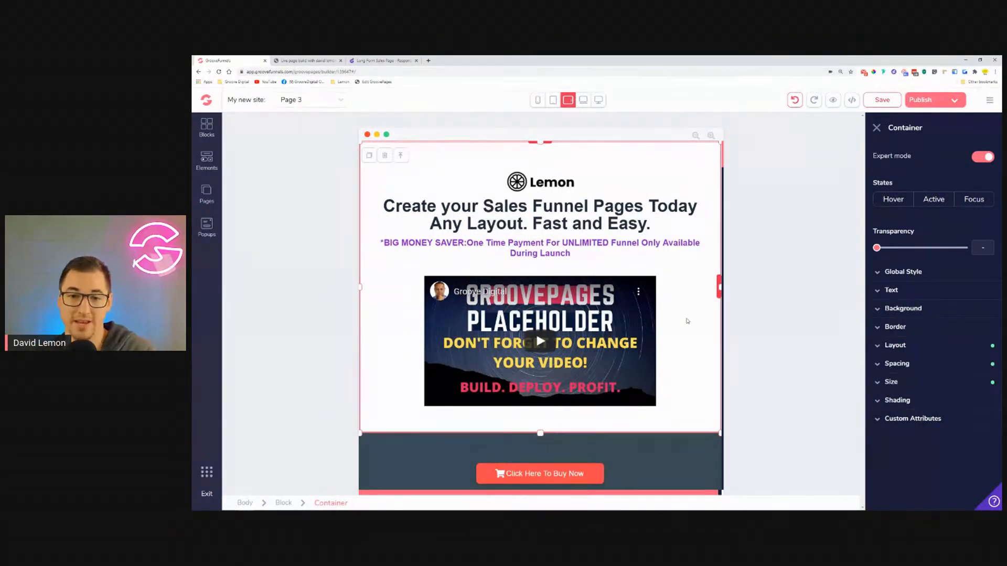
Step: Compare the header with the laptop layout, and set the purple tagline's text size to 1rem in the landscape tablet layout
{"action": "left_click", "coordinate": [584, 101]}
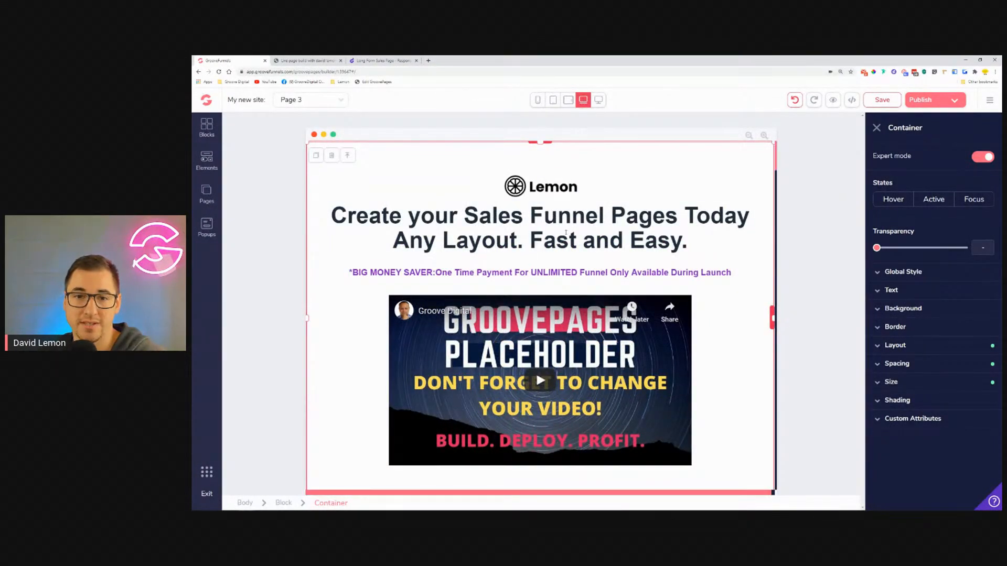
{"action": "left_click", "coordinate": [567, 106]}
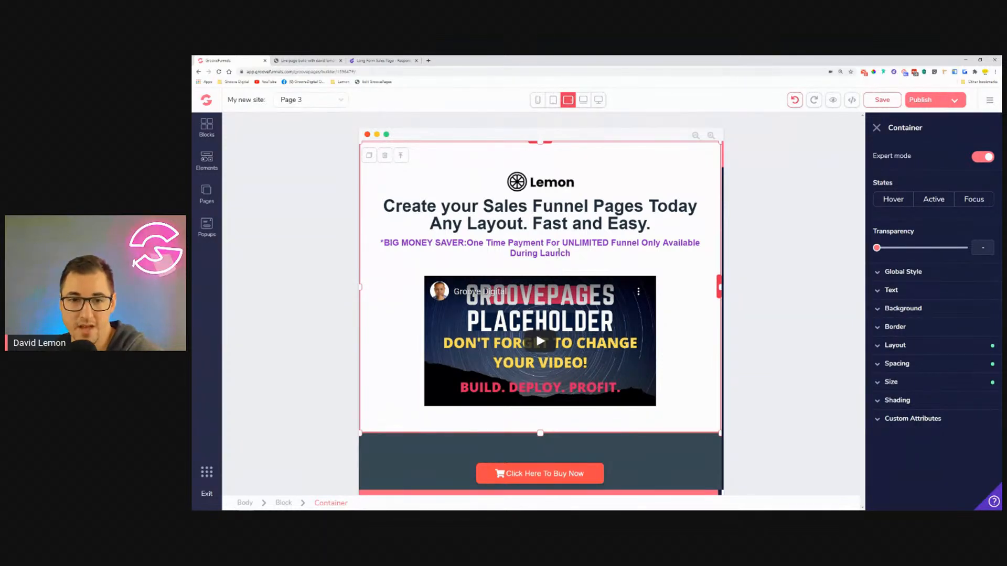
{"action": "left_click", "coordinate": [559, 253]}
{"action": "left_click", "coordinate": [900, 345]}
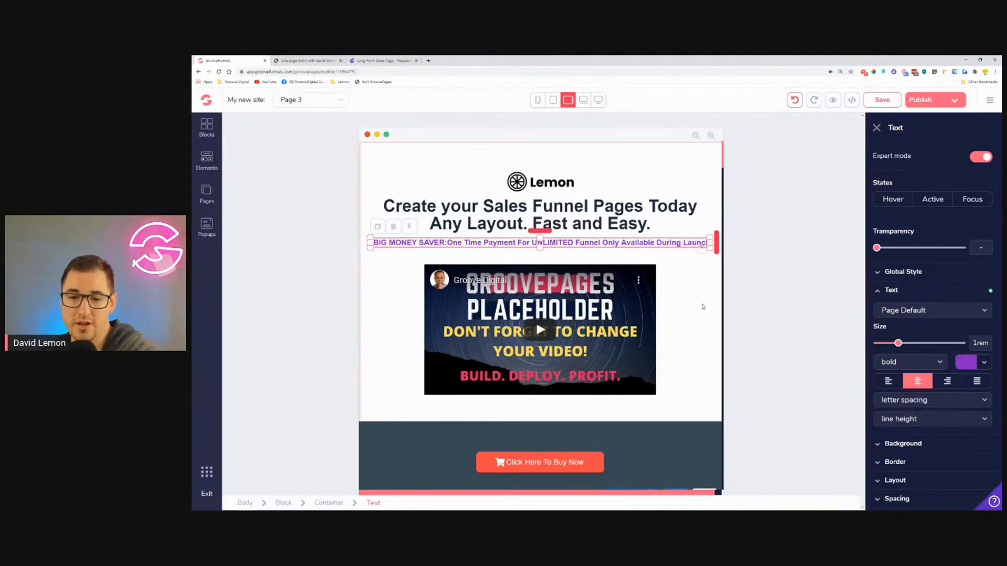
Step: Set the left and right padding of the dark "Click Here To Buy Now" container to 1rem and save the page
{"action": "scroll", "coordinate": [703, 307], "scroll_direction": "down", "scroll_amount": 3}
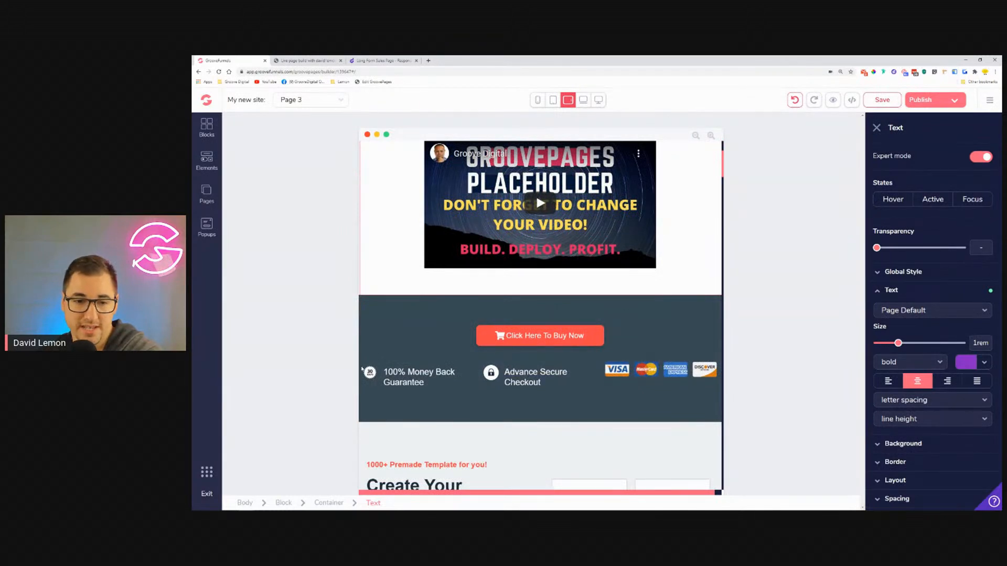
{"action": "left_click", "coordinate": [372, 365]}
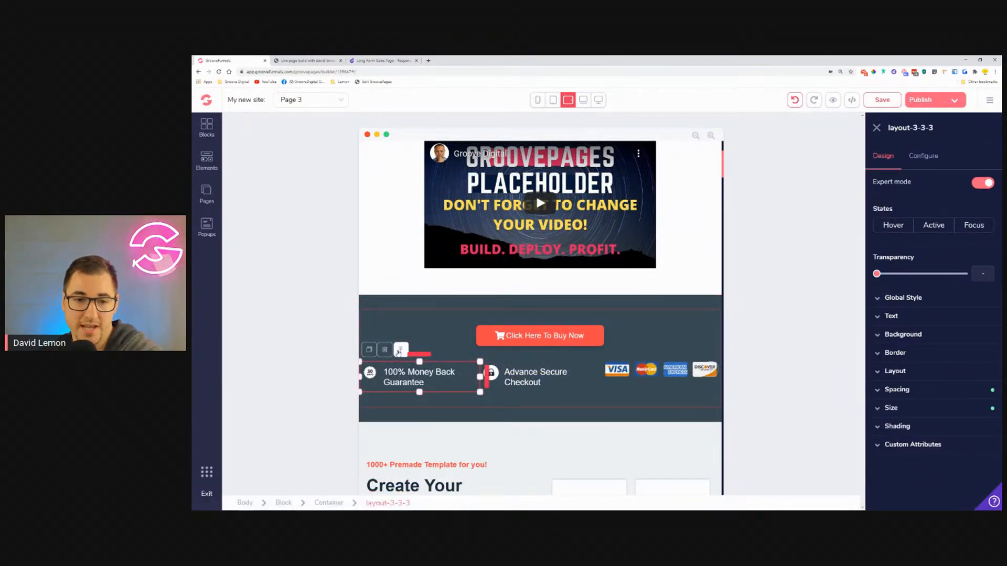
{"action": "left_click", "coordinate": [398, 352]}
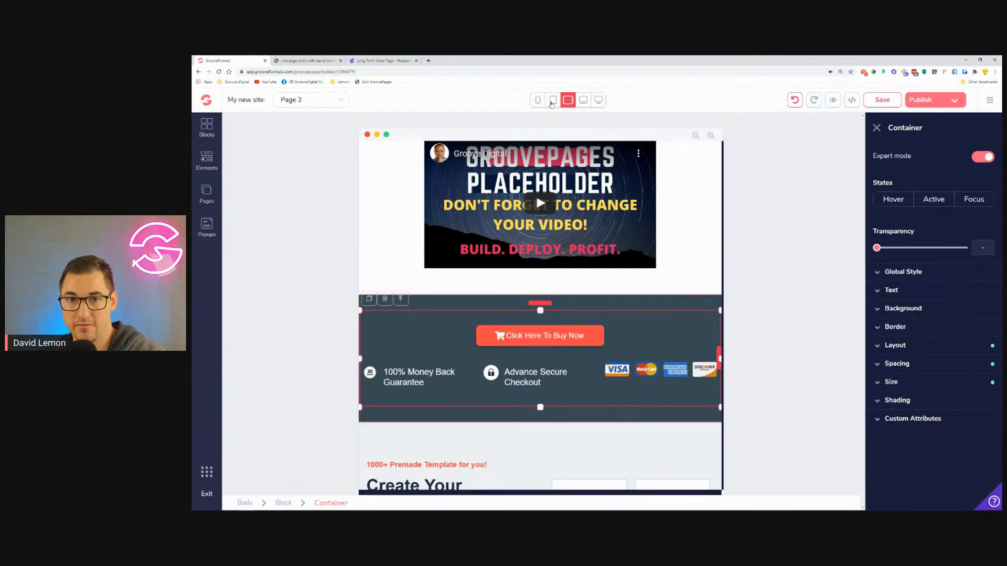
{"action": "left_click", "coordinate": [900, 364]}
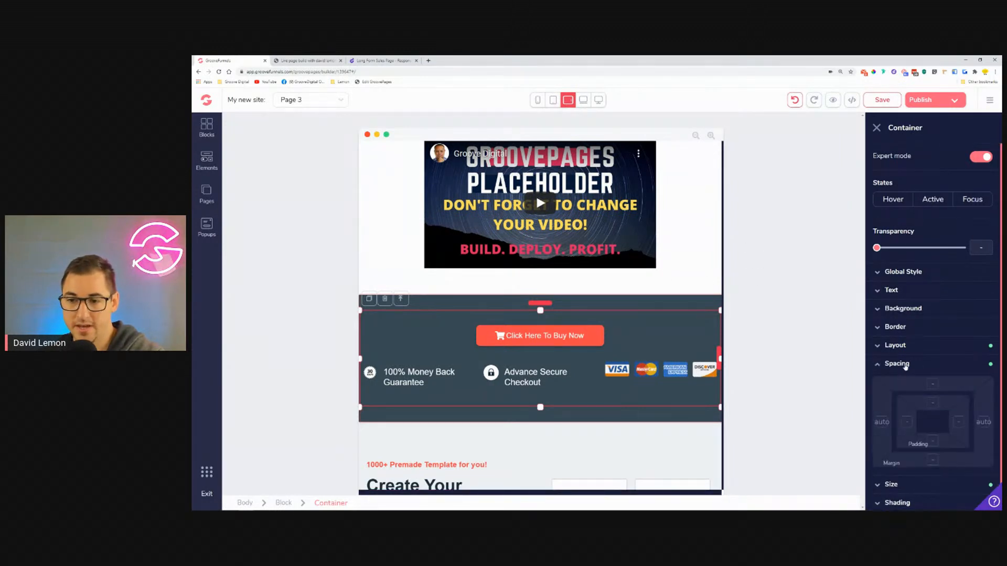
{"action": "left_click", "coordinate": [907, 422]}
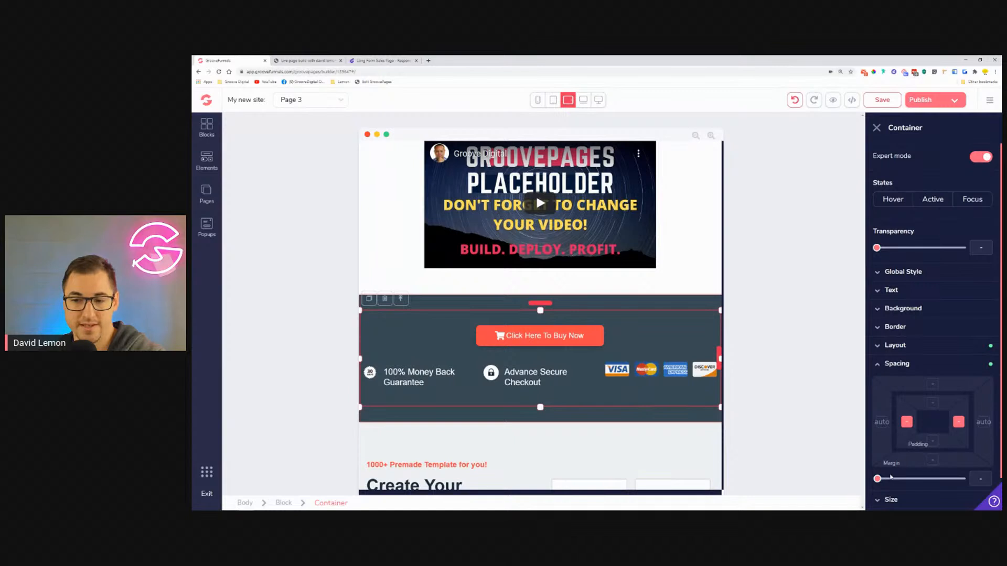
{"action": "left_click_drag", "start_coordinate": [878, 479], "coordinate": [898, 488]}
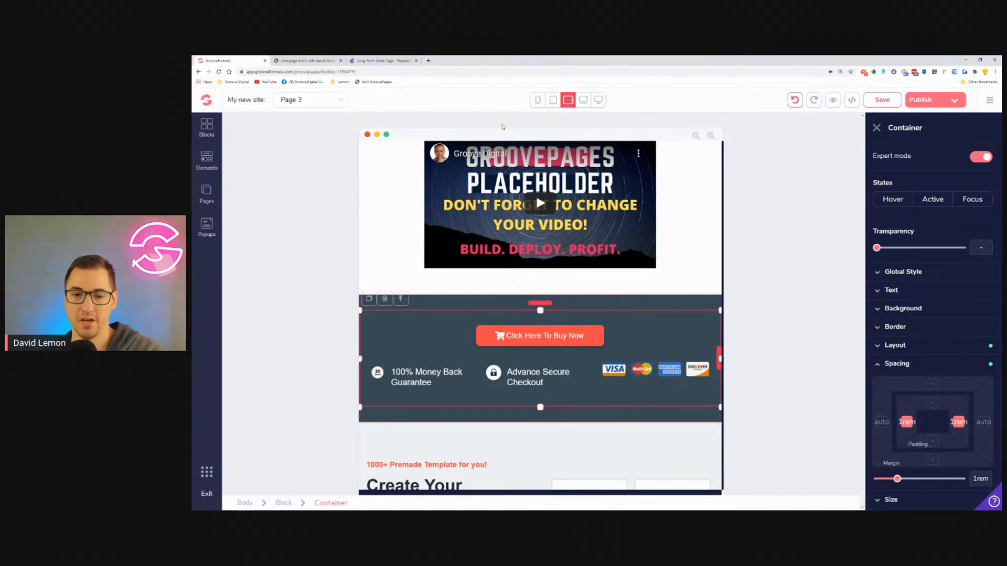
{"action": "key", "text": "ctrl+s"}
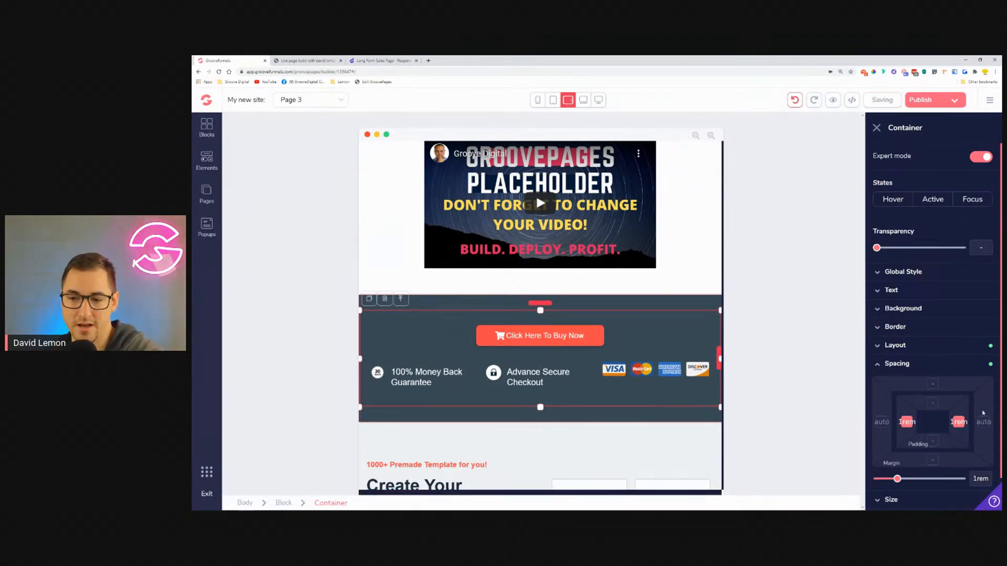
Step: Set the "Create Your Beautiful Sales Funnel Pages" heading's text size to 1.875rem
{"action": "scroll", "coordinate": [665, 287], "scroll_direction": "down", "scroll_amount": 3}
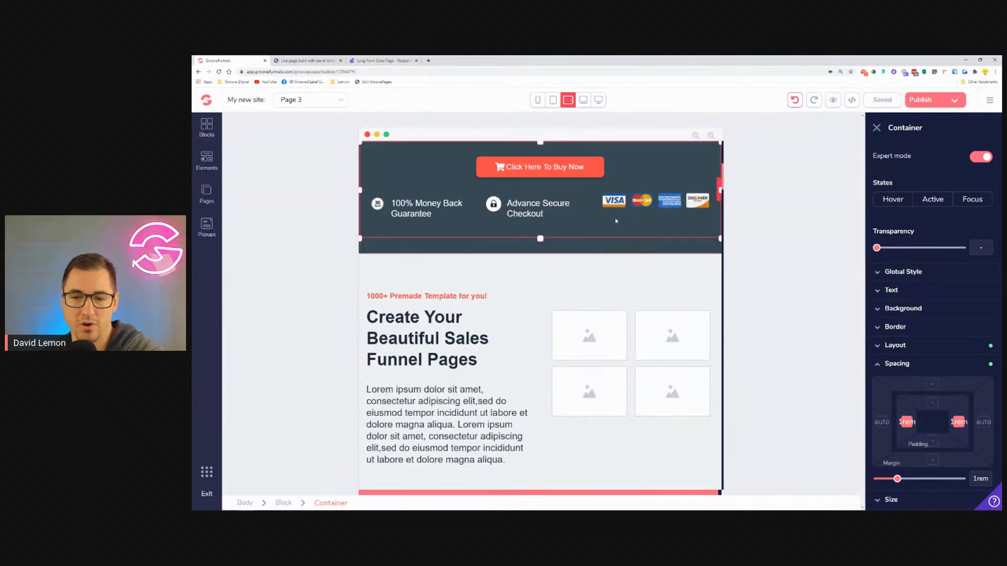
{"action": "scroll", "coordinate": [617, 220], "scroll_direction": "down", "scroll_amount": 2}
{"action": "scroll", "coordinate": [616, 223], "scroll_direction": "up", "scroll_amount": 1}
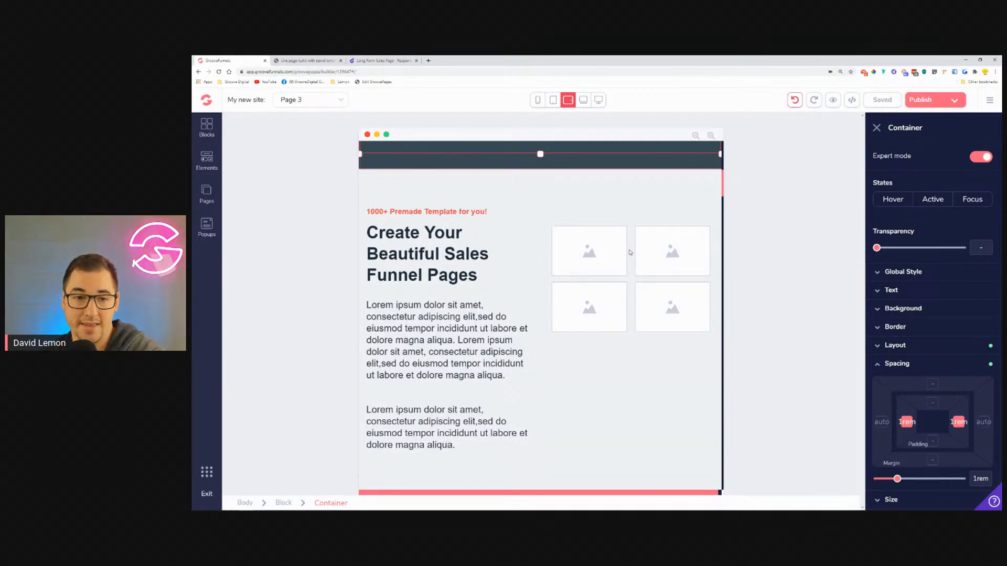
{"action": "left_click", "coordinate": [429, 235]}
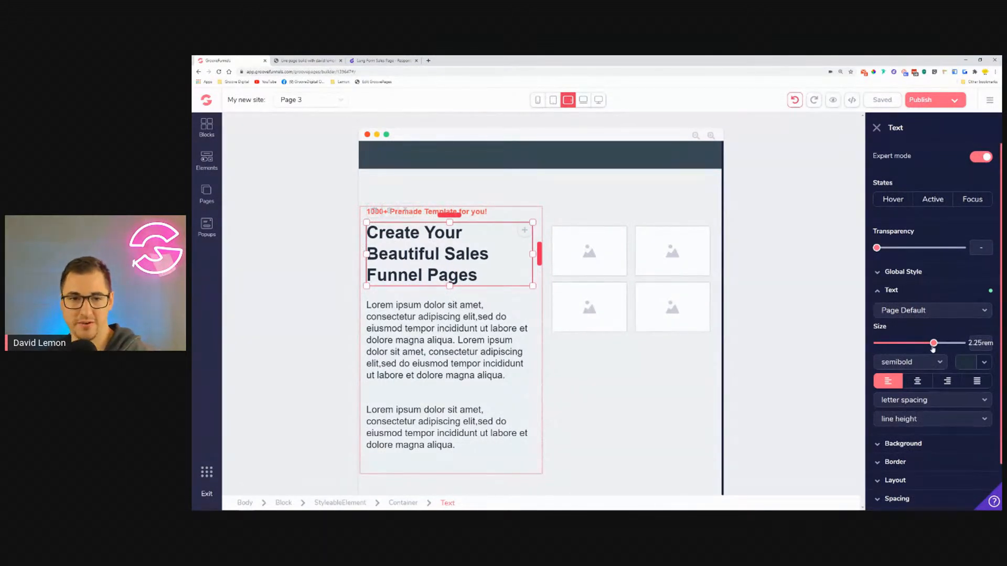
{"action": "left_click_drag", "start_coordinate": [934, 346], "coordinate": [928, 346]}
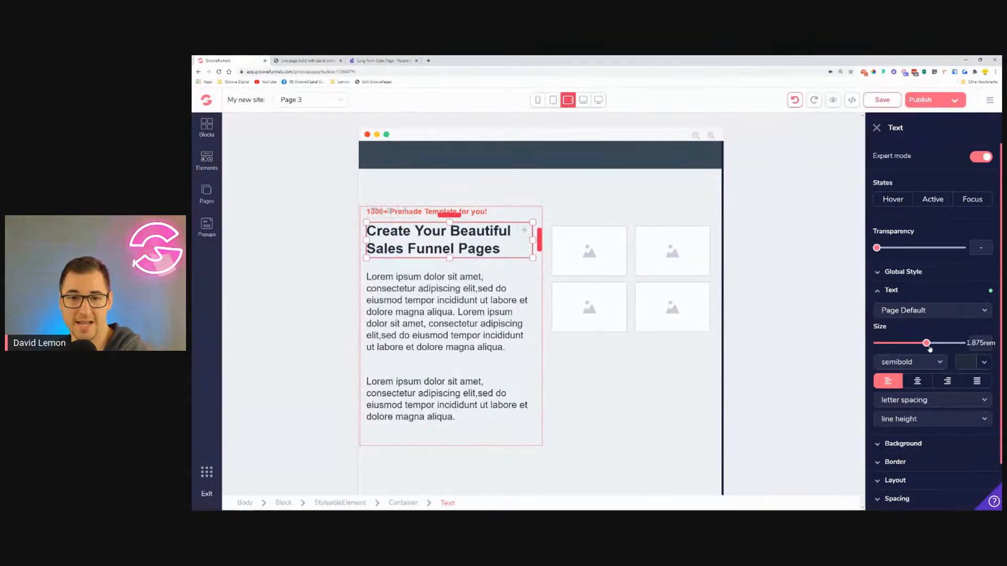
Step: Reduce the text size of both lorem ipsum paragraphs below the heading to 1.125rem
{"action": "left_click", "coordinate": [422, 311]}
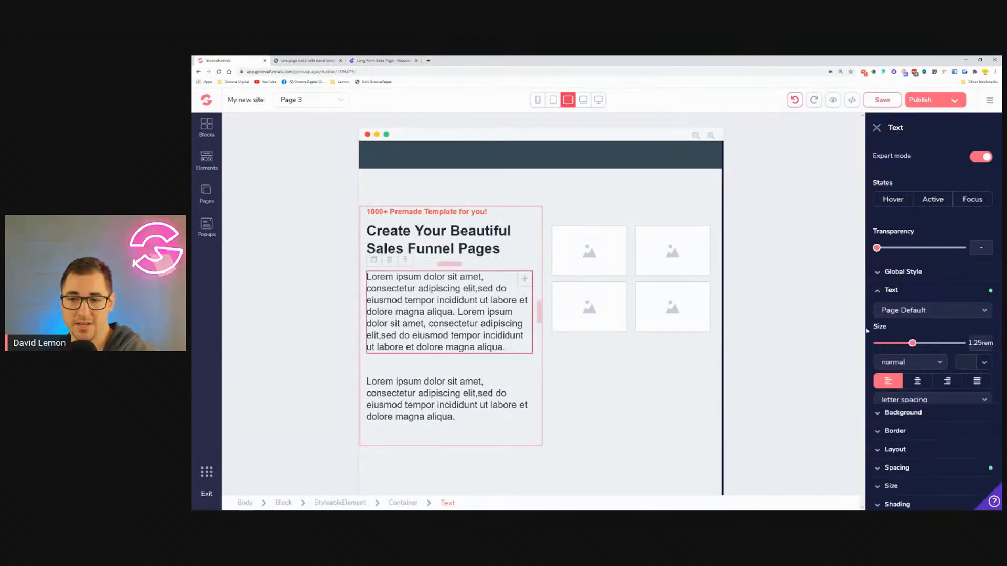
{"action": "left_click_drag", "start_coordinate": [913, 344], "coordinate": [906, 346]}
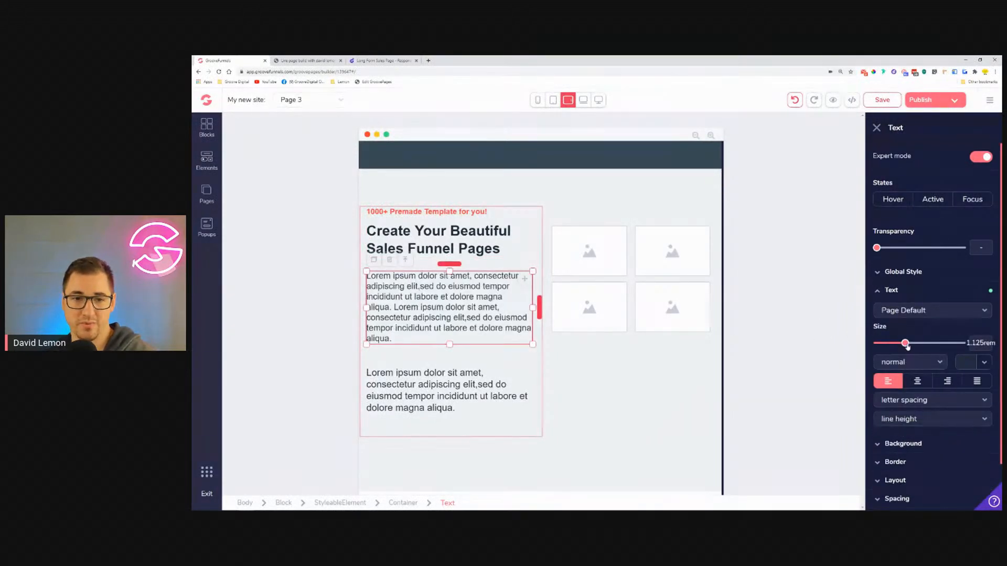
{"action": "left_click", "coordinate": [446, 390]}
{"action": "left_click_drag", "start_coordinate": [911, 344], "coordinate": [905, 344]}
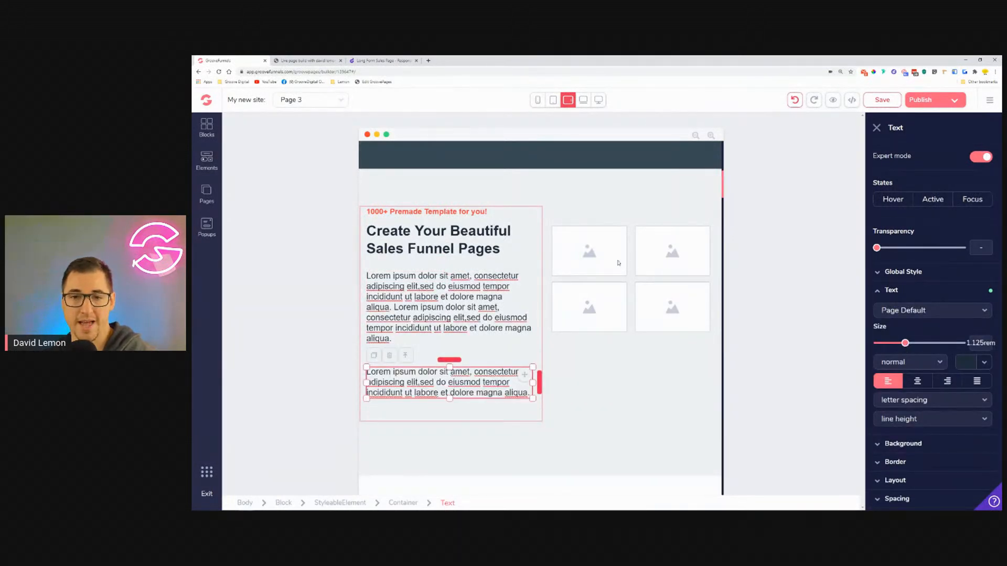
Step: Set the top padding of the container holding the four placeholder images to 4rem
{"action": "left_click", "coordinate": [633, 226]}
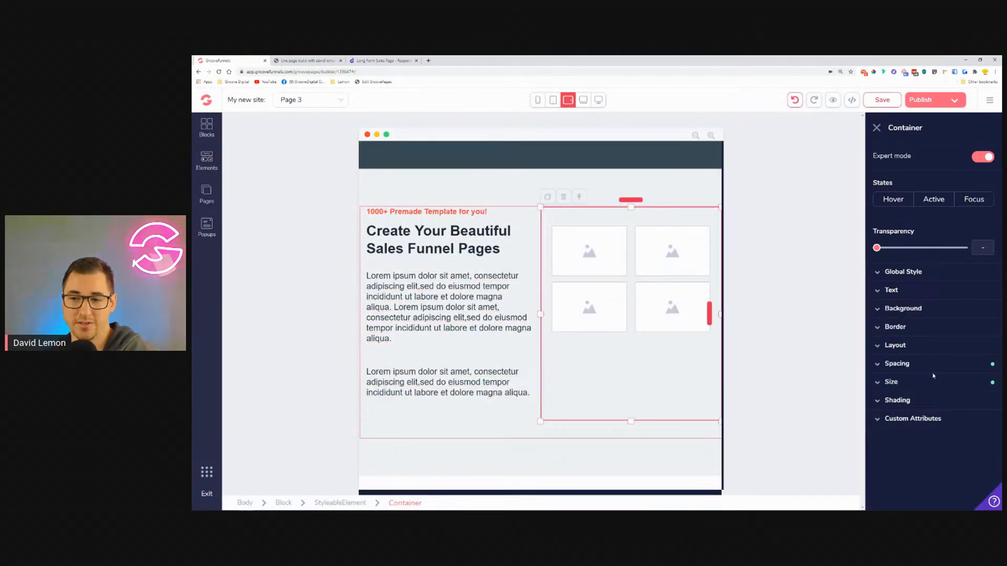
{"action": "left_click", "coordinate": [934, 370]}
{"action": "left_click_drag", "start_coordinate": [887, 485], "coordinate": [934, 499]}
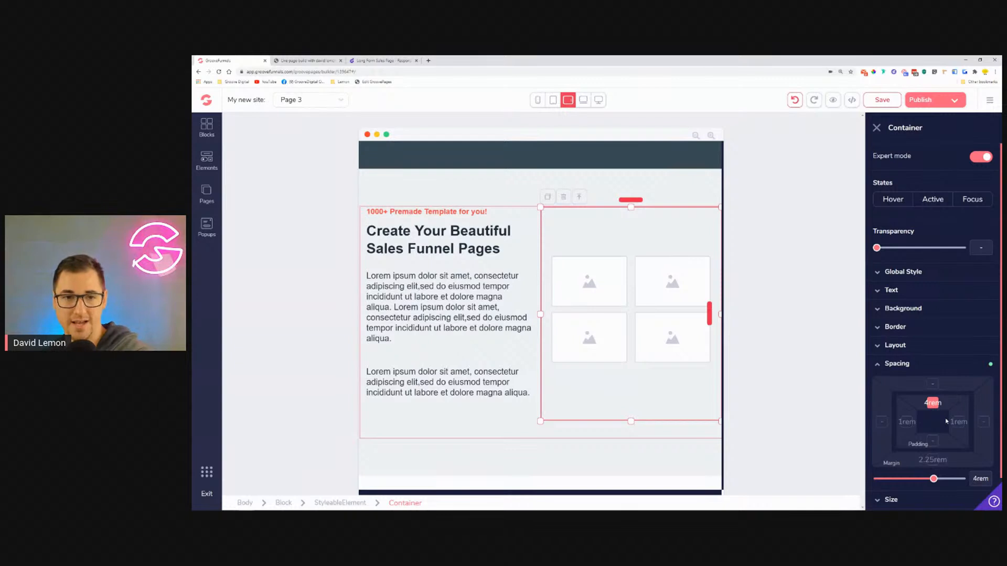
Step: Set the padding of the block holding the heading and placeholder images to 3.5rem at the top and 0 at the bottom
{"action": "left_click", "coordinate": [473, 475]}
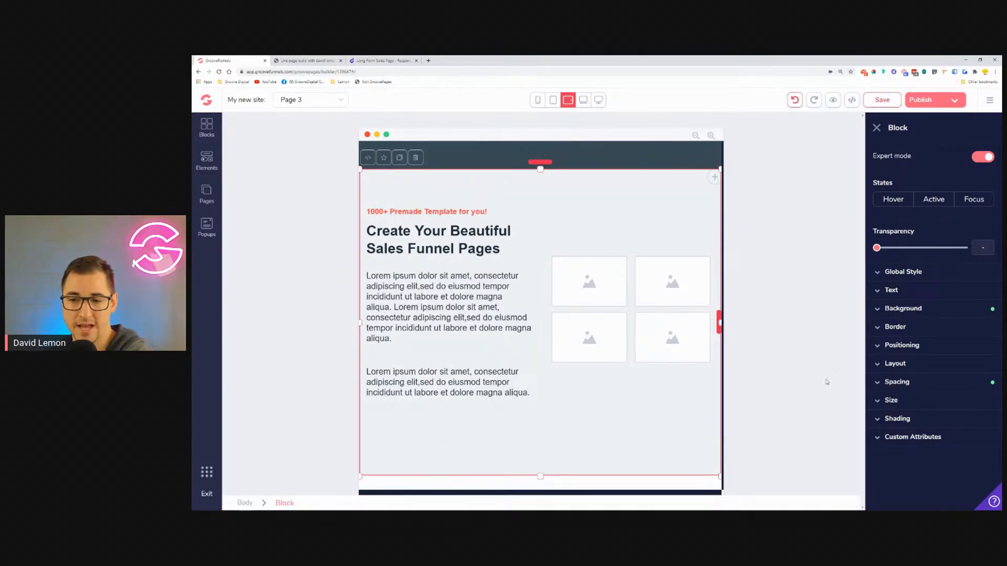
{"action": "left_click", "coordinate": [950, 386]}
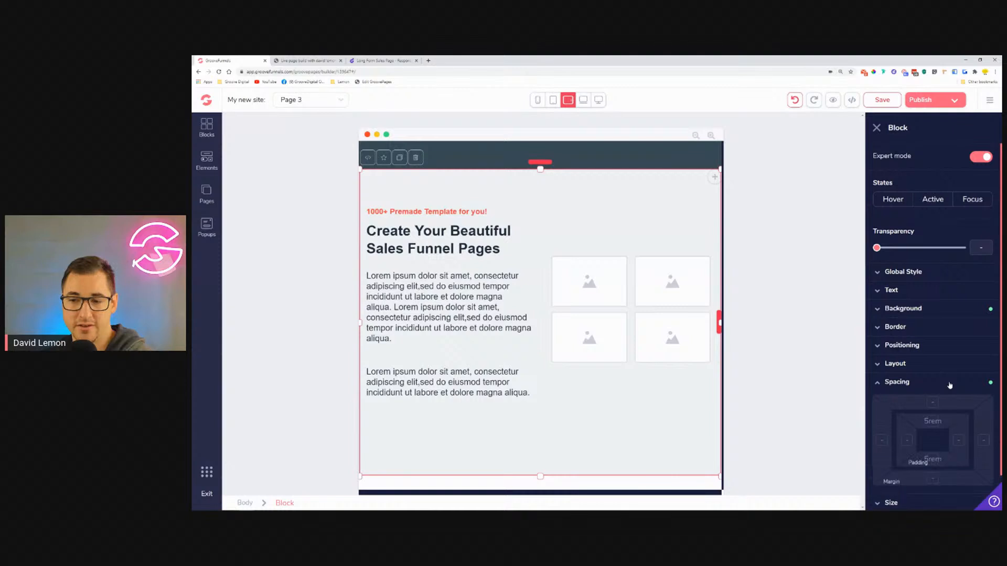
{"action": "left_click", "coordinate": [933, 422]}
{"action": "left_click", "coordinate": [937, 461]}
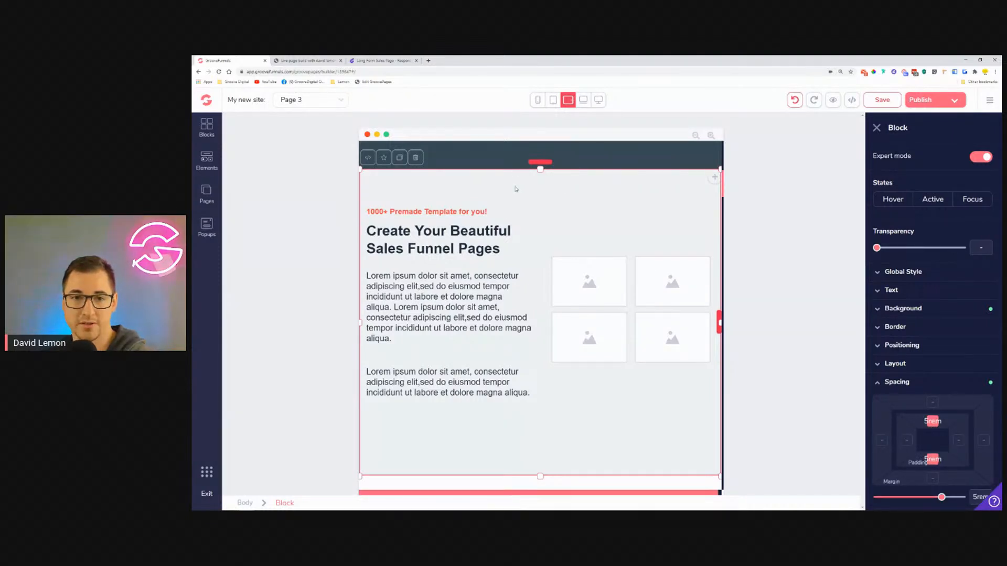
{"action": "left_click_drag", "start_coordinate": [942, 498], "coordinate": [883, 505]}
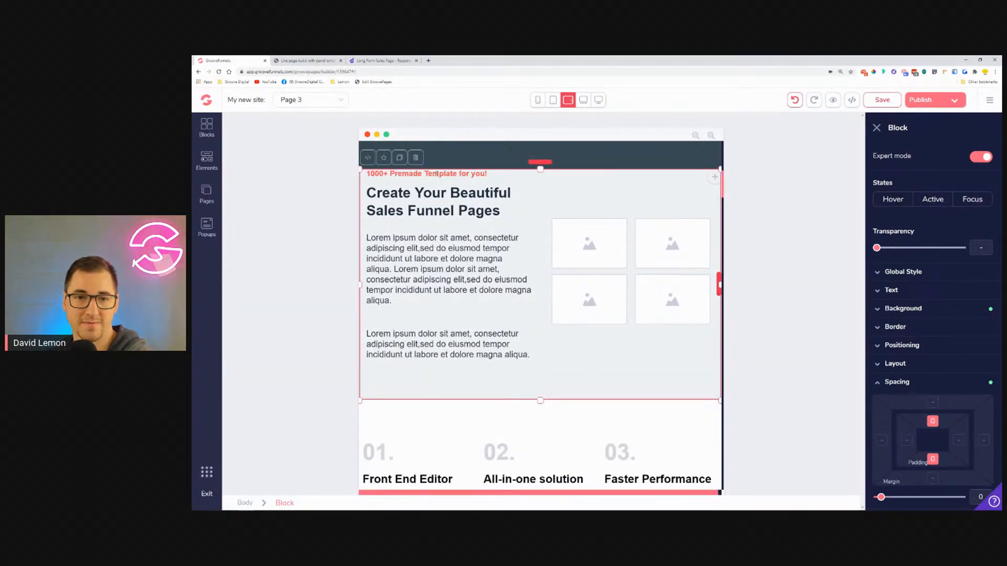
{"action": "scroll", "coordinate": [436, 173], "scroll_direction": "up", "scroll_amount": 3}
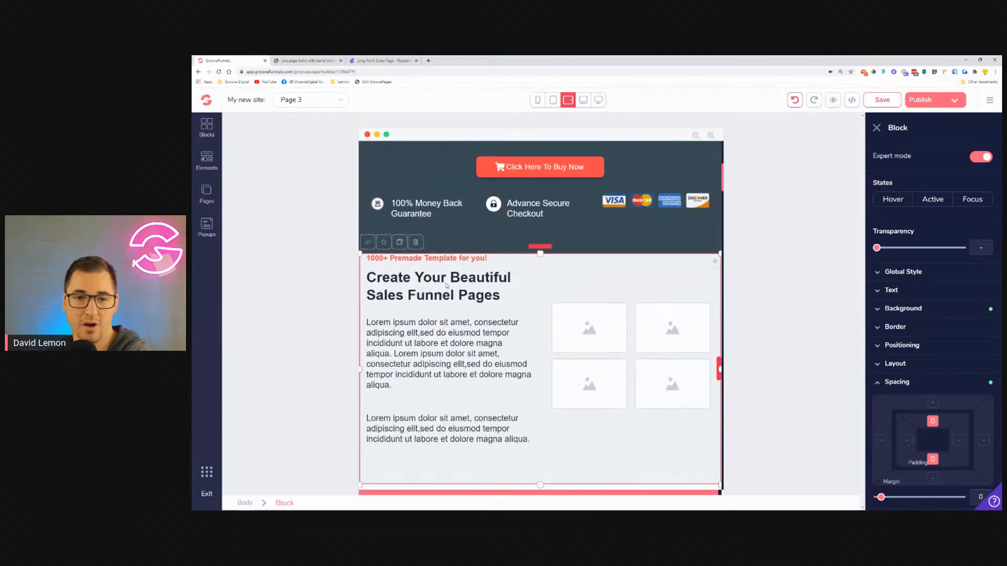
{"action": "scroll", "coordinate": [446, 286], "scroll_direction": "down", "scroll_amount": 2}
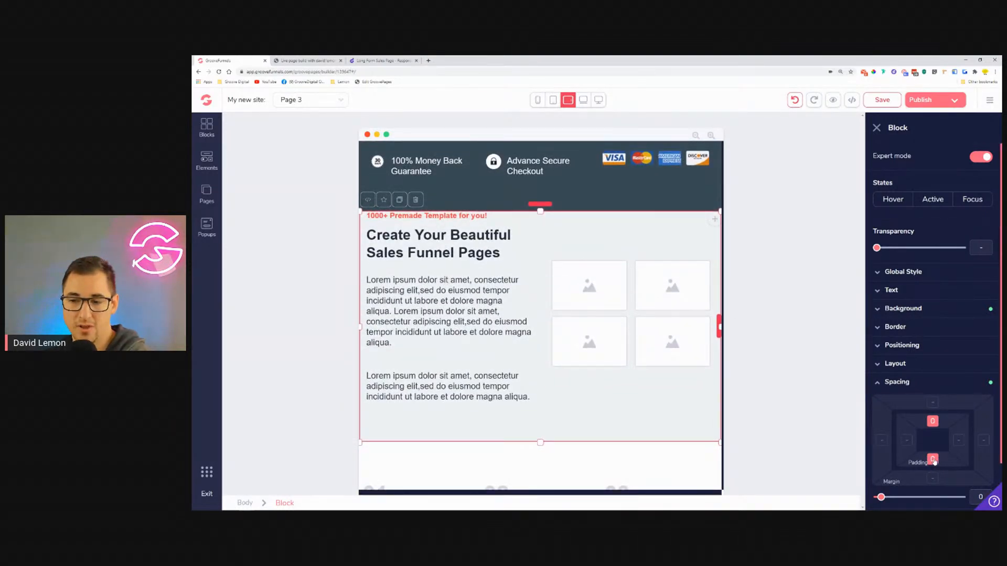
{"action": "left_click_drag", "start_coordinate": [881, 498], "coordinate": [926, 497]}
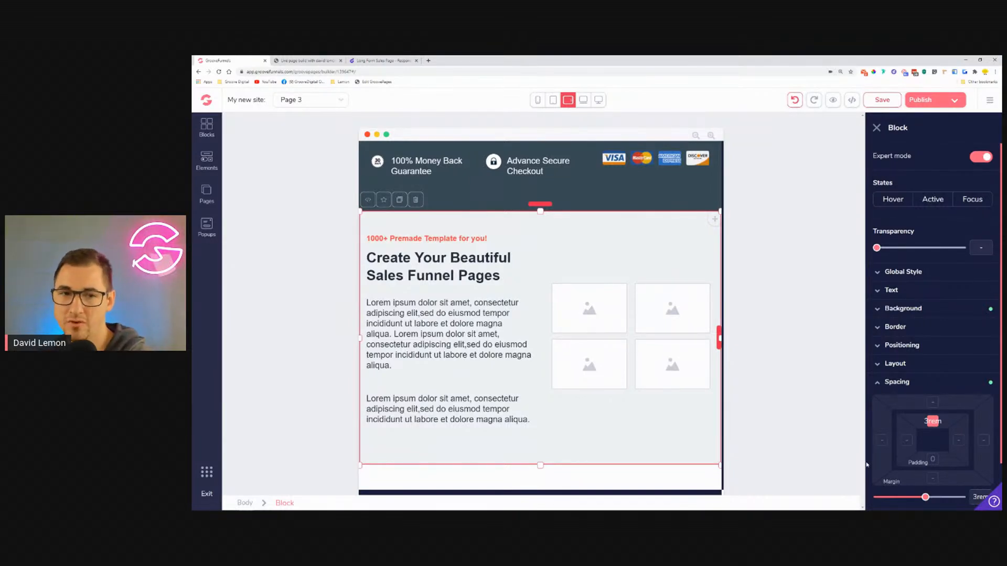
{"action": "left_click_drag", "start_coordinate": [925, 497], "coordinate": [929, 498]}
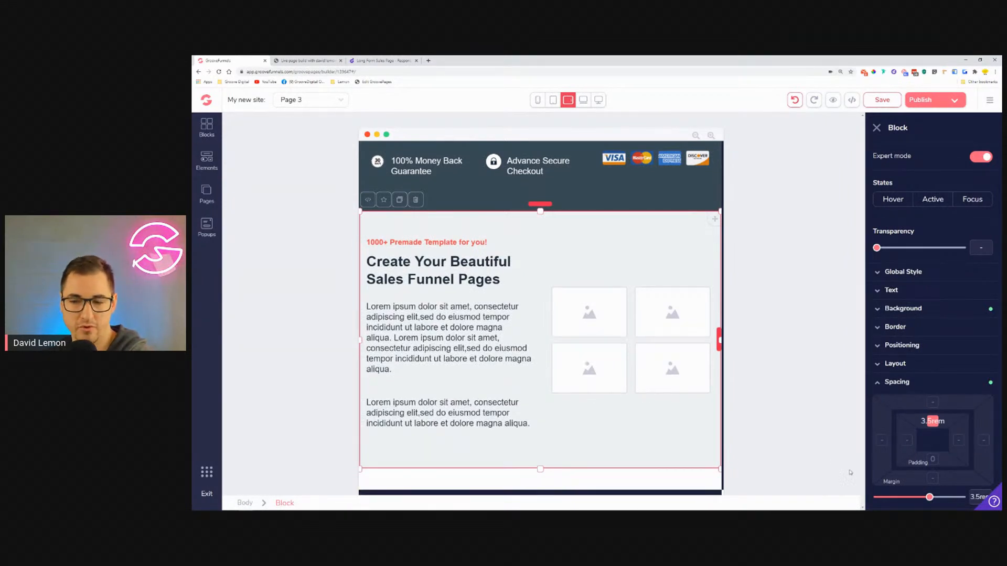
Step: Set the bottom margin of the first lorem ipsum text below the heading to 1.5rem
{"action": "left_click", "coordinate": [457, 456]}
{"action": "left_click", "coordinate": [584, 434]}
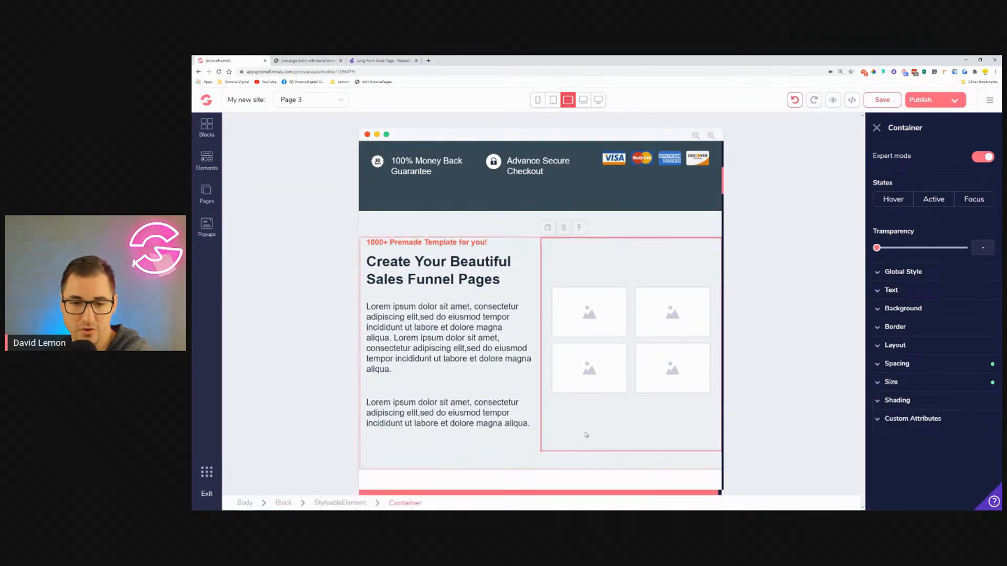
{"action": "left_click", "coordinate": [507, 441]}
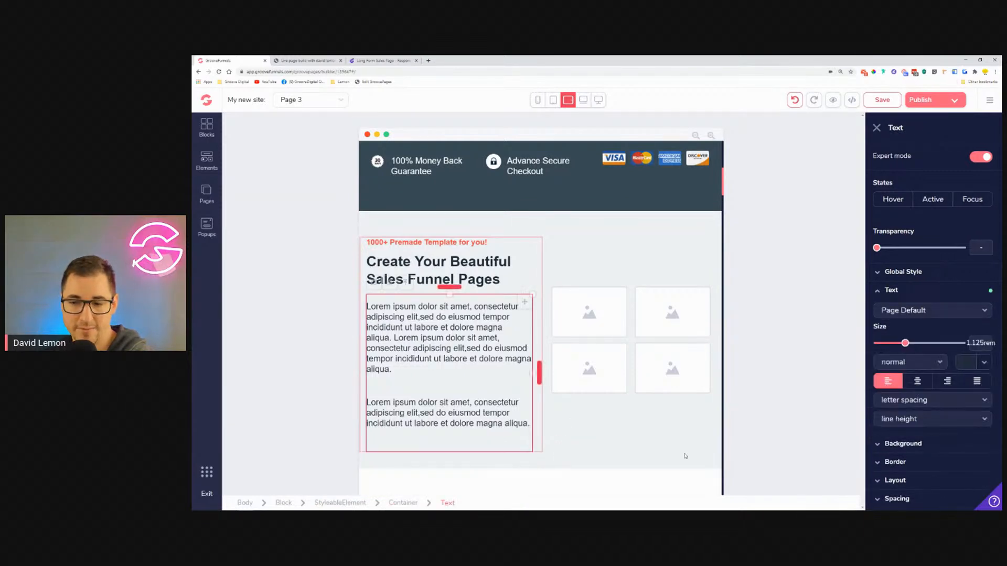
{"action": "scroll", "coordinate": [895, 408], "scroll_direction": "down", "scroll_amount": 2}
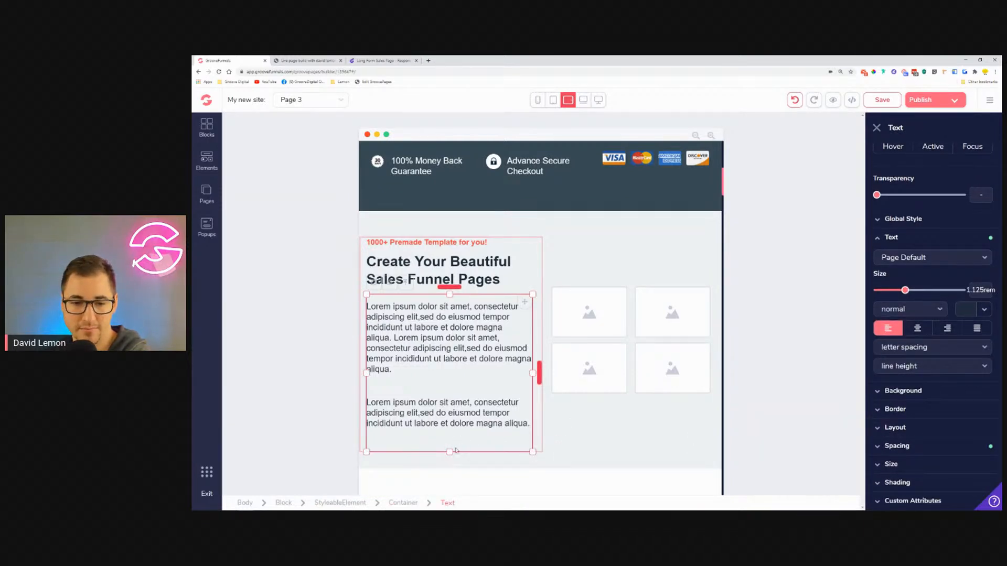
{"action": "left_click", "coordinate": [896, 446]}
{"action": "scroll", "coordinate": [912, 448], "scroll_direction": "down", "scroll_amount": 2}
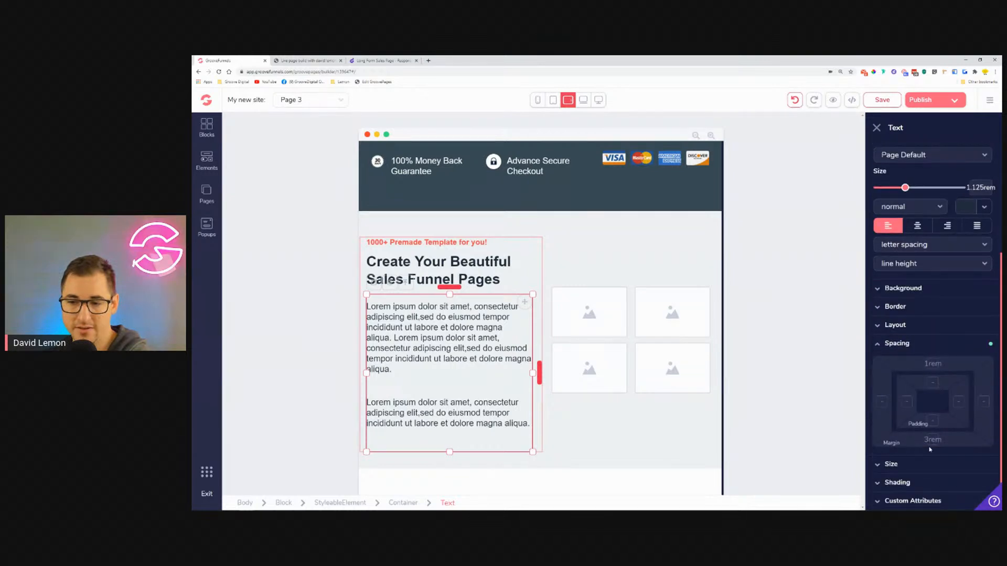
{"action": "left_click", "coordinate": [932, 441]}
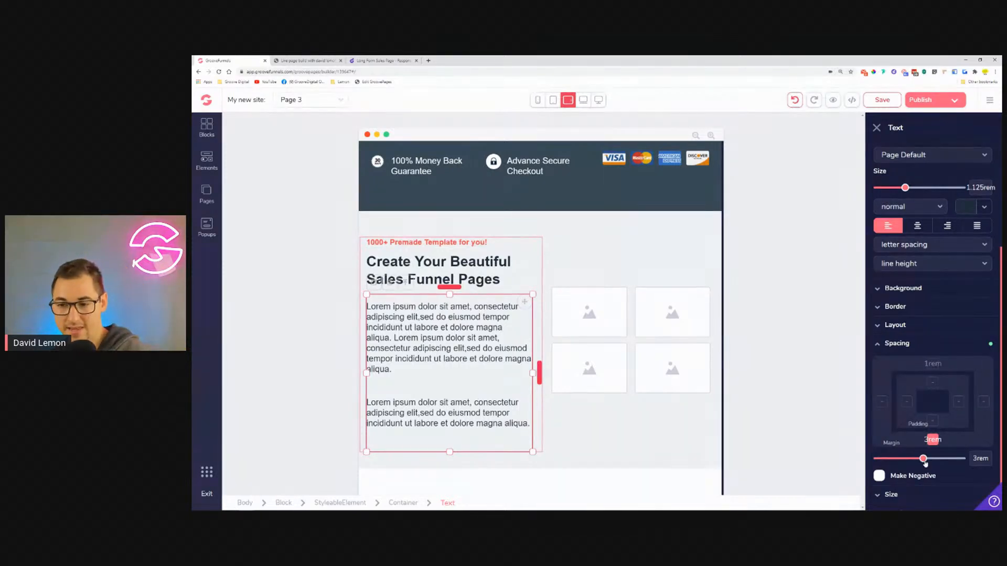
{"action": "left_click_drag", "start_coordinate": [923, 460], "coordinate": [904, 459]}
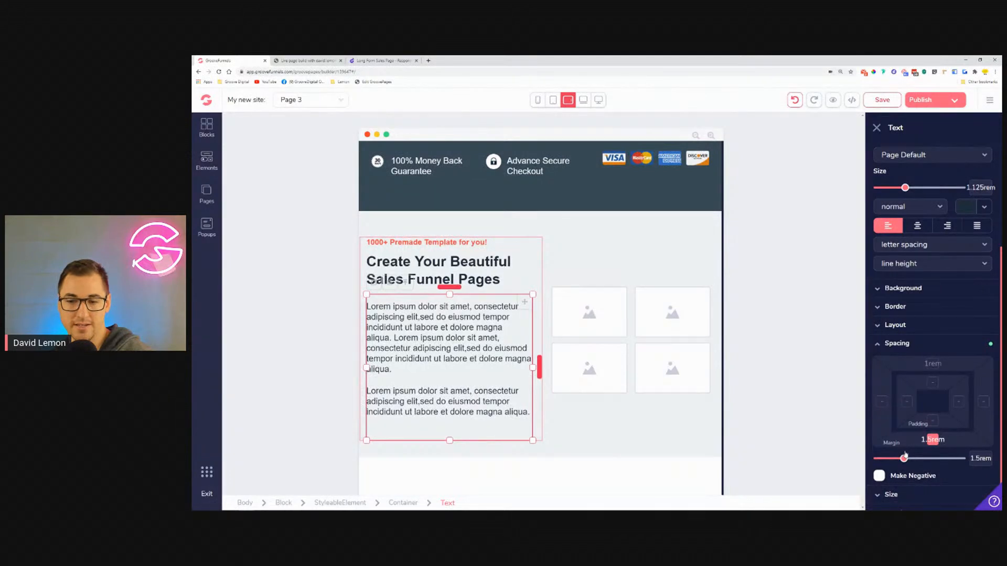
Step: Set the bottom margin of the second lorem ipsum paragraph to 0
{"action": "left_click", "coordinate": [471, 402]}
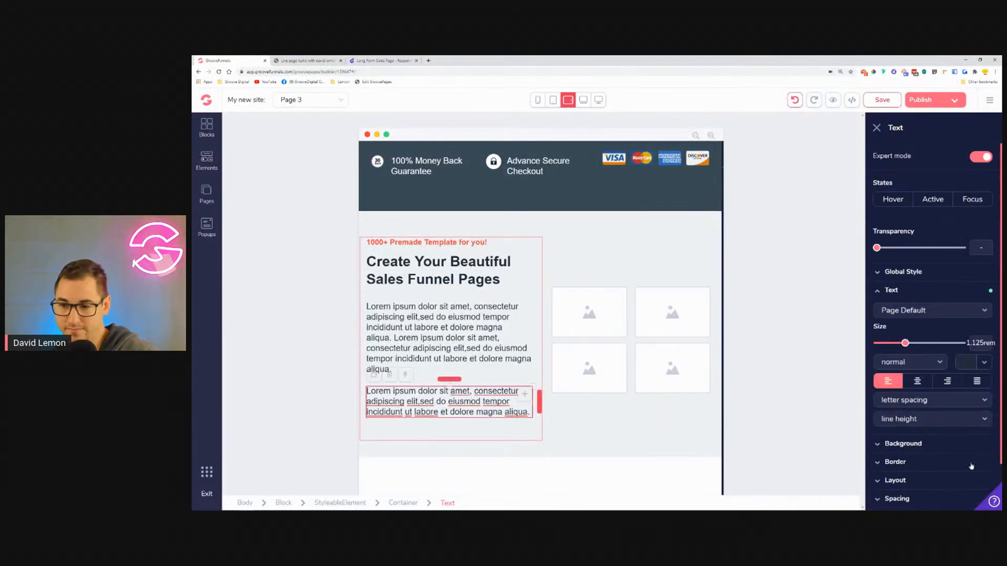
{"action": "scroll", "coordinate": [944, 439], "scroll_direction": "down", "scroll_amount": 2}
{"action": "left_click", "coordinate": [939, 446]}
{"action": "scroll", "coordinate": [938, 446], "scroll_direction": "down", "scroll_amount": 2}
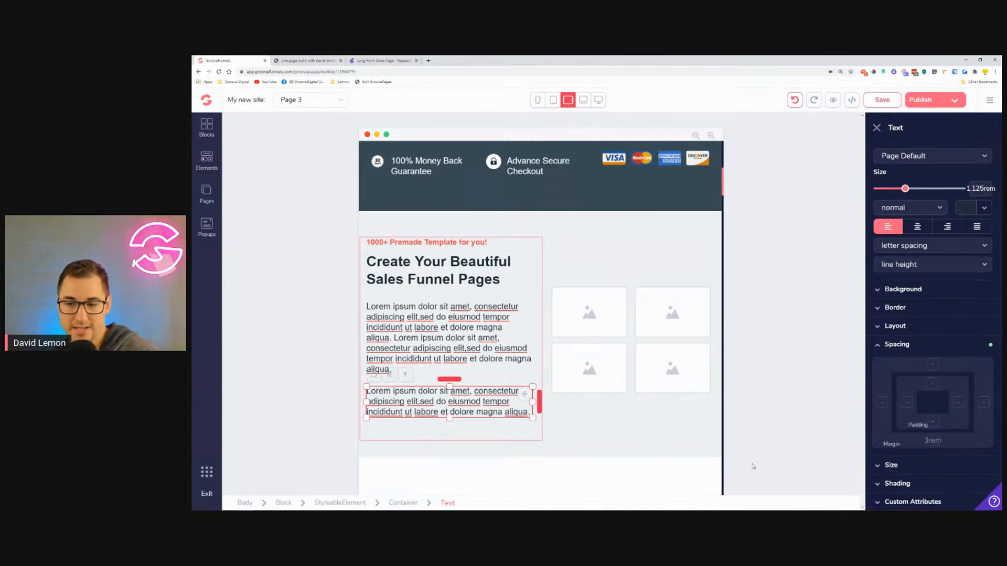
{"action": "left_click", "coordinate": [932, 440]}
{"action": "left_click_drag", "start_coordinate": [919, 460], "coordinate": [881, 462]}
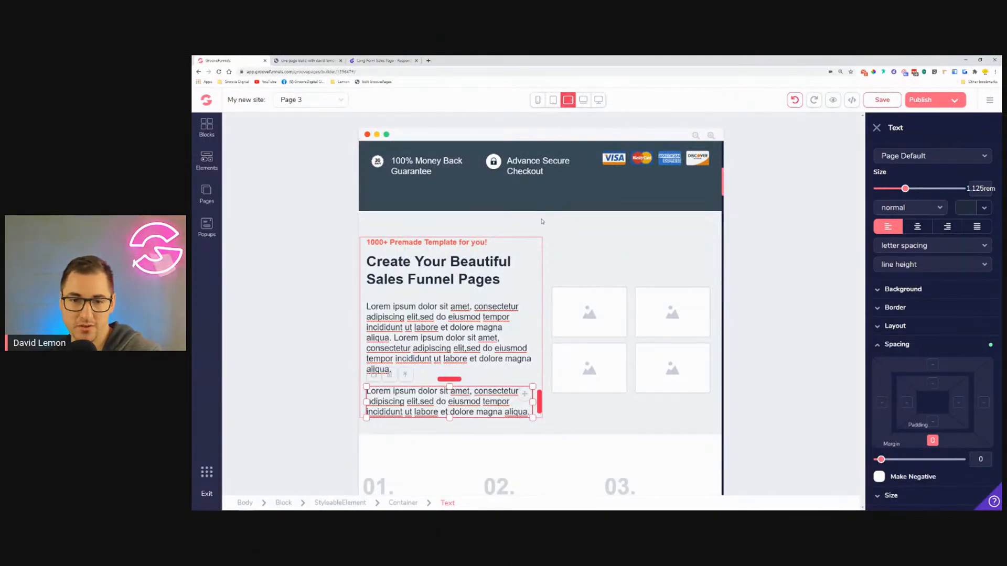
Step: Set the top padding of the "Create Your Beautiful Sales Funnel Pages" block to 3.5rem and its bottom padding to 1.5rem
{"action": "left_click", "coordinate": [712, 224]}
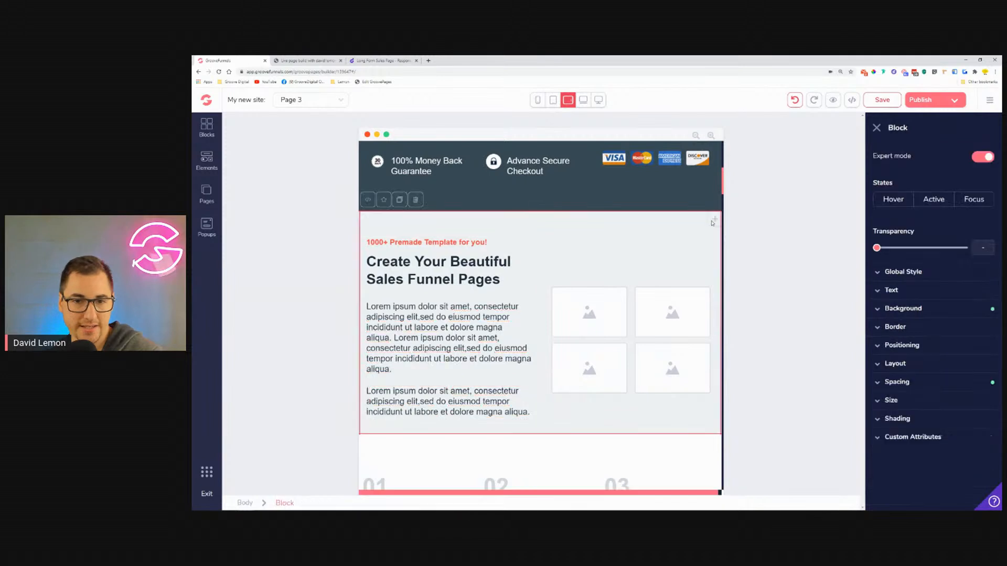
{"action": "double_click", "coordinate": [906, 129]}
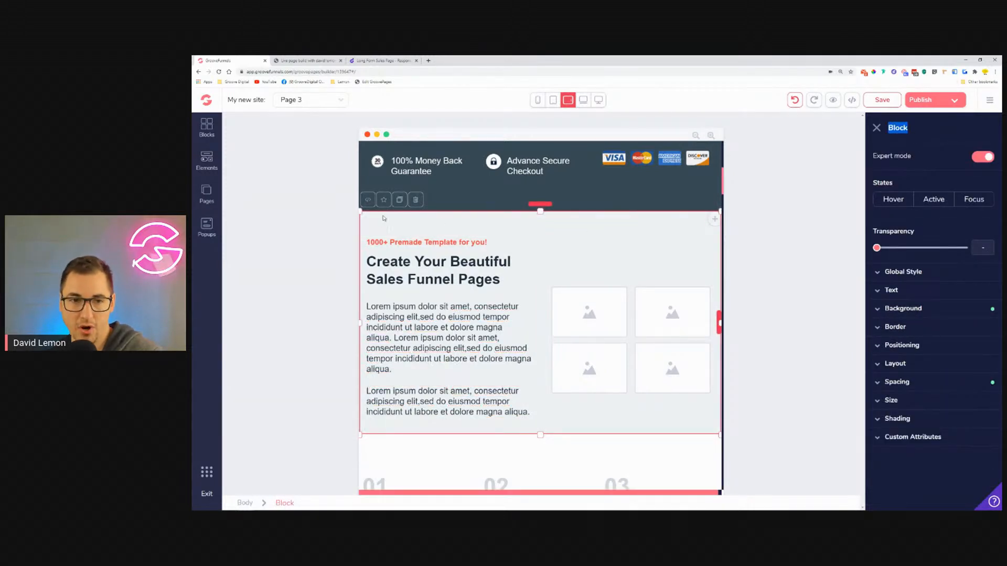
{"action": "left_click", "coordinate": [951, 386]}
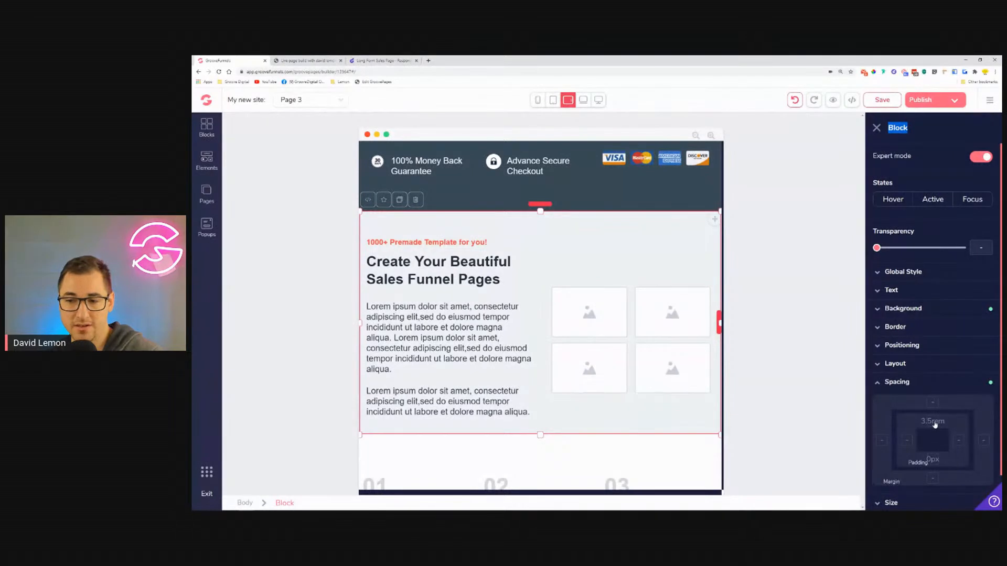
{"action": "left_click", "coordinate": [935, 422]}
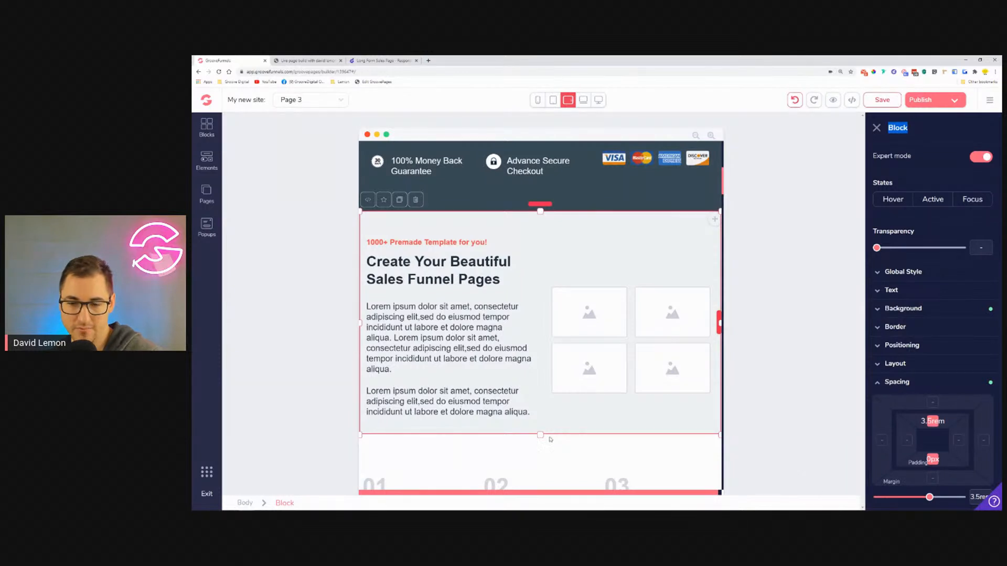
{"action": "mouse_move", "coordinate": [929, 498]}
{"action": "left_mouse_down"}
{"action": "mouse_move", "coordinate": [918, 499]}
{"action": "mouse_move", "coordinate": [925, 504]}
{"action": "left_mouse_up"}
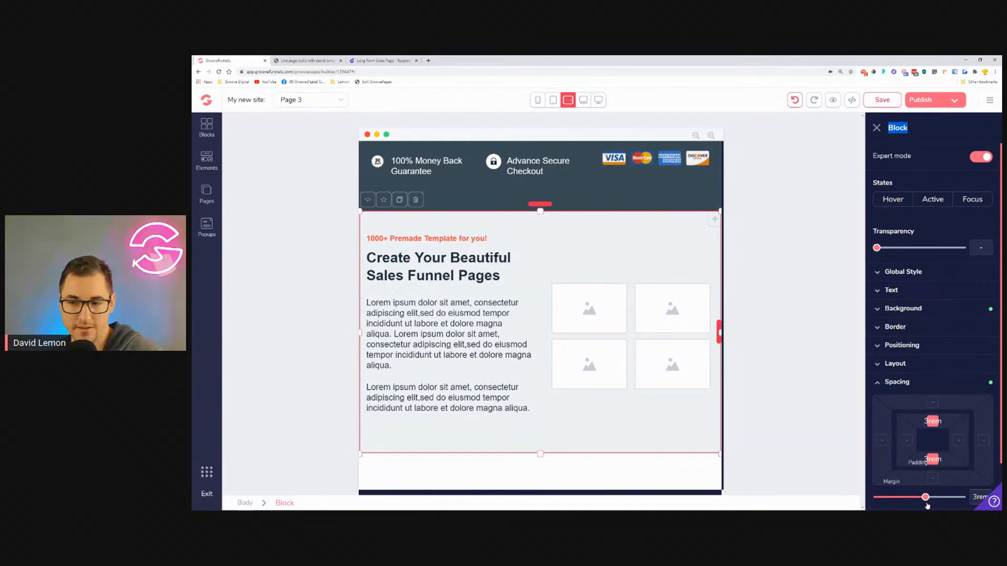
{"action": "left_click_drag", "start_coordinate": [927, 505], "coordinate": [929, 507]}
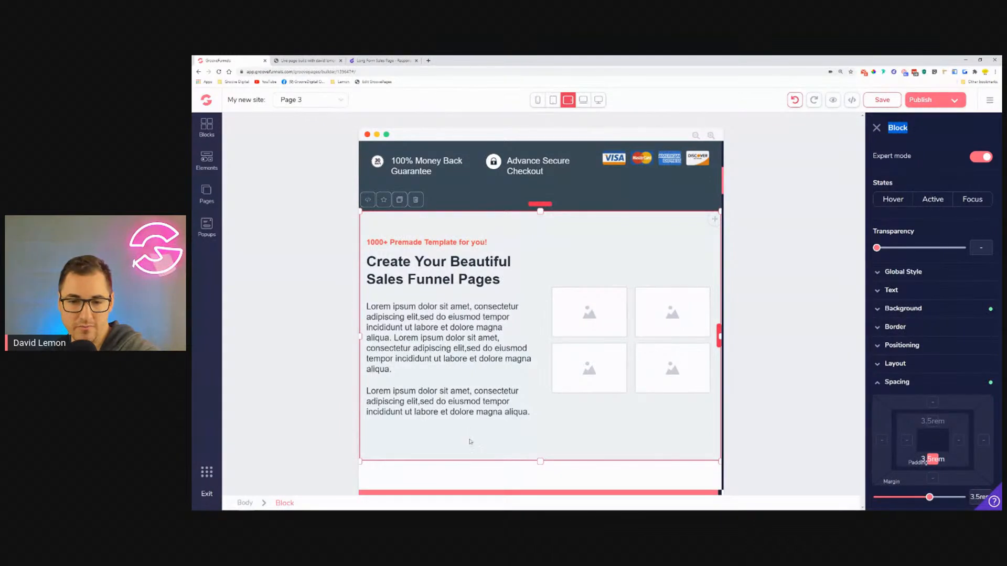
{"action": "left_click_drag", "start_coordinate": [929, 498], "coordinate": [905, 501]}
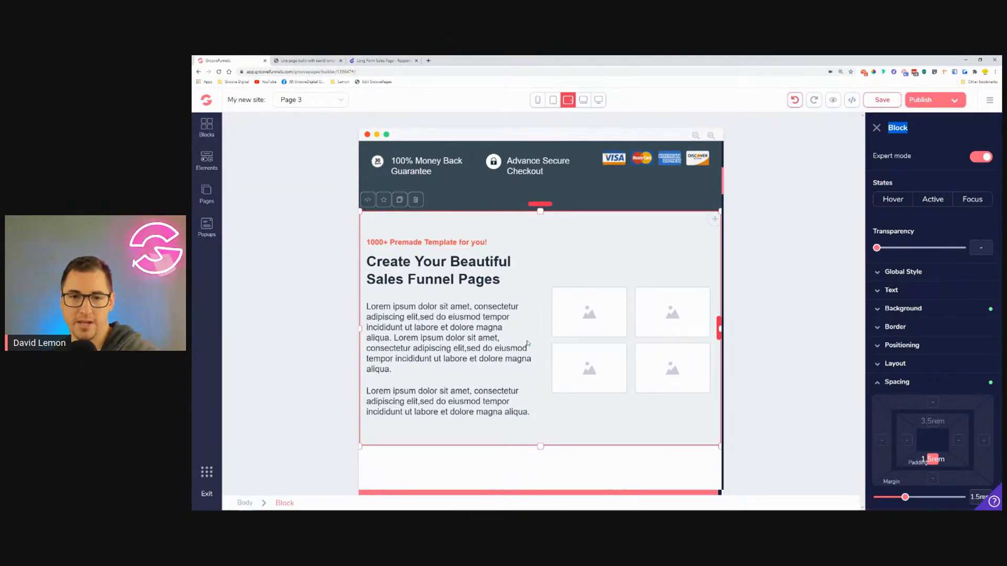
Step: Set the left and right padding of the three-column block numbered 01 to 03 to 1rem
{"action": "scroll", "coordinate": [527, 344], "scroll_direction": "down", "scroll_amount": 3}
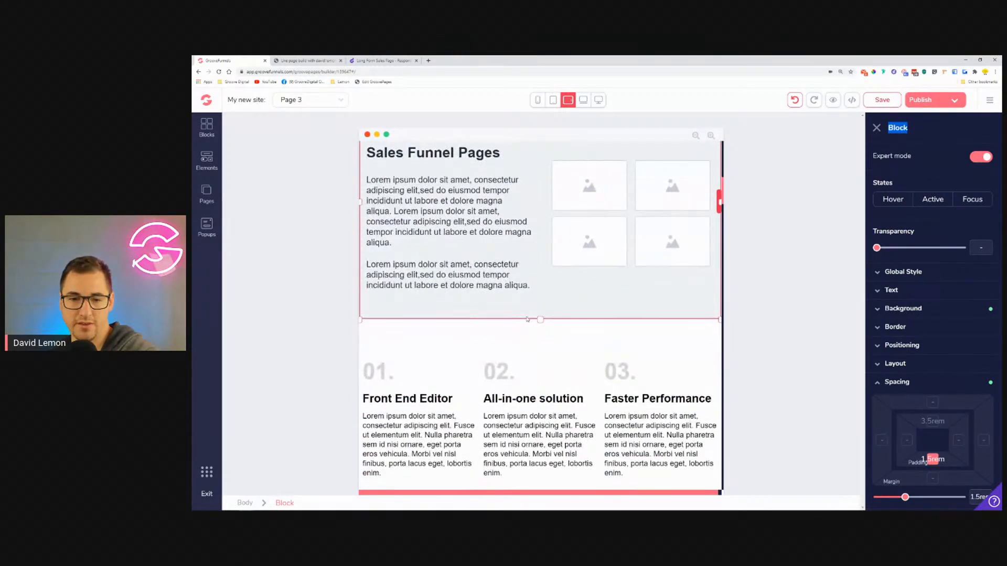
{"action": "scroll", "coordinate": [527, 319], "scroll_direction": "down", "scroll_amount": 3}
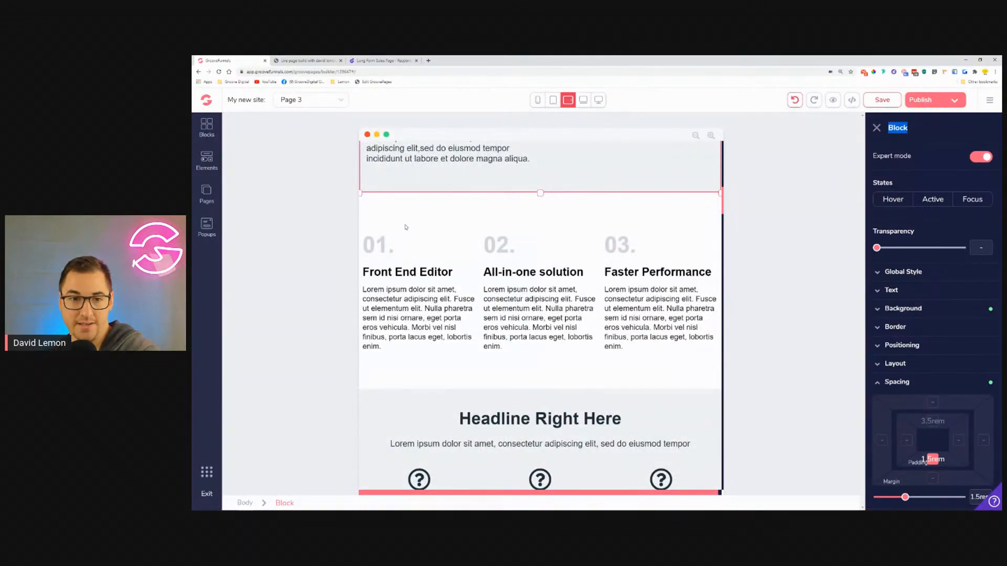
{"action": "left_click", "coordinate": [405, 227]}
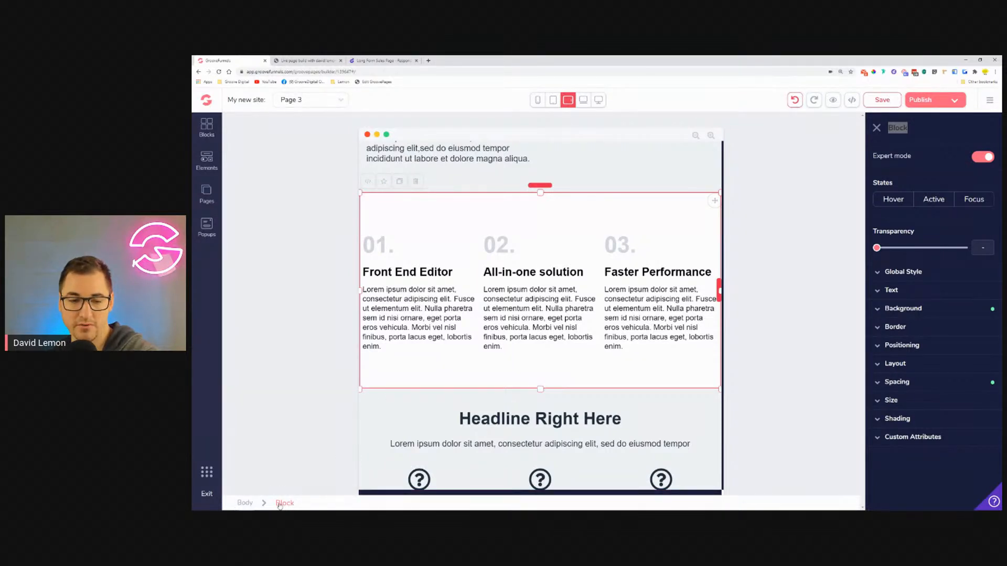
{"action": "left_click", "coordinate": [921, 383]}
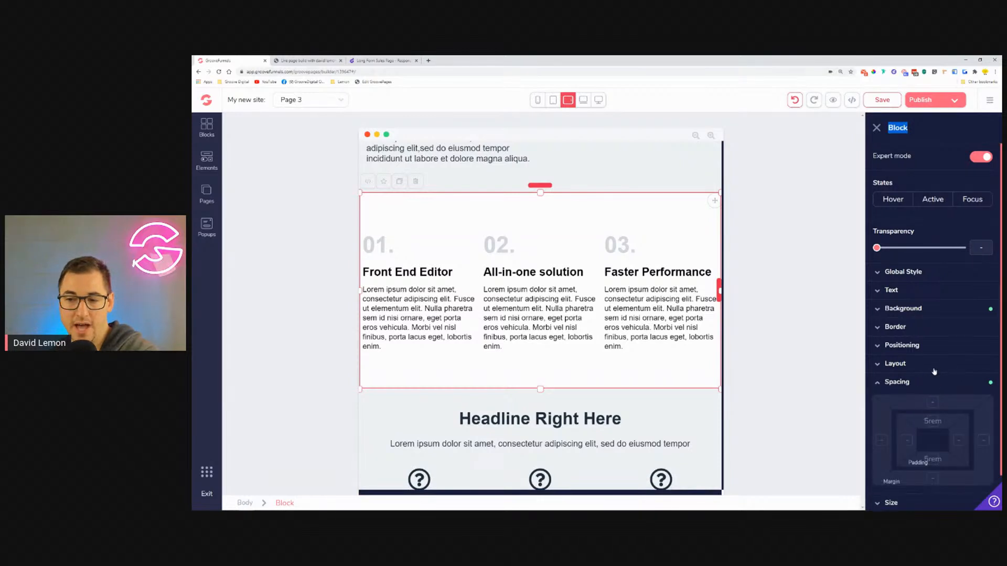
{"action": "left_click", "coordinate": [907, 442]}
{"action": "left_click", "coordinate": [958, 442]}
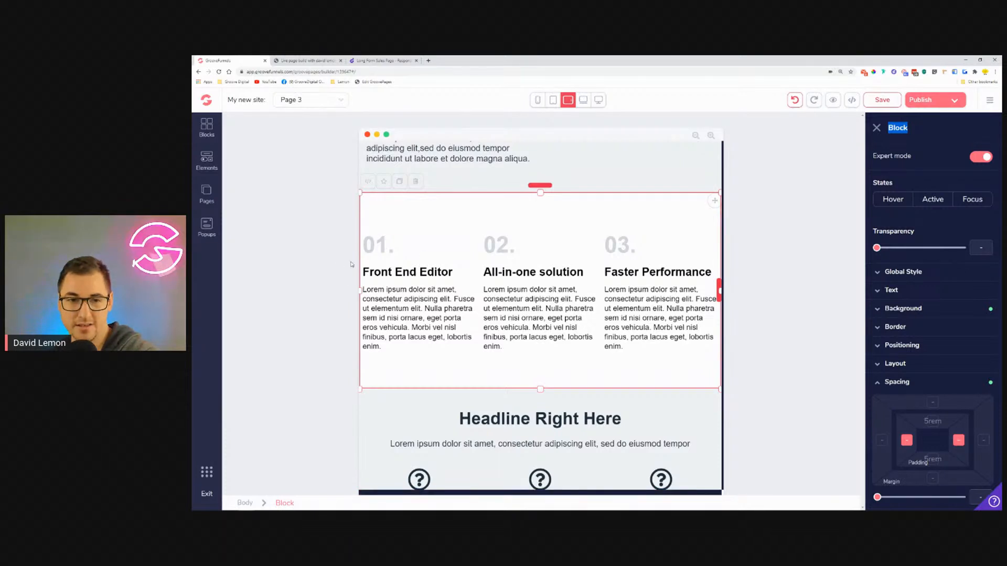
{"action": "left_click_drag", "start_coordinate": [877, 497], "coordinate": [898, 507]}
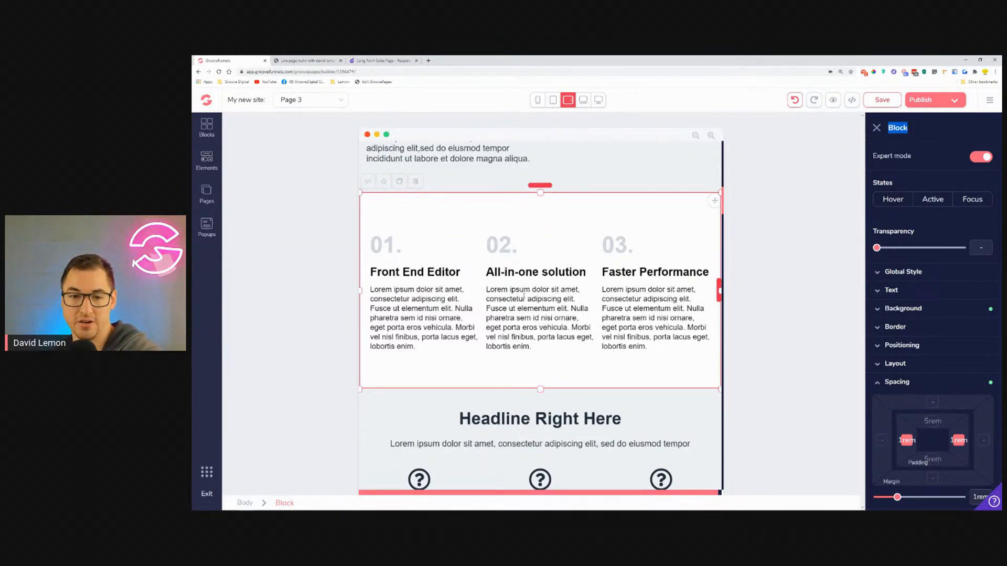
Step: Examine the features and countdown sections, checking the text settings of the "Headline right here" heading and the "Feature 1" title
{"action": "scroll", "coordinate": [524, 295], "scroll_direction": "down", "scroll_amount": 4}
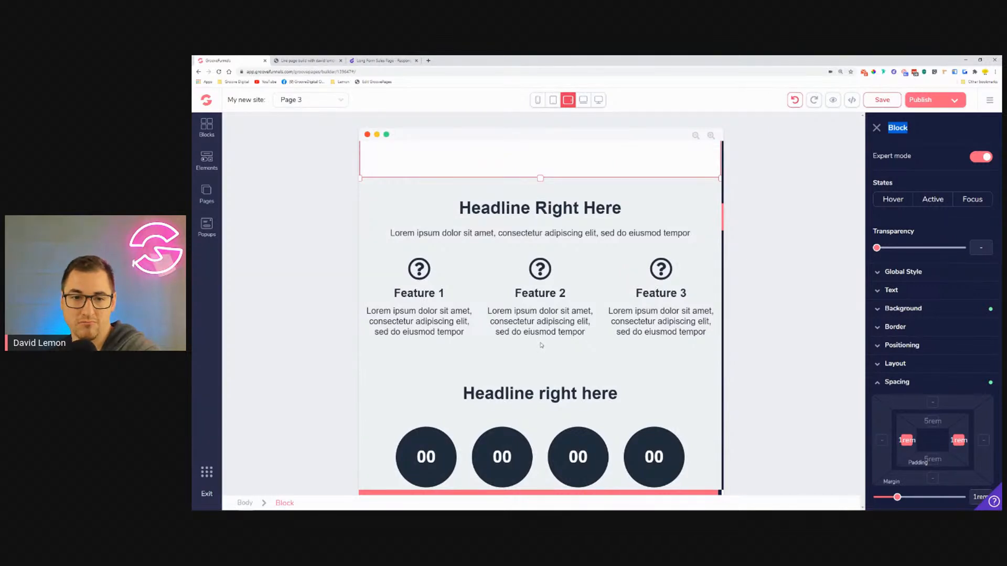
{"action": "scroll", "coordinate": [536, 208], "scroll_direction": "down", "scroll_amount": 3}
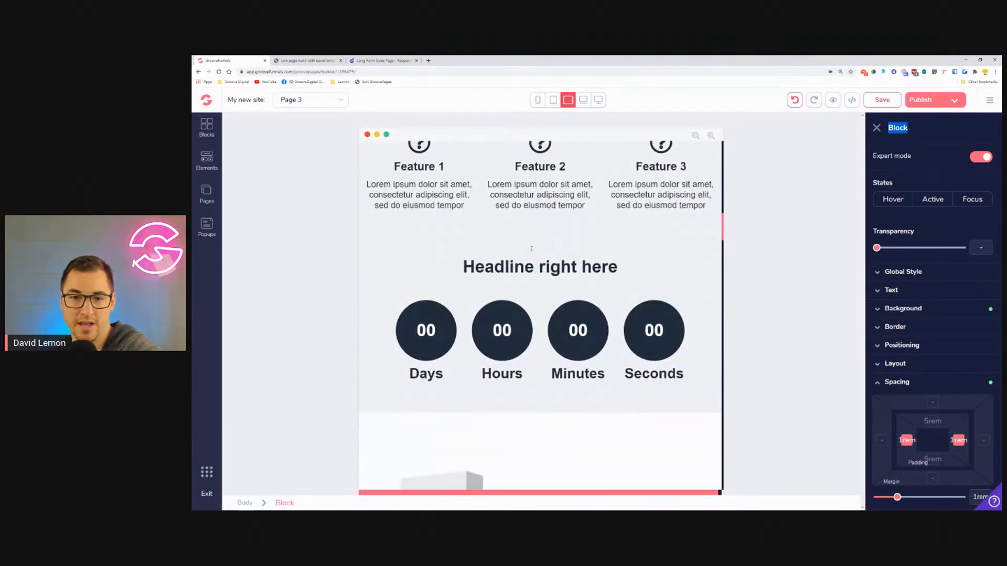
{"action": "scroll", "coordinate": [543, 278], "scroll_direction": "up", "scroll_amount": 3}
{"action": "scroll", "coordinate": [543, 278], "scroll_direction": "down", "scroll_amount": 1}
{"action": "left_click", "coordinate": [540, 166]}
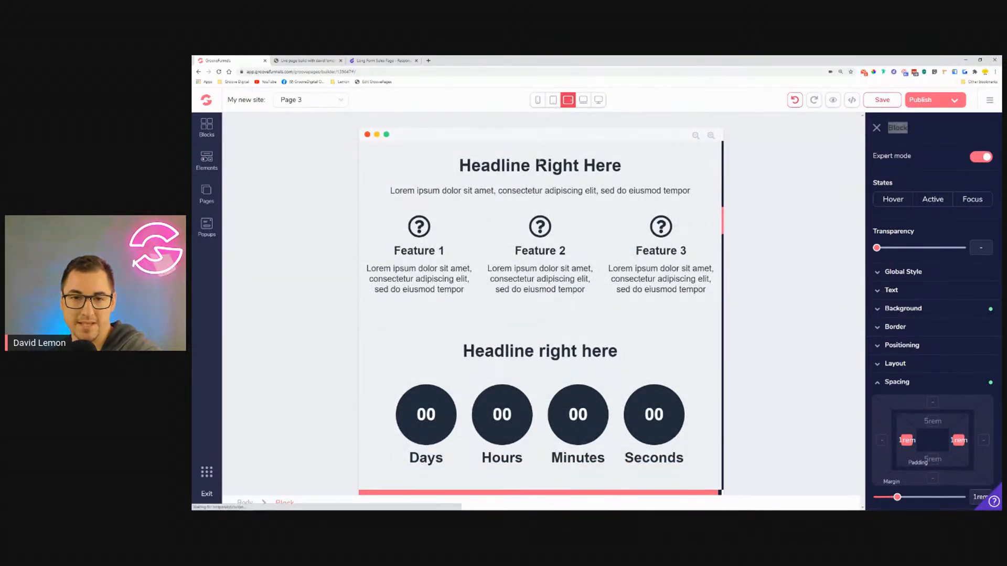
{"action": "left_click", "coordinate": [541, 348]}
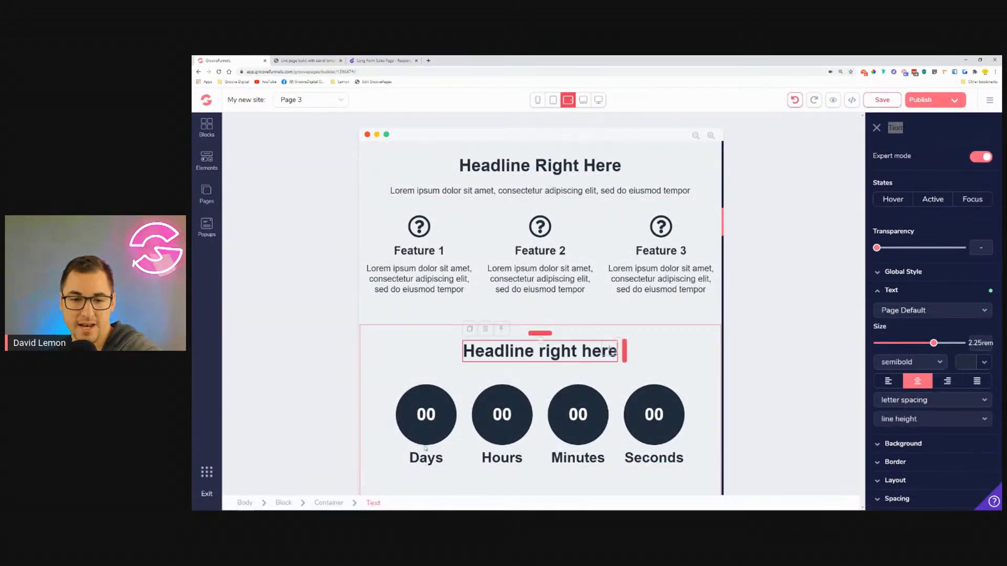
{"action": "left_click", "coordinate": [395, 251]}
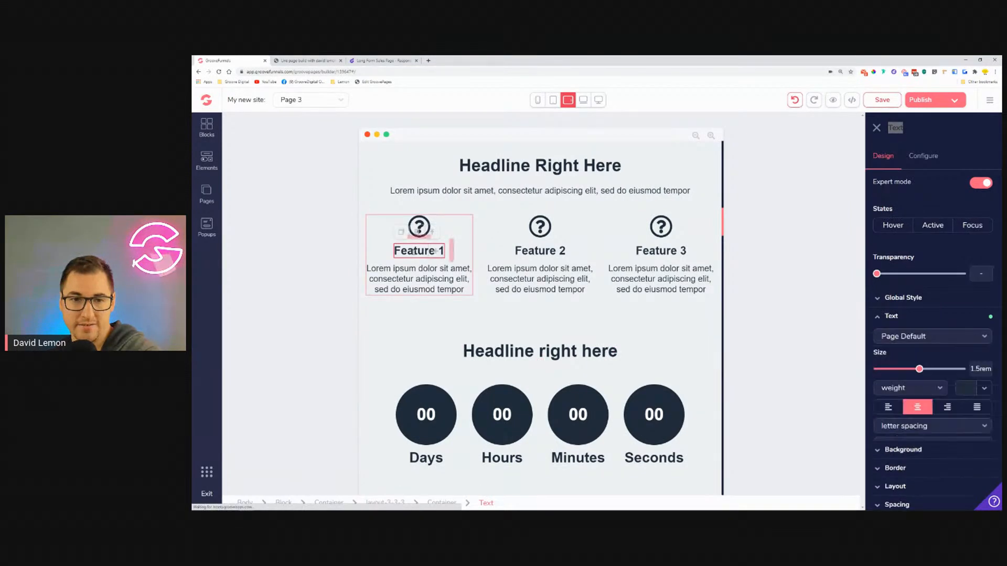
Step: Set the text size of the Days label under the countdown to 1.25rem
{"action": "left_click", "coordinate": [429, 461]}
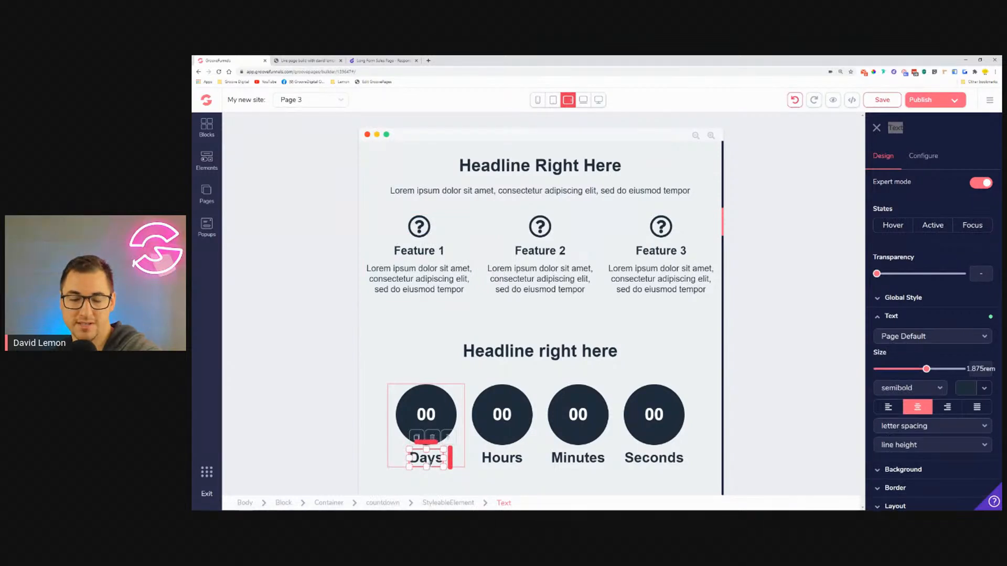
{"action": "left_click", "coordinate": [504, 459]}
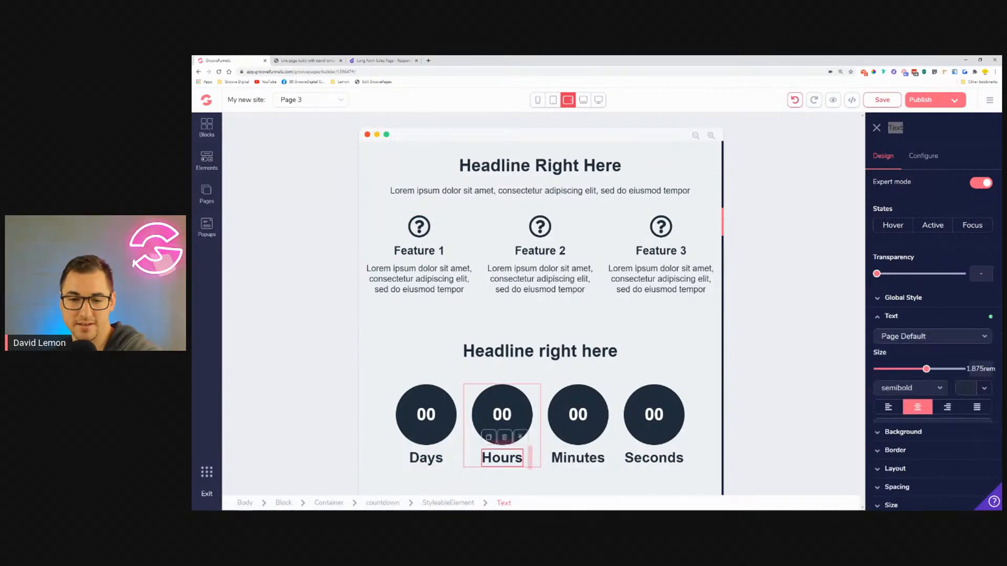
{"action": "left_click", "coordinate": [578, 457]}
{"action": "left_click", "coordinate": [654, 457]}
{"action": "left_click", "coordinate": [426, 457]}
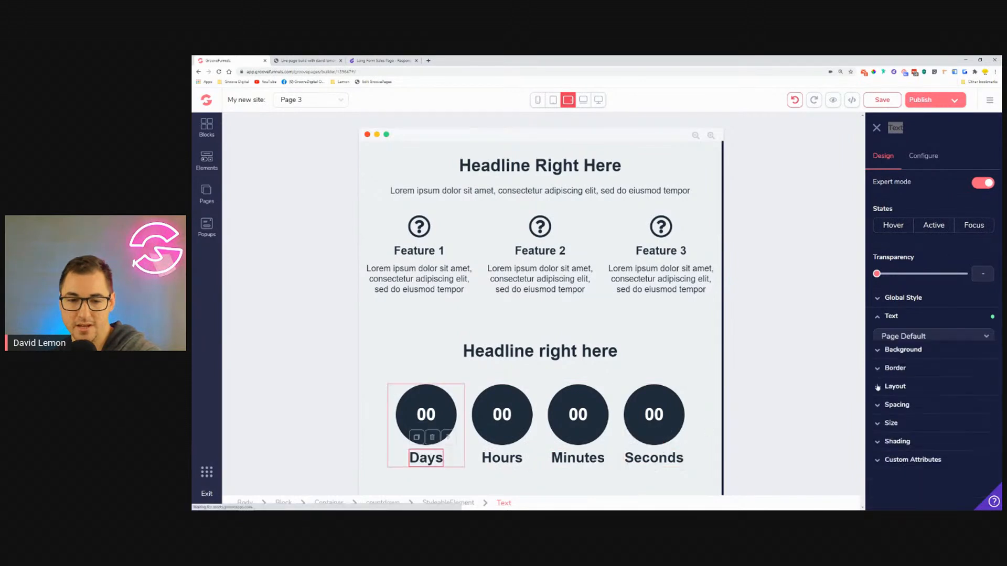
{"action": "left_click_drag", "start_coordinate": [926, 369], "coordinate": [907, 376]}
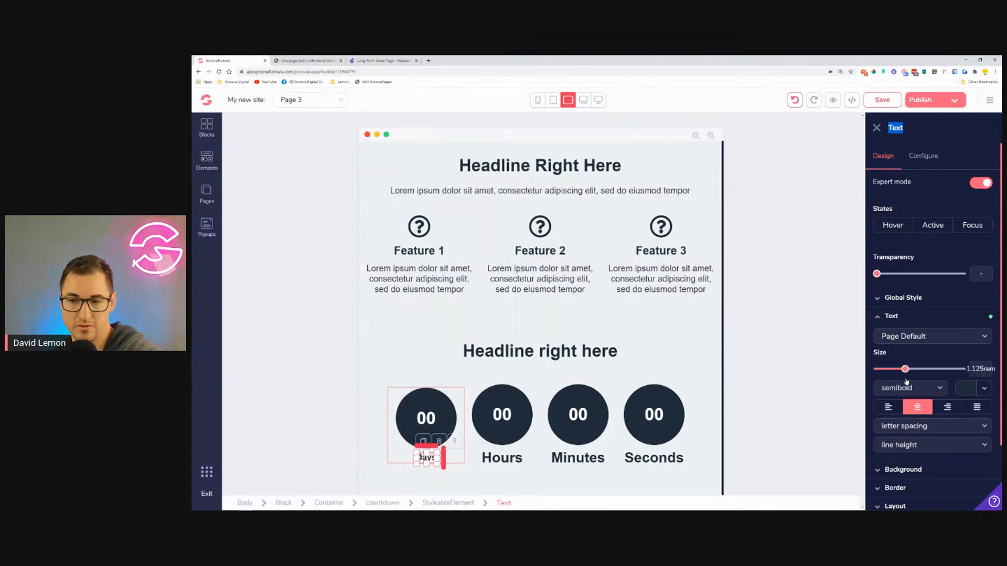
{"action": "left_click", "coordinate": [911, 383]}
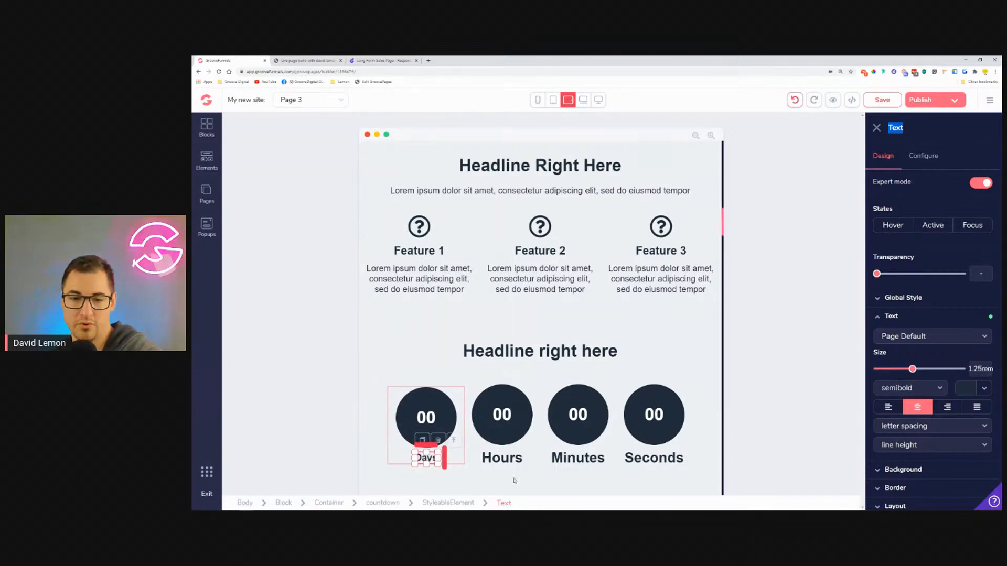
Step: Set the text size of the Hours, Minutes and Seconds countdown labels to 1.25rem
{"action": "left_click", "coordinate": [501, 458]}
{"action": "left_click", "coordinate": [919, 368]}
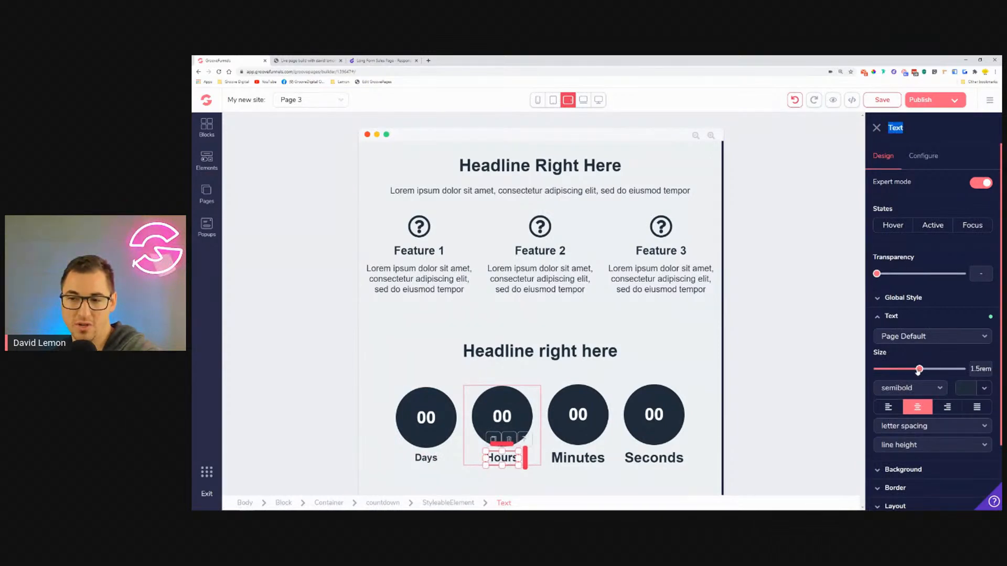
{"action": "left_click_drag", "start_coordinate": [918, 371], "coordinate": [912, 369]}
{"action": "left_click", "coordinate": [580, 460]}
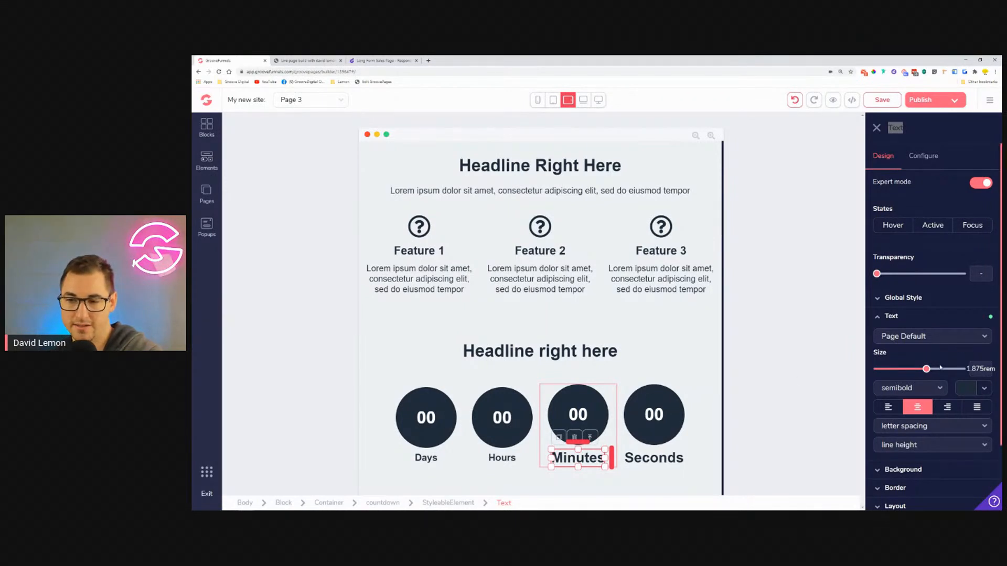
{"action": "left_click_drag", "start_coordinate": [926, 373], "coordinate": [914, 372]}
{"action": "left_click", "coordinate": [664, 455]}
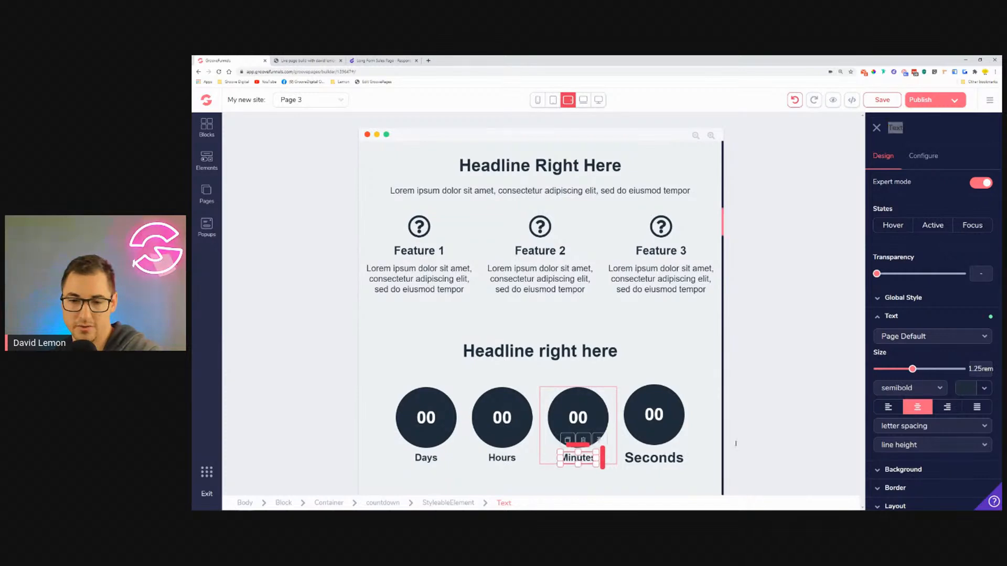
{"action": "left_click", "coordinate": [913, 370]}
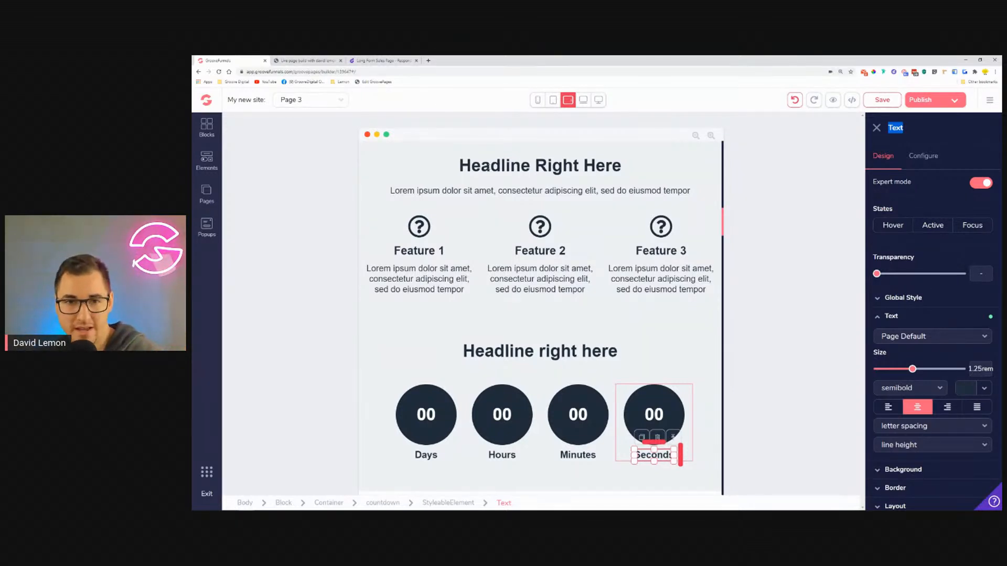
Step: Check the text sizes of the "Headline Right Here" heading, its subtext, and the Feature 2 title and description
{"action": "left_click_drag", "start_coordinate": [462, 160], "coordinate": [619, 167]}
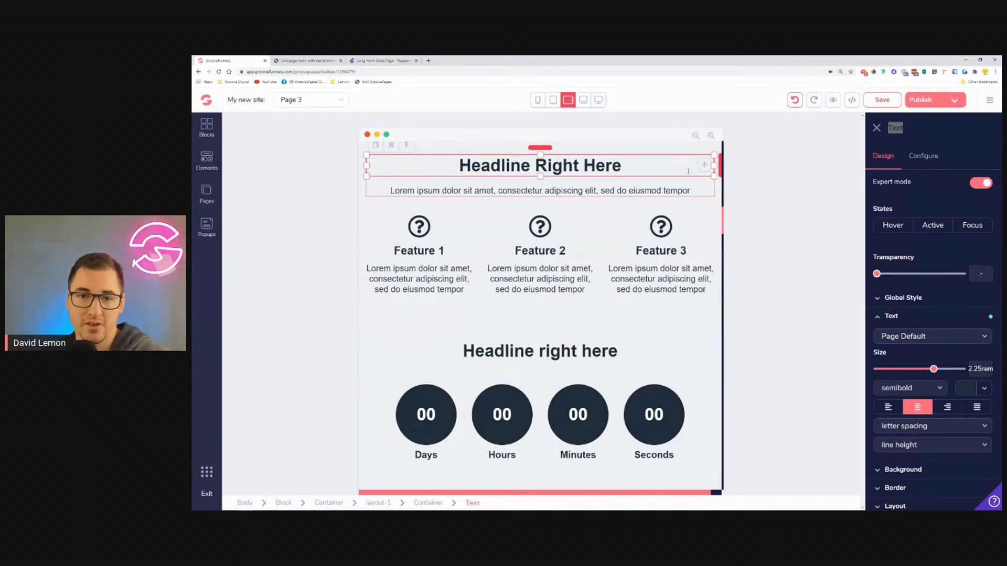
{"action": "left_click", "coordinate": [539, 249]}
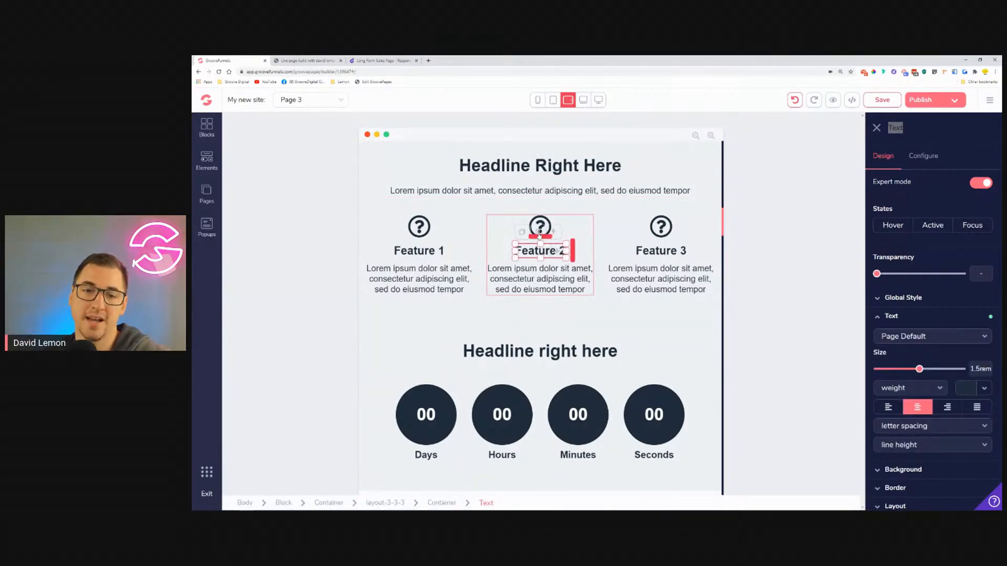
{"action": "left_click", "coordinate": [524, 278]}
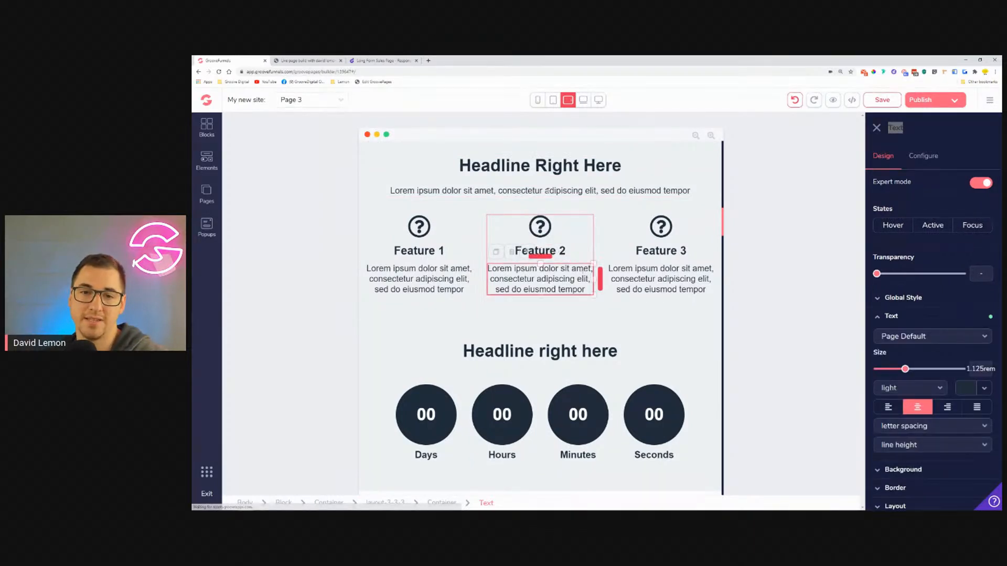
{"action": "left_click", "coordinate": [523, 190]}
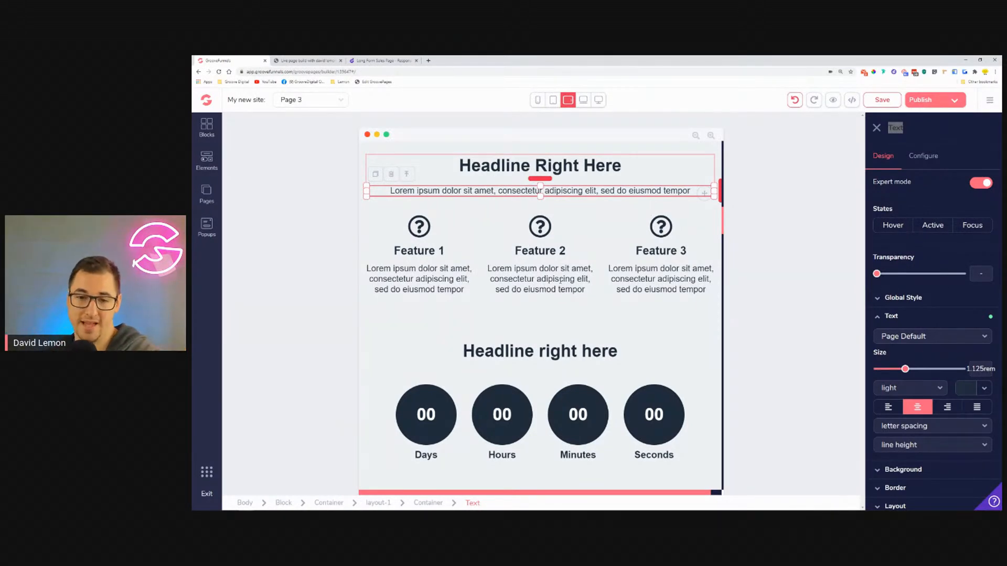
Step: Set the text size of the "All this for $1806 only $97" heading beside the box mockup to 1.5rem
{"action": "scroll", "coordinate": [560, 279], "scroll_direction": "down", "scroll_amount": 2}
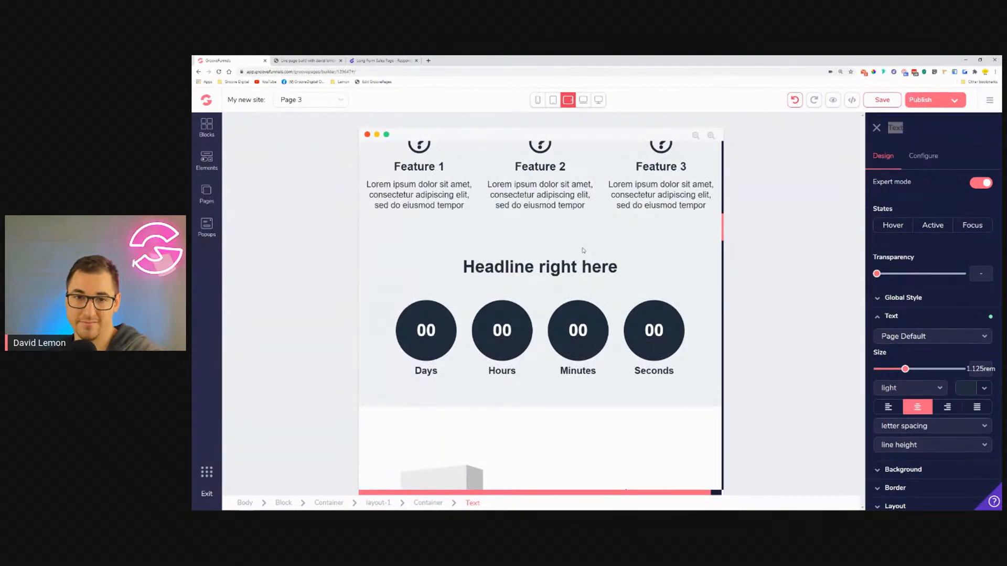
{"action": "scroll", "coordinate": [583, 250], "scroll_direction": "down", "scroll_amount": 2}
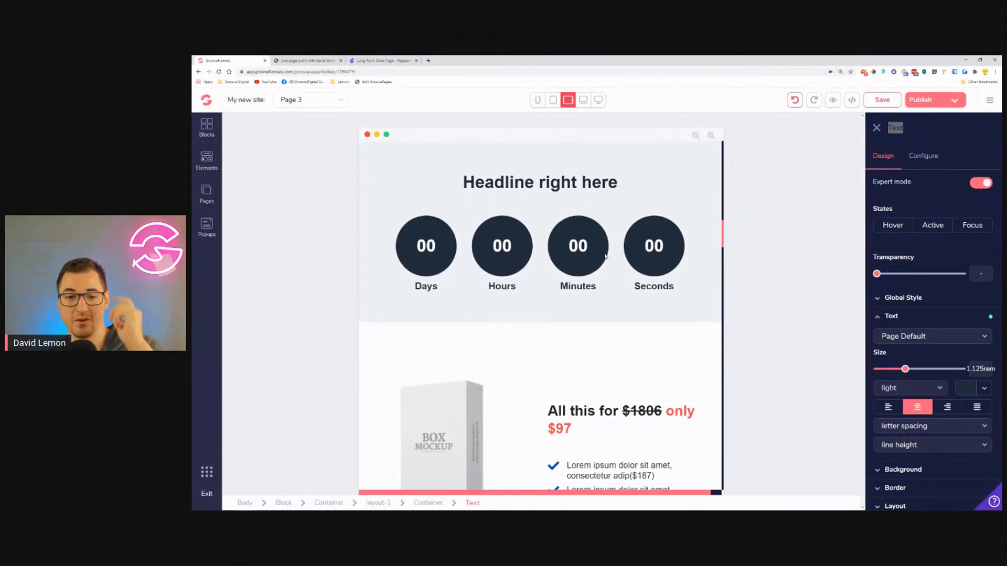
{"action": "scroll", "coordinate": [606, 256], "scroll_direction": "down", "scroll_amount": 4}
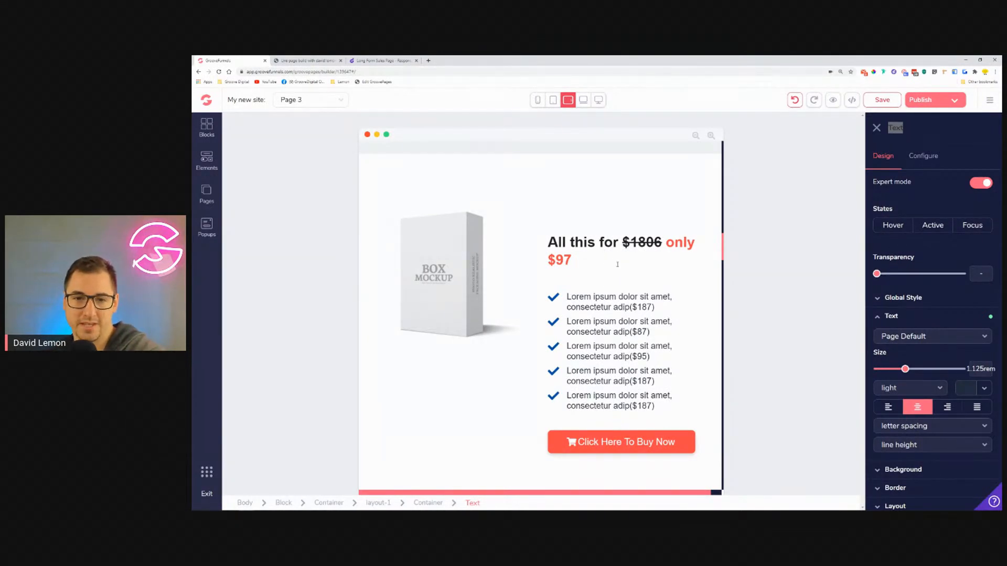
{"action": "left_click", "coordinate": [433, 259]}
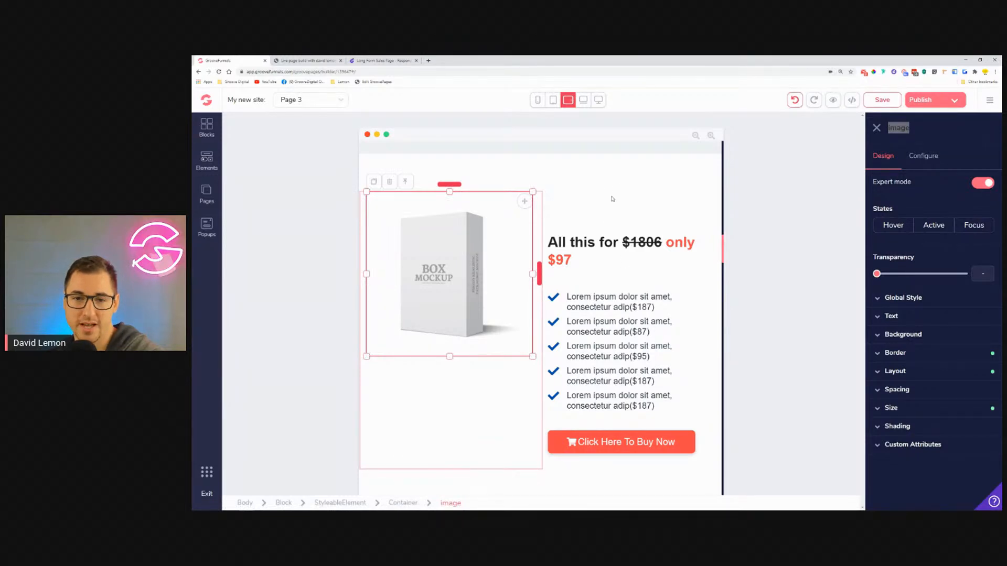
{"action": "left_click", "coordinate": [606, 241]}
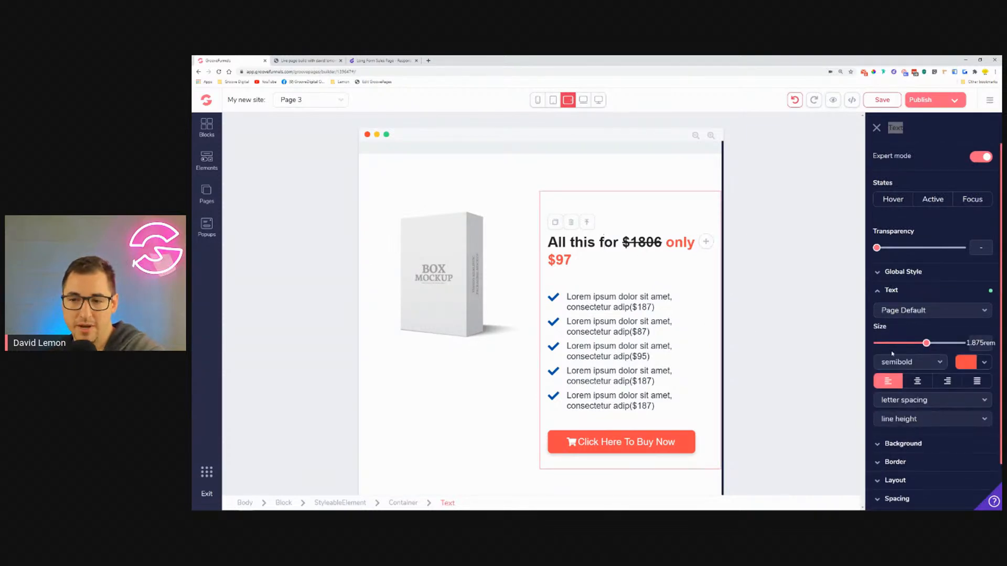
{"action": "left_click", "coordinate": [928, 344]}
{"action": "left_click_drag", "start_coordinate": [929, 345], "coordinate": [921, 345]}
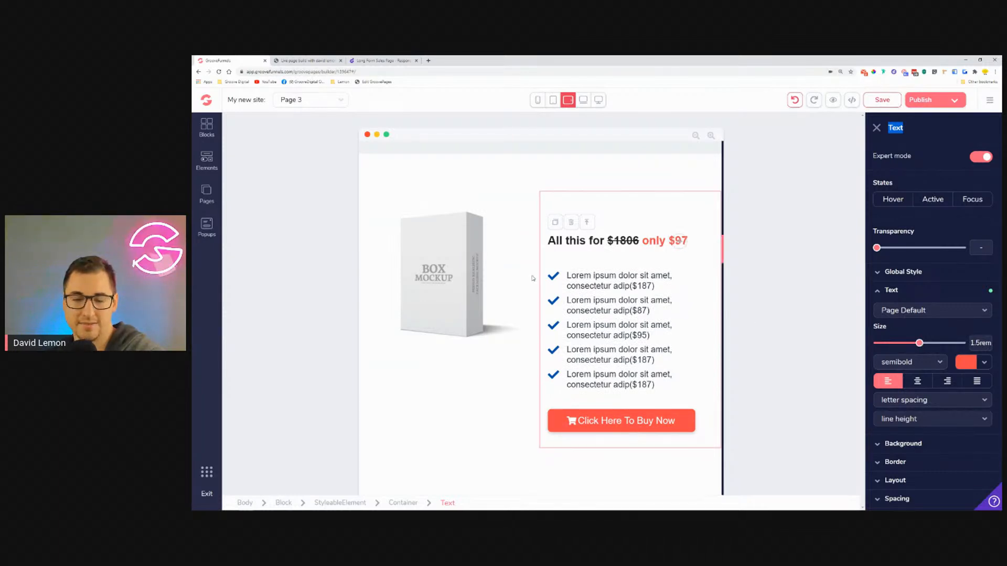
Step: Set the text size of the five checkmark list items below the price heading to 1rem
{"action": "left_click", "coordinate": [564, 281]}
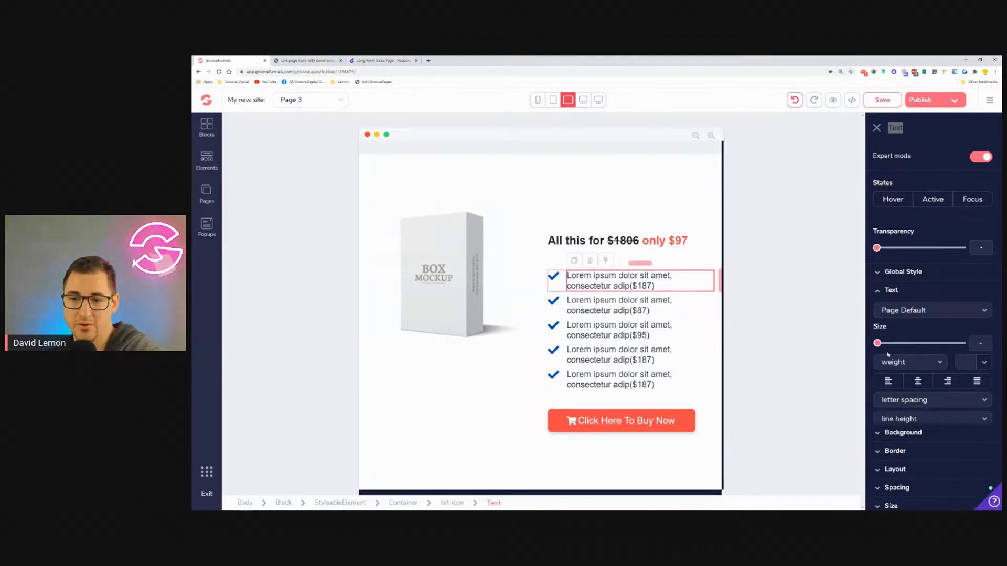
{"action": "left_click_drag", "start_coordinate": [877, 344], "coordinate": [899, 343]}
{"action": "left_click", "coordinate": [667, 306]}
{"action": "left_click", "coordinate": [656, 328]}
{"action": "left_click", "coordinate": [620, 342]}
{"action": "left_click_drag", "start_coordinate": [877, 344], "coordinate": [898, 347]}
{"action": "left_click", "coordinate": [652, 366]}
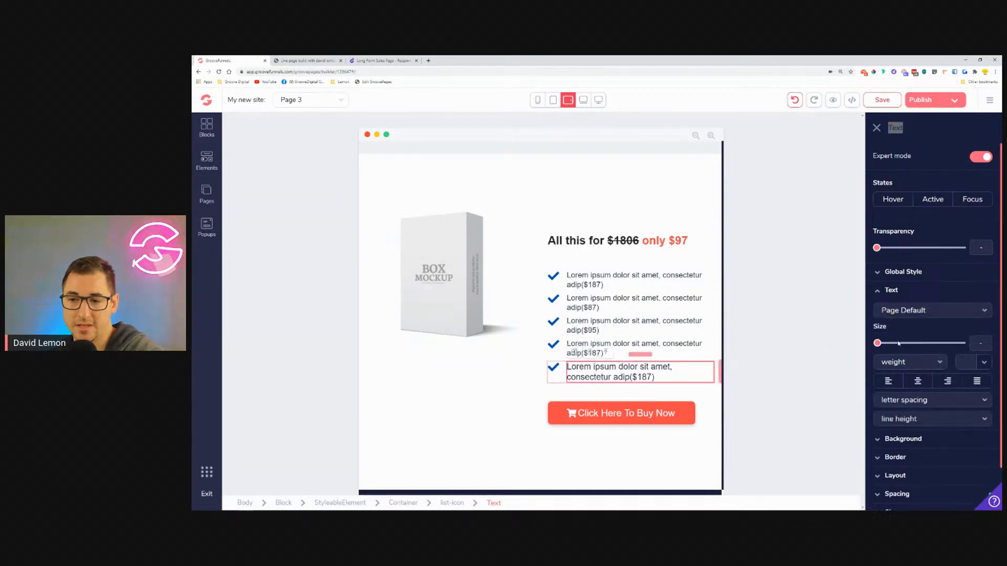
{"action": "left_click_drag", "start_coordinate": [877, 343], "coordinate": [899, 343]}
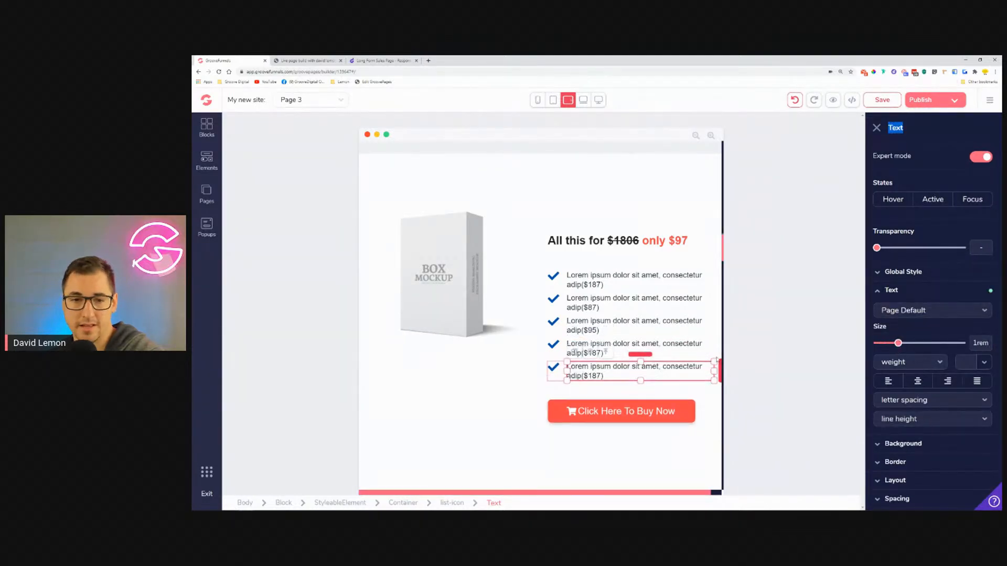
Step: Set the top padding of the container holding the price heading, checklist and buy button to 0
{"action": "left_click", "coordinate": [619, 224]}
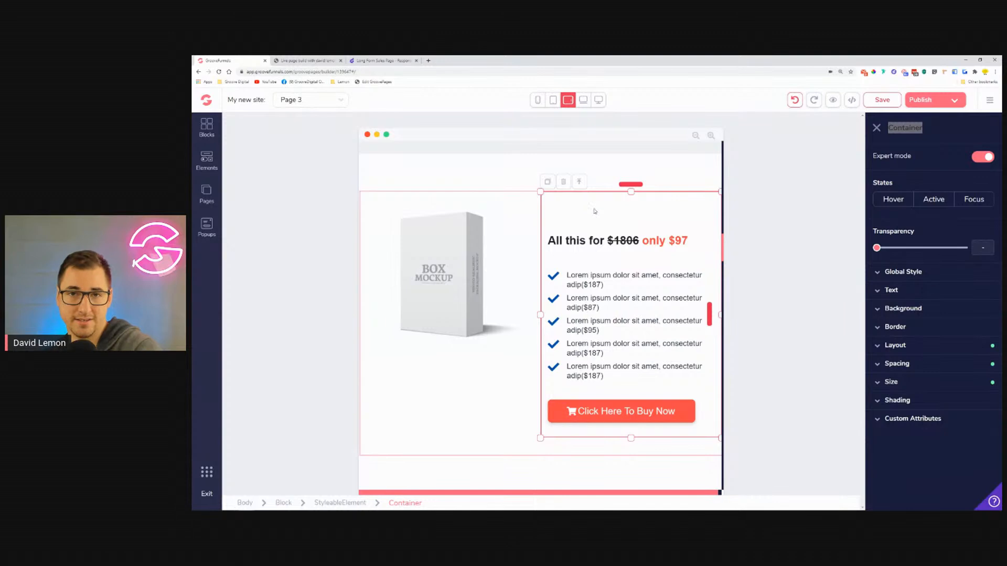
{"action": "left_click", "coordinate": [947, 365]}
{"action": "left_click", "coordinate": [931, 412]}
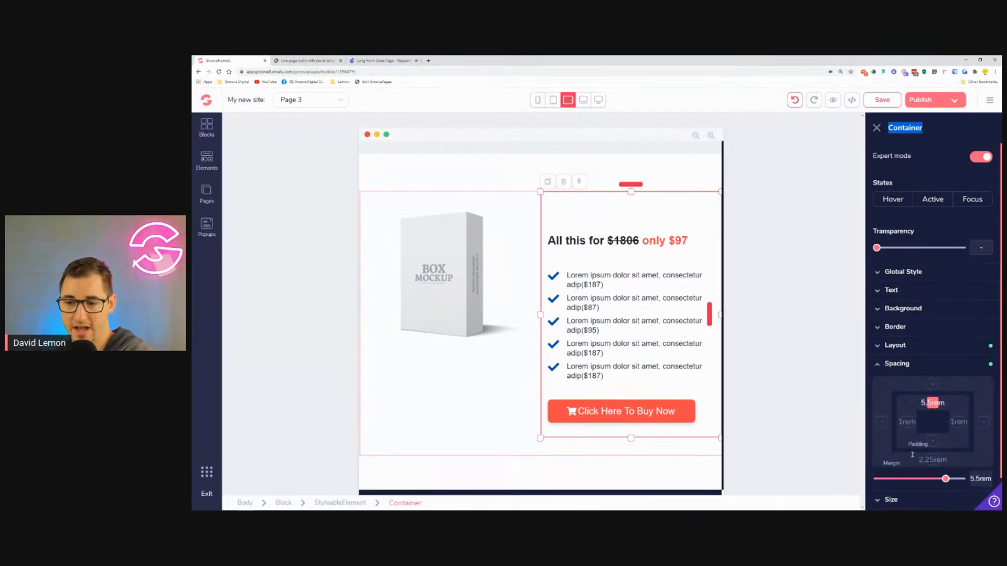
{"action": "left_click_drag", "start_coordinate": [947, 480], "coordinate": [881, 482]}
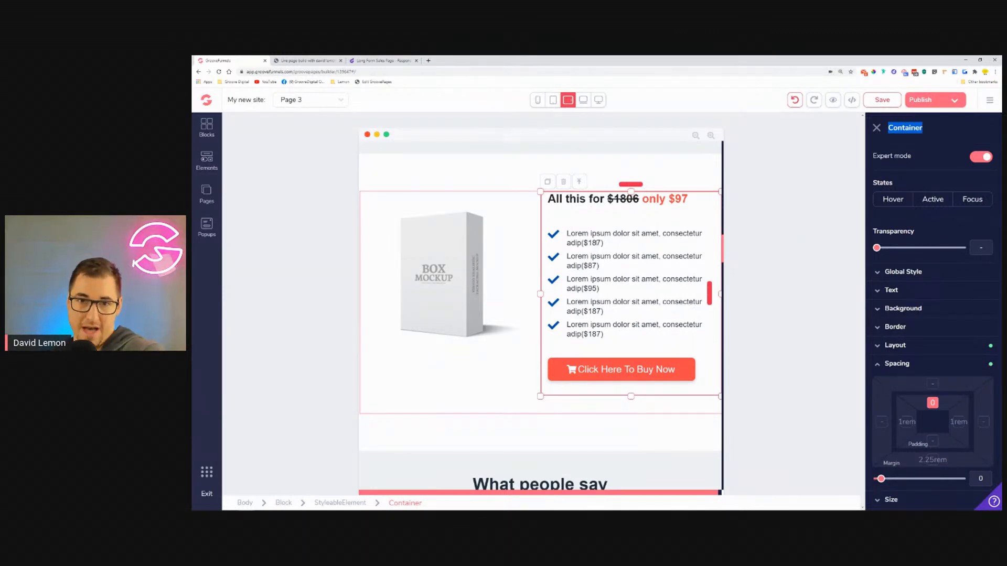
Step: Set the top and bottom padding of the box mockup and pricing block to 1.5rem
{"action": "scroll", "coordinate": [562, 273], "scroll_direction": "down", "scroll_amount": 4}
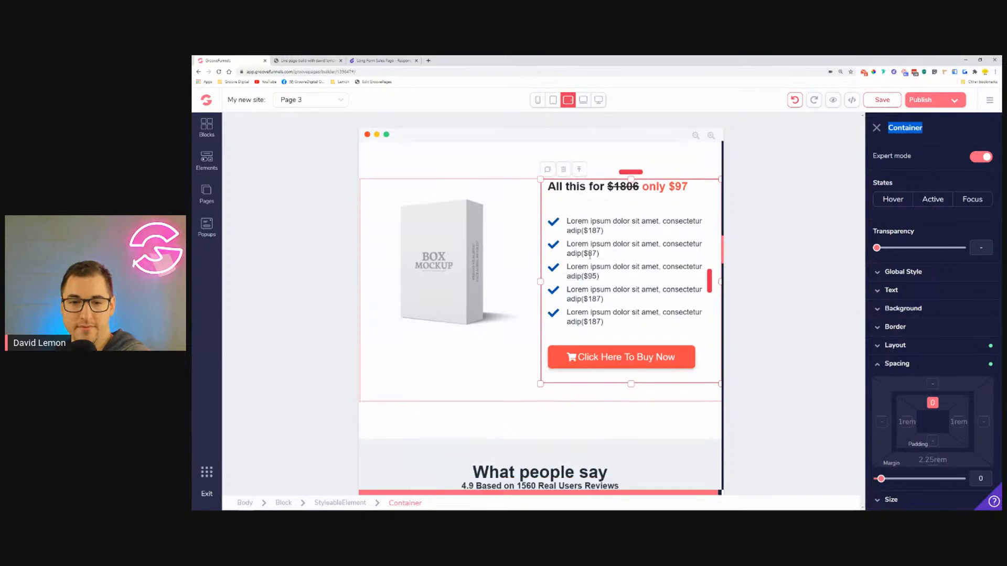
{"action": "scroll", "coordinate": [590, 257], "scroll_direction": "up", "scroll_amount": 5}
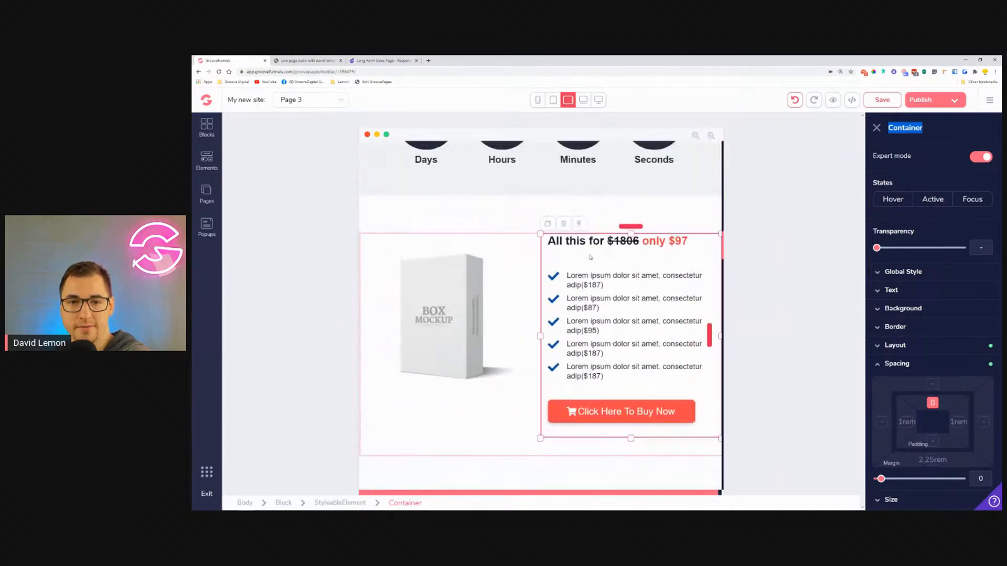
{"action": "left_click", "coordinate": [483, 219]}
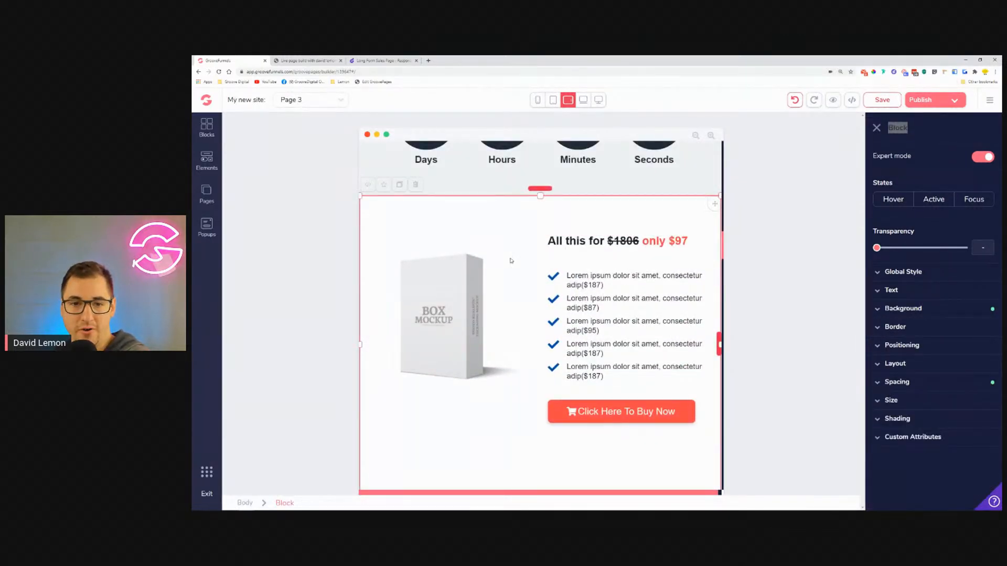
{"action": "left_click", "coordinate": [511, 261]}
{"action": "left_click", "coordinate": [402, 223]}
{"action": "left_click", "coordinate": [404, 226]}
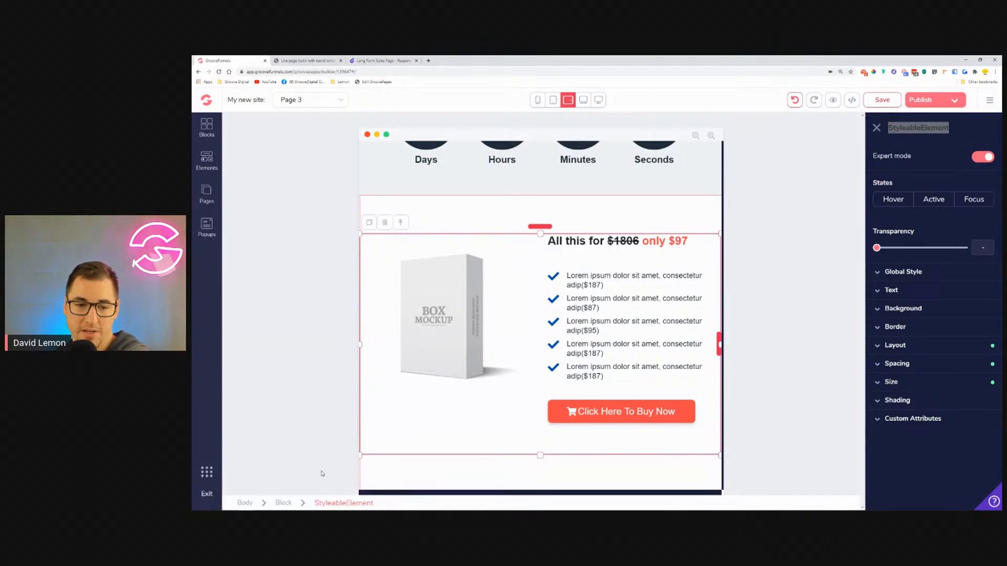
{"action": "left_click", "coordinate": [284, 503]}
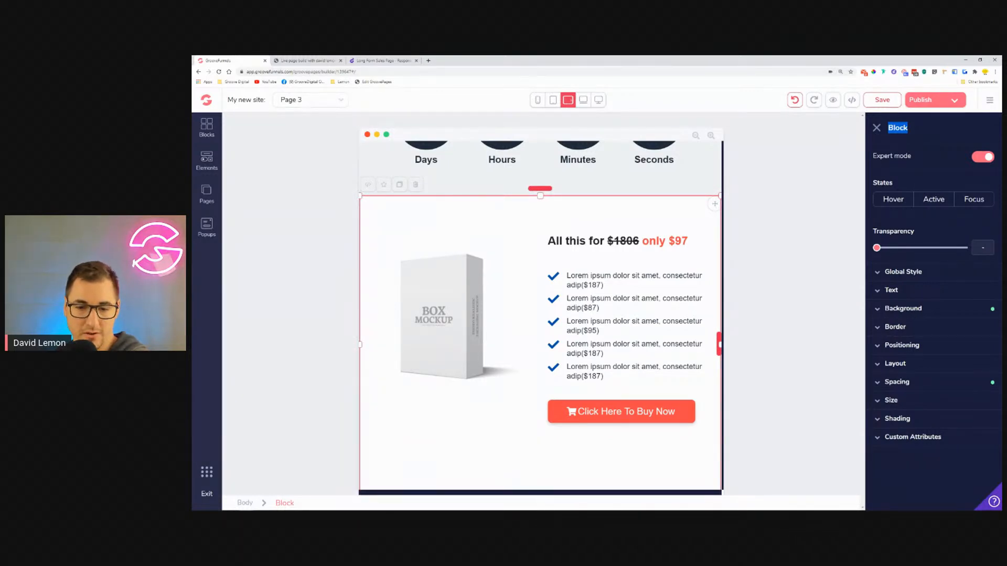
{"action": "scroll", "coordinate": [656, 436], "scroll_direction": "down", "scroll_amount": 2}
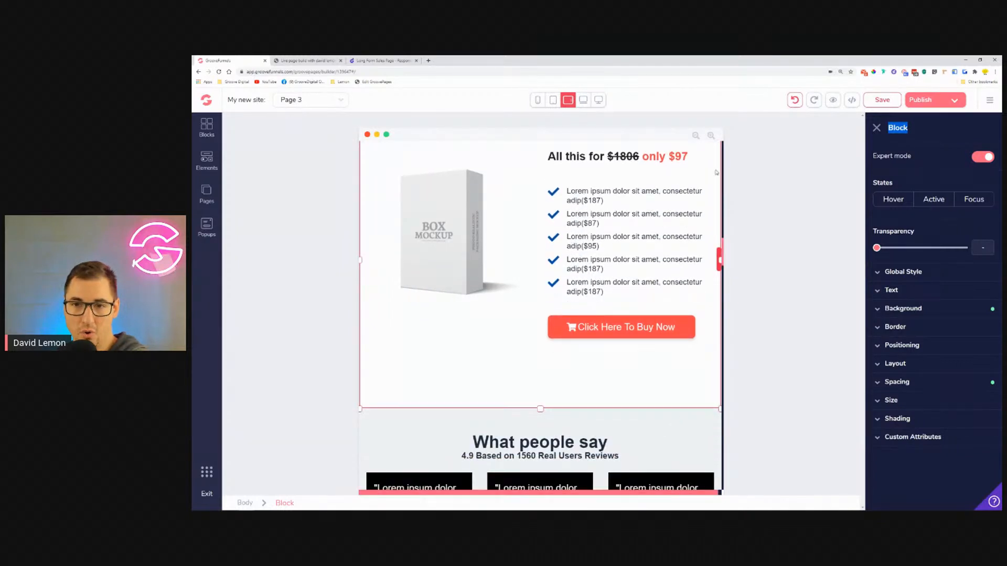
{"action": "scroll", "coordinate": [717, 172], "scroll_direction": "up", "scroll_amount": 1}
{"action": "left_click", "coordinate": [904, 387]}
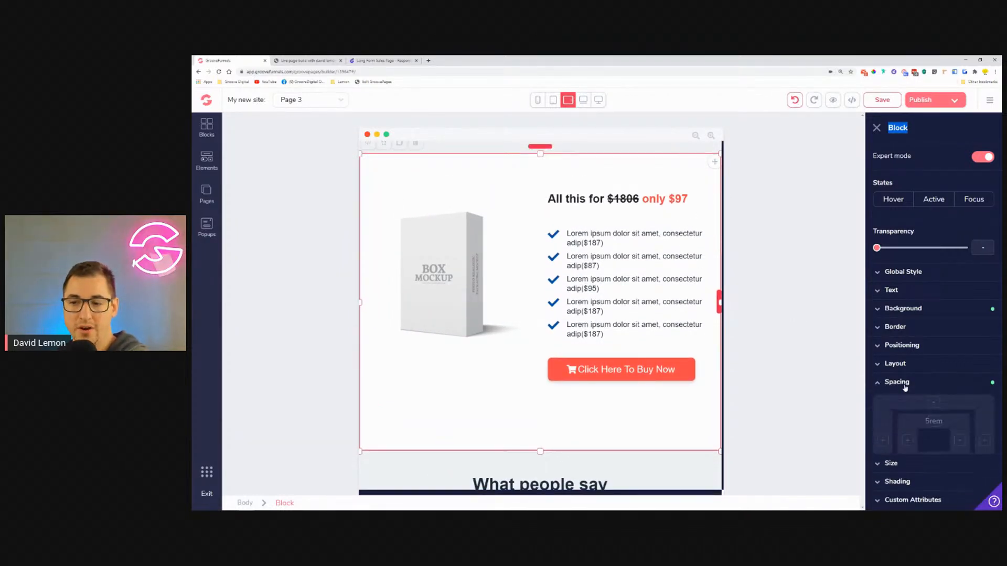
{"action": "left_click", "coordinate": [934, 423]}
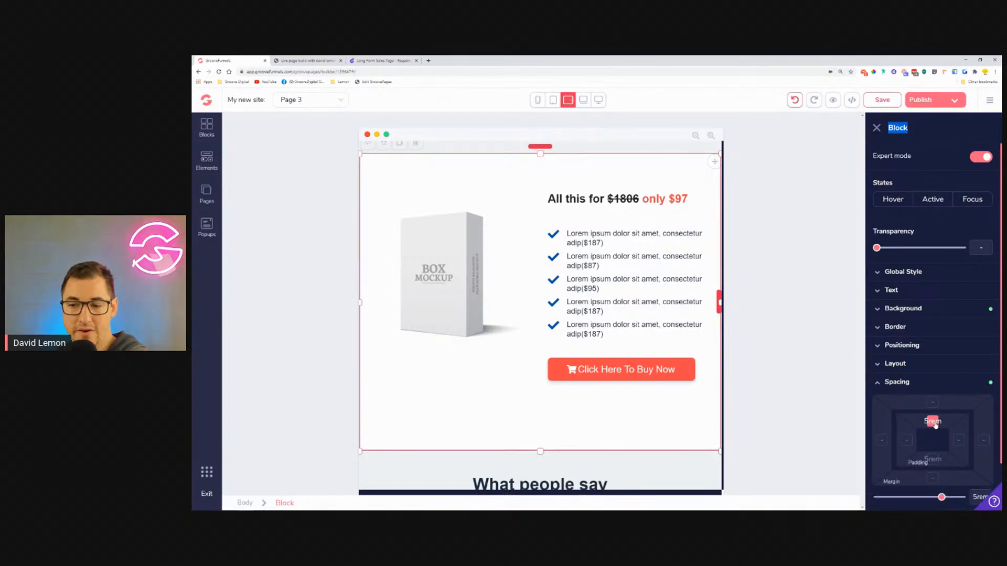
{"action": "left_click", "coordinate": [932, 461]}
{"action": "left_click_drag", "start_coordinate": [944, 498], "coordinate": [904, 487]}
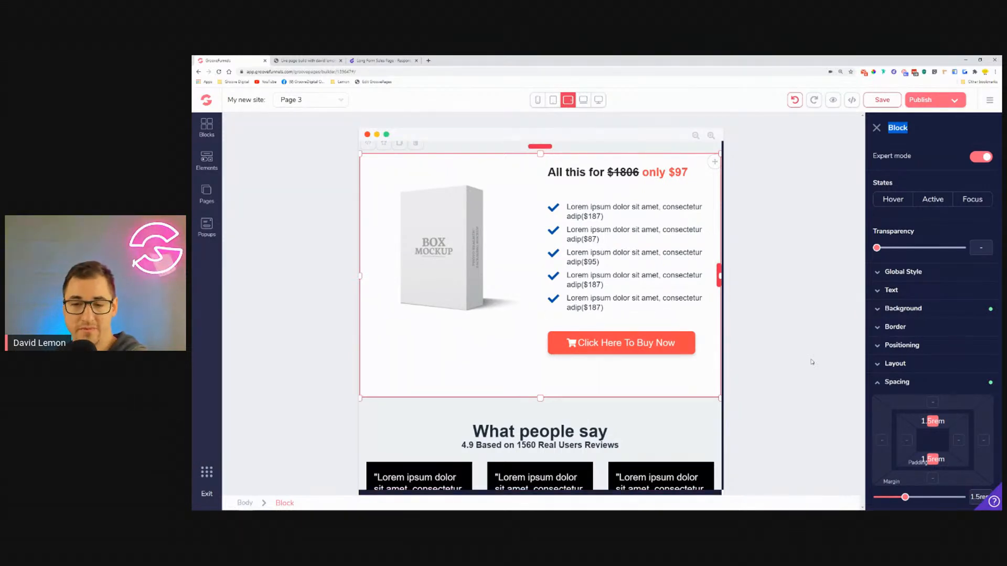
Step: Set the bottom margin of the container holding the price heading, checklist and buy button to 0
{"action": "left_click", "coordinate": [612, 365]}
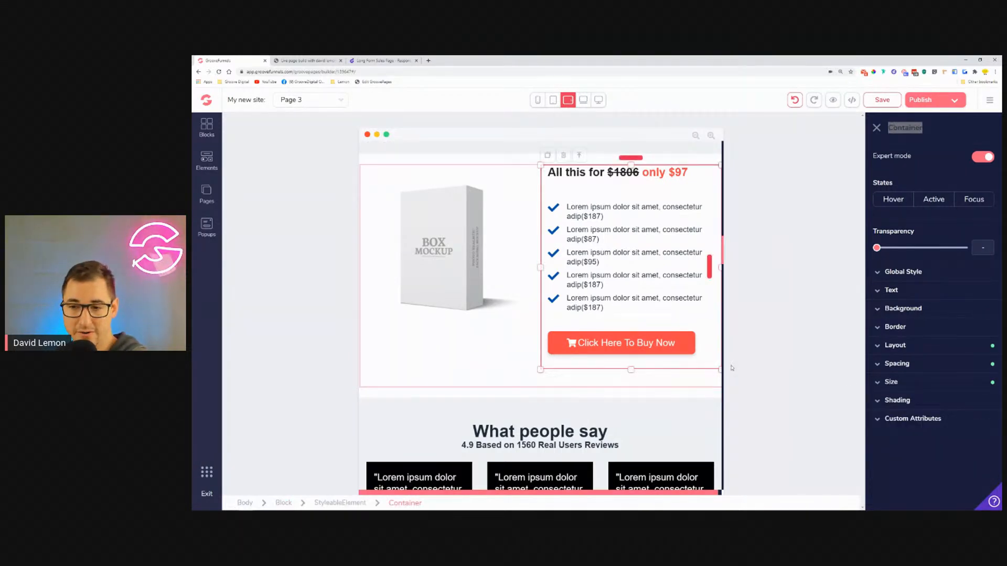
{"action": "left_click", "coordinate": [928, 365]}
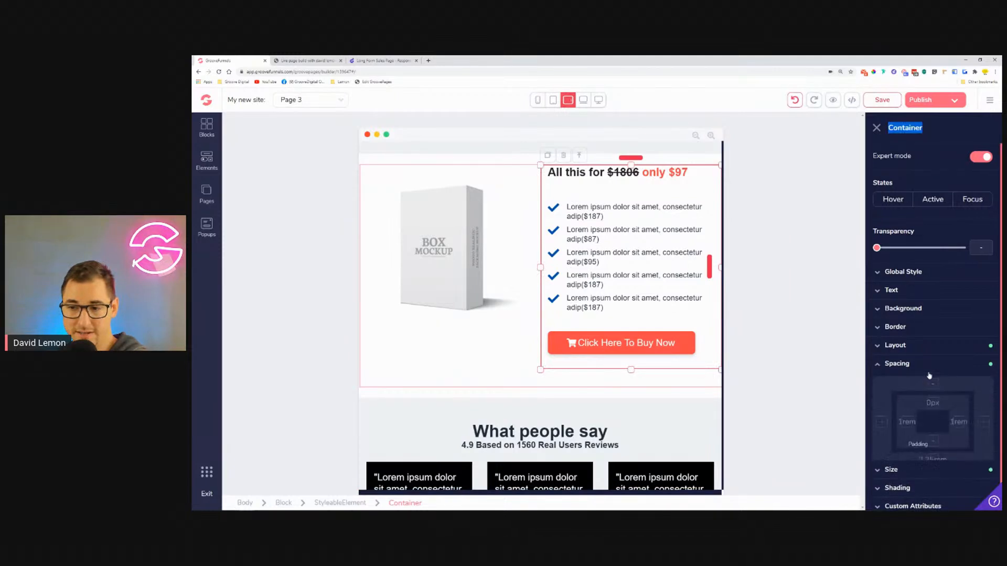
{"action": "left_click", "coordinate": [934, 462]}
{"action": "left_click_drag", "start_coordinate": [878, 479], "coordinate": [882, 480]}
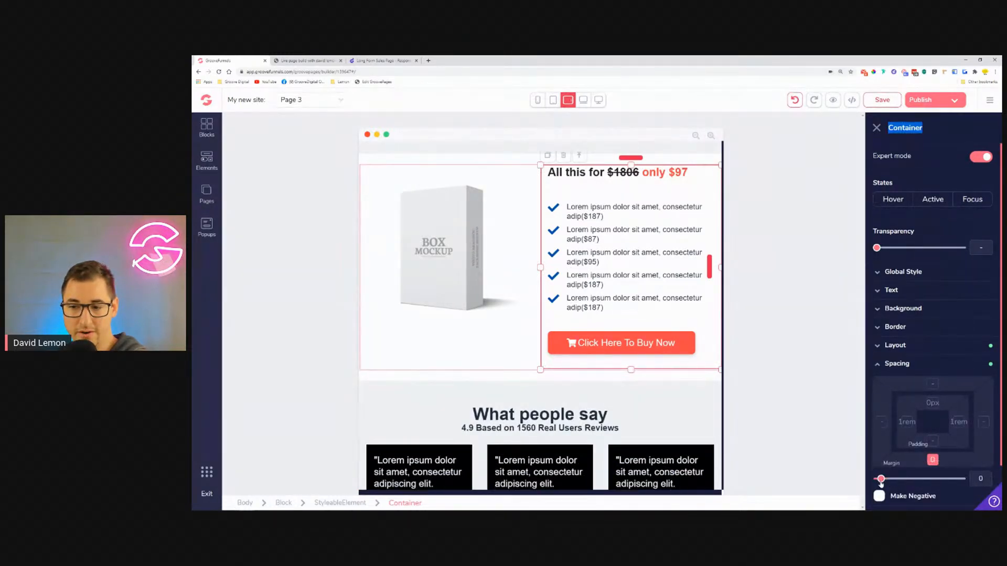
Step: Set the top and bottom padding of the box mockup and pricing block to 2rem
{"action": "left_click", "coordinate": [496, 170]}
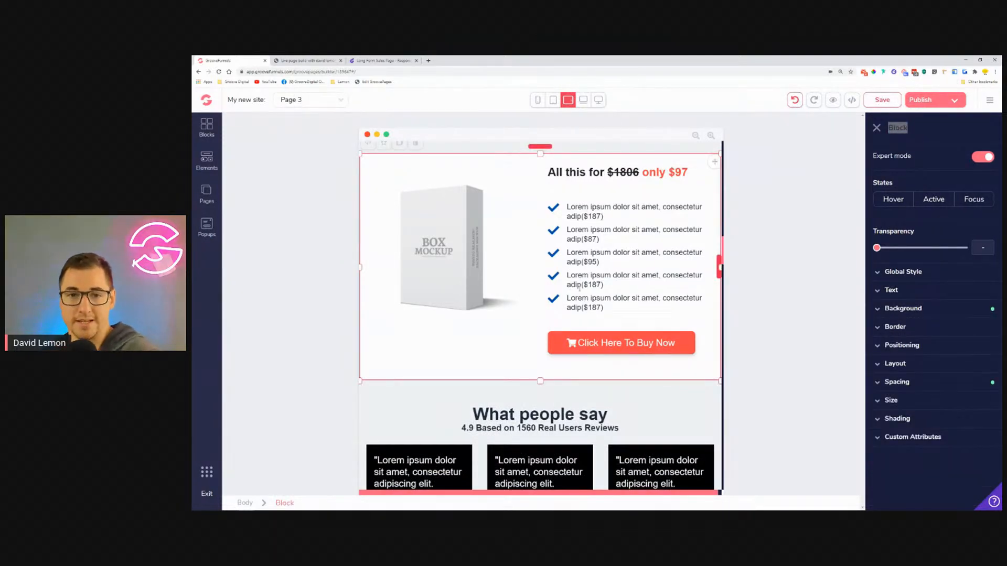
{"action": "left_click", "coordinate": [897, 382]}
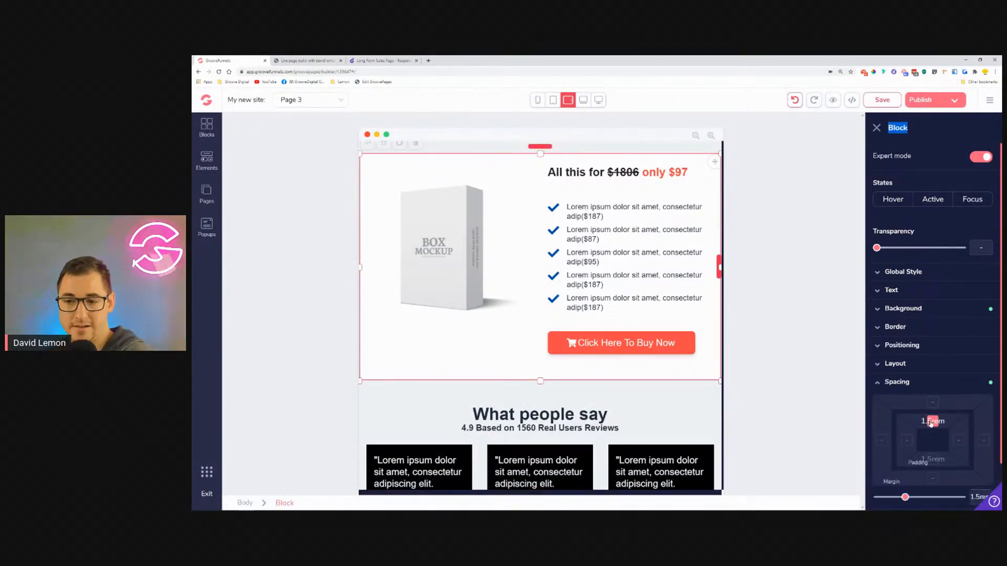
{"action": "left_click", "coordinate": [931, 460]}
{"action": "left_click_drag", "start_coordinate": [904, 501], "coordinate": [915, 506]}
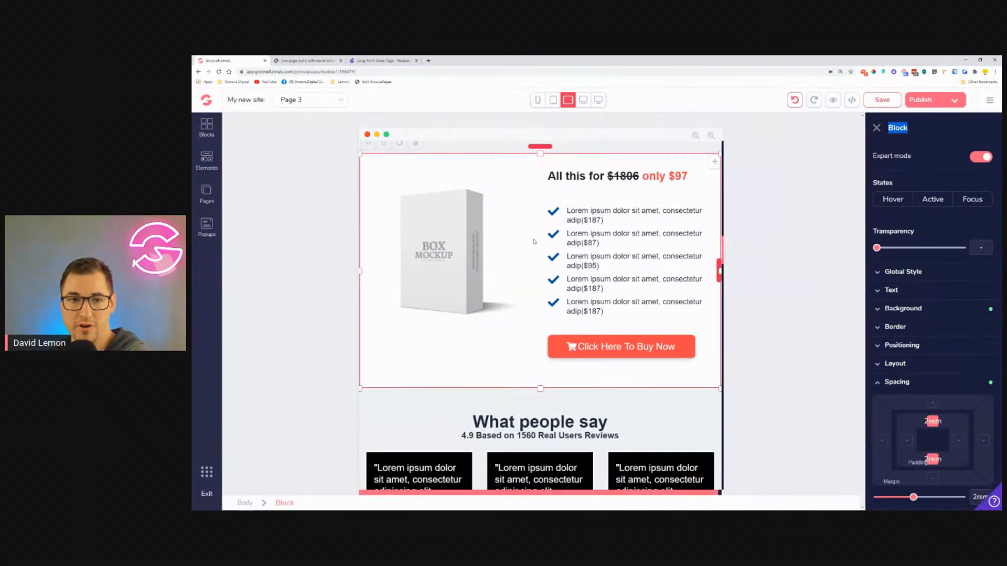
Step: Set the top margin of the "4.9 Based on 1560 Real Users Reviews" line under "What people say" to -1rem
{"action": "scroll", "coordinate": [483, 210], "scroll_direction": "up", "scroll_amount": 3}
{"action": "scroll", "coordinate": [507, 262], "scroll_direction": "down", "scroll_amount": 4}
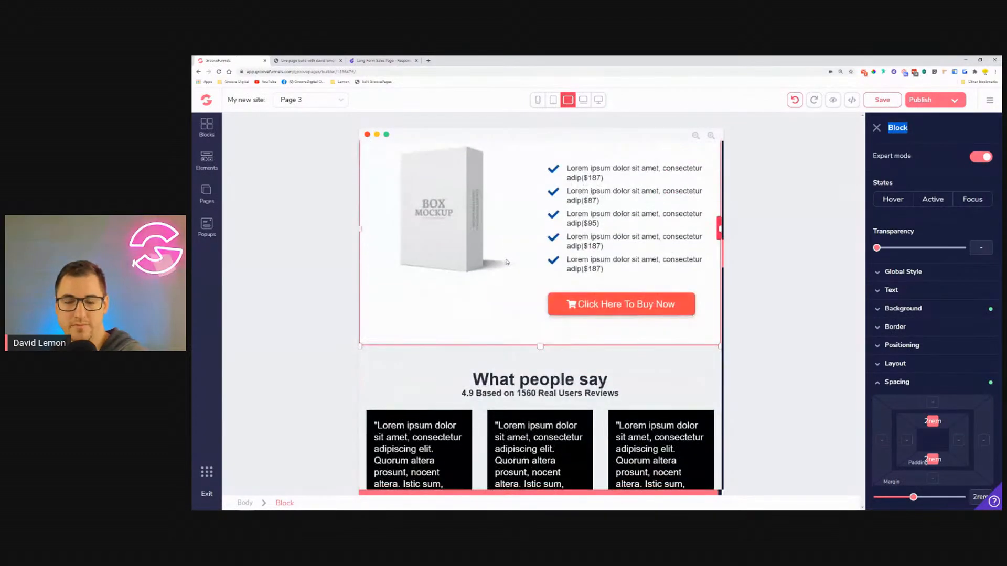
{"action": "scroll", "coordinate": [507, 262], "scroll_direction": "down", "scroll_amount": 3}
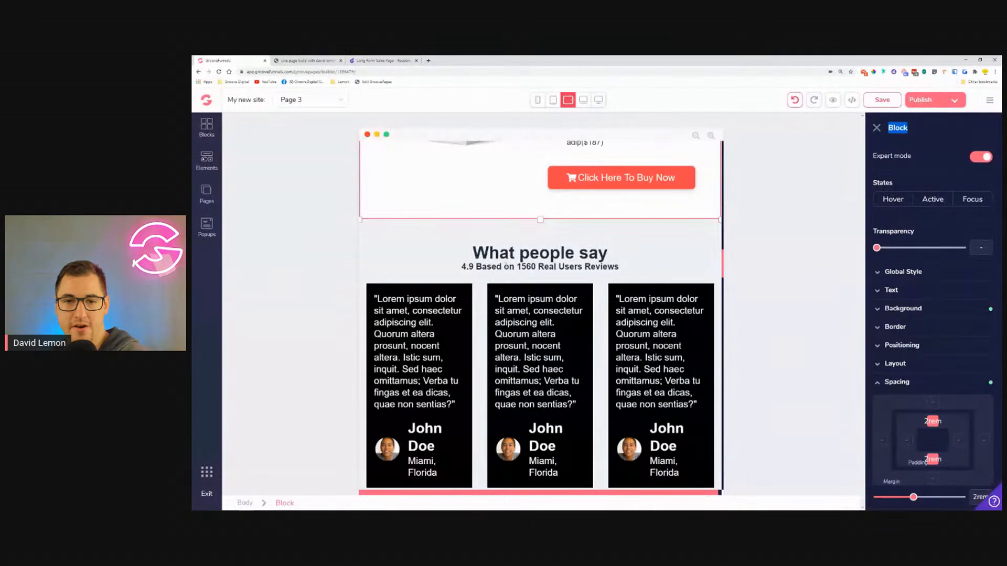
{"action": "left_click", "coordinate": [541, 266]}
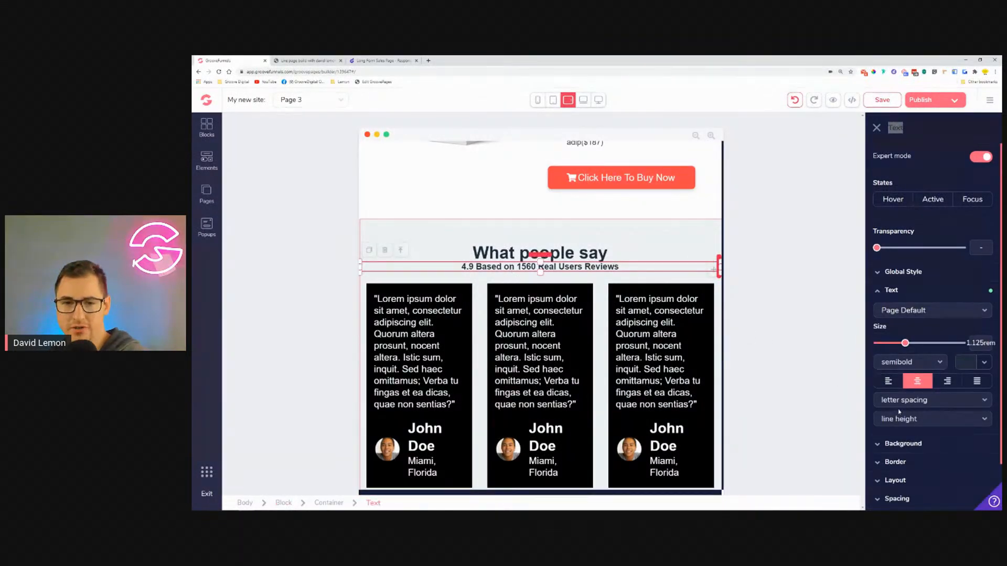
{"action": "scroll", "coordinate": [909, 417], "scroll_direction": "down", "scroll_amount": 1}
{"action": "left_click", "coordinate": [917, 445]}
{"action": "scroll", "coordinate": [922, 450], "scroll_direction": "down", "scroll_amount": 1}
{"action": "left_click", "coordinate": [932, 425]}
{"action": "scroll", "coordinate": [931, 419], "scroll_direction": "down", "scroll_amount": 2}
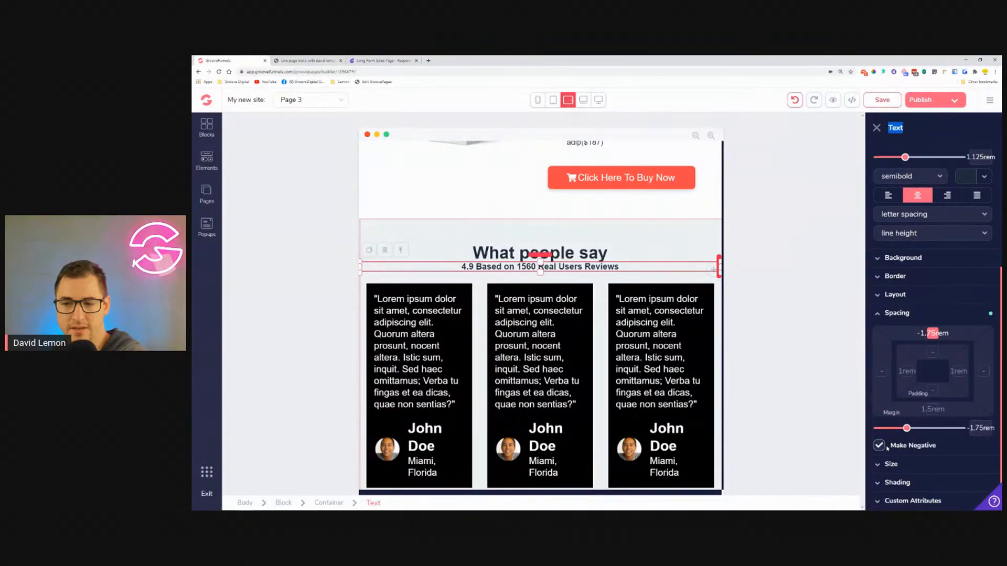
{"action": "left_click_drag", "start_coordinate": [905, 435], "coordinate": [878, 428]}
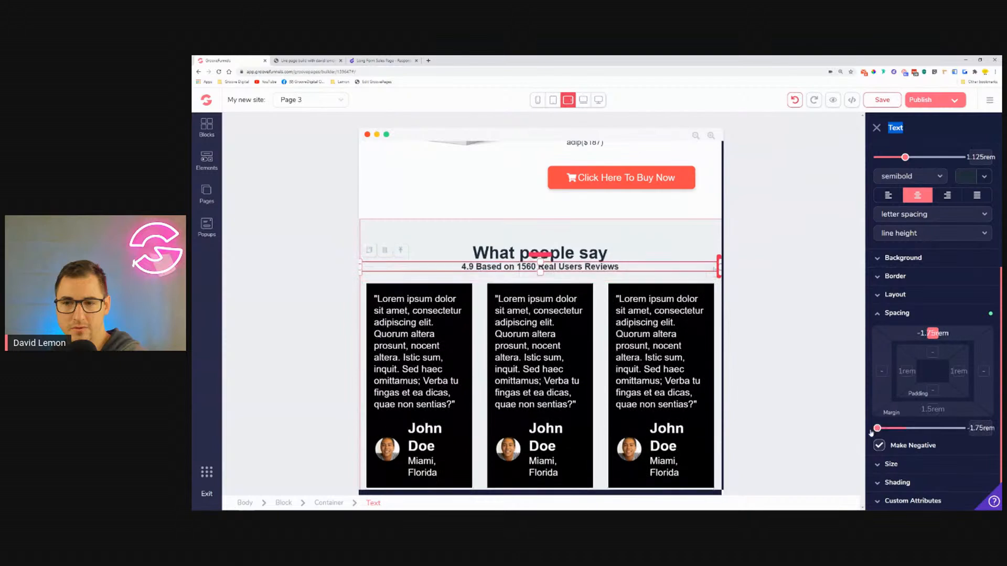
{"action": "left_click", "coordinate": [883, 447]}
{"action": "mouse_move", "coordinate": [880, 431]}
{"action": "left_mouse_down"}
{"action": "mouse_move", "coordinate": [905, 437]}
{"action": "mouse_move", "coordinate": [876, 434]}
{"action": "left_mouse_up"}
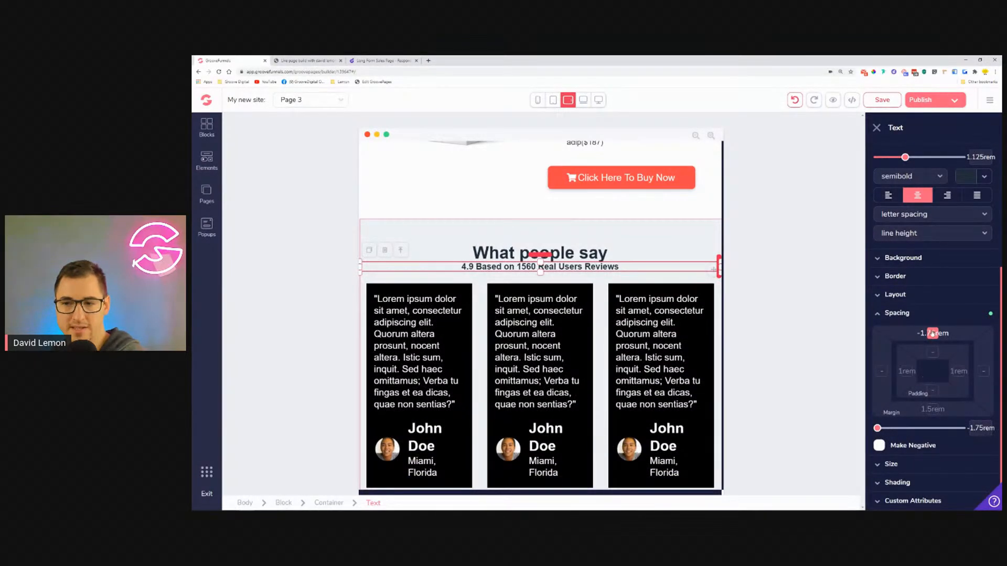
{"action": "left_click_drag", "start_coordinate": [877, 429], "coordinate": [881, 428]}
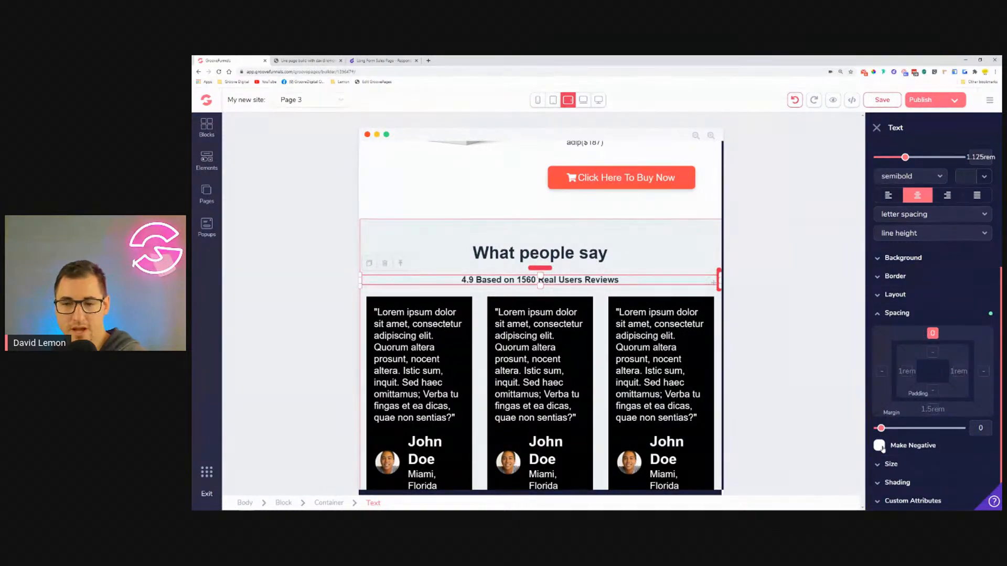
{"action": "left_click", "coordinate": [881, 447]}
{"action": "left_click_drag", "start_coordinate": [907, 429], "coordinate": [899, 429]}
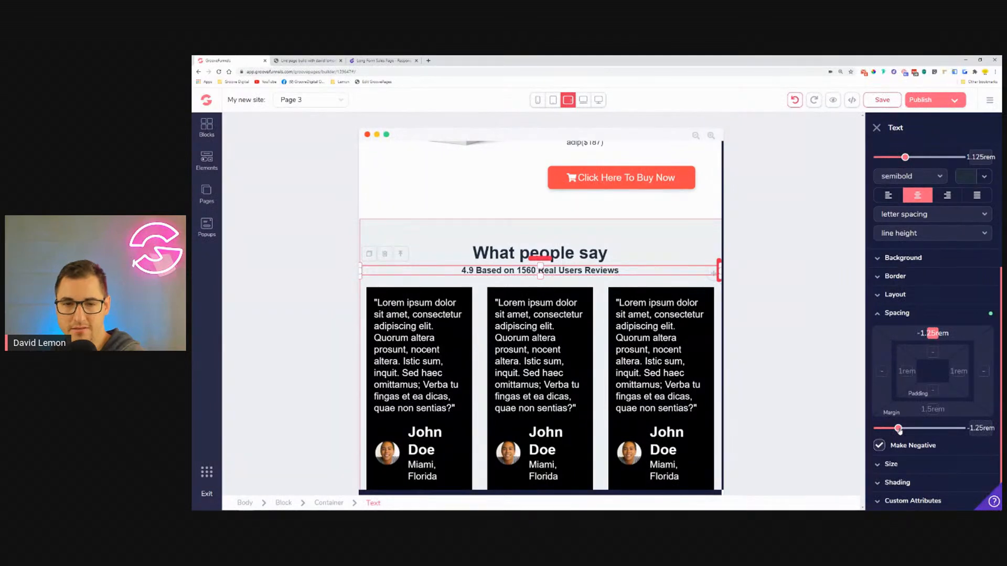
{"action": "left_click_drag", "start_coordinate": [898, 429], "coordinate": [895, 429]}
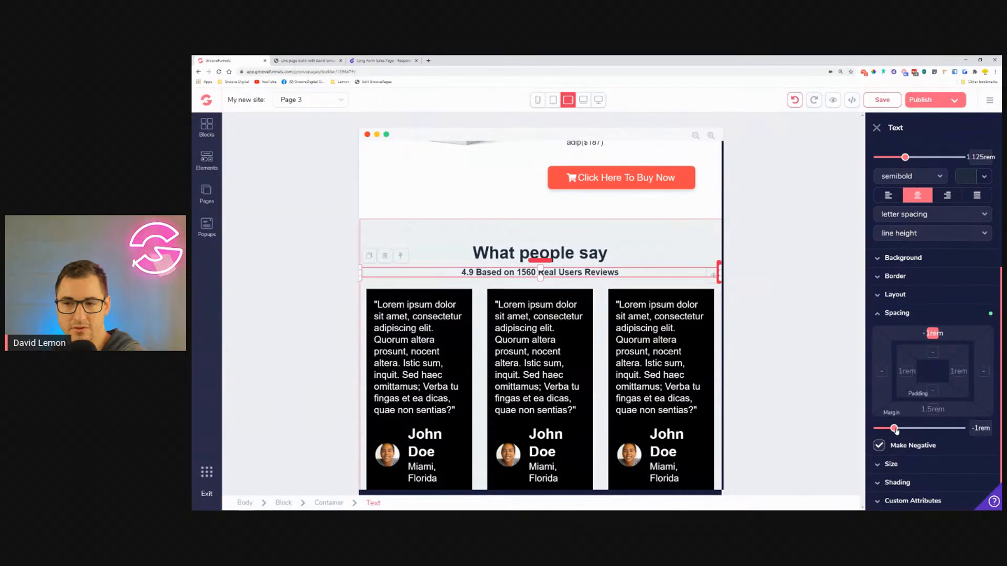
{"action": "left_click", "coordinate": [704, 240]}
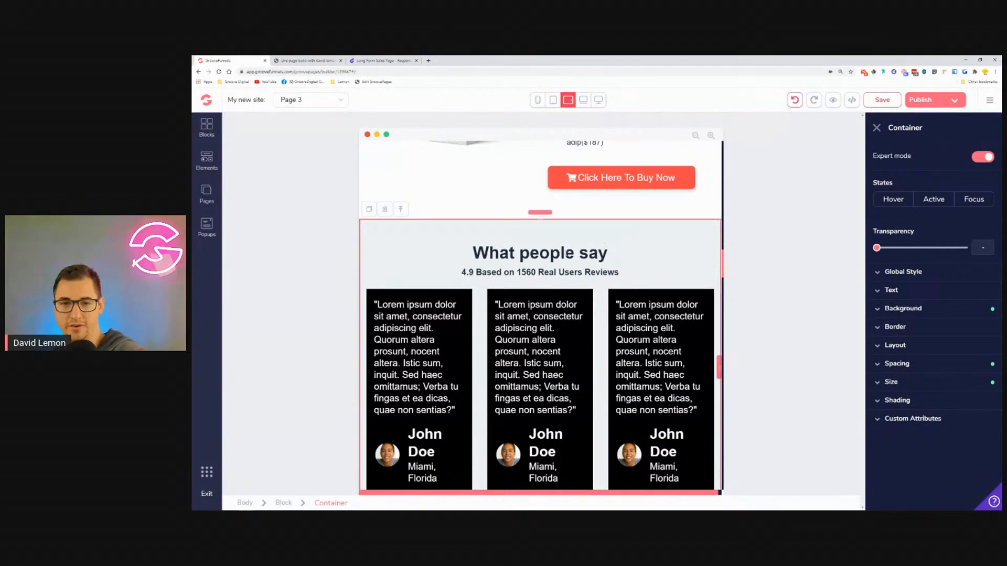
Step: In the first testimonial card, set the text size of the quote to 1.125rem, the reviewer's name to 1.5rem and the location to 1rem
{"action": "scroll", "coordinate": [606, 268], "scroll_direction": "down", "scroll_amount": 1}
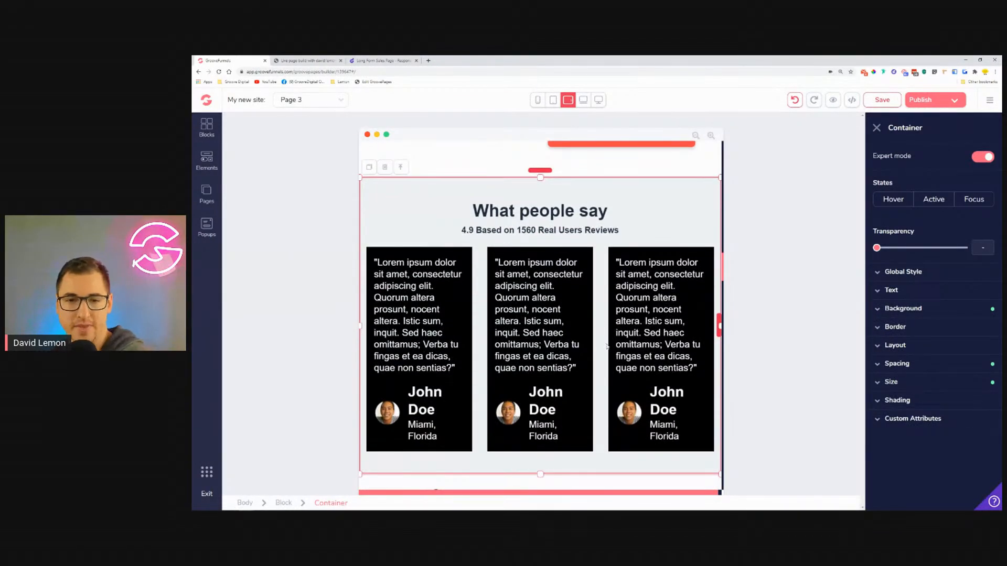
{"action": "left_click", "coordinate": [421, 286]}
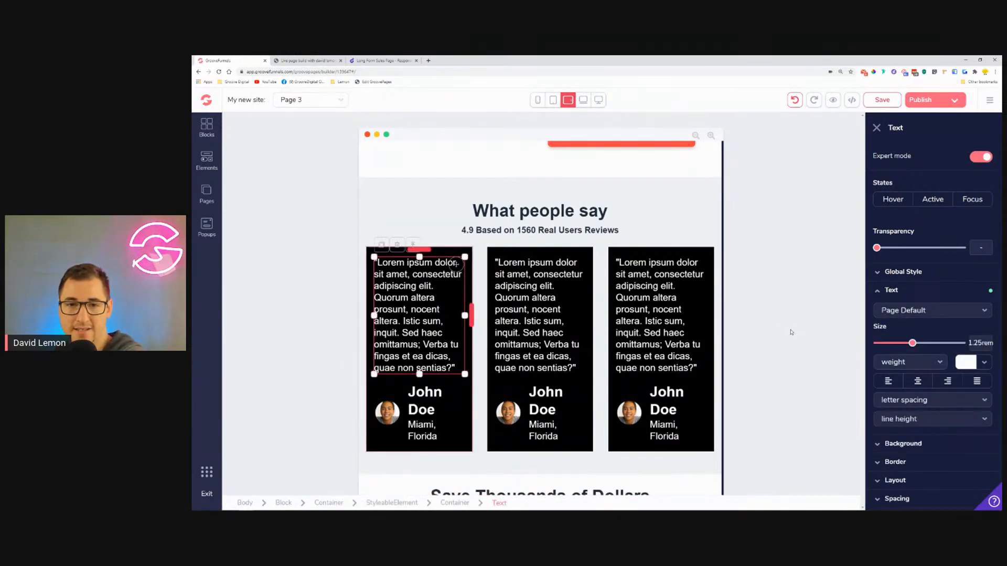
{"action": "left_click_drag", "start_coordinate": [912, 343], "coordinate": [907, 346]}
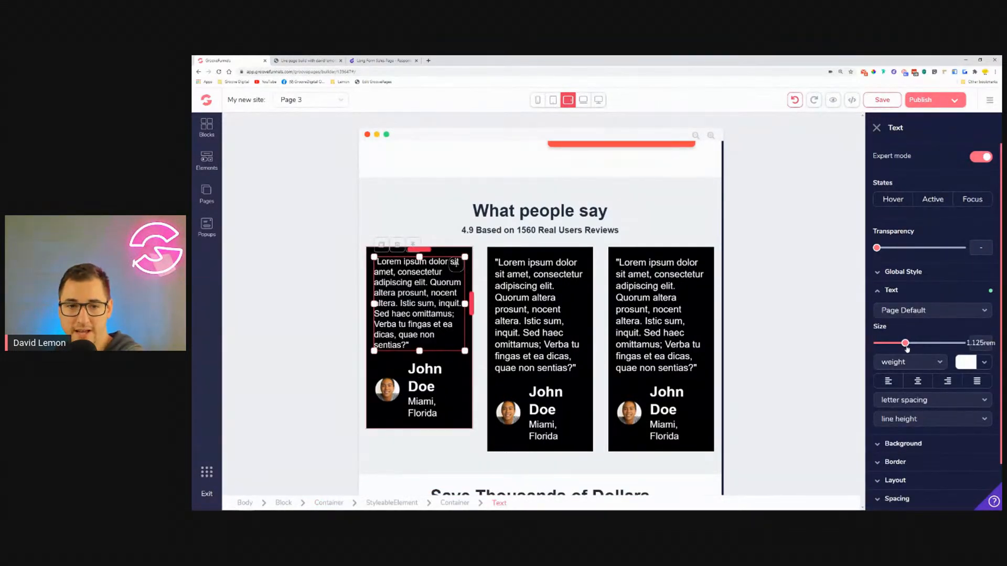
{"action": "left_click", "coordinate": [426, 376]}
{"action": "left_click_drag", "start_coordinate": [926, 348], "coordinate": [919, 344]}
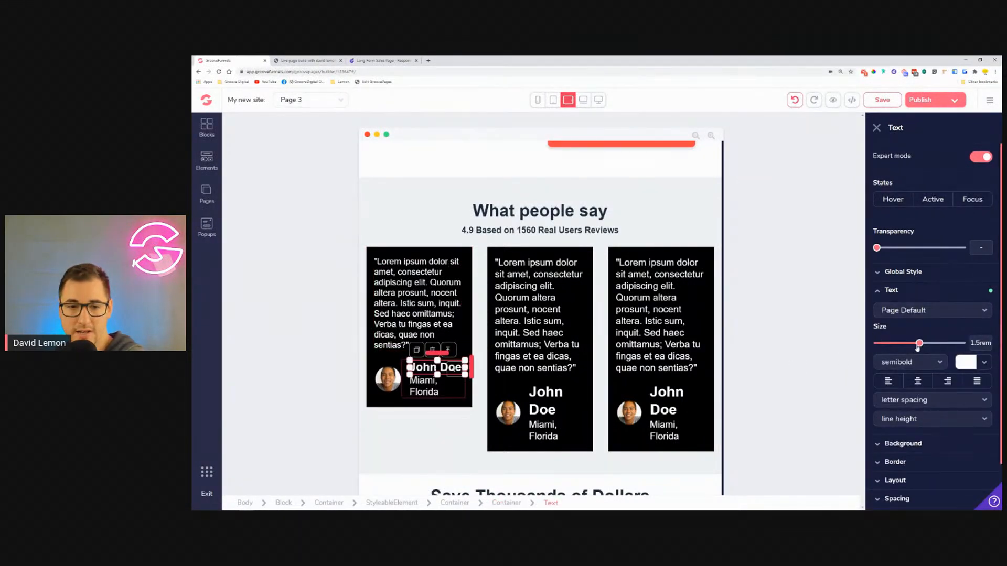
{"action": "left_click", "coordinate": [423, 389]}
{"action": "left_click_drag", "start_coordinate": [913, 343], "coordinate": [901, 346]}
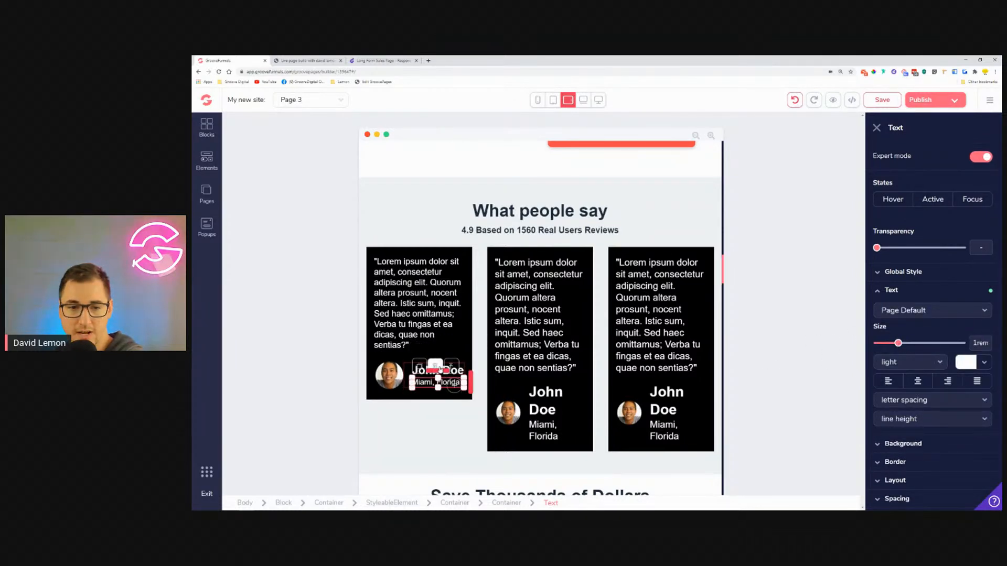
{"action": "left_click", "coordinate": [401, 417]}
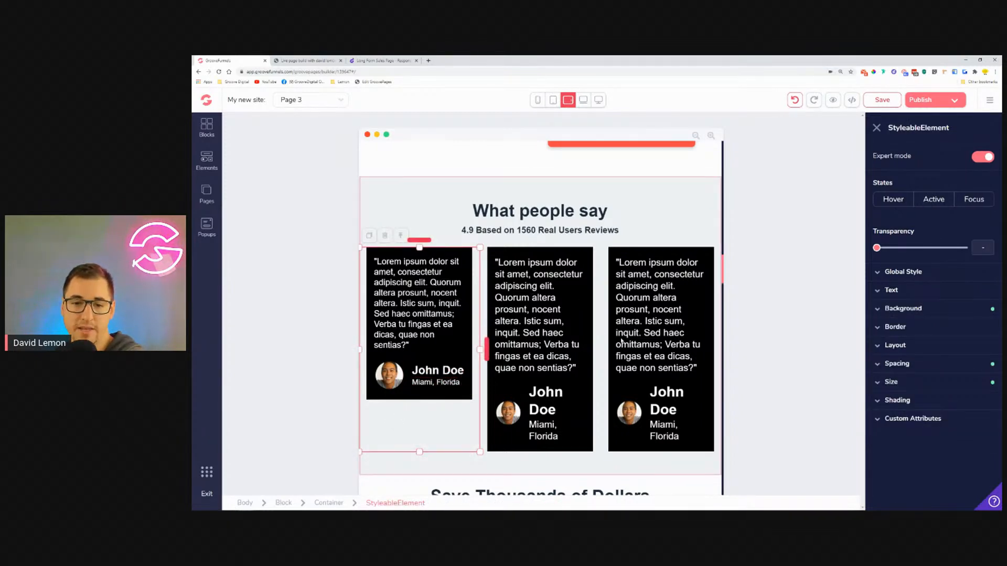
Step: In the middle testimonial card, set the quote text to 1.125rem, the reviewer's name to 1.5rem and the location to 1rem
{"action": "left_click", "coordinate": [556, 316]}
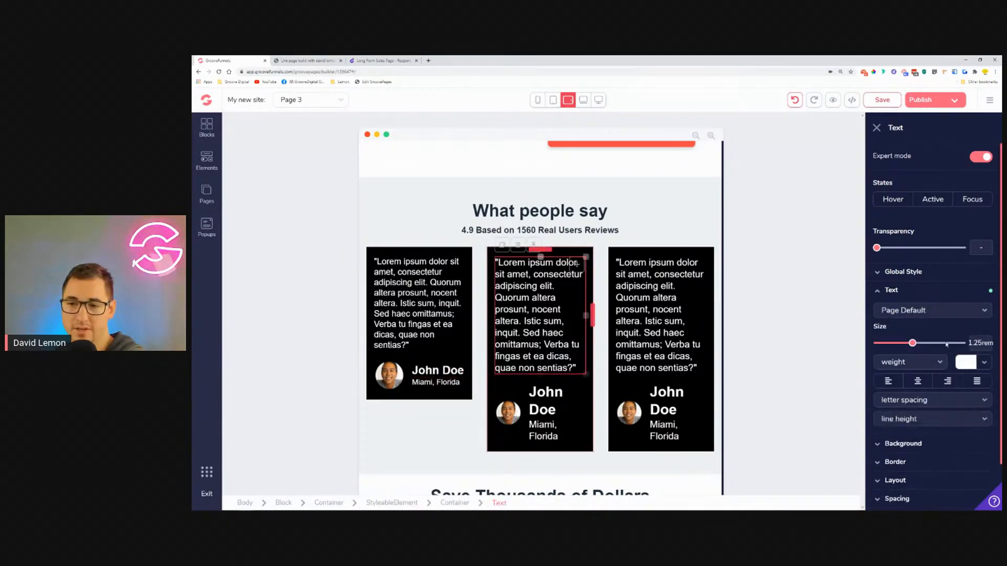
{"action": "left_click_drag", "start_coordinate": [914, 344], "coordinate": [905, 344]}
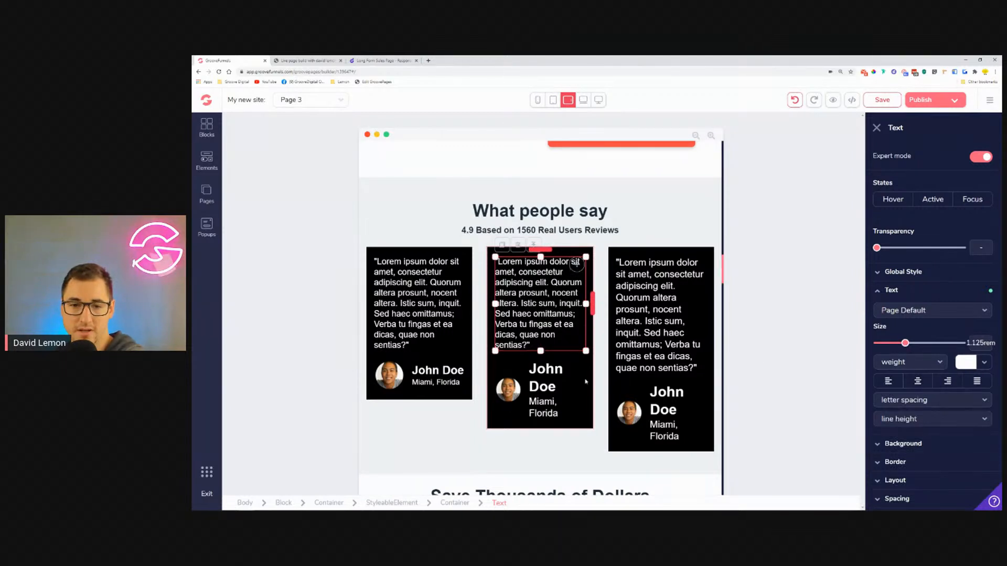
{"action": "left_click", "coordinate": [549, 384]}
{"action": "left_click_drag", "start_coordinate": [927, 343], "coordinate": [921, 346]}
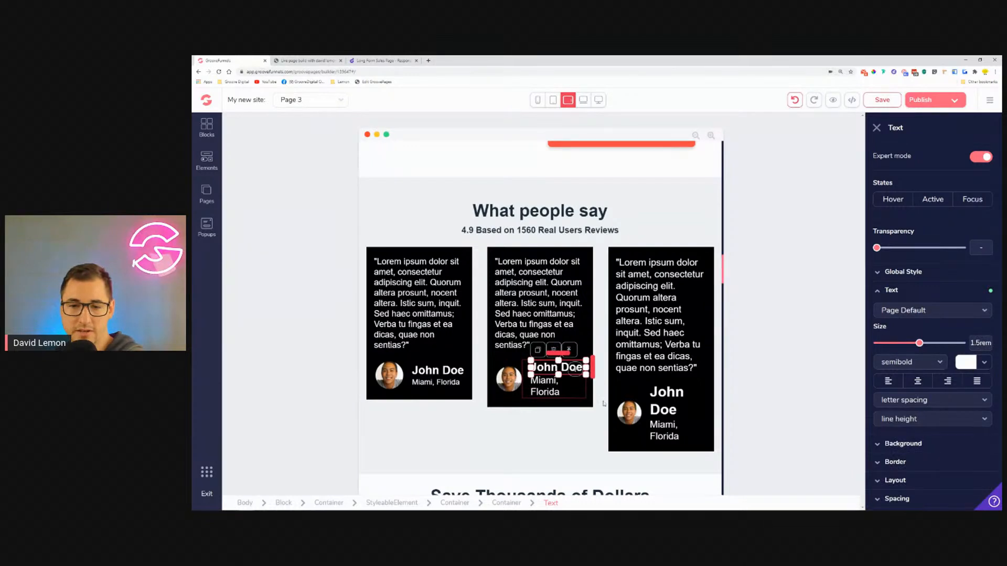
{"action": "left_click", "coordinate": [543, 384]}
{"action": "left_click_drag", "start_coordinate": [910, 344], "coordinate": [899, 343]}
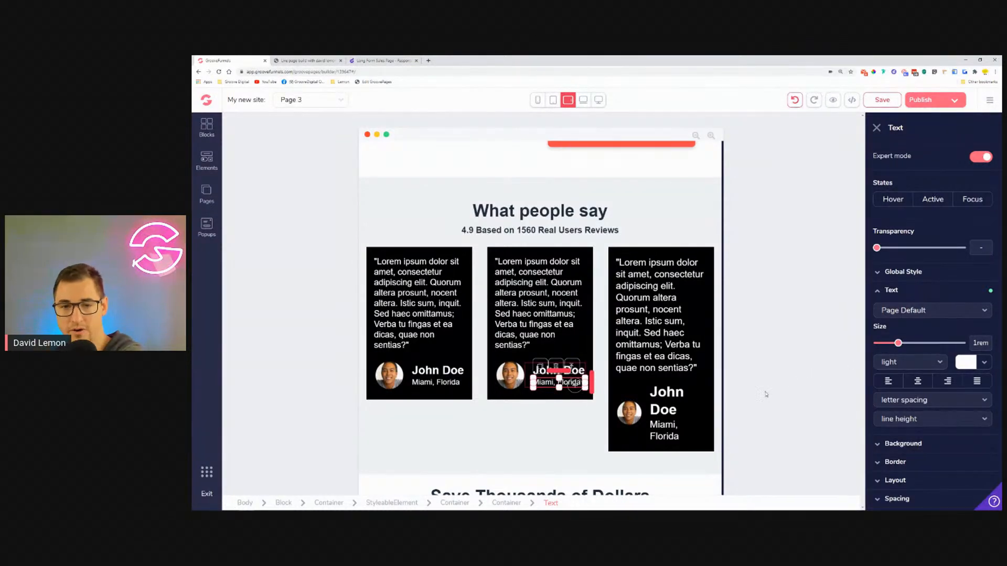
Step: In the third testimonial card, set the quote text to 1.125rem, the reviewer's name to 1.5rem and the location to 1rem
{"action": "left_click", "coordinate": [692, 267]}
{"action": "left_click_drag", "start_coordinate": [912, 343], "coordinate": [903, 346]}
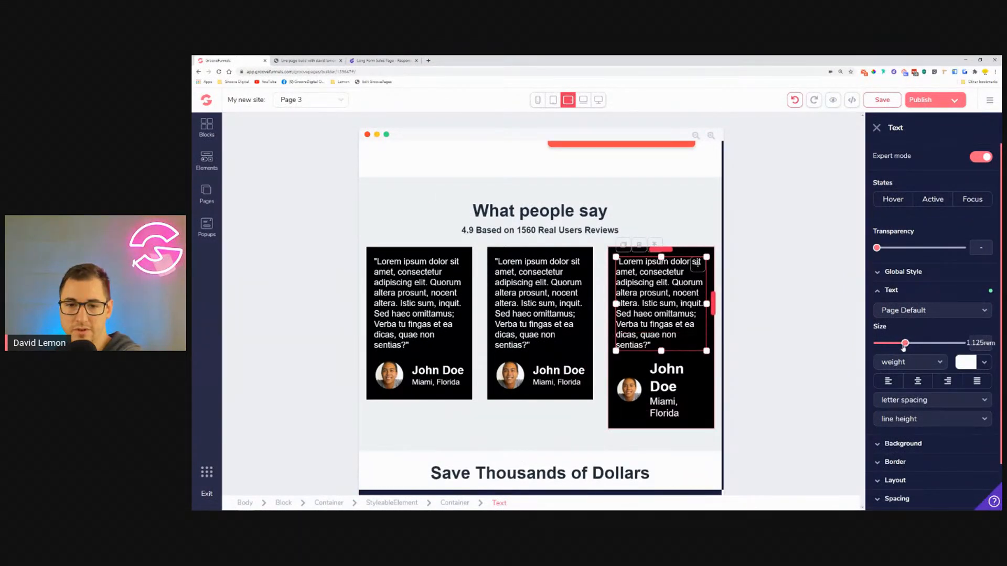
{"action": "left_click", "coordinate": [696, 369]}
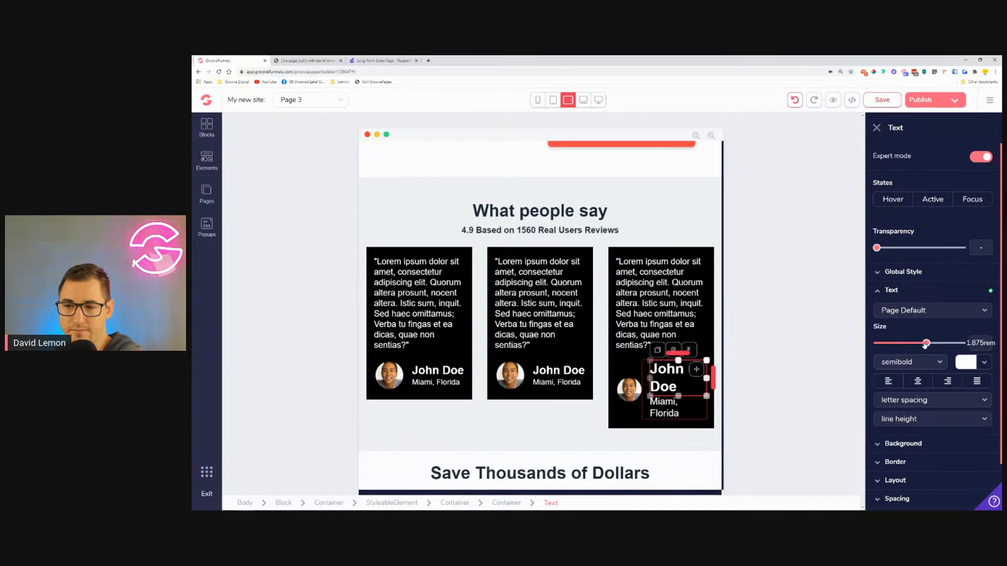
{"action": "left_click_drag", "start_coordinate": [915, 345], "coordinate": [919, 343]}
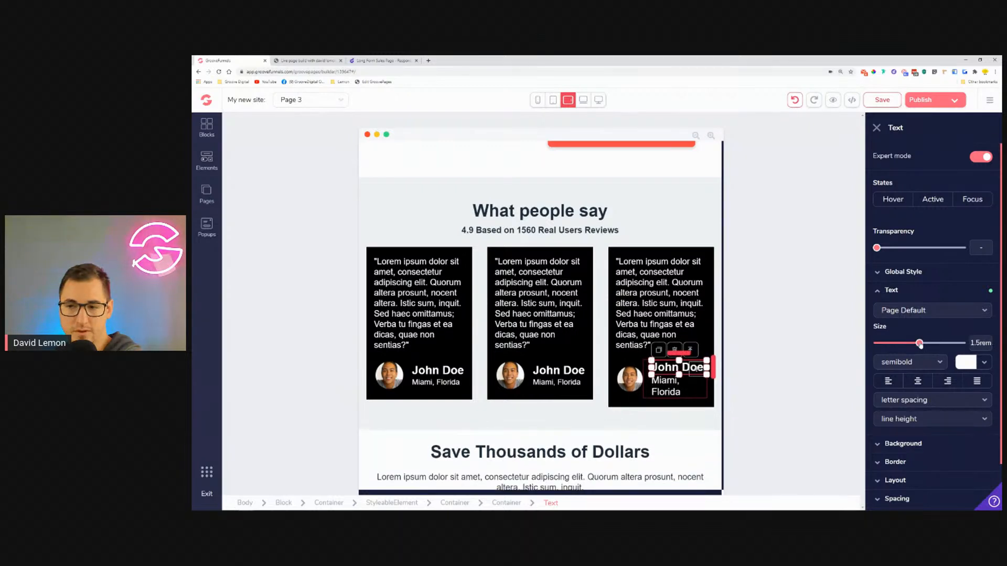
{"action": "left_click", "coordinate": [706, 390]}
{"action": "left_click_drag", "start_coordinate": [913, 346], "coordinate": [902, 347]}
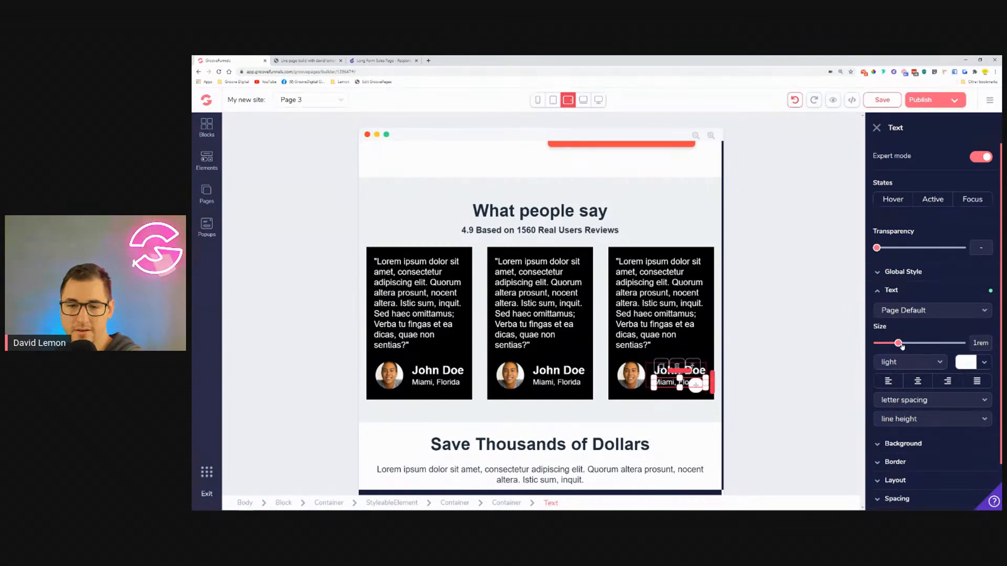
{"action": "left_click", "coordinate": [558, 416]}
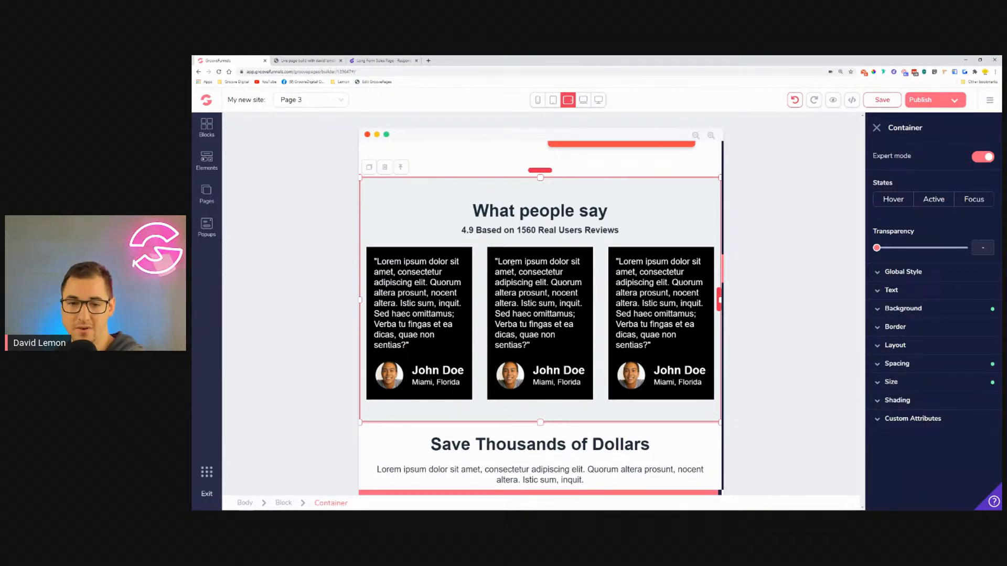
Step: Set the maximum width of the paragraph under the first "Save Thousands of Dollars" heading to 40rem
{"action": "scroll", "coordinate": [513, 262], "scroll_direction": "down", "scroll_amount": 4}
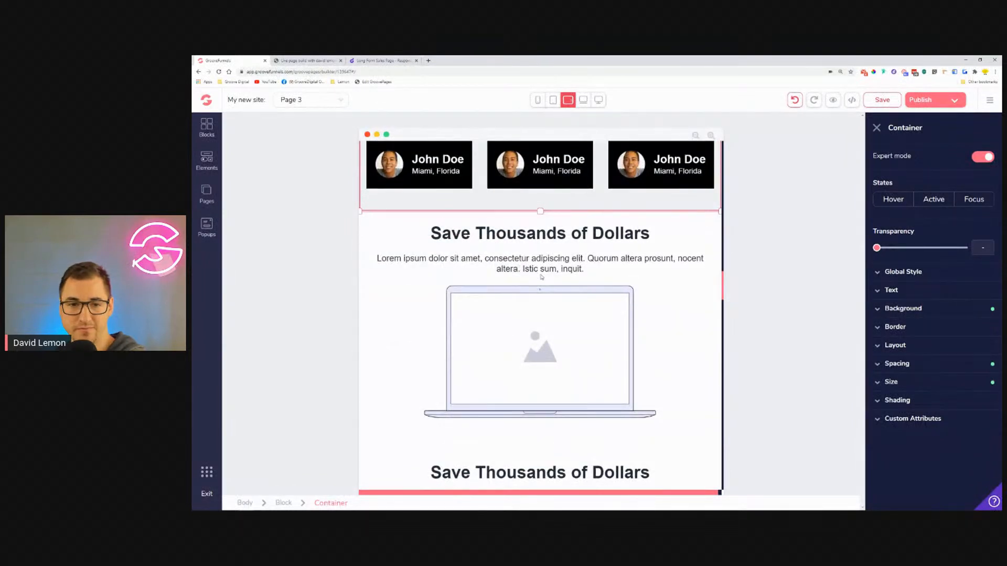
{"action": "left_click", "coordinate": [540, 269]}
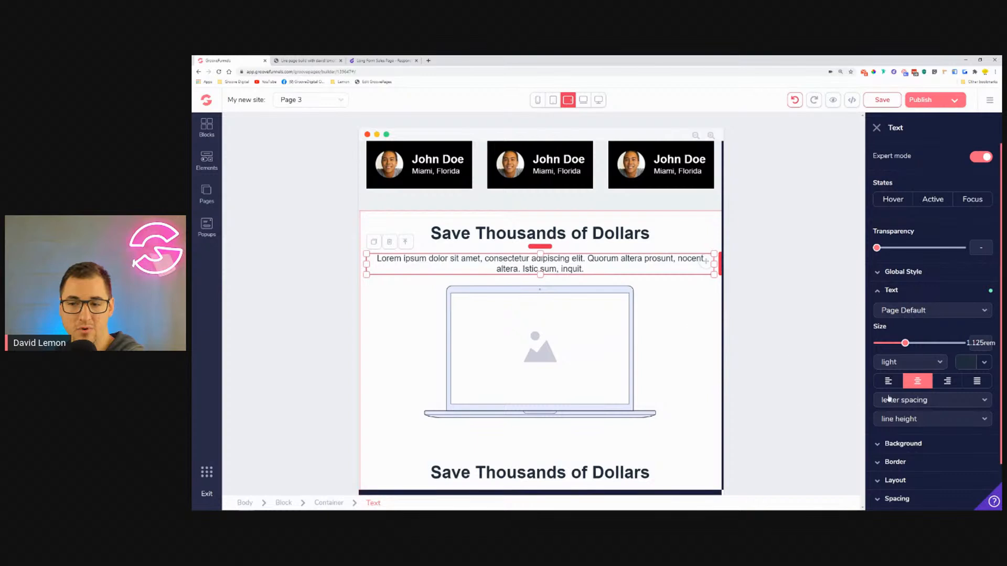
{"action": "scroll", "coordinate": [932, 402], "scroll_direction": "down", "scroll_amount": 2}
{"action": "left_click", "coordinate": [934, 450]}
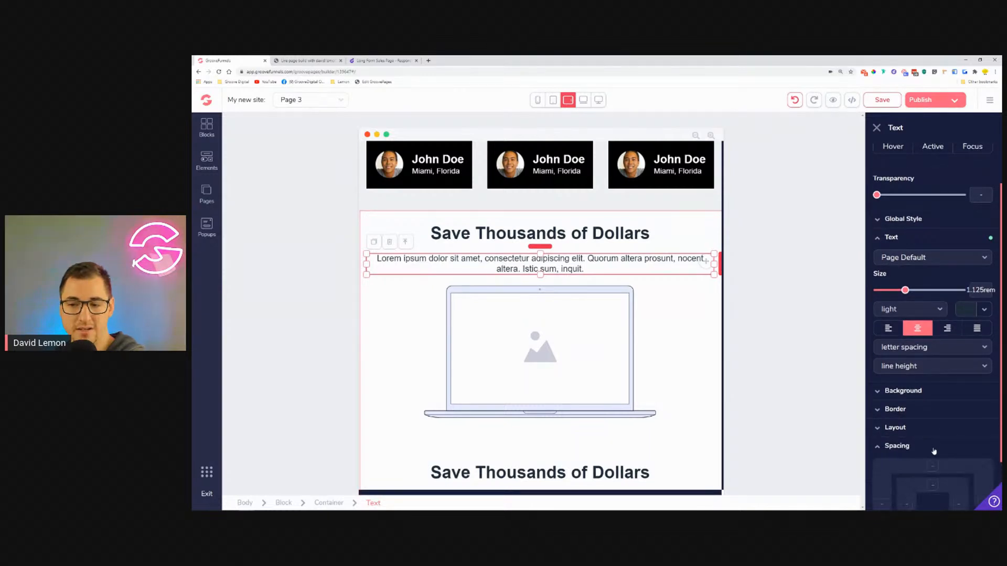
{"action": "left_click", "coordinate": [933, 450]}
{"action": "left_click", "coordinate": [933, 465]}
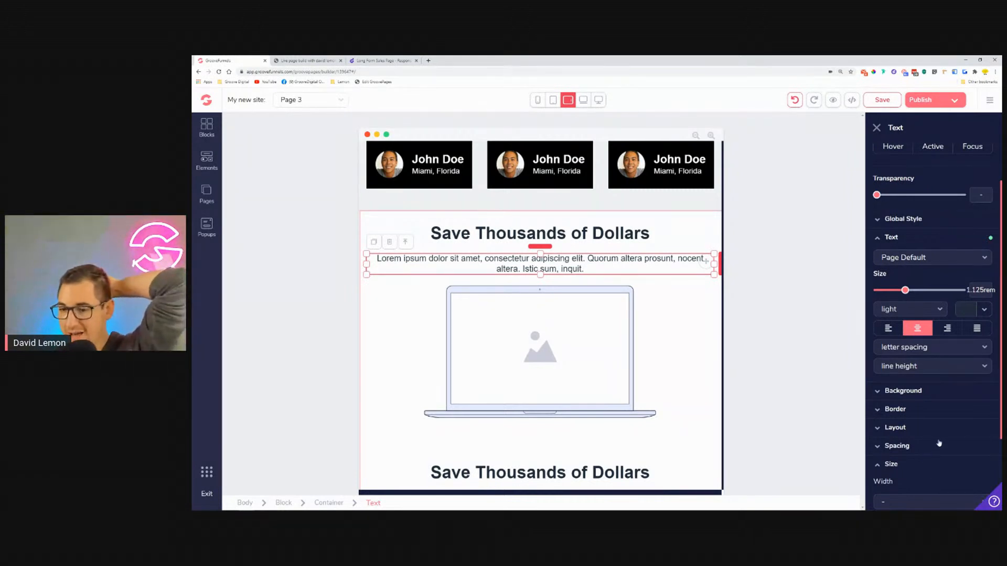
{"action": "scroll", "coordinate": [937, 443], "scroll_direction": "down", "scroll_amount": 4}
{"action": "left_click", "coordinate": [964, 426]}
{"action": "scroll", "coordinate": [962, 435], "scroll_direction": "down", "scroll_amount": 3}
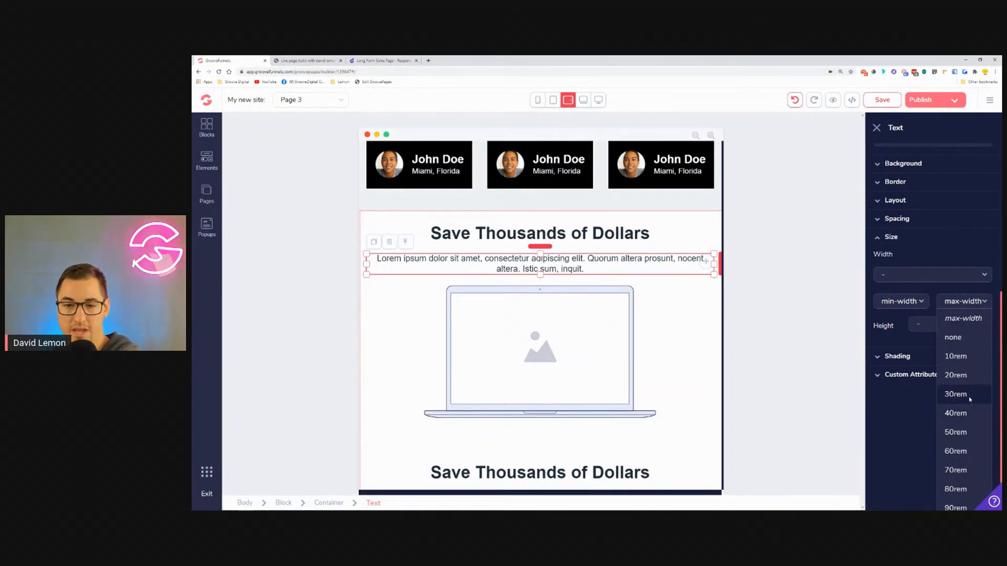
{"action": "left_click", "coordinate": [972, 413]}
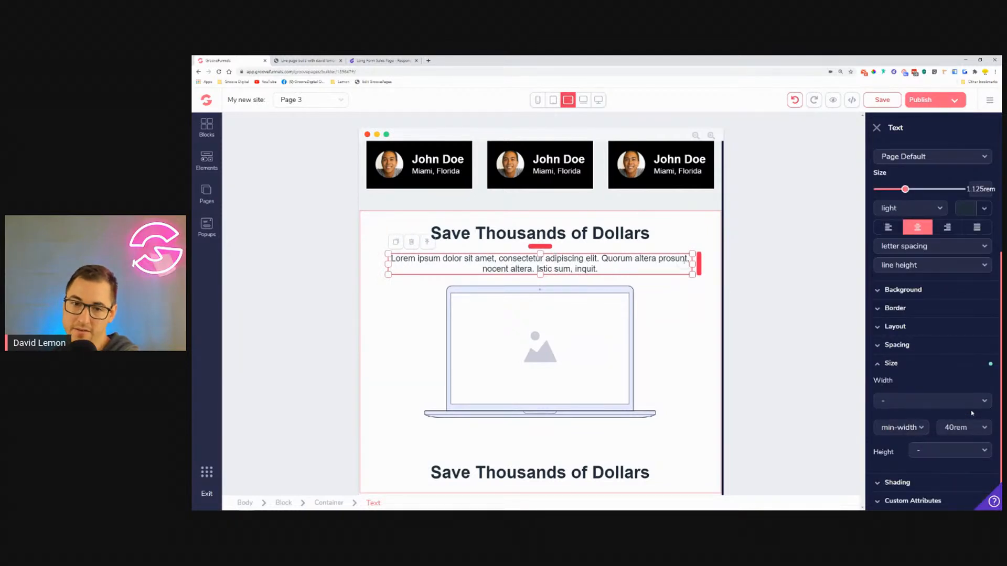
Step: Try a 30rem maximum width on the same paragraph and return it to 40rem
{"action": "left_click", "coordinate": [967, 429]}
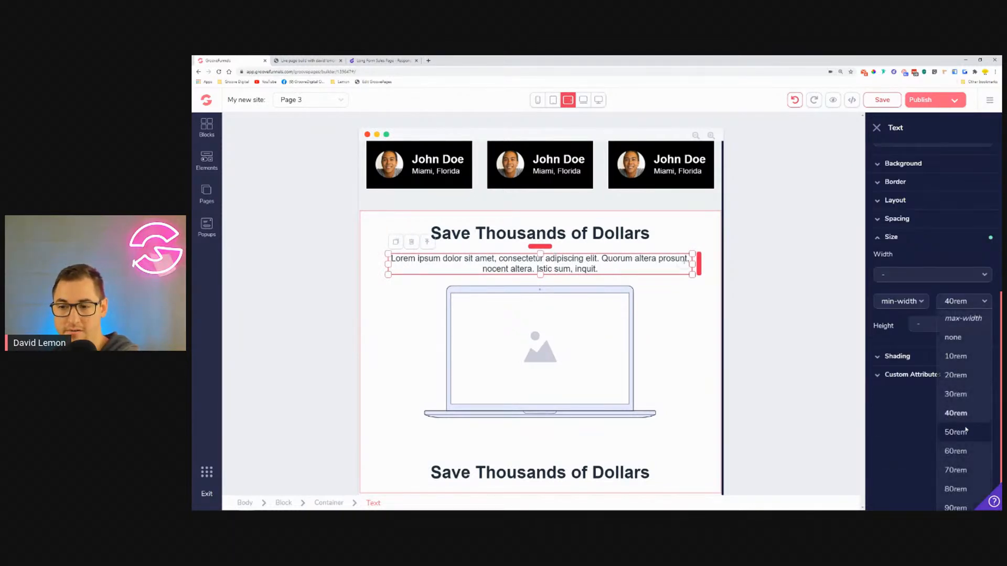
{"action": "left_click", "coordinate": [967, 401]}
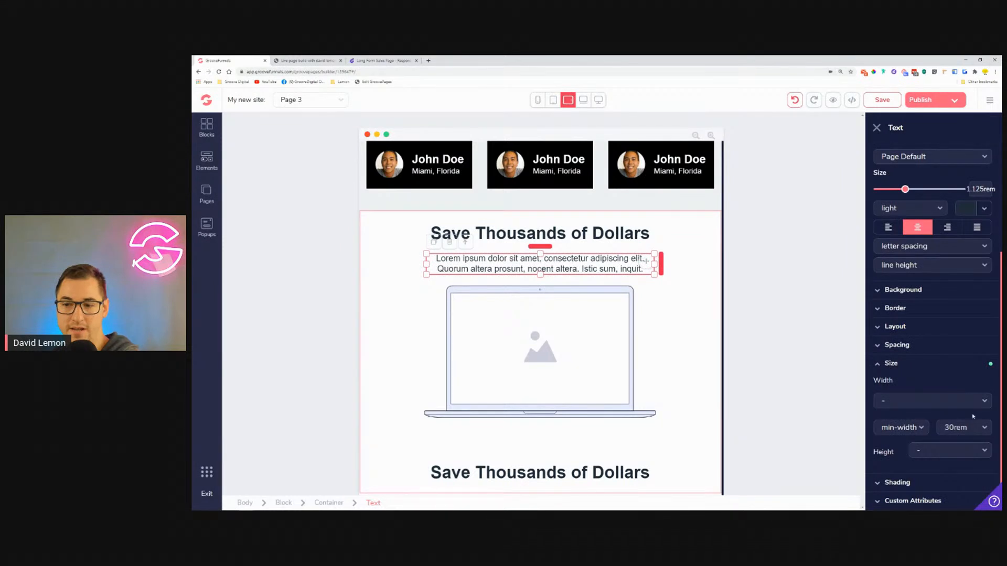
{"action": "left_click", "coordinate": [973, 428]}
{"action": "left_click", "coordinate": [965, 413]}
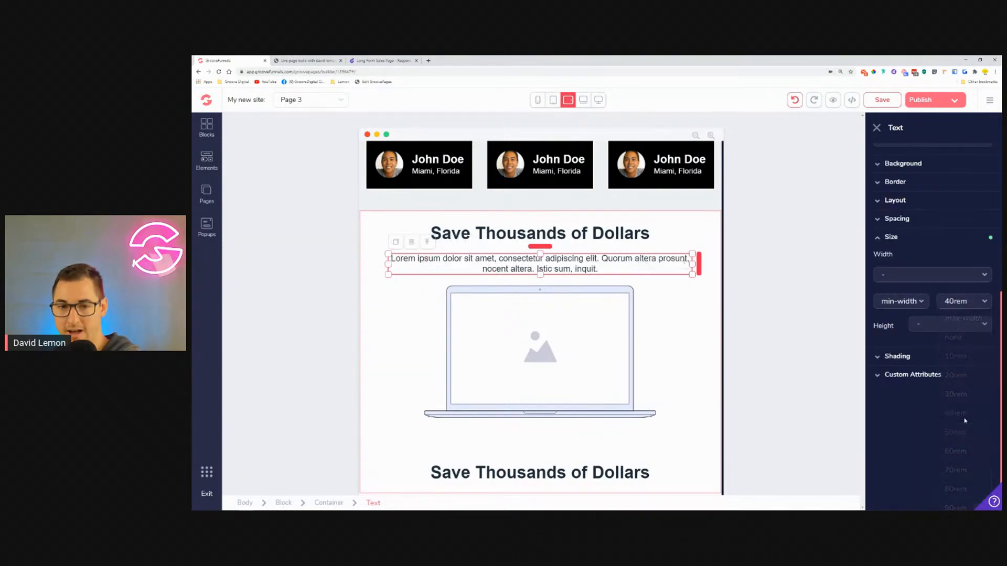
{"action": "left_click_drag", "start_coordinate": [905, 191], "coordinate": [908, 193]}
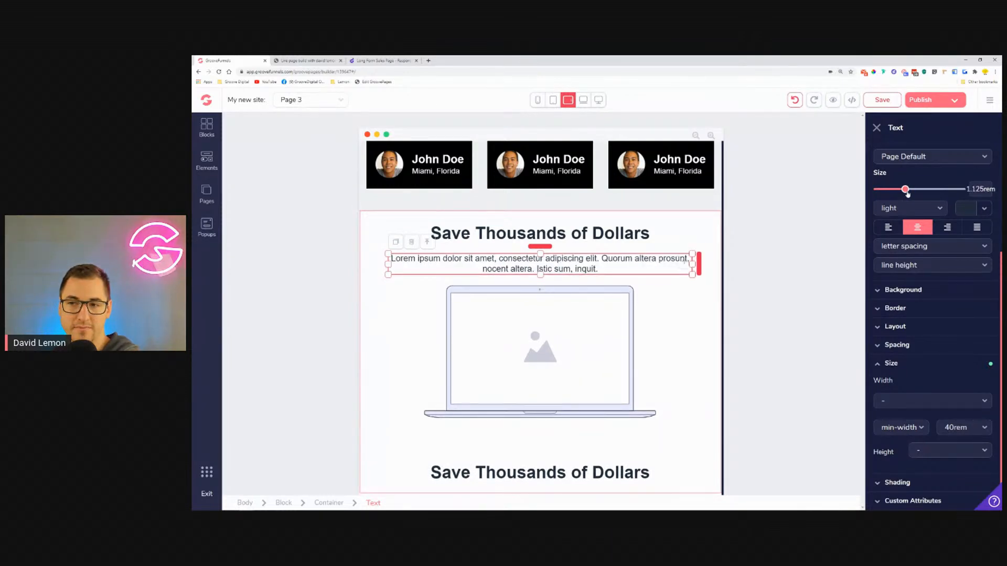
{"action": "left_click", "coordinate": [698, 294]}
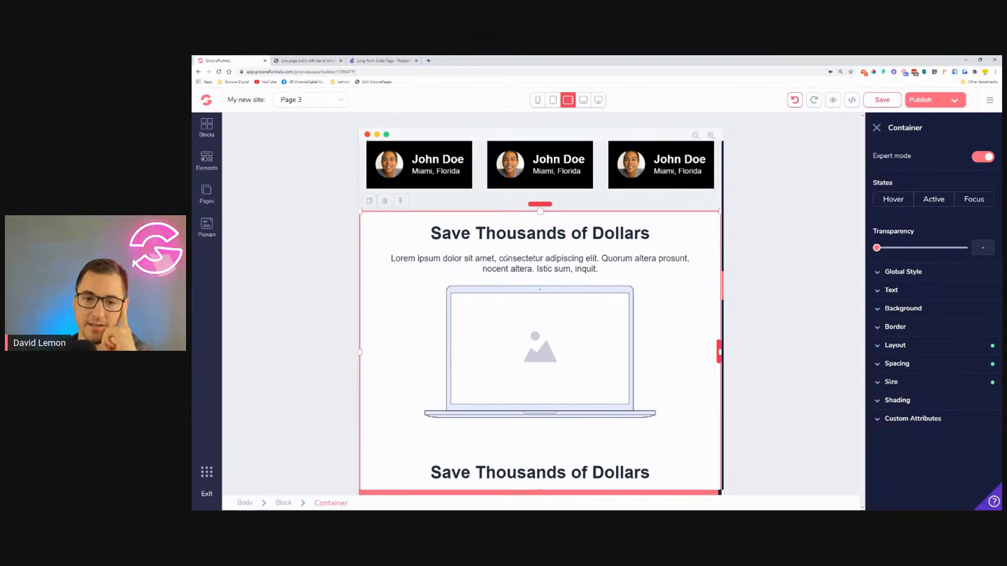
{"action": "left_click", "coordinate": [588, 349]}
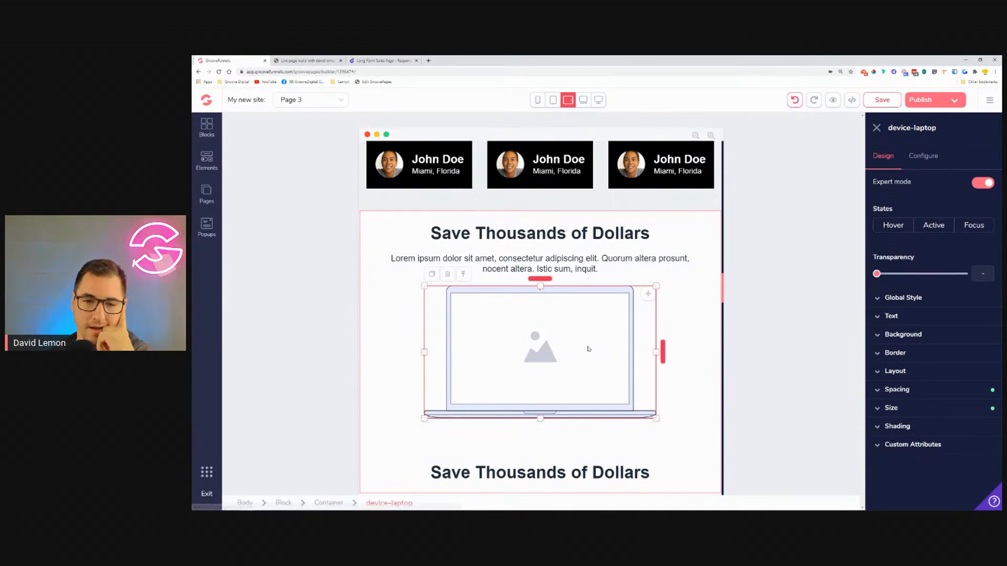
{"action": "left_click", "coordinate": [910, 413]}
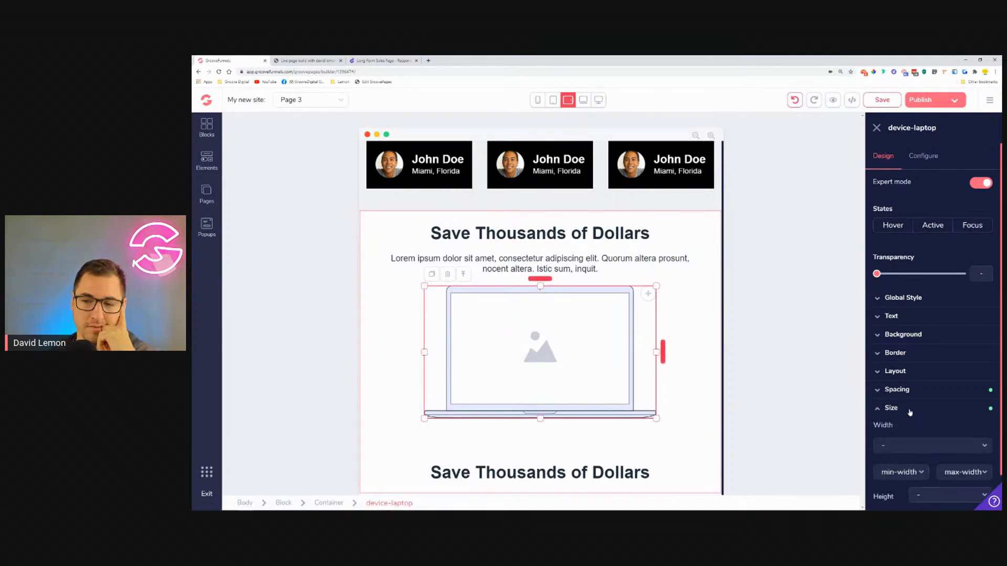
{"action": "scroll", "coordinate": [642, 375], "scroll_direction": "down", "scroll_amount": 2}
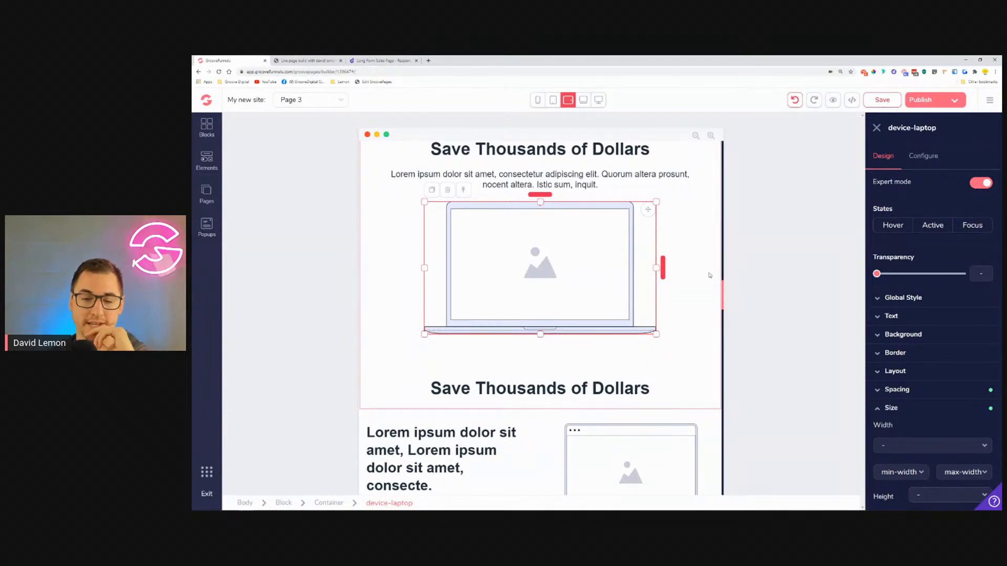
Step: In the first text-and-image row under the second "Save Thousands of Dollars" heading, set the heading to 1.5rem and both paragraphs to 1.125rem
{"action": "scroll", "coordinate": [642, 239], "scroll_direction": "down", "scroll_amount": 3}
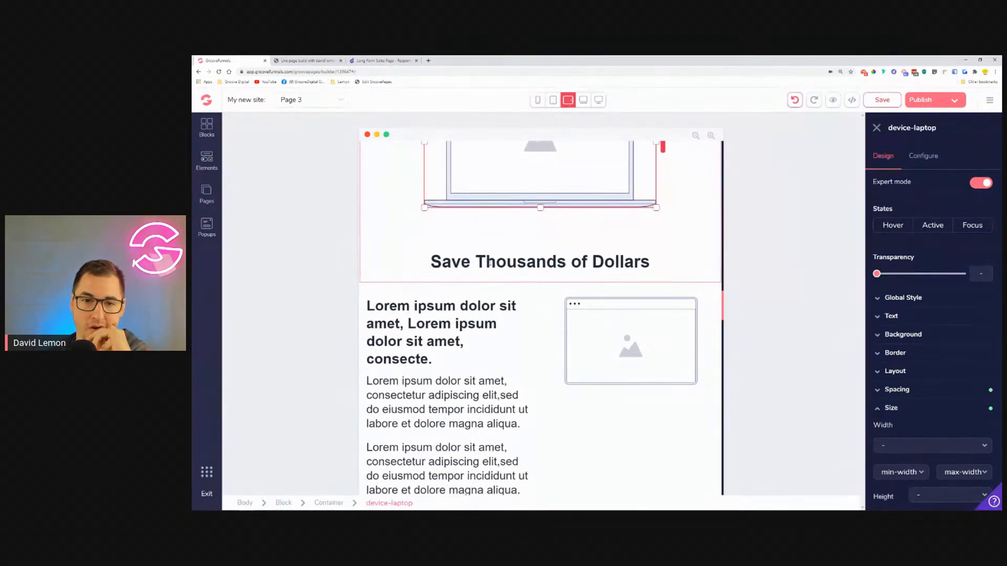
{"action": "left_click", "coordinate": [505, 267]}
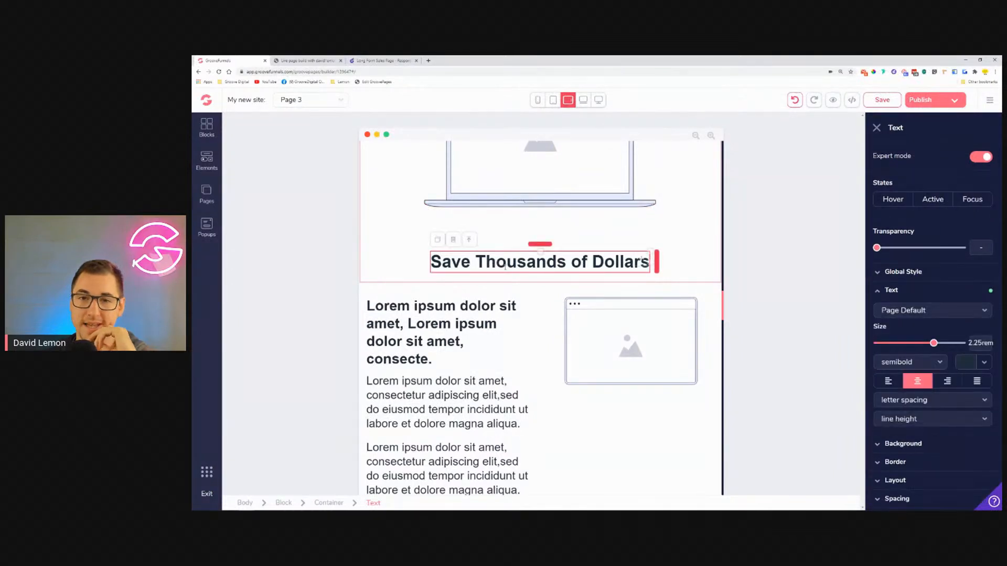
{"action": "left_click", "coordinate": [430, 306]}
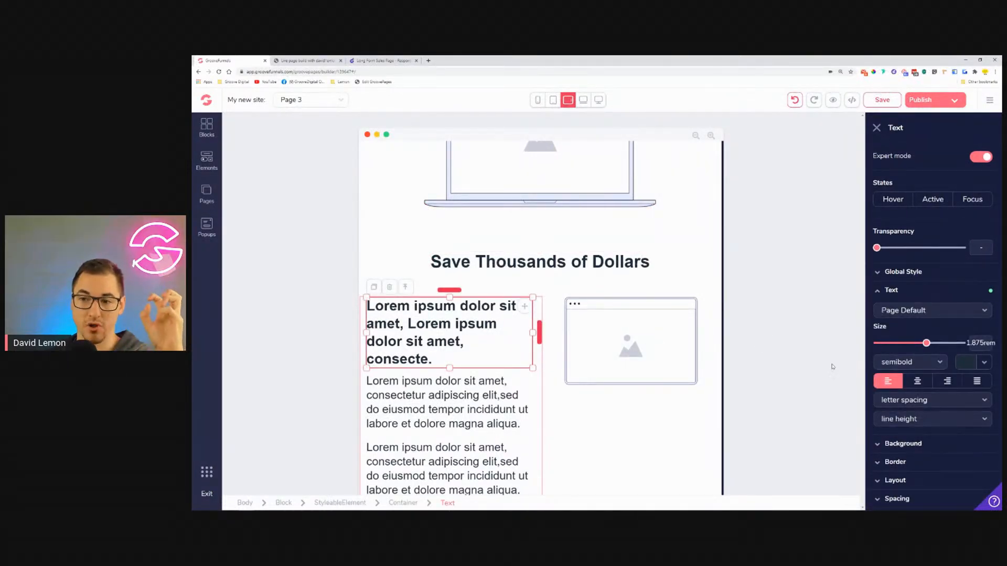
{"action": "left_click_drag", "start_coordinate": [927, 343], "coordinate": [919, 345]}
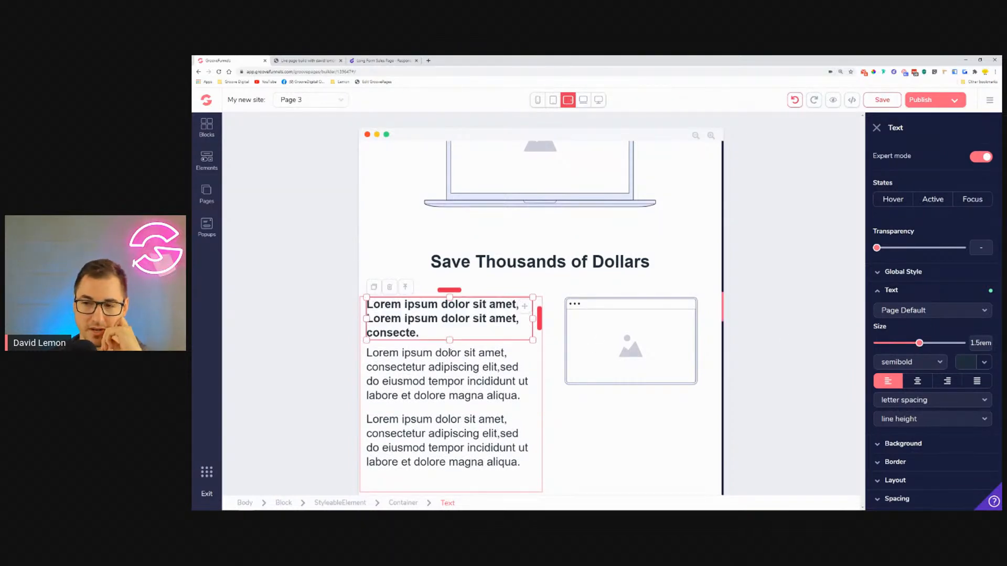
{"action": "left_click", "coordinate": [450, 376]}
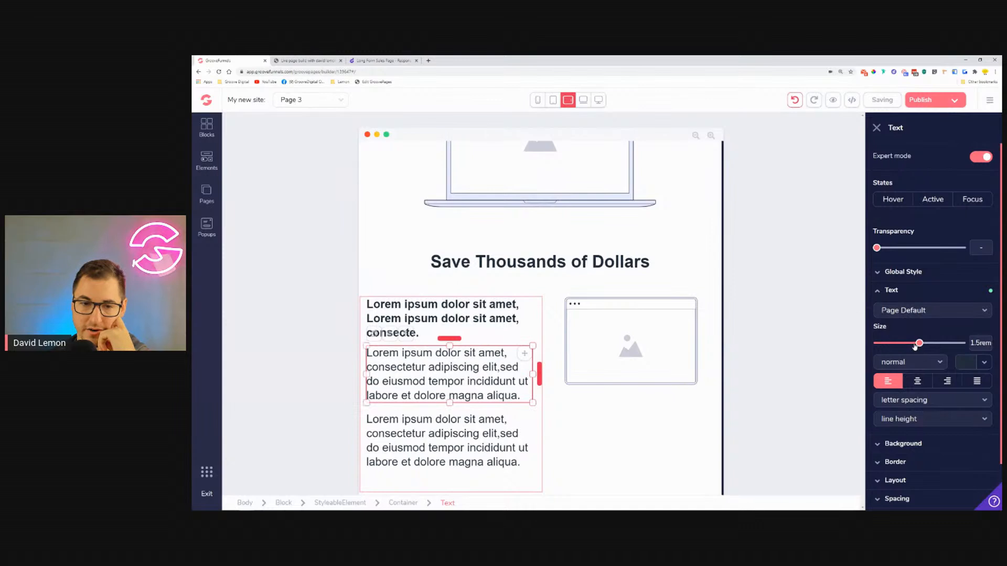
{"action": "left_click_drag", "start_coordinate": [917, 345], "coordinate": [912, 345]}
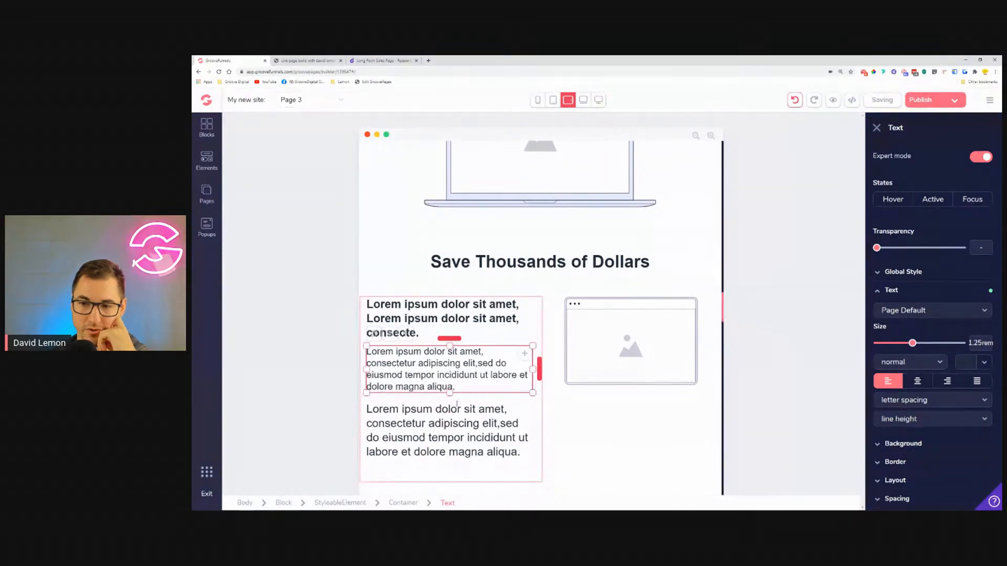
{"action": "left_click_drag", "start_coordinate": [913, 345], "coordinate": [905, 345]}
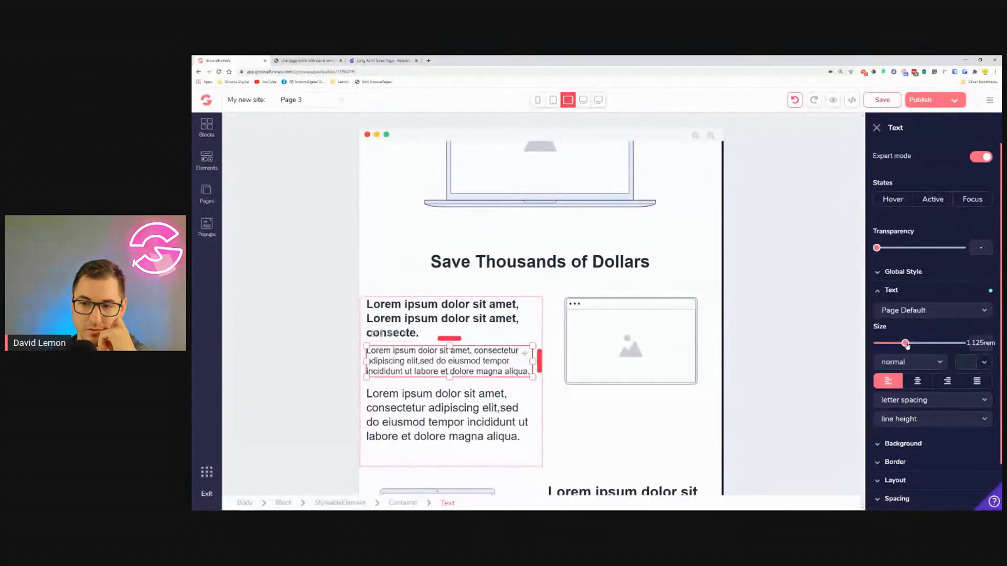
{"action": "left_click", "coordinate": [442, 407]}
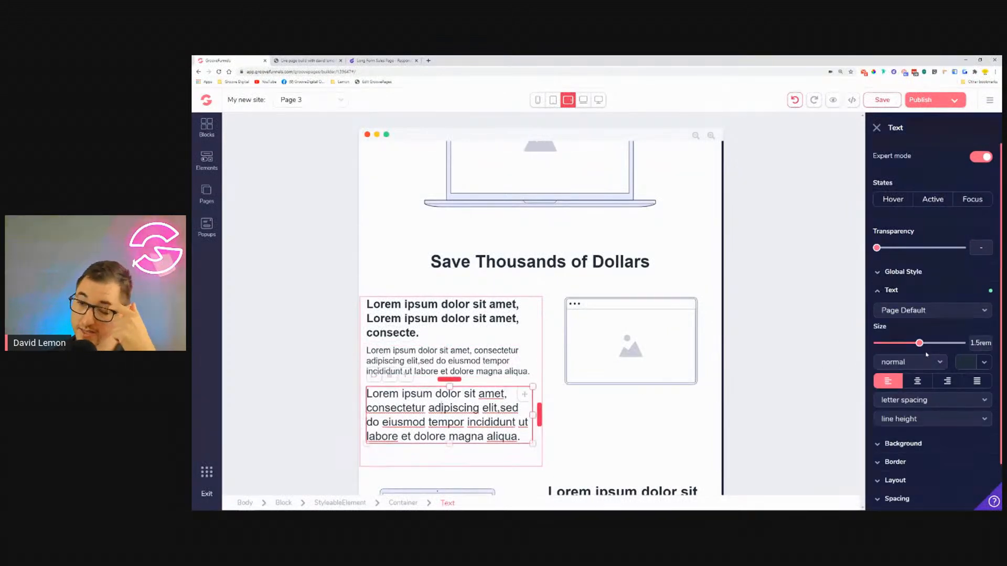
{"action": "left_click_drag", "start_coordinate": [918, 345], "coordinate": [905, 343]}
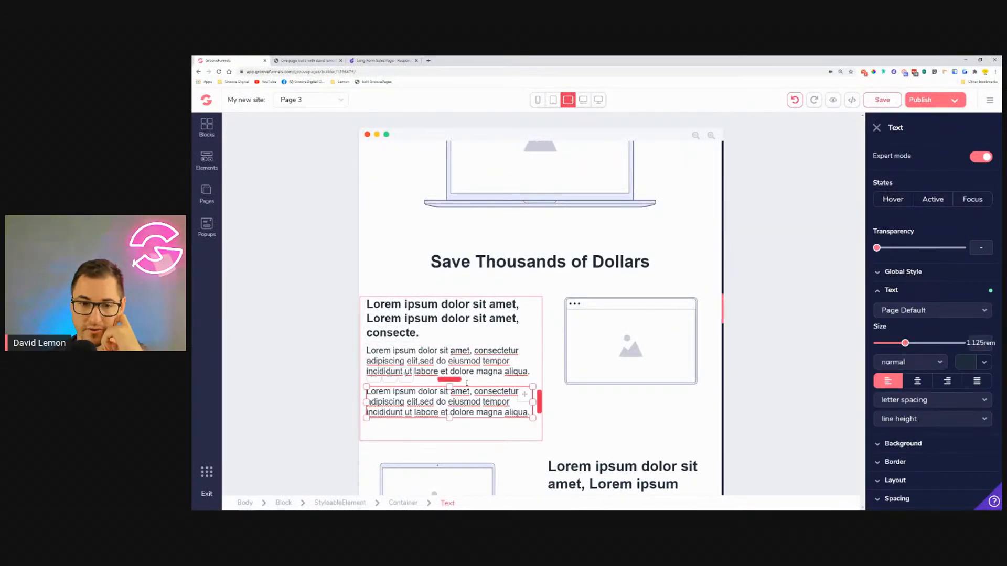
Step: Compare the text sizes of the section heading, the first row's heading and its first paragraph
{"action": "left_click", "coordinate": [425, 317]}
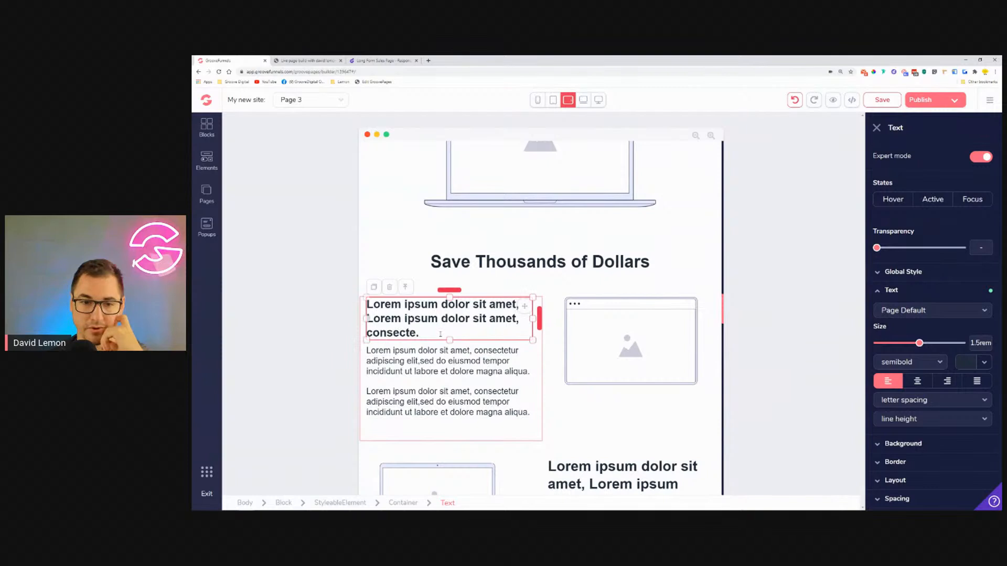
{"action": "left_click", "coordinate": [516, 308]}
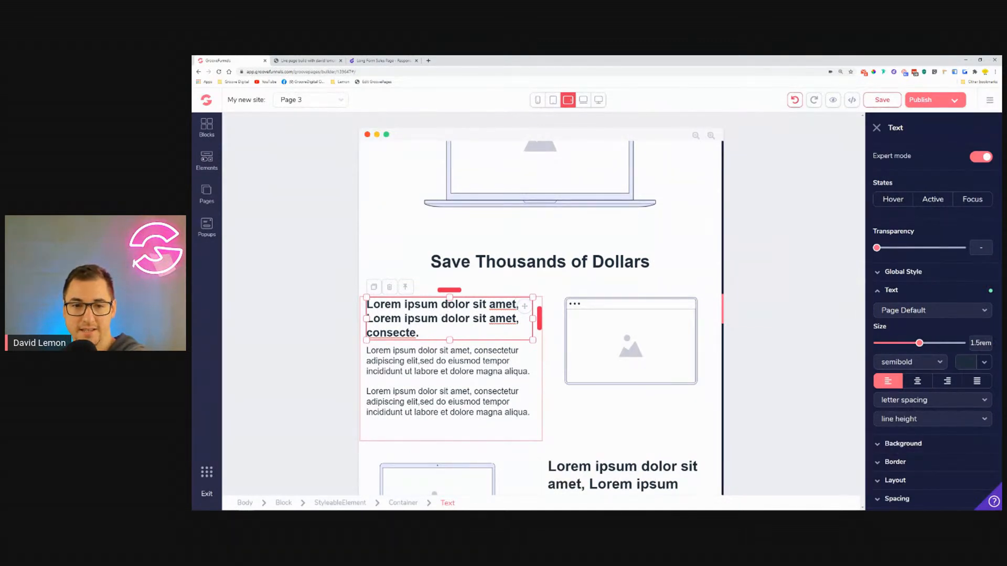
{"action": "left_click", "coordinate": [504, 260]}
{"action": "left_click", "coordinate": [452, 319]}
{"action": "left_click", "coordinate": [439, 360]}
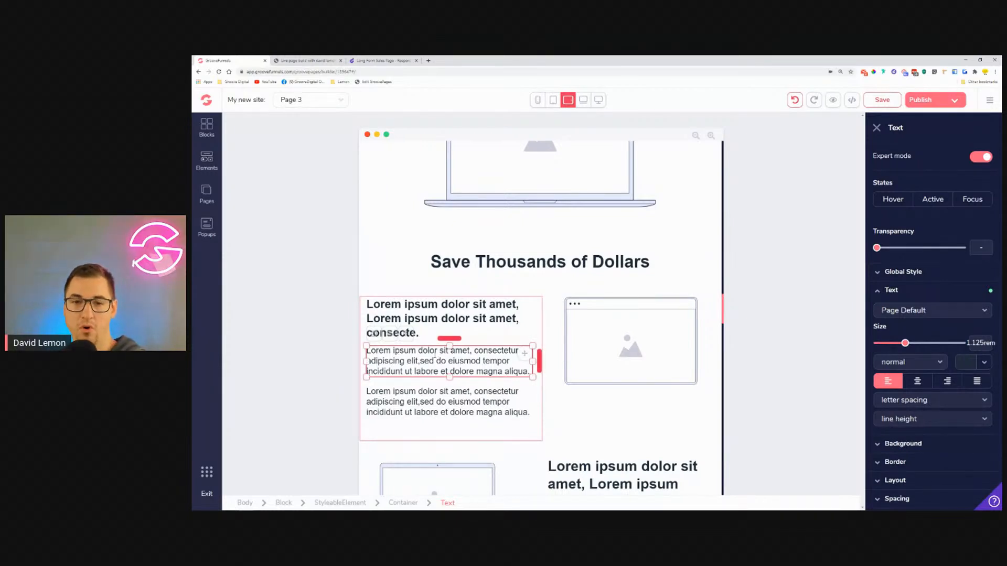
Step: In the second row, beside the laptop image, set the heading to 1.5rem and both paragraphs to 1.125rem
{"action": "scroll", "coordinate": [453, 311], "scroll_direction": "down", "scroll_amount": 3}
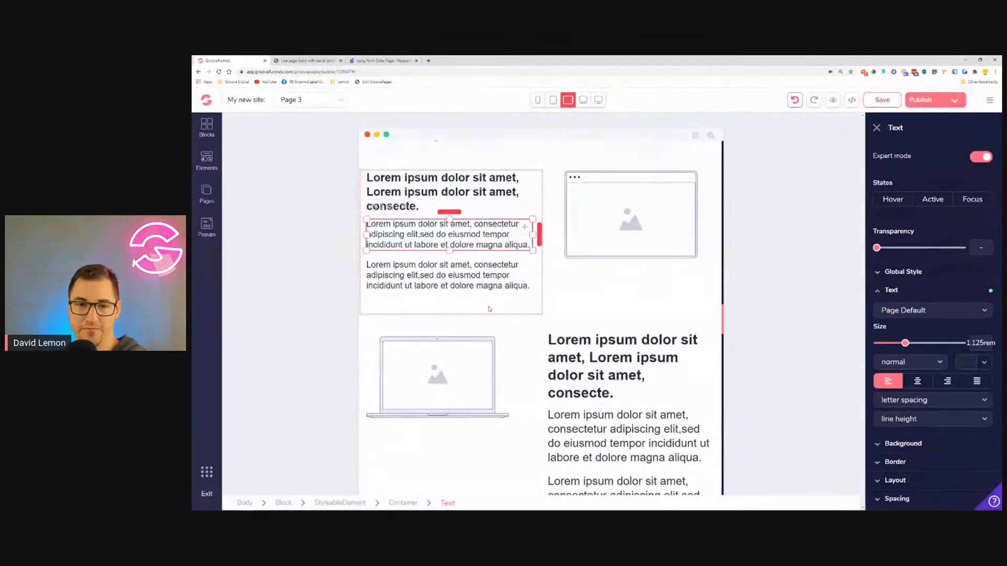
{"action": "scroll", "coordinate": [567, 316], "scroll_direction": "down", "scroll_amount": 1}
{"action": "left_click", "coordinate": [567, 316]}
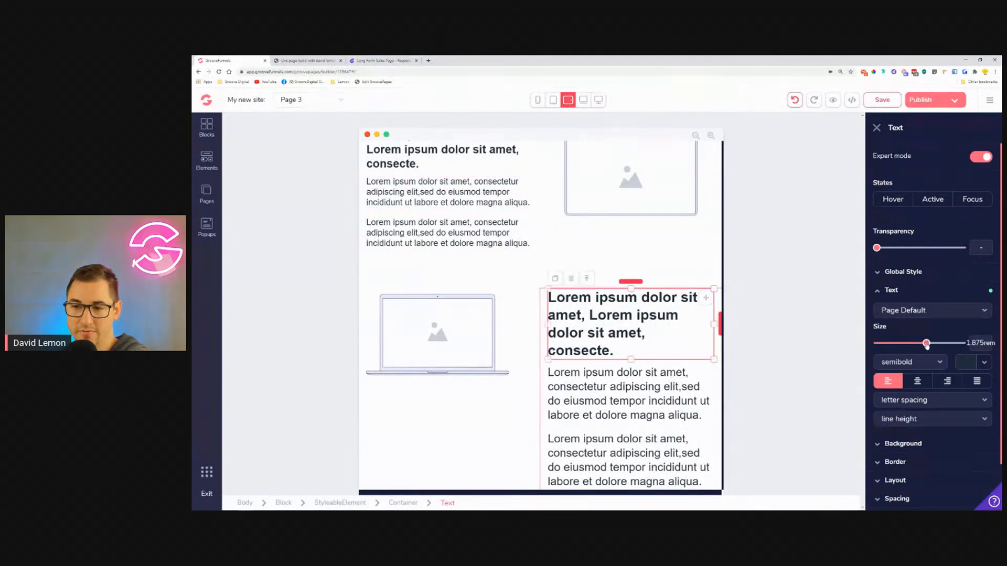
{"action": "left_click_drag", "start_coordinate": [927, 343], "coordinate": [919, 344]}
{"action": "left_click", "coordinate": [682, 367]}
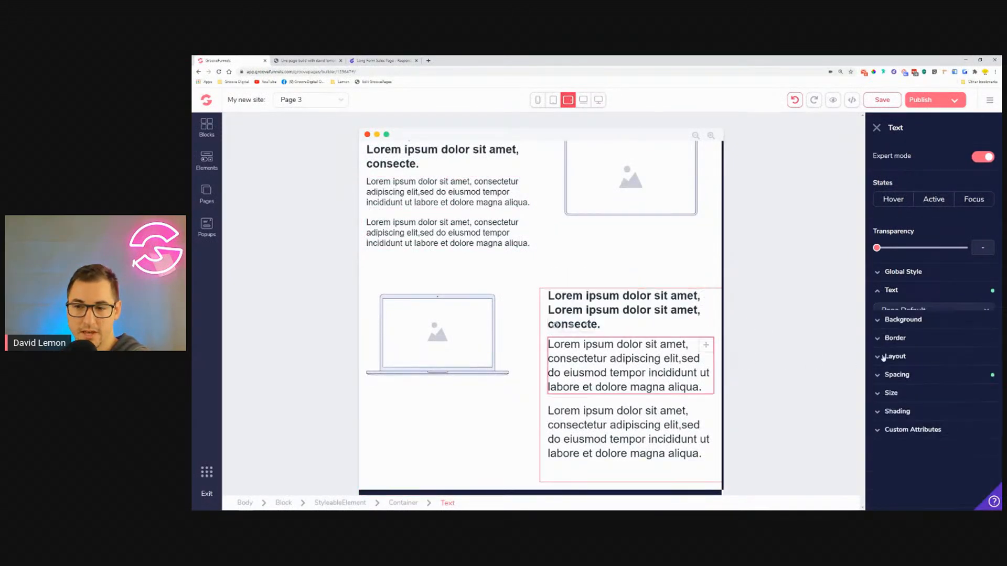
{"action": "left_click_drag", "start_coordinate": [919, 343], "coordinate": [909, 345]}
{"action": "left_click", "coordinate": [677, 401]}
{"action": "left_click_drag", "start_coordinate": [919, 345], "coordinate": [905, 347]}
Step: In the third row, beside the lower browser image, set the heading to 1.5rem and both paragraphs to 1.125rem
{"action": "scroll", "coordinate": [490, 388], "scroll_direction": "down", "scroll_amount": 5}
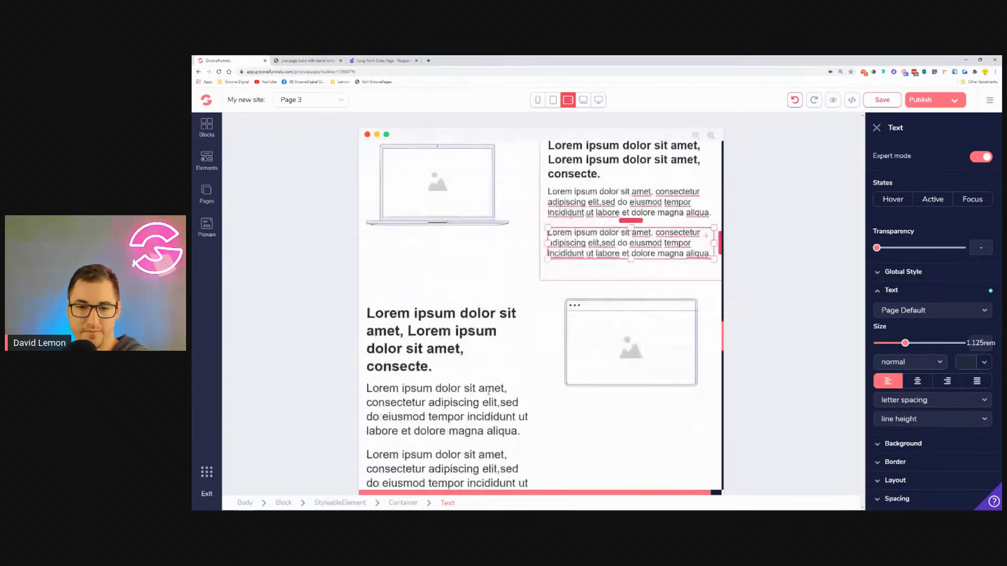
{"action": "scroll", "coordinate": [474, 403], "scroll_direction": "up", "scroll_amount": 1}
{"action": "left_click", "coordinate": [440, 278]}
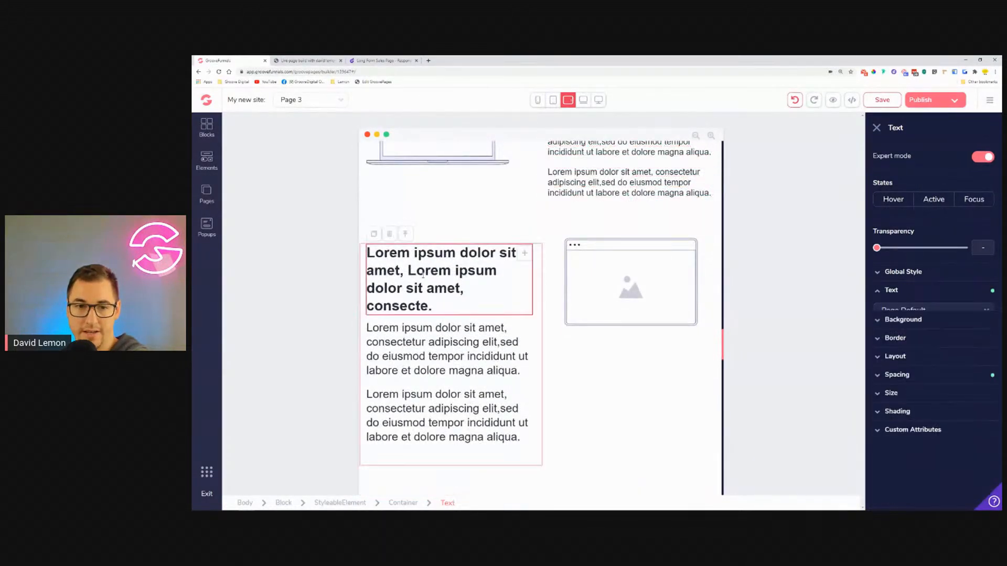
{"action": "left_click_drag", "start_coordinate": [923, 346], "coordinate": [919, 346]}
{"action": "left_click", "coordinate": [485, 327]}
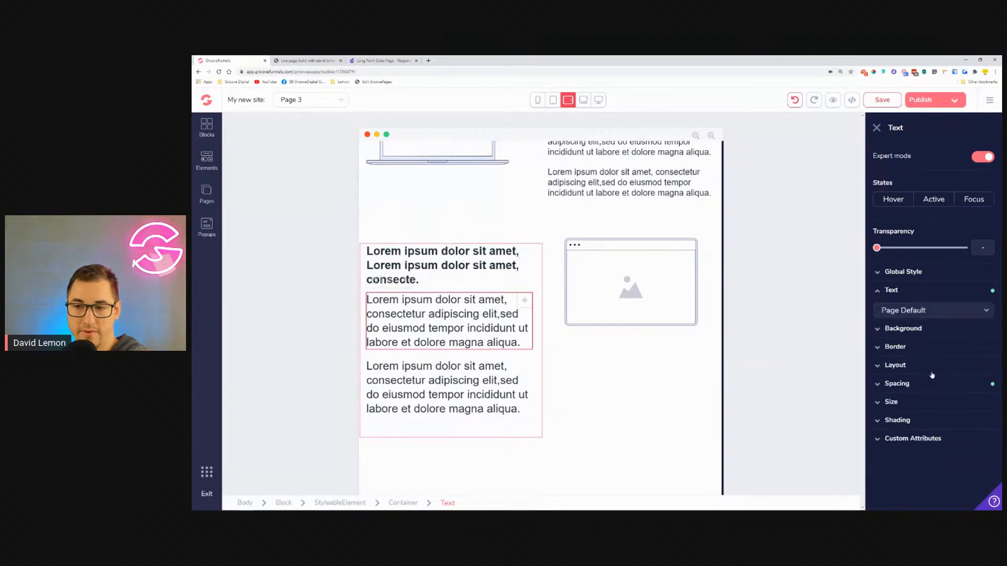
{"action": "left_click_drag", "start_coordinate": [919, 344], "coordinate": [905, 343]}
{"action": "left_click", "coordinate": [468, 369]}
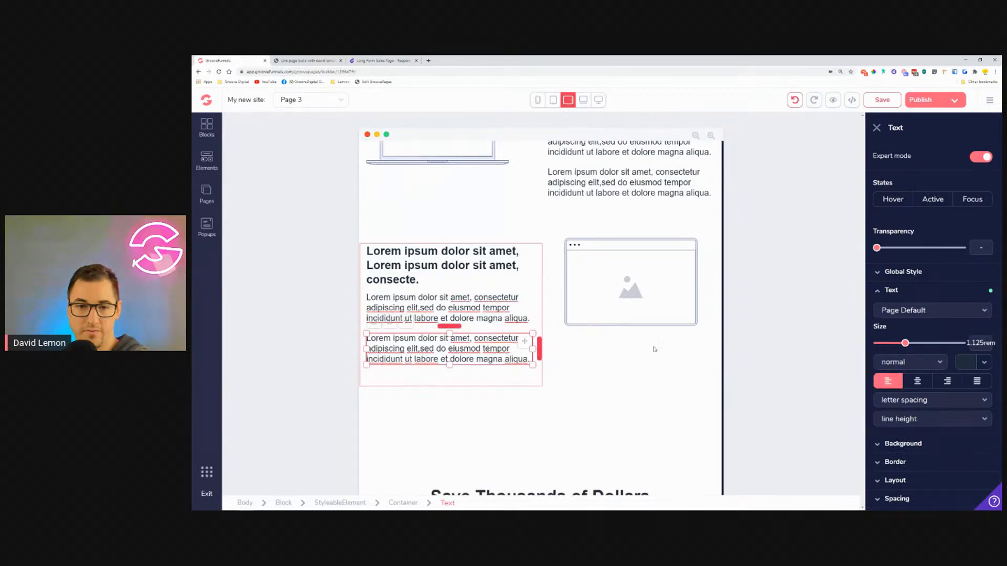
Step: Set the top padding of the browser image in the first text-and-image row to 2rem
{"action": "scroll", "coordinate": [566, 350], "scroll_direction": "up", "scroll_amount": 8}
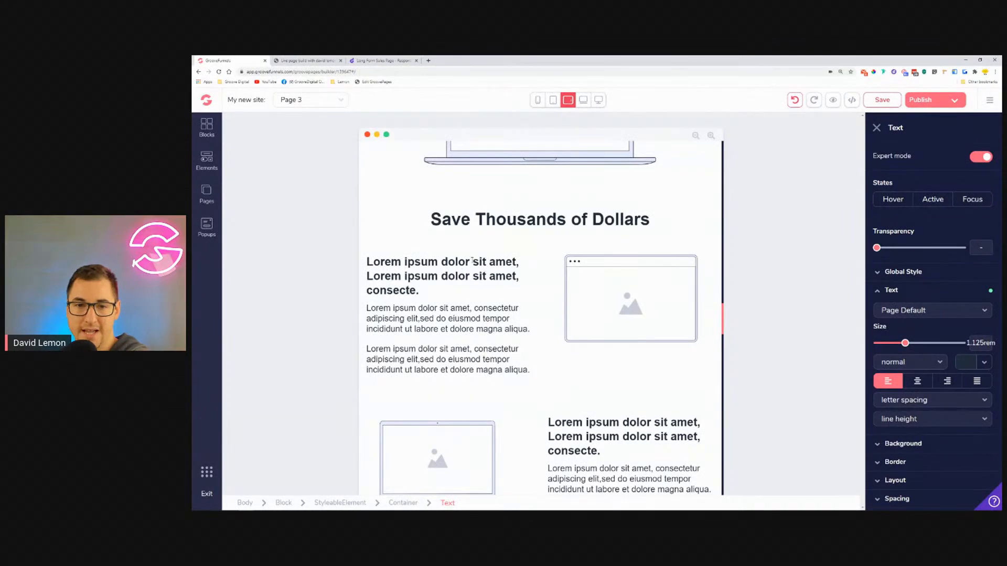
{"action": "left_click", "coordinate": [615, 263]}
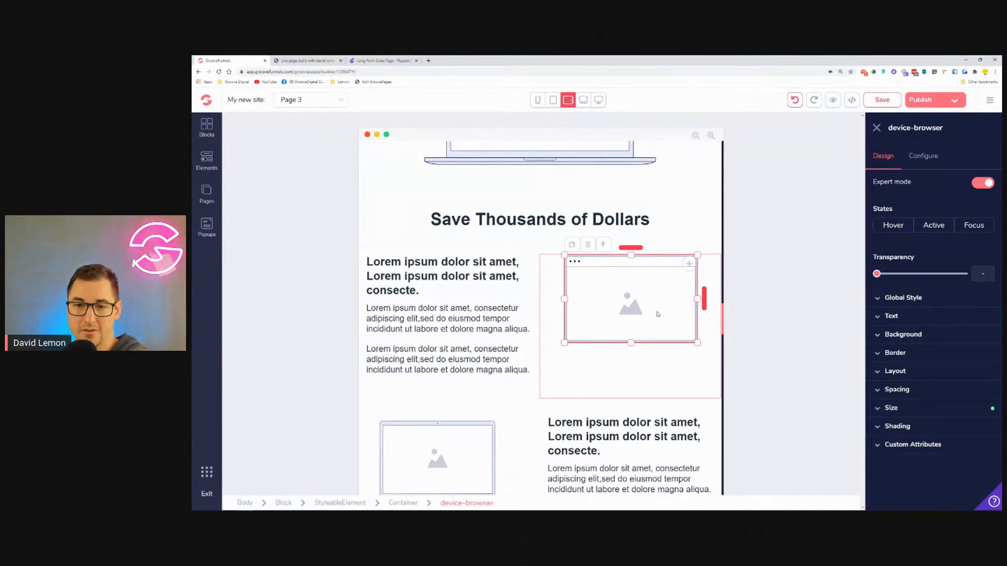
{"action": "left_click", "coordinate": [908, 393]}
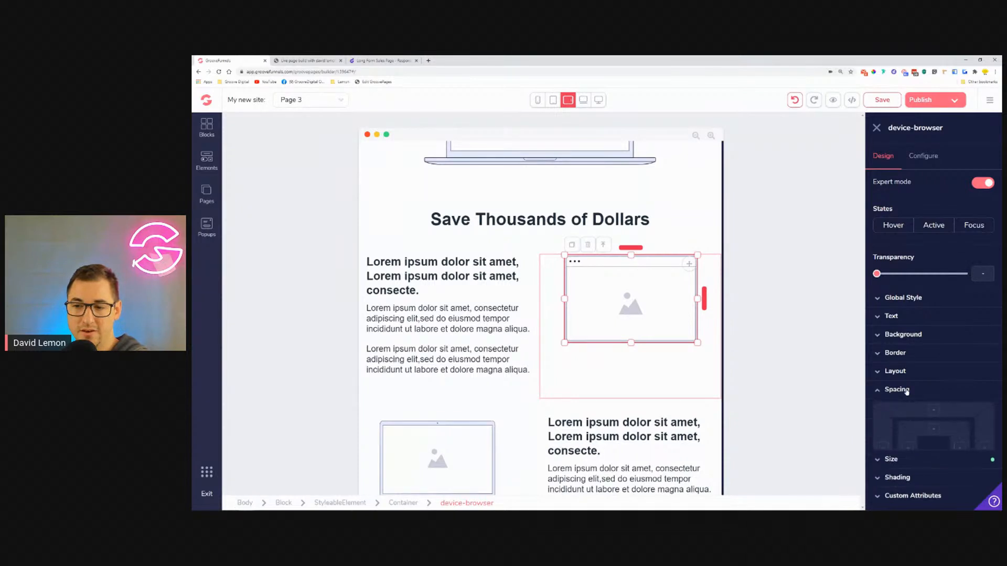
{"action": "left_click", "coordinate": [935, 429]}
{"action": "scroll", "coordinate": [887, 475], "scroll_direction": "down", "scroll_amount": 2}
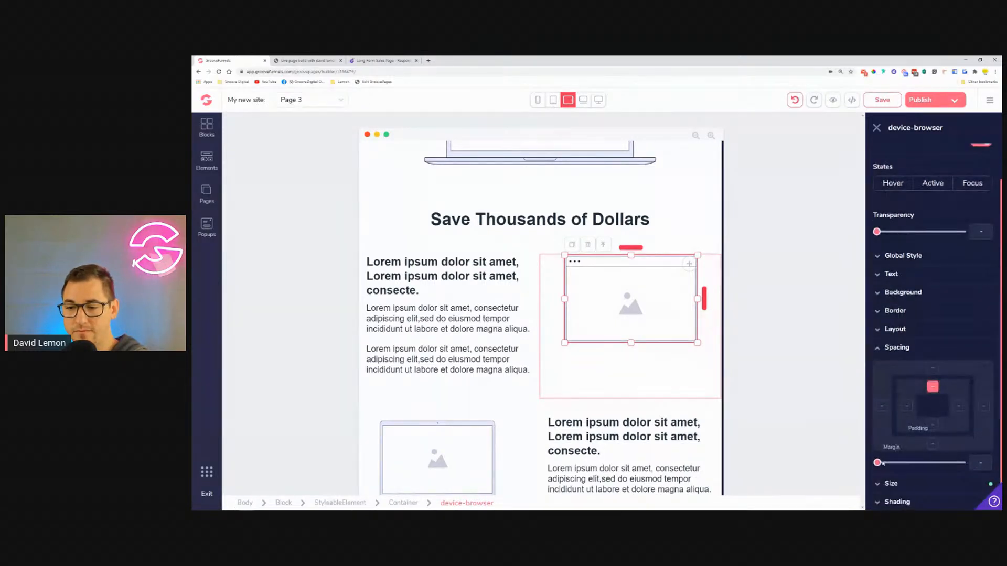
{"action": "left_click_drag", "start_coordinate": [880, 466], "coordinate": [914, 469]}
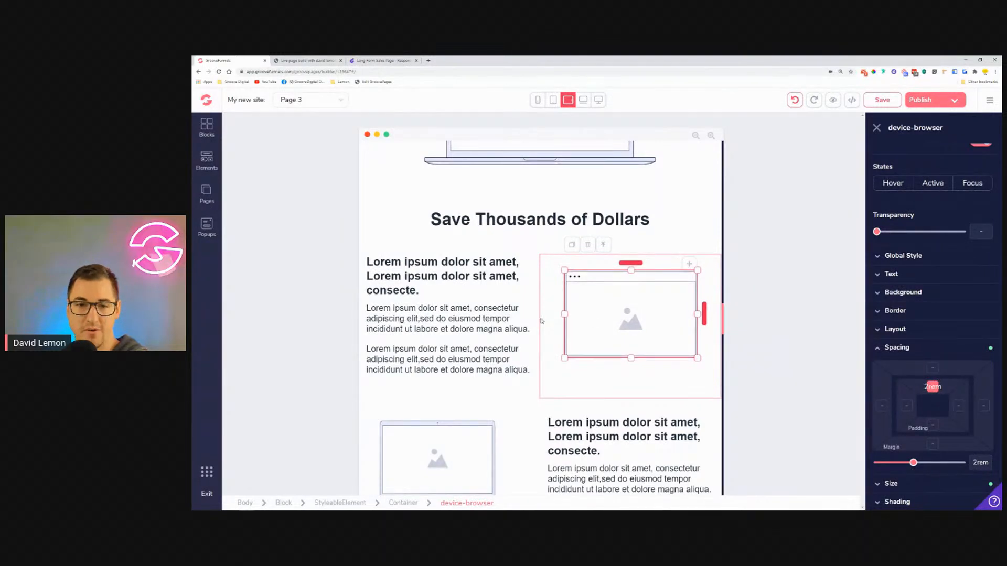
Step: Set the top padding of the laptop image in the second text-and-image row to 2rem
{"action": "scroll", "coordinate": [546, 321], "scroll_direction": "down", "scroll_amount": 3}
{"action": "left_click", "coordinate": [468, 288]}
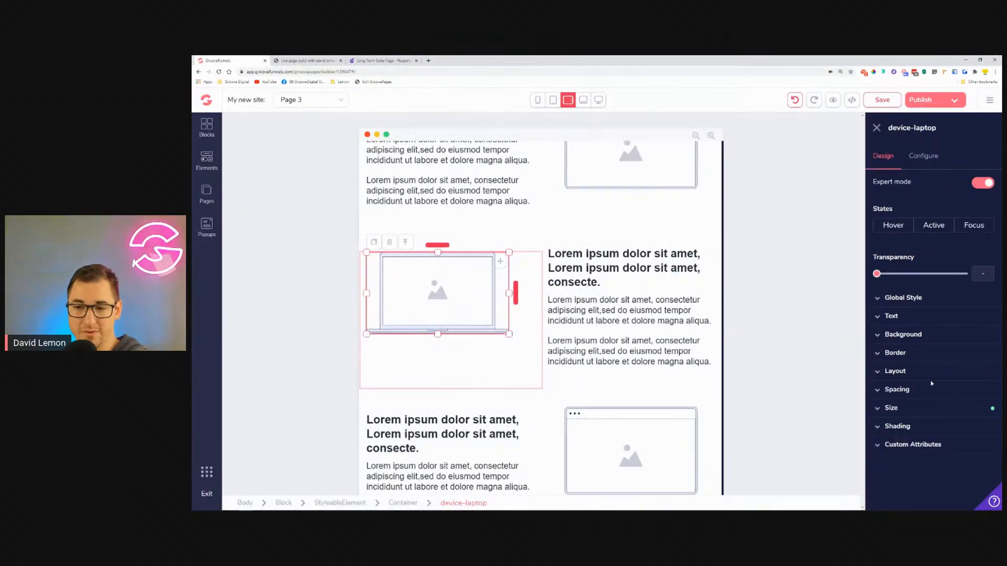
{"action": "left_click", "coordinate": [917, 390]}
{"action": "scroll", "coordinate": [909, 452], "scroll_direction": "down", "scroll_amount": 1}
{"action": "left_click_drag", "start_coordinate": [877, 443], "coordinate": [914, 445]}
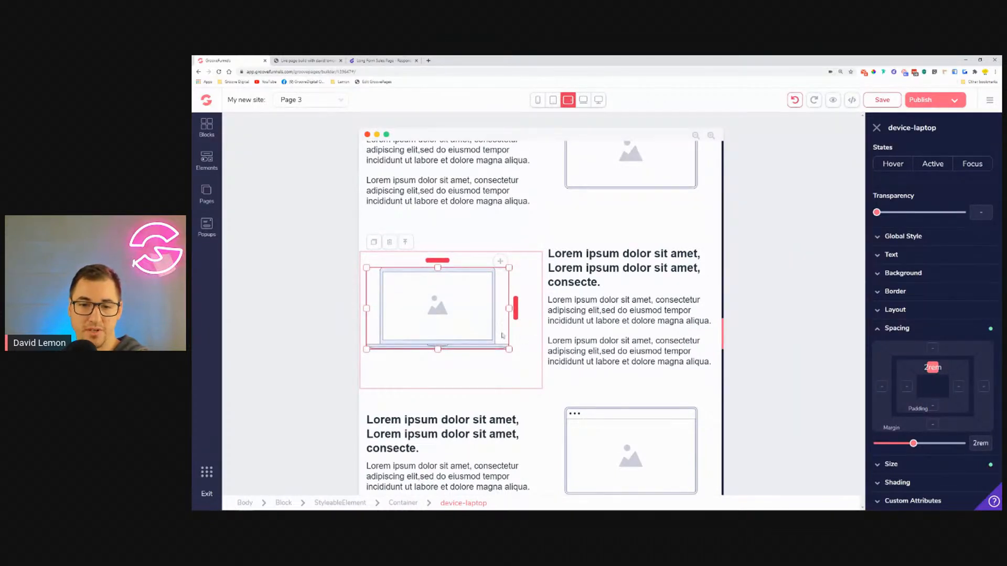
Step: Give the browser image in the third row the same 2rem top padding as the other two row images
{"action": "scroll", "coordinate": [545, 318], "scroll_direction": "down", "scroll_amount": 3}
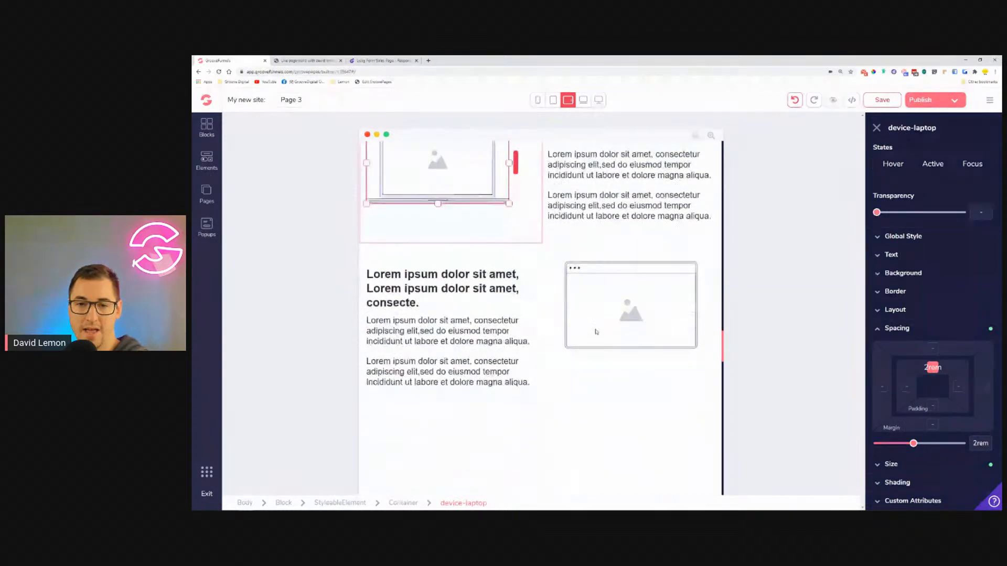
{"action": "left_click", "coordinate": [629, 283]}
{"action": "left_click", "coordinate": [912, 389]}
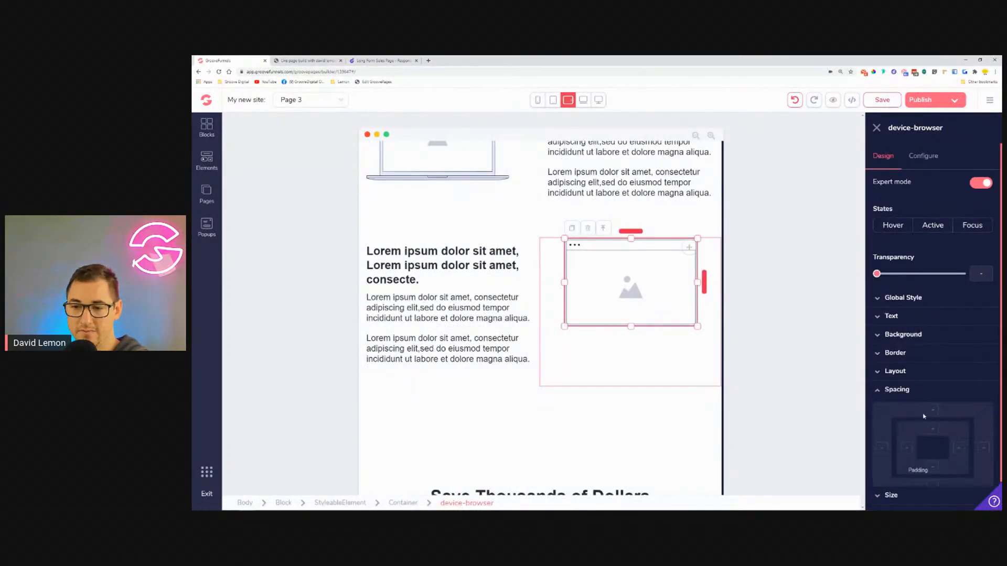
{"action": "scroll", "coordinate": [913, 446], "scroll_direction": "down", "scroll_amount": 1}
{"action": "left_click_drag", "start_coordinate": [881, 445], "coordinate": [911, 450]}
Step: Examine the vertical spacing between the three text-and-image rows and below the third row
{"action": "left_click", "coordinate": [612, 403]}
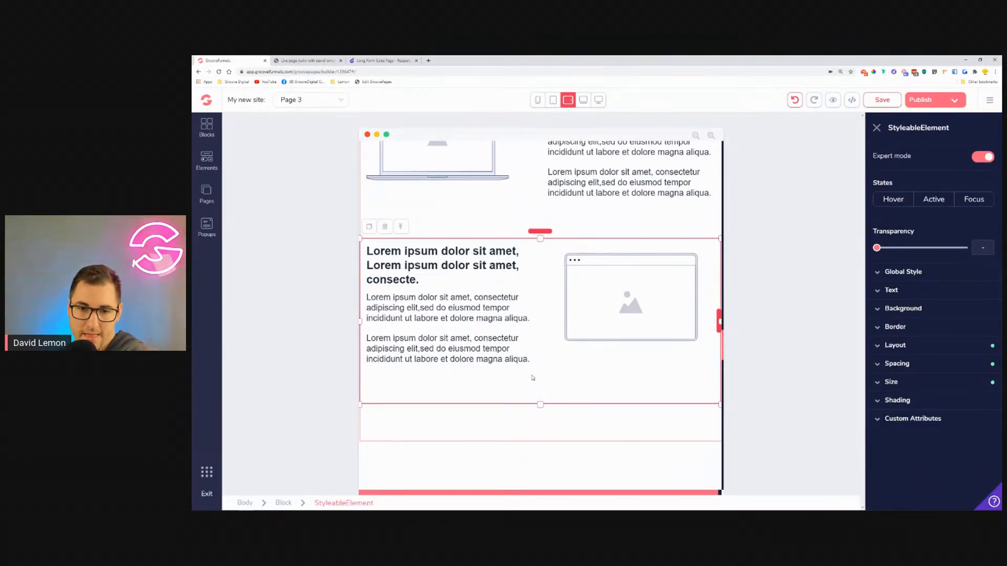
{"action": "scroll", "coordinate": [542, 359], "scroll_direction": "down", "scroll_amount": 3}
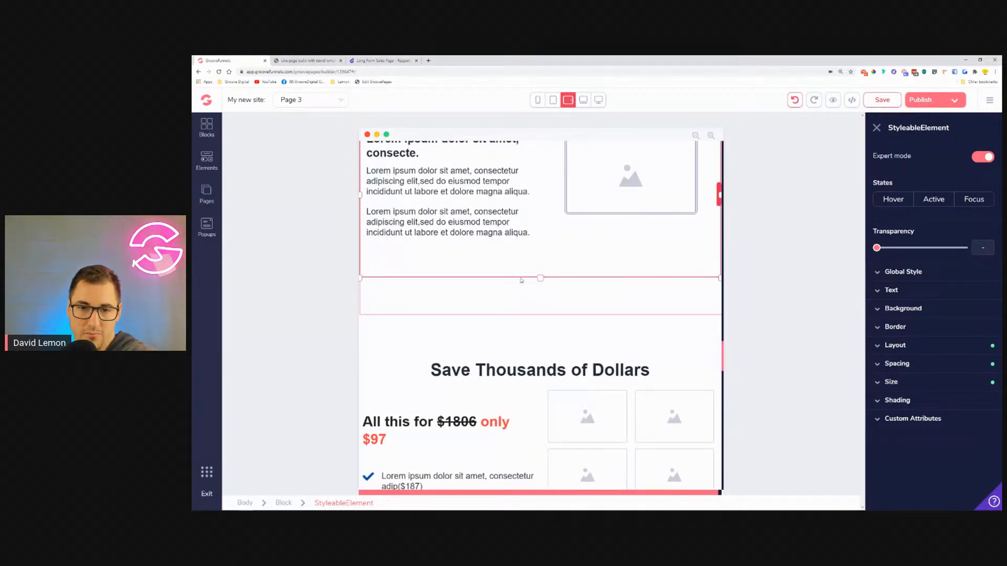
{"action": "scroll", "coordinate": [504, 309], "scroll_direction": "up", "scroll_amount": 1}
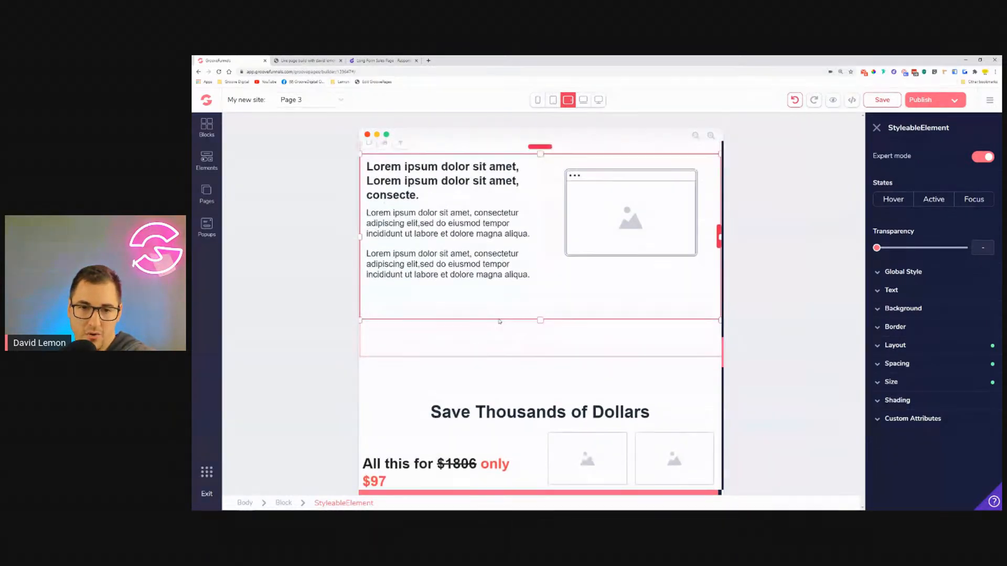
{"action": "scroll", "coordinate": [482, 306], "scroll_direction": "up", "scroll_amount": 2}
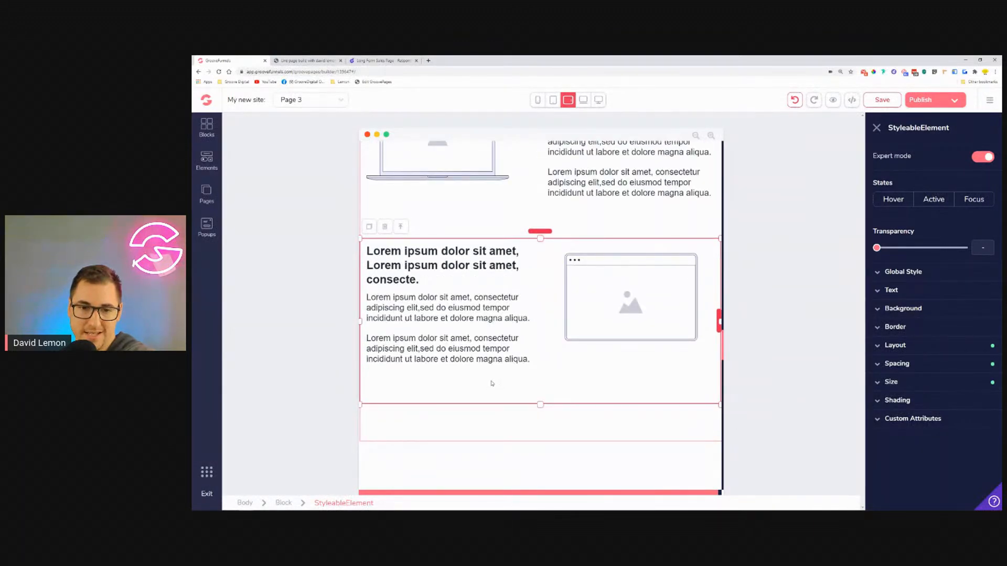
{"action": "scroll", "coordinate": [606, 220], "scroll_direction": "up", "scroll_amount": 8}
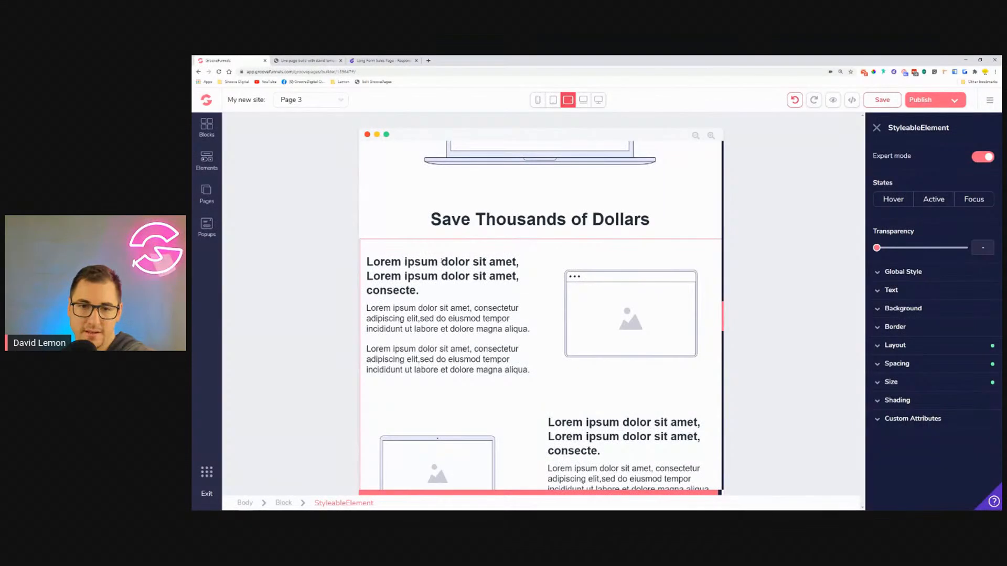
{"action": "scroll", "coordinate": [614, 267], "scroll_direction": "down", "scroll_amount": 3}
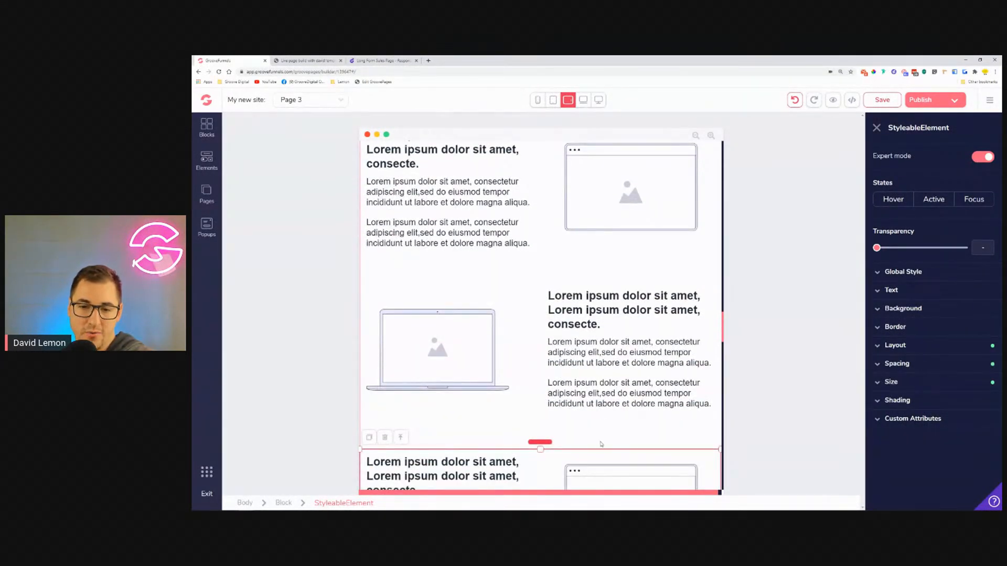
{"action": "scroll", "coordinate": [599, 411], "scroll_direction": "down", "scroll_amount": 4}
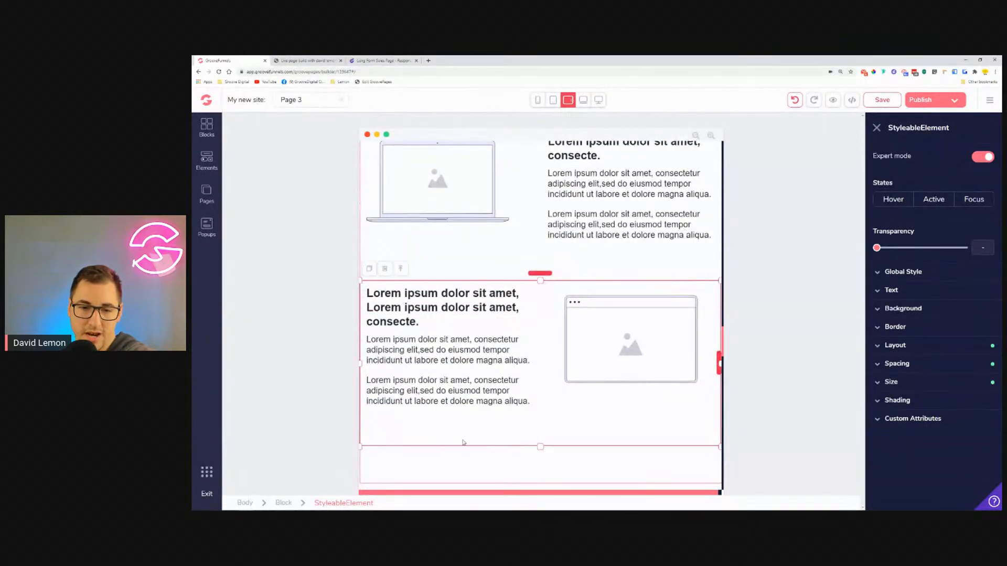
{"action": "scroll", "coordinate": [464, 443], "scroll_direction": "down", "scroll_amount": 3}
Step: Set the bottom margin of the second paragraph in the third text-and-image row to 0
{"action": "left_click", "coordinate": [427, 278]}
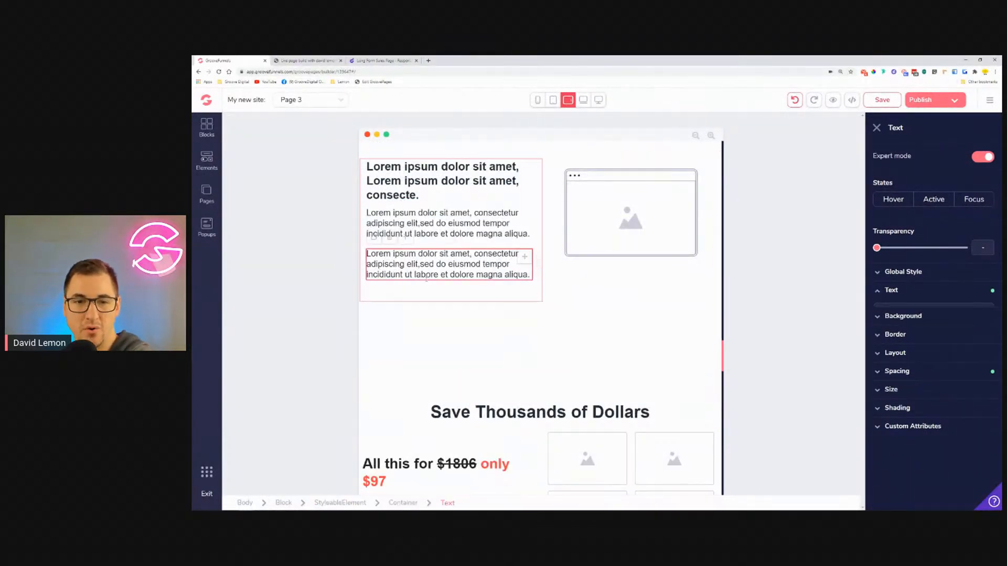
{"action": "left_click", "coordinate": [411, 264]}
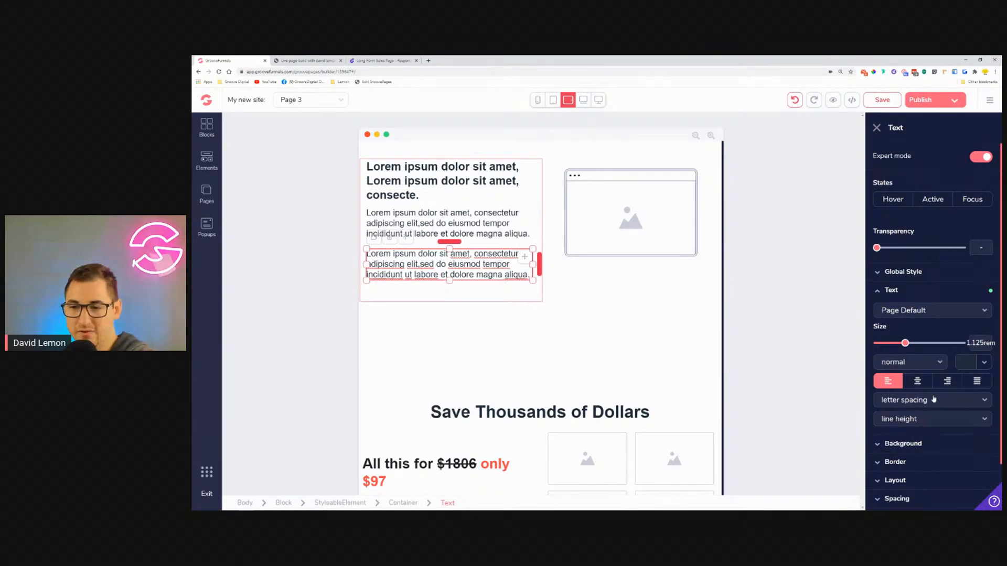
{"action": "scroll", "coordinate": [931, 413], "scroll_direction": "down", "scroll_amount": 1}
{"action": "left_click", "coordinate": [923, 451]}
{"action": "scroll", "coordinate": [923, 451], "scroll_direction": "down", "scroll_amount": 2}
{"action": "left_click", "coordinate": [933, 457]}
{"action": "left_click_drag", "start_coordinate": [923, 476], "coordinate": [881, 474]}
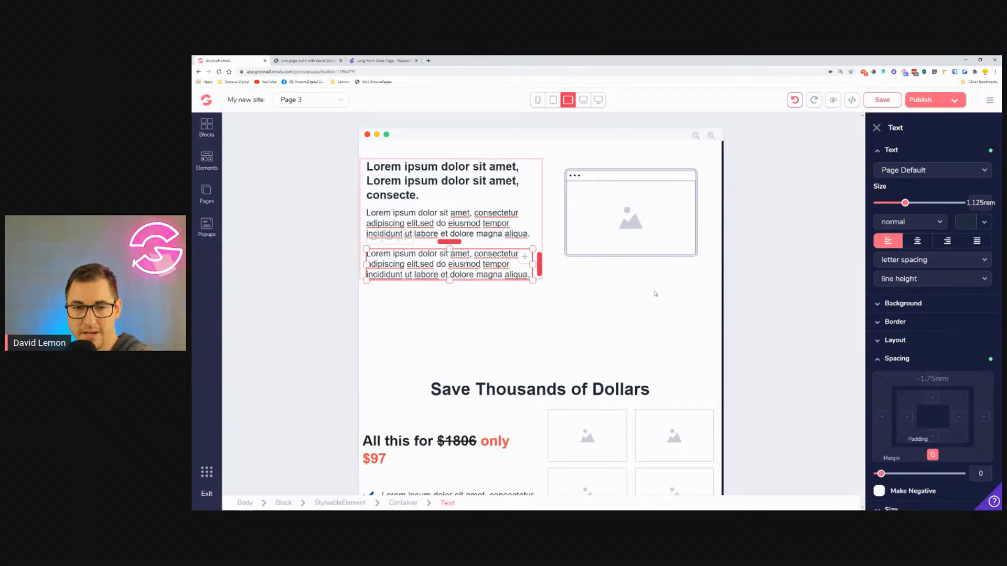
Step: Set the bottom padding of the block containing the three text-and-image rows to 0
{"action": "scroll", "coordinate": [655, 292], "scroll_direction": "up", "scroll_amount": 3}
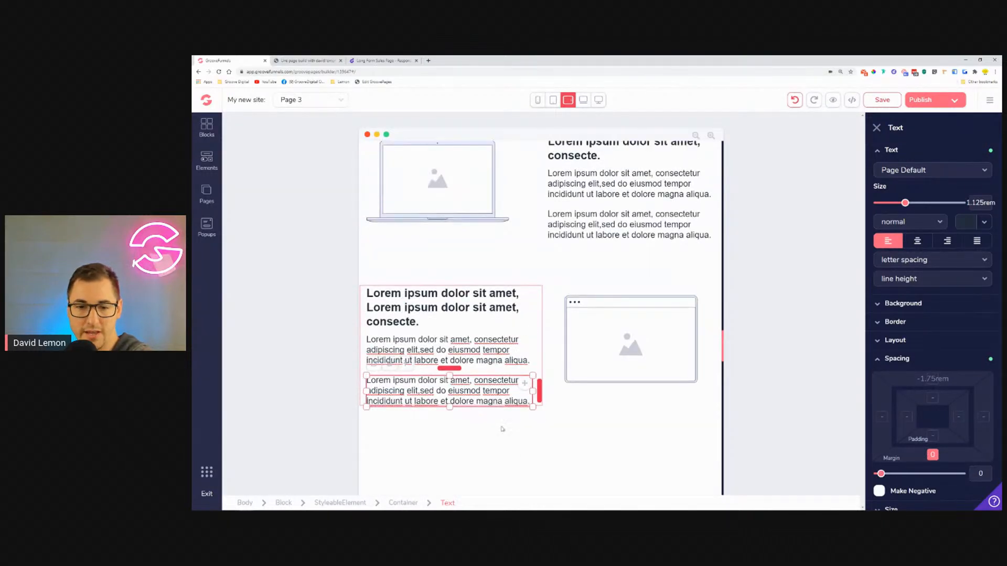
{"action": "scroll", "coordinate": [551, 441], "scroll_direction": "down", "scroll_amount": 2}
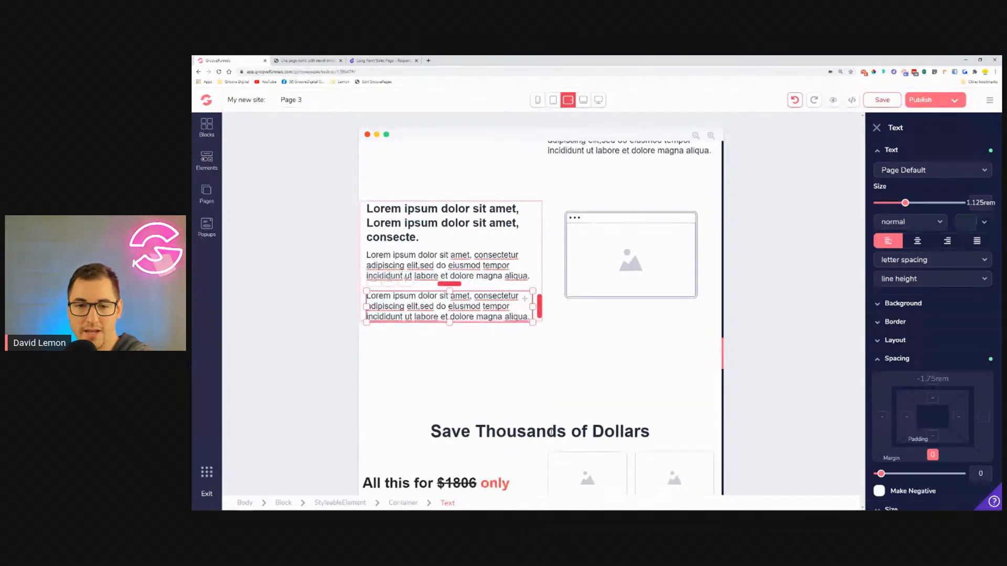
{"action": "left_click", "coordinate": [561, 329]}
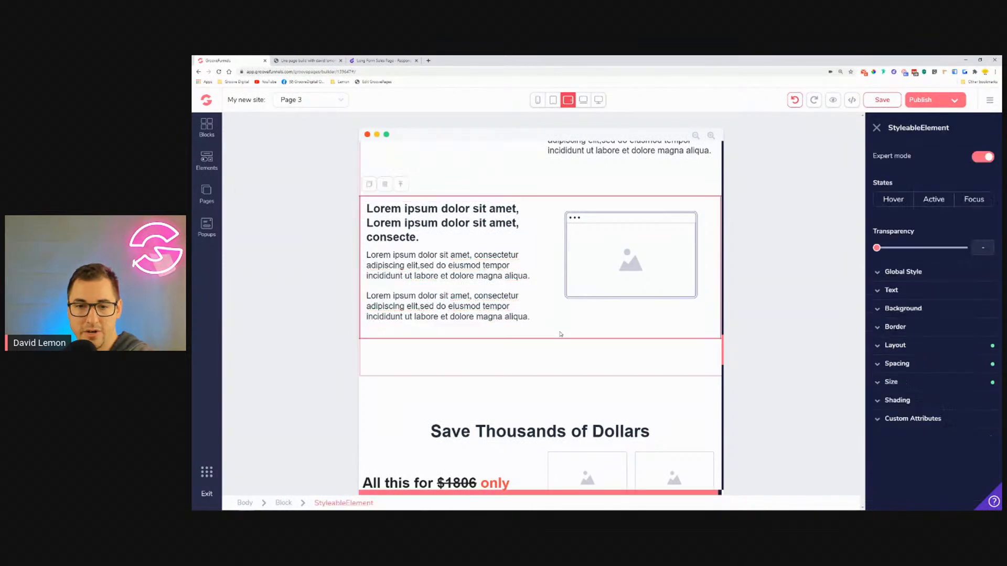
{"action": "left_click", "coordinate": [546, 358]}
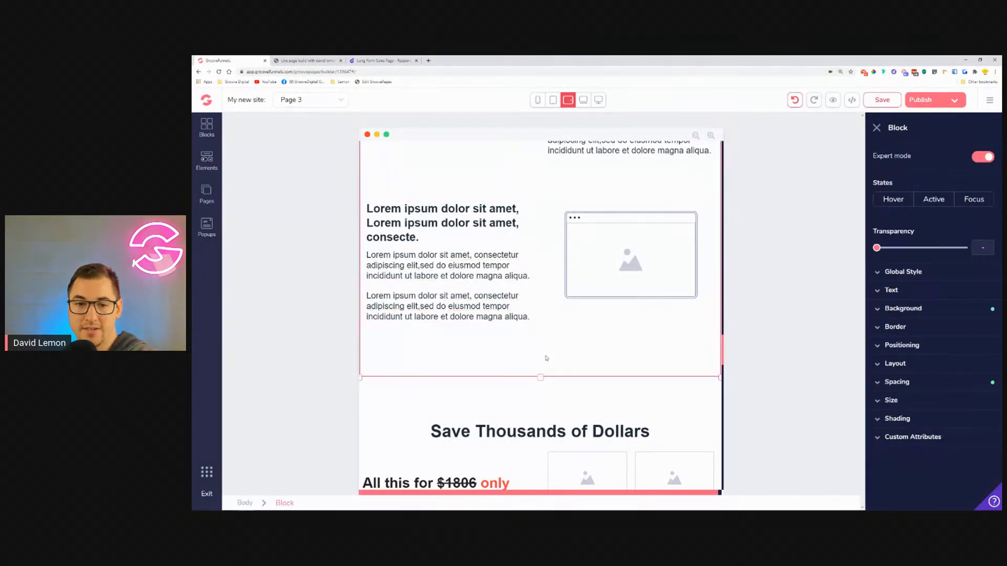
{"action": "scroll", "coordinate": [526, 411], "scroll_direction": "up", "scroll_amount": 3}
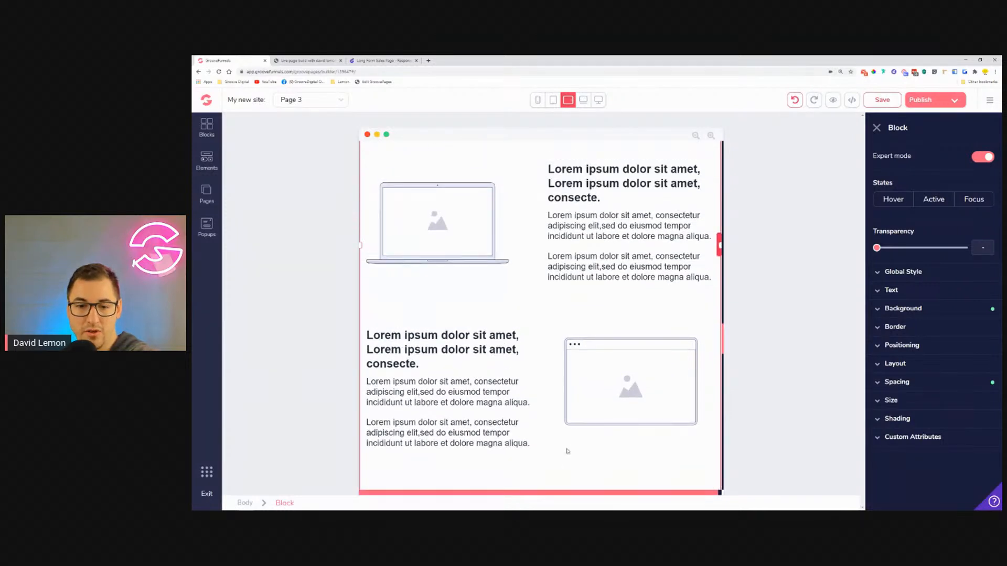
{"action": "scroll", "coordinate": [567, 450], "scroll_direction": "down", "scroll_amount": 3}
{"action": "left_click", "coordinate": [909, 382]}
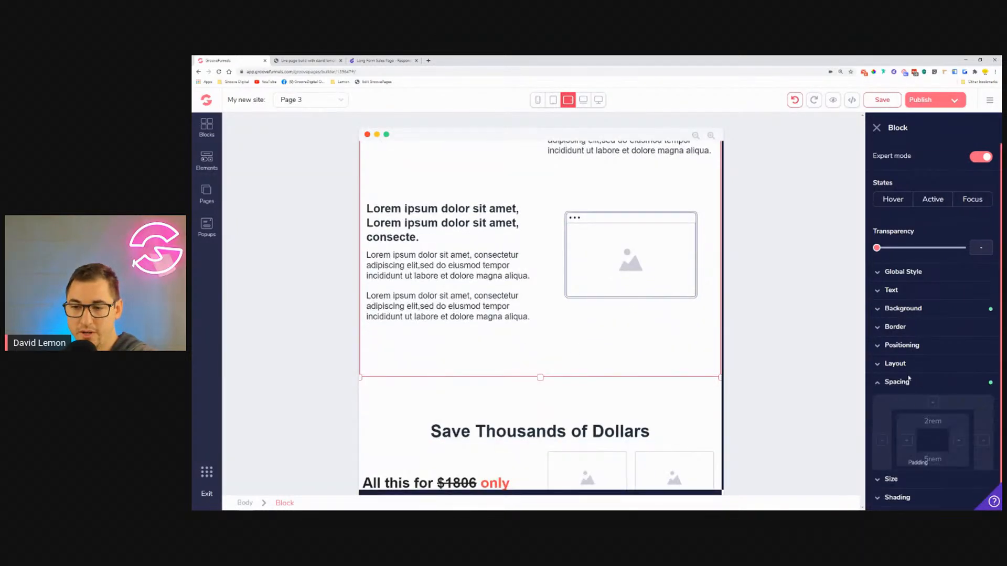
{"action": "left_click", "coordinate": [933, 458]}
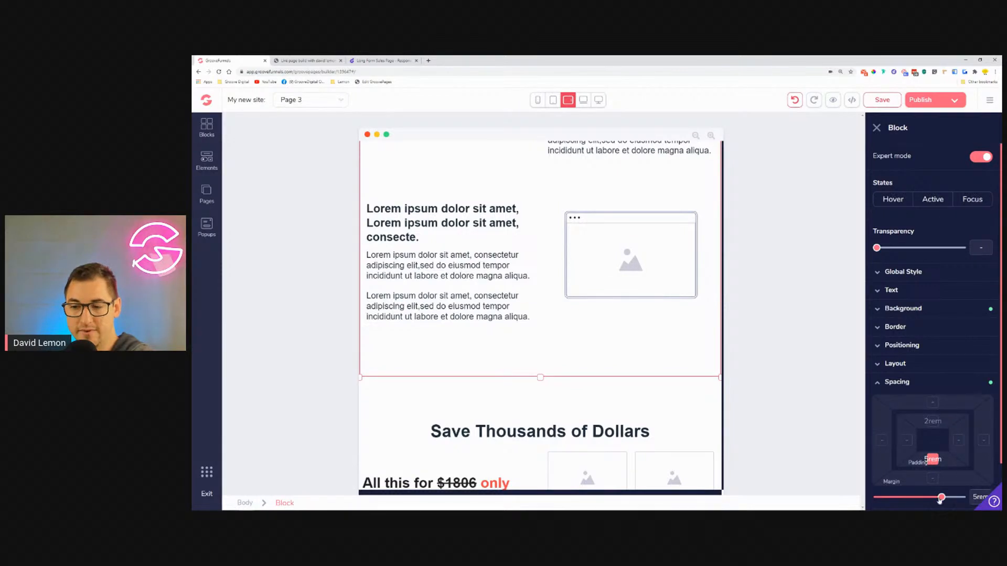
{"action": "left_click_drag", "start_coordinate": [941, 498], "coordinate": [881, 496]}
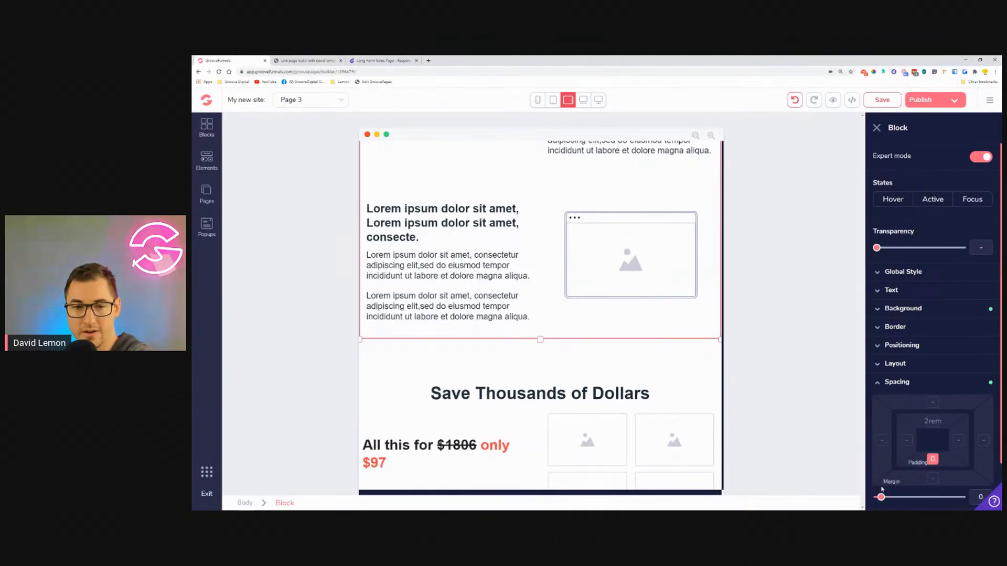
Step: Set the left and right padding of the block with the three text-and-image rows to 1rem and review its rows
{"action": "scroll", "coordinate": [638, 363], "scroll_direction": "up", "scroll_amount": 5}
{"action": "scroll", "coordinate": [638, 362], "scroll_direction": "up", "scroll_amount": 6}
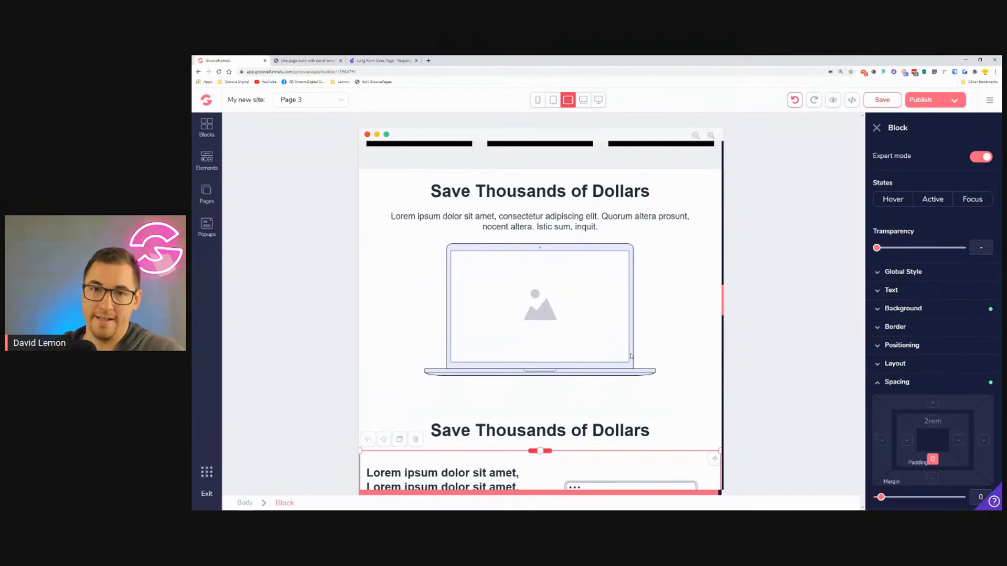
{"action": "scroll", "coordinate": [554, 250], "scroll_direction": "down", "scroll_amount": 3}
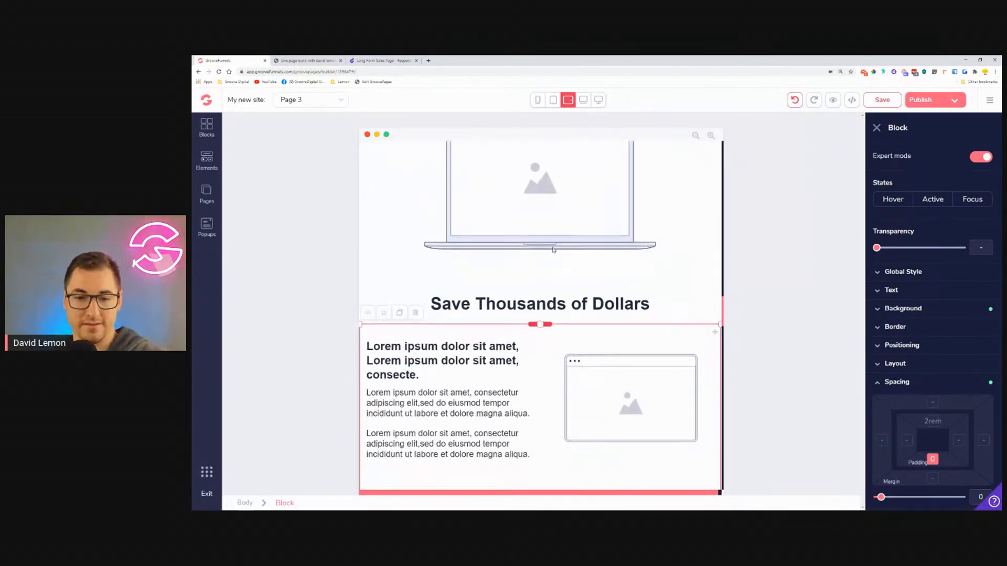
{"action": "scroll", "coordinate": [554, 245], "scroll_direction": "down", "scroll_amount": 1}
{"action": "scroll", "coordinate": [612, 249], "scroll_direction": "down", "scroll_amount": 7}
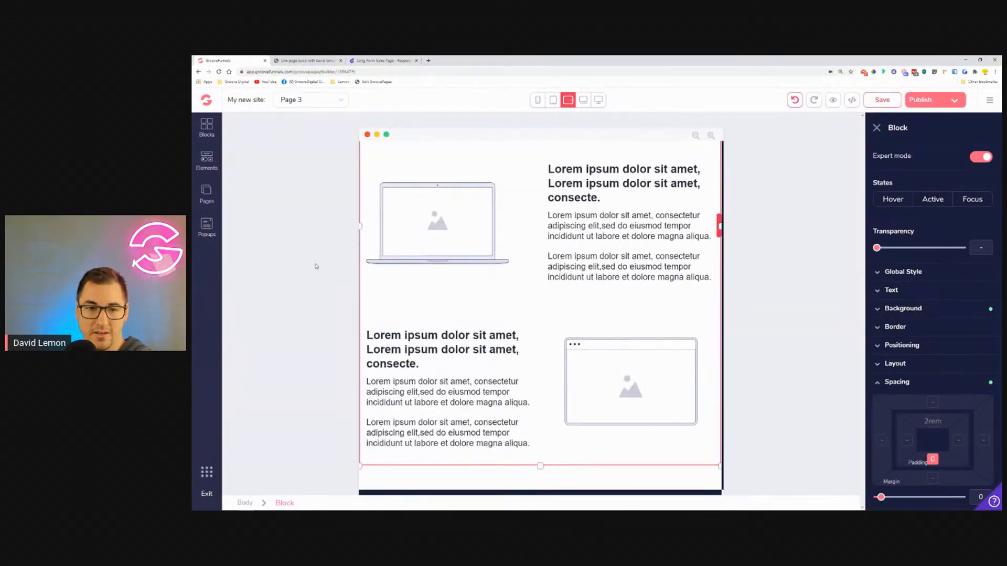
{"action": "left_click", "coordinate": [909, 444]}
{"action": "left_click", "coordinate": [960, 443]}
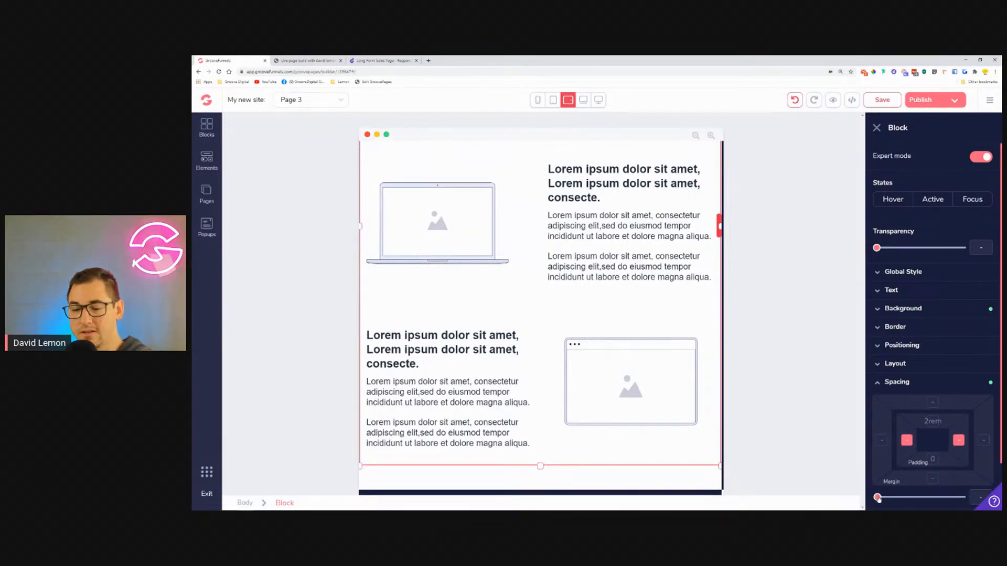
{"action": "left_click_drag", "start_coordinate": [876, 499], "coordinate": [898, 500]}
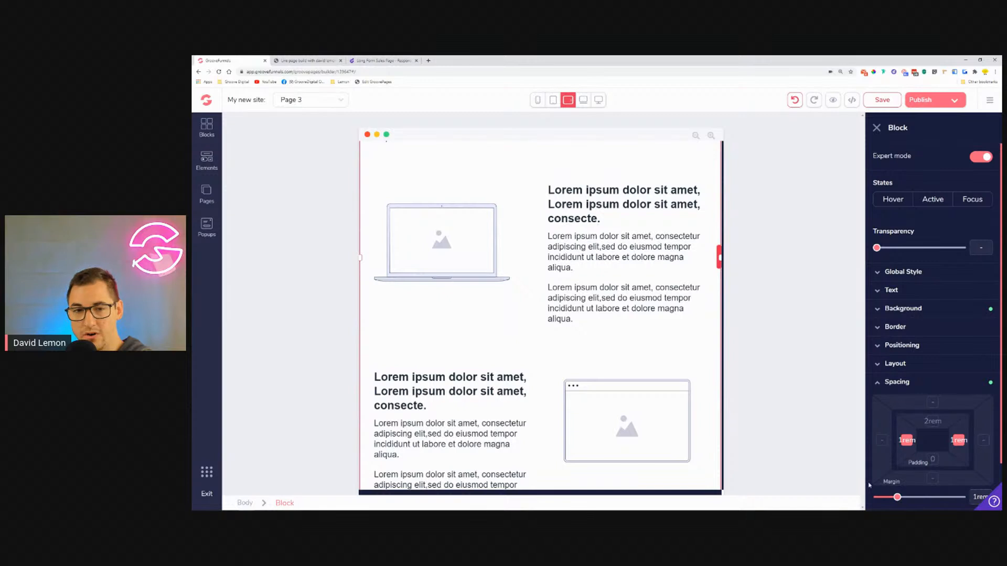
{"action": "scroll", "coordinate": [543, 354], "scroll_direction": "up", "scroll_amount": 5}
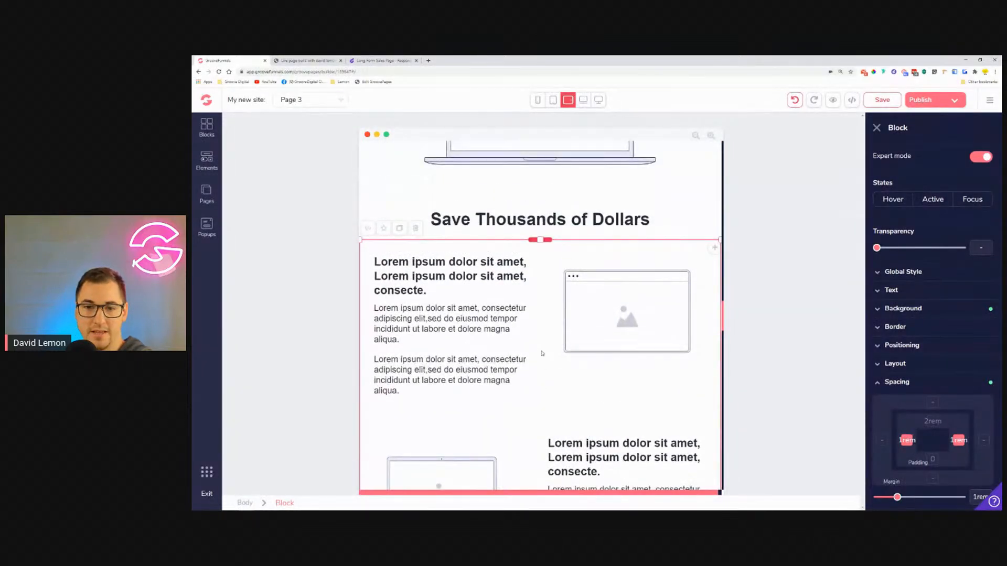
{"action": "scroll", "coordinate": [542, 353], "scroll_direction": "down", "scroll_amount": 8}
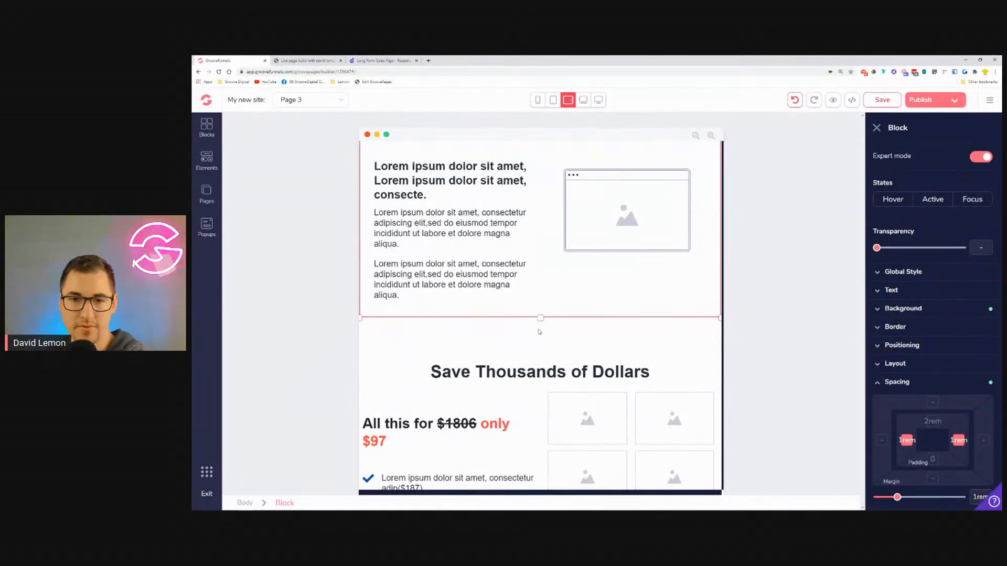
{"action": "scroll", "coordinate": [532, 336], "scroll_direction": "up", "scroll_amount": 3}
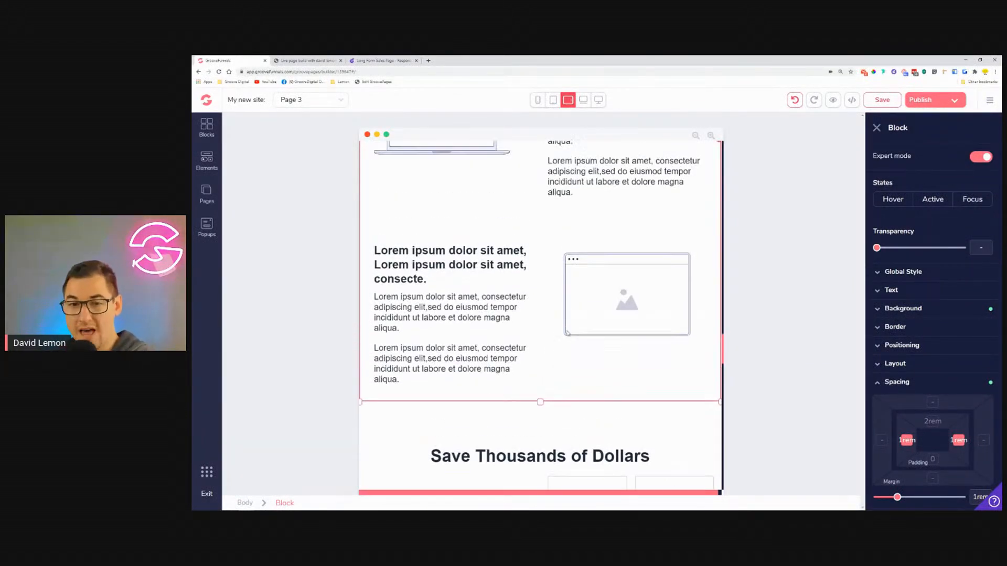
Step: Set the top padding of the browser mockup image in the third text-and-image row to 4rem
{"action": "left_click", "coordinate": [536, 356]}
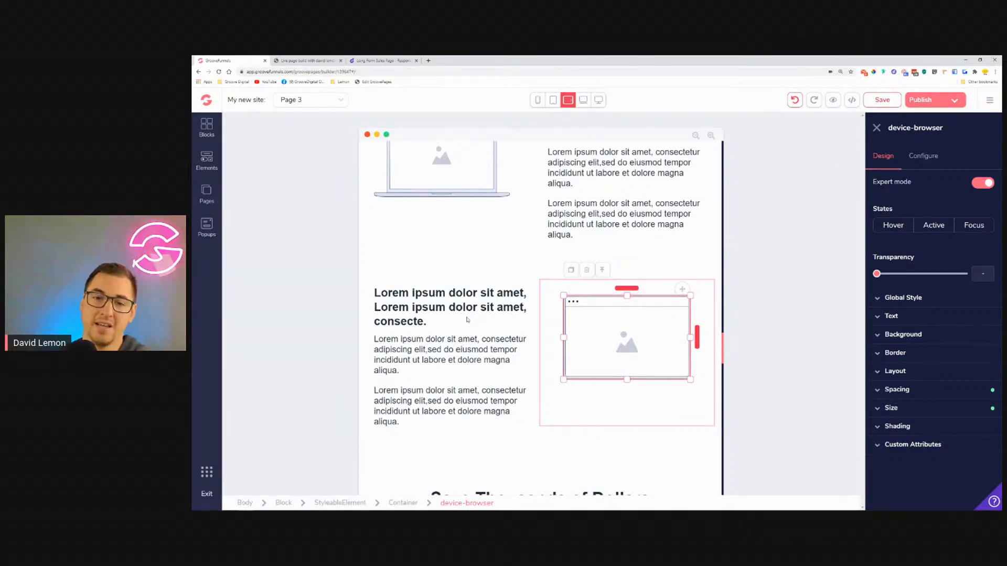
{"action": "left_click", "coordinate": [955, 393]}
{"action": "left_click_drag", "start_coordinate": [913, 504], "coordinate": [934, 505]}
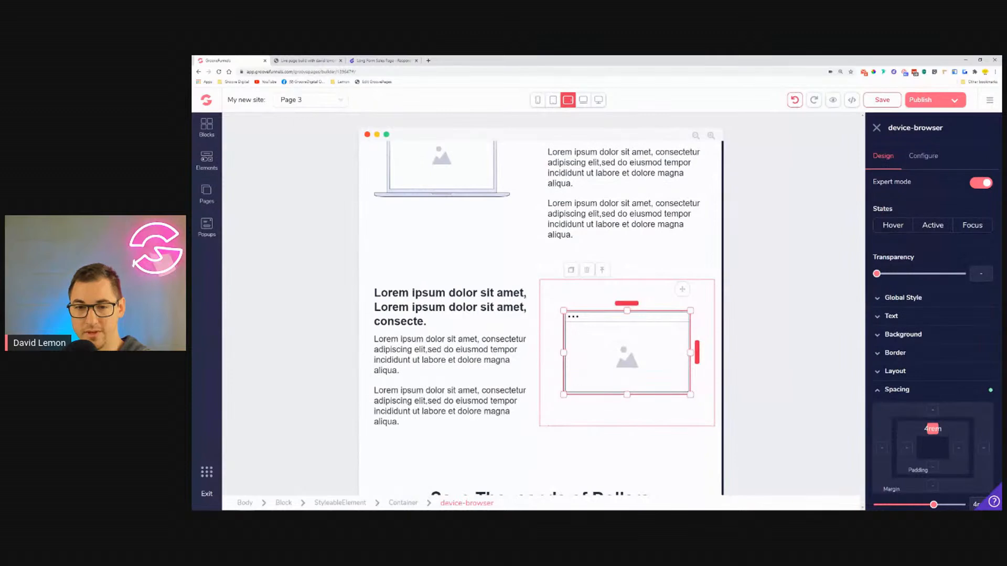
Step: Set the top padding of the laptop mockup image in the second text-and-image row to 4rem
{"action": "scroll", "coordinate": [590, 344], "scroll_direction": "up", "scroll_amount": 3}
{"action": "left_click", "coordinate": [414, 276]}
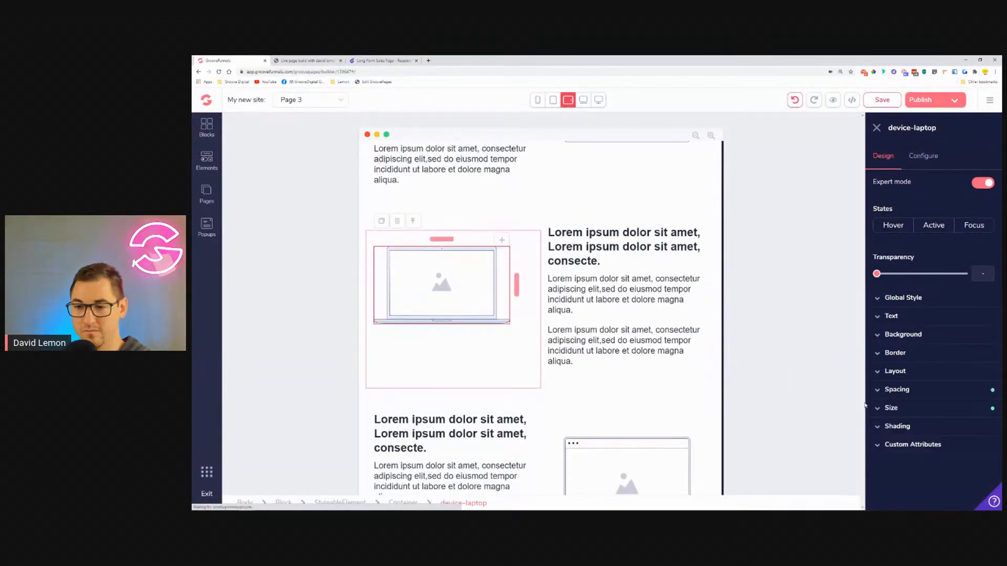
{"action": "left_click", "coordinate": [932, 429]}
{"action": "left_click_drag", "start_coordinate": [913, 505], "coordinate": [929, 505]}
Step: Set the top padding of the browser mockup image in the first text-and-image row to 4rem
{"action": "scroll", "coordinate": [627, 314], "scroll_direction": "up", "scroll_amount": 6}
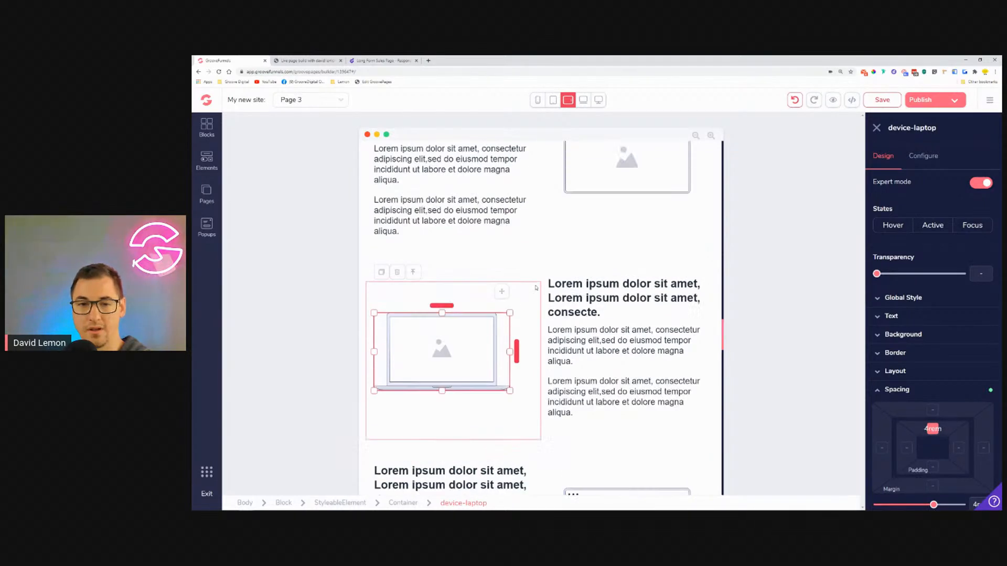
{"action": "left_click", "coordinate": [627, 315]}
{"action": "left_click", "coordinate": [897, 389]}
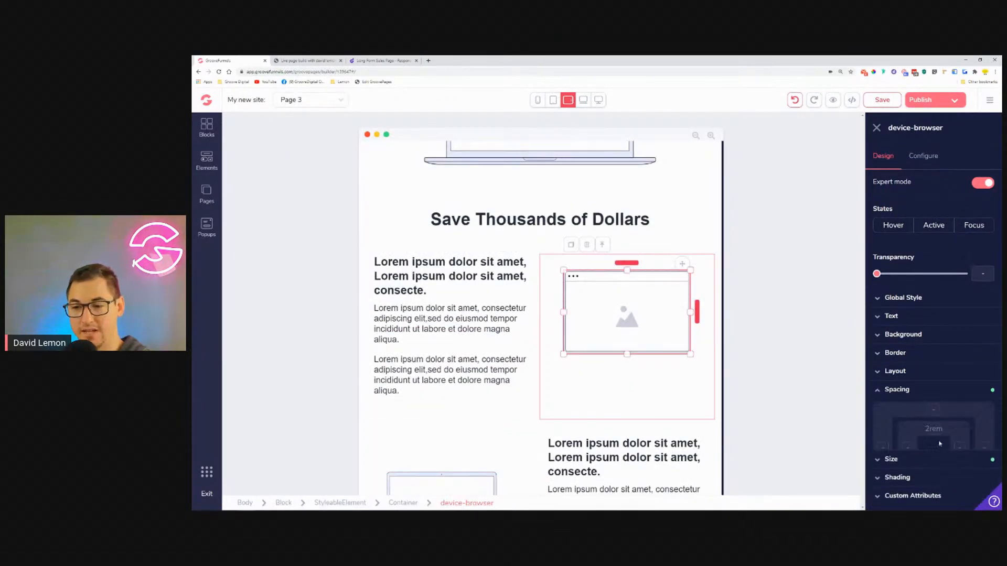
{"action": "left_click", "coordinate": [932, 429]}
{"action": "left_click_drag", "start_coordinate": [914, 505], "coordinate": [934, 505]}
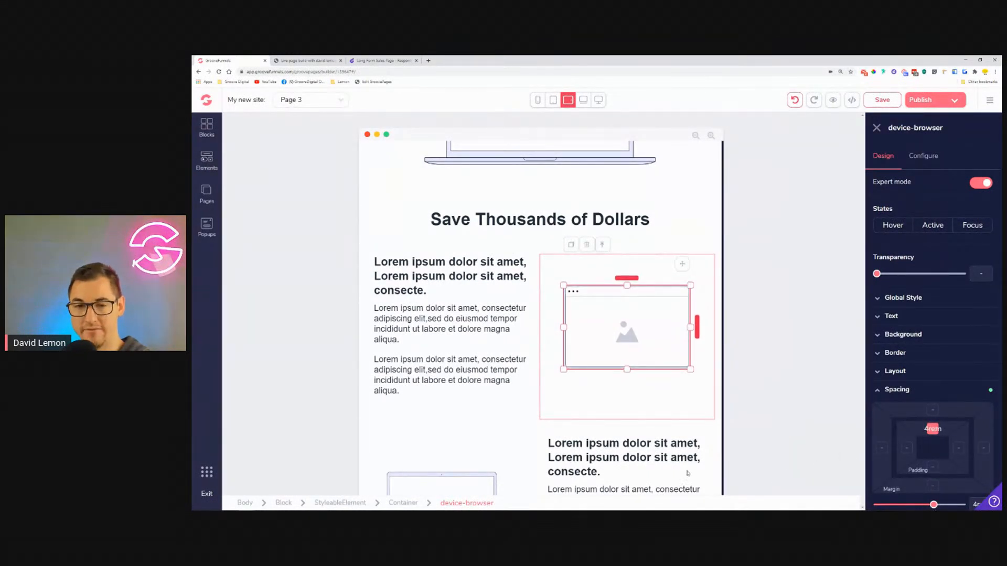
Step: Set the text size of the "All this for $1806 only $97" heading in the pricing section to 1.5rem
{"action": "left_click", "coordinate": [499, 312]}
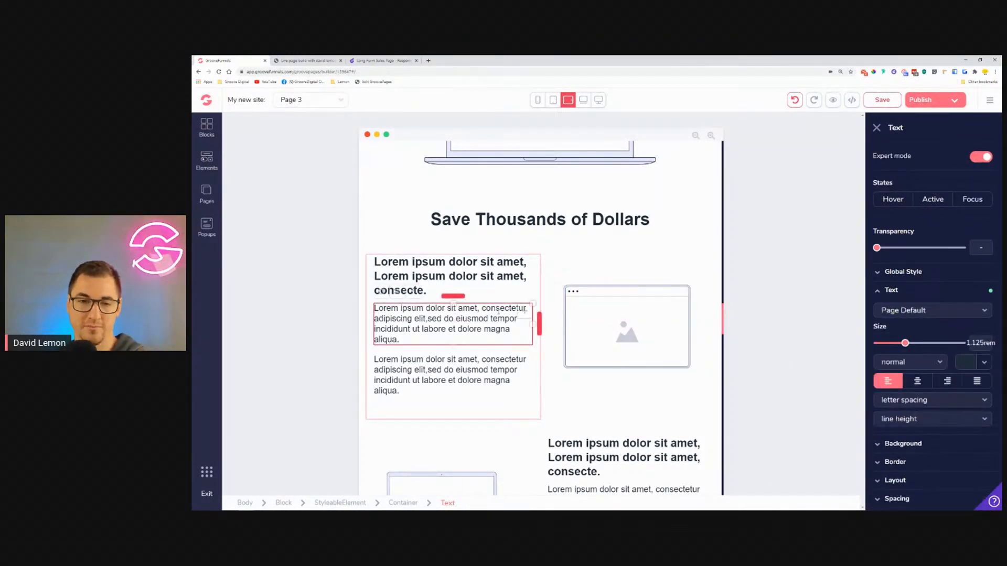
{"action": "scroll", "coordinate": [524, 315], "scroll_direction": "down", "scroll_amount": 8}
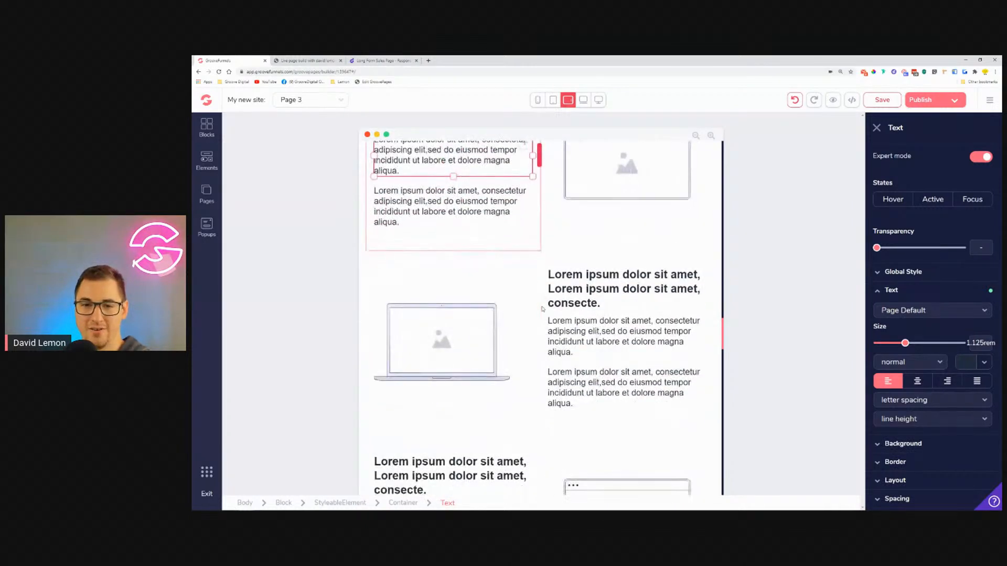
{"action": "scroll", "coordinate": [543, 309], "scroll_direction": "down", "scroll_amount": 4}
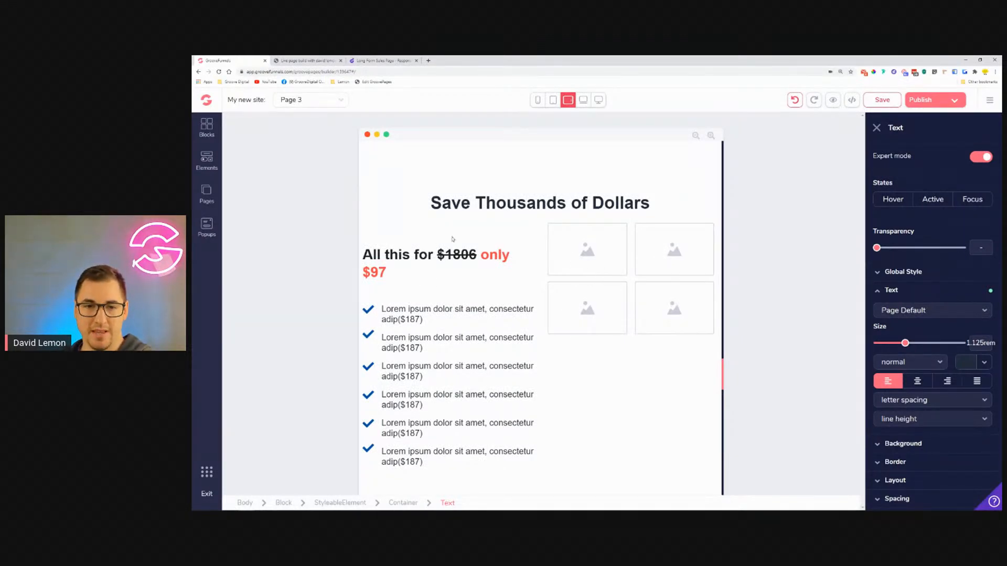
{"action": "left_click_drag", "start_coordinate": [431, 203], "coordinate": [651, 203]}
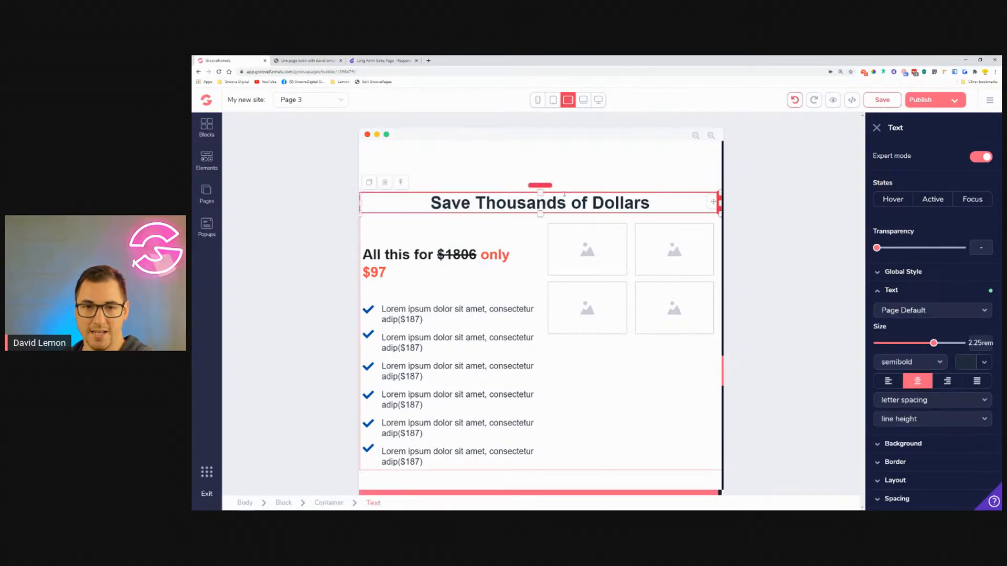
{"action": "left_click", "coordinate": [460, 264]}
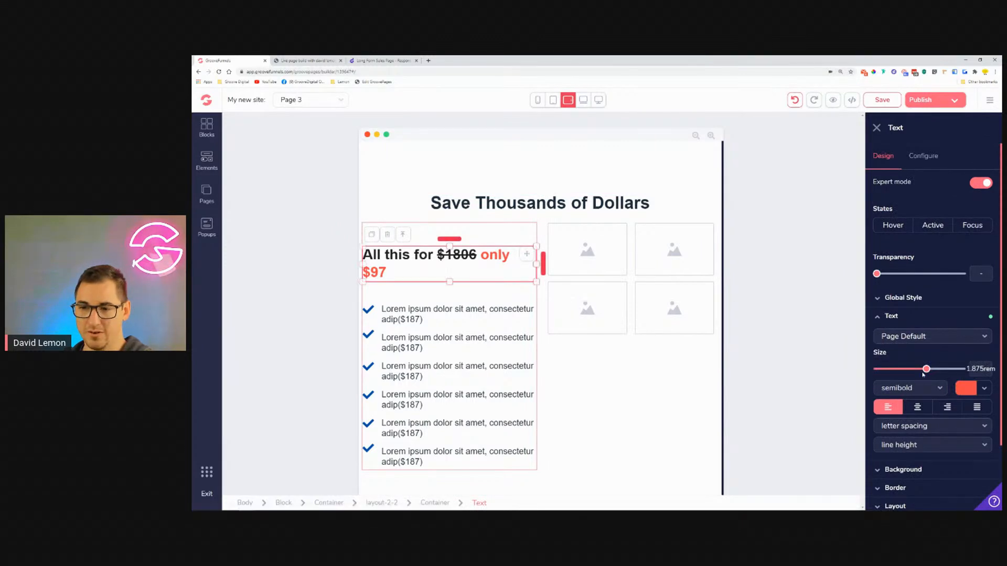
{"action": "left_click_drag", "start_coordinate": [926, 373], "coordinate": [919, 373]}
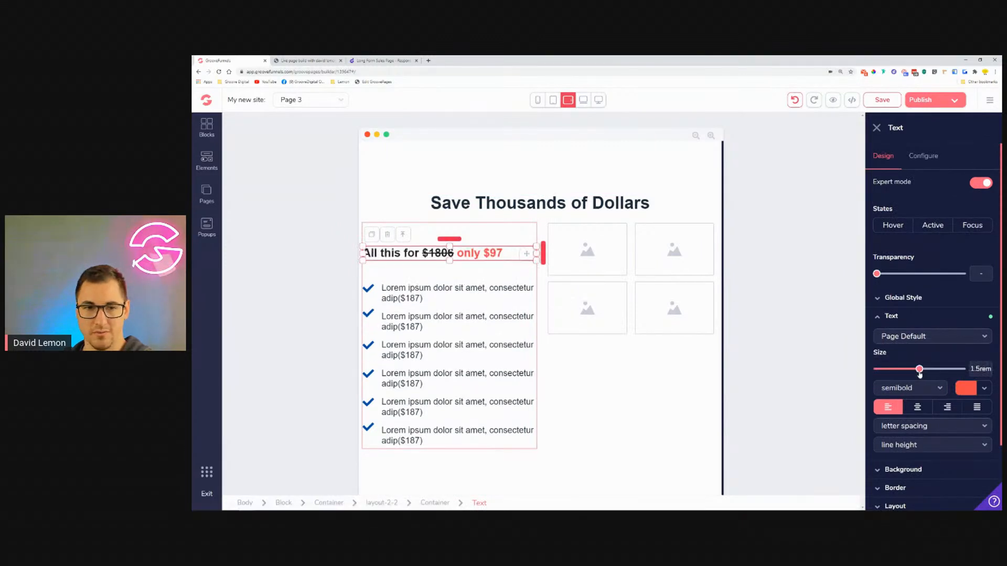
Step: Set the text size of all six checkmark list items below the price heading to 1rem
{"action": "left_click", "coordinate": [513, 292]}
{"action": "left_click_drag", "start_coordinate": [882, 349], "coordinate": [895, 354]}
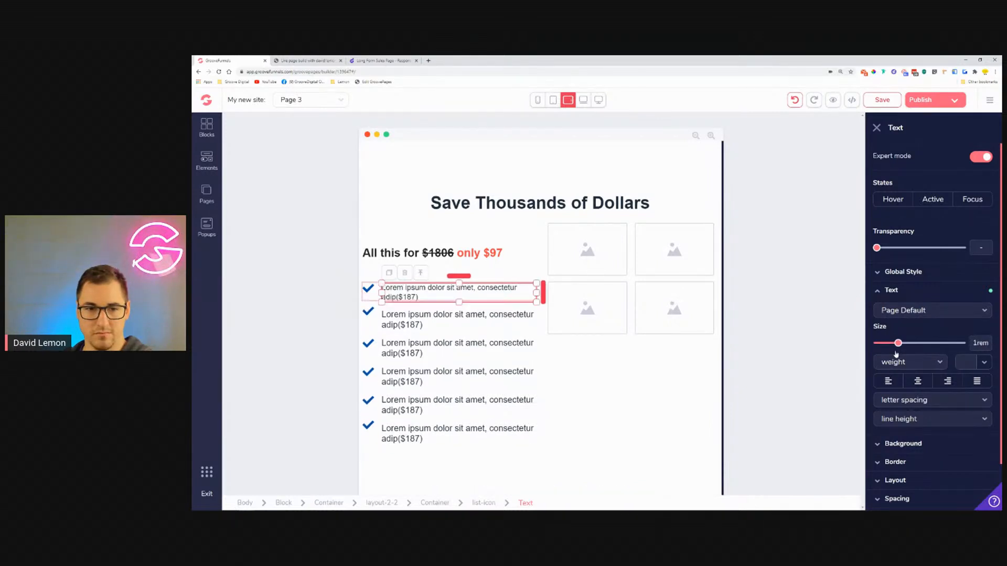
{"action": "left_click", "coordinate": [518, 318]}
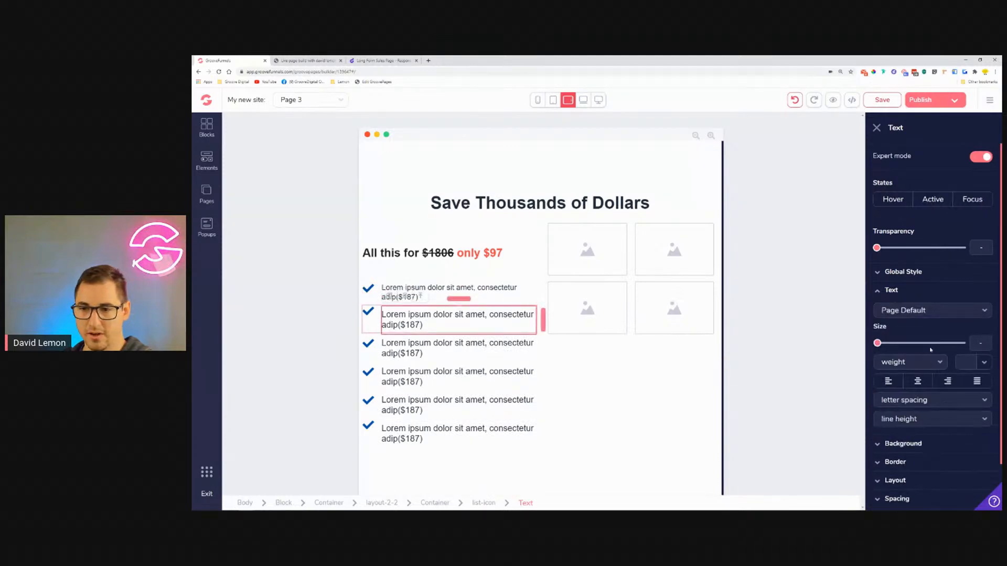
{"action": "left_click_drag", "start_coordinate": [880, 350], "coordinate": [897, 355]}
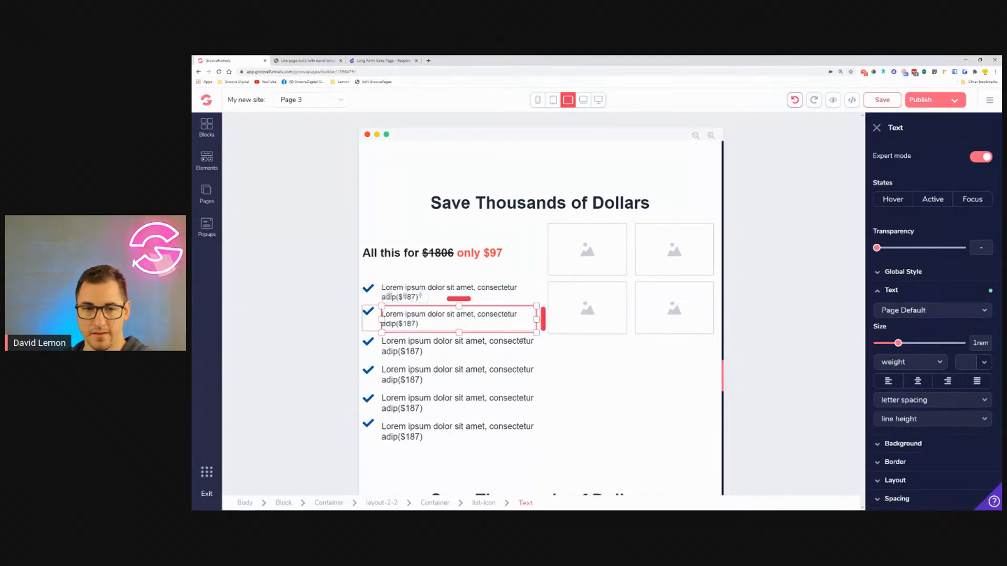
{"action": "left_click", "coordinate": [499, 339]}
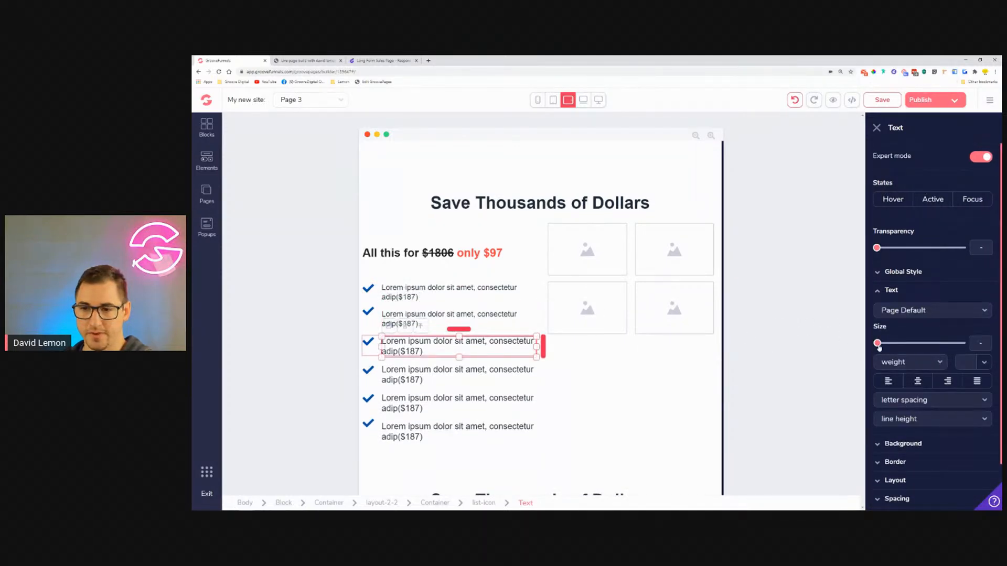
{"action": "left_click_drag", "start_coordinate": [878, 350], "coordinate": [898, 351]}
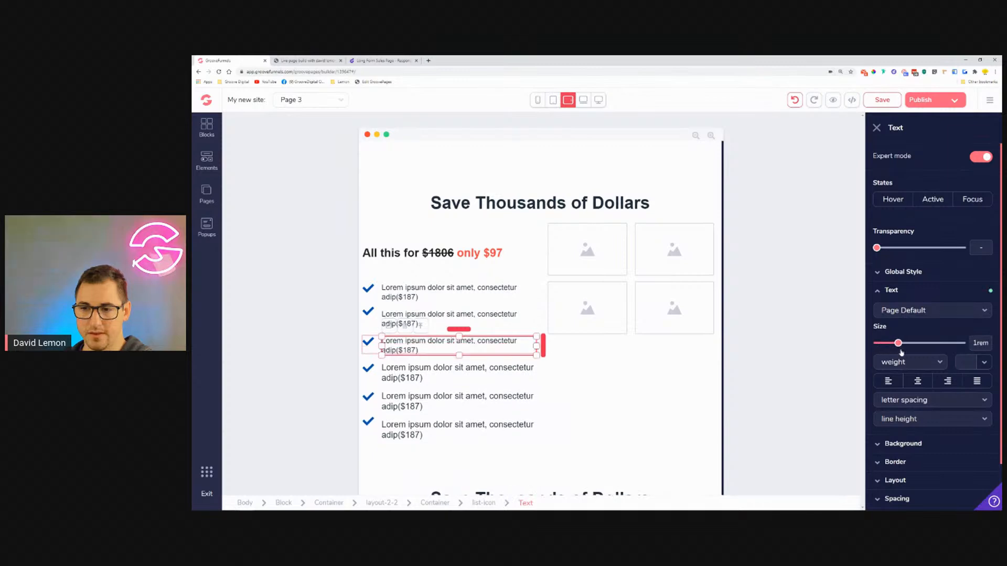
{"action": "left_click", "coordinate": [390, 372]}
{"action": "left_click_drag", "start_coordinate": [877, 343], "coordinate": [899, 345]}
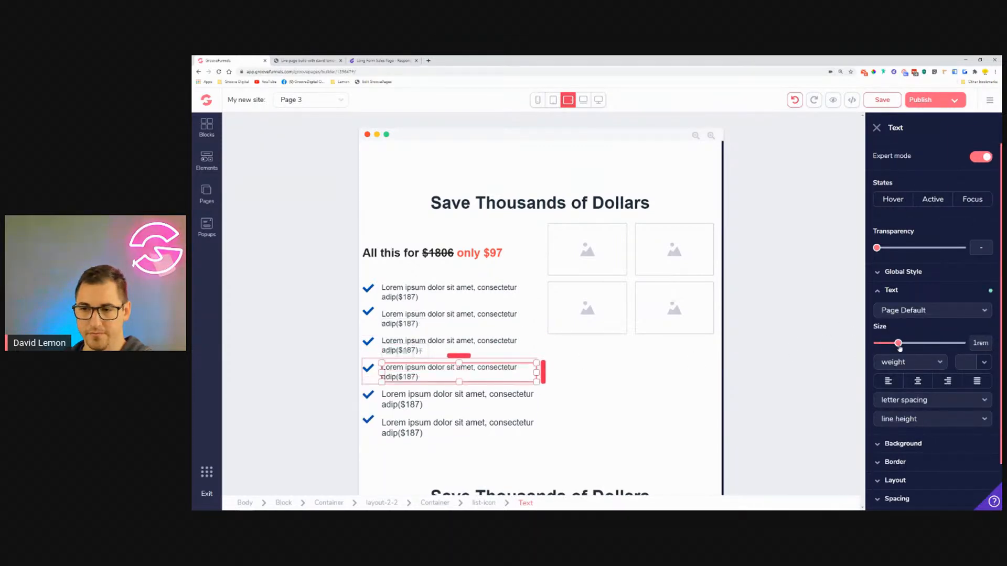
{"action": "left_click", "coordinate": [456, 399]}
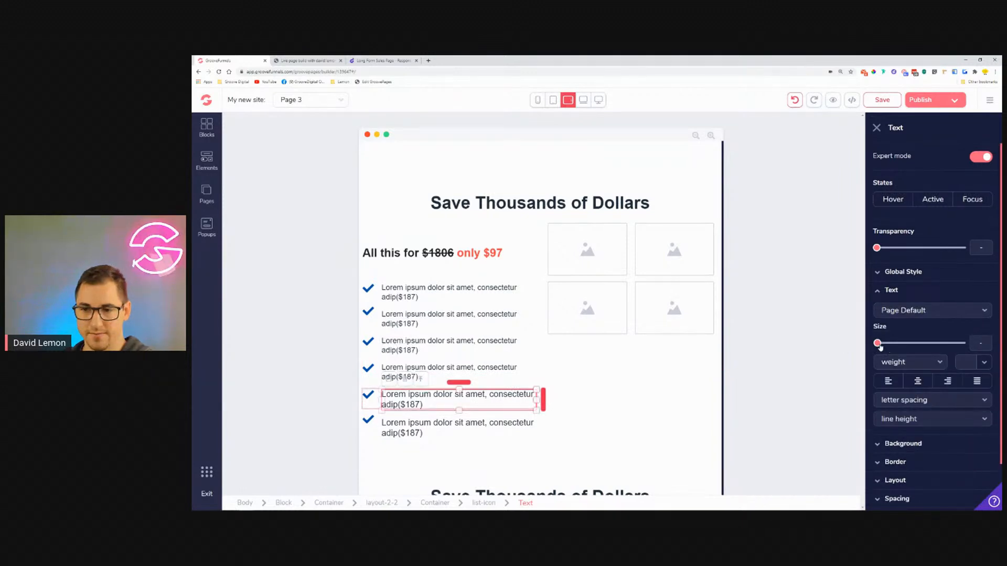
{"action": "left_click_drag", "start_coordinate": [878, 343], "coordinate": [898, 344]}
{"action": "left_click", "coordinate": [401, 429]}
{"action": "left_click_drag", "start_coordinate": [877, 343], "coordinate": [897, 347]}
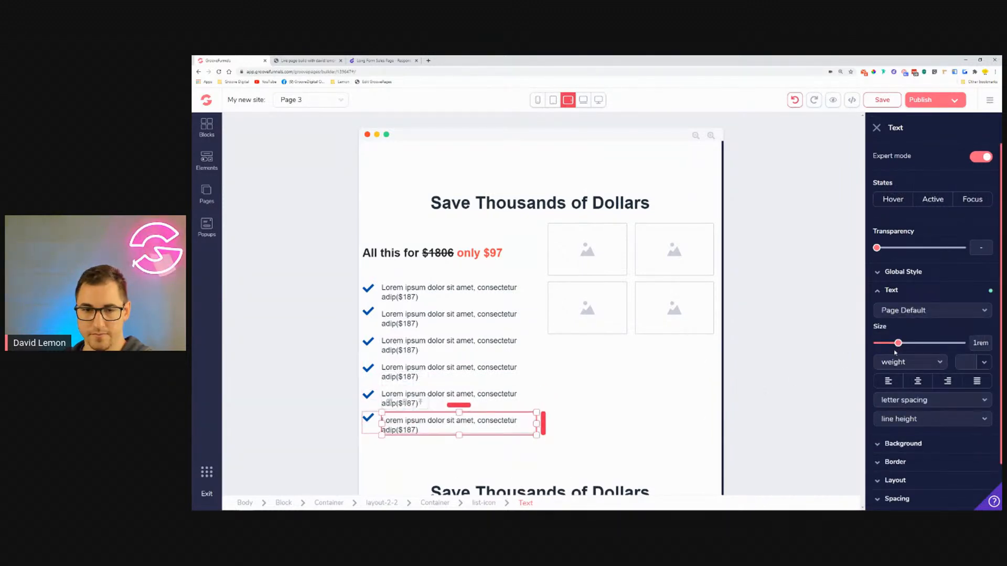
Step: Set the top margin of the container with the four placeholder images beside the checklist to 6rem
{"action": "left_click", "coordinate": [631, 244]}
{"action": "left_click", "coordinate": [586, 214]}
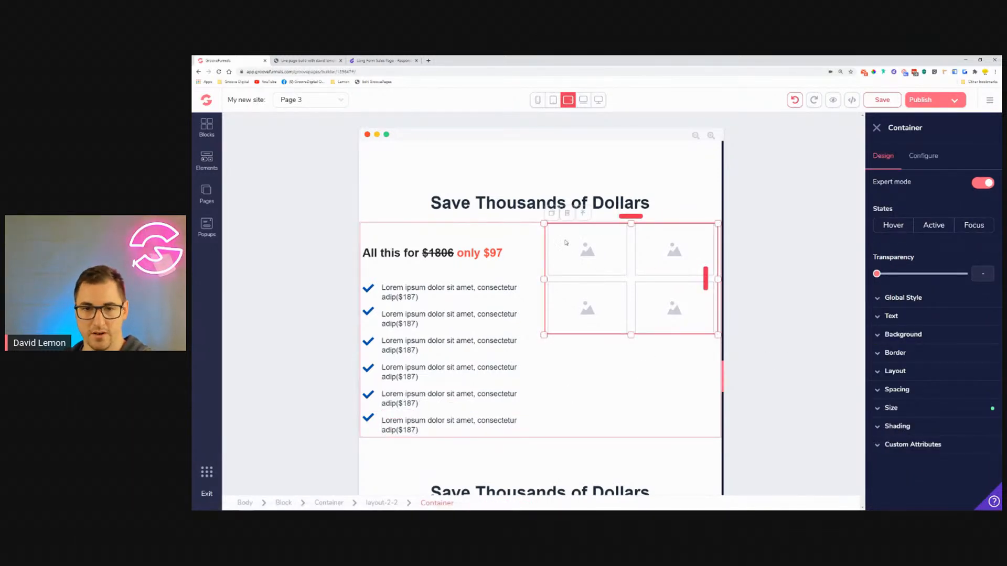
{"action": "left_click", "coordinate": [895, 390]}
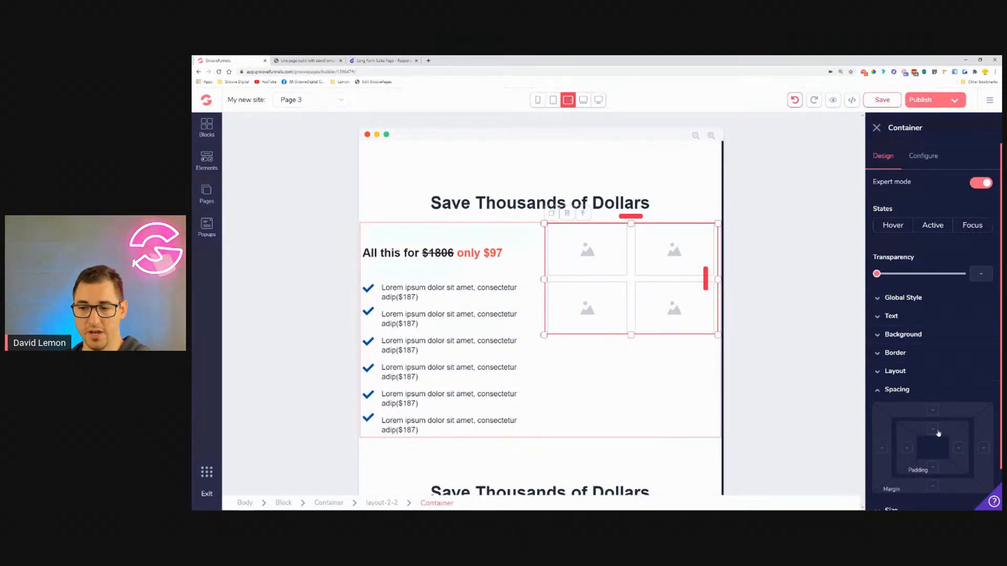
{"action": "left_click", "coordinate": [933, 409]}
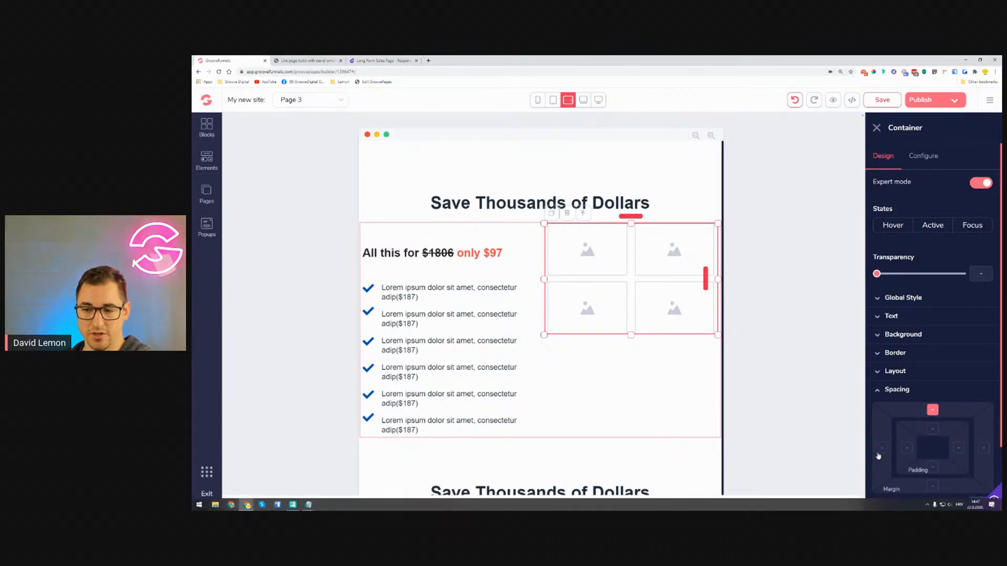
{"action": "left_click_drag", "start_coordinate": [877, 505], "coordinate": [947, 504]}
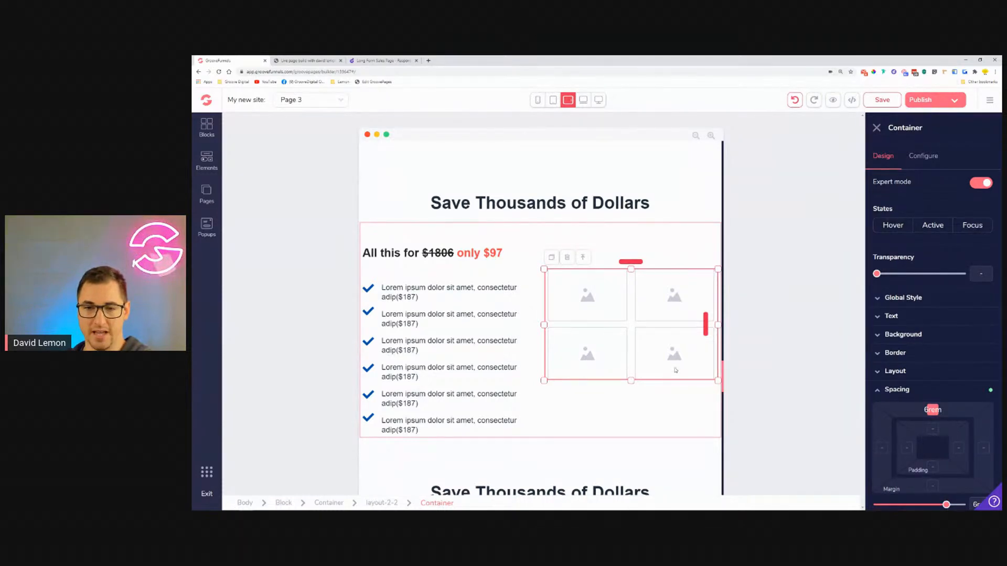
{"action": "left_click", "coordinate": [634, 413]}
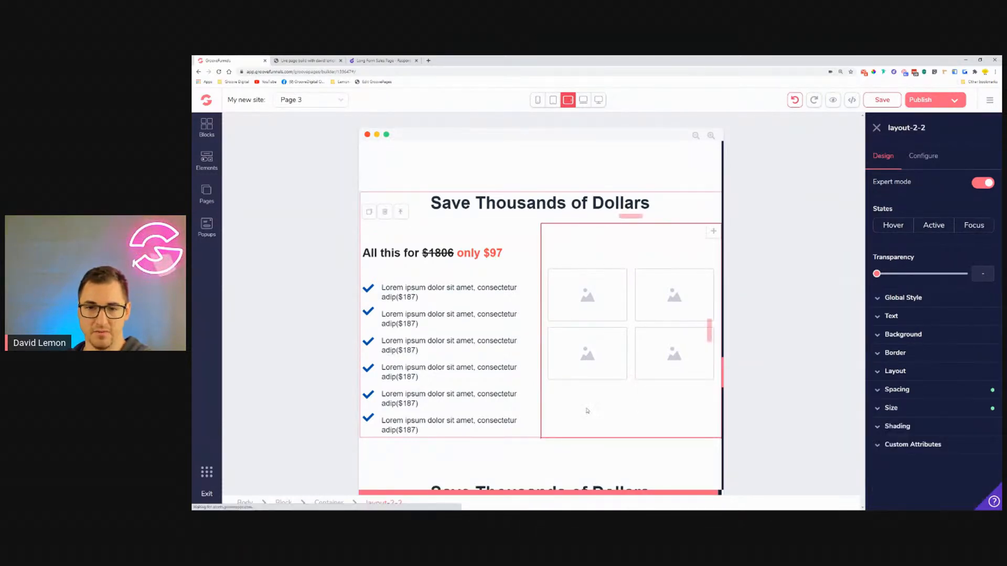
Step: Review the pricing section's headings, checklist and image grid, and the heading and rows of the bonus section below it
{"action": "left_click", "coordinate": [487, 316]}
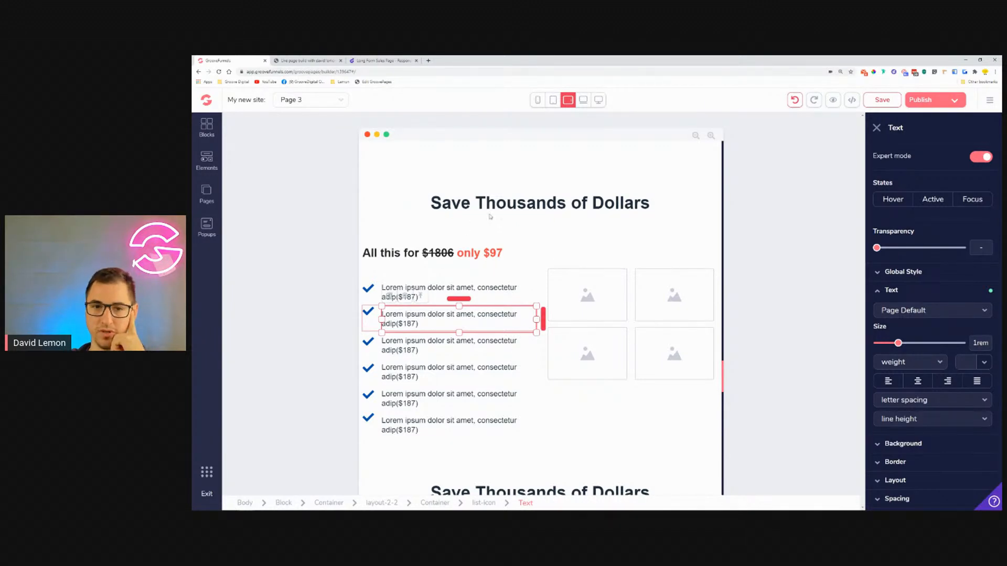
{"action": "left_click", "coordinate": [595, 266]}
{"action": "left_click", "coordinate": [567, 203]}
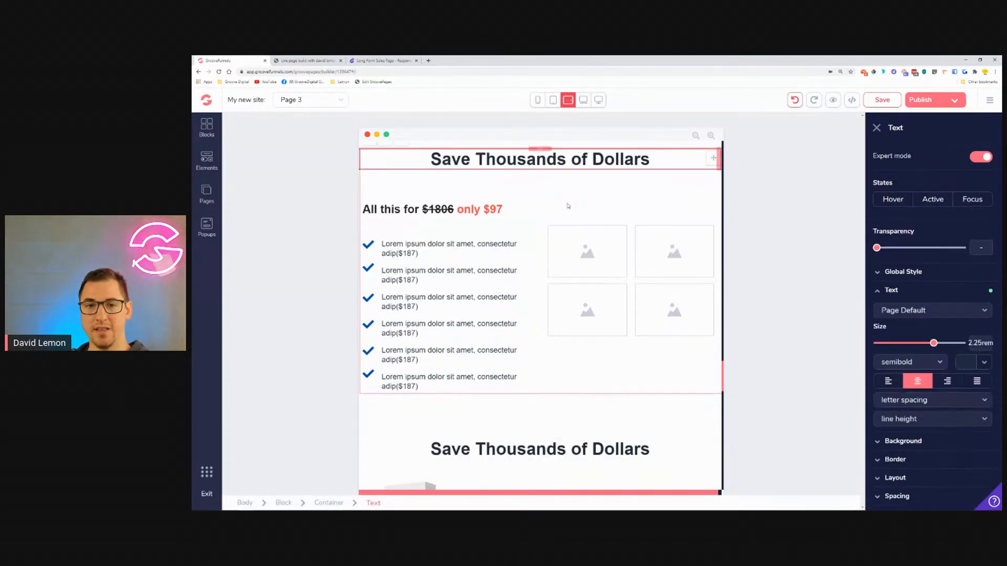
{"action": "left_click", "coordinate": [454, 215]}
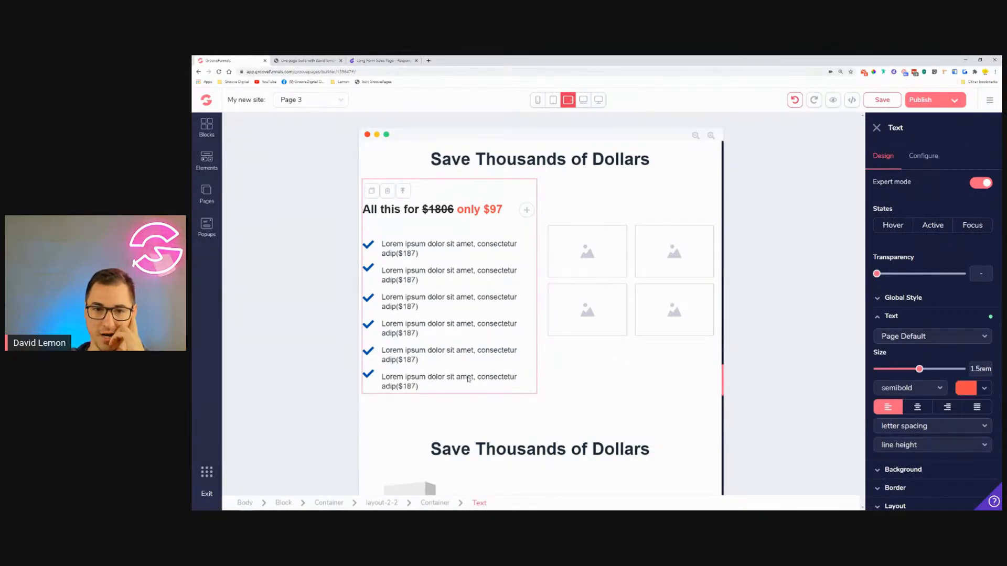
{"action": "scroll", "coordinate": [634, 387], "scroll_direction": "down", "scroll_amount": 4}
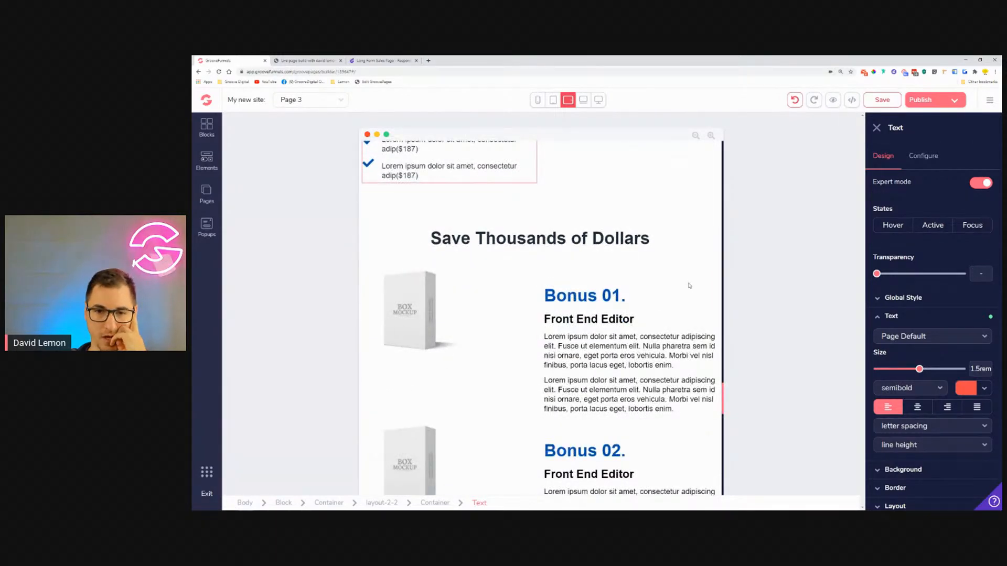
{"action": "scroll", "coordinate": [690, 286], "scroll_direction": "down", "scroll_amount": 1}
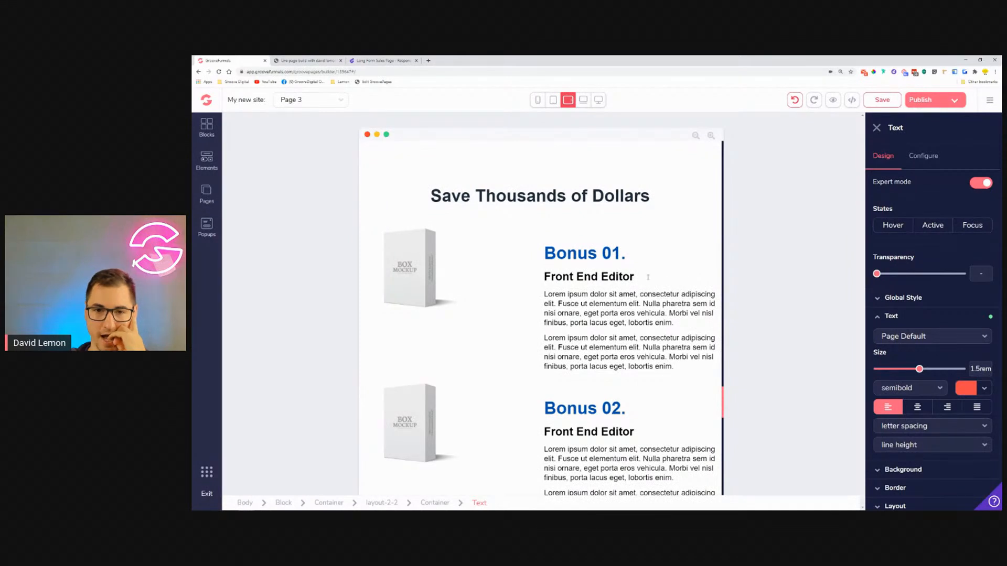
{"action": "left_click", "coordinate": [572, 195]}
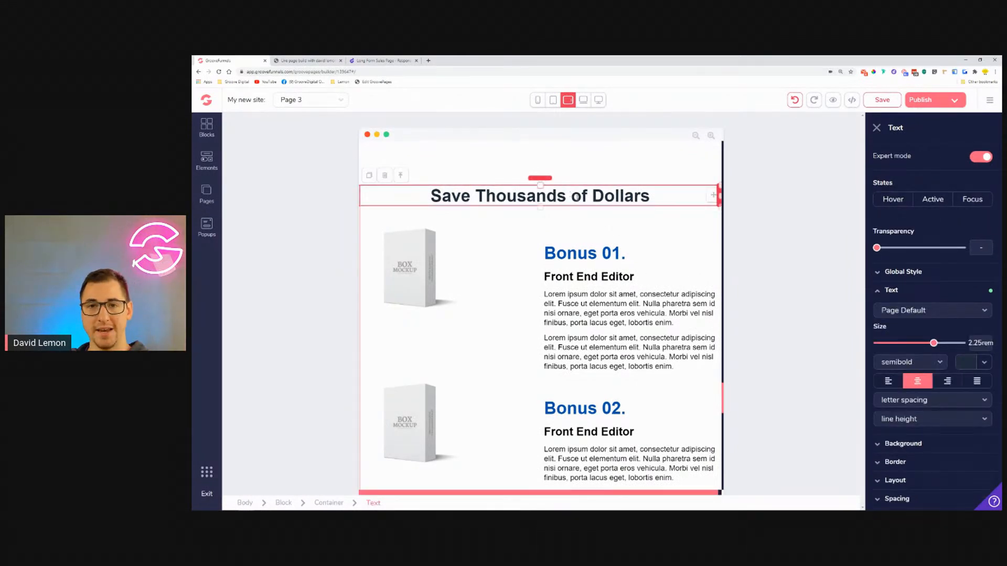
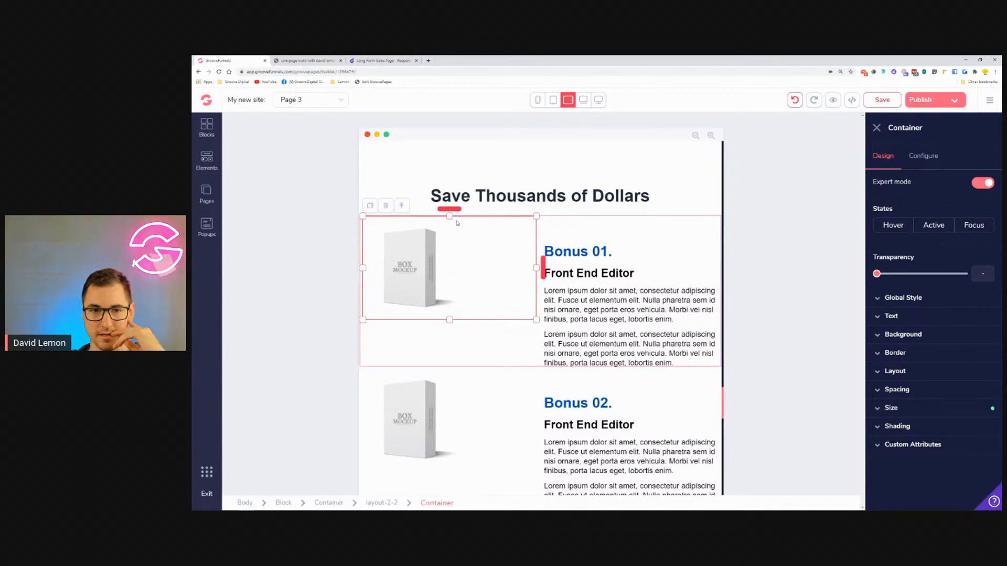
Step: Try to adjust the top margin of the container holding the box mockup beside Bonus 01
{"action": "left_click", "coordinate": [922, 394]}
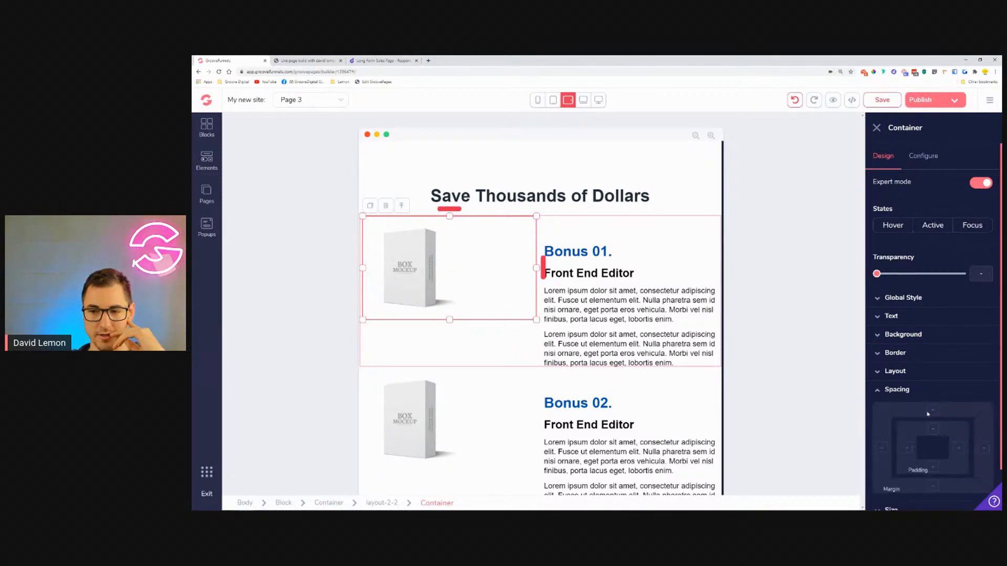
{"action": "left_click", "coordinate": [933, 412]}
{"action": "left_click_drag", "start_coordinate": [877, 505], "coordinate": [836, 507]}
Step: Inspect the spacing of the Bonus 01 row's columns, mockup container and heading in the landscape tablet layout
{"action": "left_click", "coordinate": [572, 238]}
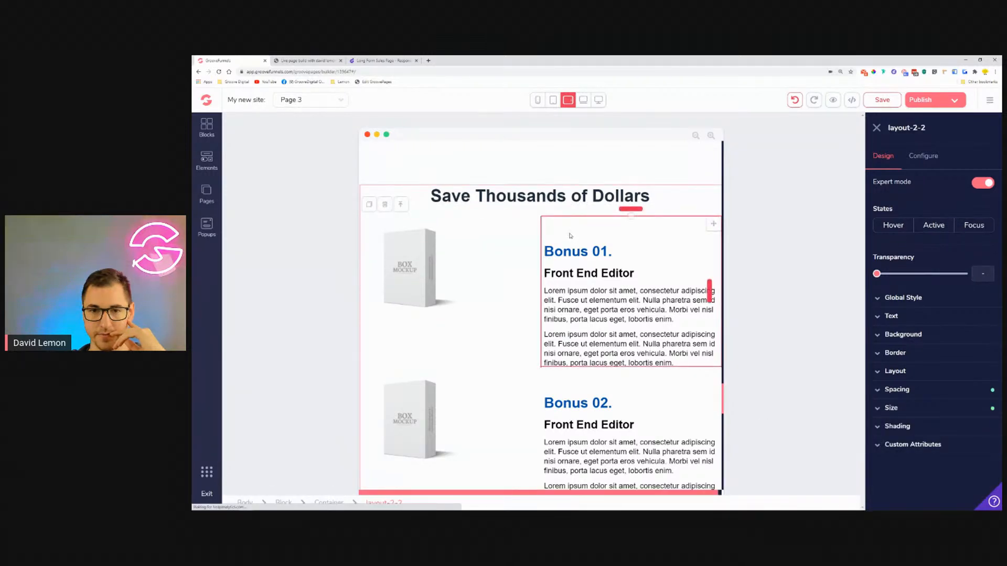
{"action": "left_click", "coordinate": [400, 205]}
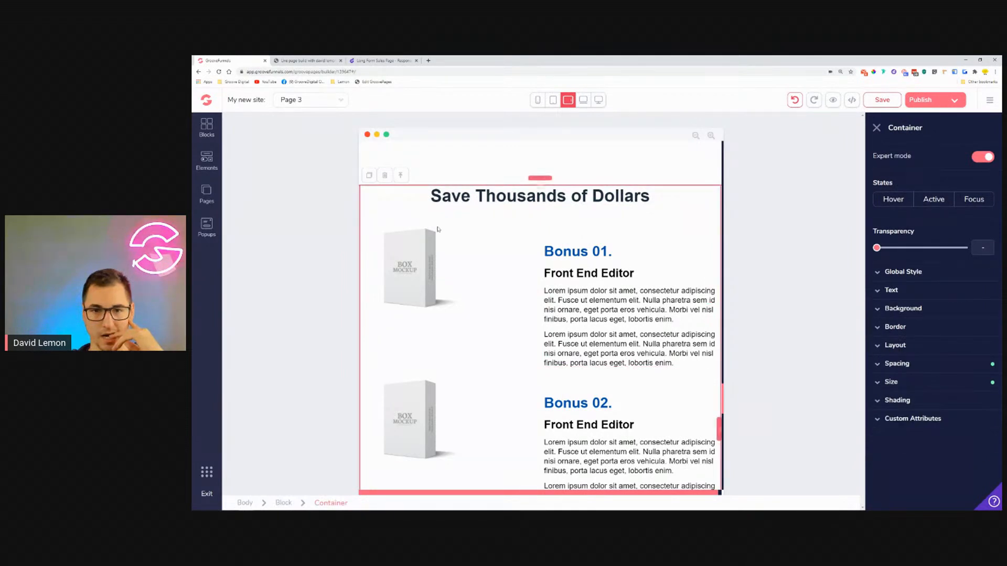
{"action": "left_click", "coordinate": [479, 252]}
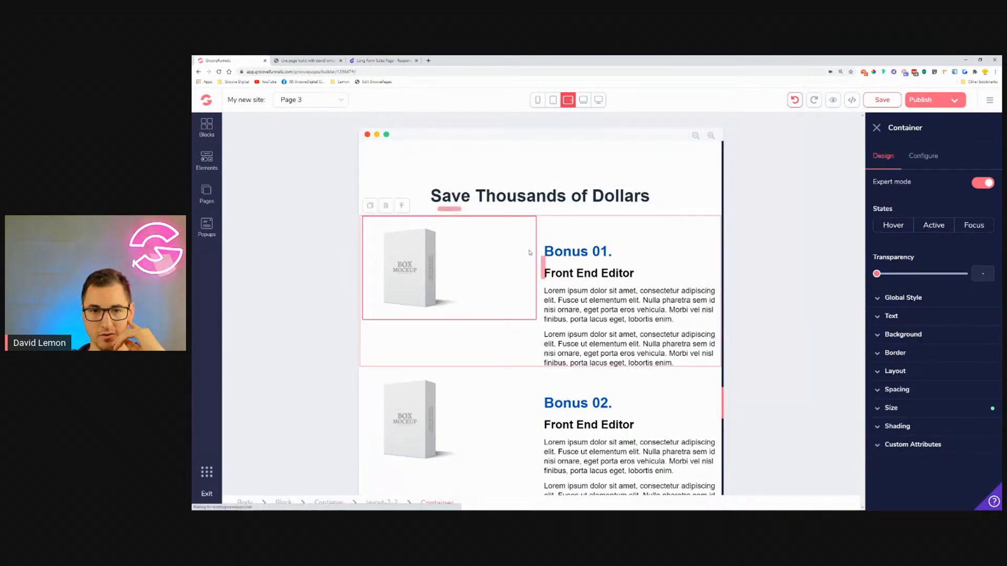
{"action": "left_click", "coordinate": [494, 364]}
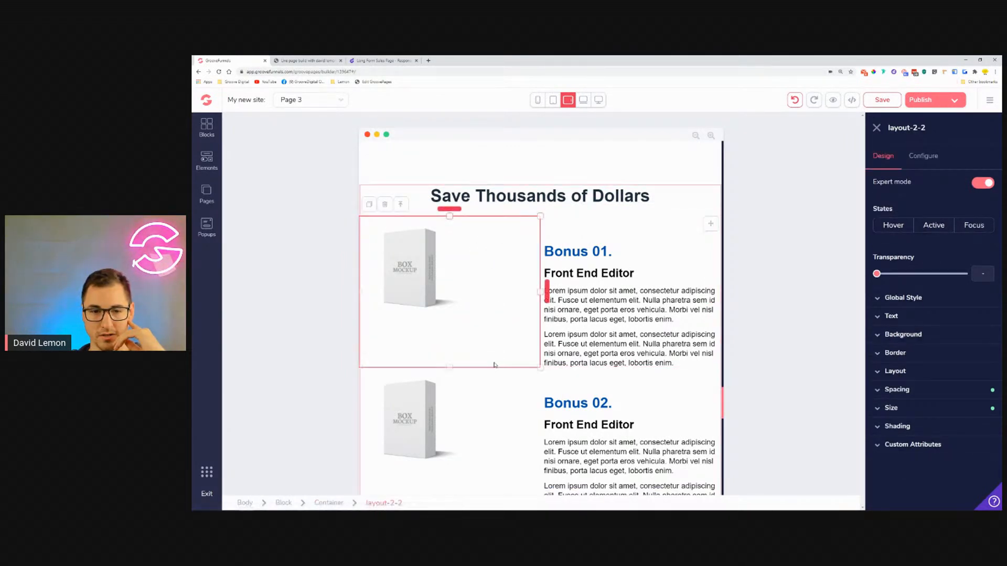
{"action": "left_click", "coordinate": [918, 391]}
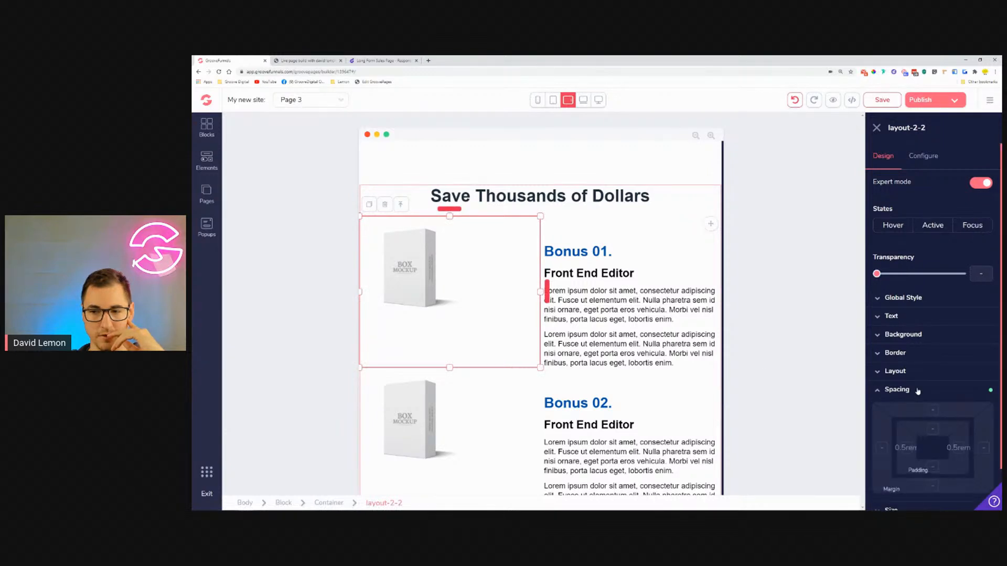
{"action": "left_click", "coordinate": [649, 267]}
{"action": "left_click", "coordinate": [598, 252]}
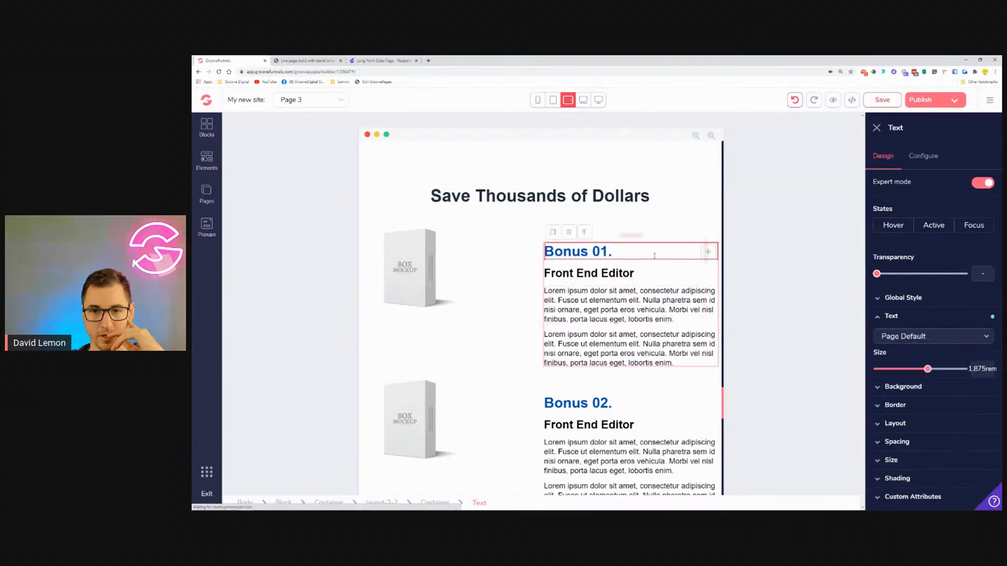
Step: Examine the Bonus 01 text column's spacing in the larger desktop layouts and return to the landscape tablet layout
{"action": "left_click", "coordinate": [583, 100]}
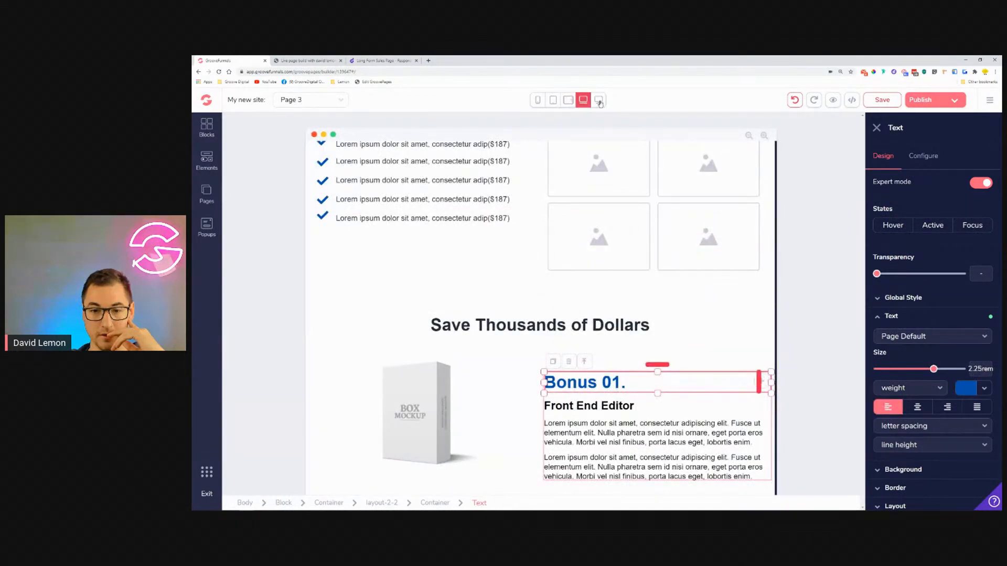
{"action": "left_click", "coordinate": [600, 101]}
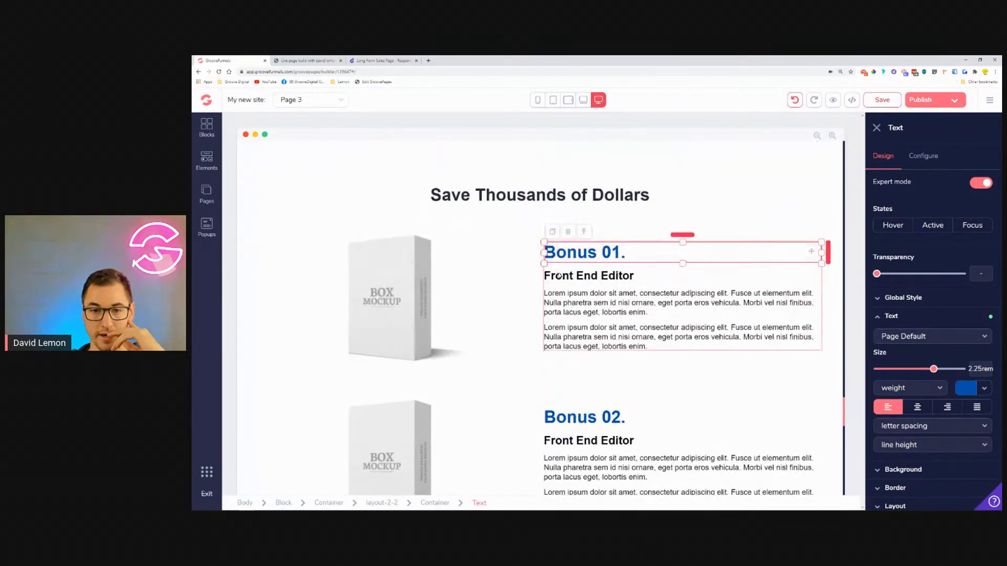
{"action": "left_click", "coordinate": [616, 238]}
{"action": "left_click", "coordinate": [919, 391]}
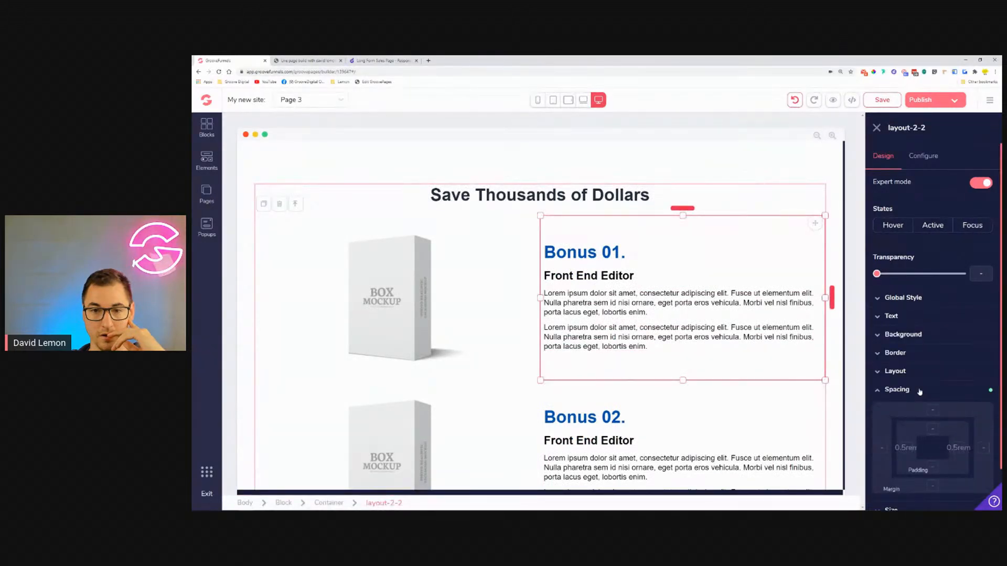
{"action": "left_click", "coordinate": [920, 390]}
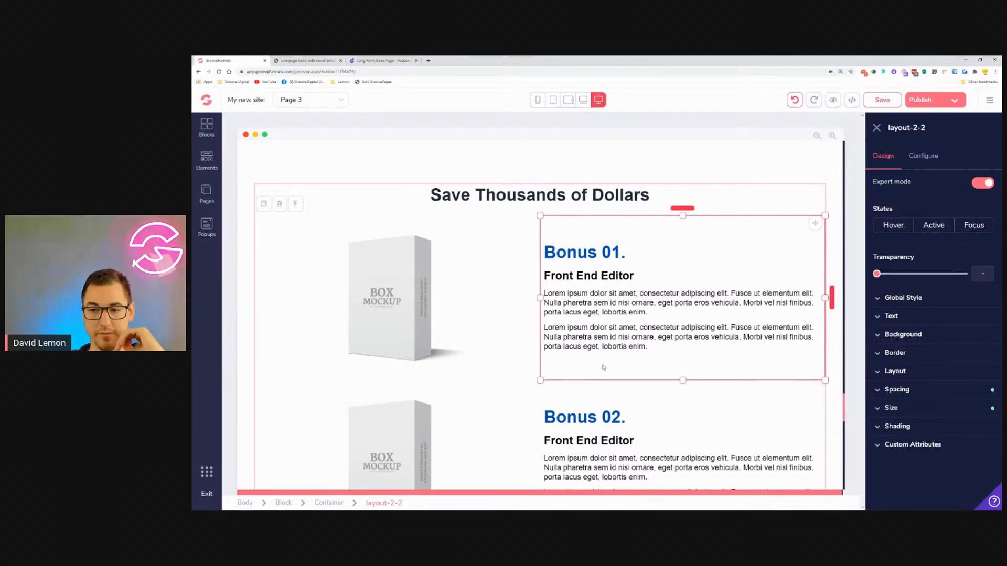
{"action": "left_click", "coordinate": [619, 337]}
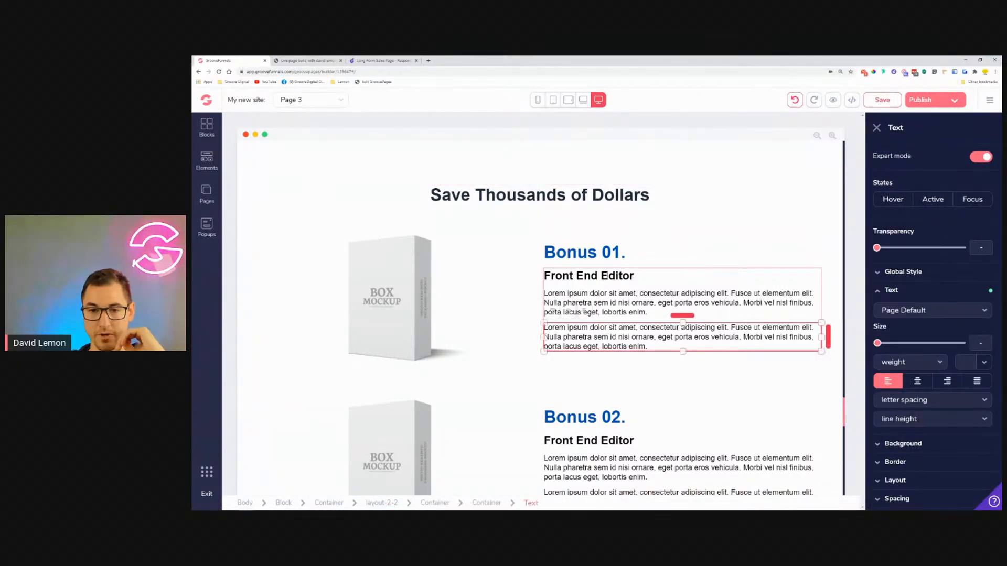
{"action": "left_click", "coordinate": [607, 244]}
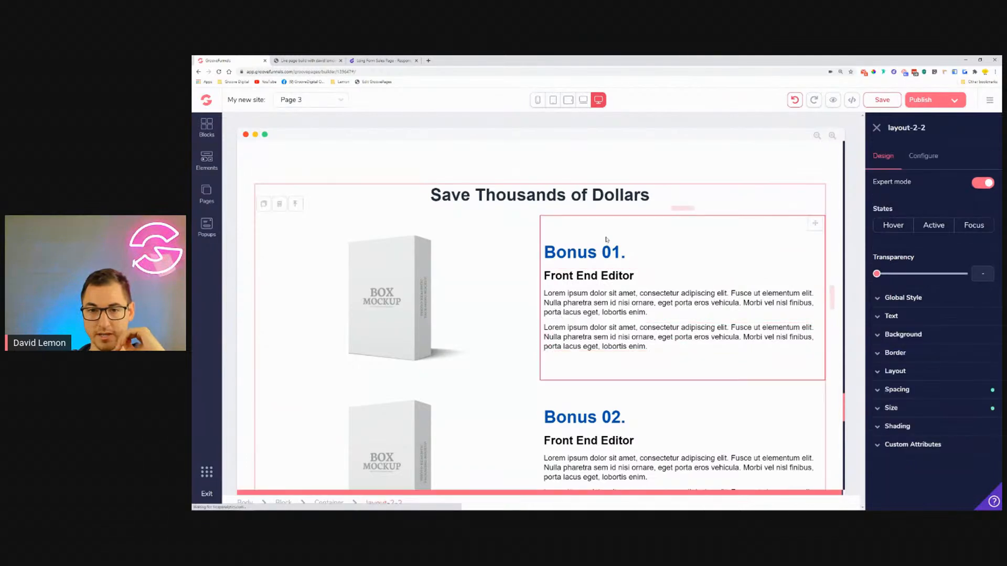
{"action": "left_click", "coordinate": [928, 413]}
{"action": "left_click", "coordinate": [927, 413]}
{"action": "left_click", "coordinate": [923, 393]}
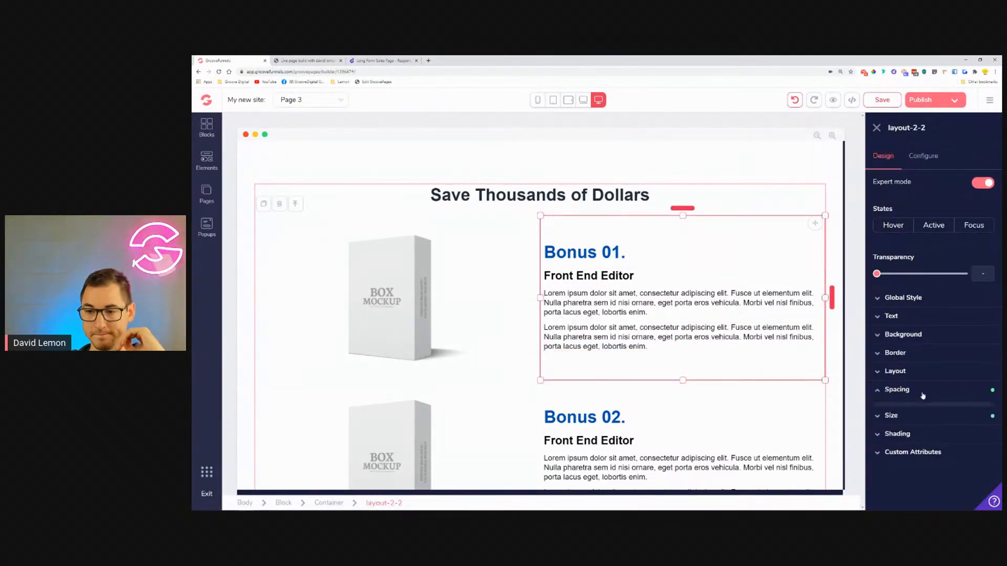
{"action": "left_click", "coordinate": [568, 100]}
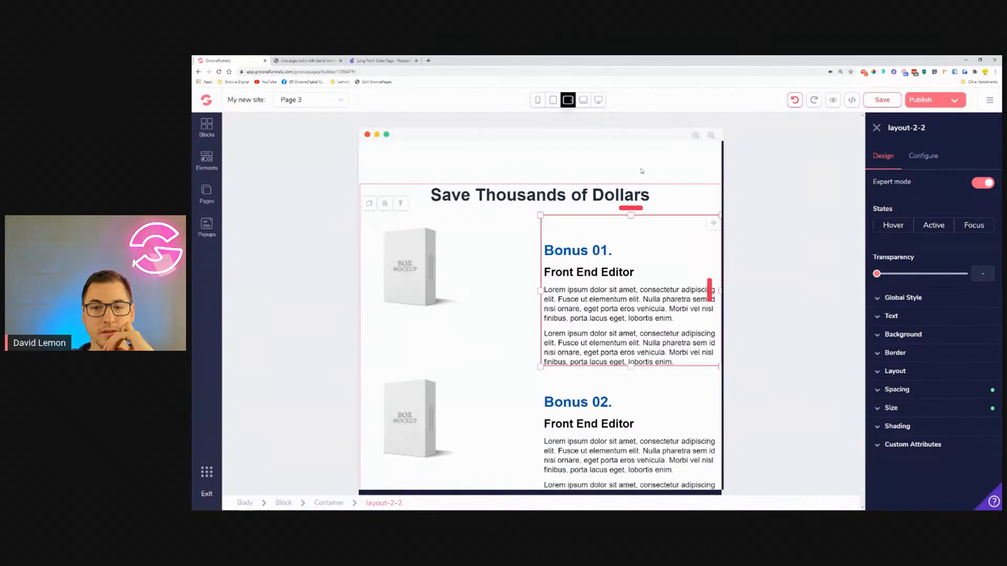
Step: Try to reduce the Bonus 01 text column's bottom padding and give it a negative top margin
{"action": "left_click", "coordinate": [898, 390]}
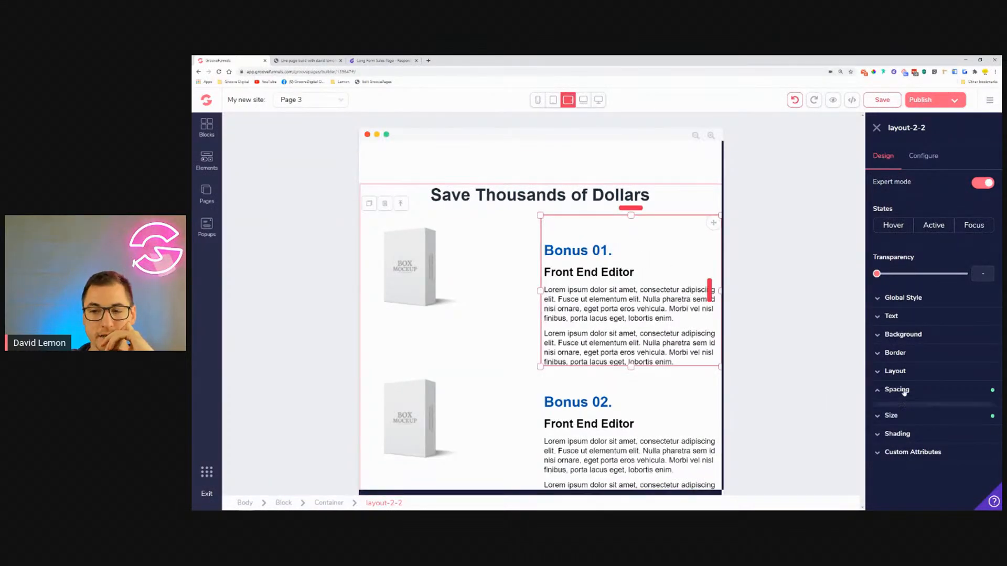
{"action": "scroll", "coordinate": [925, 434], "scroll_direction": "down", "scroll_amount": 1}
{"action": "left_click", "coordinate": [934, 385]}
{"action": "left_click", "coordinate": [930, 423]}
{"action": "mouse_move", "coordinate": [878, 461]}
{"action": "left_mouse_down"}
{"action": "mouse_move", "coordinate": [893, 462]}
{"action": "mouse_move", "coordinate": [867, 462]}
{"action": "left_mouse_up"}
{"action": "left_click", "coordinate": [933, 387]}
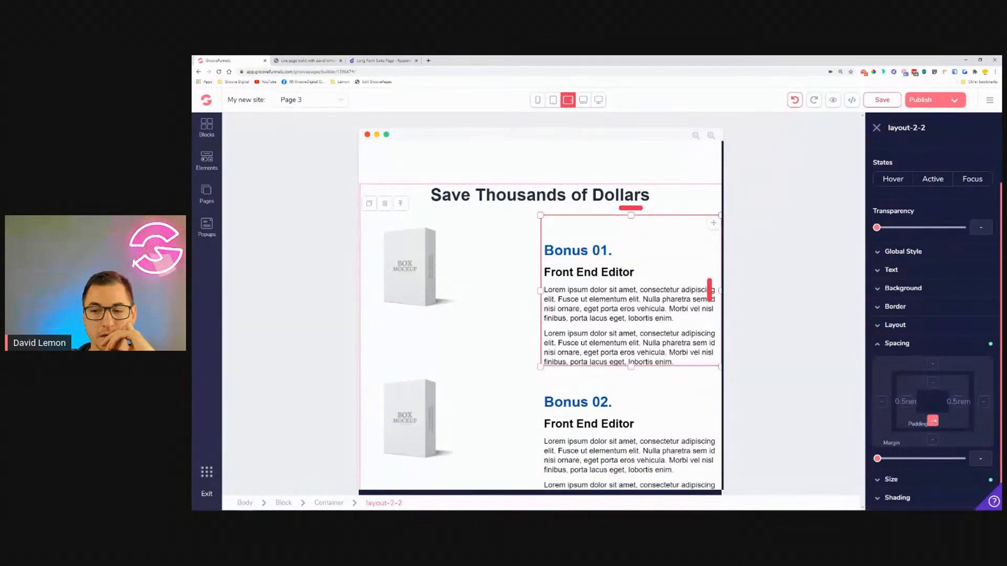
{"action": "left_click", "coordinate": [931, 424]}
{"action": "left_click", "coordinate": [934, 364]}
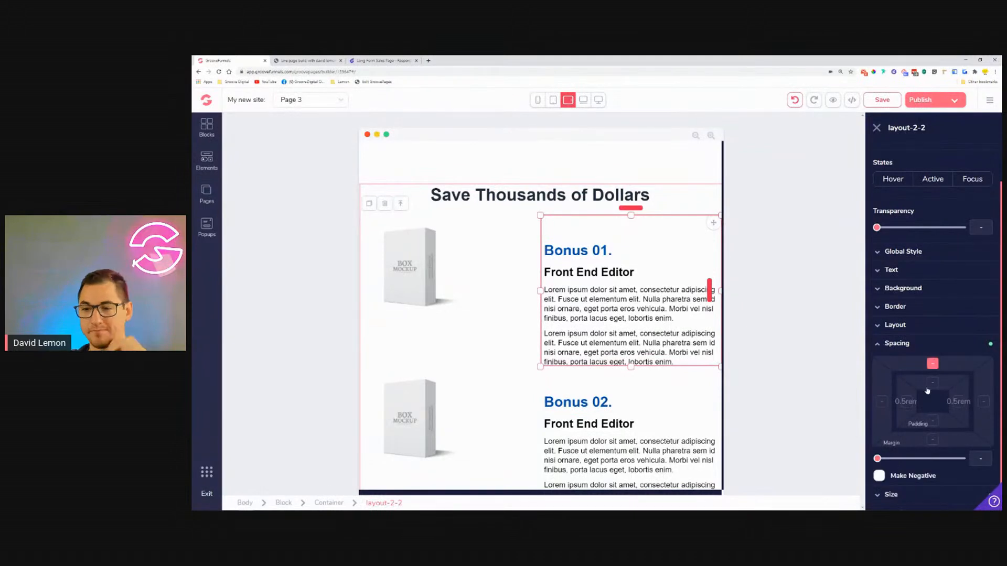
{"action": "left_click", "coordinate": [879, 476]}
{"action": "mouse_move", "coordinate": [878, 459]}
{"action": "left_mouse_down"}
{"action": "mouse_move", "coordinate": [906, 459]}
{"action": "mouse_move", "coordinate": [877, 459]}
{"action": "left_mouse_up"}
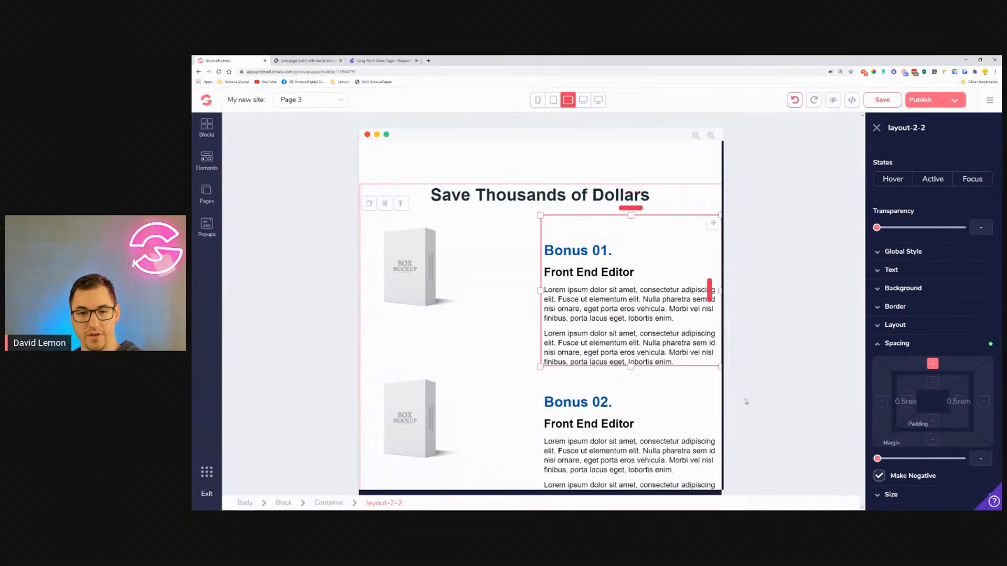
Step: Set the top margin of the inner container holding the Bonus 01 heading and paragraphs to 0
{"action": "left_click", "coordinate": [515, 338]}
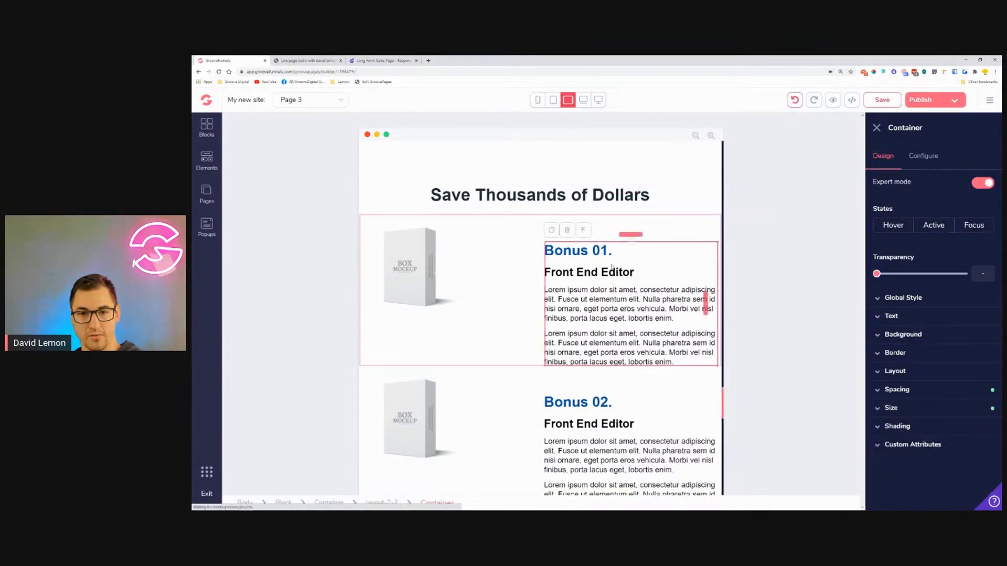
{"action": "left_click", "coordinate": [922, 394]}
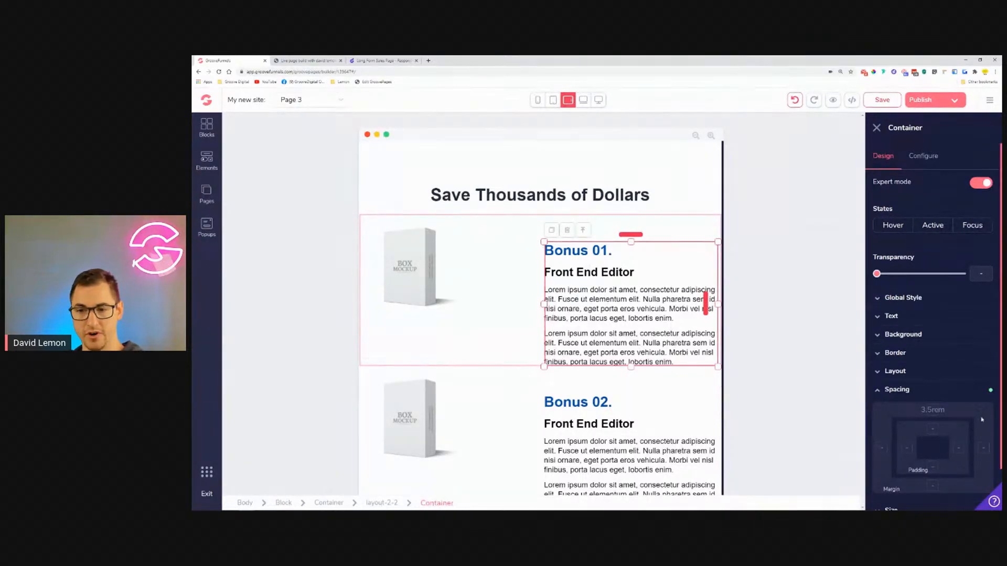
{"action": "left_click", "coordinate": [934, 412]}
{"action": "scroll", "coordinate": [930, 466], "scroll_direction": "down", "scroll_amount": 1}
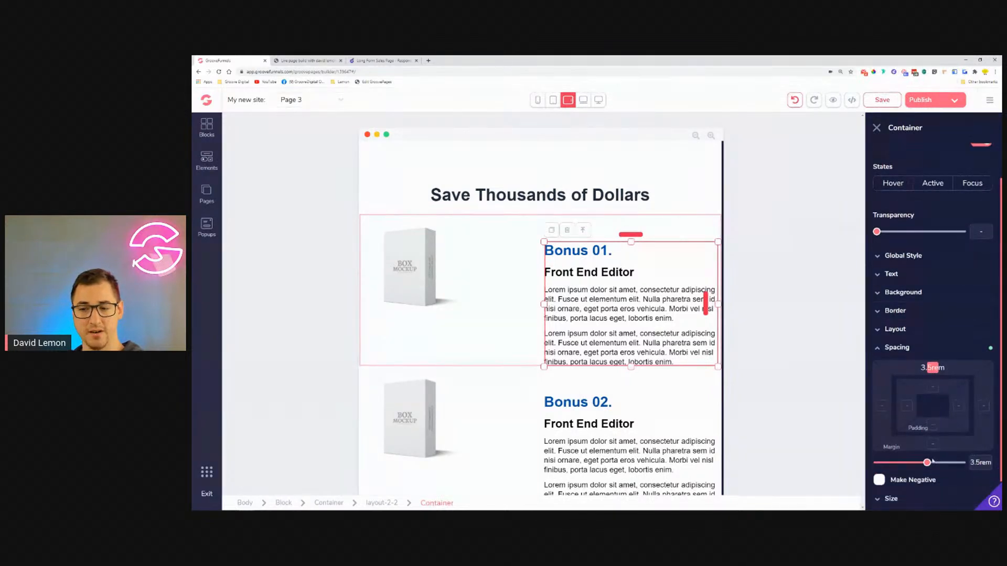
{"action": "left_click_drag", "start_coordinate": [927, 465], "coordinate": [881, 454]}
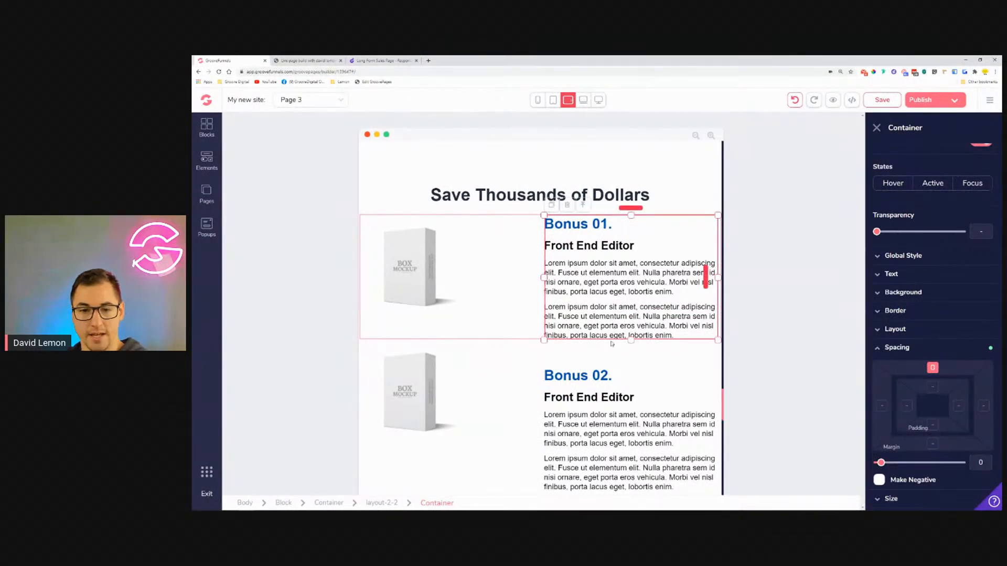
Step: Set the top margin of the container holding the Bonus 01 box mockup to 1.25rem
{"action": "left_click", "coordinate": [512, 269]}
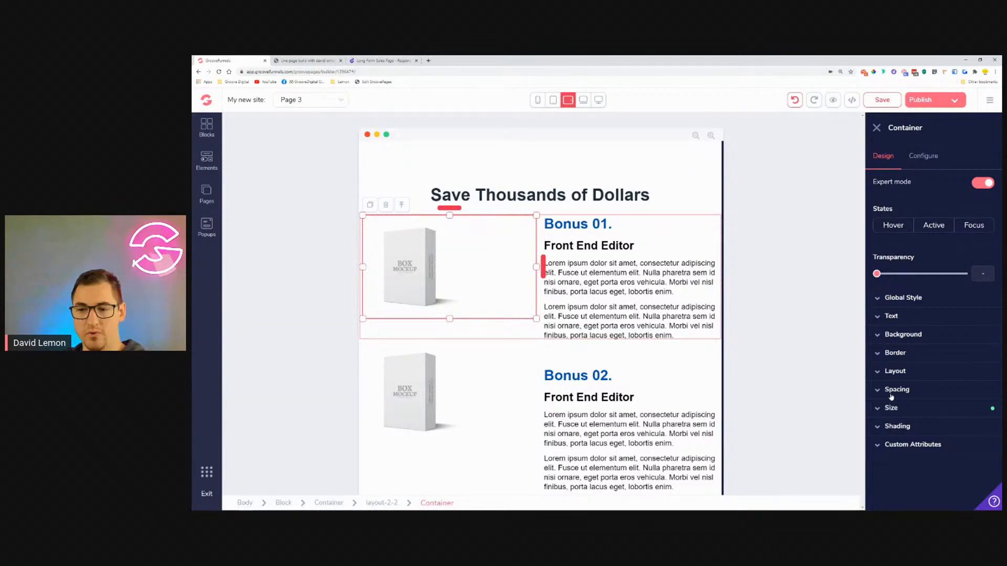
{"action": "left_click", "coordinate": [910, 391]}
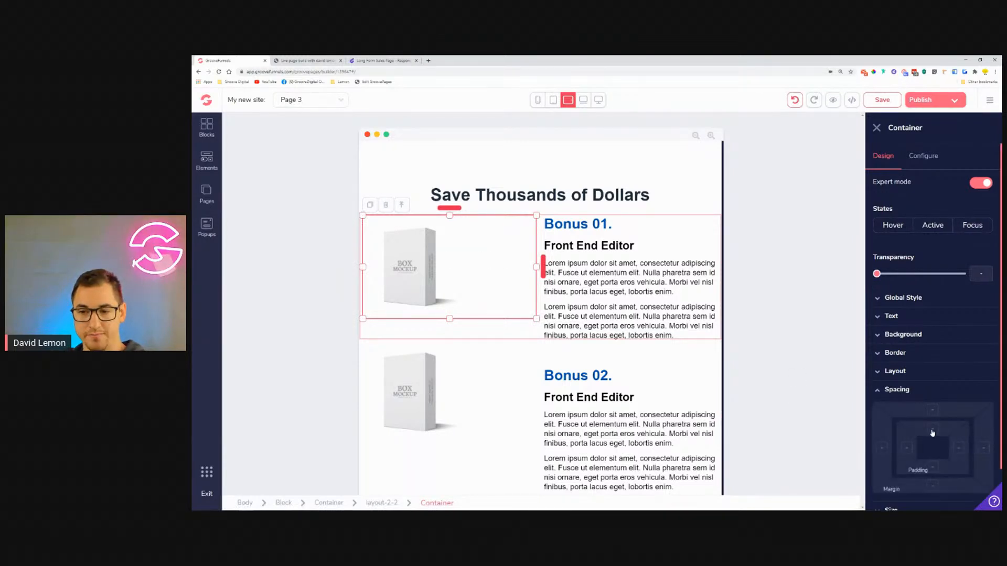
{"action": "left_click_drag", "start_coordinate": [878, 506], "coordinate": [897, 506]}
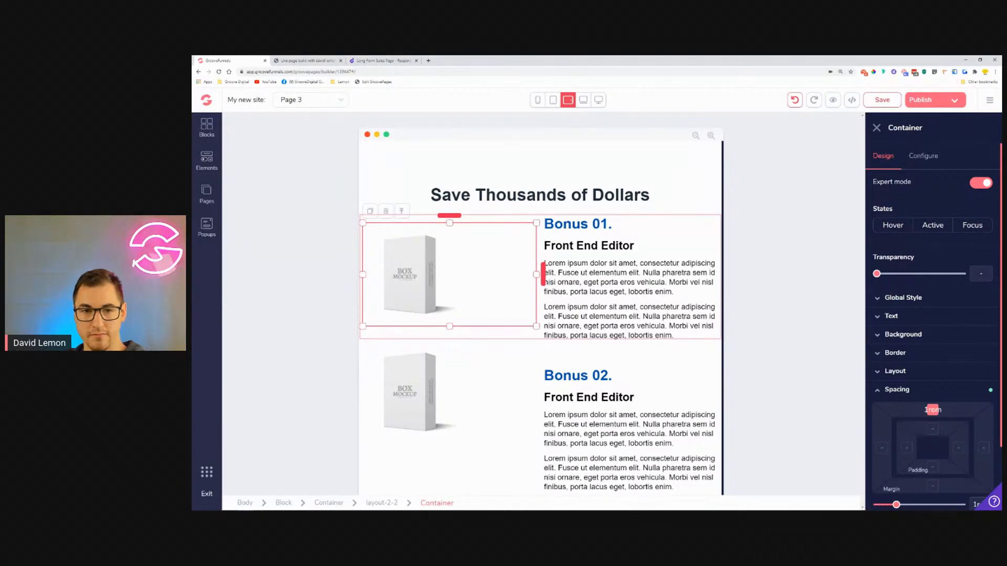
{"action": "left_click_drag", "start_coordinate": [897, 505], "coordinate": [900, 505]}
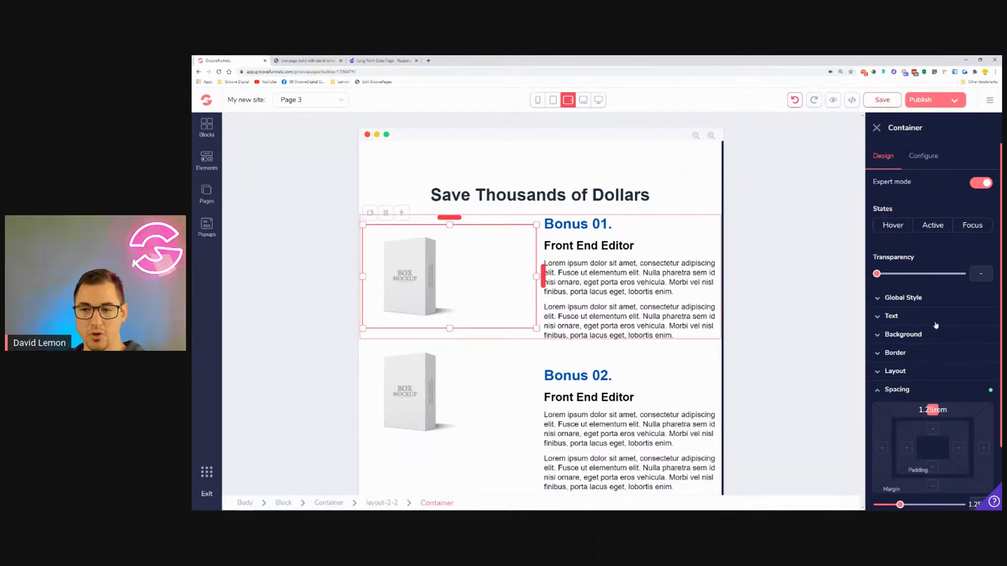
Step: Center the Bonus 01 box mockup horizontally in its container using the primary alignment
{"action": "left_click", "coordinate": [904, 393]}
{"action": "left_click", "coordinate": [903, 376]}
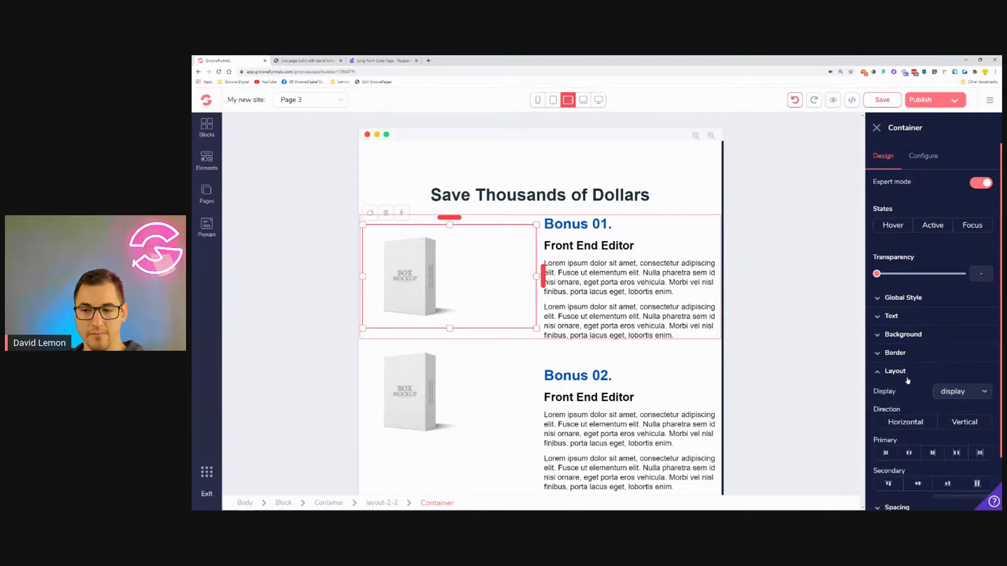
{"action": "left_click", "coordinate": [909, 452]}
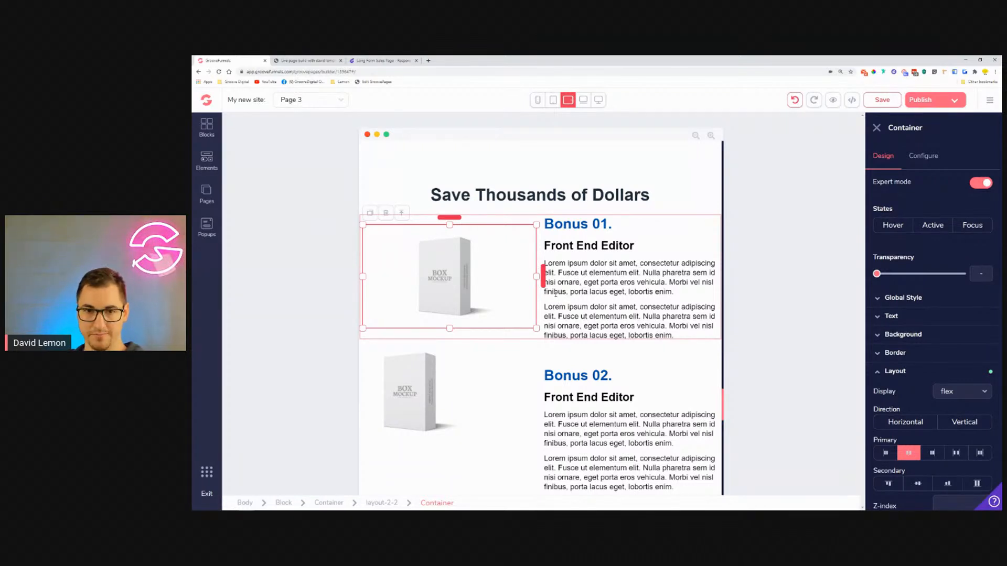
Step: Center the Bonus 02 box mockup horizontally within its inner container using the primary alignment
{"action": "left_click", "coordinate": [538, 371]}
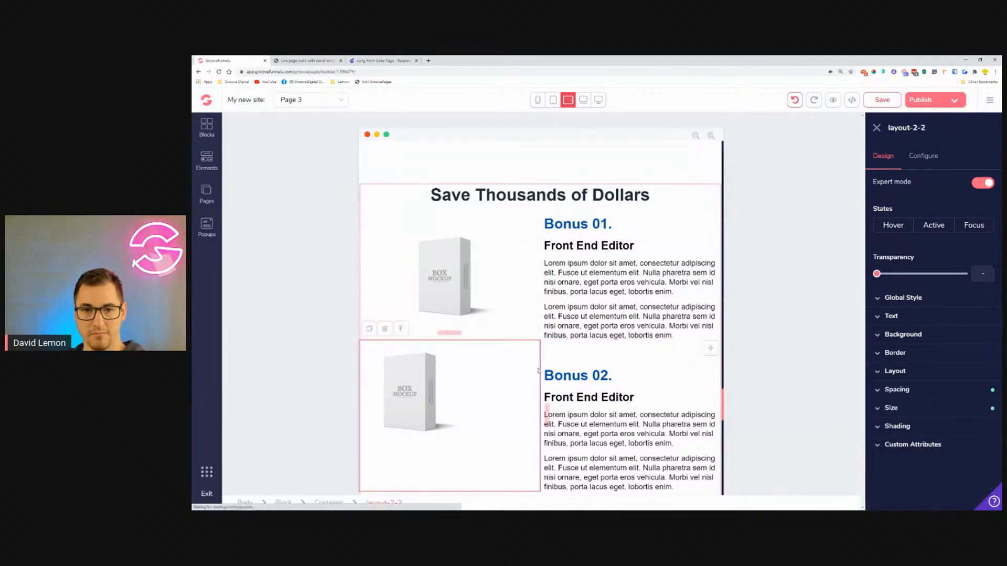
{"action": "scroll", "coordinate": [538, 370], "scroll_direction": "down", "scroll_amount": 3}
{"action": "left_click", "coordinate": [927, 374]}
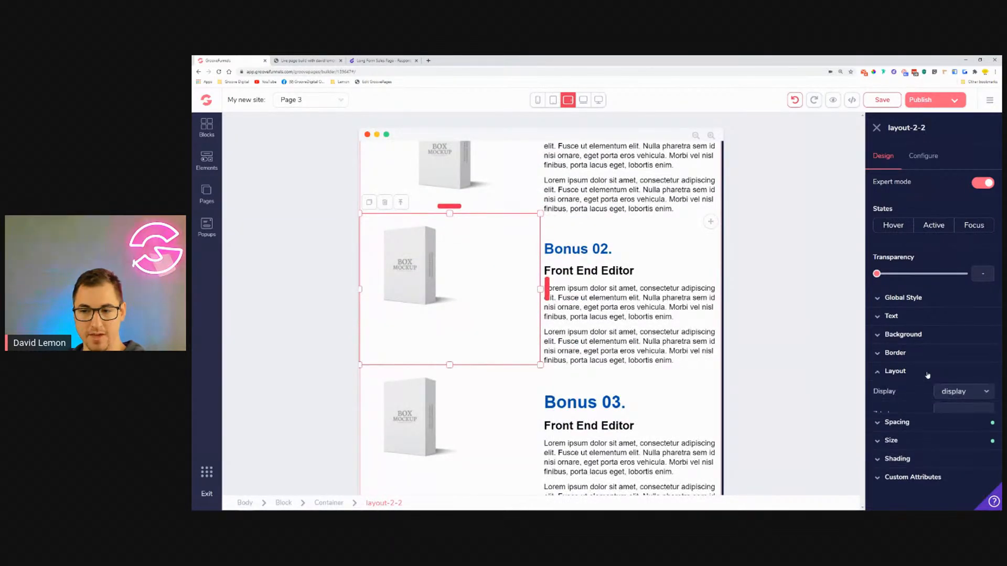
{"action": "left_click", "coordinate": [895, 371]}
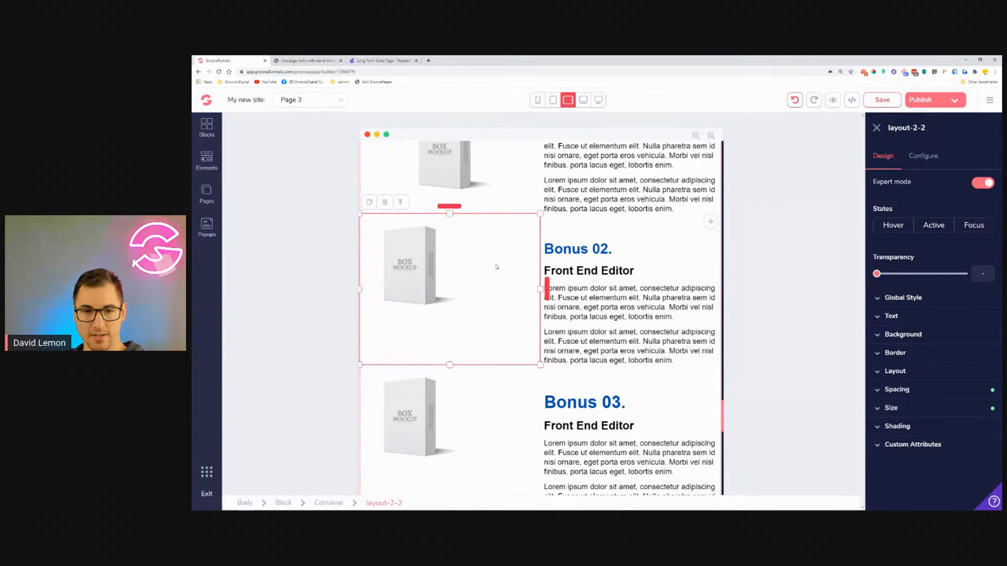
{"action": "left_click", "coordinate": [453, 264]}
{"action": "left_click", "coordinate": [503, 264]}
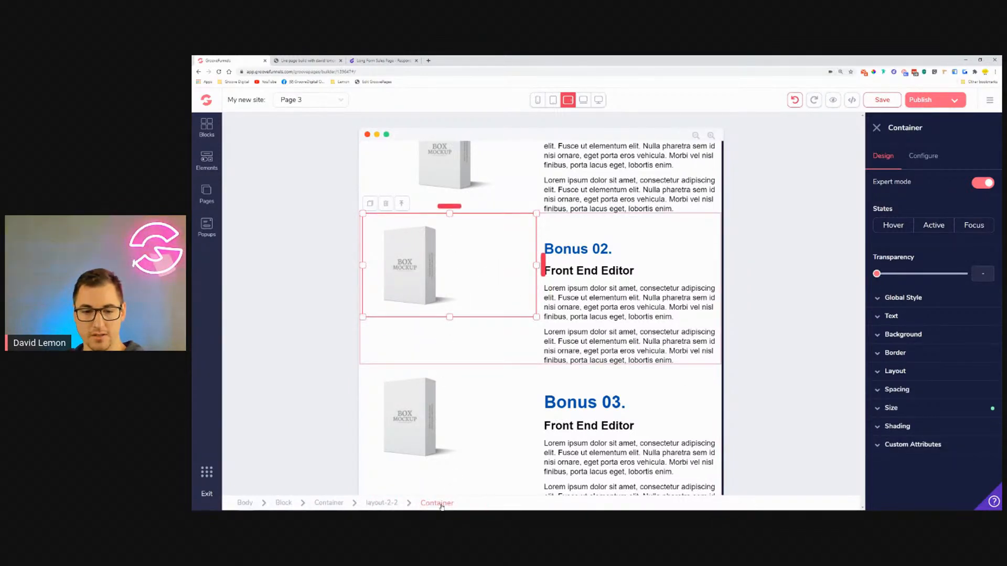
{"action": "left_click", "coordinate": [918, 374]}
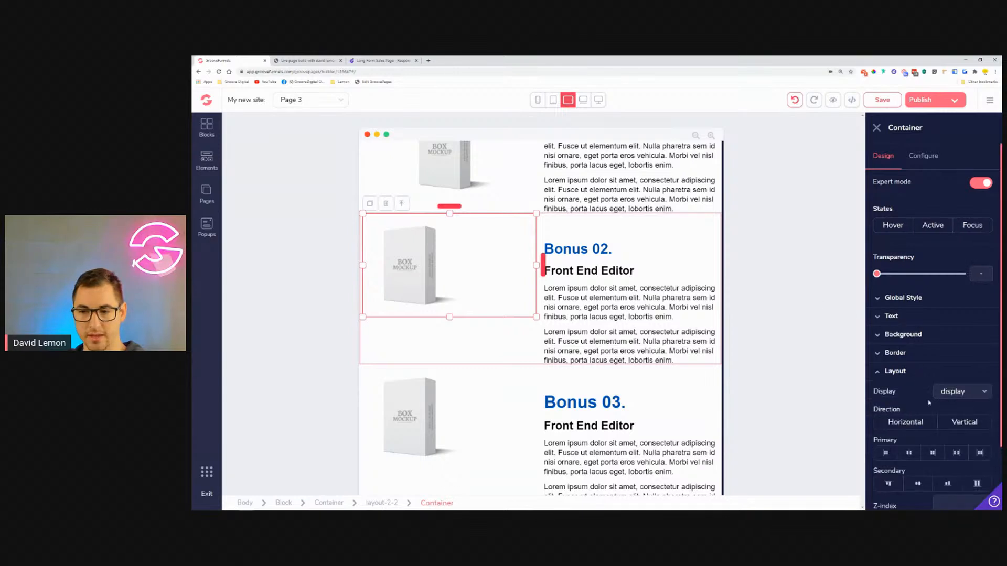
{"action": "left_click", "coordinate": [917, 454]}
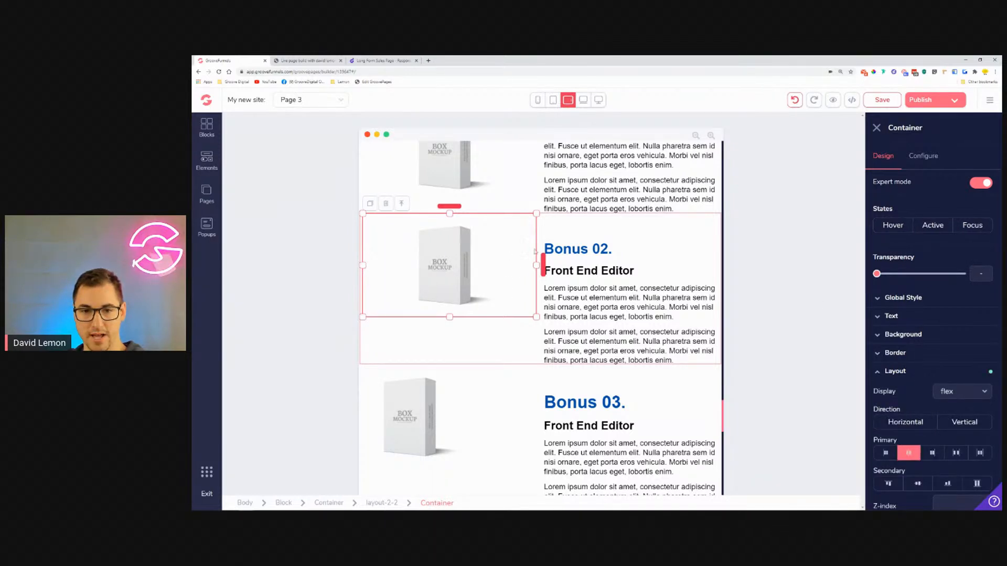
Step: Set the top margin of the inner container holding the Bonus 02 heading and paragraphs to 0
{"action": "left_click", "coordinate": [584, 247]}
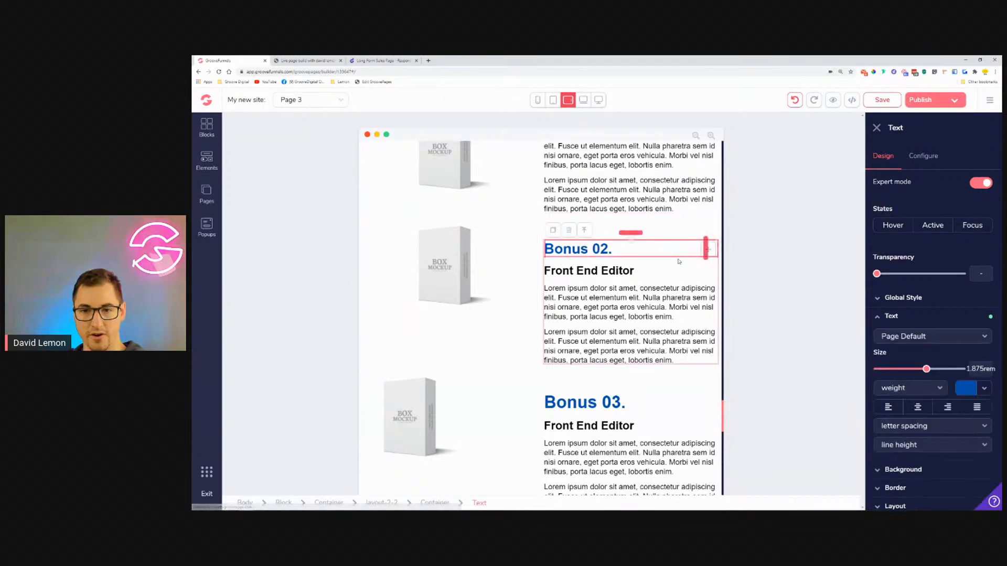
{"action": "left_click", "coordinate": [435, 502]}
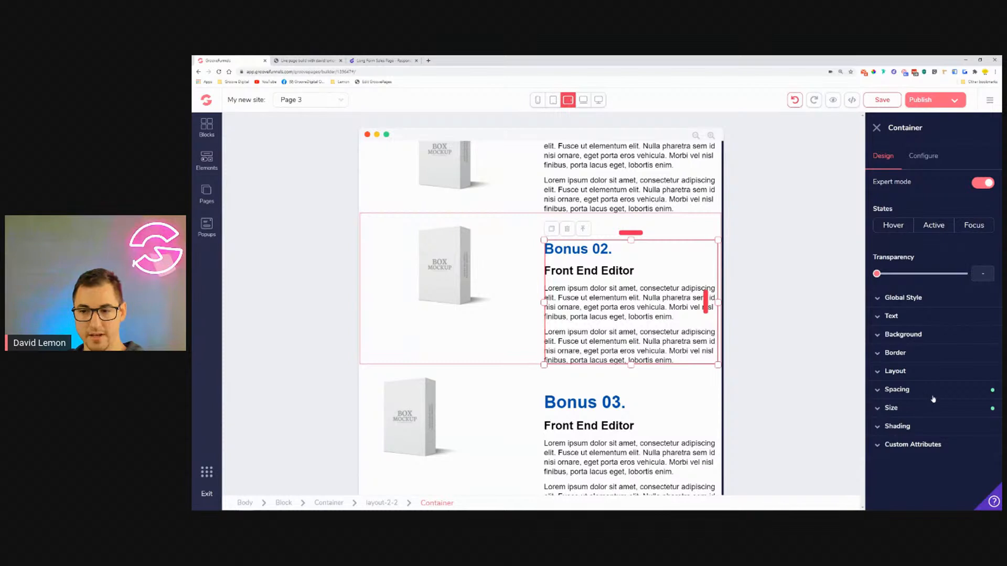
{"action": "left_click", "coordinate": [960, 389]}
{"action": "scroll", "coordinate": [942, 470], "scroll_direction": "down", "scroll_amount": 1}
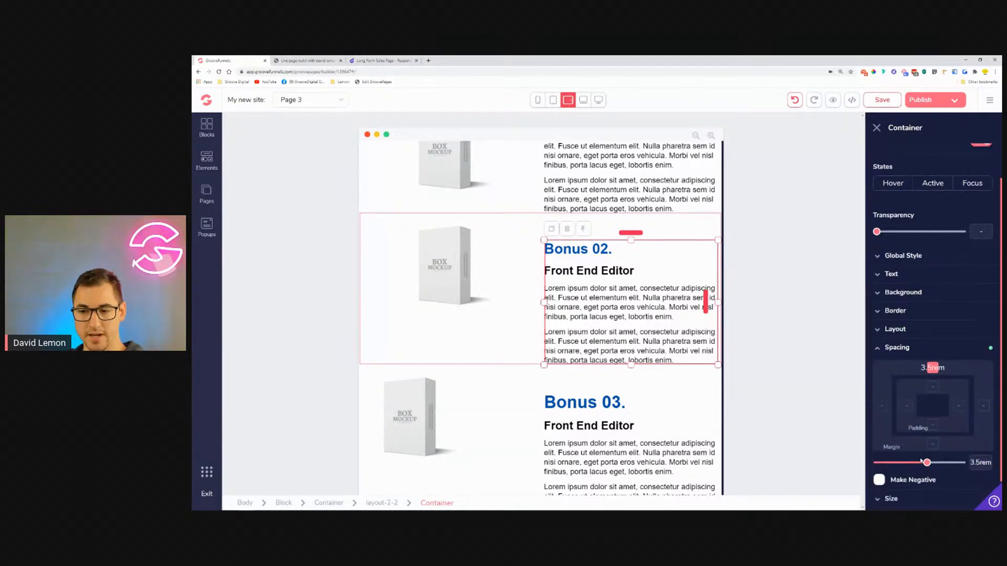
{"action": "left_click_drag", "start_coordinate": [927, 466], "coordinate": [881, 462]}
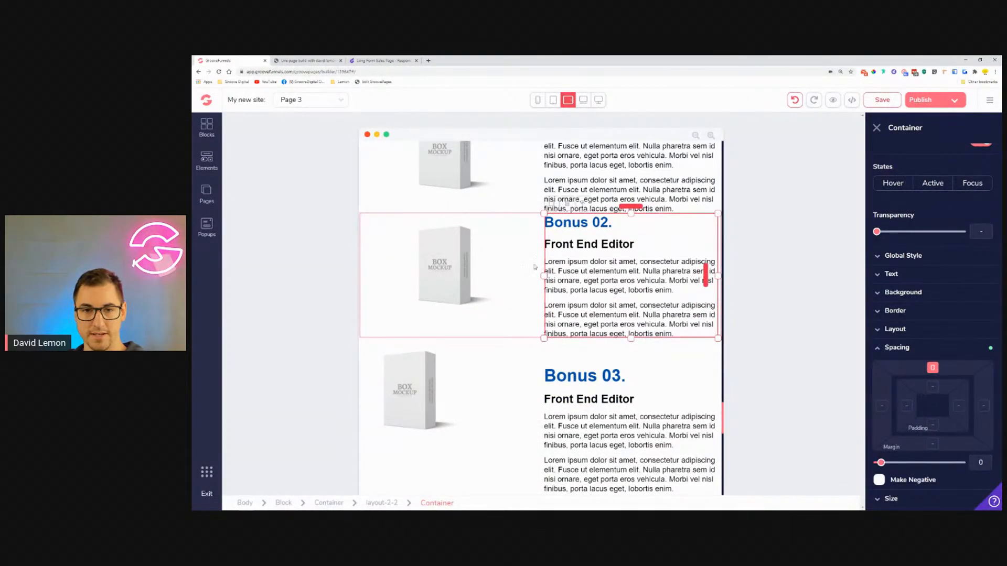
Step: Set the top and bottom padding of the two-column layout holding the Bonus 02 mockup and text to 2rem
{"action": "left_click", "coordinate": [377, 225]}
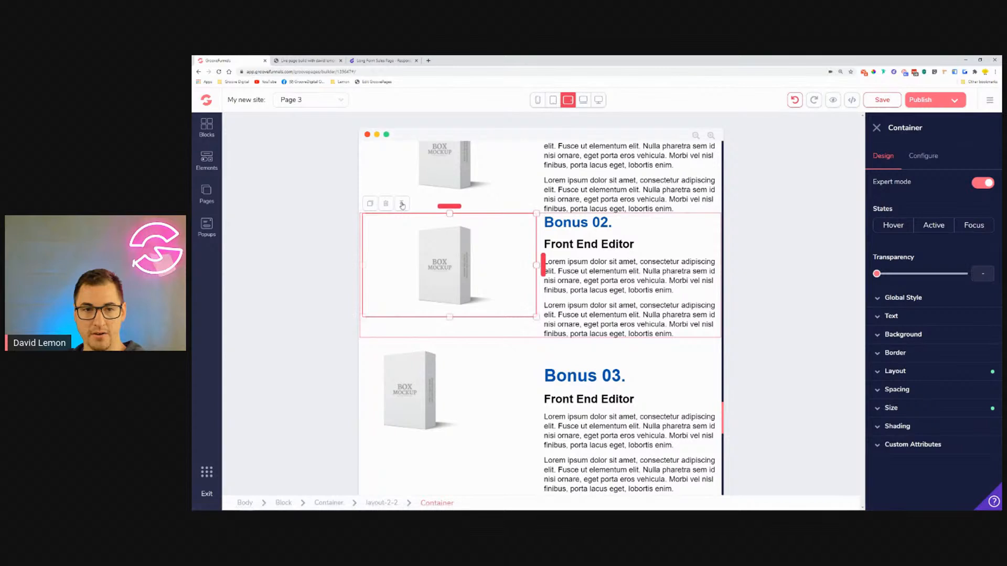
{"action": "left_click", "coordinate": [401, 204]}
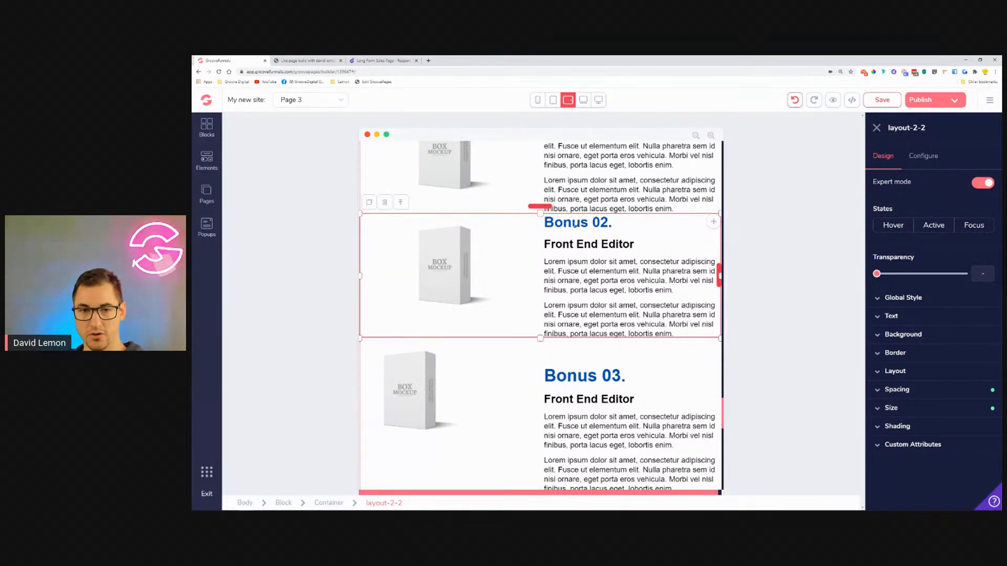
{"action": "left_click", "coordinate": [903, 390]}
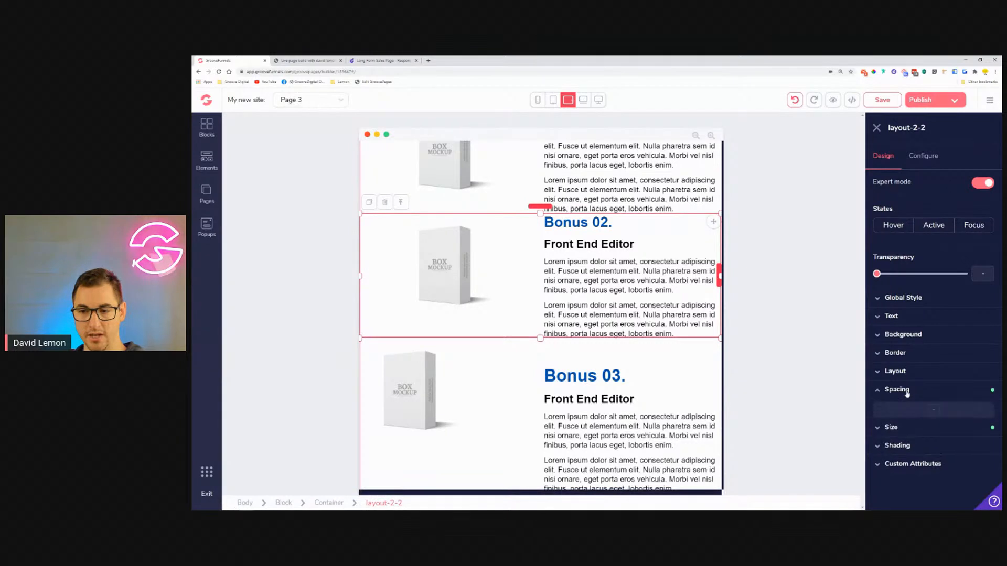
{"action": "left_click", "coordinate": [933, 467]}
{"action": "left_click_drag", "start_coordinate": [877, 507], "coordinate": [913, 507]}
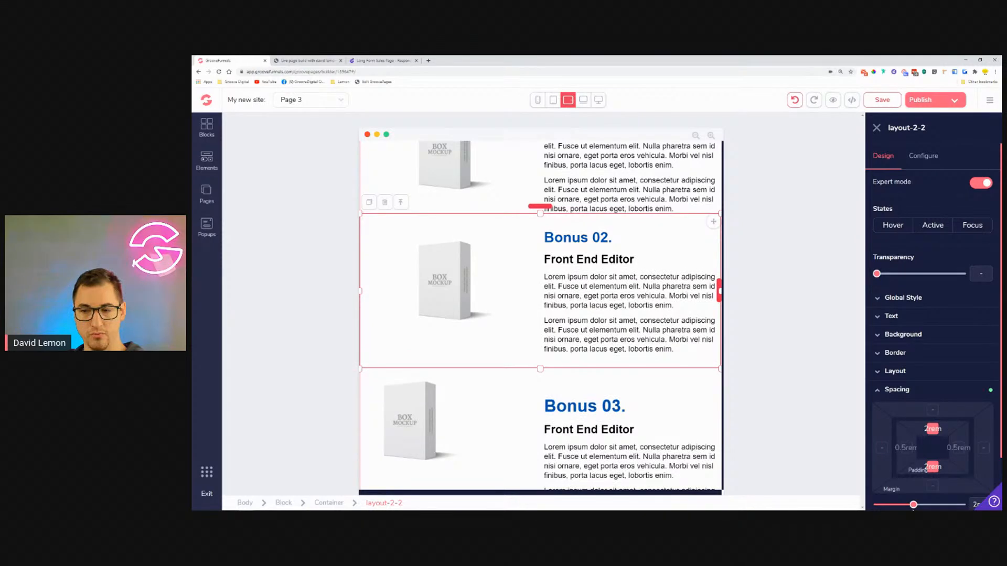
Step: Set the top margin of the inner container holding the Bonus 03 heading and paragraphs to 0
{"action": "scroll", "coordinate": [552, 273], "scroll_direction": "up", "scroll_amount": 3}
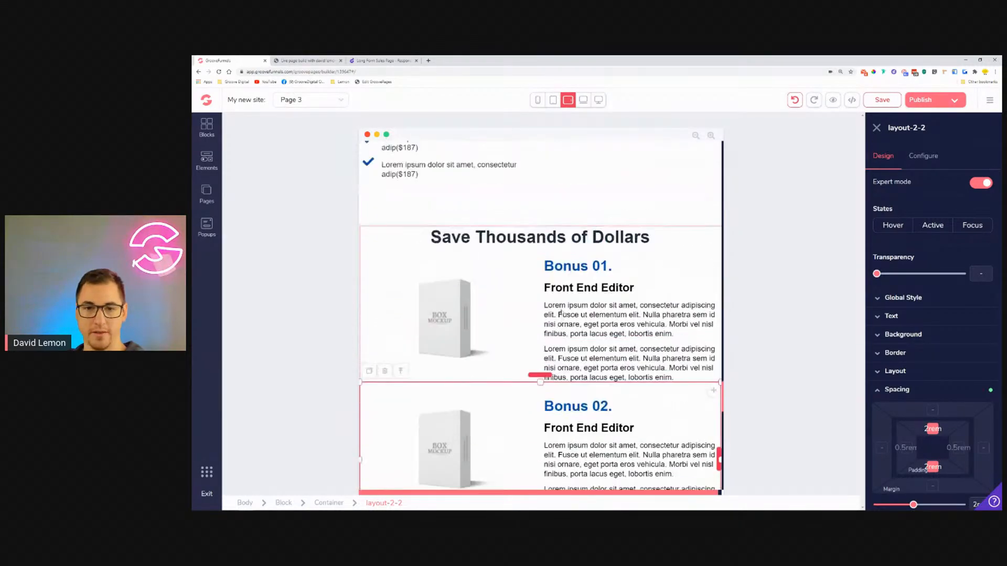
{"action": "scroll", "coordinate": [560, 314], "scroll_direction": "down", "scroll_amount": 3}
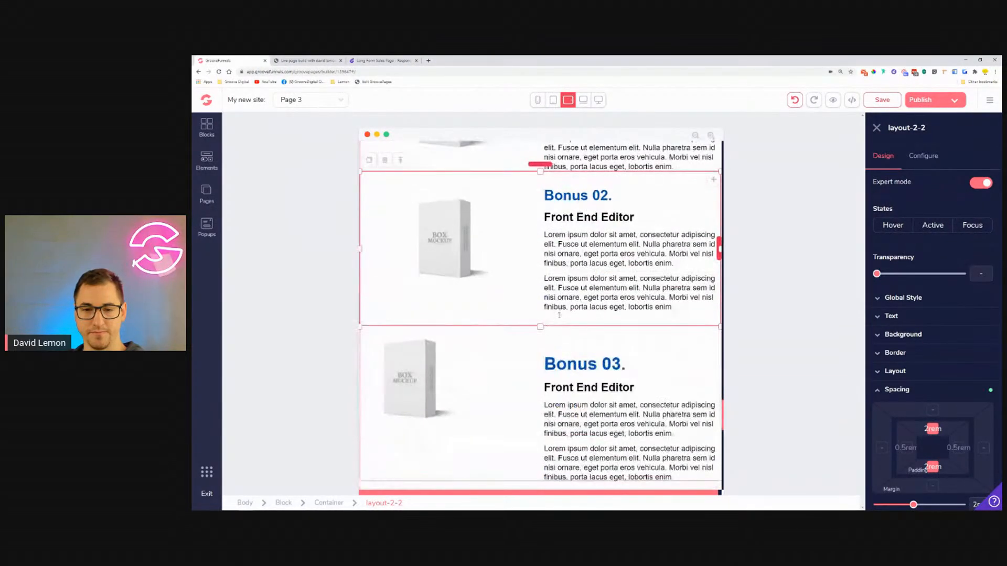
{"action": "scroll", "coordinate": [603, 271], "scroll_direction": "down", "scroll_amount": 2}
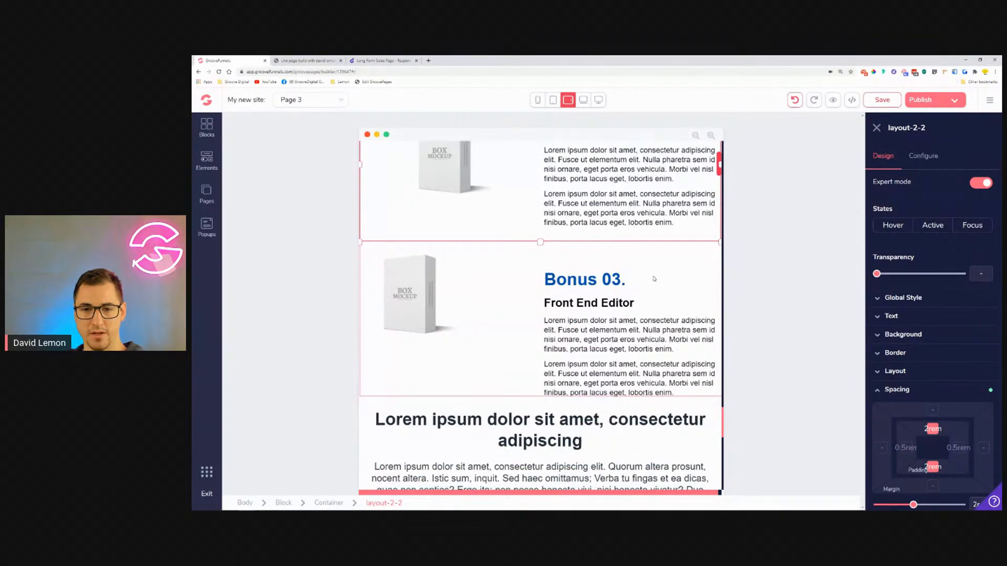
{"action": "left_click", "coordinate": [654, 279]}
{"action": "left_click", "coordinate": [583, 257]}
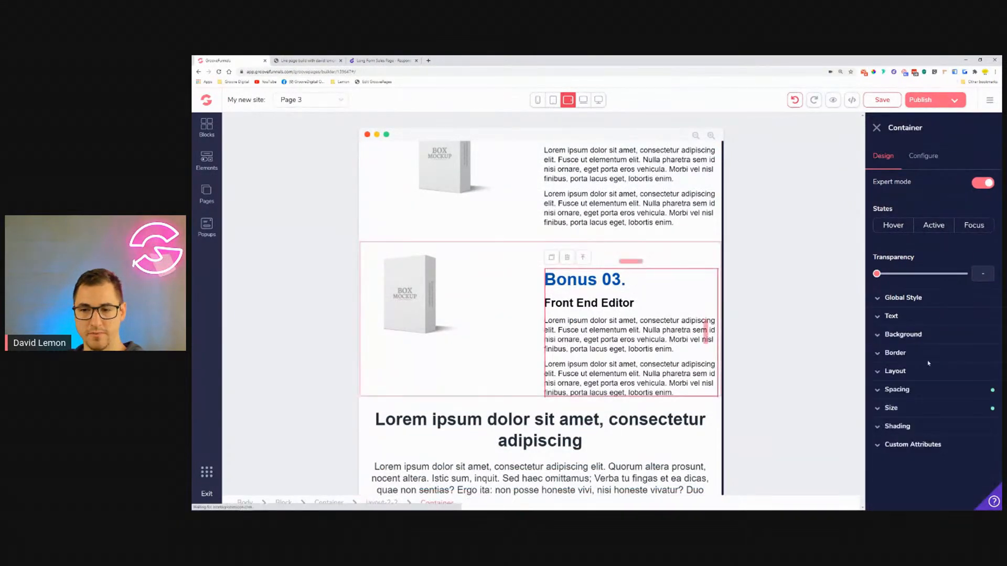
{"action": "left_click", "coordinate": [911, 391]}
{"action": "left_click_drag", "start_coordinate": [926, 505], "coordinate": [881, 504]}
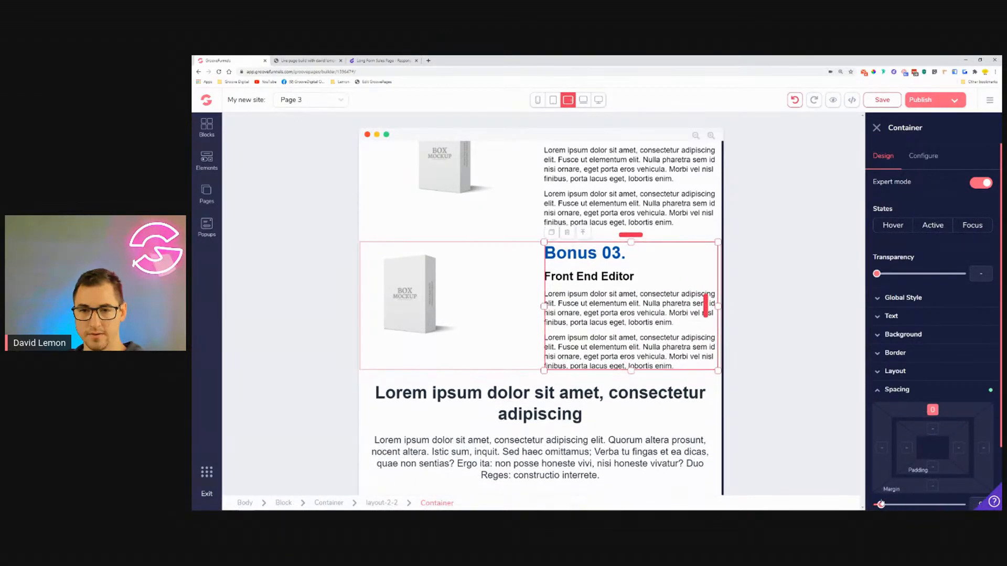
Step: Center the Bonus 03 box mockup horizontally within its inner container using the primary alignment
{"action": "left_click", "coordinate": [513, 305]}
{"action": "left_click", "coordinate": [895, 371]}
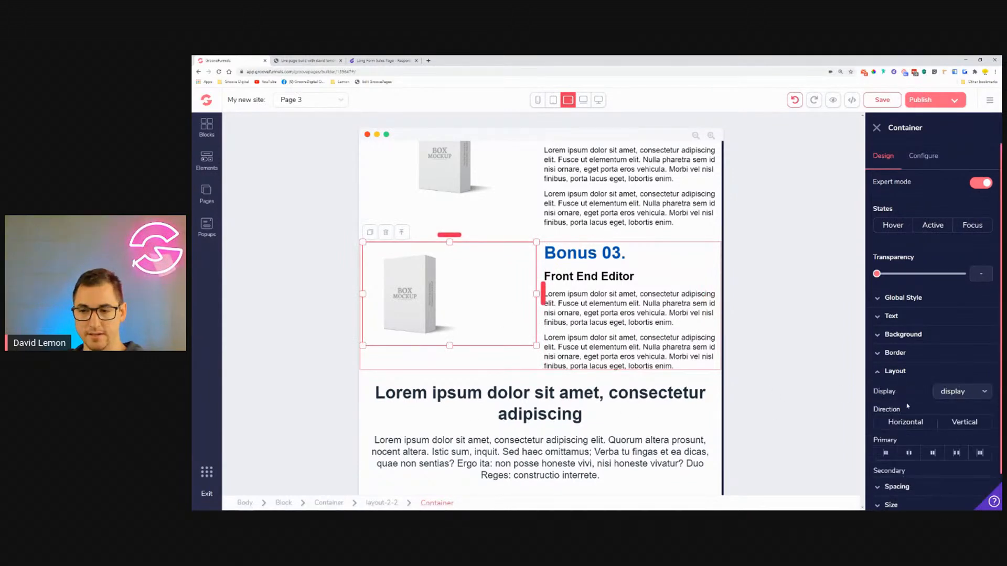
{"action": "left_click", "coordinate": [909, 452]}
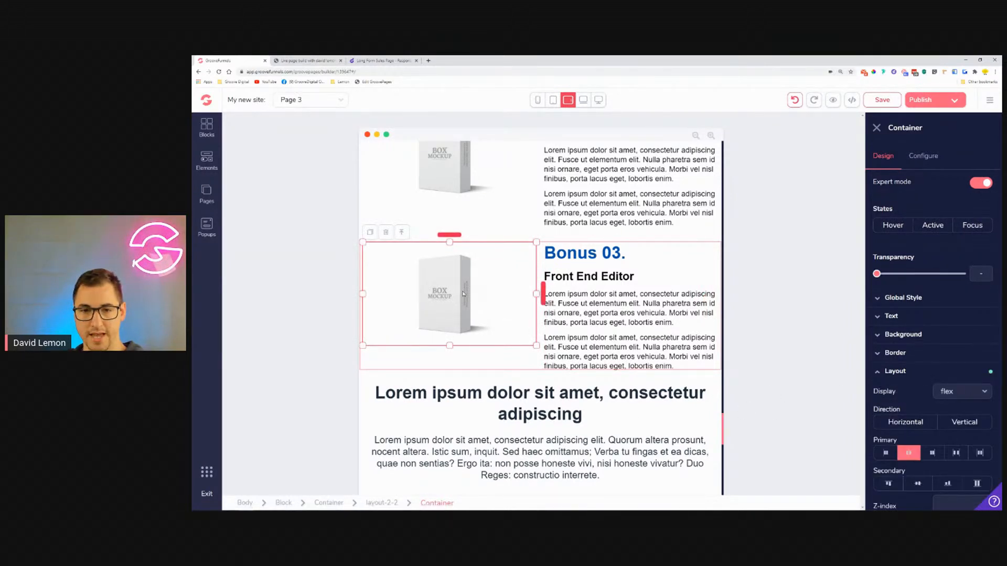
Step: Set the top and bottom padding of the two-column layout holding the Bonus 03 mockup and text to 1.5rem
{"action": "left_click", "coordinate": [403, 232]}
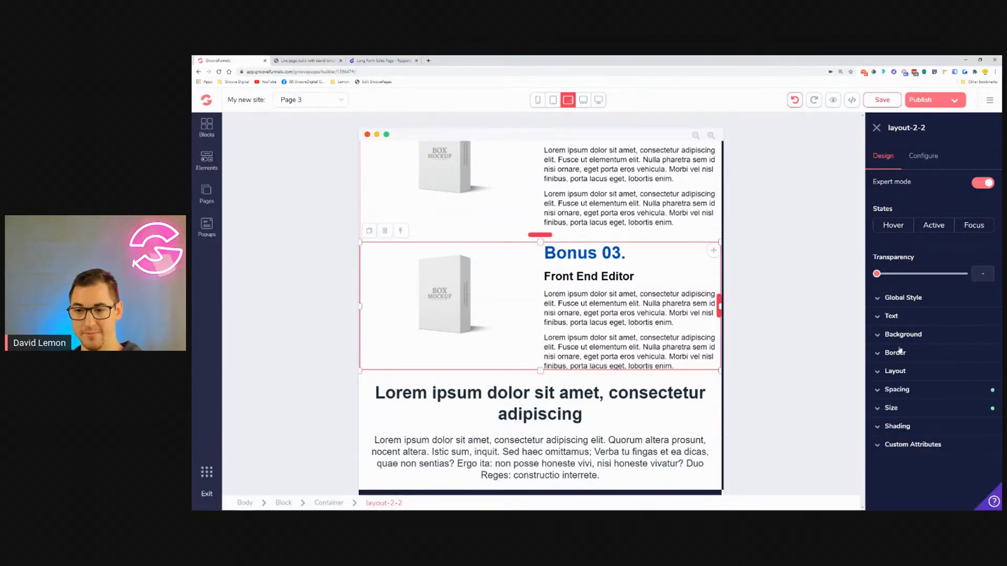
{"action": "left_click", "coordinate": [929, 389]}
{"action": "left_click", "coordinate": [932, 429]}
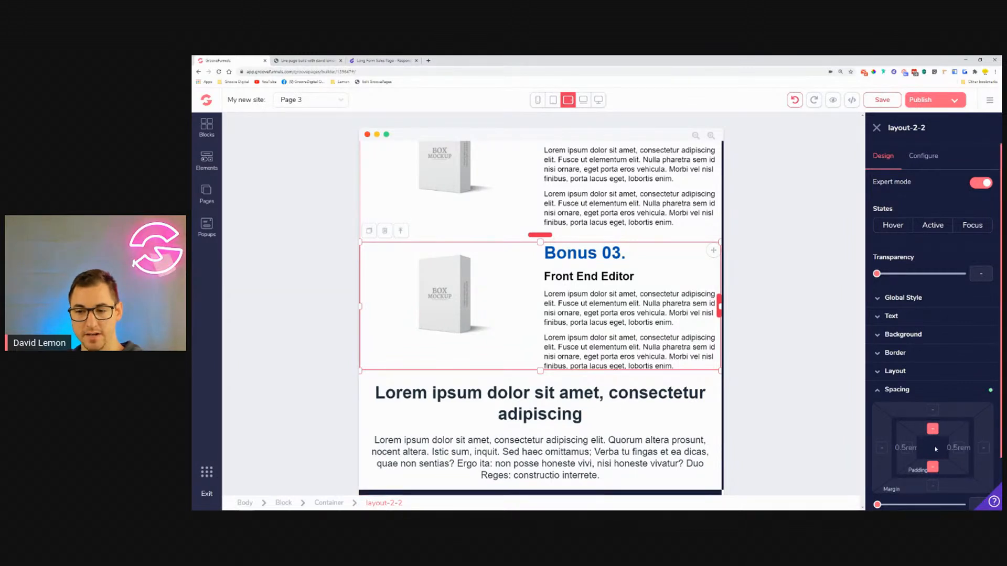
{"action": "left_click_drag", "start_coordinate": [878, 505], "coordinate": [897, 505]}
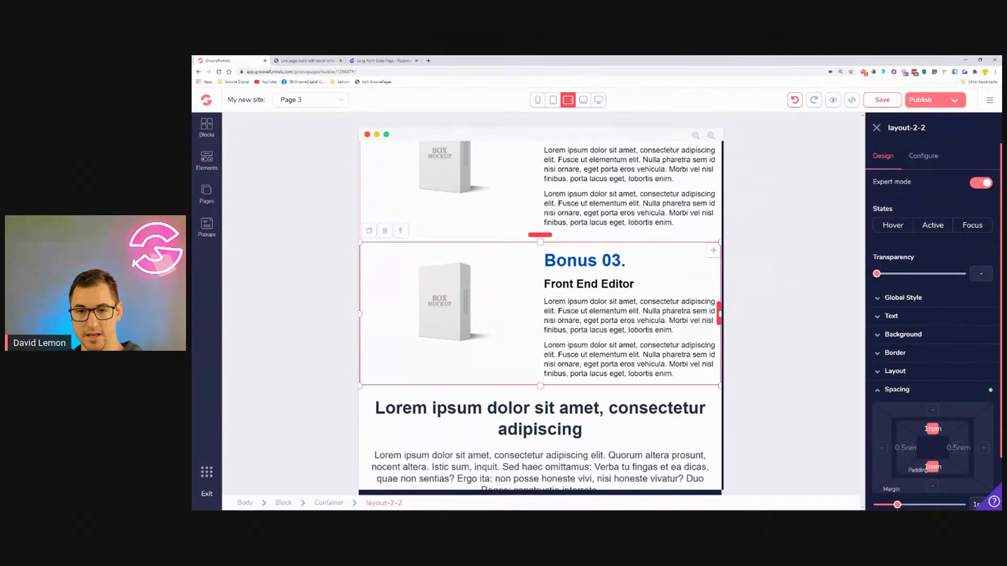
{"action": "left_click_drag", "start_coordinate": [897, 505], "coordinate": [906, 506]}
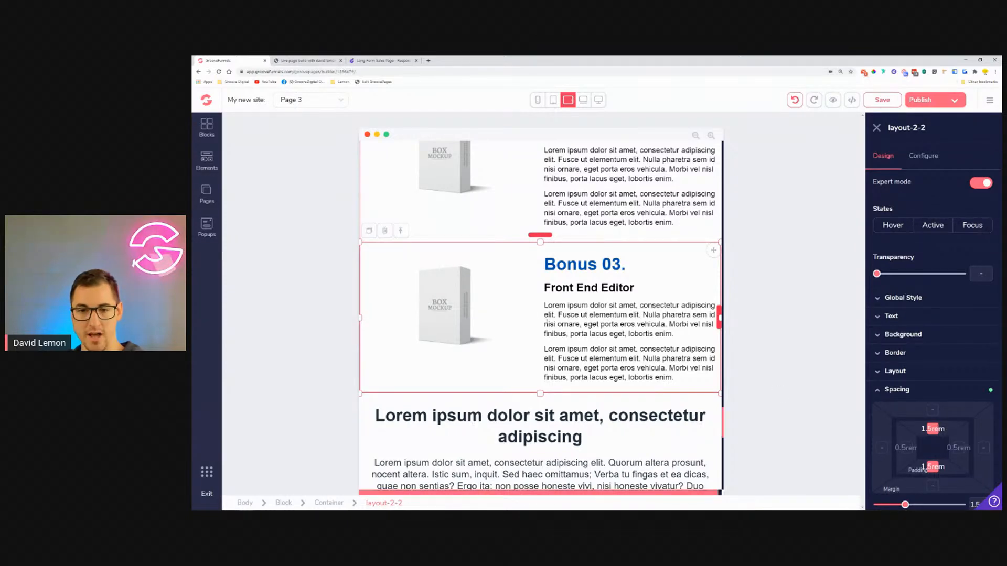
Step: Set the top padding of the two-column layout holding the Bonus 01 mockup and text to 0.5rem
{"action": "scroll", "coordinate": [635, 358], "scroll_direction": "up", "scroll_amount": 3}
{"action": "left_click", "coordinate": [635, 358]}
{"action": "scroll", "coordinate": [636, 357], "scroll_direction": "up", "scroll_amount": 3}
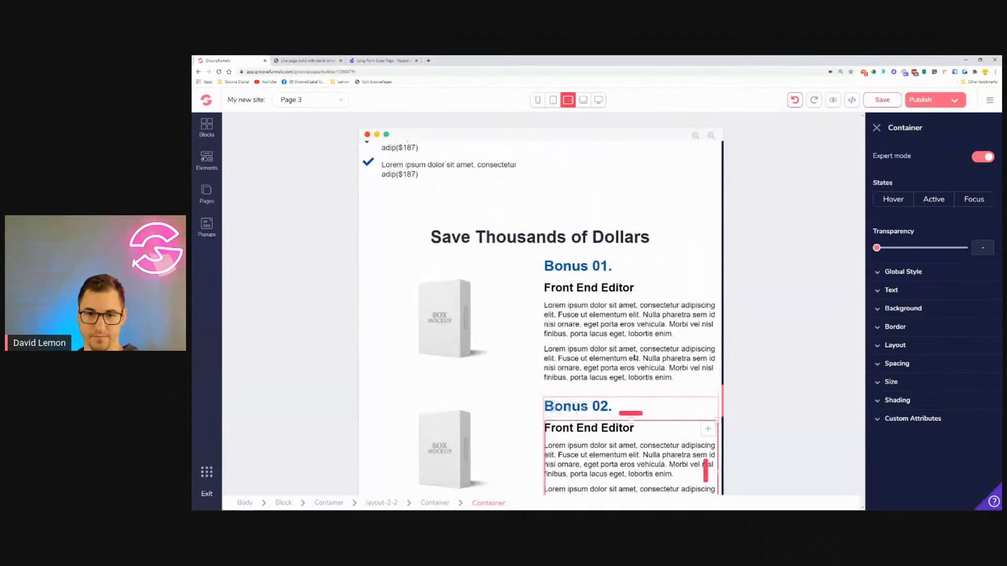
{"action": "scroll", "coordinate": [629, 356], "scroll_direction": "down", "scroll_amount": 1}
{"action": "scroll", "coordinate": [623, 355], "scroll_direction": "up", "scroll_amount": 1}
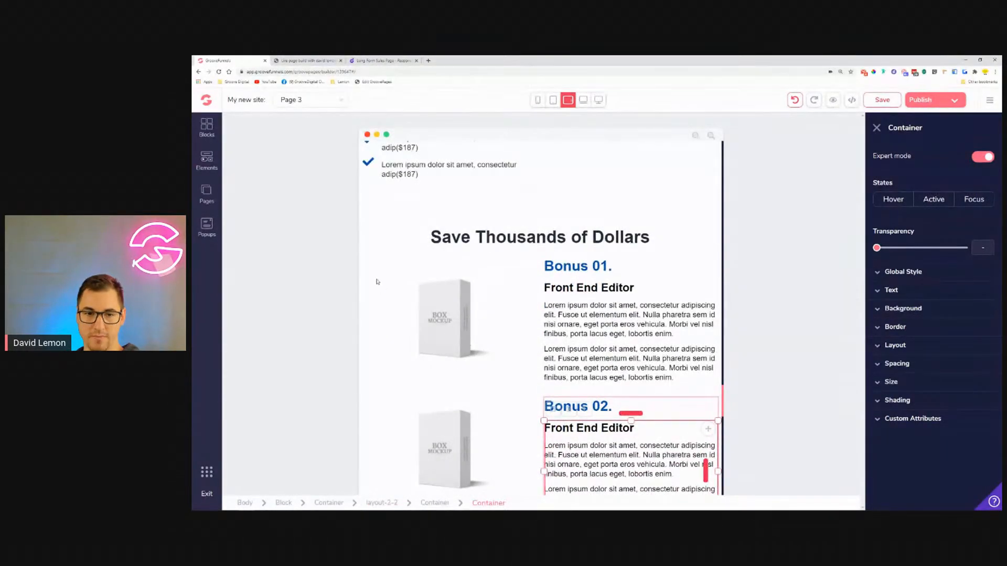
{"action": "left_click", "coordinate": [369, 247]}
{"action": "scroll", "coordinate": [370, 251], "scroll_direction": "down", "scroll_amount": 1}
{"action": "left_click", "coordinate": [373, 259]}
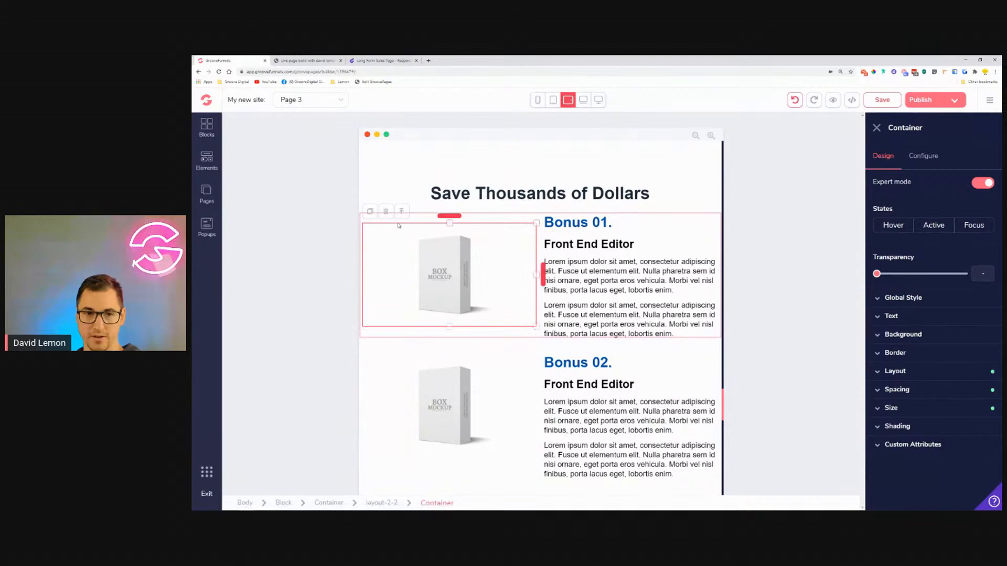
{"action": "left_click", "coordinate": [402, 212]}
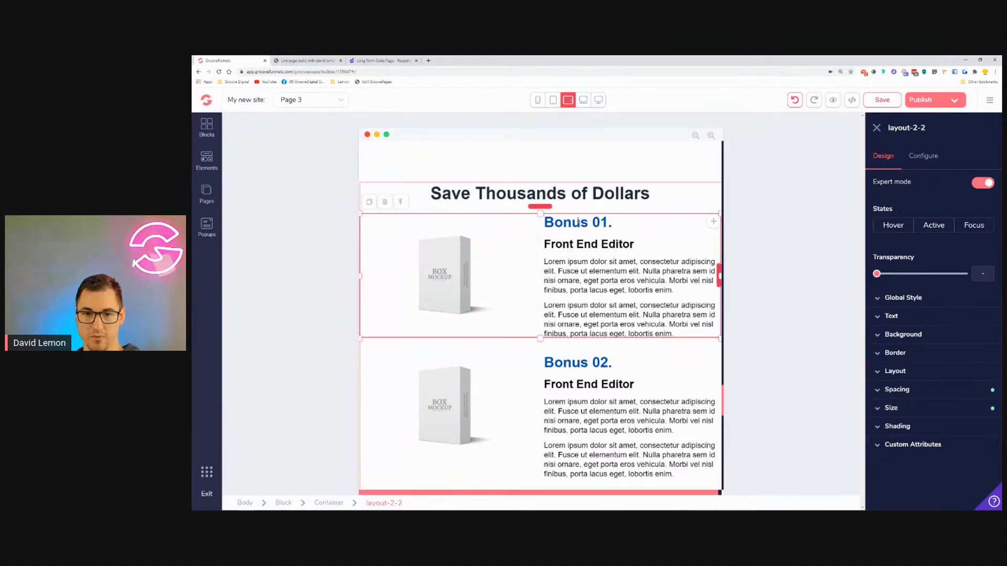
{"action": "left_click", "coordinate": [929, 389]}
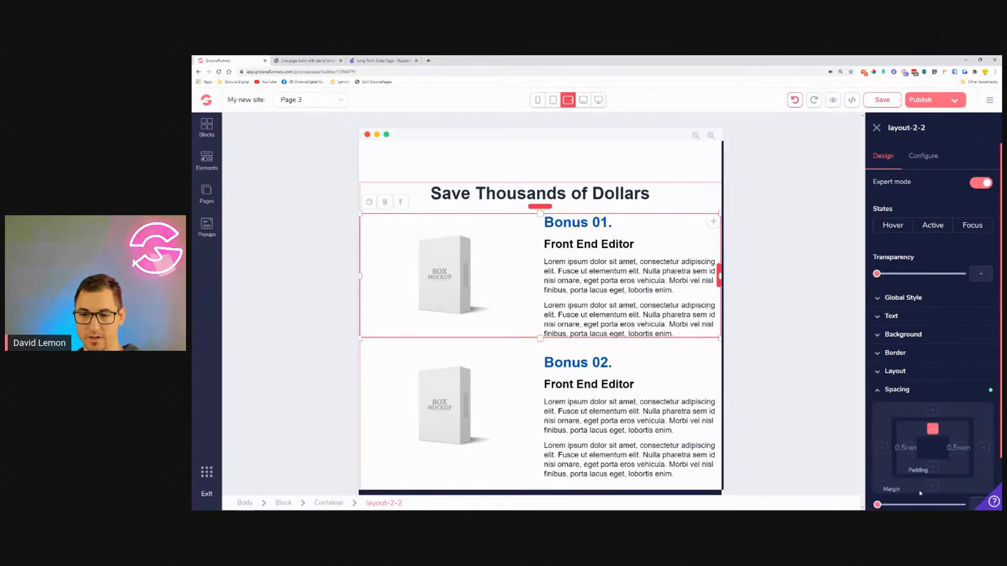
{"action": "left_click_drag", "start_coordinate": [878, 505], "coordinate": [889, 505]}
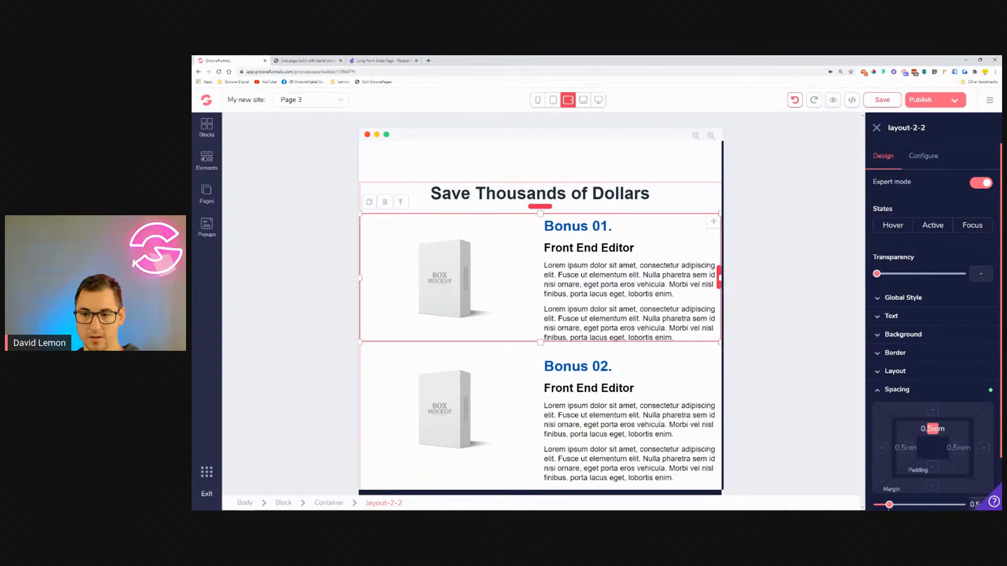
Step: Set the text size of both paragraphs above the question-mark list beside the laptop image to 1rem
{"action": "scroll", "coordinate": [670, 358], "scroll_direction": "down", "scroll_amount": 6}
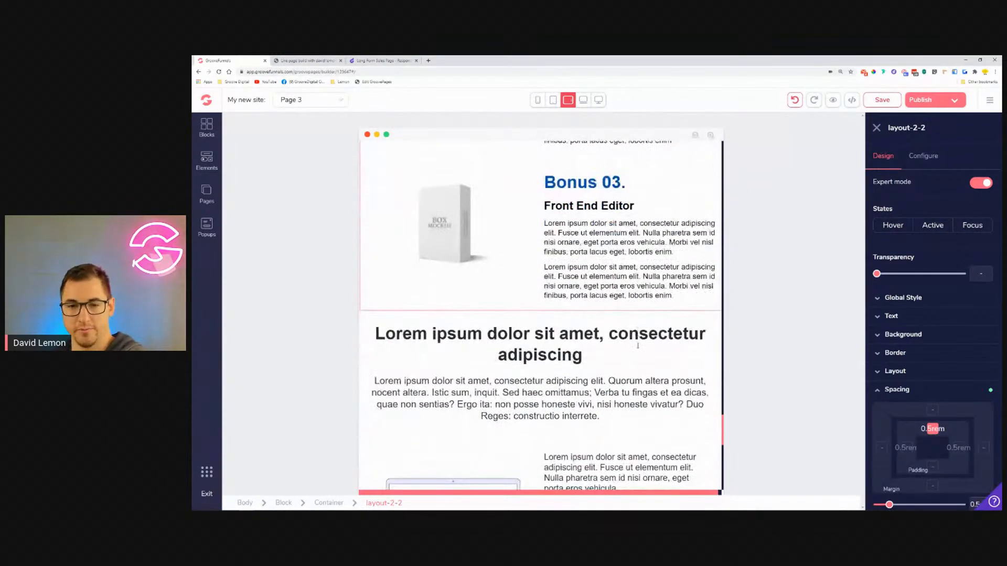
{"action": "scroll", "coordinate": [625, 350], "scroll_direction": "down", "scroll_amount": 2}
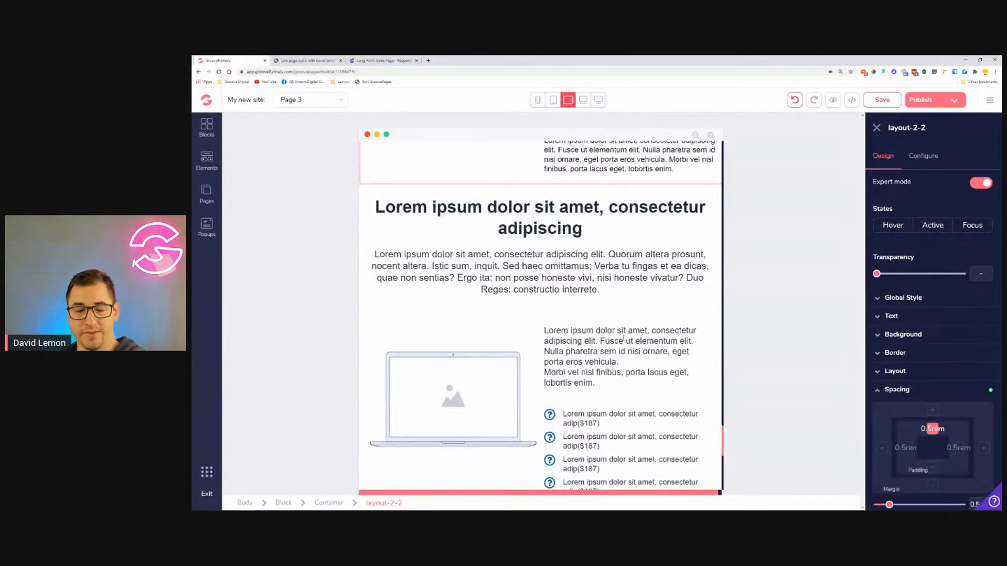
{"action": "scroll", "coordinate": [623, 340], "scroll_direction": "down", "scroll_amount": 2}
{"action": "scroll", "coordinate": [624, 341], "scroll_direction": "down", "scroll_amount": 1}
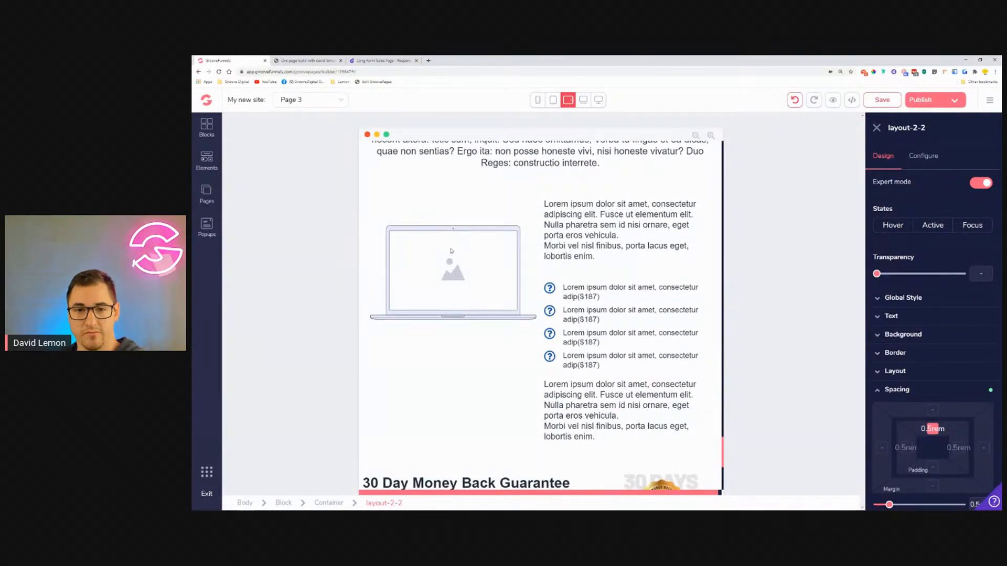
{"action": "left_click", "coordinate": [560, 226]}
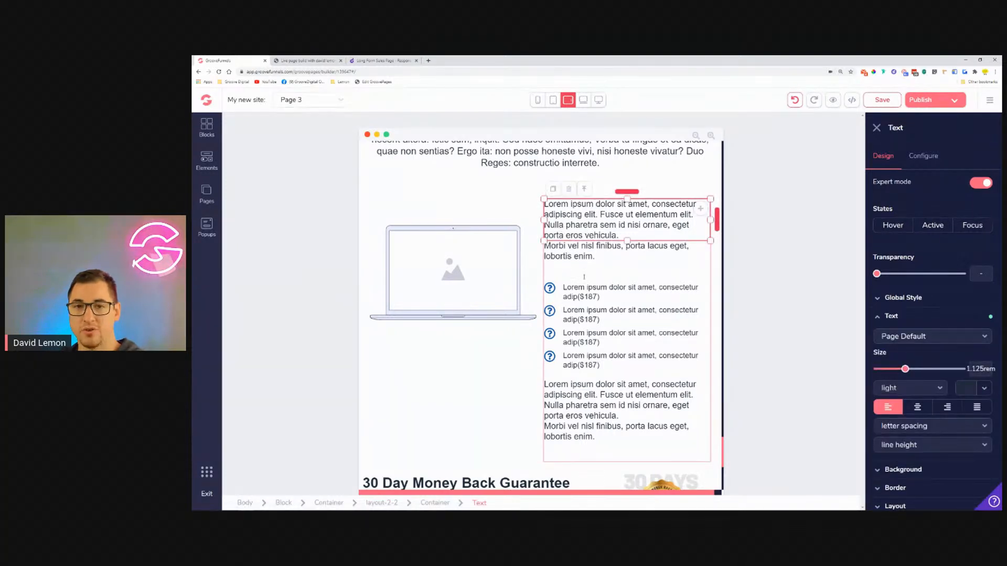
{"action": "left_click", "coordinate": [462, 269]}
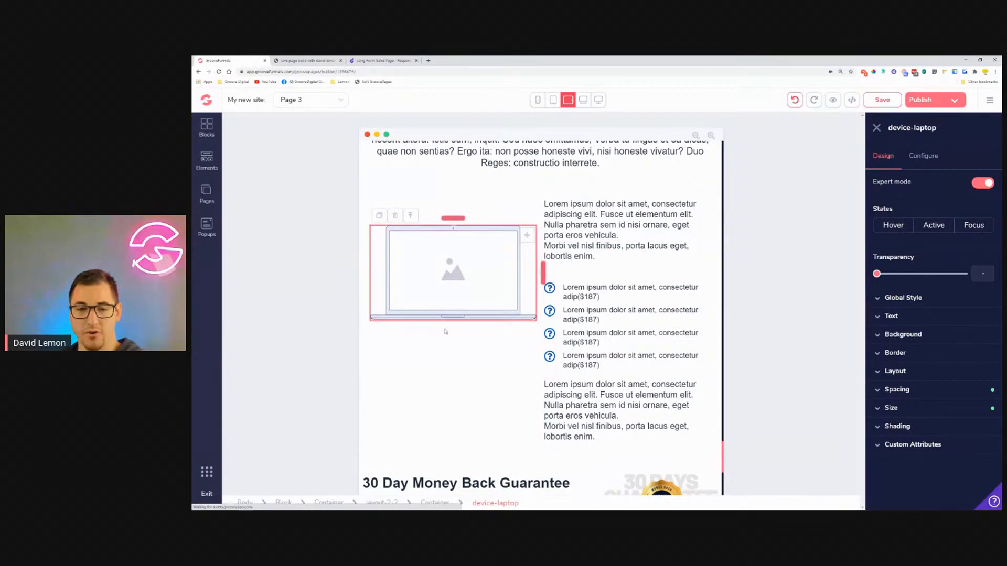
{"action": "left_click", "coordinate": [611, 224]}
{"action": "left_click", "coordinate": [891, 316]}
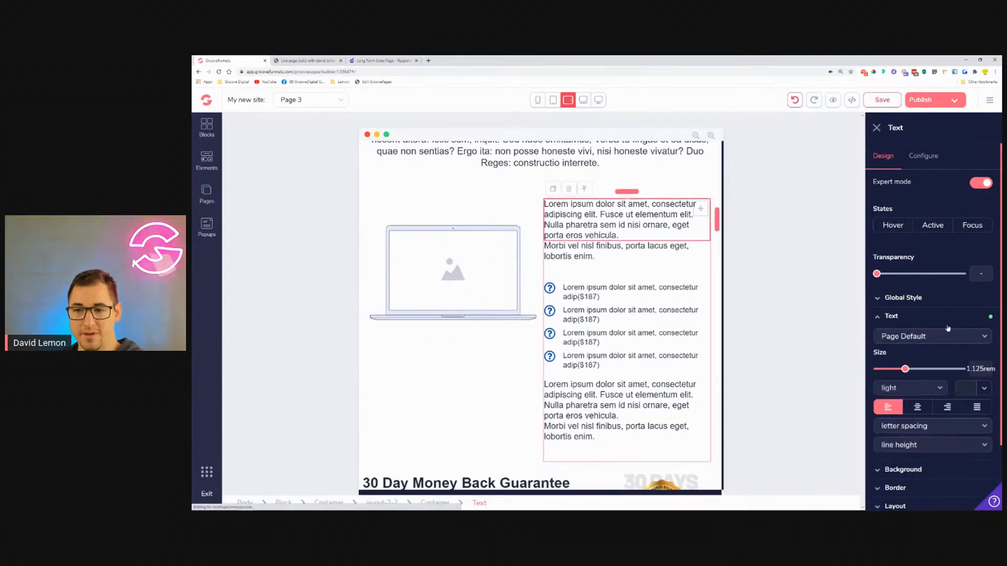
{"action": "left_click_drag", "start_coordinate": [905, 370], "coordinate": [898, 369]}
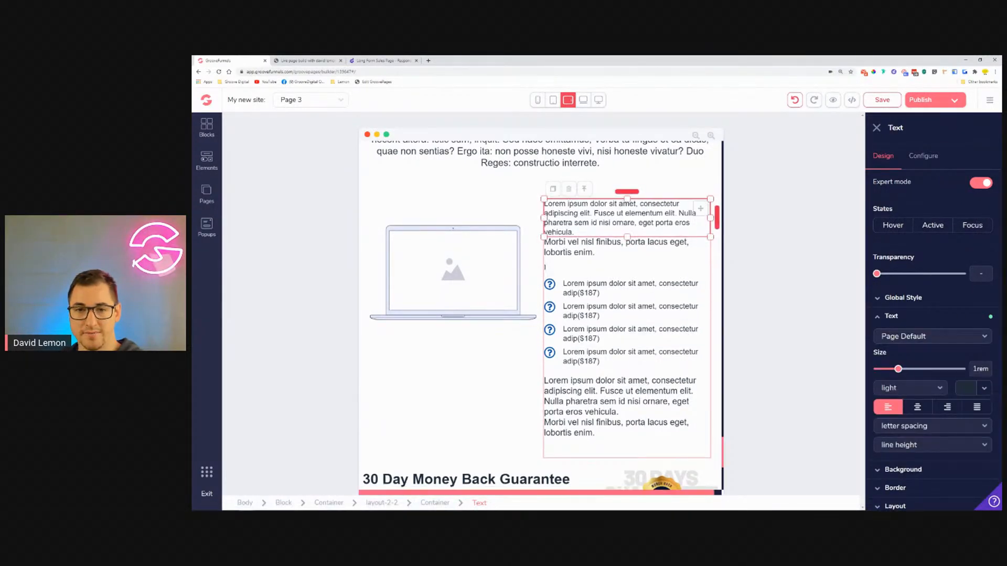
{"action": "left_click", "coordinate": [589, 246]}
{"action": "left_click", "coordinate": [891, 315]}
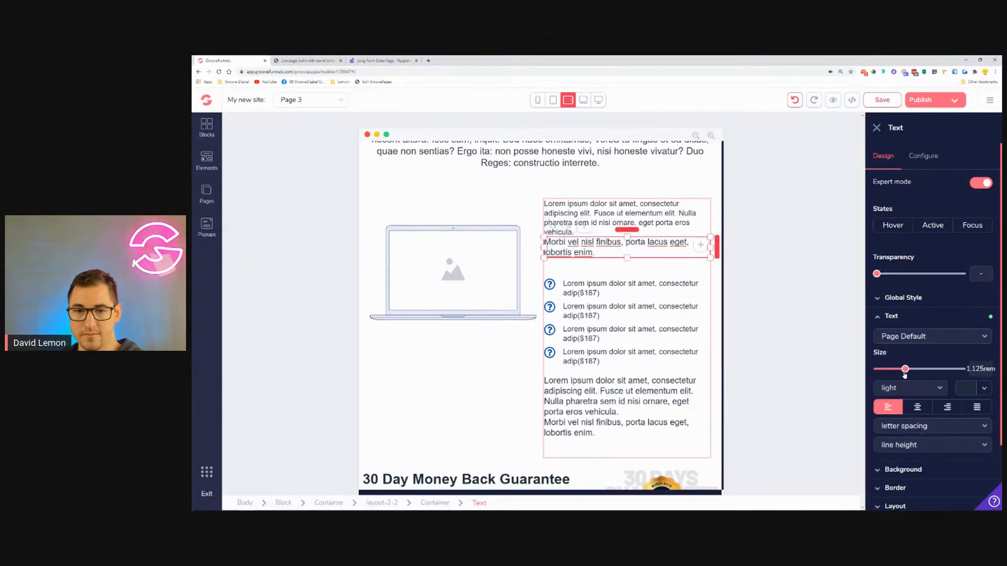
{"action": "left_click_drag", "start_coordinate": [907, 370], "coordinate": [899, 370]}
Step: Set the text size of both paragraphs below the question-mark list to 1rem, matching the list text
{"action": "left_click", "coordinate": [619, 286]}
{"action": "left_click", "coordinate": [891, 290]}
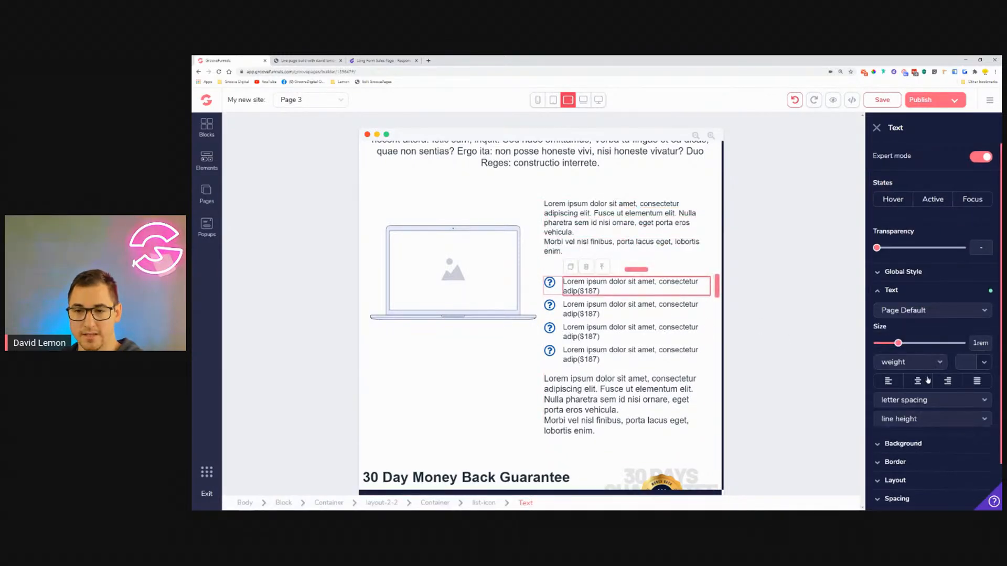
{"action": "left_click", "coordinate": [587, 390]}
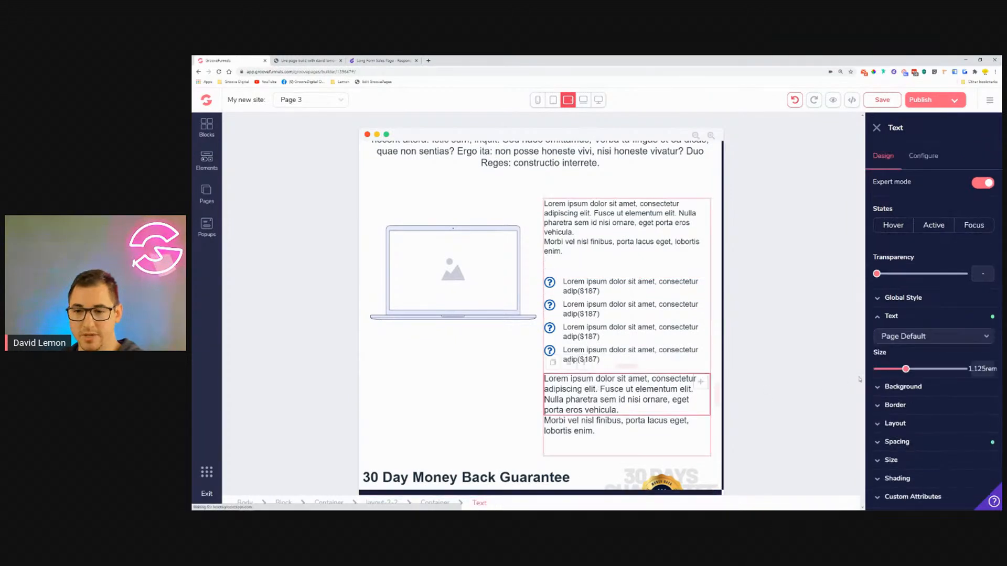
{"action": "left_click_drag", "start_coordinate": [905, 370], "coordinate": [898, 370]}
{"action": "left_click", "coordinate": [705, 421]}
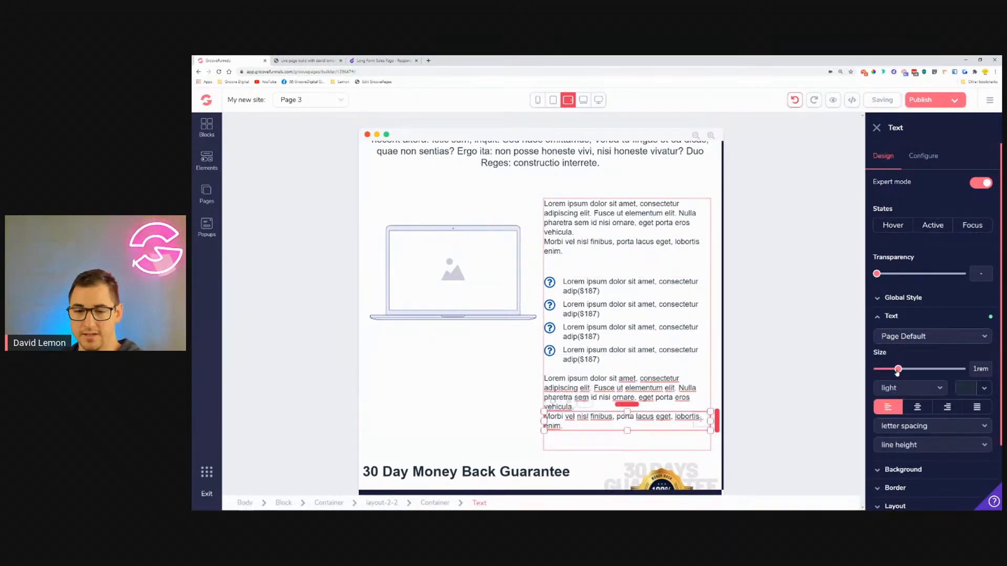
Step: Delete the empty text element between the upper paragraphs and the question-mark list beside the laptop image
{"action": "scroll", "coordinate": [508, 346], "scroll_direction": "up", "scroll_amount": 1}
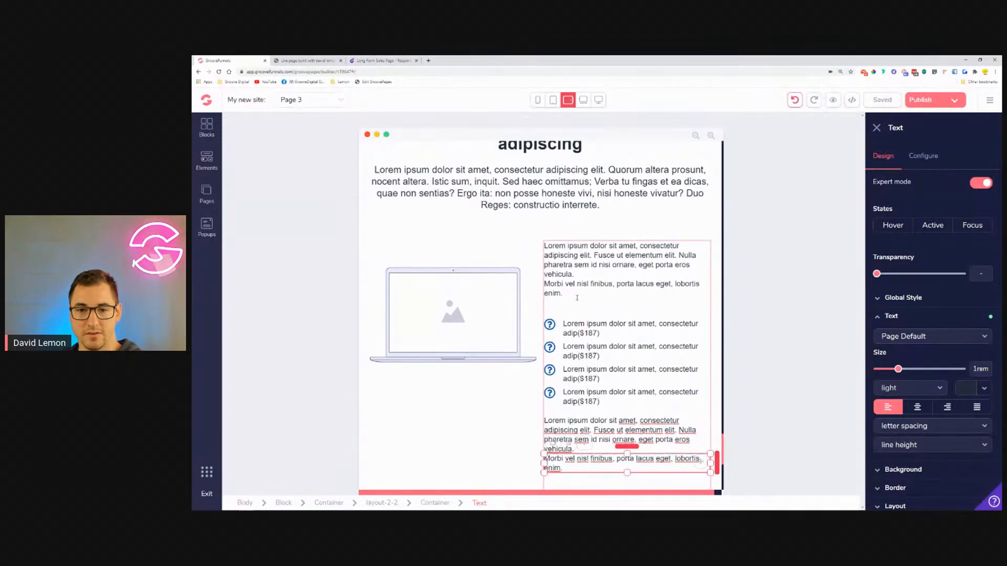
{"action": "left_click", "coordinate": [594, 311]}
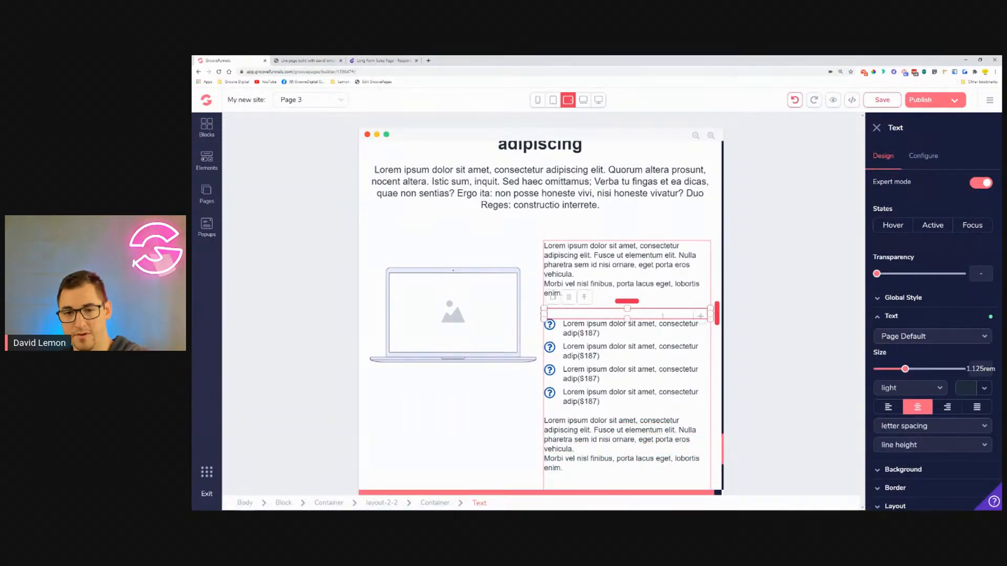
{"action": "key", "text": "BackSpace"}
{"action": "key", "text": "BackSpace"}
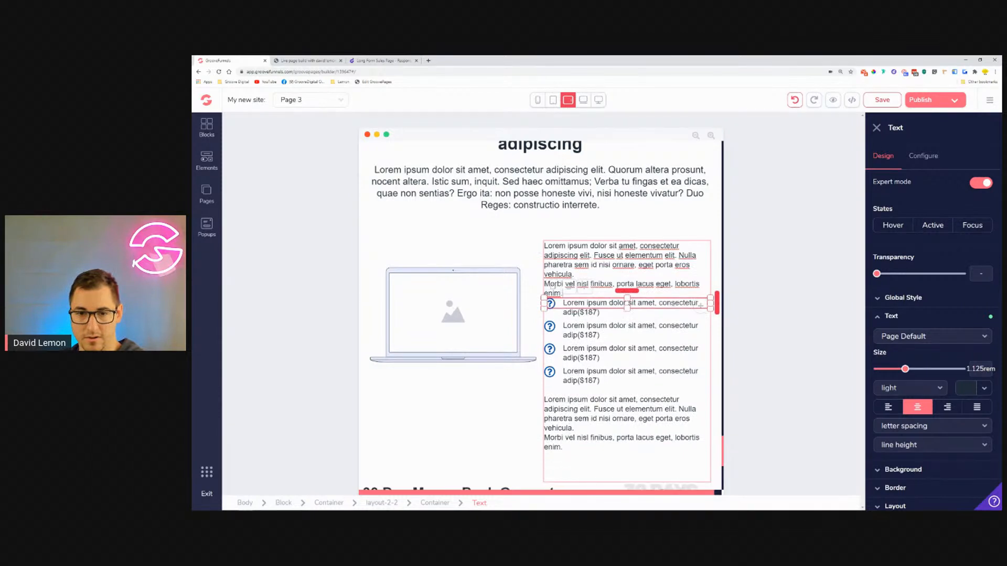
{"action": "left_click", "coordinate": [572, 393]}
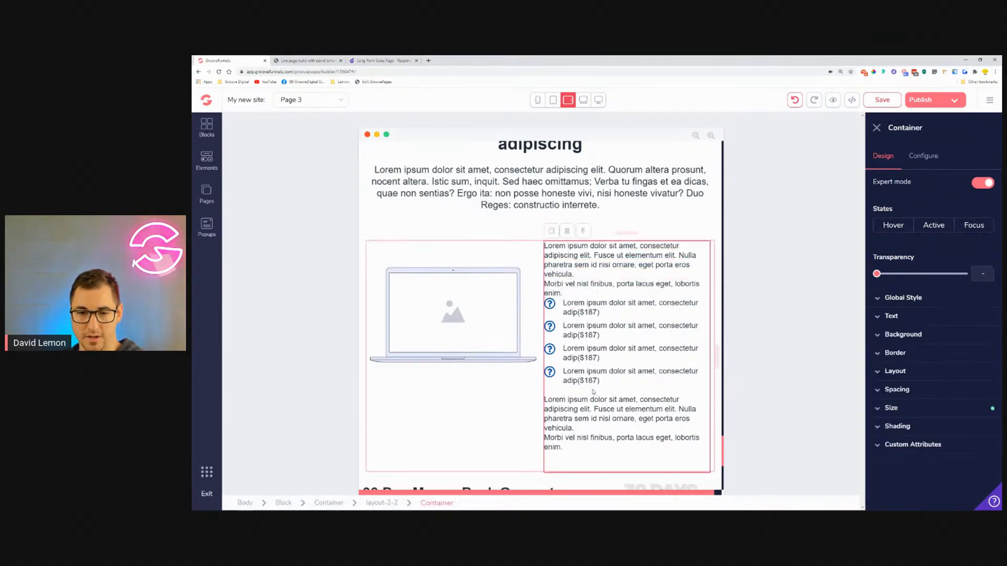
Step: Set the bottom margin of the second paragraph, directly above the question-mark list, to 1rem
{"action": "left_click", "coordinate": [588, 291]}
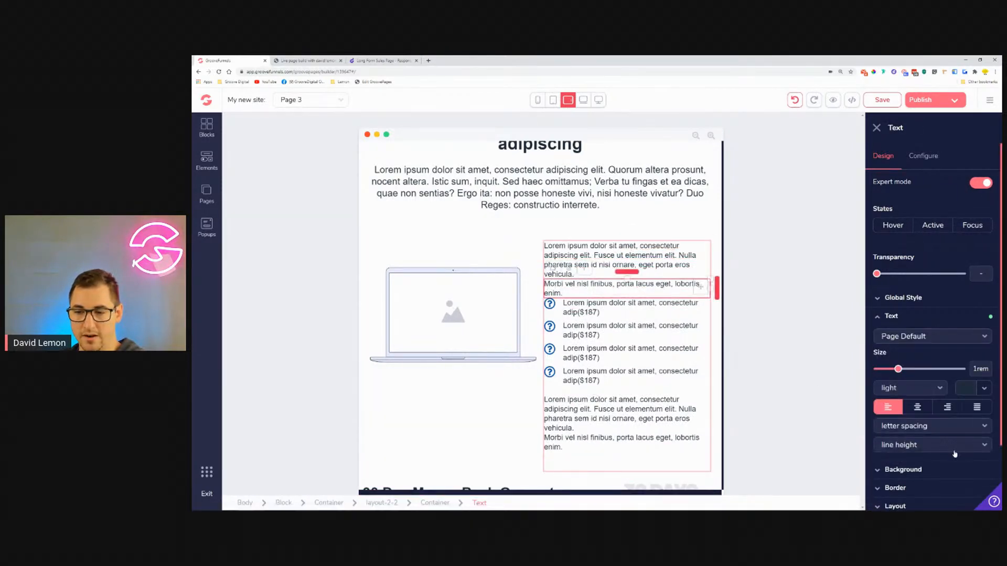
{"action": "scroll", "coordinate": [837, 432], "scroll_direction": "down", "scroll_amount": 3}
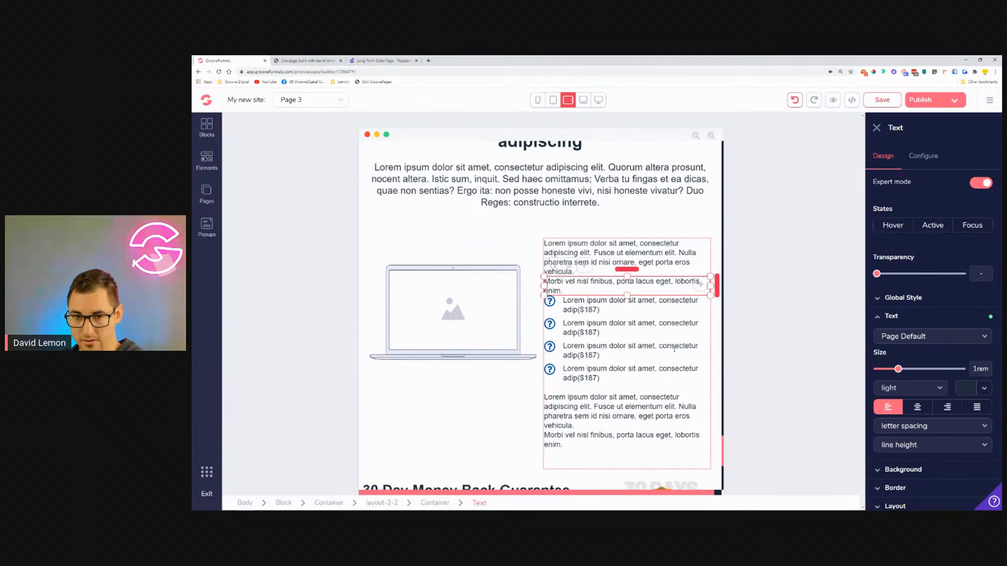
{"action": "scroll", "coordinate": [894, 430], "scroll_direction": "down", "scroll_amount": 3}
{"action": "left_click", "coordinate": [898, 446]}
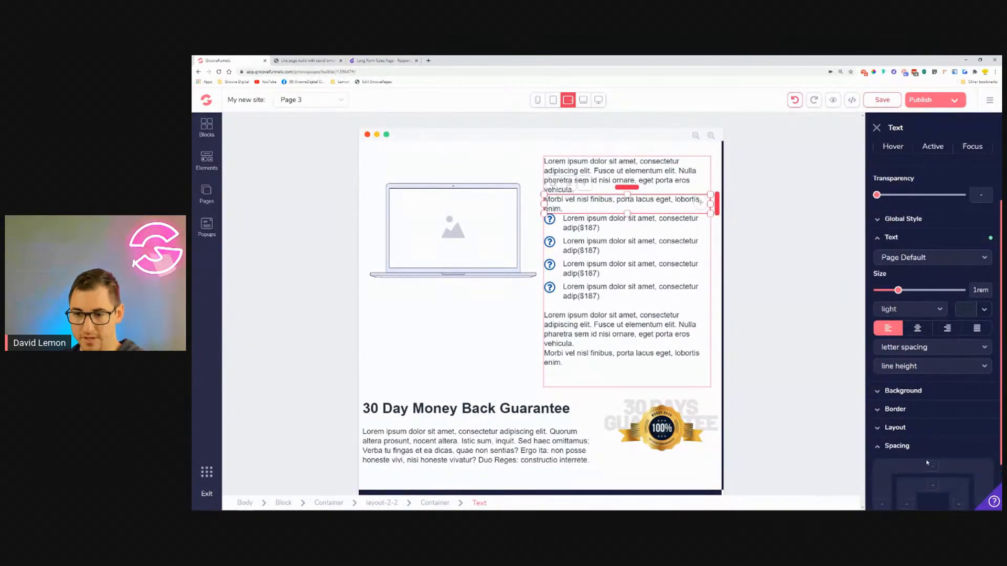
{"action": "scroll", "coordinate": [932, 458], "scroll_direction": "down", "scroll_amount": 3}
{"action": "left_click", "coordinate": [933, 459]}
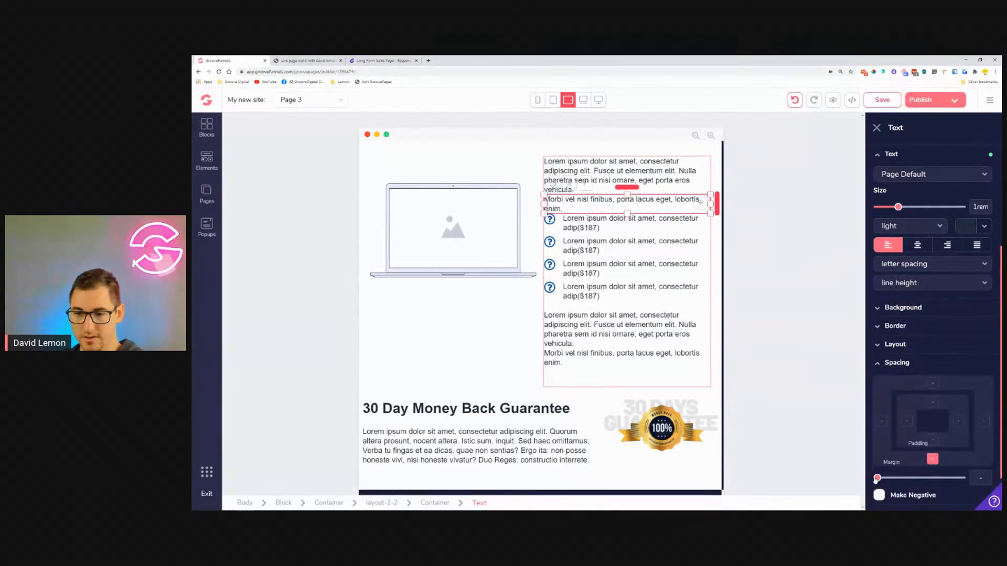
{"action": "left_click_drag", "start_coordinate": [882, 484], "coordinate": [895, 486]}
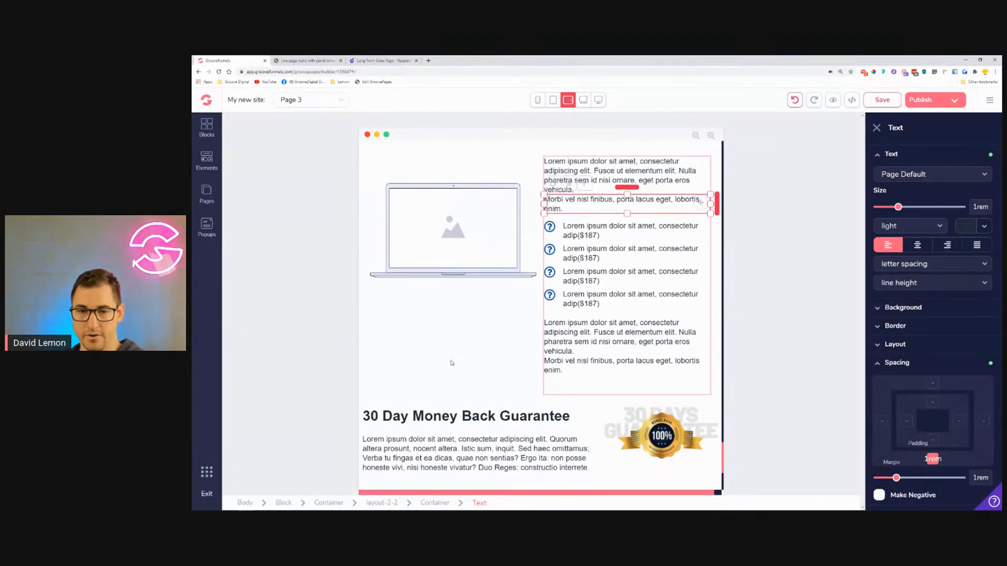
Step: Set the text size of the centered paragraph under the section heading above the laptop image to 1.125rem
{"action": "left_click", "coordinate": [502, 324]}
{"action": "scroll", "coordinate": [502, 325], "scroll_direction": "up", "scroll_amount": 5}
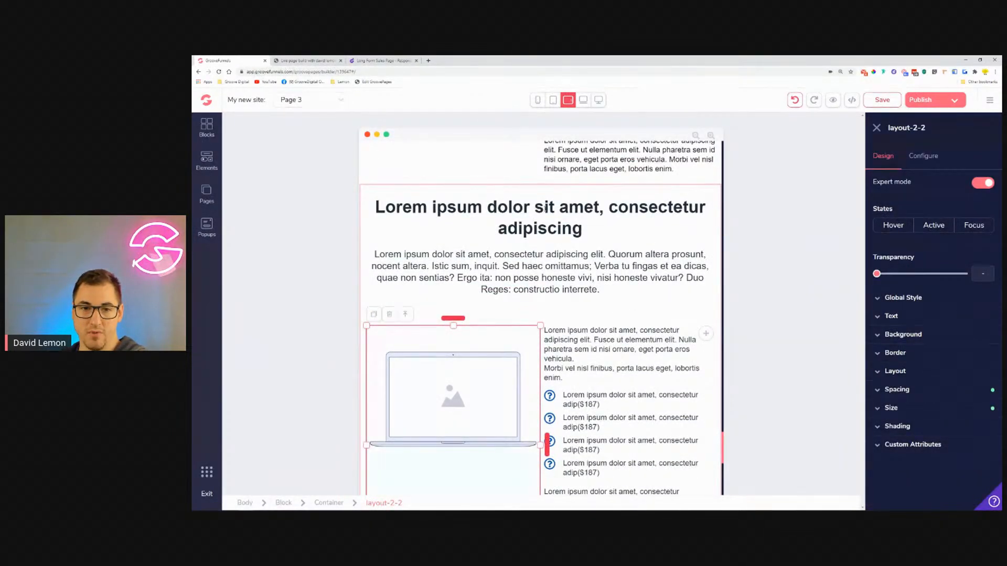
{"action": "left_click", "coordinate": [525, 263]}
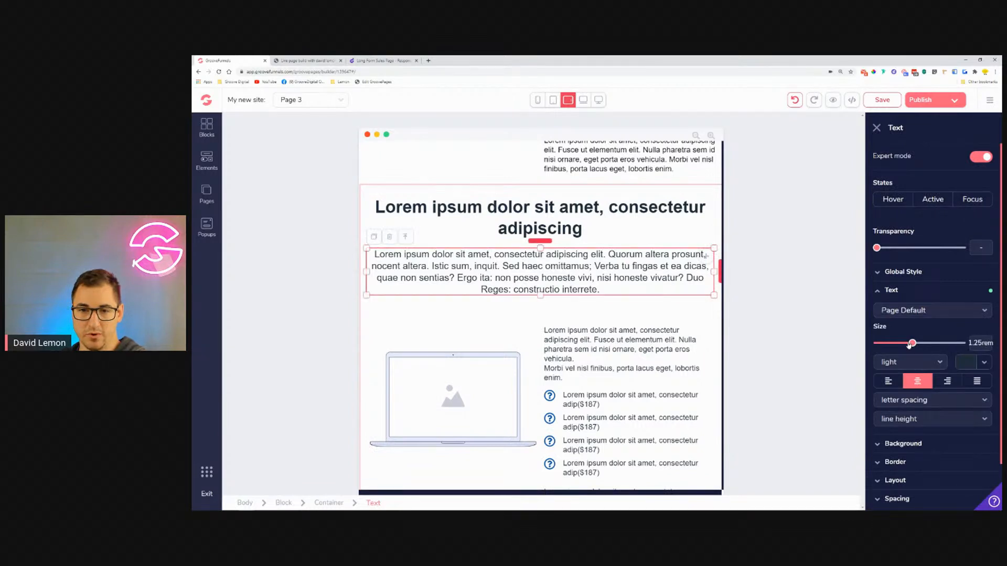
{"action": "left_click_drag", "start_coordinate": [912, 343], "coordinate": [907, 344]}
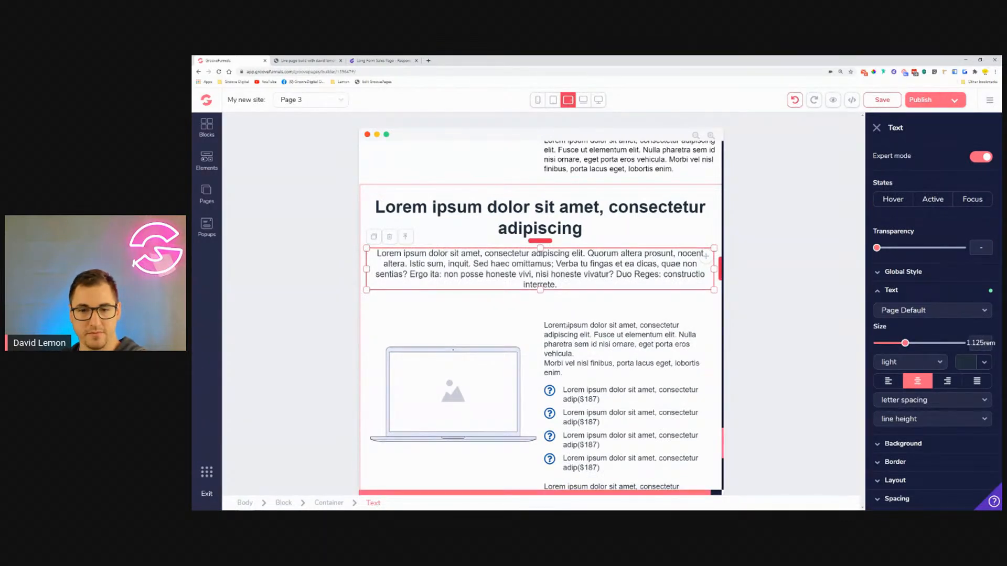
Step: Set the top margin of the laptop image beside the question-mark list to 8rem
{"action": "scroll", "coordinate": [627, 361], "scroll_direction": "down", "scroll_amount": 3}
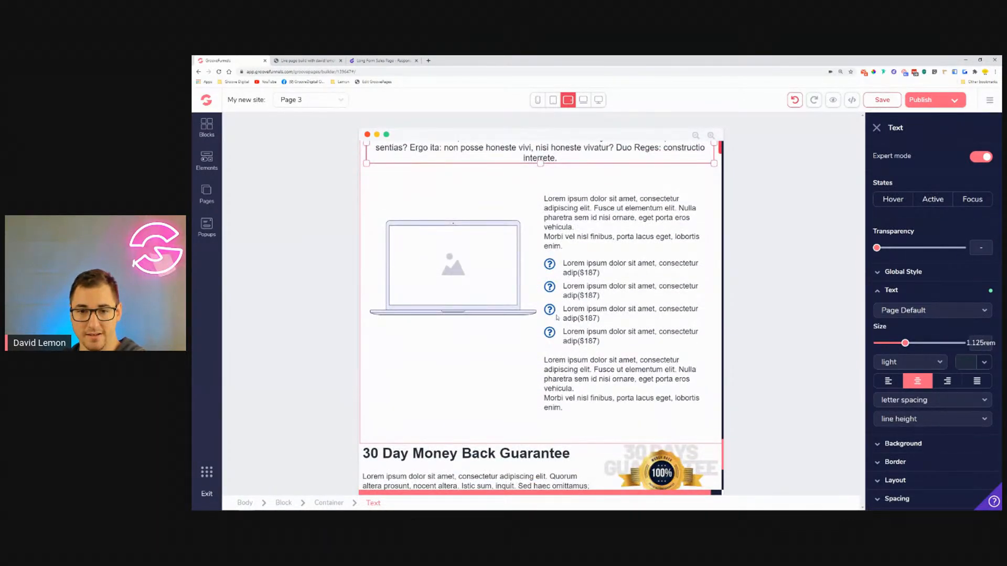
{"action": "left_click", "coordinate": [439, 255]}
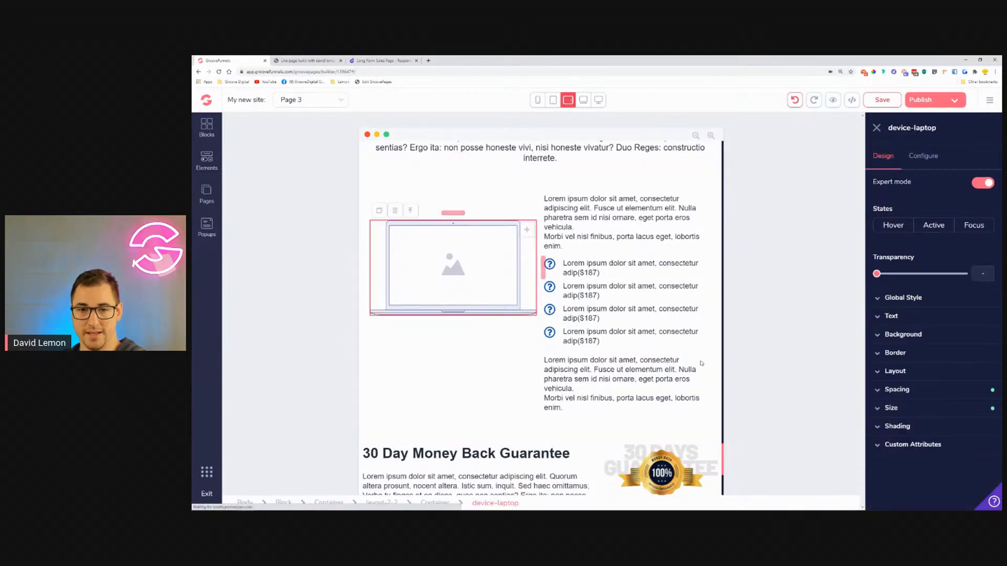
{"action": "left_click", "coordinate": [911, 392]}
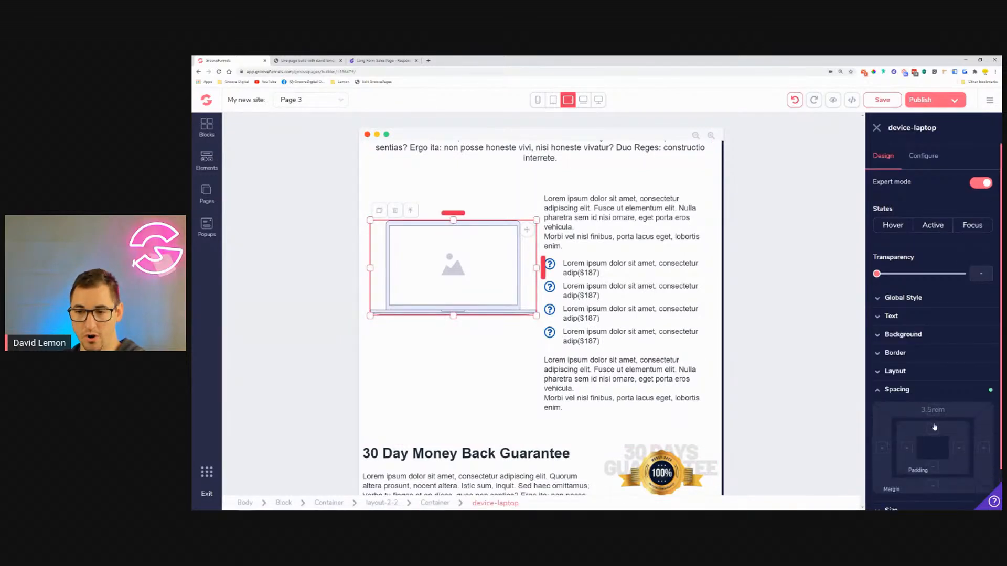
{"action": "left_click_drag", "start_coordinate": [927, 505], "coordinate": [950, 505]}
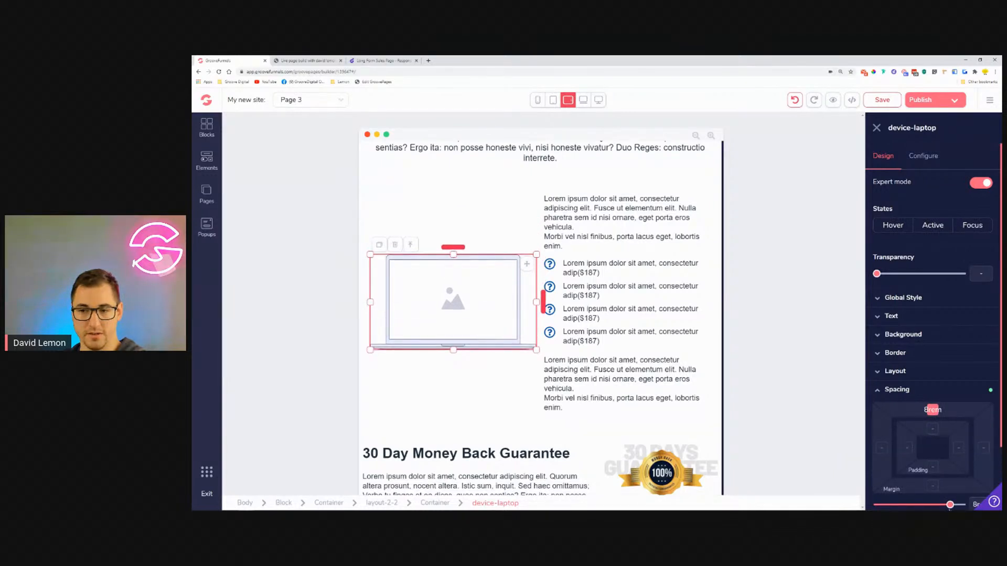
{"action": "left_click", "coordinate": [632, 292]}
Step: Set the left and right padding of the 30 Day Money Back Guarantee block to 1rem
{"action": "scroll", "coordinate": [683, 319], "scroll_direction": "down", "scroll_amount": 3}
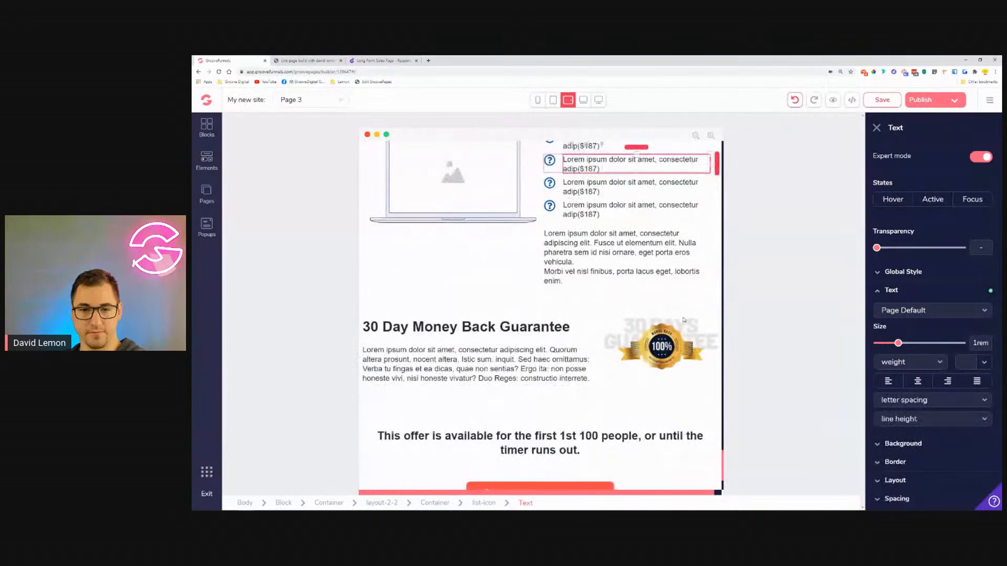
{"action": "scroll", "coordinate": [631, 282], "scroll_direction": "down", "scroll_amount": 2}
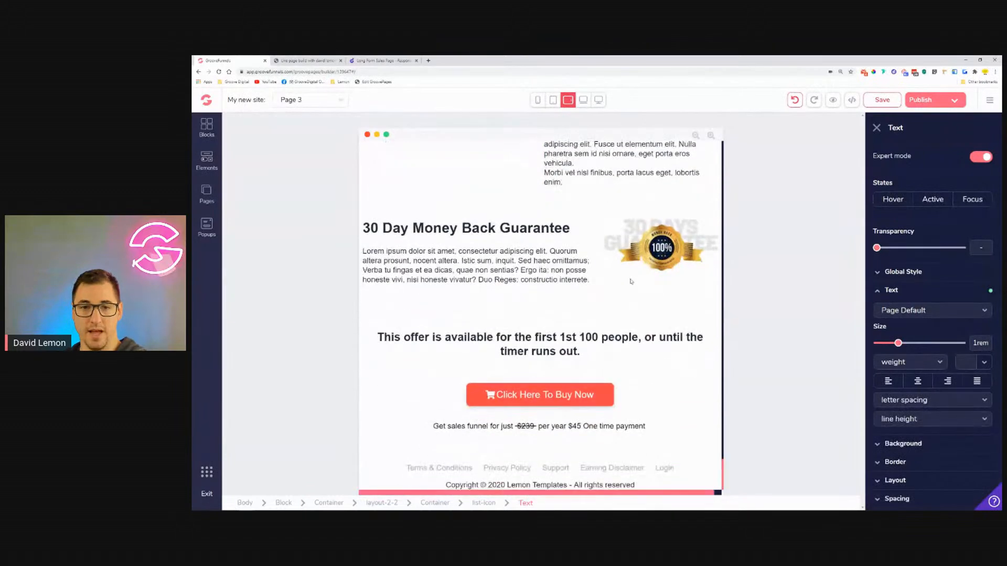
{"action": "left_click", "coordinate": [362, 247]}
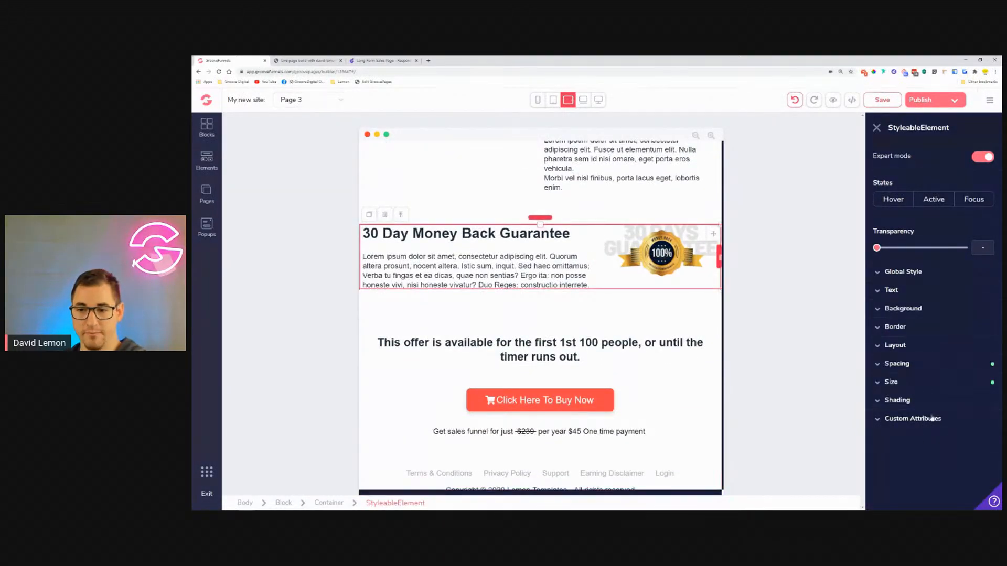
{"action": "left_click", "coordinate": [923, 365]}
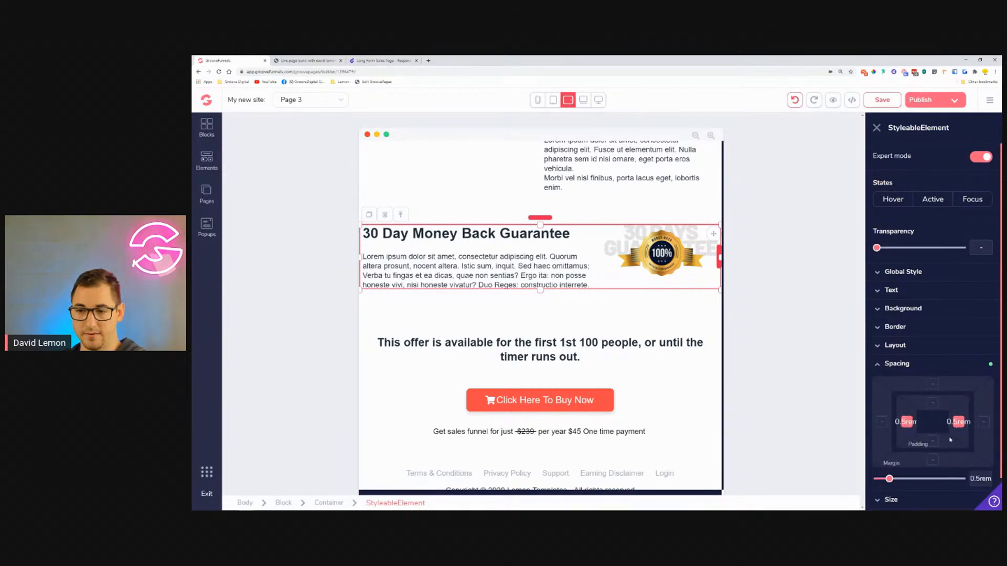
{"action": "left_click", "coordinate": [290, 505]}
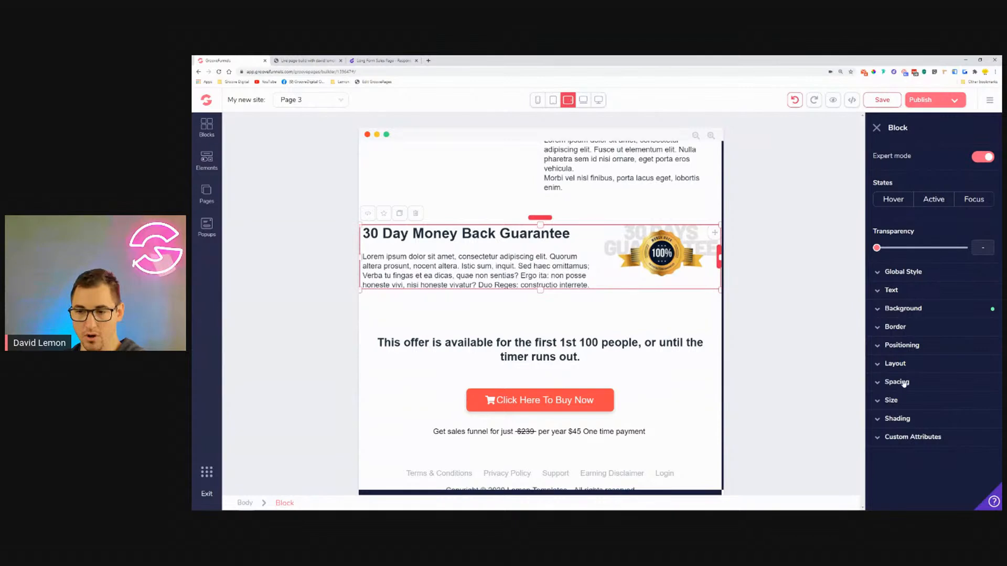
{"action": "left_click", "coordinate": [907, 440]}
{"action": "left_click", "coordinate": [958, 440]}
{"action": "left_click_drag", "start_coordinate": [878, 497], "coordinate": [899, 503]}
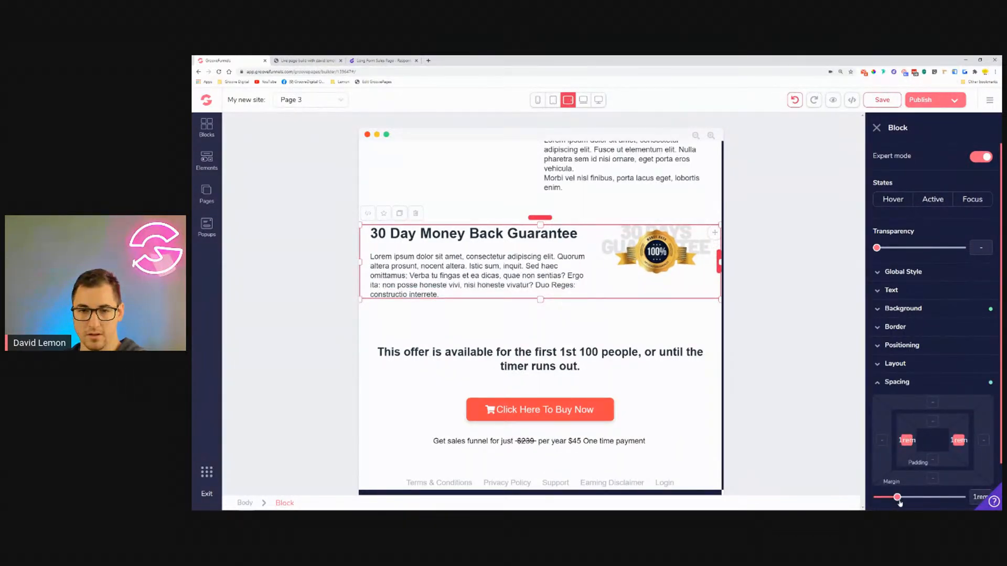
Step: Set the top margin of the 30 days guarantee badge image to 1.5rem
{"action": "left_click", "coordinate": [670, 247]}
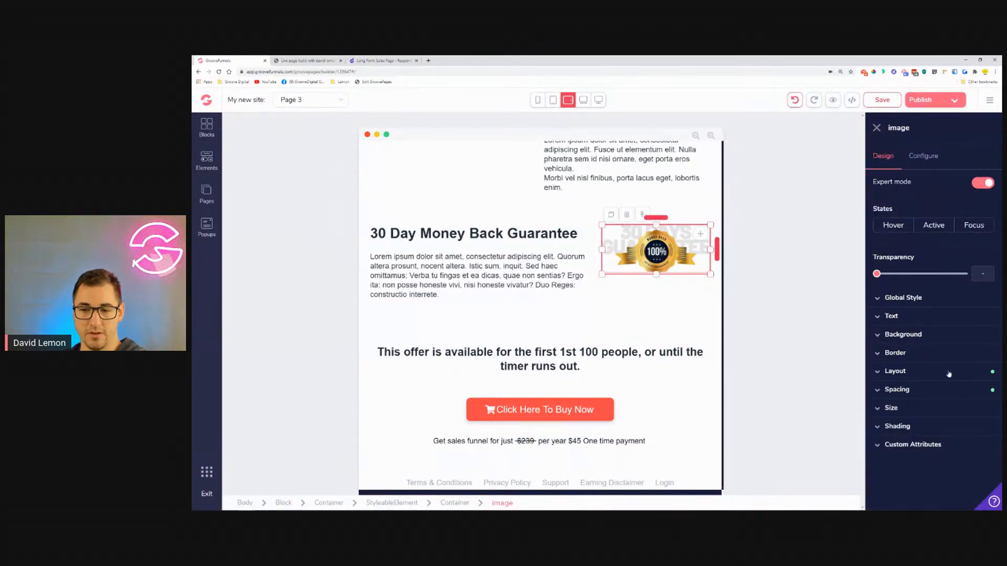
{"action": "left_click", "coordinate": [928, 390]}
{"action": "left_click", "coordinate": [932, 409]}
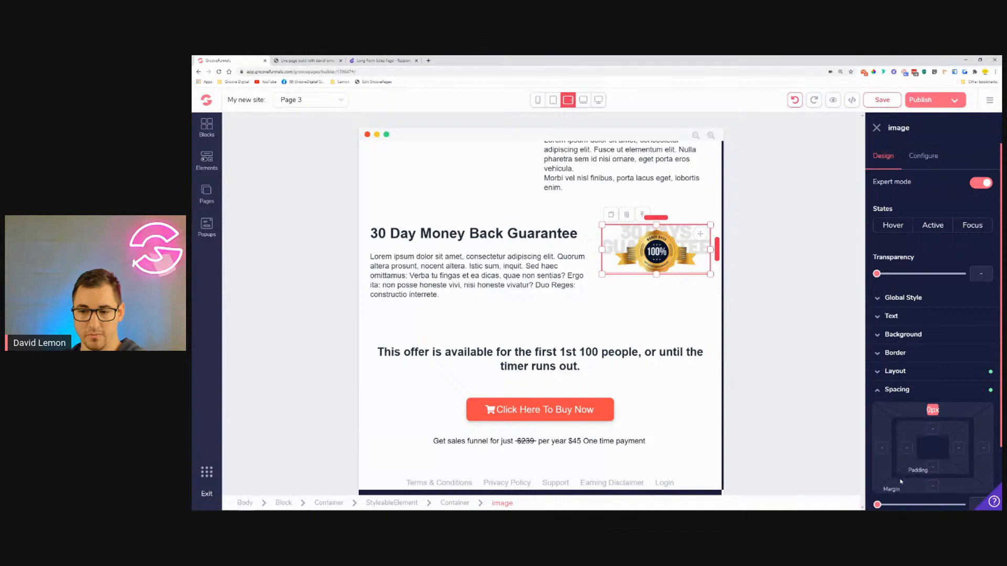
{"action": "scroll", "coordinate": [902, 446], "scroll_direction": "down", "scroll_amount": 1}
{"action": "left_click_drag", "start_coordinate": [877, 466], "coordinate": [903, 463]}
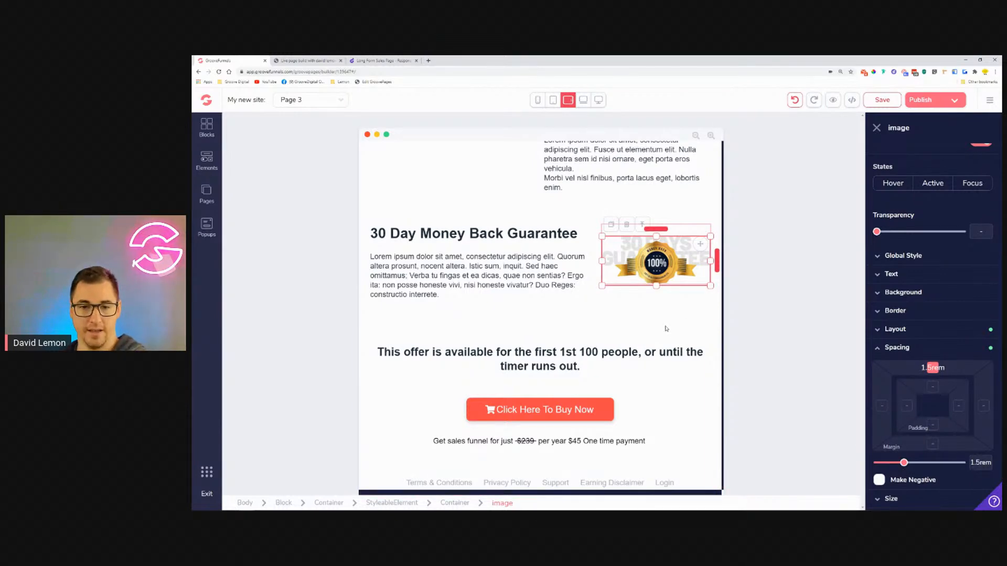
Step: Set the top margin of the container holding the four image placeholders beside the checkmark list to 8rem
{"action": "scroll", "coordinate": [665, 327], "scroll_direction": "down", "scroll_amount": 1}
{"action": "scroll", "coordinate": [664, 327], "scroll_direction": "up", "scroll_amount": 10}
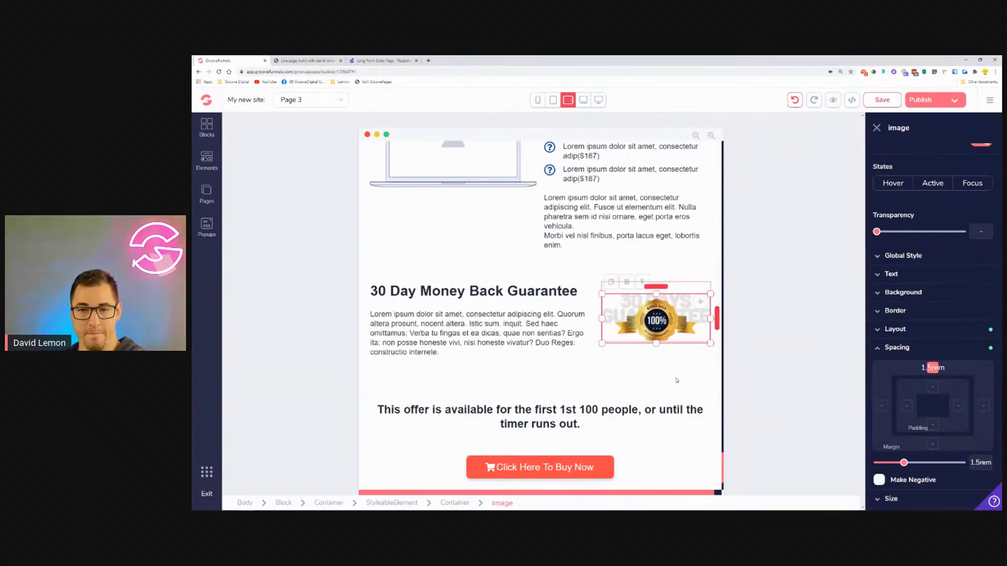
{"action": "scroll", "coordinate": [677, 380], "scroll_direction": "up", "scroll_amount": 10}
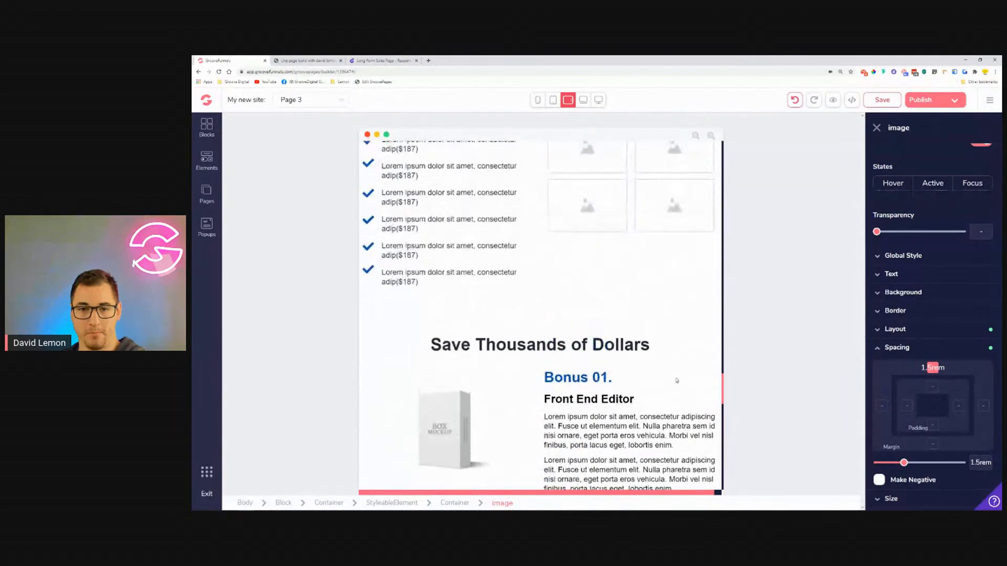
{"action": "scroll", "coordinate": [677, 381], "scroll_direction": "down", "scroll_amount": 3}
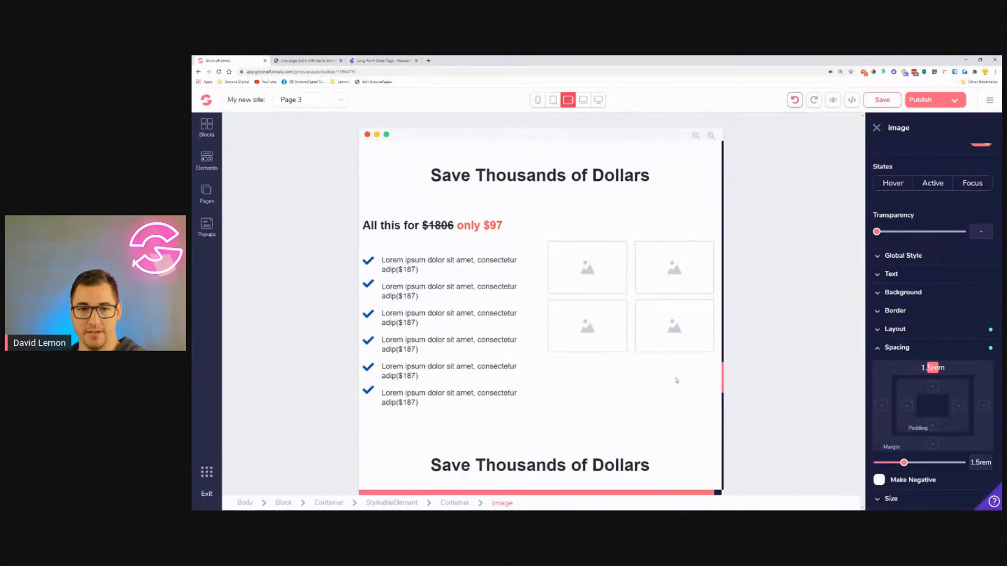
{"action": "left_click", "coordinate": [634, 248]}
{"action": "left_click", "coordinate": [586, 230]}
{"action": "left_click", "coordinate": [898, 390]}
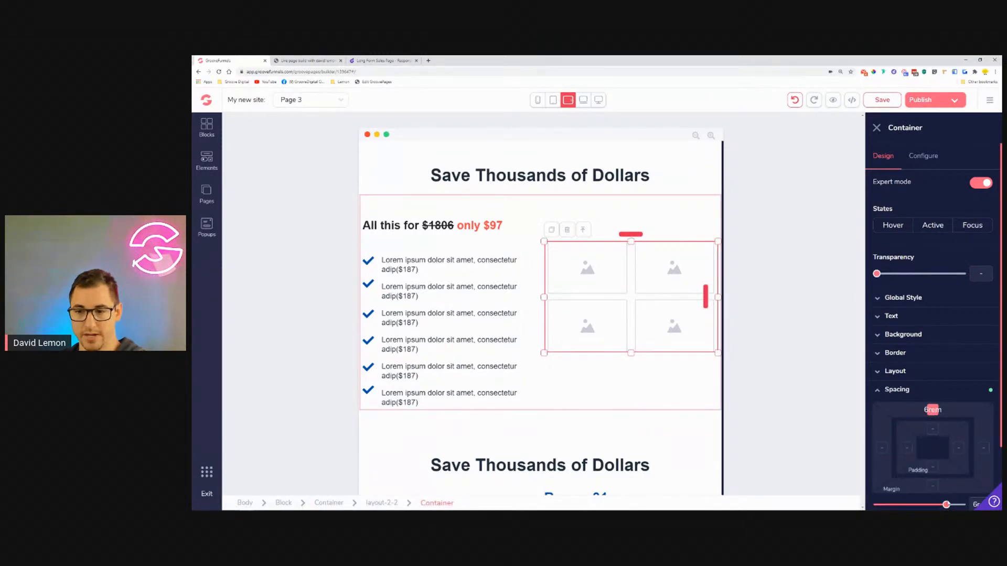
{"action": "left_click_drag", "start_coordinate": [947, 506], "coordinate": [950, 506]}
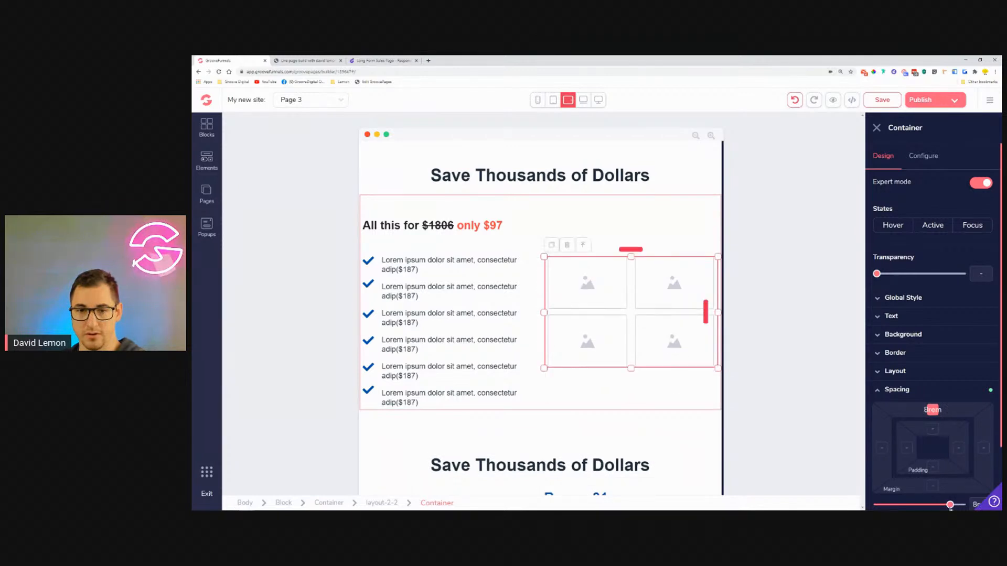
{"action": "scroll", "coordinate": [663, 289], "scroll_direction": "up", "scroll_amount": 10}
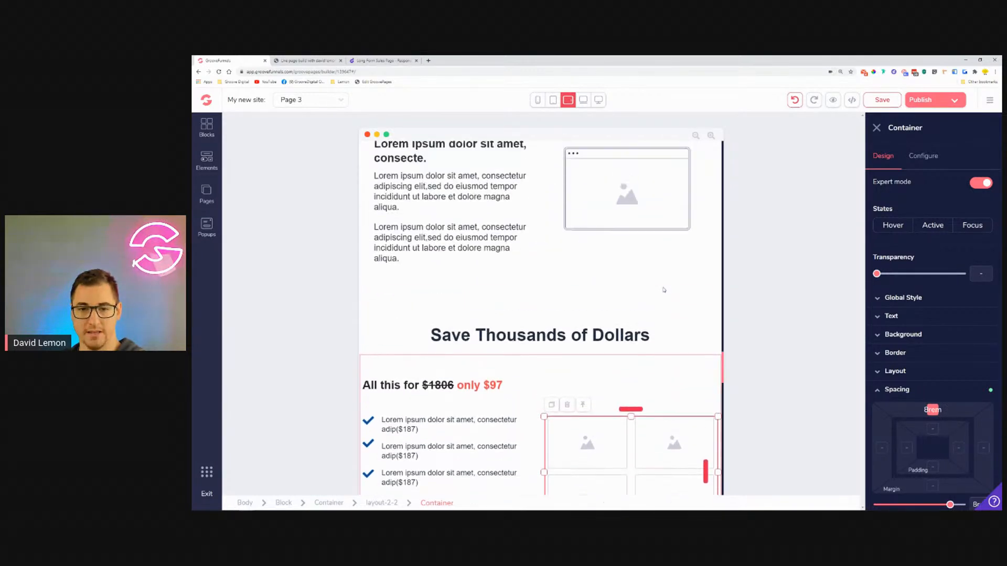
{"action": "scroll", "coordinate": [663, 289], "scroll_direction": "up", "scroll_amount": 10}
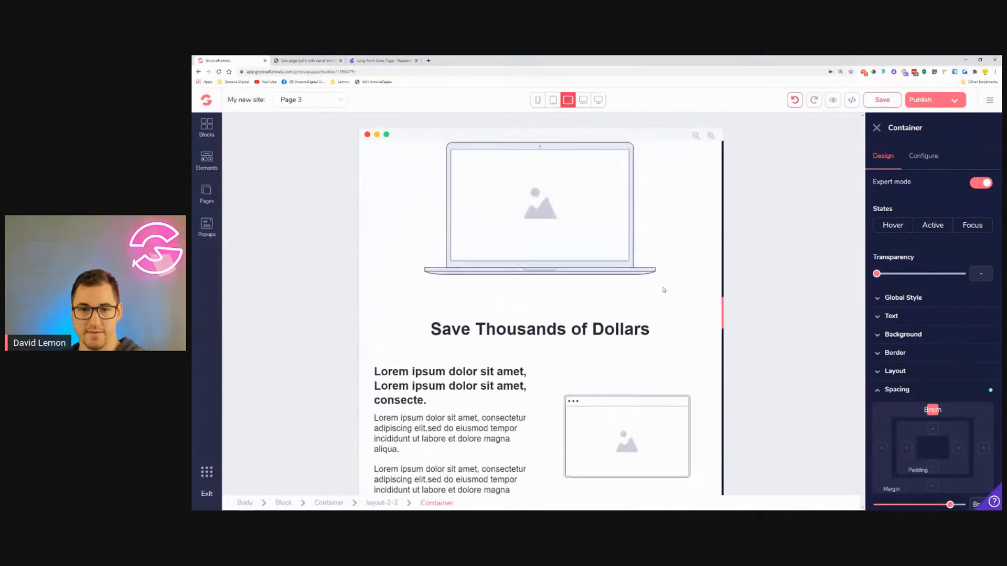
Step: Return to the start of the page and switch the editing view to the portrait tablet layout
{"action": "scroll", "coordinate": [664, 289], "scroll_direction": "up", "scroll_amount": 10}
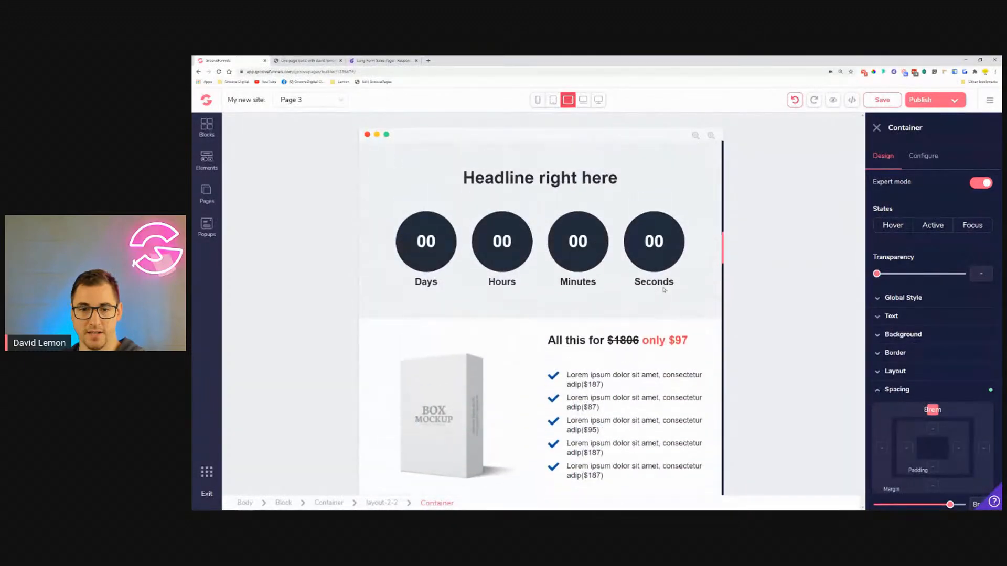
{"action": "scroll", "coordinate": [663, 289], "scroll_direction": "up", "scroll_amount": 10}
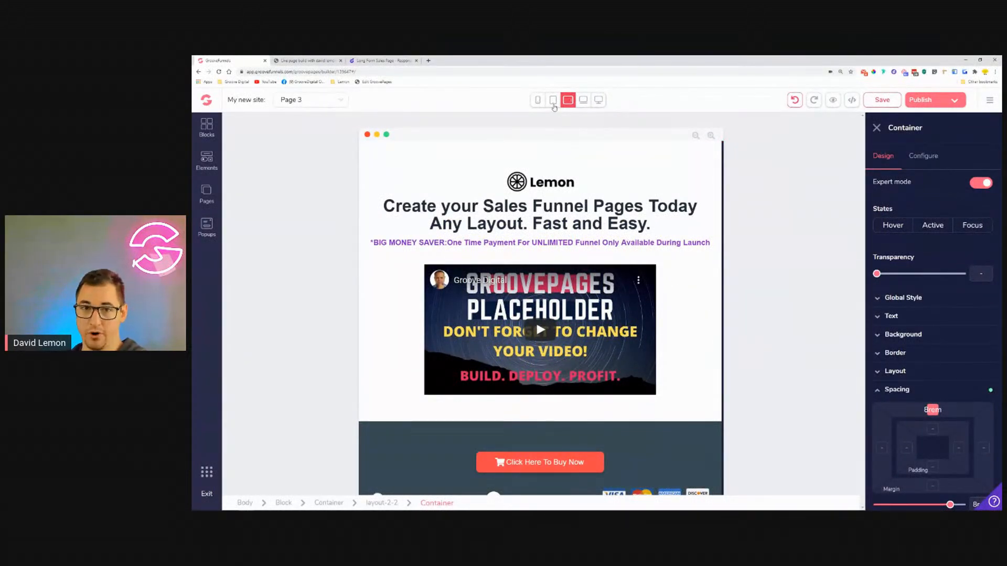
{"action": "left_click", "coordinate": [553, 101]}
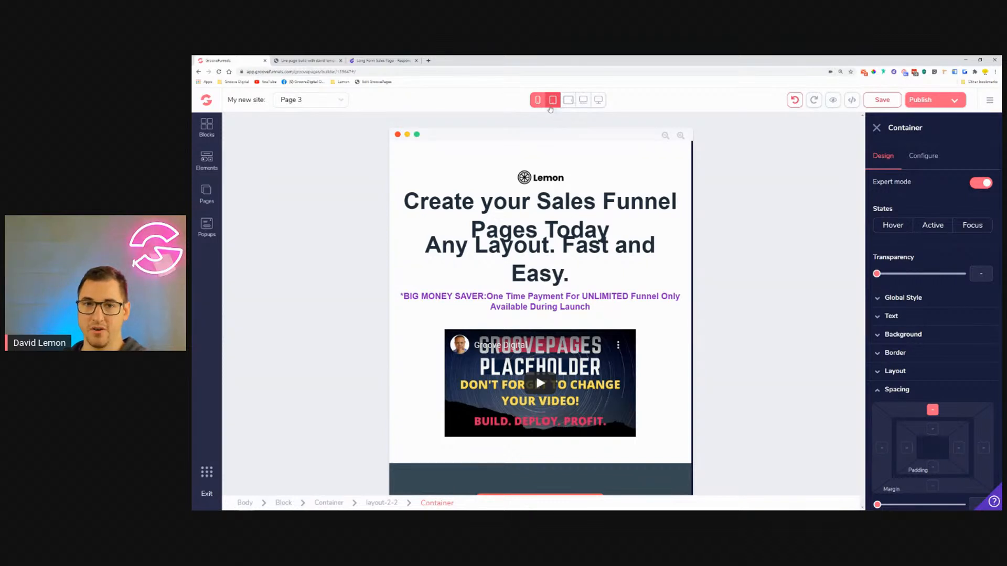
{"action": "left_click", "coordinate": [540, 103]}
{"action": "left_click", "coordinate": [553, 106]}
{"action": "left_click", "coordinate": [542, 107]}
{"action": "left_click", "coordinate": [552, 104]}
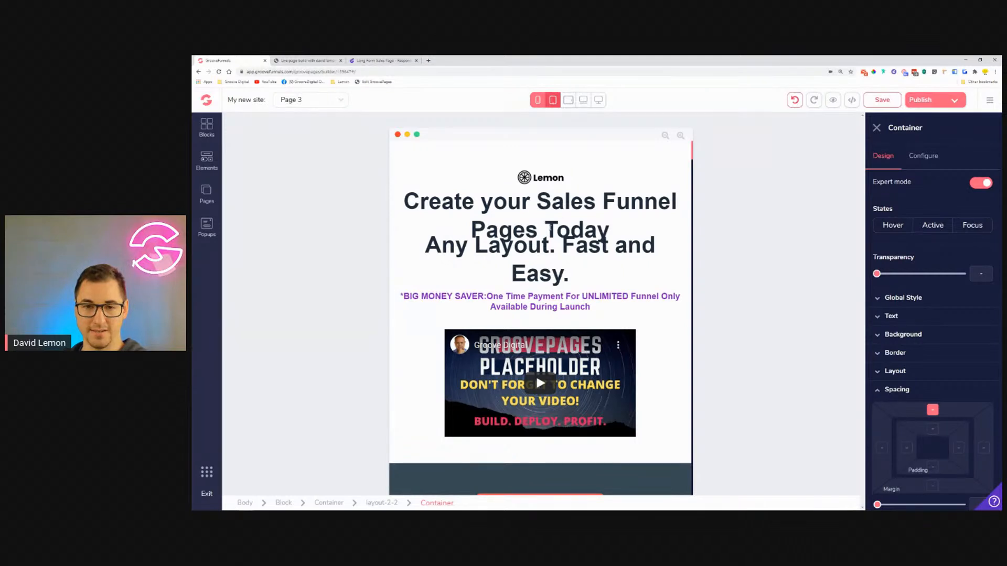
Step: Examine the portrait tablet layout from the hero headline through the image, numbered and feature sections to the countdown timer
{"action": "scroll", "coordinate": [557, 237], "scroll_direction": "down", "scroll_amount": 1}
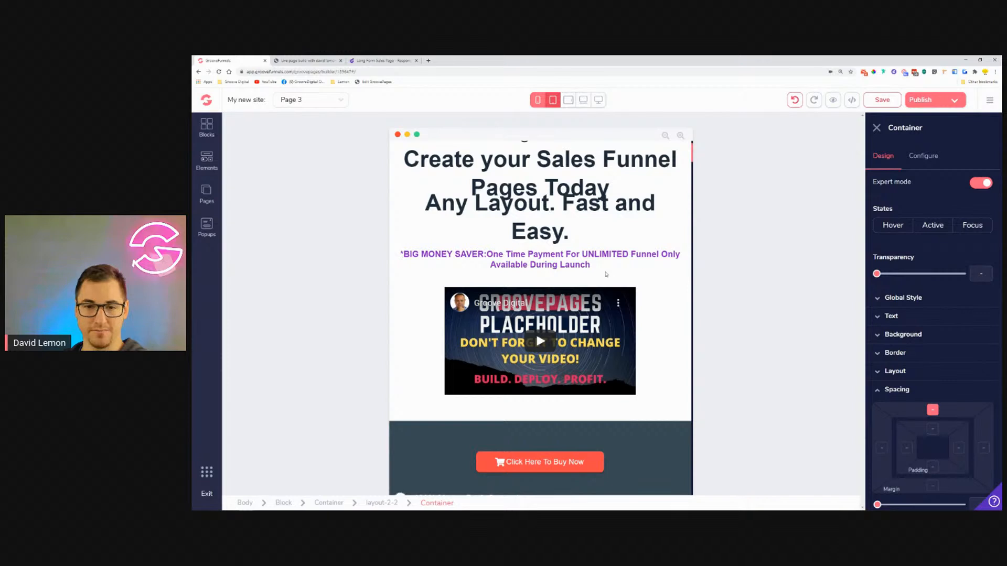
{"action": "scroll", "coordinate": [611, 273], "scroll_direction": "down", "scroll_amount": 4}
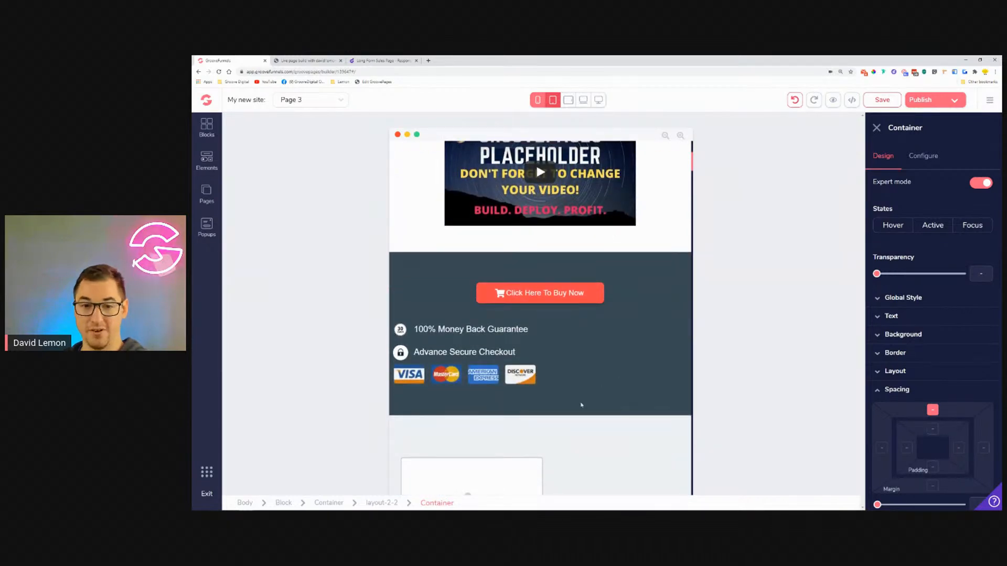
{"action": "scroll", "coordinate": [587, 349], "scroll_direction": "down", "scroll_amount": 7}
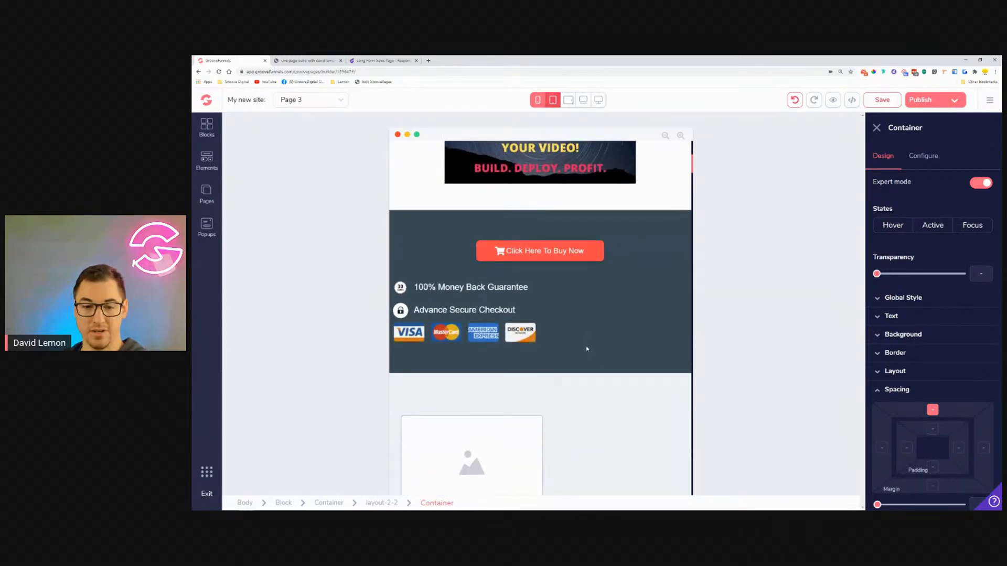
{"action": "scroll", "coordinate": [598, 287], "scroll_direction": "down", "scroll_amount": 6}
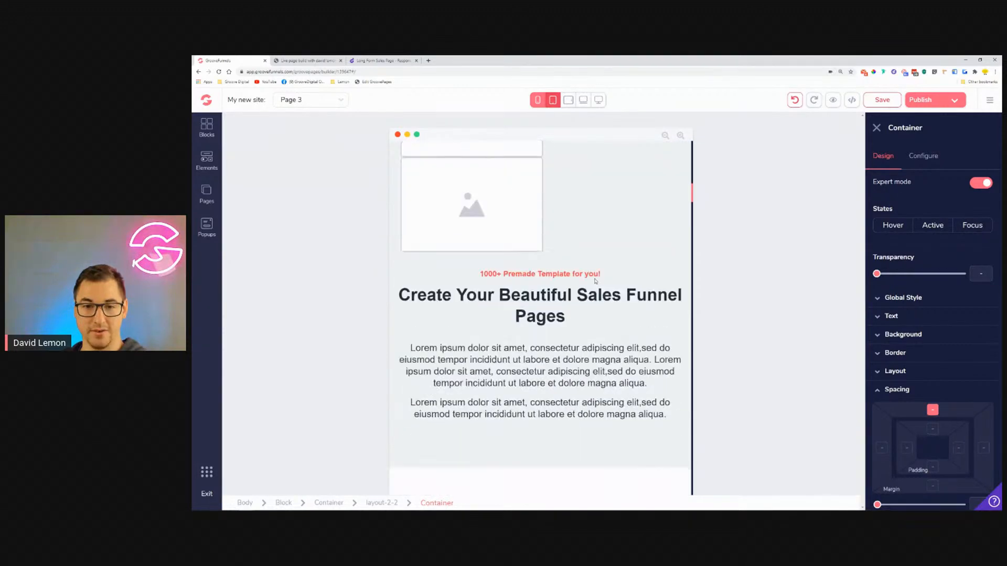
{"action": "scroll", "coordinate": [594, 279], "scroll_direction": "up", "scroll_amount": 3}
{"action": "scroll", "coordinate": [593, 277], "scroll_direction": "down", "scroll_amount": 6}
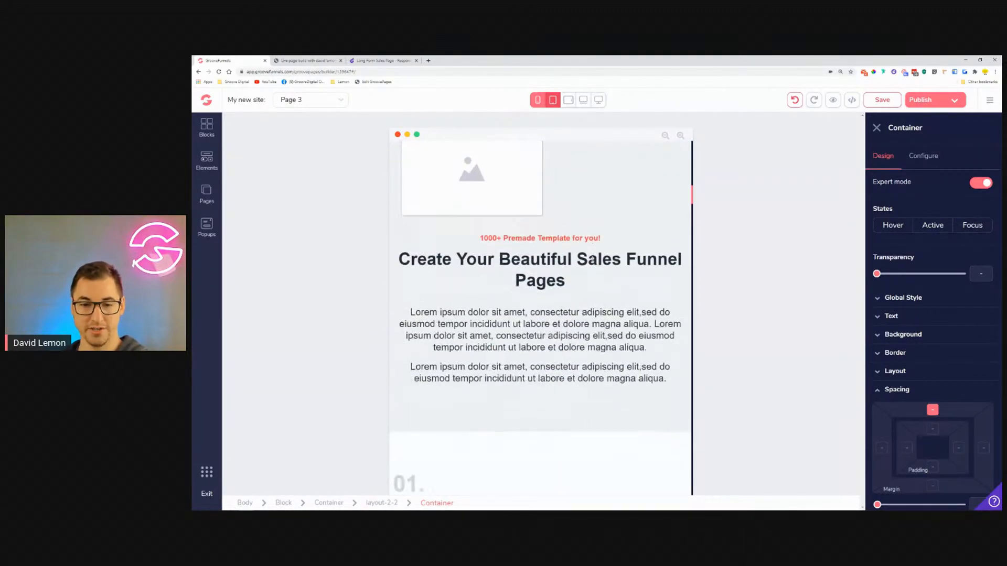
{"action": "scroll", "coordinate": [593, 259], "scroll_direction": "up", "scroll_amount": 3}
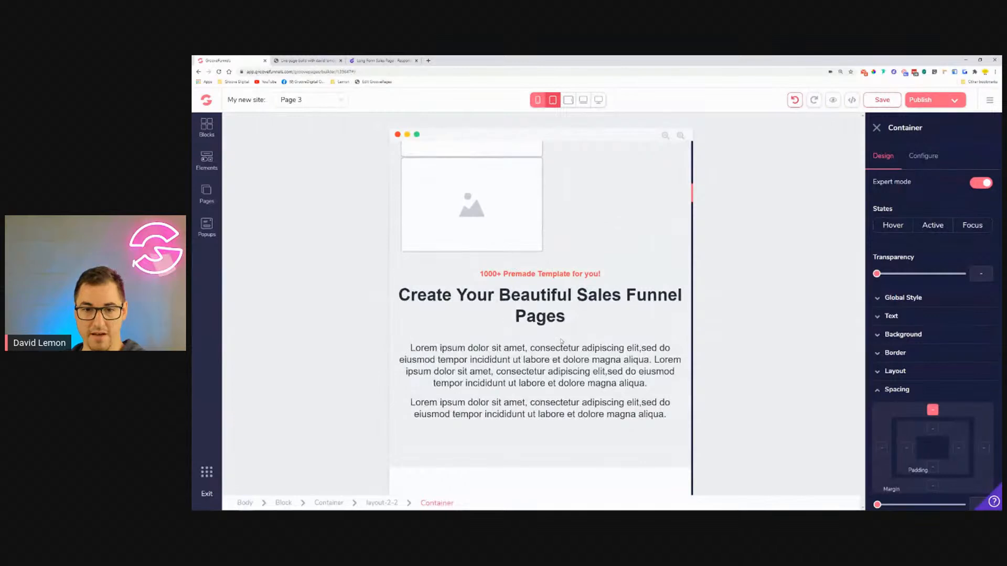
{"action": "scroll", "coordinate": [568, 373], "scroll_direction": "down", "scroll_amount": 4}
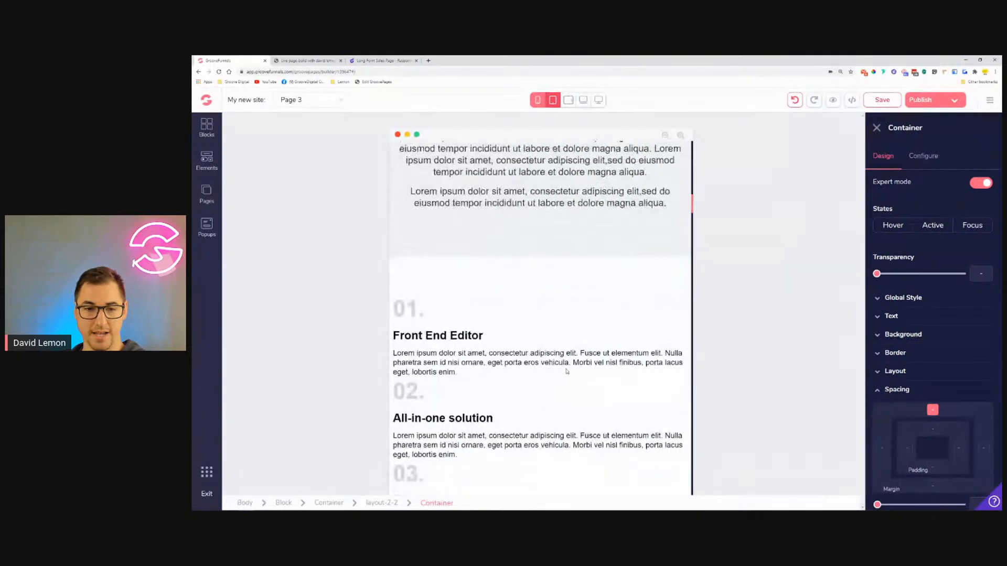
{"action": "scroll", "coordinate": [558, 309], "scroll_direction": "down", "scroll_amount": 2}
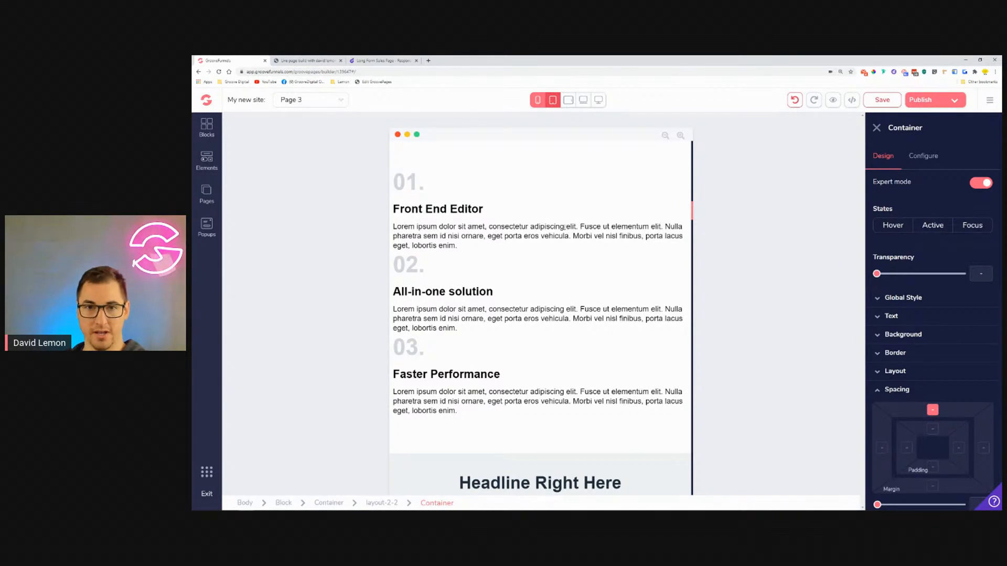
{"action": "scroll", "coordinate": [571, 230], "scroll_direction": "down", "scroll_amount": 2}
{"action": "scroll", "coordinate": [574, 221], "scroll_direction": "down", "scroll_amount": 2}
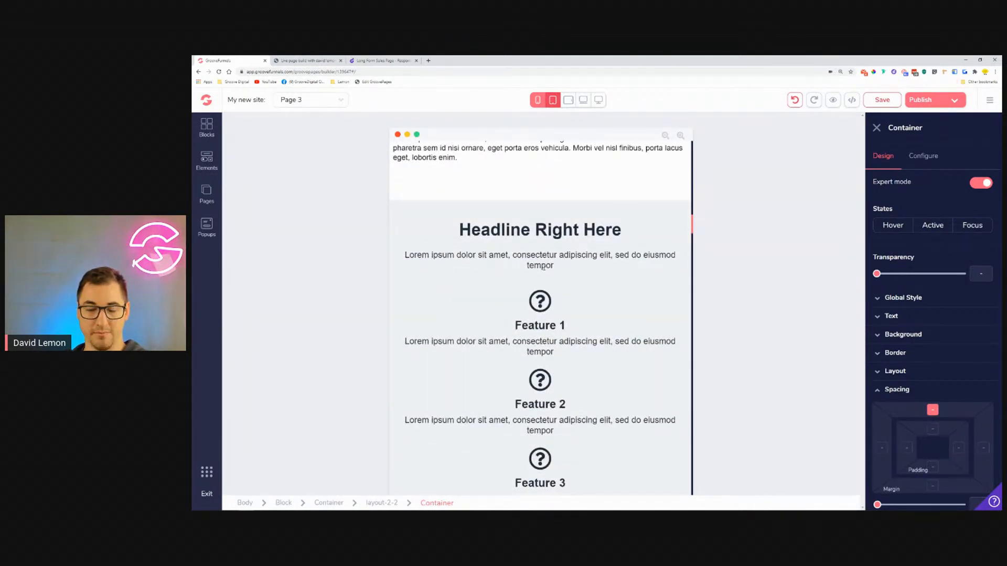
{"action": "scroll", "coordinate": [541, 266], "scroll_direction": "down", "scroll_amount": 6}
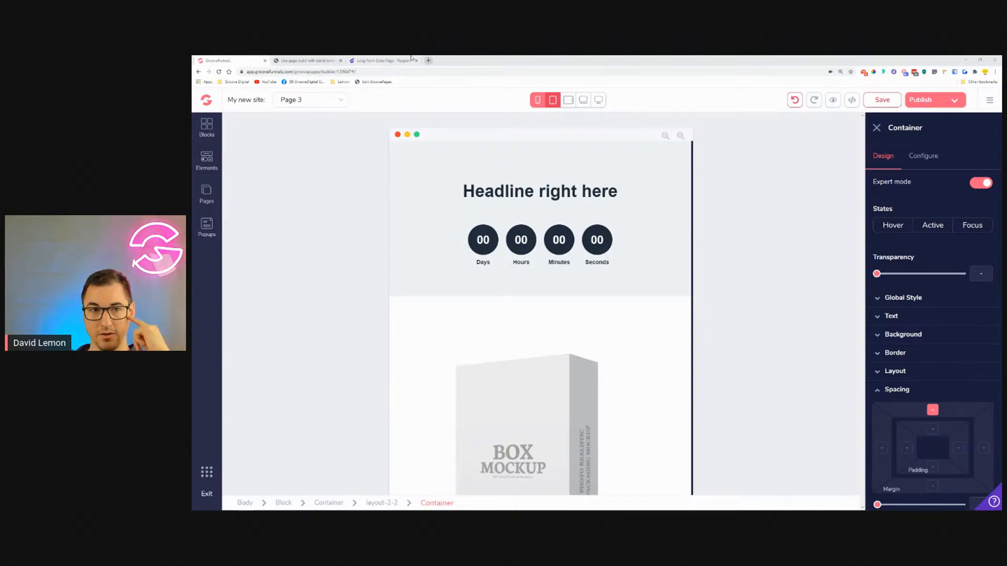
Step: View the Long Form Sales Page text file in Droplr, return to the page builder and view the page's source code without saving
{"action": "left_click", "coordinate": [382, 61]}
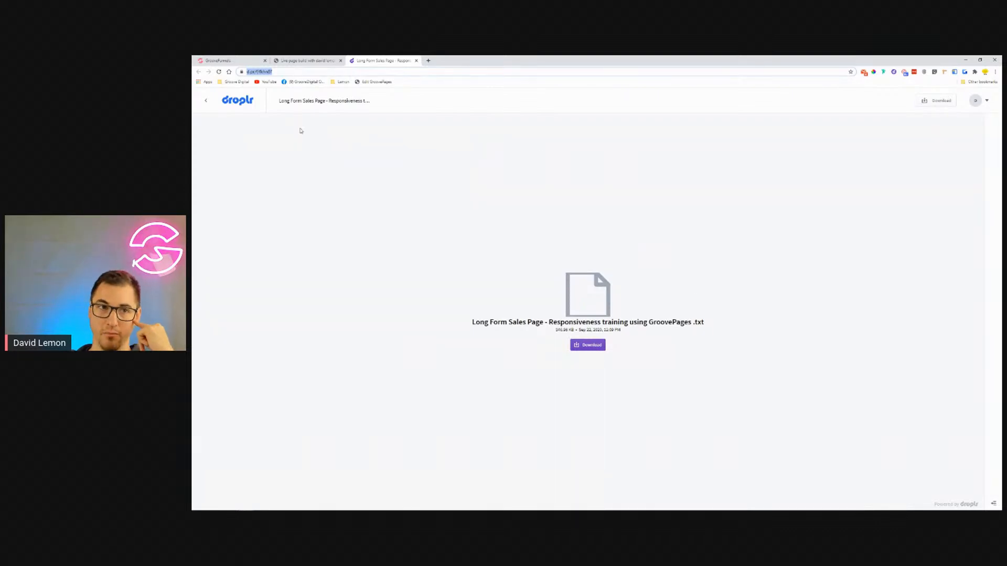
{"action": "left_click", "coordinate": [221, 60]}
{"action": "left_click", "coordinate": [853, 102]}
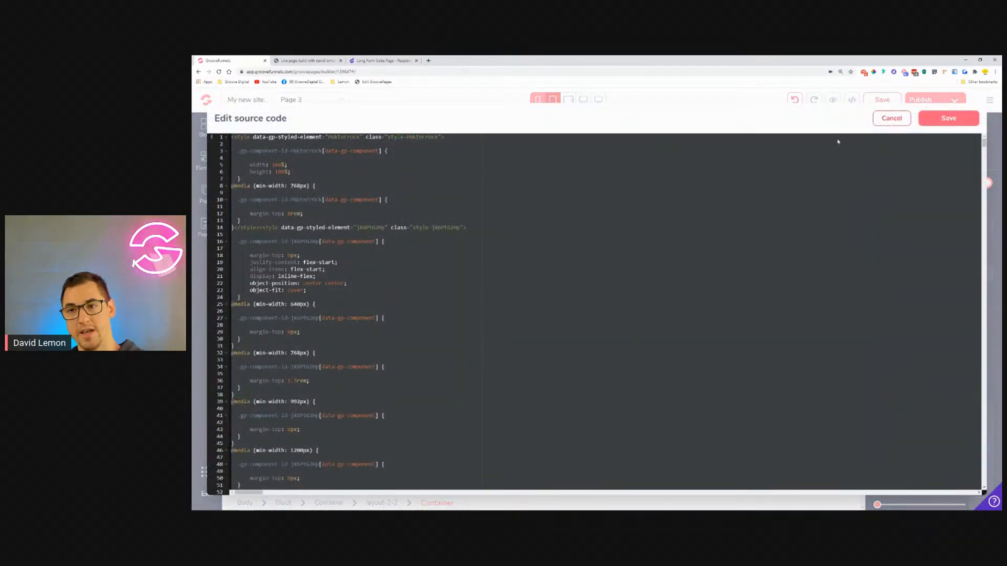
{"action": "left_click", "coordinate": [875, 119]}
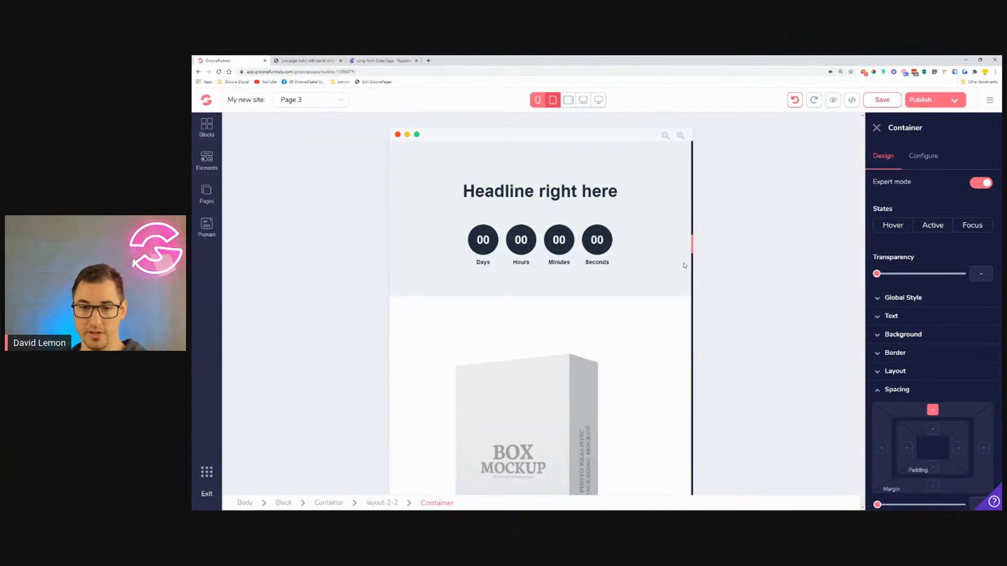
Step: Examine the box mockup, price checklist, buy button and customer review sections in the portrait tablet layout
{"action": "scroll", "coordinate": [684, 245], "scroll_direction": "down", "scroll_amount": 4}
{"action": "scroll", "coordinate": [681, 247], "scroll_direction": "up", "scroll_amount": 1}
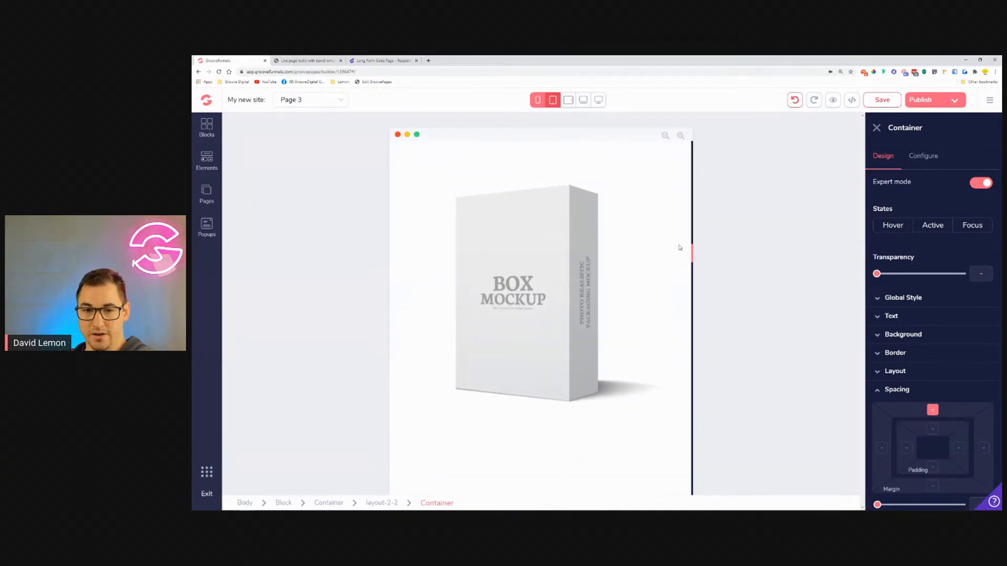
{"action": "scroll", "coordinate": [587, 288], "scroll_direction": "down", "scroll_amount": 4}
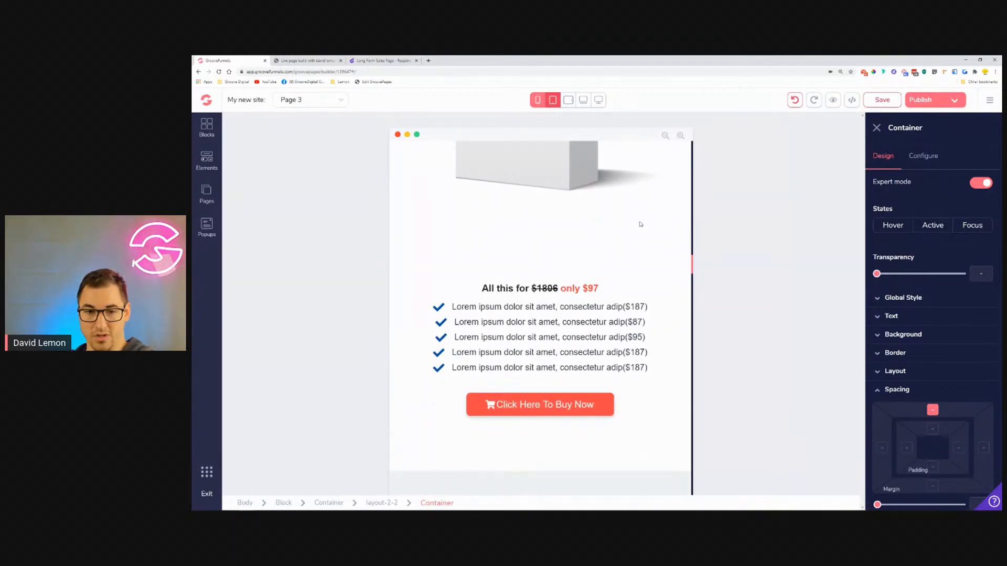
{"action": "scroll", "coordinate": [641, 225], "scroll_direction": "up", "scroll_amount": 3}
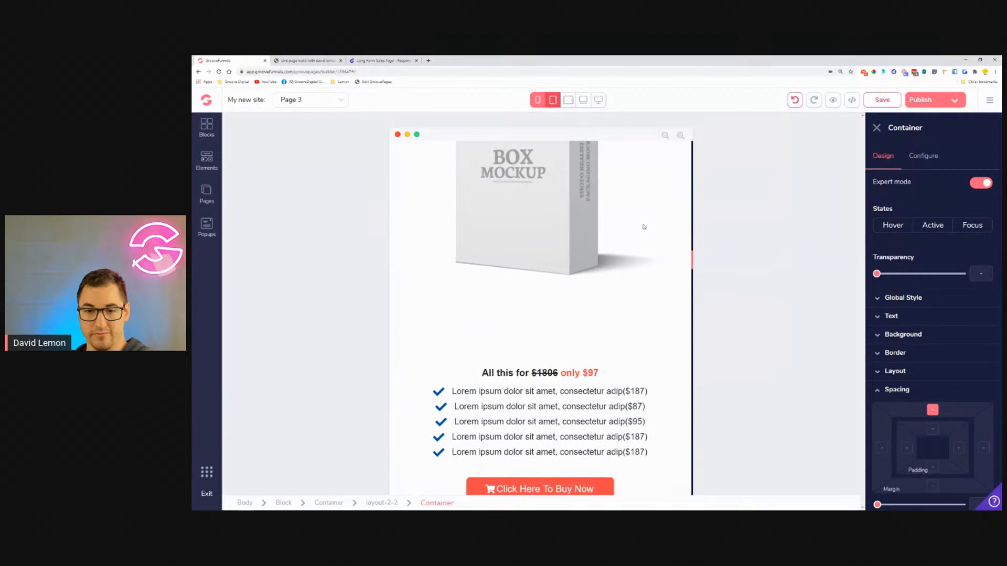
{"action": "scroll", "coordinate": [556, 283], "scroll_direction": "down", "scroll_amount": 3}
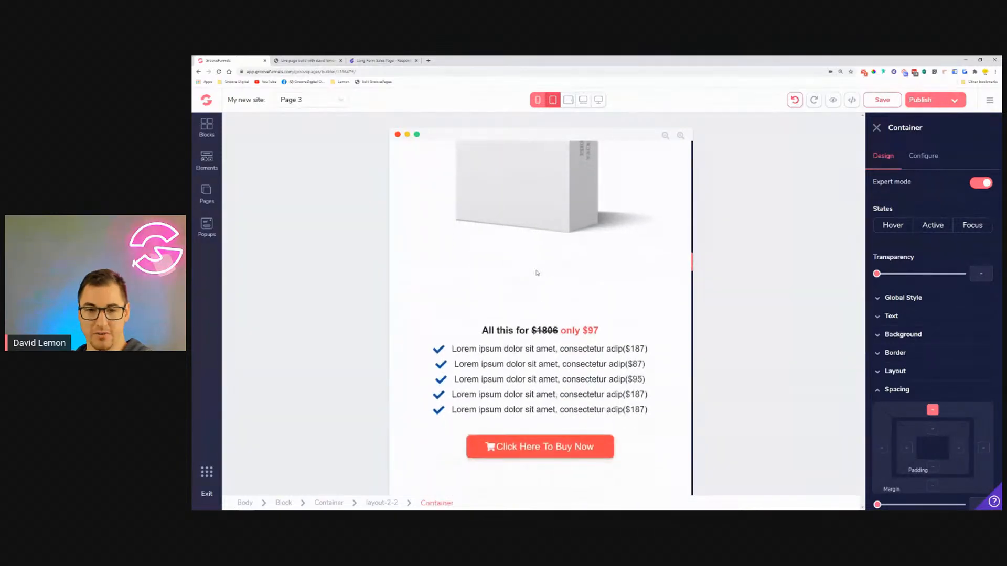
{"action": "scroll", "coordinate": [550, 273], "scroll_direction": "down", "scroll_amount": 4}
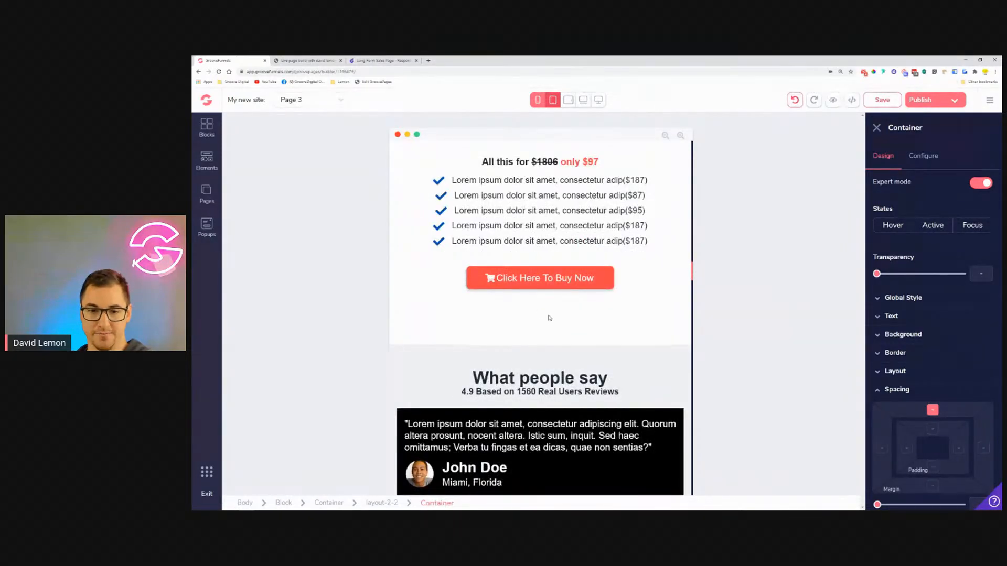
Step: Review the tablet layout from the testimonials through the feature, pricing and bonus sections to the footer for spacing, overlap and alignment problems
{"action": "scroll", "coordinate": [600, 258], "scroll_direction": "down", "scroll_amount": 4}
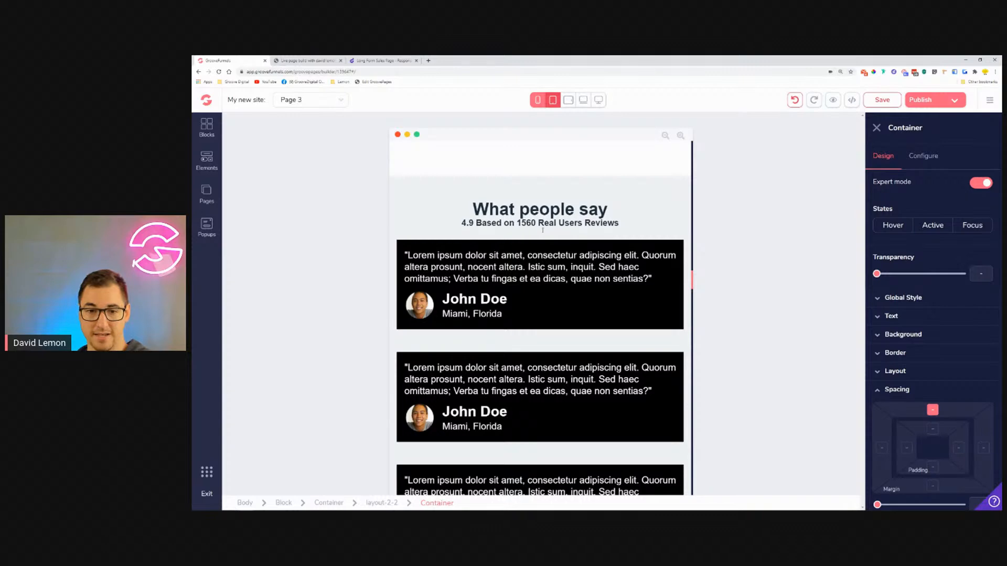
{"action": "scroll", "coordinate": [542, 230], "scroll_direction": "down", "scroll_amount": 6}
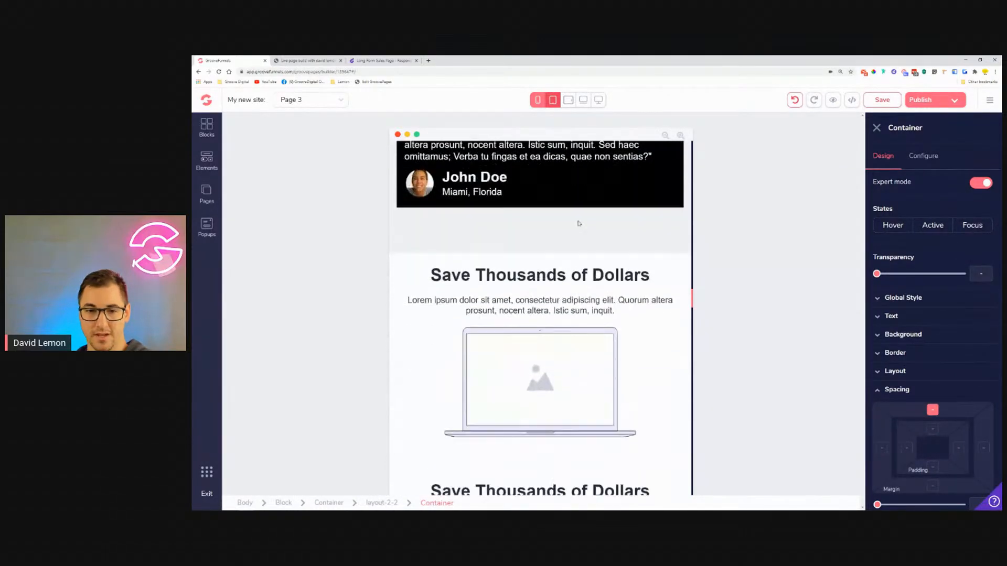
{"action": "scroll", "coordinate": [579, 224], "scroll_direction": "down", "scroll_amount": 3}
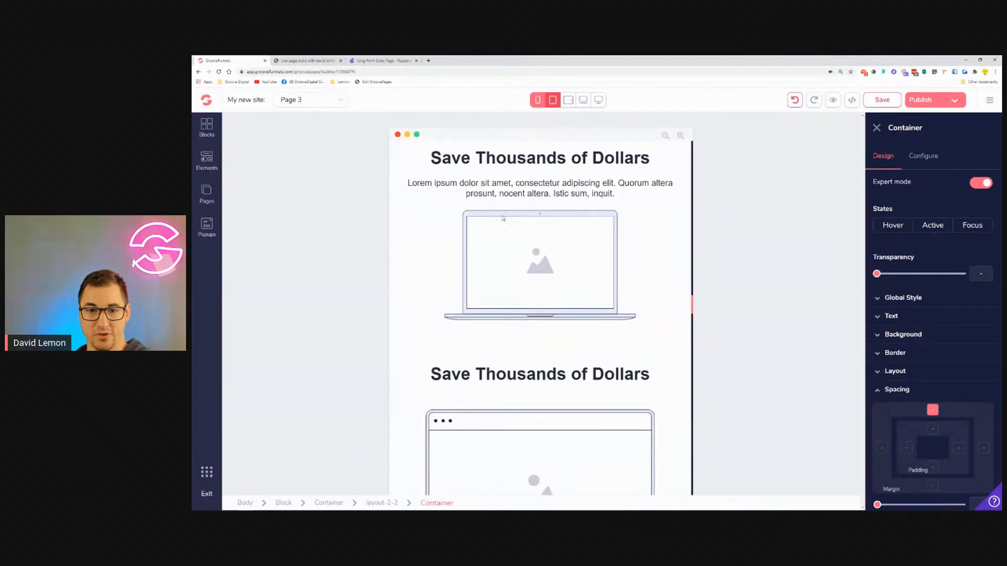
{"action": "scroll", "coordinate": [550, 213], "scroll_direction": "down", "scroll_amount": 3}
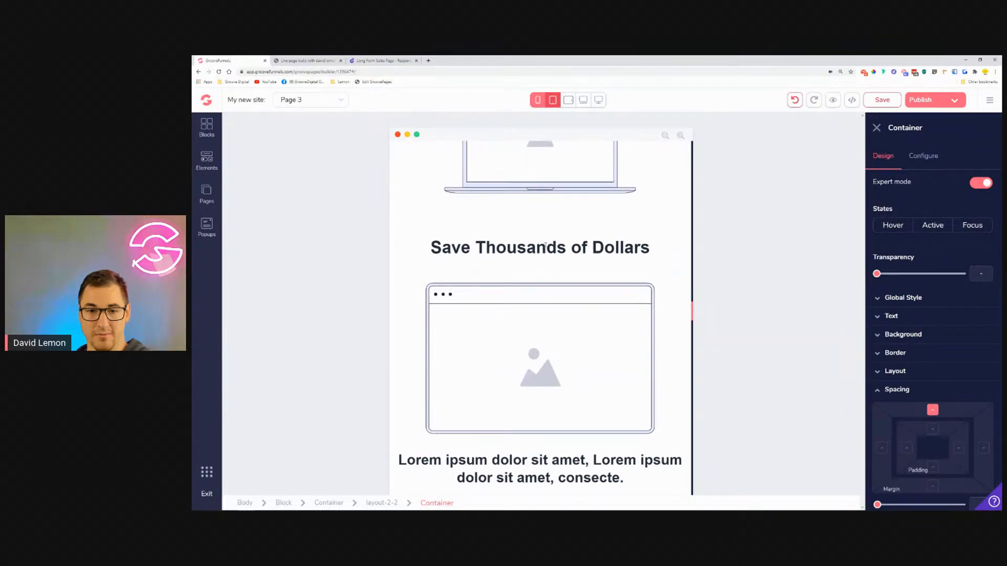
{"action": "scroll", "coordinate": [514, 338], "scroll_direction": "down", "scroll_amount": 2}
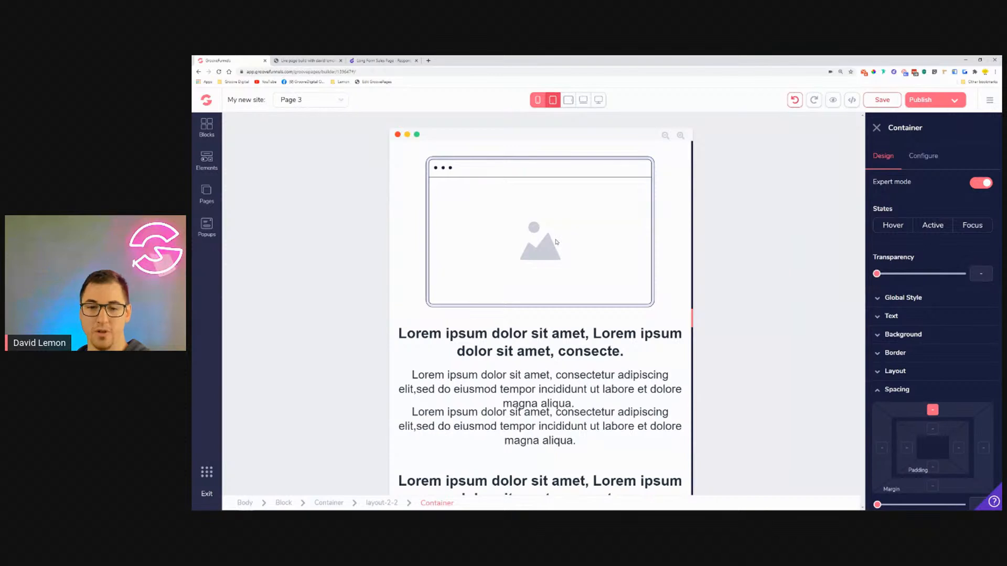
{"action": "scroll", "coordinate": [556, 241], "scroll_direction": "down", "scroll_amount": 2}
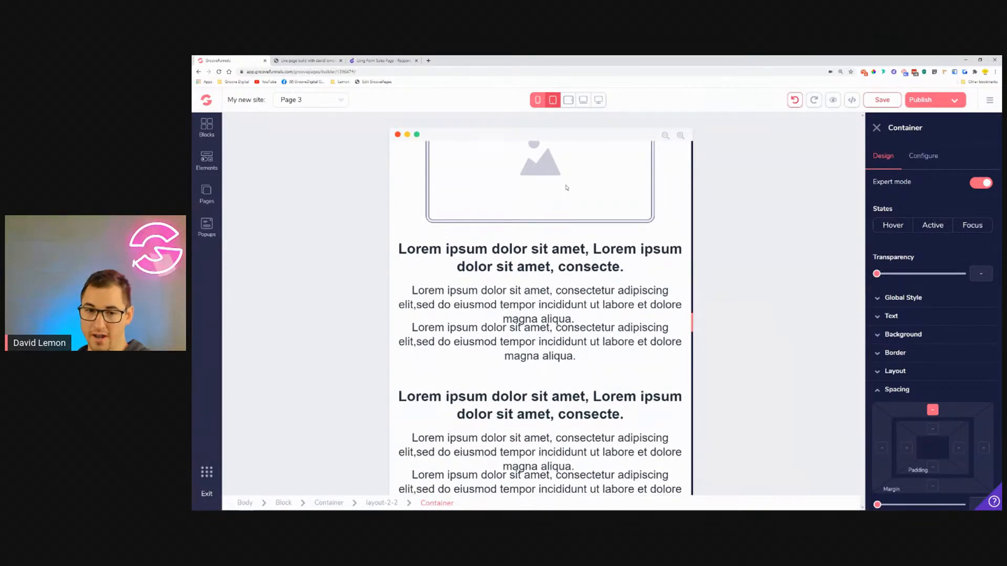
{"action": "scroll", "coordinate": [566, 188], "scroll_direction": "up", "scroll_amount": 3}
{"action": "scroll", "coordinate": [580, 241], "scroll_direction": "down", "scroll_amount": 3}
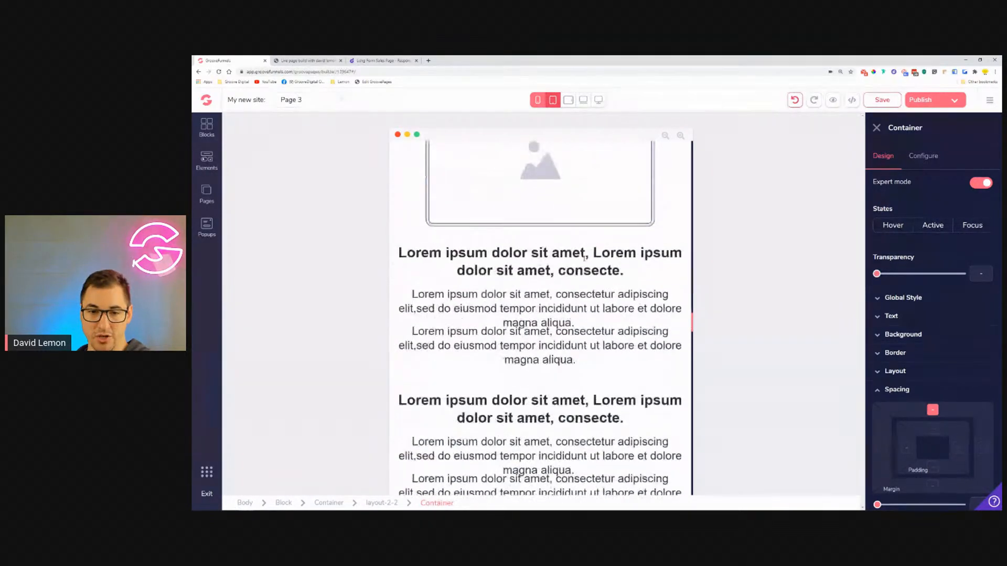
{"action": "scroll", "coordinate": [559, 413], "scroll_direction": "down", "scroll_amount": 10}
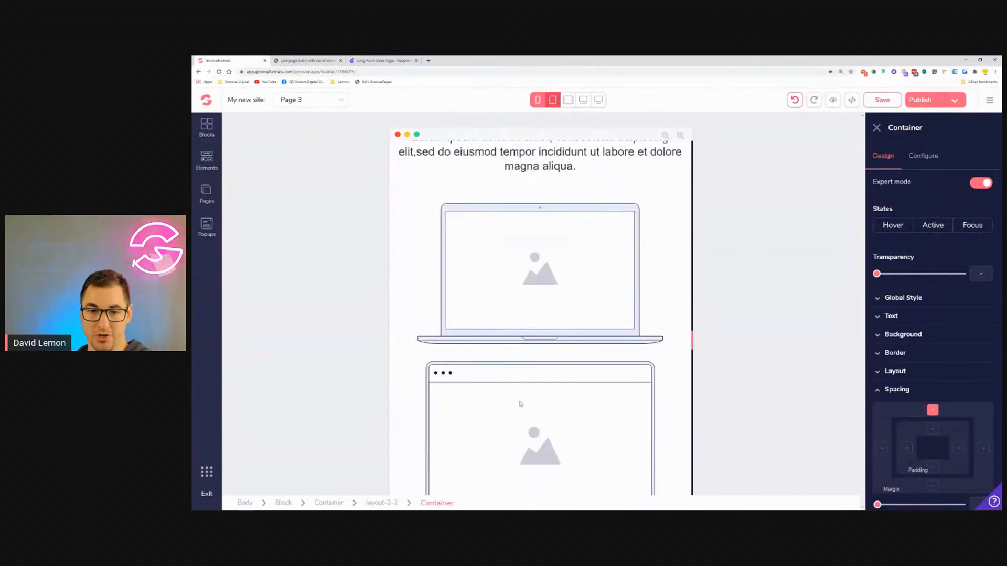
{"action": "scroll", "coordinate": [534, 334], "scroll_direction": "up", "scroll_amount": 4}
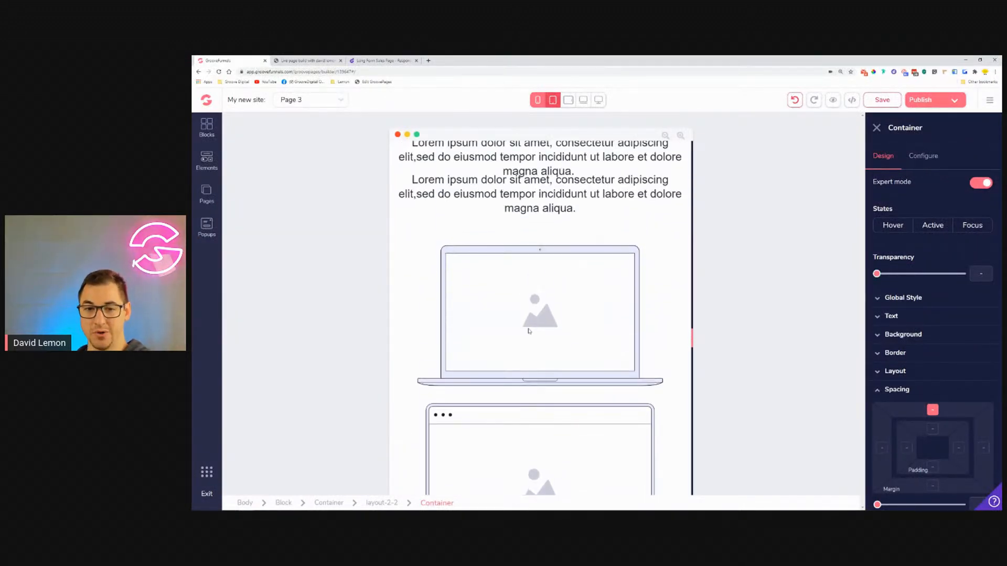
{"action": "scroll", "coordinate": [527, 313], "scroll_direction": "up", "scroll_amount": 3}
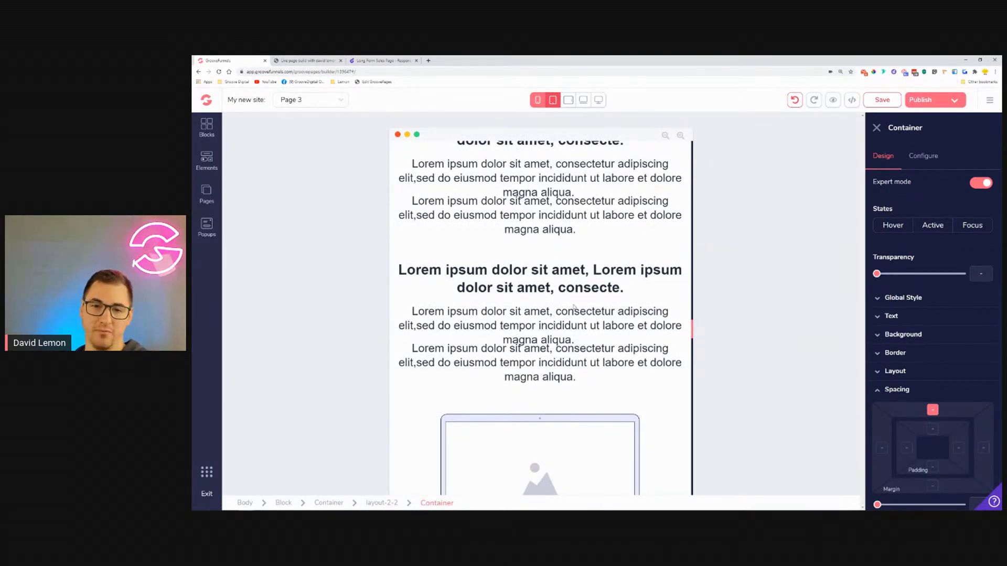
{"action": "scroll", "coordinate": [574, 308], "scroll_direction": "down", "scroll_amount": 9}
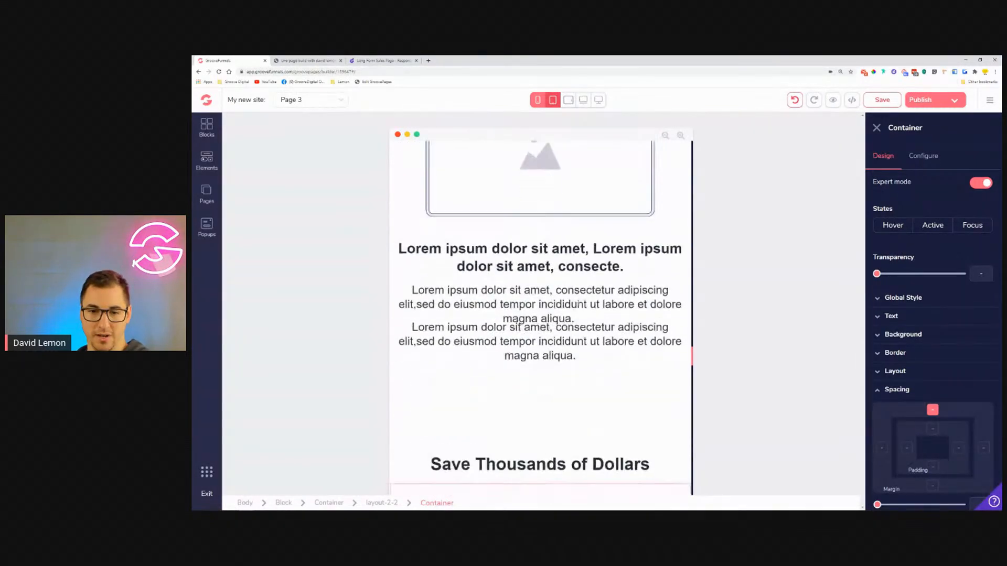
{"action": "scroll", "coordinate": [577, 304], "scroll_direction": "down", "scroll_amount": 2}
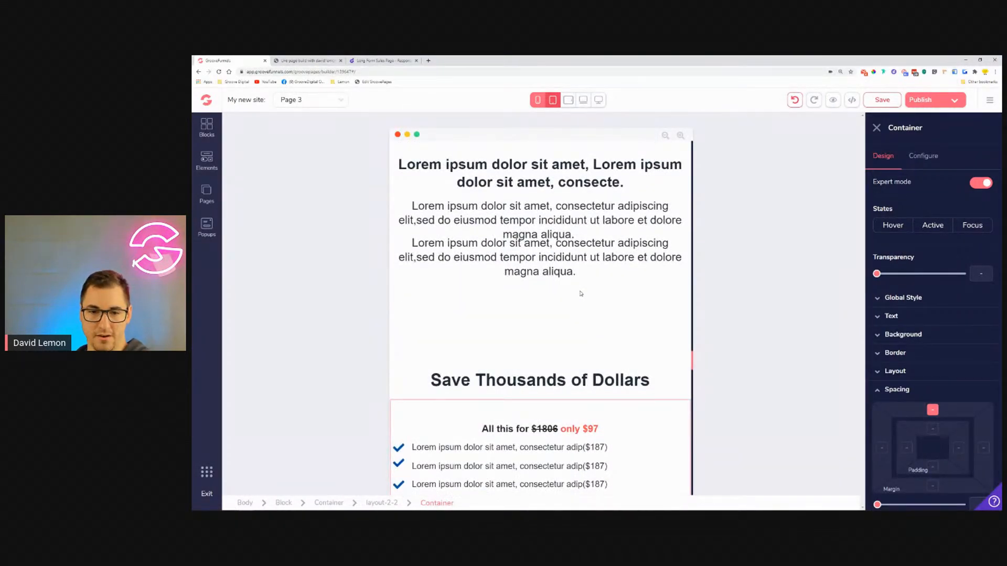
{"action": "scroll", "coordinate": [579, 291], "scroll_direction": "down", "scroll_amount": 4}
{"action": "scroll", "coordinate": [571, 270], "scroll_direction": "down", "scroll_amount": 3}
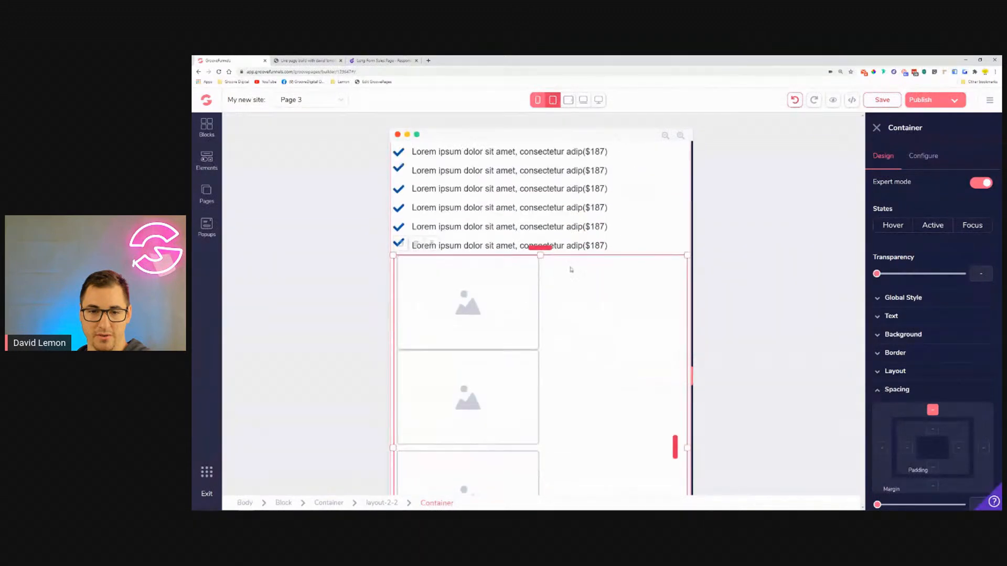
{"action": "scroll", "coordinate": [572, 270], "scroll_direction": "down", "scroll_amount": 7}
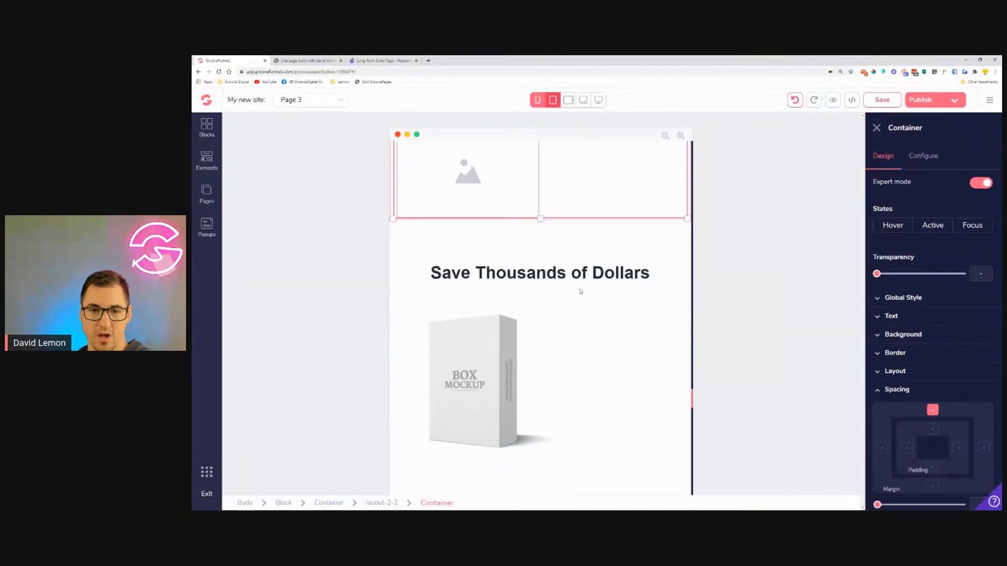
{"action": "scroll", "coordinate": [542, 244], "scroll_direction": "down", "scroll_amount": 4}
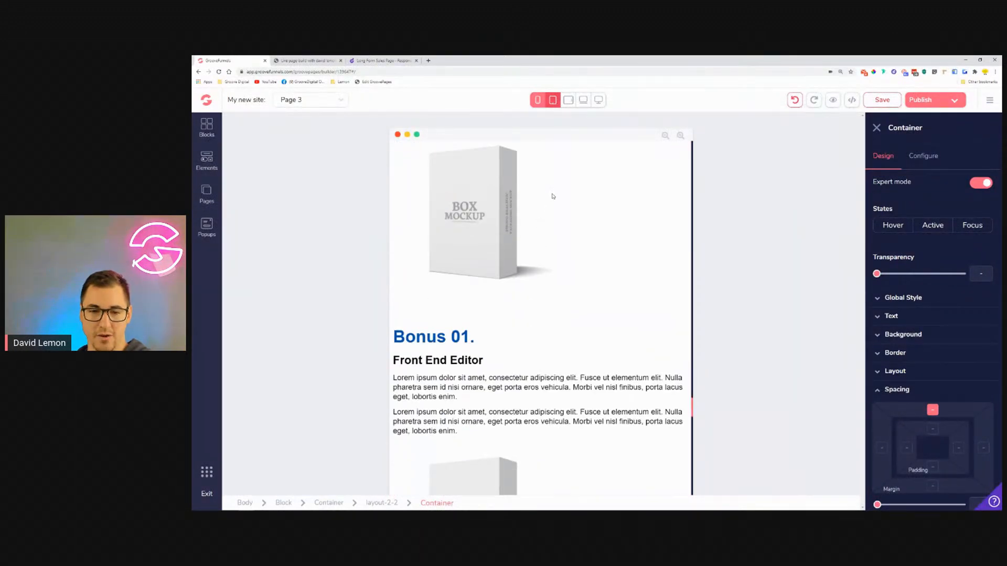
{"action": "scroll", "coordinate": [550, 167], "scroll_direction": "down", "scroll_amount": 2}
{"action": "scroll", "coordinate": [547, 257], "scroll_direction": "down", "scroll_amount": 14}
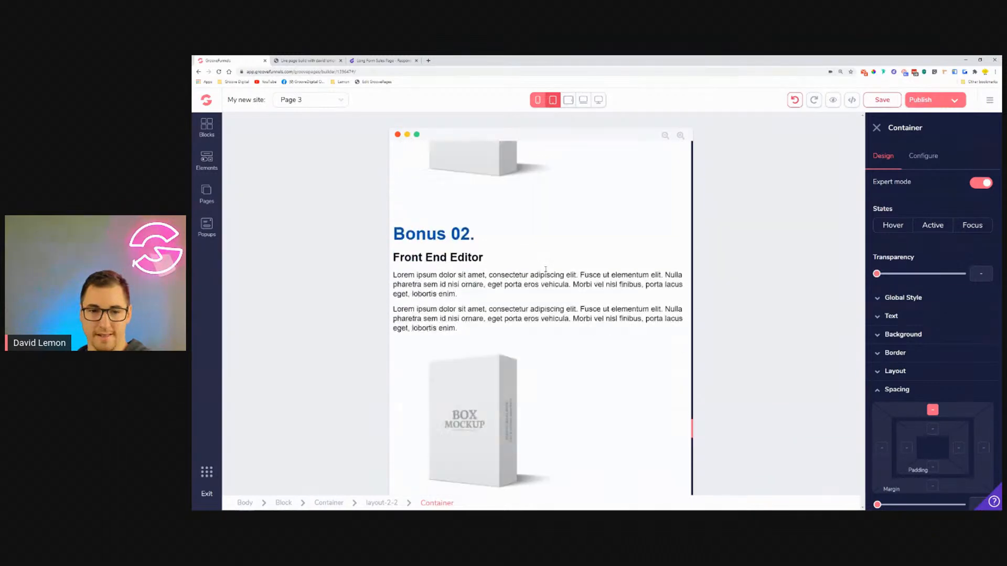
{"action": "scroll", "coordinate": [628, 283], "scroll_direction": "up", "scroll_amount": 1}
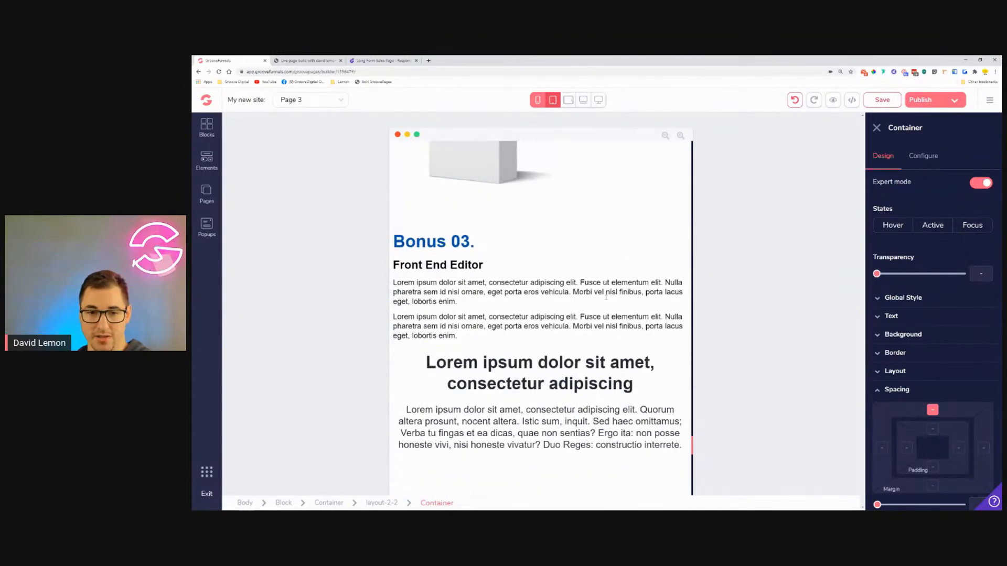
{"action": "scroll", "coordinate": [550, 265], "scroll_direction": "down", "scroll_amount": 5}
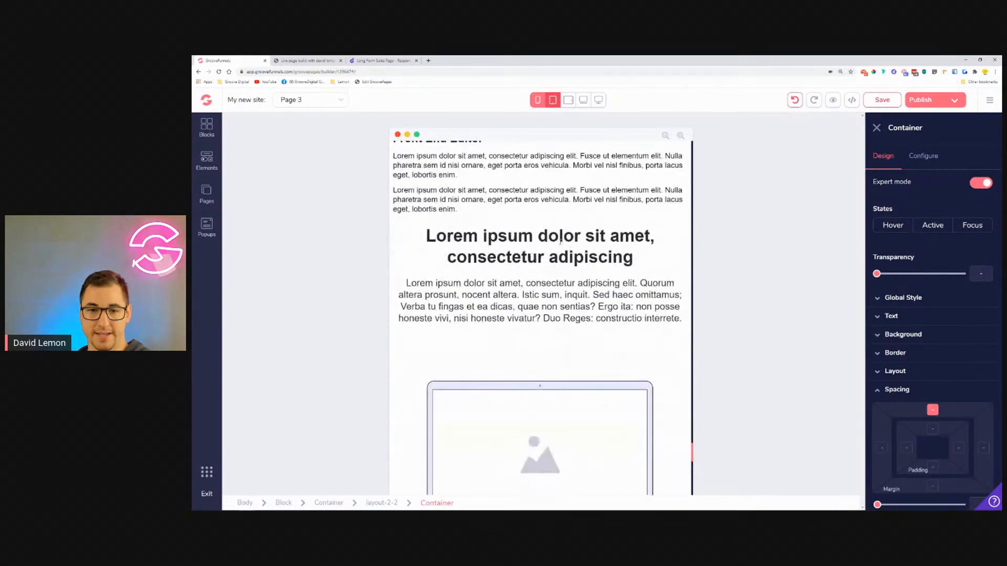
{"action": "scroll", "coordinate": [550, 266], "scroll_direction": "down", "scroll_amount": 1}
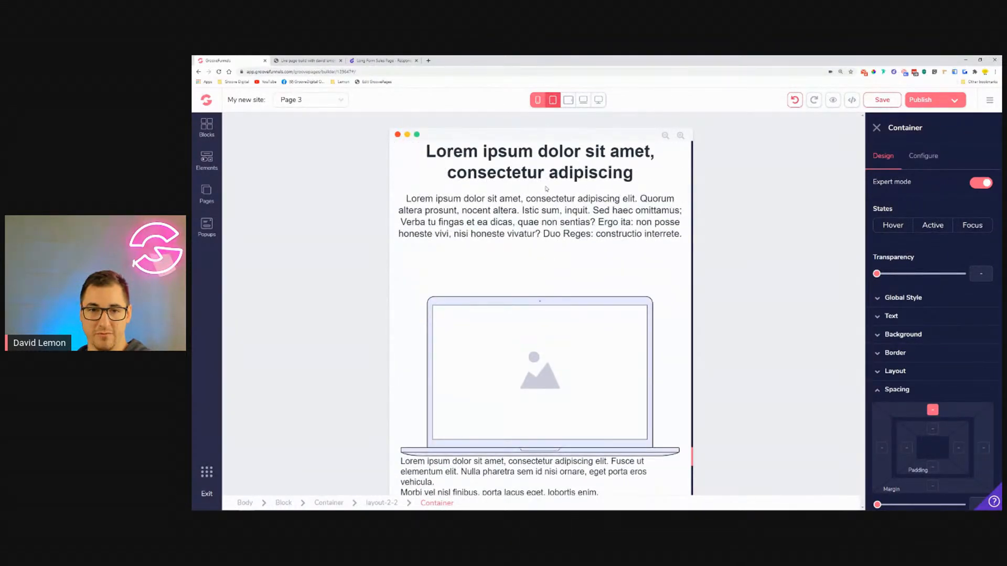
{"action": "scroll", "coordinate": [543, 210], "scroll_direction": "up", "scroll_amount": 2}
{"action": "scroll", "coordinate": [540, 251], "scroll_direction": "down", "scroll_amount": 2}
{"action": "scroll", "coordinate": [544, 278], "scroll_direction": "down", "scroll_amount": 3}
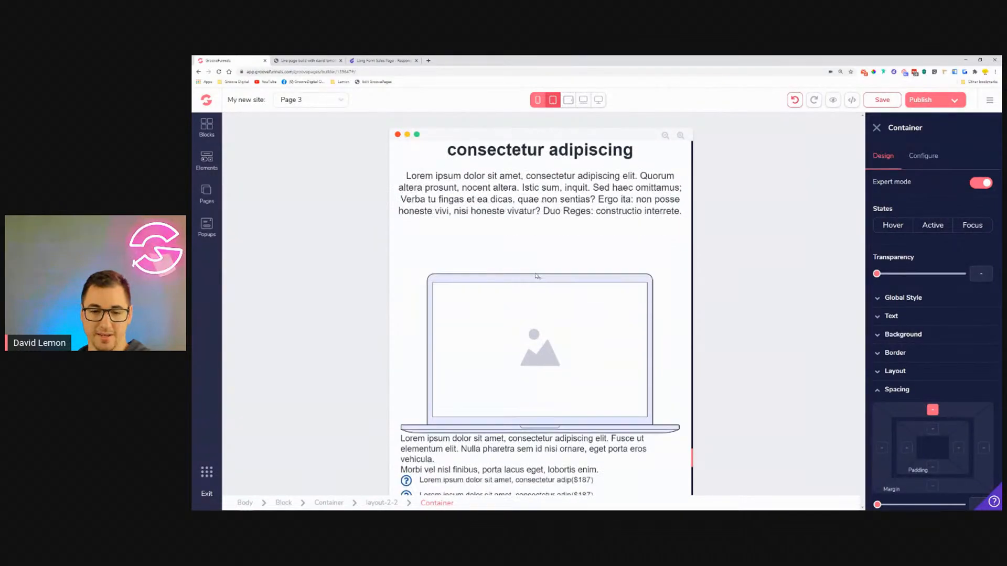
{"action": "scroll", "coordinate": [524, 334], "scroll_direction": "down", "scroll_amount": 3}
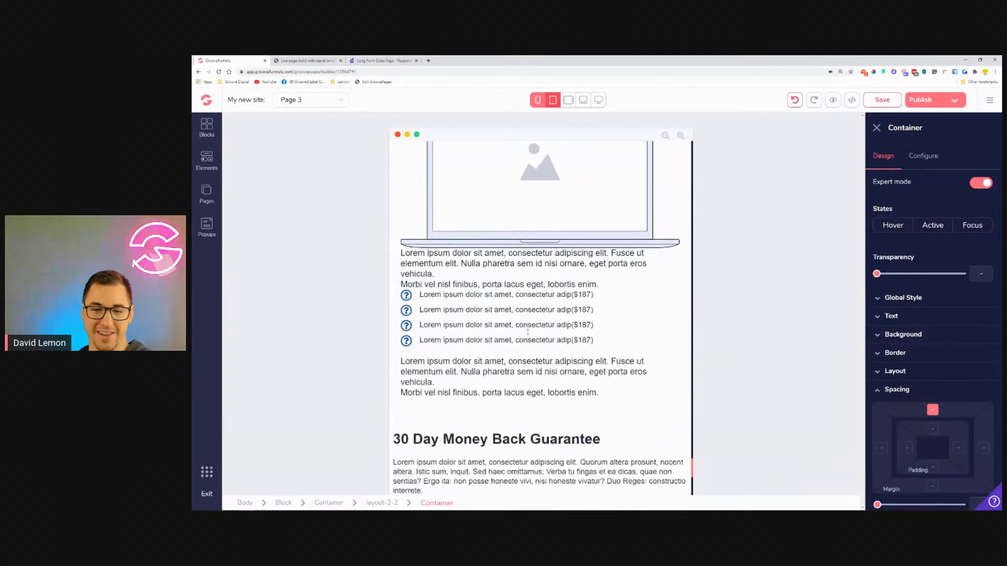
{"action": "scroll", "coordinate": [538, 207], "scroll_direction": "down", "scroll_amount": 4}
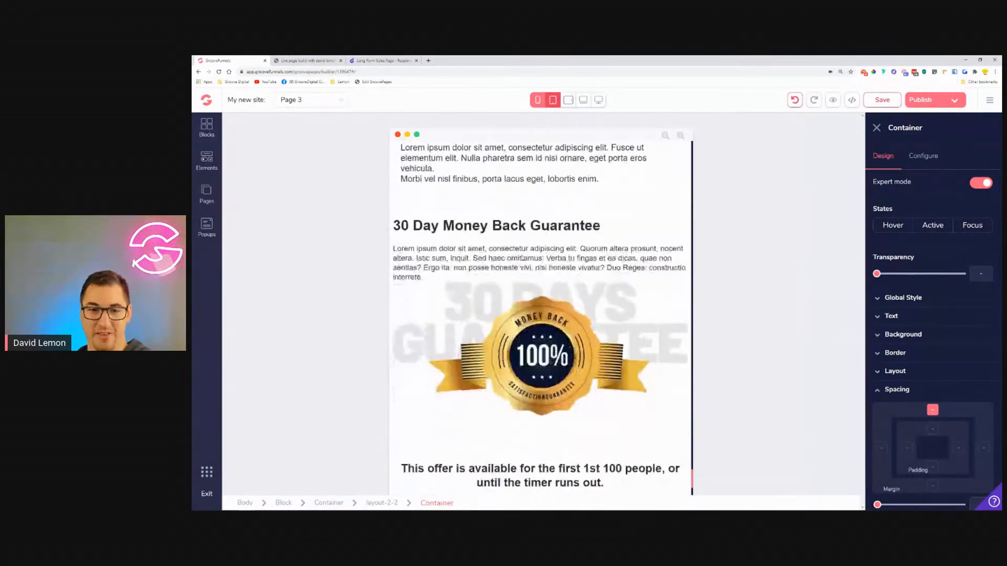
{"action": "left_click", "coordinate": [562, 332]}
{"action": "scroll", "coordinate": [563, 332], "scroll_direction": "down", "scroll_amount": 1}
{"action": "scroll", "coordinate": [569, 333], "scroll_direction": "down", "scroll_amount": 3}
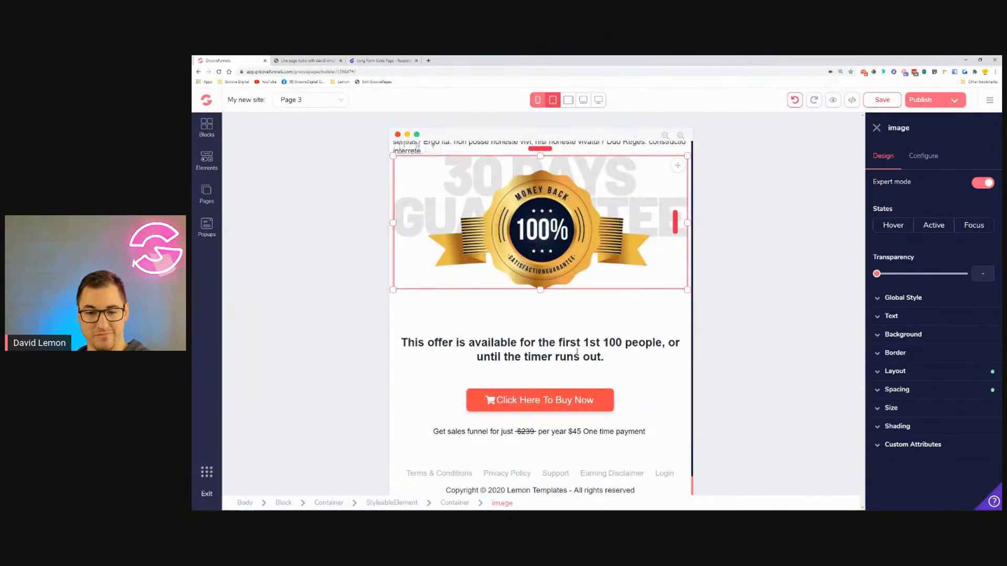
Step: Set the width of the Lemon logo at the start of the page to 25% relative to its parent
{"action": "scroll", "coordinate": [577, 351], "scroll_direction": "up", "scroll_amount": 20}
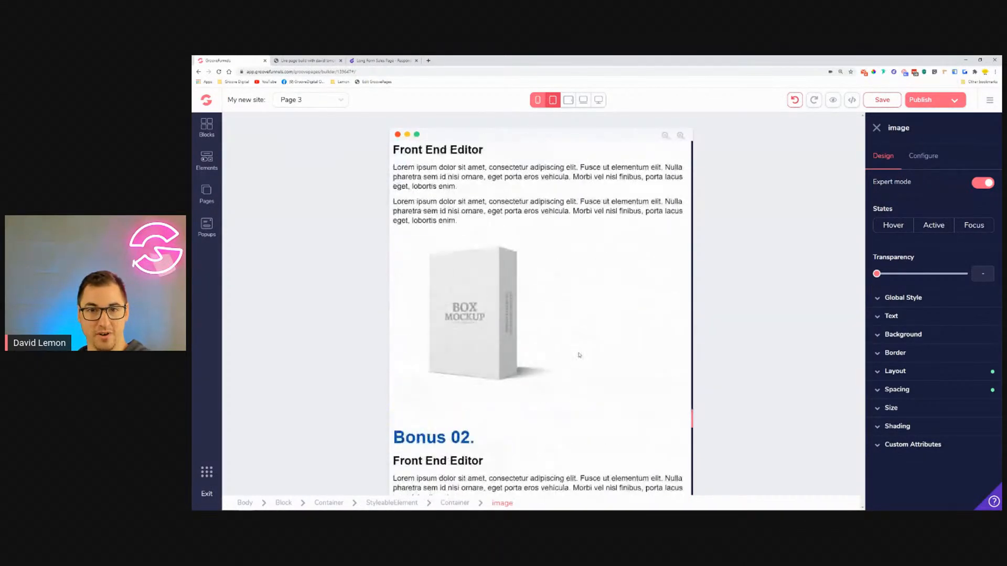
{"action": "scroll", "coordinate": [580, 355], "scroll_direction": "up", "scroll_amount": 15}
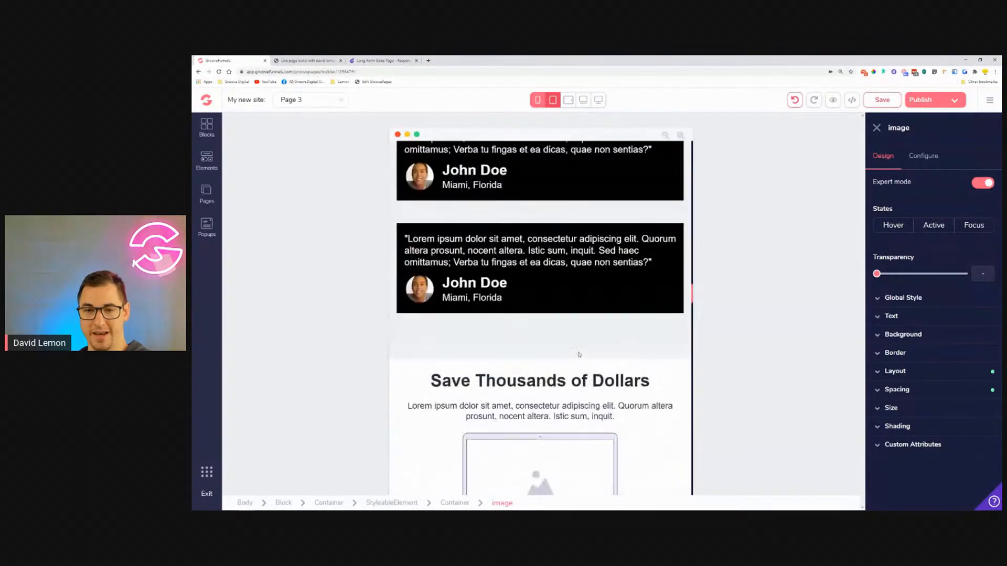
{"action": "scroll", "coordinate": [579, 356], "scroll_direction": "up", "scroll_amount": 15}
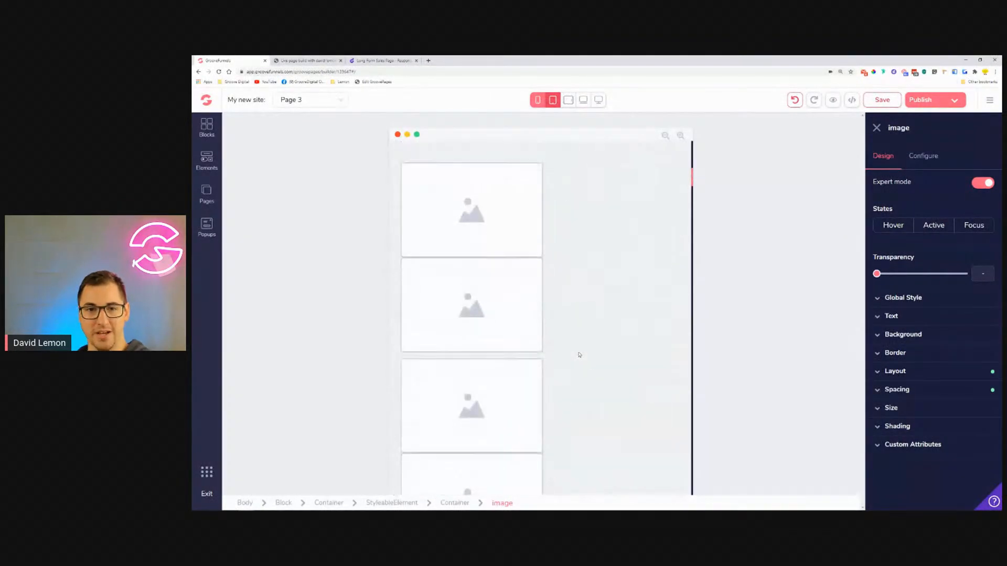
{"action": "scroll", "coordinate": [579, 355], "scroll_direction": "up", "scroll_amount": 4}
{"action": "left_click", "coordinate": [550, 177]}
{"action": "left_click", "coordinate": [928, 413]}
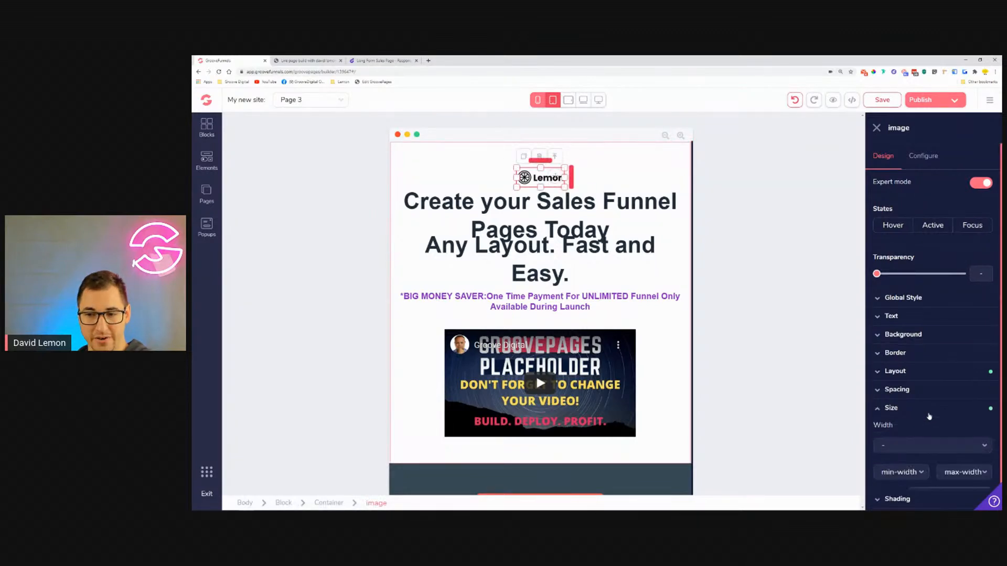
{"action": "scroll", "coordinate": [947, 452], "scroll_direction": "down", "scroll_amount": 1}
{"action": "left_click", "coordinate": [932, 402]}
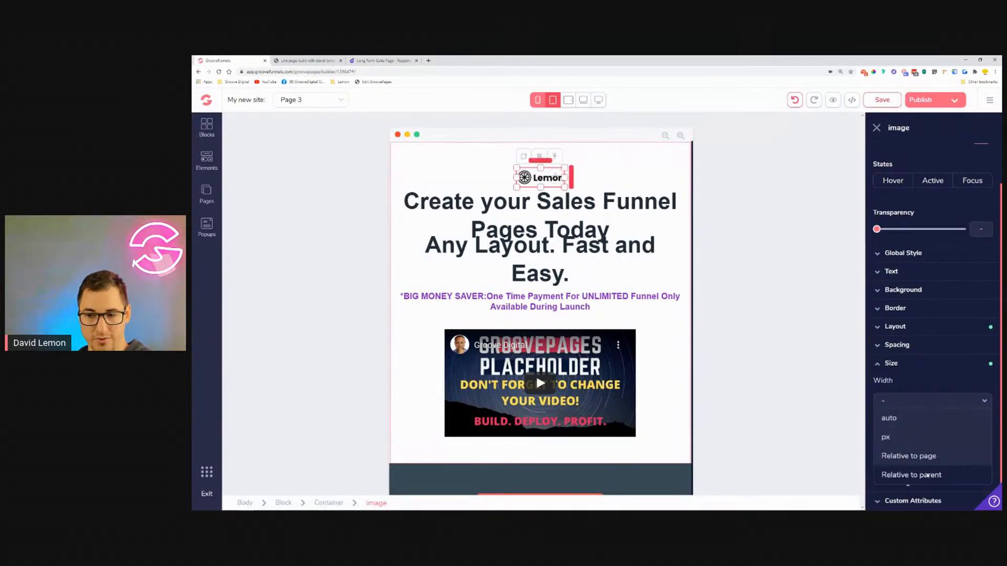
{"action": "left_click", "coordinate": [907, 476]}
{"action": "left_click_drag", "start_coordinate": [876, 421], "coordinate": [899, 421]}
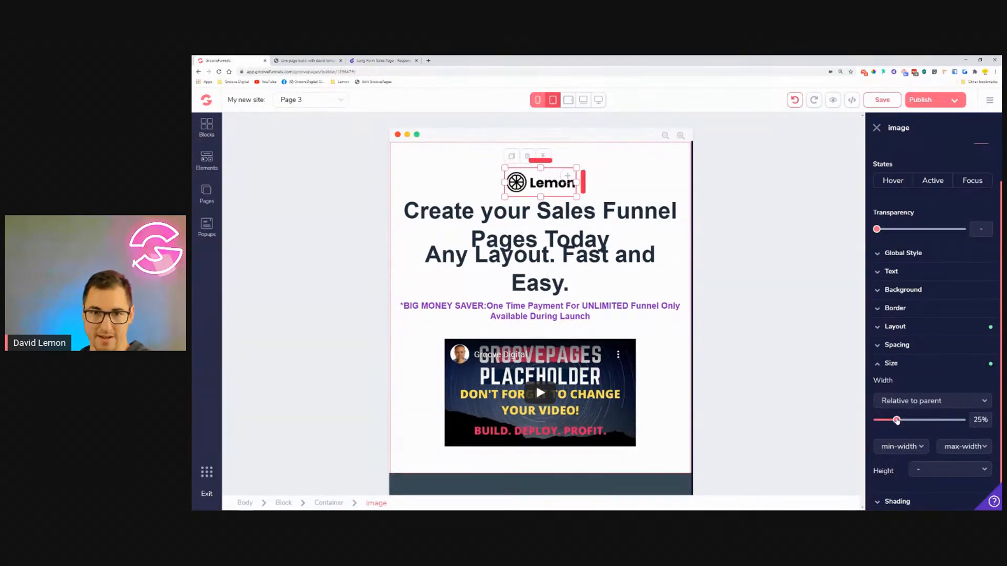
Step: Set the text size of both headings, "Create your Sales Funnel Pages Today" and "Any Layout. Fast and Easy.", to 2.25rem
{"action": "left_click", "coordinate": [575, 220]}
{"action": "left_click", "coordinate": [891, 291]}
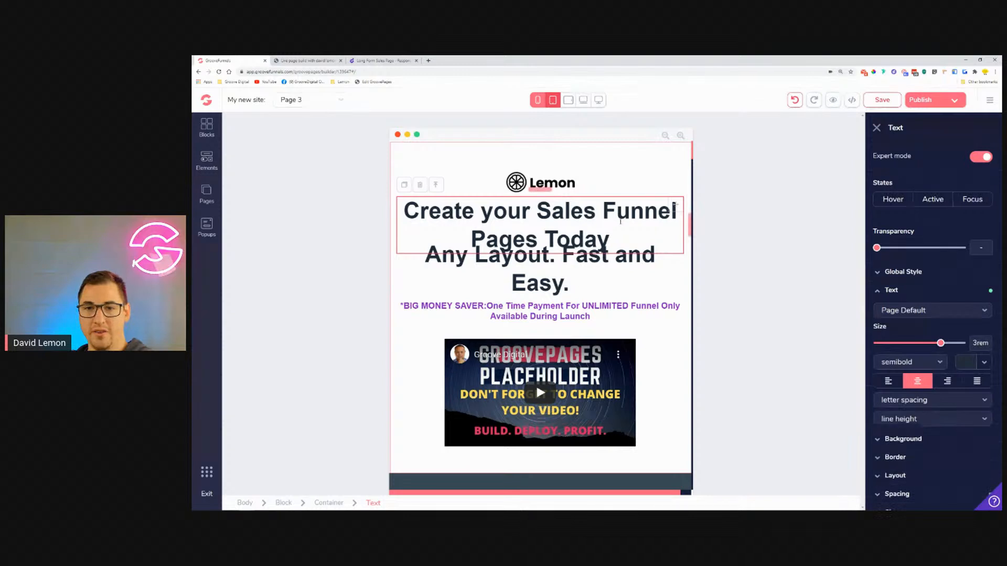
{"action": "left_click_drag", "start_coordinate": [941, 343], "coordinate": [934, 344]}
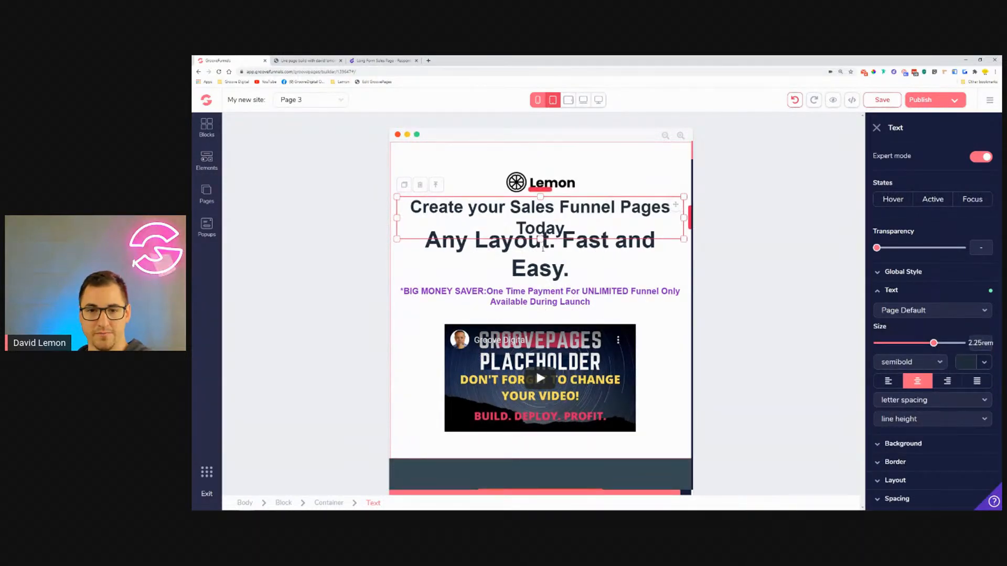
{"action": "left_click", "coordinate": [543, 248]}
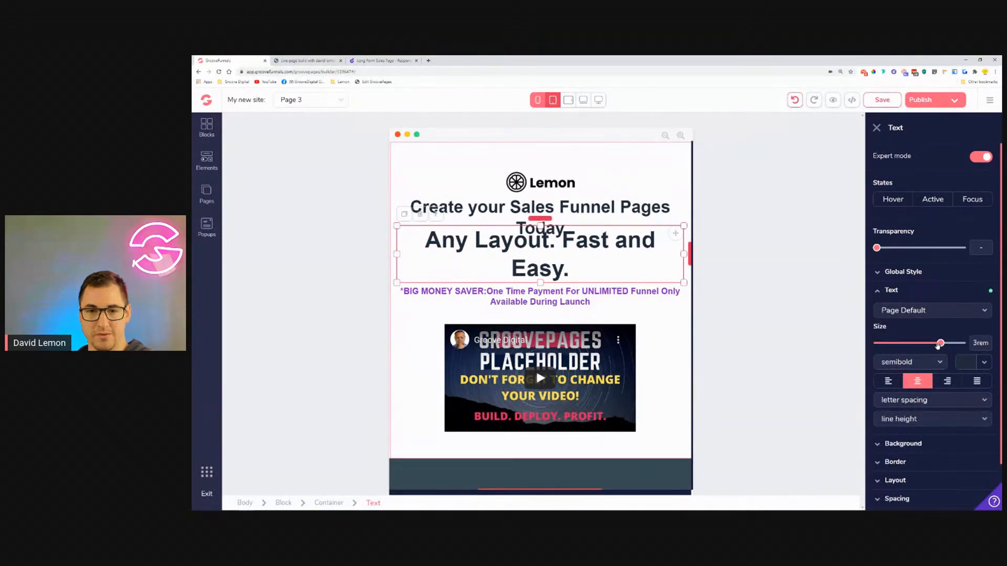
{"action": "left_click_drag", "start_coordinate": [940, 344], "coordinate": [935, 344]}
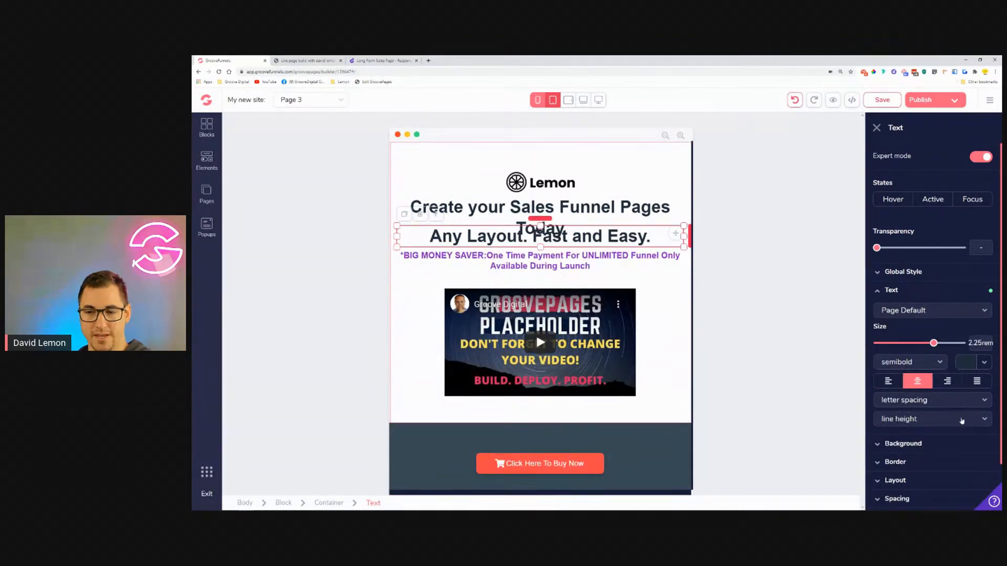
Step: Set the top margin of the "Any Layout. Fast and Easy." heading to -1rem
{"action": "scroll", "coordinate": [875, 280], "scroll_direction": "down", "scroll_amount": 1}
{"action": "scroll", "coordinate": [875, 279], "scroll_direction": "up", "scroll_amount": 1}
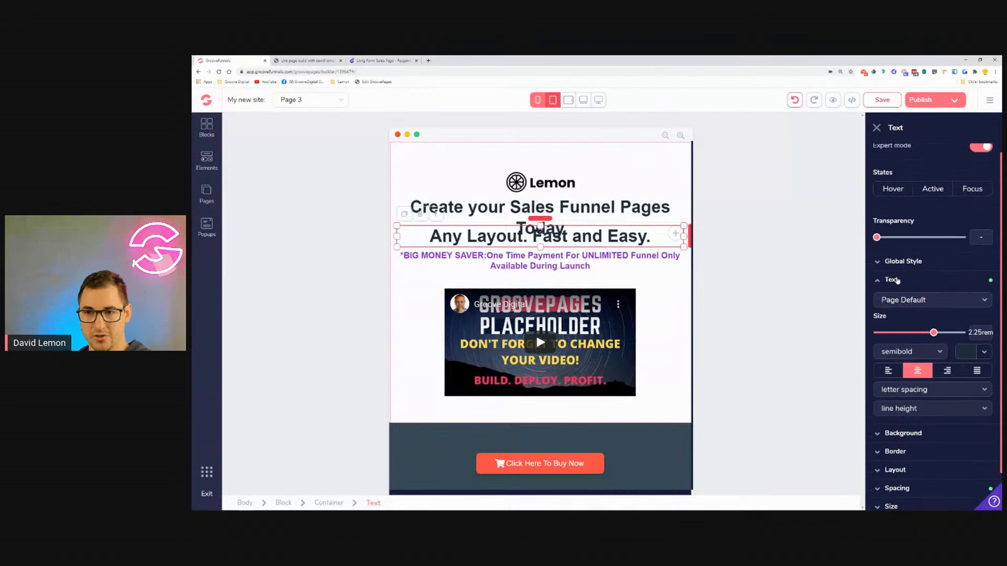
{"action": "left_click", "coordinate": [889, 290]}
{"action": "left_click", "coordinate": [919, 363]}
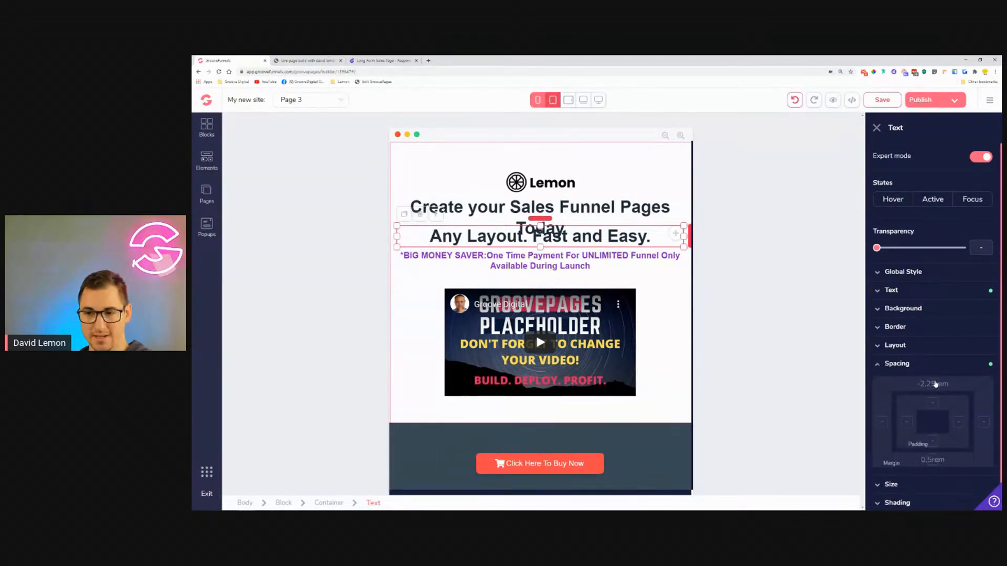
{"action": "left_click", "coordinate": [933, 384]}
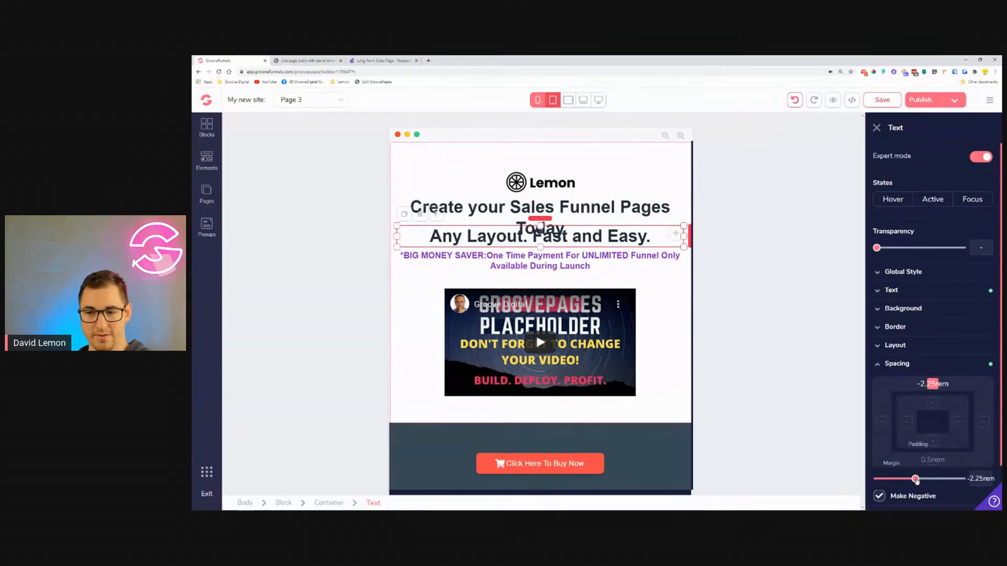
{"action": "left_click_drag", "start_coordinate": [917, 480], "coordinate": [894, 479]}
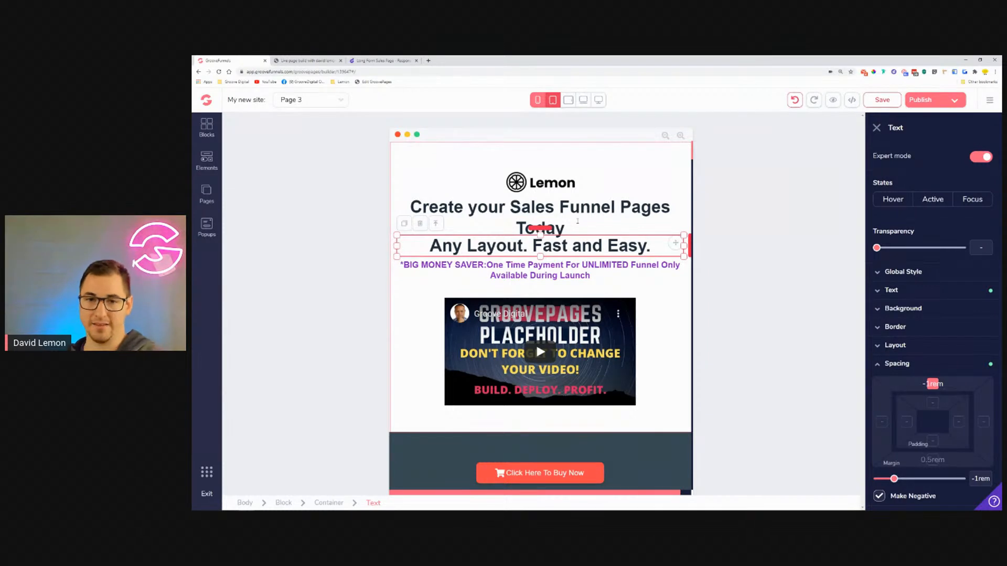
Step: Reduce the text size of both headings, "Create your Sales Funnel Pages Today" and "Any Layout. Fast and Easy.", to 1.875rem
{"action": "left_click", "coordinate": [578, 221]}
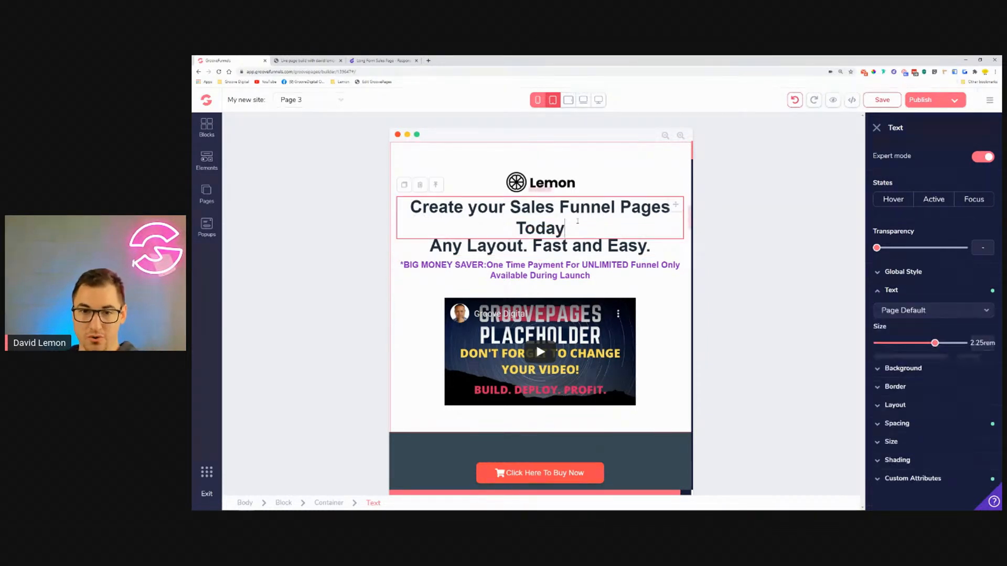
{"action": "left_click_drag", "start_coordinate": [934, 344], "coordinate": [929, 346]}
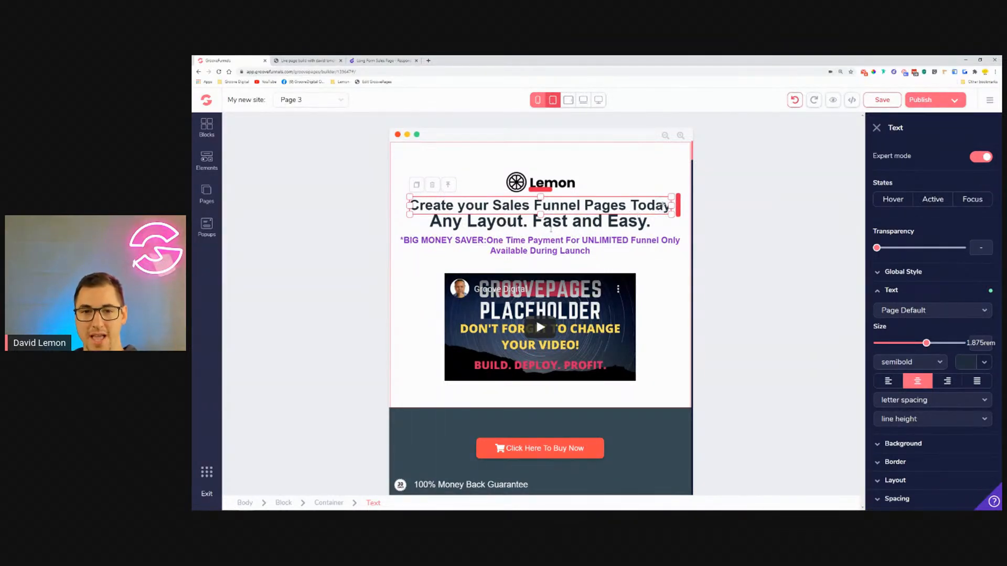
{"action": "left_click", "coordinate": [551, 226]}
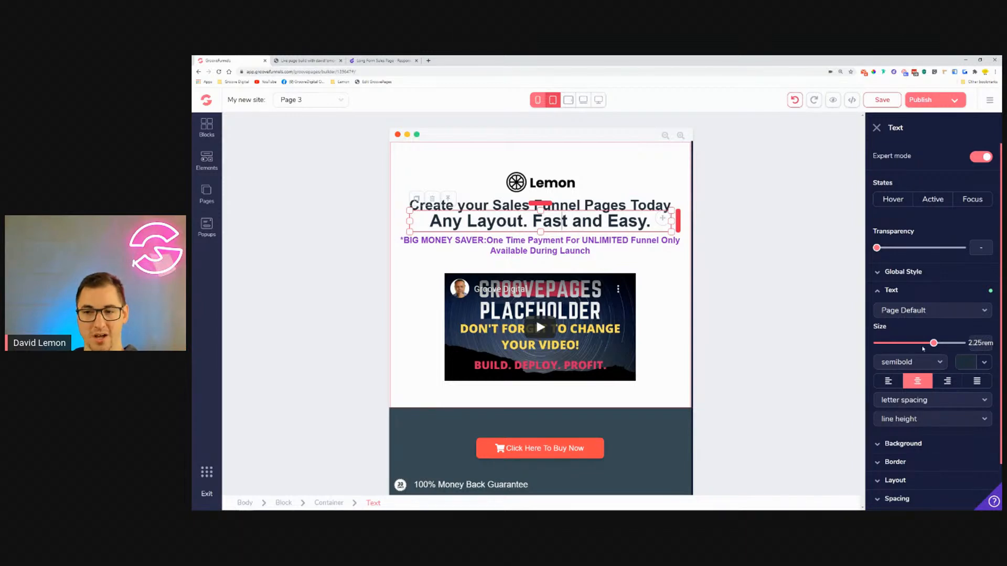
{"action": "left_click_drag", "start_coordinate": [935, 343], "coordinate": [930, 344]}
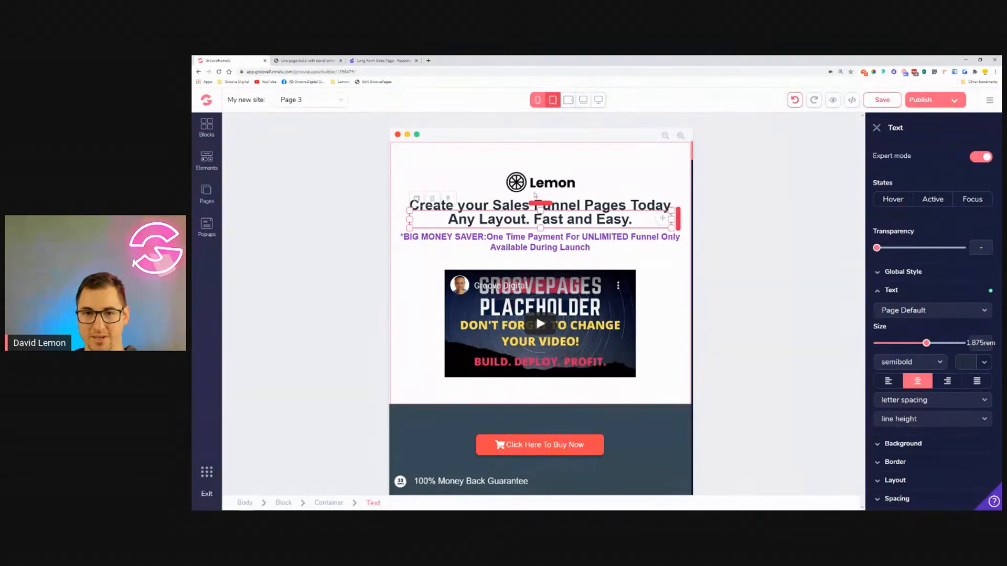
Step: Set the Lemon logo's width to 20% relative to its parent
{"action": "left_click", "coordinate": [541, 188]}
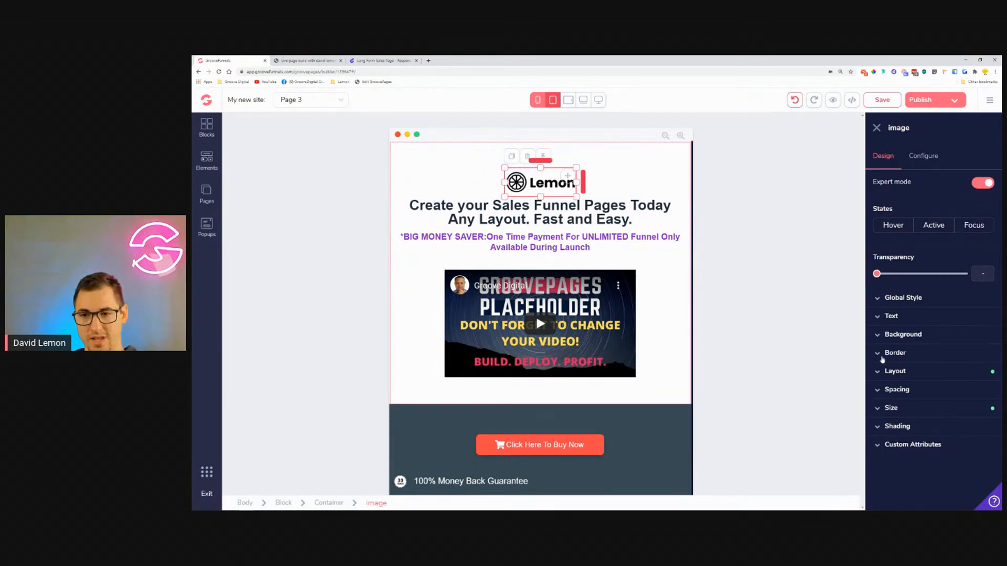
{"action": "left_click", "coordinate": [920, 408]}
{"action": "left_click_drag", "start_coordinate": [898, 465], "coordinate": [891, 466]}
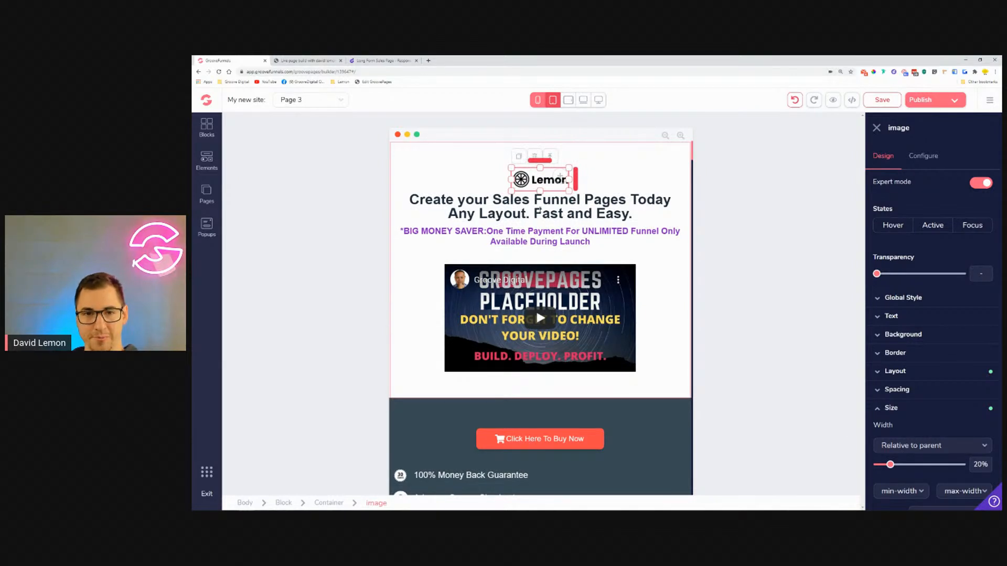
Step: Set the top margin of the "Create your Sales Funnel Pages Today" heading to 0.25rem
{"action": "left_click", "coordinate": [541, 203]}
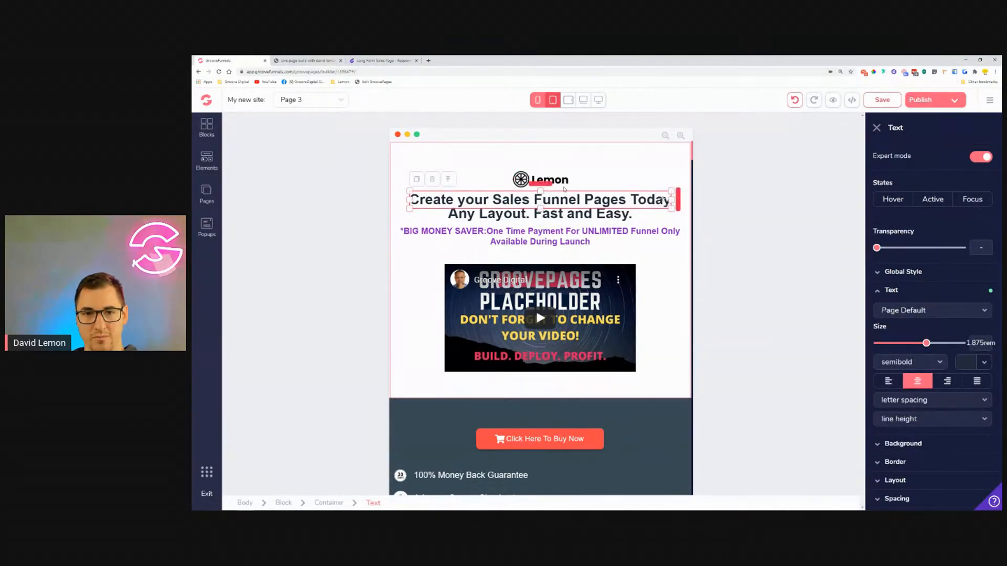
{"action": "scroll", "coordinate": [986, 451], "scroll_direction": "down", "scroll_amount": 1}
{"action": "left_click", "coordinate": [935, 446]}
{"action": "scroll", "coordinate": [935, 451], "scroll_direction": "down", "scroll_amount": 2}
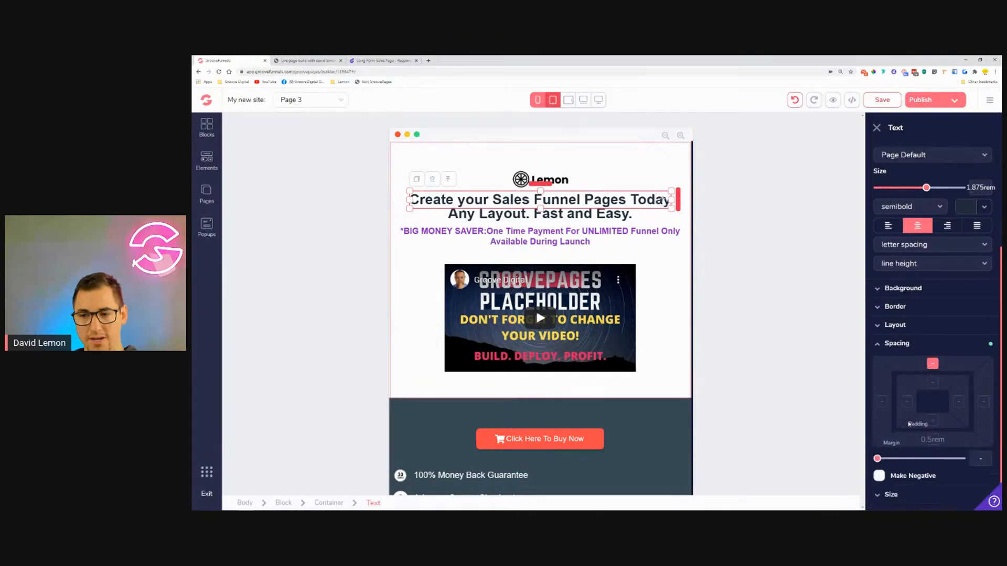
{"action": "left_click_drag", "start_coordinate": [876, 459], "coordinate": [885, 460]}
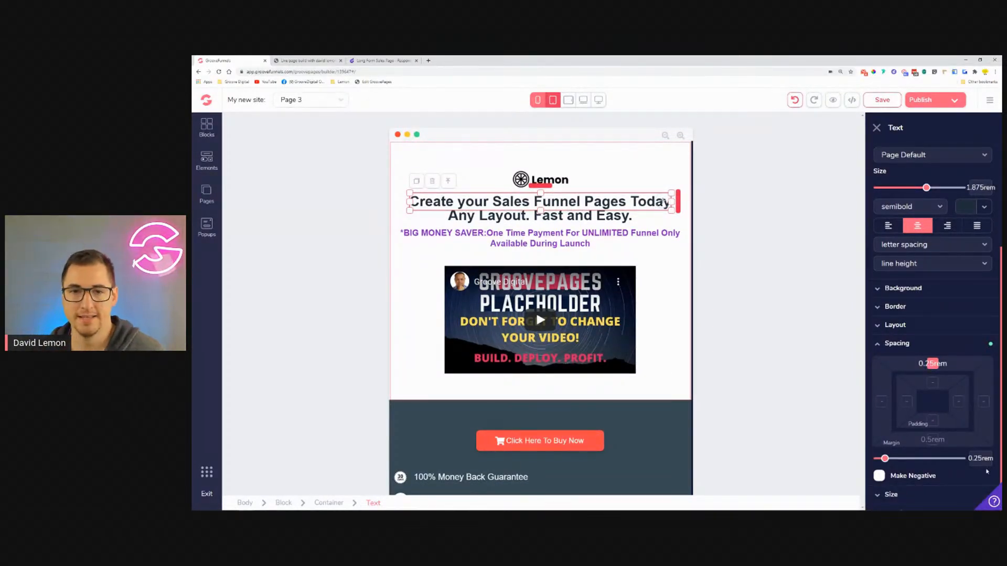
Step: Set the purple "BIG MONEY SAVER" line to a text size of 1rem and a maximum width of 30rem
{"action": "left_click", "coordinate": [540, 246]}
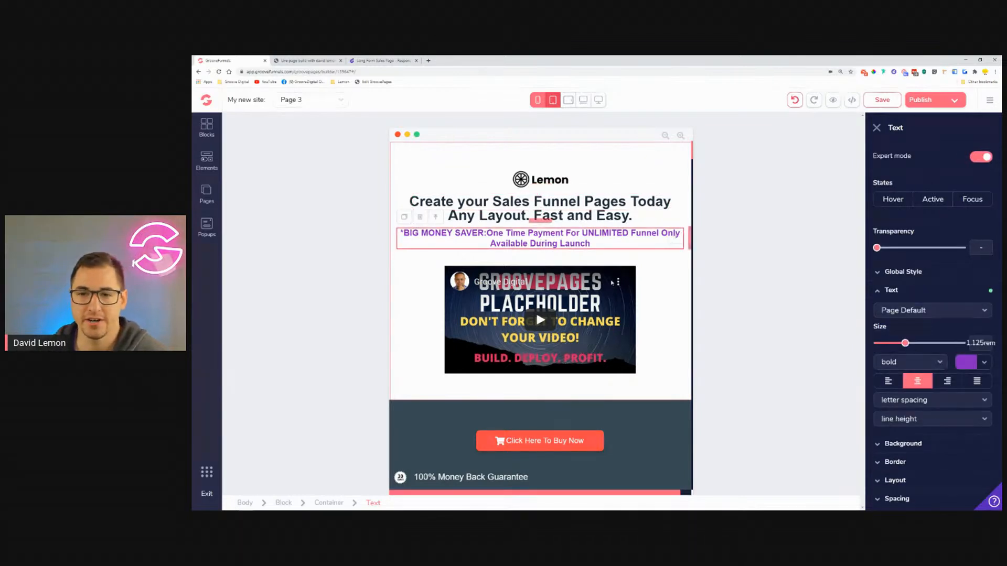
{"action": "left_click_drag", "start_coordinate": [906, 346], "coordinate": [903, 344]}
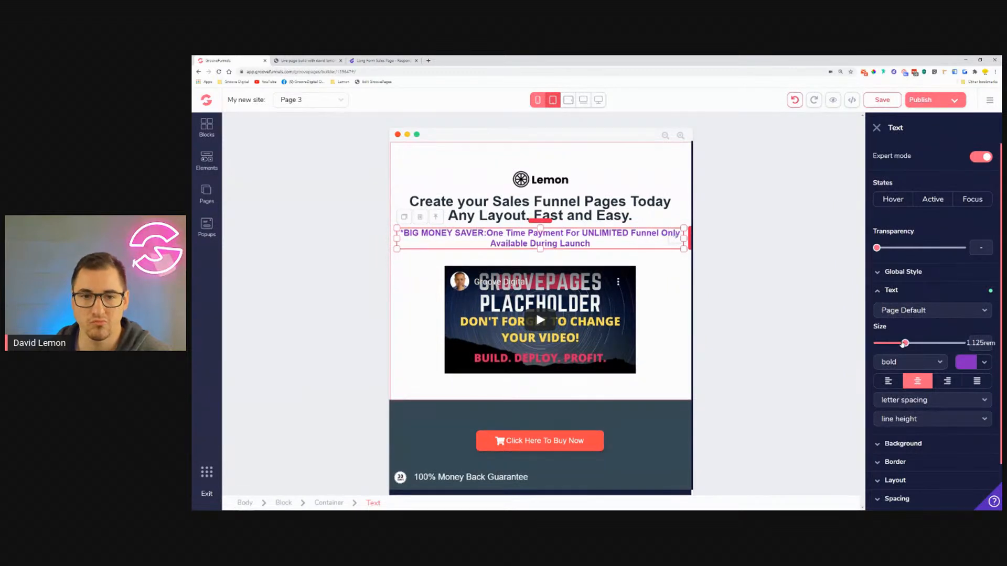
{"action": "scroll", "coordinate": [897, 352], "scroll_direction": "down", "scroll_amount": 2}
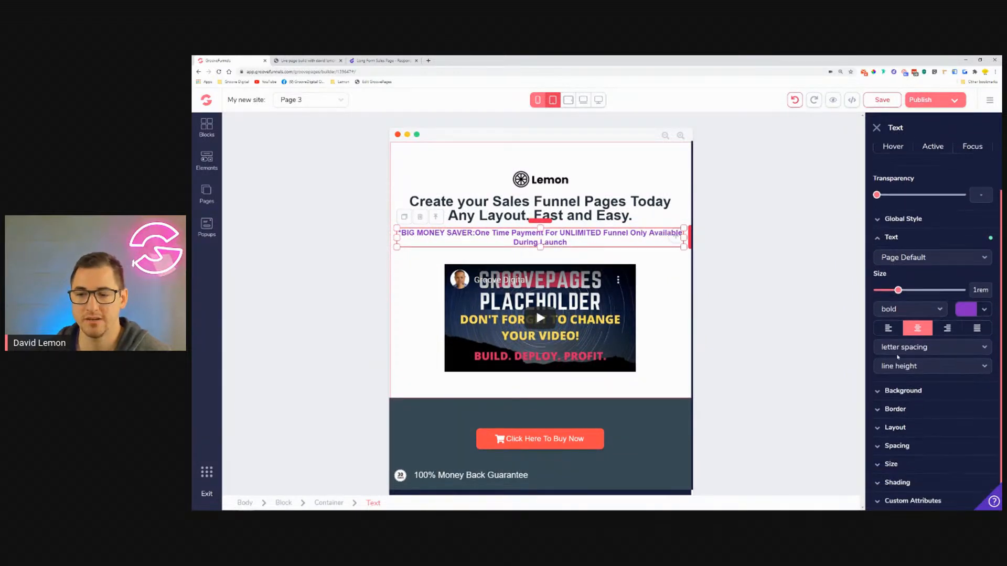
{"action": "left_click", "coordinate": [891, 464]}
{"action": "scroll", "coordinate": [918, 462], "scroll_direction": "down", "scroll_amount": 3}
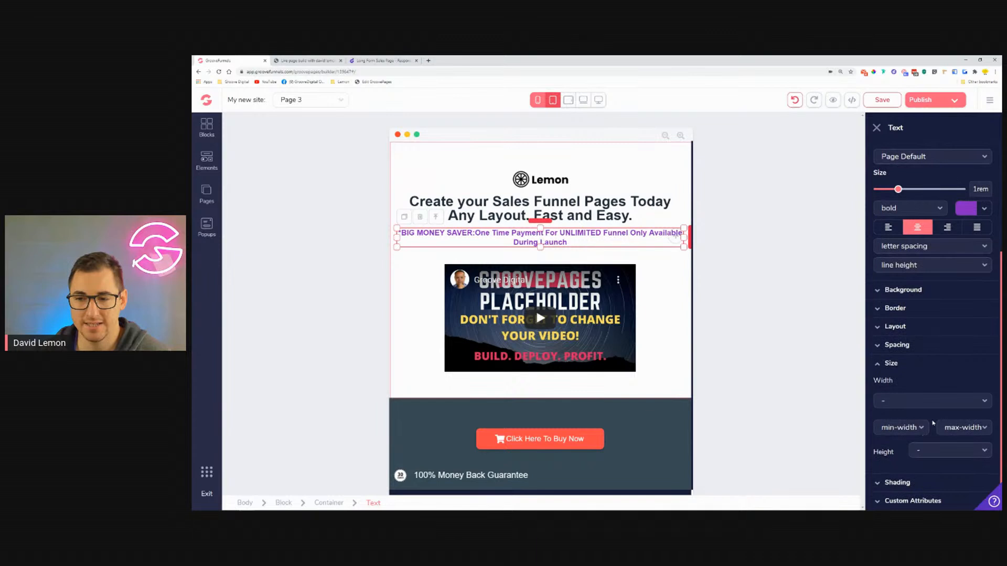
{"action": "left_click", "coordinate": [964, 435]}
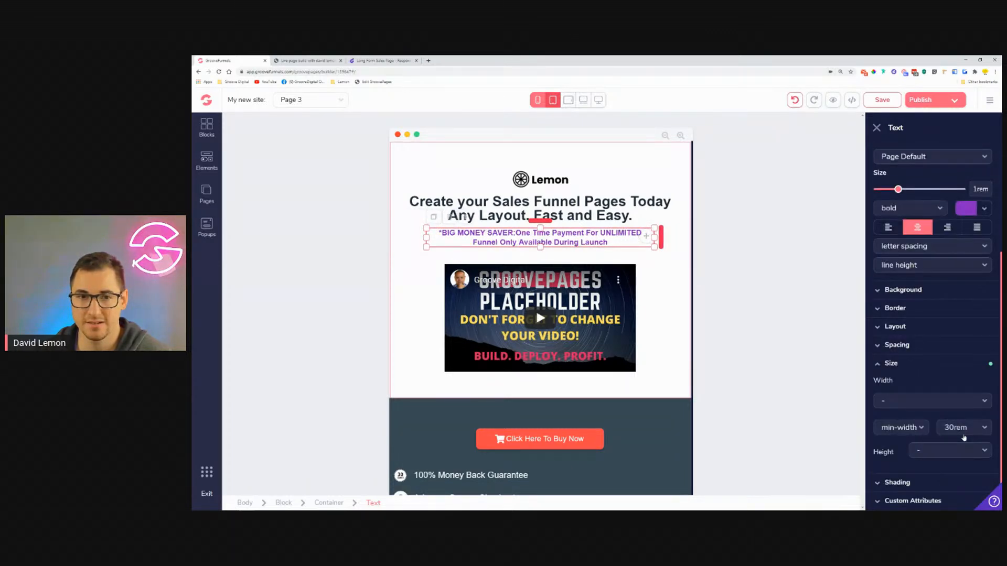
Step: Try a maximum width of 40rem on the purple "BIG MONEY SAVER" line and return it to 30rem
{"action": "scroll", "coordinate": [964, 438], "scroll_direction": "down", "scroll_amount": 2}
{"action": "left_click", "coordinate": [964, 343]}
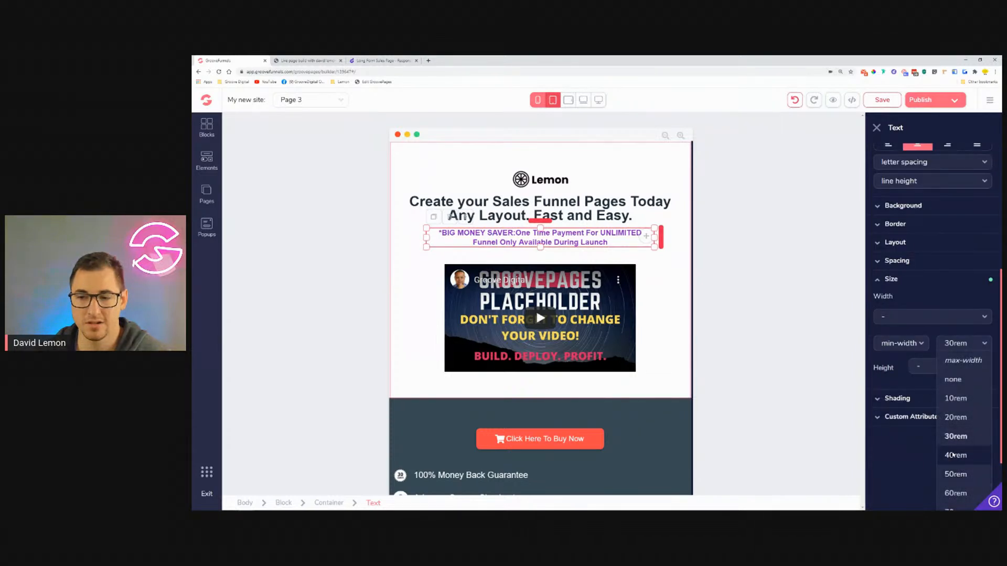
{"action": "left_click", "coordinate": [954, 455]}
{"action": "scroll", "coordinate": [964, 438], "scroll_direction": "down", "scroll_amount": 2}
{"action": "left_click", "coordinate": [964, 343]}
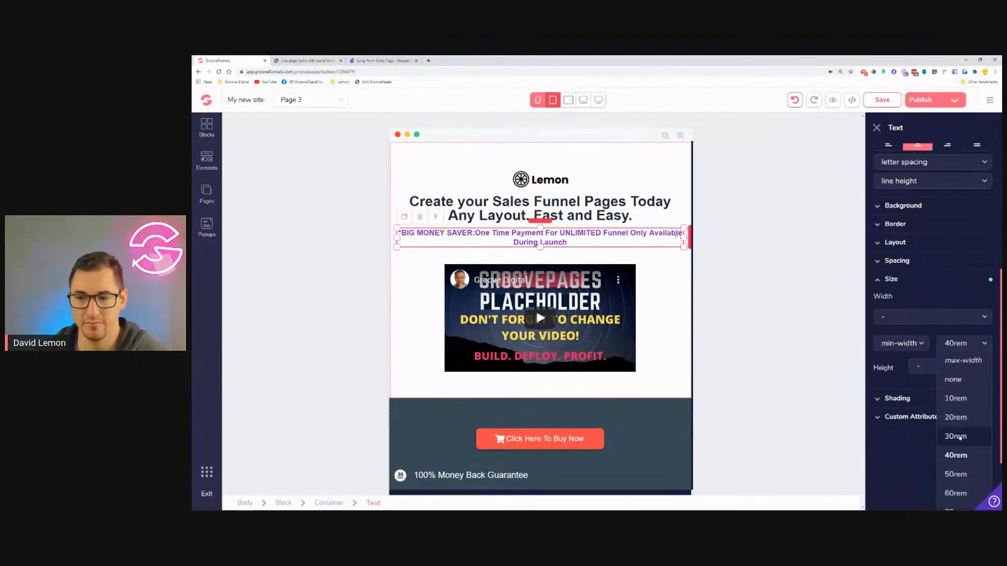
{"action": "left_click", "coordinate": [959, 436]}
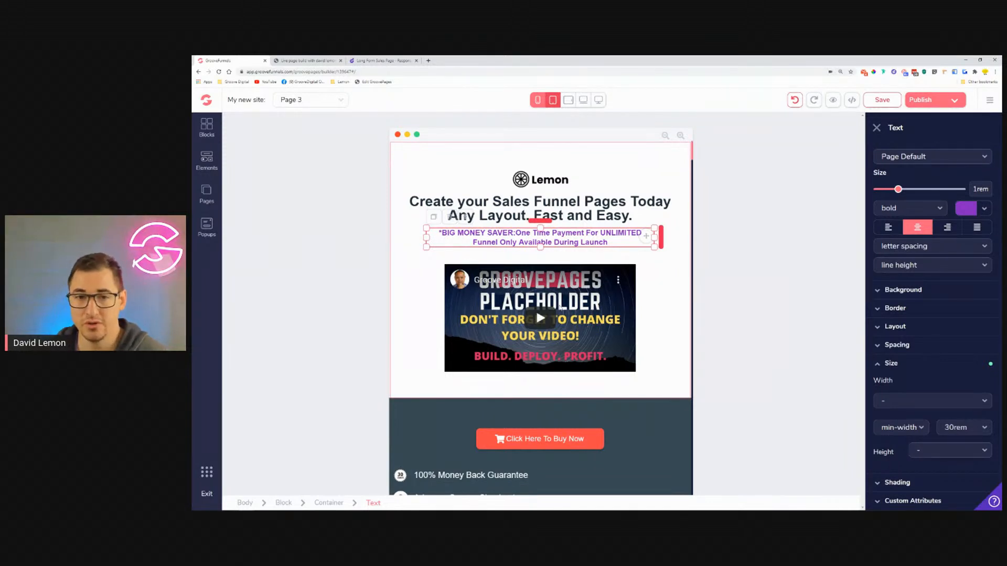
Step: Set the width of the YouTube video below the headings to 75% relative to its parent
{"action": "left_click", "coordinate": [571, 281]}
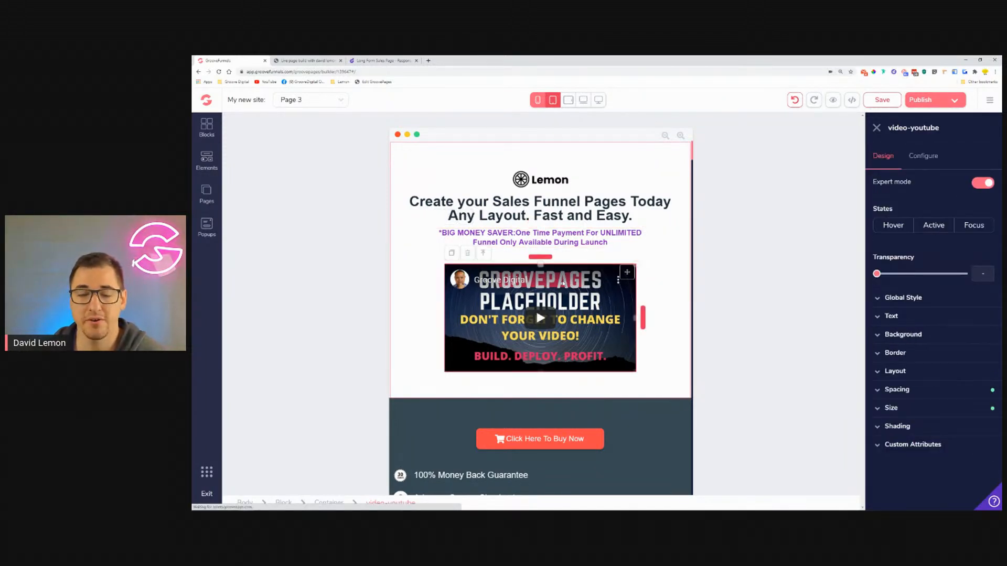
{"action": "left_click", "coordinate": [923, 407]}
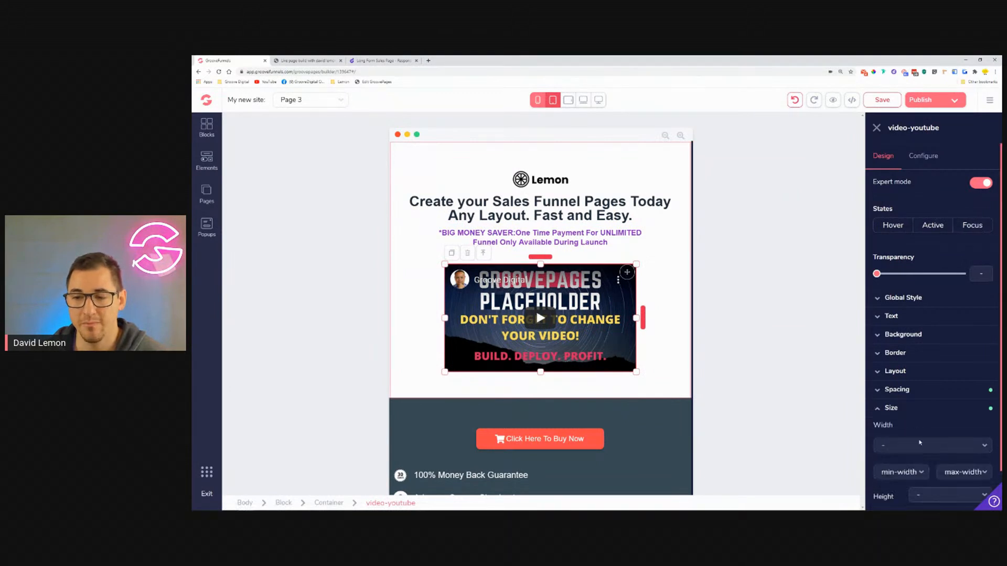
{"action": "scroll", "coordinate": [938, 376], "scroll_direction": "down", "scroll_amount": 1}
{"action": "left_click", "coordinate": [933, 402]}
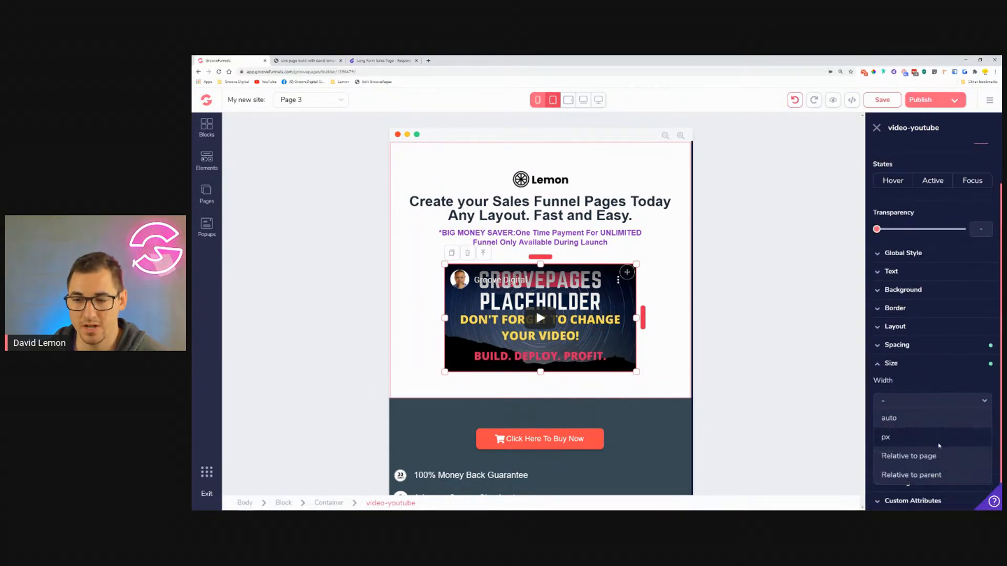
{"action": "left_click", "coordinate": [908, 474]}
{"action": "left_click_drag", "start_coordinate": [879, 423], "coordinate": [948, 430]}
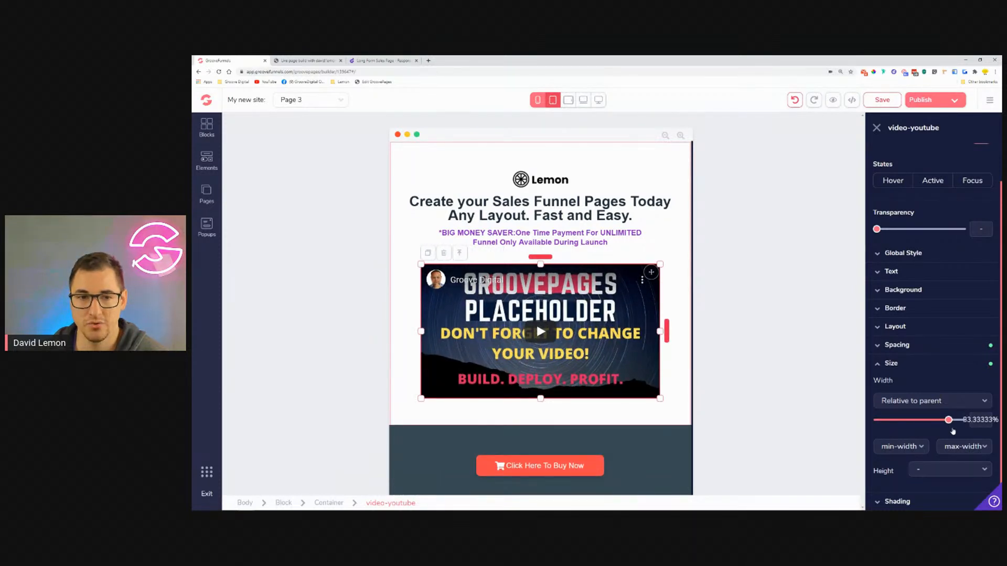
{"action": "left_click_drag", "start_coordinate": [953, 431], "coordinate": [955, 432]}
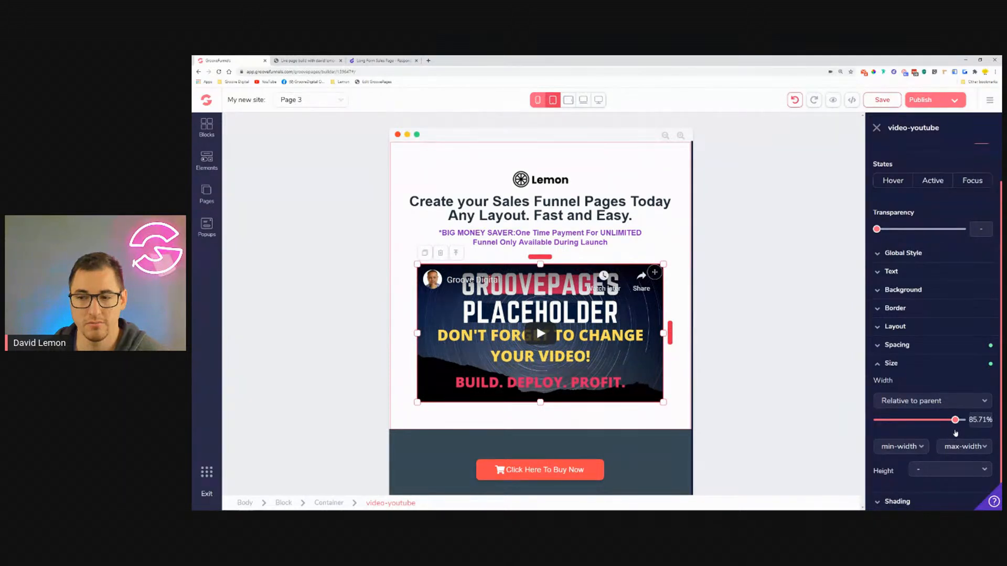
{"action": "left_click_drag", "start_coordinate": [955, 433], "coordinate": [956, 434]}
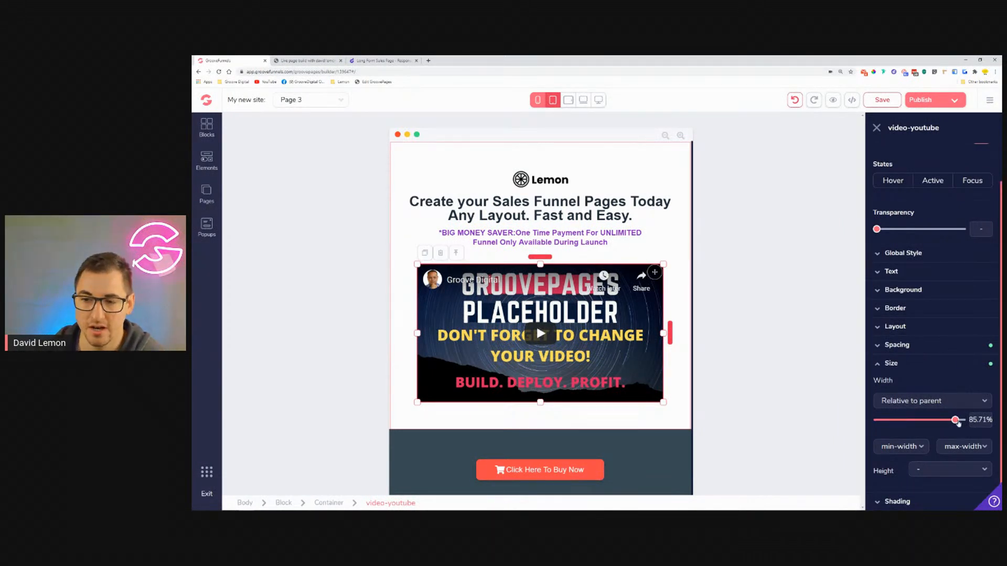
{"action": "left_click_drag", "start_coordinate": [955, 421], "coordinate": [935, 430]}
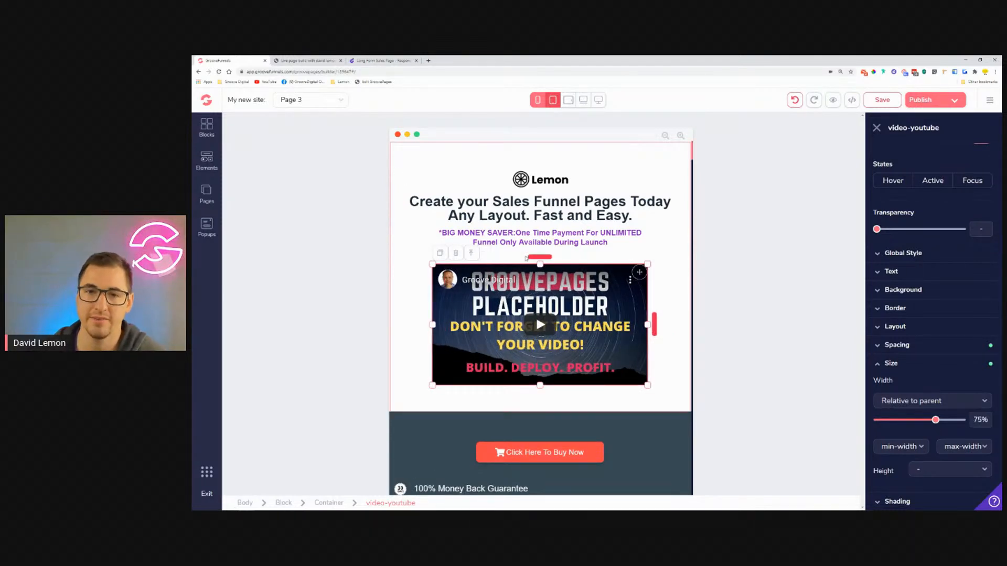
Step: Examine the nested containers of the dark buy-button section and the outer container's layout settings
{"action": "scroll", "coordinate": [483, 221], "scroll_direction": "down", "scroll_amount": 3}
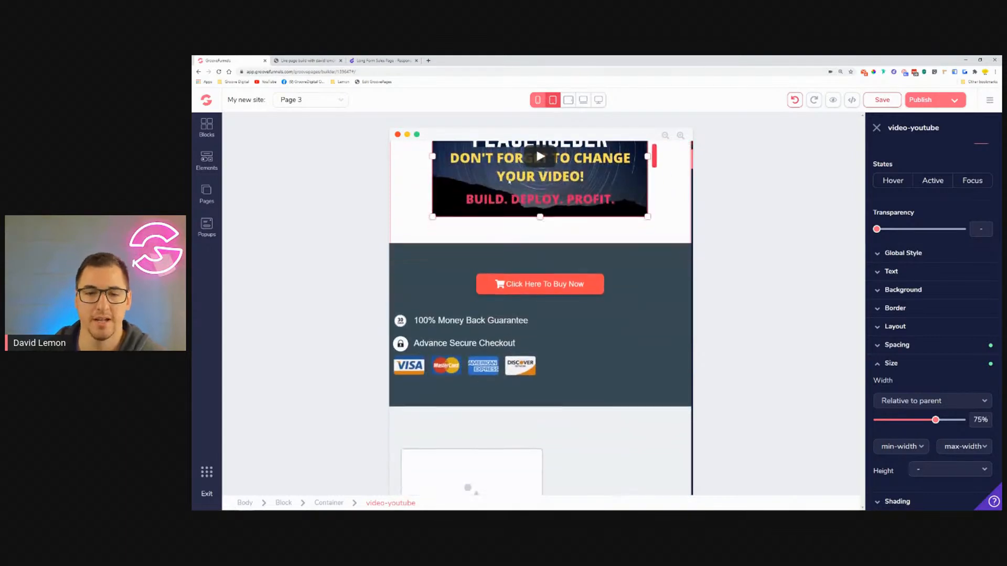
{"action": "scroll", "coordinate": [496, 182], "scroll_direction": "up", "scroll_amount": 2}
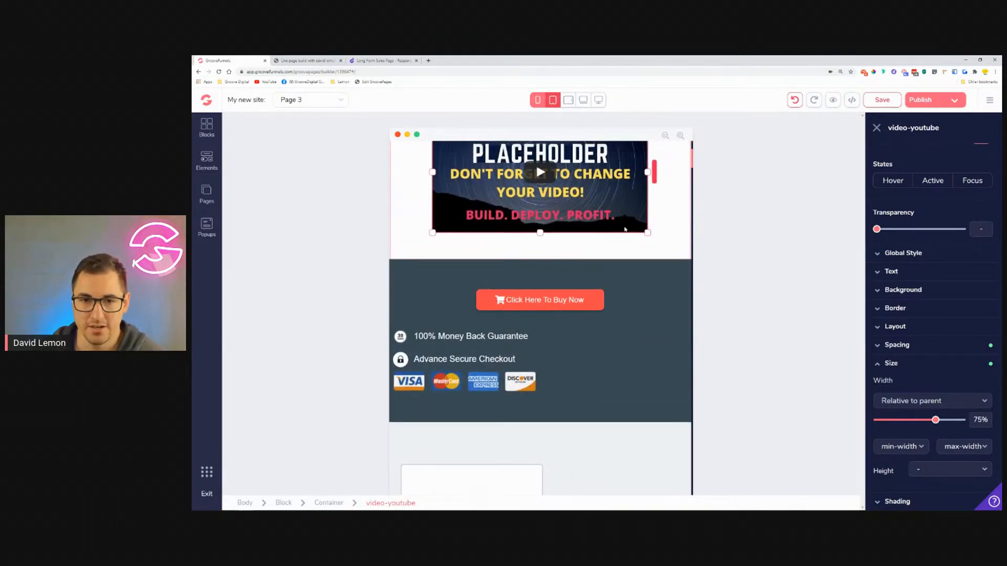
{"action": "scroll", "coordinate": [544, 177], "scroll_direction": "down", "scroll_amount": 2}
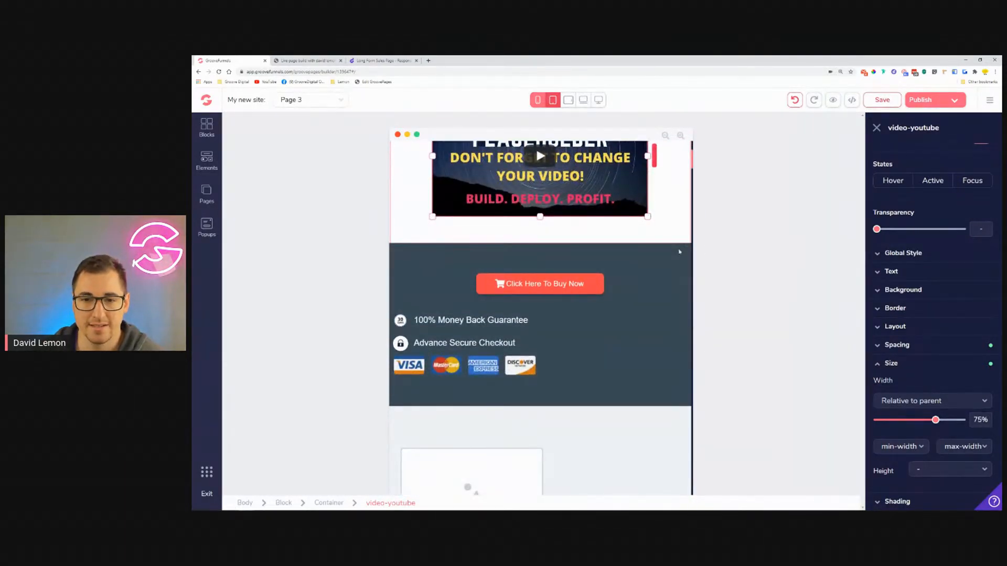
{"action": "left_click", "coordinate": [646, 274]}
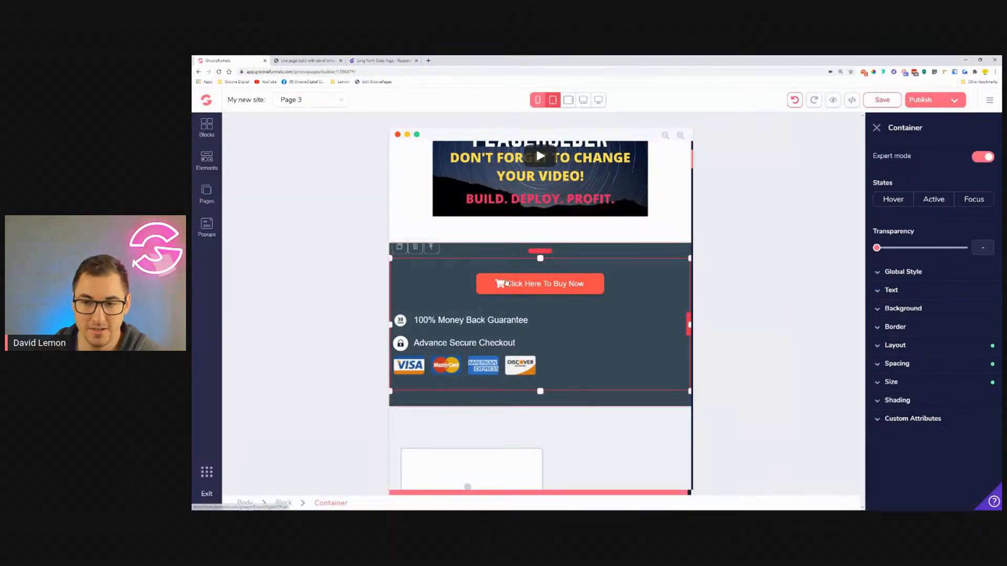
{"action": "left_click", "coordinate": [560, 317]}
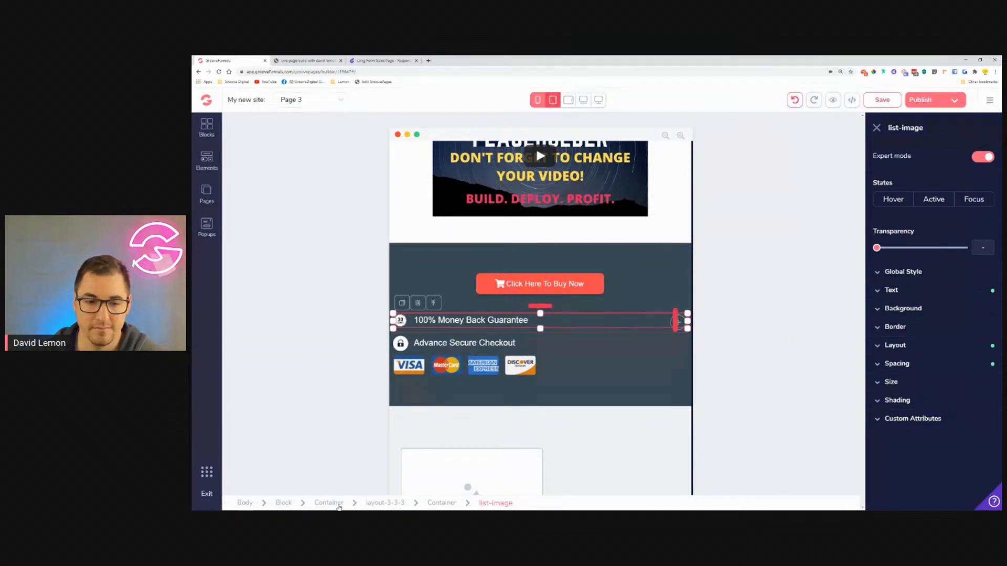
{"action": "left_click", "coordinate": [334, 503]}
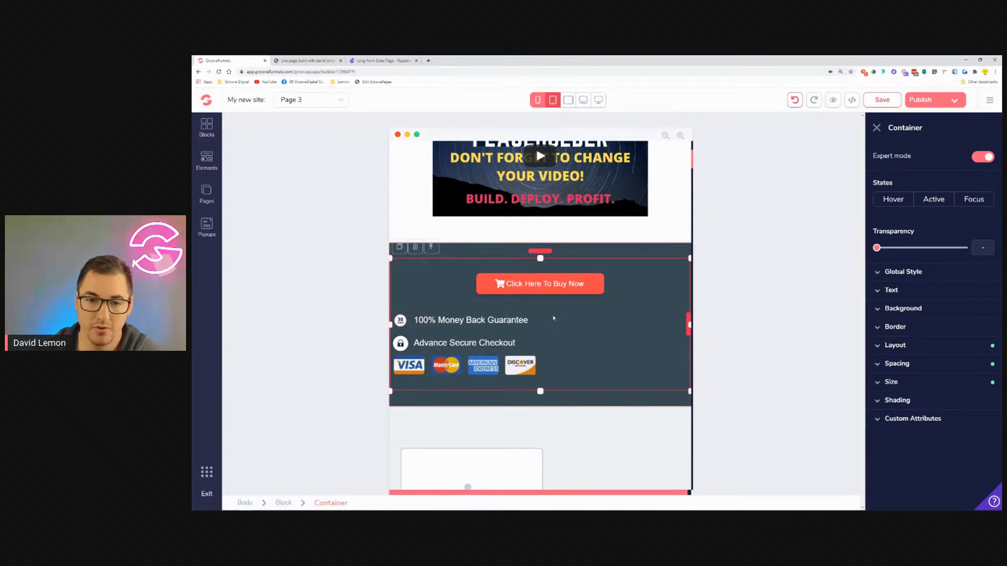
{"action": "left_click", "coordinate": [559, 326]}
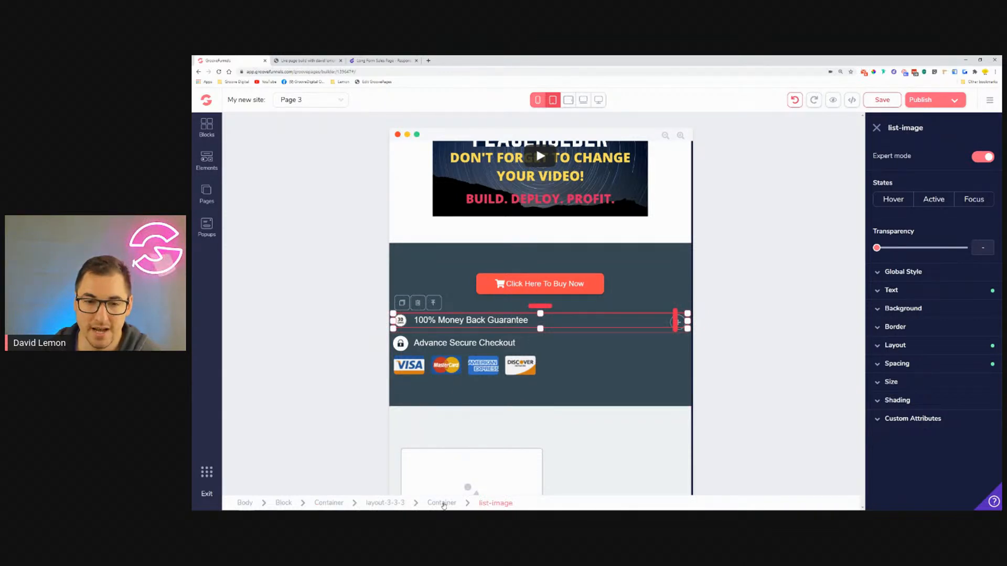
{"action": "left_click", "coordinate": [442, 503]}
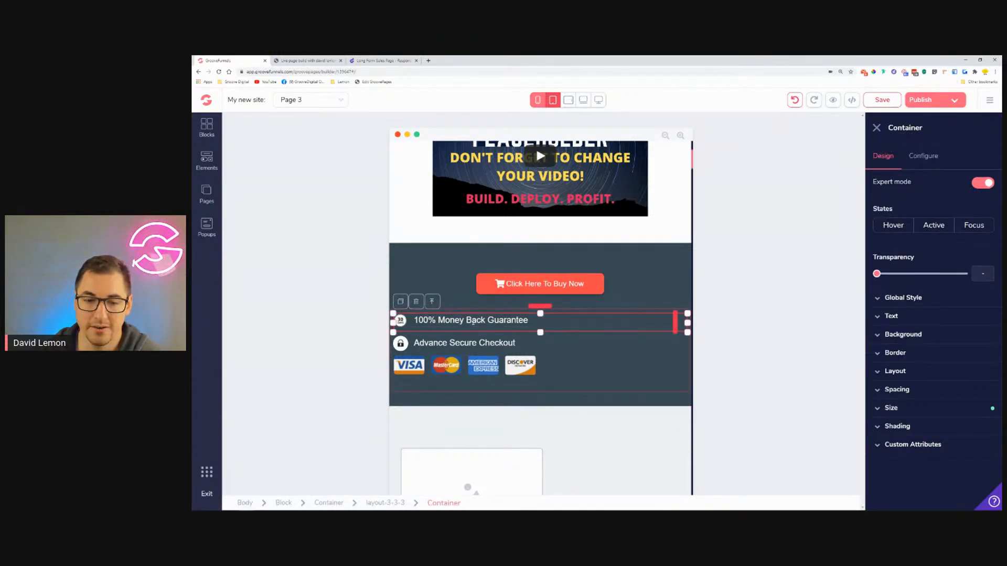
{"action": "left_click", "coordinate": [650, 270]}
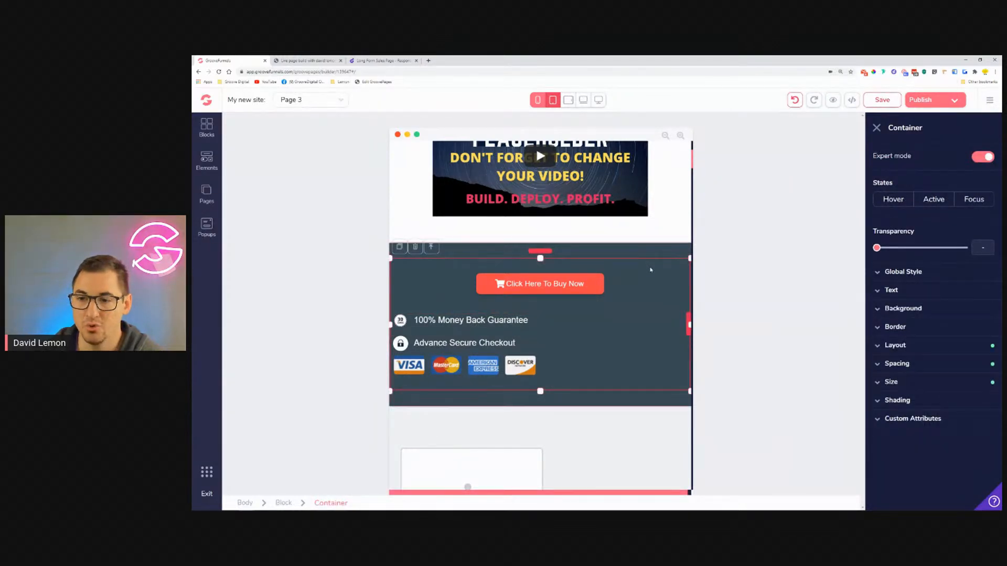
{"action": "left_click", "coordinate": [917, 348]}
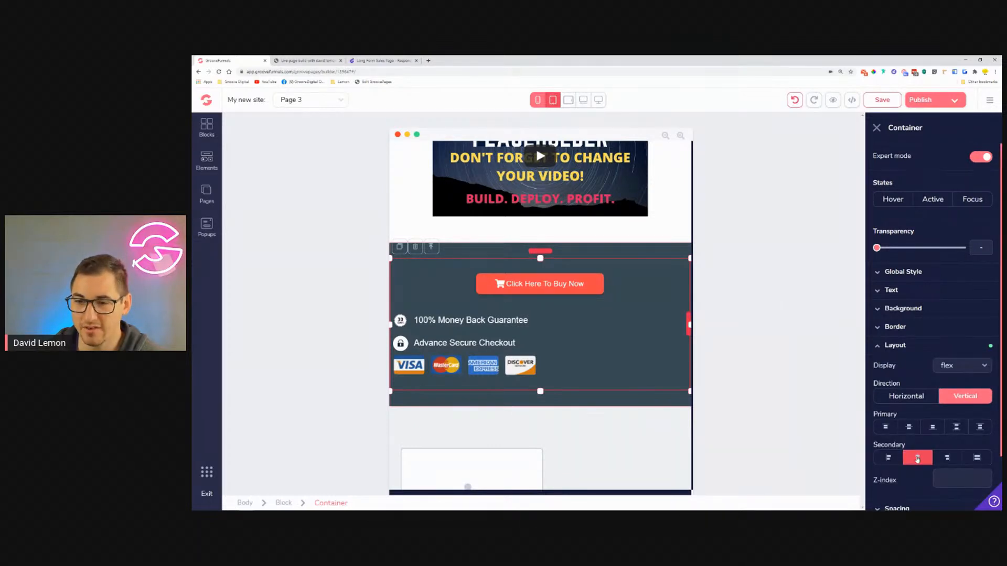
Step: Center the contents of the "100% Money Back Guarantee" container along its primary axis
{"action": "left_click", "coordinate": [630, 325]}
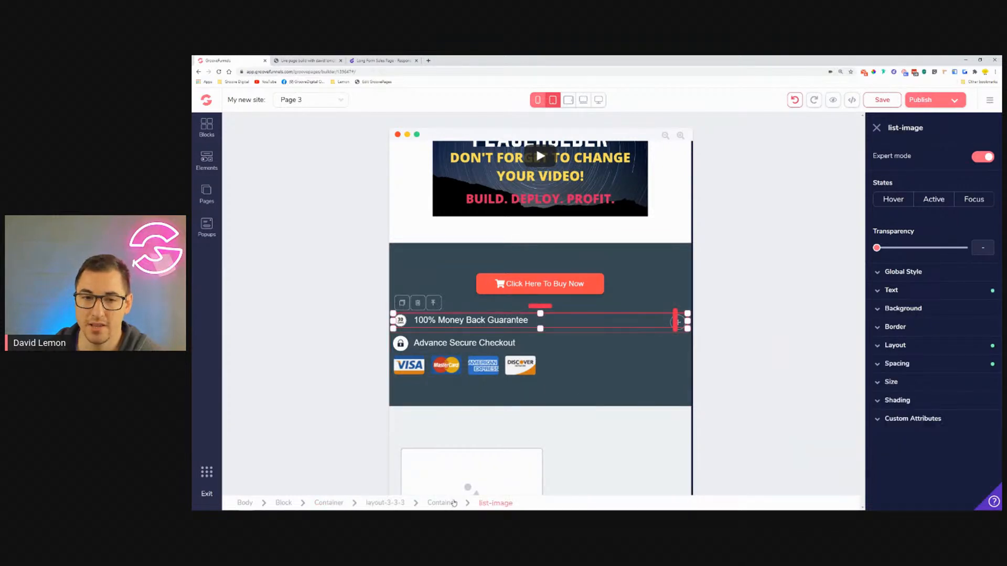
{"action": "left_click", "coordinate": [453, 504]}
{"action": "left_click", "coordinate": [892, 370]}
{"action": "left_click", "coordinate": [916, 455]}
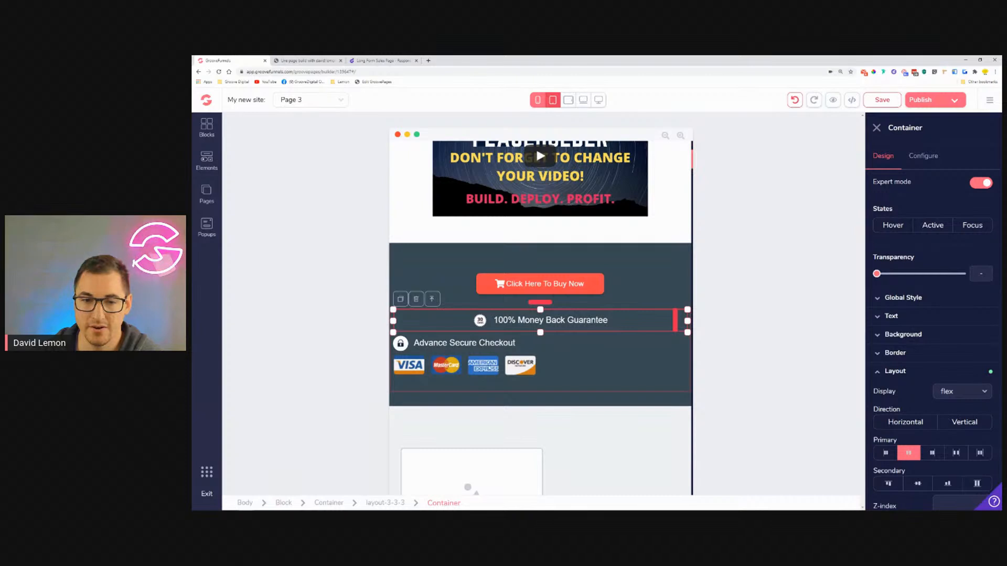
Step: Center the contents of the "Advance Secure Checkout" container along its primary axis
{"action": "left_click", "coordinate": [524, 343]}
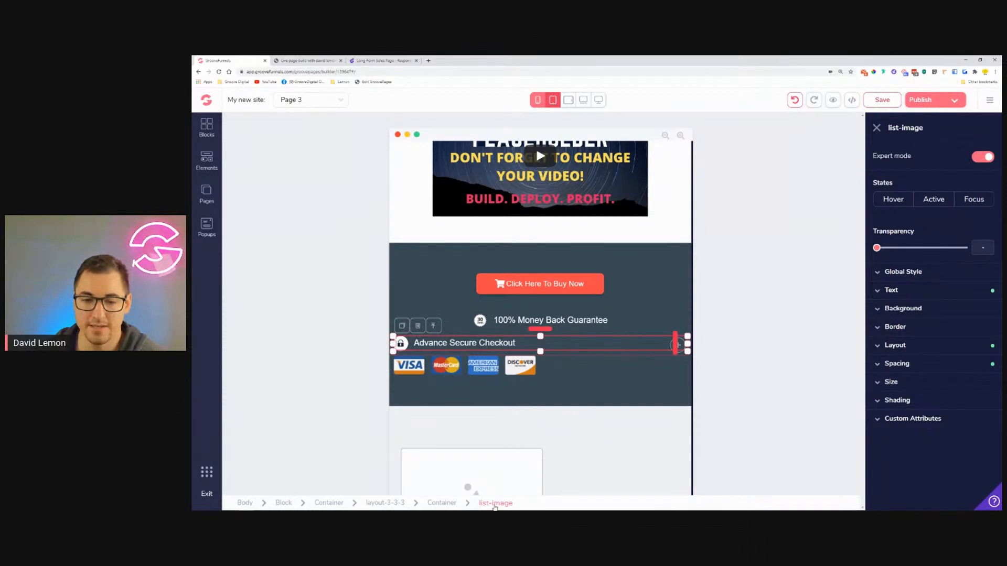
{"action": "left_click", "coordinate": [441, 505]}
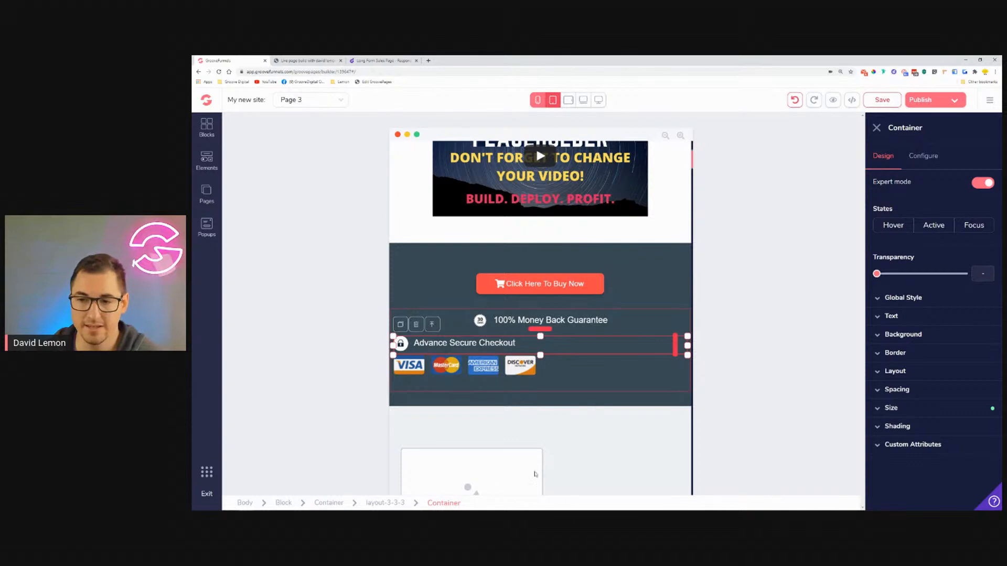
{"action": "left_click", "coordinate": [894, 372]}
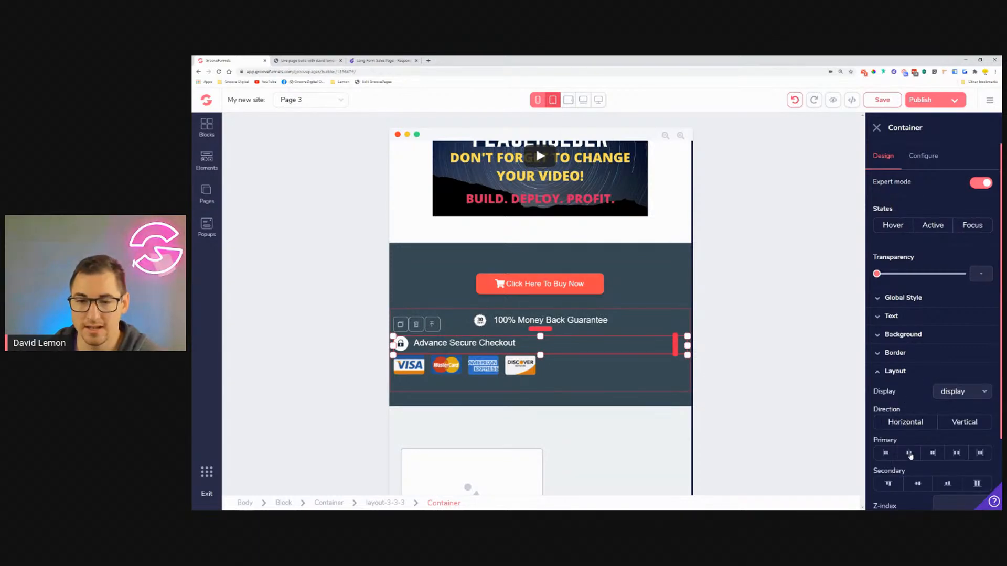
{"action": "left_click", "coordinate": [909, 454]}
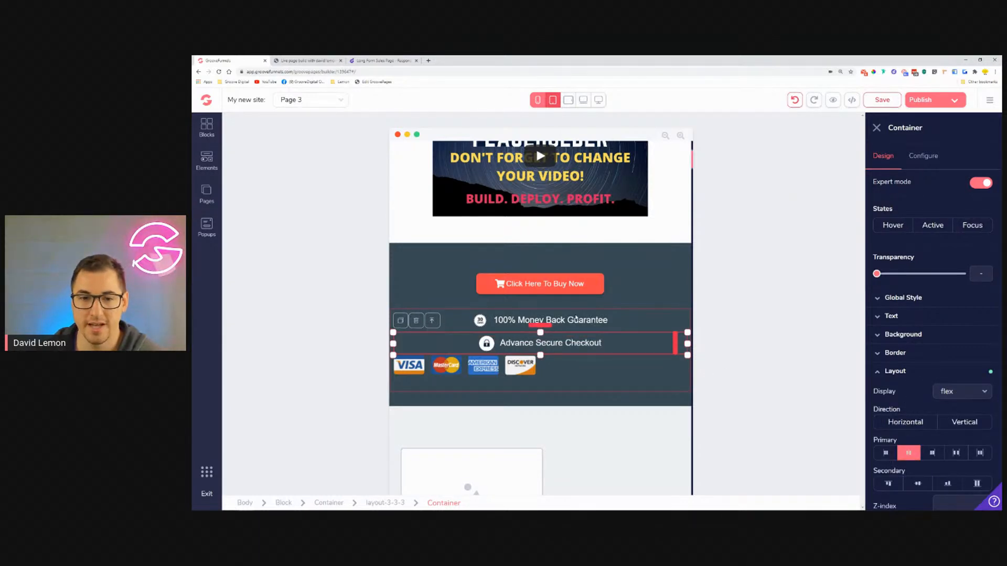
Step: Center the credit card logos within their container along the primary axis
{"action": "left_click", "coordinate": [543, 372]}
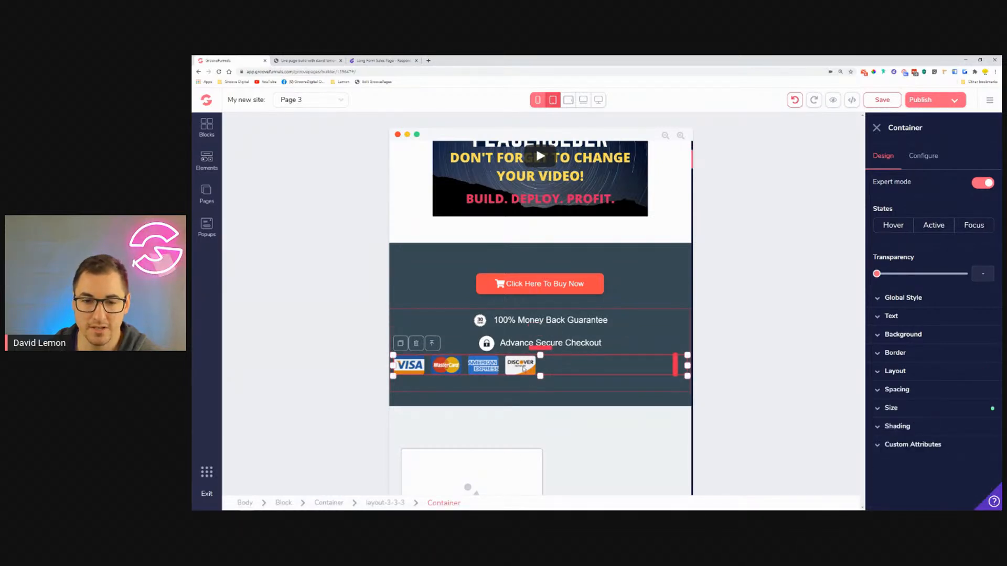
{"action": "left_click", "coordinate": [922, 375]}
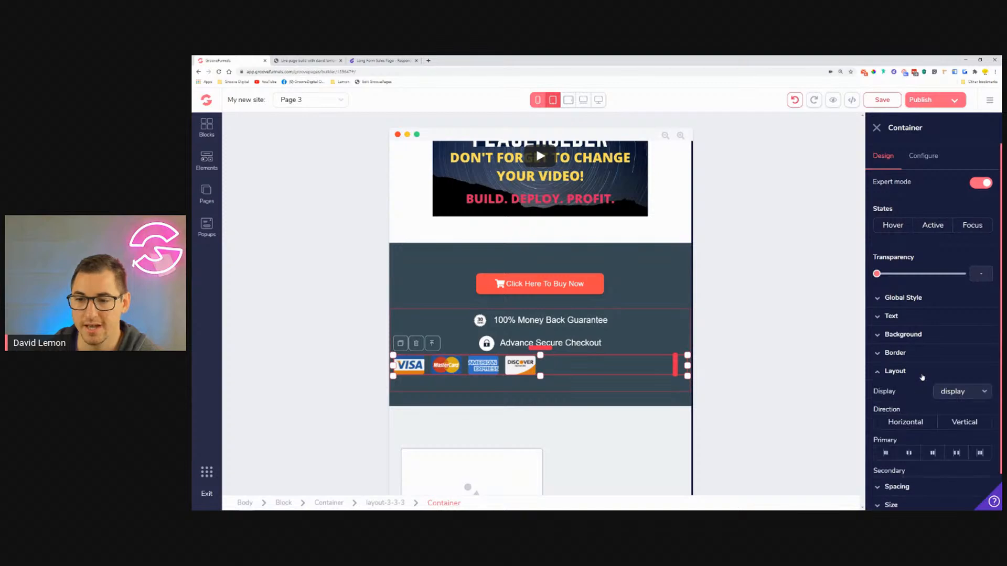
{"action": "left_click", "coordinate": [913, 457]}
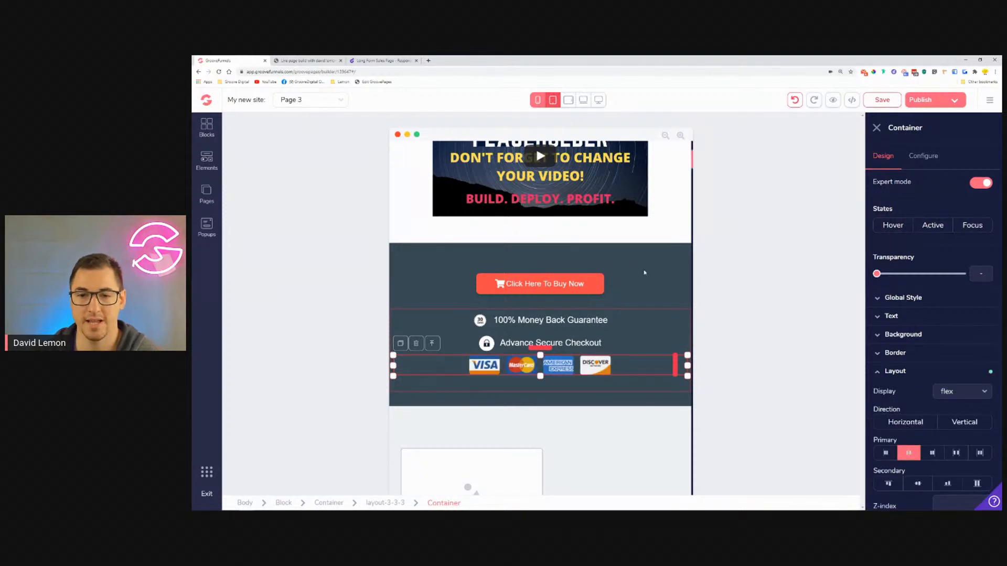
Step: Set the top and bottom padding of the dark buy-button block to 0
{"action": "left_click", "coordinate": [682, 295]}
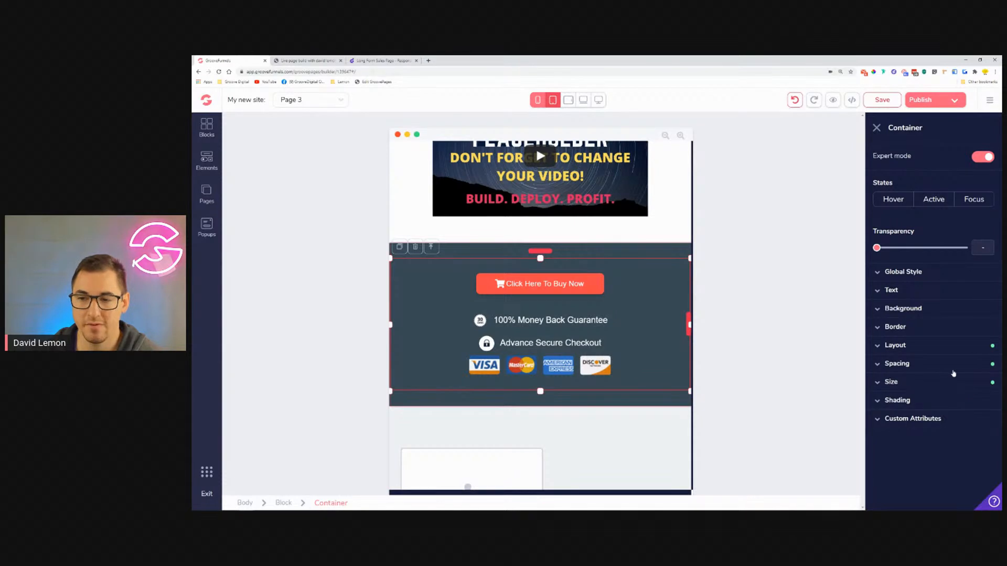
{"action": "left_click", "coordinate": [954, 370]}
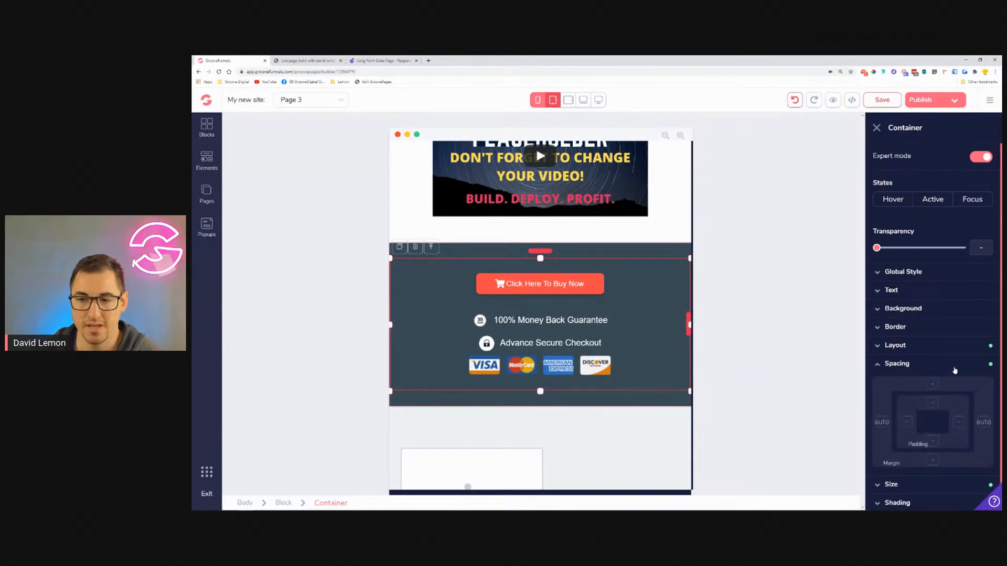
{"action": "left_click", "coordinate": [954, 370]}
{"action": "left_click", "coordinate": [623, 253]}
{"action": "left_click", "coordinate": [922, 382]}
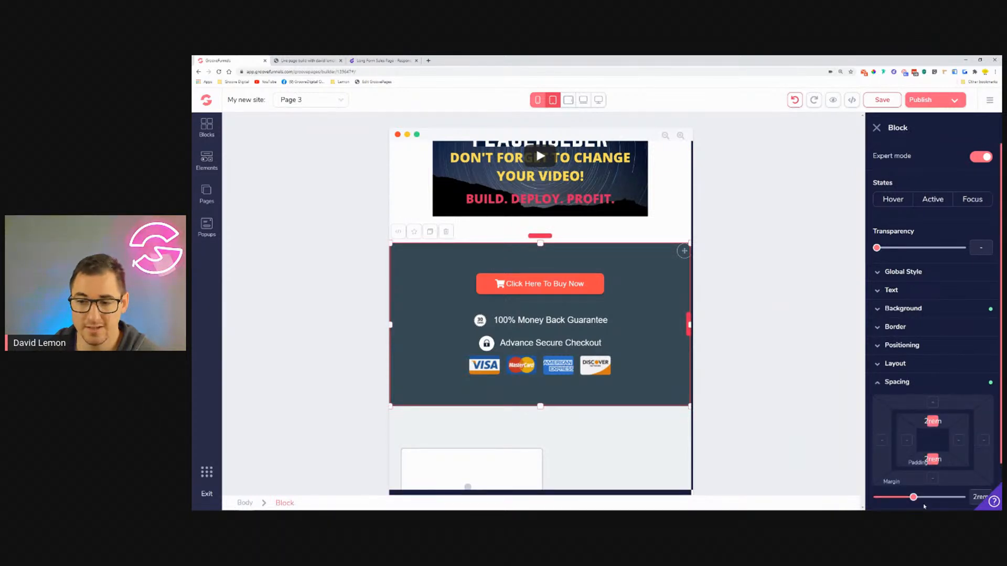
{"action": "left_click_drag", "start_coordinate": [917, 501], "coordinate": [881, 496]}
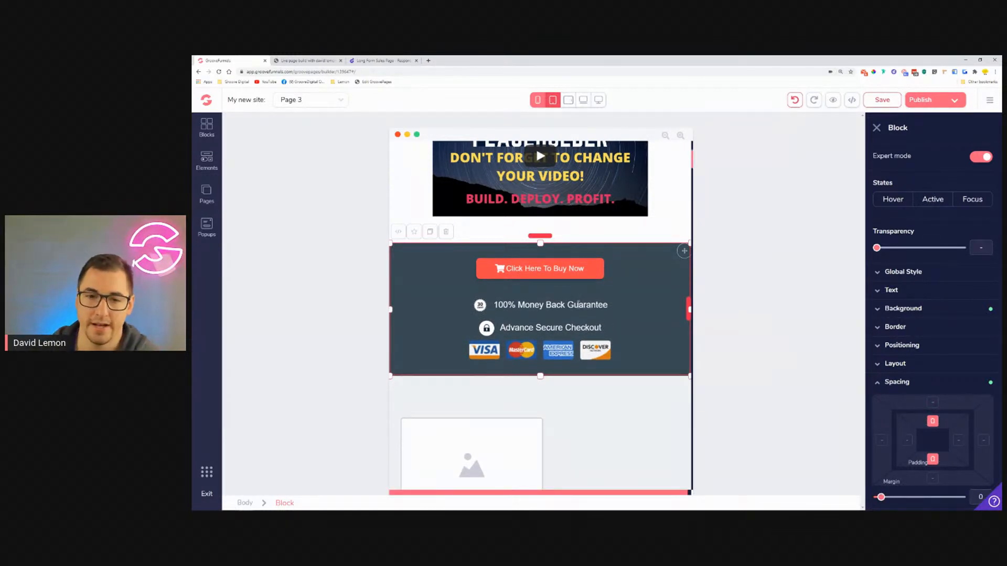
Step: Set the text size of the "Click Here To Buy Now" button to 1.5rem
{"action": "scroll", "coordinate": [589, 299], "scroll_direction": "up", "scroll_amount": 3}
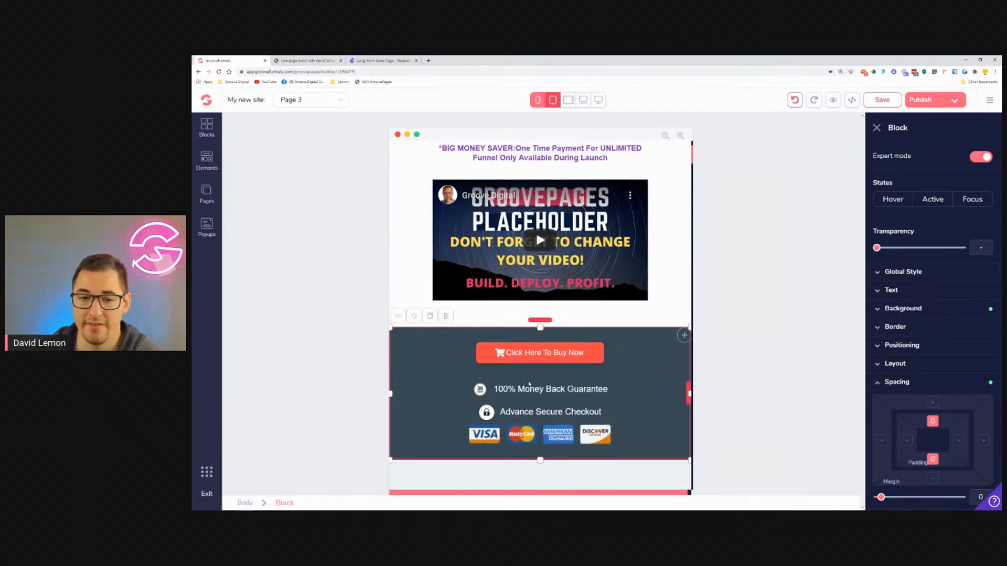
{"action": "left_click", "coordinate": [556, 389]}
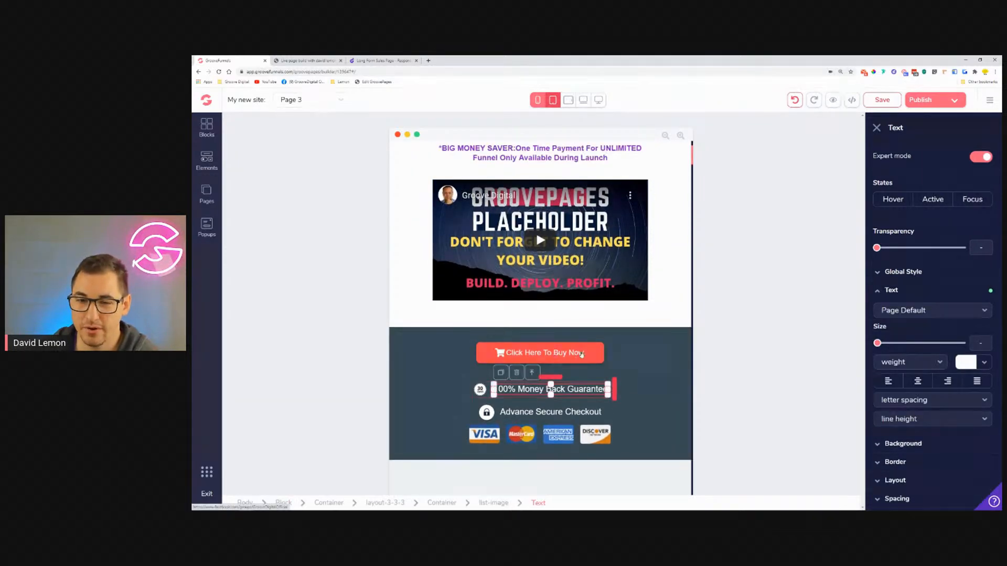
{"action": "left_click", "coordinate": [559, 356]}
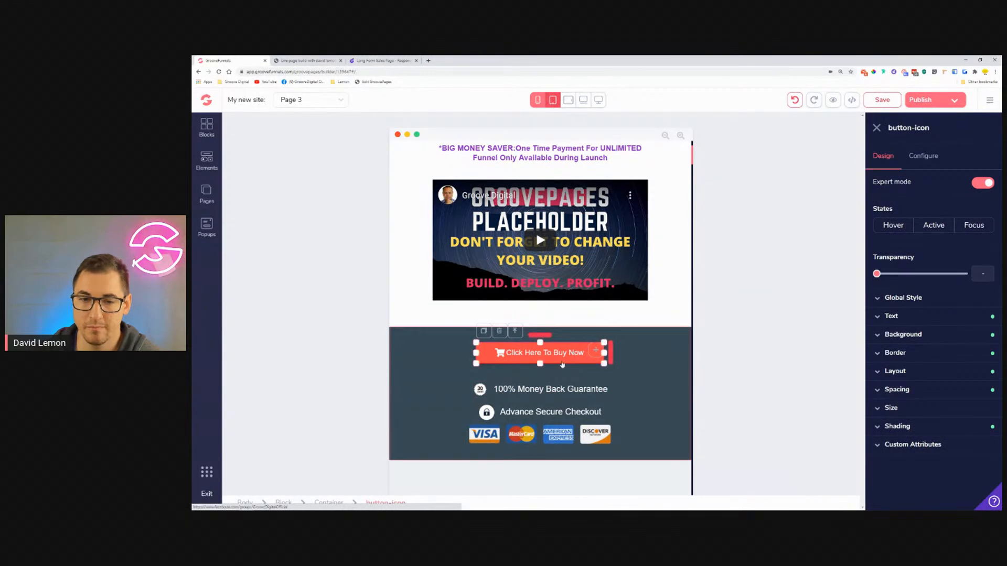
{"action": "left_click", "coordinate": [936, 321]}
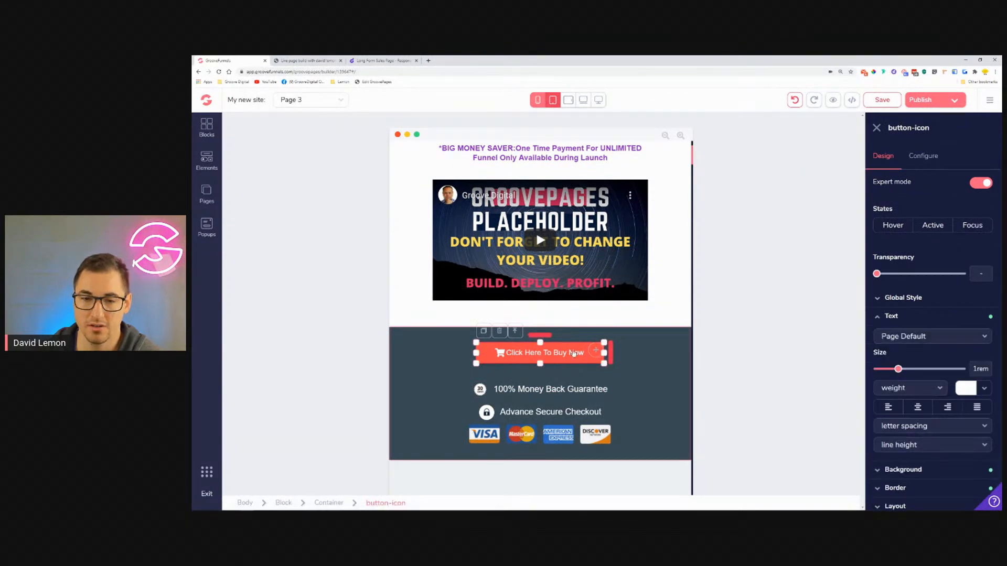
{"action": "left_click_drag", "start_coordinate": [902, 373], "coordinate": [922, 376]}
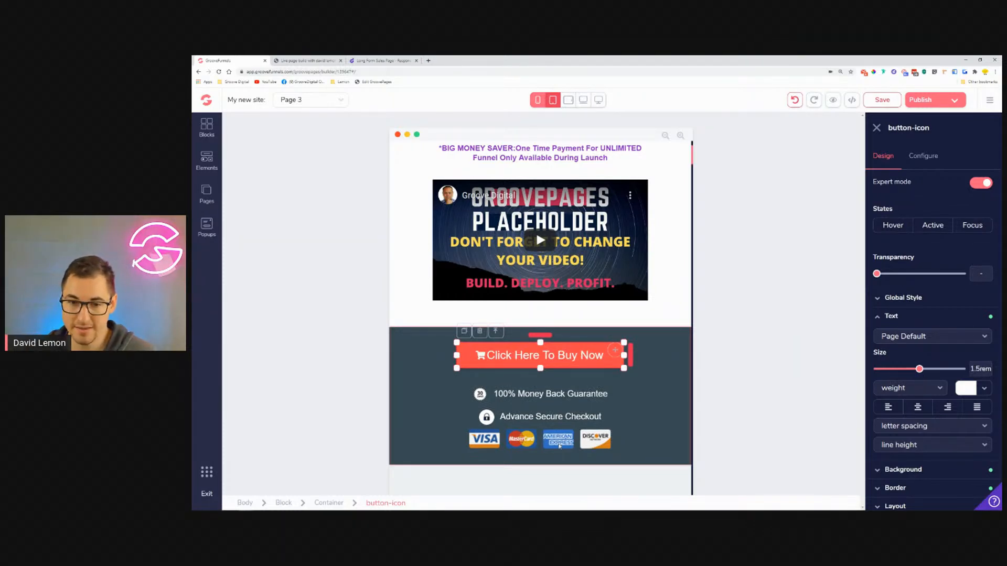
{"action": "left_click", "coordinate": [541, 427]}
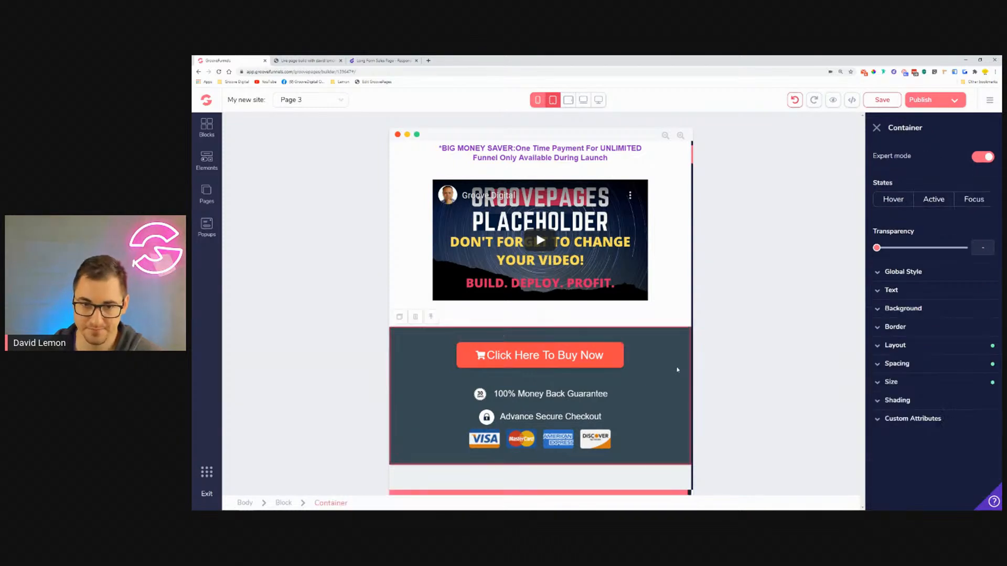
Step: Set the text size of the "Create your Sales Funnel Pages Today" heading to 2.25rem
{"action": "scroll", "coordinate": [675, 370], "scroll_direction": "up", "scroll_amount": 1}
{"action": "scroll", "coordinate": [675, 369], "scroll_direction": "up", "scroll_amount": 1}
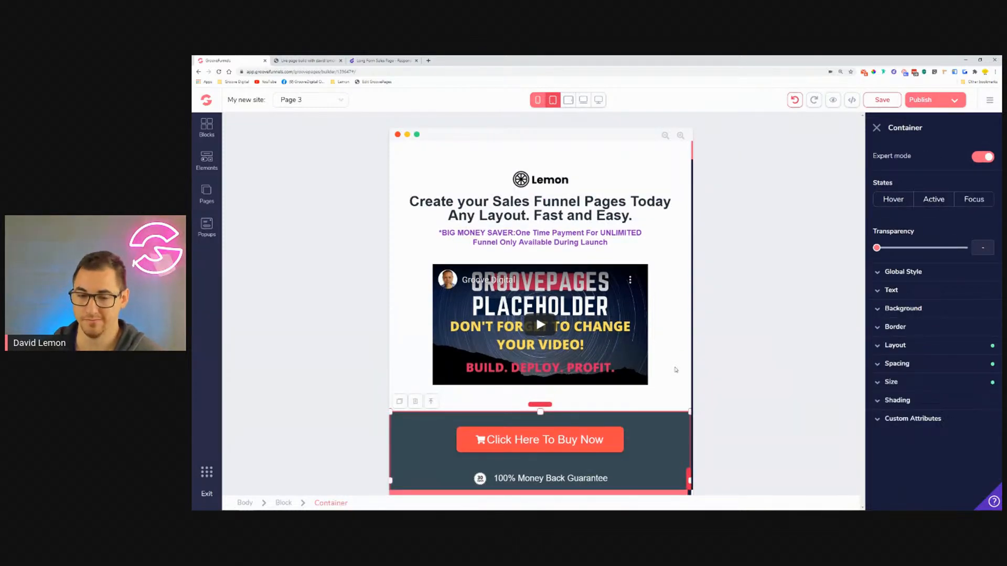
{"action": "scroll", "coordinate": [675, 370], "scroll_direction": "down", "scroll_amount": 2}
{"action": "scroll", "coordinate": [604, 227], "scroll_direction": "up", "scroll_amount": 2}
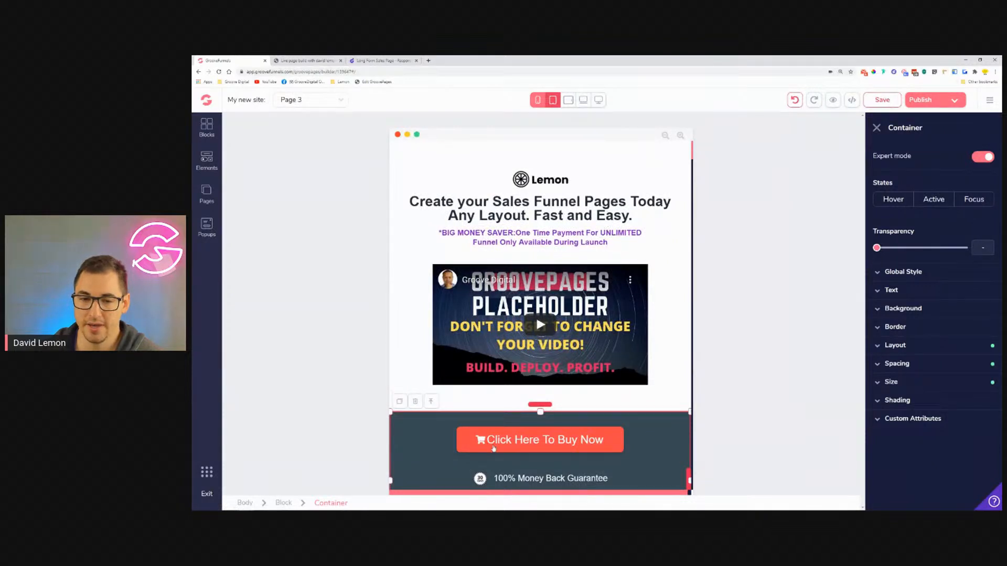
{"action": "left_click", "coordinate": [510, 205]}
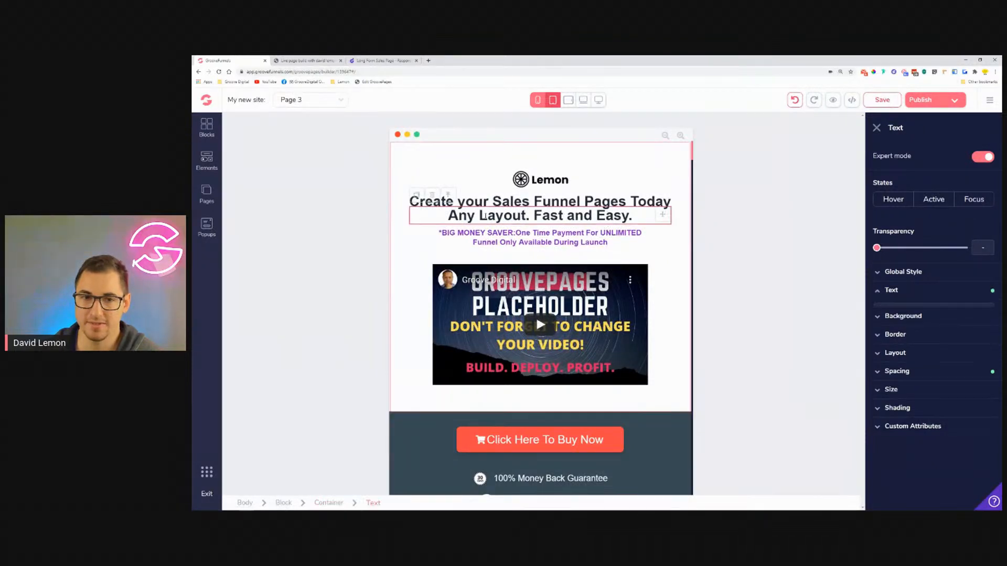
{"action": "left_click_drag", "start_coordinate": [927, 343], "coordinate": [934, 345]}
Step: Set the text size of the "Create your Sales Funnel Pages Today" heading to 1.875rem and save the page
{"action": "left_click", "coordinate": [574, 240]}
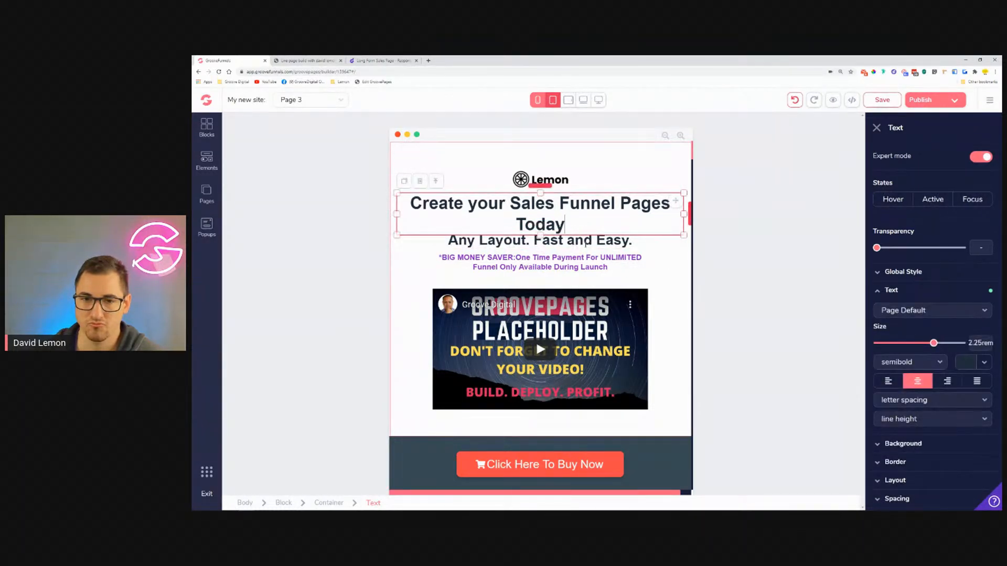
{"action": "left_click", "coordinate": [584, 240]}
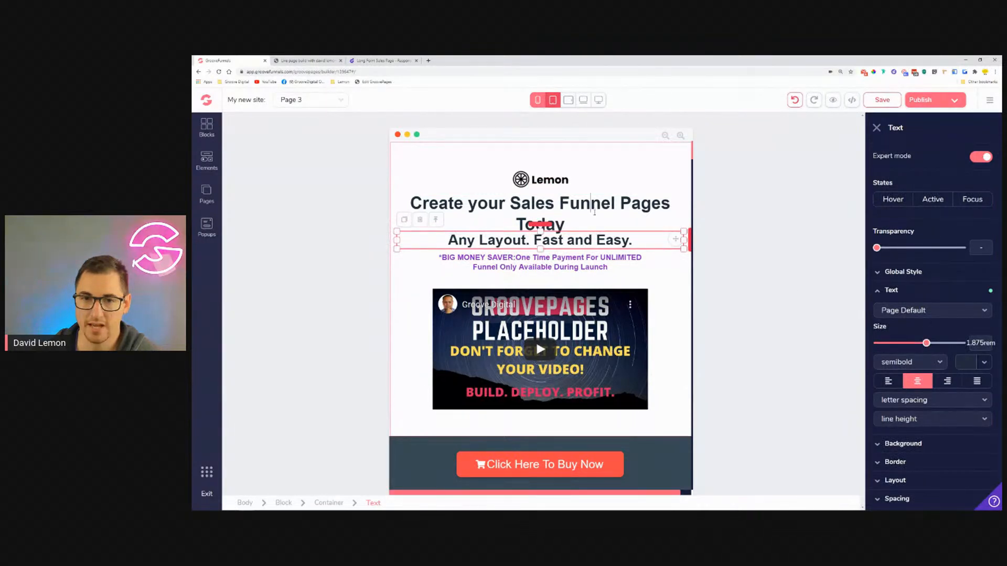
{"action": "left_click", "coordinate": [591, 203]}
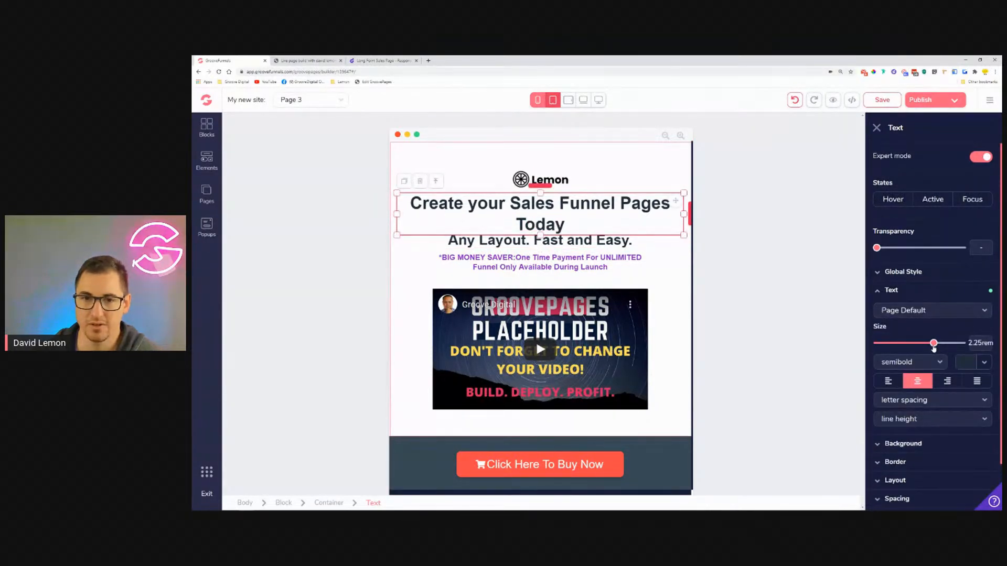
{"action": "left_click_drag", "start_coordinate": [933, 345], "coordinate": [926, 344]}
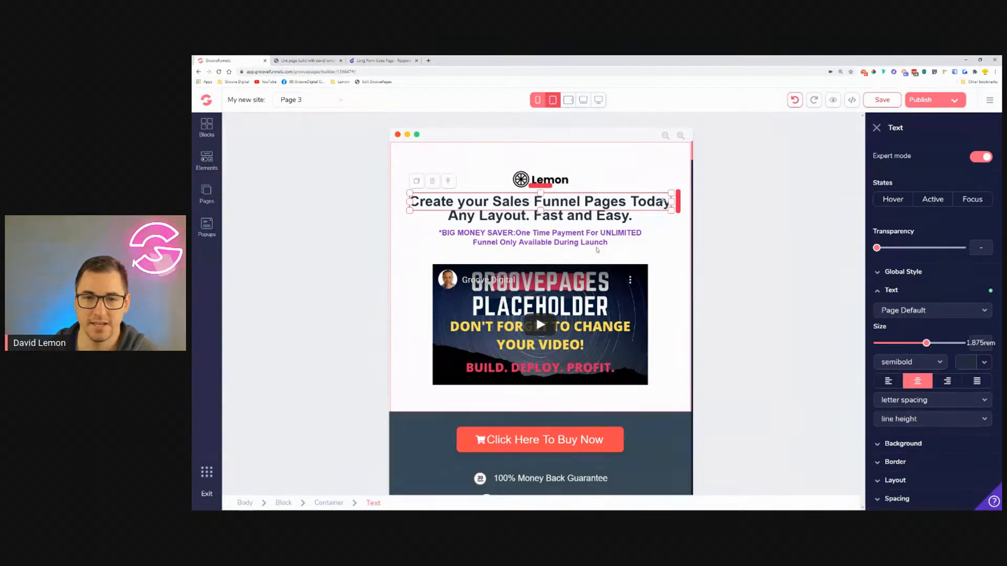
{"action": "scroll", "coordinate": [560, 296], "scroll_direction": "down", "scroll_amount": 5}
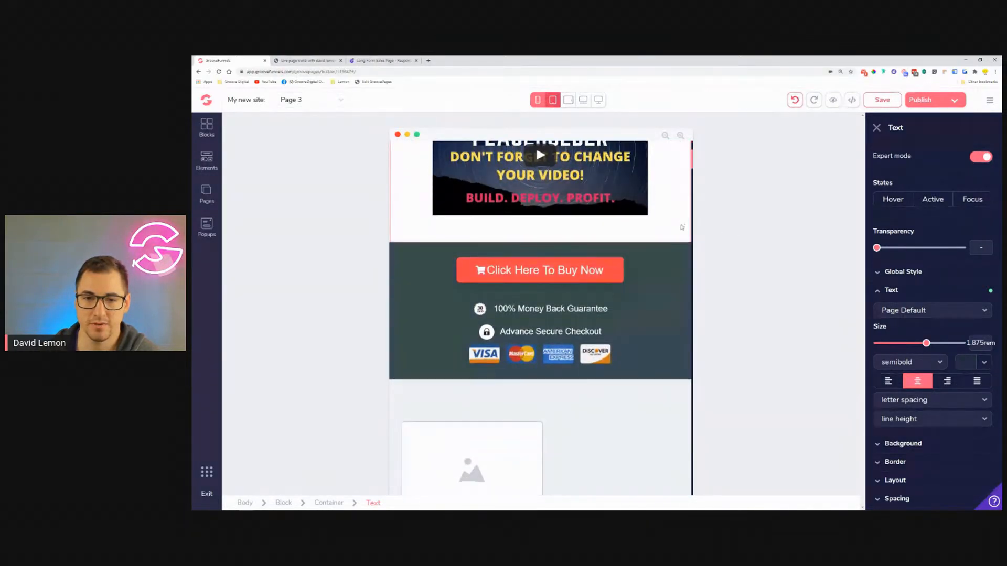
{"action": "left_click", "coordinate": [889, 100]}
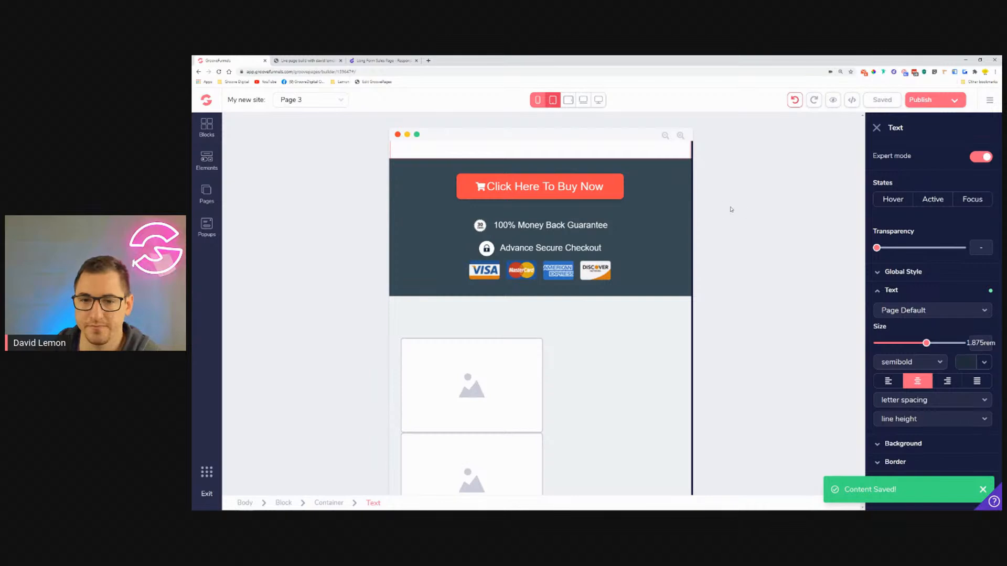
Step: Compare the layout of the placeholder image section in the tablet, desktop and phone views
{"action": "scroll", "coordinate": [656, 341], "scroll_direction": "down", "scroll_amount": 4}
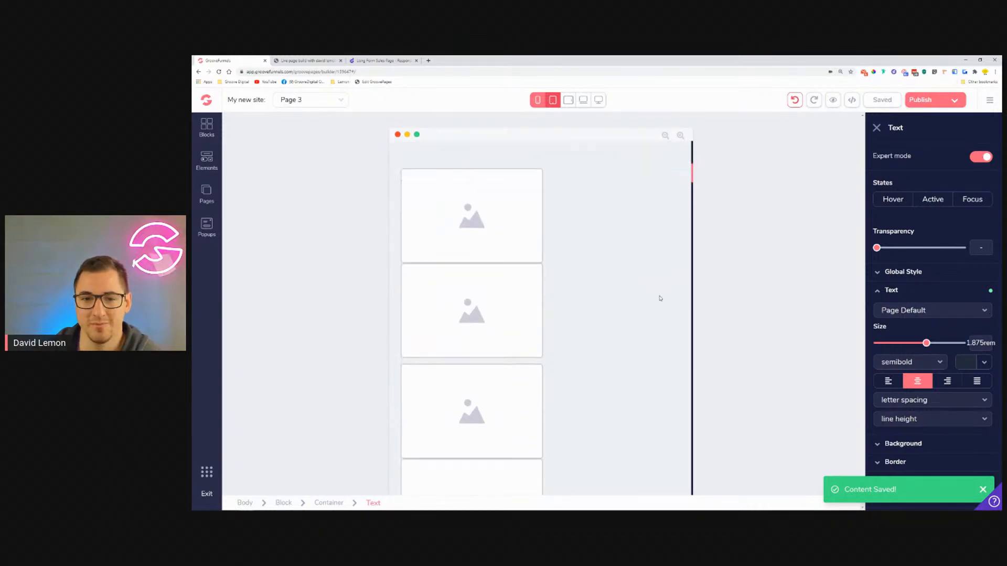
{"action": "scroll", "coordinate": [663, 278], "scroll_direction": "up", "scroll_amount": 2}
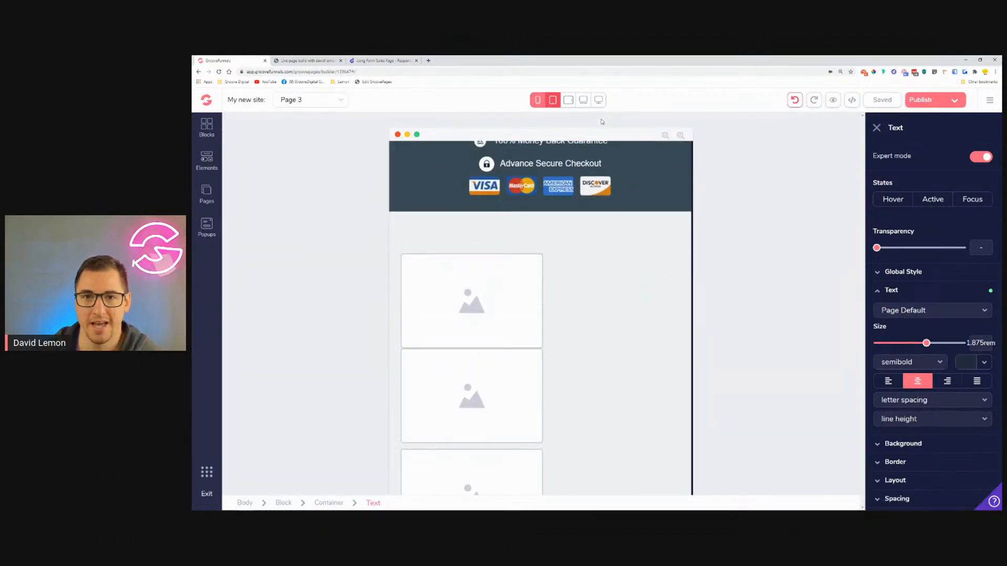
{"action": "left_click", "coordinate": [599, 100]}
{"action": "scroll", "coordinate": [741, 423], "scroll_direction": "down", "scroll_amount": 5}
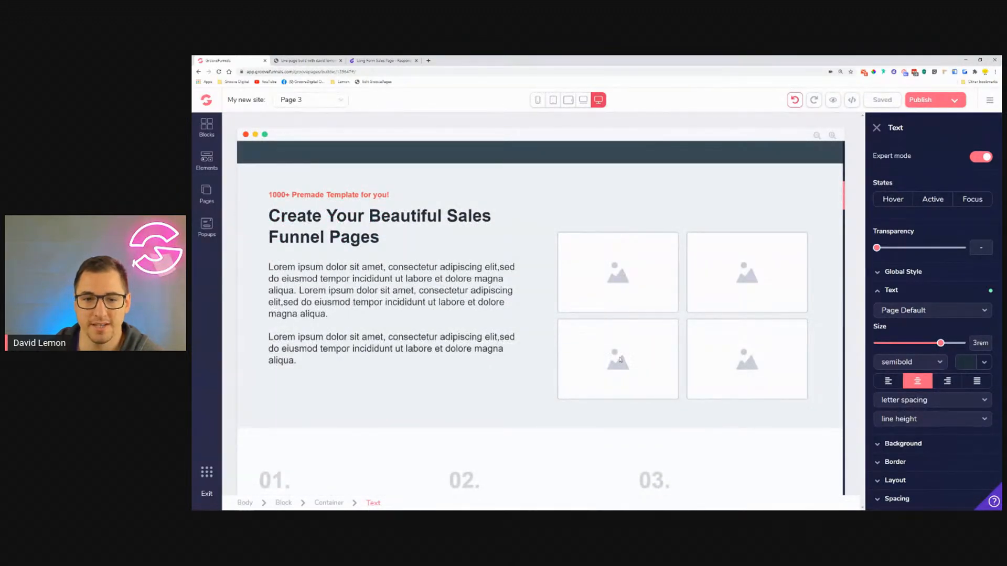
{"action": "left_click", "coordinate": [537, 99]}
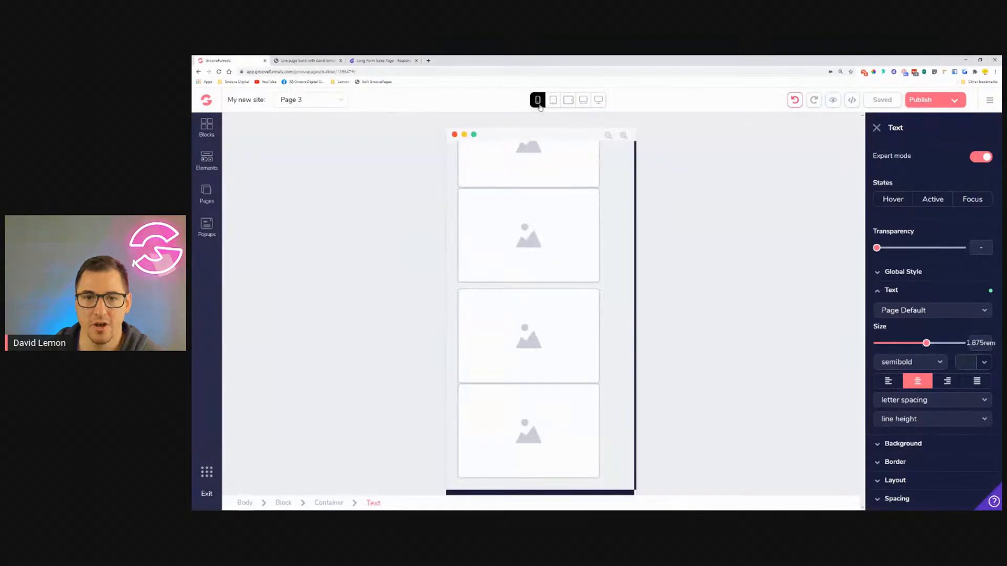
{"action": "left_click", "coordinate": [553, 100]}
{"action": "scroll", "coordinate": [616, 274], "scroll_direction": "up", "scroll_amount": 5}
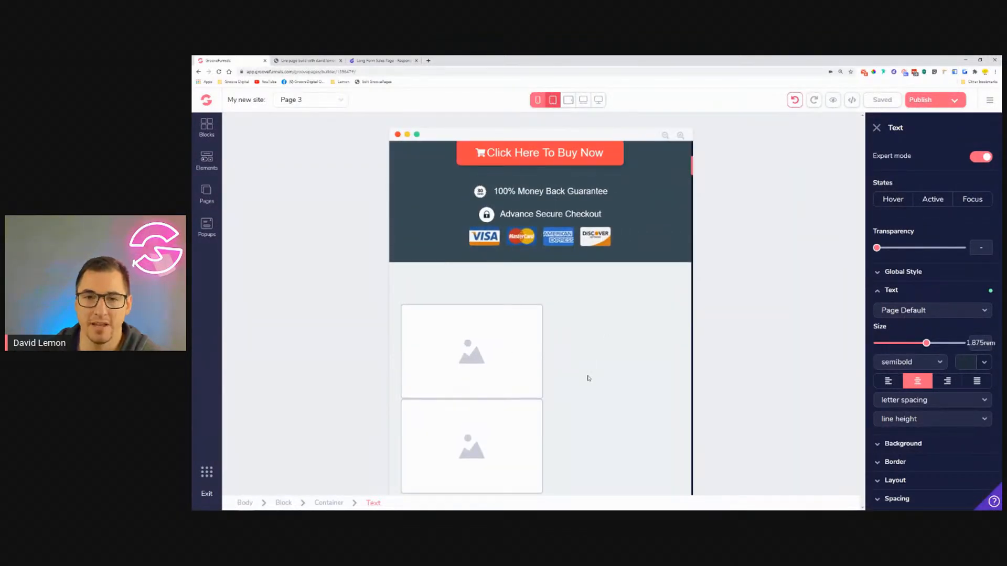
{"action": "scroll", "coordinate": [588, 378], "scroll_direction": "down", "scroll_amount": 2}
Step: Inspect the first two placeholder images, their containers and the first image's size settings in tablet view
{"action": "left_click", "coordinate": [624, 285]}
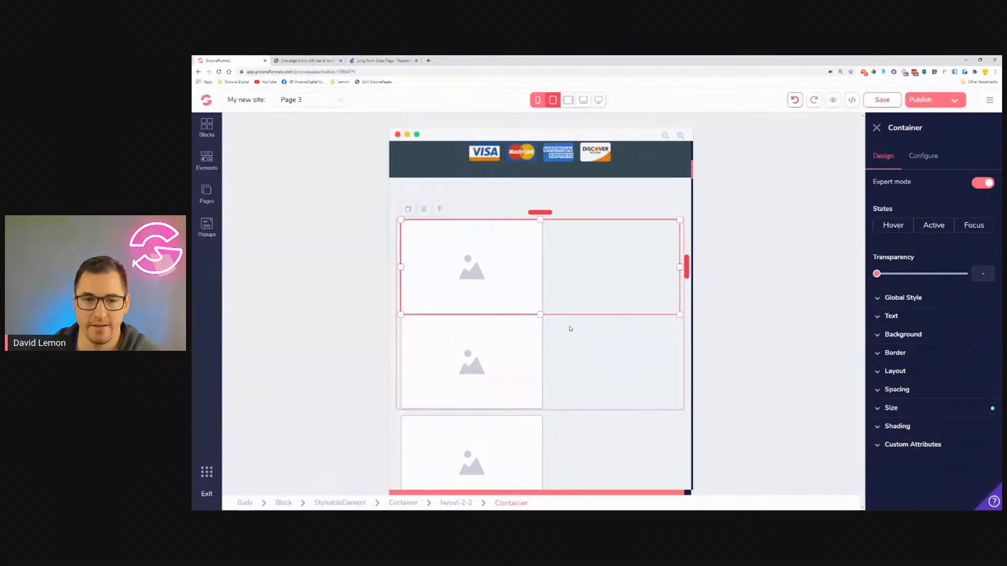
{"action": "left_click", "coordinate": [518, 282]}
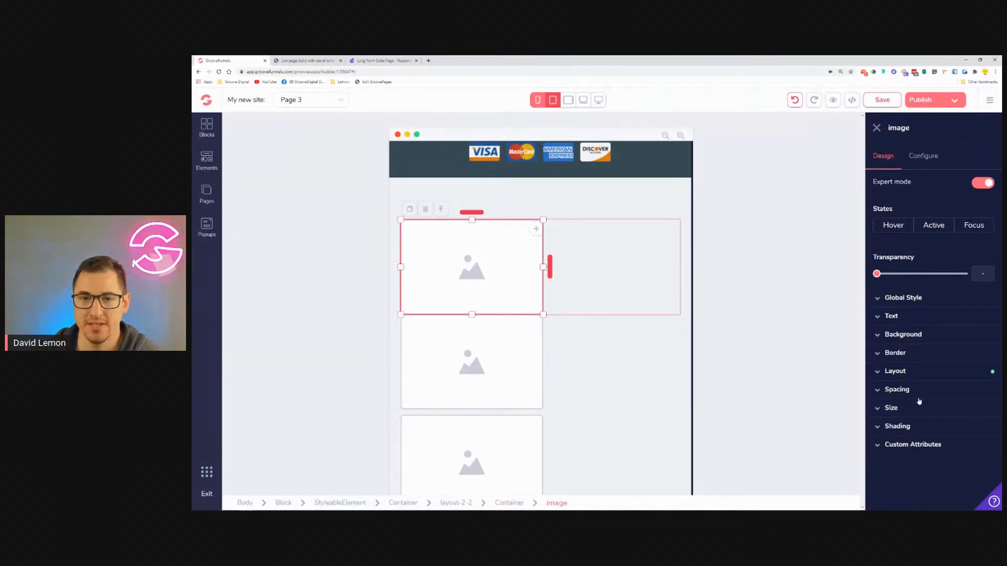
{"action": "left_click", "coordinate": [917, 413]}
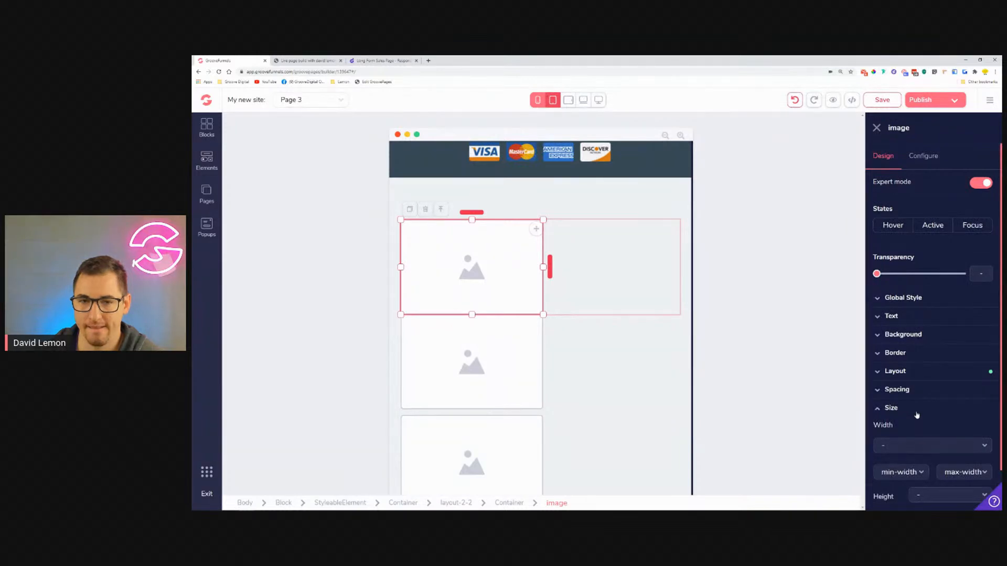
{"action": "left_click", "coordinate": [593, 281]}
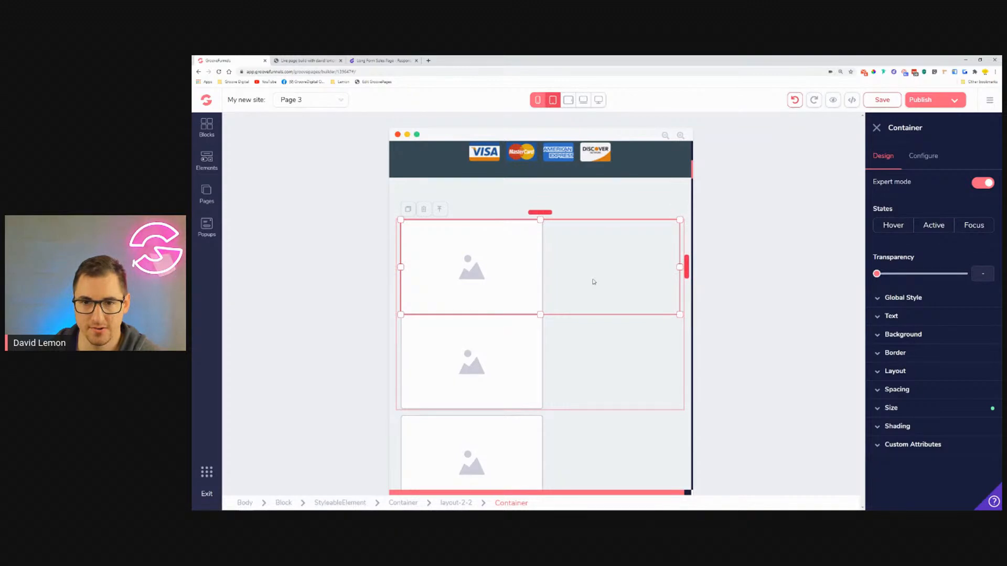
{"action": "left_click", "coordinate": [518, 334]}
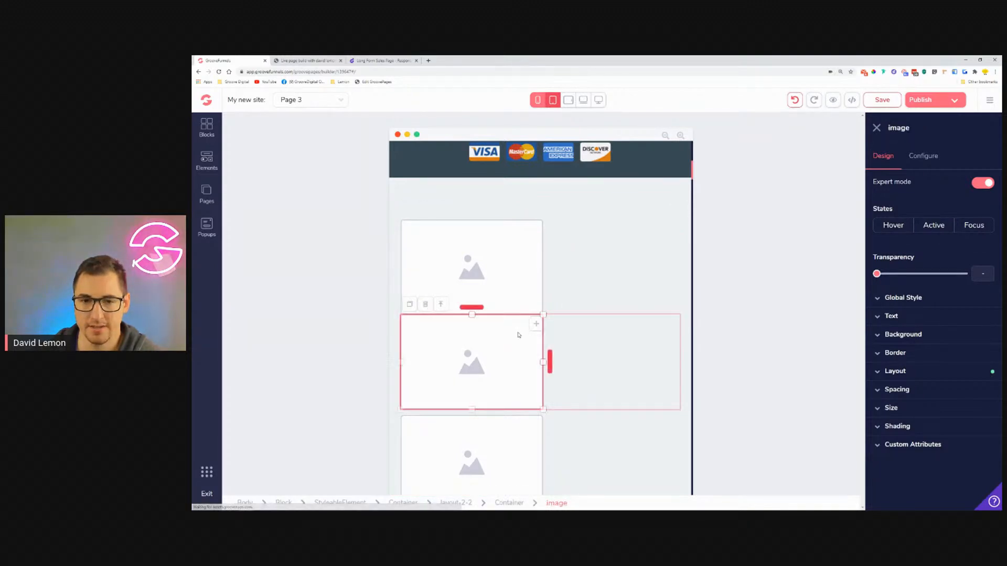
{"action": "left_click", "coordinate": [512, 266]}
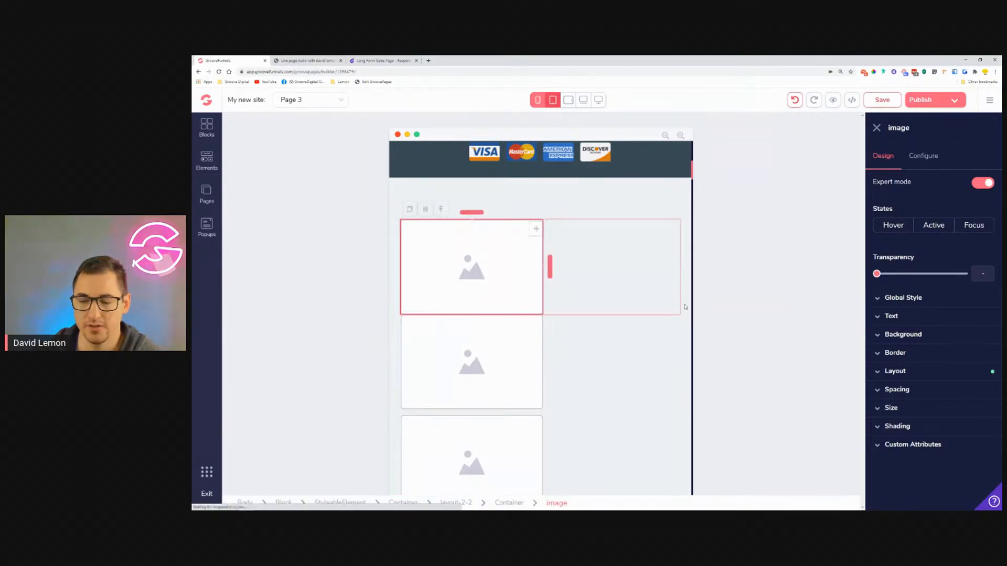
Step: Try to move the second placeholder image beside the first one, and undo the move
{"action": "left_click", "coordinate": [506, 370]}
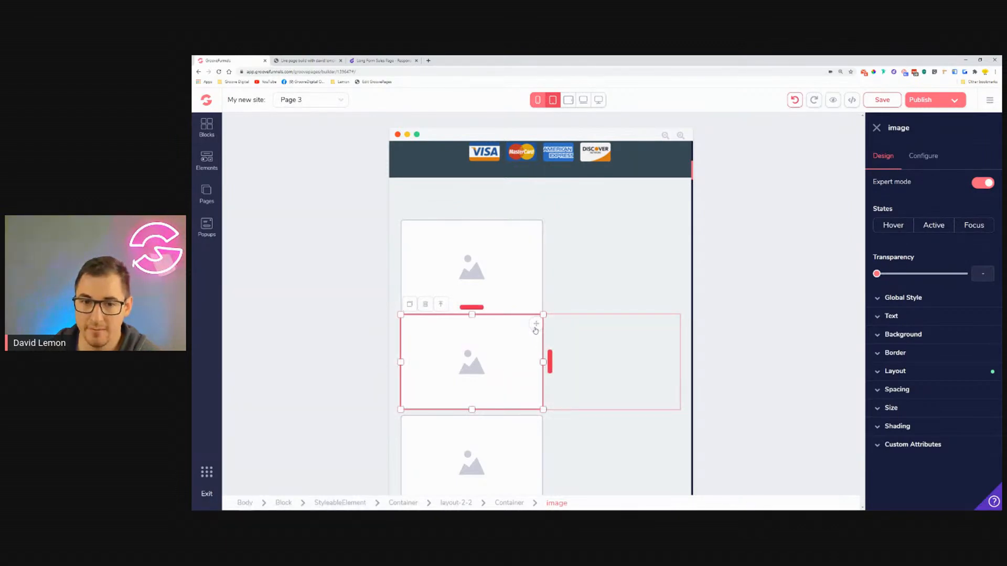
{"action": "left_click_drag", "start_coordinate": [536, 326], "coordinate": [598, 328]}
{"action": "left_click", "coordinate": [795, 100]}
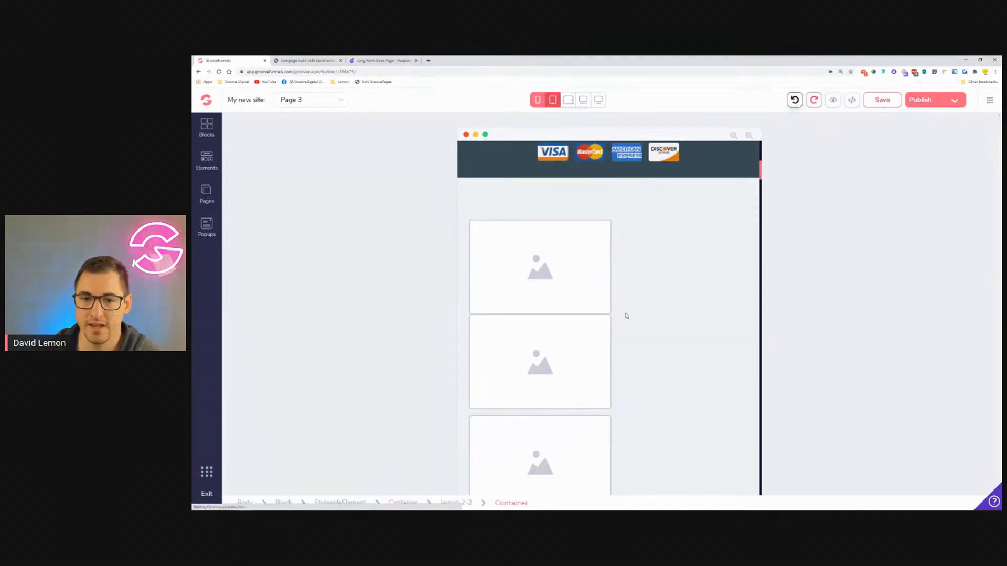
Step: Set the second placeholder image's width to 33.33333% relative to parent
{"action": "left_click", "coordinate": [576, 332]}
{"action": "left_click", "coordinate": [891, 408]}
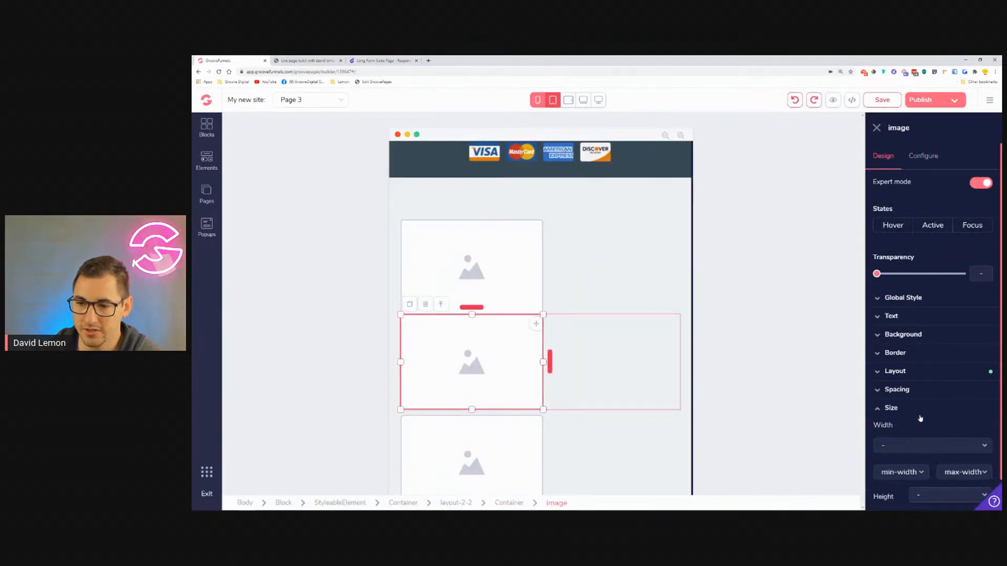
{"action": "scroll", "coordinate": [921, 420], "scroll_direction": "down", "scroll_amount": 1}
{"action": "left_click", "coordinate": [947, 406]}
{"action": "left_click", "coordinate": [939, 476]}
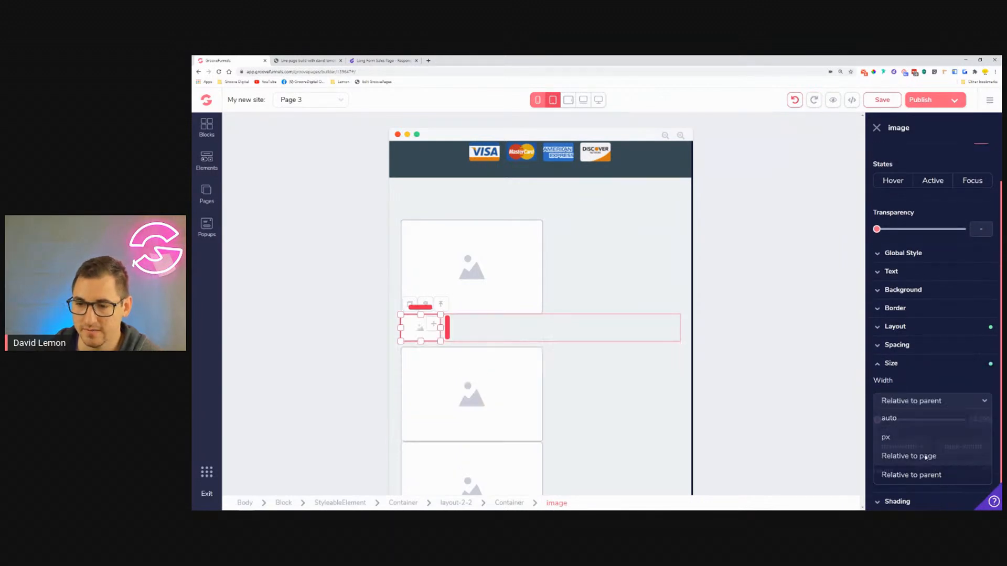
{"action": "left_click_drag", "start_coordinate": [879, 422], "coordinate": [905, 427]}
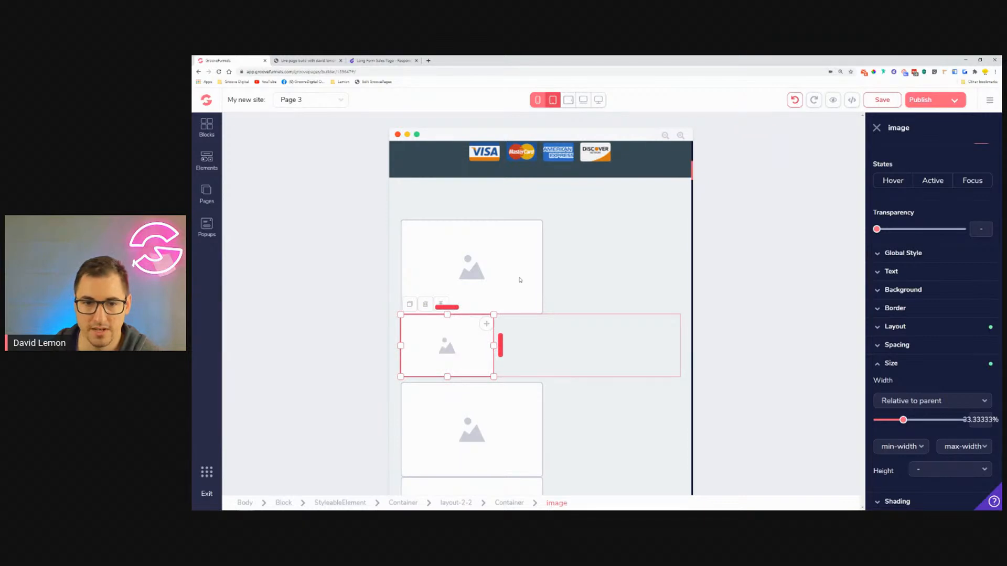
Step: Try moving the narrowed image into the first image's container, and undo the move and the width changes
{"action": "left_click_drag", "start_coordinate": [487, 325], "coordinate": [657, 276]}
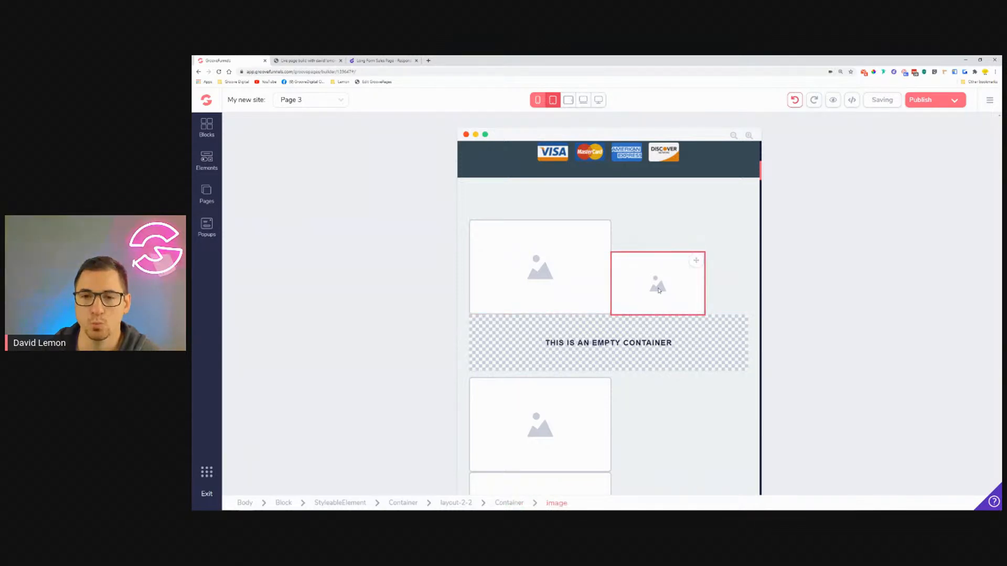
{"action": "left_click", "coordinate": [793, 103]}
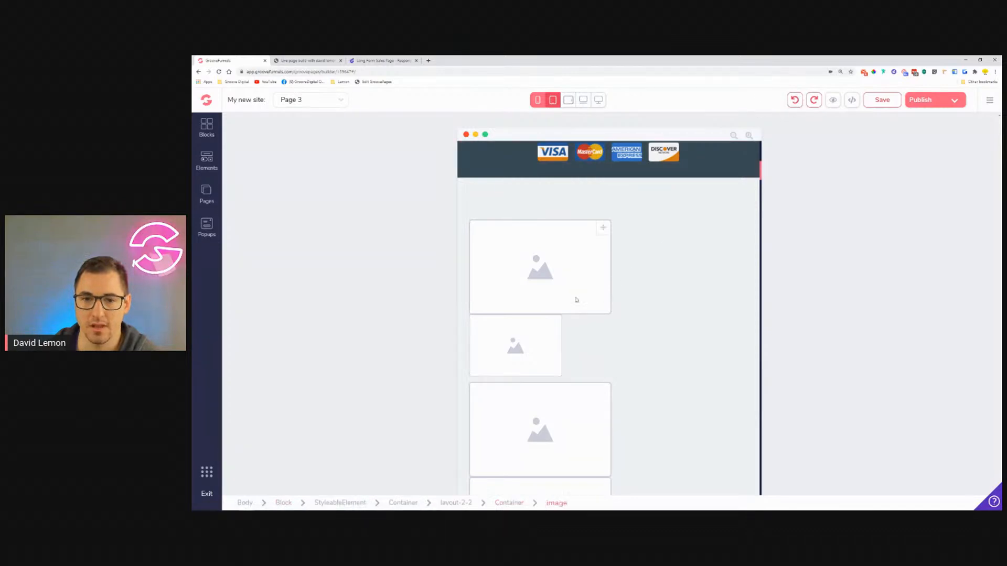
{"action": "left_click", "coordinate": [794, 100]}
{"action": "left_click", "coordinate": [795, 100]}
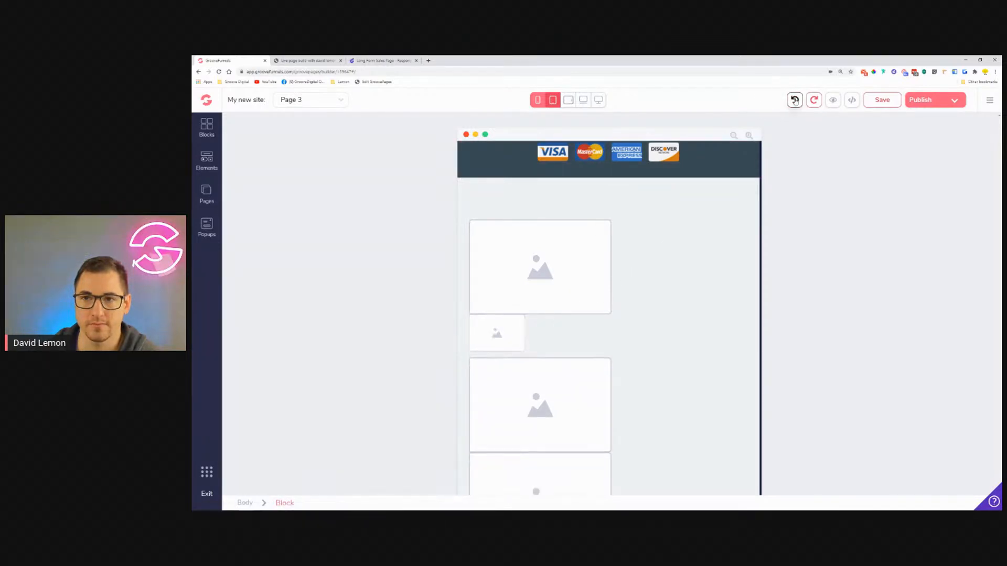
{"action": "left_click", "coordinate": [795, 100]}
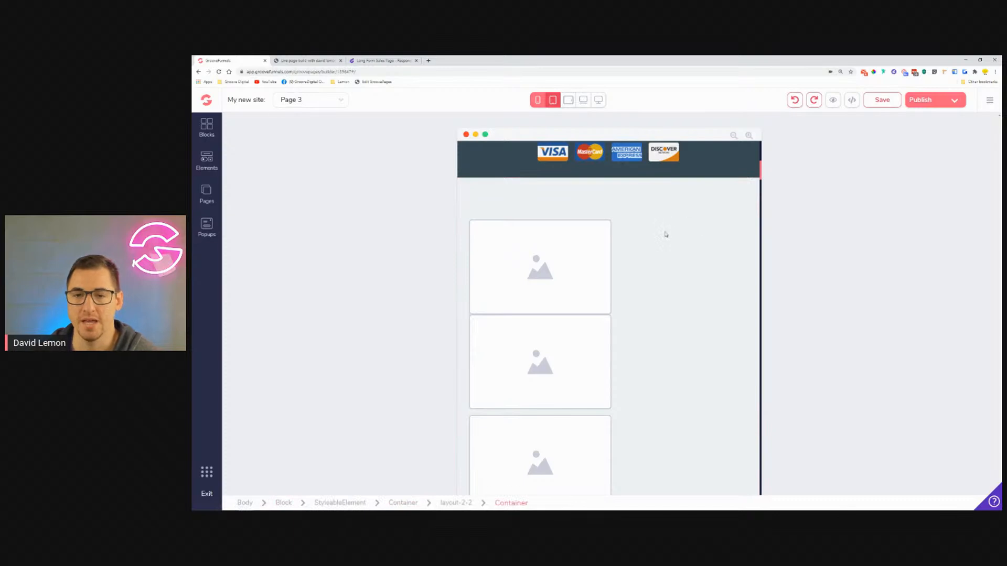
Step: Save the page and set the first placeholder image's width to 50% relative to parent
{"action": "left_click", "coordinate": [882, 100]}
{"action": "left_click", "coordinate": [596, 268]}
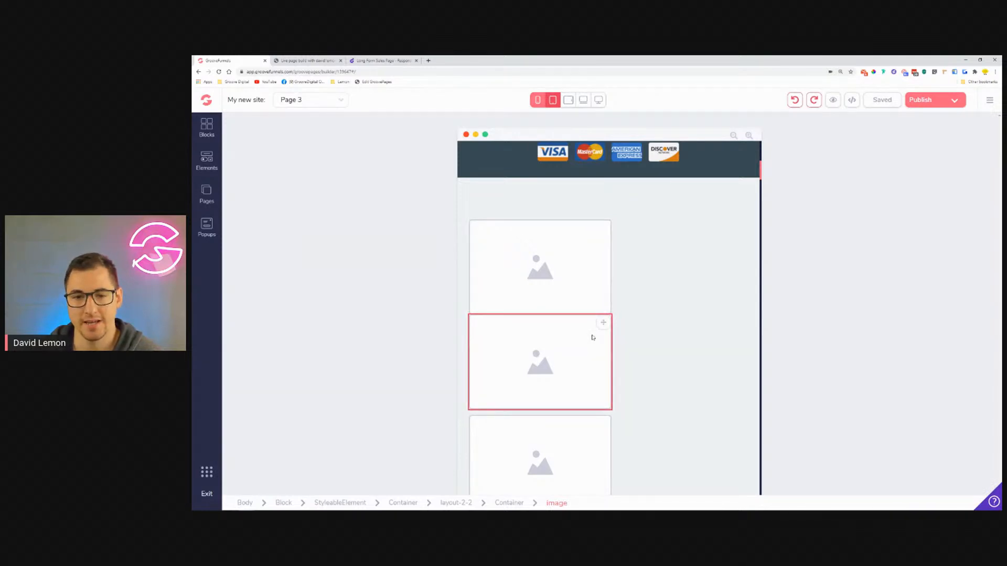
{"action": "left_click", "coordinate": [569, 272]}
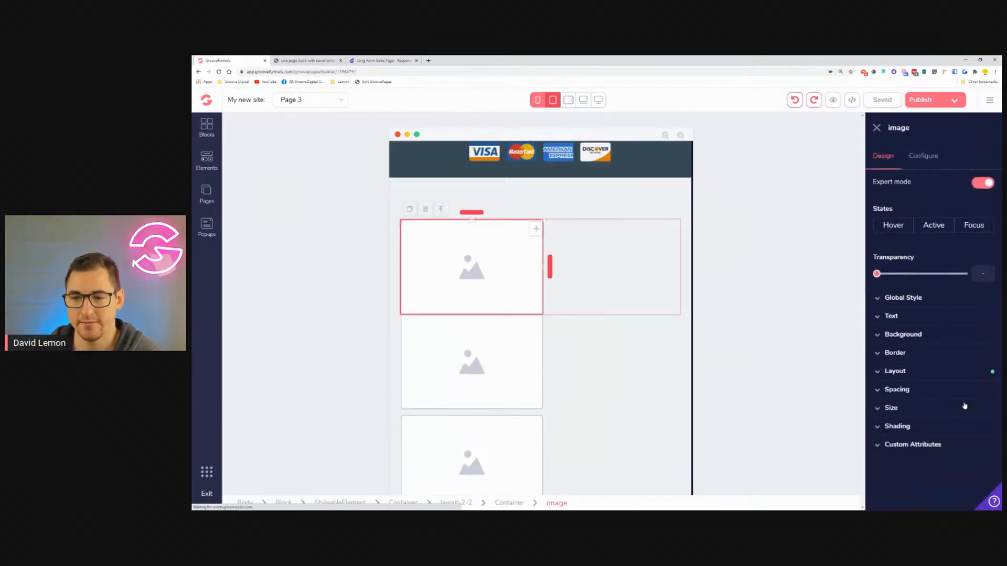
{"action": "left_click", "coordinate": [910, 410]}
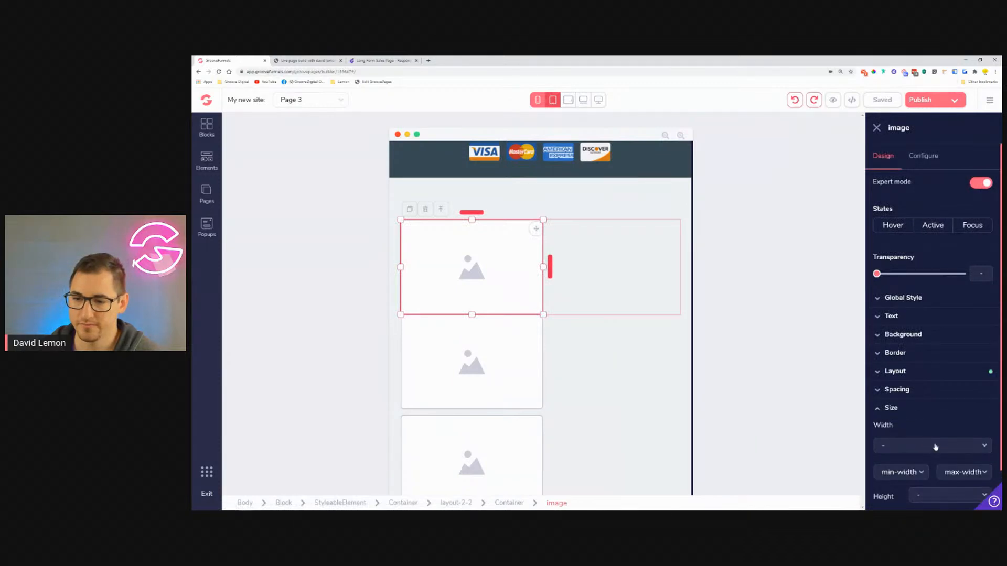
{"action": "left_click", "coordinate": [936, 446]}
{"action": "left_click", "coordinate": [931, 475]}
{"action": "left_click_drag", "start_coordinate": [878, 421], "coordinate": [915, 435]}
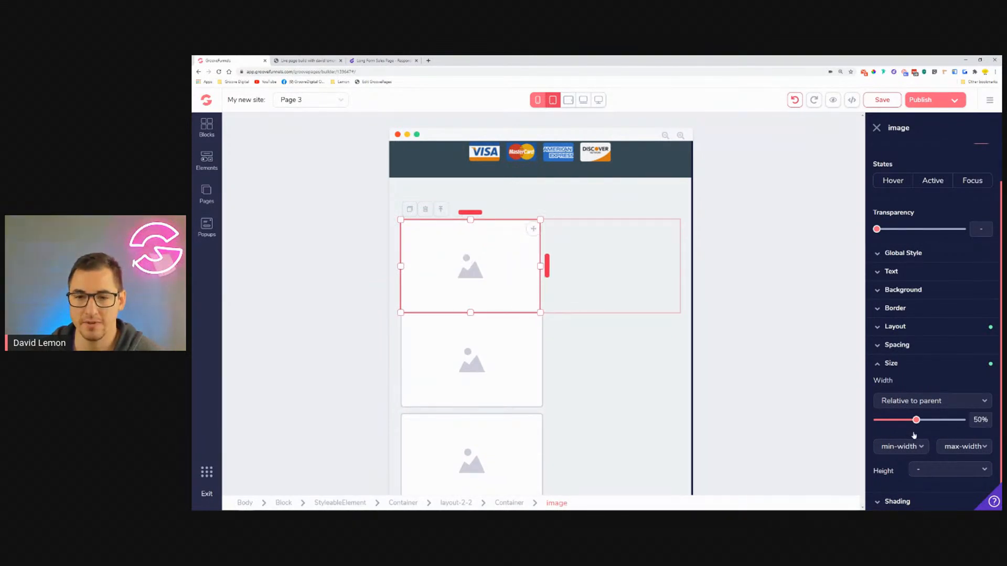
Step: Set the second placeholder image's width to 50% relative to parent
{"action": "left_click", "coordinate": [498, 366]}
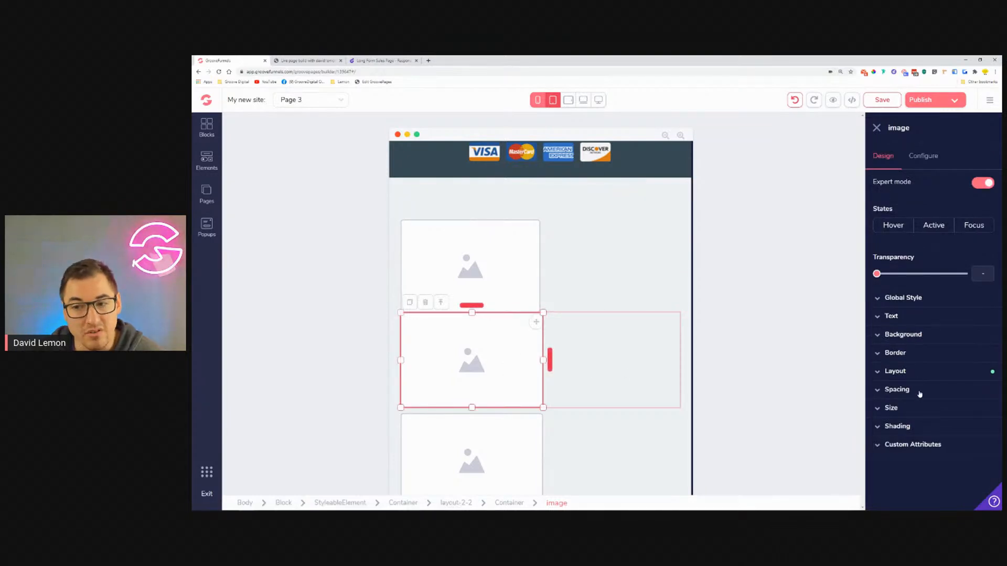
{"action": "left_click", "coordinate": [892, 408]}
{"action": "scroll", "coordinate": [924, 430], "scroll_direction": "down", "scroll_amount": 1}
{"action": "left_click", "coordinate": [934, 402]}
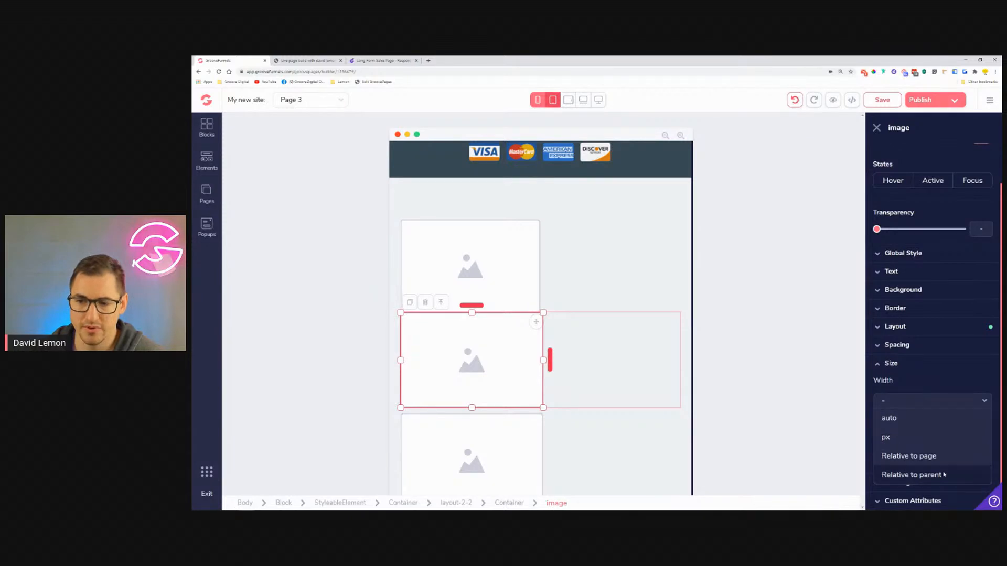
{"action": "left_click", "coordinate": [947, 475]}
{"action": "left_click_drag", "start_coordinate": [891, 425], "coordinate": [918, 429]}
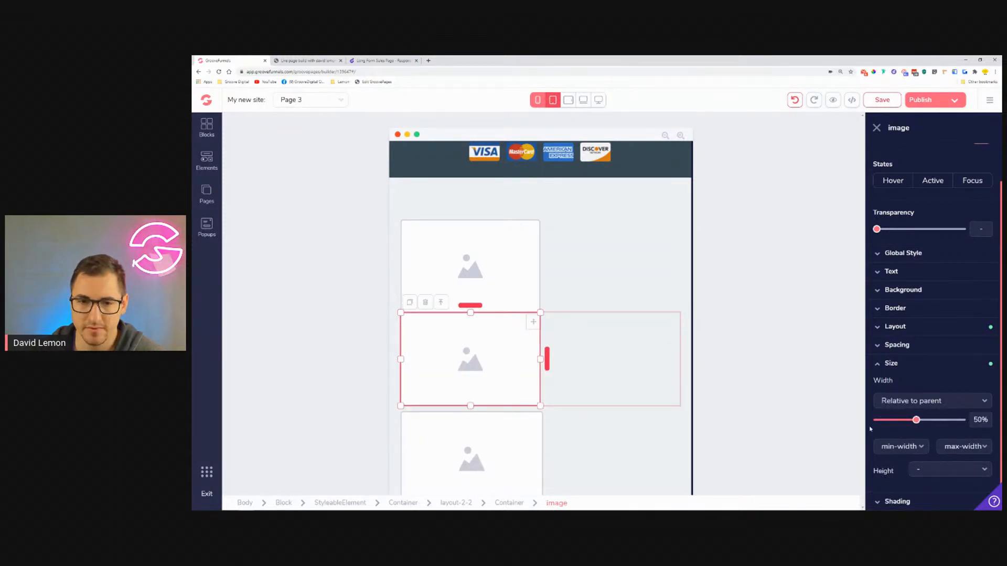
Step: Try placing the second placeholder image in the first image's container, and undo the move
{"action": "left_click_drag", "start_coordinate": [533, 321], "coordinate": [611, 295]}
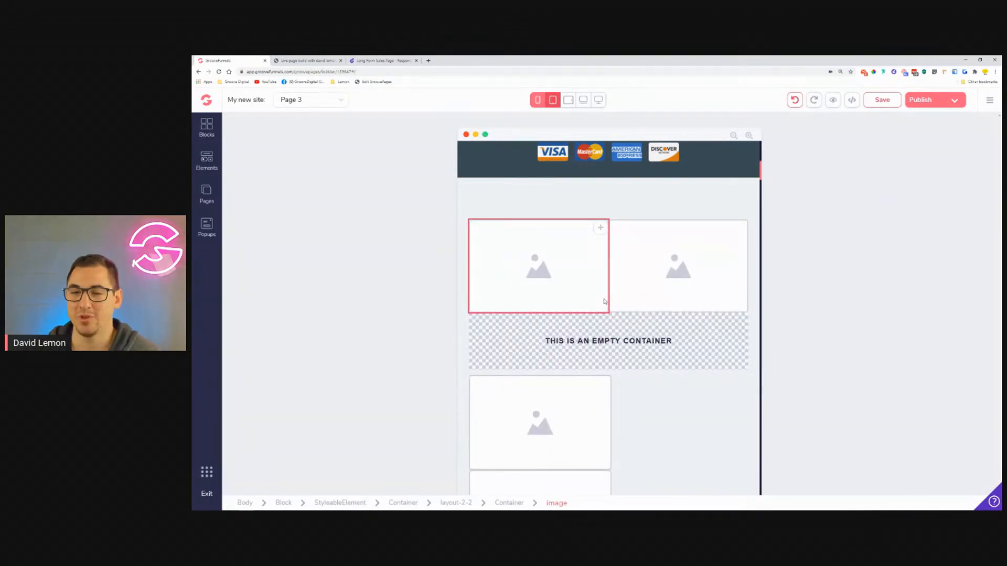
{"action": "left_click", "coordinate": [795, 100]}
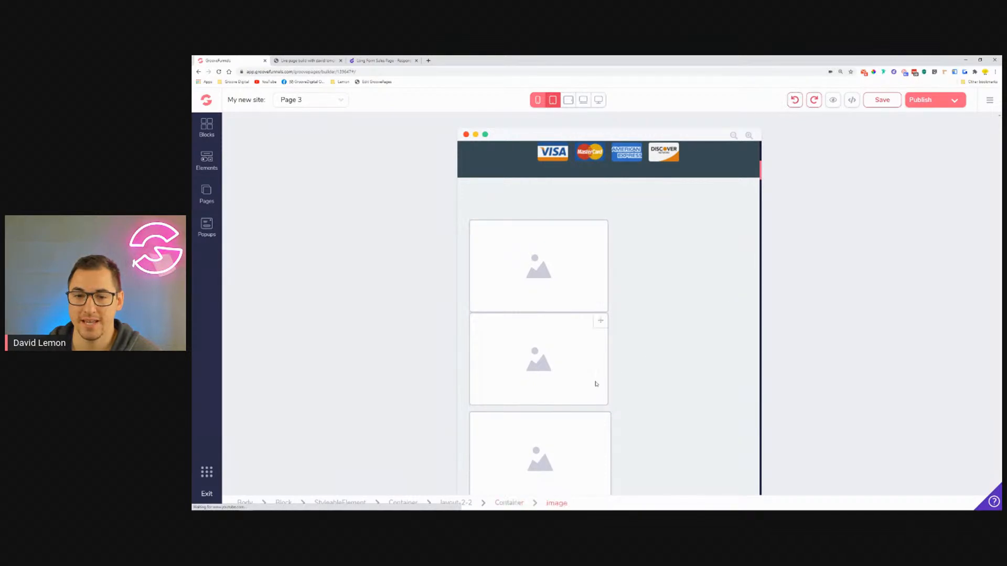
Step: Set the display of the second placeholder image's container to none in the portrait tablet view
{"action": "left_click", "coordinate": [636, 364]}
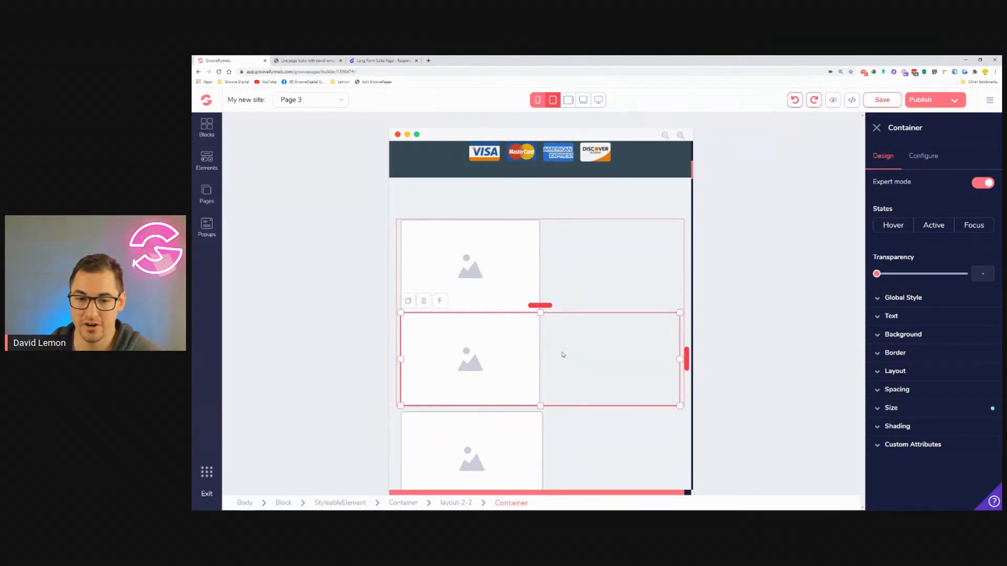
{"action": "left_click", "coordinate": [922, 372]}
{"action": "left_click", "coordinate": [970, 393]}
{"action": "scroll", "coordinate": [954, 472], "scroll_direction": "down", "scroll_amount": 3}
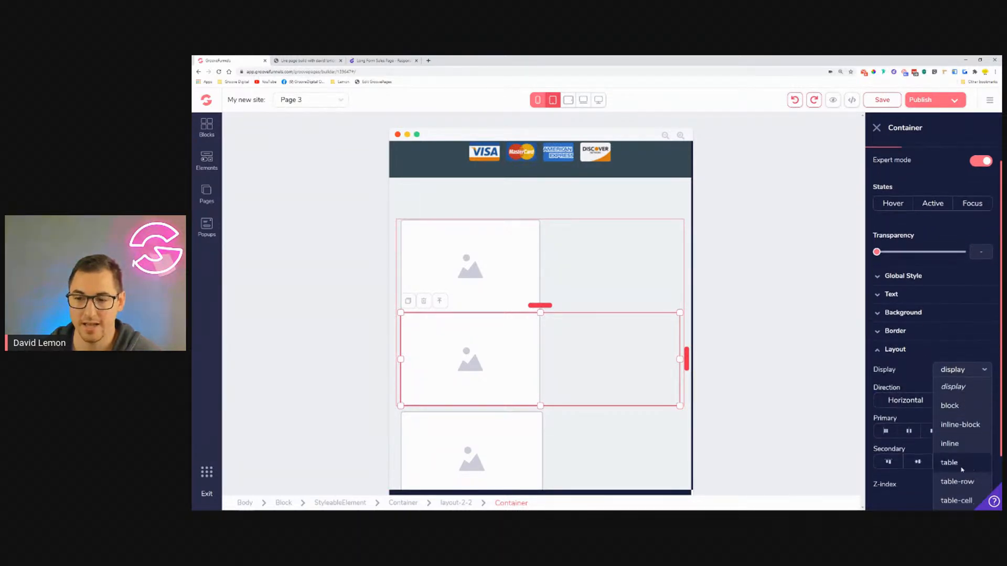
{"action": "left_click", "coordinate": [950, 458]}
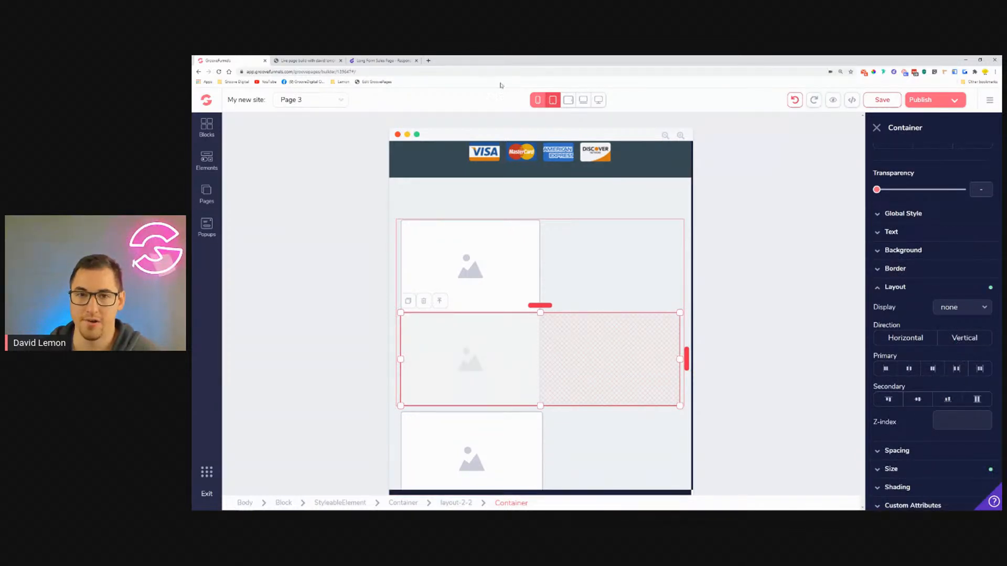
Step: Set the second image container's display to block in the landscape tablet view, and return to the portrait tablet view
{"action": "left_click", "coordinate": [570, 104]}
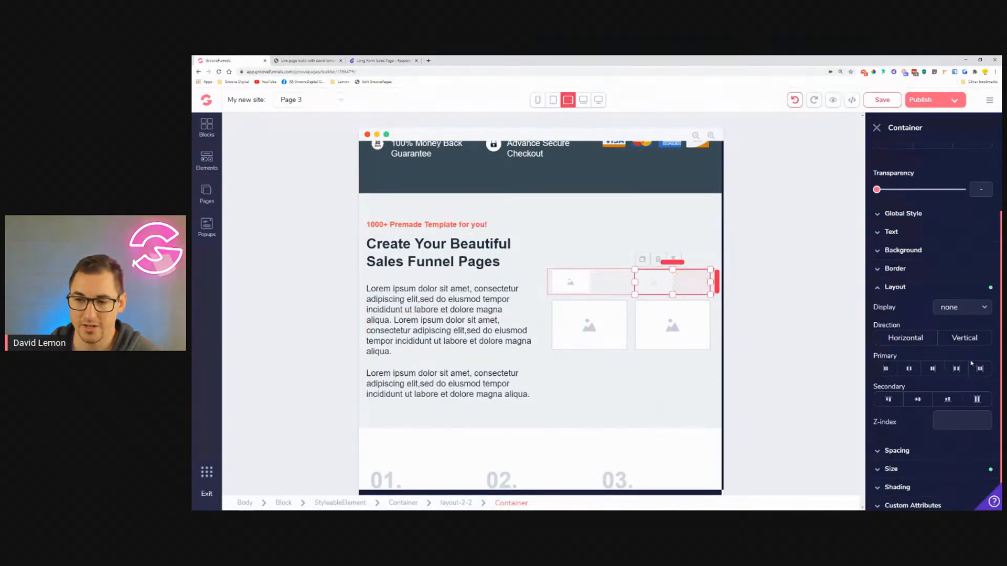
{"action": "left_click", "coordinate": [957, 308]}
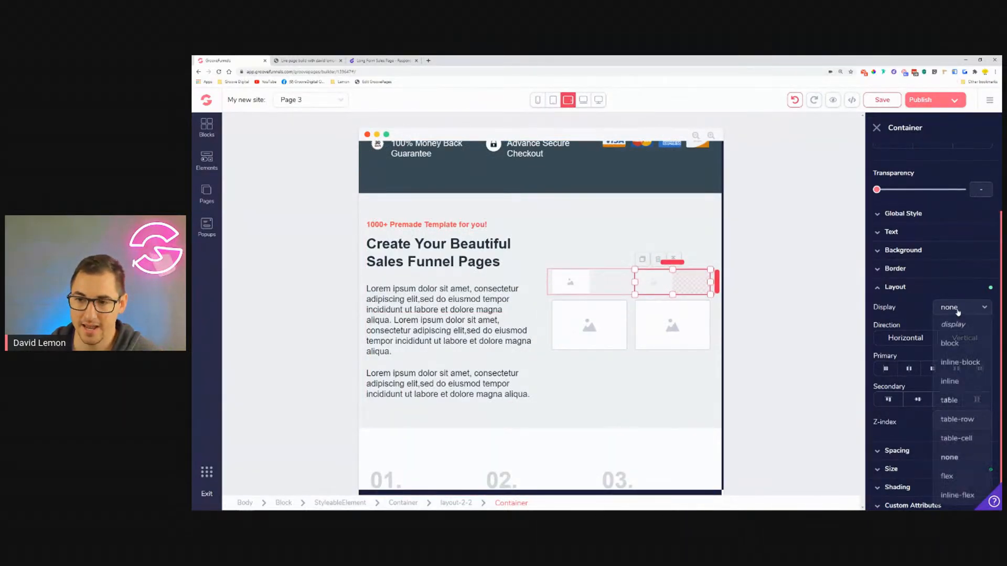
{"action": "left_click", "coordinate": [961, 341]}
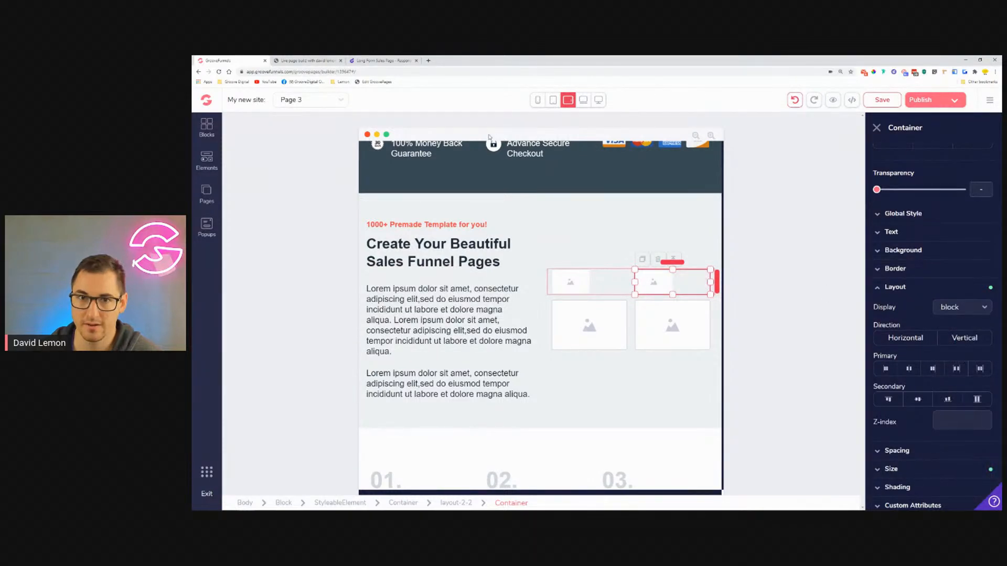
{"action": "left_click", "coordinate": [555, 101]}
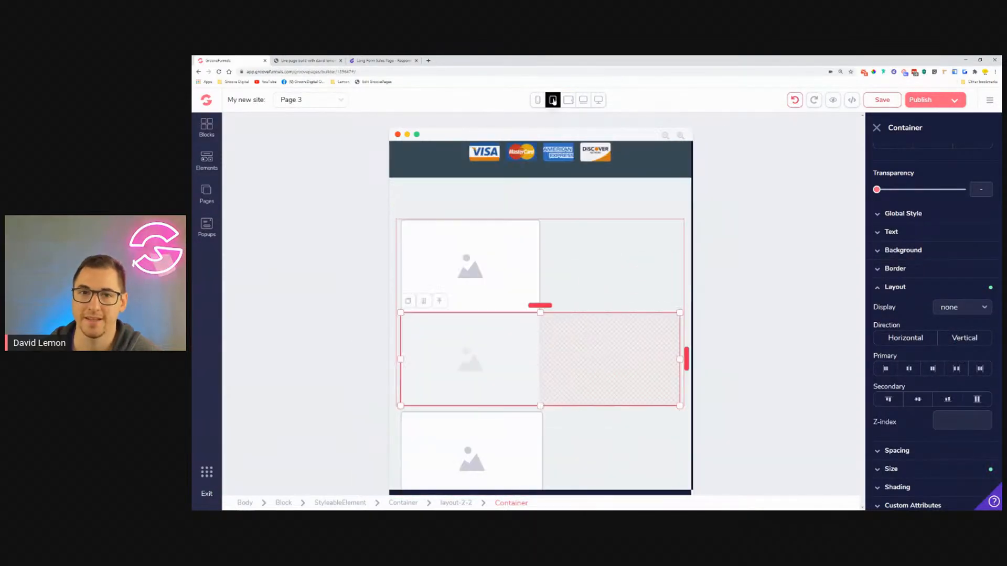
Step: Duplicate the first placeholder image and set the copy's display to none in the landscape tablet view
{"action": "left_click", "coordinate": [488, 282]}
{"action": "left_click", "coordinate": [589, 286]}
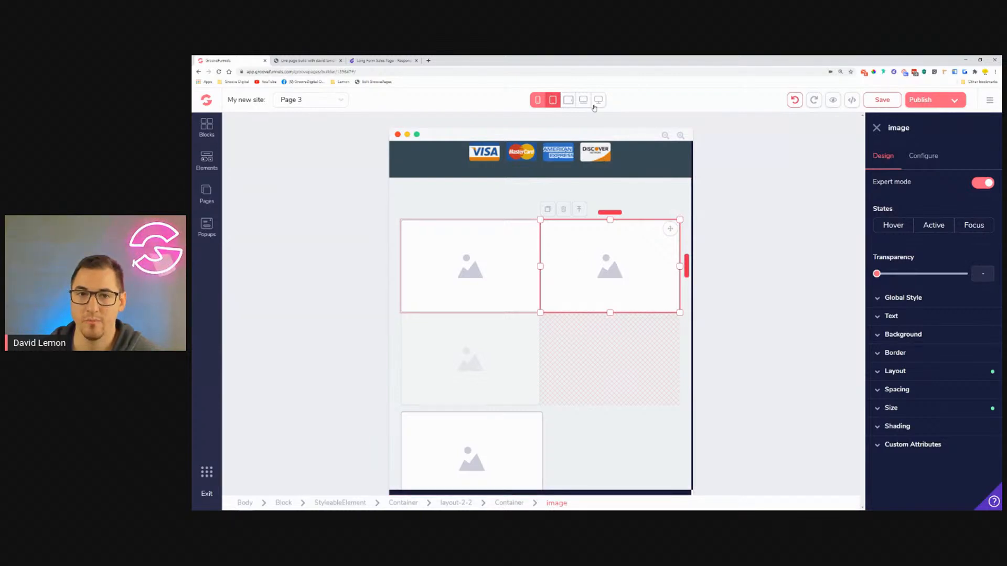
{"action": "left_click", "coordinate": [569, 103]}
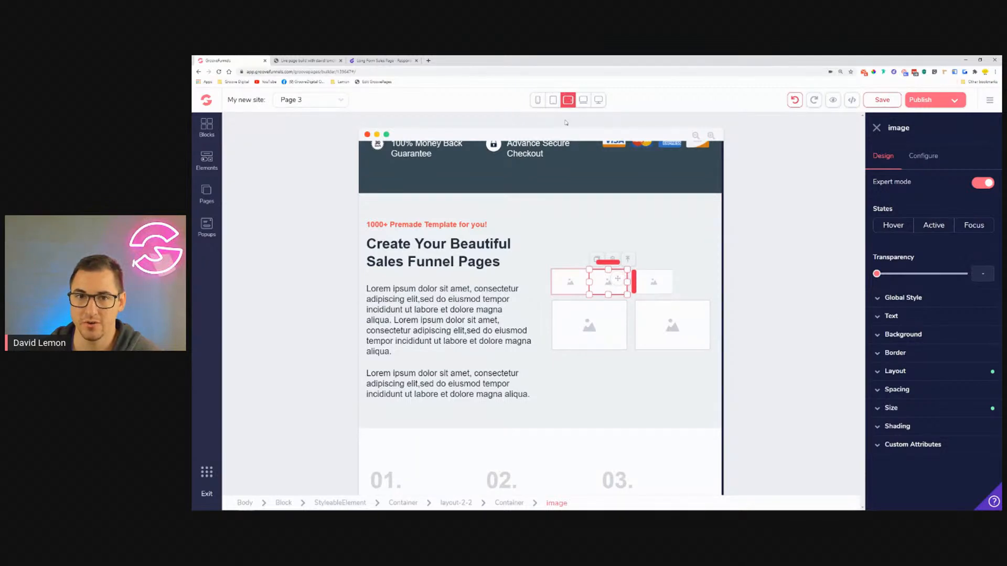
{"action": "left_click", "coordinate": [966, 374]}
{"action": "left_click", "coordinate": [970, 392]}
{"action": "scroll", "coordinate": [961, 467], "scroll_direction": "down", "scroll_amount": 3}
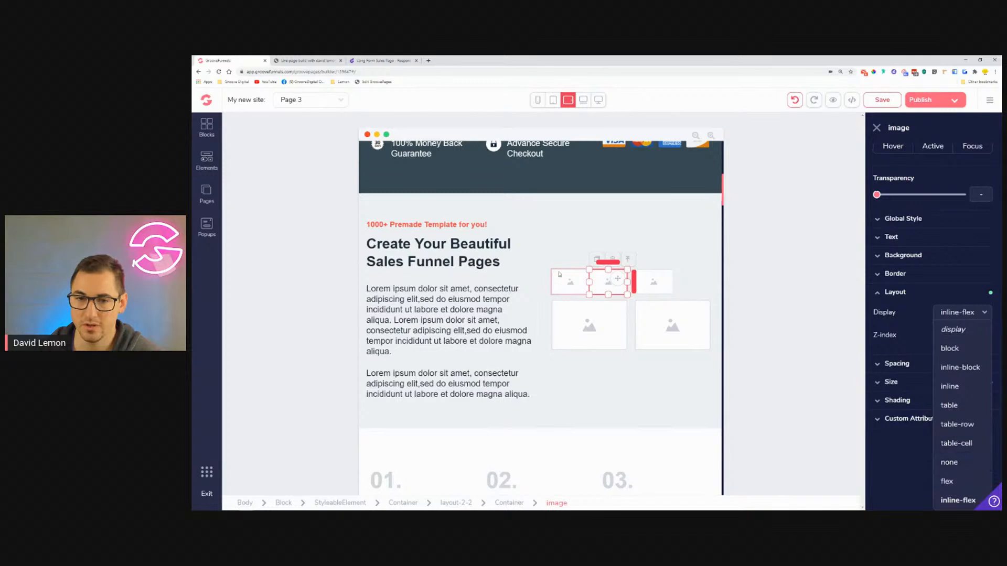
{"action": "left_click", "coordinate": [960, 462]}
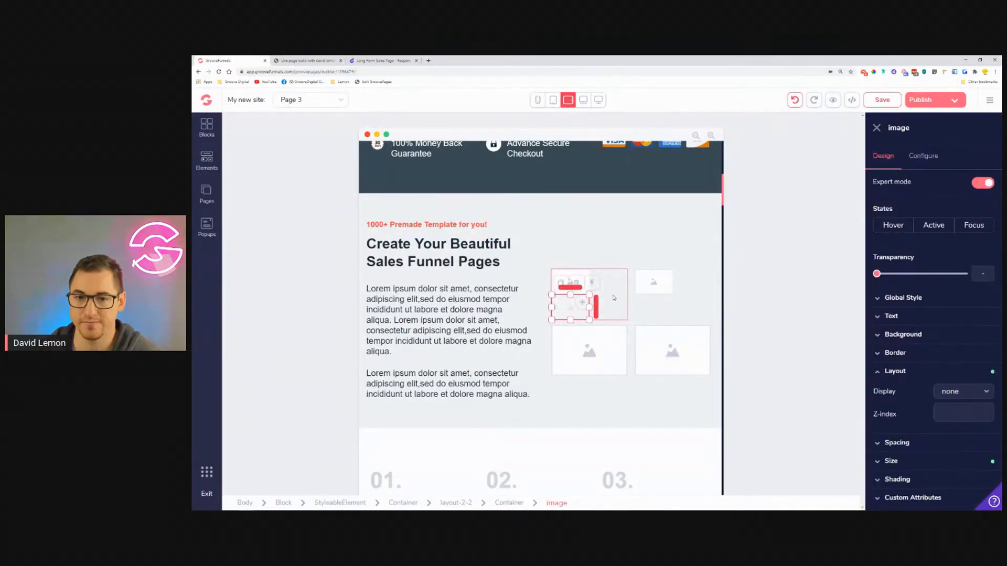
{"action": "left_click", "coordinate": [553, 100]}
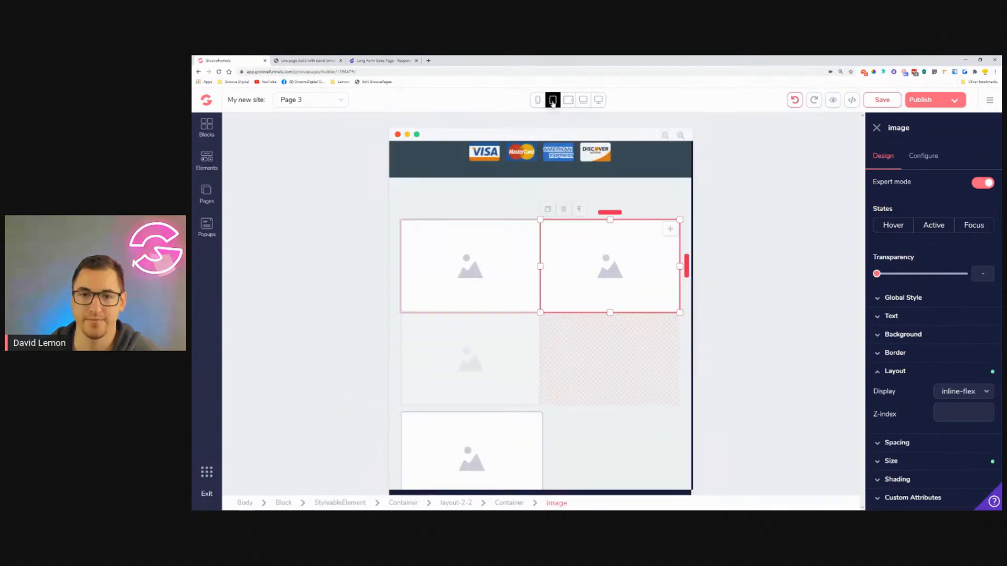
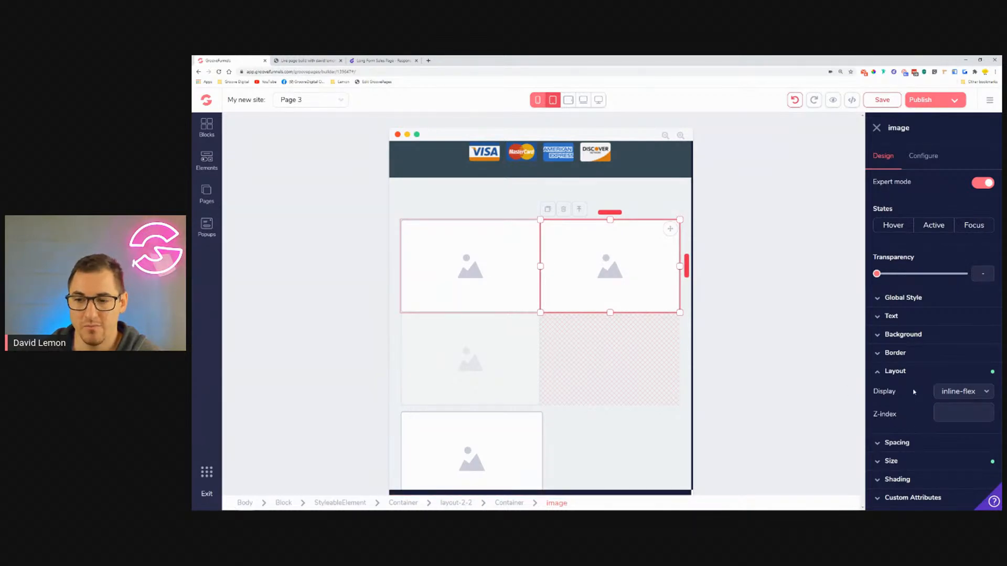
Step: Set the widths of the first placeholder image and its copy to 40% relative to parent
{"action": "left_click", "coordinate": [910, 371]}
{"action": "left_click", "coordinate": [913, 408]}
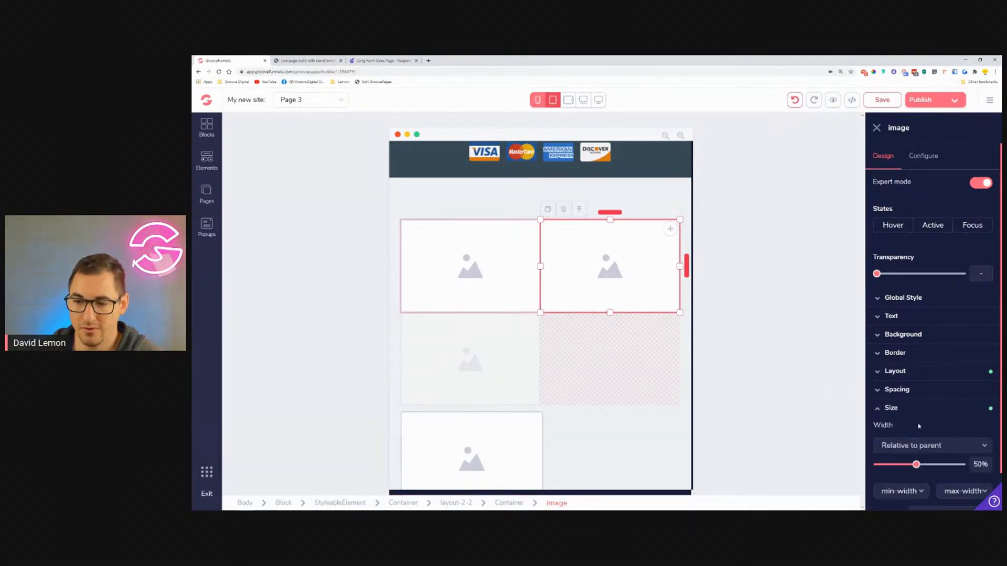
{"action": "left_click_drag", "start_coordinate": [915, 465], "coordinate": [906, 466]}
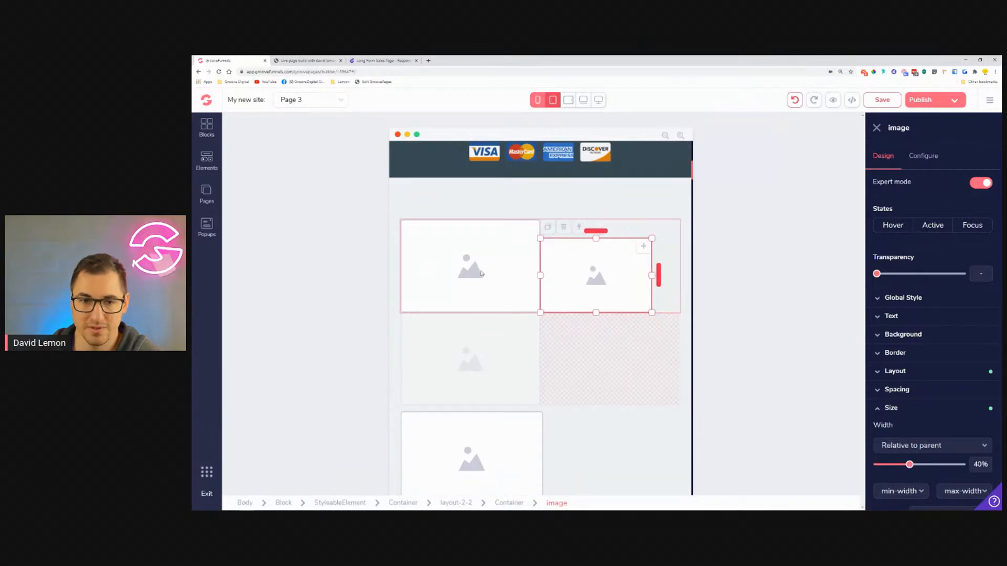
{"action": "left_click", "coordinate": [913, 408]}
{"action": "left_click", "coordinate": [924, 408]}
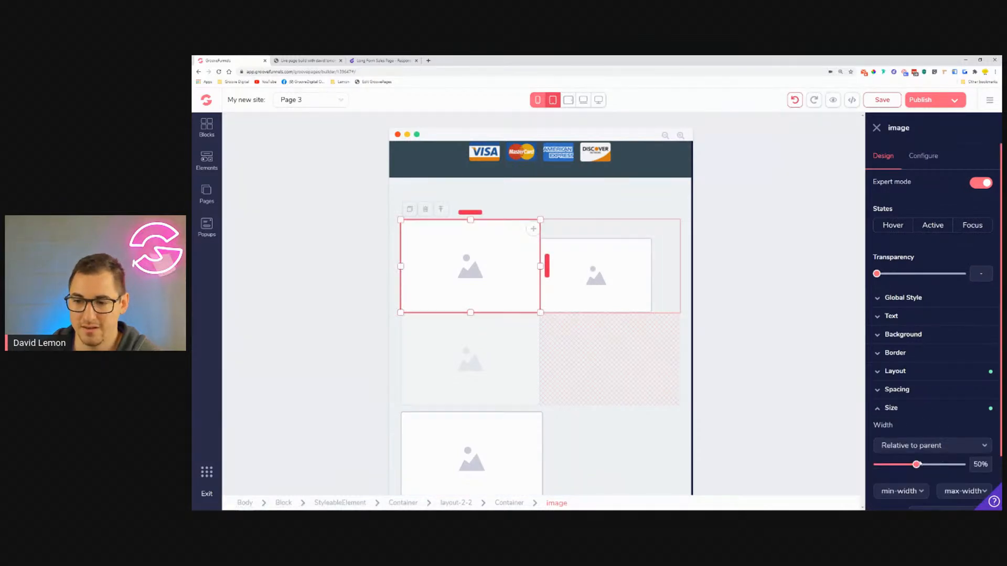
{"action": "left_click_drag", "start_coordinate": [915, 466], "coordinate": [910, 466]}
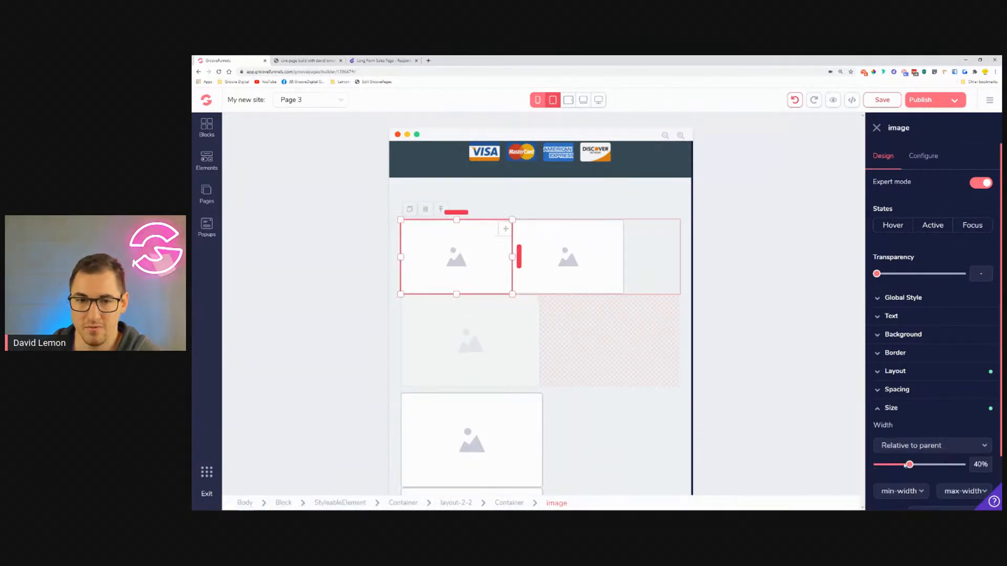
Step: Give the copied image in the first row a left margin of 2rem
{"action": "left_click", "coordinate": [580, 254]}
{"action": "left_click", "coordinate": [921, 392]}
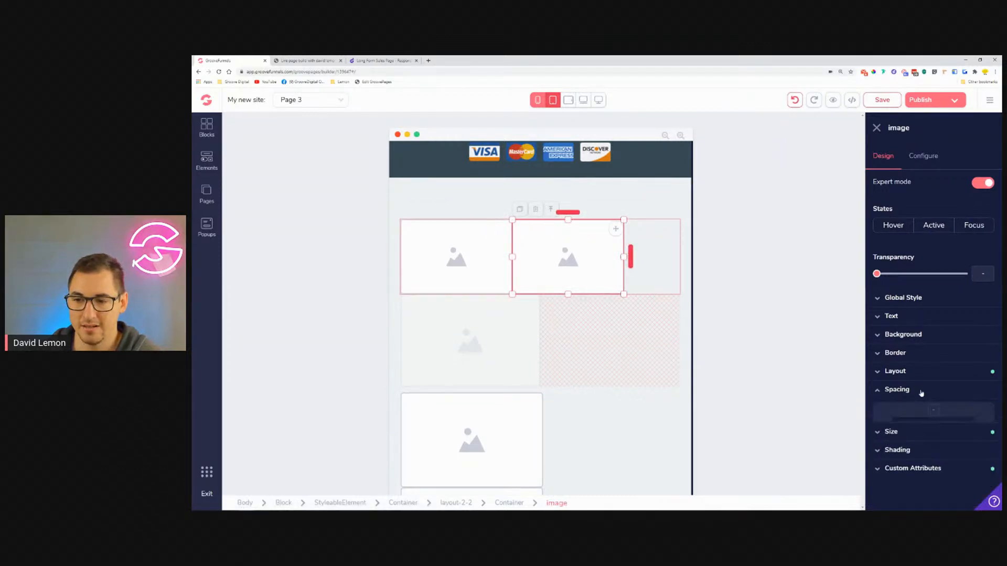
{"action": "scroll", "coordinate": [890, 442], "scroll_direction": "down", "scroll_amount": 2}
{"action": "left_click_drag", "start_coordinate": [886, 429], "coordinate": [912, 437]}
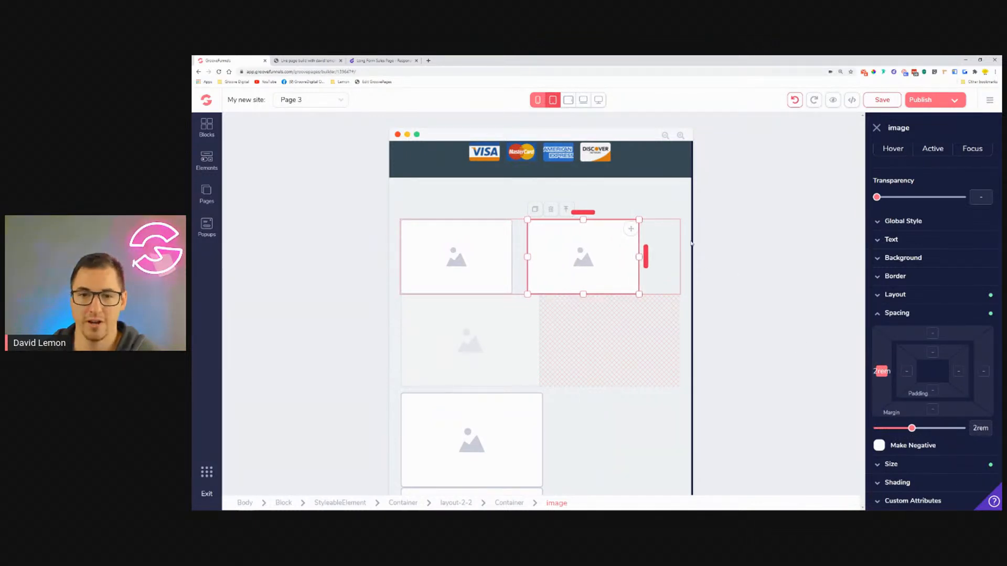
Step: Centre the two images in the first container along its primary axis, and check the landscape tablet and mobile views
{"action": "left_click", "coordinate": [674, 232]}
{"action": "left_click", "coordinate": [944, 395]}
{"action": "left_click", "coordinate": [930, 374]}
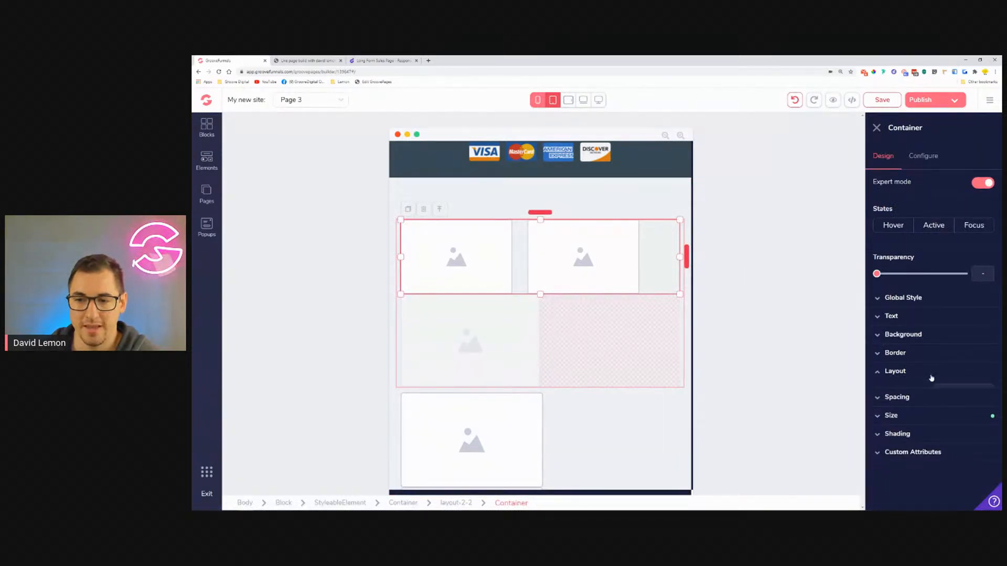
{"action": "left_click", "coordinate": [909, 454]}
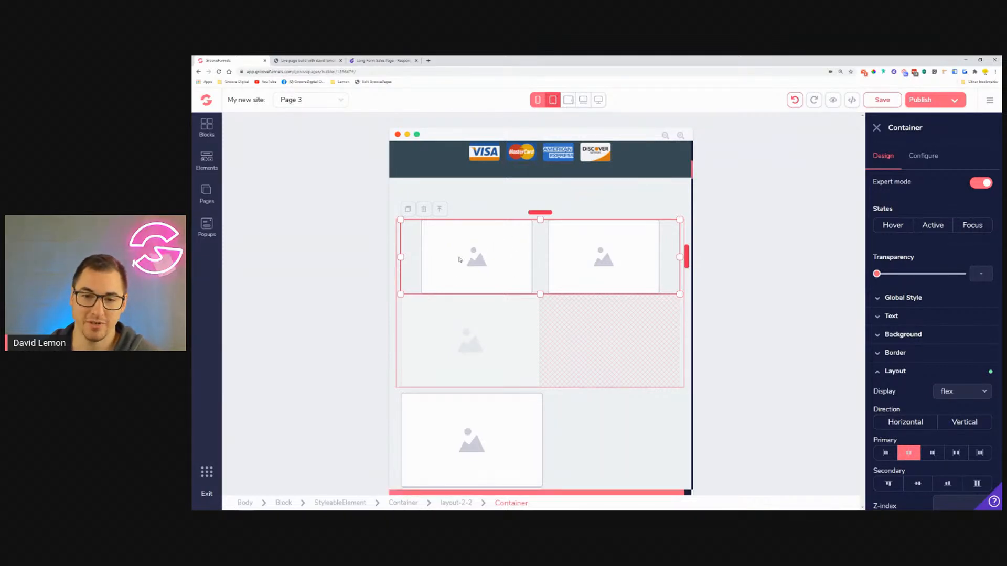
{"action": "left_click", "coordinate": [568, 101]}
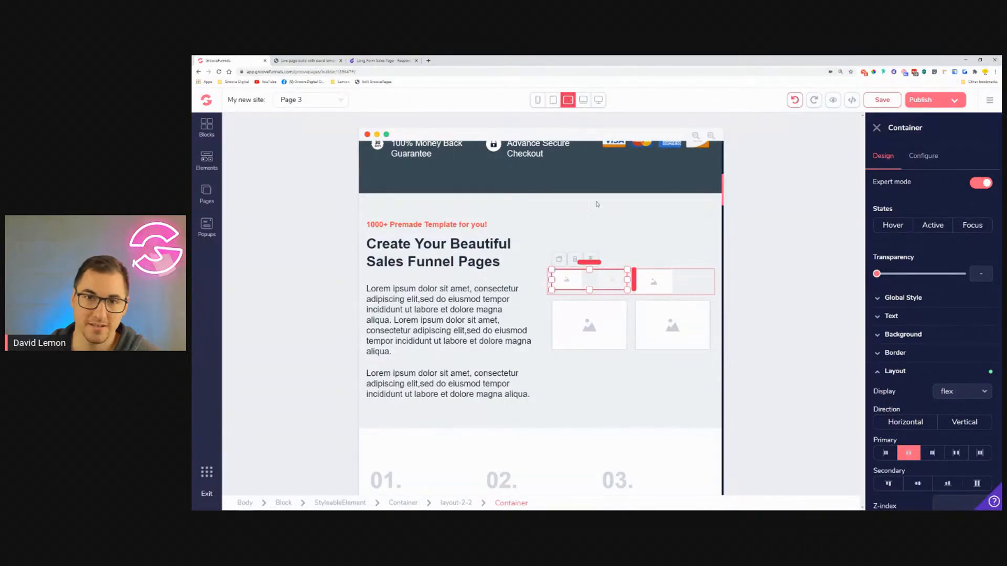
{"action": "left_click", "coordinate": [552, 102]}
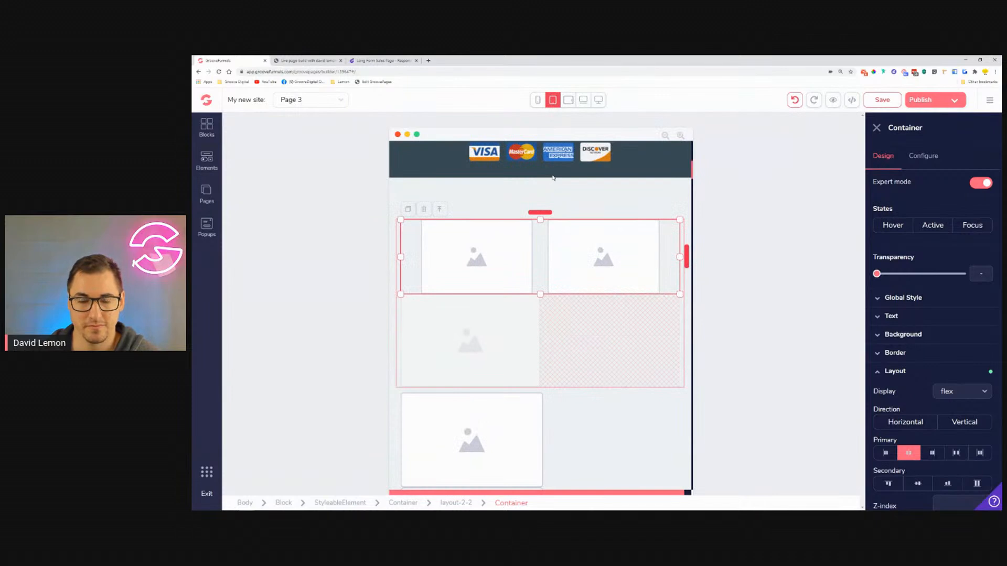
{"action": "left_click", "coordinate": [538, 100]}
{"action": "left_click", "coordinate": [552, 101]}
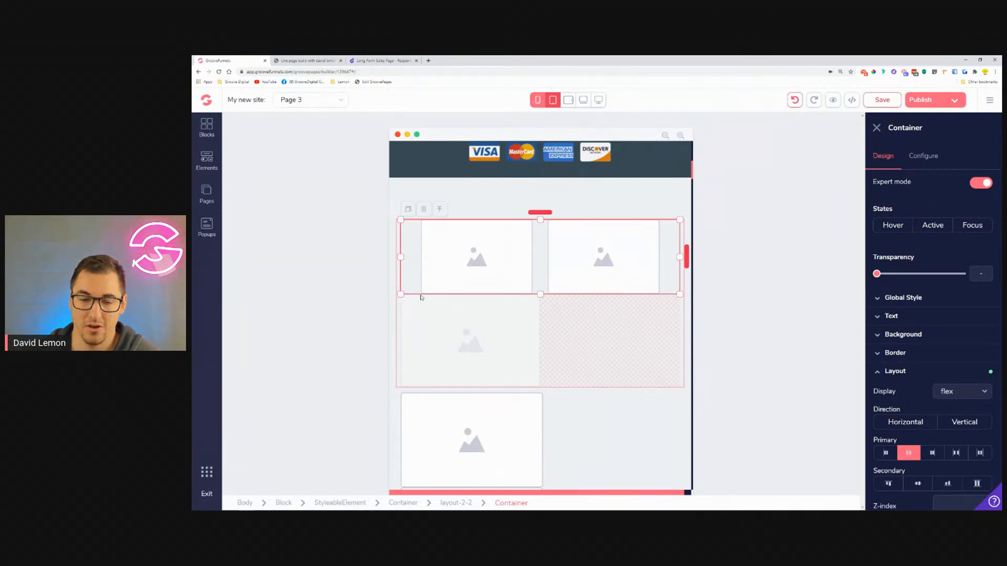
Step: Set the width of the placeholder image below the hidden container to 40% relative to parent
{"action": "scroll", "coordinate": [567, 278], "scroll_direction": "down", "scroll_amount": 4}
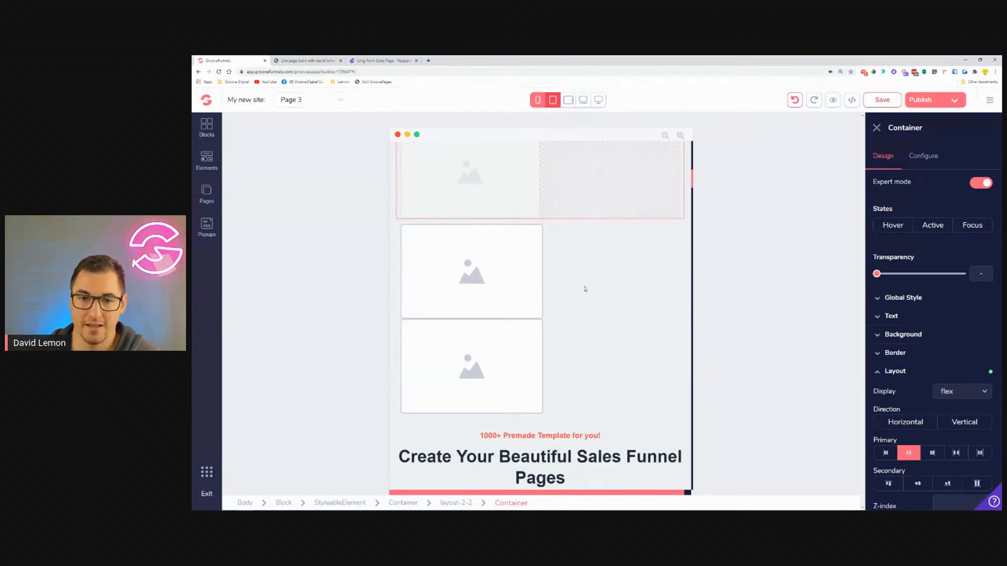
{"action": "left_click", "coordinate": [496, 265]}
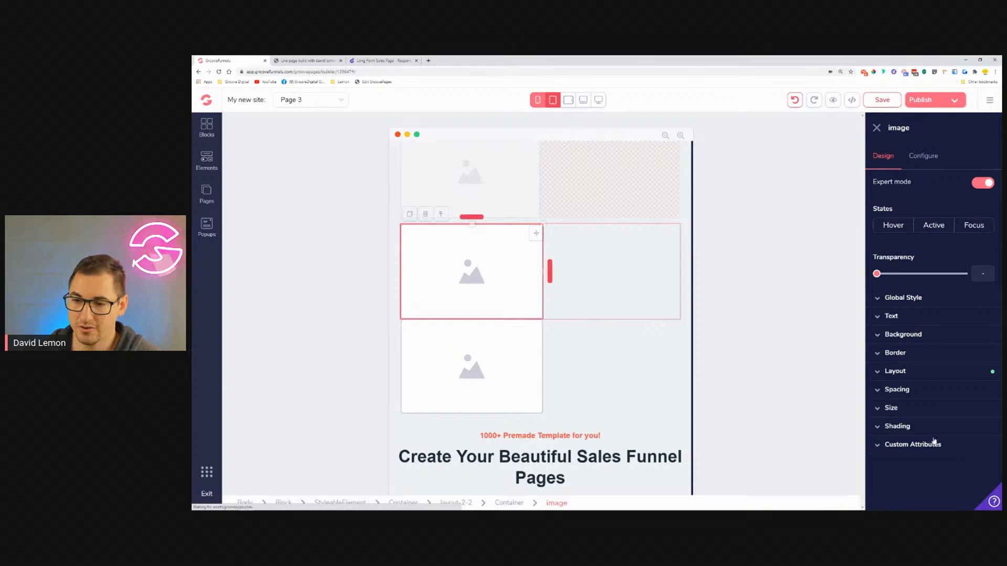
{"action": "left_click", "coordinate": [913, 407]}
{"action": "left_click", "coordinate": [925, 446]}
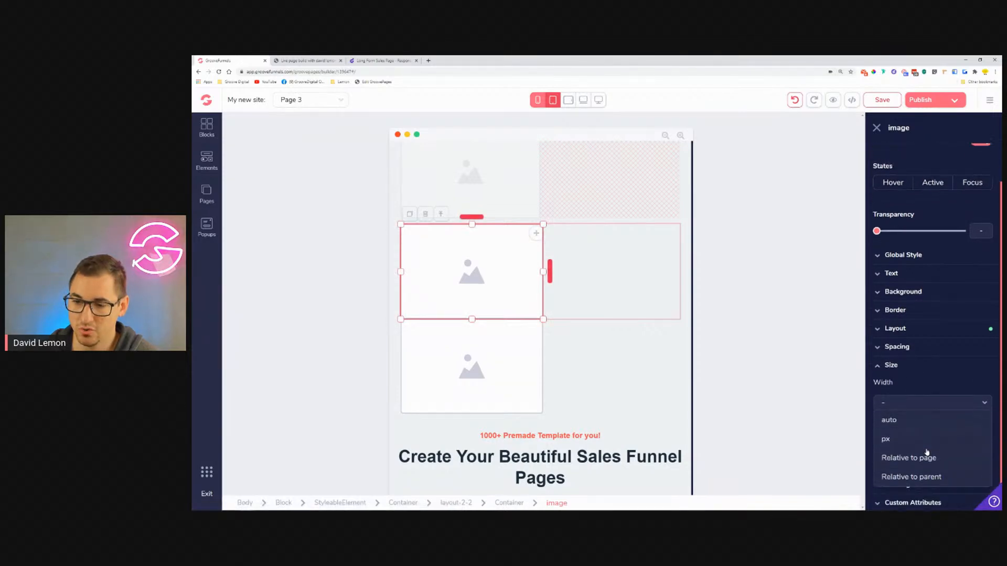
{"action": "left_click", "coordinate": [915, 476]}
{"action": "left_click_drag", "start_coordinate": [878, 422], "coordinate": [910, 420]}
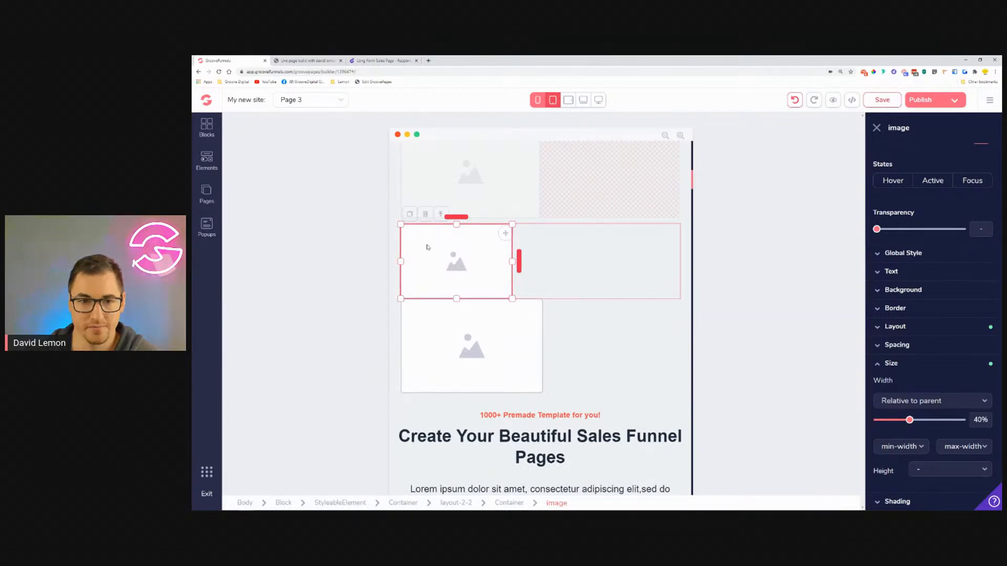
Step: Duplicate the narrowed image below the hidden container and give the copy a left margin of 2rem
{"action": "left_click", "coordinate": [409, 214]}
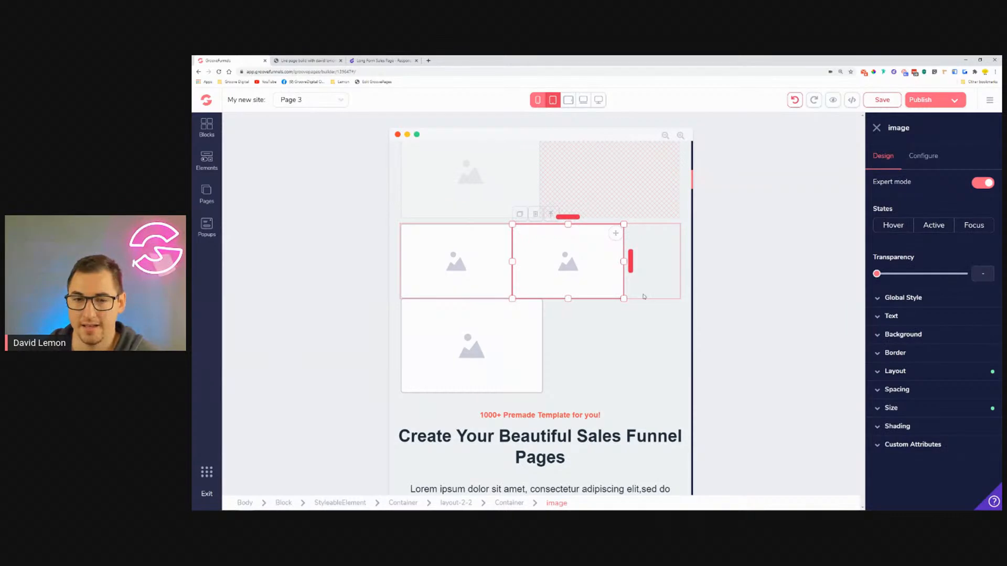
{"action": "left_click", "coordinate": [910, 390]}
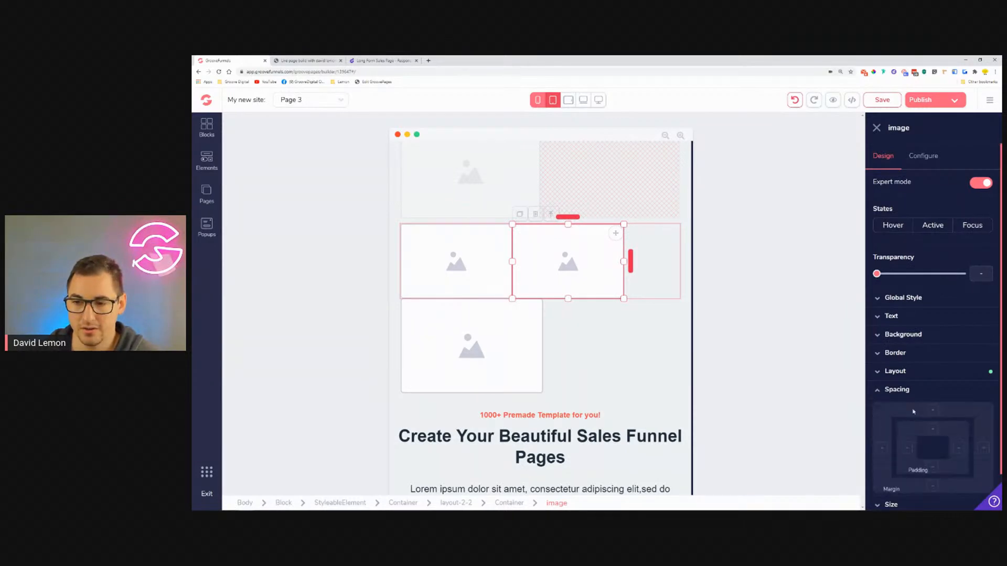
{"action": "left_click", "coordinate": [884, 450]}
{"action": "left_click_drag", "start_coordinate": [876, 464], "coordinate": [914, 477]}
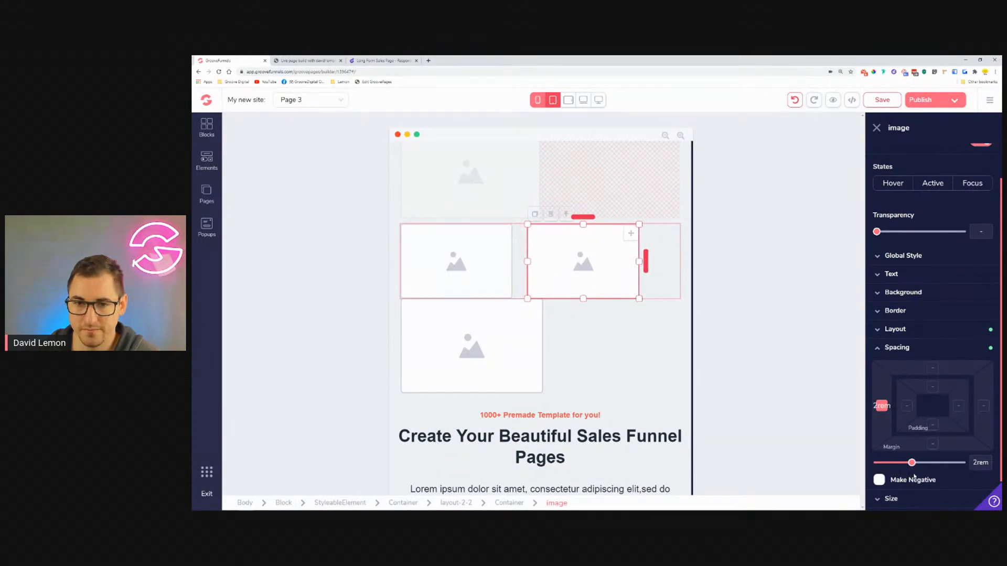
Step: Try a vertical layout direction on the second image pair's container, and undo it
{"action": "left_click", "coordinate": [673, 247]}
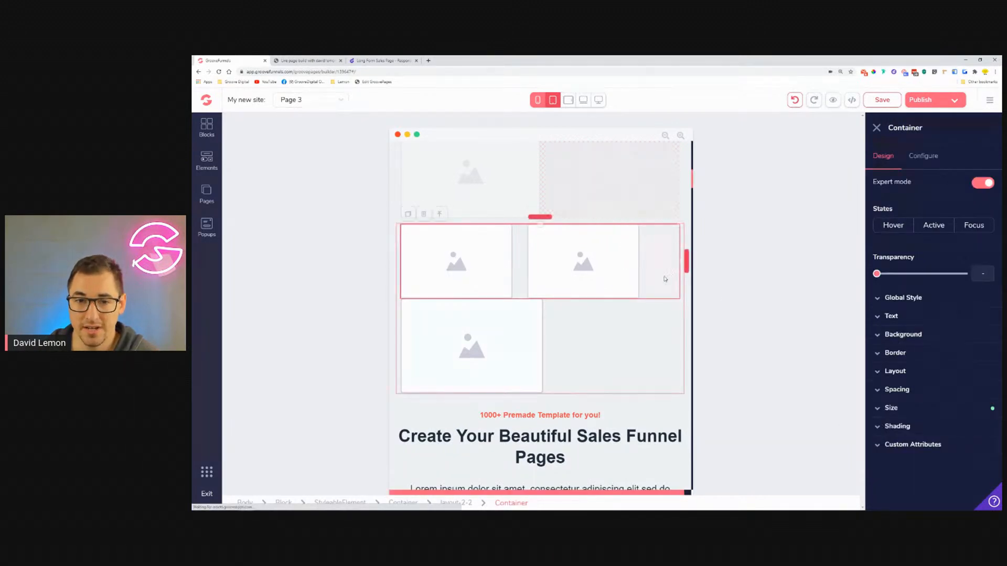
{"action": "left_click", "coordinate": [919, 374]}
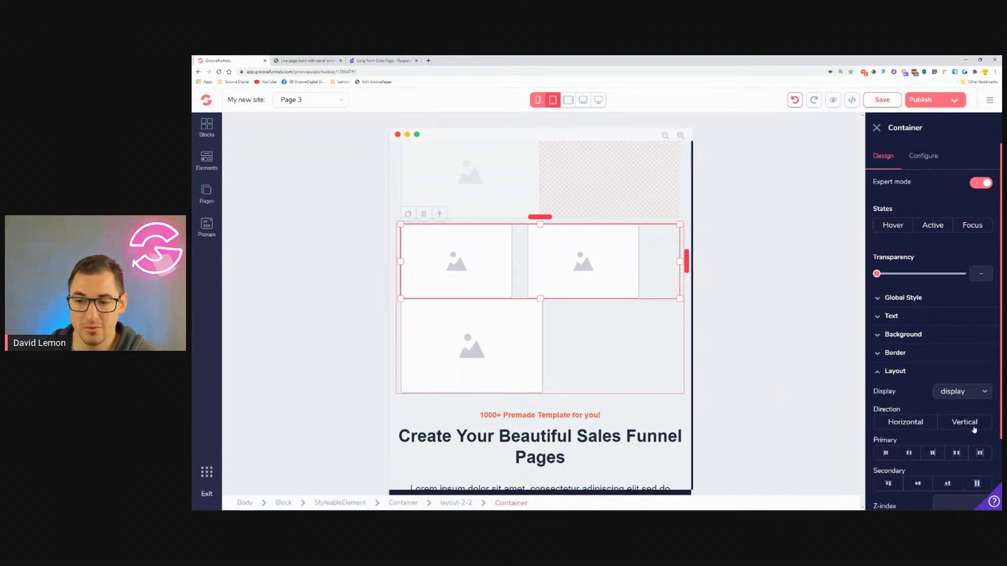
{"action": "left_click", "coordinate": [963, 429]}
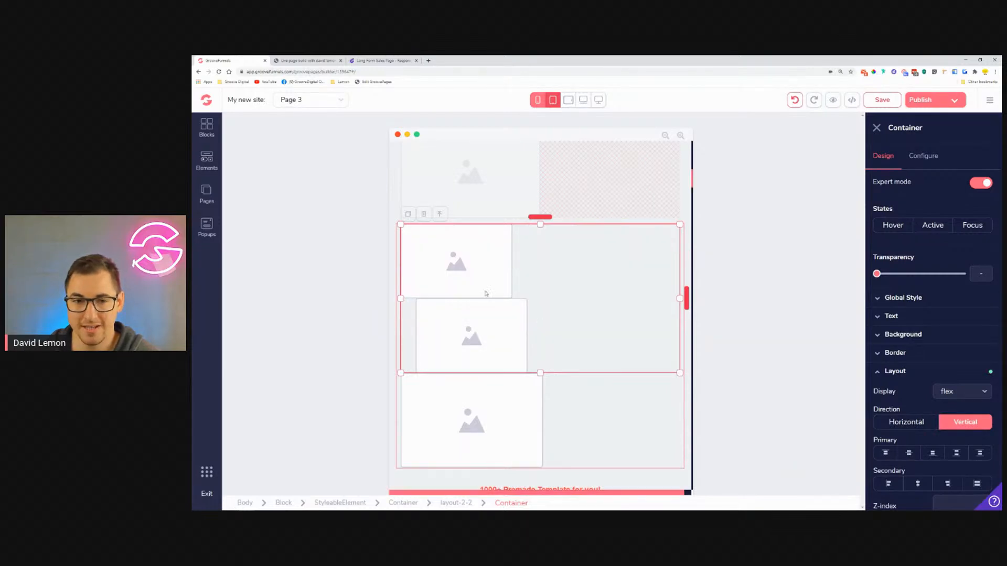
{"action": "left_click", "coordinate": [794, 100]}
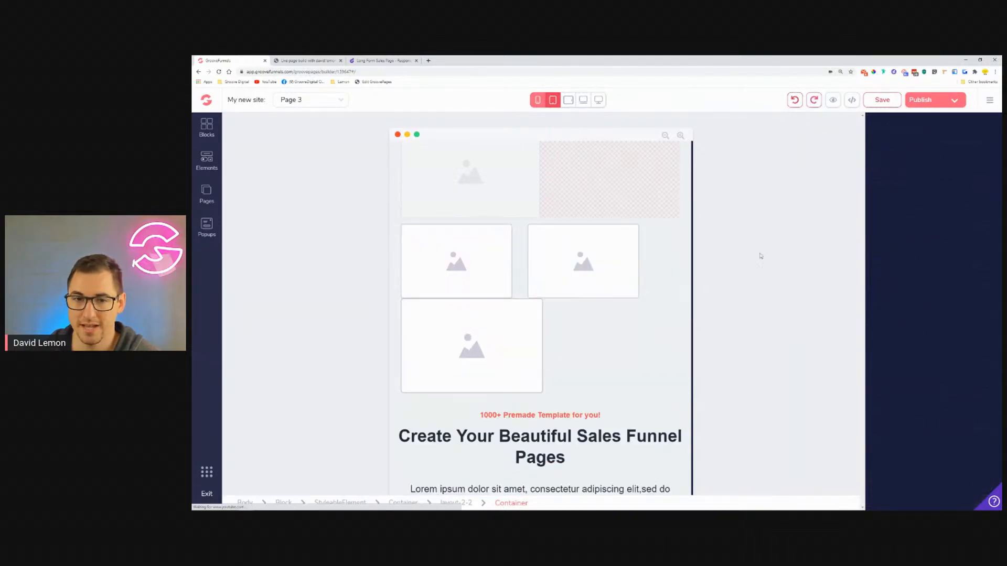
Step: Centre the second image pair along its container's primary axis
{"action": "left_click", "coordinate": [708, 283]}
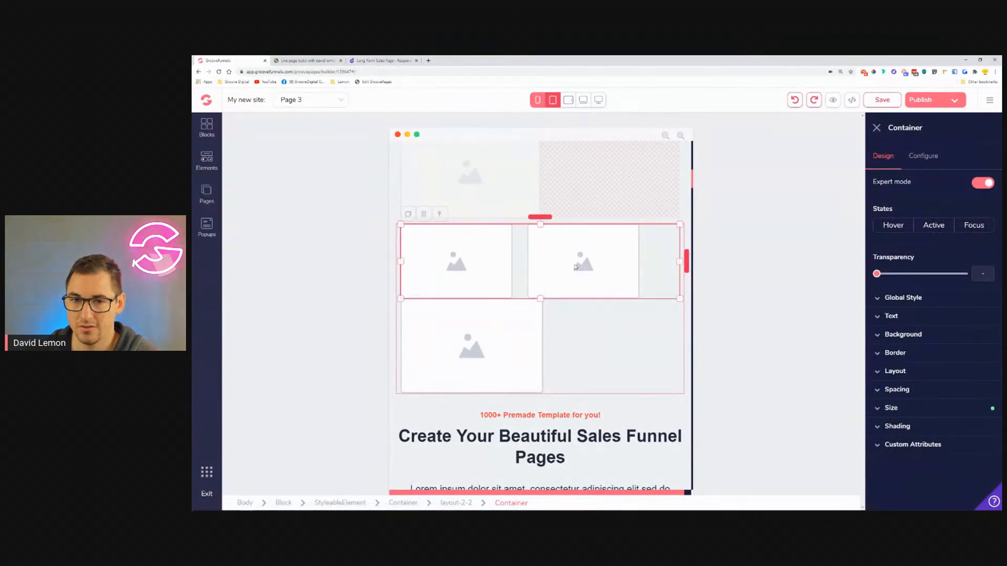
{"action": "left_click", "coordinate": [928, 377]}
{"action": "left_click", "coordinate": [910, 454]}
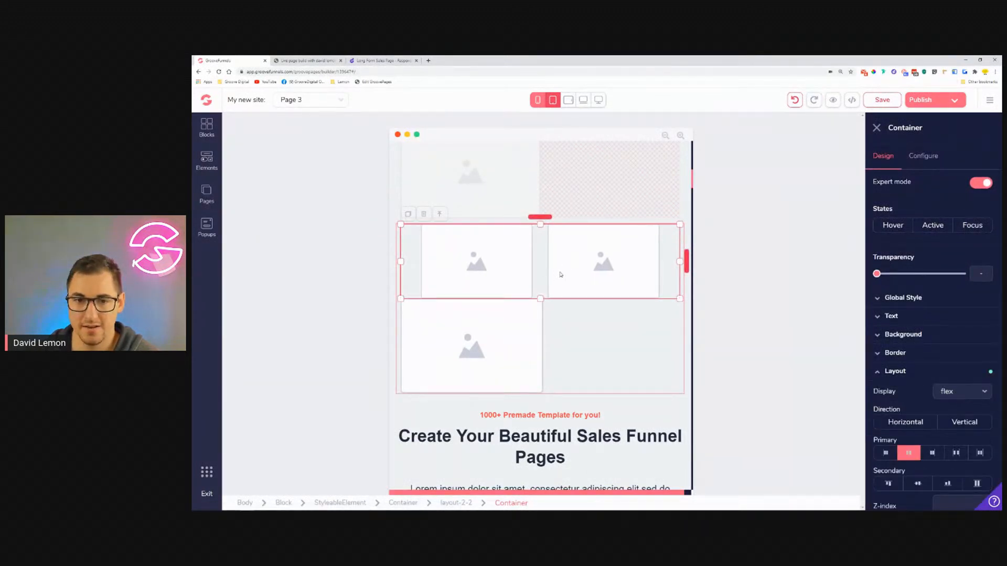
Step: Set the display of the single large image's container below the second pair to none in the portrait tablet view
{"action": "left_click", "coordinate": [568, 341]}
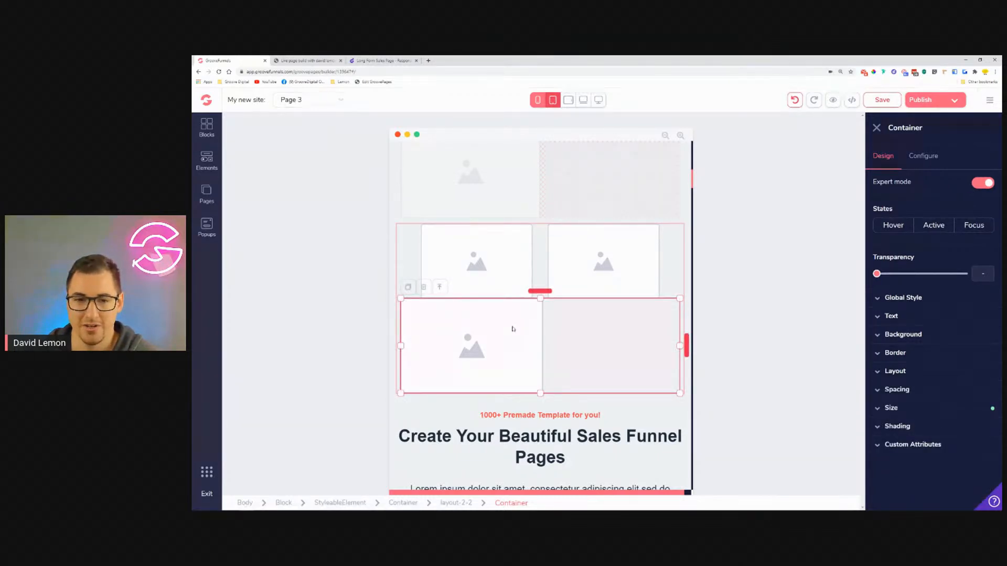
{"action": "left_click", "coordinate": [939, 371]}
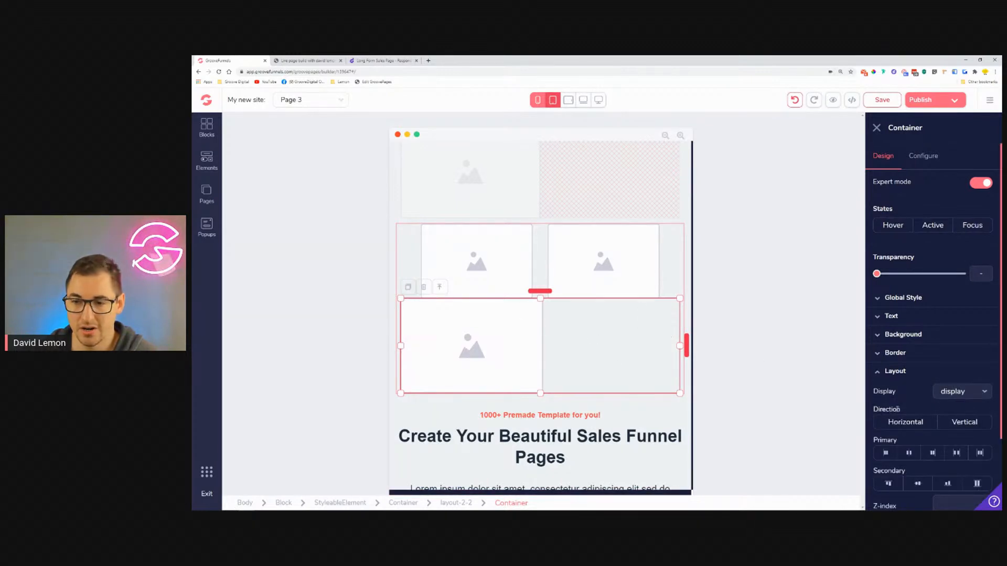
{"action": "left_click", "coordinate": [979, 396]}
{"action": "scroll", "coordinate": [965, 419], "scroll_direction": "down", "scroll_amount": 2}
{"action": "left_click", "coordinate": [959, 466]}
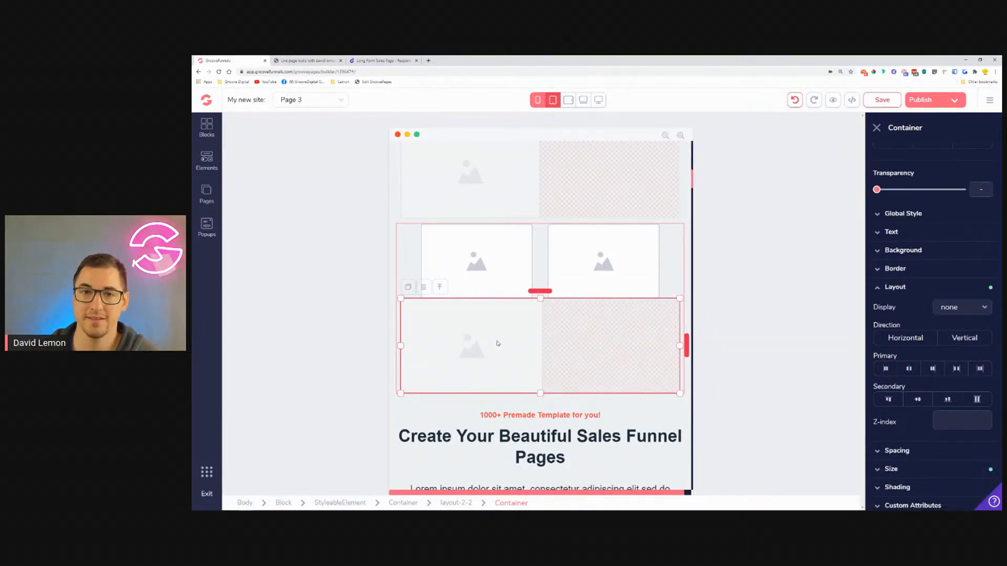
Step: Set the same large image container's display to block in the landscape tablet view
{"action": "left_click", "coordinate": [568, 99]}
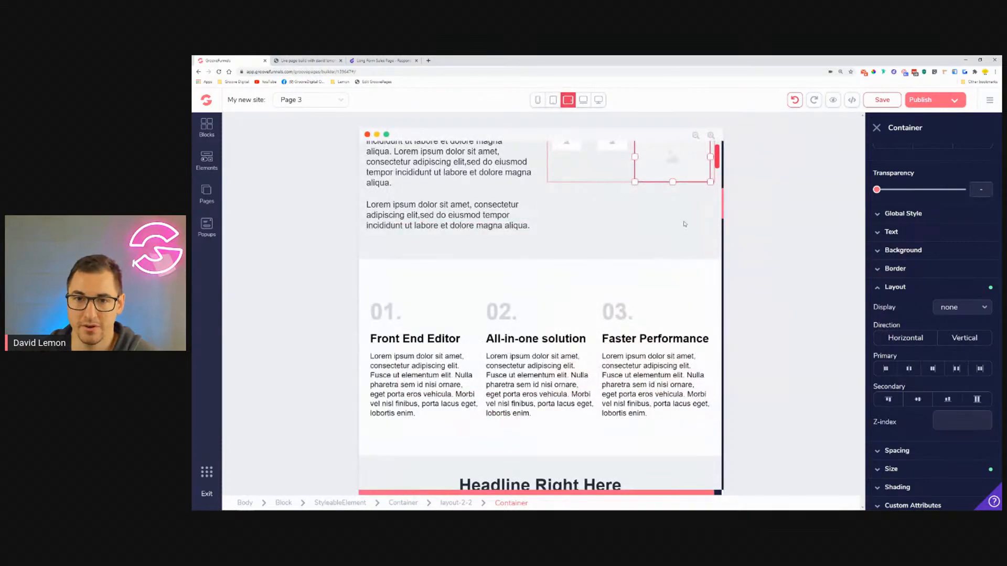
{"action": "scroll", "coordinate": [682, 236], "scroll_direction": "up", "scroll_amount": 2}
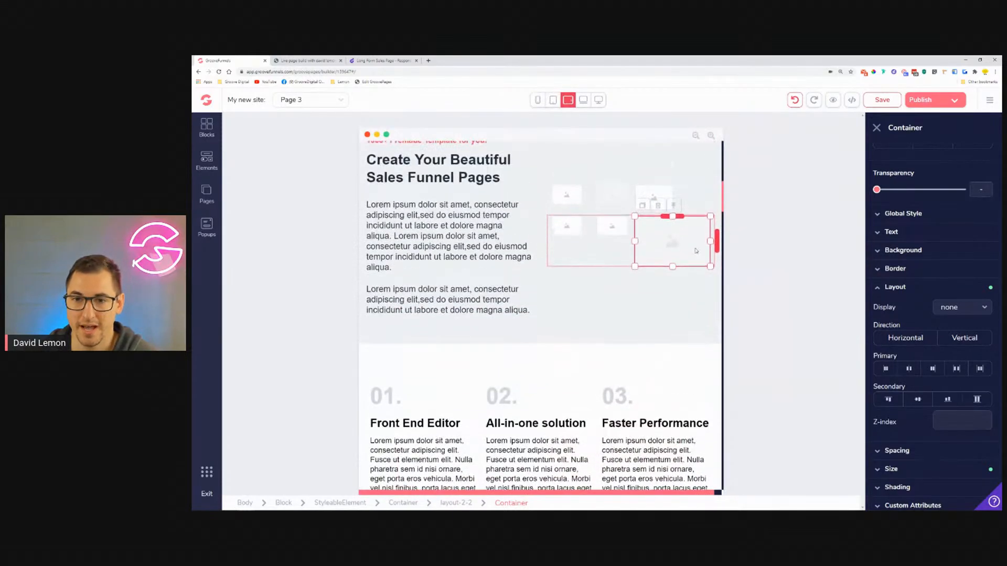
{"action": "left_click", "coordinate": [969, 313]}
{"action": "left_click", "coordinate": [949, 340]}
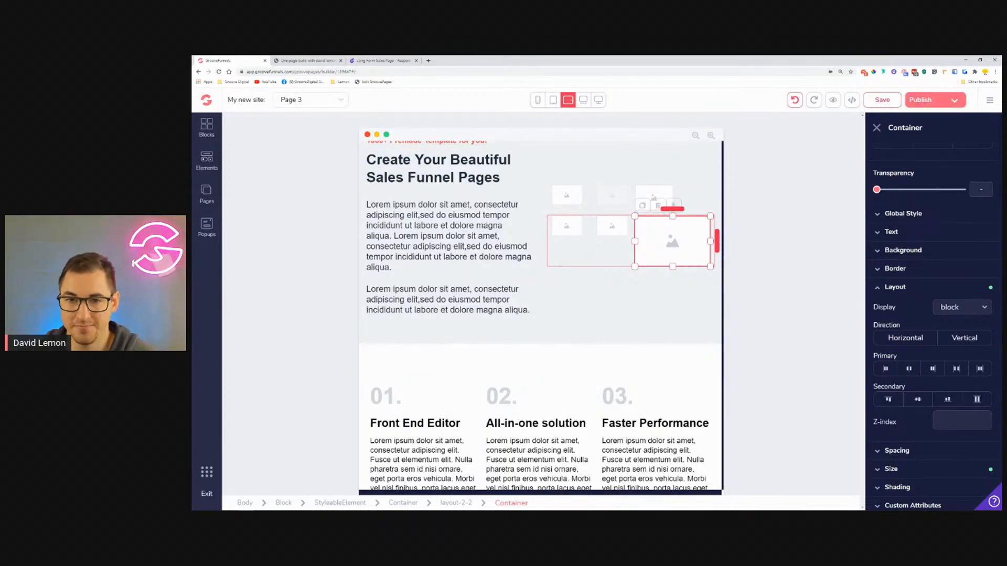
Step: Compare the portrait and landscape tablet views, and inspect the display options of the second image in the lower pair
{"action": "left_click", "coordinate": [554, 100]}
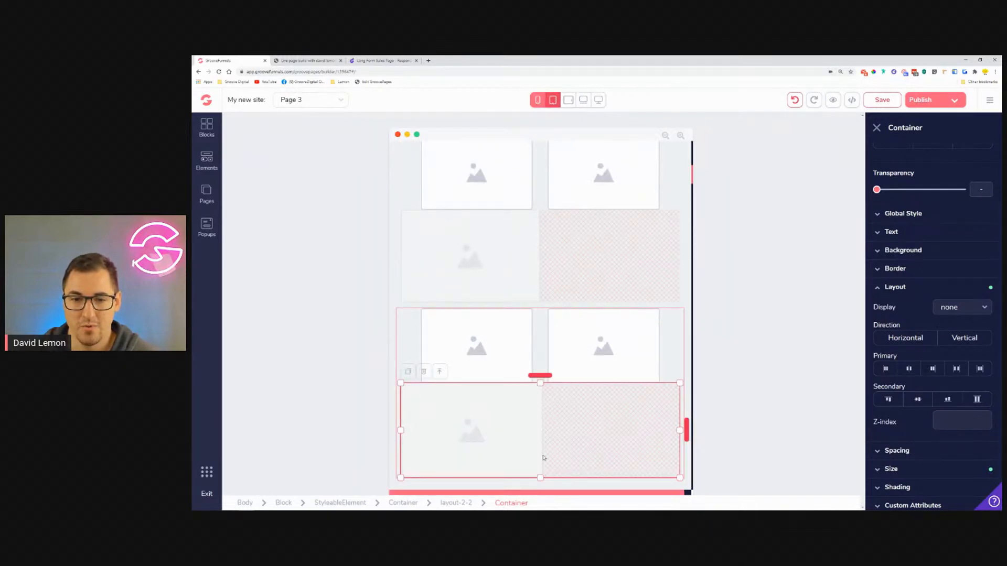
{"action": "left_click", "coordinate": [591, 350]}
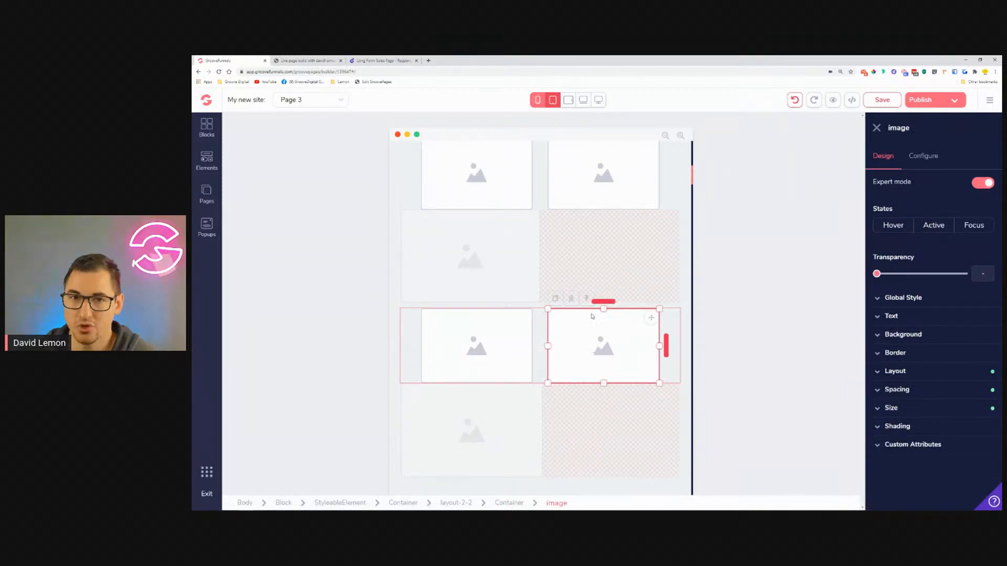
{"action": "left_click", "coordinate": [568, 100]}
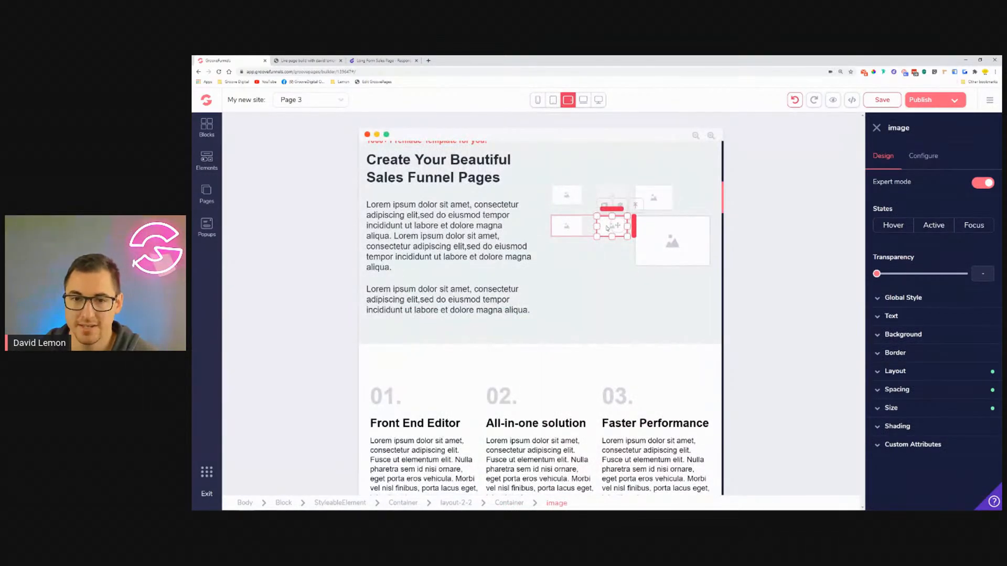
{"action": "left_click", "coordinate": [931, 372]}
{"action": "left_click", "coordinate": [965, 393]}
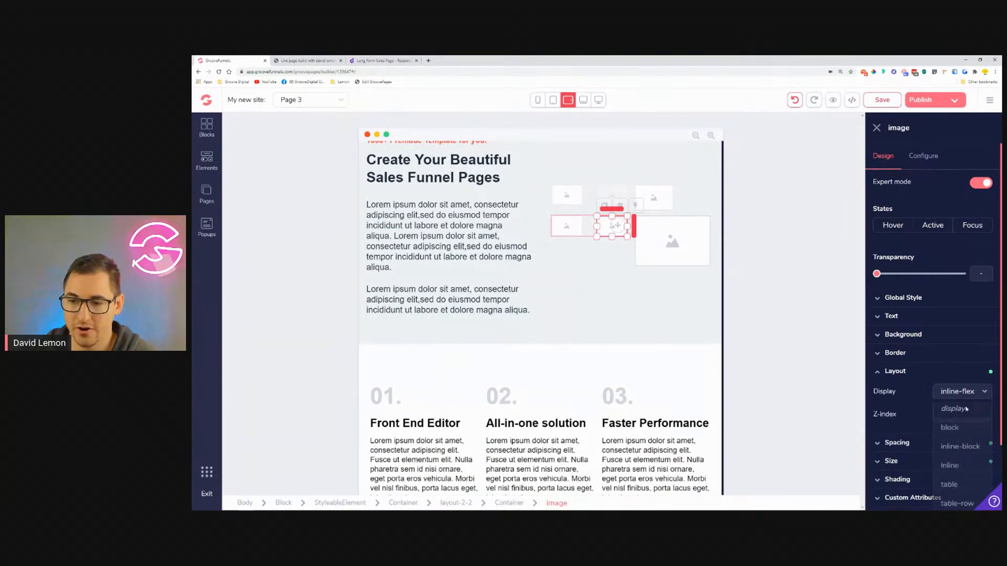
{"action": "scroll", "coordinate": [964, 461], "scroll_direction": "down", "scroll_amount": 1}
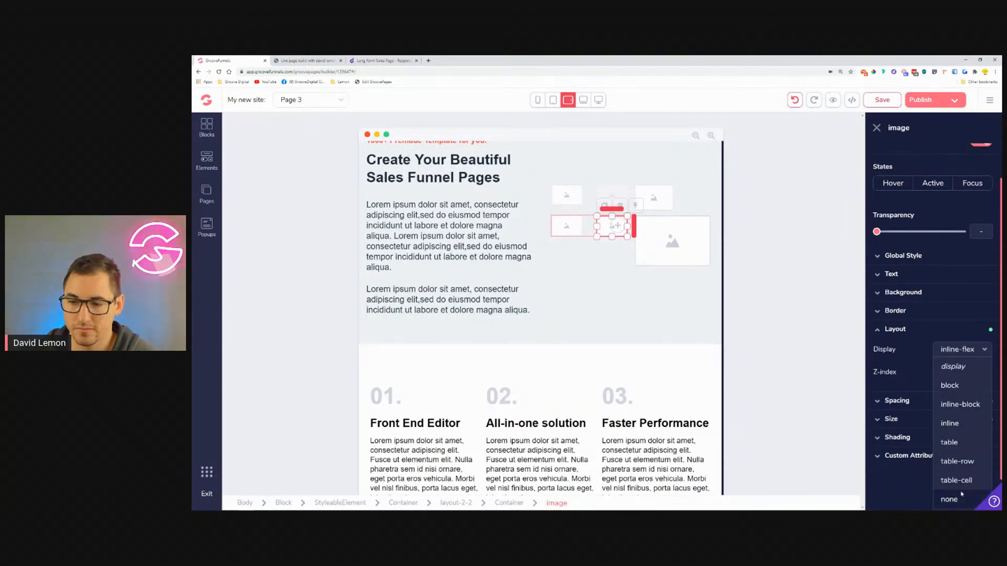
{"action": "scroll", "coordinate": [962, 492], "scroll_direction": "up", "scroll_amount": 1}
{"action": "left_click", "coordinate": [553, 100]}
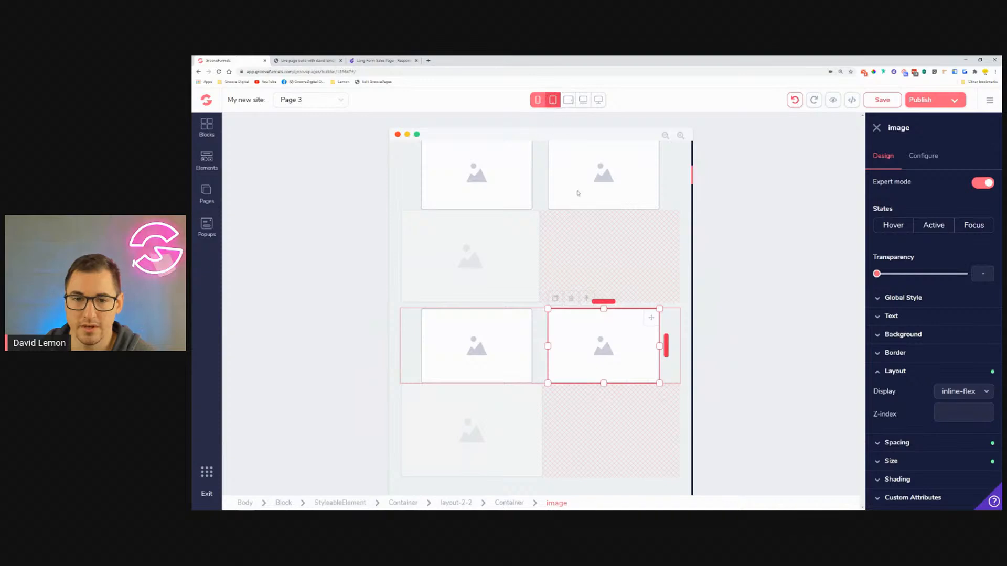
Step: Save the page with the rearranged tablet images
{"action": "scroll", "coordinate": [543, 338], "scroll_direction": "down", "scroll_amount": 1}
{"action": "scroll", "coordinate": [544, 338], "scroll_direction": "down", "scroll_amount": 1}
{"action": "left_click", "coordinate": [893, 105]}
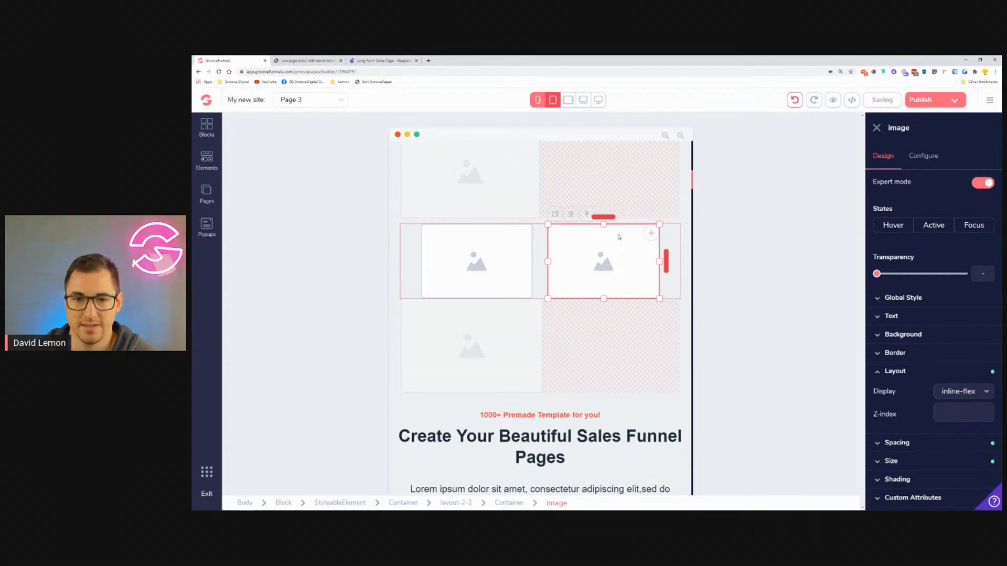
Step: Preview the page in a resized browser window to examine the image section at narrow, wider and full widths, and close the preview
{"action": "scroll", "coordinate": [617, 225], "scroll_direction": "up", "scroll_amount": 5}
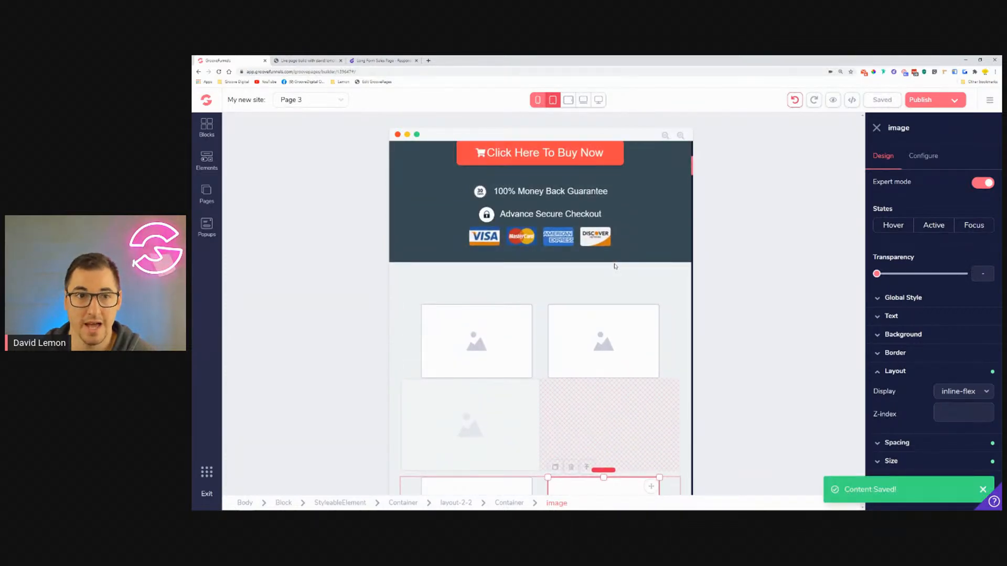
{"action": "left_click", "coordinate": [832, 103]}
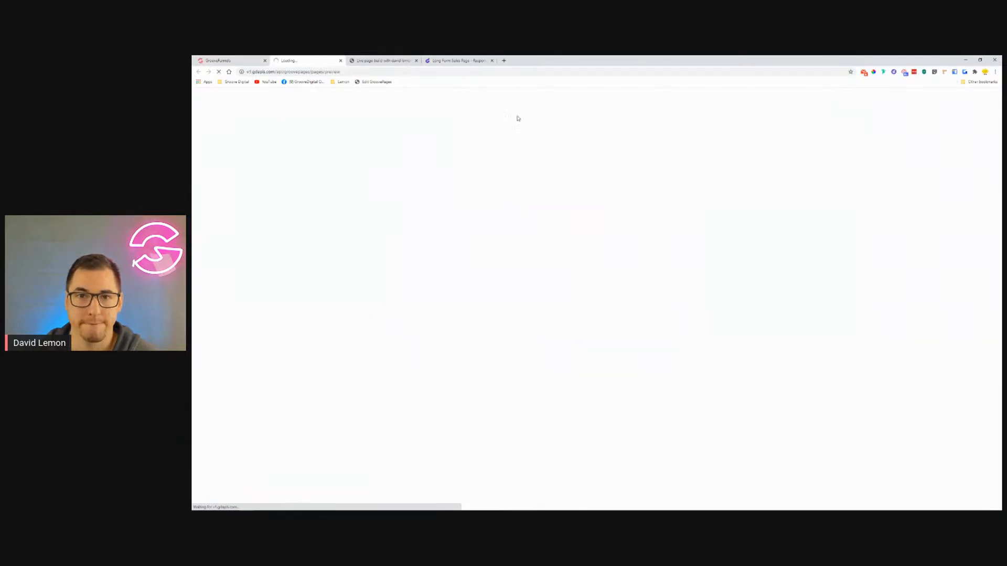
{"action": "left_click", "coordinate": [980, 61]}
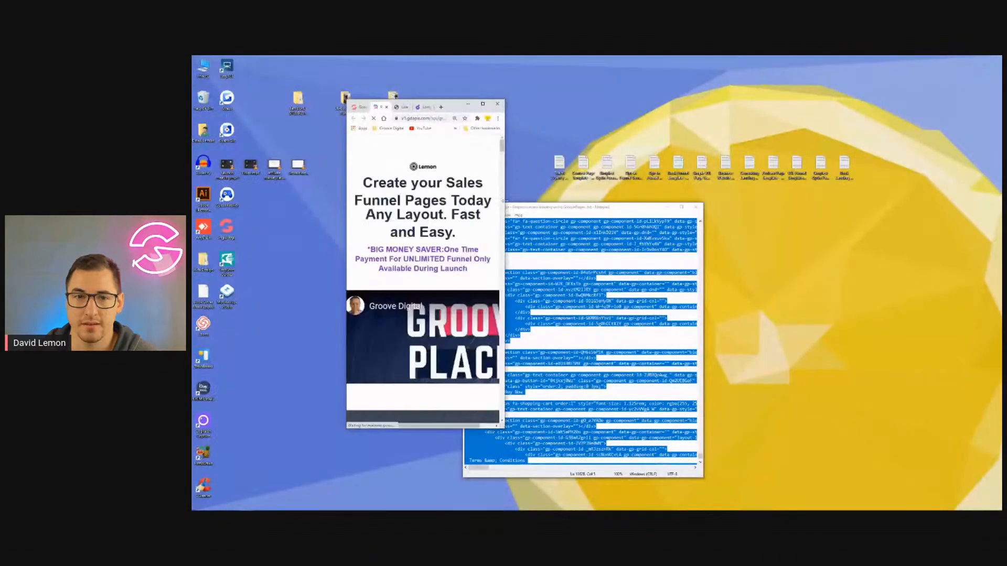
{"action": "scroll", "coordinate": [418, 326], "scroll_direction": "down", "scroll_amount": 10}
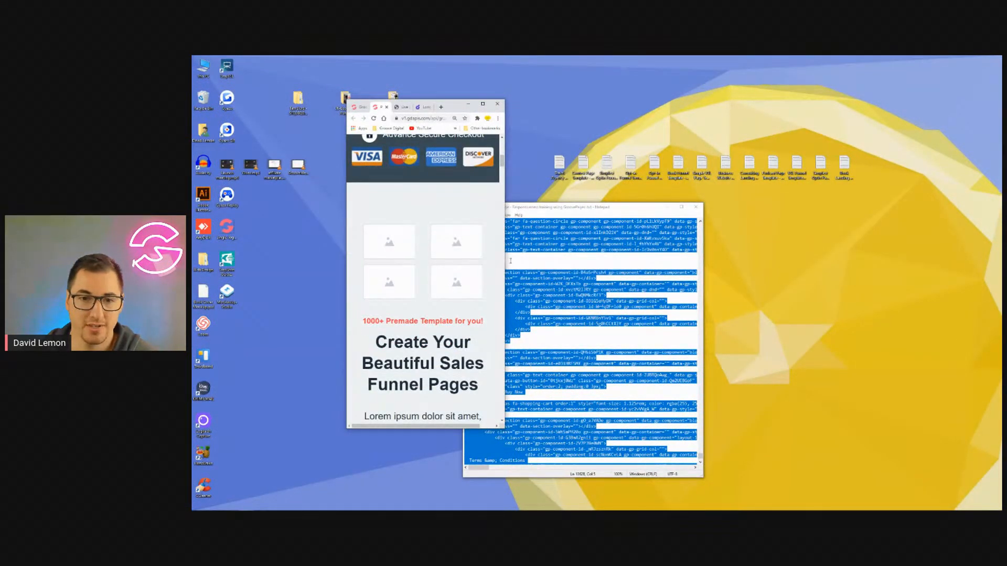
{"action": "left_click_drag", "start_coordinate": [505, 261], "coordinate": [733, 305]}
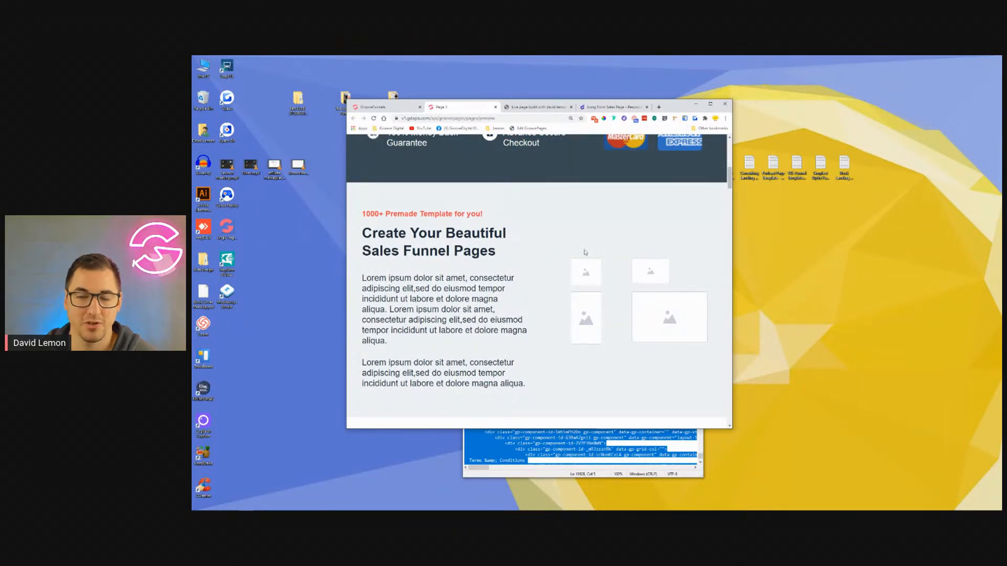
{"action": "left_click_drag", "start_coordinate": [734, 297], "coordinate": [748, 315]}
{"action": "left_click", "coordinate": [726, 105]}
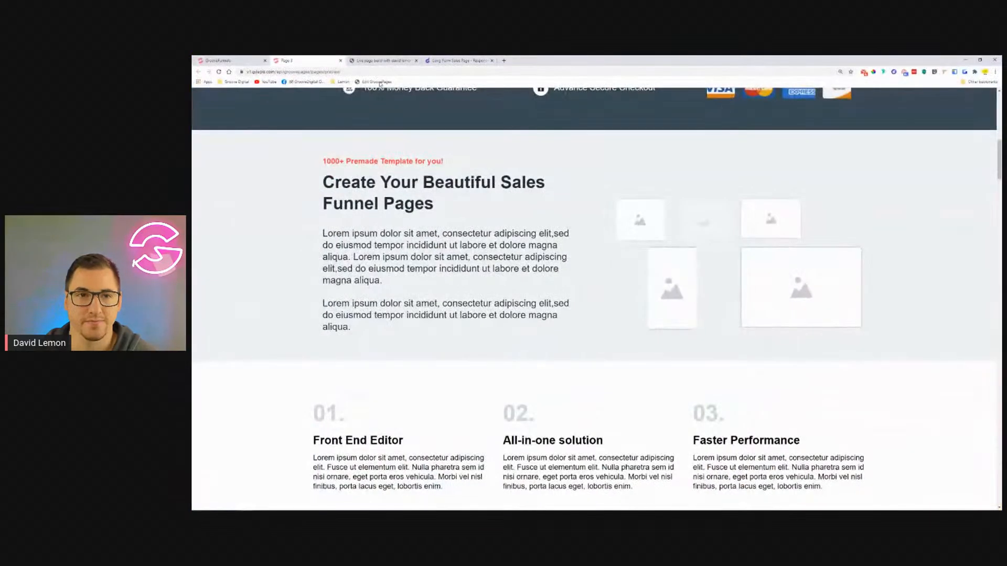
{"action": "left_click", "coordinate": [340, 60]}
Step: Centre-align the "01." number, the "Front End Editor" heading and the description beneath it
{"action": "scroll", "coordinate": [402, 224], "scroll_direction": "down", "scroll_amount": 10}
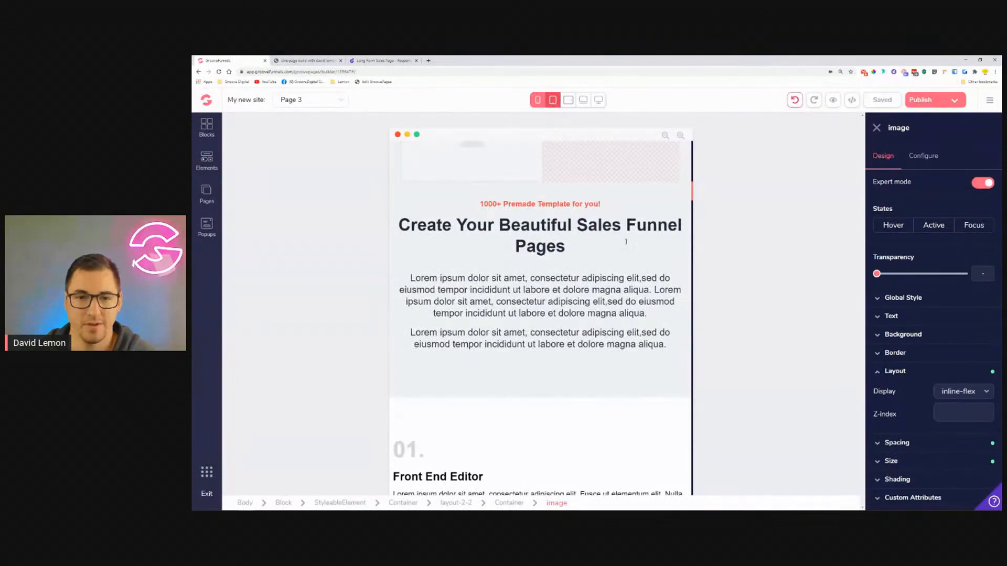
{"action": "scroll", "coordinate": [573, 231], "scroll_direction": "down", "scroll_amount": 4}
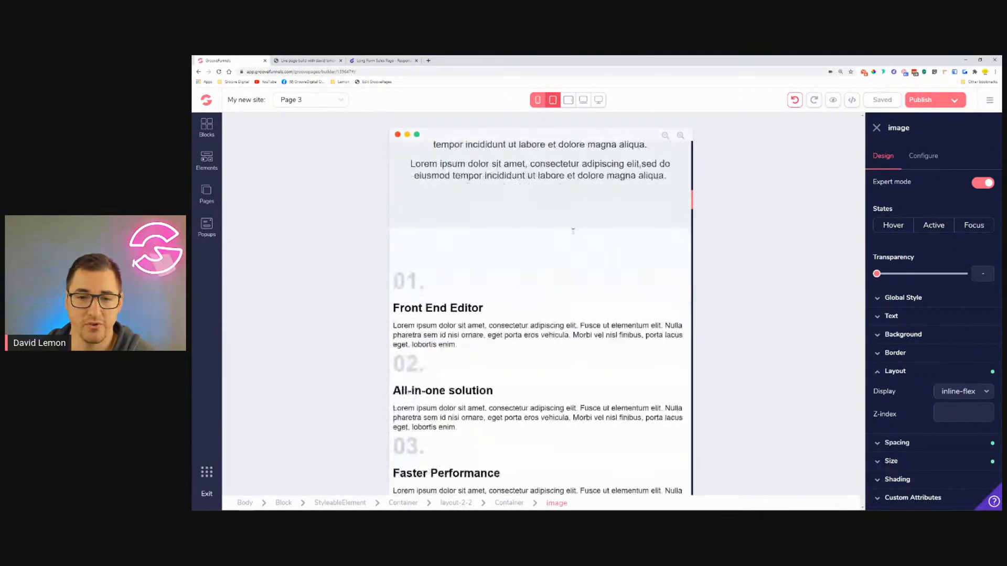
{"action": "left_click", "coordinate": [579, 260]}
{"action": "left_click", "coordinate": [576, 277]}
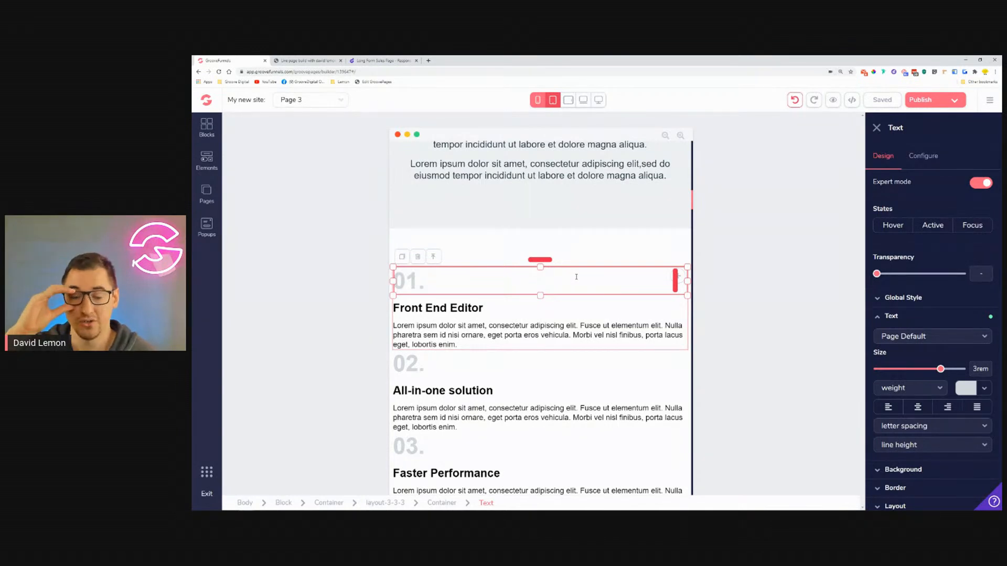
{"action": "left_click", "coordinate": [918, 407]}
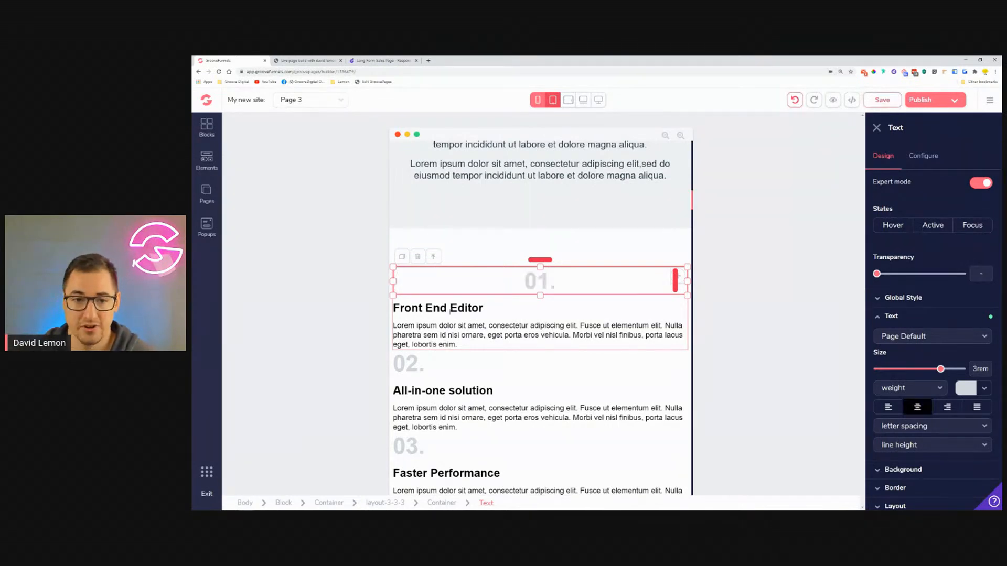
{"action": "left_click", "coordinate": [448, 310]}
{"action": "left_click", "coordinate": [917, 381]}
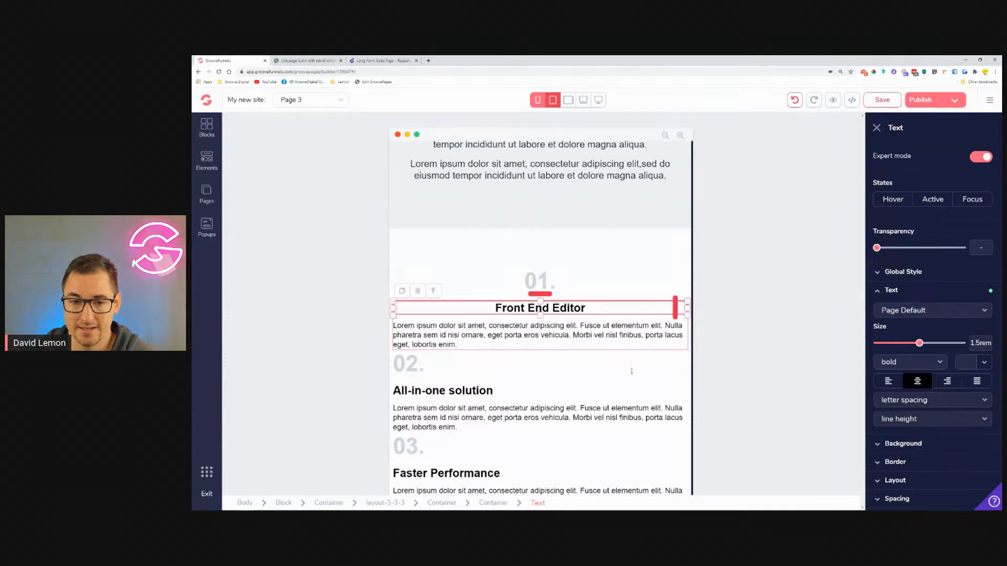
{"action": "left_click", "coordinate": [918, 381]}
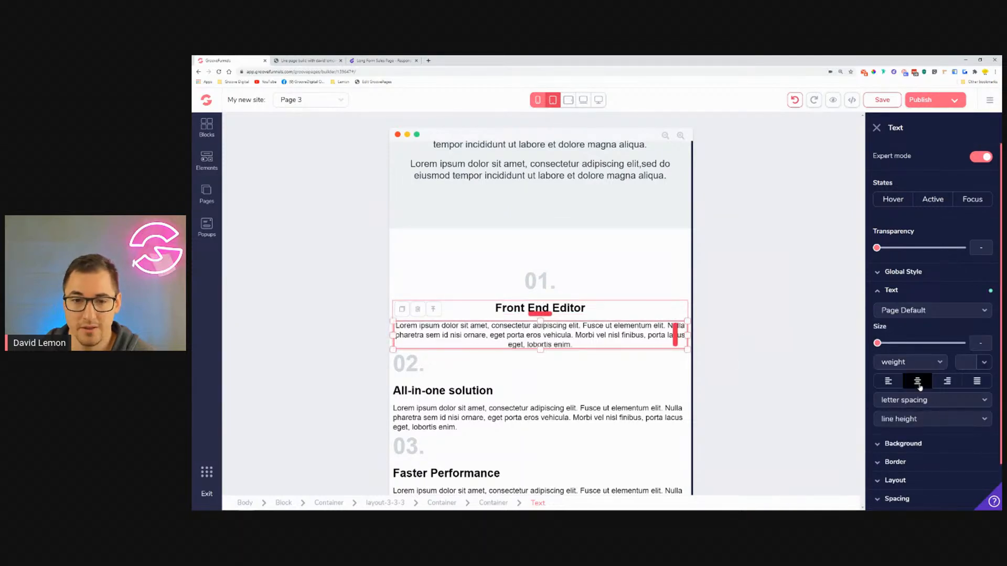
Step: Set the height of the container holding the "01." Front End Editor feature to auto
{"action": "left_click", "coordinate": [667, 278]}
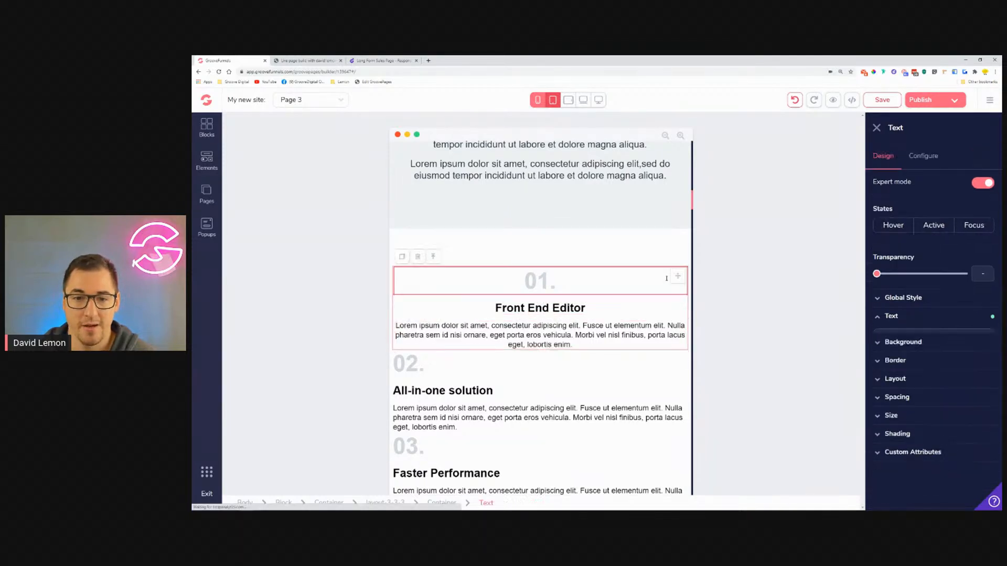
{"action": "left_click", "coordinate": [435, 260]}
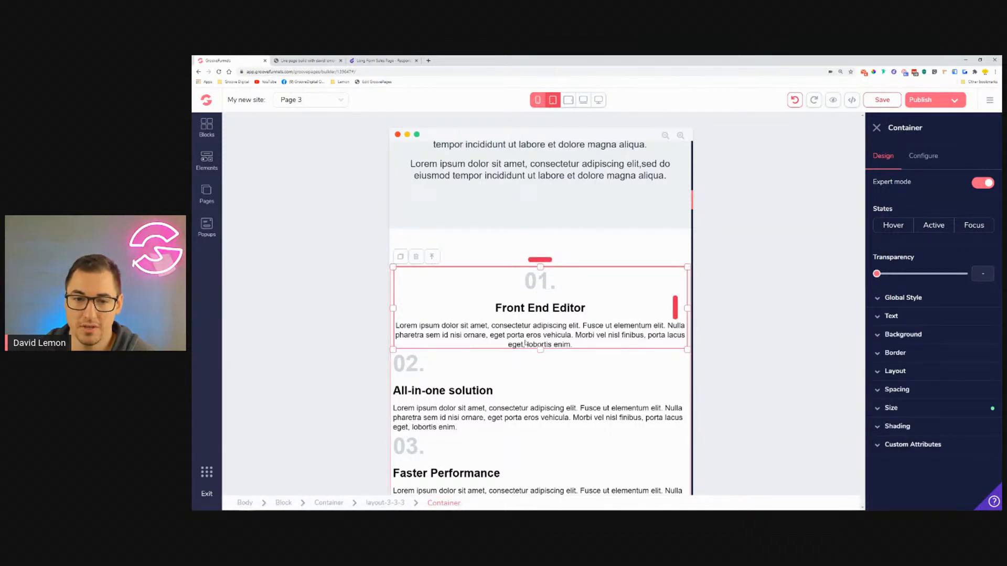
{"action": "left_click", "coordinate": [887, 408]}
{"action": "scroll", "coordinate": [943, 414], "scroll_direction": "down", "scroll_amount": 2}
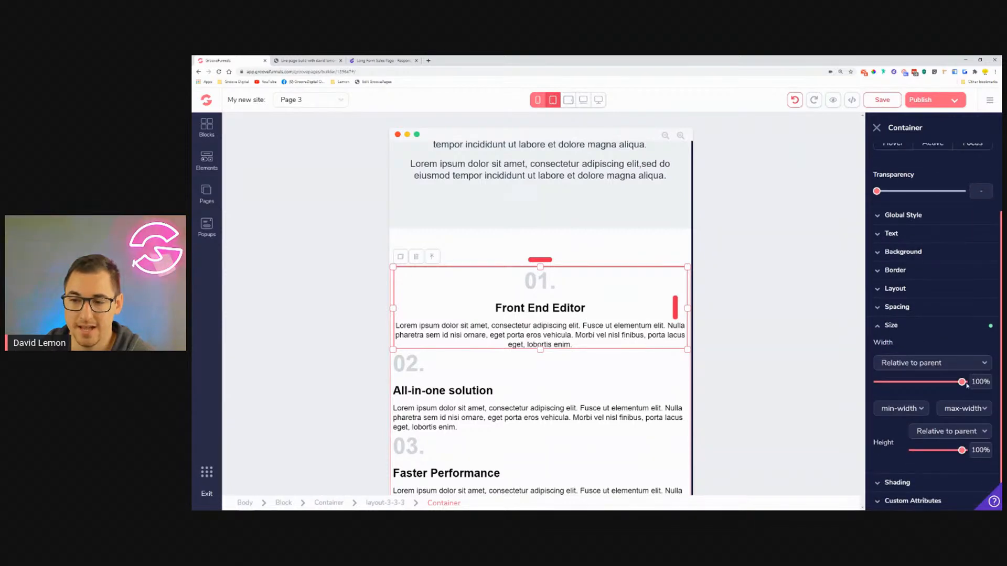
{"action": "left_click", "coordinate": [968, 435]}
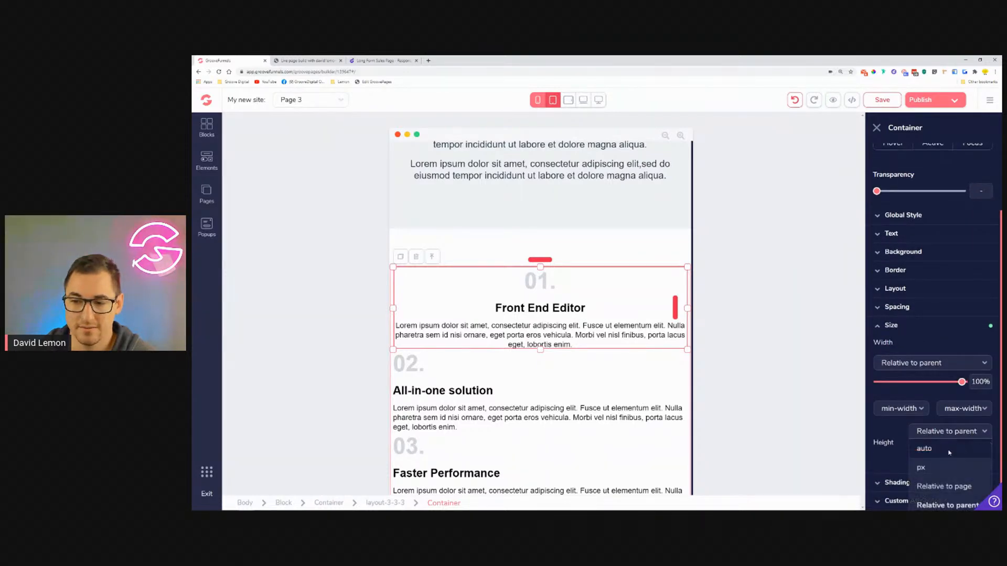
{"action": "left_click", "coordinate": [948, 450]}
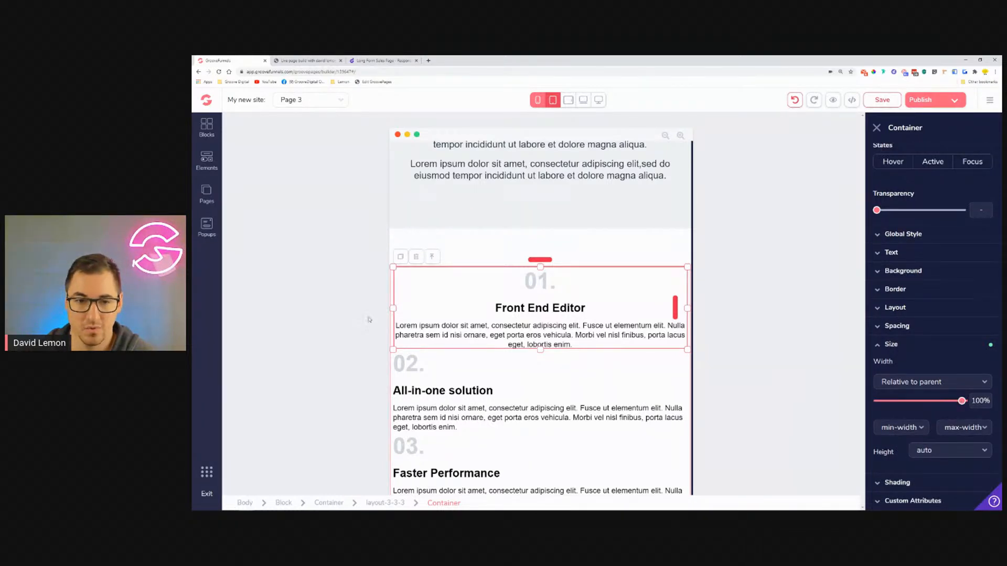
Step: Set the width of the Front End Editor feature's container to auto and its max-width to none
{"action": "left_click_drag", "start_coordinate": [964, 406], "coordinate": [942, 415]}
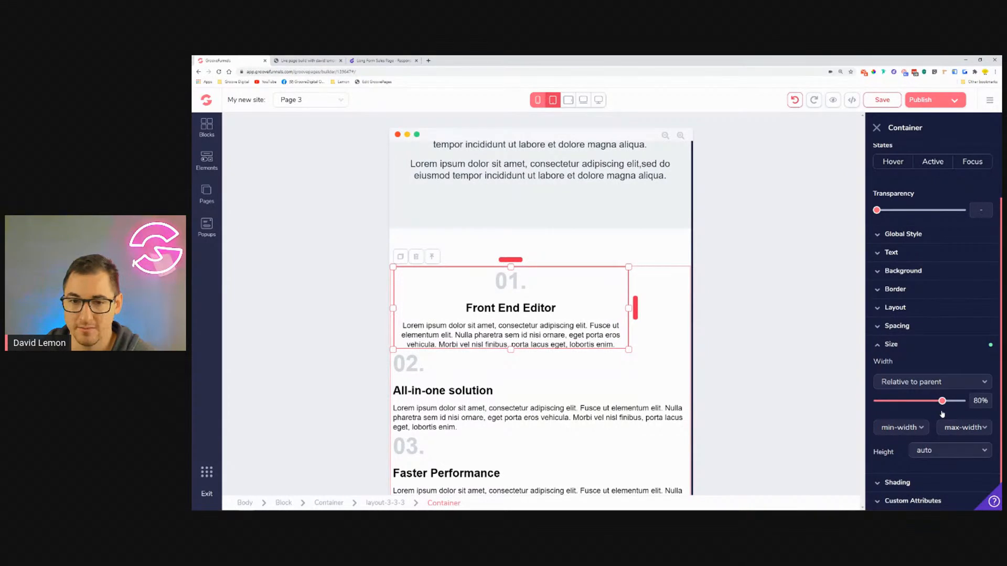
{"action": "left_click_drag", "start_coordinate": [946, 415], "coordinate": [967, 417]}
{"action": "left_click", "coordinate": [948, 389]}
{"action": "left_click", "coordinate": [949, 399]}
{"action": "left_click", "coordinate": [975, 428]}
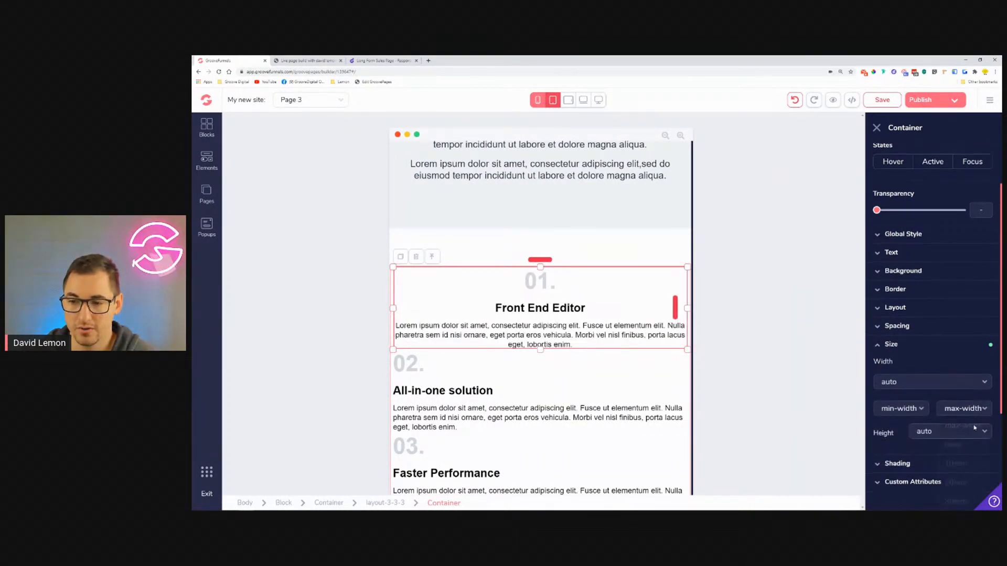
{"action": "left_click", "coordinate": [969, 490]}
{"action": "left_click", "coordinate": [965, 428]}
{"action": "left_click", "coordinate": [967, 444]}
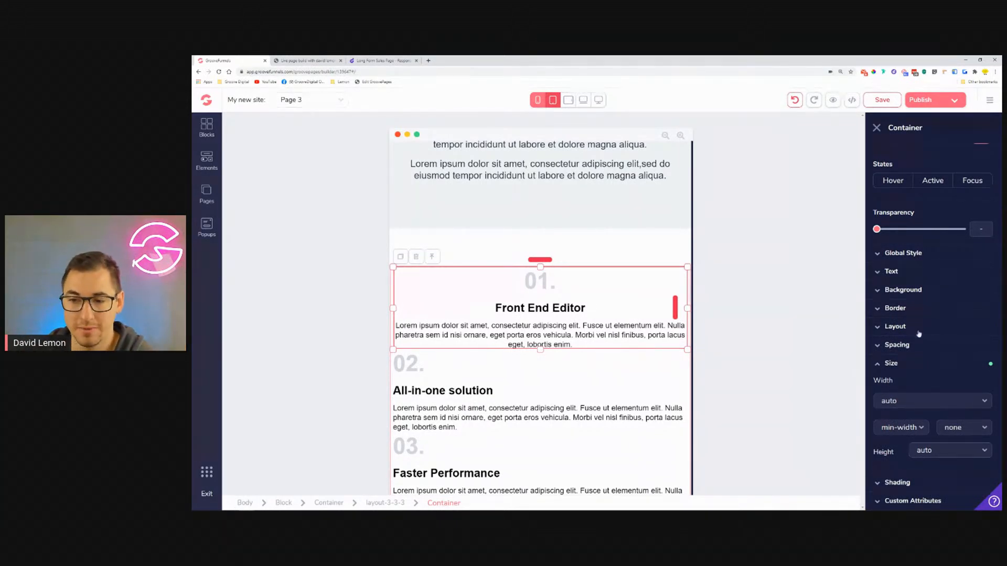
Step: Set the left and right padding of the Front End Editor container to 8rem, check it at phone width, and return to tablet view
{"action": "left_click", "coordinate": [935, 366]}
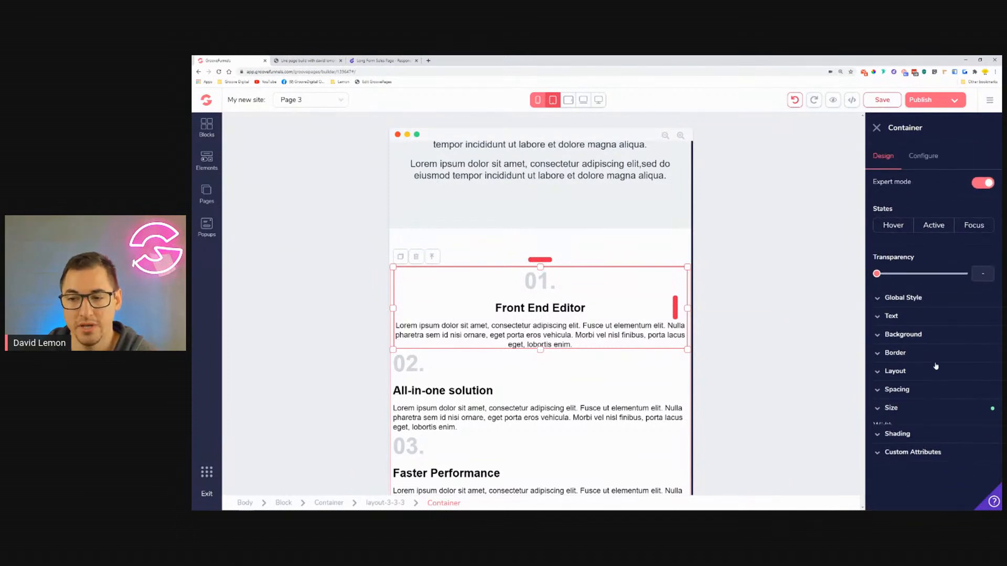
{"action": "left_click", "coordinate": [923, 390]}
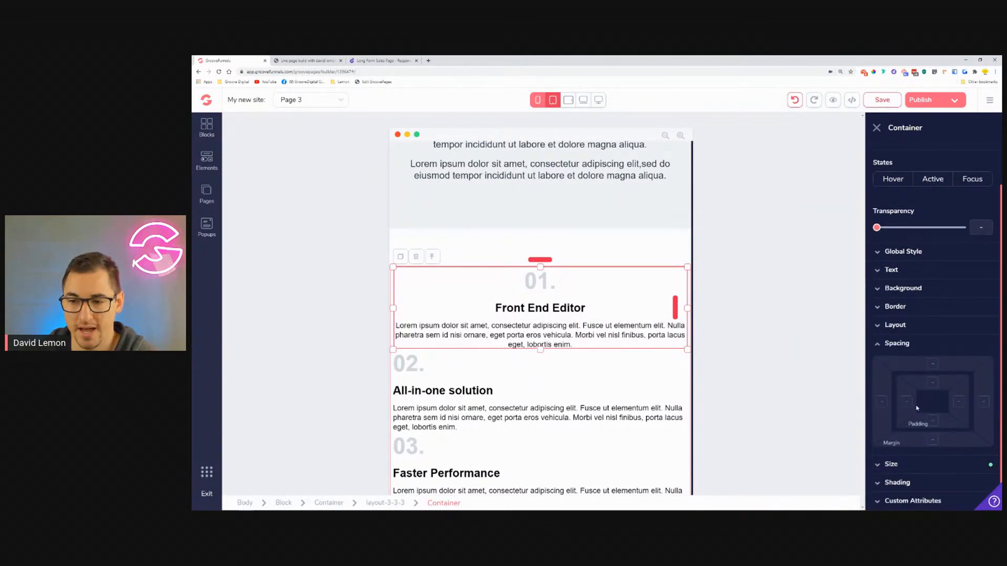
{"action": "left_click", "coordinate": [907, 402]}
{"action": "left_click", "coordinate": [960, 402]}
{"action": "left_click_drag", "start_coordinate": [878, 460], "coordinate": [954, 472]}
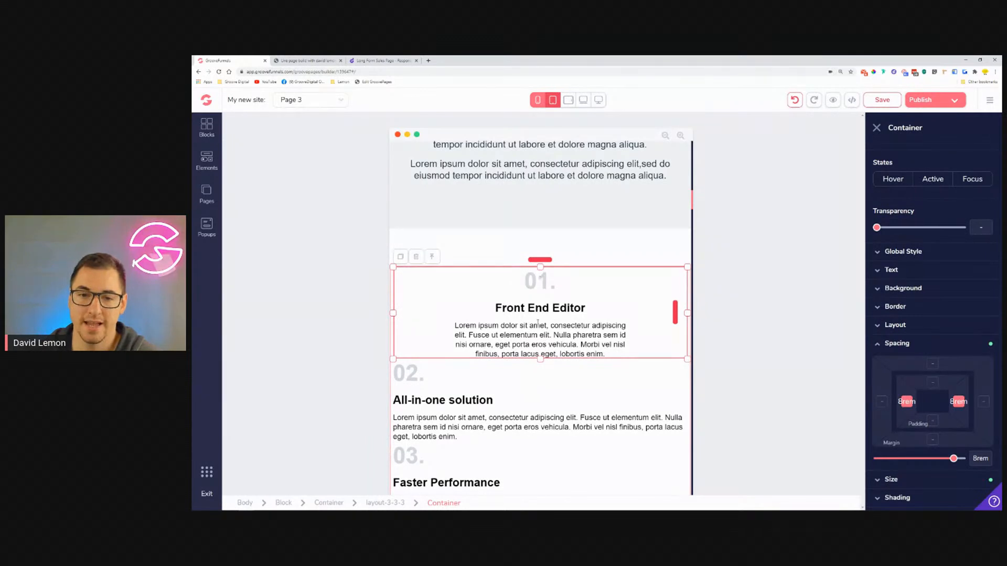
{"action": "left_click", "coordinate": [538, 100]}
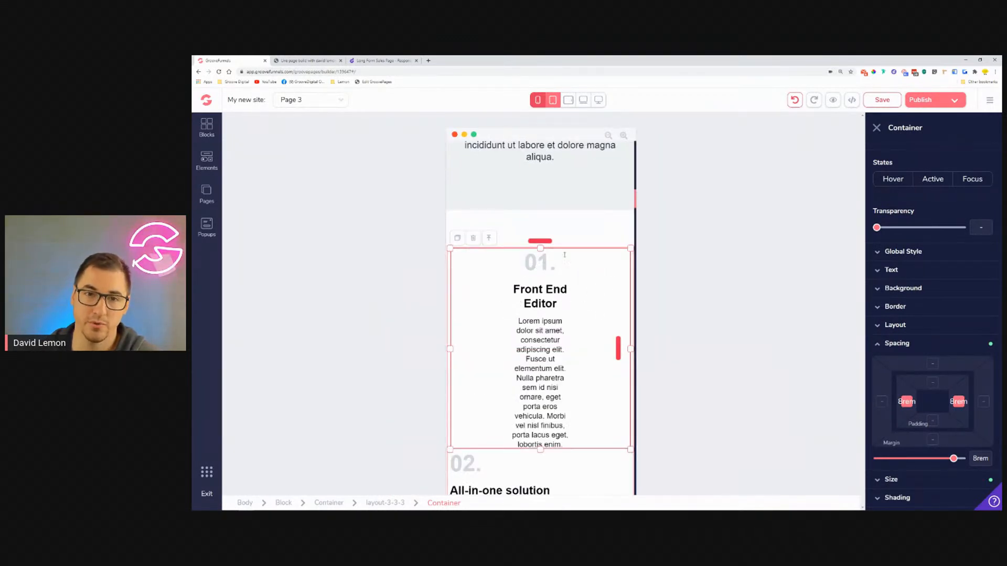
{"action": "left_click", "coordinate": [552, 100]}
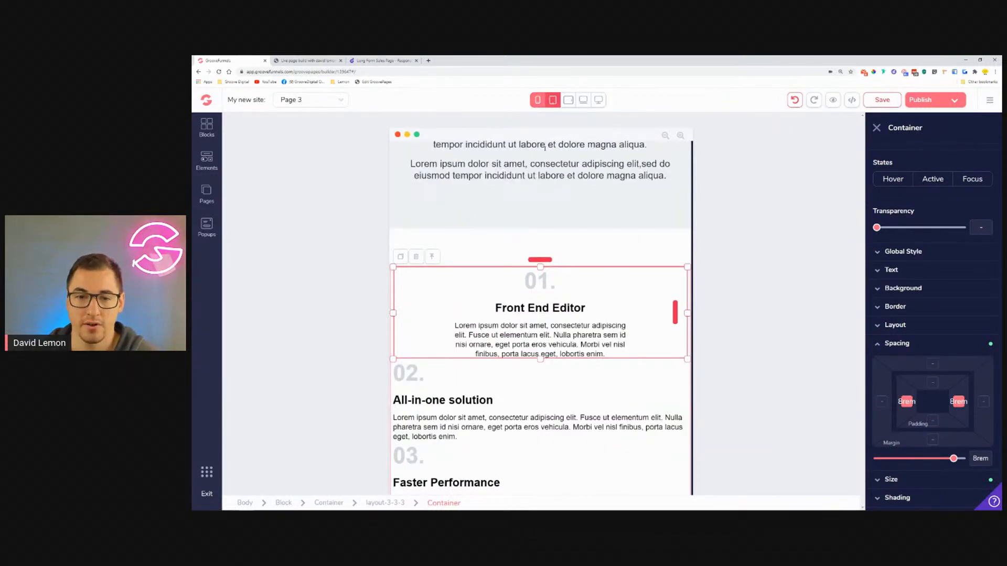
Step: Centre-align the "02." number, the "All-in-one solution" heading and the description beneath it
{"action": "scroll", "coordinate": [576, 202], "scroll_direction": "down", "scroll_amount": 2}
{"action": "left_click", "coordinate": [560, 293]}
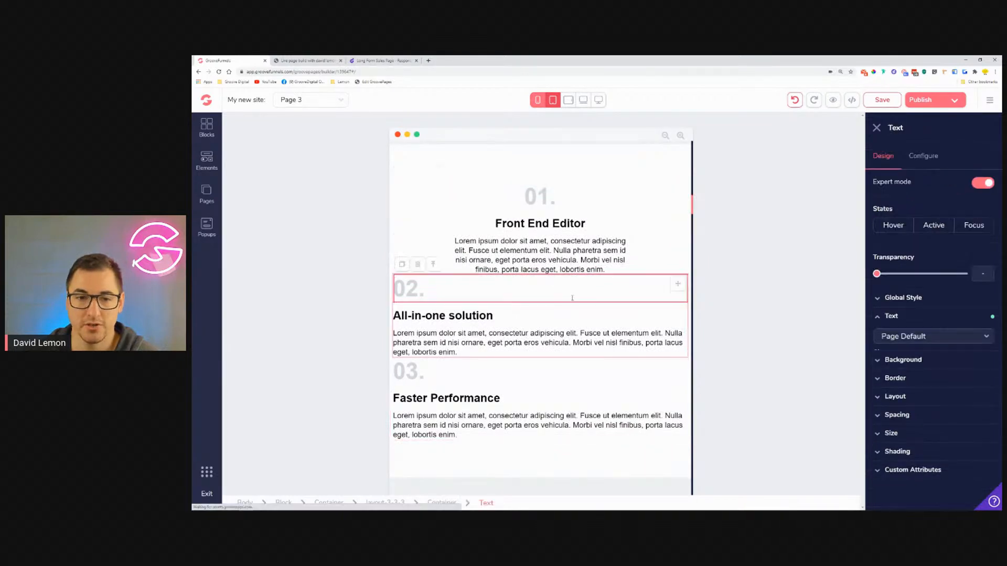
{"action": "left_click", "coordinate": [917, 407]}
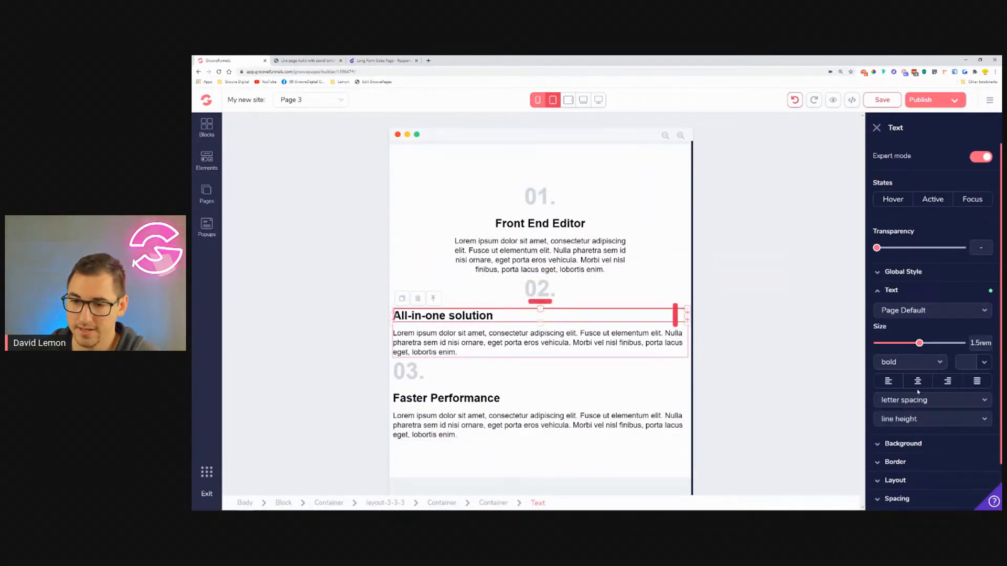
{"action": "left_click", "coordinate": [918, 382]}
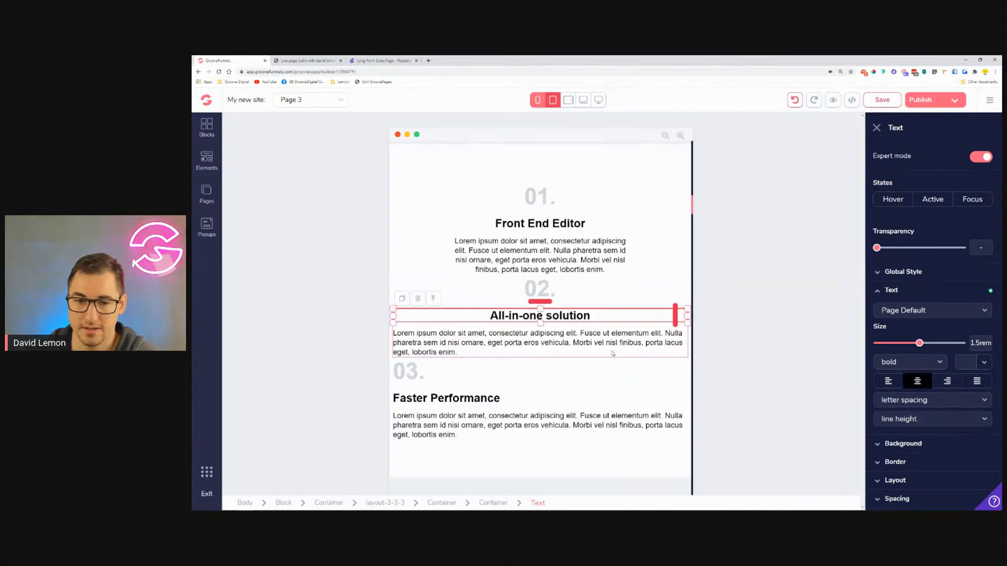
{"action": "left_click", "coordinate": [523, 332]}
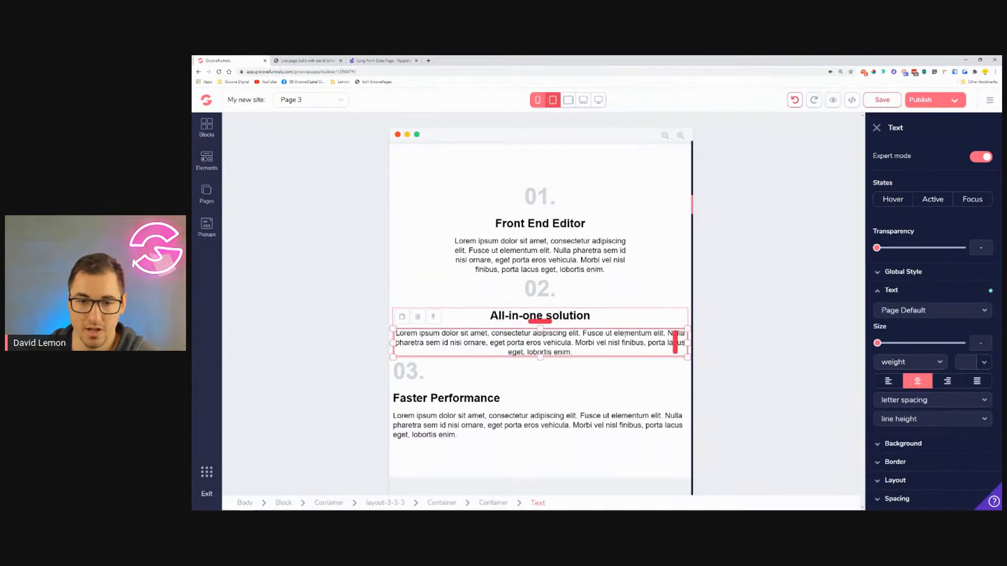
Step: Centre-align the "03." number, the "Faster Performance" heading and the description beneath it
{"action": "left_click", "coordinate": [562, 383]}
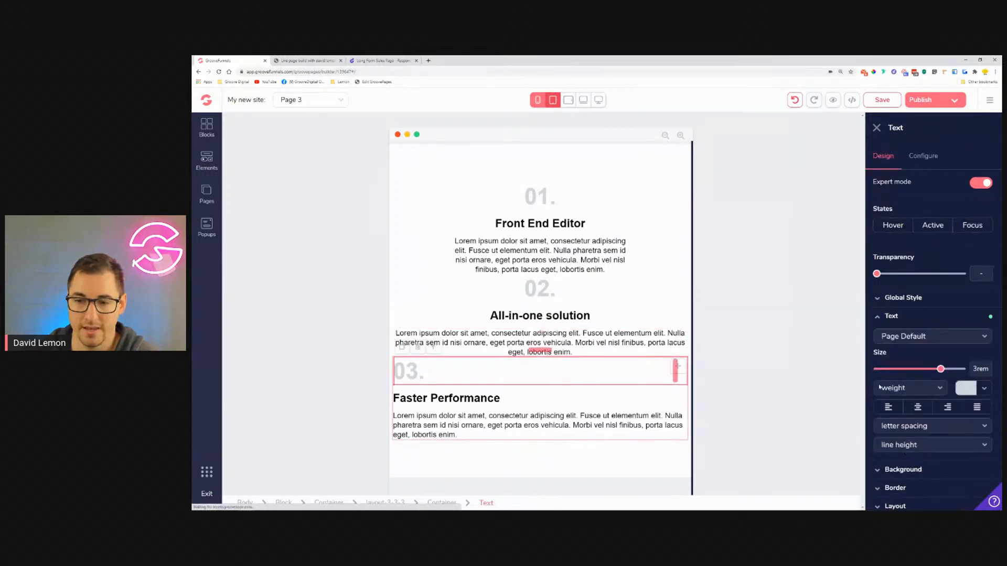
{"action": "left_click", "coordinate": [529, 404]}
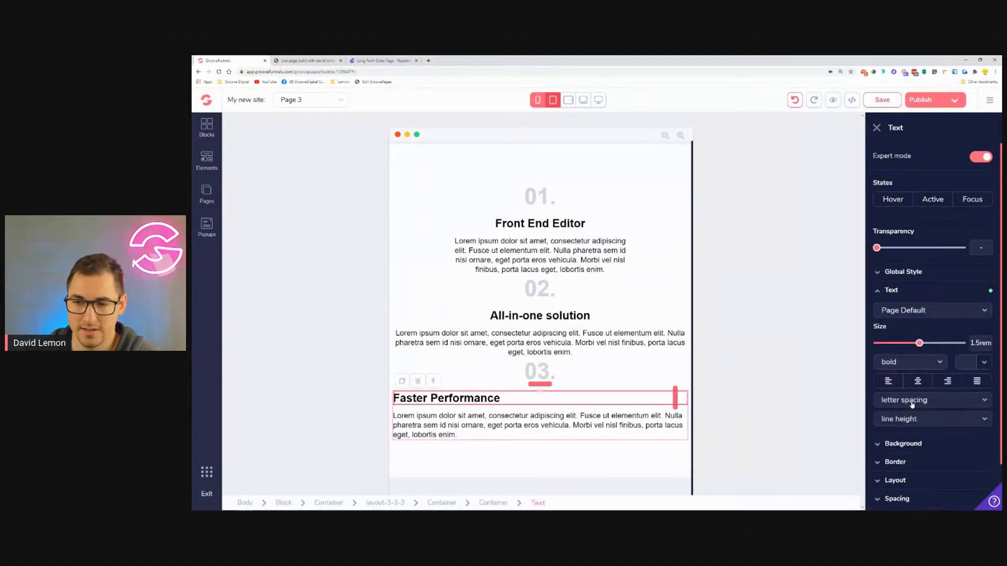
{"action": "left_click", "coordinate": [917, 381]}
{"action": "left_click", "coordinate": [607, 424]}
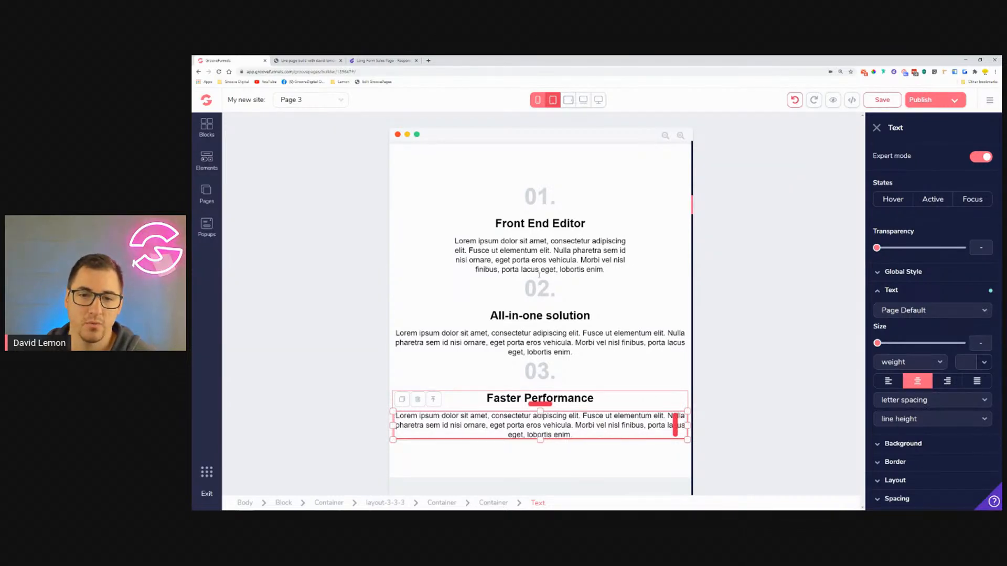
Step: Set the top and bottom margins of the container holding the "02." All-in-one solution feature to 1.5rem
{"action": "left_click", "coordinate": [436, 295]}
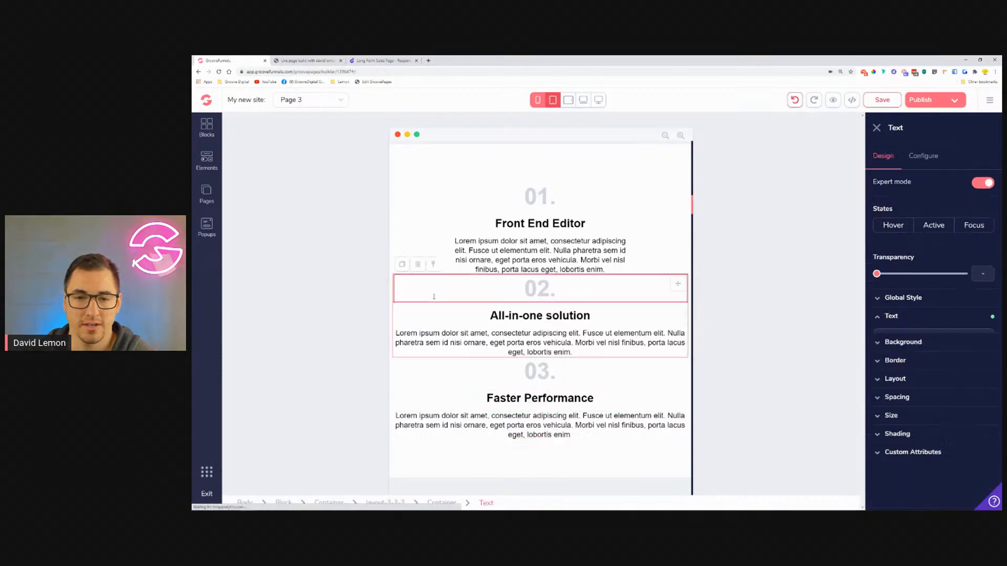
{"action": "left_click", "coordinate": [433, 265]}
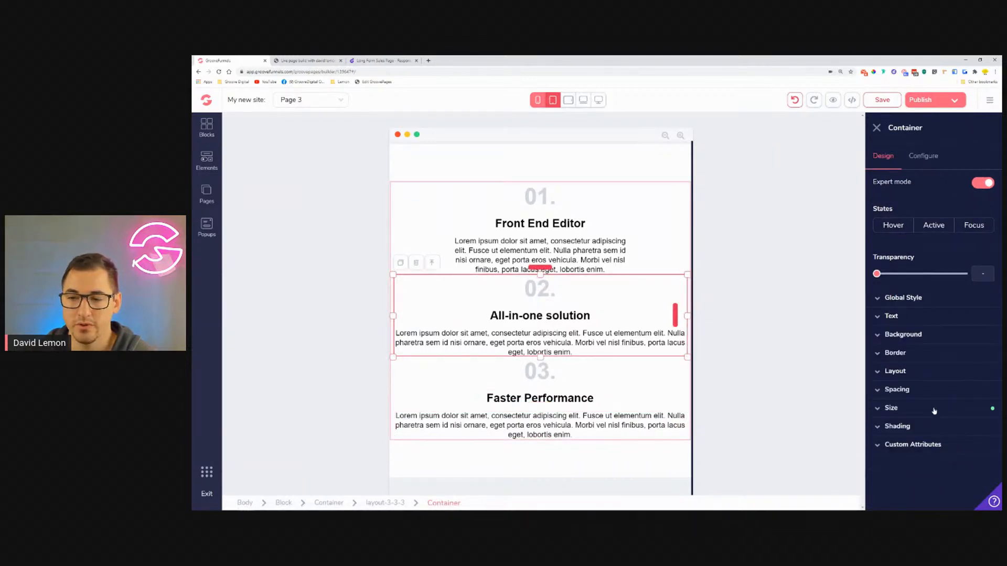
{"action": "left_click", "coordinate": [930, 392]}
{"action": "left_click", "coordinate": [933, 411]}
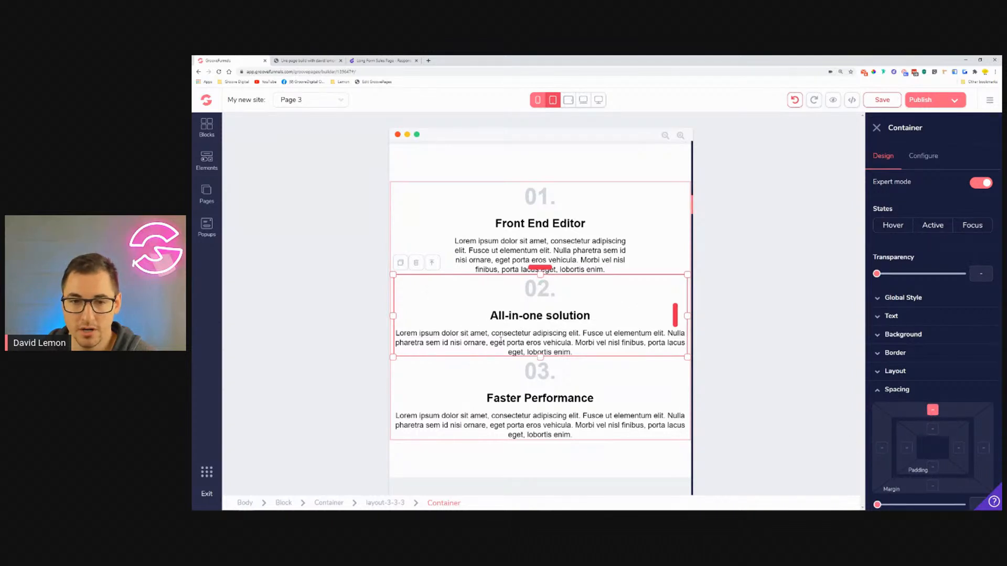
{"action": "left_click", "coordinate": [933, 485]}
{"action": "scroll", "coordinate": [933, 419], "scroll_direction": "down", "scroll_amount": 3}
{"action": "left_click_drag", "start_coordinate": [877, 428], "coordinate": [903, 435]}
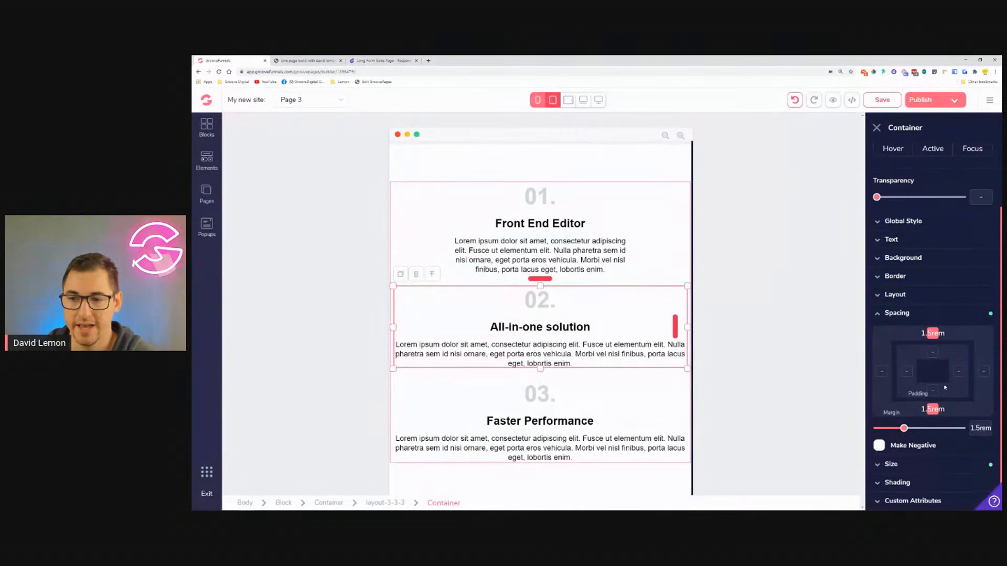
Step: Set the left and right padding of the All-in-one solution container to 8rem
{"action": "left_click", "coordinate": [907, 372]}
{"action": "left_click", "coordinate": [959, 388]}
{"action": "left_click_drag", "start_coordinate": [879, 446], "coordinate": [955, 458]}
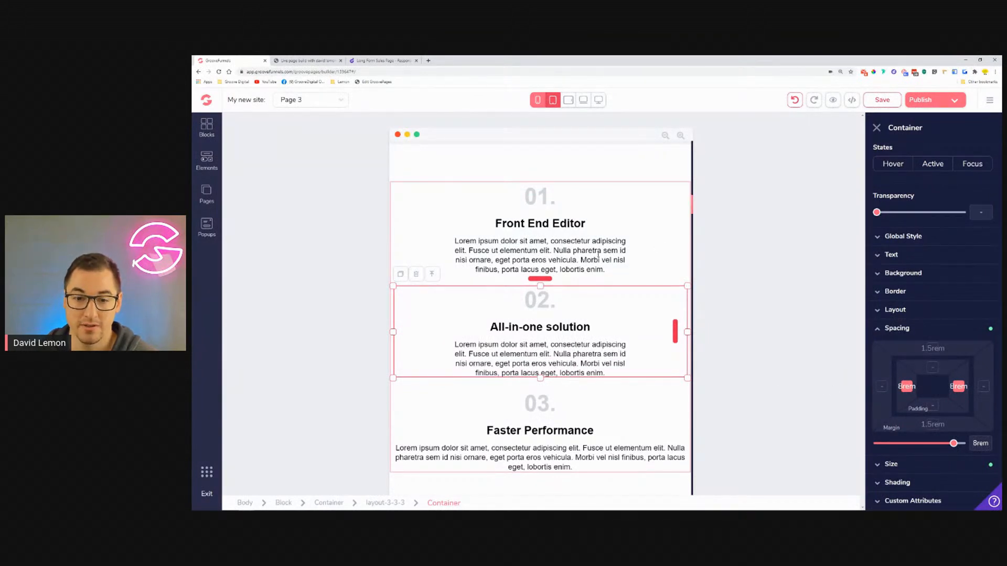
Step: Set the left and right padding of the container holding the "03." Faster Performance feature to 8rem
{"action": "scroll", "coordinate": [580, 253], "scroll_direction": "down", "scroll_amount": 3}
{"action": "left_click", "coordinate": [667, 288]}
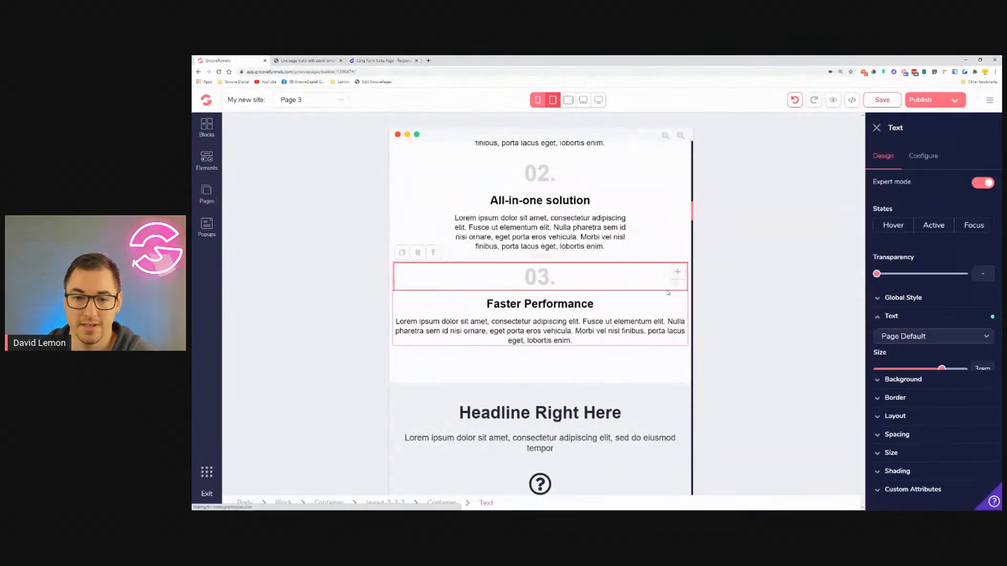
{"action": "left_click", "coordinate": [434, 254]}
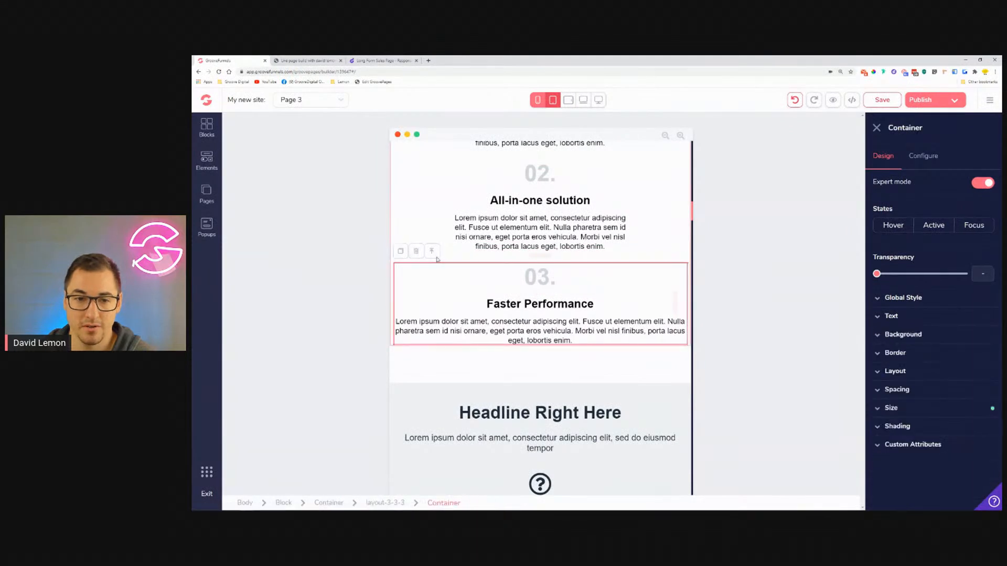
{"action": "left_click", "coordinate": [931, 394]}
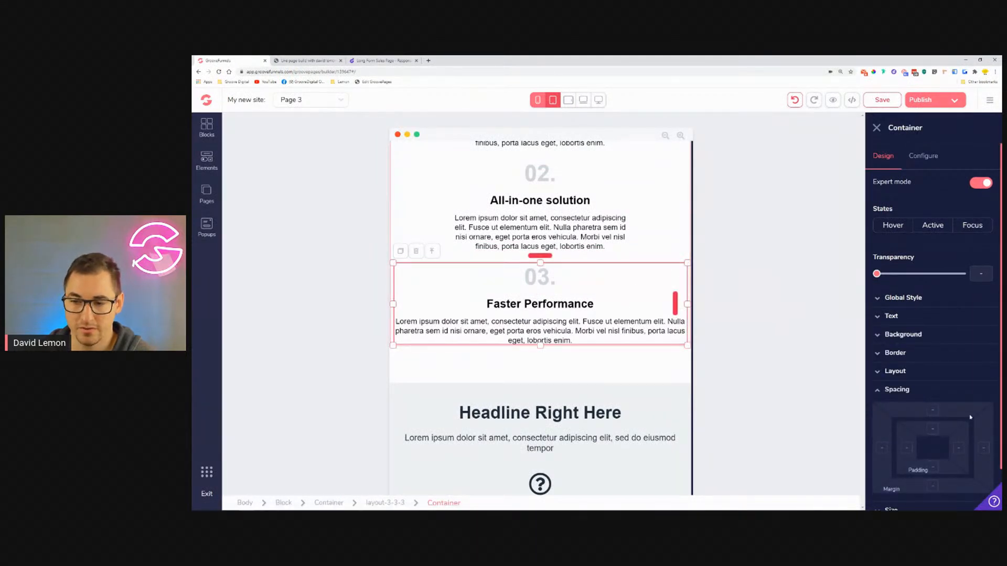
{"action": "scroll", "coordinate": [934, 387], "scroll_direction": "down", "scroll_amount": 1}
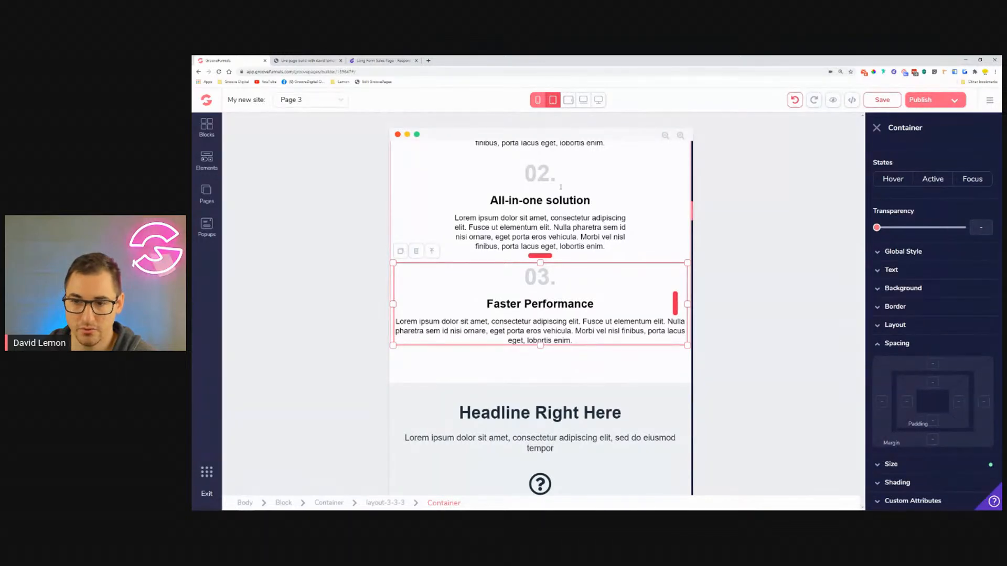
{"action": "left_click", "coordinate": [906, 402]}
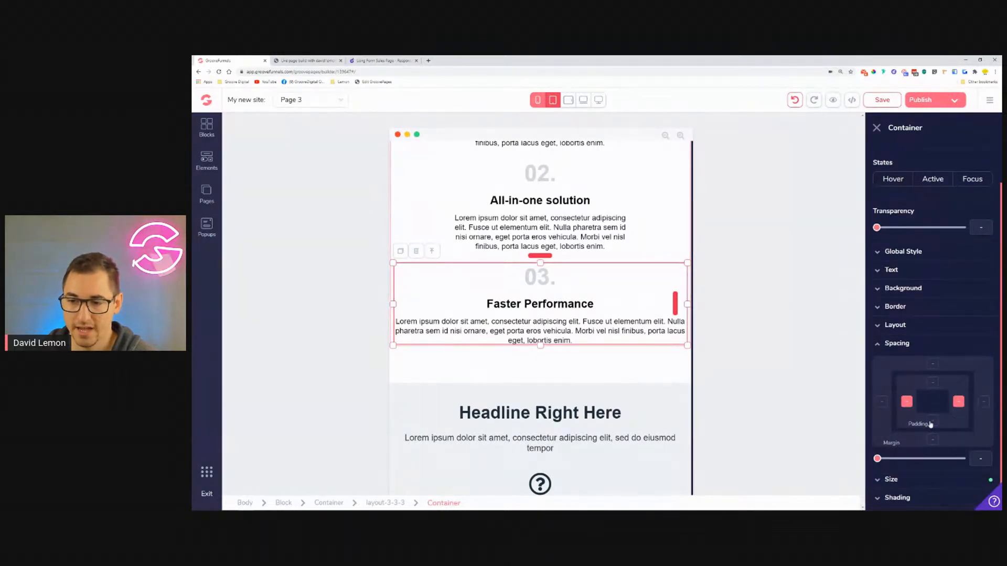
{"action": "left_click_drag", "start_coordinate": [877, 463], "coordinate": [955, 466]}
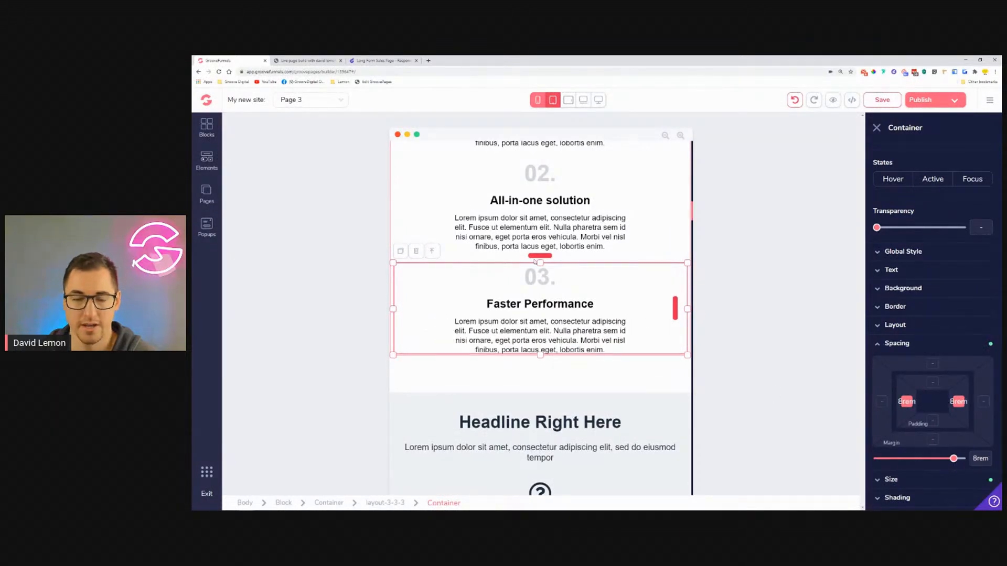
Step: Set the max-width of the description text under Feature 1 to 20rem
{"action": "scroll", "coordinate": [628, 313], "scroll_direction": "up", "scroll_amount": 5}
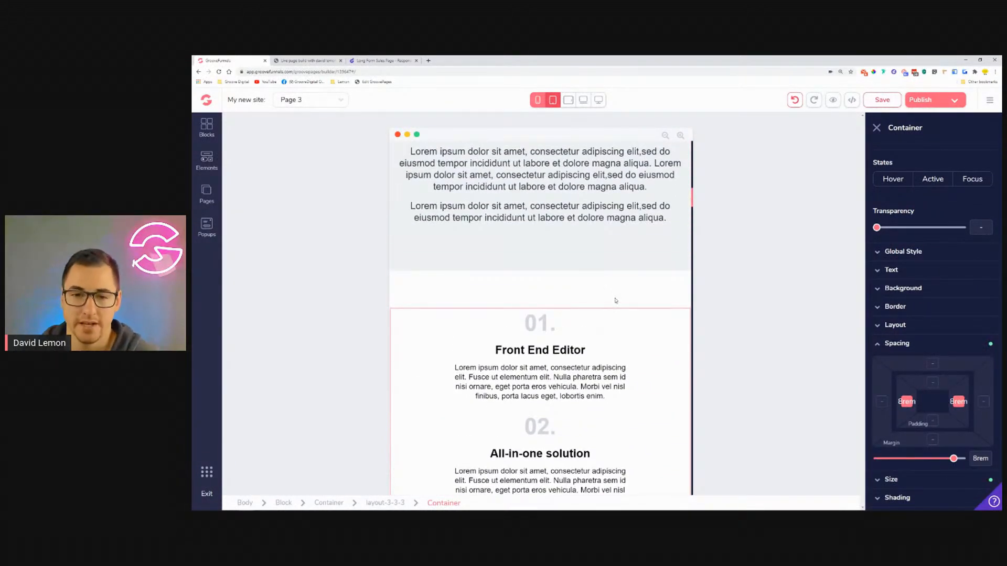
{"action": "scroll", "coordinate": [616, 294], "scroll_direction": "down", "scroll_amount": 10}
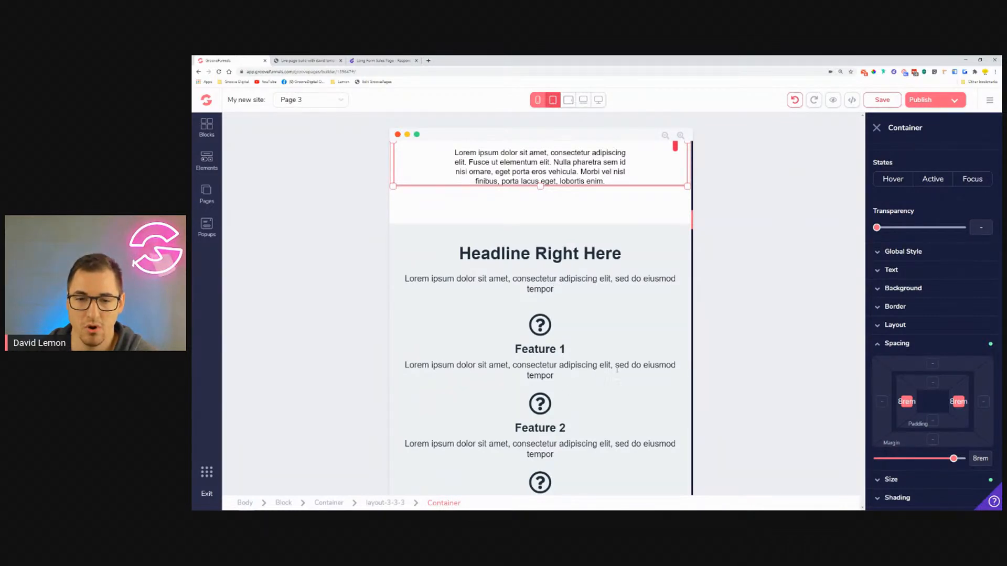
{"action": "left_click", "coordinate": [596, 376]}
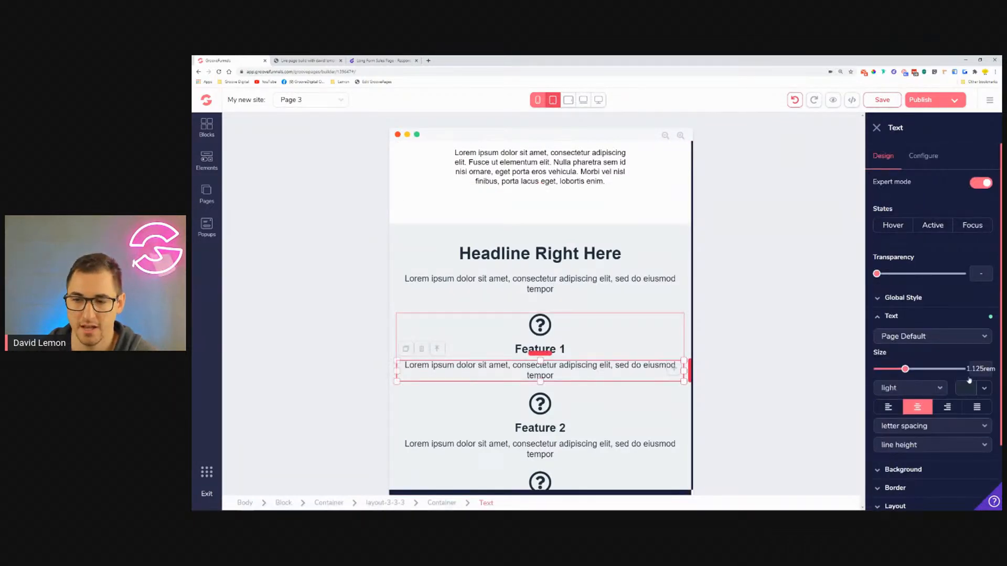
{"action": "scroll", "coordinate": [958, 343], "scroll_direction": "down", "scroll_amount": 2}
{"action": "left_click", "coordinate": [915, 465]}
{"action": "scroll", "coordinate": [933, 438], "scroll_direction": "down", "scroll_amount": 2}
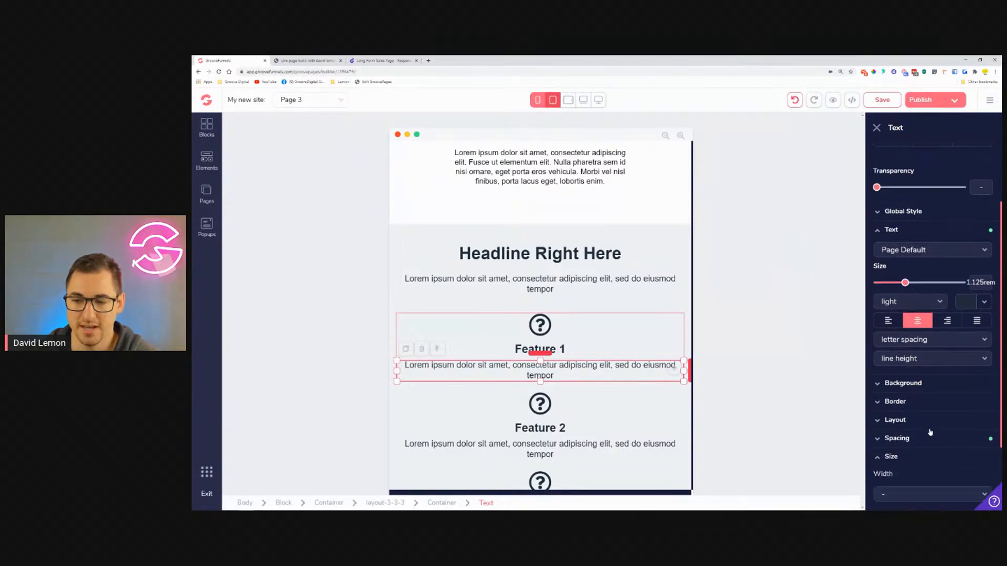
{"action": "left_click", "coordinate": [965, 429]}
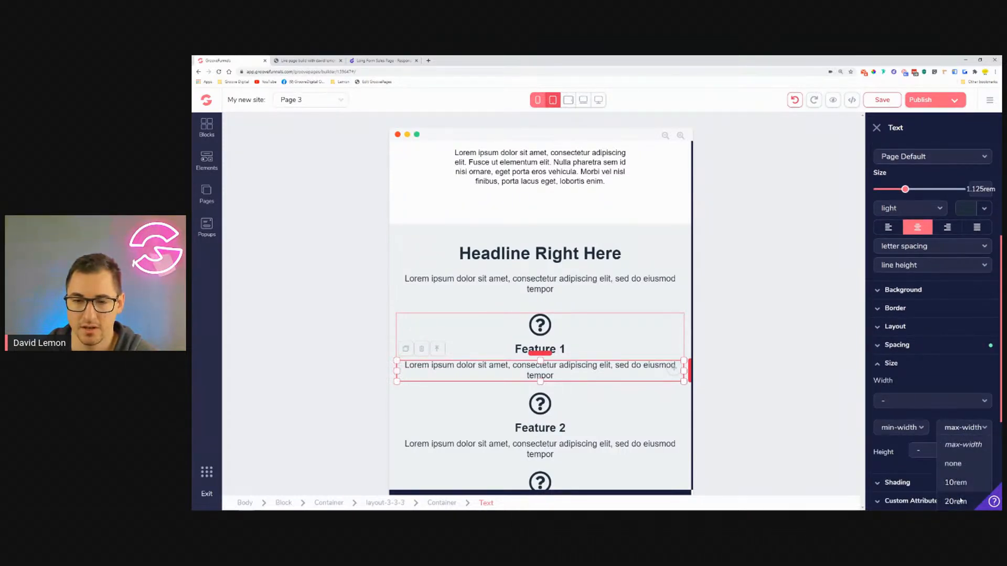
{"action": "left_click", "coordinate": [962, 501]}
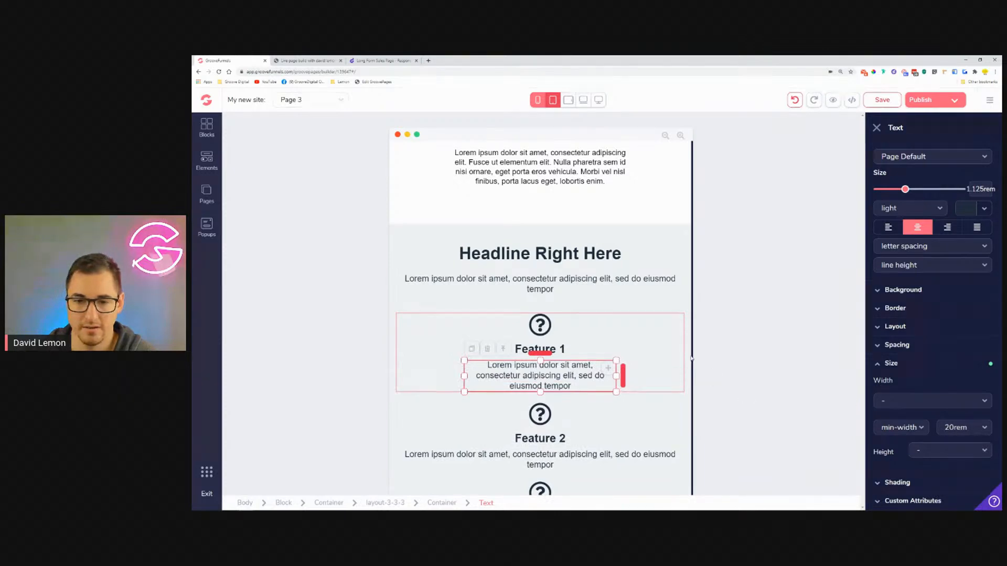
Step: Try a max-width of 30rem on the Feature 1 description and set it back to 20rem
{"action": "left_click", "coordinate": [963, 425]}
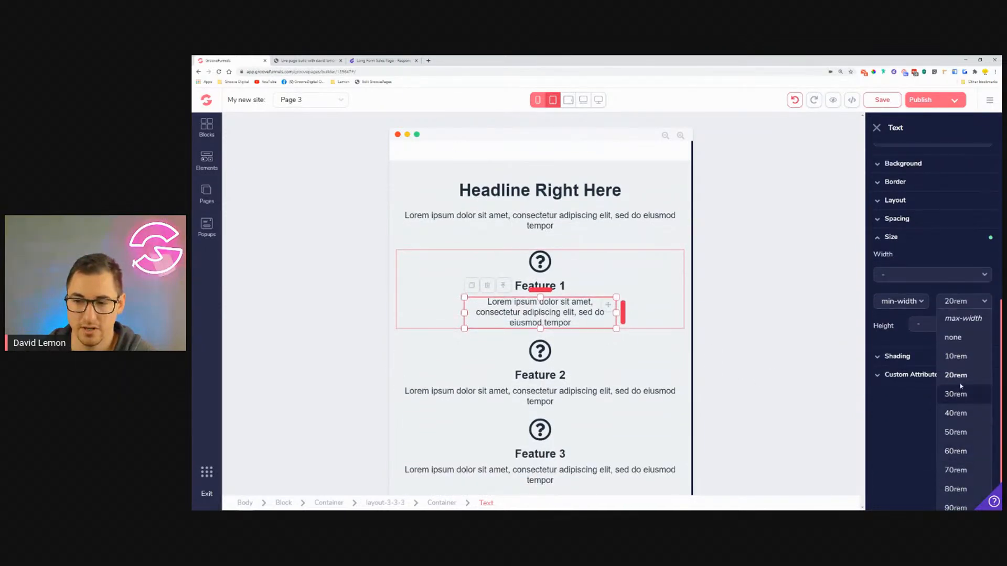
{"action": "left_click", "coordinate": [955, 394]}
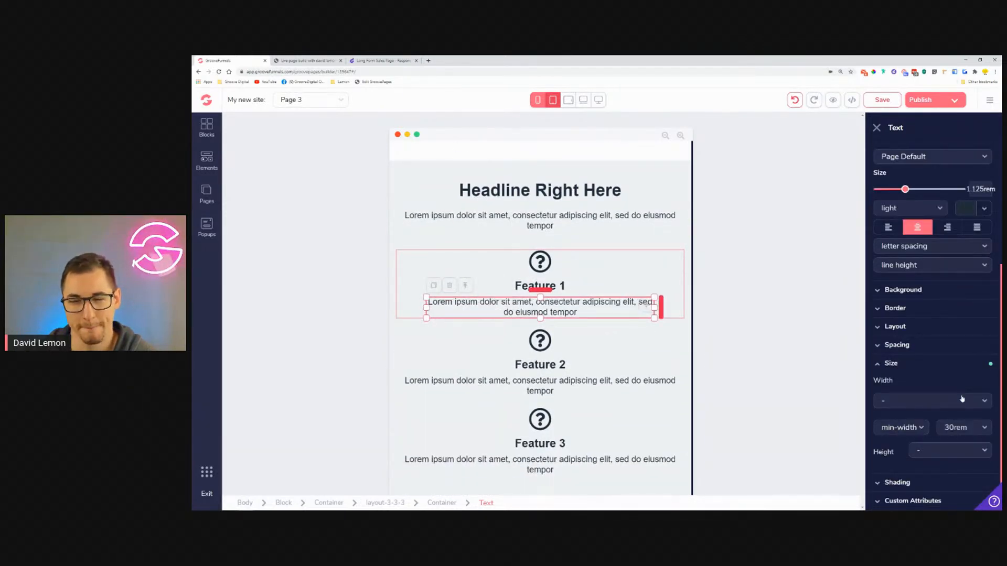
{"action": "left_click", "coordinate": [965, 426]}
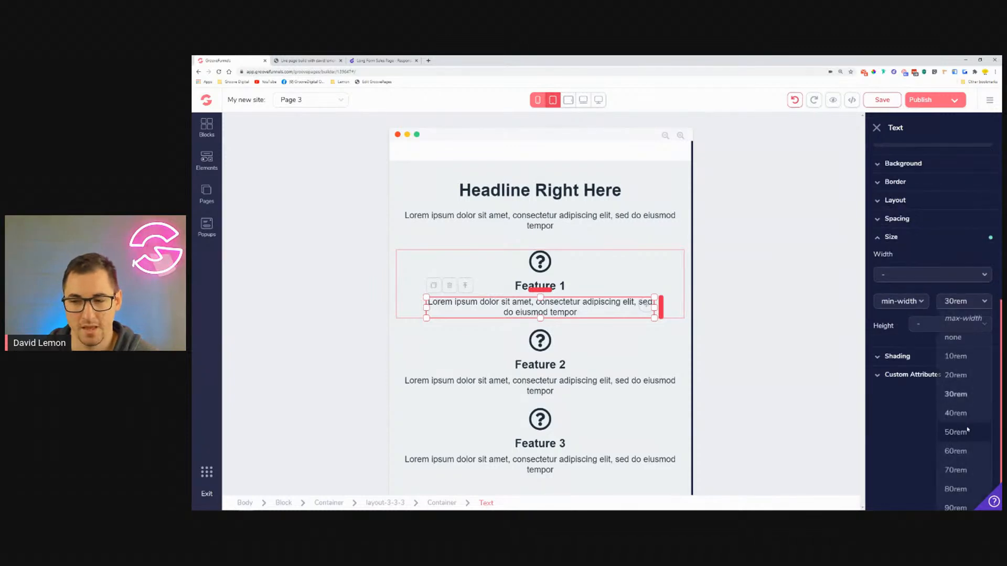
{"action": "left_click", "coordinate": [965, 383]}
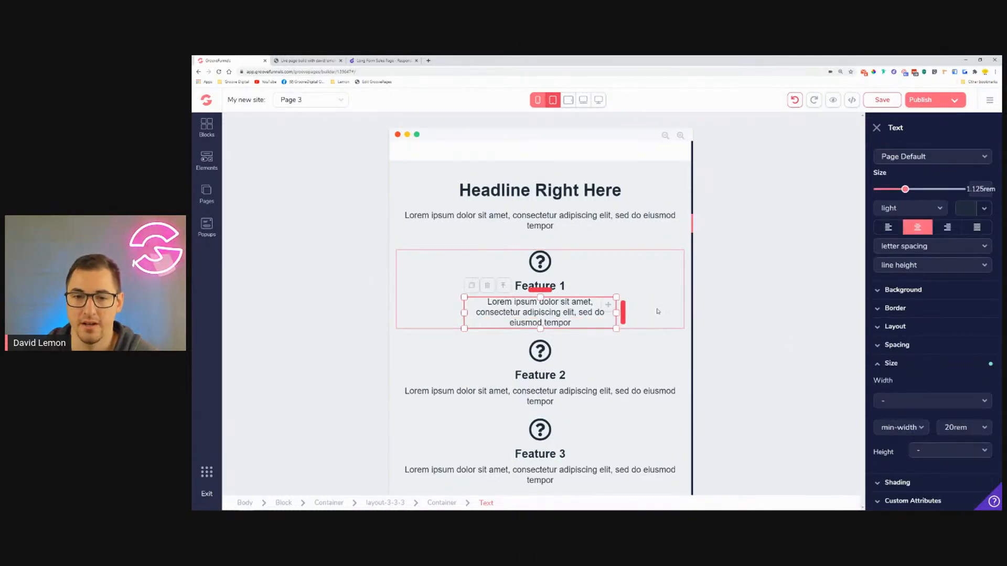
Step: Set the max-width of the description text under Feature 2 to 20rem
{"action": "left_click", "coordinate": [631, 391]}
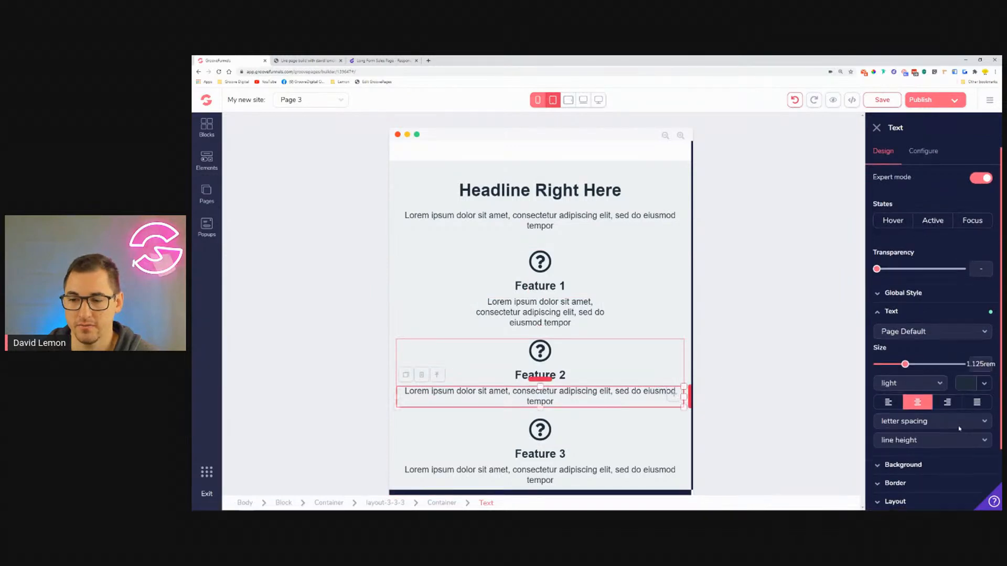
{"action": "left_click", "coordinate": [942, 465]}
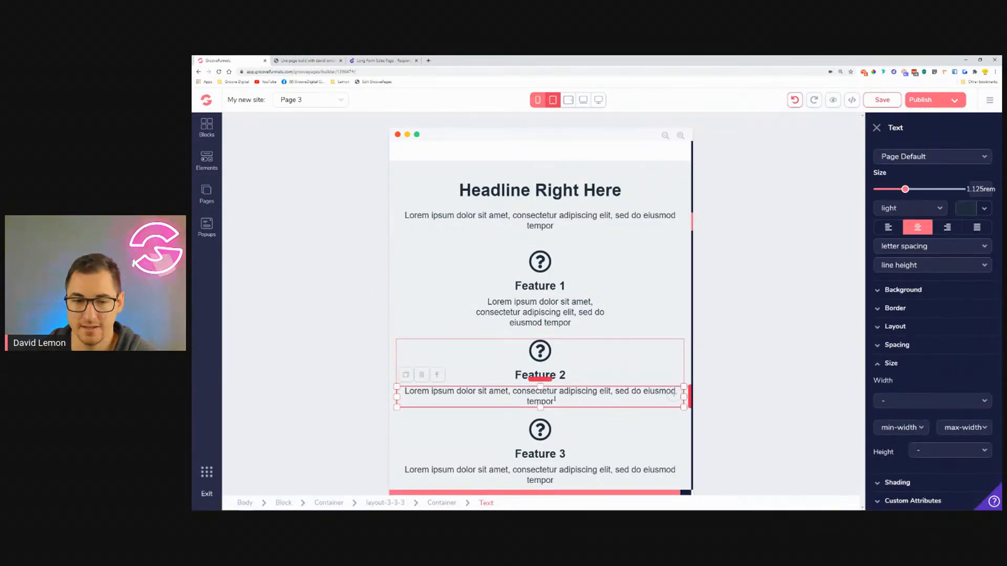
{"action": "left_click", "coordinate": [968, 429]}
{"action": "left_click", "coordinate": [956, 474]}
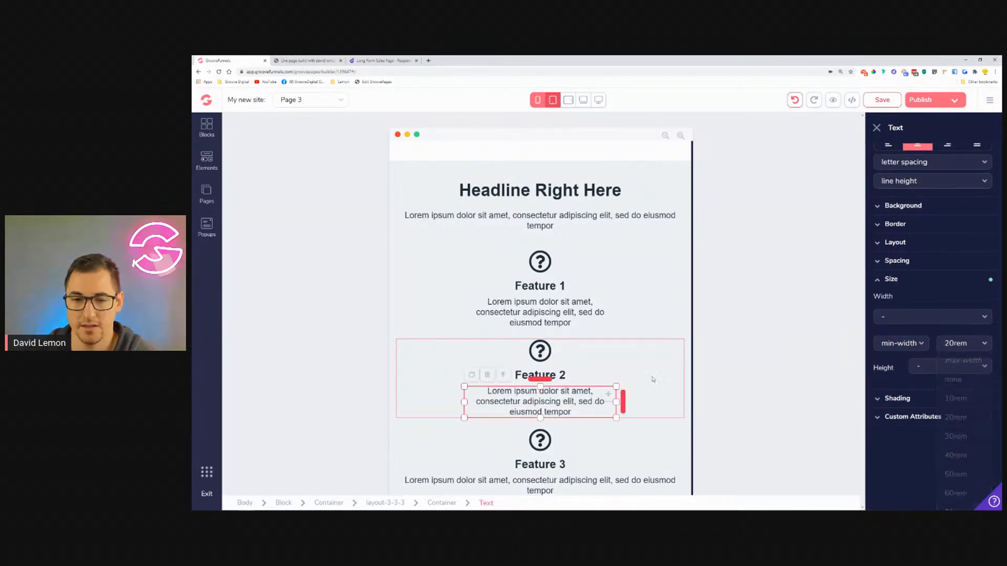
Step: Set the max-width of the description text under Feature 3 to 20rem and check it against the other two features
{"action": "scroll", "coordinate": [569, 355], "scroll_direction": "down", "scroll_amount": 3}
{"action": "left_click", "coordinate": [569, 356]}
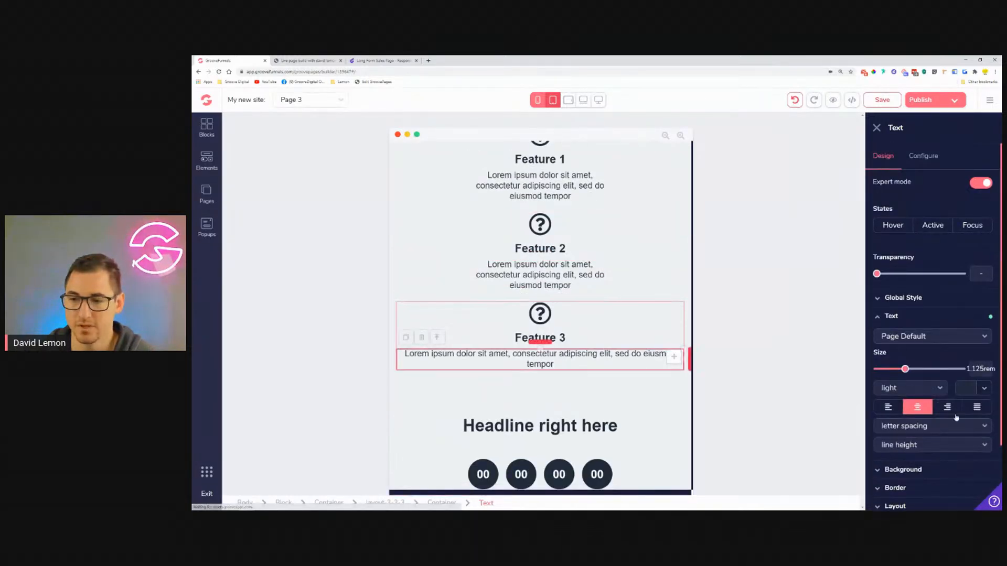
{"action": "scroll", "coordinate": [906, 393], "scroll_direction": "down", "scroll_amount": 3}
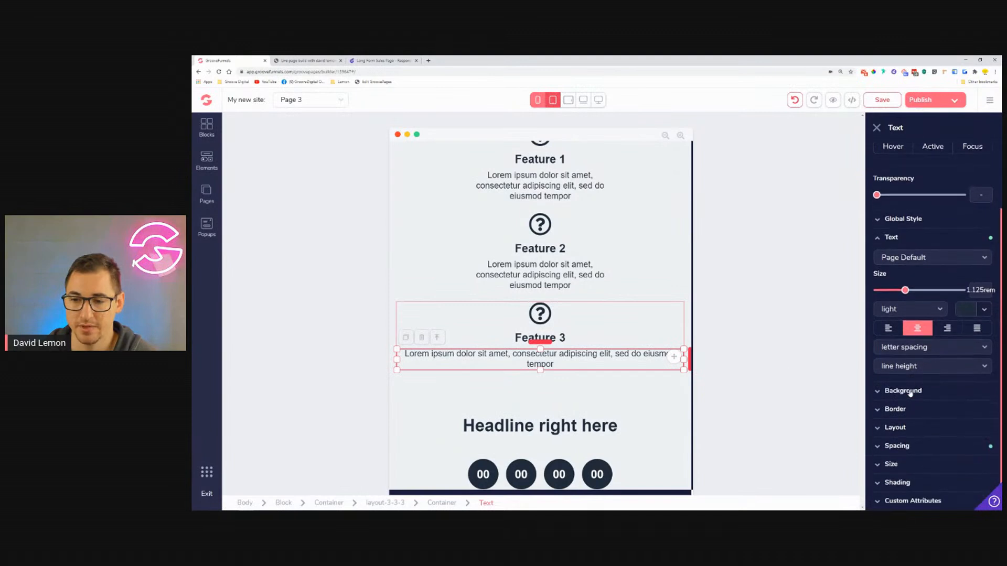
{"action": "left_click", "coordinate": [930, 447]}
{"action": "left_click", "coordinate": [957, 450]}
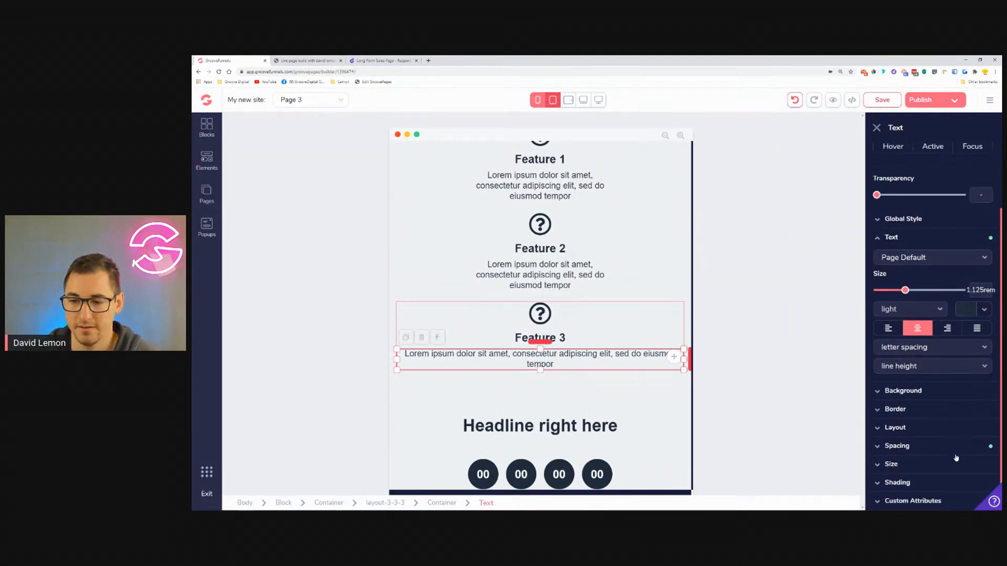
{"action": "left_click", "coordinate": [956, 465]}
{"action": "left_click", "coordinate": [973, 443]}
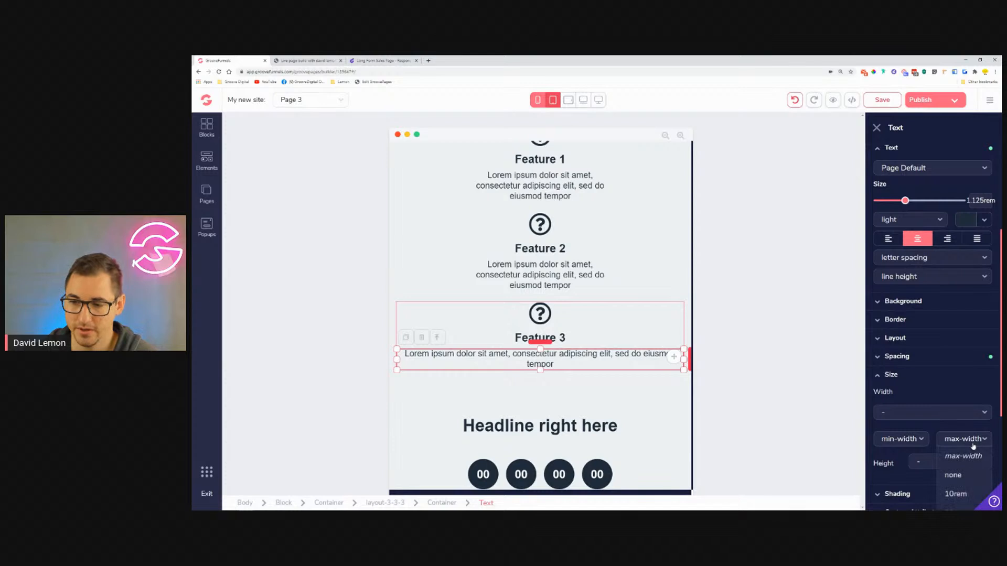
{"action": "scroll", "coordinate": [965, 446], "scroll_direction": "down", "scroll_amount": 3}
{"action": "left_click", "coordinate": [956, 341]}
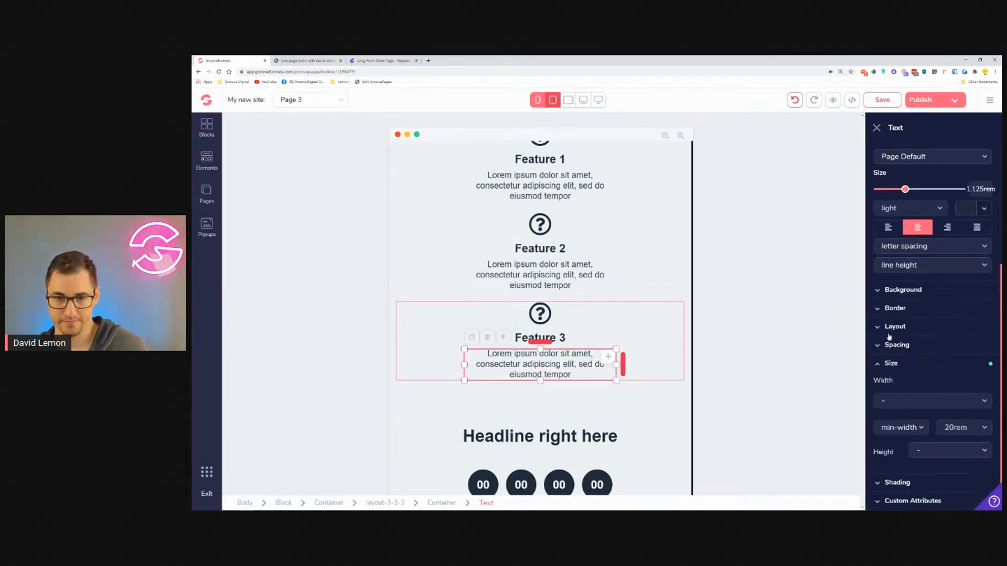
{"action": "scroll", "coordinate": [629, 315], "scroll_direction": "up", "scroll_amount": 3}
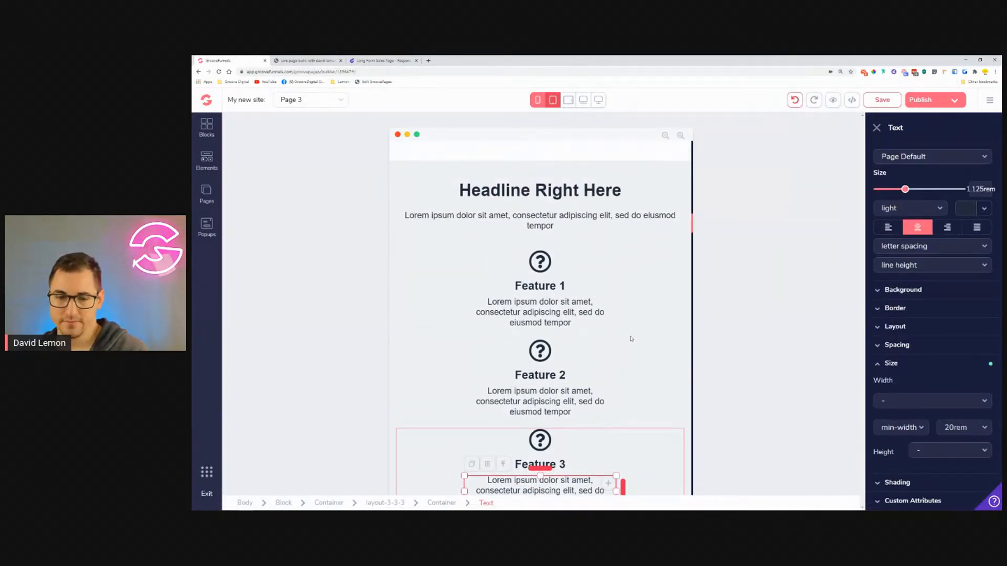
{"action": "scroll", "coordinate": [631, 335], "scroll_direction": "down", "scroll_amount": 3}
{"action": "scroll", "coordinate": [642, 374], "scroll_direction": "up", "scroll_amount": 3}
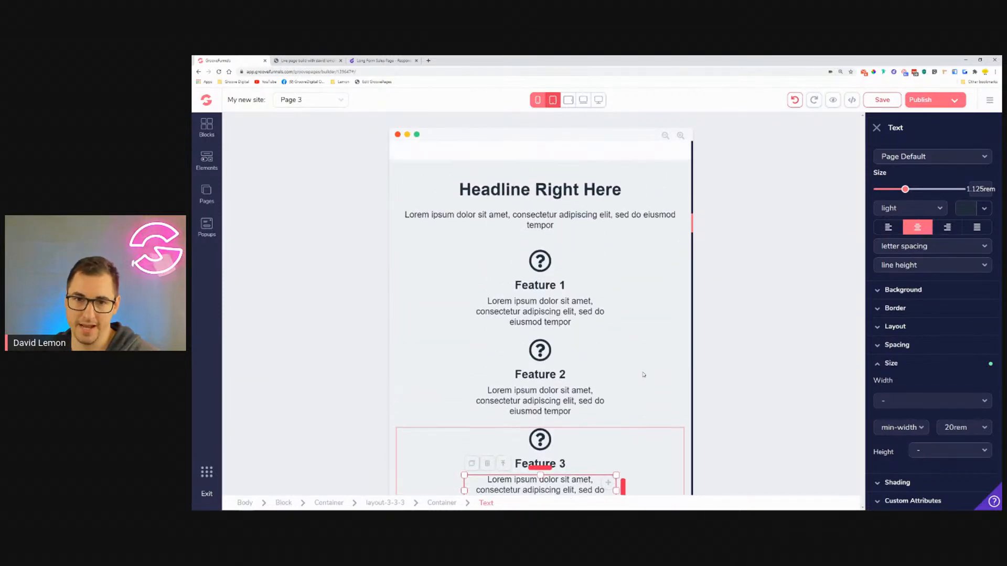
Step: Try max-widths of 30rem and 20rem on the paragraph beneath the headline above Feature 1, and set it back to none
{"action": "left_click", "coordinate": [637, 267]}
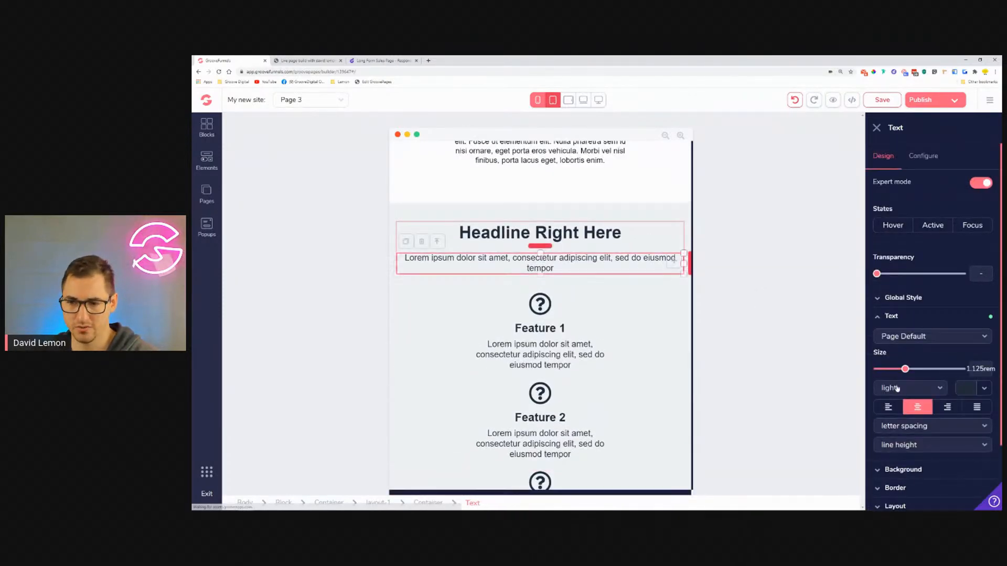
{"action": "left_click", "coordinate": [892, 465]}
{"action": "scroll", "coordinate": [923, 445], "scroll_direction": "down", "scroll_amount": 2}
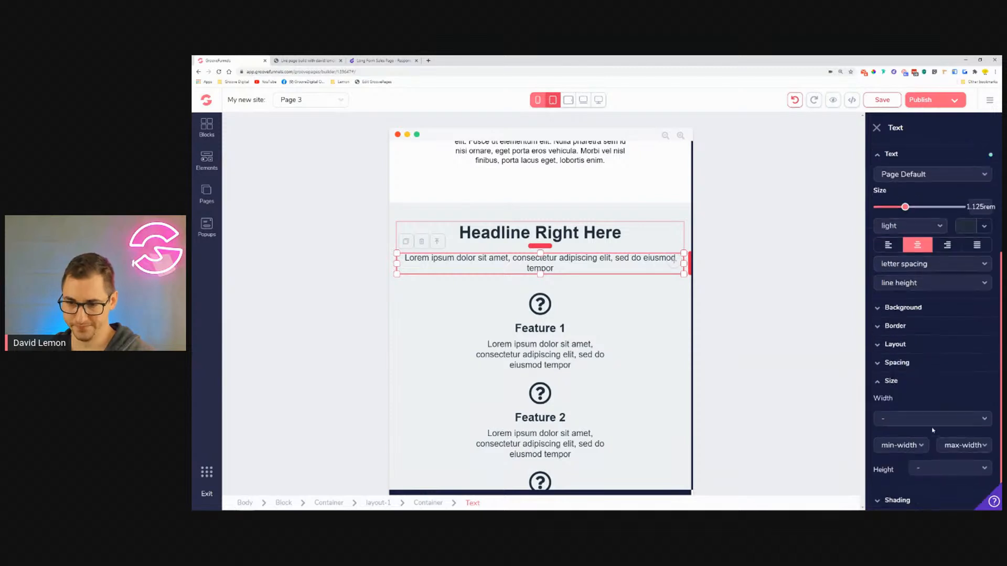
{"action": "left_click", "coordinate": [964, 428]}
{"action": "scroll", "coordinate": [965, 459], "scroll_direction": "down", "scroll_amount": 2}
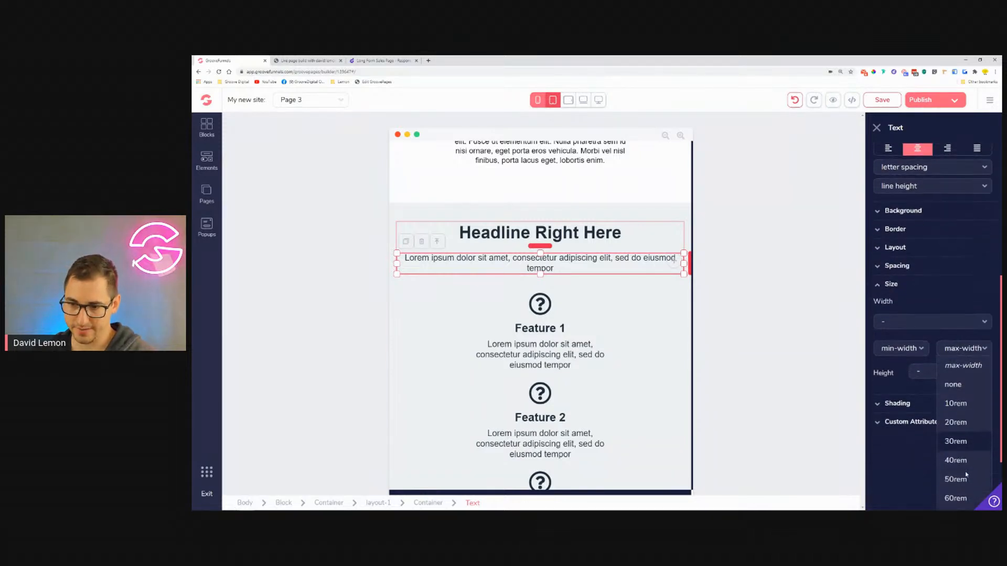
{"action": "left_click", "coordinate": [960, 441]}
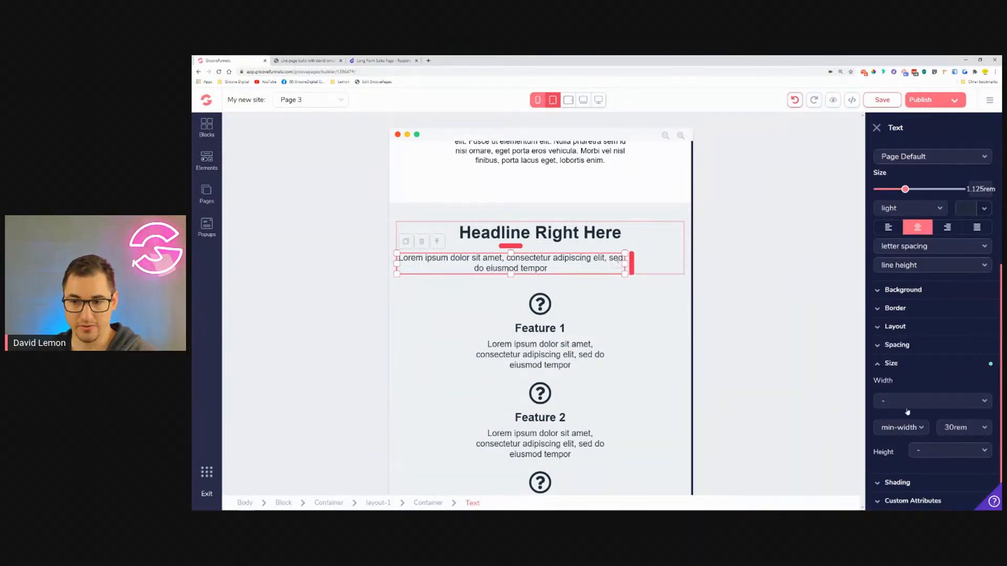
{"action": "left_click", "coordinate": [964, 428]}
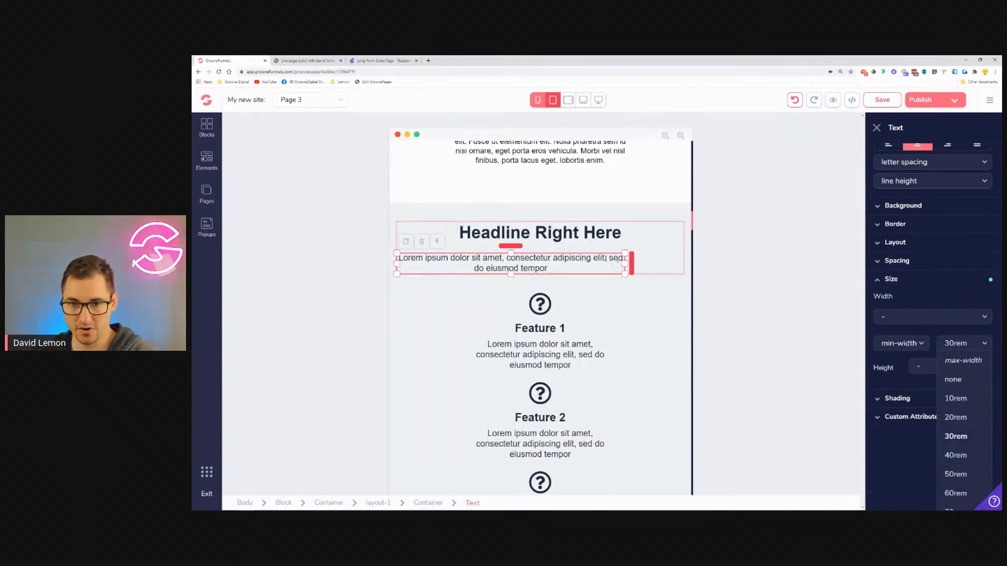
{"action": "left_click", "coordinate": [966, 419]}
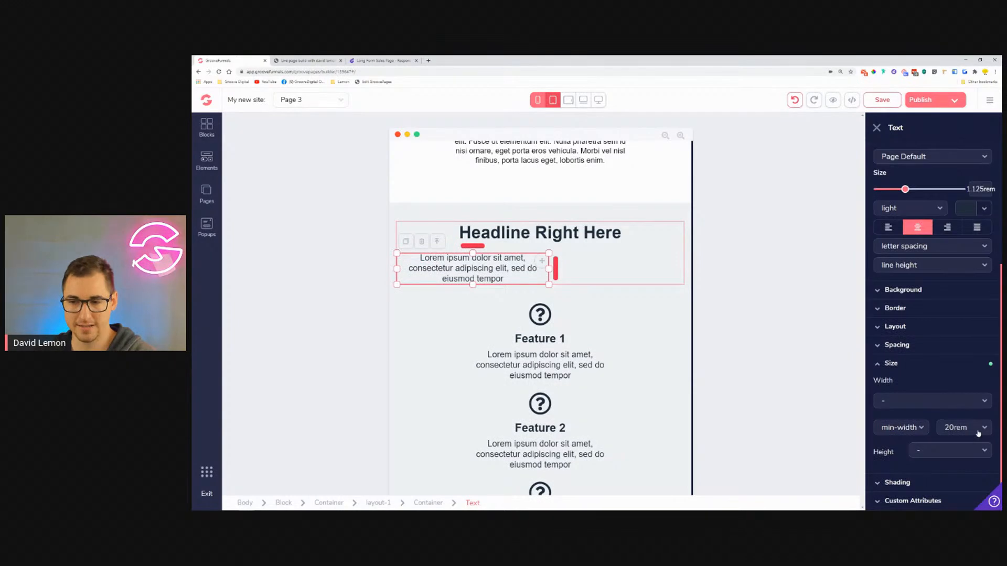
{"action": "left_click", "coordinate": [978, 429]}
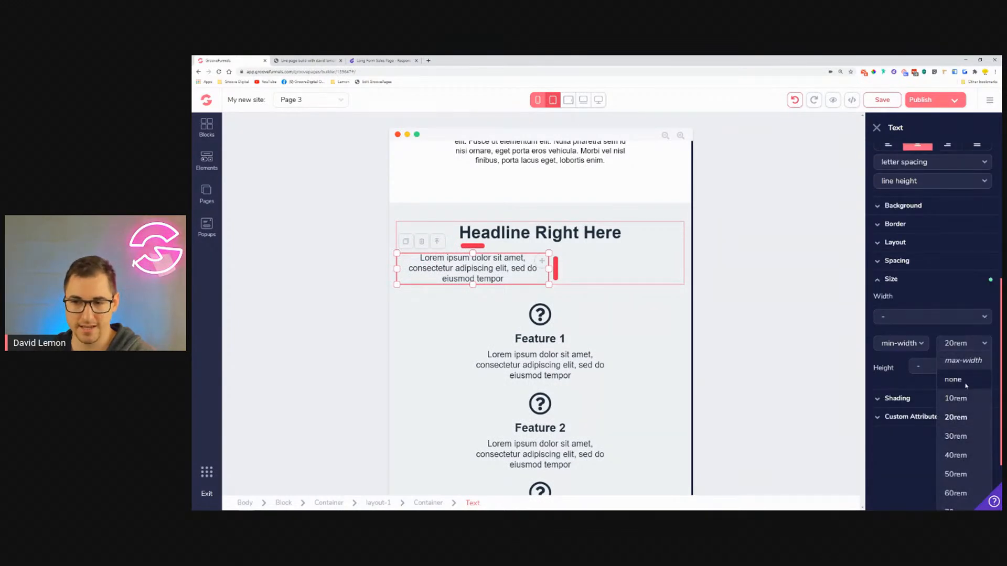
{"action": "left_click", "coordinate": [965, 381]}
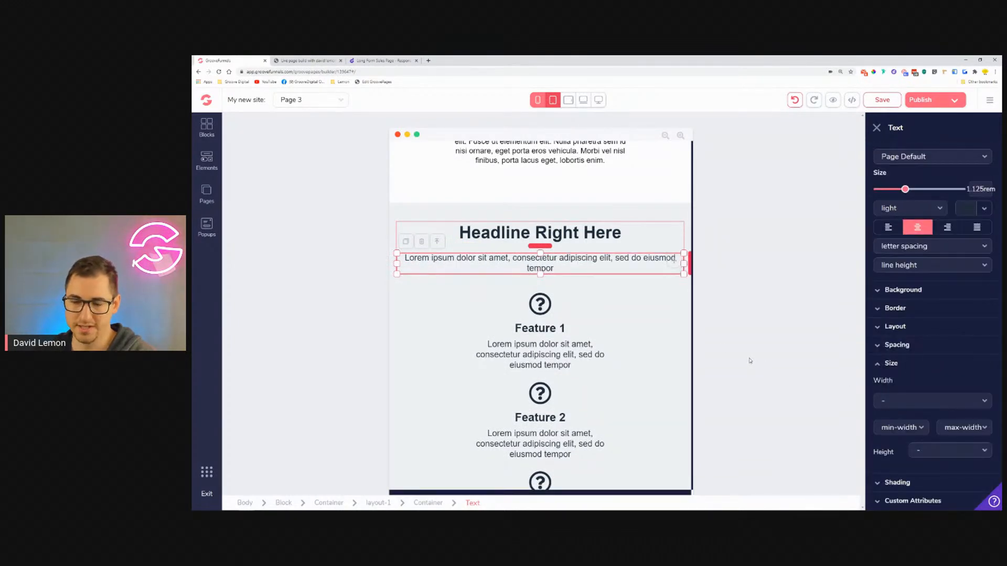
Step: Set the left and right padding of the paragraph beneath the headline above Feature 1 to 6rem
{"action": "left_click", "coordinate": [930, 348]}
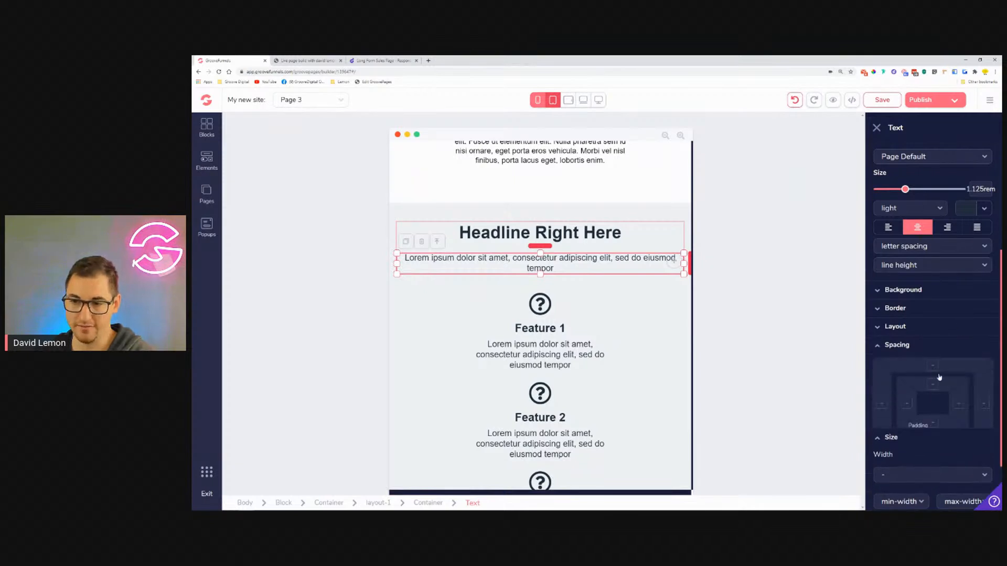
{"action": "left_click", "coordinate": [907, 410]}
{"action": "left_click_drag", "start_coordinate": [877, 461], "coordinate": [950, 469]}
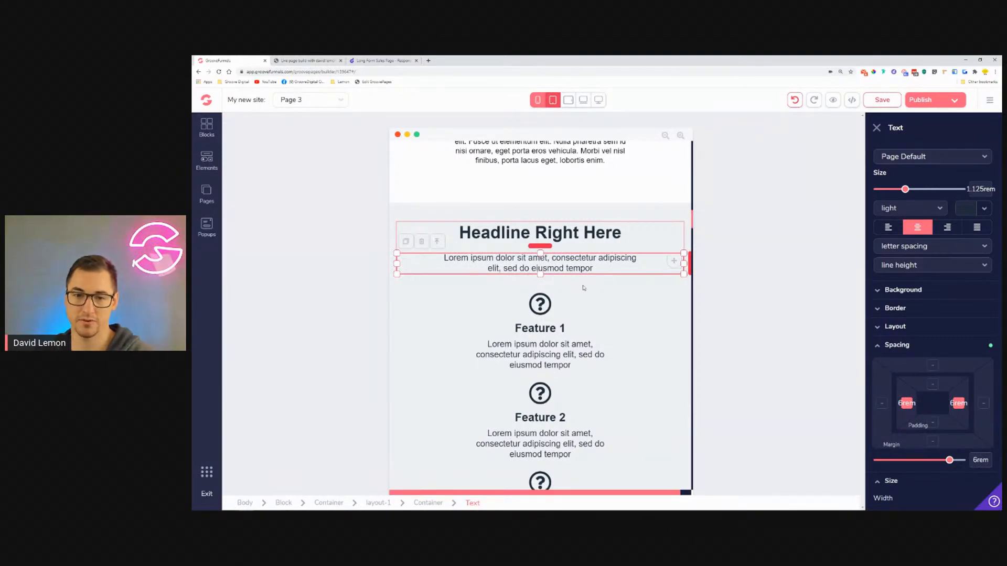
Step: Set the text size of the Days number in the countdown timer to 1.875rem
{"action": "scroll", "coordinate": [622, 253], "scroll_direction": "down", "scroll_amount": 4}
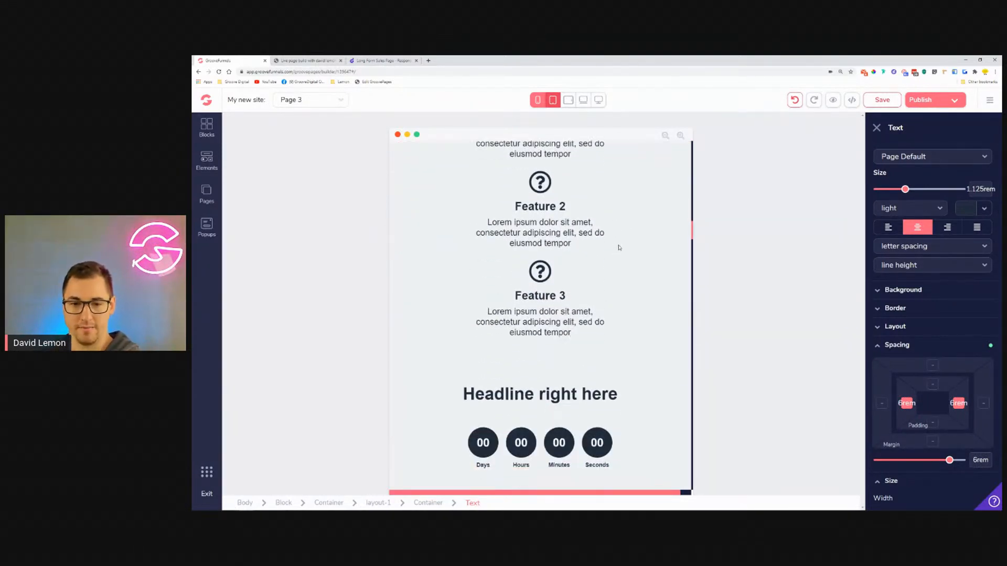
{"action": "scroll", "coordinate": [611, 243], "scroll_direction": "down", "scroll_amount": 2}
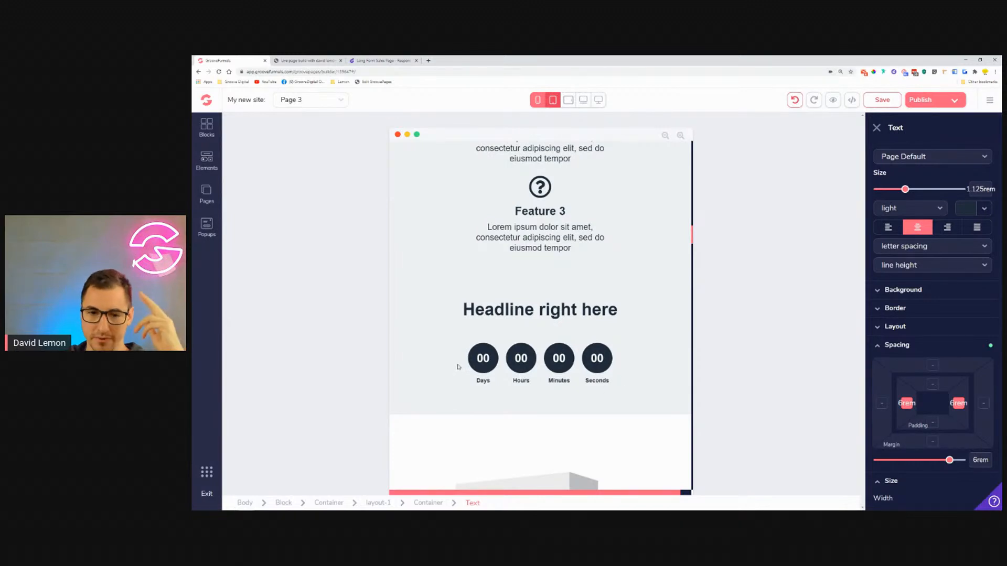
{"action": "left_click", "coordinate": [481, 361]}
{"action": "left_click", "coordinate": [929, 317]}
{"action": "left_click_drag", "start_coordinate": [921, 370], "coordinate": [928, 369]}
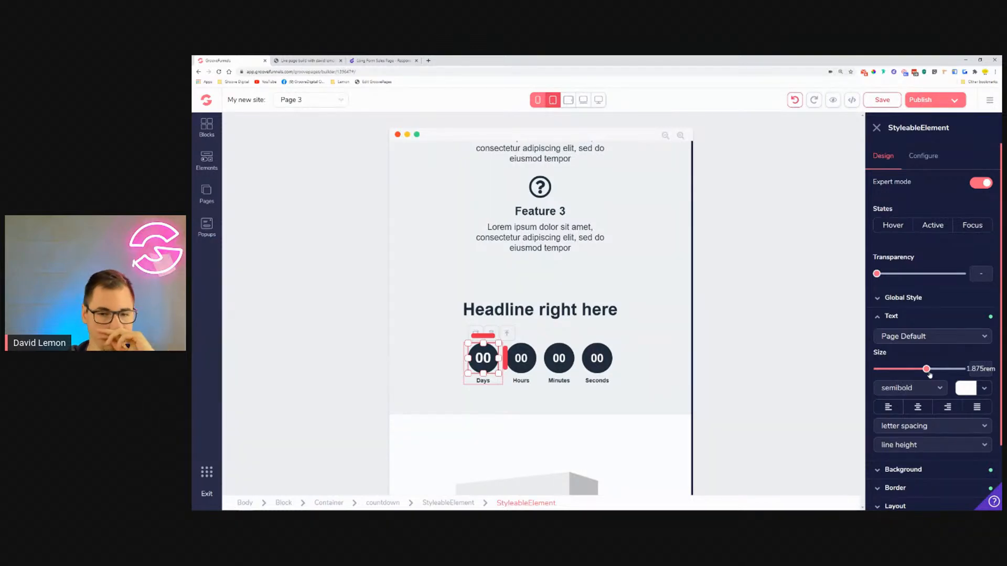
Step: Set the width and height of the countdown's Days circle to 6rem and its text size to 2.25rem
{"action": "scroll", "coordinate": [926, 383], "scroll_direction": "down", "scroll_amount": 2}
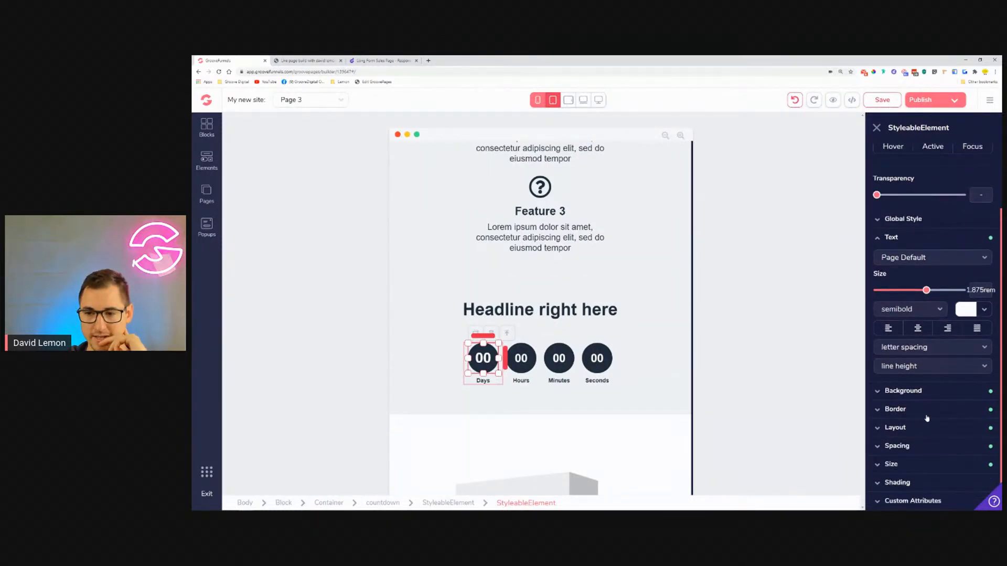
{"action": "left_click", "coordinate": [931, 465]}
{"action": "scroll", "coordinate": [931, 470], "scroll_direction": "down", "scroll_amount": 3}
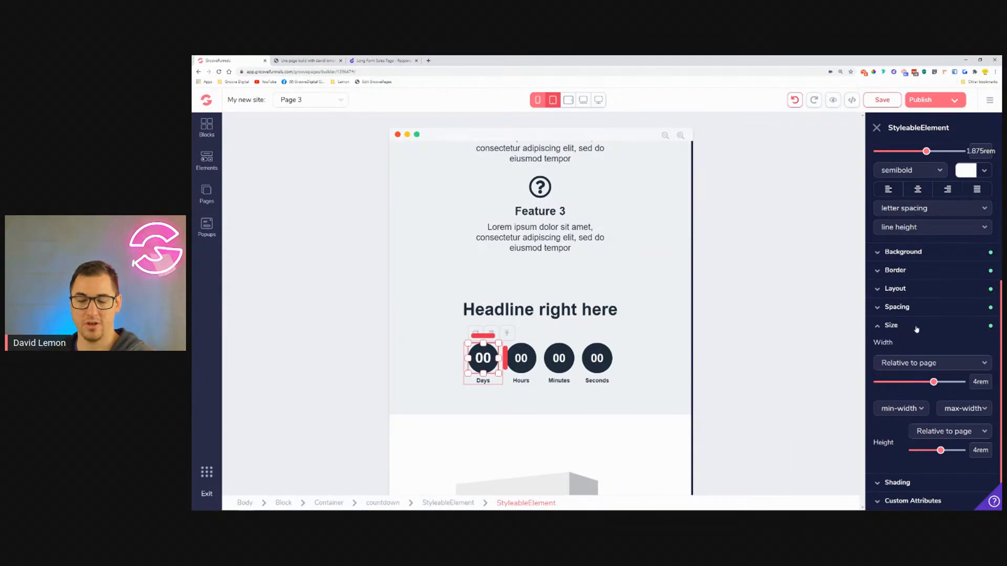
{"action": "left_click_drag", "start_coordinate": [934, 382], "coordinate": [941, 385]}
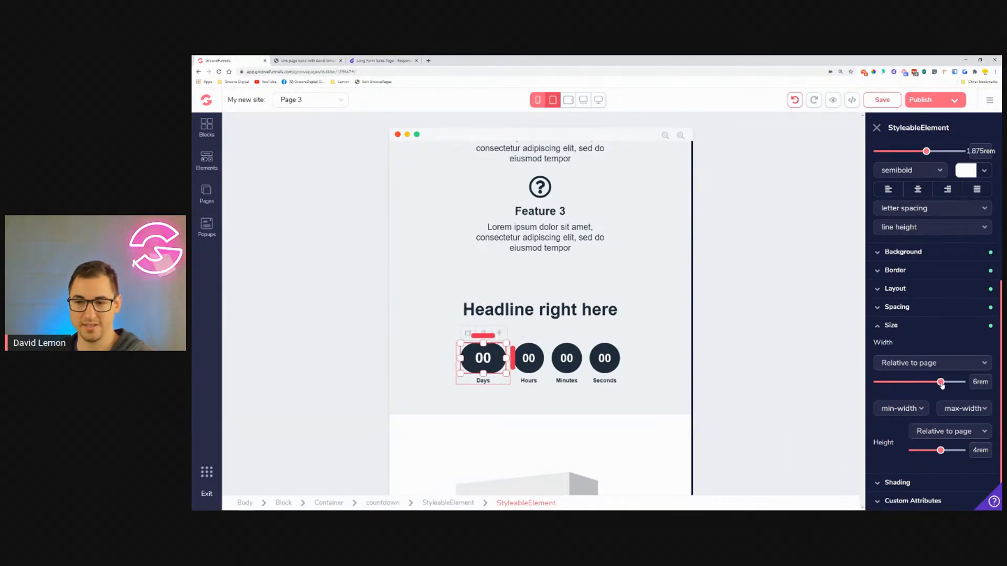
{"action": "left_click_drag", "start_coordinate": [940, 454], "coordinate": [946, 458]}
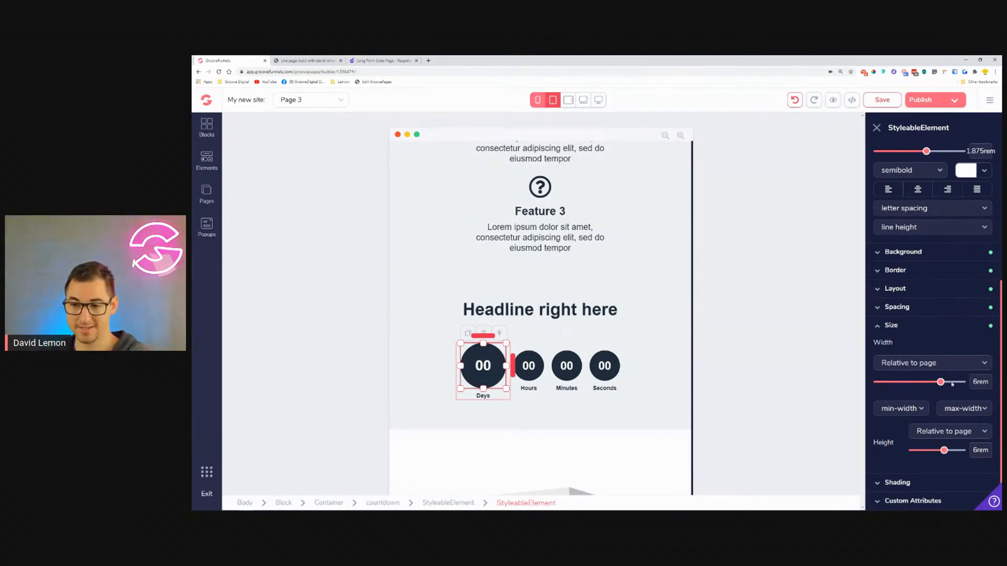
{"action": "left_click_drag", "start_coordinate": [987, 384], "coordinate": [980, 389]}
{"action": "left_click_drag", "start_coordinate": [975, 455], "coordinate": [991, 455]}
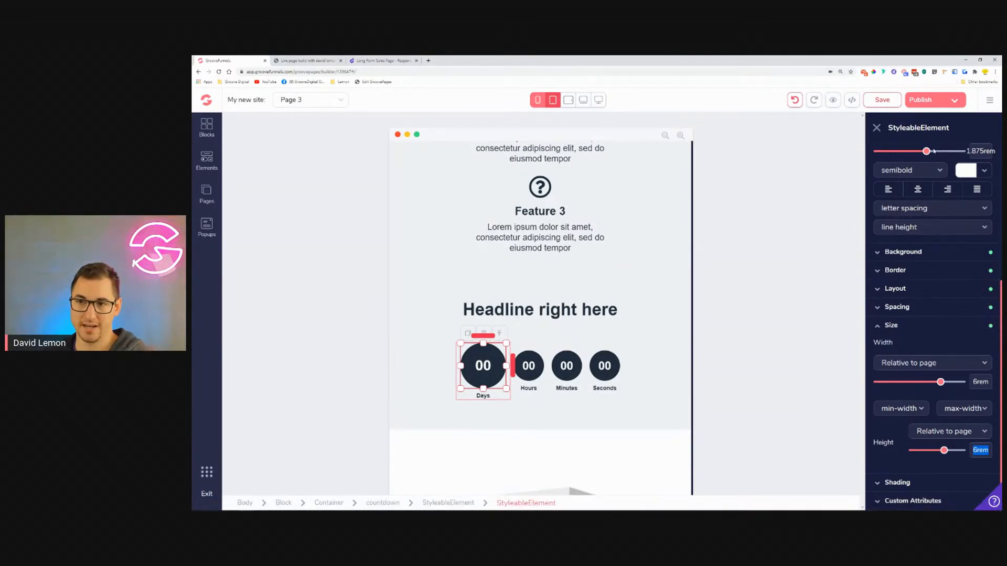
{"action": "left_click_drag", "start_coordinate": [929, 154], "coordinate": [938, 156]}
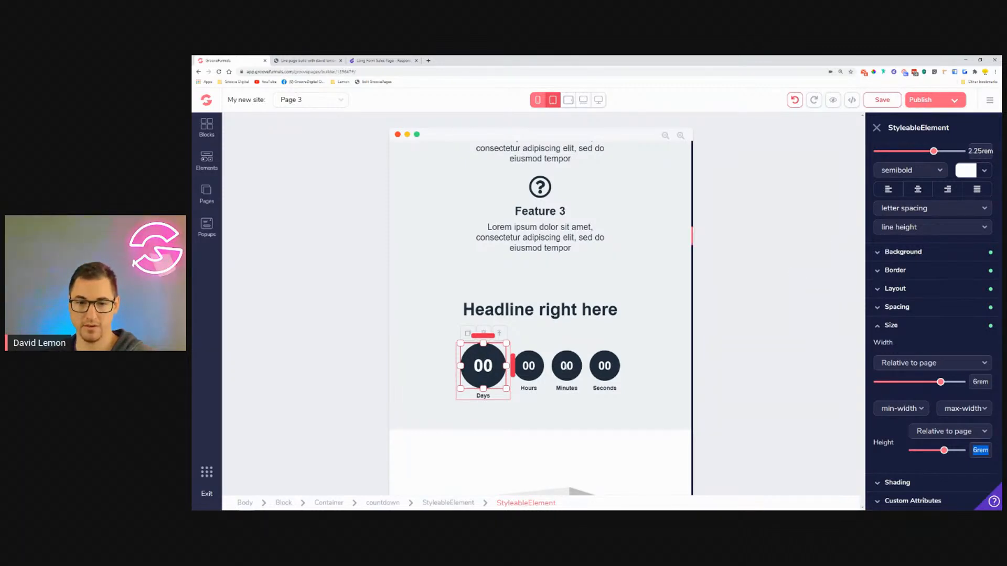
Step: Set the text size of the Hours number in the countdown timer to 2.25rem
{"action": "left_click", "coordinate": [529, 366]}
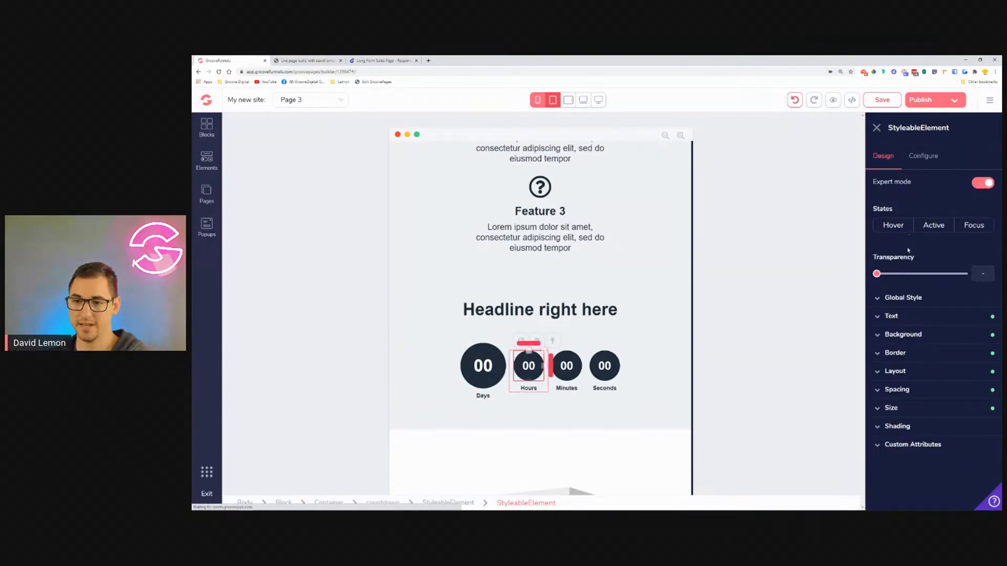
{"action": "left_click", "coordinate": [901, 321]}
{"action": "left_click_drag", "start_coordinate": [919, 372], "coordinate": [934, 372]}
Step: Set the width and height of the countdown's Hours circle to 6rem
{"action": "scroll", "coordinate": [926, 440], "scroll_direction": "down", "scroll_amount": 2}
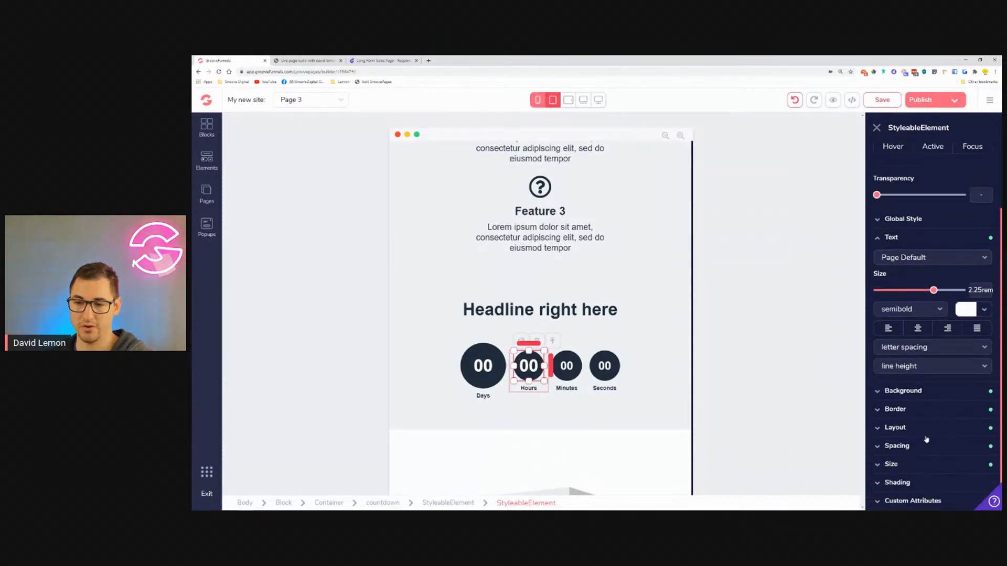
{"action": "left_click", "coordinate": [916, 447]}
{"action": "left_click", "coordinate": [915, 447]}
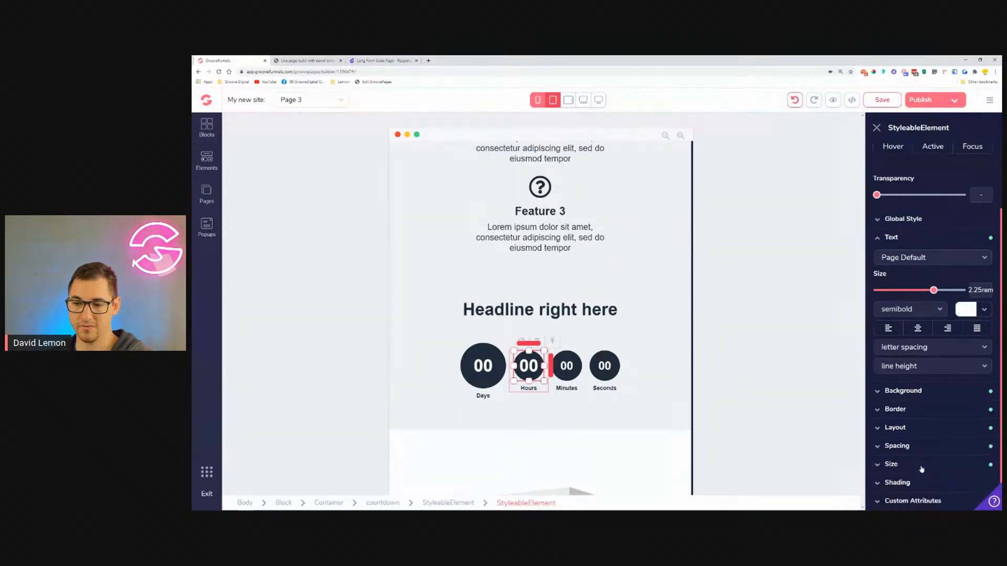
{"action": "left_click", "coordinate": [921, 465]}
{"action": "scroll", "coordinate": [931, 441], "scroll_direction": "down", "scroll_amount": 2}
{"action": "left_click_drag", "start_coordinate": [934, 394], "coordinate": [940, 394]}
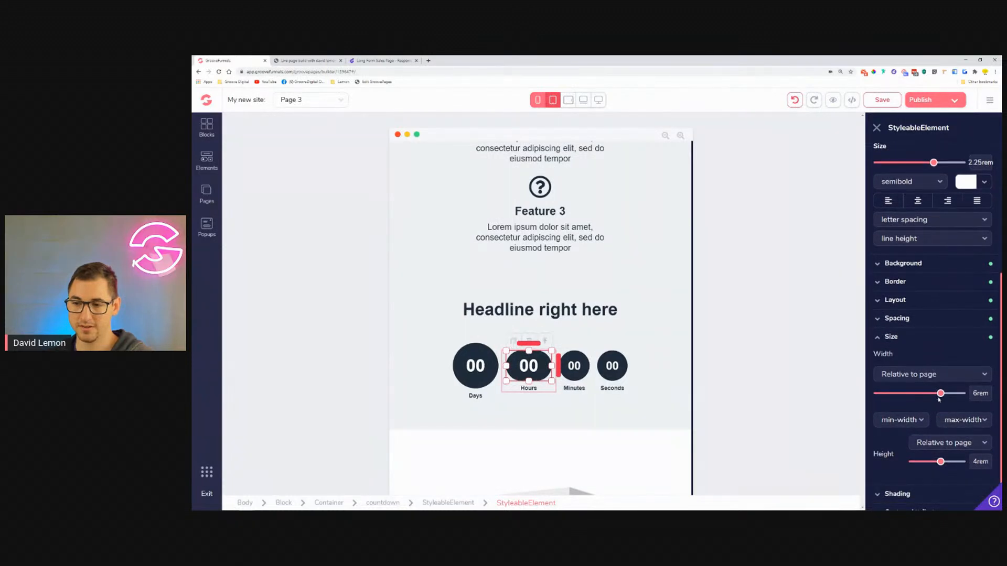
{"action": "left_click_drag", "start_coordinate": [941, 463], "coordinate": [944, 462]}
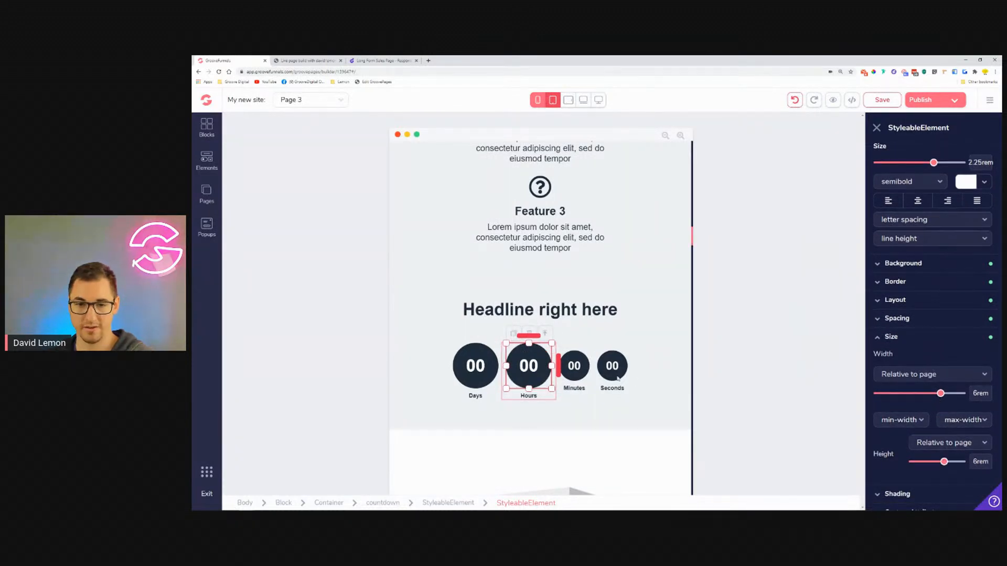
Step: Set the Minutes number's text size to 2.25rem and its circle's width and height to 6rem in the countdown timer
{"action": "left_click", "coordinate": [572, 366]}
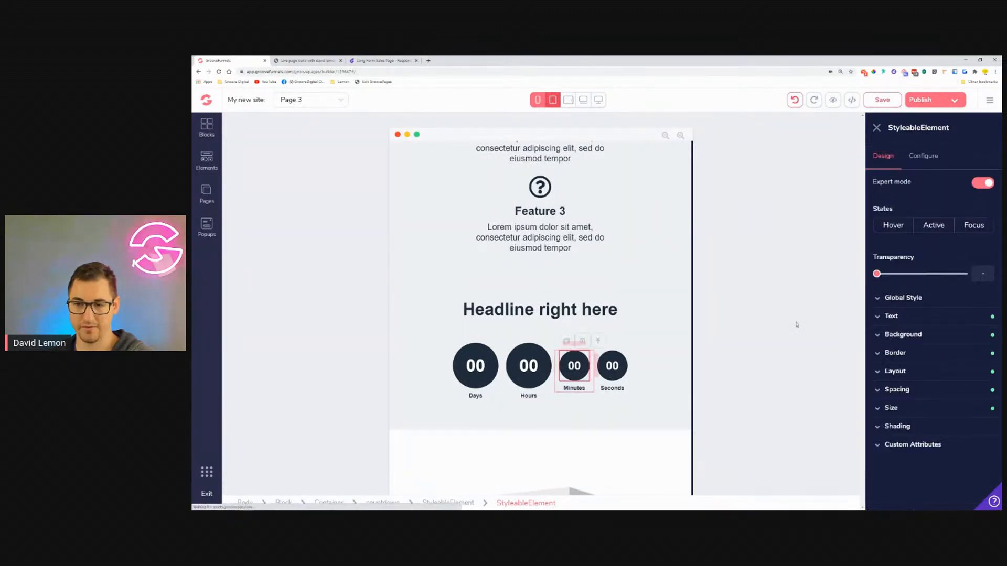
{"action": "left_click", "coordinate": [923, 316]}
{"action": "left_click_drag", "start_coordinate": [921, 375], "coordinate": [936, 381]}
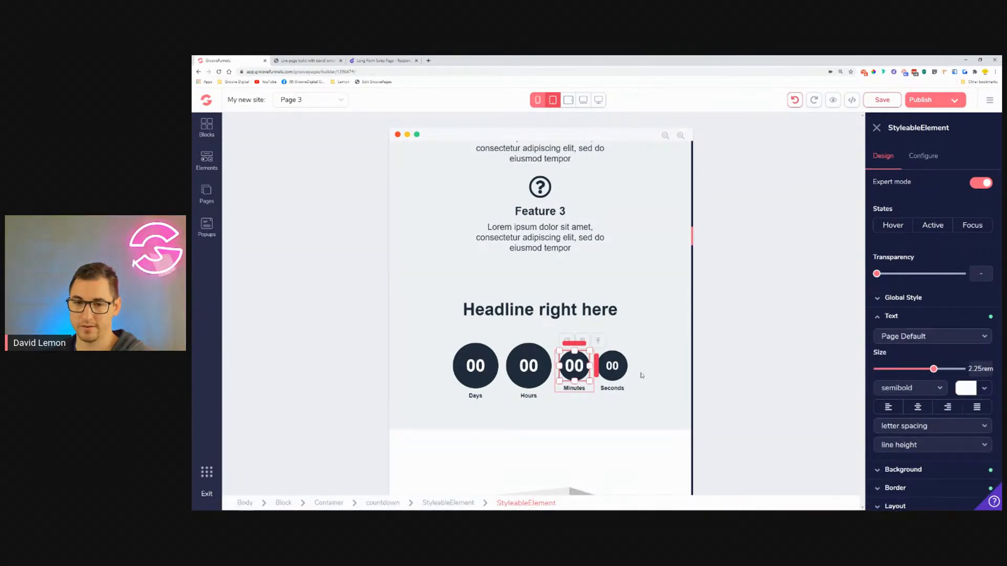
{"action": "scroll", "coordinate": [926, 457], "scroll_direction": "down", "scroll_amount": 3}
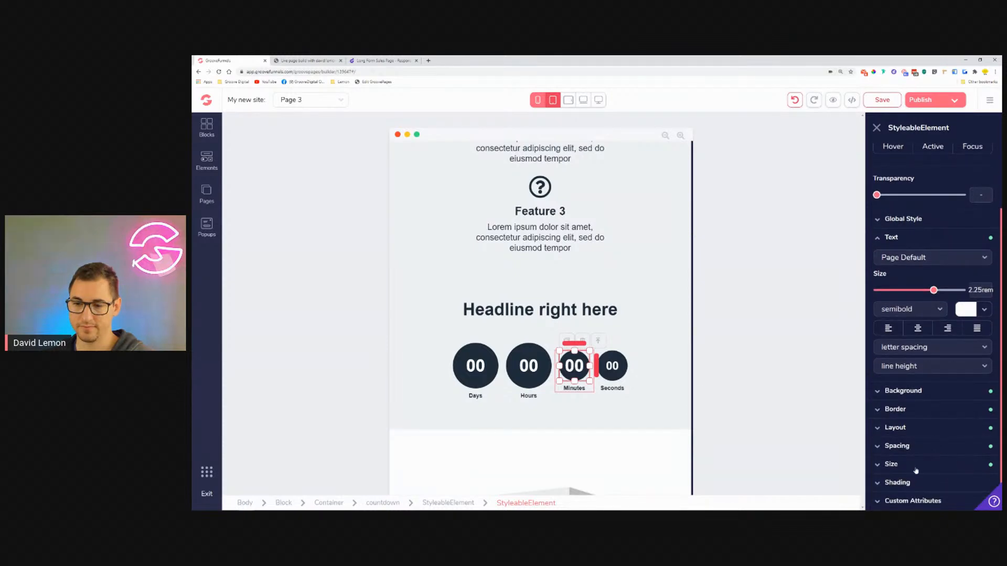
{"action": "left_click", "coordinate": [915, 465]}
{"action": "scroll", "coordinate": [923, 445], "scroll_direction": "down", "scroll_amount": 4}
{"action": "left_click", "coordinate": [939, 422]}
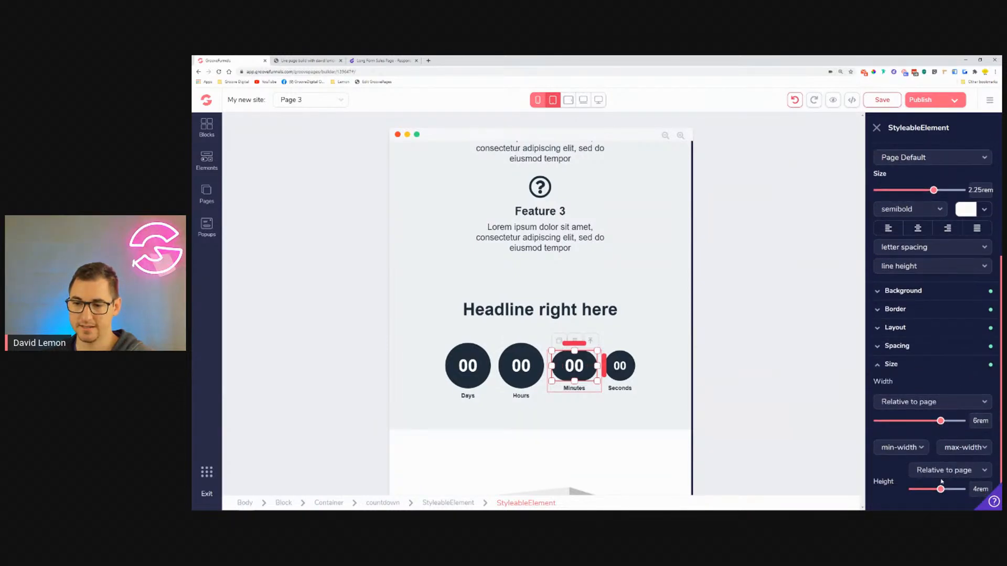
{"action": "left_click_drag", "start_coordinate": [940, 490], "coordinate": [944, 489]}
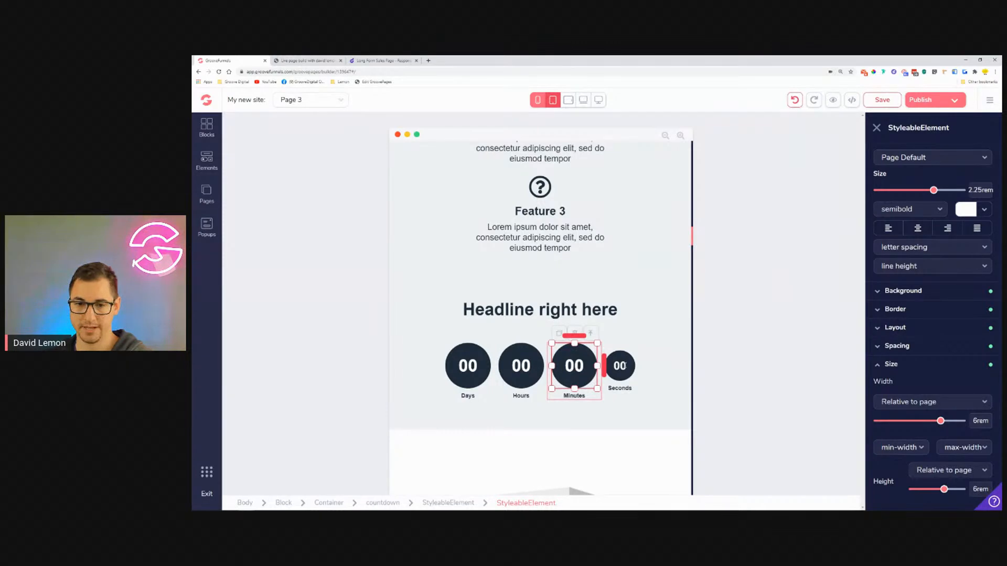
Step: Set the Seconds number's text size to 2.25rem and its circle's width and height to 6rem in the countdown timer
{"action": "left_click", "coordinate": [622, 365]}
{"action": "left_click", "coordinate": [921, 377]}
{"action": "left_click", "coordinate": [921, 379]}
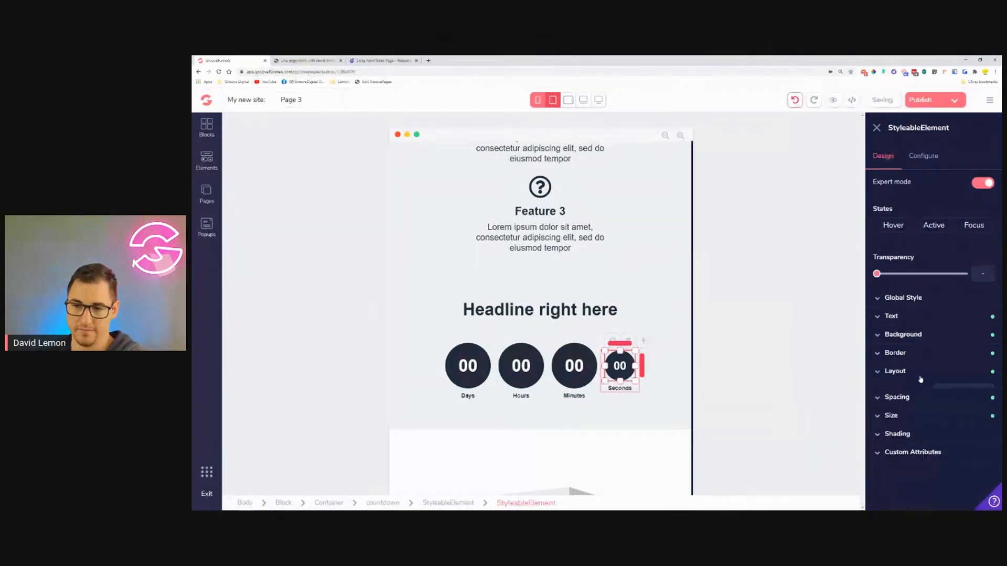
{"action": "left_click", "coordinate": [916, 317]}
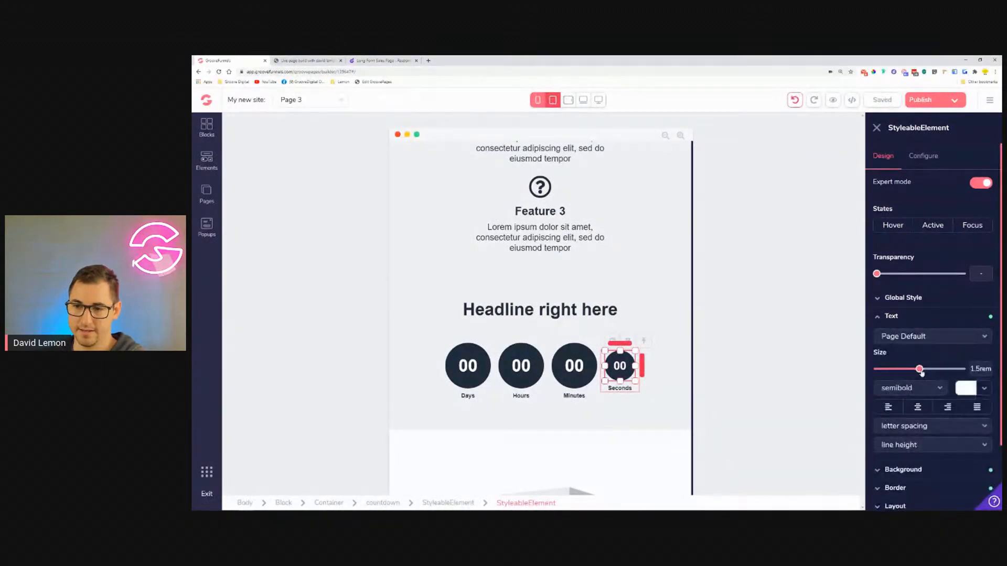
{"action": "left_click_drag", "start_coordinate": [927, 372], "coordinate": [935, 370]}
{"action": "scroll", "coordinate": [917, 414], "scroll_direction": "down", "scroll_amount": 2}
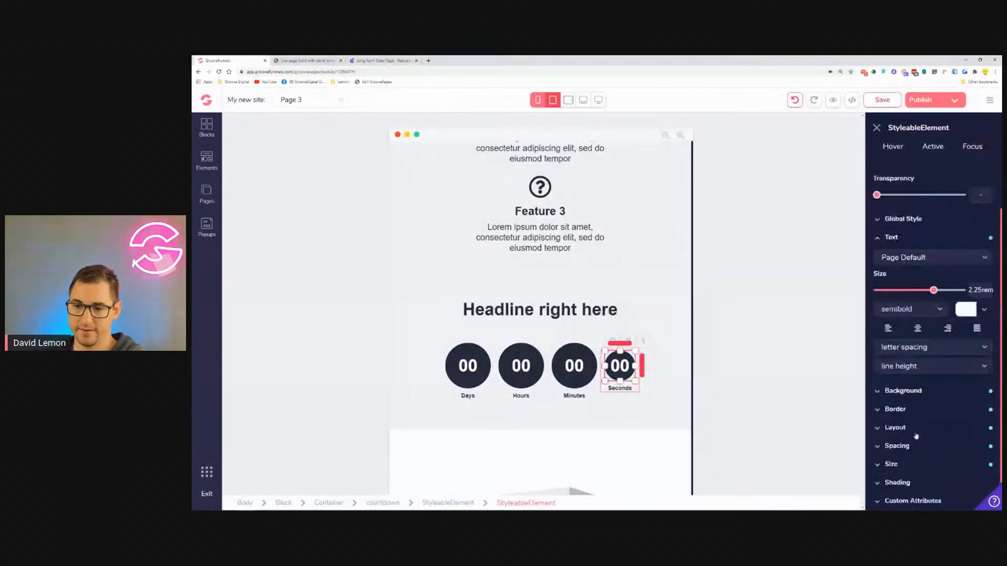
{"action": "left_click", "coordinate": [913, 464]}
{"action": "scroll", "coordinate": [923, 462], "scroll_direction": "down", "scroll_amount": 3}
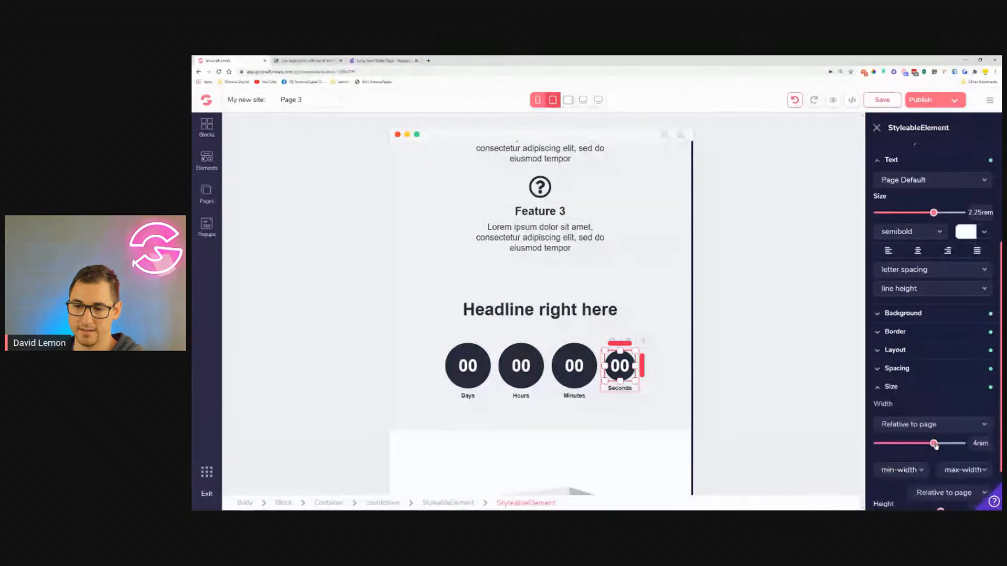
{"action": "scroll", "coordinate": [938, 468], "scroll_direction": "down", "scroll_amount": 2}
{"action": "left_click_drag", "start_coordinate": [940, 451], "coordinate": [944, 451]}
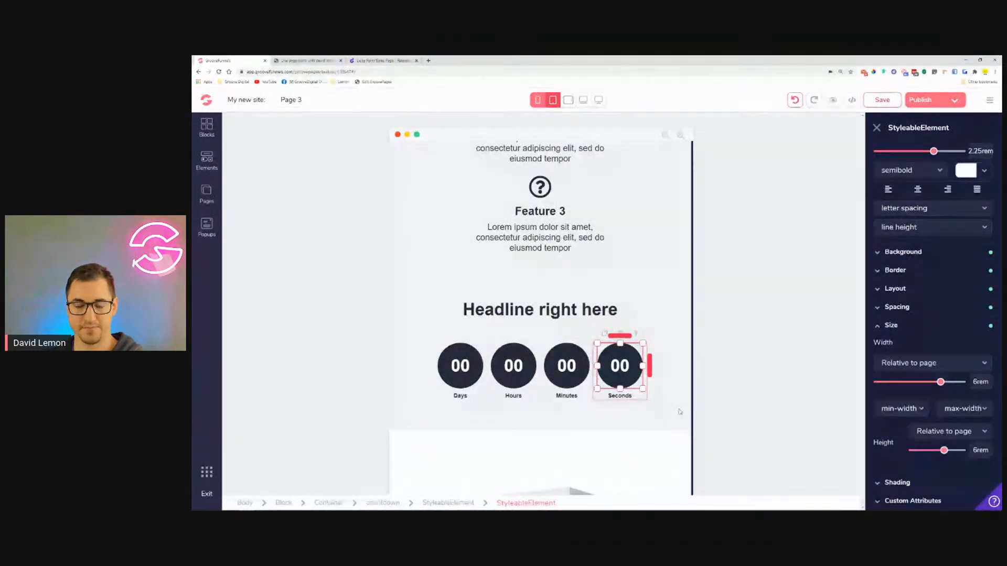
Step: Save the page with the enlarged countdown circles
{"action": "left_click", "coordinate": [617, 435]}
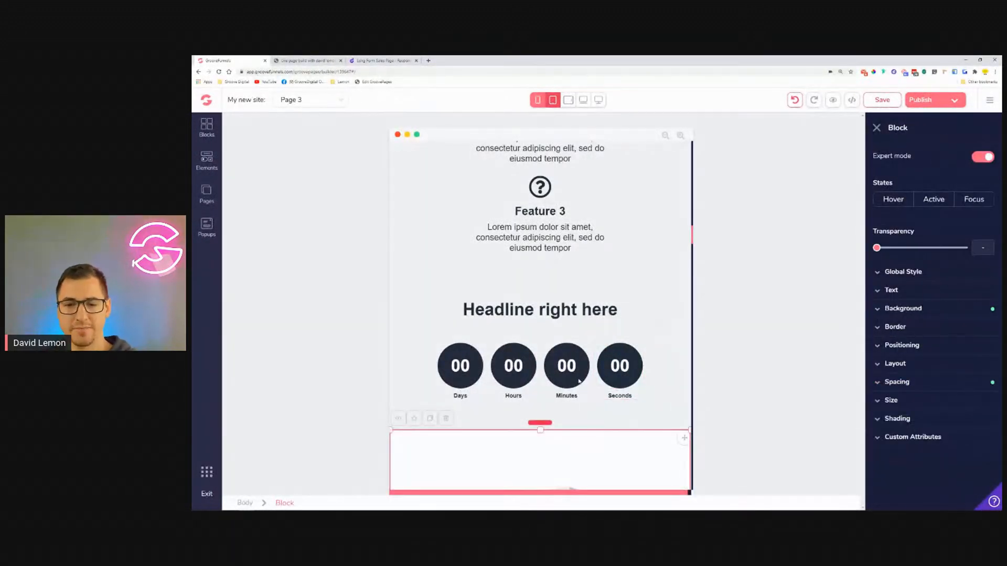
{"action": "scroll", "coordinate": [620, 336], "scroll_direction": "down", "scroll_amount": 5}
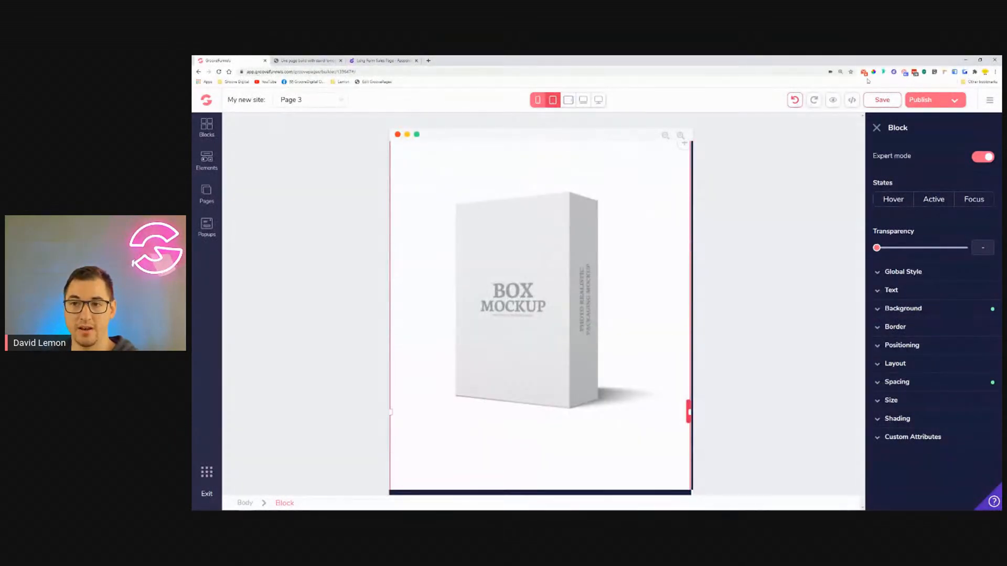
{"action": "left_click", "coordinate": [883, 100]}
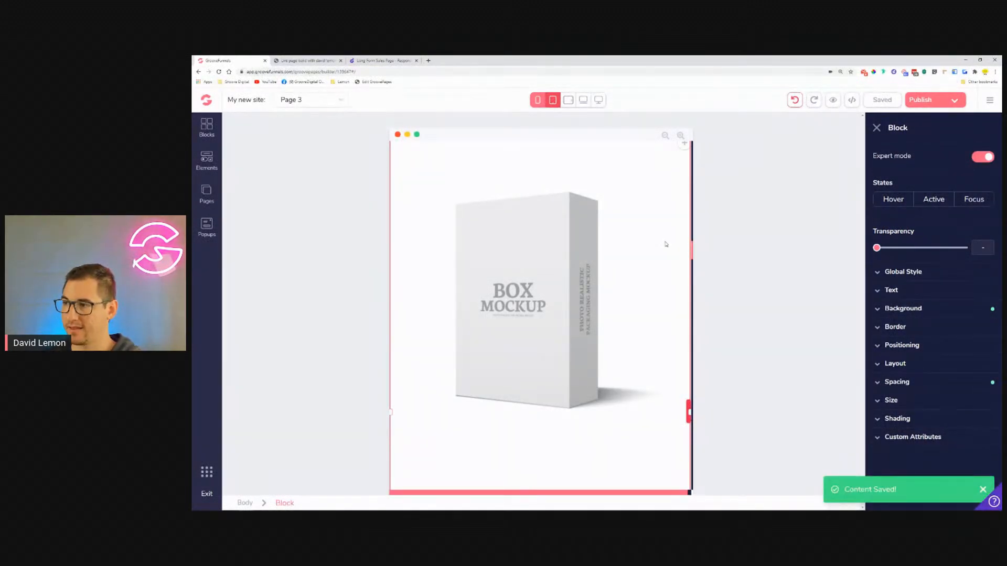
Step: Set the max-width of the box mockup image below the countdown to 20rem
{"action": "left_click", "coordinate": [497, 311]}
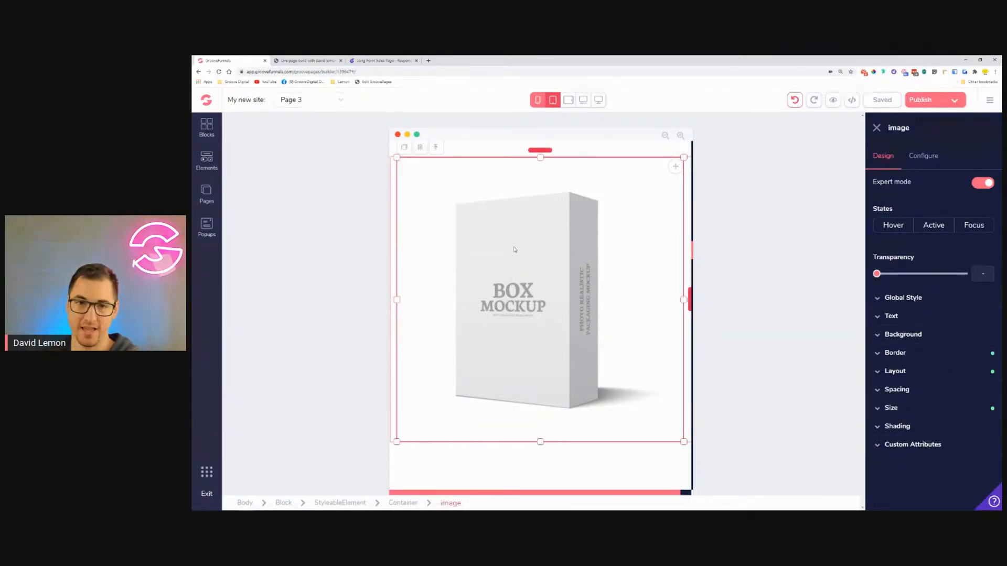
{"action": "scroll", "coordinate": [488, 243], "scroll_direction": "up", "scroll_amount": 1}
{"action": "scroll", "coordinate": [497, 263], "scroll_direction": "down", "scroll_amount": 1}
{"action": "scroll", "coordinate": [497, 263], "scroll_direction": "up", "scroll_amount": 1}
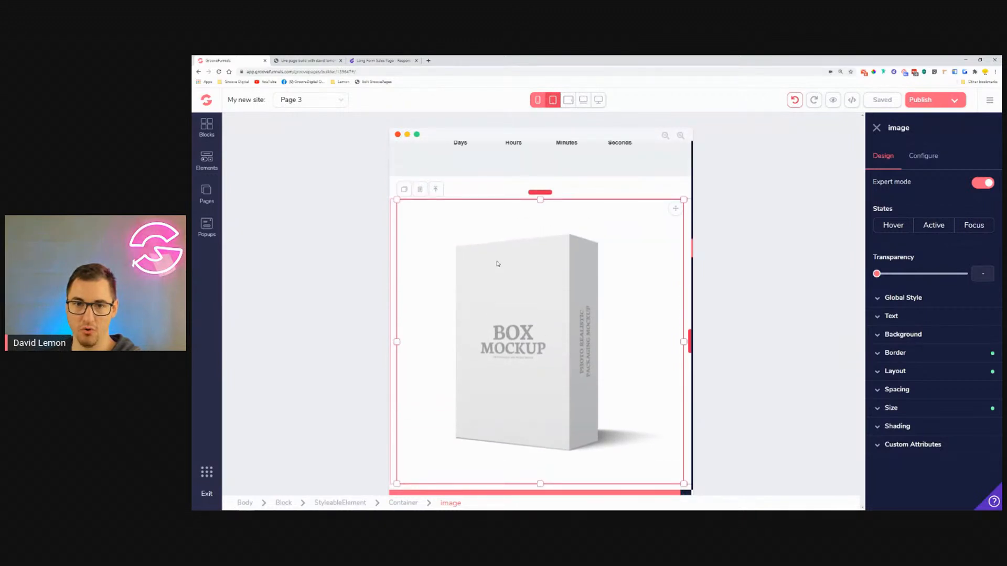
{"action": "scroll", "coordinate": [496, 263], "scroll_direction": "down", "scroll_amount": 1}
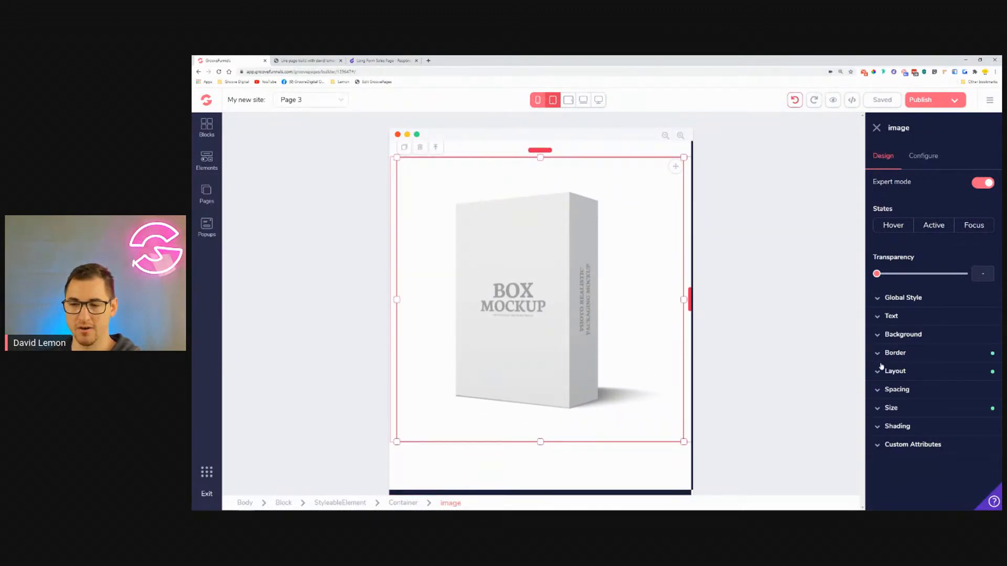
{"action": "left_click", "coordinate": [937, 413]}
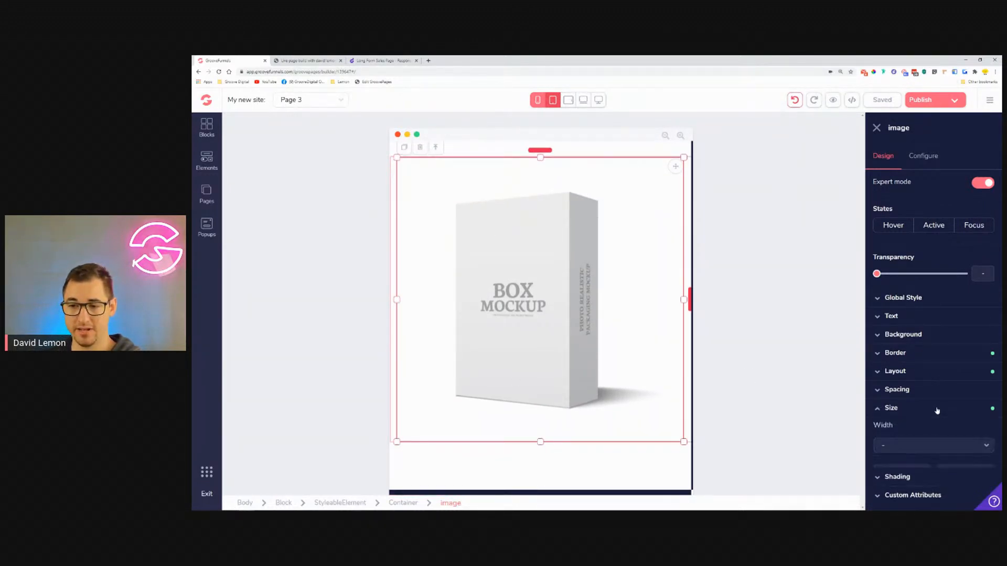
{"action": "scroll", "coordinate": [951, 428], "scroll_direction": "down", "scroll_amount": 1}
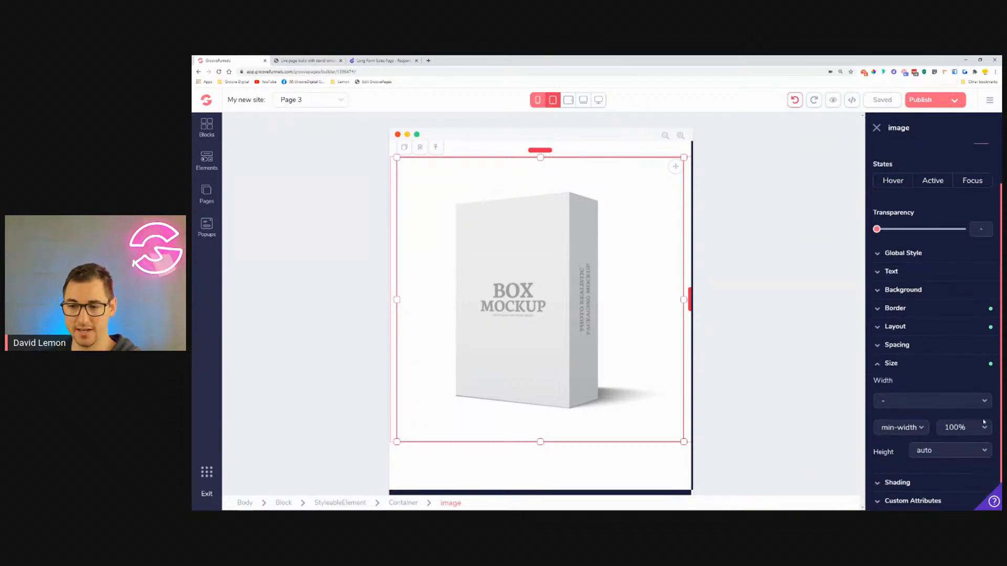
{"action": "left_click", "coordinate": [977, 430]}
{"action": "scroll", "coordinate": [973, 446], "scroll_direction": "down", "scroll_amount": 1}
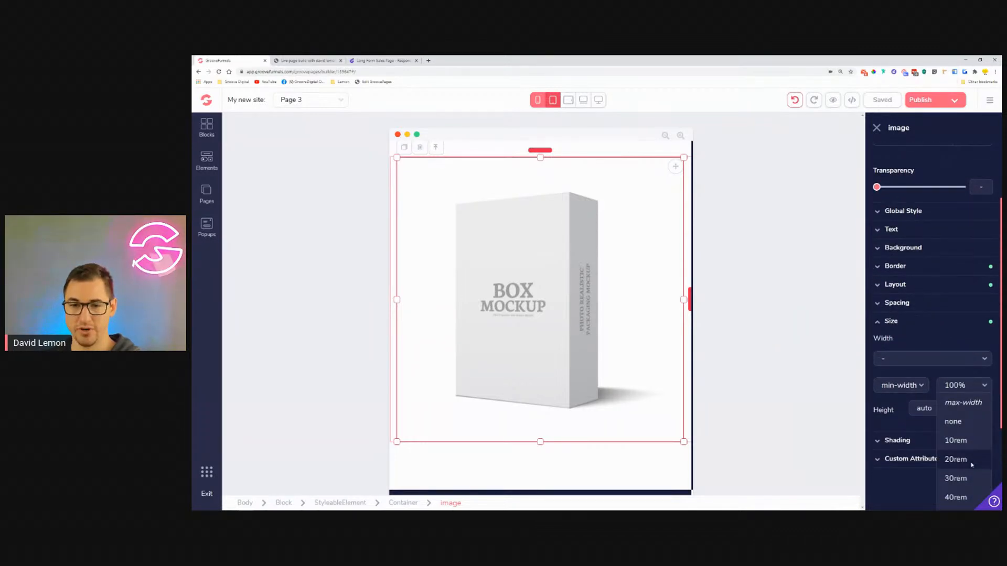
{"action": "left_click", "coordinate": [971, 466]}
{"action": "scroll", "coordinate": [971, 465], "scroll_direction": "up", "scroll_amount": 1}
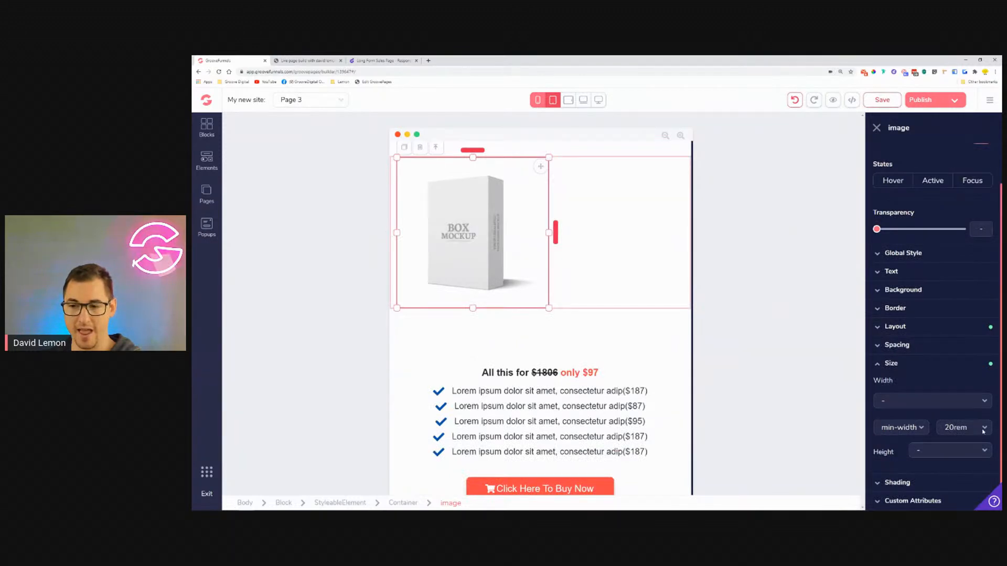
Step: Try a 60% width relative to parent on the box mockup image, and set its width to auto instead
{"action": "left_click", "coordinate": [960, 402]}
{"action": "left_click", "coordinate": [897, 476]}
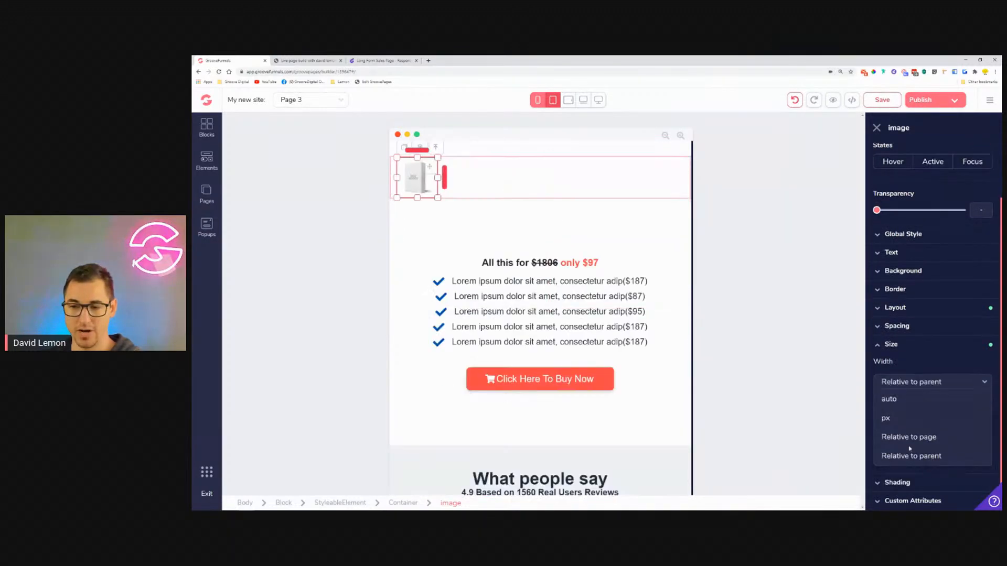
{"action": "left_click_drag", "start_coordinate": [878, 401], "coordinate": [927, 412]}
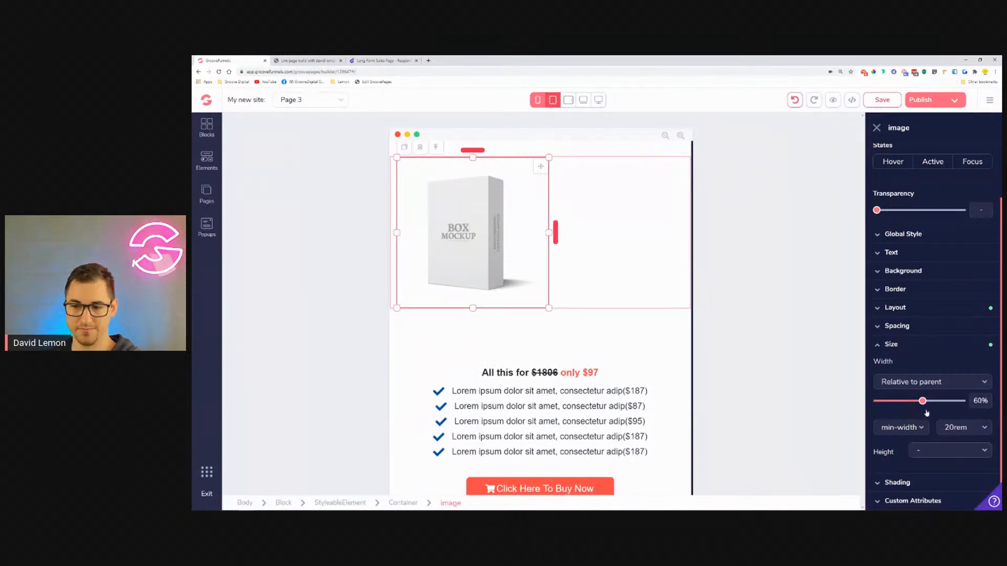
{"action": "left_click", "coordinate": [933, 388]}
{"action": "left_click", "coordinate": [934, 400]}
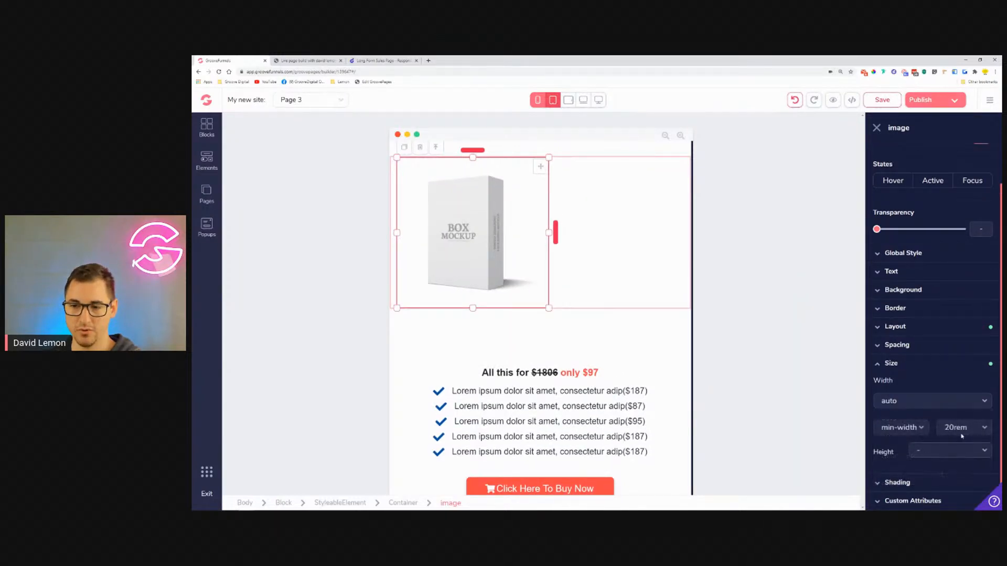
Step: Try max-widths of 40rem and 30rem on the box mockup image and return it to 20rem
{"action": "left_click", "coordinate": [969, 433]}
{"action": "scroll", "coordinate": [968, 435], "scroll_direction": "down", "scroll_amount": 2}
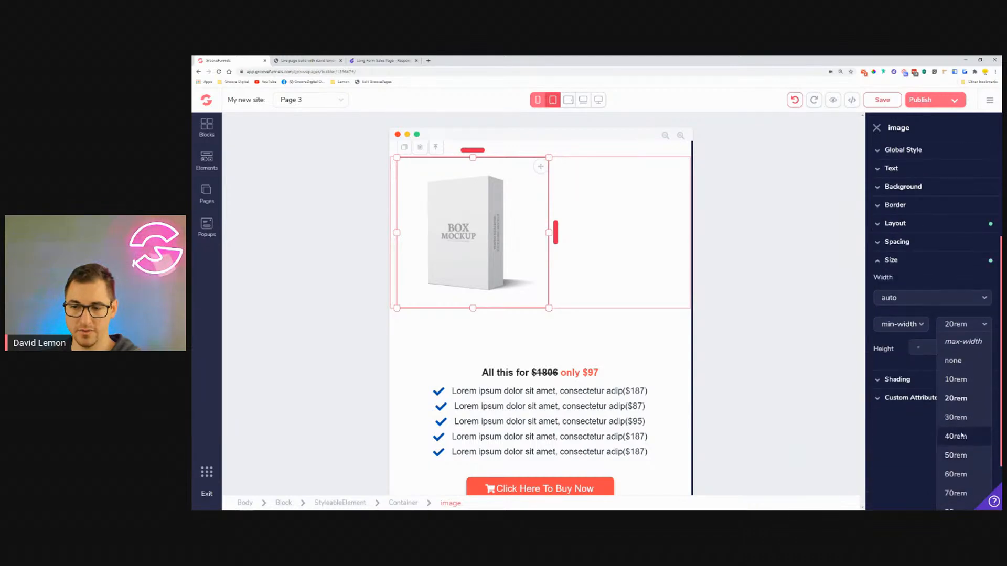
{"action": "left_click", "coordinate": [964, 440]}
{"action": "left_click", "coordinate": [968, 429]}
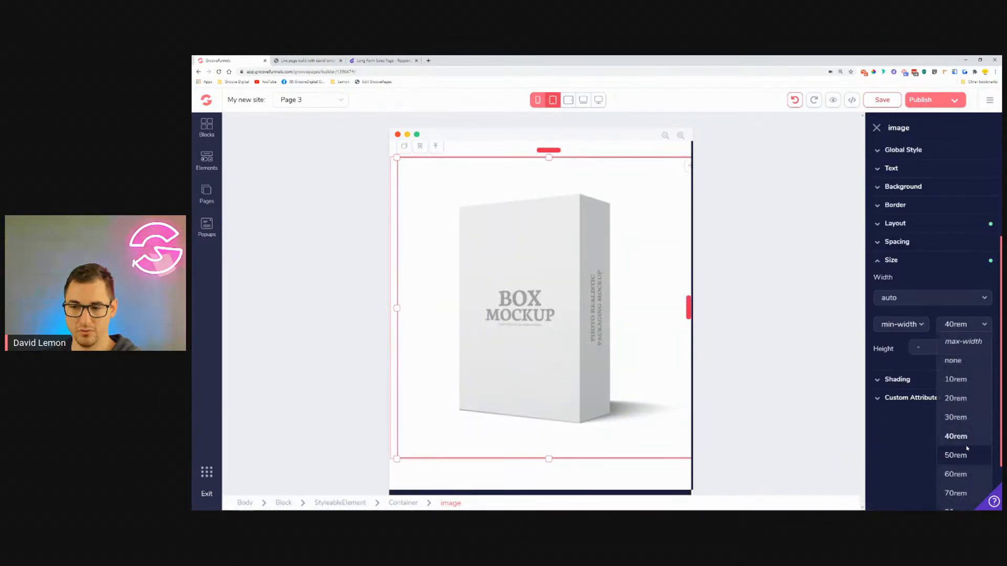
{"action": "left_click", "coordinate": [960, 416]}
{"action": "left_click", "coordinate": [969, 426]}
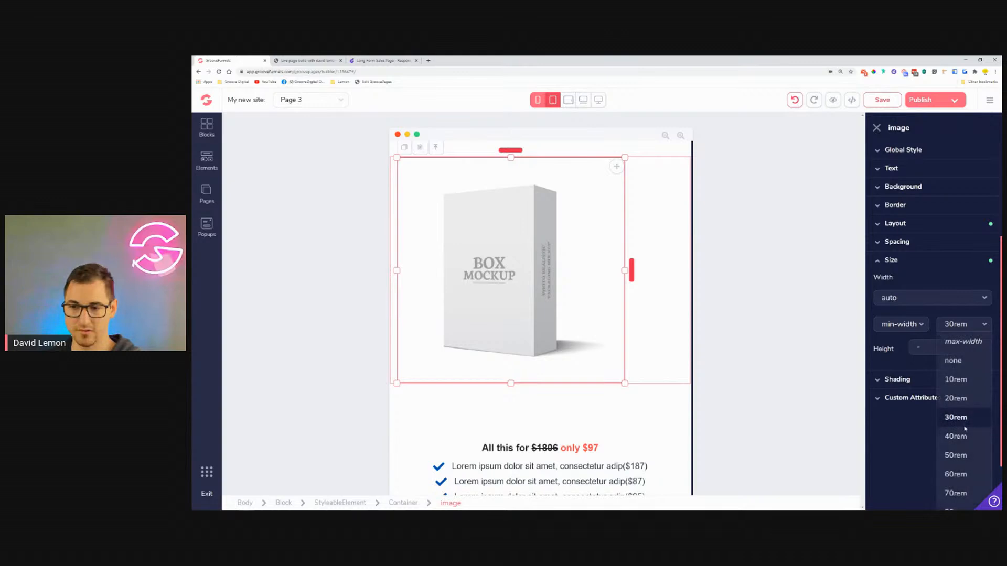
{"action": "left_click", "coordinate": [965, 408]}
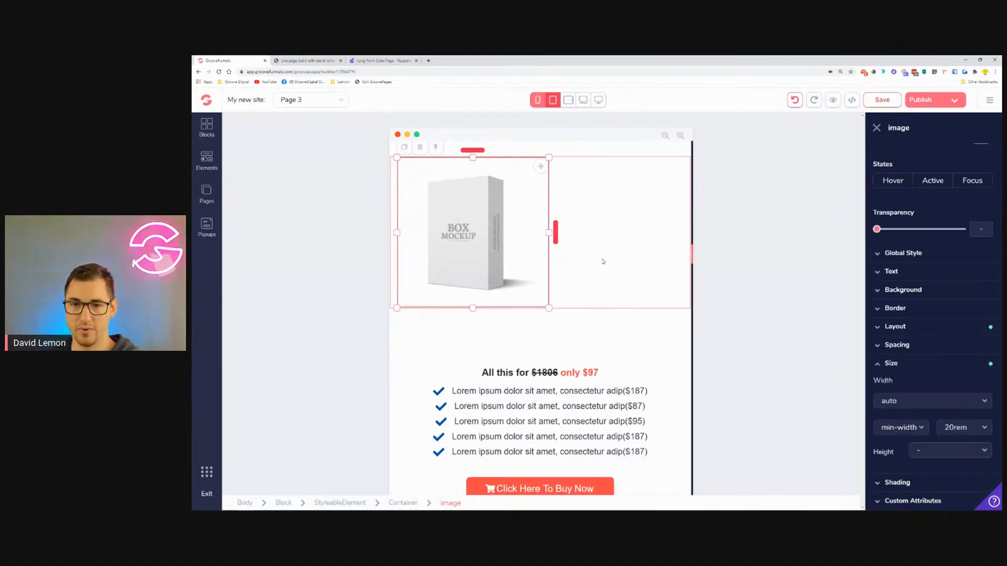
Step: Center the box mockup image horizontally through the primary alignment of its container's layout
{"action": "left_click", "coordinate": [676, 248]}
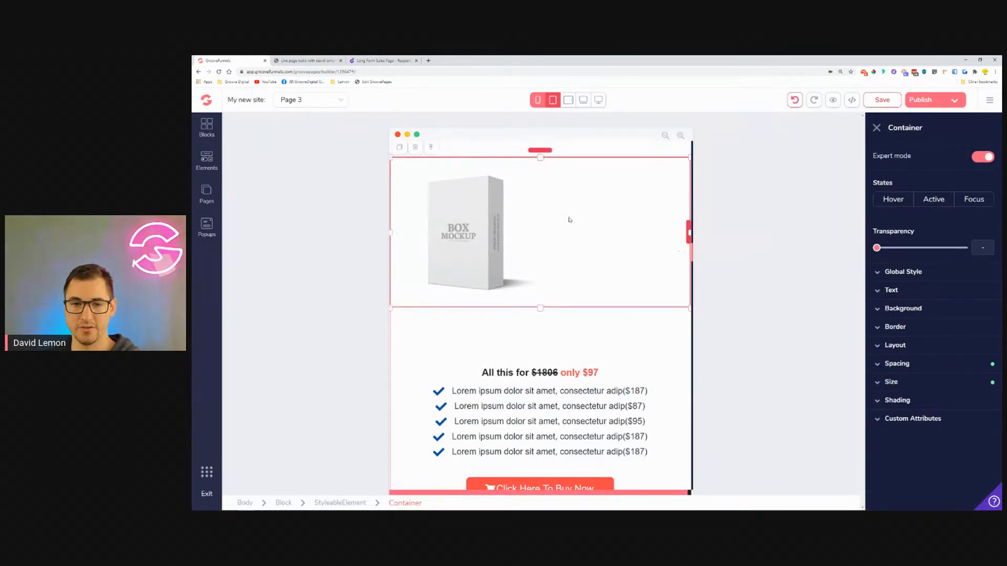
{"action": "left_click", "coordinate": [903, 347]}
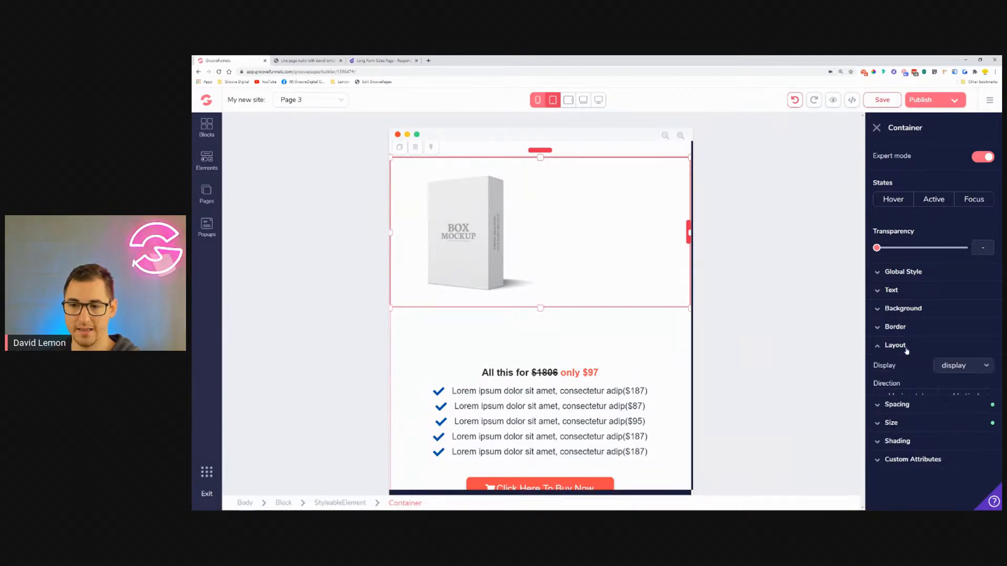
{"action": "left_click", "coordinate": [911, 428]}
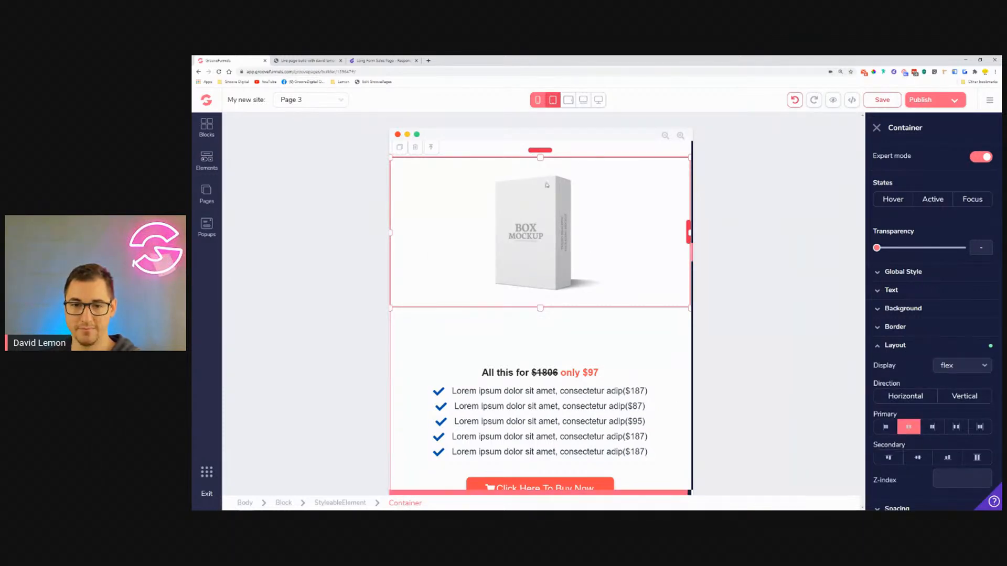
Step: Set the top padding of the container holding the price line, checklist and buy button to 0
{"action": "left_click", "coordinate": [563, 338]}
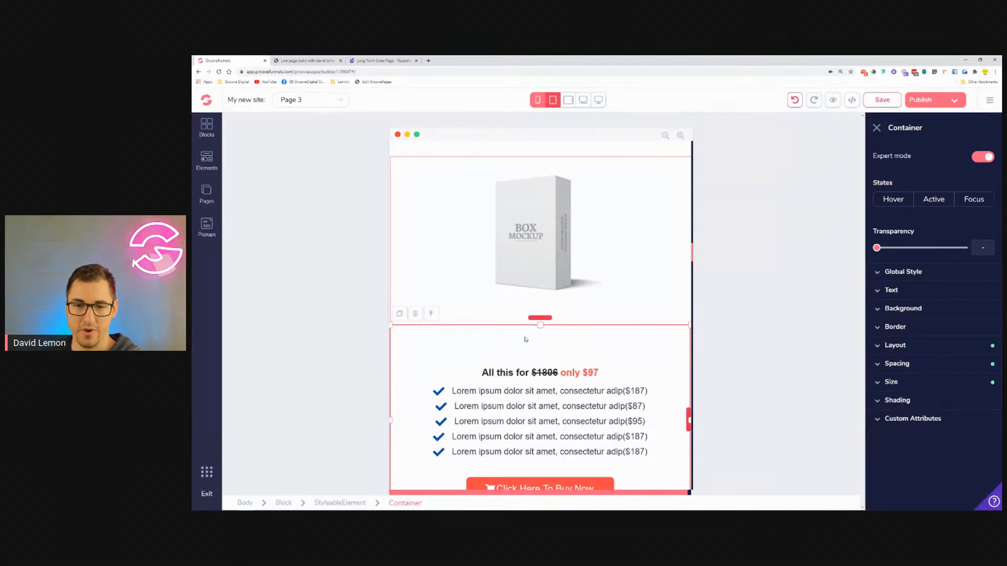
{"action": "left_click", "coordinate": [547, 367]}
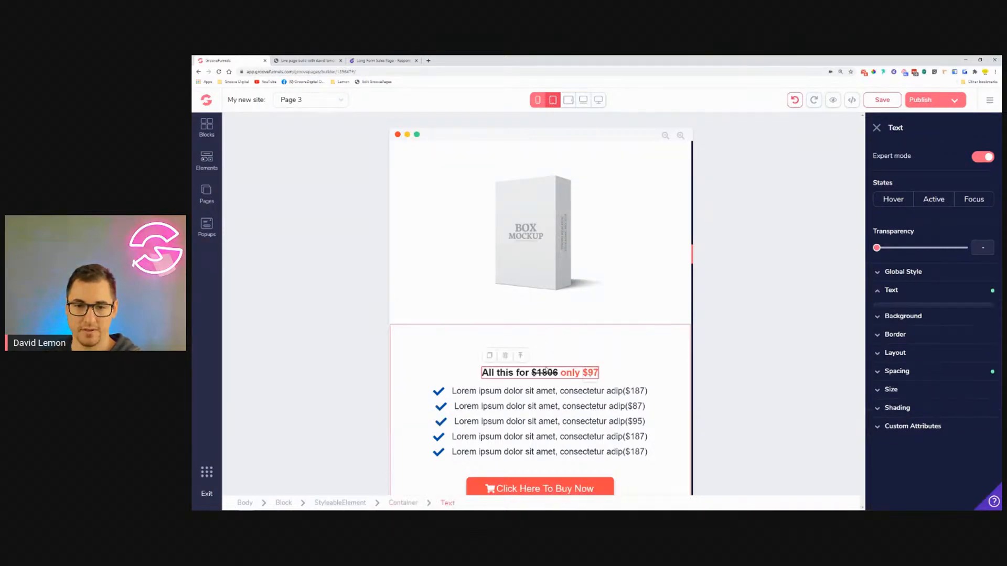
{"action": "left_click", "coordinate": [631, 375]}
{"action": "left_click", "coordinate": [897, 364]}
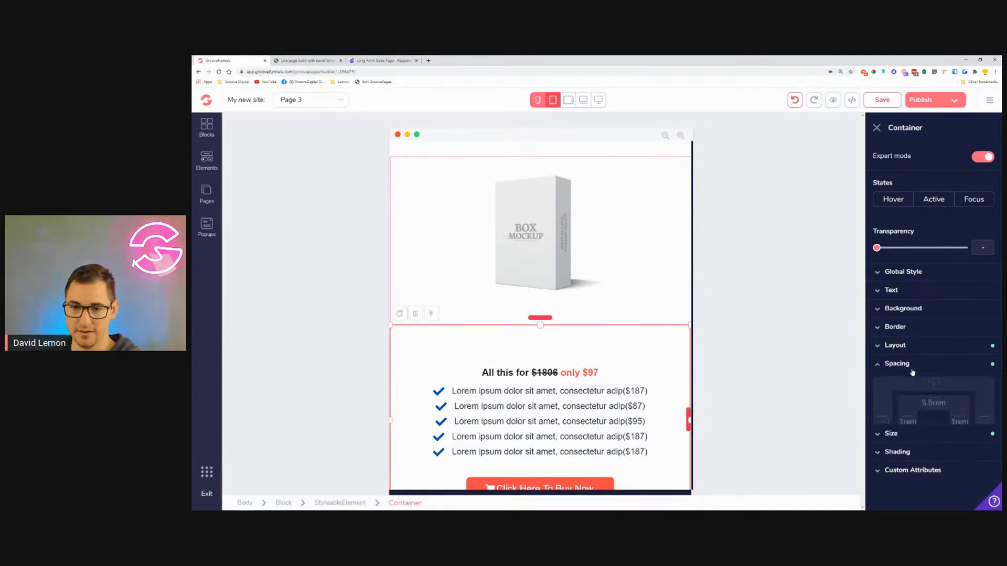
{"action": "left_click", "coordinate": [934, 405]}
{"action": "left_click_drag", "start_coordinate": [946, 479], "coordinate": [881, 480]}
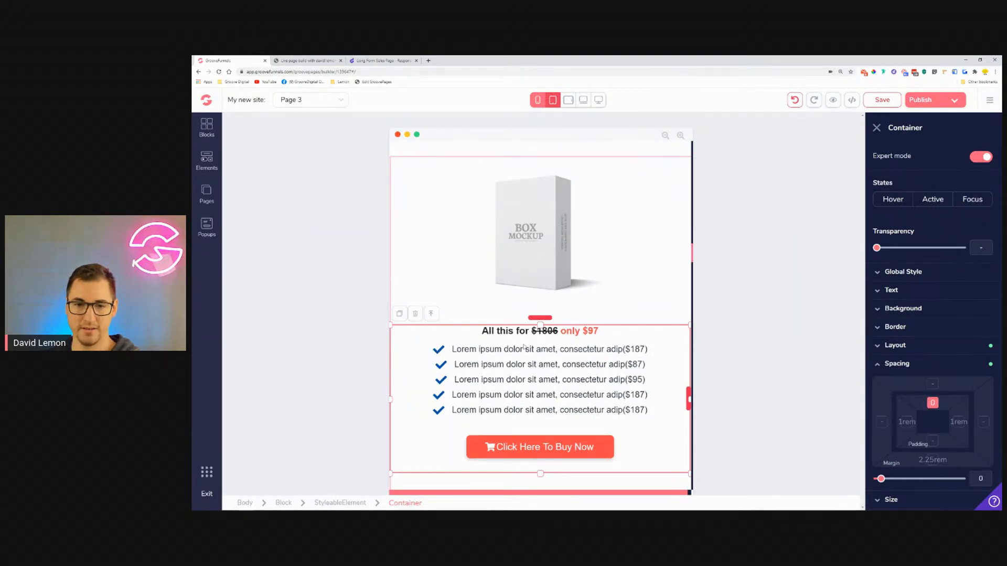
Step: Set the text size of the "All this for $1806 only $97" line to 1.875rem and save the page
{"action": "left_click", "coordinate": [587, 331]}
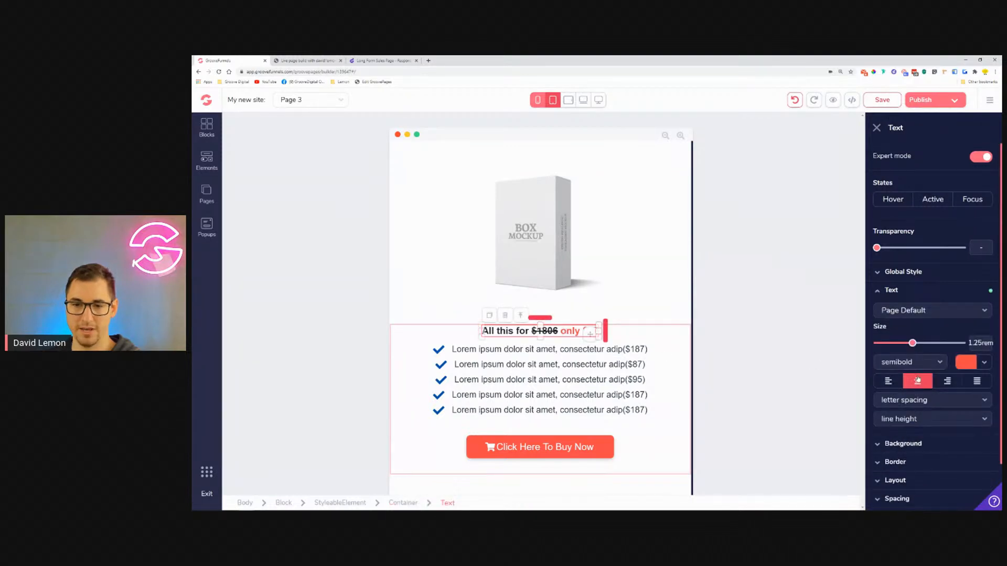
{"action": "left_click_drag", "start_coordinate": [913, 344], "coordinate": [933, 353]}
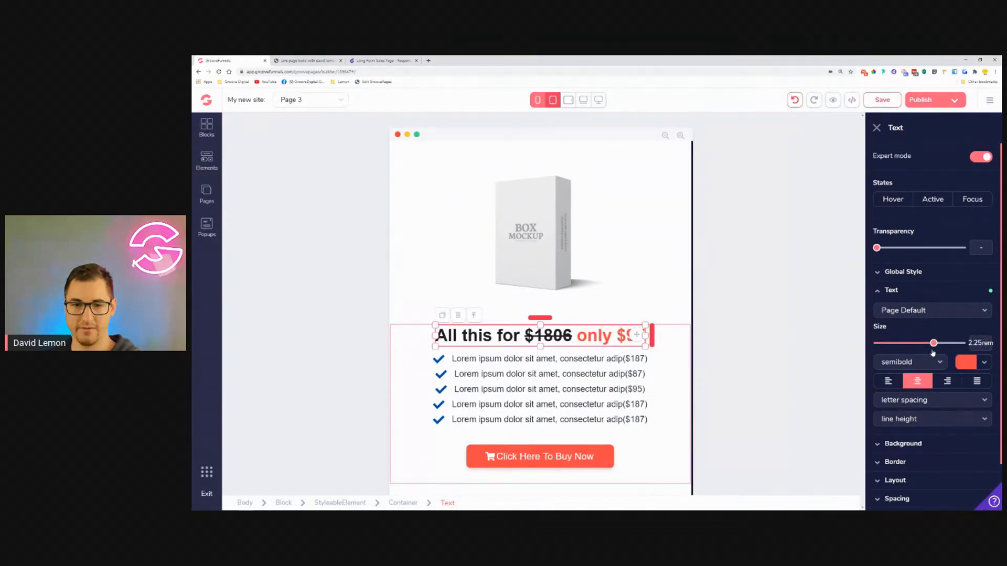
{"action": "left_click_drag", "start_coordinate": [934, 353], "coordinate": [930, 354]}
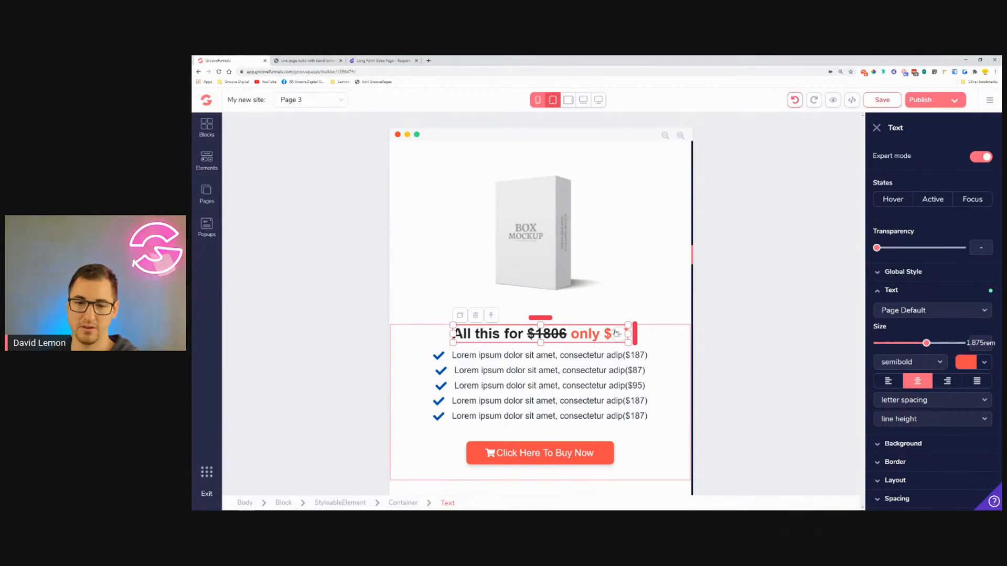
{"action": "scroll", "coordinate": [596, 280], "scroll_direction": "up", "scroll_amount": 3}
{"action": "scroll", "coordinate": [596, 280], "scroll_direction": "down", "scroll_amount": 5}
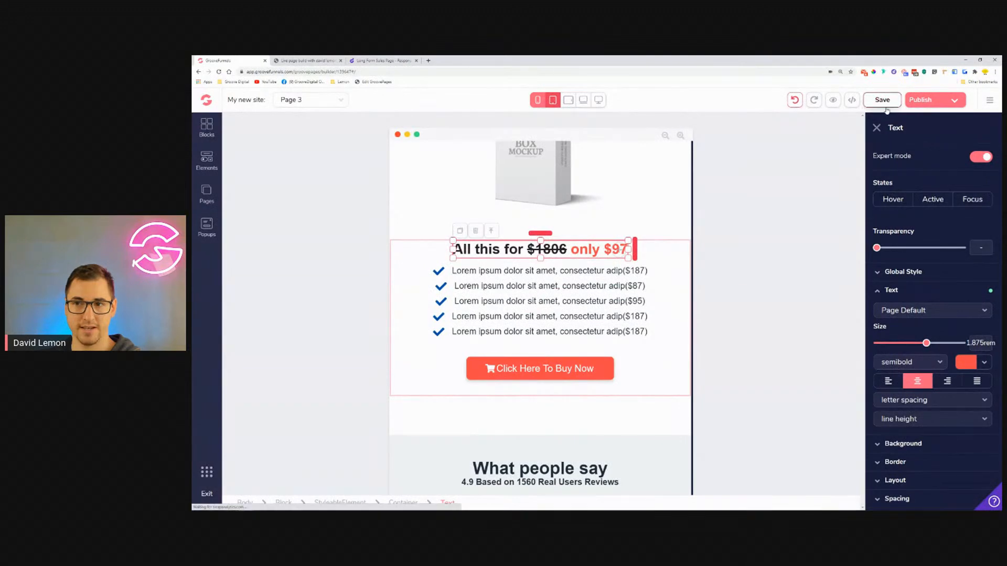
{"action": "scroll", "coordinate": [596, 232], "scroll_direction": "down", "scroll_amount": 3}
{"action": "scroll", "coordinate": [596, 232], "scroll_direction": "down", "scroll_amount": 3}
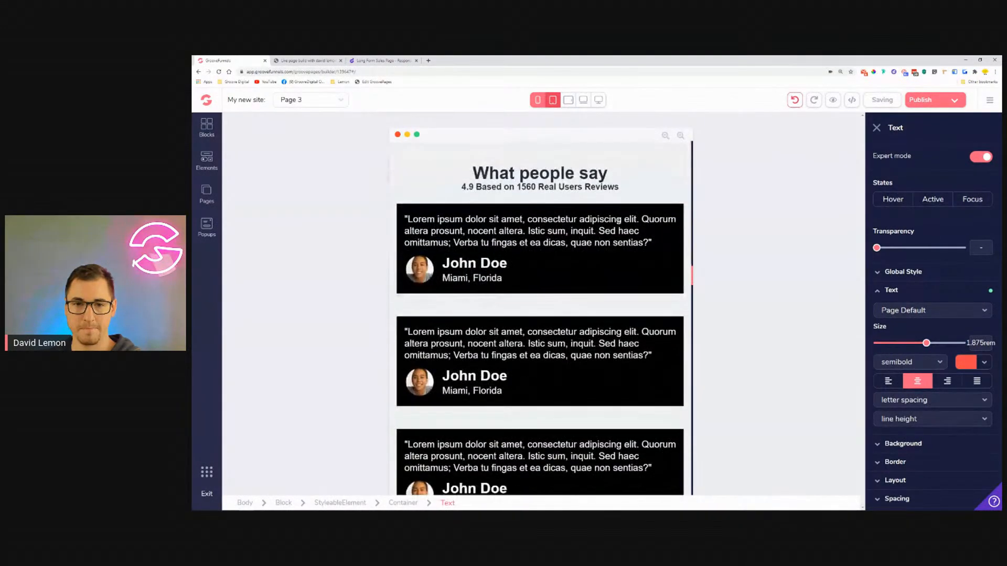
Step: Set the top margin of the "4.9 Based on 1560 Real Users Reviews" line to -1.25rem
{"action": "scroll", "coordinate": [595, 232], "scroll_direction": "up", "scroll_amount": 3}
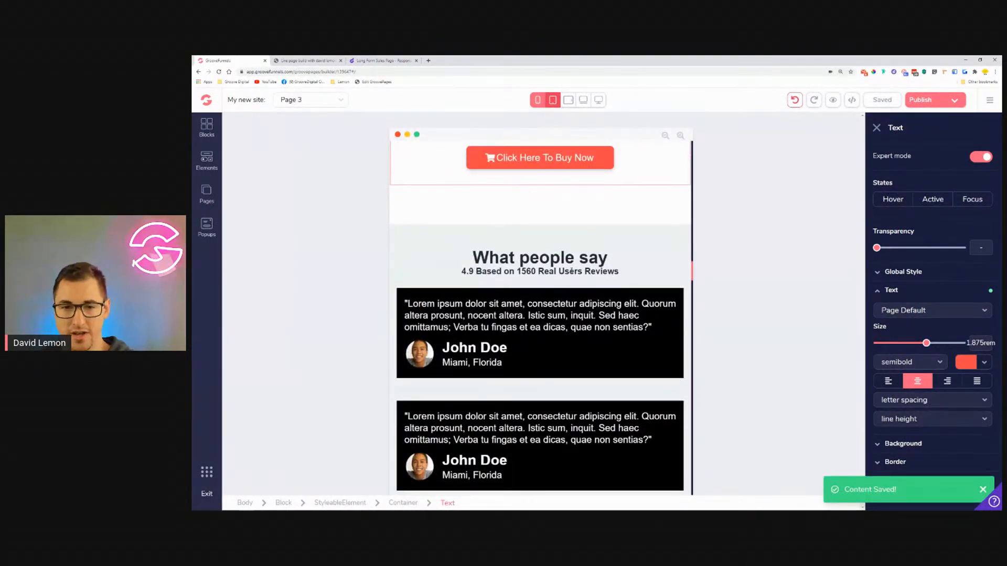
{"action": "left_click", "coordinate": [540, 271]}
{"action": "scroll", "coordinate": [922, 380], "scroll_direction": "down", "scroll_amount": 1}
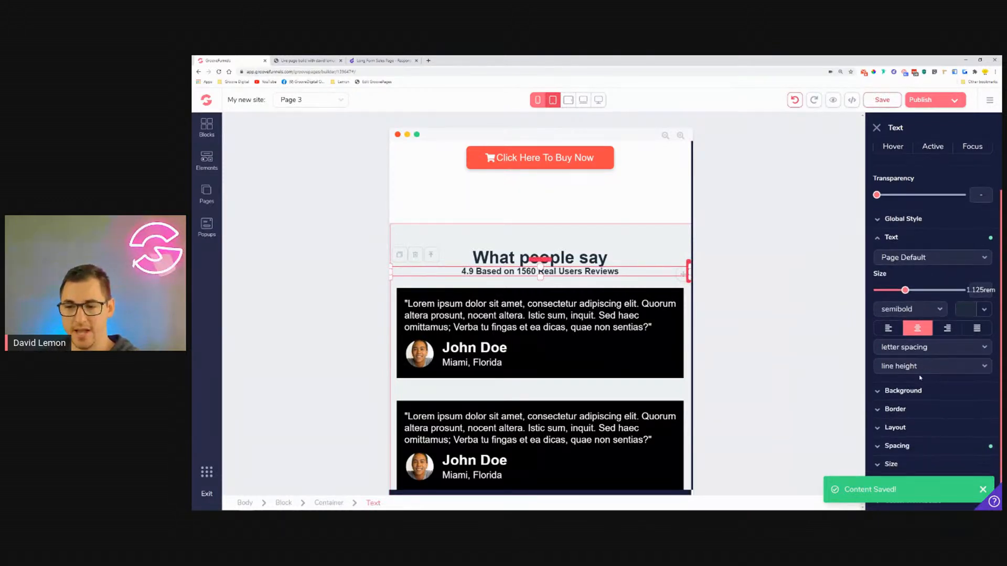
{"action": "left_click", "coordinate": [927, 450]}
{"action": "scroll", "coordinate": [923, 430], "scroll_direction": "down", "scroll_amount": 2}
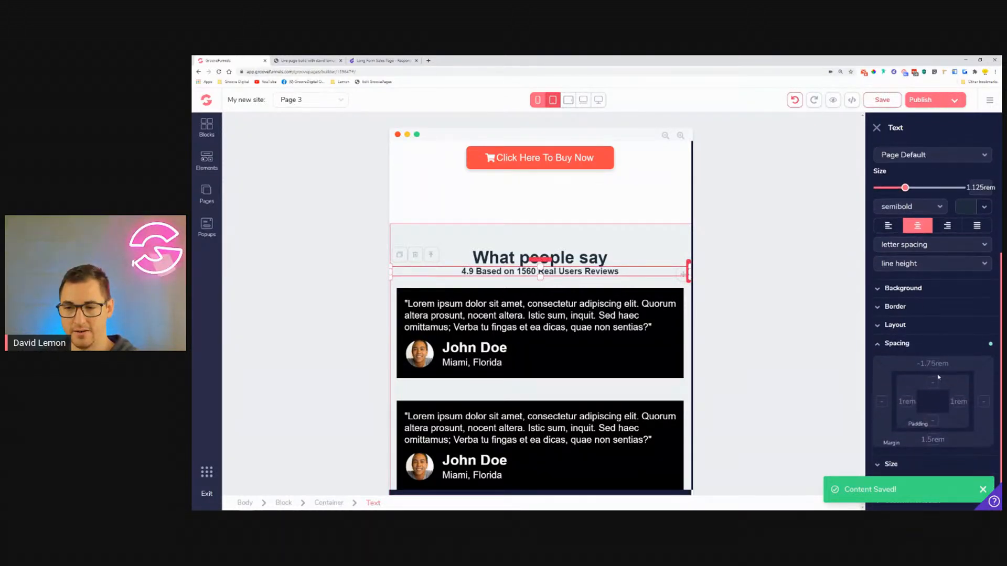
{"action": "left_click_drag", "start_coordinate": [907, 459], "coordinate": [900, 463]}
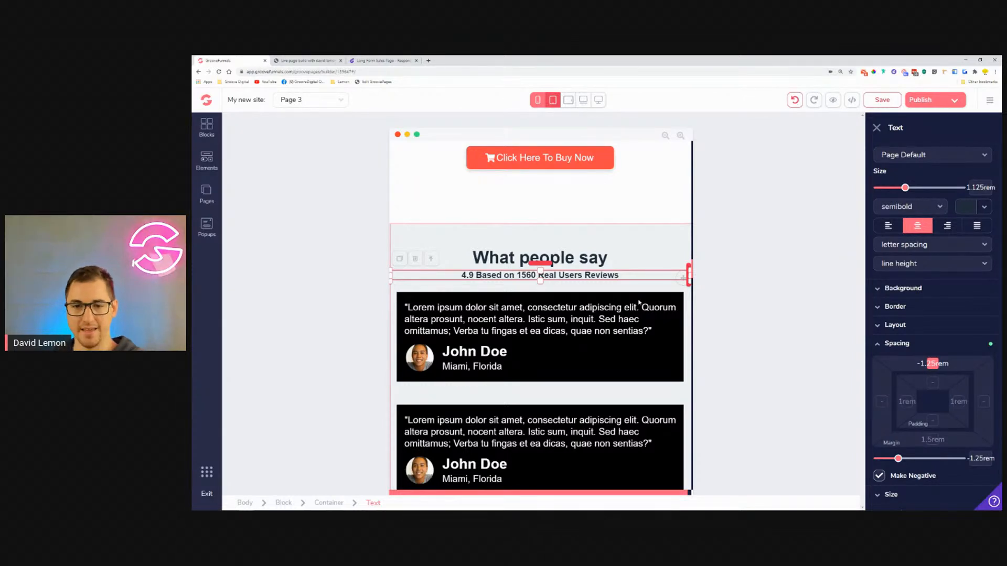
Step: Try max-widths of 40rem and 60rem on the first testimonial's black container, and clear the max-width
{"action": "left_click", "coordinate": [576, 369]}
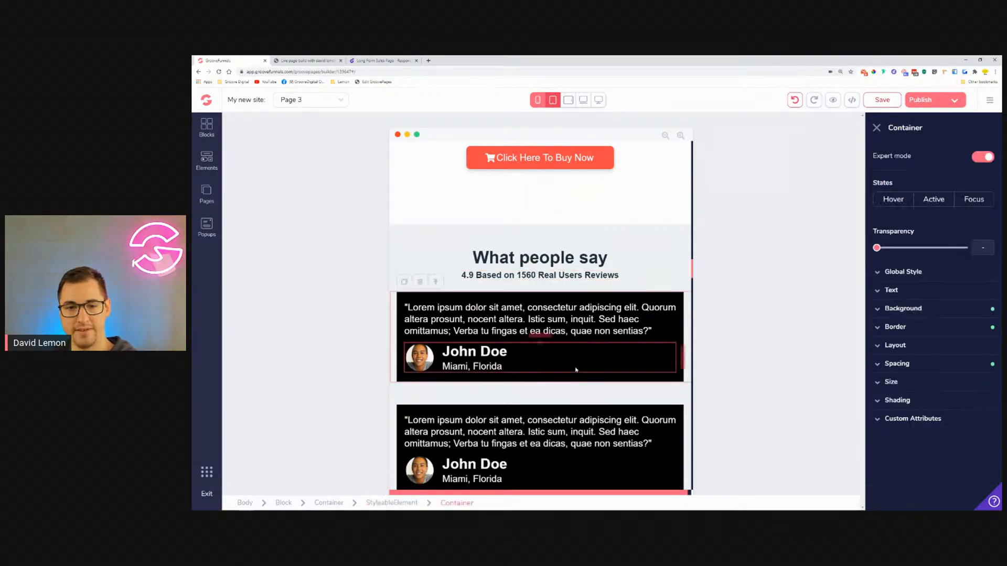
{"action": "left_click", "coordinate": [393, 301]}
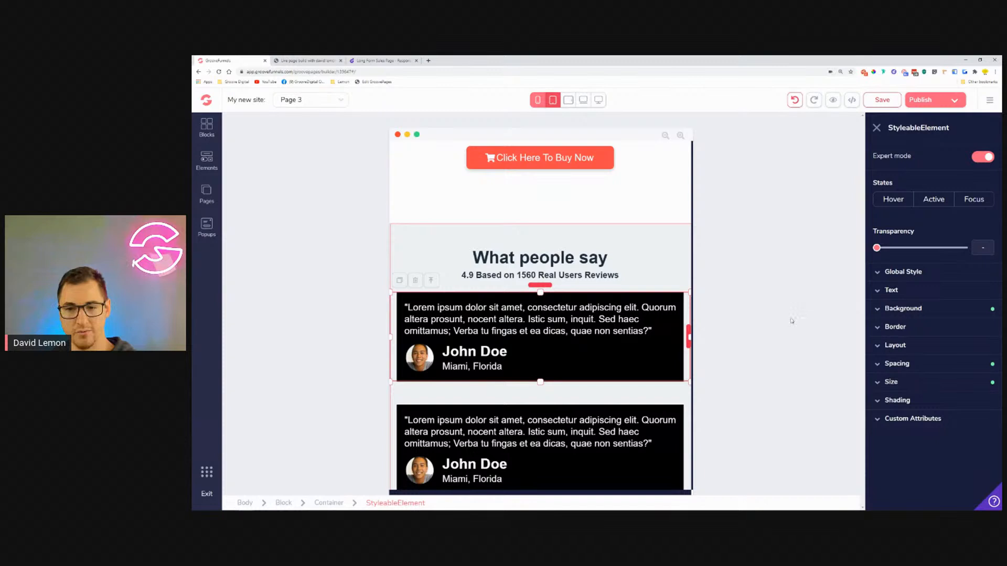
{"action": "left_click", "coordinate": [672, 369]}
{"action": "left_click", "coordinate": [684, 325]}
{"action": "left_click", "coordinate": [681, 324]}
{"action": "left_click", "coordinate": [666, 321]}
{"action": "left_click", "coordinate": [448, 294]}
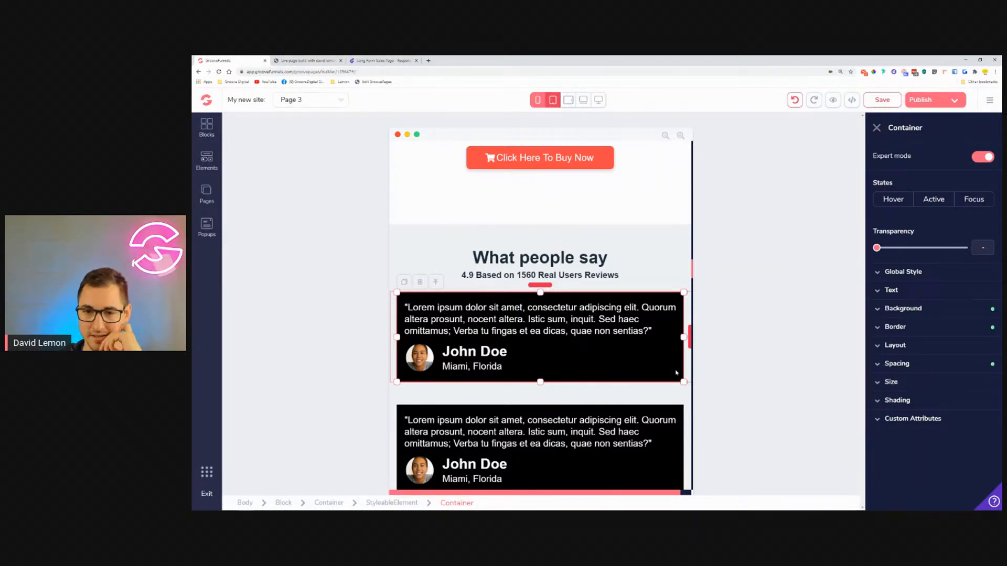
{"action": "left_click", "coordinate": [924, 382]}
{"action": "left_click", "coordinate": [956, 445]}
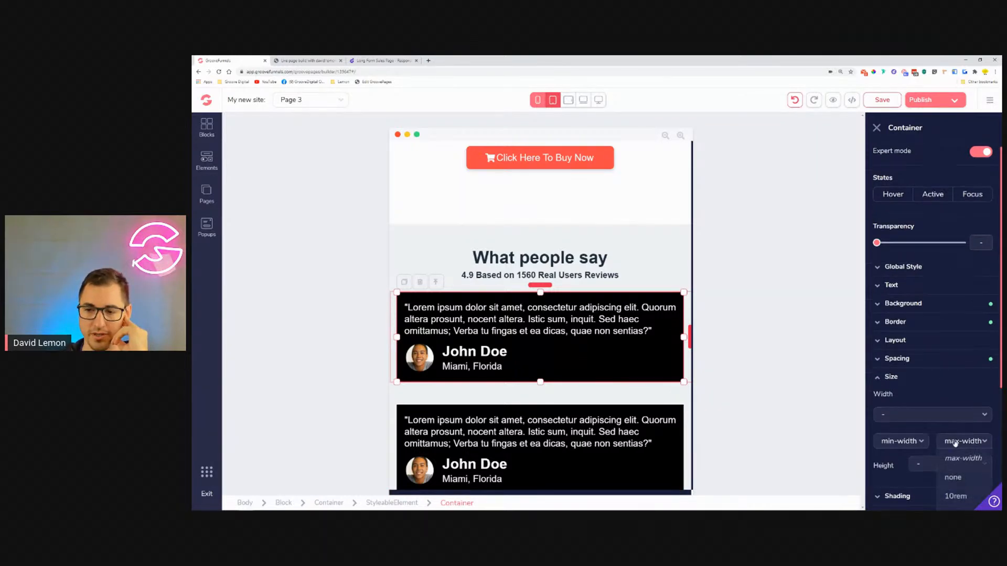
{"action": "left_click", "coordinate": [963, 432]}
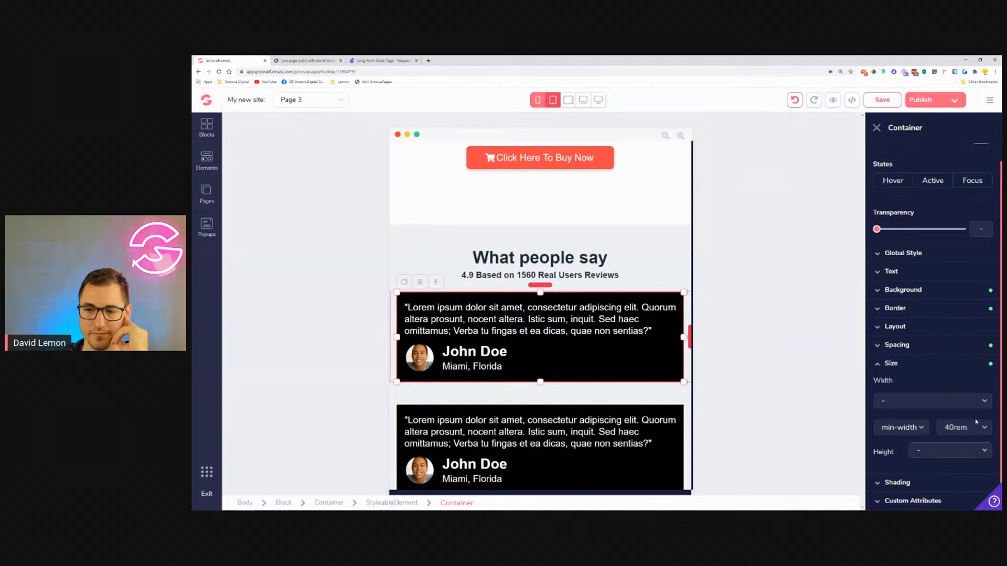
{"action": "left_click", "coordinate": [976, 421]}
{"action": "left_click", "coordinate": [968, 363]}
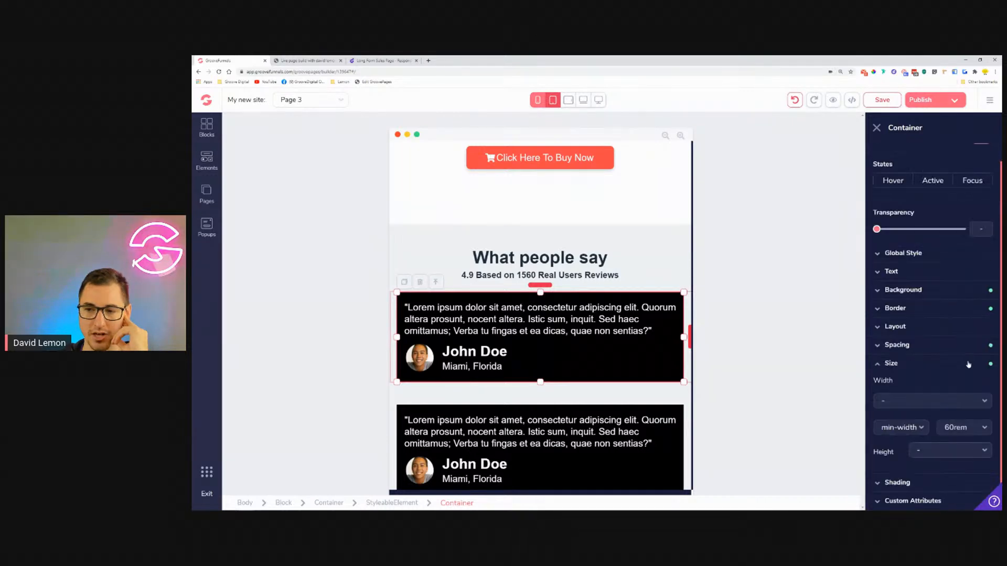
{"action": "left_click", "coordinate": [972, 433]}
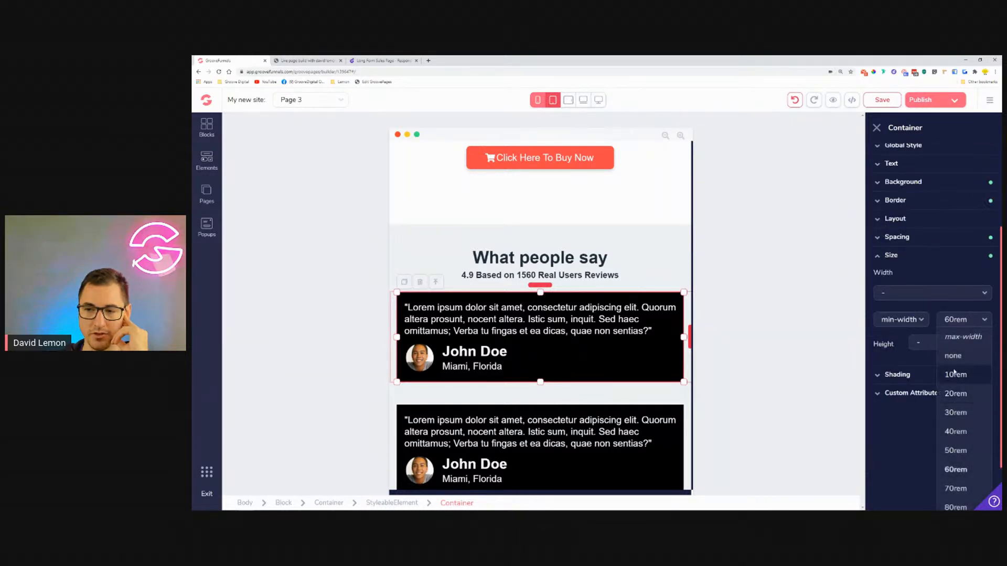
{"action": "left_click", "coordinate": [960, 337]}
Step: Set the width of the first testimonial's black container to 66.66667% relative to parent
{"action": "left_click", "coordinate": [925, 402]}
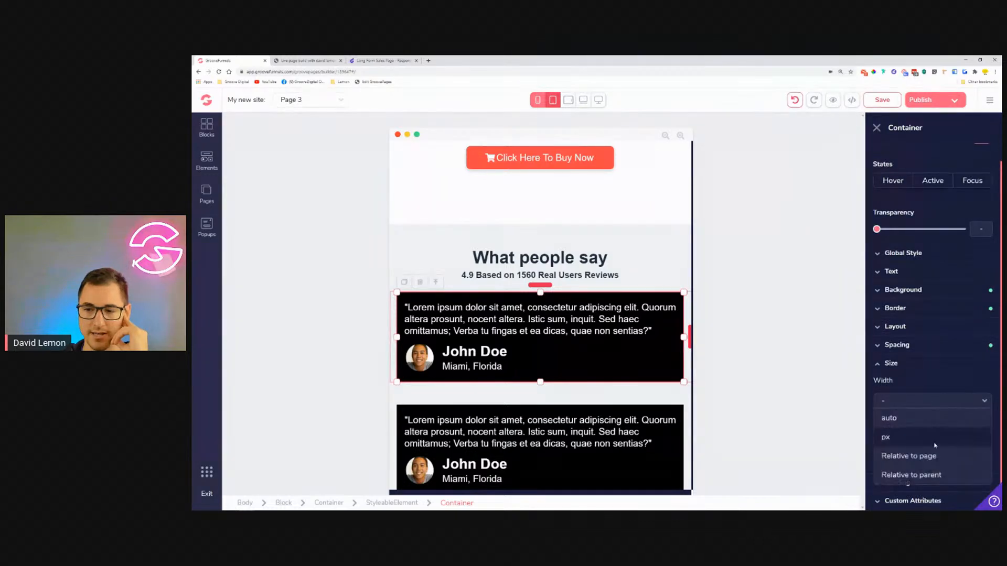
{"action": "left_click", "coordinate": [946, 479]}
{"action": "left_click_drag", "start_coordinate": [880, 405], "coordinate": [930, 415]}
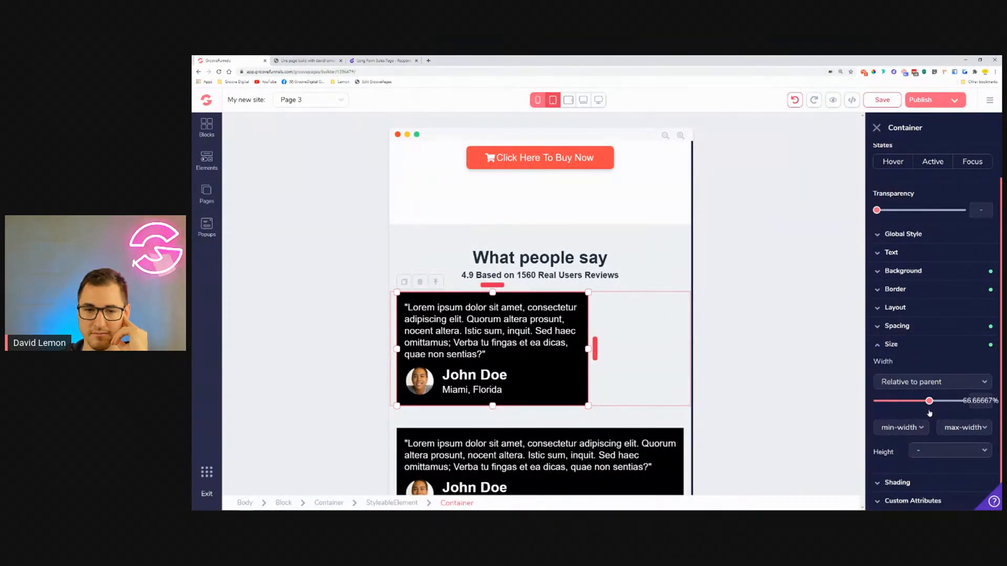
Step: Try centering the first testimonial with a vertical direction and centered alignments on the section container's layout, and undo the layout changes
{"action": "left_click", "coordinate": [673, 361]}
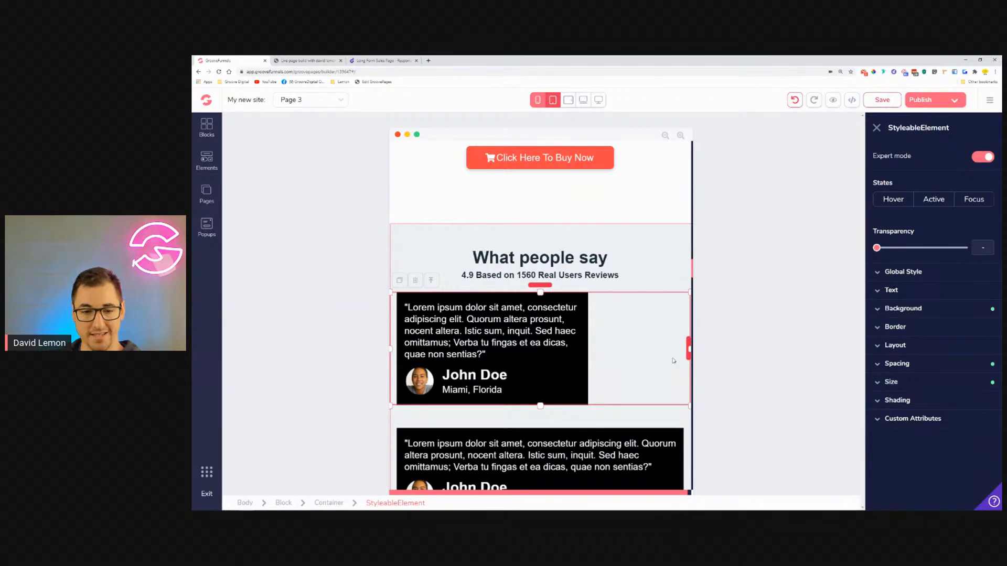
{"action": "left_click", "coordinate": [878, 350]}
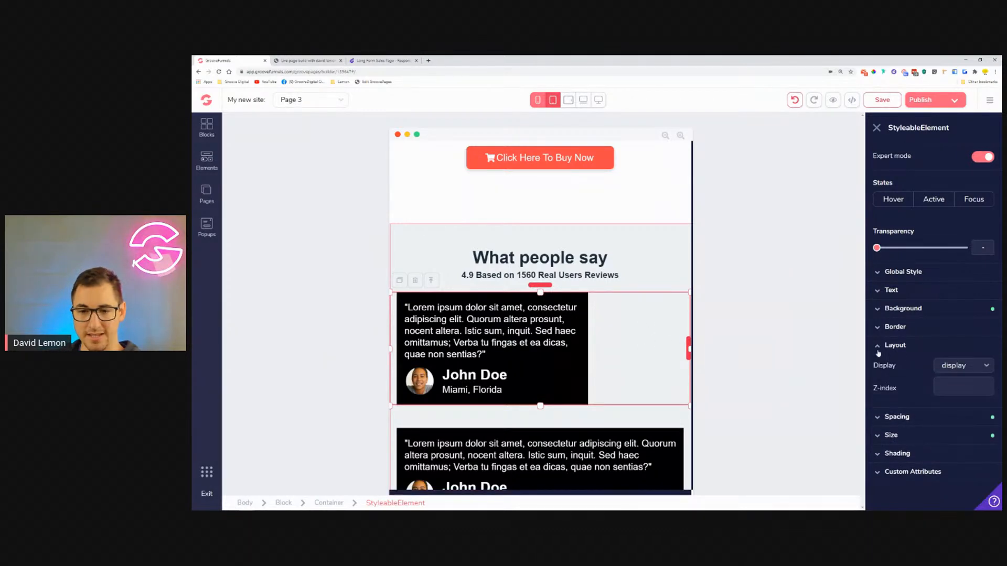
{"action": "left_click", "coordinate": [878, 350]}
{"action": "left_click", "coordinate": [343, 505]}
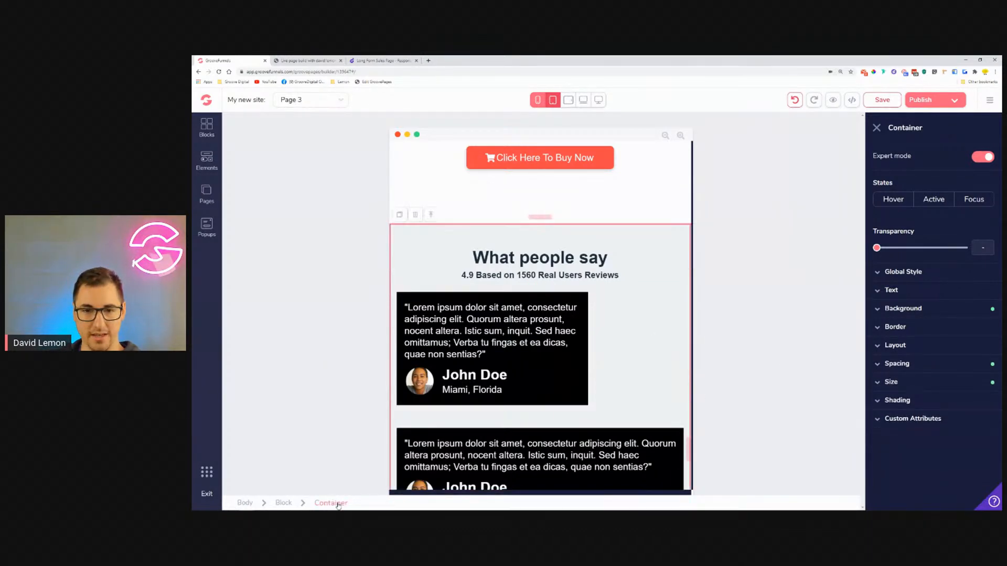
{"action": "left_click", "coordinate": [943, 348]}
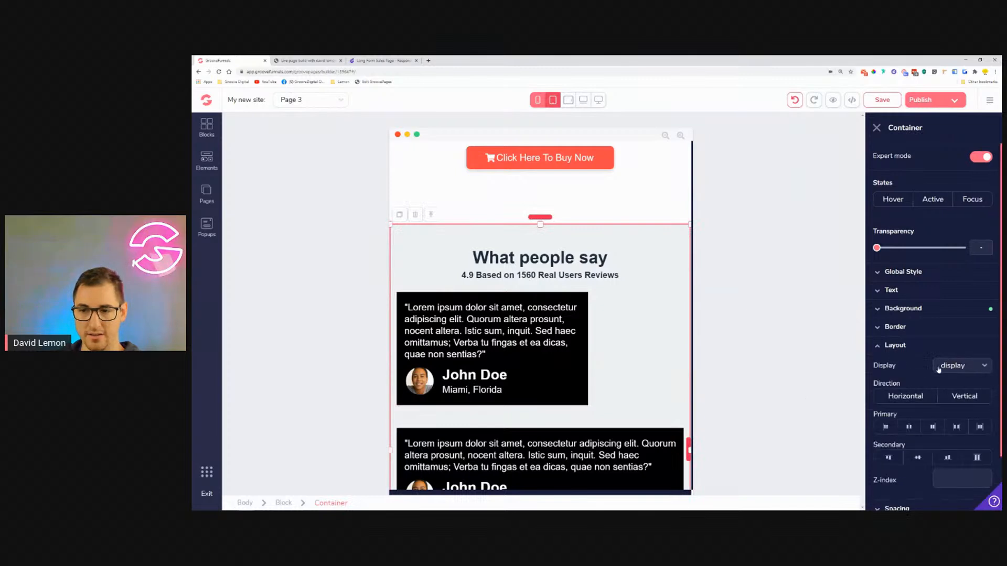
{"action": "left_click", "coordinate": [912, 430]}
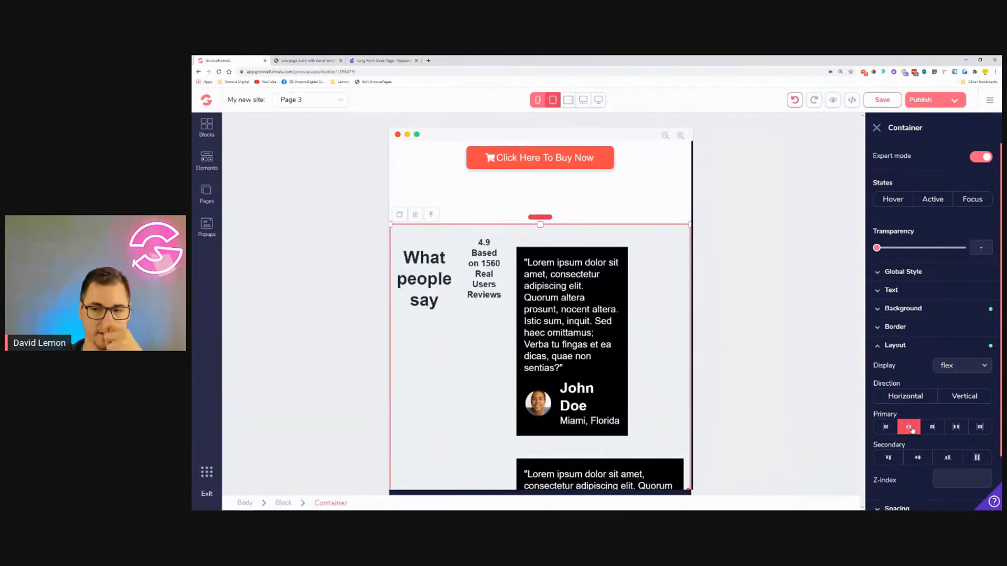
{"action": "left_click", "coordinate": [961, 399]}
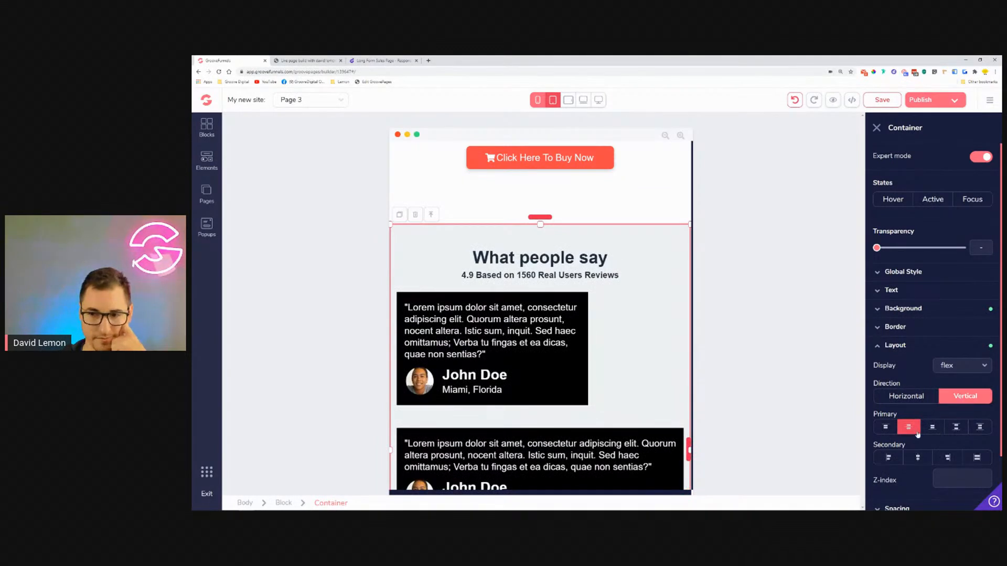
{"action": "left_click", "coordinate": [924, 454]}
{"action": "left_click", "coordinate": [913, 430]}
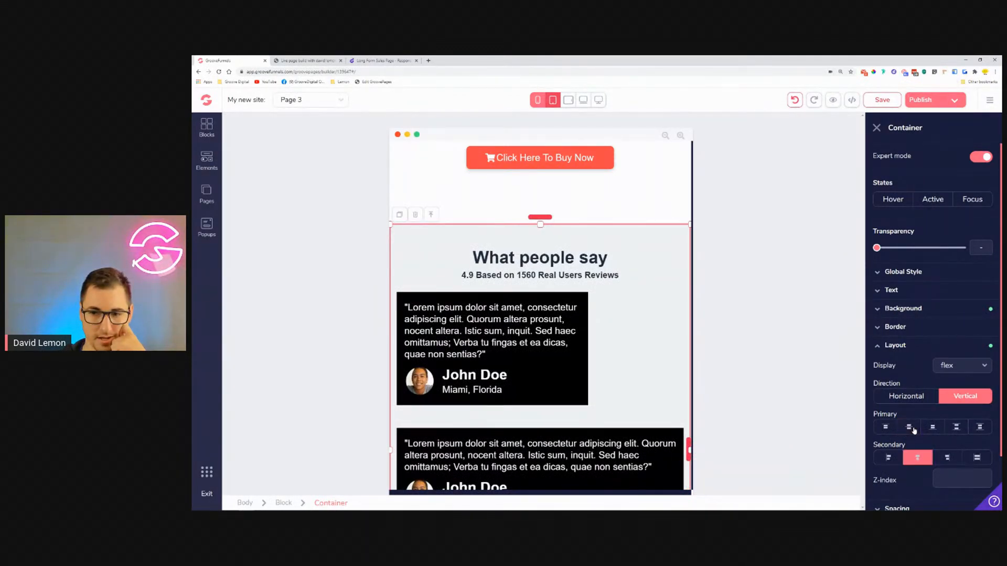
{"action": "left_click", "coordinate": [921, 457]}
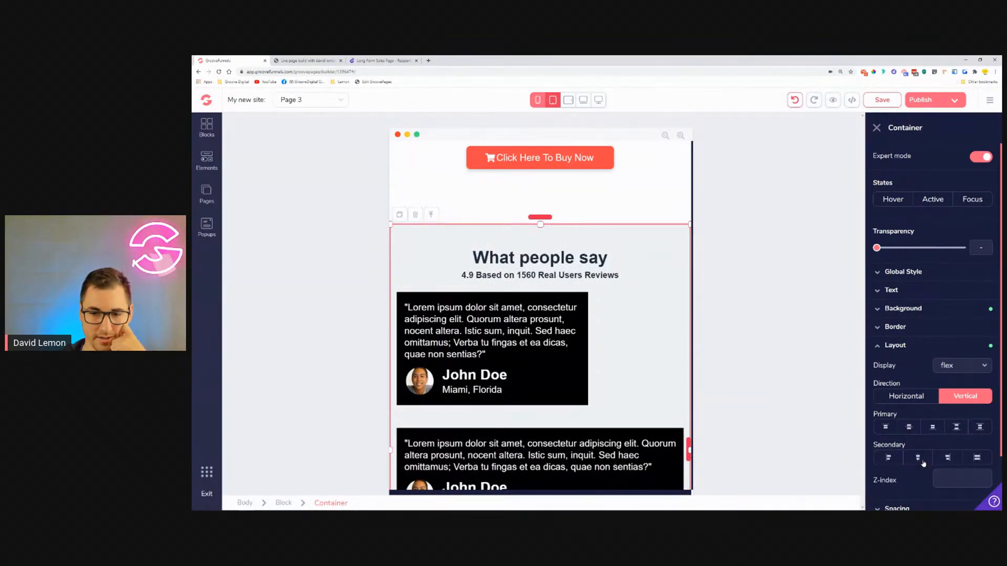
{"action": "left_click", "coordinate": [949, 403]}
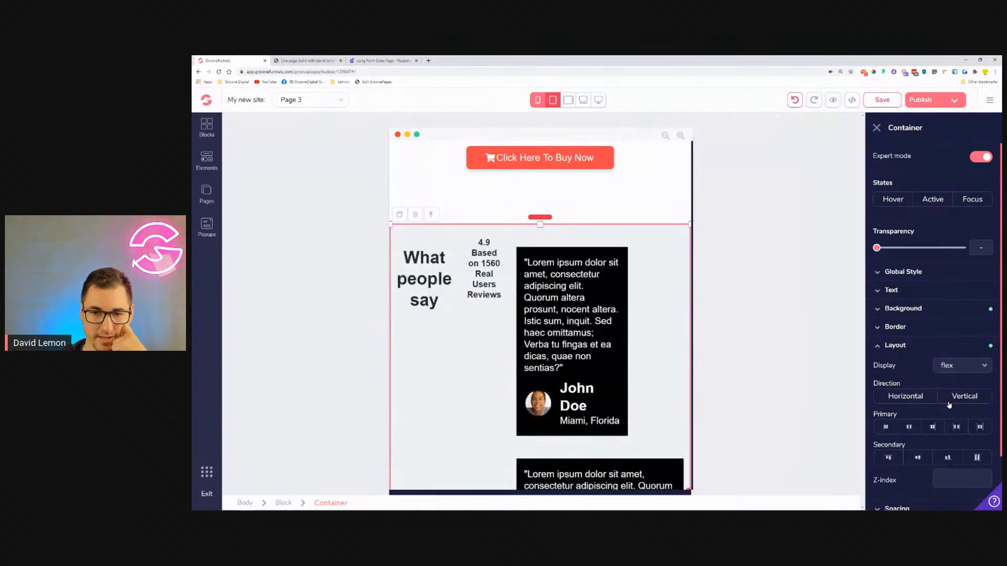
{"action": "left_click", "coordinate": [795, 100]}
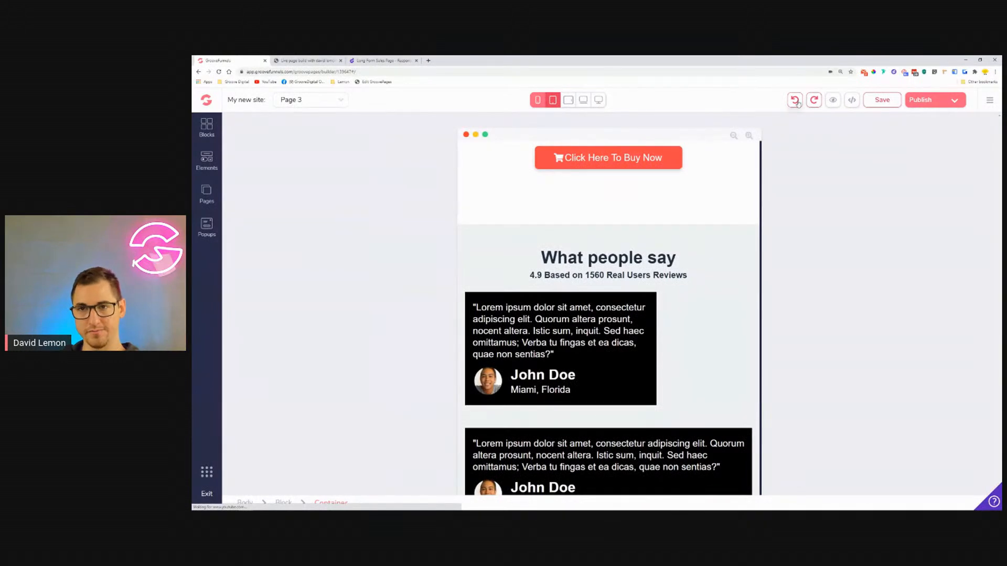
Step: Center the first testimonial's black container by giving it a left margin of 6rem
{"action": "left_click", "coordinate": [703, 275]}
{"action": "left_click", "coordinate": [646, 354]}
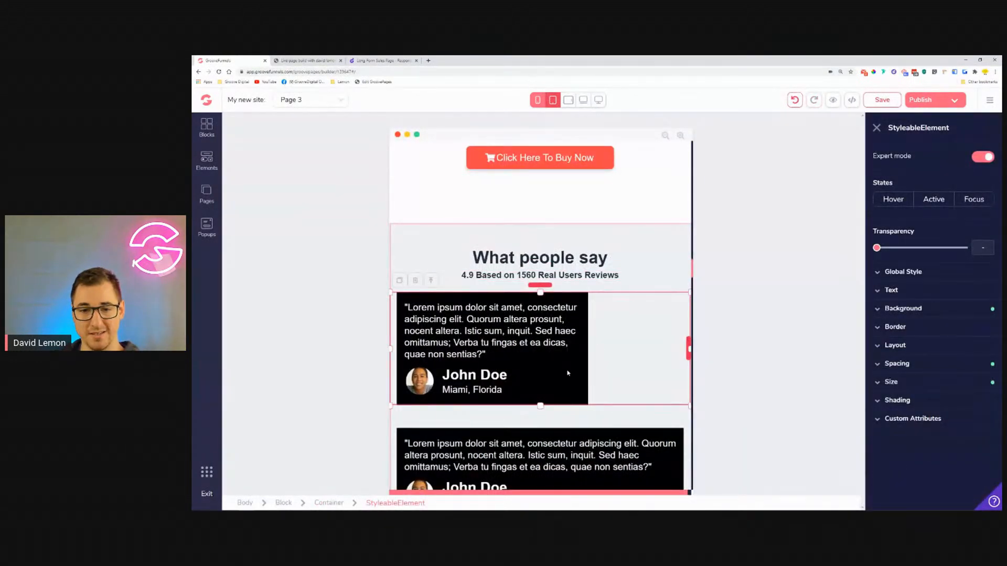
{"action": "left_click", "coordinate": [568, 374]}
{"action": "left_click", "coordinate": [571, 351]}
{"action": "left_click", "coordinate": [607, 352]}
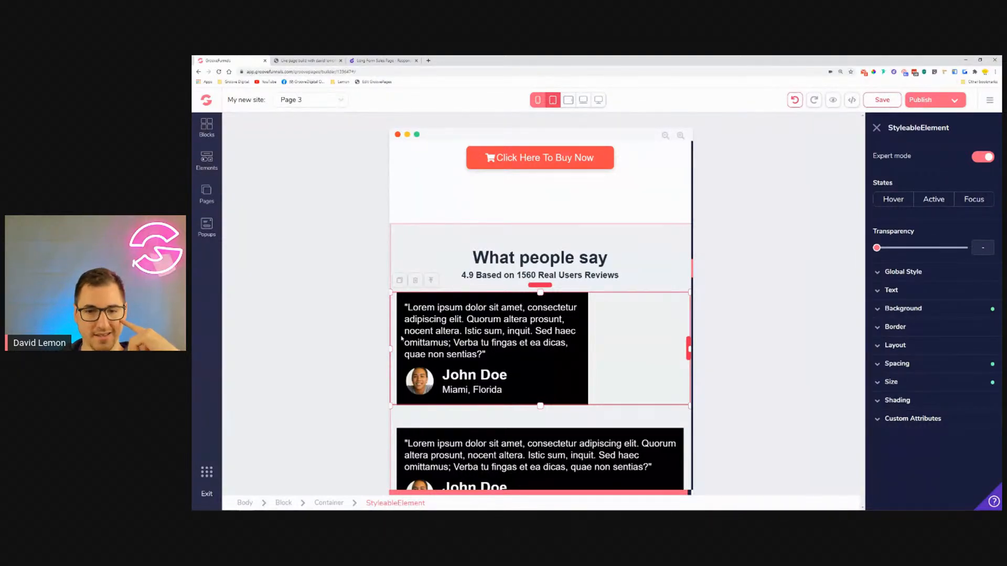
{"action": "left_click", "coordinate": [493, 304]}
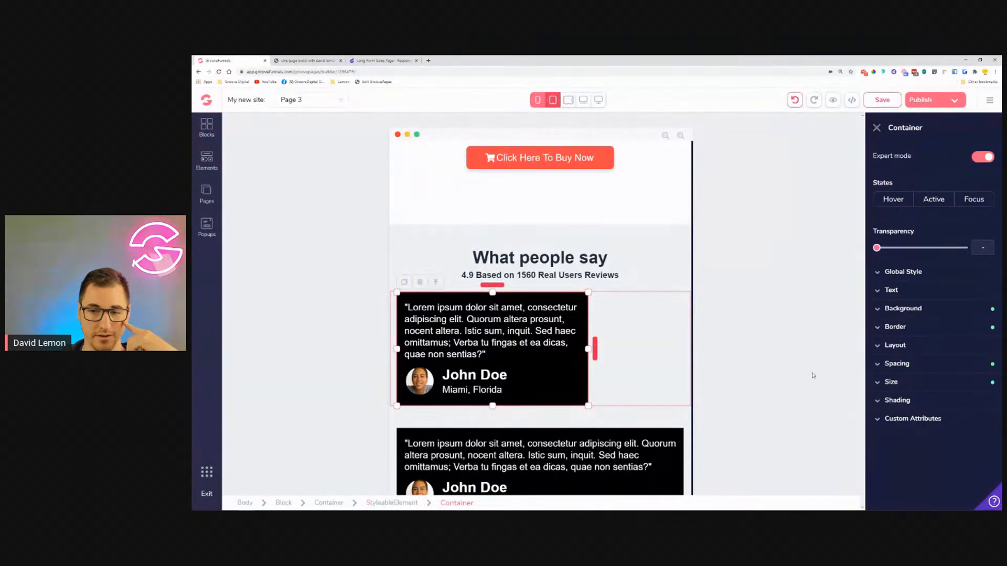
{"action": "left_click", "coordinate": [916, 369]}
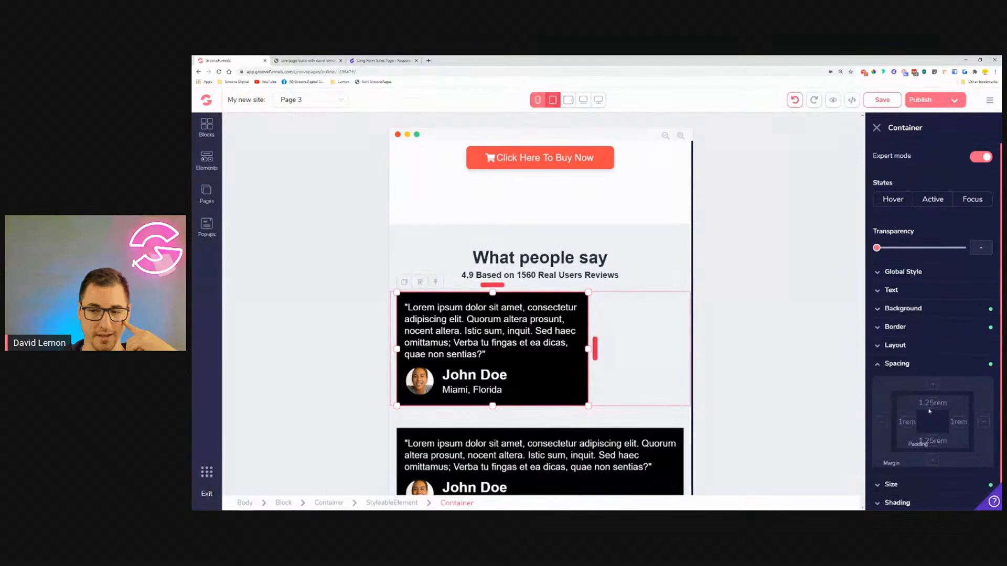
{"action": "left_click", "coordinate": [882, 423]}
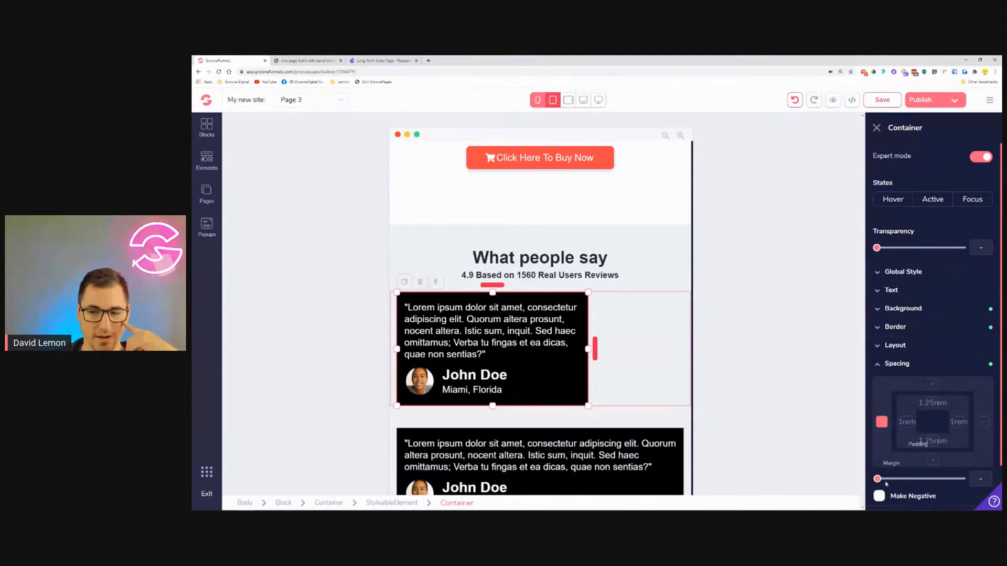
{"action": "left_click_drag", "start_coordinate": [877, 479], "coordinate": [947, 479]}
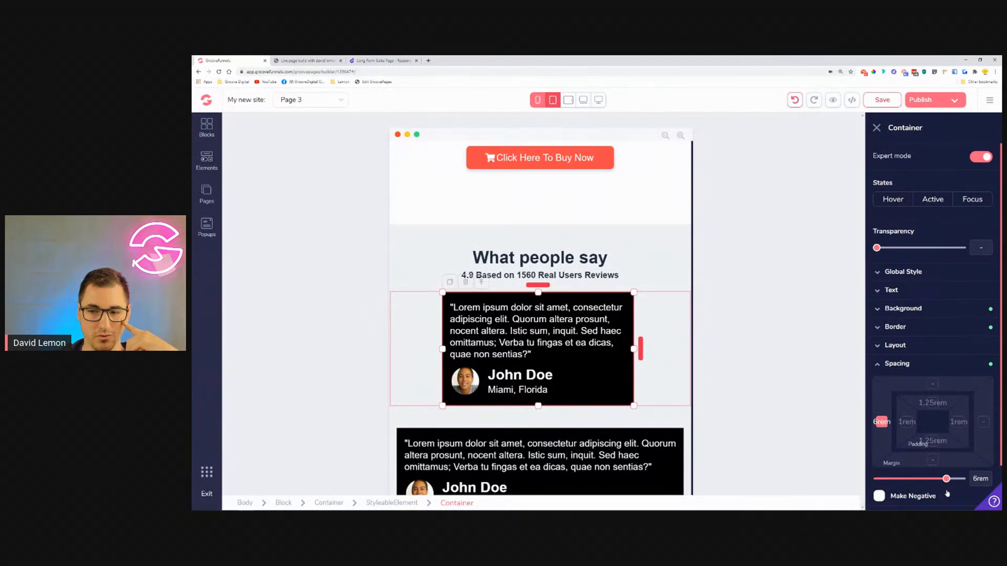
{"action": "left_click_drag", "start_coordinate": [949, 494], "coordinate": [948, 495]}
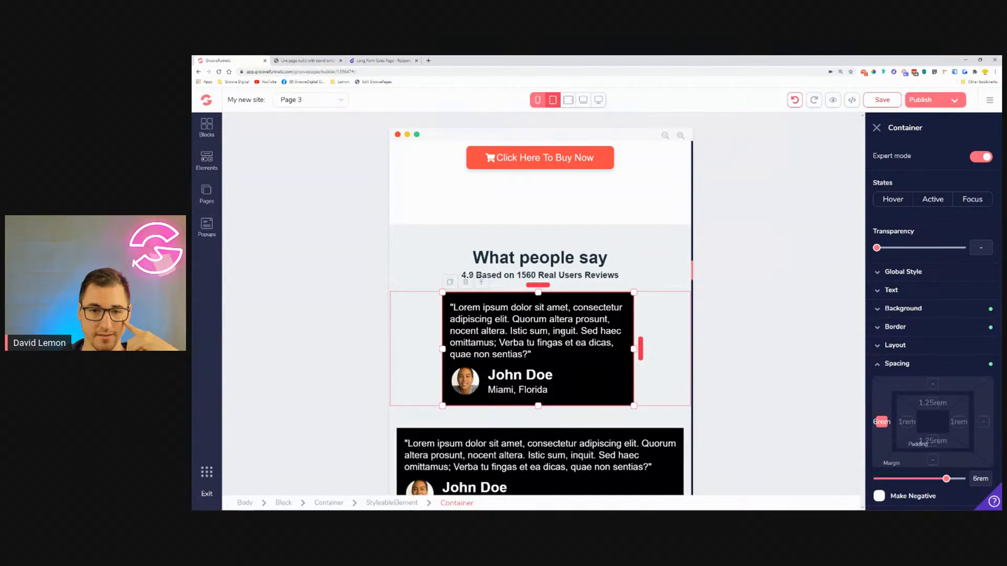
Step: Check the first testimonial card in the phone, landscape tablet and laptop views, and return to the portrait tablet view
{"action": "left_click", "coordinate": [538, 99]}
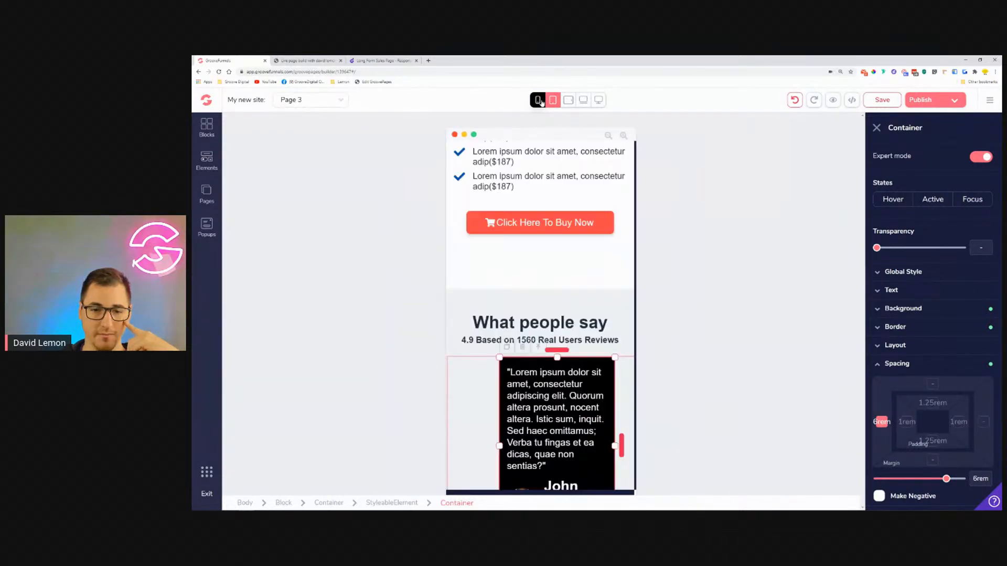
{"action": "left_click", "coordinate": [568, 100]}
{"action": "left_click", "coordinate": [583, 100]}
{"action": "scroll", "coordinate": [572, 202], "scroll_direction": "down", "scroll_amount": 10}
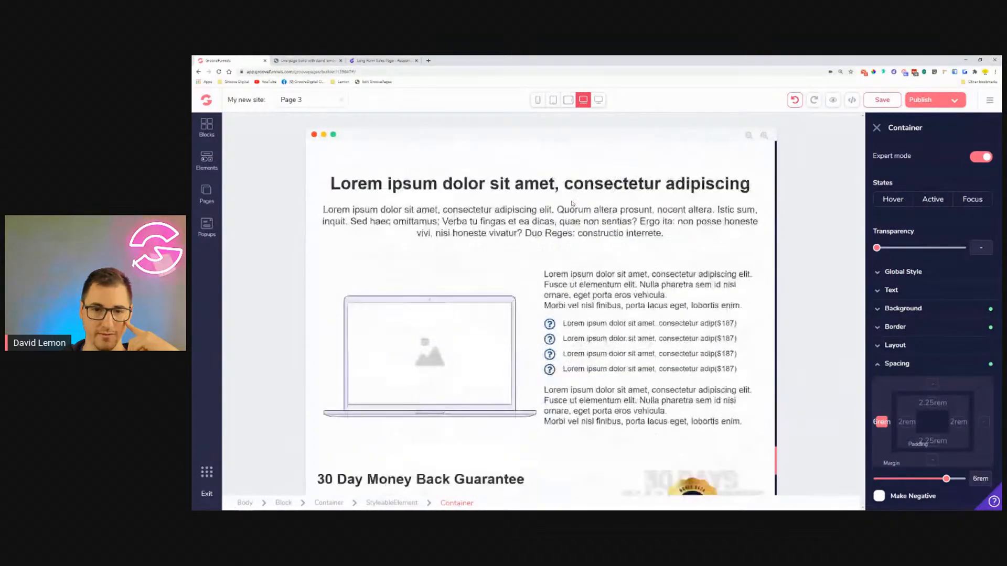
{"action": "scroll", "coordinate": [573, 204], "scroll_direction": "up", "scroll_amount": 5}
{"action": "scroll", "coordinate": [573, 204], "scroll_direction": "up", "scroll_amount": 15}
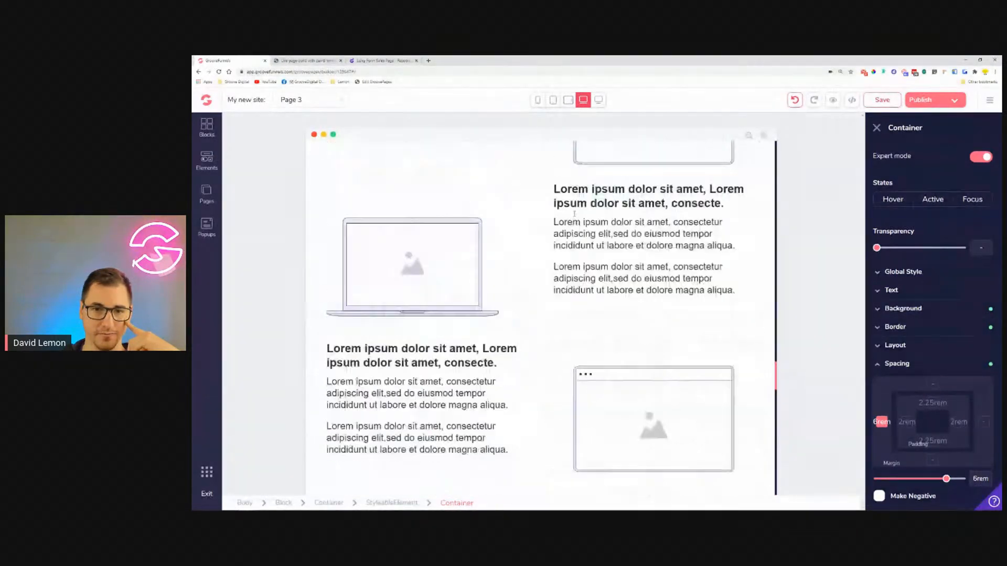
{"action": "scroll", "coordinate": [575, 221], "scroll_direction": "up", "scroll_amount": 3}
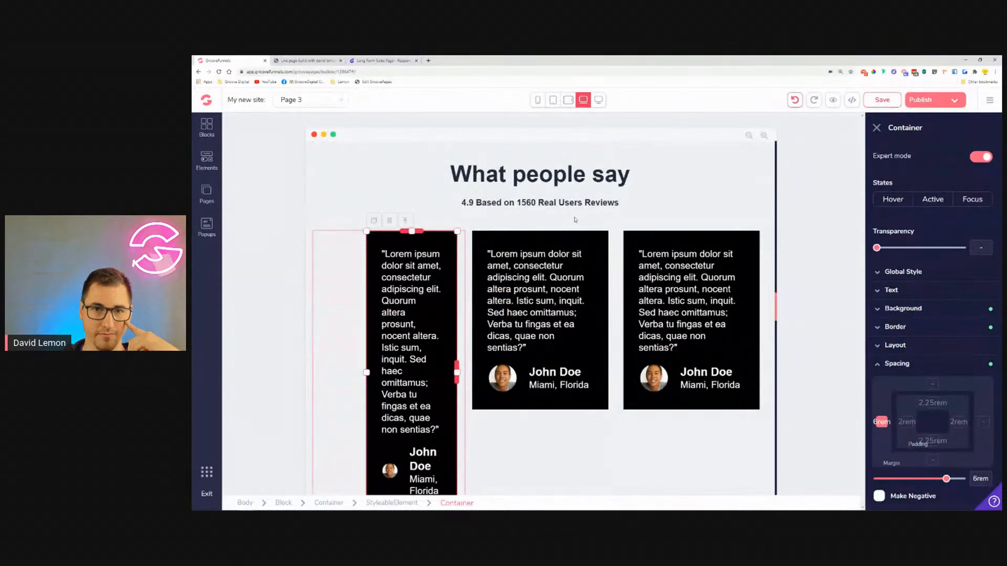
{"action": "left_click", "coordinate": [553, 100]}
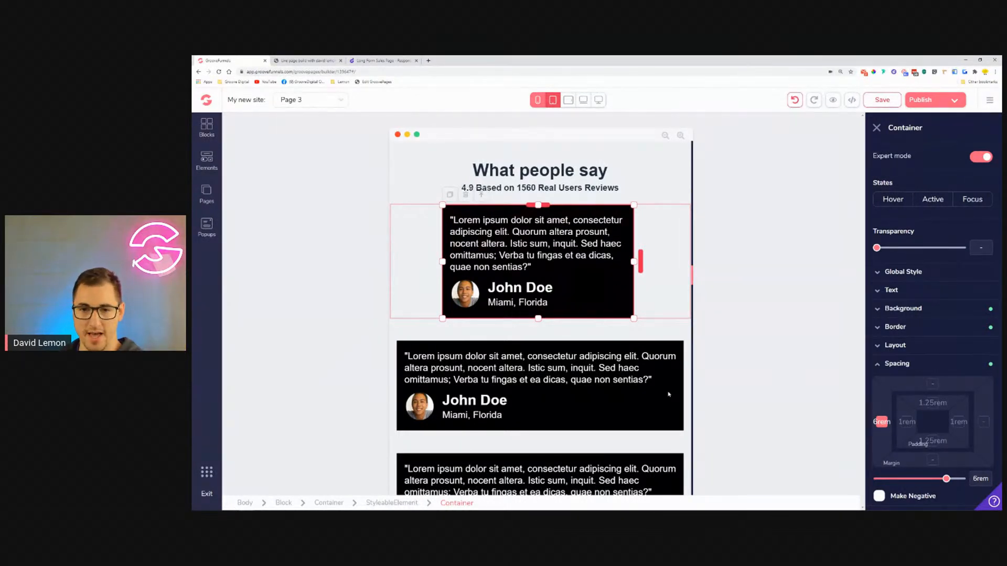
Step: Review the size settings and width options of the first testimonial's black container
{"action": "left_click", "coordinate": [923, 366]}
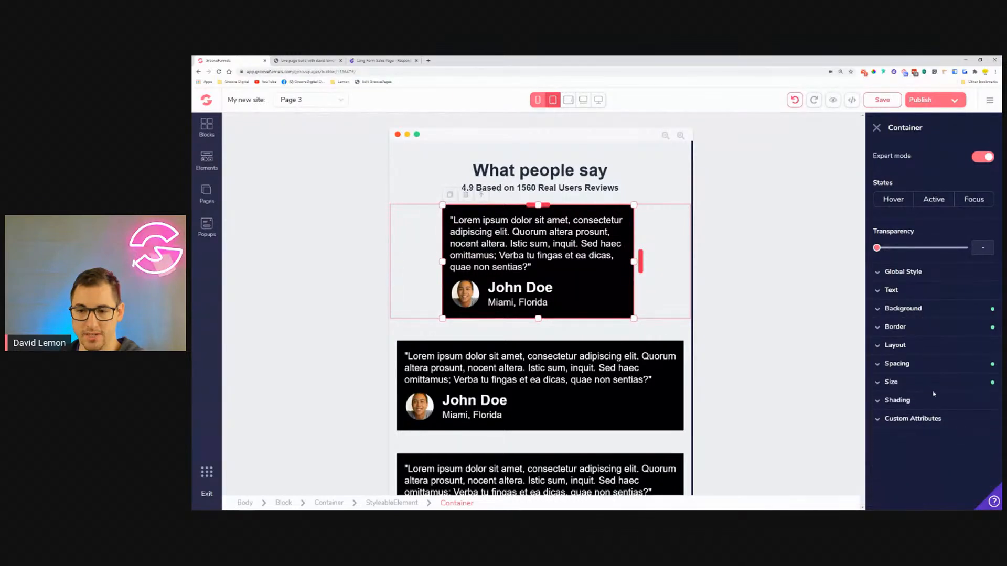
{"action": "left_click", "coordinate": [932, 384]}
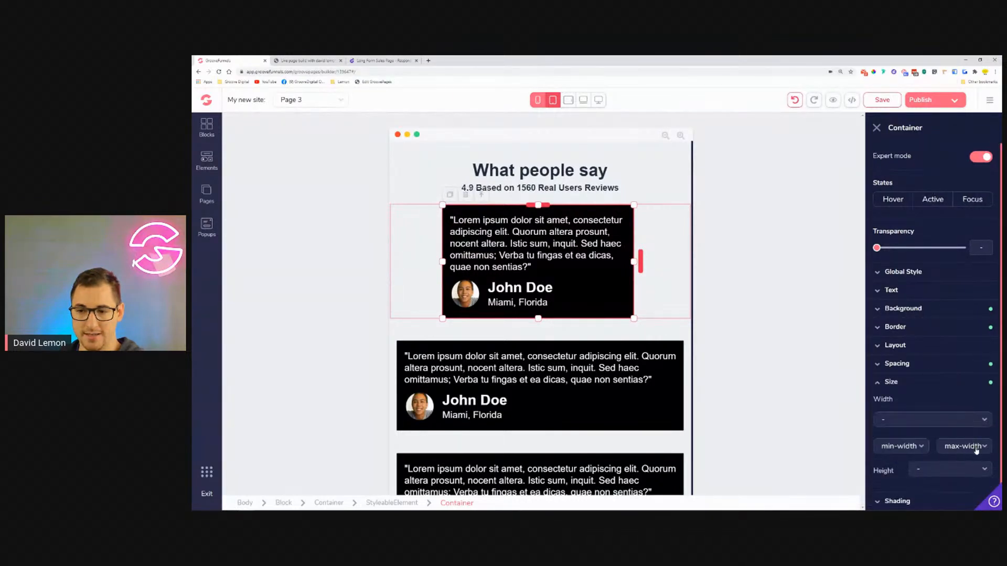
{"action": "left_click", "coordinate": [953, 419]}
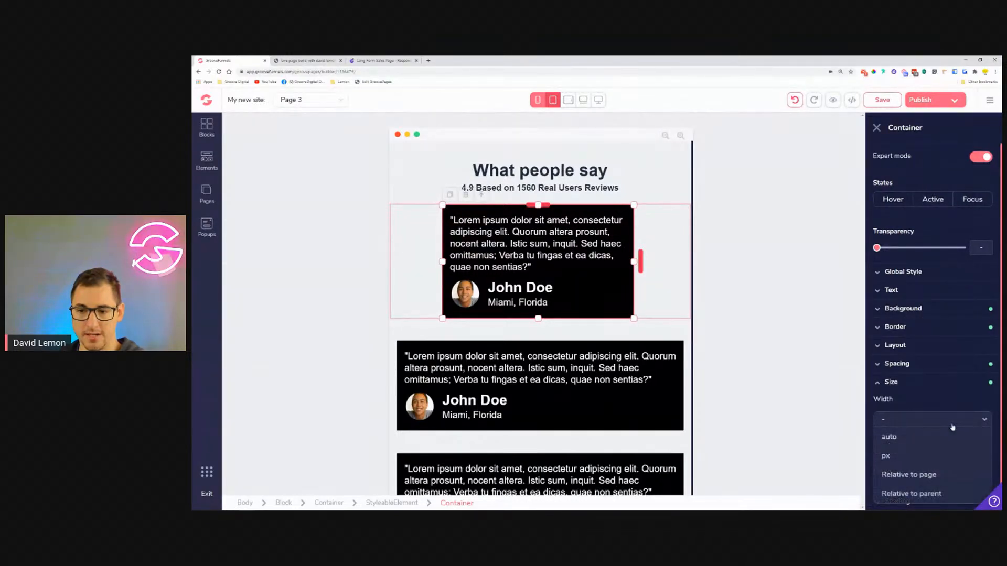
Step: Set the width of the second testimonial's black container to 66.66667% relative to parent
{"action": "left_click", "coordinate": [680, 392]}
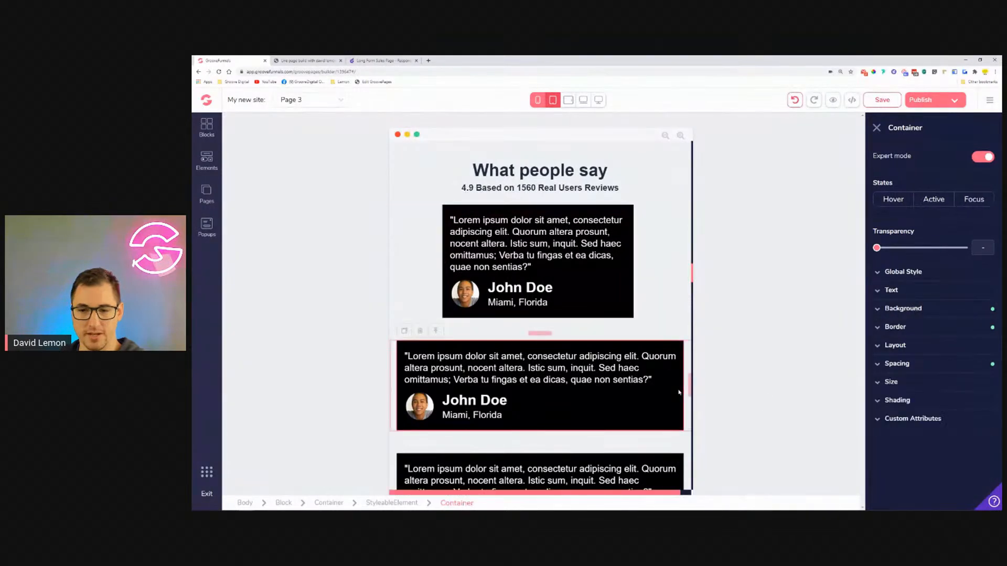
{"action": "left_click", "coordinate": [930, 367]}
{"action": "left_click", "coordinate": [882, 423]}
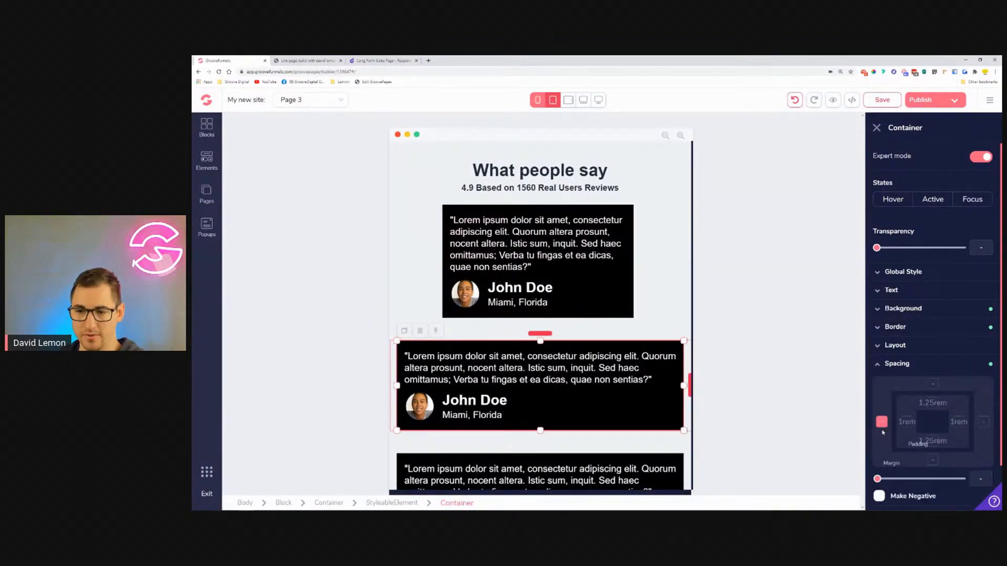
{"action": "left_click", "coordinate": [897, 363]}
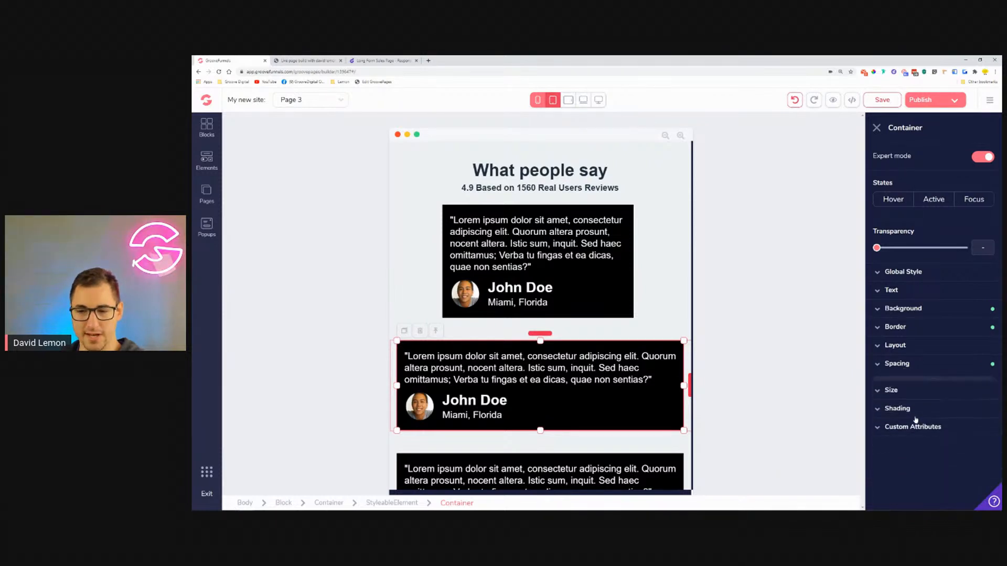
{"action": "left_click", "coordinate": [908, 383]}
{"action": "left_click", "coordinate": [960, 419]}
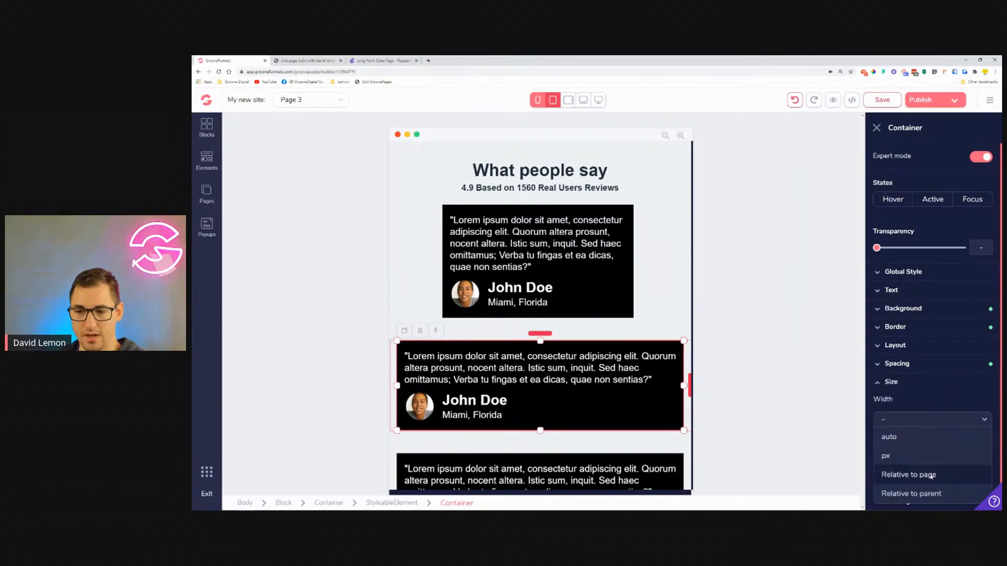
{"action": "left_click", "coordinate": [902, 475]}
{"action": "left_click_drag", "start_coordinate": [879, 438], "coordinate": [929, 444]}
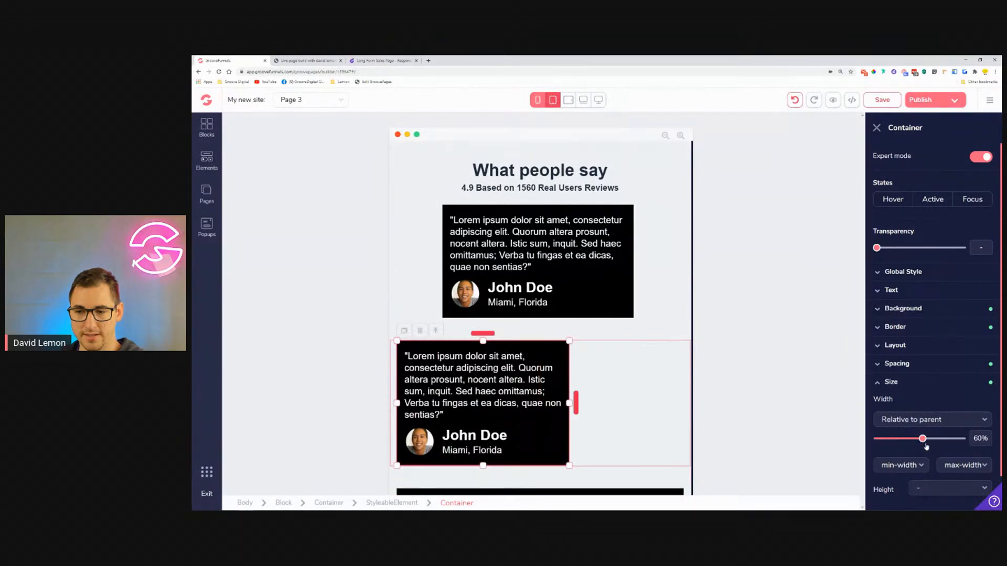
Step: Center the second testimonial's black container by giving it a left margin of 6rem
{"action": "left_click", "coordinate": [680, 372]}
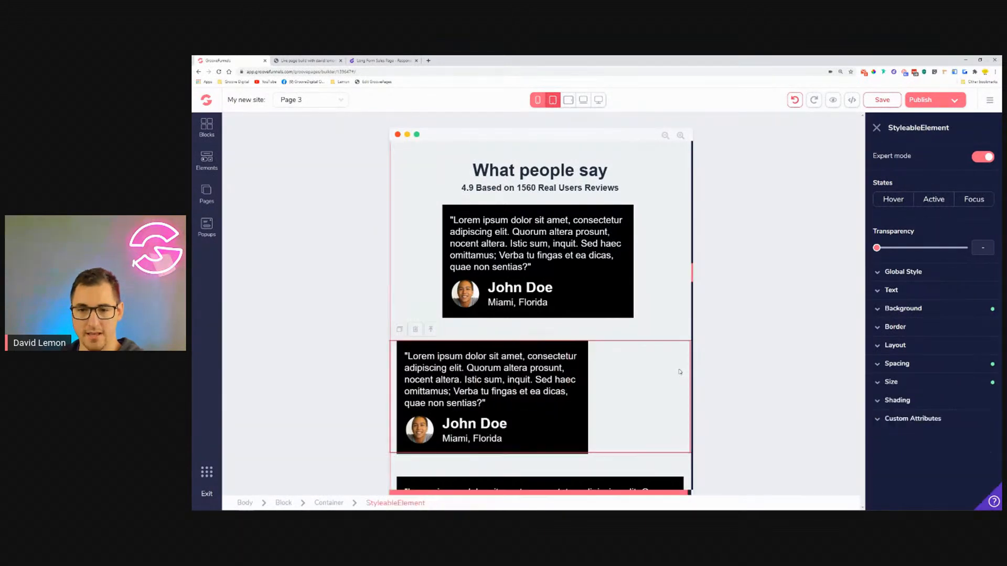
{"action": "left_click", "coordinate": [584, 352]}
{"action": "left_click", "coordinate": [896, 363]}
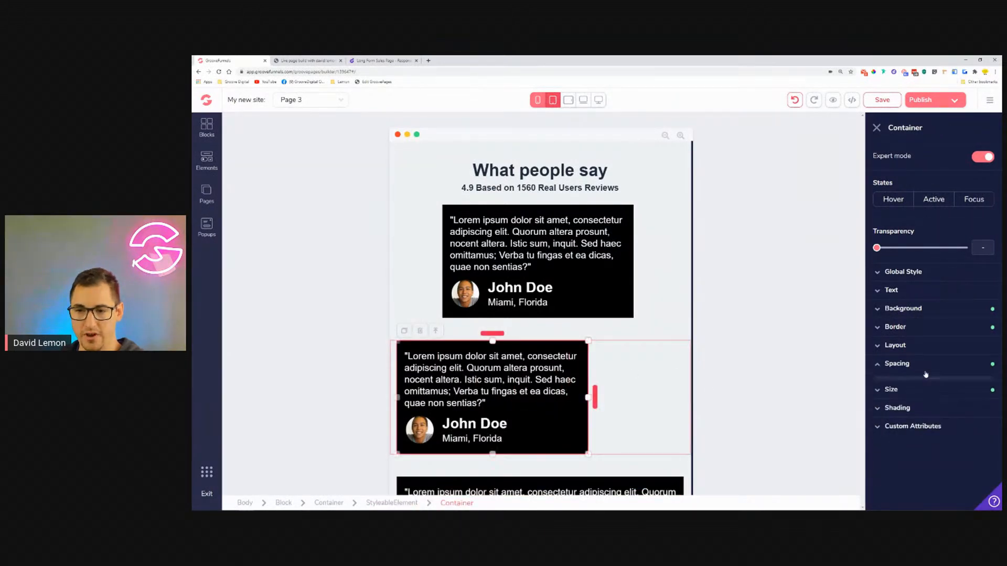
{"action": "left_click_drag", "start_coordinate": [878, 480], "coordinate": [947, 503]}
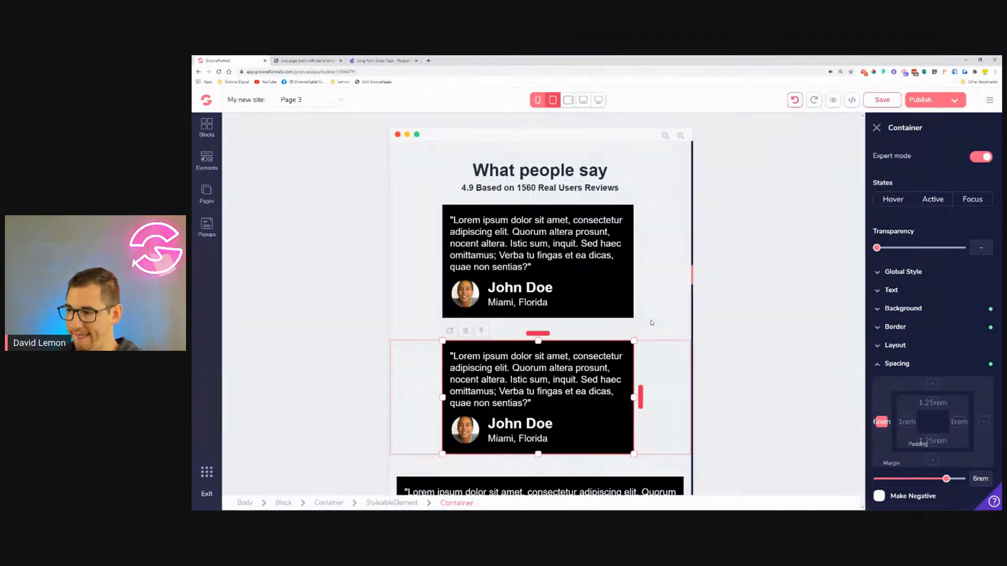
Step: Set the width of the third testimonial's black container to 66.66667% relative to parent
{"action": "scroll", "coordinate": [651, 317], "scroll_direction": "down", "scroll_amount": 3}
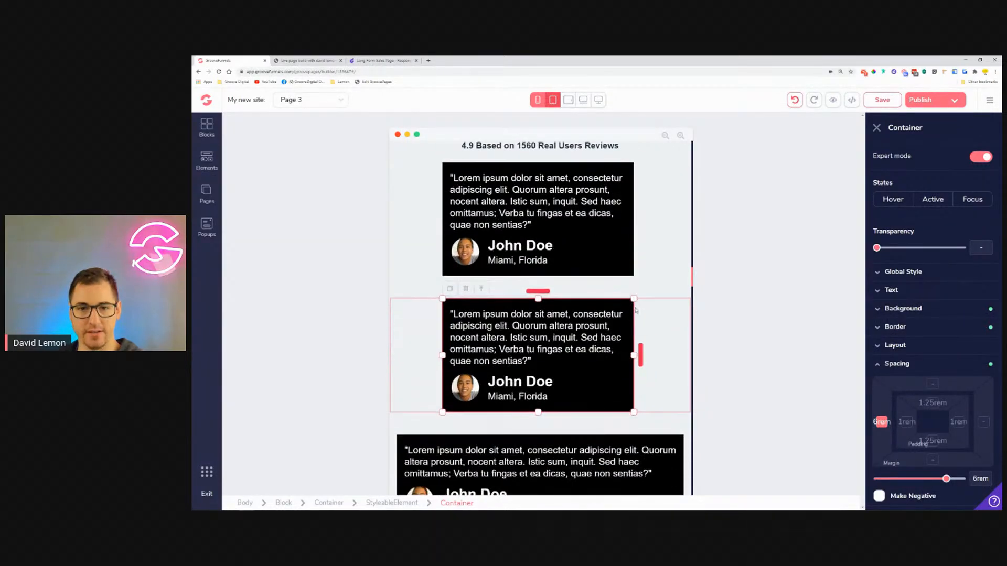
{"action": "left_click", "coordinate": [677, 380]}
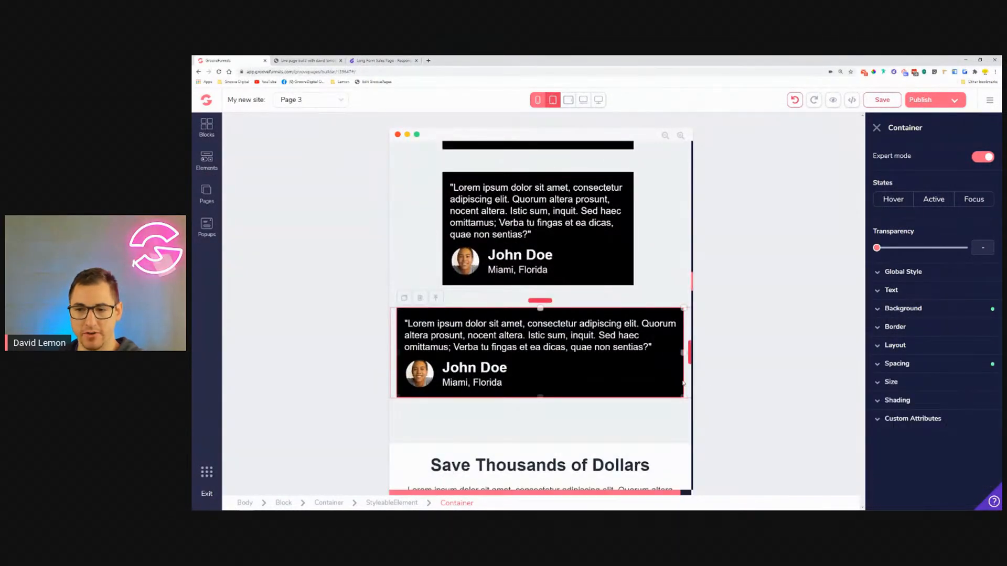
{"action": "left_click", "coordinate": [909, 367]}
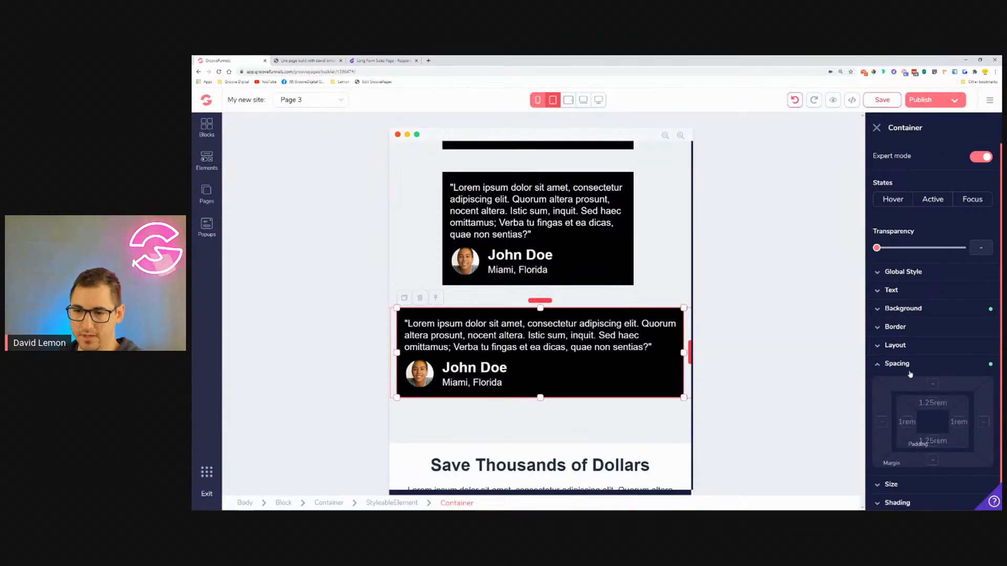
{"action": "left_click", "coordinate": [909, 365]}
{"action": "left_click", "coordinate": [900, 382]}
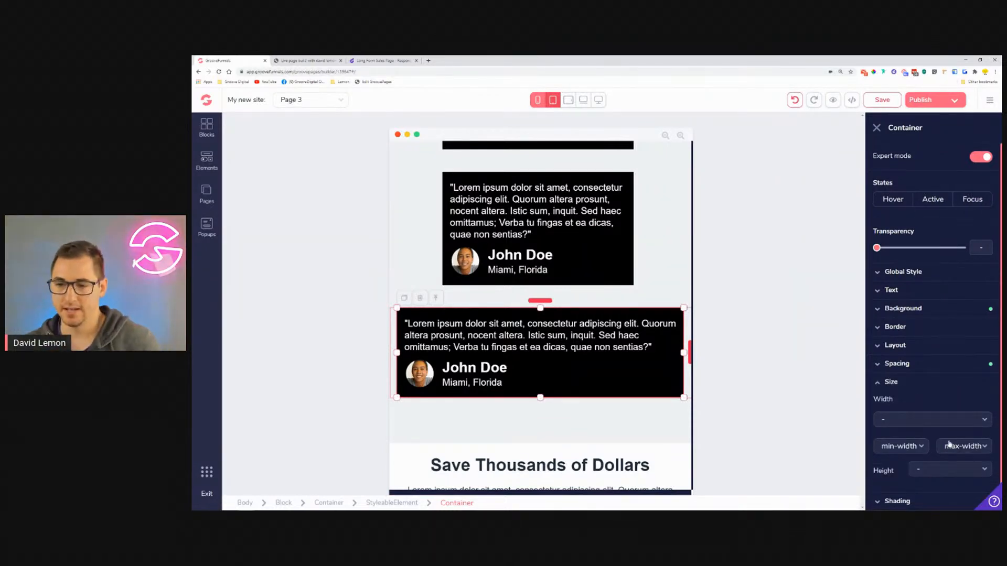
{"action": "left_click", "coordinate": [939, 419]}
{"action": "left_click", "coordinate": [911, 474]}
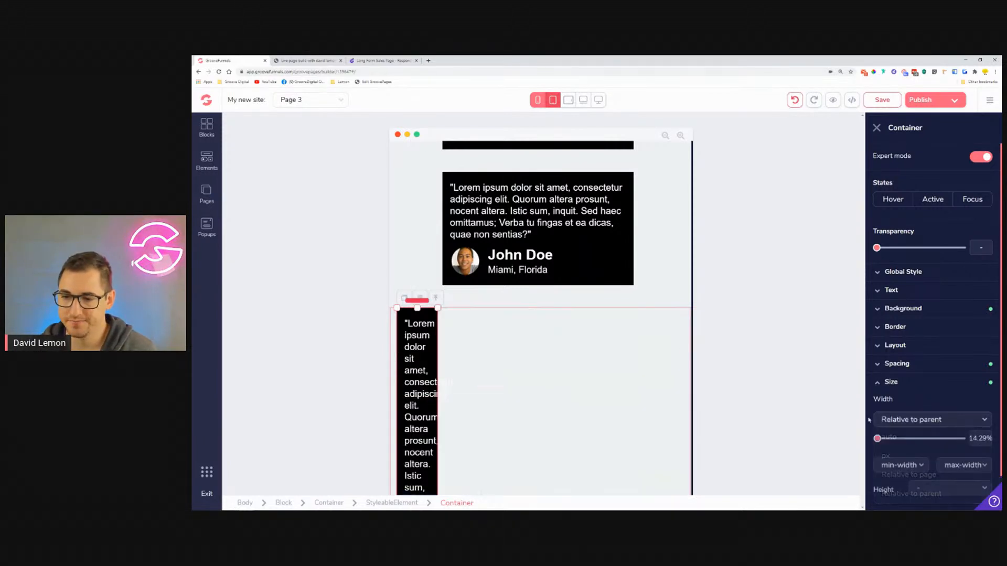
{"action": "left_click_drag", "start_coordinate": [877, 439], "coordinate": [930, 440]}
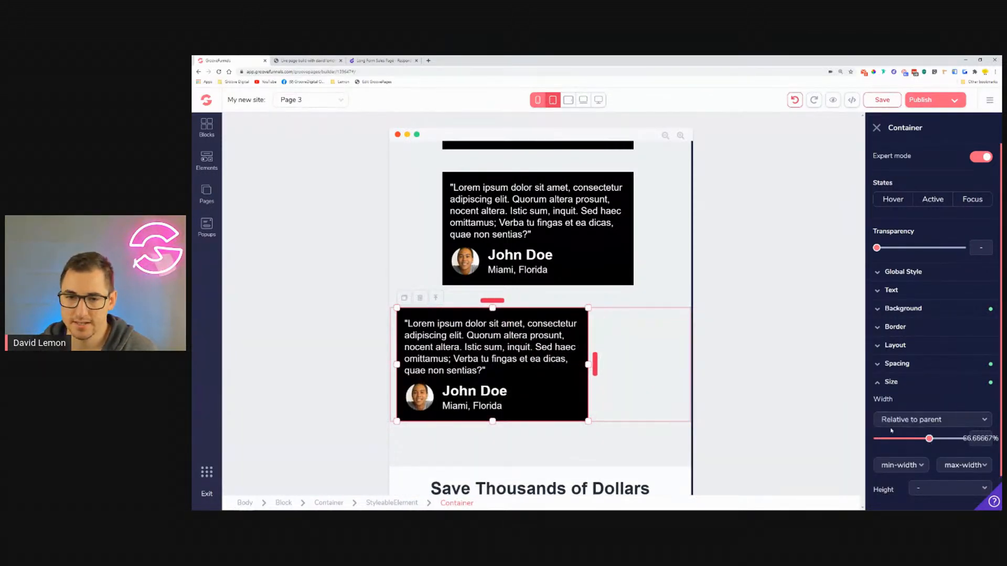
Step: Center the third testimonial's black container by giving it a left margin of 6rem
{"action": "left_click", "coordinate": [916, 366]}
{"action": "left_click", "coordinate": [883, 422]}
{"action": "left_click_drag", "start_coordinate": [876, 479], "coordinate": [948, 488]}
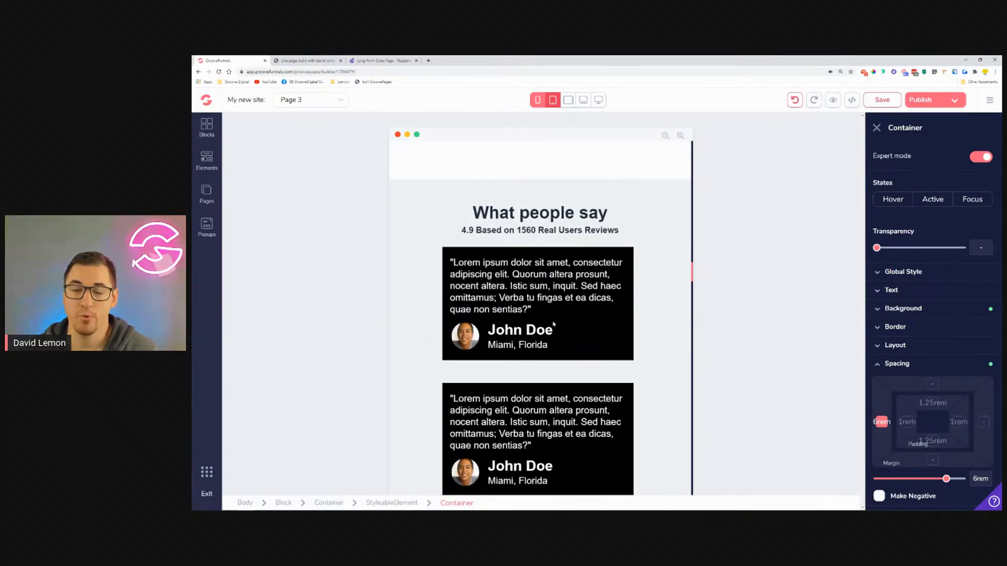
Step: In the landscape tablet view, set the first testimonial card's left margin to 0
{"action": "left_click", "coordinate": [569, 101]}
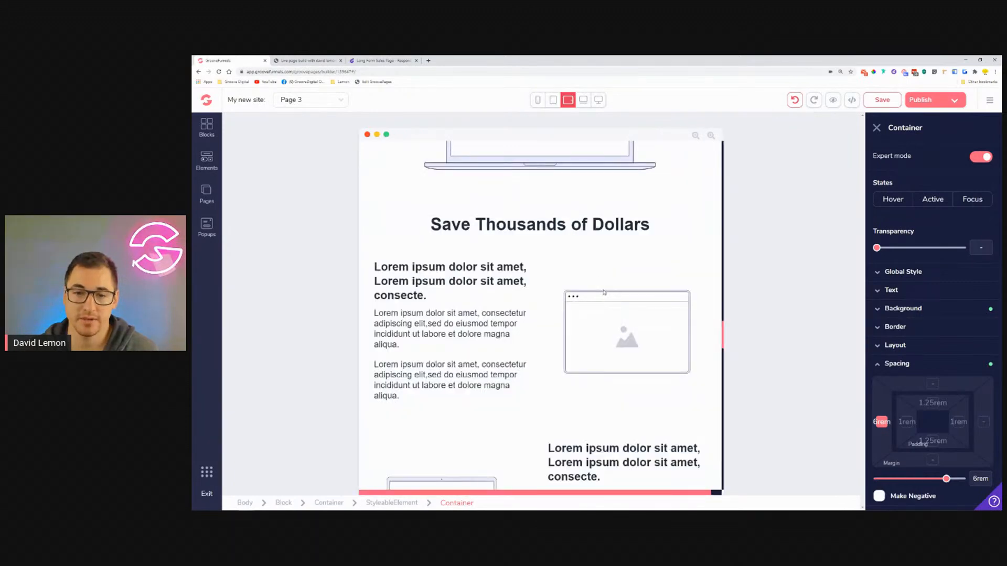
{"action": "scroll", "coordinate": [605, 294], "scroll_direction": "up", "scroll_amount": 5}
{"action": "scroll", "coordinate": [605, 294], "scroll_direction": "up", "scroll_amount": 5}
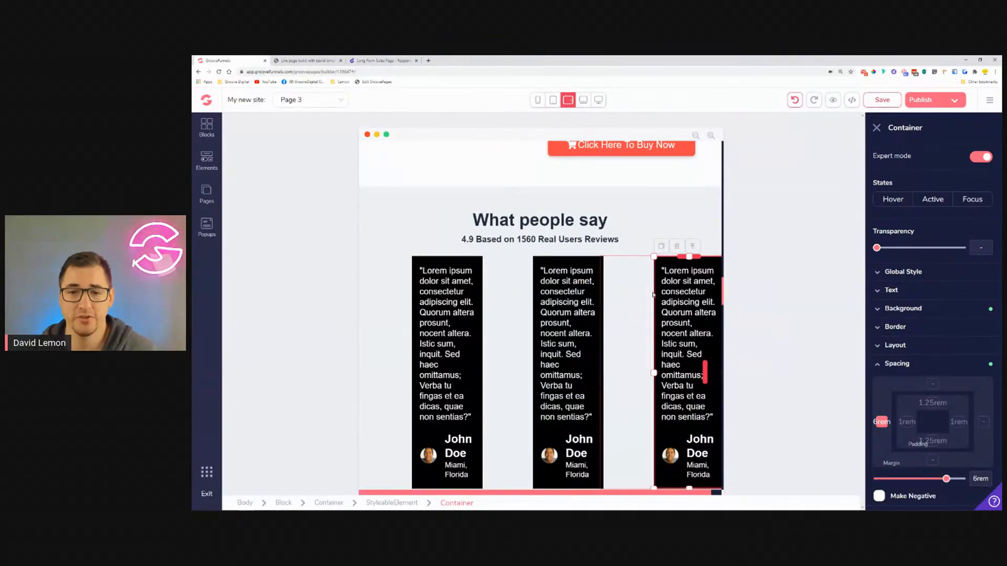
{"action": "left_click", "coordinate": [402, 297]}
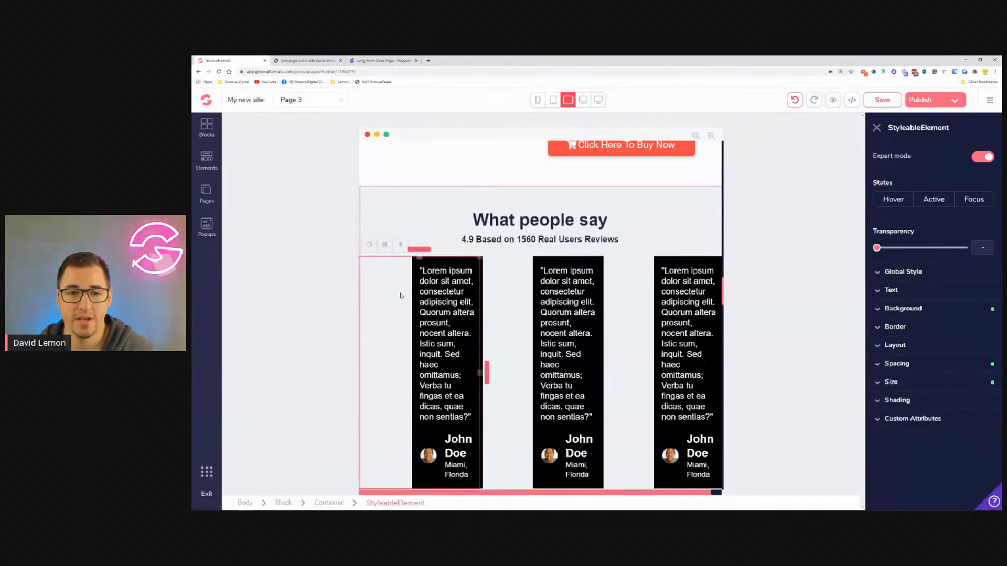
{"action": "left_click", "coordinate": [434, 265]}
{"action": "left_click", "coordinate": [910, 365]}
{"action": "left_click", "coordinate": [883, 422]}
{"action": "left_click_drag", "start_coordinate": [945, 482], "coordinate": [879, 484]}
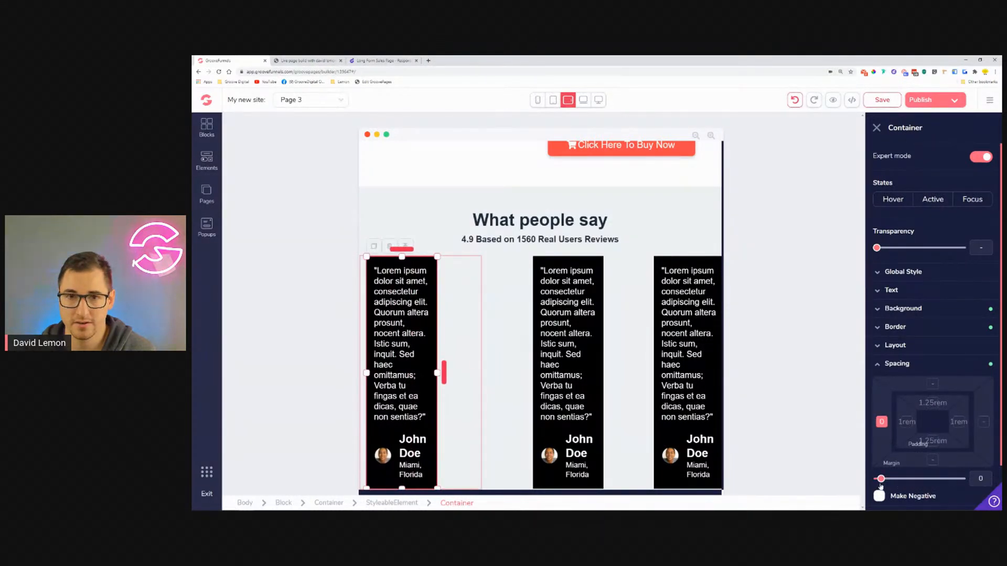
Step: Set the first testimonial card's width to 100% relative to its parent in the landscape tablet view
{"action": "left_click", "coordinate": [552, 103]}
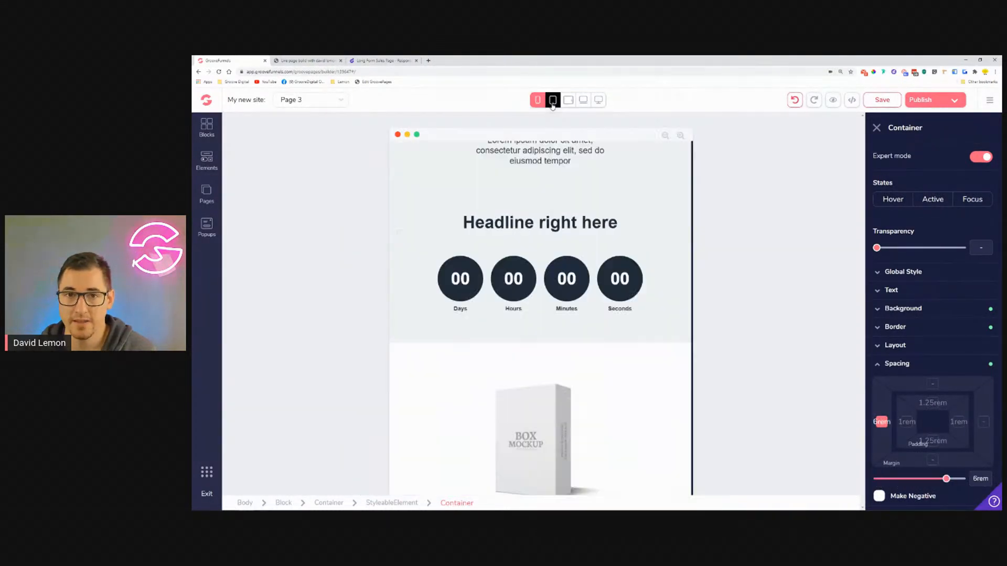
{"action": "left_click", "coordinate": [568, 101]}
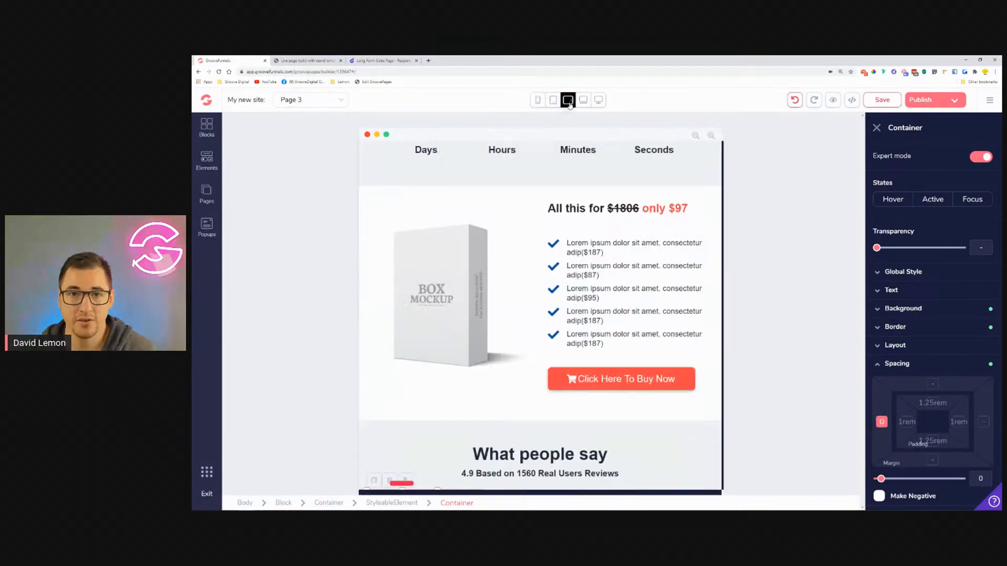
{"action": "scroll", "coordinate": [599, 243], "scroll_direction": "down", "scroll_amount": 4}
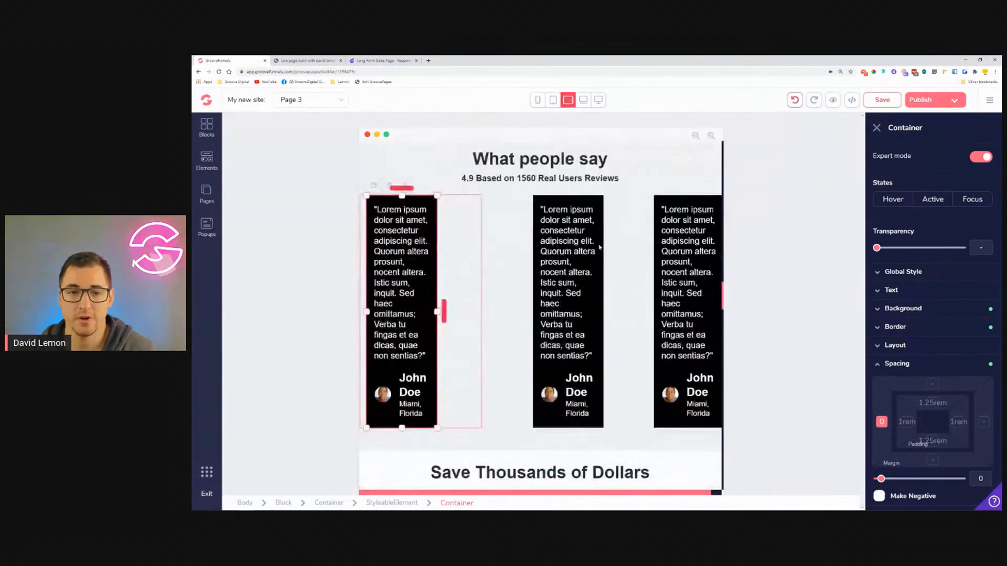
{"action": "left_click", "coordinate": [903, 368]}
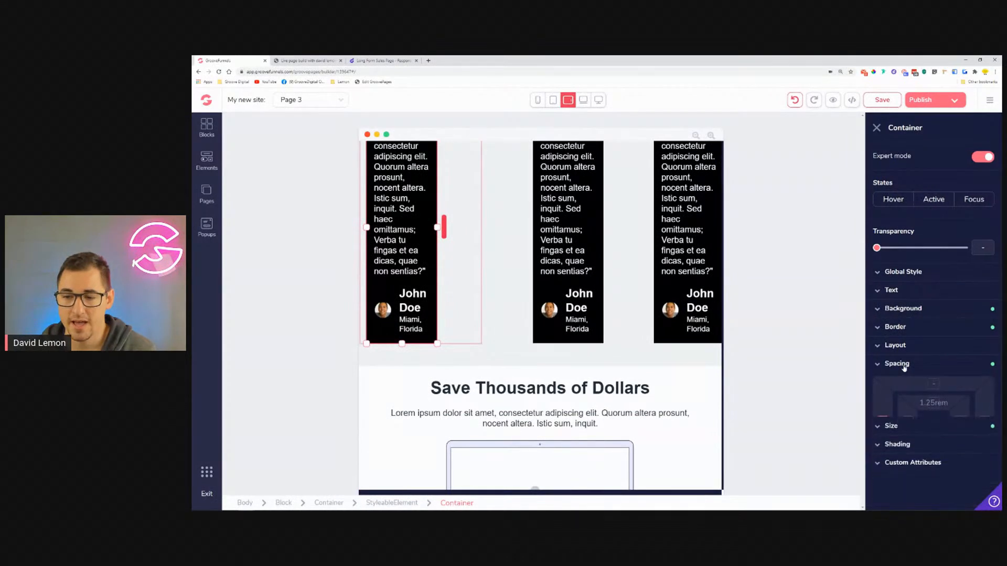
{"action": "left_click", "coordinate": [910, 384]}
{"action": "left_click", "coordinate": [940, 423]}
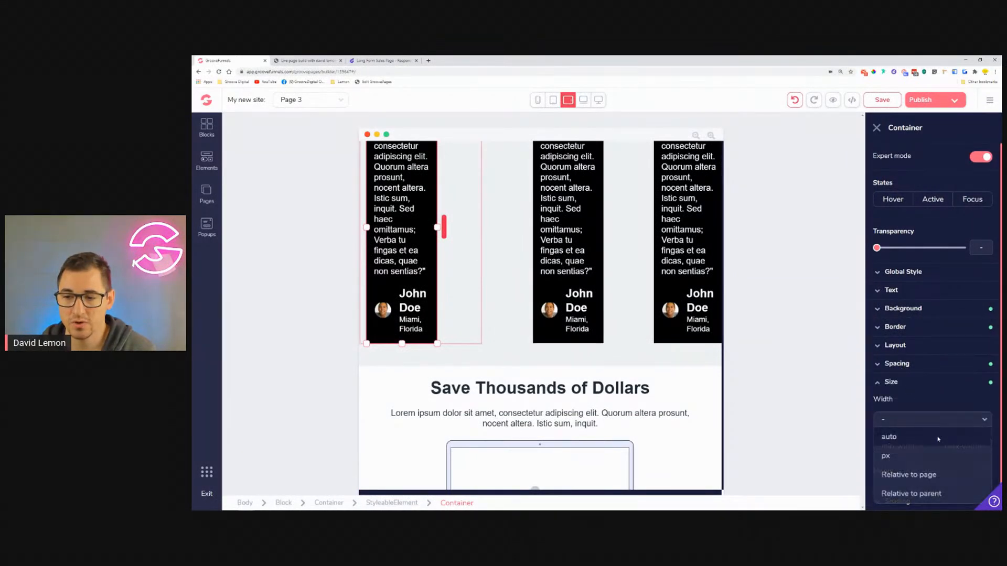
{"action": "left_click", "coordinate": [938, 441]}
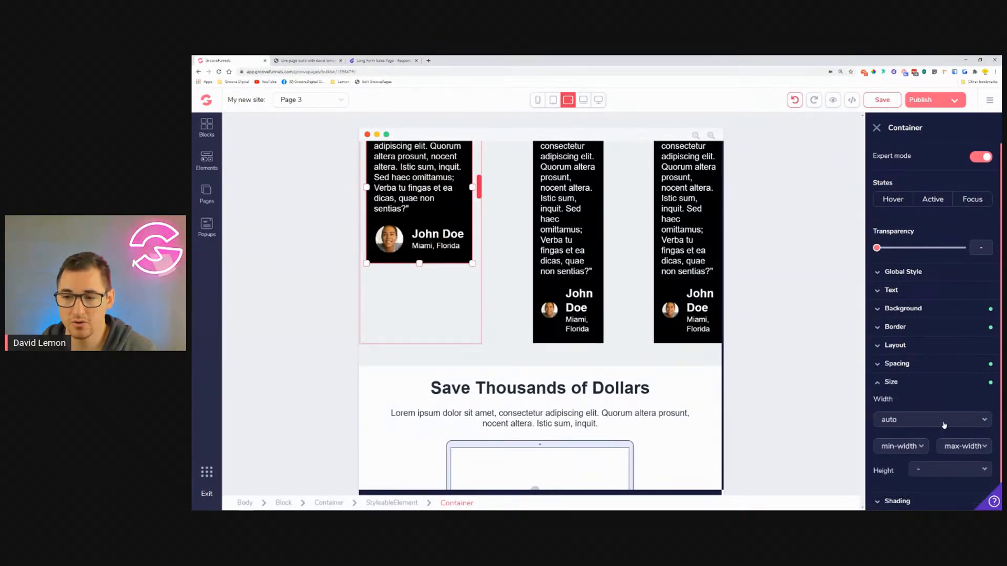
{"action": "left_click", "coordinate": [944, 419]}
{"action": "left_click", "coordinate": [910, 491]}
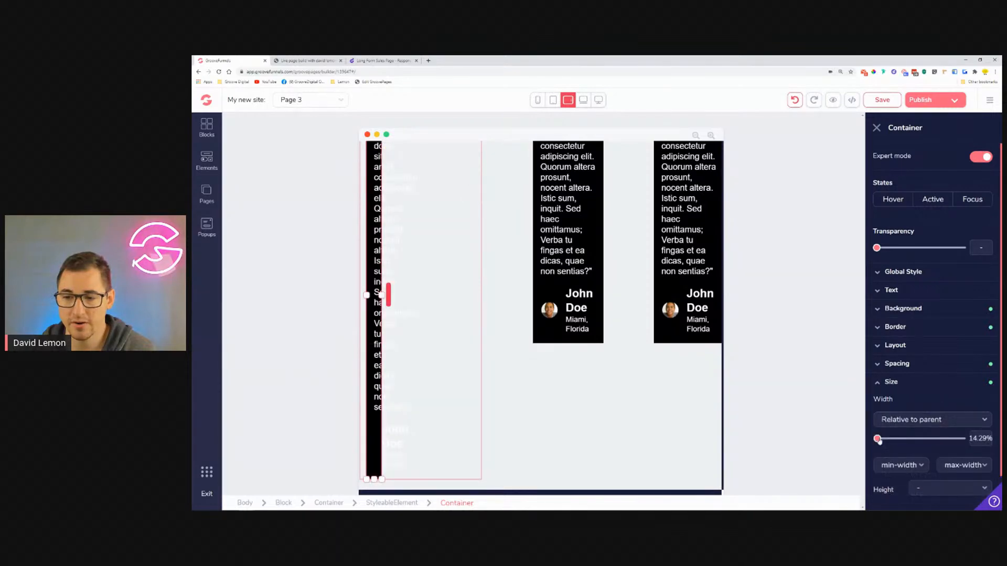
{"action": "left_click_drag", "start_coordinate": [879, 439], "coordinate": [961, 440]}
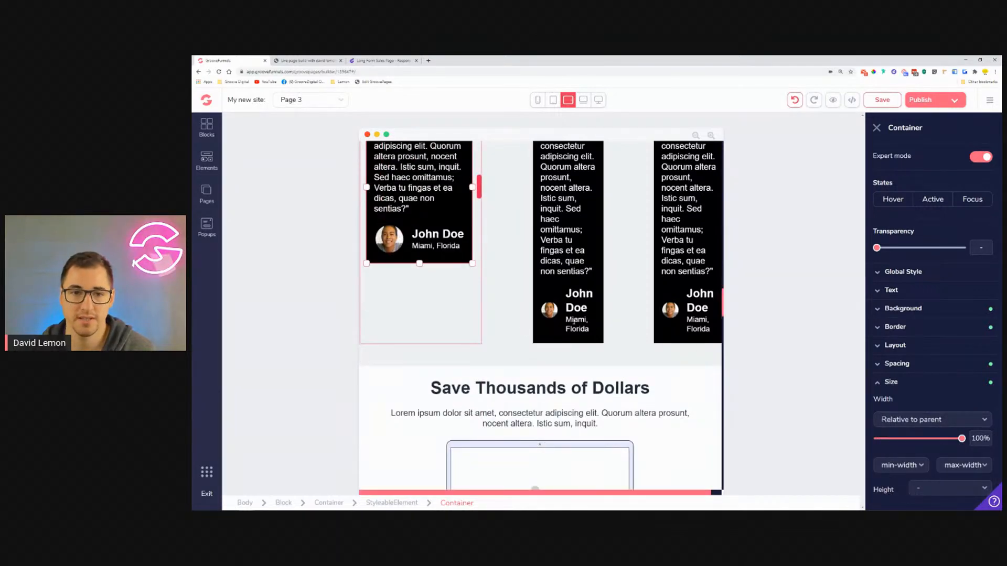
Step: Select the second testimonial card and compare the section's layout across the laptop, desktop and tablet views
{"action": "scroll", "coordinate": [543, 264], "scroll_direction": "up", "scroll_amount": 4}
{"action": "scroll", "coordinate": [543, 264], "scroll_direction": "down", "scroll_amount": 3}
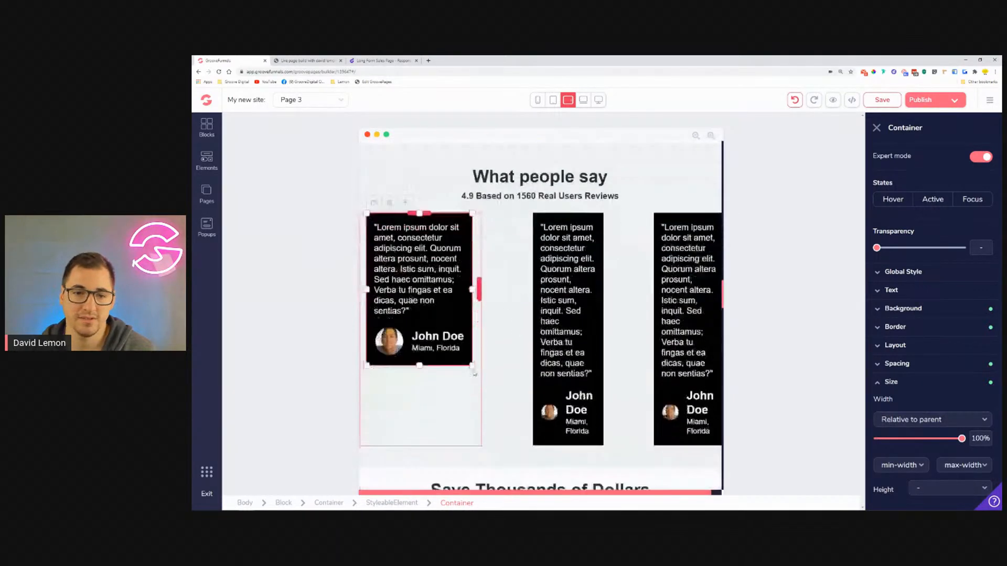
{"action": "left_click", "coordinate": [546, 215]}
{"action": "left_click", "coordinate": [593, 202]}
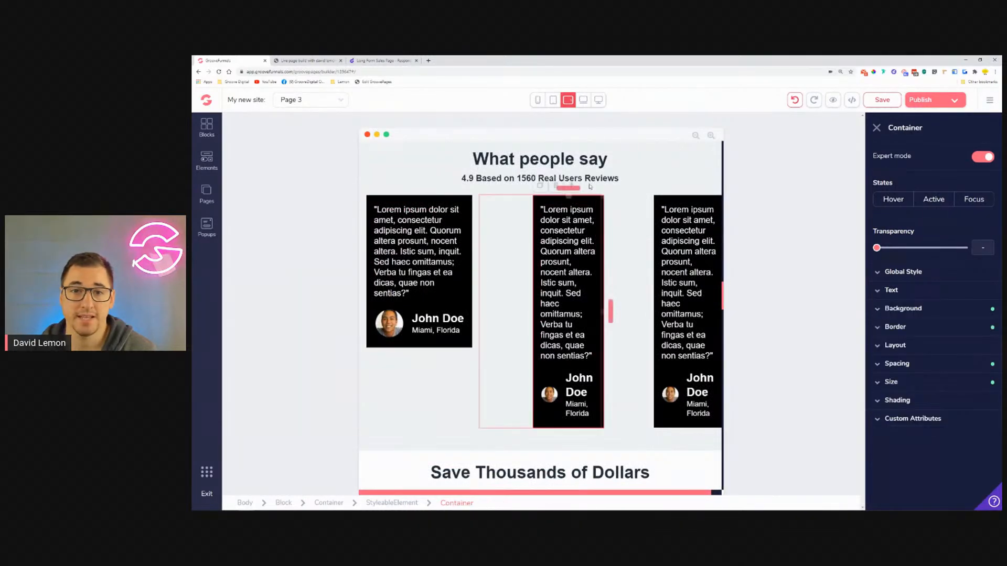
{"action": "left_click", "coordinate": [584, 101]}
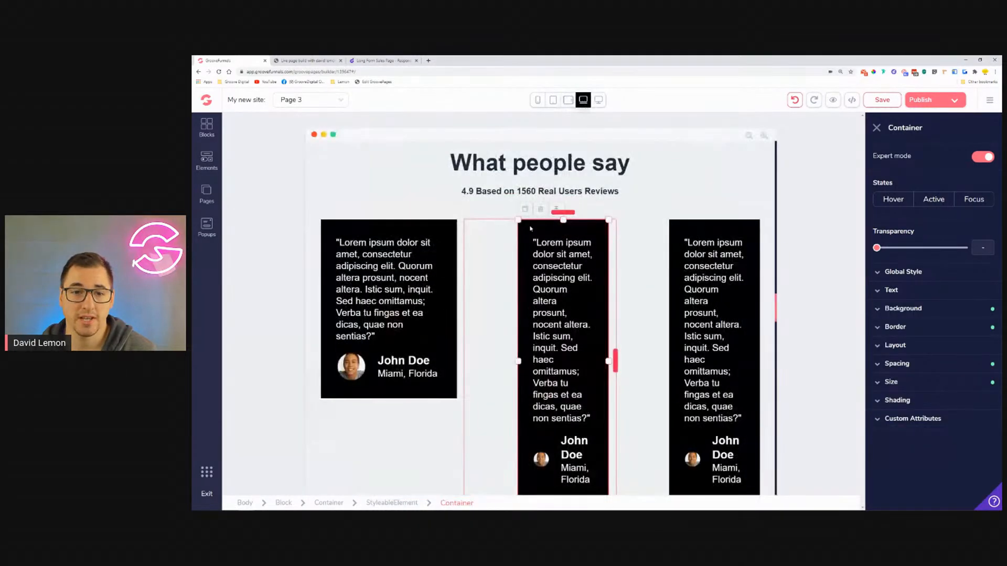
{"action": "left_click", "coordinate": [598, 101]}
{"action": "left_click", "coordinate": [568, 101]}
{"action": "left_click", "coordinate": [552, 100]}
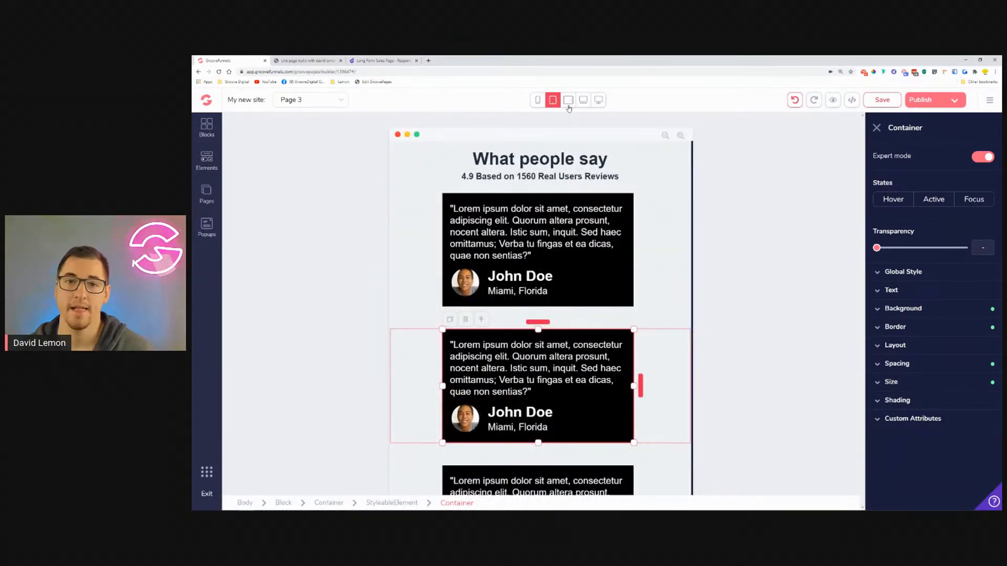
{"action": "left_click", "coordinate": [568, 100]}
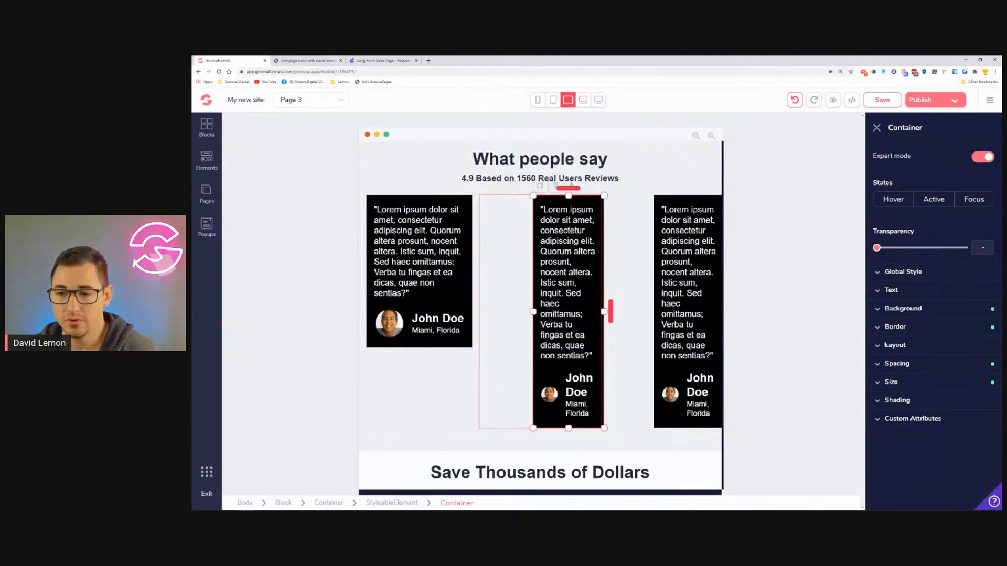
Step: Set the second testimonial card's width to 100% relative to its parent in the landscape tablet view
{"action": "left_click", "coordinate": [922, 384]}
{"action": "left_click", "coordinate": [916, 419]}
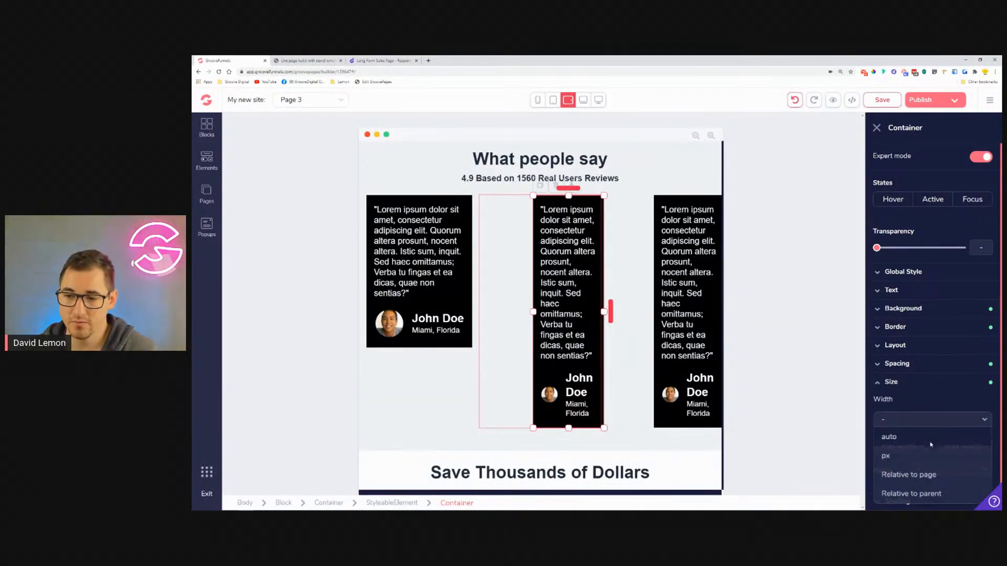
{"action": "left_click", "coordinate": [915, 446]}
{"action": "left_click", "coordinate": [933, 420]}
{"action": "left_click", "coordinate": [904, 491]}
{"action": "left_click_drag", "start_coordinate": [878, 439], "coordinate": [979, 454]}
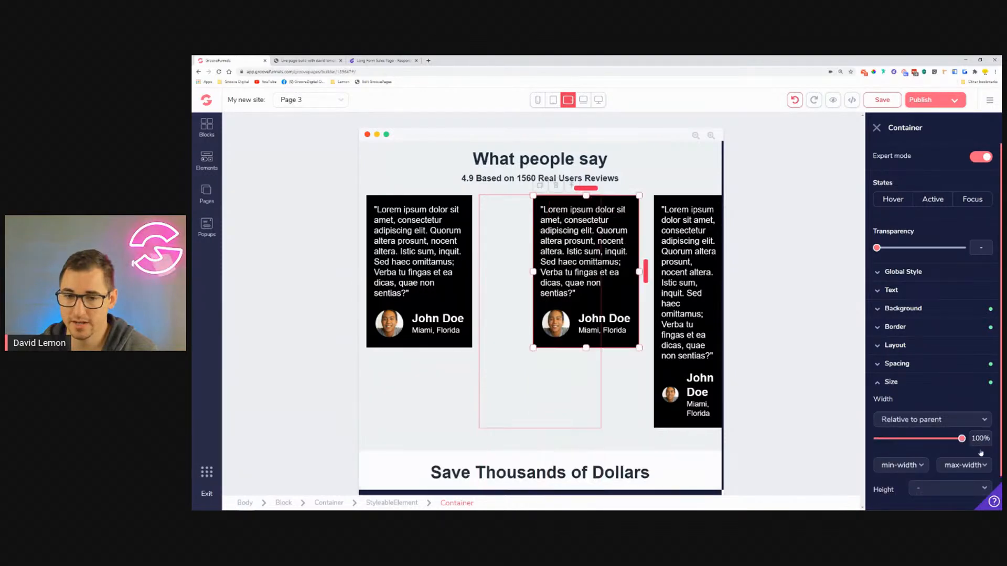
Step: Set the second testimonial card's left margin to 0
{"action": "left_click", "coordinate": [910, 385]}
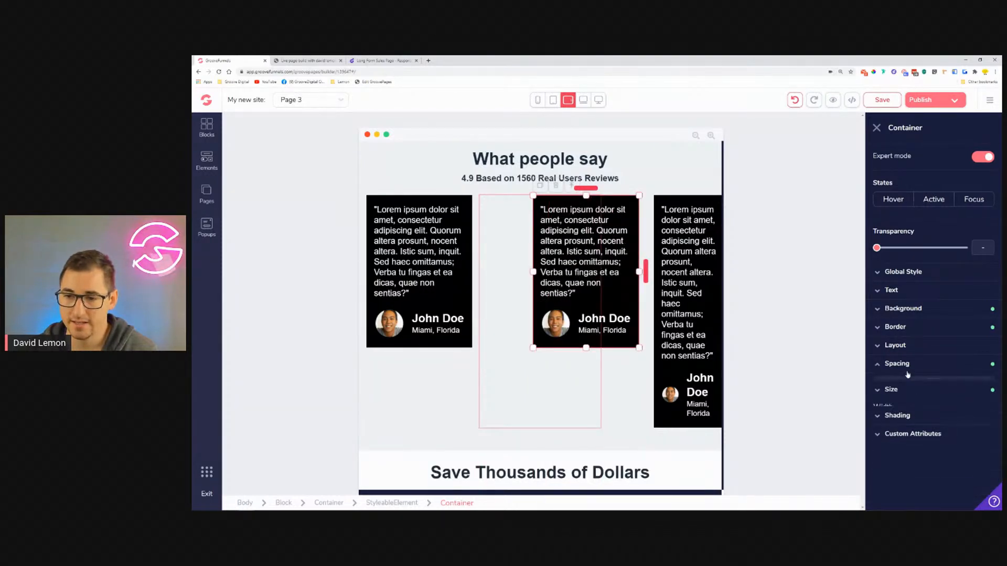
{"action": "left_click", "coordinate": [897, 364]}
{"action": "left_click_drag", "start_coordinate": [947, 480], "coordinate": [880, 481]}
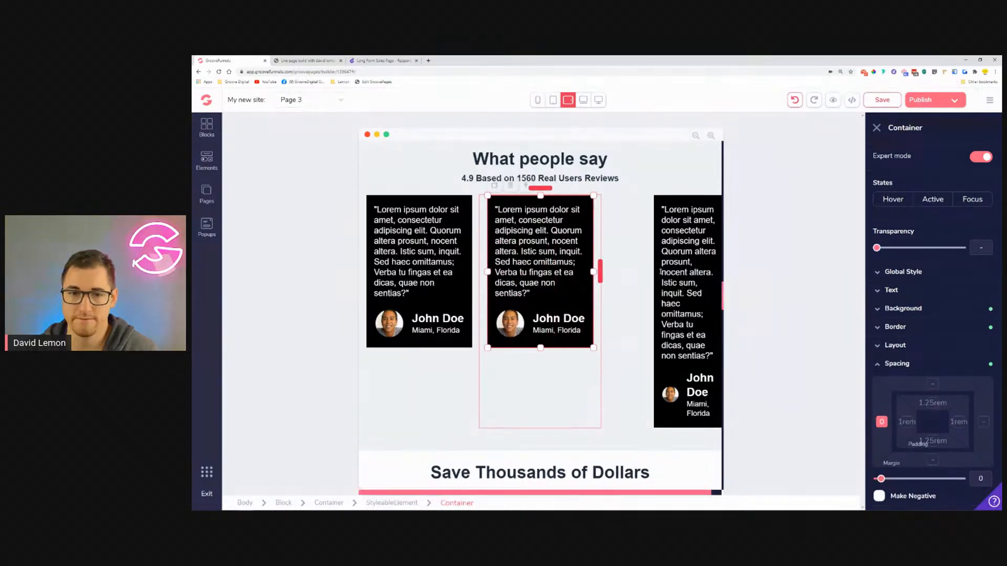
Step: Set the third testimonial card's width to 100% relative to its parent
{"action": "left_click", "coordinate": [660, 201]}
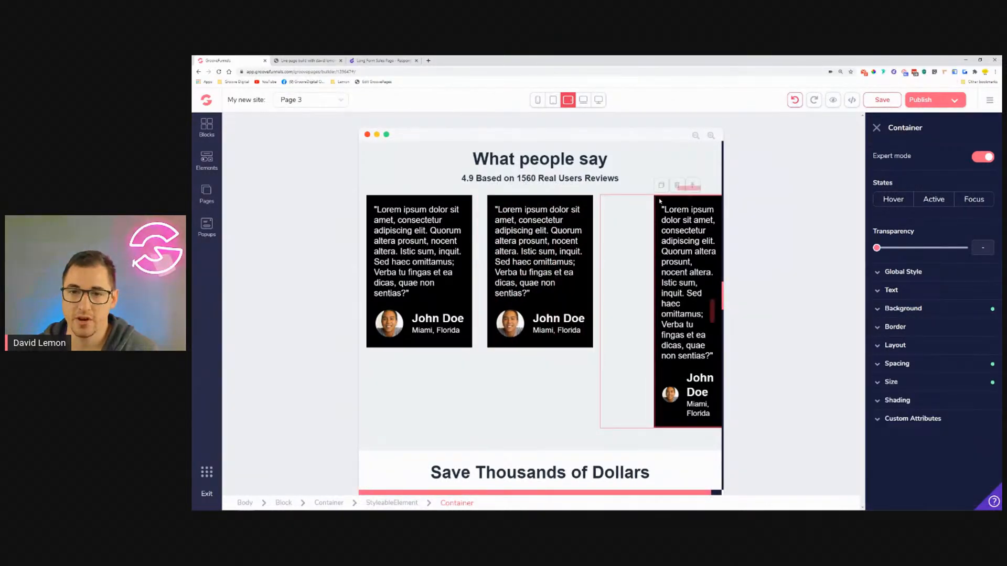
{"action": "left_click", "coordinate": [926, 382]}
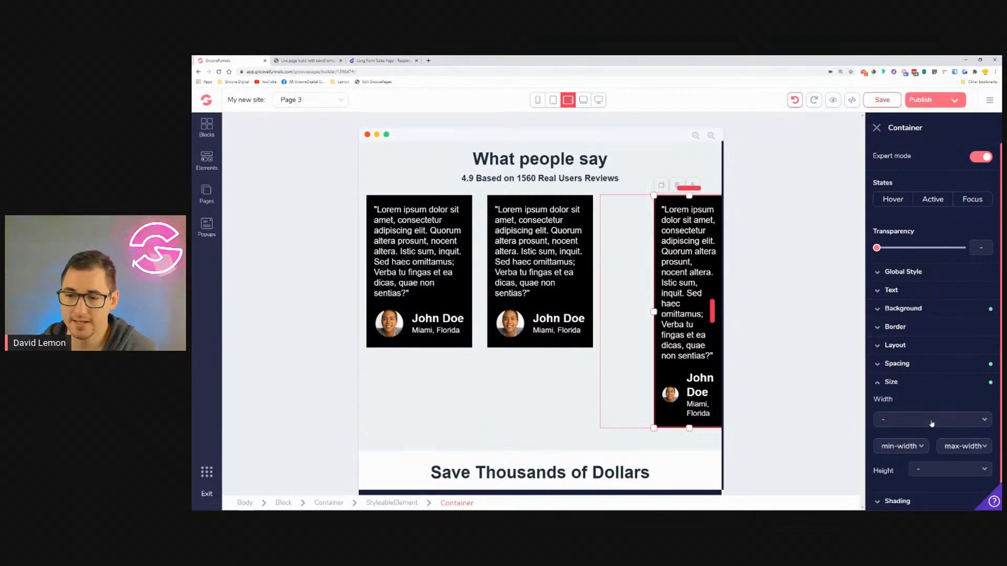
{"action": "left_click", "coordinate": [932, 419]}
{"action": "left_click", "coordinate": [923, 474]}
{"action": "left_click_drag", "start_coordinate": [899, 444], "coordinate": [966, 452]}
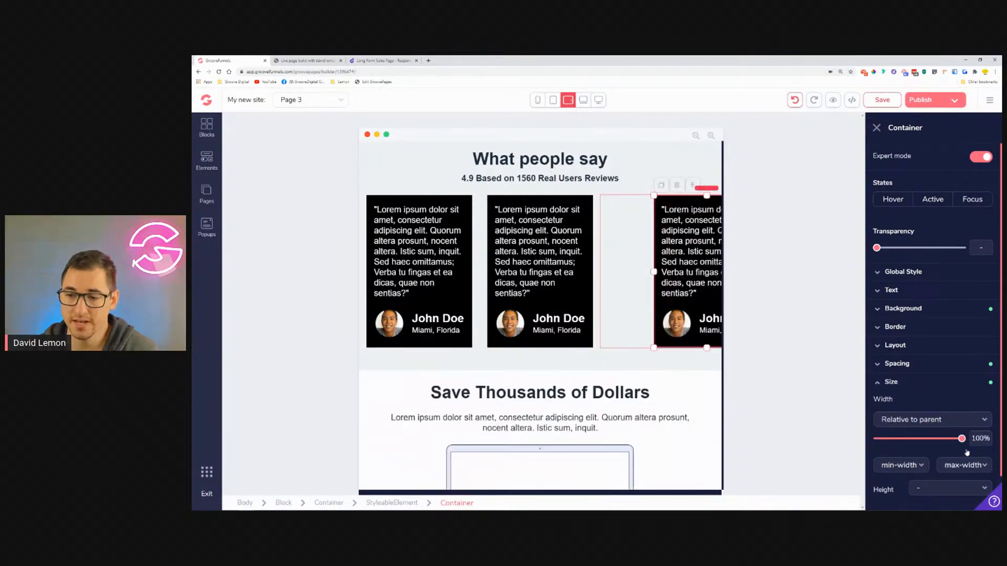
Step: Set the third testimonial card's left margin to 0
{"action": "left_click", "coordinate": [897, 363]}
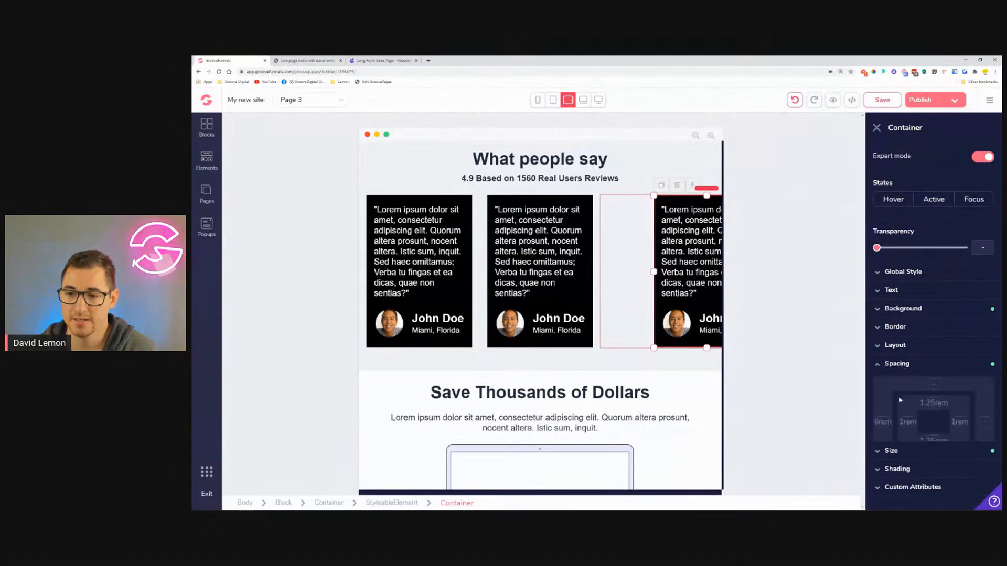
{"action": "left_click", "coordinate": [881, 422]}
{"action": "left_click_drag", "start_coordinate": [881, 478], "coordinate": [881, 479]}
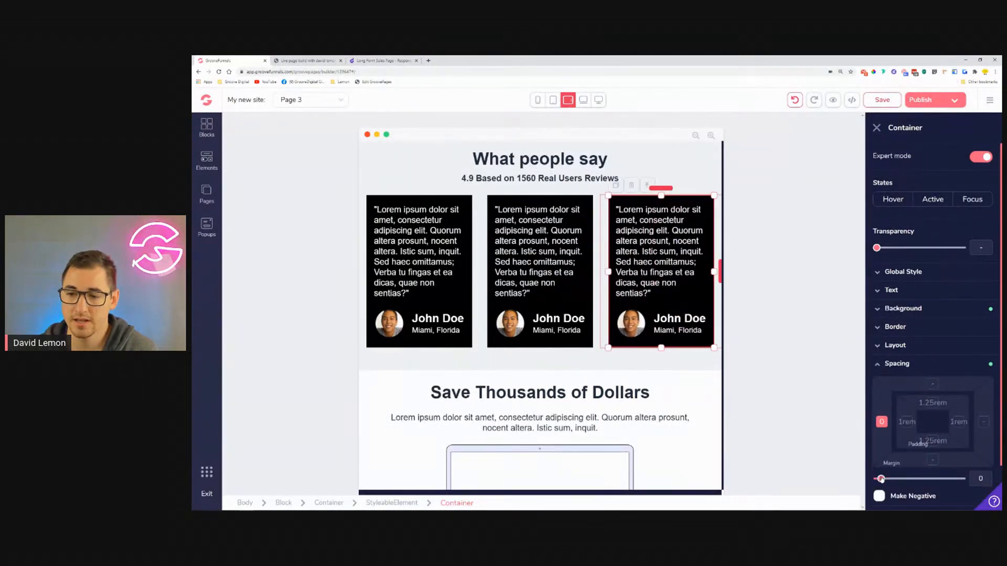
Step: Check the testimonial section's layout in the laptop, desktop, landscape tablet and portrait tablet views
{"action": "left_click", "coordinate": [583, 101]}
{"action": "left_click", "coordinate": [597, 100]}
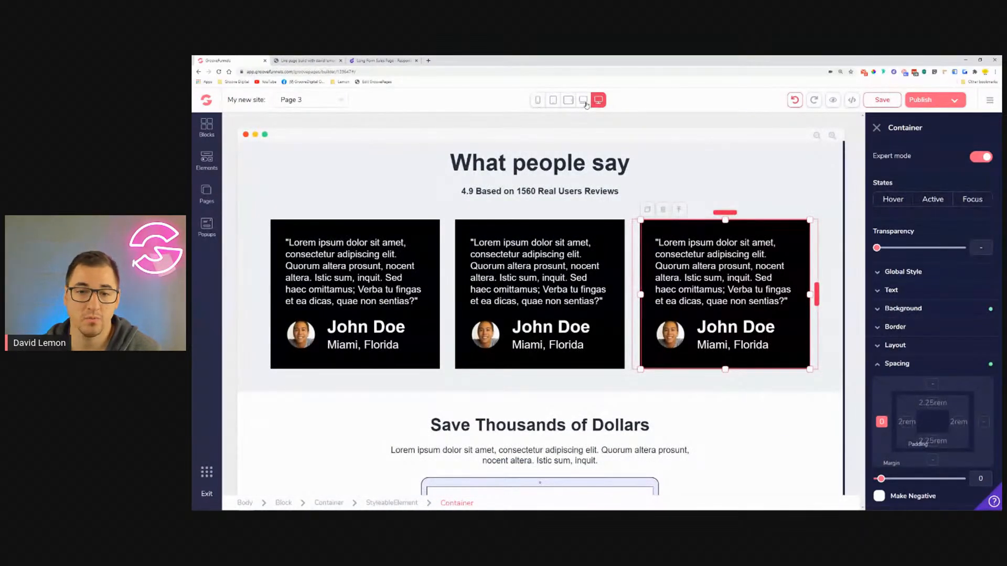
{"action": "left_click", "coordinate": [568, 101]}
{"action": "left_click", "coordinate": [552, 100]}
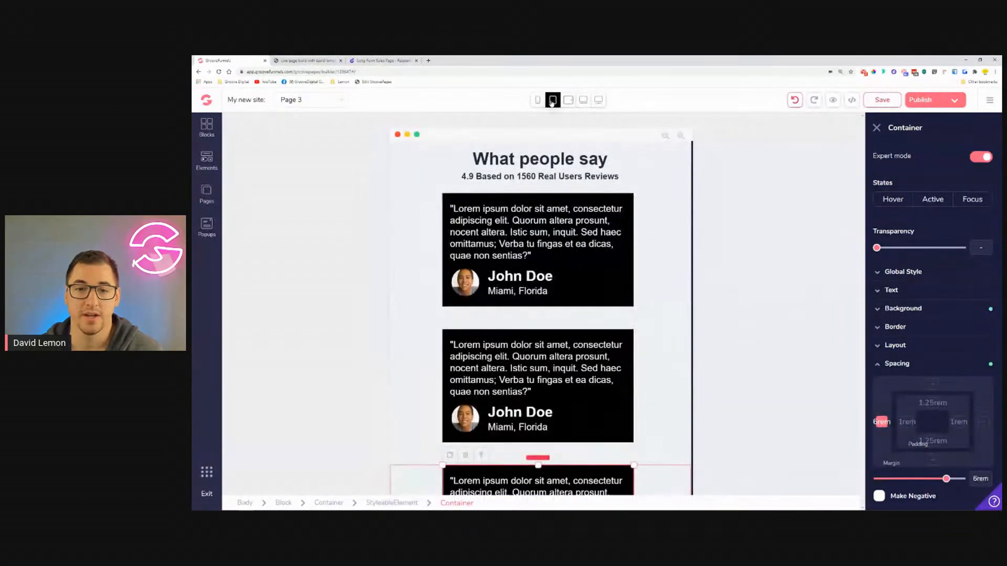
{"action": "scroll", "coordinate": [551, 246], "scroll_direction": "down", "scroll_amount": 3}
{"action": "scroll", "coordinate": [586, 269], "scroll_direction": "up", "scroll_amount": 2}
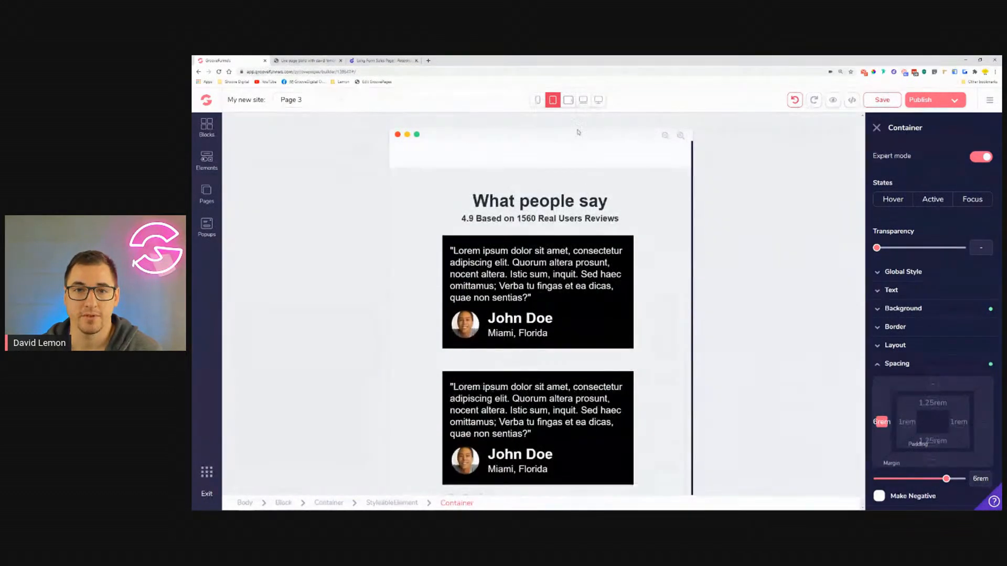
Step: Center the first testimonial's quote text for the portrait tablet and mobile views together
{"action": "left_click", "coordinate": [556, 105]}
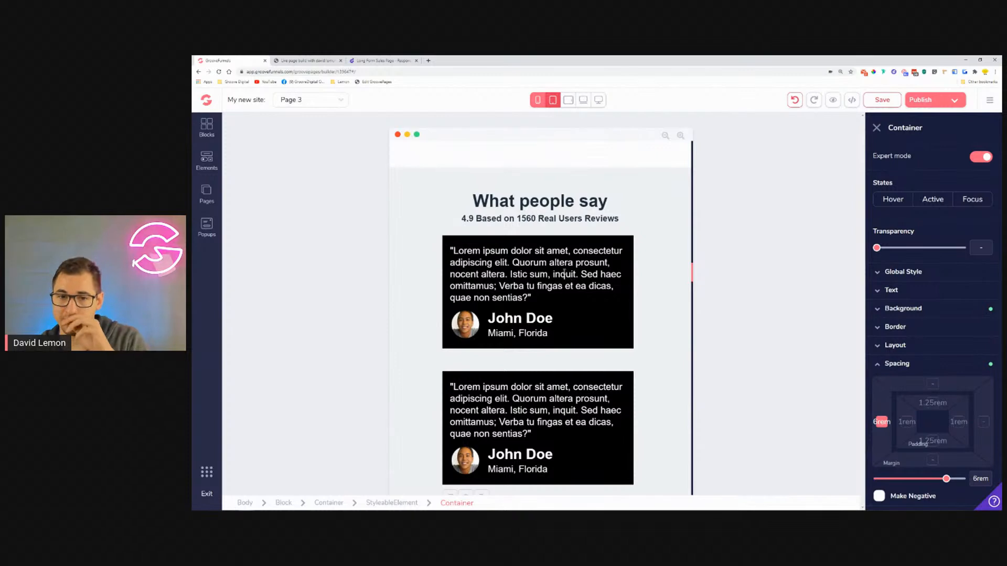
{"action": "left_click", "coordinate": [565, 274]}
{"action": "left_click", "coordinate": [891, 290]}
{"action": "left_click", "coordinate": [921, 383]}
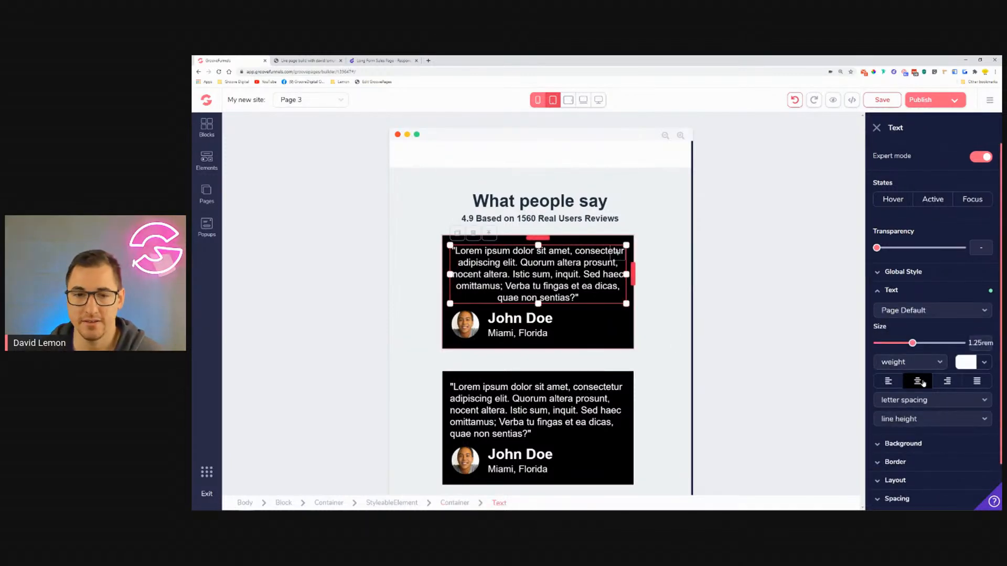
Step: Give the first testimonial's author row container a vertical flex layout with only the secondary alignment centered
{"action": "left_click", "coordinate": [583, 325]}
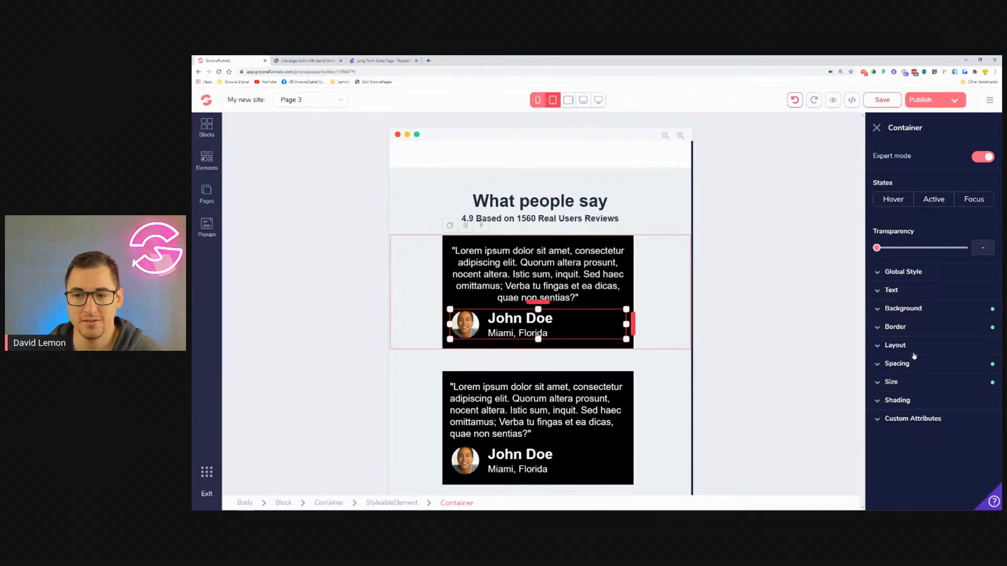
{"action": "left_click", "coordinate": [897, 363]}
{"action": "left_click", "coordinate": [895, 346]}
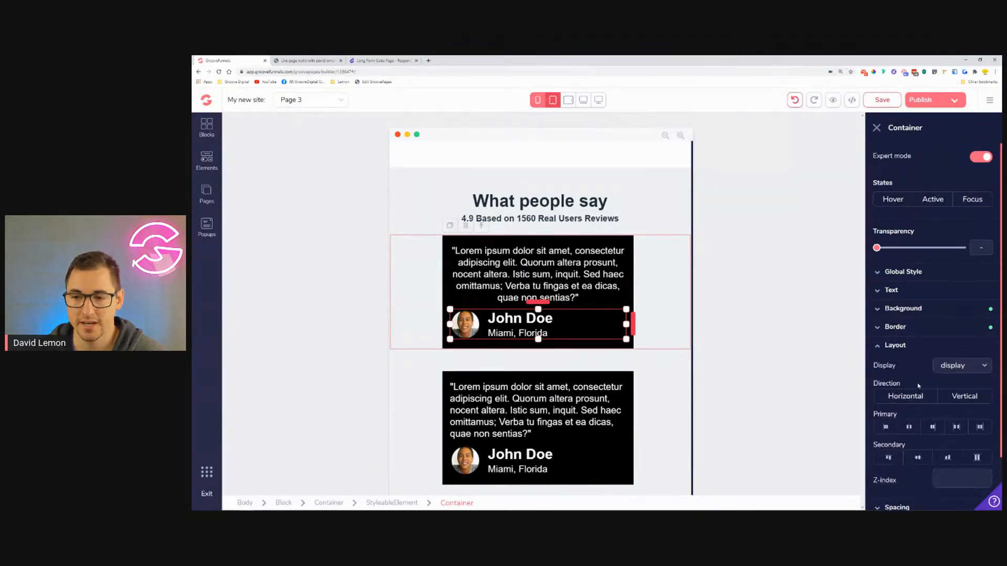
{"action": "left_click", "coordinate": [915, 429]}
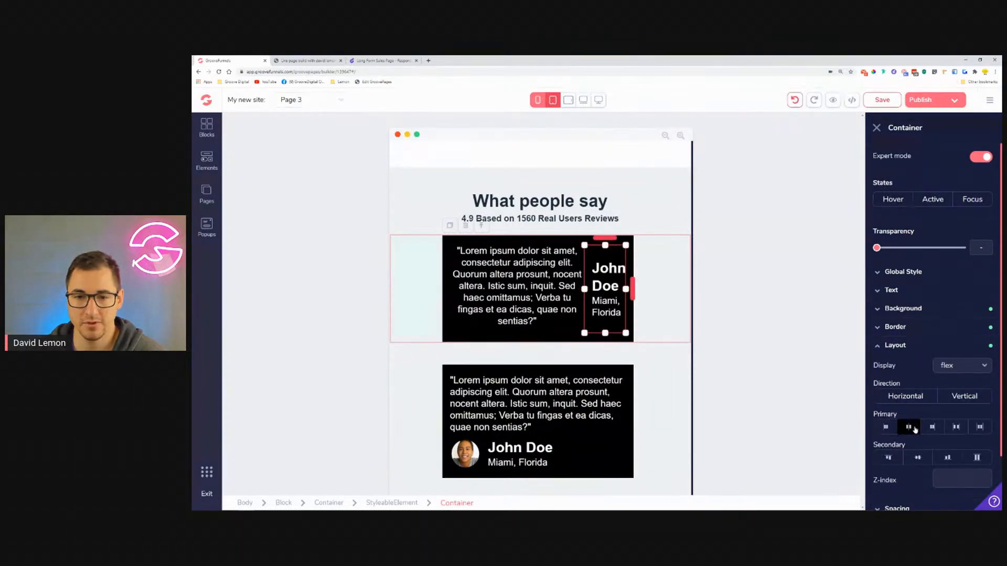
{"action": "left_click", "coordinate": [961, 398]}
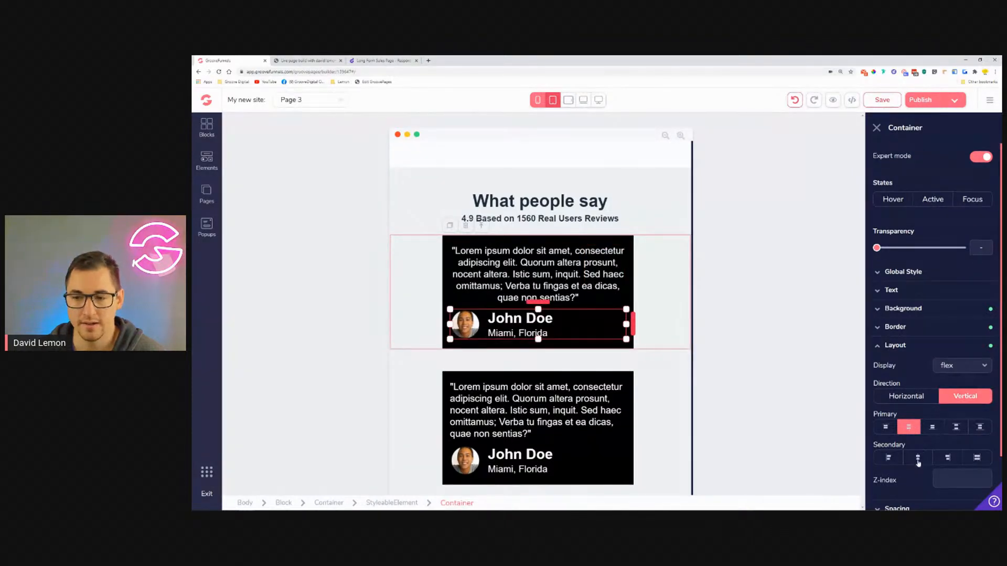
{"action": "left_click", "coordinate": [918, 459]}
{"action": "left_click", "coordinate": [909, 428]}
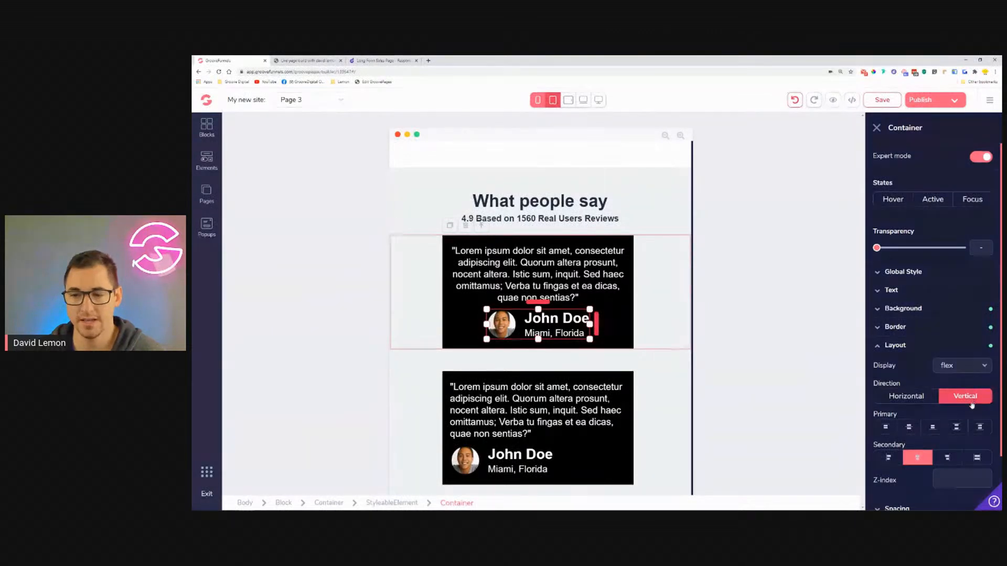
Step: Center the second testimonial's quote text and center its author row through the container's secondary alignment
{"action": "scroll", "coordinate": [602, 401], "scroll_direction": "down", "scroll_amount": 1}
{"action": "scroll", "coordinate": [602, 401], "scroll_direction": "down", "scroll_amount": 1}
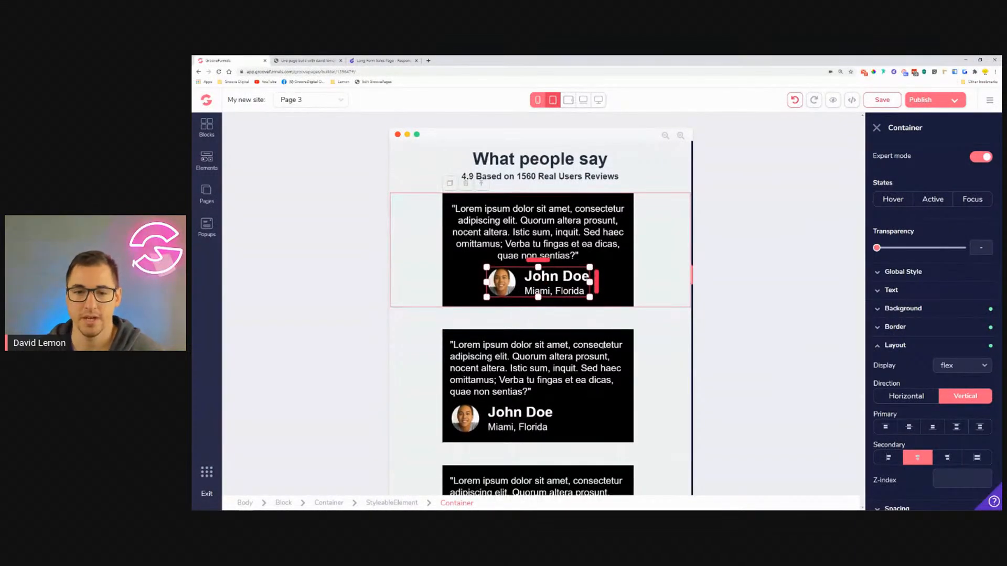
{"action": "left_click", "coordinate": [598, 388]}
{"action": "left_click", "coordinate": [917, 382]}
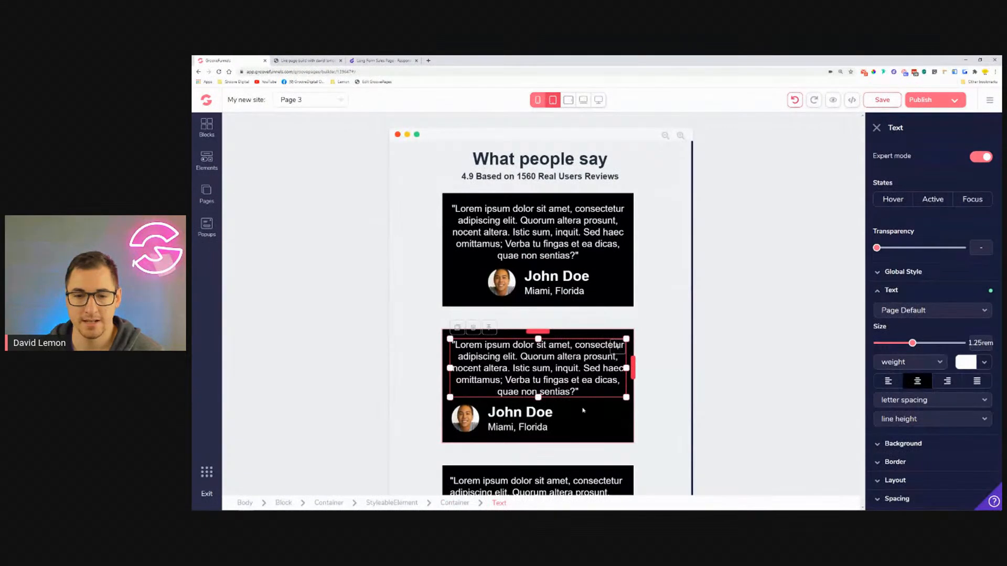
{"action": "left_click", "coordinate": [588, 426]}
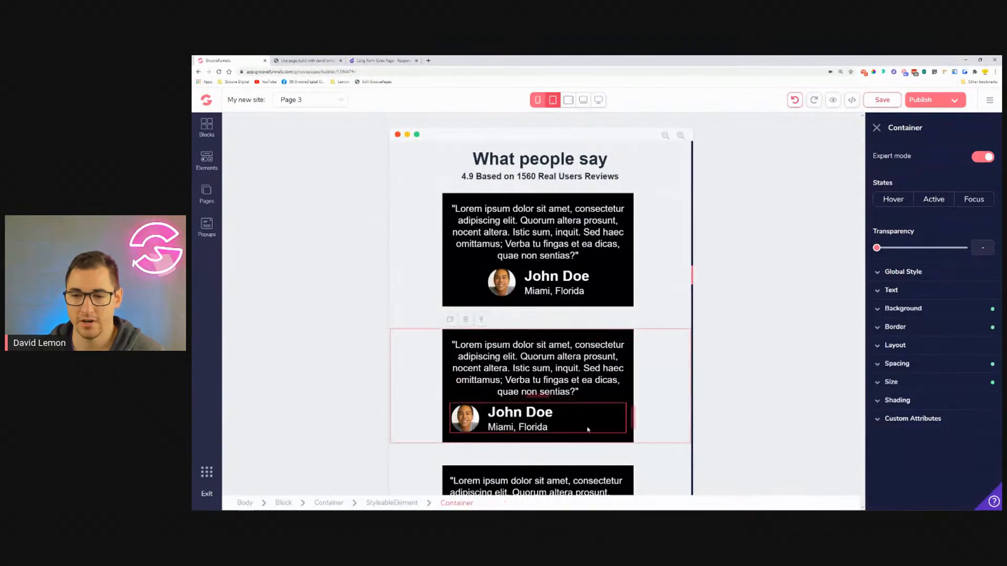
{"action": "left_click", "coordinate": [906, 347]}
{"action": "left_click", "coordinate": [922, 459]}
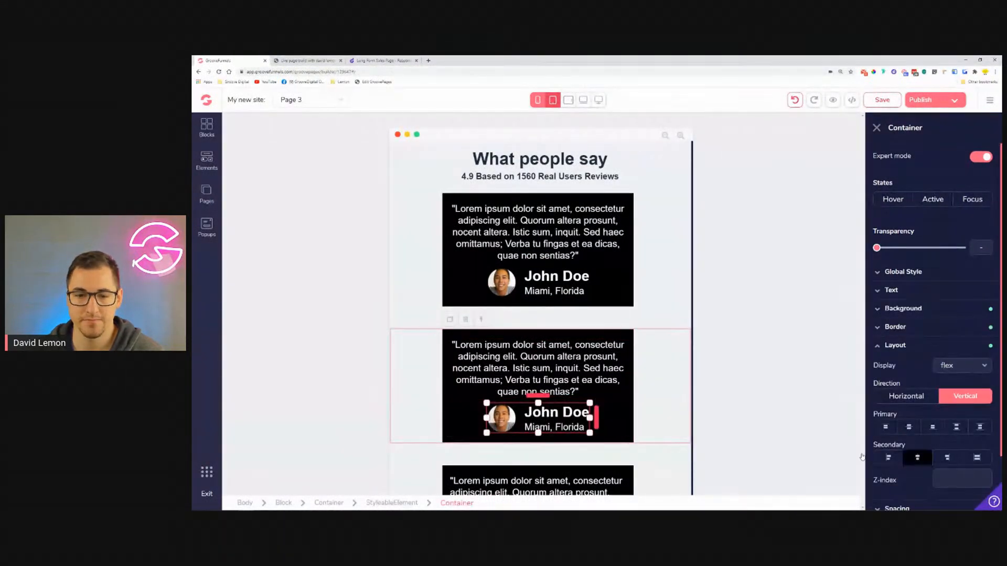
Step: Center the third testimonial's quote text, and center its author row using vertical direction and centered secondary alignment
{"action": "scroll", "coordinate": [619, 378], "scroll_direction": "down", "scroll_amount": 2}
{"action": "left_click", "coordinate": [612, 383]}
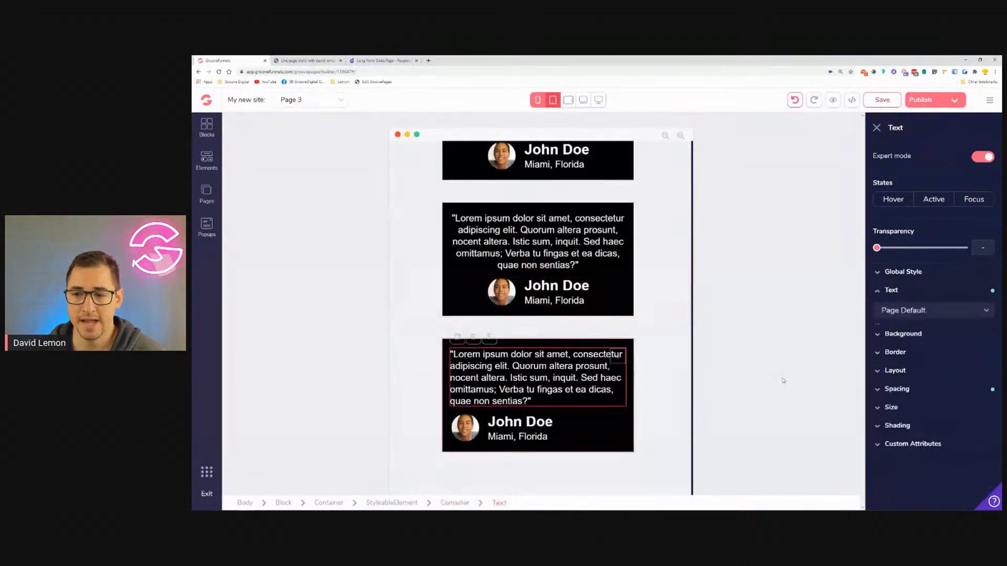
{"action": "left_click", "coordinate": [918, 381]}
{"action": "left_click", "coordinate": [626, 431]}
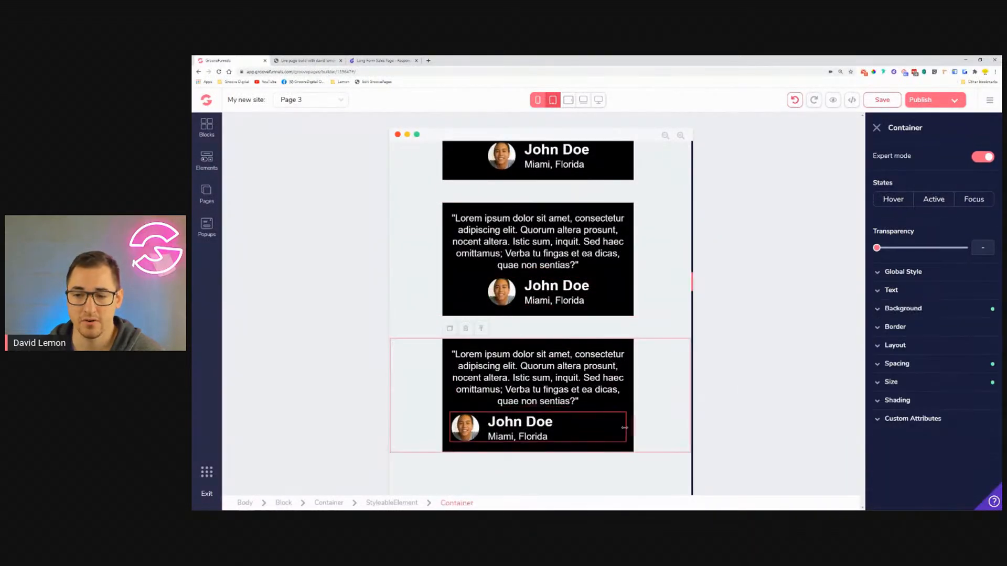
{"action": "left_click", "coordinate": [895, 345]}
{"action": "left_click", "coordinate": [965, 396]}
{"action": "left_click", "coordinate": [918, 458]}
Step: Set the bottom padding of the container holding the testimonials to 1.5rem
{"action": "scroll", "coordinate": [629, 370], "scroll_direction": "up", "scroll_amount": 5}
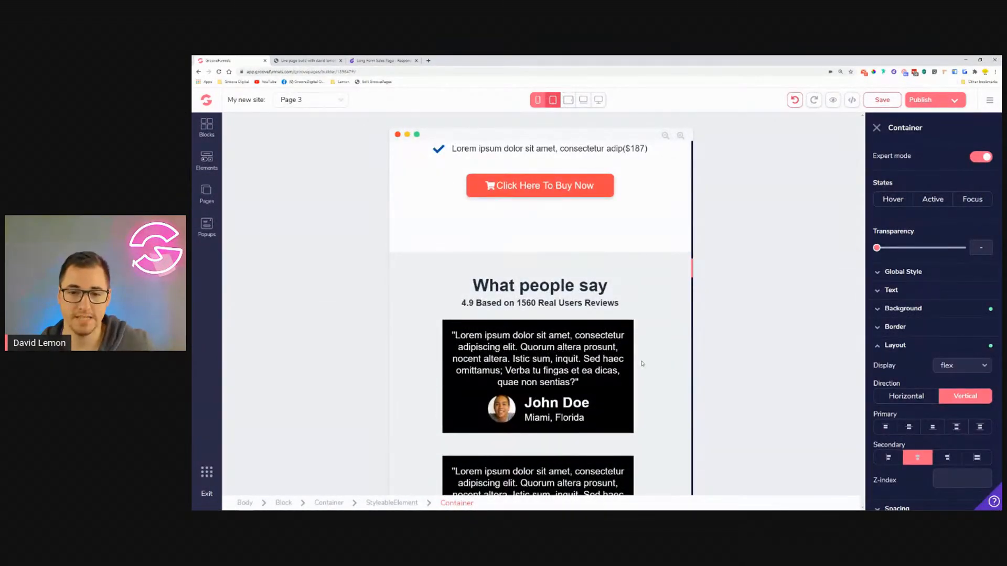
{"action": "scroll", "coordinate": [642, 364], "scroll_direction": "down", "scroll_amount": 3}
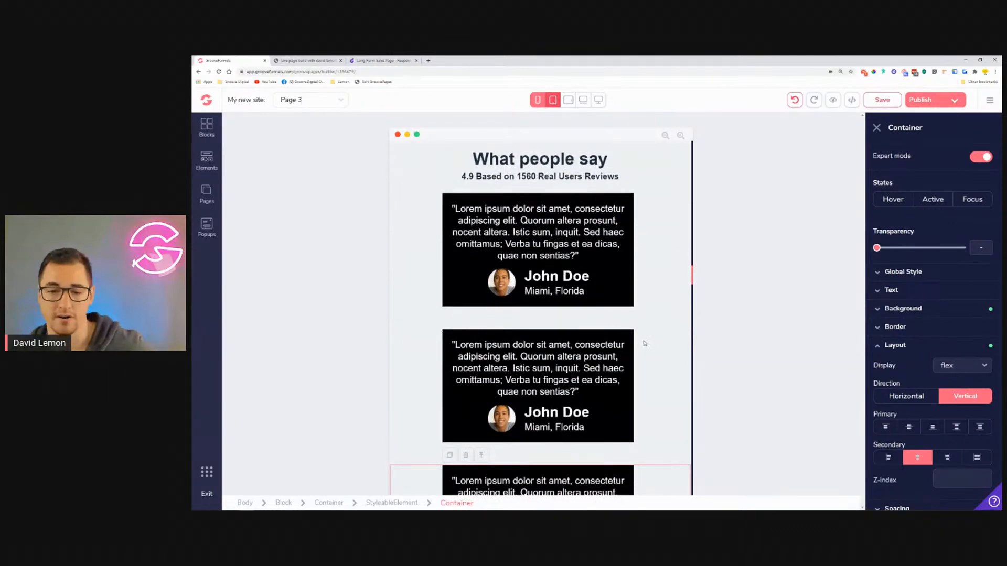
{"action": "scroll", "coordinate": [644, 346], "scroll_direction": "down", "scroll_amount": 1}
{"action": "scroll", "coordinate": [658, 382], "scroll_direction": "up", "scroll_amount": 3}
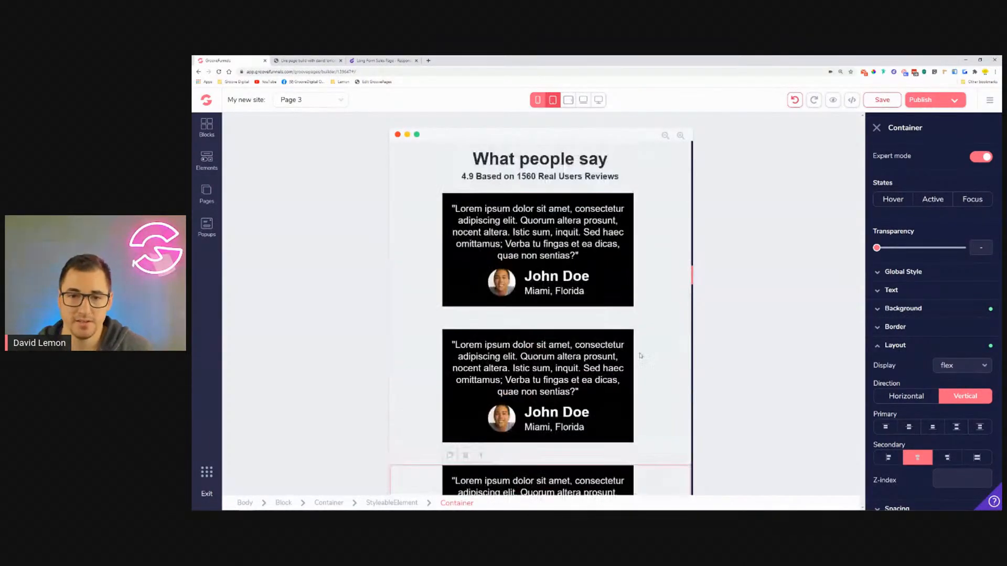
{"action": "scroll", "coordinate": [601, 229], "scroll_direction": "down", "scroll_amount": 2}
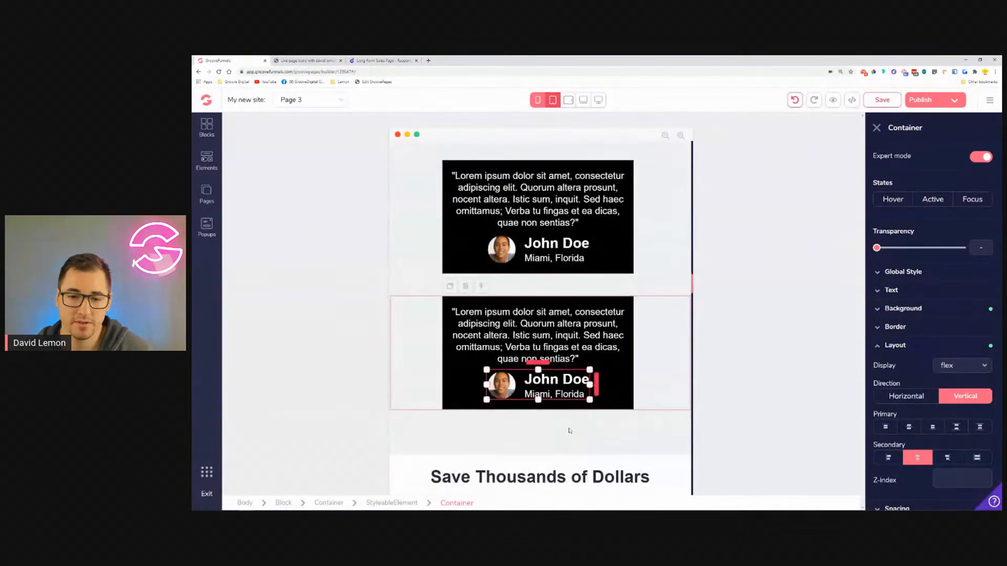
{"action": "left_click", "coordinate": [568, 439]}
{"action": "left_click", "coordinate": [914, 383]}
{"action": "left_click", "coordinate": [913, 382]}
{"action": "left_click", "coordinate": [908, 364]}
{"action": "left_click", "coordinate": [933, 441]}
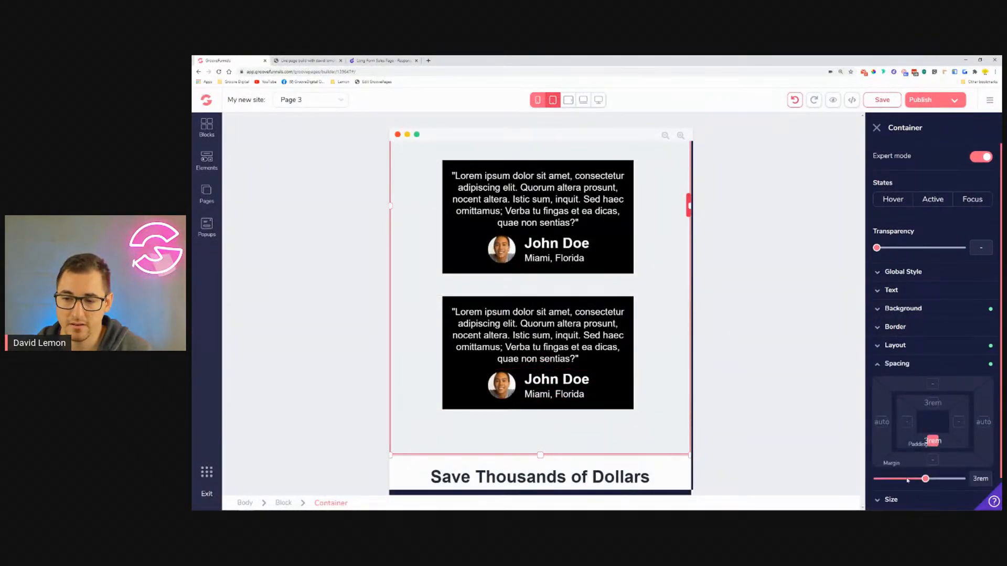
{"action": "left_click_drag", "start_coordinate": [924, 481], "coordinate": [906, 483]}
Step: Set the browser mockup's width below the second "Save Thousands of Dollars" heading to 60% relative to its parent
{"action": "scroll", "coordinate": [644, 417], "scroll_direction": "down", "scroll_amount": 5}
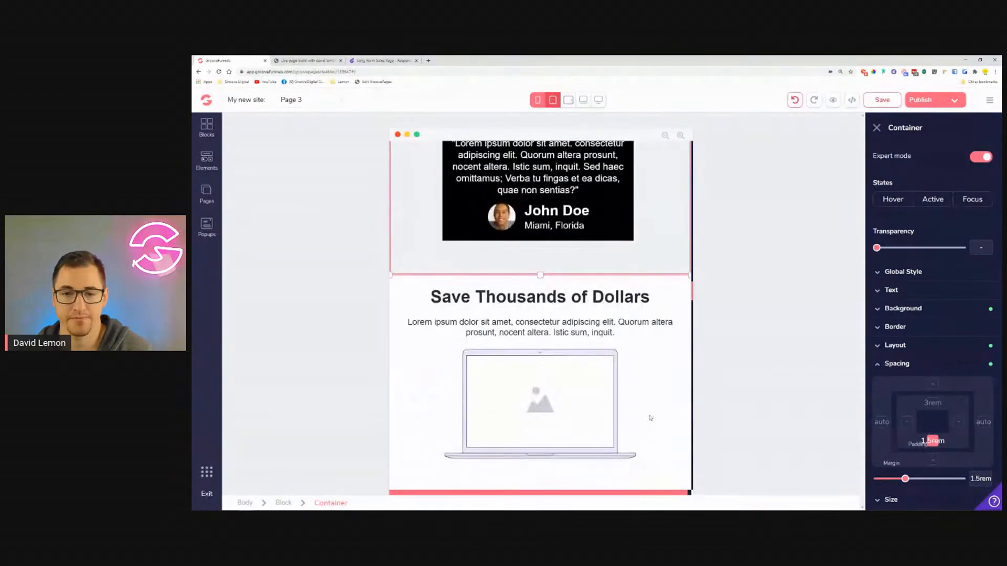
{"action": "left_click", "coordinate": [664, 352]}
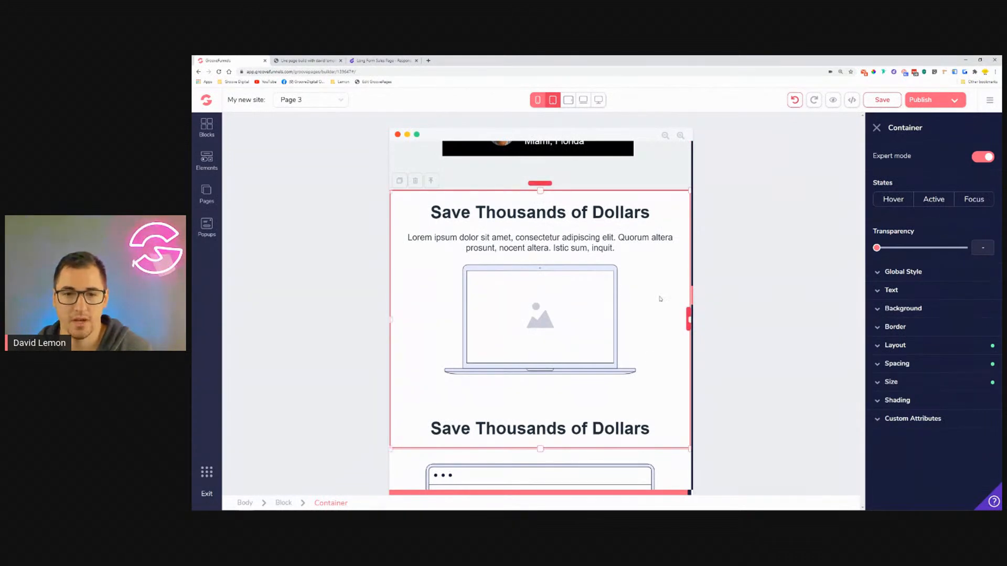
{"action": "scroll", "coordinate": [528, 315], "scroll_direction": "down", "scroll_amount": 3}
{"action": "left_click", "coordinate": [619, 299]}
{"action": "scroll", "coordinate": [619, 315], "scroll_direction": "down", "scroll_amount": 3}
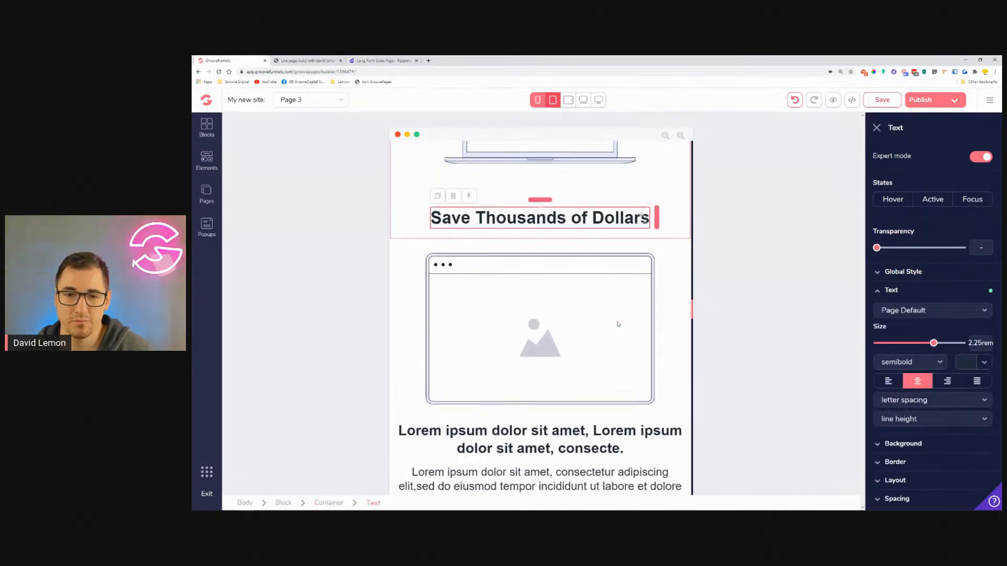
{"action": "left_click", "coordinate": [590, 273]}
{"action": "left_click", "coordinate": [942, 407]}
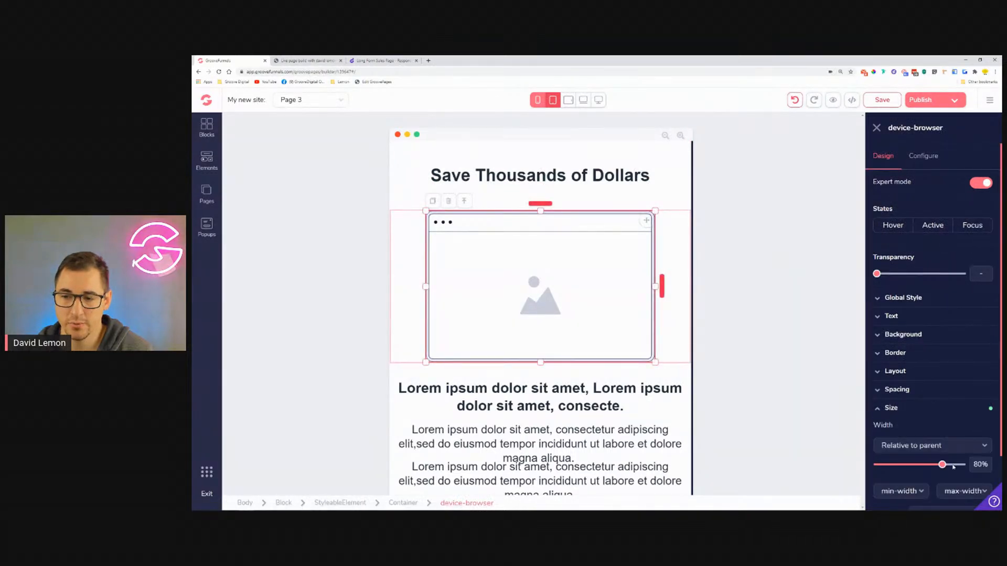
{"action": "left_click_drag", "start_coordinate": [942, 466], "coordinate": [923, 465]}
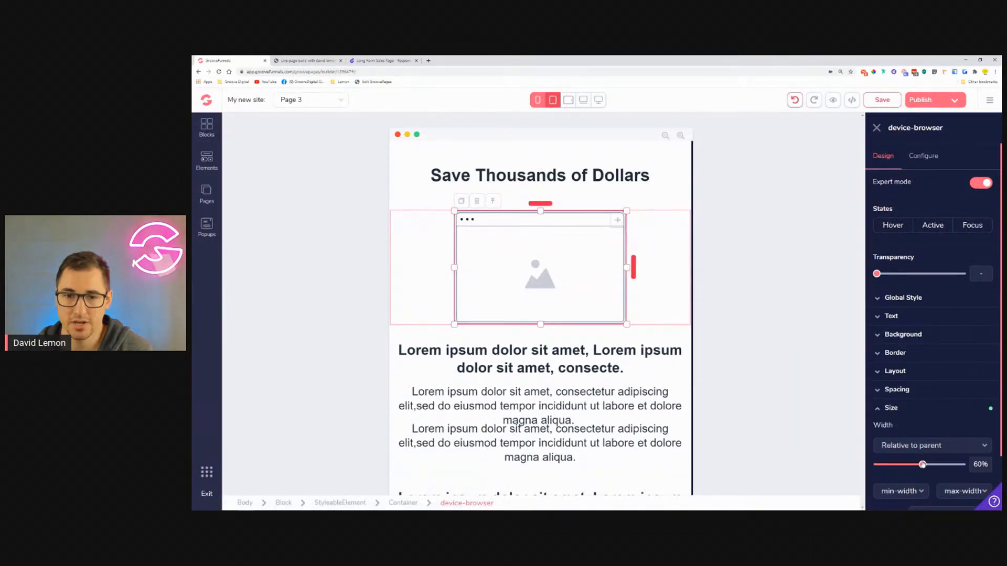
Step: Set the text size of the heading directly below the browser mockup to 1.5rem
{"action": "scroll", "coordinate": [572, 304], "scroll_direction": "down", "scroll_amount": 2}
{"action": "left_click", "coordinate": [579, 284]}
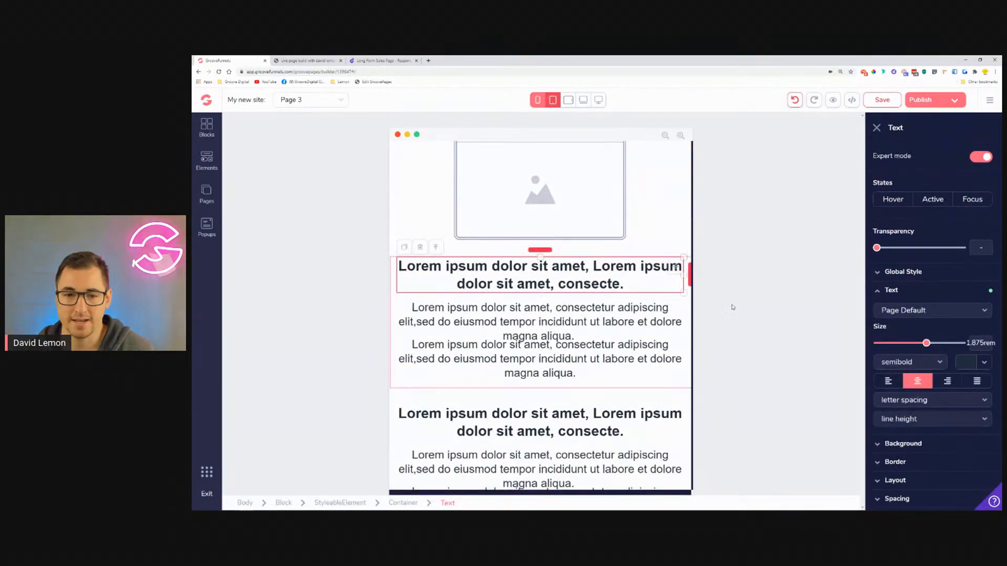
{"action": "left_click_drag", "start_coordinate": [926, 345], "coordinate": [919, 343]}
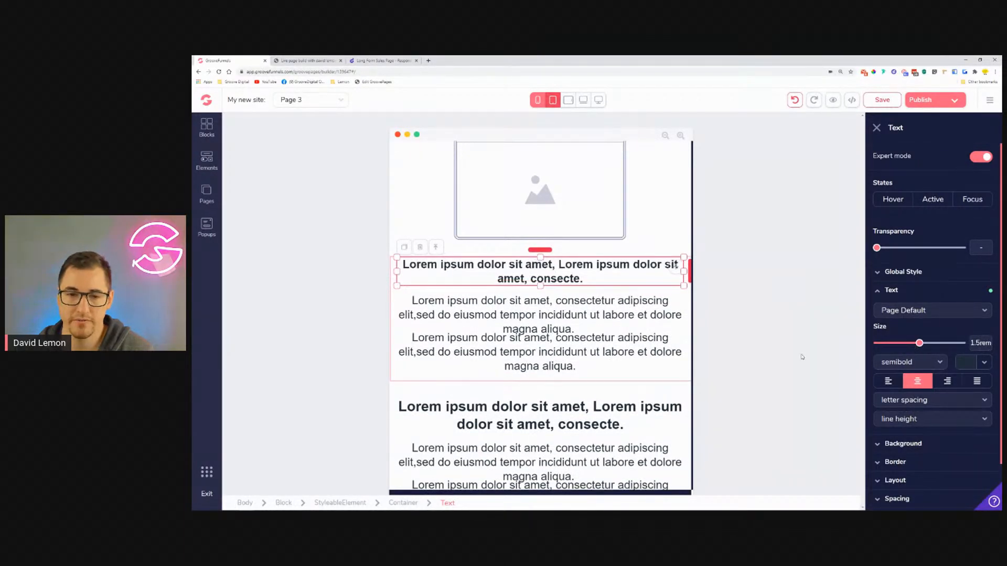
Step: Set the text size of both paragraphs under the first heading below the browser mockup to 1.25rem
{"action": "left_click", "coordinate": [570, 327]}
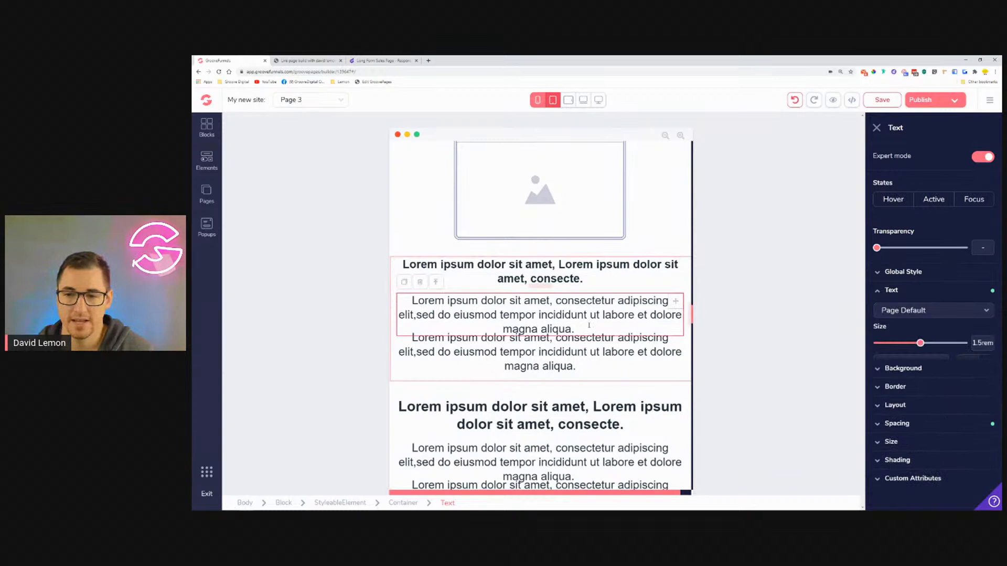
{"action": "left_click", "coordinate": [914, 345]}
{"action": "left_click", "coordinate": [607, 333]}
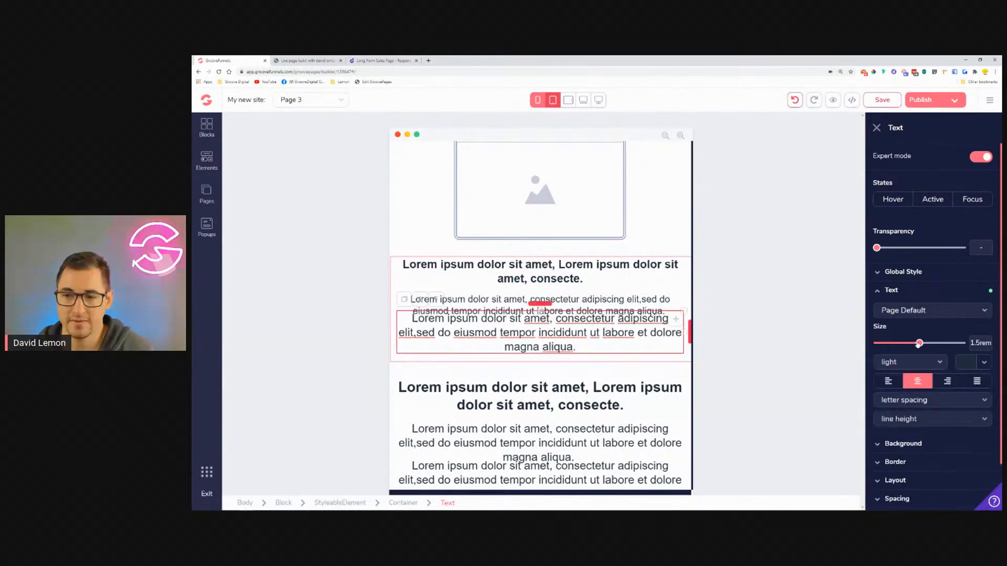
{"action": "left_click_drag", "start_coordinate": [919, 344], "coordinate": [912, 344]}
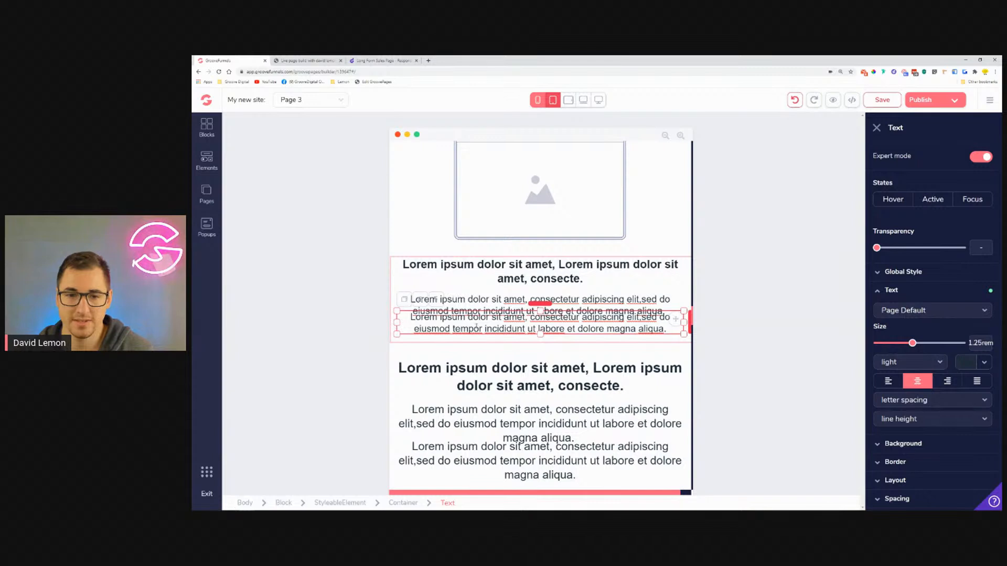
Step: Set the top margin of the second paragraph below the browser mockup to -0.5rem to separate the overlapping paragraphs
{"action": "scroll", "coordinate": [952, 441], "scroll_direction": "down", "scroll_amount": 2}
{"action": "left_click", "coordinate": [941, 450]}
{"action": "scroll", "coordinate": [941, 451], "scroll_direction": "down", "scroll_amount": 2}
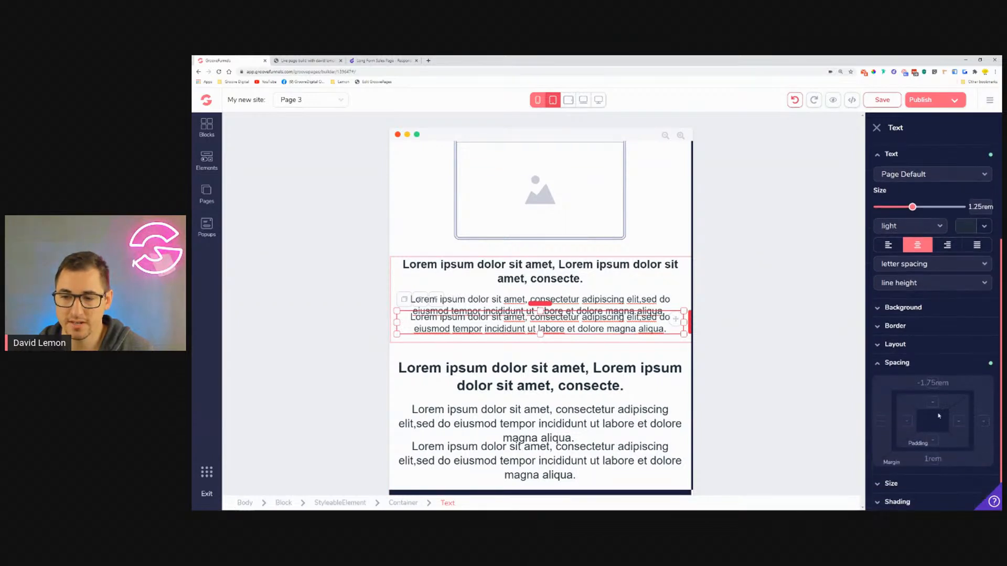
{"action": "left_click", "coordinate": [935, 397]}
{"action": "left_click_drag", "start_coordinate": [907, 478], "coordinate": [886, 478]}
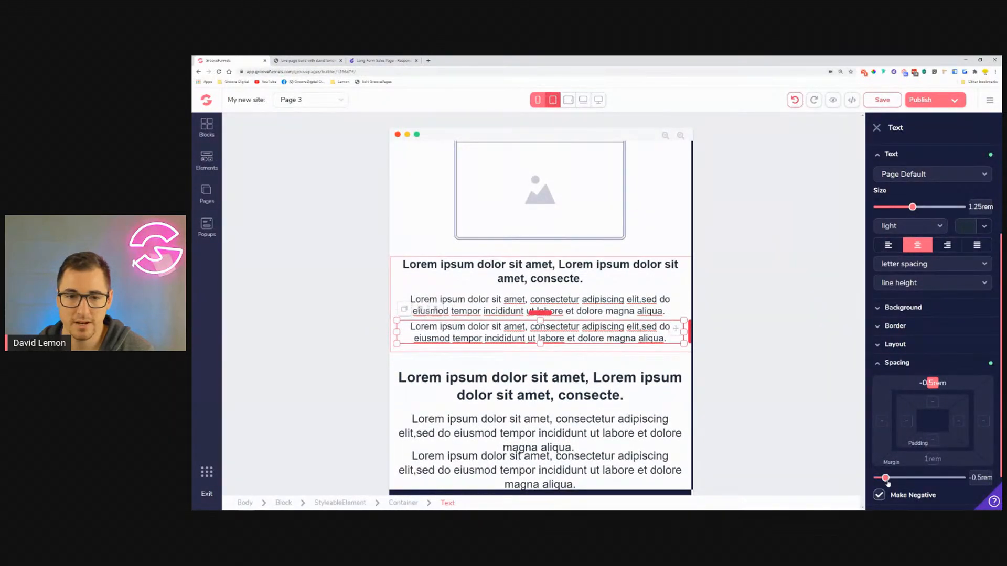
Step: Check the text sizes of the heading and both paragraphs below the browser mockup
{"action": "left_click", "coordinate": [624, 274]}
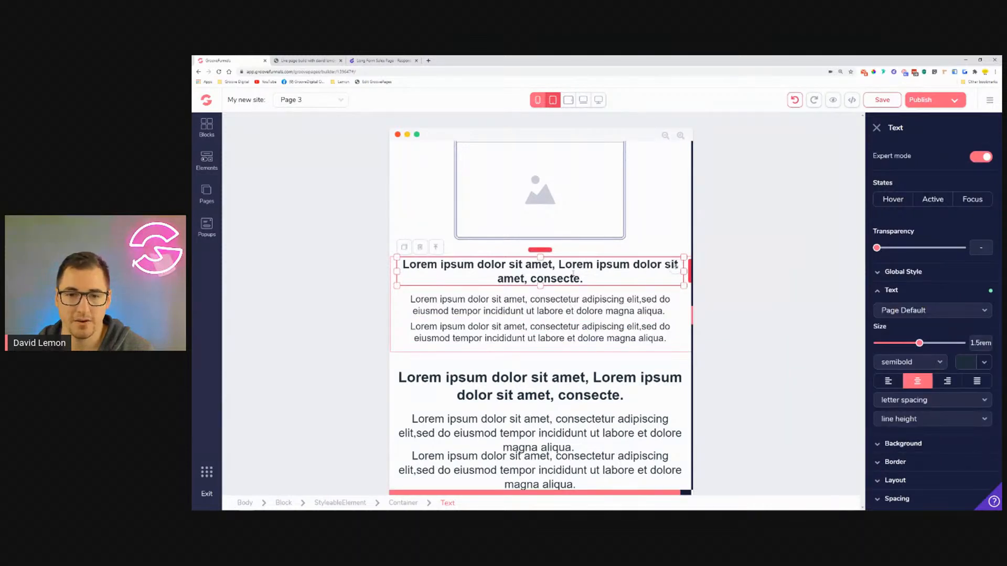
{"action": "left_click", "coordinate": [588, 305]}
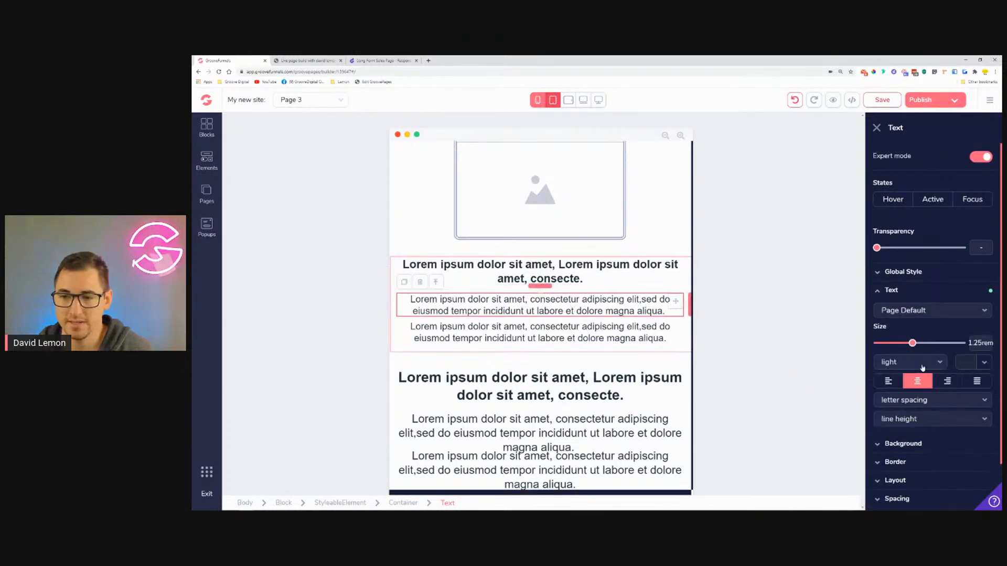
{"action": "left_click", "coordinate": [550, 328]}
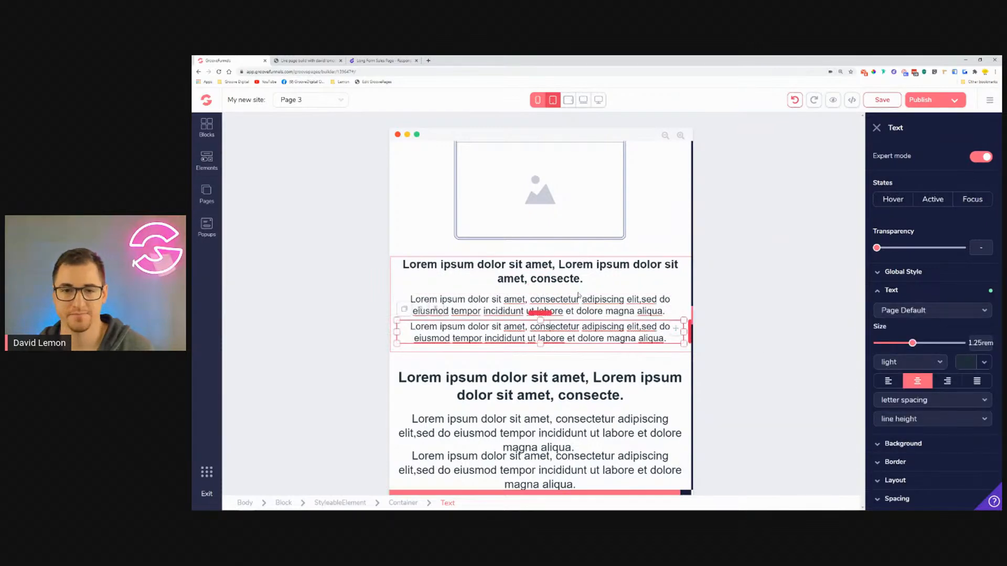
{"action": "scroll", "coordinate": [559, 293], "scroll_direction": "up", "scroll_amount": 4}
{"action": "scroll", "coordinate": [562, 292], "scroll_direction": "down", "scroll_amount": 3}
{"action": "scroll", "coordinate": [562, 291], "scroll_direction": "down", "scroll_amount": 2}
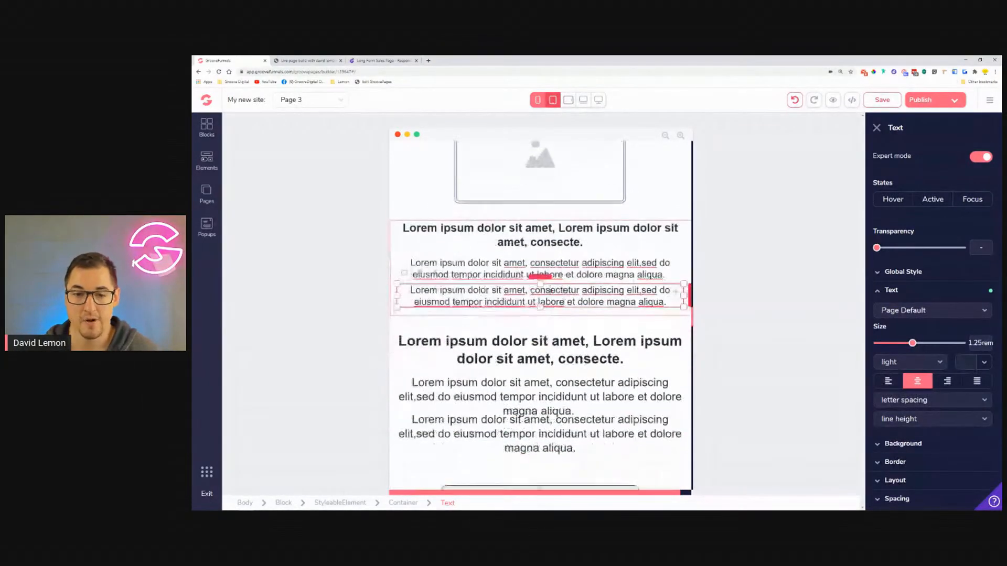
Step: Set the text size of the second text block's heading below the browser mockup to 1.5rem, matching the first heading
{"action": "left_click", "coordinate": [576, 220]}
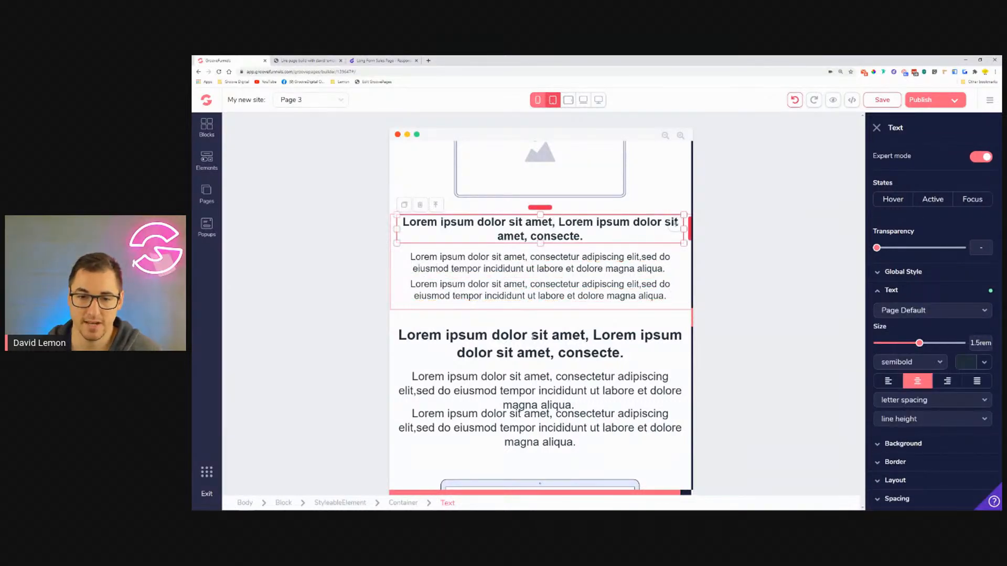
{"action": "left_click", "coordinate": [533, 337]}
{"action": "left_click_drag", "start_coordinate": [924, 344], "coordinate": [918, 344]}
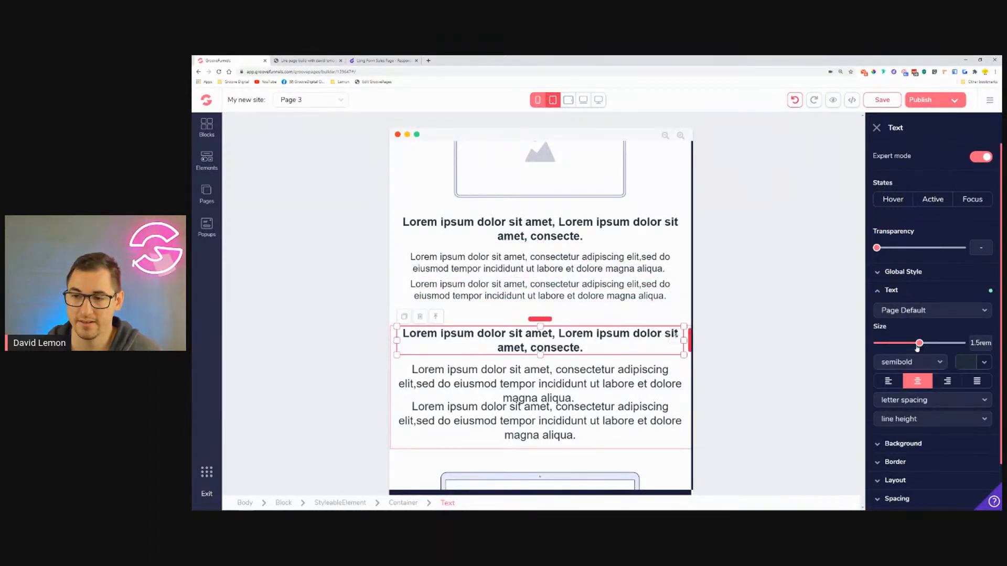
Step: Set both paragraphs of the second text block to 1.25rem text size and its second paragraph's top margin to -0.5rem, matching the first block
{"action": "left_click", "coordinate": [619, 383]}
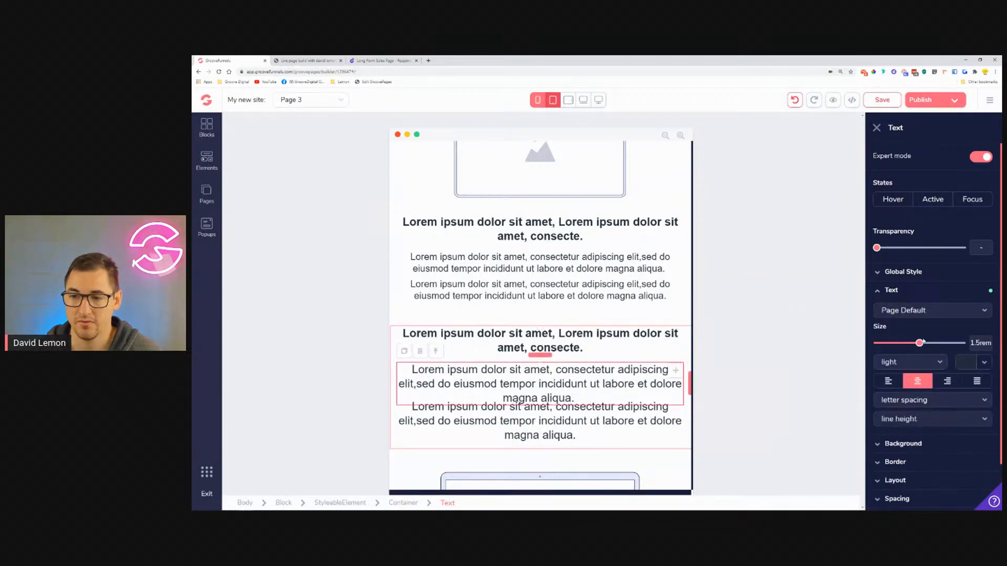
{"action": "left_click_drag", "start_coordinate": [911, 347], "coordinate": [913, 345]}
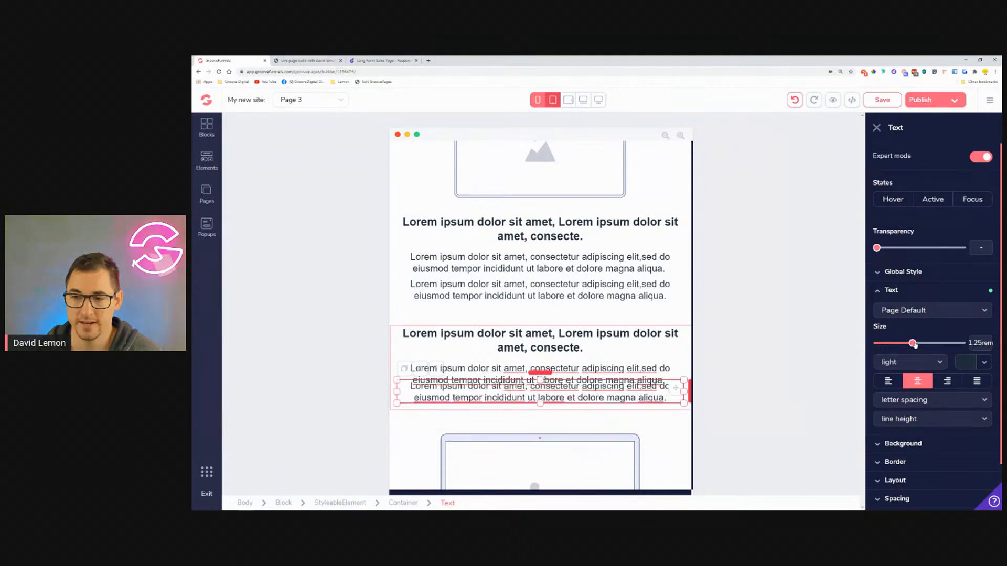
{"action": "left_click", "coordinate": [634, 295]}
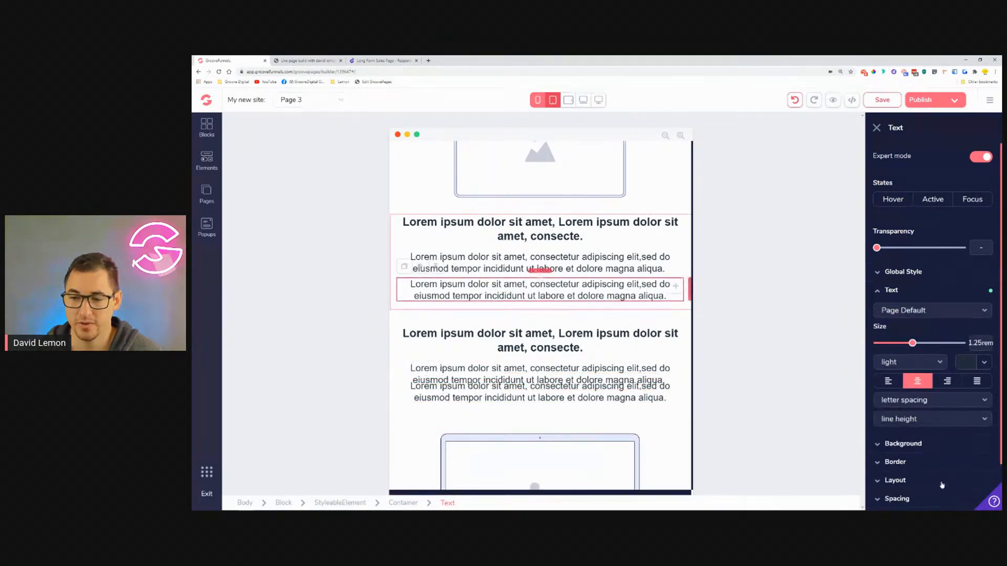
{"action": "left_click", "coordinate": [924, 496]}
{"action": "scroll", "coordinate": [925, 485], "scroll_direction": "down", "scroll_amount": 3}
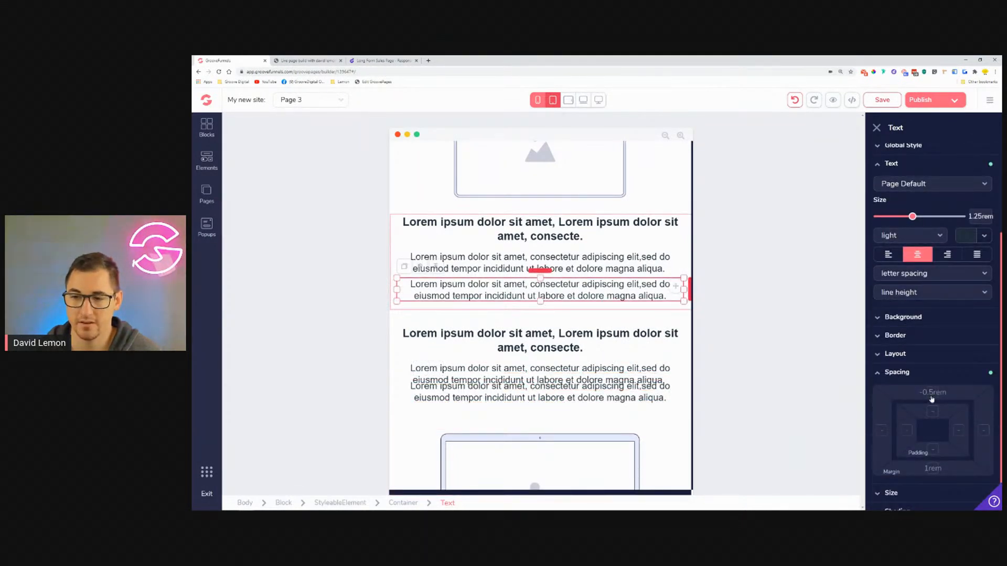
{"action": "left_click", "coordinate": [563, 393]}
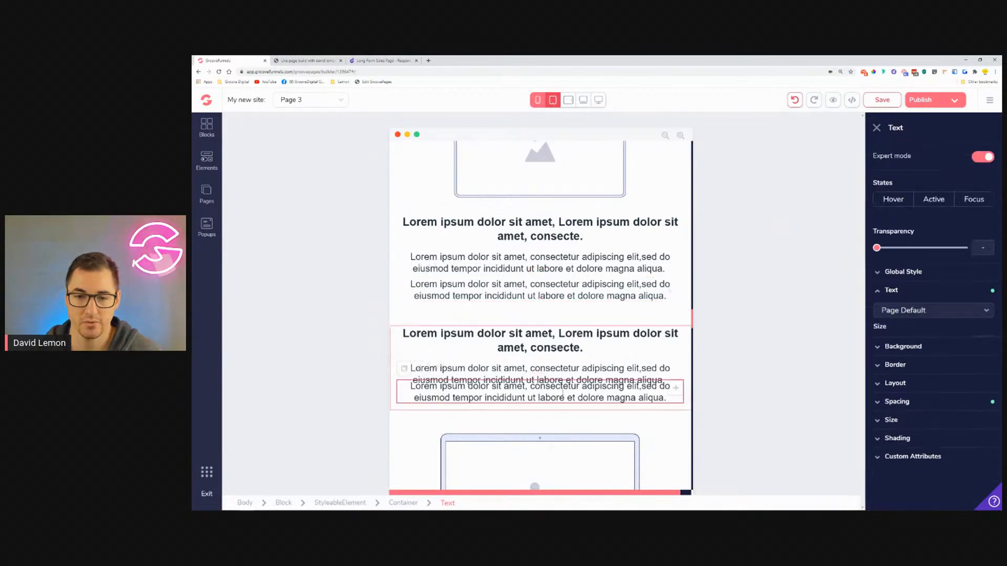
{"action": "left_click", "coordinate": [925, 447]}
{"action": "scroll", "coordinate": [928, 420], "scroll_direction": "down", "scroll_amount": 2}
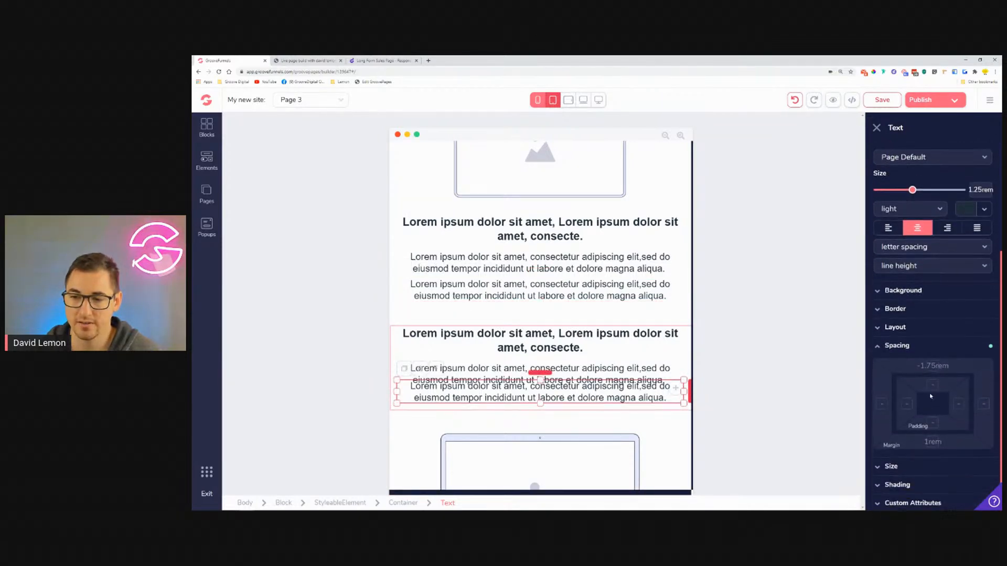
{"action": "left_click", "coordinate": [933, 367]}
{"action": "left_click_drag", "start_coordinate": [907, 464], "coordinate": [886, 463]}
Step: Set the laptop mockup's width below the second text block to 60% relative to parent, using the first browser mockup as reference
{"action": "scroll", "coordinate": [573, 326], "scroll_direction": "down", "scroll_amount": 4}
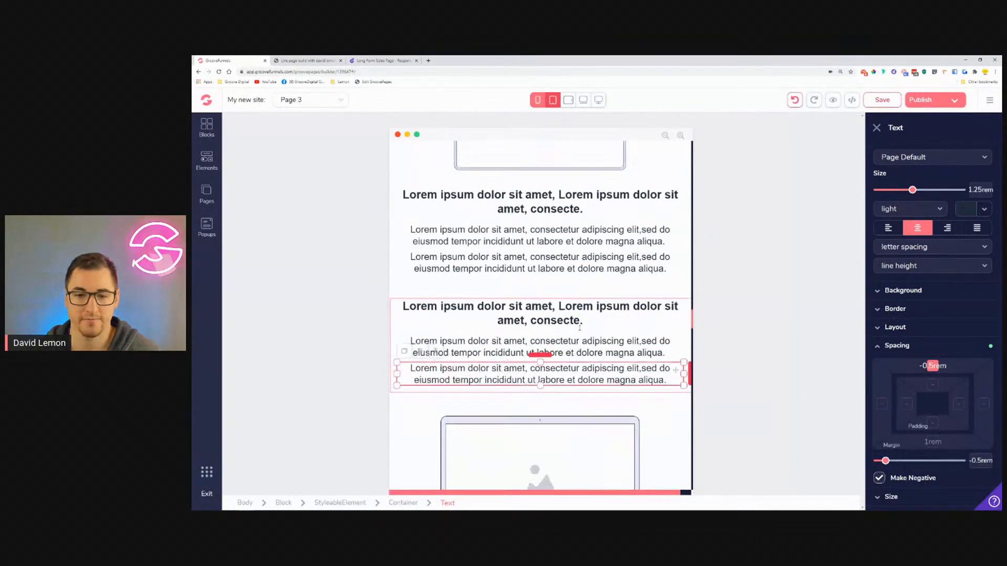
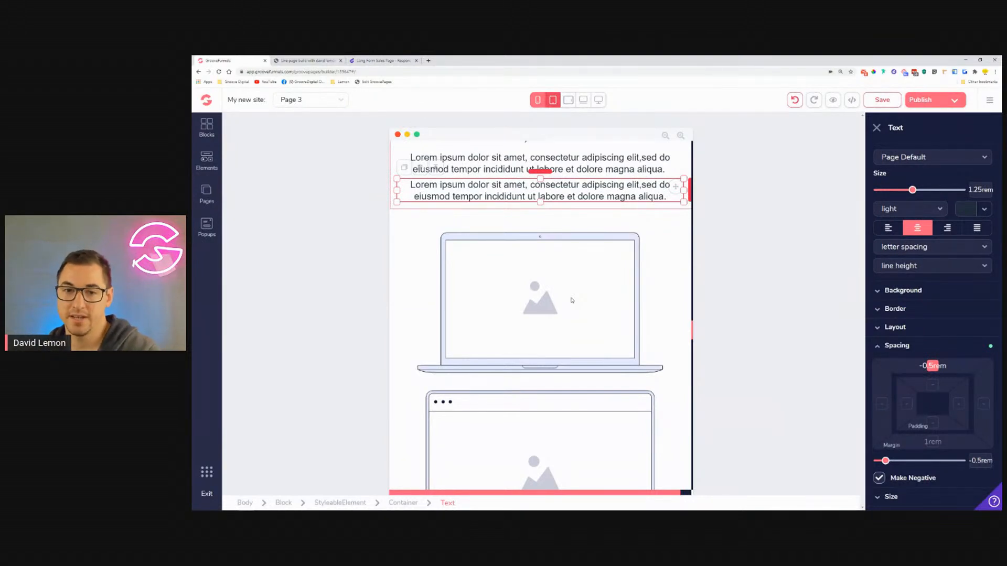
{"action": "scroll", "coordinate": [572, 300], "scroll_direction": "up", "scroll_amount": 4}
{"action": "left_click", "coordinate": [572, 300]}
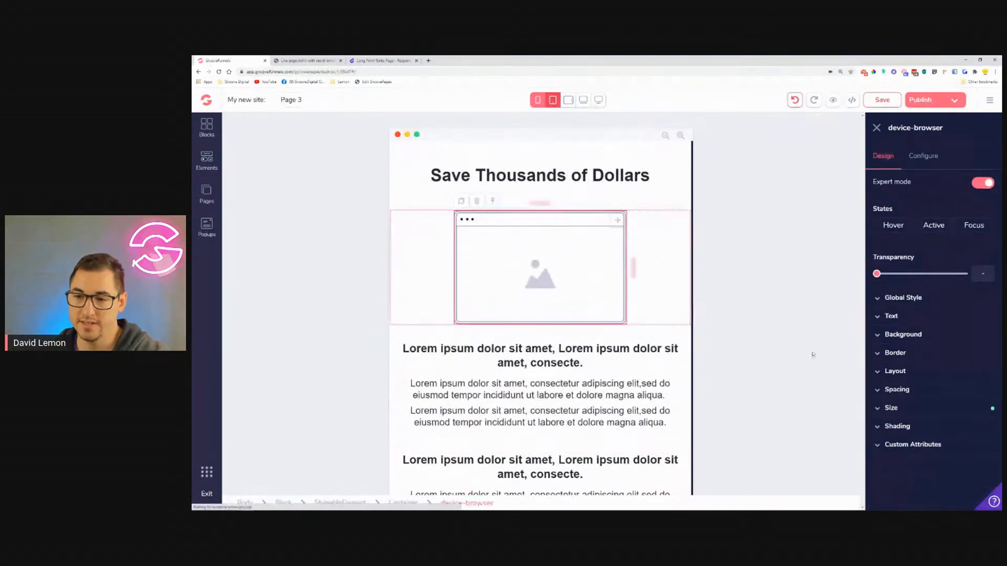
{"action": "left_click", "coordinate": [929, 406]}
{"action": "scroll", "coordinate": [530, 300], "scroll_direction": "down", "scroll_amount": 5}
{"action": "scroll", "coordinate": [530, 300], "scroll_direction": "down", "scroll_amount": 3}
{"action": "left_click", "coordinate": [538, 251]}
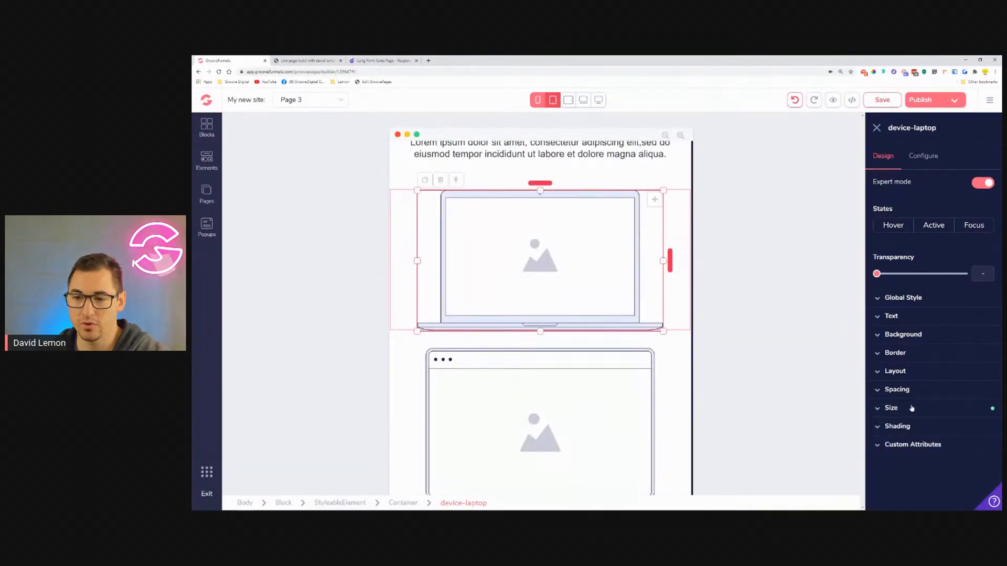
{"action": "left_click", "coordinate": [912, 408]}
{"action": "left_click_drag", "start_coordinate": [955, 467], "coordinate": [923, 466]}
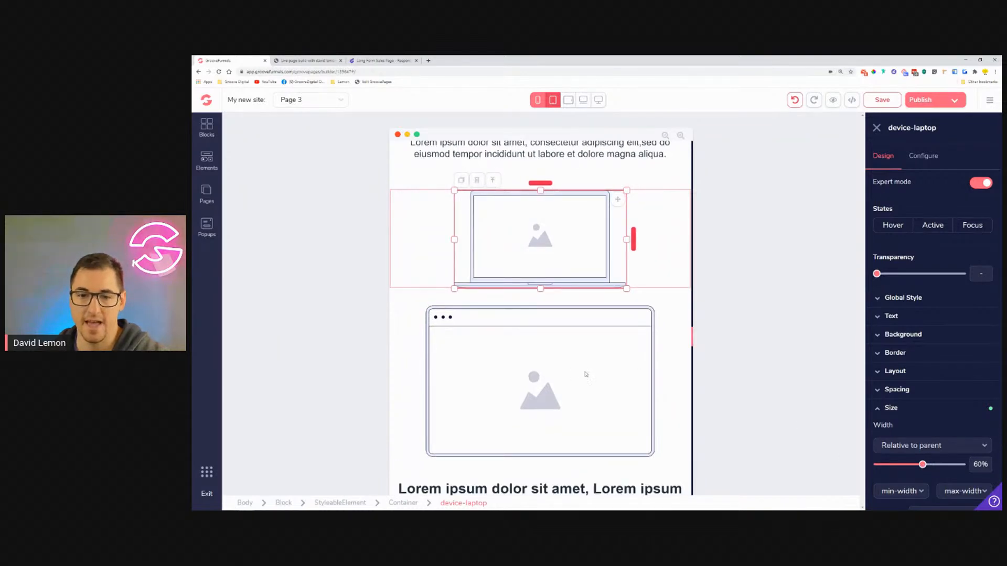
Step: Set the width of the browser mockup directly below the laptop mockup to 60% relative to parent
{"action": "left_click", "coordinate": [602, 377]}
{"action": "left_click", "coordinate": [989, 408]}
{"action": "left_click_drag", "start_coordinate": [942, 466], "coordinate": [923, 465]}
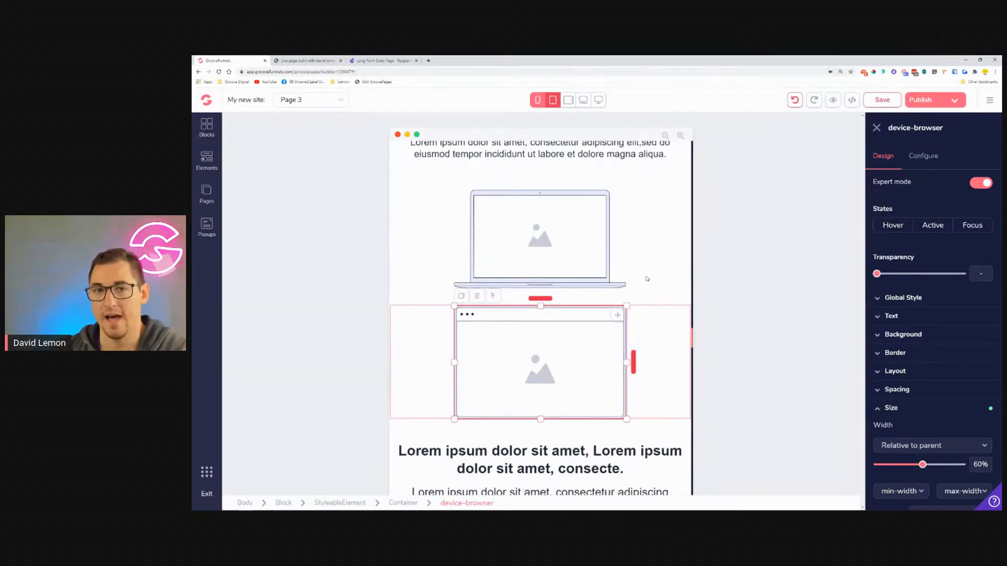
Step: Duplicate the laptop mockup and place the copy above the second text block's heading
{"action": "scroll", "coordinate": [640, 278], "scroll_direction": "up", "scroll_amount": 2}
{"action": "scroll", "coordinate": [634, 276], "scroll_direction": "up", "scroll_amount": 4}
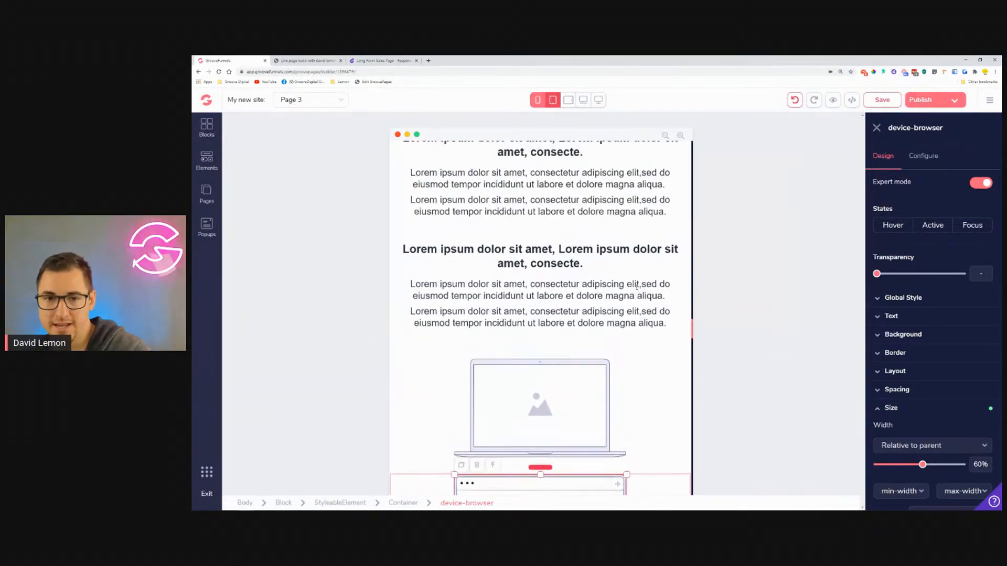
{"action": "scroll", "coordinate": [538, 286], "scroll_direction": "down", "scroll_amount": 4}
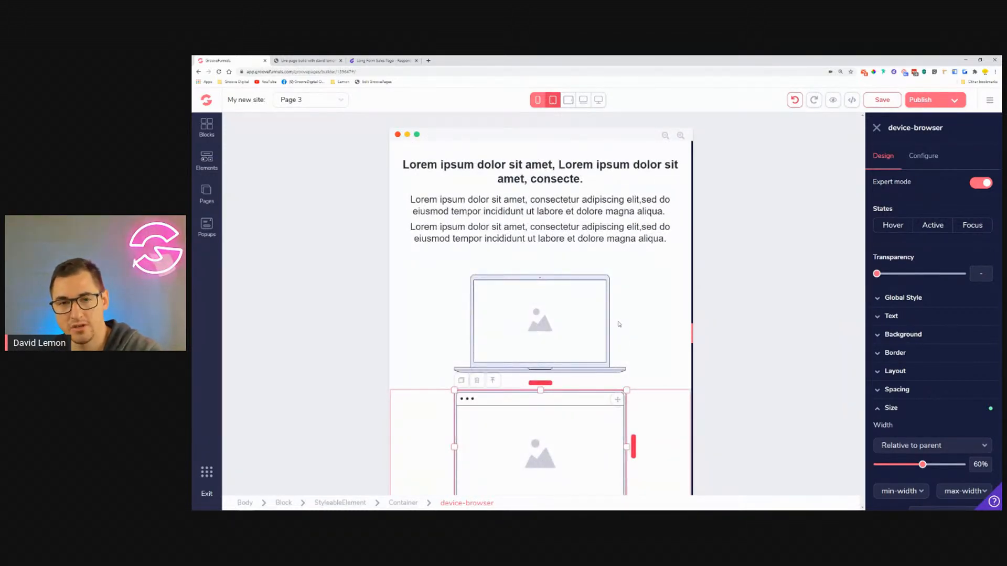
{"action": "left_click", "coordinate": [586, 291]}
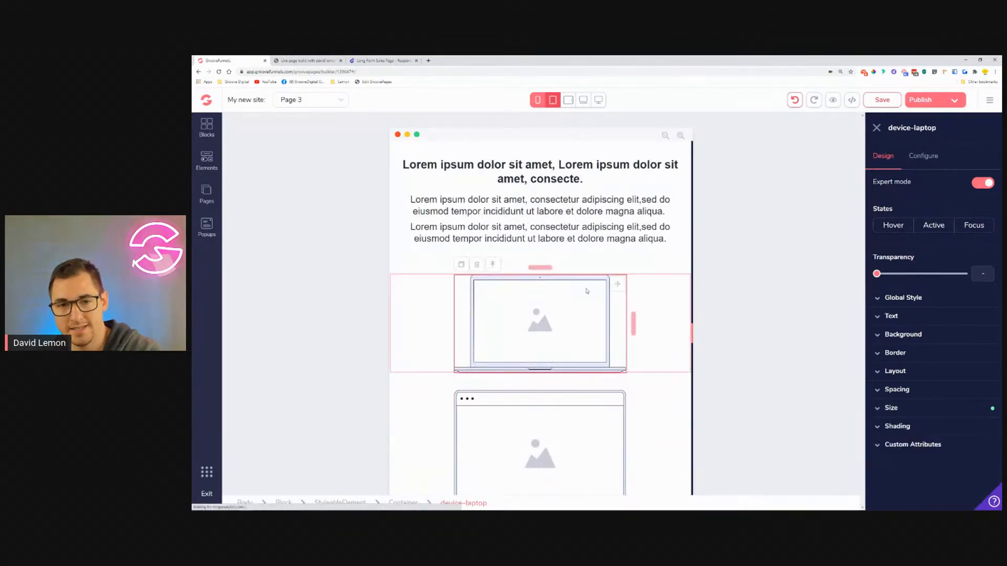
{"action": "left_click", "coordinate": [461, 268]}
{"action": "left_click_drag", "start_coordinate": [621, 387], "coordinate": [659, 234]}
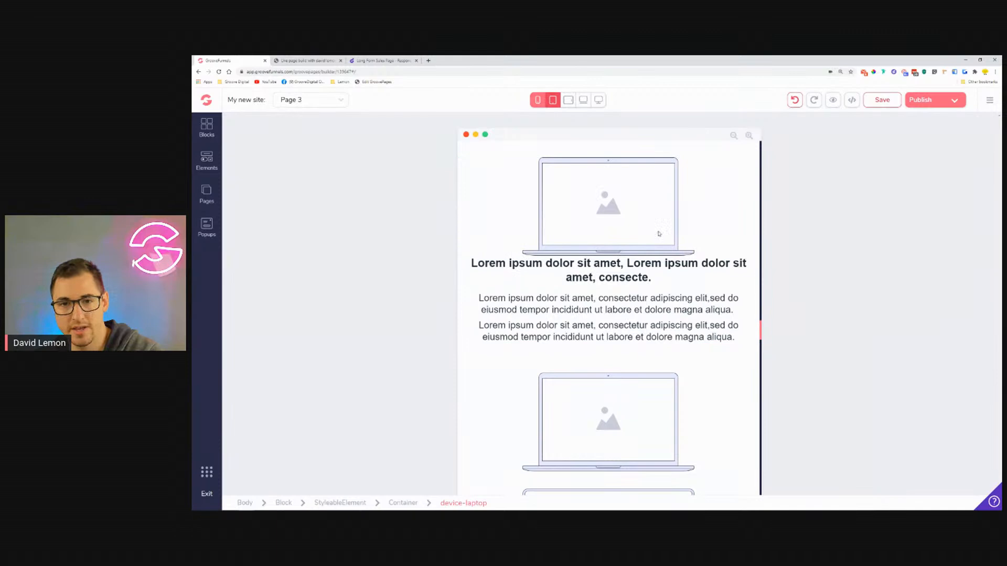
Step: Set the bottom margin of the duplicated laptop mockup above the second heading to 2rem
{"action": "scroll", "coordinate": [655, 230], "scroll_direction": "down", "scroll_amount": 3}
{"action": "scroll", "coordinate": [682, 314], "scroll_direction": "up", "scroll_amount": 1}
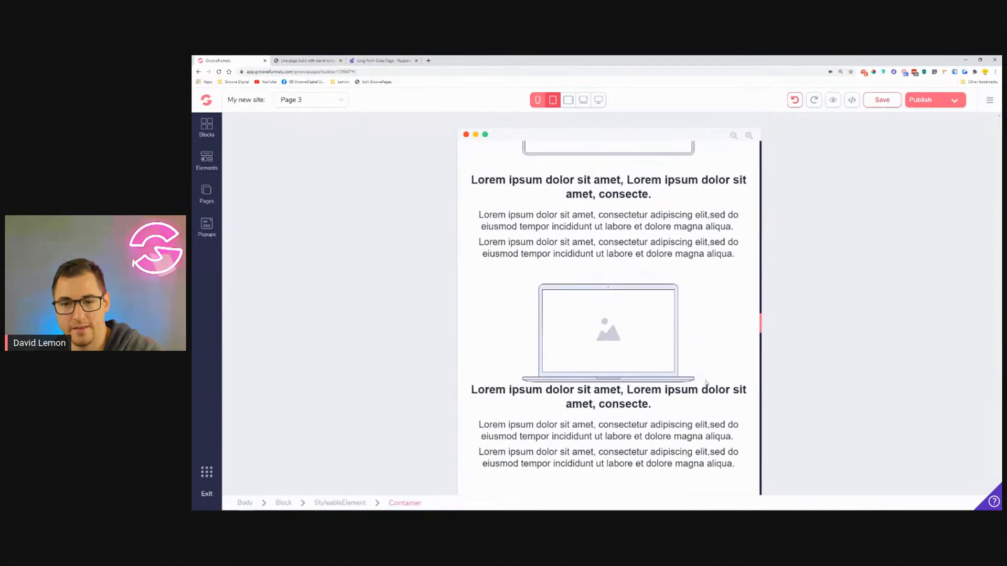
{"action": "left_click", "coordinate": [653, 367]}
{"action": "left_click", "coordinate": [924, 398]}
{"action": "scroll", "coordinate": [932, 419], "scroll_direction": "down", "scroll_amount": 2}
{"action": "left_click", "coordinate": [935, 441]}
{"action": "left_click_drag", "start_coordinate": [878, 460], "coordinate": [913, 465]}
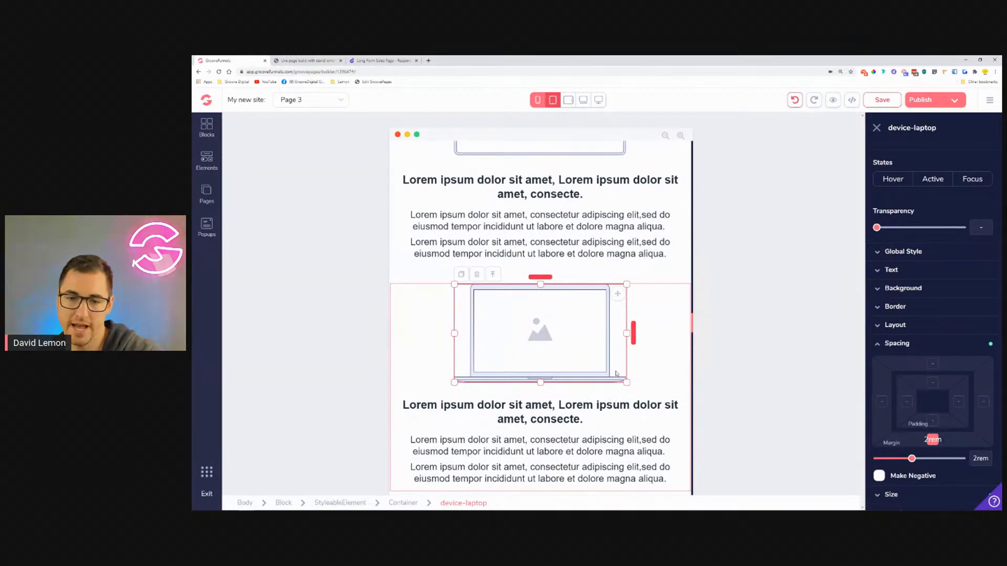
Step: In the landscape tablet view, hide the duplicated laptop mockup above the second text block by setting its display to none
{"action": "scroll", "coordinate": [624, 368], "scroll_direction": "down", "scroll_amount": 2}
{"action": "scroll", "coordinate": [624, 362], "scroll_direction": "up", "scroll_amount": 2}
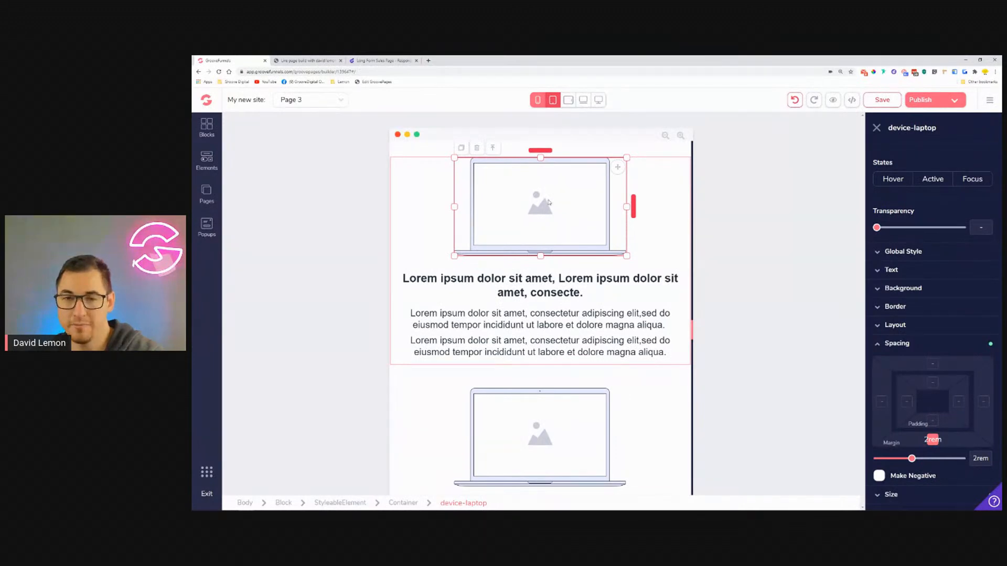
{"action": "left_click", "coordinate": [568, 100]}
{"action": "scroll", "coordinate": [609, 272], "scroll_direction": "down", "scroll_amount": 6}
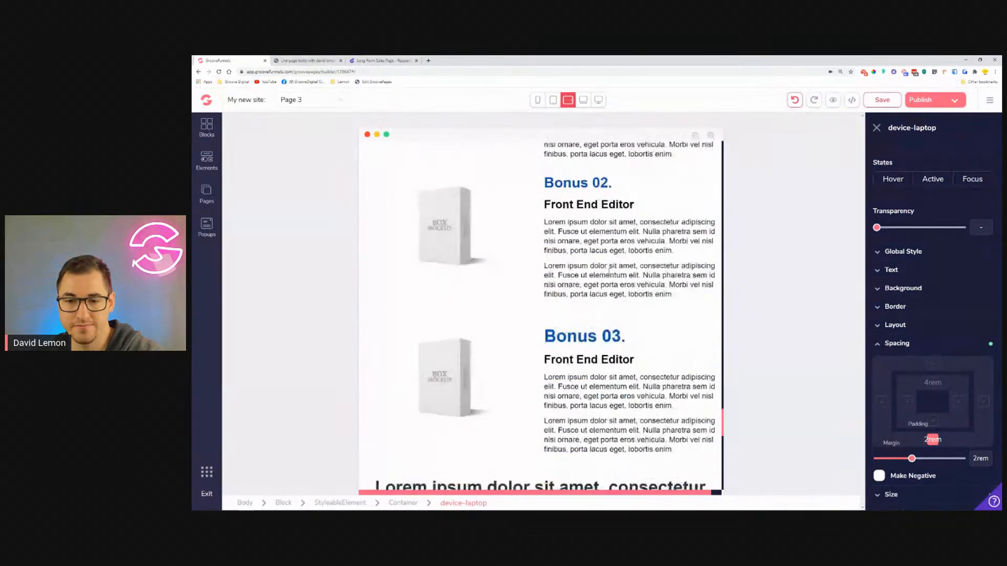
{"action": "scroll", "coordinate": [609, 271], "scroll_direction": "up", "scroll_amount": 10}
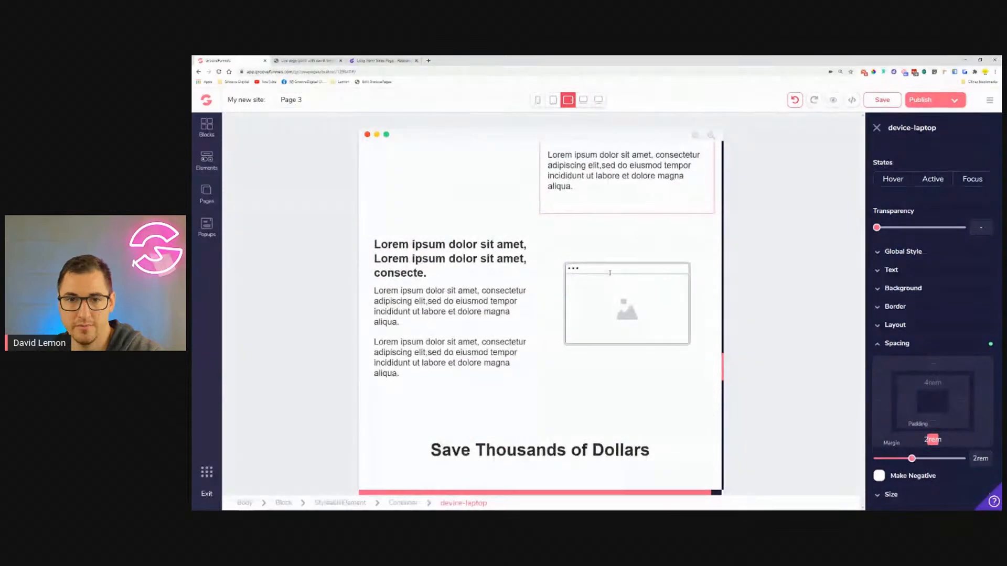
{"action": "scroll", "coordinate": [610, 274], "scroll_direction": "up", "scroll_amount": 1}
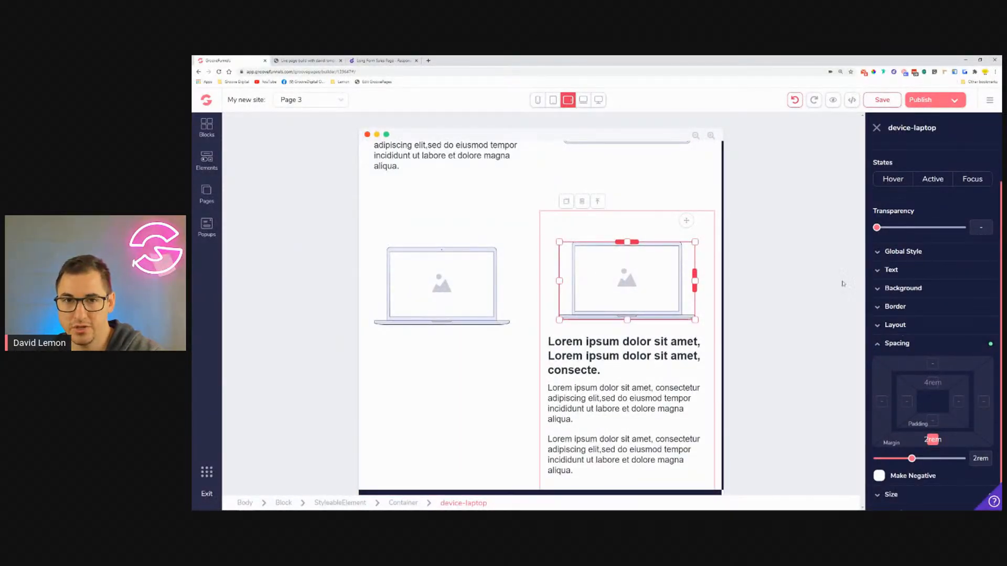
{"action": "left_click", "coordinate": [921, 326]}
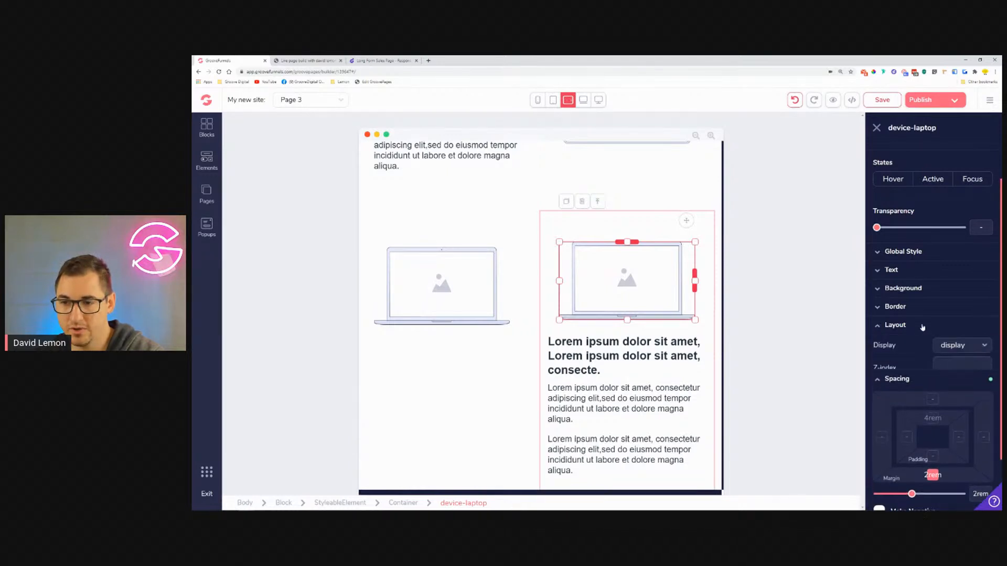
{"action": "left_click", "coordinate": [962, 345]}
{"action": "left_click", "coordinate": [949, 496]}
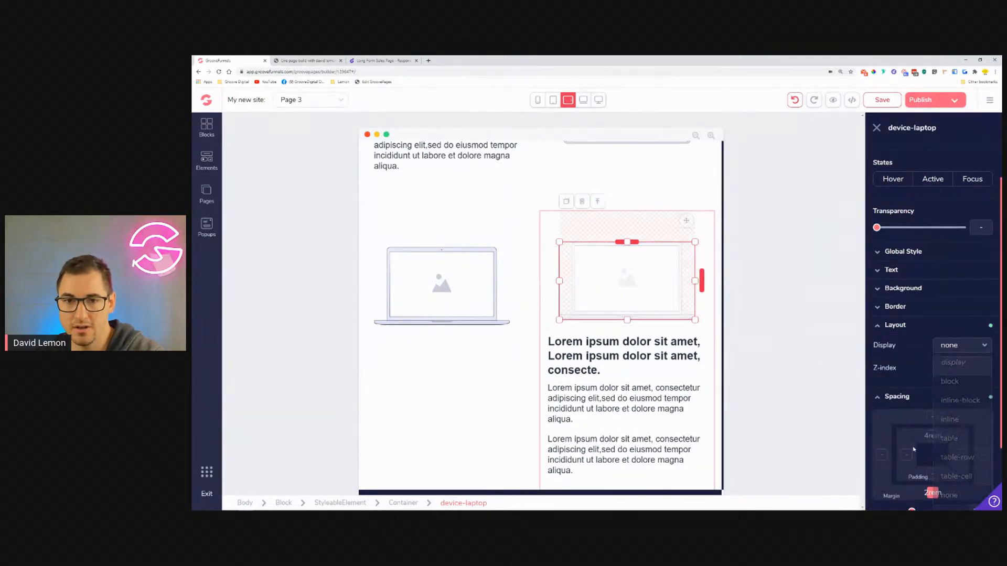
Step: In the portrait tablet view, hide the container of the original laptop mockup below the second text block by setting its display to none
{"action": "left_click", "coordinate": [552, 100]}
{"action": "scroll", "coordinate": [626, 249], "scroll_direction": "down", "scroll_amount": 5}
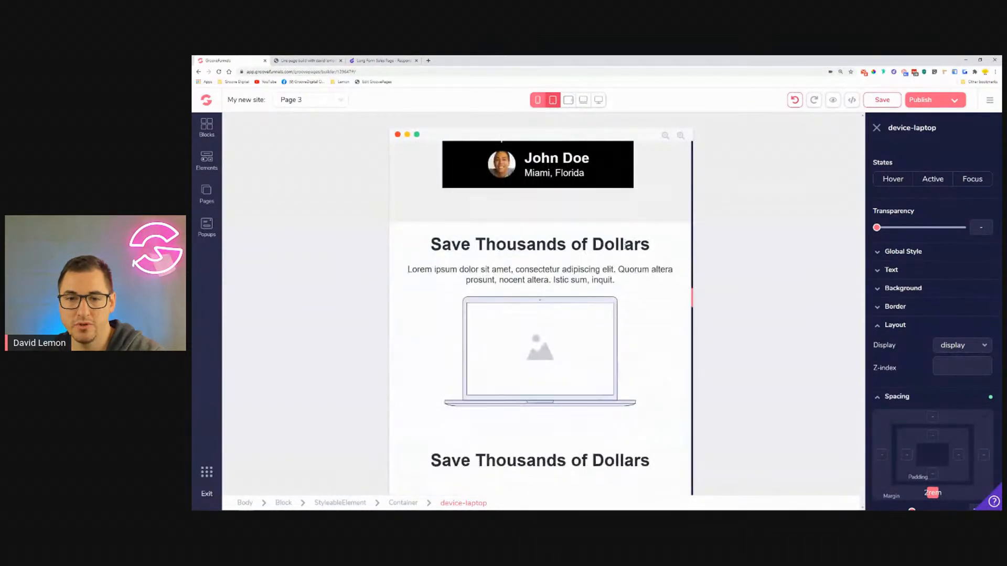
{"action": "scroll", "coordinate": [627, 250], "scroll_direction": "down", "scroll_amount": 2}
{"action": "scroll", "coordinate": [628, 255], "scroll_direction": "up", "scroll_amount": 4}
{"action": "scroll", "coordinate": [630, 260], "scroll_direction": "down", "scroll_amount": 3}
{"action": "scroll", "coordinate": [603, 262], "scroll_direction": "down", "scroll_amount": 5}
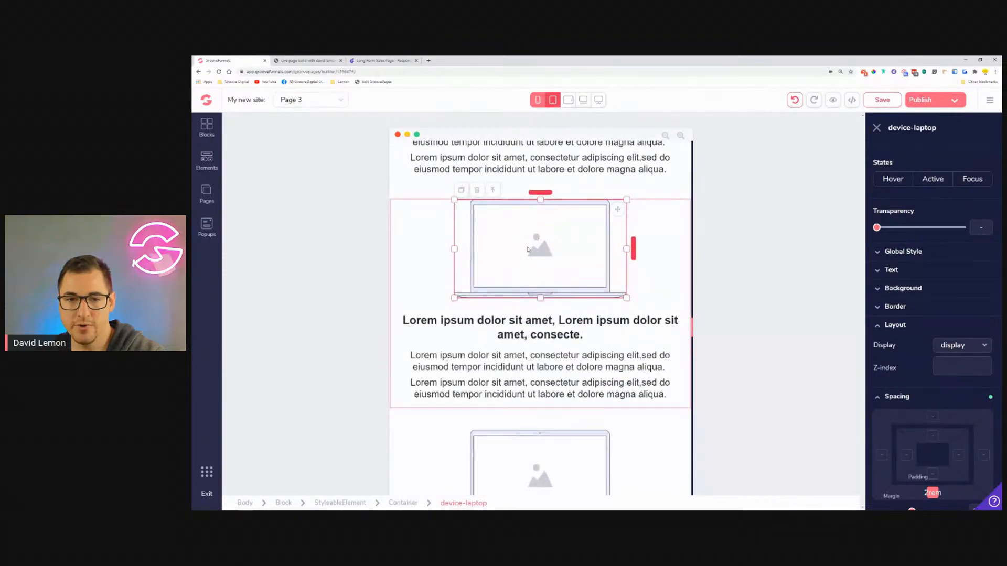
{"action": "scroll", "coordinate": [548, 294], "scroll_direction": "down", "scroll_amount": 3}
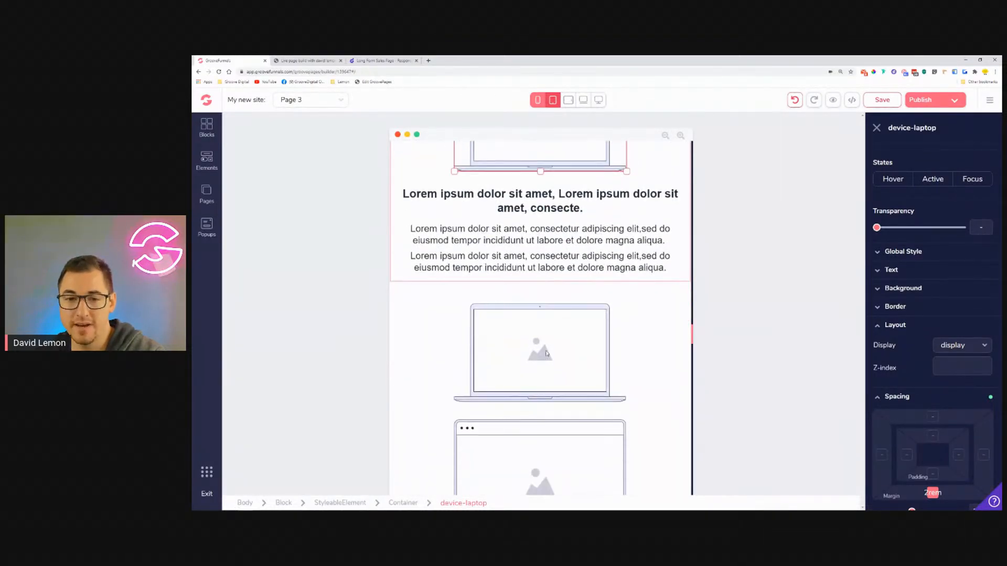
{"action": "left_click", "coordinate": [546, 352]}
{"action": "left_click", "coordinate": [438, 328]}
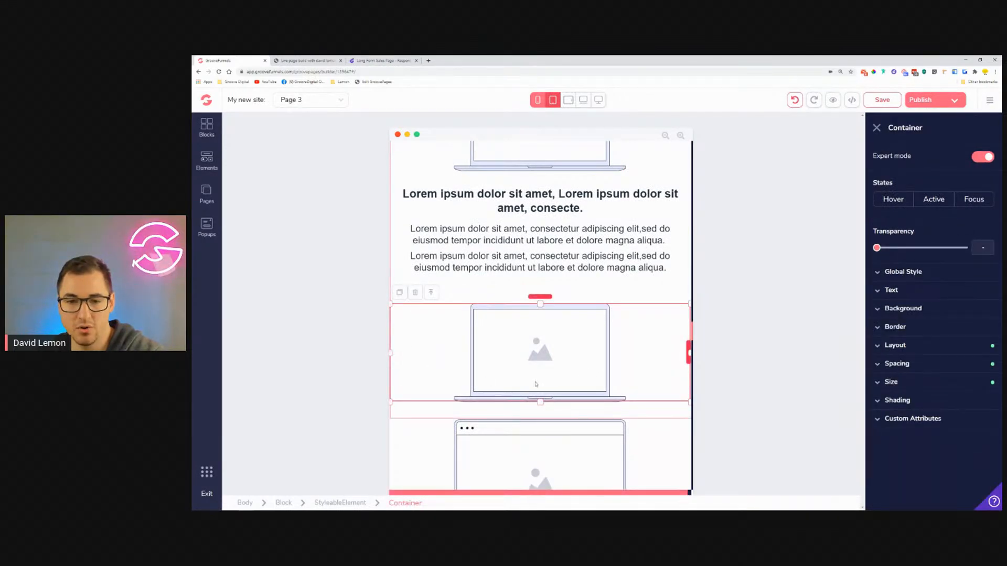
{"action": "left_click", "coordinate": [931, 346]}
{"action": "left_click", "coordinate": [966, 371]}
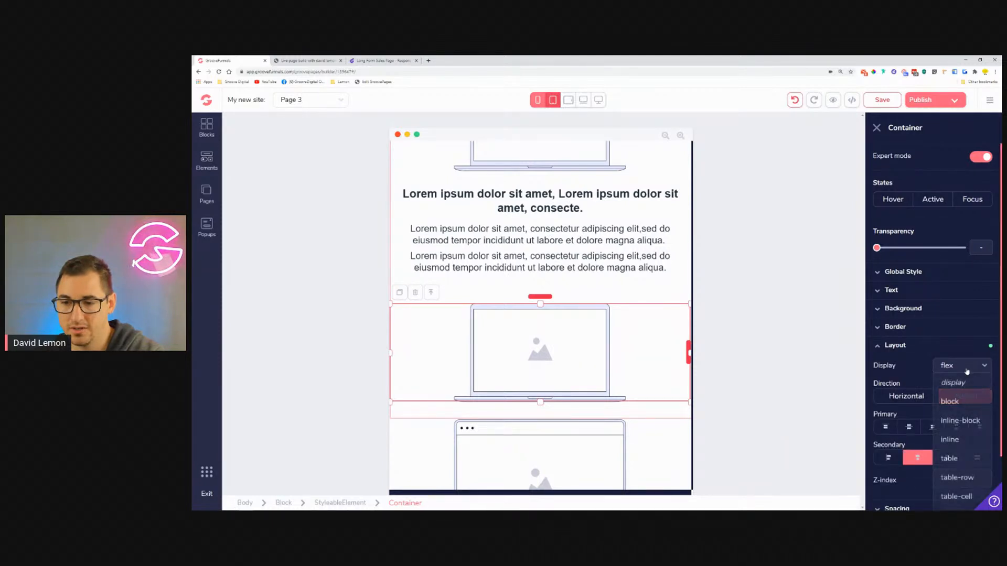
{"action": "scroll", "coordinate": [967, 435], "scroll_direction": "down", "scroll_amount": 1}
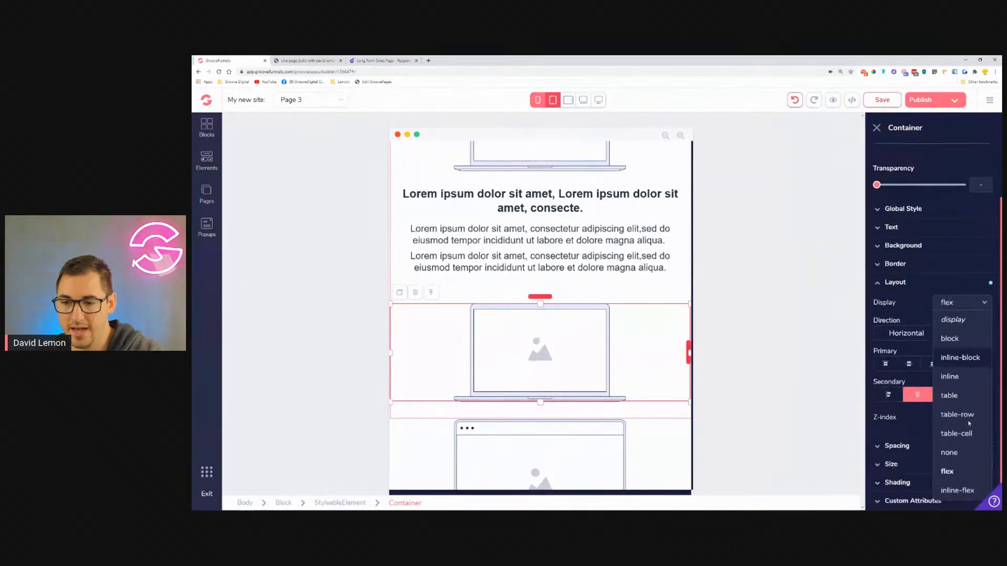
{"action": "left_click", "coordinate": [959, 453]}
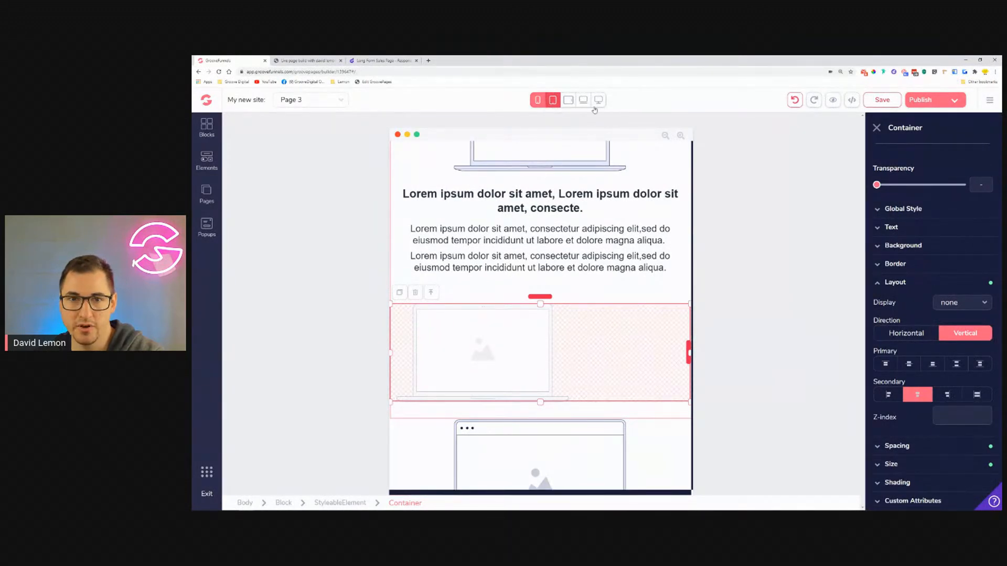
Step: In the landscape tablet view, show the original laptop mockup's container beside the second text block by setting its display to block
{"action": "left_click", "coordinate": [568, 101]}
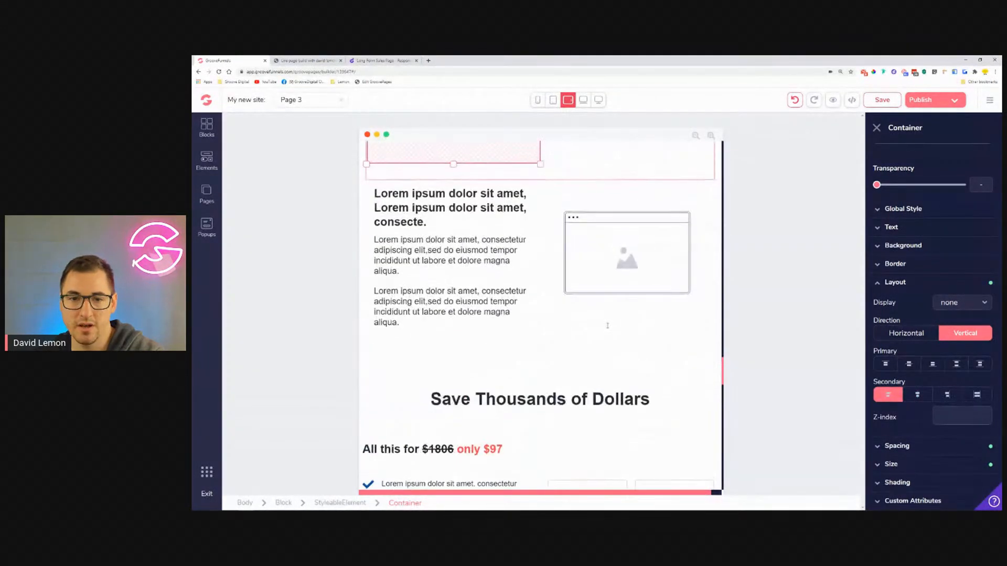
{"action": "scroll", "coordinate": [610, 326], "scroll_direction": "up", "scroll_amount": 3}
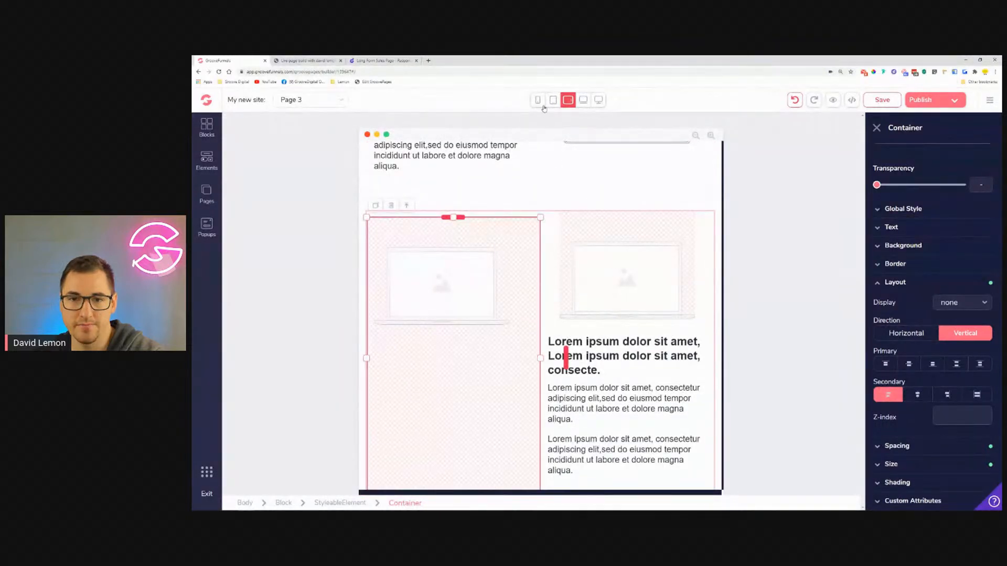
{"action": "left_click", "coordinate": [606, 250]}
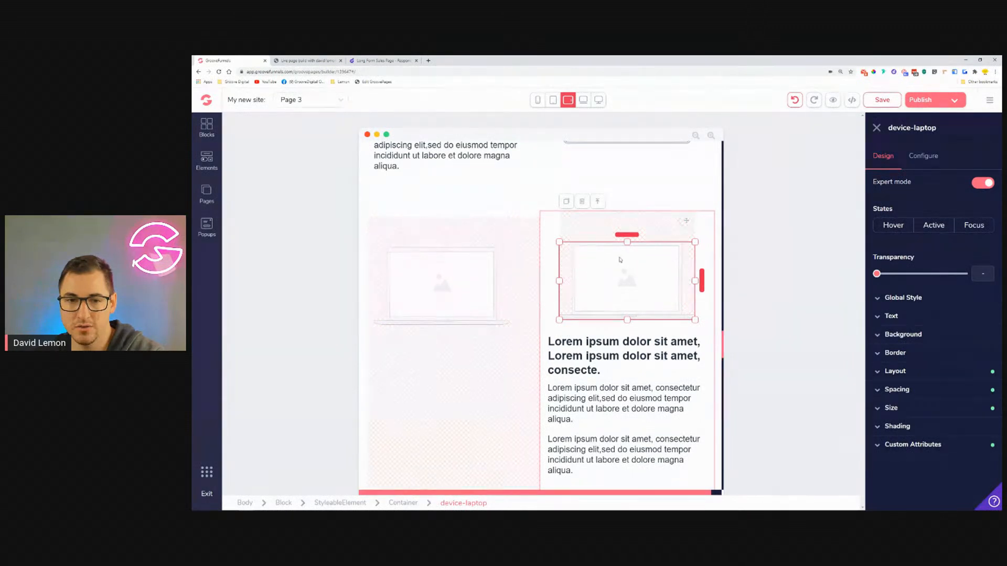
{"action": "left_click", "coordinate": [485, 232]}
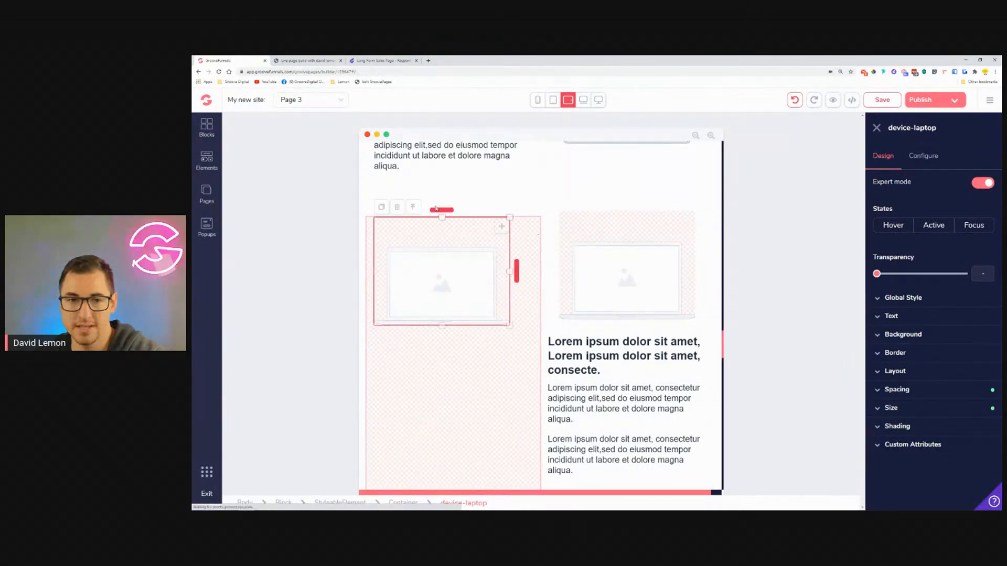
{"action": "left_click", "coordinate": [414, 207]}
{"action": "left_click", "coordinate": [929, 346]}
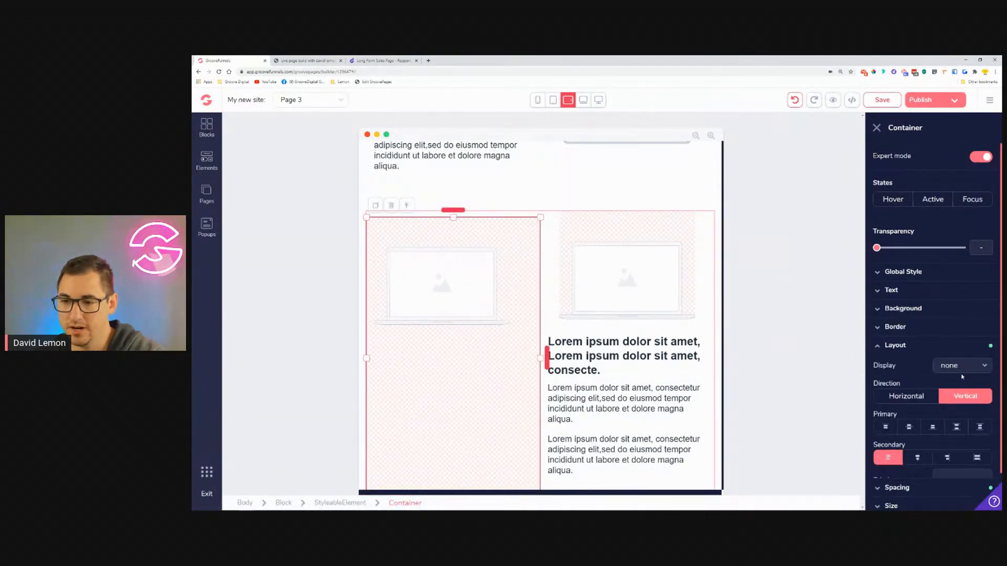
{"action": "left_click", "coordinate": [963, 366]}
{"action": "left_click", "coordinate": [950, 402]}
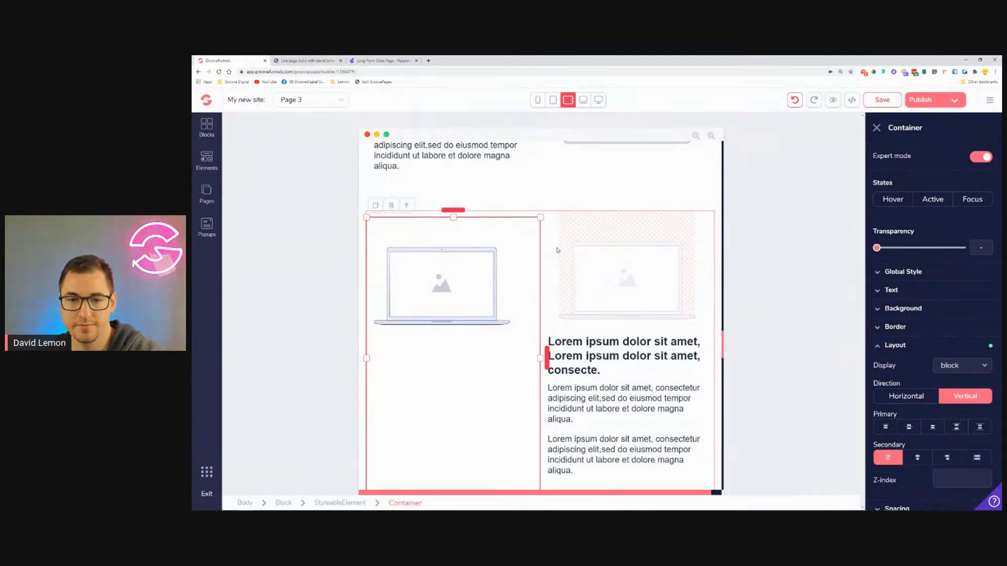
{"action": "scroll", "coordinate": [588, 247], "scroll_direction": "down", "scroll_amount": 5}
{"action": "scroll", "coordinate": [588, 247], "scroll_direction": "up", "scroll_amount": 3}
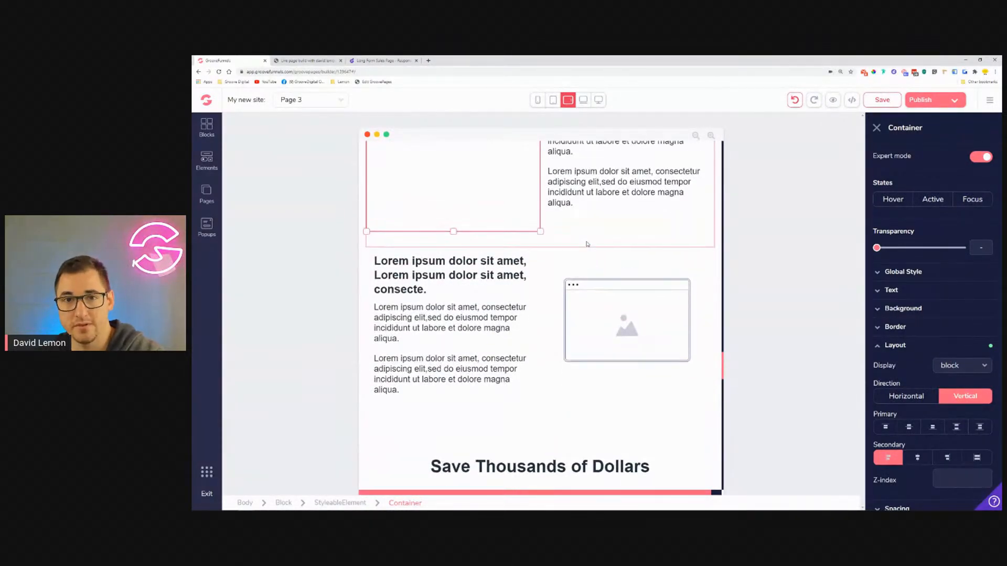
Step: Switch to the portrait tablet view and examine the order and visibility of the mockups and text blocks under "Save Thousands of Dollars"
{"action": "left_click", "coordinate": [553, 99]}
{"action": "scroll", "coordinate": [589, 329], "scroll_direction": "down", "scroll_amount": 10}
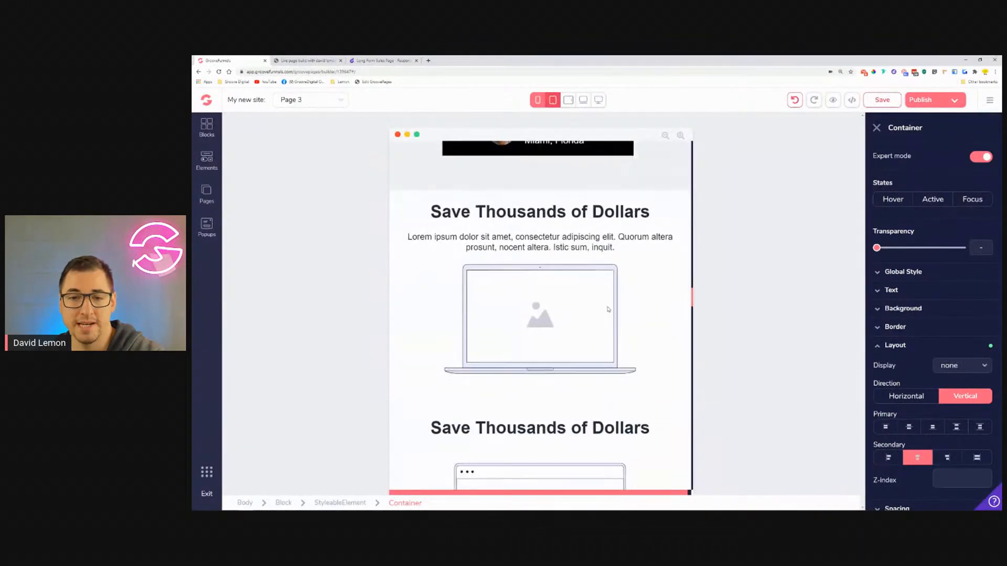
{"action": "scroll", "coordinate": [645, 254], "scroll_direction": "down", "scroll_amount": 3}
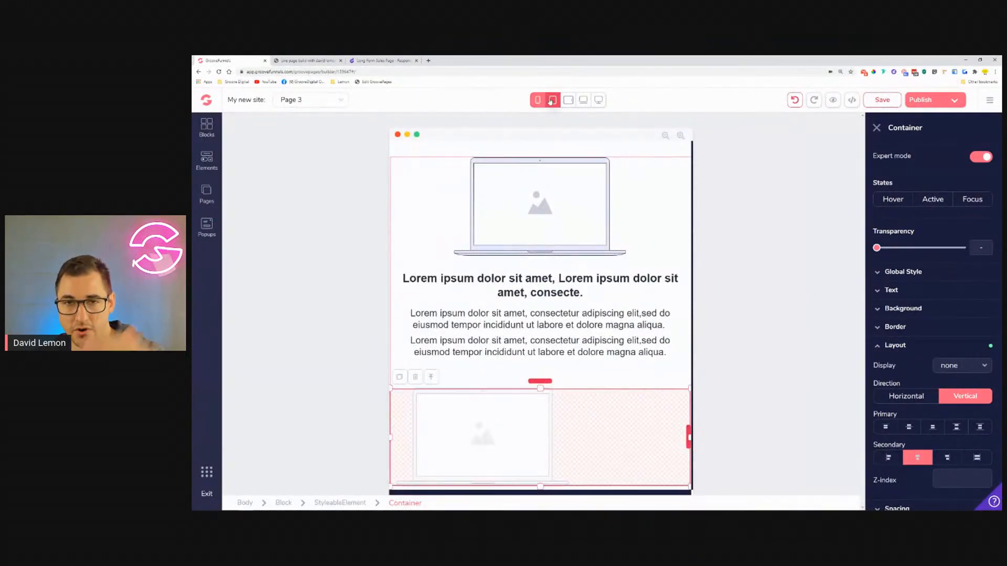
{"action": "scroll", "coordinate": [607, 334], "scroll_direction": "up", "scroll_amount": 5}
{"action": "scroll", "coordinate": [556, 296], "scroll_direction": "down", "scroll_amount": 5}
{"action": "scroll", "coordinate": [553, 257], "scroll_direction": "down", "scroll_amount": 4}
{"action": "scroll", "coordinate": [556, 308], "scroll_direction": "down", "scroll_amount": 5}
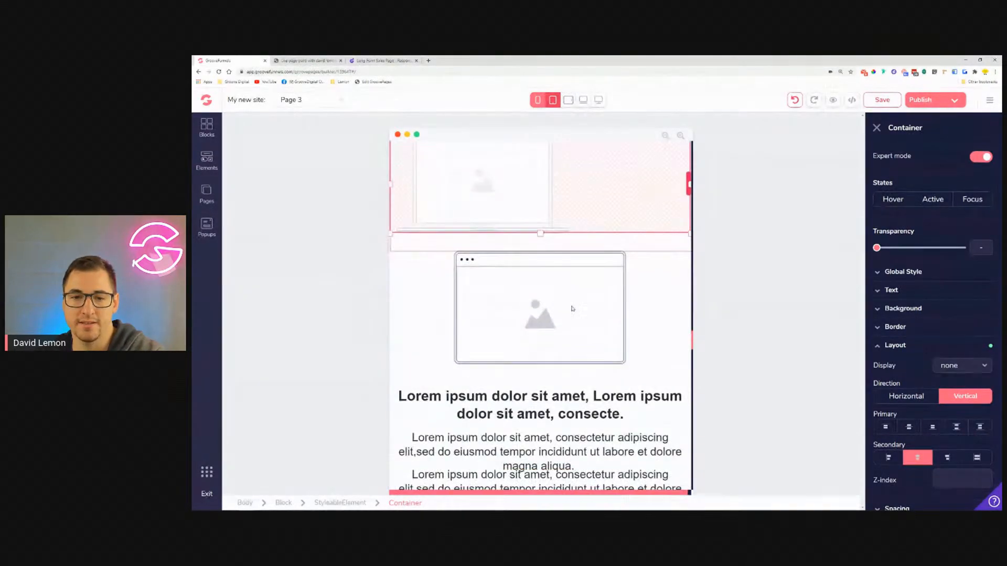
Step: Set the text size of the heading below the browser mockup to 1.5rem in the portrait tablet view
{"action": "scroll", "coordinate": [555, 294], "scroll_direction": "up", "scroll_amount": 2}
{"action": "left_click", "coordinate": [550, 252]}
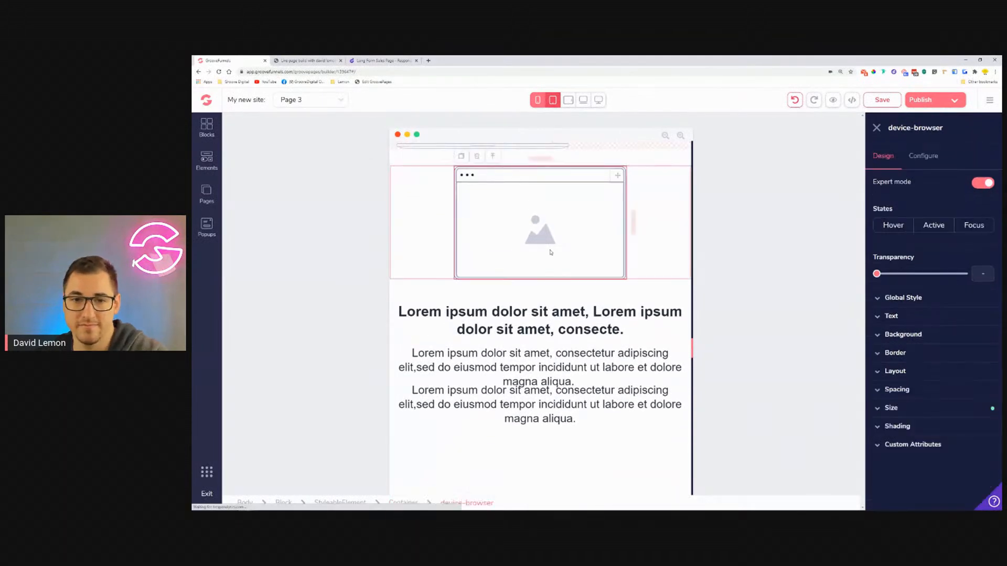
{"action": "left_click", "coordinate": [566, 317]}
{"action": "left_click", "coordinate": [892, 291]}
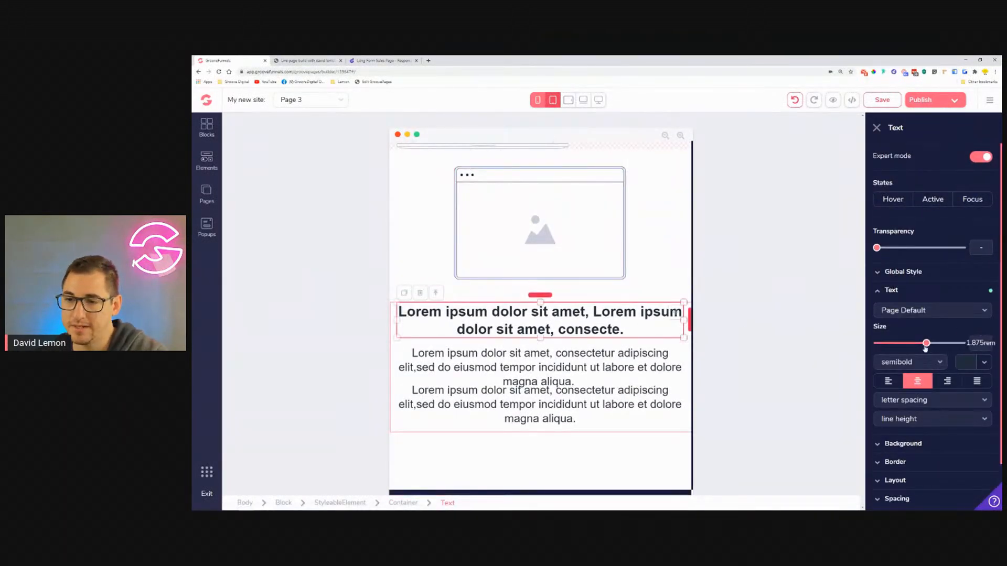
{"action": "left_click_drag", "start_coordinate": [926, 344], "coordinate": [919, 343]}
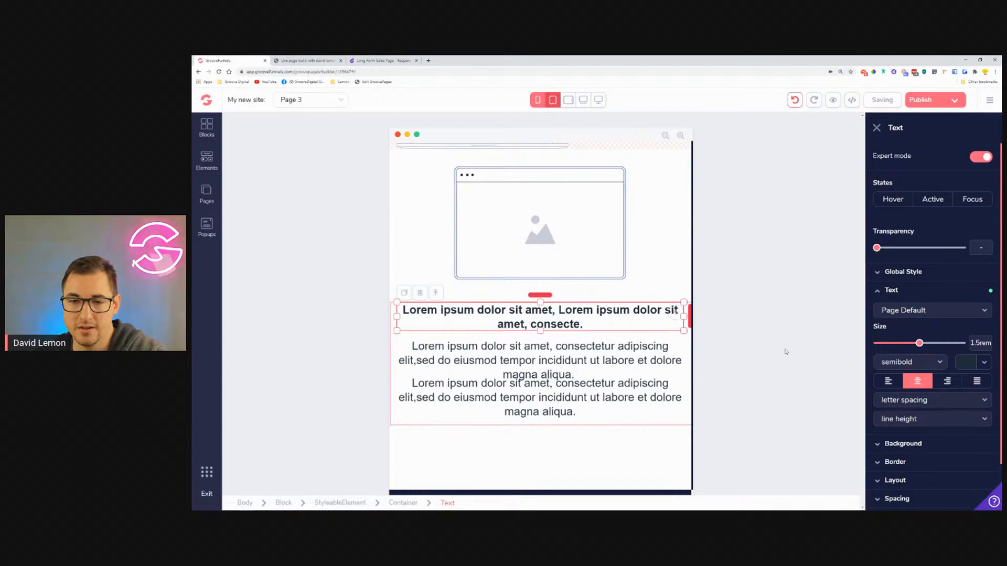
Step: Set the text size of both paragraphs below the browser mockup's heading to 1.25rem
{"action": "left_click", "coordinate": [624, 360]}
{"action": "left_click_drag", "start_coordinate": [920, 344], "coordinate": [912, 343]}
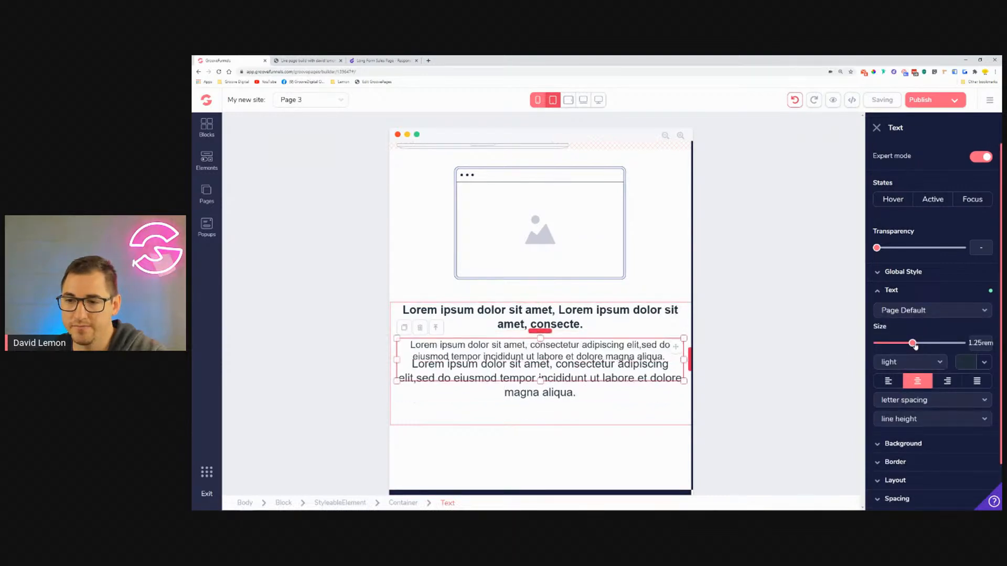
{"action": "left_click", "coordinate": [549, 392]}
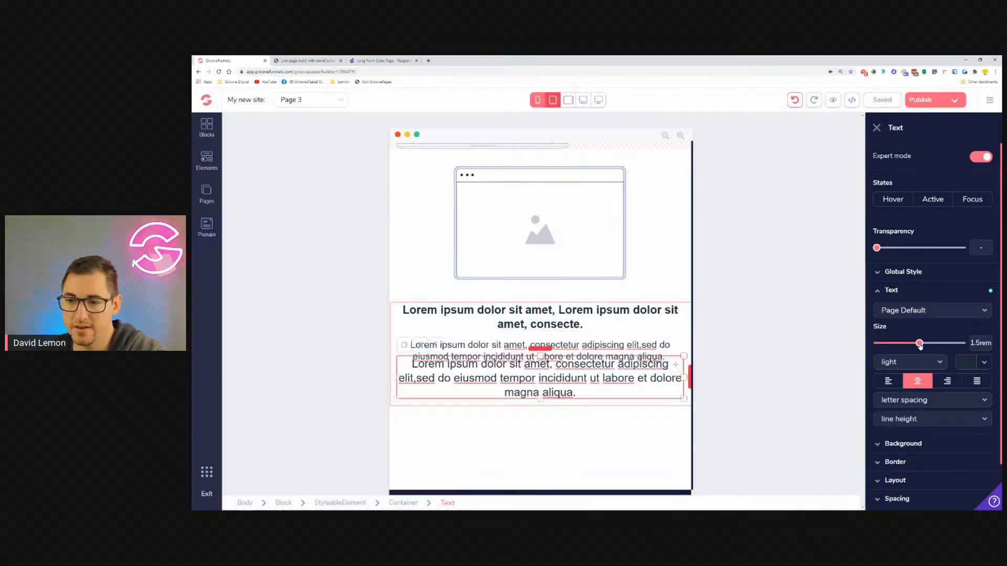
{"action": "left_click_drag", "start_coordinate": [920, 344], "coordinate": [913, 343]}
Step: Set the top margin of the second paragraph below the browser mockup to -0.5rem
{"action": "scroll", "coordinate": [913, 462], "scroll_direction": "down", "scroll_amount": 3}
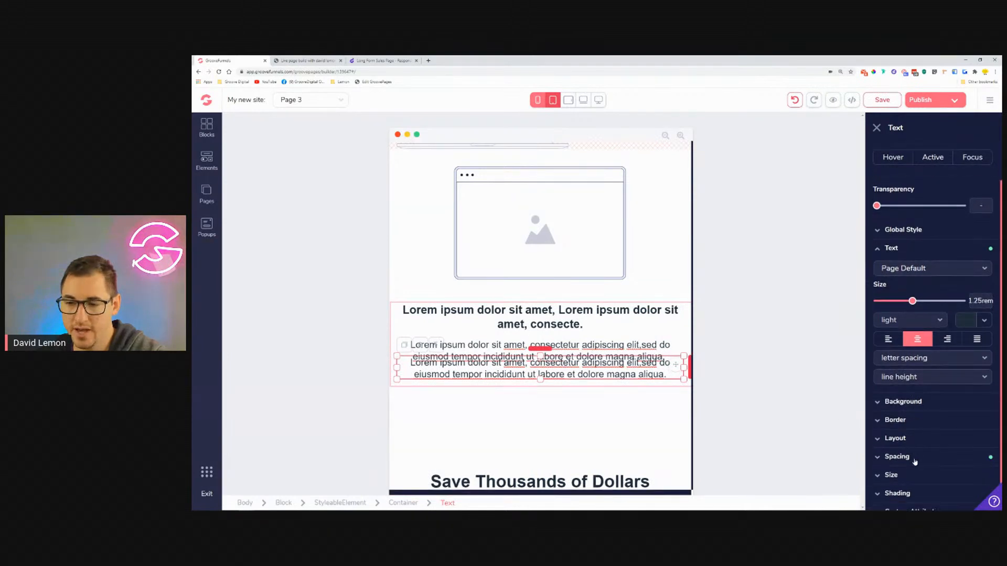
{"action": "left_click", "coordinate": [916, 472]}
{"action": "scroll", "coordinate": [916, 474], "scroll_direction": "down", "scroll_amount": 1}
{"action": "left_click", "coordinate": [933, 363]}
{"action": "left_click_drag", "start_coordinate": [907, 459], "coordinate": [886, 459]}
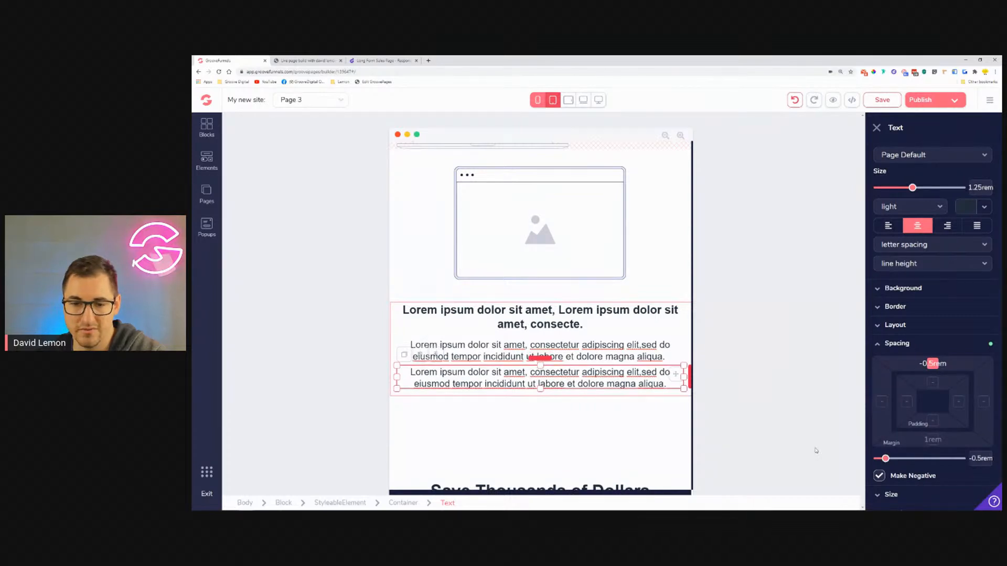
Step: Select the block holding the mockups and text blocks, check its portrait tablet layout and save the page
{"action": "left_click", "coordinate": [586, 418]}
{"action": "scroll", "coordinate": [585, 418], "scroll_direction": "up", "scroll_amount": 5}
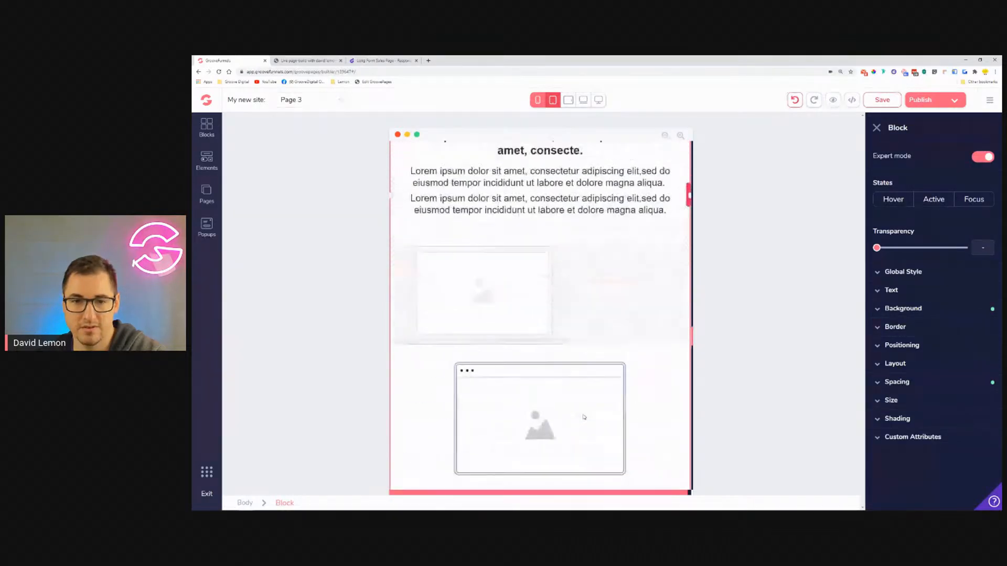
{"action": "scroll", "coordinate": [586, 418], "scroll_direction": "down", "scroll_amount": 2}
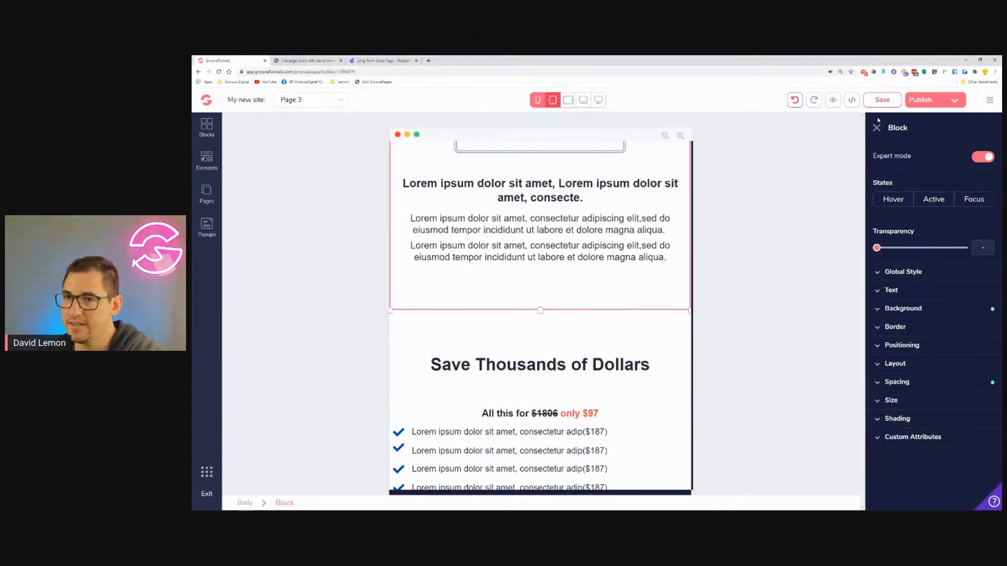
{"action": "left_click", "coordinate": [882, 99]}
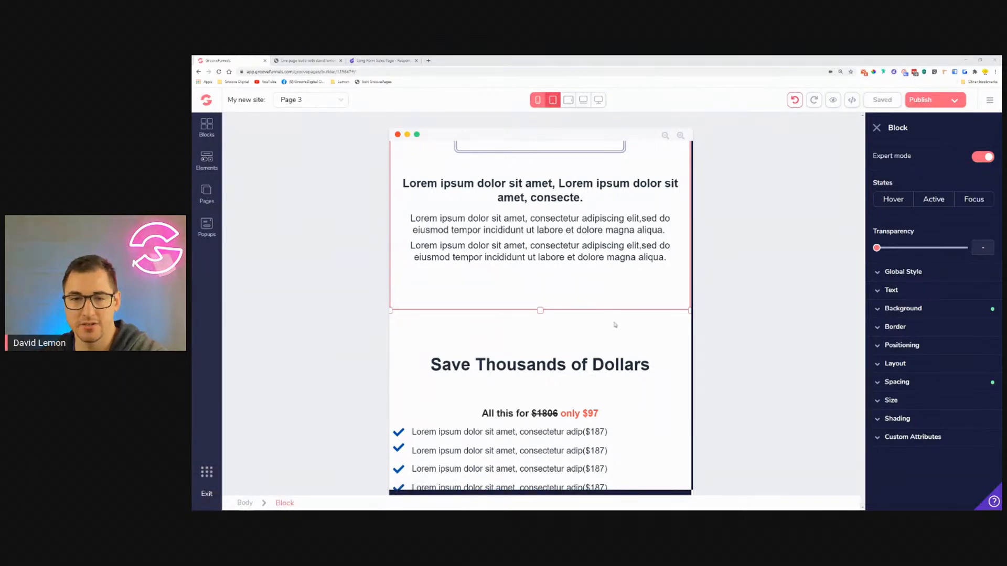
Step: Set the bottom padding of the block holding the mockups and text blocks to 1rem
{"action": "scroll", "coordinate": [574, 278], "scroll_direction": "up", "scroll_amount": 2}
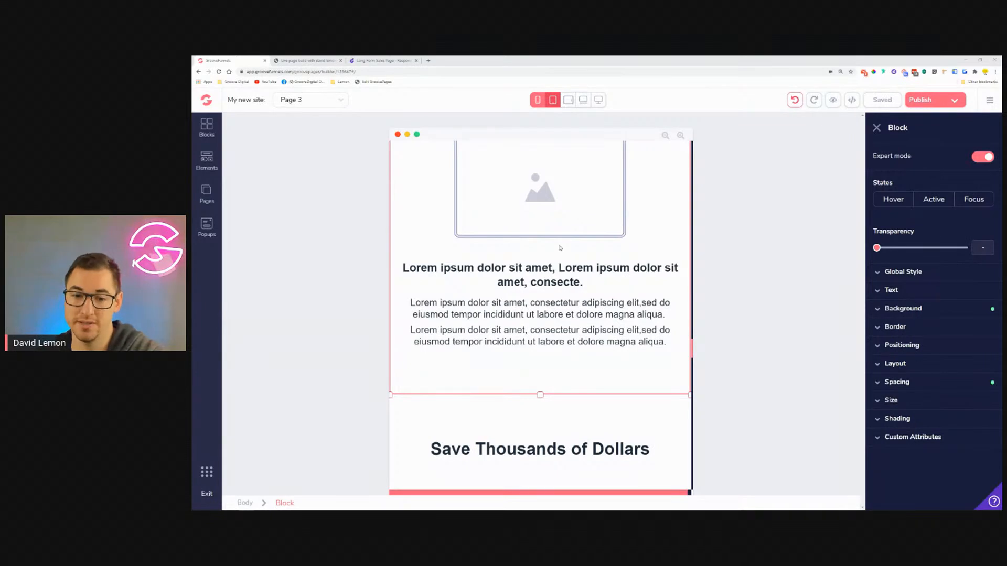
{"action": "scroll", "coordinate": [554, 242], "scroll_direction": "down", "scroll_amount": 2}
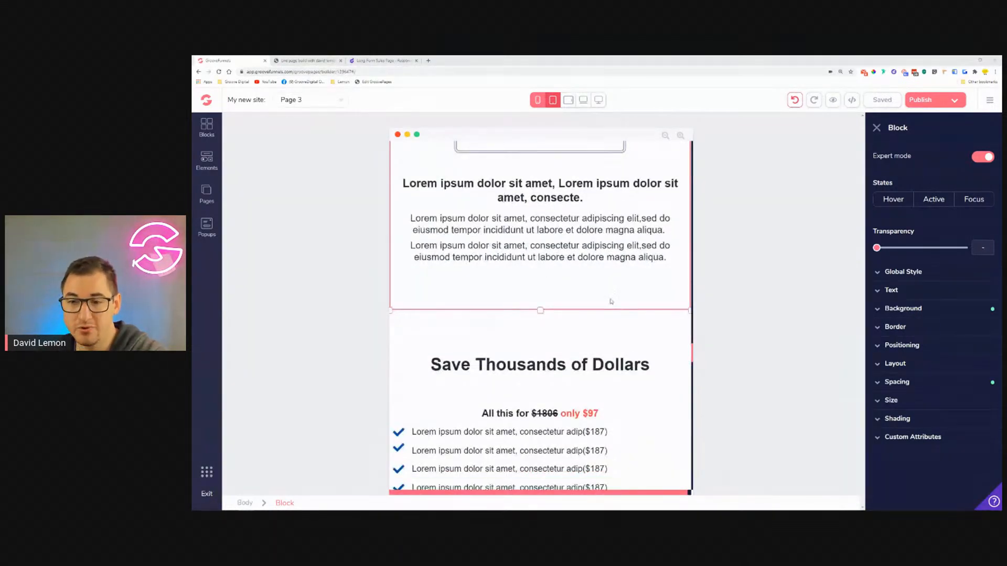
{"action": "left_click", "coordinate": [917, 385]}
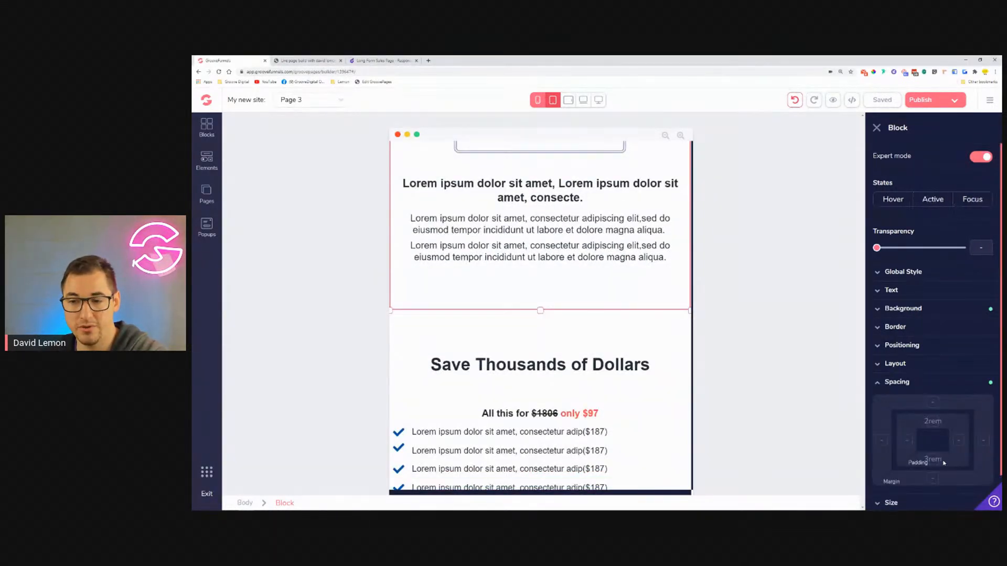
{"action": "left_click", "coordinate": [933, 460]}
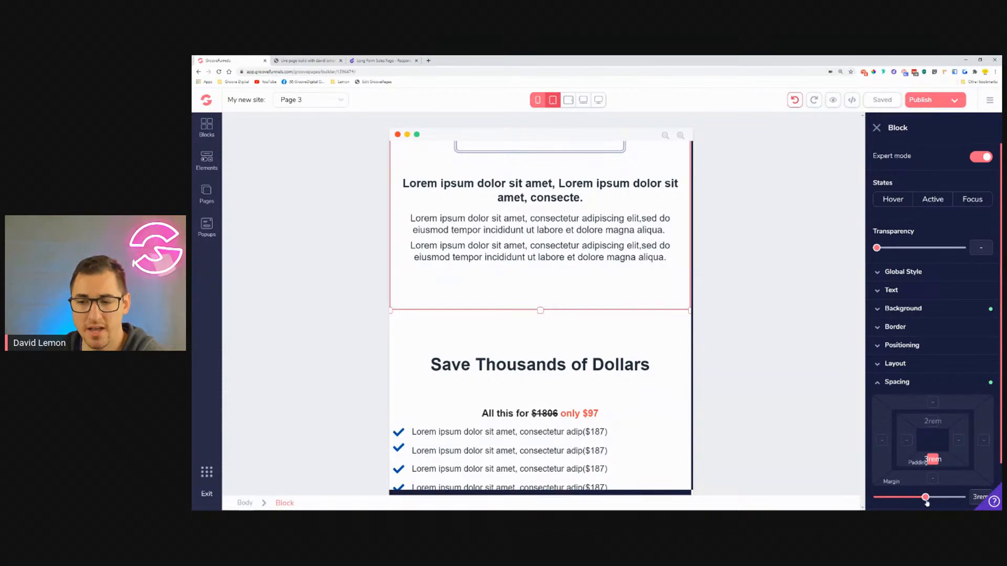
{"action": "left_click_drag", "start_coordinate": [925, 500], "coordinate": [897, 497]}
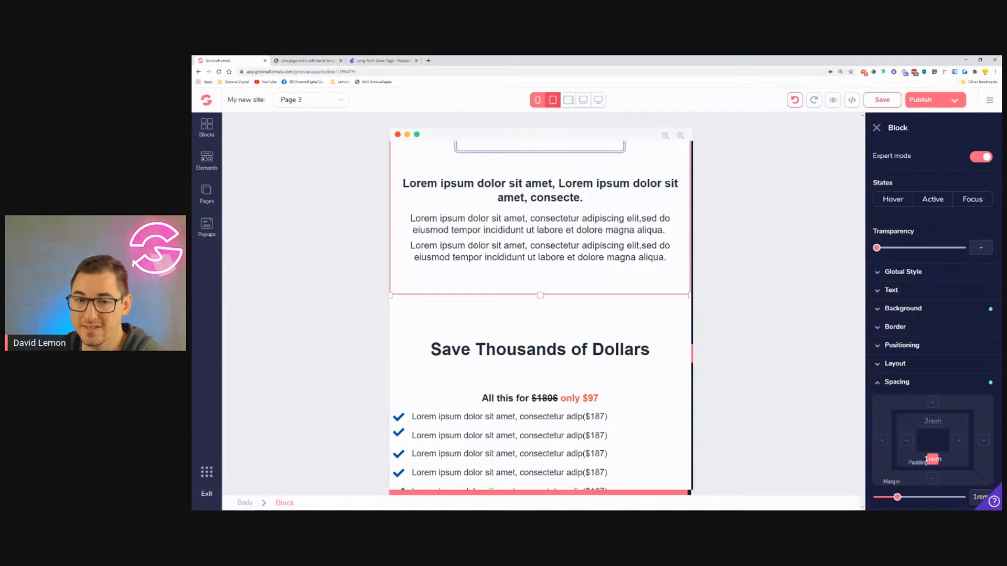
{"action": "scroll", "coordinate": [559, 270], "scroll_direction": "up", "scroll_amount": 4}
{"action": "scroll", "coordinate": [450, 264], "scroll_direction": "down", "scroll_amount": 4}
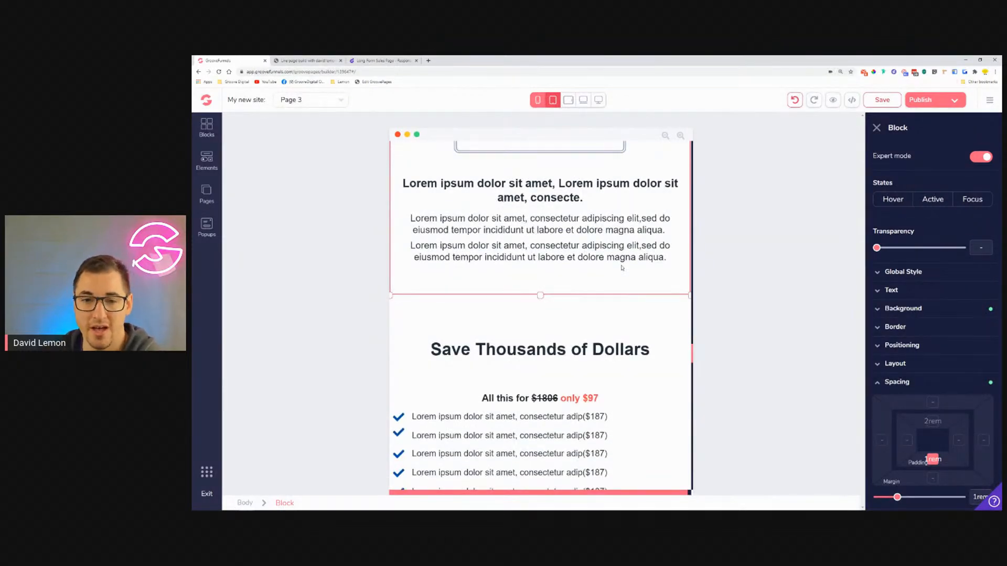
Step: Set the text size of the "All this for $1806 only $97" line to 1.875rem
{"action": "scroll", "coordinate": [622, 268], "scroll_direction": "down", "scroll_amount": 2}
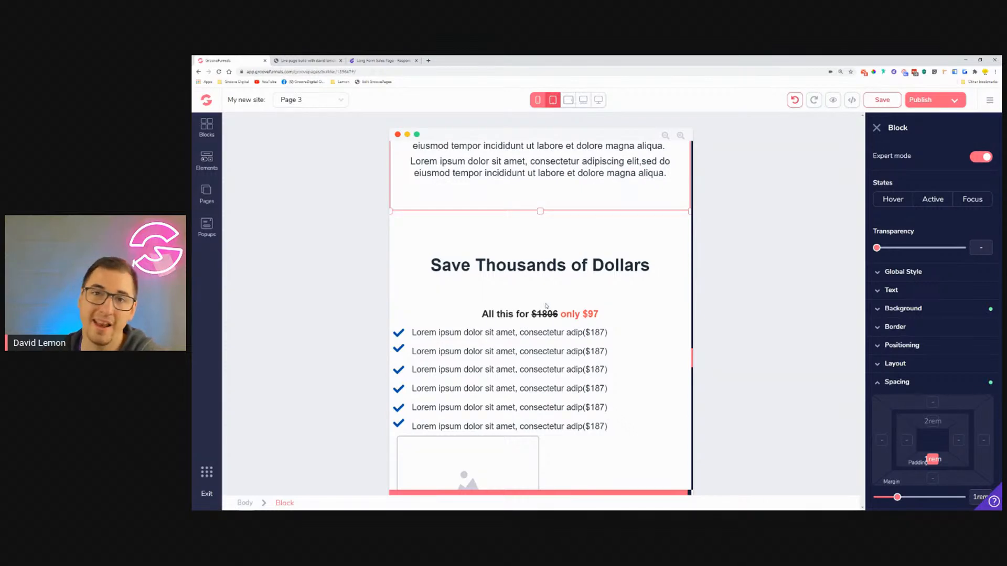
{"action": "scroll", "coordinate": [546, 306], "scroll_direction": "down", "scroll_amount": 2}
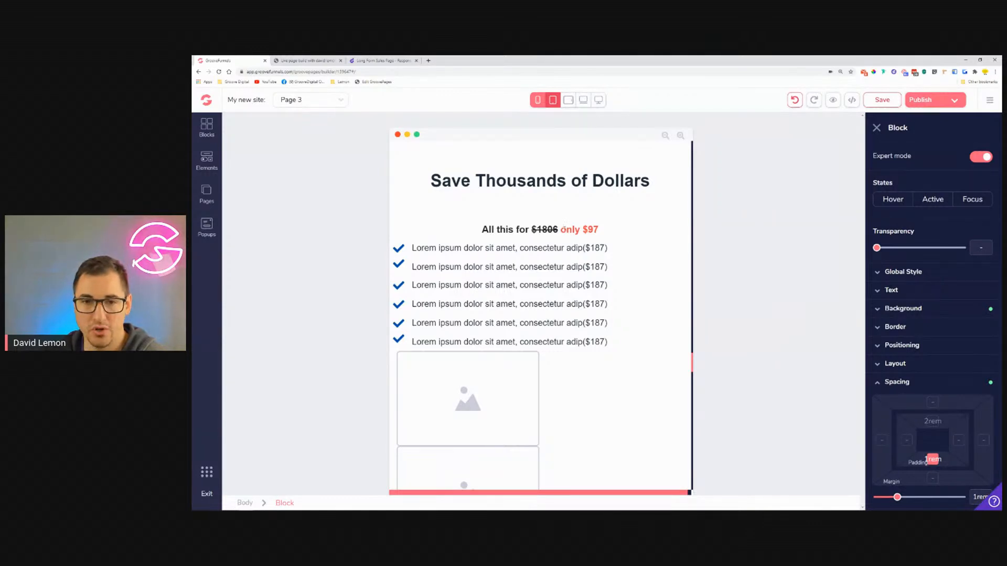
{"action": "left_click", "coordinate": [567, 232]}
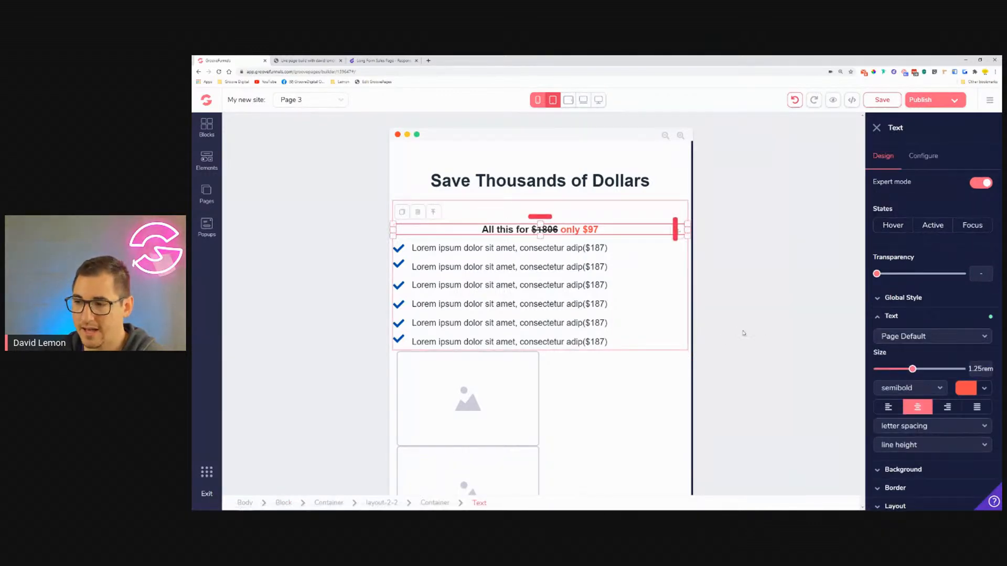
{"action": "mouse_move", "coordinate": [913, 371]}
{"action": "left_mouse_down"}
{"action": "mouse_move", "coordinate": [940, 370]}
{"action": "mouse_move", "coordinate": [926, 370]}
{"action": "left_mouse_up"}
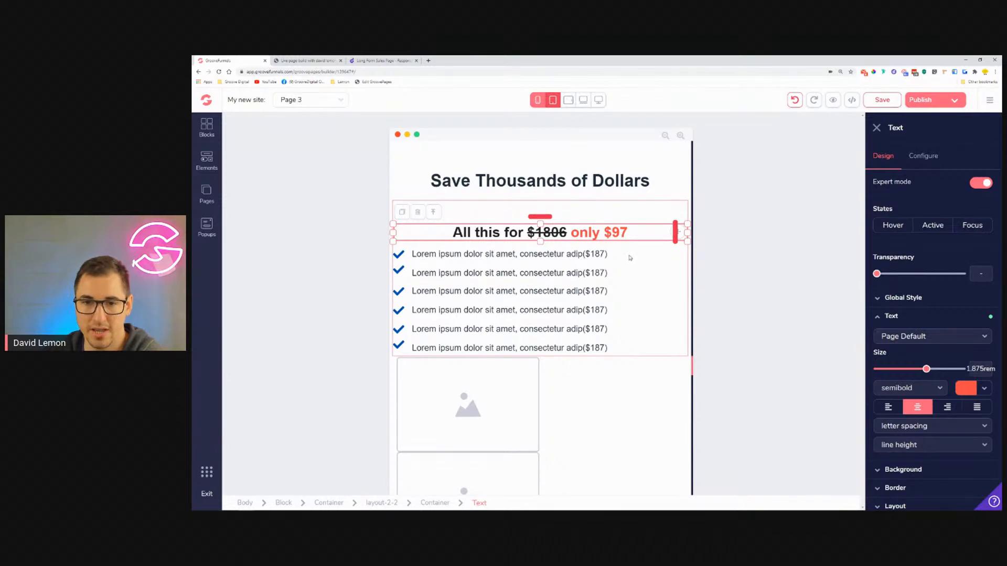
Step: Make the container of the price line and checklist a vertical flex layout with centered secondary alignment
{"action": "left_click", "coordinate": [436, 503]}
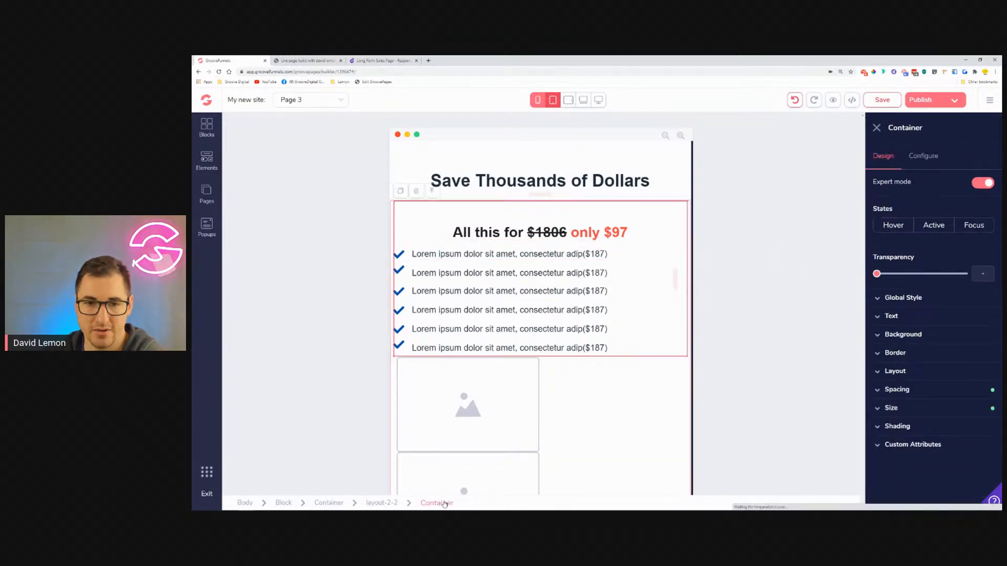
{"action": "left_click", "coordinate": [941, 372]}
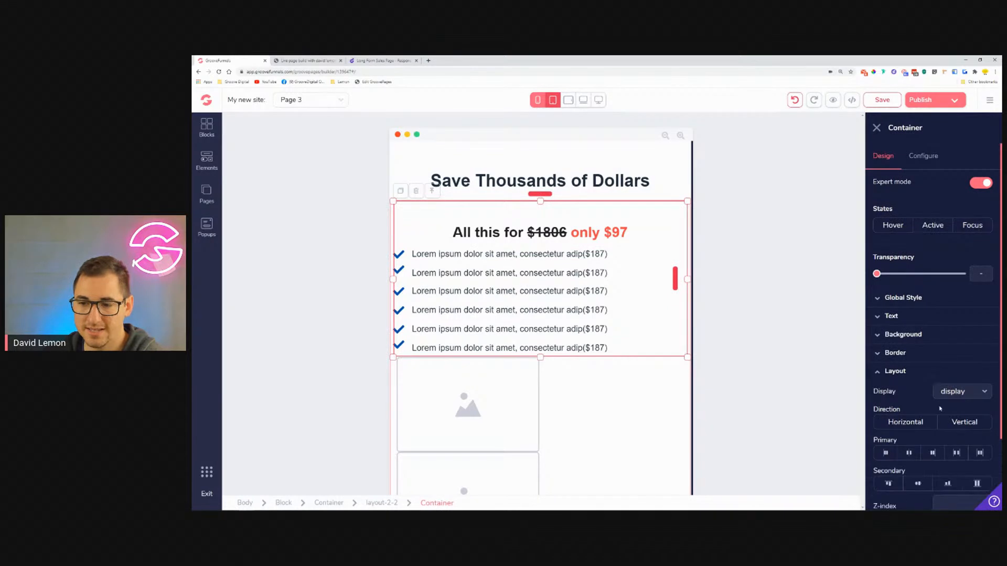
{"action": "left_click", "coordinate": [909, 452]}
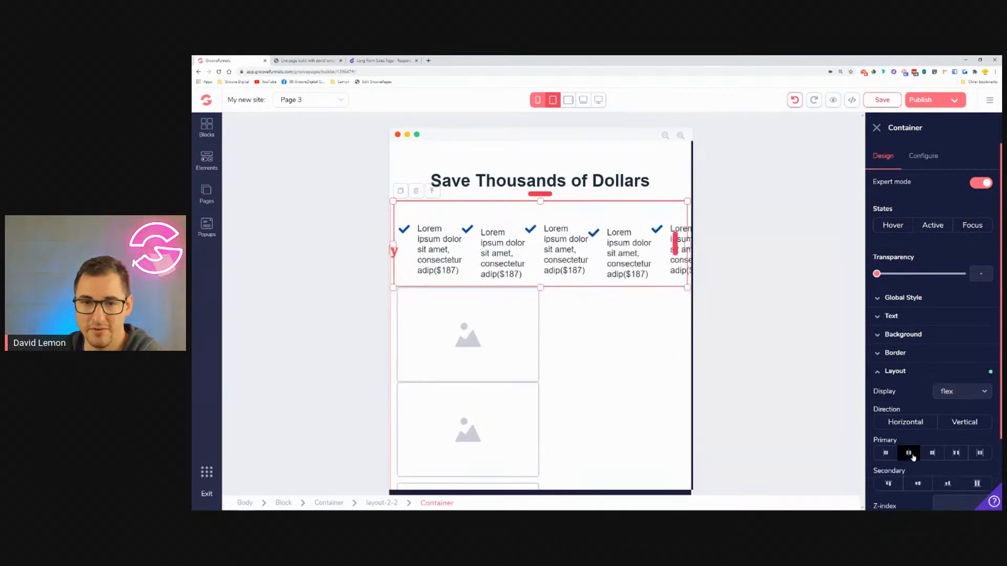
{"action": "left_click", "coordinate": [968, 423]}
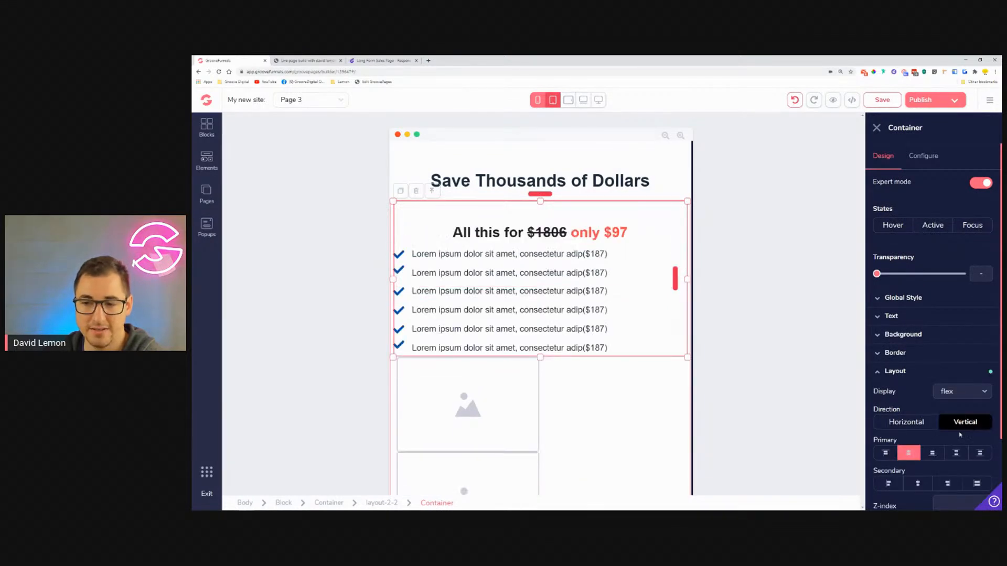
{"action": "left_click", "coordinate": [917, 481]}
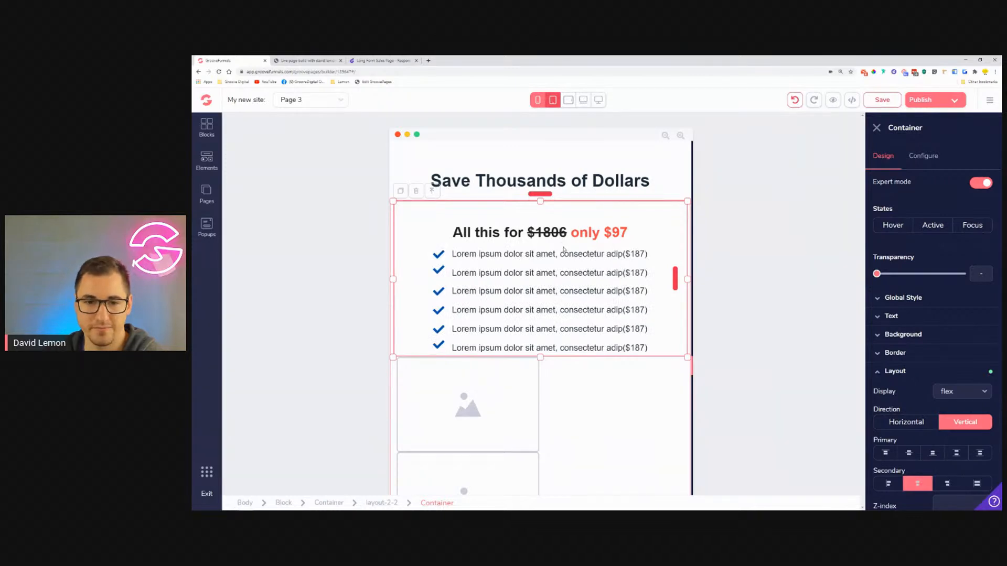
Step: Set the width of the first placeholder image below the checklist to 40% relative to parent in the portrait tablet view
{"action": "scroll", "coordinate": [563, 250], "scroll_direction": "down", "scroll_amount": 1}
{"action": "scroll", "coordinate": [565, 250], "scroll_direction": "up", "scroll_amount": 2}
{"action": "scroll", "coordinate": [569, 252], "scroll_direction": "down", "scroll_amount": 3}
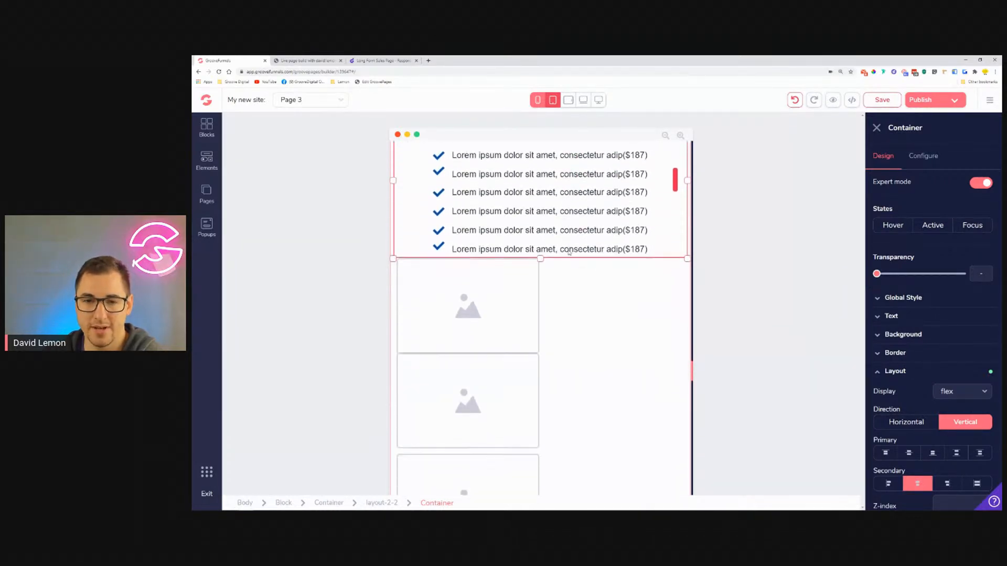
{"action": "left_click", "coordinate": [616, 292]}
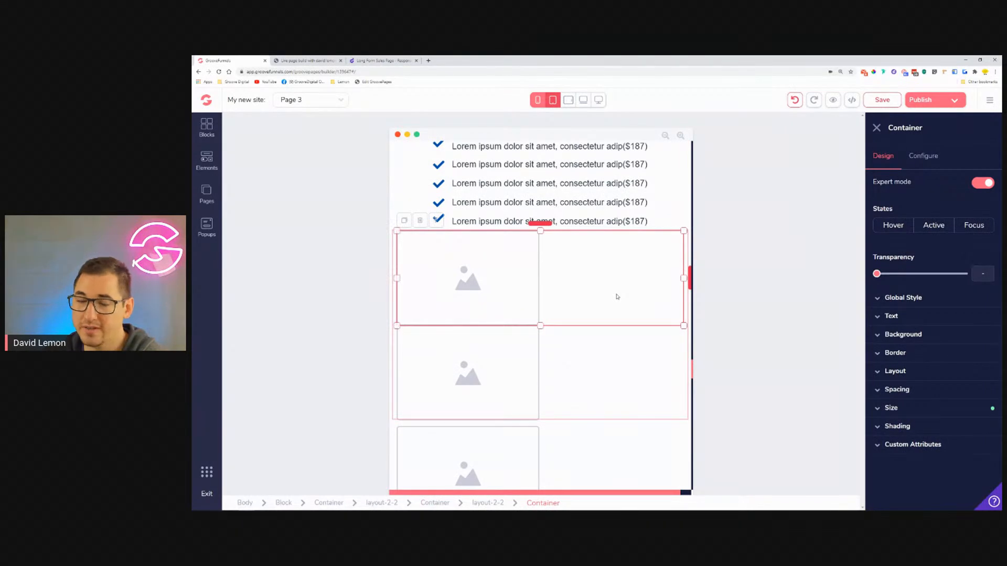
{"action": "left_click", "coordinate": [513, 289]}
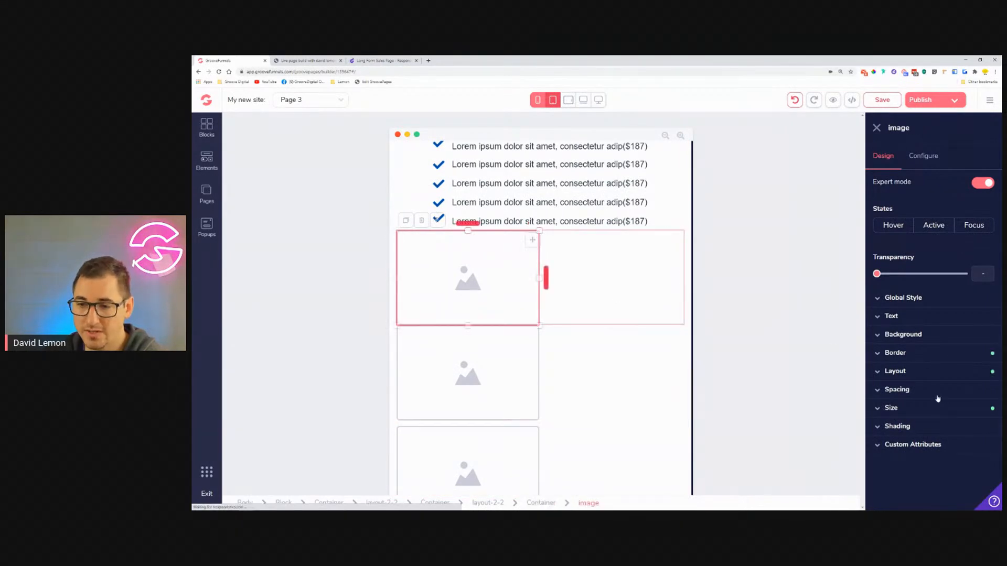
{"action": "left_click", "coordinate": [932, 408]}
{"action": "scroll", "coordinate": [945, 451], "scroll_direction": "down", "scroll_amount": 1}
{"action": "left_click", "coordinate": [949, 410]}
{"action": "left_click", "coordinate": [935, 478]}
{"action": "left_click_drag", "start_coordinate": [876, 422], "coordinate": [913, 431]}
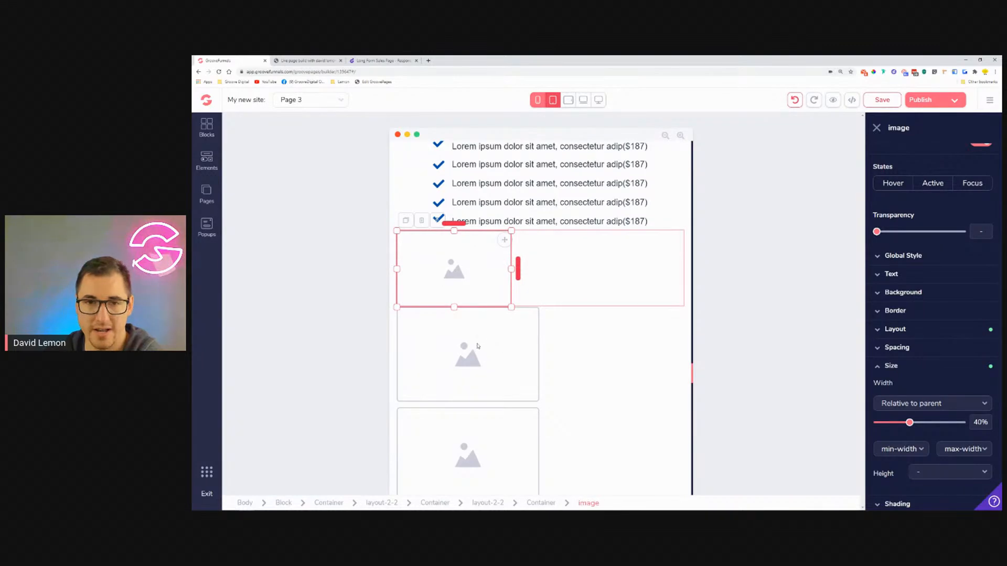
Step: Duplicate the 40% wide placeholder image and give the copy a left margin of 2rem
{"action": "left_click", "coordinate": [406, 221]}
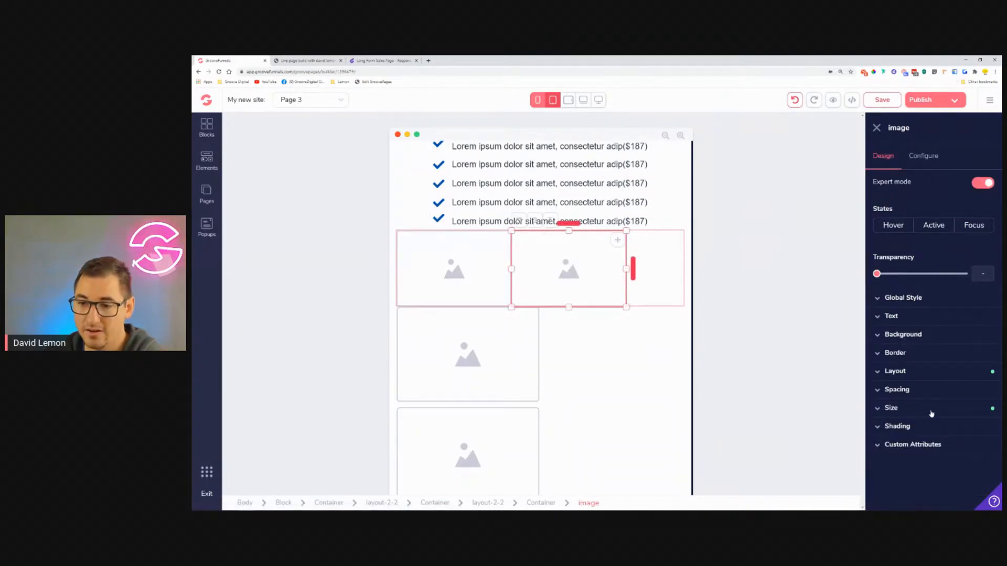
{"action": "left_click", "coordinate": [925, 393]}
{"action": "left_click", "coordinate": [882, 448]}
{"action": "scroll", "coordinate": [881, 448], "scroll_direction": "down", "scroll_amount": 2}
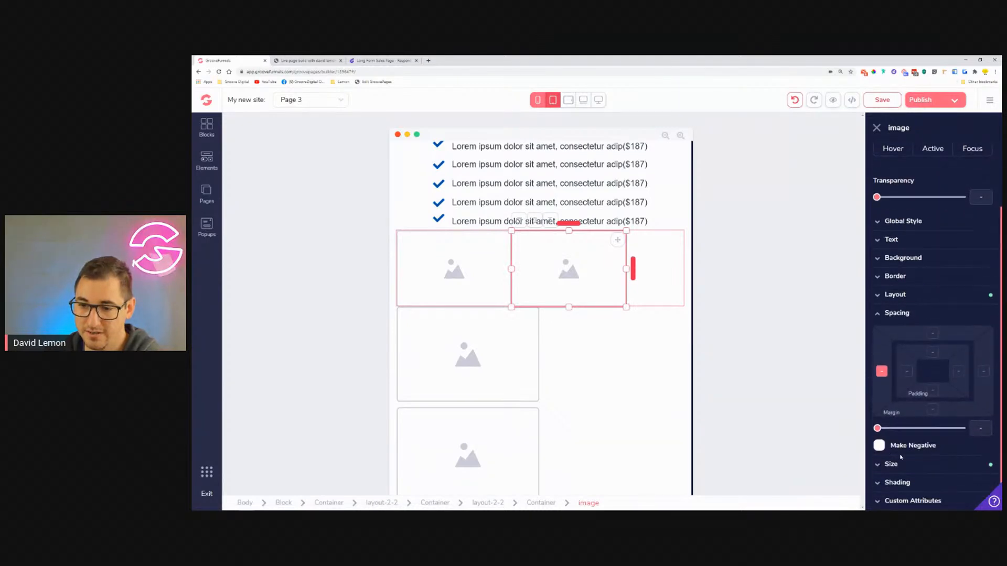
{"action": "left_click_drag", "start_coordinate": [877, 429], "coordinate": [912, 429]}
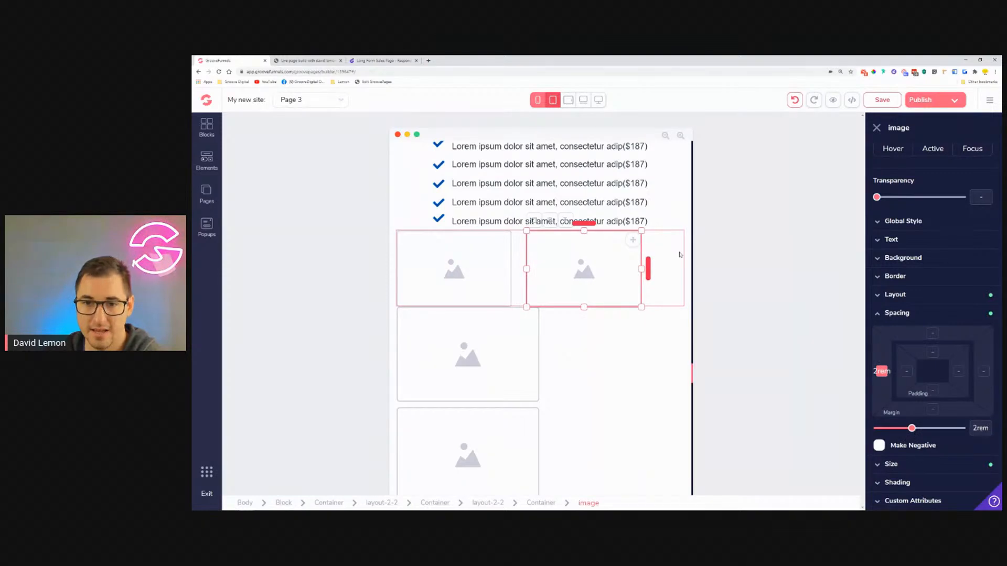
Step: Make the container of the two small placeholder images a horizontal flex layout with centered primary alignment
{"action": "left_click", "coordinate": [655, 268]}
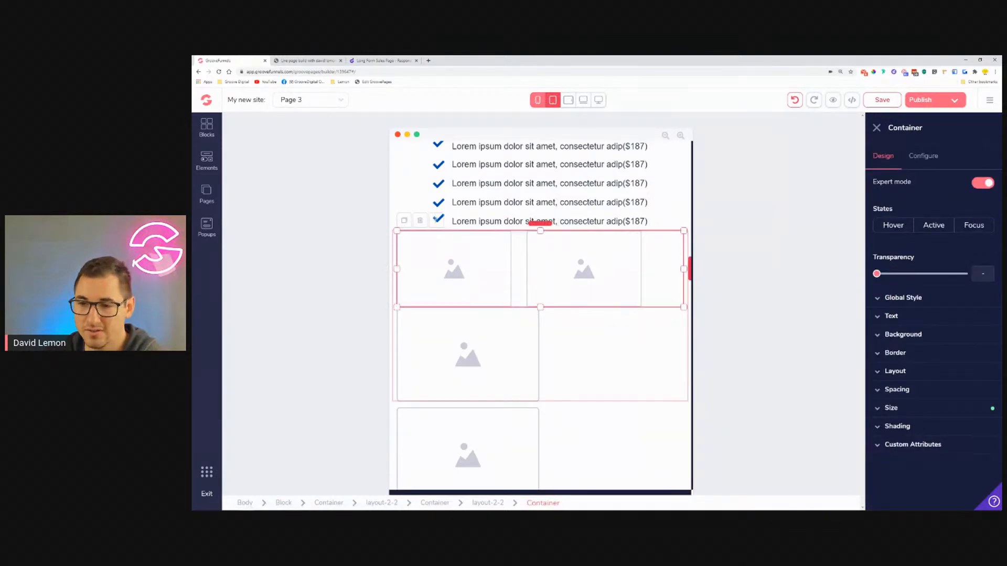
{"action": "left_click", "coordinate": [949, 371]}
{"action": "left_click", "coordinate": [955, 426]}
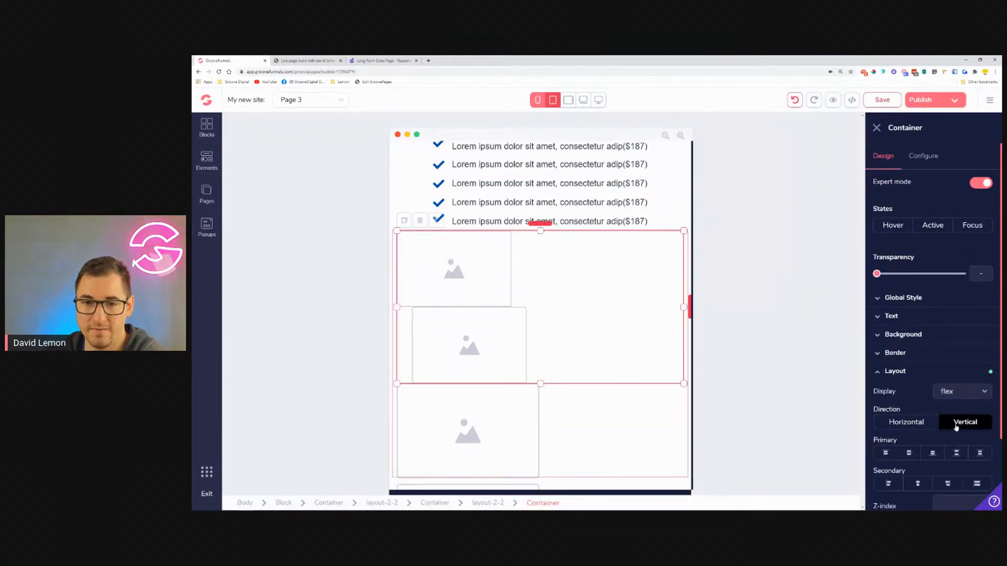
{"action": "left_click", "coordinate": [952, 425]}
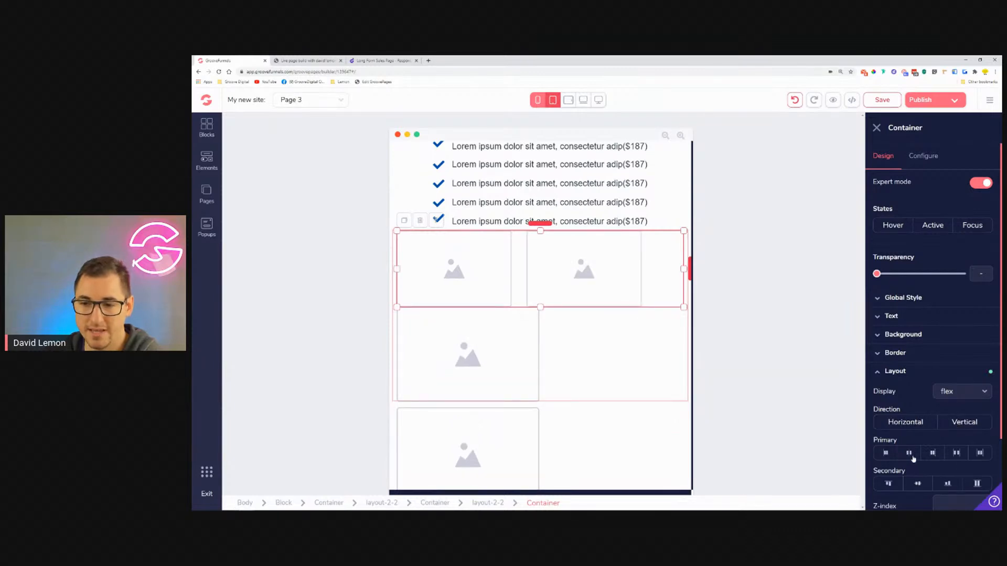
{"action": "left_click", "coordinate": [910, 454]}
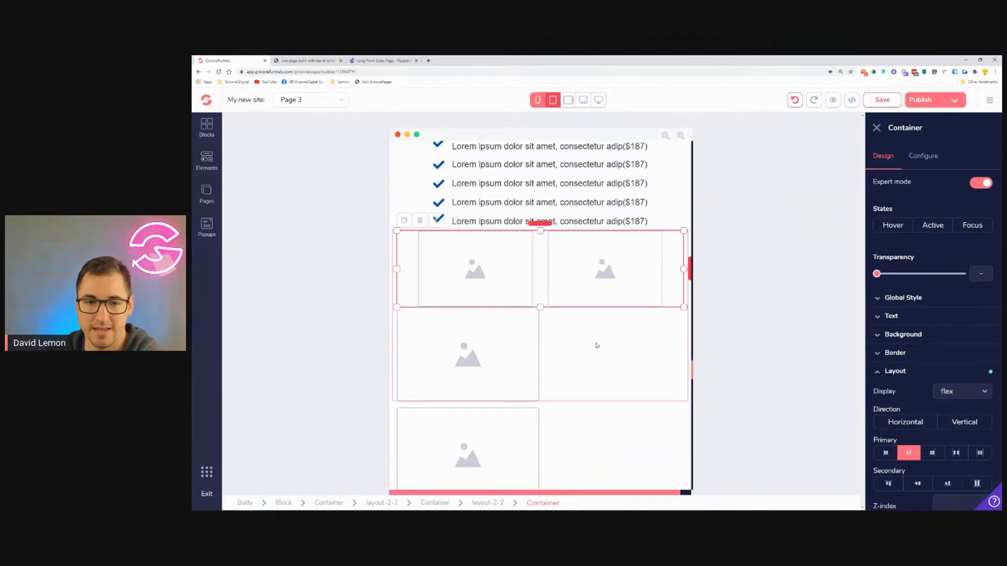
Step: Set the display of the second placeholder image's container to none in the portrait tablet view
{"action": "left_click", "coordinate": [597, 345]}
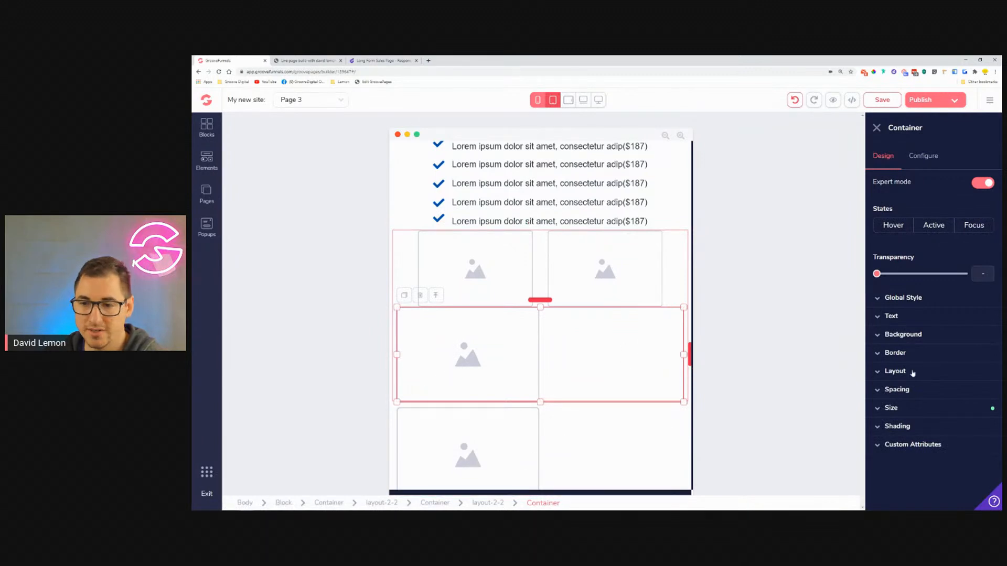
{"action": "left_click", "coordinate": [946, 373]}
{"action": "left_click", "coordinate": [955, 394]}
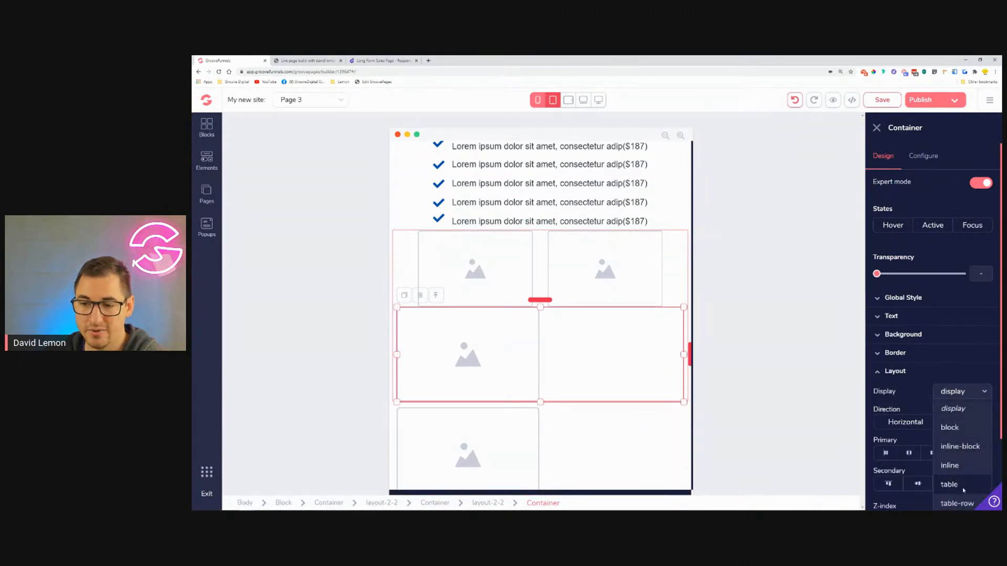
{"action": "scroll", "coordinate": [963, 491], "scroll_direction": "down", "scroll_amount": 3}
{"action": "left_click", "coordinate": [951, 475]}
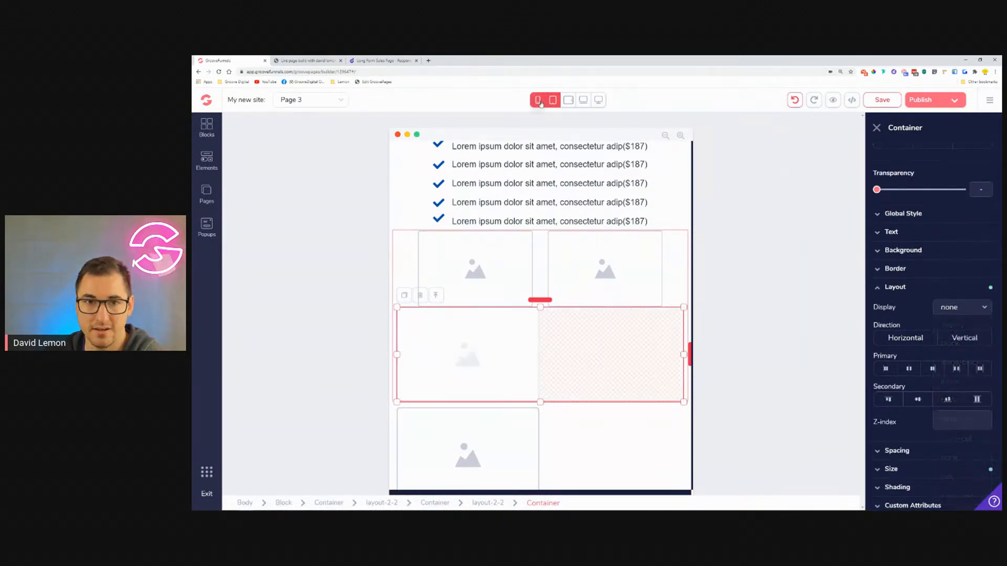
Step: Set the display of the second placeholder image's container to block in the landscape tablet view
{"action": "left_click", "coordinate": [568, 99]}
{"action": "scroll", "coordinate": [673, 328], "scroll_direction": "down", "scroll_amount": 10}
{"action": "scroll", "coordinate": [673, 327], "scroll_direction": "up", "scroll_amount": 15}
{"action": "scroll", "coordinate": [737, 305], "scroll_direction": "down", "scroll_amount": 3}
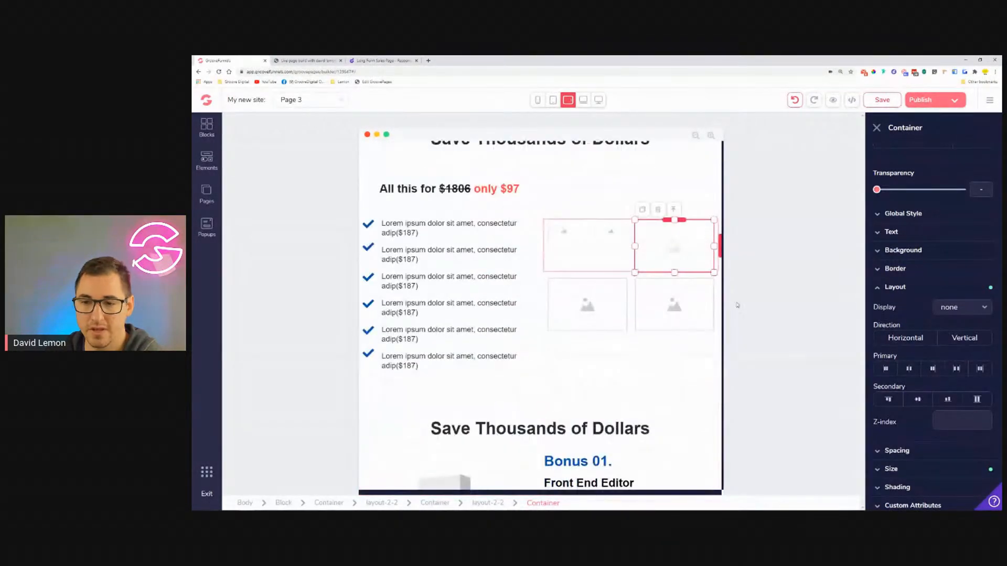
{"action": "left_click", "coordinate": [982, 315]}
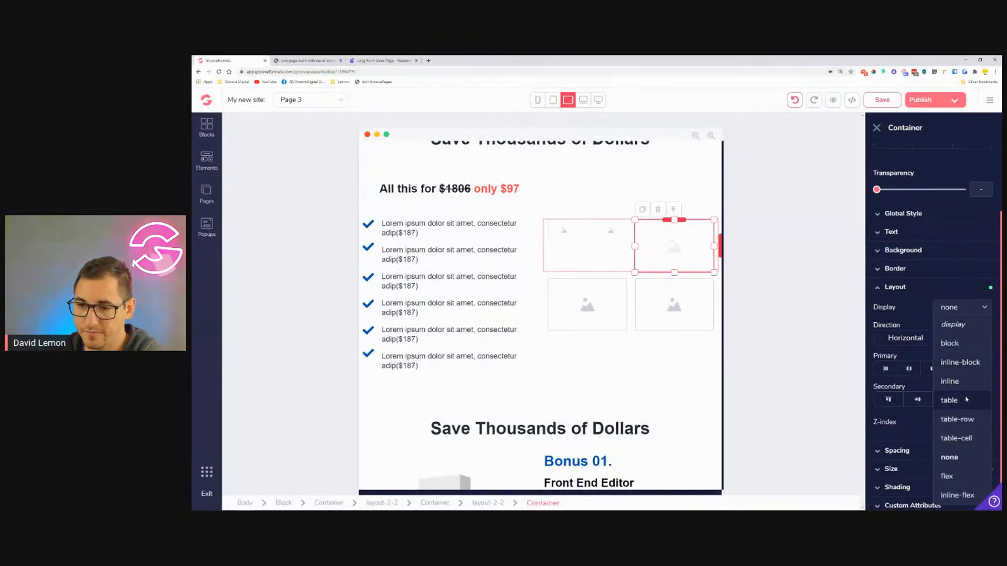
{"action": "left_click", "coordinate": [959, 328]}
{"action": "left_click", "coordinate": [969, 309]}
{"action": "left_click", "coordinate": [950, 338]}
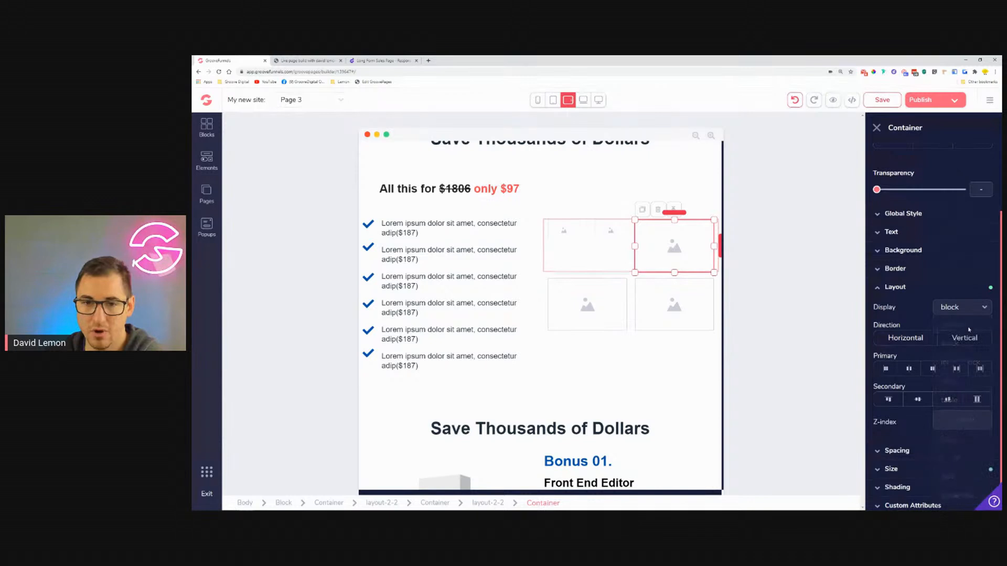
Step: Select the duplicated placeholder image in the portrait tablet view and set its display to none in the landscape tablet view
{"action": "left_click", "coordinate": [552, 100]}
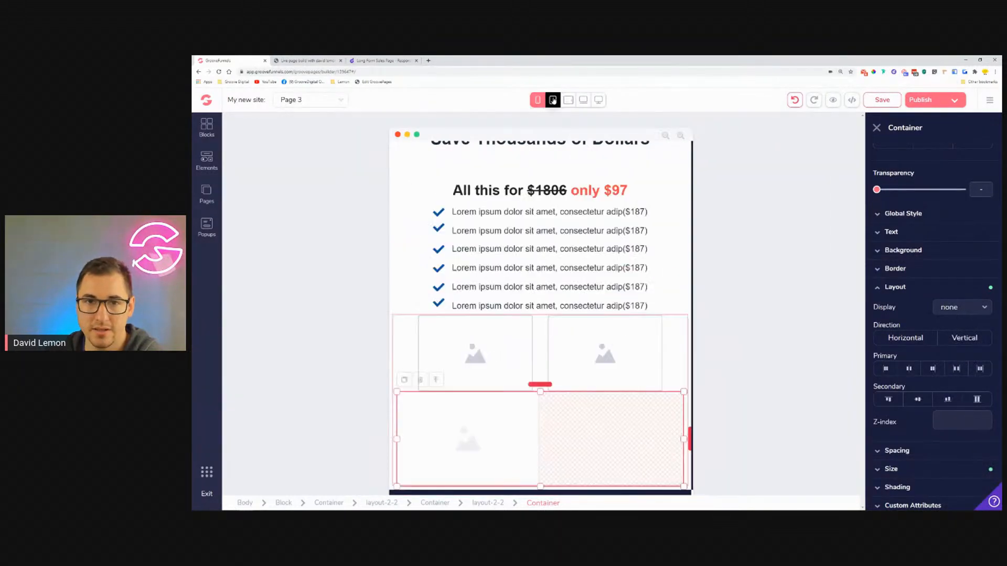
{"action": "left_click", "coordinate": [606, 356]}
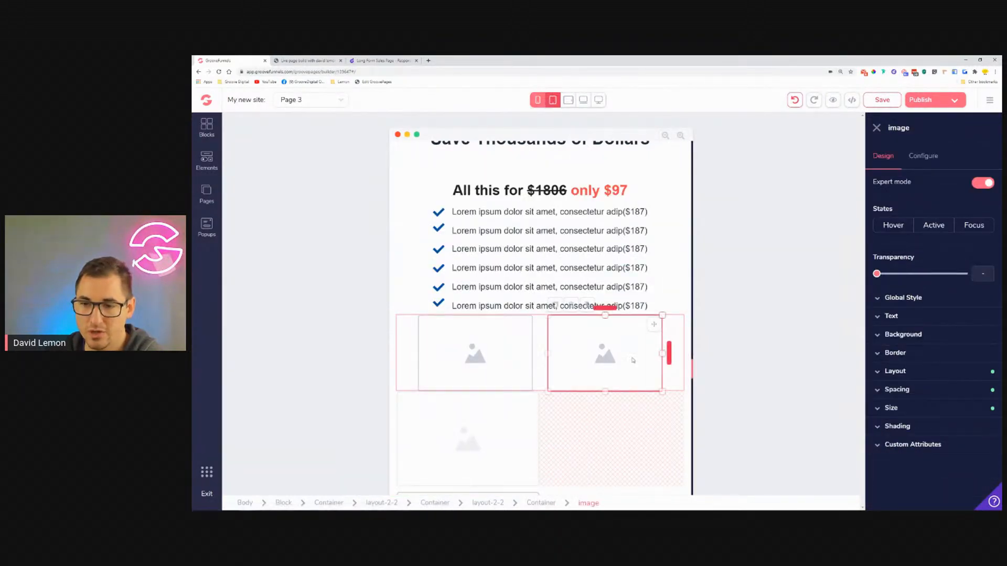
{"action": "left_click", "coordinate": [568, 100]}
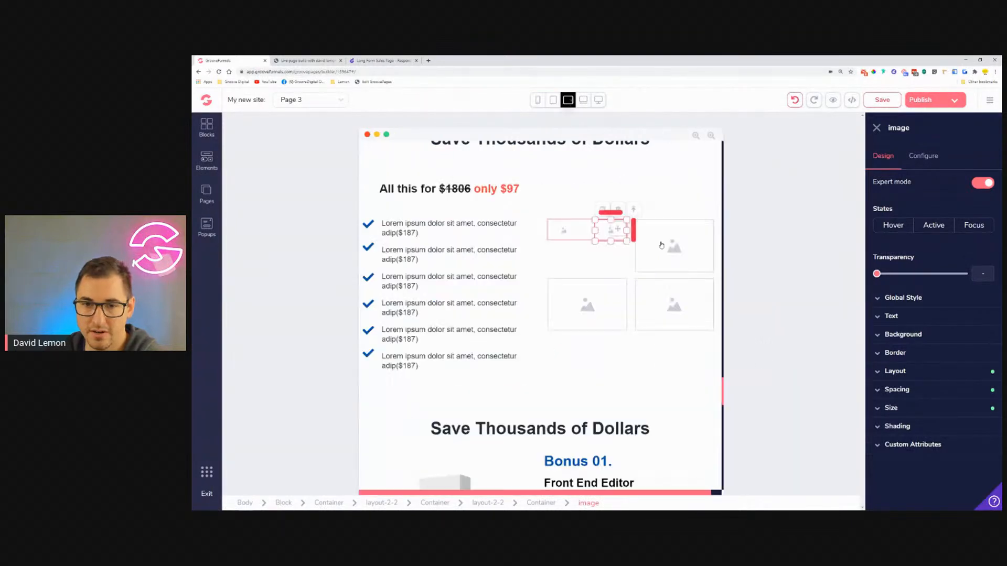
{"action": "left_click", "coordinate": [929, 375]}
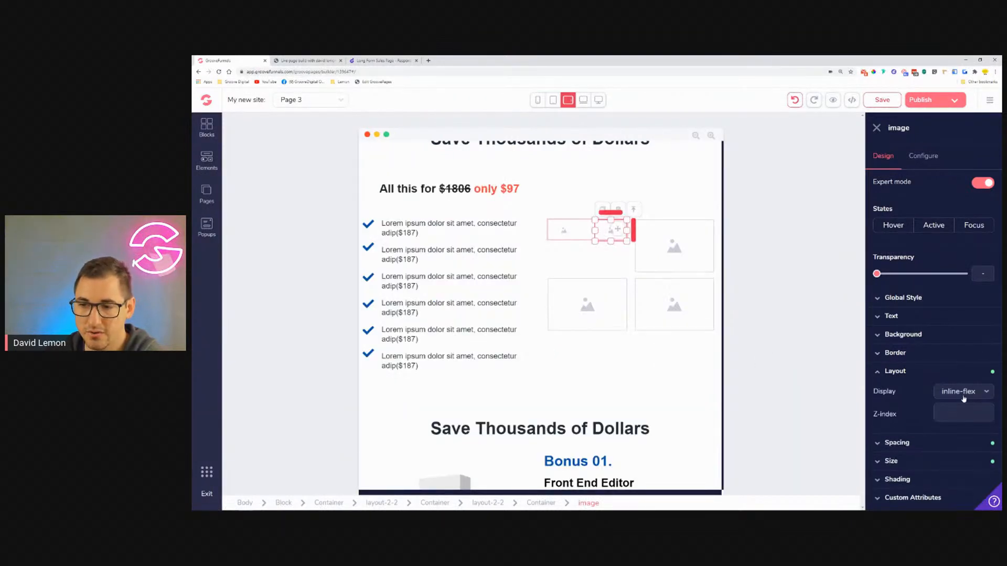
{"action": "left_click", "coordinate": [962, 393]}
{"action": "scroll", "coordinate": [962, 496], "scroll_direction": "down", "scroll_amount": 2}
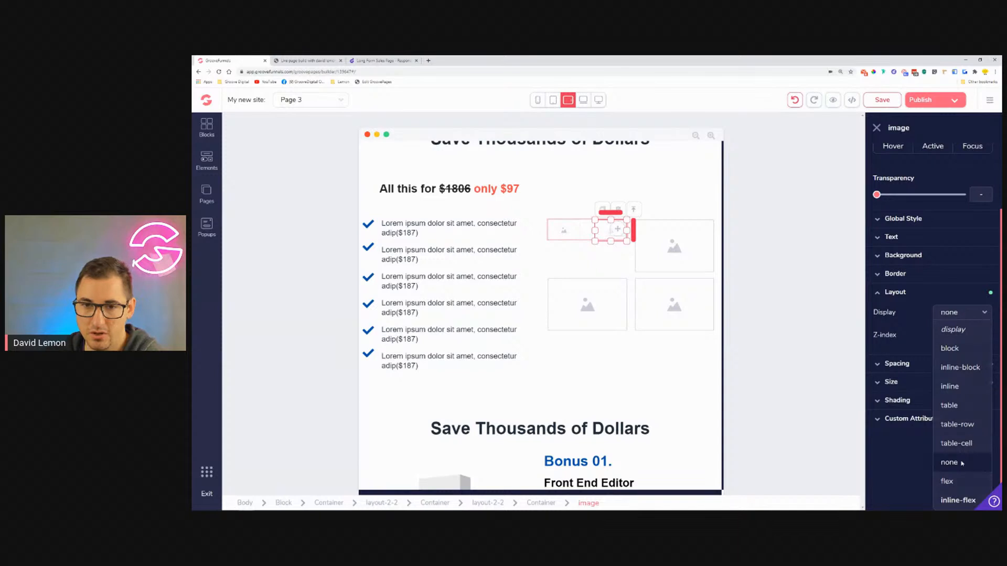
{"action": "left_click", "coordinate": [962, 463]}
{"action": "scroll", "coordinate": [962, 464], "scroll_direction": "up", "scroll_amount": 2}
Step: Set the width of the first placeholder image to 100% relative to parent in the landscape tablet view
{"action": "left_click", "coordinate": [565, 231]}
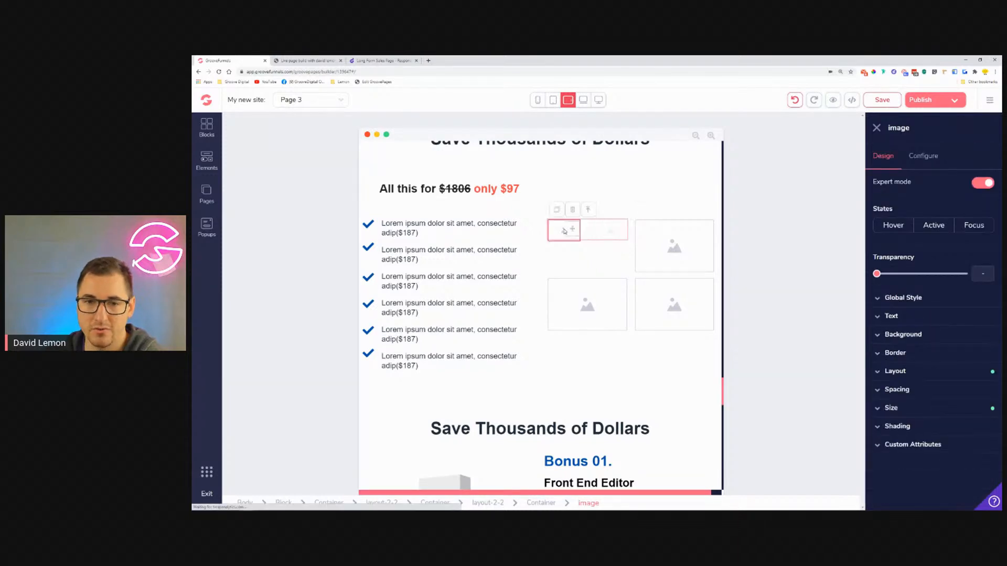
{"action": "left_click", "coordinate": [891, 408]}
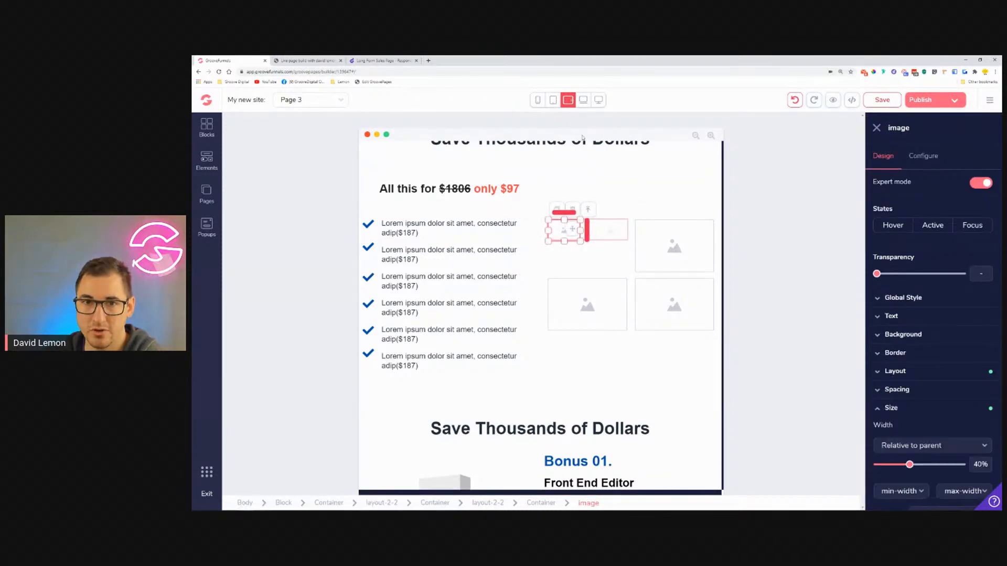
{"action": "left_click_drag", "start_coordinate": [910, 465], "coordinate": [963, 466]}
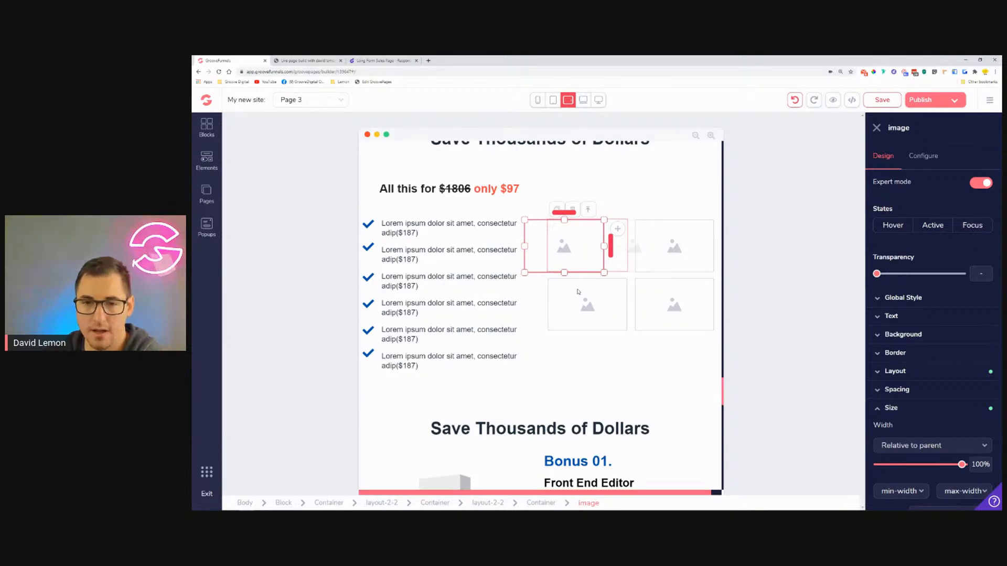
Step: Set the width of the third placeholder image to 40% relative to parent in the portrait tablet view
{"action": "left_click", "coordinate": [554, 100]}
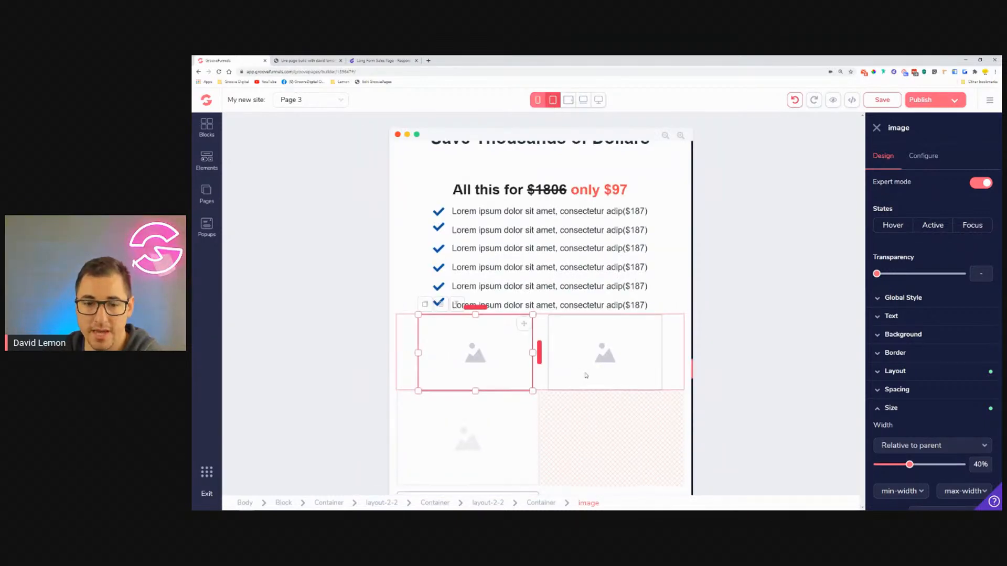
{"action": "scroll", "coordinate": [588, 370], "scroll_direction": "down", "scroll_amount": 5}
{"action": "left_click", "coordinate": [524, 346]}
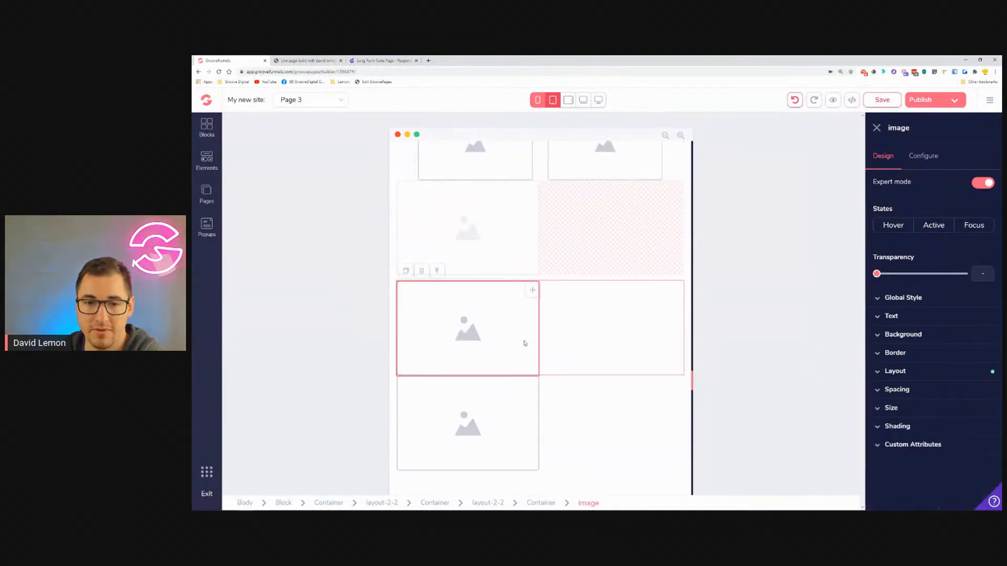
{"action": "scroll", "coordinate": [933, 422], "scroll_direction": "down", "scroll_amount": 1}
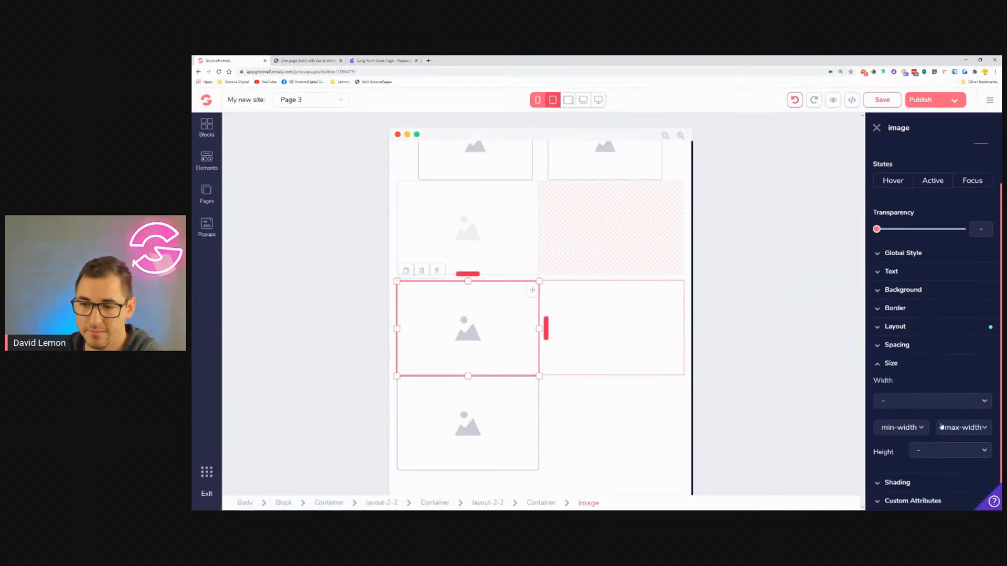
{"action": "left_click", "coordinate": [944, 401]}
{"action": "left_click", "coordinate": [911, 474]}
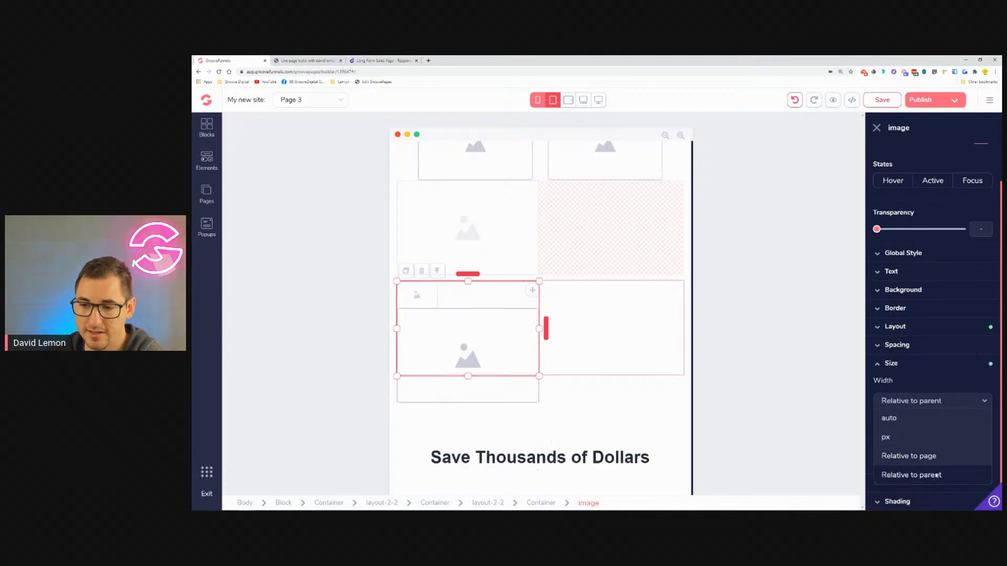
{"action": "left_click_drag", "start_coordinate": [883, 428], "coordinate": [910, 433]}
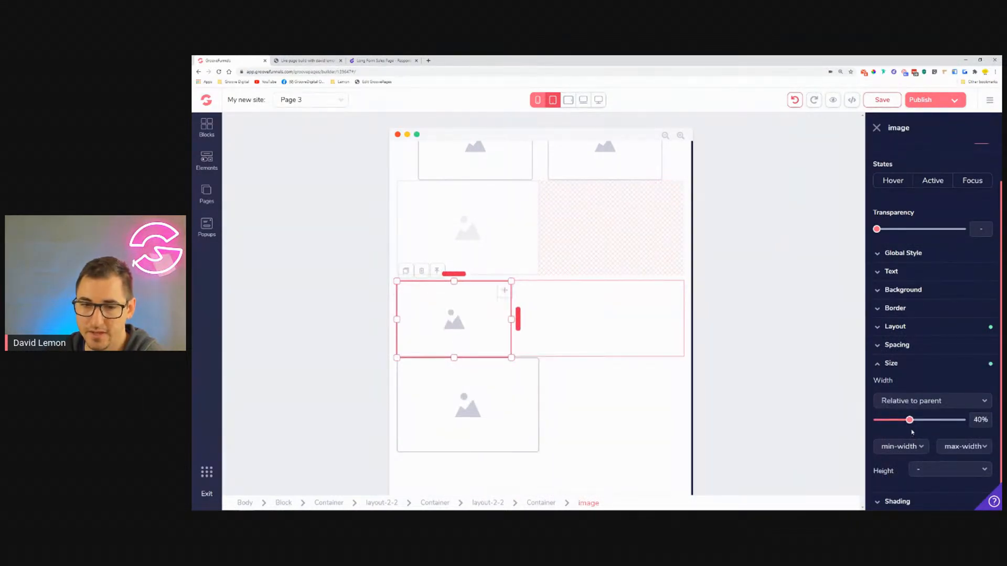
Step: Duplicate the third placeholder image and give the copy the same 2rem left margin as the duplicate in the first row
{"action": "left_click", "coordinate": [407, 272]}
{"action": "left_click", "coordinate": [902, 392]}
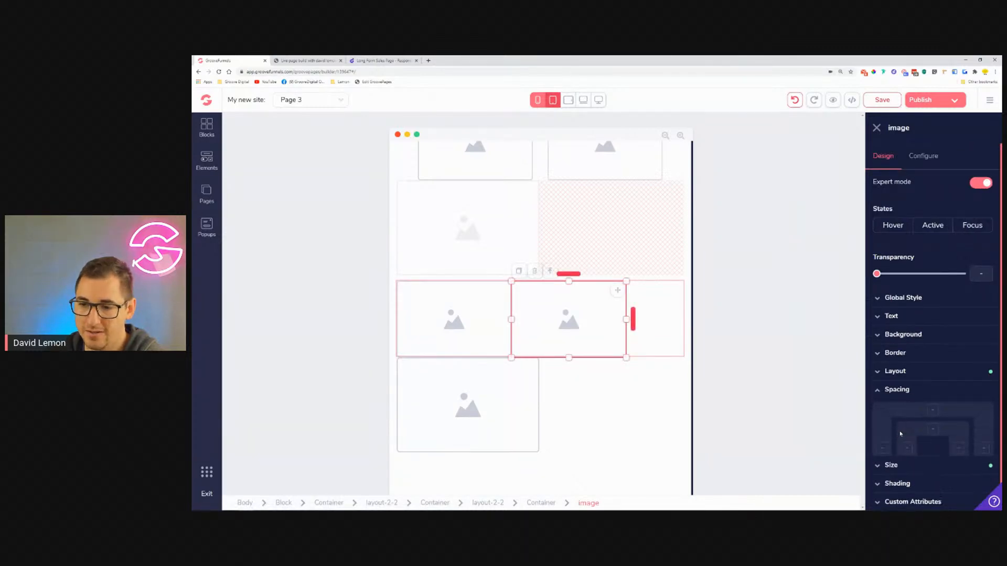
{"action": "left_click", "coordinate": [887, 450]}
{"action": "scroll", "coordinate": [888, 449], "scroll_direction": "down", "scroll_amount": 2}
{"action": "left_click_drag", "start_coordinate": [876, 428], "coordinate": [912, 434]}
Step: Center the third placeholder image and its copy in their container with a flex layout and centered primary alignment
{"action": "left_click", "coordinate": [669, 322]}
{"action": "left_click", "coordinate": [895, 371]}
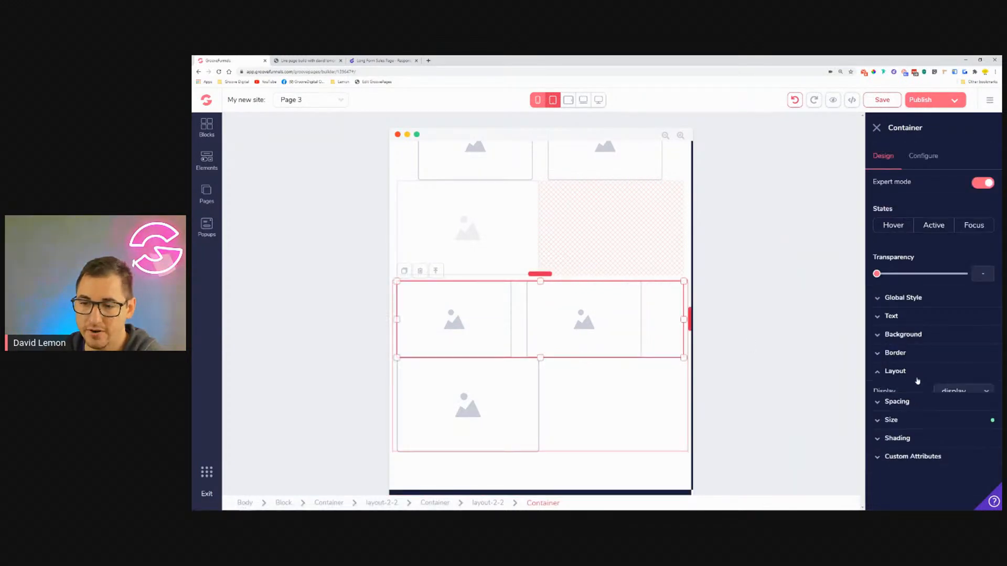
{"action": "left_click", "coordinate": [910, 453]}
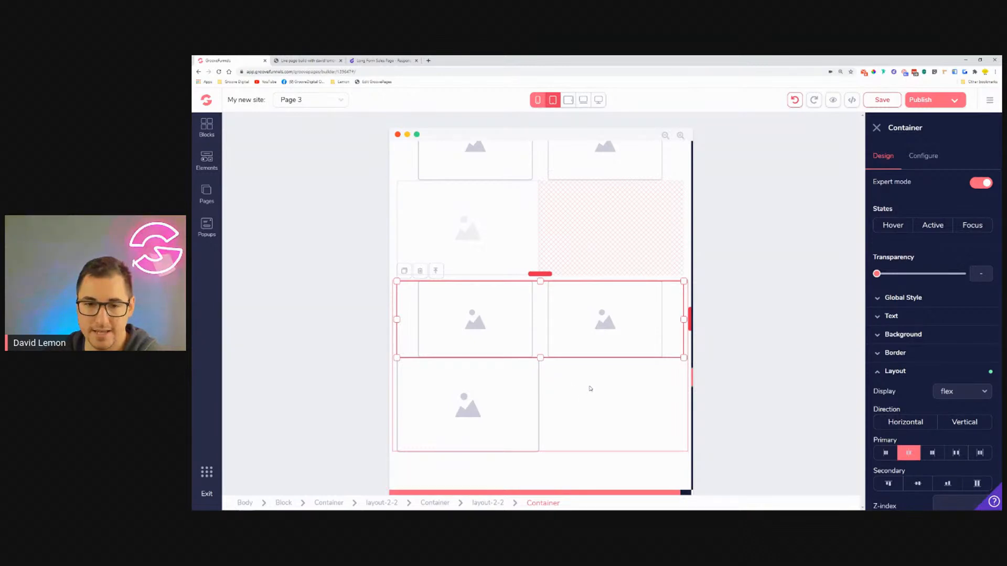
Step: Hide the copy of the third placeholder image in the landscape tablet view by setting its display to none
{"action": "left_click", "coordinate": [593, 342]}
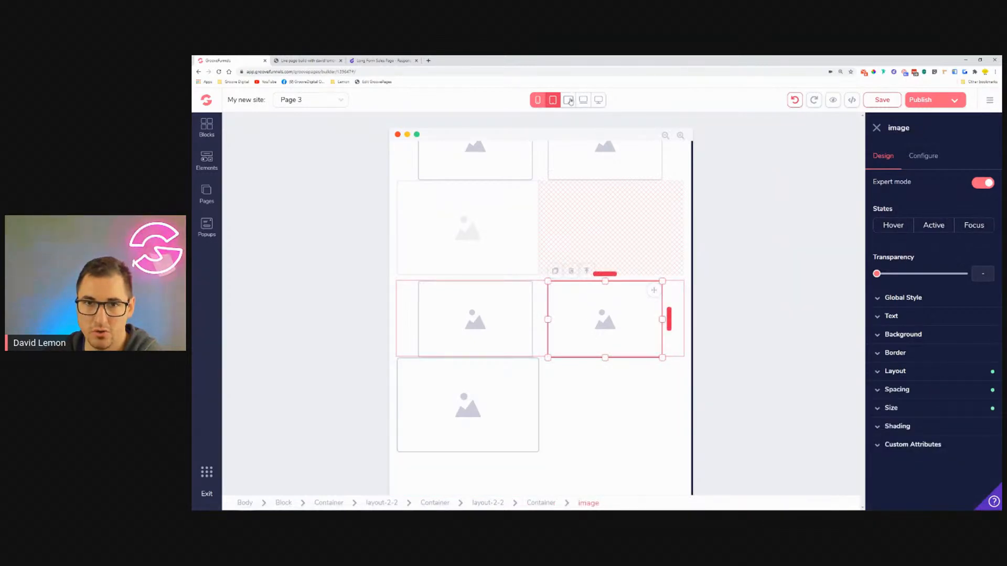
{"action": "left_click", "coordinate": [568, 100]}
{"action": "scroll", "coordinate": [664, 337], "scroll_direction": "up", "scroll_amount": 5}
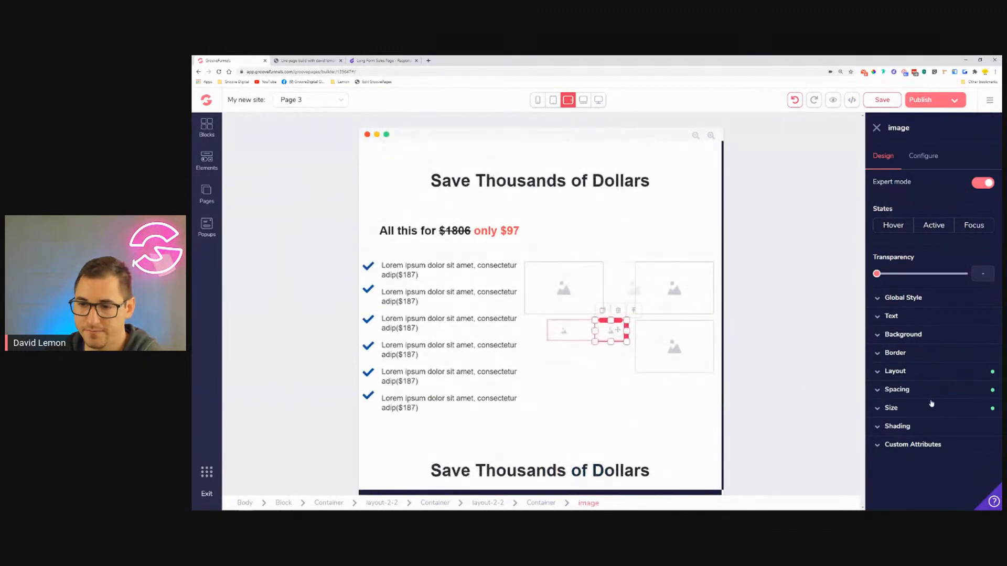
{"action": "left_click", "coordinate": [923, 377]}
{"action": "left_click", "coordinate": [966, 392]}
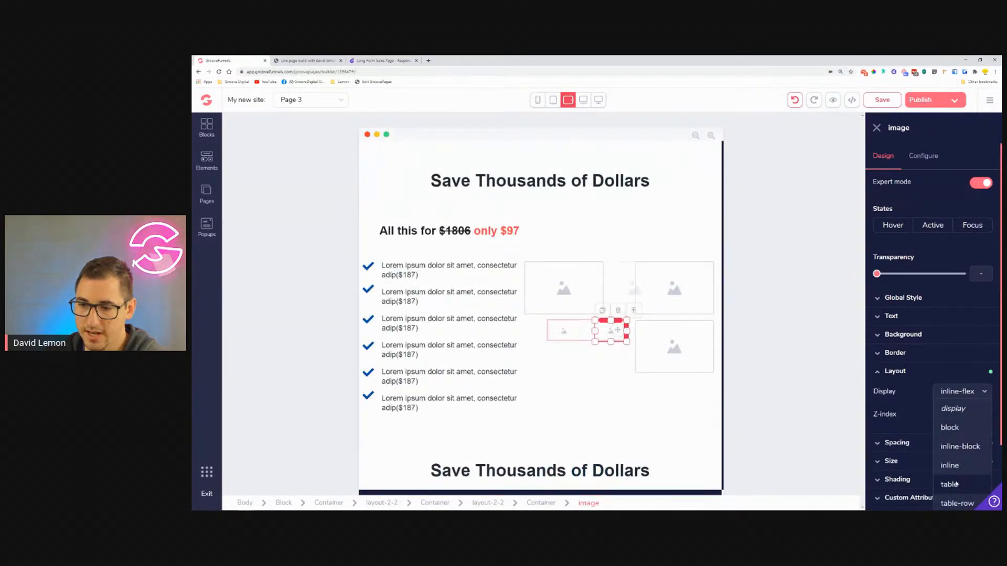
{"action": "scroll", "coordinate": [955, 475], "scroll_direction": "down", "scroll_amount": 3}
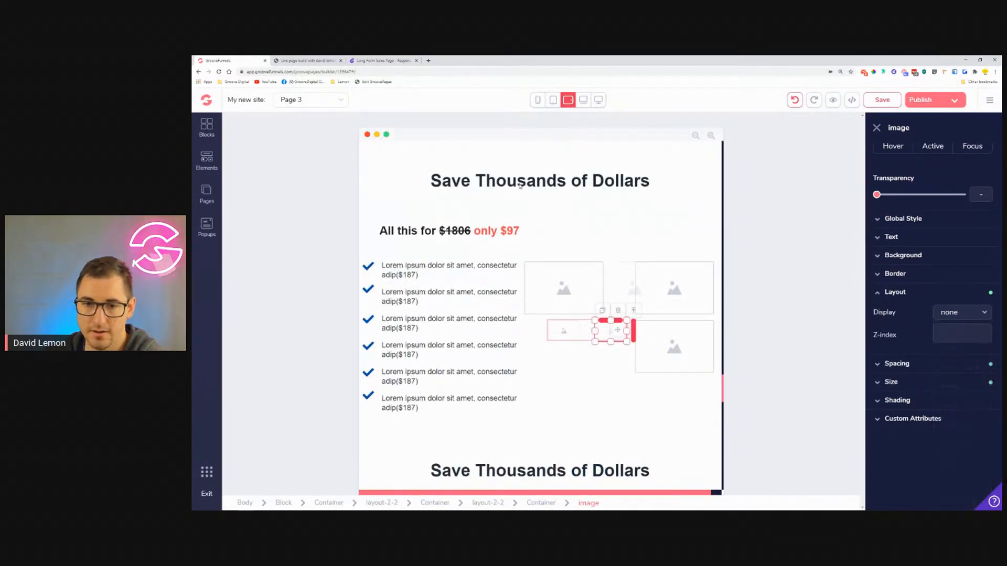
Step: Hide the container with the last single placeholder image in the portrait tablet view by setting its display to none
{"action": "left_click", "coordinate": [553, 100]}
{"action": "scroll", "coordinate": [548, 432], "scroll_direction": "down", "scroll_amount": 5}
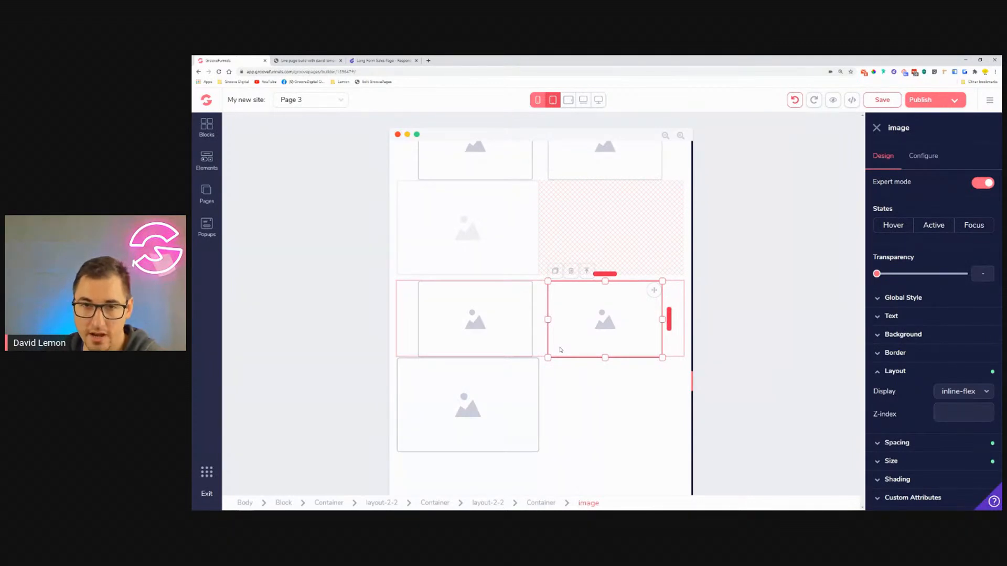
{"action": "left_click", "coordinate": [576, 378]}
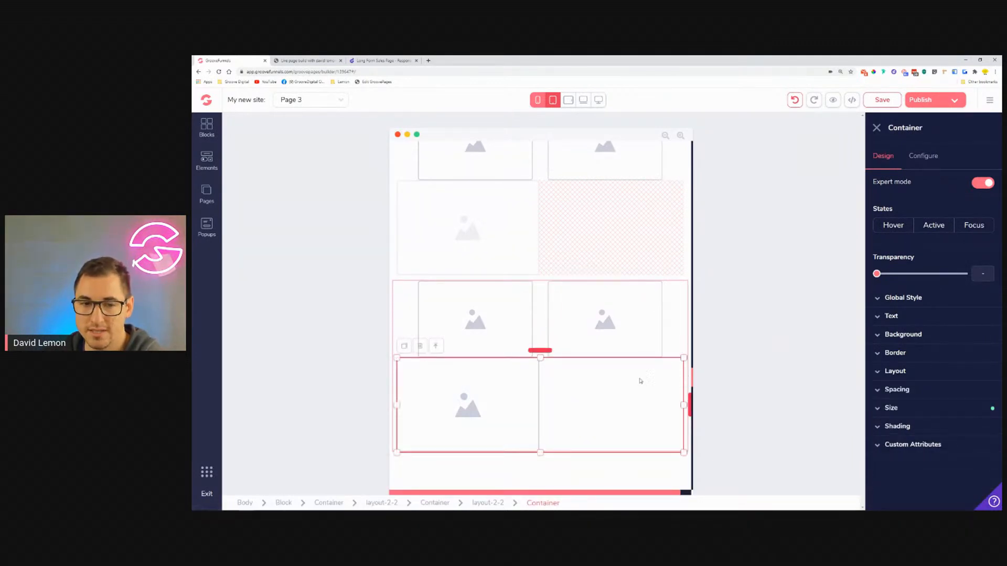
{"action": "left_click", "coordinate": [932, 372]}
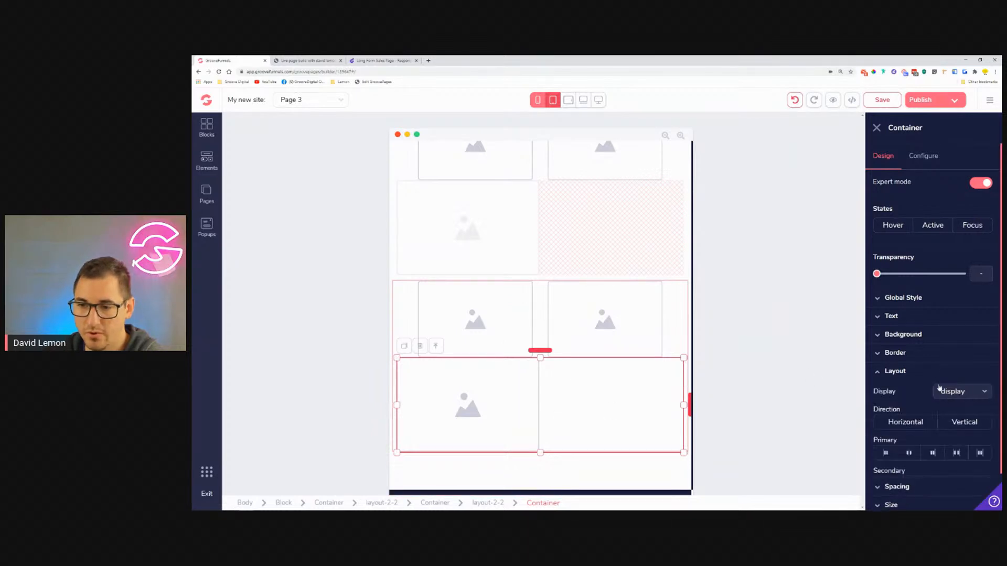
{"action": "left_click", "coordinate": [963, 391]}
{"action": "scroll", "coordinate": [971, 442], "scroll_direction": "down", "scroll_amount": 2}
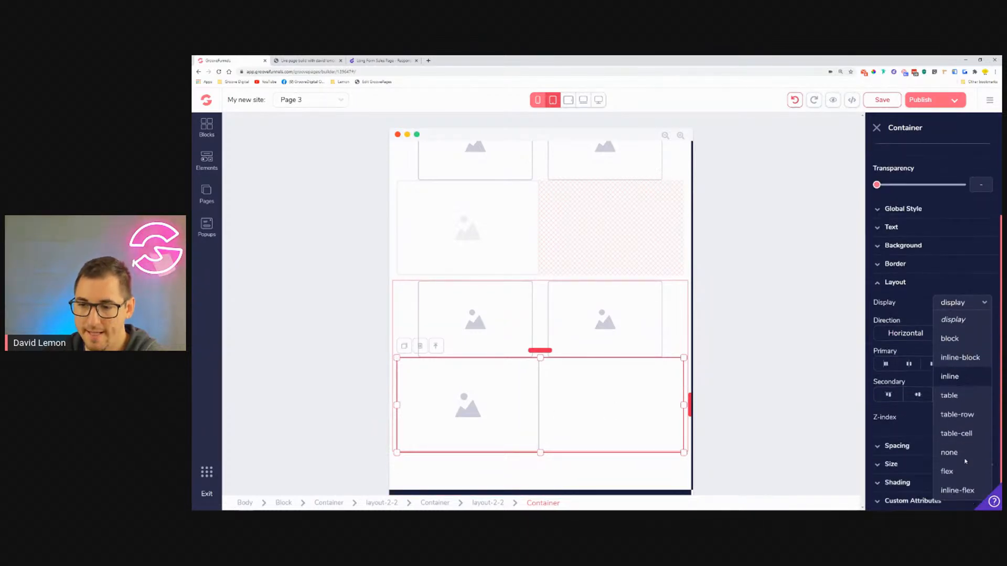
{"action": "left_click", "coordinate": [949, 452]}
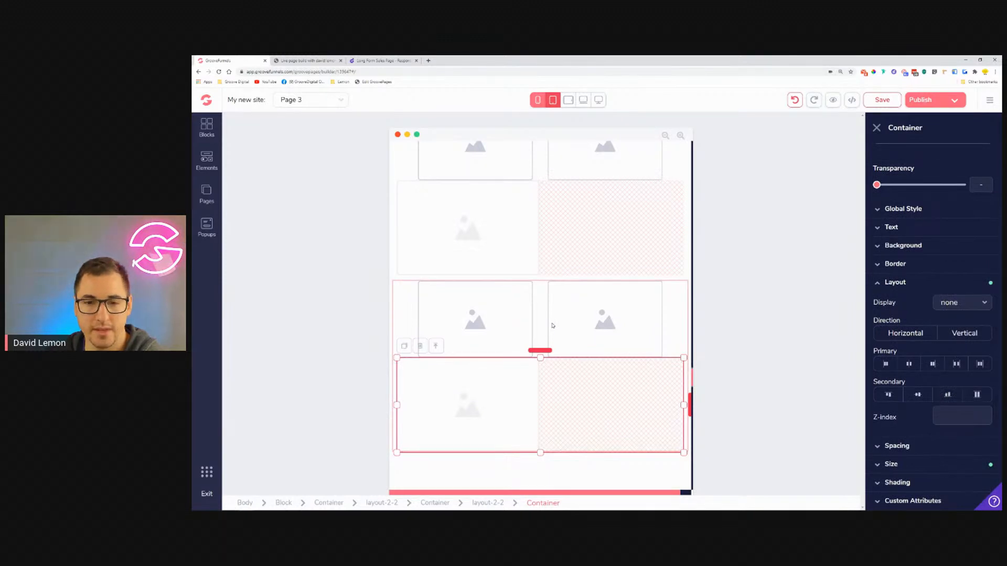
Step: Set the bottom padding of the "All this for $1806 only $97" checklist container to 1.5rem in the portrait tablet view
{"action": "scroll", "coordinate": [552, 326], "scroll_direction": "up", "scroll_amount": 1}
{"action": "scroll", "coordinate": [552, 325], "scroll_direction": "down", "scroll_amount": 2}
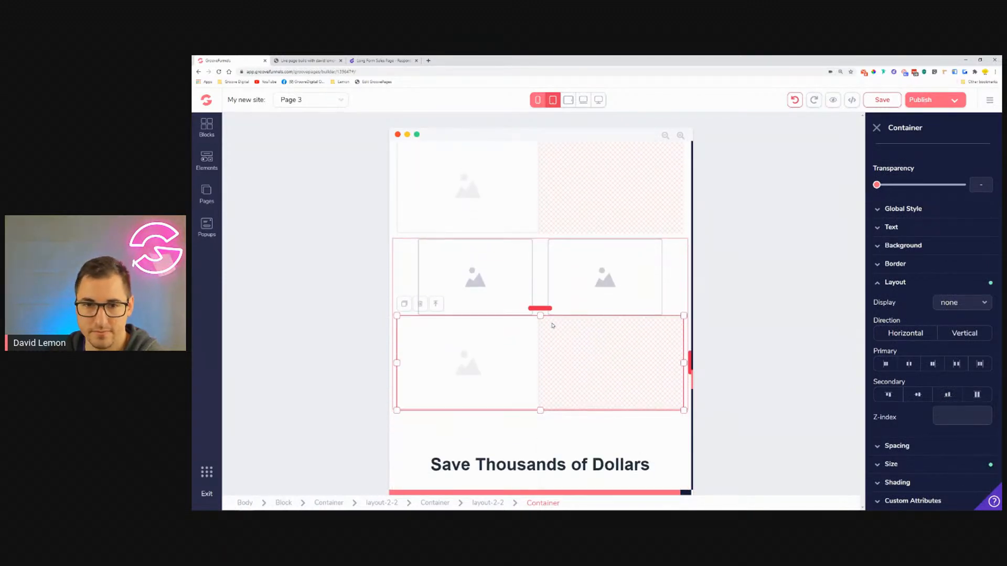
{"action": "scroll", "coordinate": [552, 326], "scroll_direction": "up", "scroll_amount": 2}
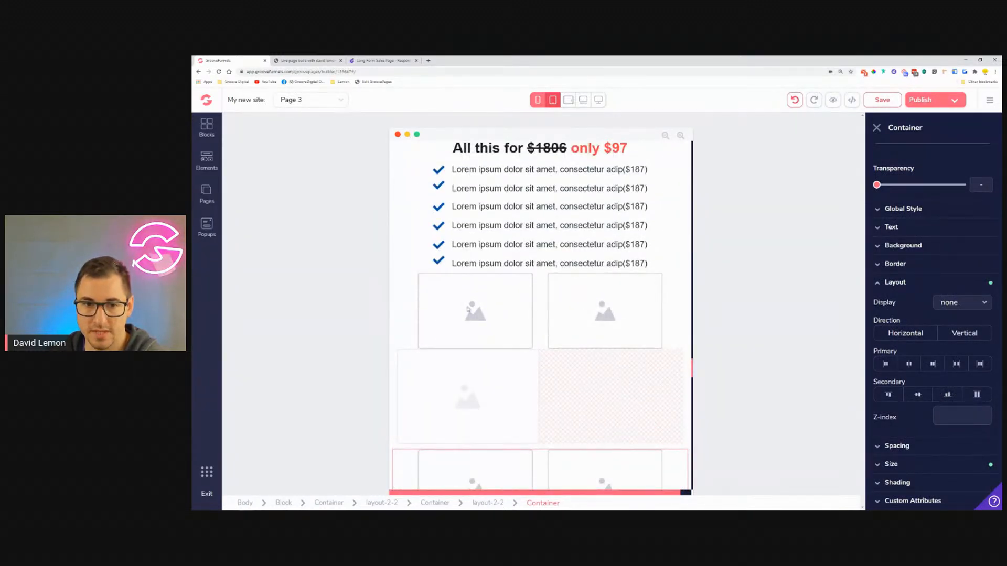
{"action": "left_click", "coordinate": [659, 268]}
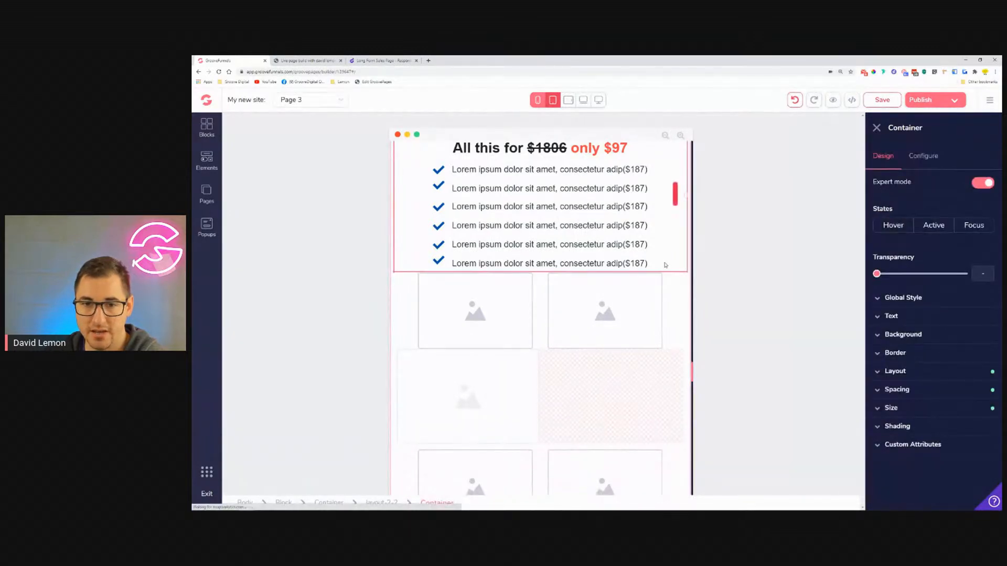
{"action": "left_click", "coordinate": [932, 391]}
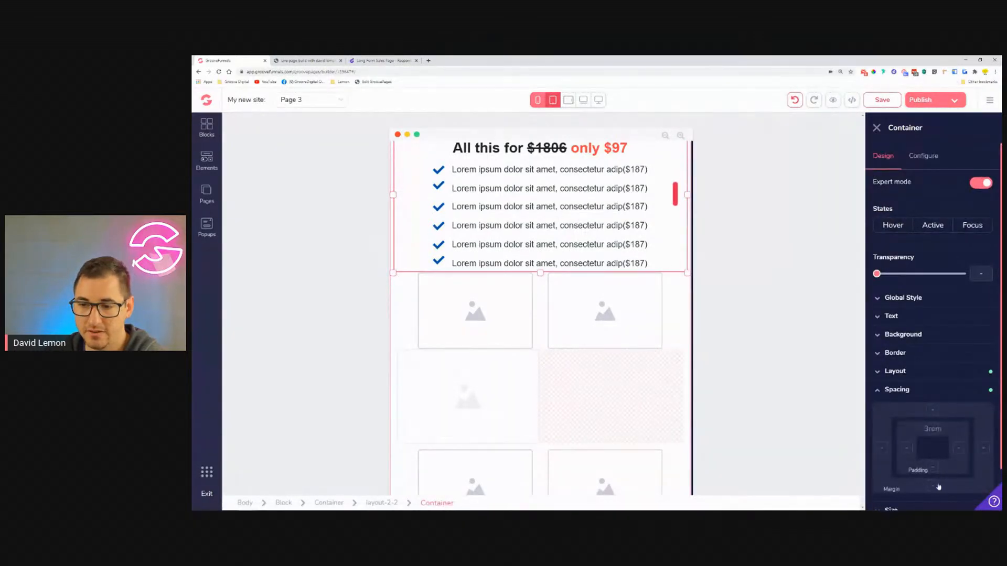
{"action": "left_click", "coordinate": [934, 486]}
{"action": "left_click", "coordinate": [933, 467]}
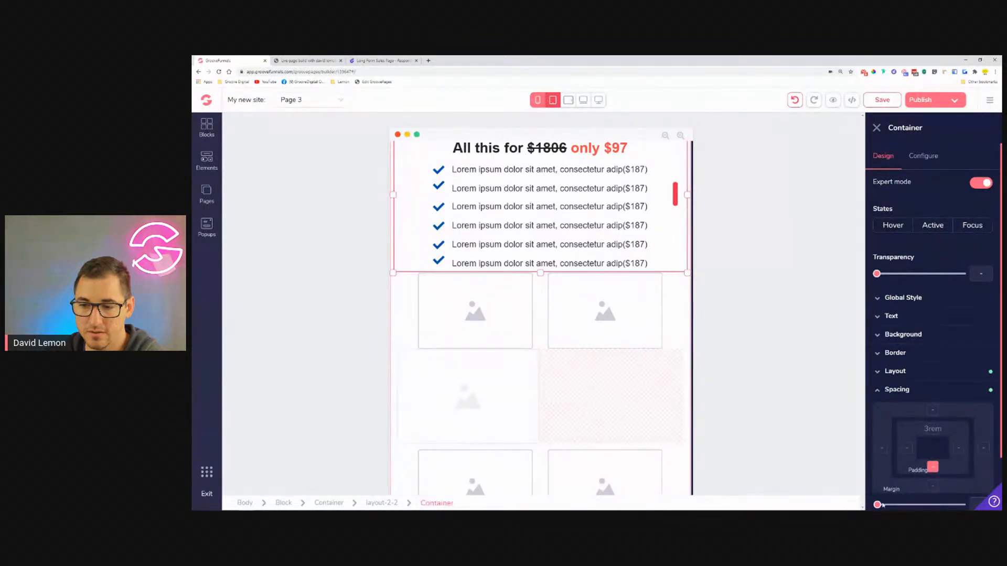
{"action": "left_click_drag", "start_coordinate": [879, 506], "coordinate": [905, 506]}
{"action": "scroll", "coordinate": [583, 286], "scroll_direction": "up", "scroll_amount": 2}
{"action": "scroll", "coordinate": [587, 293], "scroll_direction": "down", "scroll_amount": 6}
{"action": "scroll", "coordinate": [594, 299], "scroll_direction": "down", "scroll_amount": 2}
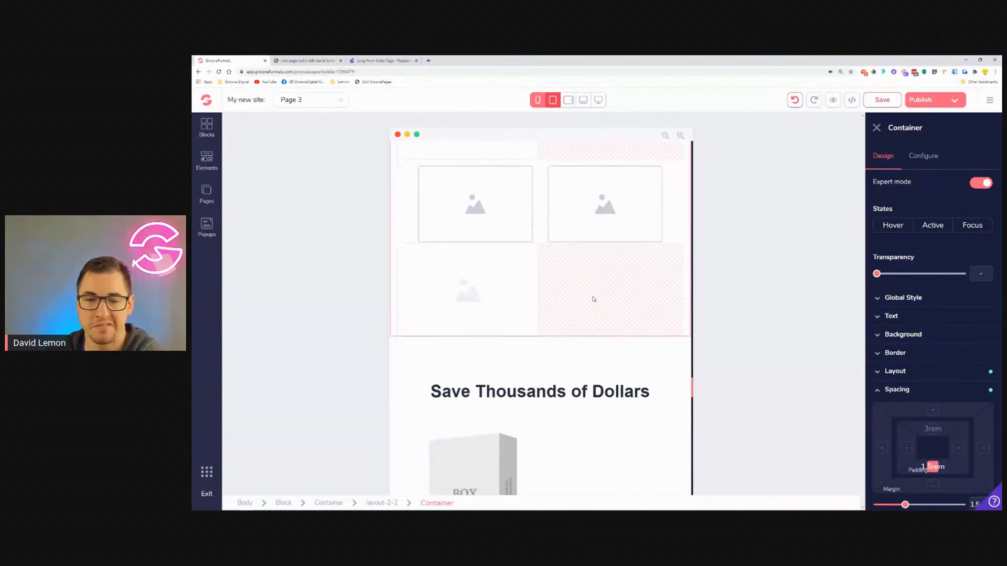
{"action": "scroll", "coordinate": [594, 299], "scroll_direction": "up", "scroll_amount": 3}
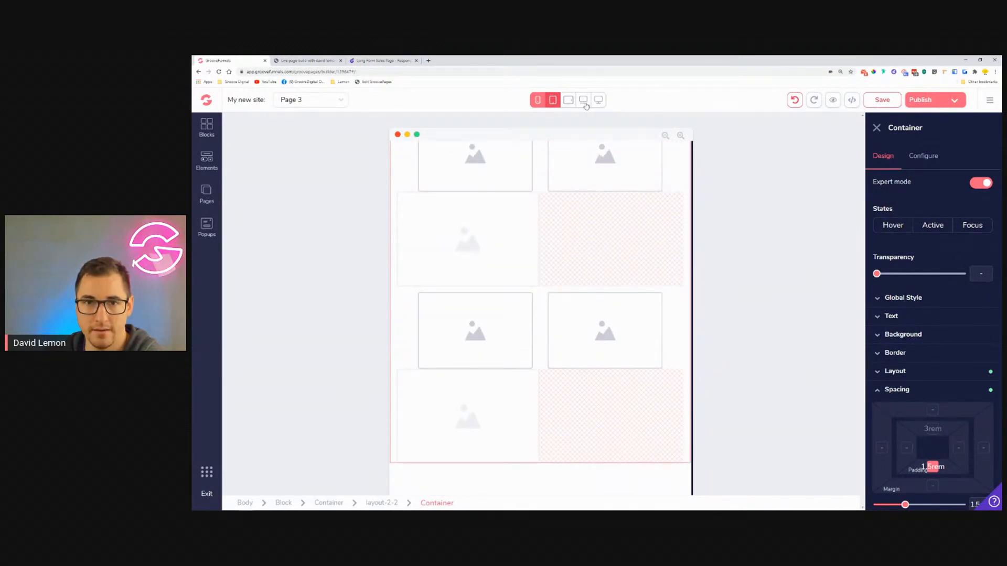
Step: Set the third placeholder image's width to 100% relative to parent in the landscape tablet view and save the page
{"action": "left_click", "coordinate": [568, 100]}
{"action": "scroll", "coordinate": [611, 302], "scroll_direction": "up", "scroll_amount": 5}
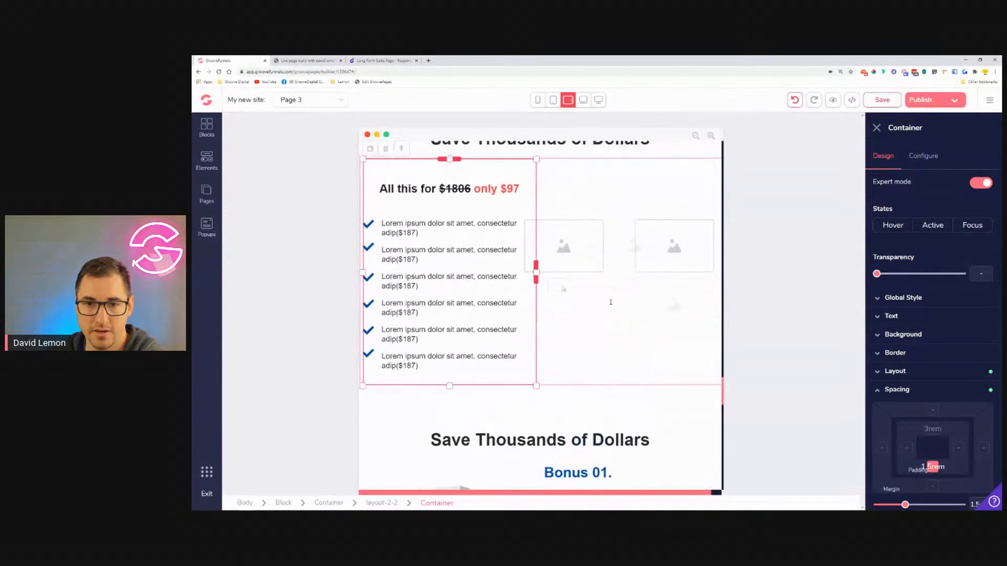
{"action": "left_click", "coordinate": [571, 293]}
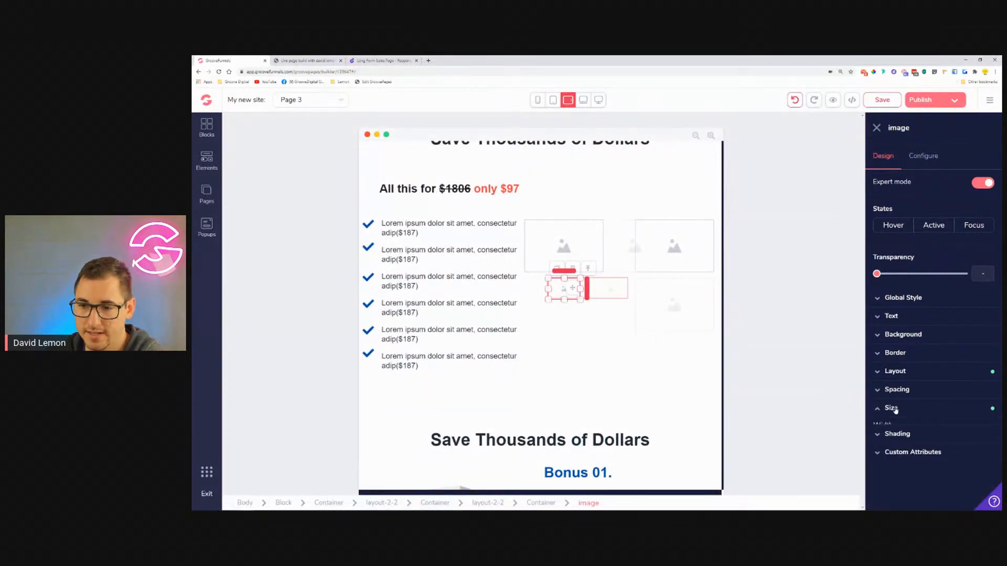
{"action": "left_click_drag", "start_coordinate": [914, 468], "coordinate": [973, 475]}
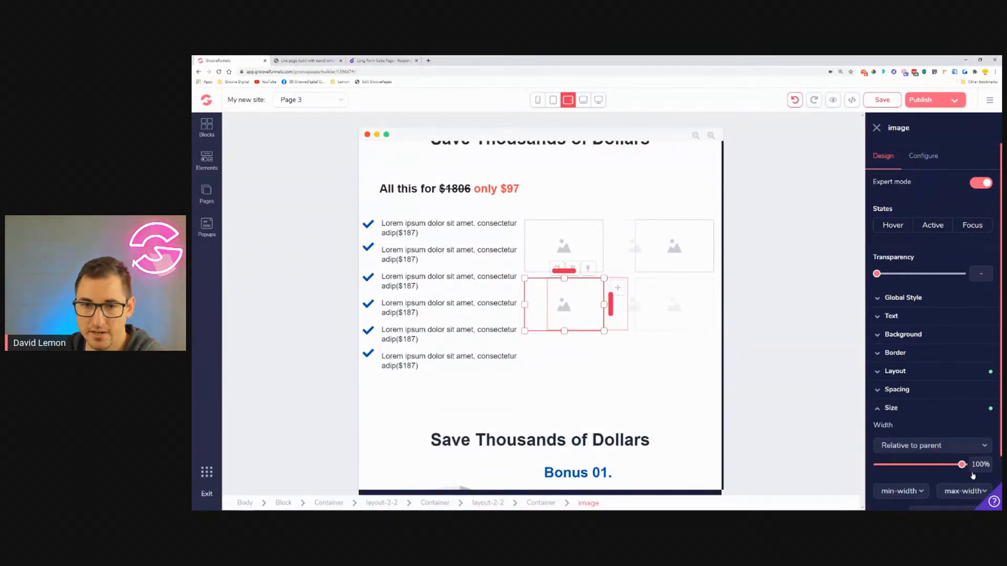
{"action": "left_click", "coordinate": [883, 100]}
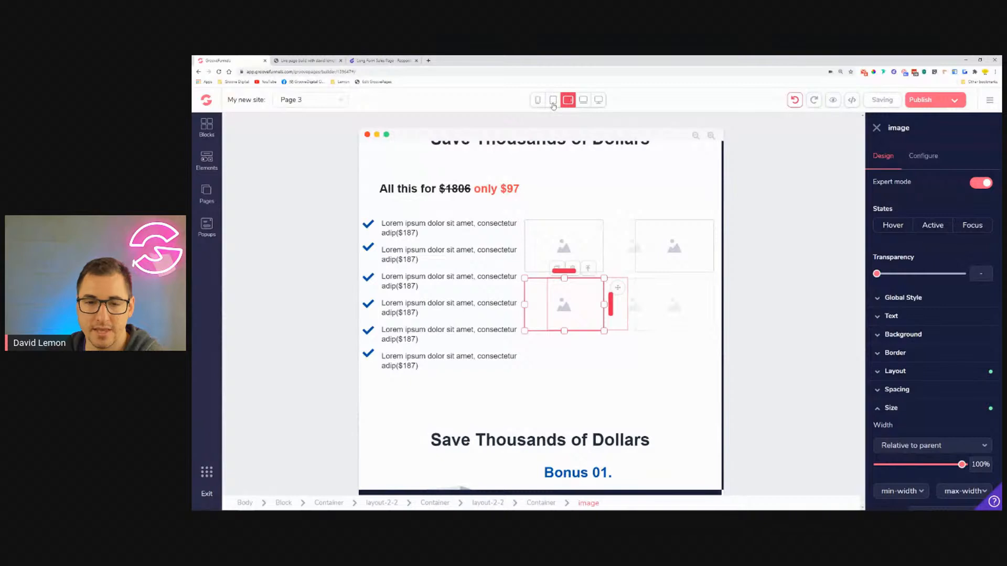
Step: Center the first box mockup image in its container with centered primary alignment in the portrait tablet view
{"action": "left_click", "coordinate": [552, 101]}
{"action": "scroll", "coordinate": [575, 304], "scroll_direction": "down", "scroll_amount": 5}
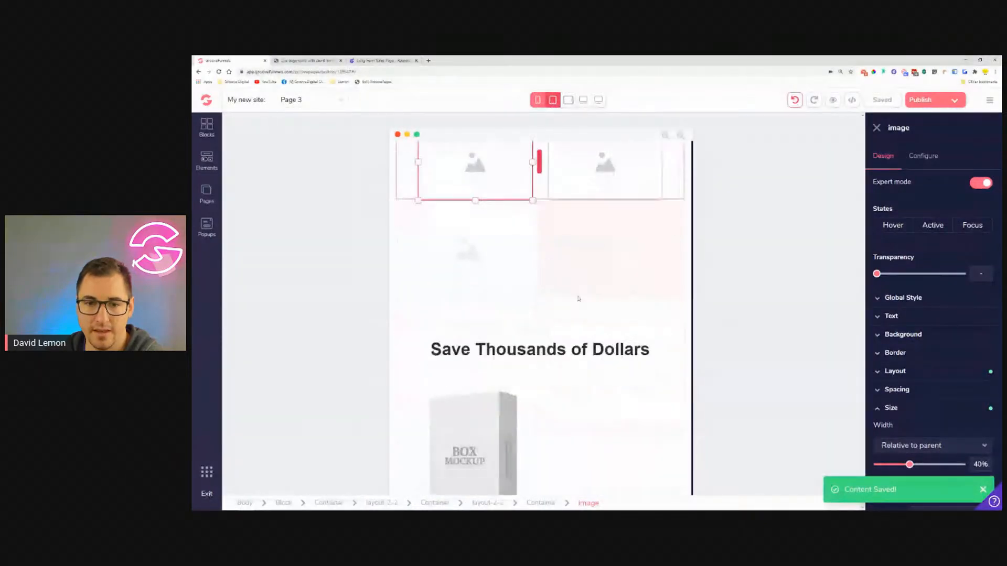
{"action": "scroll", "coordinate": [597, 307], "scroll_direction": "down", "scroll_amount": 3}
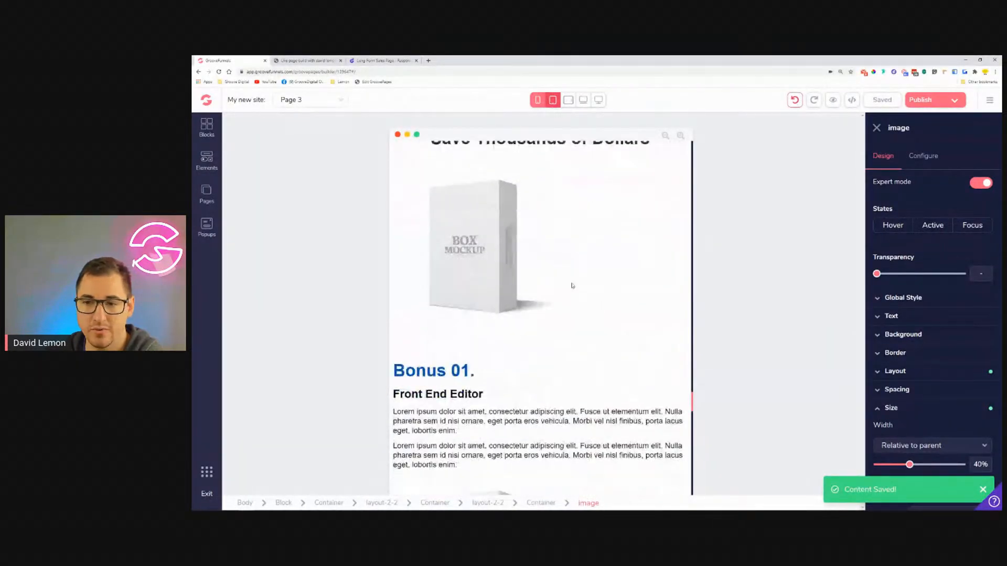
{"action": "left_click", "coordinate": [571, 285]}
{"action": "left_click", "coordinate": [931, 374]}
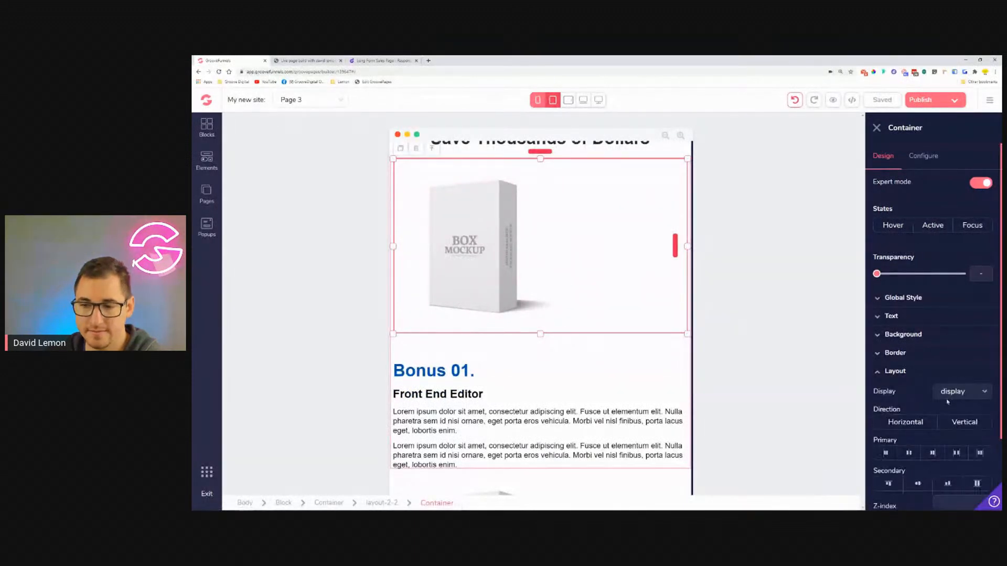
{"action": "left_click", "coordinate": [908, 454]}
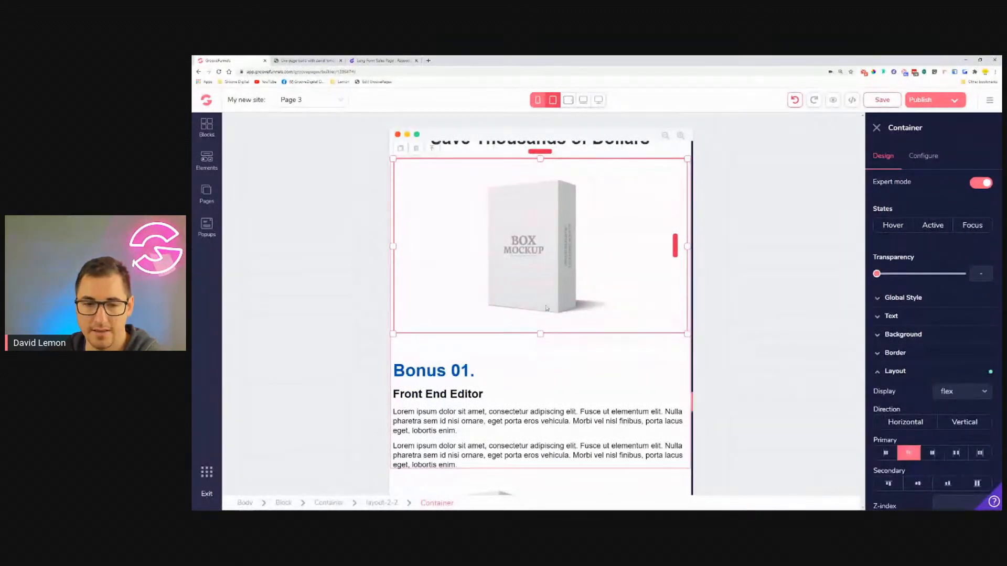
Step: Center-align the "Bonus 01." heading and the "Front End Editor" subheading
{"action": "scroll", "coordinate": [545, 341], "scroll_direction": "down", "scroll_amount": 3}
{"action": "left_click", "coordinate": [629, 242]}
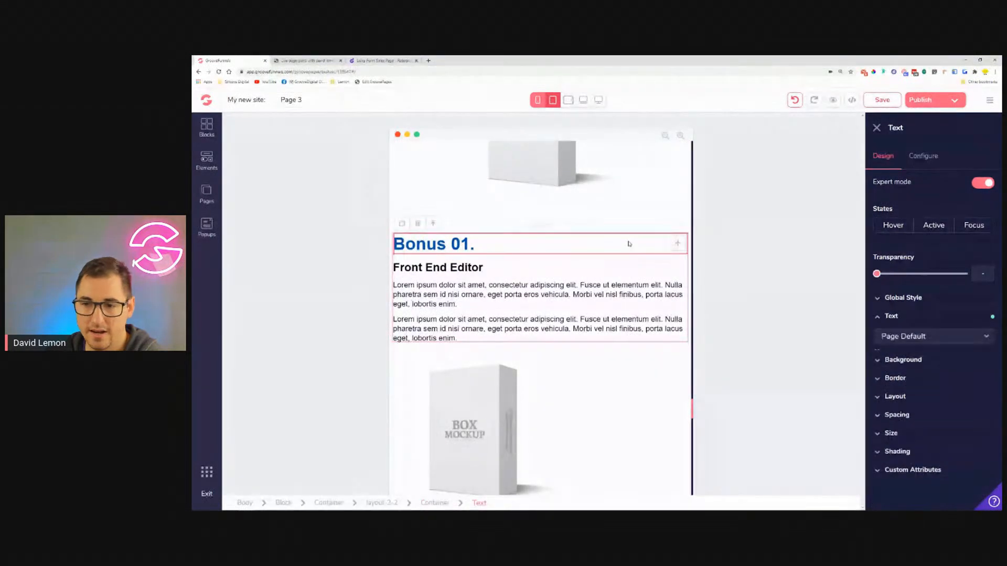
{"action": "left_click", "coordinate": [918, 407]}
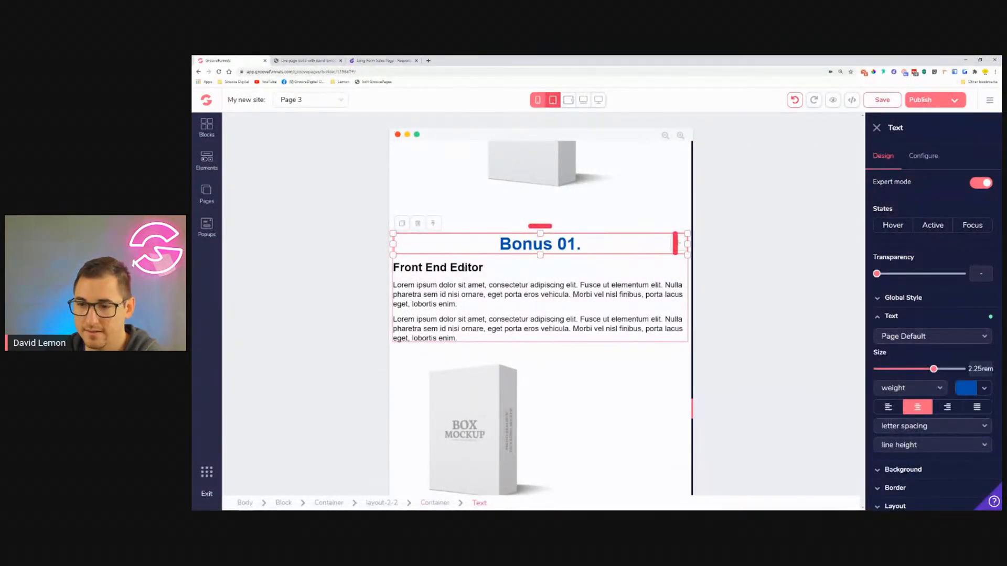
{"action": "left_click", "coordinate": [552, 268]}
{"action": "left_click", "coordinate": [923, 382]}
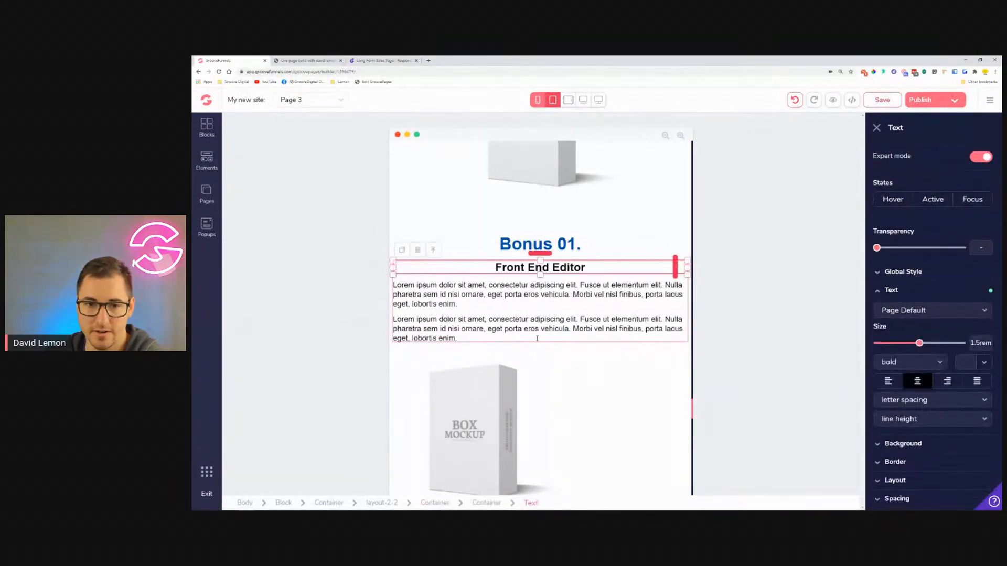
Step: Center-align both lorem ipsum paragraphs below the "Front End Editor" subheading
{"action": "left_click", "coordinate": [485, 280]}
{"action": "left_click", "coordinate": [486, 290]}
{"action": "left_click", "coordinate": [918, 384]}
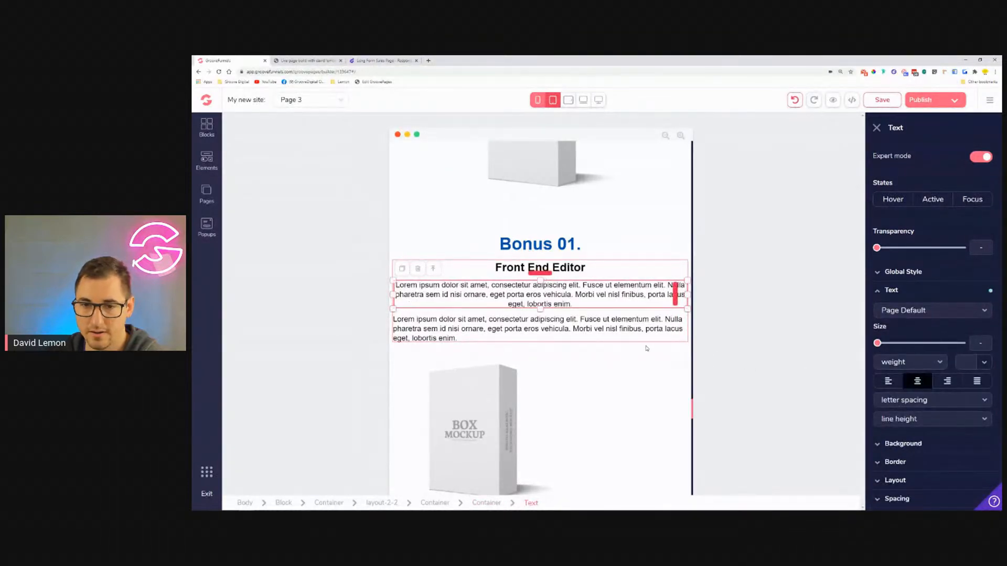
{"action": "left_click", "coordinate": [646, 339]}
{"action": "left_click", "coordinate": [918, 382]}
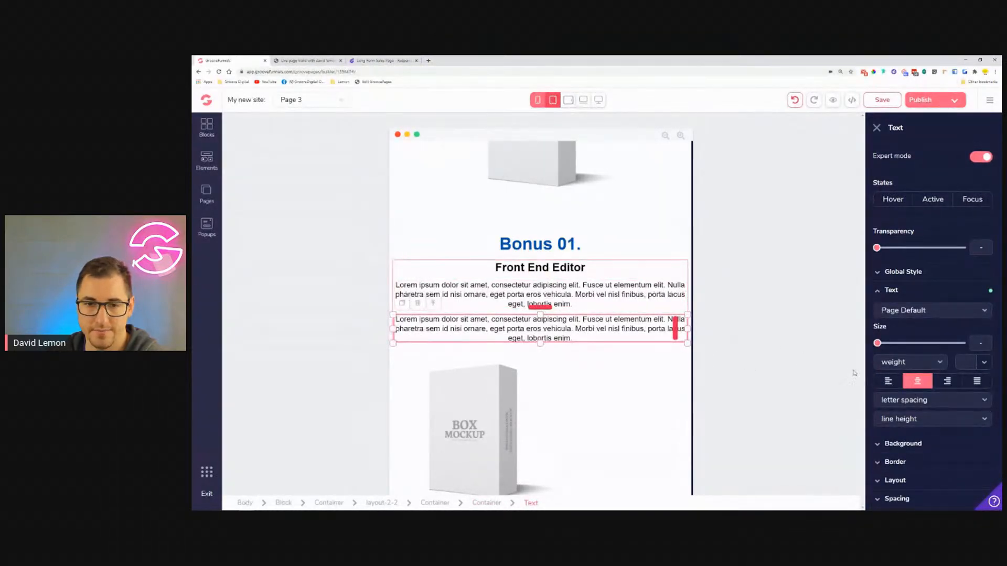
Step: Try narrowing the container around the Bonus 01 text to 85.71% relative to parent
{"action": "left_click", "coordinate": [682, 268]}
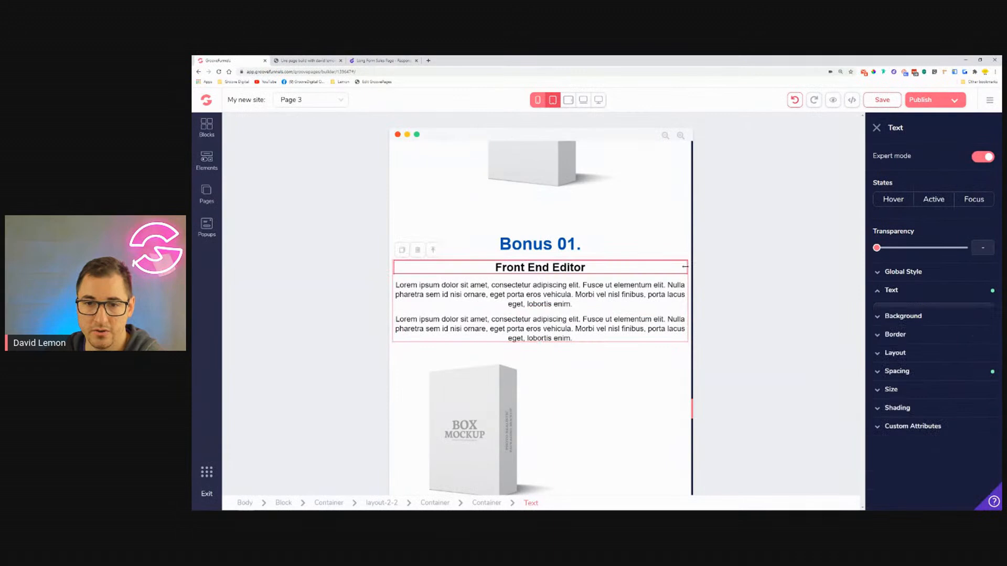
{"action": "left_click", "coordinate": [439, 251]}
{"action": "left_click", "coordinate": [433, 250]}
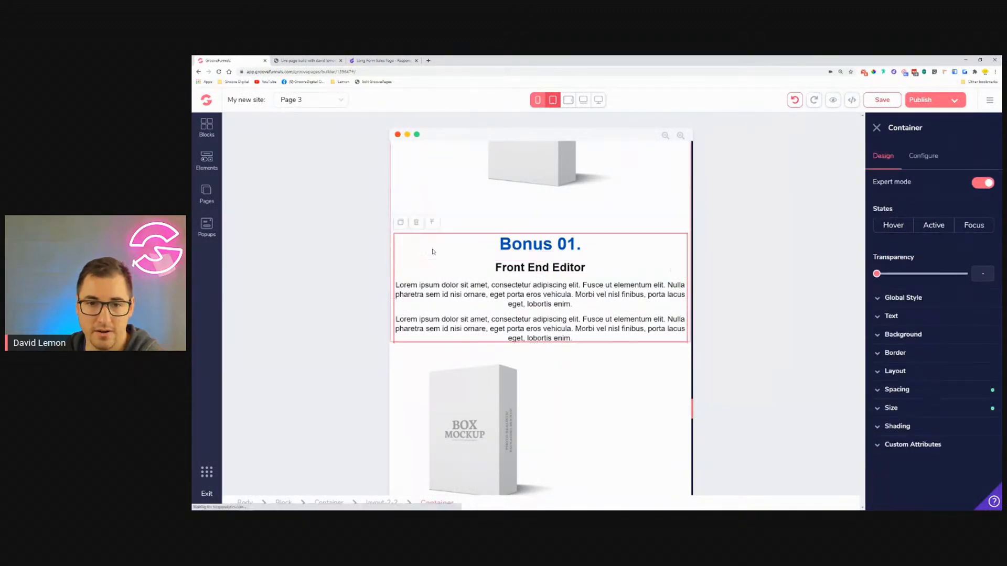
{"action": "left_click", "coordinate": [917, 412]}
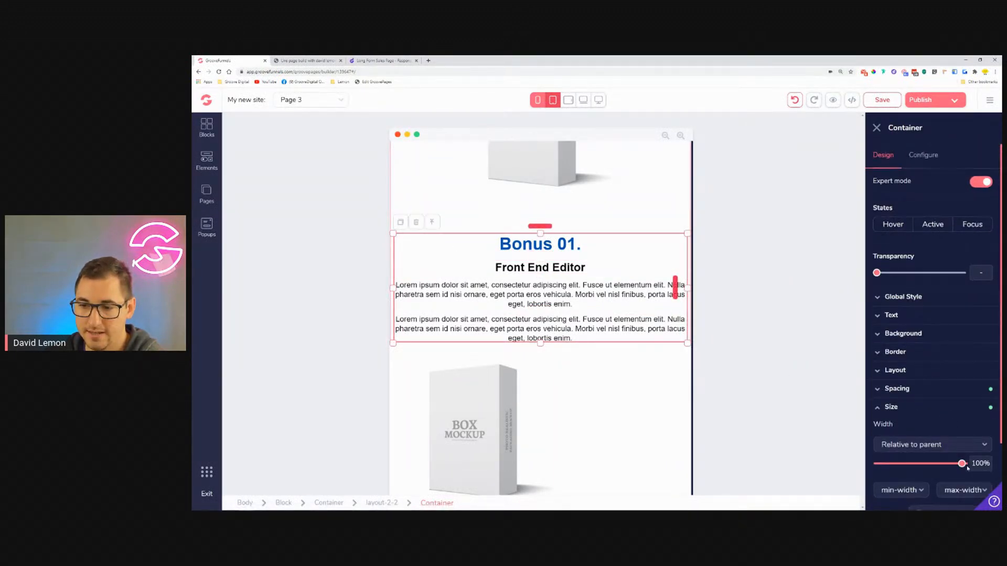
{"action": "scroll", "coordinate": [955, 376], "scroll_direction": "down", "scroll_amount": 2}
{"action": "left_click", "coordinate": [953, 440]}
{"action": "left_click", "coordinate": [926, 450]}
{"action": "mouse_move", "coordinate": [963, 405]}
{"action": "left_mouse_down"}
{"action": "mouse_move", "coordinate": [930, 405]}
{"action": "mouse_move", "coordinate": [961, 402]}
{"action": "left_mouse_up"}
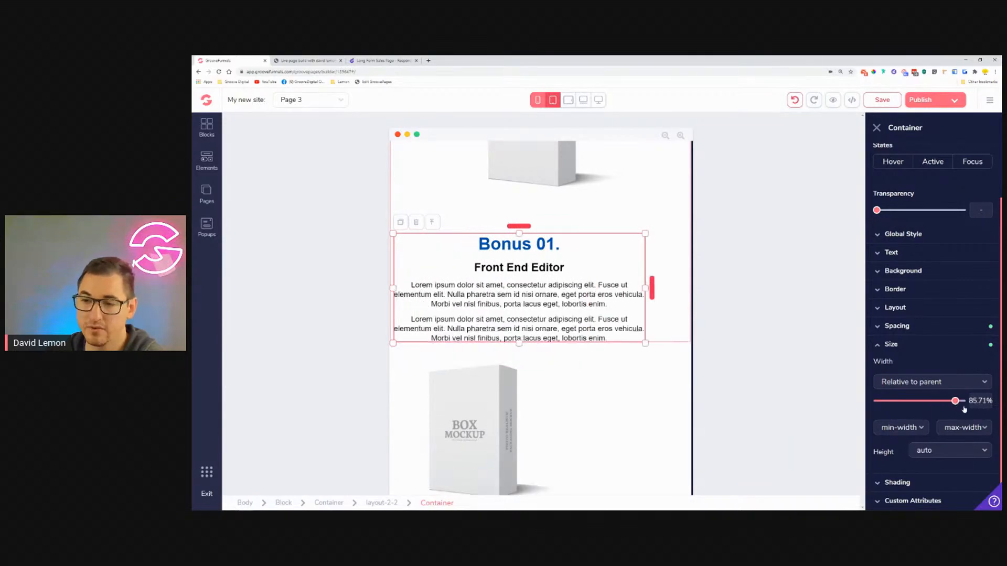
{"action": "left_click", "coordinate": [922, 345]}
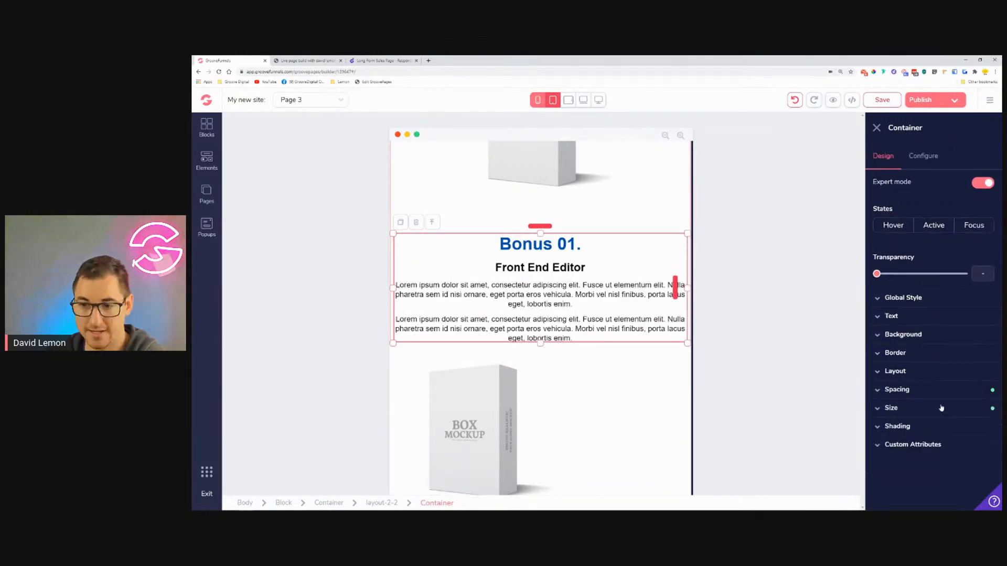
Step: Set the left and right padding of the Bonus 01 text container to 4rem
{"action": "left_click", "coordinate": [933, 390]}
{"action": "left_click", "coordinate": [906, 452]}
{"action": "left_click", "coordinate": [960, 453]}
{"action": "scroll", "coordinate": [931, 465], "scroll_direction": "down", "scroll_amount": 2}
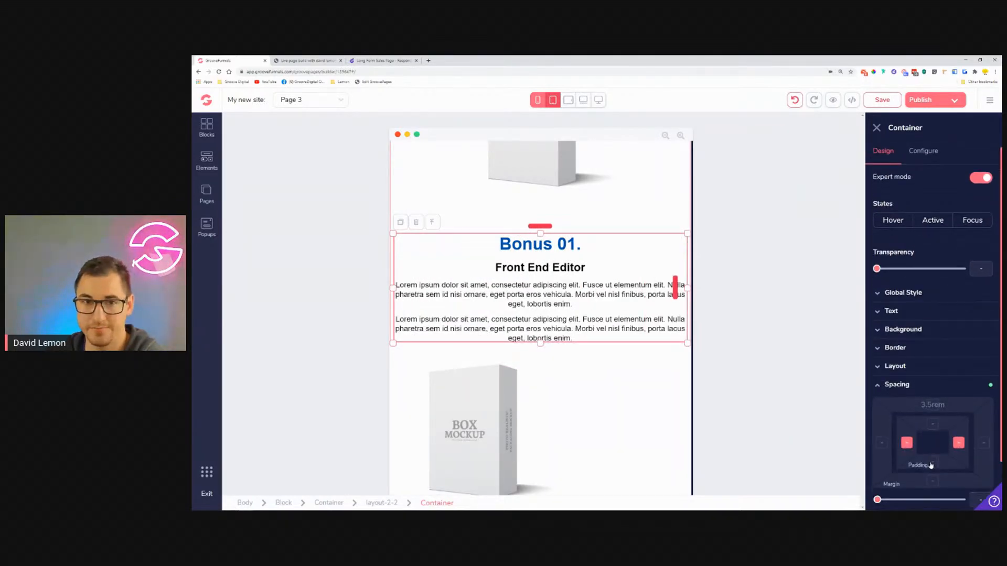
{"action": "left_click_drag", "start_coordinate": [887, 448], "coordinate": [937, 446]}
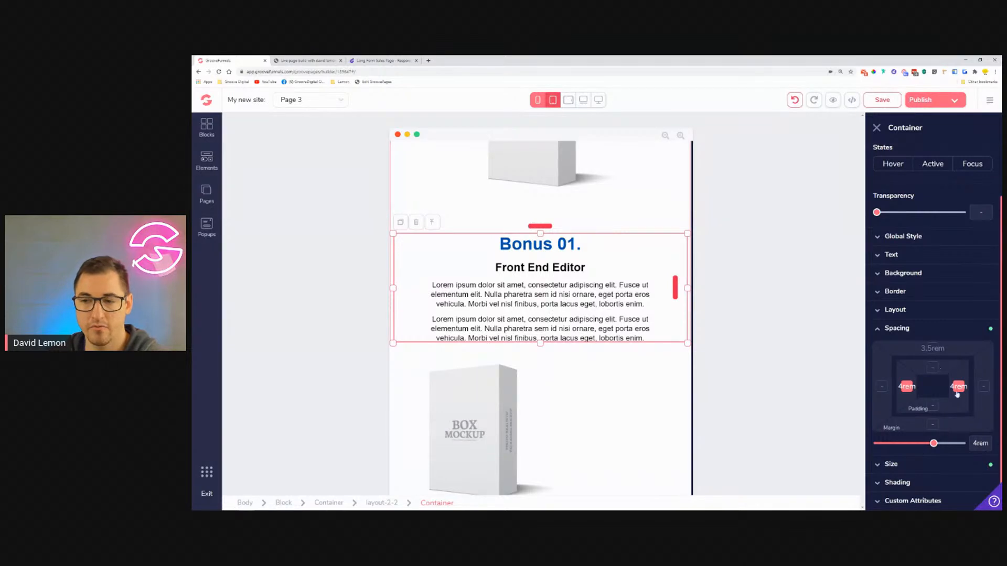
Step: Center the box mockup image above Bonus 02 in its container using a horizontal flex layout with centered primary alignment
{"action": "scroll", "coordinate": [582, 289], "scroll_direction": "down", "scroll_amount": 3}
{"action": "left_click", "coordinate": [615, 276]}
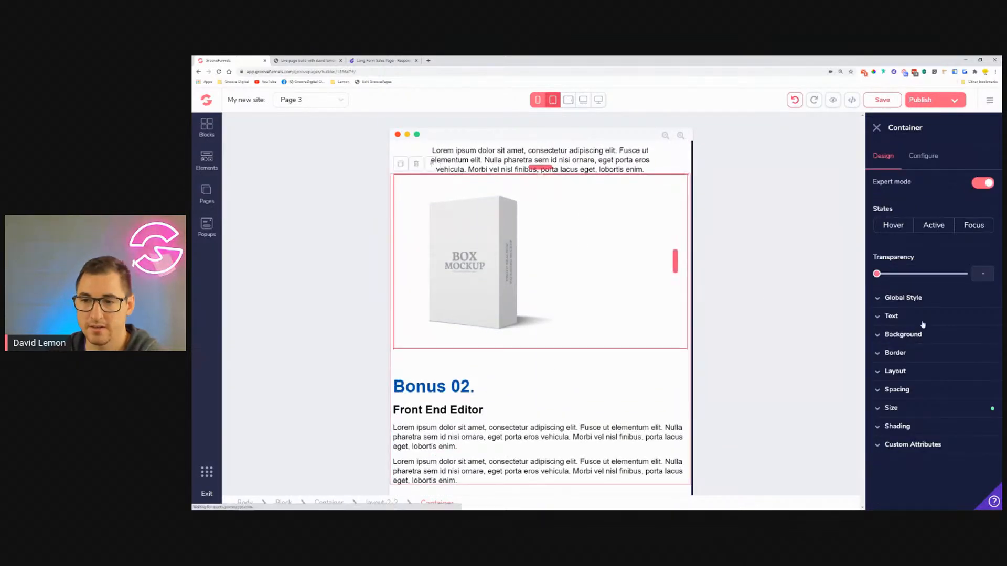
{"action": "left_click", "coordinate": [895, 371]}
{"action": "left_click", "coordinate": [965, 423]}
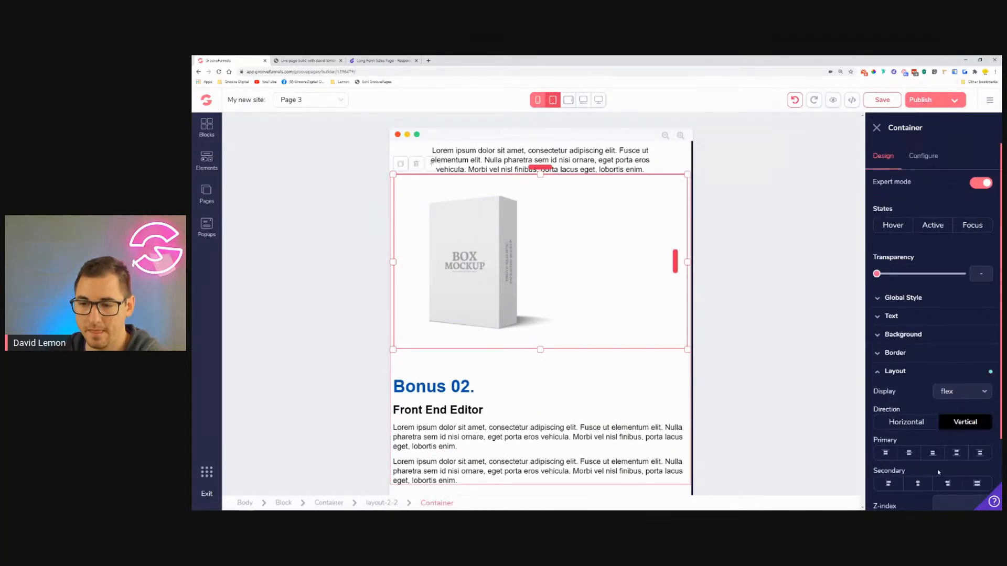
{"action": "left_click", "coordinate": [918, 484]}
{"action": "left_click", "coordinate": [983, 419]}
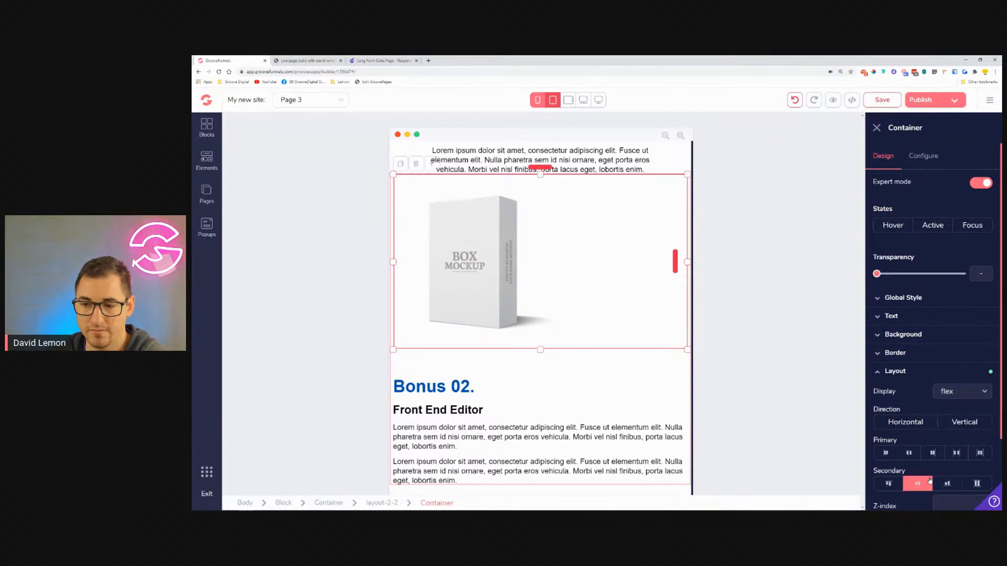
{"action": "left_click", "coordinate": [909, 451]}
Step: Center-align the "Bonus 02." heading, its "Front End Editor" subheading and both lorem ipsum paragraphs
{"action": "scroll", "coordinate": [593, 261], "scroll_direction": "down", "scroll_amount": 3}
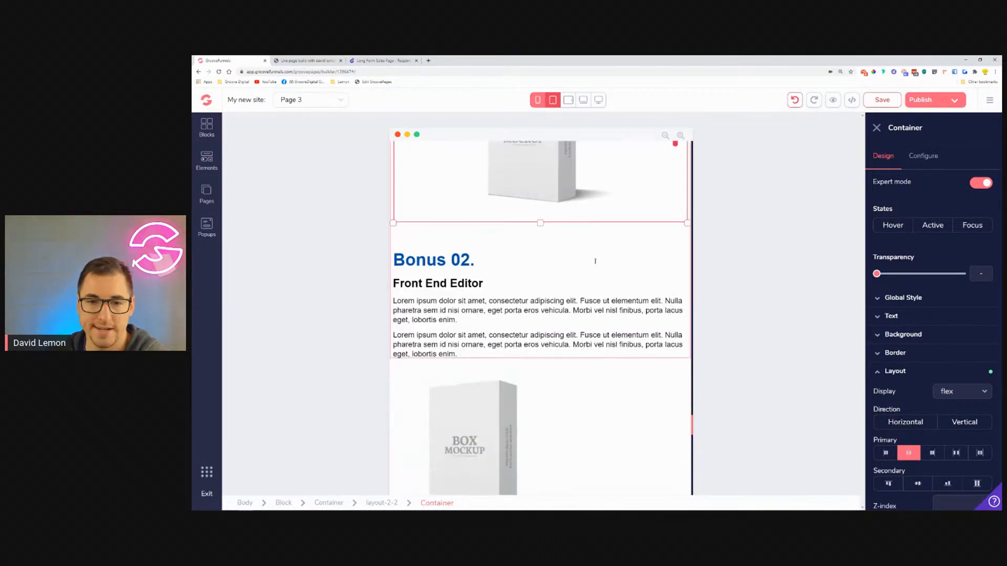
{"action": "left_click", "coordinate": [630, 259]}
{"action": "left_click", "coordinate": [917, 407]}
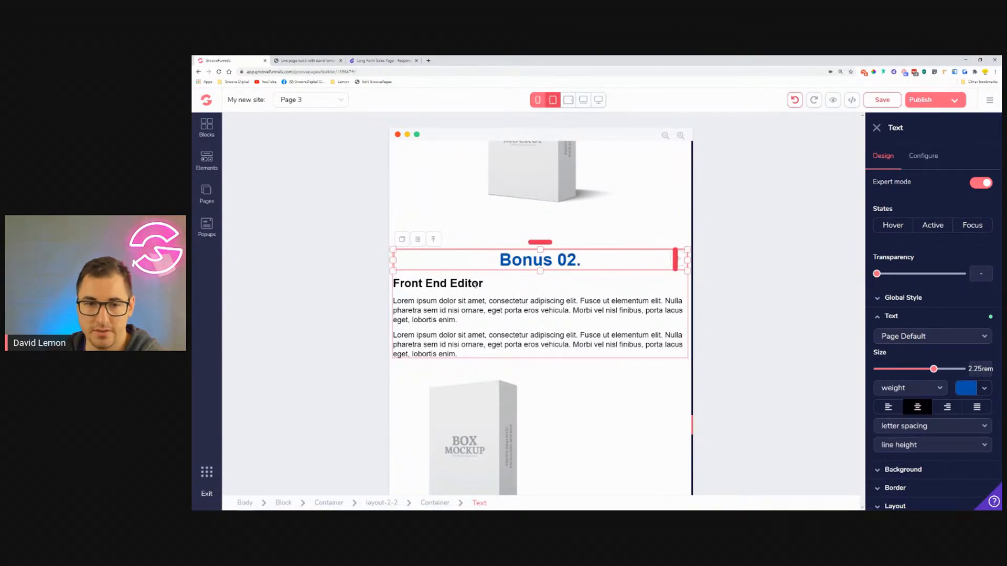
{"action": "left_click", "coordinate": [918, 381]}
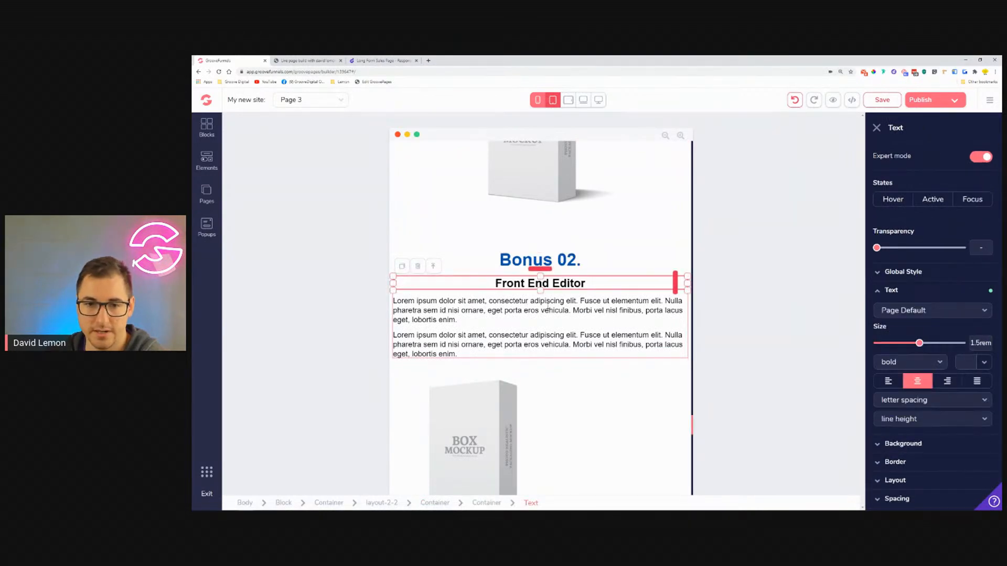
{"action": "left_click", "coordinate": [923, 381]}
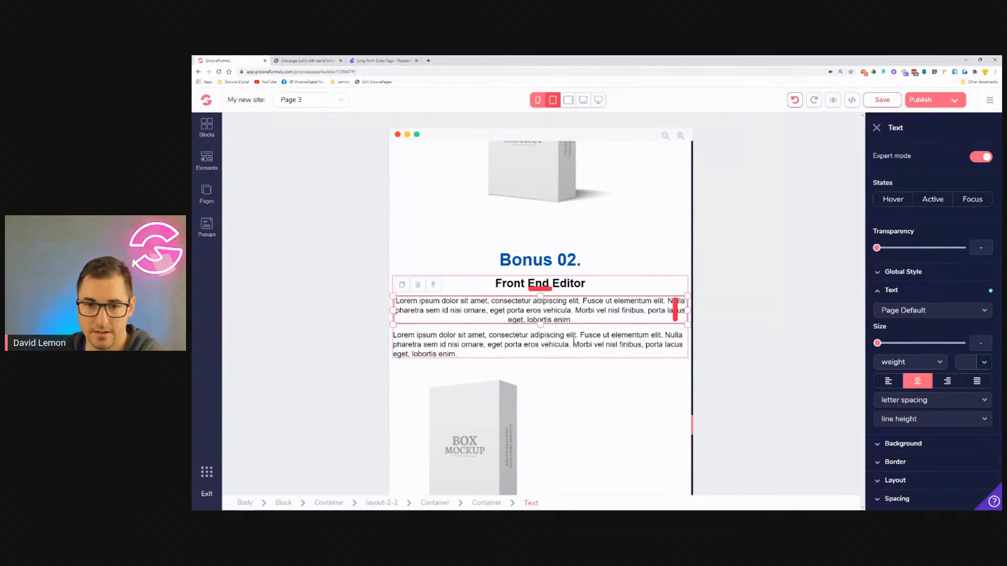
{"action": "left_click", "coordinate": [926, 384]}
Step: Set the left and right padding of the Bonus 02 text container to 4rem
{"action": "scroll", "coordinate": [603, 290], "scroll_direction": "down", "scroll_amount": 3}
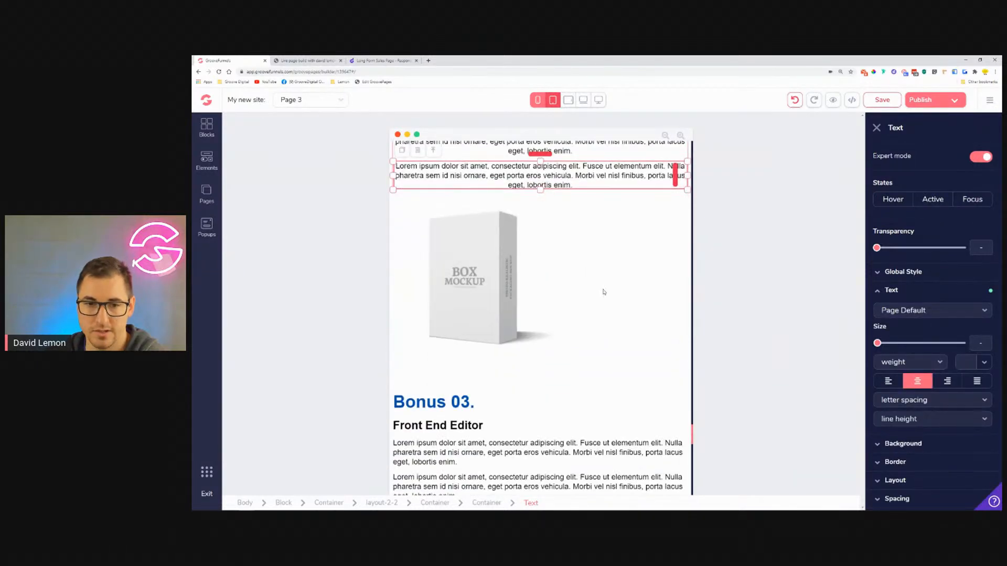
{"action": "scroll", "coordinate": [621, 310], "scroll_direction": "up", "scroll_amount": 2}
{"action": "scroll", "coordinate": [577, 315], "scroll_direction": "up", "scroll_amount": 1}
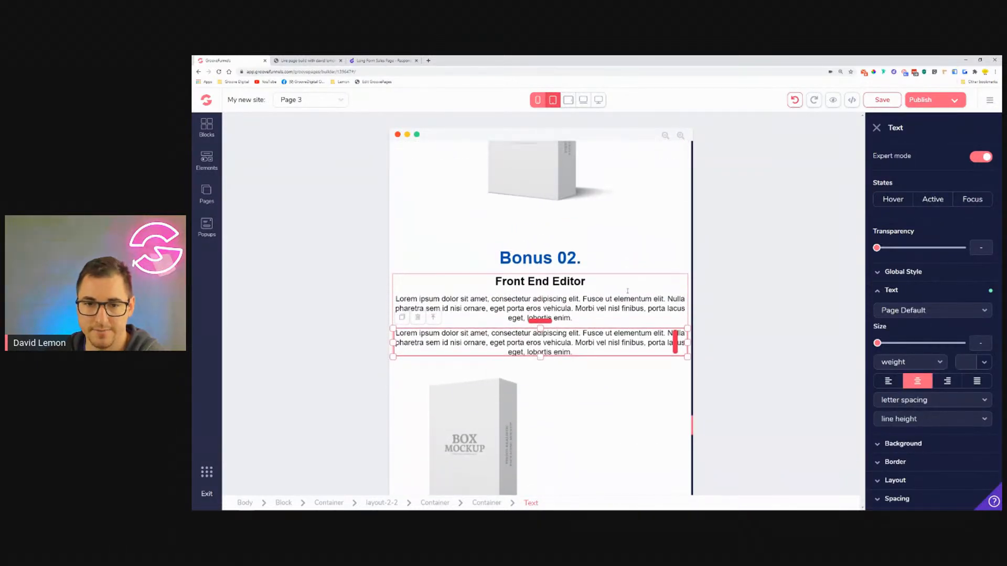
{"action": "left_click", "coordinate": [618, 383]}
{"action": "scroll", "coordinate": [637, 401], "scroll_direction": "down", "scroll_amount": 3}
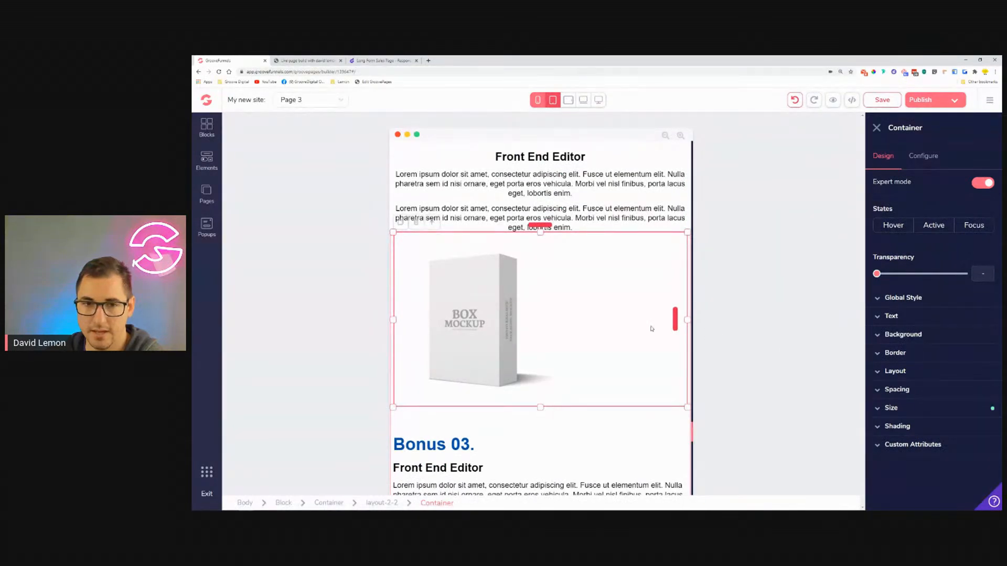
{"action": "scroll", "coordinate": [629, 325], "scroll_direction": "up", "scroll_amount": 3}
{"action": "left_click", "coordinate": [659, 308]}
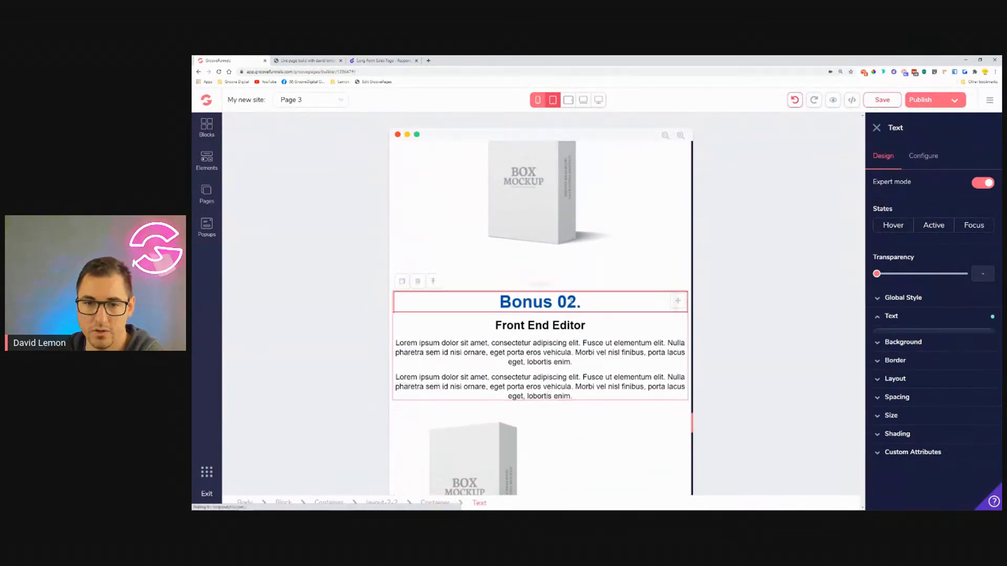
{"action": "left_click", "coordinate": [433, 282]}
{"action": "left_click", "coordinate": [897, 390]}
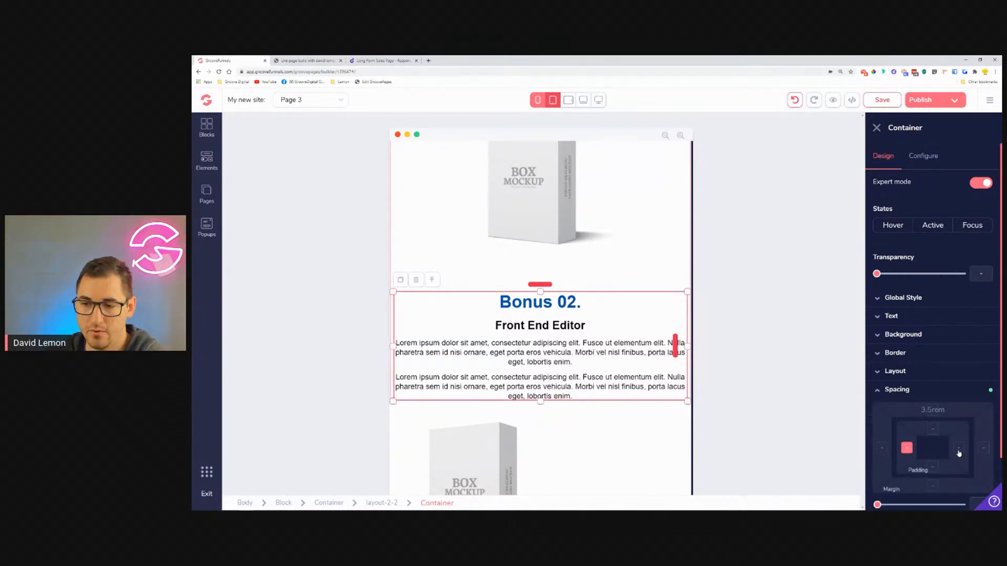
{"action": "left_click_drag", "start_coordinate": [877, 505], "coordinate": [929, 504]}
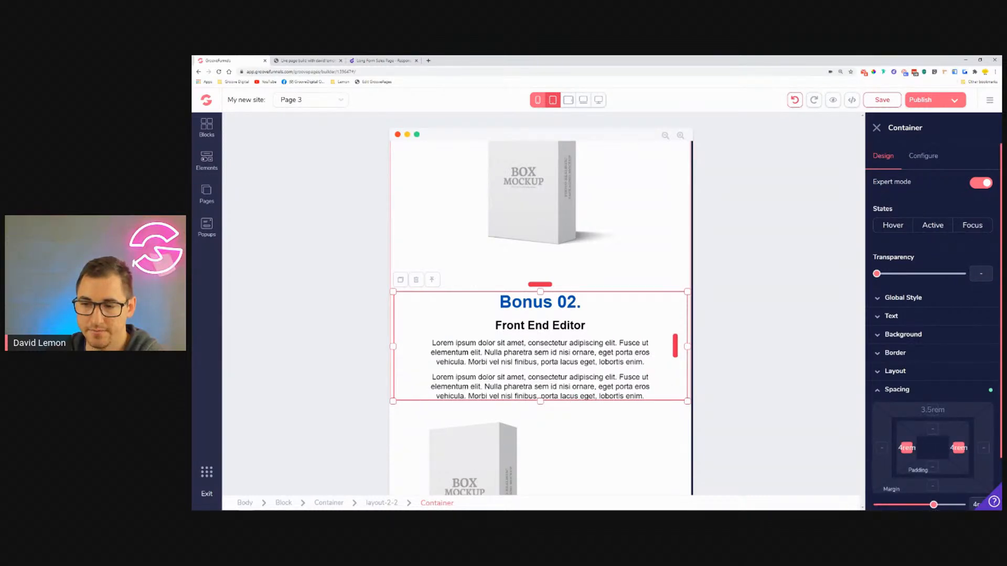
Step: Remove the top margin from the Bonus 02 text container
{"action": "scroll", "coordinate": [612, 329], "scroll_direction": "down", "scroll_amount": 3}
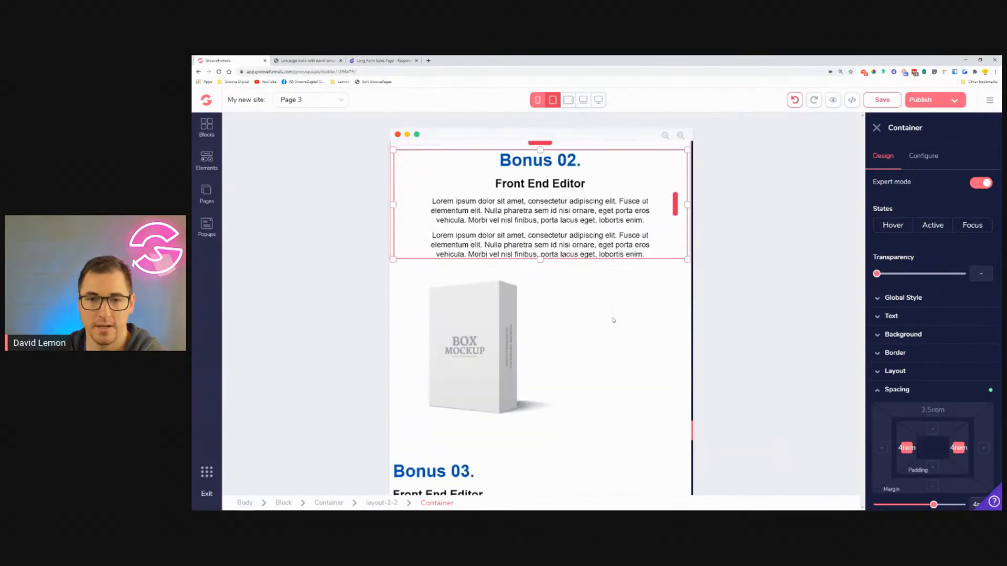
{"action": "scroll", "coordinate": [613, 323], "scroll_direction": "up", "scroll_amount": 4}
{"action": "left_click", "coordinate": [608, 307]}
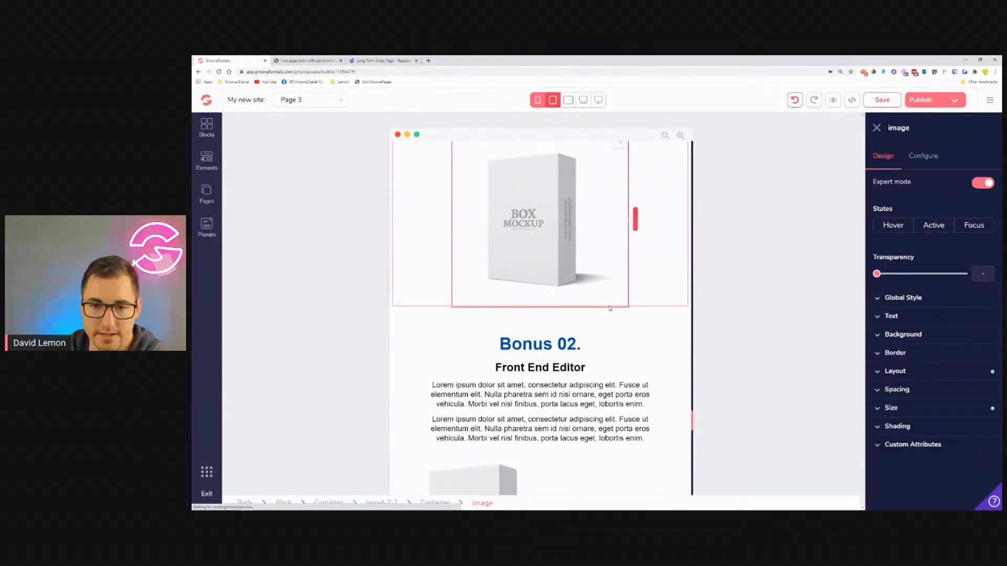
{"action": "left_click", "coordinate": [629, 324]}
{"action": "left_click", "coordinate": [525, 344]}
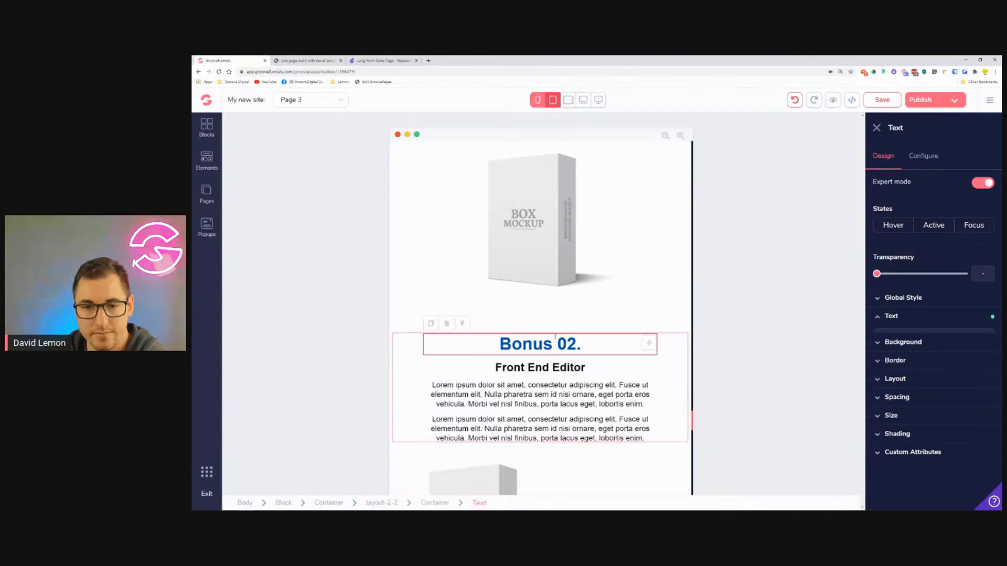
{"action": "left_click", "coordinate": [463, 323]}
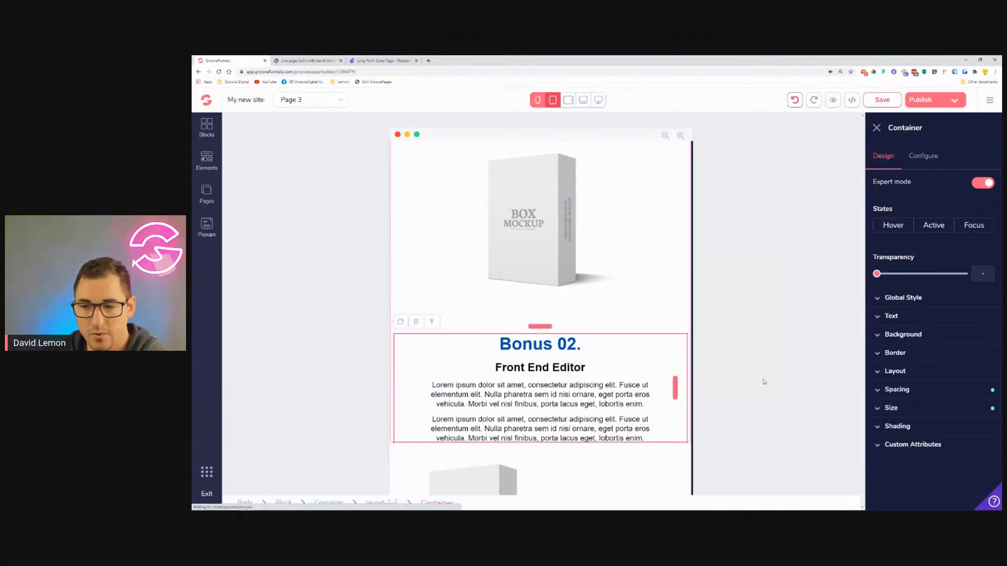
{"action": "left_click", "coordinate": [896, 389]}
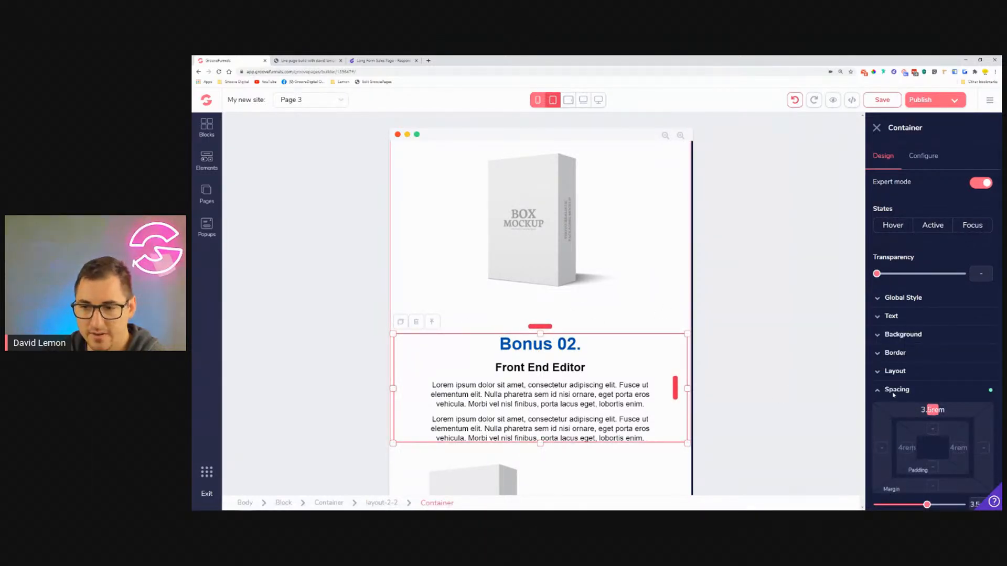
{"action": "scroll", "coordinate": [926, 472], "scroll_direction": "down", "scroll_amount": 3}
{"action": "left_click_drag", "start_coordinate": [927, 428], "coordinate": [877, 430]}
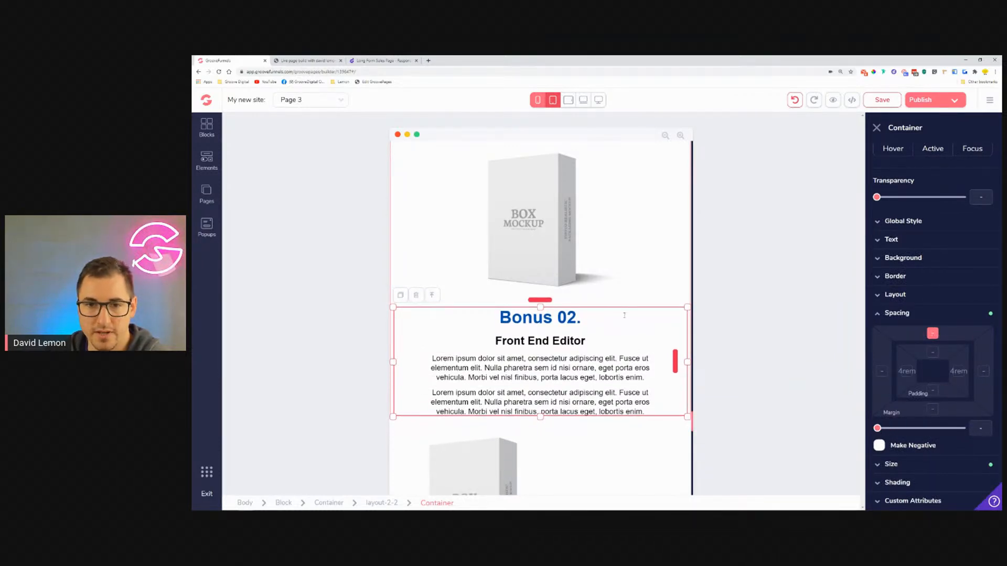
Step: Remove the top margin from the Bonus 01 text container
{"action": "scroll", "coordinate": [650, 315], "scroll_direction": "up", "scroll_amount": 5}
{"action": "left_click", "coordinate": [653, 322]}
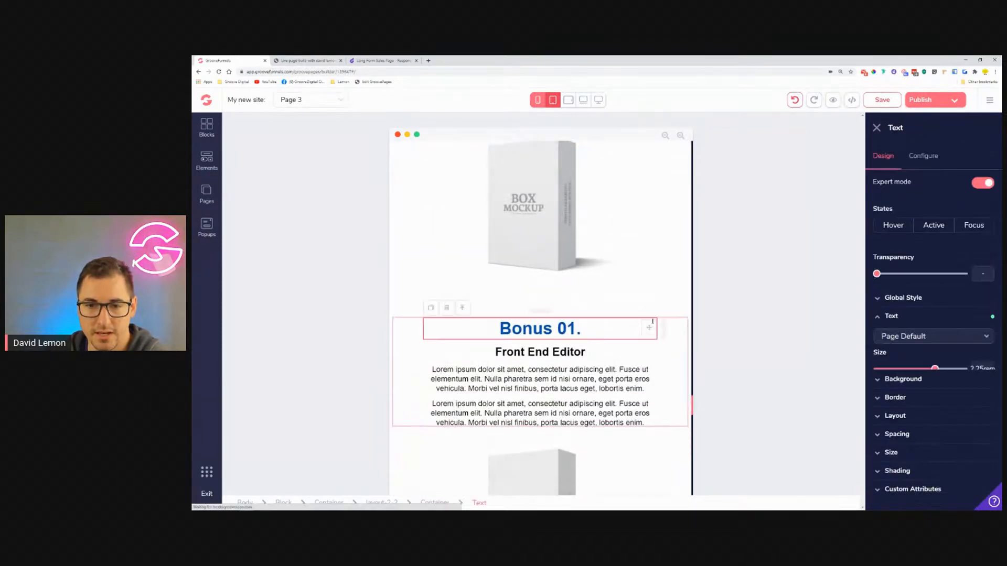
{"action": "left_click", "coordinate": [682, 327]}
{"action": "left_click", "coordinate": [941, 392]}
{"action": "left_click", "coordinate": [939, 415]}
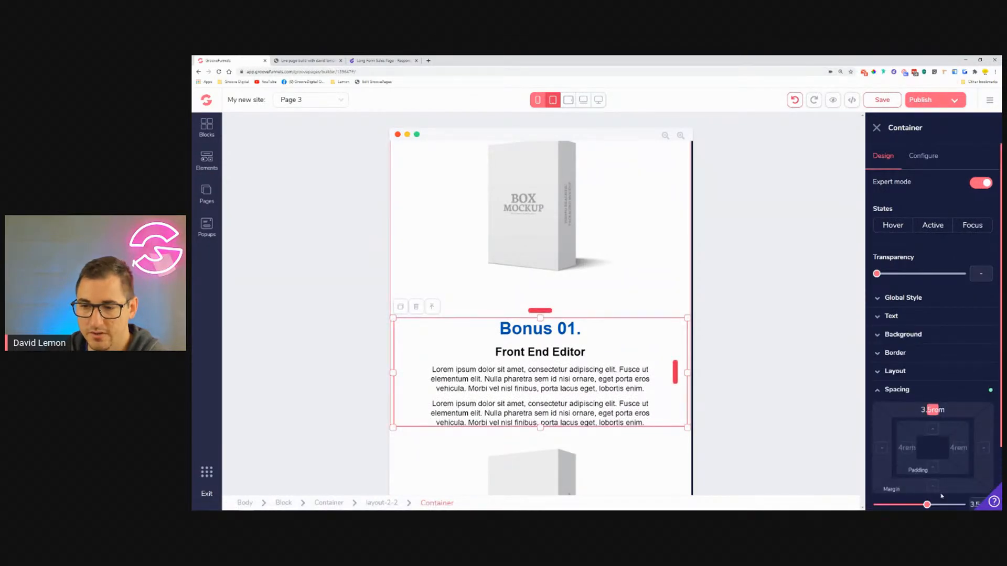
{"action": "left_click_drag", "start_coordinate": [926, 505], "coordinate": [878, 504]}
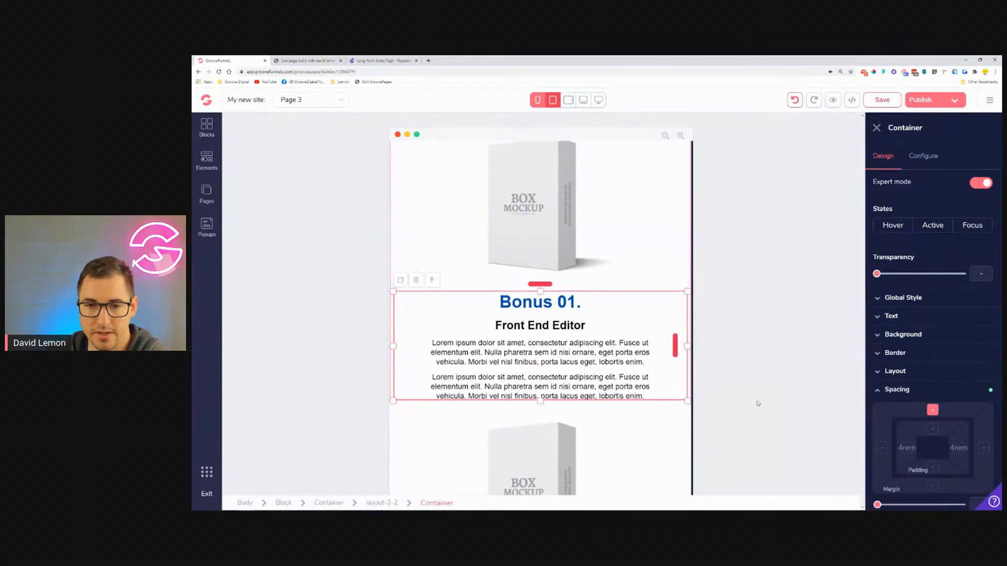
Step: Center the box mockup image above Bonus 03 in its container with a flex layout and centered primary alignment
{"action": "scroll", "coordinate": [635, 313], "scroll_direction": "down", "scroll_amount": 4}
{"action": "scroll", "coordinate": [635, 313], "scroll_direction": "down", "scroll_amount": 2}
{"action": "scroll", "coordinate": [637, 300], "scroll_direction": "down", "scroll_amount": 3}
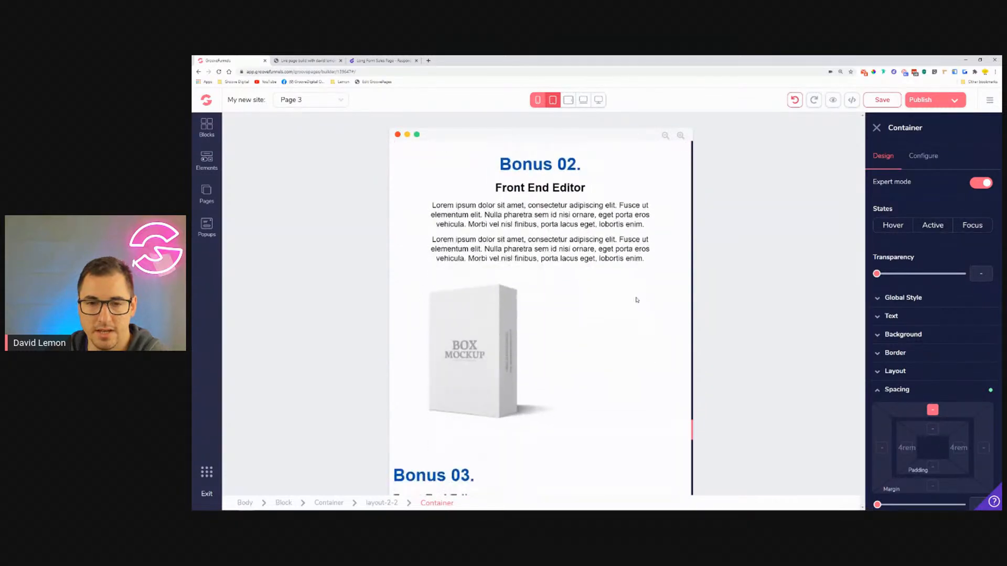
{"action": "left_click", "coordinate": [610, 333]}
{"action": "left_click", "coordinate": [952, 373]}
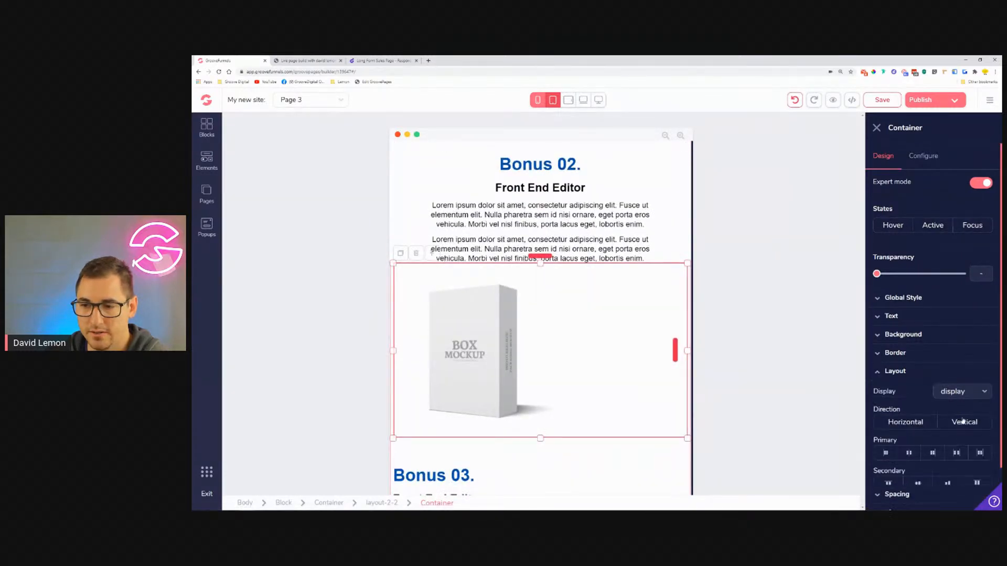
{"action": "left_click", "coordinate": [909, 454]}
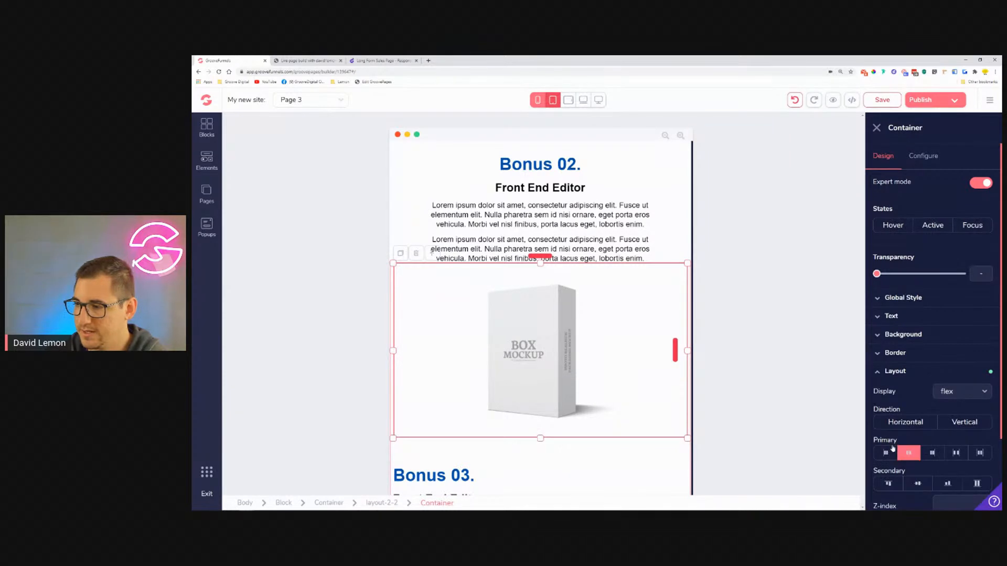
Step: Center-align the "Bonus 03." heading, its "Front End Editor" subheading and both lorem ipsum paragraphs
{"action": "scroll", "coordinate": [632, 401], "scroll_direction": "down", "scroll_amount": 4}
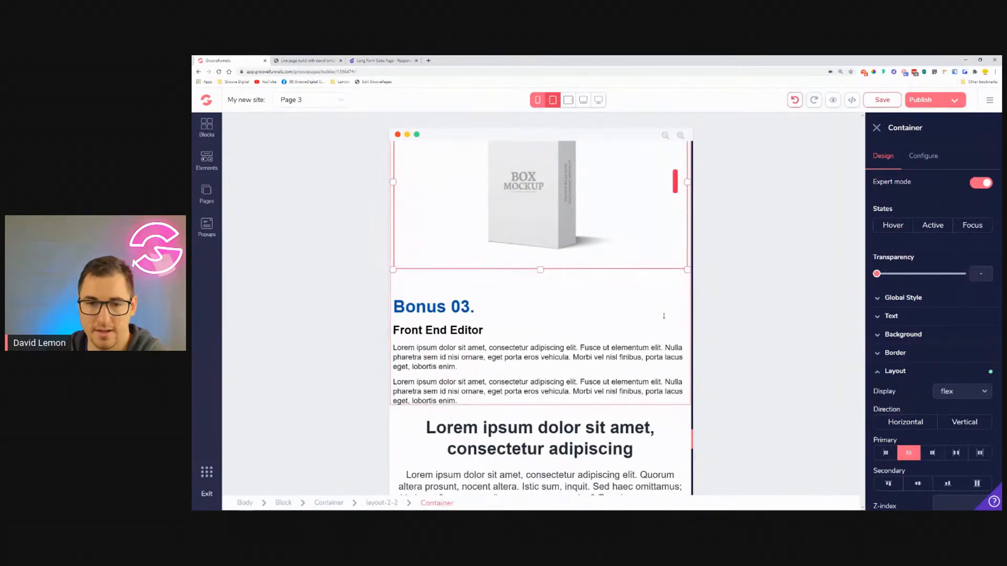
{"action": "left_click", "coordinate": [661, 310]}
{"action": "left_click", "coordinate": [916, 408]}
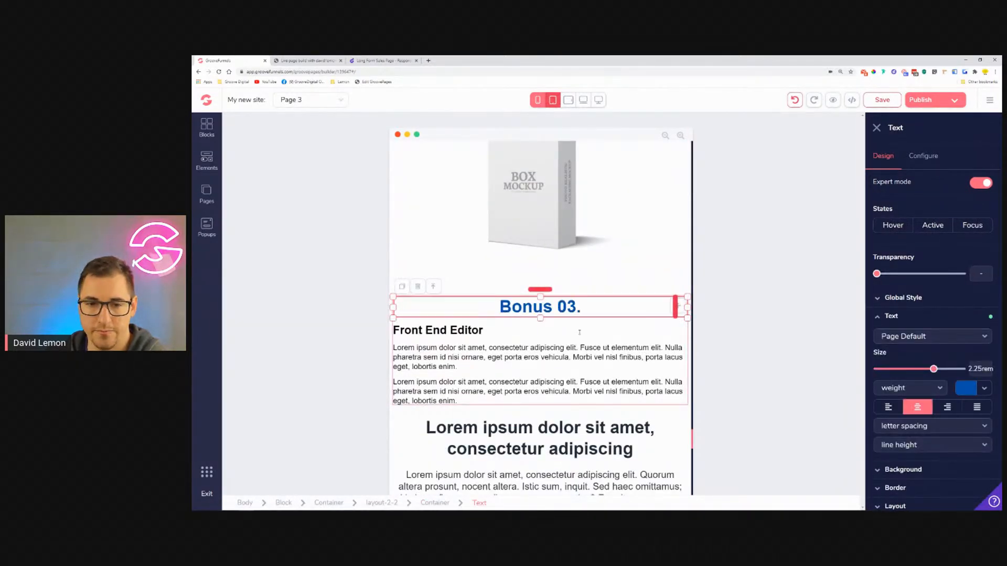
{"action": "left_click", "coordinate": [917, 383]}
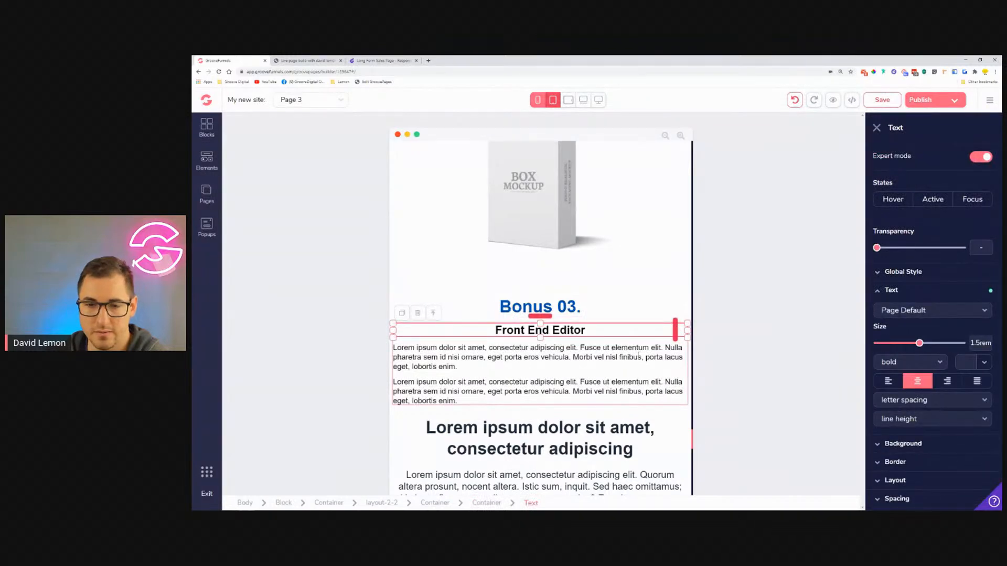
{"action": "left_click", "coordinate": [918, 381]}
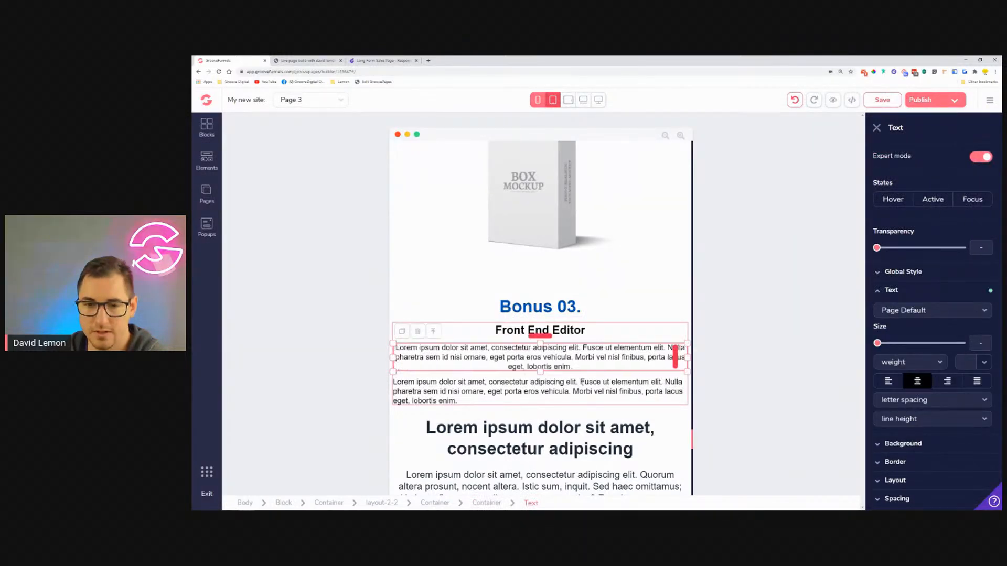
{"action": "left_click", "coordinate": [915, 382]}
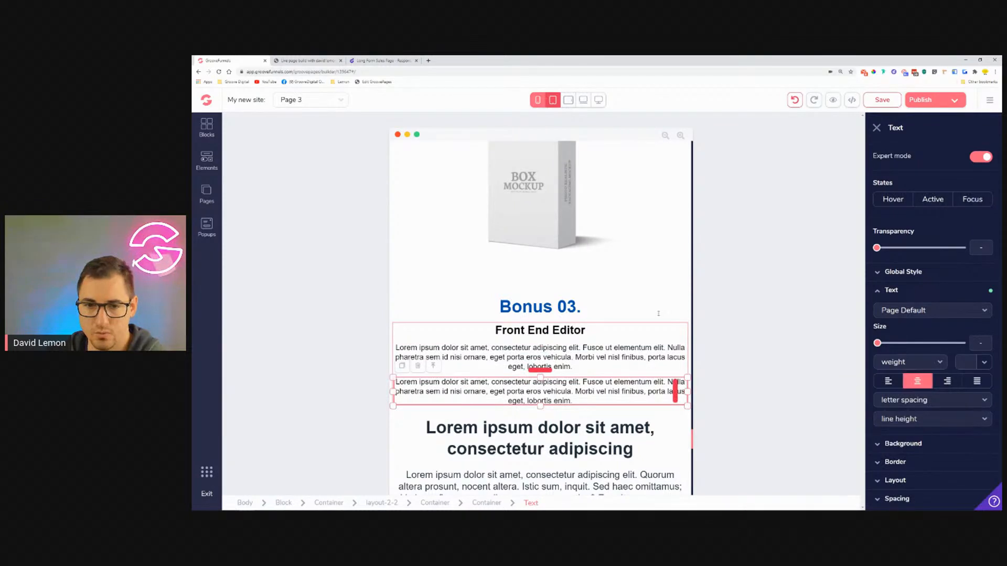
Step: Set the left and right padding of the Bonus 03 text container to 4rem
{"action": "left_click", "coordinate": [540, 306]}
{"action": "left_click", "coordinate": [433, 287]}
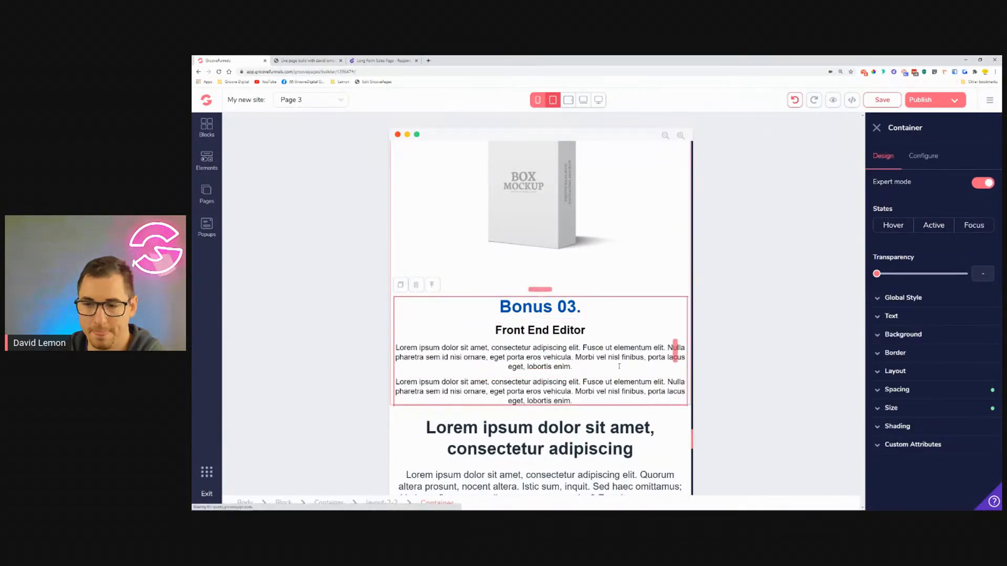
{"action": "left_click", "coordinate": [898, 391]}
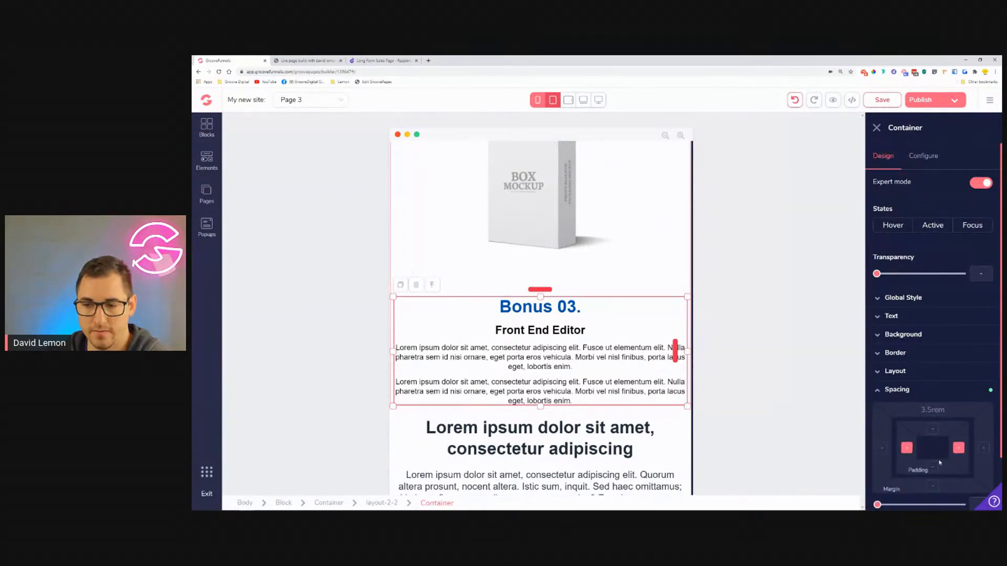
{"action": "scroll", "coordinate": [885, 481], "scroll_direction": "down", "scroll_amount": 3}
{"action": "left_click_drag", "start_coordinate": [878, 445], "coordinate": [936, 452]}
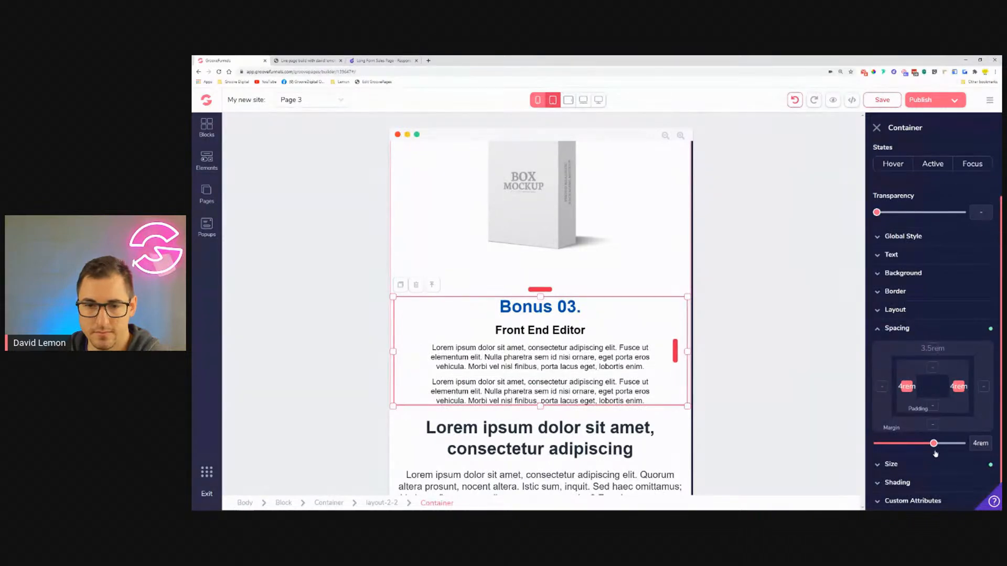
Step: Set the bottom margin of the Bonus 03 text container to 3rem and save the page
{"action": "scroll", "coordinate": [514, 342], "scroll_direction": "down", "scroll_amount": 3}
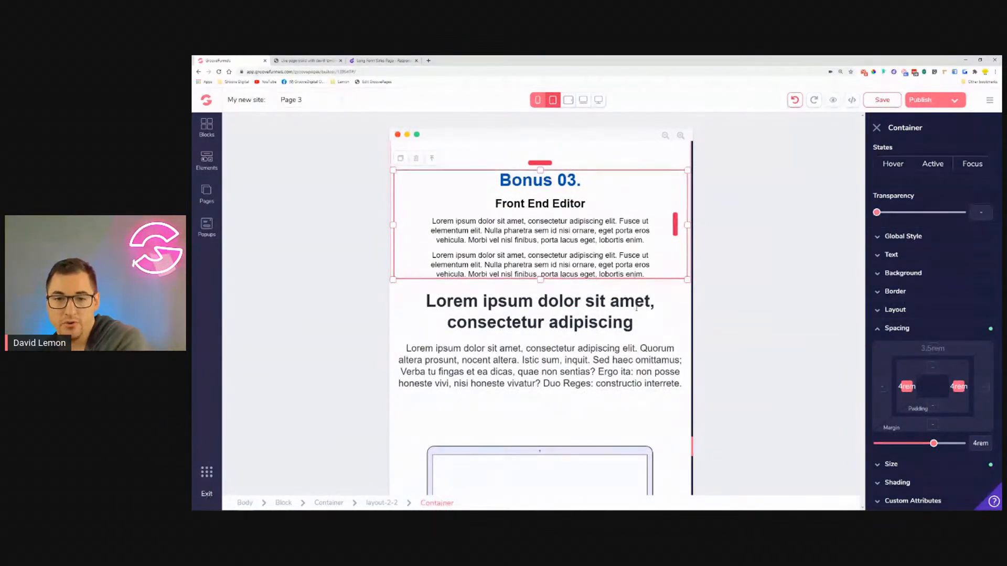
{"action": "left_click", "coordinate": [934, 423]}
{"action": "left_click_drag", "start_coordinate": [878, 445], "coordinate": [925, 456]}
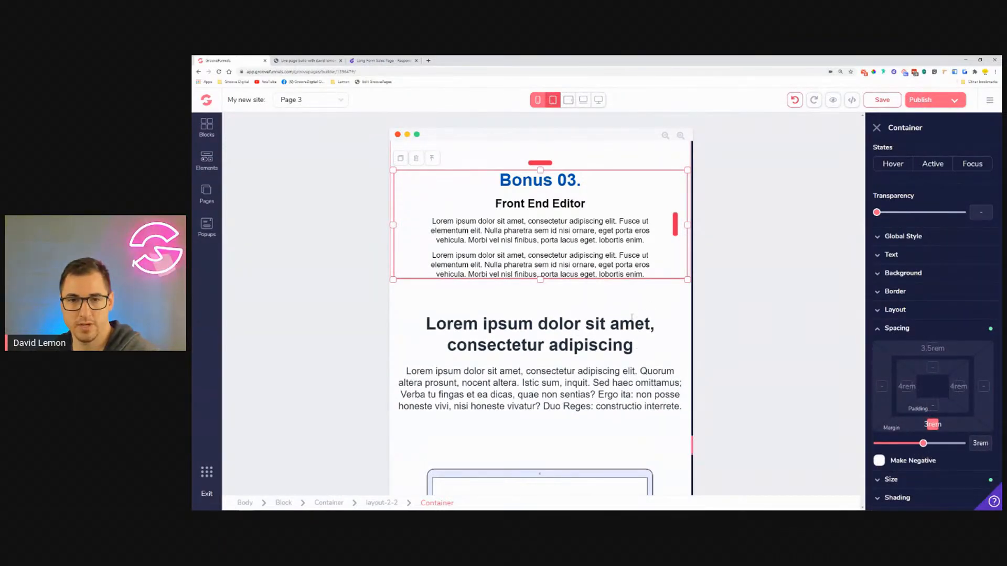
{"action": "scroll", "coordinate": [598, 309], "scroll_direction": "up", "scroll_amount": 15}
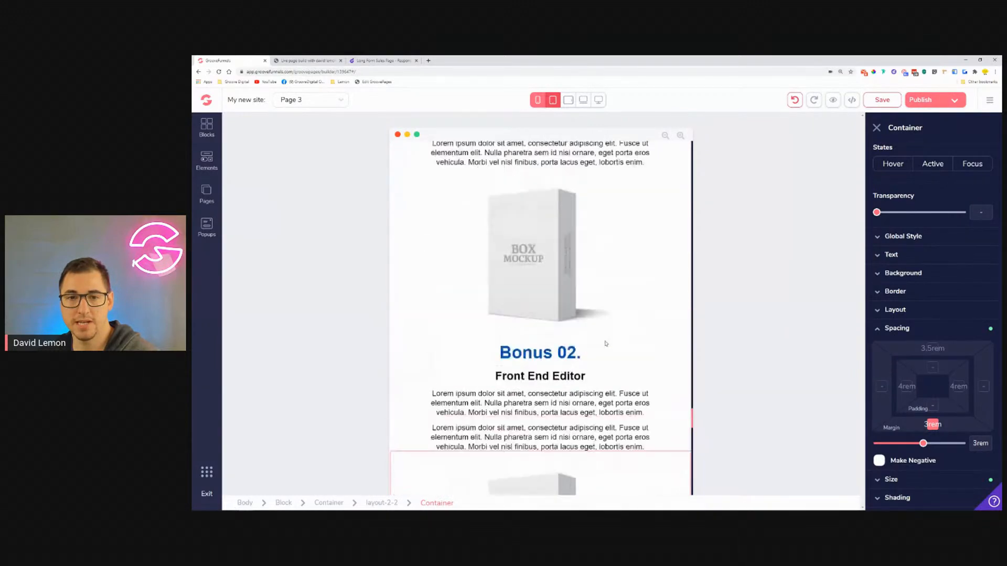
{"action": "scroll", "coordinate": [604, 345], "scroll_direction": "up", "scroll_amount": 10}
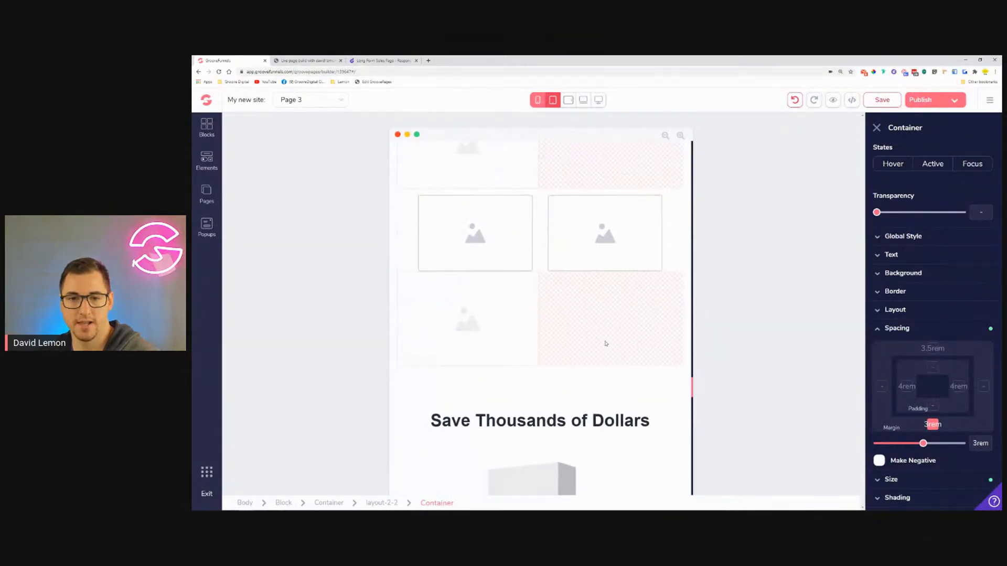
{"action": "scroll", "coordinate": [606, 344], "scroll_direction": "down", "scroll_amount": 15}
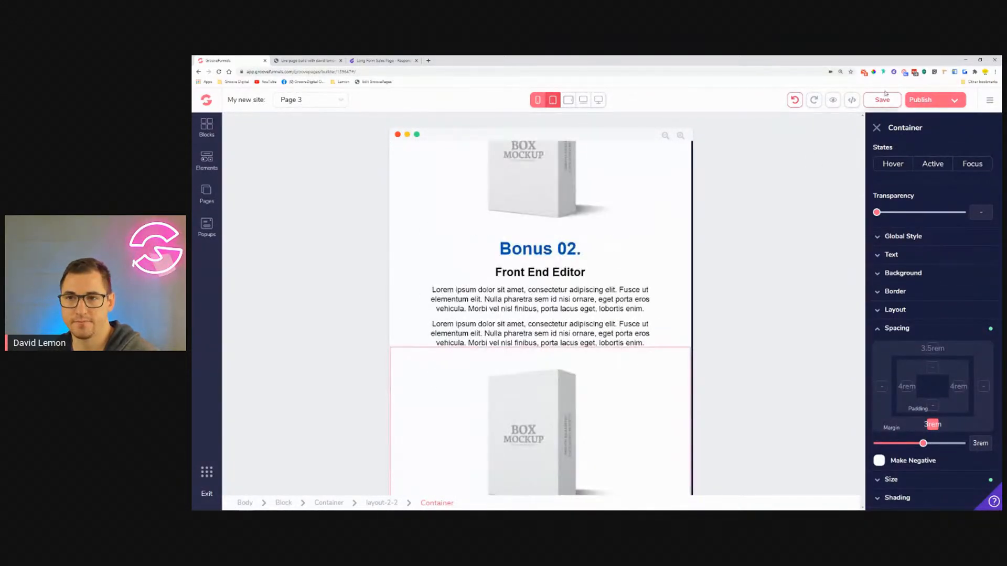
{"action": "scroll", "coordinate": [630, 295], "scroll_direction": "down", "scroll_amount": 7}
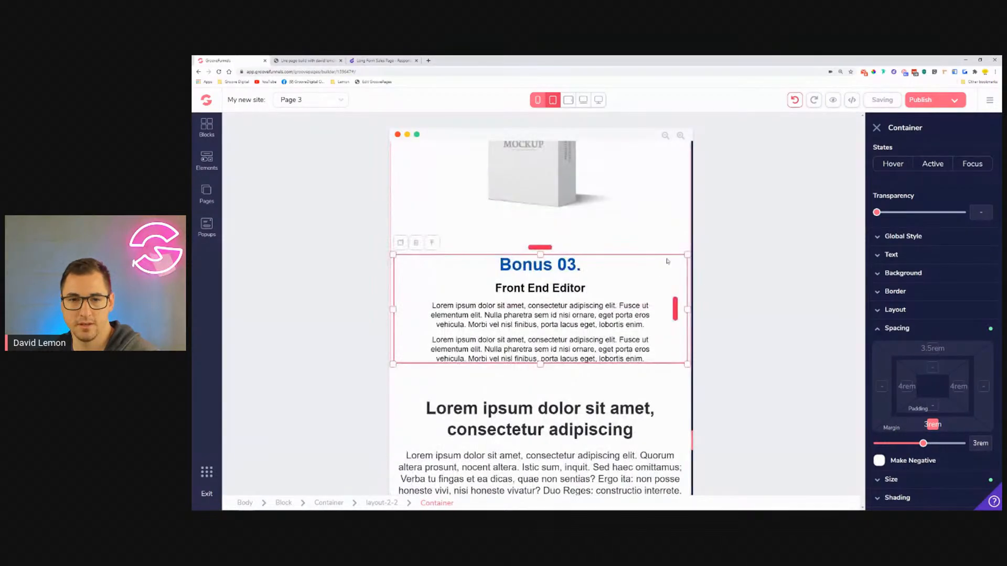
Step: Set the top margin of the Bonus 03 text container to 0 and save the page
{"action": "scroll", "coordinate": [656, 279], "scroll_direction": "up", "scroll_amount": 5}
{"action": "scroll", "coordinate": [653, 283], "scroll_direction": "down", "scroll_amount": 3}
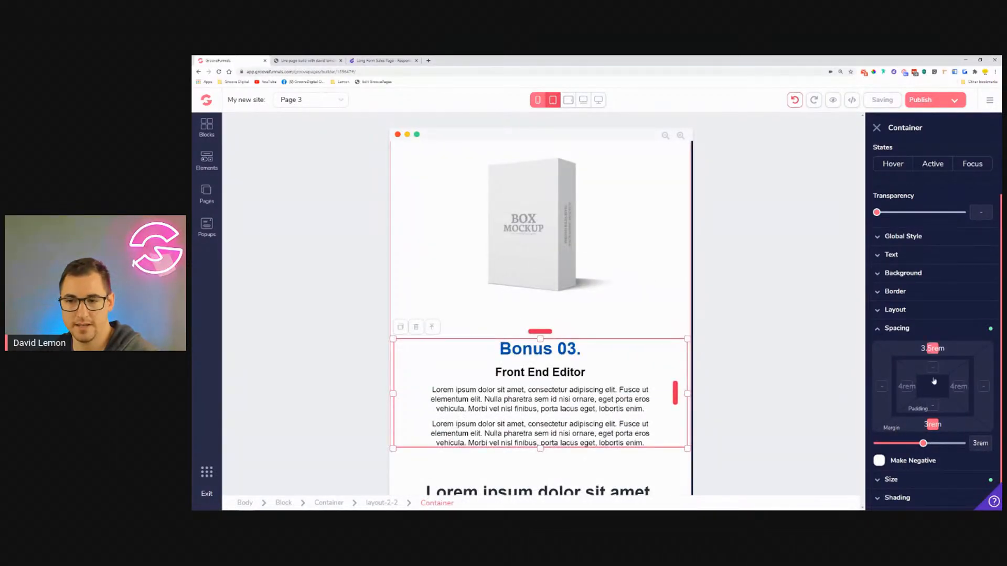
{"action": "left_click", "coordinate": [937, 424]}
{"action": "left_click_drag", "start_coordinate": [928, 445], "coordinate": [879, 447]}
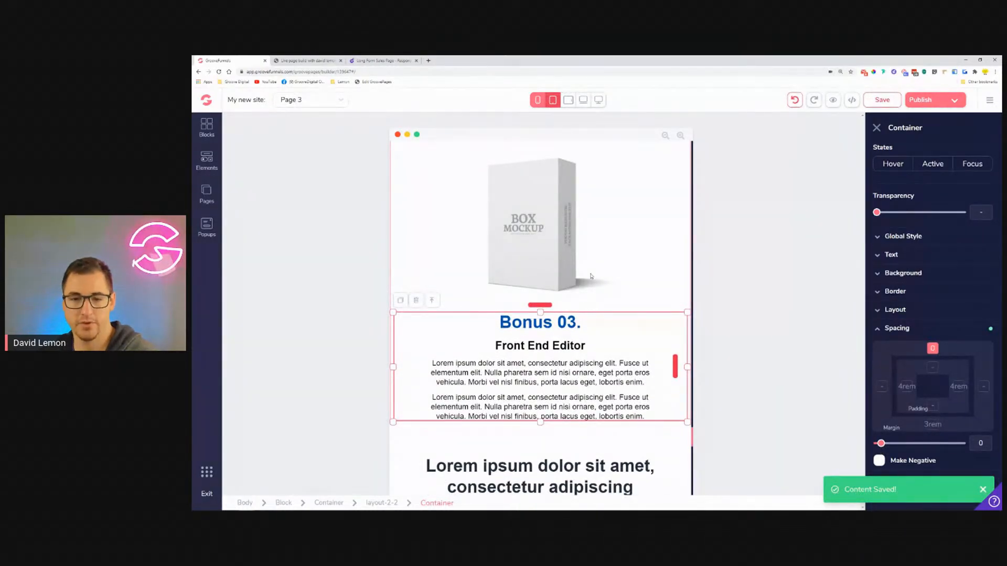
{"action": "left_click", "coordinate": [885, 99]}
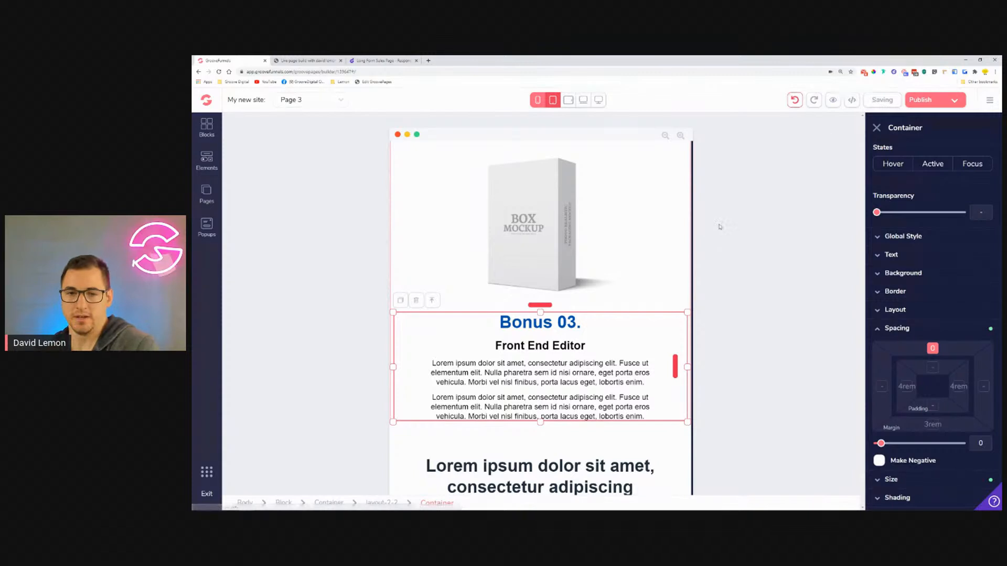
Step: Set the width of the laptop mockup below the lorem ipsum heading to 75% relative to its parent
{"action": "scroll", "coordinate": [639, 211], "scroll_direction": "down", "scroll_amount": 5}
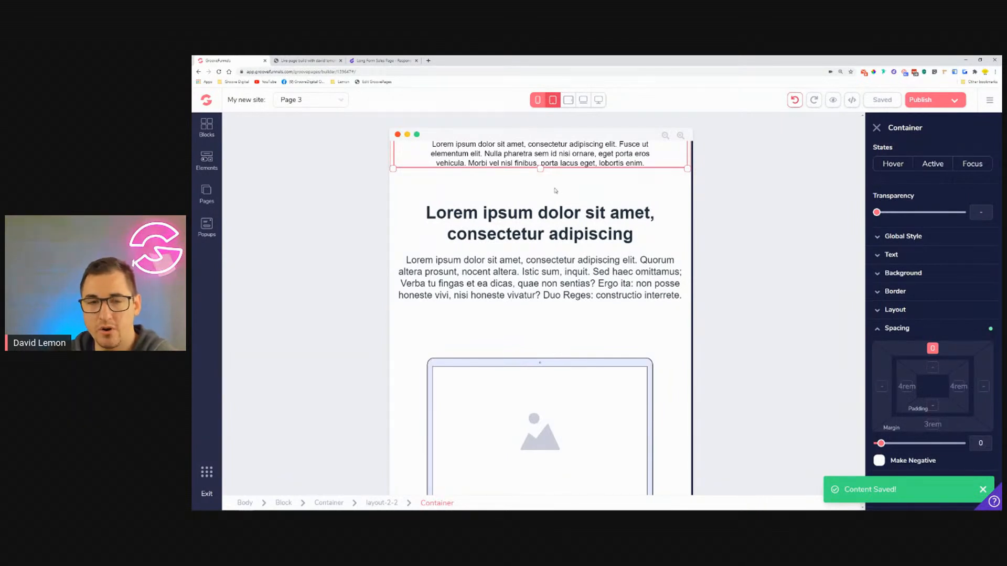
{"action": "left_click", "coordinate": [573, 221]}
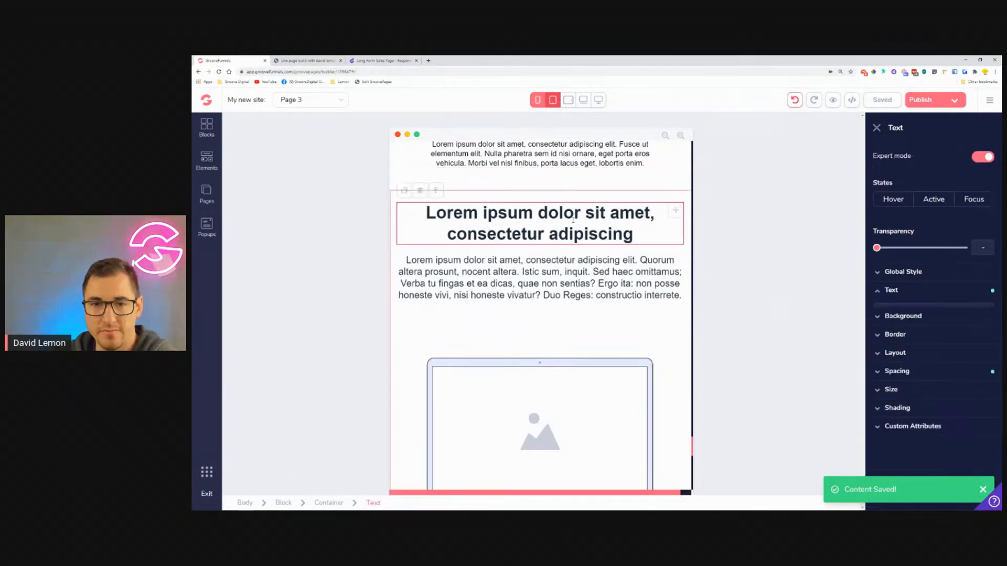
{"action": "left_click", "coordinate": [557, 264]}
{"action": "scroll", "coordinate": [560, 273], "scroll_direction": "down", "scroll_amount": 2}
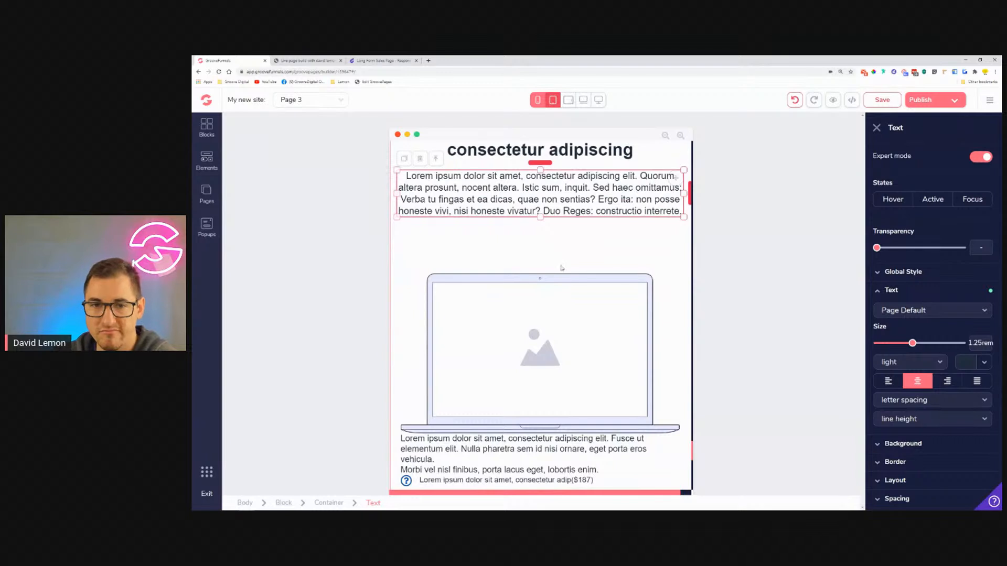
{"action": "scroll", "coordinate": [572, 234], "scroll_direction": "down", "scroll_amount": 3}
{"action": "left_click", "coordinate": [572, 235]}
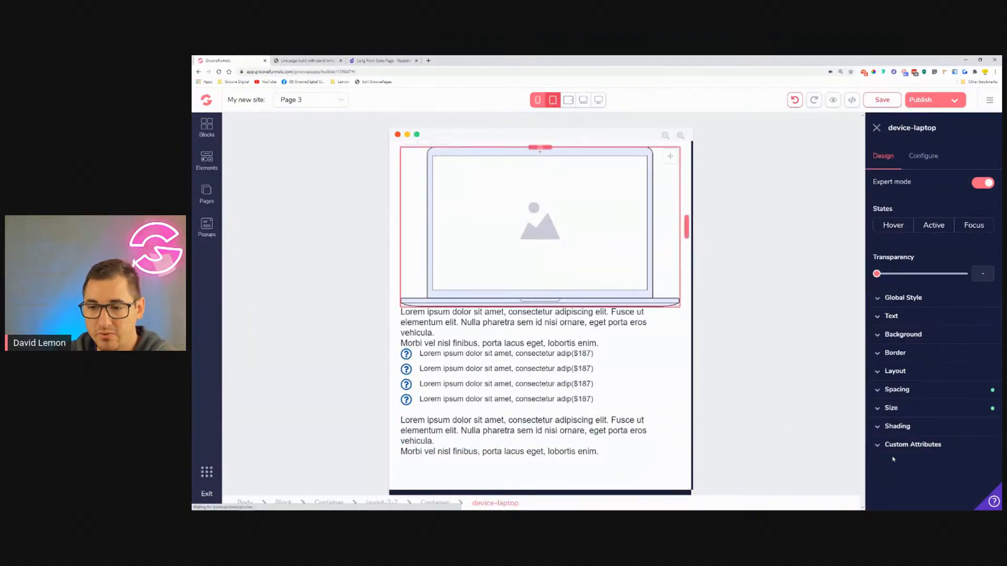
{"action": "left_click", "coordinate": [930, 410]}
{"action": "left_click_drag", "start_coordinate": [960, 465], "coordinate": [936, 466]}
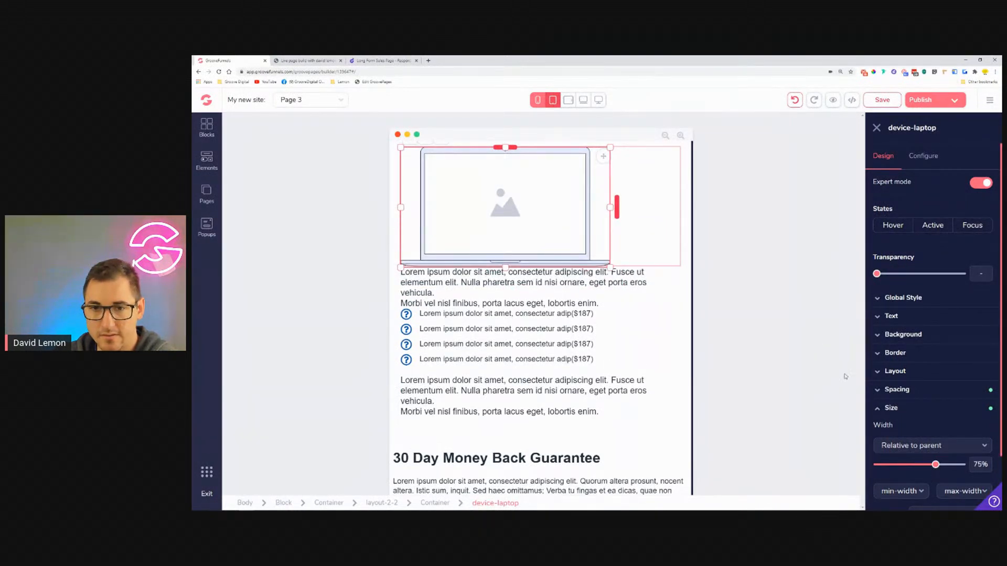
Step: Center the laptop mockup in its container with a flex layout and centered primary alignment
{"action": "left_click", "coordinate": [662, 236]}
{"action": "left_click", "coordinate": [915, 353]}
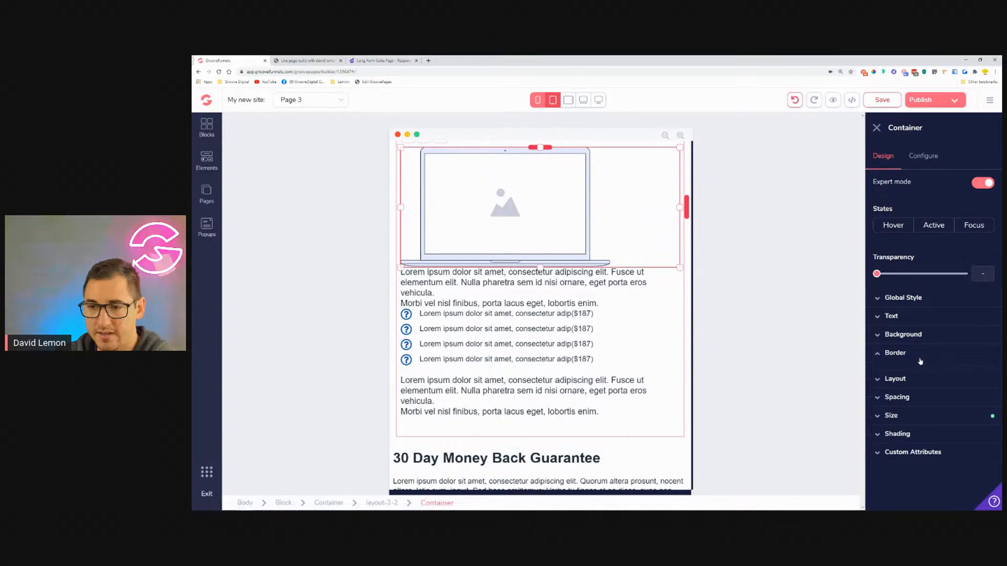
{"action": "left_click", "coordinate": [916, 353]}
{"action": "left_click", "coordinate": [918, 371]}
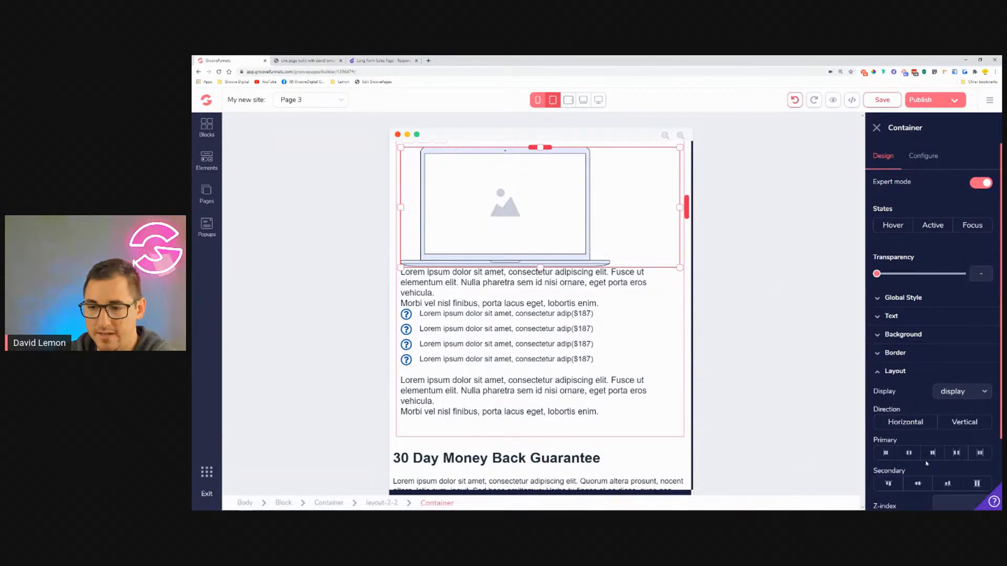
{"action": "left_click", "coordinate": [908, 454]}
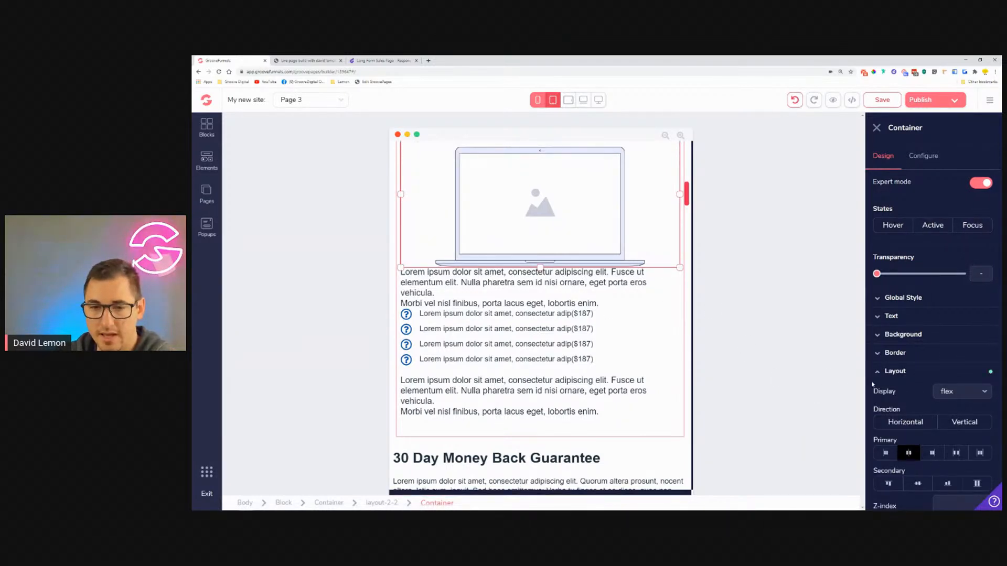
Step: Set the top margin of the text container below the laptop mockup to 1.5rem
{"action": "left_click", "coordinate": [676, 280]}
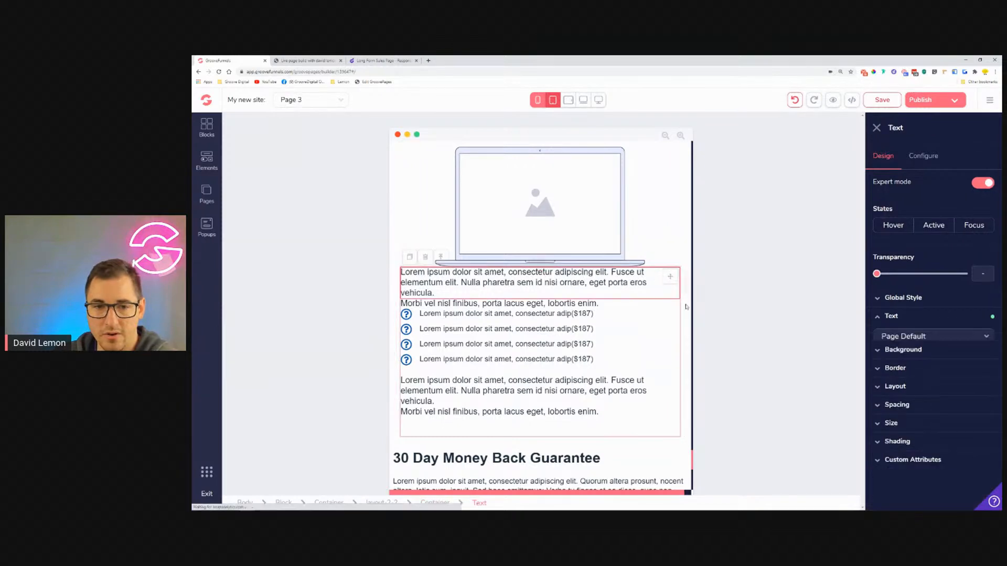
{"action": "left_click", "coordinate": [894, 315]}
{"action": "scroll", "coordinate": [922, 425], "scroll_direction": "down", "scroll_amount": 2}
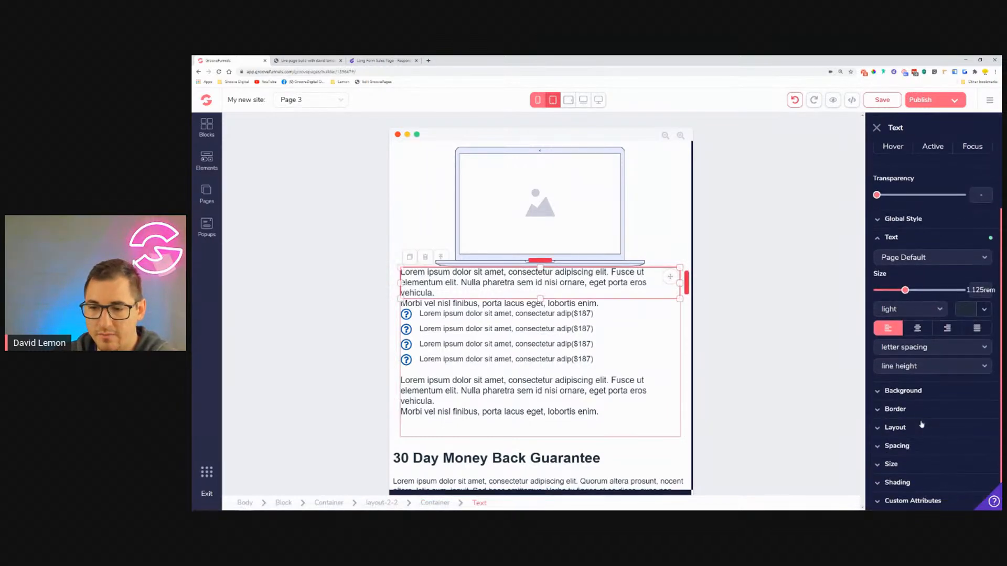
{"action": "left_click", "coordinate": [426, 503]}
{"action": "left_click", "coordinate": [898, 389]}
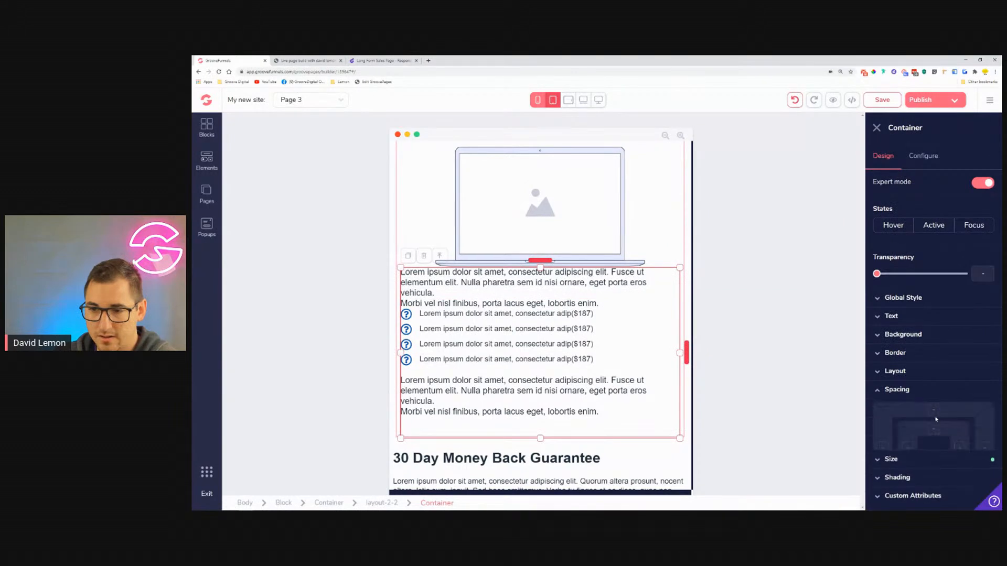
{"action": "scroll", "coordinate": [913, 419], "scroll_direction": "down", "scroll_amount": 2}
{"action": "left_click_drag", "start_coordinate": [884, 436], "coordinate": [906, 443]}
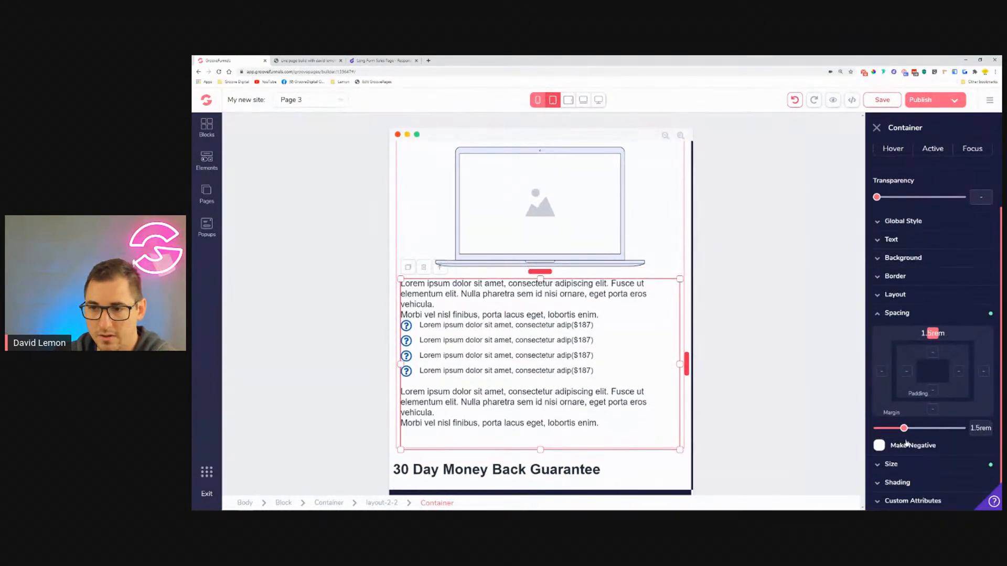
Step: Center-align the first paragraph under the laptop mockup and the two paragraphs below the icon list
{"action": "left_click", "coordinate": [616, 295]}
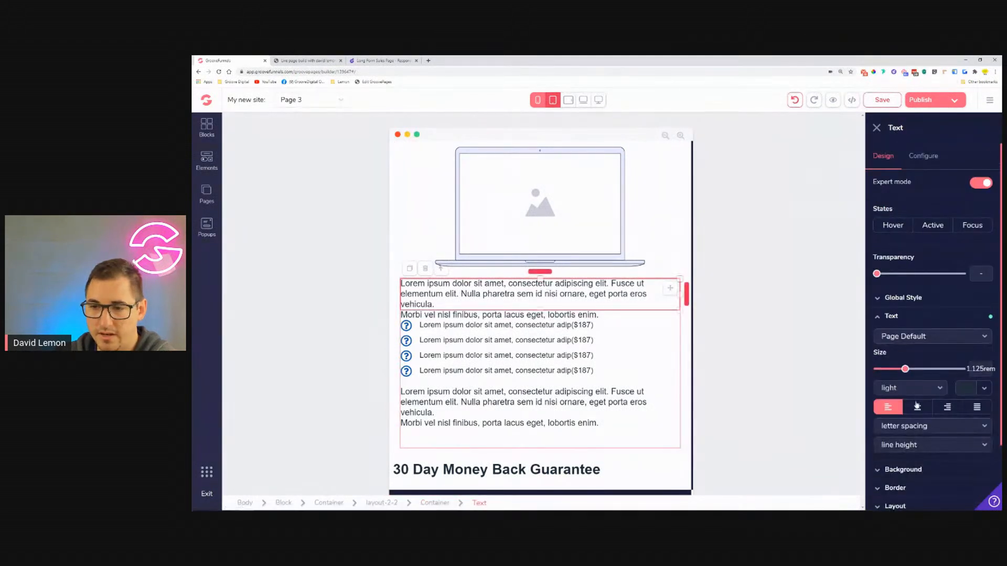
{"action": "left_click", "coordinate": [917, 406]}
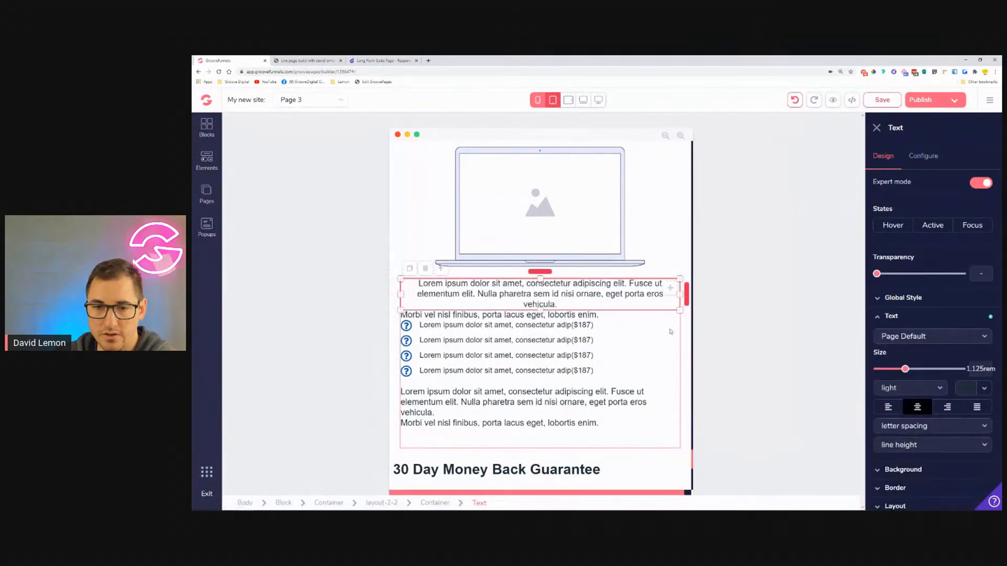
{"action": "left_click", "coordinate": [648, 398]}
{"action": "left_click", "coordinate": [917, 407]}
{"action": "left_click", "coordinate": [609, 424]}
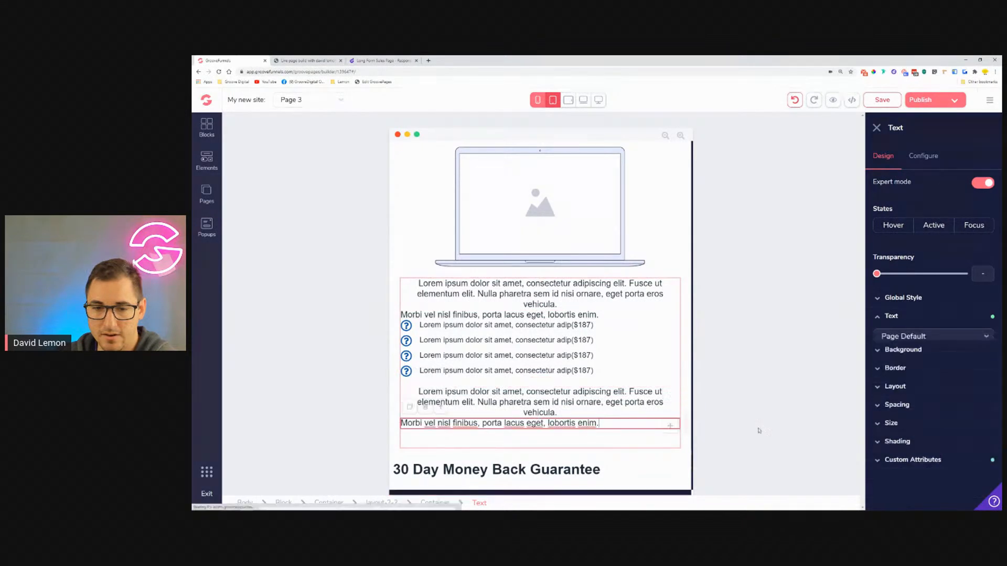
{"action": "left_click", "coordinate": [918, 407]}
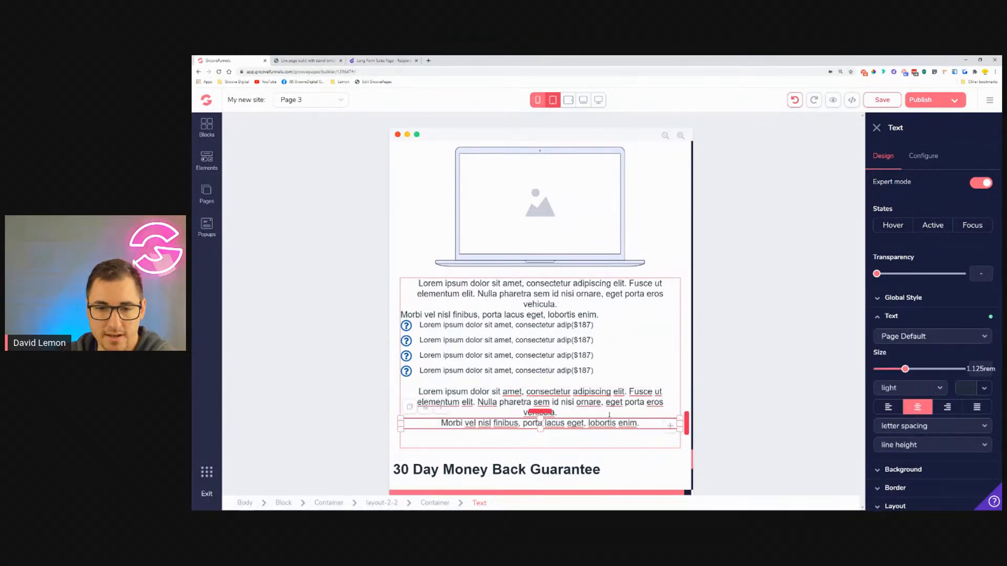
Step: Give the text container holding the icon list a vertical flex layout with centered primary and secondary alignment
{"action": "left_click", "coordinate": [639, 328]}
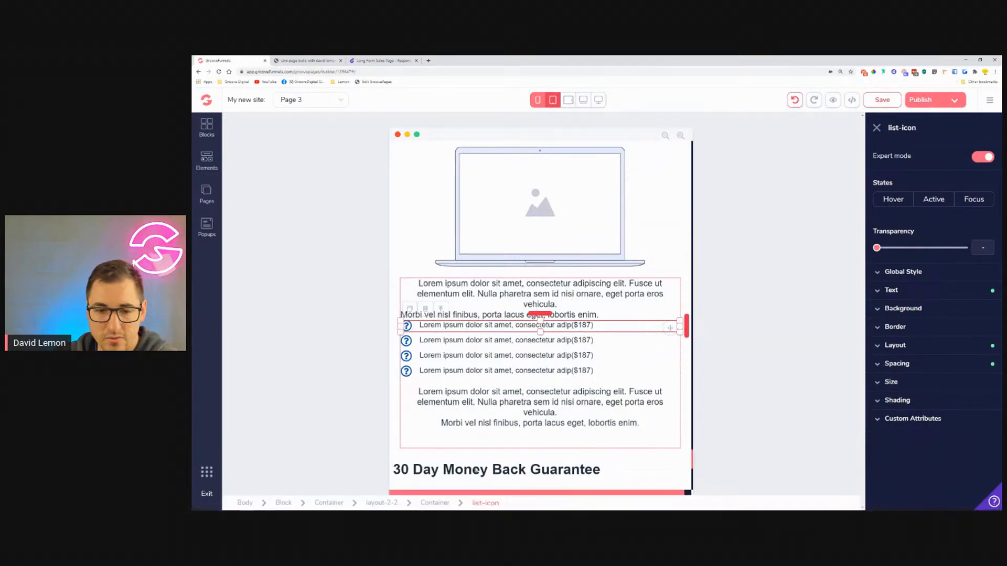
{"action": "left_click", "coordinate": [449, 504]}
{"action": "left_click", "coordinate": [928, 370]}
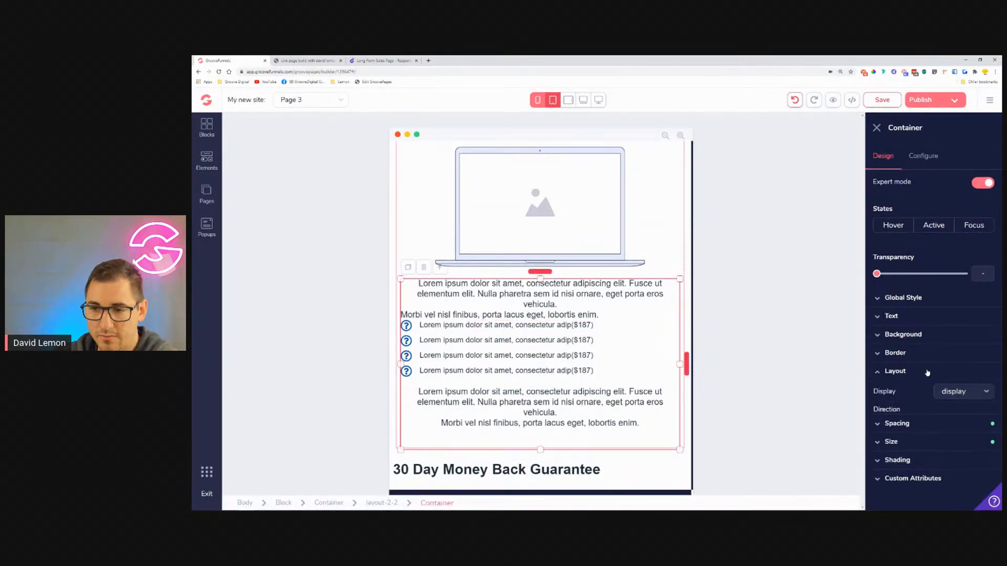
{"action": "left_click", "coordinate": [909, 456]}
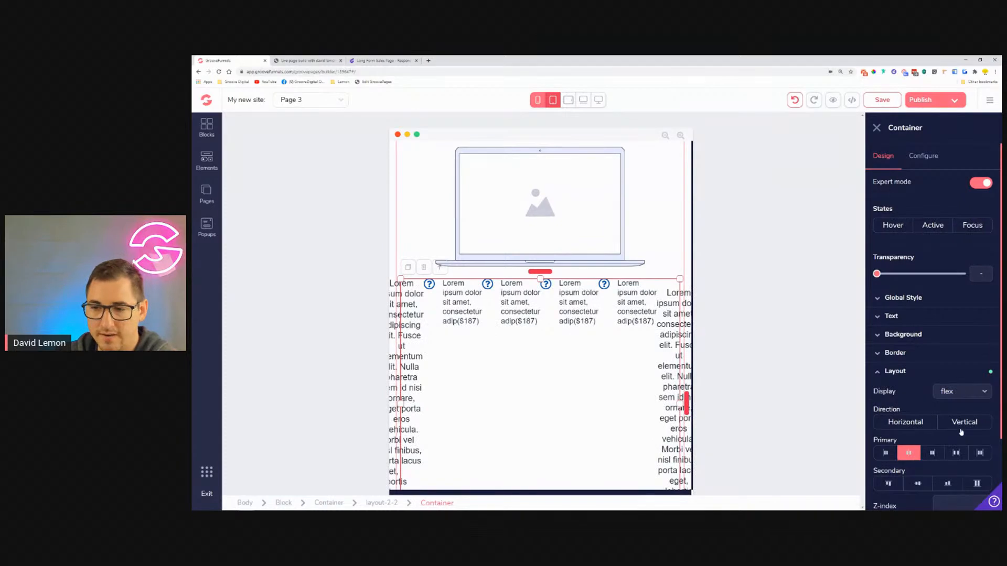
{"action": "left_click", "coordinate": [963, 426]}
{"action": "left_click", "coordinate": [918, 483]}
{"action": "left_click", "coordinate": [909, 453]}
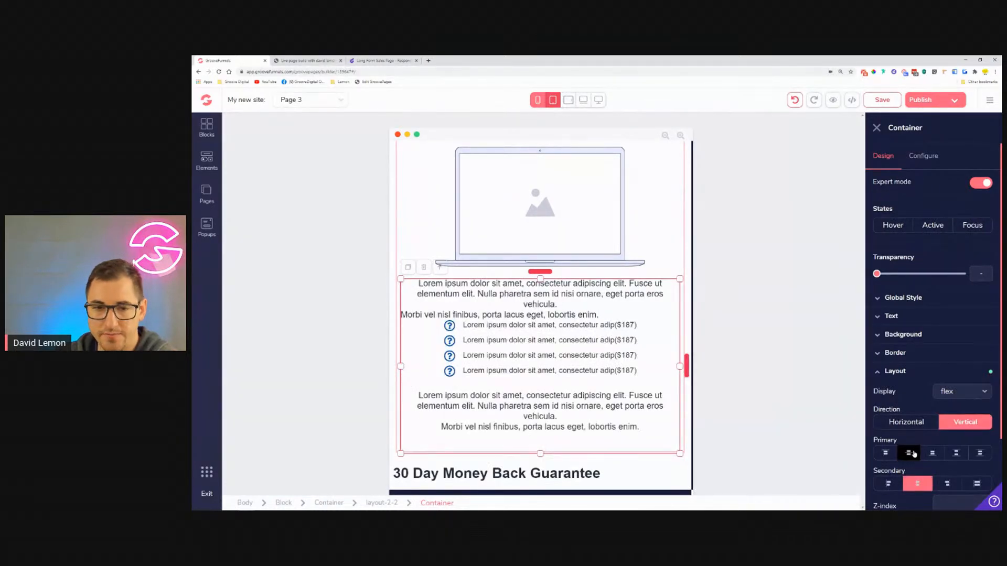
Step: Set the top margin of the first icon list item to 1.25rem
{"action": "left_click", "coordinate": [494, 323]}
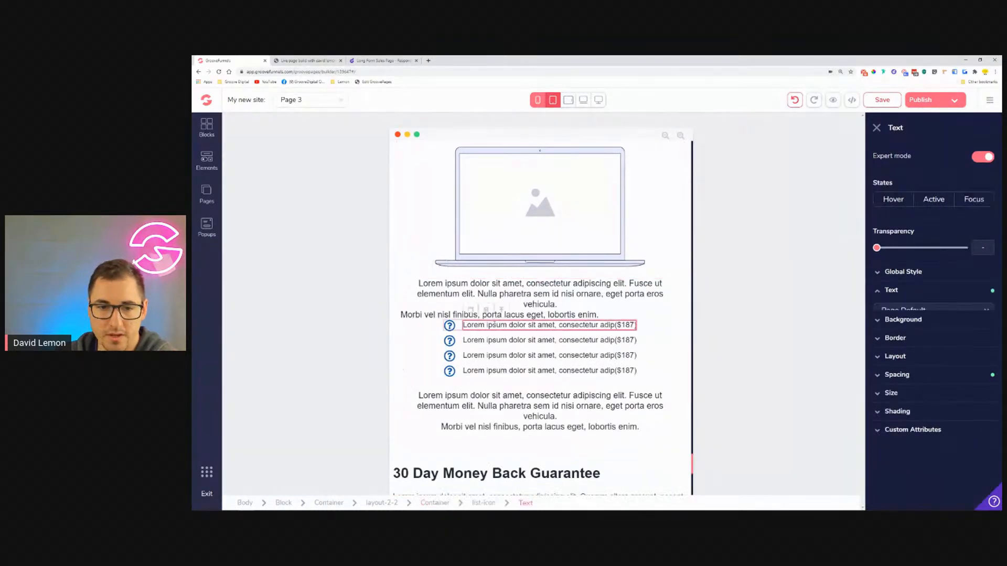
{"action": "left_click", "coordinate": [517, 332]}
{"action": "left_click", "coordinate": [917, 366]}
{"action": "left_click_drag", "start_coordinate": [877, 479], "coordinate": [900, 479]}
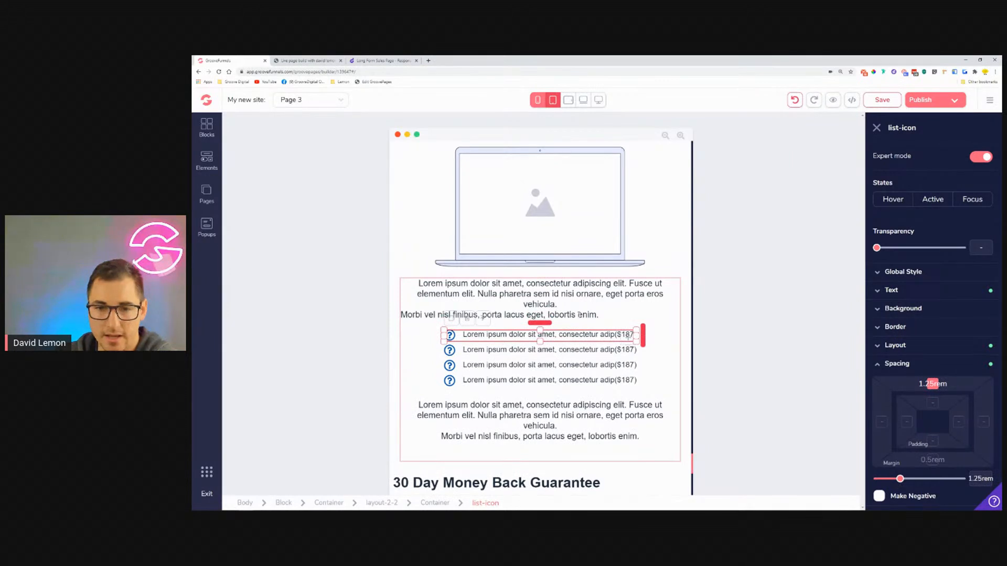
Step: Center-align the "Morbi vel nisl finibus" line directly above the icon list
{"action": "left_click", "coordinate": [498, 315]}
{"action": "left_click", "coordinate": [891, 315]}
{"action": "left_click", "coordinate": [917, 407]}
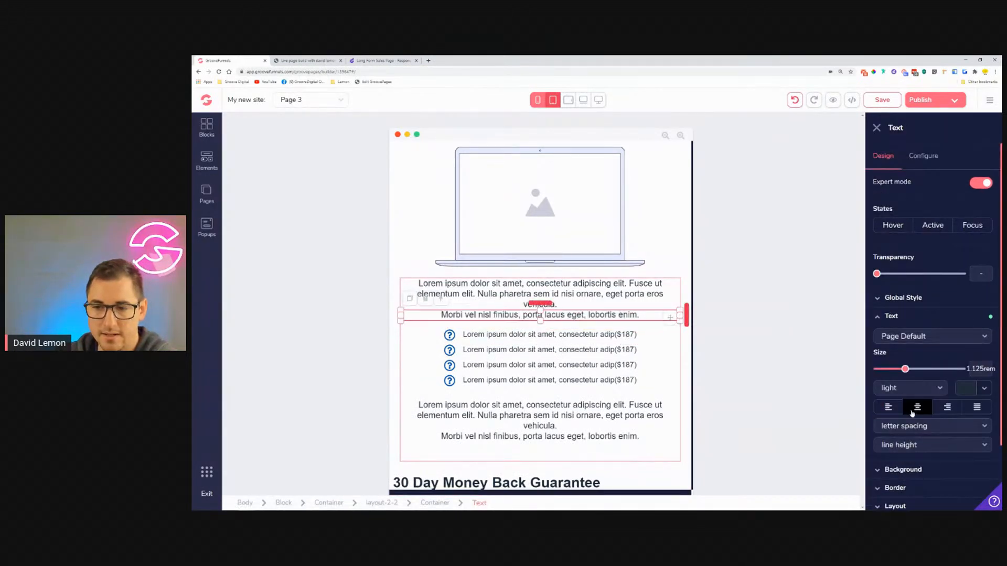
Step: Increase the top margin of the first icon list item to 2rem
{"action": "scroll", "coordinate": [638, 328], "scroll_direction": "down", "scroll_amount": 3}
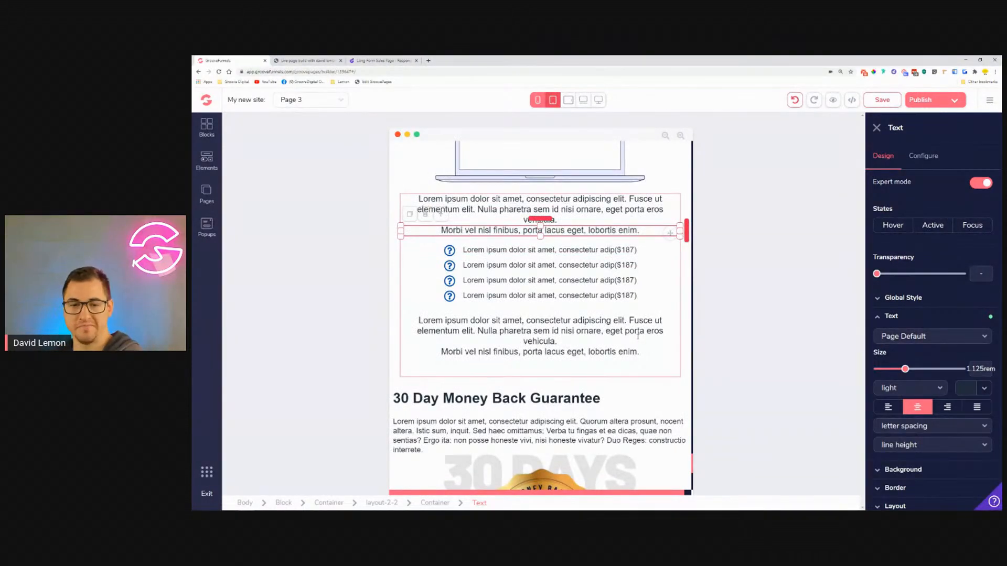
{"action": "left_click", "coordinate": [624, 251]}
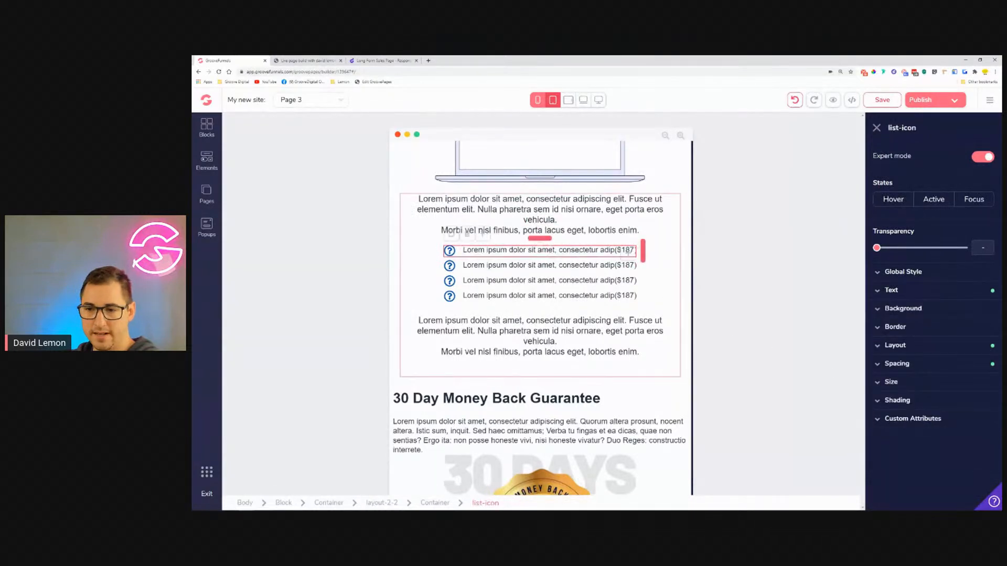
{"action": "left_click", "coordinate": [894, 363]}
{"action": "left_click_drag", "start_coordinate": [902, 480], "coordinate": [908, 484]}
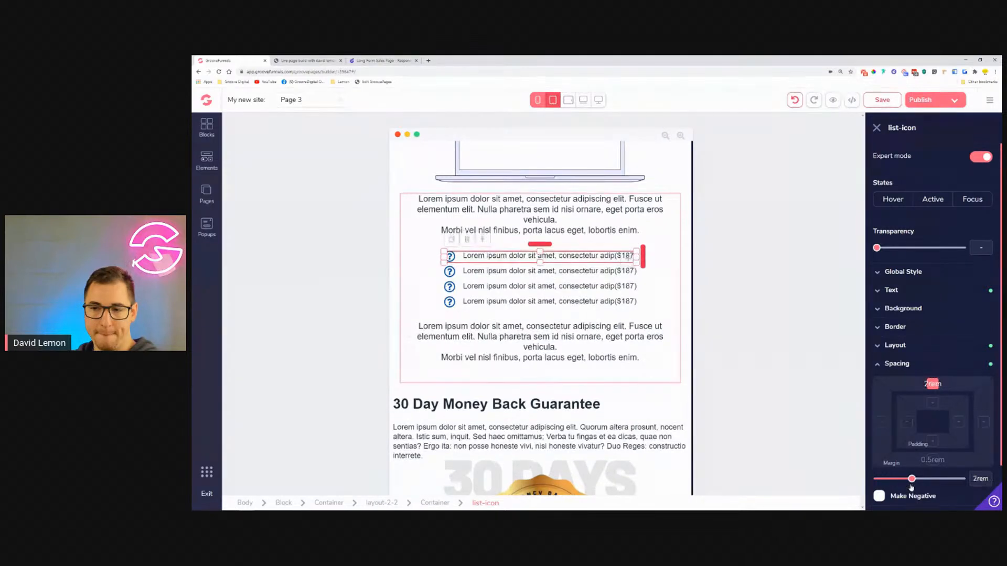
Step: Center-align the "30 Day Money Back Guarantee" heading and the paragraph directly below it
{"action": "left_click", "coordinate": [684, 351]}
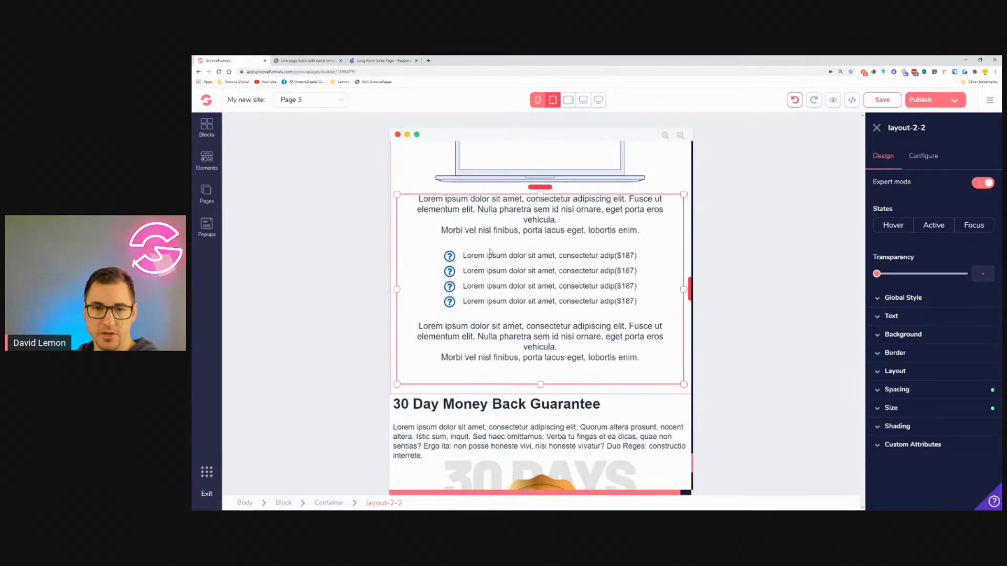
{"action": "scroll", "coordinate": [431, 366], "scroll_direction": "down", "scroll_amount": 3}
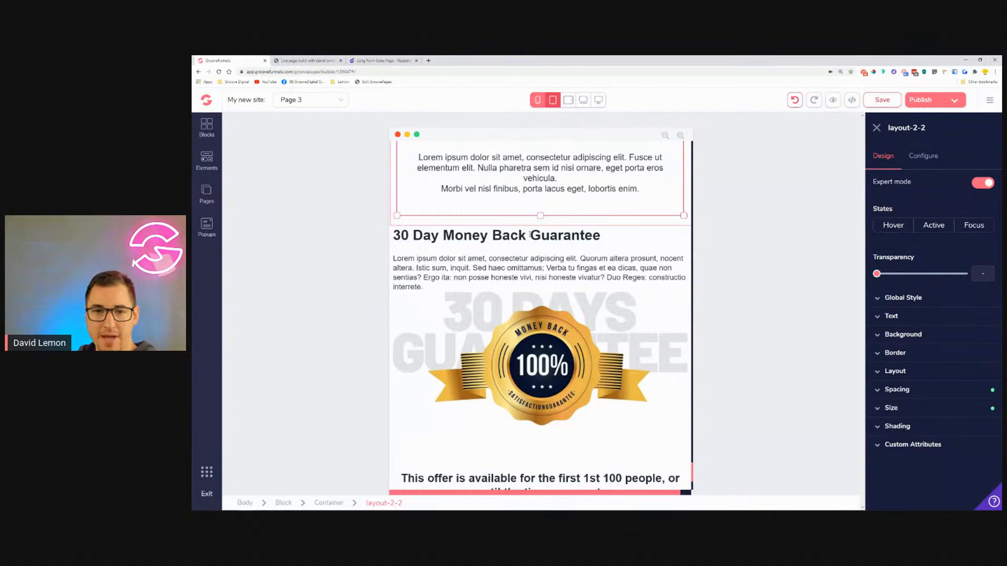
{"action": "left_click", "coordinate": [530, 234]}
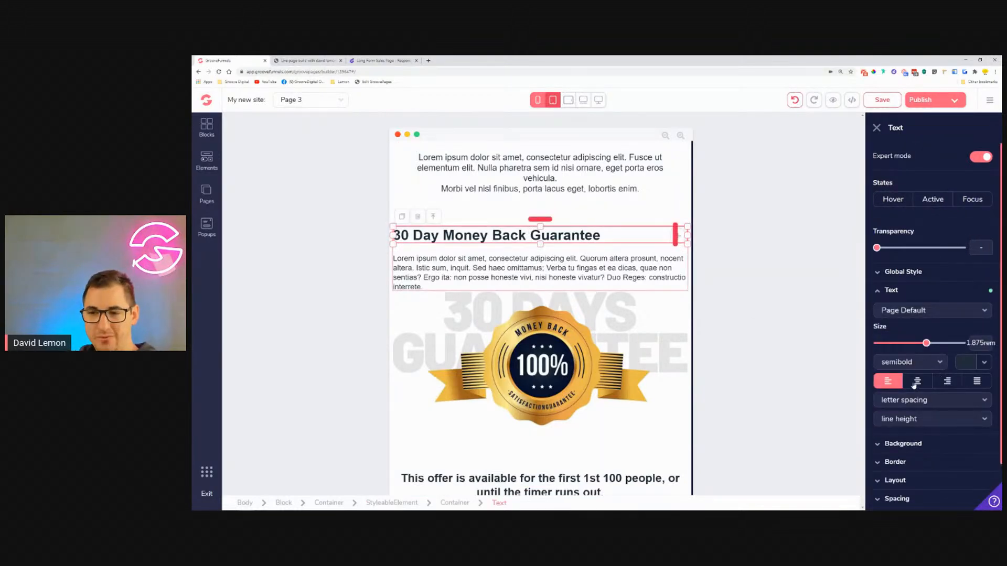
{"action": "left_click", "coordinate": [917, 381]}
{"action": "left_click", "coordinate": [482, 289]}
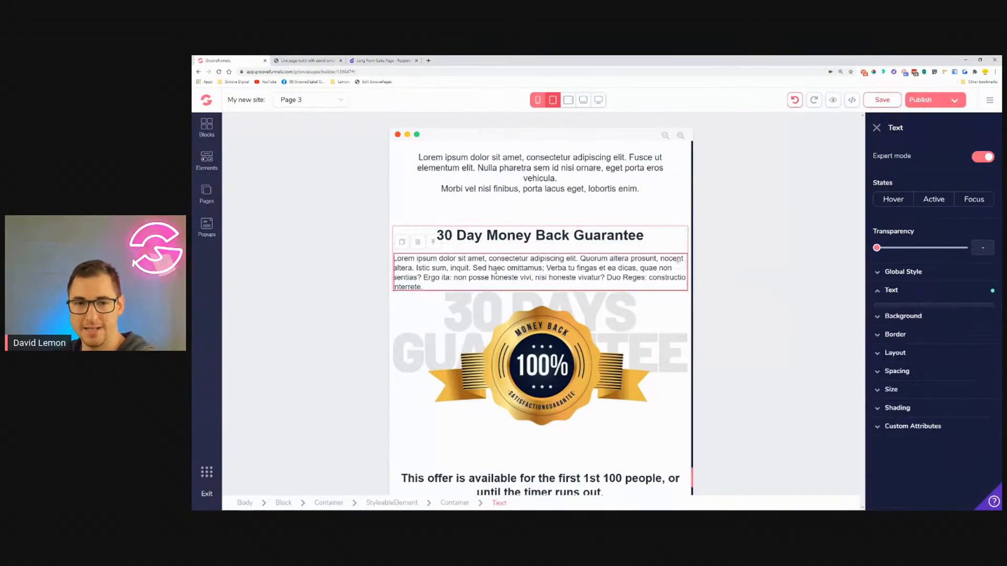
{"action": "left_click", "coordinate": [917, 381]}
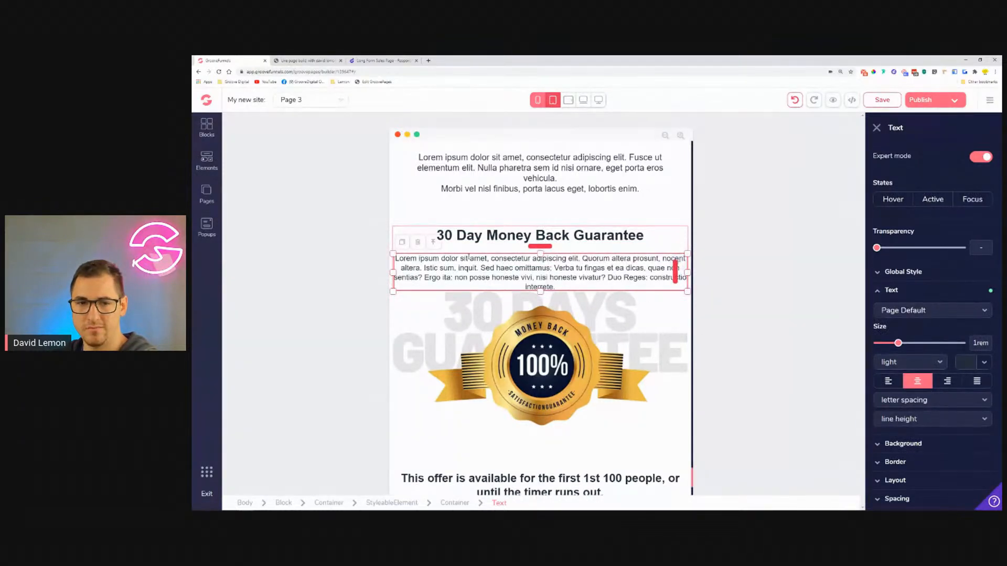
Step: Set the money-back badge image's width to 66.66667% relative to its parent
{"action": "left_click", "coordinate": [533, 353]}
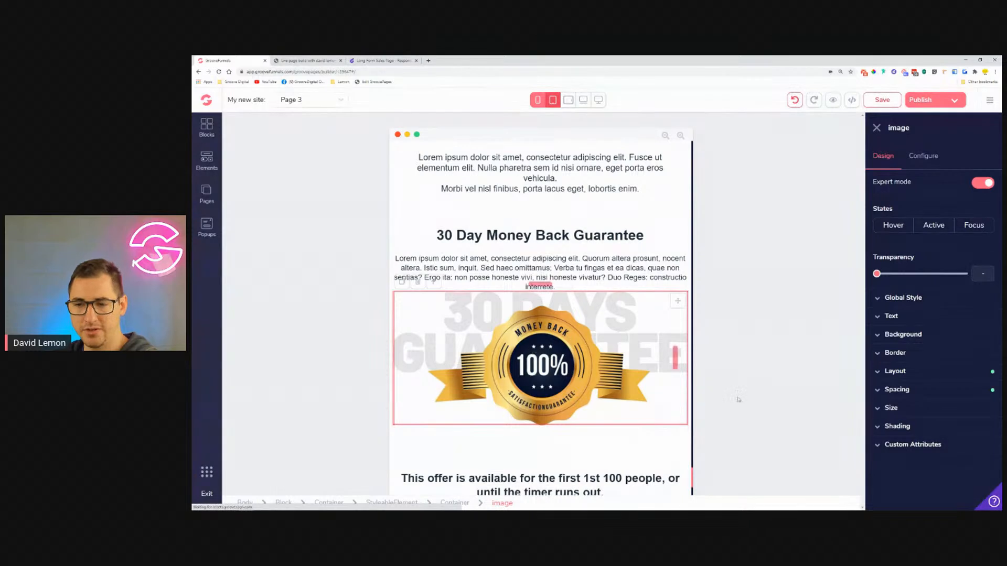
{"action": "left_click", "coordinate": [929, 407]}
{"action": "left_click", "coordinate": [940, 445]}
{"action": "scroll", "coordinate": [939, 456], "scroll_direction": "down", "scroll_amount": 1}
{"action": "left_click", "coordinate": [927, 475]}
{"action": "left_click_drag", "start_coordinate": [877, 420], "coordinate": [932, 439]}
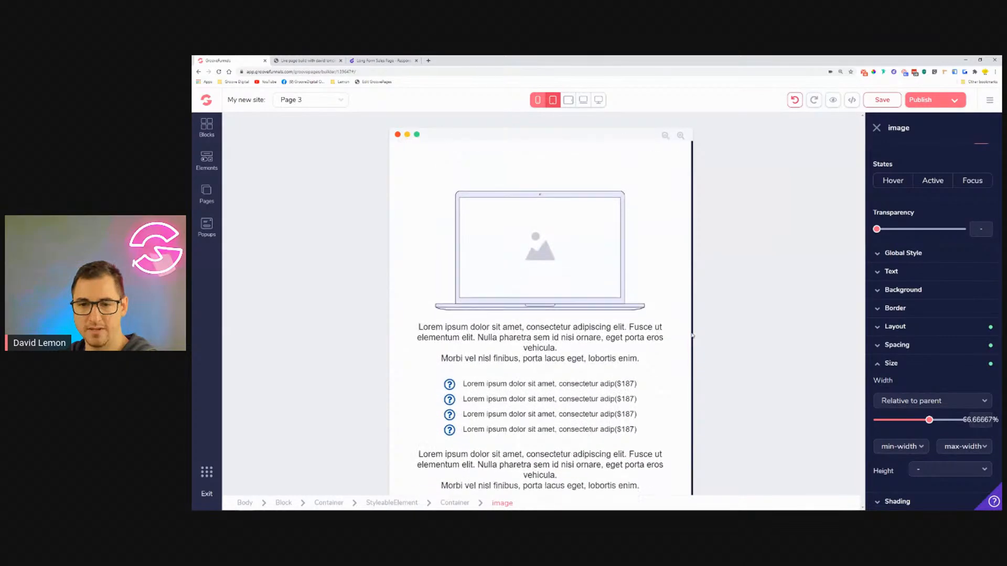
Step: Center the money-back badge horizontally by giving its container a flex layout with centered primary alignment
{"action": "scroll", "coordinate": [669, 340], "scroll_direction": "down", "scroll_amount": 2}
{"action": "left_click", "coordinate": [651, 254]}
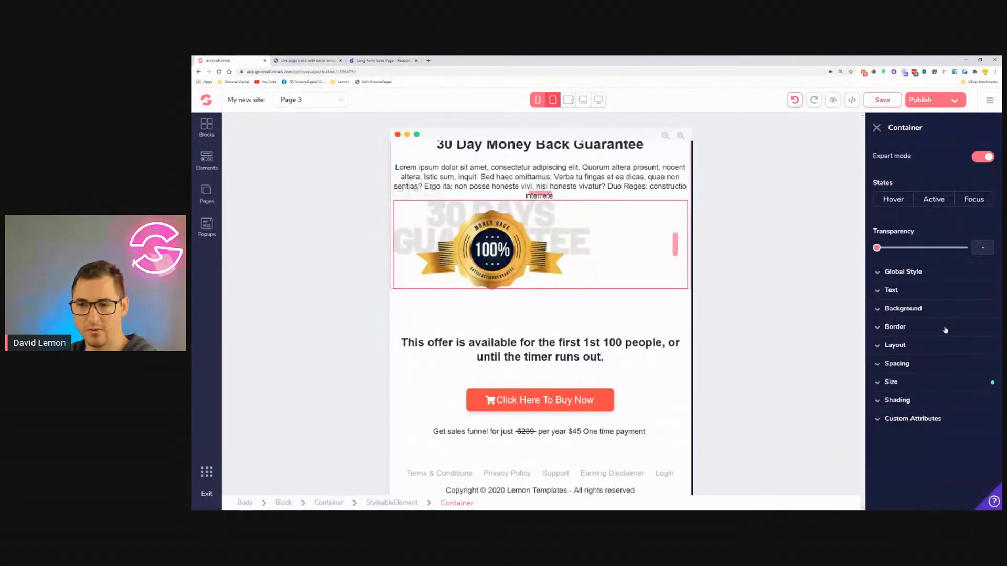
{"action": "left_click", "coordinate": [926, 347]}
{"action": "left_click", "coordinate": [909, 427]}
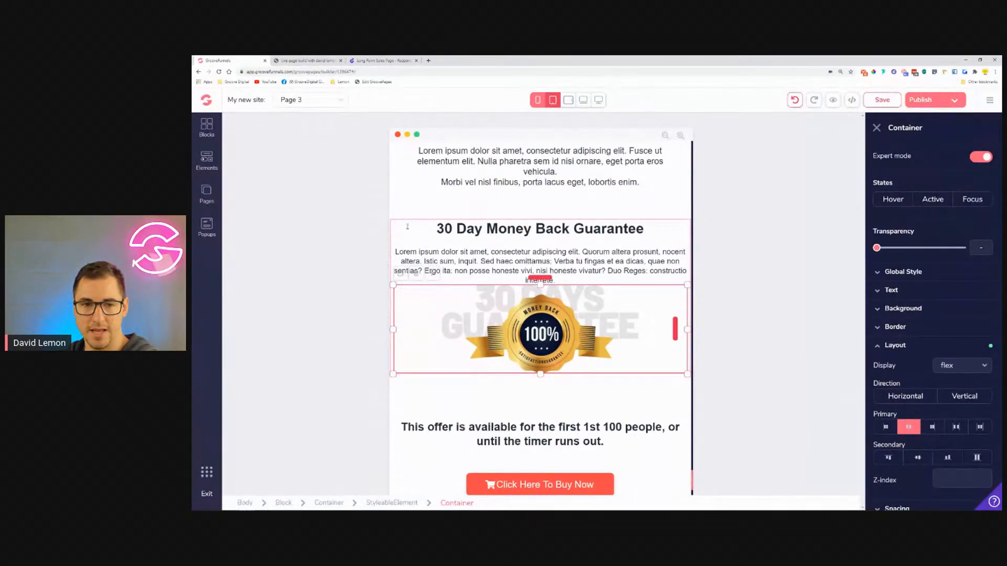
Step: Set the left and right padding of the whole money-back guarantee block to 1rem
{"action": "left_click", "coordinate": [407, 227]}
{"action": "left_click", "coordinate": [434, 210]}
{"action": "left_click", "coordinate": [434, 210]}
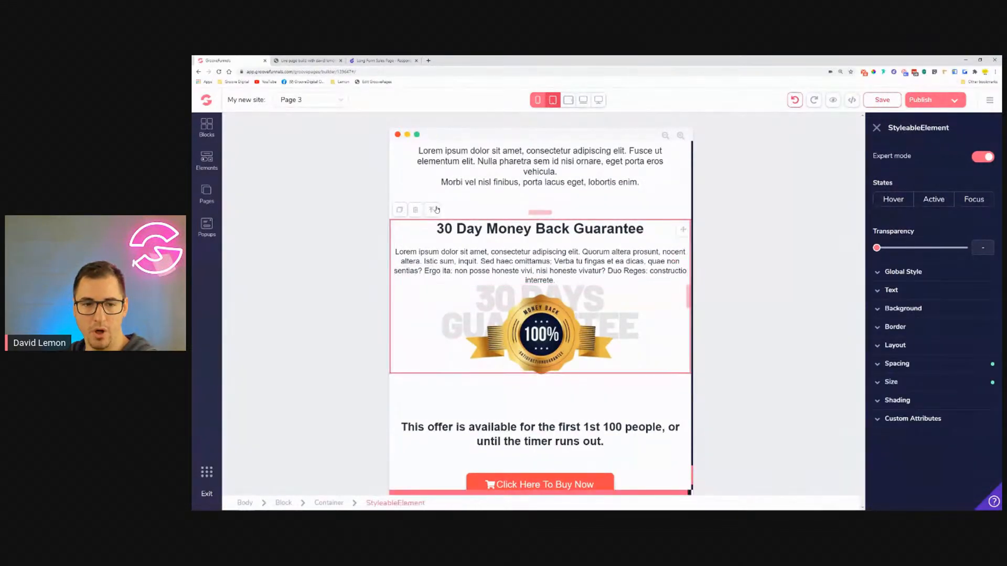
{"action": "left_click", "coordinate": [284, 503]}
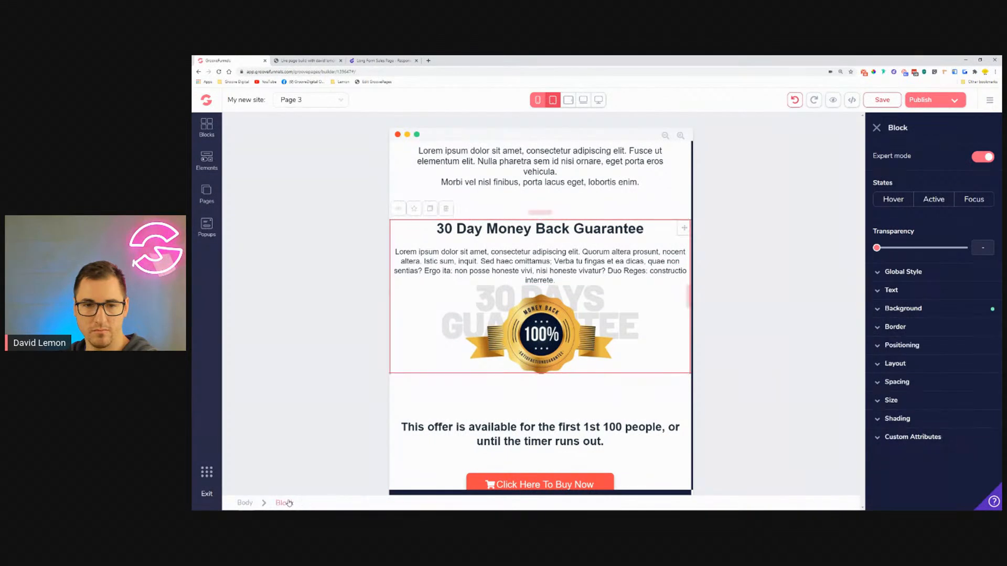
{"action": "left_click", "coordinate": [939, 389]}
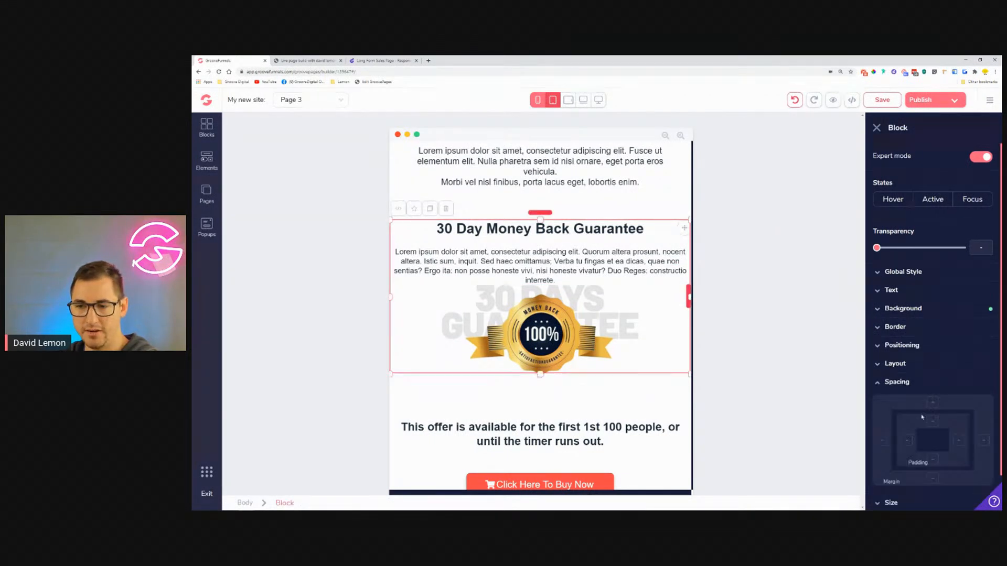
{"action": "left_click_drag", "start_coordinate": [885, 503], "coordinate": [897, 506]}
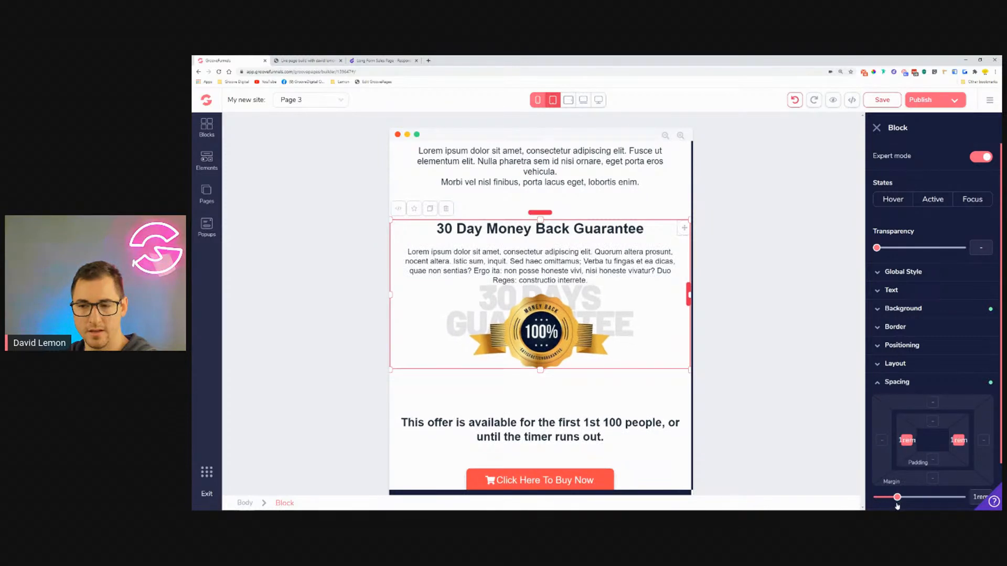
Step: Set the top margin of the container around the money-back badge to 0.5rem
{"action": "left_click", "coordinate": [574, 307]}
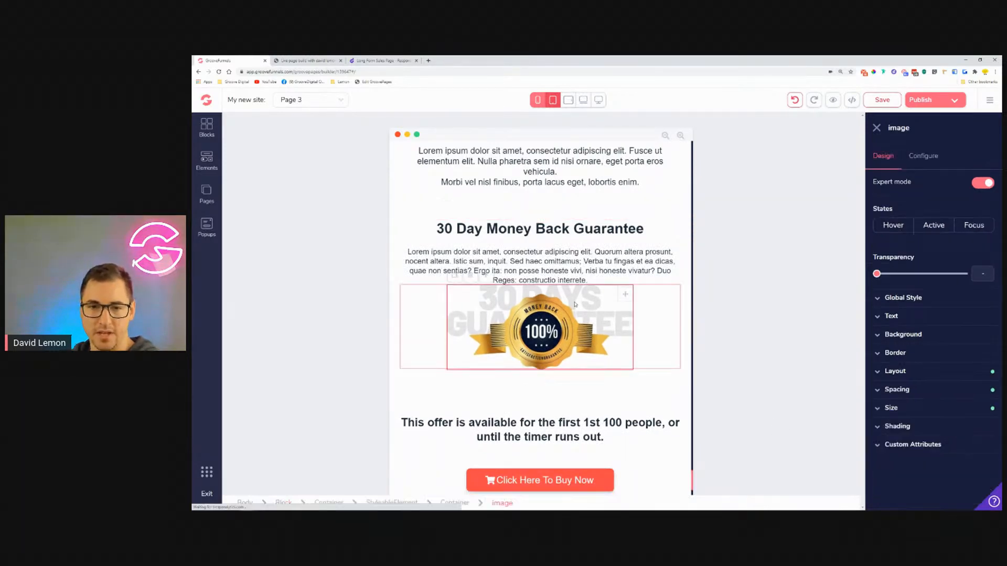
{"action": "left_click", "coordinate": [463, 315]}
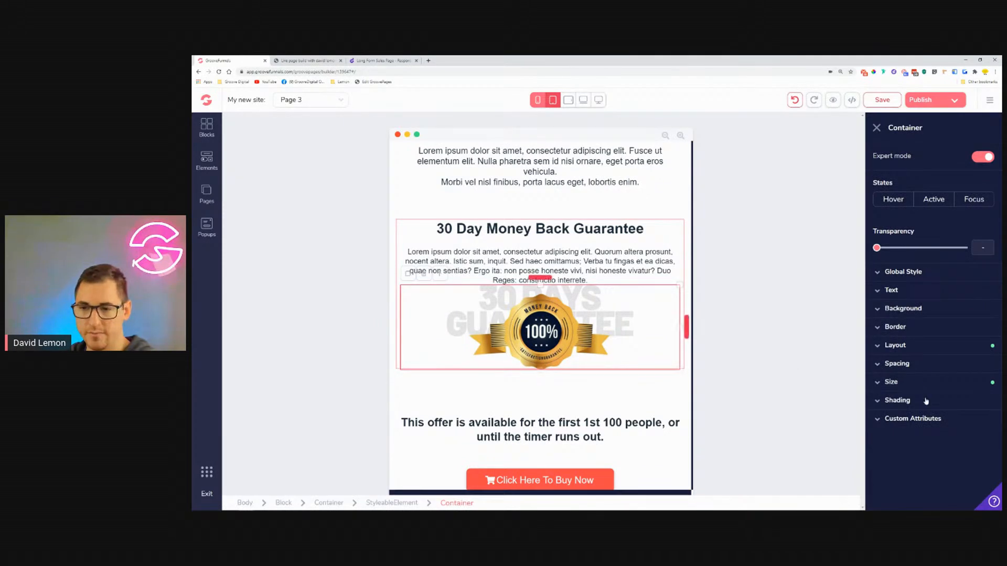
{"action": "left_click", "coordinate": [924, 363]}
{"action": "left_click_drag", "start_coordinate": [883, 484], "coordinate": [889, 487]}
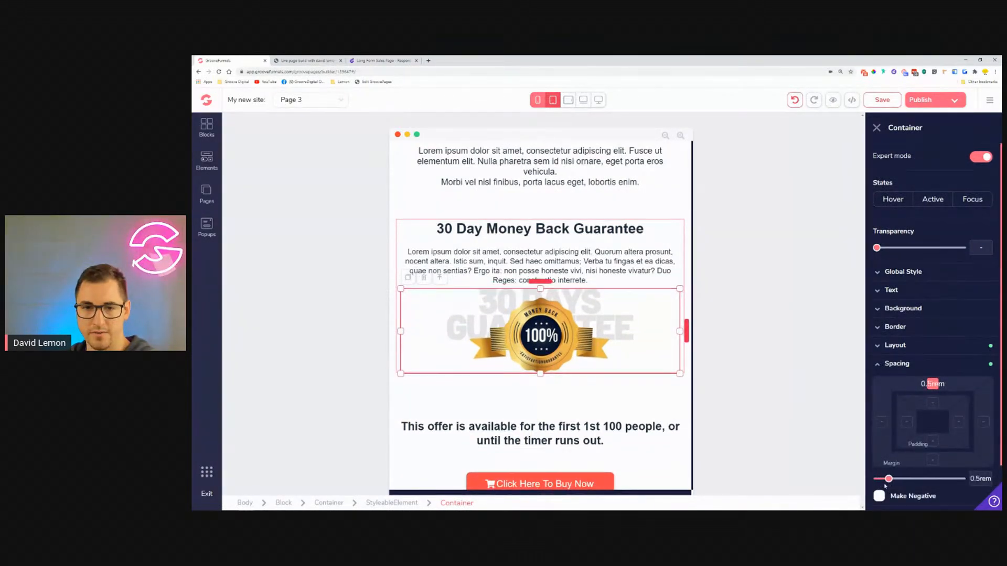
{"action": "left_click", "coordinate": [630, 336]}
{"action": "scroll", "coordinate": [630, 336], "scroll_direction": "up", "scroll_amount": 1}
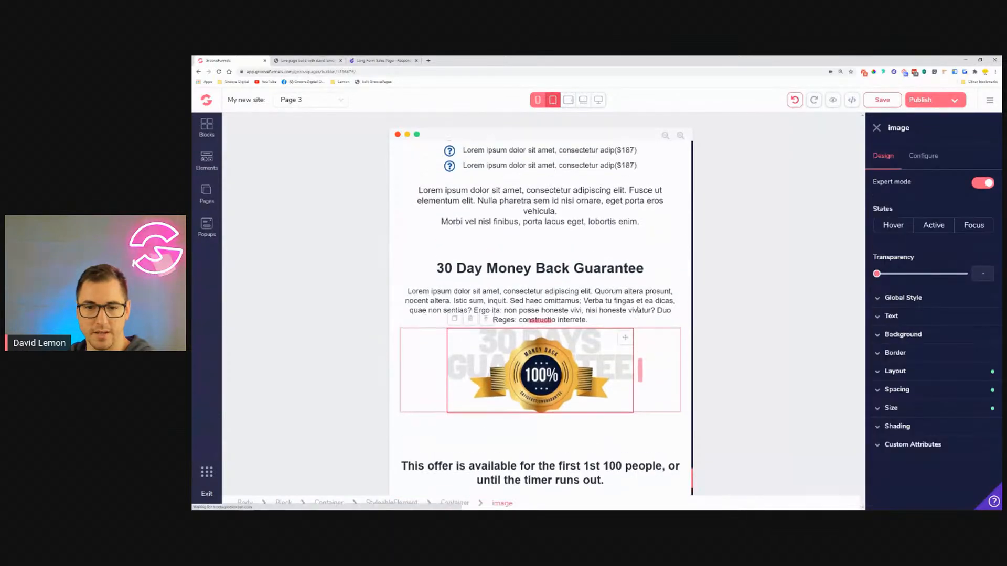
{"action": "left_click", "coordinate": [671, 295]}
Step: Limit the maximum width of the "This offer is available for the first 1st 100 people" headline to 30rem after trying 40rem
{"action": "scroll", "coordinate": [667, 299], "scroll_direction": "down", "scroll_amount": 3}
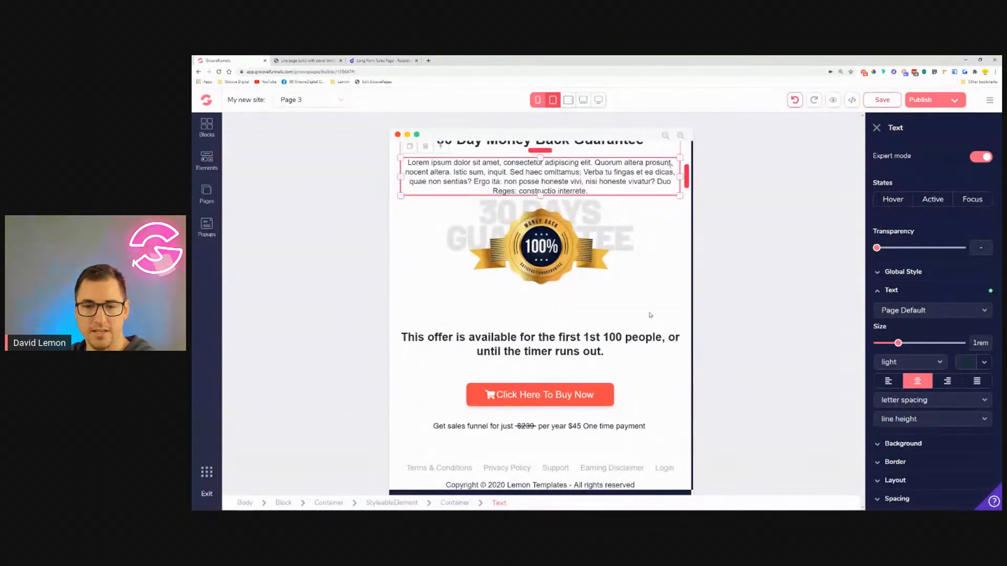
{"action": "left_click", "coordinate": [612, 346]}
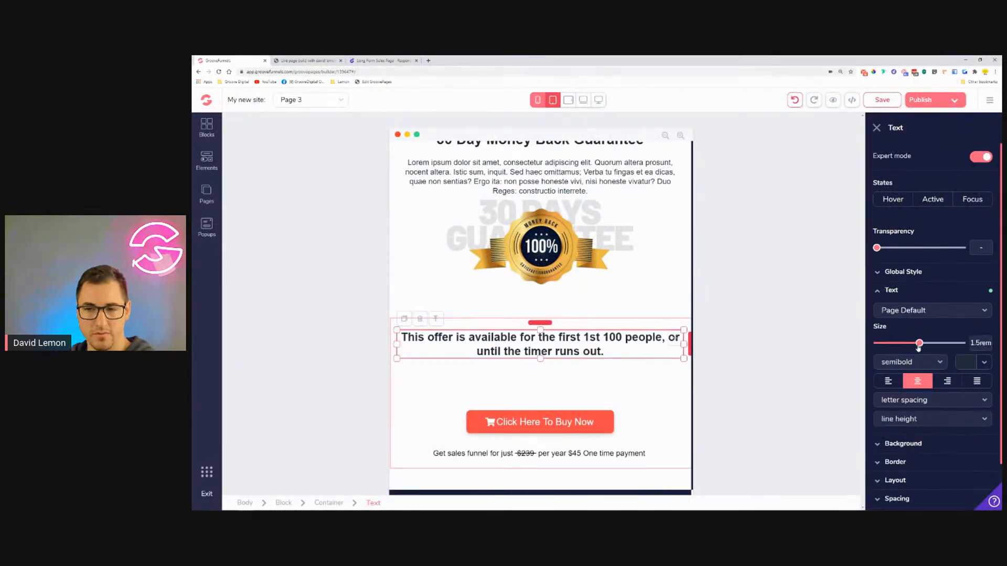
{"action": "scroll", "coordinate": [892, 441], "scroll_direction": "down", "scroll_amount": 1}
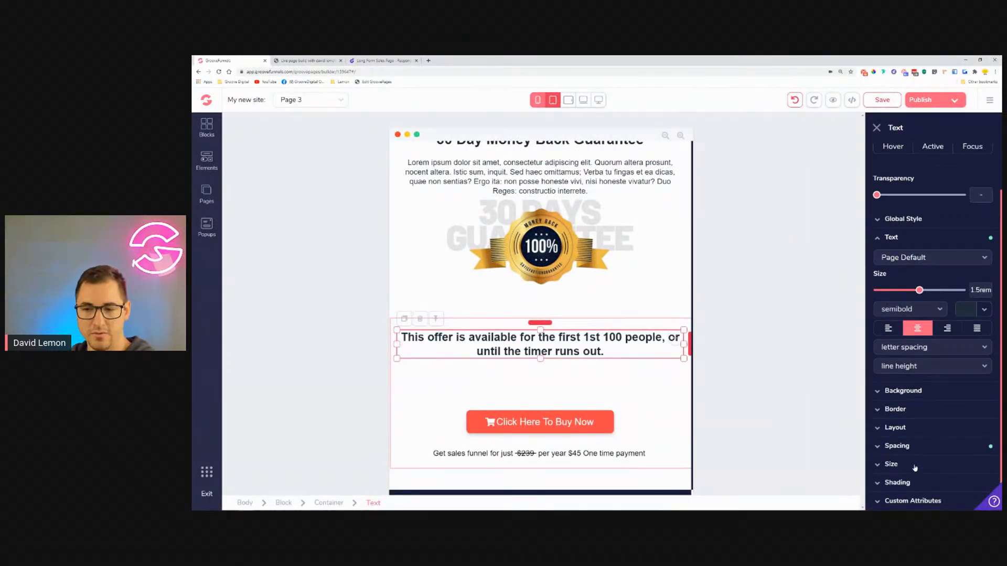
{"action": "left_click", "coordinate": [916, 465]}
{"action": "left_click", "coordinate": [966, 427]}
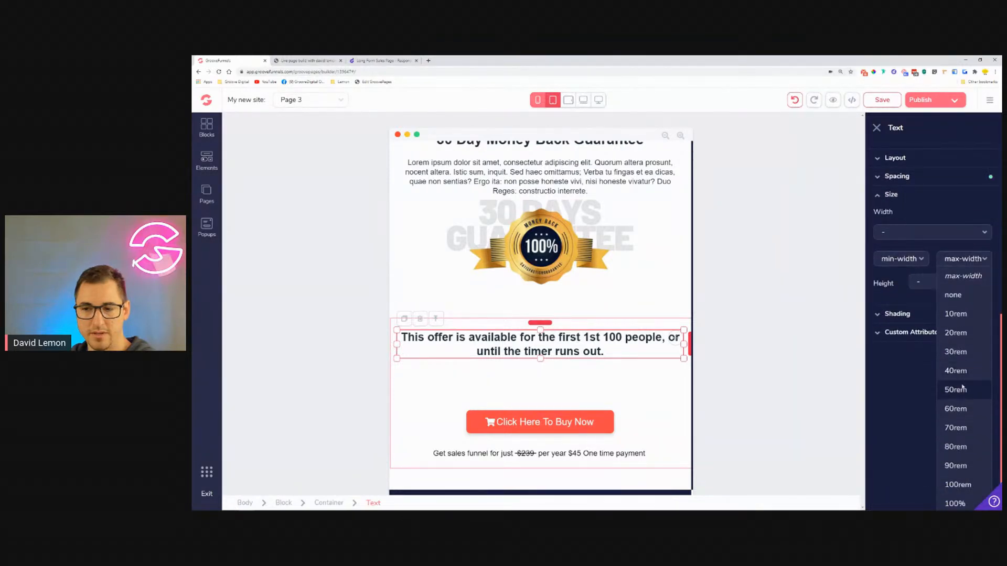
{"action": "left_click", "coordinate": [955, 351]}
{"action": "scroll", "coordinate": [966, 371], "scroll_direction": "up", "scroll_amount": 3}
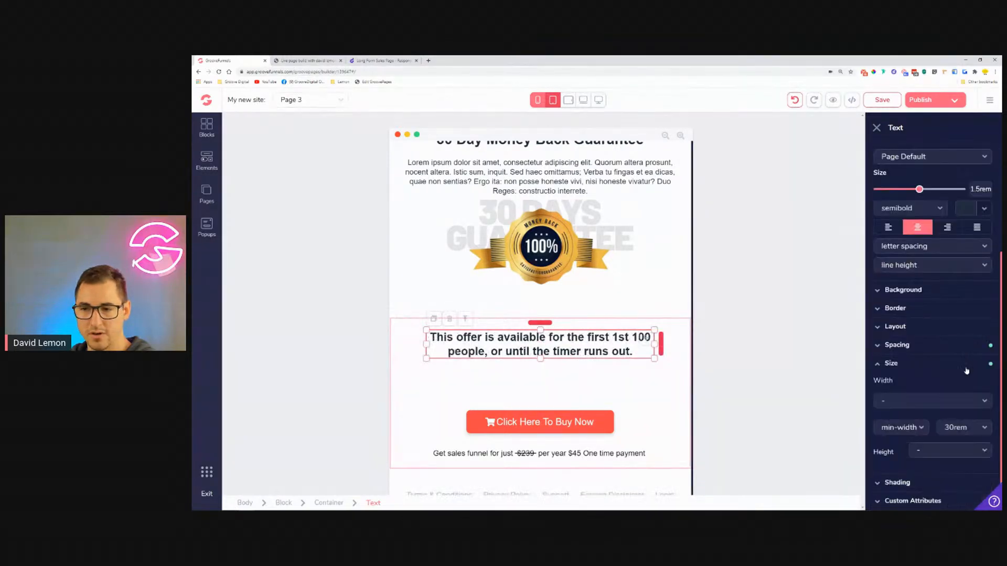
{"action": "left_click", "coordinate": [961, 427]}
{"action": "left_click", "coordinate": [963, 373]}
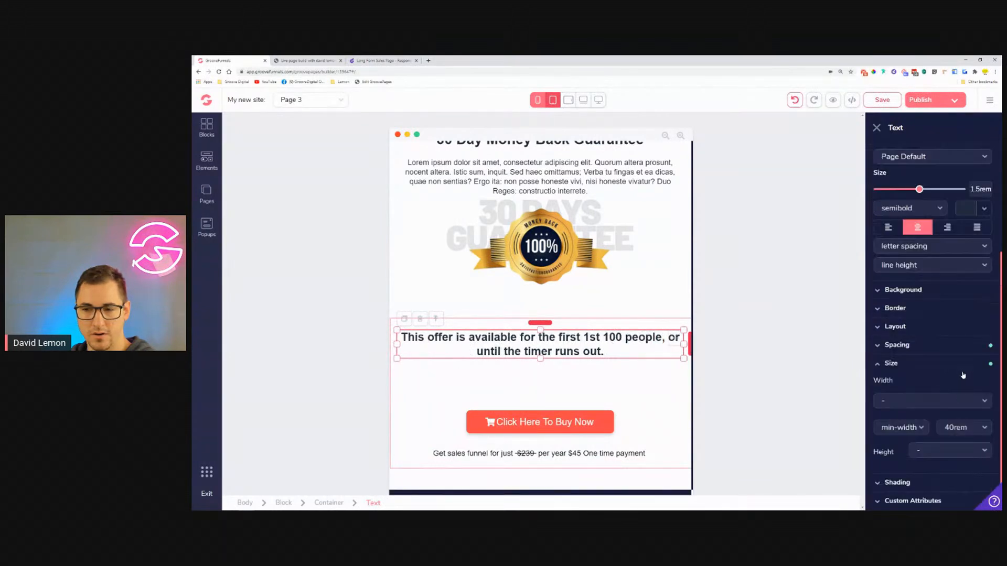
{"action": "left_click", "coordinate": [963, 427]}
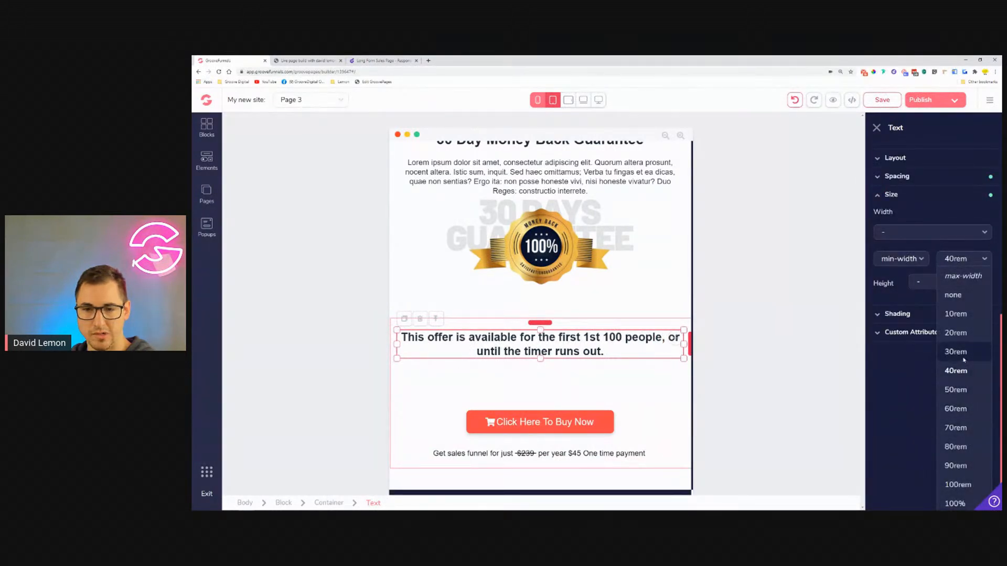
{"action": "left_click", "coordinate": [956, 352]}
Step: Delete the empty text line between the limited-offer headline and the buy button
{"action": "left_click", "coordinate": [571, 388]}
{"action": "left_click", "coordinate": [558, 378]}
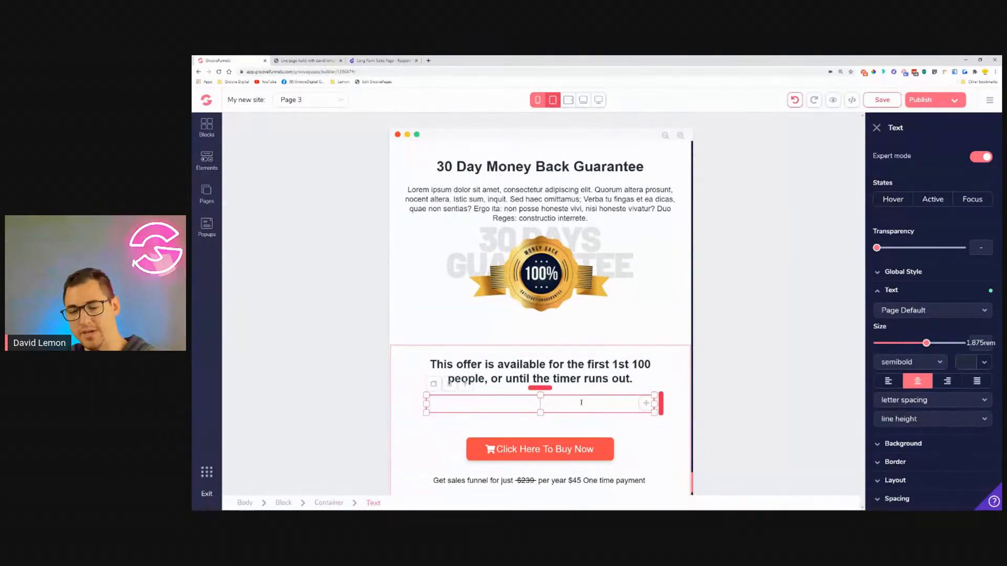
{"action": "key", "text": "BackSpace"}
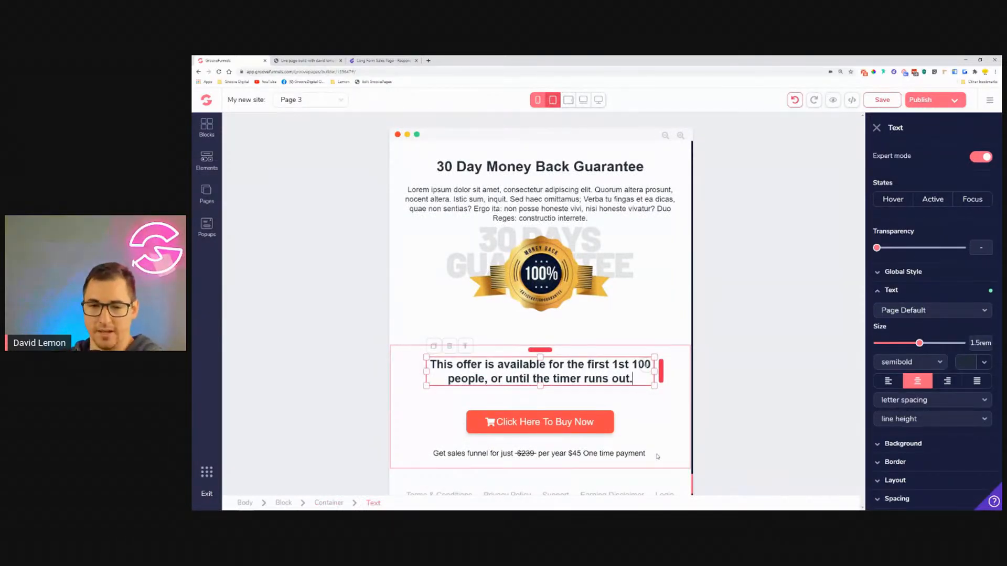
Step: Reduce the top margin of the two-column layout holding the laptop image and icon list to 2rem
{"action": "scroll", "coordinate": [663, 367], "scroll_direction": "down", "scroll_amount": 1}
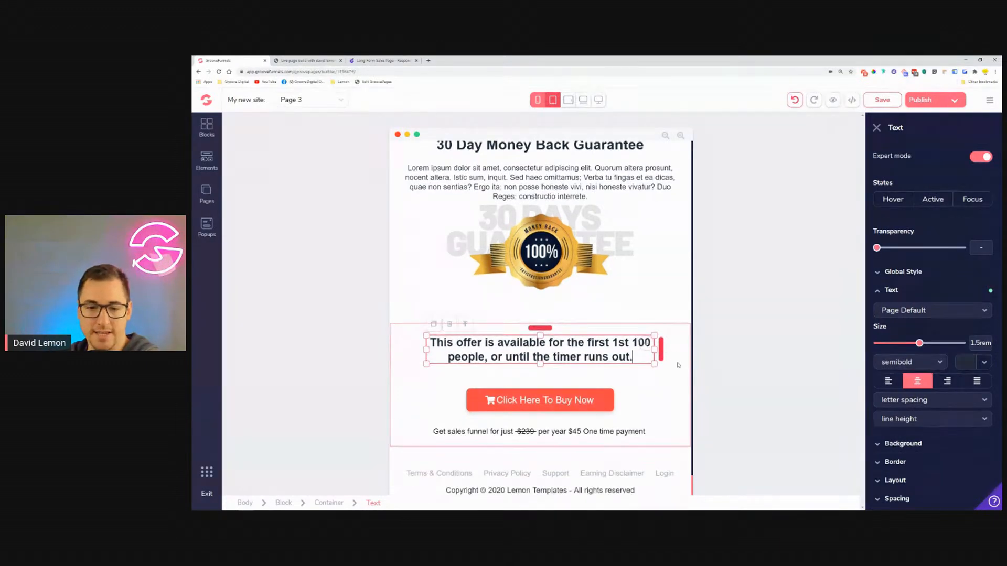
{"action": "scroll", "coordinate": [592, 424], "scroll_direction": "up", "scroll_amount": 15}
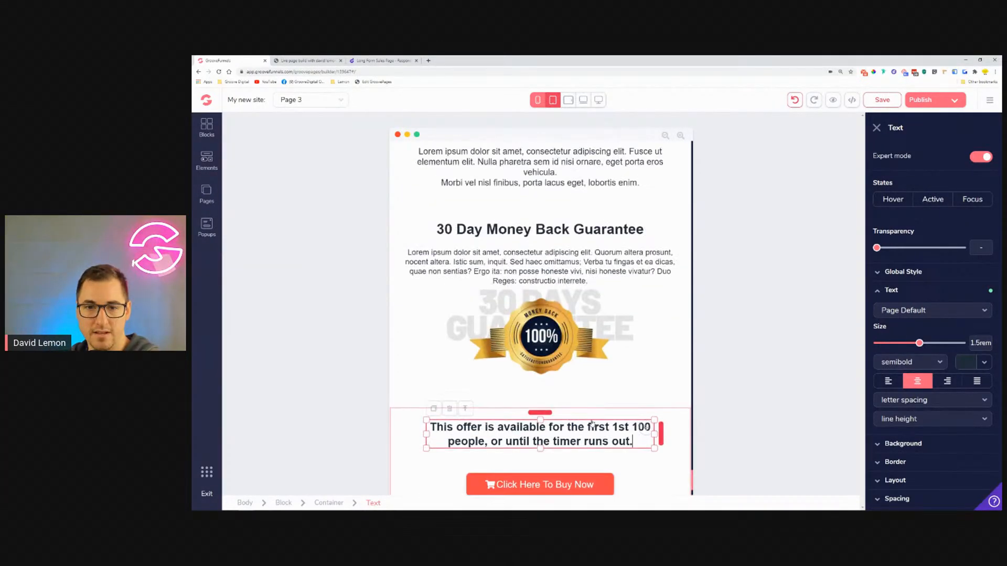
{"action": "scroll", "coordinate": [592, 424], "scroll_direction": "down", "scroll_amount": 3}
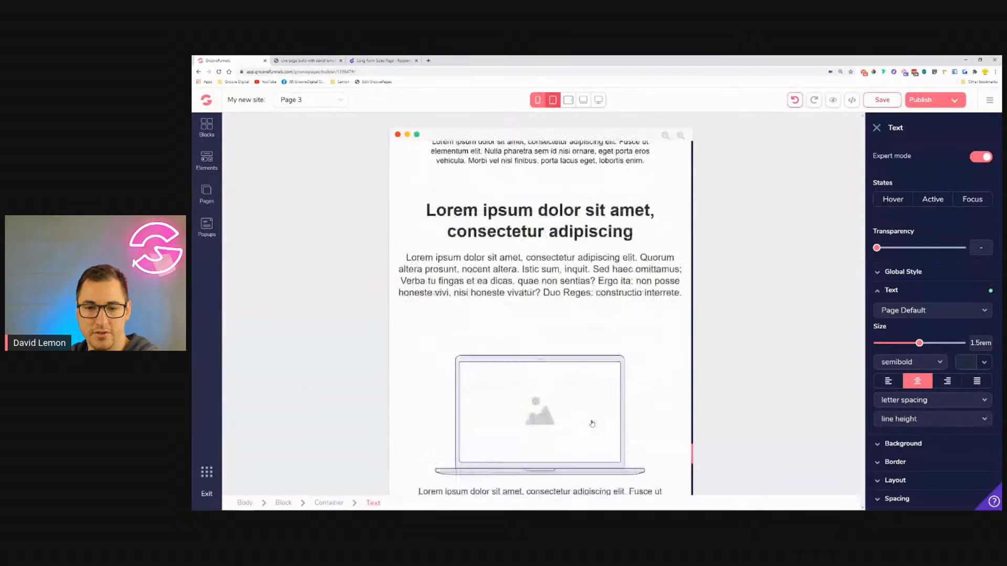
{"action": "left_click", "coordinate": [567, 331]}
{"action": "left_click", "coordinate": [570, 307]}
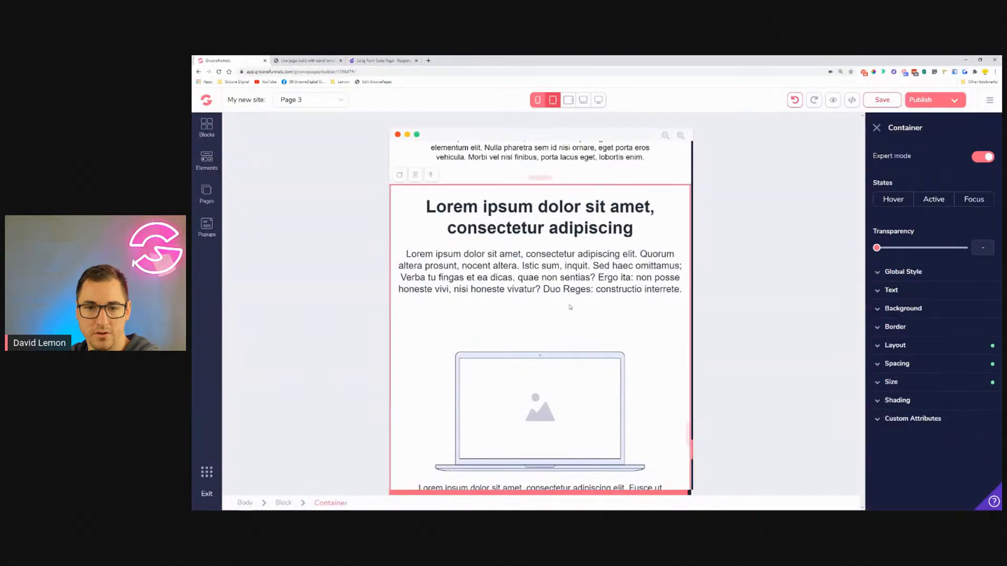
{"action": "left_click", "coordinate": [581, 287]}
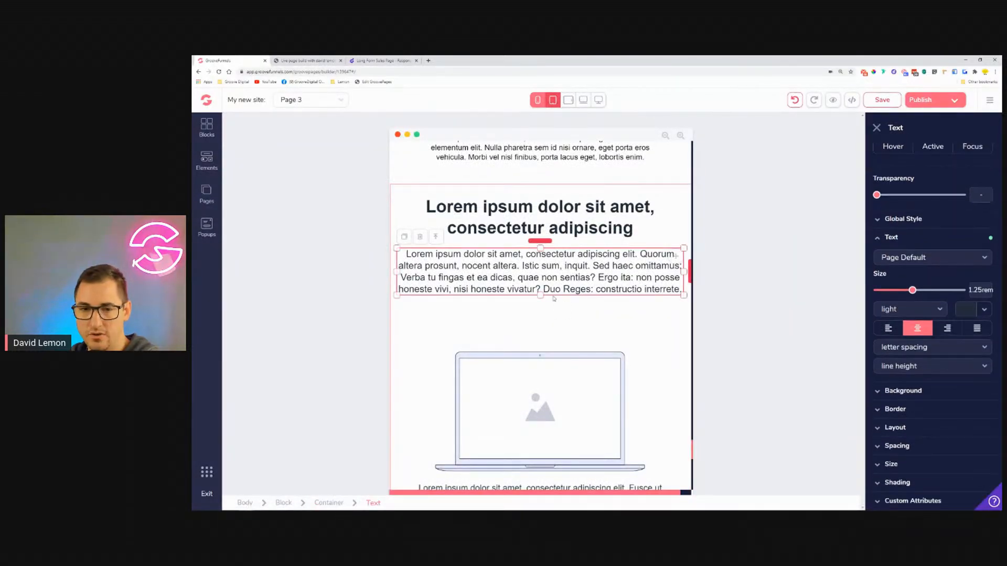
{"action": "left_click", "coordinate": [611, 341]}
{"action": "left_click", "coordinate": [436, 316]}
{"action": "left_click", "coordinate": [925, 406]}
{"action": "left_click", "coordinate": [926, 391]}
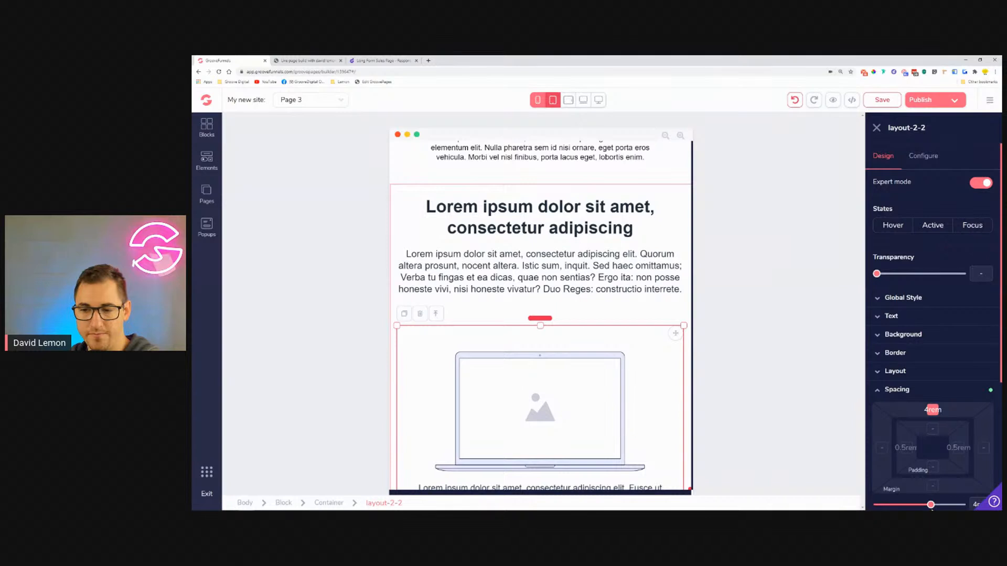
{"action": "scroll", "coordinate": [932, 472], "scroll_direction": "down", "scroll_amount": 1}
{"action": "left_click_drag", "start_coordinate": [932, 445], "coordinate": [913, 443]}
Step: Review the tablet layout from the laptop section back up to the page header
{"action": "scroll", "coordinate": [598, 372], "scroll_direction": "up", "scroll_amount": 3}
{"action": "scroll", "coordinate": [598, 373], "scroll_direction": "up", "scroll_amount": 15}
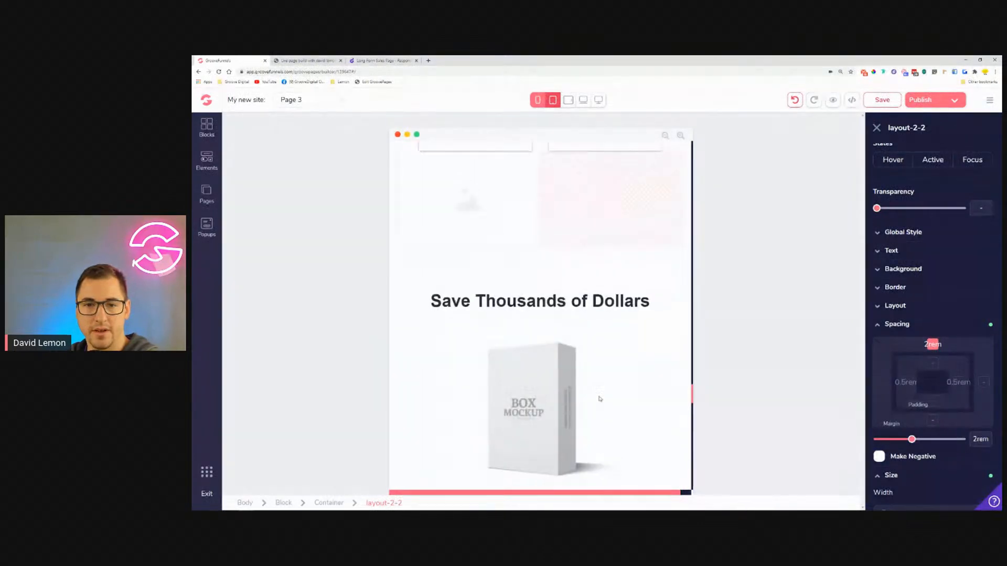
{"action": "scroll", "coordinate": [599, 398], "scroll_direction": "up", "scroll_amount": 15}
{"action": "scroll", "coordinate": [601, 401], "scroll_direction": "up", "scroll_amount": 15}
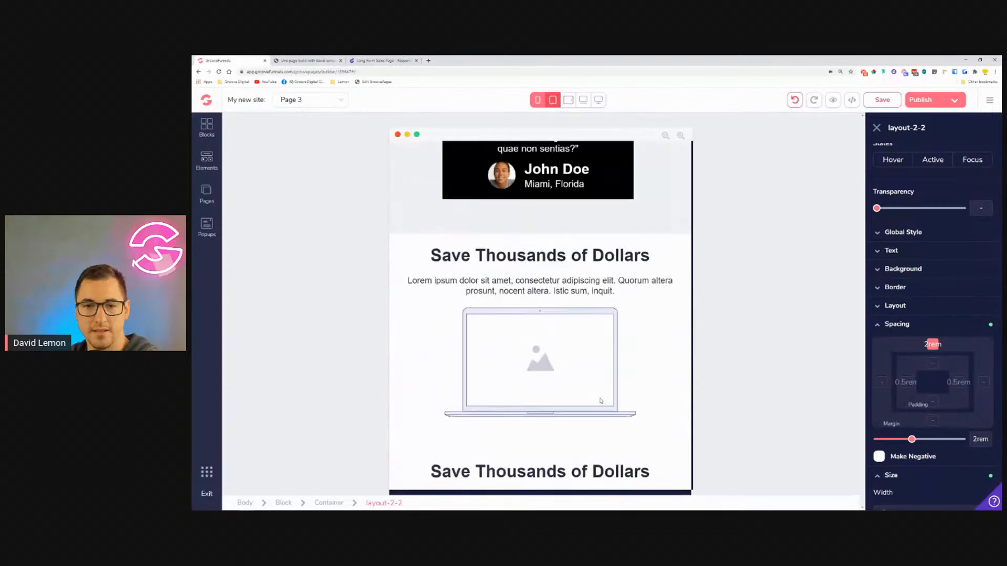
{"action": "scroll", "coordinate": [601, 401], "scroll_direction": "up", "scroll_amount": 15}
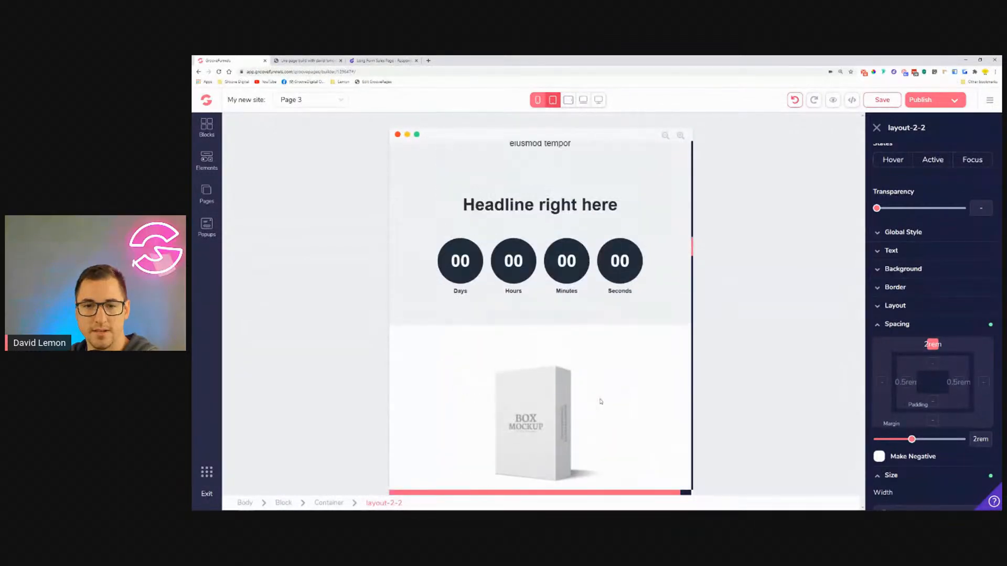
{"action": "scroll", "coordinate": [601, 402], "scroll_direction": "up", "scroll_amount": 15}
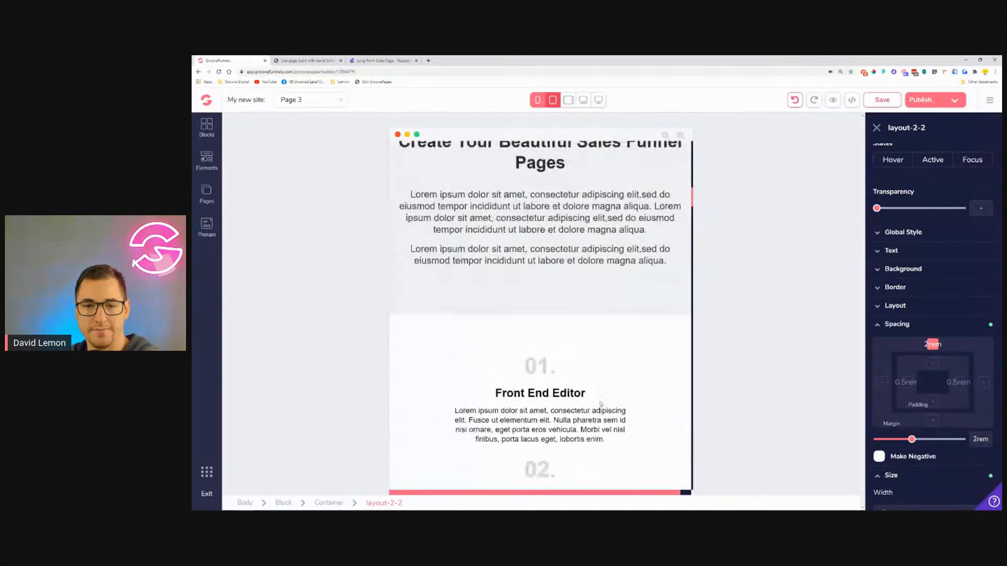
{"action": "scroll", "coordinate": [601, 404], "scroll_direction": "up", "scroll_amount": 15}
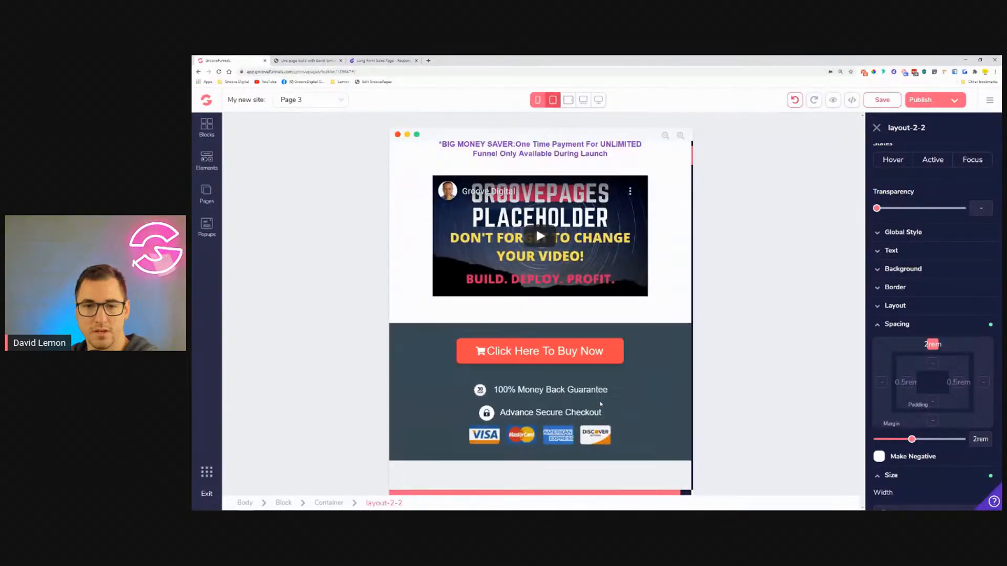
{"action": "scroll", "coordinate": [601, 404], "scroll_direction": "up", "scroll_amount": 2}
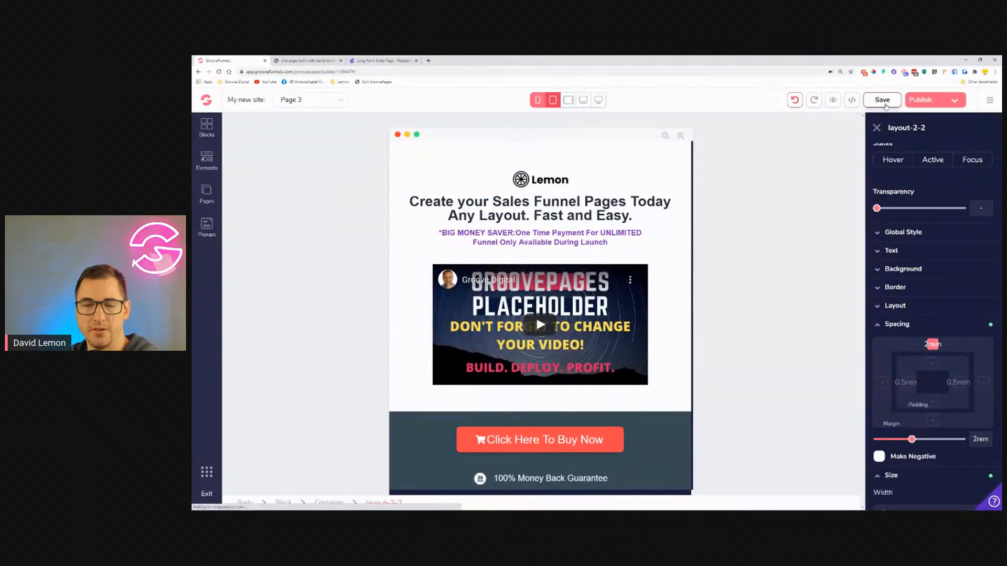
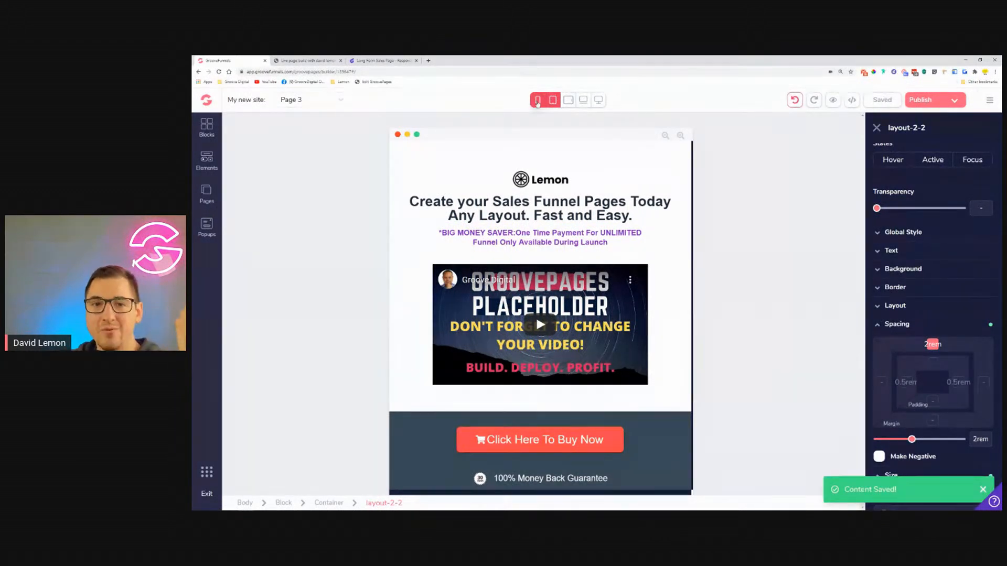
Step: Switch to the phone layout and try both lines of the main headline at a text size of 1.5rem
{"action": "left_click", "coordinate": [537, 101]}
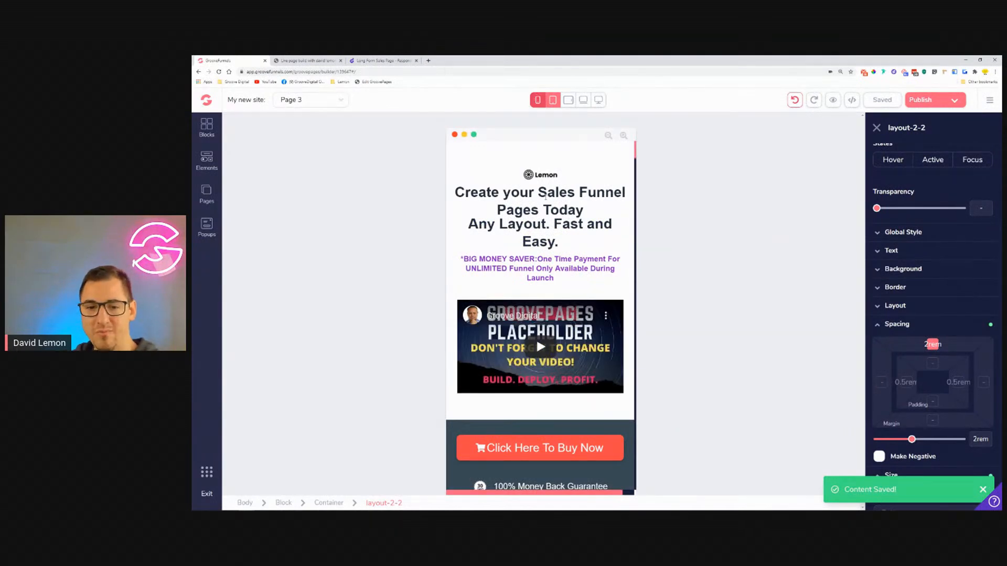
{"action": "left_click", "coordinate": [545, 196]}
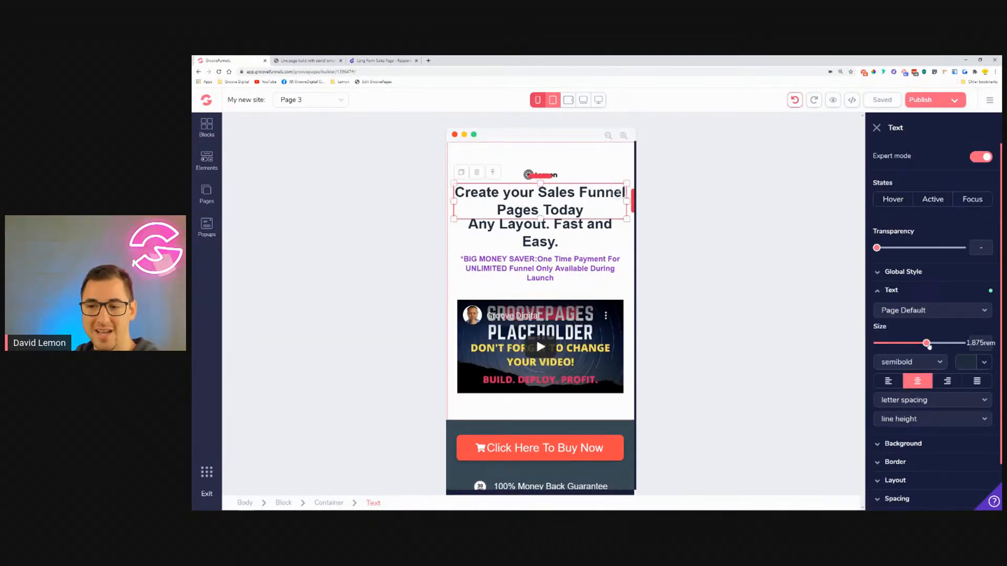
{"action": "left_click_drag", "start_coordinate": [930, 346], "coordinate": [923, 347]}
{"action": "left_click", "coordinate": [541, 220]}
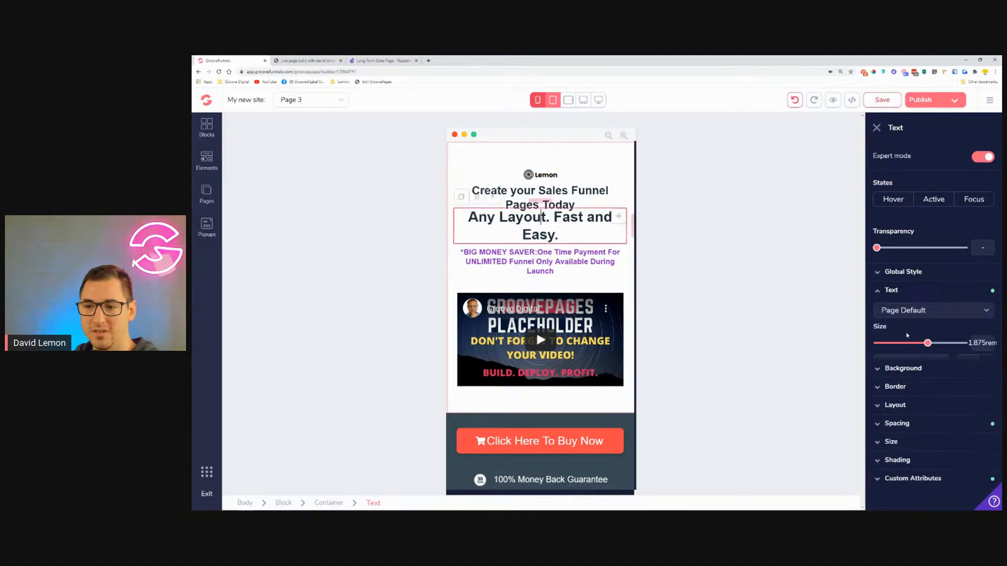
{"action": "left_click_drag", "start_coordinate": [928, 345], "coordinate": [920, 345]}
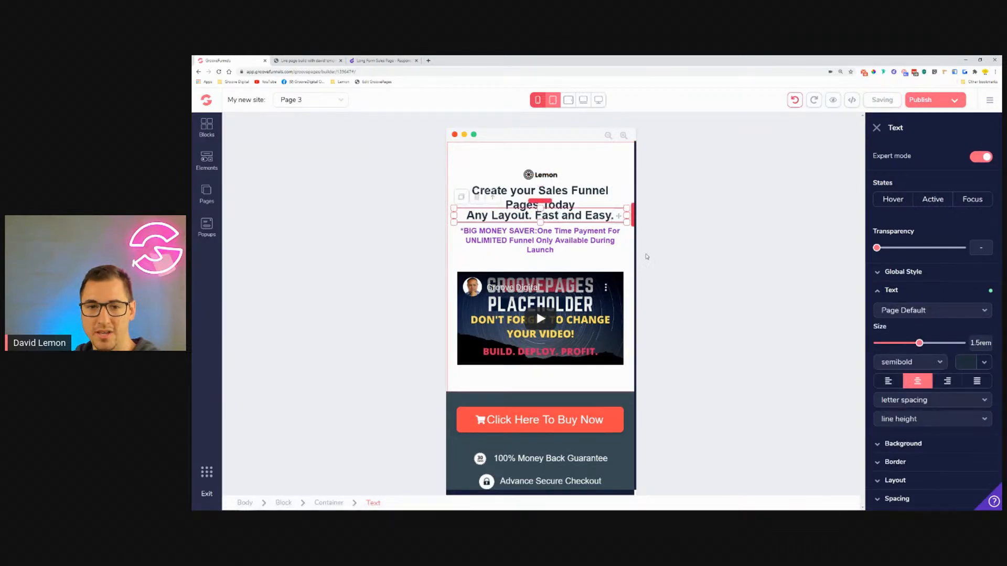
Step: Try a text size of 0.875rem for the purple "BIG MONEY SAVER" line and 1.125rem for the "Click Here To Buy Now" button
{"action": "left_click", "coordinate": [555, 243]}
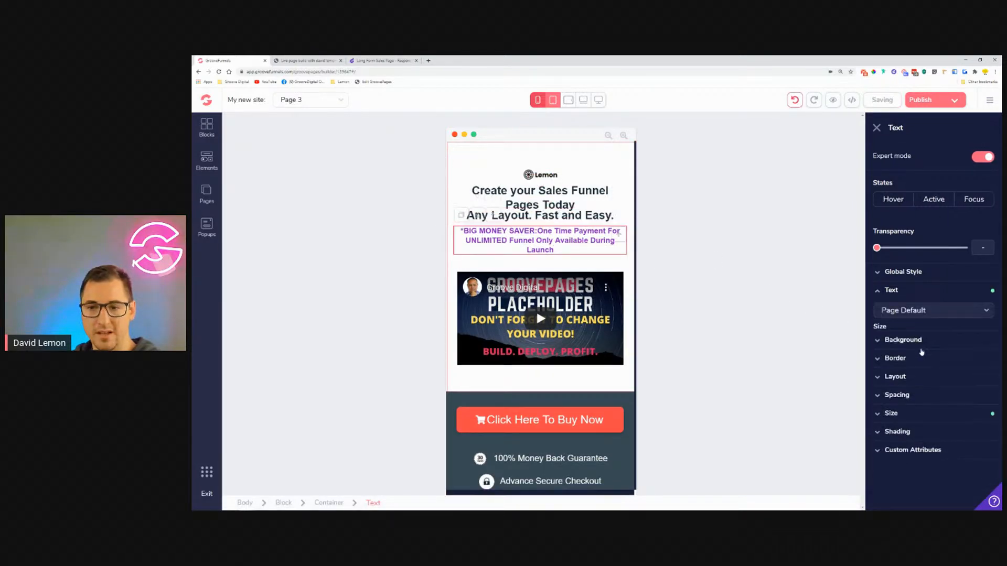
{"action": "left_click_drag", "start_coordinate": [902, 344], "coordinate": [895, 345]}
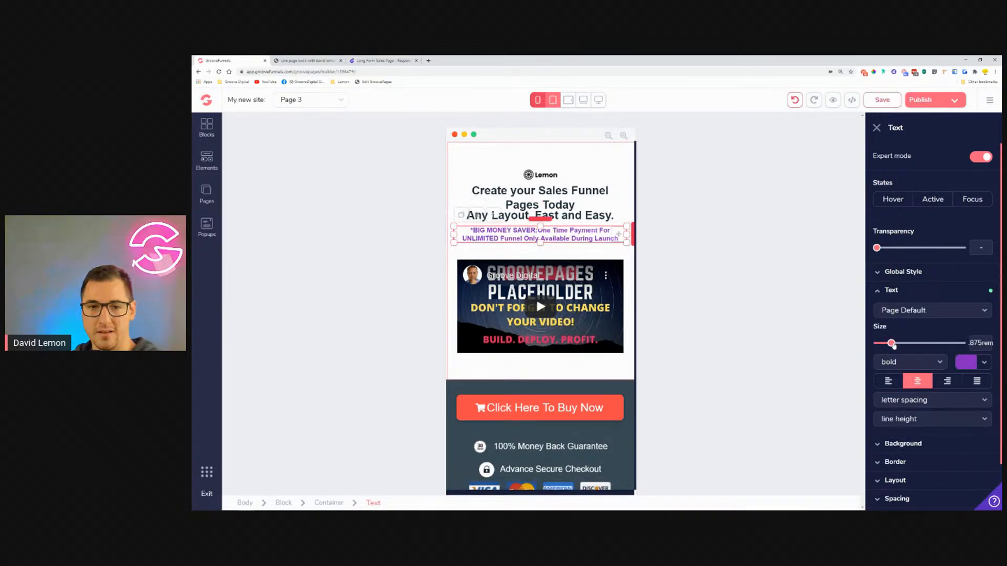
{"action": "scroll", "coordinate": [574, 354], "scroll_direction": "down", "scroll_amount": 1}
{"action": "scroll", "coordinate": [575, 354], "scroll_direction": "down", "scroll_amount": 1}
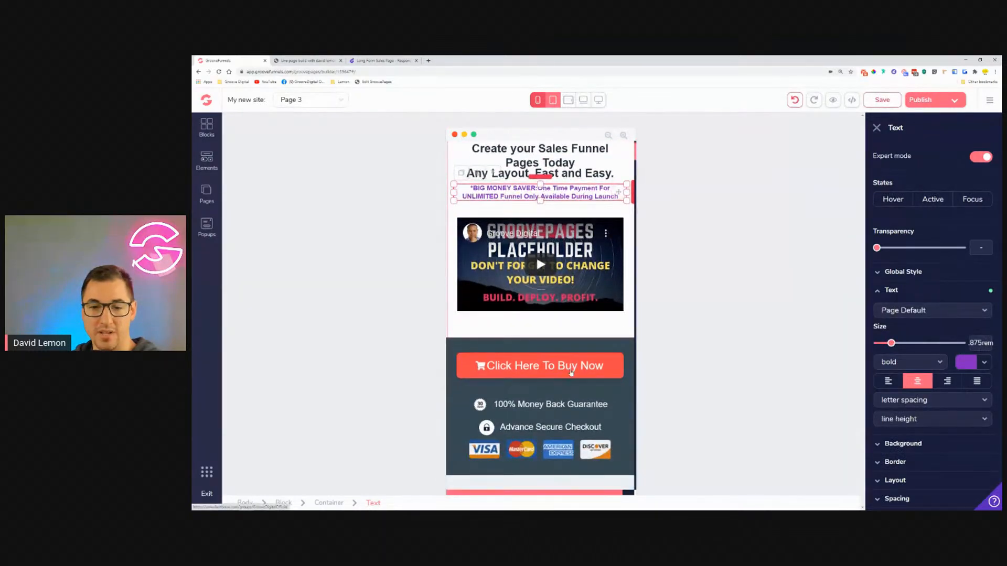
{"action": "left_click", "coordinate": [577, 366]}
{"action": "left_click_drag", "start_coordinate": [923, 370], "coordinate": [907, 371]}
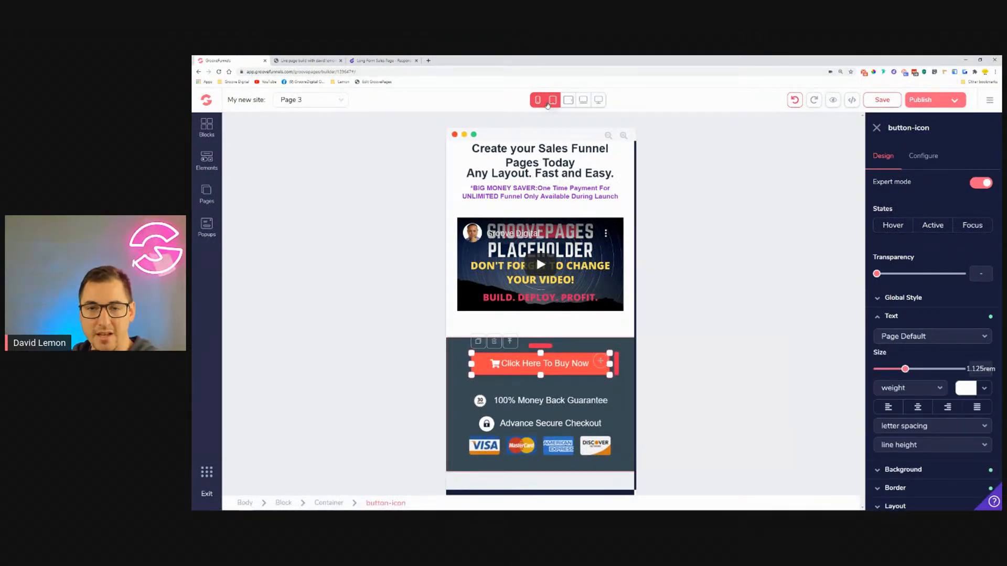
Step: Undo the text size changes in the header and buy button, and restrict editing to the phone layout only
{"action": "left_click", "coordinate": [795, 101]}
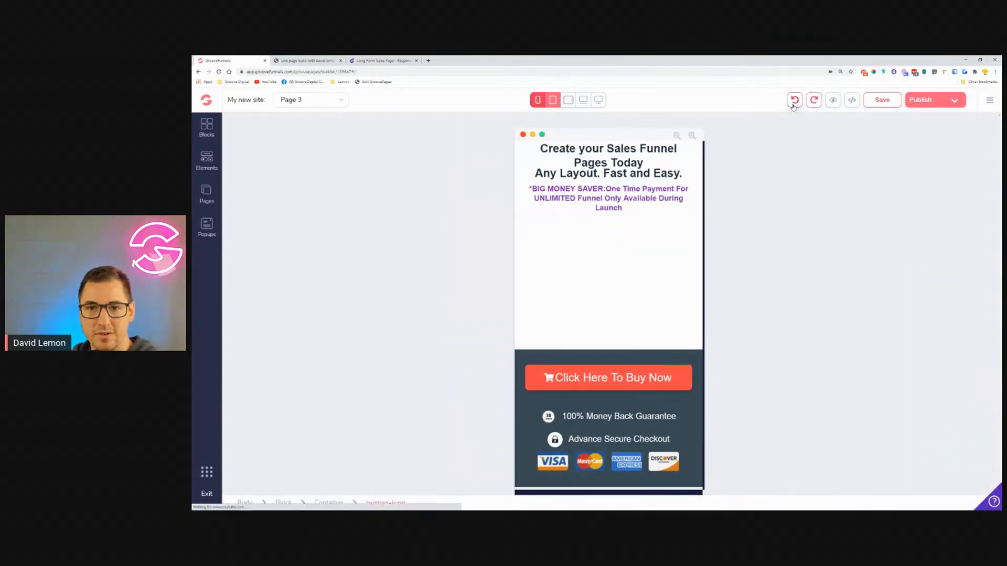
{"action": "scroll", "coordinate": [569, 173], "scroll_direction": "up", "scroll_amount": 2}
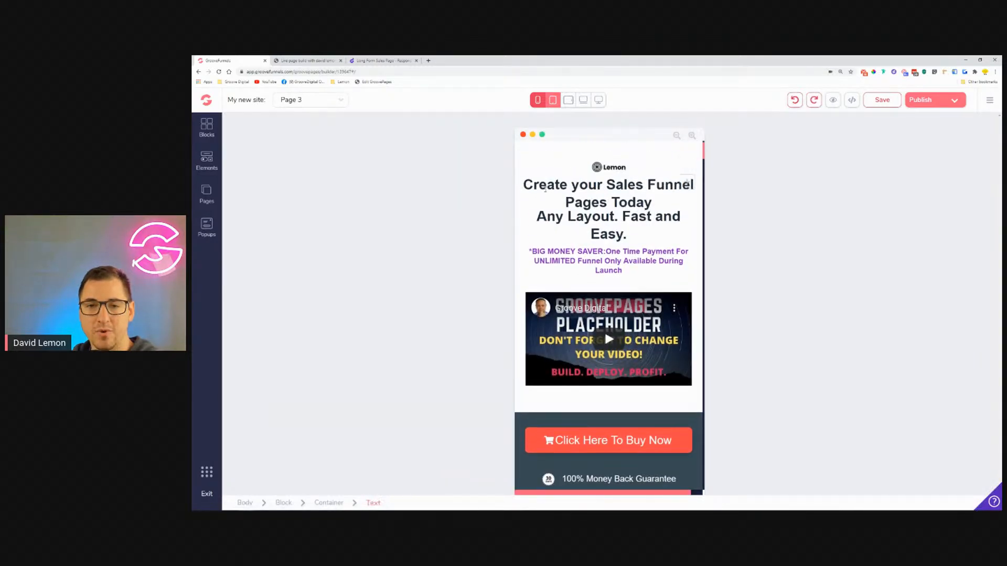
{"action": "left_click", "coordinate": [540, 103]}
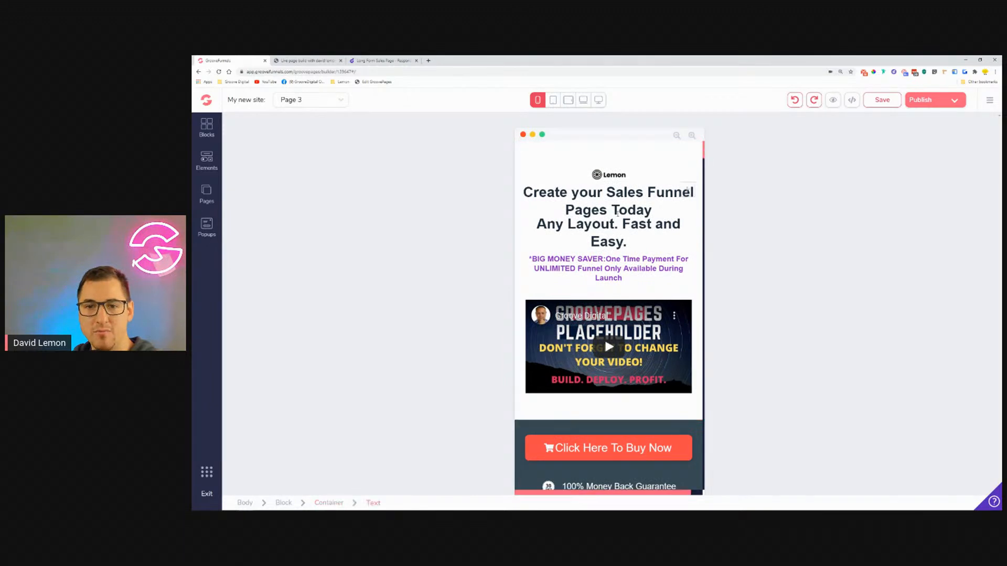
{"action": "left_click", "coordinate": [794, 105]}
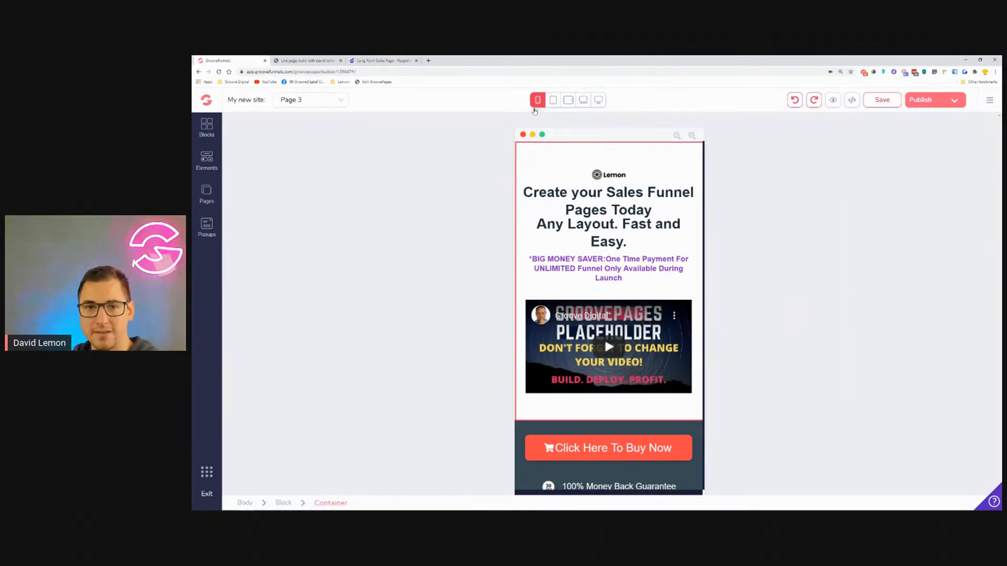
Step: Set both main headline lines to a text size of 1.5rem and the purple "BIG MONEY SAVER" line to 0.875rem for phones
{"action": "left_click", "coordinate": [628, 202]}
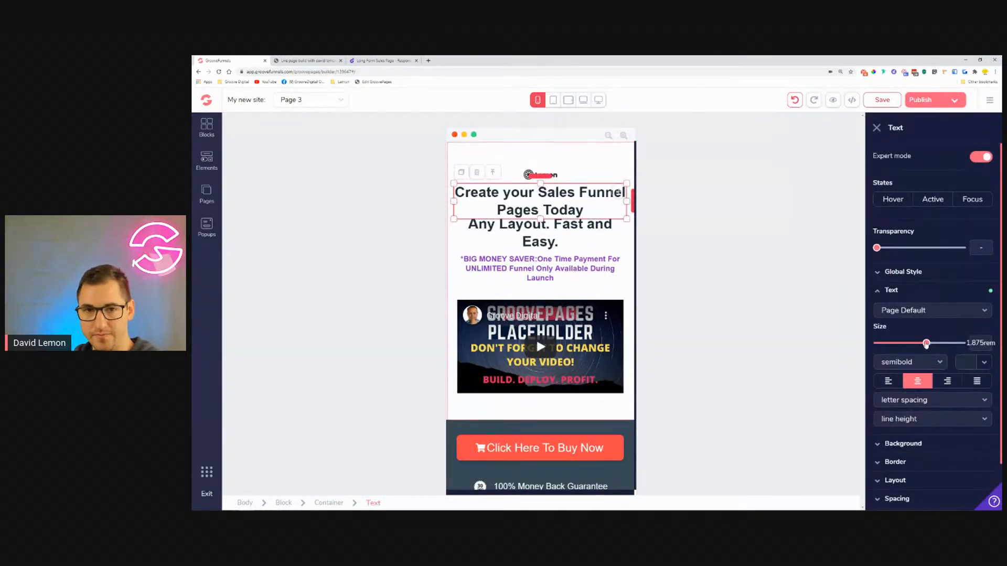
{"action": "left_click_drag", "start_coordinate": [926, 344], "coordinate": [920, 344]}
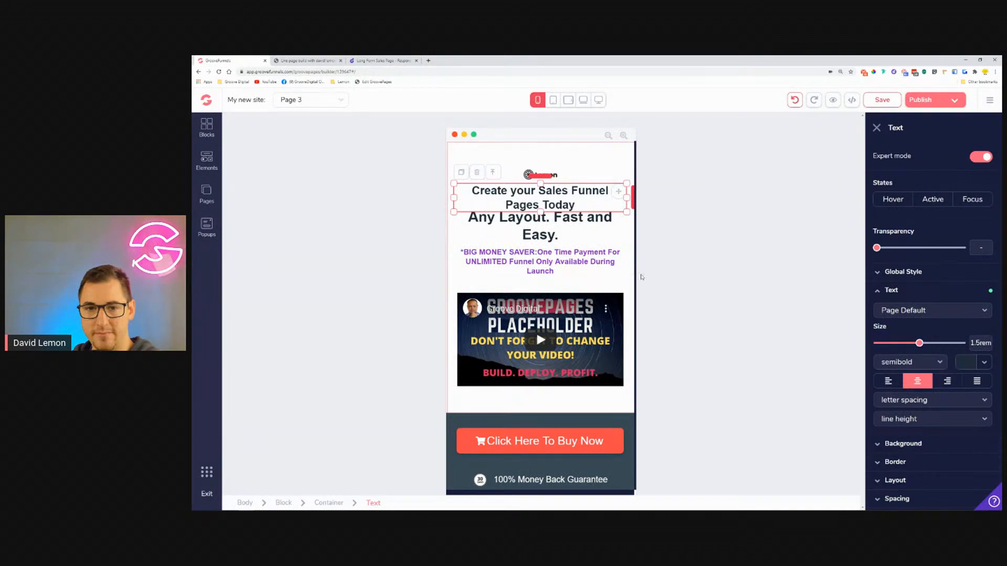
{"action": "left_click", "coordinate": [591, 230]}
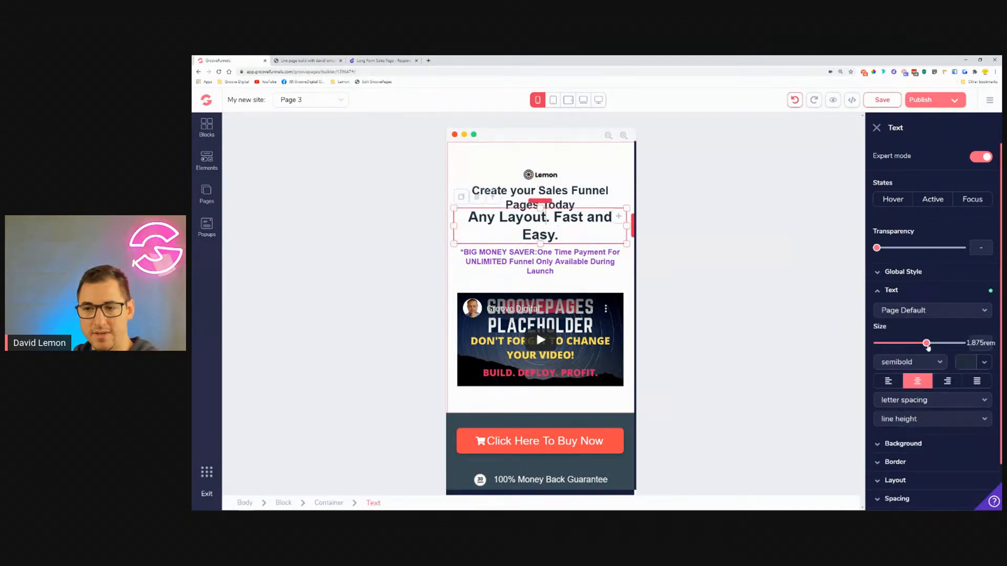
{"action": "left_click_drag", "start_coordinate": [927, 344], "coordinate": [919, 344]}
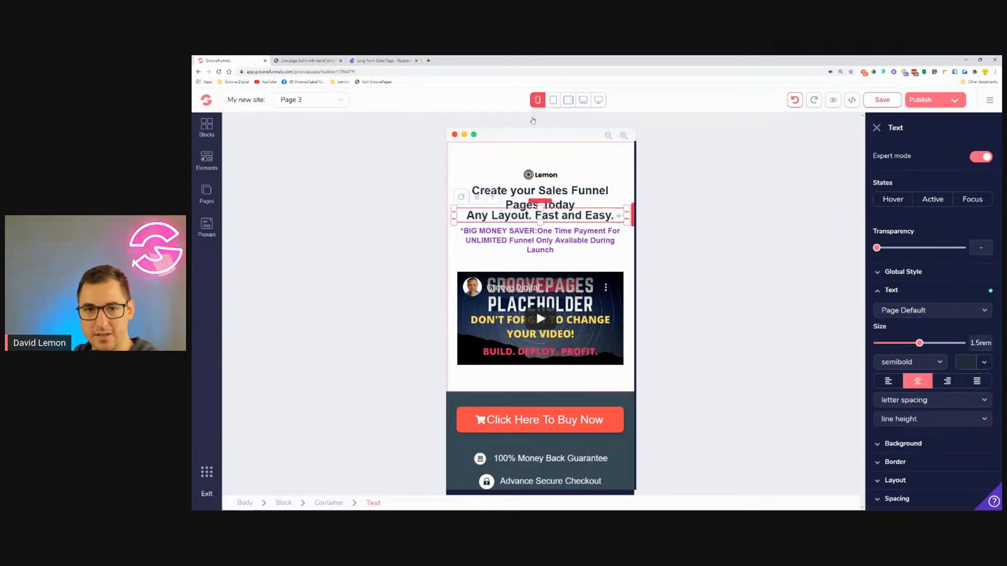
{"action": "left_click", "coordinate": [587, 242]}
{"action": "left_click_drag", "start_coordinate": [897, 344], "coordinate": [891, 343]}
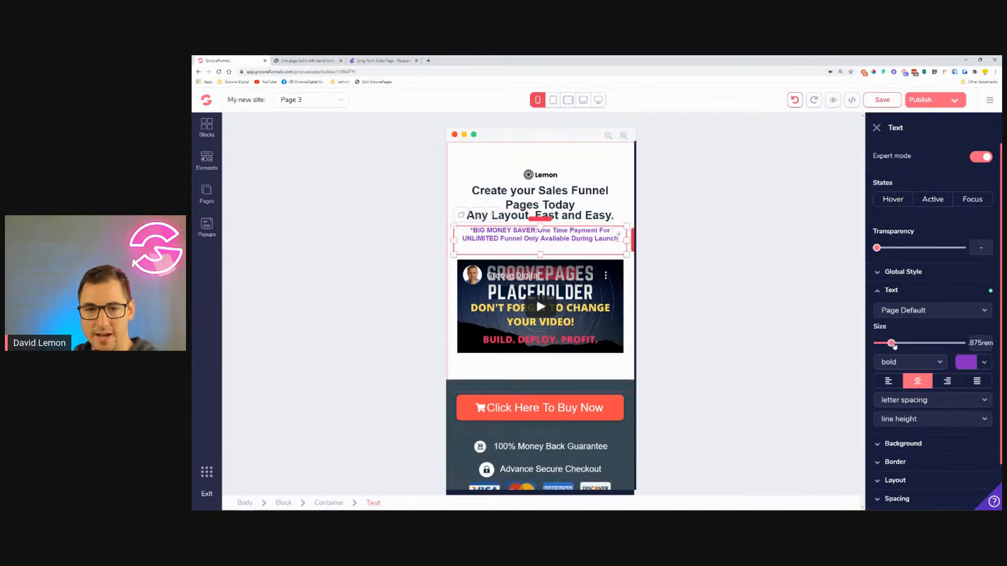
Step: Set the text size of the "Click Here To Buy Now" button to 1.25rem for phones
{"action": "scroll", "coordinate": [570, 328], "scroll_direction": "down", "scroll_amount": 2}
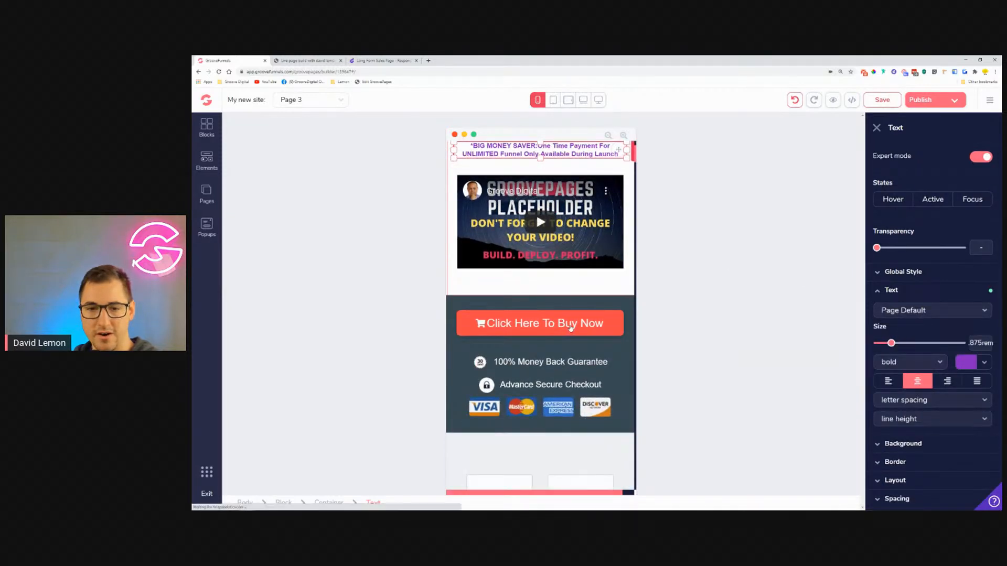
{"action": "left_click", "coordinate": [571, 328]}
{"action": "left_click", "coordinate": [892, 316]}
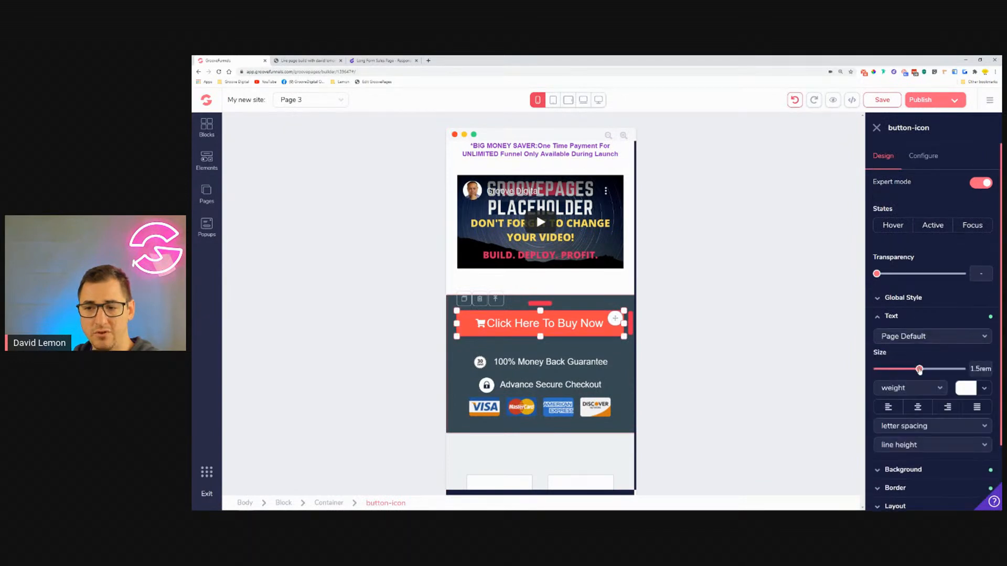
{"action": "left_click_drag", "start_coordinate": [919, 369], "coordinate": [913, 370]}
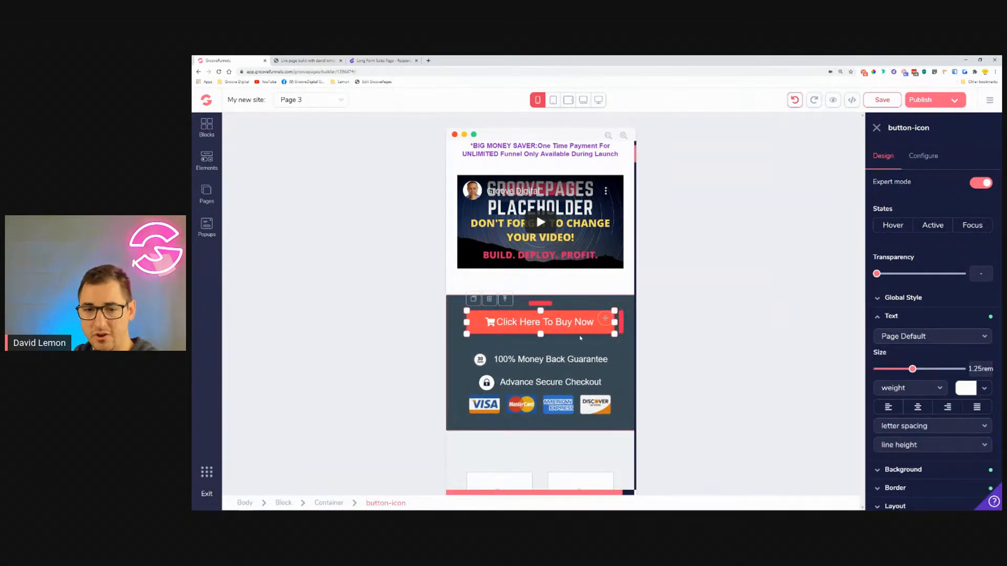
Step: Reduce the top padding of the block with the placeholder images to 1.5rem, after trying 2.25rem
{"action": "scroll", "coordinate": [566, 320], "scroll_direction": "down", "scroll_amount": 2}
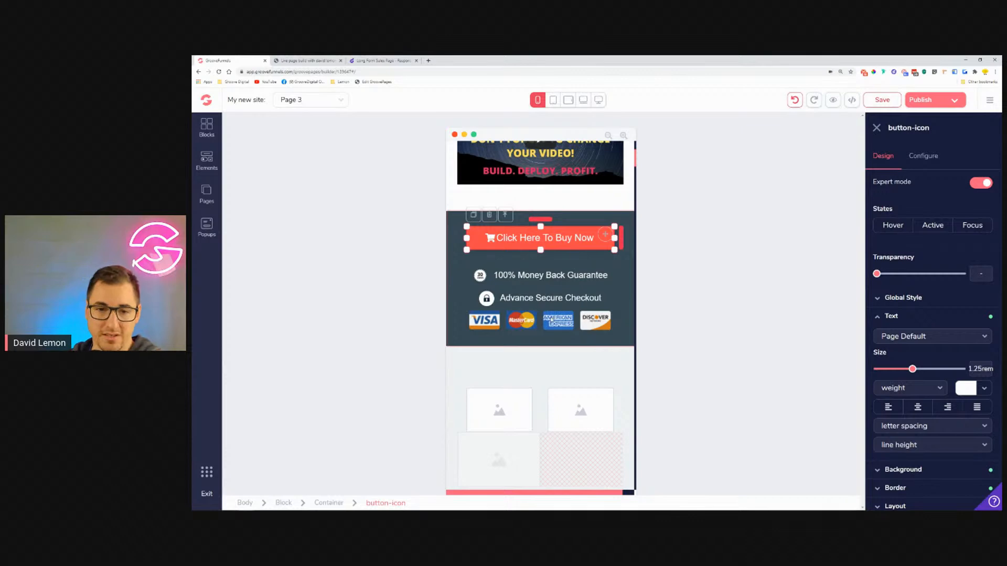
{"action": "scroll", "coordinate": [465, 297], "scroll_direction": "down", "scroll_amount": 3}
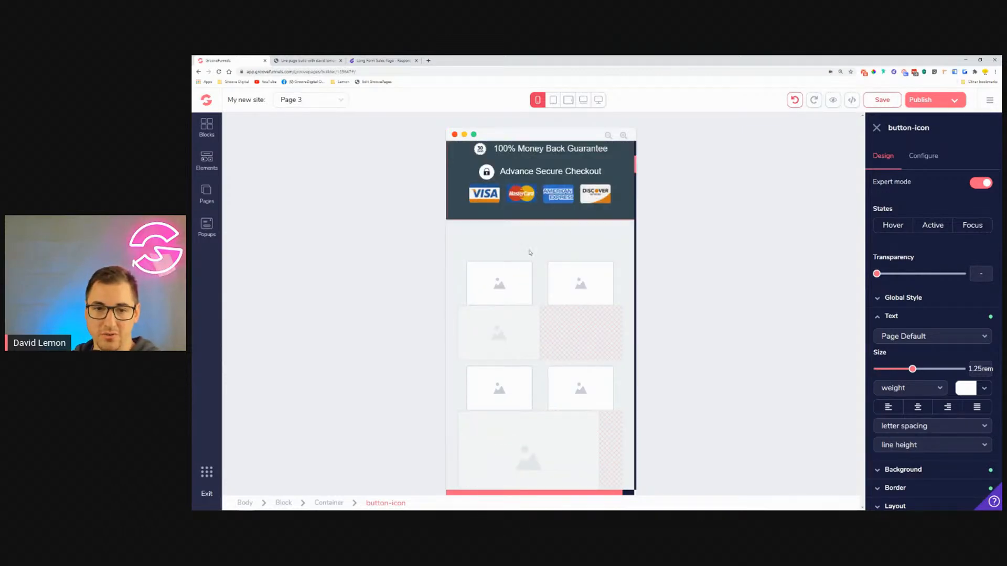
{"action": "left_click", "coordinate": [530, 252]}
{"action": "left_click", "coordinate": [919, 387]}
{"action": "left_click", "coordinate": [933, 420]}
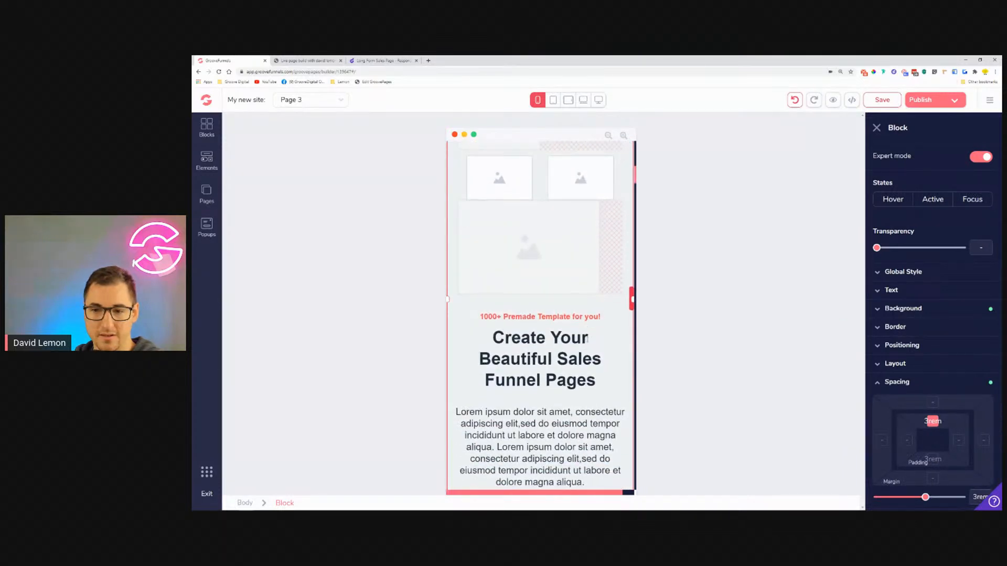
{"action": "left_click_drag", "start_coordinate": [926, 499], "coordinate": [917, 498]}
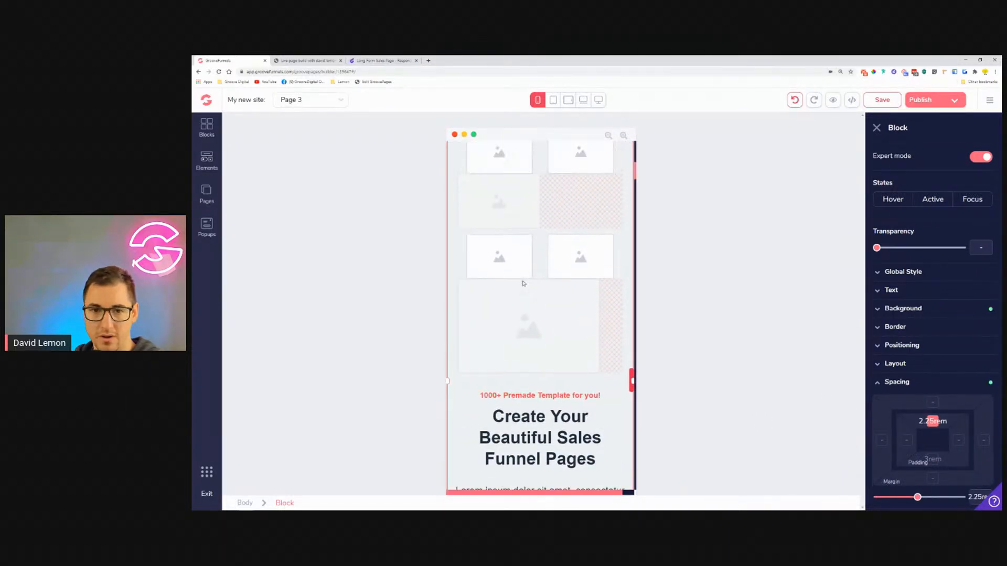
{"action": "left_click_drag", "start_coordinate": [916, 499], "coordinate": [905, 498]}
Step: Set the "Create Your Beautiful Sales Funnel Pages" headline to a text size of 1.875rem and the first paragraph below it to 1rem
{"action": "scroll", "coordinate": [540, 293], "scroll_direction": "down", "scroll_amount": 5}
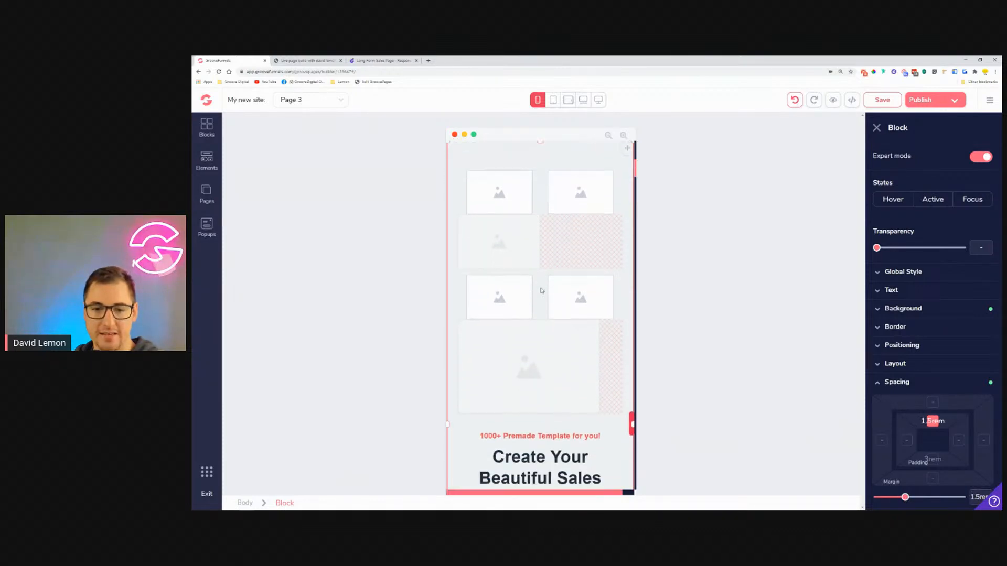
{"action": "scroll", "coordinate": [547, 286], "scroll_direction": "down", "scroll_amount": 2}
{"action": "left_click", "coordinate": [553, 299]}
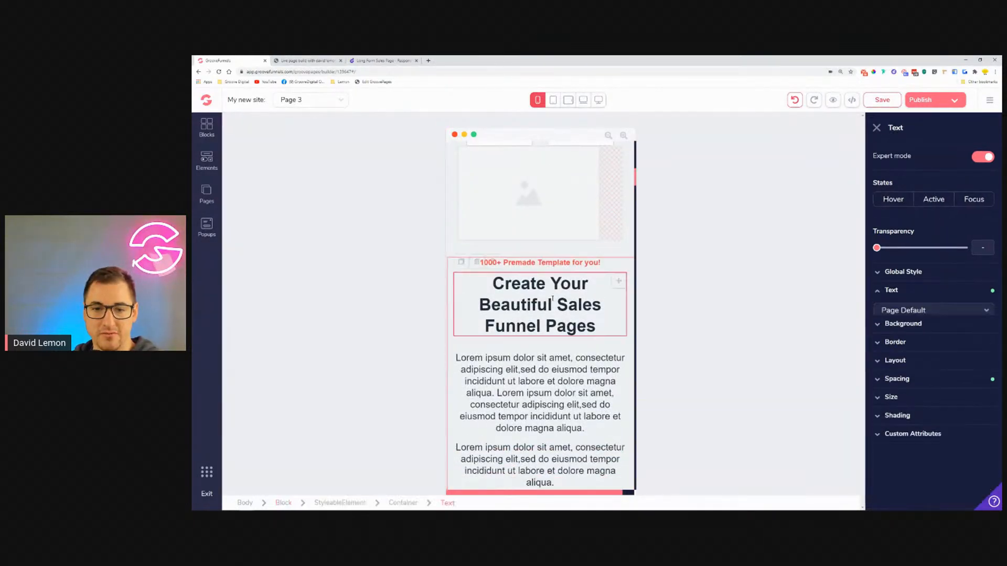
{"action": "left_click_drag", "start_coordinate": [934, 346], "coordinate": [930, 347]}
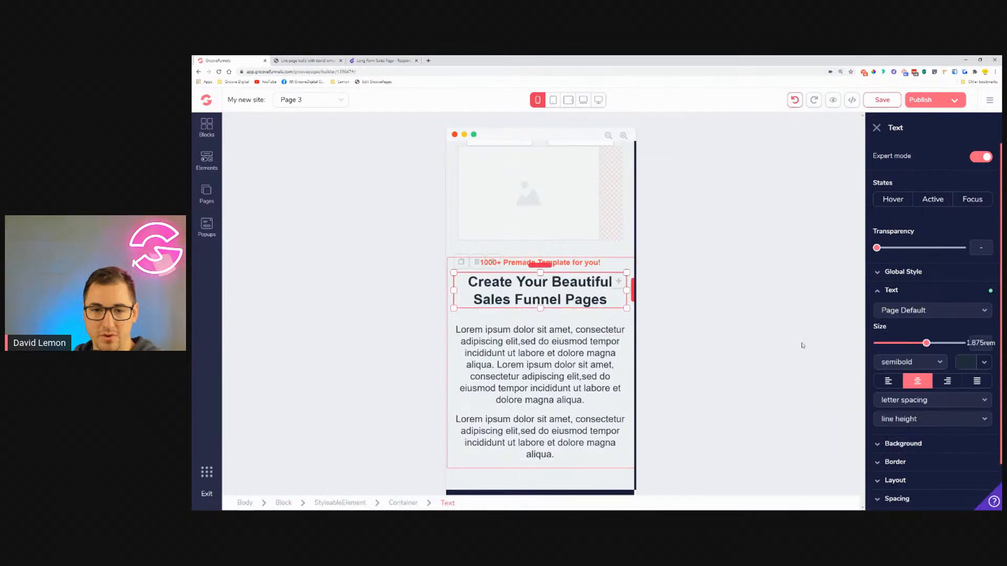
{"action": "left_click", "coordinate": [590, 362]}
{"action": "left_click_drag", "start_coordinate": [912, 346], "coordinate": [898, 344]}
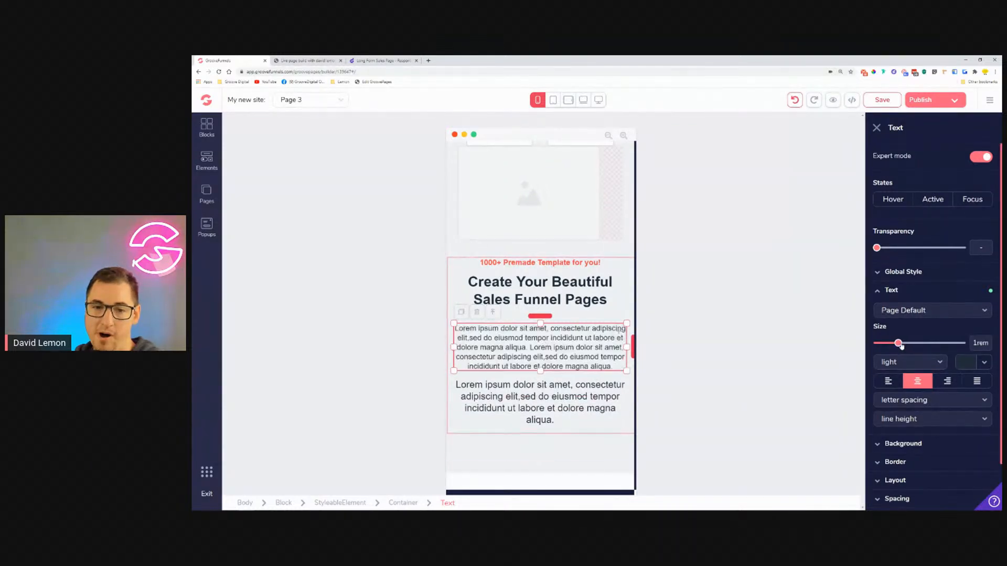
Step: Set the second paragraph below the "Create Your Beautiful Sales Funnel Pages" headline to a text size of 1rem
{"action": "left_click", "coordinate": [577, 404]}
{"action": "left_click_drag", "start_coordinate": [912, 344], "coordinate": [898, 344]}
Step: Reduce the left and right padding of the "01. Front End Editor" container to 4rem
{"action": "scroll", "coordinate": [596, 329], "scroll_direction": "down", "scroll_amount": 5}
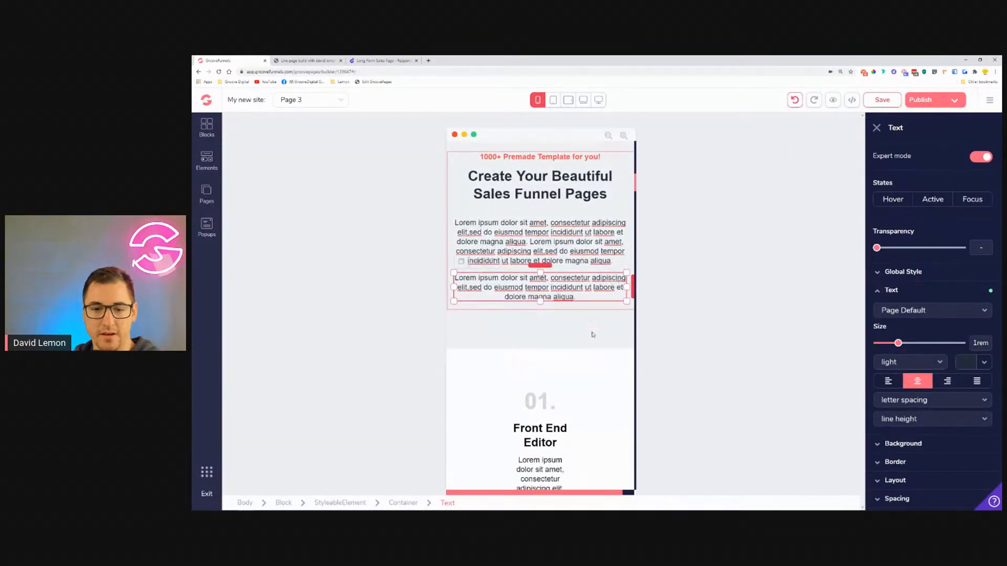
{"action": "left_click", "coordinate": [596, 330]}
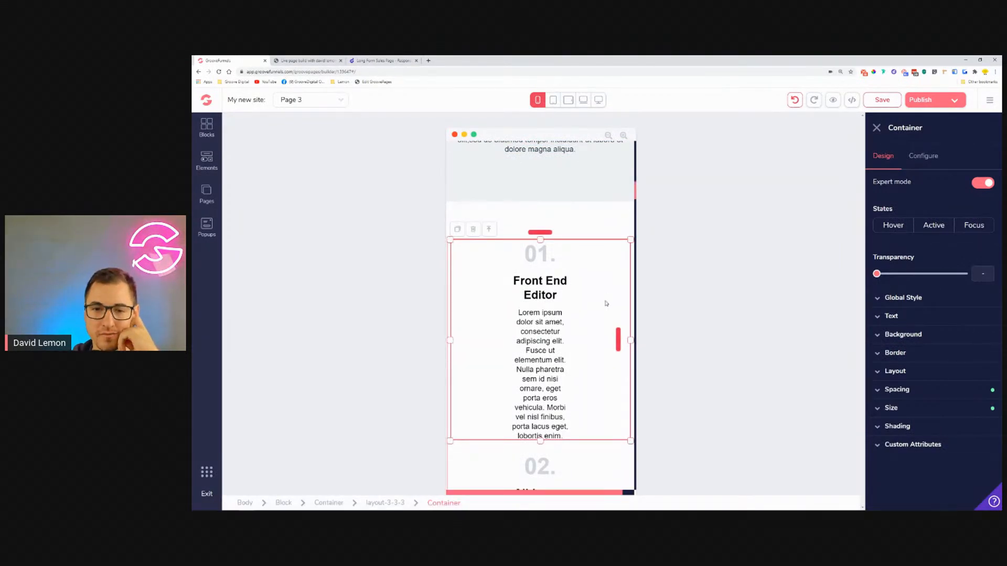
{"action": "left_click", "coordinate": [934, 393]}
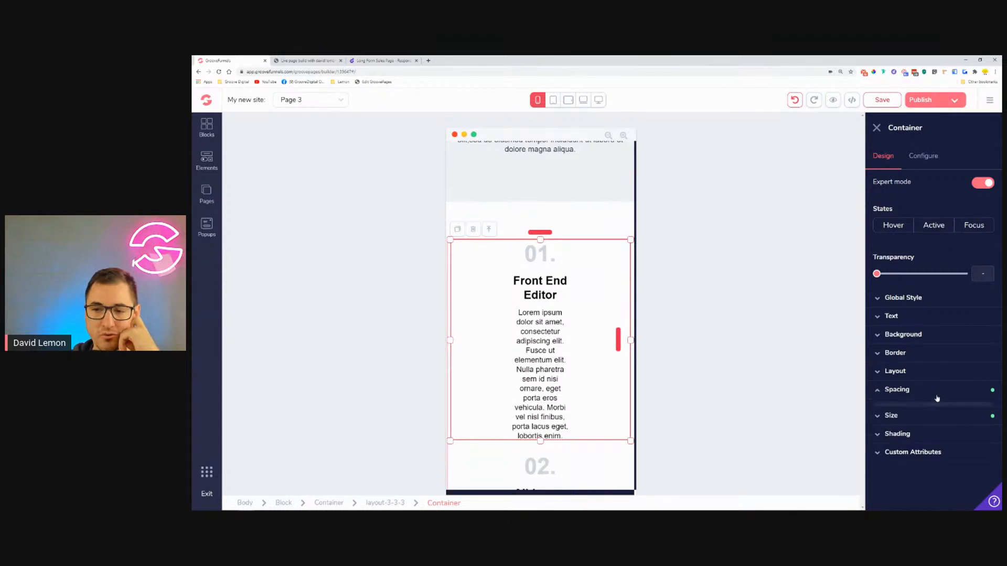
{"action": "scroll", "coordinate": [958, 450], "scroll_direction": "down", "scroll_amount": 2}
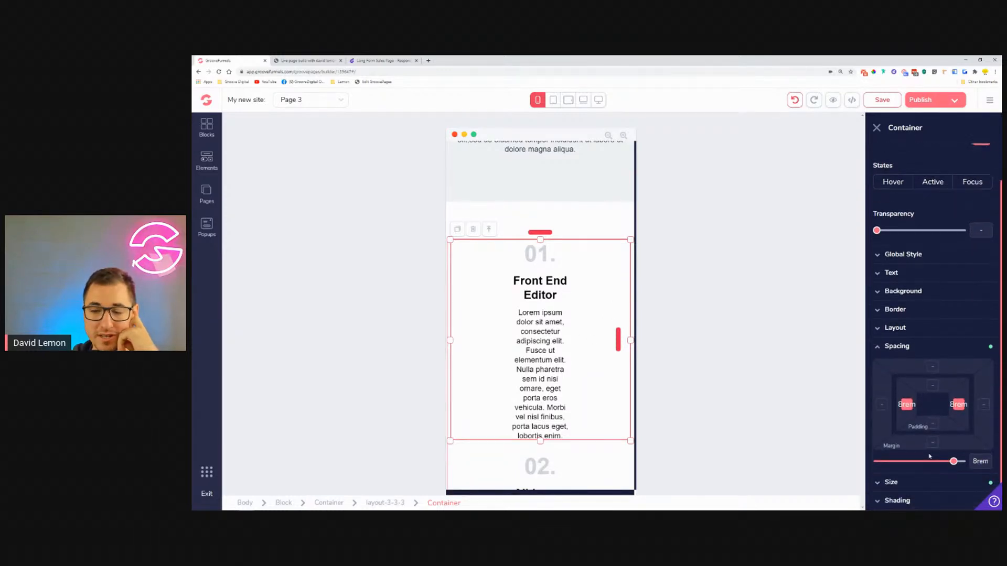
{"action": "left_click_drag", "start_coordinate": [953, 444], "coordinate": [933, 448]}
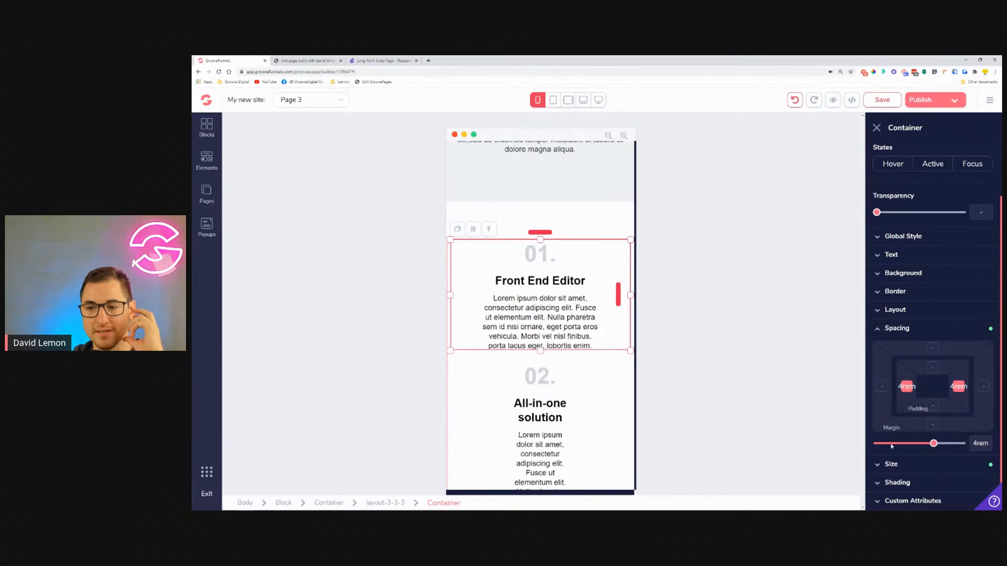
Step: Reduce the left and right padding of the "02. All-in-one solution" container to 4rem
{"action": "scroll", "coordinate": [593, 341], "scroll_direction": "down", "scroll_amount": 3}
{"action": "left_click", "coordinate": [612, 329]}
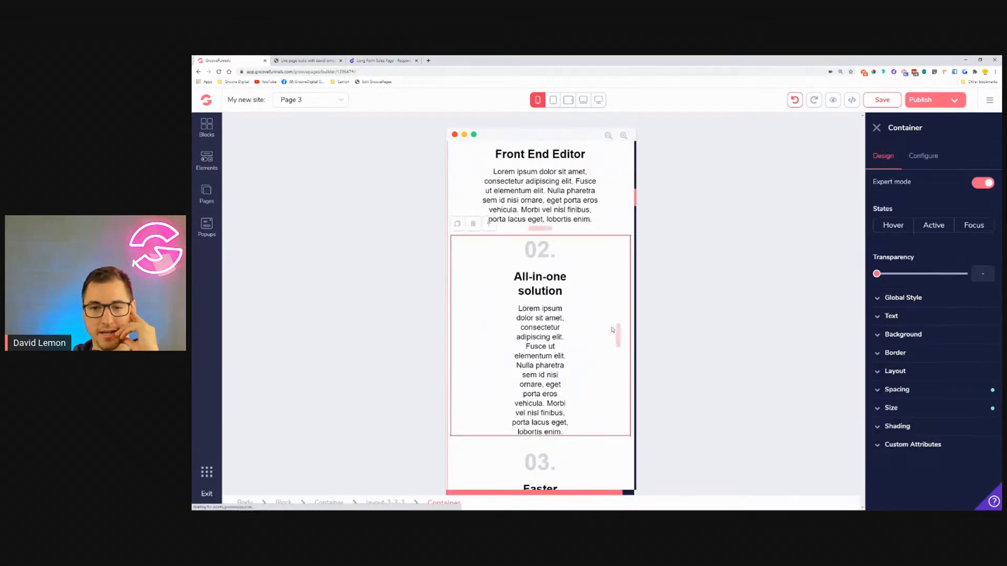
{"action": "left_click", "coordinate": [965, 390]}
{"action": "scroll", "coordinate": [970, 403], "scroll_direction": "down", "scroll_amount": 1}
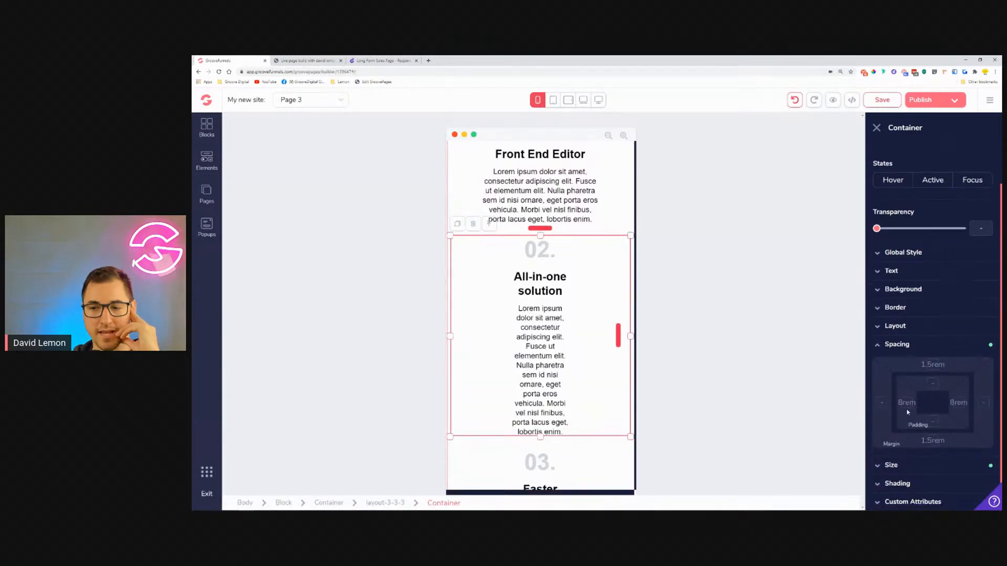
{"action": "left_click_drag", "start_coordinate": [948, 464], "coordinate": [933, 461]}
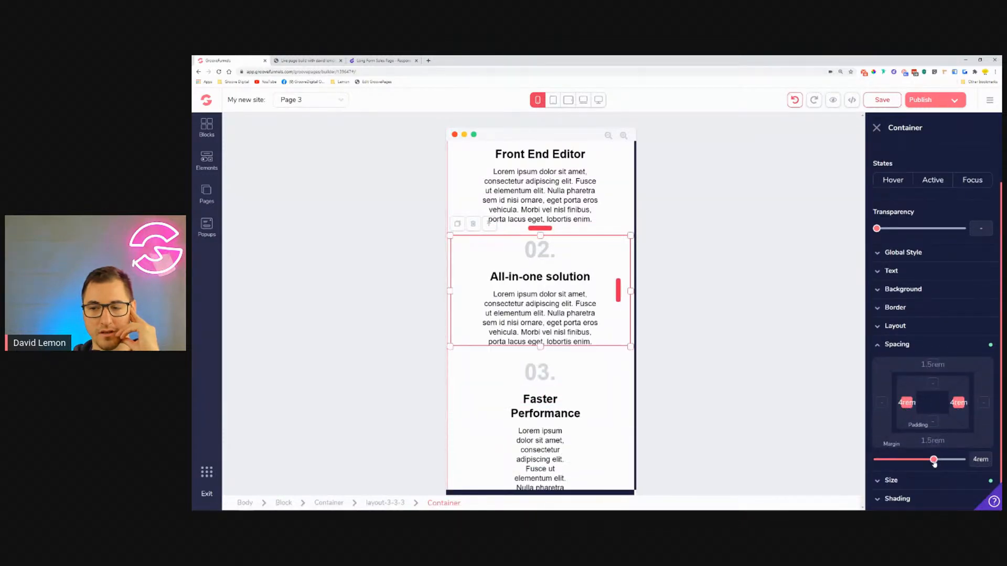
Step: Reduce the left and right padding of the "03. Faster Performance" container to 4rem
{"action": "scroll", "coordinate": [608, 321], "scroll_direction": "down", "scroll_amount": 3}
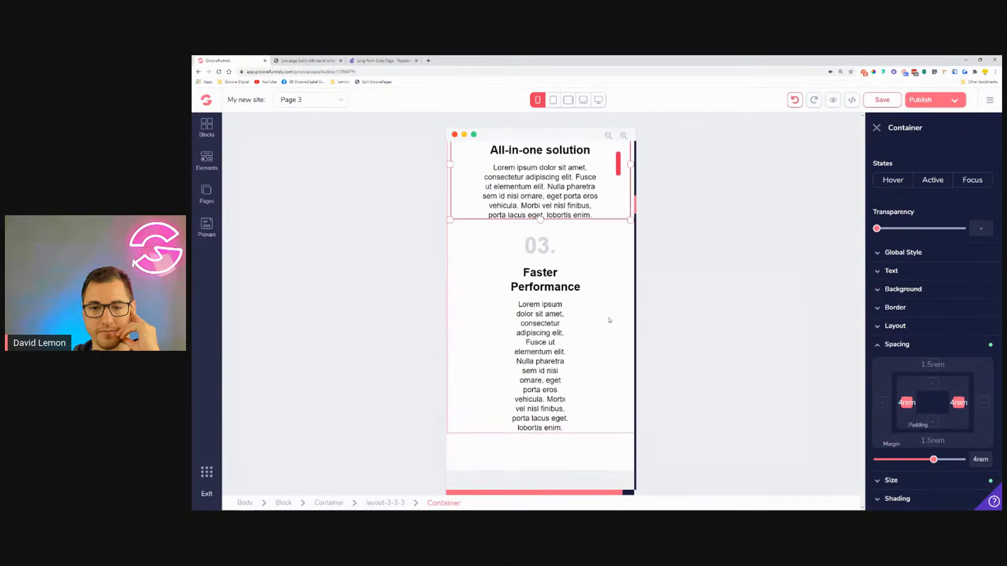
{"action": "left_click", "coordinate": [611, 326]}
{"action": "left_click", "coordinate": [915, 389]}
{"action": "left_click", "coordinate": [907, 449]}
{"action": "left_click", "coordinate": [962, 450]}
{"action": "scroll", "coordinate": [960, 456], "scroll_direction": "down", "scroll_amount": 2}
{"action": "left_click_drag", "start_coordinate": [954, 451], "coordinate": [933, 449]}
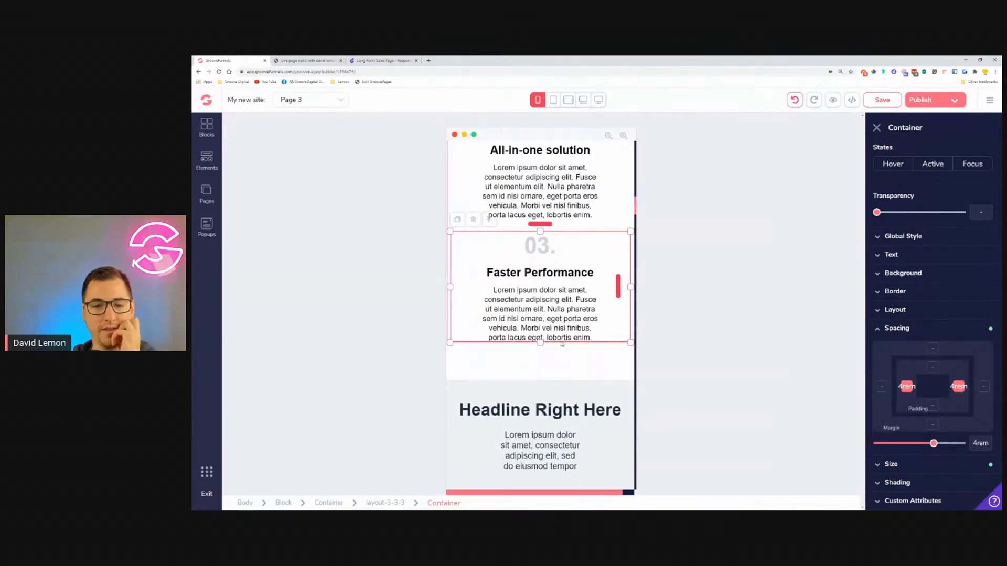
Step: Set the left and right padding of the paragraph below "Headline Right Here" to 1.25rem
{"action": "scroll", "coordinate": [564, 338], "scroll_direction": "down", "scroll_amount": 4}
{"action": "left_click", "coordinate": [571, 266]}
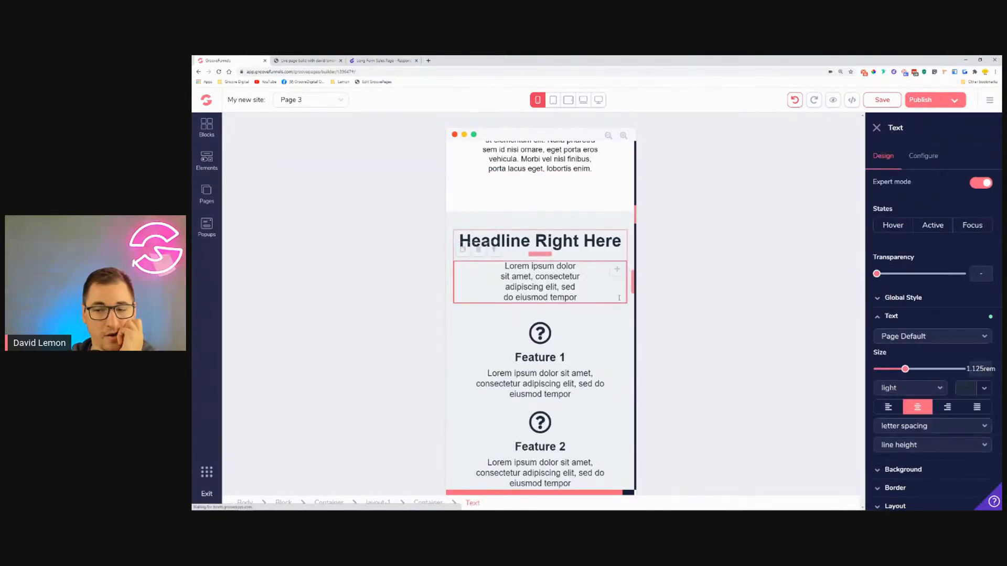
{"action": "scroll", "coordinate": [915, 447], "scroll_direction": "down", "scroll_amount": 2}
{"action": "left_click", "coordinate": [897, 445]}
{"action": "scroll", "coordinate": [939, 425], "scroll_direction": "down", "scroll_amount": 2}
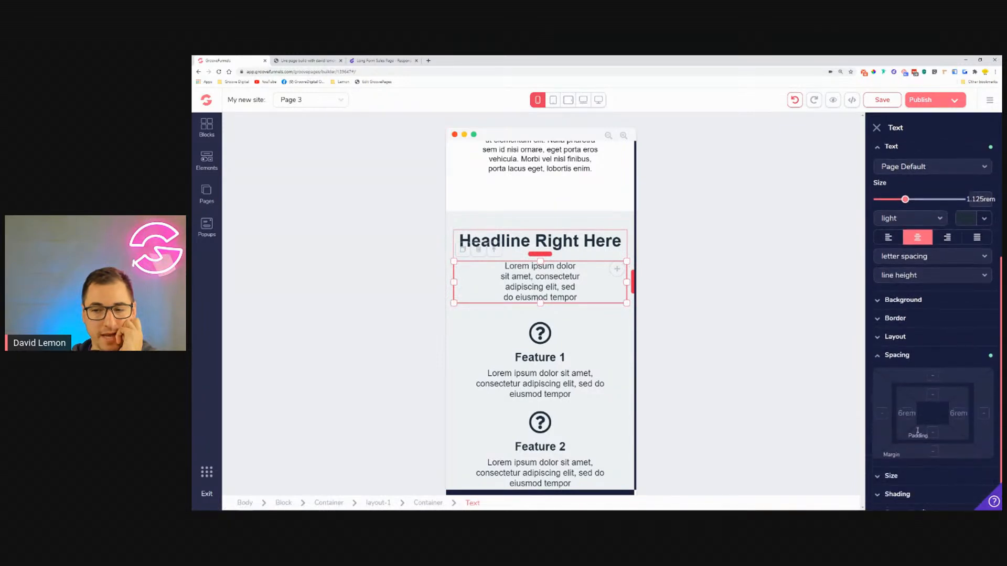
{"action": "left_click_drag", "start_coordinate": [948, 471], "coordinate": [902, 471]}
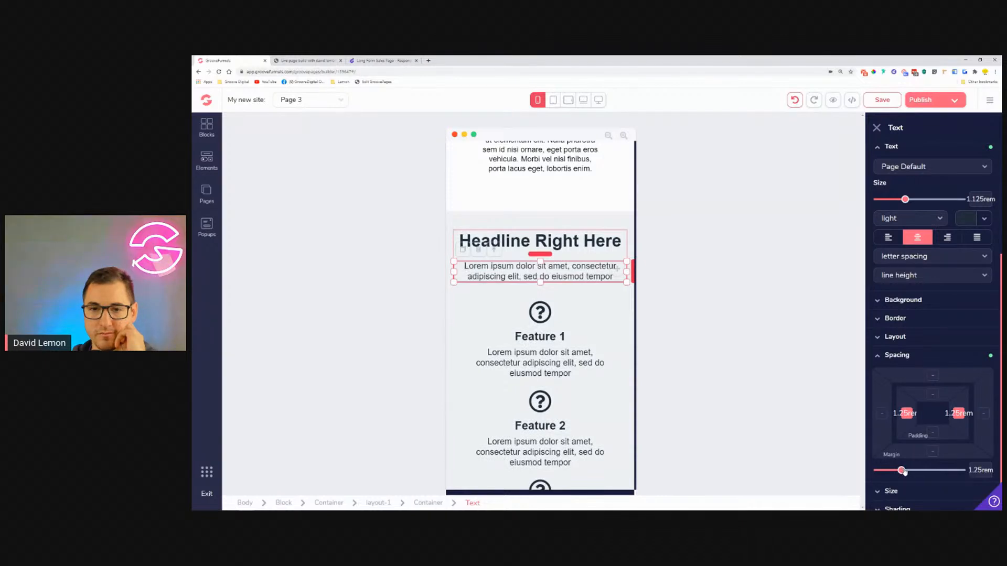
Step: Set the maximum width of the description text under "Feature 1" to 30rem
{"action": "scroll", "coordinate": [584, 302], "scroll_direction": "down", "scroll_amount": 1}
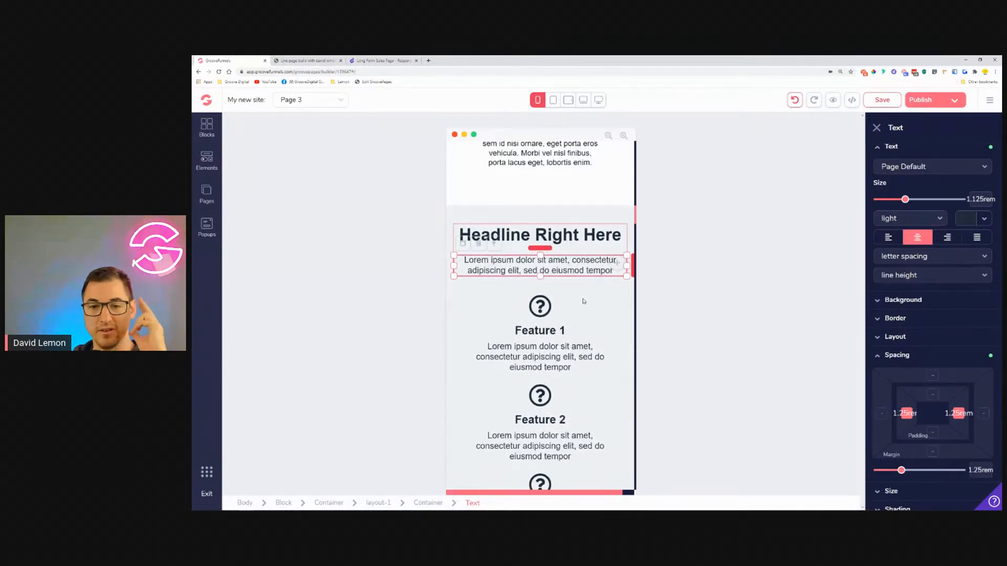
{"action": "scroll", "coordinate": [584, 301], "scroll_direction": "down", "scroll_amount": 5}
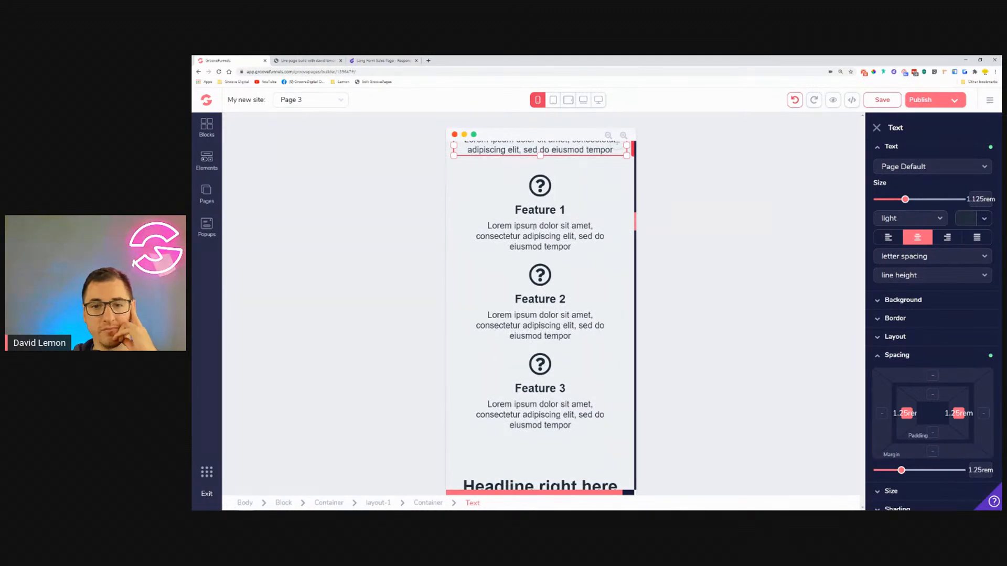
{"action": "left_click", "coordinate": [535, 229]}
{"action": "scroll", "coordinate": [902, 450], "scroll_direction": "down", "scroll_amount": 2}
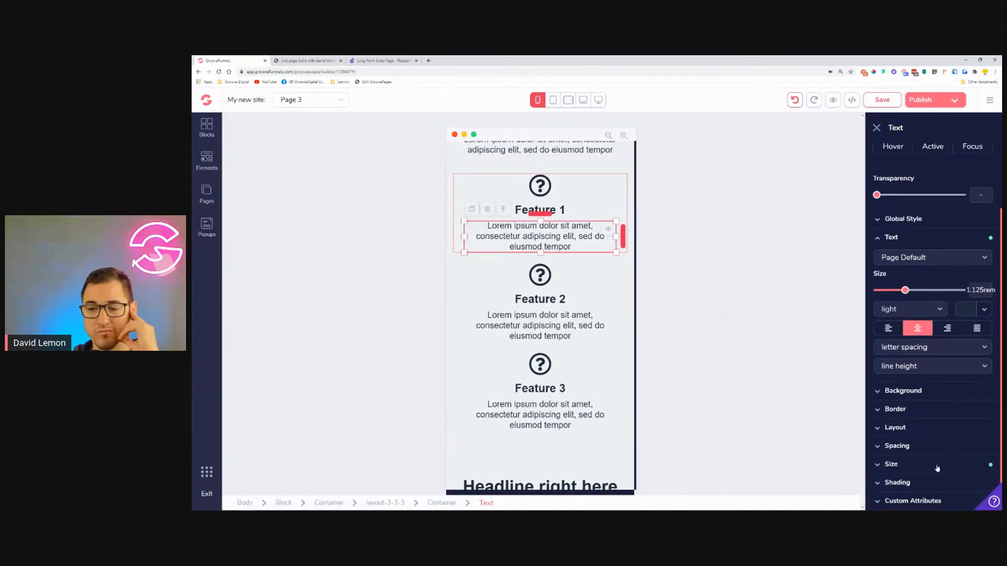
{"action": "left_click", "coordinate": [937, 464]}
{"action": "left_click", "coordinate": [965, 469]}
{"action": "scroll", "coordinate": [965, 461], "scroll_direction": "down", "scroll_amount": 3}
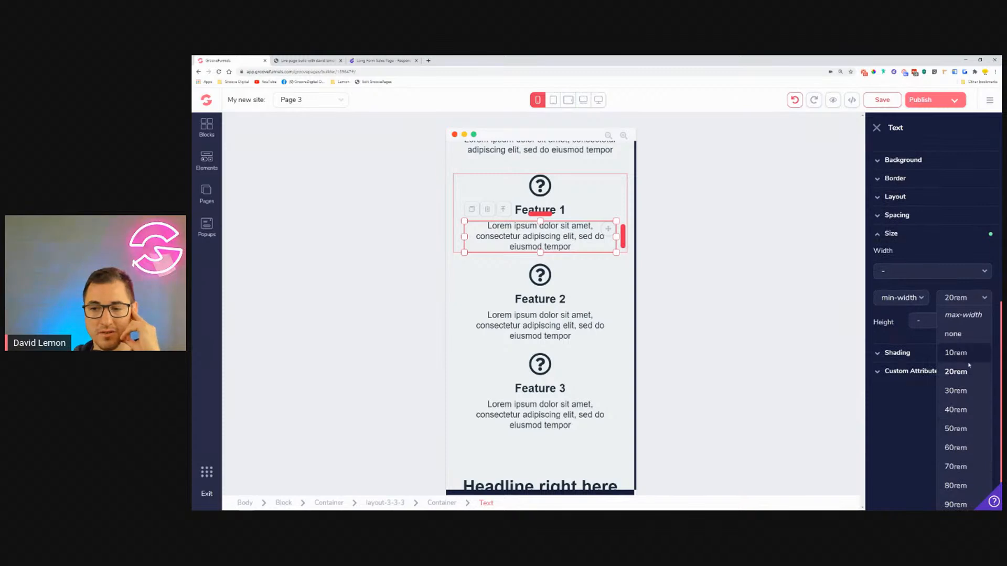
{"action": "left_click", "coordinate": [956, 390]}
Step: Set the maximum width of the description text under "Feature 2" to 30rem
{"action": "left_click", "coordinate": [558, 317]}
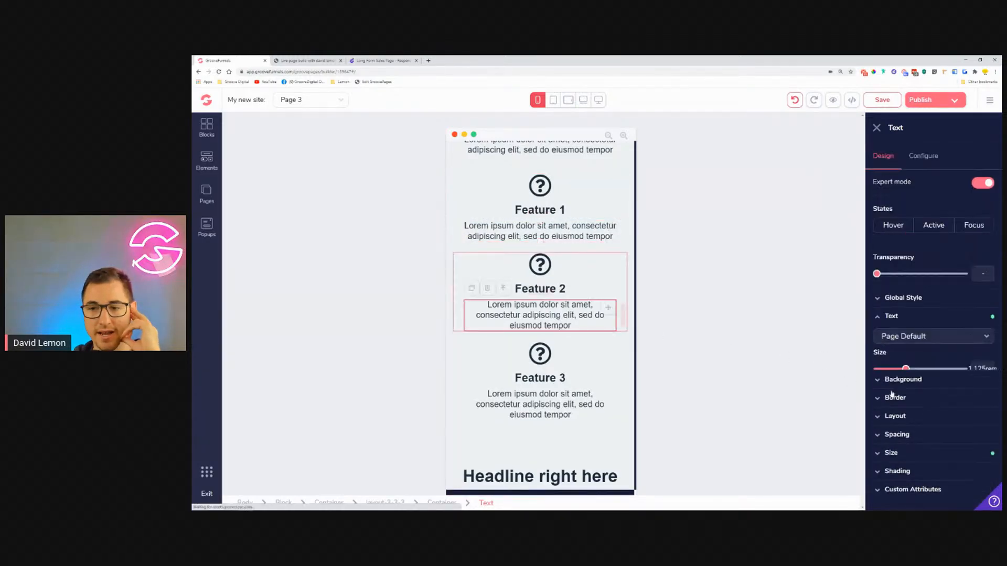
{"action": "scroll", "coordinate": [951, 455], "scroll_direction": "down", "scroll_amount": 2}
{"action": "left_click", "coordinate": [954, 465]}
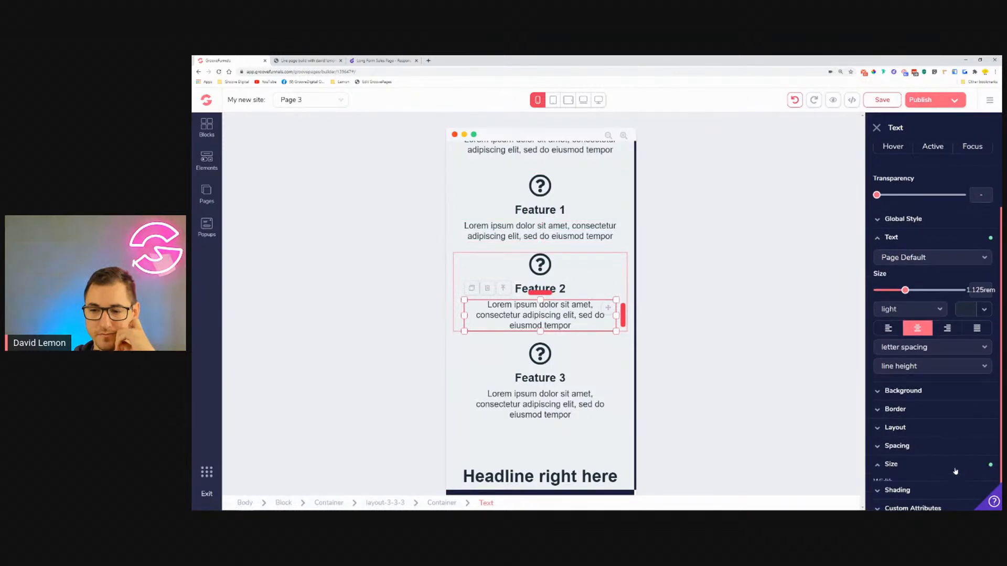
{"action": "left_click", "coordinate": [964, 465]}
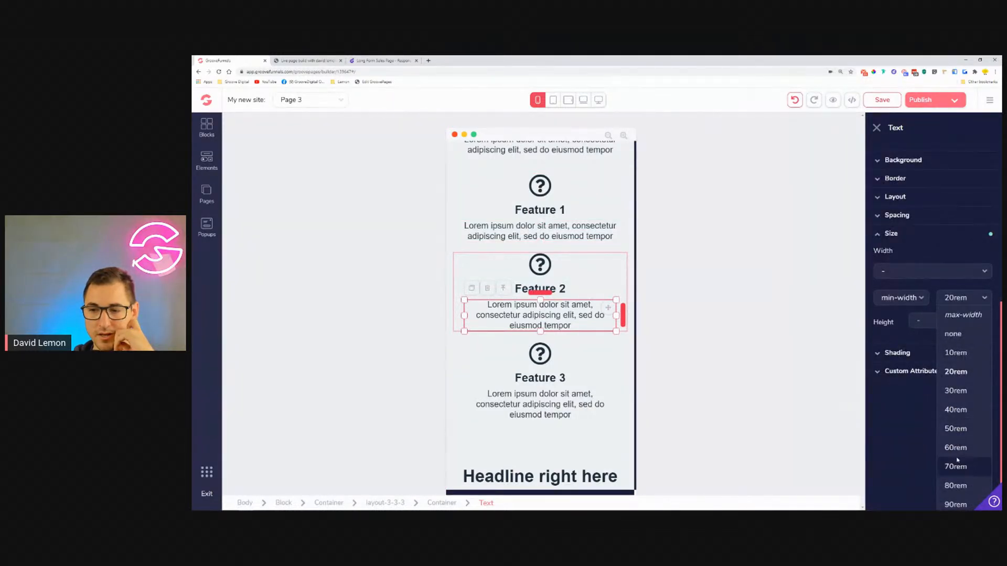
{"action": "left_click", "coordinate": [956, 391]}
Step: Set the maximum width of the description text under "Feature 3" to 30rem
{"action": "left_click", "coordinate": [540, 393]}
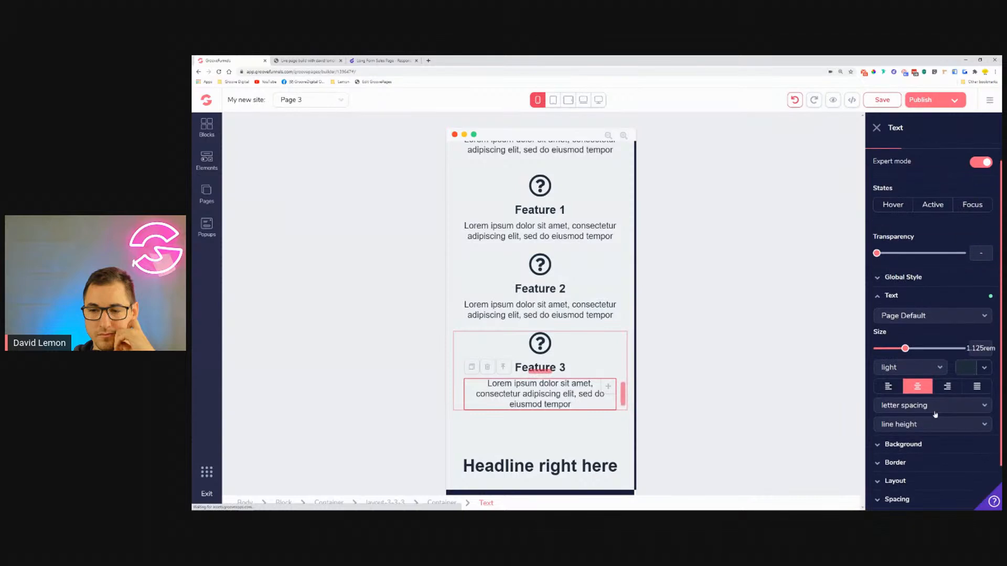
{"action": "scroll", "coordinate": [950, 435], "scroll_direction": "down", "scroll_amount": 2}
{"action": "left_click", "coordinate": [961, 463]}
{"action": "scroll", "coordinate": [966, 467], "scroll_direction": "down", "scroll_amount": 2}
{"action": "left_click", "coordinate": [965, 456]}
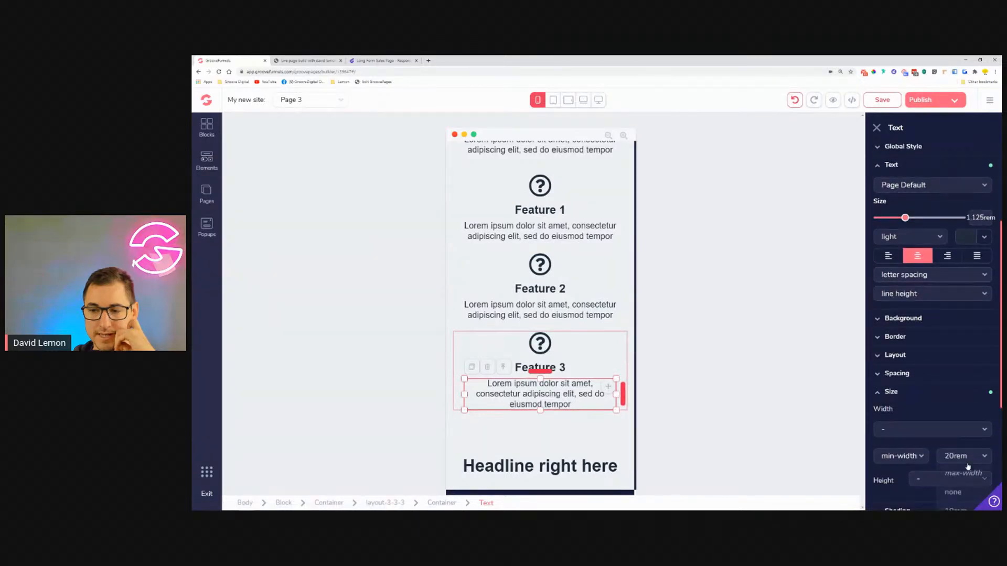
{"action": "scroll", "coordinate": [966, 467], "scroll_direction": "down", "scroll_amount": 4}
{"action": "left_click", "coordinate": [956, 350]}
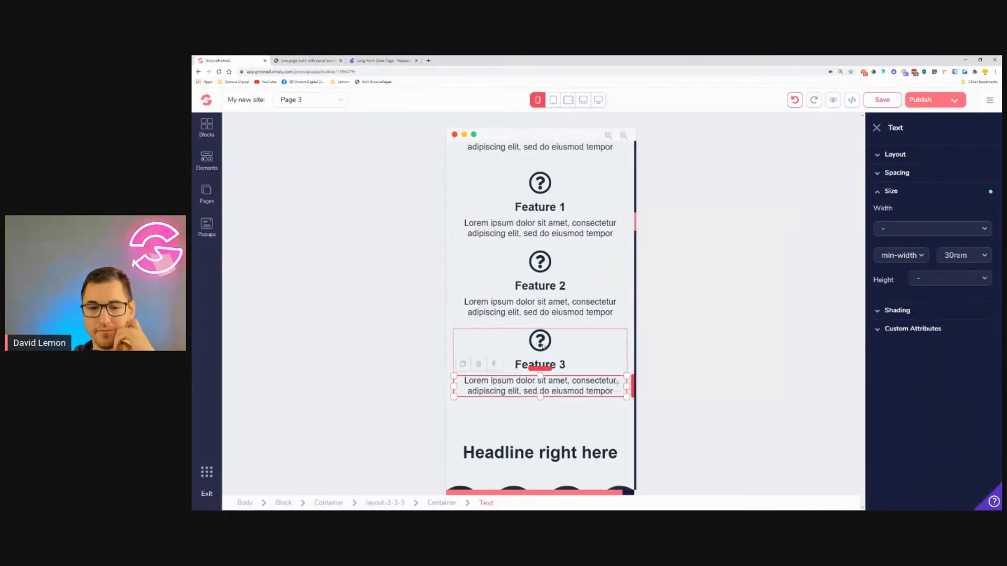
Step: Set the Days countdown circle's width and height to 4rem and its number text size to 1.875rem
{"action": "scroll", "coordinate": [541, 339], "scroll_direction": "down", "scroll_amount": 3}
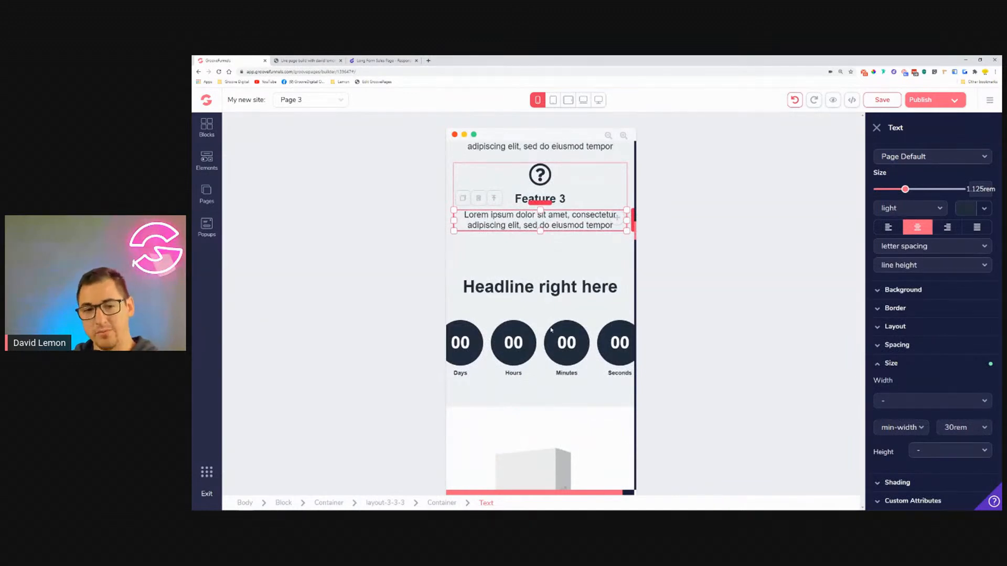
{"action": "left_click", "coordinate": [555, 314]}
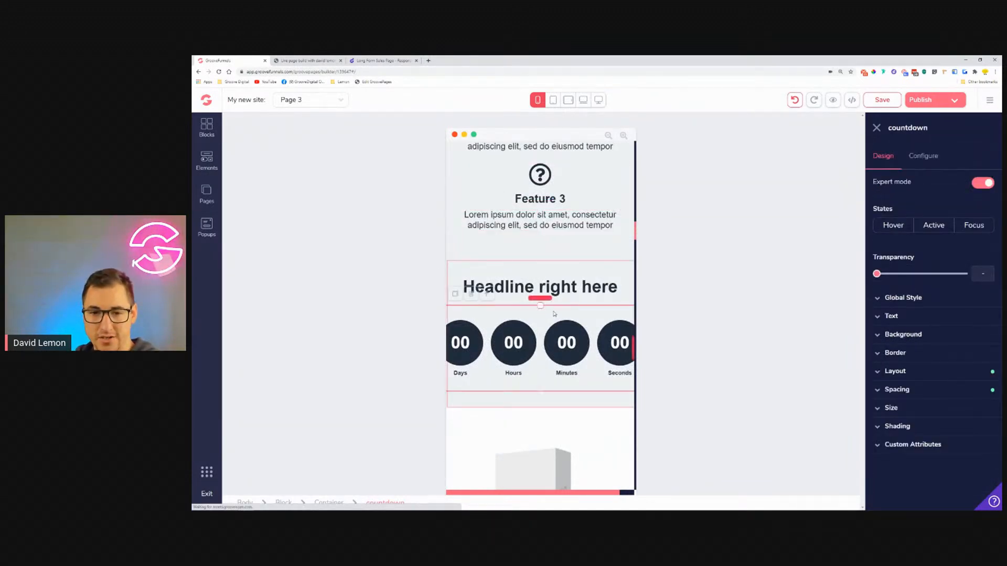
{"action": "left_click", "coordinate": [480, 351]}
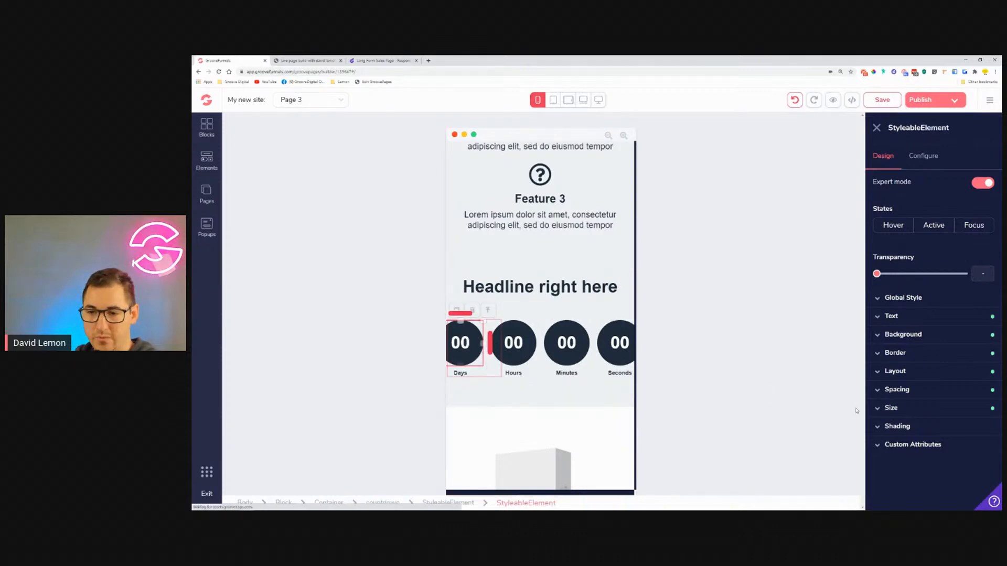
{"action": "left_click", "coordinate": [924, 408]}
{"action": "scroll", "coordinate": [931, 415], "scroll_direction": "down", "scroll_amount": 1}
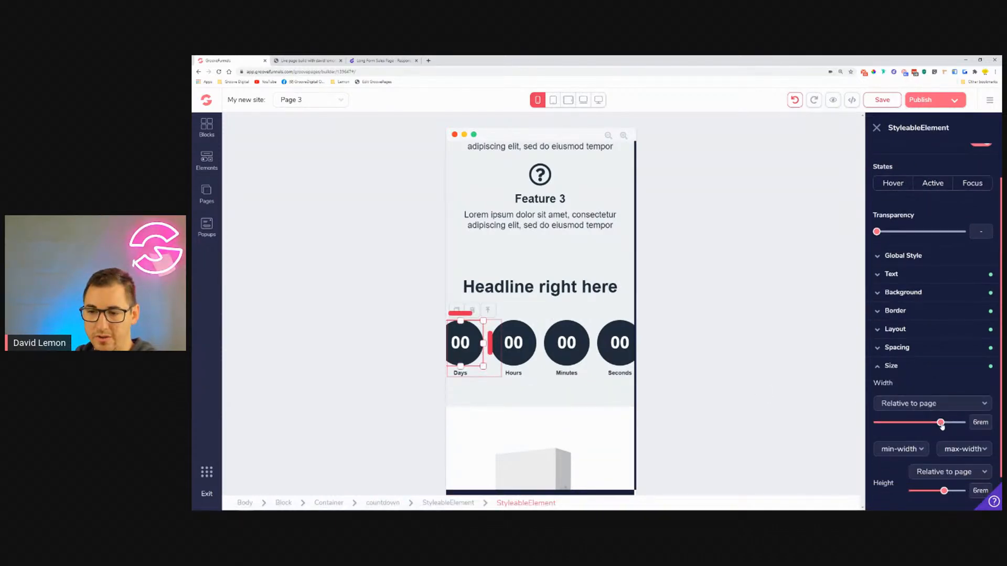
{"action": "left_click_drag", "start_coordinate": [940, 424], "coordinate": [935, 424]}
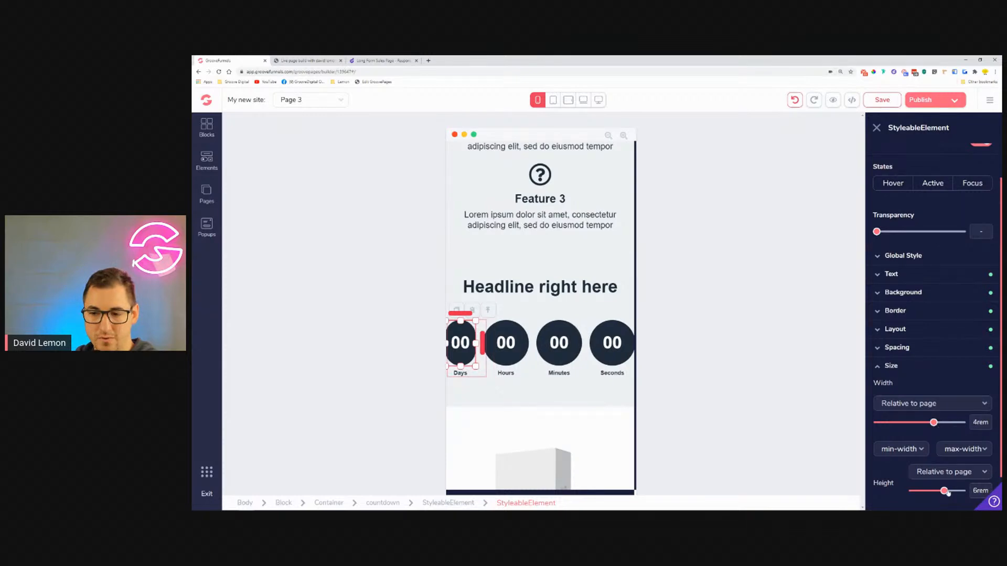
{"action": "left_click_drag", "start_coordinate": [944, 491], "coordinate": [941, 491]}
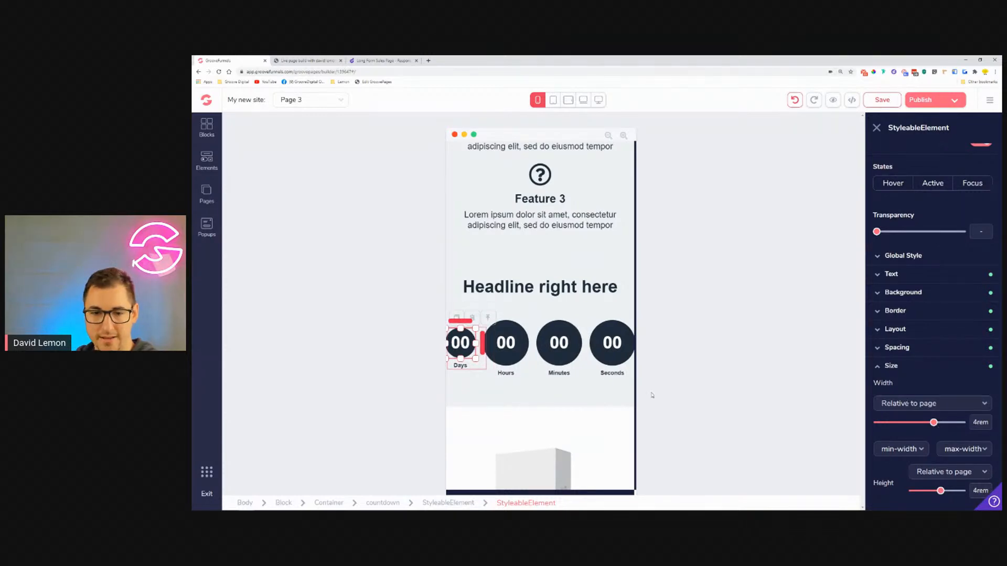
{"action": "left_click", "coordinate": [917, 274]}
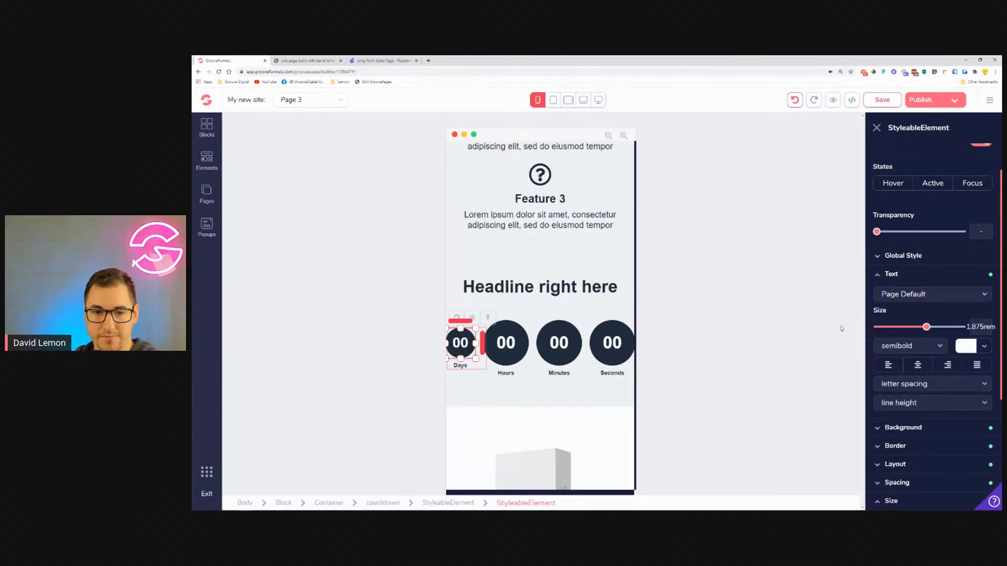
Step: Resize the Hours countdown circle to 4rem wide and 4rem high
{"action": "left_click", "coordinate": [506, 342]}
{"action": "left_click", "coordinate": [935, 391]}
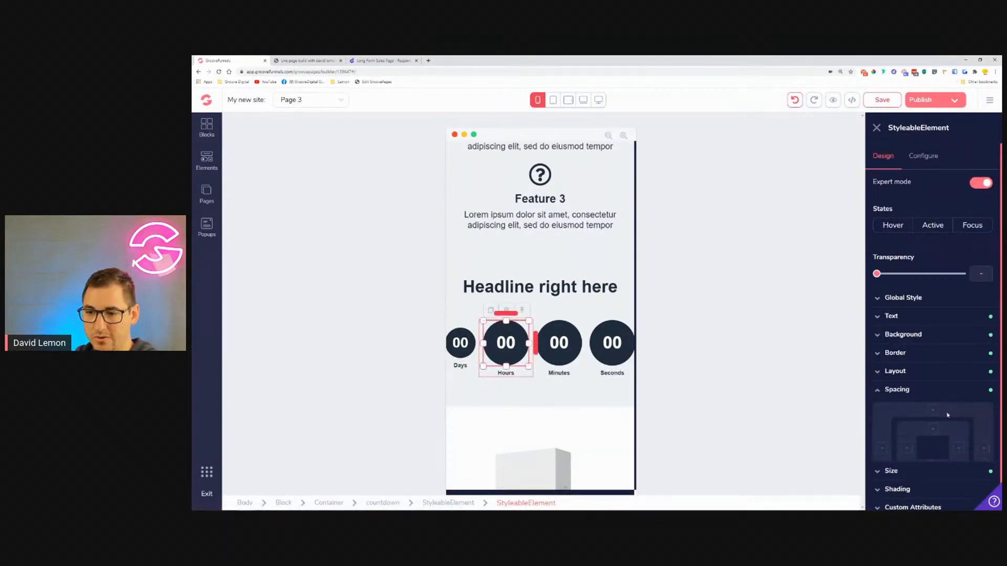
{"action": "left_click", "coordinate": [926, 391]}
{"action": "left_click", "coordinate": [924, 408]}
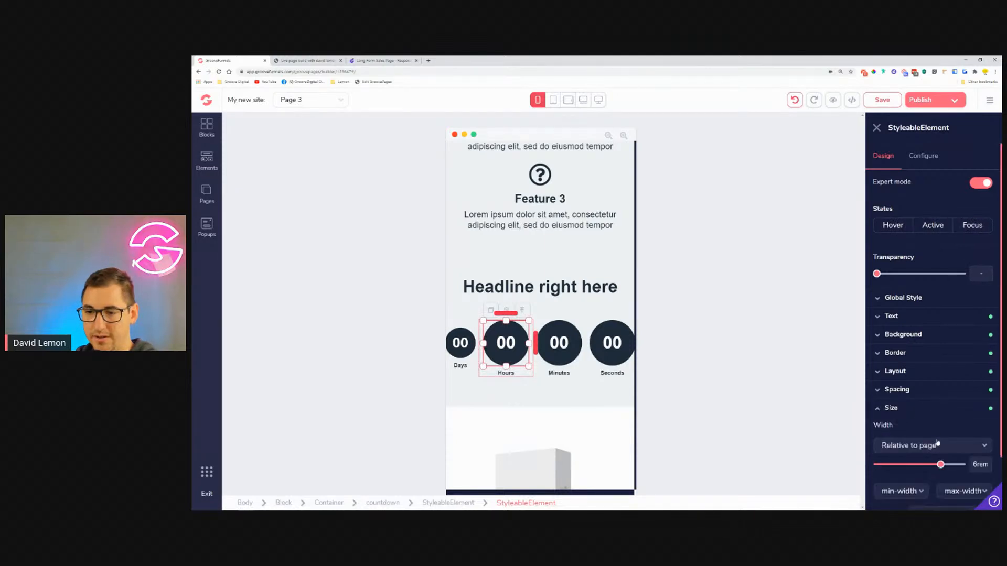
{"action": "left_click_drag", "start_coordinate": [937, 468], "coordinate": [931, 469]}
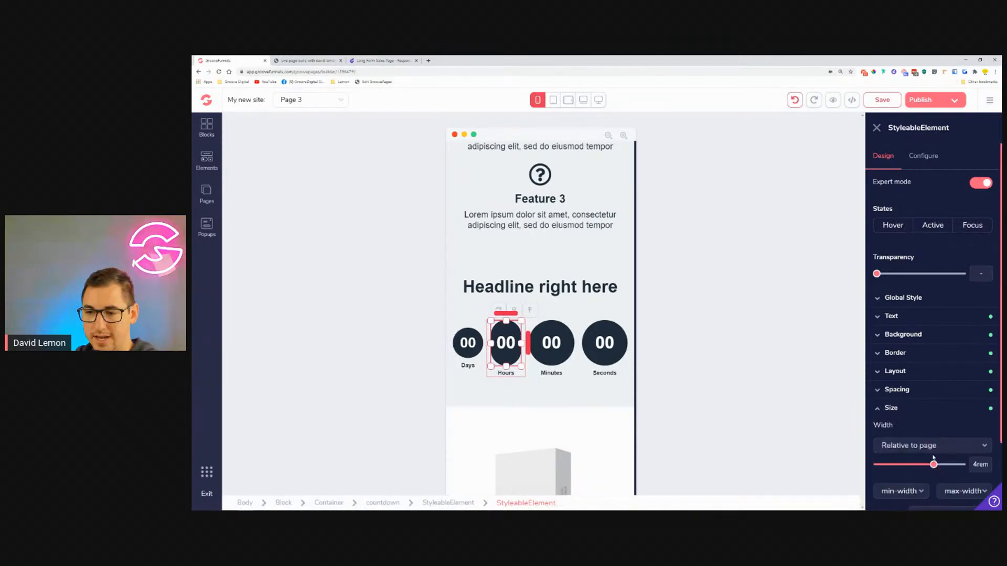
{"action": "scroll", "coordinate": [940, 456], "scroll_direction": "down", "scroll_amount": 3}
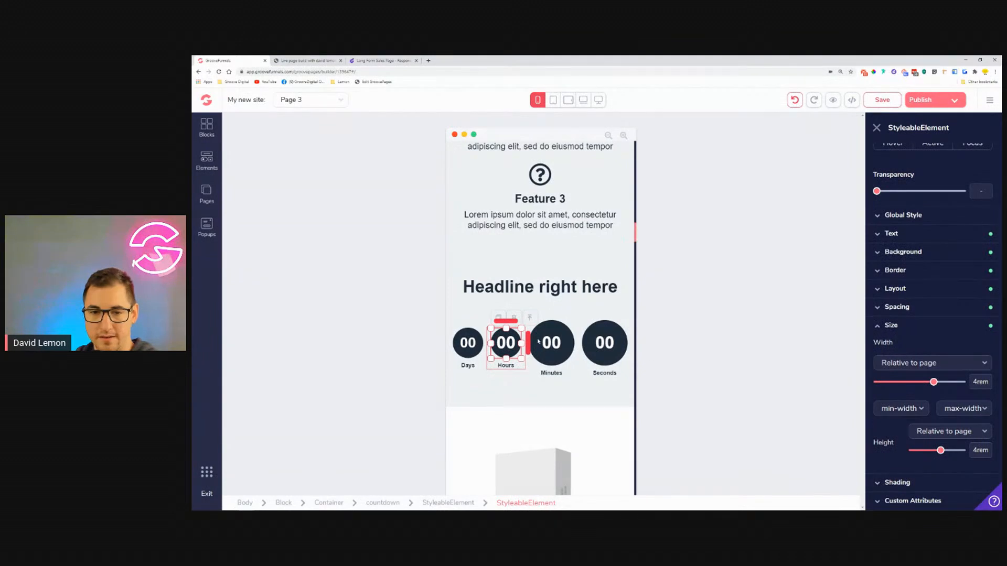
Step: Resize the Minutes countdown circle to 4rem wide and 4rem high
{"action": "left_click", "coordinate": [551, 335]}
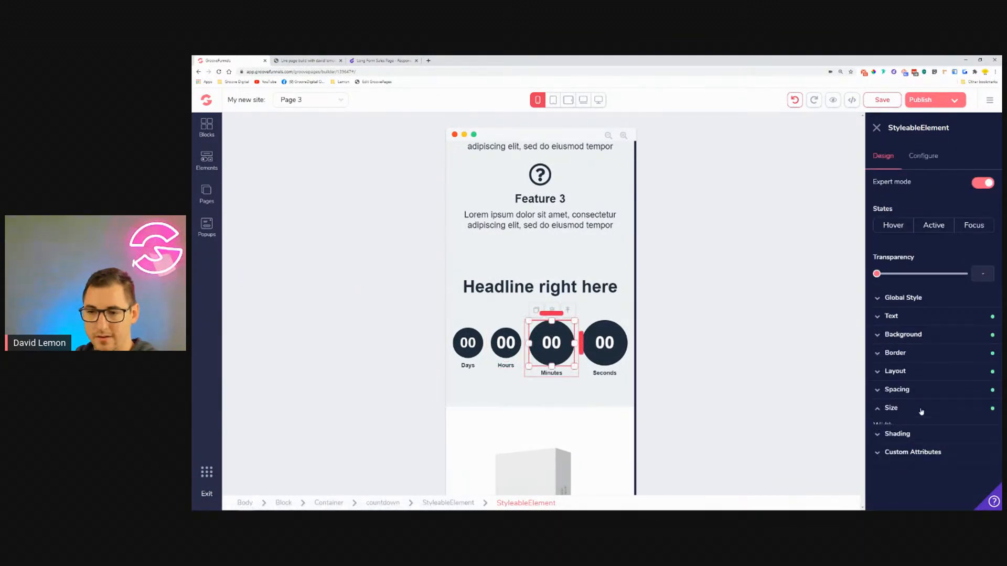
{"action": "scroll", "coordinate": [963, 445], "scroll_direction": "down", "scroll_amount": 1}
{"action": "left_click_drag", "start_coordinate": [939, 427], "coordinate": [936, 428]}
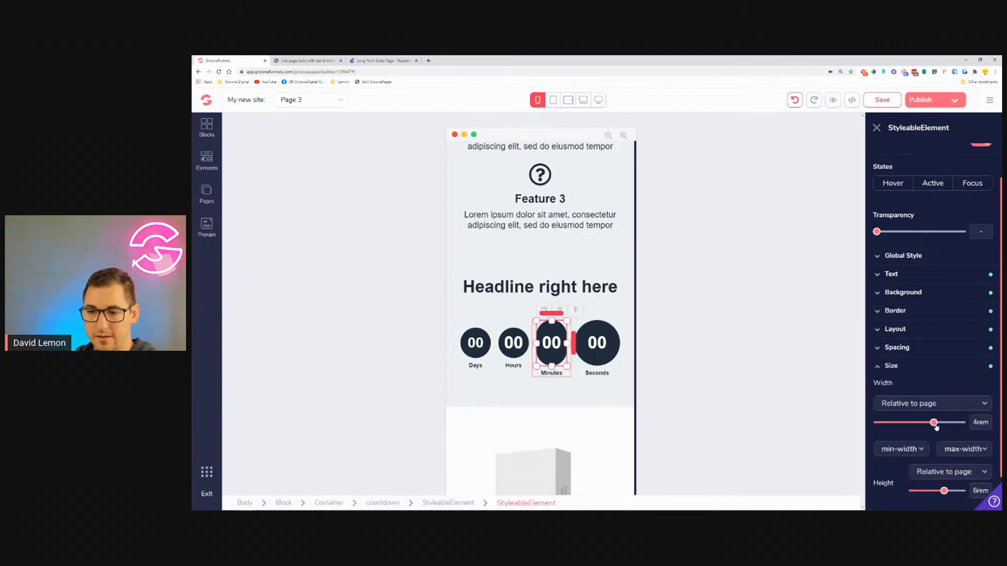
{"action": "left_click", "coordinate": [941, 492]}
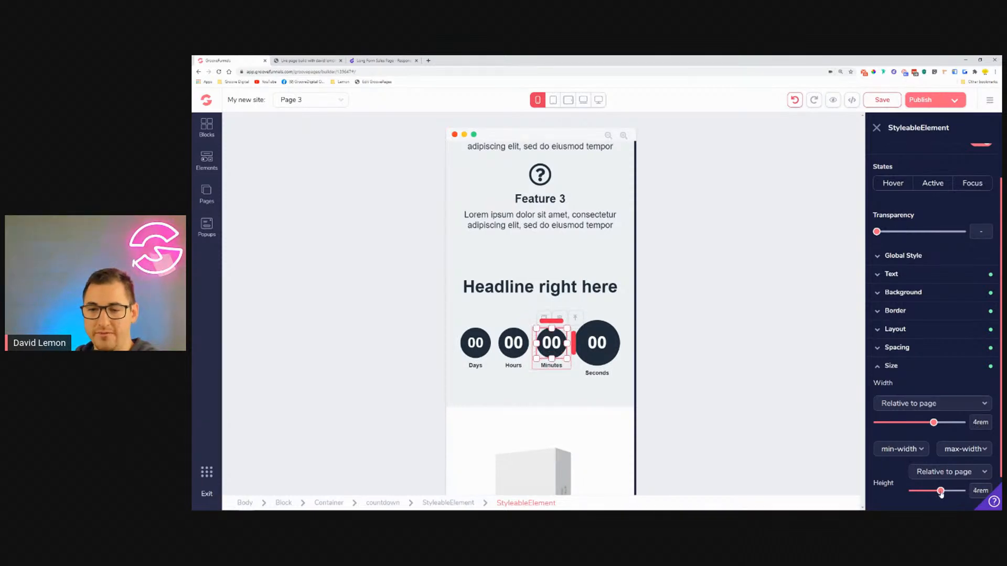
Step: Set the Seconds countdown circle's width and height to 4rem and its number text size to 1.875rem
{"action": "left_click", "coordinate": [597, 329]}
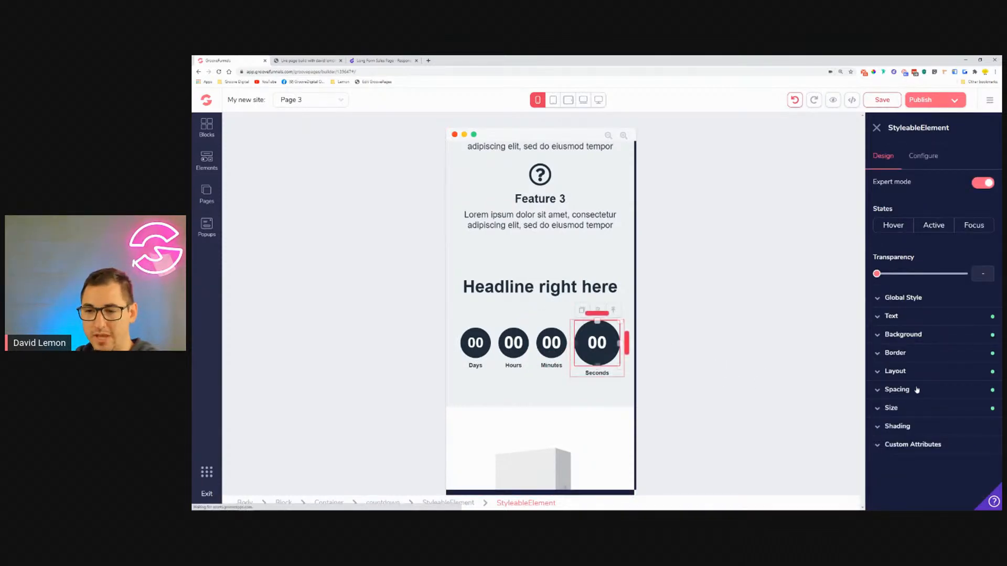
{"action": "left_click", "coordinate": [931, 409]}
{"action": "left_click_drag", "start_coordinate": [940, 466], "coordinate": [940, 454]}
{"action": "scroll", "coordinate": [932, 443], "scroll_direction": "down", "scroll_amount": 2}
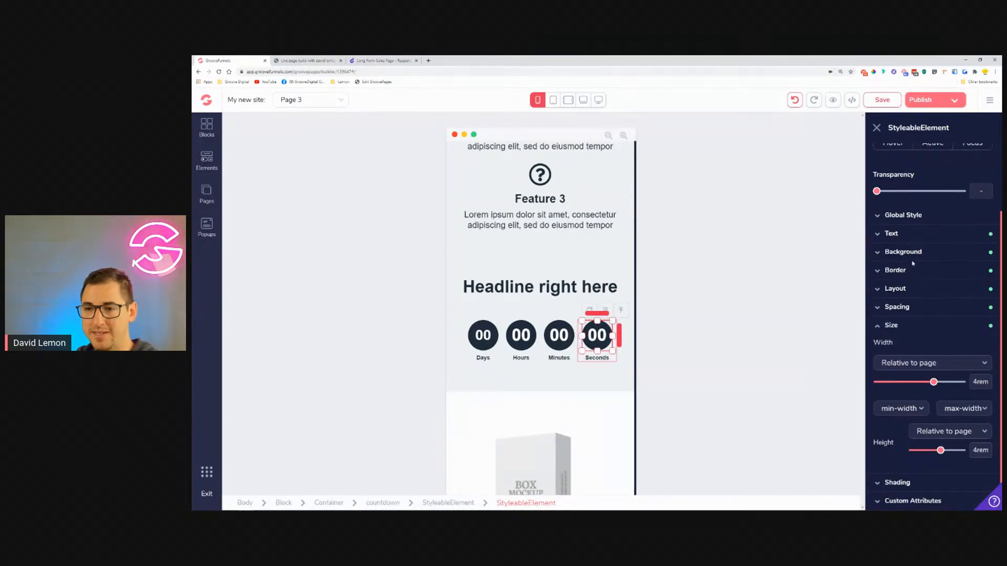
{"action": "left_click", "coordinate": [891, 234]}
{"action": "left_click_drag", "start_coordinate": [931, 289], "coordinate": [925, 287]}
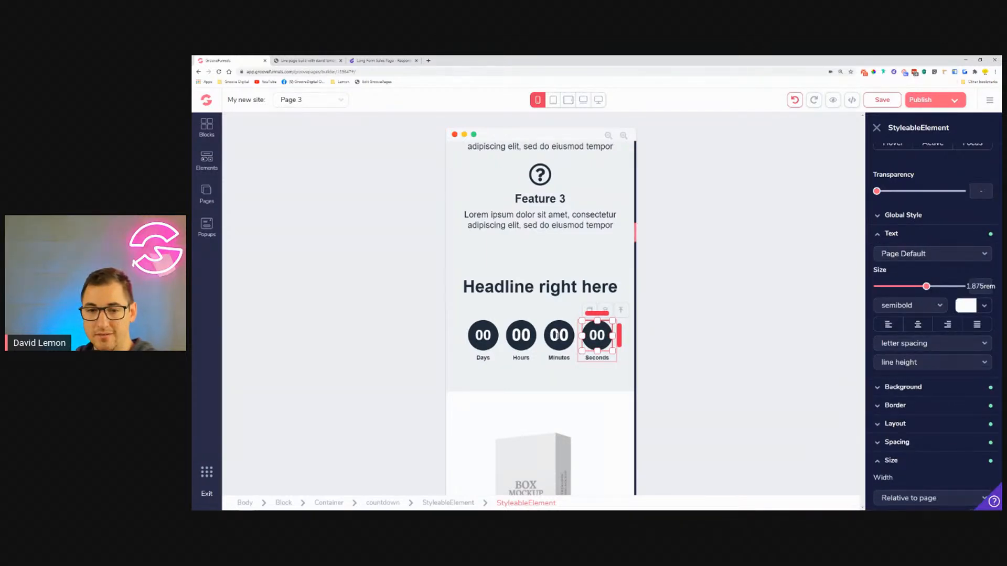
Step: Set the number text size to 1.875rem in the Minutes and Hours countdown circles
{"action": "left_click", "coordinate": [557, 336]}
{"action": "left_click", "coordinate": [932, 319]}
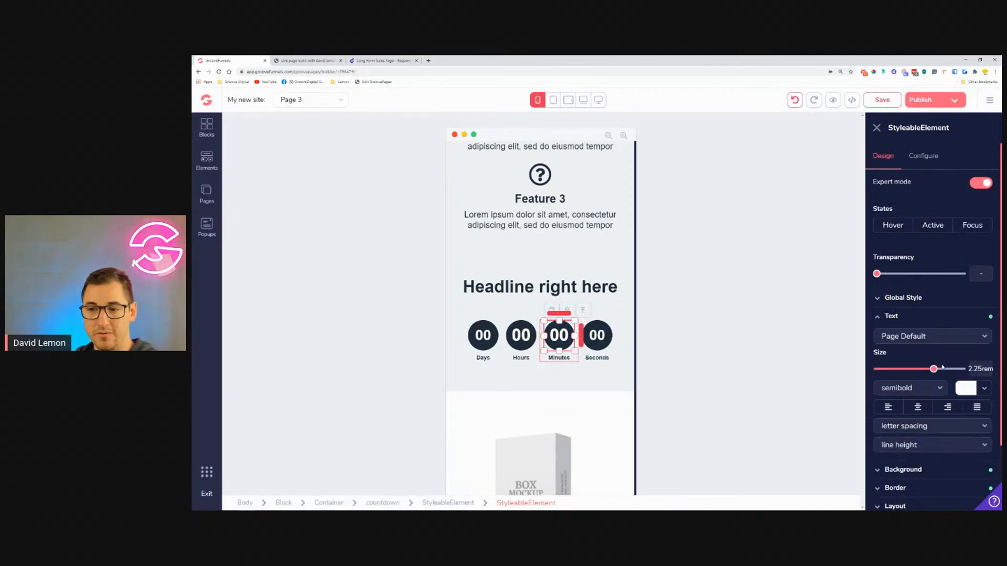
{"action": "left_click_drag", "start_coordinate": [933, 370], "coordinate": [927, 371]}
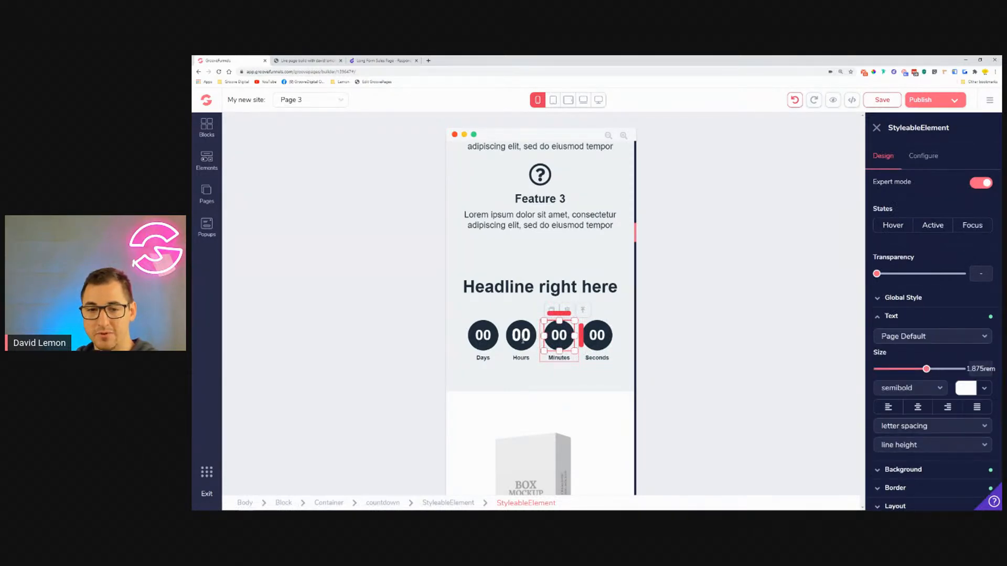
{"action": "left_click", "coordinate": [521, 338]}
{"action": "left_click", "coordinate": [901, 318]}
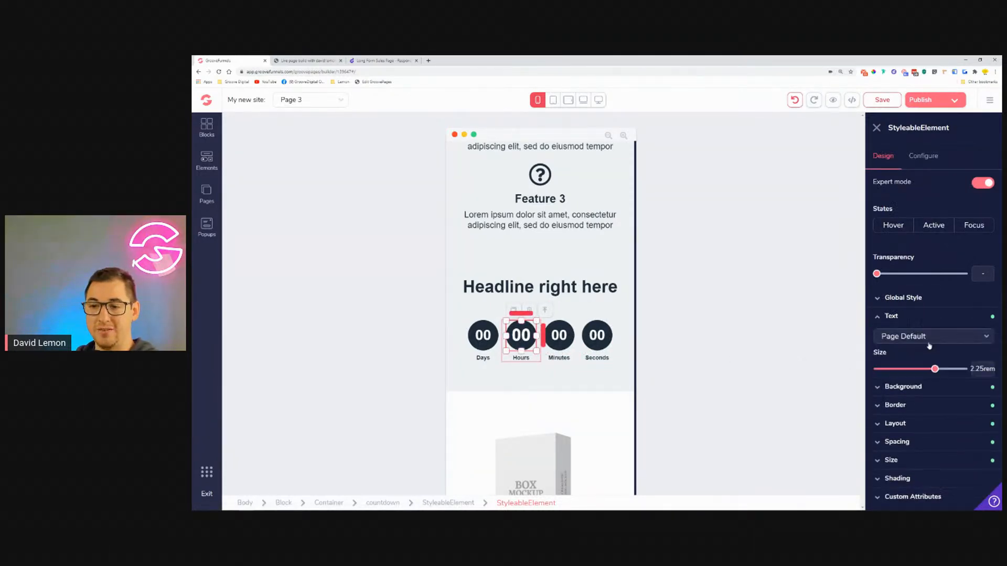
{"action": "left_click_drag", "start_coordinate": [933, 370], "coordinate": [926, 371]}
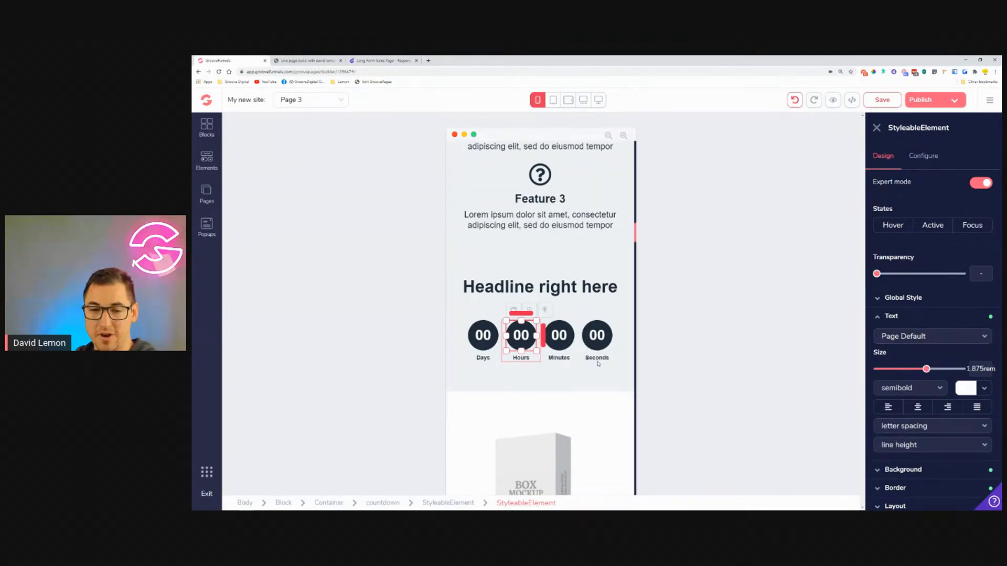
{"action": "left_click", "coordinate": [606, 397]}
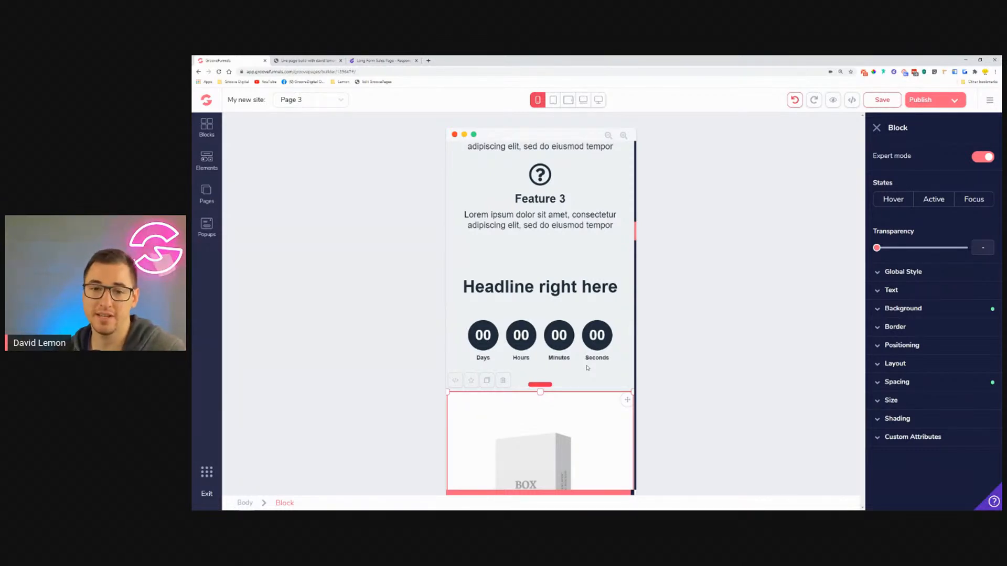
Step: Set the left margin of the first testimonial card under "What people say" to 3.5rem
{"action": "scroll", "coordinate": [563, 302], "scroll_direction": "down", "scroll_amount": 3}
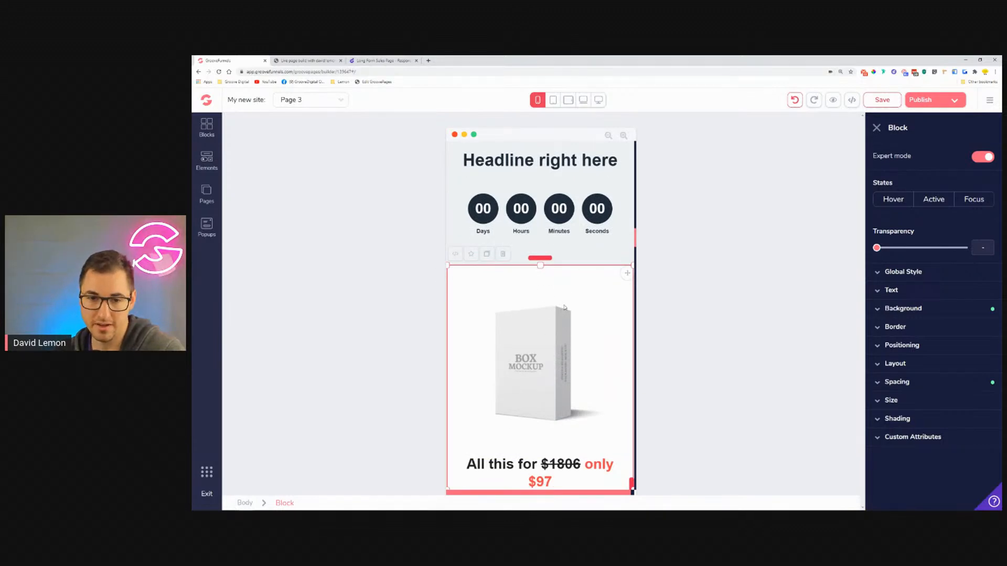
{"action": "scroll", "coordinate": [569, 285], "scroll_direction": "down", "scroll_amount": 2}
{"action": "scroll", "coordinate": [531, 274], "scroll_direction": "down", "scroll_amount": 3}
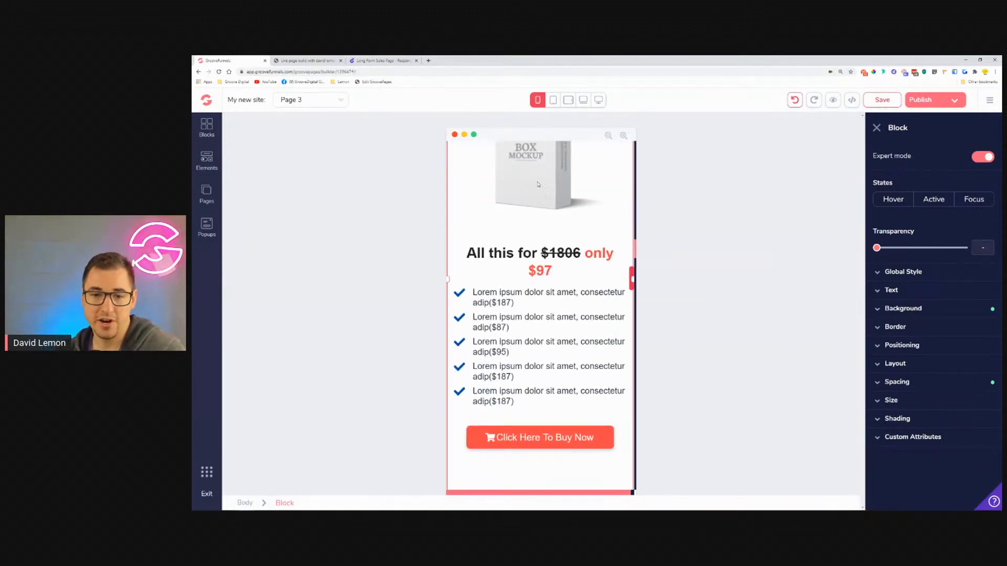
{"action": "scroll", "coordinate": [543, 194], "scroll_direction": "down", "scroll_amount": 2}
{"action": "scroll", "coordinate": [529, 300], "scroll_direction": "down", "scroll_amount": 10}
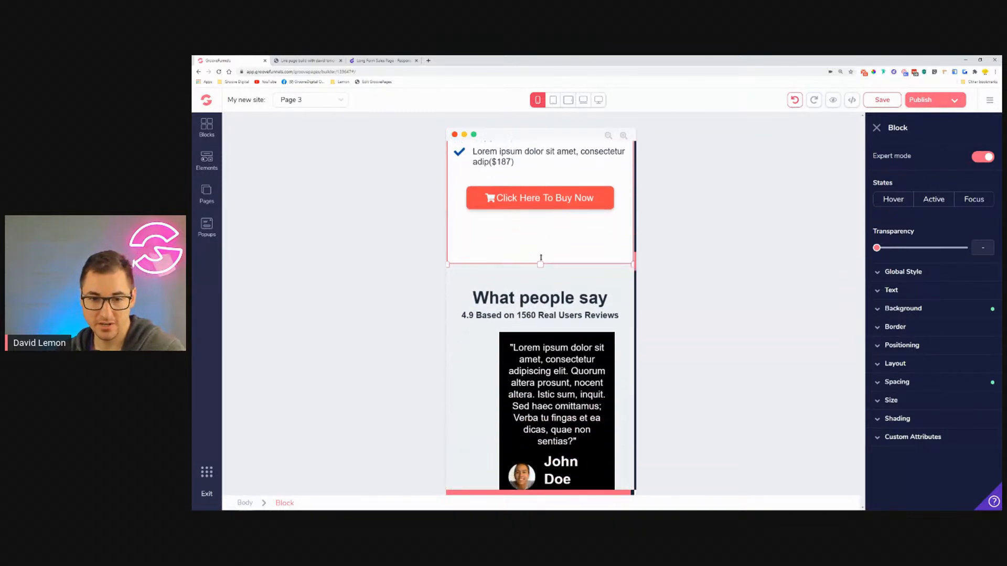
{"action": "scroll", "coordinate": [499, 266], "scroll_direction": "up", "scroll_amount": 1}
{"action": "left_click", "coordinate": [494, 270]}
{"action": "left_click", "coordinate": [506, 280]}
{"action": "left_click", "coordinate": [917, 371]}
{"action": "scroll", "coordinate": [922, 376], "scroll_direction": "down", "scroll_amount": 1}
{"action": "left_click", "coordinate": [887, 405]}
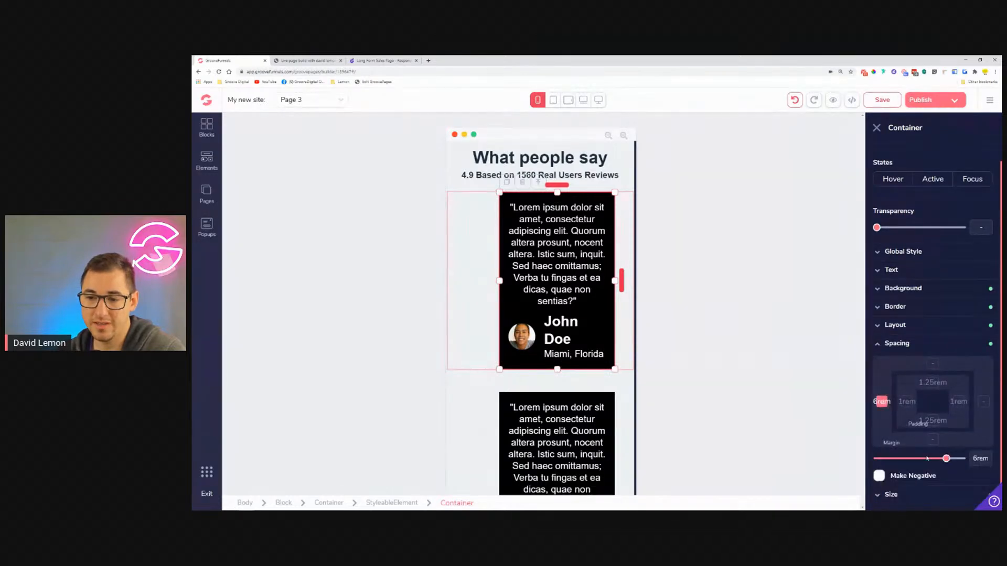
{"action": "left_click_drag", "start_coordinate": [945, 461], "coordinate": [928, 461]}
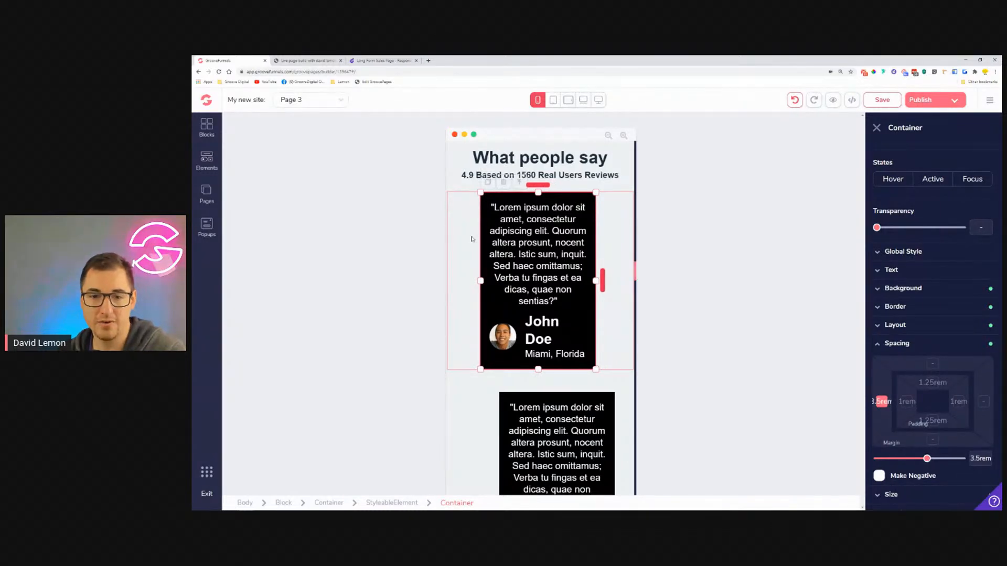
Step: Set the left margin of the second testimonial card's container to 3.5rem
{"action": "scroll", "coordinate": [474, 239], "scroll_direction": "down", "scroll_amount": 3}
{"action": "left_click", "coordinate": [492, 325]}
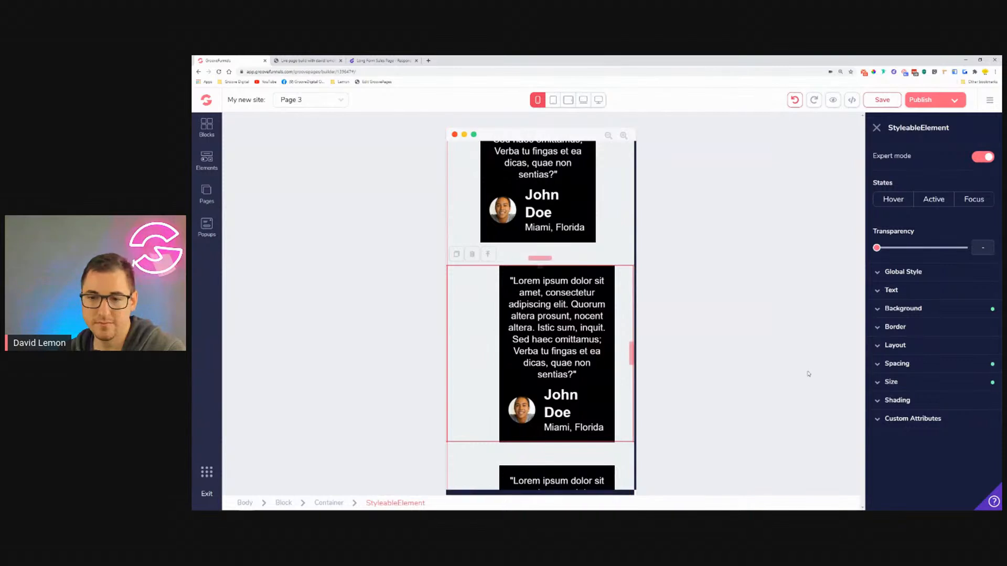
{"action": "left_click", "coordinate": [937, 370]}
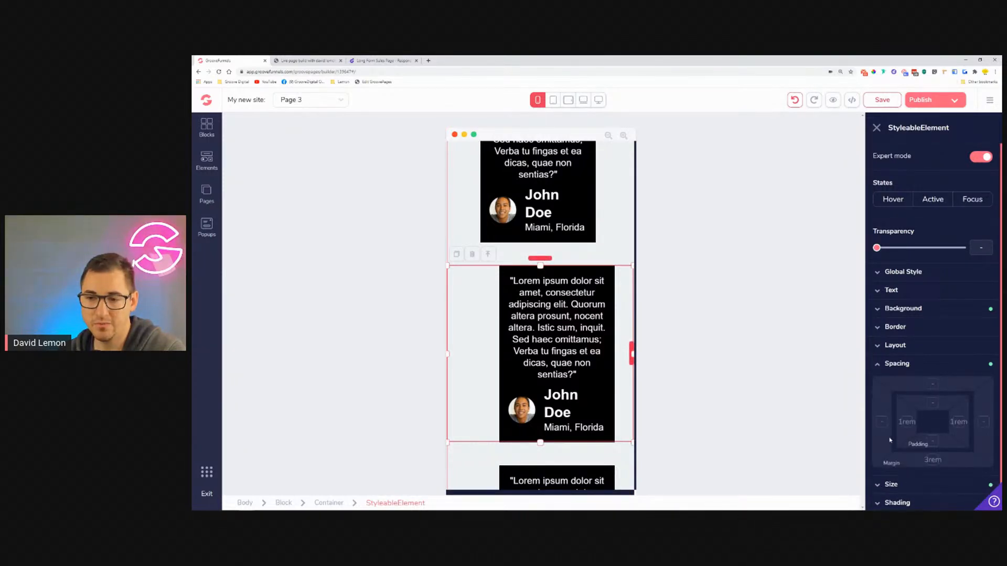
{"action": "left_click", "coordinate": [898, 364]}
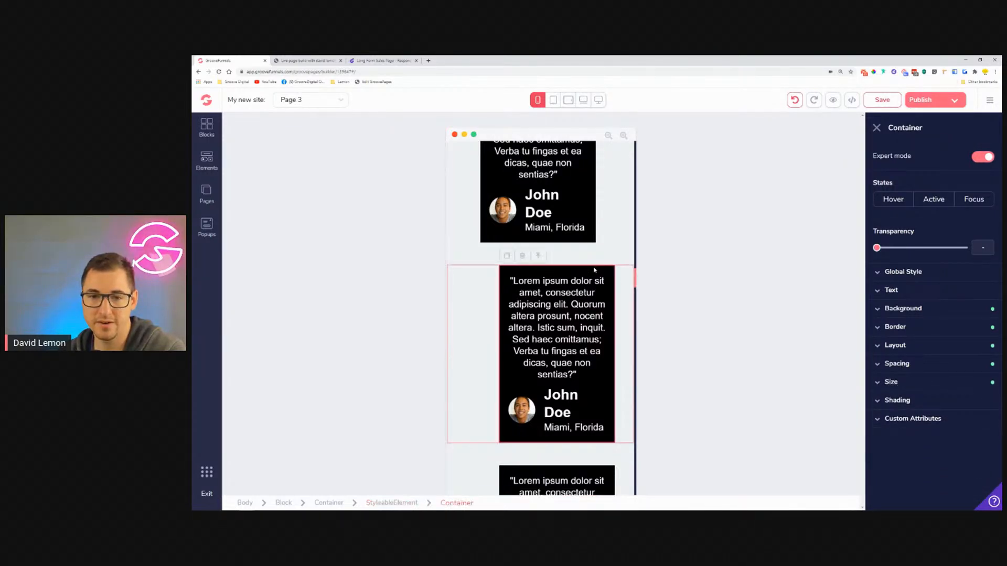
{"action": "left_click", "coordinate": [898, 363]}
{"action": "left_click", "coordinate": [882, 421]}
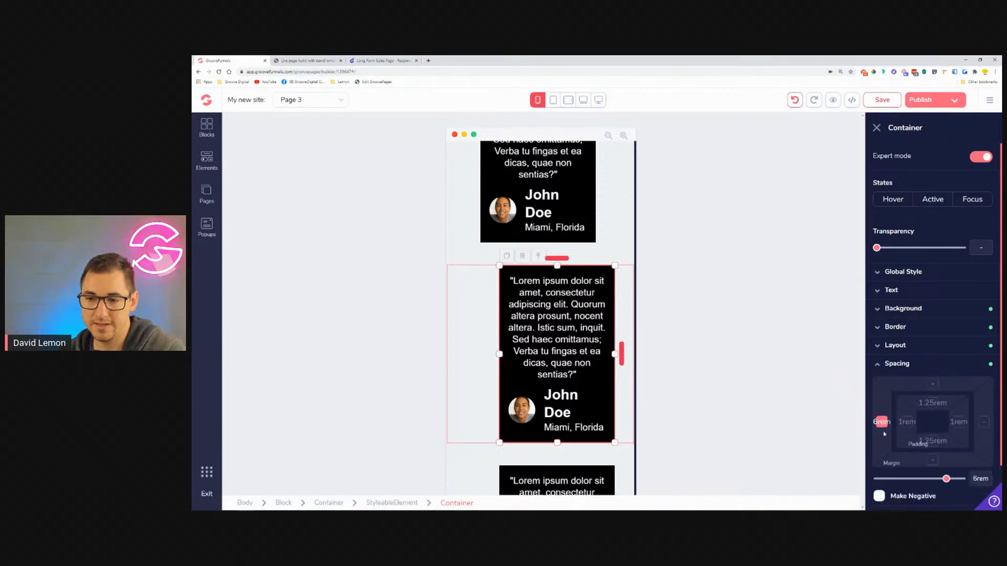
{"action": "left_click_drag", "start_coordinate": [946, 480], "coordinate": [927, 480]}
Step: Set the left margin of the third testimonial card's container to 3.5rem
{"action": "scroll", "coordinate": [555, 267], "scroll_direction": "down", "scroll_amount": 4}
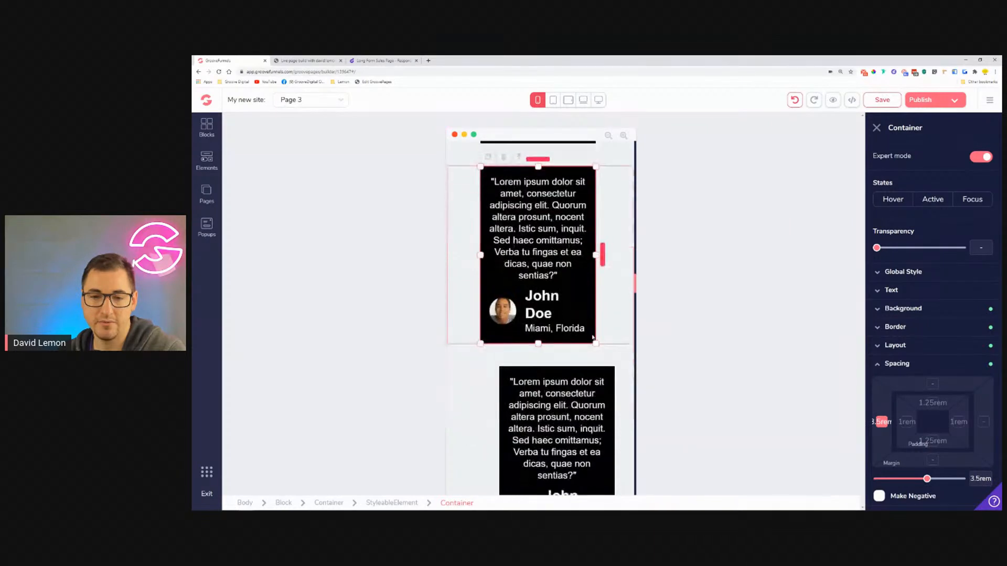
{"action": "left_click", "coordinate": [504, 260]}
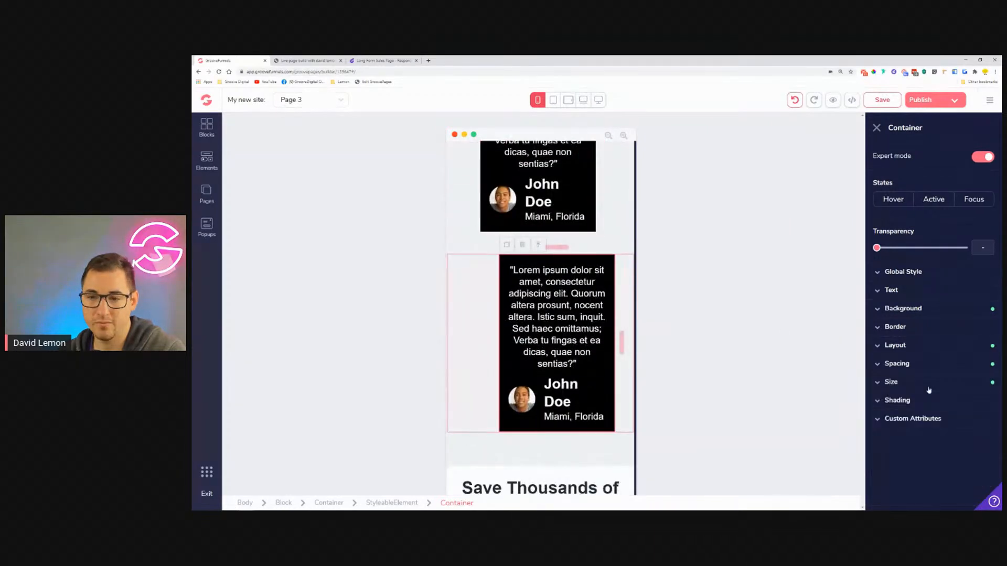
{"action": "left_click", "coordinate": [897, 363]}
{"action": "left_click", "coordinate": [885, 424]}
{"action": "left_click_drag", "start_coordinate": [946, 479], "coordinate": [927, 483]}
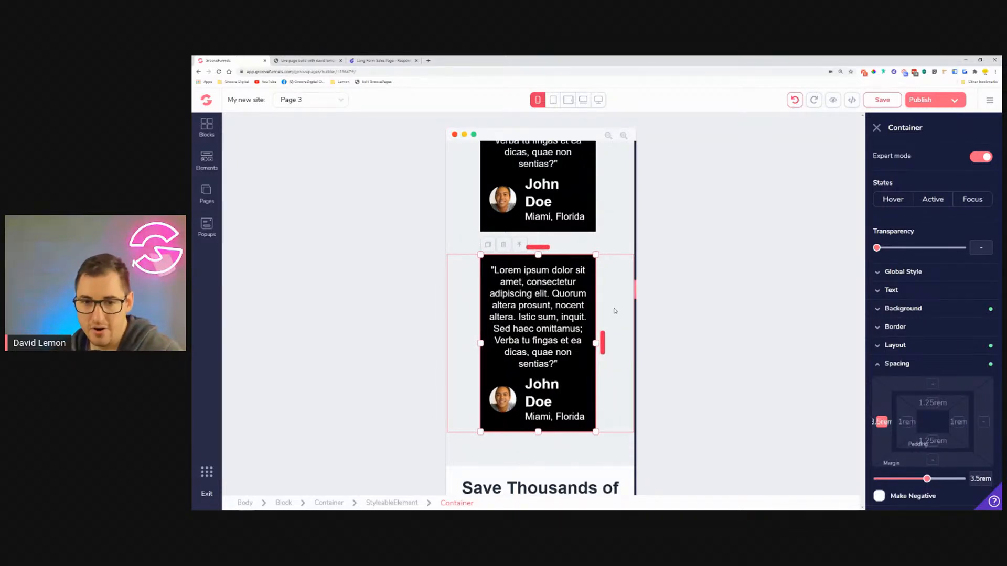
Step: Set the third testimonial card's width to 85.71% relative to parent and its left margin to 1.75rem
{"action": "scroll", "coordinate": [951, 369], "scroll_direction": "down", "scroll_amount": 1}
{"action": "left_click", "coordinate": [891, 477]}
{"action": "left_click", "coordinate": [890, 471]}
{"action": "scroll", "coordinate": [894, 461], "scroll_direction": "down", "scroll_amount": 3}
{"action": "left_click", "coordinate": [908, 385]}
{"action": "left_click", "coordinate": [924, 460]}
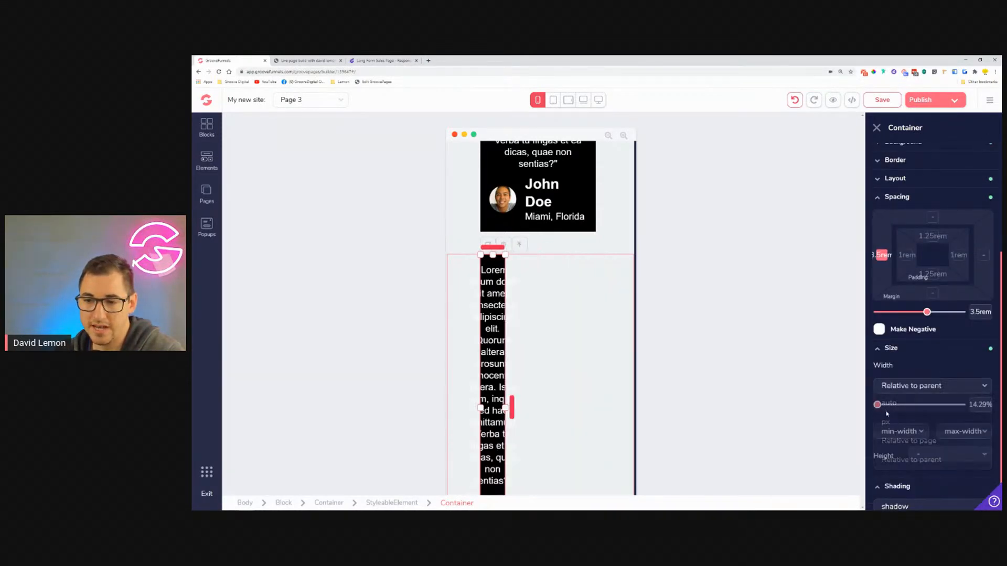
{"action": "left_click_drag", "start_coordinate": [887, 414], "coordinate": [955, 419]}
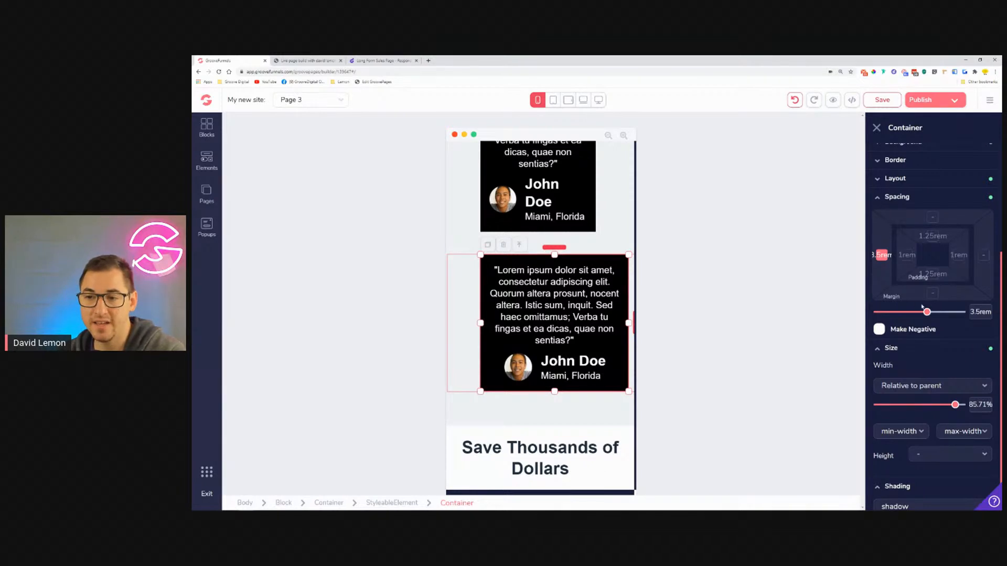
{"action": "left_click_drag", "start_coordinate": [926, 313], "coordinate": [905, 313]}
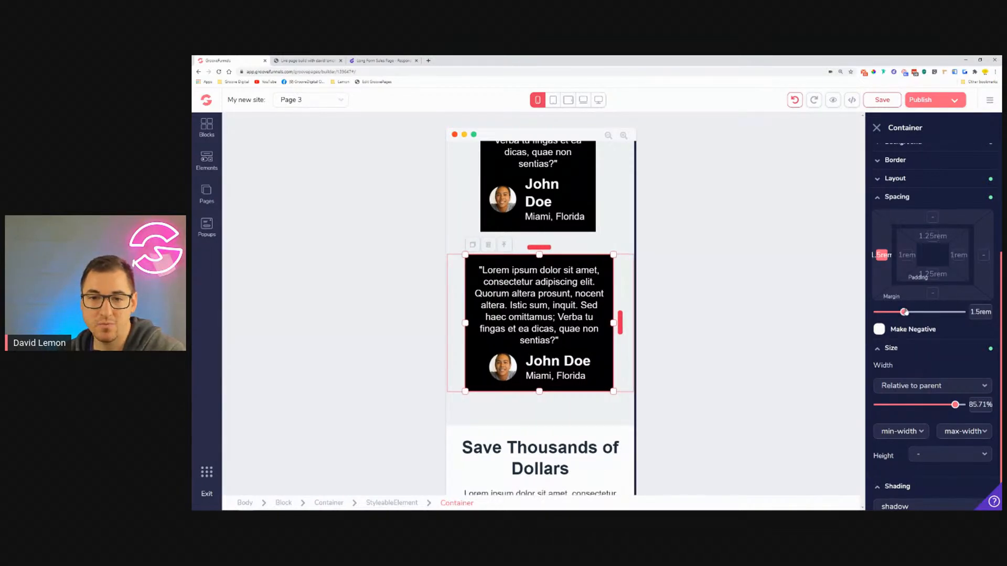
{"action": "left_click_drag", "start_coordinate": [907, 313], "coordinate": [908, 313]}
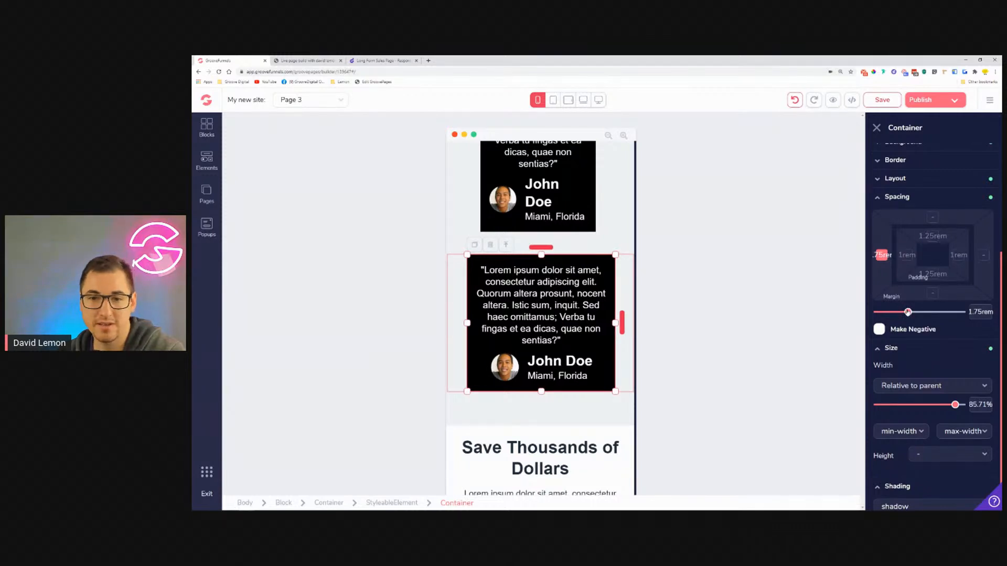
Step: Set the width of the second testimonial card's container to 85.71% relative to parent
{"action": "scroll", "coordinate": [598, 310], "scroll_direction": "up", "scroll_amount": 4}
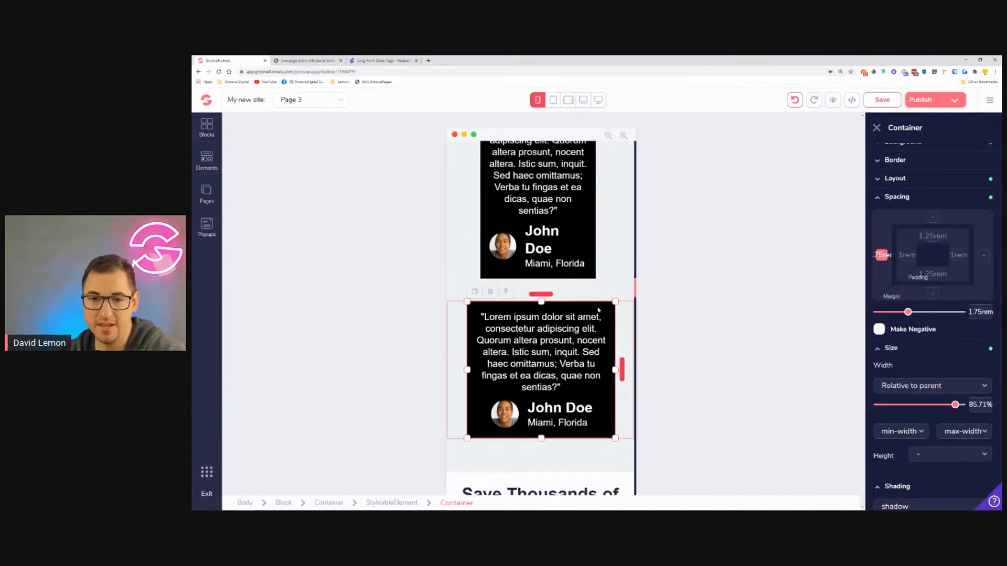
{"action": "left_click", "coordinate": [591, 327]}
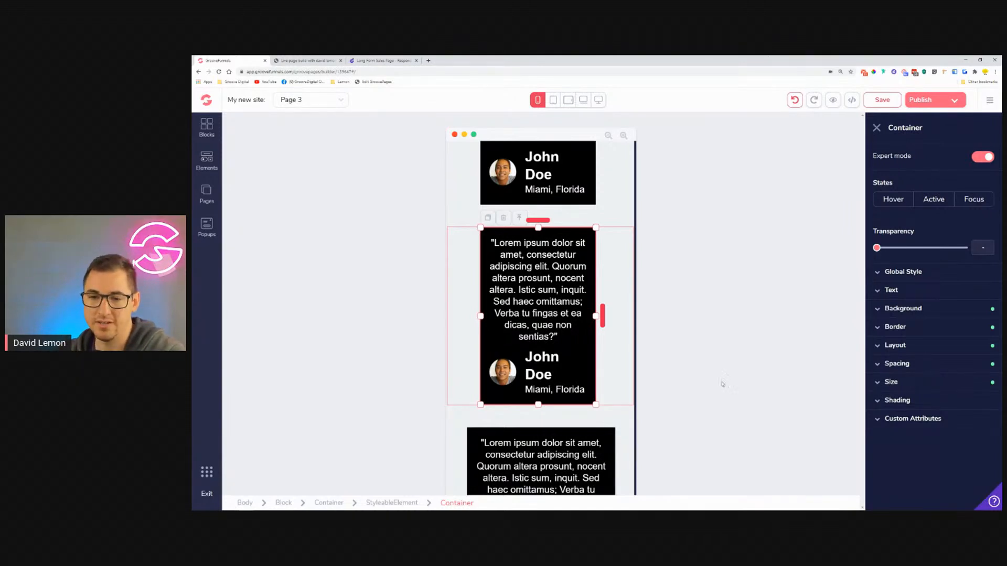
{"action": "scroll", "coordinate": [566, 315], "scroll_direction": "down", "scroll_amount": 3}
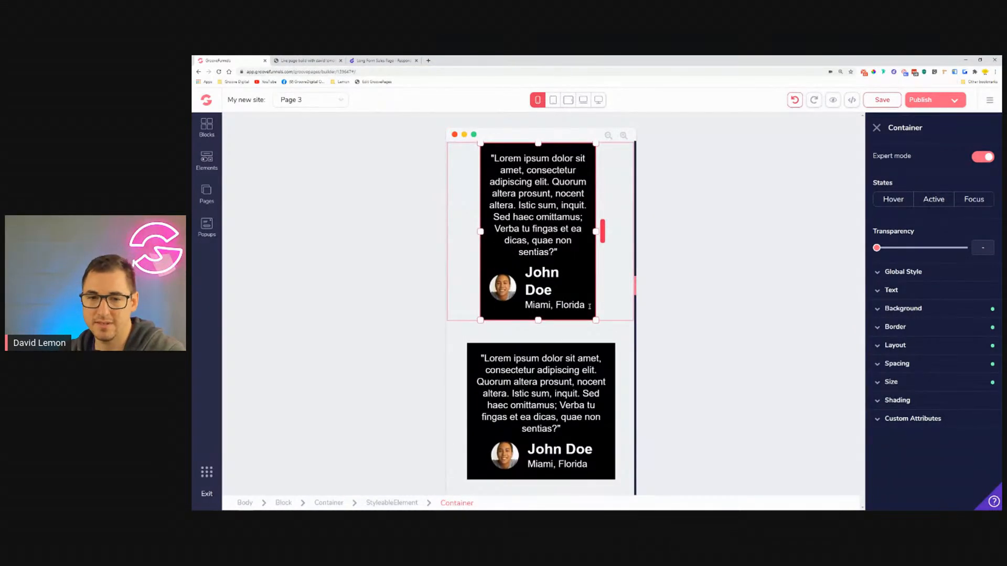
{"action": "scroll", "coordinate": [566, 315], "scroll_direction": "up", "scroll_amount": 3}
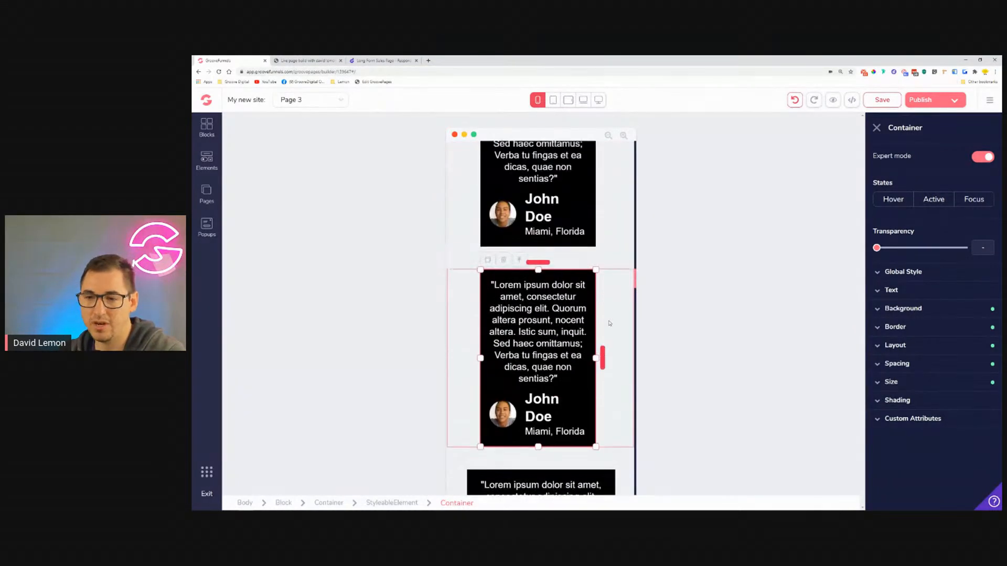
{"action": "left_click", "coordinate": [917, 386]}
{"action": "left_click", "coordinate": [892, 420]}
{"action": "left_click", "coordinate": [912, 493]}
{"action": "left_click_drag", "start_coordinate": [878, 439], "coordinate": [955, 448]}
Step: Set the left margin of the second testimonial card's container to 1.75rem
{"action": "scroll", "coordinate": [532, 362], "scroll_direction": "down", "scroll_amount": 3}
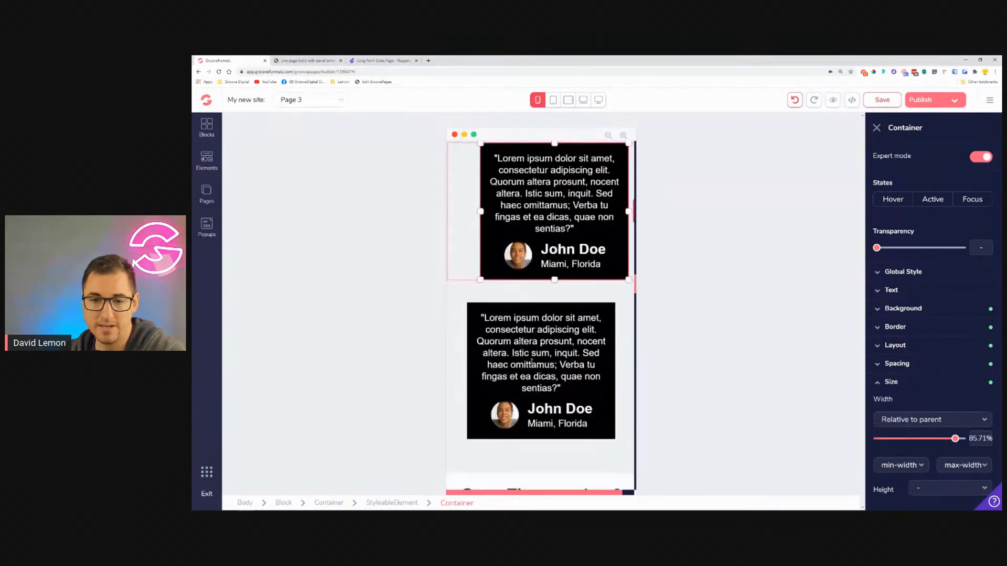
{"action": "left_click", "coordinate": [627, 398]}
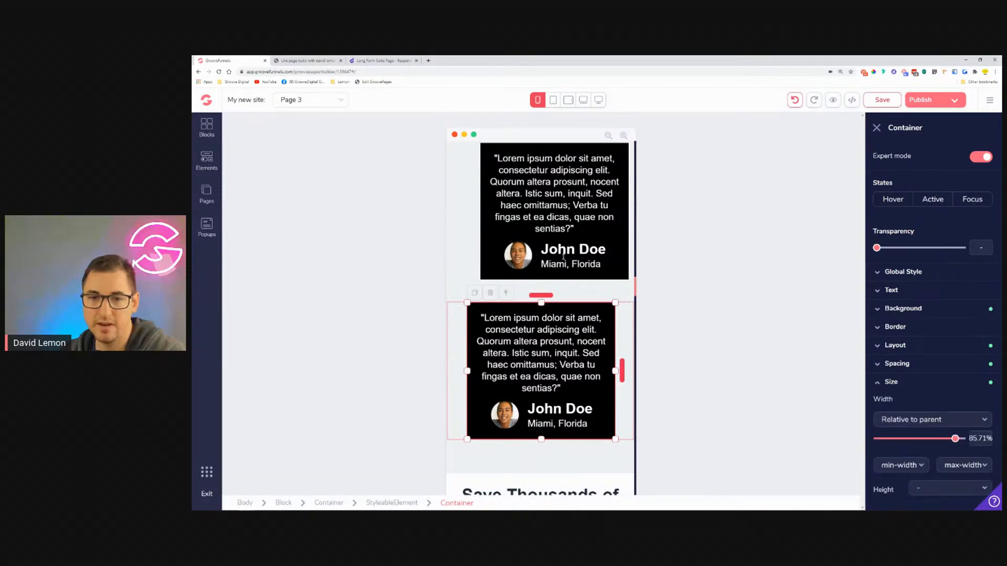
{"action": "left_click", "coordinate": [622, 257]}
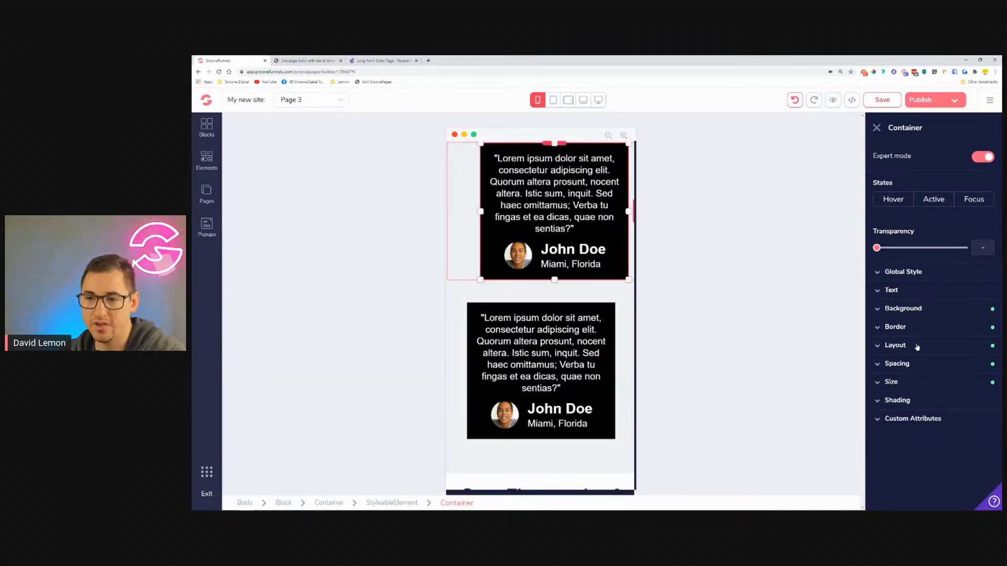
{"action": "left_click", "coordinate": [918, 367]}
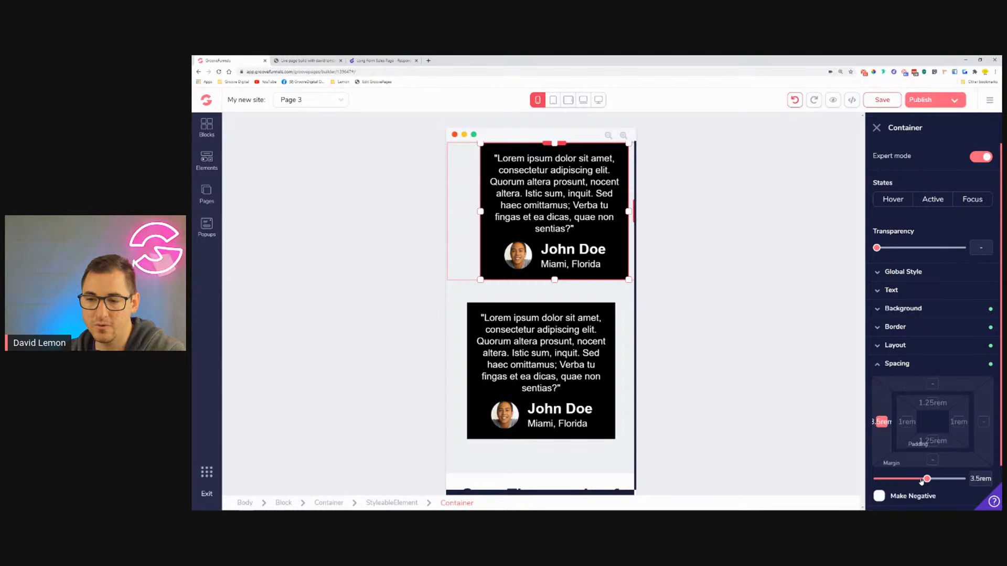
{"action": "left_click_drag", "start_coordinate": [922, 481], "coordinate": [905, 481]}
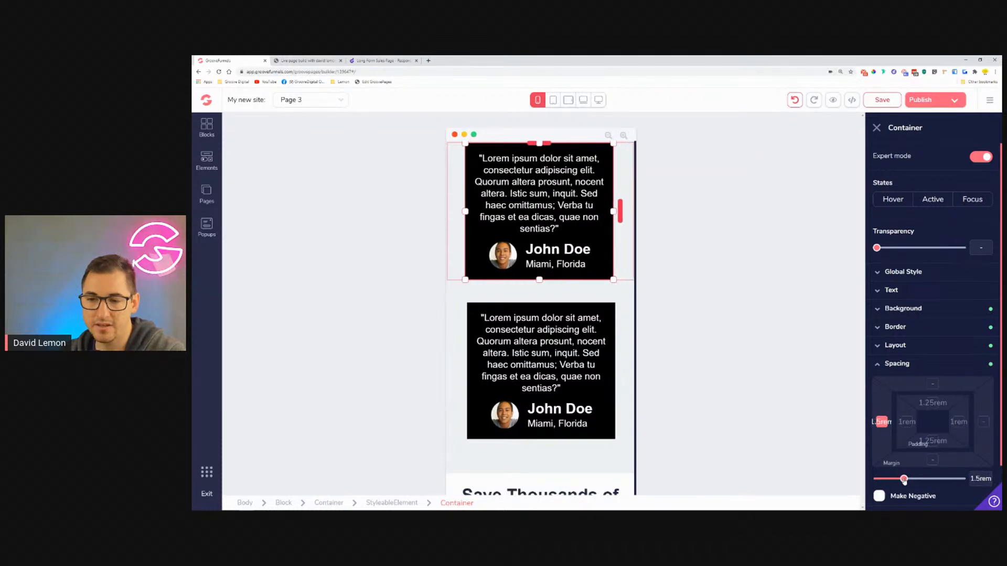
{"action": "left_click_drag", "start_coordinate": [907, 483], "coordinate": [908, 483]}
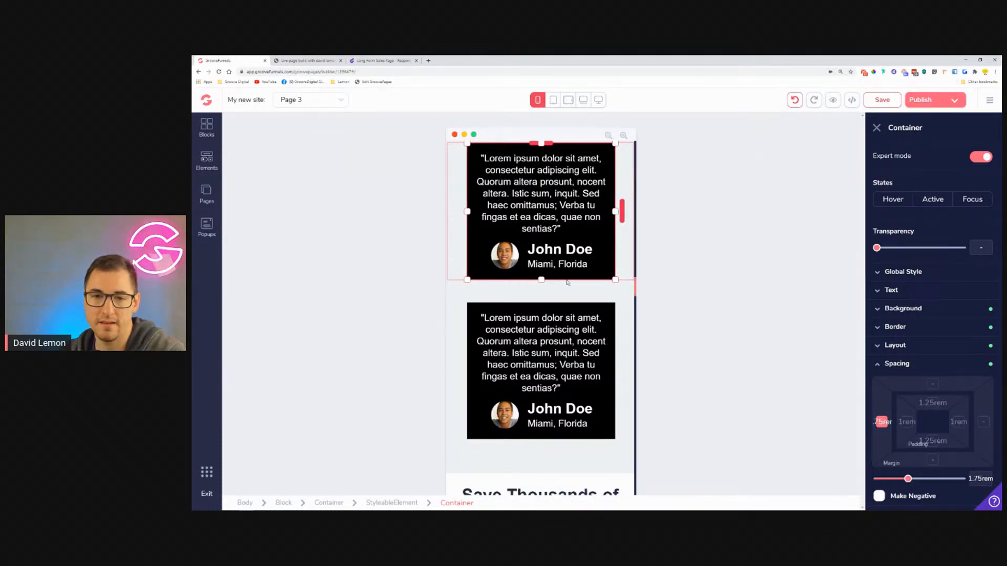
Step: Set the width of the first testimonial card under "What people say" to 85.71% relative to parent
{"action": "scroll", "coordinate": [576, 294], "scroll_direction": "up", "scroll_amount": 5}
{"action": "left_click", "coordinate": [579, 325]}
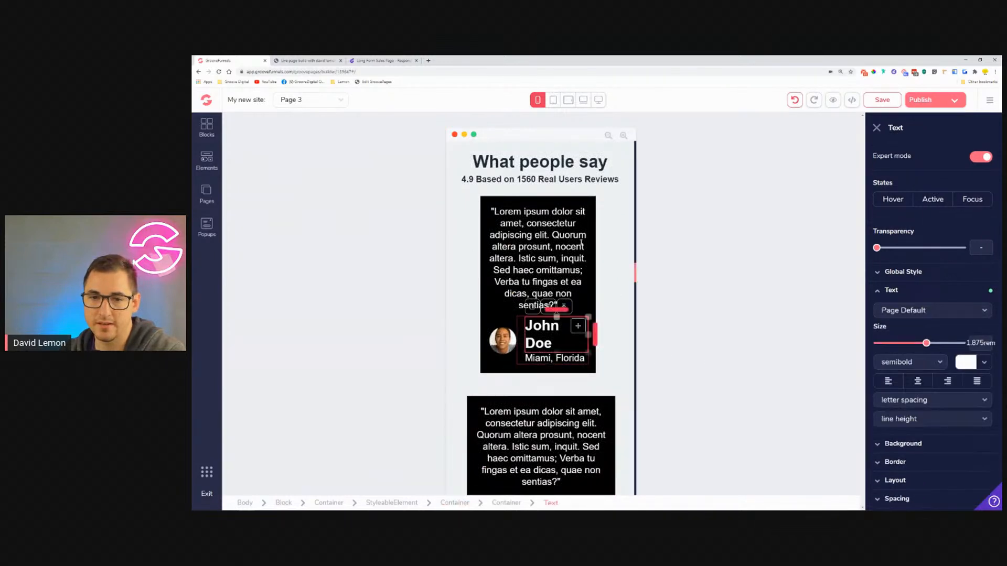
{"action": "left_click", "coordinate": [591, 328]}
{"action": "left_click", "coordinate": [891, 382]}
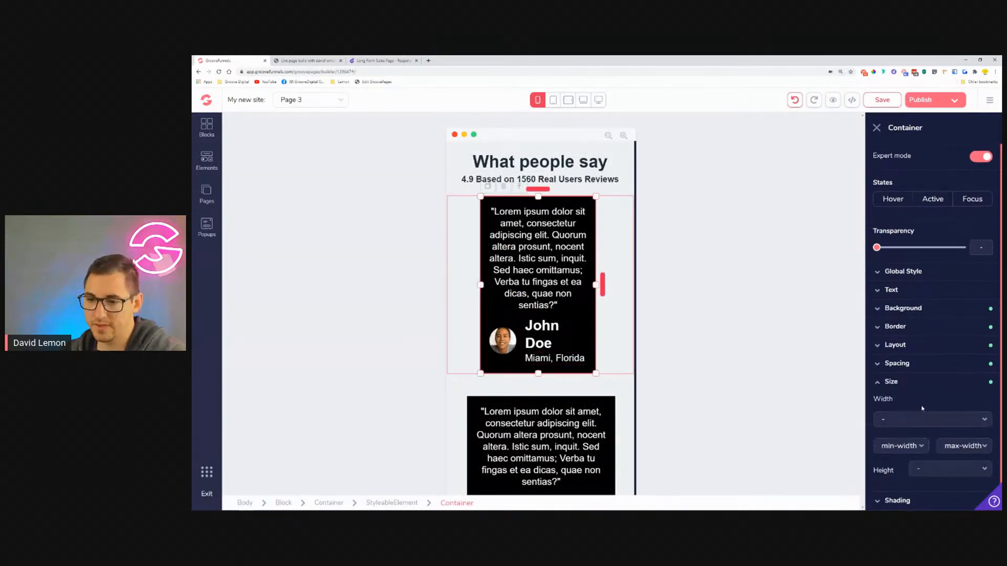
{"action": "scroll", "coordinate": [944, 420], "scroll_direction": "down", "scroll_amount": 1}
{"action": "left_click", "coordinate": [963, 430]}
{"action": "left_click", "coordinate": [954, 404]}
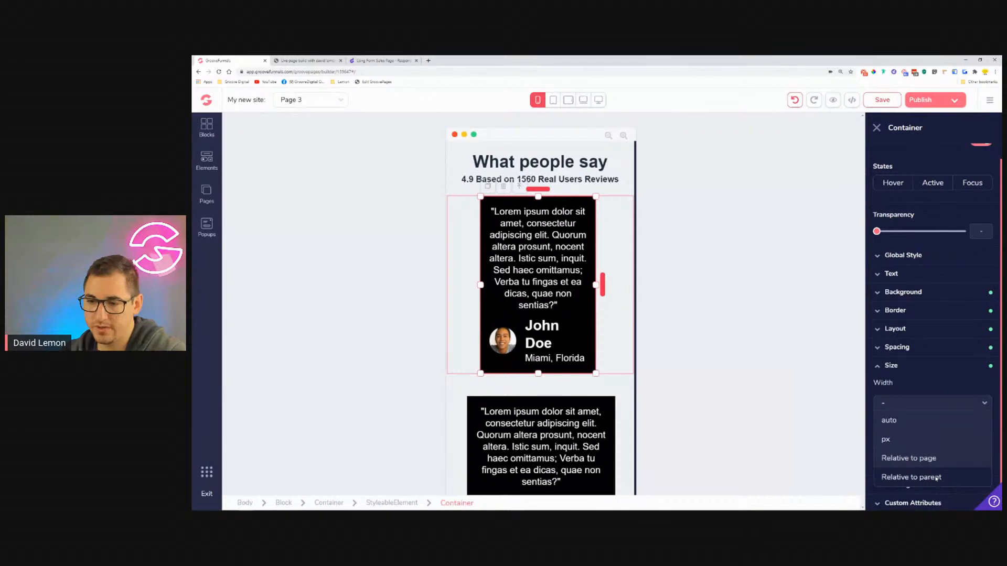
{"action": "left_click", "coordinate": [905, 472]}
{"action": "left_click_drag", "start_coordinate": [878, 422], "coordinate": [955, 432]}
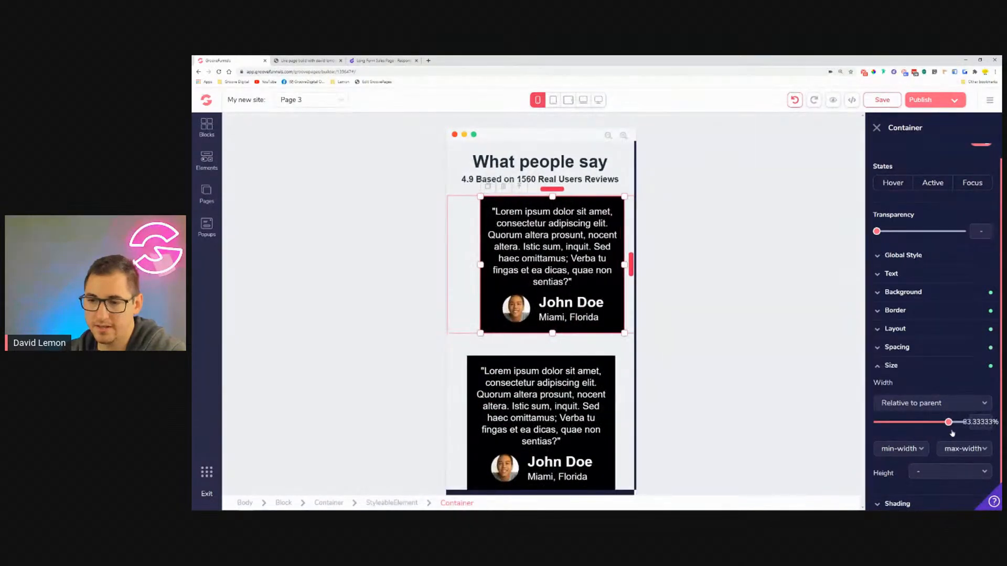
Step: Set the left margin of the first testimonial card's container to 1.75rem
{"action": "left_click", "coordinate": [903, 366]}
{"action": "left_click", "coordinate": [905, 363]}
{"action": "left_click", "coordinate": [887, 422]}
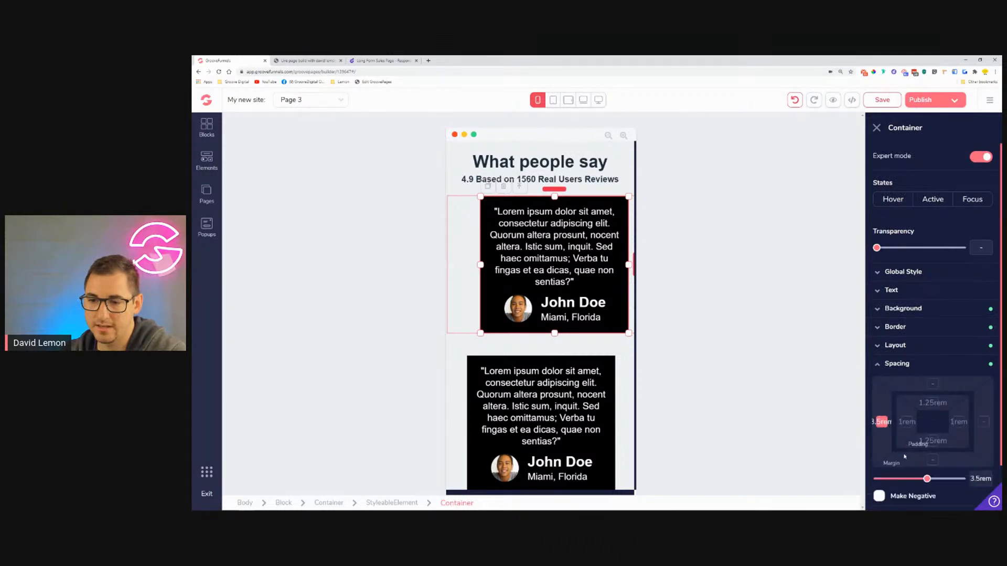
{"action": "scroll", "coordinate": [925, 444], "scroll_direction": "down", "scroll_amount": 1}
{"action": "left_click_drag", "start_coordinate": [927, 437], "coordinate": [908, 437]}
Step: Reduce the text size of the bold subheading and the first paragraph beneath the browser-window image in the second "Save Thousands of Dollars" section
{"action": "scroll", "coordinate": [570, 283], "scroll_direction": "down", "scroll_amount": 3}
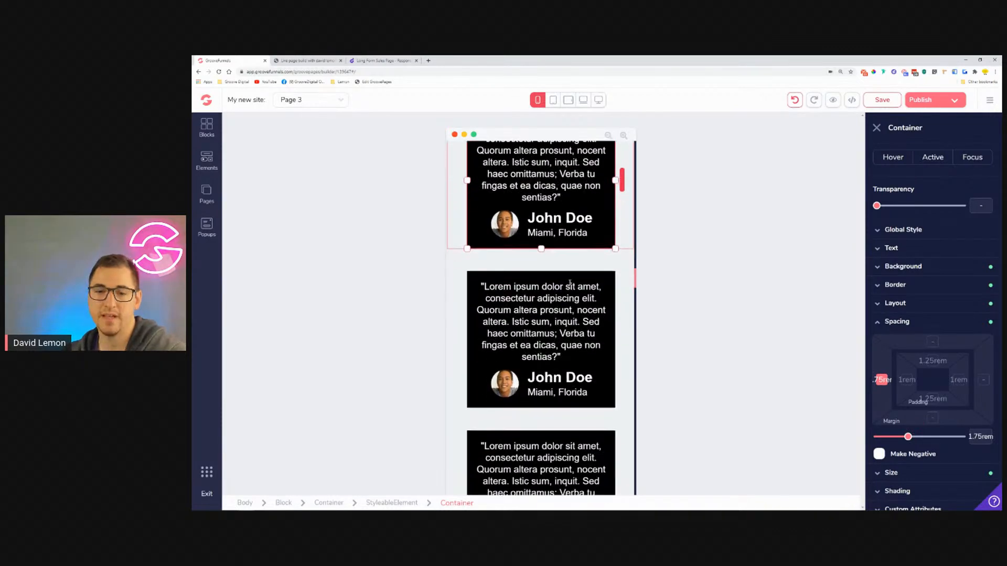
{"action": "scroll", "coordinate": [570, 283], "scroll_direction": "down", "scroll_amount": 8}
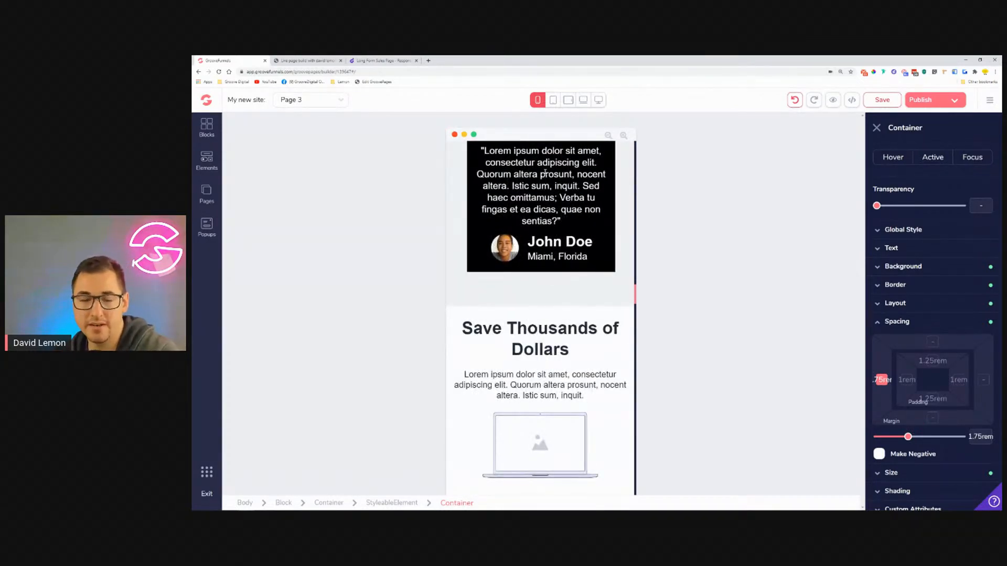
{"action": "scroll", "coordinate": [567, 252], "scroll_direction": "down", "scroll_amount": 4}
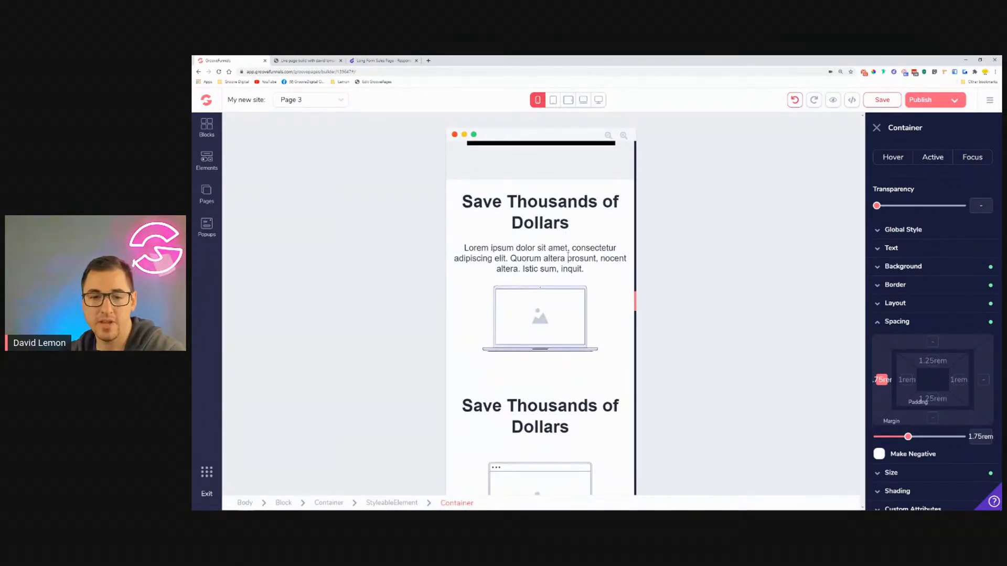
{"action": "scroll", "coordinate": [568, 256], "scroll_direction": "down", "scroll_amount": 6}
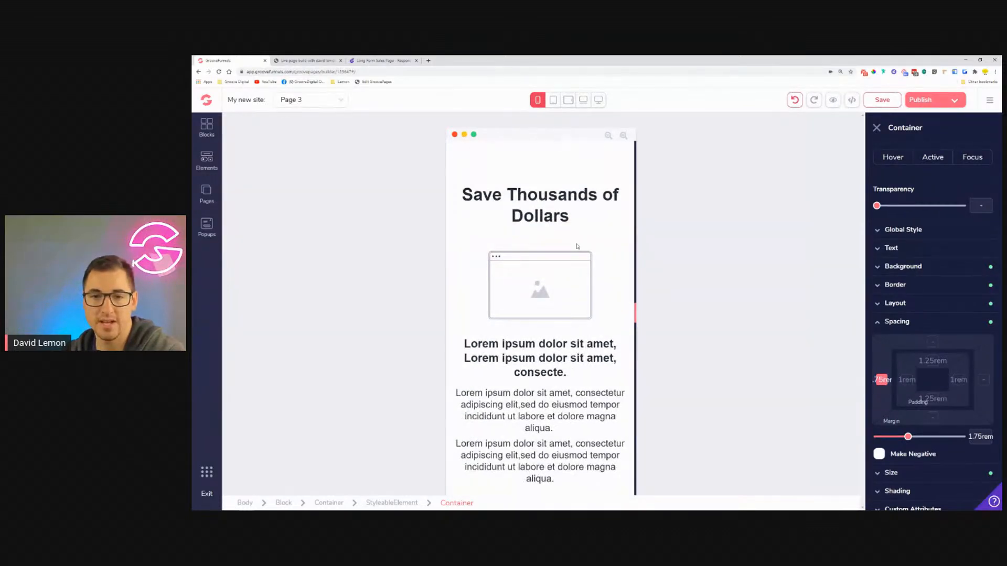
{"action": "scroll", "coordinate": [577, 246], "scroll_direction": "down", "scroll_amount": 3}
{"action": "scroll", "coordinate": [570, 265], "scroll_direction": "up", "scroll_amount": 8}
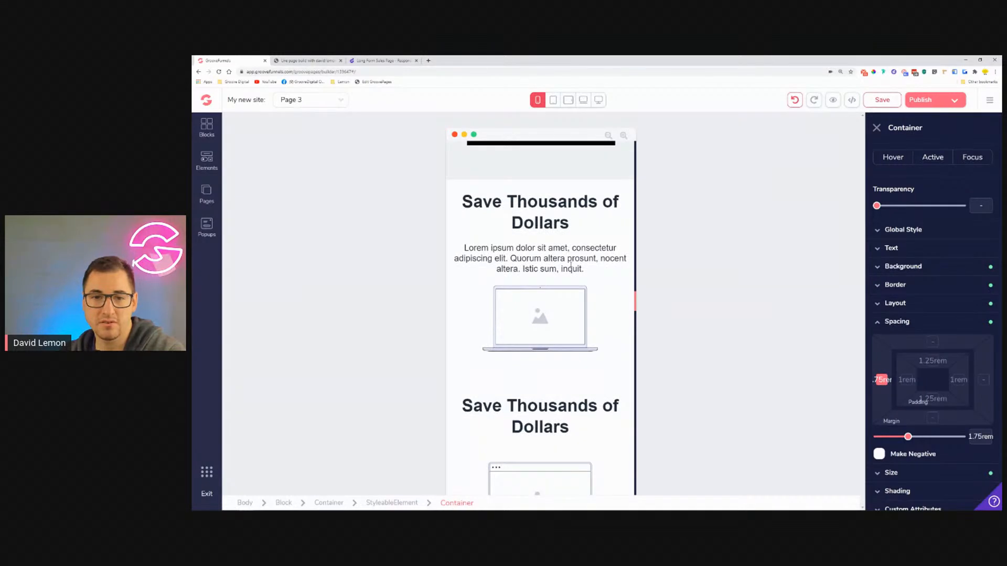
{"action": "scroll", "coordinate": [571, 267], "scroll_direction": "down", "scroll_amount": 7}
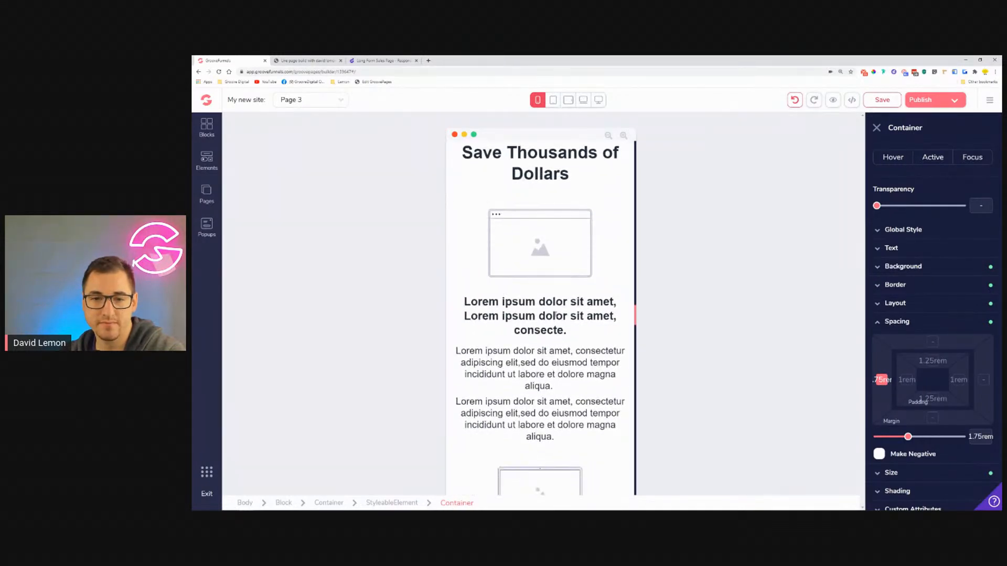
{"action": "left_click", "coordinate": [555, 314]}
{"action": "left_click", "coordinate": [892, 290]}
{"action": "left_click_drag", "start_coordinate": [917, 349], "coordinate": [907, 347]}
{"action": "left_click", "coordinate": [559, 387]}
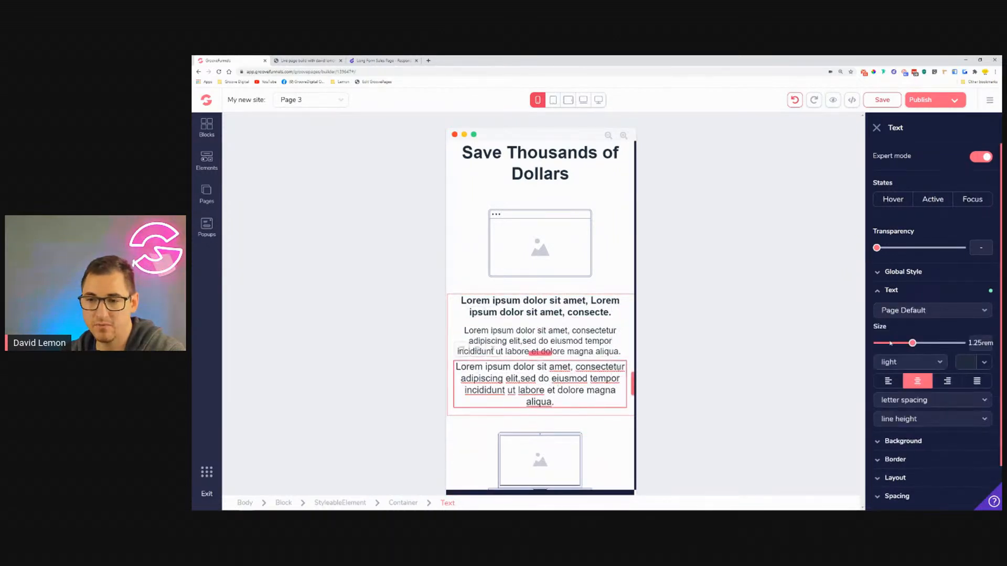
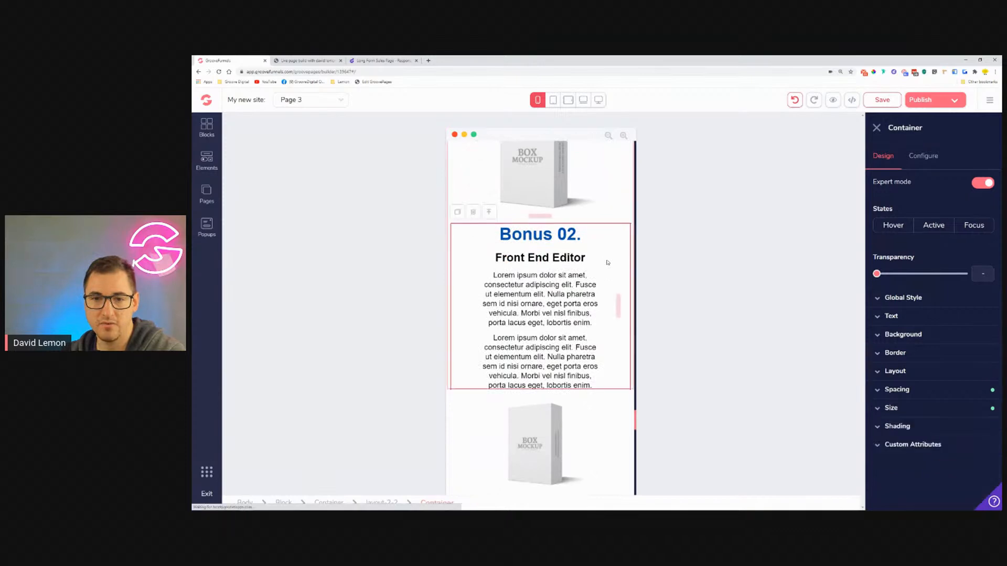
Step: Set the left and right padding of the "Bonus 02." text container to 1.75rem
{"action": "left_click", "coordinate": [897, 389]}
{"action": "left_click", "coordinate": [908, 448]}
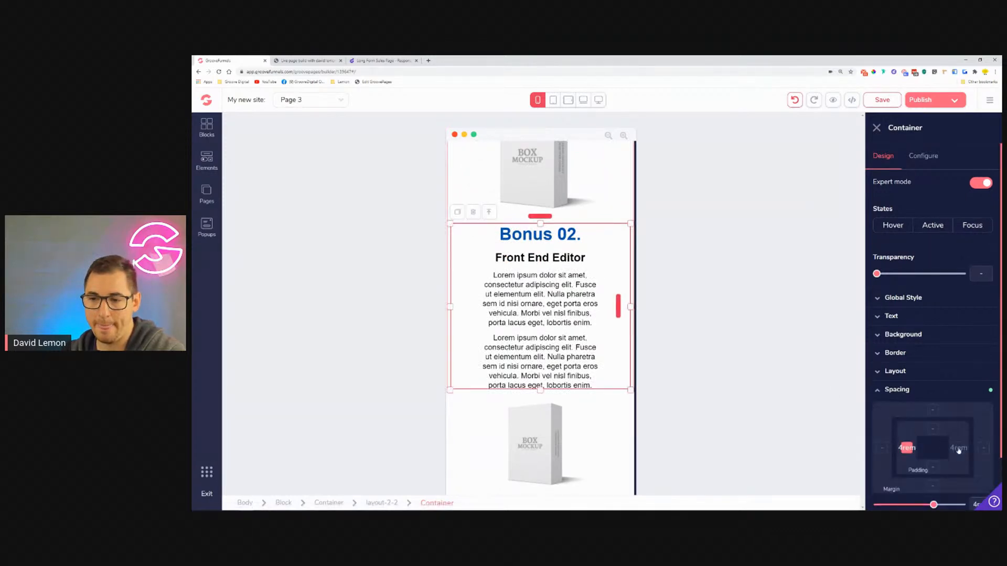
{"action": "scroll", "coordinate": [935, 490], "scroll_direction": "down", "scroll_amount": 1}
{"action": "left_click_drag", "start_coordinate": [933, 469], "coordinate": [909, 469]}
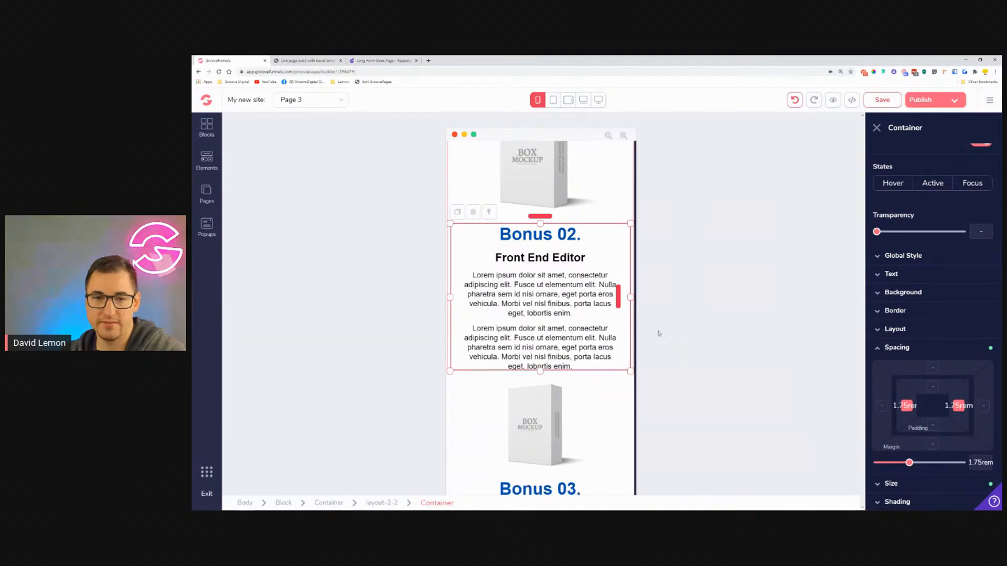
Step: Enlarge the box mockup image between Bonus 02 and Bonus 03 to 75% width relative to parent
{"action": "scroll", "coordinate": [616, 298], "scroll_direction": "down", "scroll_amount": 2}
{"action": "left_click", "coordinate": [518, 342]}
{"action": "left_click", "coordinate": [895, 408]}
{"action": "scroll", "coordinate": [913, 415], "scroll_direction": "down", "scroll_amount": 1}
{"action": "left_click_drag", "start_coordinate": [925, 411], "coordinate": [938, 411]}
Step: Set the left and right padding of the "Bonus 03." text container to 1.75rem
{"action": "scroll", "coordinate": [602, 385], "scroll_direction": "down", "scroll_amount": 1}
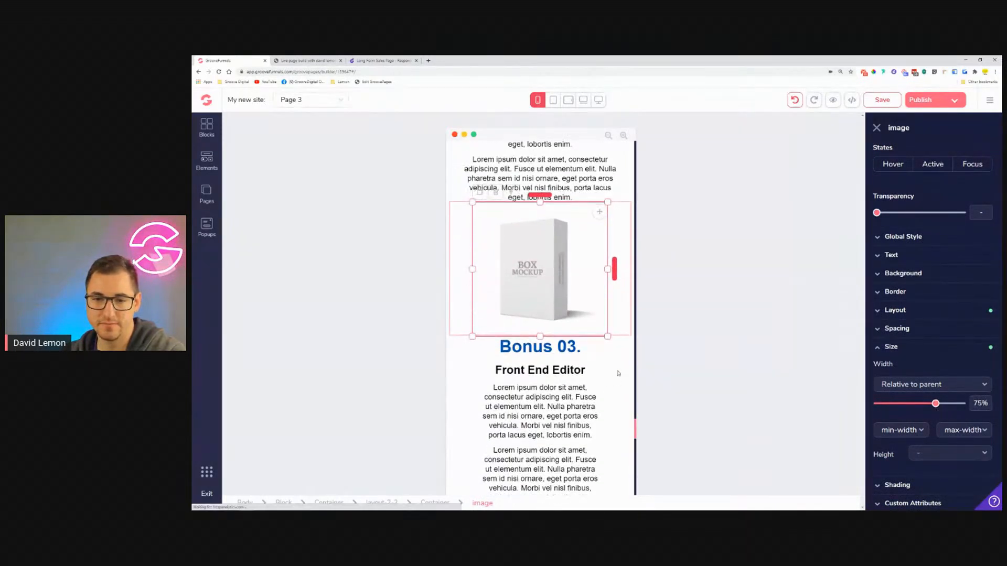
{"action": "left_click", "coordinate": [602, 385]}
{"action": "left_click", "coordinate": [898, 391]}
{"action": "left_click", "coordinate": [906, 447]}
{"action": "left_click", "coordinate": [958, 448], "text": "shift"}
{"action": "scroll", "coordinate": [944, 446], "scroll_direction": "down", "scroll_amount": 1}
{"action": "left_click_drag", "start_coordinate": [928, 446], "coordinate": [910, 444]}
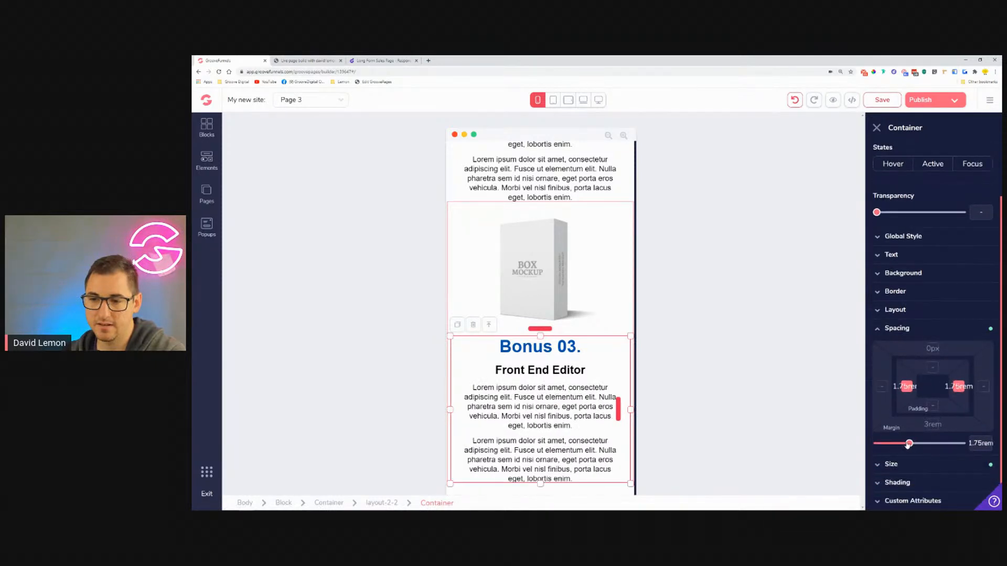
Step: Reduce the text size of the "Lorem ipsum dolor sit amet, consectetur adipiscing" heading below Bonus 03 and set its paragraph to 1.125rem
{"action": "scroll", "coordinate": [603, 338], "scroll_direction": "down", "scroll_amount": 1}
{"action": "scroll", "coordinate": [603, 338], "scroll_direction": "down", "scroll_amount": 5}
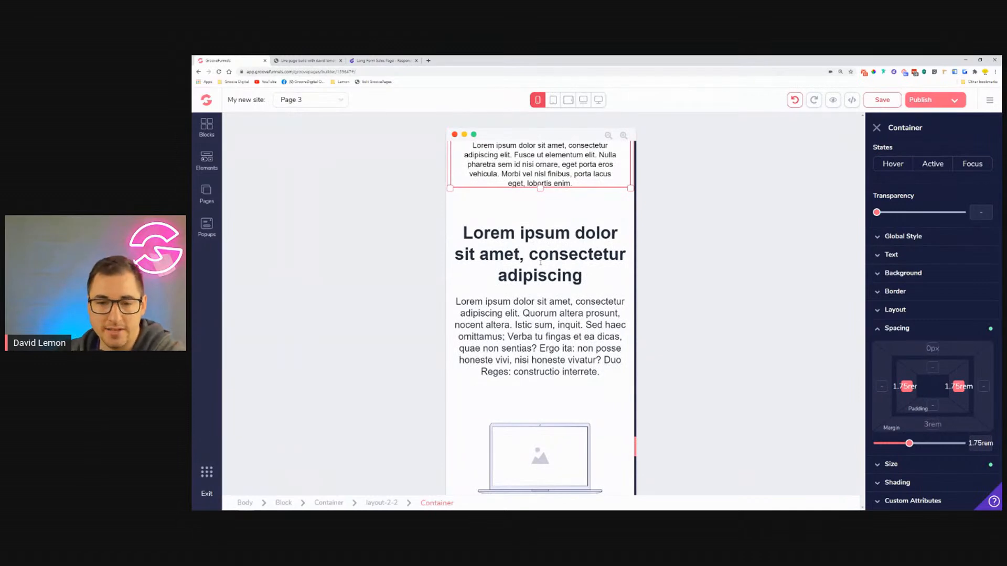
{"action": "scroll", "coordinate": [536, 240], "scroll_direction": "down", "scroll_amount": 4}
{"action": "scroll", "coordinate": [538, 251], "scroll_direction": "up", "scroll_amount": 4}
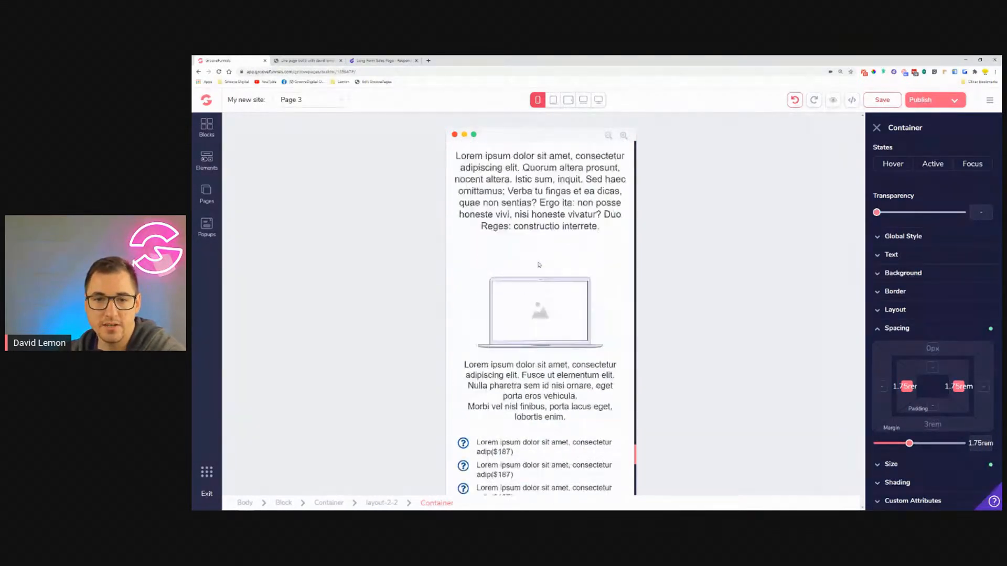
{"action": "left_click", "coordinate": [539, 264]}
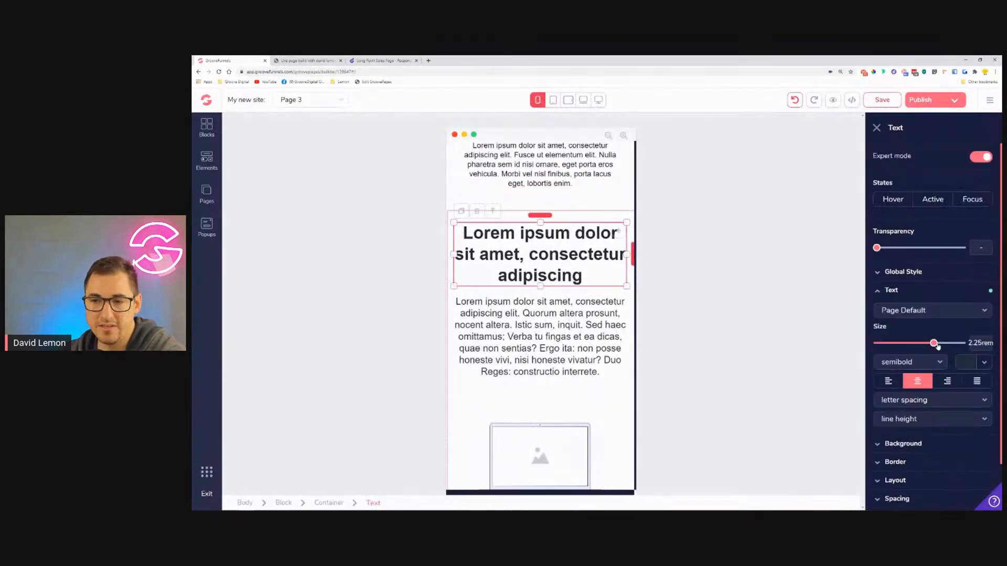
{"action": "left_click_drag", "start_coordinate": [932, 345], "coordinate": [905, 343]}
{"action": "left_click", "coordinate": [582, 327]}
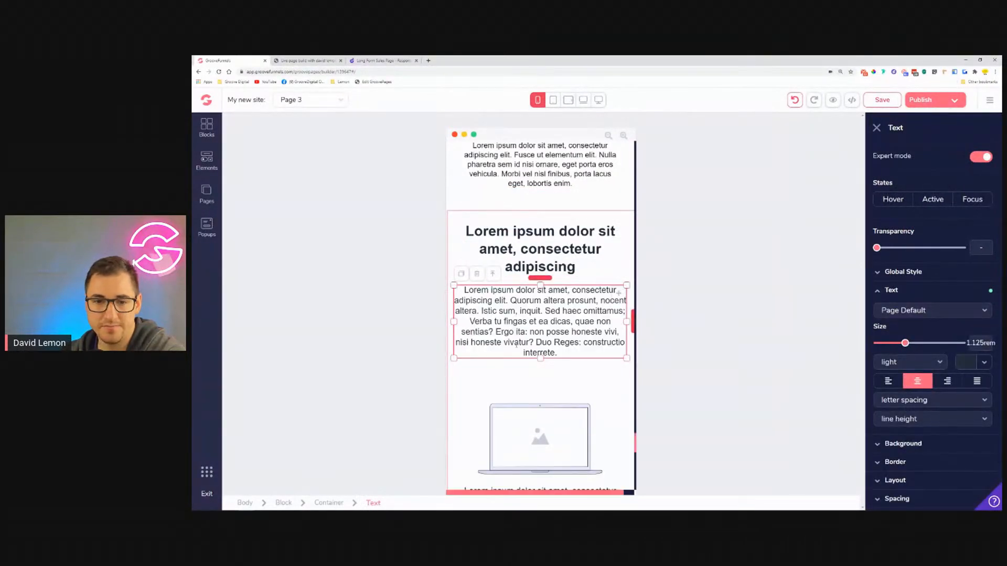
Step: Set the text size of the paragraph under "30 Day Money Back Guarantee" to 0.875rem
{"action": "scroll", "coordinate": [546, 336], "scroll_direction": "down", "scroll_amount": 4}
{"action": "scroll", "coordinate": [549, 341], "scroll_direction": "down", "scroll_amount": 3}
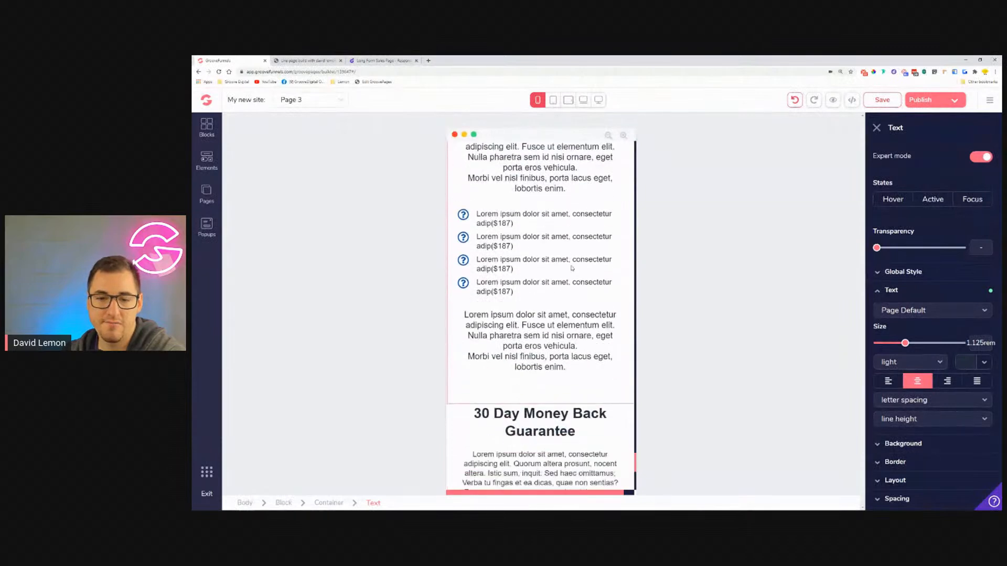
{"action": "scroll", "coordinate": [578, 285], "scroll_direction": "up", "scroll_amount": 1}
{"action": "scroll", "coordinate": [580, 389], "scroll_direction": "down", "scroll_amount": 5}
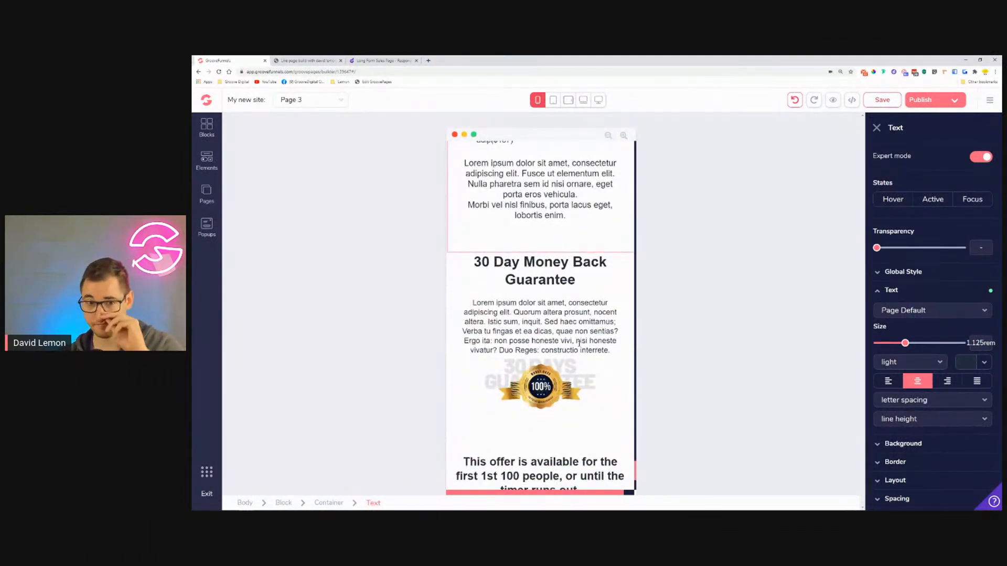
{"action": "left_click", "coordinate": [548, 321]}
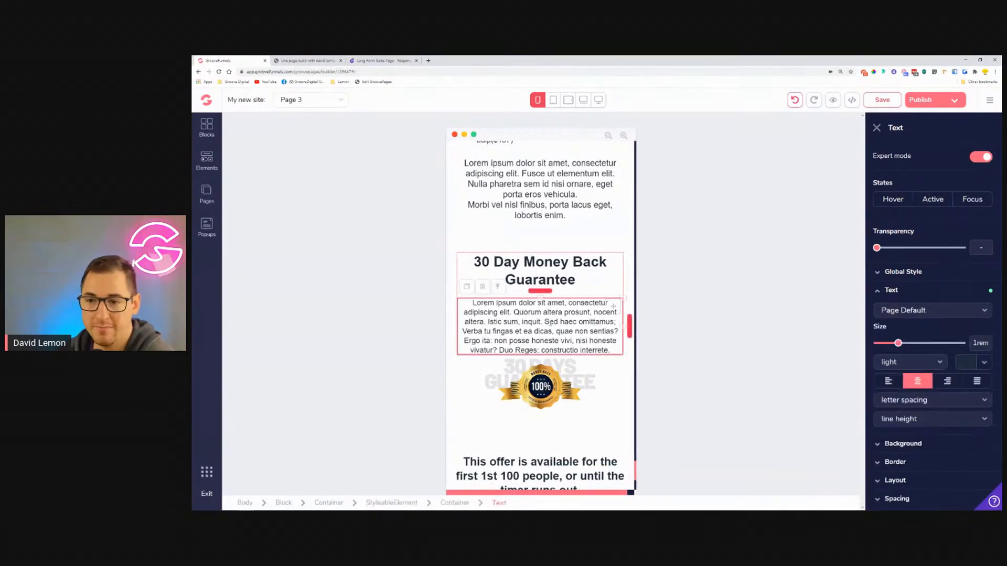
{"action": "left_click_drag", "start_coordinate": [896, 347], "coordinate": [891, 349]}
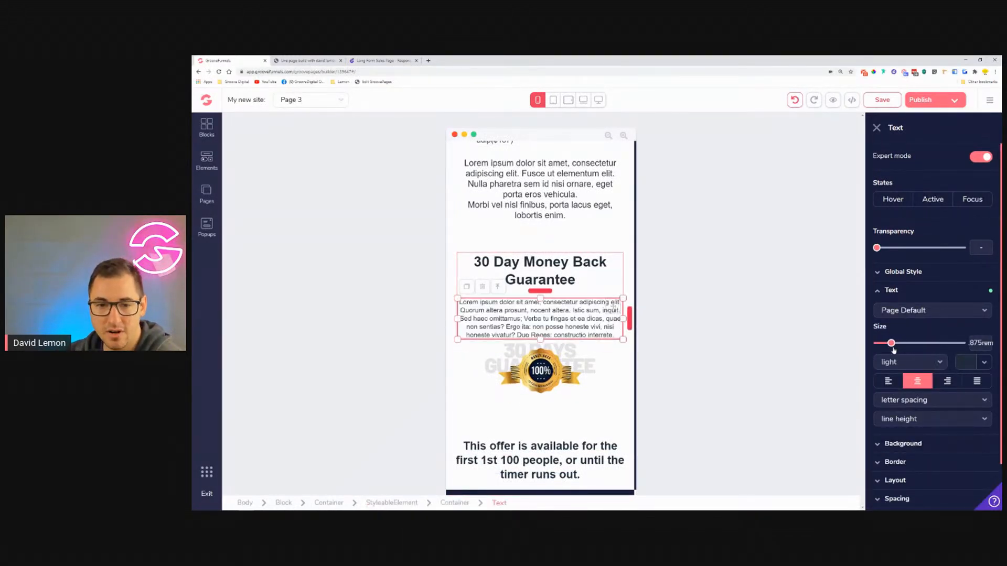
Step: Set the top margin of the container holding the guarantee badge image to 1.25rem
{"action": "left_click", "coordinate": [543, 366]}
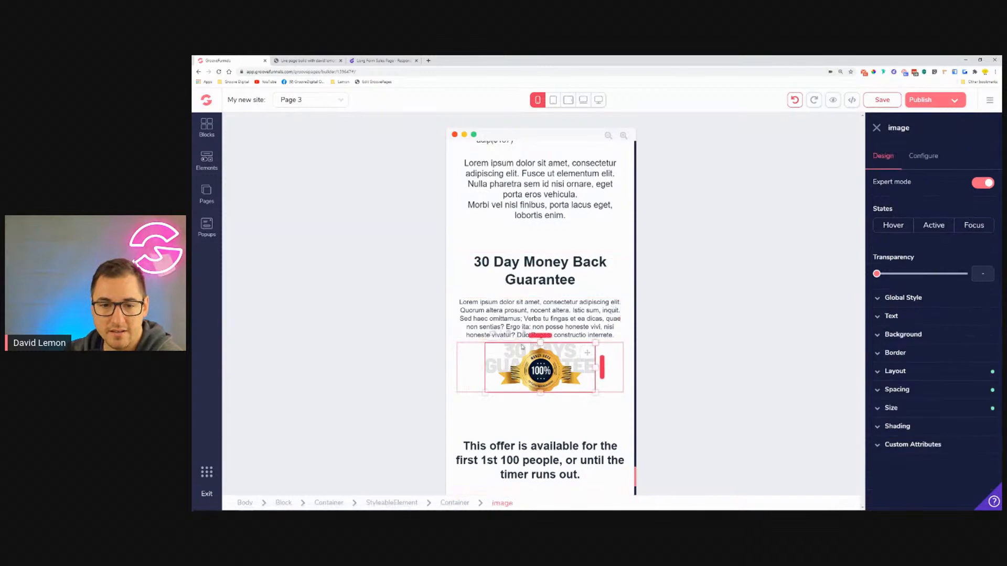
{"action": "left_click", "coordinate": [468, 364]}
{"action": "left_click", "coordinate": [899, 364]}
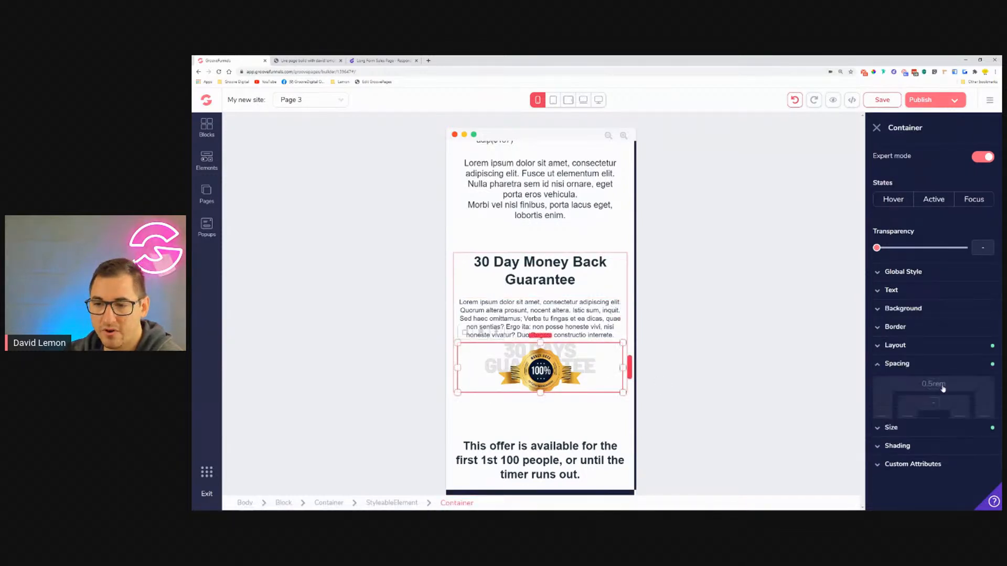
{"action": "left_click_drag", "start_coordinate": [889, 485], "coordinate": [900, 486]}
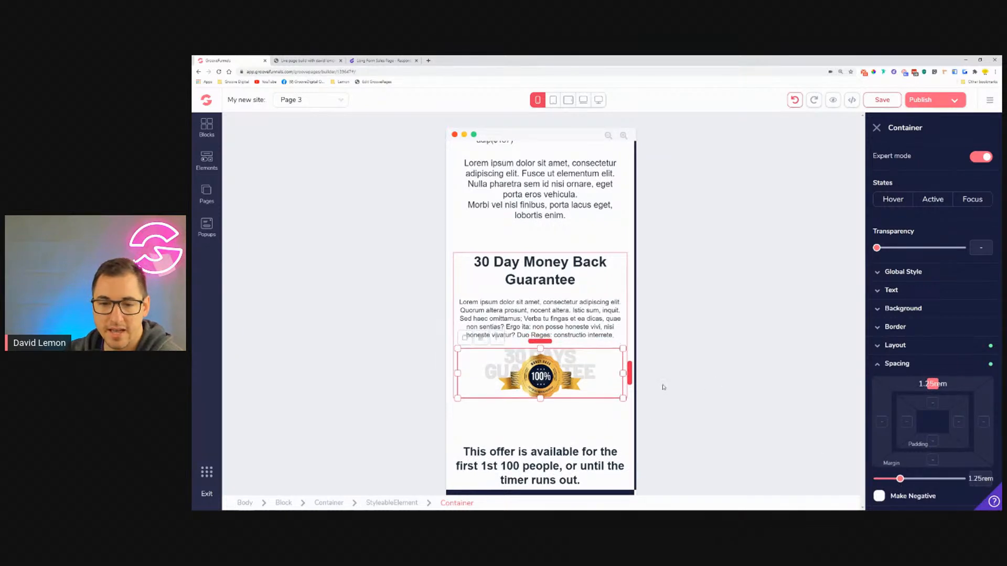
Step: Examine the spacing of the guarantee block, offer block and badge container to find what creates the gap above the offer heading
{"action": "left_click", "coordinate": [453, 271]}
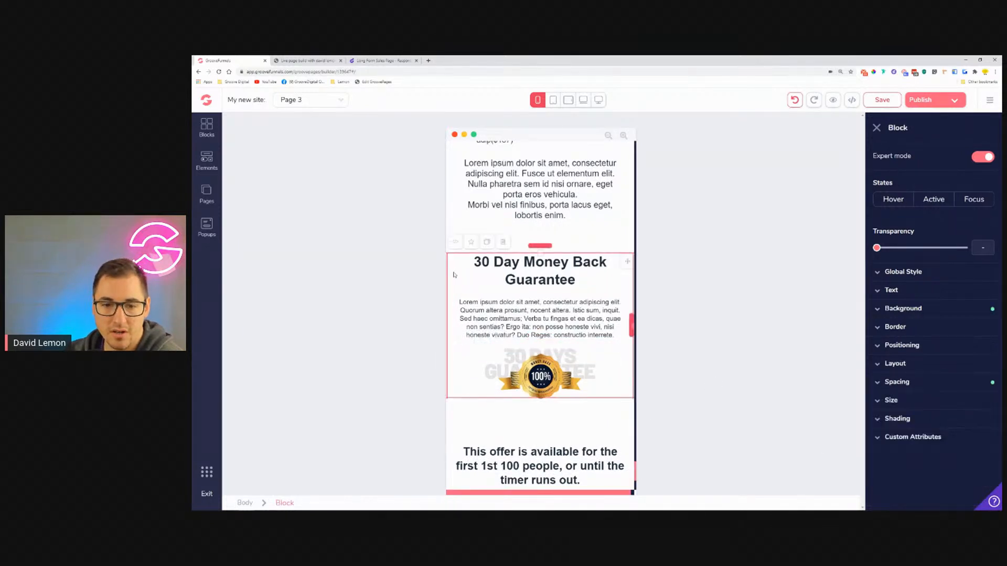
{"action": "scroll", "coordinate": [588, 416], "scroll_direction": "down", "scroll_amount": 2}
{"action": "scroll", "coordinate": [588, 417], "scroll_direction": "down", "scroll_amount": 1}
{"action": "left_click", "coordinate": [964, 381]}
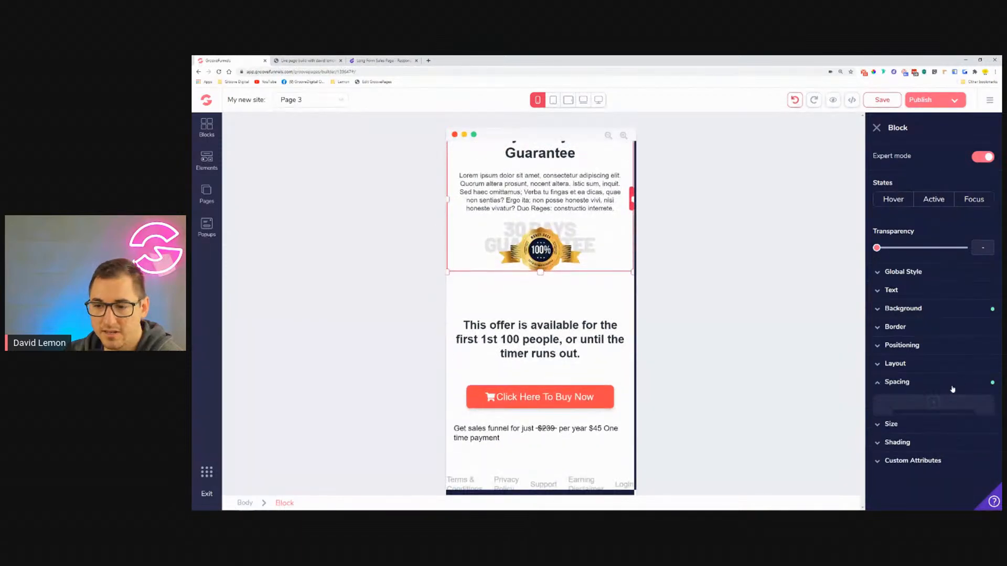
{"action": "scroll", "coordinate": [953, 394], "scroll_direction": "down", "scroll_amount": 1}
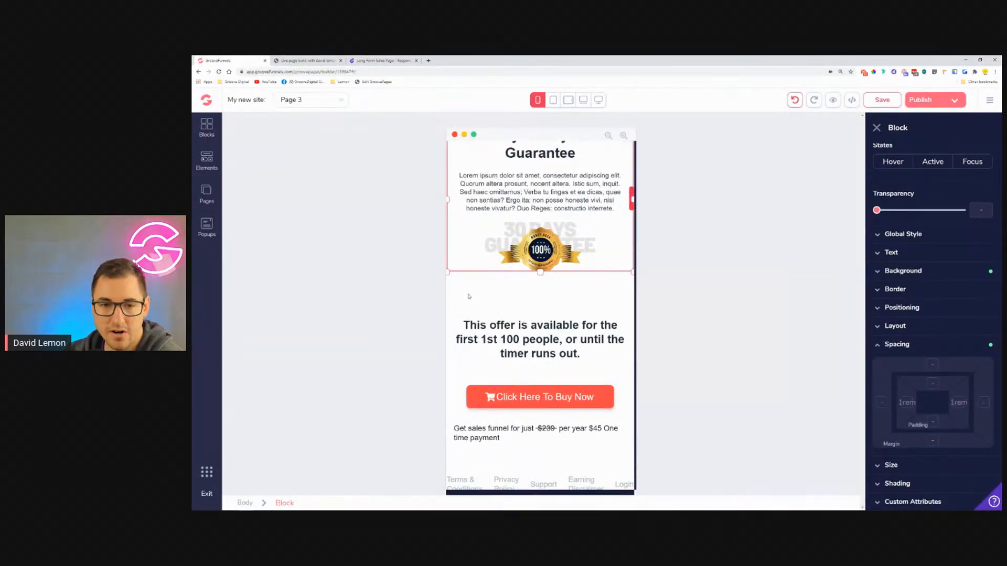
{"action": "left_click", "coordinate": [478, 328]}
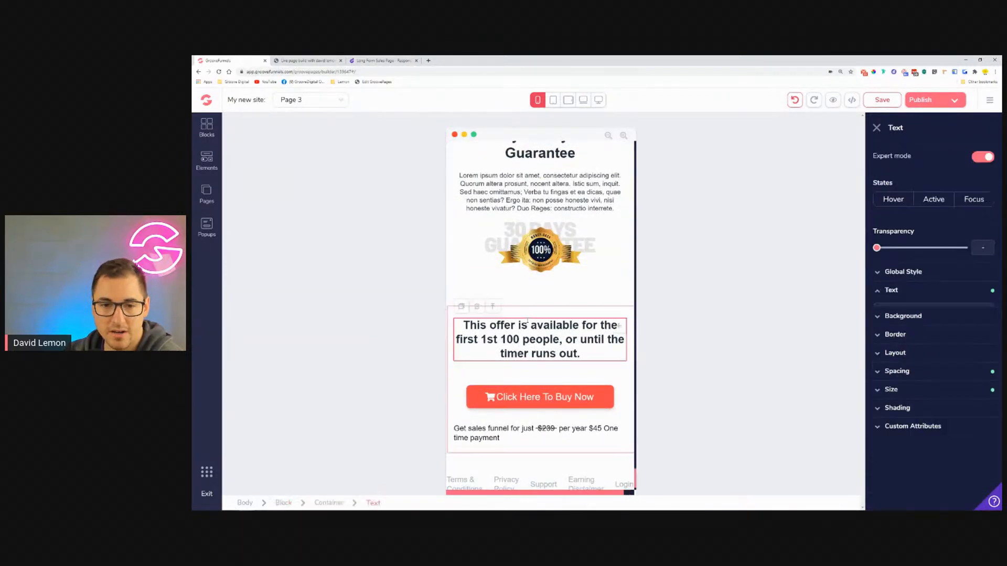
{"action": "left_click", "coordinate": [491, 307]}
{"action": "left_click", "coordinate": [490, 298]}
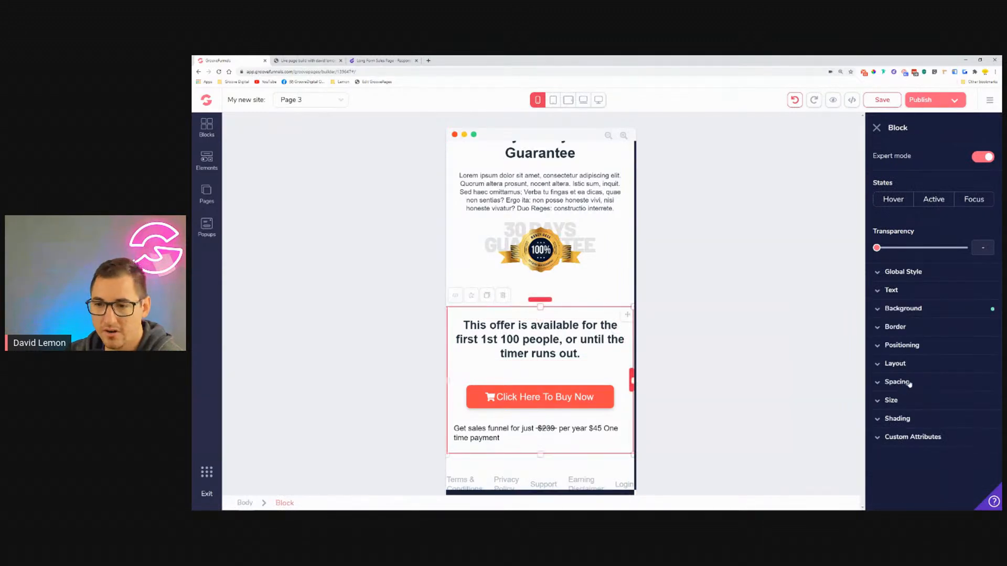
{"action": "left_click", "coordinate": [502, 325]}
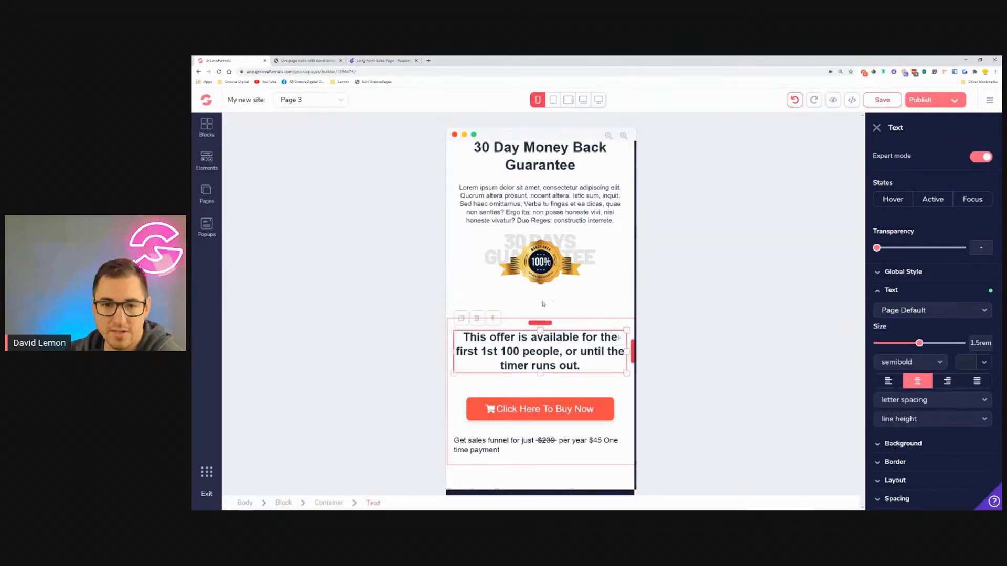
{"action": "left_click", "coordinate": [563, 277]}
{"action": "left_click", "coordinate": [611, 275]}
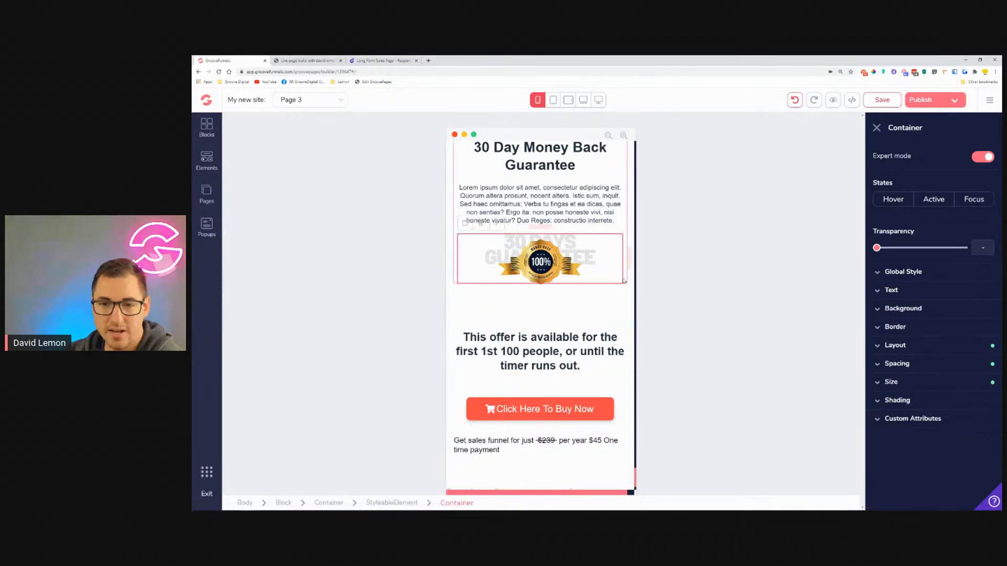
{"action": "left_click", "coordinate": [938, 364]}
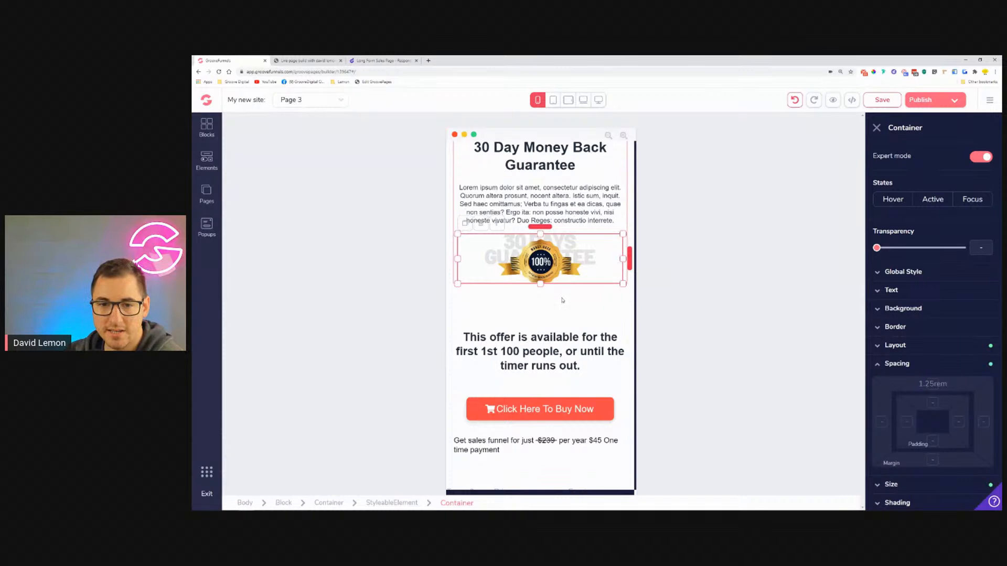
Step: Set the top margin of the container holding the "This offer is available" section to 1.5rem
{"action": "left_click", "coordinate": [558, 326]}
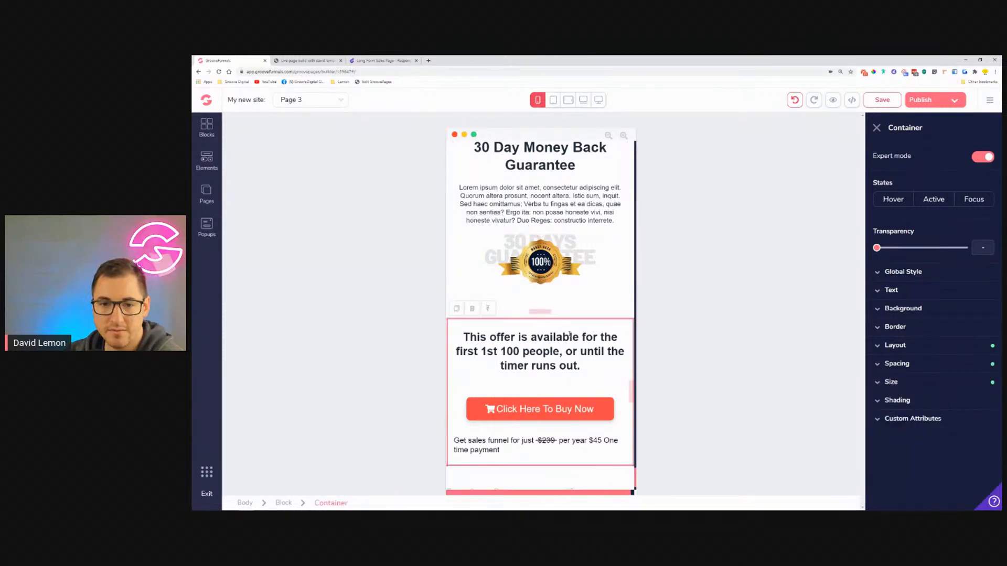
{"action": "left_click", "coordinate": [928, 371]}
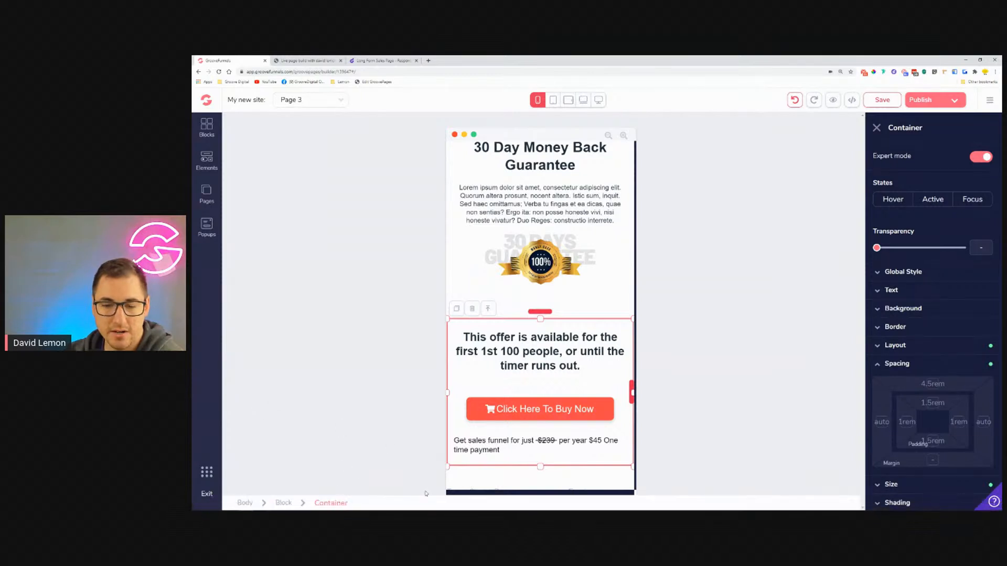
{"action": "left_click", "coordinate": [935, 384]}
{"action": "left_click_drag", "start_coordinate": [934, 484], "coordinate": [905, 485]}
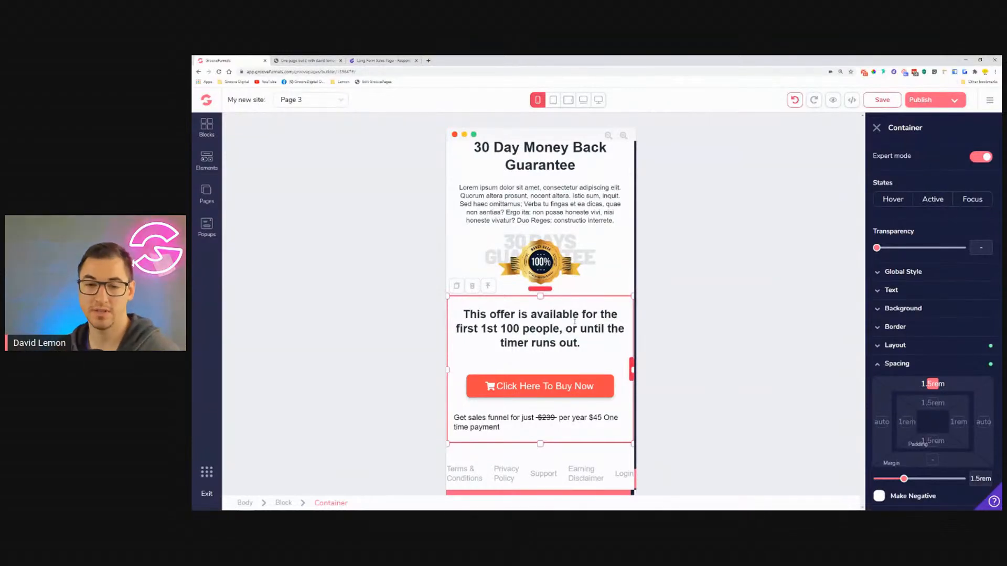
Step: Set the "This offer is available for the first 1st 100 people" heading to 1.25rem and centre the price text below the buy button
{"action": "left_click", "coordinate": [507, 310]}
{"action": "left_click", "coordinate": [891, 290]}
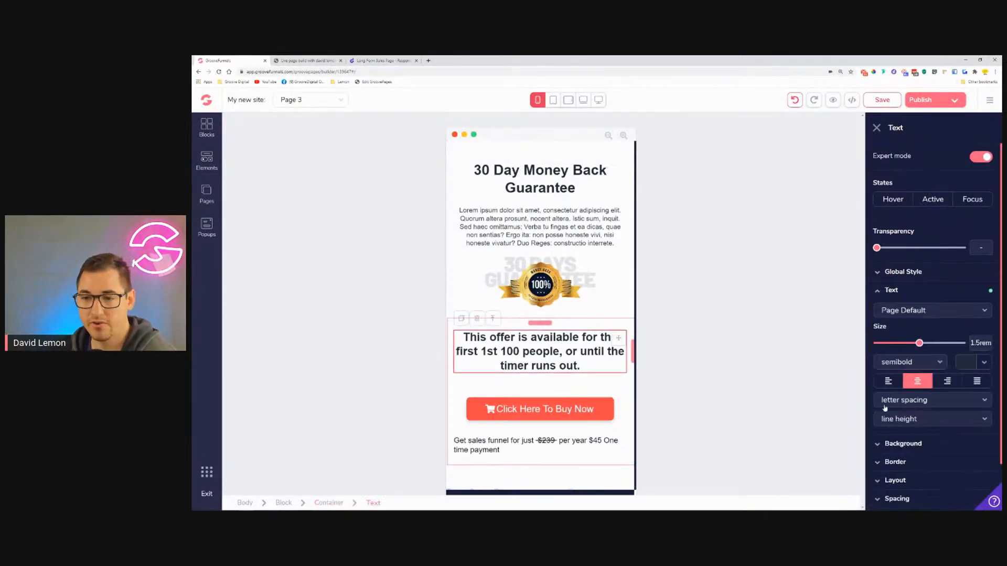
{"action": "left_click_drag", "start_coordinate": [921, 346], "coordinate": [916, 347]}
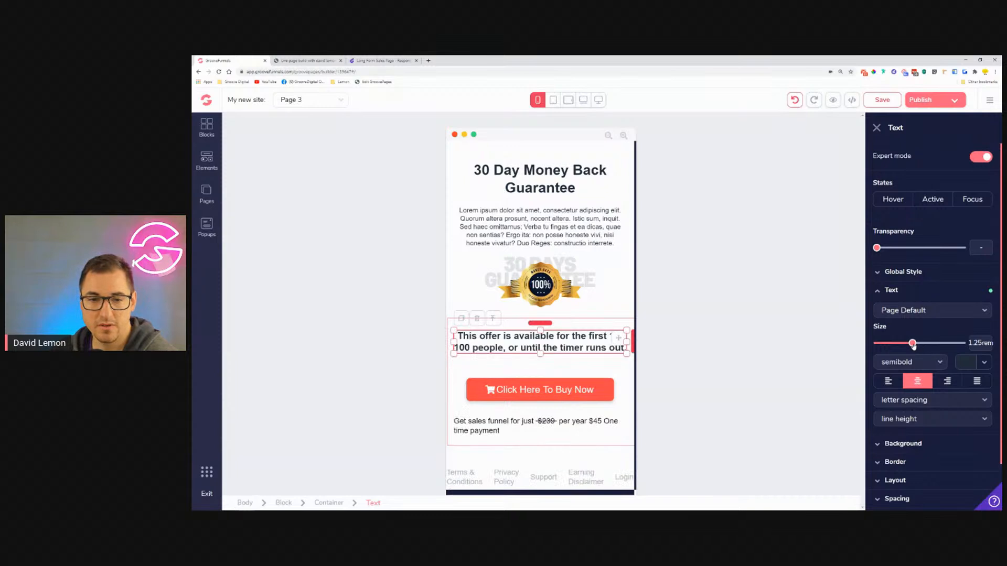
{"action": "left_click", "coordinate": [548, 424]}
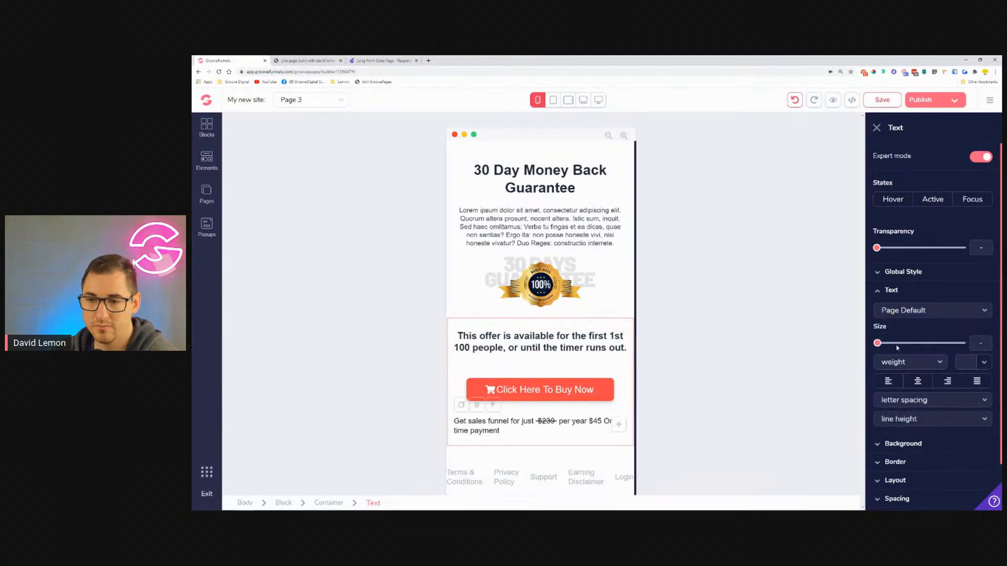
{"action": "left_click", "coordinate": [918, 381]}
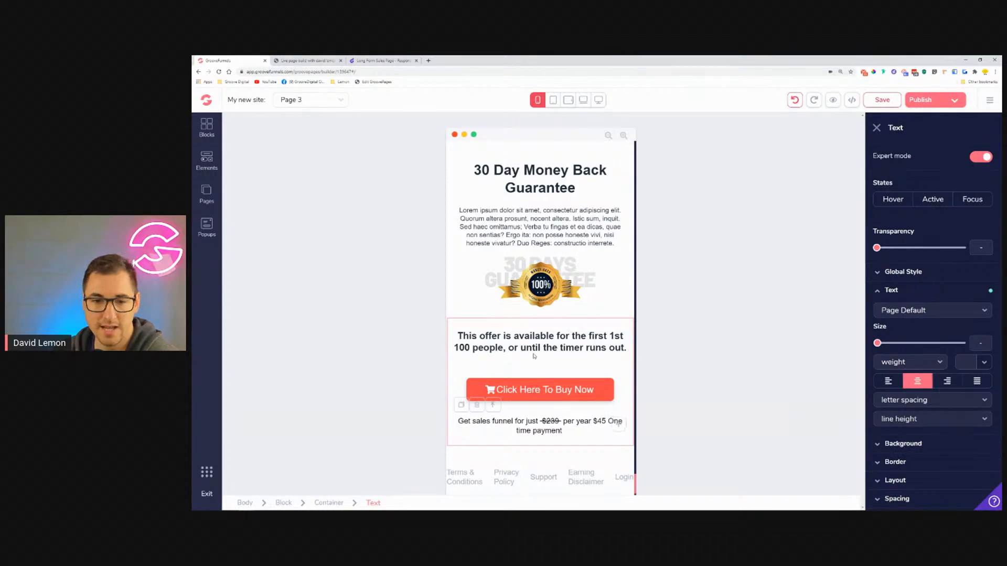
Step: Set the top margin of the "Click Here To Buy Now" button to 1rem
{"action": "left_click", "coordinate": [550, 371]}
{"action": "left_click", "coordinate": [549, 388]}
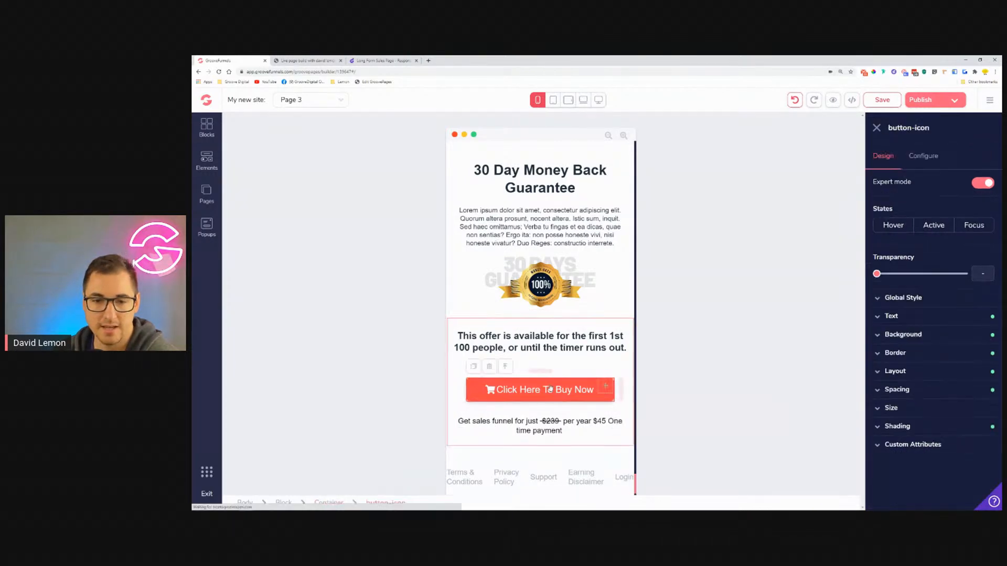
{"action": "left_click", "coordinate": [905, 389]}
{"action": "left_click", "coordinate": [933, 411]}
{"action": "left_click_drag", "start_coordinate": [913, 506], "coordinate": [897, 506]}
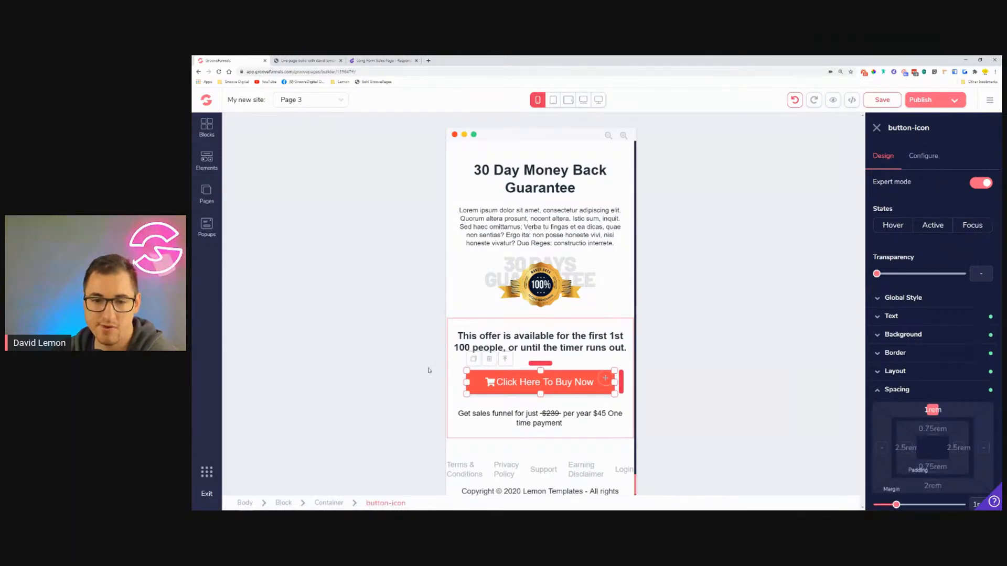
Step: Set the text size of the "Terms & Conditions" and "Privacy Policy" footer links to 0.75rem
{"action": "scroll", "coordinate": [555, 388], "scroll_direction": "down", "scroll_amount": 1}
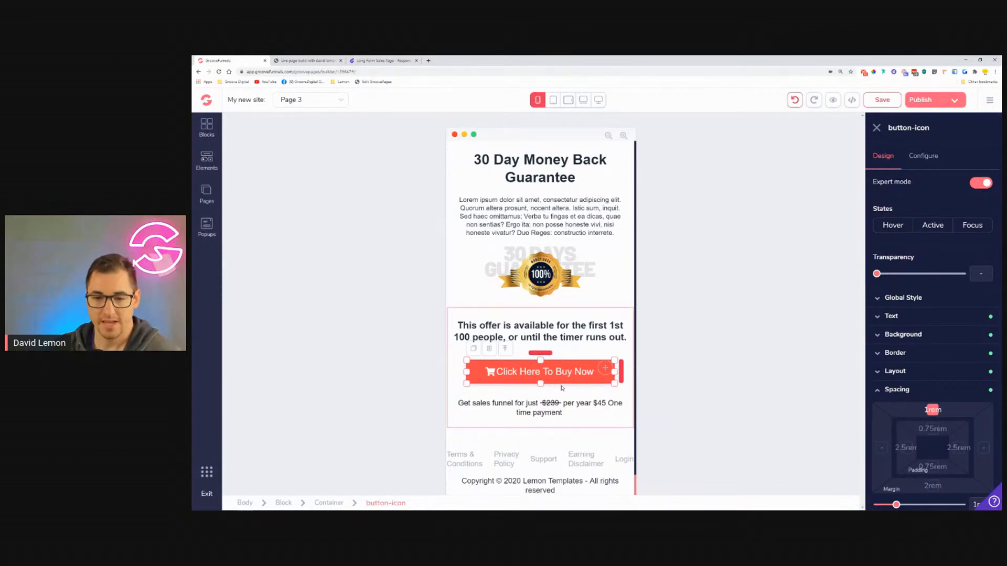
{"action": "left_click", "coordinate": [572, 455]}
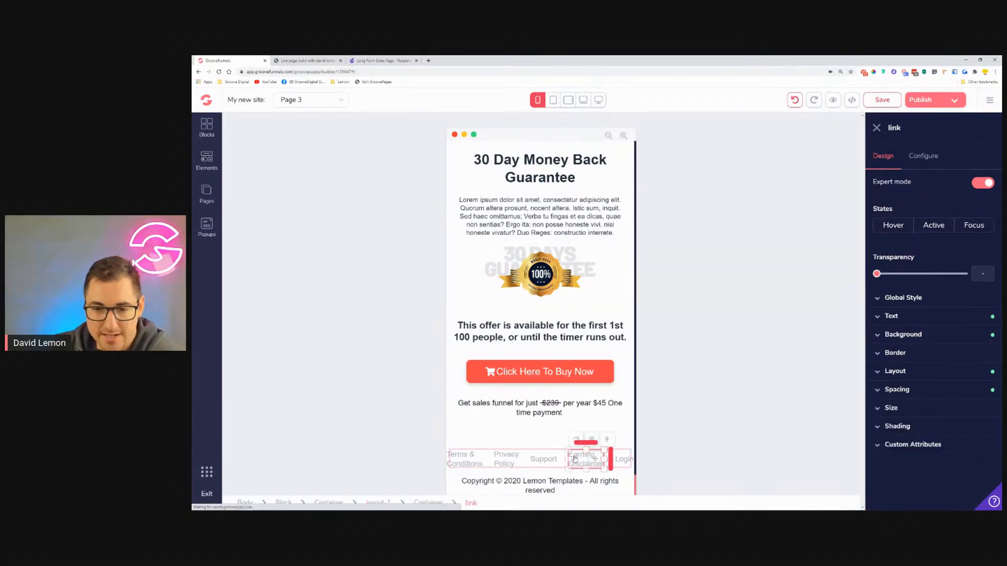
{"action": "left_click", "coordinate": [465, 452]}
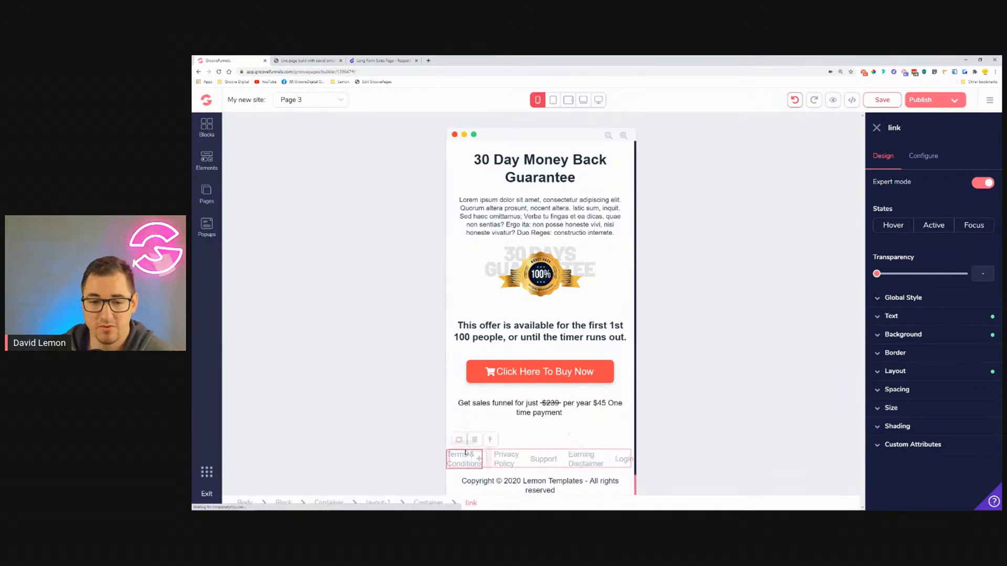
{"action": "left_click", "coordinate": [909, 317]}
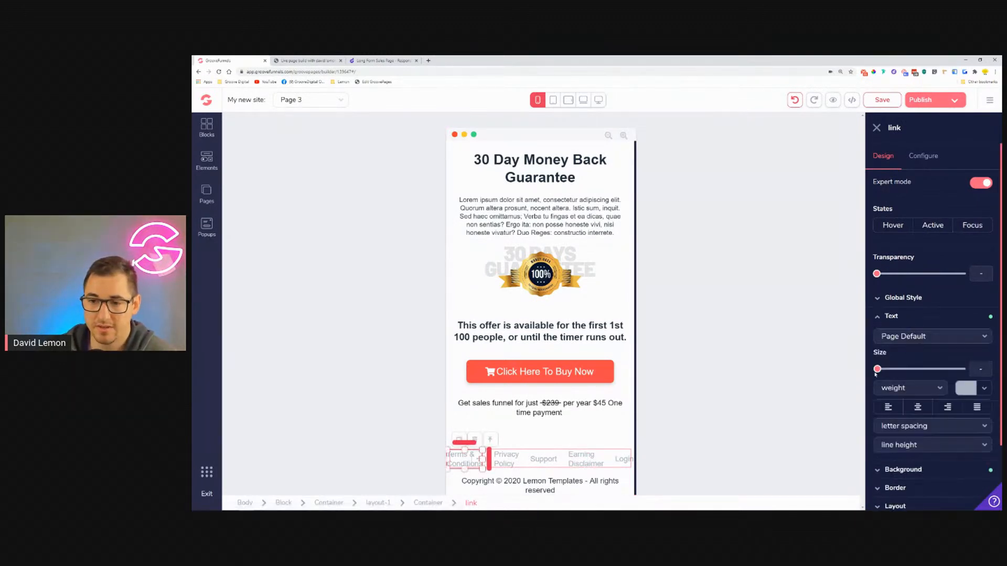
{"action": "left_click_drag", "start_coordinate": [881, 372], "coordinate": [885, 373]}
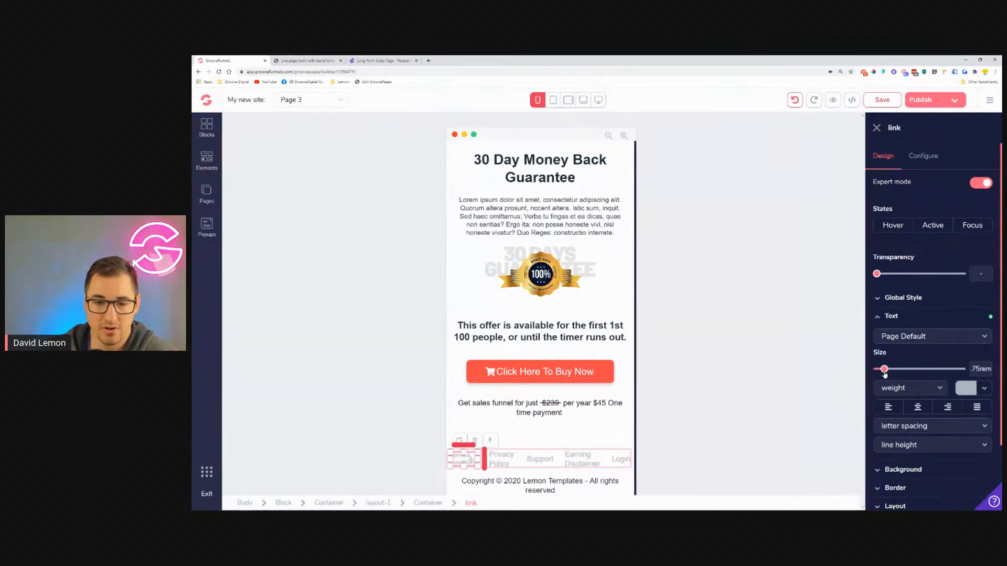
{"action": "left_click", "coordinate": [894, 317]}
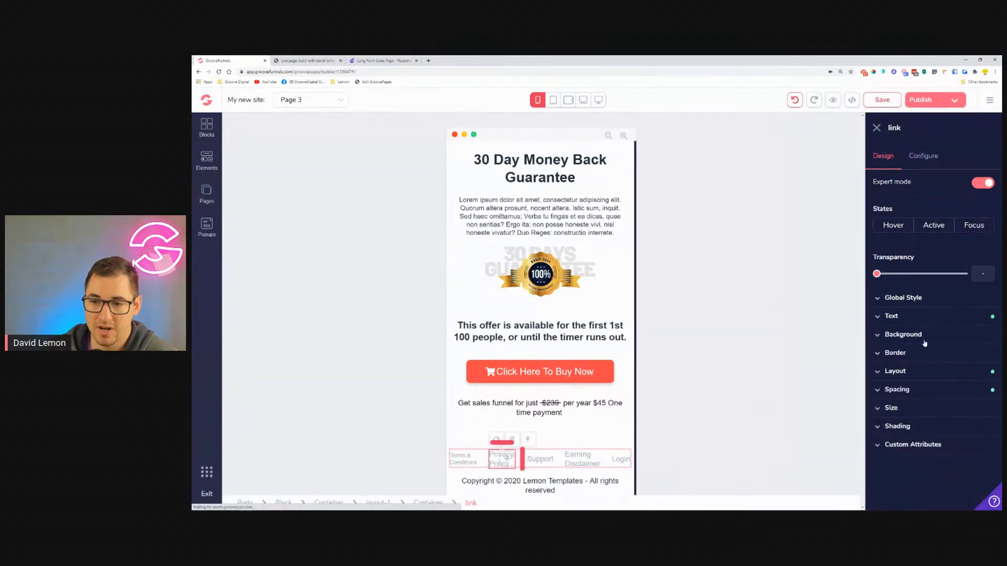
{"action": "left_click", "coordinate": [894, 317]}
{"action": "left_click_drag", "start_coordinate": [877, 369], "coordinate": [885, 369]}
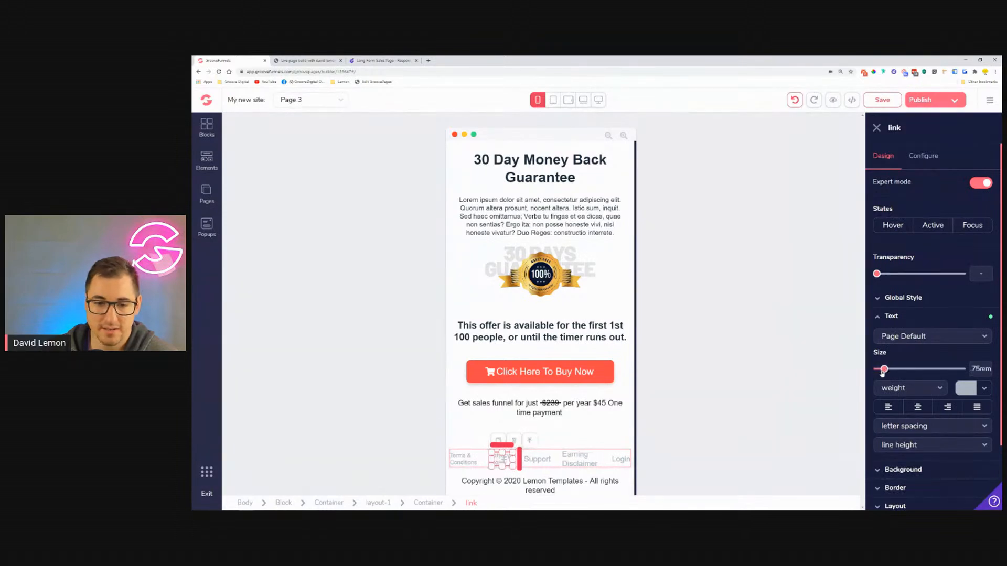
Step: Set the text size of the "Support" and "Earning Disclaimer" footer links to 0.75rem
{"action": "left_click", "coordinate": [536, 460]}
{"action": "left_click", "coordinate": [895, 317]}
{"action": "left_click_drag", "start_coordinate": [880, 370], "coordinate": [885, 370]}
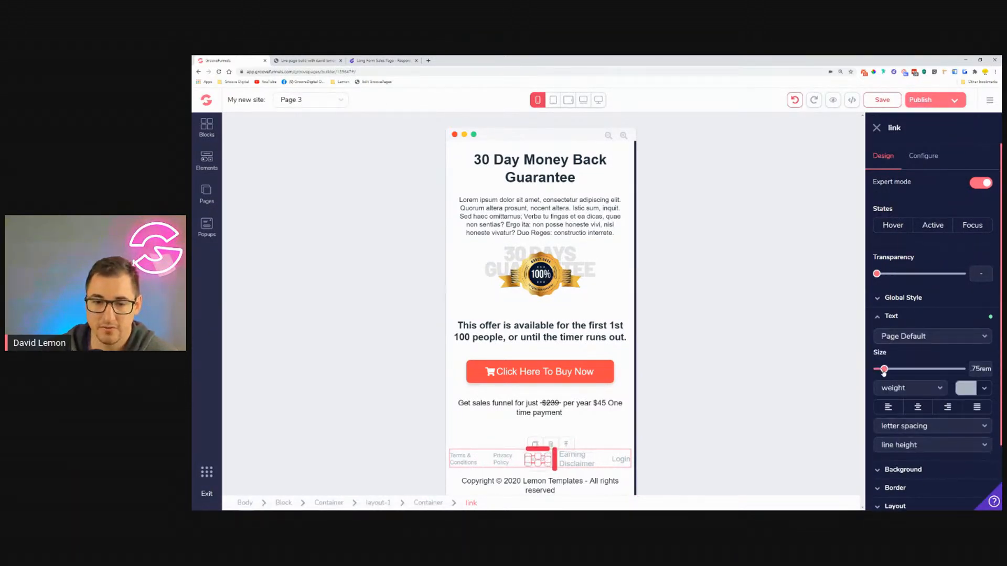
{"action": "left_click", "coordinate": [577, 461]}
{"action": "left_click", "coordinate": [895, 320]}
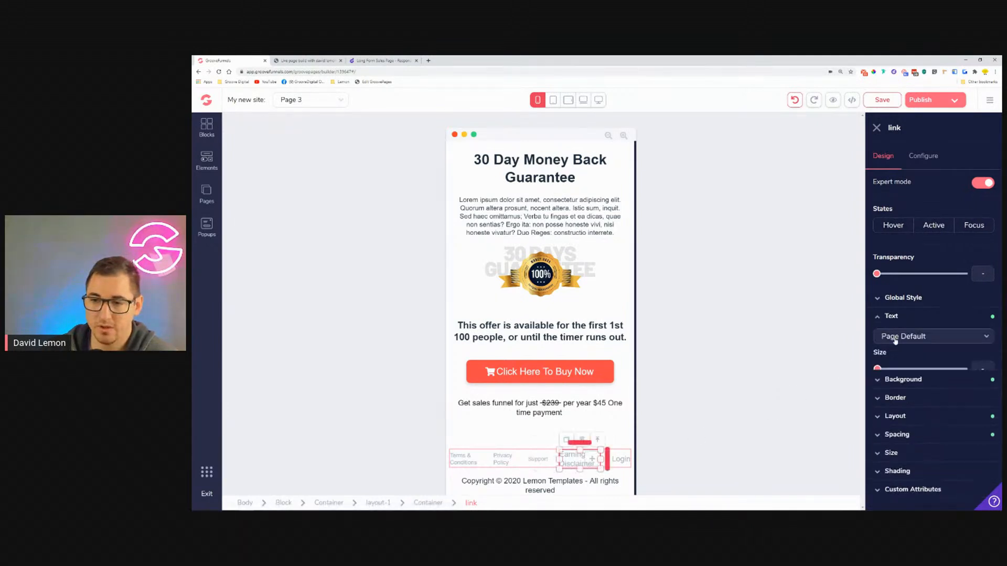
{"action": "left_click_drag", "start_coordinate": [881, 371], "coordinate": [886, 371]}
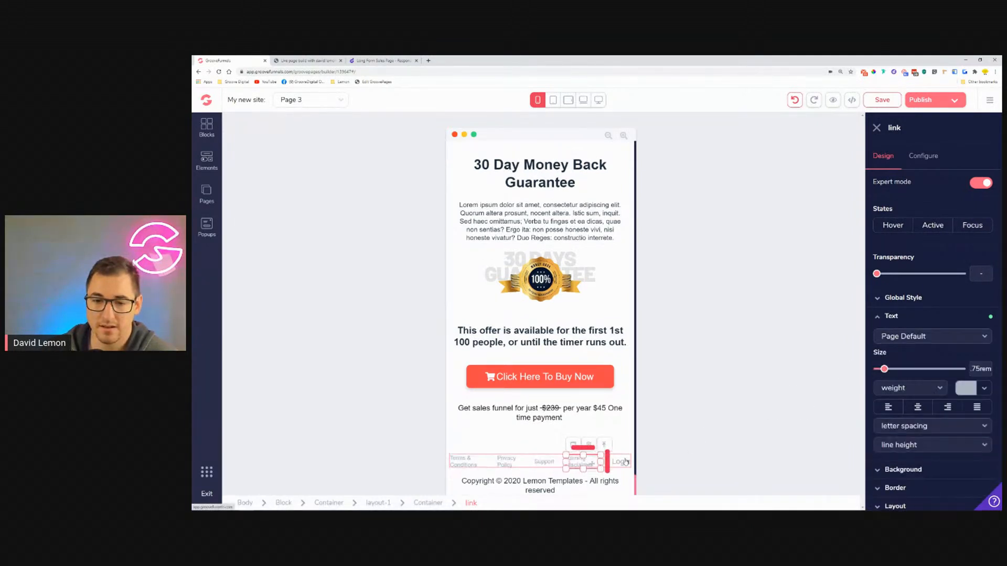
Step: Set the text size of the "Login" footer link to 0.75rem
{"action": "left_click", "coordinate": [891, 317]}
{"action": "left_click", "coordinate": [890, 319]}
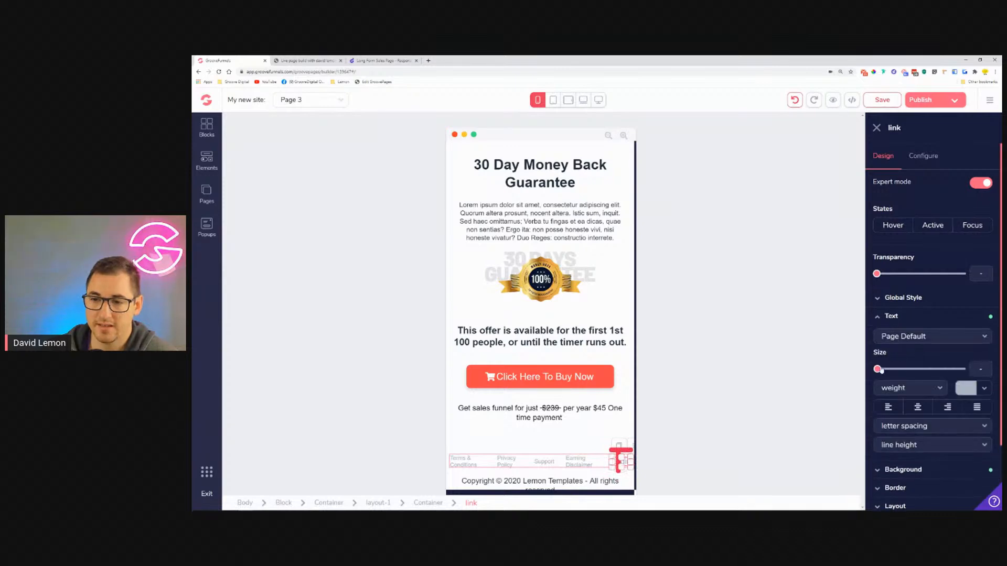
{"action": "left_click_drag", "start_coordinate": [880, 370], "coordinate": [885, 370]}
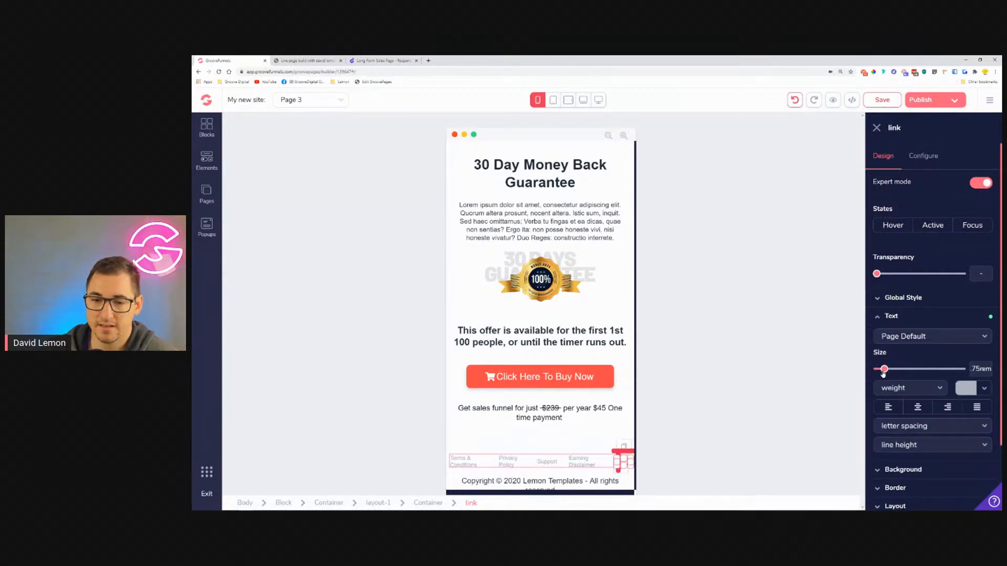
{"action": "left_click", "coordinate": [877, 128]}
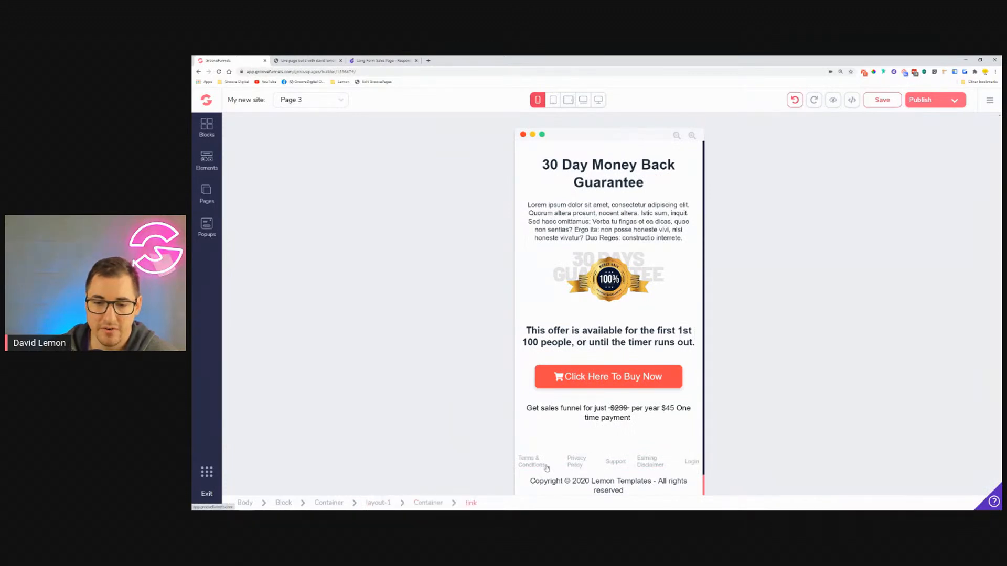
Step: Set the left and right padding of the block holding the footer links to 1rem
{"action": "left_click", "coordinate": [556, 459]}
{"action": "left_click", "coordinate": [488, 446]}
{"action": "left_click", "coordinate": [331, 503]}
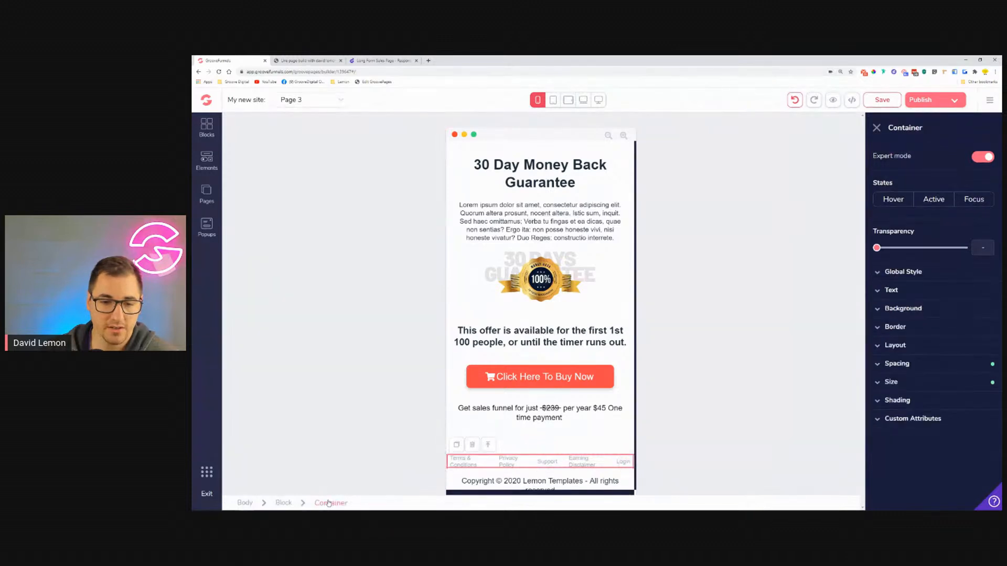
{"action": "left_click", "coordinate": [280, 503]}
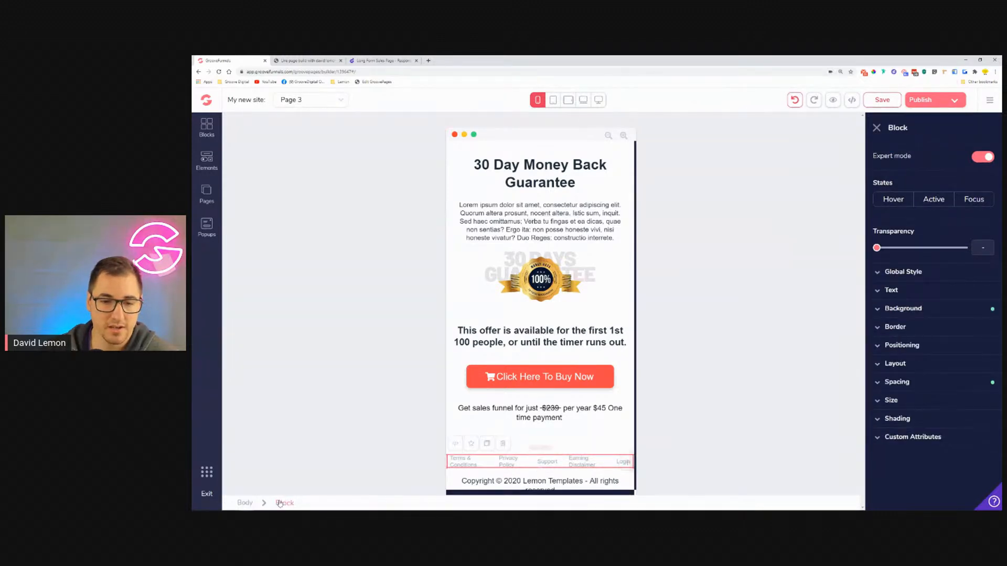
{"action": "left_click", "coordinate": [910, 382]}
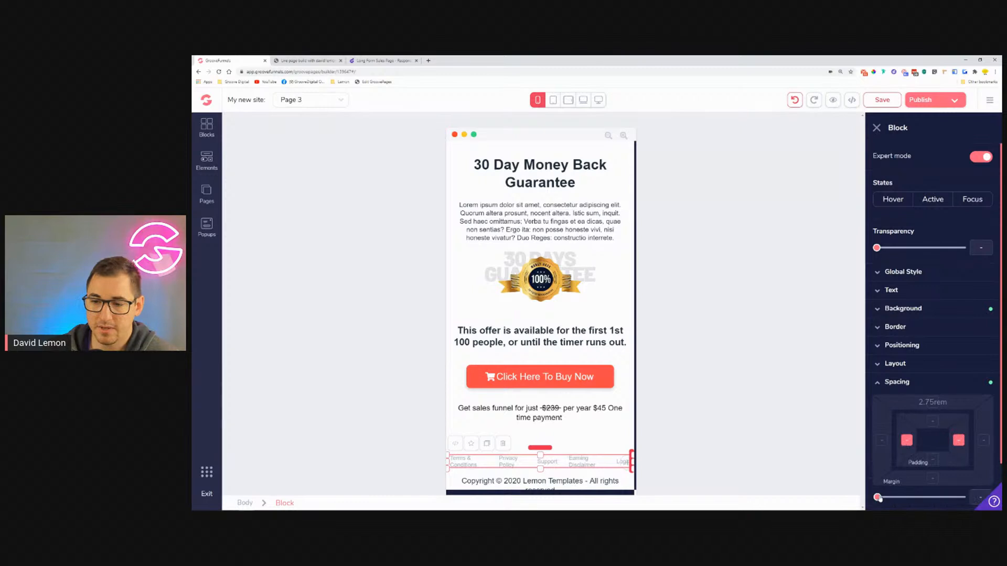
{"action": "left_click_drag", "start_coordinate": [883, 499], "coordinate": [899, 501]}
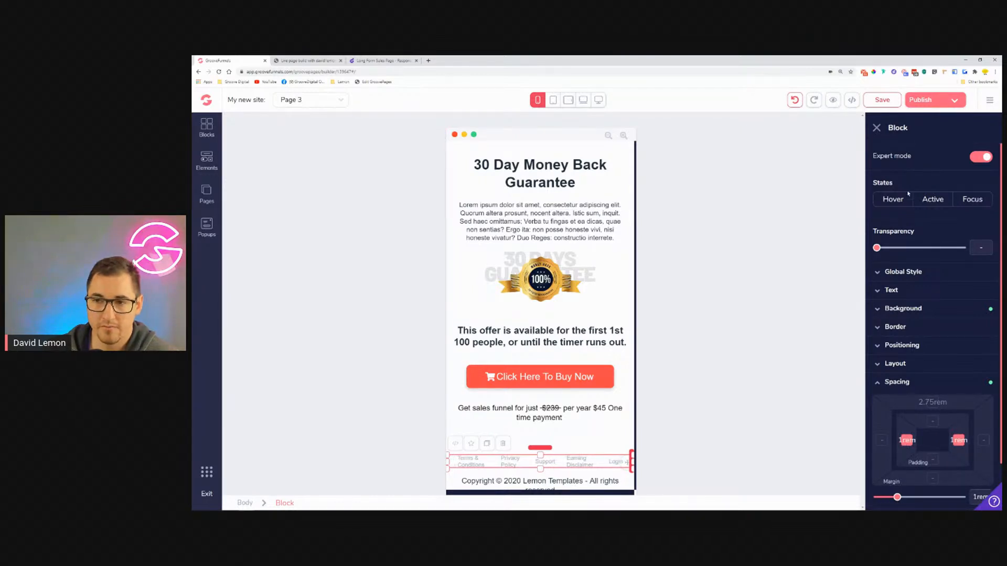
{"action": "left_click", "coordinate": [877, 128]}
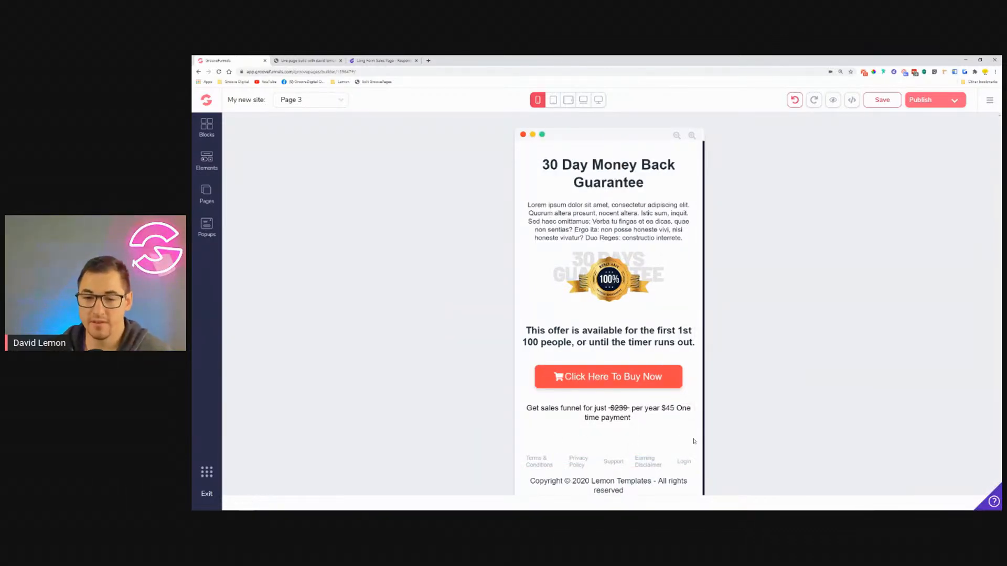
Step: Set the top margin of the copyright text below the footer links to 1.5rem
{"action": "left_click", "coordinate": [609, 488]}
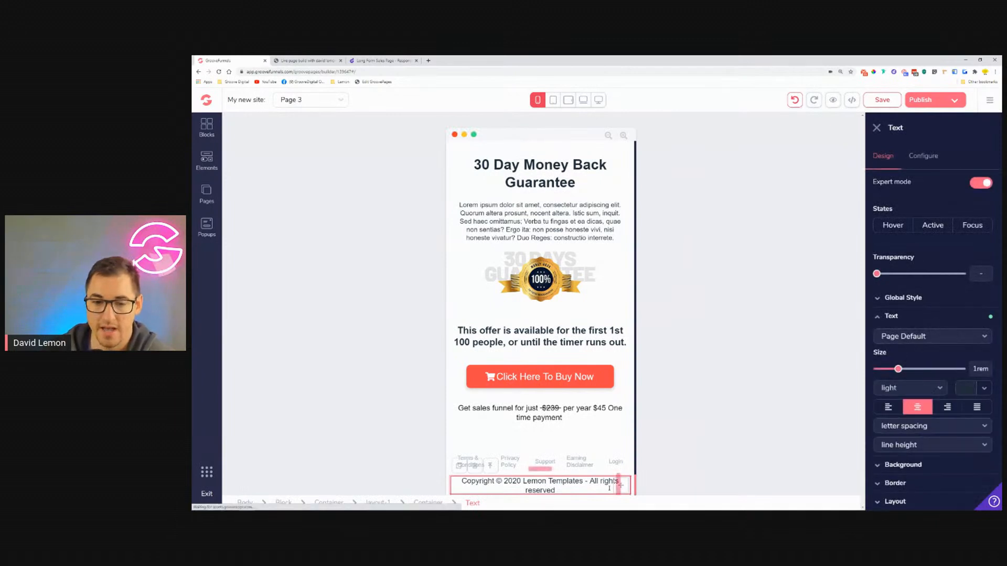
{"action": "scroll", "coordinate": [921, 419], "scroll_direction": "down", "scroll_amount": 2}
{"action": "left_click", "coordinate": [919, 442]}
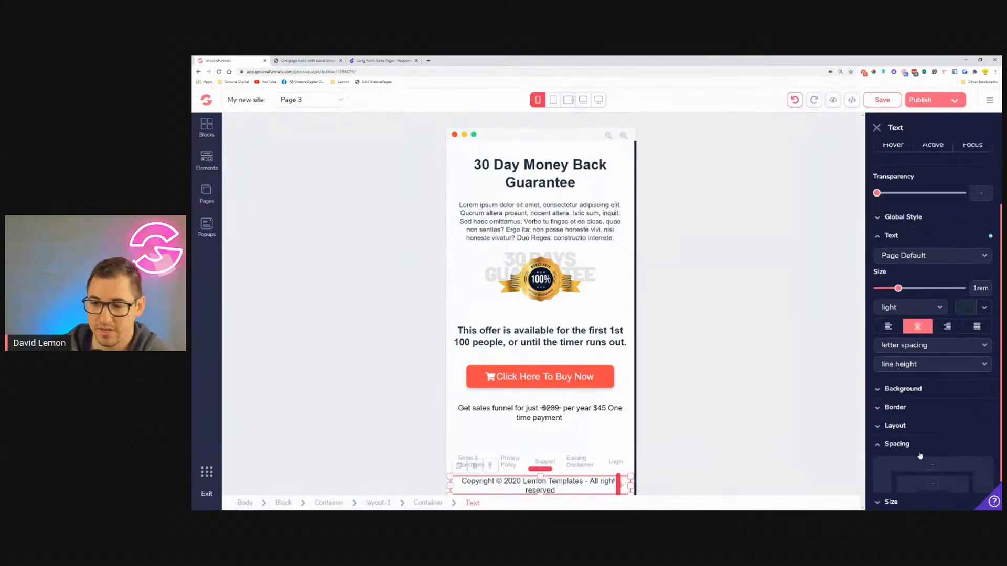
{"action": "scroll", "coordinate": [934, 446], "scroll_direction": "down", "scroll_amount": 1}
{"action": "left_click", "coordinate": [933, 404]}
{"action": "left_click_drag", "start_coordinate": [878, 498], "coordinate": [900, 499]}
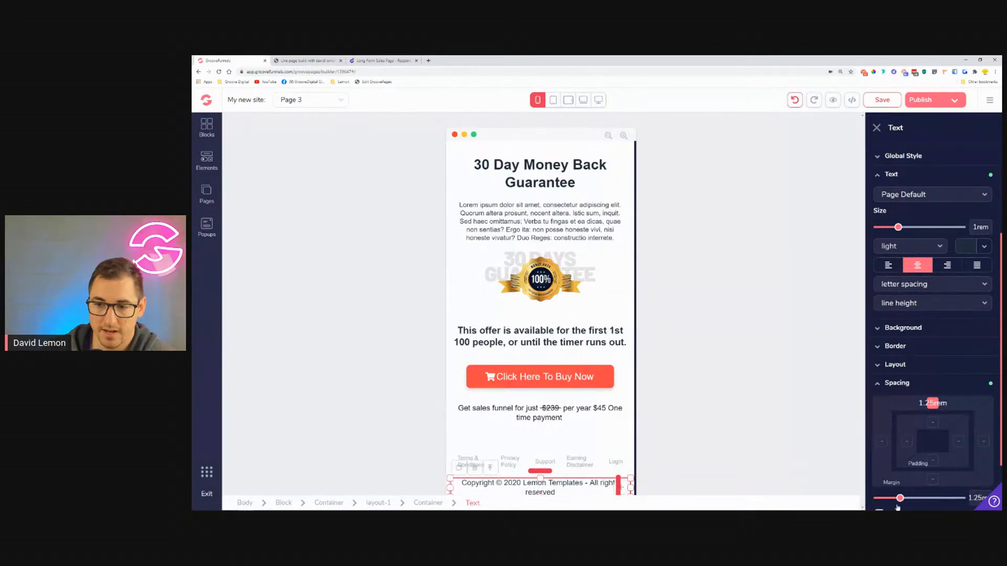
{"action": "left_click_drag", "start_coordinate": [898, 506], "coordinate": [905, 509]}
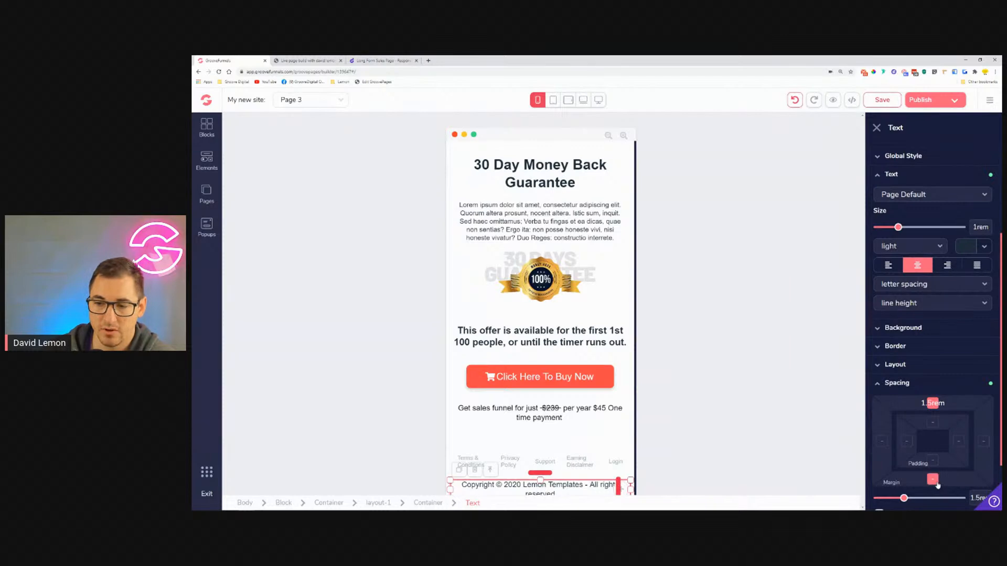
Step: Set the bottom margin of the copyright text to 2rem
{"action": "left_click", "coordinate": [933, 405]}
{"action": "left_click_drag", "start_coordinate": [882, 498], "coordinate": [923, 499]}
{"action": "scroll", "coordinate": [589, 436], "scroll_direction": "down", "scroll_amount": 1}
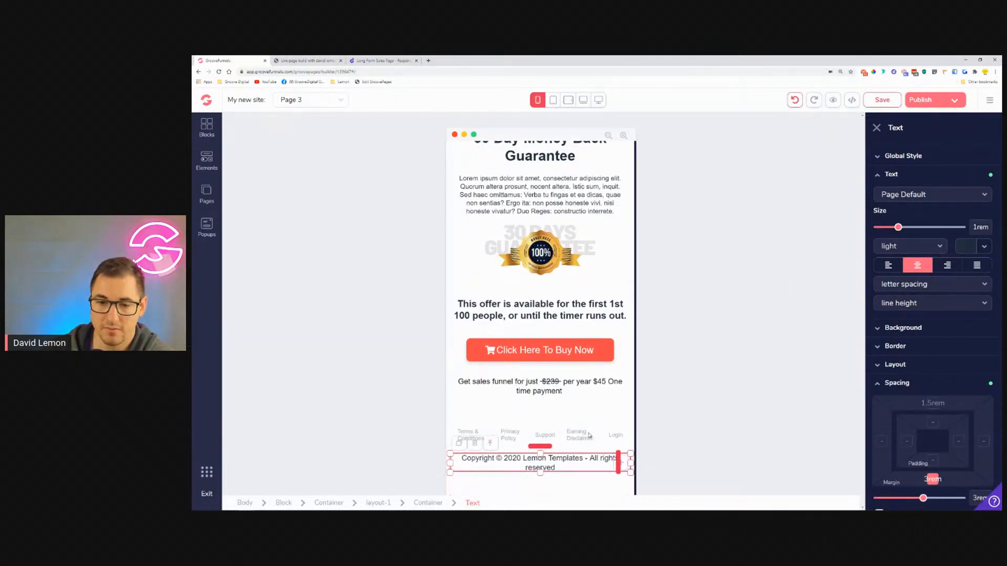
{"action": "left_click_drag", "start_coordinate": [923, 498], "coordinate": [911, 498]}
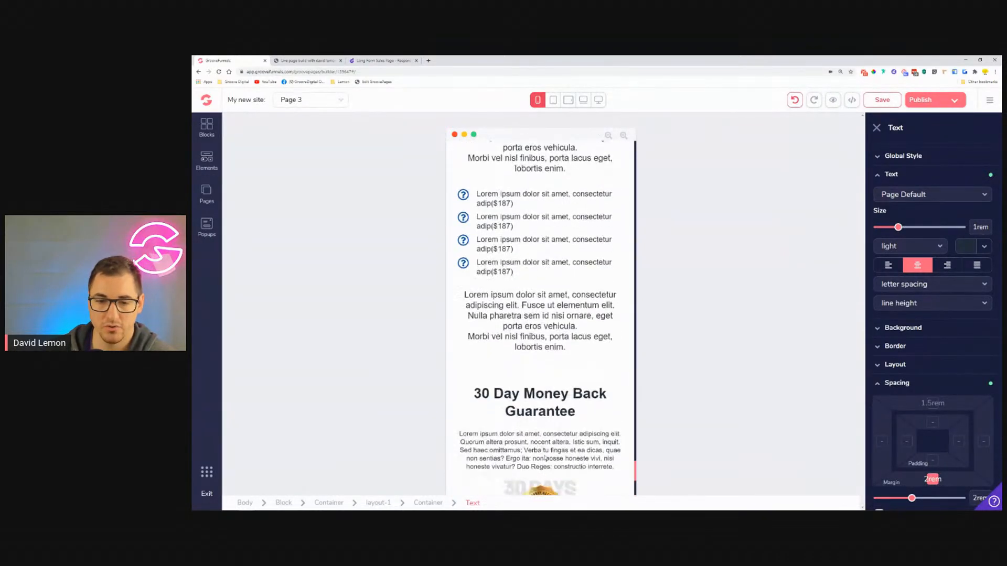
Step: Set the width of the Lemon logo at the start of the page to 25% relative to parent
{"action": "scroll", "coordinate": [547, 454], "scroll_direction": "up", "scroll_amount": 8}
{"action": "scroll", "coordinate": [547, 454], "scroll_direction": "up", "scroll_amount": 15}
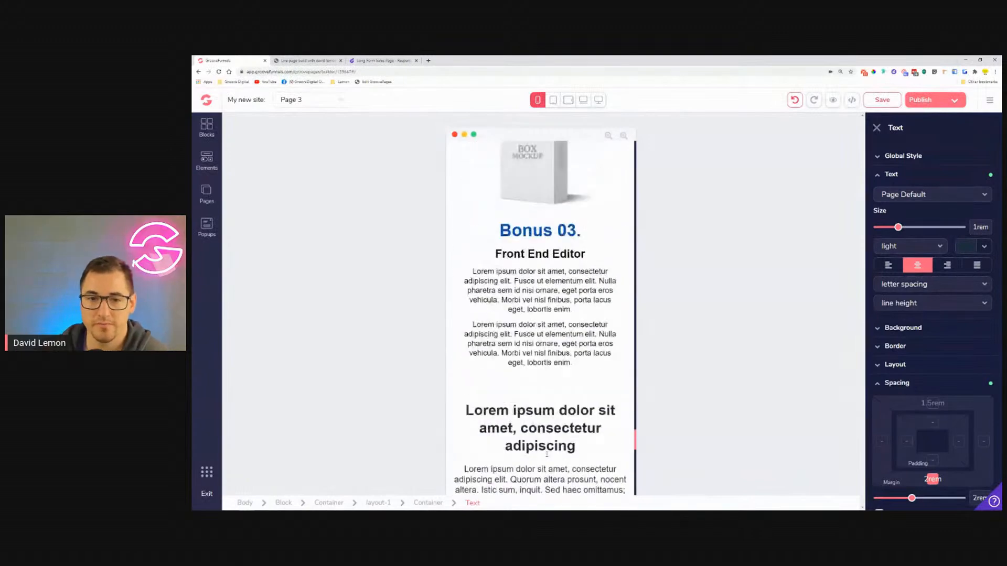
{"action": "scroll", "coordinate": [547, 454], "scroll_direction": "up", "scroll_amount": 15}
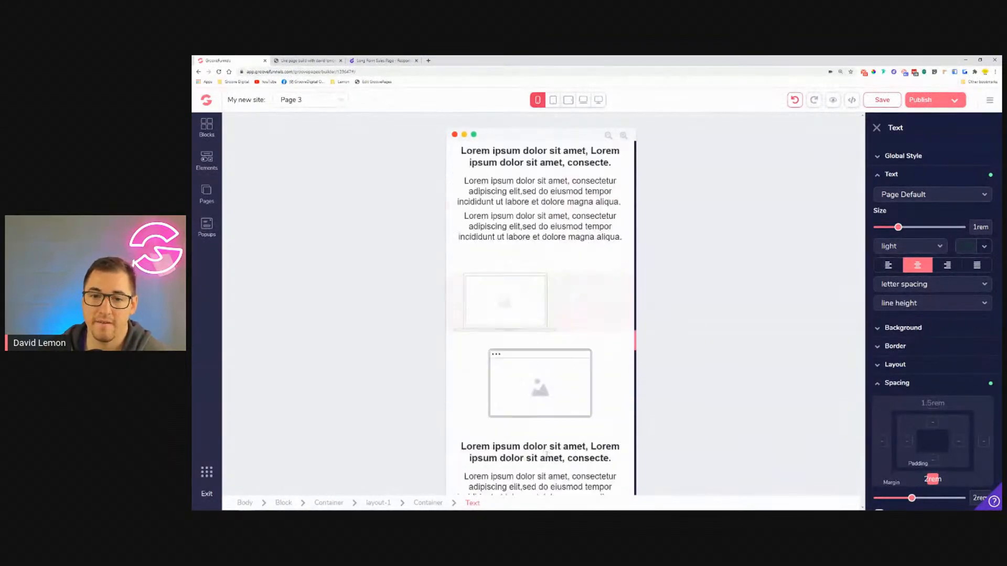
{"action": "scroll", "coordinate": [546, 454], "scroll_direction": "up", "scroll_amount": 15}
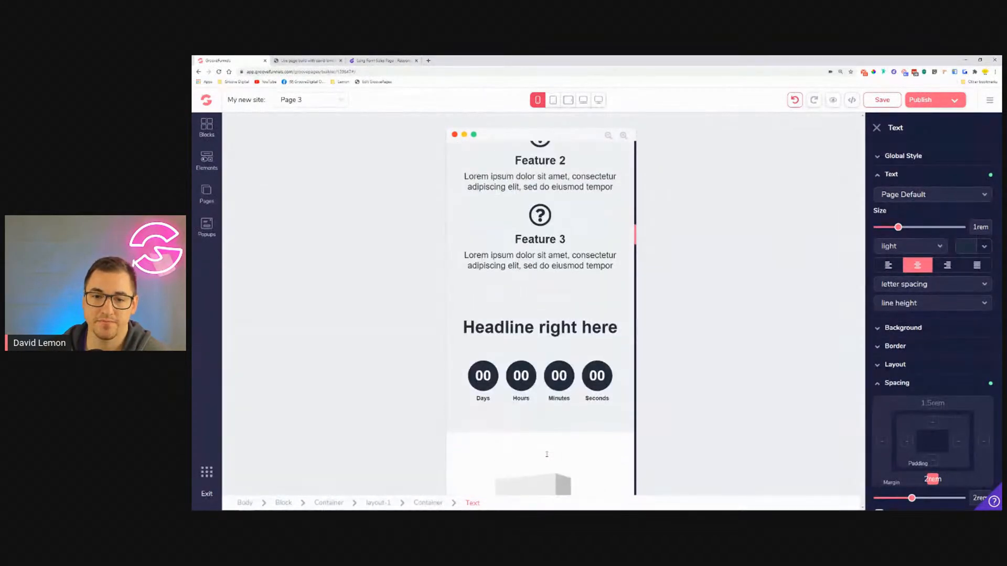
{"action": "scroll", "coordinate": [547, 454], "scroll_direction": "up", "scroll_amount": 3}
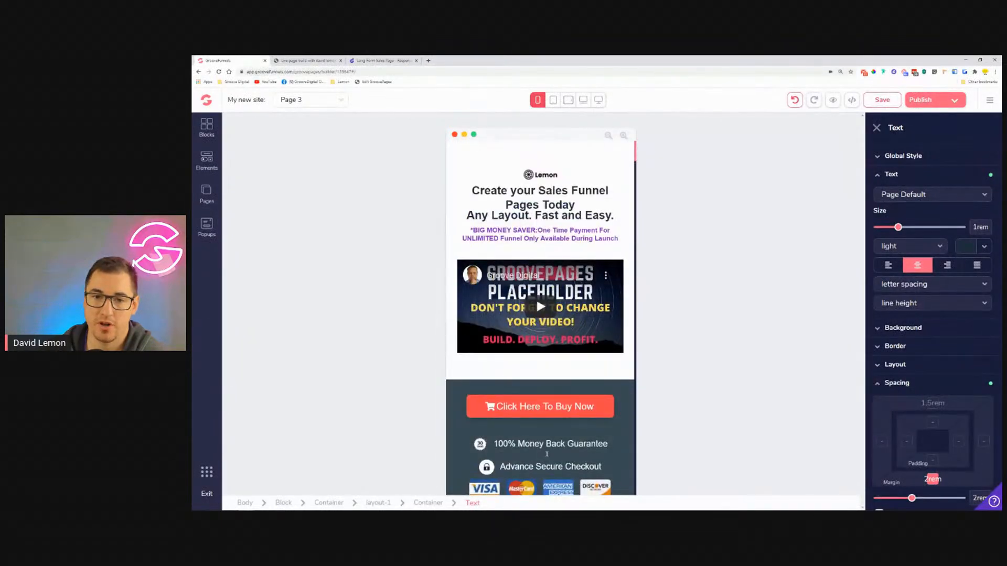
{"action": "left_click", "coordinate": [544, 178]}
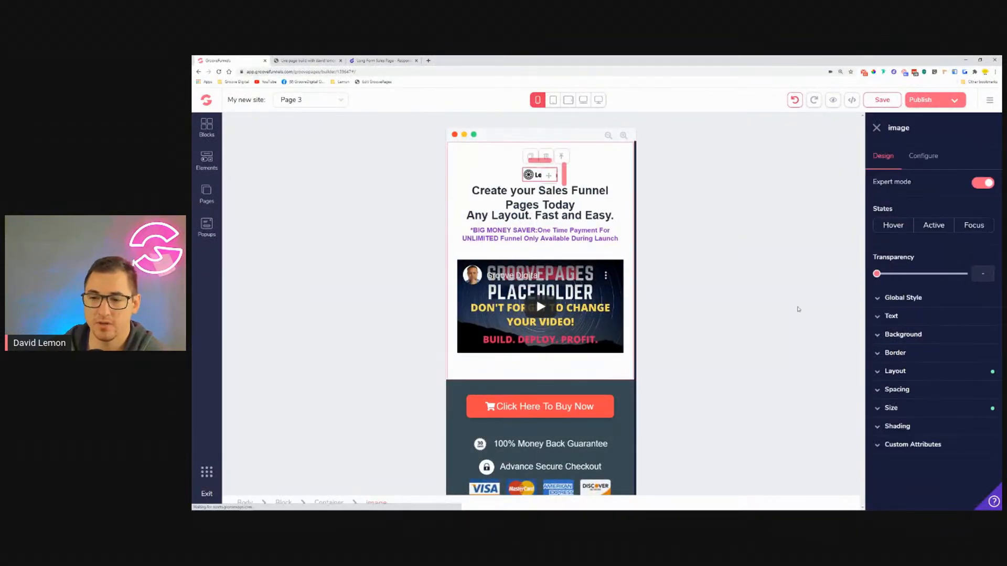
{"action": "left_click", "coordinate": [891, 408]}
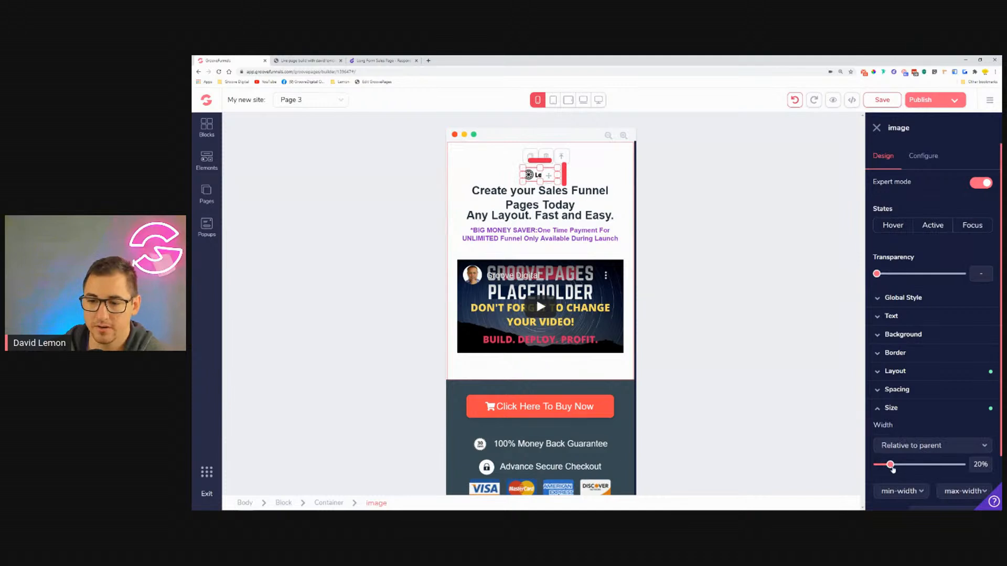
{"action": "left_click_drag", "start_coordinate": [894, 468], "coordinate": [898, 471]}
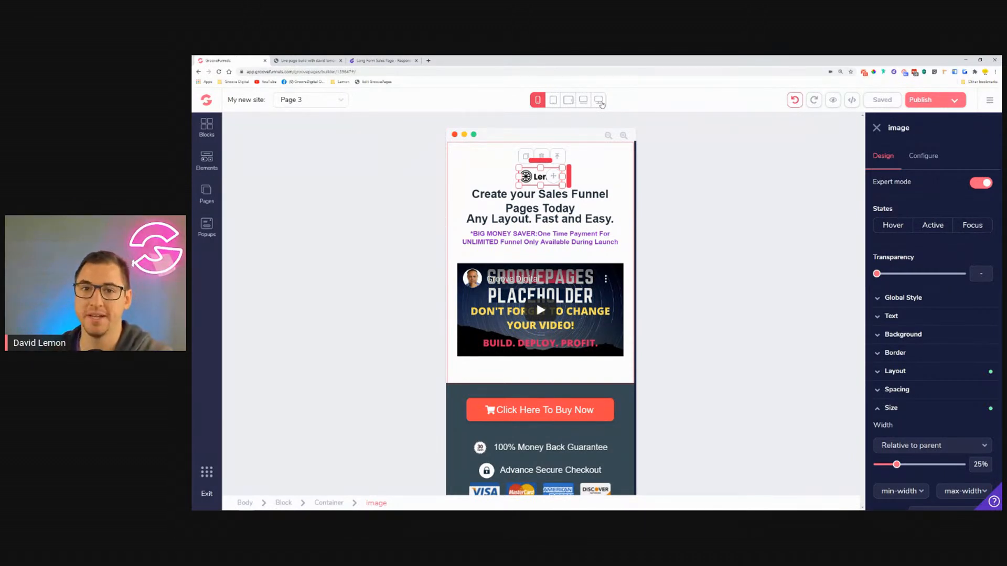
Step: In landscape tablet view, widen the small image above the large one beside "Create Your Beautiful Sales Funnel Pages" to 100% and check the laptop and desktop views
{"action": "left_click", "coordinate": [599, 101]}
{"action": "scroll", "coordinate": [726, 179], "scroll_direction": "down", "scroll_amount": 5}
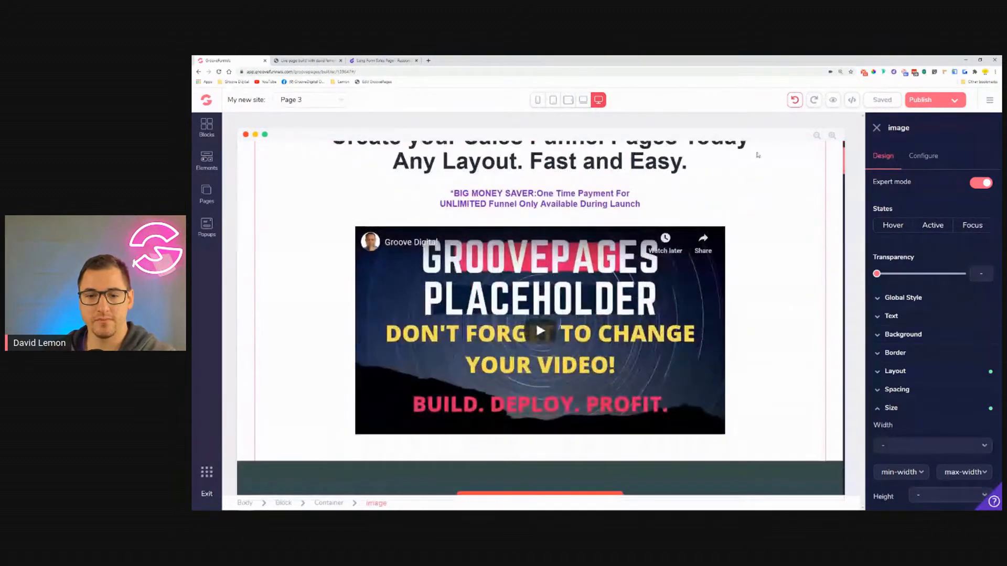
{"action": "scroll", "coordinate": [767, 170], "scroll_direction": "down", "scroll_amount": 5}
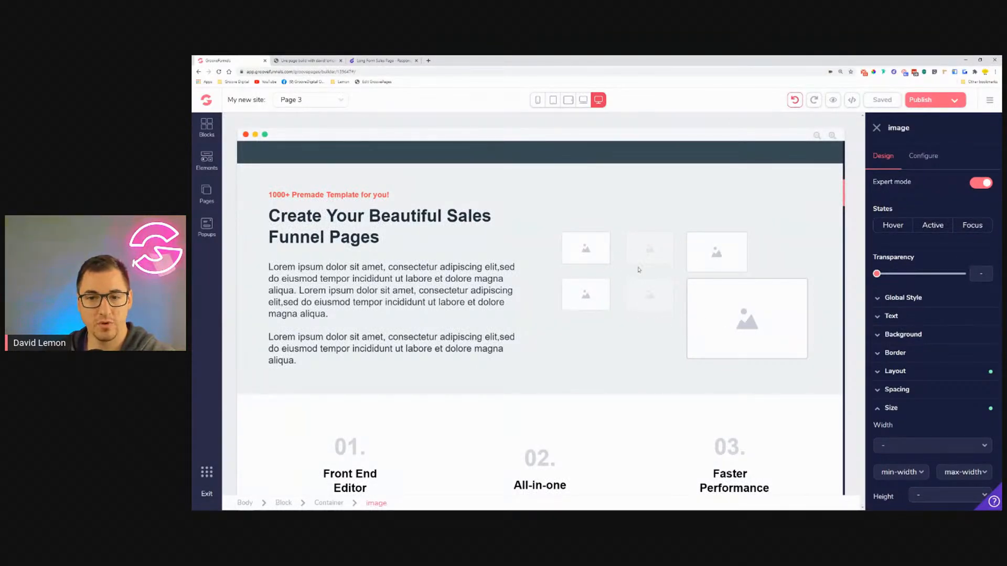
{"action": "left_click", "coordinate": [734, 264]}
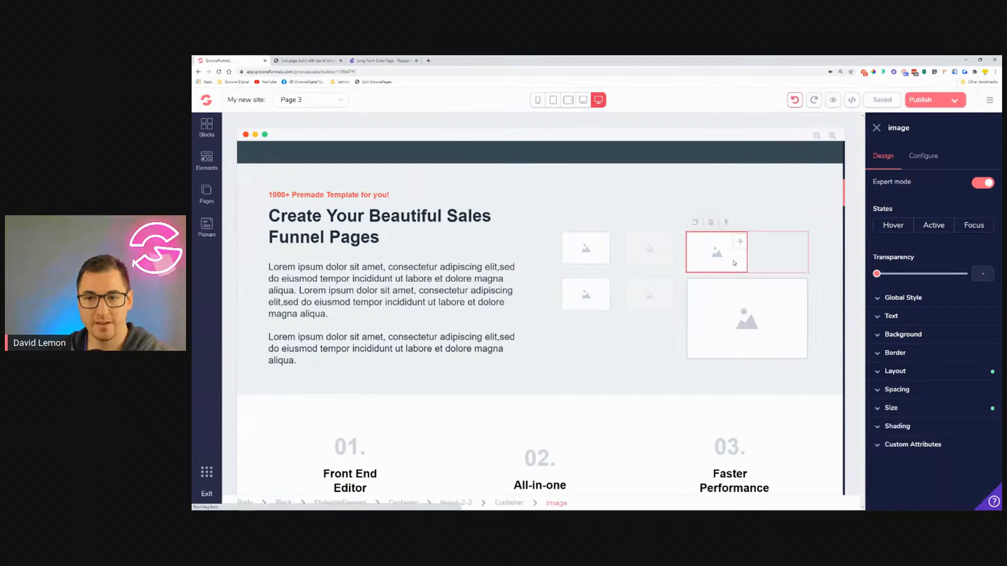
{"action": "left_click", "coordinate": [568, 101]}
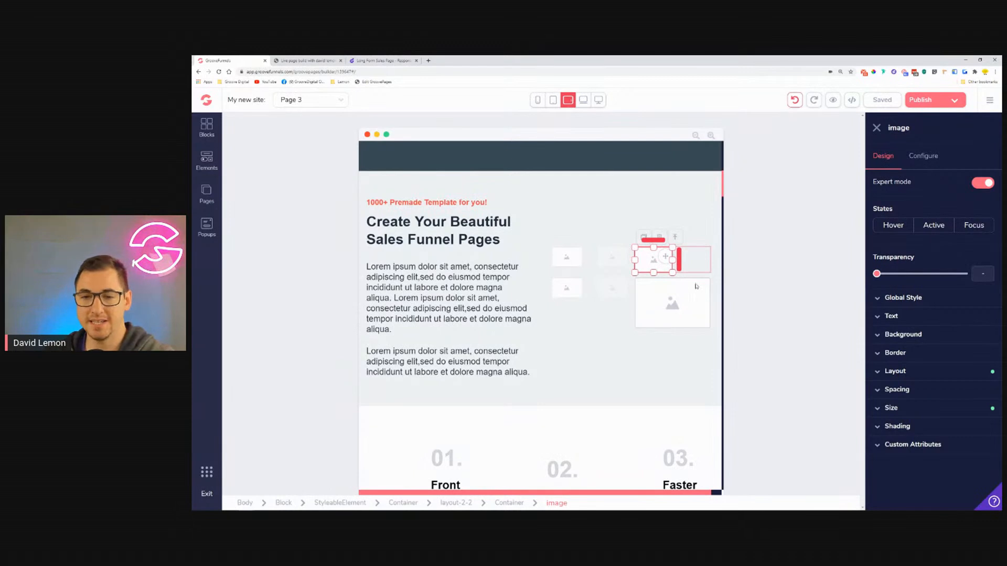
{"action": "left_click", "coordinate": [553, 100]}
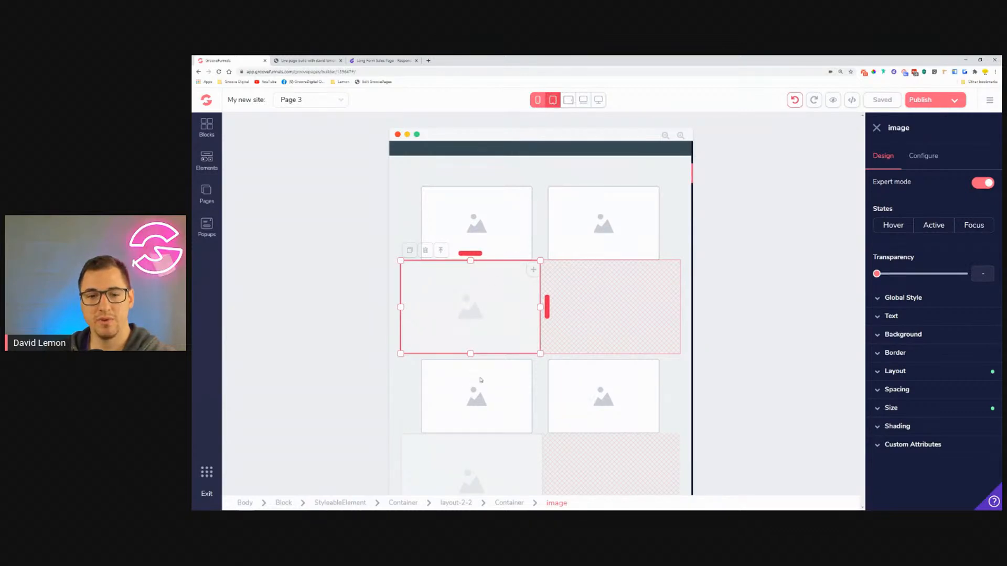
{"action": "left_click", "coordinate": [568, 100]}
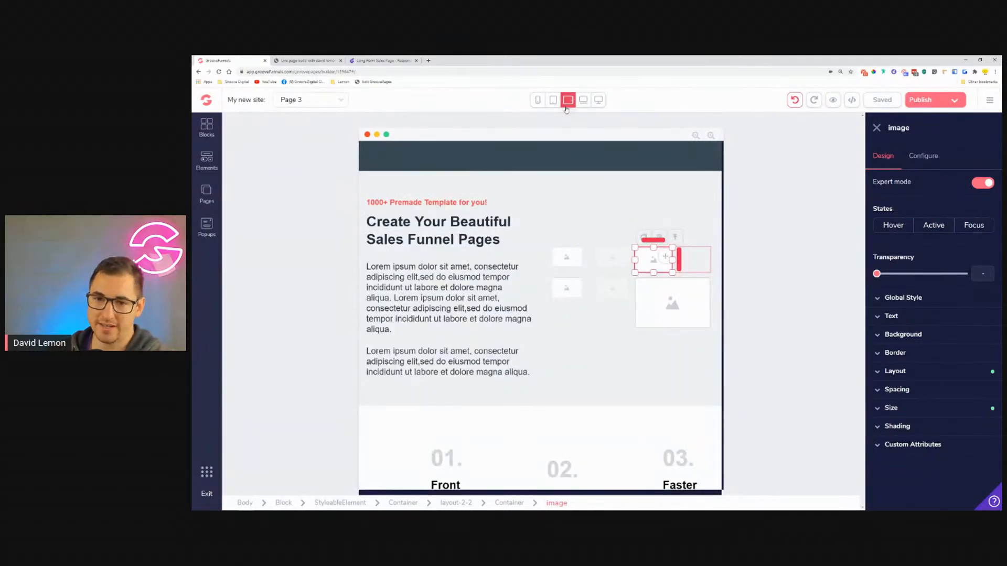
{"action": "left_click", "coordinate": [919, 411]}
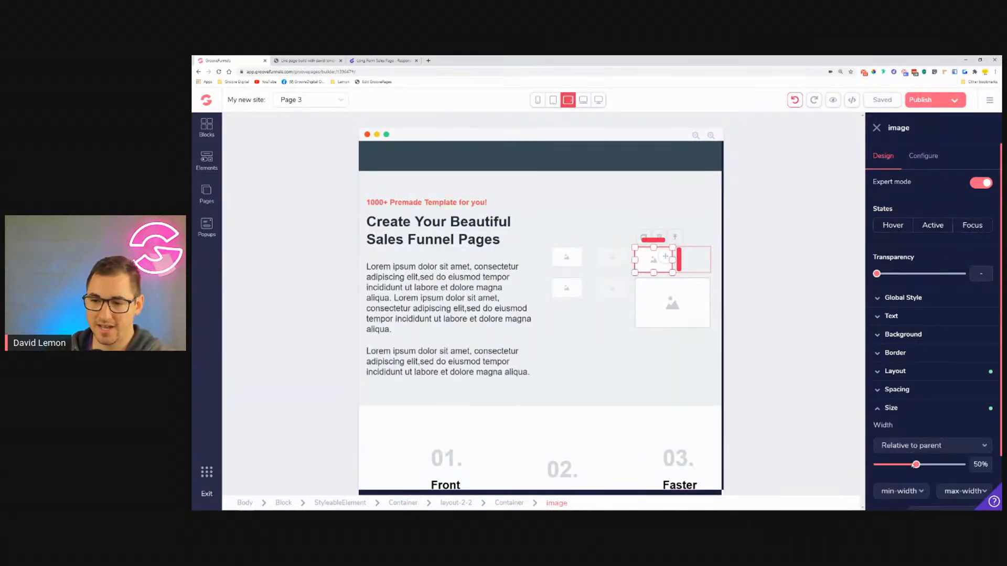
{"action": "left_click_drag", "start_coordinate": [916, 465], "coordinate": [962, 465]}
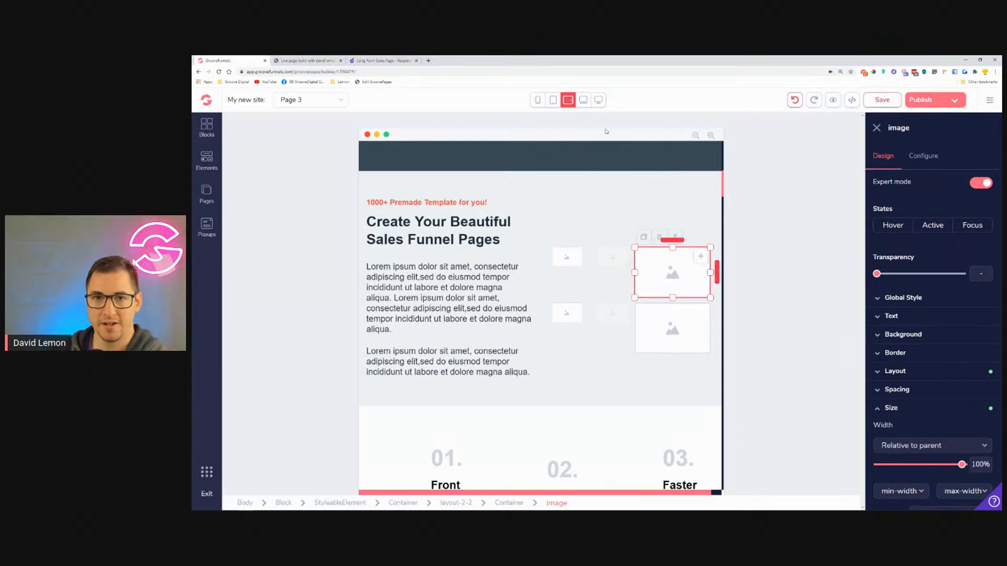
{"action": "left_click", "coordinate": [584, 101]}
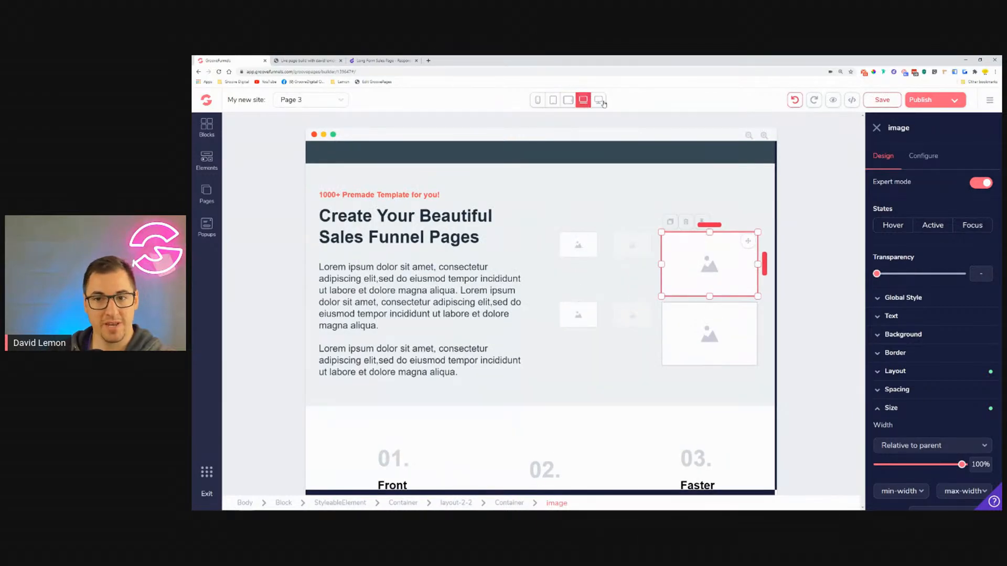
{"action": "left_click", "coordinate": [603, 102]}
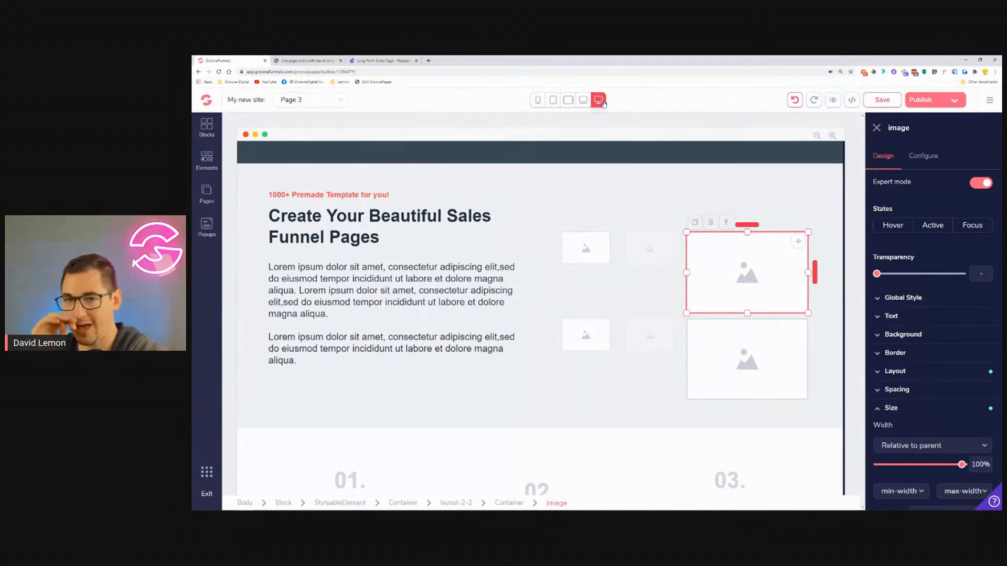
Step: In the landscape tablet view, set the width of the first image in the section's upper row to 100% relative to parent
{"action": "left_click", "coordinate": [568, 100]}
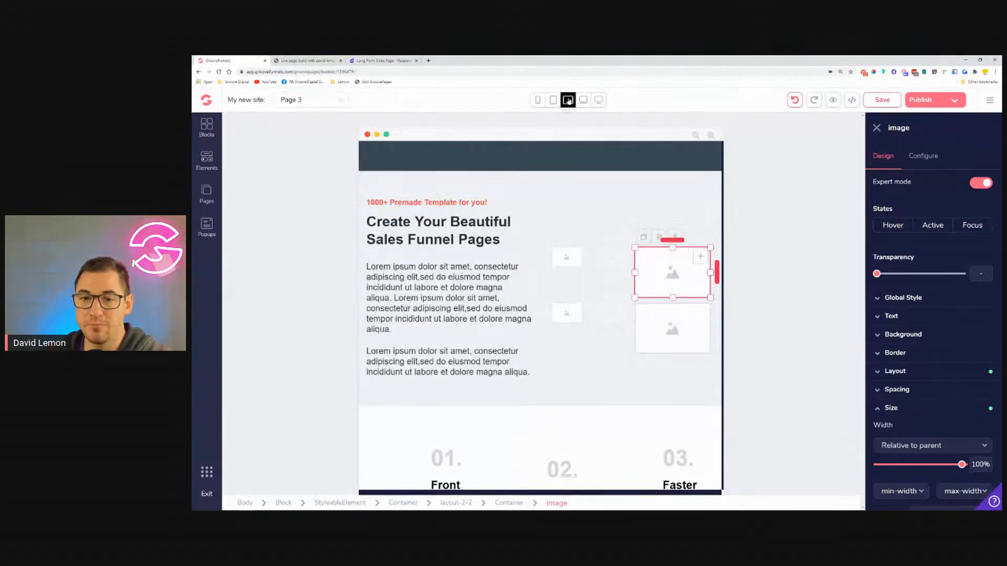
{"action": "left_click", "coordinate": [564, 265]}
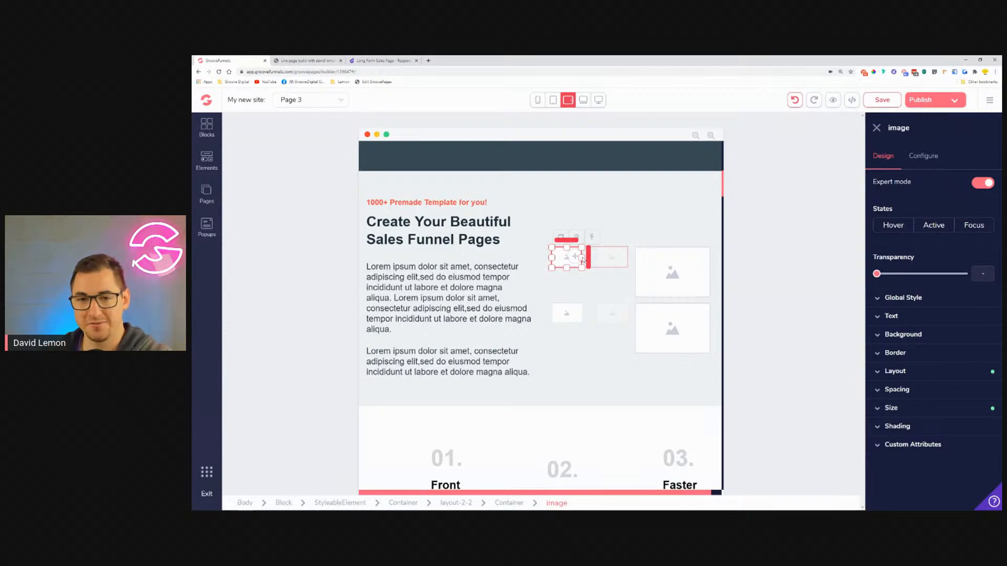
{"action": "left_click", "coordinate": [942, 412]}
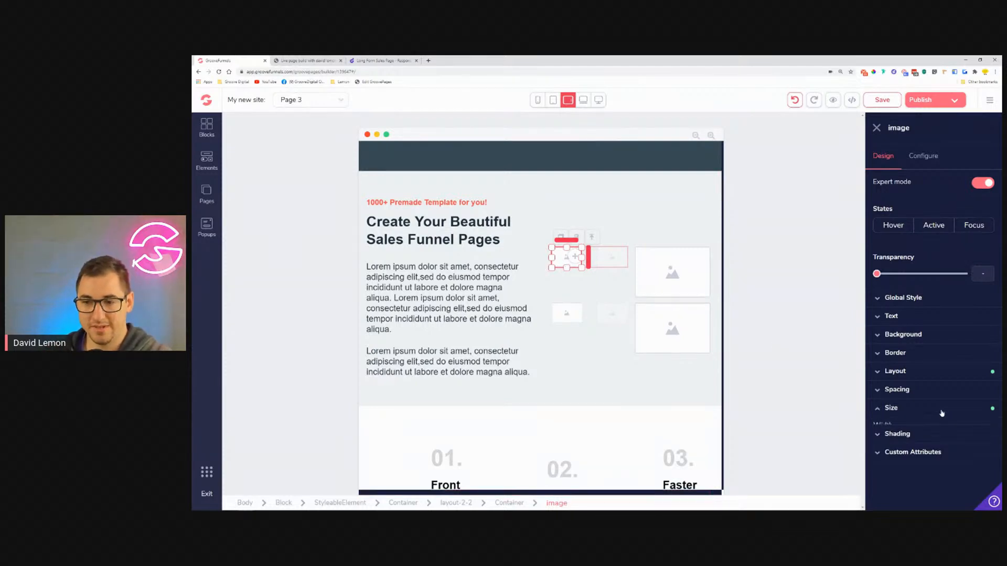
{"action": "left_click_drag", "start_coordinate": [915, 470], "coordinate": [965, 465]}
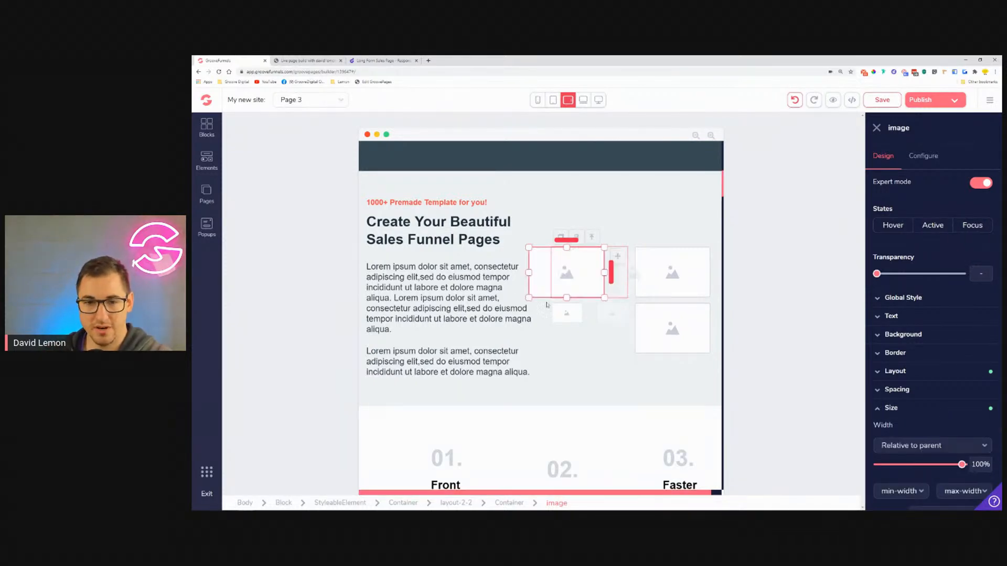
Step: Set the width of the first image in the section's lower row to 100% relative to parent and check the desktop view
{"action": "left_click", "coordinate": [565, 318]}
{"action": "left_click", "coordinate": [892, 408]}
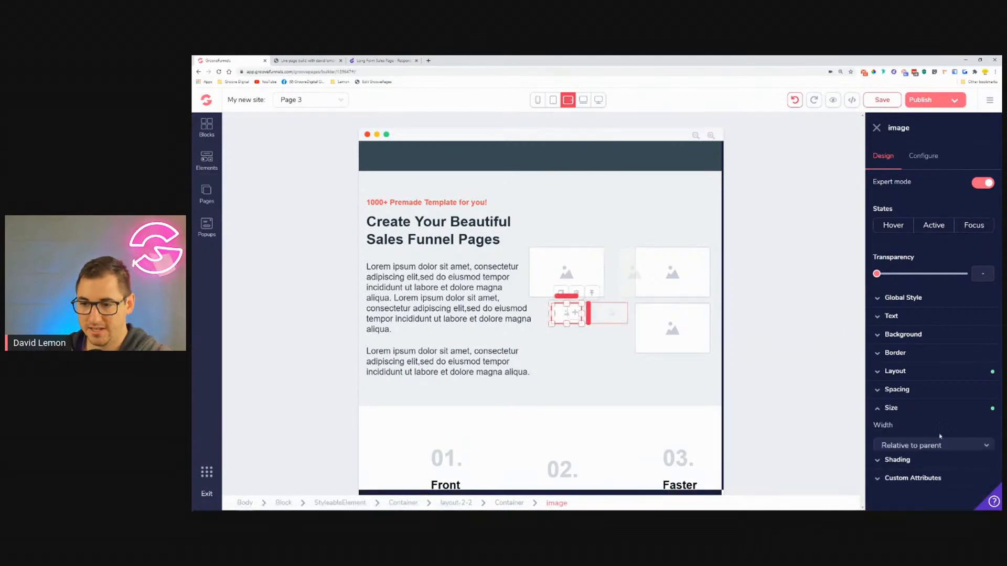
{"action": "left_click_drag", "start_coordinate": [911, 466], "coordinate": [977, 469]}
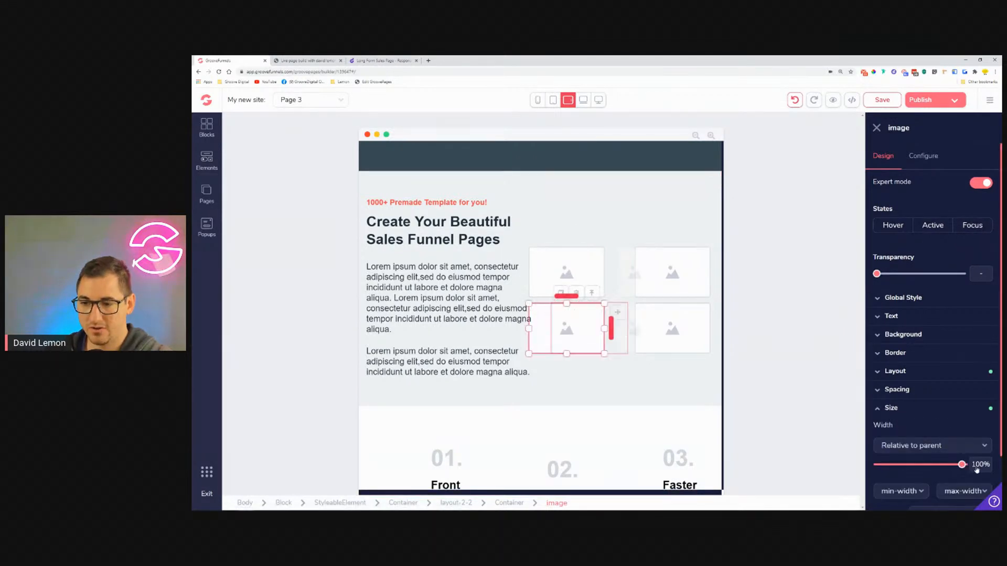
{"action": "left_click", "coordinate": [584, 102]}
{"action": "left_click", "coordinate": [599, 101]}
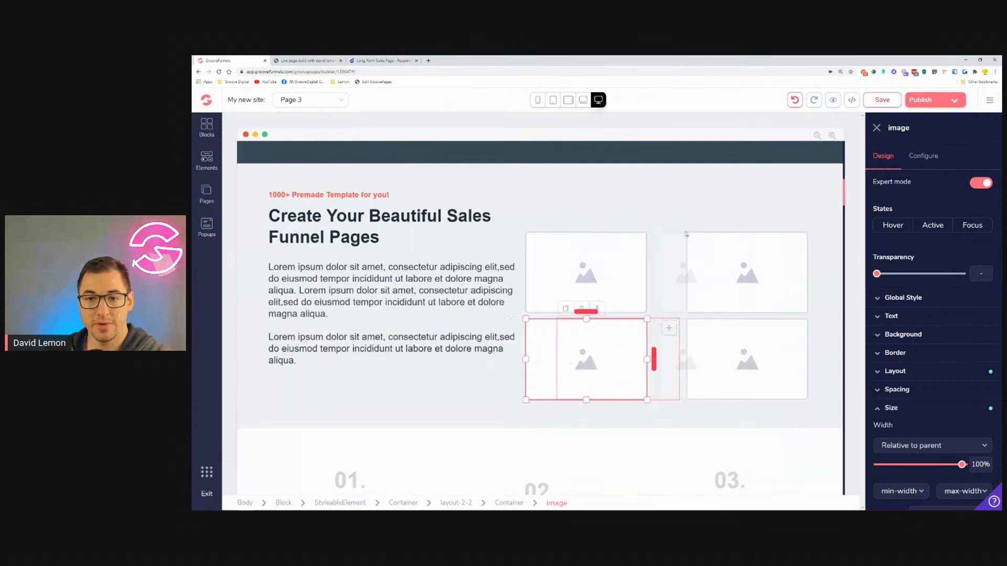
{"action": "scroll", "coordinate": [602, 232], "scroll_direction": "down", "scroll_amount": 5}
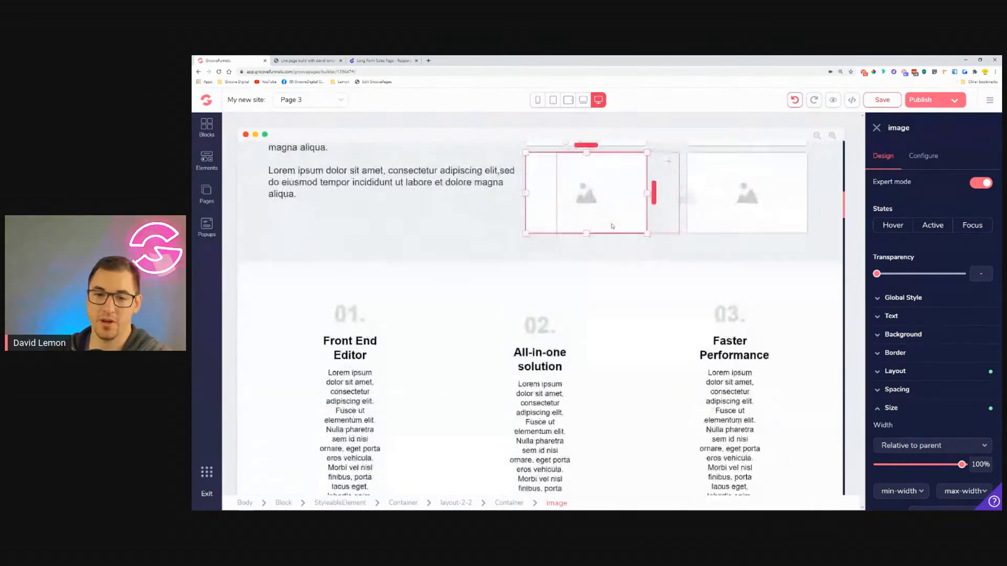
{"action": "scroll", "coordinate": [622, 223], "scroll_direction": "up", "scroll_amount": 5}
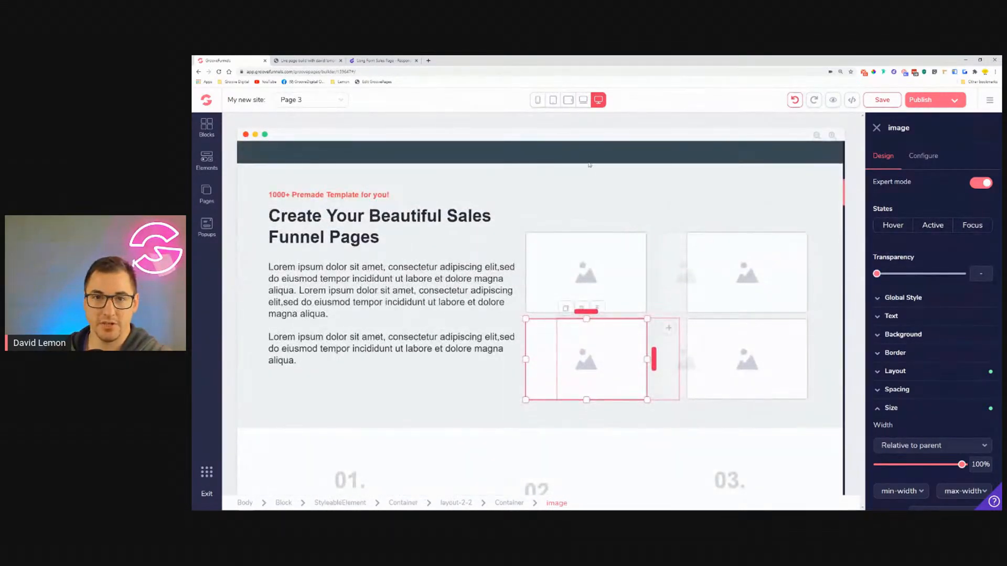
Step: Compare the three numbered feature columns across the portrait tablet, landscape tablet, laptop and desktop views
{"action": "scroll", "coordinate": [590, 165], "scroll_direction": "down", "scroll_amount": 5}
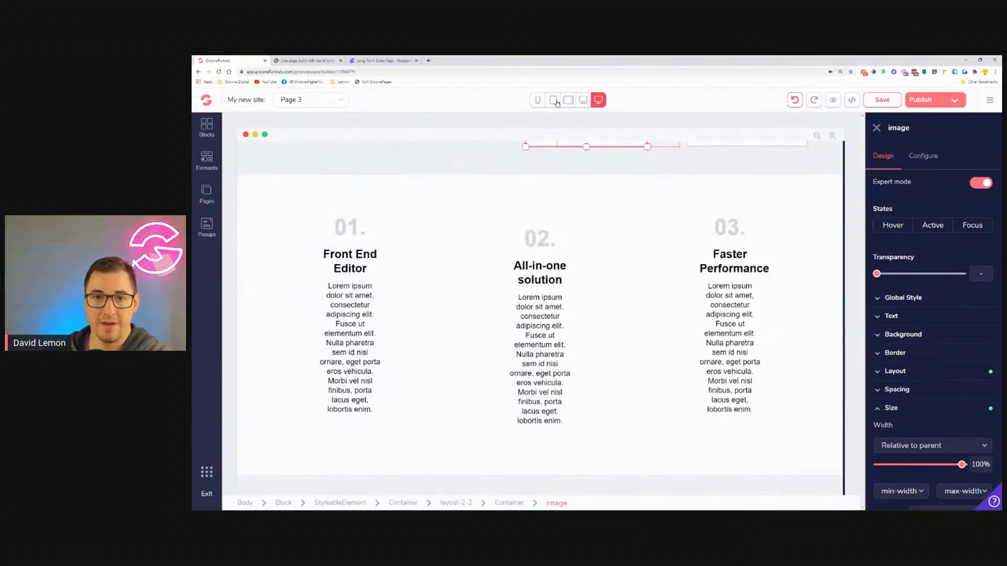
{"action": "left_click", "coordinate": [554, 100]}
{"action": "scroll", "coordinate": [723, 243], "scroll_direction": "down", "scroll_amount": 5}
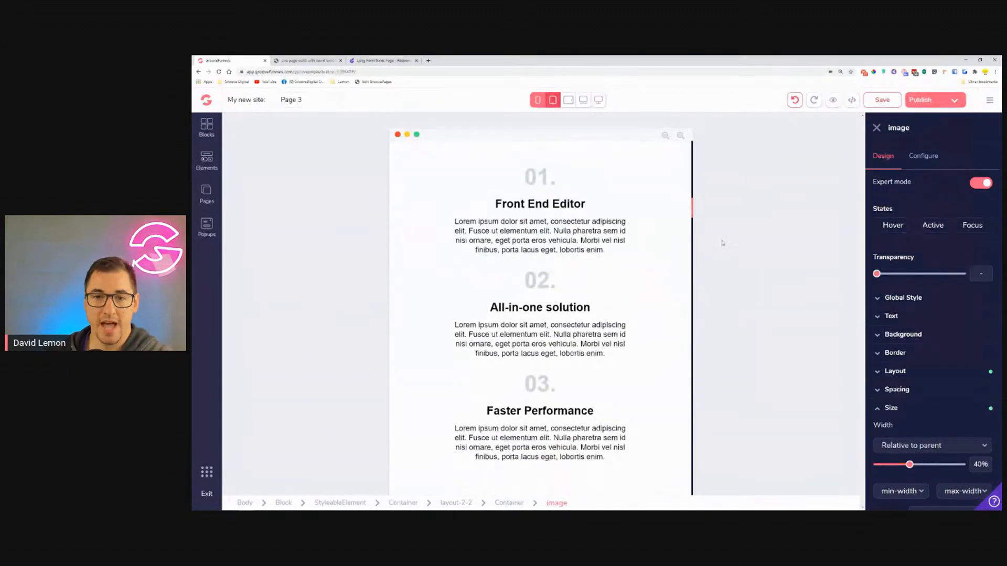
{"action": "left_click", "coordinate": [568, 101]}
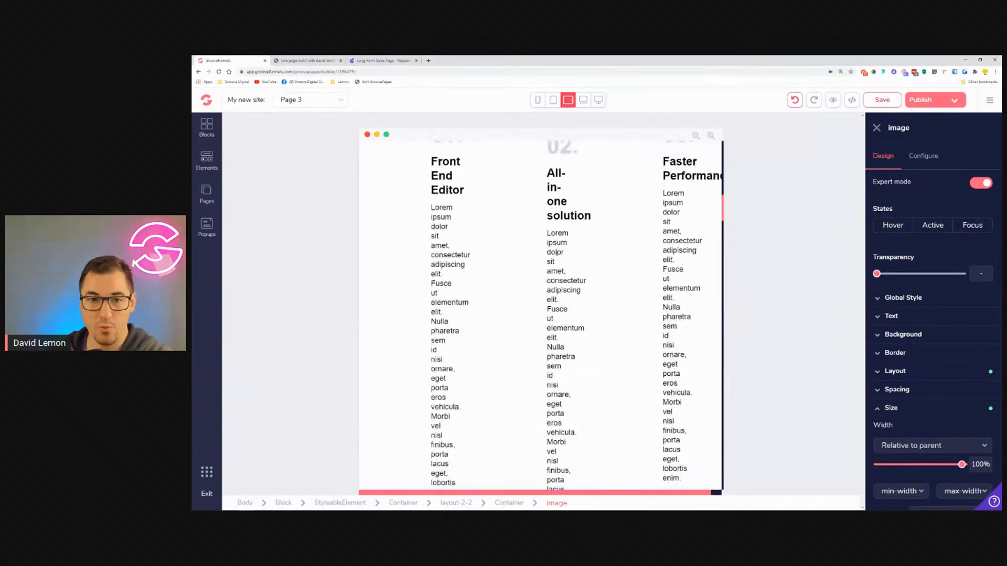
{"action": "left_click", "coordinate": [498, 211]}
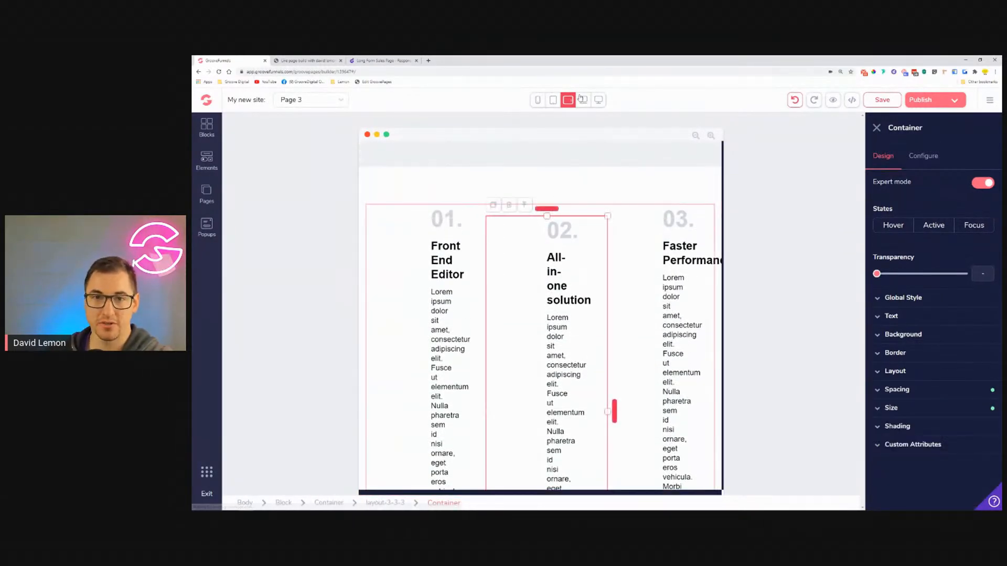
{"action": "left_click", "coordinate": [598, 101]}
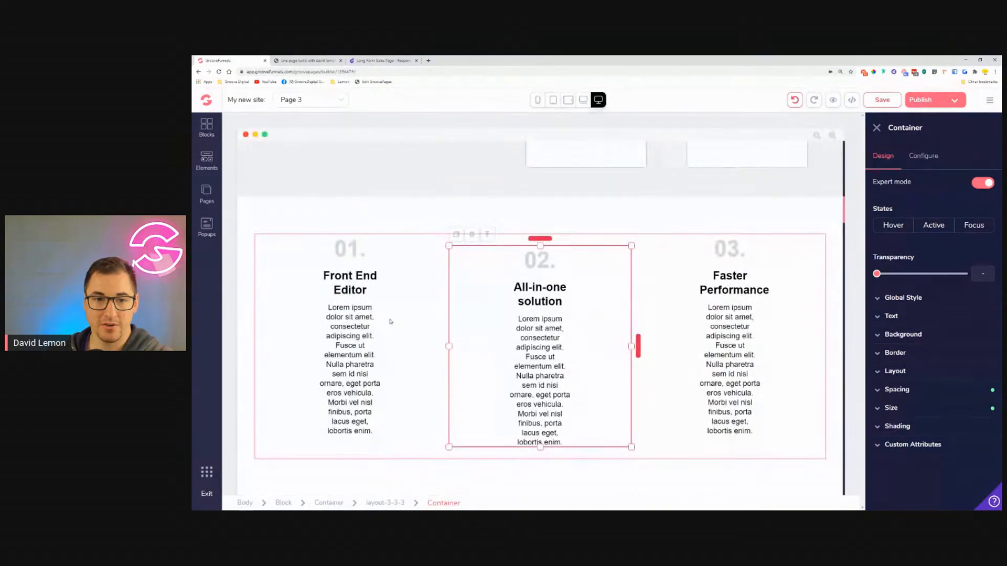
{"action": "left_click", "coordinate": [582, 101]}
{"action": "left_click", "coordinate": [568, 100]}
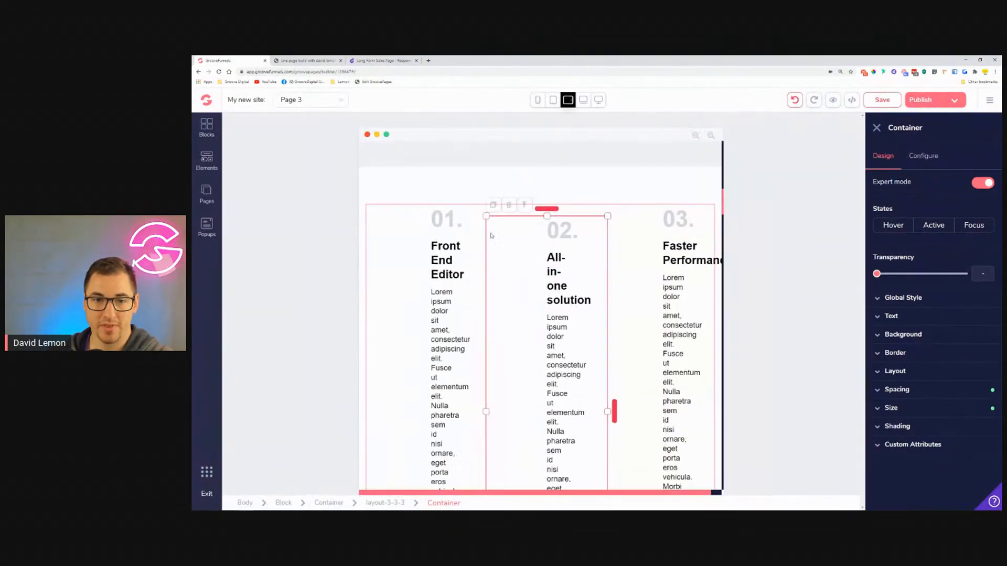
Step: In landscape tablet view, set the left and right padding of the "Front End Editor" column to 0 and check the laptop and desktop views
{"action": "left_click", "coordinate": [398, 248]}
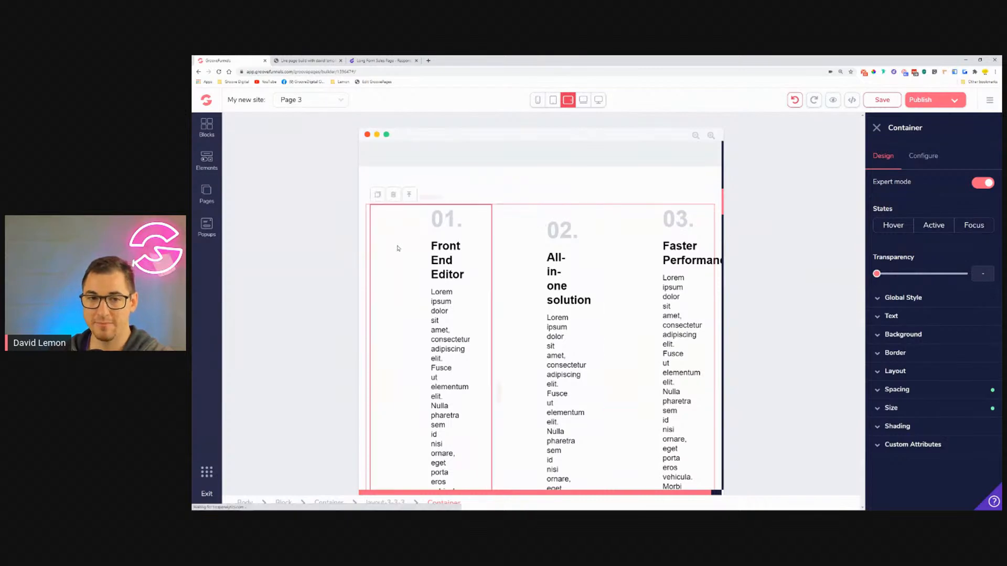
{"action": "left_click", "coordinate": [937, 394]}
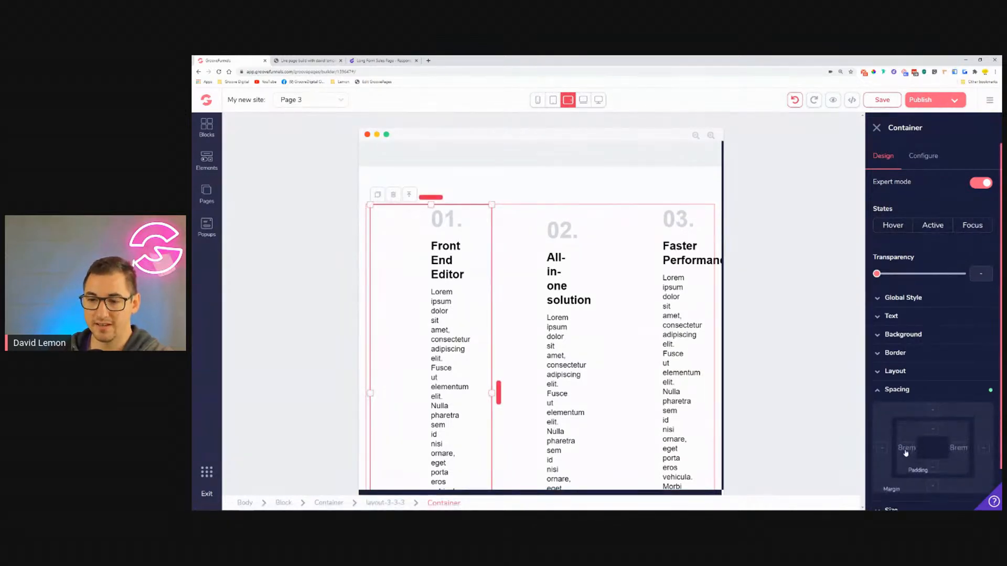
{"action": "scroll", "coordinate": [952, 471], "scroll_direction": "down", "scroll_amount": 1}
{"action": "left_click_drag", "start_coordinate": [953, 445], "coordinate": [882, 444]}
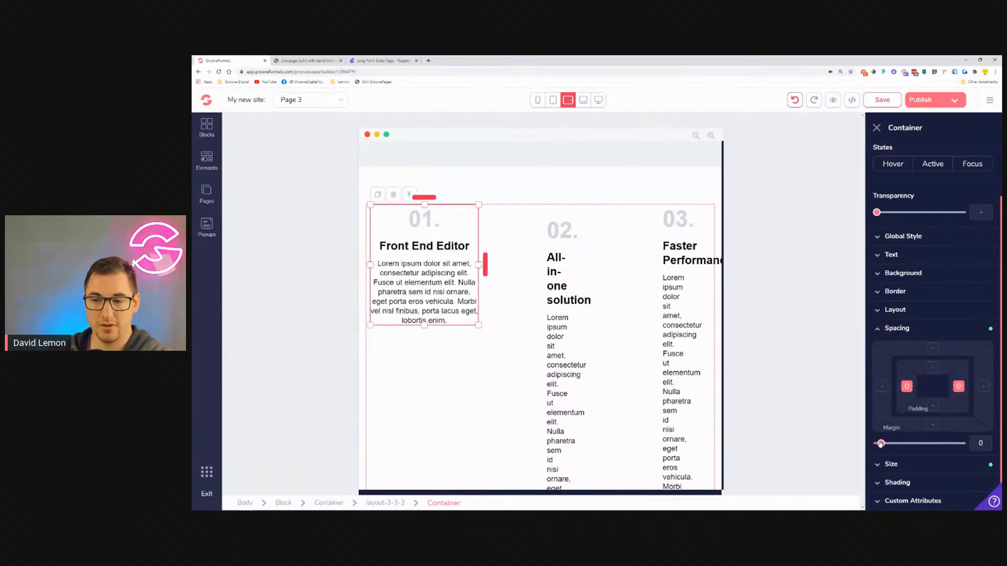
{"action": "left_click", "coordinate": [582, 102]}
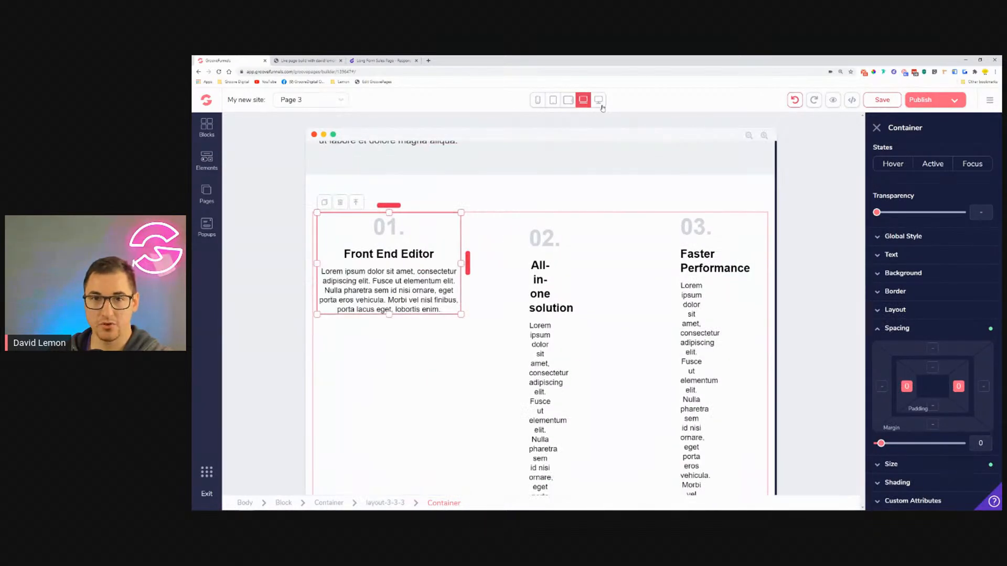
{"action": "left_click", "coordinate": [598, 103]}
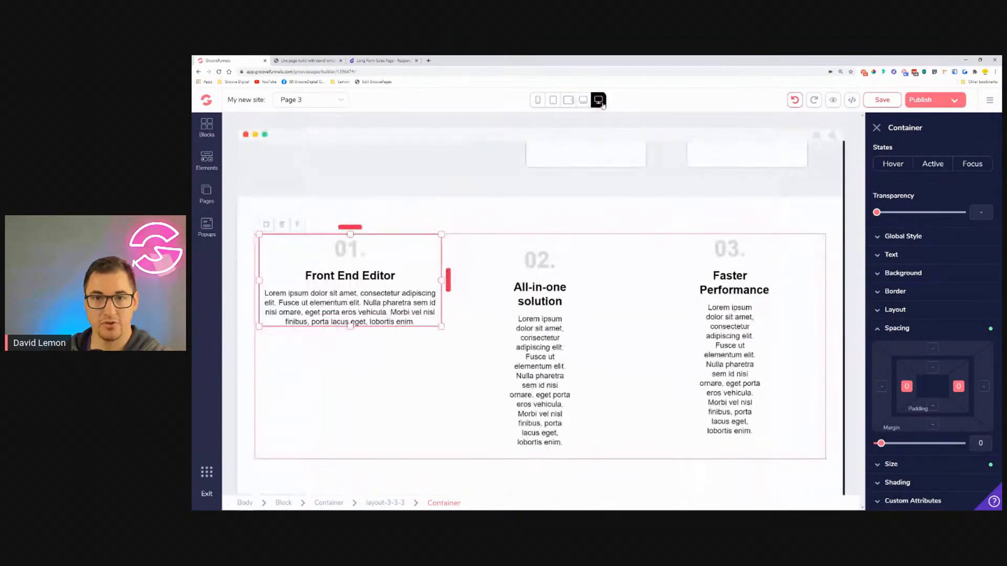
Step: In landscape tablet view, set the left and right padding of the "All-in-one solution" column container to 0
{"action": "left_click", "coordinate": [568, 101]}
{"action": "left_click", "coordinate": [530, 229]}
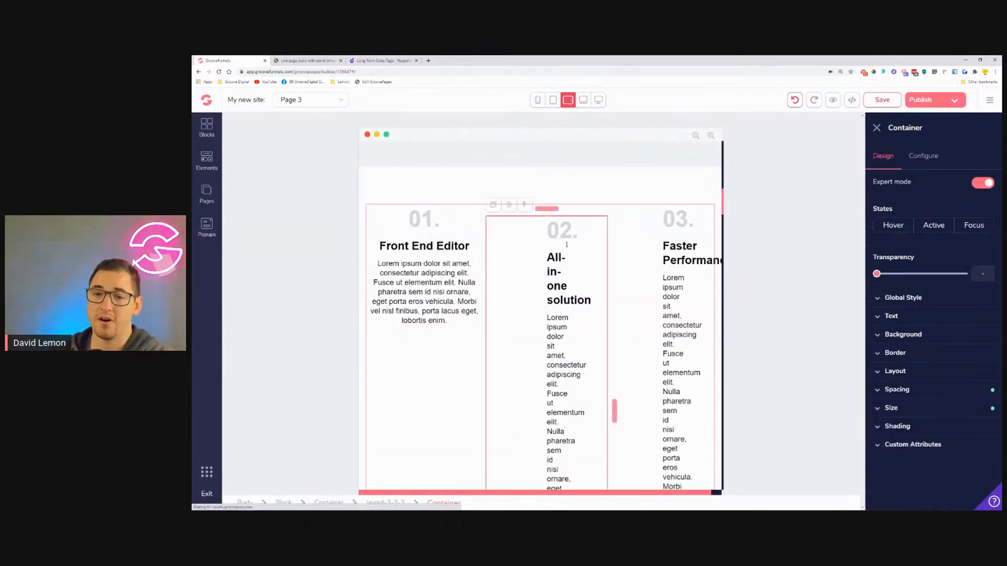
{"action": "left_click", "coordinate": [910, 389]}
{"action": "scroll", "coordinate": [907, 414], "scroll_direction": "down", "scroll_amount": 1}
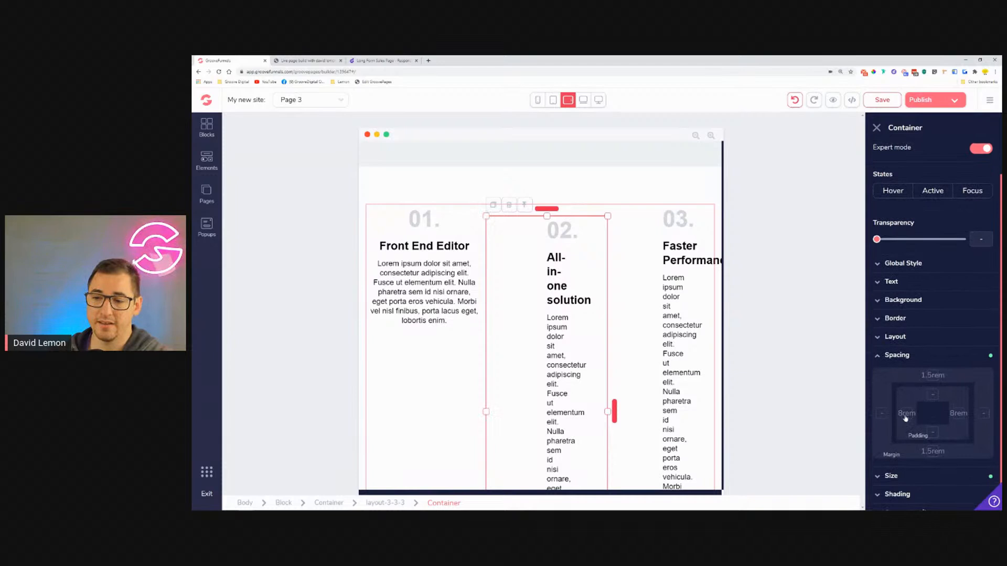
{"action": "left_click", "coordinate": [907, 414]}
{"action": "left_click", "coordinate": [958, 414], "text": "shift"}
{"action": "left_click_drag", "start_coordinate": [946, 475], "coordinate": [882, 472]}
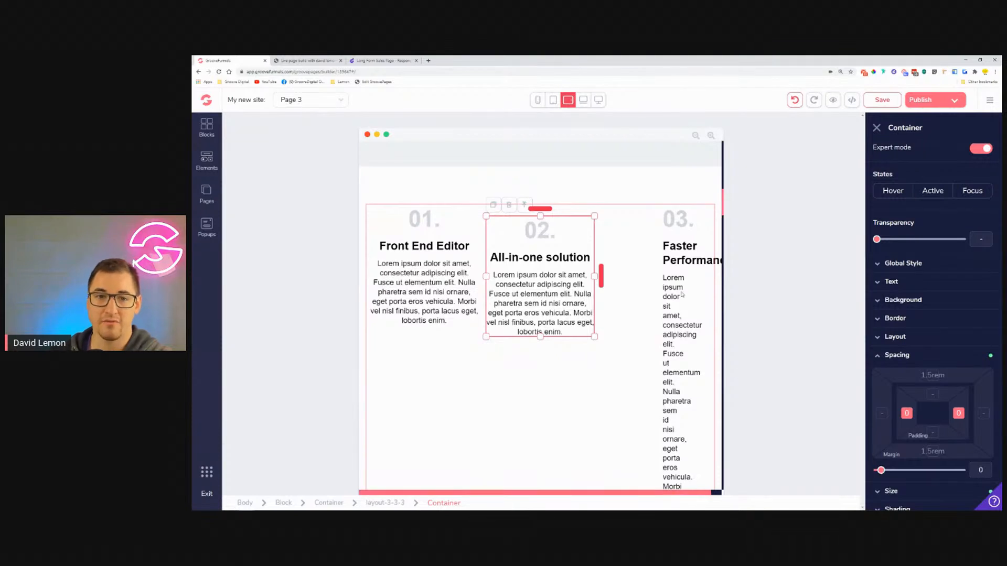
Step: Reselect the "All-in-one solution" column container and compare its layout in the portrait and landscape tablet views
{"action": "left_click", "coordinate": [551, 217]}
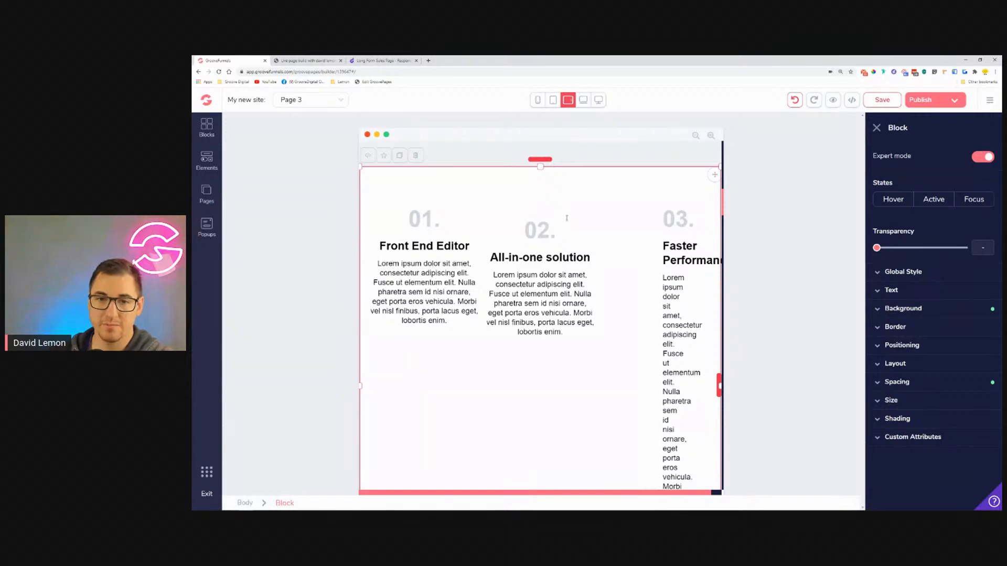
{"action": "left_click", "coordinate": [566, 218]}
{"action": "left_click", "coordinate": [525, 205]}
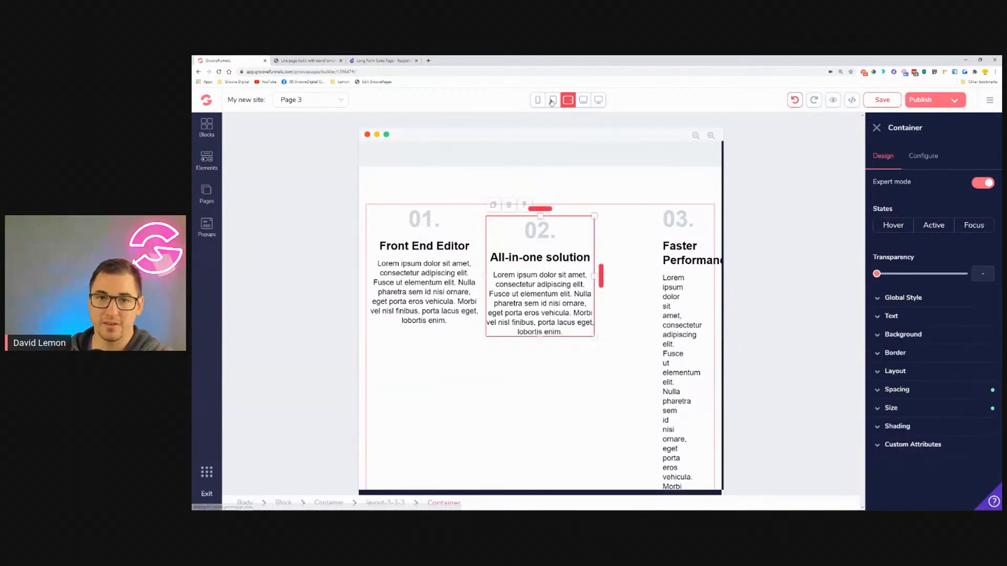
{"action": "left_click", "coordinate": [552, 100]}
{"action": "scroll", "coordinate": [570, 355], "scroll_direction": "down", "scroll_amount": 5}
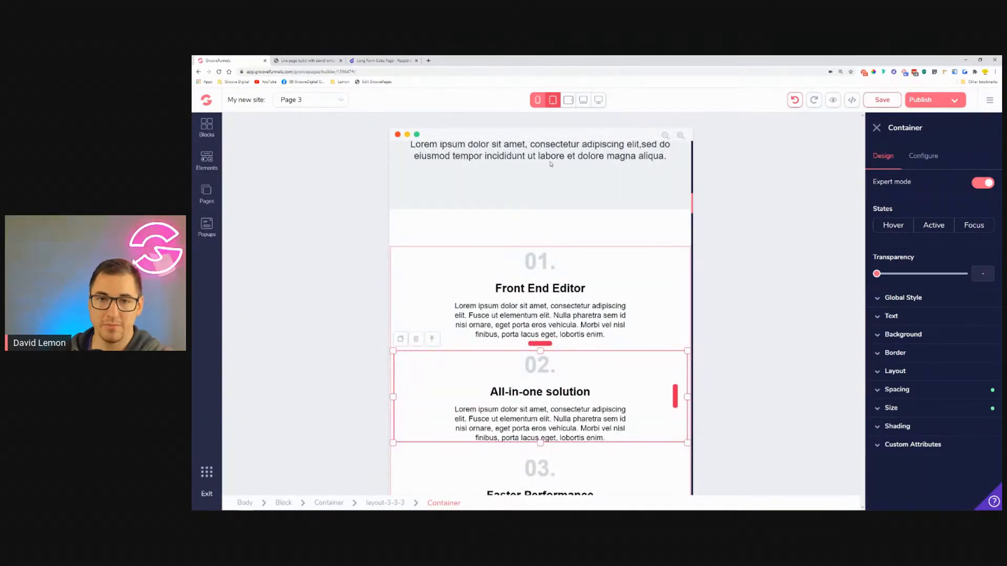
{"action": "left_click", "coordinate": [568, 100]}
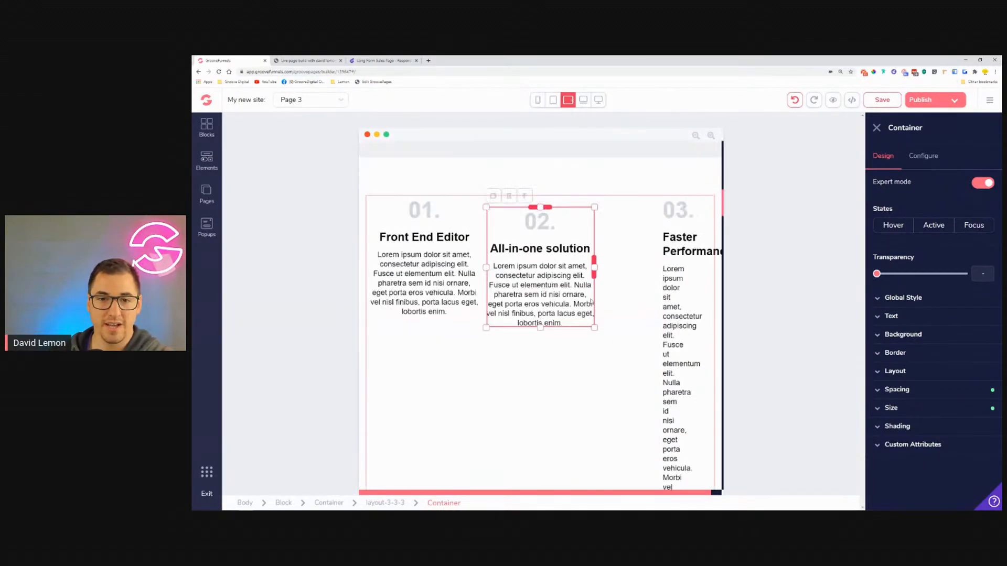
{"action": "scroll", "coordinate": [591, 302], "scroll_direction": "up", "scroll_amount": 2}
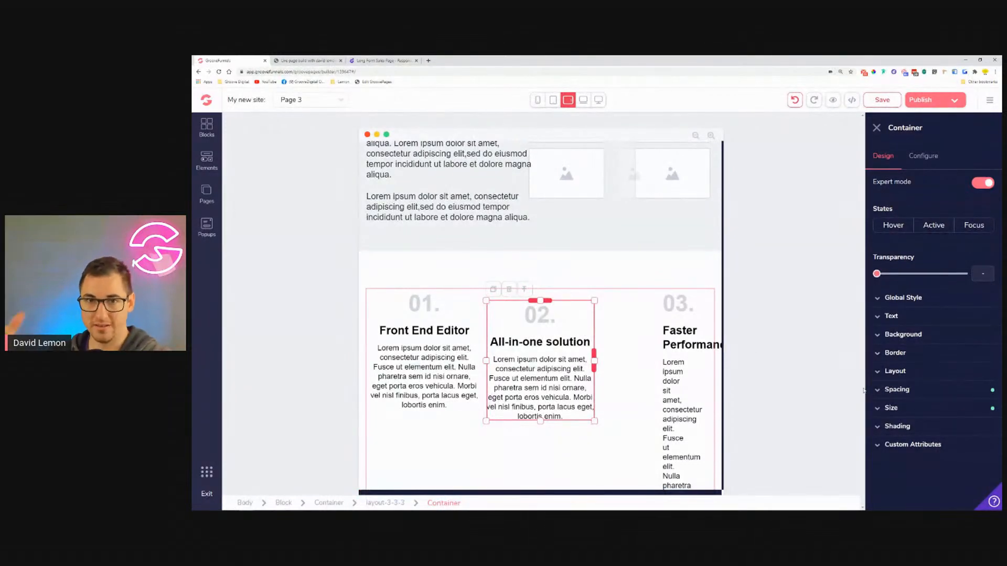
Step: Set the top margin of the "All-in-one solution" column to 0 in landscape tablet view and check the laptop and desktop views
{"action": "left_click", "coordinate": [931, 389]}
{"action": "left_click", "coordinate": [932, 410]}
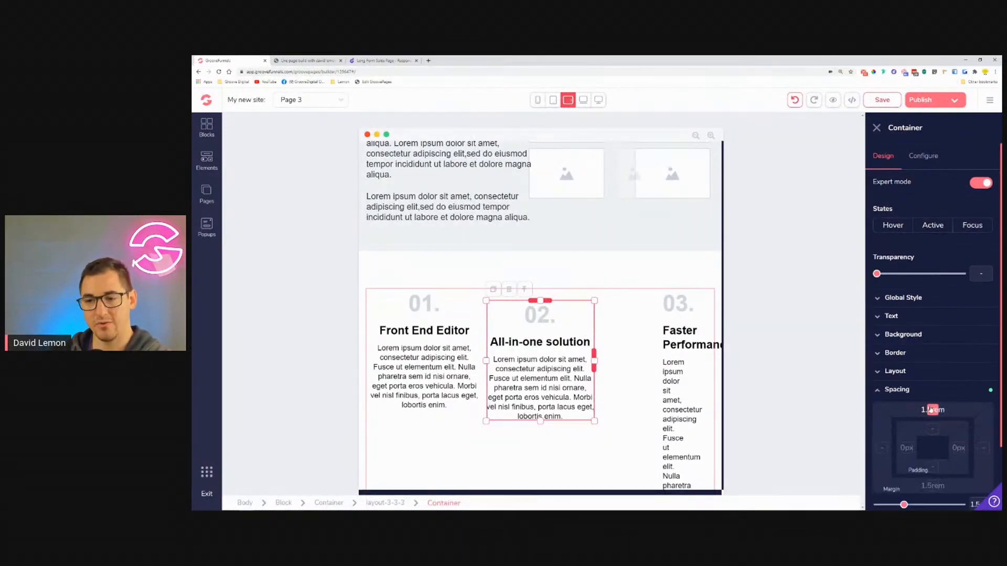
{"action": "left_click_drag", "start_coordinate": [905, 505], "coordinate": [881, 507]}
{"action": "left_click", "coordinate": [583, 100]}
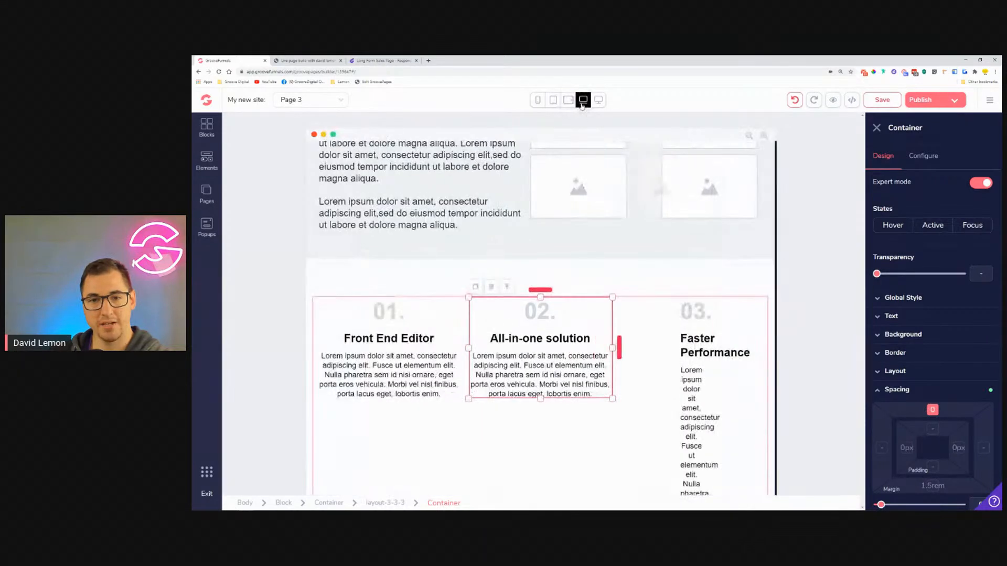
{"action": "left_click", "coordinate": [599, 99]}
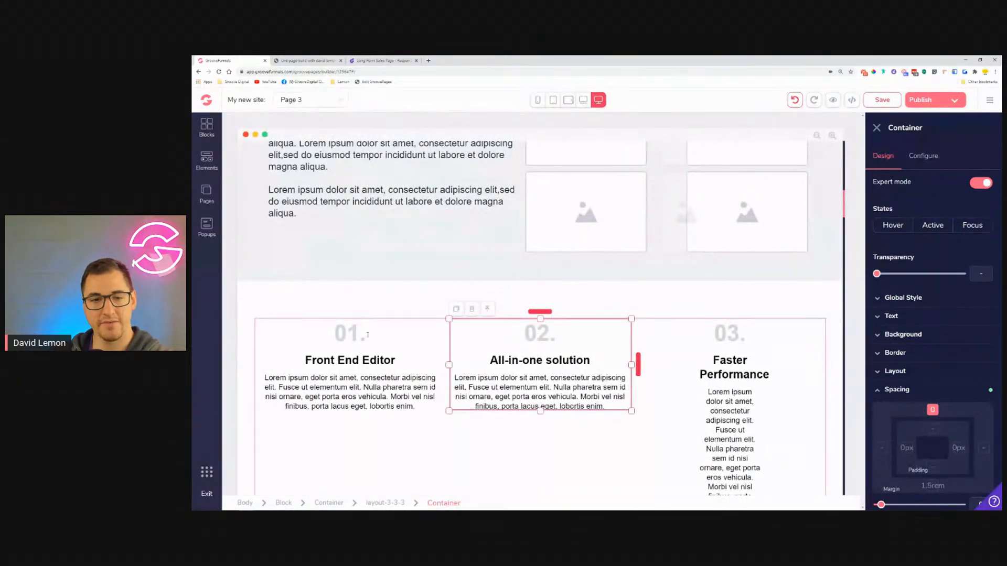
Step: In landscape tablet view, set the left and right padding of the "Faster Performance" column container to 0
{"action": "left_click", "coordinate": [568, 100]}
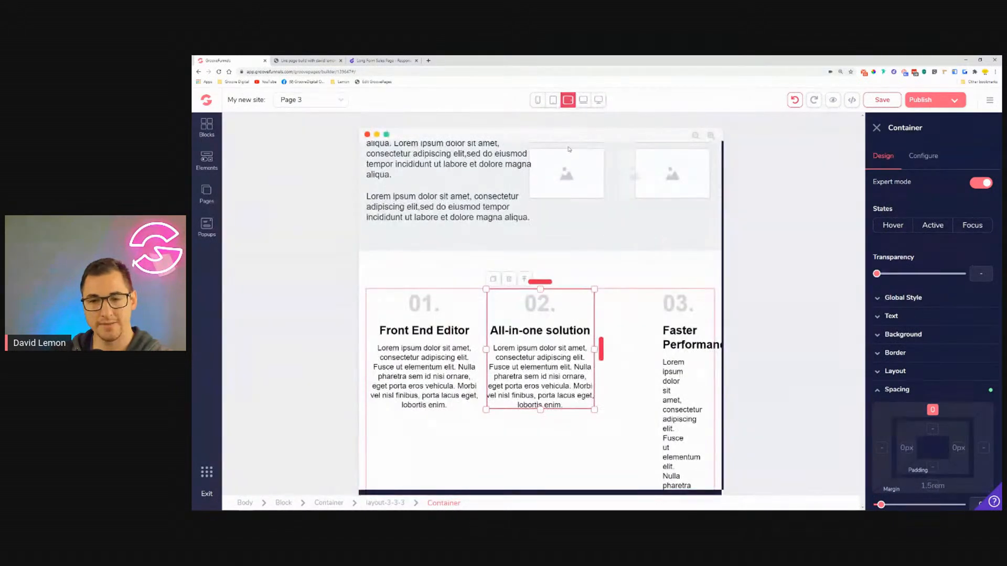
{"action": "left_click", "coordinate": [658, 324]}
{"action": "left_click", "coordinate": [916, 389]}
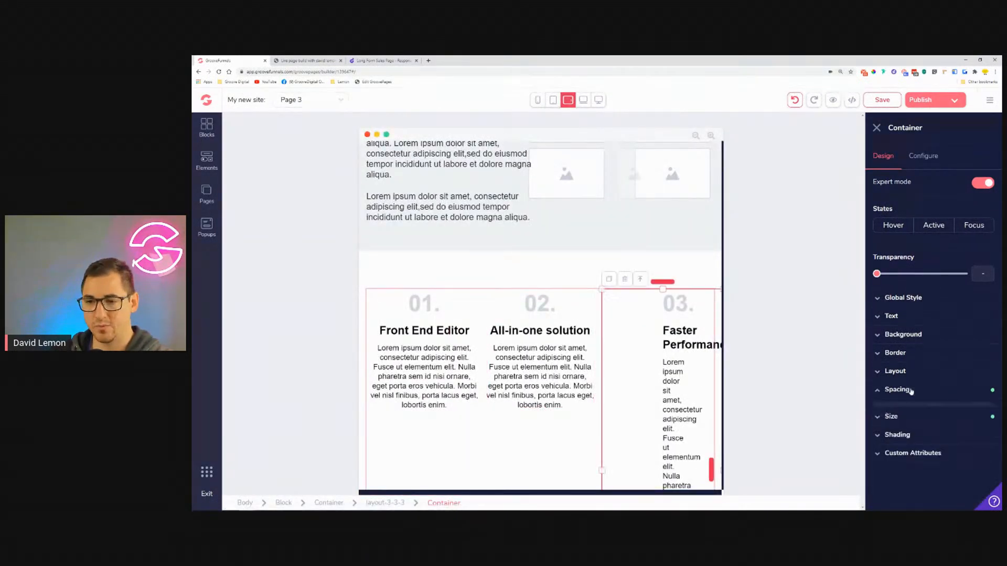
{"action": "scroll", "coordinate": [920, 427], "scroll_direction": "down", "scroll_amount": 1}
{"action": "left_click", "coordinate": [906, 407]}
{"action": "left_click_drag", "start_coordinate": [953, 466], "coordinate": [881, 465]}
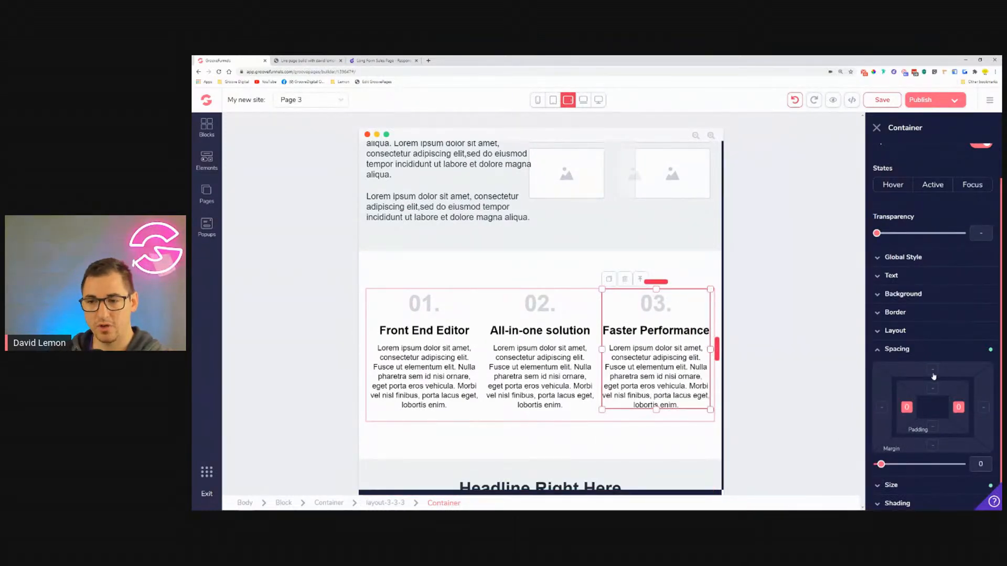
Step: Examine the feature, countdown and box mockup sections further down the page across the desktop, laptop and tablet views
{"action": "scroll", "coordinate": [569, 385], "scroll_direction": "down", "scroll_amount": 1}
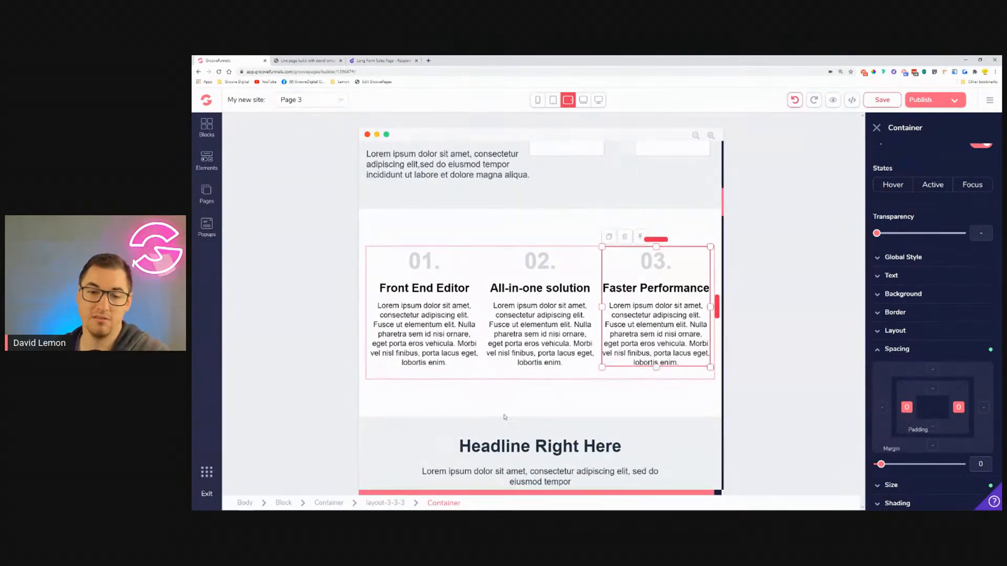
{"action": "scroll", "coordinate": [500, 400], "scroll_direction": "down", "scroll_amount": 5}
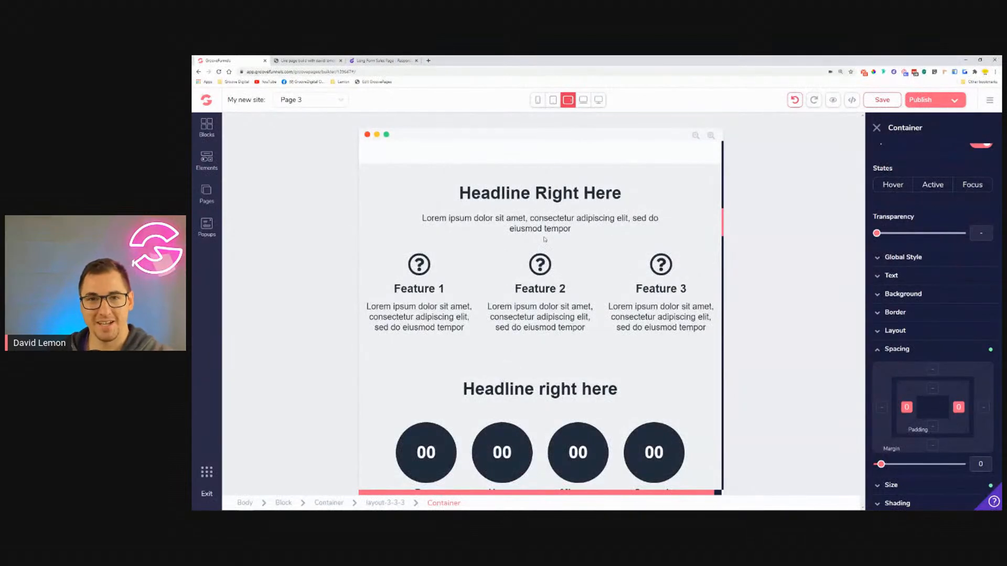
{"action": "left_click", "coordinate": [599, 100]}
{"action": "scroll", "coordinate": [603, 224], "scroll_direction": "down", "scroll_amount": 3}
{"action": "scroll", "coordinate": [604, 224], "scroll_direction": "down", "scroll_amount": 3}
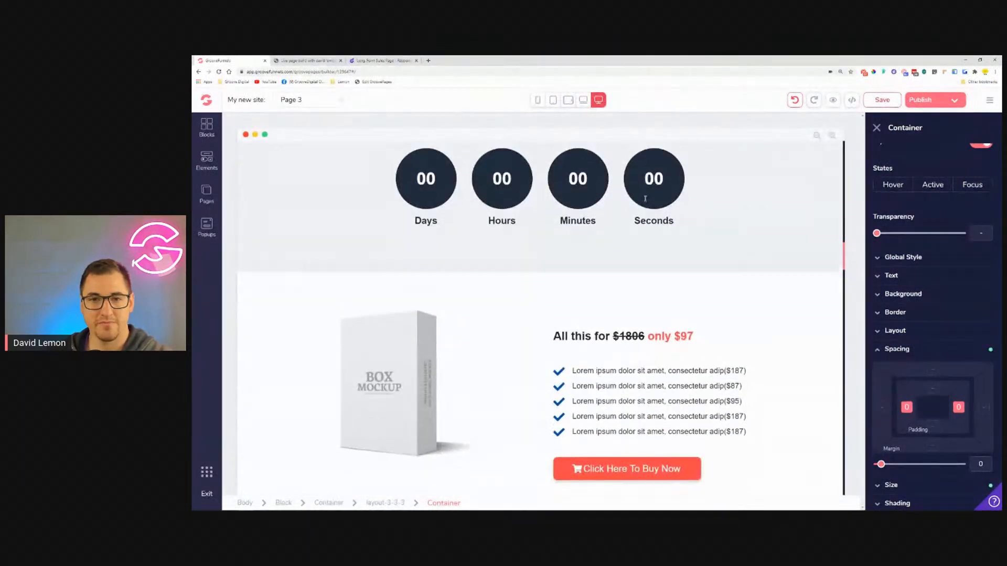
{"action": "scroll", "coordinate": [604, 224], "scroll_direction": "up", "scroll_amount": 1}
{"action": "left_click", "coordinate": [581, 100]}
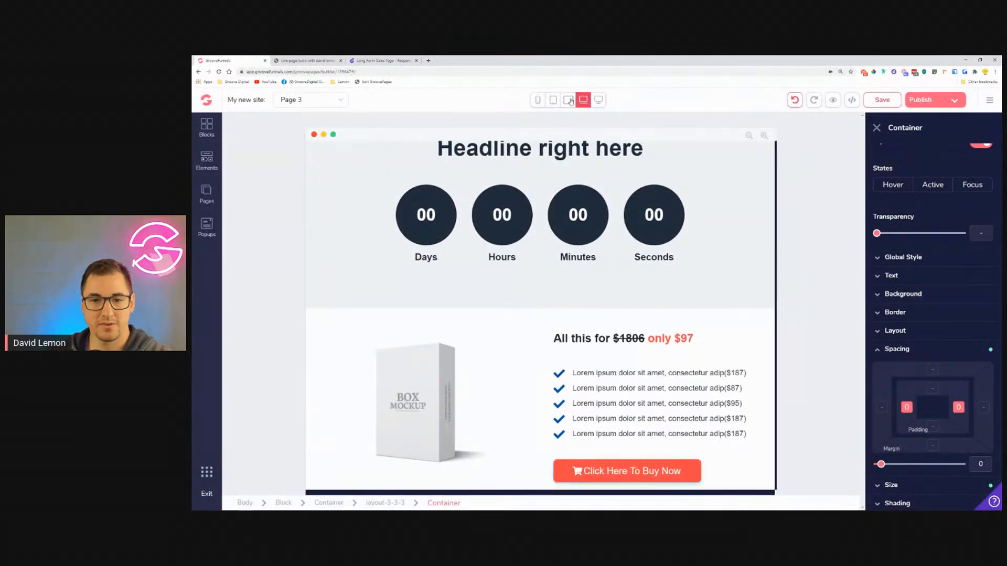
{"action": "left_click", "coordinate": [568, 100]}
{"action": "left_click", "coordinate": [553, 100]}
{"action": "scroll", "coordinate": [580, 232], "scroll_direction": "down", "scroll_amount": 2}
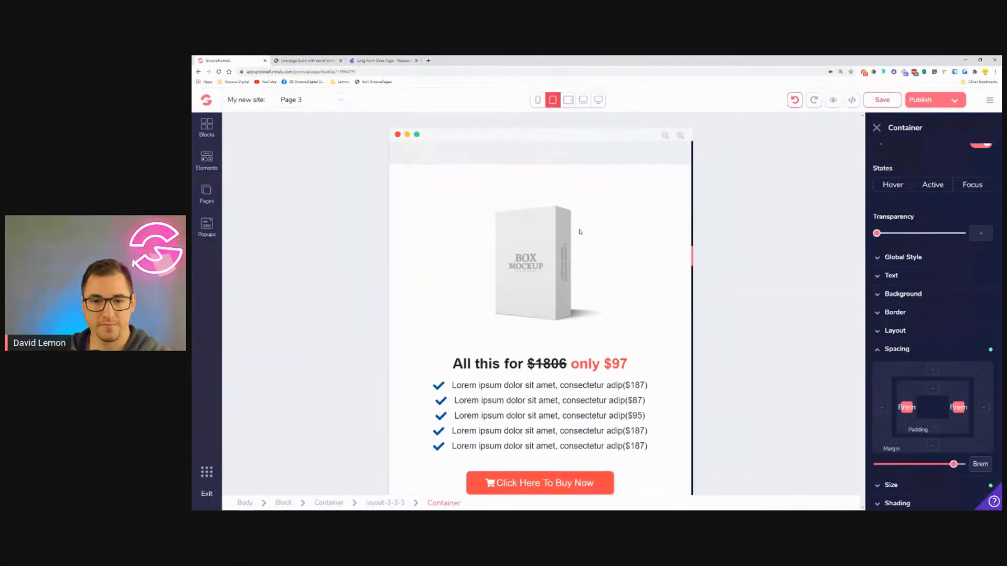
Step: In desktop view, set the top padding of the "All this for $1806 only $97" column container to 2.5rem
{"action": "scroll", "coordinate": [580, 231], "scroll_direction": "down", "scroll_amount": 3}
{"action": "scroll", "coordinate": [579, 231], "scroll_direction": "up", "scroll_amount": 3}
{"action": "left_click", "coordinate": [598, 100]}
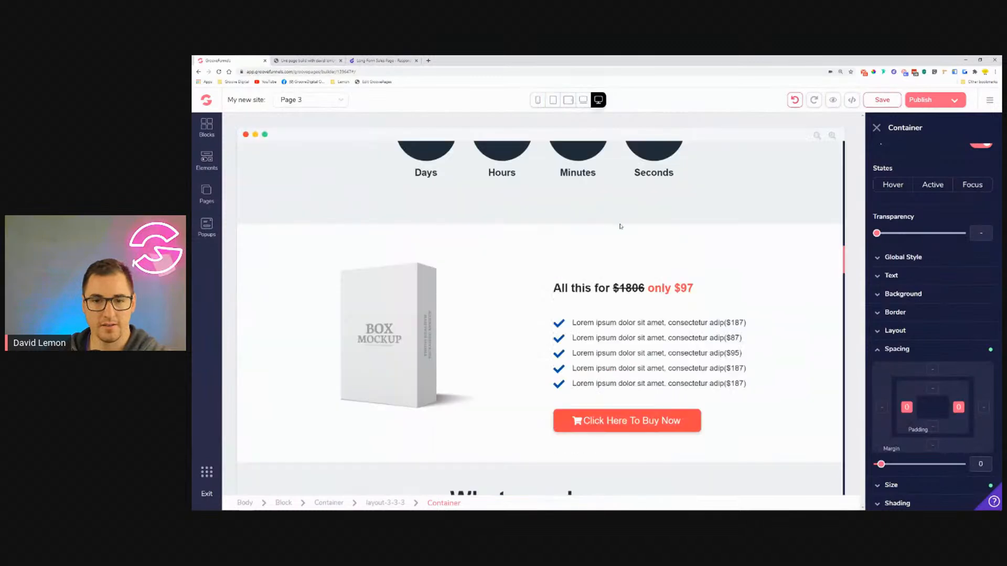
{"action": "scroll", "coordinate": [625, 226], "scroll_direction": "down", "scroll_amount": 3}
{"action": "scroll", "coordinate": [636, 234], "scroll_direction": "up", "scroll_amount": 3}
{"action": "left_click", "coordinate": [626, 273]}
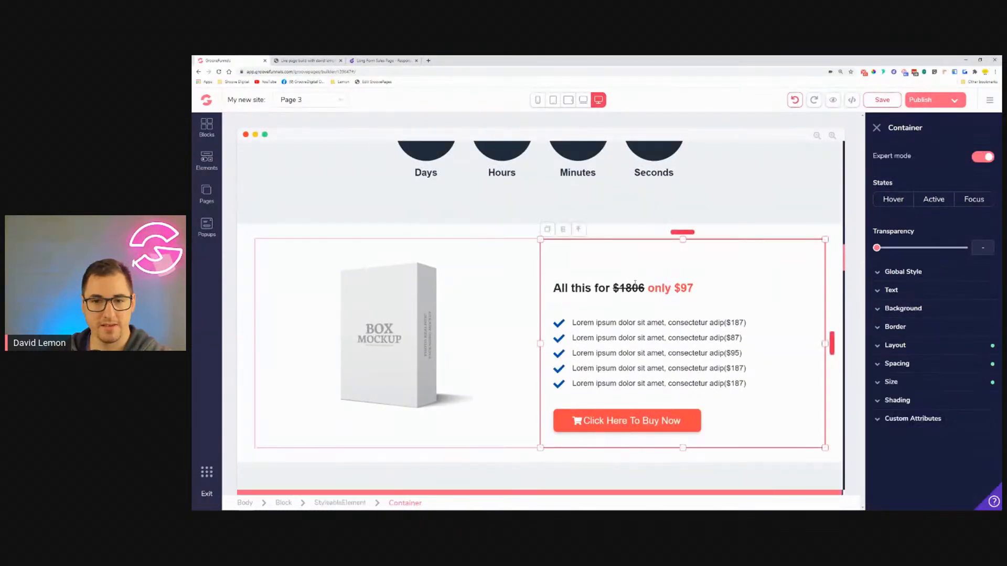
{"action": "left_click", "coordinate": [635, 283]}
{"action": "left_click", "coordinate": [603, 273]}
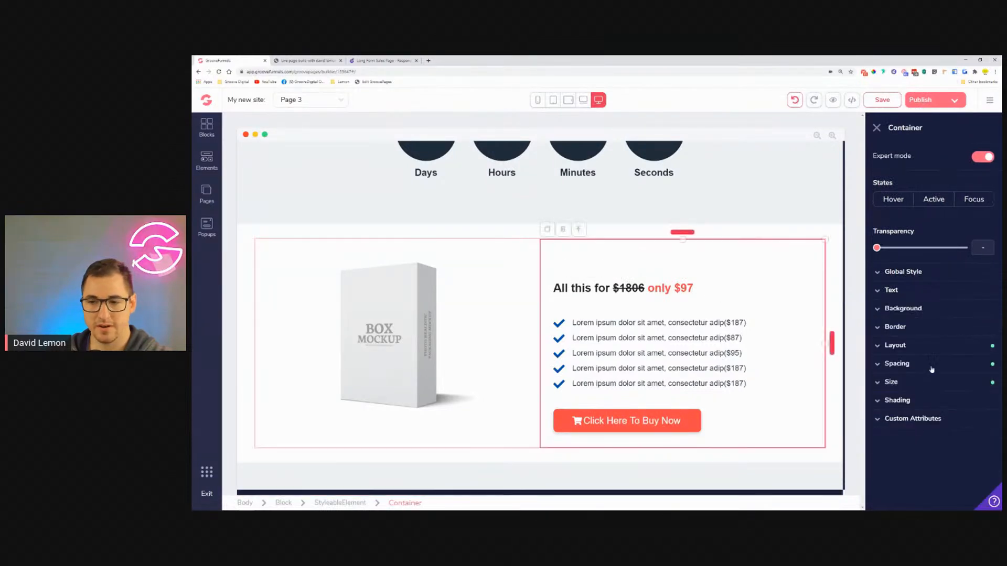
{"action": "left_click", "coordinate": [916, 370]}
{"action": "left_click", "coordinate": [932, 403]}
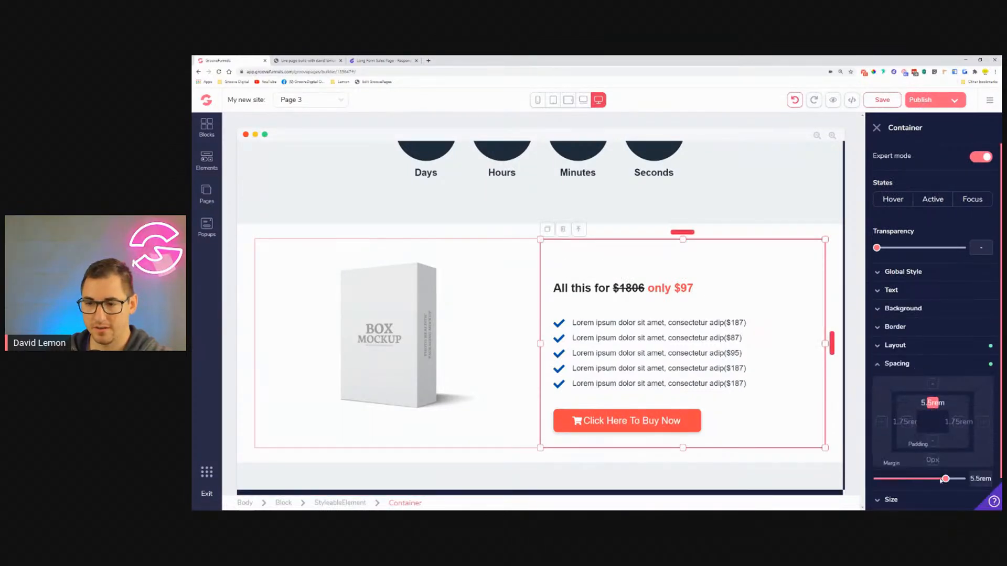
{"action": "left_click_drag", "start_coordinate": [945, 480], "coordinate": [922, 481]}
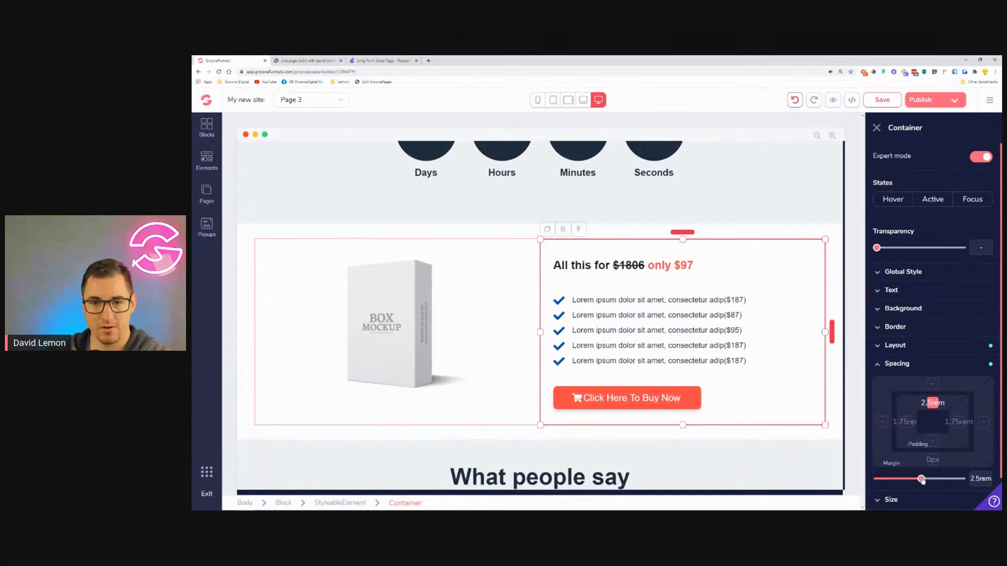
Step: Try a box mockup image width of 33.33333% relative to its parent with no min-width, and return the width to auto
{"action": "left_click", "coordinate": [413, 334]}
{"action": "left_click", "coordinate": [934, 408]}
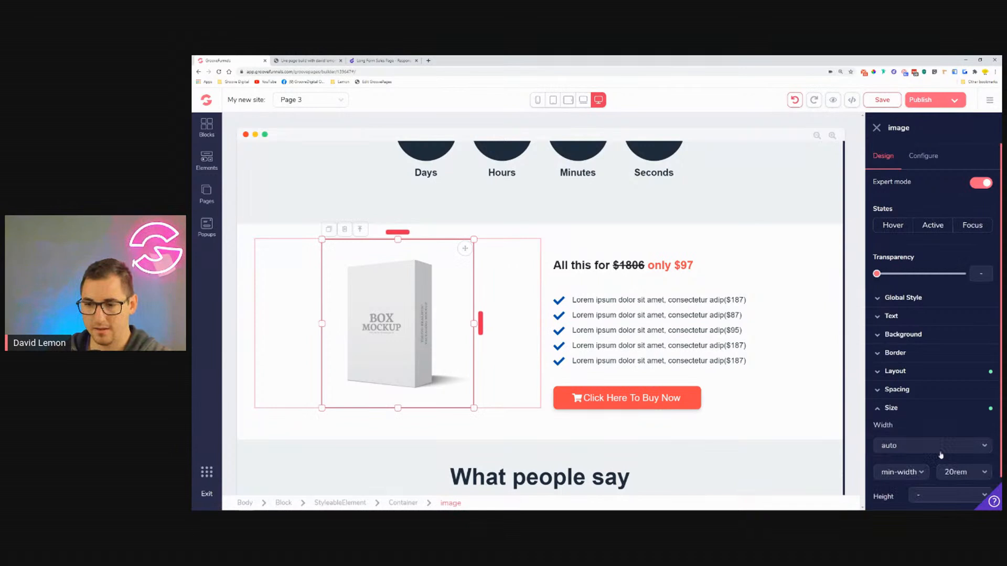
{"action": "scroll", "coordinate": [941, 471], "scroll_direction": "down", "scroll_amount": 1}
{"action": "left_click", "coordinate": [969, 429]}
{"action": "left_click", "coordinate": [919, 415]}
{"action": "left_click", "coordinate": [916, 410]}
{"action": "left_click", "coordinate": [926, 478]}
{"action": "left_click_drag", "start_coordinate": [877, 423], "coordinate": [902, 429]}
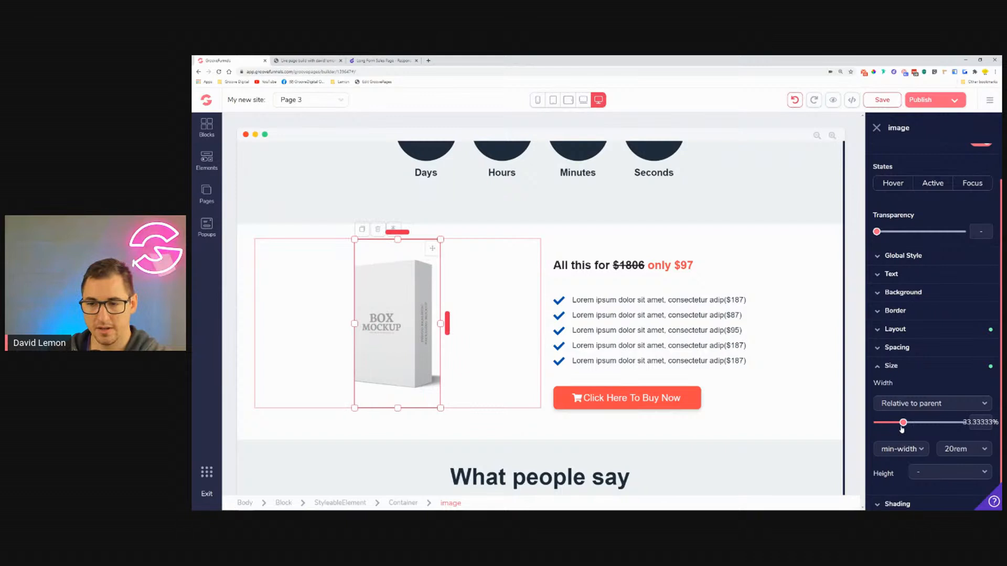
{"action": "left_click", "coordinate": [955, 450]}
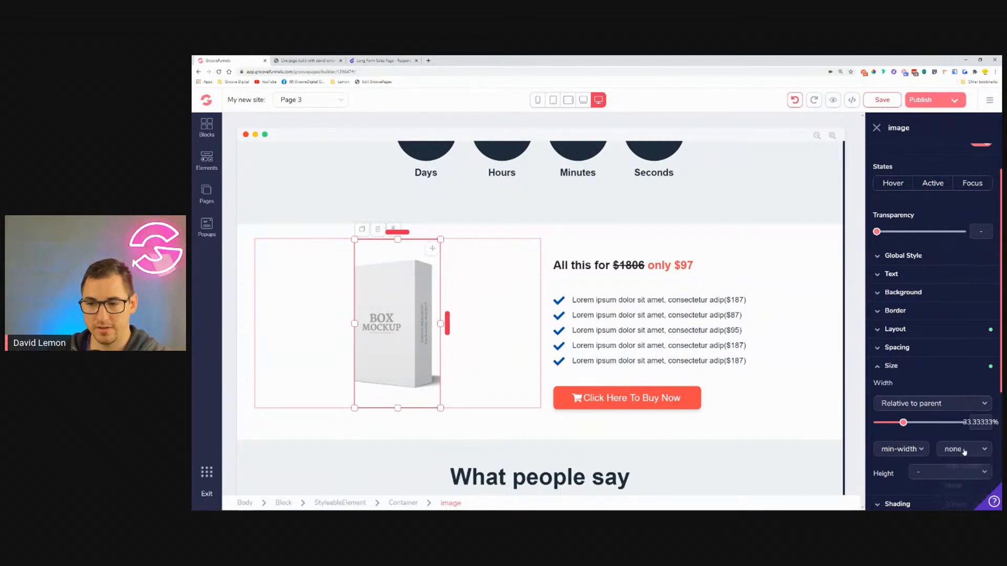
{"action": "left_click", "coordinate": [923, 409]}
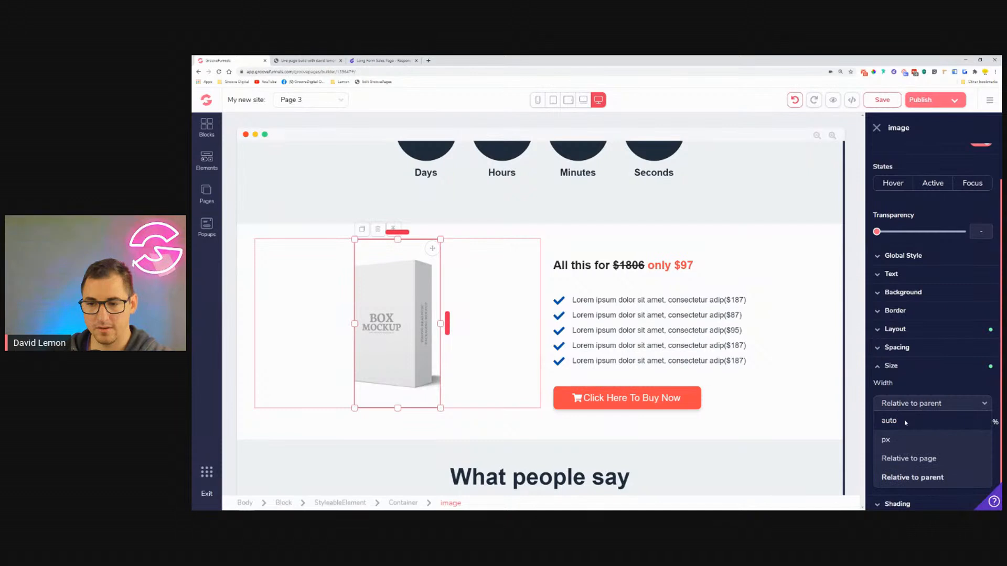
{"action": "left_click", "coordinate": [909, 421]}
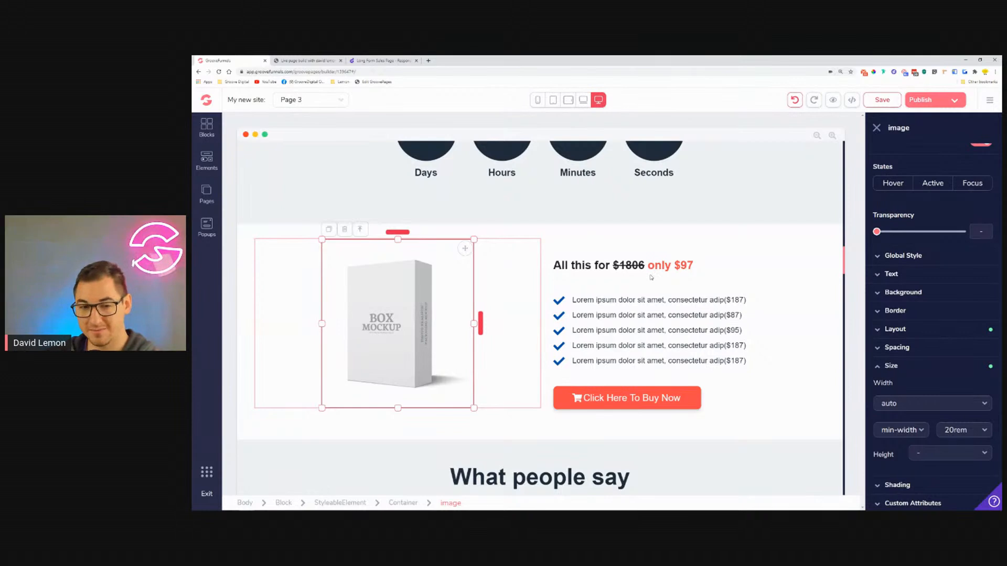
Step: Examine the spacing and size settings of the box mockup column container and compare the section in landscape tablet, laptop and desktop views
{"action": "left_click", "coordinate": [507, 252]}
{"action": "left_click", "coordinate": [926, 362]}
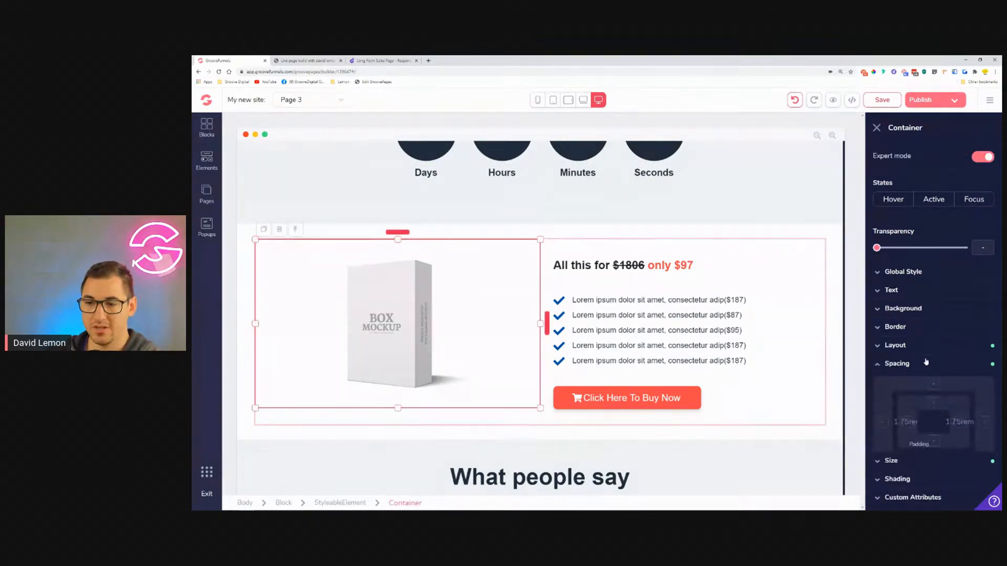
{"action": "left_click", "coordinate": [927, 362]}
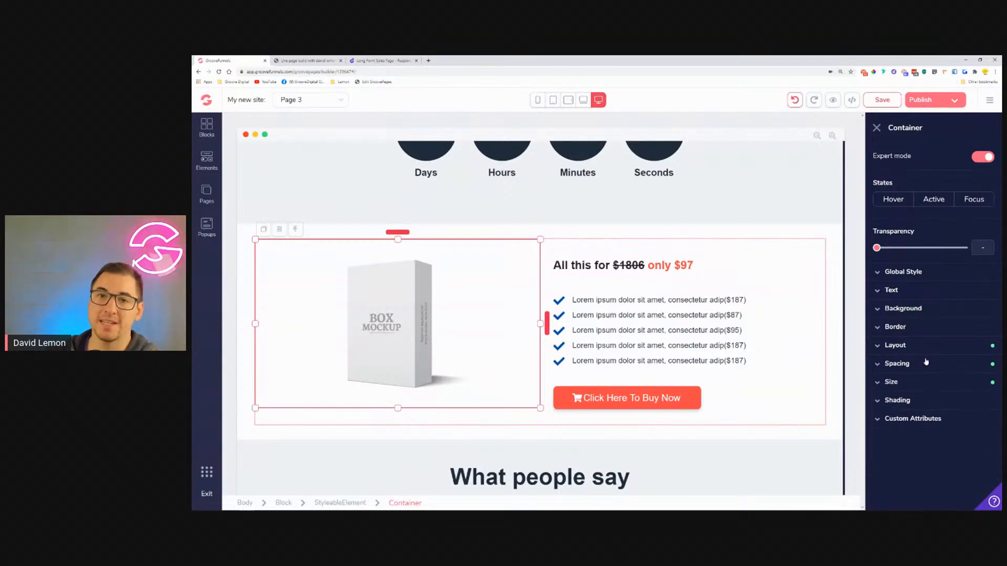
{"action": "left_click", "coordinate": [926, 382]}
{"action": "mouse_move", "coordinate": [916, 441]}
{"action": "left_mouse_down"}
{"action": "mouse_move", "coordinate": [903, 446]}
{"action": "mouse_move", "coordinate": [917, 449]}
{"action": "left_mouse_up"}
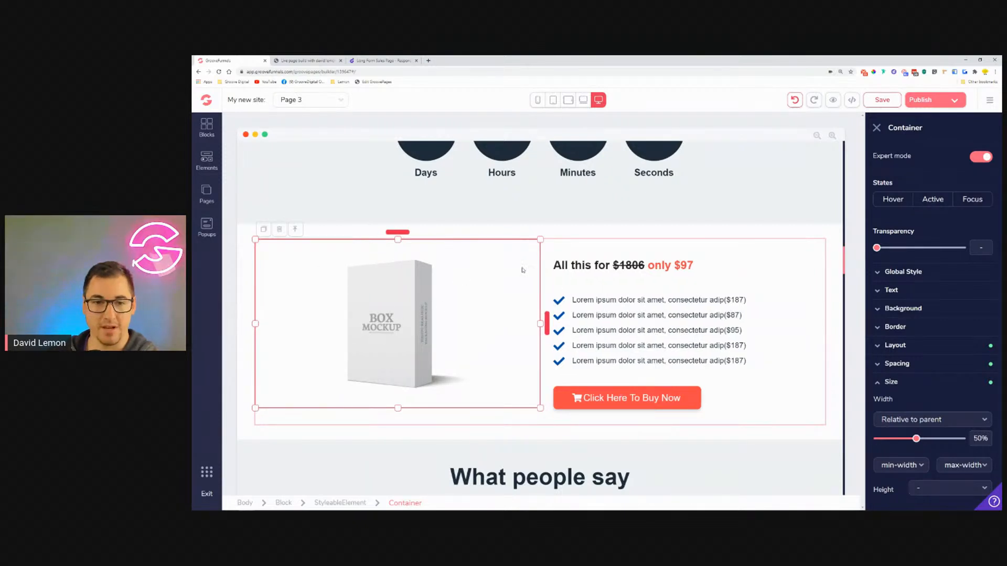
{"action": "left_click", "coordinate": [569, 100]}
{"action": "left_click", "coordinate": [584, 101]}
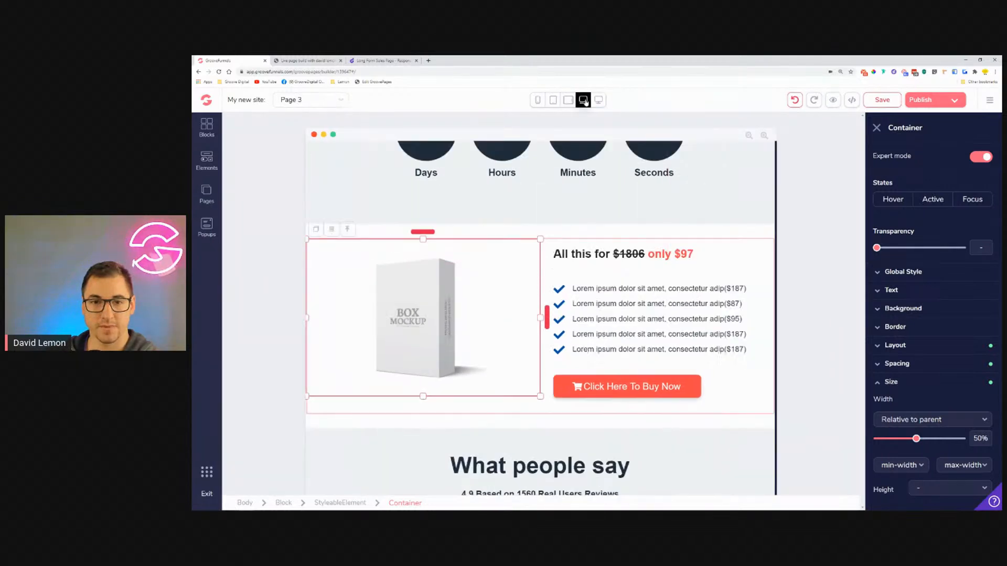
{"action": "left_click", "coordinate": [598, 101]}
Step: Compare the "What people say" testimonials layout across the desktop, laptop, tablet and mobile views
{"action": "scroll", "coordinate": [614, 173], "scroll_direction": "down", "scroll_amount": 6}
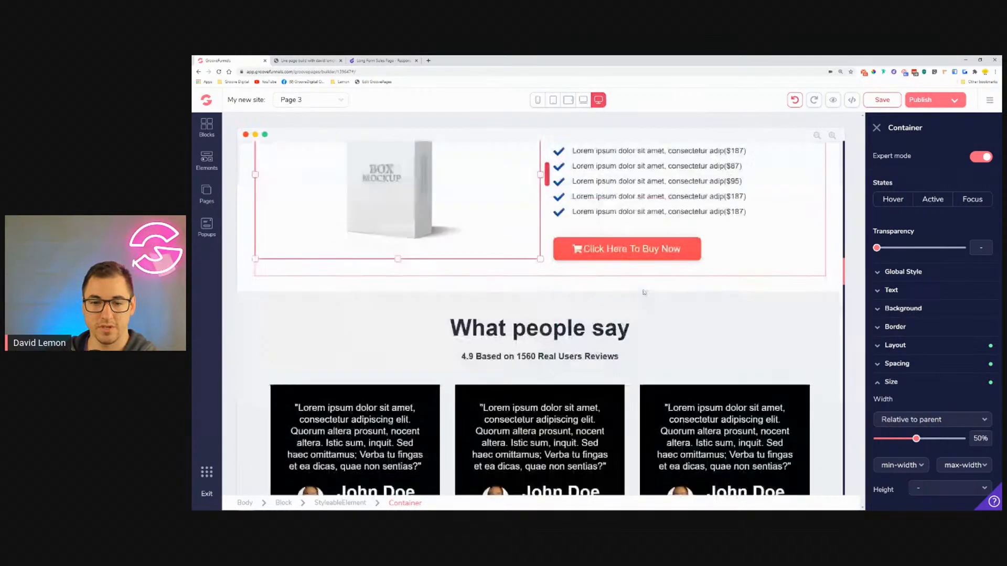
{"action": "left_click", "coordinate": [568, 101]}
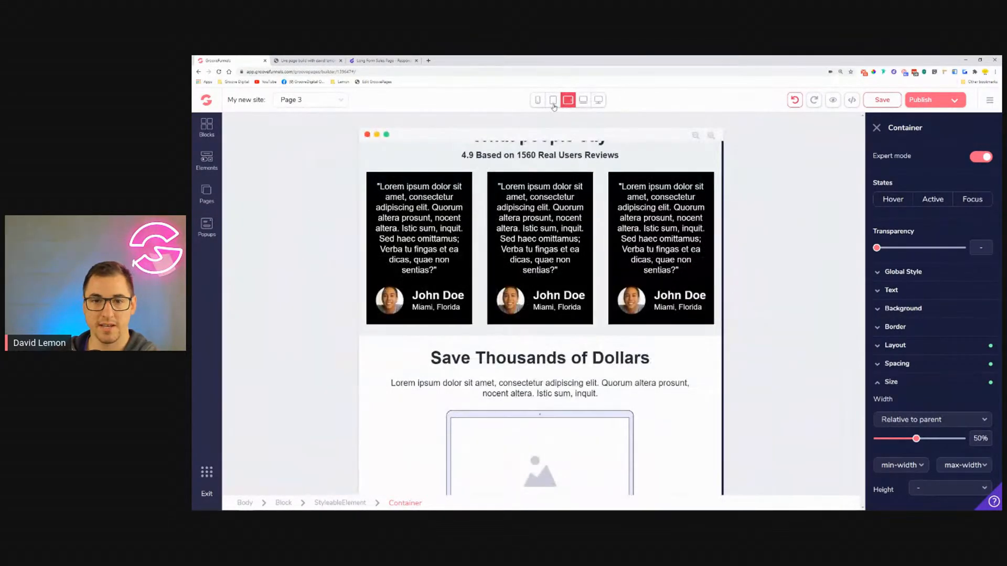
{"action": "left_click", "coordinate": [554, 102]}
{"action": "left_click", "coordinate": [539, 101]}
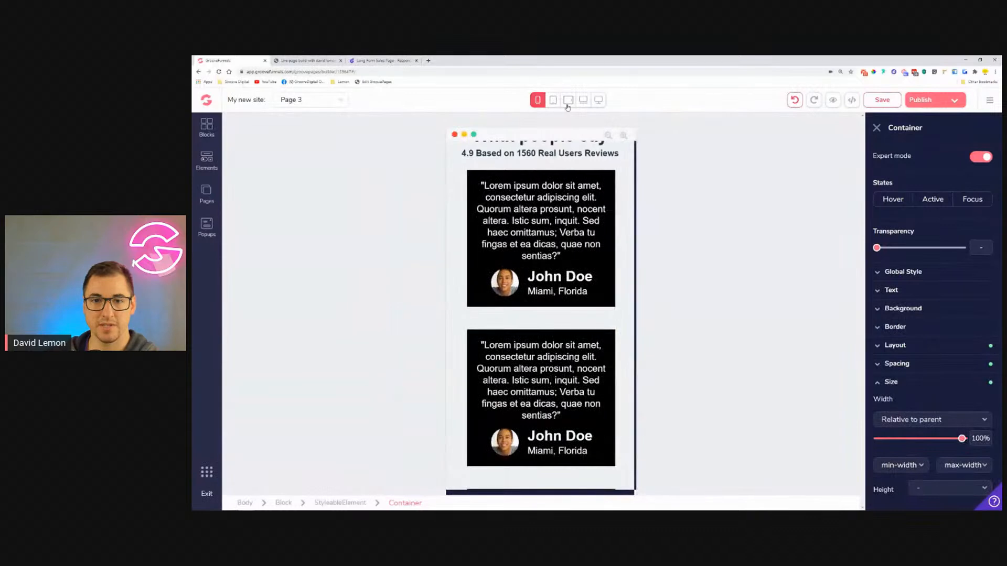
{"action": "left_click", "coordinate": [568, 100]}
{"action": "left_click", "coordinate": [583, 100]}
{"action": "left_click", "coordinate": [568, 101]}
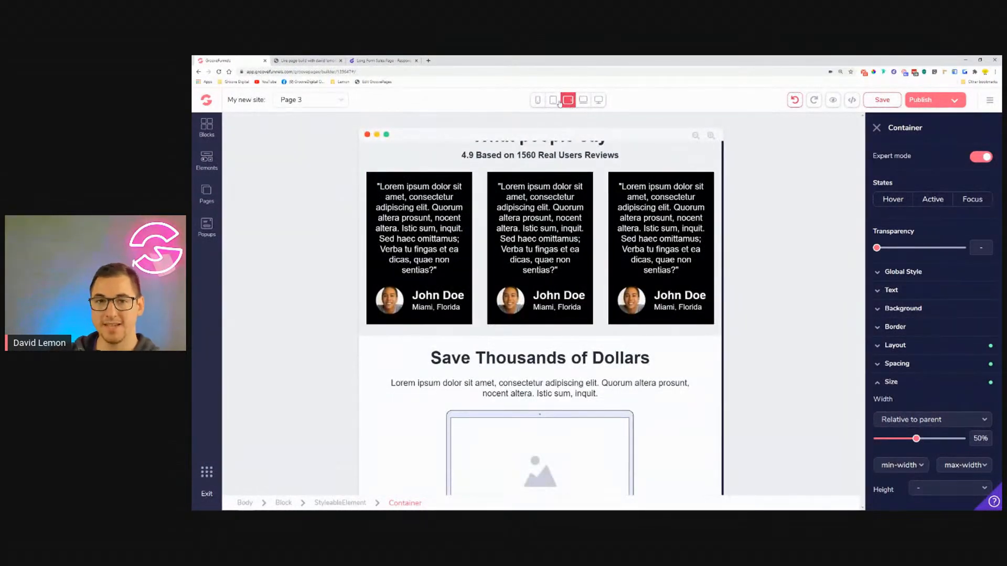
{"action": "left_click", "coordinate": [555, 100]}
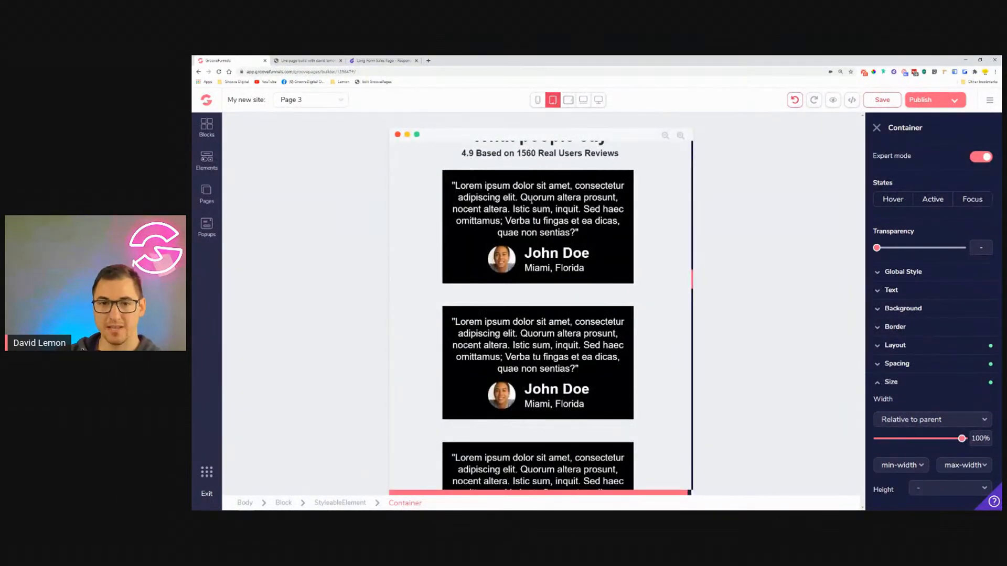
Step: Left-align the quote text of all three testimonials in landscape tablet view and check the laptop and desktop views
{"action": "left_click", "coordinate": [569, 101]}
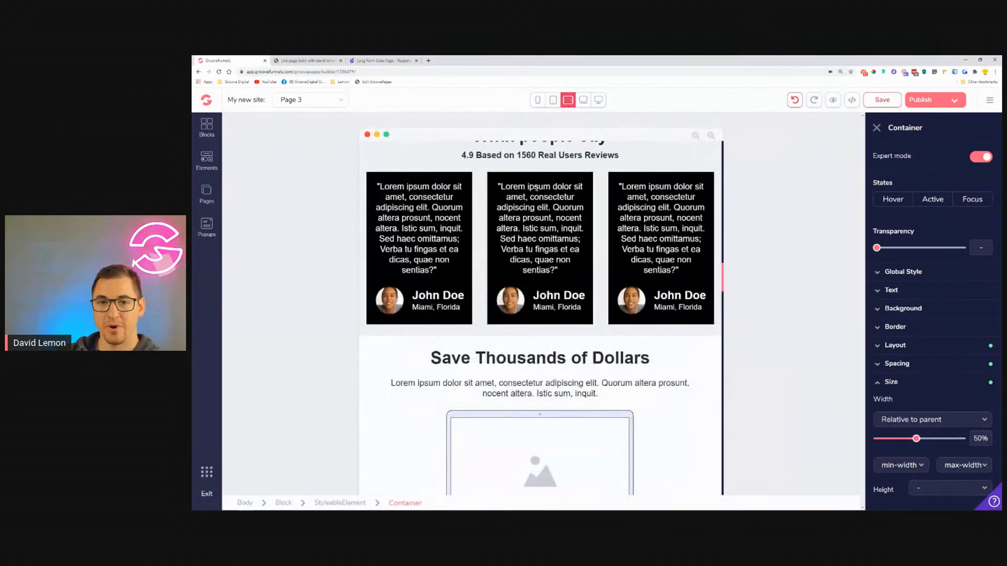
{"action": "left_click", "coordinate": [444, 210]}
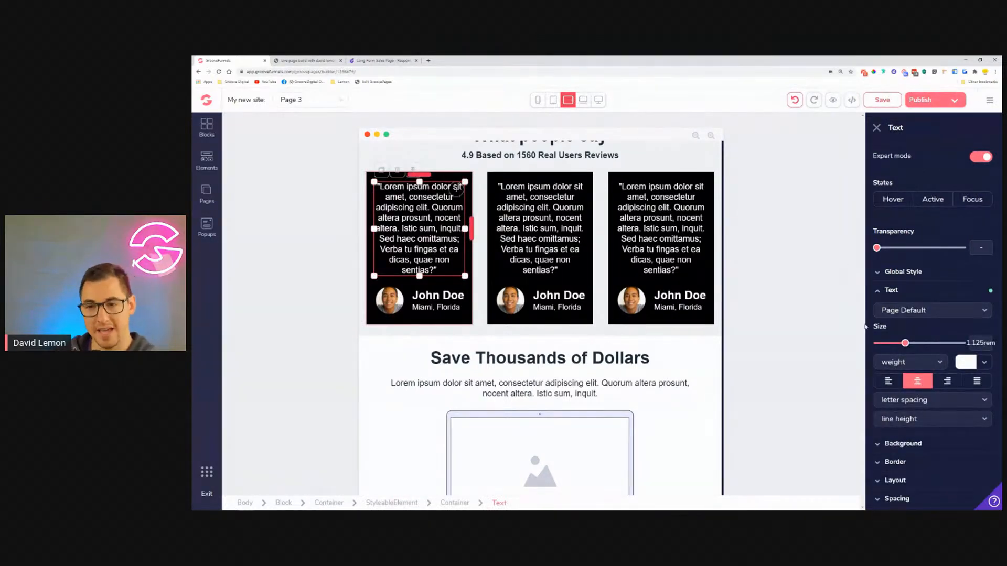
{"action": "left_click", "coordinate": [888, 382]}
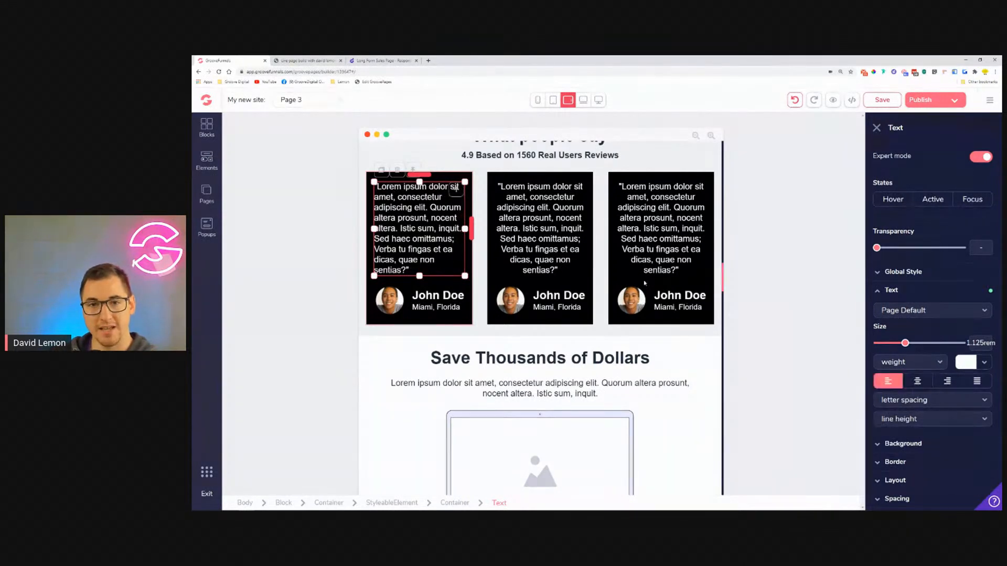
{"action": "left_click", "coordinate": [542, 219]}
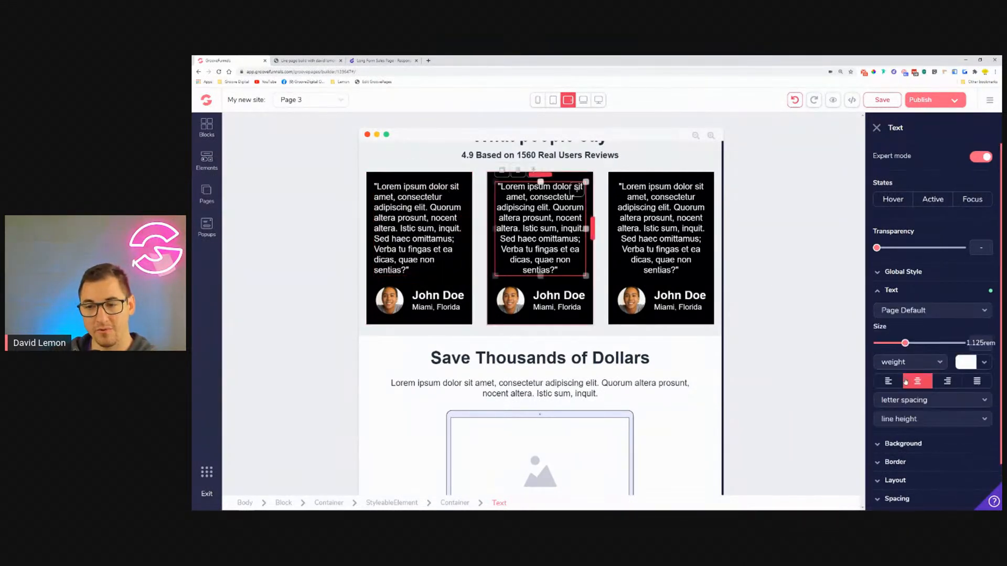
{"action": "left_click", "coordinate": [888, 382]}
{"action": "left_click", "coordinate": [647, 205]}
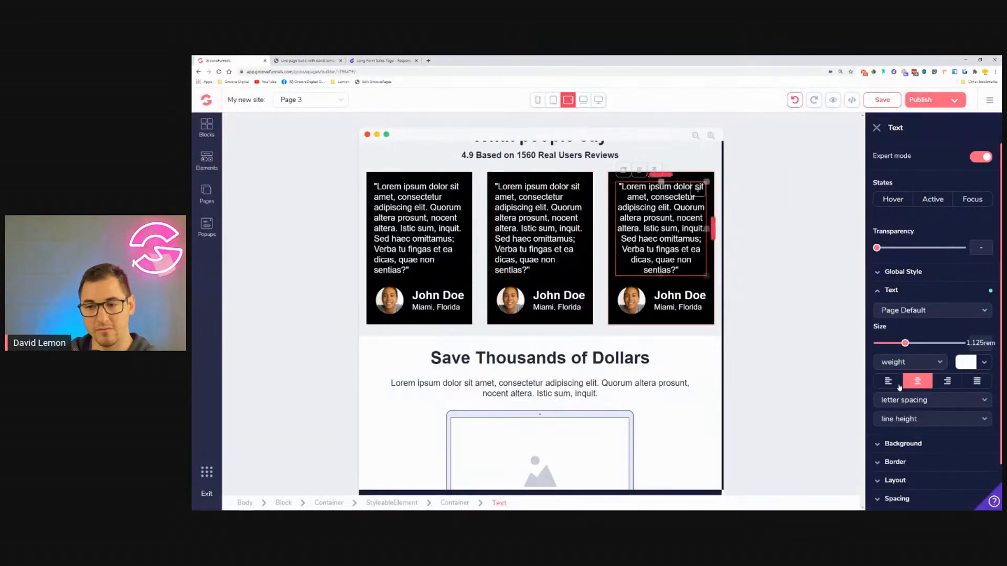
{"action": "left_click", "coordinate": [893, 384]}
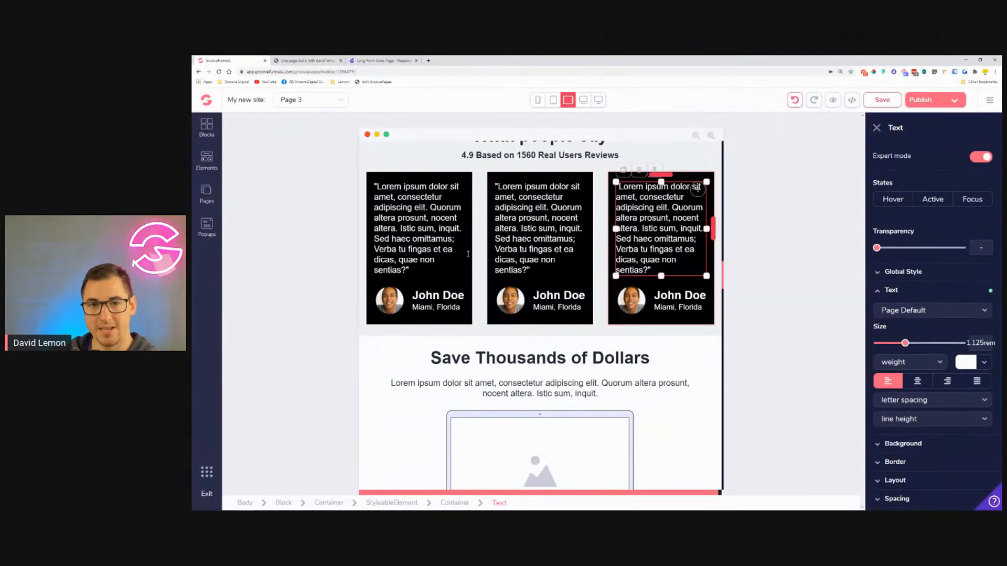
{"action": "left_click", "coordinate": [583, 100]}
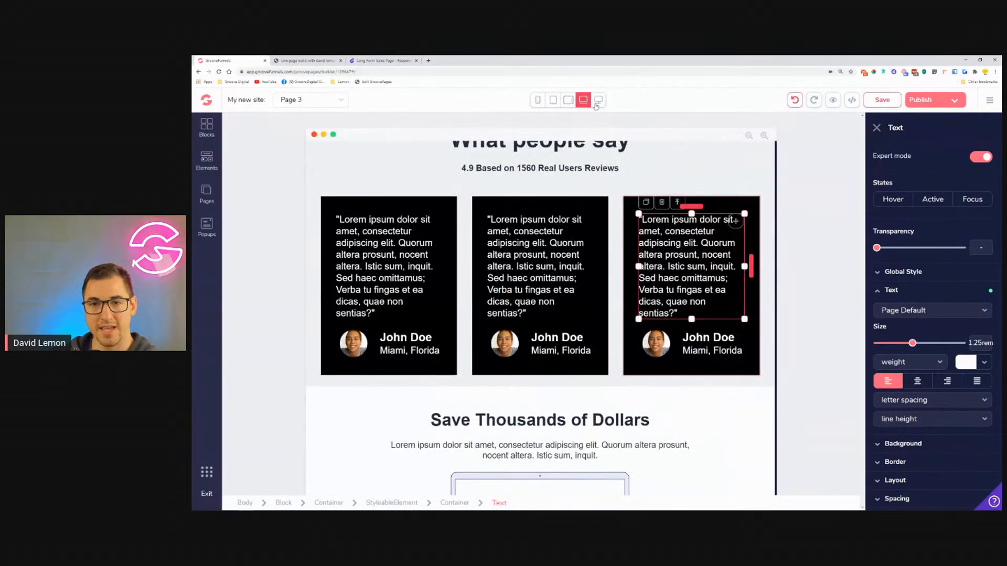
{"action": "left_click", "coordinate": [600, 103]}
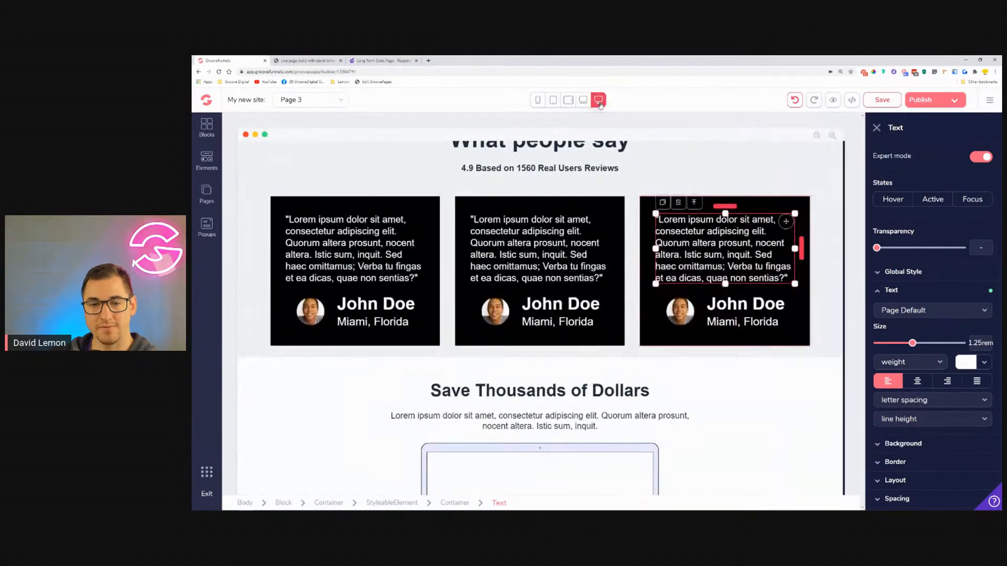
Step: Set the top padding of the browser mockup under "Save Thousands of Dollars" to 0 in desktop view and compare the landscape tablet and laptop views
{"action": "scroll", "coordinate": [614, 253], "scroll_direction": "down", "scroll_amount": 5}
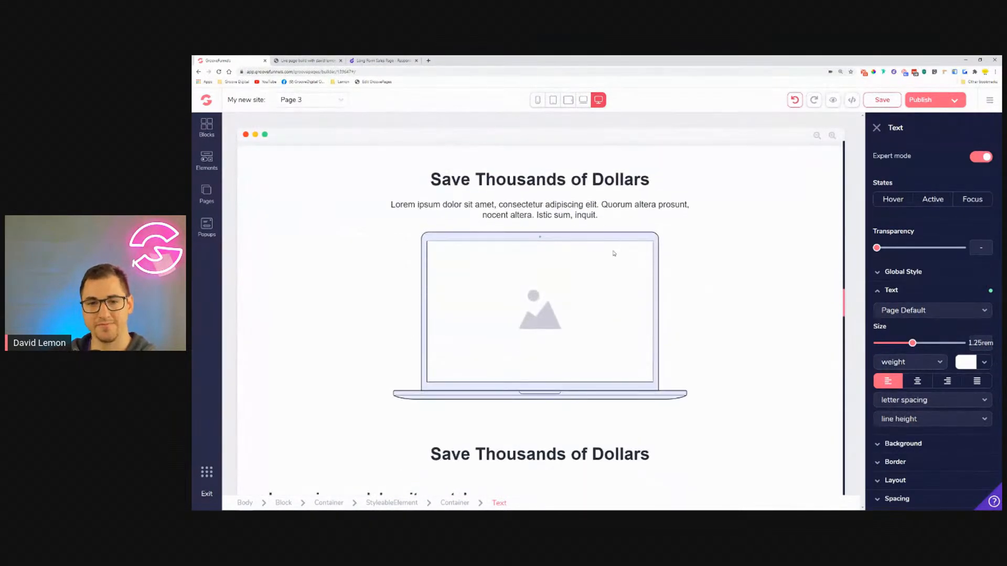
{"action": "scroll", "coordinate": [623, 250], "scroll_direction": "down", "scroll_amount": 6}
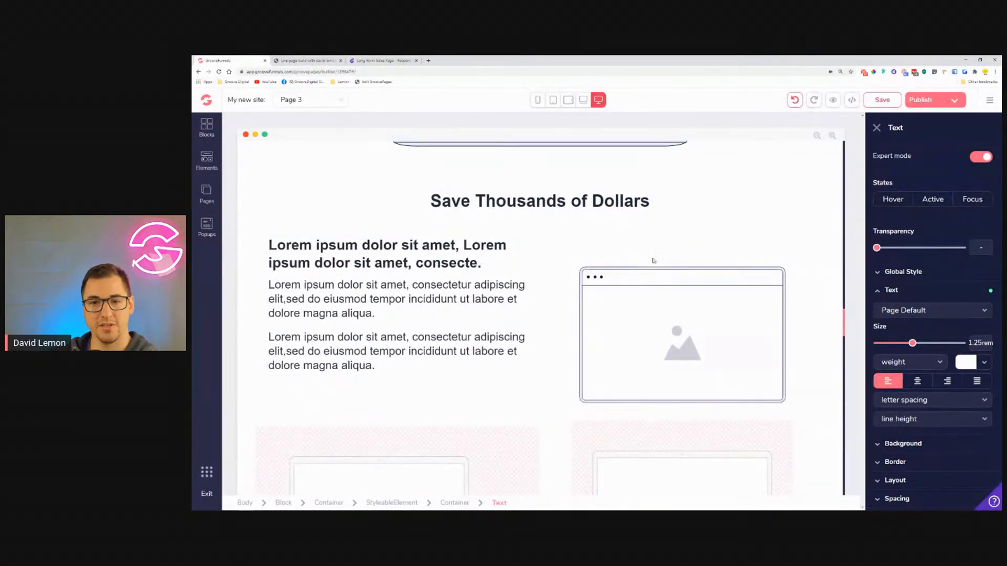
{"action": "left_click", "coordinate": [655, 263]}
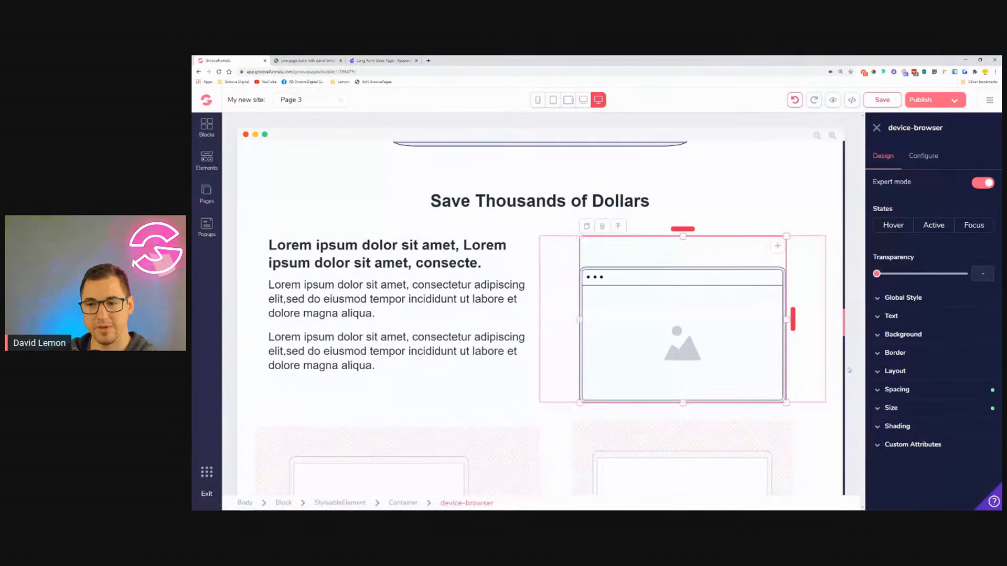
{"action": "left_click", "coordinate": [912, 397]}
{"action": "left_click", "coordinate": [933, 428]}
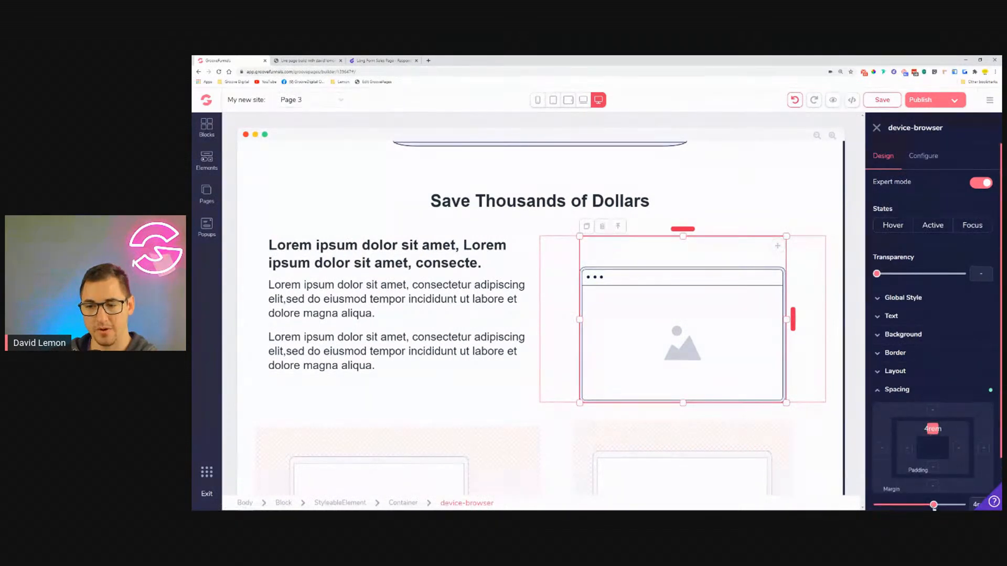
{"action": "left_click_drag", "start_coordinate": [934, 505], "coordinate": [881, 505]}
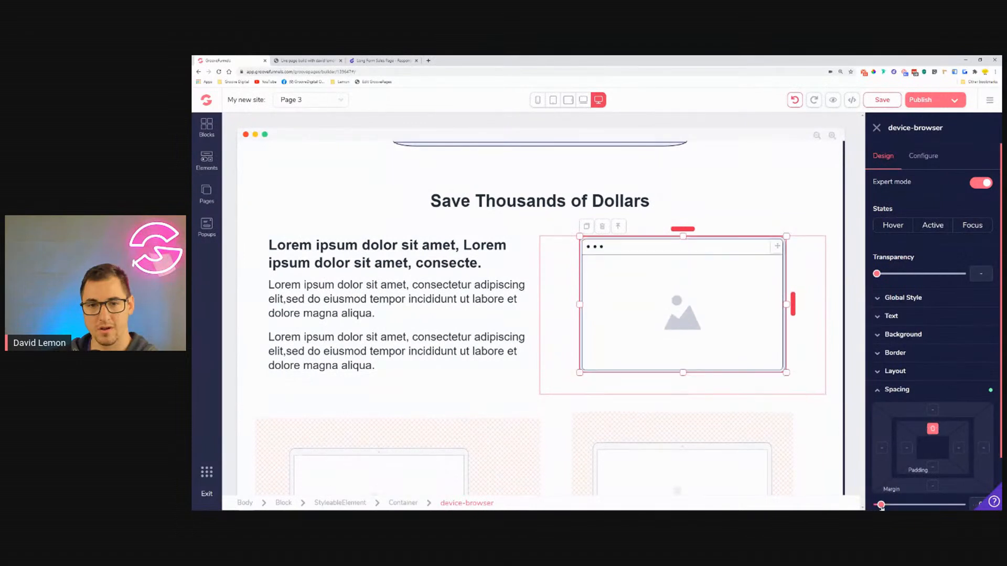
{"action": "left_click", "coordinate": [568, 99]}
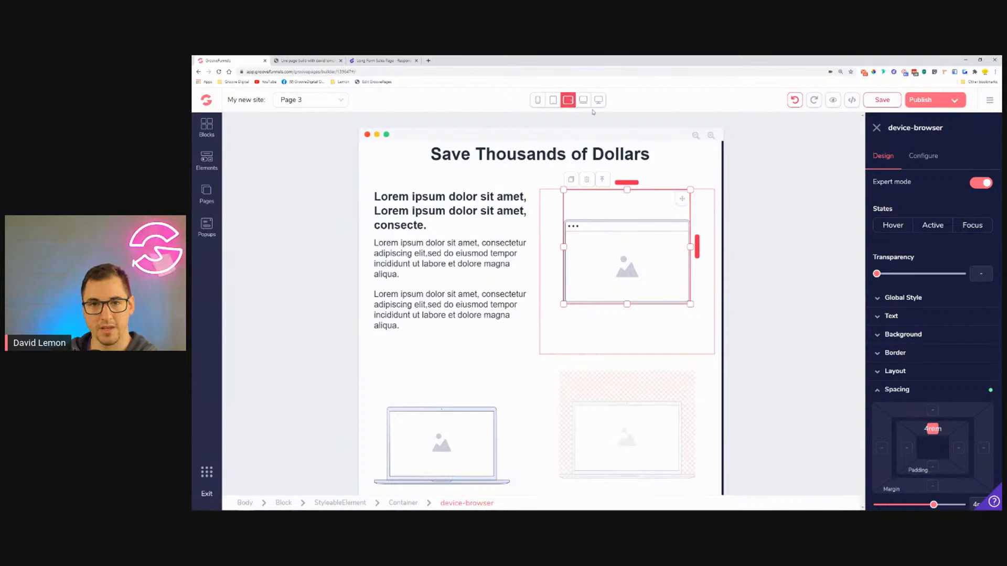
{"action": "left_click", "coordinate": [586, 101]}
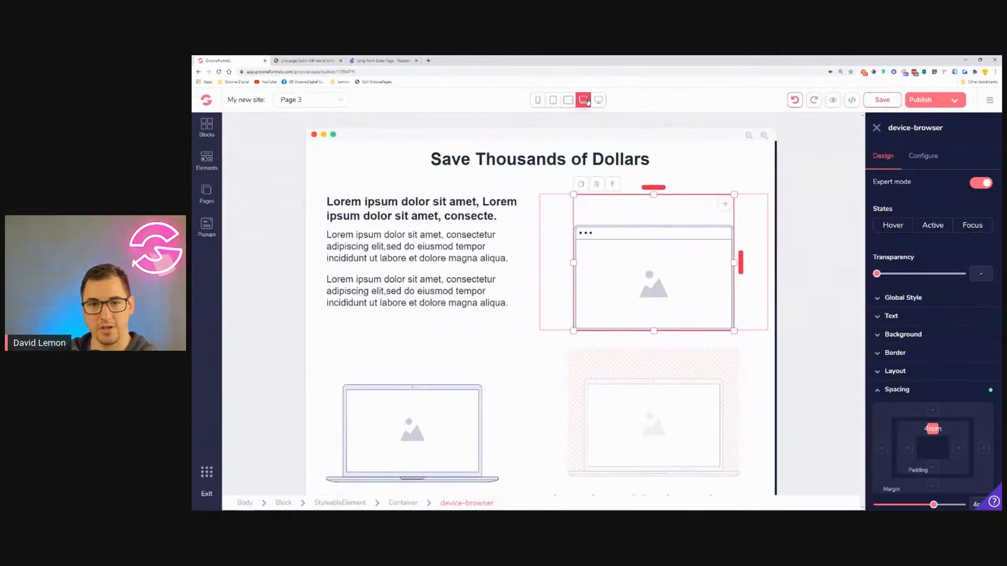
{"action": "left_click", "coordinate": [569, 101]}
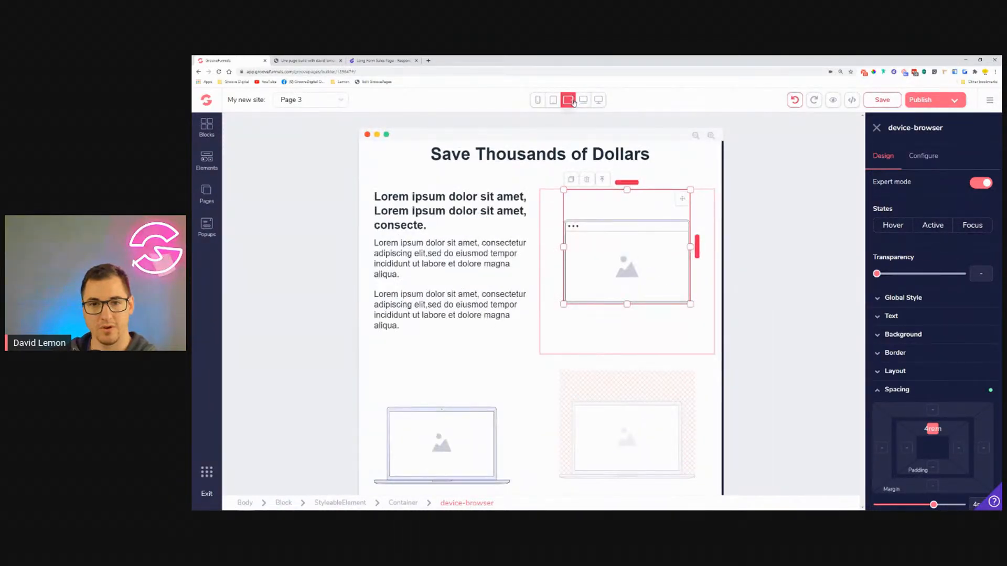
Step: Set the browser mockup's top padding to 2.5rem in landscape tablet view and 0 in laptop view, and save the page
{"action": "mouse_move", "coordinate": [934, 506]}
{"action": "left_mouse_down"}
{"action": "mouse_move", "coordinate": [876, 505]}
{"action": "mouse_move", "coordinate": [917, 504]}
{"action": "left_mouse_up"}
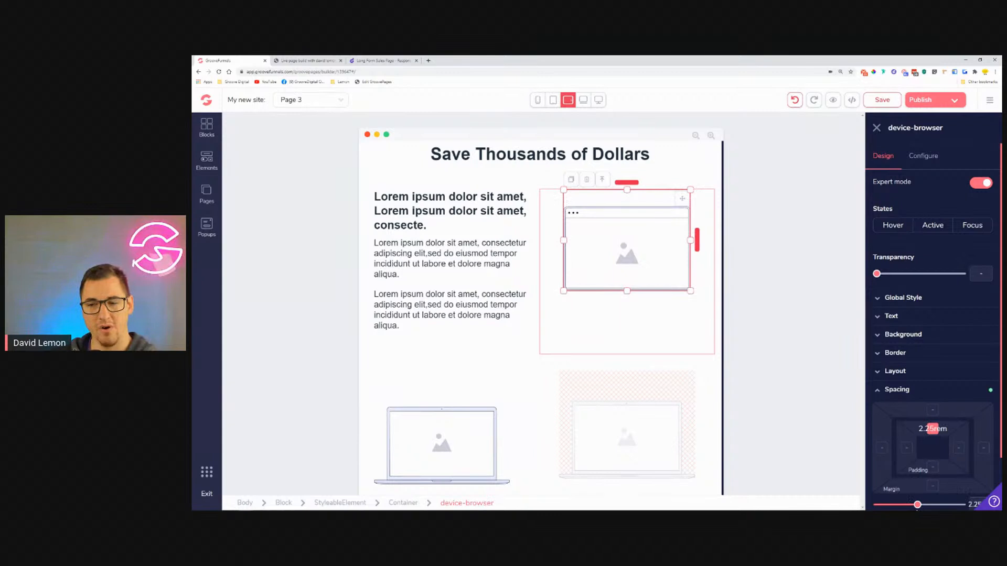
{"action": "left_click", "coordinate": [584, 100]}
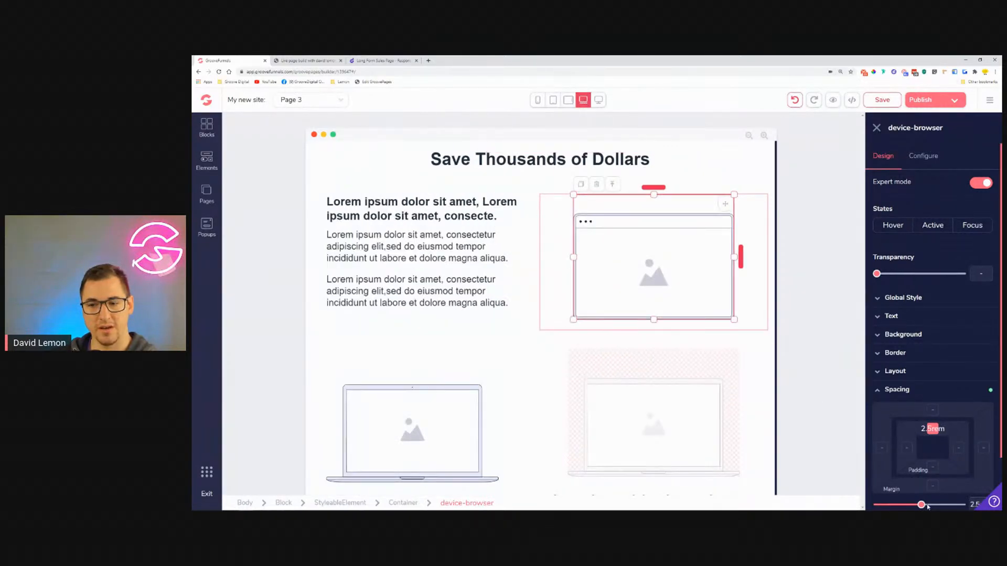
{"action": "left_click_drag", "start_coordinate": [922, 505], "coordinate": [882, 491]}
{"action": "scroll", "coordinate": [579, 298], "scroll_direction": "down", "scroll_amount": 1}
{"action": "scroll", "coordinate": [578, 298], "scroll_direction": "down", "scroll_amount": 5}
{"action": "scroll", "coordinate": [575, 270], "scroll_direction": "up", "scroll_amount": 2}
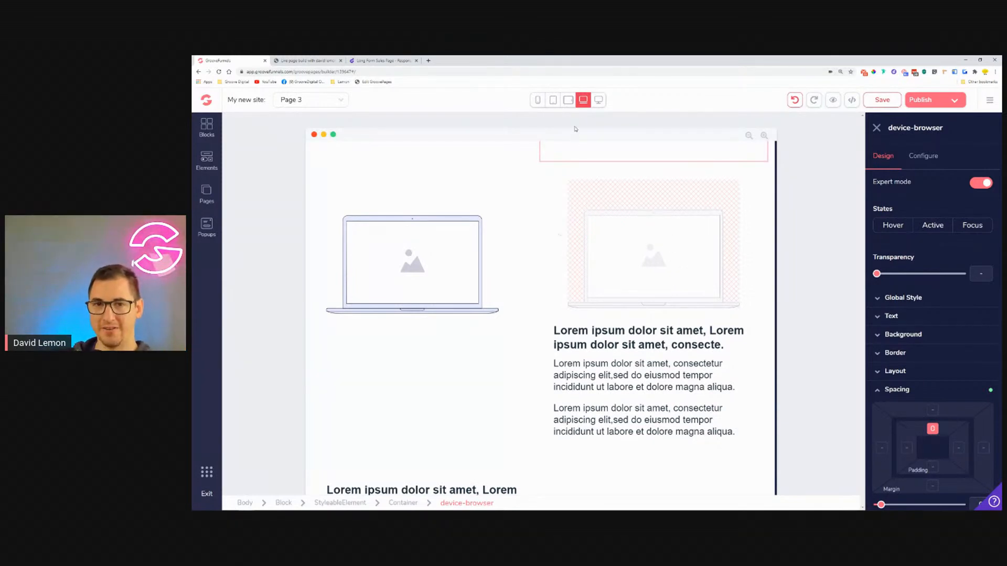
{"action": "left_click", "coordinate": [570, 100]}
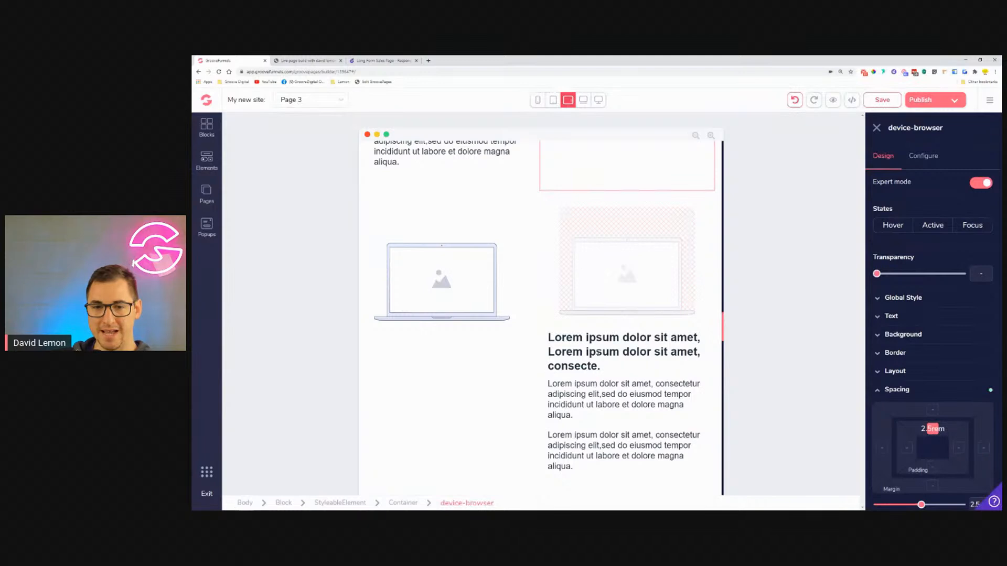
{"action": "left_click", "coordinate": [883, 105]}
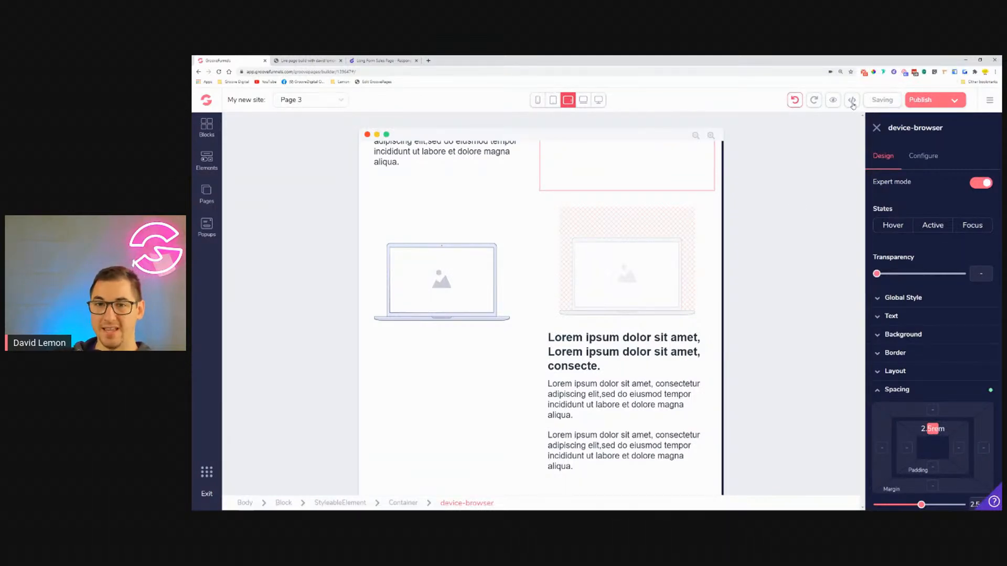
Step: Remove the background image from the container around the left laptop mockup in desktop view
{"action": "left_click", "coordinate": [599, 101]}
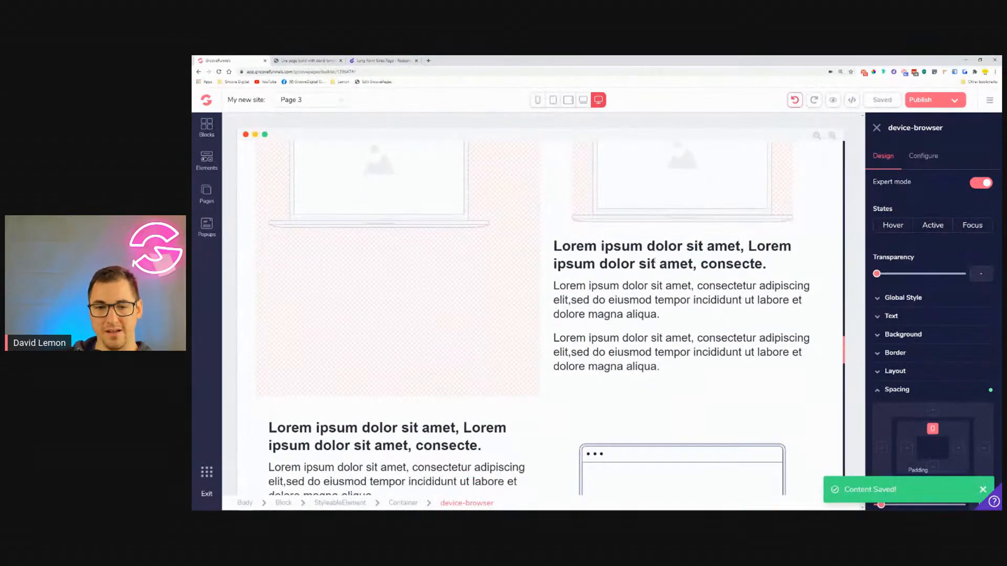
{"action": "left_click", "coordinate": [506, 188]}
{"action": "left_click", "coordinate": [929, 346]}
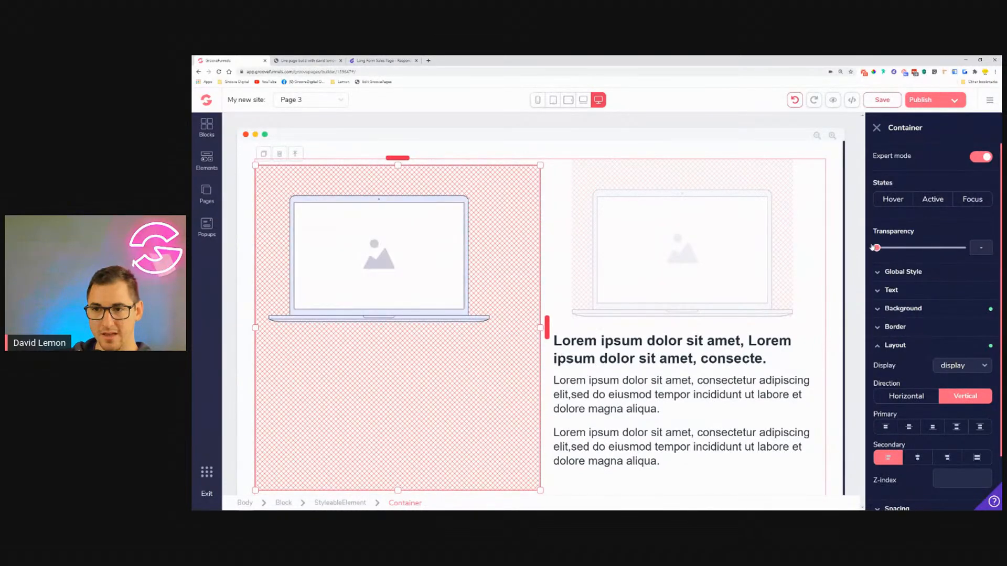
{"action": "mouse_move", "coordinate": [878, 249]}
{"action": "left_mouse_down"}
{"action": "mouse_move", "coordinate": [908, 249]}
{"action": "mouse_move", "coordinate": [877, 249]}
{"action": "left_mouse_up"}
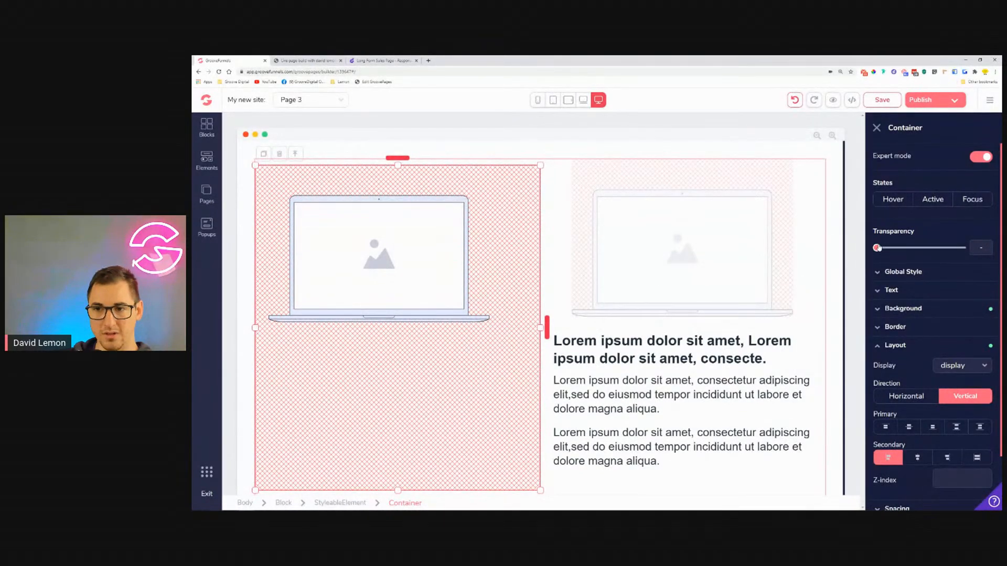
{"action": "left_click", "coordinate": [915, 346]}
{"action": "left_click", "coordinate": [912, 309]}
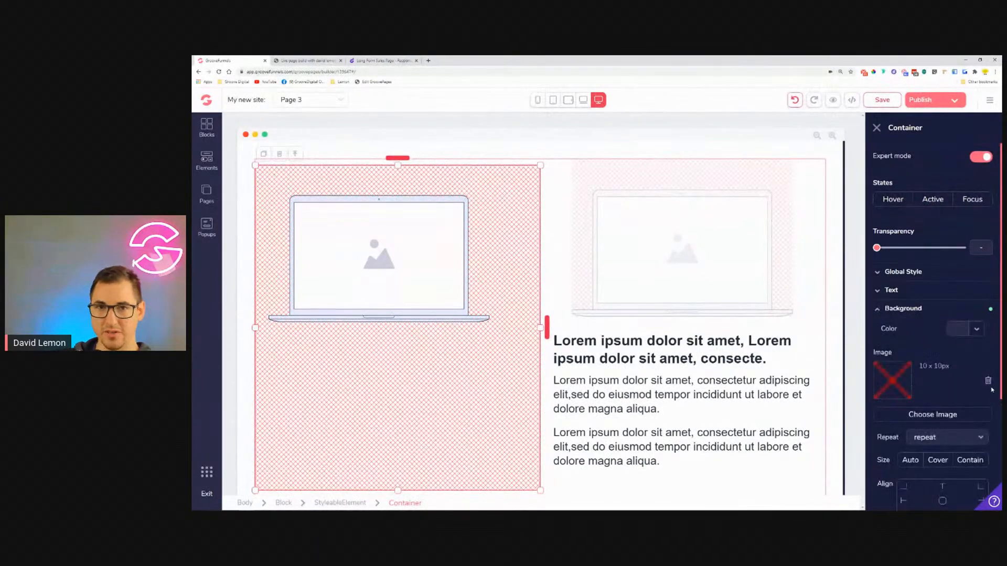
{"action": "left_click", "coordinate": [988, 382]}
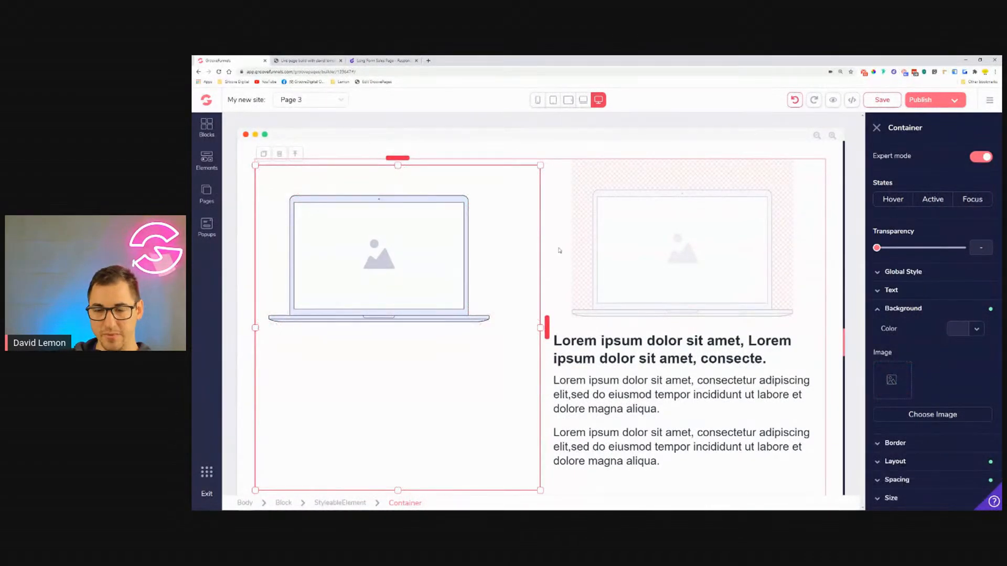
Step: Review the page sections in laptop and landscape tablet views and examine the layout settings of the left laptop mockup's container
{"action": "left_click", "coordinate": [584, 100]}
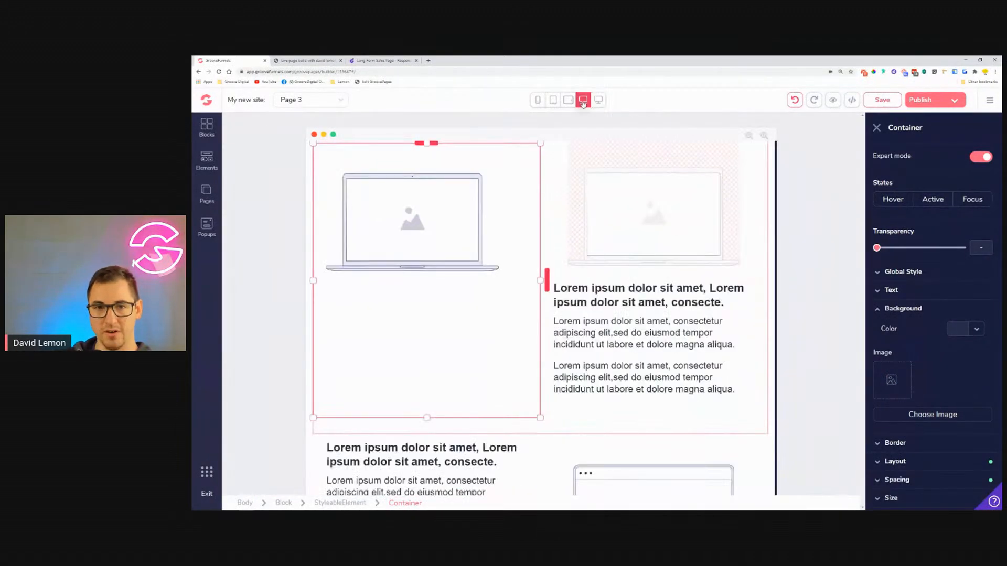
{"action": "left_click", "coordinate": [571, 102]}
{"action": "scroll", "coordinate": [600, 265], "scroll_direction": "up", "scroll_amount": 5}
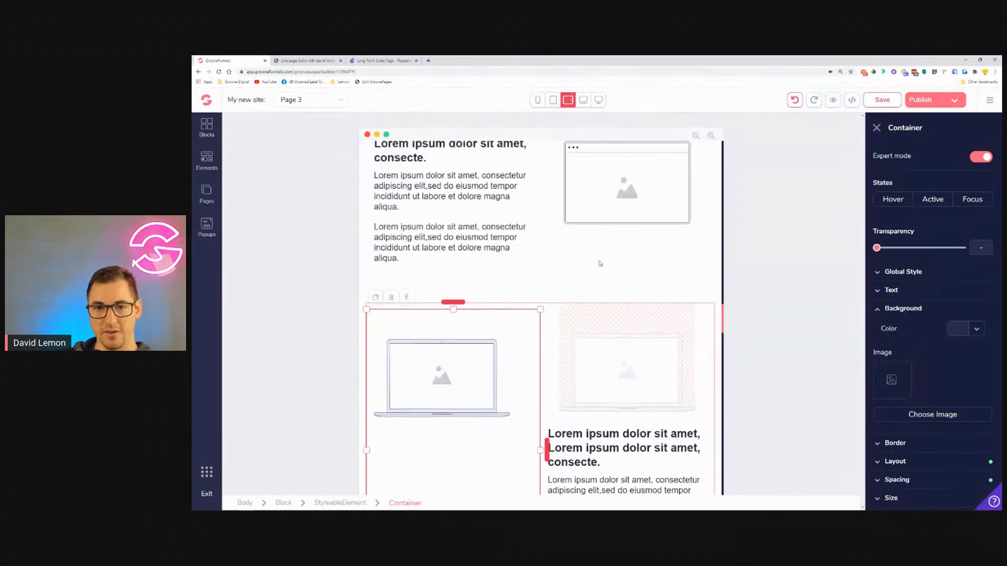
{"action": "scroll", "coordinate": [608, 273], "scroll_direction": "down", "scroll_amount": 10}
{"action": "scroll", "coordinate": [609, 277], "scroll_direction": "up", "scroll_amount": 7}
{"action": "scroll", "coordinate": [611, 276], "scroll_direction": "down", "scroll_amount": 15}
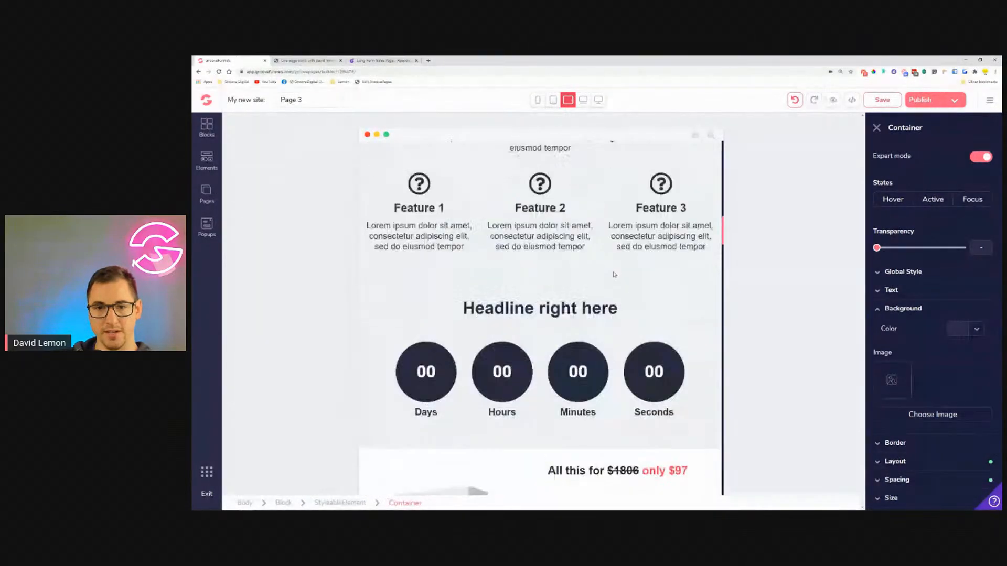
{"action": "scroll", "coordinate": [614, 274], "scroll_direction": "up", "scroll_amount": 6}
{"action": "scroll", "coordinate": [624, 283], "scroll_direction": "down", "scroll_amount": 8}
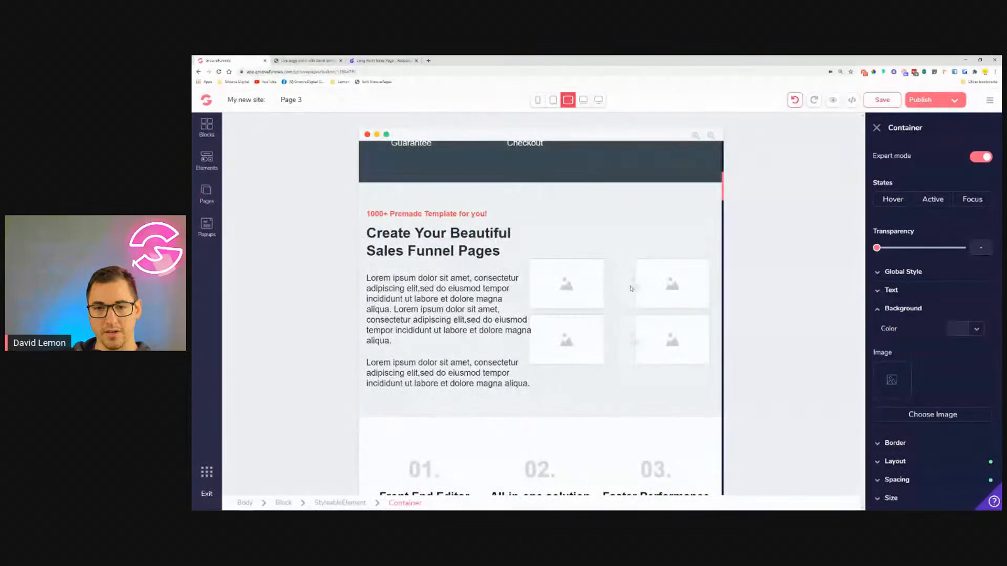
{"action": "scroll", "coordinate": [636, 293], "scroll_direction": "down", "scroll_amount": 15}
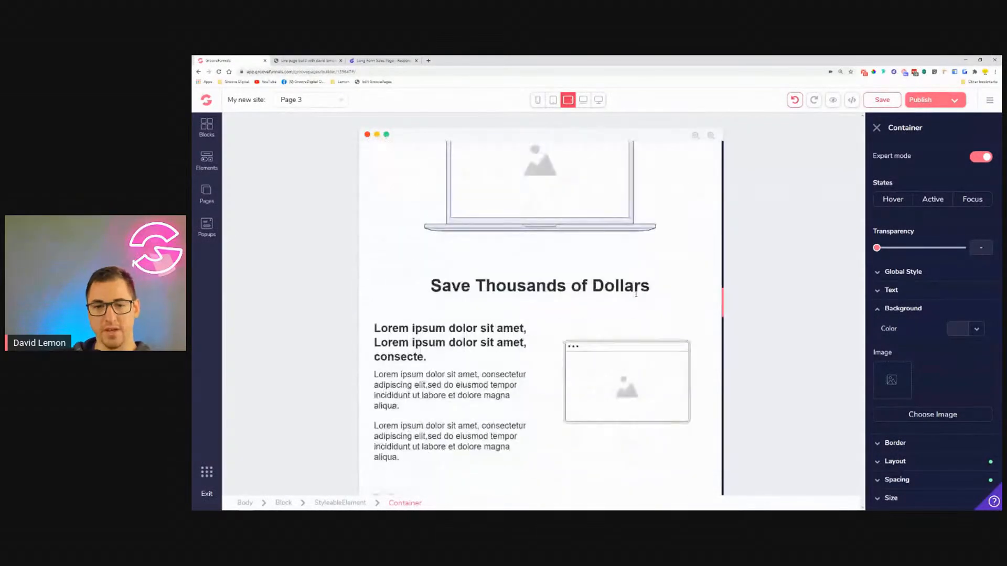
{"action": "scroll", "coordinate": [637, 294], "scroll_direction": "down", "scroll_amount": 4}
{"action": "scroll", "coordinate": [677, 276], "scroll_direction": "up", "scroll_amount": 3}
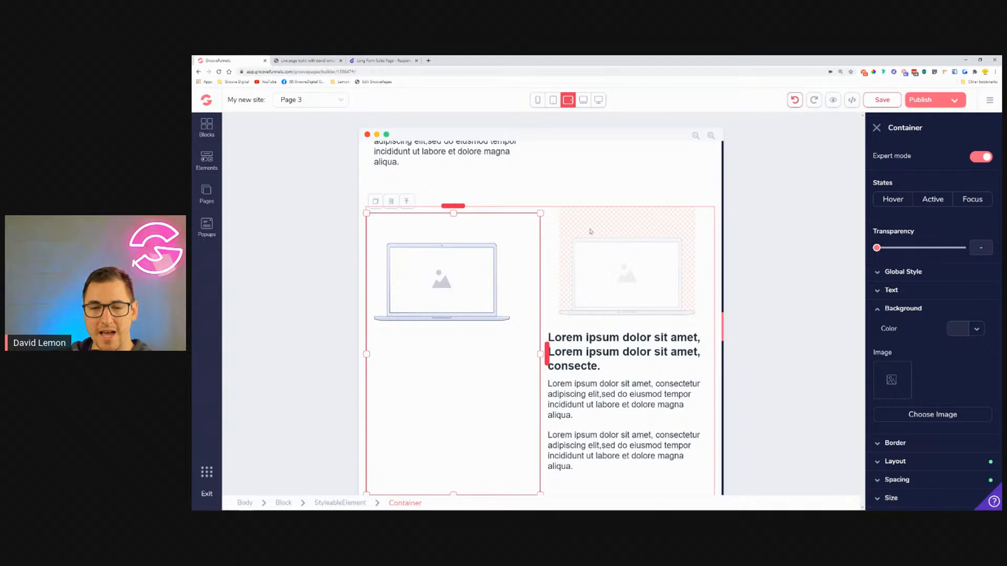
{"action": "left_click", "coordinate": [903, 309]}
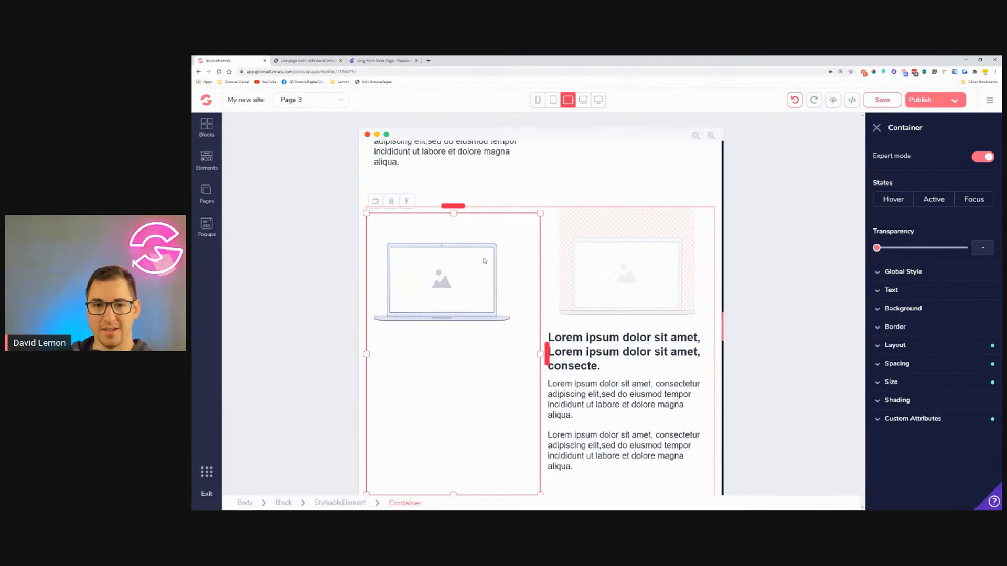
{"action": "left_click", "coordinate": [900, 343]}
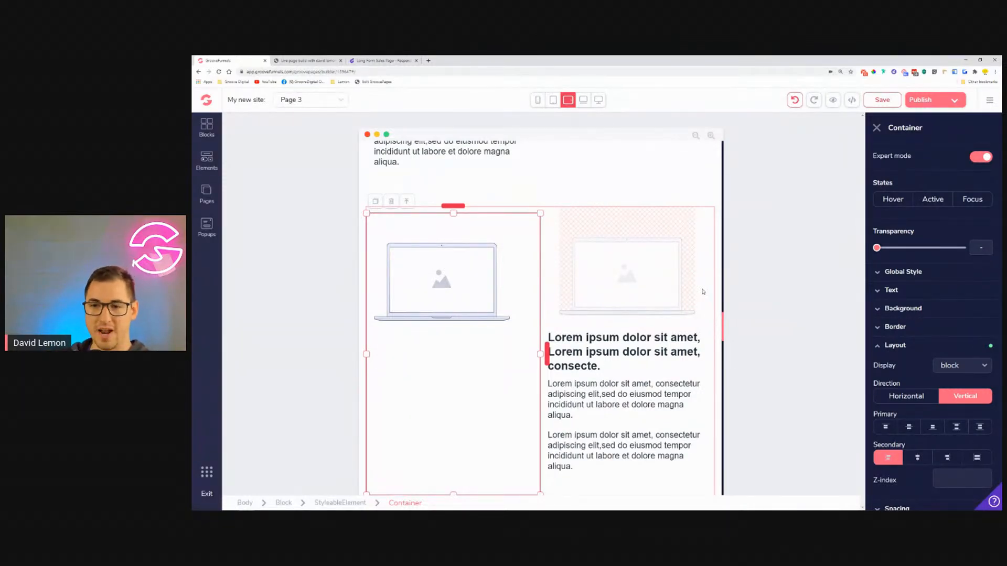
{"action": "left_click", "coordinate": [895, 345]}
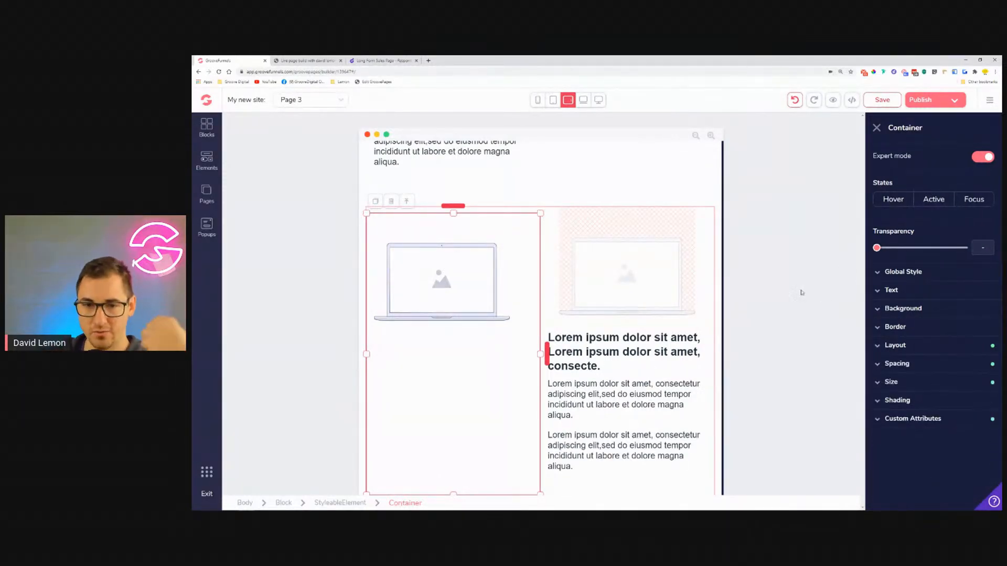
Step: Set the top padding of the lower browser mockup to 0.75rem in laptop view and check the desktop view
{"action": "scroll", "coordinate": [506, 222], "scroll_direction": "down", "scroll_amount": 1}
{"action": "scroll", "coordinate": [506, 222], "scroll_direction": "down", "scroll_amount": 5}
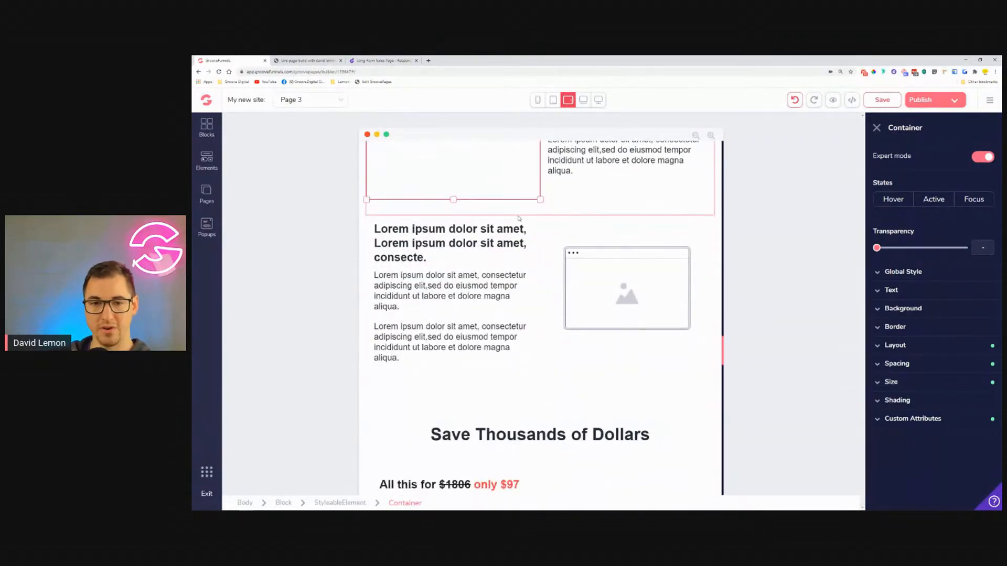
{"action": "left_click", "coordinate": [619, 246]}
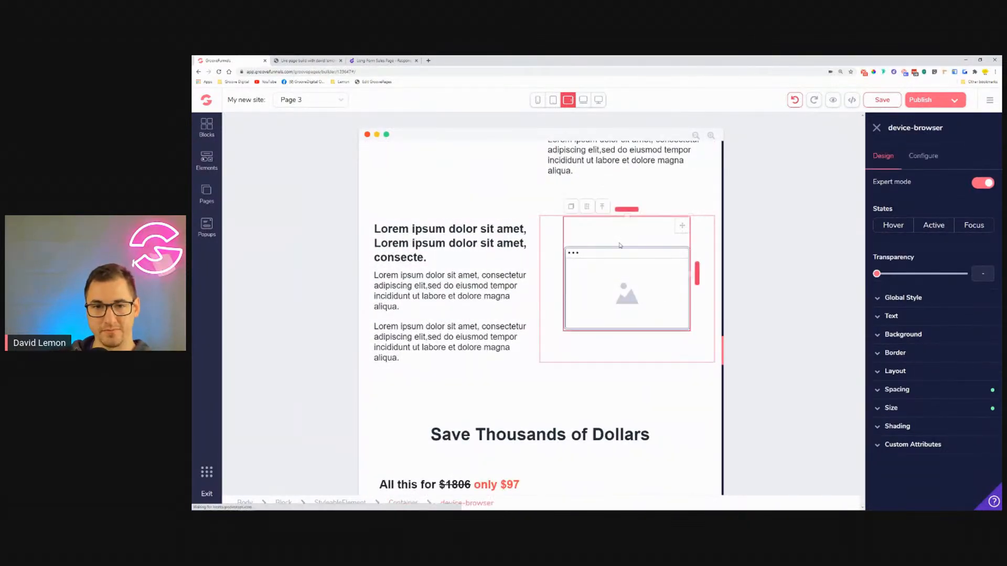
{"action": "left_click", "coordinate": [583, 99]}
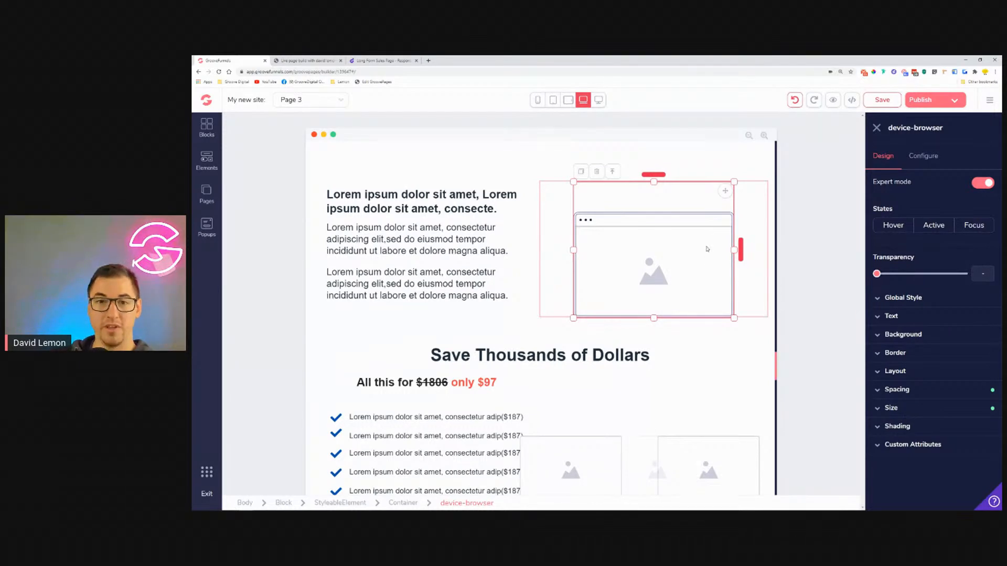
{"action": "left_click", "coordinate": [598, 99]}
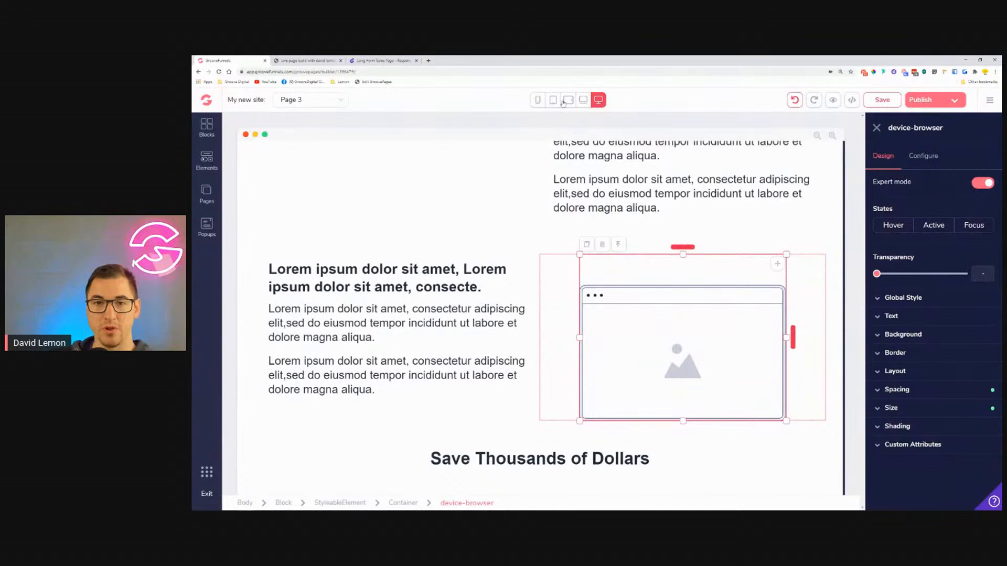
{"action": "left_click", "coordinate": [583, 100]}
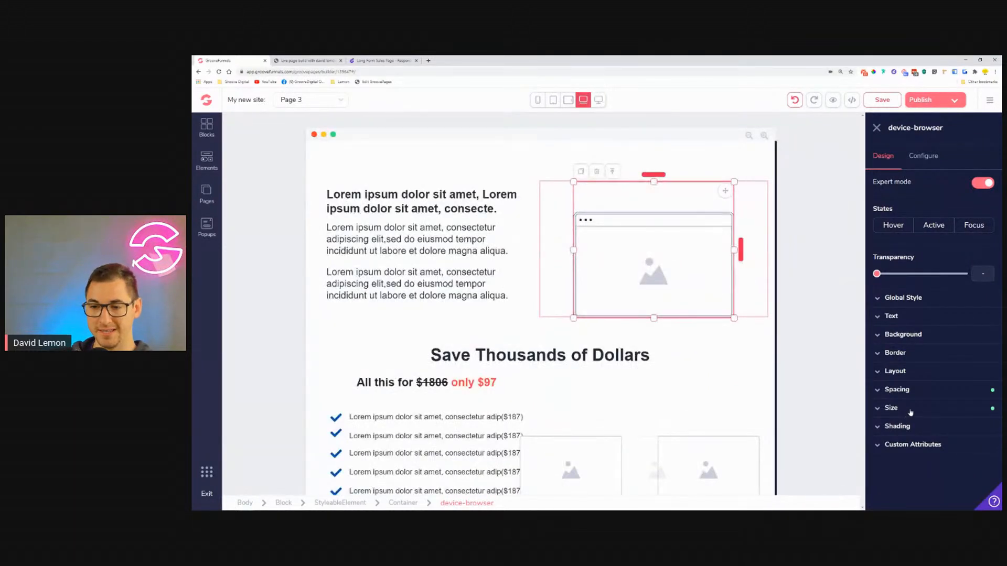
{"action": "left_click", "coordinate": [892, 408]}
{"action": "left_click", "coordinate": [898, 390]}
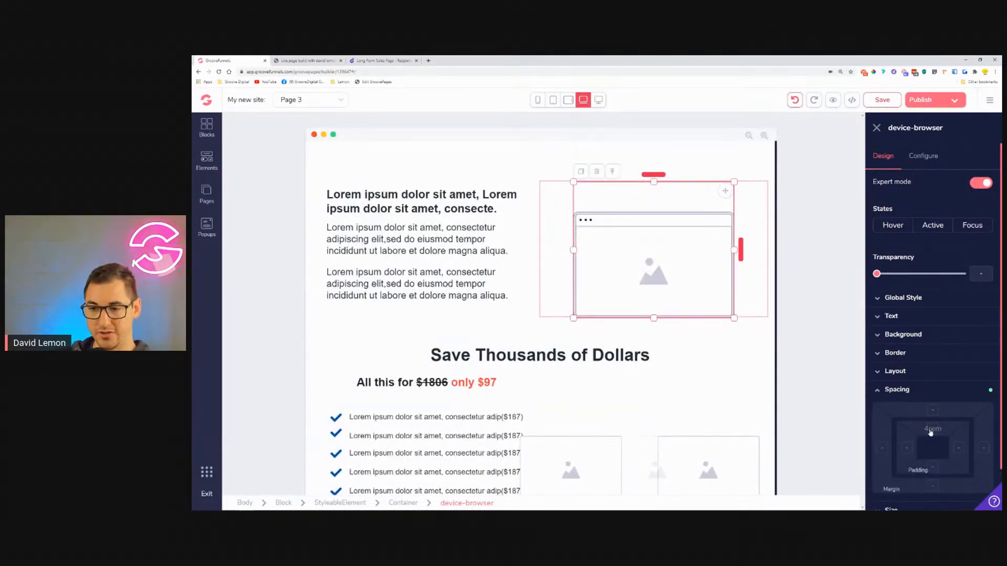
{"action": "left_click_drag", "start_coordinate": [934, 506], "coordinate": [893, 505]}
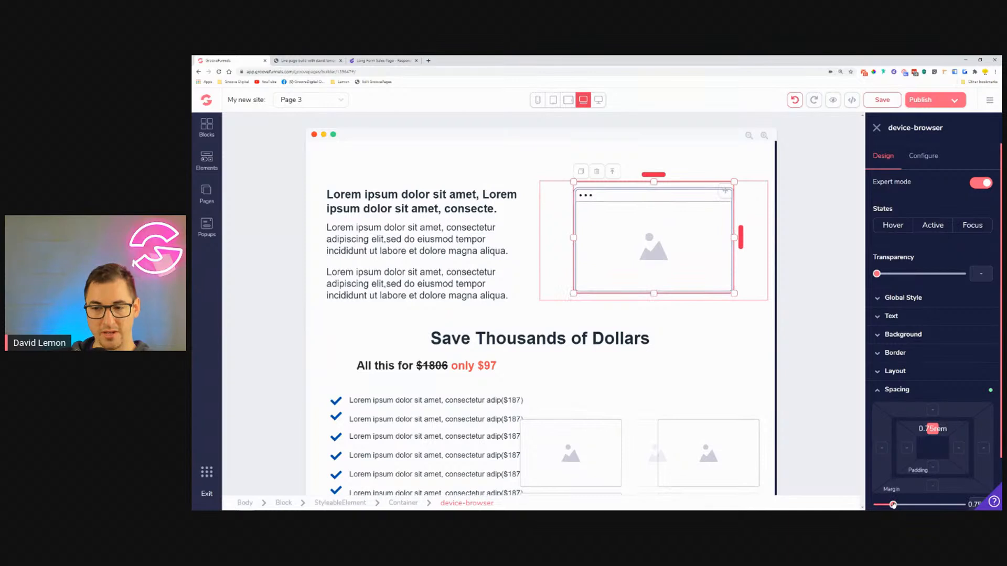
{"action": "left_click", "coordinate": [599, 101]}
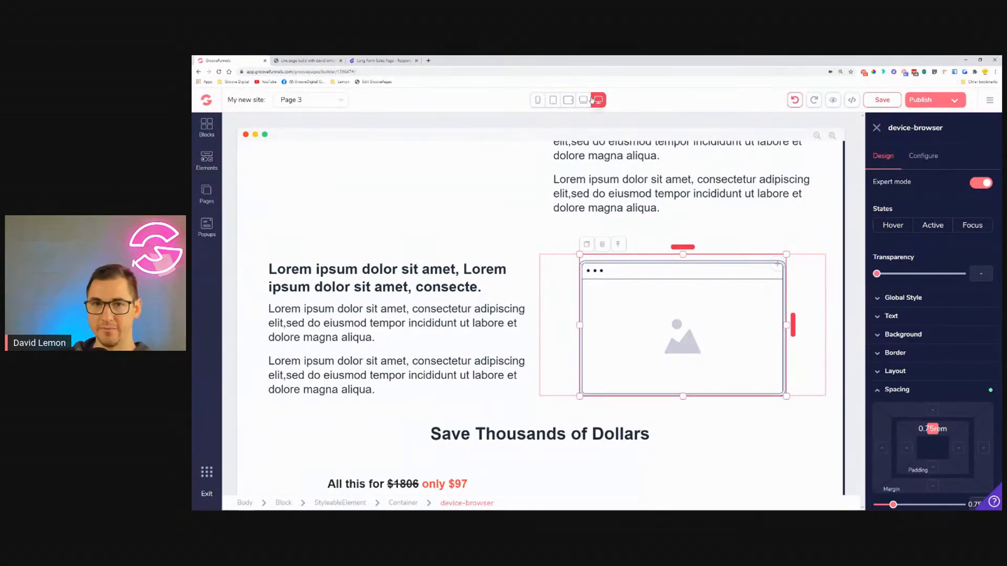
Step: Compare the image grid beside the $97 price checklist in desktop, landscape tablet and laptop views and inspect its layout column's spacing
{"action": "scroll", "coordinate": [515, 293], "scroll_direction": "down", "scroll_amount": 4}
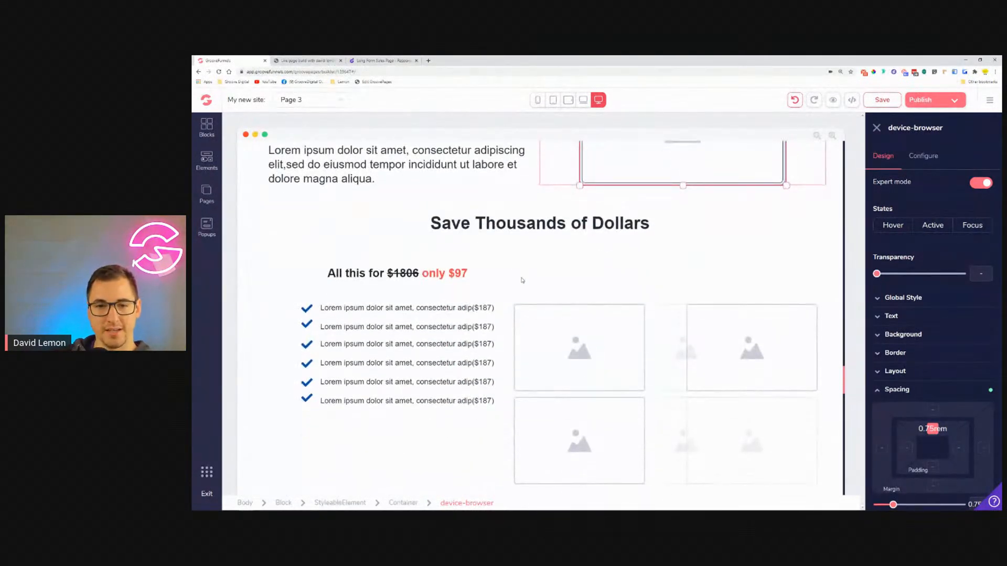
{"action": "scroll", "coordinate": [523, 280], "scroll_direction": "down", "scroll_amount": 2}
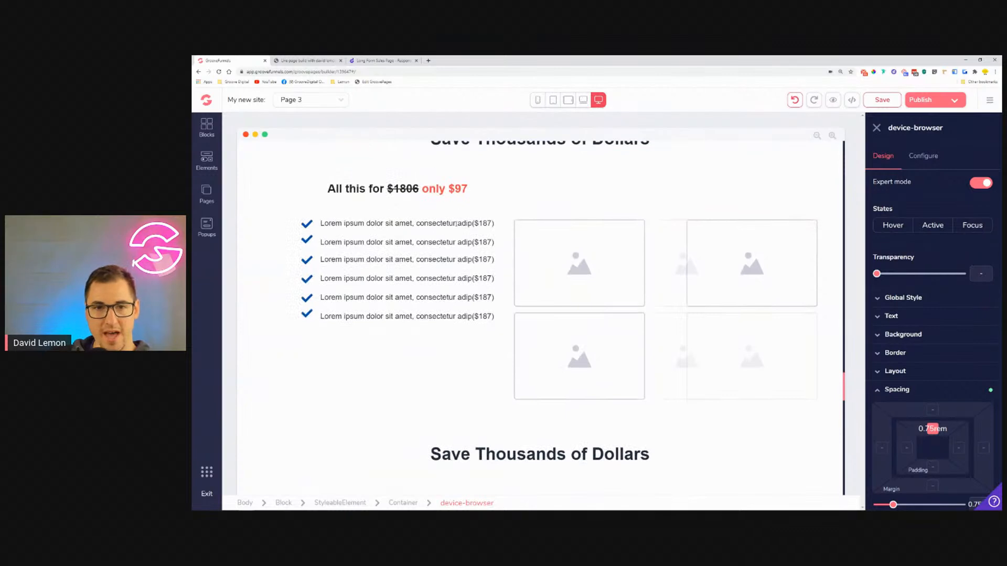
{"action": "left_click", "coordinate": [687, 198]}
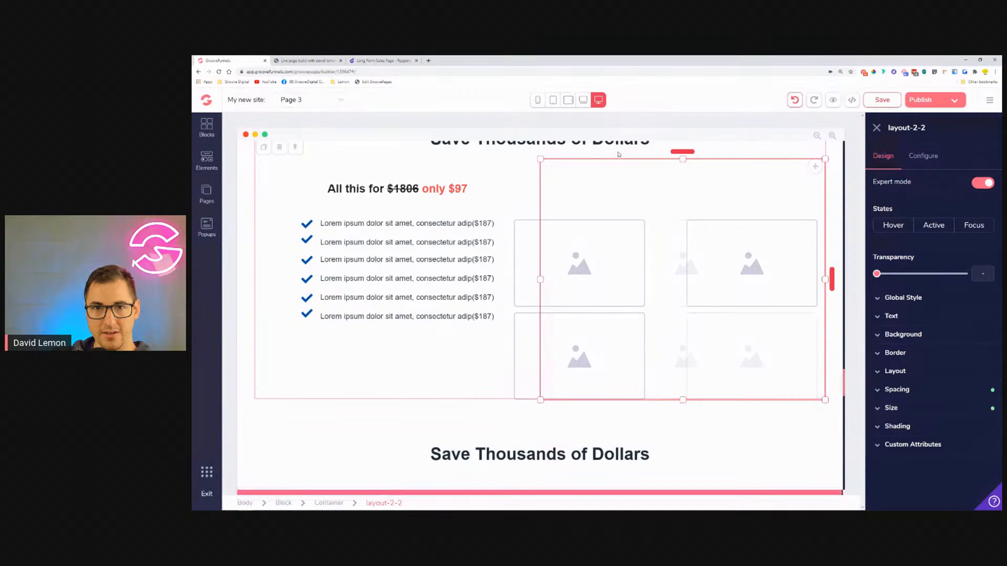
{"action": "left_click", "coordinate": [569, 101]}
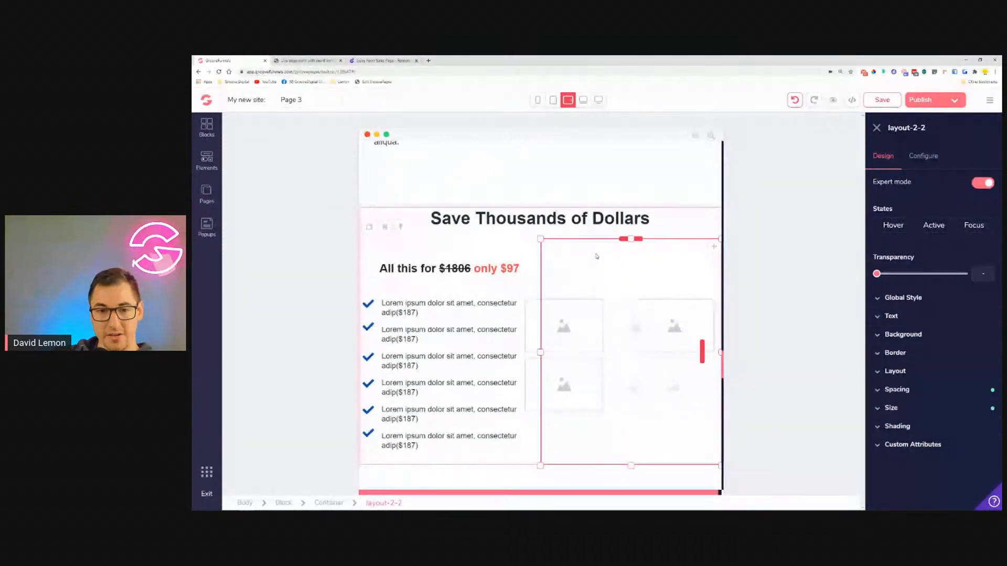
{"action": "left_click", "coordinate": [584, 100]}
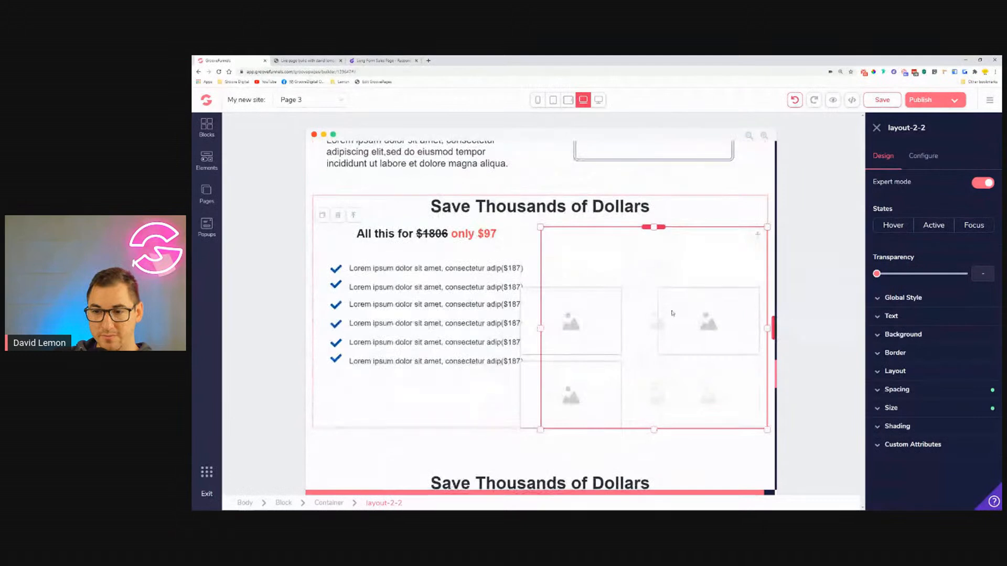
{"action": "left_click", "coordinate": [921, 393]}
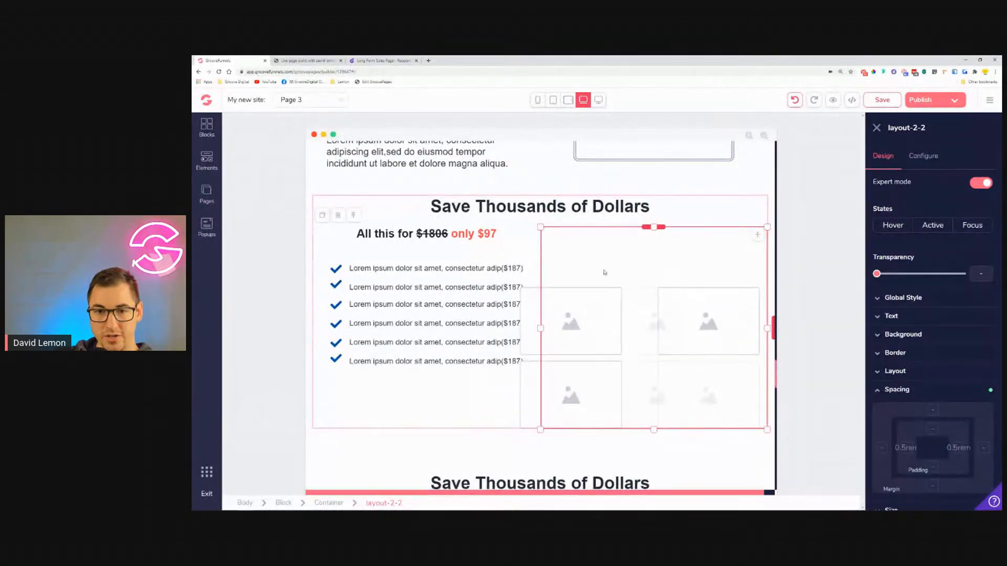
Step: Examine the nested containers and layout columns of the image grid beside the $97 checklist and their spacing settings in laptop view
{"action": "left_click", "coordinate": [642, 303]}
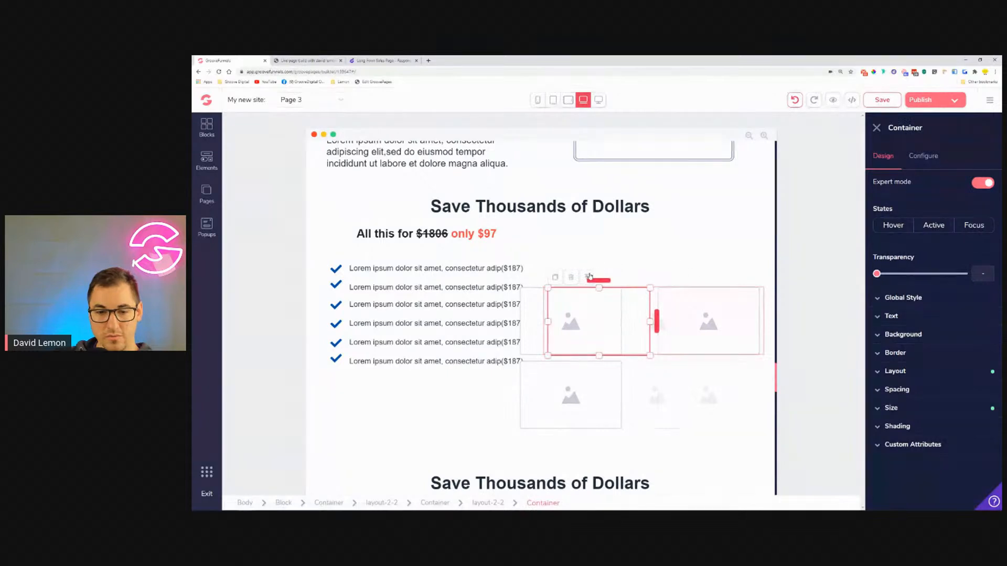
{"action": "left_click", "coordinate": [589, 276]}
{"action": "left_click", "coordinate": [590, 276]}
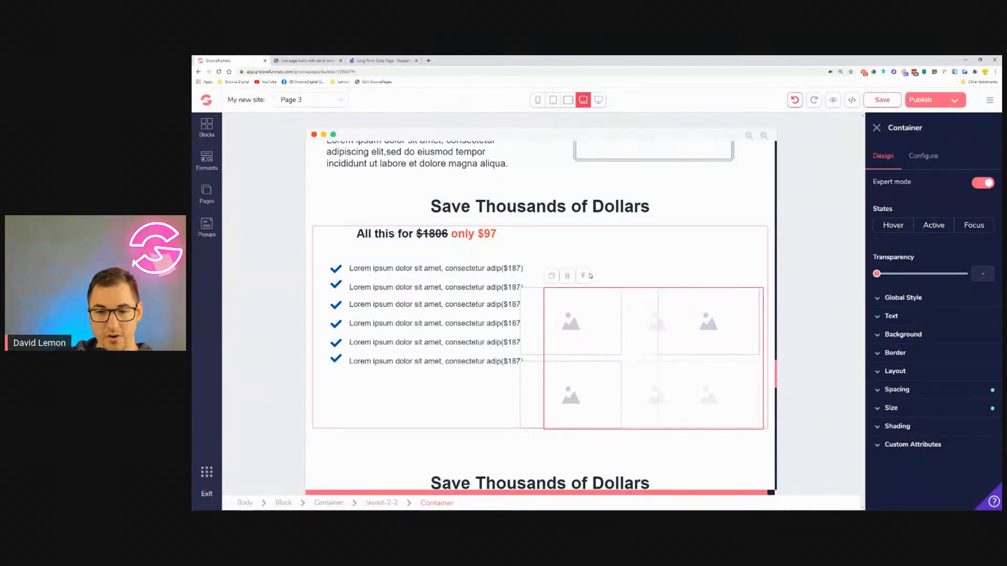
{"action": "left_click", "coordinate": [590, 277]}
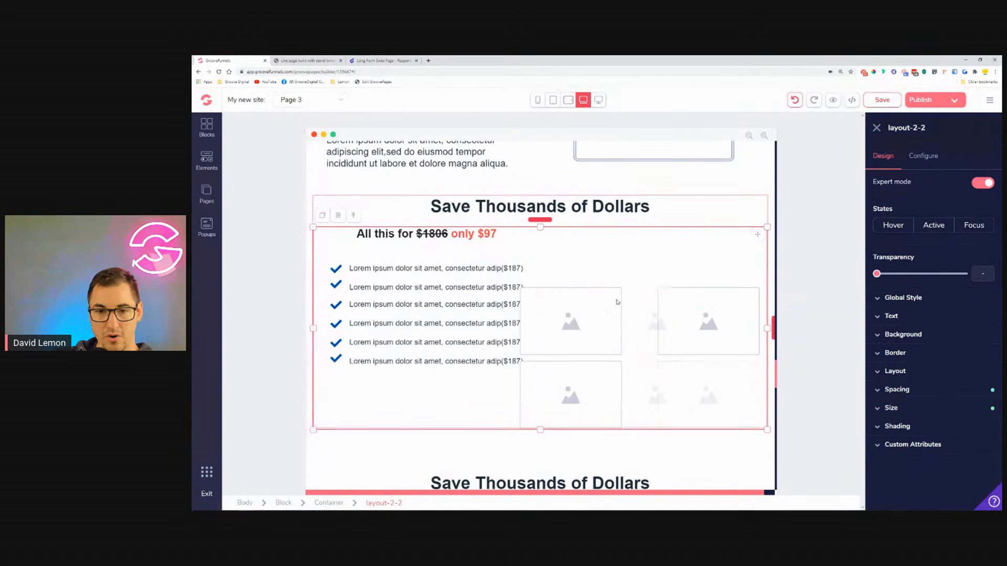
{"action": "left_click", "coordinate": [630, 298]}
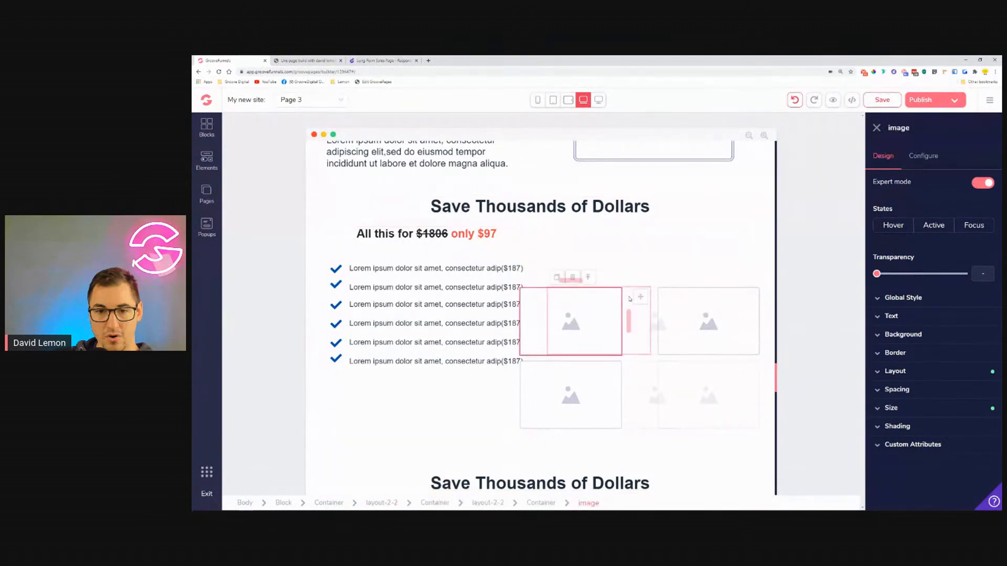
{"action": "left_click", "coordinate": [491, 504]}
{"action": "left_click", "coordinate": [927, 397]}
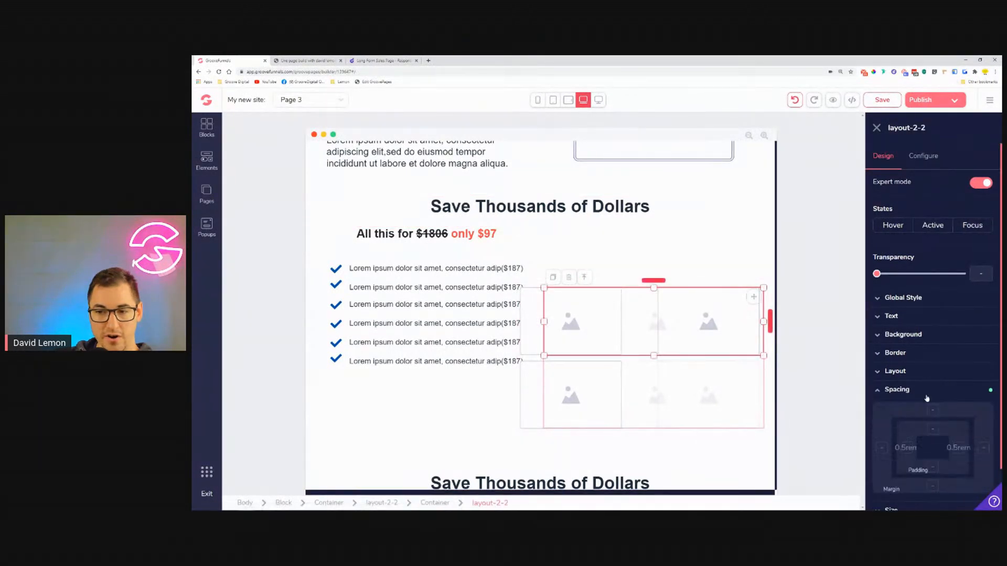
{"action": "left_click", "coordinate": [927, 397]}
{"action": "left_click", "coordinate": [655, 223]}
{"action": "left_click", "coordinate": [656, 238]}
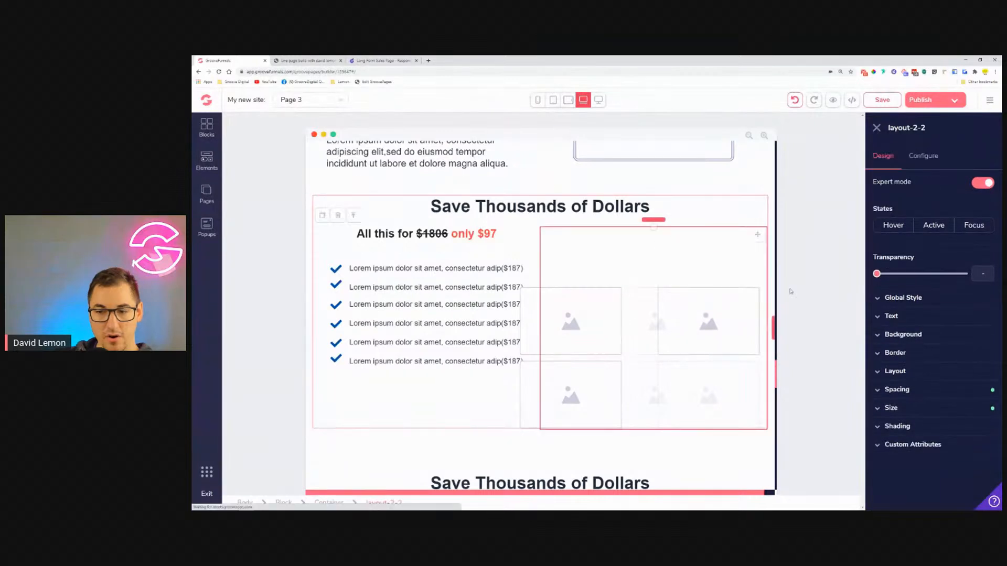
{"action": "left_click", "coordinate": [936, 393]}
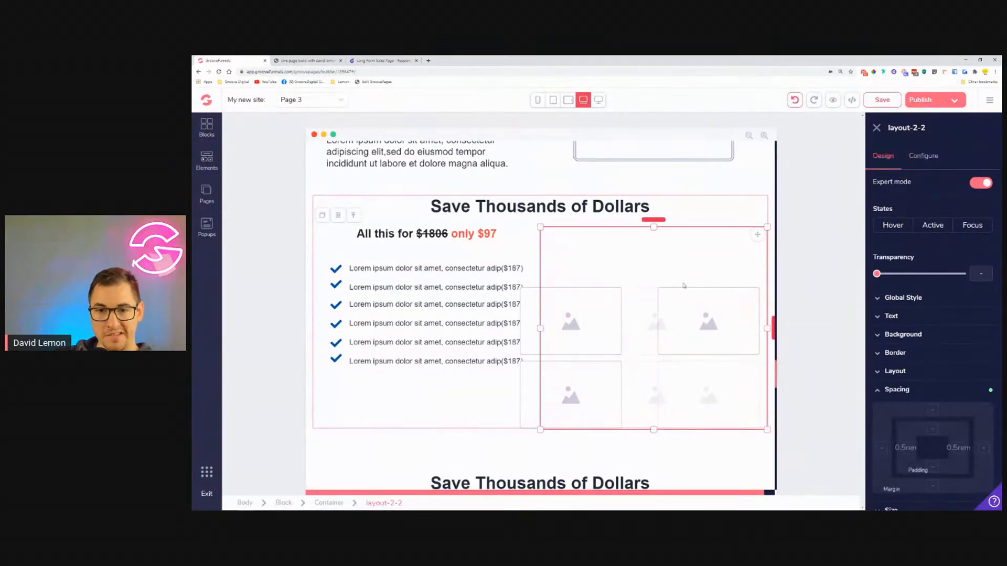
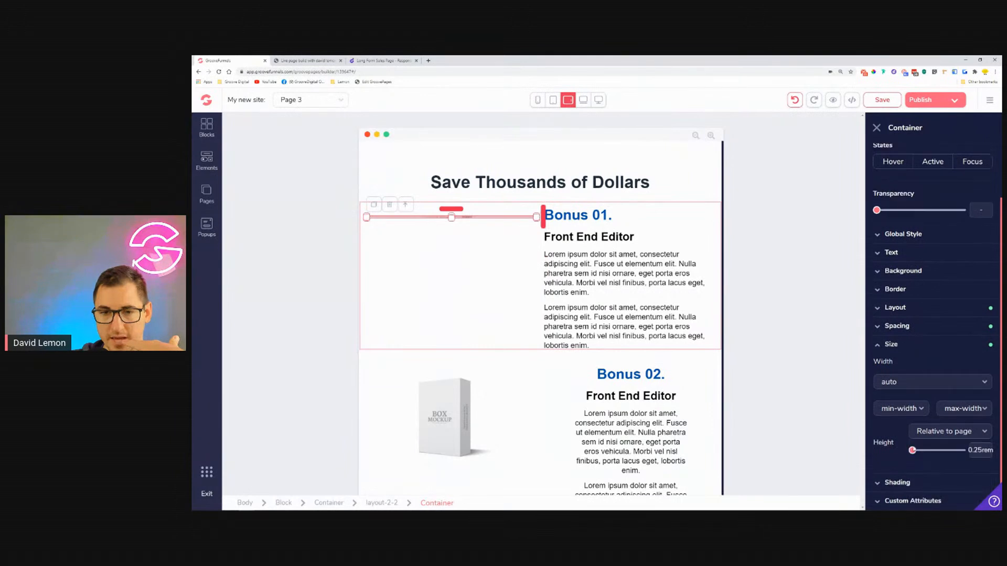
Step: Set the height of the Bonus 01 box mockup's container to 16rem in landscape tablet view and to auto in laptop view
{"action": "left_click_drag", "start_coordinate": [915, 454], "coordinate": [956, 459]}
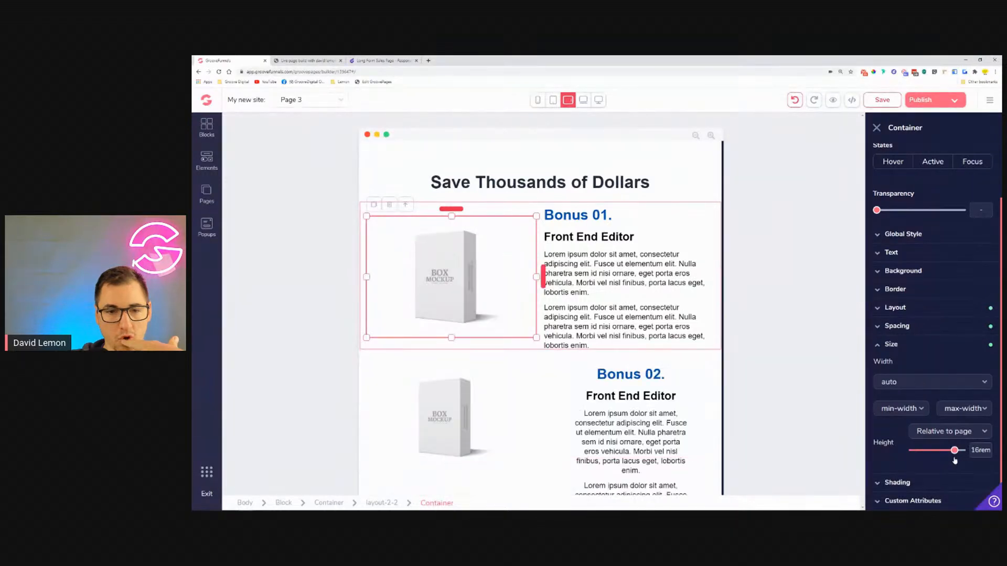
{"action": "scroll", "coordinate": [600, 303], "scroll_direction": "down", "scroll_amount": 3}
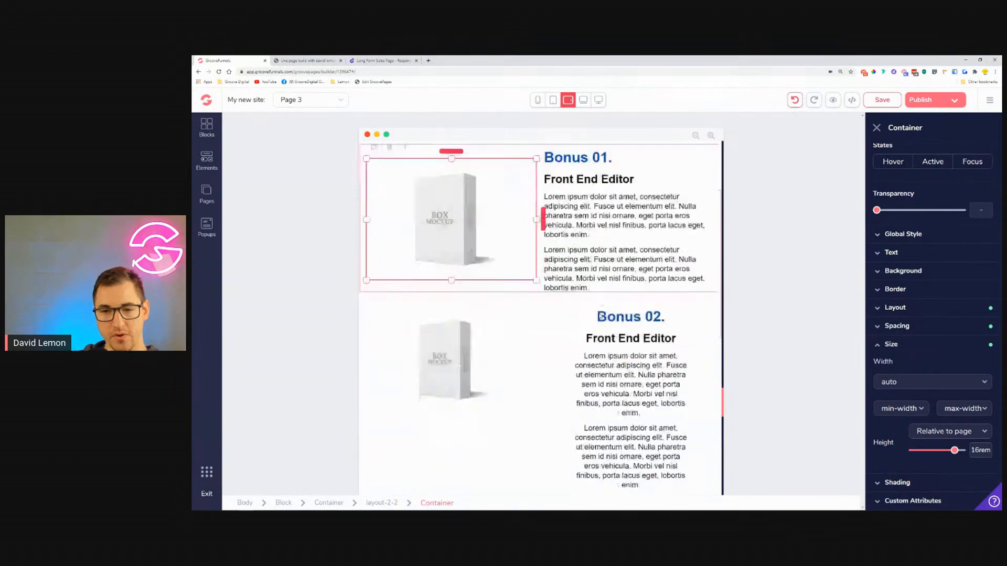
{"action": "left_click", "coordinate": [584, 100]}
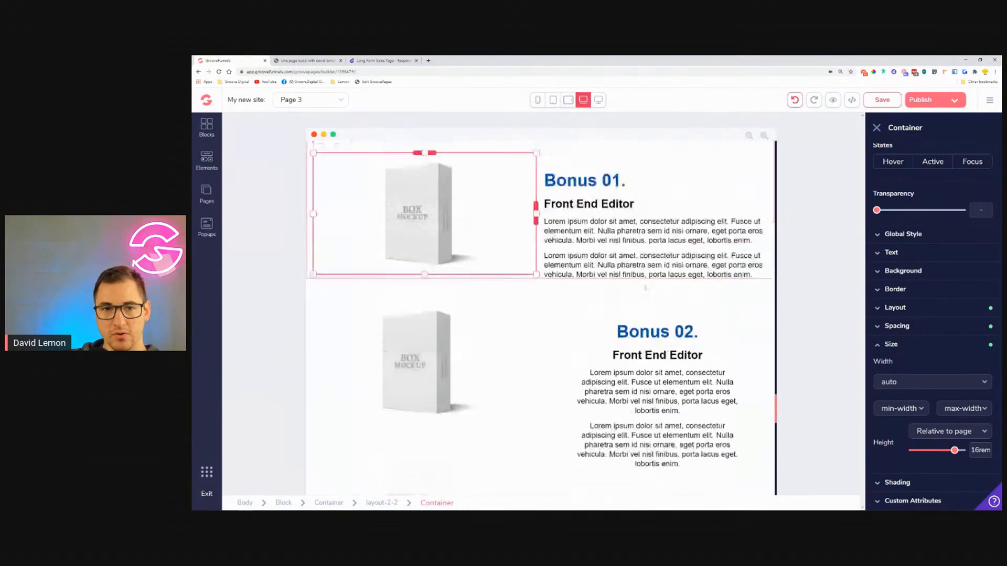
{"action": "left_click", "coordinate": [938, 432]}
{"action": "left_click", "coordinate": [931, 450]}
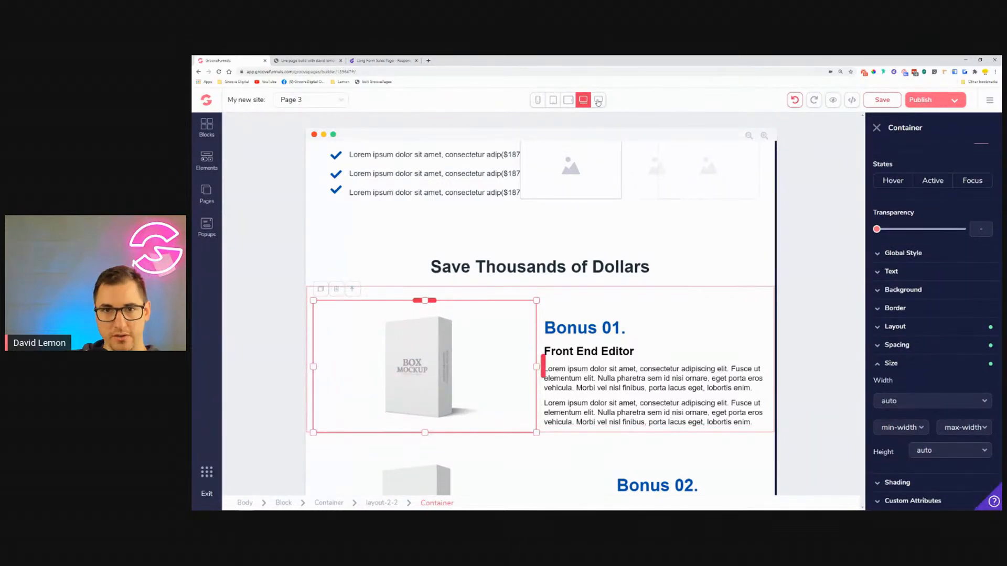
{"action": "left_click", "coordinate": [599, 100]}
{"action": "scroll", "coordinate": [511, 350], "scroll_direction": "down", "scroll_amount": 4}
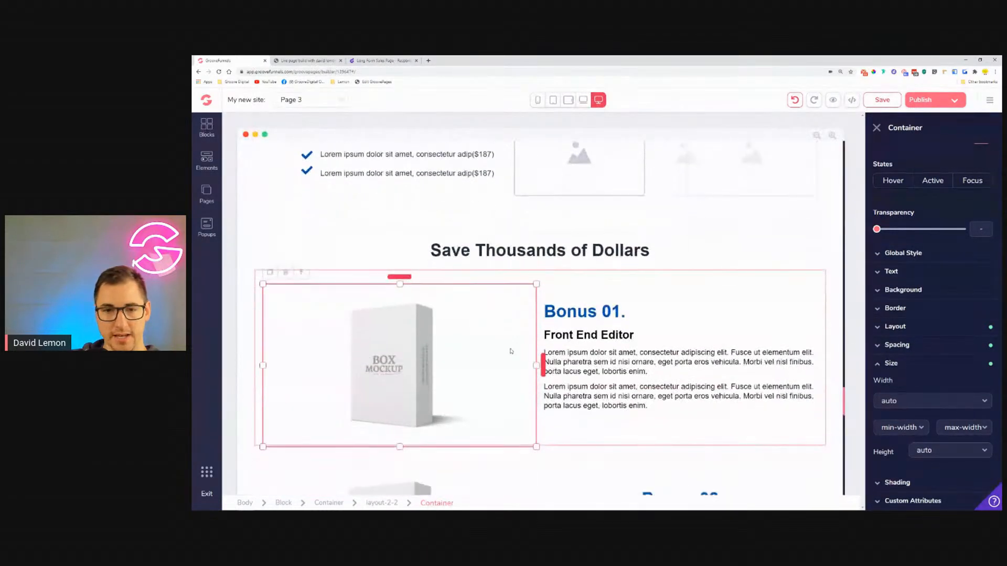
{"action": "scroll", "coordinate": [512, 351], "scroll_direction": "up", "scroll_amount": 2}
{"action": "scroll", "coordinate": [512, 351], "scroll_direction": "down", "scroll_amount": 3}
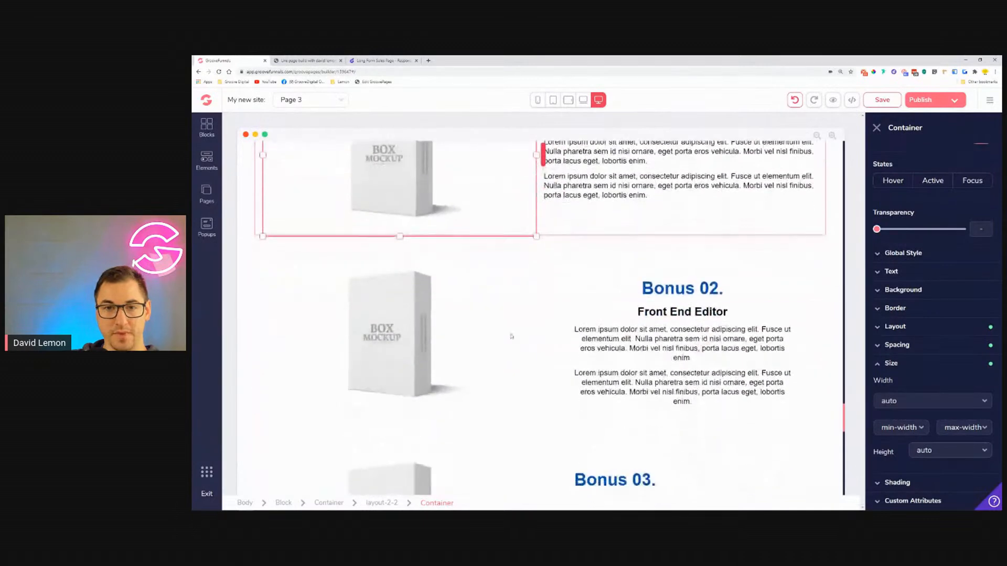
Step: Set the Bonus 02 box mockup's width to auto and its height to 16rem relative to page in landscape tablet view
{"action": "left_click", "coordinate": [568, 100]}
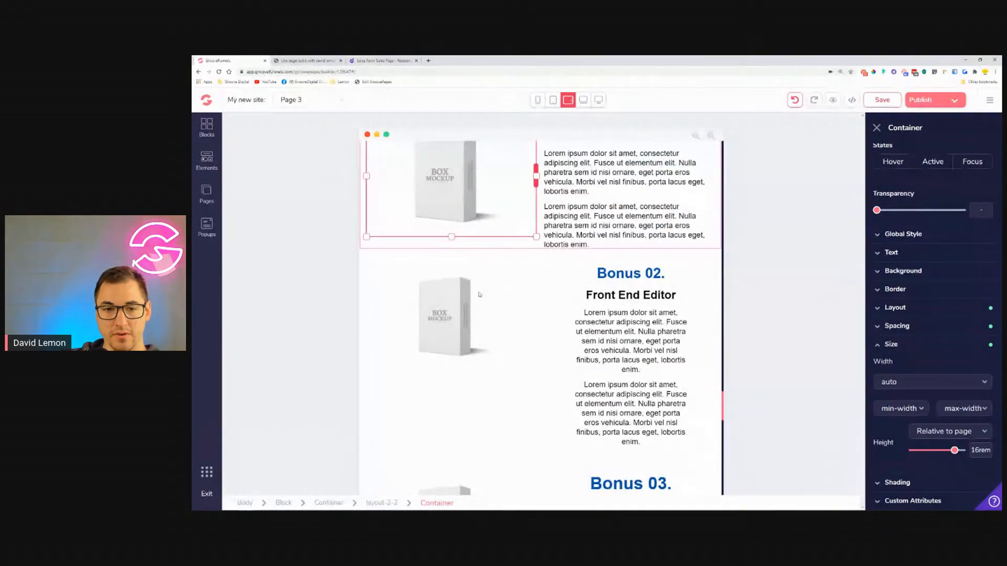
{"action": "left_click", "coordinate": [446, 315]}
{"action": "left_click", "coordinate": [935, 408]}
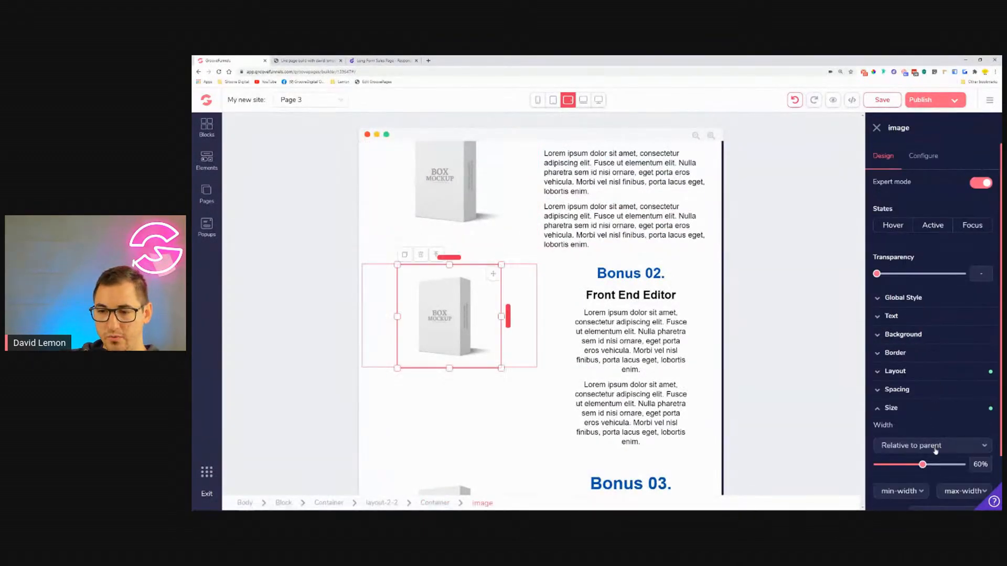
{"action": "left_click", "coordinate": [937, 446]}
{"action": "scroll", "coordinate": [937, 446], "scroll_direction": "down", "scroll_amount": 2}
{"action": "left_click", "coordinate": [892, 414]}
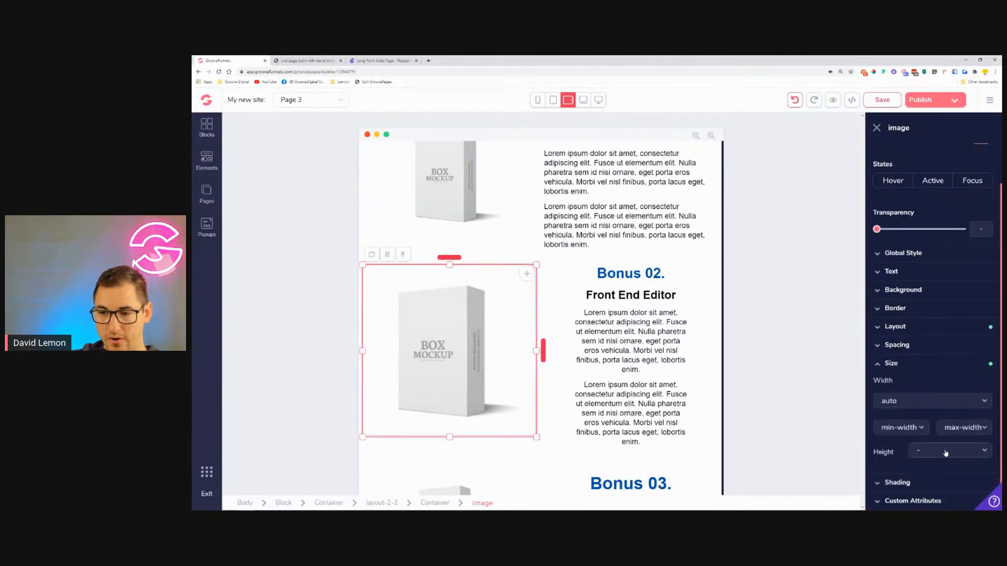
{"action": "left_click", "coordinate": [945, 454]}
{"action": "left_click", "coordinate": [944, 481]}
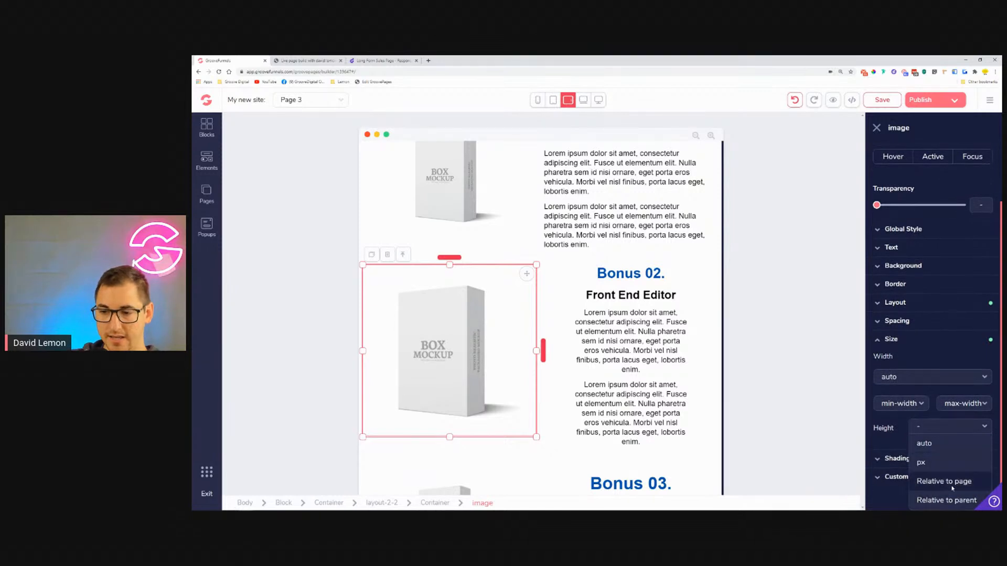
{"action": "left_click_drag", "start_coordinate": [936, 459], "coordinate": [956, 463]}
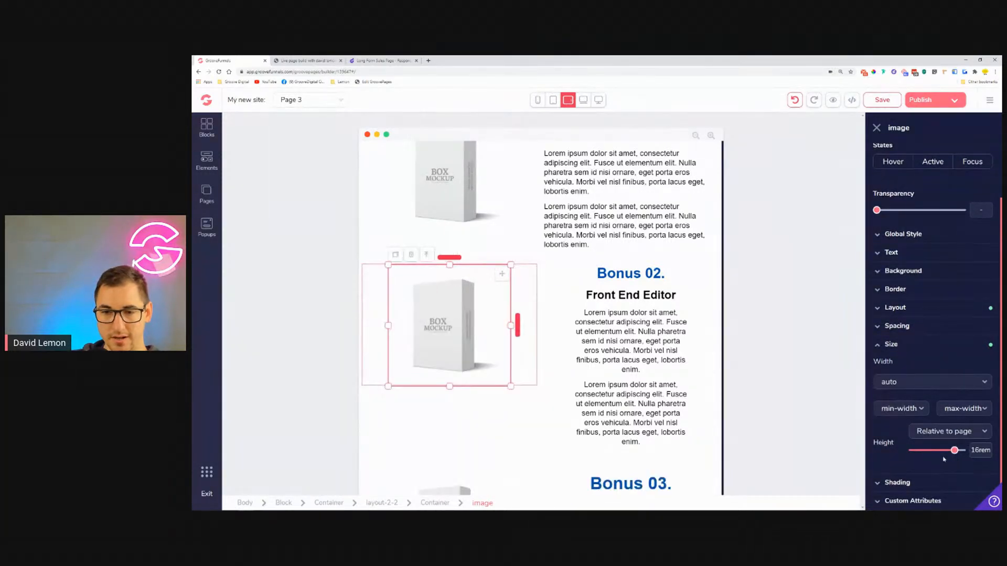
Step: Left-align the Bonus 02 heading, its Front End Editor subheading and both paragraphs in landscape tablet view
{"action": "left_click", "coordinate": [611, 273]}
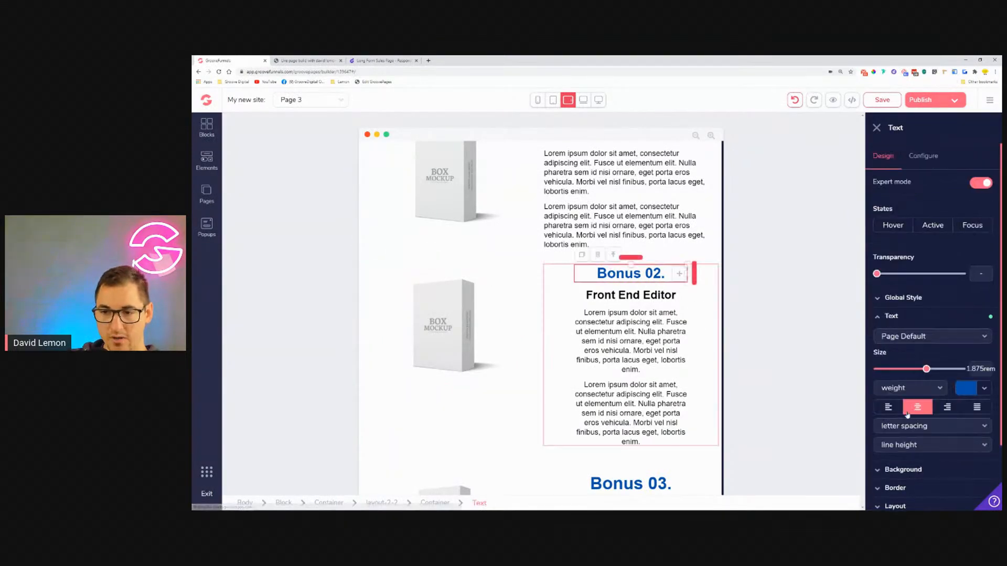
{"action": "left_click", "coordinate": [603, 292]}
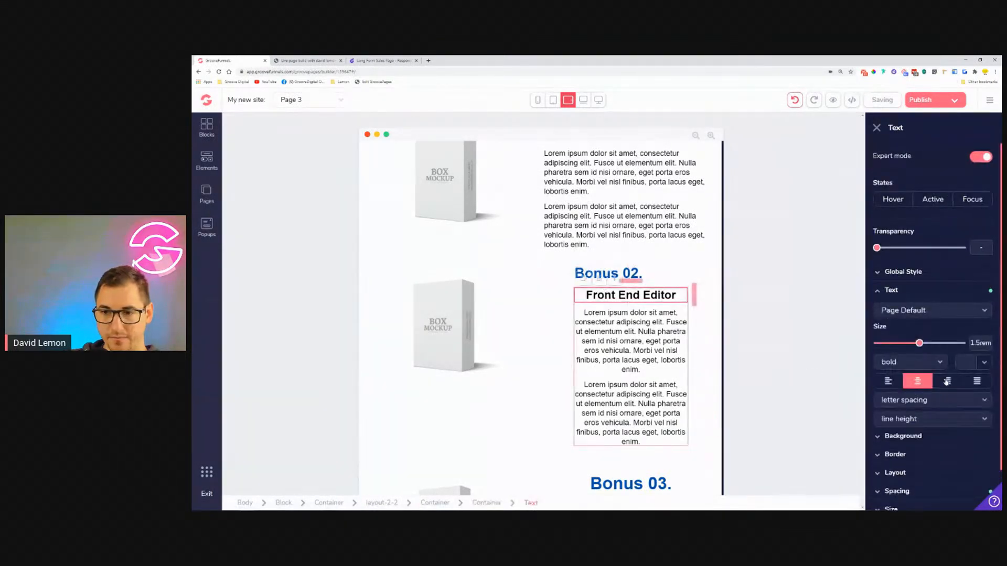
{"action": "left_click", "coordinate": [596, 323]}
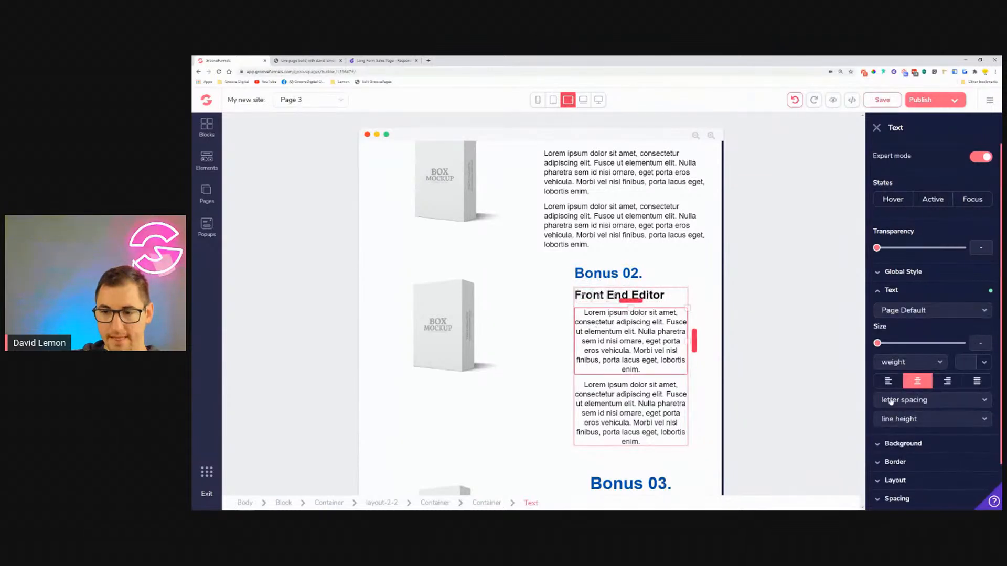
{"action": "left_click", "coordinate": [888, 382]}
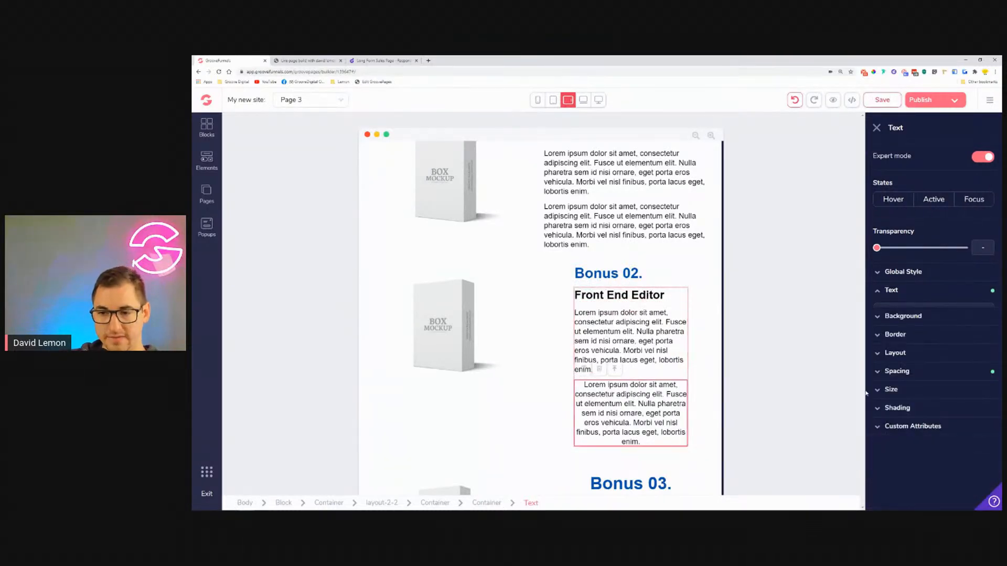
Step: Remove the left and right padding from the container holding the Bonus 02 text in landscape tablet view
{"action": "left_click", "coordinate": [606, 270]}
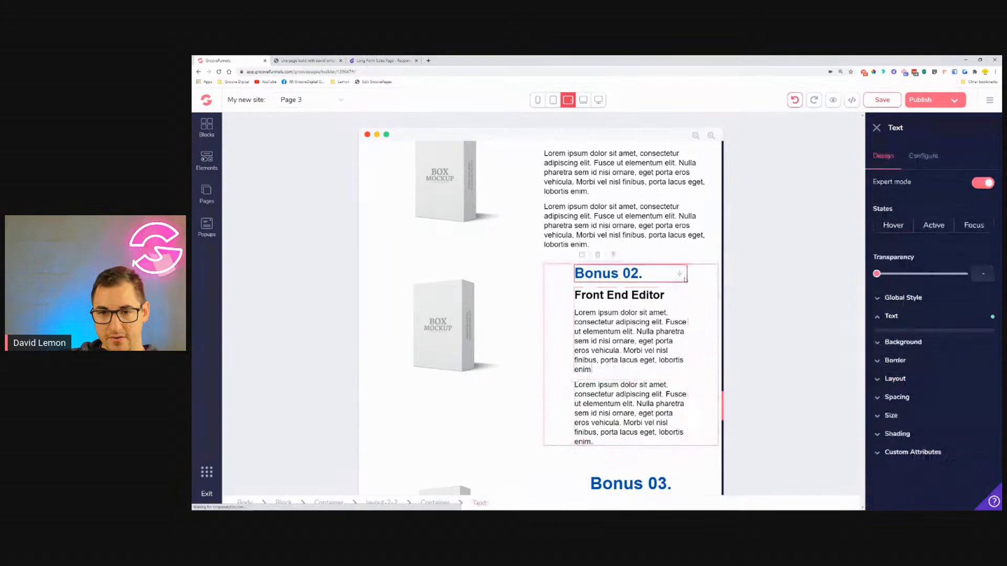
{"action": "left_click", "coordinate": [613, 255]}
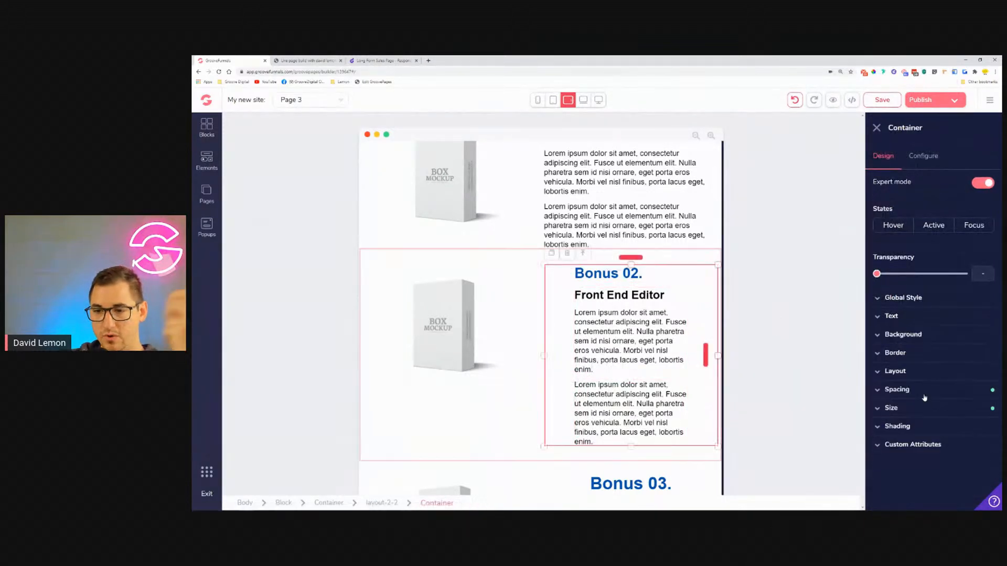
{"action": "left_click", "coordinate": [897, 389]}
{"action": "left_click", "coordinate": [917, 450]}
{"action": "left_click_drag", "start_coordinate": [934, 505], "coordinate": [878, 506]}
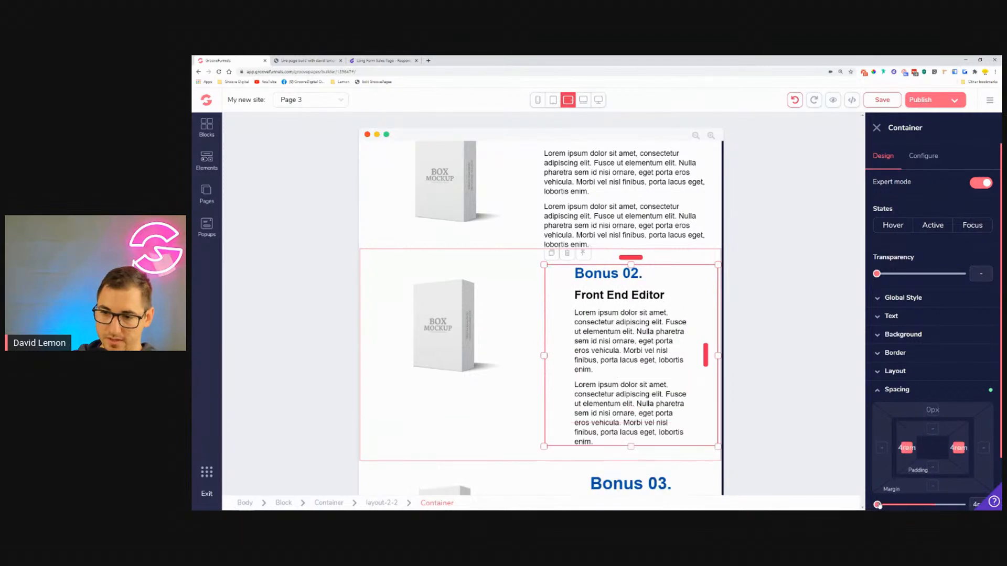
Step: Set the left and right padding of the two-column layout around Bonus 02 to 1rem in landscape tablet view
{"action": "left_click", "coordinate": [394, 279]}
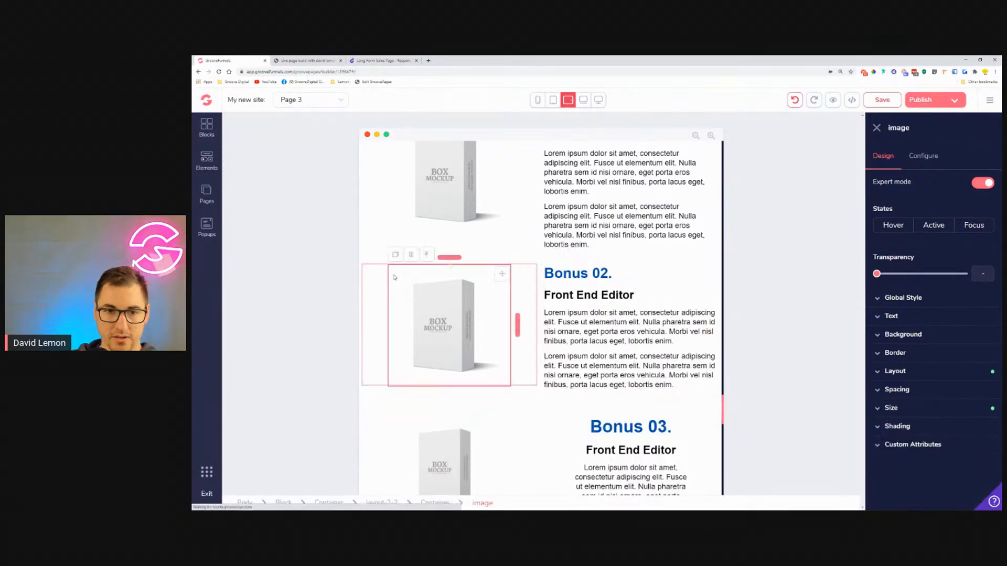
{"action": "left_click", "coordinate": [372, 269]}
{"action": "left_click", "coordinate": [370, 267]}
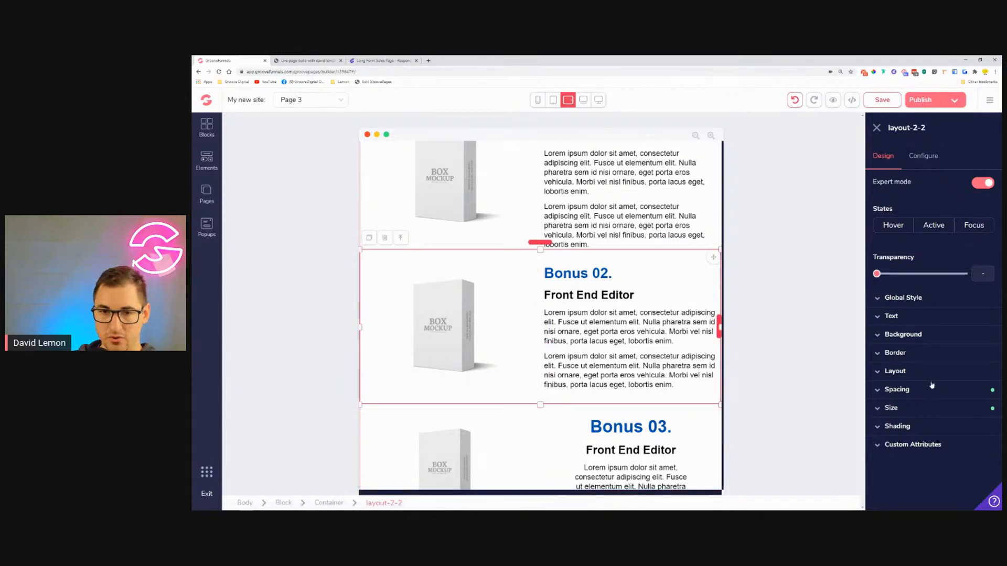
{"action": "left_click", "coordinate": [914, 391]}
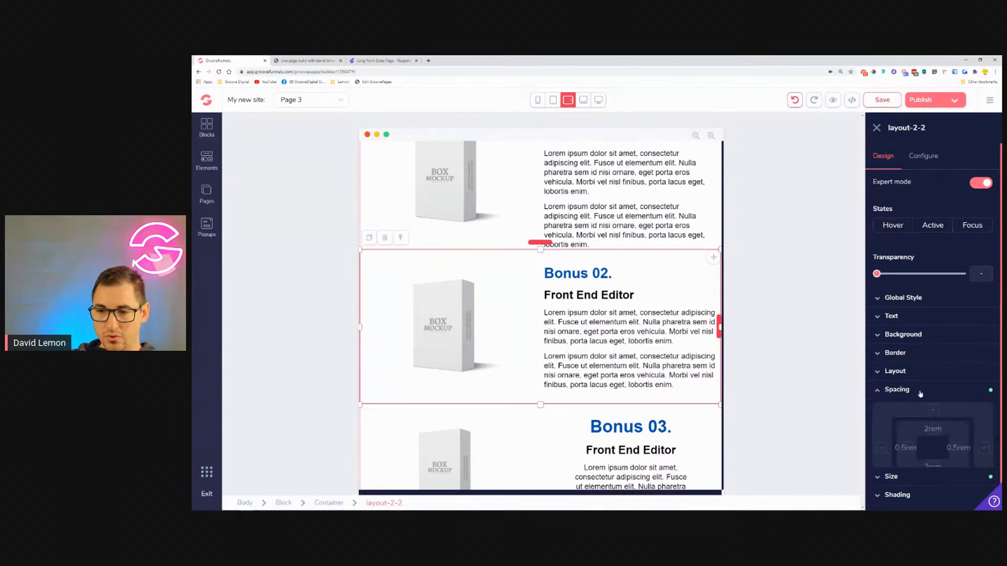
{"action": "left_click", "coordinate": [906, 450]}
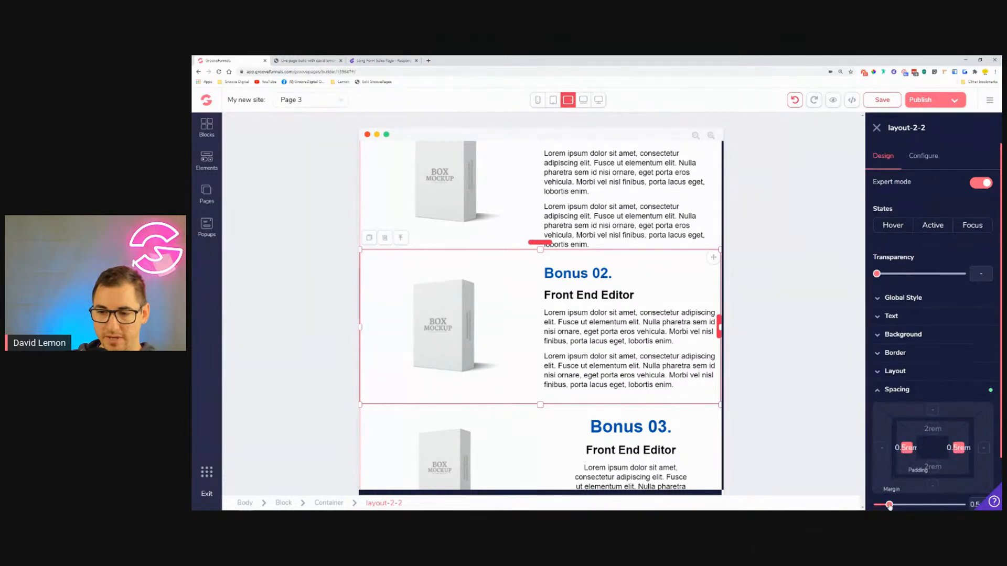
{"action": "left_click_drag", "start_coordinate": [889, 505], "coordinate": [897, 505]}
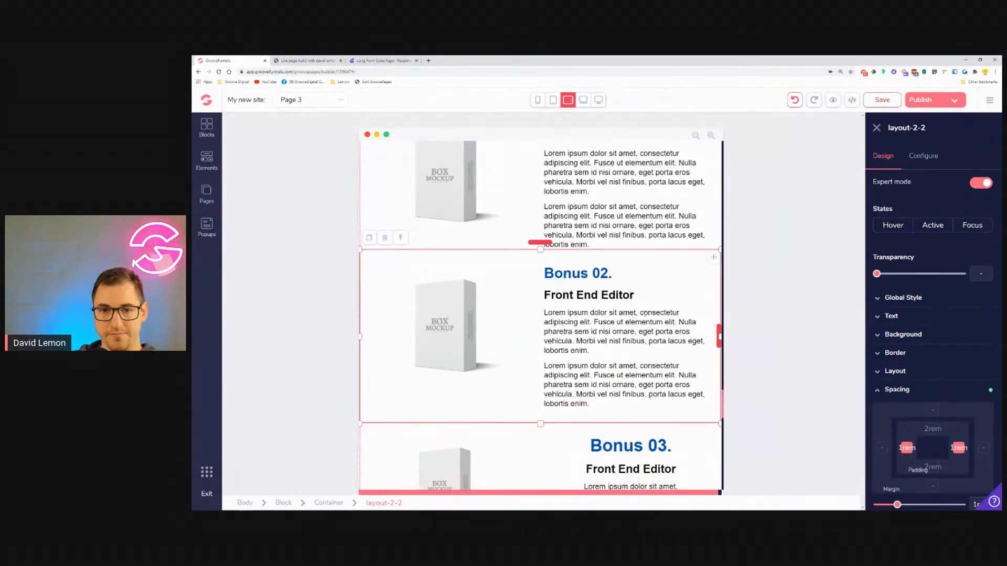
Step: Select the Bonus 03 box mockup and compare the Bonus 01 to Bonus 03 sections in laptop view
{"action": "scroll", "coordinate": [627, 308], "scroll_direction": "down", "scroll_amount": 2}
{"action": "scroll", "coordinate": [627, 308], "scroll_direction": "down", "scroll_amount": 3}
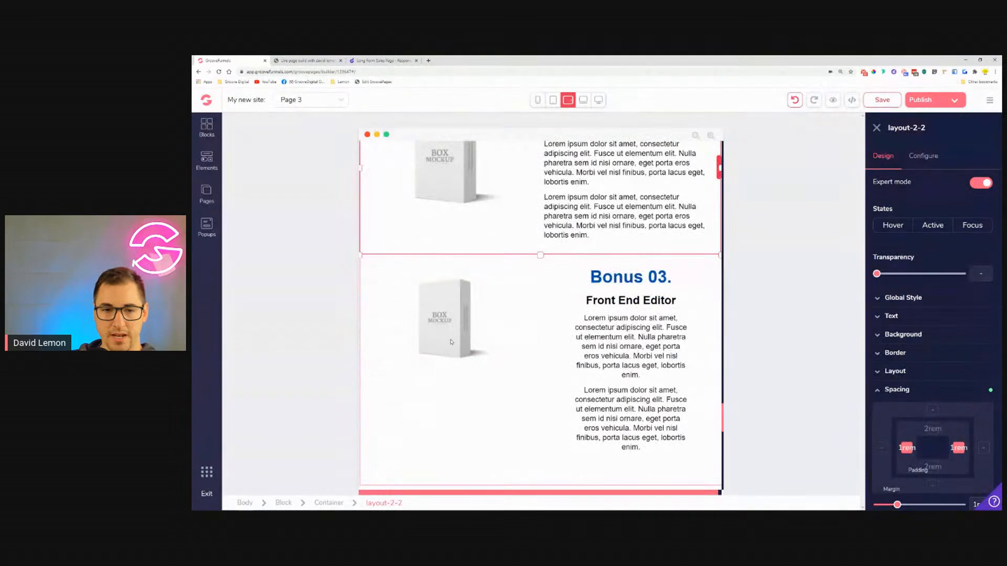
{"action": "left_click", "coordinate": [446, 314]}
{"action": "left_click", "coordinate": [582, 101]}
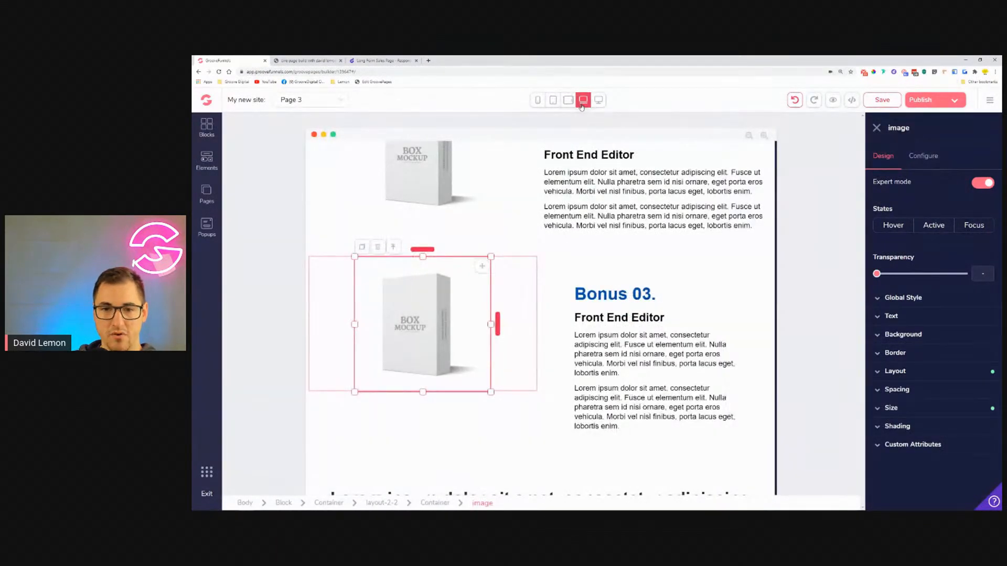
{"action": "scroll", "coordinate": [540, 315], "scroll_direction": "up", "scroll_amount": 4}
{"action": "scroll", "coordinate": [597, 342], "scroll_direction": "up", "scroll_amount": 2}
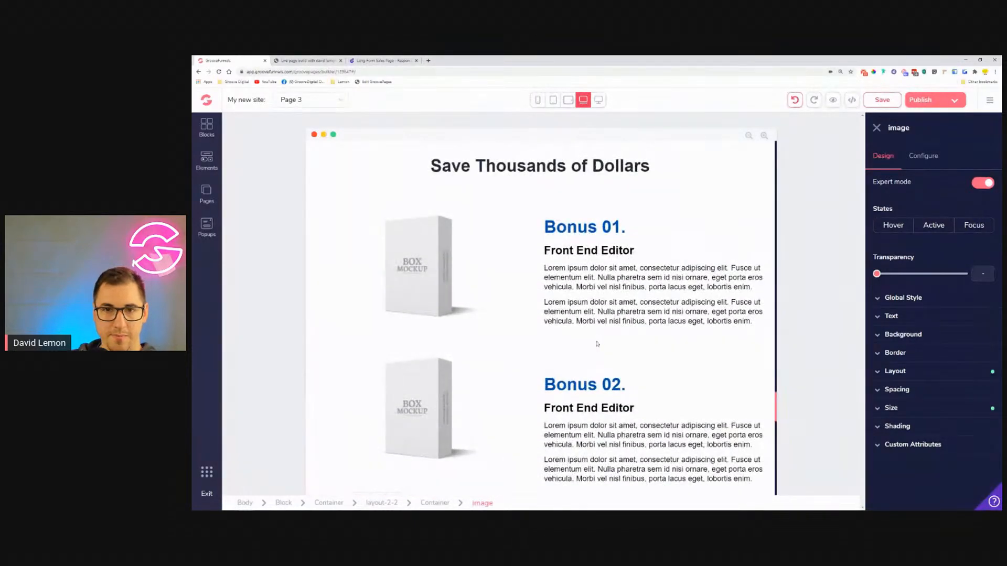
{"action": "scroll", "coordinate": [567, 272], "scroll_direction": "down", "scroll_amount": 5}
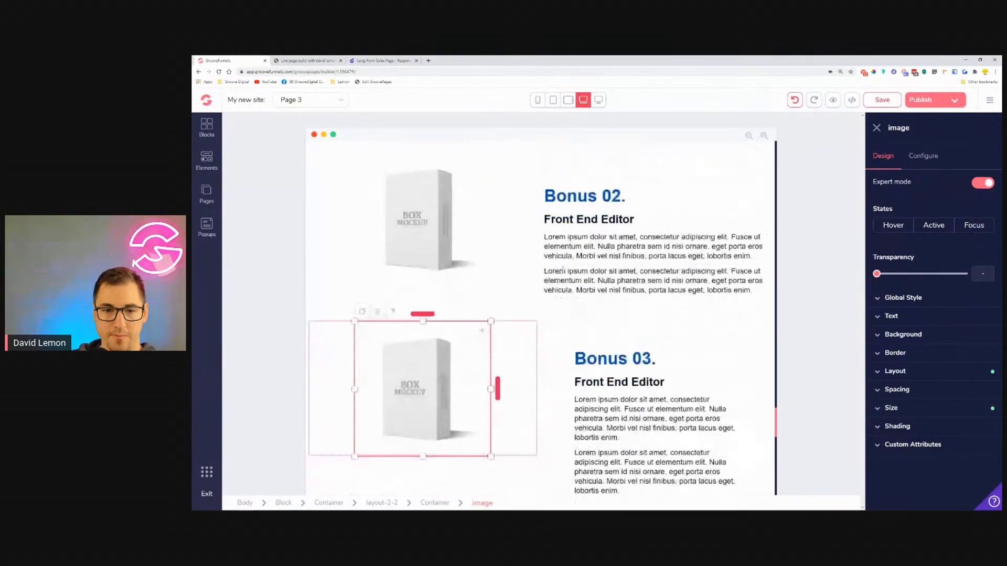
Step: Try setting both the width and height of the Bonus 02 box mockup to auto in desktop view
{"action": "left_click", "coordinate": [943, 408]}
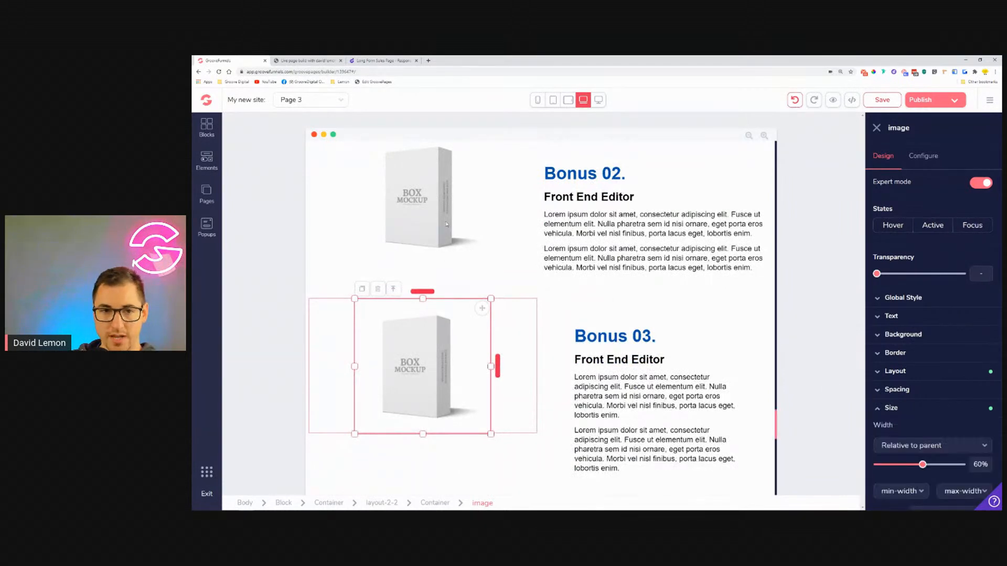
{"action": "left_click", "coordinate": [440, 216]}
{"action": "left_click", "coordinate": [597, 101]}
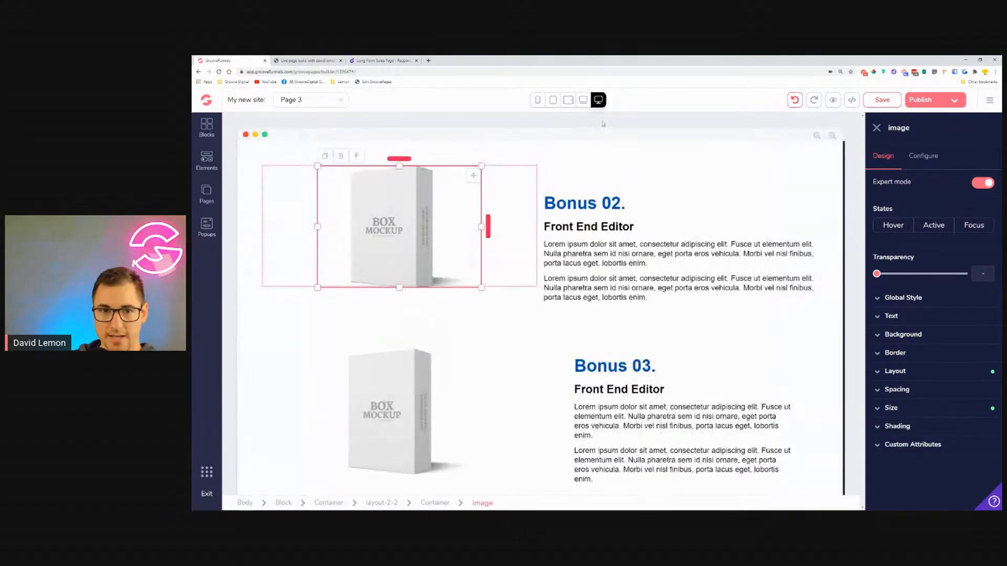
{"action": "left_click", "coordinate": [939, 409]}
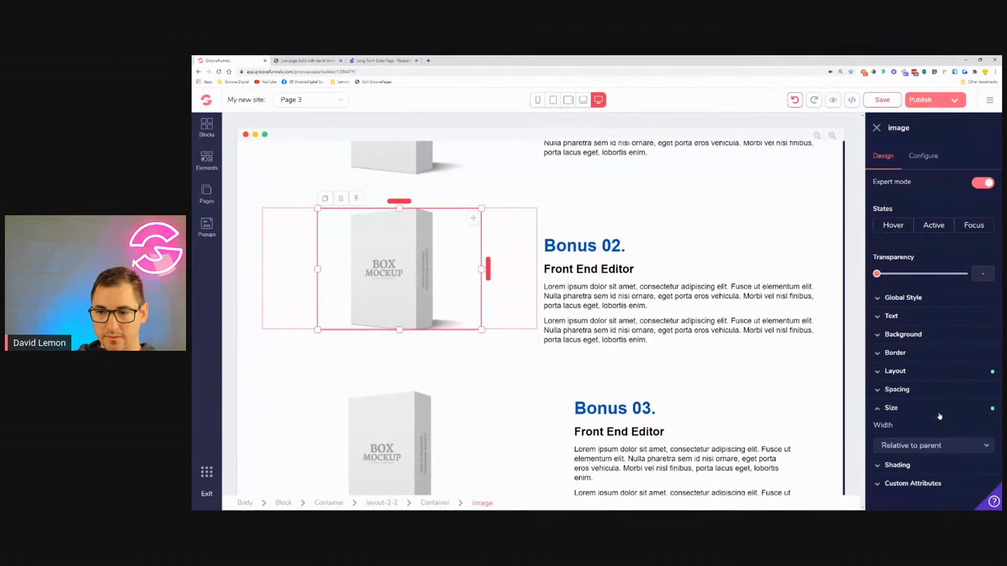
{"action": "left_click", "coordinate": [949, 452]}
{"action": "left_click", "coordinate": [947, 462]}
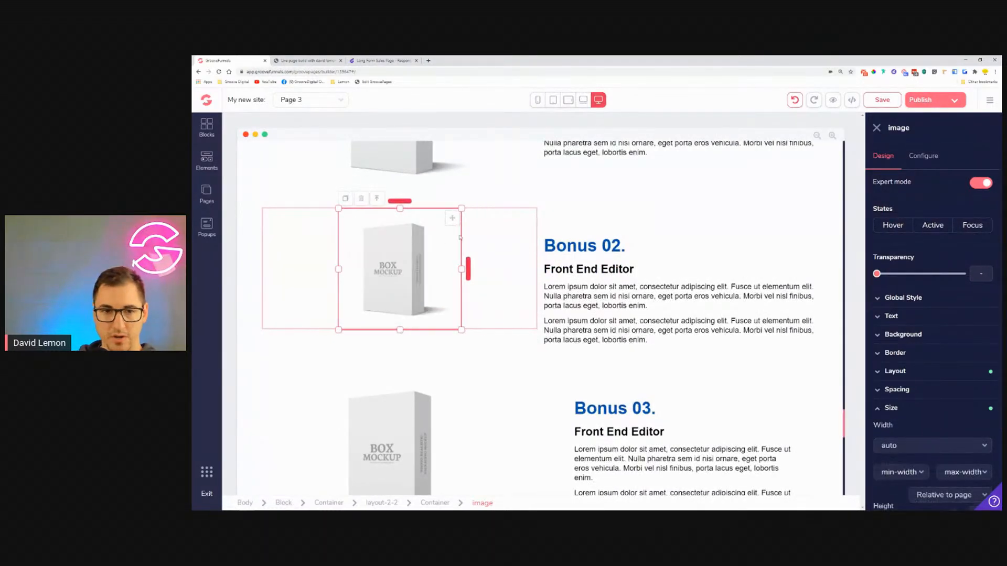
{"action": "scroll", "coordinate": [920, 455], "scroll_direction": "down", "scroll_amount": 2}
{"action": "left_click", "coordinate": [944, 431]}
{"action": "left_click", "coordinate": [931, 450]}
{"action": "scroll", "coordinate": [923, 392], "scroll_direction": "up", "scroll_amount": 1}
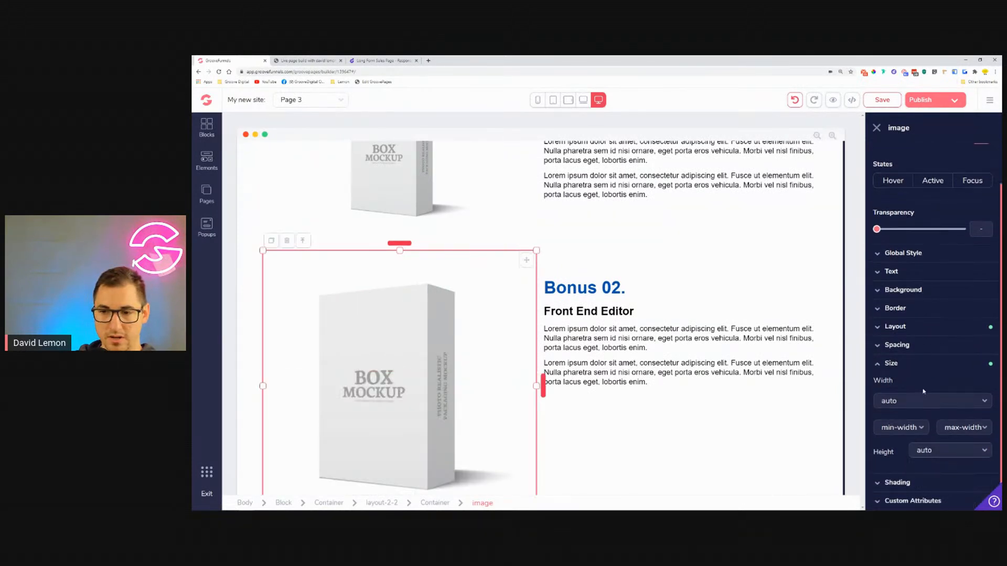
Step: Try setting the Bonus 02 box mockup's width to 60% relative to its parent in desktop view
{"action": "left_click", "coordinate": [926, 402]}
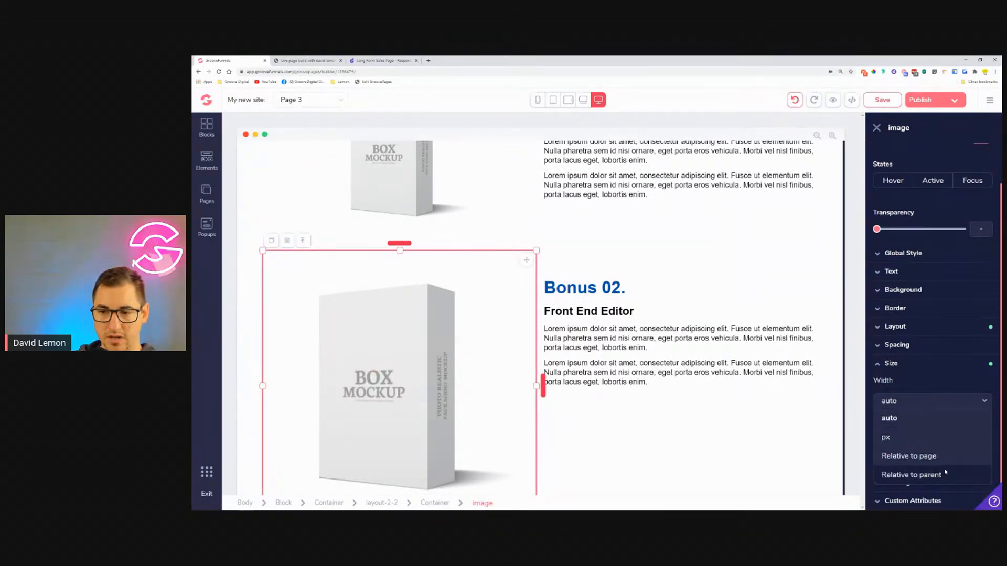
{"action": "left_click", "coordinate": [946, 474]}
{"action": "left_click_drag", "start_coordinate": [878, 401], "coordinate": [925, 419]}
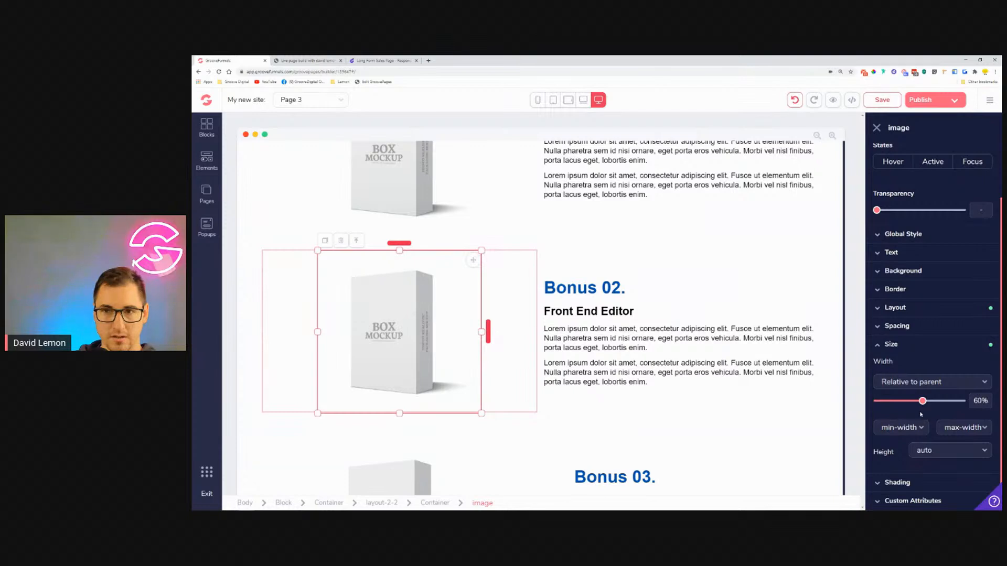
Step: Undo the recent image size and padding changes made to the Bonus 02 section
{"action": "left_click", "coordinate": [795, 102]}
{"action": "left_click", "coordinate": [795, 102]}
{"action": "left_click", "coordinate": [796, 103]}
{"action": "left_click", "coordinate": [796, 102]}
{"action": "left_click", "coordinate": [796, 103]}
{"action": "left_click", "coordinate": [797, 103]}
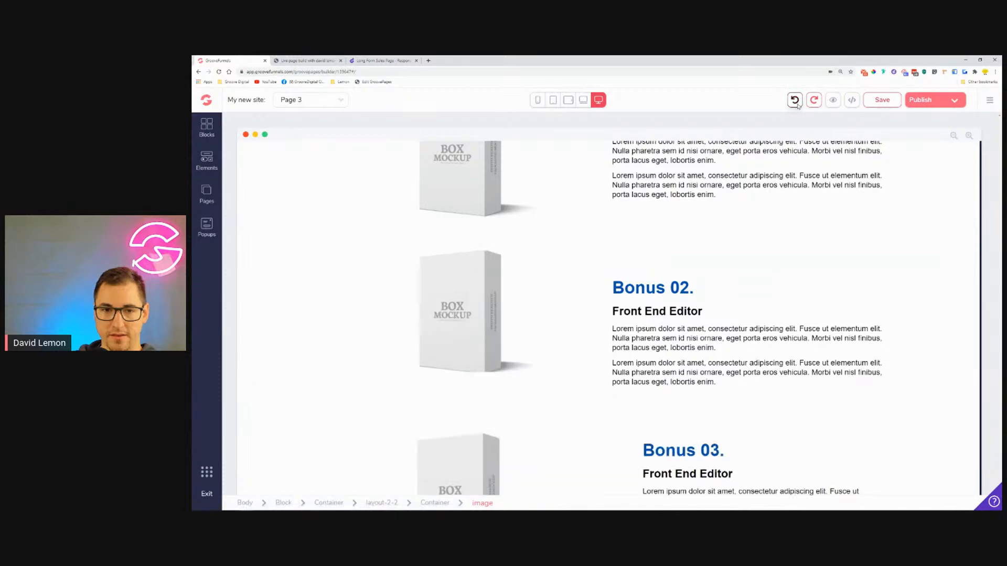
{"action": "left_click", "coordinate": [796, 103]}
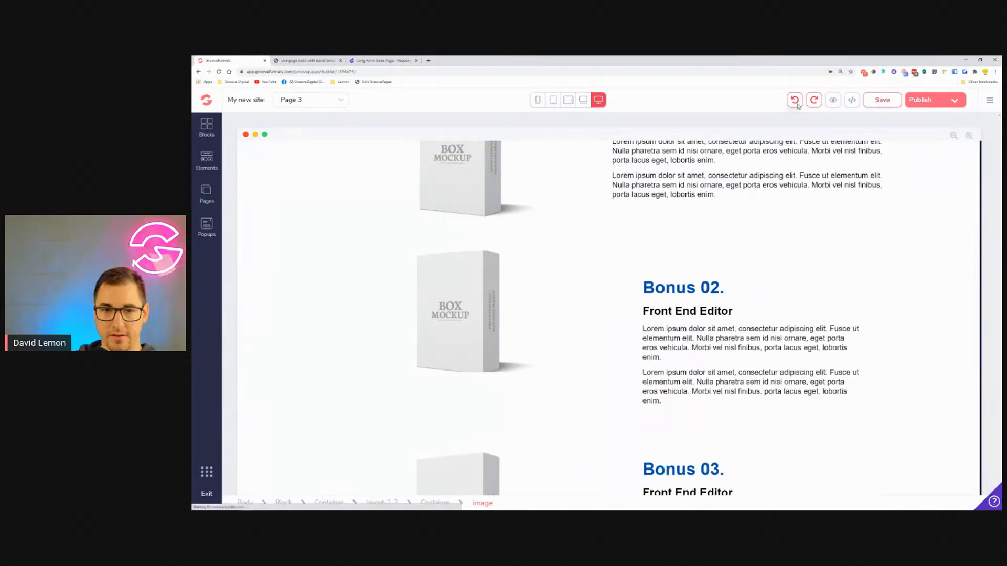
{"action": "left_click", "coordinate": [795, 103]}
{"action": "left_click", "coordinate": [815, 100]}
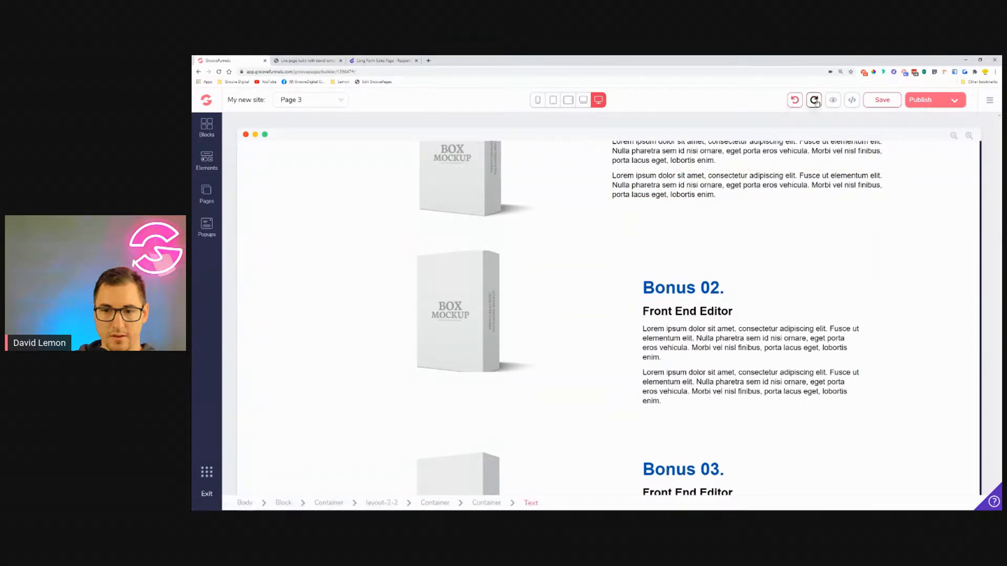
Step: Set only the height of the Bonus 02 box mockup to auto in desktop view
{"action": "left_click", "coordinate": [447, 307]}
{"action": "left_click", "coordinate": [891, 408]}
{"action": "scroll", "coordinate": [946, 461], "scroll_direction": "down", "scroll_amount": 2}
{"action": "left_click", "coordinate": [945, 449]}
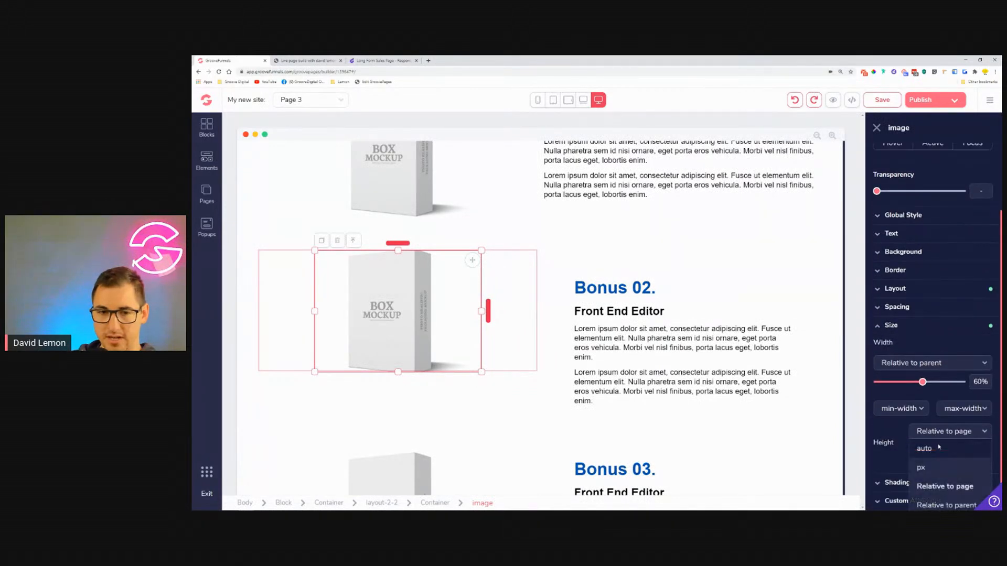
{"action": "left_click", "coordinate": [934, 468]}
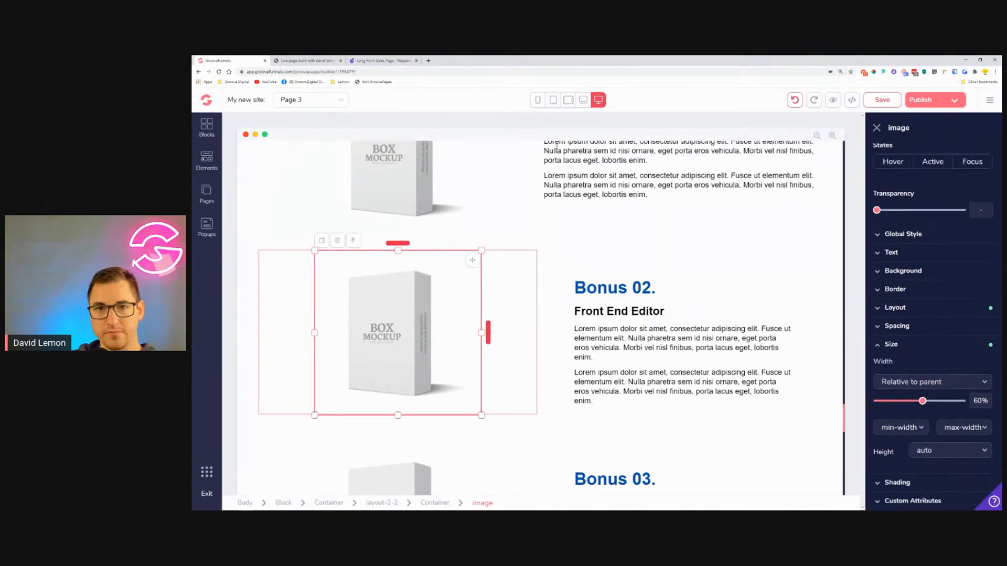
Step: Set the left and right padding of the container holding the Bonus 02 text to 0 in landscape tablet view
{"action": "left_click", "coordinate": [568, 99]}
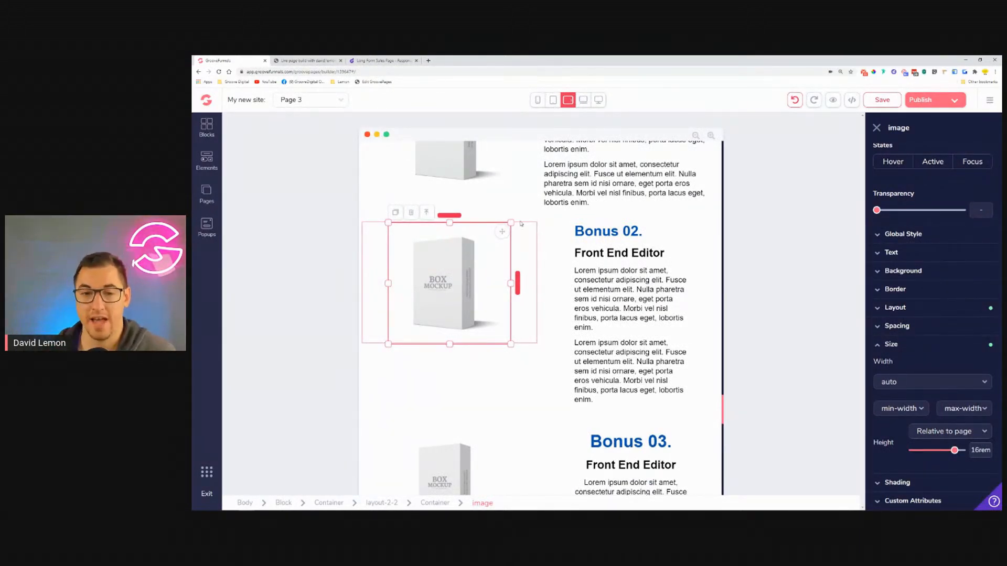
{"action": "scroll", "coordinate": [526, 238], "scroll_direction": "down", "scroll_amount": 4}
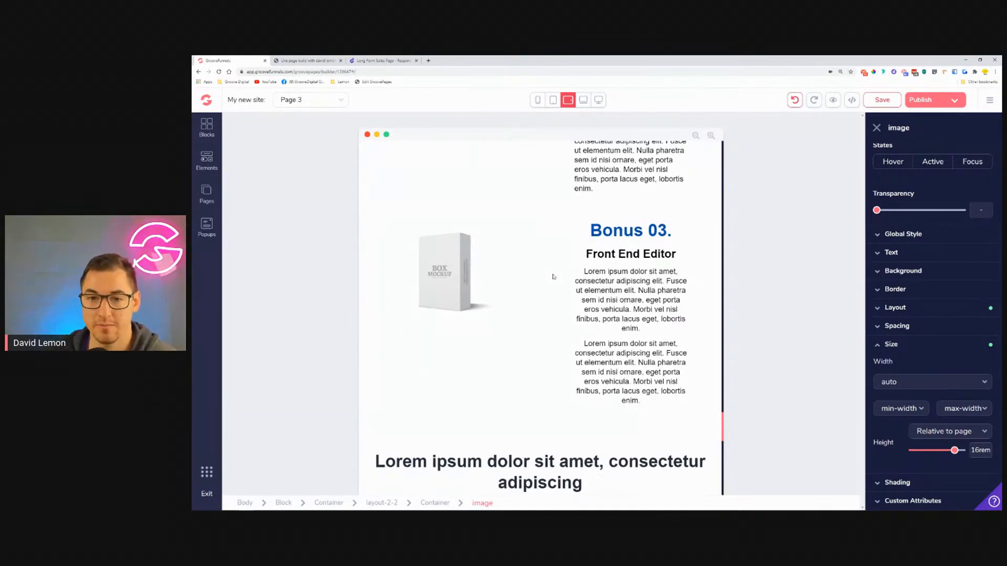
{"action": "scroll", "coordinate": [553, 277], "scroll_direction": "up", "scroll_amount": 3}
{"action": "left_click", "coordinate": [676, 204]}
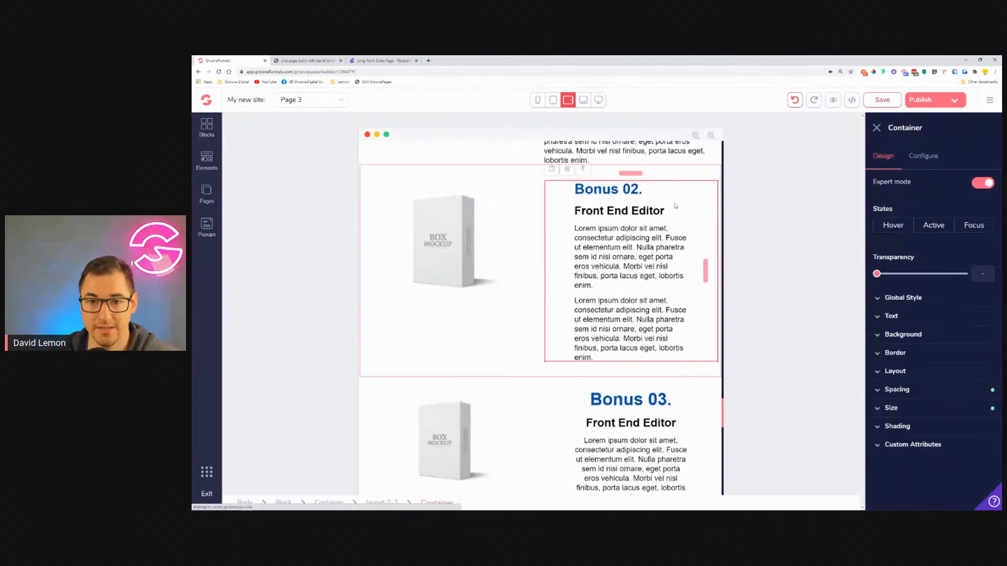
{"action": "left_click", "coordinate": [898, 390]}
{"action": "left_click", "coordinate": [915, 450]}
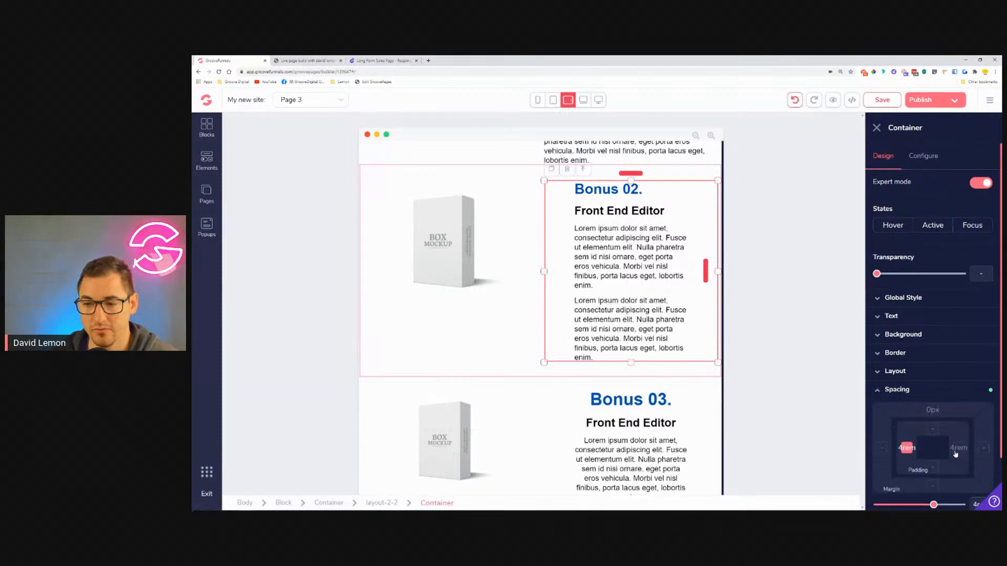
{"action": "left_click_drag", "start_coordinate": [929, 508], "coordinate": [882, 506]}
Step: Set the left and right padding of the Bonus 02 two-column layout to 1rem in landscape tablet view
{"action": "left_click", "coordinate": [375, 182]}
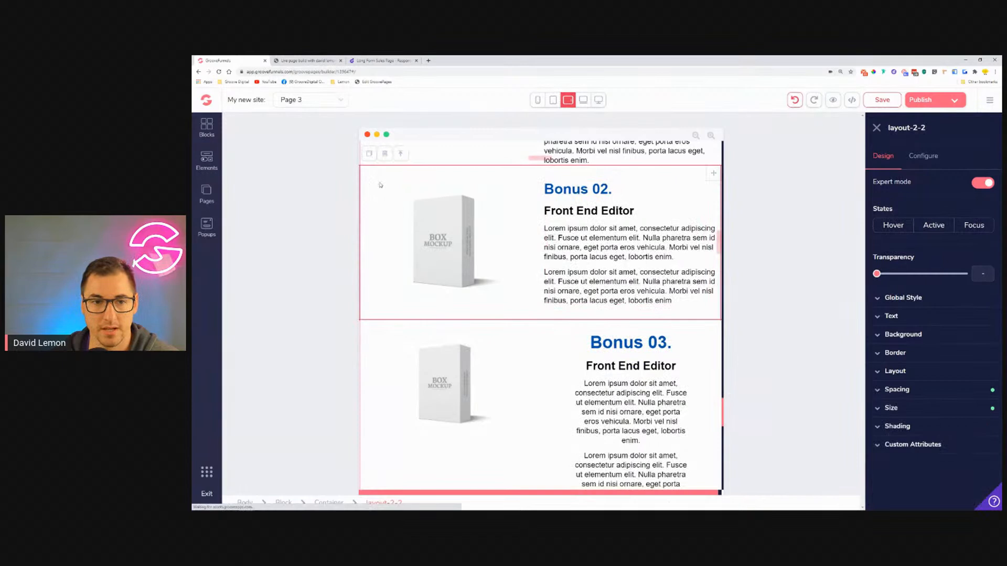
{"action": "left_click", "coordinate": [909, 450]}
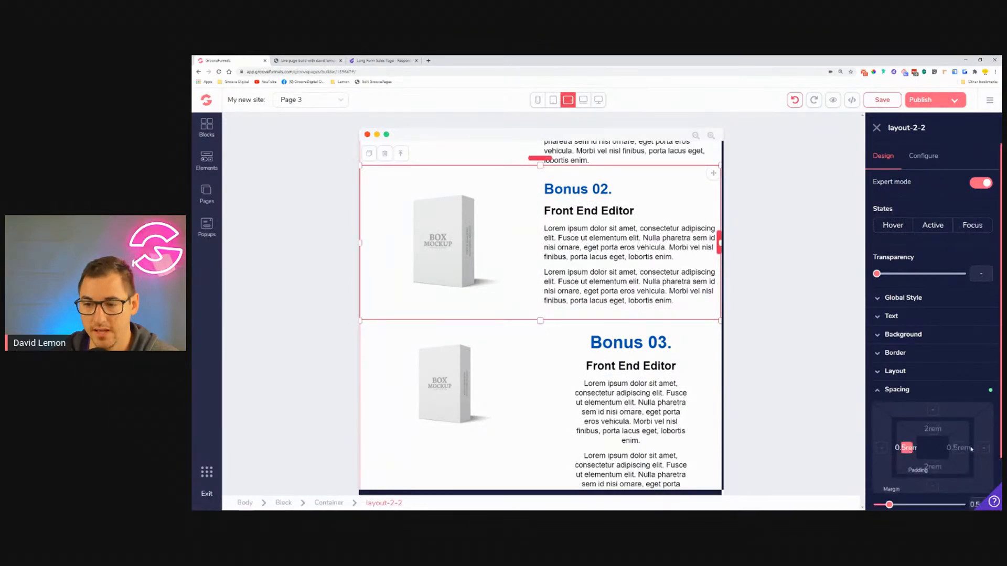
{"action": "left_click_drag", "start_coordinate": [893, 508], "coordinate": [898, 506]}
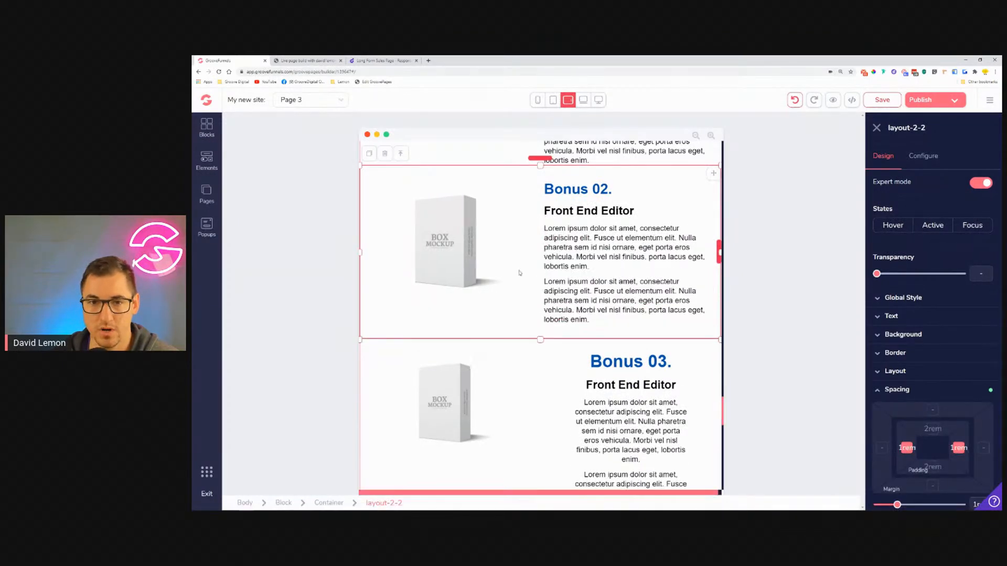
Step: Set the Bonus 03 box mockup's width to auto and its height to 16rem relative to page in landscape tablet view
{"action": "scroll", "coordinate": [419, 304], "scroll_direction": "down", "scroll_amount": 2}
{"action": "left_click", "coordinate": [456, 323]}
{"action": "scroll", "coordinate": [456, 323], "scroll_direction": "down", "scroll_amount": 3}
{"action": "left_click", "coordinate": [892, 408]}
{"action": "left_click", "coordinate": [952, 426]}
{"action": "left_click", "coordinate": [938, 444]}
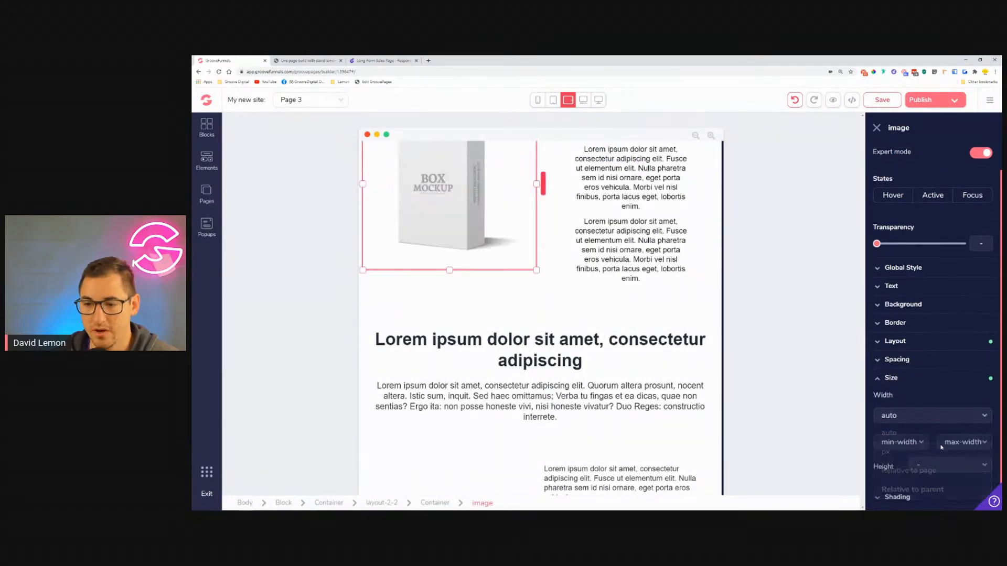
{"action": "scroll", "coordinate": [941, 451], "scroll_direction": "down", "scroll_amount": 1}
{"action": "left_click", "coordinate": [942, 451]}
{"action": "left_click", "coordinate": [944, 483]}
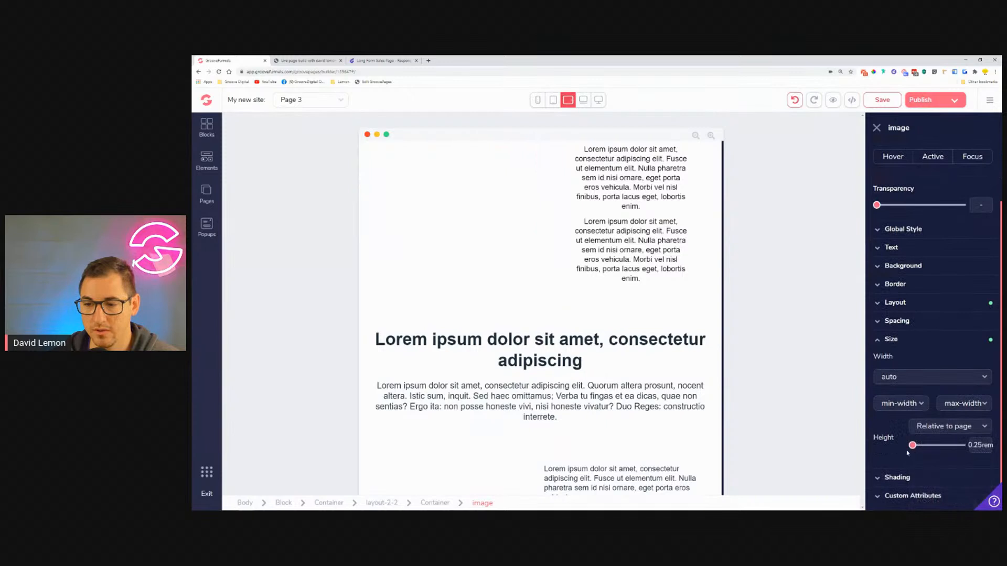
{"action": "left_click", "coordinate": [948, 452]}
{"action": "left_click_drag", "start_coordinate": [949, 457], "coordinate": [954, 462]}
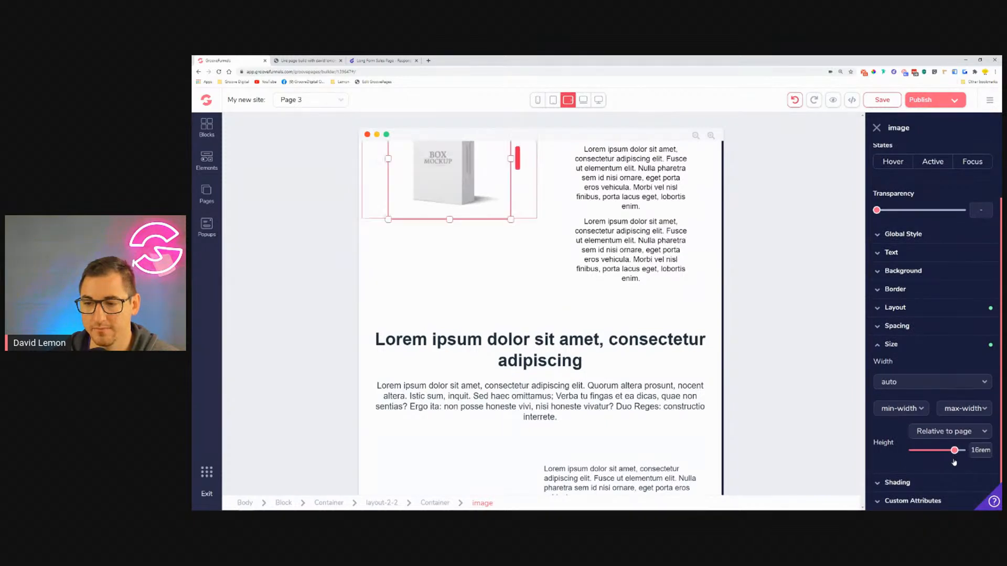
Step: Left-align the Bonus 03 heading, its Front End Editor subheading and both paragraphs in landscape tablet view
{"action": "scroll", "coordinate": [573, 297], "scroll_direction": "down", "scroll_amount": 6}
{"action": "left_click", "coordinate": [573, 297]}
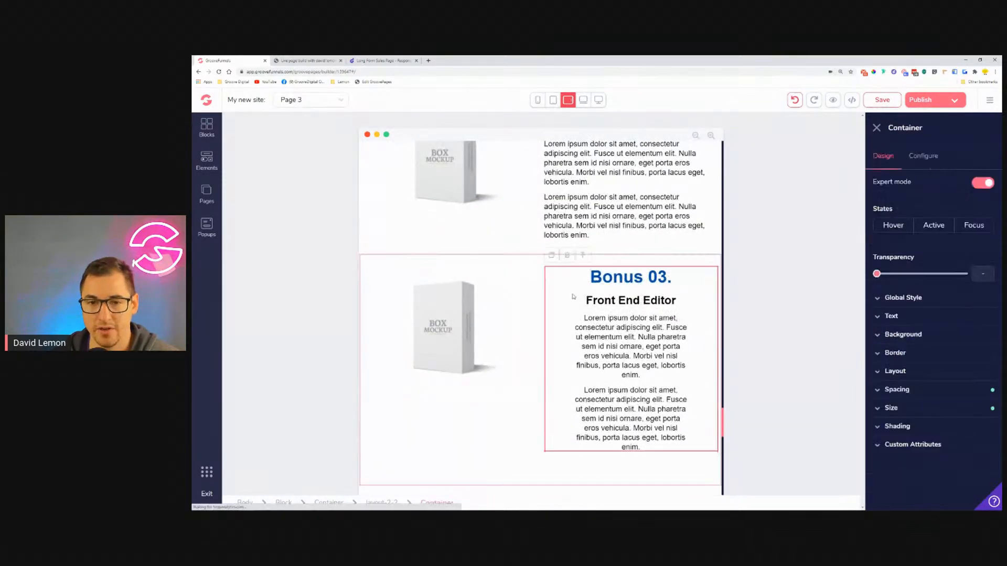
{"action": "left_click", "coordinate": [682, 285]}
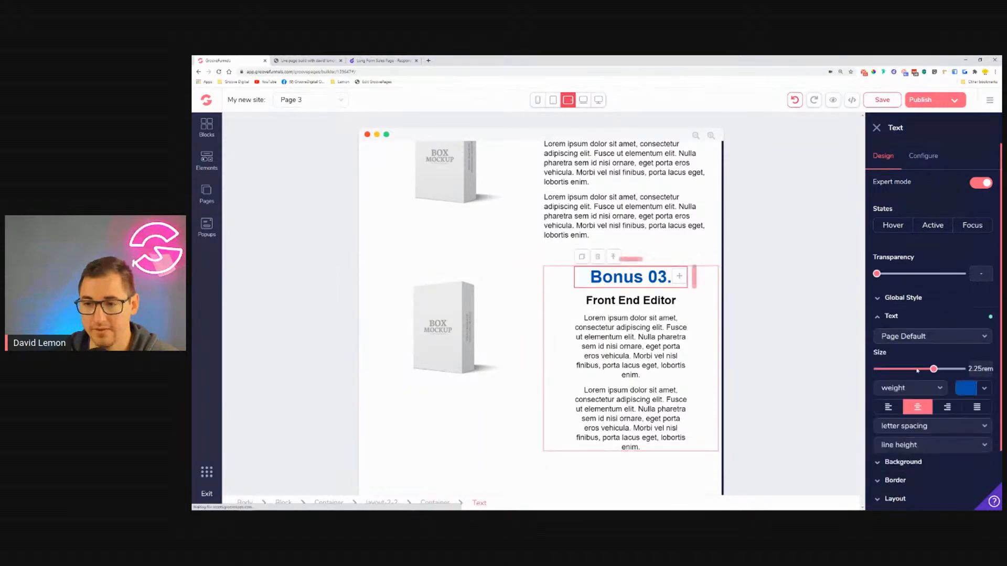
{"action": "left_click", "coordinate": [662, 302]}
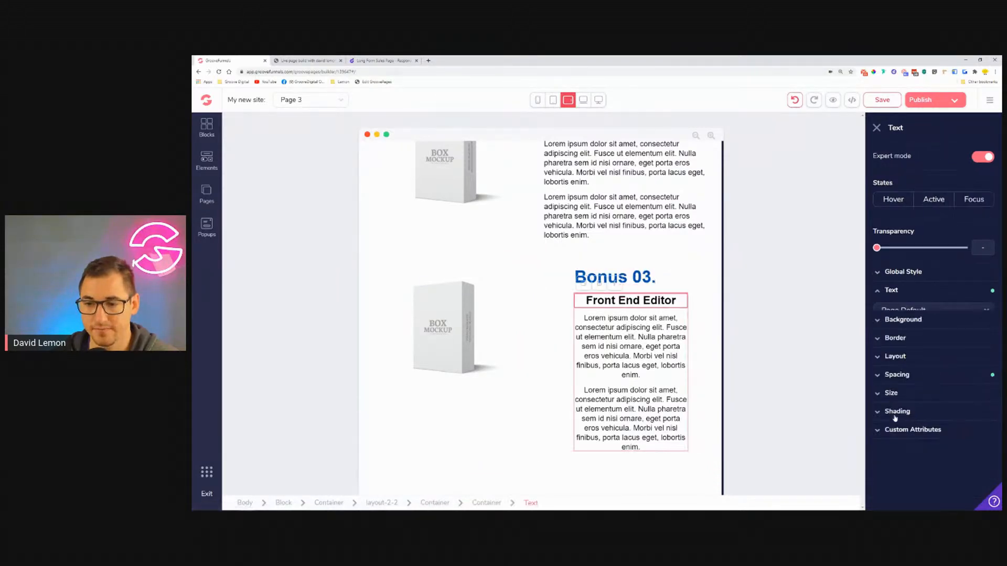
{"action": "left_click", "coordinate": [889, 382]}
{"action": "left_click", "coordinate": [671, 346]}
{"action": "left_click", "coordinate": [888, 382]}
{"action": "left_click", "coordinate": [631, 417]}
{"action": "left_click", "coordinate": [889, 381]}
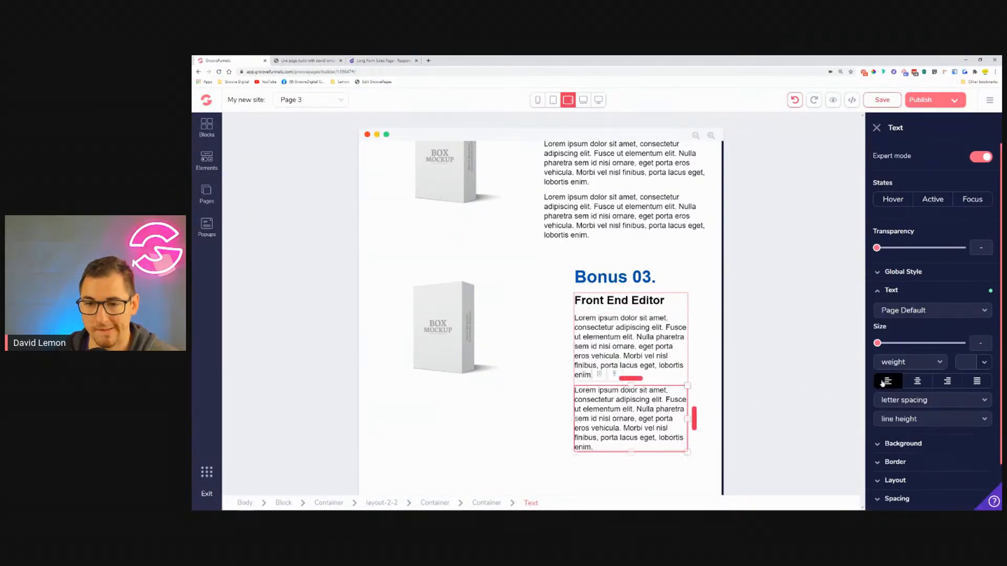
Step: Set the left and right padding of the container holding the Bonus 03 text to 0 in landscape tablet view
{"action": "left_click", "coordinate": [570, 305]}
{"action": "left_click", "coordinate": [941, 398]}
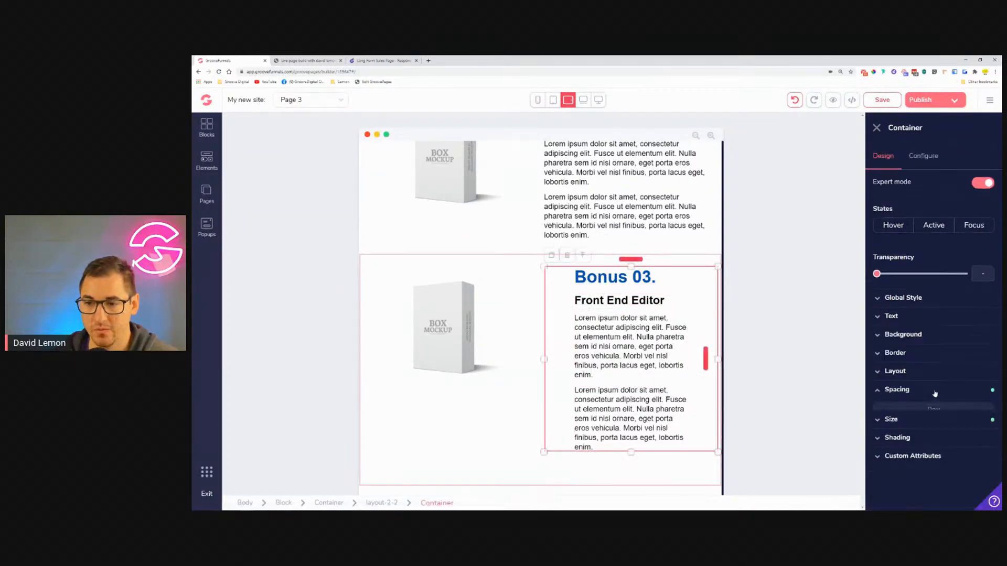
{"action": "left_click_drag", "start_coordinate": [933, 504], "coordinate": [881, 506]}
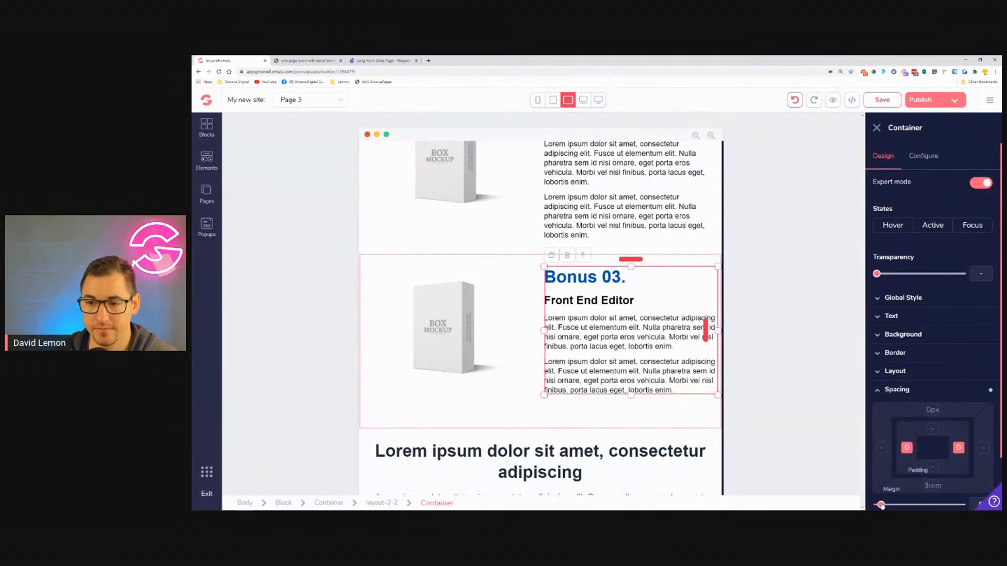
Step: Set the left and right padding of the Bonus 03 two-column layout to 1rem and check it against the other bonus sections
{"action": "left_click", "coordinate": [393, 268]}
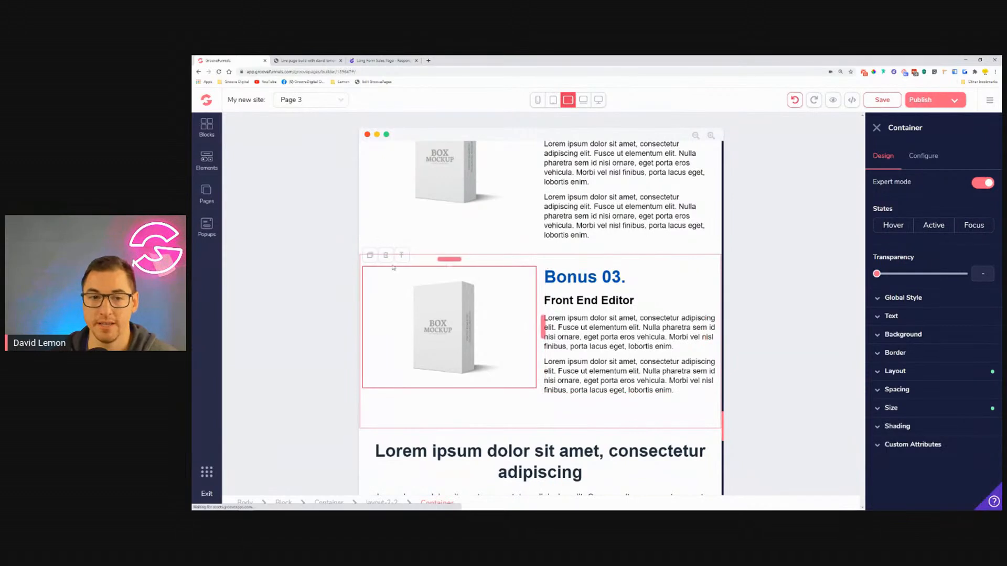
{"action": "left_click", "coordinate": [401, 256]}
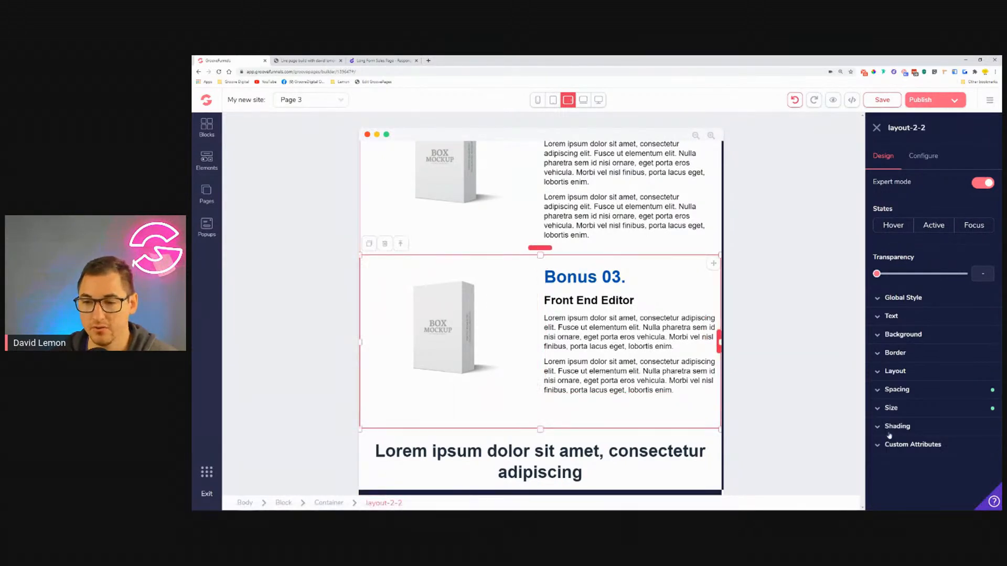
{"action": "left_click", "coordinate": [905, 398]}
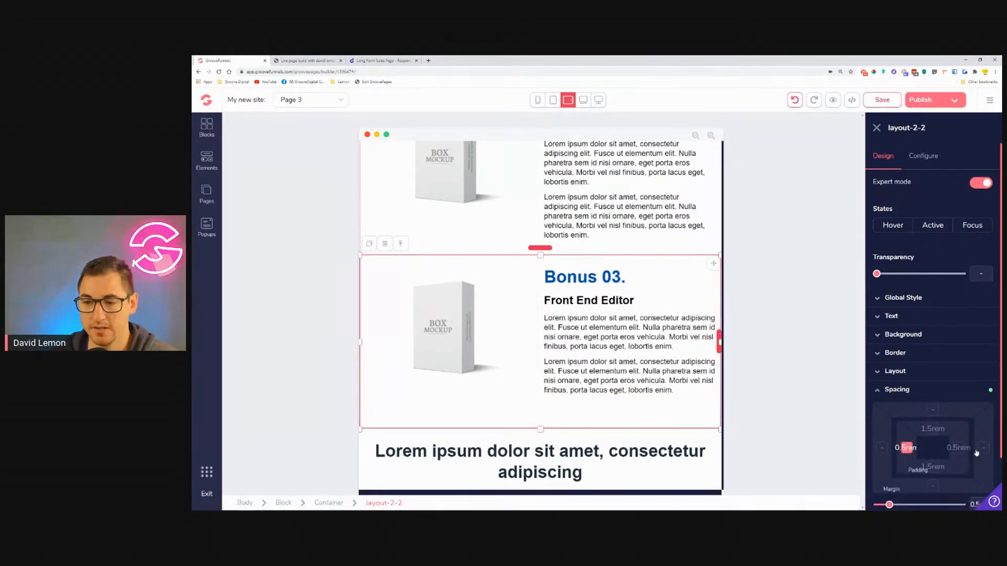
{"action": "left_click_drag", "start_coordinate": [889, 506], "coordinate": [899, 507]}
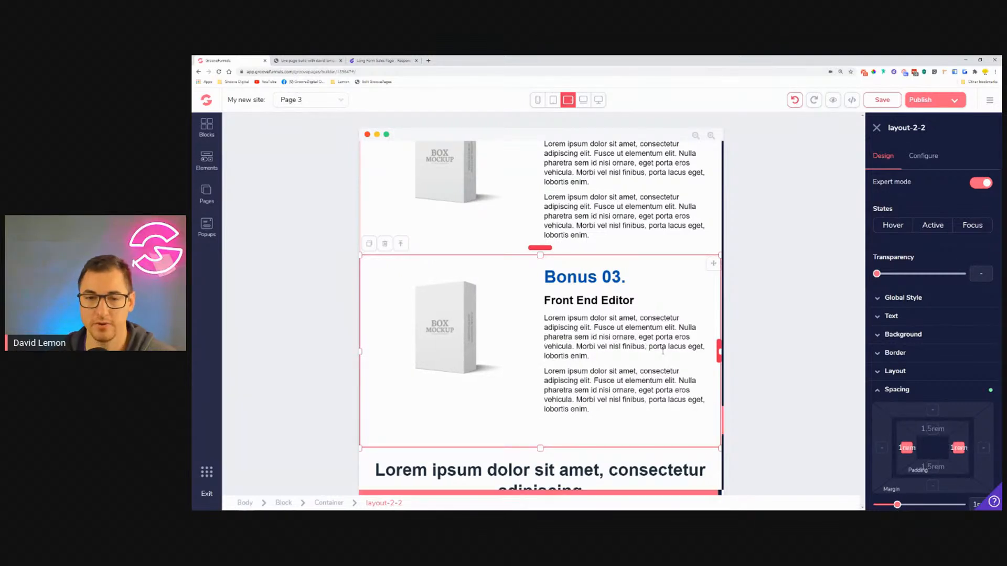
{"action": "scroll", "coordinate": [668, 342], "scroll_direction": "down", "scroll_amount": 2}
{"action": "scroll", "coordinate": [668, 342], "scroll_direction": "up", "scroll_amount": 4}
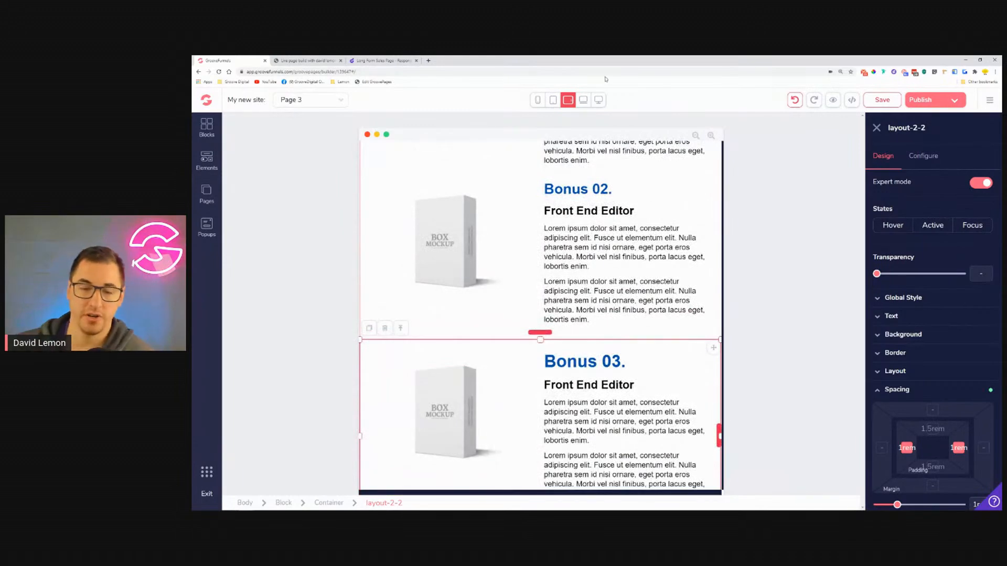
{"action": "scroll", "coordinate": [617, 260], "scroll_direction": "down", "scroll_amount": 4}
{"action": "scroll", "coordinate": [616, 261], "scroll_direction": "up", "scroll_amount": 1}
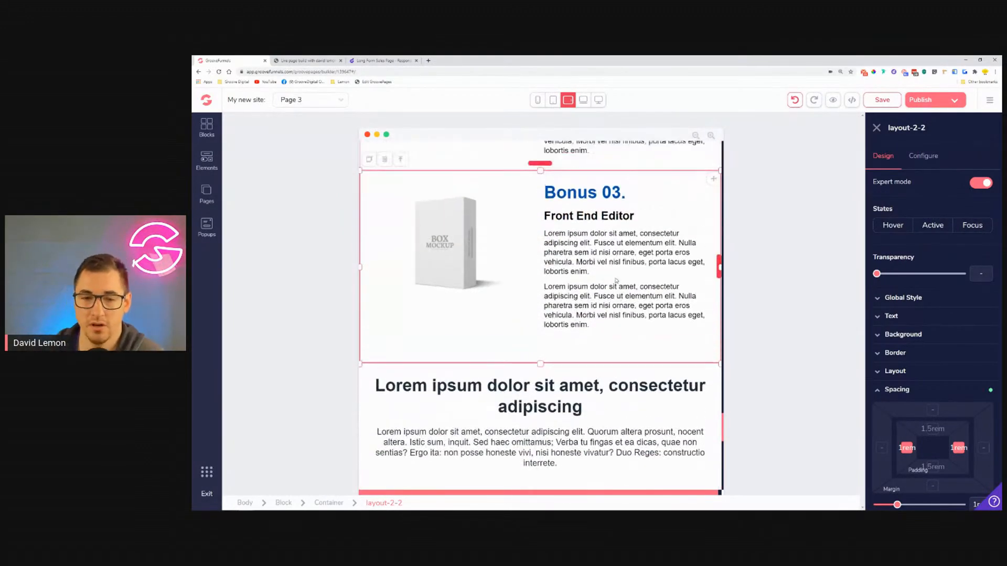
{"action": "scroll", "coordinate": [624, 287], "scroll_direction": "up", "scroll_amount": 6}
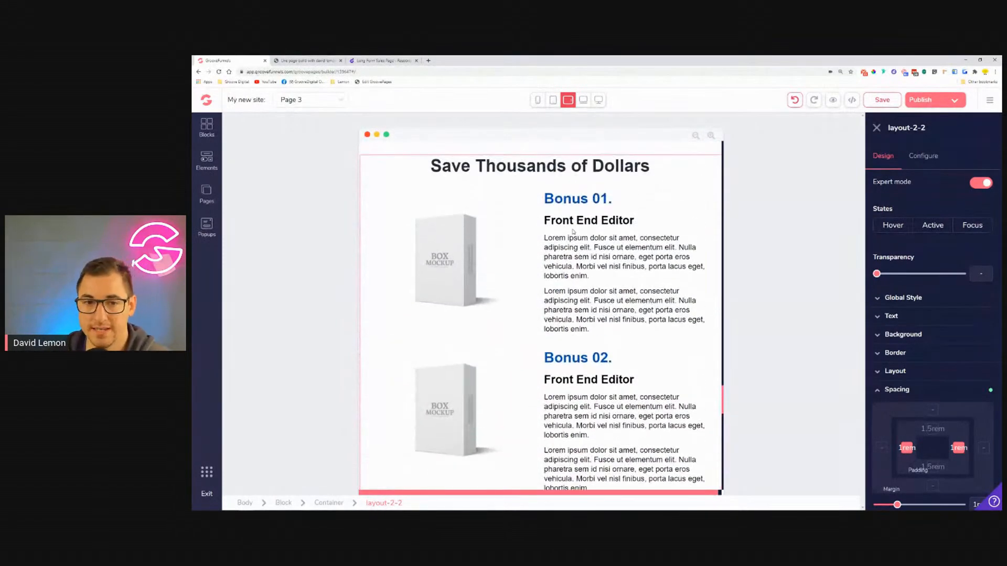
Step: Check the laptop image section and the Bonus 01 to Bonus 03 sections in portrait tablet view
{"action": "left_click", "coordinate": [554, 101]}
{"action": "scroll", "coordinate": [588, 223], "scroll_direction": "down", "scroll_amount": 5}
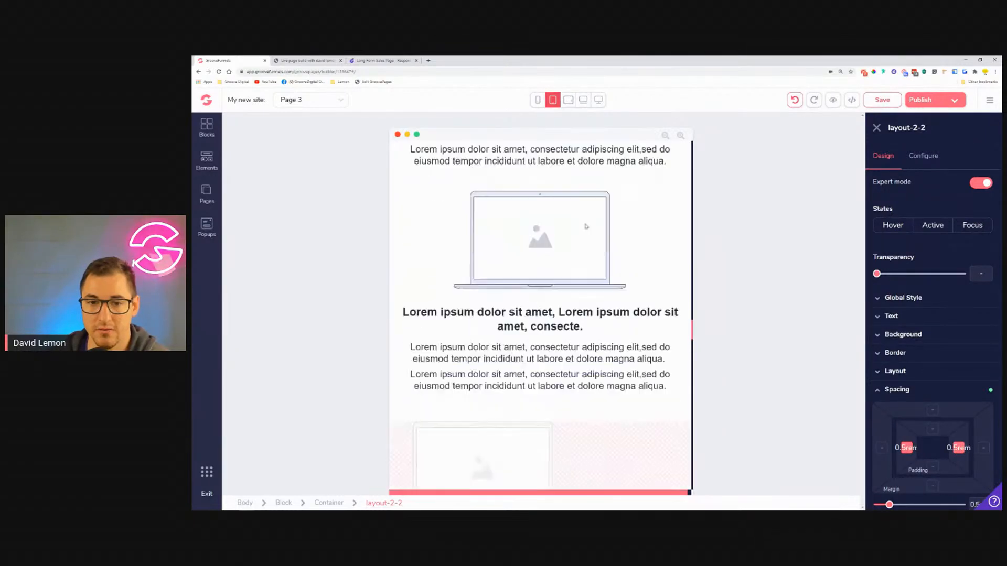
{"action": "scroll", "coordinate": [588, 223], "scroll_direction": "down", "scroll_amount": 9}
{"action": "scroll", "coordinate": [590, 225], "scroll_direction": "up", "scroll_amount": 6}
{"action": "scroll", "coordinate": [592, 229], "scroll_direction": "down", "scroll_amount": 10}
{"action": "scroll", "coordinate": [593, 228], "scroll_direction": "down", "scroll_amount": 6}
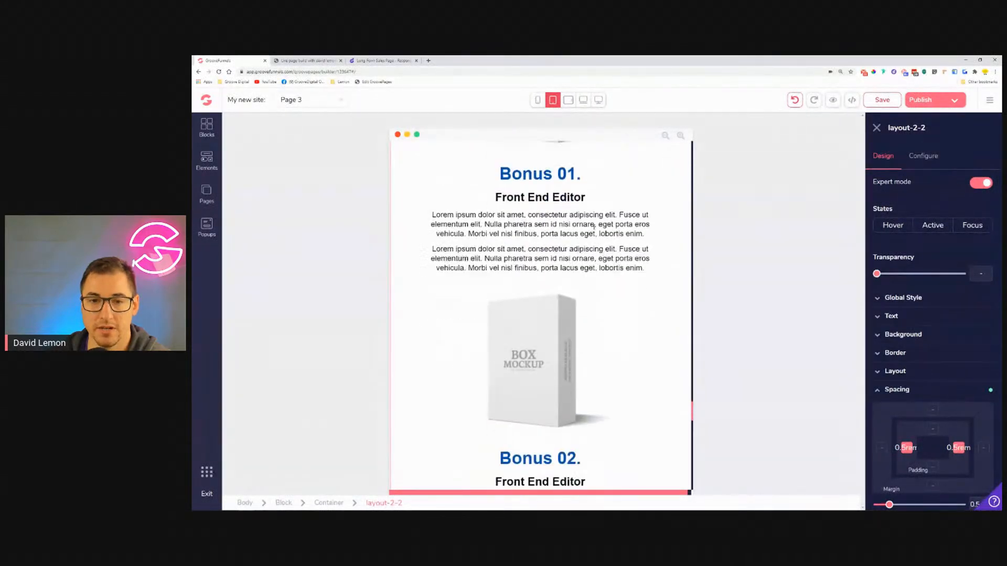
{"action": "scroll", "coordinate": [604, 168], "scroll_direction": "down", "scroll_amount": 4}
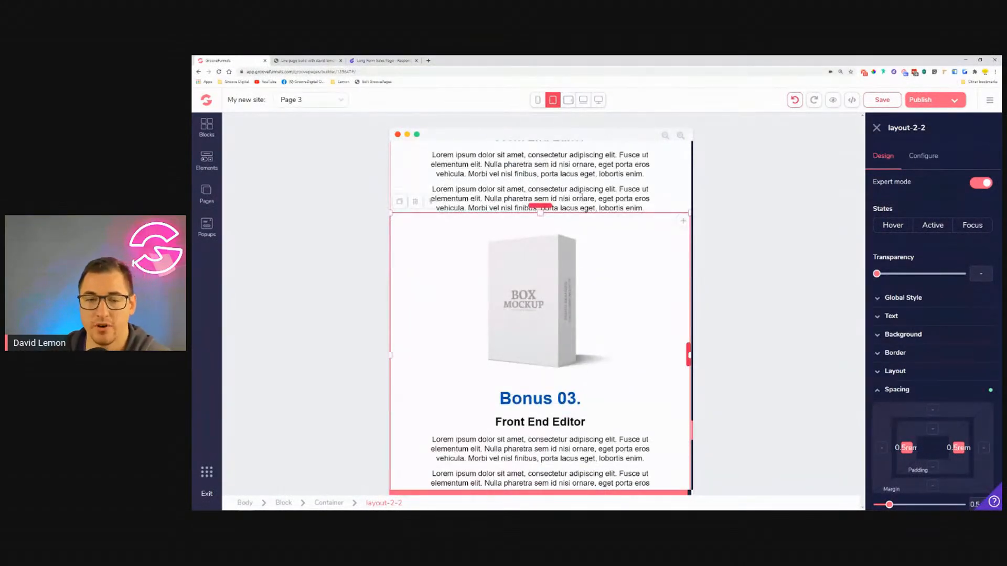
Step: Switch to laptop view and compare the layout of the three bonus sections
{"action": "left_click", "coordinate": [583, 100]}
{"action": "scroll", "coordinate": [625, 299], "scroll_direction": "up", "scroll_amount": 5}
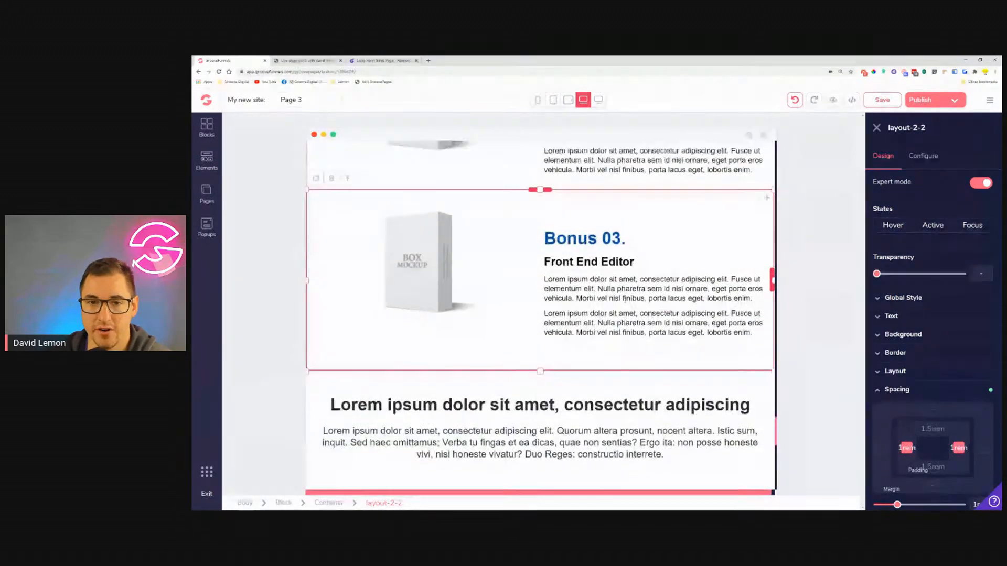
{"action": "scroll", "coordinate": [625, 300], "scroll_direction": "up", "scroll_amount": 1}
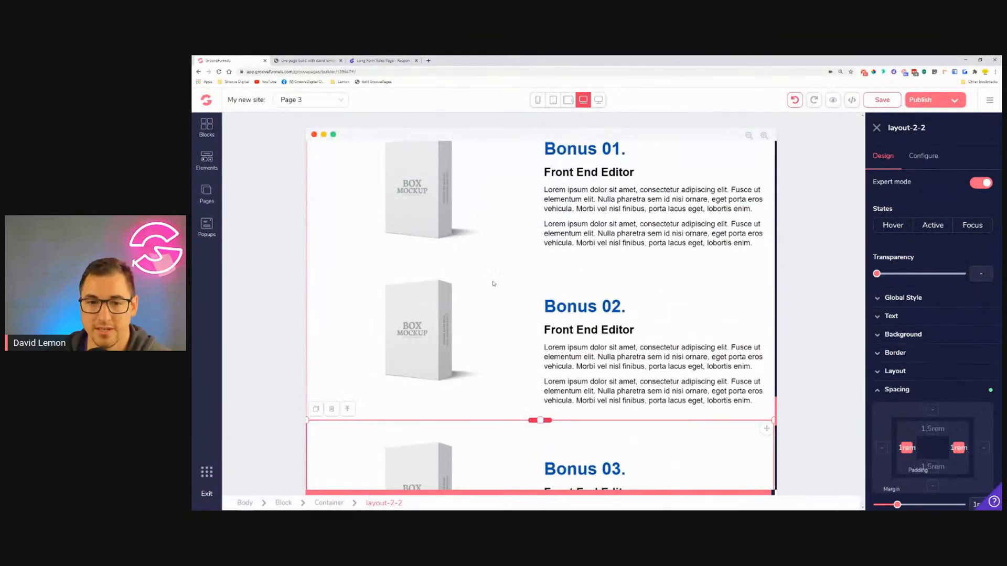
Step: Try a top padding of 1.5rem on the Bonus 02 two-column layout in laptop view
{"action": "left_click", "coordinate": [568, 291]}
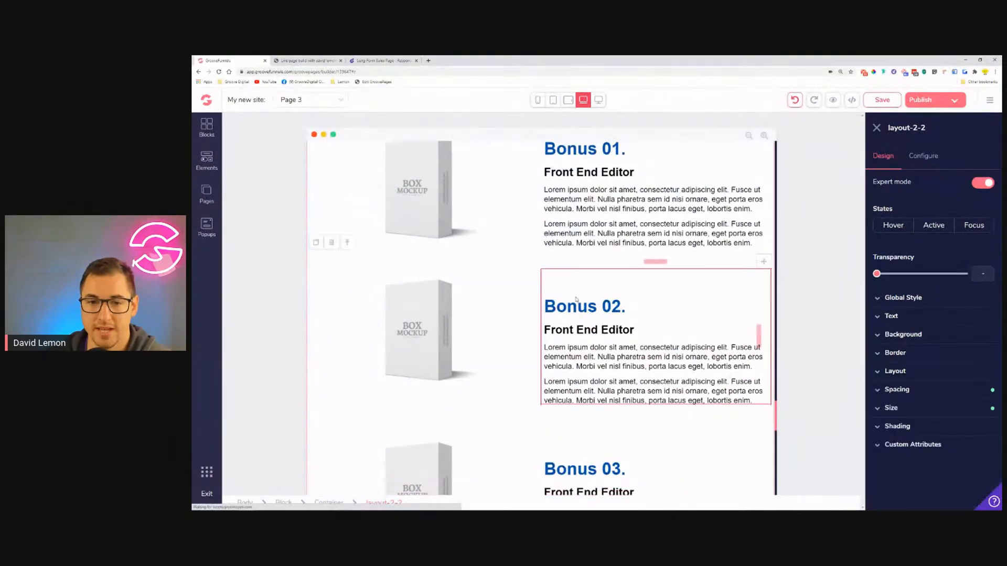
{"action": "left_click", "coordinate": [898, 390]}
{"action": "left_click_drag", "start_coordinate": [914, 505], "coordinate": [906, 507]}
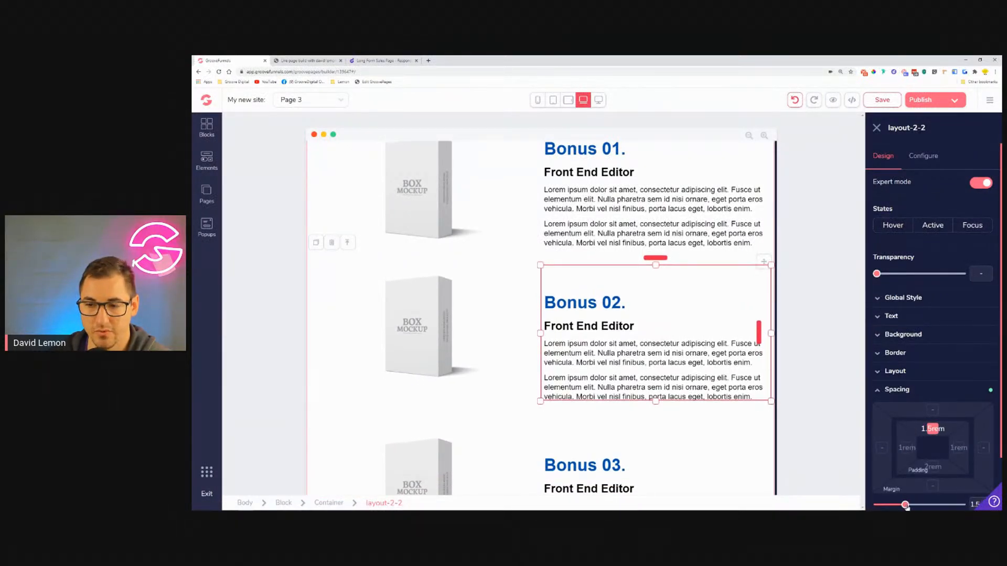
Step: Set the top margin of the container holding the Bonus 02 text to 0 in laptop view
{"action": "left_click", "coordinate": [603, 305]}
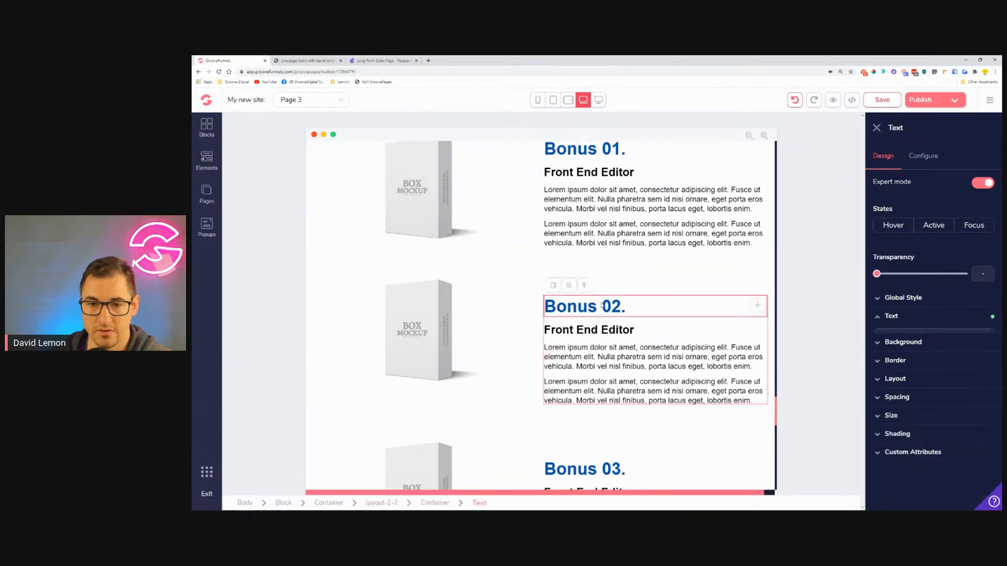
{"action": "left_click", "coordinate": [584, 285]}
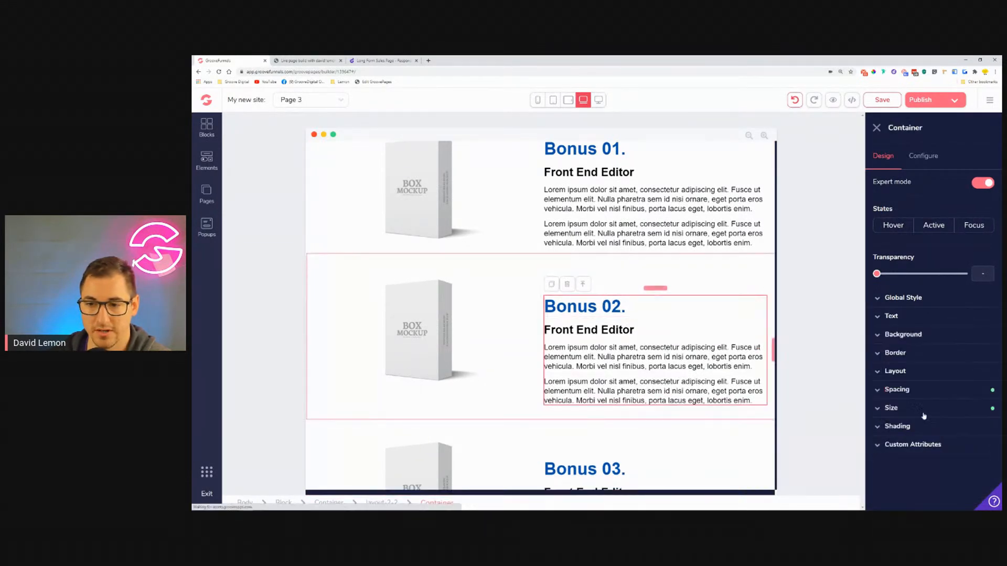
{"action": "left_click", "coordinate": [907, 391]}
{"action": "left_click_drag", "start_coordinate": [927, 505], "coordinate": [877, 505]}
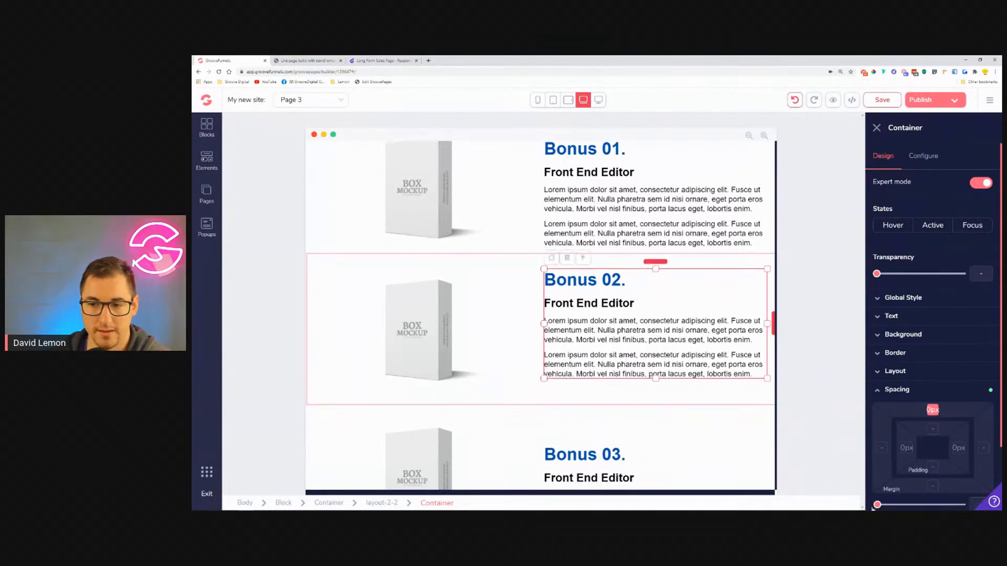
Step: Set the top margin of the container holding the Bonus 01 text to 2rem in laptop view
{"action": "scroll", "coordinate": [660, 227], "scroll_direction": "up", "scroll_amount": 2}
{"action": "left_click", "coordinate": [660, 227]}
{"action": "left_click", "coordinate": [582, 211]}
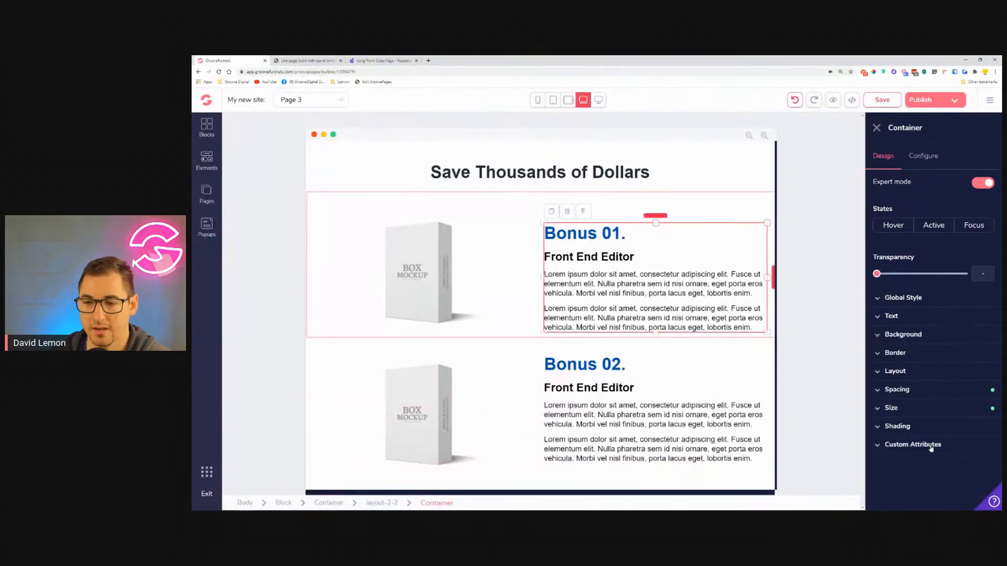
{"action": "left_click", "coordinate": [931, 392]}
{"action": "mouse_move", "coordinate": [926, 505]}
{"action": "left_mouse_down"}
{"action": "mouse_move", "coordinate": [900, 505]}
{"action": "mouse_move", "coordinate": [911, 505]}
{"action": "left_mouse_up"}
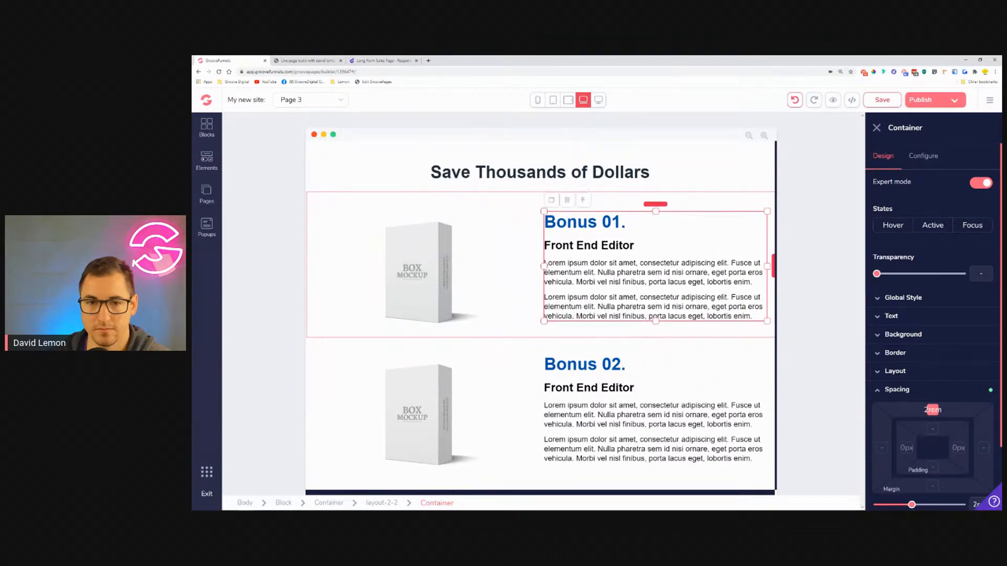
Step: Set the top margin of the container holding the Bonus 03 text to 0 in laptop view and check the surrounding sections
{"action": "scroll", "coordinate": [724, 353], "scroll_direction": "down", "scroll_amount": 3}
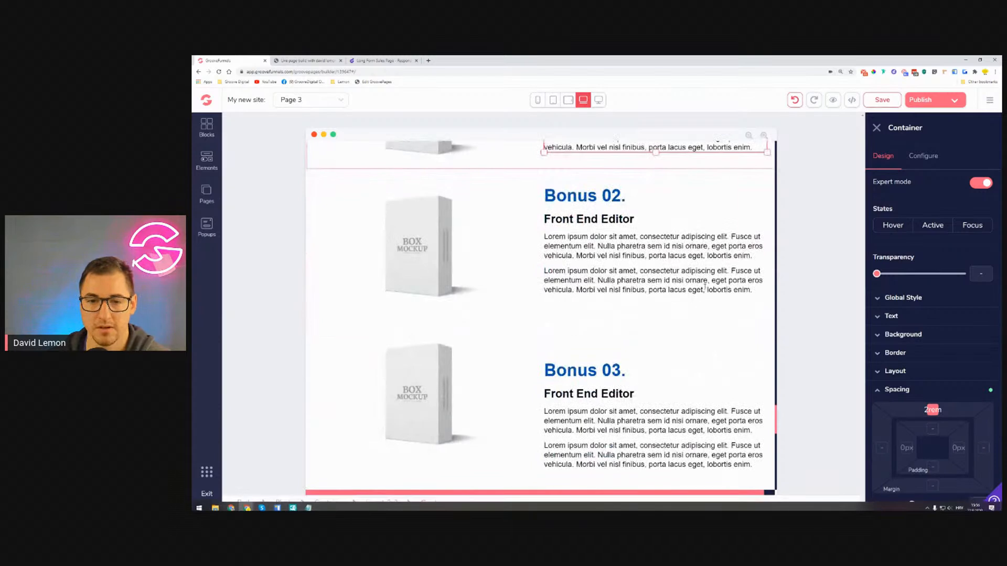
{"action": "left_click", "coordinate": [698, 361]}
{"action": "left_click", "coordinate": [585, 350]}
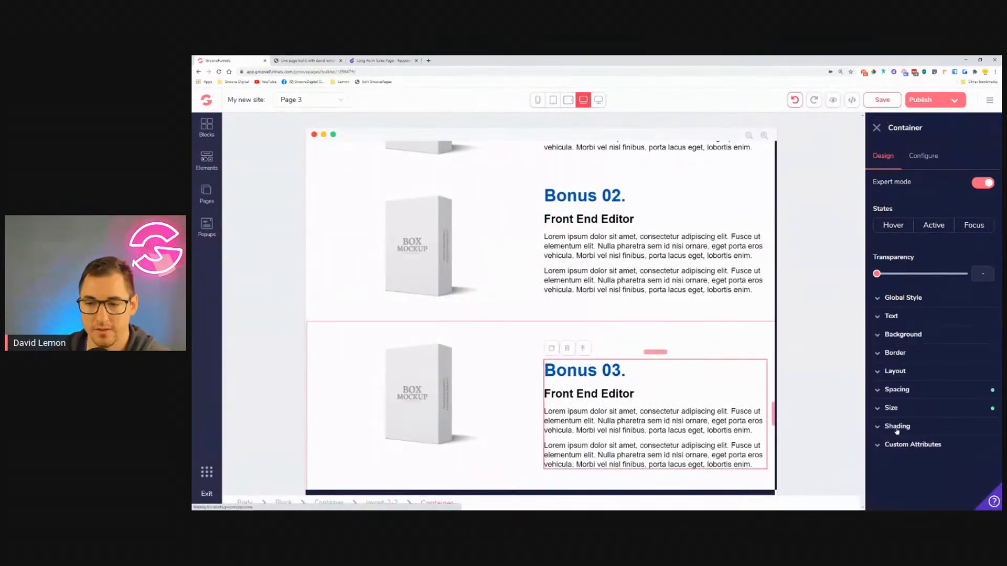
{"action": "left_click", "coordinate": [906, 391]}
{"action": "left_click", "coordinate": [931, 415]}
{"action": "left_click_drag", "start_coordinate": [922, 505], "coordinate": [881, 505]}
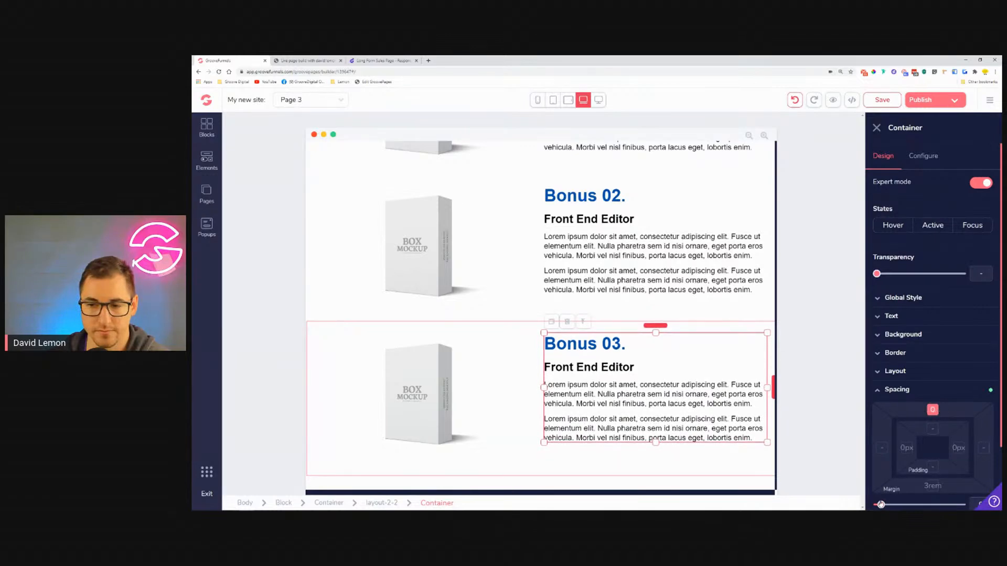
{"action": "scroll", "coordinate": [545, 375], "scroll_direction": "up", "scroll_amount": 2}
{"action": "scroll", "coordinate": [546, 375], "scroll_direction": "down", "scroll_amount": 6}
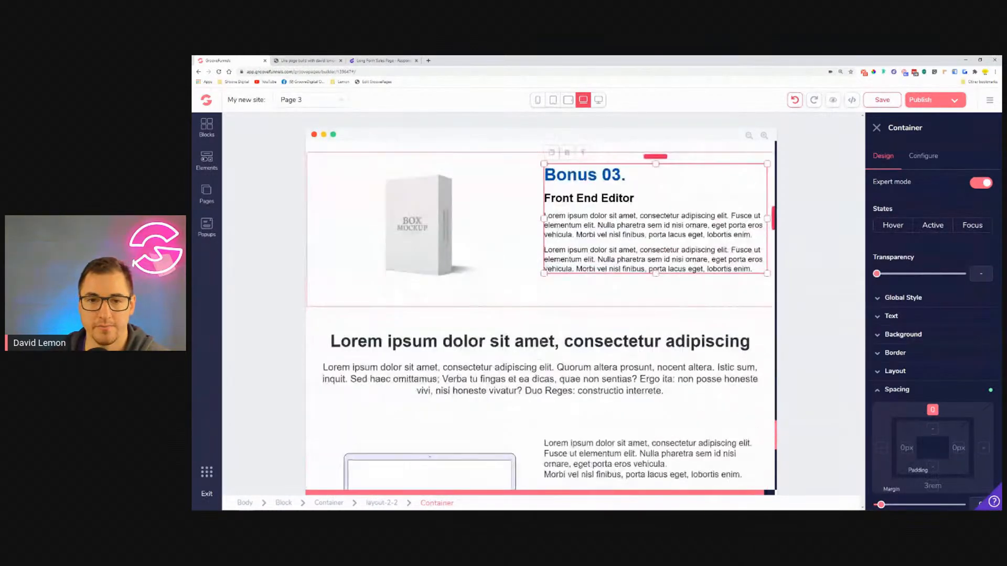
Step: Switch to desktop view and set the top margin of the container holding the Bonus 02 text to 2.5rem
{"action": "left_click", "coordinate": [599, 100]}
{"action": "scroll", "coordinate": [610, 343], "scroll_direction": "up", "scroll_amount": 5}
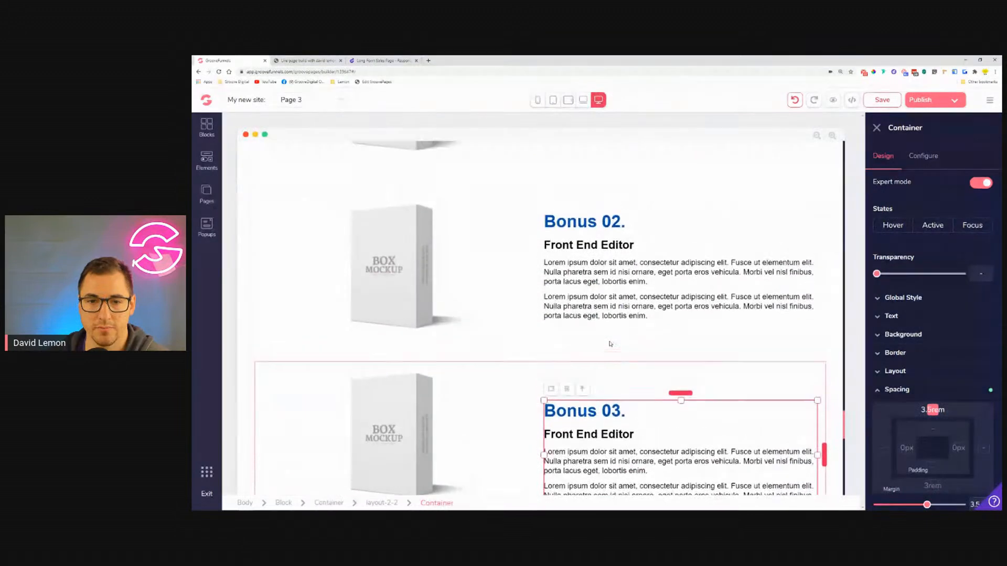
{"action": "scroll", "coordinate": [610, 344], "scroll_direction": "up", "scroll_amount": 3}
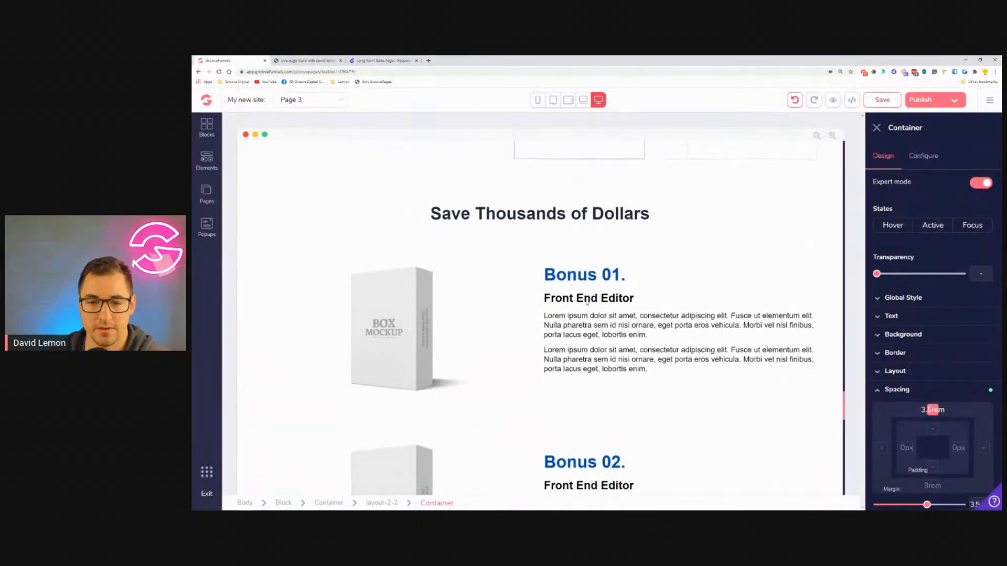
{"action": "scroll", "coordinate": [590, 309], "scroll_direction": "down", "scroll_amount": 3}
{"action": "left_click", "coordinate": [596, 332]}
{"action": "left_click", "coordinate": [596, 332]}
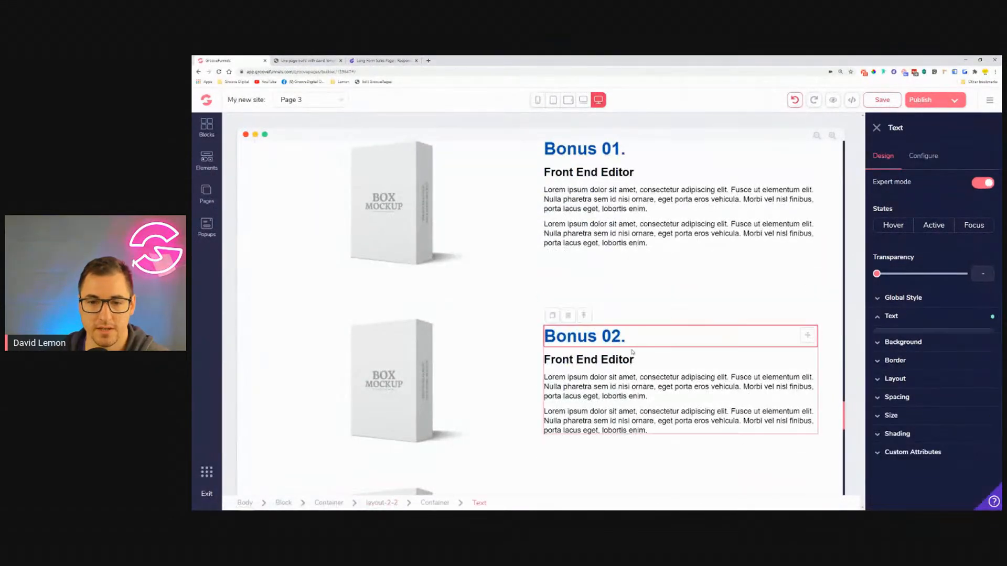
{"action": "left_click", "coordinate": [776, 401]}
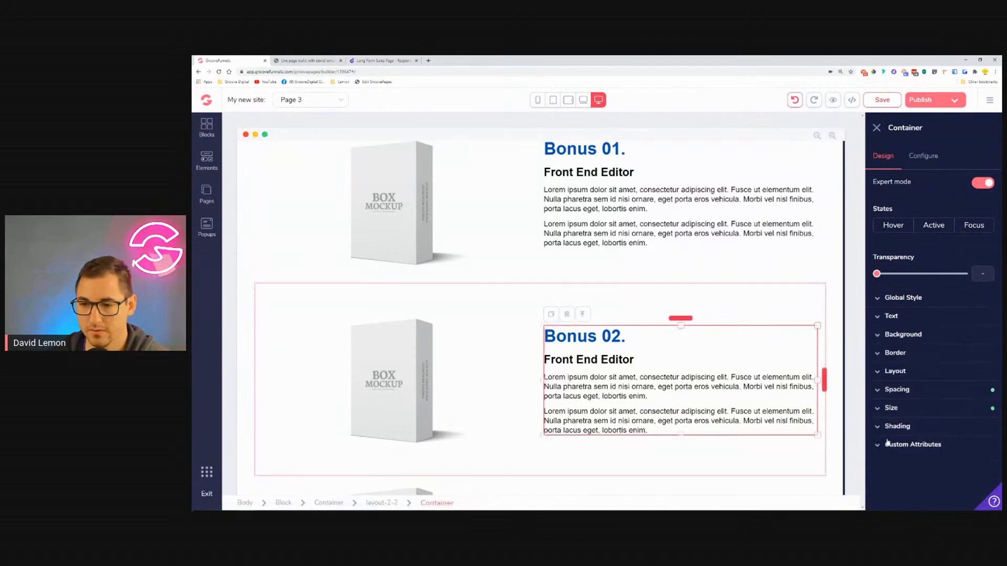
{"action": "left_click", "coordinate": [919, 393]}
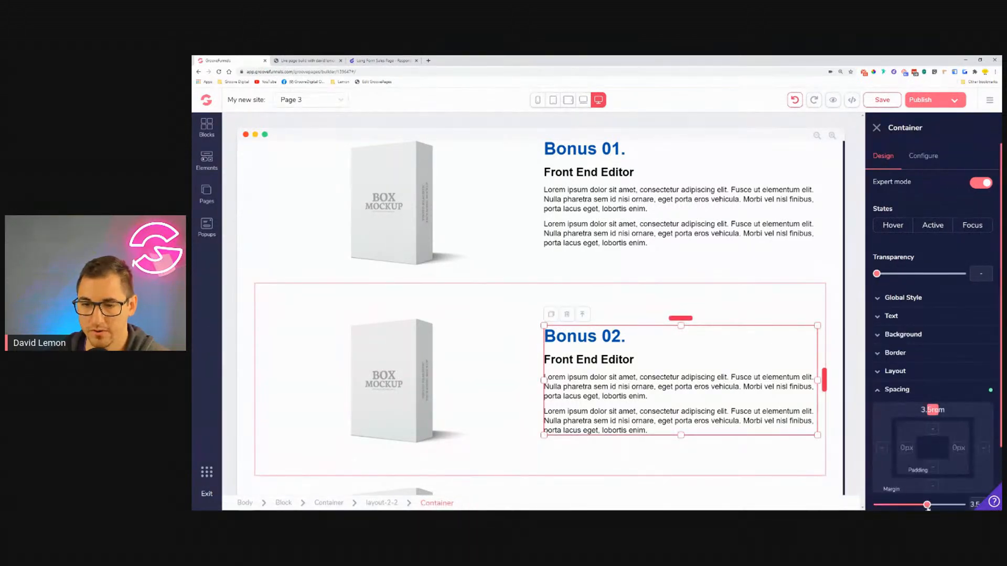
{"action": "left_click_drag", "start_coordinate": [927, 505], "coordinate": [919, 505]}
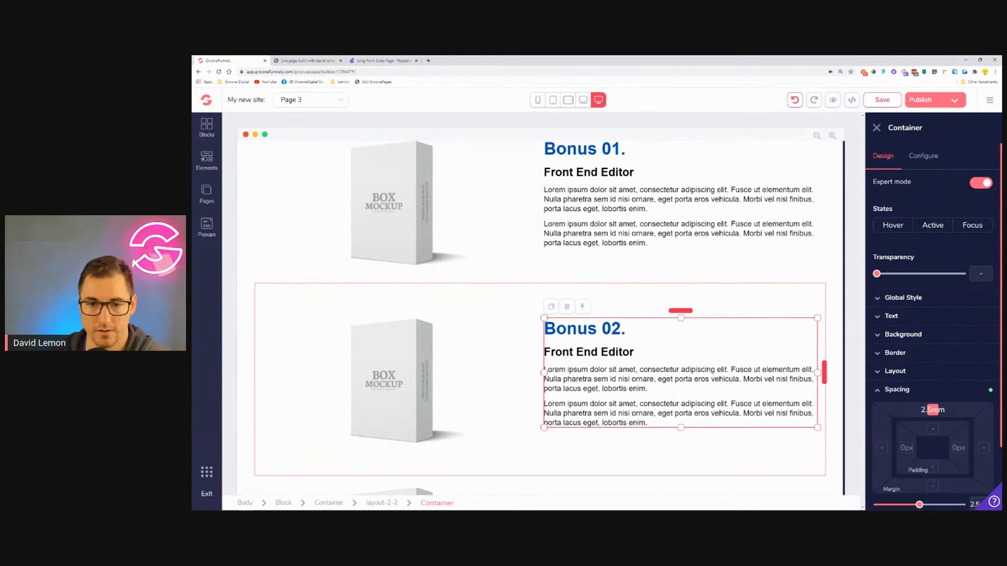
Step: Set the top margin of the container holding the Bonus 03 text to 0.5rem in desktop view
{"action": "scroll", "coordinate": [681, 378], "scroll_direction": "down", "scroll_amount": 3}
{"action": "left_click", "coordinate": [645, 350]}
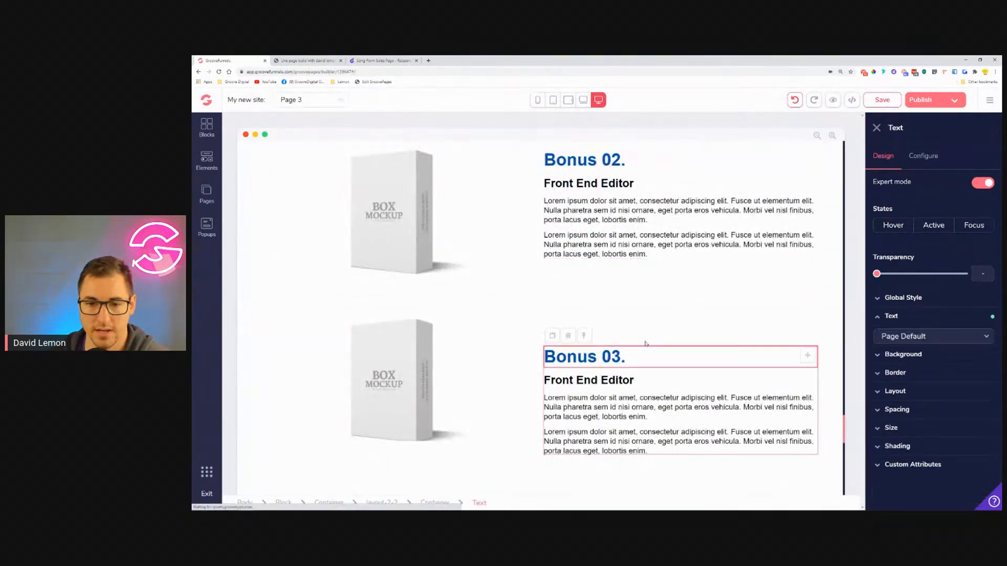
{"action": "left_click", "coordinate": [587, 336]}
{"action": "left_click", "coordinate": [920, 390]}
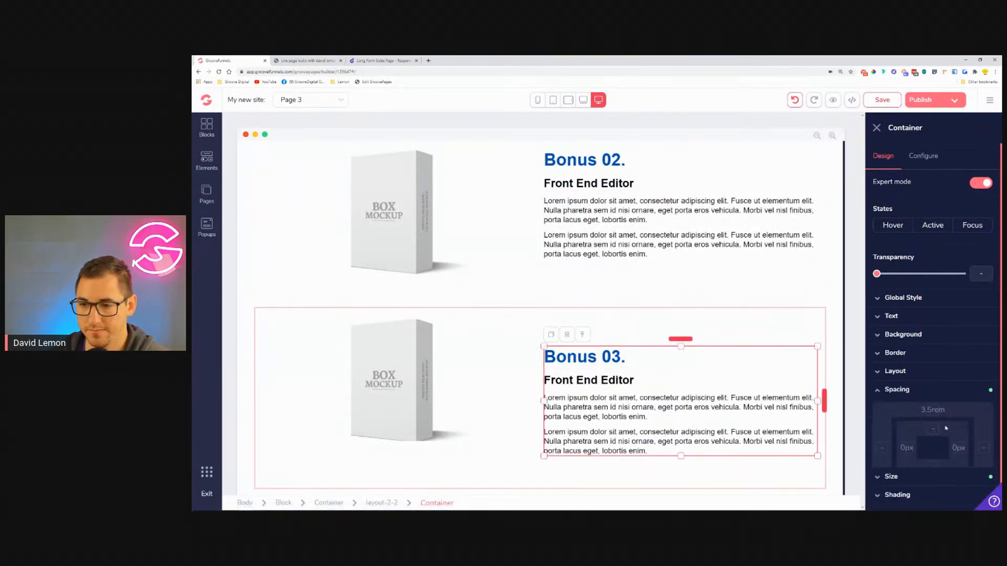
{"action": "left_click", "coordinate": [933, 411]}
{"action": "scroll", "coordinate": [930, 417], "scroll_direction": "down", "scroll_amount": 2}
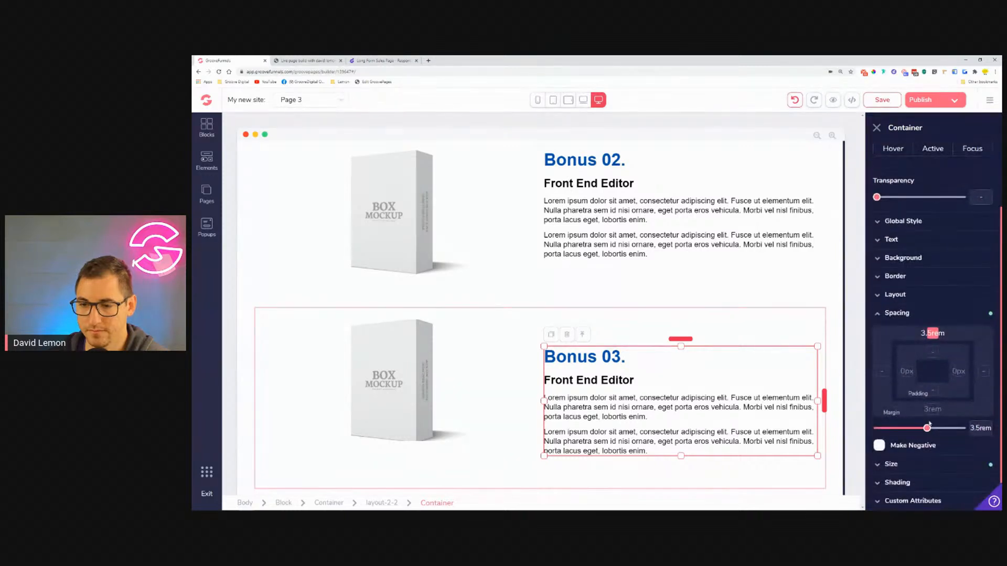
{"action": "left_click_drag", "start_coordinate": [918, 431], "coordinate": [888, 431]}
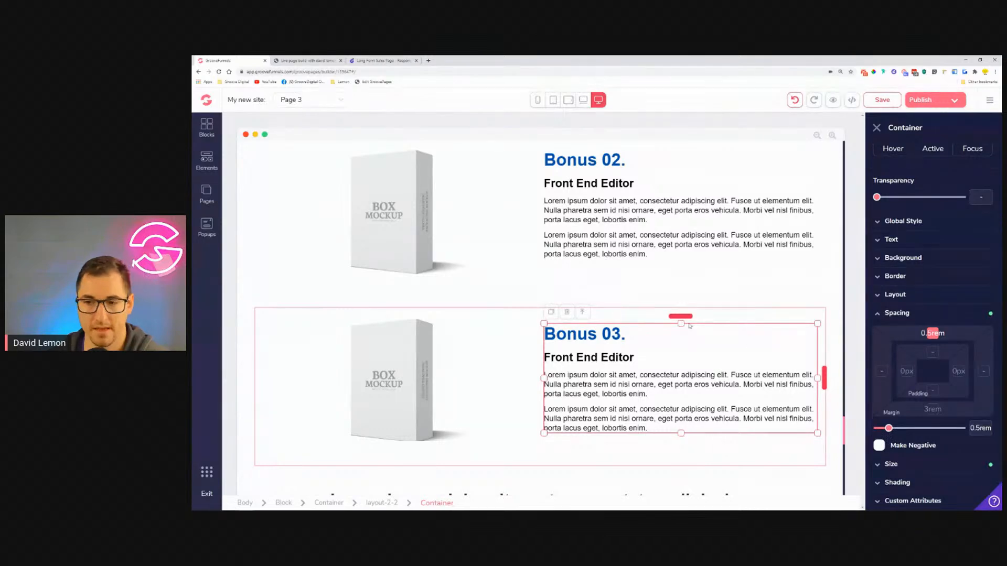
{"action": "scroll", "coordinate": [686, 331], "scroll_direction": "down", "scroll_amount": 2}
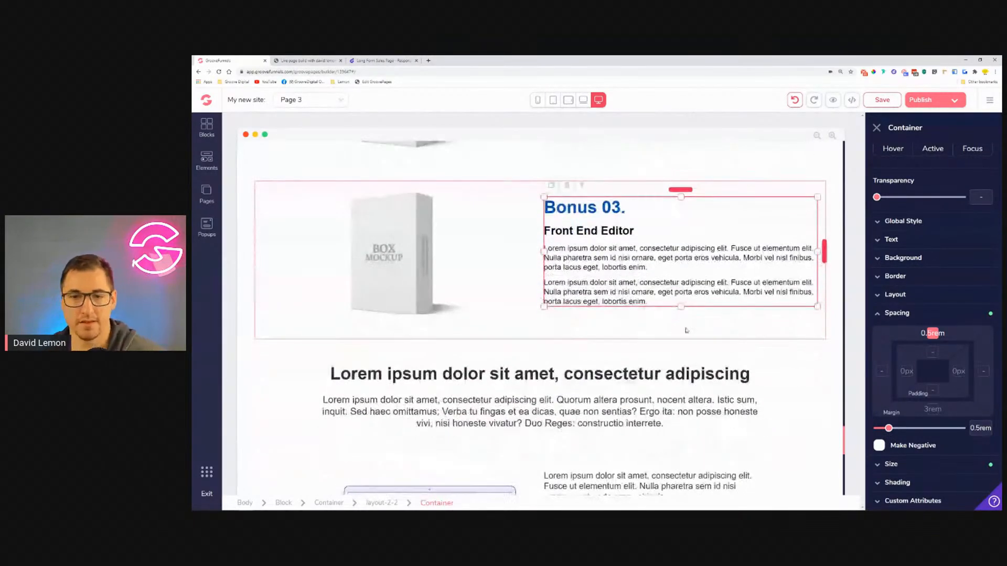
Step: Compare how the Bonus 02 and Bonus 03 texts line up with their box mockups in desktop view
{"action": "left_click", "coordinate": [423, 254]}
{"action": "scroll", "coordinate": [506, 260], "scroll_direction": "down", "scroll_amount": 2}
{"action": "scroll", "coordinate": [541, 257], "scroll_direction": "up", "scroll_amount": 1}
{"action": "left_click", "coordinate": [592, 253]}
{"action": "scroll", "coordinate": [598, 278], "scroll_direction": "up", "scroll_amount": 1}
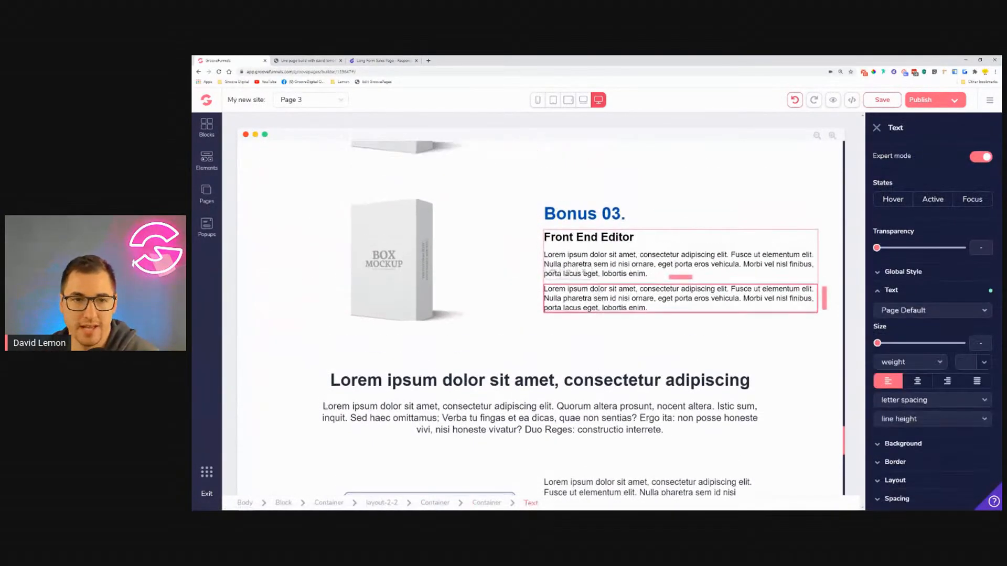
{"action": "scroll", "coordinate": [429, 283], "scroll_direction": "up", "scroll_amount": 1}
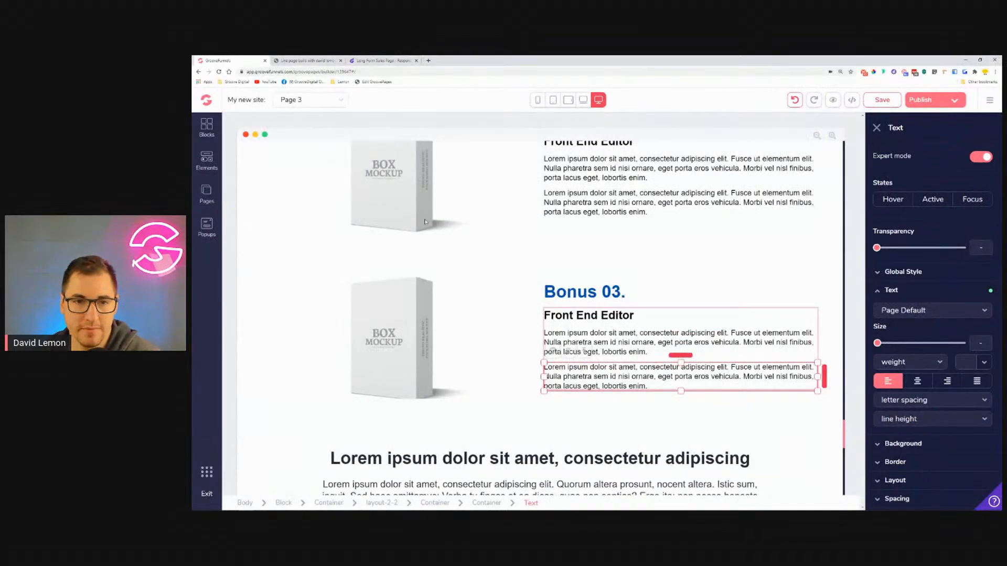
{"action": "scroll", "coordinate": [415, 230], "scroll_direction": "up", "scroll_amount": 1}
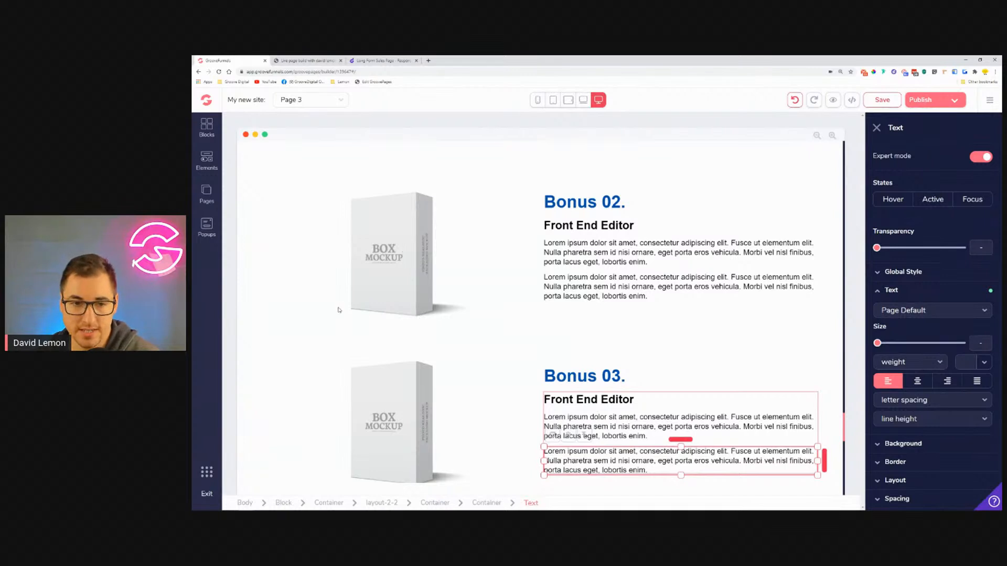
{"action": "scroll", "coordinate": [414, 288], "scroll_direction": "down", "scroll_amount": 1}
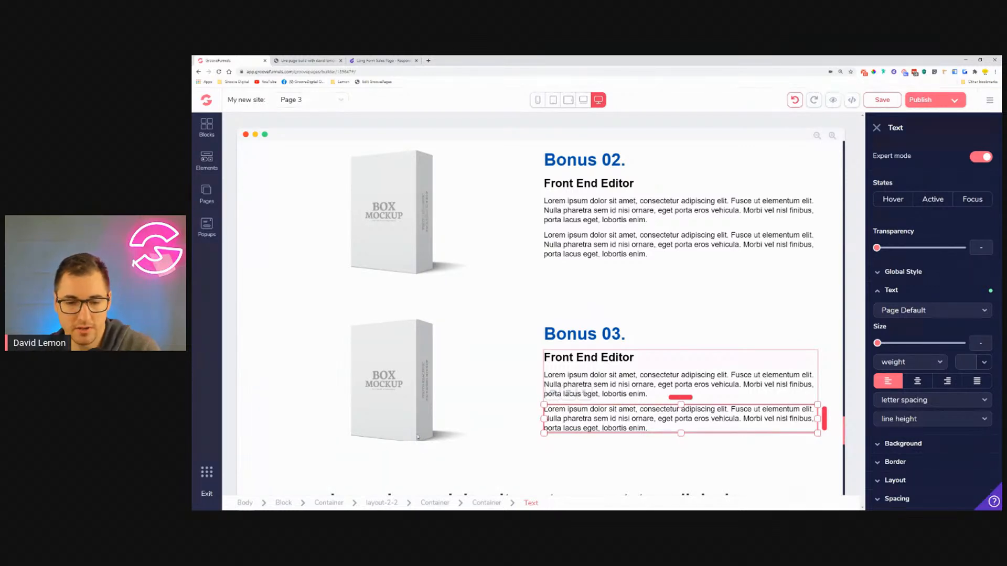
Step: Examine the Bonus 03 box mockup at a larger magnification and return to the previous zoom level
{"action": "key", "text": "ctrl+plus"}
{"action": "key", "text": "ctrl+plus"}
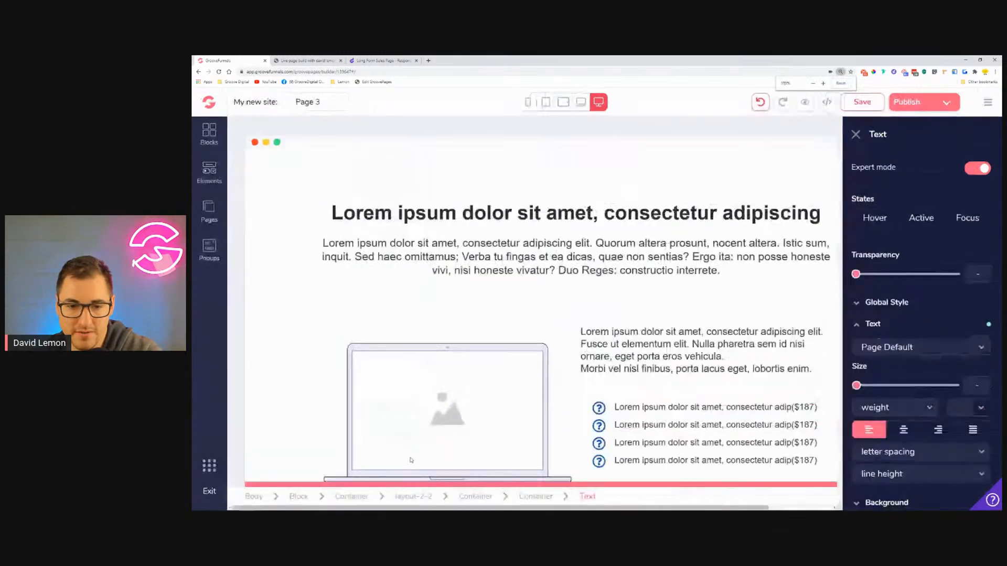
{"action": "scroll", "coordinate": [449, 415], "scroll_direction": "down", "scroll_amount": 4}
{"action": "scroll", "coordinate": [456, 387], "scroll_direction": "down", "scroll_amount": 4}
{"action": "scroll", "coordinate": [455, 375], "scroll_direction": "up", "scroll_amount": 10}
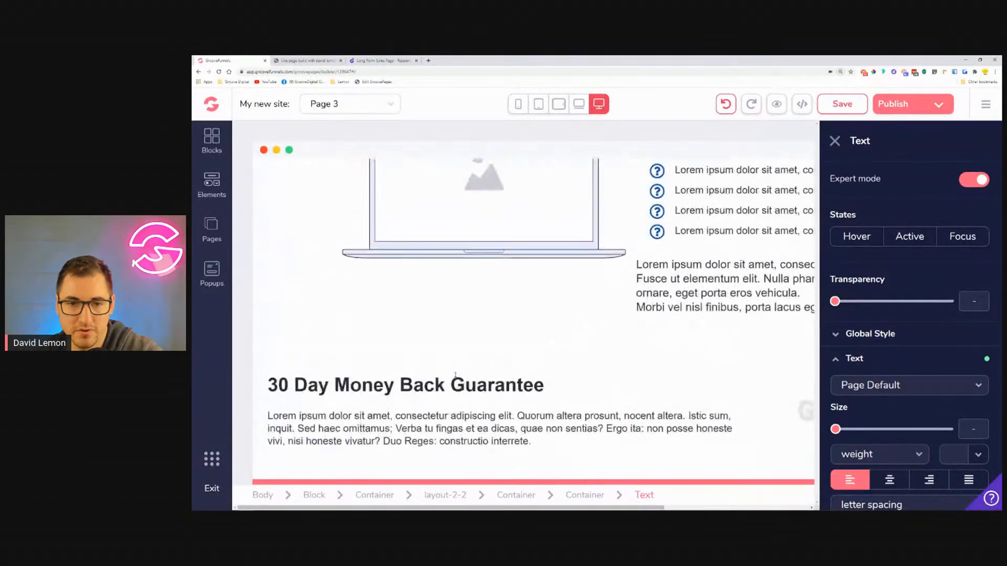
{"action": "scroll", "coordinate": [456, 375], "scroll_direction": "down", "scroll_amount": 2}
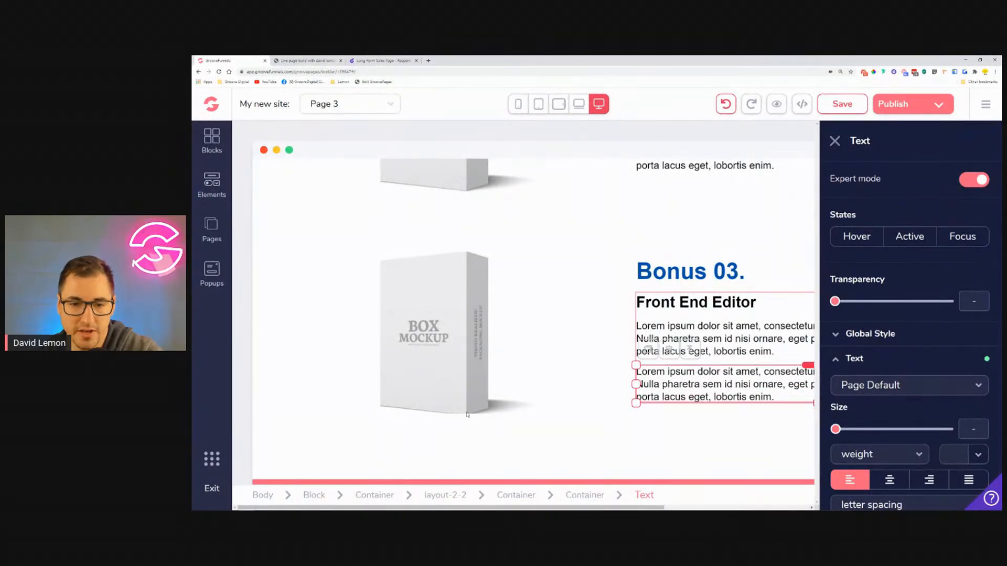
{"action": "key", "text": "ctrl+minus"}
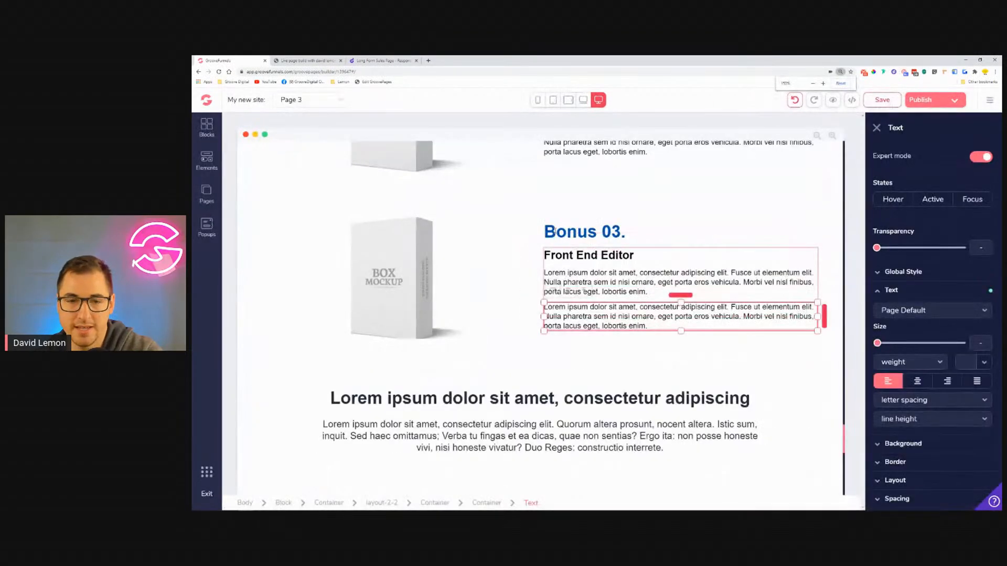
Step: Set the height of the Bonus 03 box mockup image to auto in desktop view
{"action": "left_click", "coordinate": [415, 250]}
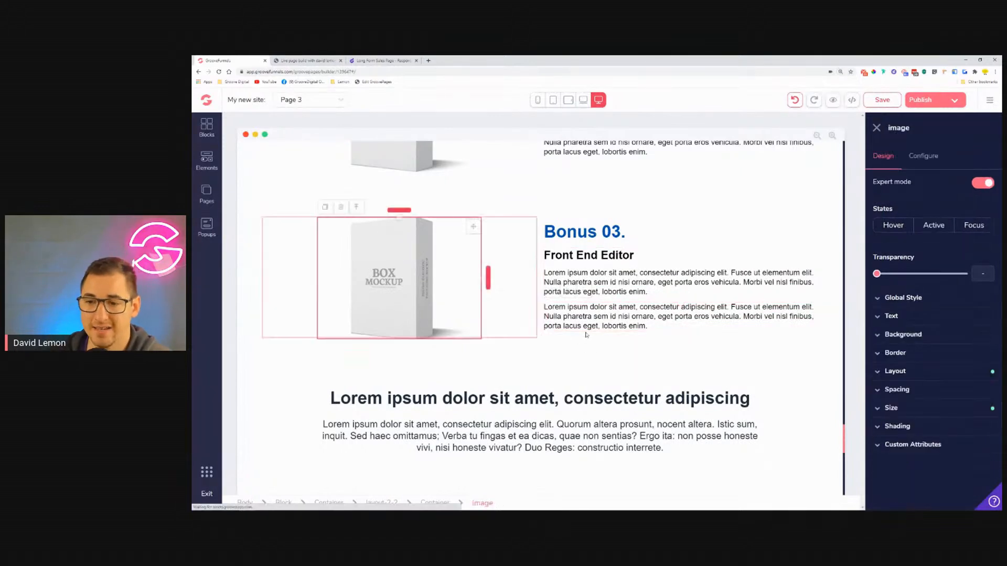
{"action": "left_click", "coordinate": [957, 410]}
{"action": "scroll", "coordinate": [960, 420], "scroll_direction": "down", "scroll_amount": 3}
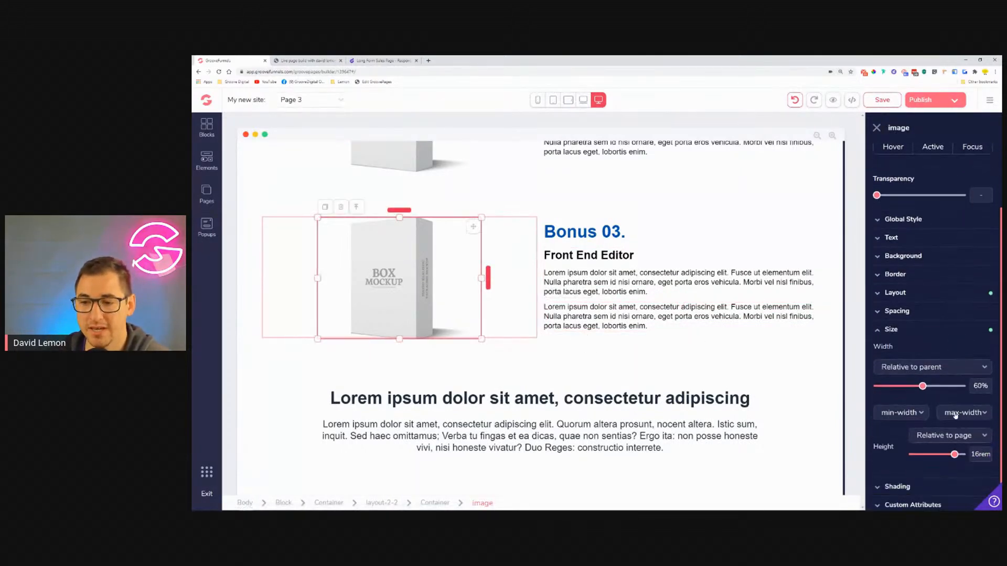
{"action": "left_click", "coordinate": [957, 435]}
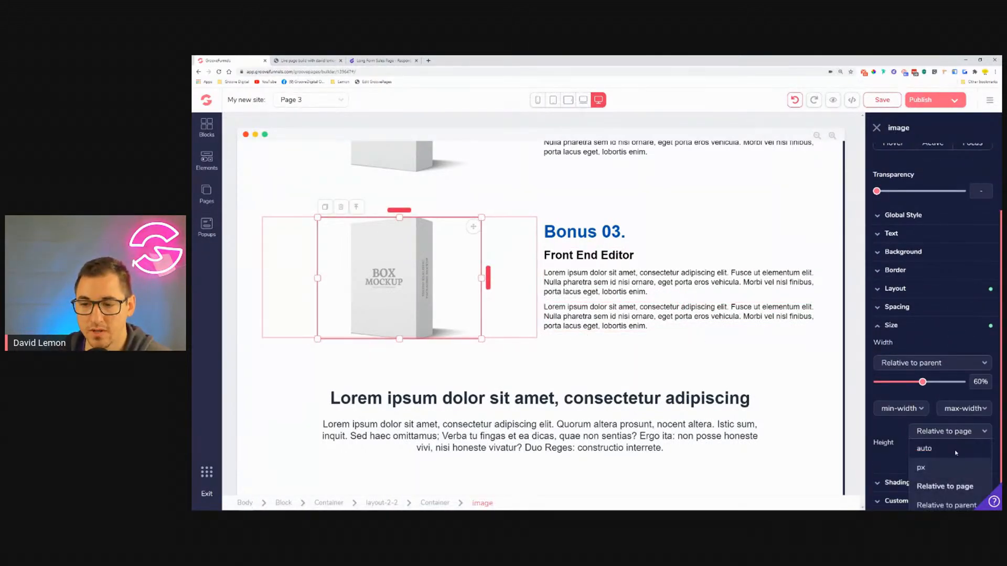
{"action": "left_click", "coordinate": [927, 448]}
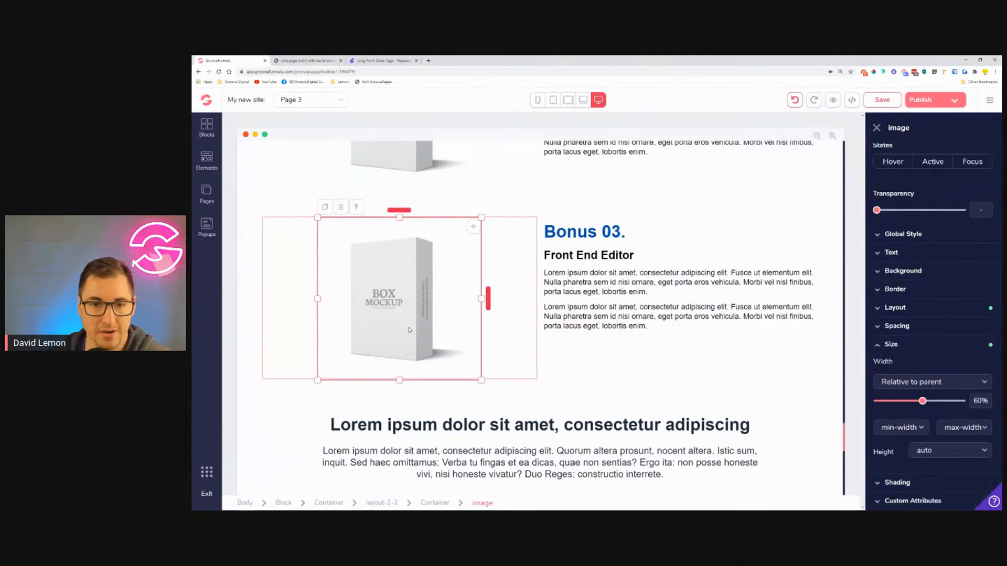
Step: Check the height setting of the Bonus 02 box mockup and compare the Bonus 01, 02 and 03 images and texts
{"action": "scroll", "coordinate": [508, 245], "scroll_direction": "up", "scroll_amount": 2}
{"action": "left_click", "coordinate": [462, 226]}
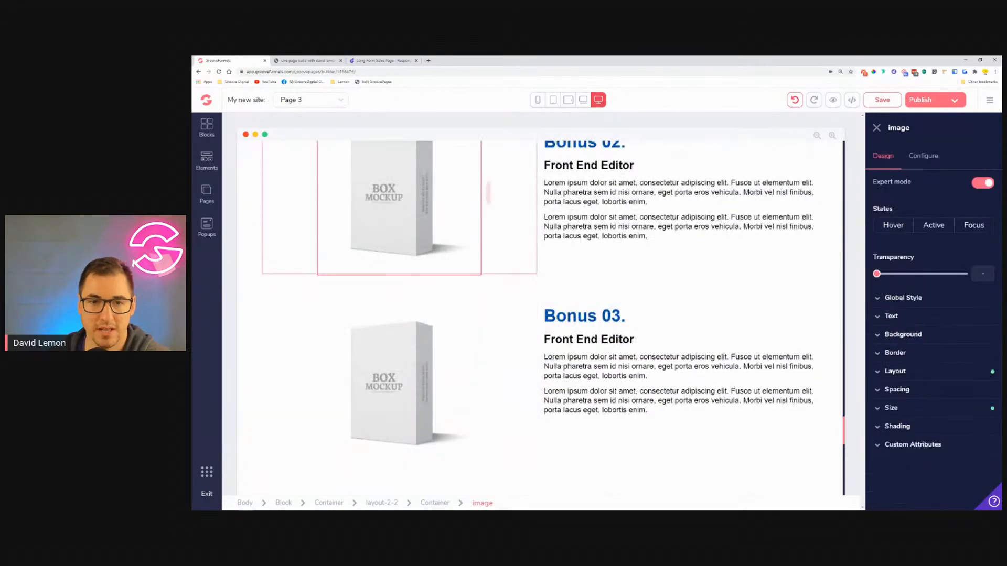
{"action": "scroll", "coordinate": [939, 445], "scroll_direction": "down", "scroll_amount": 2}
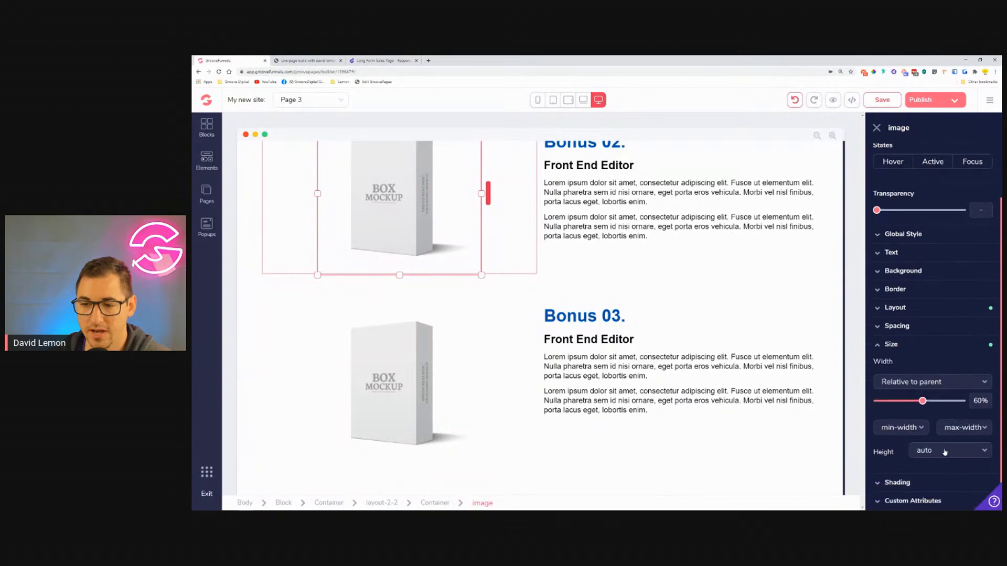
{"action": "scroll", "coordinate": [469, 292], "scroll_direction": "up", "scroll_amount": 5}
{"action": "left_click", "coordinate": [469, 292]}
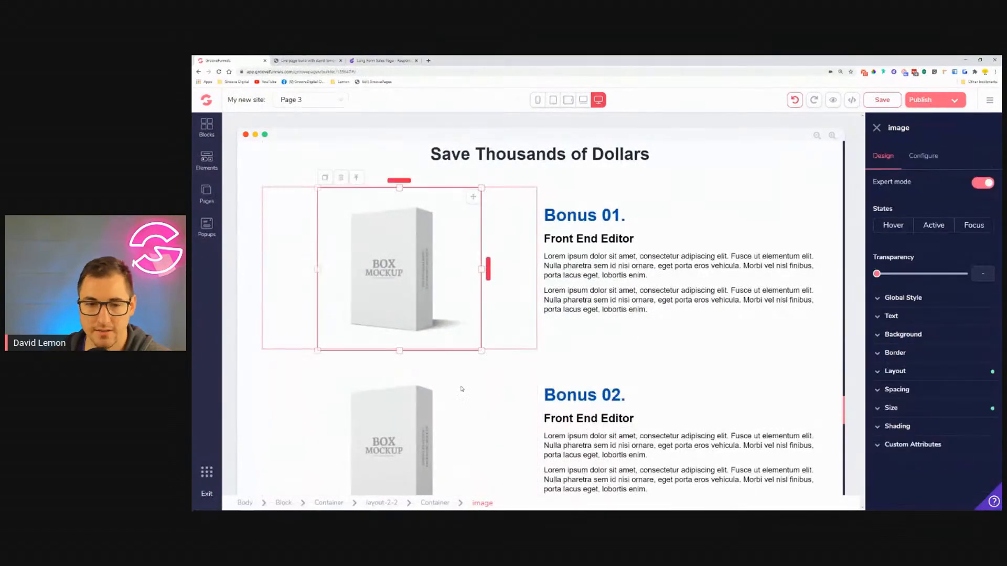
{"action": "scroll", "coordinate": [470, 314], "scroll_direction": "down", "scroll_amount": 7}
{"action": "scroll", "coordinate": [519, 351], "scroll_direction": "up", "scroll_amount": 2}
{"action": "scroll", "coordinate": [601, 372], "scroll_direction": "down", "scroll_amount": 3}
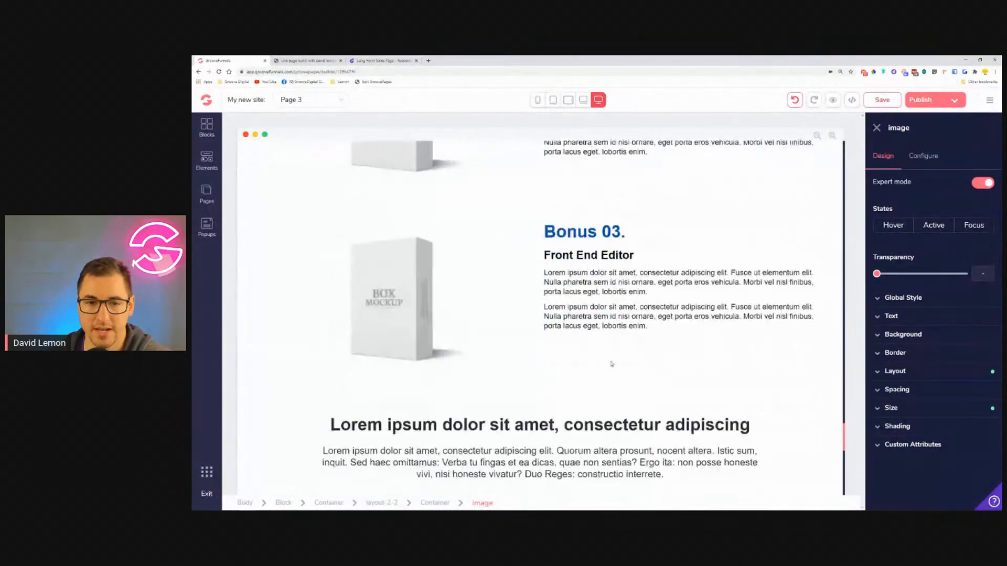
Step: Set the top margin of the container holding the Bonus 03 text to 3rem in desktop view
{"action": "left_click", "coordinate": [656, 248]}
{"action": "left_click", "coordinate": [930, 392]}
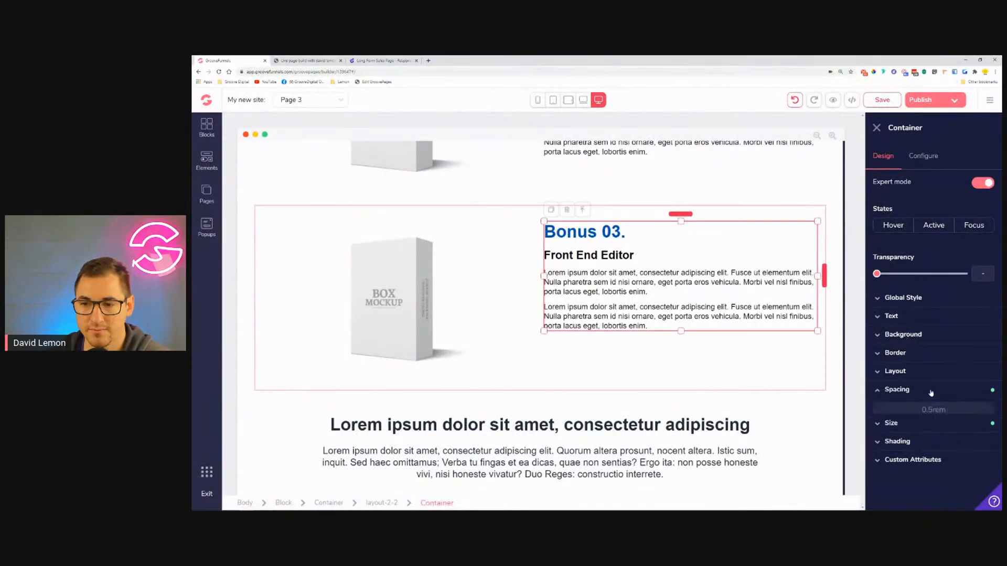
{"action": "left_click_drag", "start_coordinate": [889, 504], "coordinate": [923, 505]}
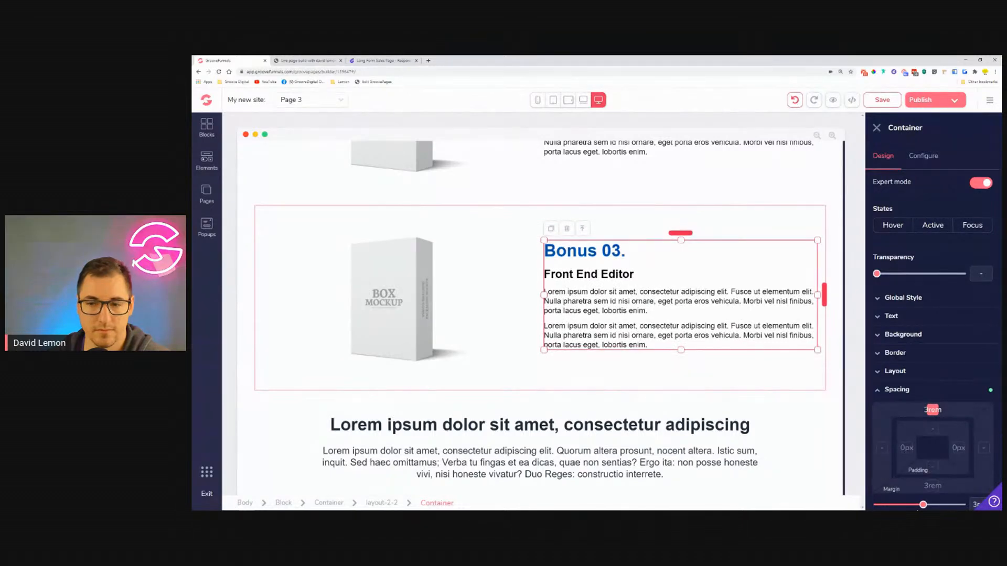
{"action": "left_click", "coordinate": [505, 344]}
{"action": "scroll", "coordinate": [506, 207], "scroll_direction": "down", "scroll_amount": 4}
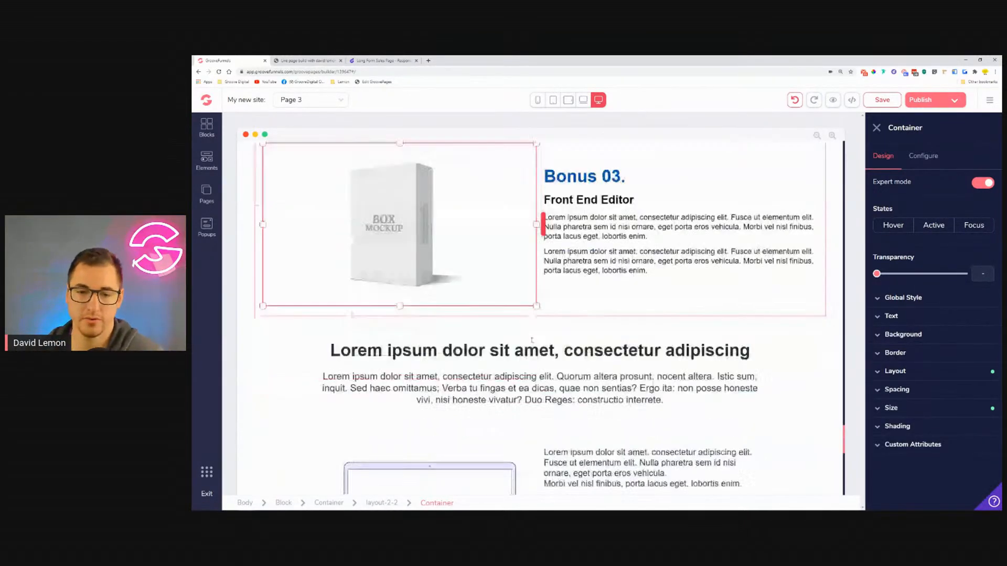
{"action": "scroll", "coordinate": [603, 295], "scroll_direction": "down", "scroll_amount": 2}
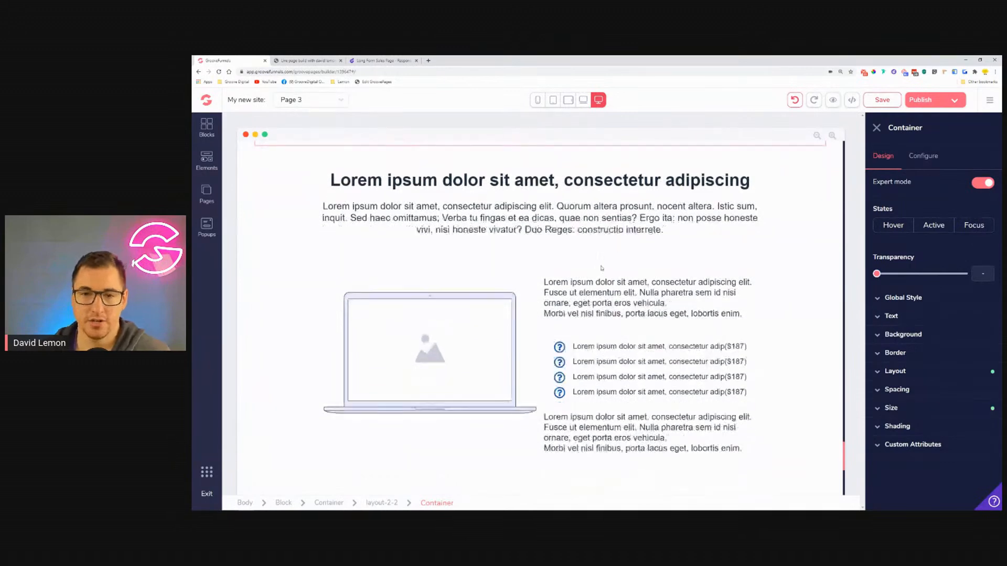
Step: In the landscape tablet layout, set the money-back guarantee badge image's width to 100% relative to parent
{"action": "left_click", "coordinate": [586, 102]}
{"action": "left_click", "coordinate": [569, 101]}
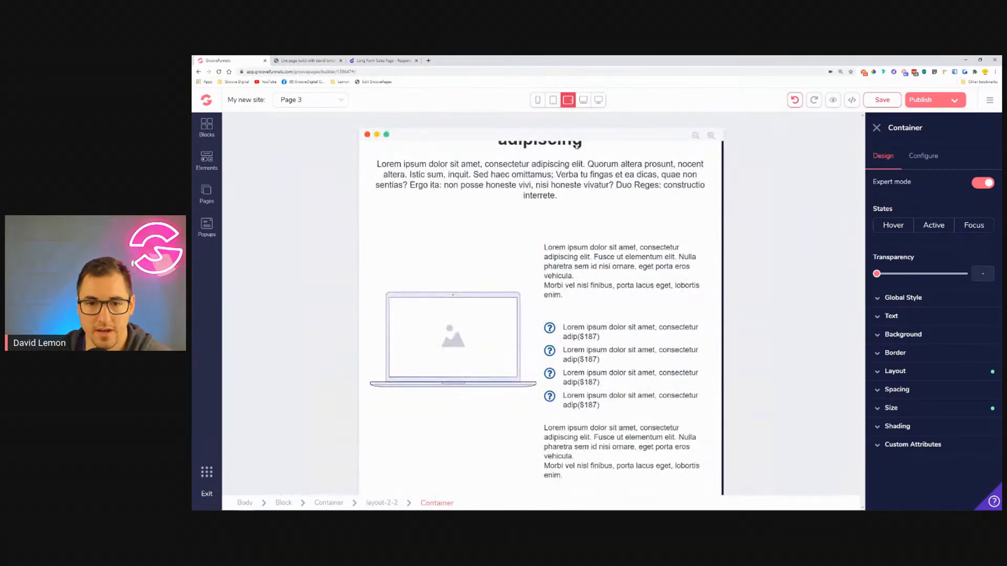
{"action": "left_click", "coordinate": [598, 101]}
{"action": "scroll", "coordinate": [666, 226], "scroll_direction": "down", "scroll_amount": 3}
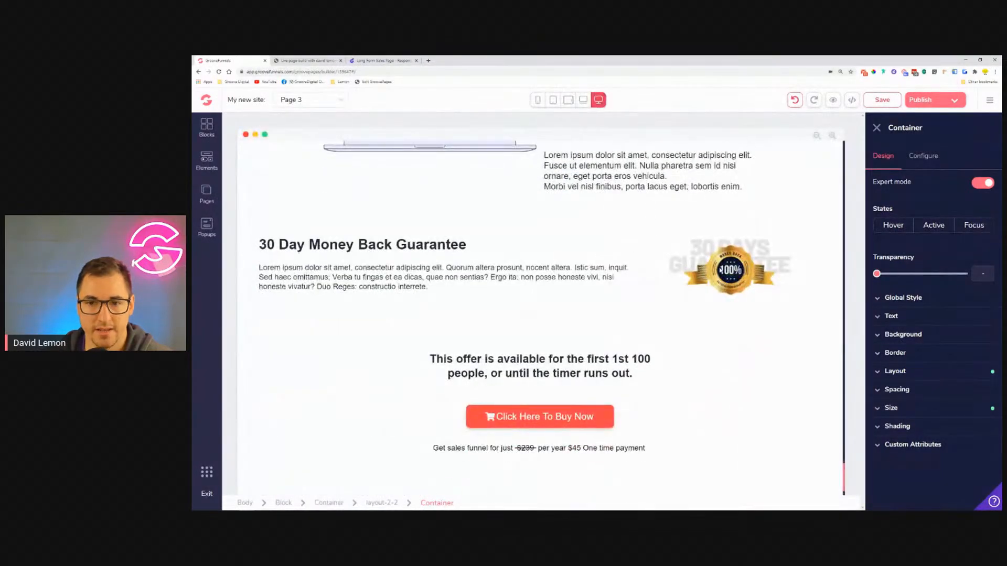
{"action": "left_click", "coordinate": [583, 100]}
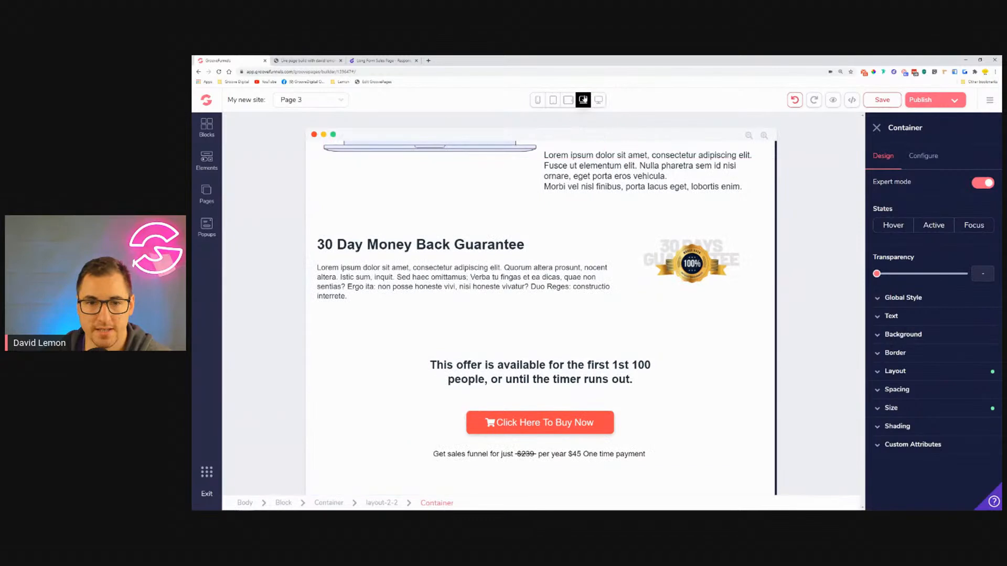
{"action": "left_click", "coordinate": [568, 100]}
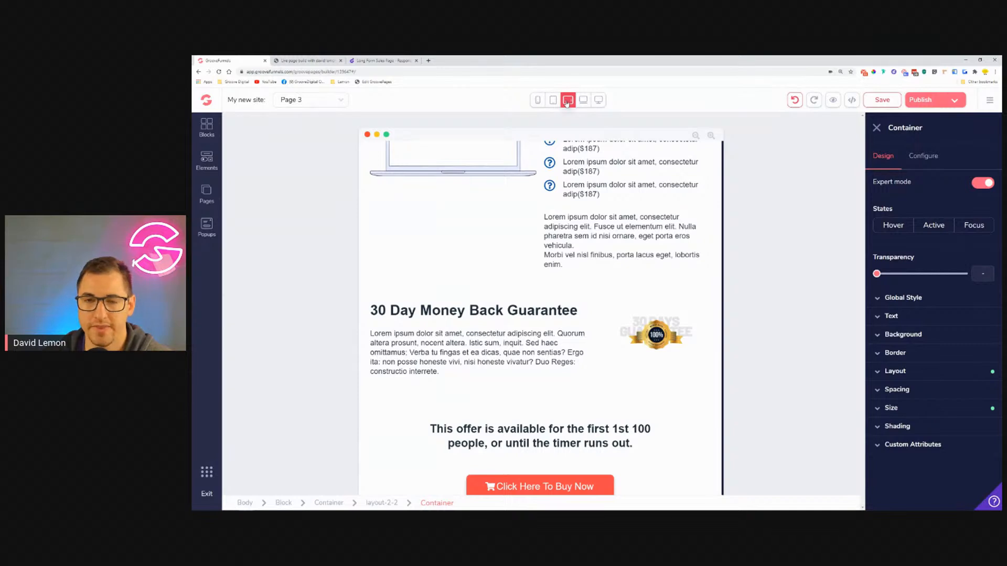
{"action": "left_click", "coordinate": [682, 326]}
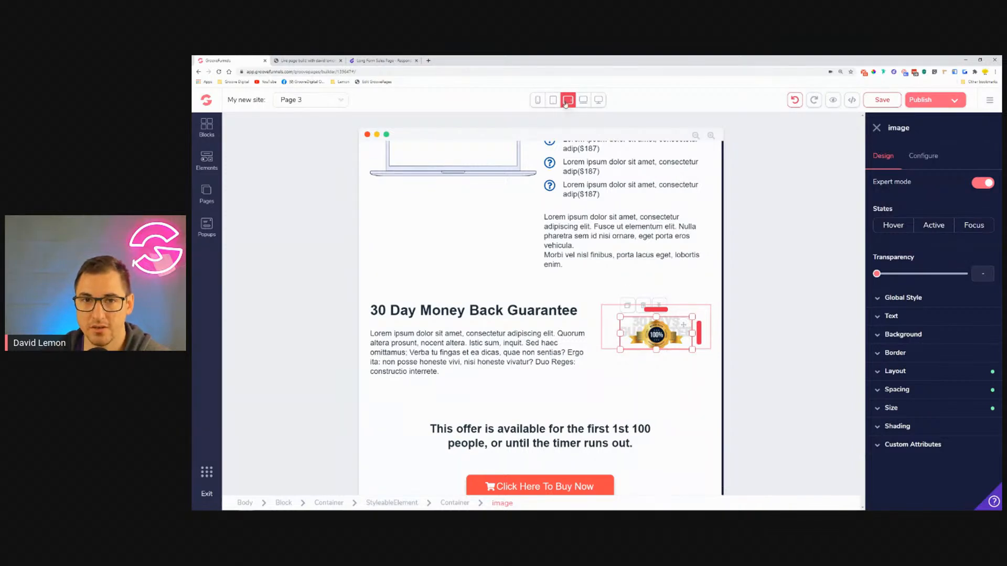
{"action": "left_click", "coordinate": [929, 412]}
{"action": "scroll", "coordinate": [930, 406], "scroll_direction": "down", "scroll_amount": 1}
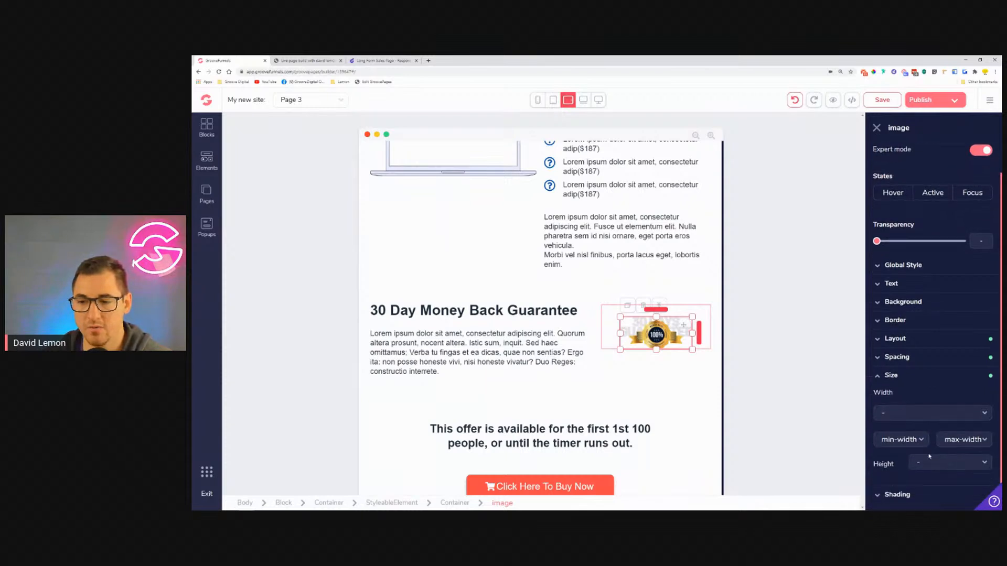
{"action": "left_click", "coordinate": [929, 404]}
{"action": "left_click", "coordinate": [904, 474]}
{"action": "left_click_drag", "start_coordinate": [884, 420], "coordinate": [962, 420]}
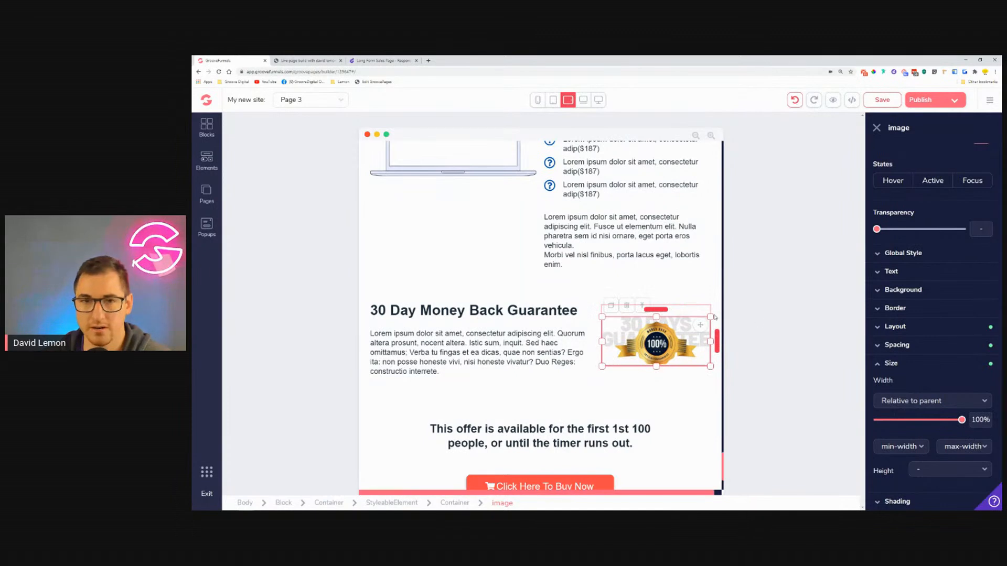
Step: In the largest desktop layout, reduce the guarantee badge image's relative width to 83.33333%
{"action": "left_click", "coordinate": [585, 101]}
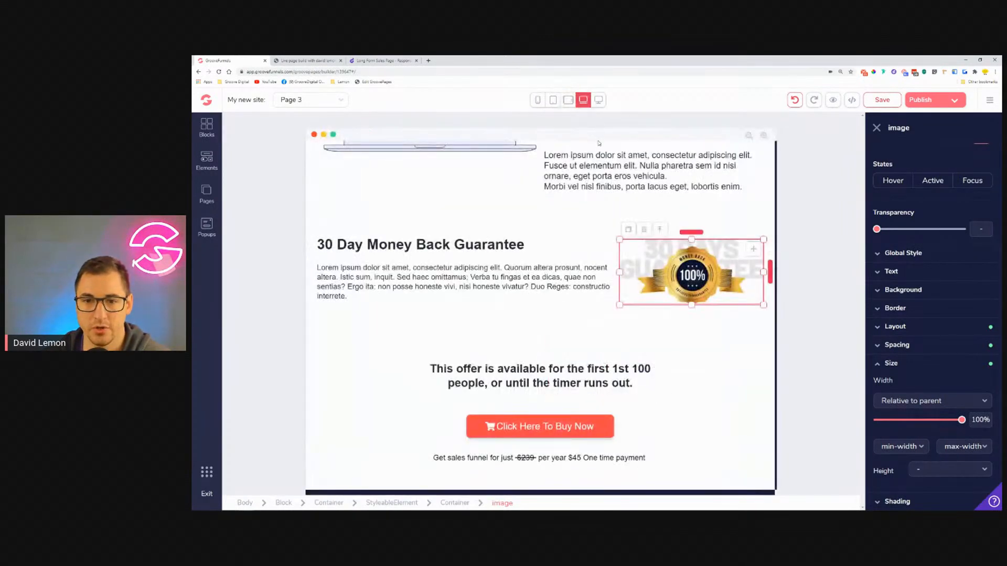
{"action": "left_click", "coordinate": [600, 101]}
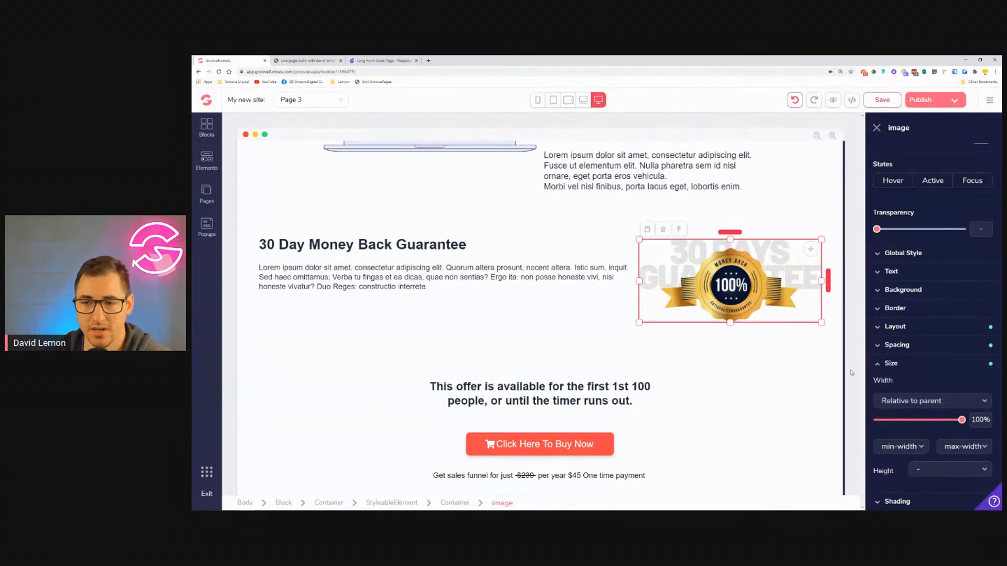
{"action": "left_click_drag", "start_coordinate": [958, 424], "coordinate": [951, 424]}
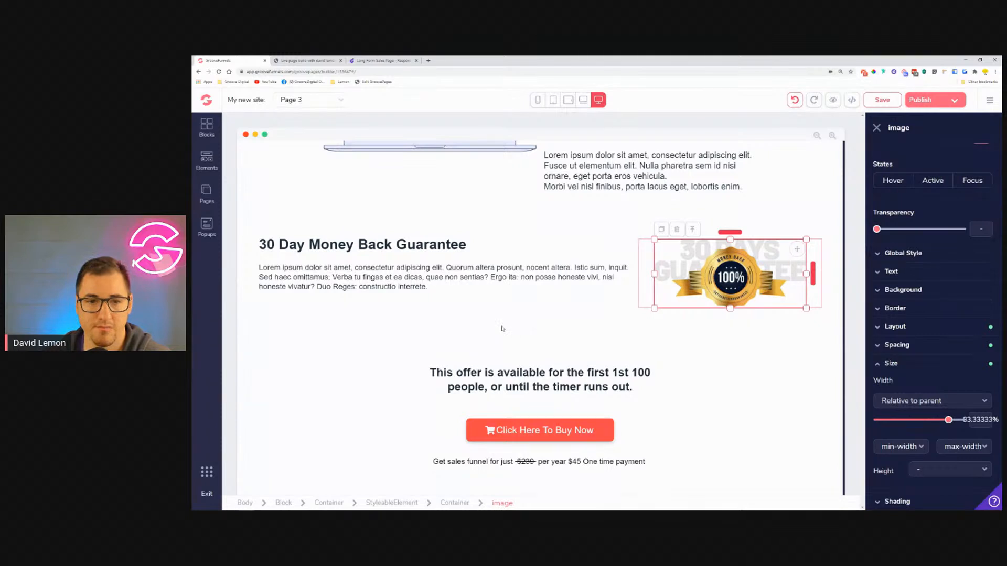
Step: In the landscape tablet layout, set the "This offer is available" text's maximum width to 40rem and check it in the wider layouts
{"action": "scroll", "coordinate": [611, 302], "scroll_direction": "down", "scroll_amount": 2}
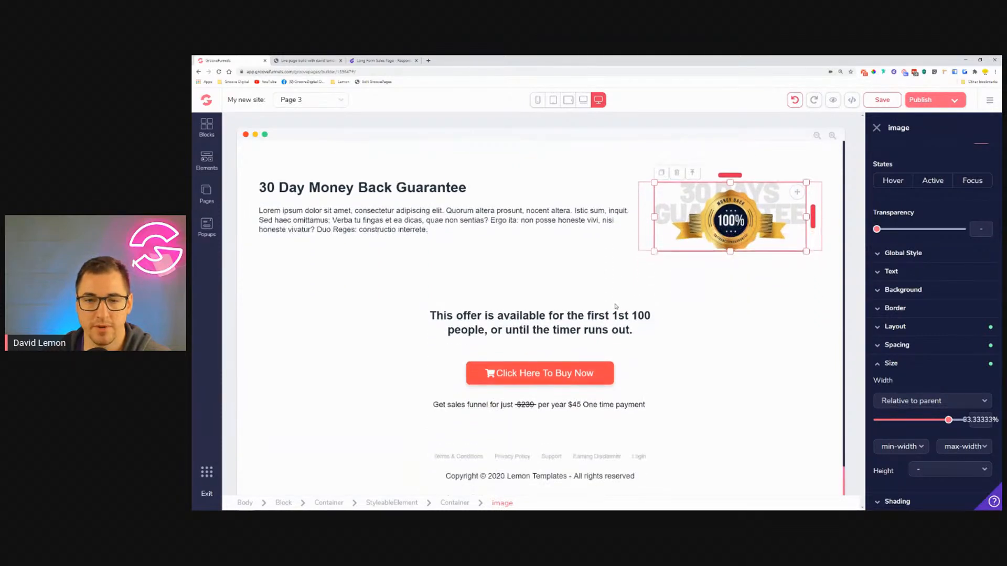
{"action": "left_click", "coordinate": [584, 100]}
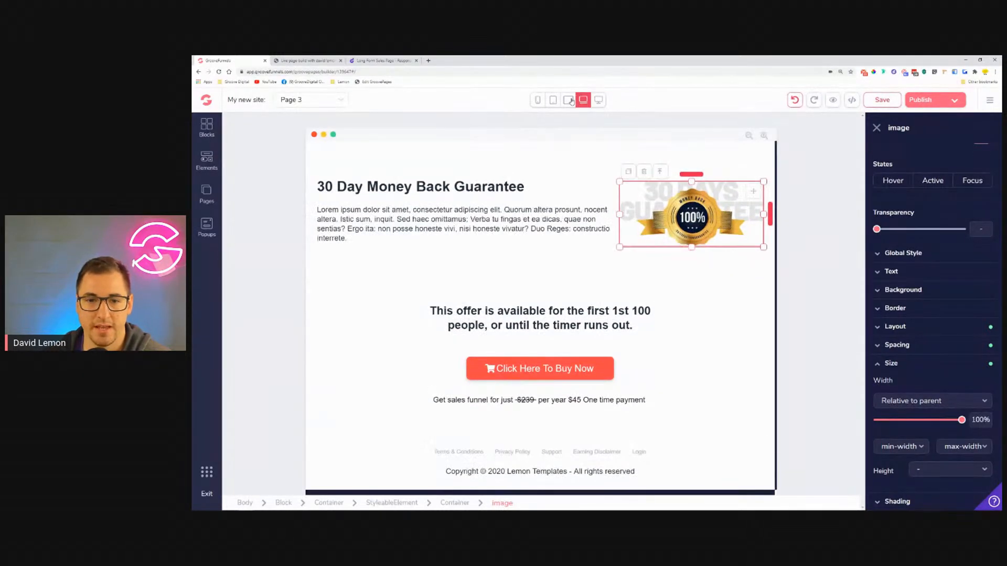
{"action": "left_click", "coordinate": [569, 100]}
{"action": "left_click", "coordinate": [561, 385]}
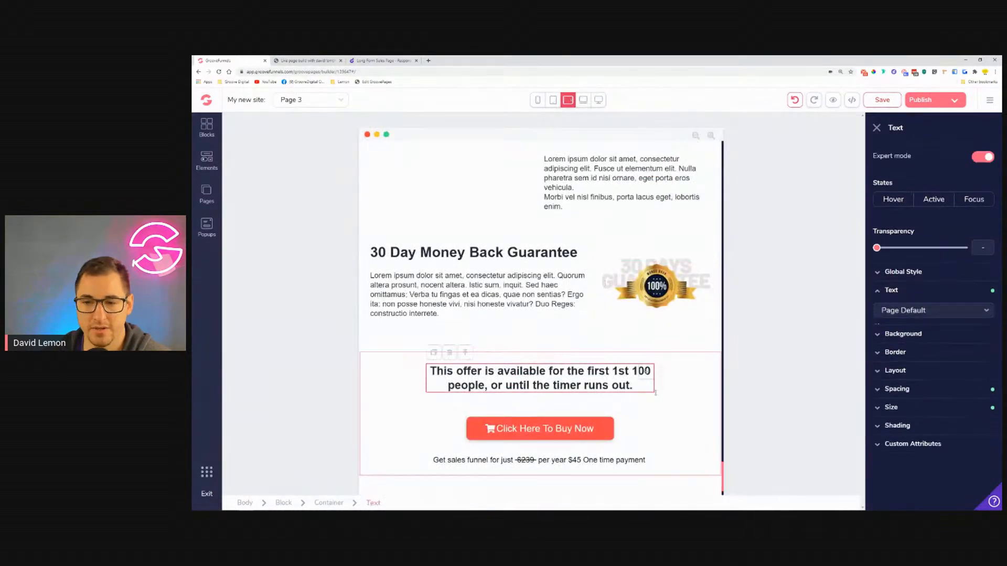
{"action": "scroll", "coordinate": [920, 456], "scroll_direction": "down", "scroll_amount": 1}
{"action": "scroll", "coordinate": [920, 462], "scroll_direction": "down", "scroll_amount": 2}
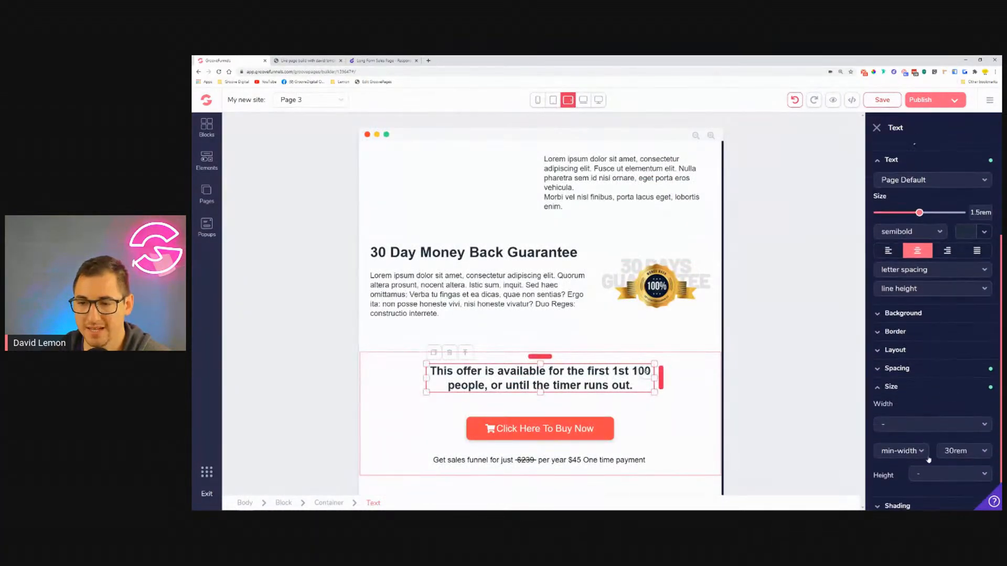
{"action": "left_click", "coordinate": [960, 449]}
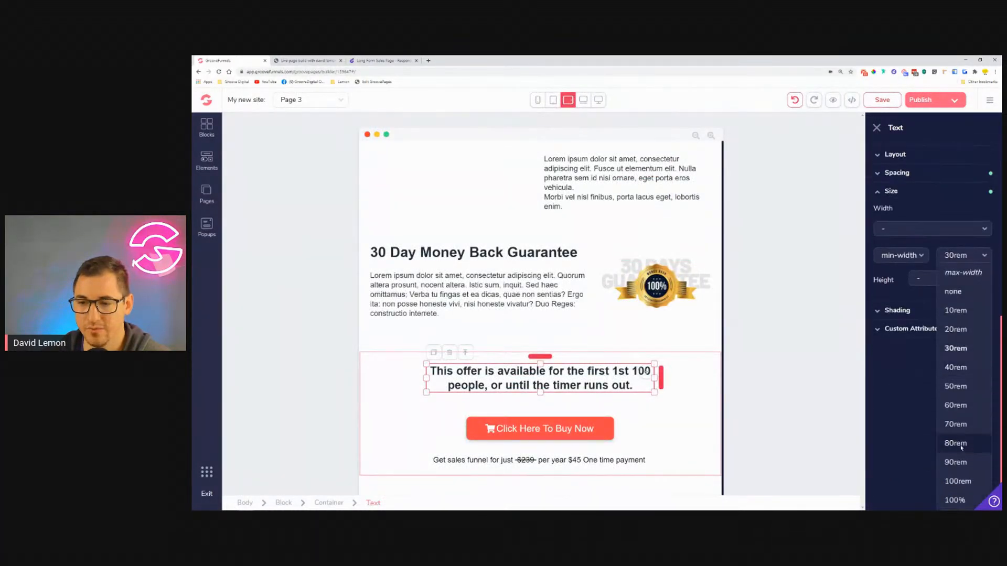
{"action": "left_click", "coordinate": [956, 367]}
{"action": "left_click", "coordinate": [583, 100]}
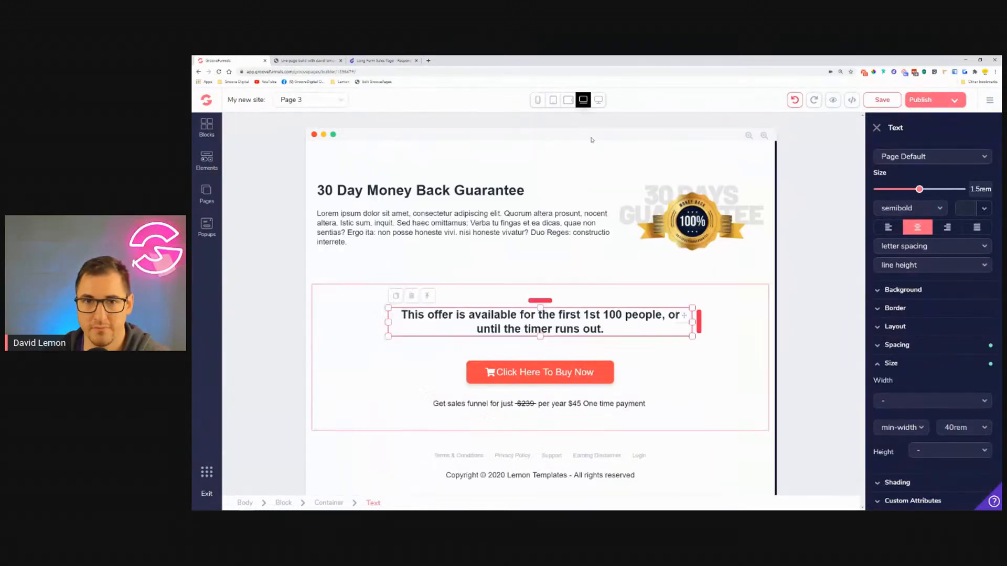
{"action": "left_click", "coordinate": [601, 102]}
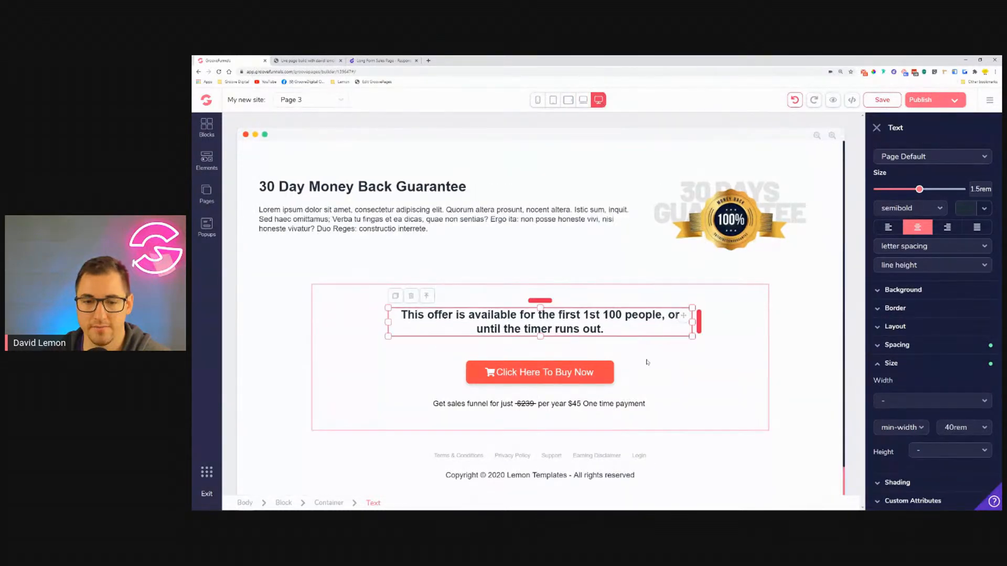
Step: In the landscape tablet layout, set the text size of the Terms & Conditions and Privacy Policy footer links to 0.875rem
{"action": "left_click", "coordinate": [568, 100]}
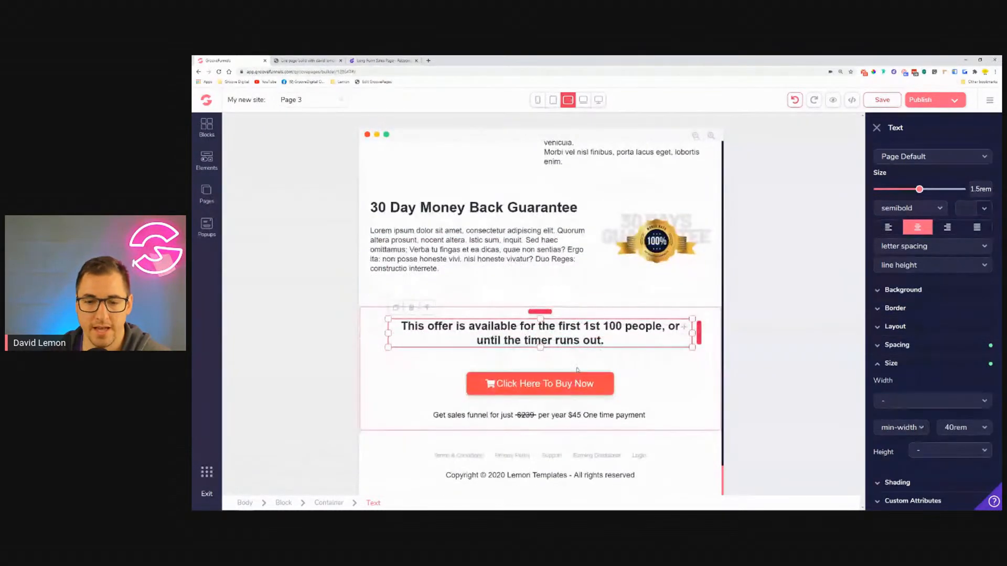
{"action": "left_click", "coordinate": [450, 455]}
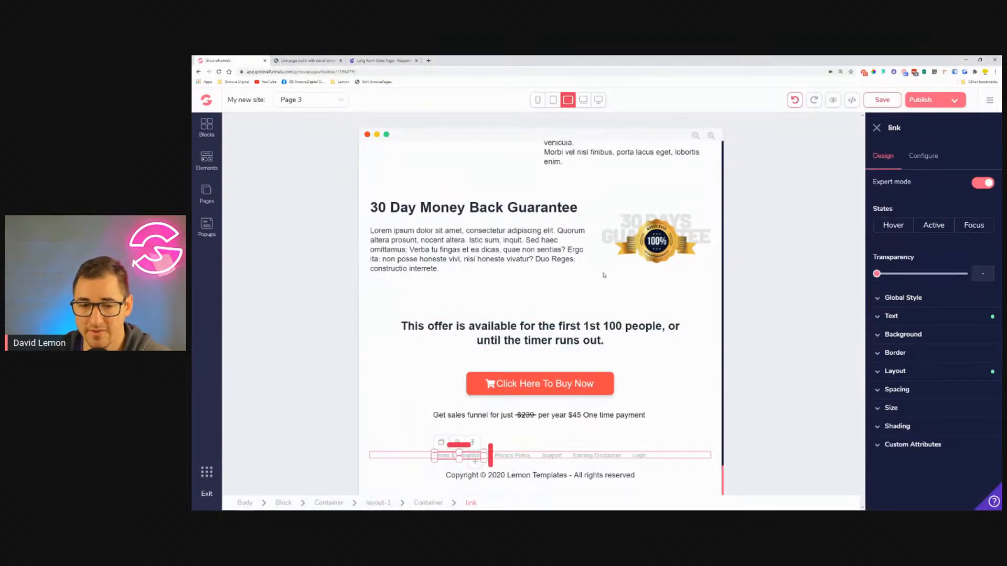
{"action": "left_click", "coordinate": [891, 316]}
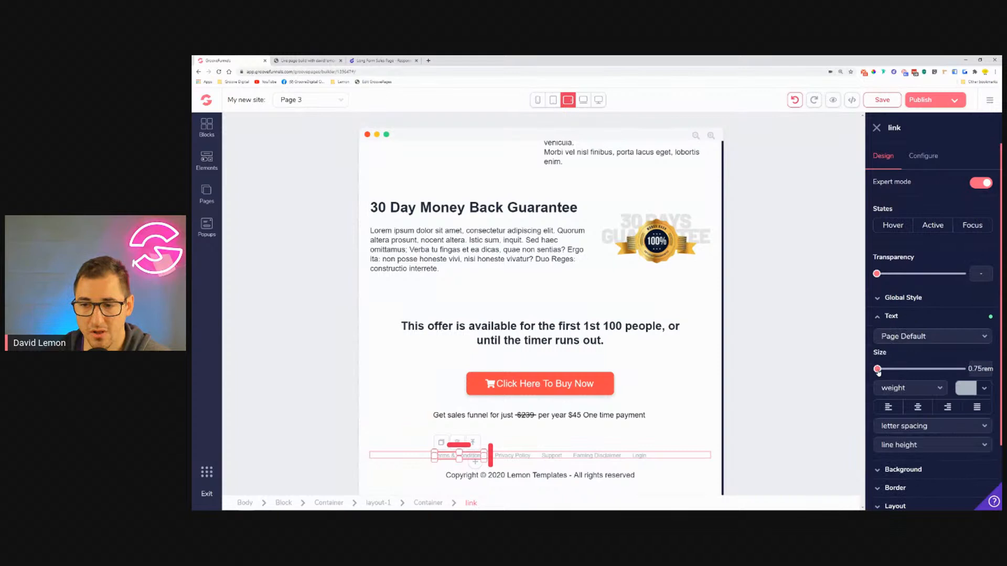
{"action": "left_click_drag", "start_coordinate": [885, 372], "coordinate": [892, 371]}
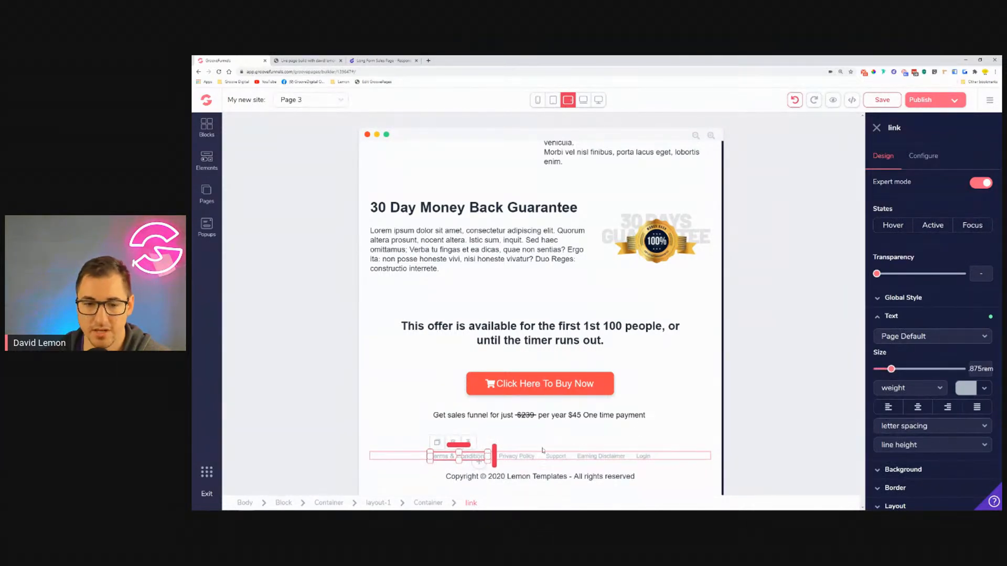
{"action": "left_click", "coordinate": [516, 456]}
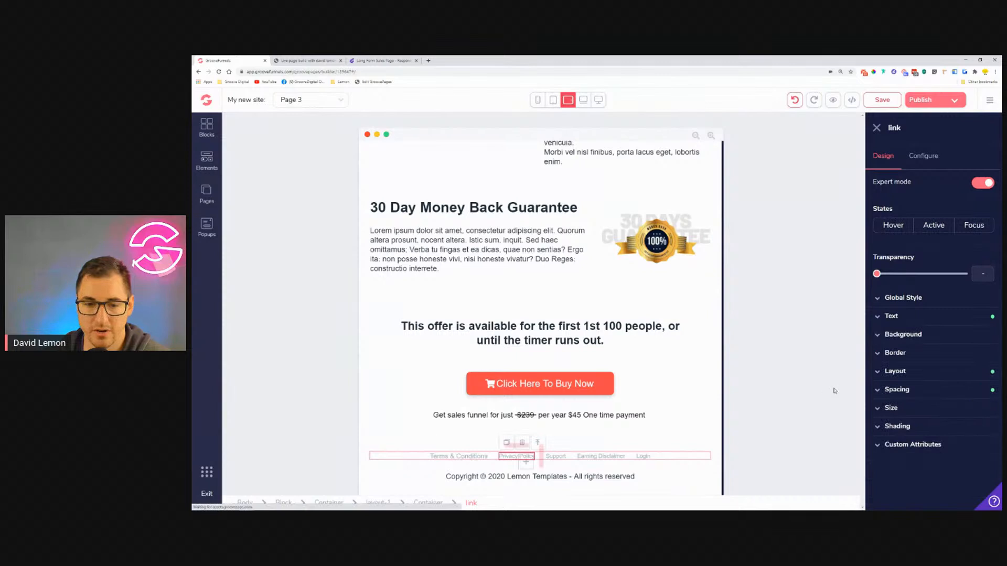
{"action": "left_click", "coordinate": [898, 313]}
{"action": "left_click_drag", "start_coordinate": [876, 372], "coordinate": [895, 375]}
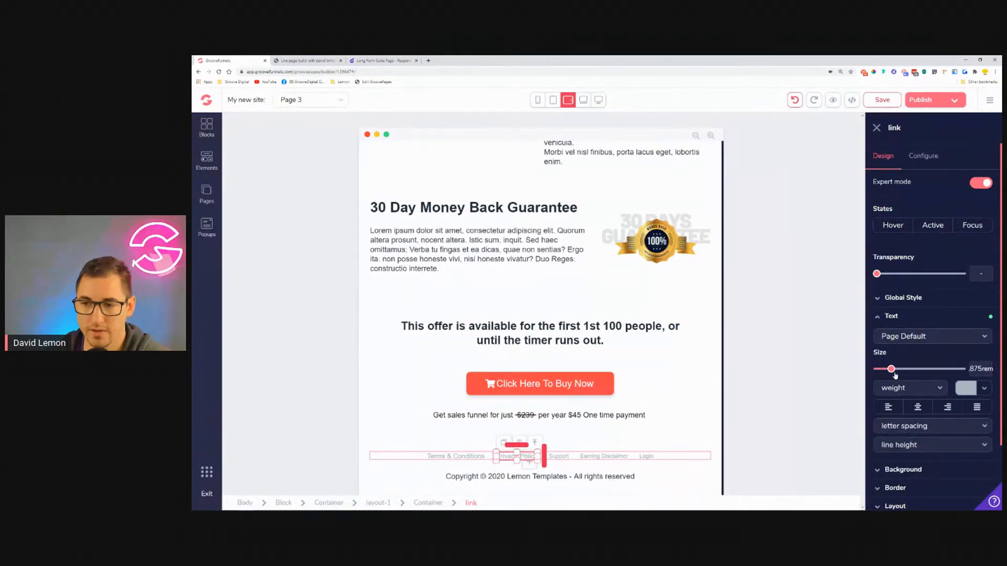
Step: Set the text size of the Support, Earning Disclaimer and Login footer links to 0.875rem
{"action": "left_click", "coordinate": [559, 456]}
{"action": "left_click", "coordinate": [907, 317]}
{"action": "left_click_drag", "start_coordinate": [877, 369], "coordinate": [891, 369]}
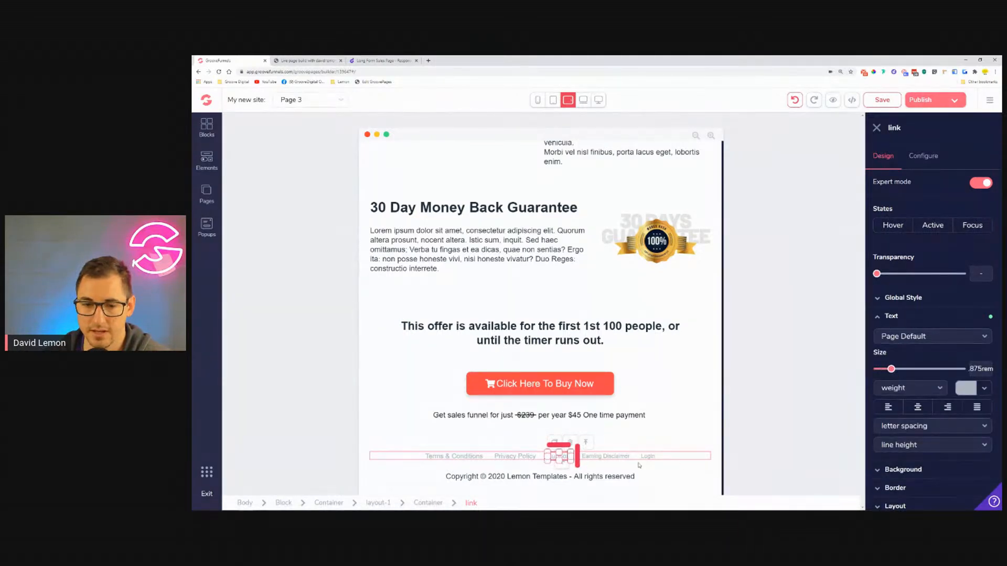
{"action": "left_click", "coordinate": [608, 457]}
{"action": "left_click", "coordinate": [892, 316]}
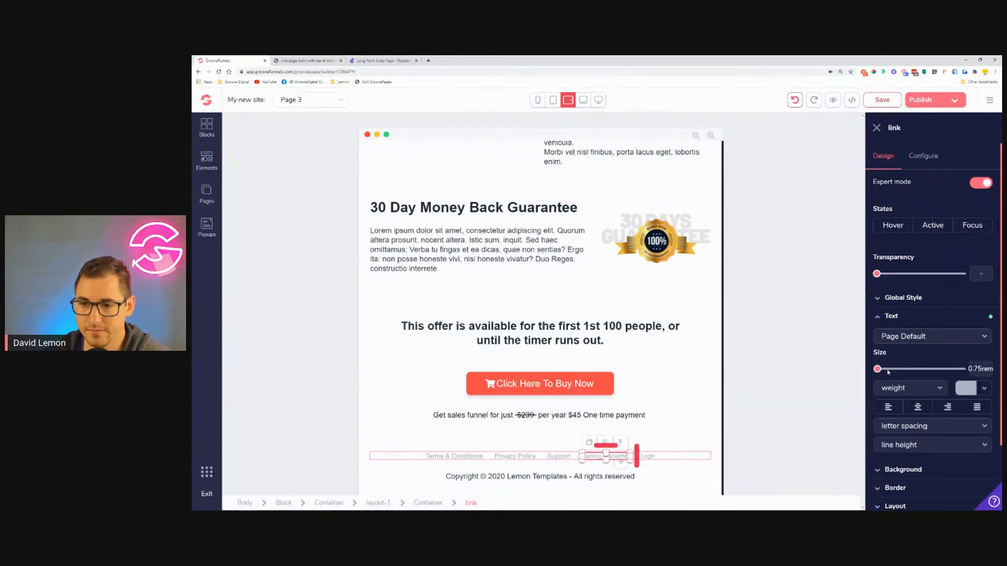
{"action": "left_click_drag", "start_coordinate": [884, 374], "coordinate": [891, 373]}
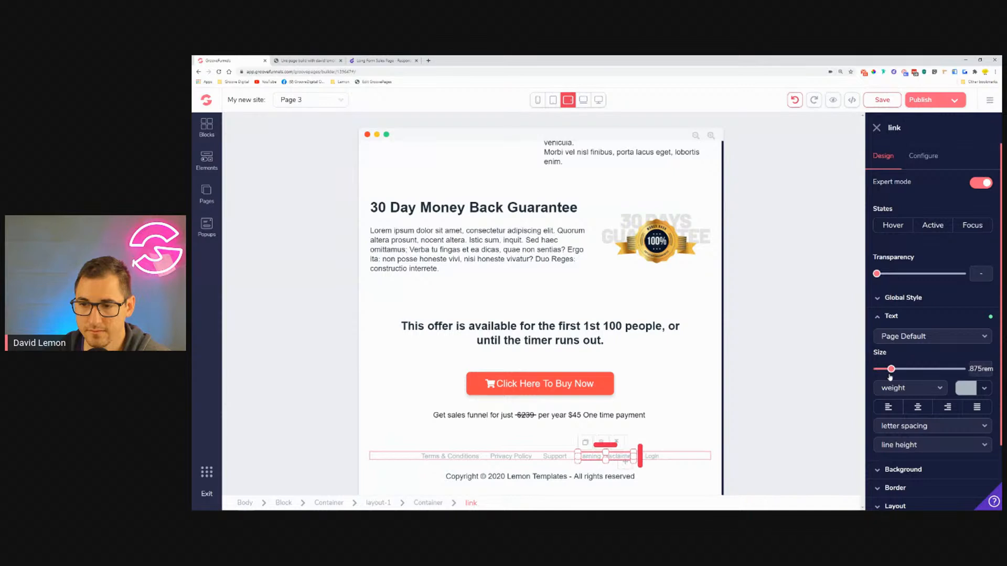
{"action": "left_click", "coordinate": [655, 458]}
{"action": "left_click", "coordinate": [892, 316]}
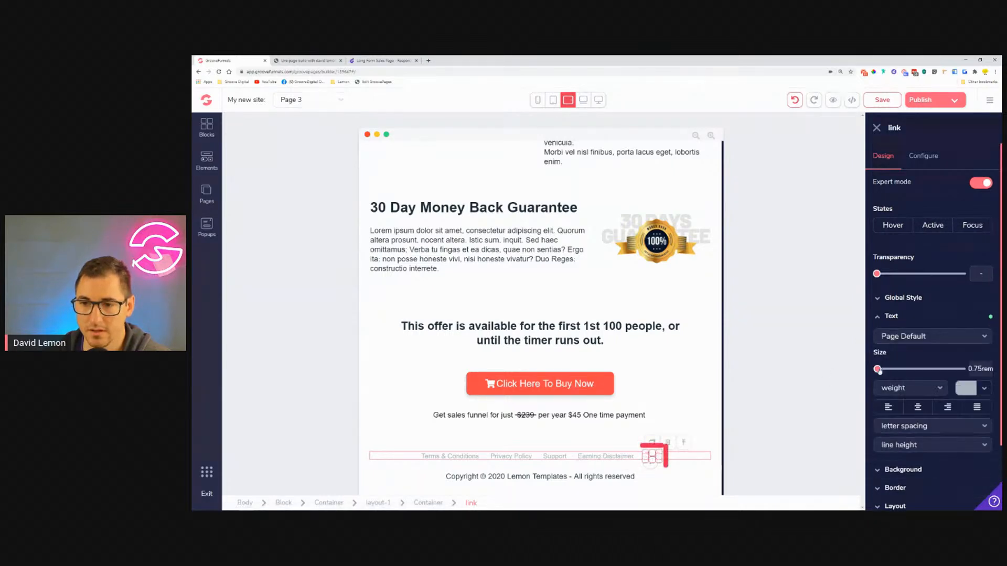
{"action": "left_click_drag", "start_coordinate": [882, 373], "coordinate": [891, 372]}
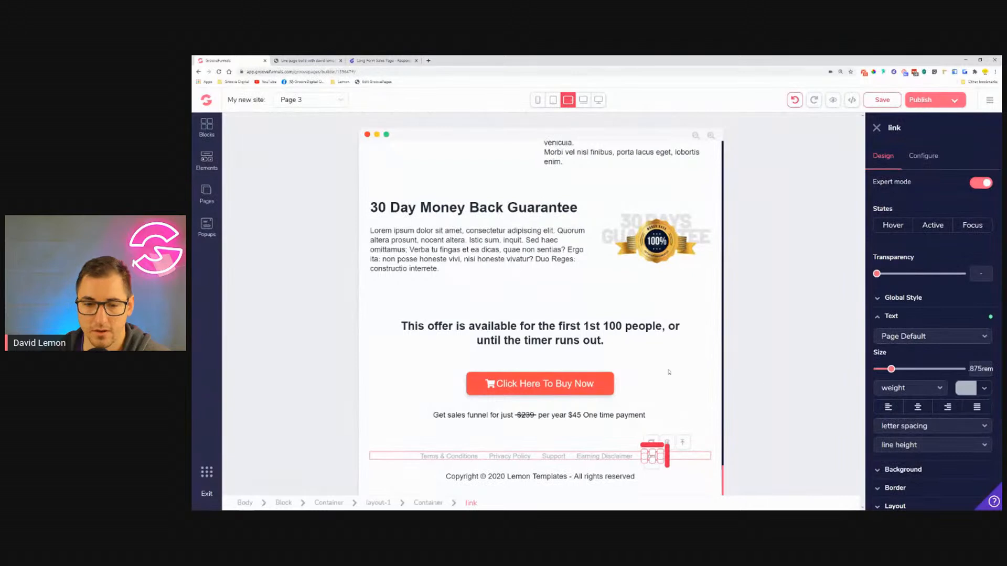
Step: Check the footer in the laptop and desktop layouts, and save the page
{"action": "left_click", "coordinate": [583, 100]}
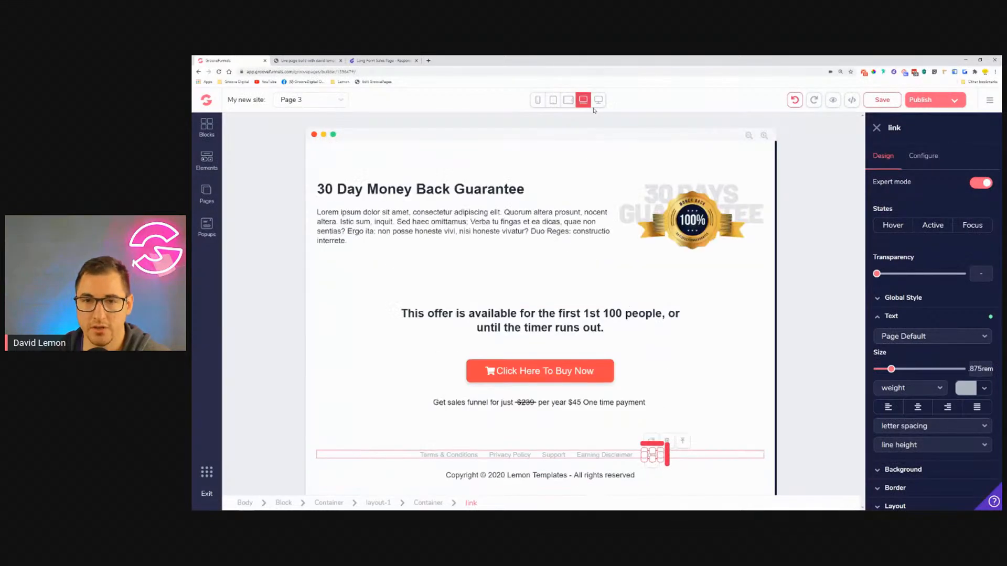
{"action": "left_click", "coordinate": [599, 100]}
{"action": "left_click", "coordinate": [751, 382]}
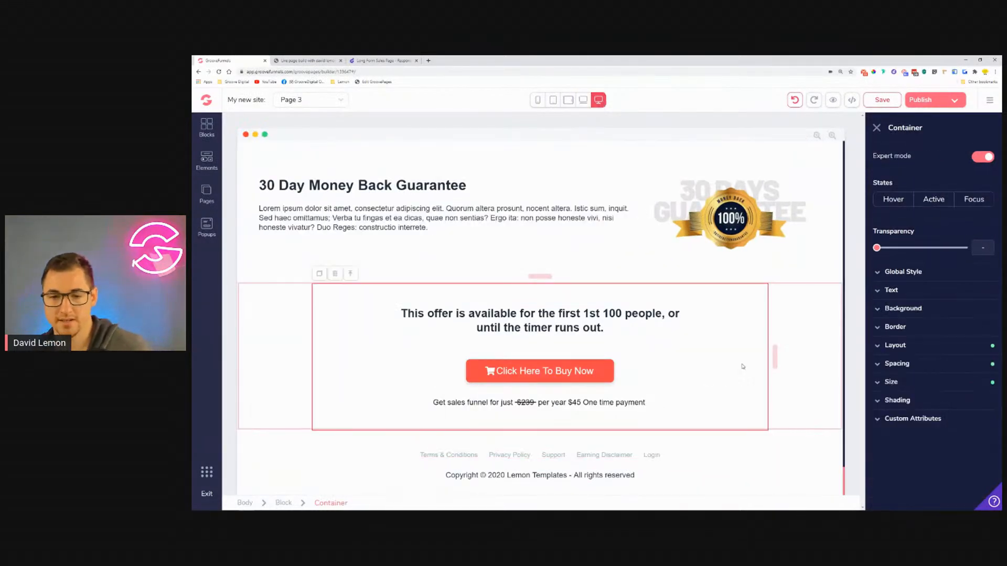
{"action": "scroll", "coordinate": [728, 374], "scroll_direction": "up", "scroll_amount": 20}
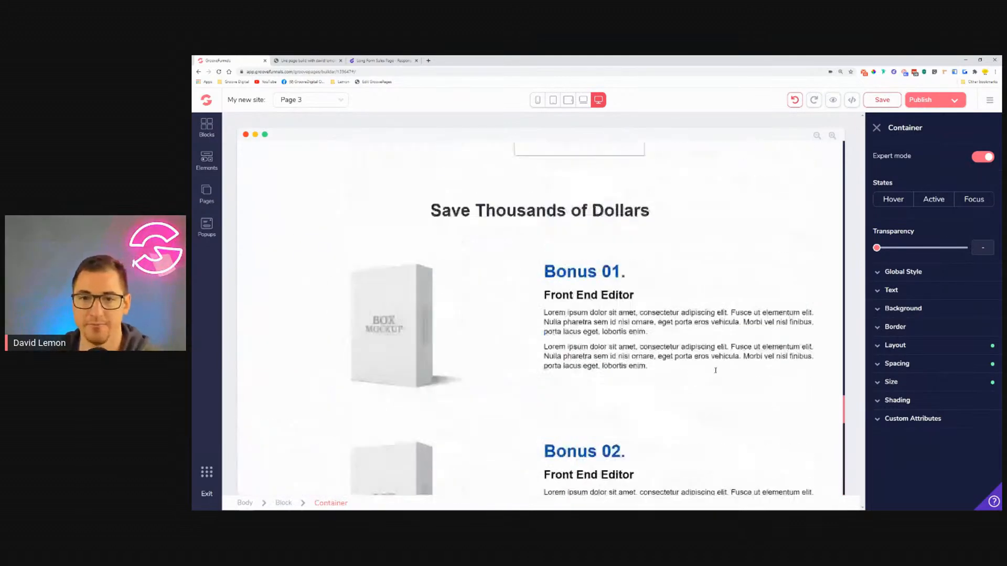
{"action": "left_click", "coordinate": [883, 101]}
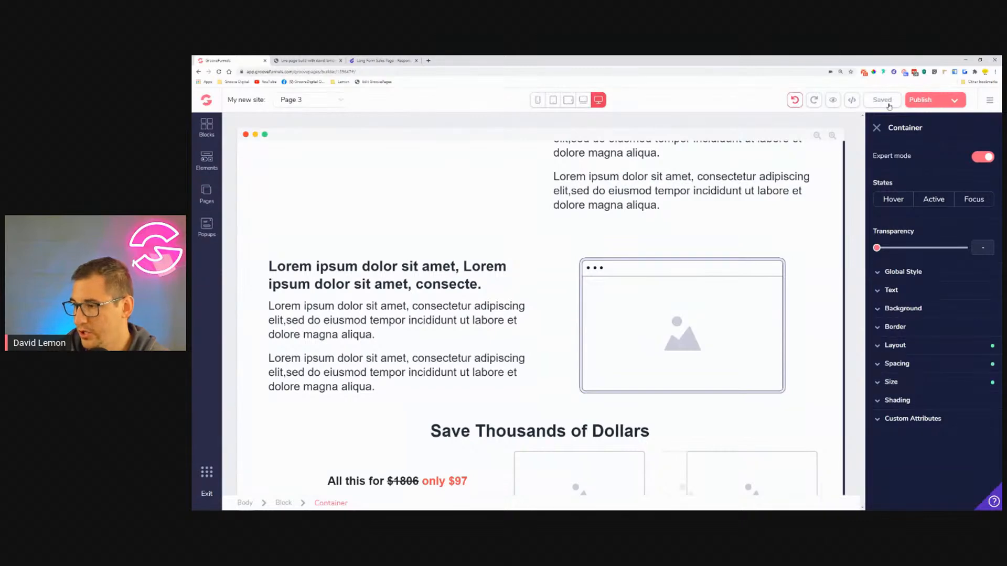
Step: Look over the testimonial and pricing sections, and open a preview of the page
{"action": "scroll", "coordinate": [512, 274], "scroll_direction": "up", "scroll_amount": 10}
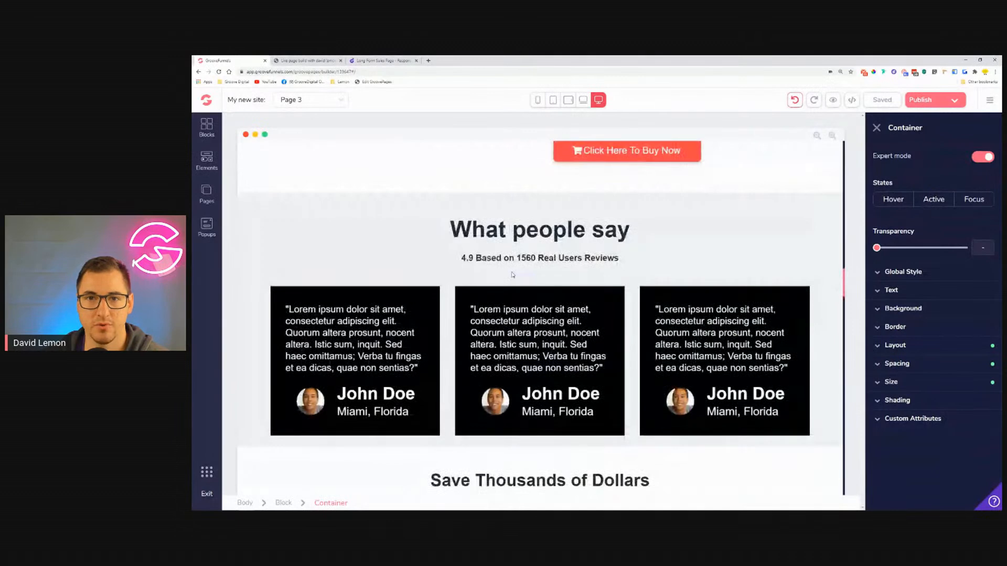
{"action": "scroll", "coordinate": [513, 274], "scroll_direction": "up", "scroll_amount": 3}
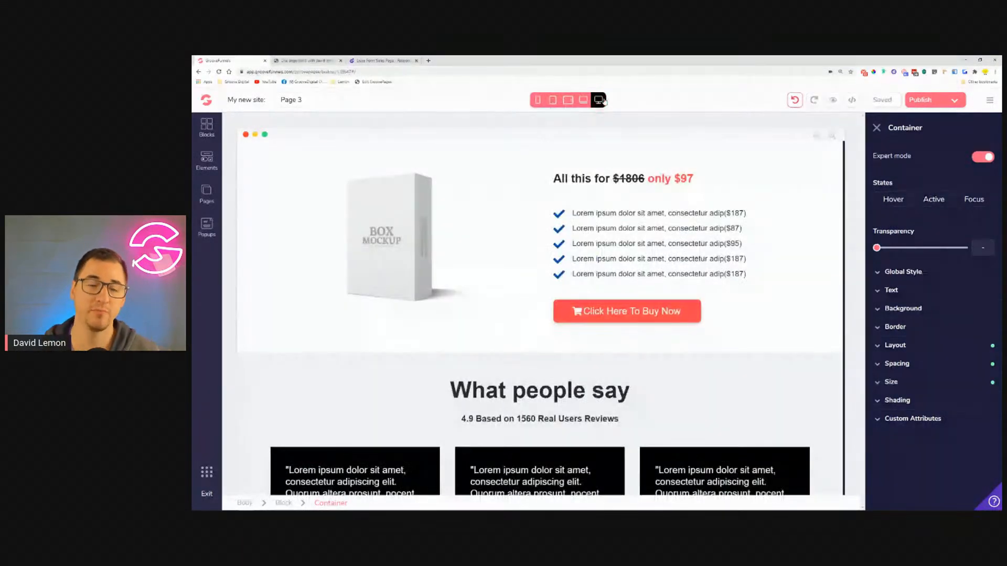
{"action": "left_click", "coordinate": [837, 102]}
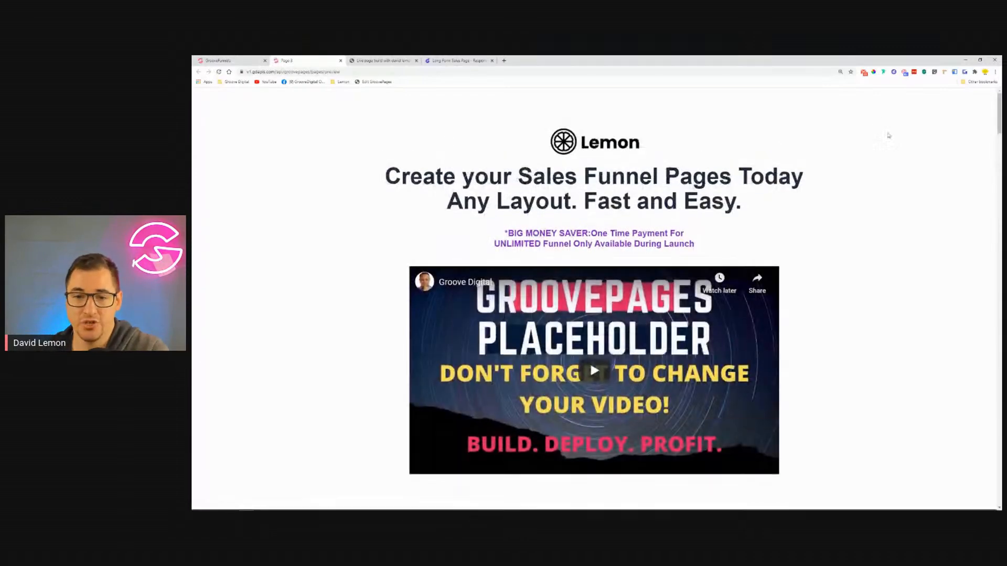
Step: Examine the whole page preview at full window width, from the hero section to the footer and back up
{"action": "scroll", "coordinate": [889, 145], "scroll_direction": "down", "scroll_amount": 1}
{"action": "scroll", "coordinate": [889, 145], "scroll_direction": "down", "scroll_amount": 9}
{"action": "scroll", "coordinate": [912, 178], "scroll_direction": "up", "scroll_amount": 1}
{"action": "scroll", "coordinate": [916, 183], "scroll_direction": "up", "scroll_amount": 1}
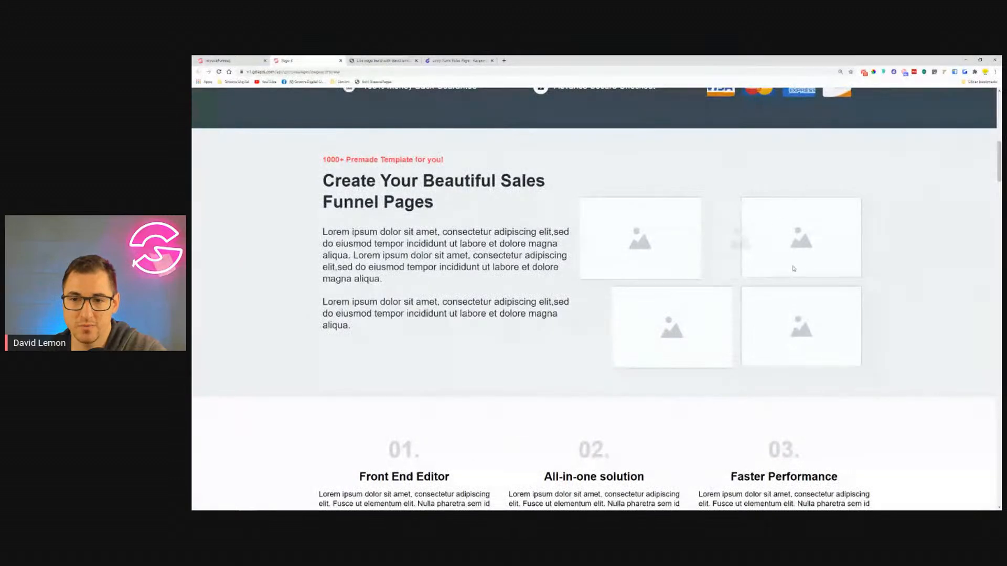
{"action": "scroll", "coordinate": [743, 239], "scroll_direction": "down", "scroll_amount": 10}
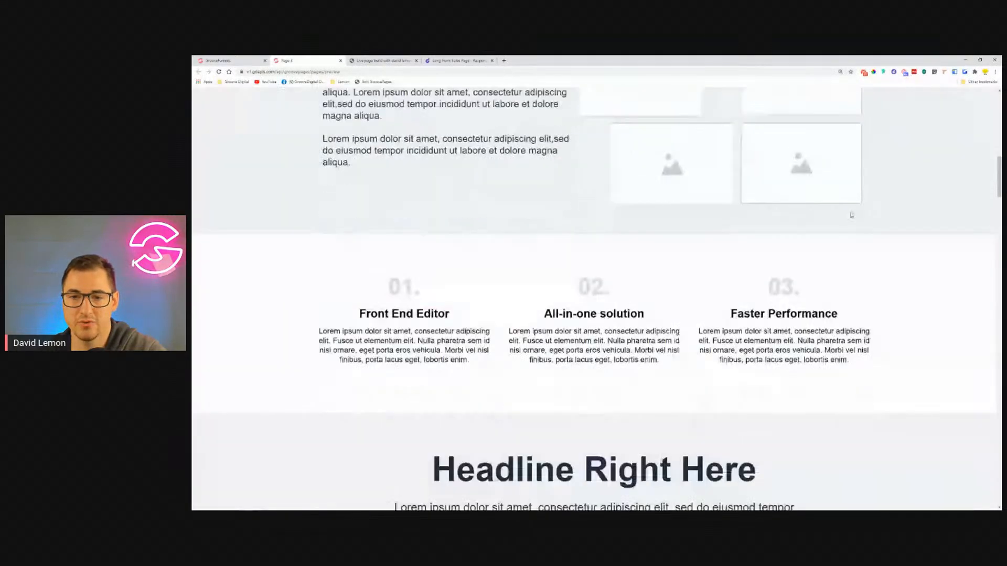
{"action": "scroll", "coordinate": [890, 200], "scroll_direction": "down", "scroll_amount": 8}
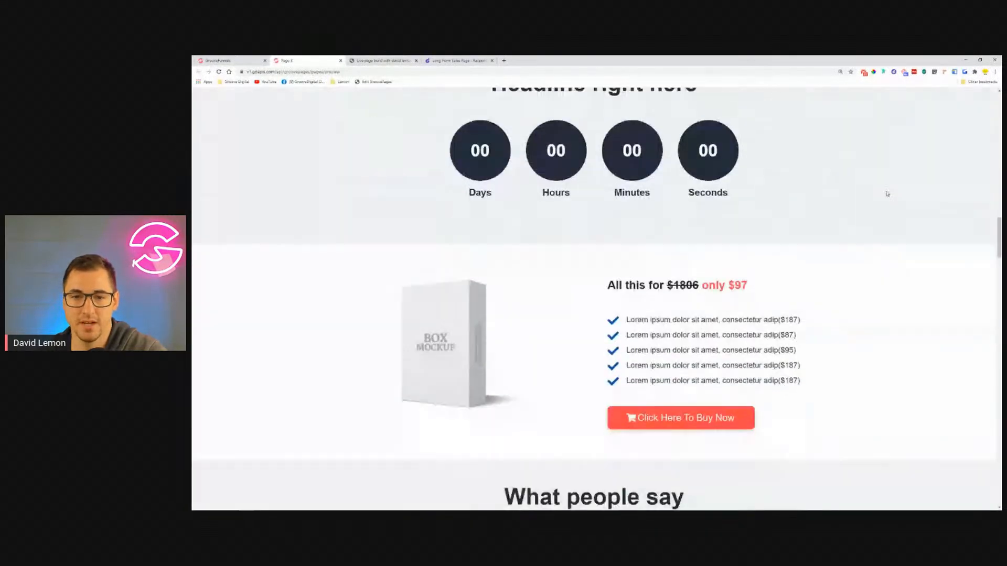
{"action": "scroll", "coordinate": [888, 191], "scroll_direction": "down", "scroll_amount": 11}
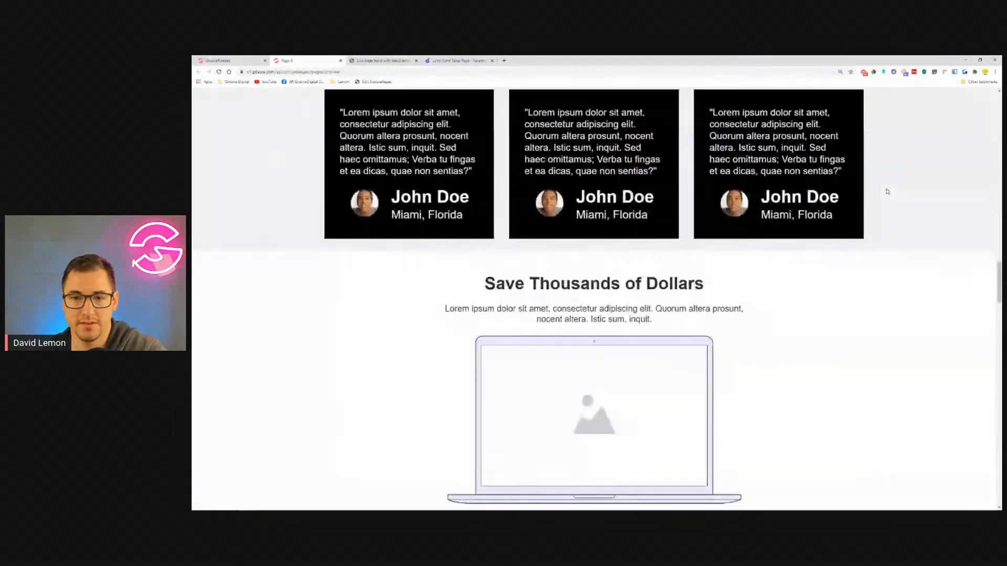
{"action": "scroll", "coordinate": [887, 191], "scroll_direction": "down", "scroll_amount": 12}
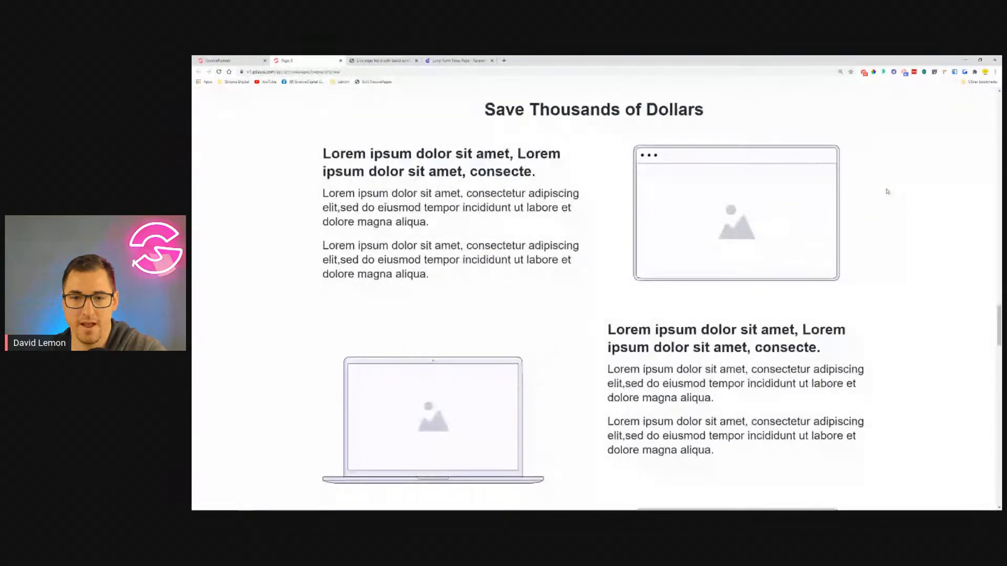
{"action": "scroll", "coordinate": [888, 192], "scroll_direction": "down", "scroll_amount": 2}
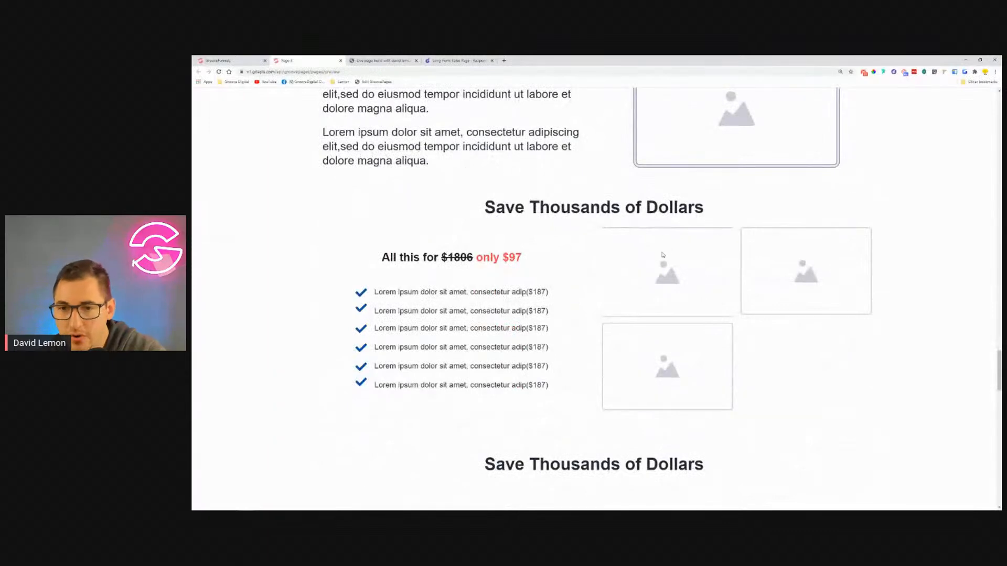
{"action": "scroll", "coordinate": [760, 341], "scroll_direction": "down", "scroll_amount": 3}
{"action": "scroll", "coordinate": [776, 262], "scroll_direction": "up", "scroll_amount": 4}
{"action": "scroll", "coordinate": [849, 205], "scroll_direction": "down", "scroll_amount": 19}
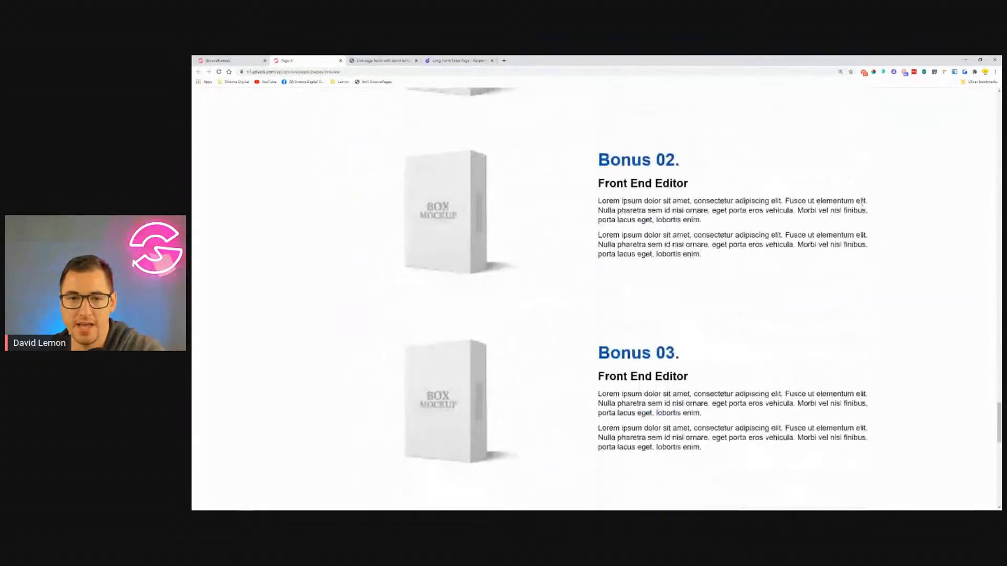
{"action": "scroll", "coordinate": [862, 204], "scroll_direction": "down", "scroll_amount": 4}
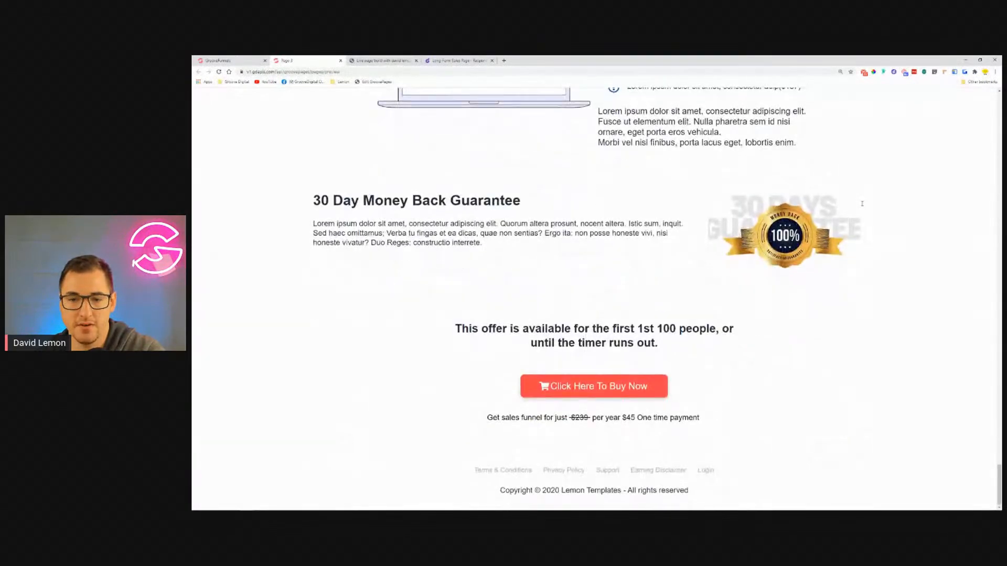
{"action": "scroll", "coordinate": [863, 215], "scroll_direction": "up", "scroll_amount": 20}
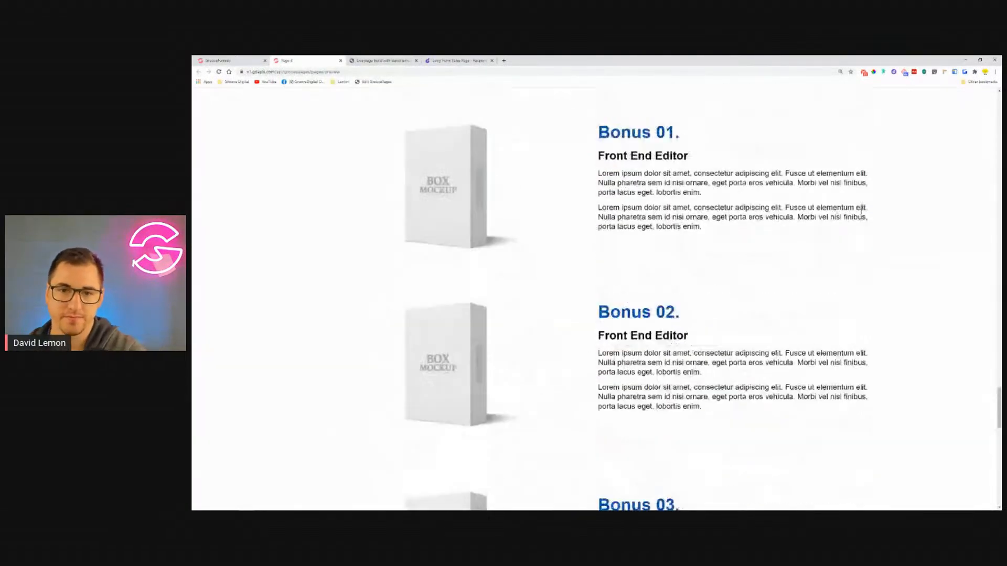
{"action": "scroll", "coordinate": [863, 225], "scroll_direction": "up", "scroll_amount": 20}
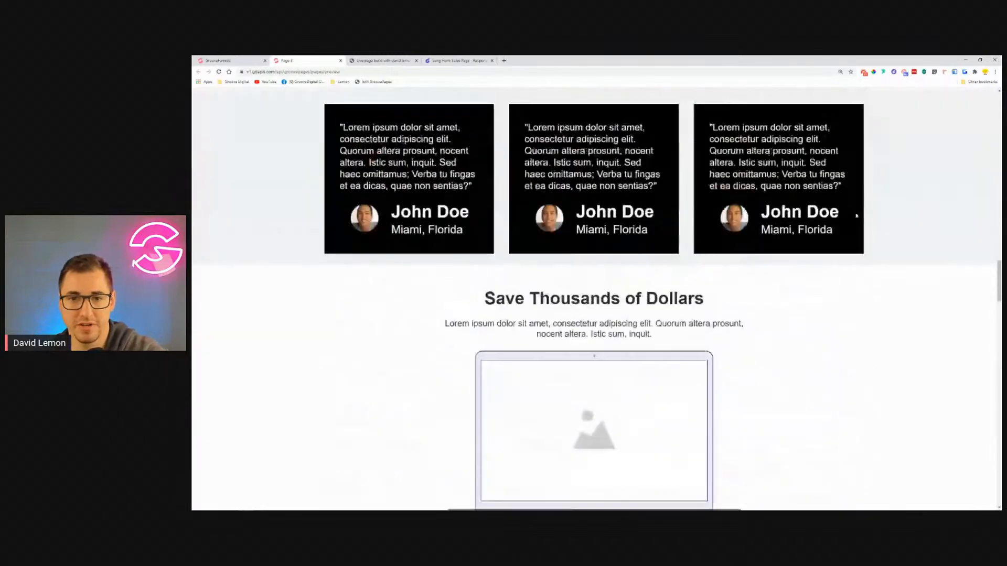
{"action": "scroll", "coordinate": [857, 220], "scroll_direction": "up", "scroll_amount": 20}
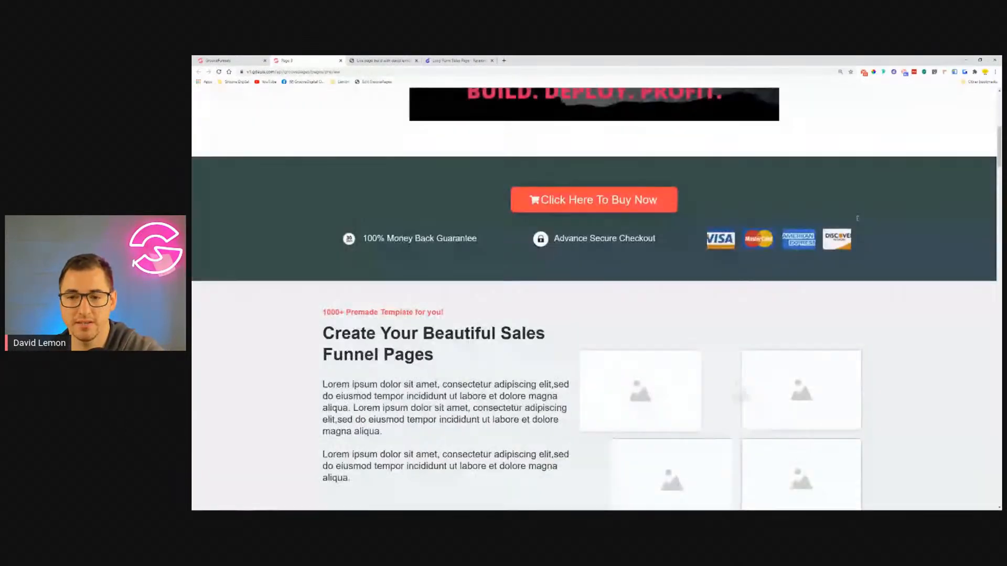
{"action": "scroll", "coordinate": [857, 218], "scroll_direction": "up", "scroll_amount": 7}
{"action": "scroll", "coordinate": [963, 135], "scroll_direction": "down", "scroll_amount": 3}
{"action": "scroll", "coordinate": [963, 134], "scroll_direction": "up", "scroll_amount": 3}
Step: Turn the maximized preview into a smaller floating window at the screen's upper edge, and extend its height almost to the desktop's lower edge
{"action": "left_click", "coordinate": [979, 59]}
{"action": "left_click_drag", "start_coordinate": [748, 175], "coordinate": [888, 216]}
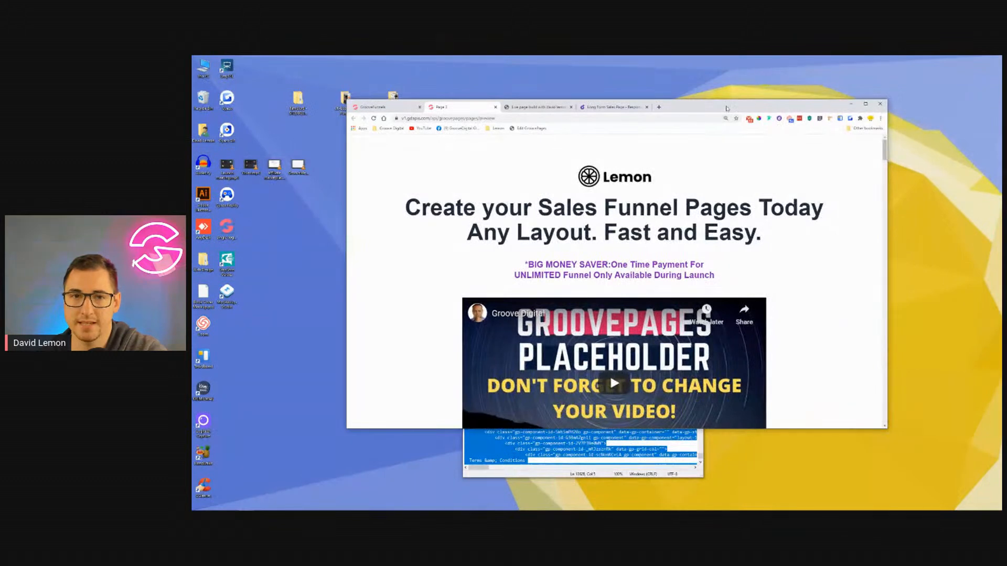
{"action": "scroll", "coordinate": [766, 236], "scroll_direction": "down", "scroll_amount": 1}
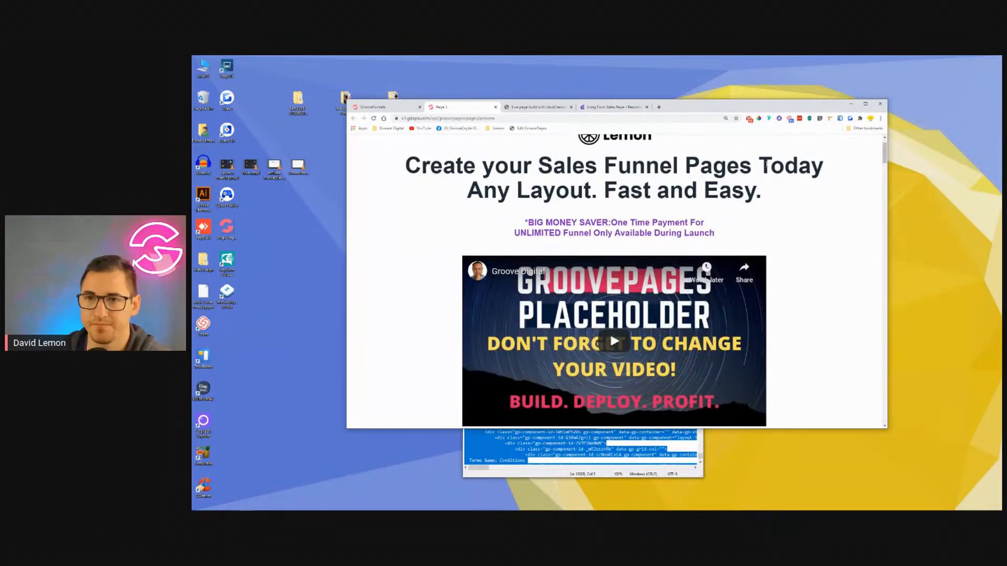
{"action": "left_click_drag", "start_coordinate": [780, 100], "coordinate": [781, 56]}
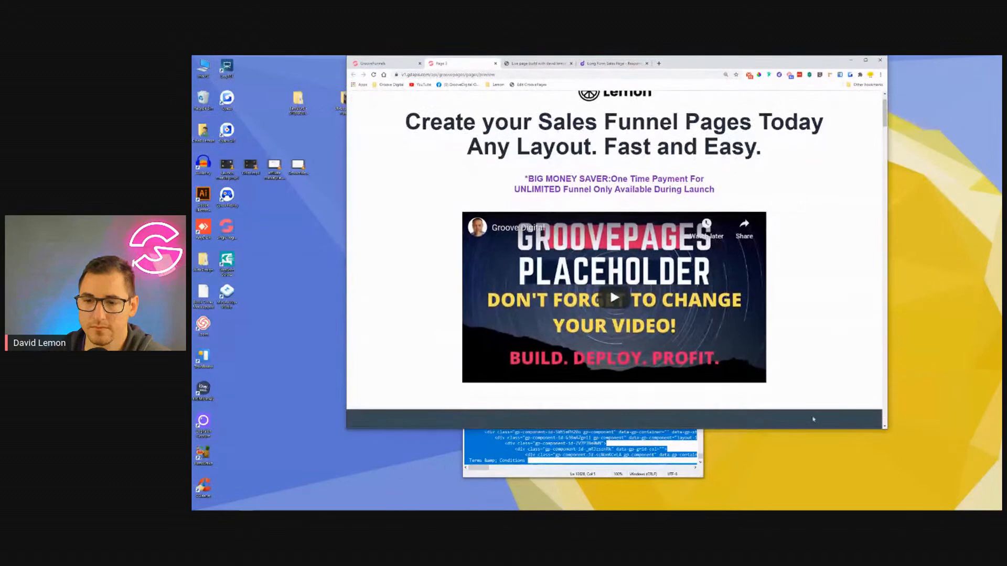
{"action": "left_click_drag", "start_coordinate": [837, 430], "coordinate": [838, 498]}
Step: Examine the page sections at the reduced window width, from the buy button band through the bonuses to the footer
{"action": "scroll", "coordinate": [823, 171], "scroll_direction": "down", "scroll_amount": 2}
{"action": "scroll", "coordinate": [823, 171], "scroll_direction": "down", "scroll_amount": 2}
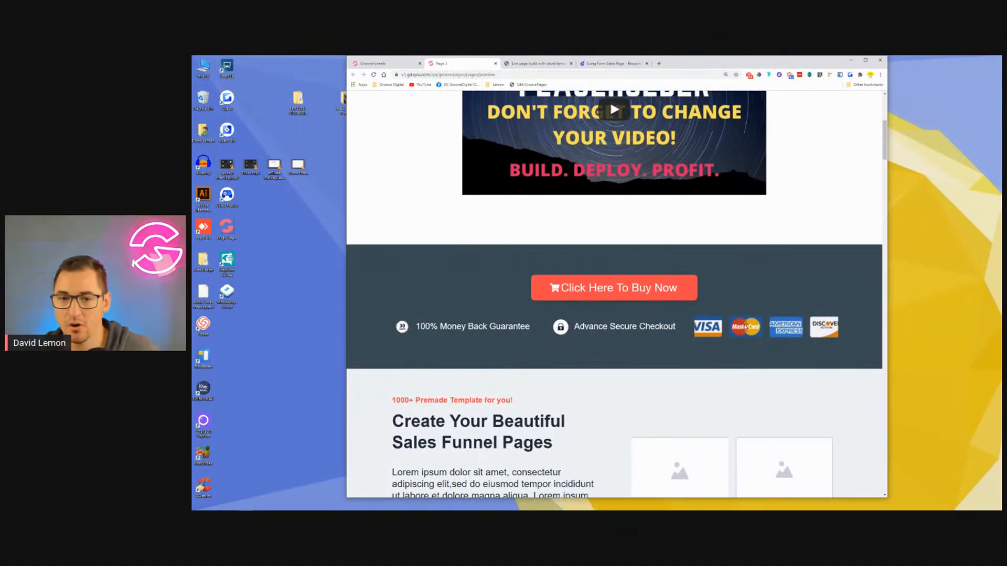
{"action": "scroll", "coordinate": [728, 330], "scroll_direction": "down", "scroll_amount": 4}
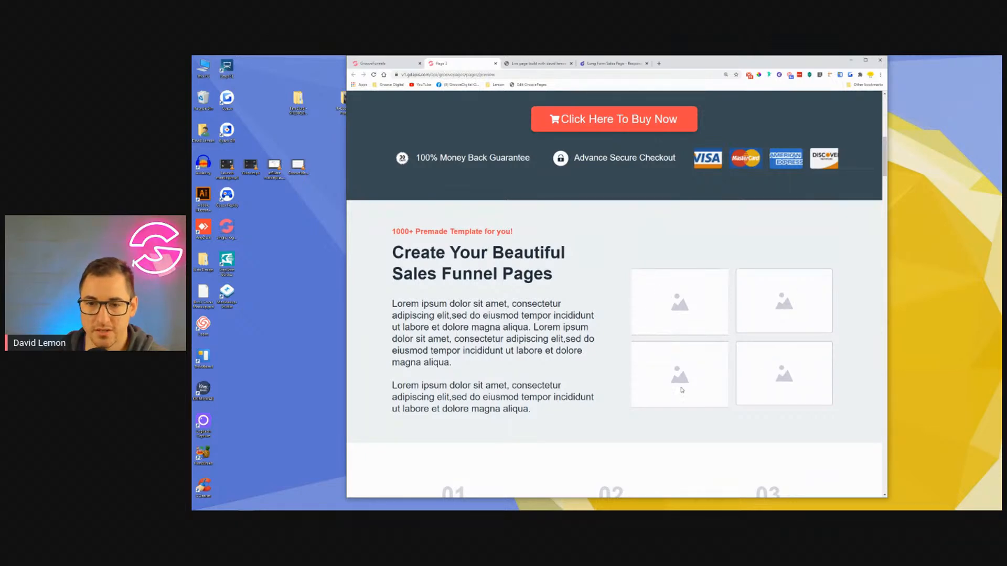
{"action": "scroll", "coordinate": [611, 314], "scroll_direction": "down", "scroll_amount": 6}
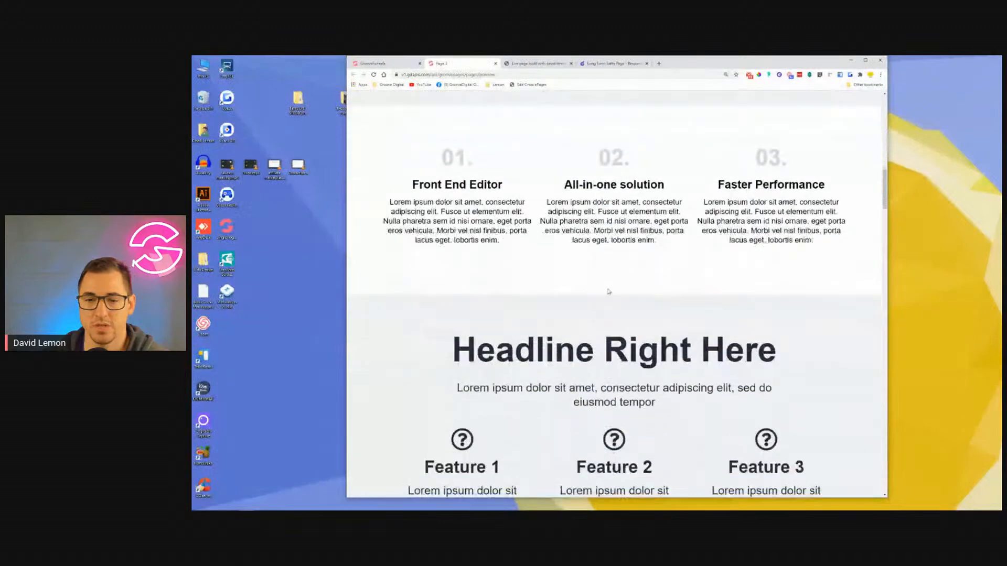
{"action": "scroll", "coordinate": [608, 292], "scroll_direction": "down", "scroll_amount": 8}
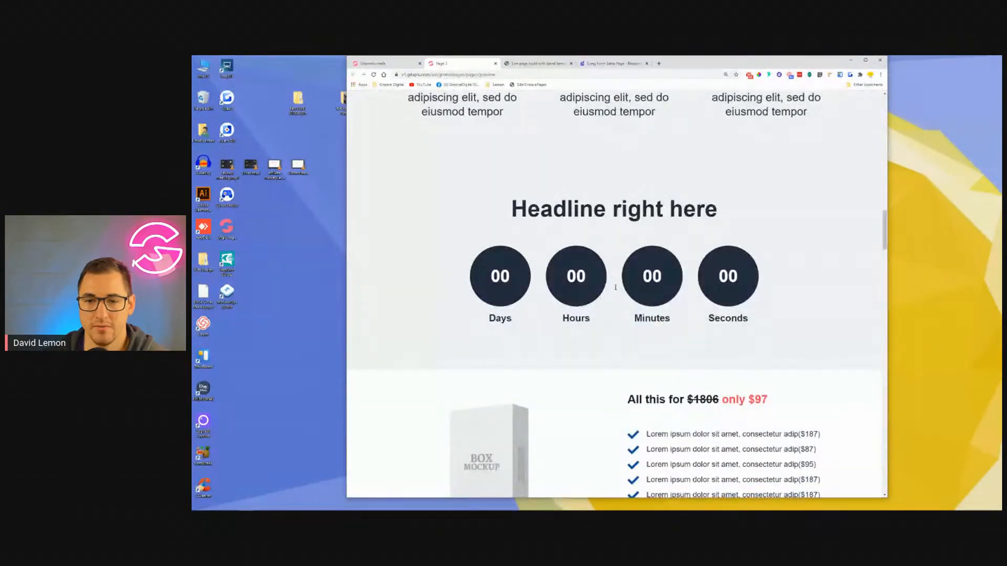
{"action": "scroll", "coordinate": [615, 287], "scroll_direction": "down", "scroll_amount": 11}
{"action": "scroll", "coordinate": [616, 287], "scroll_direction": "down", "scroll_amount": 14}
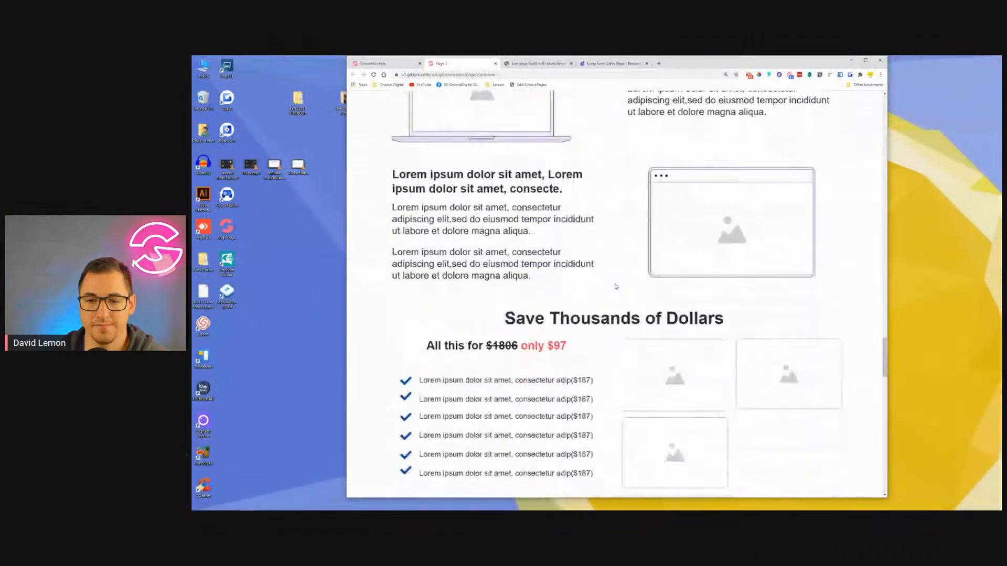
{"action": "scroll", "coordinate": [616, 287], "scroll_direction": "down", "scroll_amount": 2}
{"action": "scroll", "coordinate": [755, 380], "scroll_direction": "down", "scroll_amount": 2}
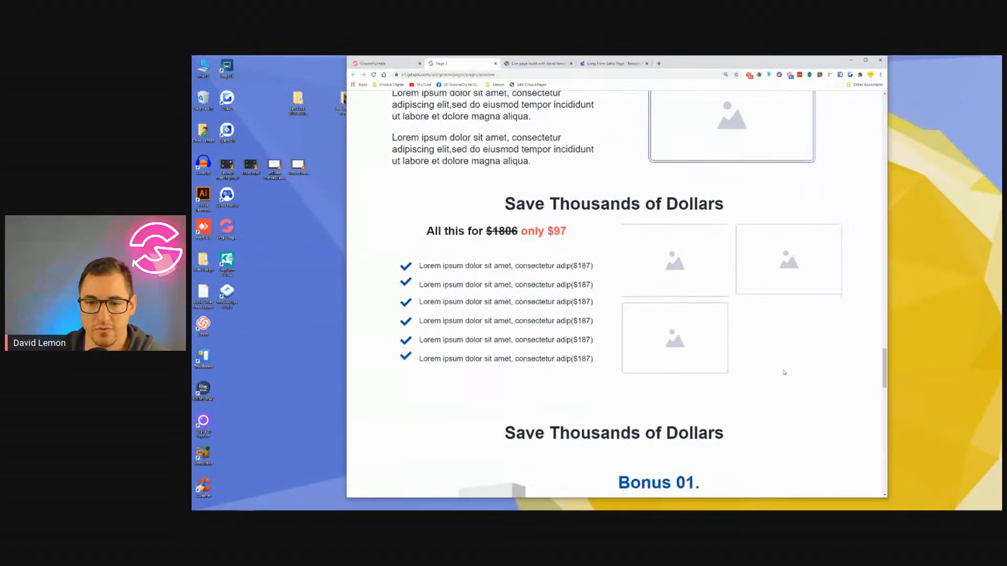
{"action": "scroll", "coordinate": [544, 252], "scroll_direction": "down", "scroll_amount": 1}
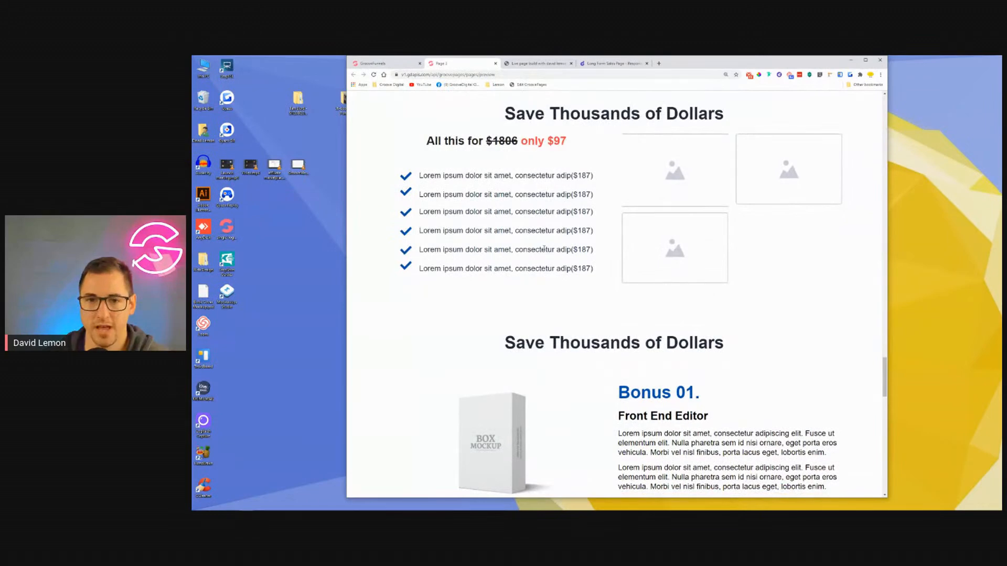
{"action": "scroll", "coordinate": [543, 249], "scroll_direction": "down", "scroll_amount": 12}
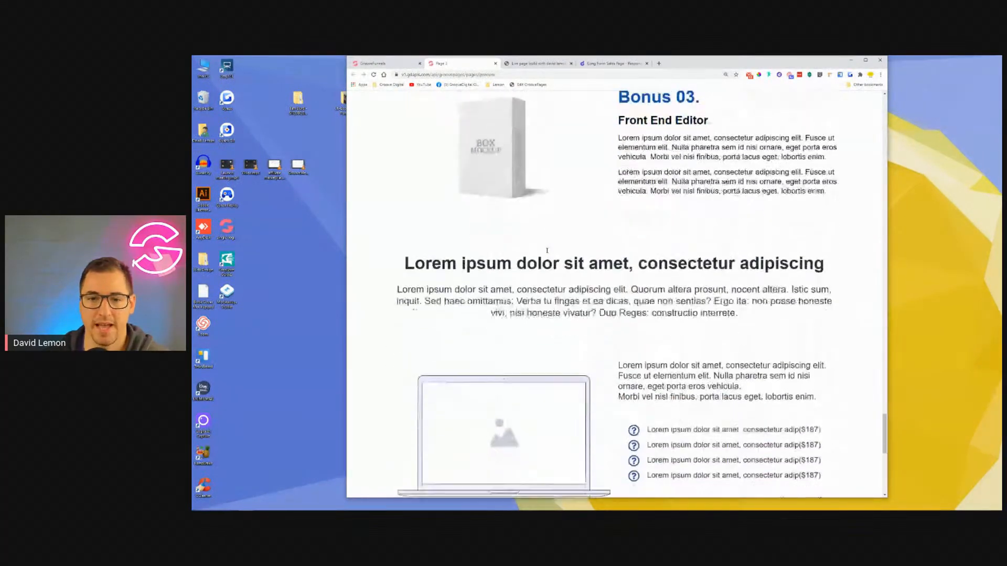
{"action": "scroll", "coordinate": [548, 250], "scroll_direction": "down", "scroll_amount": 11}
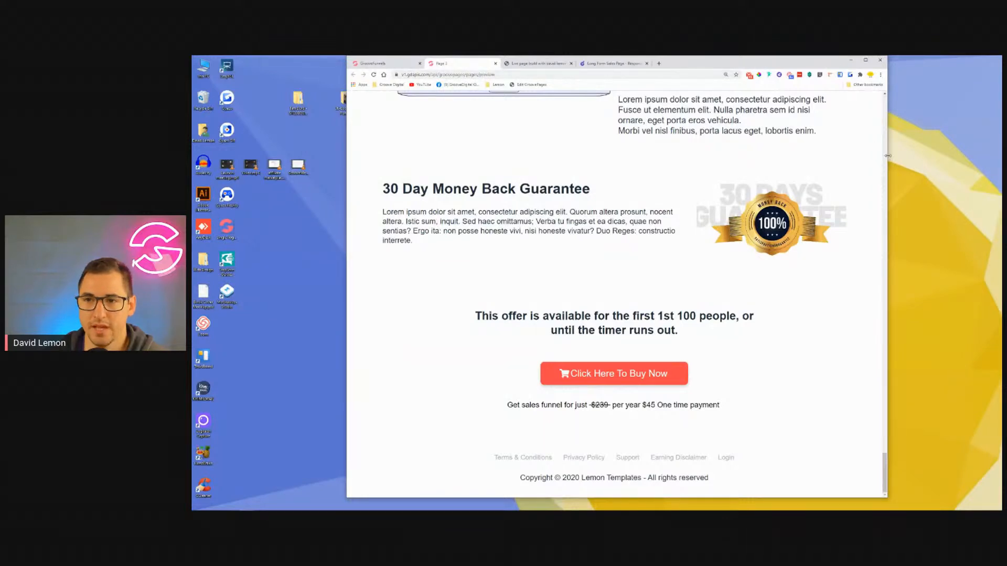
Step: Narrow the preview window moderately and examine how the sections adapt, from the footer back up to the hero
{"action": "left_click_drag", "start_coordinate": [886, 198], "coordinate": [806, 201]}
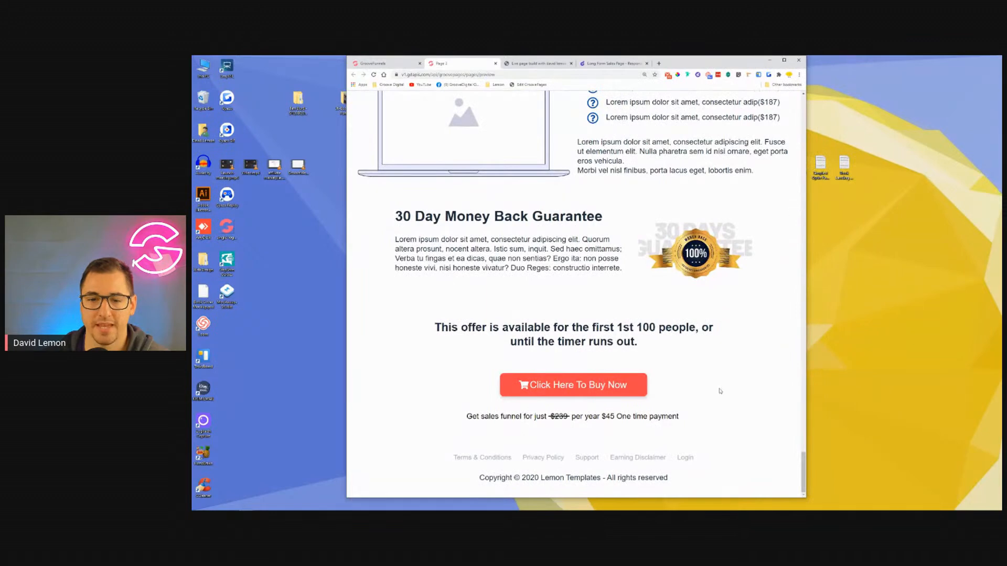
{"action": "scroll", "coordinate": [720, 391], "scroll_direction": "up", "scroll_amount": 2}
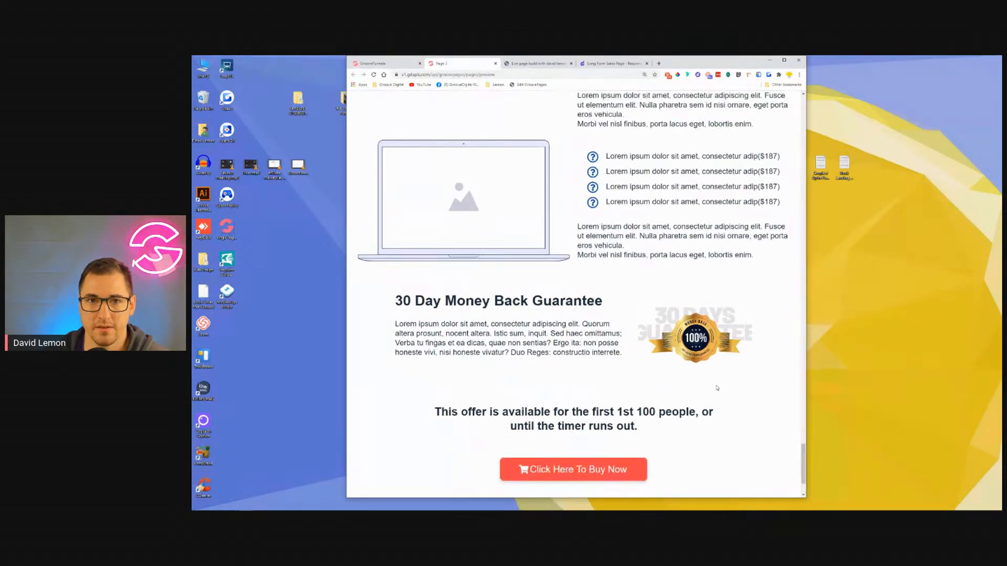
{"action": "scroll", "coordinate": [717, 388], "scroll_direction": "up", "scroll_amount": 10}
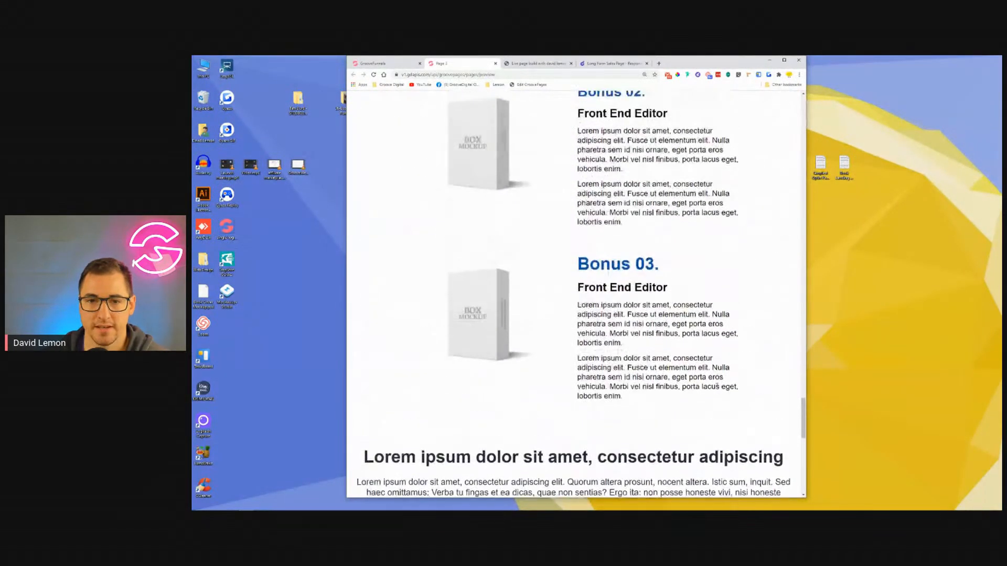
{"action": "scroll", "coordinate": [717, 386], "scroll_direction": "up", "scroll_amount": 10}
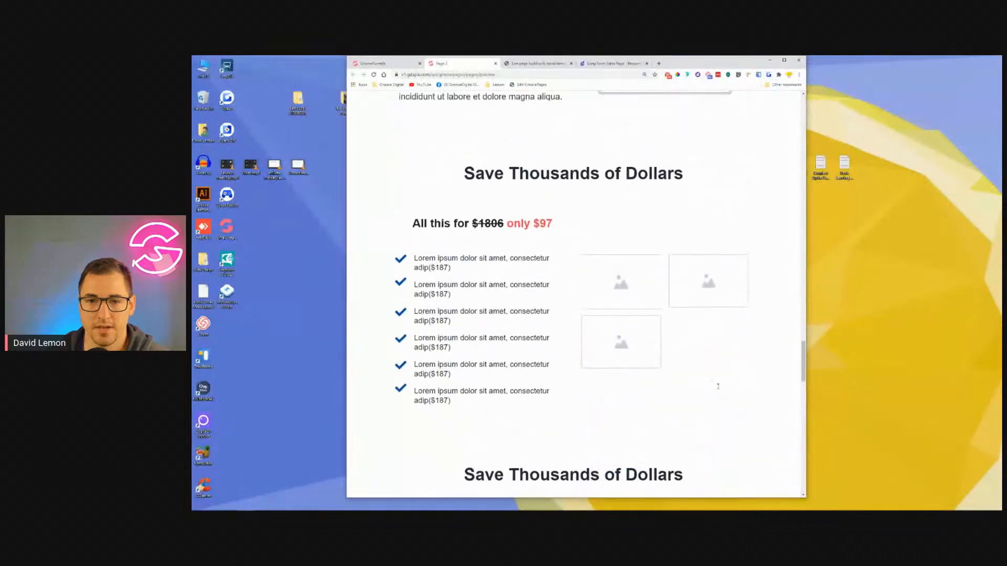
{"action": "scroll", "coordinate": [718, 387], "scroll_direction": "up", "scroll_amount": 1}
{"action": "scroll", "coordinate": [636, 294], "scroll_direction": "up", "scroll_amount": 10}
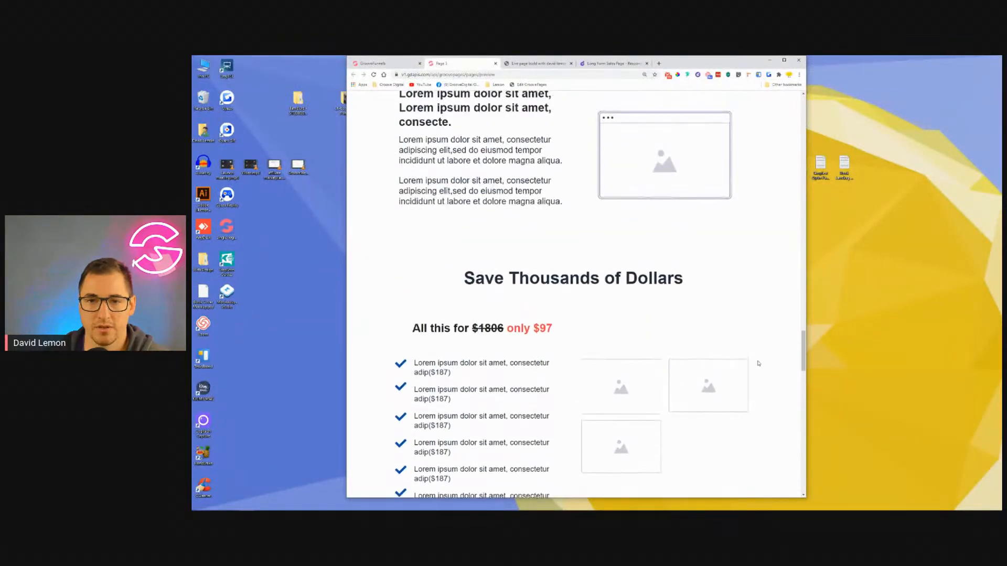
{"action": "scroll", "coordinate": [759, 363], "scroll_direction": "up", "scroll_amount": 15}
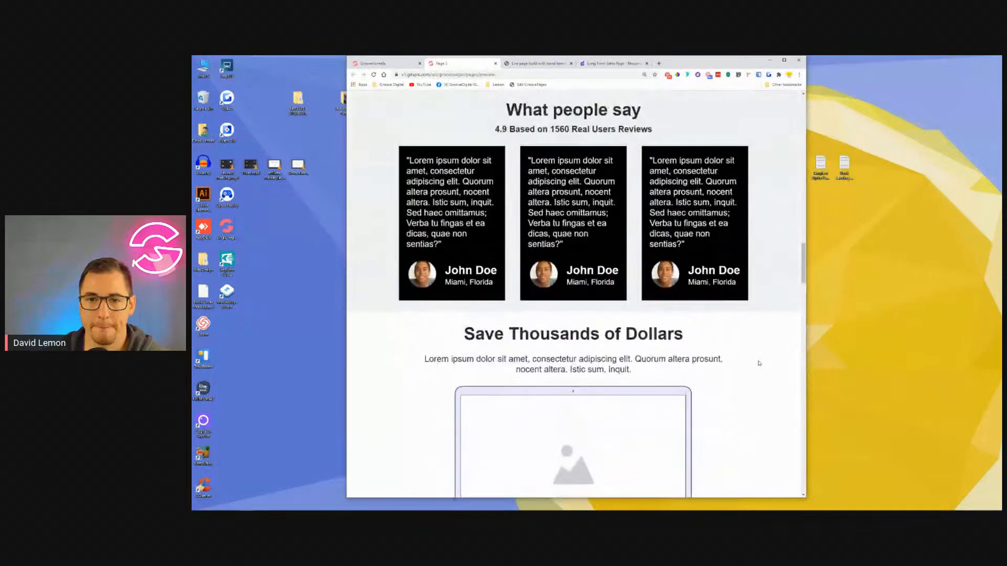
{"action": "scroll", "coordinate": [758, 363], "scroll_direction": "up", "scroll_amount": 15}
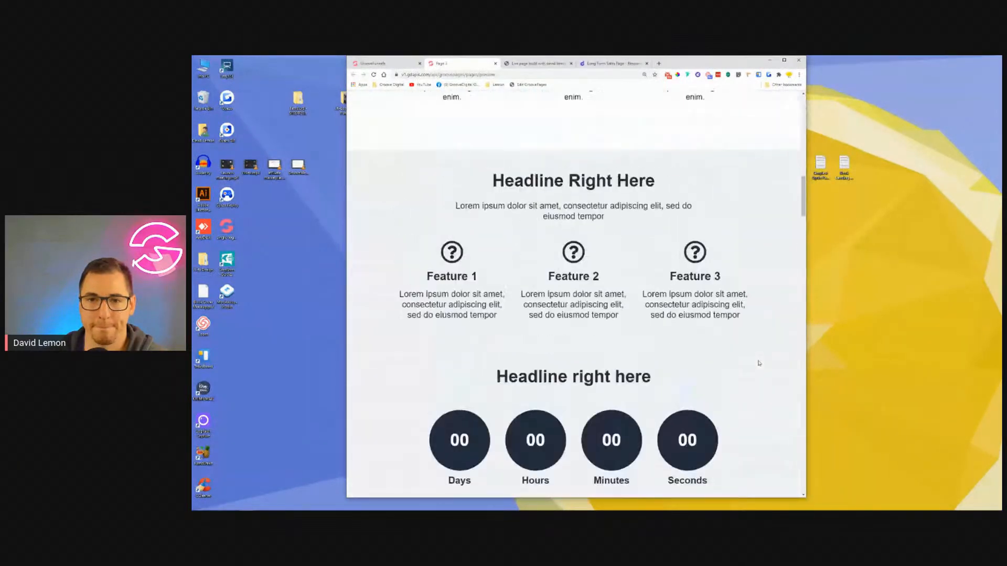
{"action": "scroll", "coordinate": [758, 363], "scroll_direction": "up", "scroll_amount": 3}
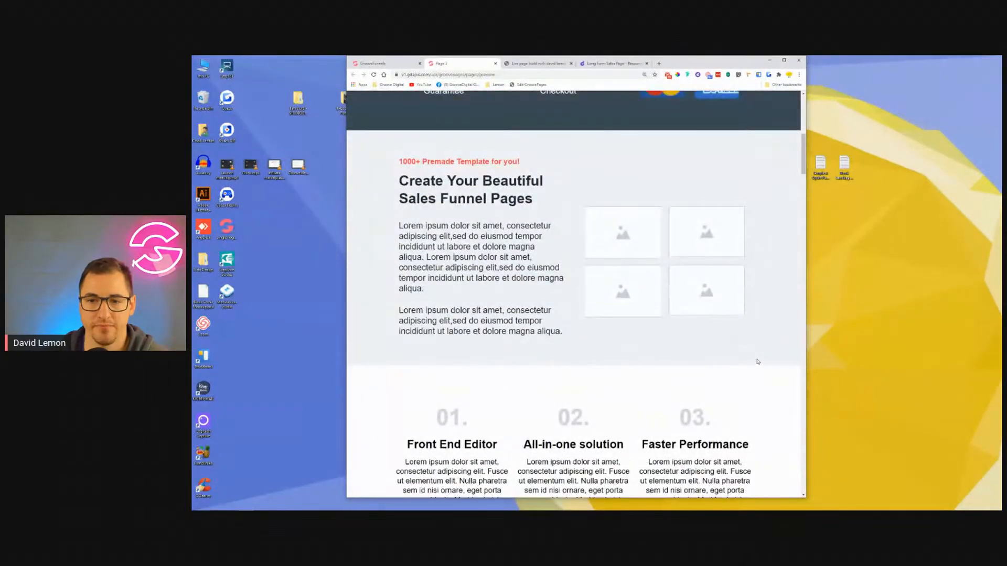
{"action": "scroll", "coordinate": [756, 360], "scroll_direction": "up", "scroll_amount": 4}
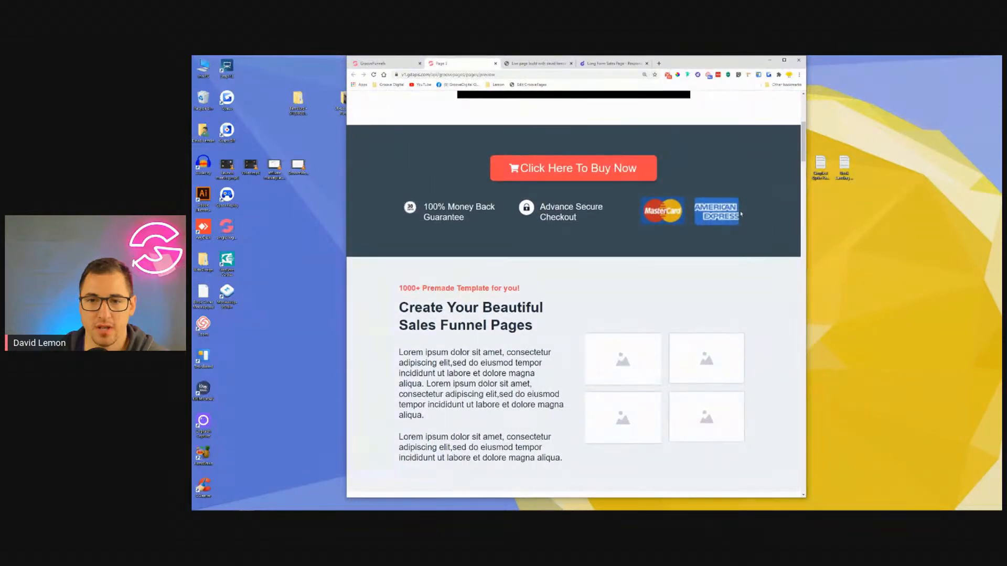
{"action": "scroll", "coordinate": [687, 217], "scroll_direction": "up", "scroll_amount": 8}
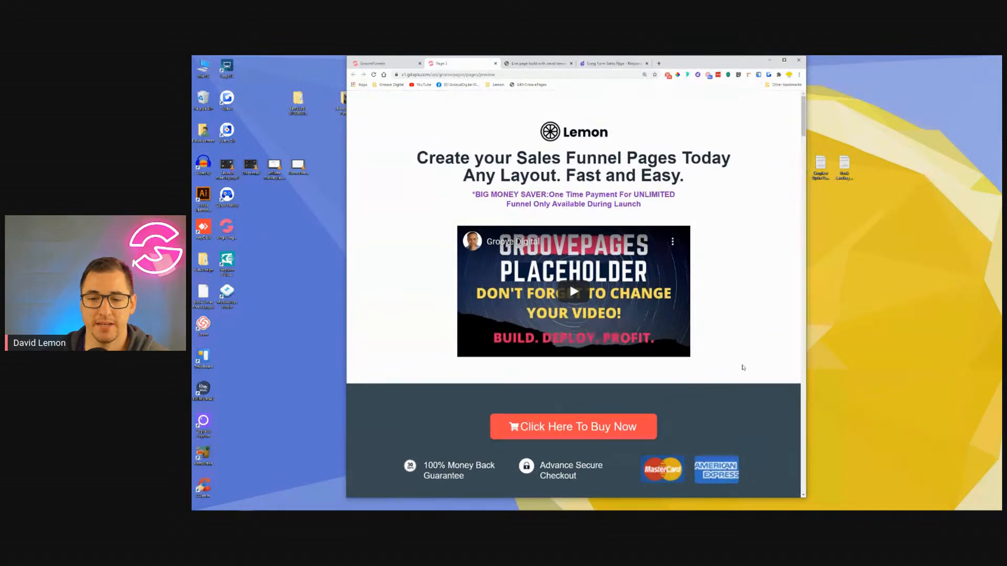
Step: Narrow the preview window to about tablet width and examine the sections from the hero through the box mockup offer
{"action": "left_click_drag", "start_coordinate": [806, 240], "coordinate": [703, 245]}
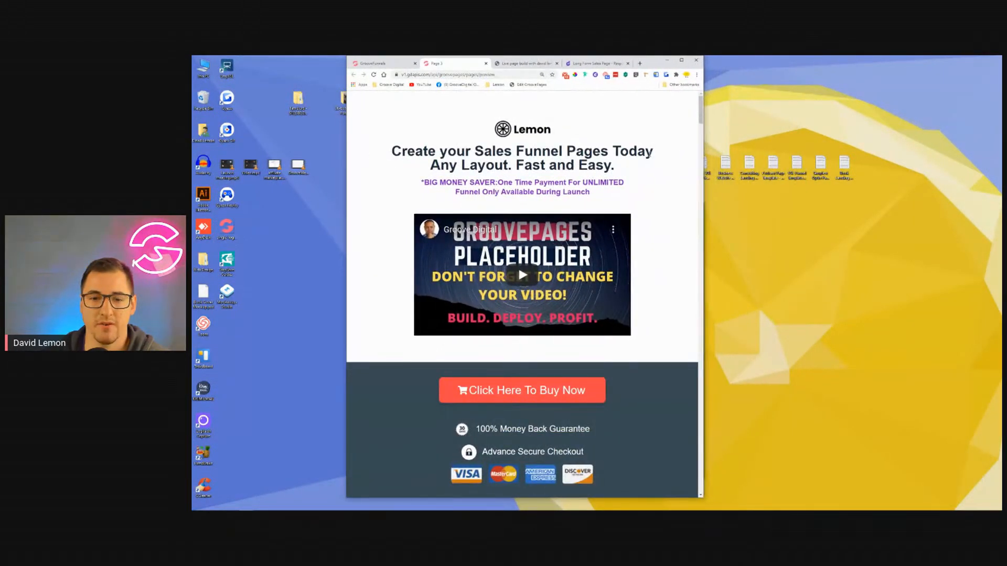
{"action": "scroll", "coordinate": [522, 294], "scroll_direction": "down", "scroll_amount": 10}
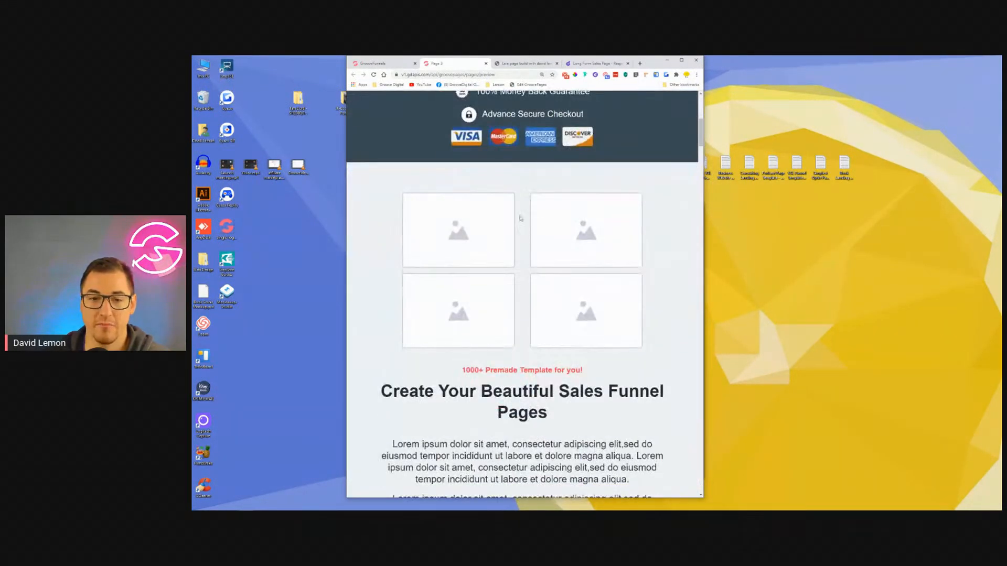
{"action": "scroll", "coordinate": [547, 221], "scroll_direction": "down", "scroll_amount": 10}
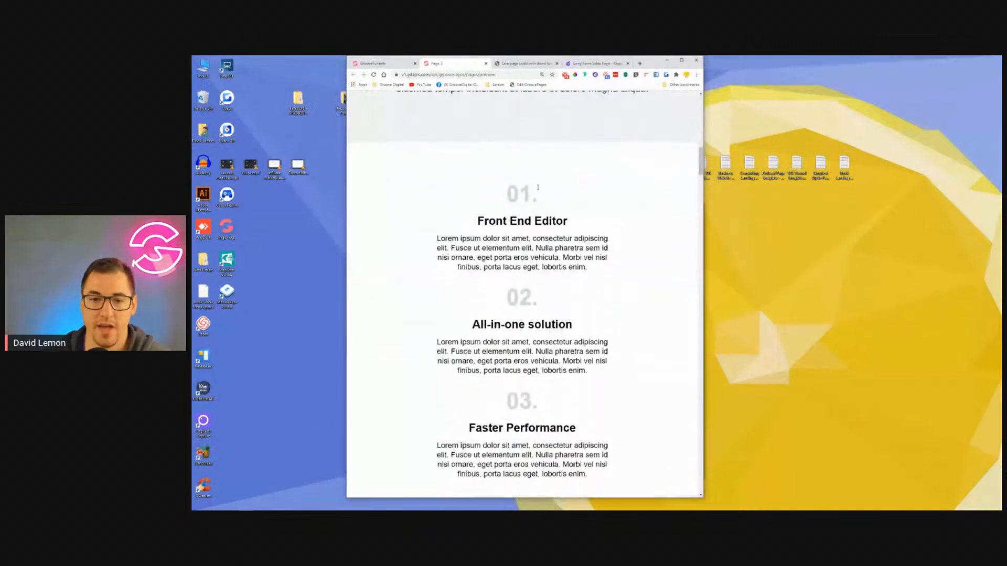
{"action": "scroll", "coordinate": [538, 187], "scroll_direction": "down", "scroll_amount": 10}
{"action": "scroll", "coordinate": [546, 197], "scroll_direction": "down", "scroll_amount": 8}
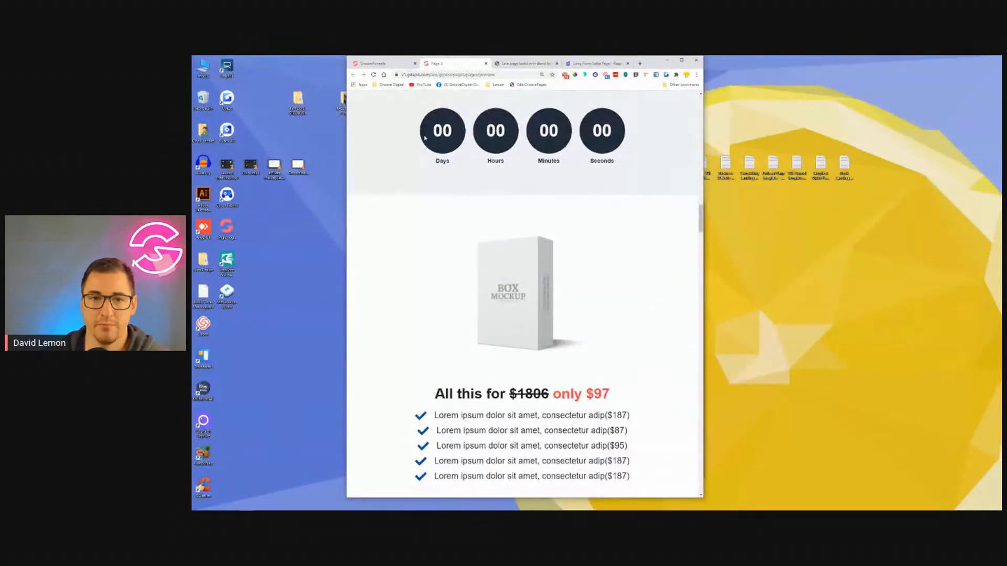
{"action": "scroll", "coordinate": [512, 146], "scroll_direction": "down", "scroll_amount": 3}
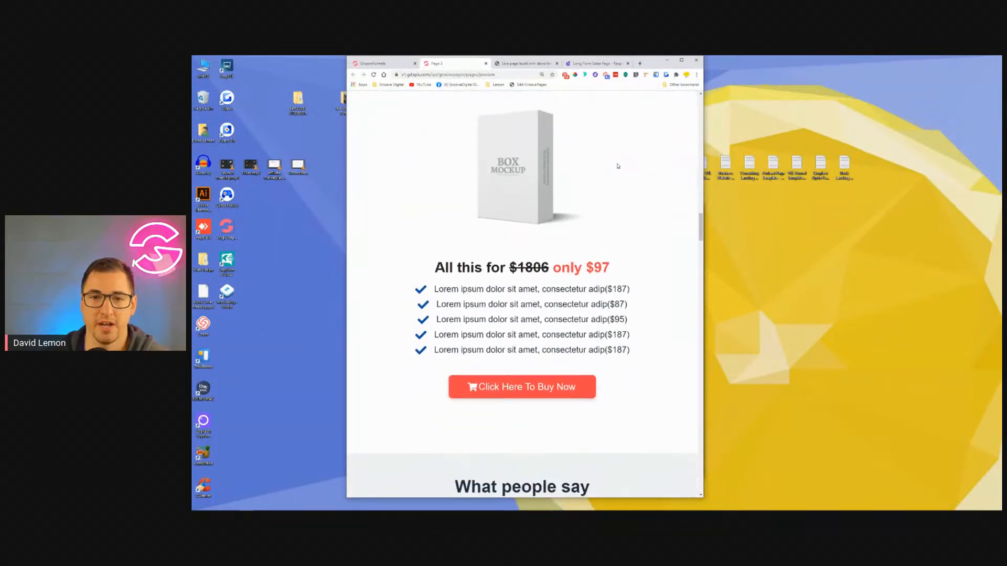
{"action": "scroll", "coordinate": [598, 154], "scroll_direction": "down", "scroll_amount": 2}
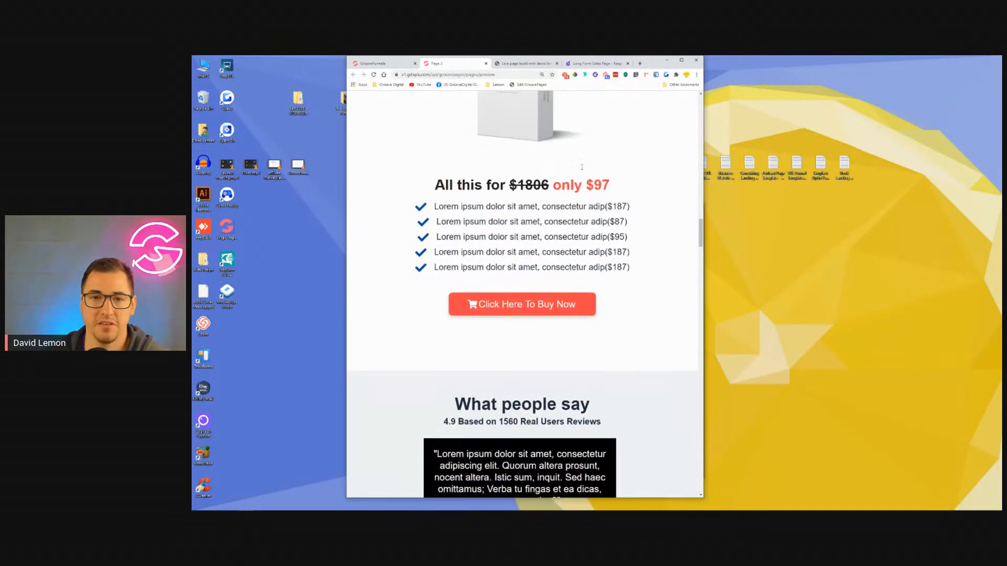
{"action": "scroll", "coordinate": [566, 146], "scroll_direction": "up", "scroll_amount": 2}
Step: Examine the remaining sections at this tablet-like width, from the testimonials through the bonuses to the footer
{"action": "scroll", "coordinate": [522, 200], "scroll_direction": "down", "scroll_amount": 6}
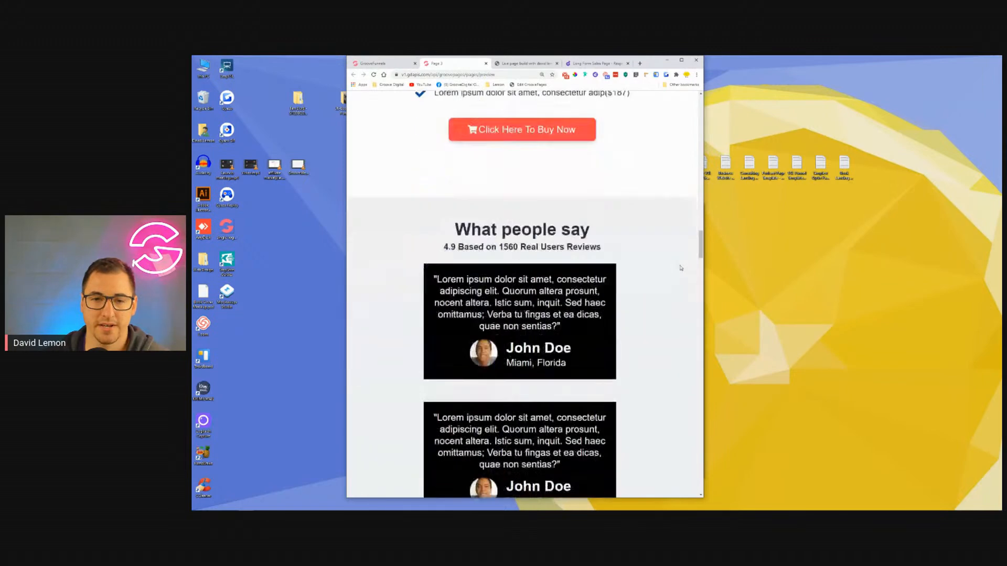
{"action": "scroll", "coordinate": [542, 250], "scroll_direction": "down", "scroll_amount": 6}
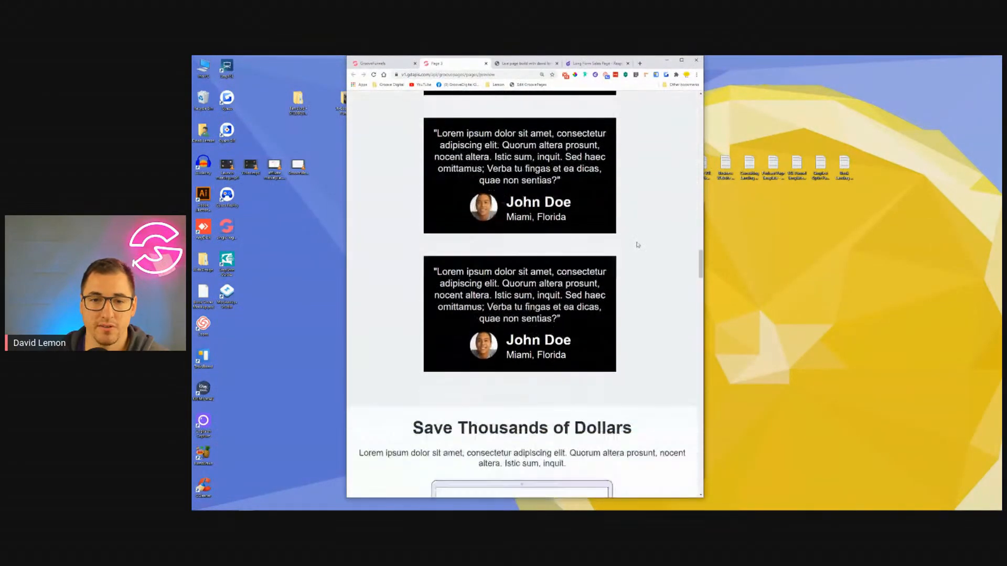
{"action": "scroll", "coordinate": [663, 246], "scroll_direction": "down", "scroll_amount": 3}
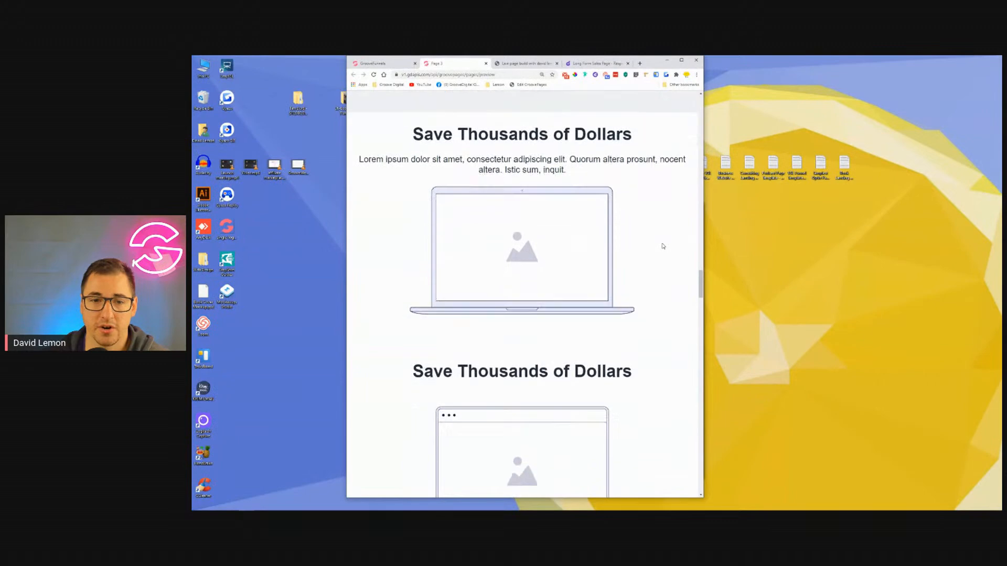
{"action": "scroll", "coordinate": [633, 187], "scroll_direction": "down", "scroll_amount": 12}
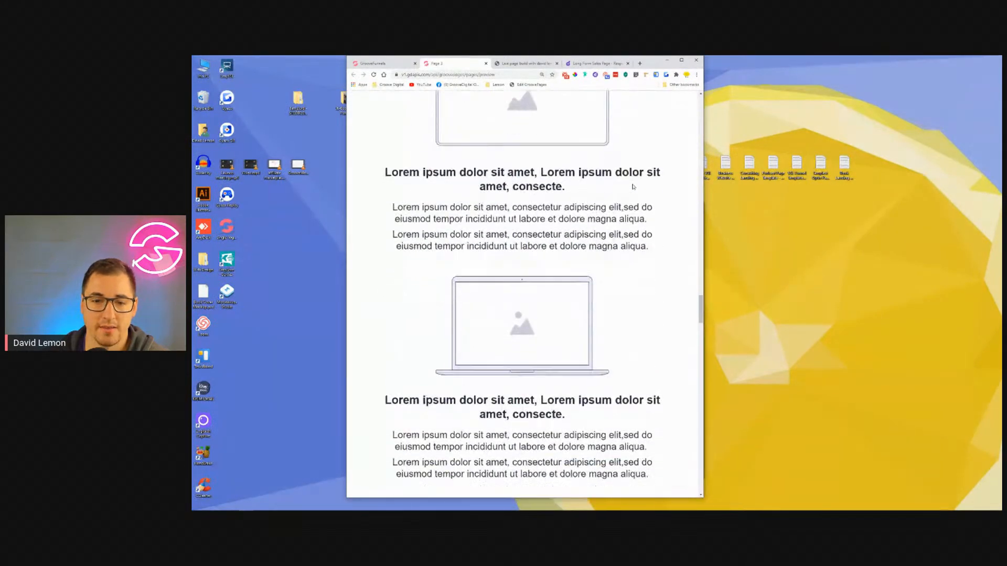
{"action": "scroll", "coordinate": [559, 188], "scroll_direction": "down", "scroll_amount": 2}
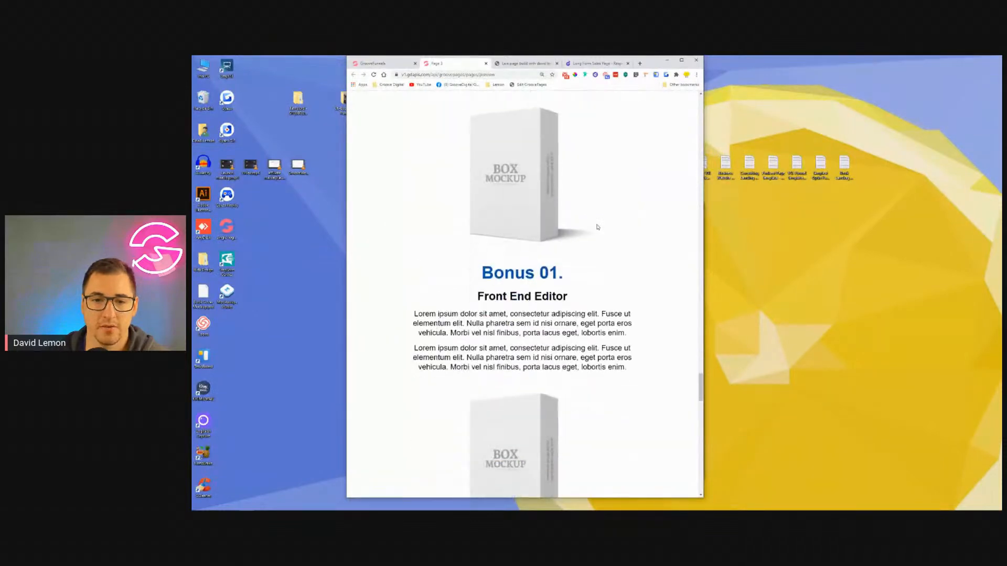
{"action": "scroll", "coordinate": [597, 227], "scroll_direction": "down", "scroll_amount": 13}
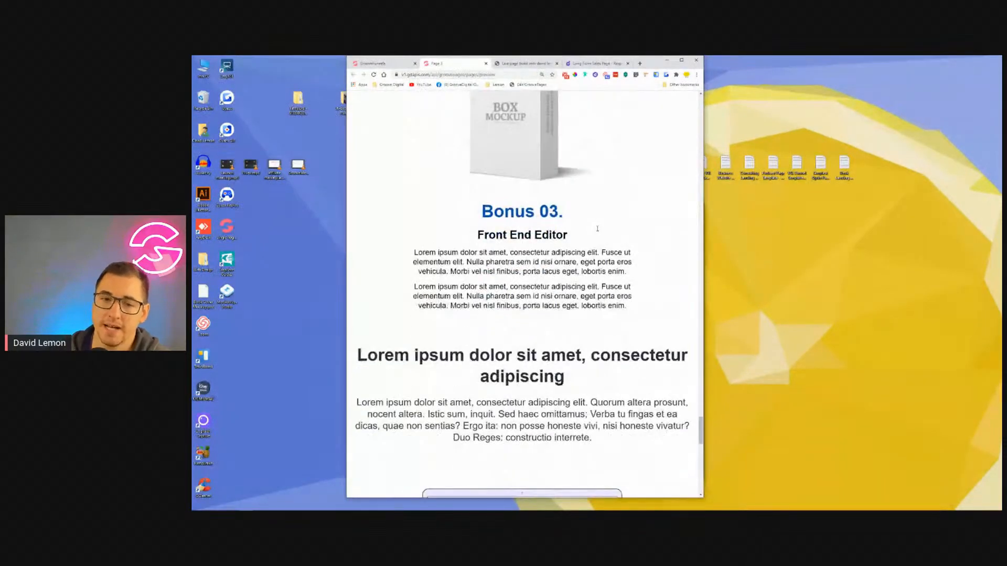
{"action": "scroll", "coordinate": [581, 230], "scroll_direction": "down", "scroll_amount": 7}
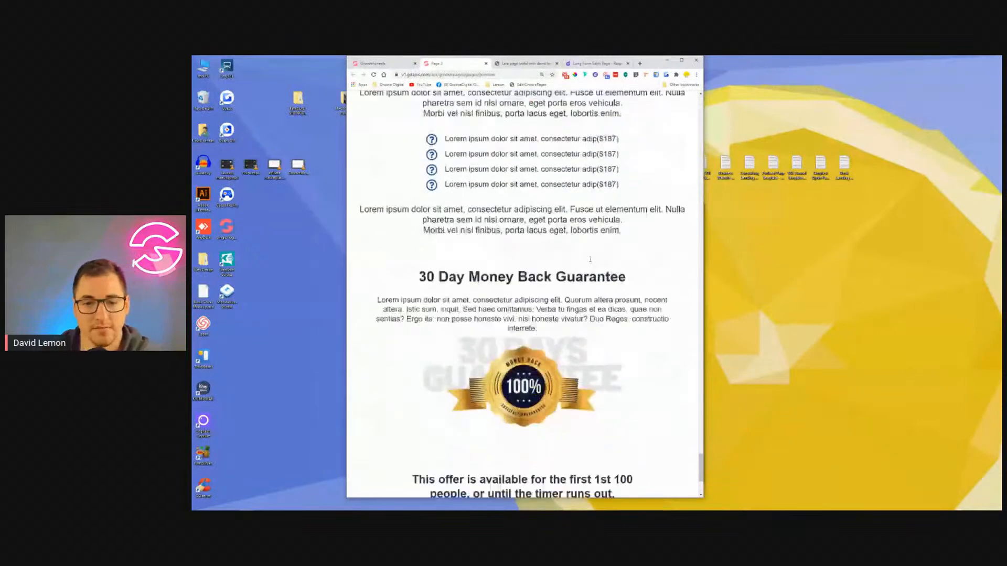
{"action": "scroll", "coordinate": [596, 255], "scroll_direction": "down", "scroll_amount": 1}
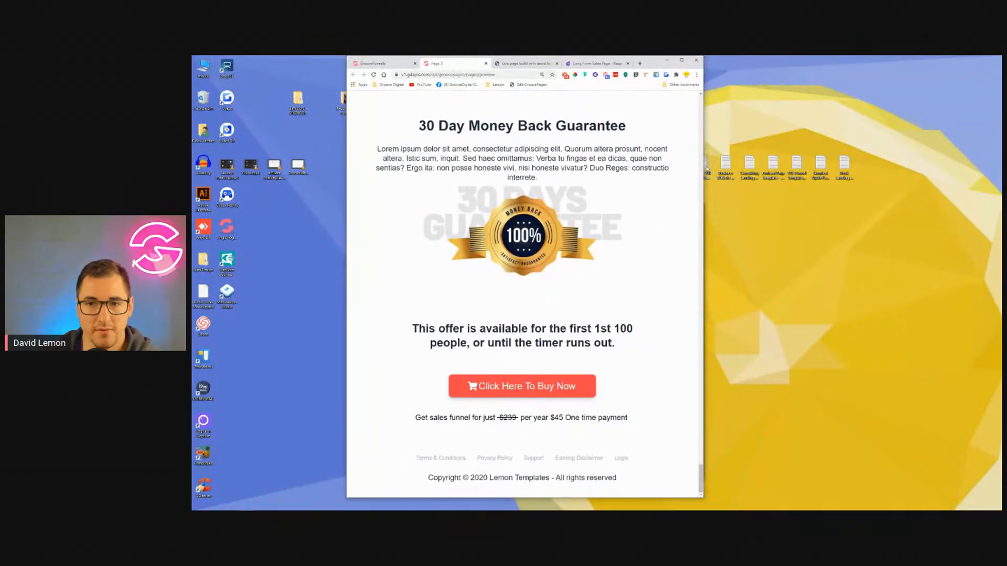
Step: Narrow the preview window to about phone width and examine the sections from the footer up to the $97 offer checklist
{"action": "left_click_drag", "start_coordinate": [702, 166], "coordinate": [539, 202]}
{"action": "scroll", "coordinate": [473, 459], "scroll_direction": "down", "scroll_amount": 1}
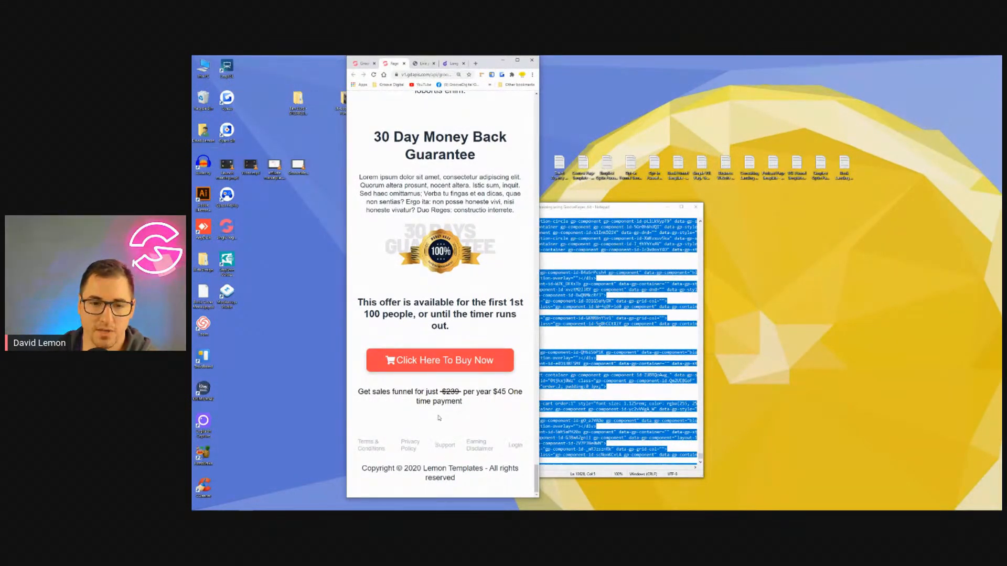
{"action": "scroll", "coordinate": [439, 418], "scroll_direction": "up", "scroll_amount": 10}
{"action": "scroll", "coordinate": [439, 418], "scroll_direction": "up", "scroll_amount": 8}
{"action": "scroll", "coordinate": [439, 418], "scroll_direction": "up", "scroll_amount": 10}
{"action": "scroll", "coordinate": [440, 418], "scroll_direction": "up", "scroll_amount": 8}
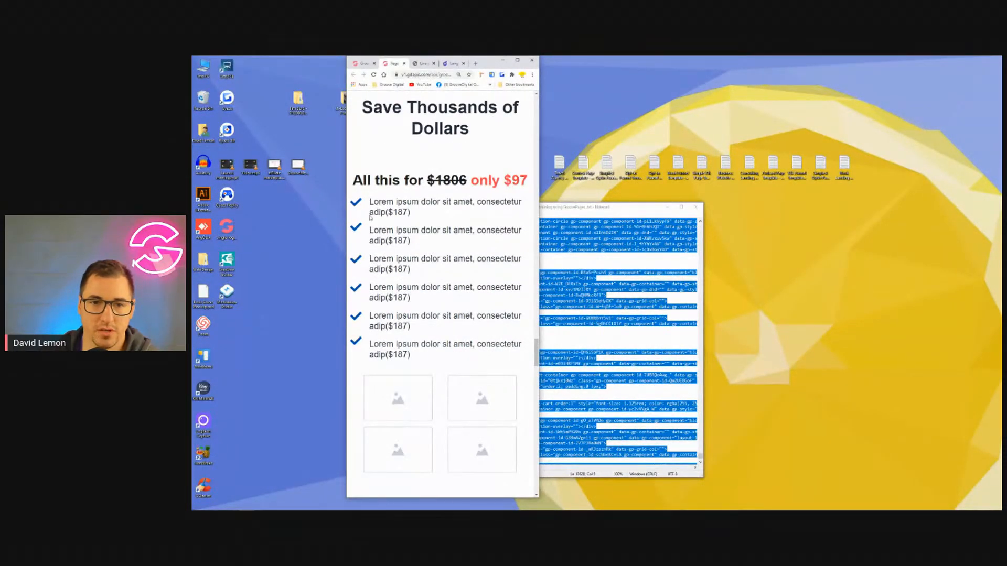
Step: Examine the upper sections at phone width, from the laptop and browser mockups through testimonials and countdown to the hero
{"action": "scroll", "coordinate": [435, 249], "scroll_direction": "up", "scroll_amount": 10}
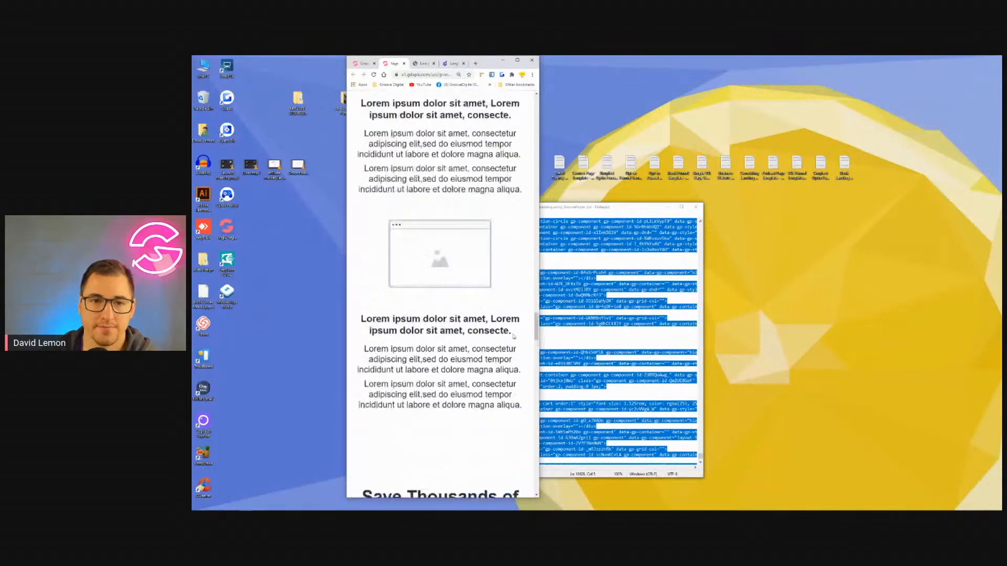
{"action": "scroll", "coordinate": [514, 337], "scroll_direction": "up", "scroll_amount": 10}
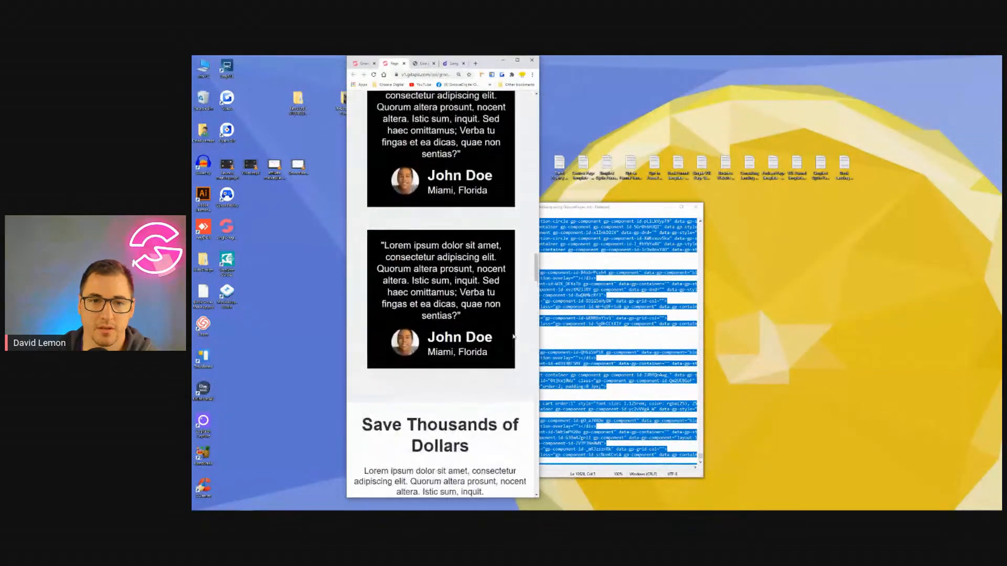
{"action": "scroll", "coordinate": [514, 337], "scroll_direction": "up", "scroll_amount": 10}
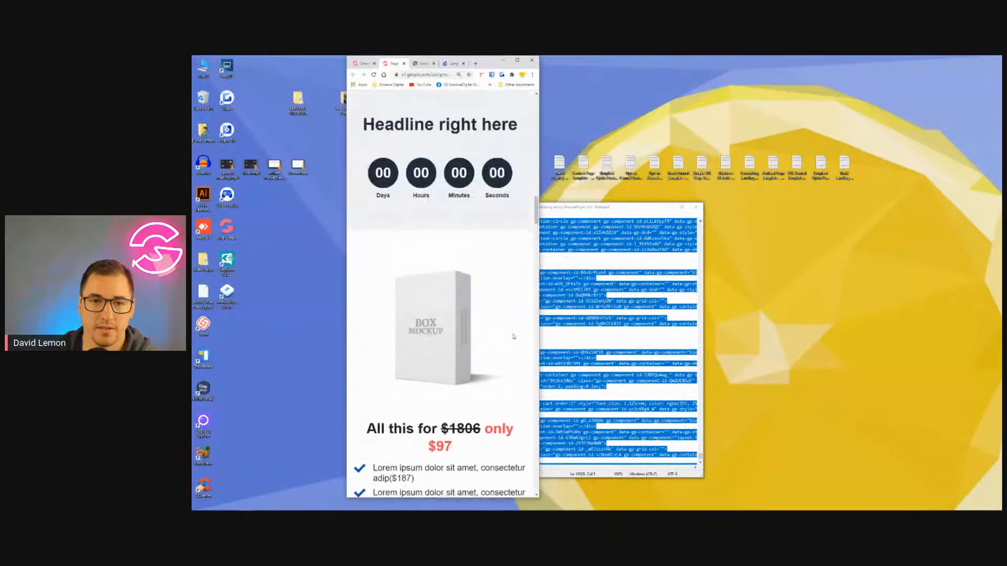
{"action": "scroll", "coordinate": [514, 337], "scroll_direction": "up", "scroll_amount": 3}
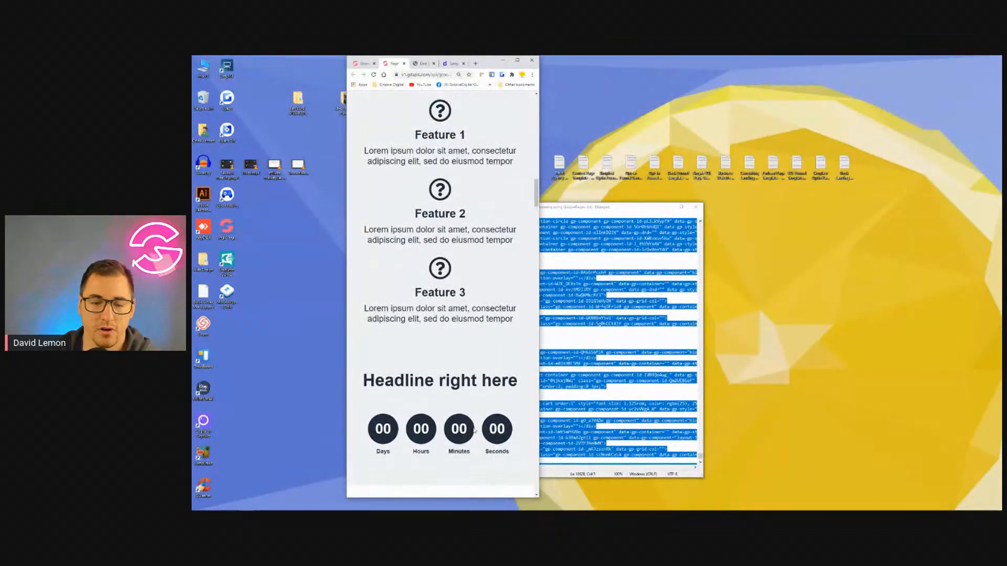
{"action": "scroll", "coordinate": [474, 431], "scroll_direction": "up", "scroll_amount": 10}
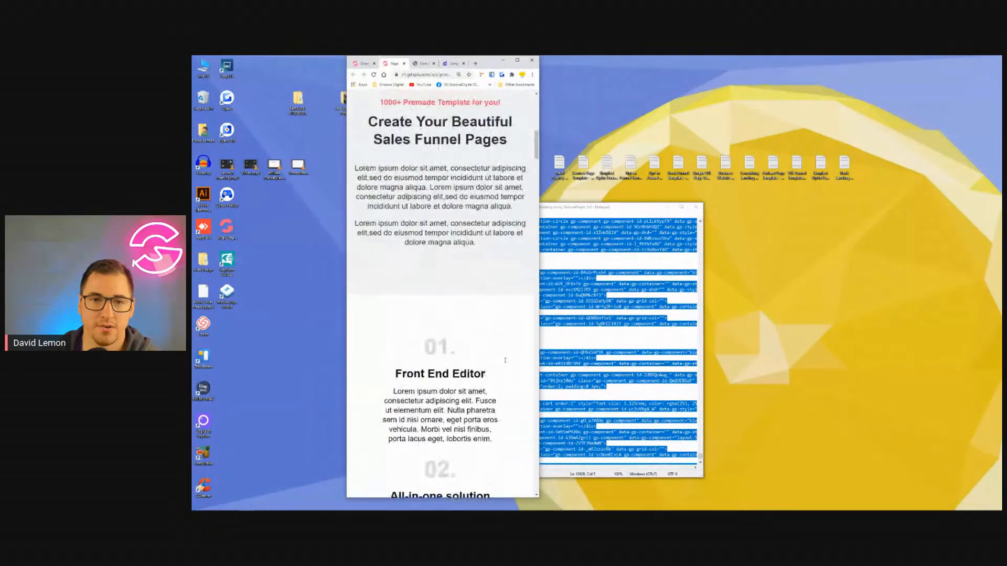
{"action": "scroll", "coordinate": [505, 361], "scroll_direction": "up", "scroll_amount": 6}
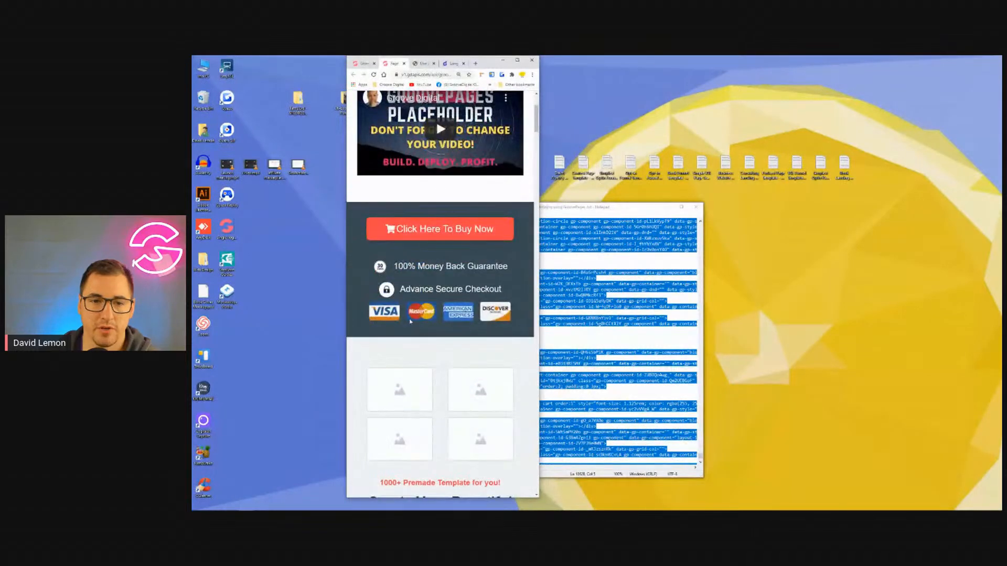
{"action": "scroll", "coordinate": [461, 277], "scroll_direction": "up", "scroll_amount": 3}
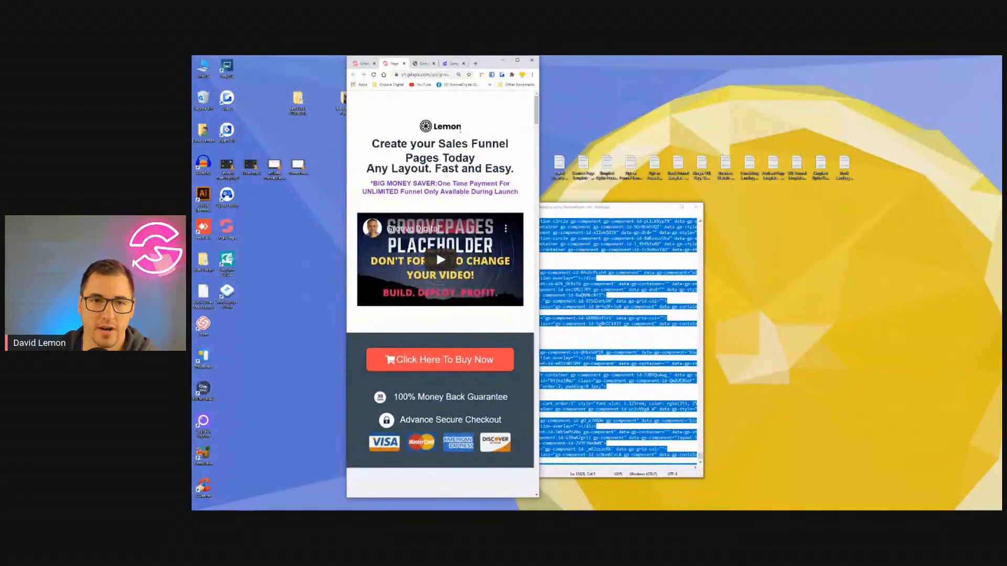
Step: Maximize the preview window, switch back to the page editor, and return to the hero section
{"action": "double_click", "coordinate": [521, 62]}
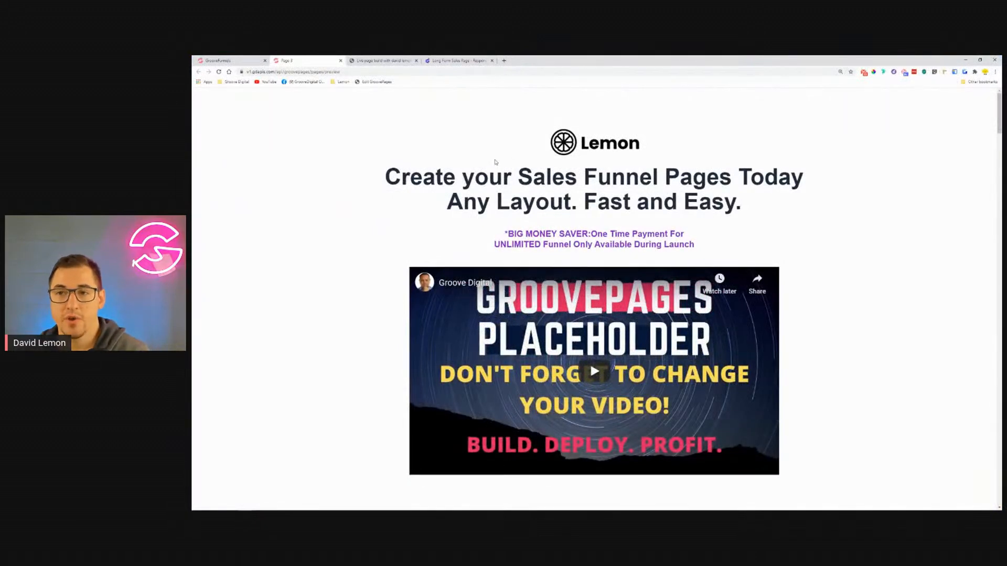
{"action": "left_click", "coordinate": [251, 58]}
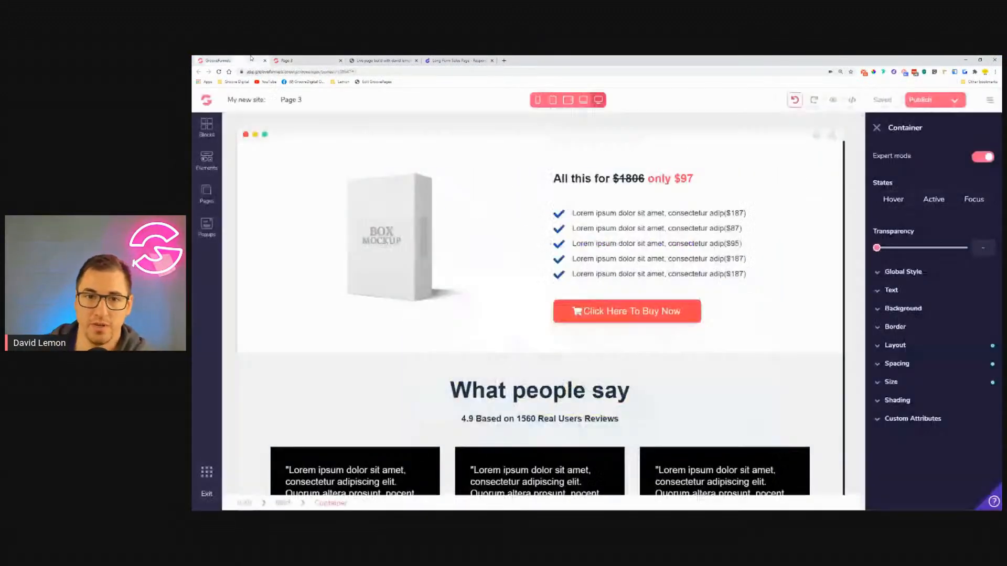
{"action": "scroll", "coordinate": [598, 257], "scroll_direction": "up", "scroll_amount": 15}
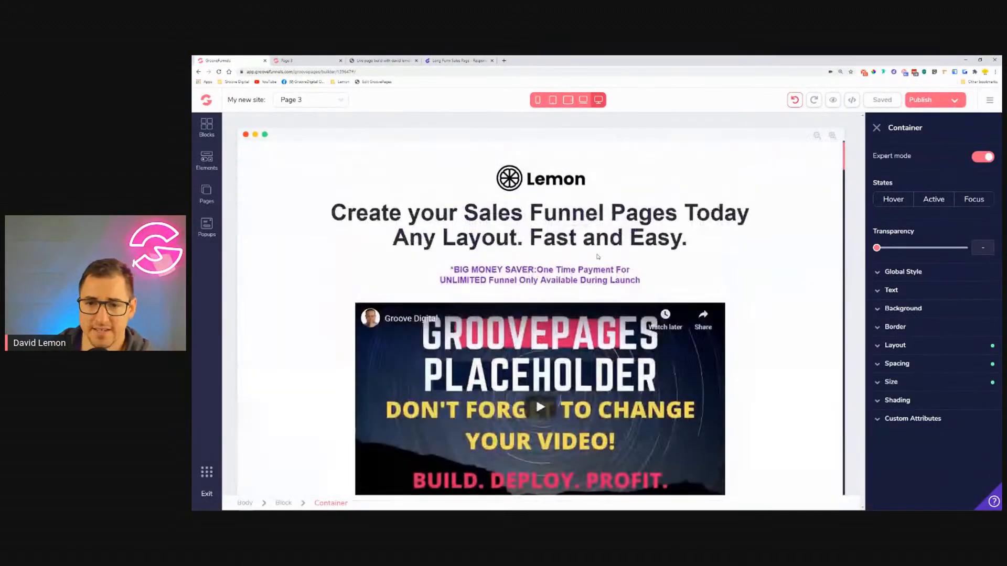
{"action": "scroll", "coordinate": [598, 257], "scroll_direction": "up", "scroll_amount": 1}
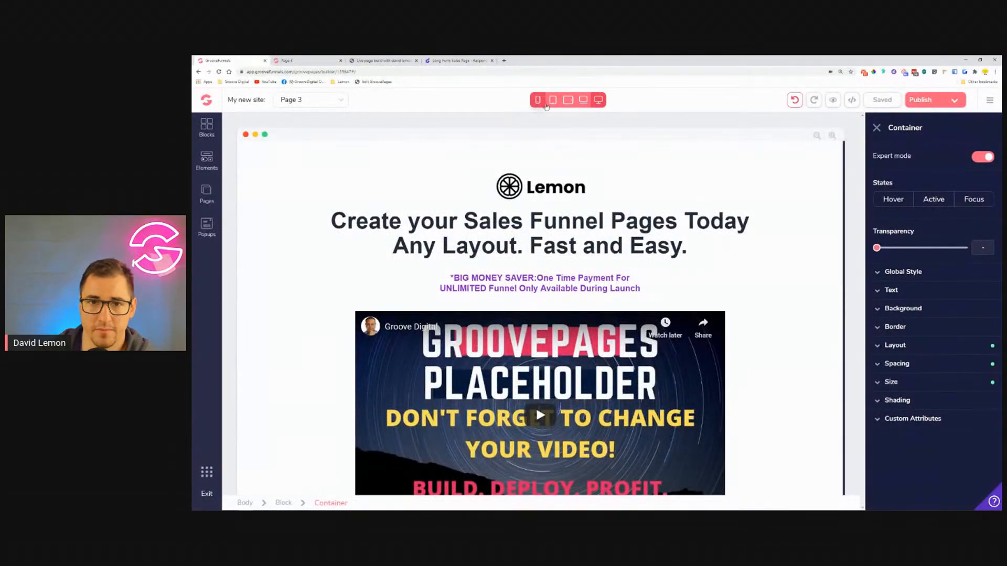
Step: Select the payment cards image in the buy button band and compare it across device views, ending in landscape tablet view
{"action": "left_click", "coordinate": [565, 101]}
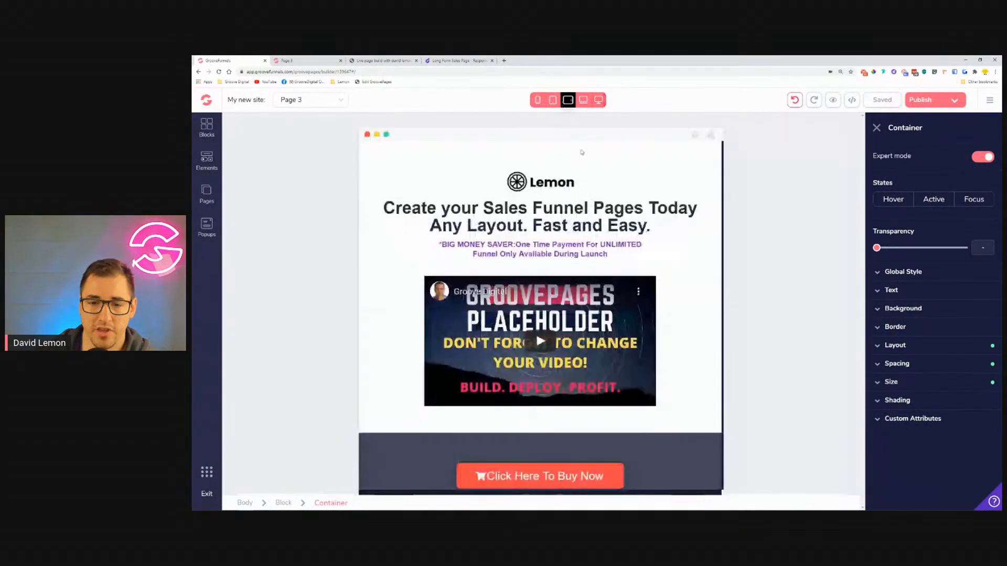
{"action": "scroll", "coordinate": [633, 250], "scroll_direction": "down", "scroll_amount": 4}
{"action": "left_click", "coordinate": [664, 307]}
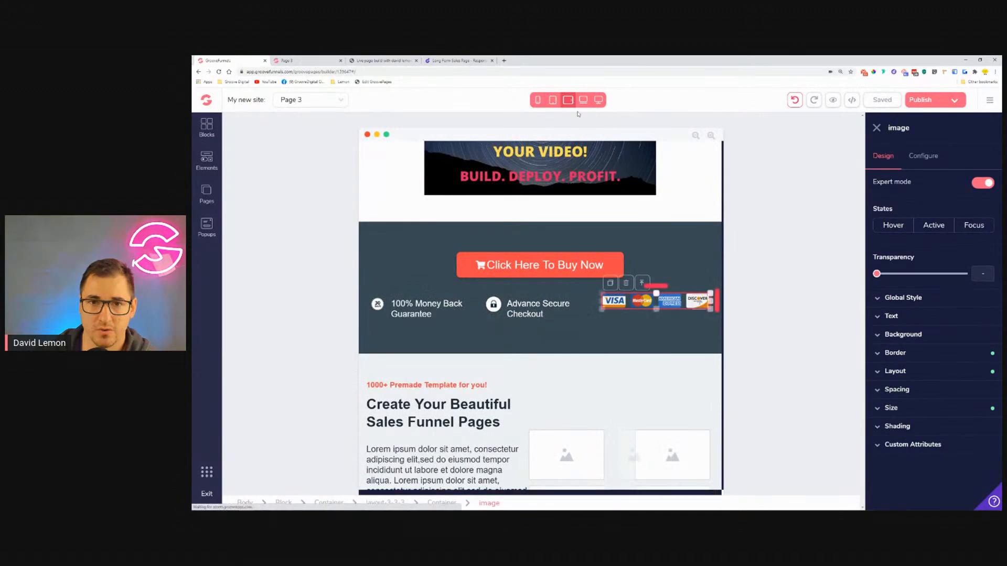
{"action": "left_click", "coordinate": [584, 104]}
{"action": "left_click", "coordinate": [598, 101]}
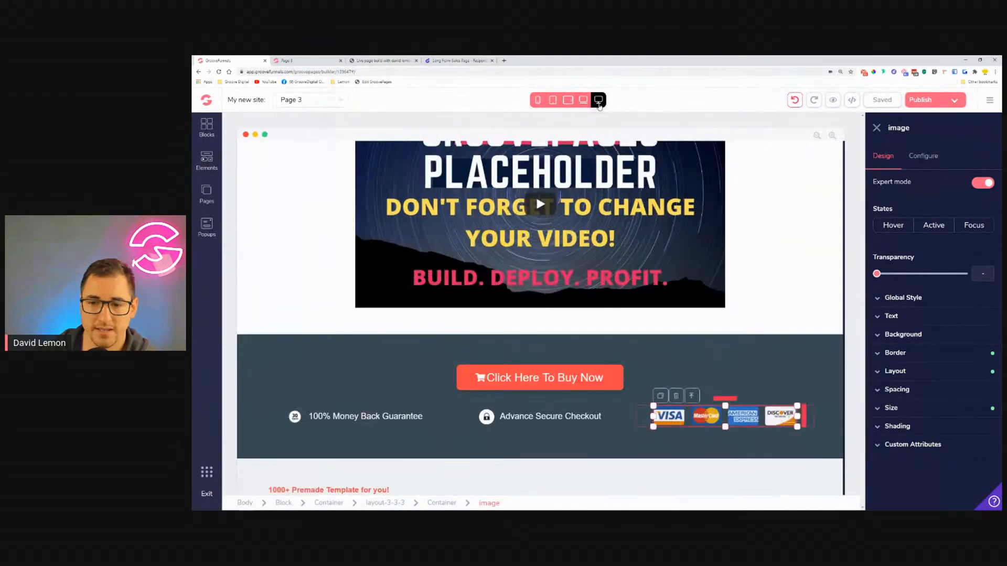
{"action": "left_click", "coordinate": [553, 100]}
{"action": "left_click", "coordinate": [568, 100]}
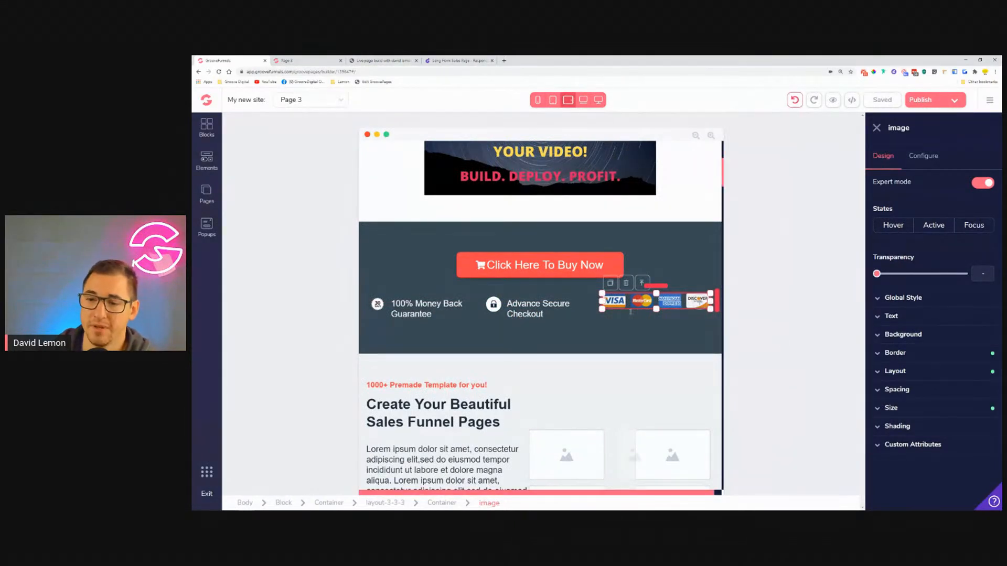
Step: Set the payment cards image's width to auto in landscape tablet view, and check it in laptop view
{"action": "left_click", "coordinate": [892, 408]}
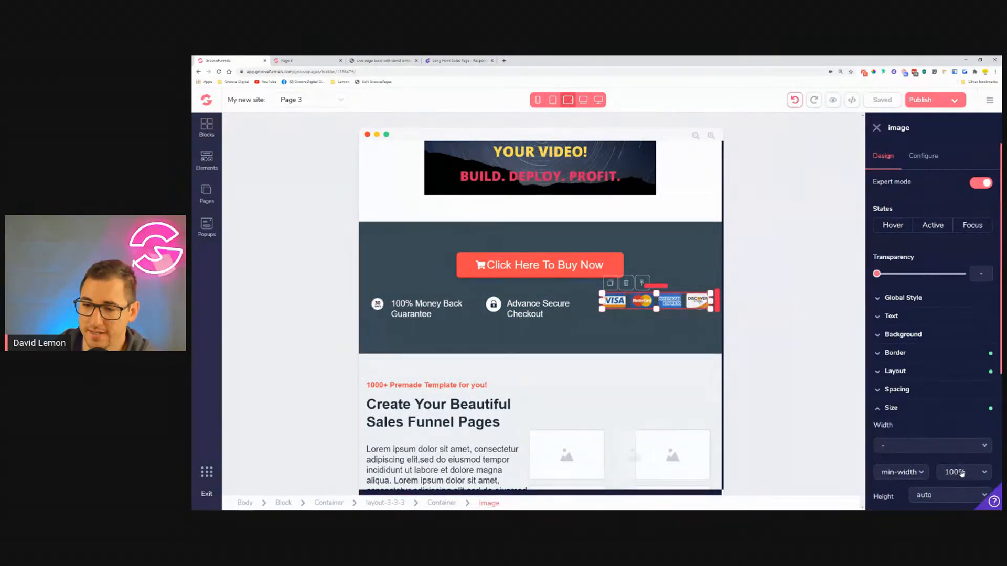
{"action": "scroll", "coordinate": [957, 472], "scroll_direction": "down", "scroll_amount": 2}
{"action": "left_click", "coordinate": [928, 324]}
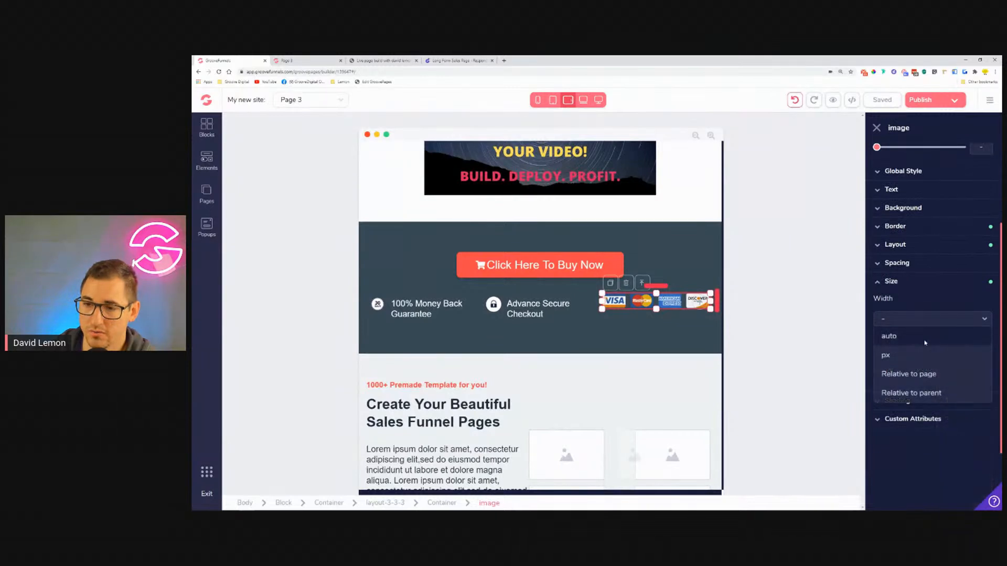
{"action": "scroll", "coordinate": [924, 344], "scroll_direction": "up", "scroll_amount": 2}
{"action": "left_click", "coordinate": [925, 344]}
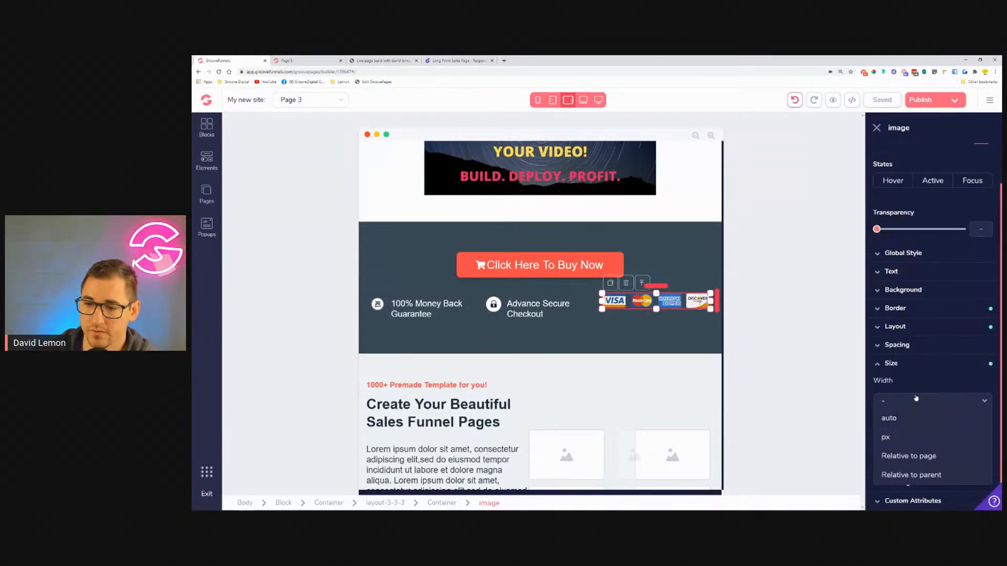
{"action": "left_click", "coordinate": [915, 423]}
{"action": "left_click", "coordinate": [583, 100]}
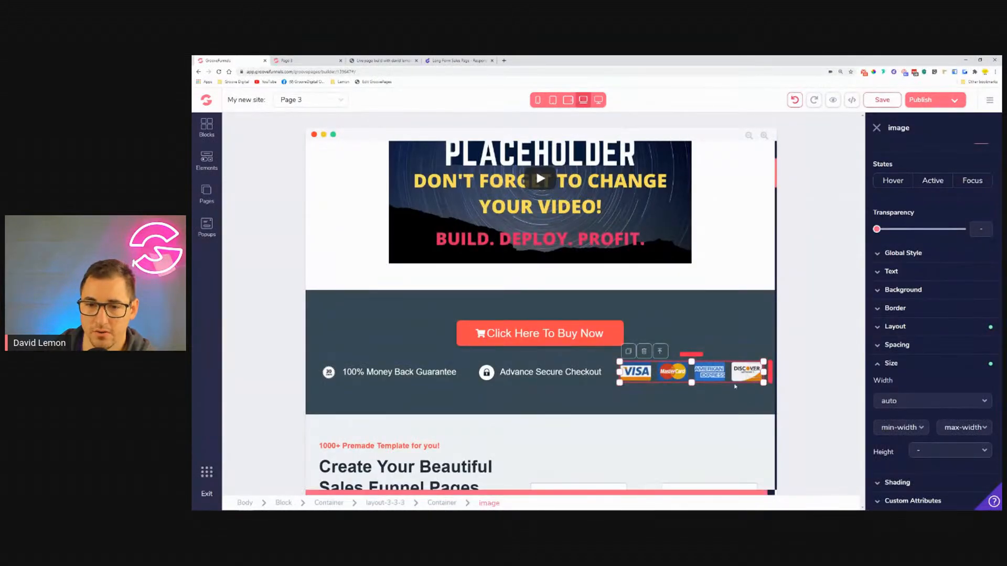
Step: Preview the page from desktop view, check the payment cards in the buy button band, and close the preview
{"action": "left_click", "coordinate": [598, 100]}
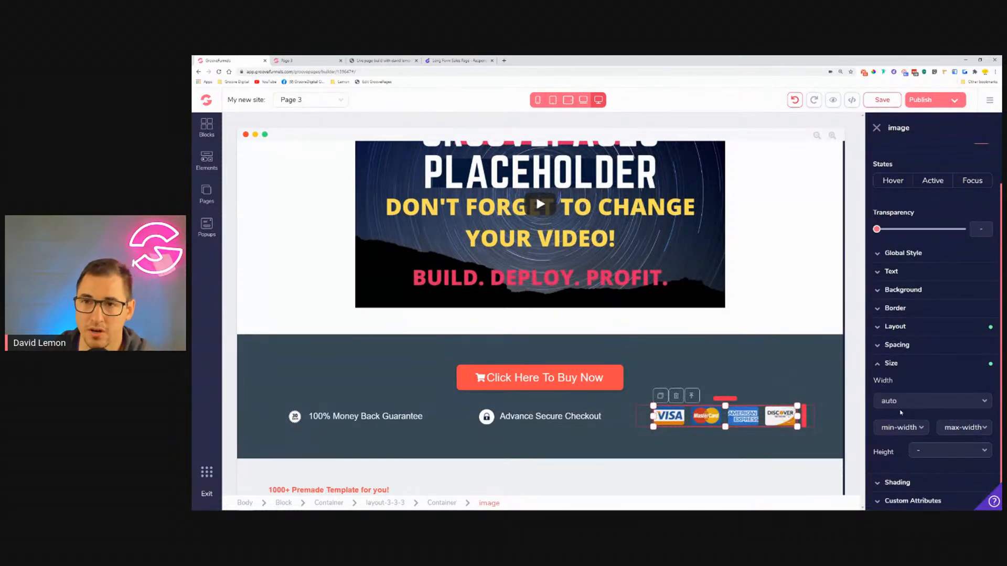
{"action": "left_click", "coordinate": [833, 100]}
{"action": "left_click", "coordinate": [416, 61]}
{"action": "scroll", "coordinate": [590, 361], "scroll_direction": "down", "scroll_amount": 5}
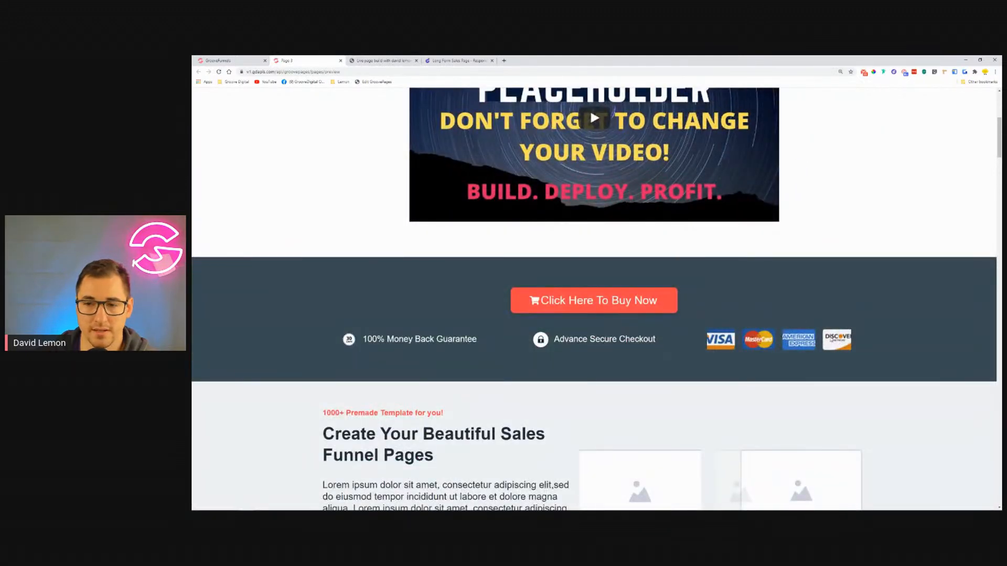
{"action": "left_click", "coordinate": [341, 61]}
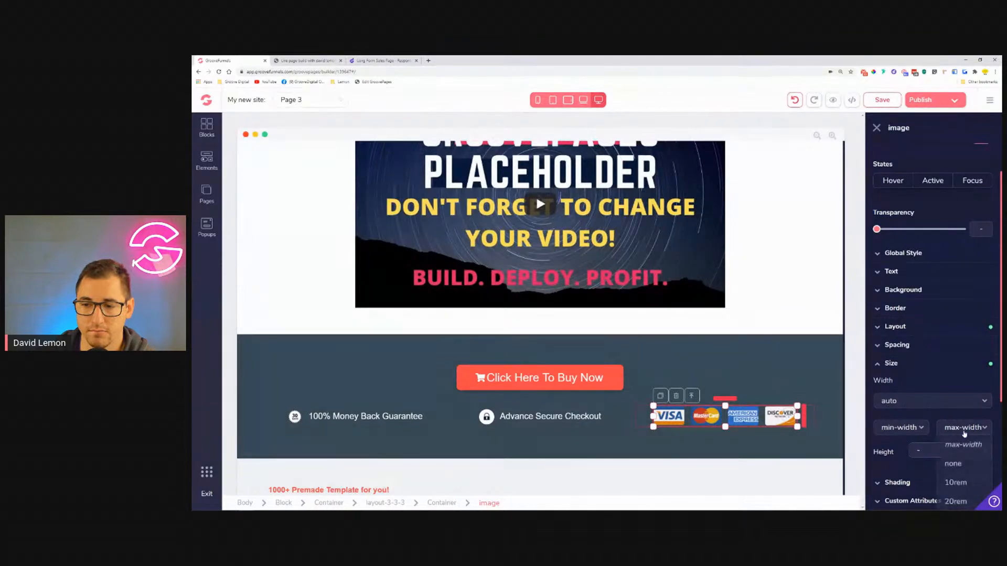
Step: Set the payment cards image's width and height to auto in desktop view
{"action": "left_click", "coordinate": [583, 100]}
{"action": "left_click", "coordinate": [568, 100]}
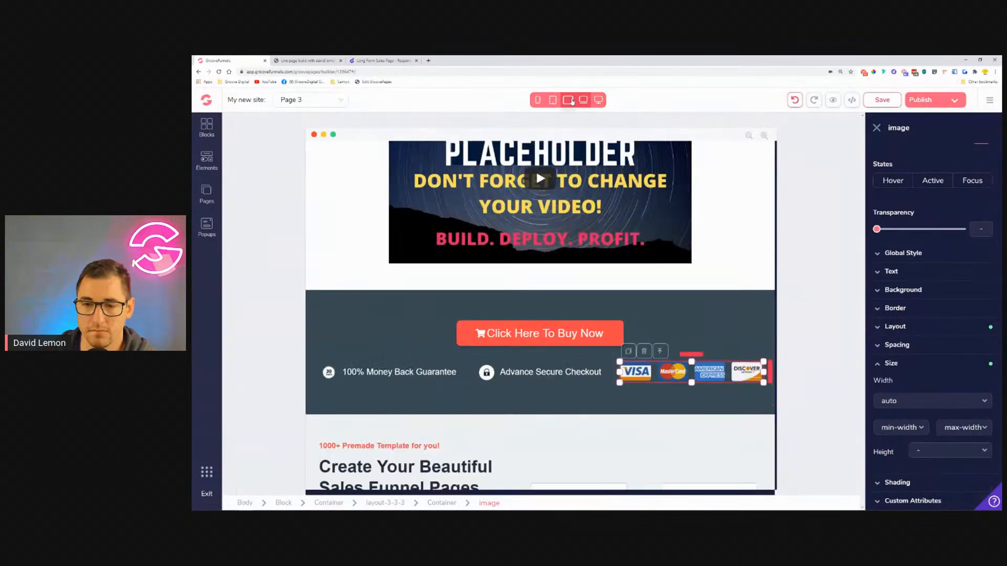
{"action": "left_click", "coordinate": [598, 99]}
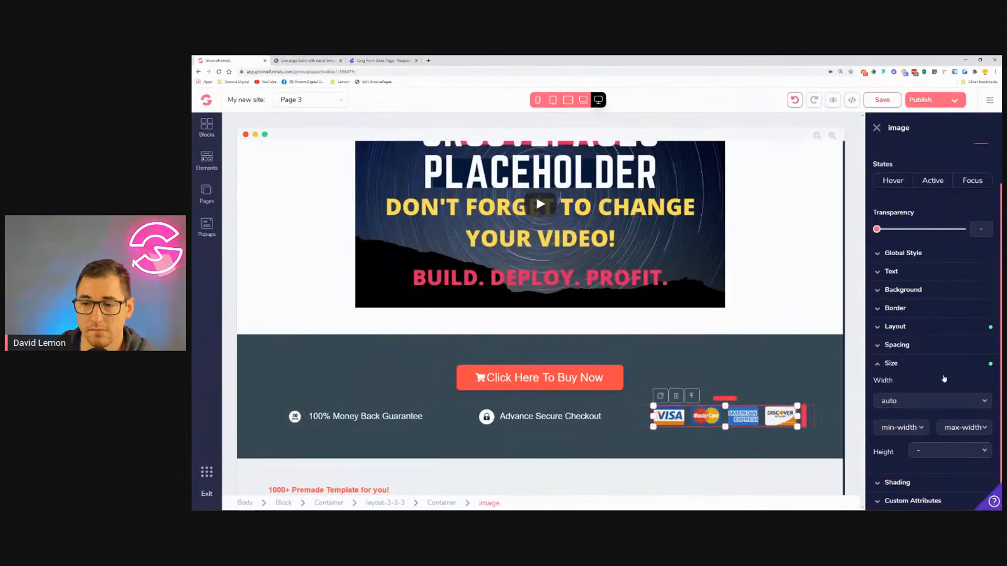
{"action": "left_click", "coordinate": [944, 404]}
{"action": "left_click", "coordinate": [946, 425]}
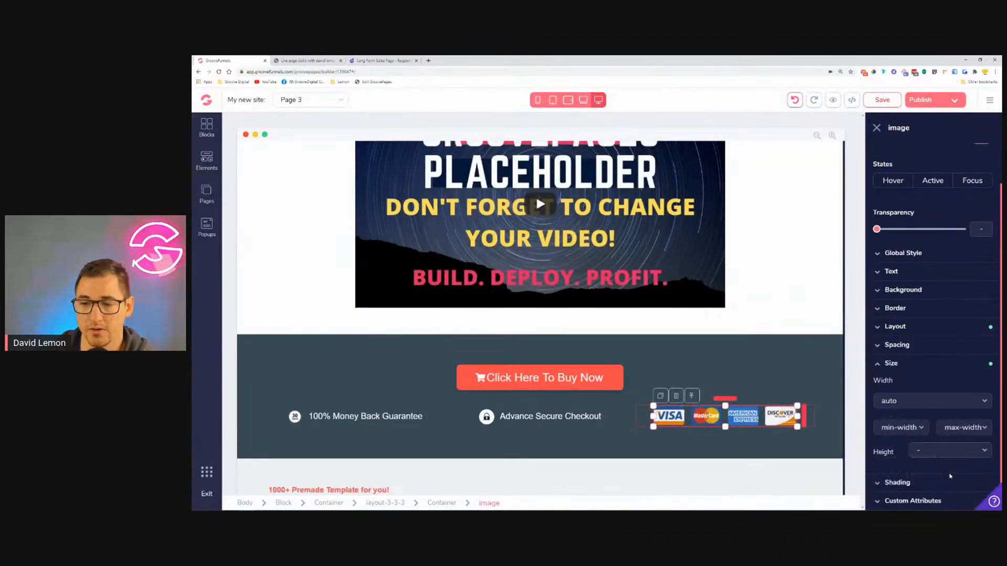
{"action": "left_click", "coordinate": [939, 454]}
{"action": "left_click", "coordinate": [925, 406]}
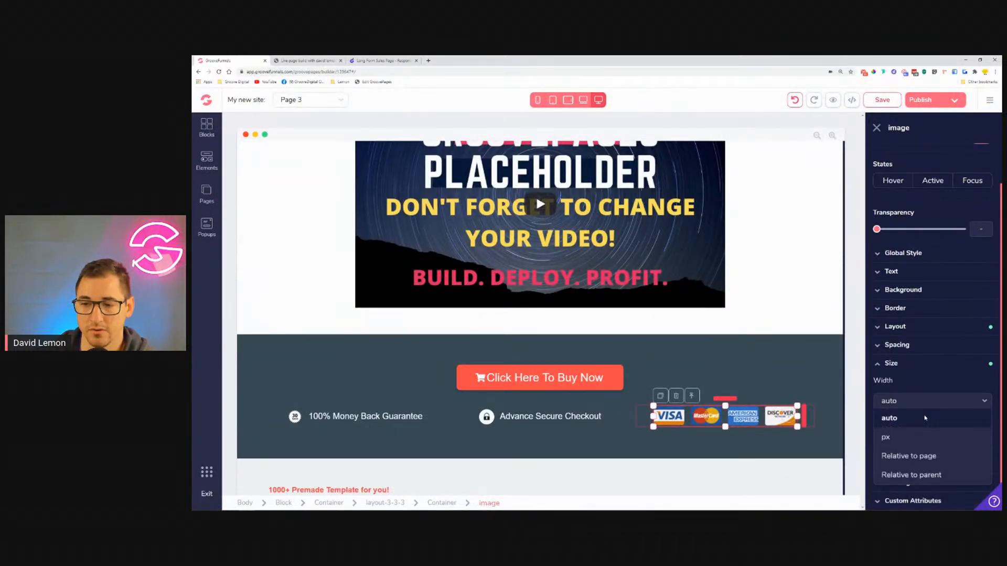
{"action": "left_click", "coordinate": [929, 419]}
{"action": "left_click", "coordinate": [949, 451]}
{"action": "left_click", "coordinate": [924, 467]}
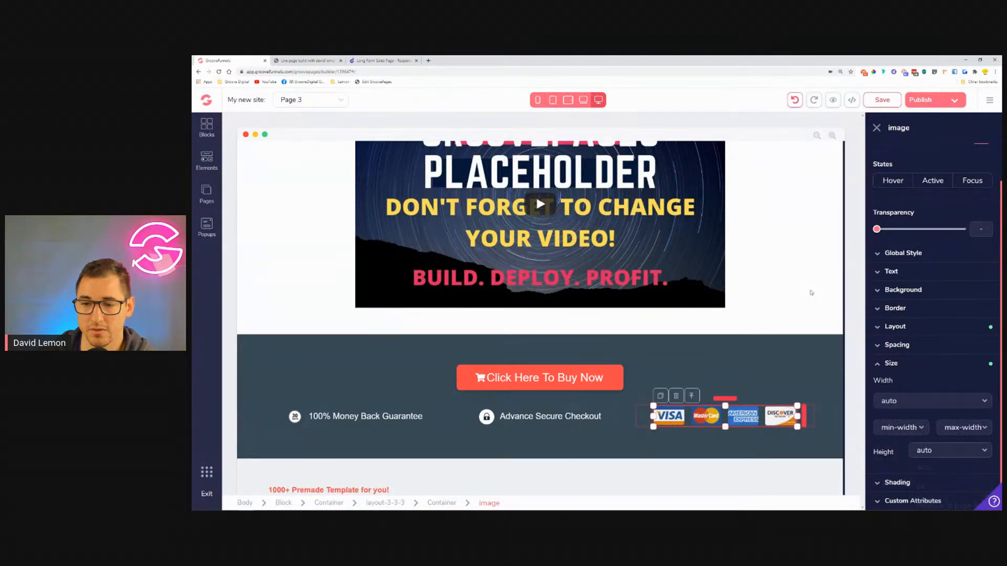
Step: Save the page and open a fresh preview at the buy button band
{"action": "left_click", "coordinate": [880, 100]}
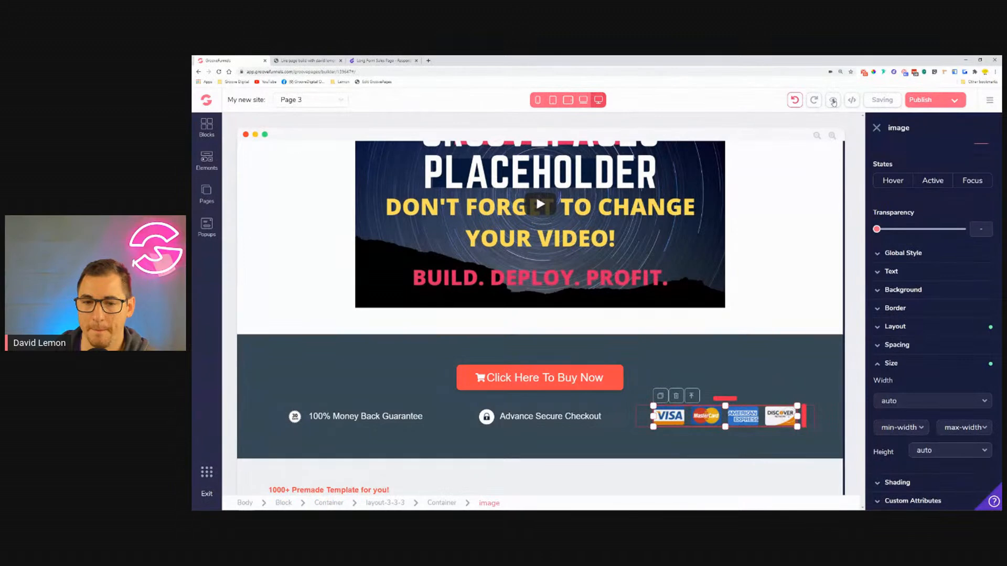
{"action": "left_click", "coordinate": [833, 101]}
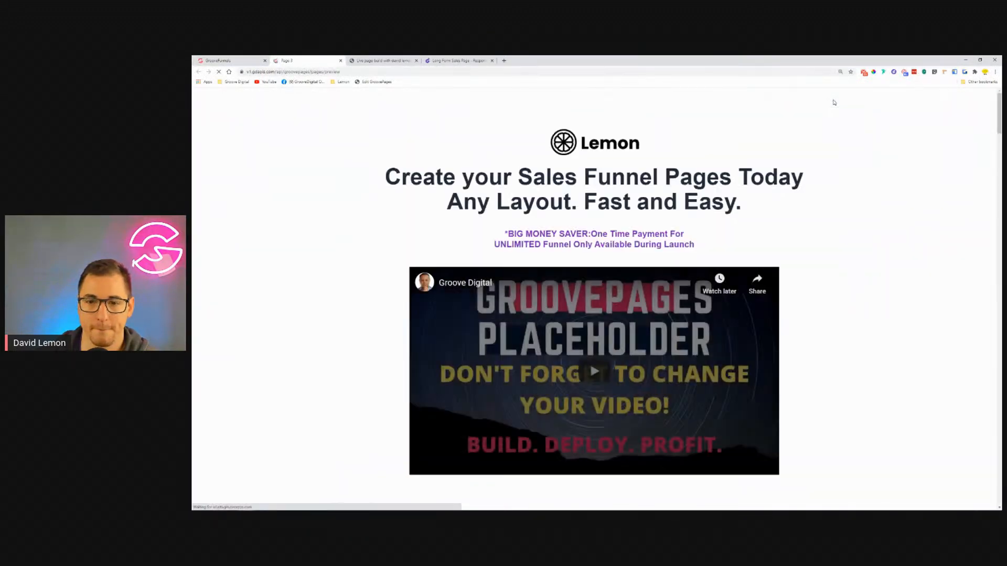
{"action": "scroll", "coordinate": [853, 143], "scroll_direction": "down", "scroll_amount": 3}
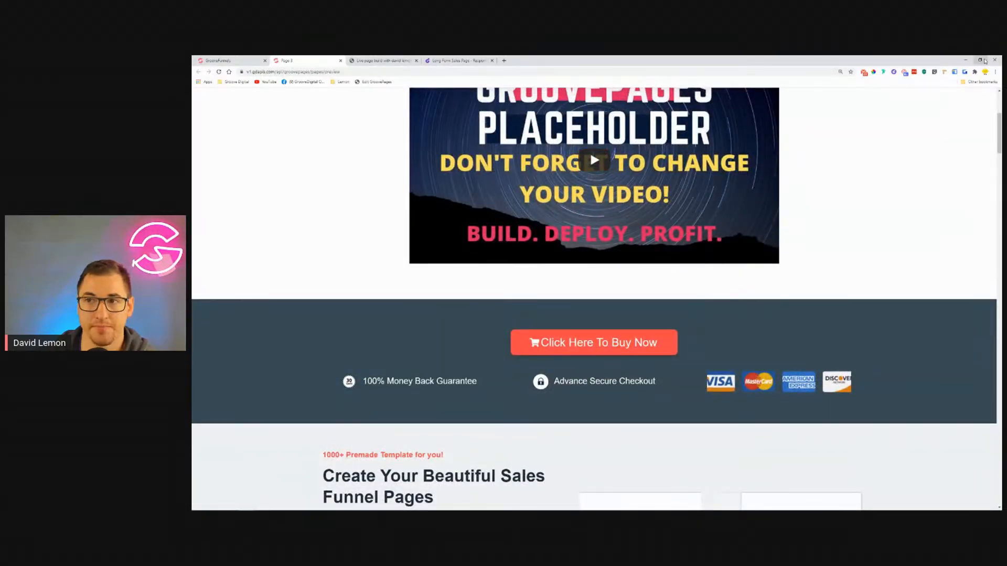
Step: Check the buy button band in the preview at phone width and wider window widths, and return to the page editor
{"action": "left_click", "coordinate": [979, 61]}
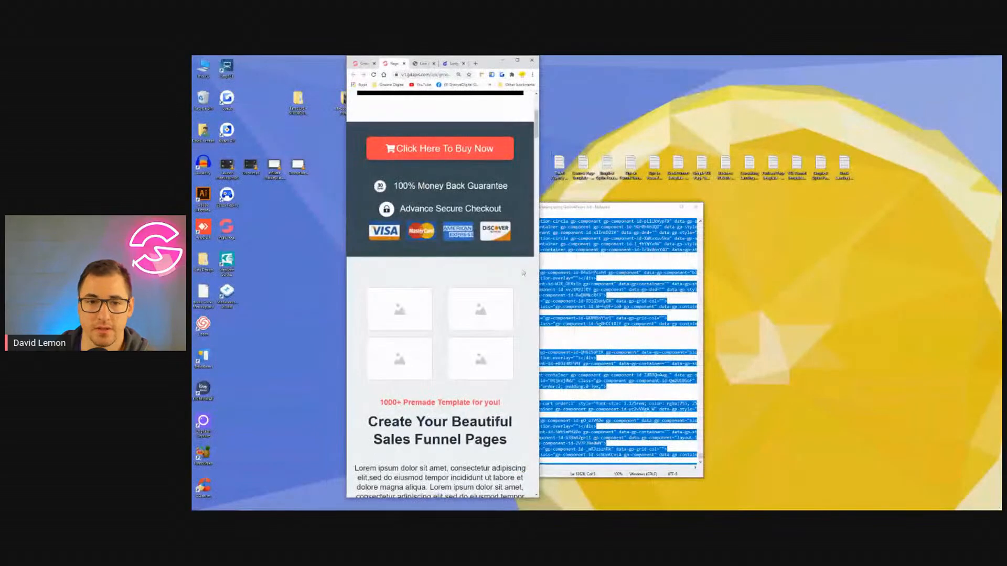
{"action": "scroll", "coordinate": [531, 262], "scroll_direction": "down", "scroll_amount": 5}
{"action": "scroll", "coordinate": [530, 262], "scroll_direction": "up", "scroll_amount": 6}
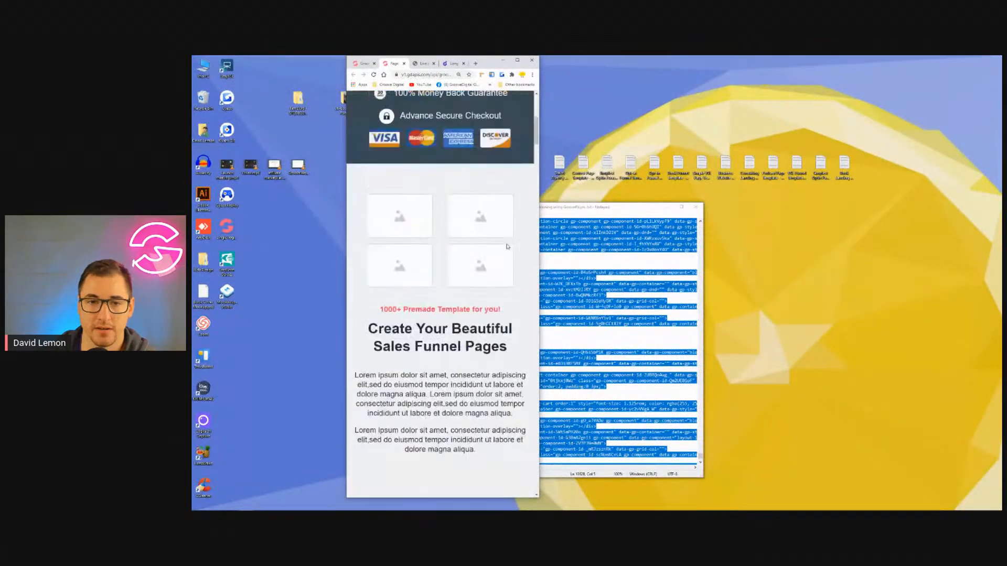
{"action": "left_click_drag", "start_coordinate": [539, 257], "coordinate": [919, 286]}
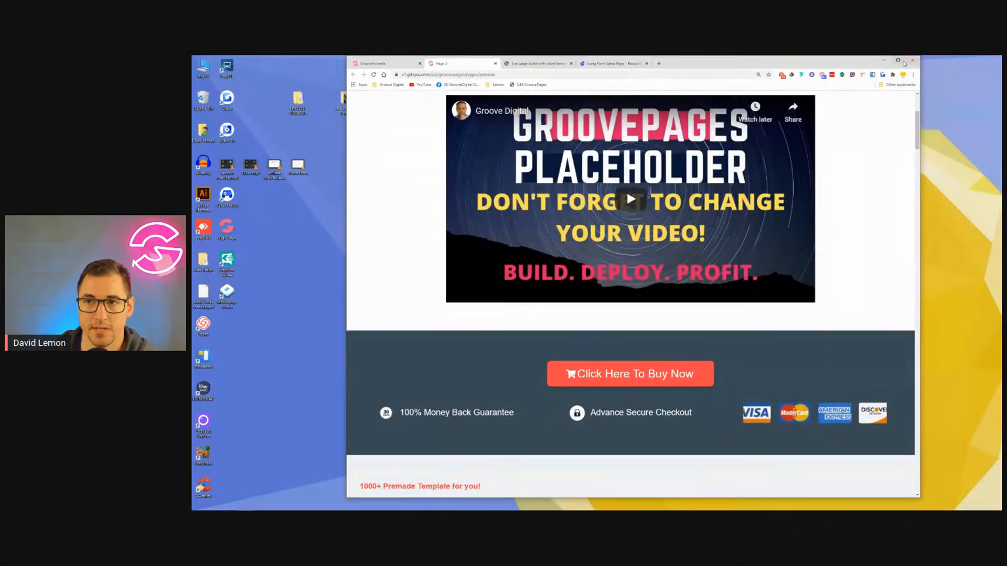
{"action": "left_click", "coordinate": [898, 60]}
{"action": "left_click", "coordinate": [231, 61]}
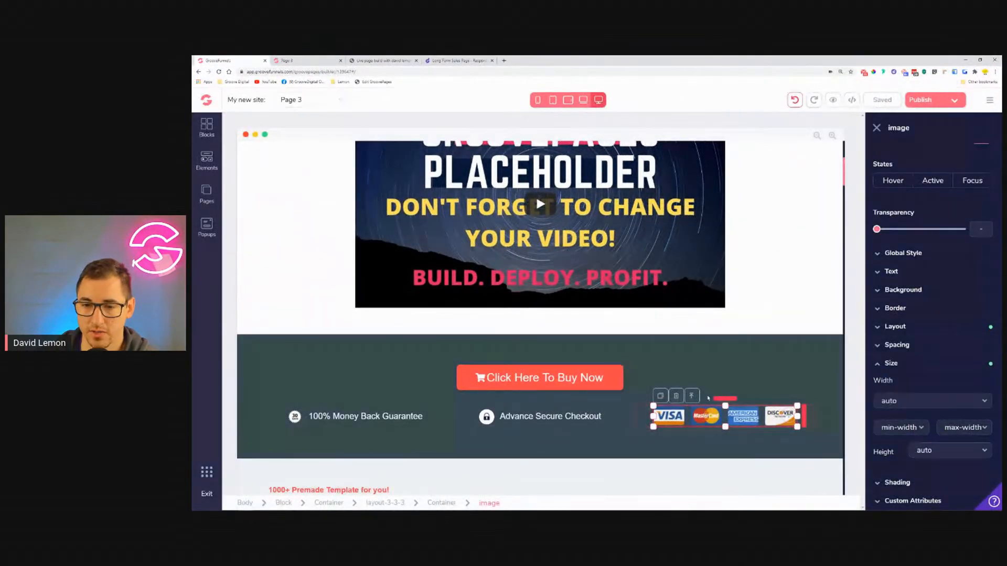
Step: Select the container around the payment cards image, set its height and width to auto, and save the page
{"action": "left_click", "coordinate": [692, 396]}
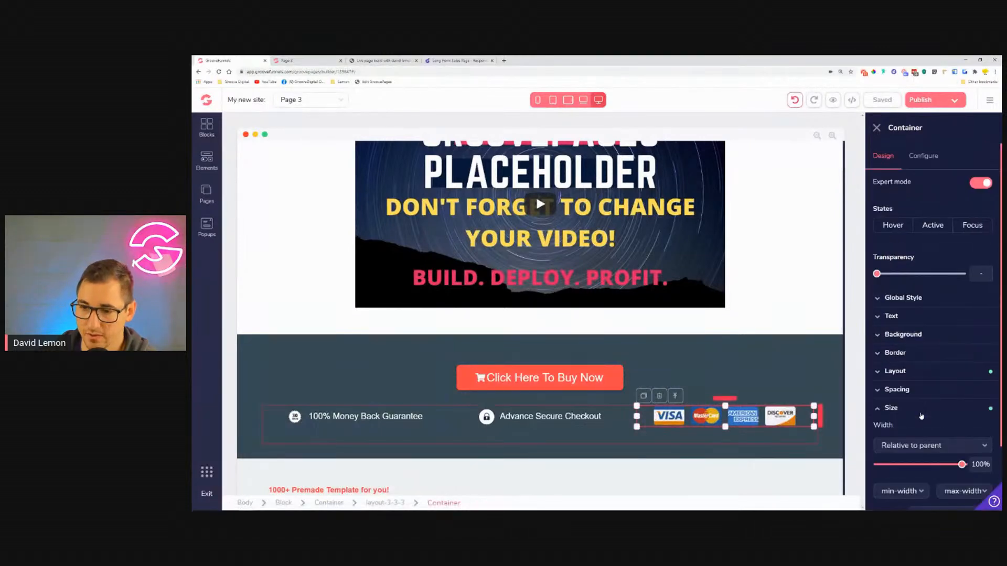
{"action": "scroll", "coordinate": [922, 416], "scroll_direction": "down", "scroll_amount": 2}
{"action": "left_click", "coordinate": [946, 434]}
{"action": "left_click", "coordinate": [939, 449]}
{"action": "left_click", "coordinate": [936, 385]}
{"action": "left_click", "coordinate": [940, 399]}
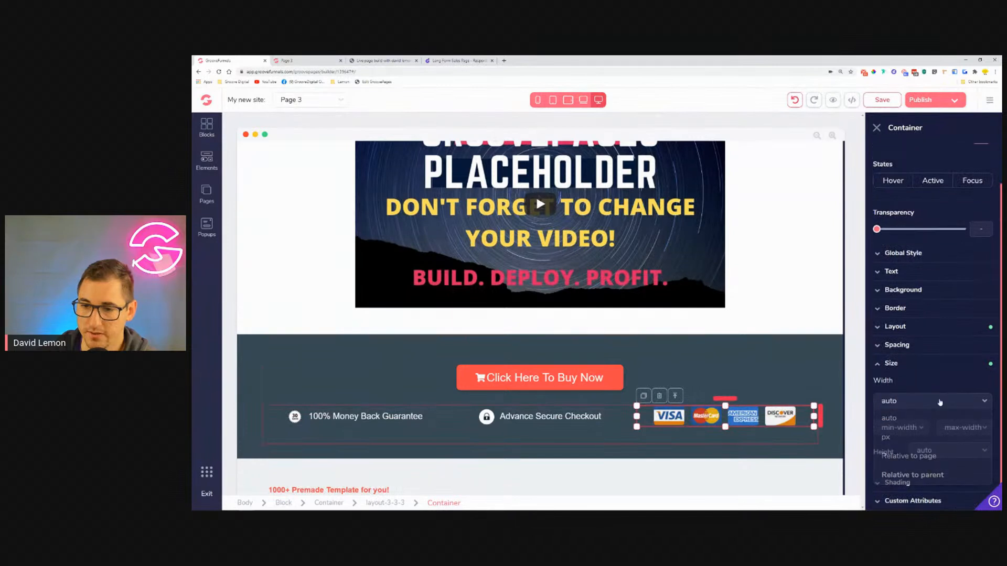
{"action": "left_click", "coordinate": [877, 100]}
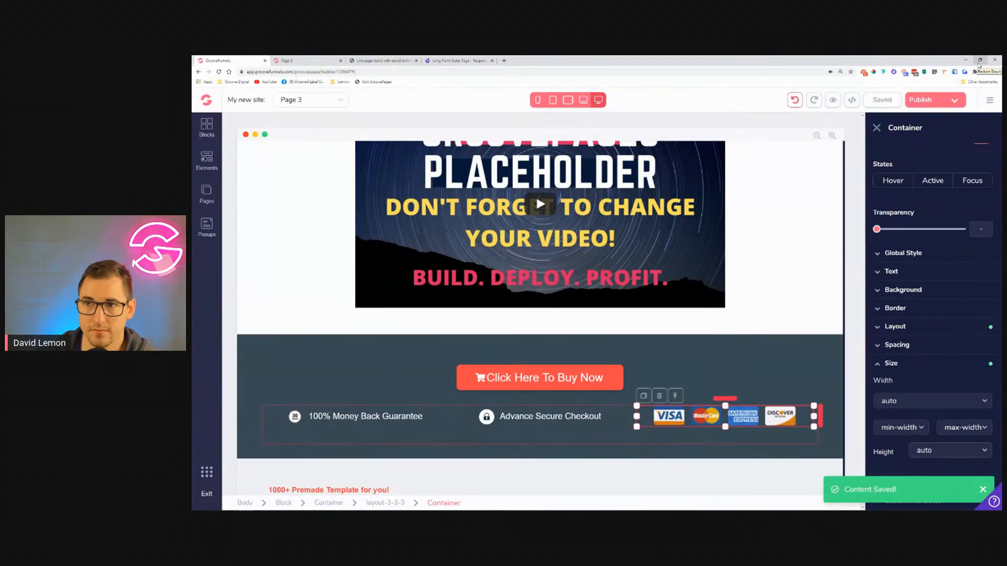
Step: Open a new preview and check the payment cards at full and slightly narrower window widths, ending with the window maximized
{"action": "left_click", "coordinate": [980, 60]}
{"action": "left_click", "coordinate": [900, 61]}
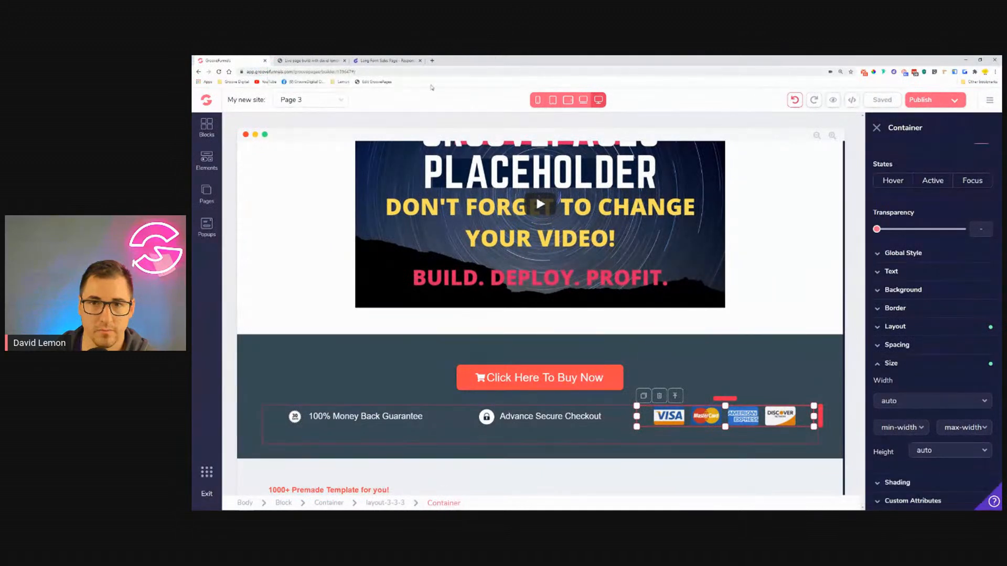
{"action": "left_click", "coordinate": [834, 101]}
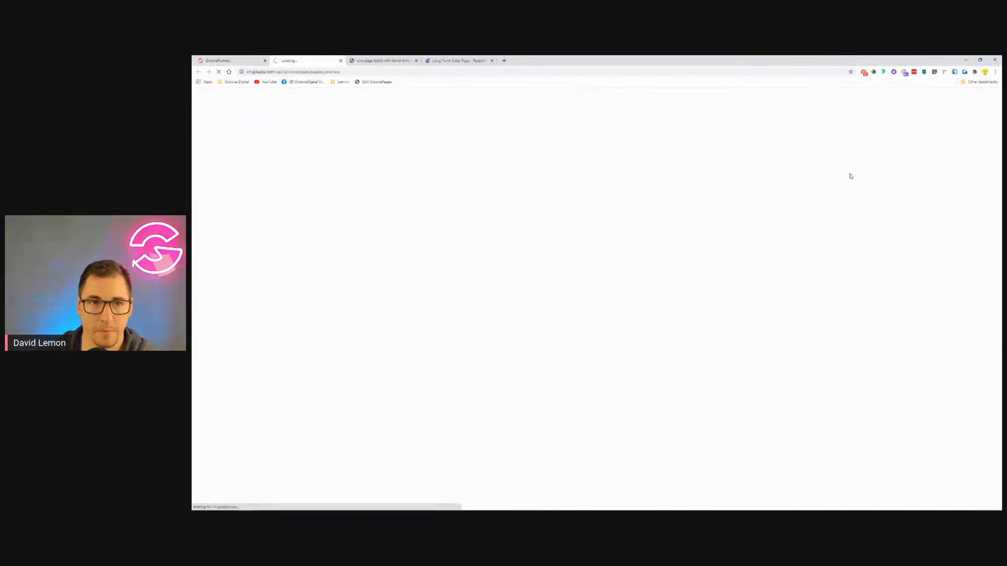
{"action": "scroll", "coordinate": [855, 247], "scroll_direction": "down", "scroll_amount": 4}
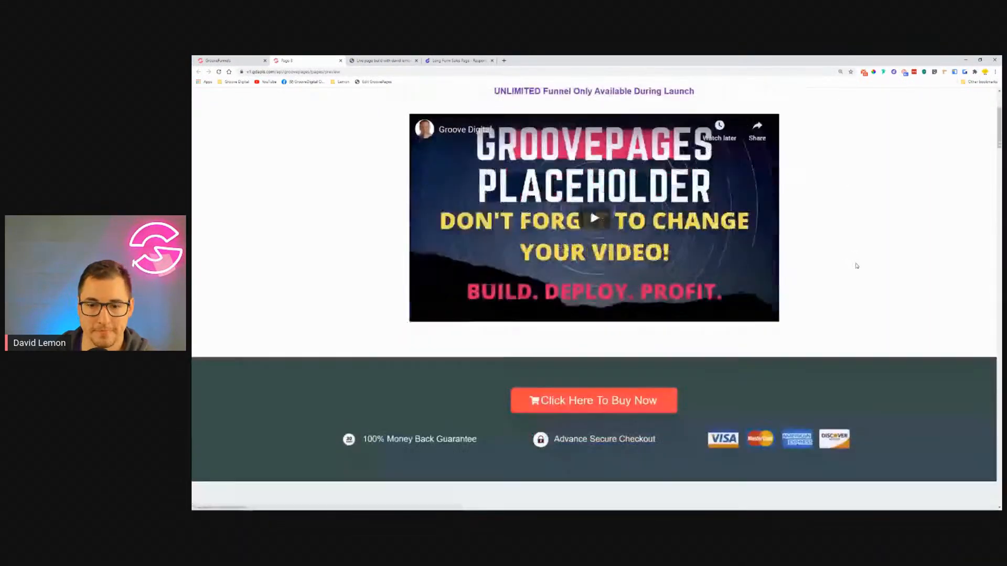
{"action": "left_click", "coordinate": [980, 60]}
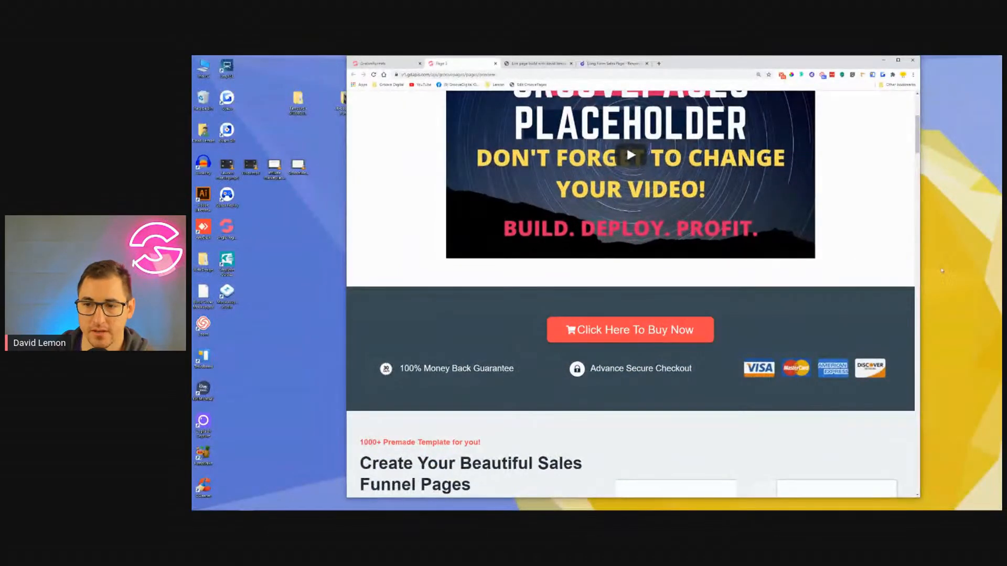
{"action": "left_click_drag", "start_coordinate": [920, 261], "coordinate": [876, 268]}
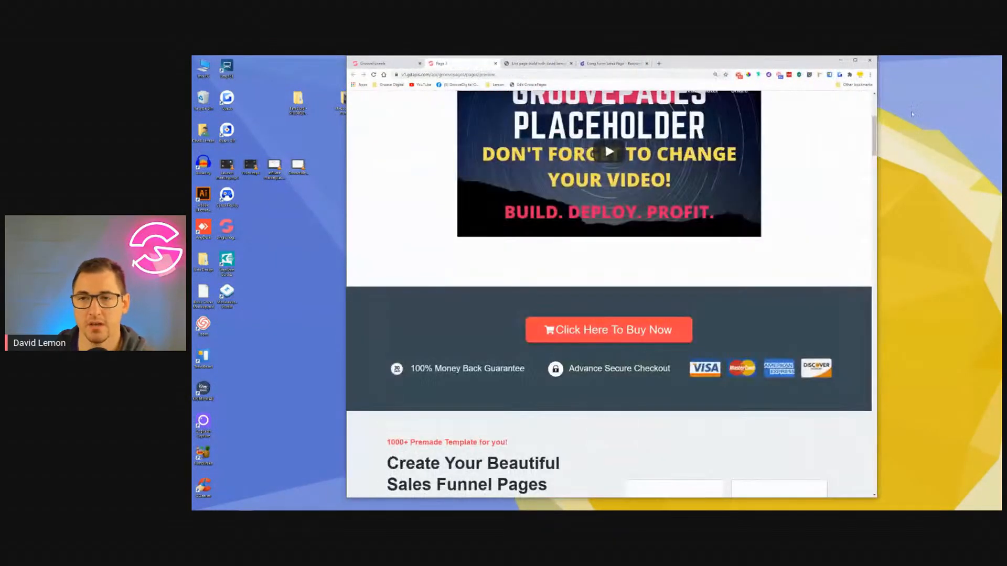
{"action": "left_click", "coordinate": [856, 61]}
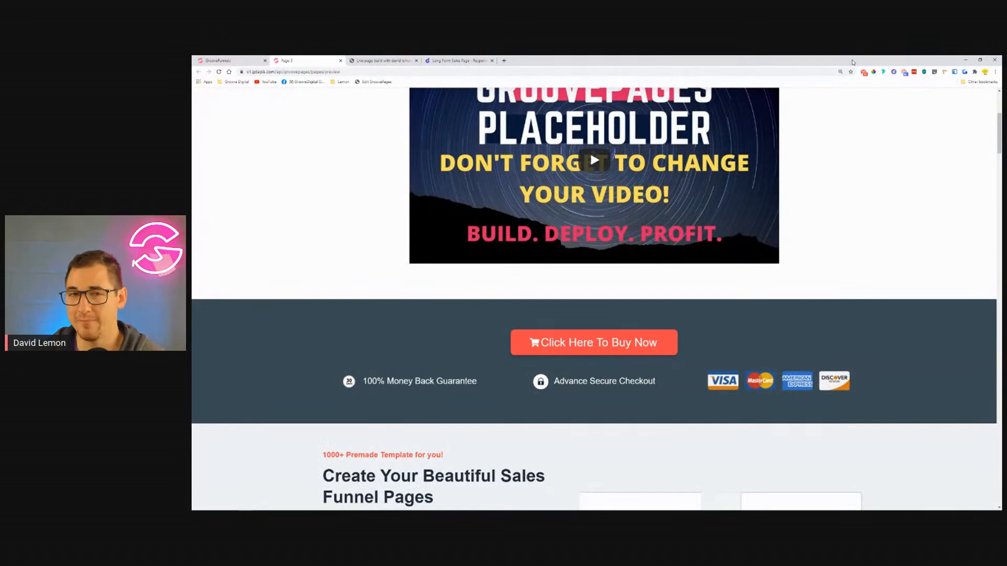
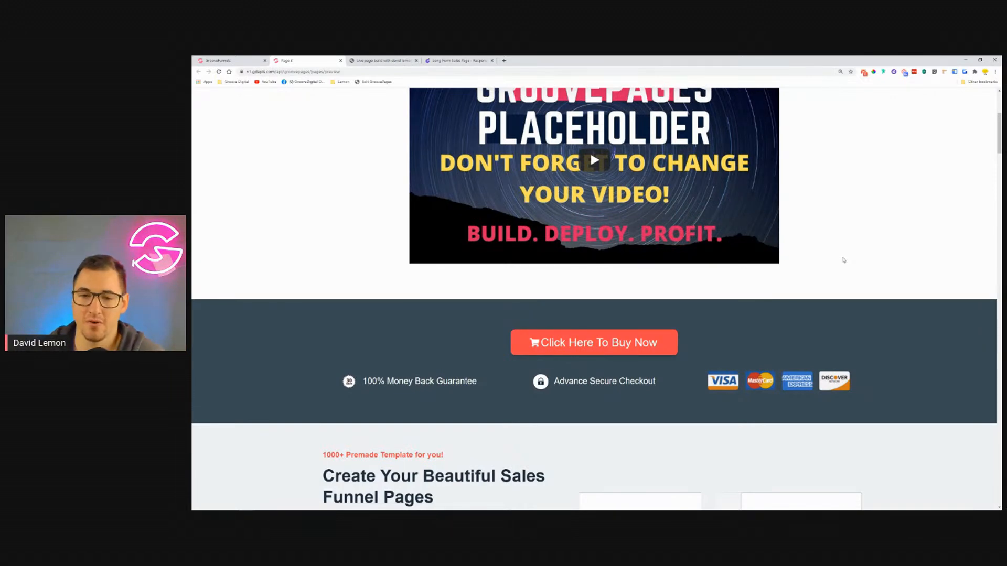
Step: Return to the page editor and select the upper faint overlapping placeholder image in the Create Your Beautiful Sales Funnel Pages section
{"action": "scroll", "coordinate": [745, 378], "scroll_direction": "down", "scroll_amount": 5}
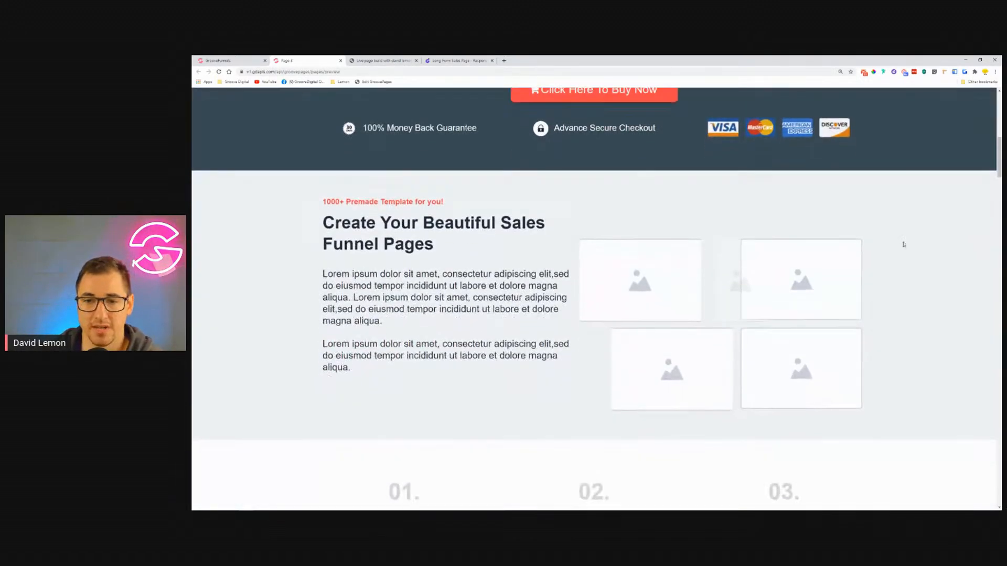
{"action": "left_click", "coordinate": [225, 61]}
{"action": "scroll", "coordinate": [774, 369], "scroll_direction": "down", "scroll_amount": 5}
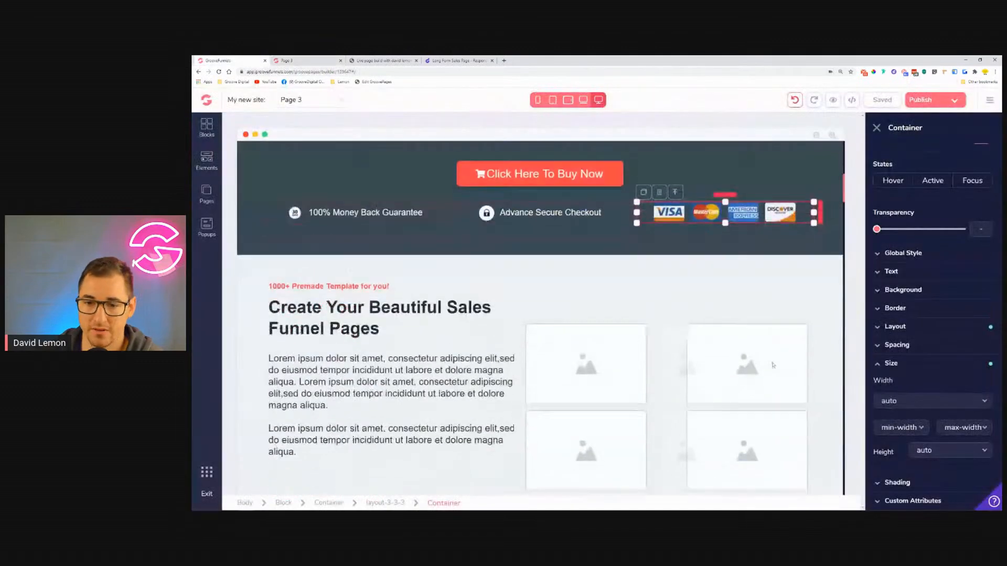
{"action": "left_click", "coordinate": [684, 315]}
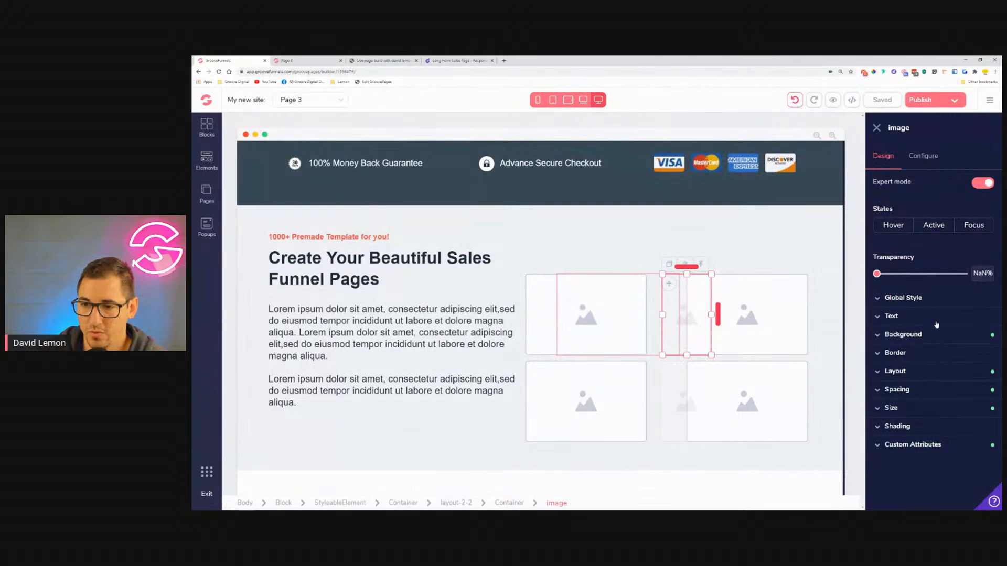
Step: Try hiding the faint placeholder image by setting its display to none in landscape tablet view, check desktop view, and undo the change
{"action": "left_click", "coordinate": [568, 99]}
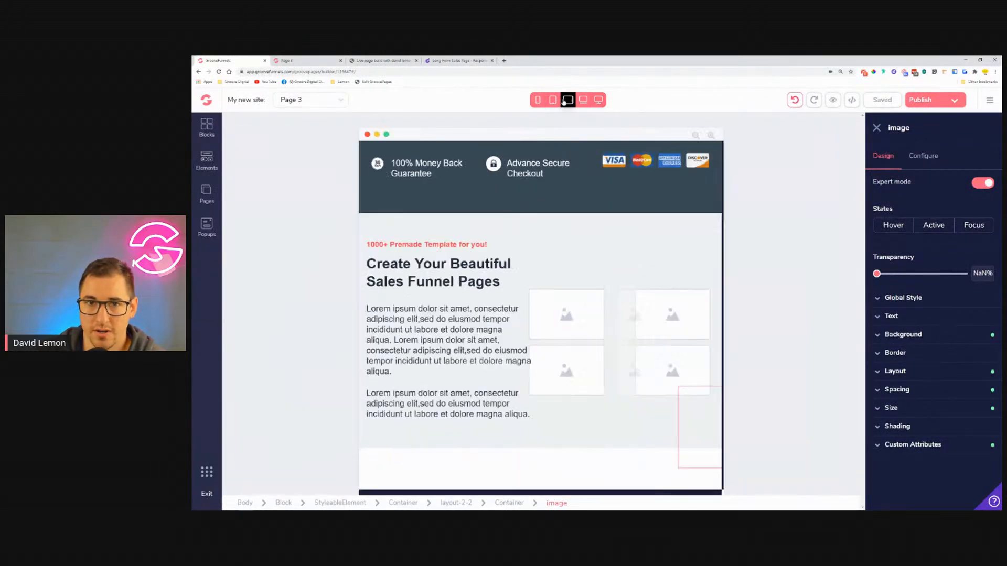
{"action": "left_click", "coordinate": [963, 373]}
{"action": "left_click", "coordinate": [959, 392]}
{"action": "scroll", "coordinate": [965, 461], "scroll_direction": "down", "scroll_amount": 2}
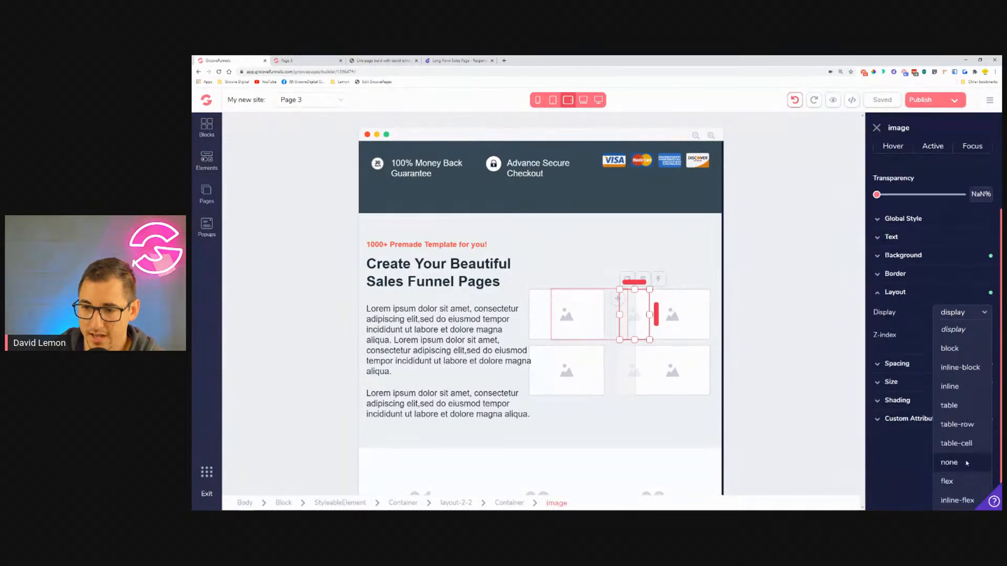
{"action": "left_click", "coordinate": [952, 463]}
{"action": "left_click", "coordinate": [598, 100]}
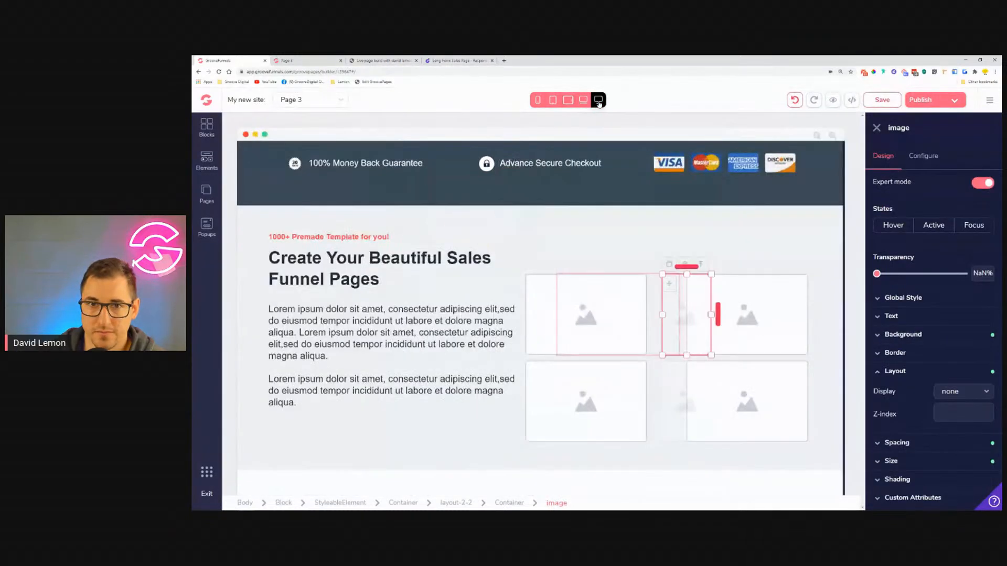
{"action": "left_click", "coordinate": [796, 101]}
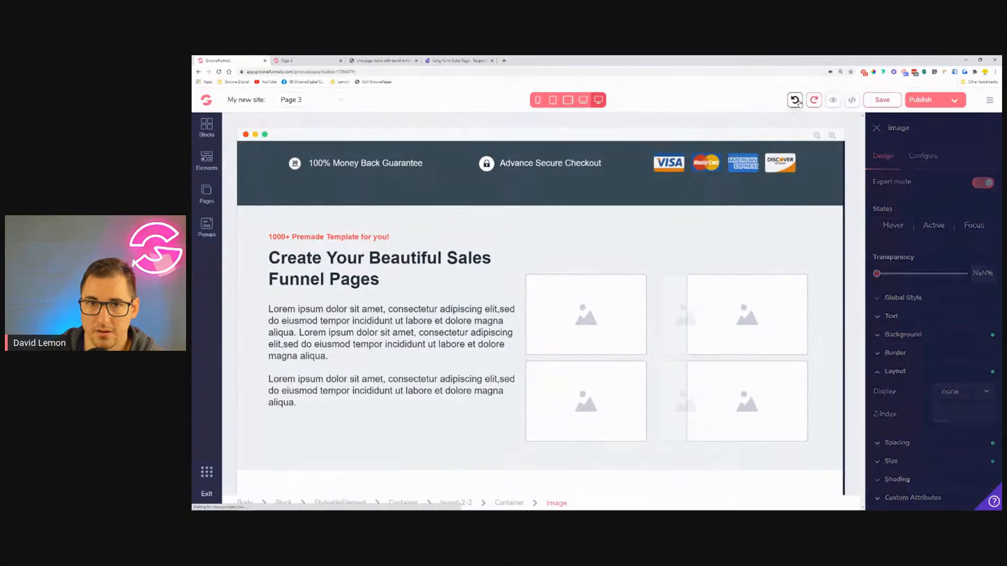
Step: Compare the upper faint placeholder image's display setting in landscape and portrait tablet views
{"action": "left_click", "coordinate": [568, 100]}
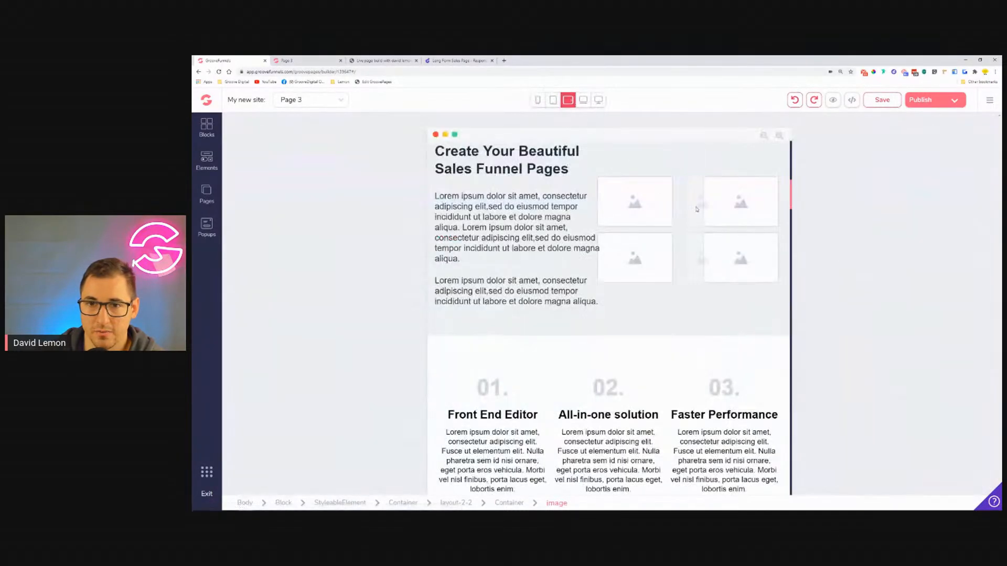
{"action": "left_click", "coordinate": [697, 205]}
{"action": "left_click", "coordinate": [911, 372]}
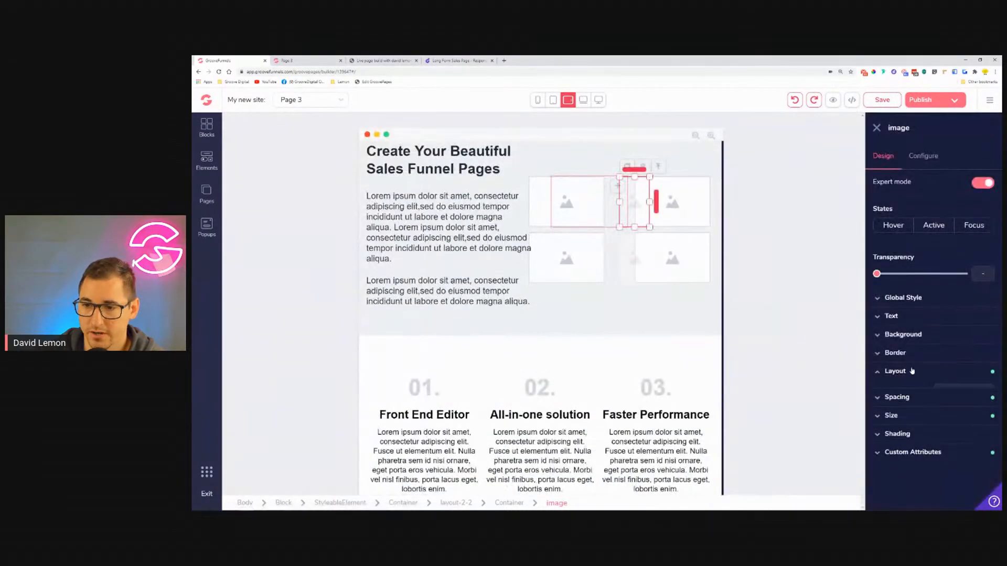
{"action": "left_click", "coordinate": [552, 100]}
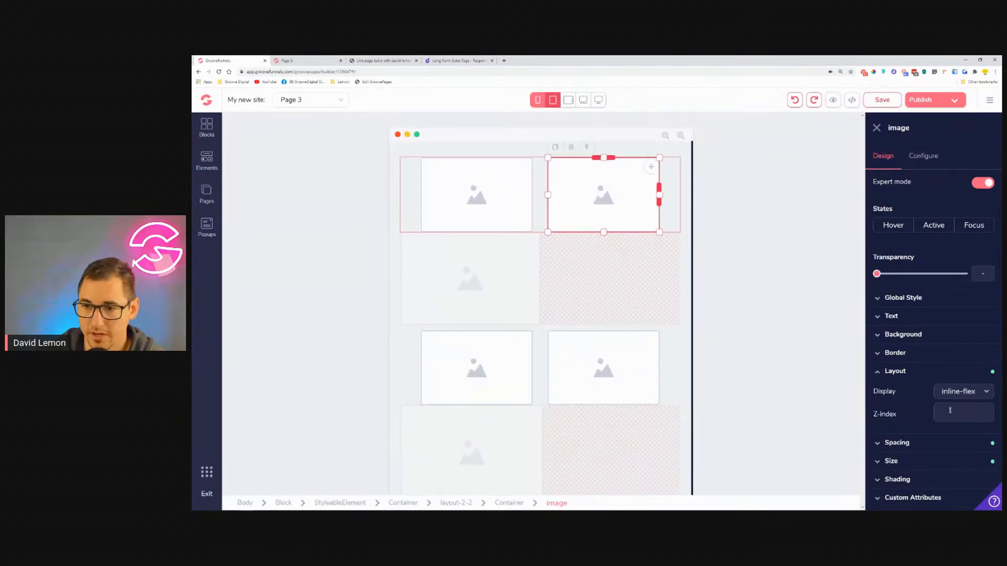
{"action": "scroll", "coordinate": [608, 257], "scroll_direction": "down", "scroll_amount": 1}
{"action": "scroll", "coordinate": [597, 252], "scroll_direction": "up", "scroll_amount": 1}
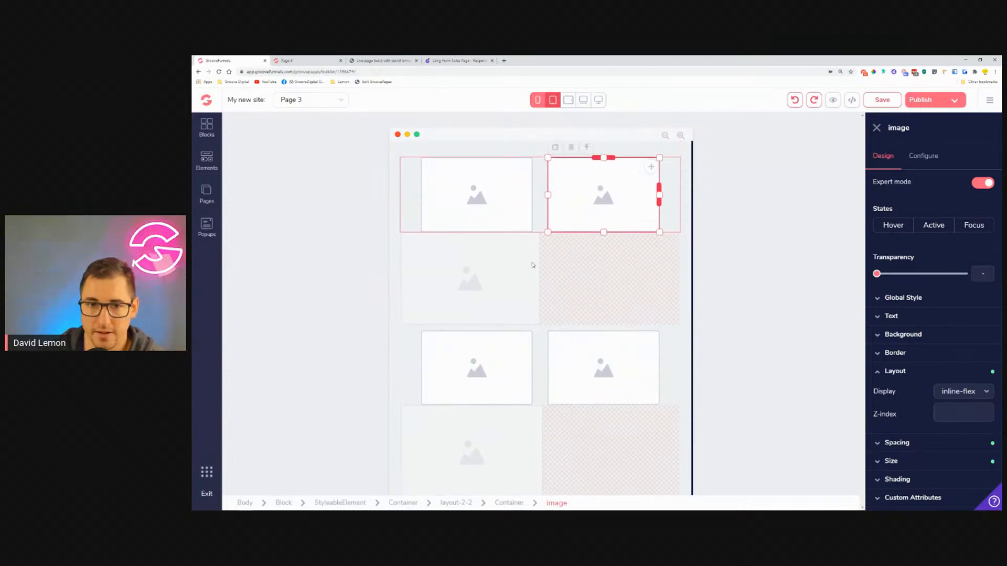
{"action": "left_click", "coordinate": [568, 100]}
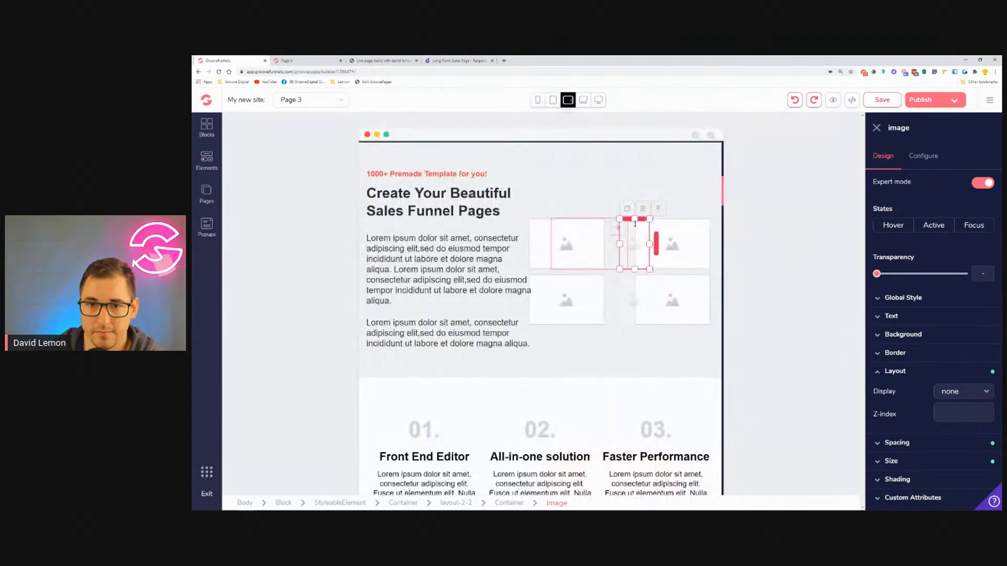
Step: Try hiding the lower row of placeholder images by setting its layout's display to none in landscape tablet view, and undo the change
{"action": "left_click", "coordinate": [615, 299]}
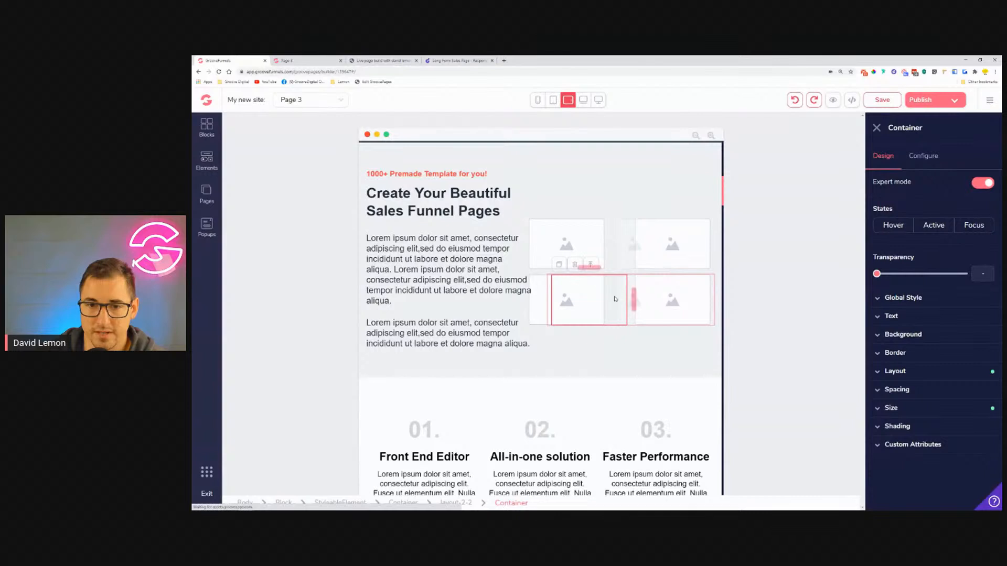
{"action": "left_click", "coordinate": [591, 264]}
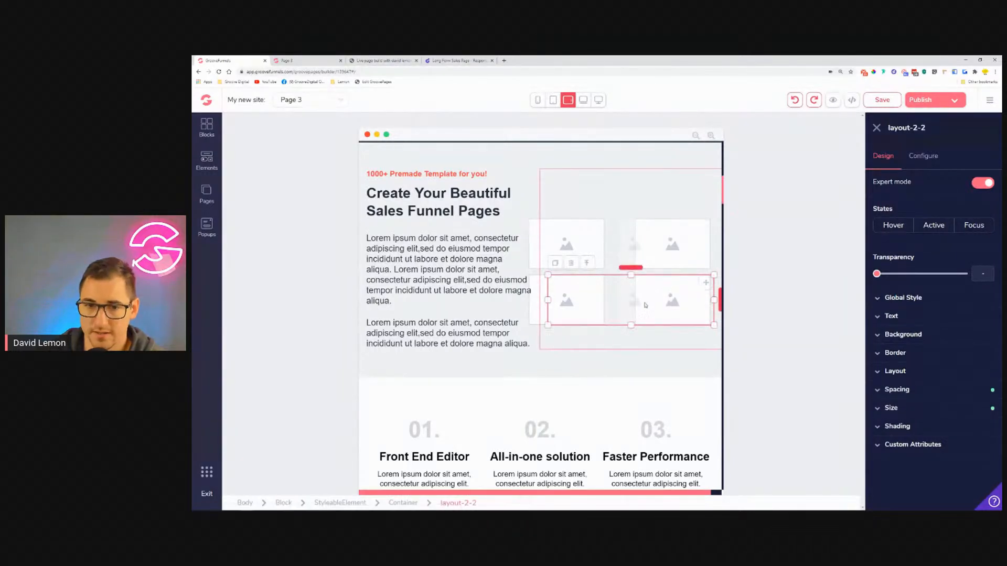
{"action": "left_click", "coordinate": [895, 371]}
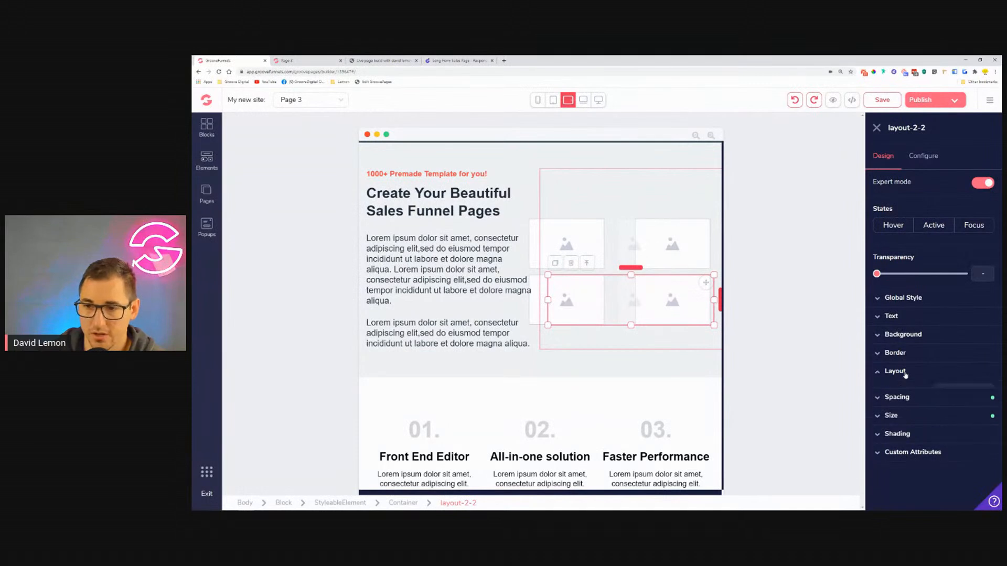
{"action": "left_click", "coordinate": [964, 391]}
{"action": "scroll", "coordinate": [964, 456], "scroll_direction": "down", "scroll_amount": 3}
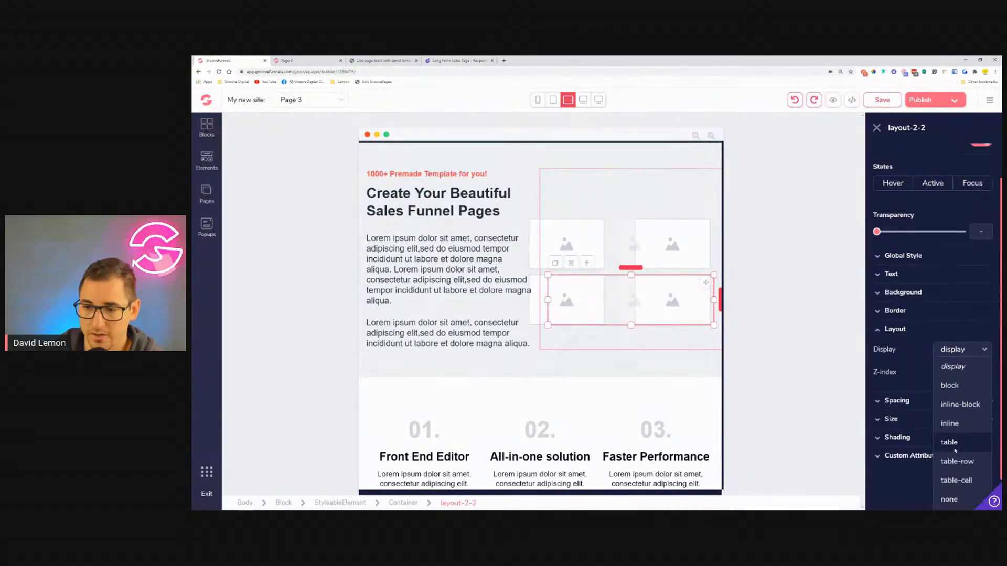
{"action": "left_click", "coordinate": [956, 498]}
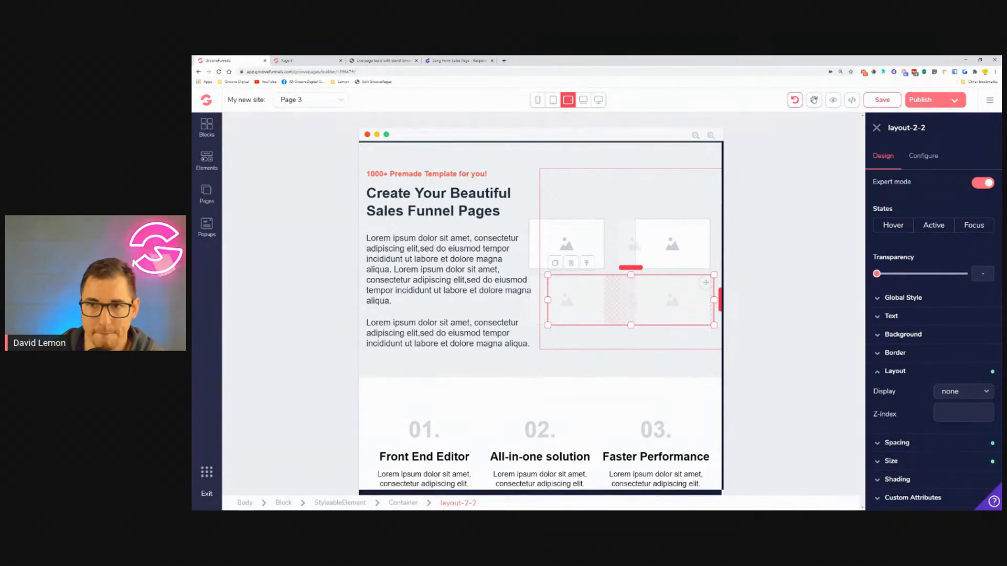
{"action": "left_click", "coordinate": [796, 99]}
Step: Select the lower row's hidden container in portrait tablet view and try setting its display to none in landscape tablet view
{"action": "left_click", "coordinate": [677, 297]}
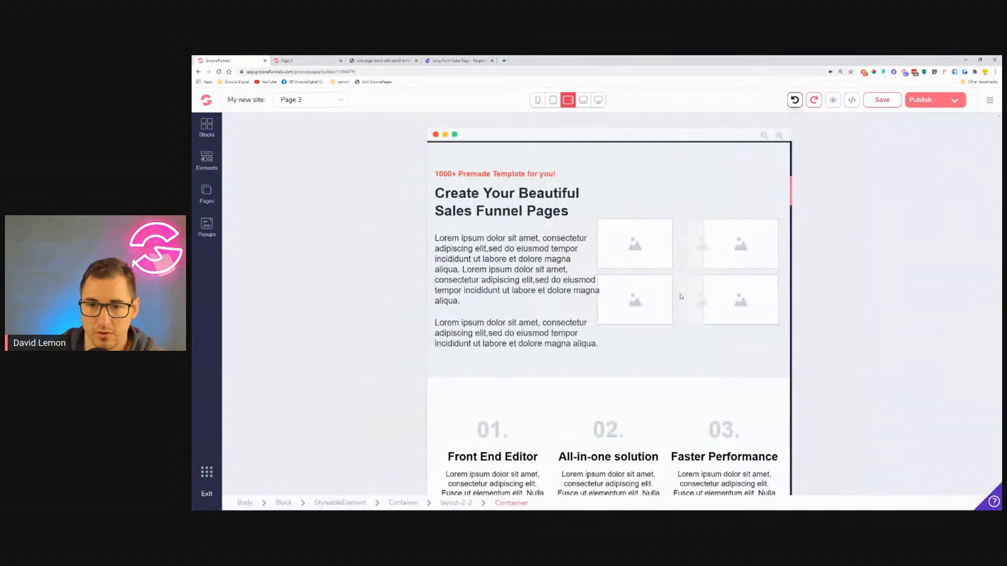
{"action": "left_click", "coordinate": [553, 99]}
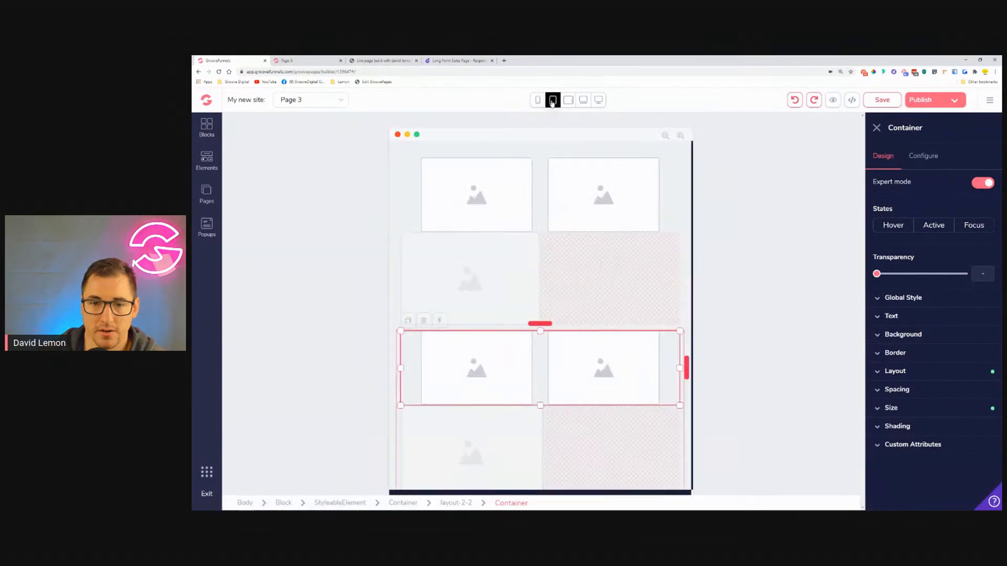
{"action": "scroll", "coordinate": [465, 370], "scroll_direction": "down", "scroll_amount": 2}
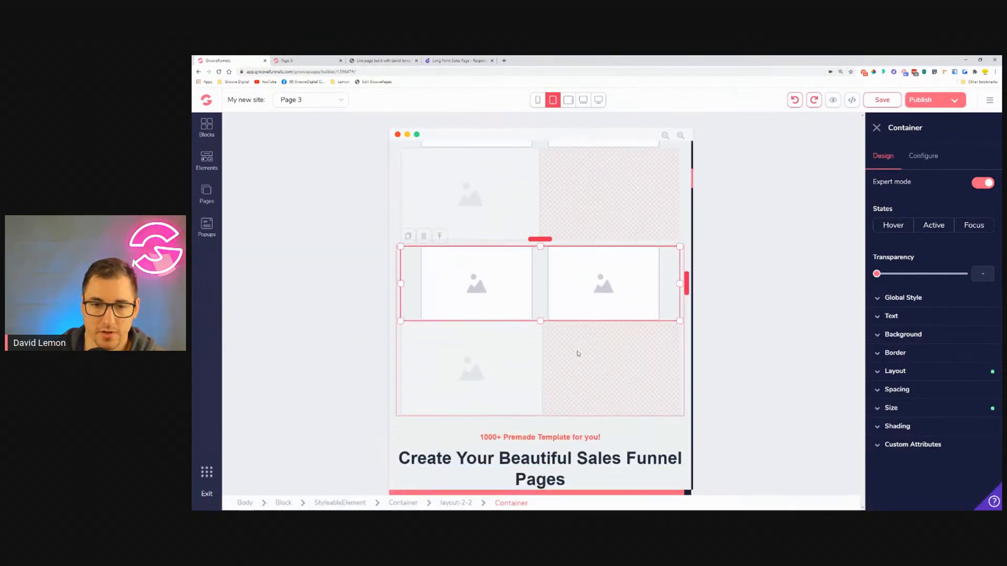
{"action": "left_click", "coordinate": [440, 315]}
{"action": "left_click", "coordinate": [535, 348]}
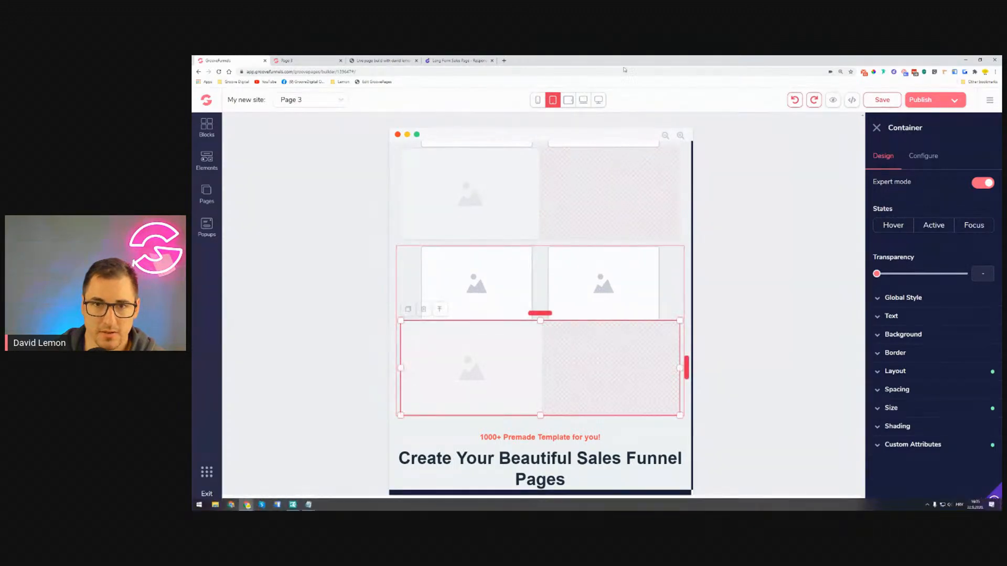
{"action": "left_click", "coordinate": [568, 100]}
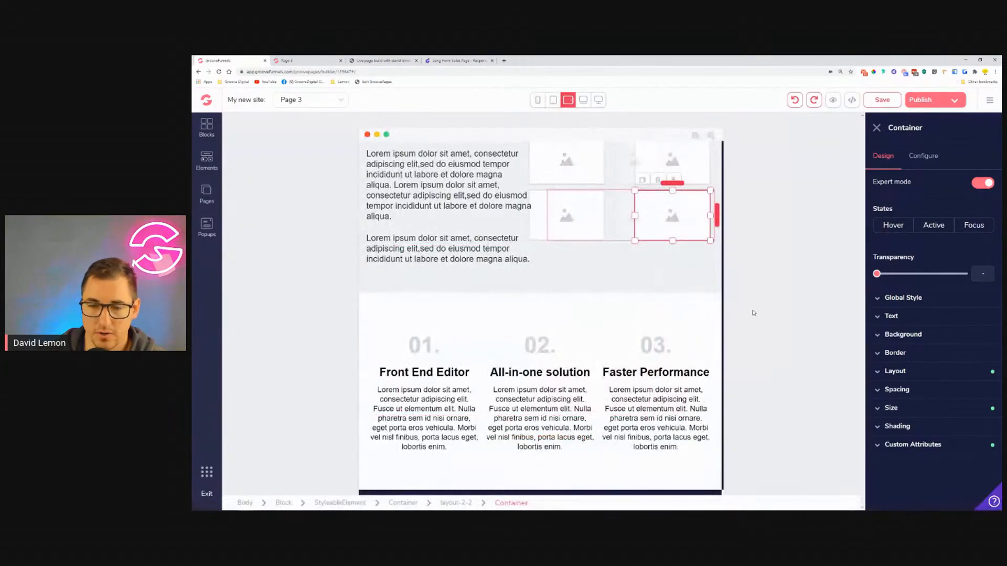
{"action": "left_click", "coordinate": [915, 374]}
{"action": "left_click", "coordinate": [962, 391]}
{"action": "scroll", "coordinate": [960, 456], "scroll_direction": "down", "scroll_amount": 1}
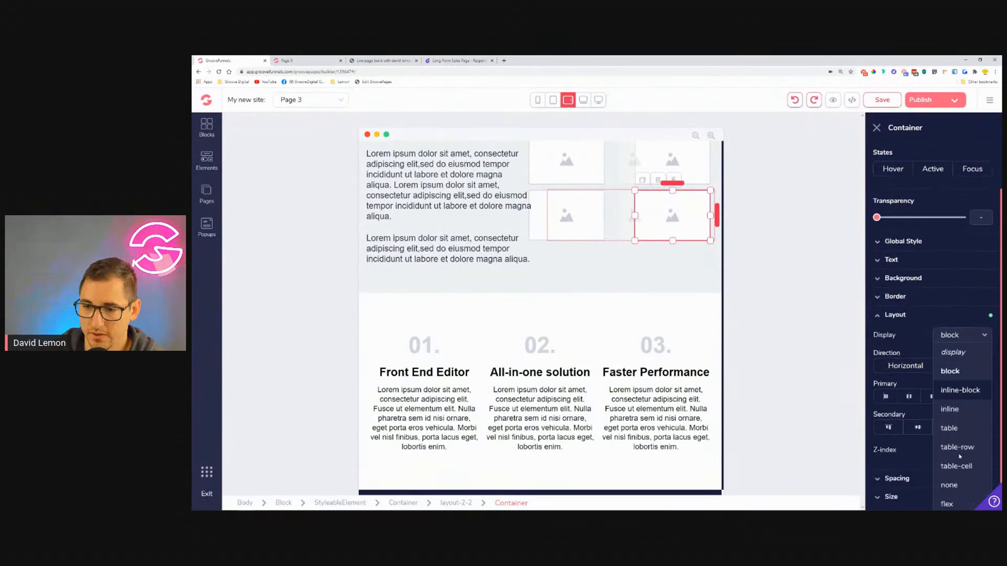
{"action": "scroll", "coordinate": [960, 456], "scroll_direction": "down", "scroll_amount": 1}
{"action": "left_click", "coordinate": [949, 457]}
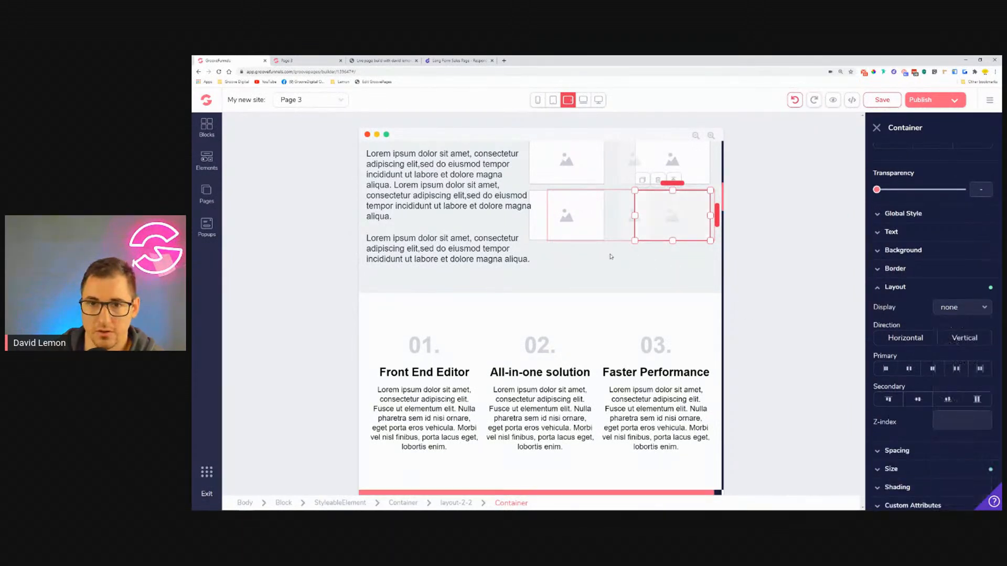
Step: Check the placeholder images in portrait tablet view, and restore the lower container's display to block in landscape tablet view
{"action": "scroll", "coordinate": [613, 259], "scroll_direction": "up", "scroll_amount": 2}
{"action": "left_click", "coordinate": [553, 99]}
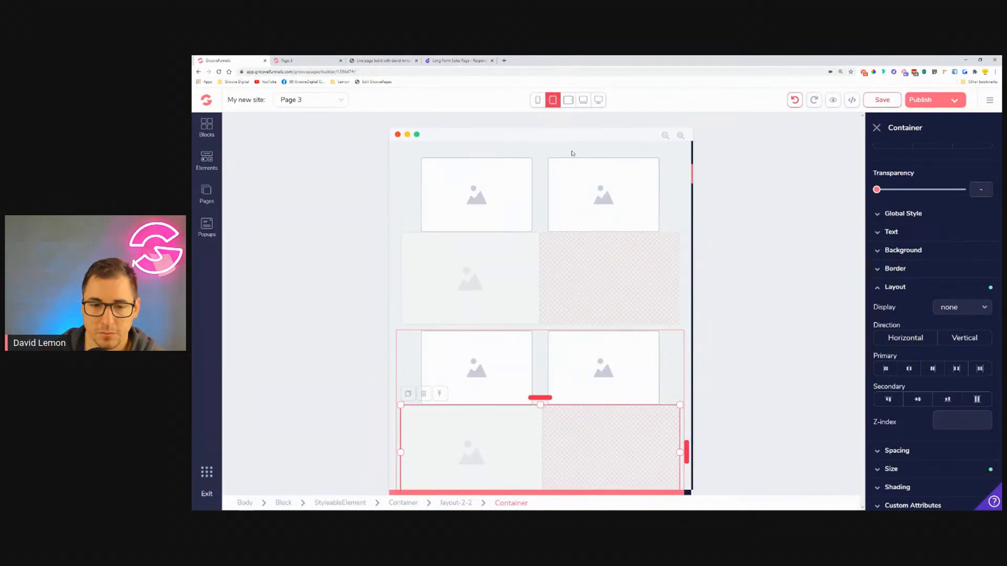
{"action": "scroll", "coordinate": [572, 154], "scroll_direction": "down", "scroll_amount": 3}
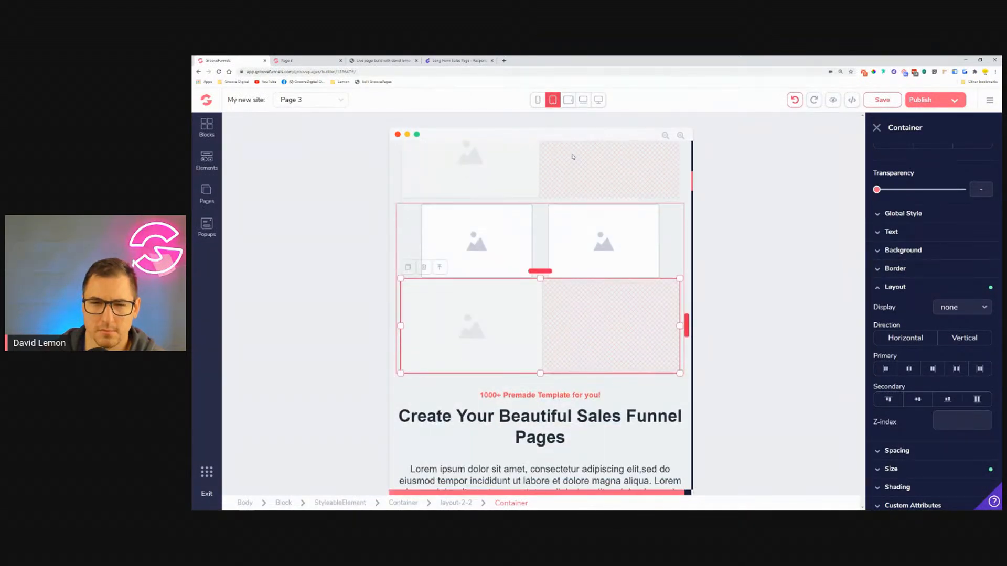
{"action": "scroll", "coordinate": [584, 255], "scroll_direction": "up", "scroll_amount": 3}
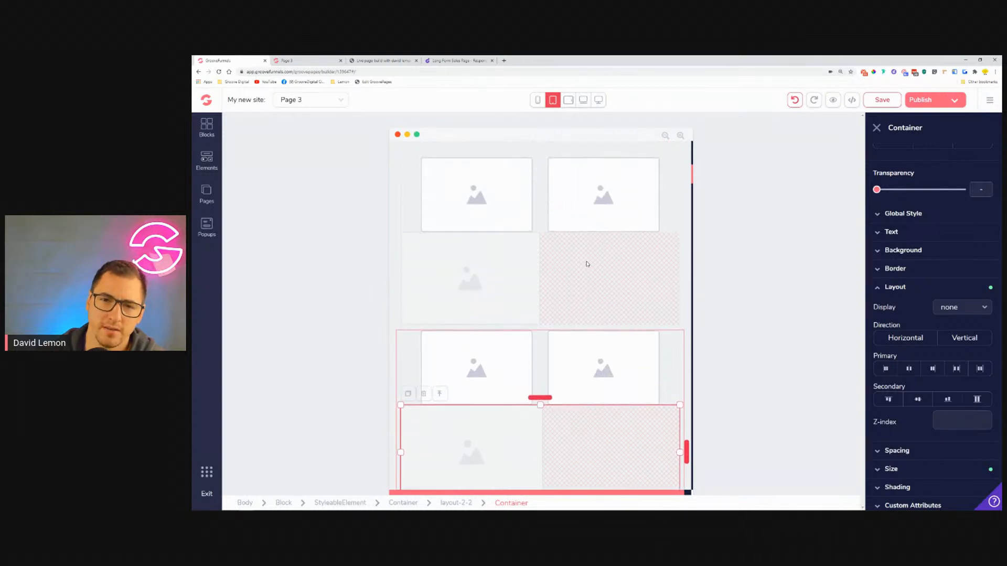
{"action": "left_click", "coordinate": [569, 101]}
{"action": "left_click", "coordinate": [973, 309]}
{"action": "left_click", "coordinate": [949, 342]}
Step: Select the lower faint overlapping placeholder image in portrait tablet view, check its display in landscape tablet and laptop views, and set it to none in desktop view
{"action": "left_click", "coordinate": [554, 100]}
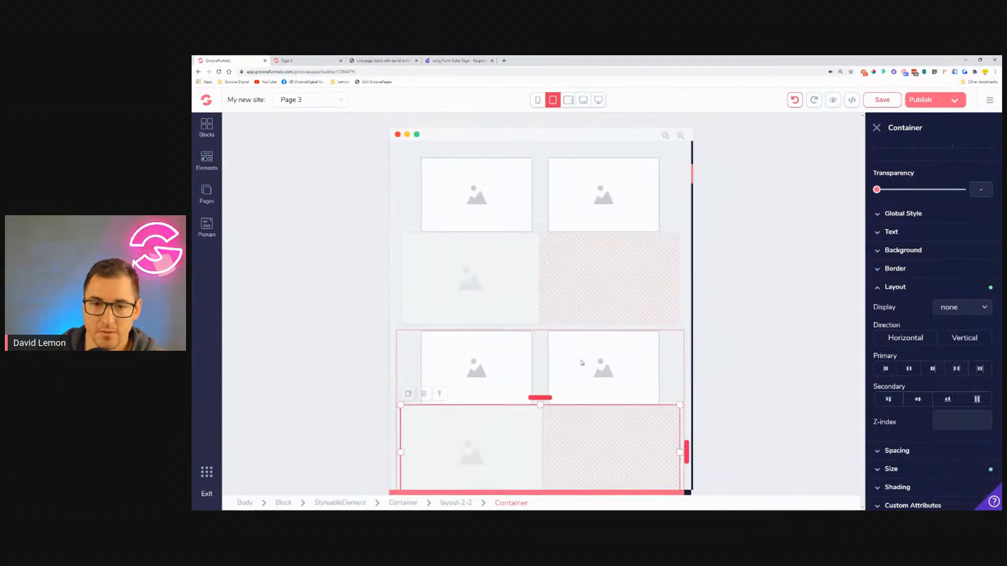
{"action": "left_click", "coordinate": [582, 362]}
{"action": "left_click", "coordinate": [569, 101]}
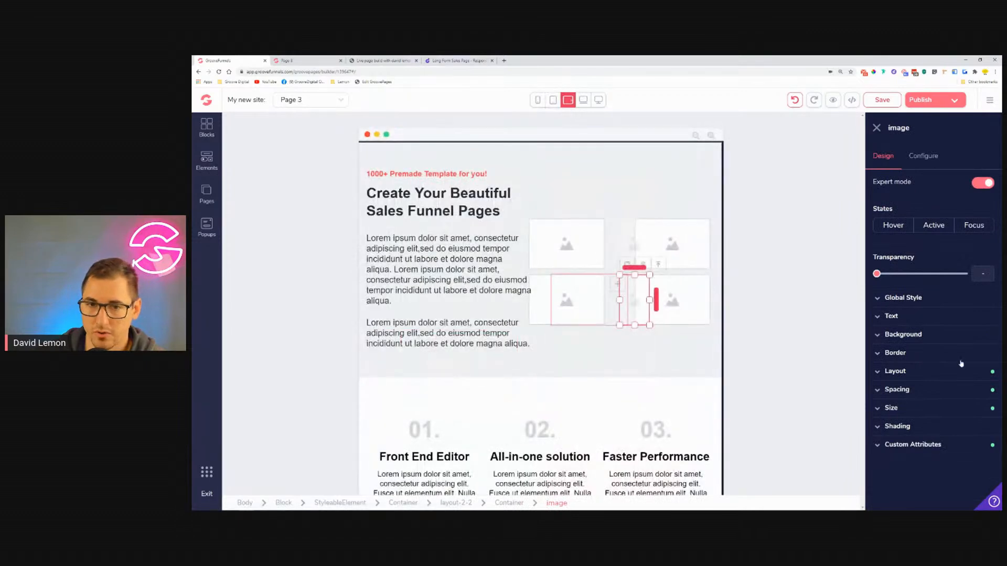
{"action": "left_click", "coordinate": [940, 372]}
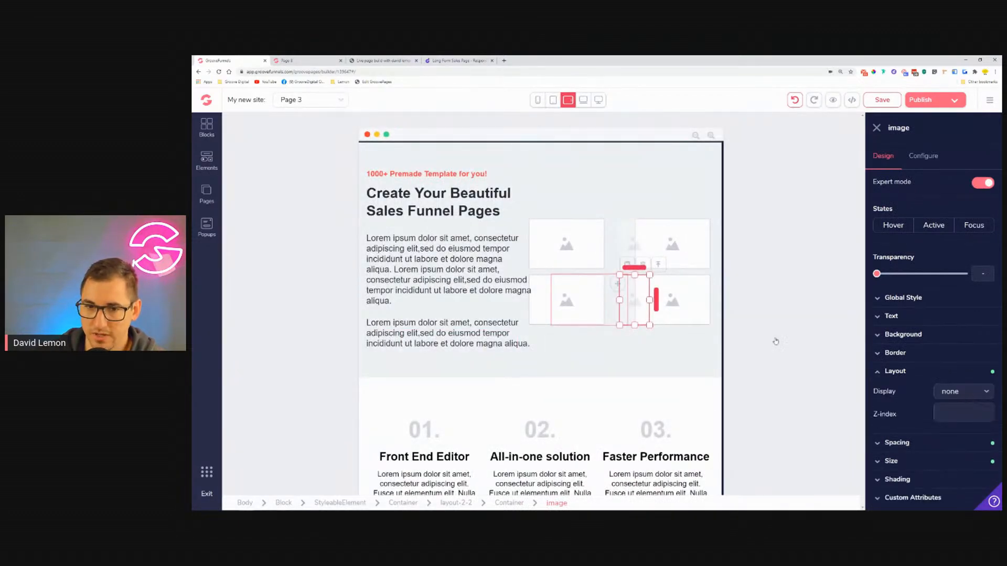
{"action": "left_click", "coordinate": [584, 103]}
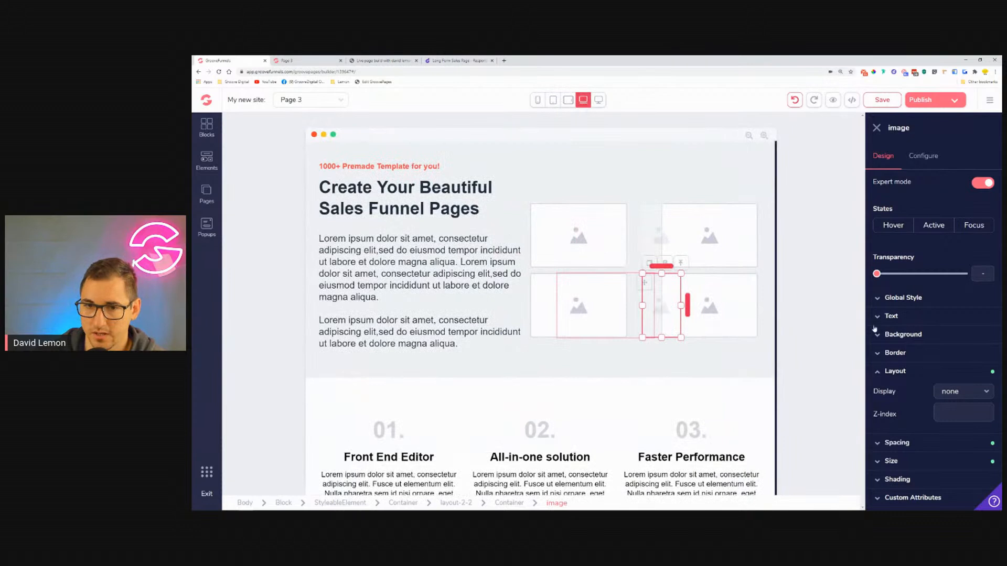
{"action": "left_click", "coordinate": [599, 100]}
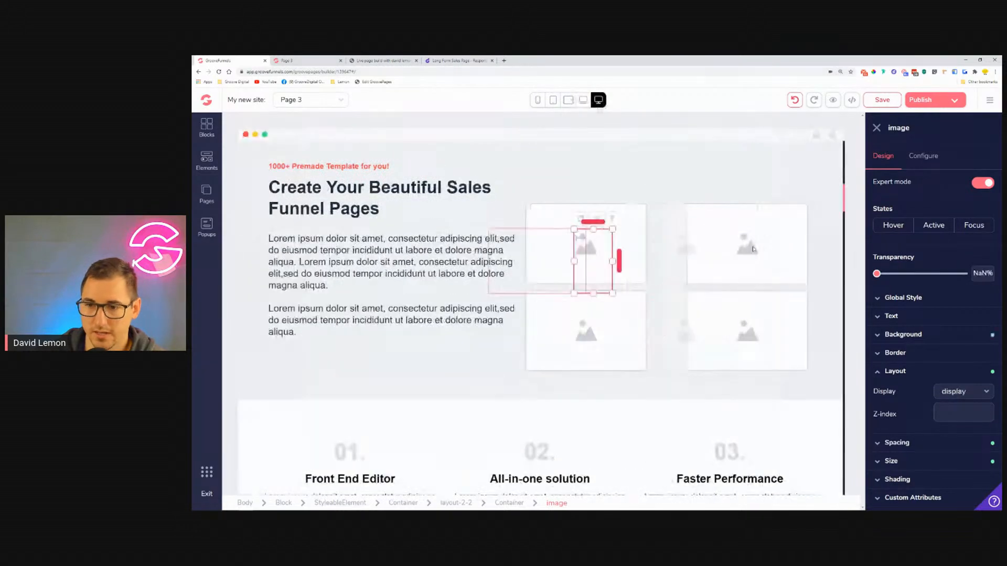
{"action": "left_click", "coordinate": [971, 396]}
{"action": "scroll", "coordinate": [965, 462], "scroll_direction": "down", "scroll_amount": 2}
{"action": "left_click", "coordinate": [964, 468]}
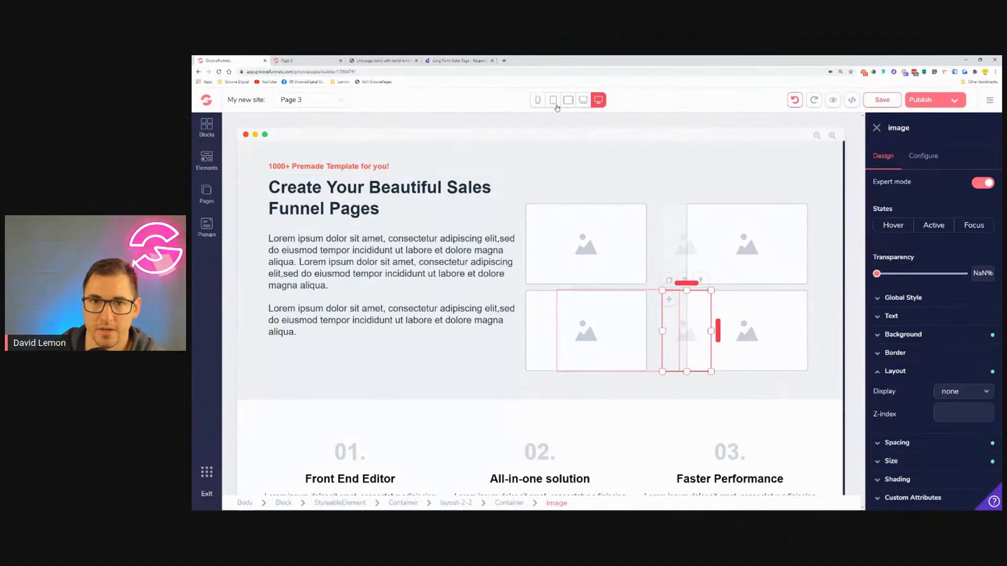
Step: Select the upper faint overlapping placeholder image in portrait tablet view, set its display to none in desktop view, and save the page
{"action": "left_click", "coordinate": [554, 102]}
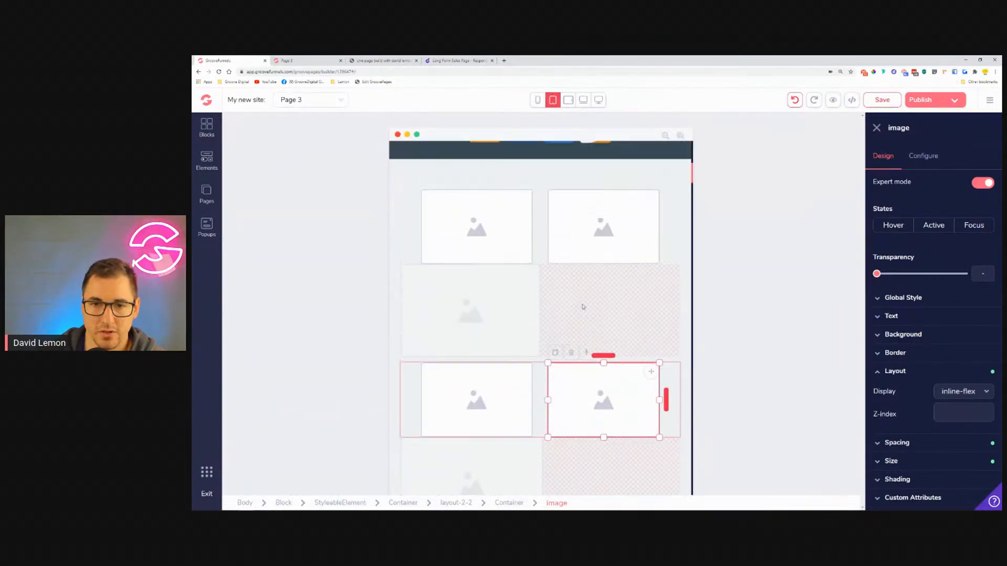
{"action": "scroll", "coordinate": [583, 307], "scroll_direction": "up", "scroll_amount": 1}
{"action": "left_click", "coordinate": [593, 271]}
{"action": "left_click", "coordinate": [568, 100]}
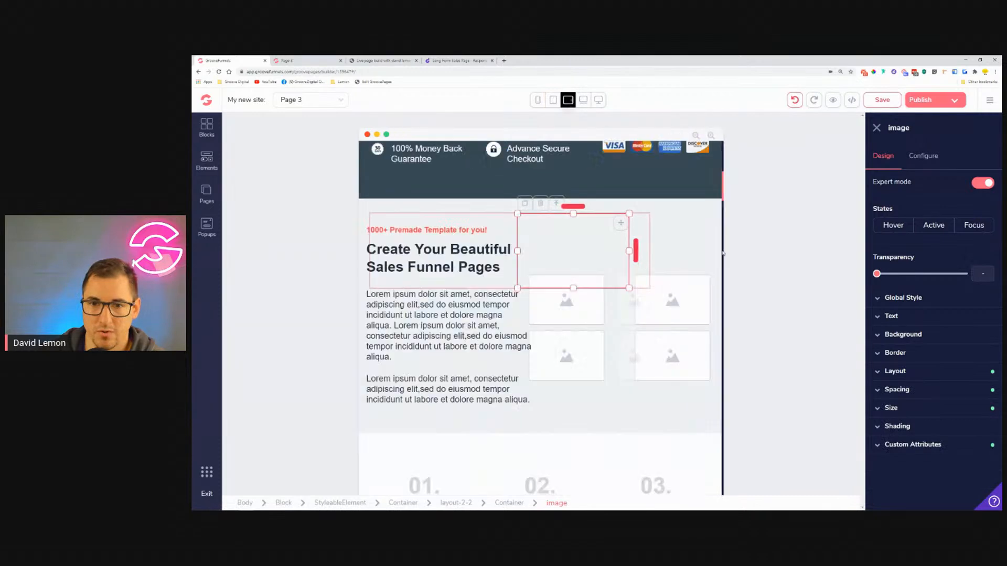
{"action": "left_click", "coordinate": [922, 373]}
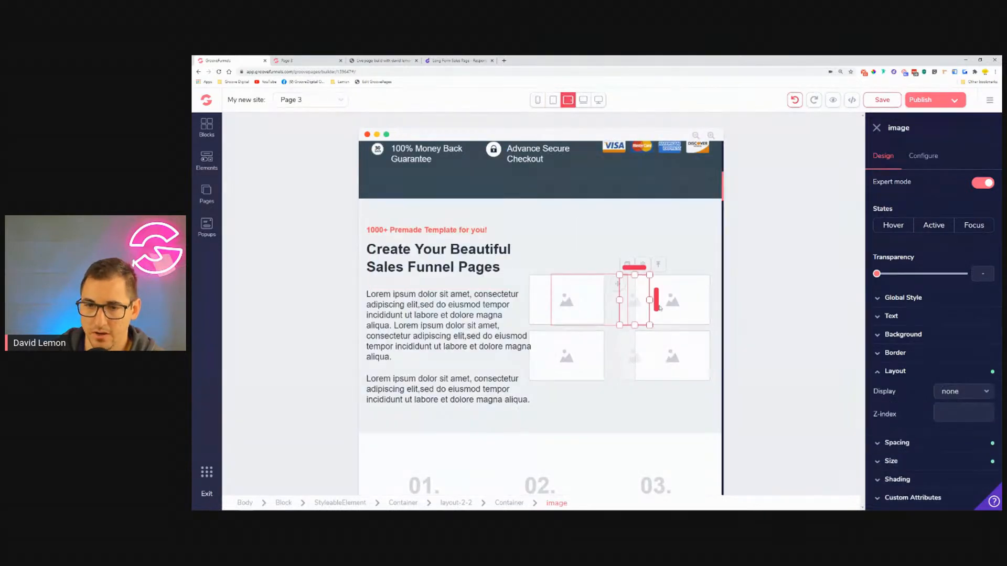
{"action": "left_click", "coordinate": [583, 100]}
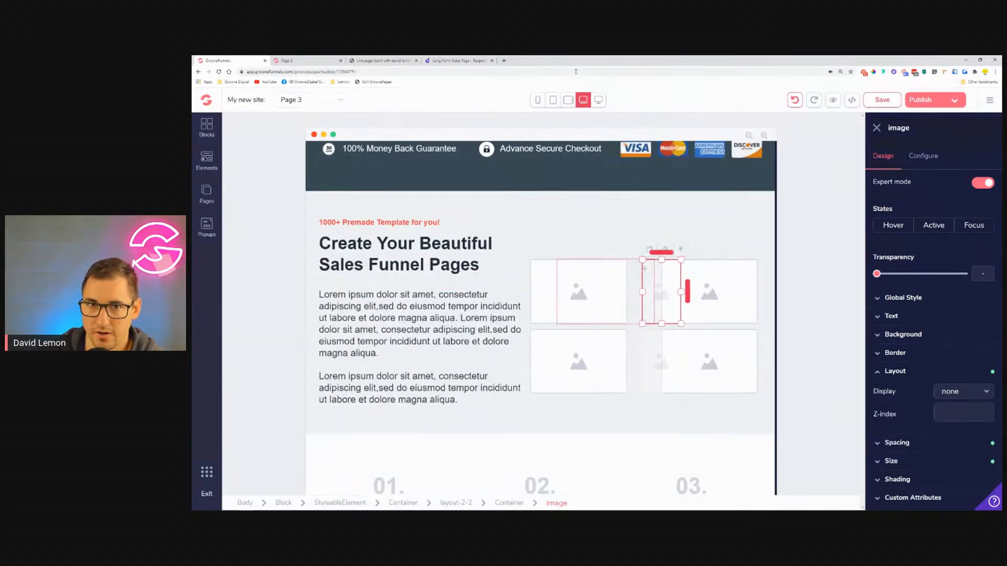
{"action": "left_click", "coordinate": [598, 101]}
{"action": "left_click", "coordinate": [962, 391]}
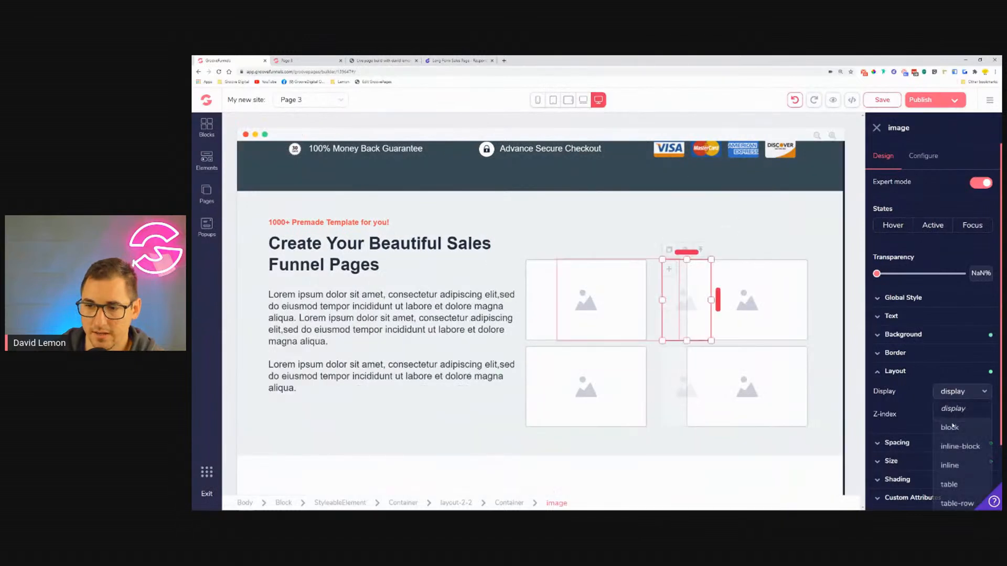
{"action": "scroll", "coordinate": [962, 473], "scroll_direction": "down", "scroll_amount": 3}
{"action": "left_click", "coordinate": [957, 462]}
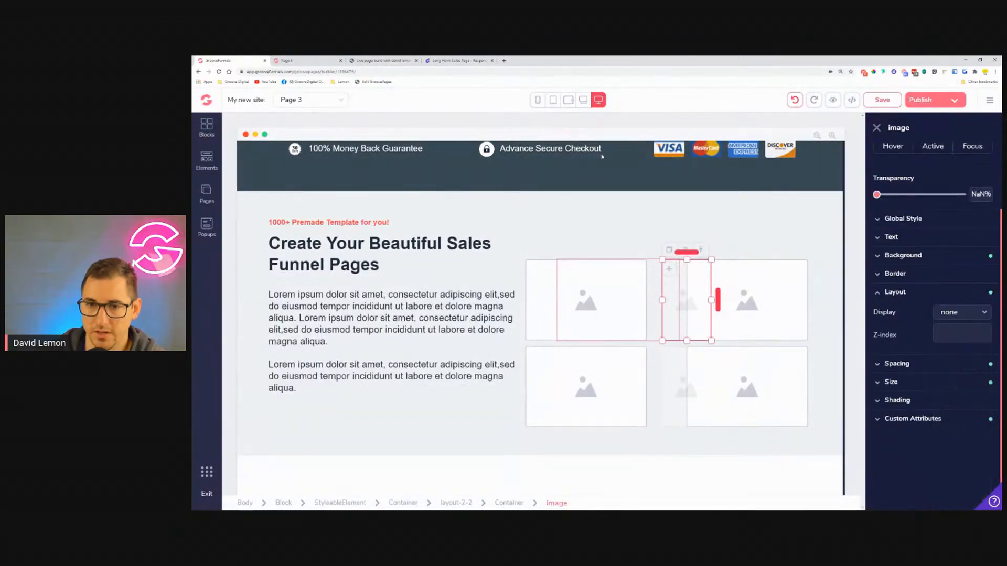
{"action": "scroll", "coordinate": [924, 314], "scroll_direction": "up", "scroll_amount": 3}
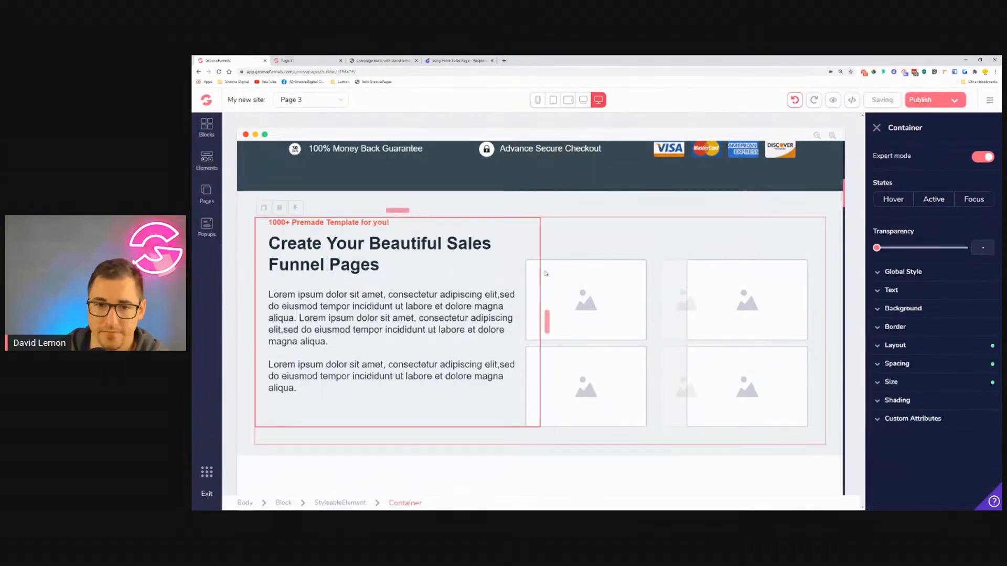
Step: Check the upper placeholder image and its neighbouring containers in desktop view
{"action": "left_click", "coordinate": [583, 282]}
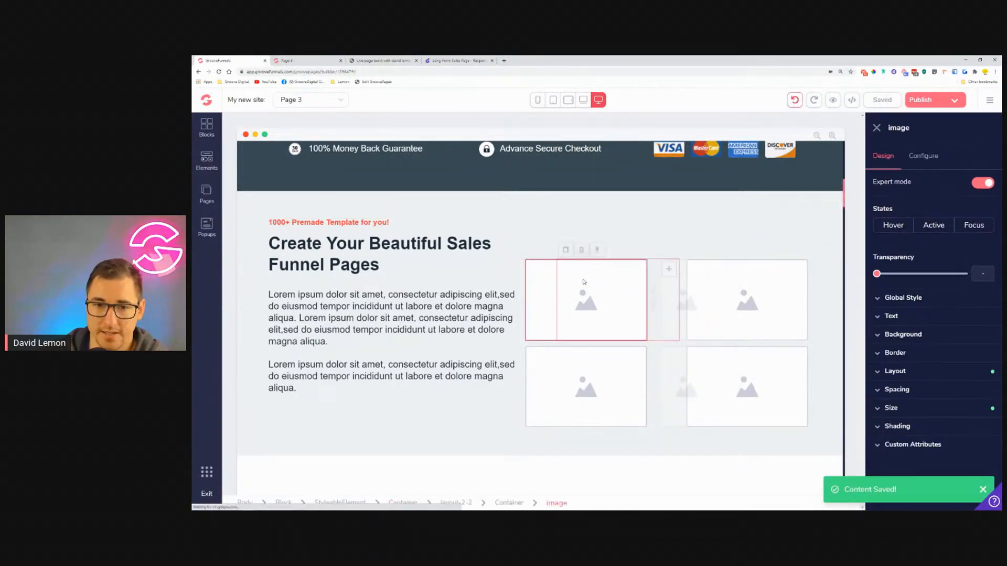
{"action": "left_click", "coordinate": [601, 252]}
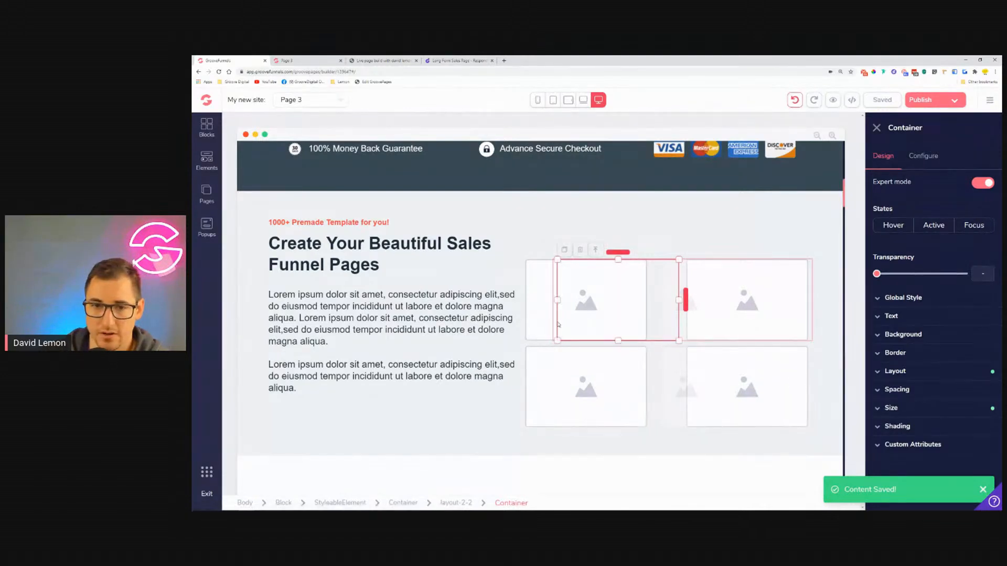
{"action": "left_click", "coordinate": [538, 291]}
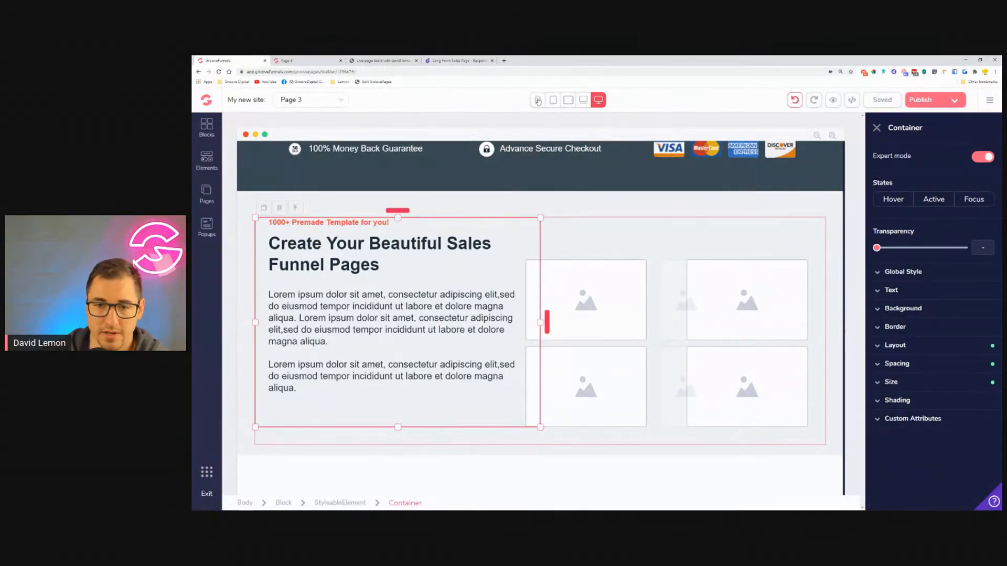
Step: In phone view, set the height and width of the upper placeholder row's container to auto
{"action": "left_click", "coordinate": [538, 100]}
{"action": "left_click", "coordinate": [490, 208]}
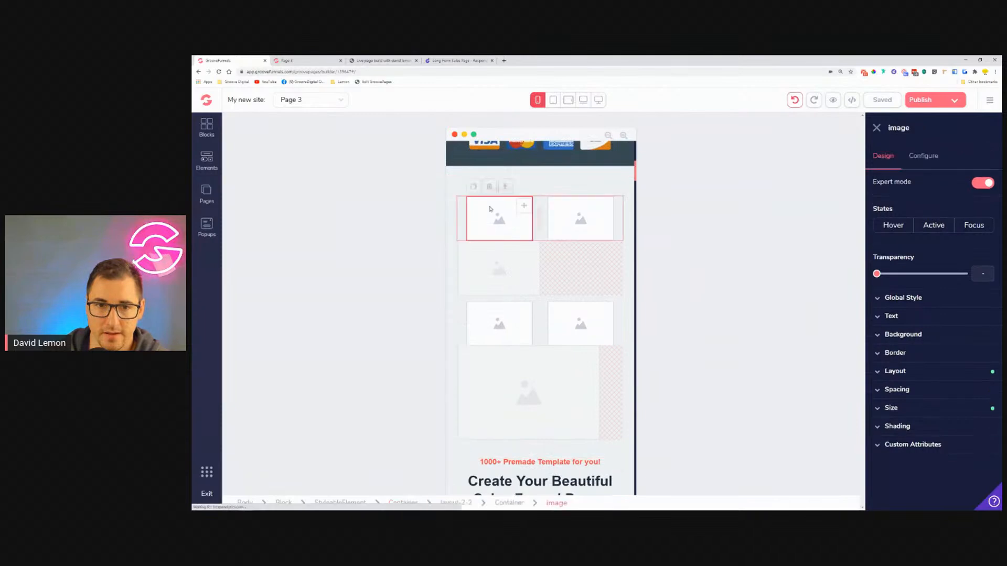
{"action": "left_click", "coordinate": [505, 188]}
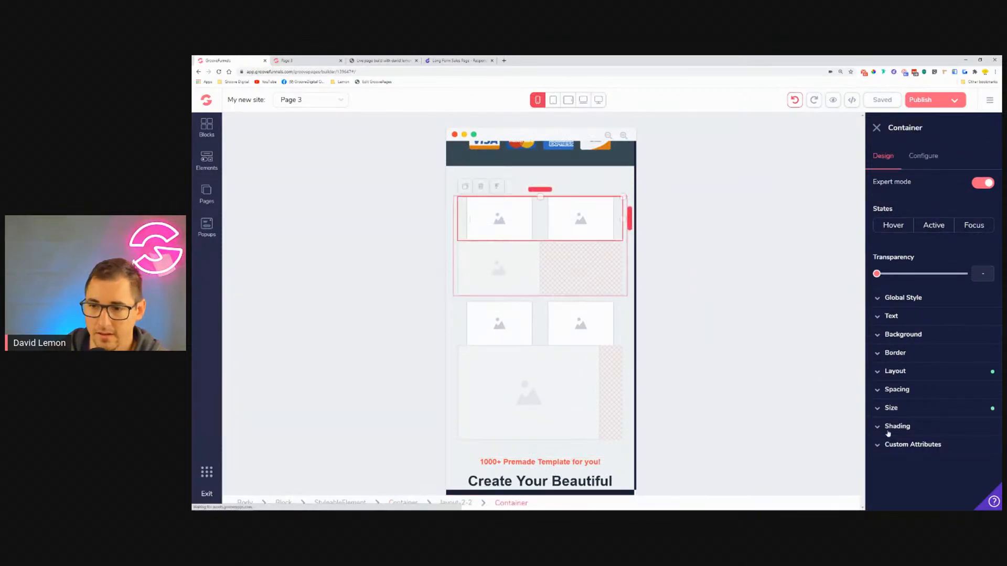
{"action": "left_click", "coordinate": [912, 407]}
{"action": "scroll", "coordinate": [933, 419], "scroll_direction": "down", "scroll_amount": 3}
{"action": "left_click", "coordinate": [955, 435]}
{"action": "left_click", "coordinate": [957, 449]}
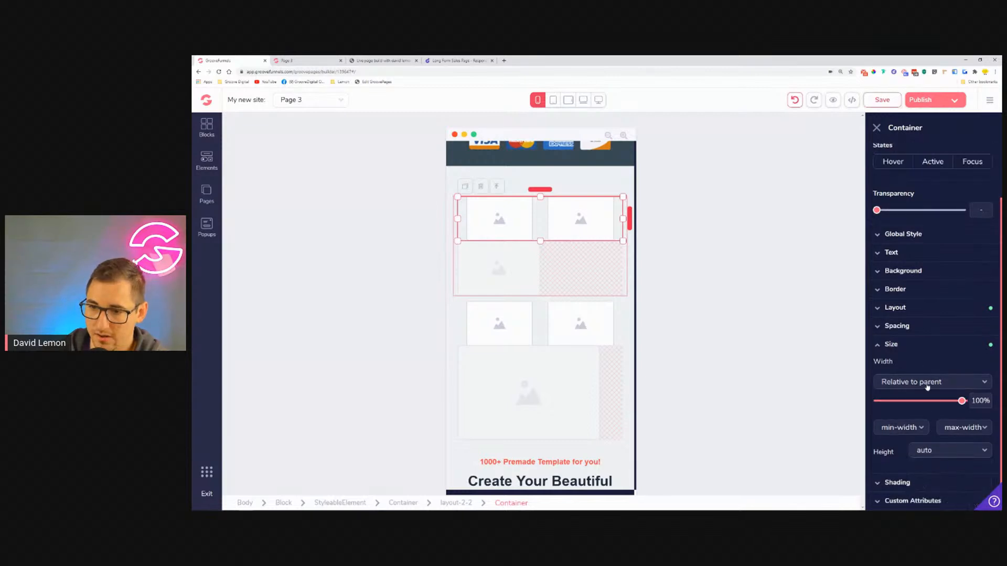
{"action": "left_click", "coordinate": [927, 387]}
{"action": "left_click", "coordinate": [888, 399]}
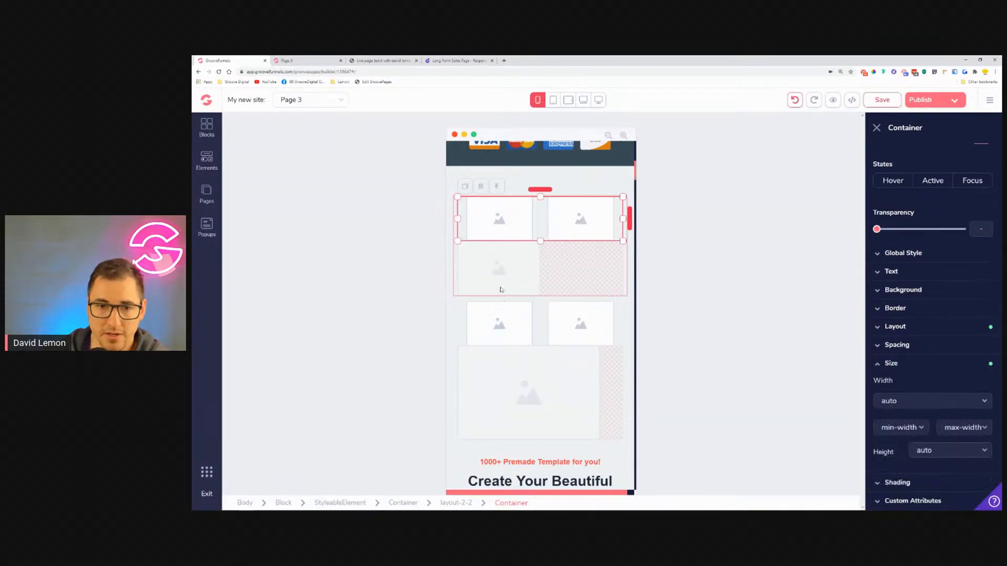
Step: Set the lower placeholder row's container to auto width and auto height in phone view
{"action": "left_click", "coordinate": [464, 316]}
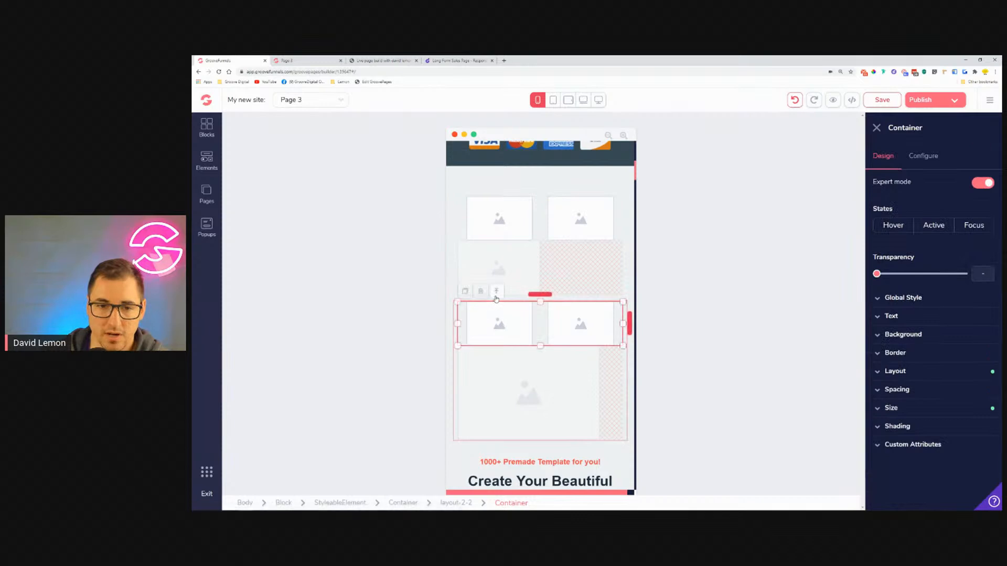
{"action": "left_click", "coordinate": [928, 414]}
{"action": "left_click", "coordinate": [939, 443]}
{"action": "left_click", "coordinate": [935, 459]}
{"action": "scroll", "coordinate": [929, 438], "scroll_direction": "down", "scroll_amount": 1}
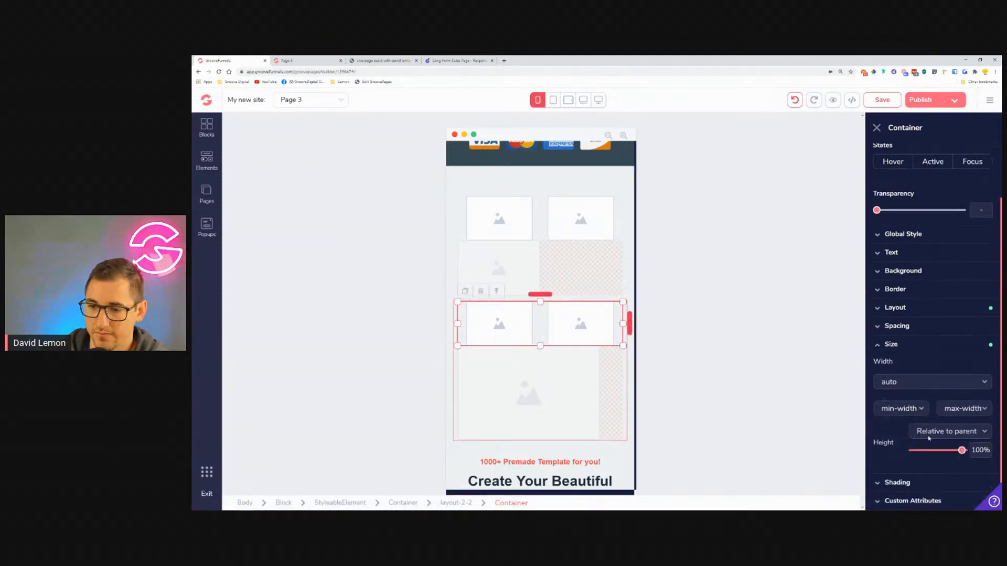
{"action": "left_click", "coordinate": [931, 439]}
{"action": "left_click", "coordinate": [930, 458]}
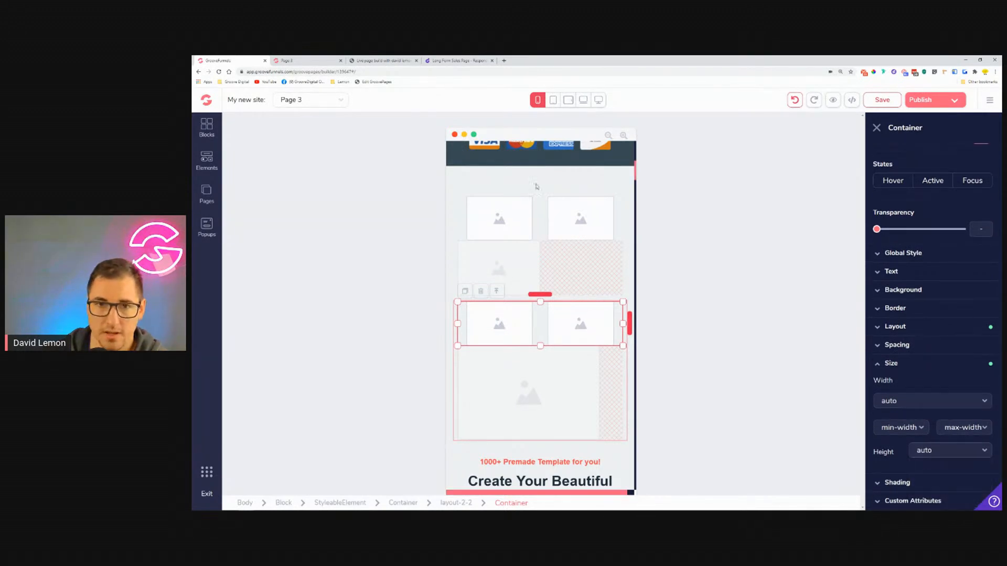
Step: Check the placeholder rows in portrait tablet, landscape tablet and laptop views
{"action": "left_click", "coordinate": [554, 100]}
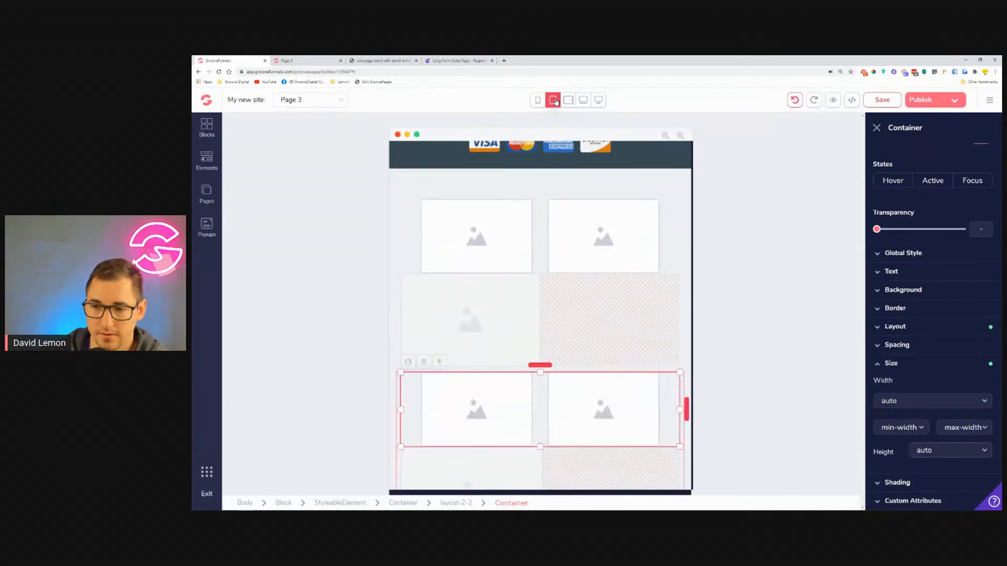
{"action": "left_click", "coordinate": [569, 101]}
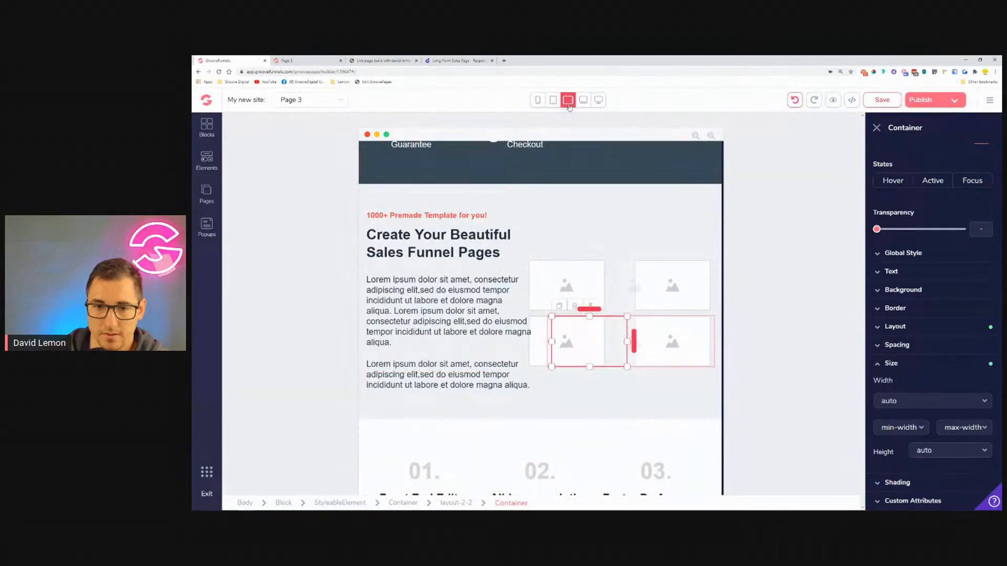
{"action": "left_click", "coordinate": [582, 103]}
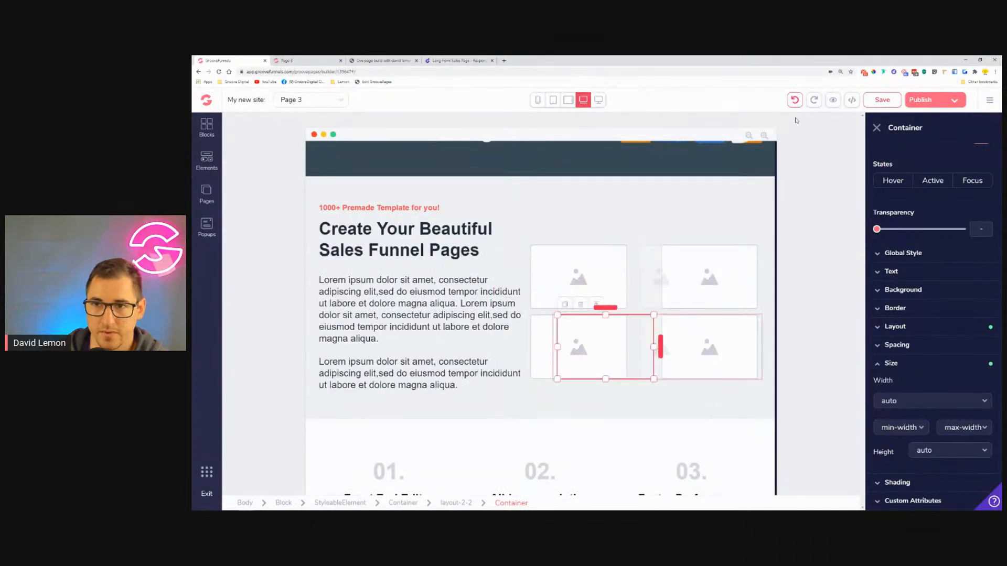
Step: Preview the page and check the four placeholder images at a narrower browser window width, then restore the full-size window
{"action": "left_click", "coordinate": [832, 101]}
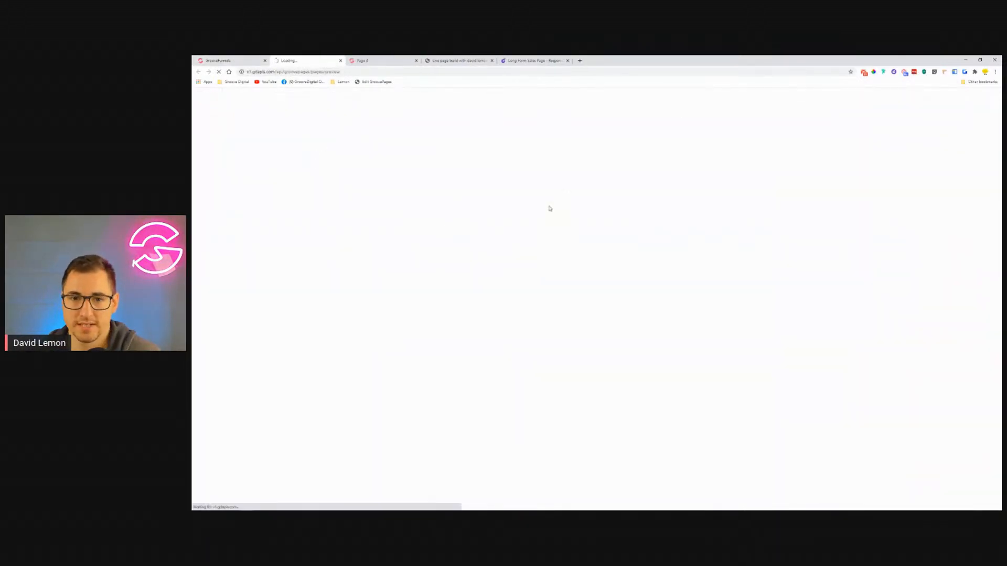
{"action": "scroll", "coordinate": [652, 186], "scroll_direction": "down", "scroll_amount": 8}
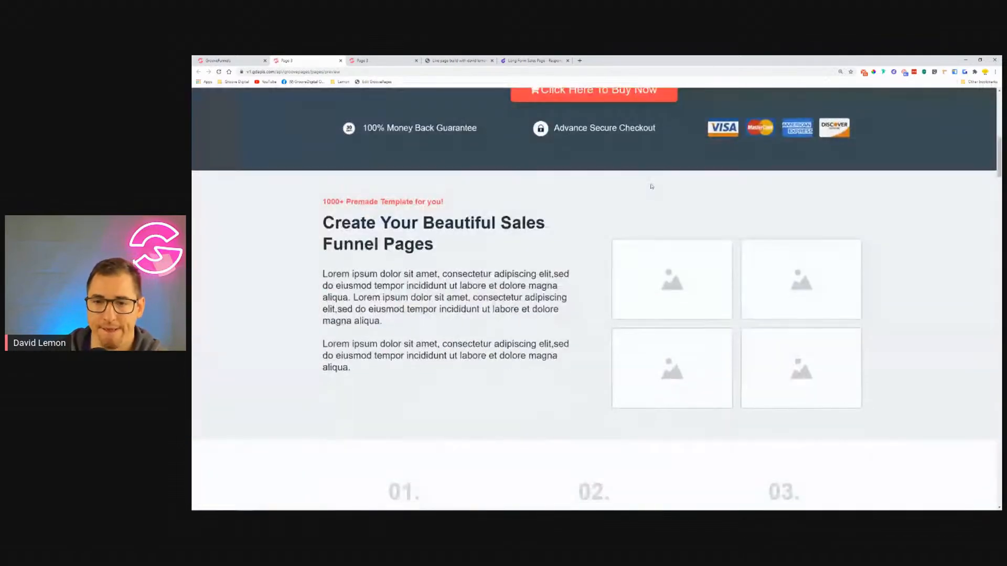
{"action": "left_click", "coordinate": [979, 60]}
{"action": "left_click_drag", "start_coordinate": [878, 304], "coordinate": [808, 361]}
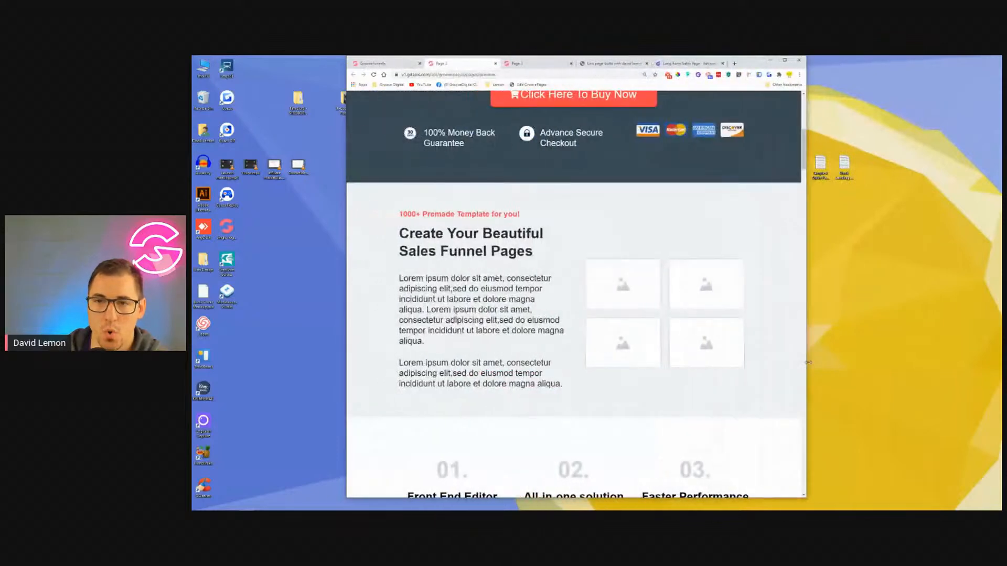
{"action": "left_click", "coordinate": [785, 60]}
Step: Return to the page editor and examine the sections below the placeholder grid in laptop view, down to the laptop mockups
{"action": "left_click", "coordinate": [221, 59]}
{"action": "scroll", "coordinate": [667, 274], "scroll_direction": "down", "scroll_amount": 5}
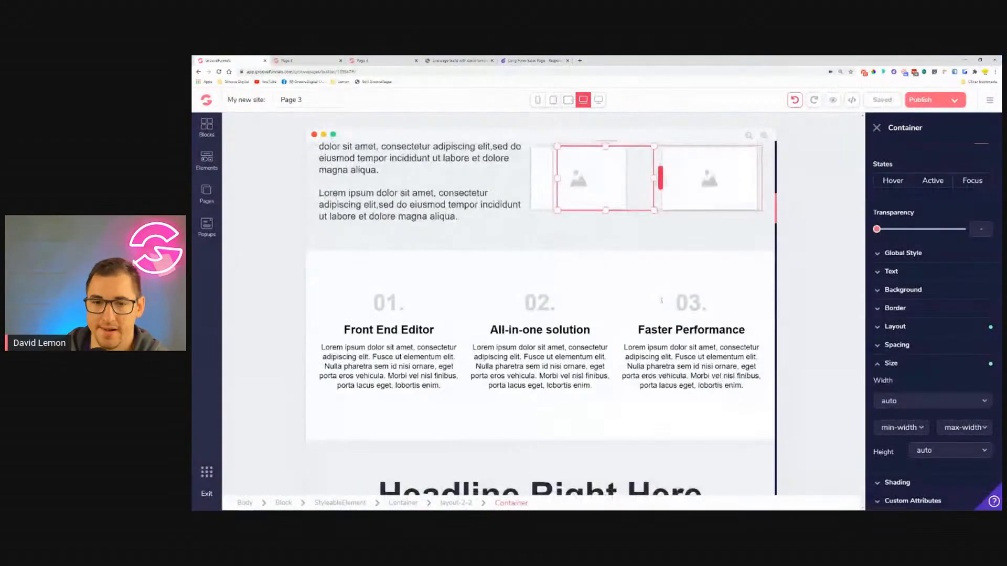
{"action": "scroll", "coordinate": [666, 274], "scroll_direction": "down", "scroll_amount": 5}
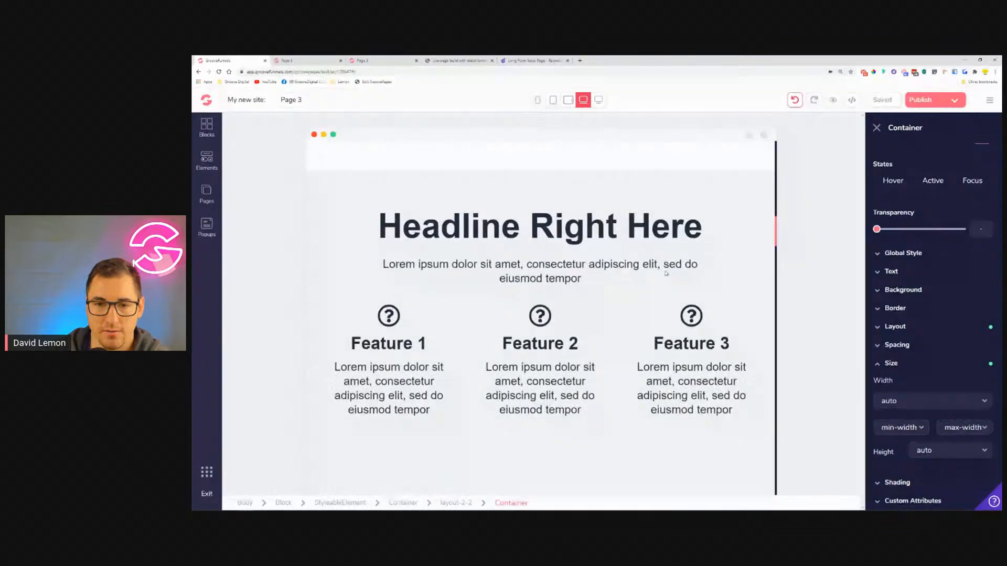
{"action": "scroll", "coordinate": [669, 276], "scroll_direction": "down", "scroll_amount": 5}
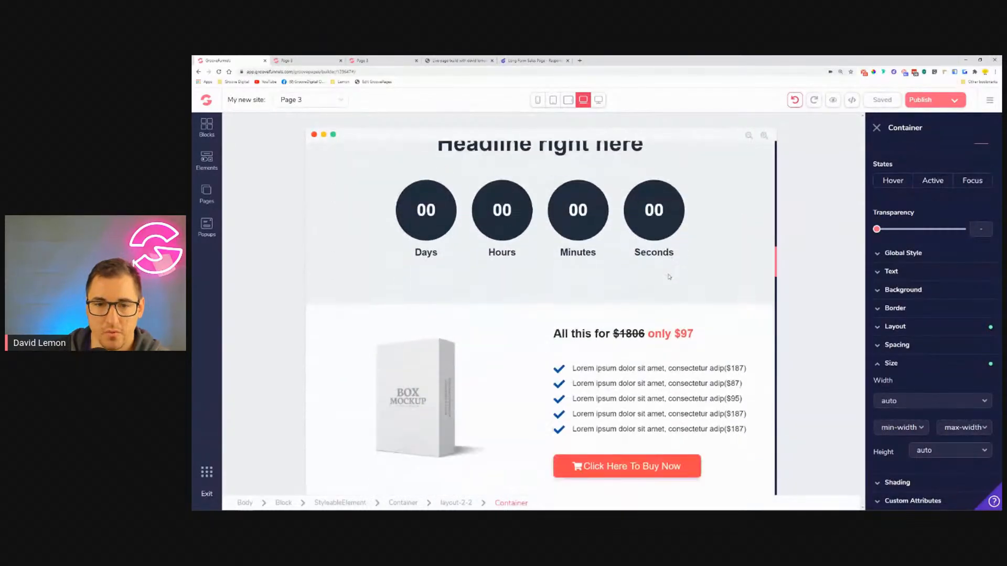
{"action": "scroll", "coordinate": [669, 276], "scroll_direction": "down", "scroll_amount": 5}
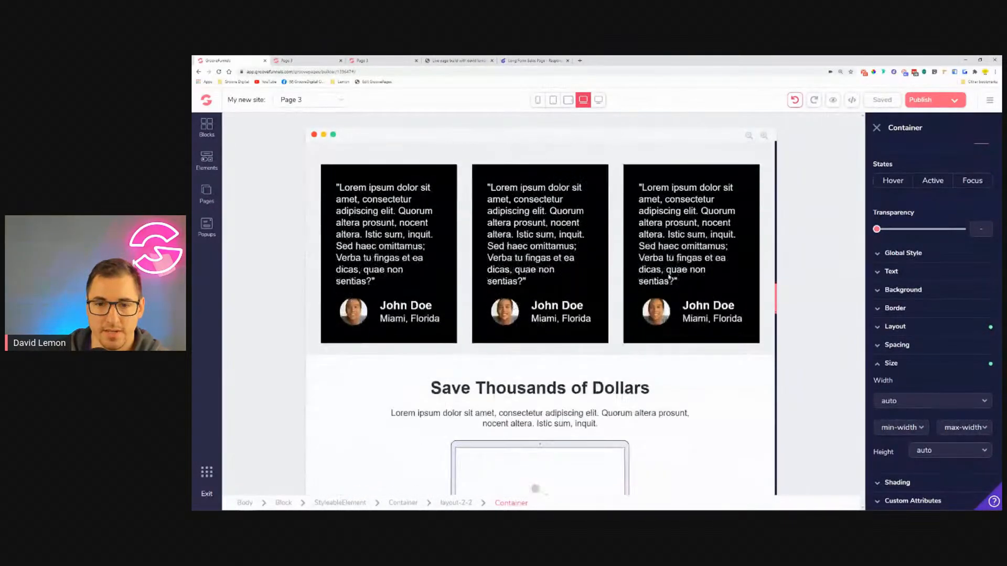
{"action": "scroll", "coordinate": [669, 277], "scroll_direction": "down", "scroll_amount": 5}
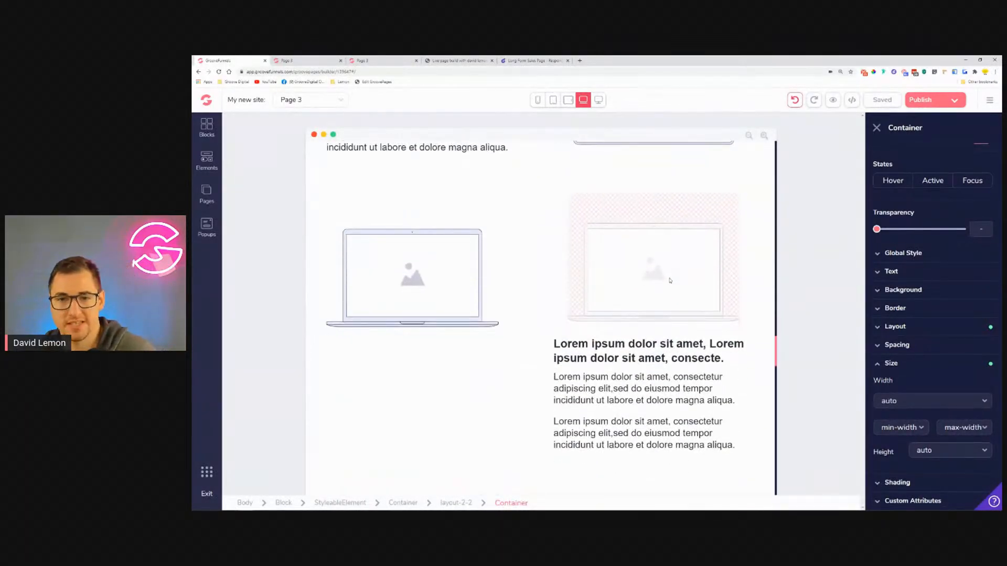
Step: Compare the lower sections in the preview with the editor's laptop view, down to the placeholder grid beside the price checklist
{"action": "left_click", "coordinate": [294, 60]}
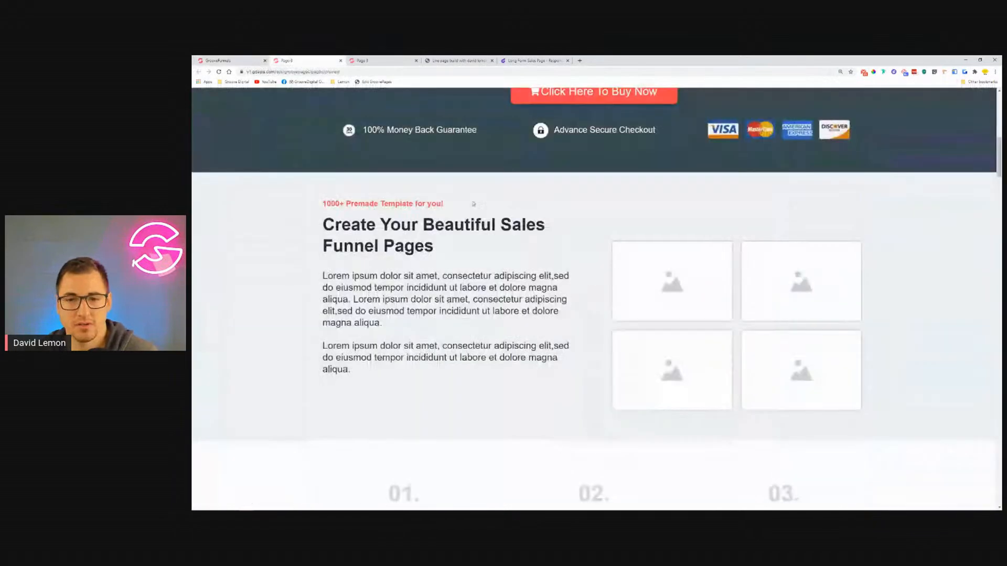
{"action": "scroll", "coordinate": [724, 273], "scroll_direction": "down", "scroll_amount": 4}
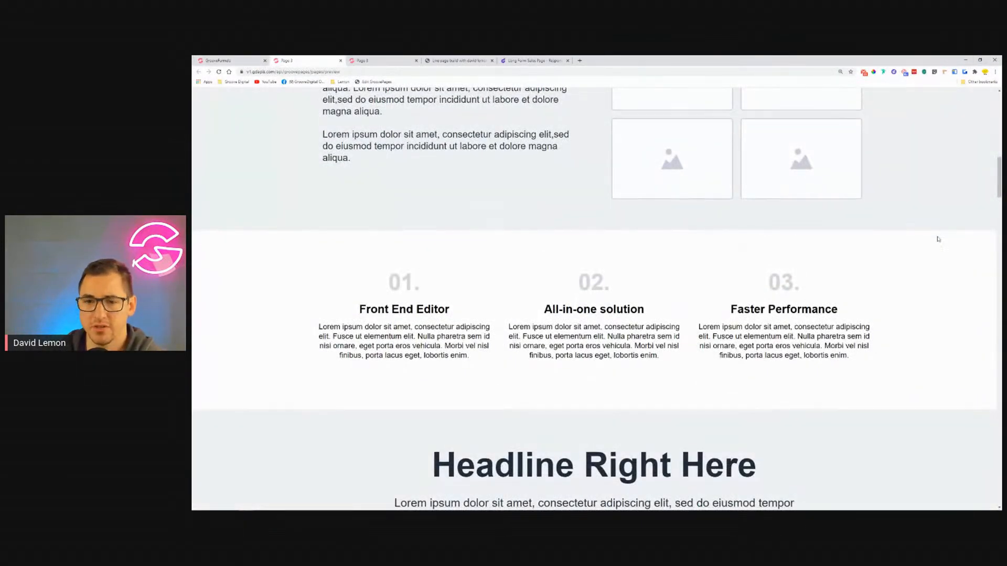
{"action": "scroll", "coordinate": [926, 250], "scroll_direction": "down", "scroll_amount": 10}
{"action": "scroll", "coordinate": [926, 258], "scroll_direction": "down", "scroll_amount": 10}
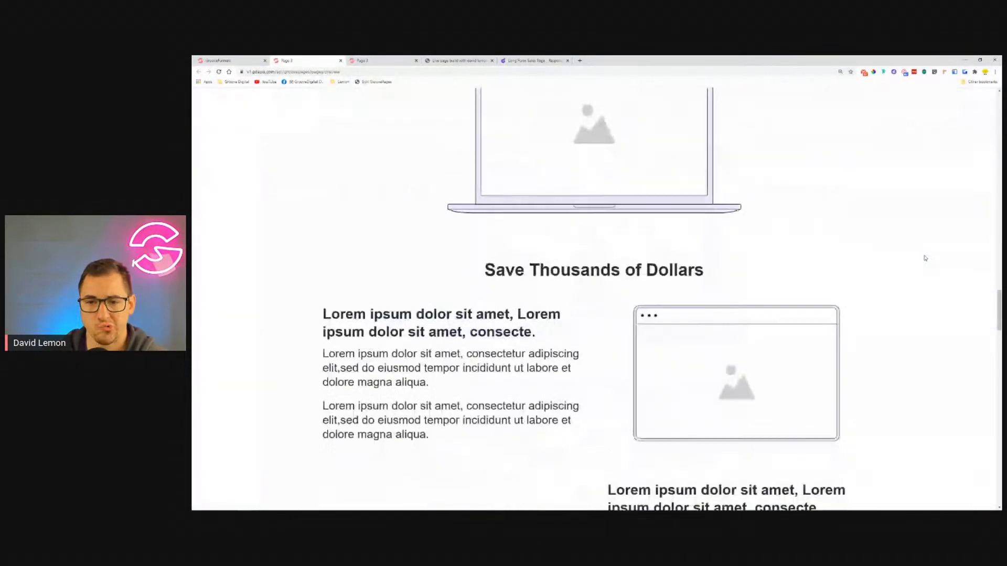
{"action": "scroll", "coordinate": [926, 258], "scroll_direction": "down", "scroll_amount": 4}
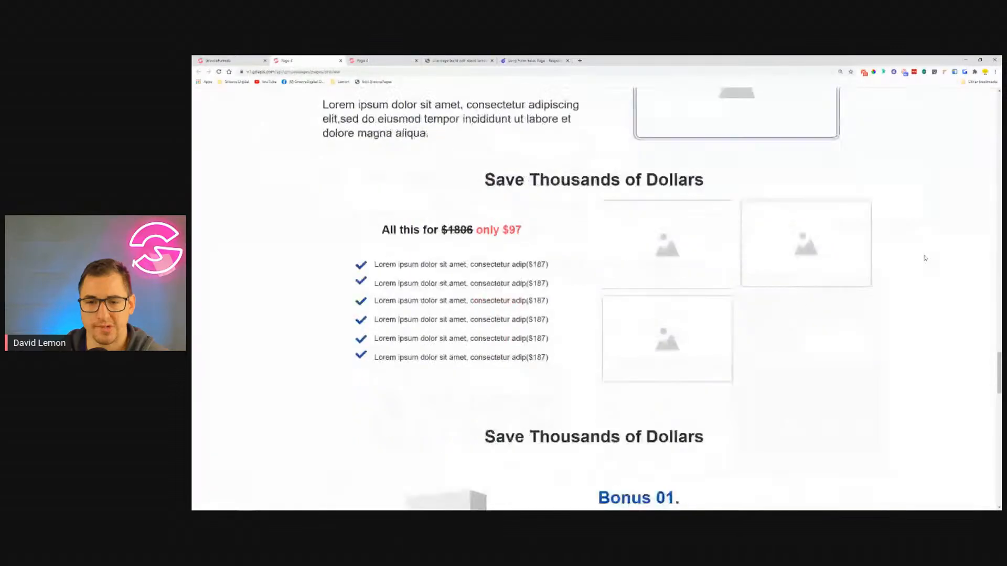
{"action": "left_click", "coordinate": [249, 60]}
{"action": "scroll", "coordinate": [646, 287], "scroll_direction": "down", "scroll_amount": 5}
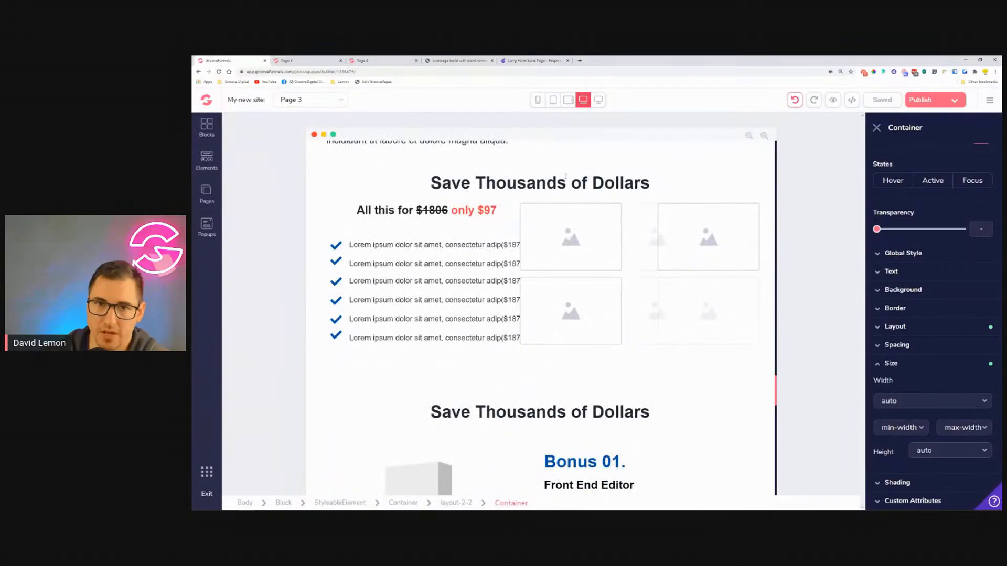
Step: In portrait tablet view, set the width and height of the upper placeholder row's container below the price checklist to auto
{"action": "left_click", "coordinate": [554, 101]}
{"action": "scroll", "coordinate": [540, 315], "scroll_direction": "down", "scroll_amount": 5}
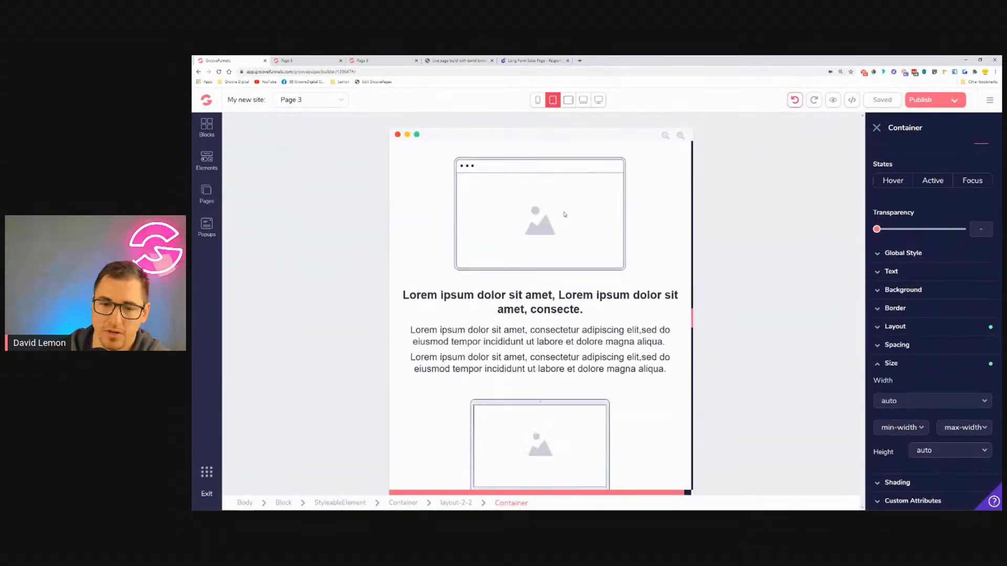
{"action": "scroll", "coordinate": [563, 241], "scroll_direction": "down", "scroll_amount": 3}
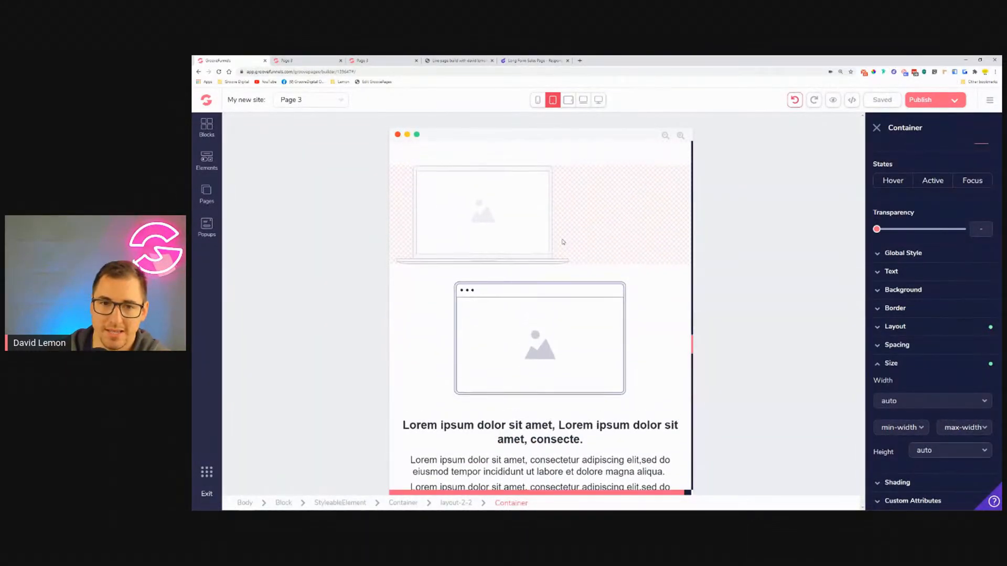
{"action": "scroll", "coordinate": [459, 212], "scroll_direction": "down", "scroll_amount": 10}
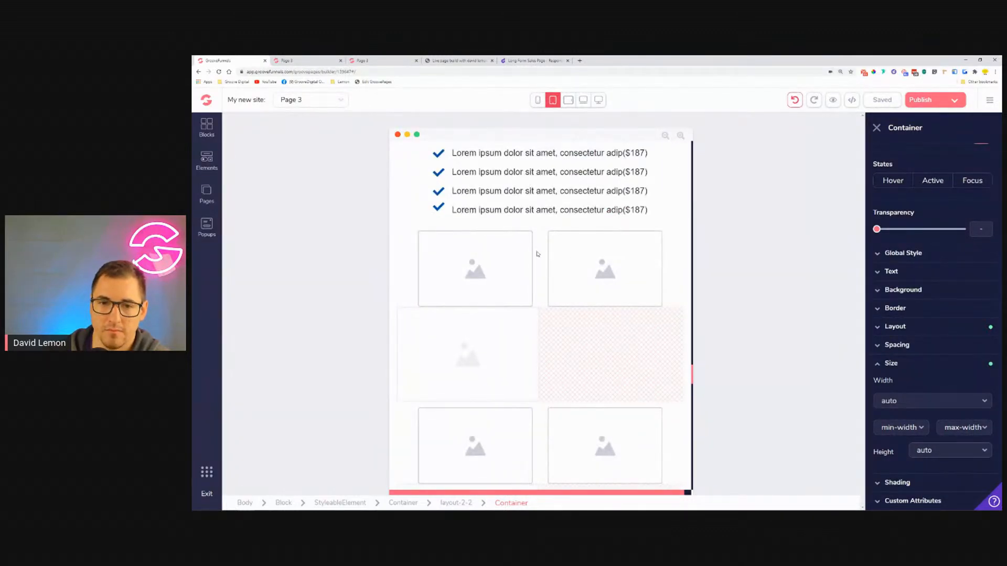
{"action": "left_click", "coordinate": [537, 253]}
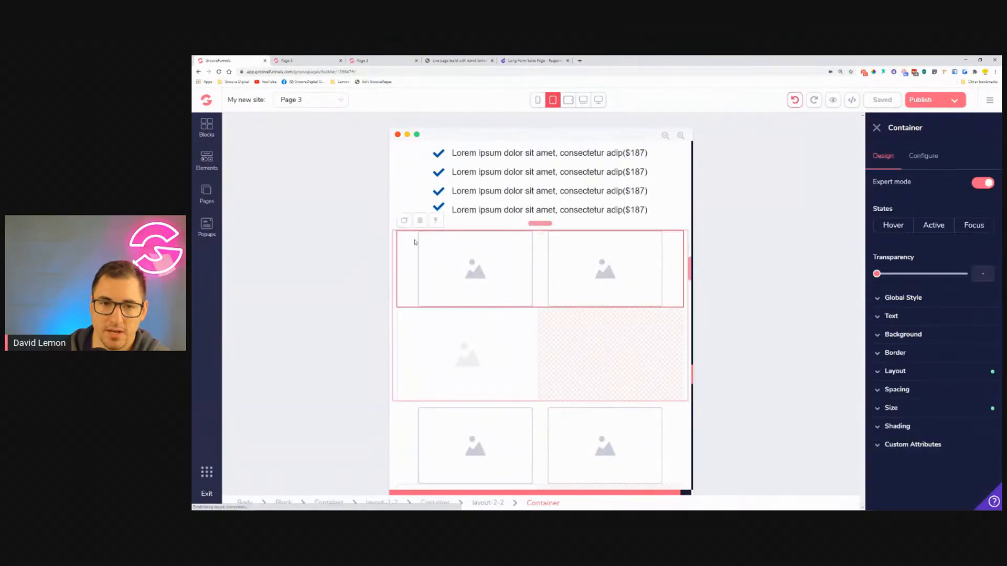
{"action": "left_click", "coordinate": [924, 408]}
{"action": "left_click", "coordinate": [946, 451]}
{"action": "left_click", "coordinate": [946, 465]}
{"action": "scroll", "coordinate": [938, 424], "scroll_direction": "down", "scroll_amount": 2}
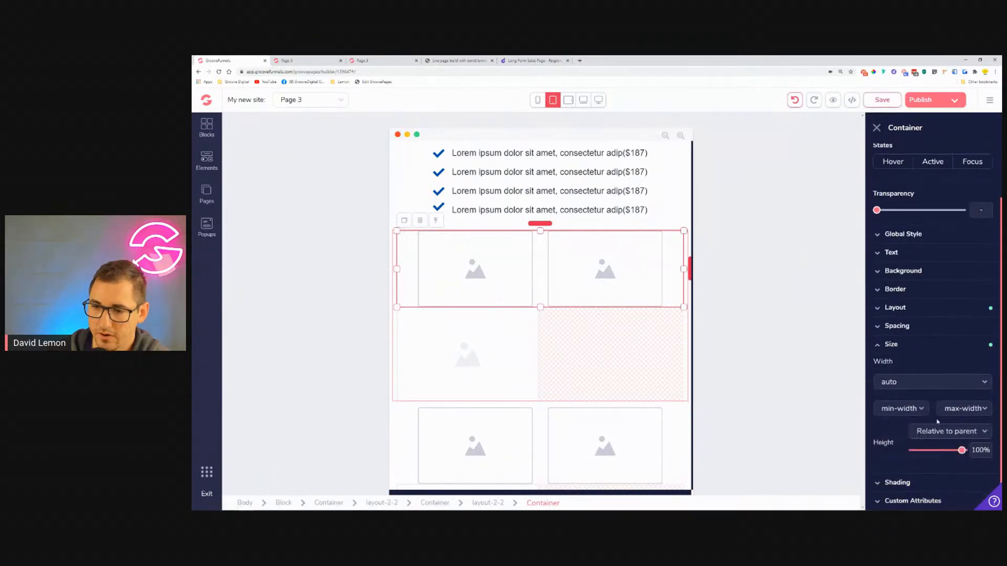
{"action": "left_click", "coordinate": [942, 432]}
{"action": "left_click", "coordinate": [927, 447]}
{"action": "scroll", "coordinate": [407, 364], "scroll_direction": "down", "scroll_amount": 2}
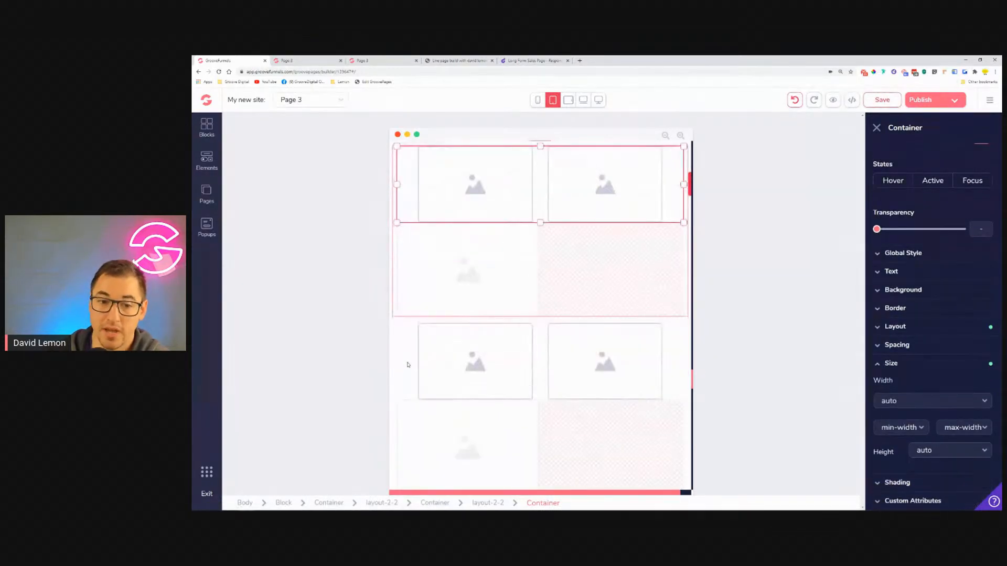
Step: Set the width and height of the lower placeholder row's container below the price checklist to auto
{"action": "left_click", "coordinate": [408, 365]}
{"action": "left_click", "coordinate": [939, 407]}
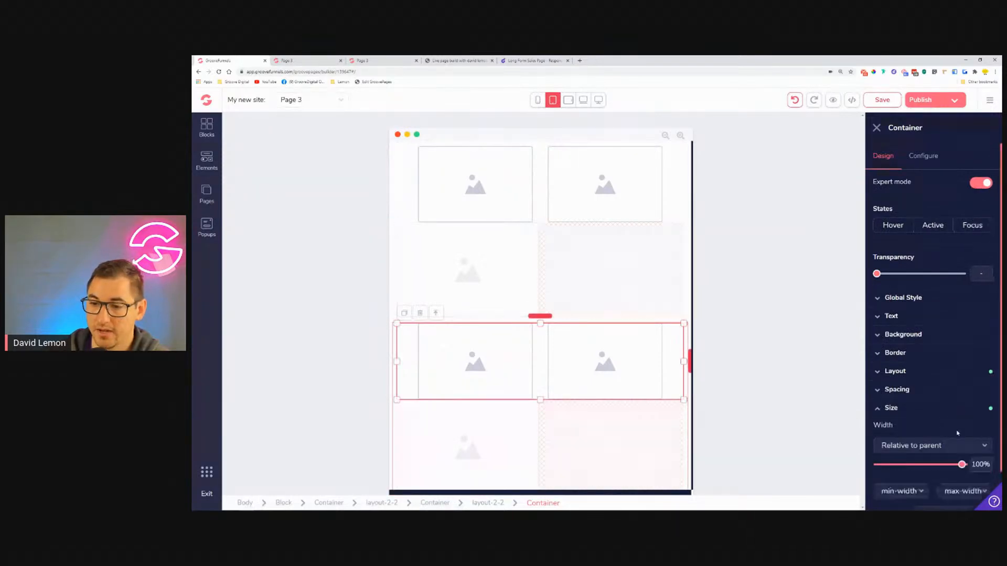
{"action": "left_click", "coordinate": [926, 464]}
{"action": "scroll", "coordinate": [931, 456], "scroll_direction": "down", "scroll_amount": 2}
{"action": "left_click", "coordinate": [935, 431]}
{"action": "left_click", "coordinate": [925, 454]}
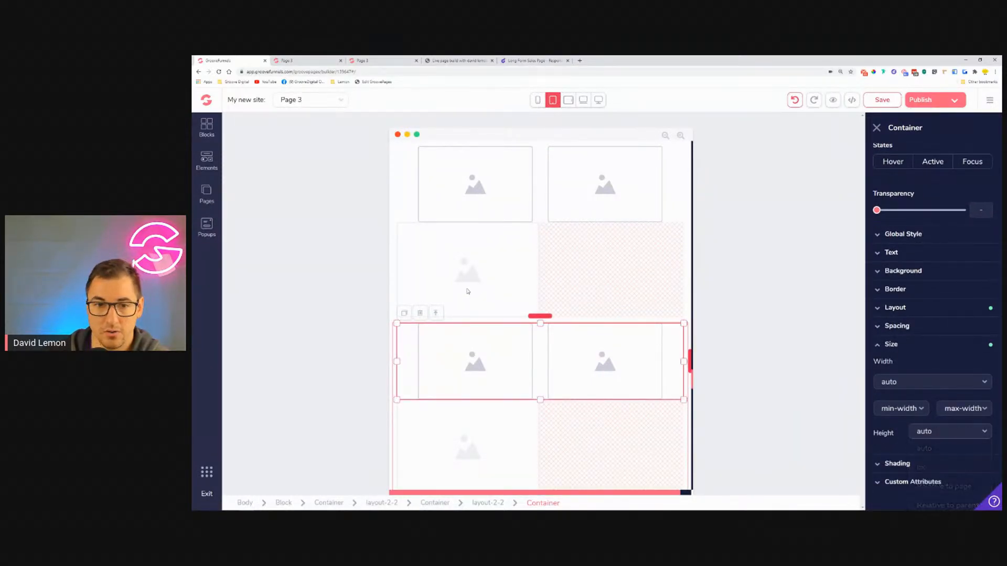
Step: Check the display setting of the upper faded placeholder row's two-column layout in landscape tablet, laptop and desktop views
{"action": "left_click", "coordinate": [396, 231]}
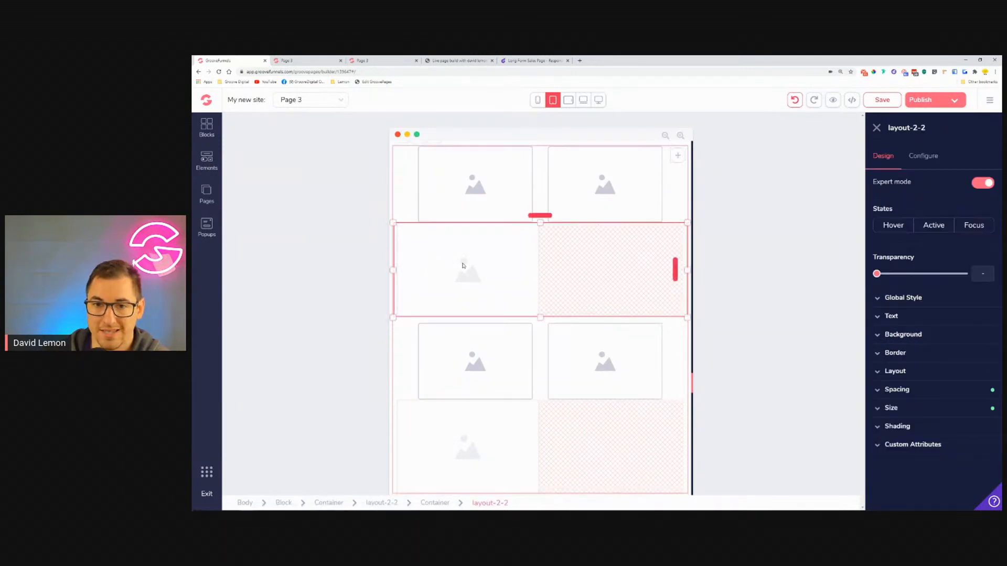
{"action": "left_click", "coordinate": [569, 101]}
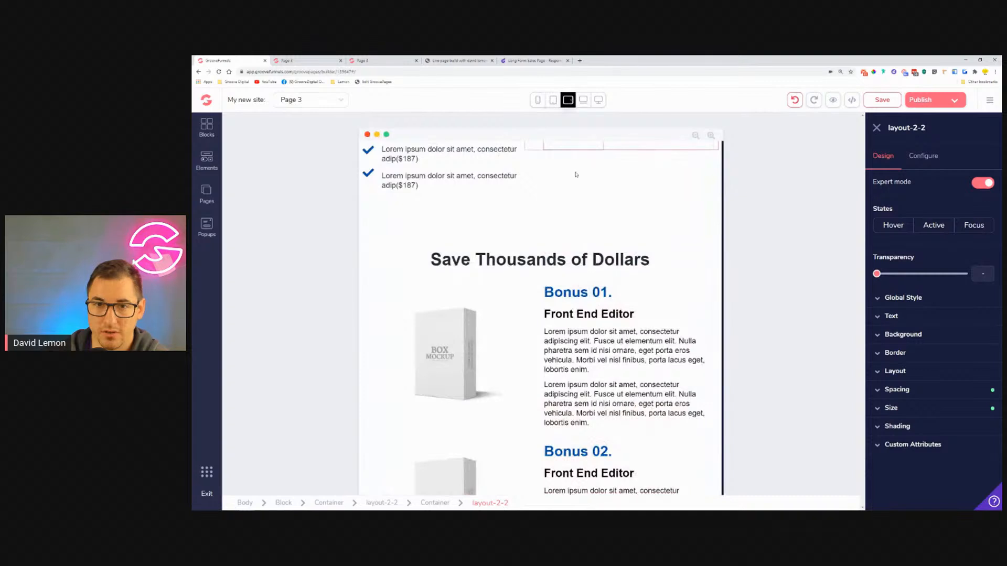
{"action": "left_click", "coordinate": [911, 373]}
{"action": "left_click", "coordinate": [583, 100]}
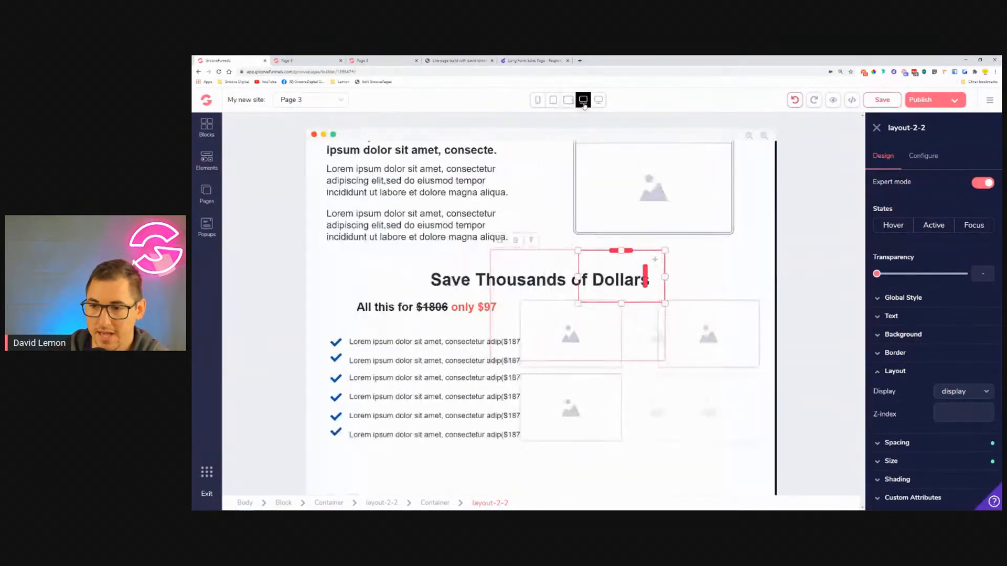
{"action": "left_click", "coordinate": [593, 103]}
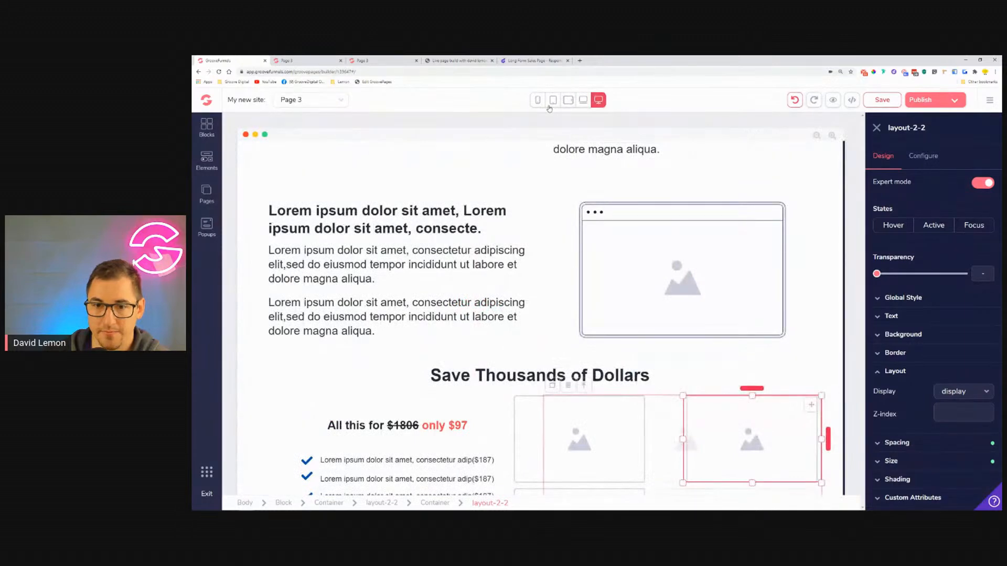
Step: Select the second image of the upper placeholder row in portrait tablet view and set its display to none in desktop view
{"action": "left_click", "coordinate": [553, 100]}
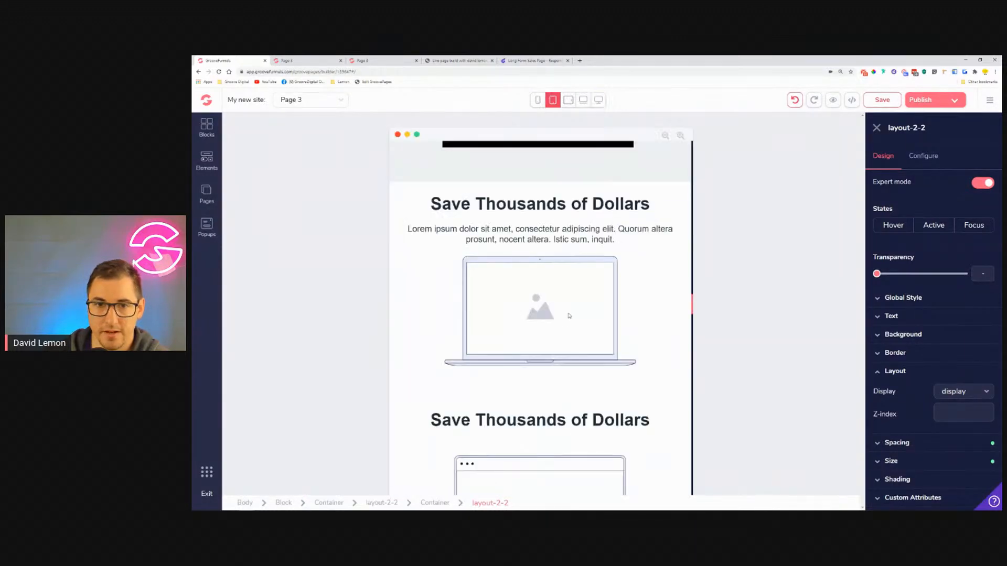
{"action": "scroll", "coordinate": [572, 311], "scroll_direction": "down", "scroll_amount": 5}
{"action": "scroll", "coordinate": [572, 311], "scroll_direction": "down", "scroll_amount": 10}
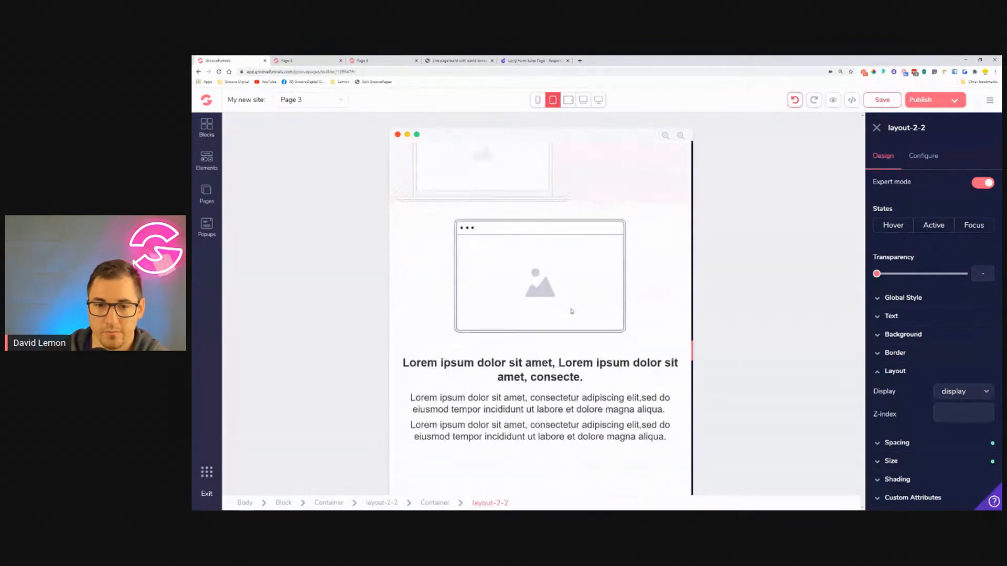
{"action": "scroll", "coordinate": [571, 311], "scroll_direction": "down", "scroll_amount": 3}
{"action": "left_click", "coordinate": [590, 228]}
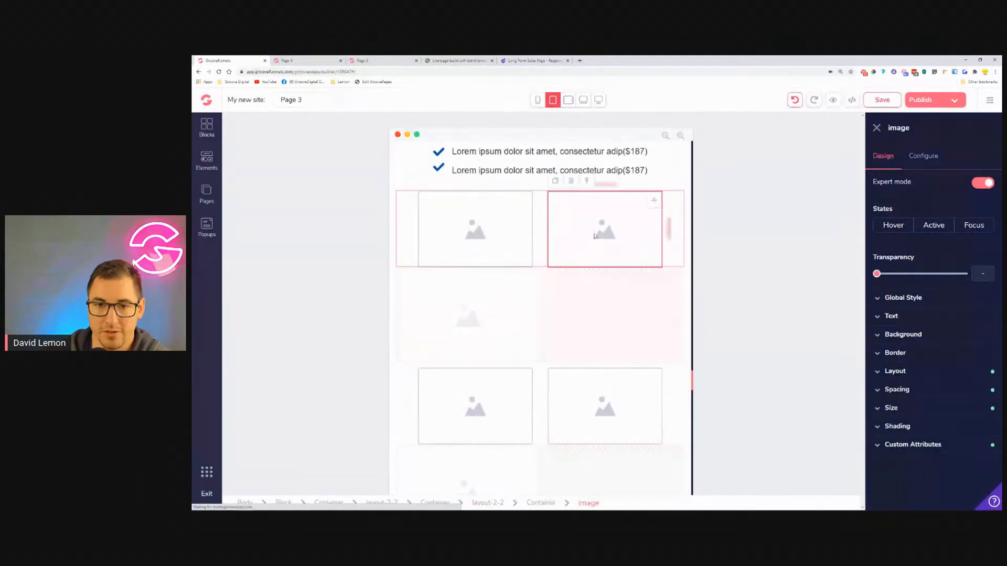
{"action": "left_click", "coordinate": [925, 370]}
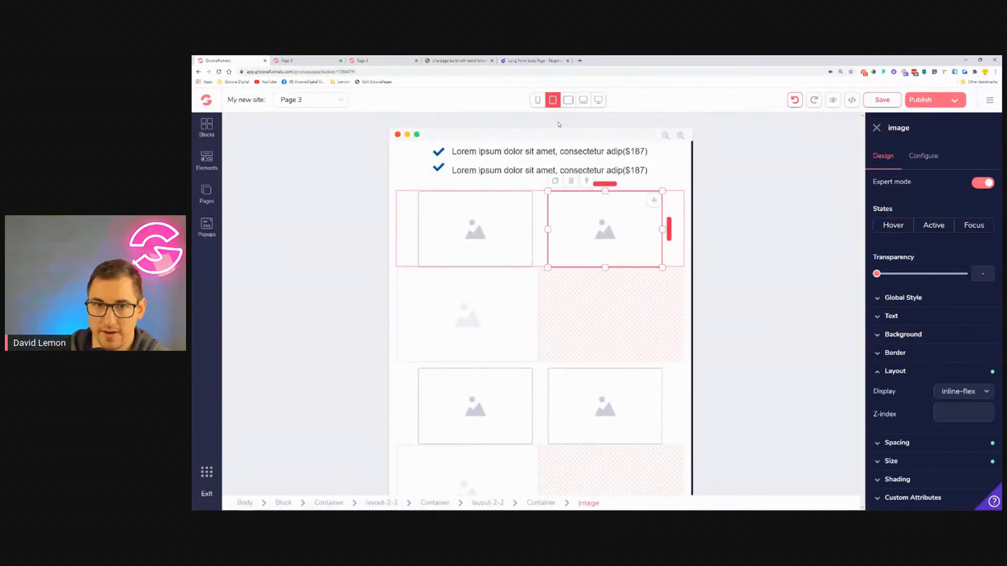
{"action": "left_click", "coordinate": [568, 101]}
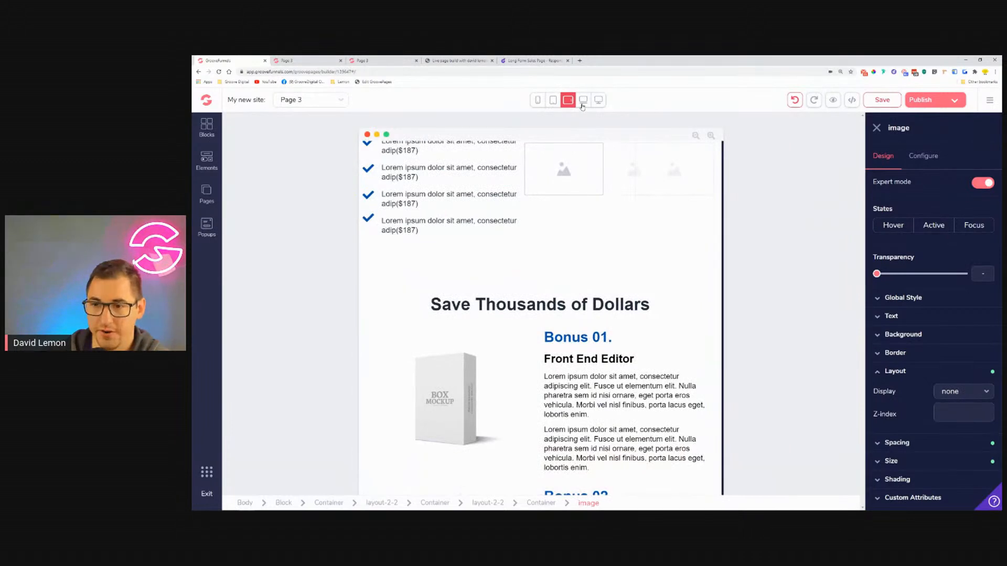
{"action": "left_click", "coordinate": [583, 100]}
{"action": "left_click", "coordinate": [599, 101]}
{"action": "left_click", "coordinate": [970, 391]}
{"action": "scroll", "coordinate": [937, 445], "scroll_direction": "down", "scroll_amount": 2}
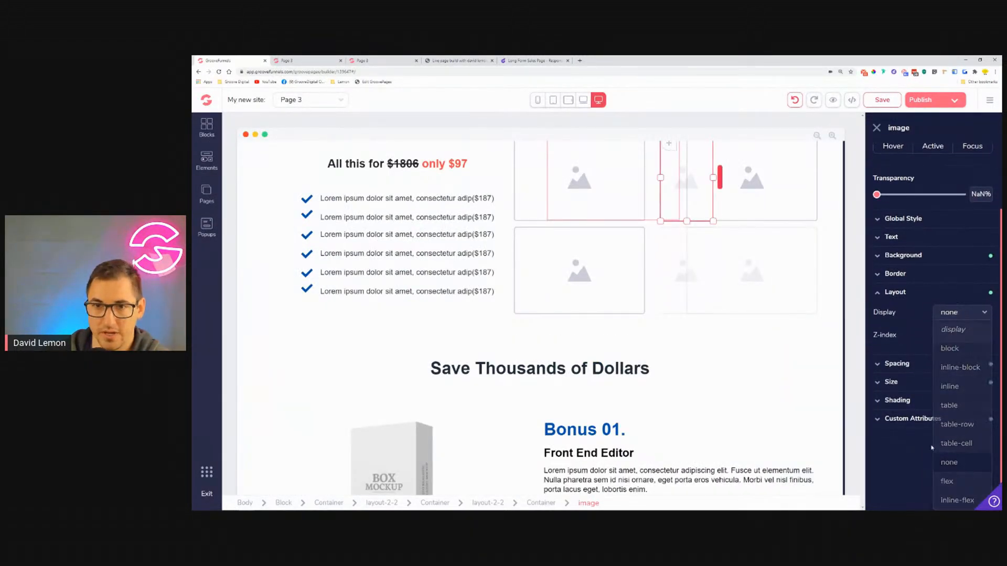
{"action": "left_click", "coordinate": [957, 500]}
Step: Select the second image of the lower placeholder row in portrait tablet view, set its desktop display to none, and save the page
{"action": "left_click", "coordinate": [553, 100]}
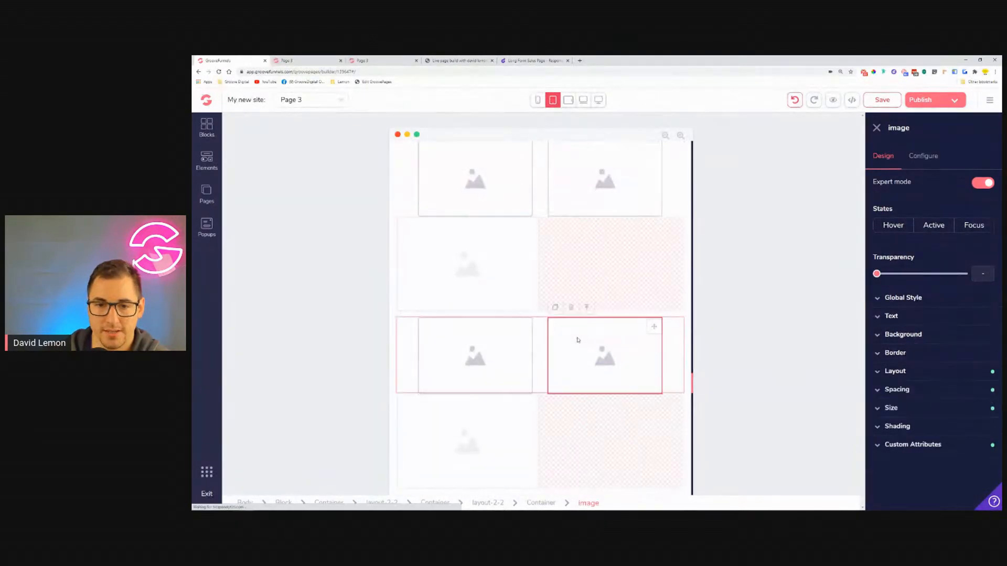
{"action": "left_click", "coordinate": [908, 373]}
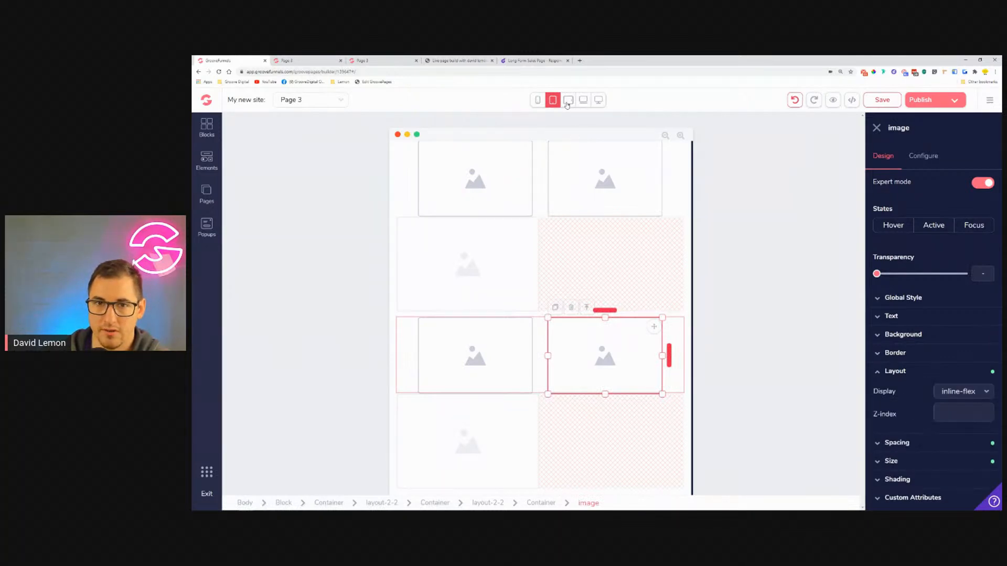
{"action": "left_click", "coordinate": [567, 103]}
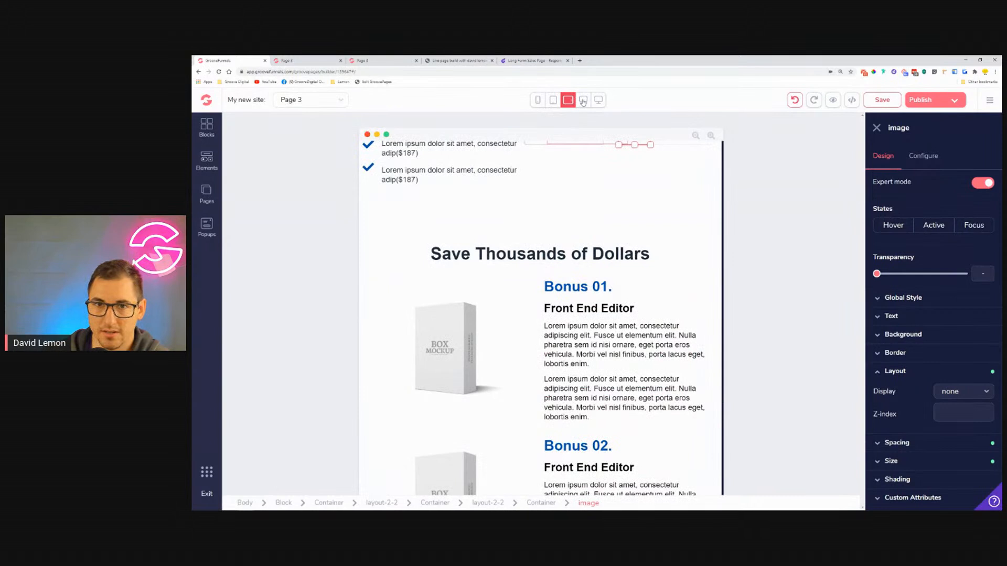
{"action": "left_click", "coordinate": [584, 101]}
{"action": "left_click", "coordinate": [598, 100]}
{"action": "left_click", "coordinate": [960, 391]}
{"action": "scroll", "coordinate": [965, 477], "scroll_direction": "down", "scroll_amount": 2}
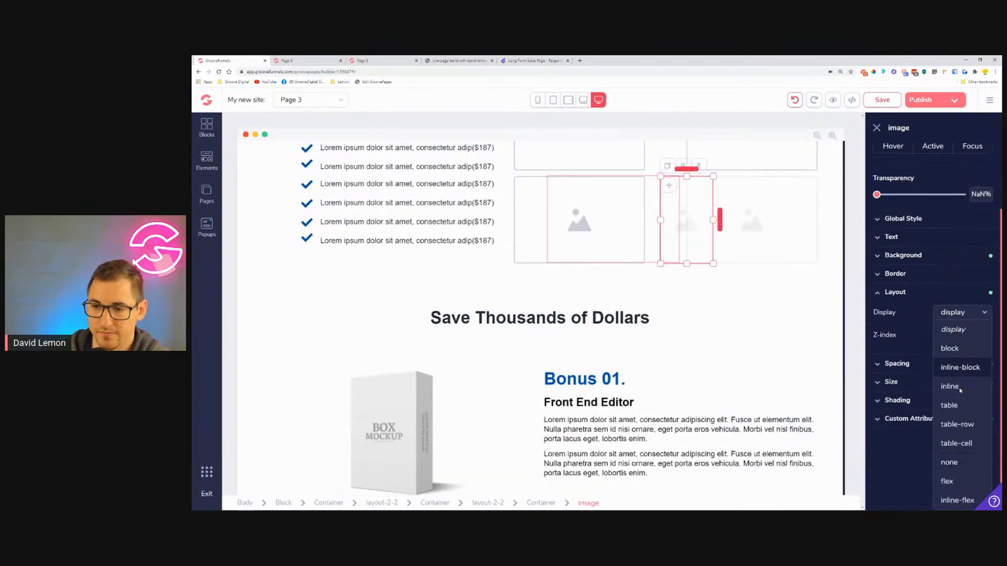
{"action": "left_click", "coordinate": [949, 462]}
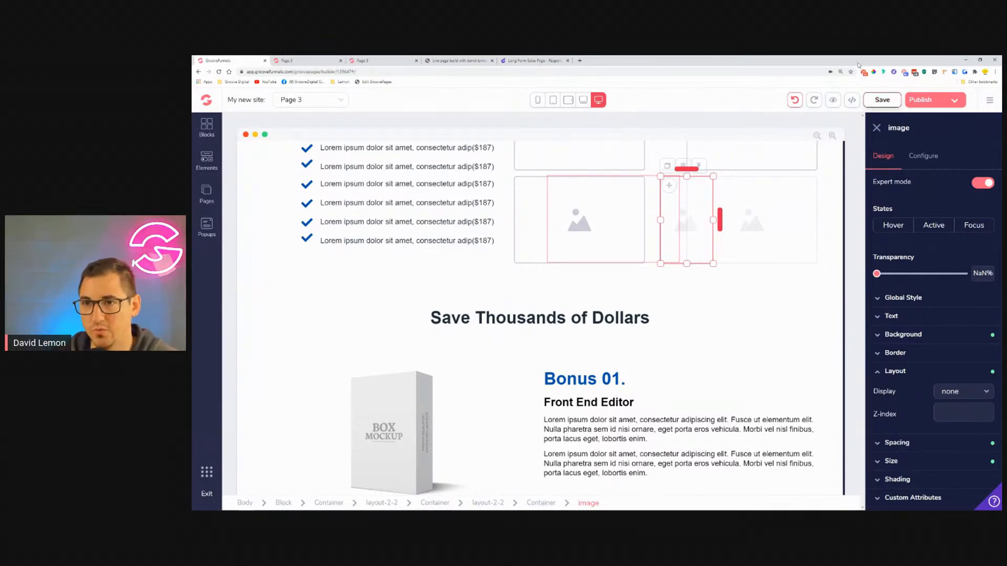
{"action": "left_click", "coordinate": [877, 105]}
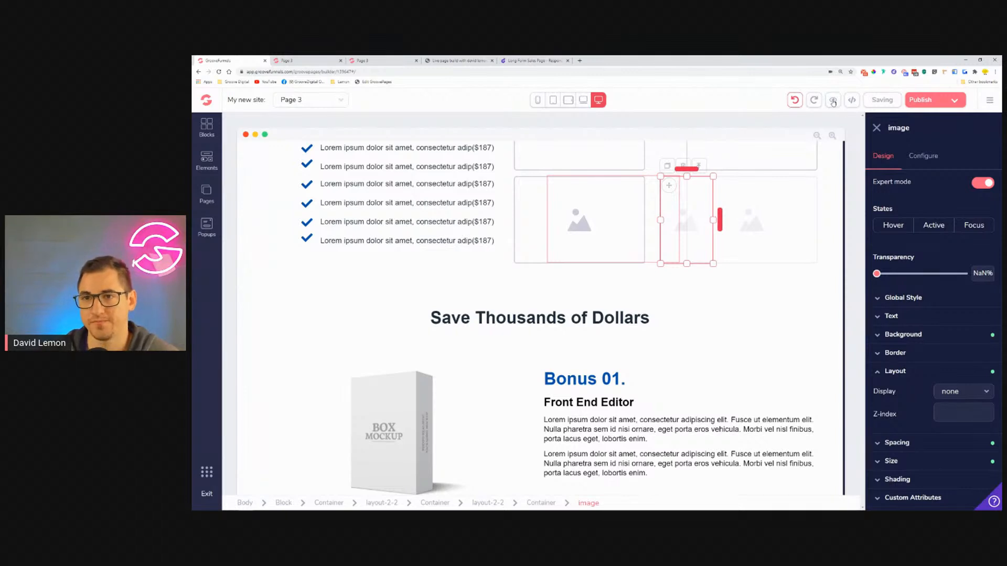
Step: Preview the page and examine the placeholder grid beside the price checklist
{"action": "left_click", "coordinate": [833, 102]}
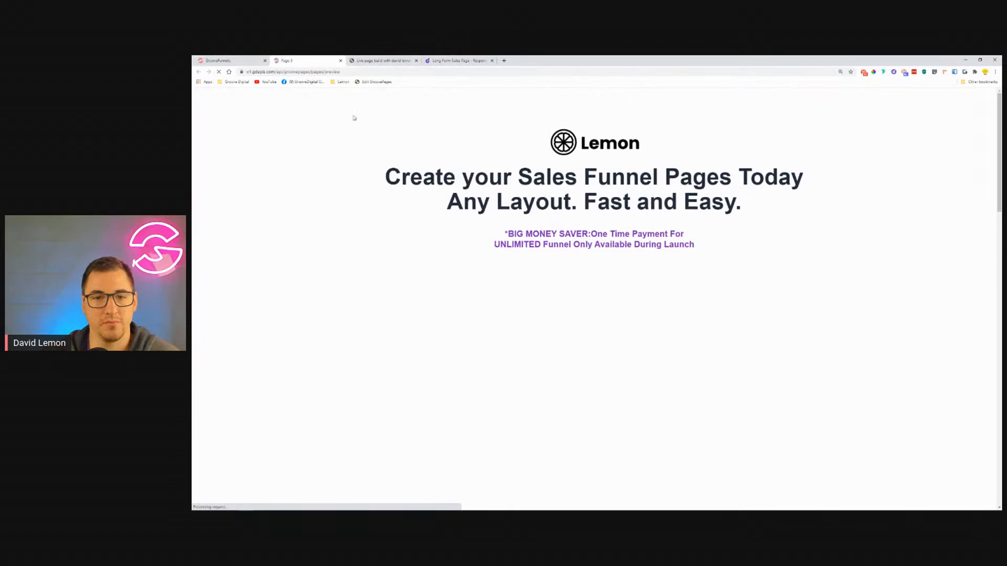
{"action": "scroll", "coordinate": [852, 265], "scroll_direction": "down", "scroll_amount": 10}
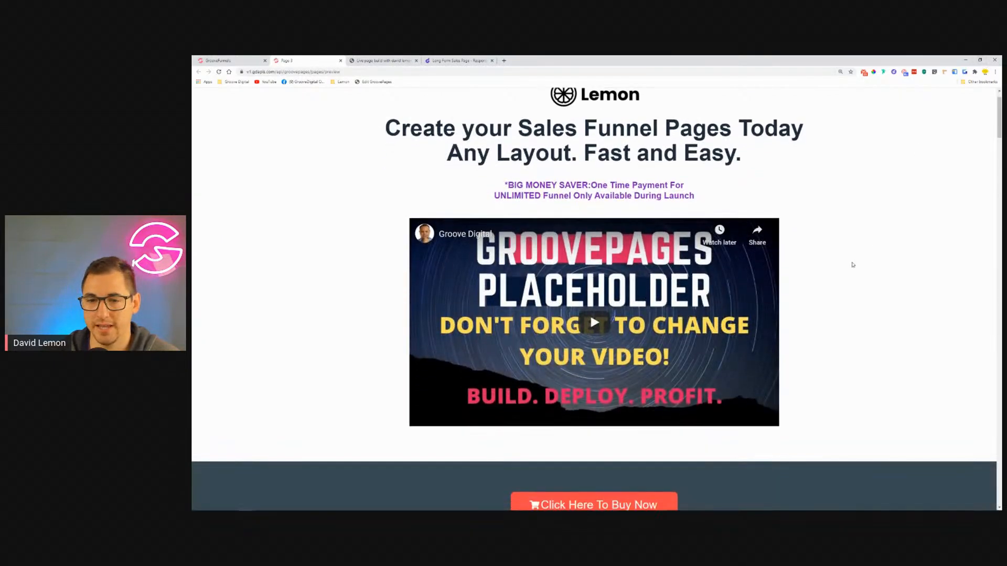
{"action": "scroll", "coordinate": [910, 229], "scroll_direction": "down", "scroll_amount": 15}
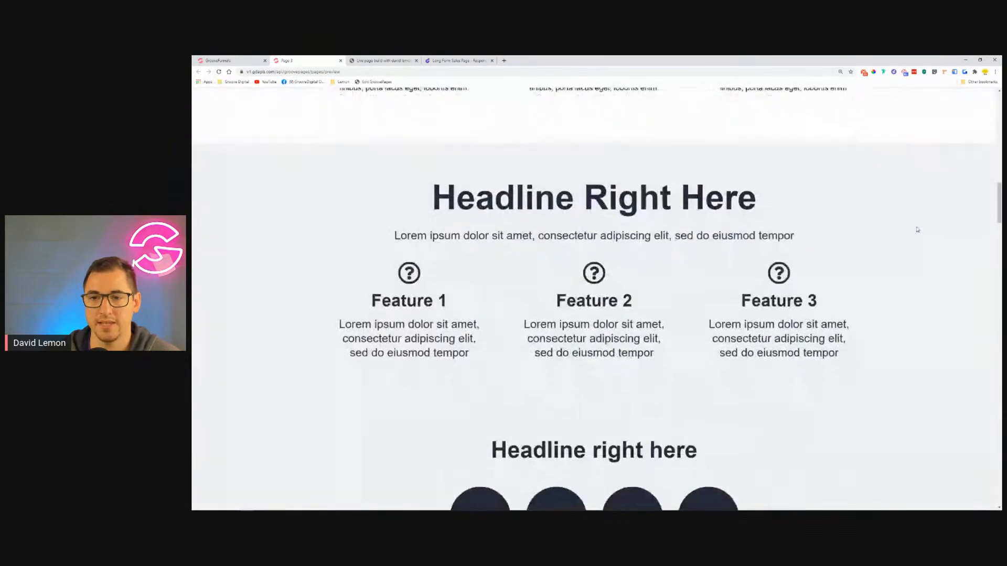
{"action": "scroll", "coordinate": [915, 228], "scroll_direction": "down", "scroll_amount": 6}
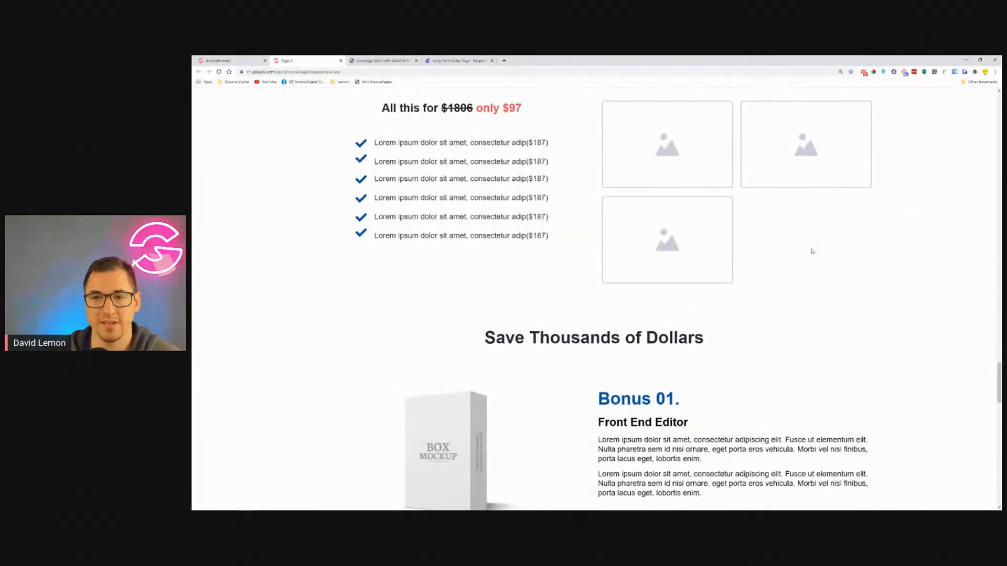
Step: Return to the page editor and check the display setting of the faded lower-row placeholder image in desktop and portrait tablet views
{"action": "left_click", "coordinate": [253, 58]}
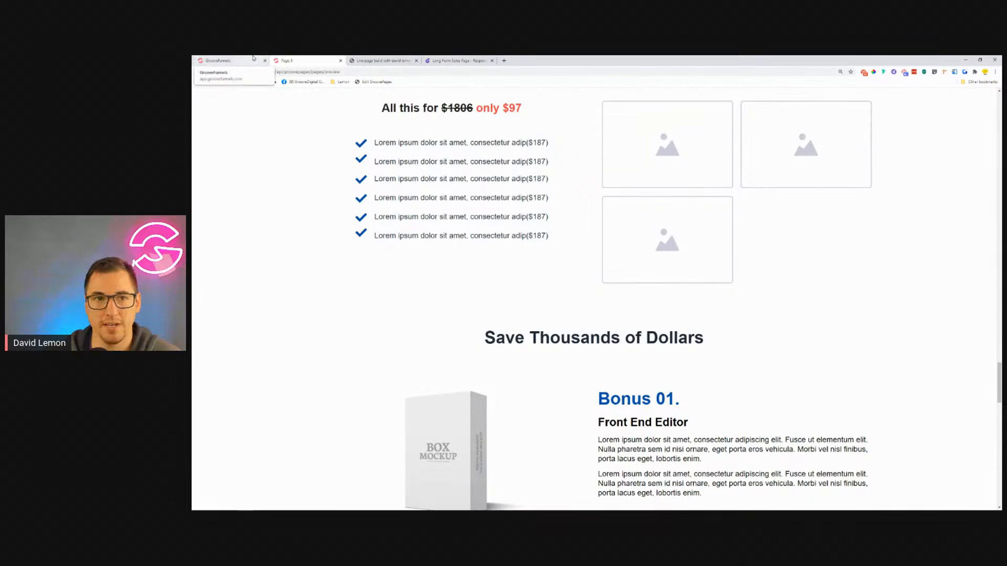
{"action": "left_click", "coordinate": [755, 211]}
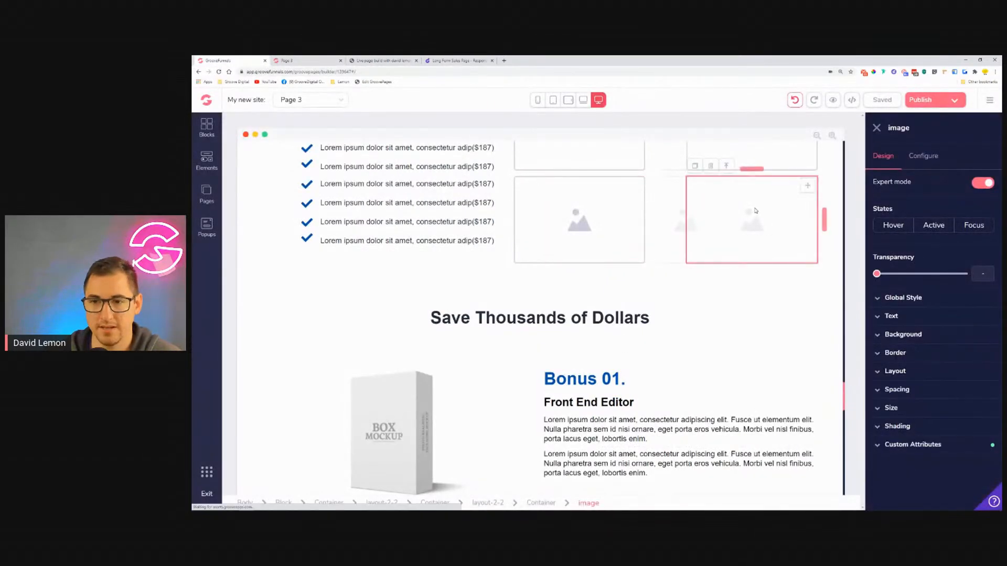
{"action": "left_click", "coordinate": [927, 372]}
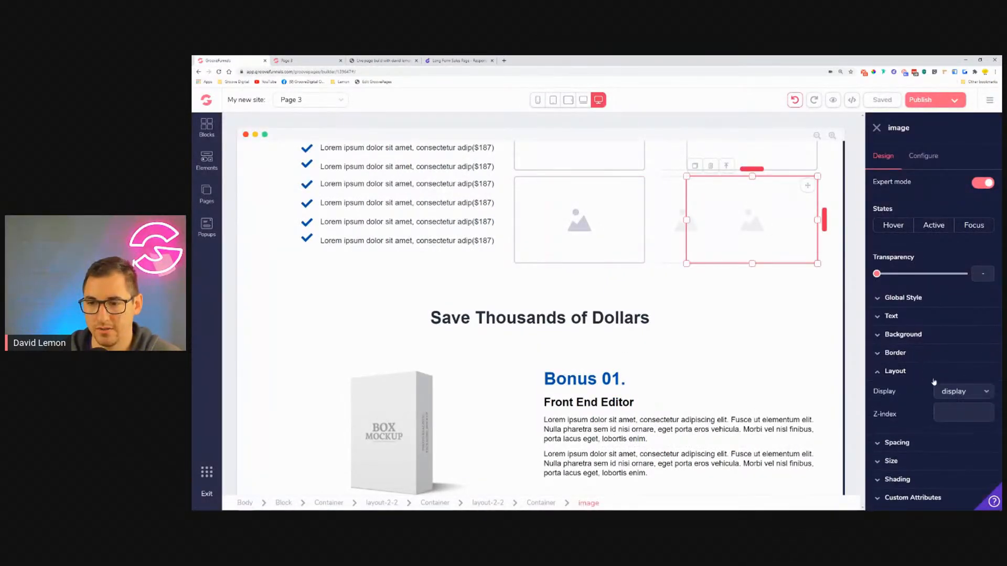
{"action": "left_click", "coordinate": [551, 101]}
{"action": "scroll", "coordinate": [609, 314], "scroll_direction": "down", "scroll_amount": 10}
{"action": "scroll", "coordinate": [525, 299], "scroll_direction": "up", "scroll_amount": 5}
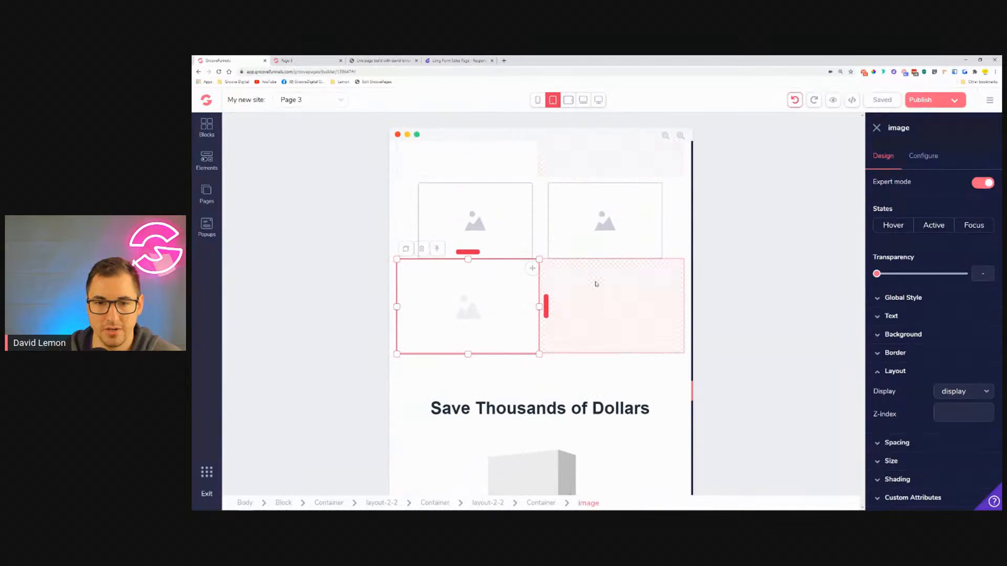
Step: Select the faded lower-row placeholder's parent container and set its display to block in landscape tablet view
{"action": "left_click", "coordinate": [436, 247]}
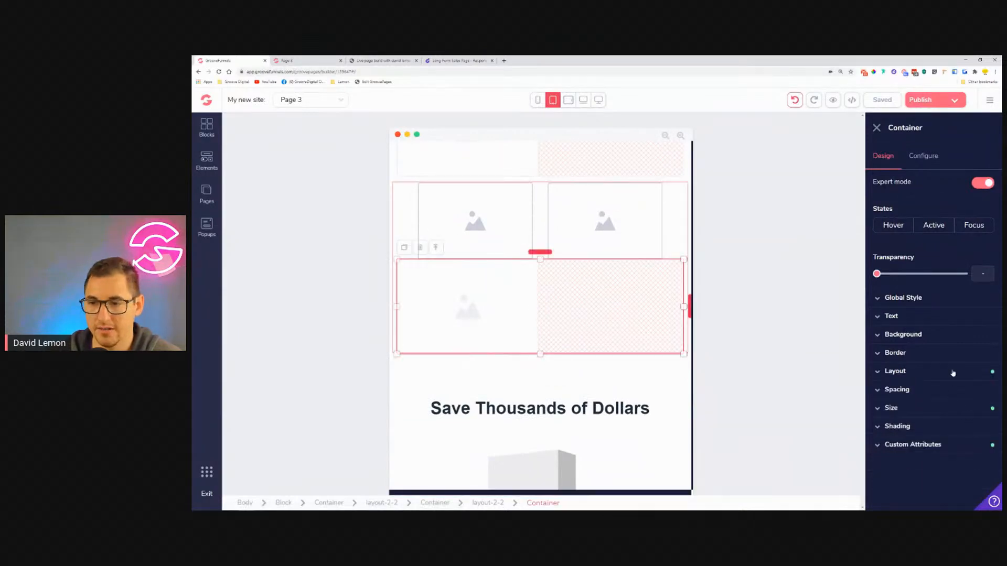
{"action": "left_click", "coordinate": [568, 99]}
{"action": "scroll", "coordinate": [591, 288], "scroll_direction": "down", "scroll_amount": 10}
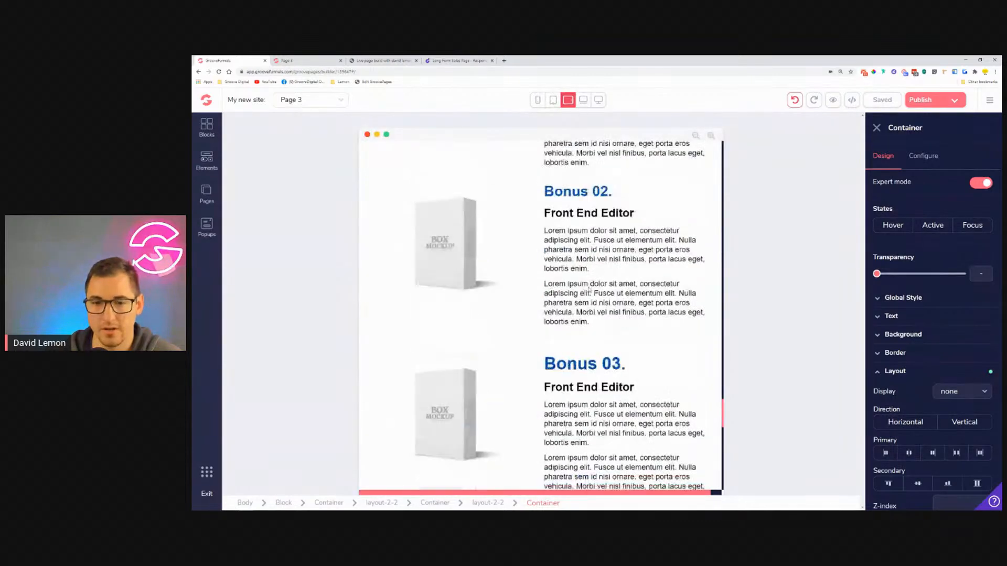
{"action": "scroll", "coordinate": [590, 226], "scroll_direction": "down", "scroll_amount": 8}
{"action": "scroll", "coordinate": [593, 236], "scroll_direction": "up", "scroll_amount": 12}
{"action": "scroll", "coordinate": [593, 236], "scroll_direction": "up", "scroll_amount": 5}
{"action": "scroll", "coordinate": [602, 259], "scroll_direction": "down", "scroll_amount": 10}
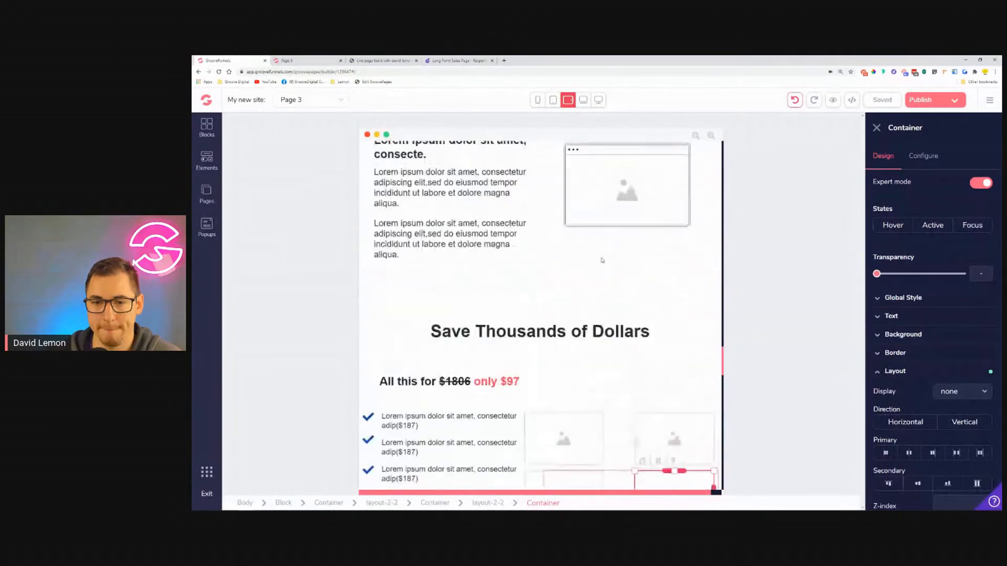
{"action": "left_click", "coordinate": [968, 395]}
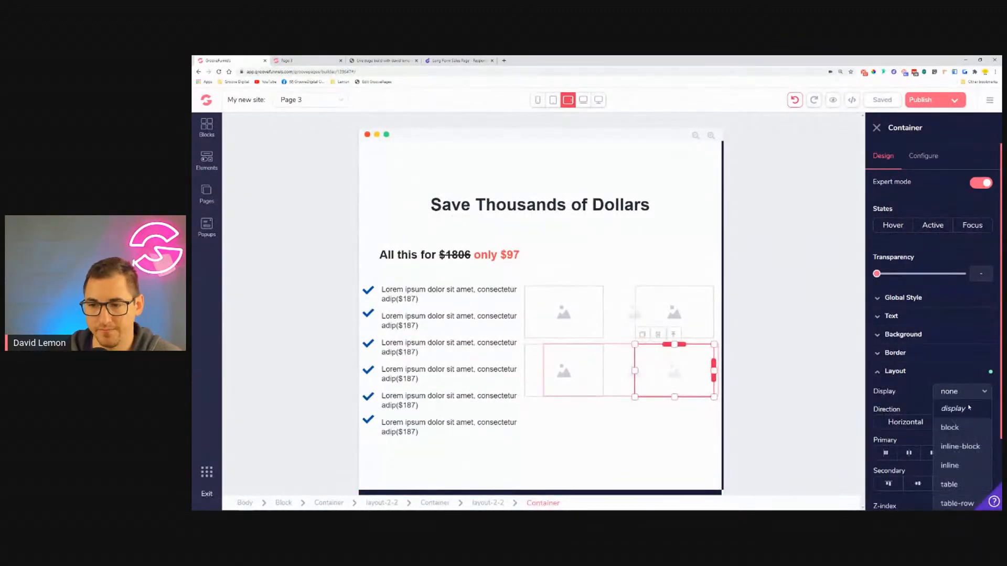
{"action": "left_click", "coordinate": [951, 427]}
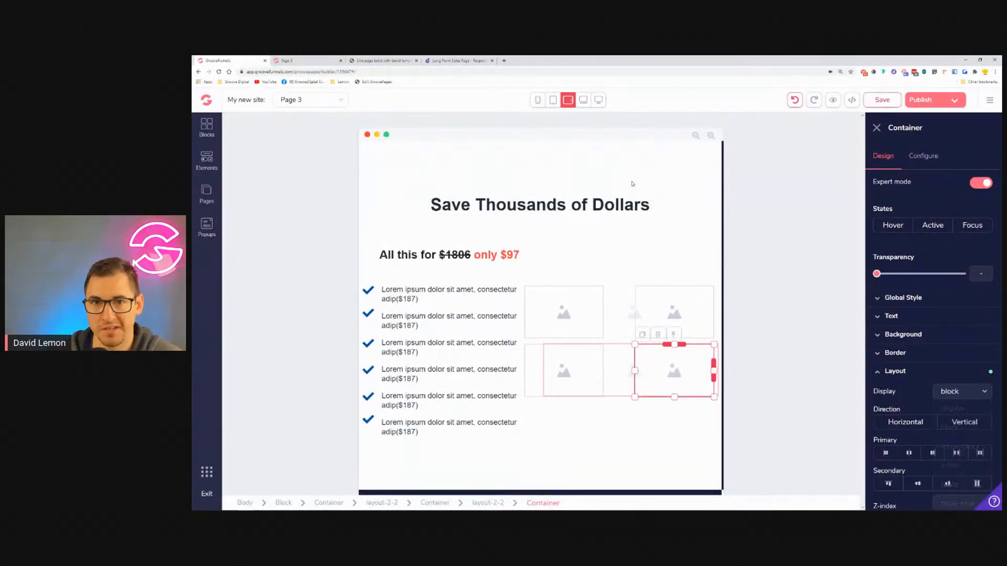
Step: Set the same lower-row container's display to block in desktop view and save the page
{"action": "left_click", "coordinate": [583, 100]}
{"action": "left_click", "coordinate": [598, 104]}
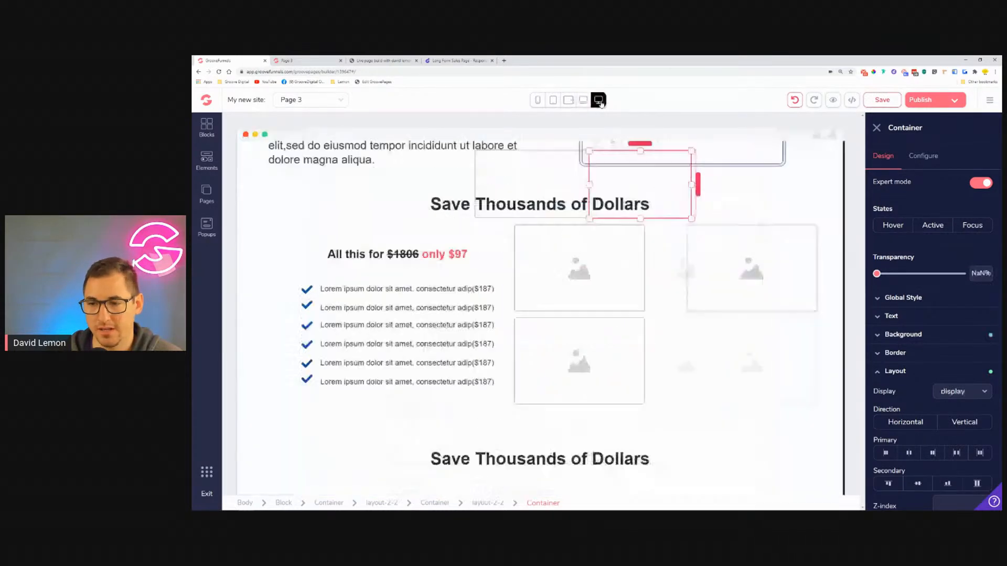
{"action": "left_click", "coordinate": [947, 393]}
{"action": "left_click", "coordinate": [950, 428]}
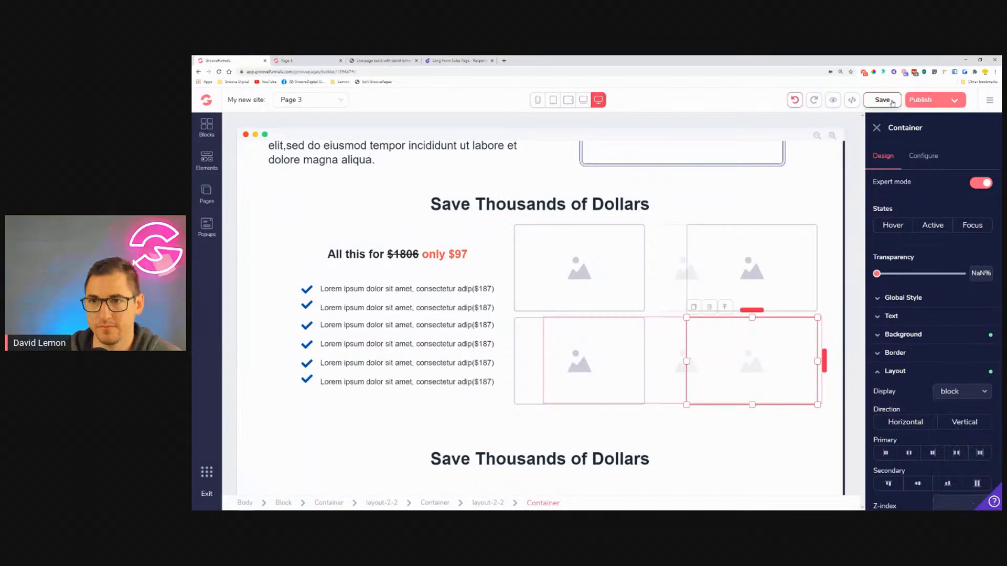
Step: Close the old preview, open a new one, and inspect the placeholder grid beside the price checklist
{"action": "left_click", "coordinate": [341, 61]}
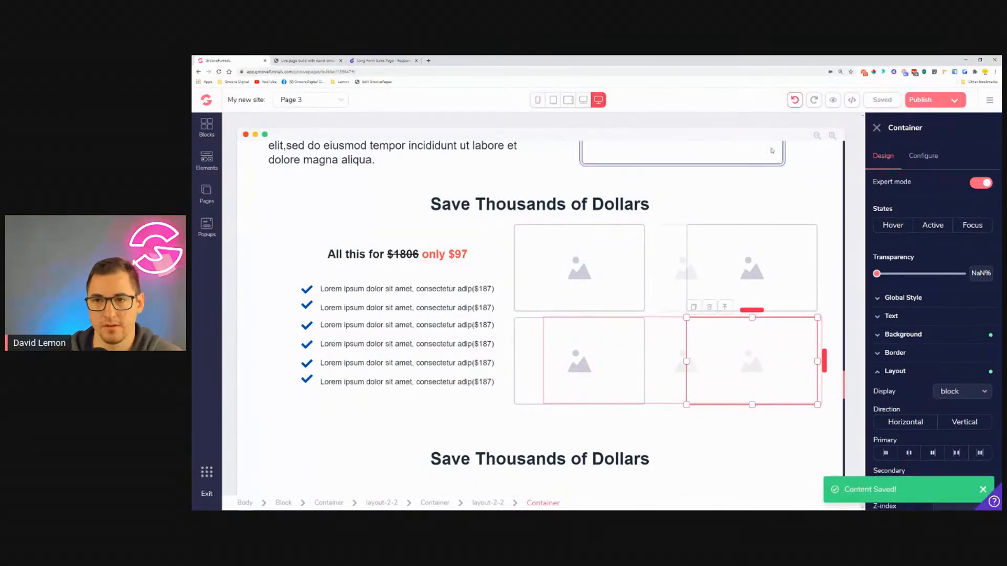
{"action": "left_click", "coordinate": [833, 104]}
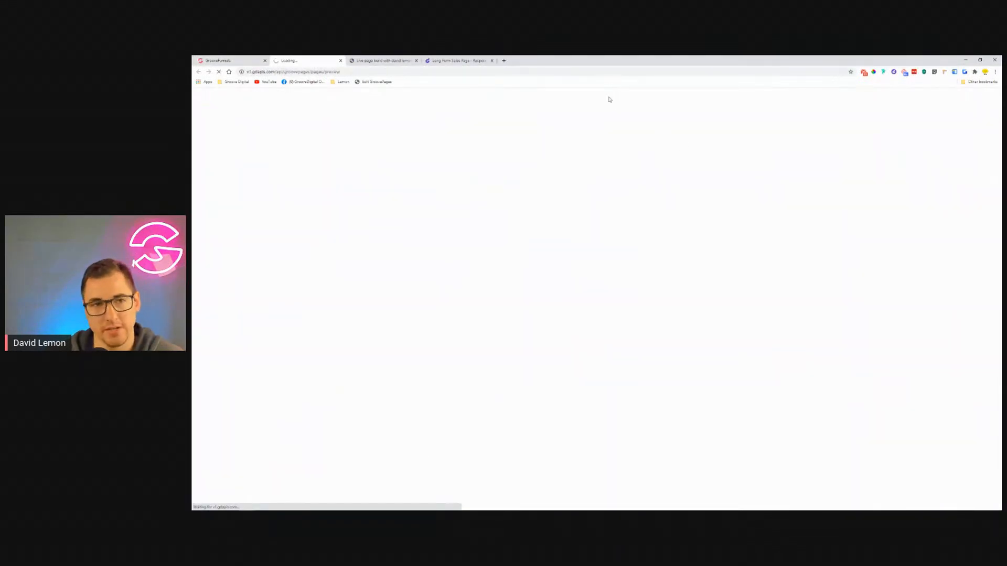
{"action": "scroll", "coordinate": [797, 241], "scroll_direction": "down", "scroll_amount": 10}
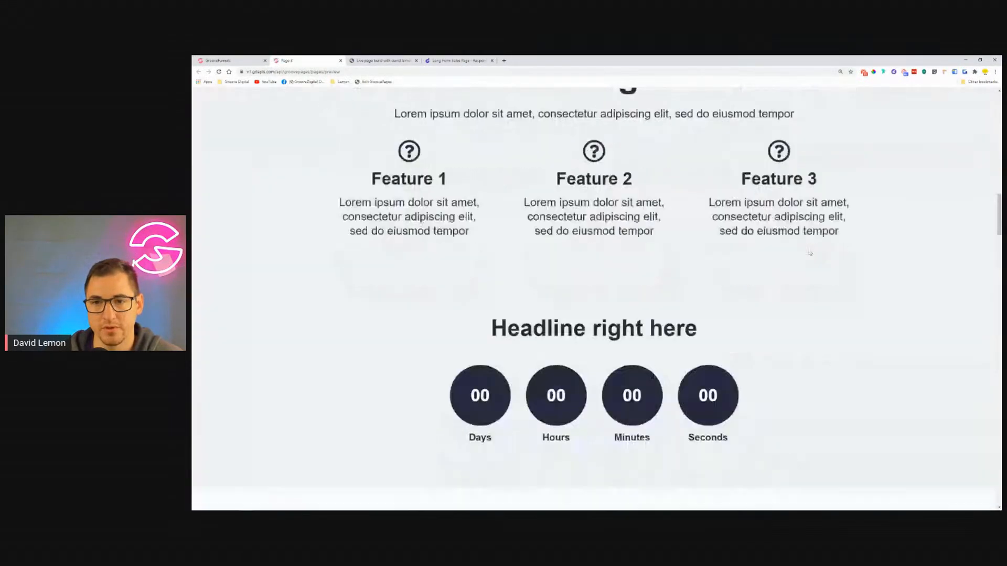
{"action": "scroll", "coordinate": [810, 253], "scroll_direction": "down", "scroll_amount": 15}
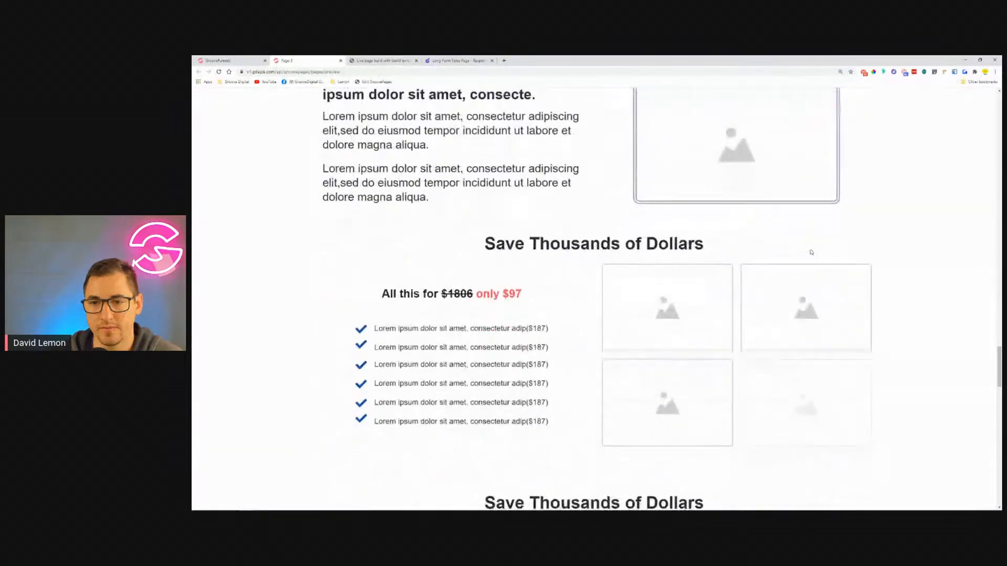
Step: Resize the preview window to narrower widths to examine the bonus sections and placeholder grid, and restore it to full size
{"action": "scroll", "coordinate": [811, 252], "scroll_direction": "down", "scroll_amount": 2}
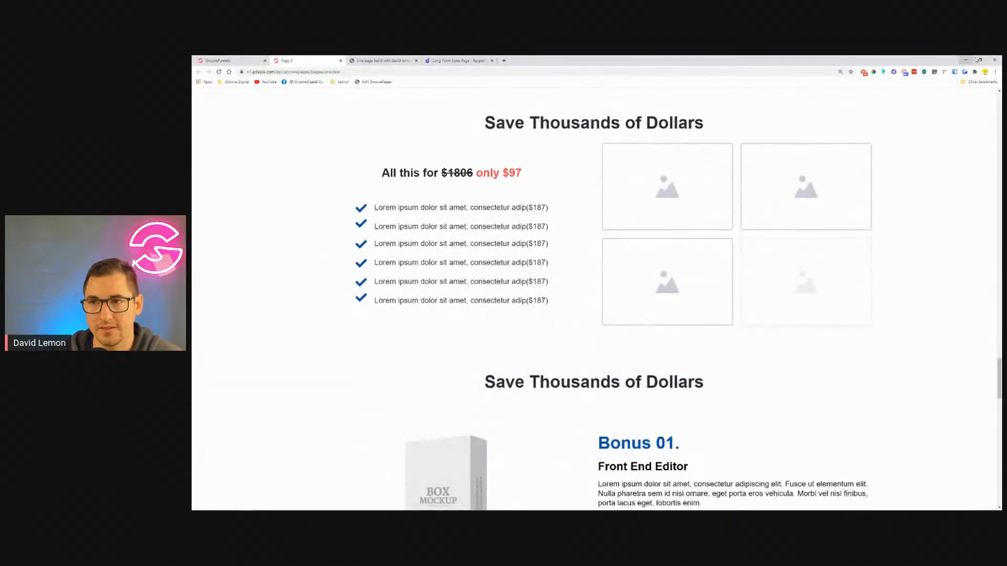
{"action": "left_click", "coordinate": [979, 60]}
{"action": "scroll", "coordinate": [755, 236], "scroll_direction": "down", "scroll_amount": 4}
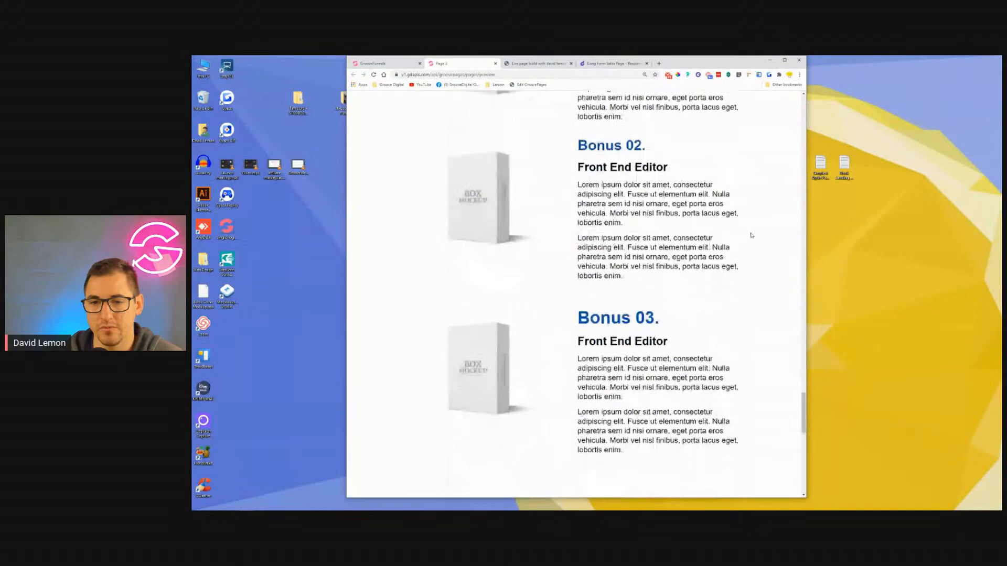
{"action": "left_click_drag", "start_coordinate": [805, 245], "coordinate": [942, 245]}
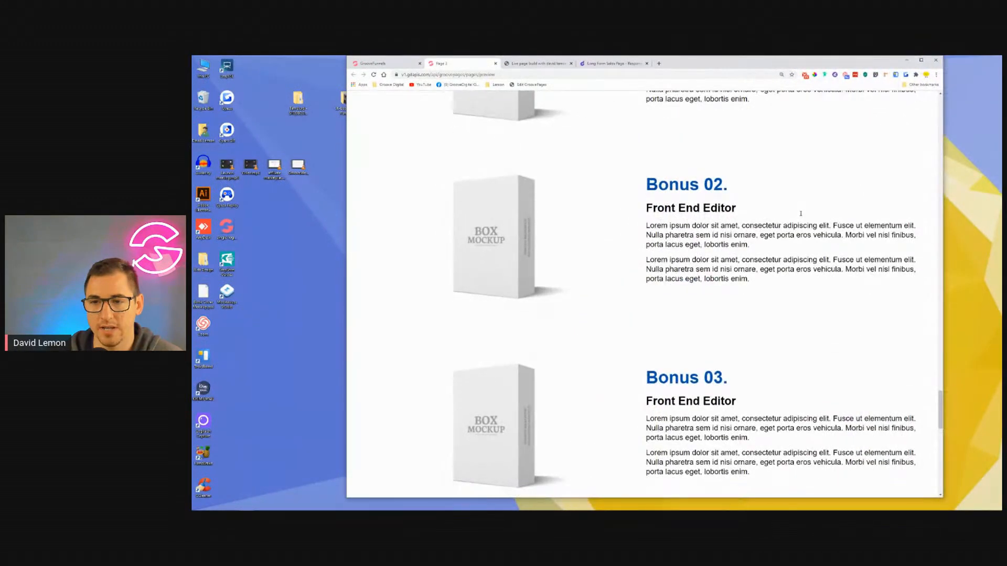
{"action": "scroll", "coordinate": [804, 217], "scroll_direction": "down", "scroll_amount": 10}
{"action": "scroll", "coordinate": [805, 218], "scroll_direction": "up", "scroll_amount": 12}
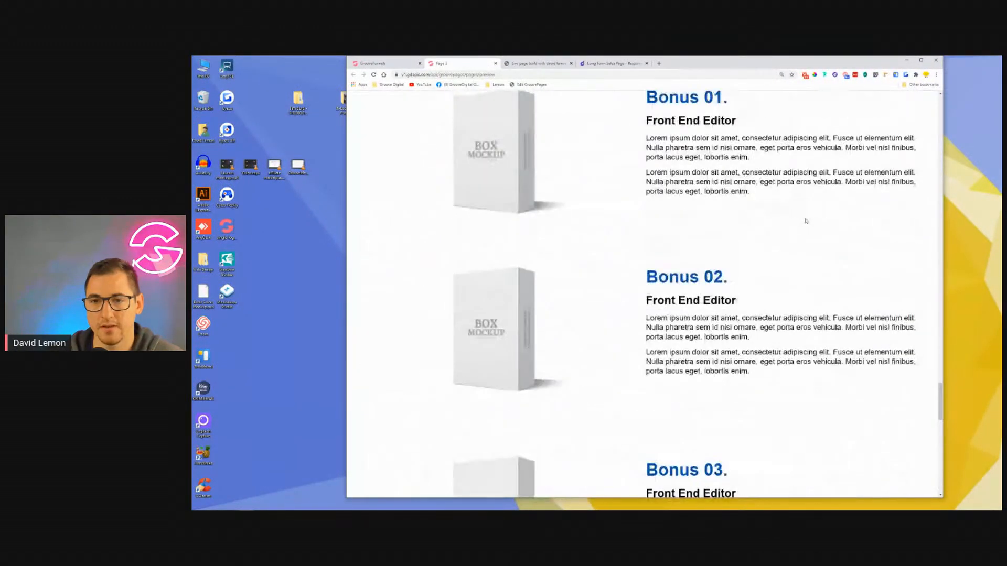
{"action": "scroll", "coordinate": [814, 258], "scroll_direction": "down", "scroll_amount": 1}
{"action": "left_click_drag", "start_coordinate": [942, 272], "coordinate": [799, 300]}
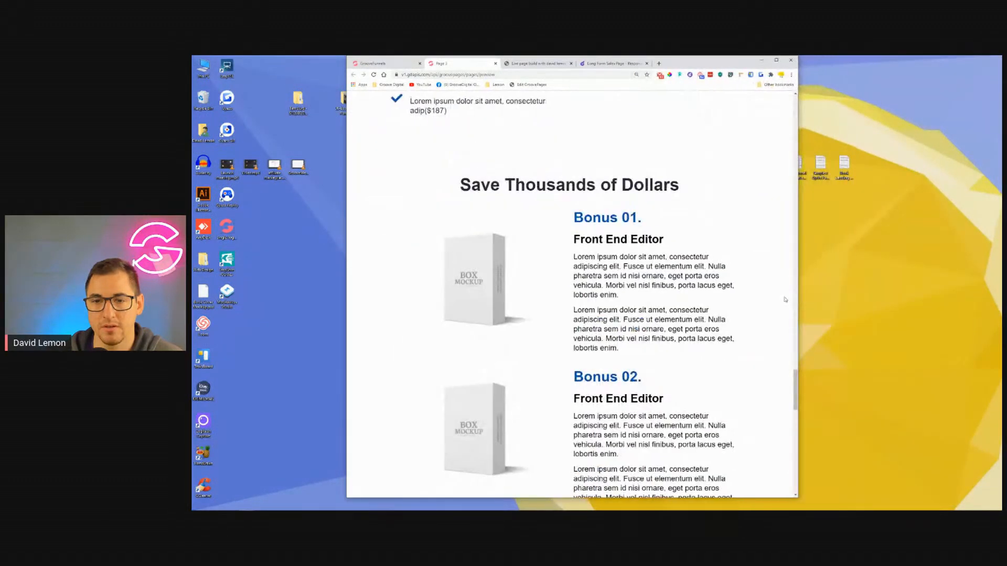
{"action": "scroll", "coordinate": [797, 262], "scroll_direction": "up", "scroll_amount": 3}
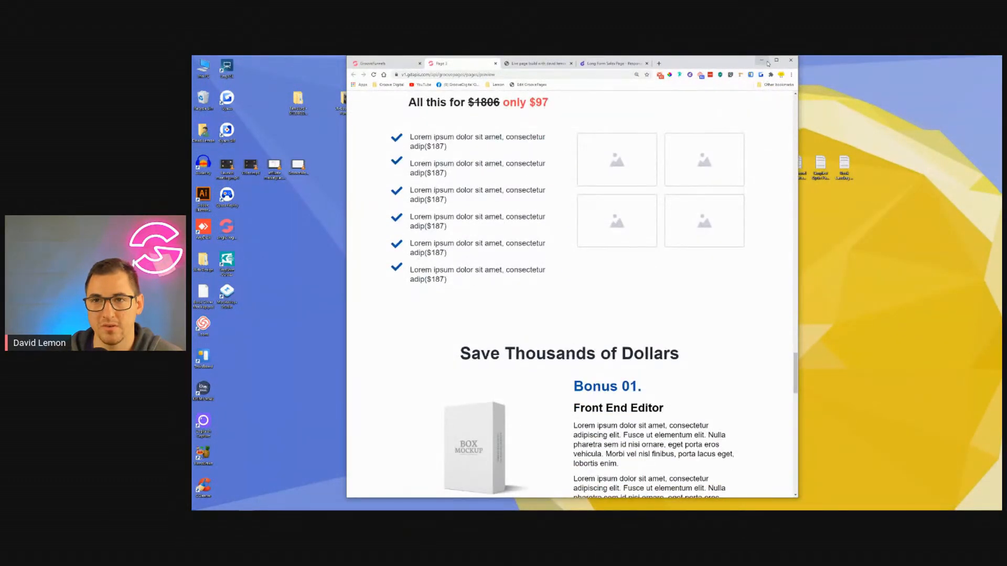
{"action": "left_click", "coordinate": [777, 61]}
Step: Return to the page editor, set the faded lower-row placeholder container's transparency to 0%, and remove its background image
{"action": "left_click", "coordinate": [229, 61]}
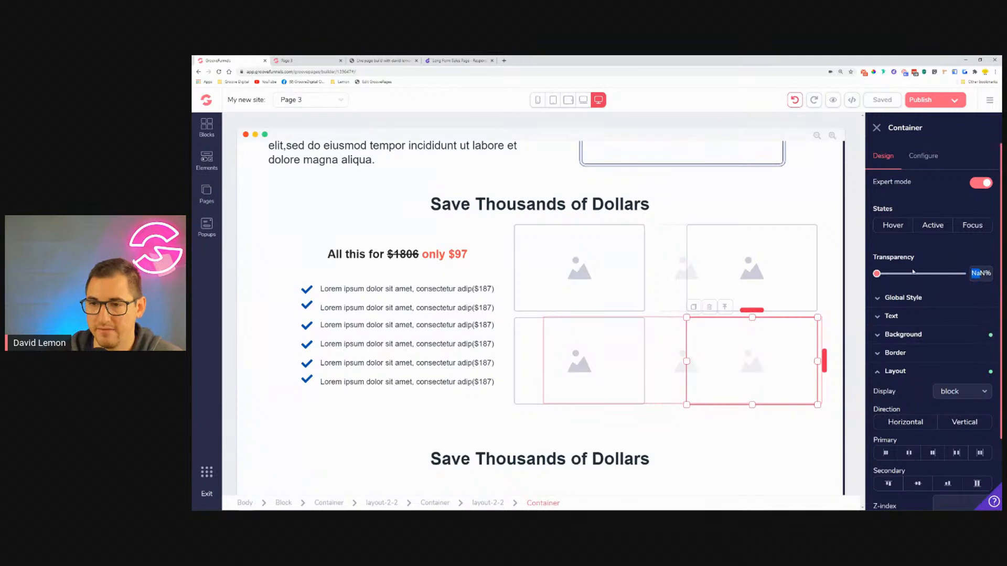
{"action": "left_click_drag", "start_coordinate": [881, 277], "coordinate": [884, 279]}
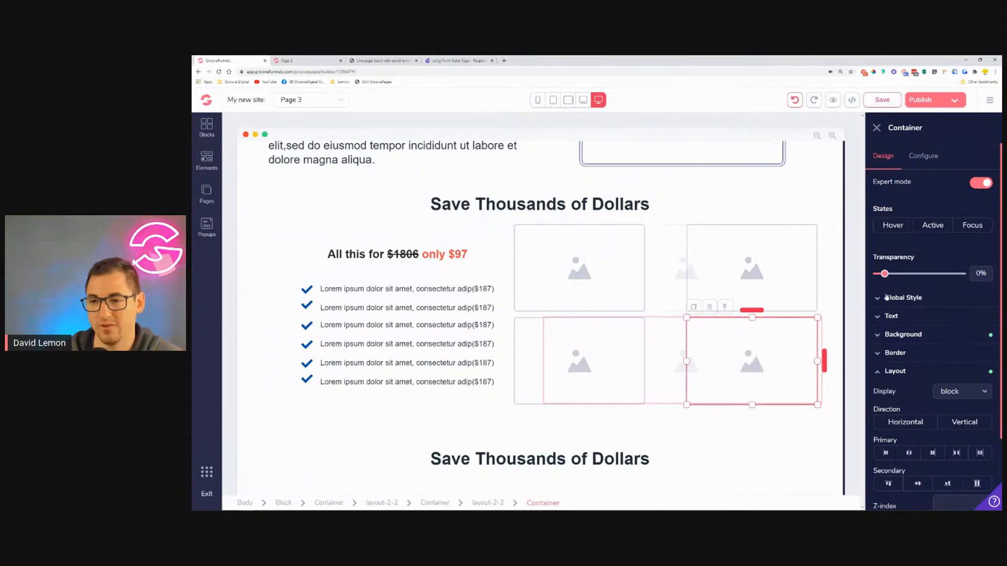
{"action": "left_click", "coordinate": [894, 334]}
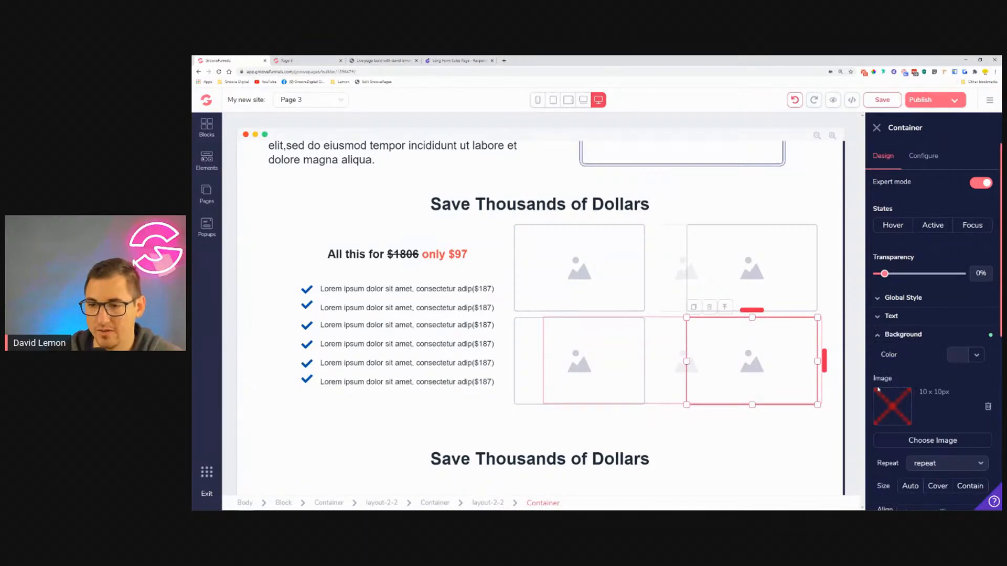
{"action": "scroll", "coordinate": [924, 348], "scroll_direction": "down", "scroll_amount": 3}
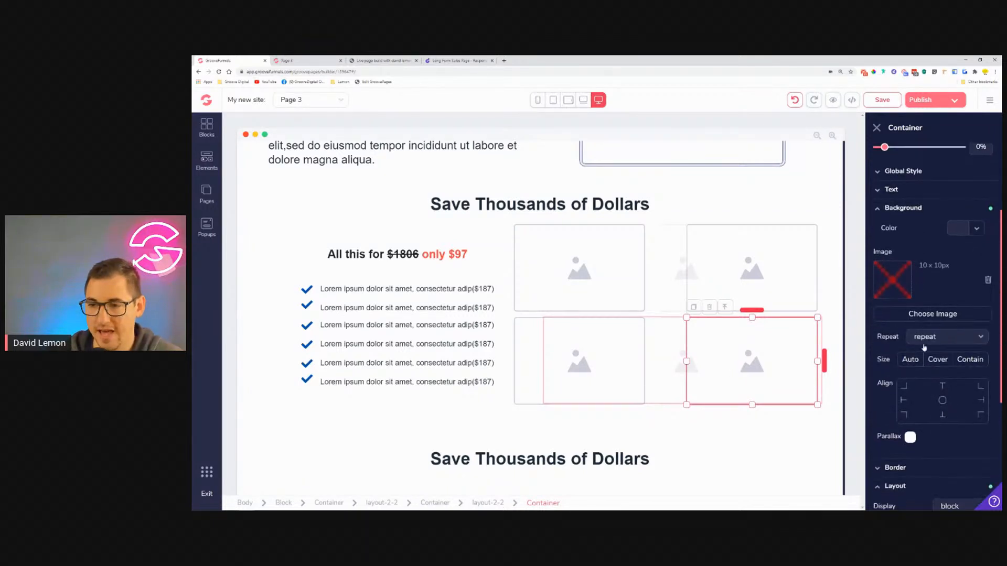
{"action": "left_click", "coordinate": [987, 281]}
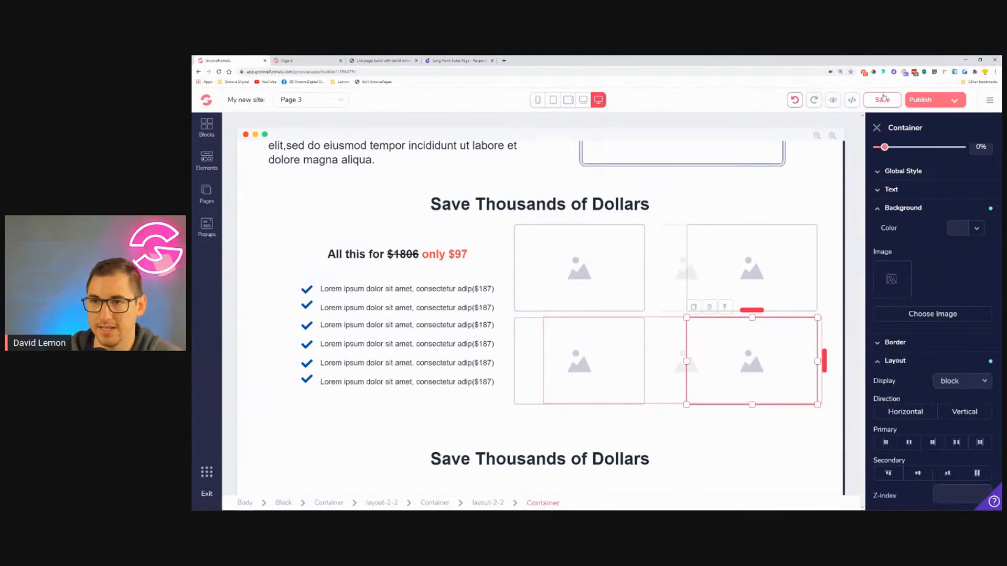
Step: Replace the old preview with a new one and inspect the page's placeholder grids and bonus sections
{"action": "left_click", "coordinate": [327, 61]}
{"action": "left_click", "coordinate": [340, 60]}
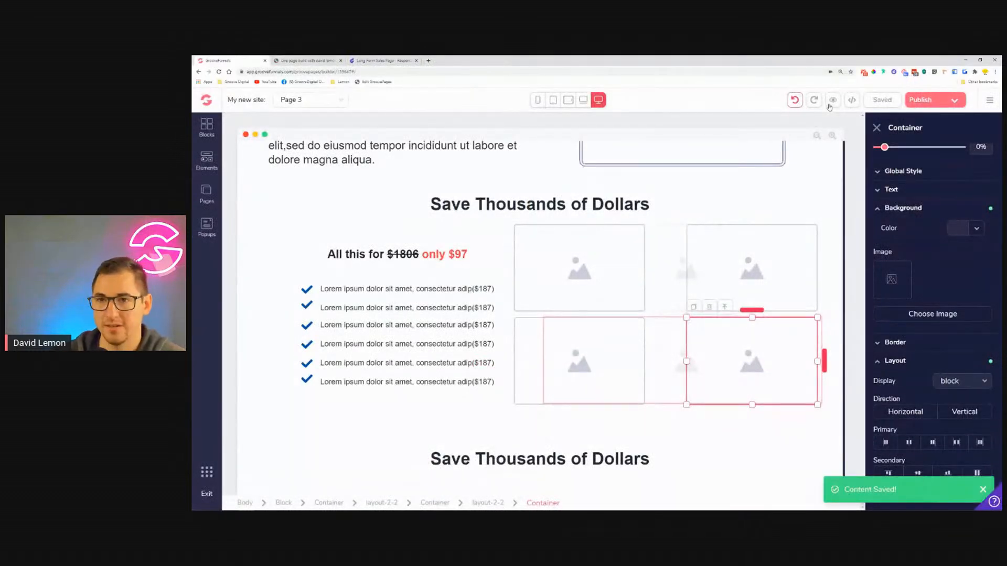
{"action": "left_click", "coordinate": [832, 100]}
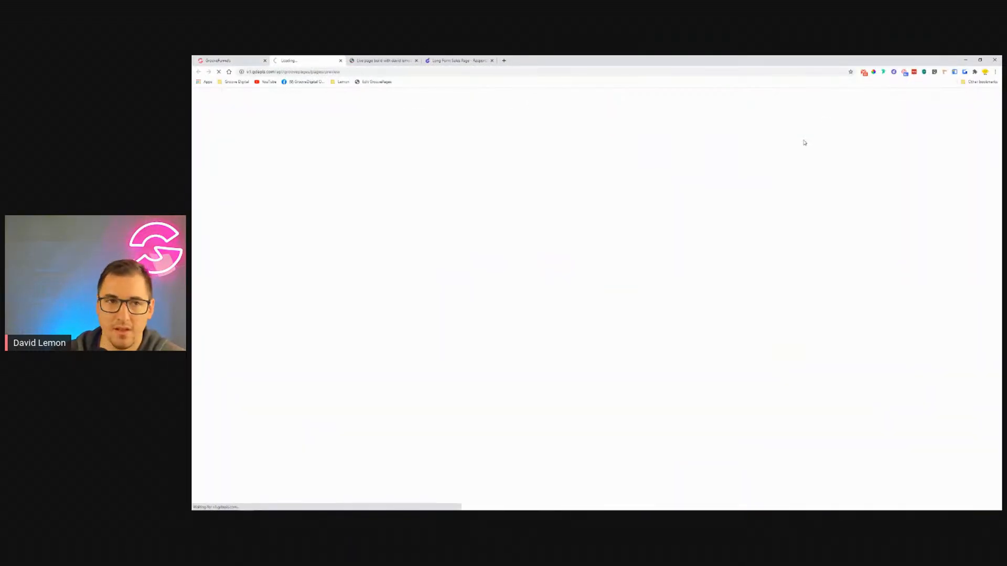
{"action": "scroll", "coordinate": [812, 261], "scroll_direction": "down", "scroll_amount": 15}
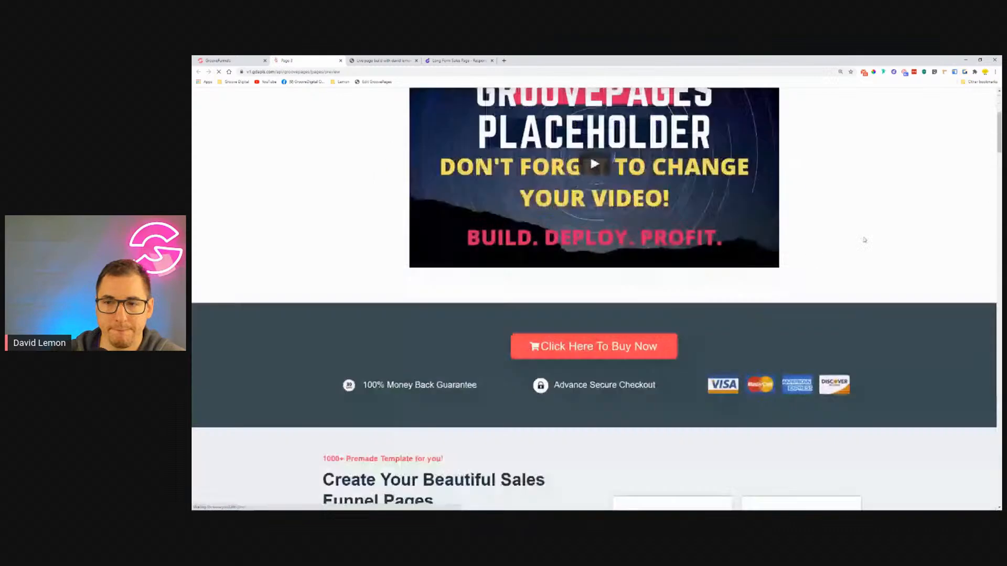
{"action": "scroll", "coordinate": [873, 245], "scroll_direction": "down", "scroll_amount": 15}
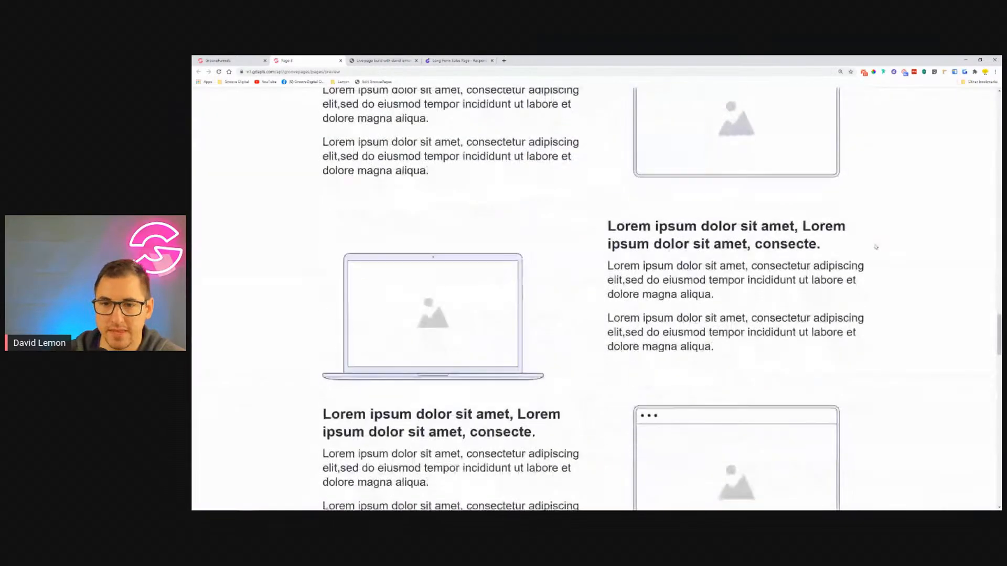
{"action": "scroll", "coordinate": [877, 246], "scroll_direction": "up", "scroll_amount": 3}
{"action": "scroll", "coordinate": [826, 227], "scroll_direction": "down", "scroll_amount": 15}
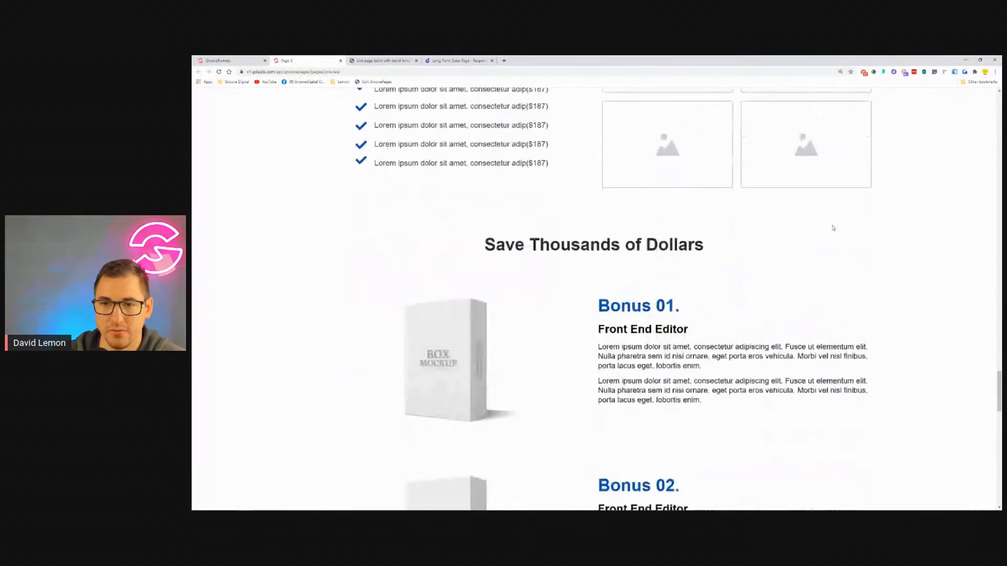
{"action": "scroll", "coordinate": [909, 227], "scroll_direction": "up", "scroll_amount": 15}
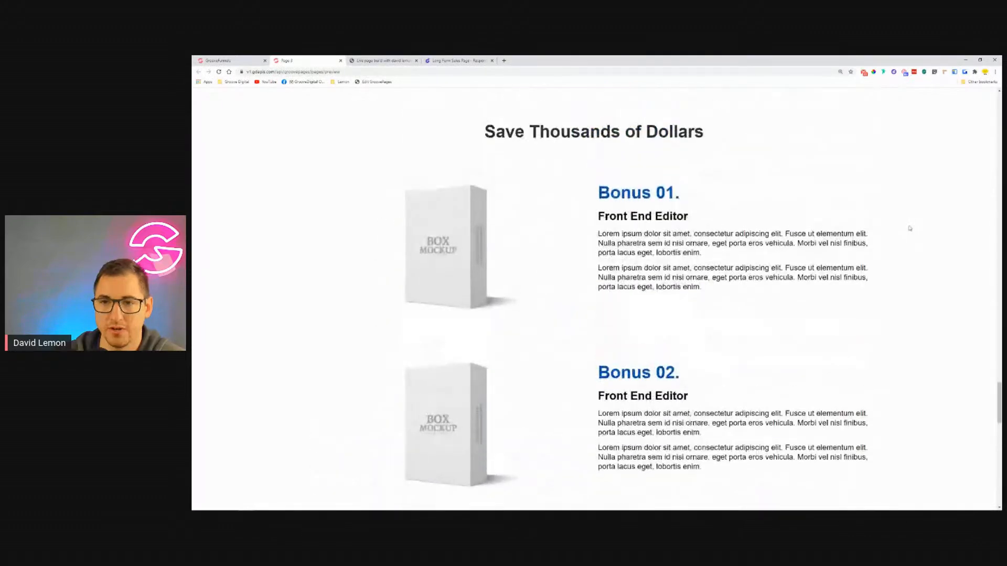
{"action": "scroll", "coordinate": [912, 231], "scroll_direction": "up", "scroll_amount": 20}
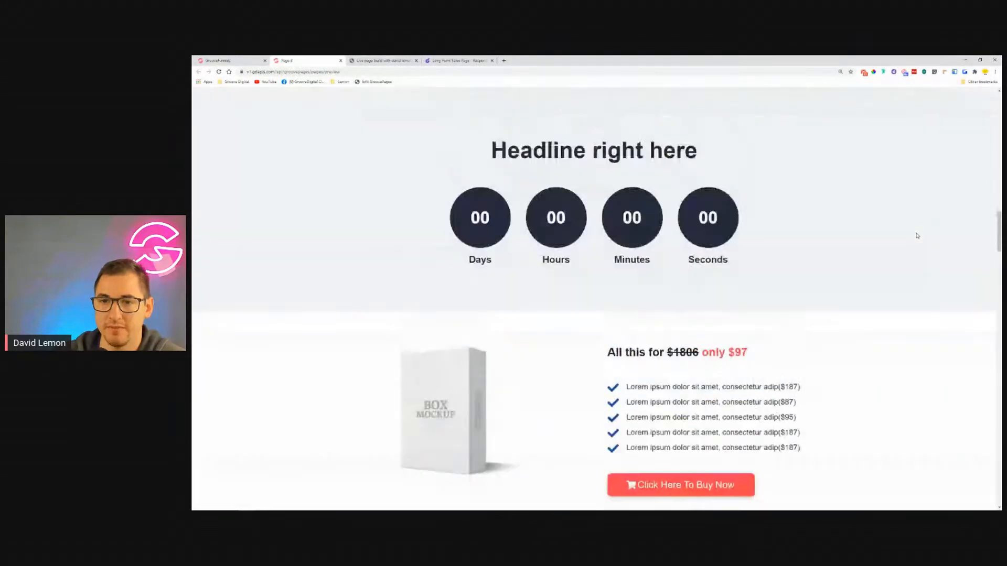
{"action": "scroll", "coordinate": [564, 434], "scroll_direction": "up", "scroll_amount": 3}
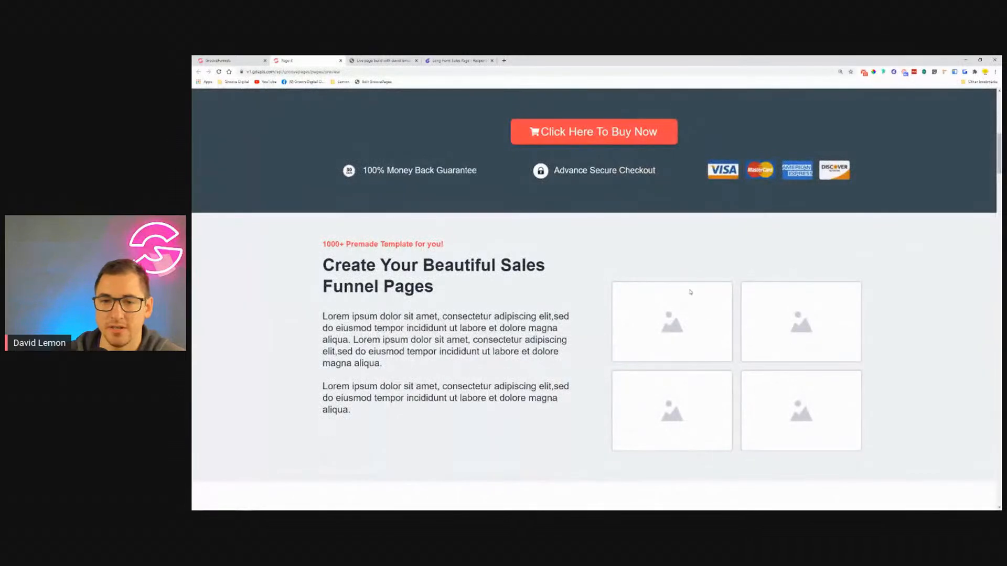
Step: Return to the page editor and examine the page's sections in desktop and laptop views
{"action": "key", "text": "ctrl+shift+Tab"}
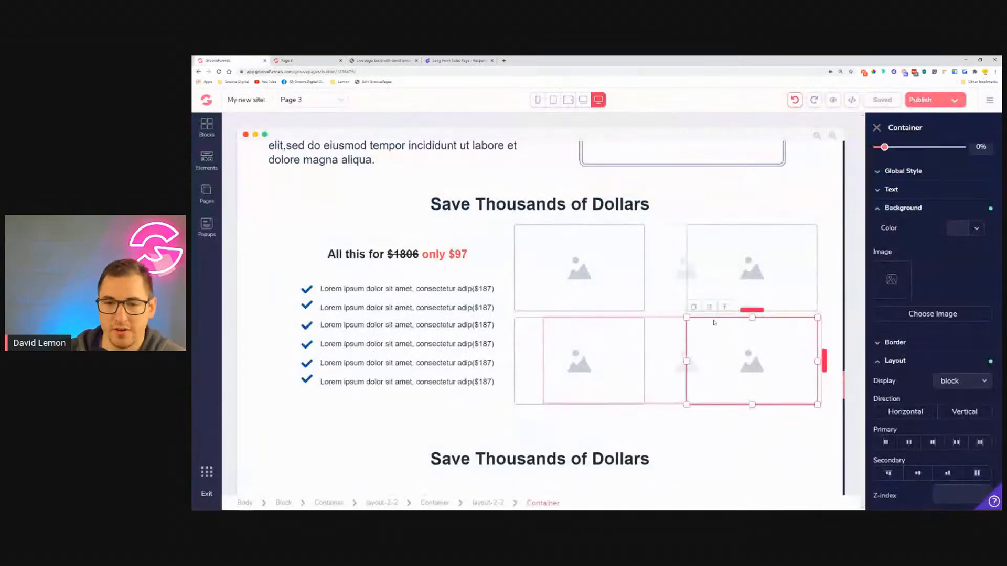
{"action": "scroll", "coordinate": [773, 317], "scroll_direction": "down", "scroll_amount": 3}
{"action": "scroll", "coordinate": [778, 313], "scroll_direction": "down", "scroll_amount": 15}
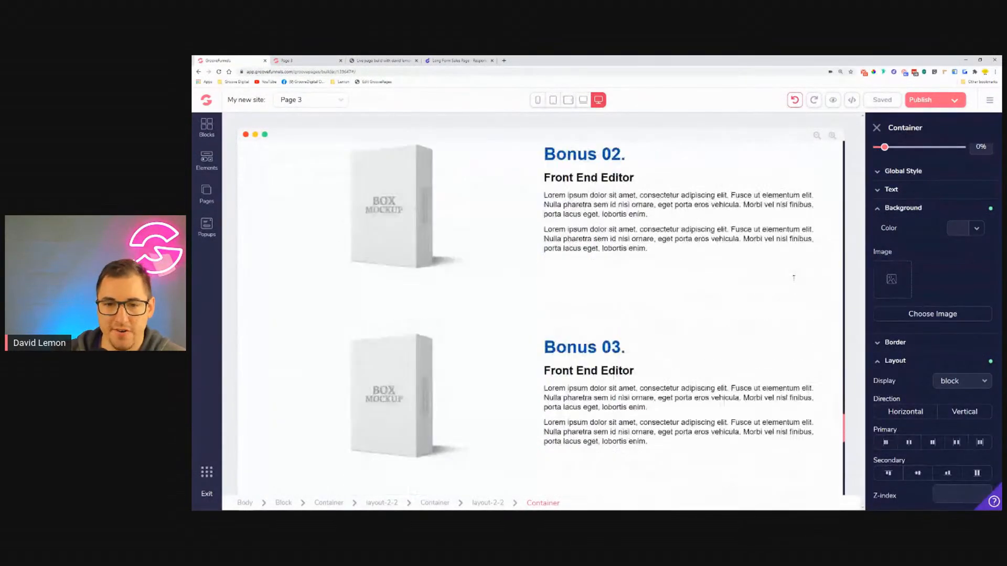
{"action": "scroll", "coordinate": [790, 275], "scroll_direction": "down", "scroll_amount": 5}
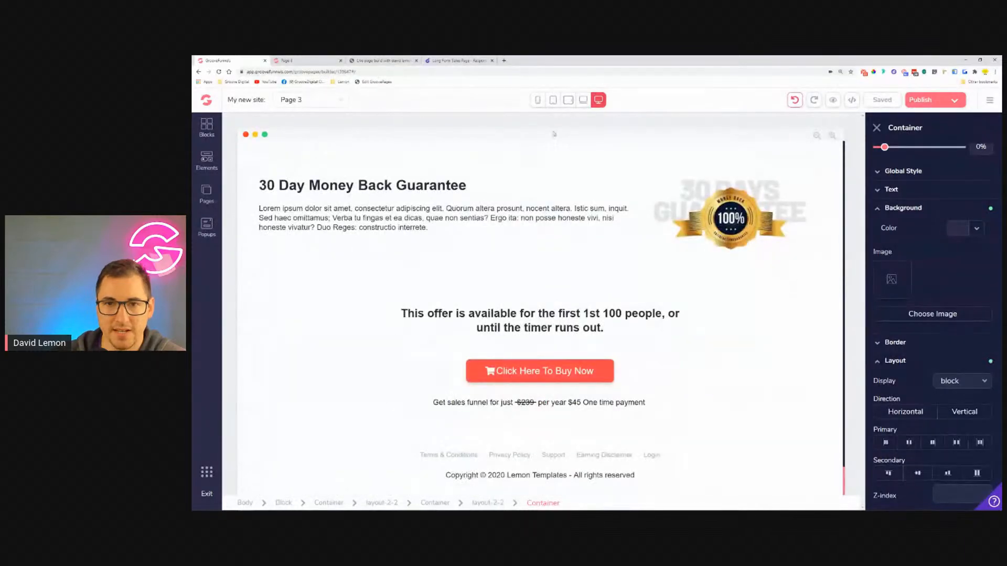
{"action": "left_click", "coordinate": [583, 100]}
{"action": "scroll", "coordinate": [672, 334], "scroll_direction": "up", "scroll_amount": 10}
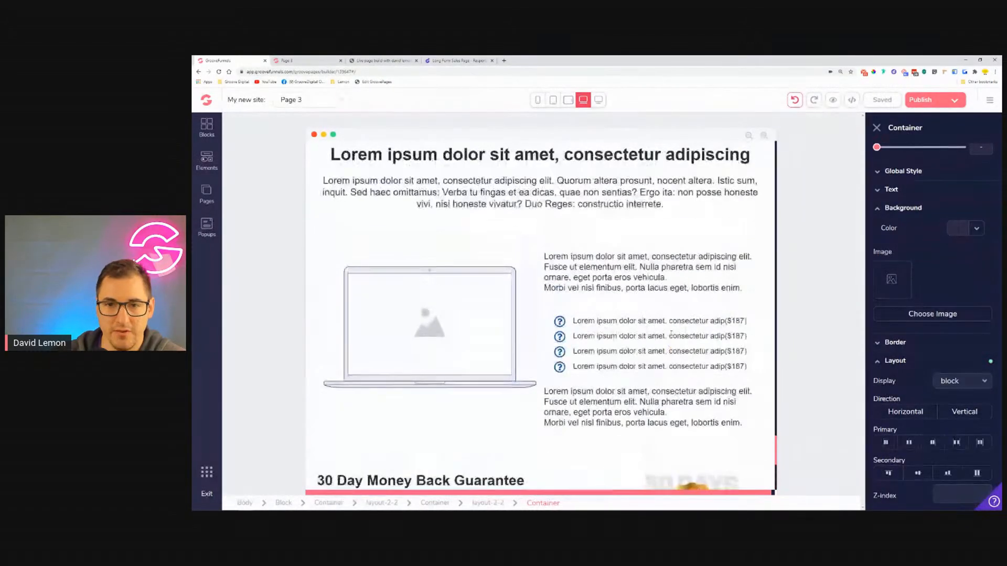
{"action": "scroll", "coordinate": [672, 334], "scroll_direction": "up", "scroll_amount": 10}
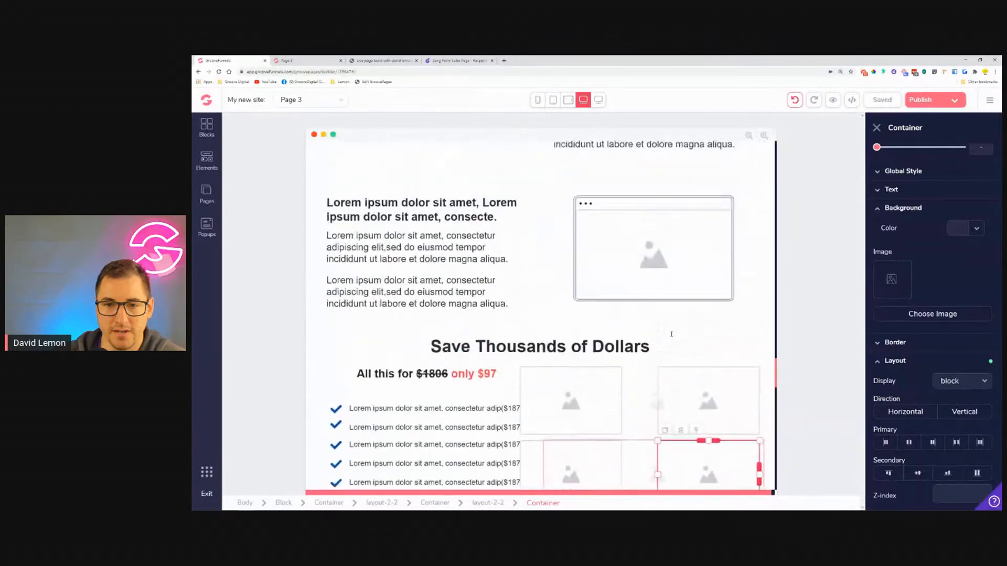
{"action": "scroll", "coordinate": [668, 336], "scroll_direction": "up", "scroll_amount": 10}
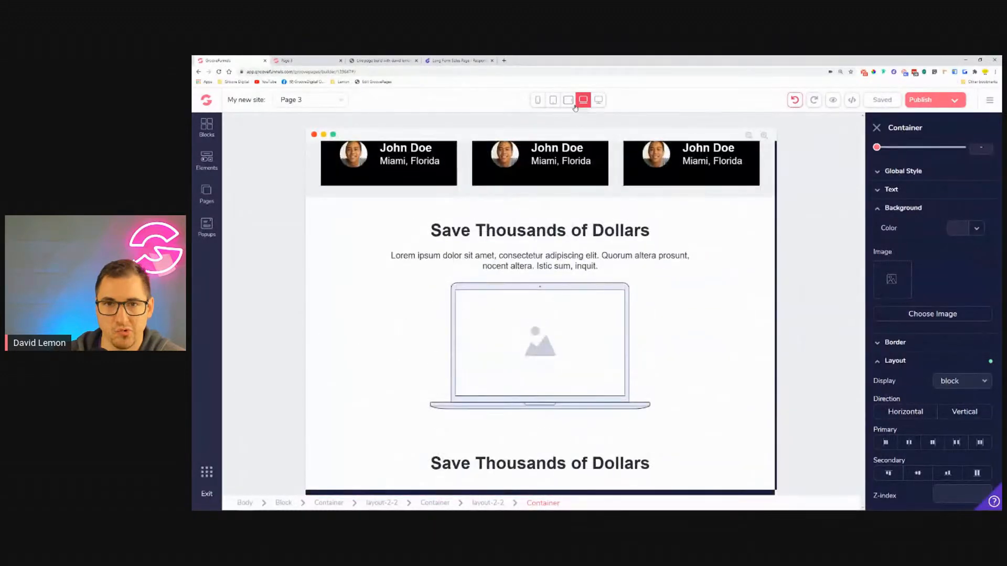
Step: In landscape tablet view, set the left and right padding of the price checklist section's outer container to 1rem and save the page
{"action": "left_click", "coordinate": [568, 100]}
{"action": "scroll", "coordinate": [584, 287], "scroll_direction": "down", "scroll_amount": 10}
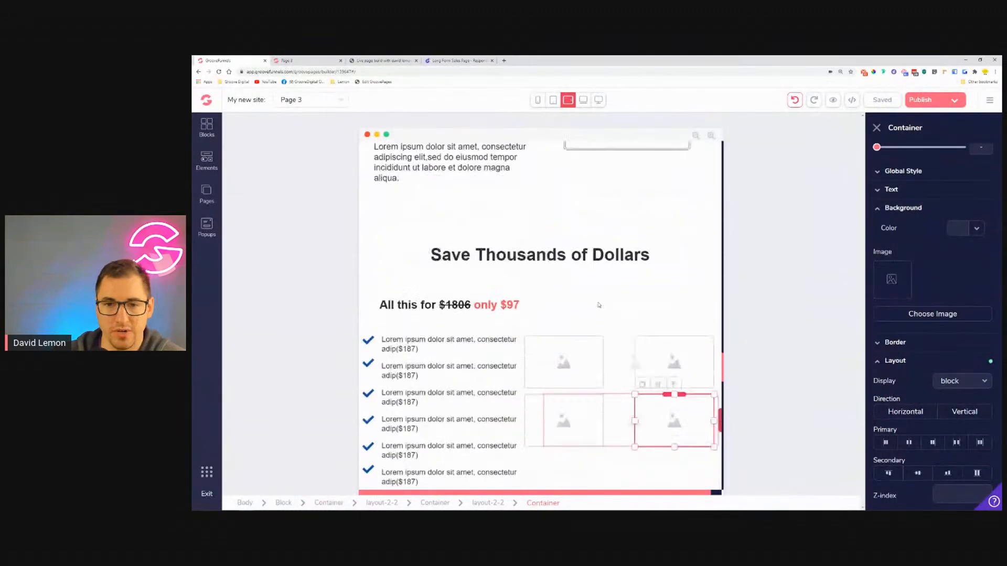
{"action": "scroll", "coordinate": [599, 305], "scroll_direction": "down", "scroll_amount": 15}
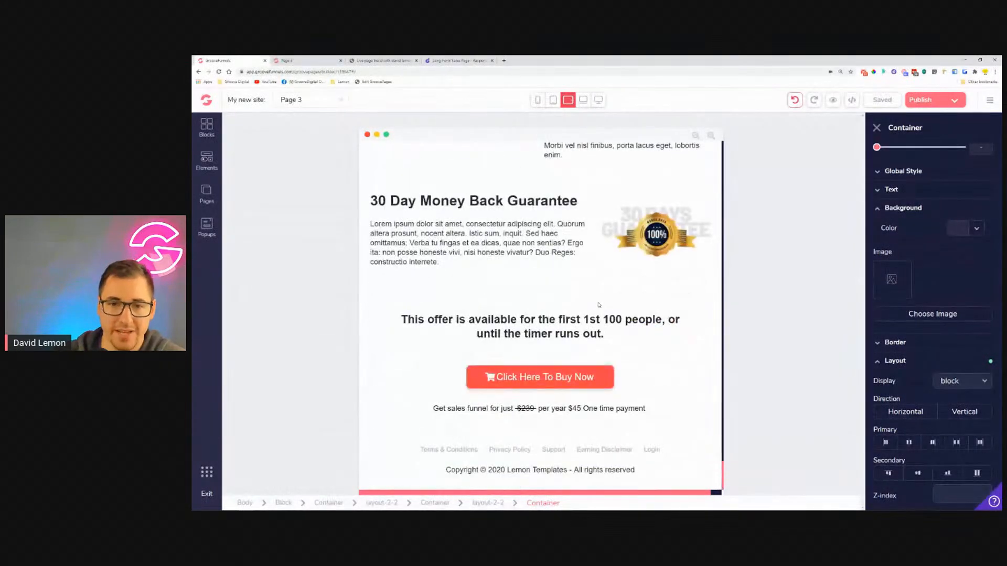
{"action": "scroll", "coordinate": [597, 311], "scroll_direction": "up", "scroll_amount": 20}
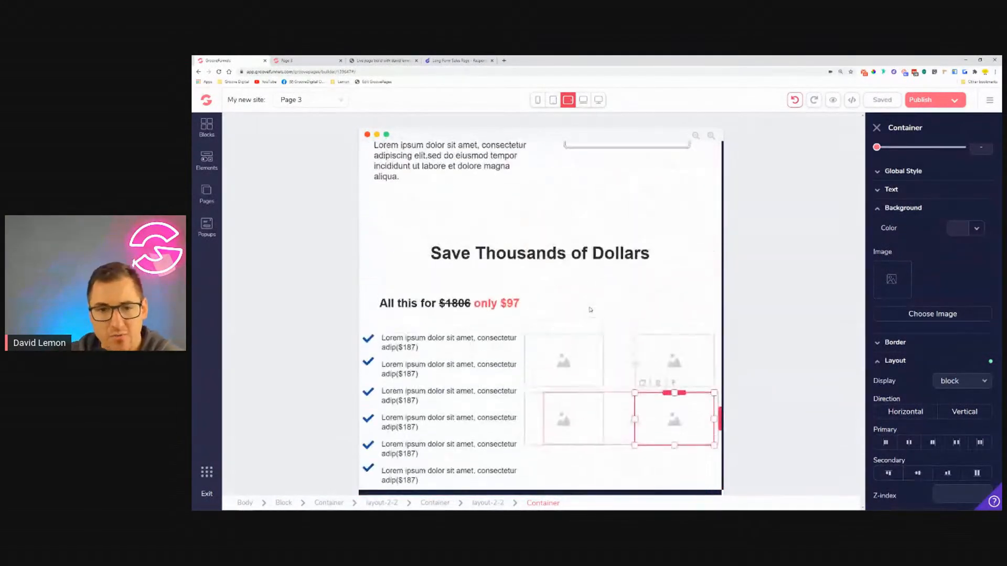
{"action": "scroll", "coordinate": [590, 309], "scroll_direction": "down", "scroll_amount": 5}
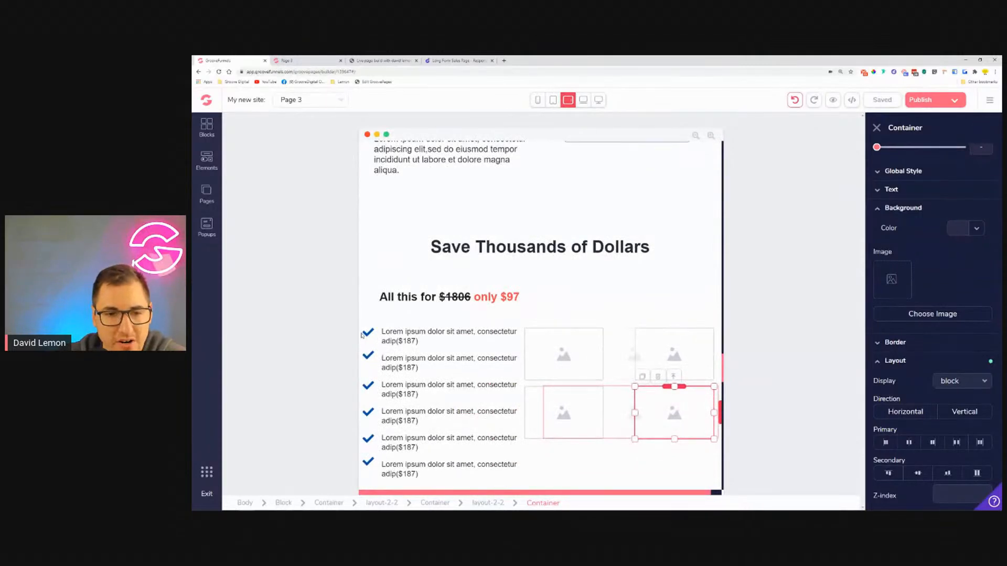
{"action": "left_click", "coordinate": [507, 320]}
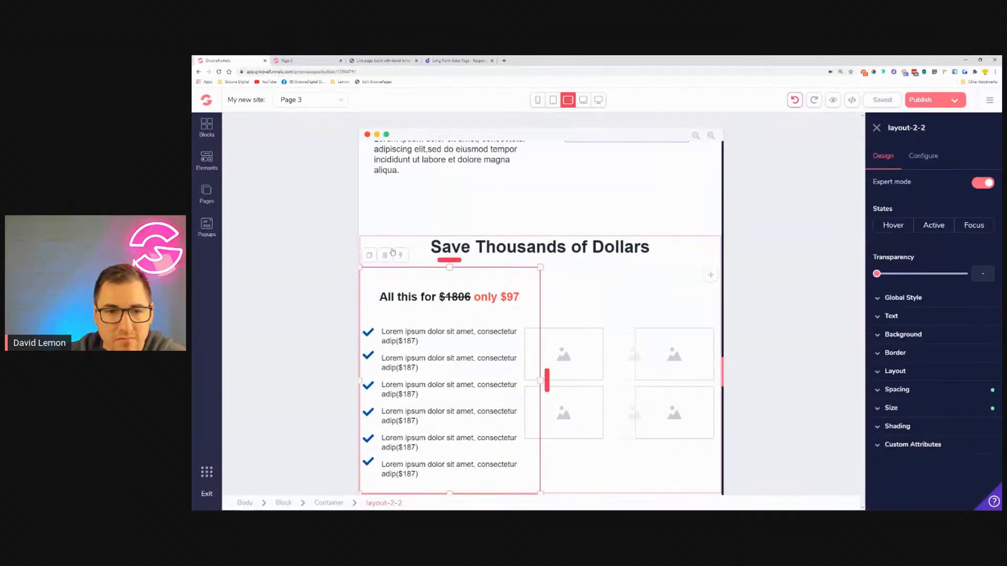
{"action": "left_click", "coordinate": [399, 255]}
{"action": "left_click", "coordinate": [934, 365]}
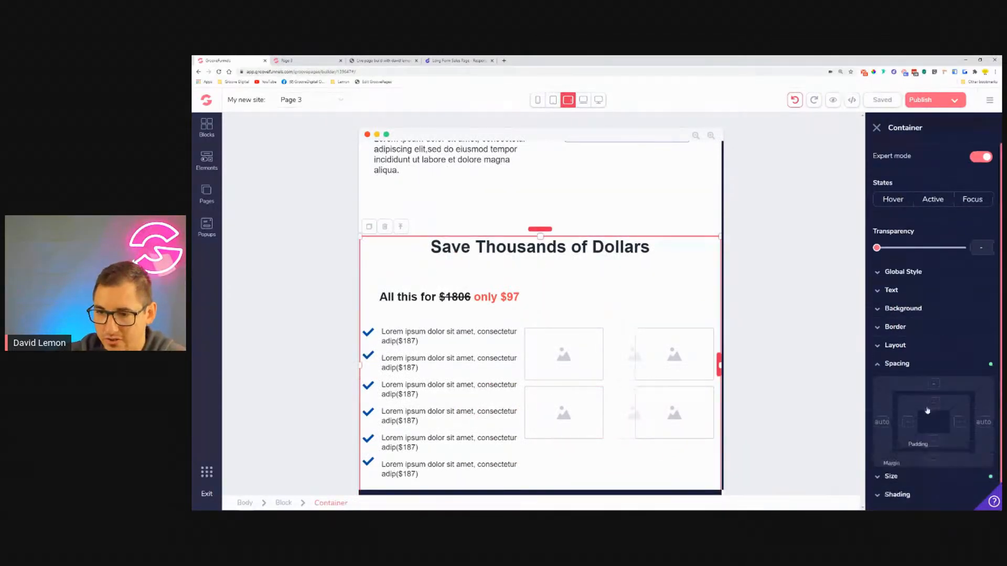
{"action": "left_click_drag", "start_coordinate": [880, 482], "coordinate": [898, 488]}
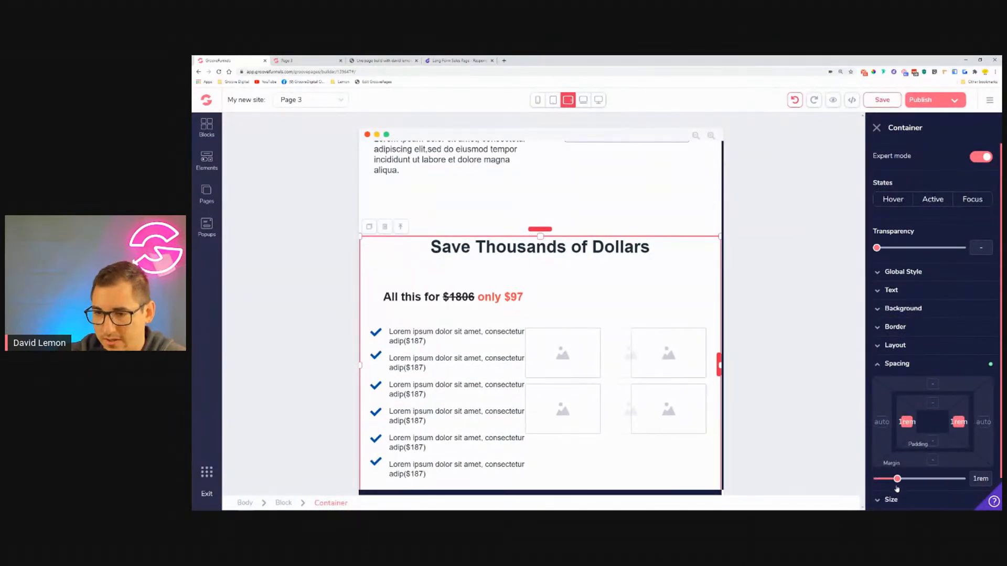
{"action": "left_click", "coordinate": [886, 105]}
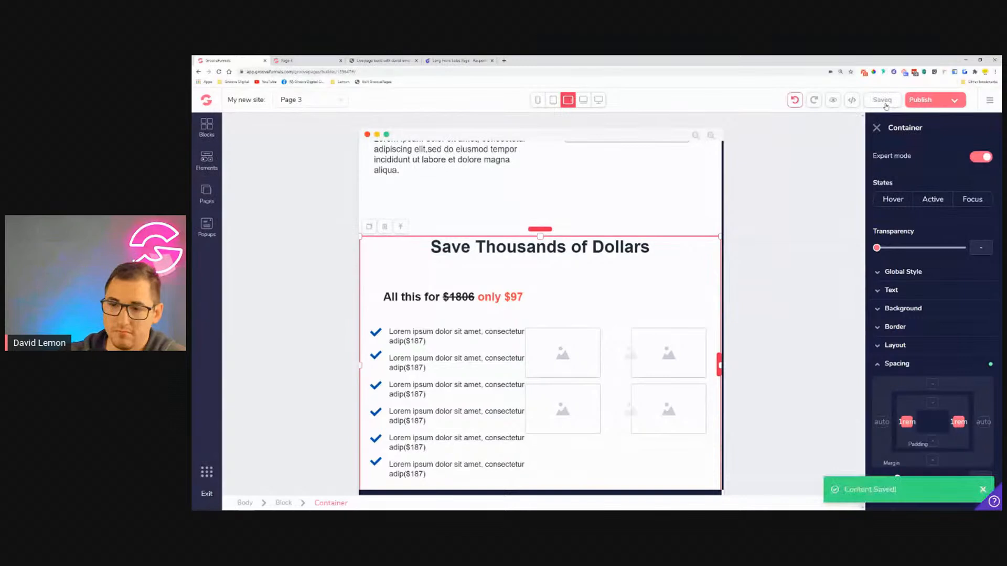
Step: Check the page in laptop, desktop, portrait tablet and mobile views, and close the old preview
{"action": "left_click", "coordinate": [583, 100]}
{"action": "left_click", "coordinate": [599, 100]}
{"action": "left_click", "coordinate": [553, 100]}
{"action": "left_click", "coordinate": [537, 101]}
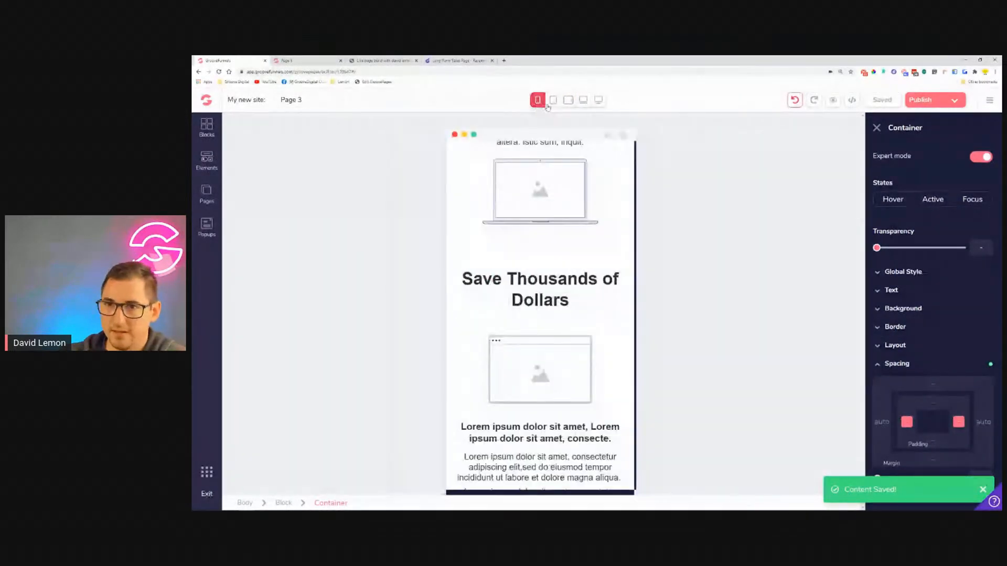
{"action": "left_click", "coordinate": [324, 60]}
{"action": "left_click", "coordinate": [341, 61]}
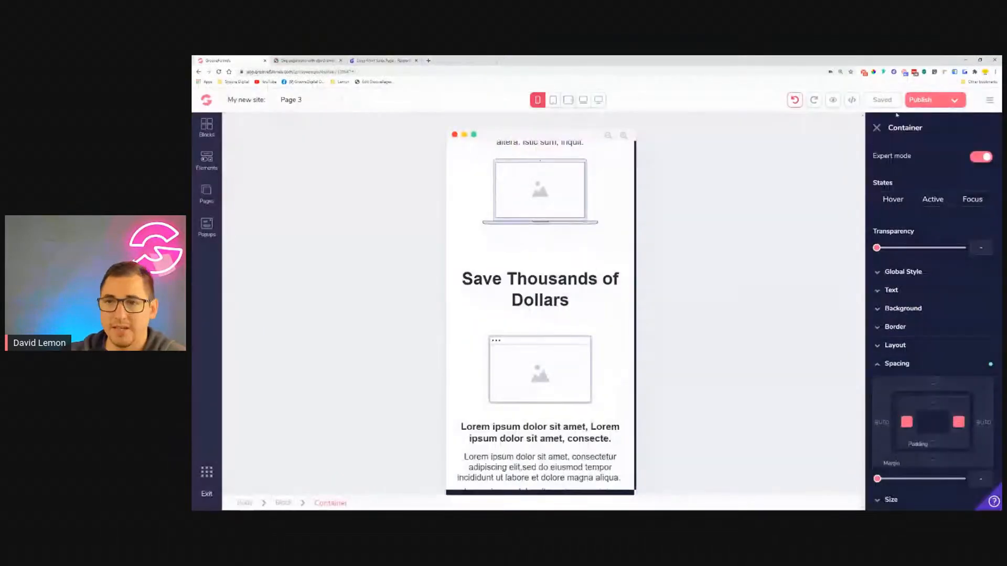
Step: Open a new preview of the page and examine every section from the hero video to the footer
{"action": "left_click", "coordinate": [849, 102]}
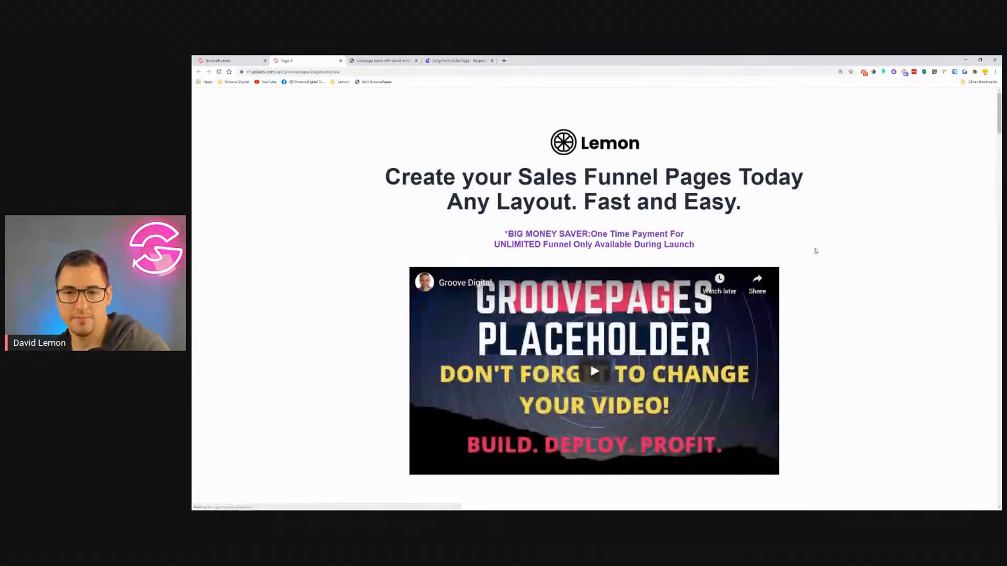
{"action": "scroll", "coordinate": [820, 250], "scroll_direction": "down", "scroll_amount": 10}
{"action": "scroll", "coordinate": [859, 211], "scroll_direction": "down", "scroll_amount": 2}
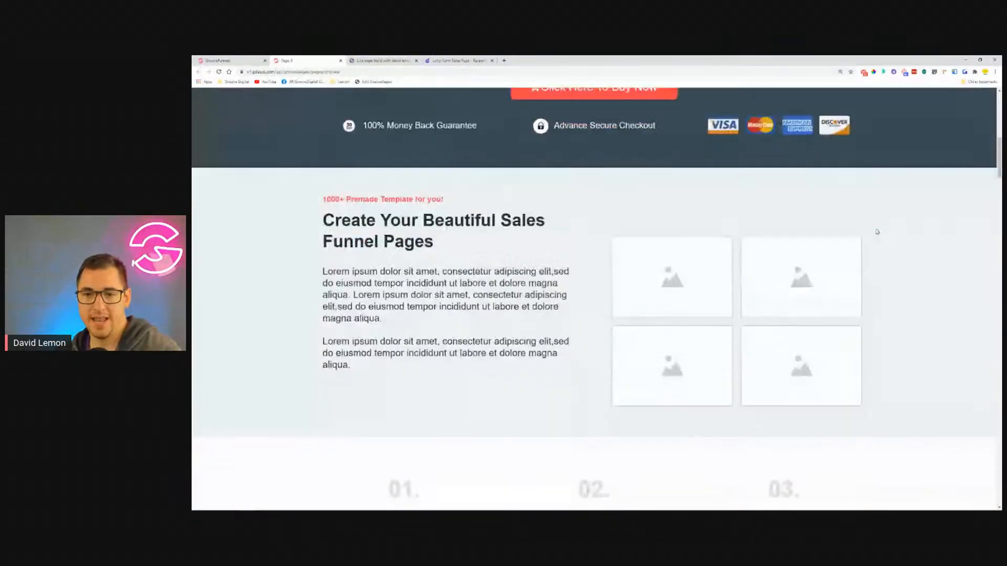
{"action": "scroll", "coordinate": [895, 200], "scroll_direction": "down", "scroll_amount": 10}
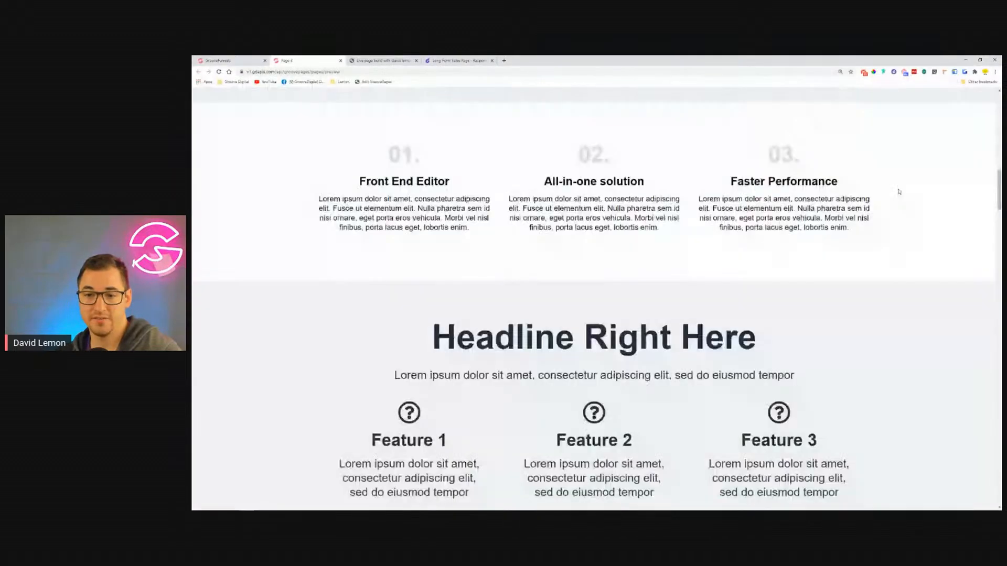
{"action": "scroll", "coordinate": [899, 192], "scroll_direction": "down", "scroll_amount": 12}
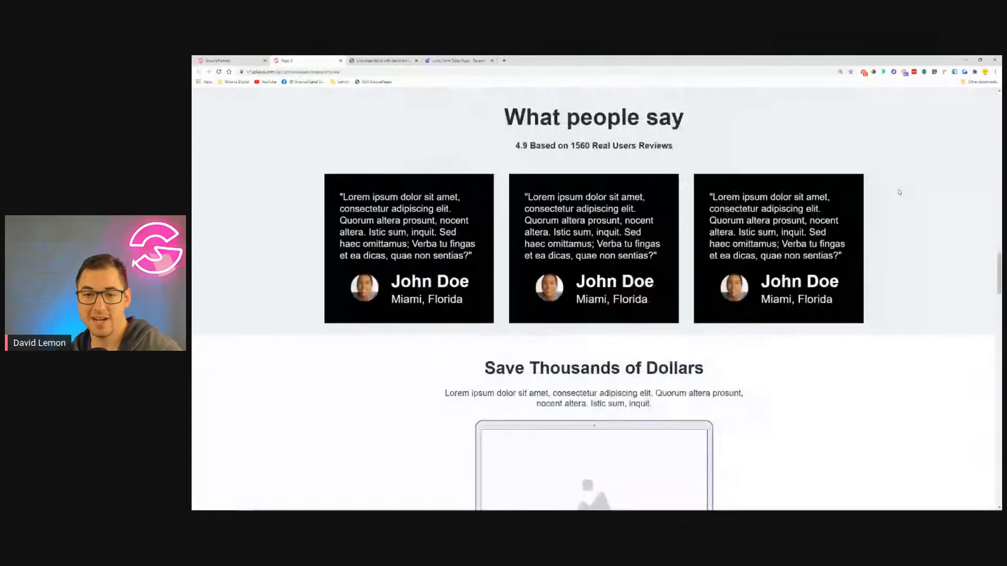
{"action": "scroll", "coordinate": [899, 193], "scroll_direction": "down", "scroll_amount": 12}
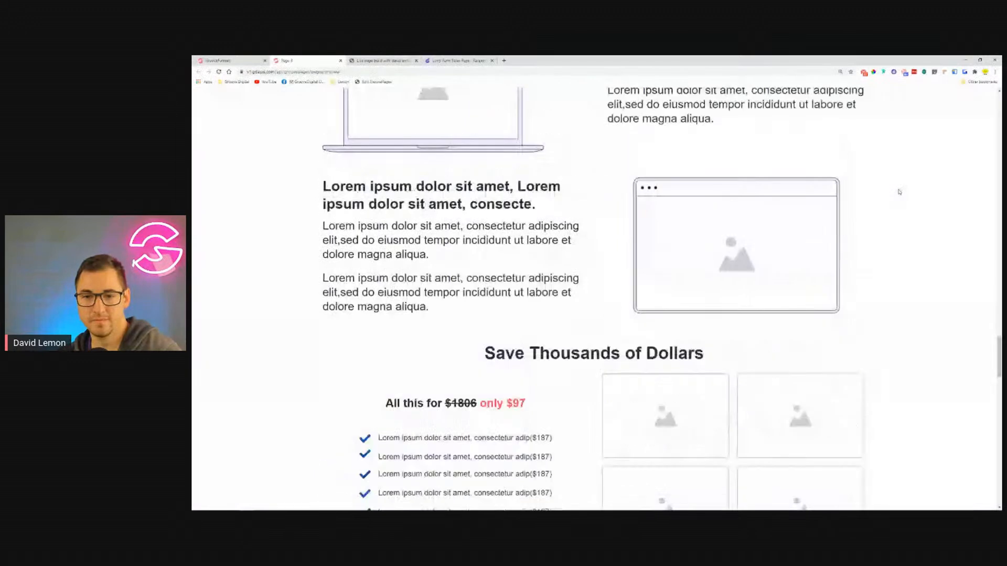
{"action": "scroll", "coordinate": [899, 193], "scroll_direction": "down", "scroll_amount": 12}
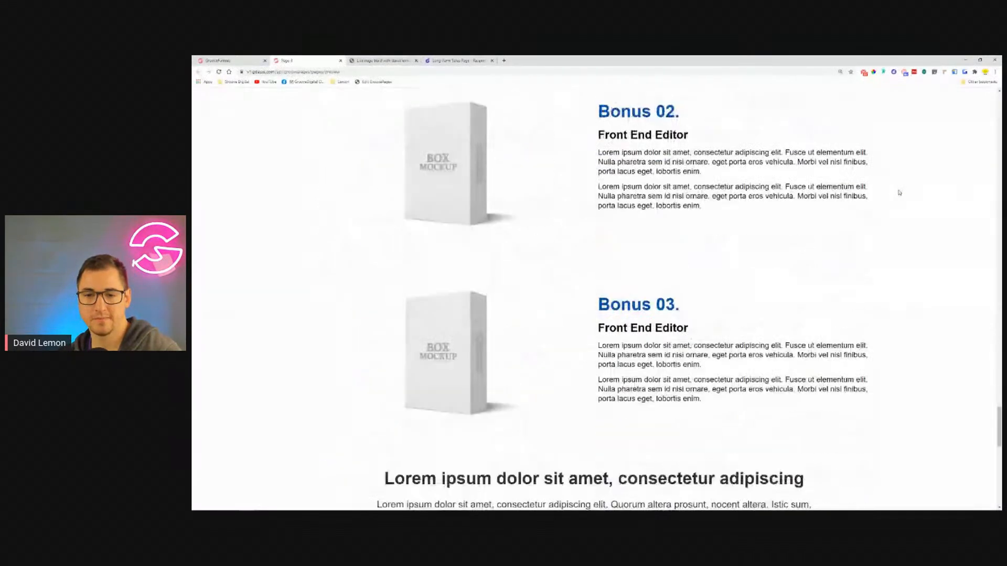
{"action": "scroll", "coordinate": [899, 192], "scroll_direction": "down", "scroll_amount": 5}
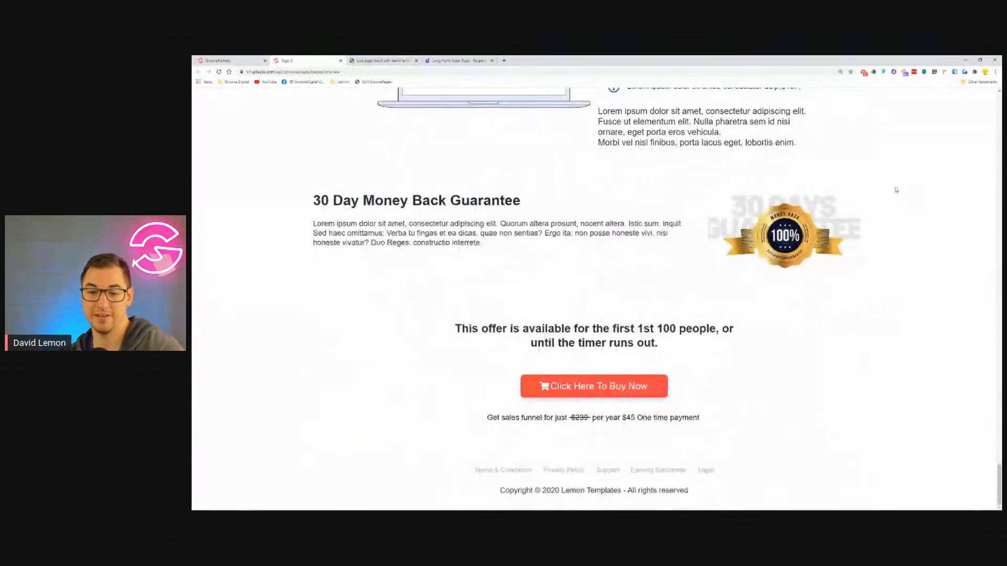
Step: Take the browser window out of full size and vary its width to examine the 30 Day Money Back Guarantee section
{"action": "left_click", "coordinate": [980, 60]}
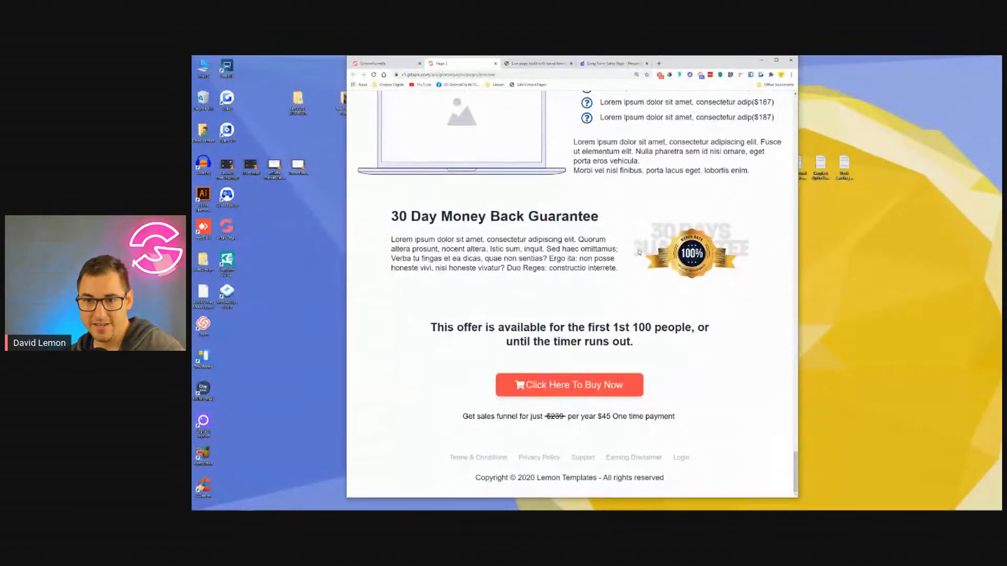
{"action": "left_click", "coordinate": [802, 209]}
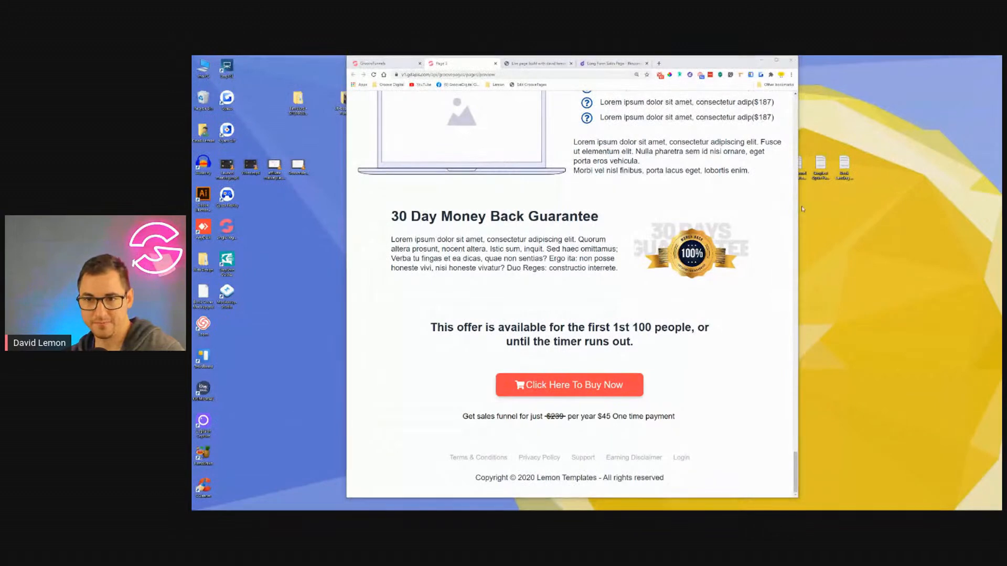
{"action": "left_click_drag", "start_coordinate": [799, 206], "coordinate": [946, 219]}
Step: In the editor's desktop view, set the width and height of the guarantee badge image's container to auto
{"action": "left_click", "coordinate": [366, 64]}
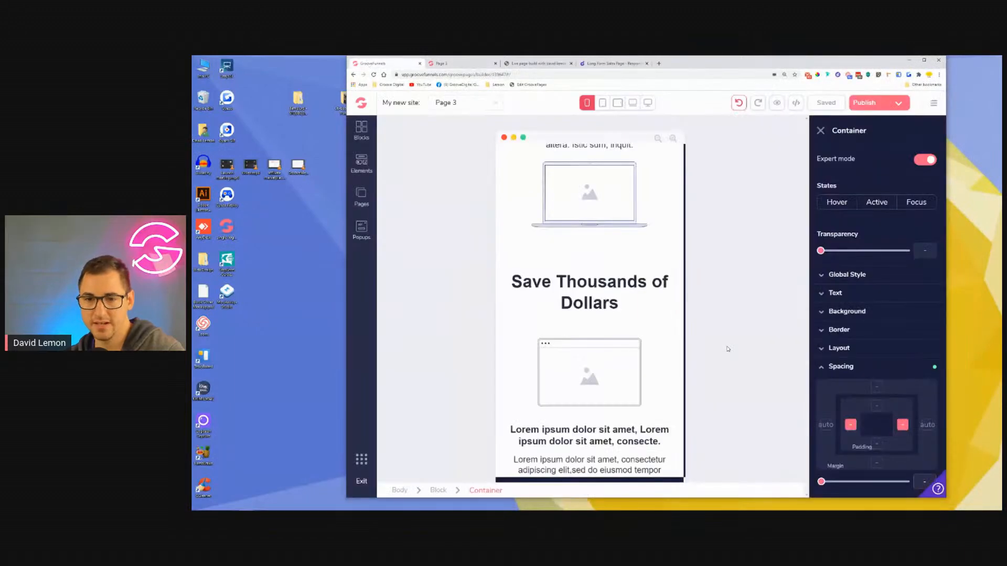
{"action": "left_click", "coordinate": [649, 103]}
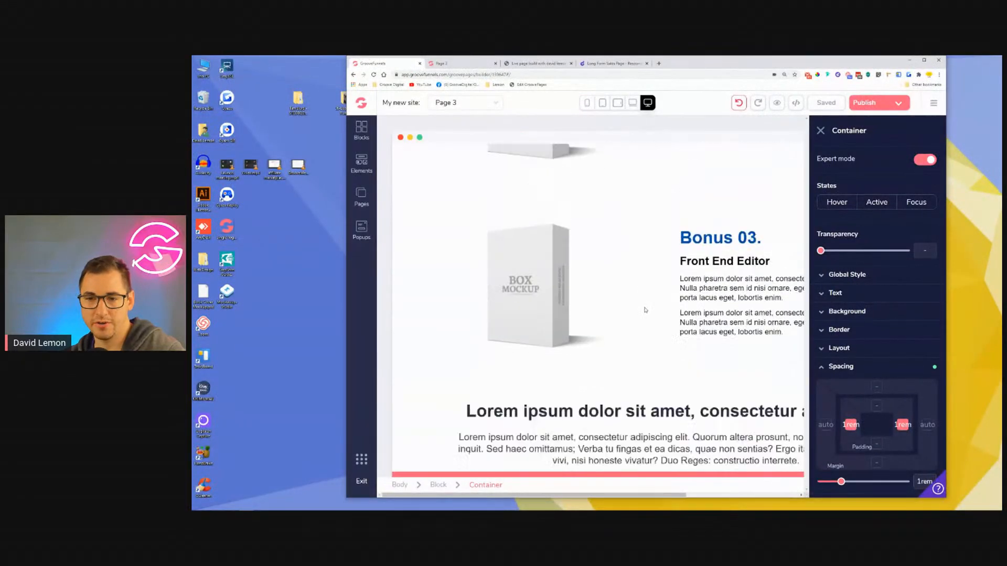
{"action": "left_click", "coordinate": [821, 131]}
{"action": "left_click", "coordinate": [883, 210]}
{"action": "scroll", "coordinate": [777, 294], "scroll_direction": "up", "scroll_amount": 2}
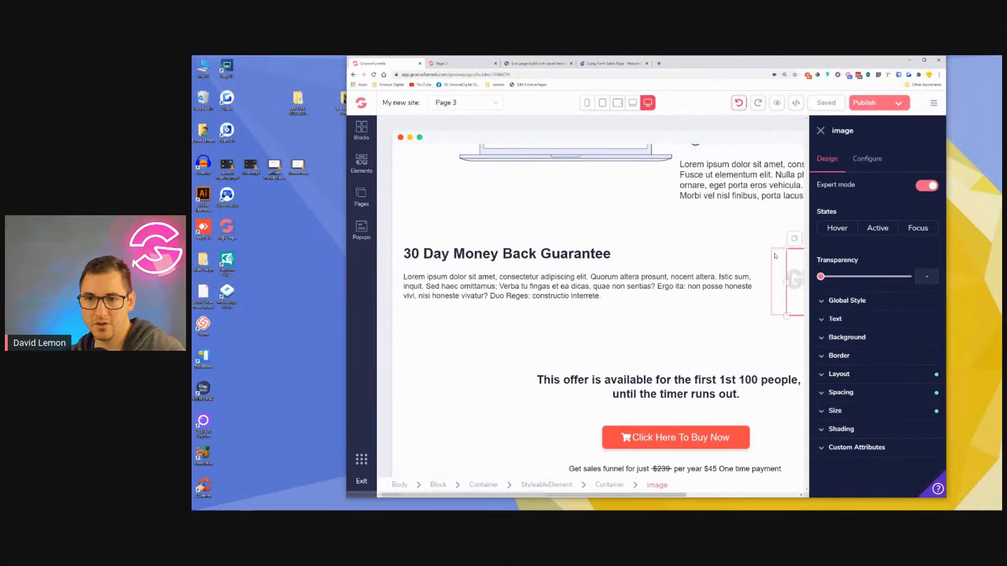
{"action": "left_click", "coordinate": [778, 278]}
{"action": "left_click", "coordinate": [861, 389]}
{"action": "left_click", "coordinate": [892, 423]}
{"action": "left_click", "coordinate": [890, 440]}
{"action": "scroll", "coordinate": [889, 433], "scroll_direction": "down", "scroll_amount": 2}
{"action": "left_click", "coordinate": [887, 421]}
{"action": "left_click", "coordinate": [905, 437]}
Step: Set the guarantee badge container's width and height to auto in landscape tablet view as well, and save the page
{"action": "left_click", "coordinate": [633, 103]}
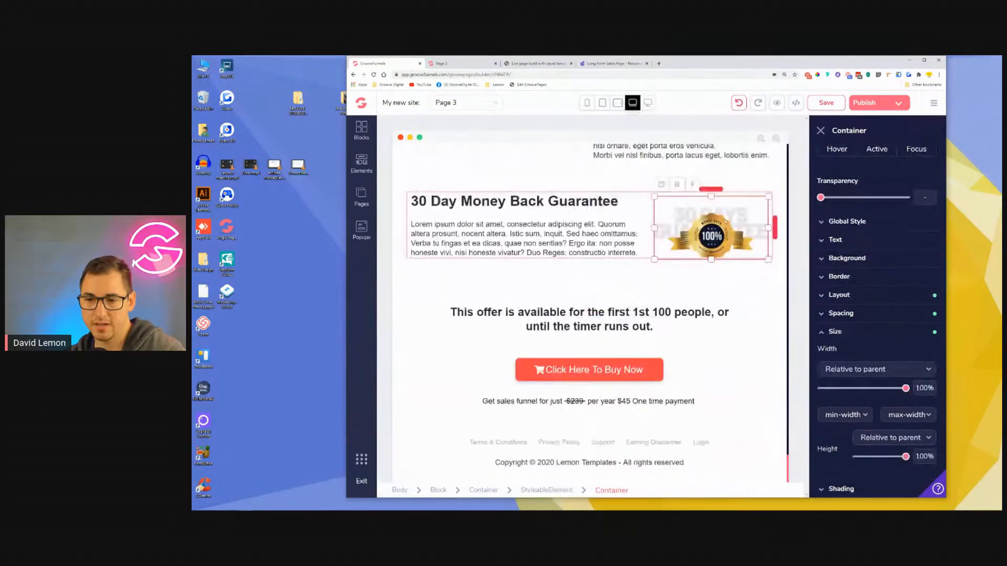
{"action": "left_click", "coordinate": [617, 103]}
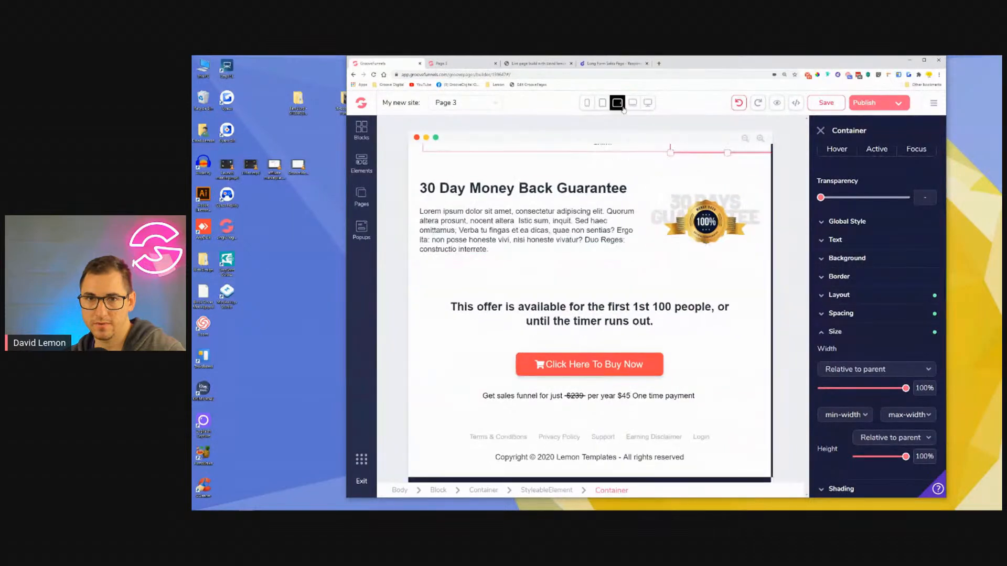
{"action": "left_click", "coordinate": [869, 370]}
{"action": "left_click", "coordinate": [850, 387]}
{"action": "left_click", "coordinate": [875, 421]}
{"action": "left_click", "coordinate": [868, 436]}
{"action": "left_click", "coordinate": [633, 103]}
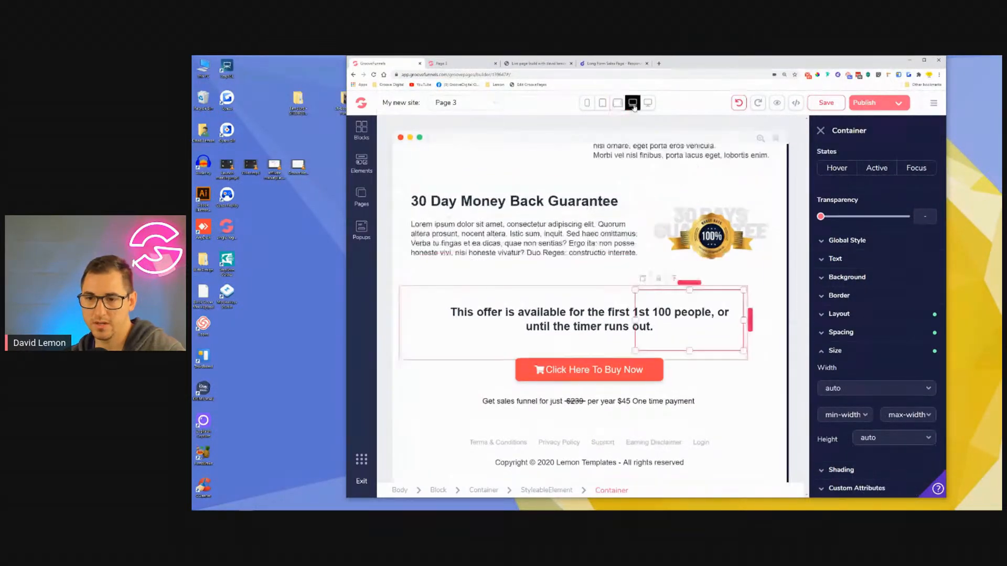
{"action": "left_click", "coordinate": [649, 103]}
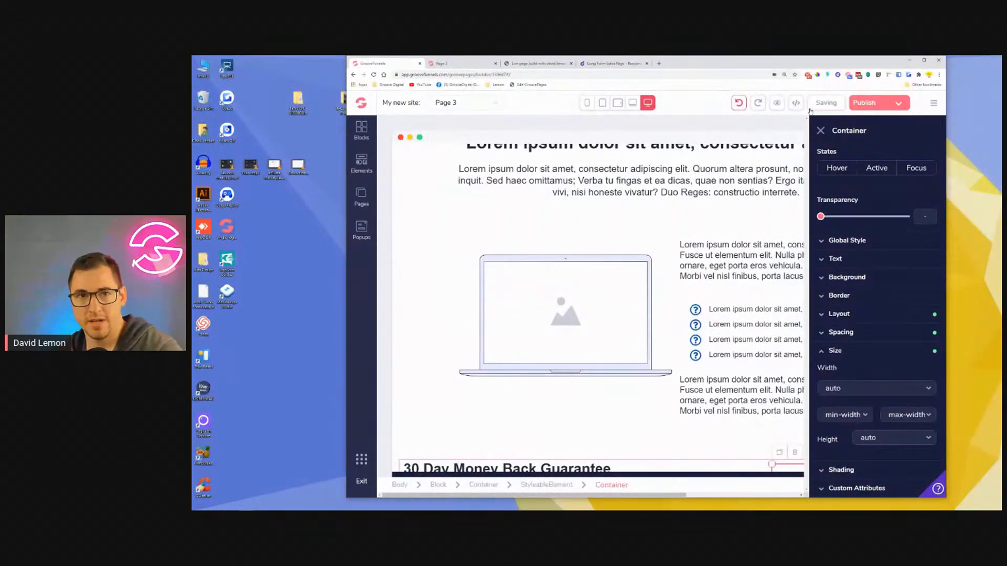
Step: Replace the old preview with a new one and inspect the money-back guarantee section near the page's end
{"action": "left_click", "coordinate": [777, 103]}
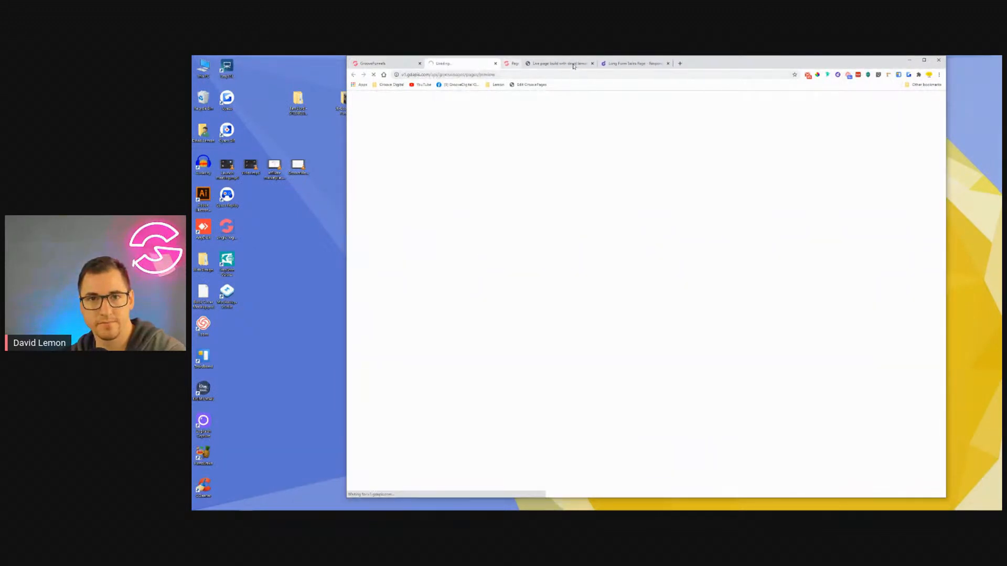
{"action": "scroll", "coordinate": [875, 231], "scroll_direction": "down", "scroll_amount": 1}
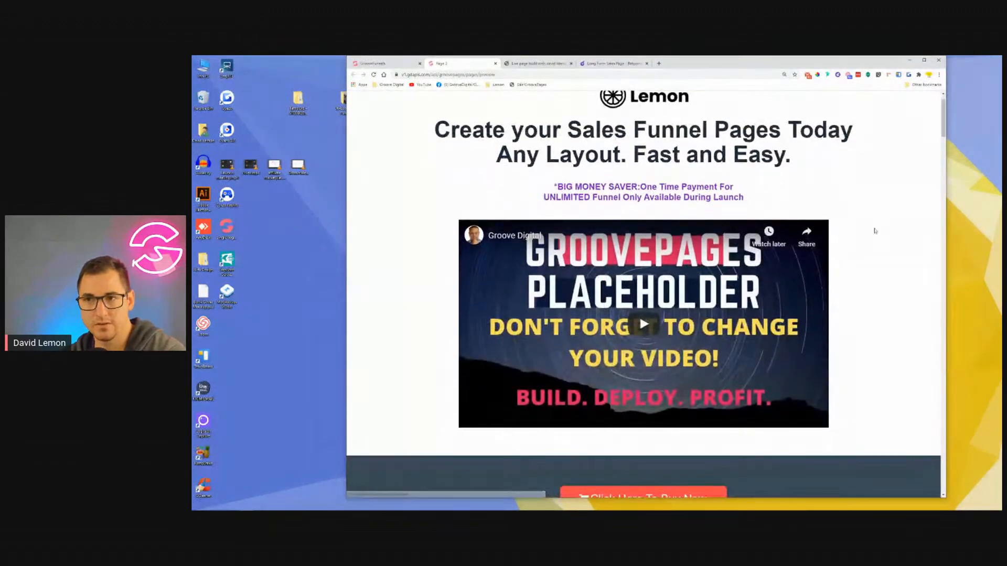
{"action": "scroll", "coordinate": [919, 407], "scroll_direction": "down", "scroll_amount": 15}
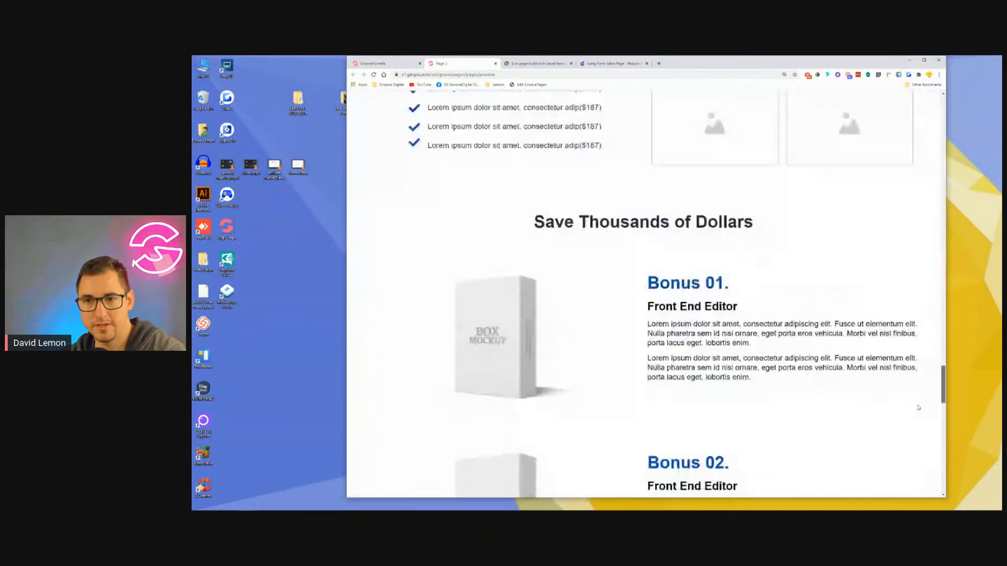
{"action": "scroll", "coordinate": [919, 408], "scroll_direction": "down", "scroll_amount": 10}
{"action": "scroll", "coordinate": [776, 209], "scroll_direction": "up", "scroll_amount": 3}
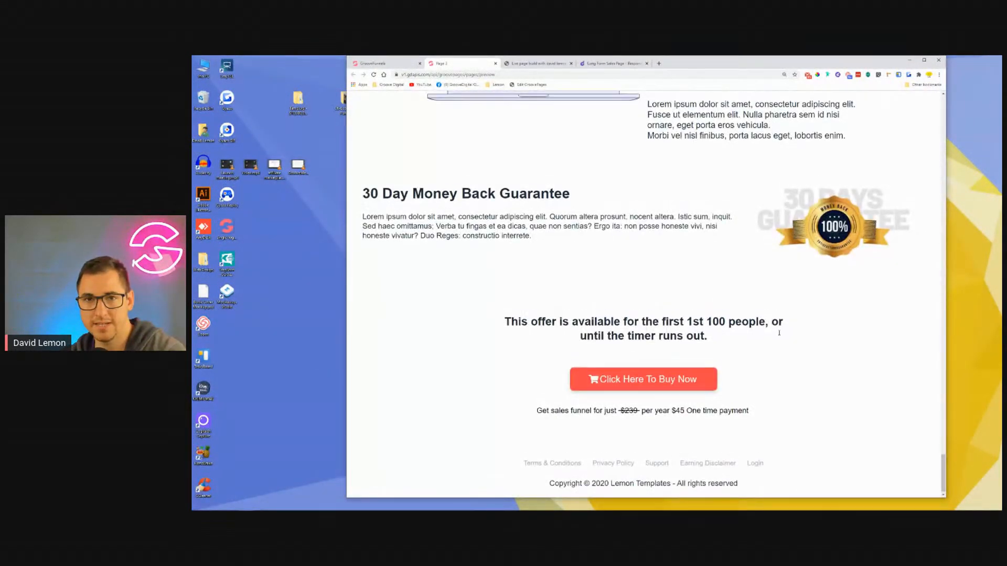
Step: Narrow the preview window slightly and examine the page's sections from the guarantee back up to the hero
{"action": "left_click_drag", "start_coordinate": [946, 214], "coordinate": [861, 226]}
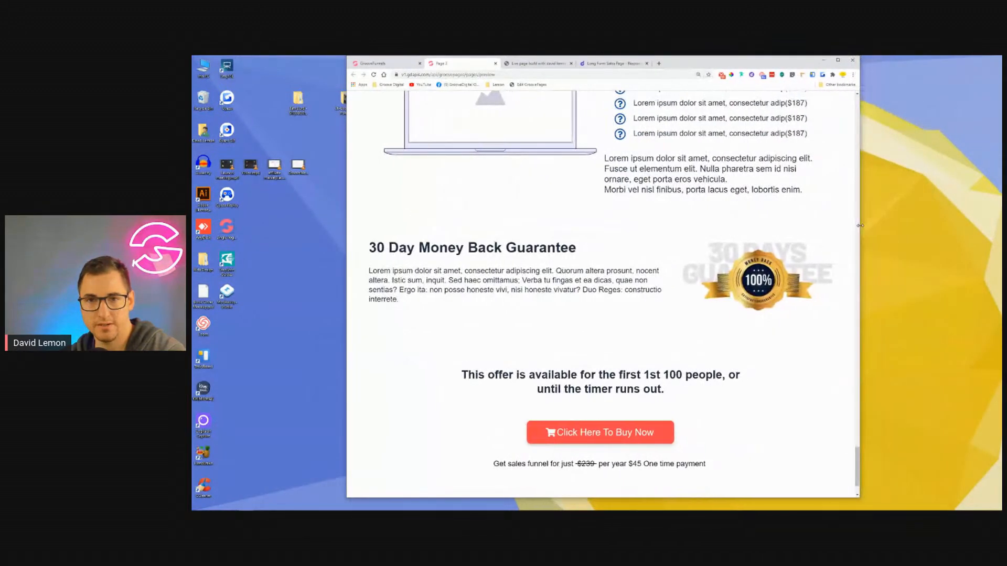
{"action": "scroll", "coordinate": [691, 314], "scroll_direction": "up", "scroll_amount": 8}
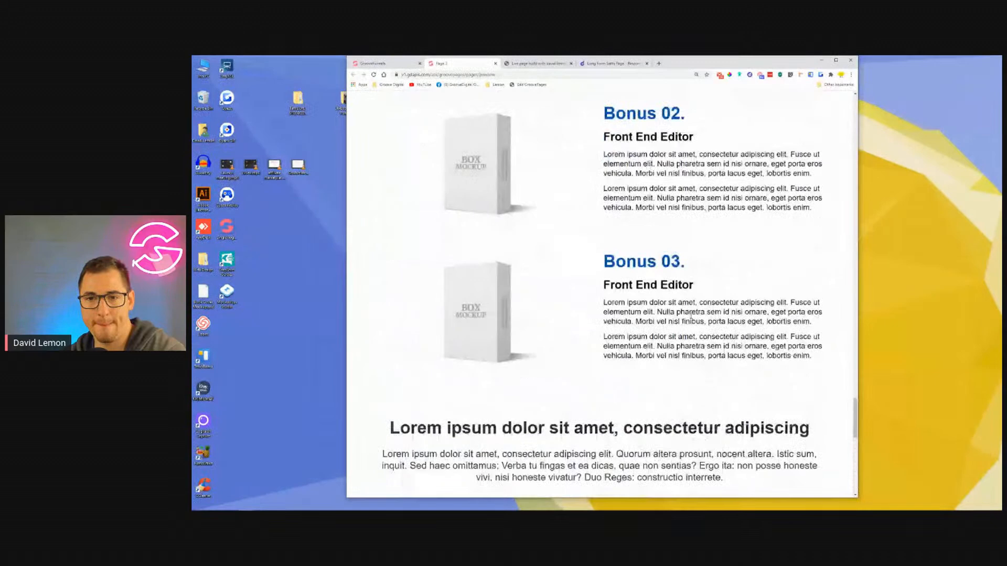
{"action": "scroll", "coordinate": [691, 314], "scroll_direction": "up", "scroll_amount": 10}
{"action": "scroll", "coordinate": [597, 290], "scroll_direction": "up", "scroll_amount": 10}
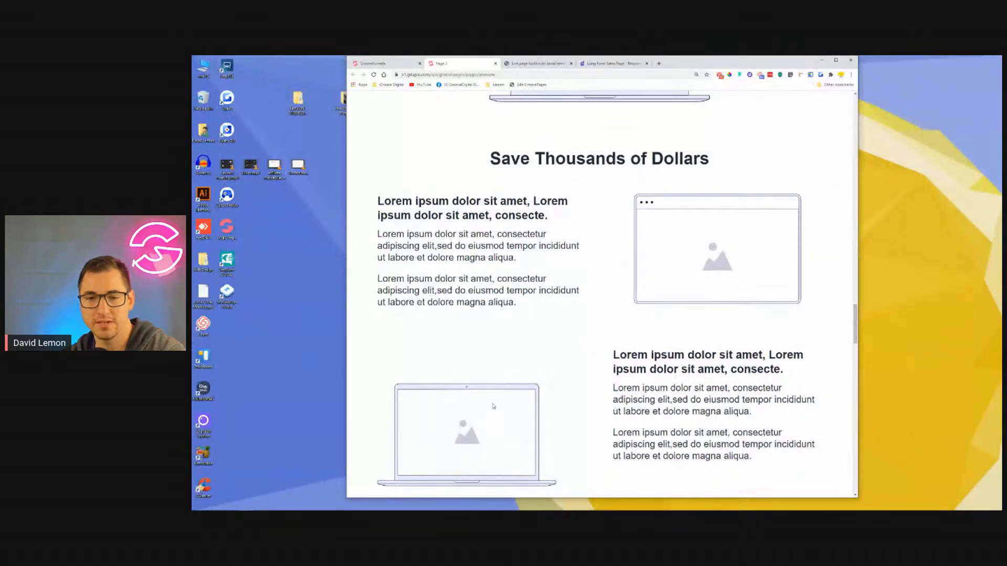
{"action": "scroll", "coordinate": [616, 356], "scroll_direction": "up", "scroll_amount": 10}
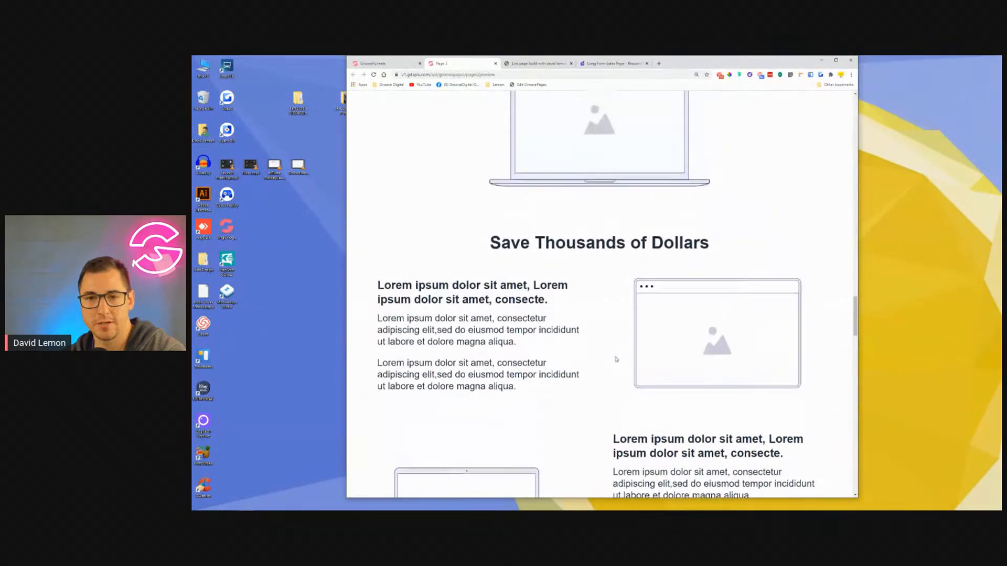
{"action": "scroll", "coordinate": [618, 361], "scroll_direction": "up", "scroll_amount": 10}
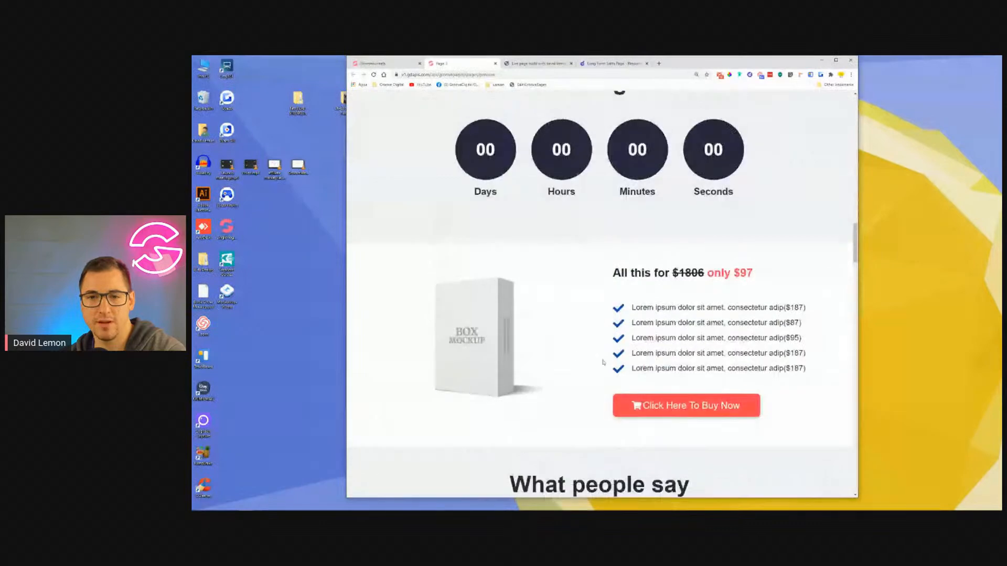
{"action": "scroll", "coordinate": [580, 357], "scroll_direction": "up", "scroll_amount": 10}
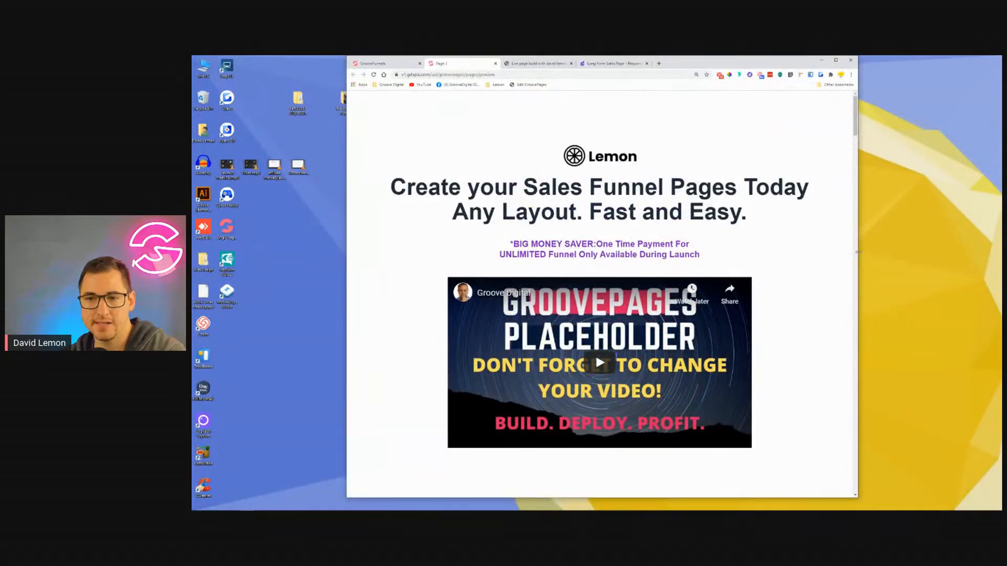
Step: Narrow the preview window to tablet width and examine all sections from the hero down to the footer
{"action": "left_click_drag", "start_coordinate": [858, 252], "coordinate": [802, 259]}
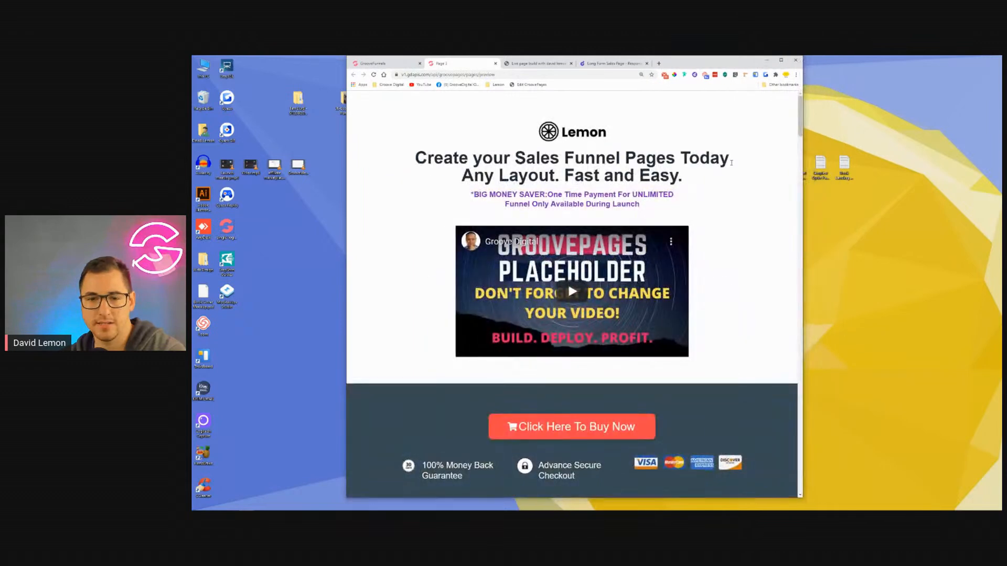
{"action": "scroll", "coordinate": [512, 244], "scroll_direction": "down", "scroll_amount": 4}
{"action": "scroll", "coordinate": [730, 261], "scroll_direction": "down", "scroll_amount": 6}
{"action": "scroll", "coordinate": [572, 294], "scroll_direction": "down", "scroll_amount": 3}
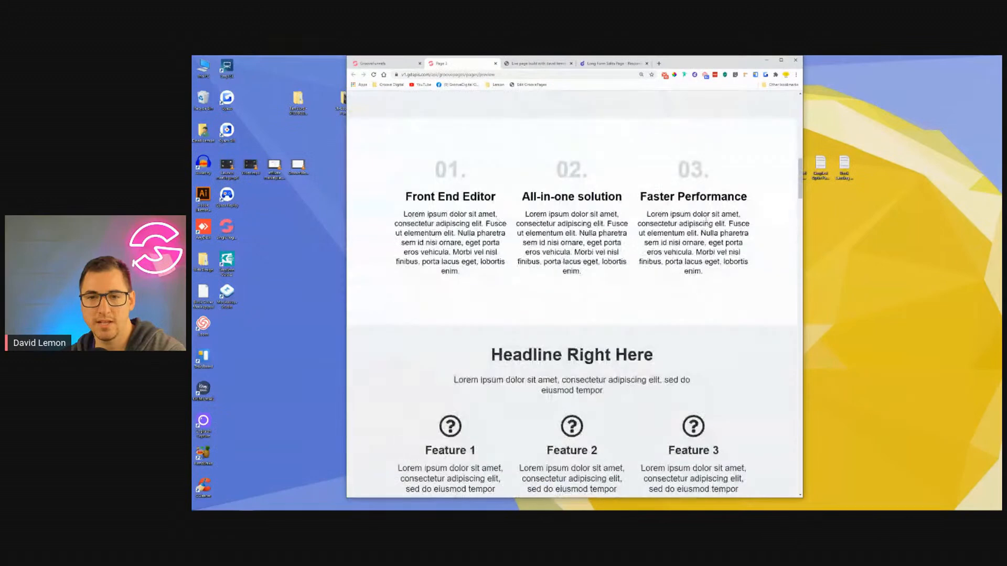
{"action": "scroll", "coordinate": [680, 225], "scroll_direction": "down", "scroll_amount": 14}
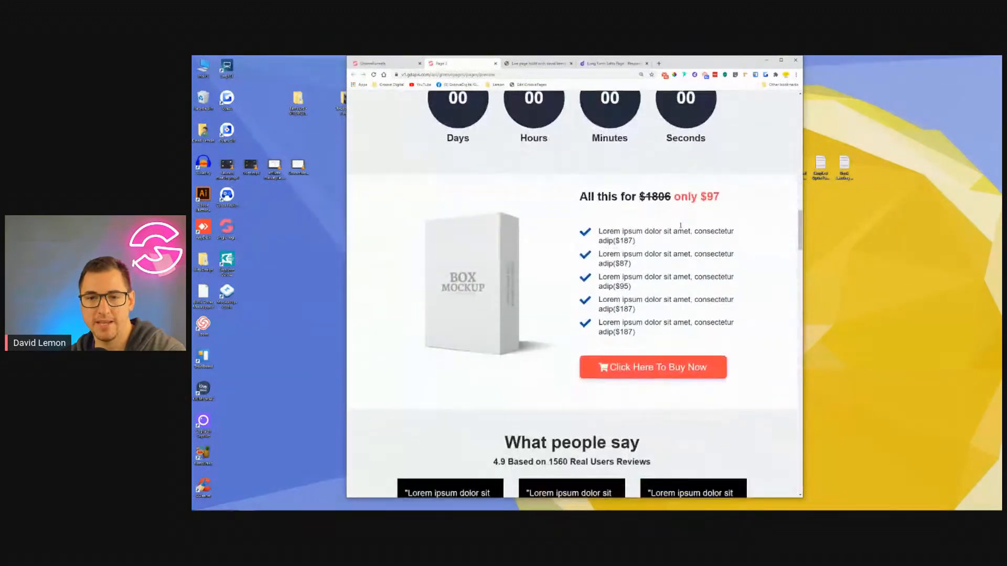
{"action": "scroll", "coordinate": [680, 225], "scroll_direction": "down", "scroll_amount": 6}
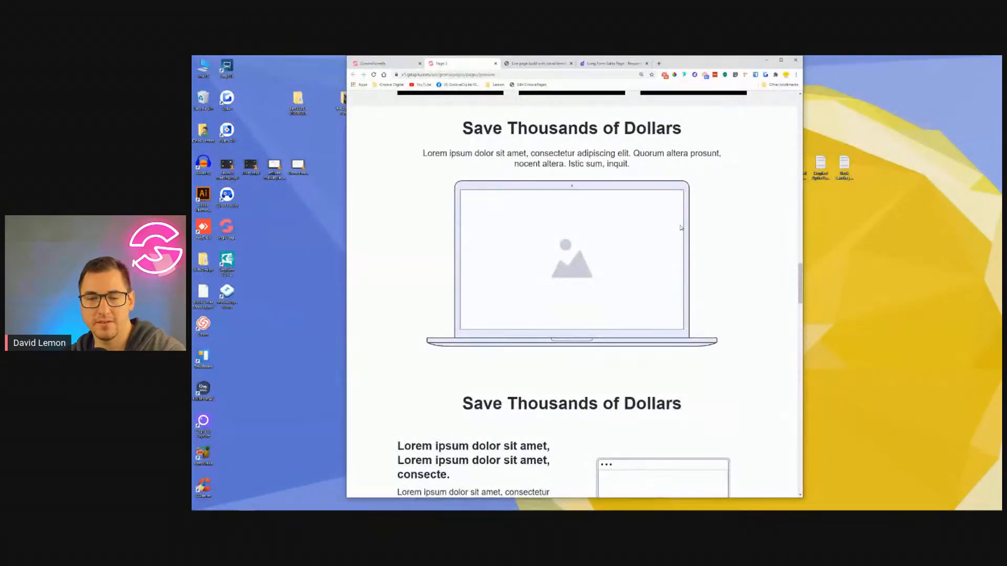
{"action": "scroll", "coordinate": [680, 227], "scroll_direction": "down", "scroll_amount": 14}
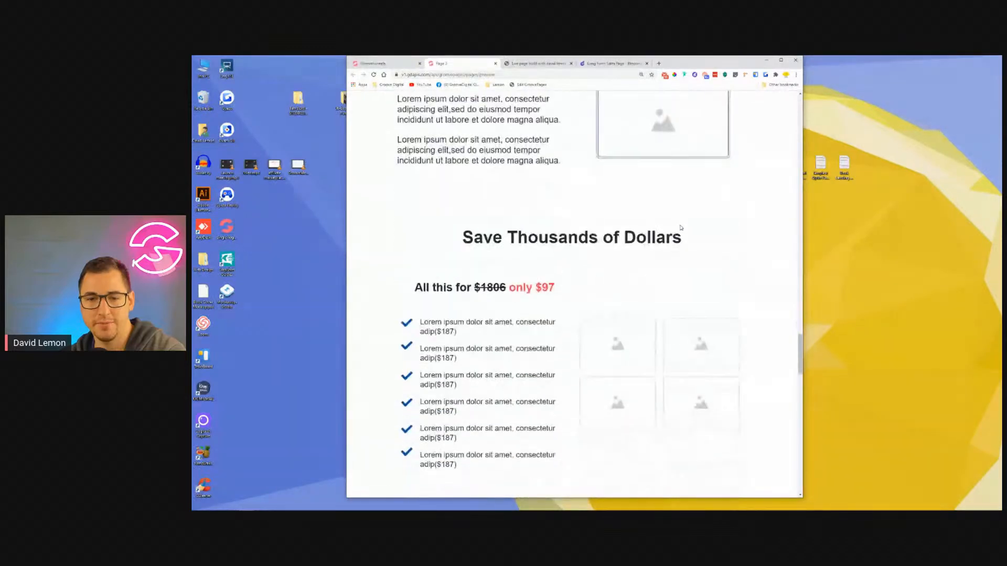
{"action": "scroll", "coordinate": [681, 227], "scroll_direction": "down", "scroll_amount": 13}
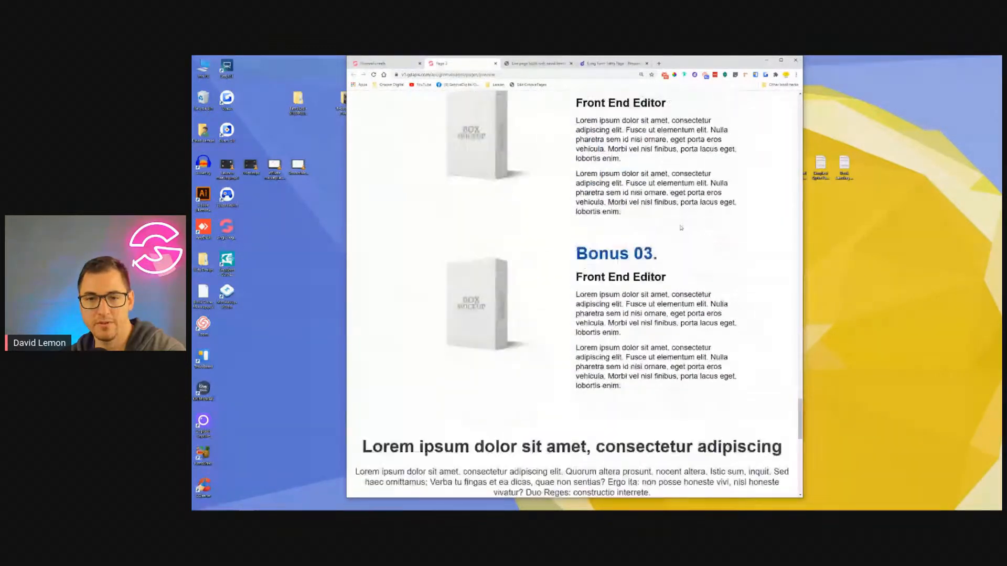
{"action": "scroll", "coordinate": [681, 227], "scroll_direction": "down", "scroll_amount": 7}
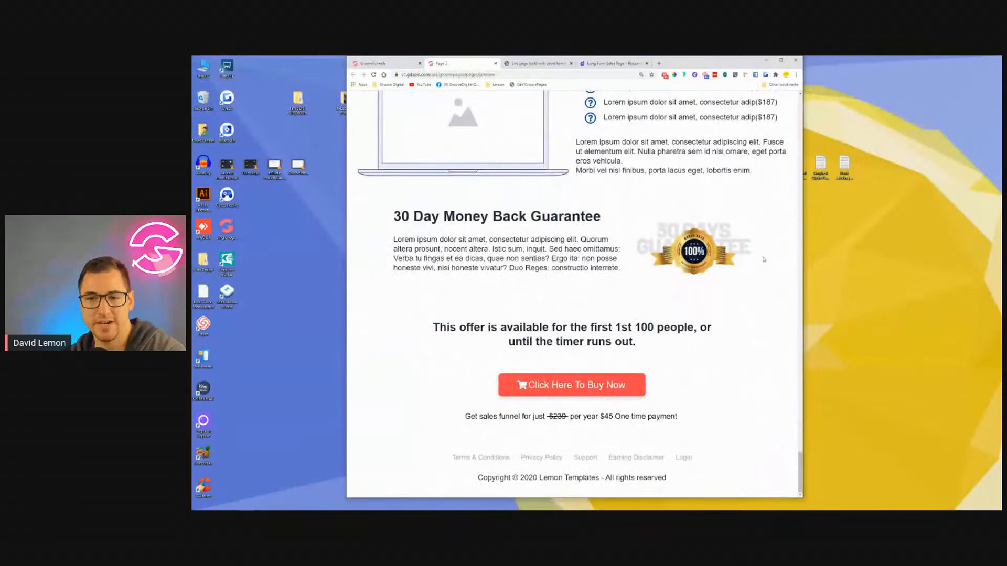
Step: Narrow the preview window to a smaller tablet width and examine the page's sections from the guarantee up to the hero video
{"action": "left_click_drag", "start_coordinate": [802, 282], "coordinate": [708, 283]}
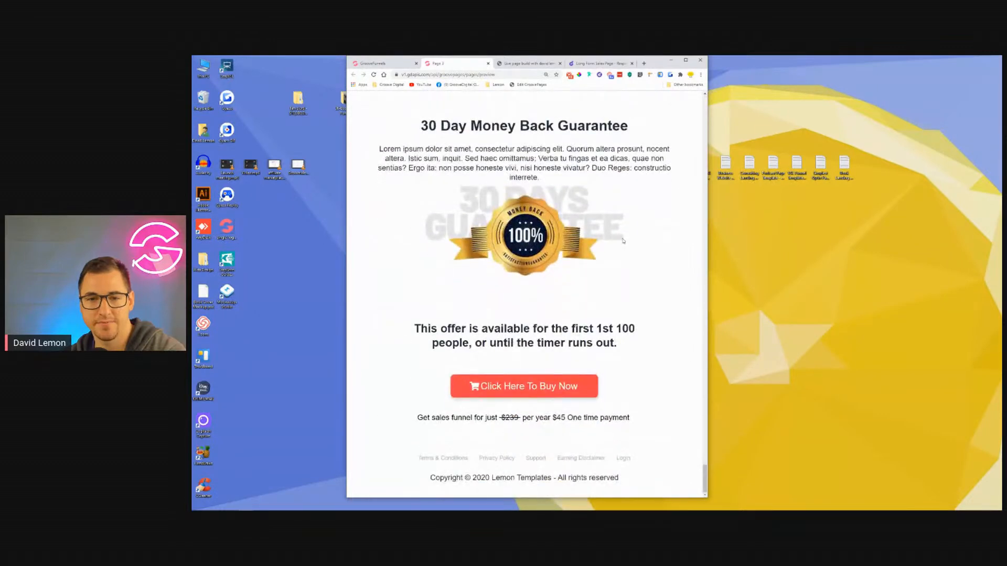
{"action": "scroll", "coordinate": [623, 327], "scroll_direction": "up", "scroll_amount": 10}
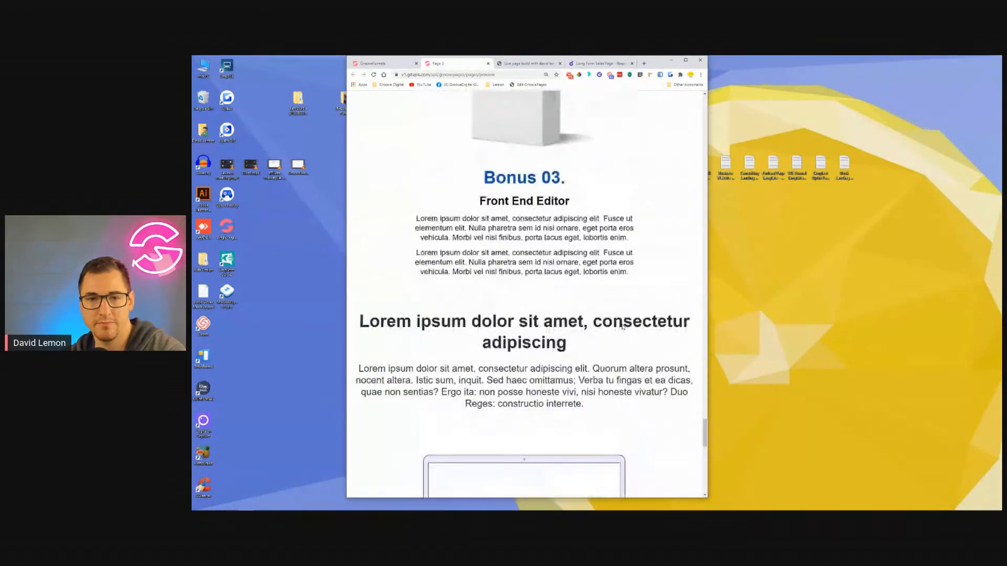
{"action": "scroll", "coordinate": [622, 327], "scroll_direction": "up", "scroll_amount": 15}
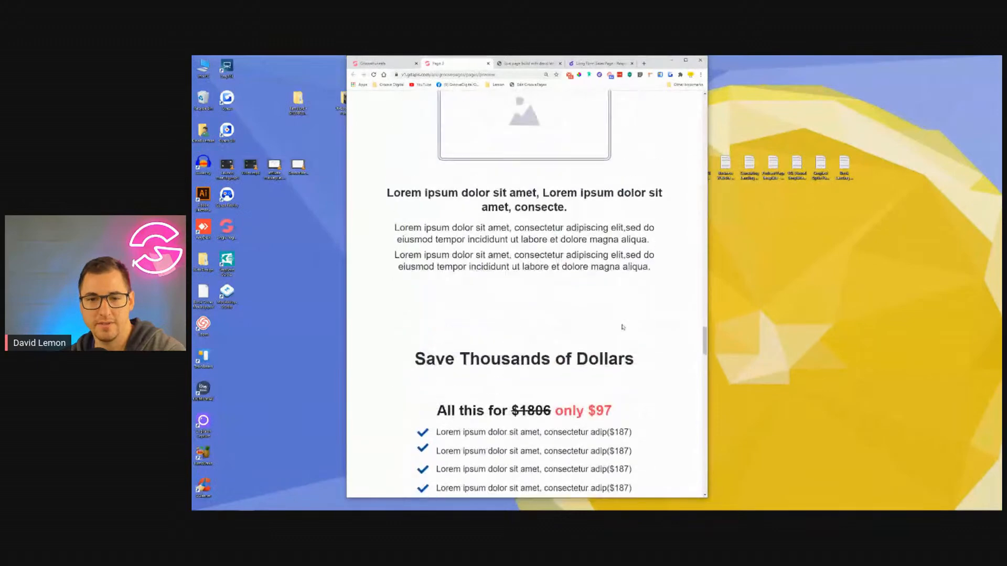
{"action": "scroll", "coordinate": [623, 328], "scroll_direction": "up", "scroll_amount": 20}
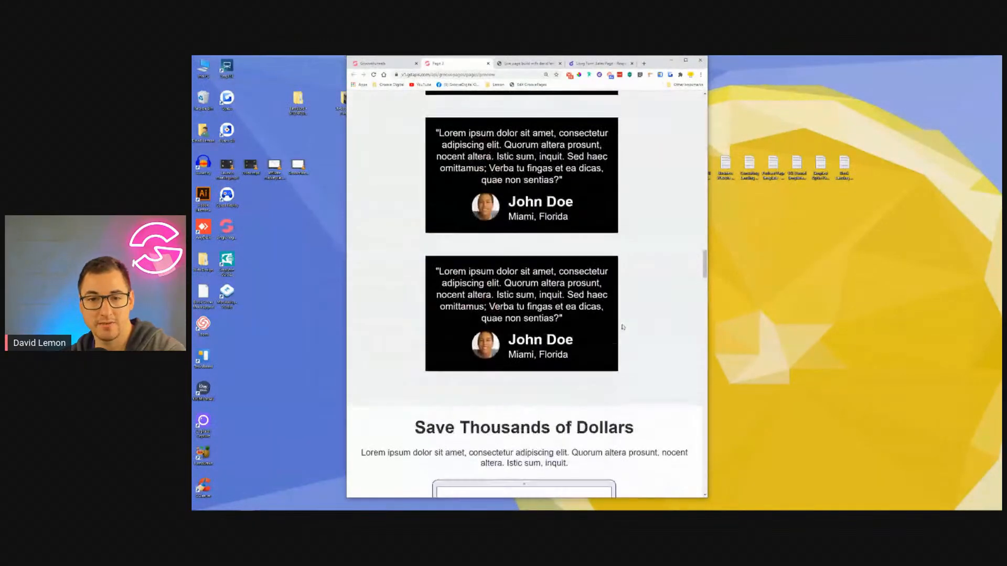
{"action": "scroll", "coordinate": [623, 328], "scroll_direction": "up", "scroll_amount": 10}
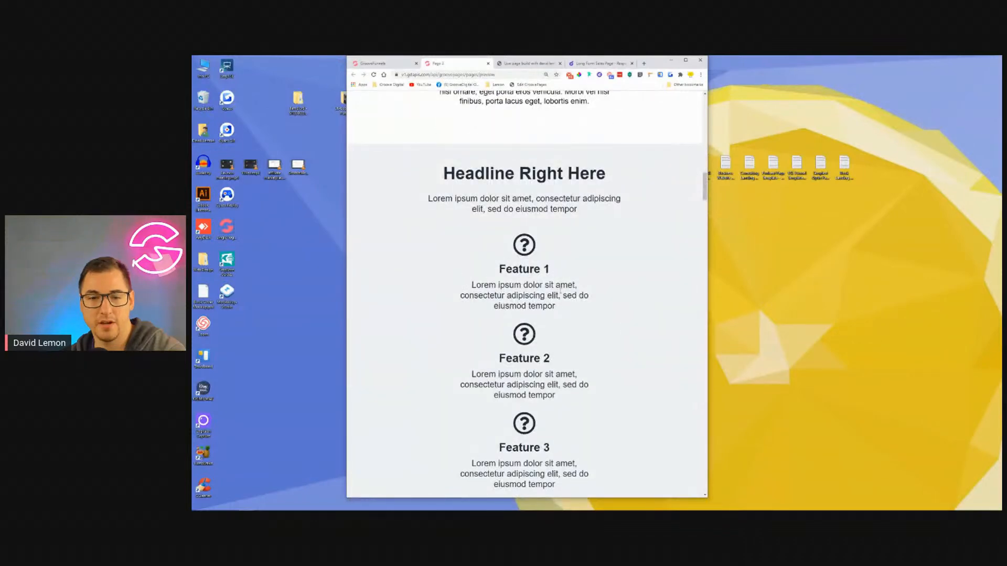
{"action": "scroll", "coordinate": [570, 286], "scroll_direction": "up", "scroll_amount": 3}
{"action": "scroll", "coordinate": [664, 353], "scroll_direction": "up", "scroll_amount": 12}
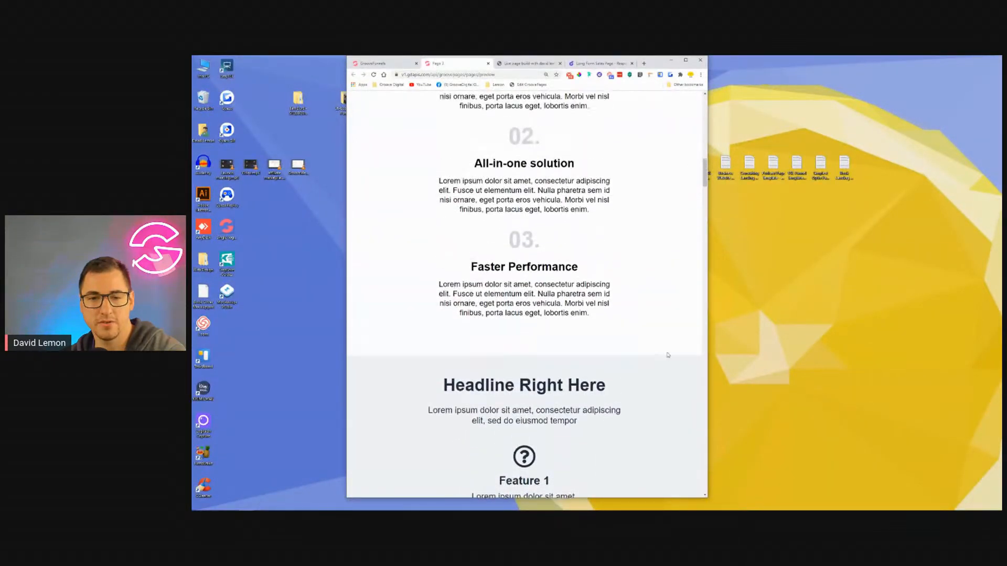
{"action": "scroll", "coordinate": [664, 351], "scroll_direction": "up", "scroll_amount": 5}
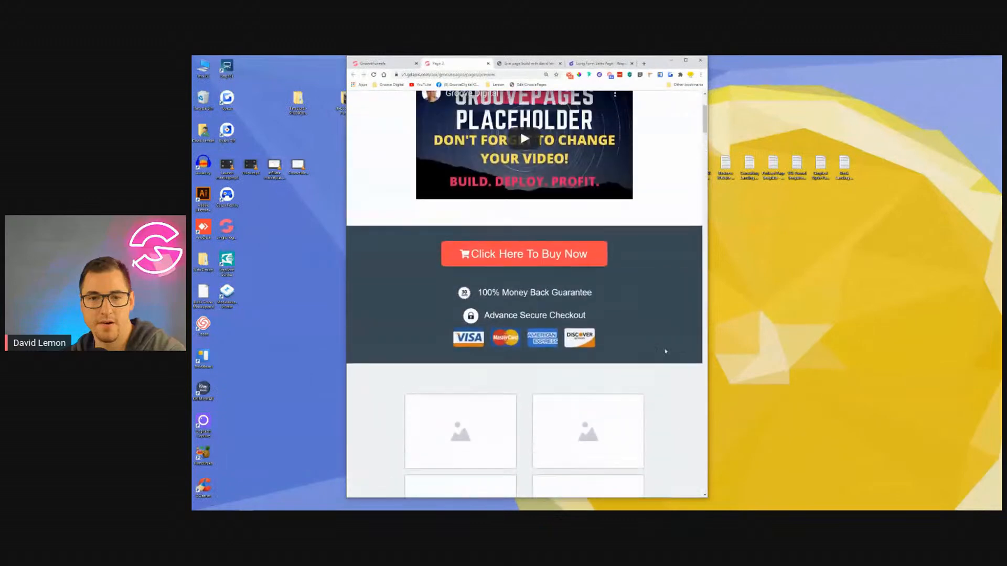
Step: Narrow the preview window to phone width and examine the page's sections from the hero down to the footer
{"action": "left_click_drag", "start_coordinate": [709, 326], "coordinate": [565, 346]}
{"action": "scroll", "coordinate": [522, 248], "scroll_direction": "down", "scroll_amount": 5}
{"action": "scroll", "coordinate": [522, 248], "scroll_direction": "down", "scroll_amount": 10}
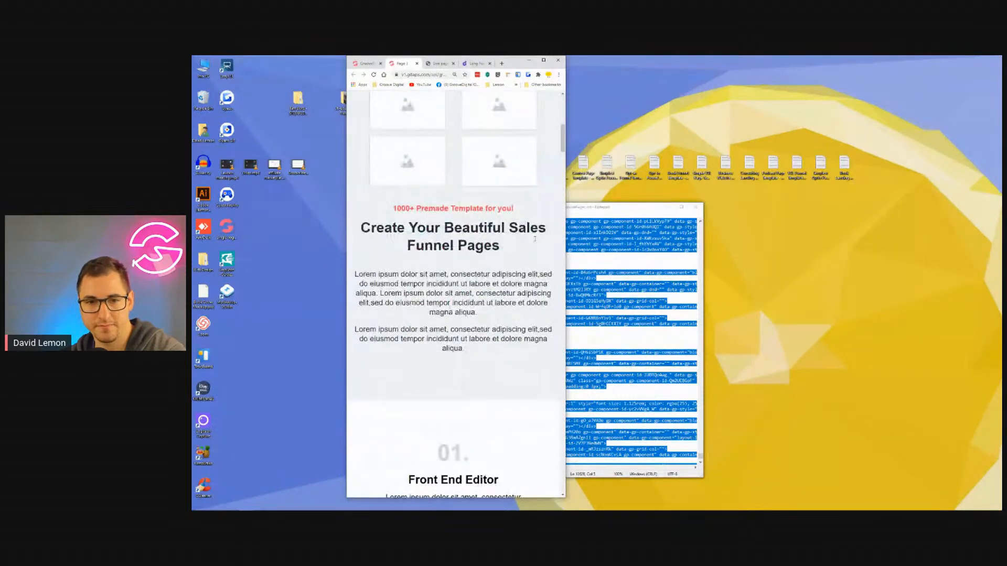
{"action": "scroll", "coordinate": [536, 242], "scroll_direction": "down", "scroll_amount": 15}
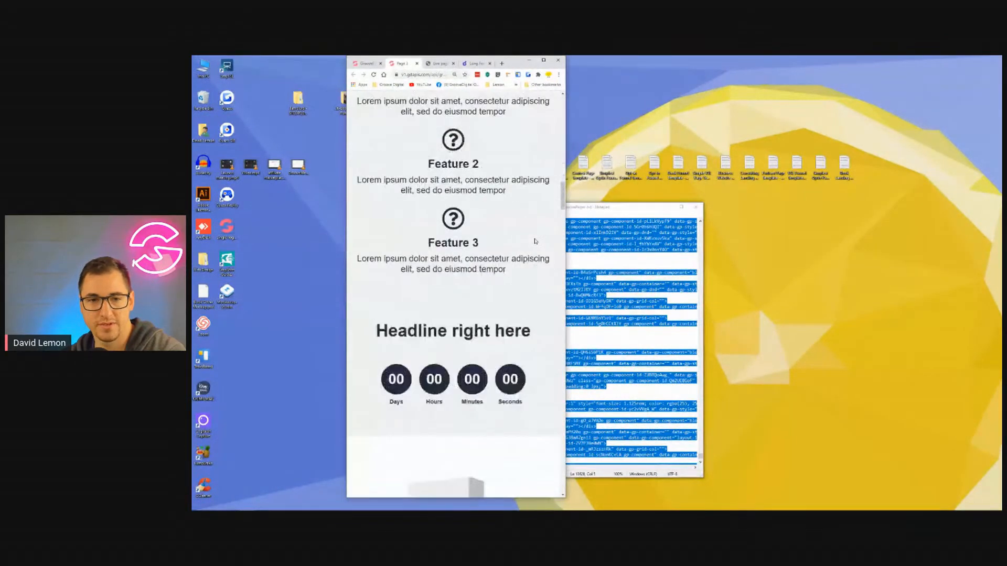
{"action": "scroll", "coordinate": [536, 241], "scroll_direction": "down", "scroll_amount": 15}
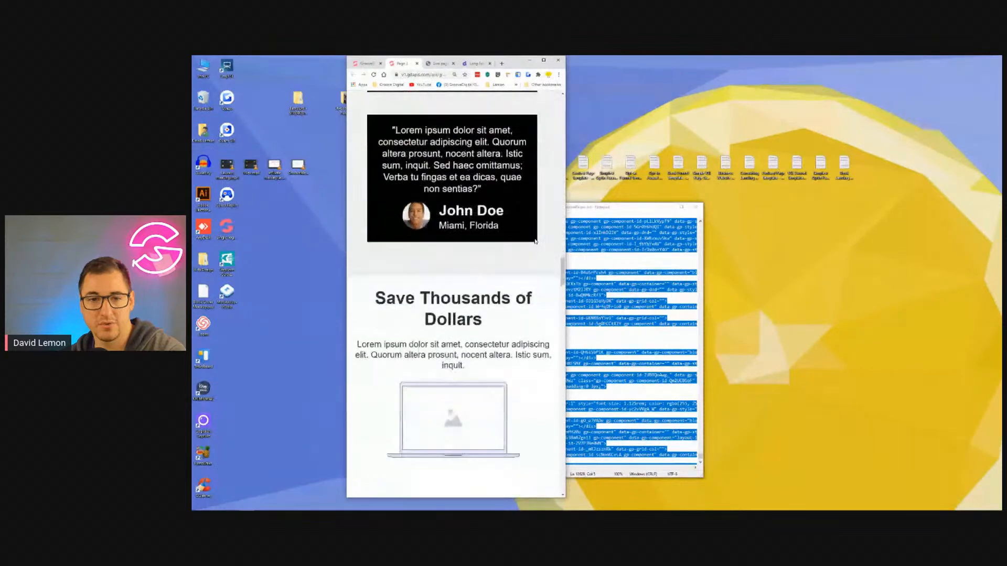
{"action": "scroll", "coordinate": [535, 242], "scroll_direction": "down", "scroll_amount": 15}
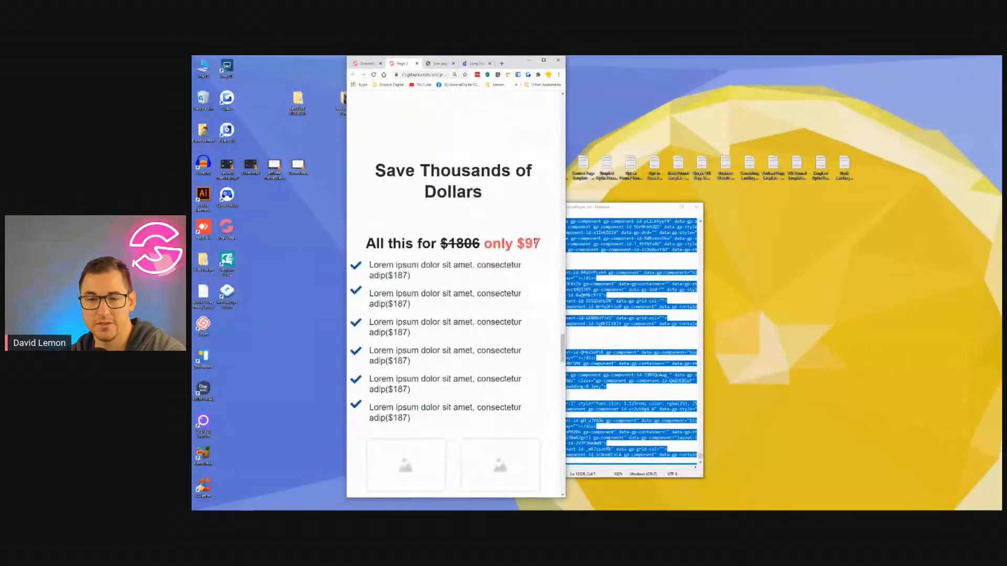
{"action": "scroll", "coordinate": [536, 241], "scroll_direction": "down", "scroll_amount": 12}
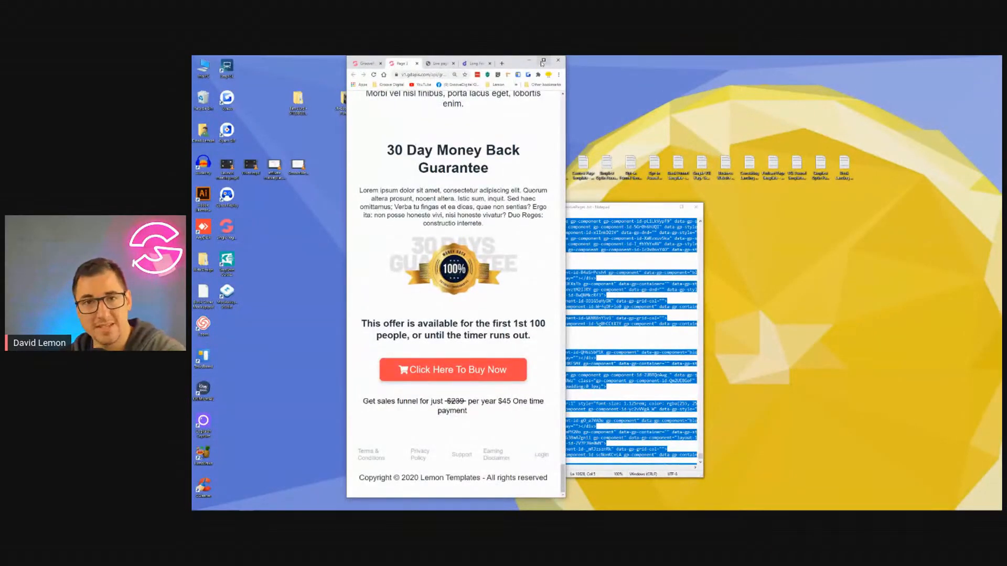
Step: Maximize the preview window and examine the full-width desktop layout from the footer back up to the hero
{"action": "left_click", "coordinate": [544, 61]}
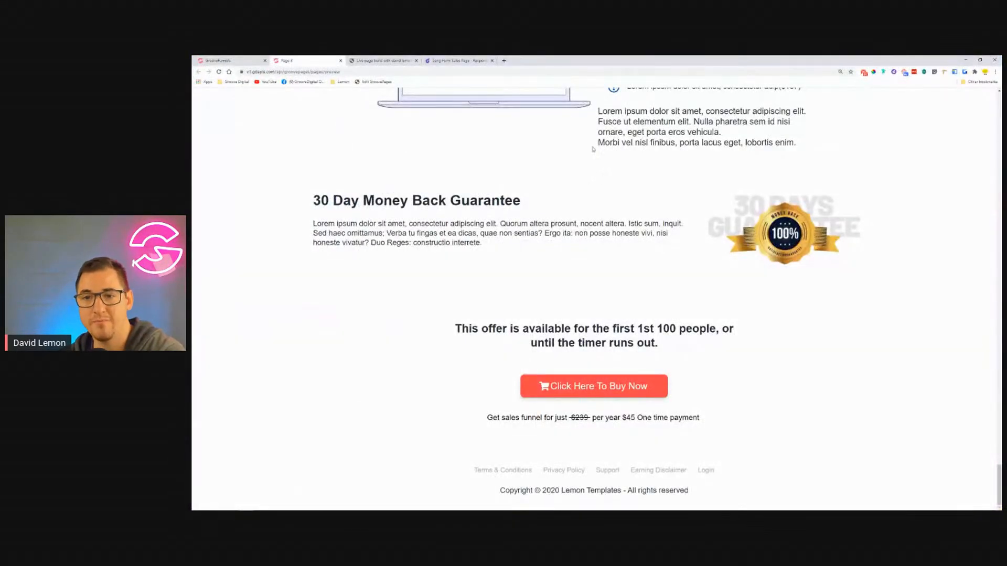
{"action": "scroll", "coordinate": [617, 212], "scroll_direction": "up", "scroll_amount": 15}
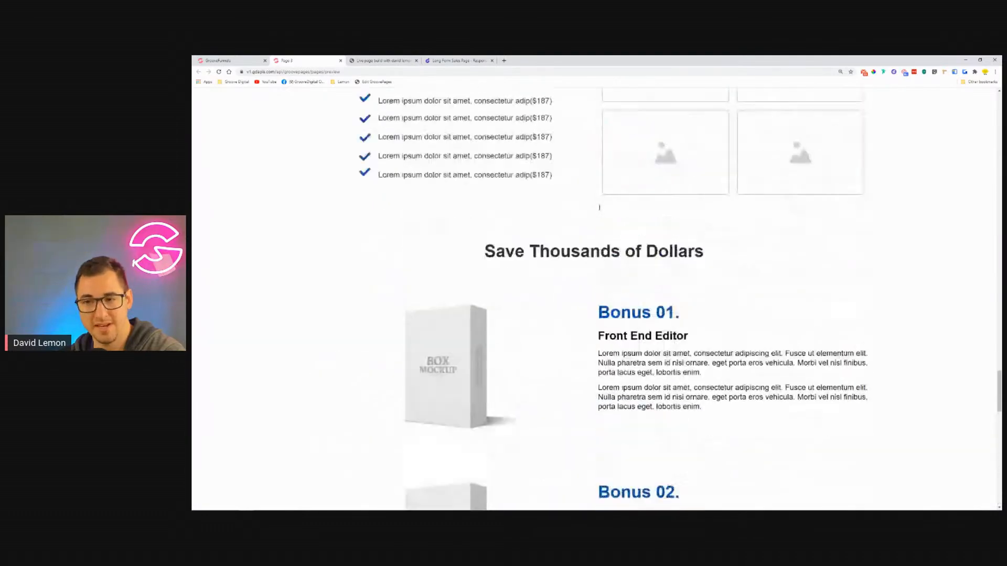
{"action": "scroll", "coordinate": [600, 208], "scroll_direction": "up", "scroll_amount": 15}
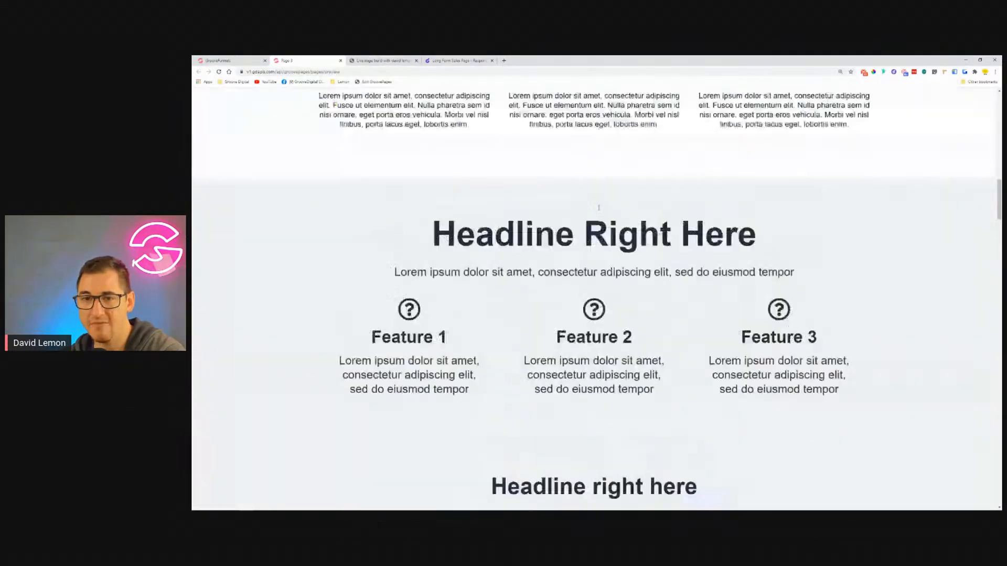
{"action": "scroll", "coordinate": [599, 208], "scroll_direction": "up", "scroll_amount": 8}
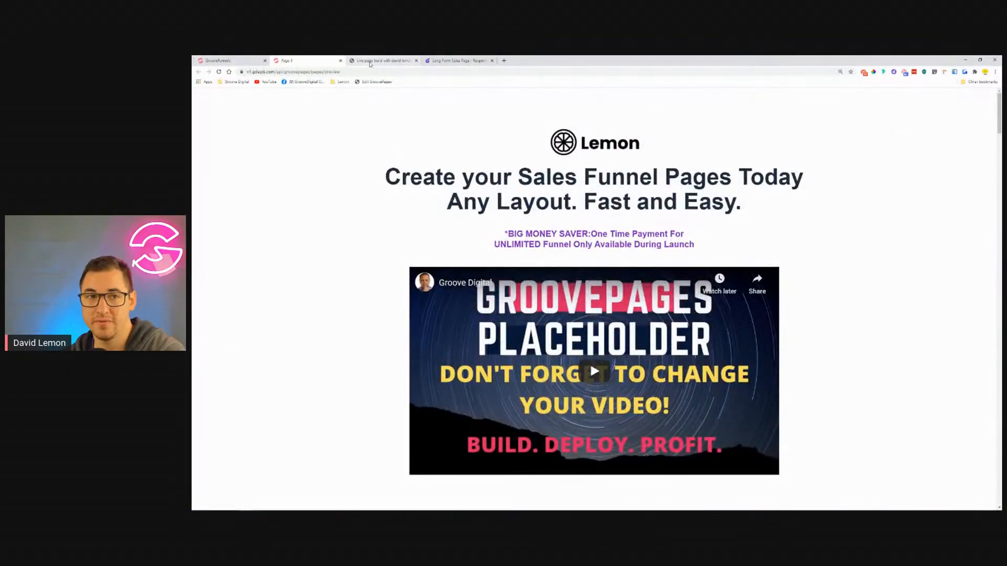
Step: Close the preview and go back to the hero section of the page in the editor
{"action": "left_click", "coordinate": [340, 62]}
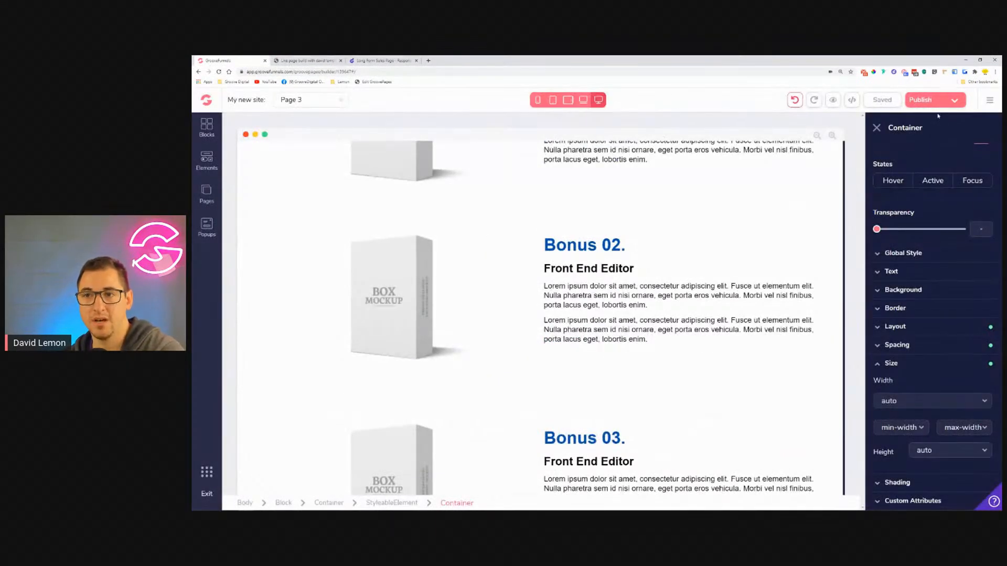
{"action": "scroll", "coordinate": [784, 236], "scroll_direction": "up", "scroll_amount": 10}
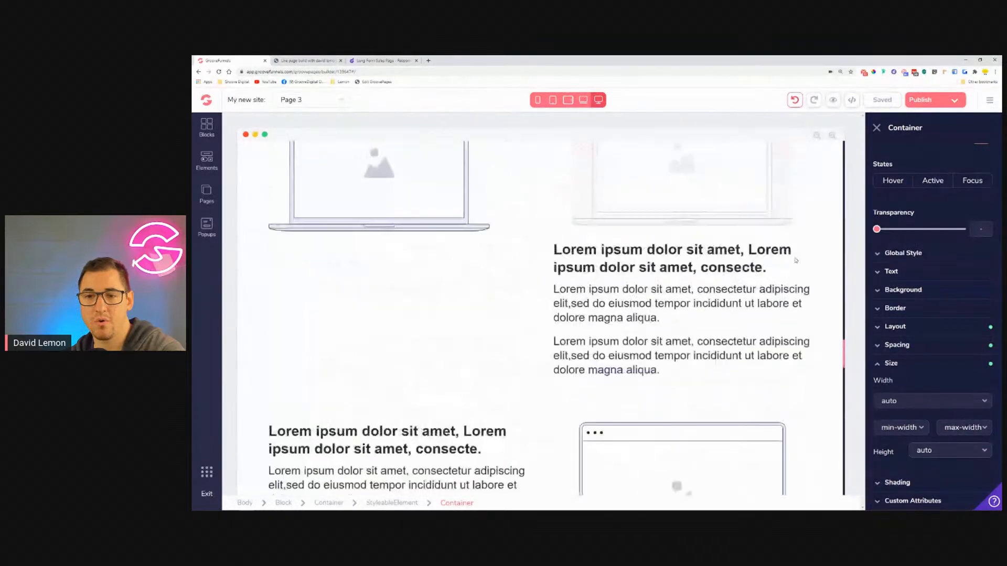
{"action": "scroll", "coordinate": [796, 261], "scroll_direction": "up", "scroll_amount": 15}
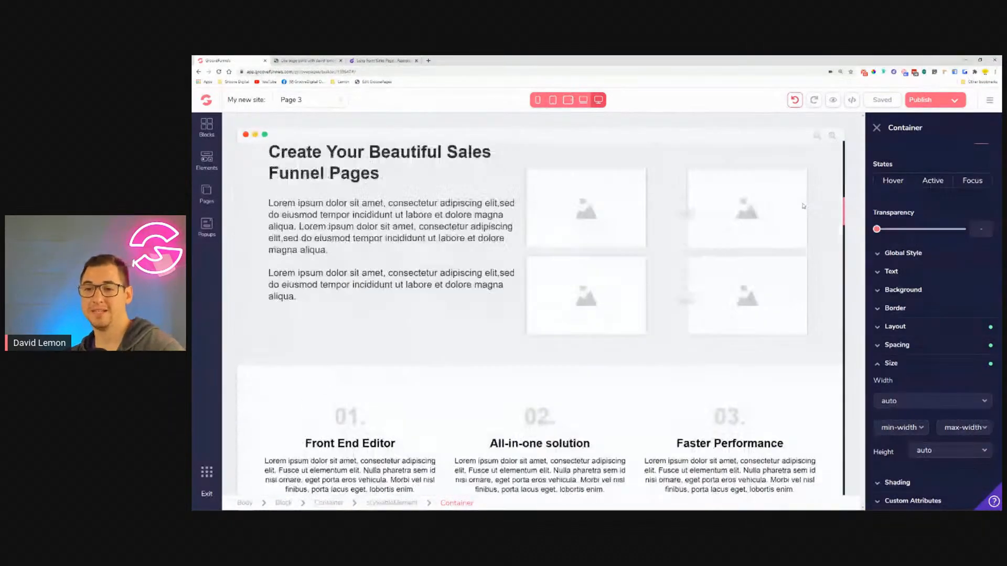
{"action": "scroll", "coordinate": [808, 220], "scroll_direction": "up", "scroll_amount": 5}
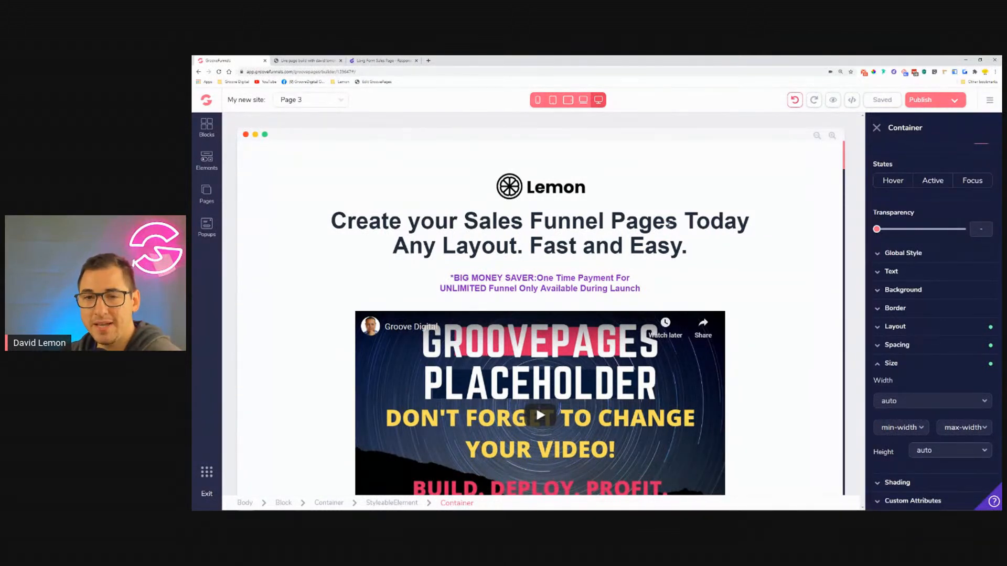
Step: Select the first line of the hero headline and inspect its text and spacing settings
{"action": "left_click", "coordinate": [668, 223]}
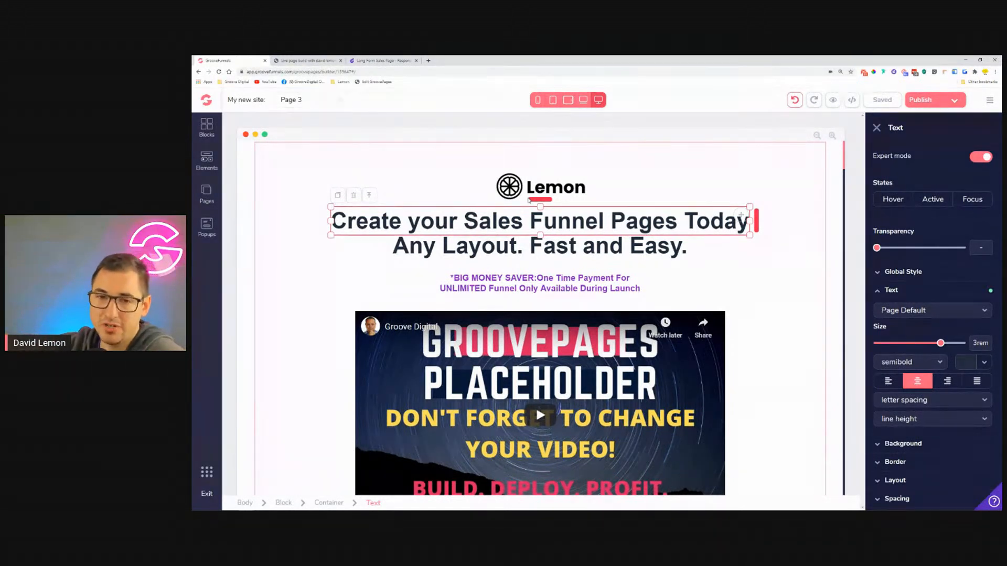
{"action": "scroll", "coordinate": [975, 440], "scroll_direction": "down", "scroll_amount": 2}
{"action": "left_click", "coordinate": [937, 447]}
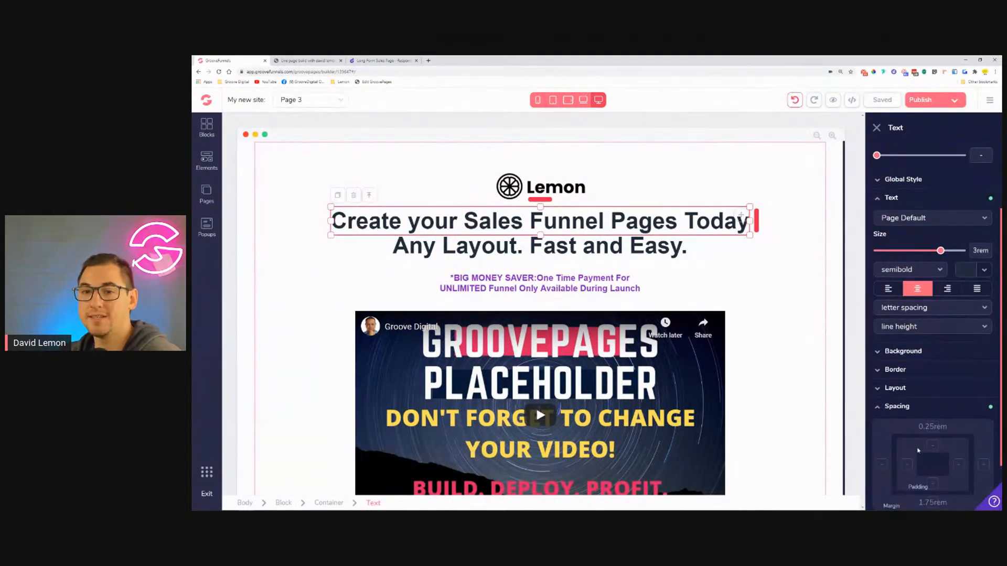
{"action": "scroll", "coordinate": [739, 313], "scroll_direction": "down", "scroll_amount": 1}
{"action": "scroll", "coordinate": [739, 313], "scroll_direction": "down", "scroll_amount": 7}
{"action": "scroll", "coordinate": [773, 265], "scroll_direction": "down", "scroll_amount": 3}
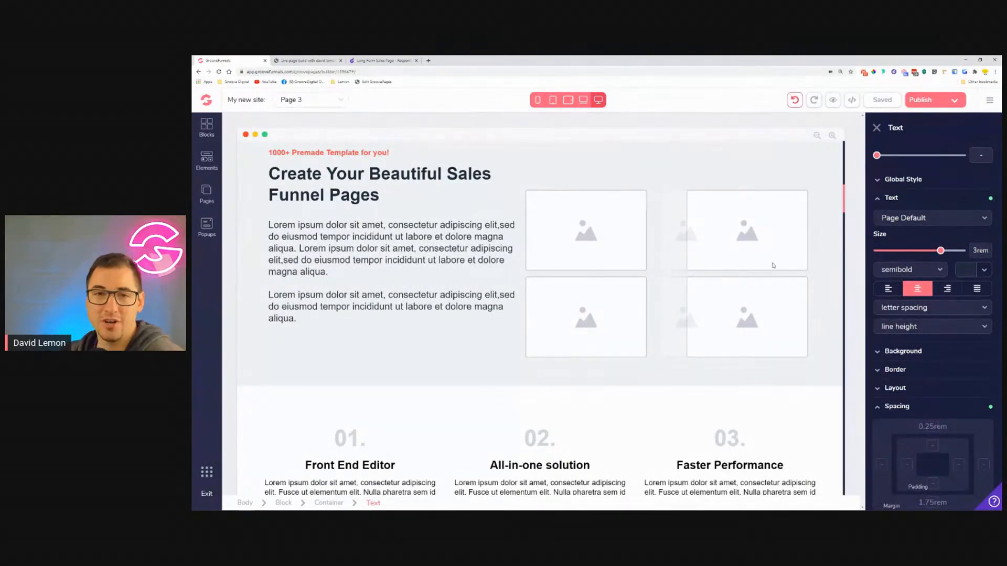
{"action": "scroll", "coordinate": [773, 265], "scroll_direction": "up", "scroll_amount": 10}
{"action": "left_click", "coordinate": [307, 61]}
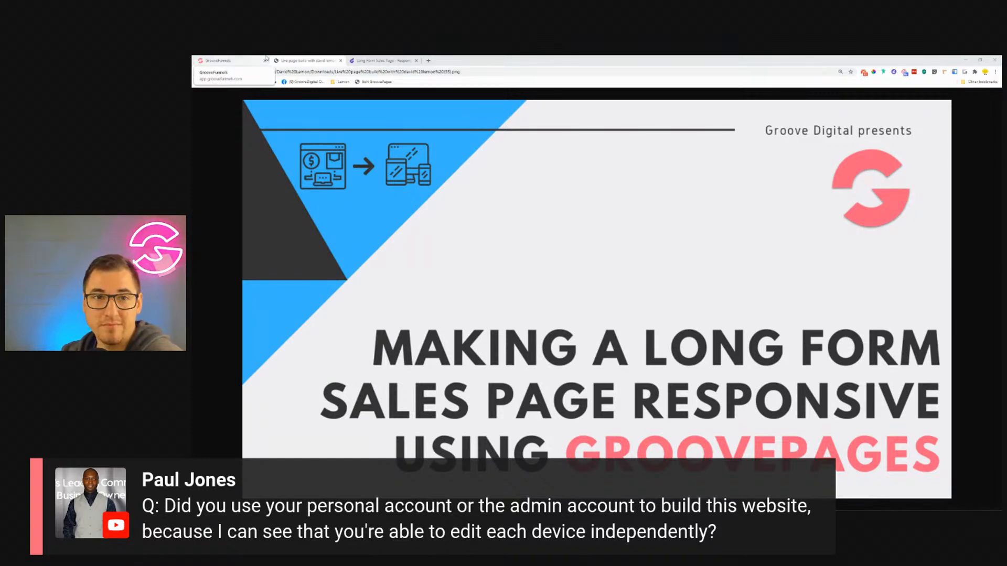
{"action": "left_click", "coordinate": [266, 59]}
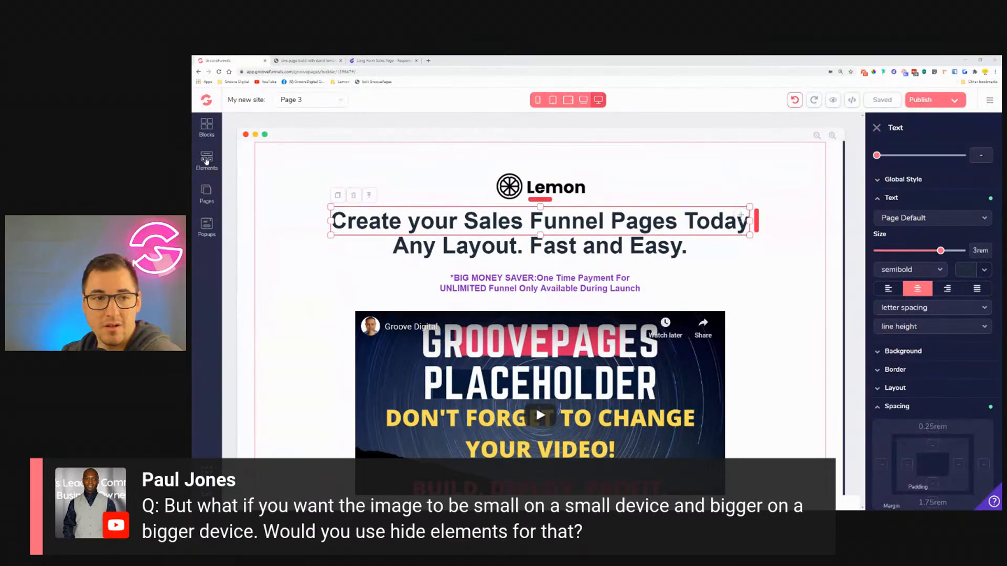
Step: Add an image element above the Lemon logo in the hero section
{"action": "left_click", "coordinate": [207, 159]}
{"action": "scroll", "coordinate": [324, 300], "scroll_direction": "down", "scroll_amount": 5}
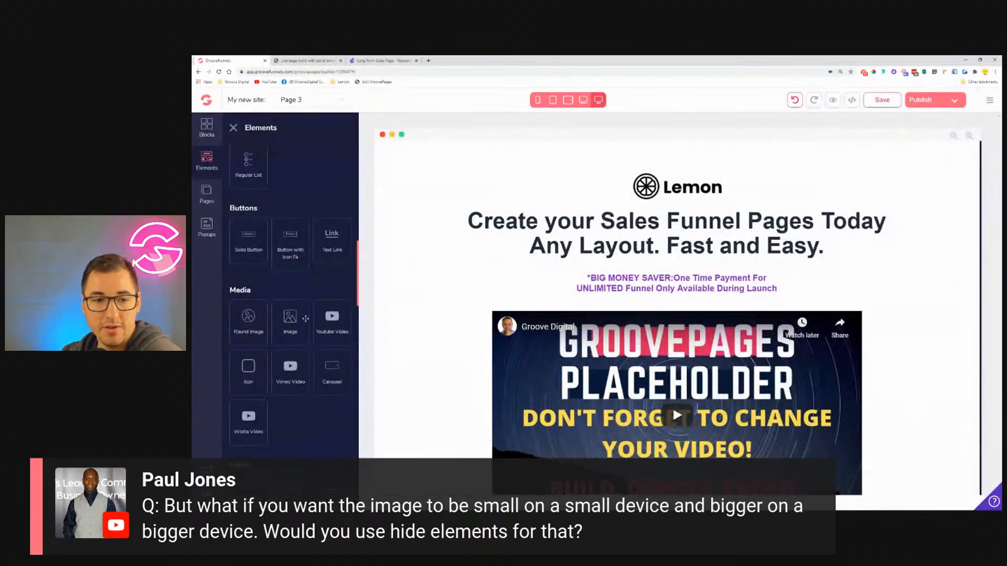
{"action": "left_click_drag", "start_coordinate": [668, 193], "coordinate": [668, 194]}
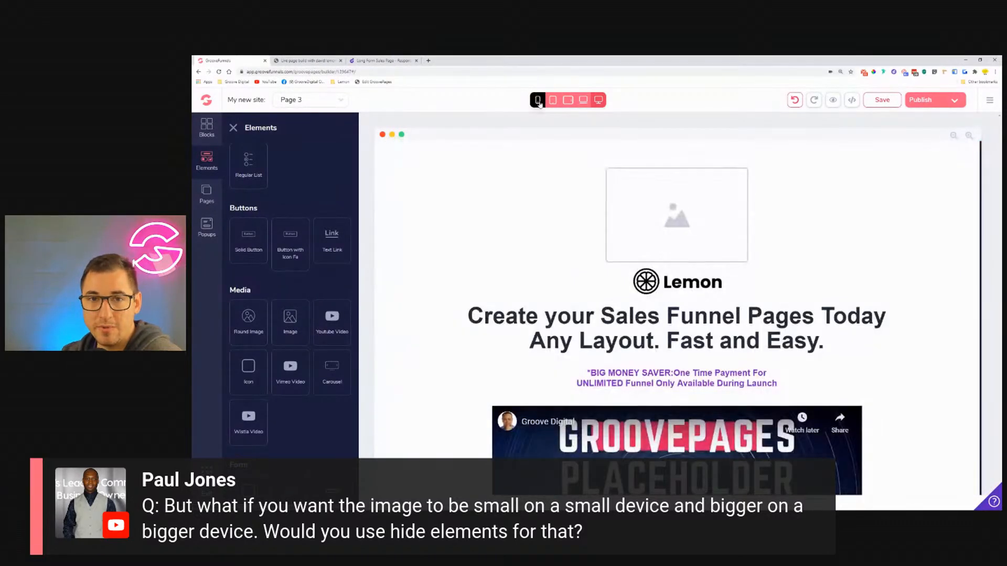
Step: In phone view, set the width of the image above the logo to 20% relative to its parent
{"action": "left_click", "coordinate": [537, 100]}
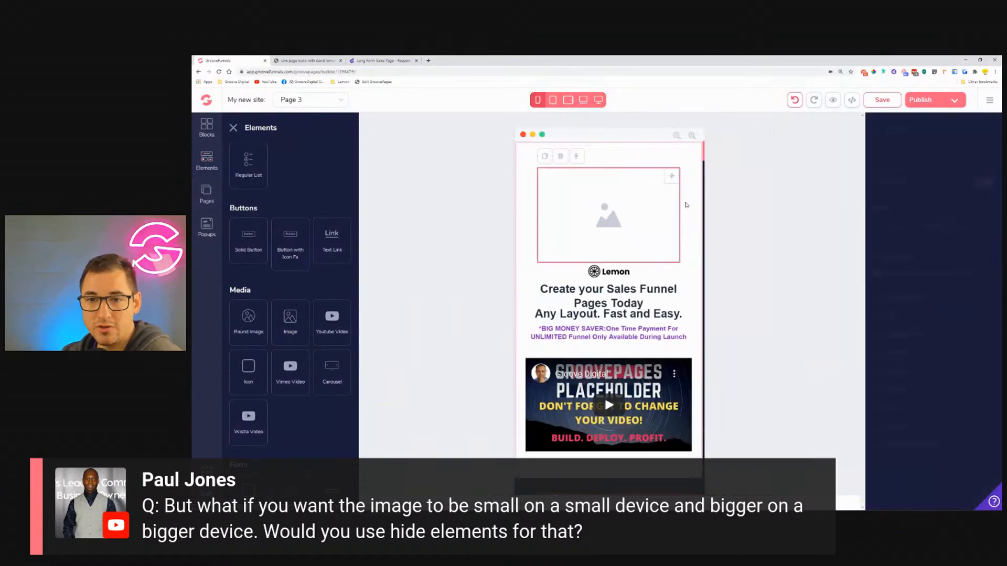
{"action": "left_click", "coordinate": [586, 171]}
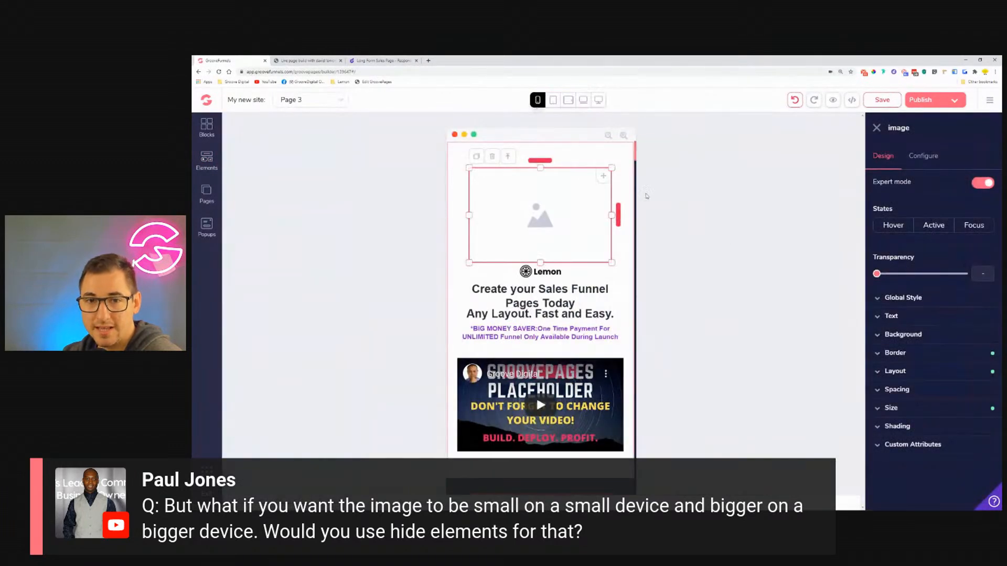
{"action": "left_click", "coordinate": [916, 414]}
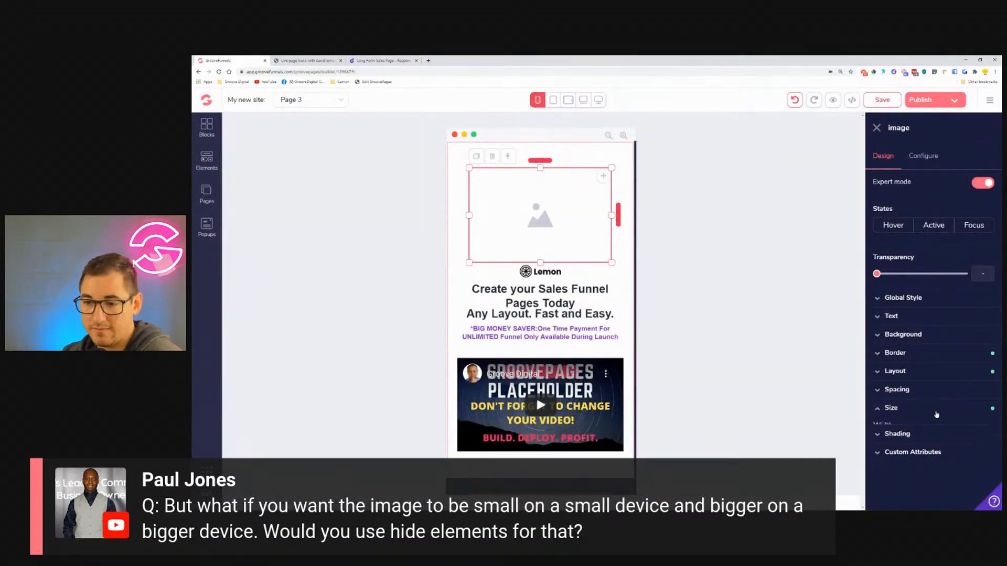
{"action": "left_click", "coordinate": [964, 451]}
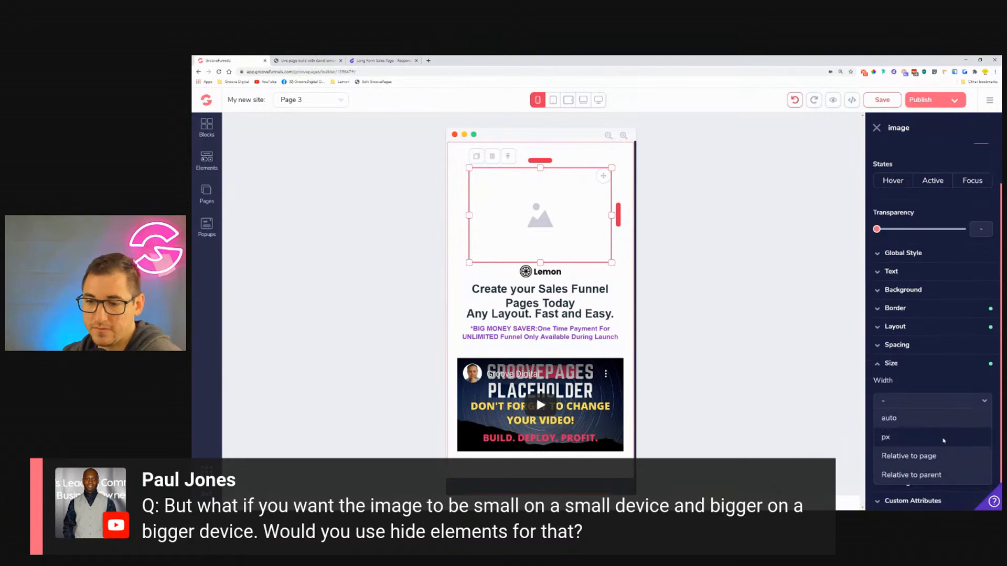
{"action": "left_click", "coordinate": [930, 475]}
{"action": "left_click_drag", "start_coordinate": [883, 422], "coordinate": [890, 421]}
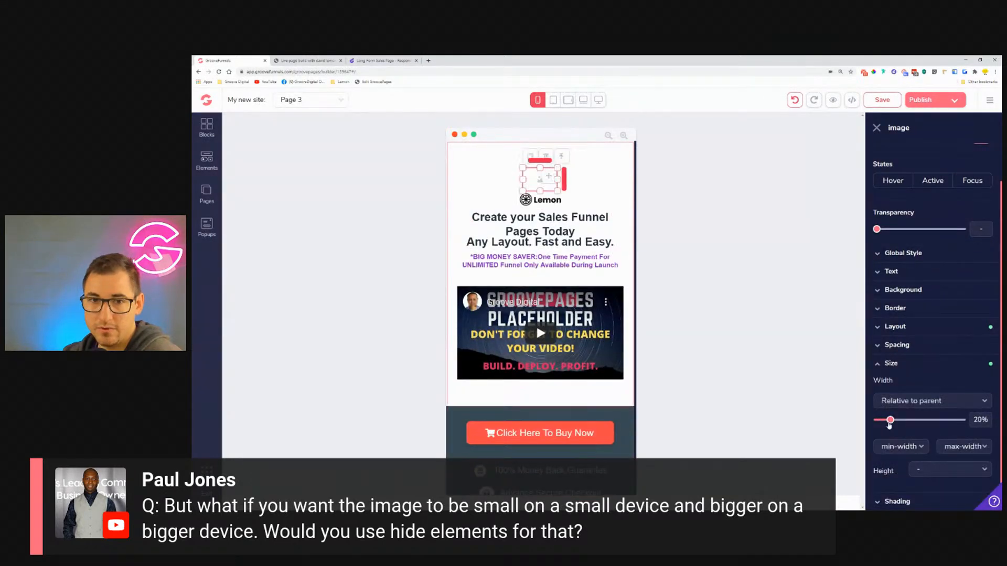
Step: In portrait tablet view, set the image's relative width to 66.66667%, and check it in landscape tablet view
{"action": "left_click", "coordinate": [553, 101]}
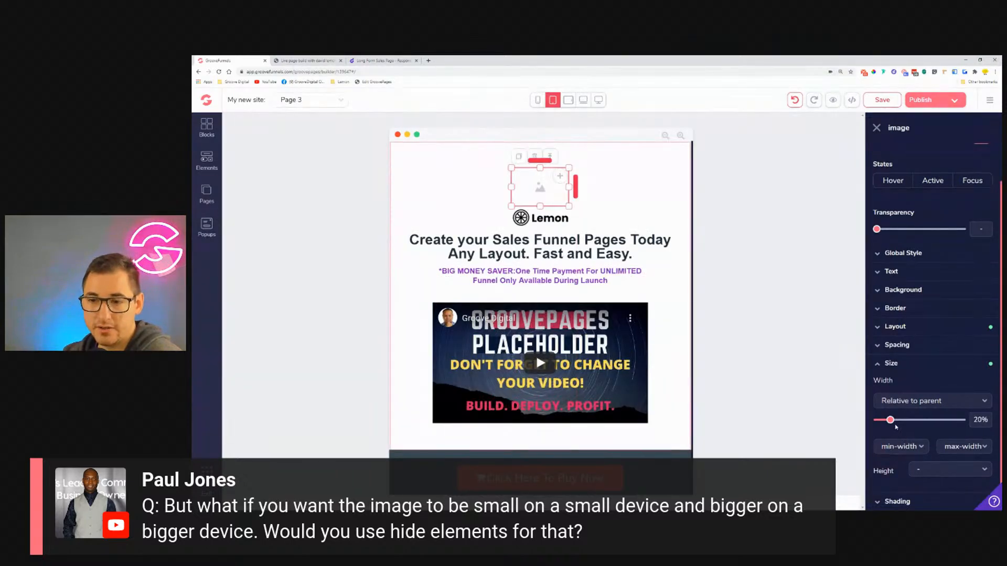
{"action": "left_click_drag", "start_coordinate": [894, 425], "coordinate": [929, 420]}
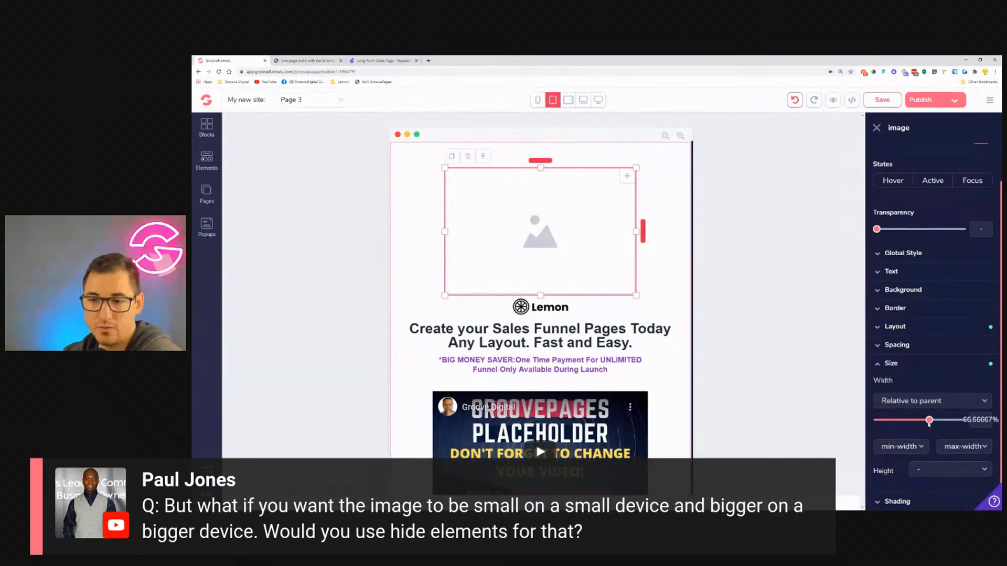
{"action": "left_click", "coordinate": [568, 99]}
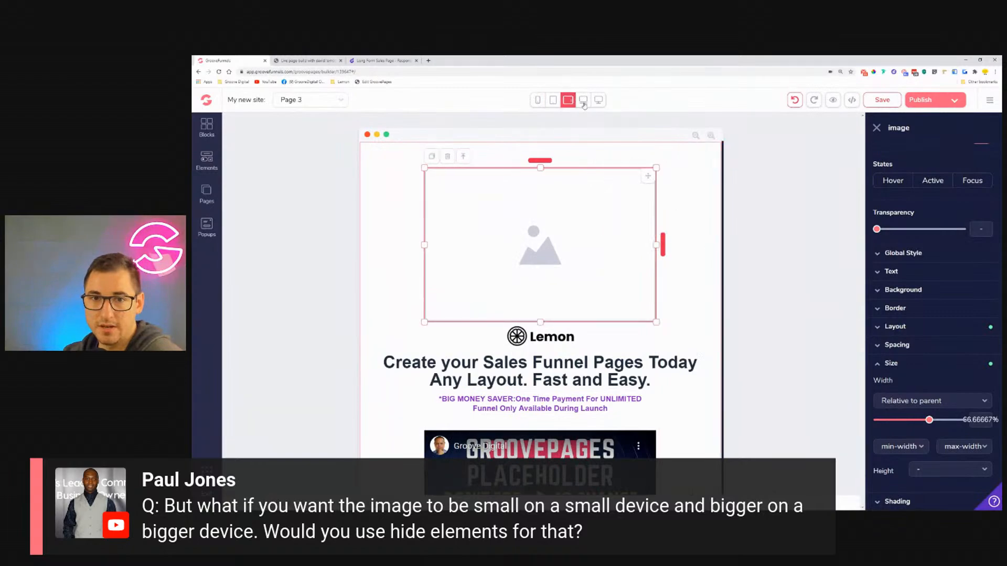
Step: Compare the size of the image above the Lemon logo across the phone, tablet, laptop and desktop views
{"action": "left_click", "coordinate": [584, 100]}
{"action": "left_click", "coordinate": [598, 104]}
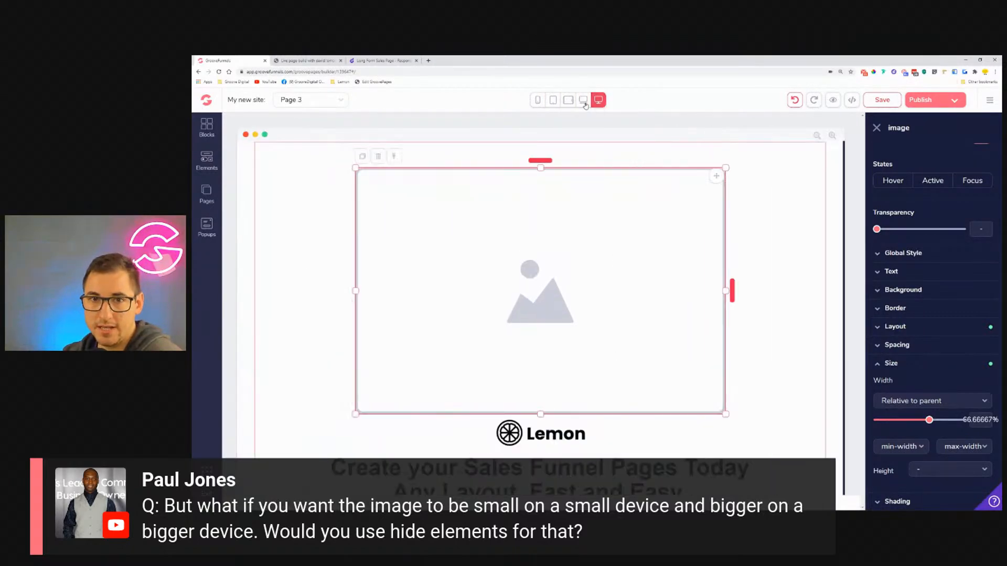
{"action": "left_click", "coordinate": [583, 104]}
{"action": "left_click", "coordinate": [568, 99]}
{"action": "left_click", "coordinate": [553, 100]}
{"action": "left_click", "coordinate": [538, 99]}
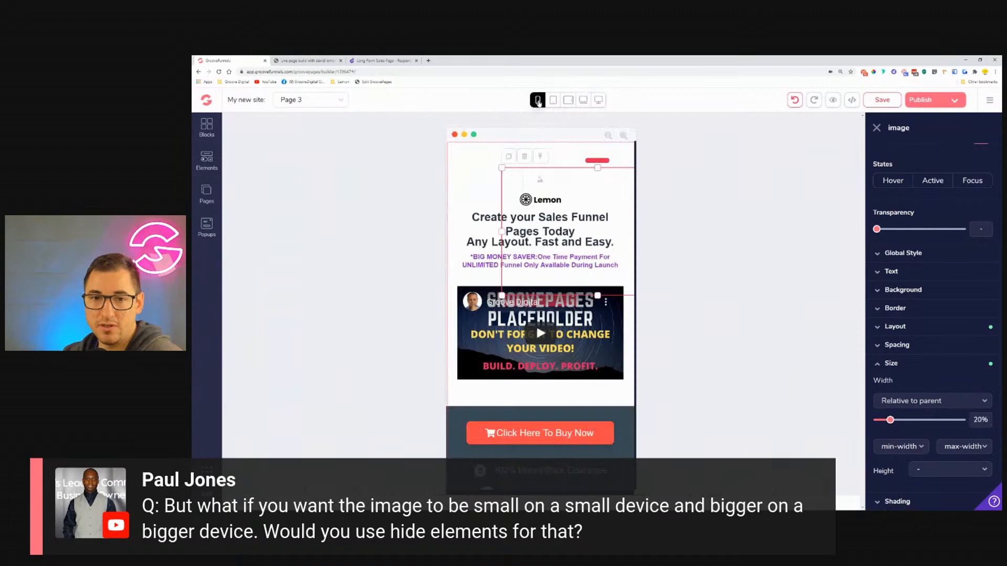
{"action": "left_click", "coordinate": [553, 99]}
{"action": "left_click", "coordinate": [568, 100]}
{"action": "left_click", "coordinate": [583, 100]}
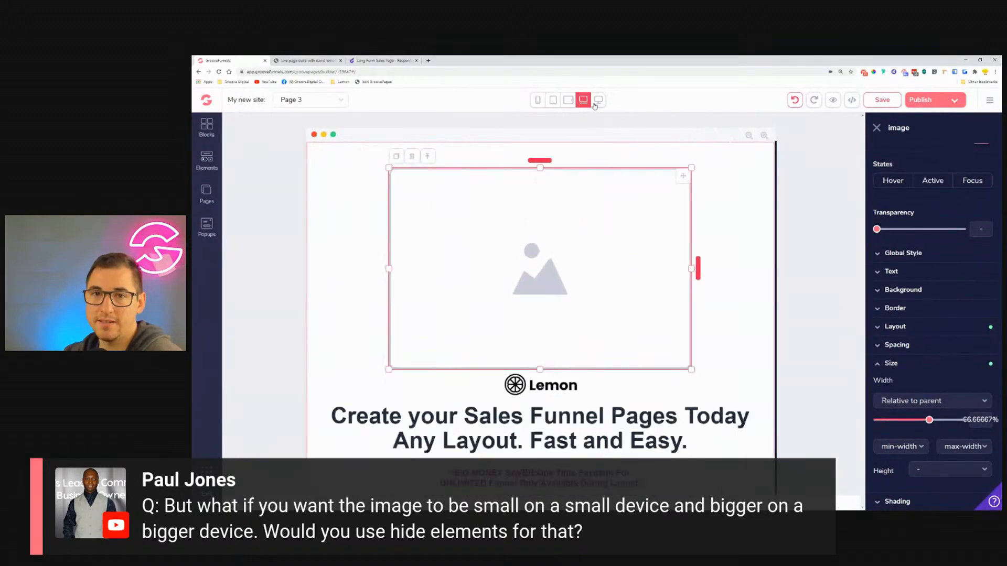
{"action": "left_click", "coordinate": [598, 99]}
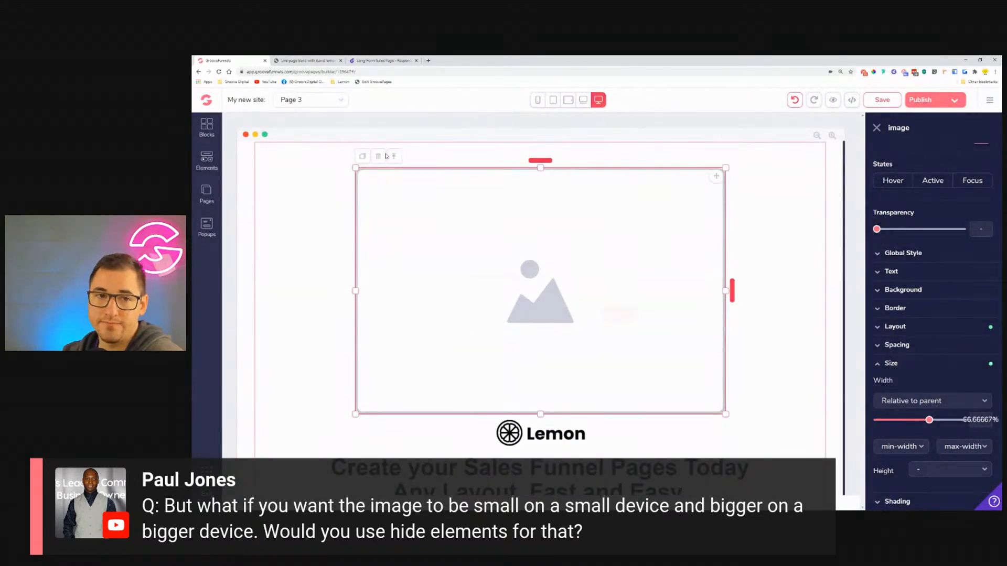
Step: Delete the image element above the Lemon logo and stay in desktop view
{"action": "left_click", "coordinate": [378, 157]}
{"action": "left_click", "coordinate": [619, 313]}
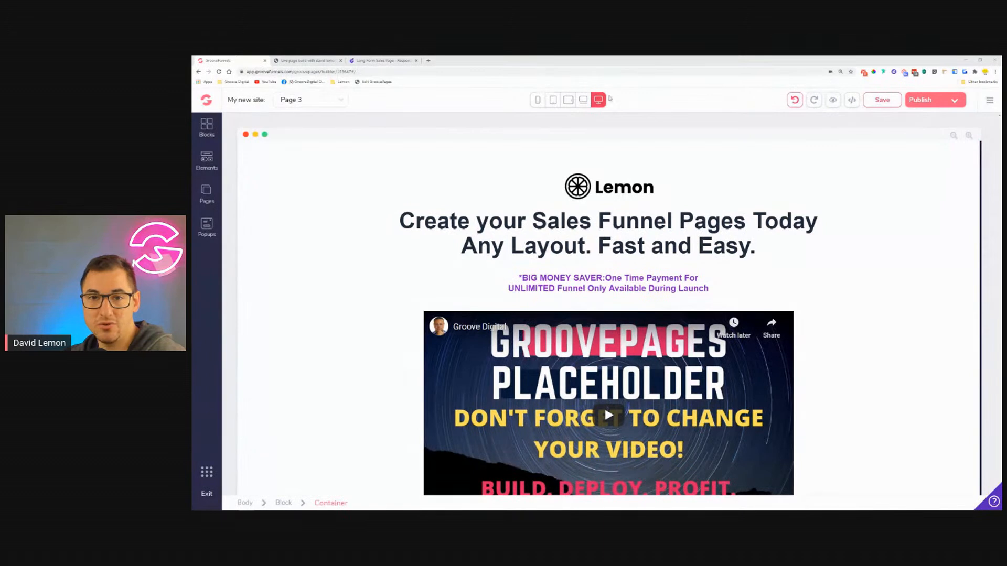
{"action": "left_click", "coordinate": [601, 103]}
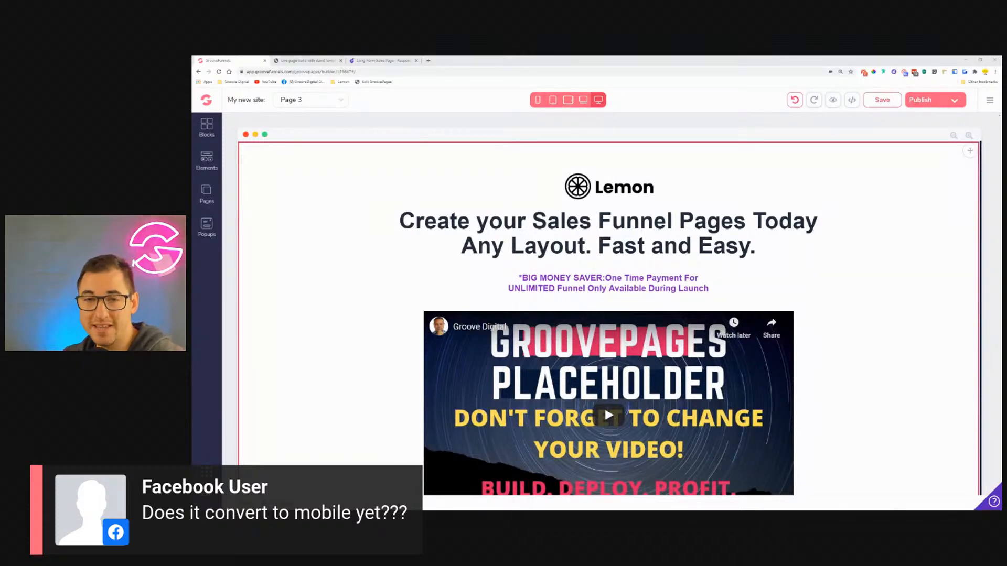
Step: Examine how the sales page's sections stack in phone view, from the hero to the customer reviews, and return to desktop view
{"action": "scroll", "coordinate": [715, 282], "scroll_direction": "down", "scroll_amount": 5}
{"action": "scroll", "coordinate": [714, 282], "scroll_direction": "up", "scroll_amount": 2}
{"action": "left_click", "coordinate": [538, 100]}
{"action": "scroll", "coordinate": [605, 300], "scroll_direction": "up", "scroll_amount": 3}
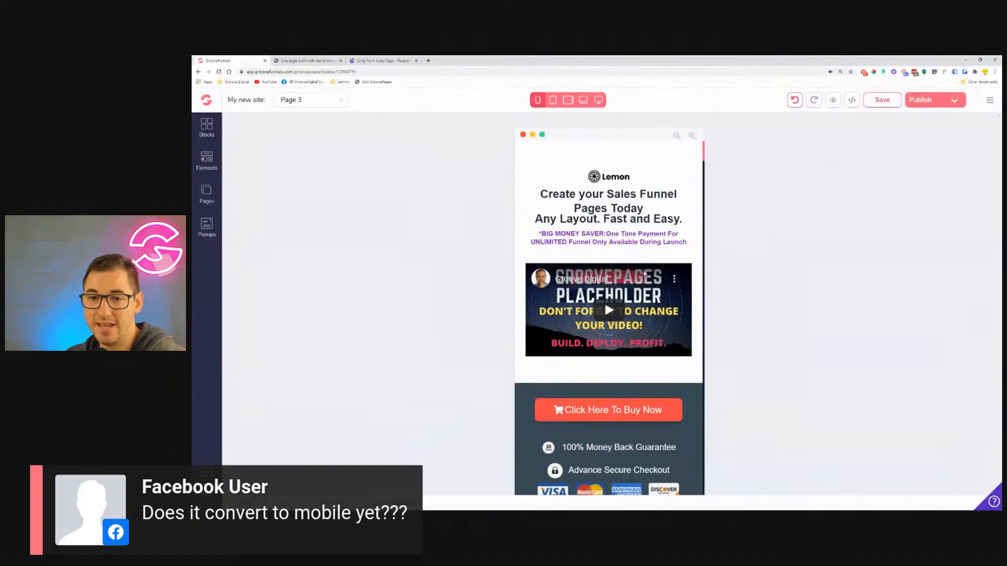
{"action": "scroll", "coordinate": [644, 272], "scroll_direction": "down", "scroll_amount": 5}
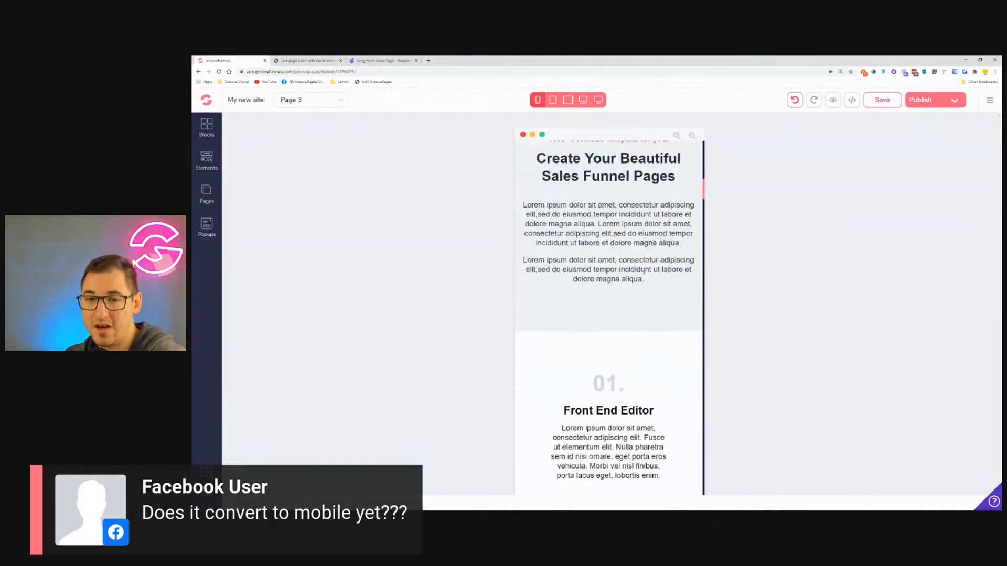
{"action": "scroll", "coordinate": [644, 271], "scroll_direction": "down", "scroll_amount": 2}
{"action": "scroll", "coordinate": [646, 304], "scroll_direction": "up", "scroll_amount": 6}
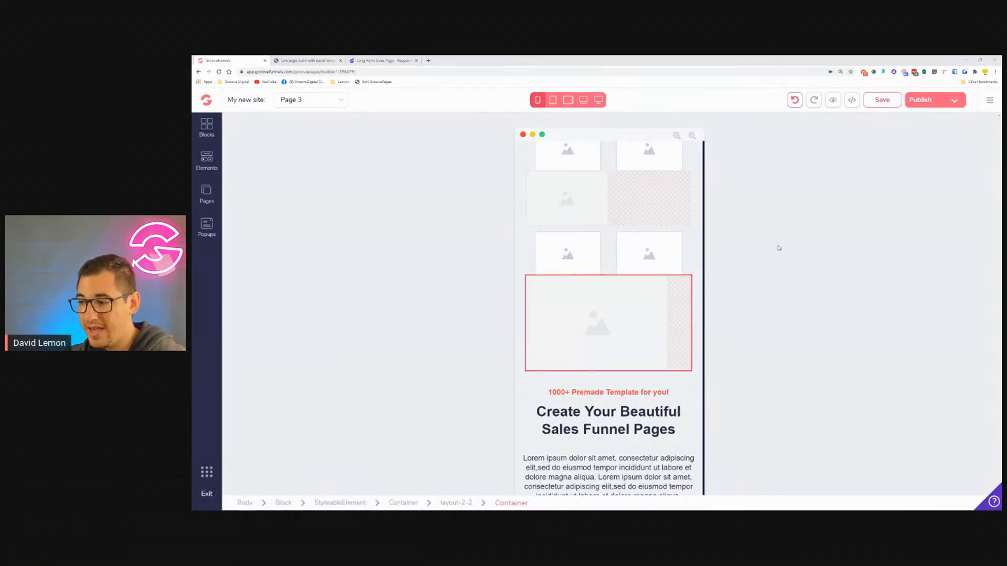
{"action": "scroll", "coordinate": [665, 270], "scroll_direction": "down", "scroll_amount": 5}
{"action": "scroll", "coordinate": [665, 270], "scroll_direction": "down", "scroll_amount": 4}
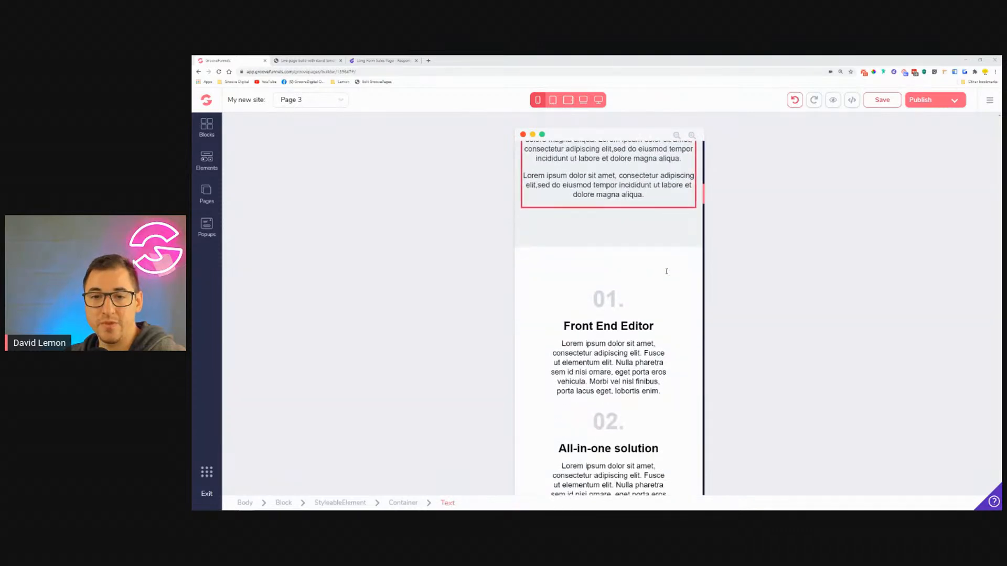
{"action": "scroll", "coordinate": [667, 271], "scroll_direction": "down", "scroll_amount": 1}
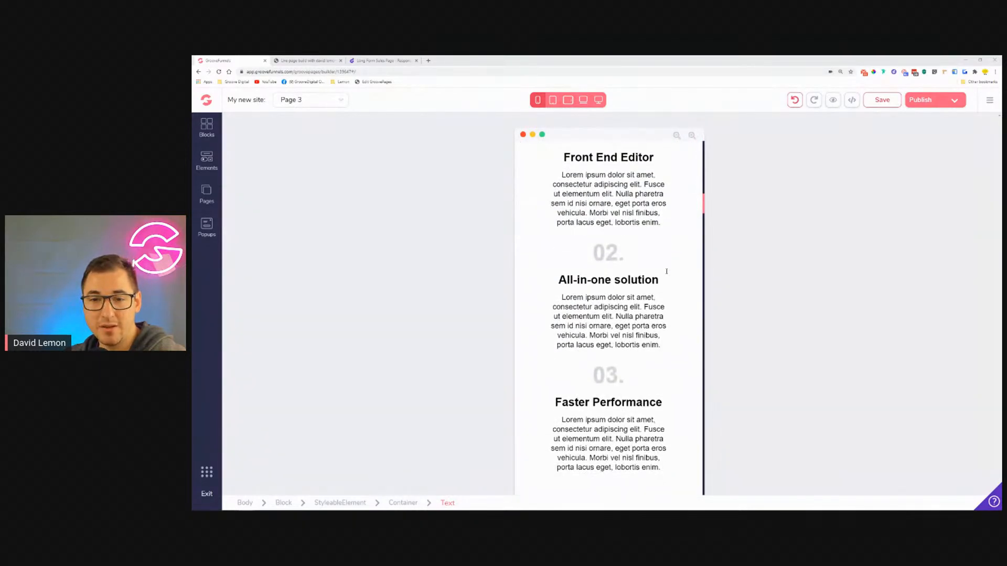
{"action": "scroll", "coordinate": [669, 270], "scroll_direction": "down", "scroll_amount": 3}
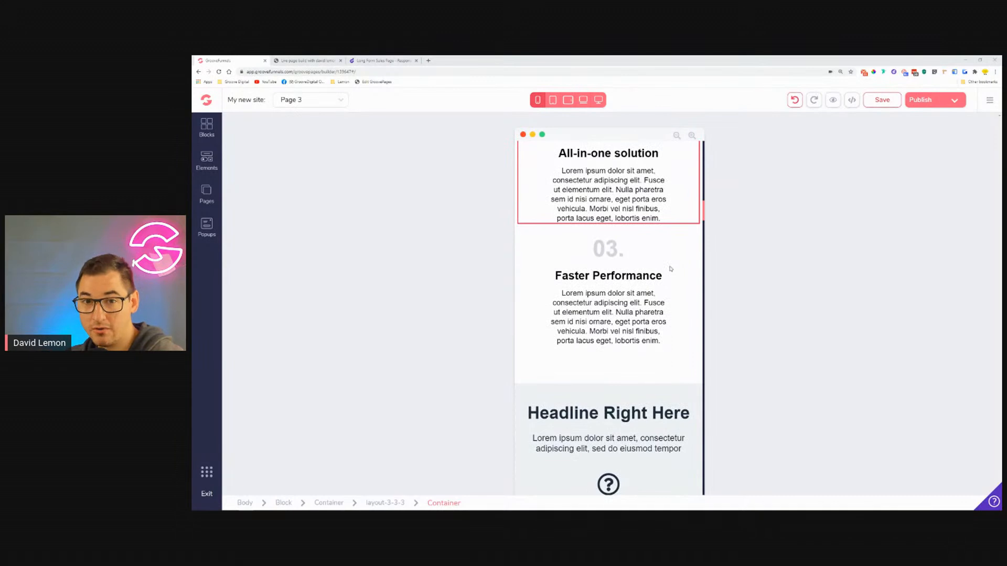
{"action": "scroll", "coordinate": [671, 269], "scroll_direction": "down", "scroll_amount": 8}
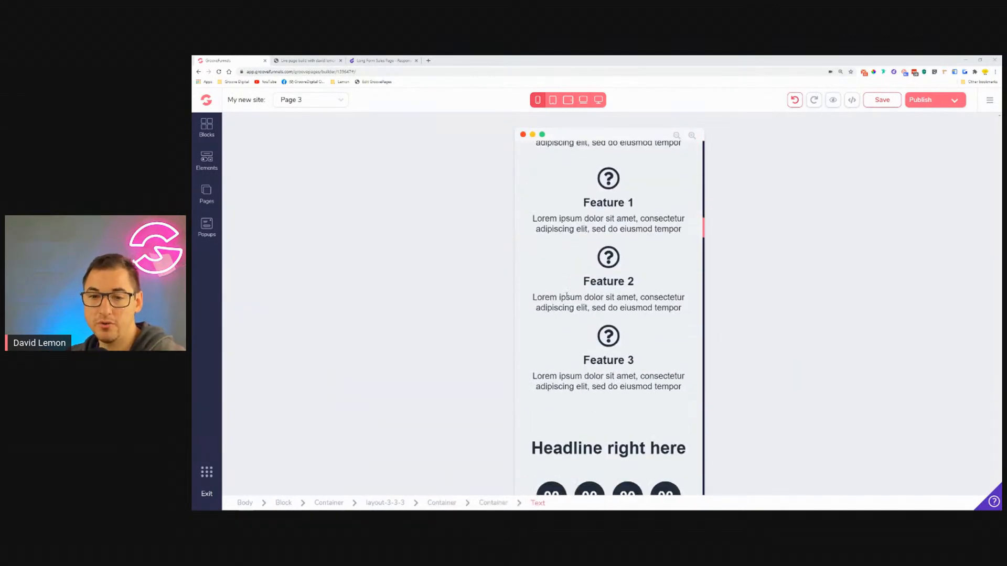
{"action": "scroll", "coordinate": [566, 292], "scroll_direction": "down", "scroll_amount": 5}
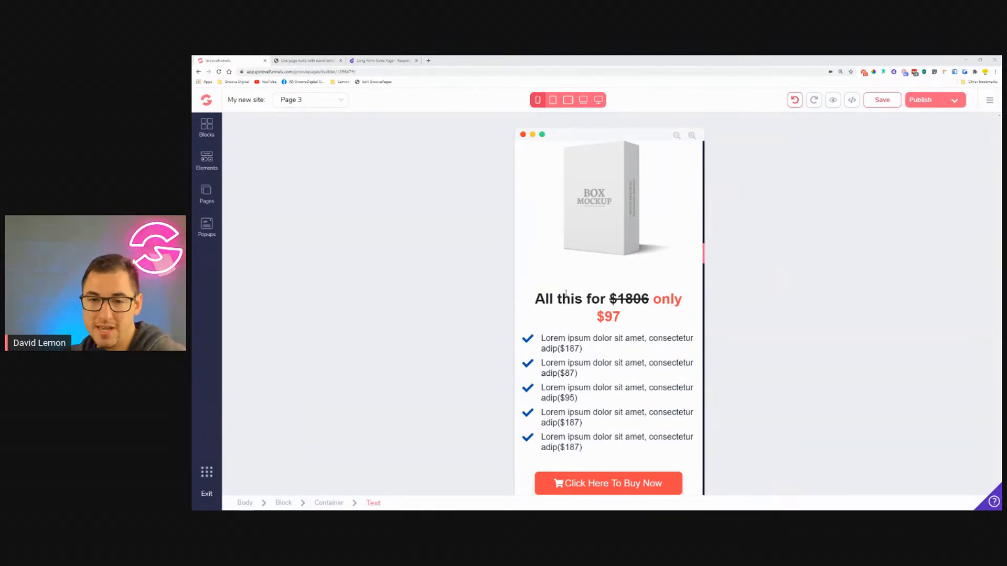
{"action": "scroll", "coordinate": [673, 284], "scroll_direction": "down", "scroll_amount": 4}
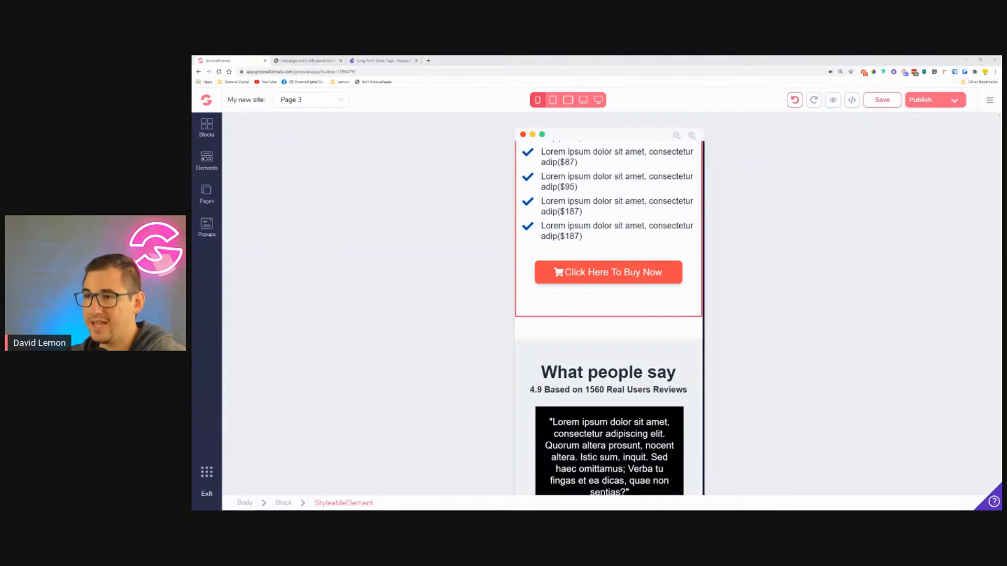
{"action": "scroll", "coordinate": [681, 236], "scroll_direction": "up", "scroll_amount": 10}
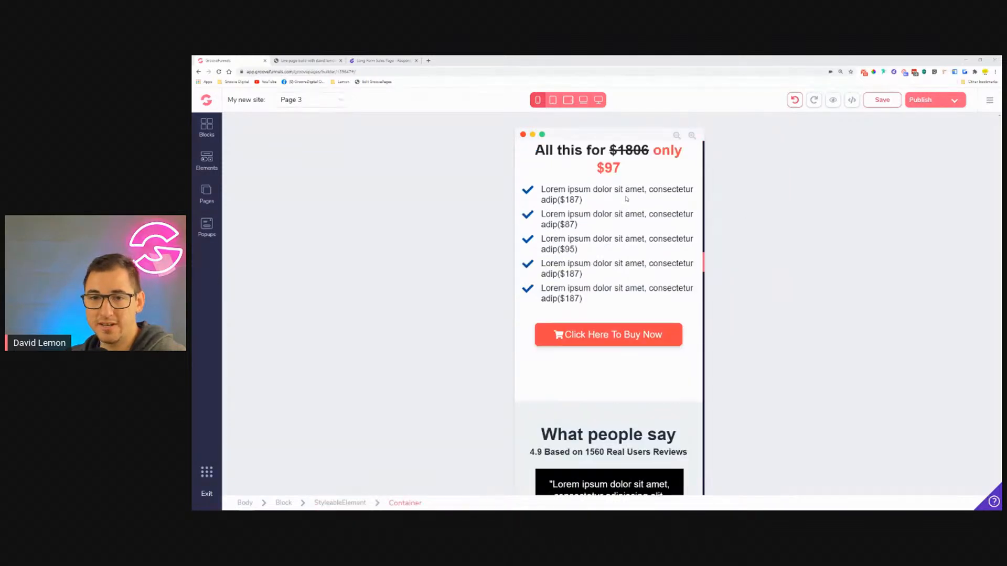
{"action": "left_click", "coordinate": [599, 104]}
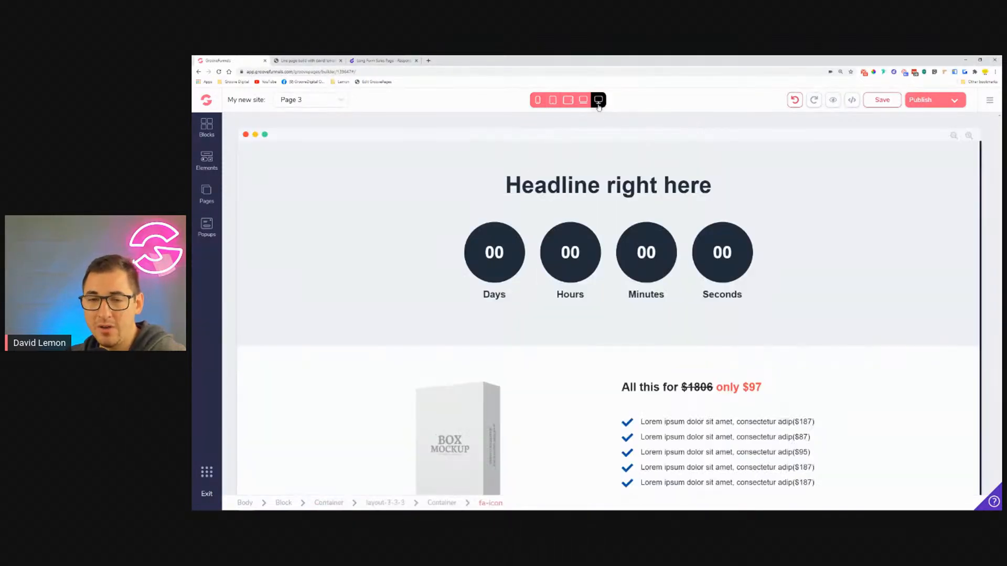